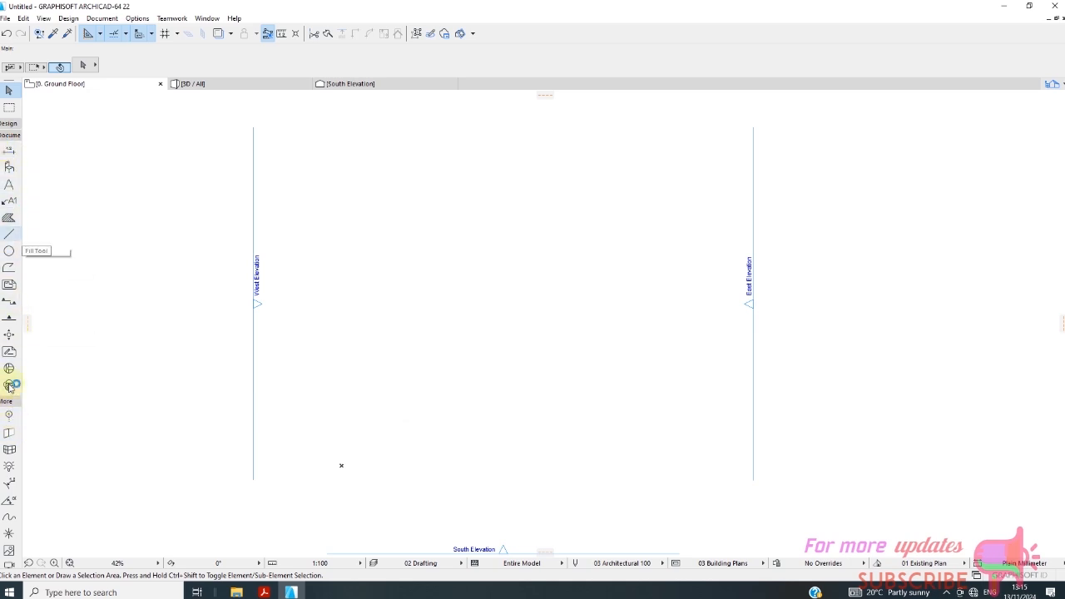
Draw a vertical grid line 20000 mm long upward from the project origin with the Grid Element tool.
{"action": "left_click", "coordinate": [10, 420]}
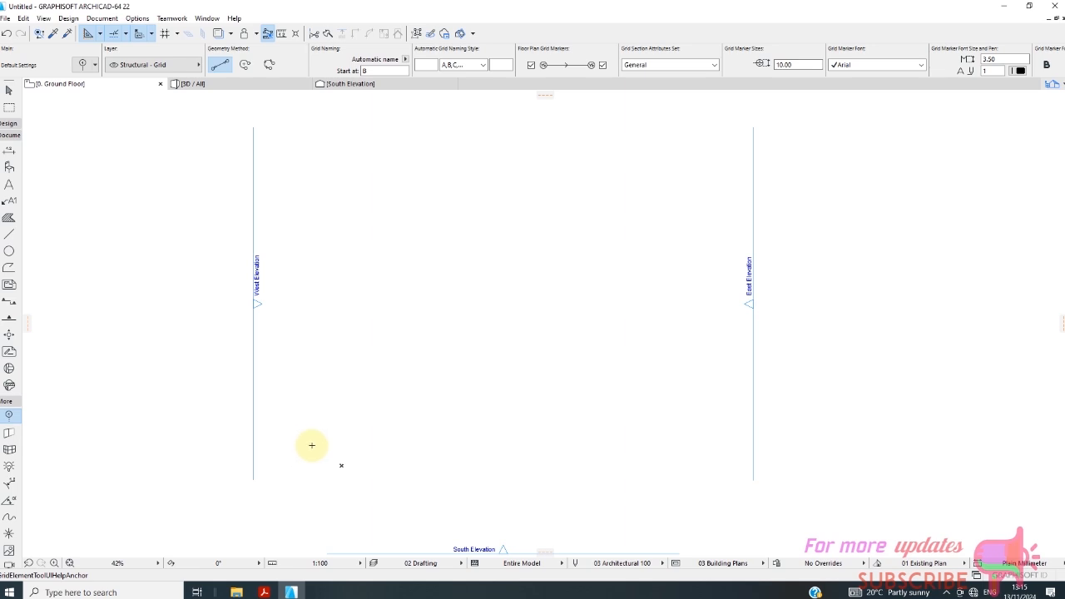
{"action": "left_click", "coordinate": [341, 464]}
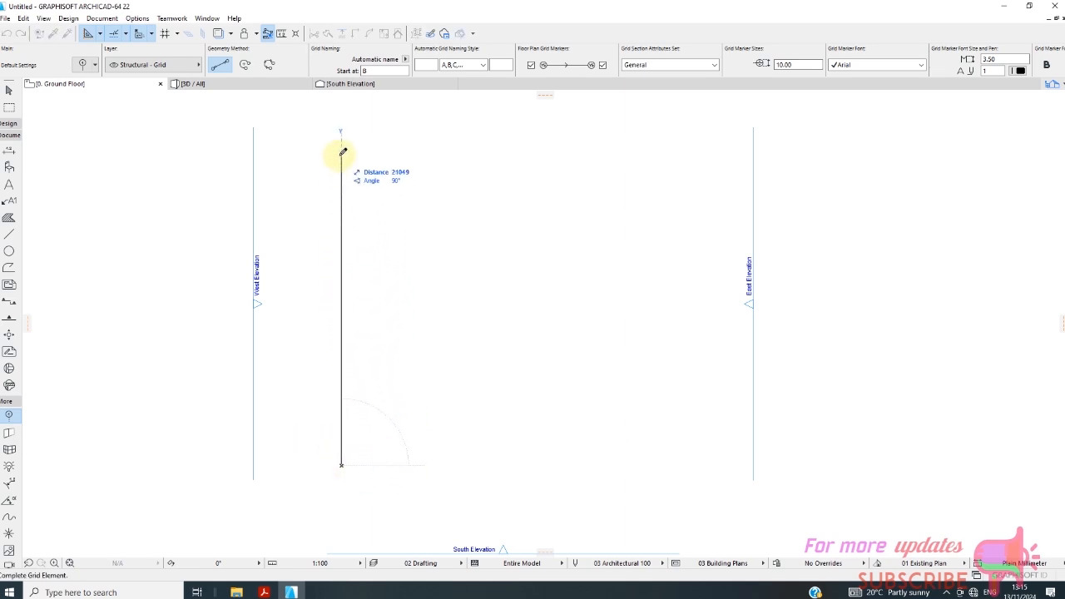
{"action": "key", "text": "Tab"}
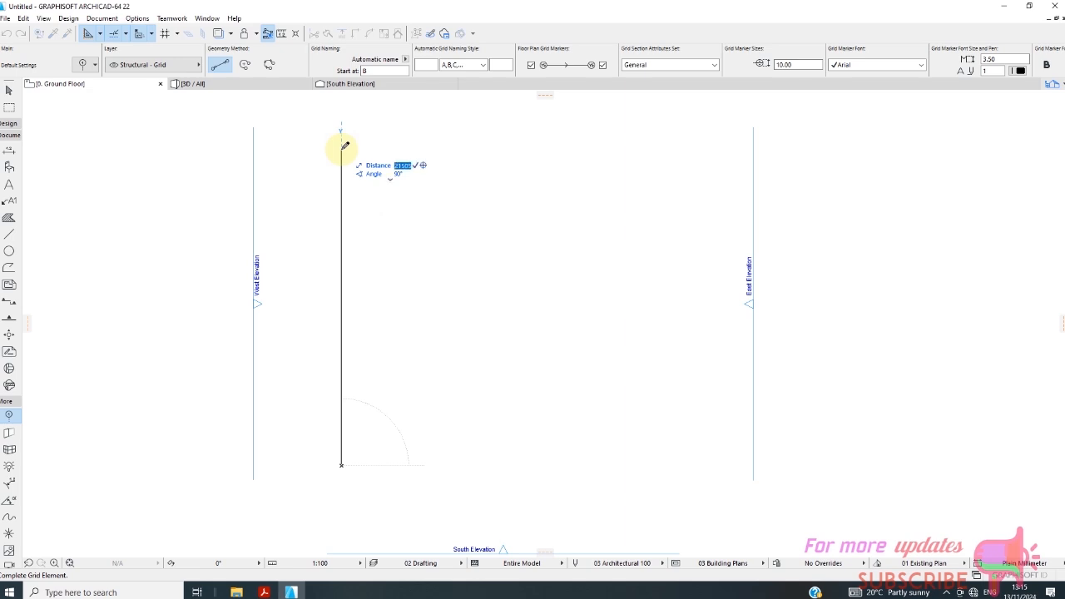
{"action": "type", "text": "20000"}
{"action": "key", "text": "Return"}
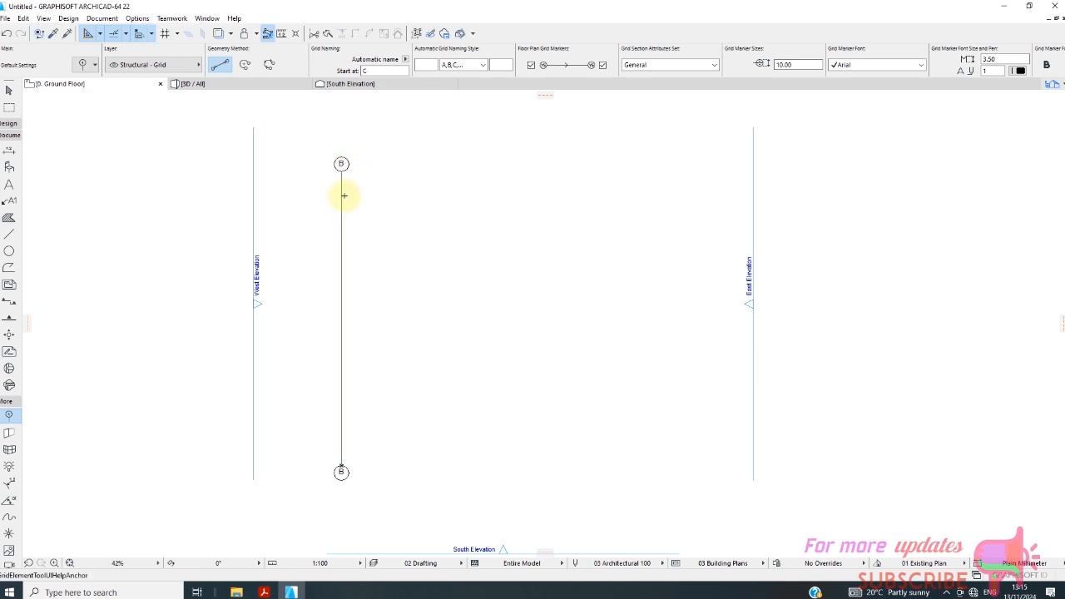
Rename the vertical grid line as A.
{"action": "left_click", "coordinate": [9, 90]}
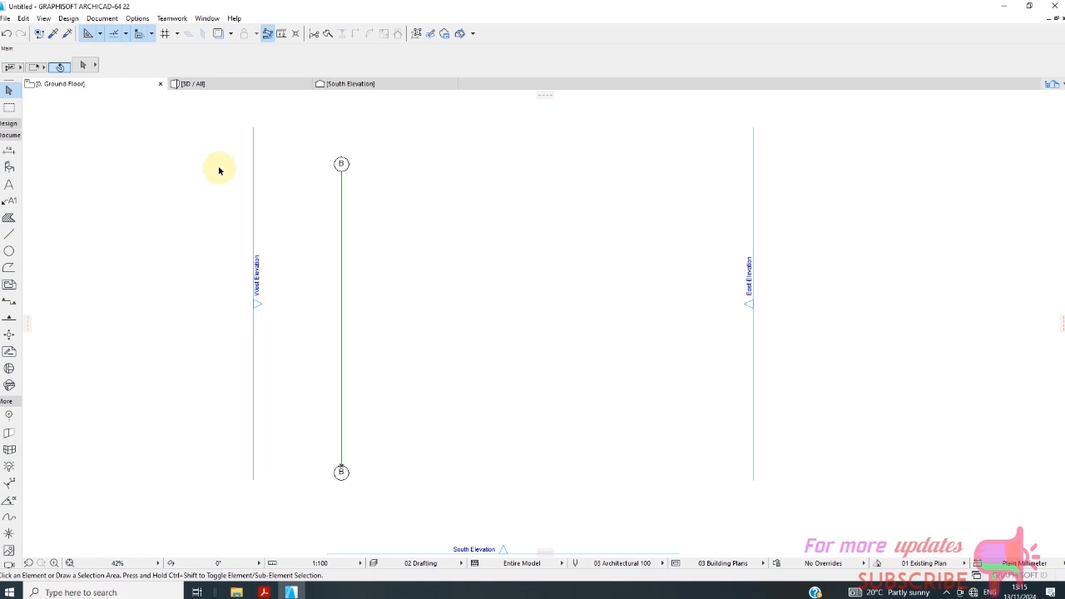
{"action": "left_click", "coordinate": [344, 197]}
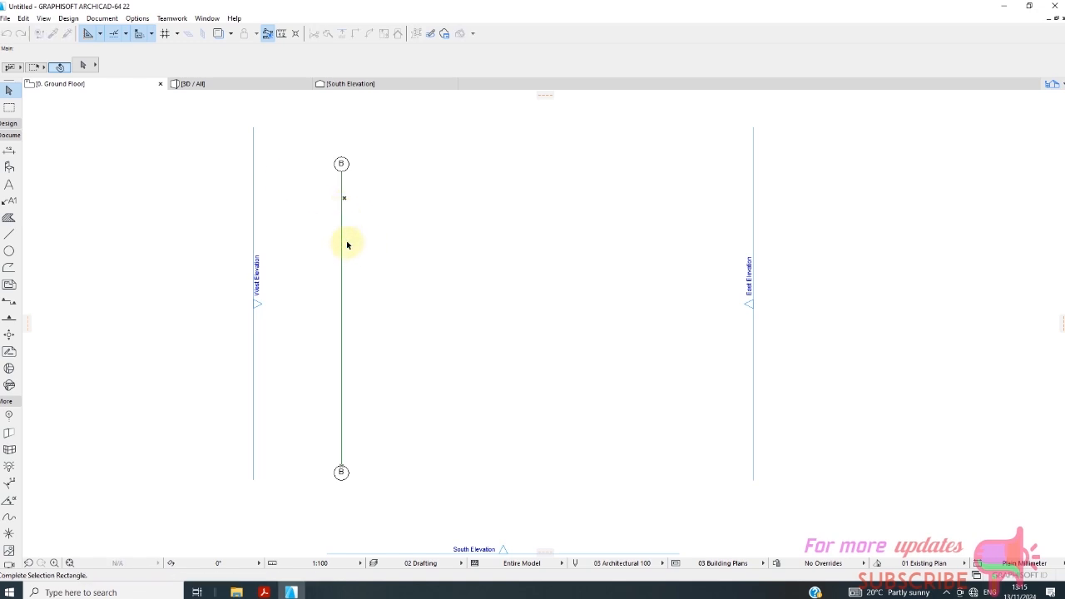
{"action": "left_click", "coordinate": [336, 234]}
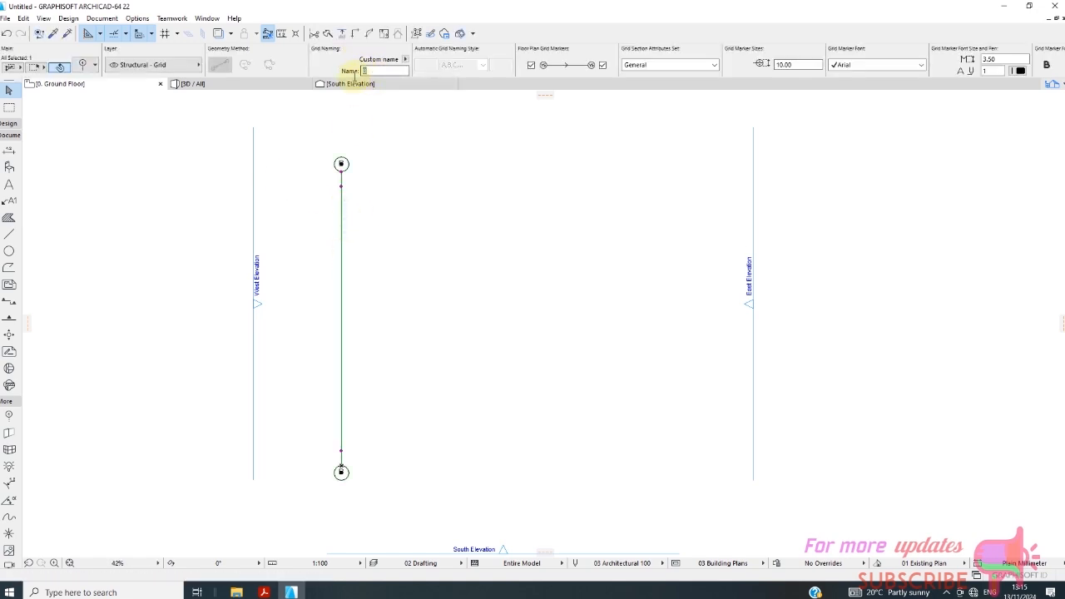
{"action": "type", "text": "A"}
{"action": "left_click", "coordinate": [472, 259]}
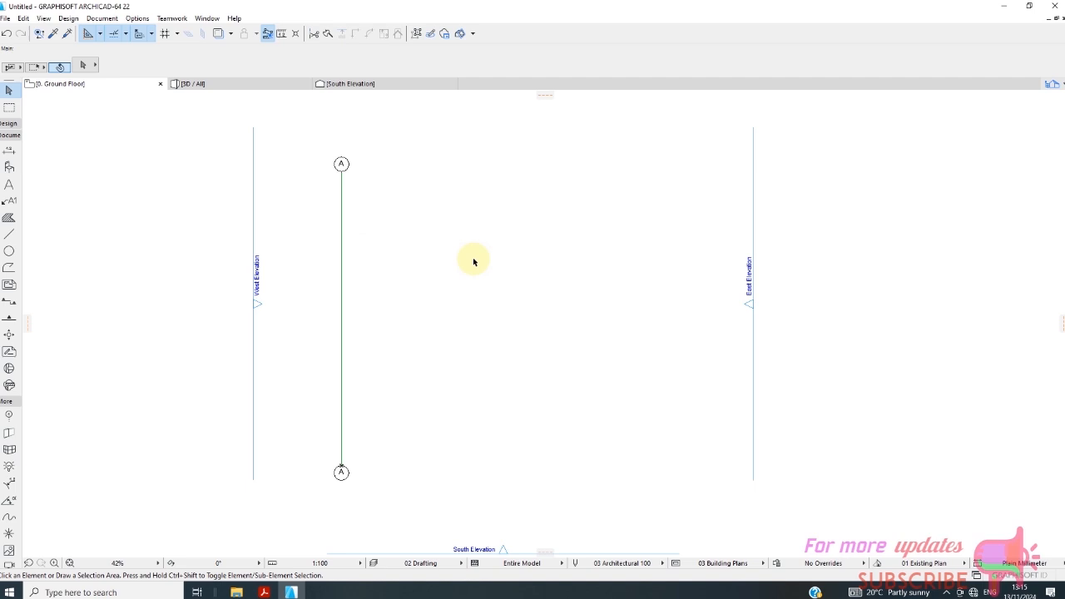
Drag a copy of vertical grid line A horizontally 2500 mm to its right, using its upper end as reference point.
{"action": "left_click", "coordinate": [343, 246]}
{"action": "right_click", "coordinate": [378, 258]}
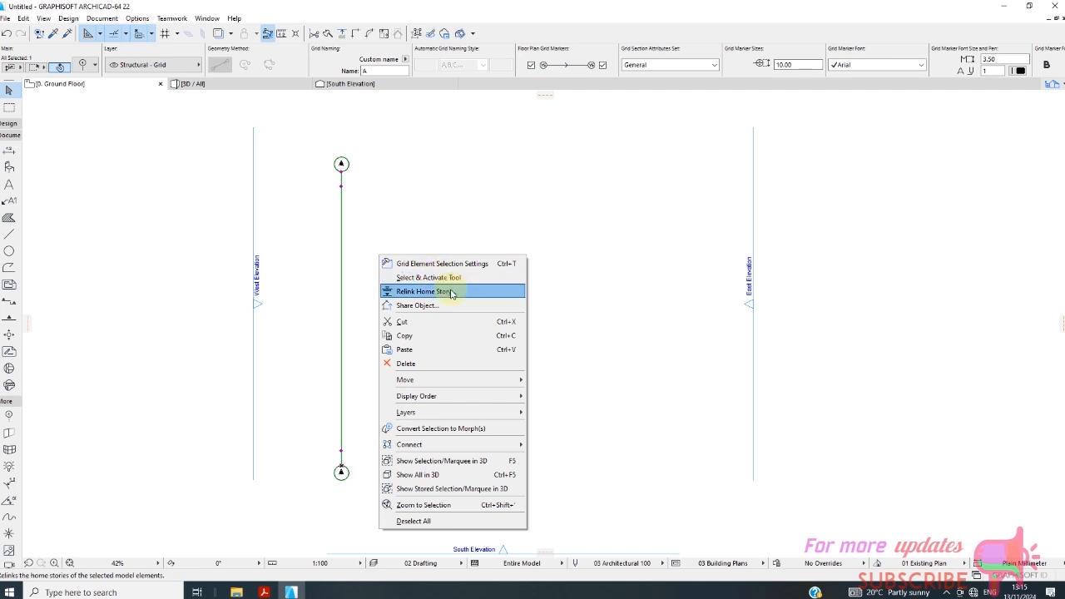
{"action": "mouse_move", "coordinate": [487, 379]}
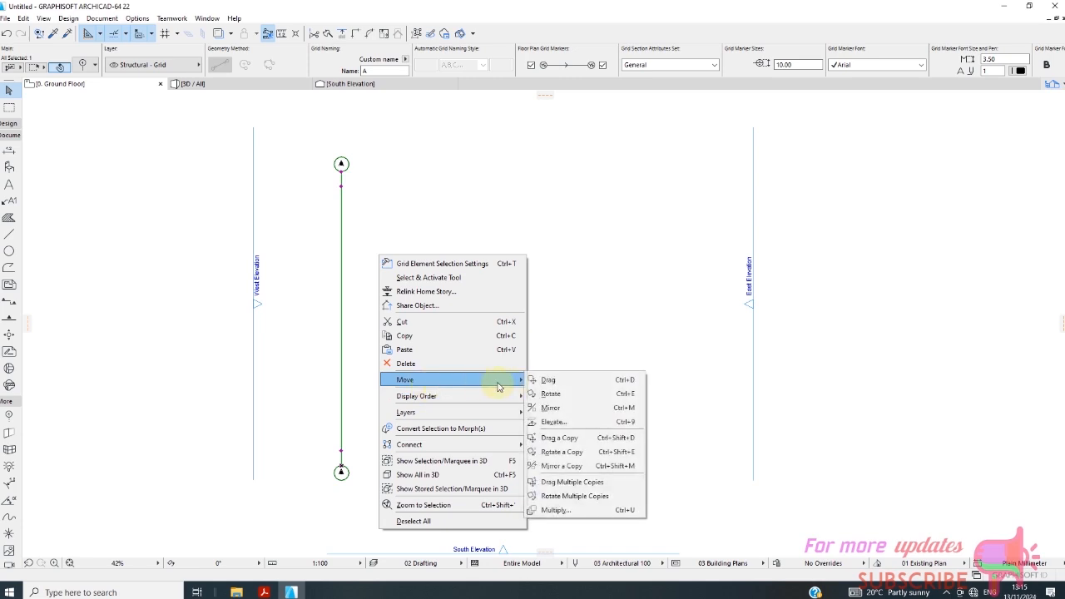
{"action": "left_click", "coordinate": [568, 438]}
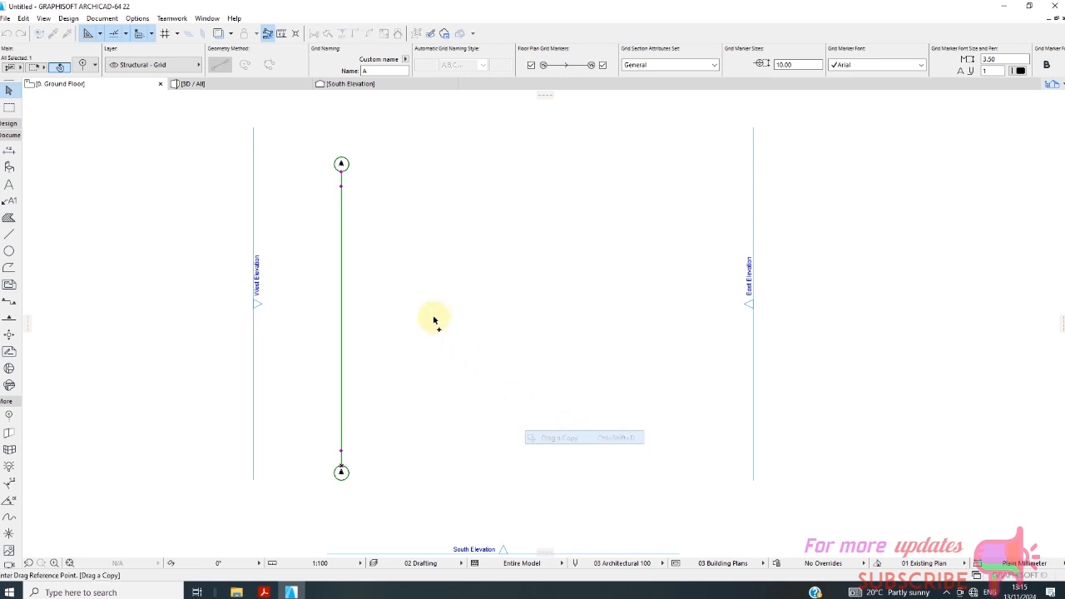
{"action": "left_click", "coordinate": [342, 170]}
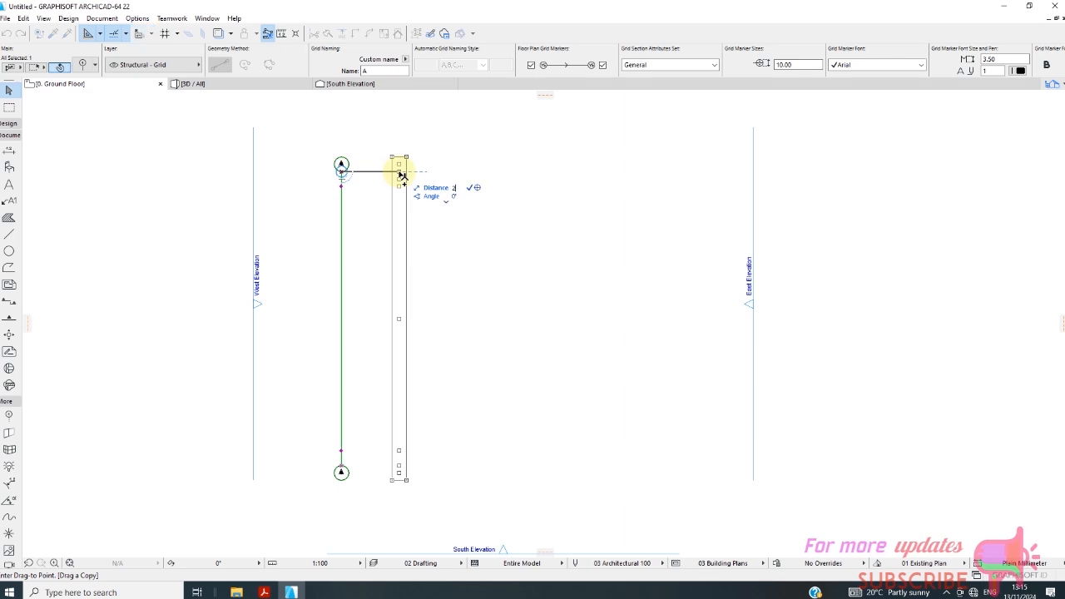
{"action": "type", "text": "250"}
{"action": "key", "text": "Return"}
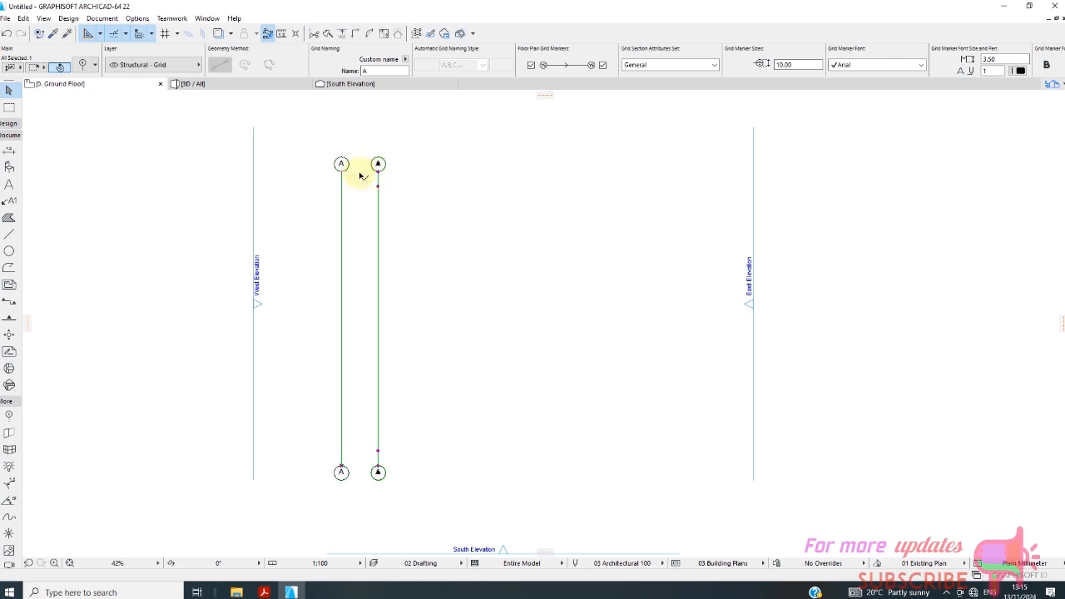
Drag a copy of the second vertical grid line horizontally 3300 mm to its right.
{"action": "right_click", "coordinate": [463, 234]}
{"action": "mouse_move", "coordinate": [499, 358]}
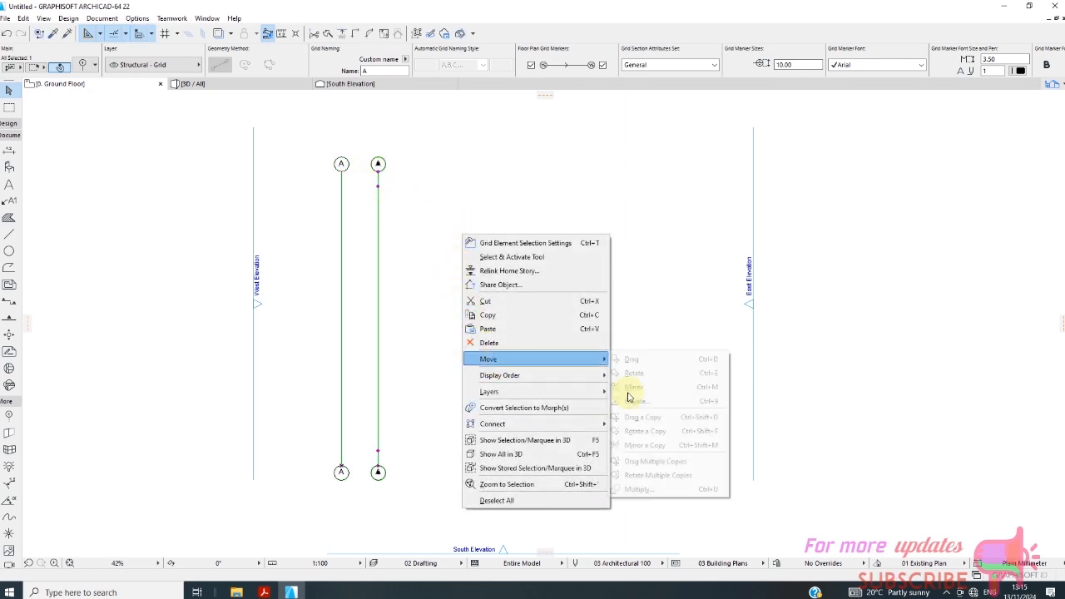
{"action": "left_click", "coordinate": [643, 417]}
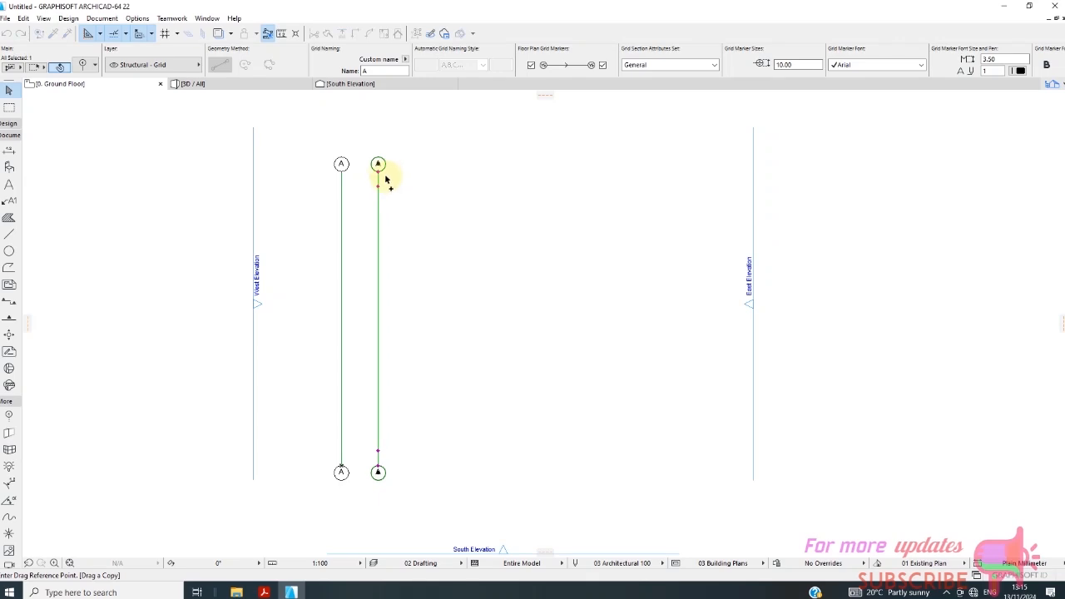
{"action": "left_click", "coordinate": [378, 171]}
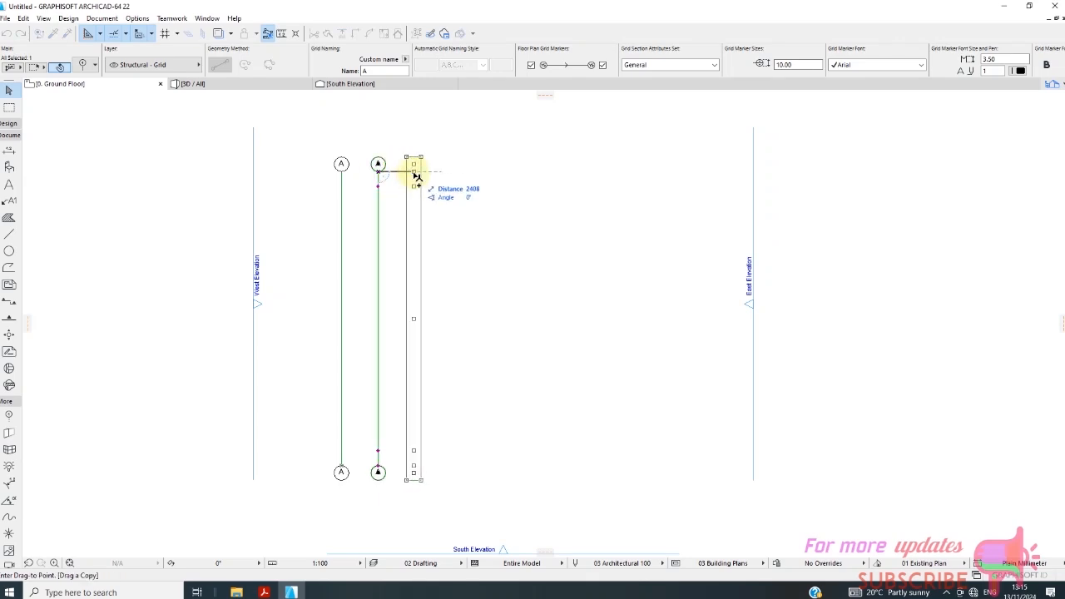
{"action": "type", "text": "33"}
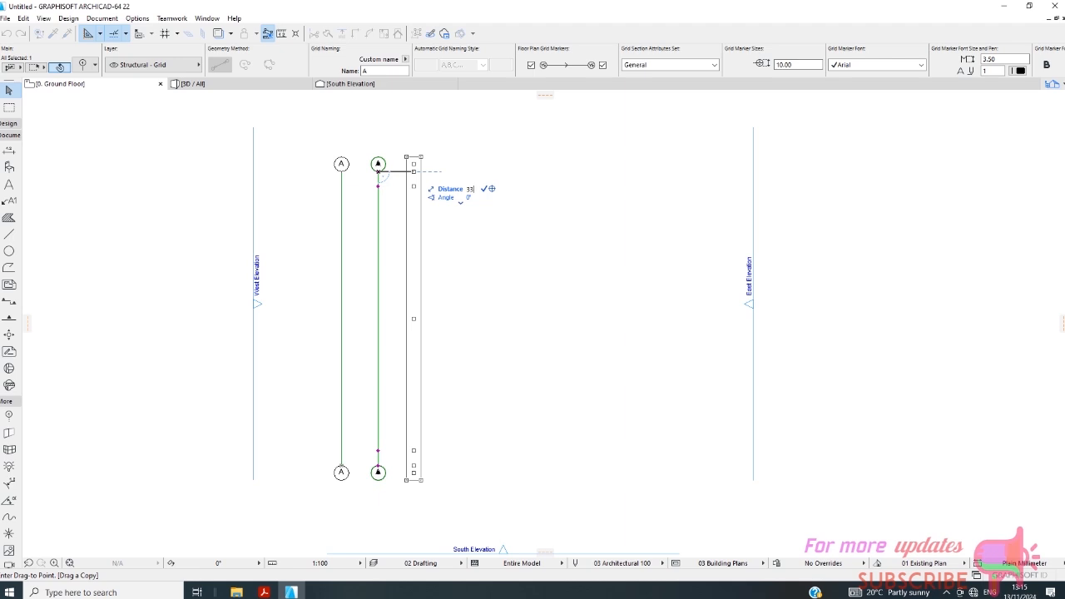
{"action": "type", "text": "0"}
{"action": "key", "text": "Return"}
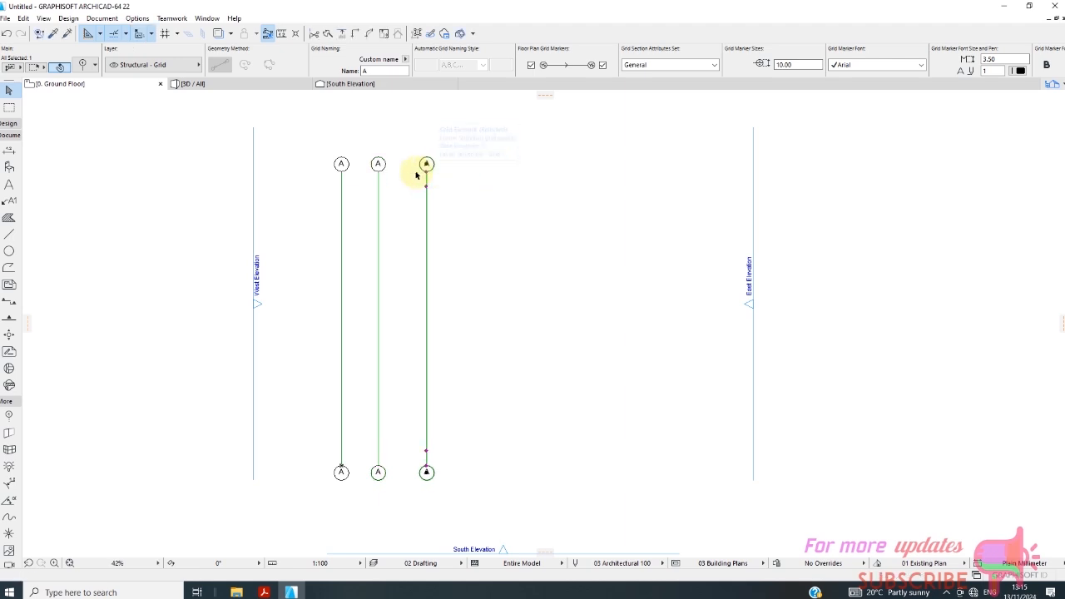
Check the length unit and decimals in the project's working units.
{"action": "left_click", "coordinate": [138, 18]}
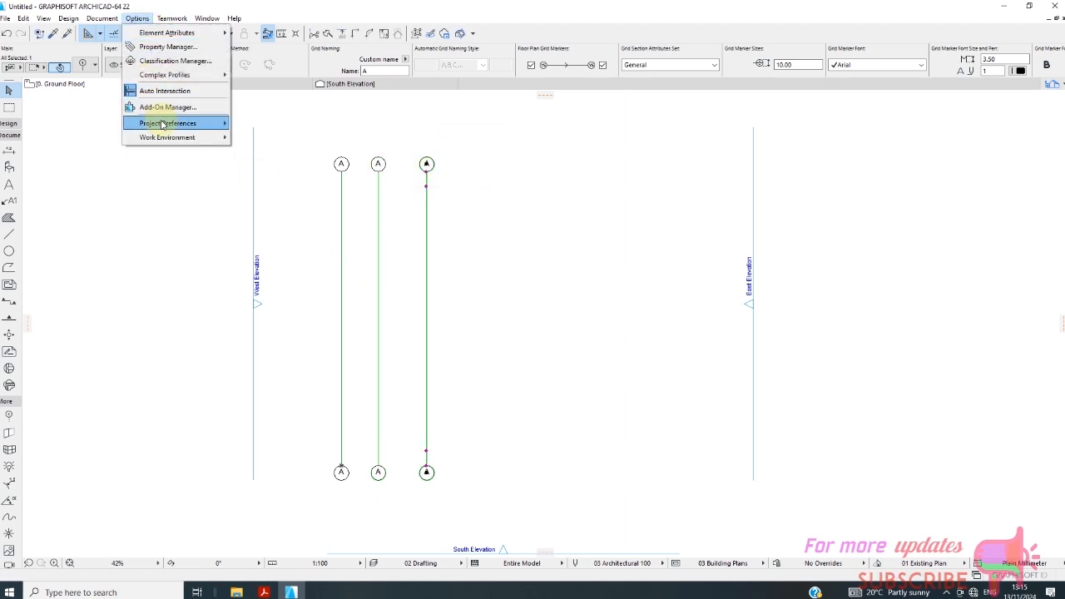
{"action": "mouse_move", "coordinate": [163, 124]}
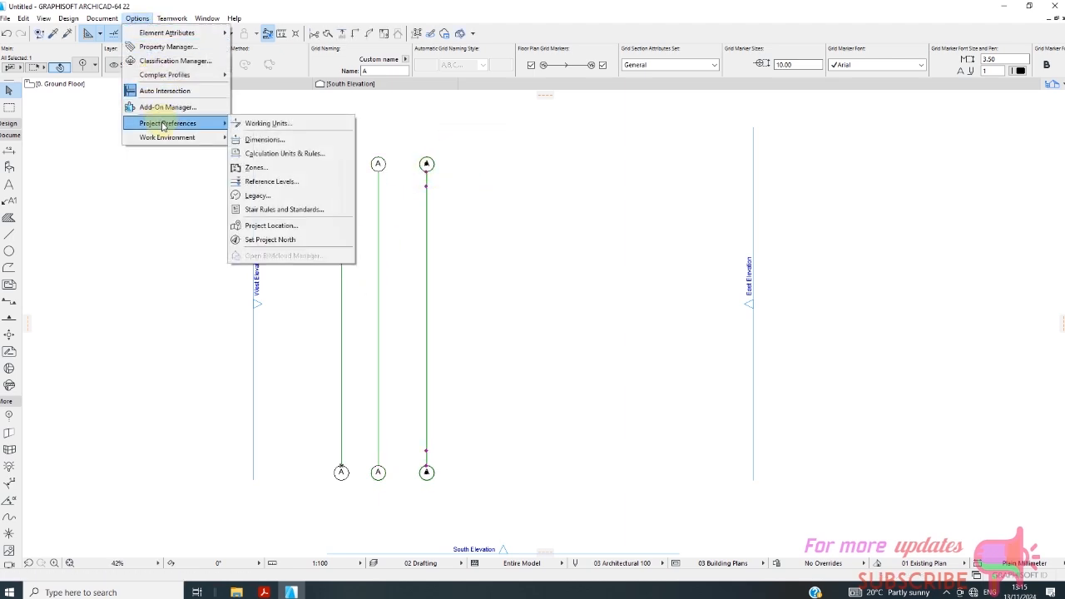
{"action": "left_click", "coordinate": [273, 123]}
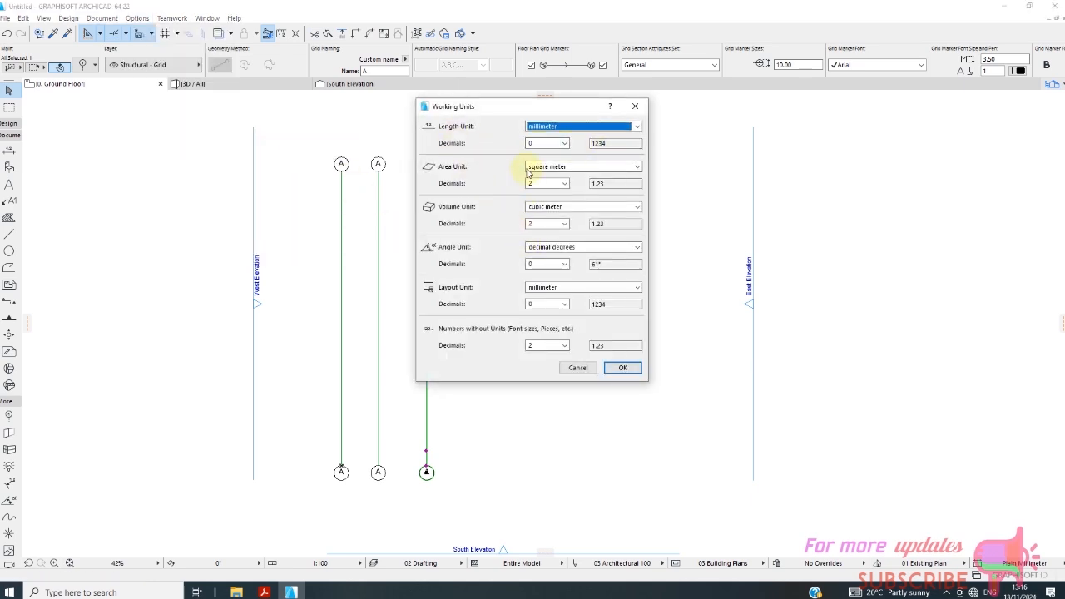
{"action": "left_click", "coordinate": [622, 367]}
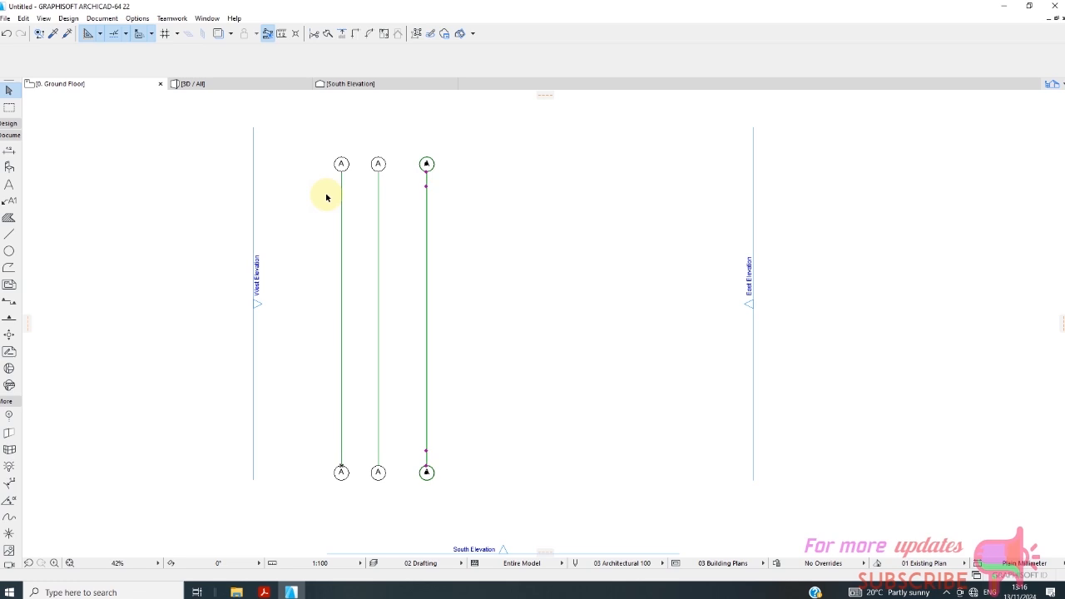
Review the Plain Meter dimension standard and keep Plain Millimeter for the project's dimensions.
{"action": "left_click", "coordinate": [138, 18]}
{"action": "mouse_move", "coordinate": [182, 125]}
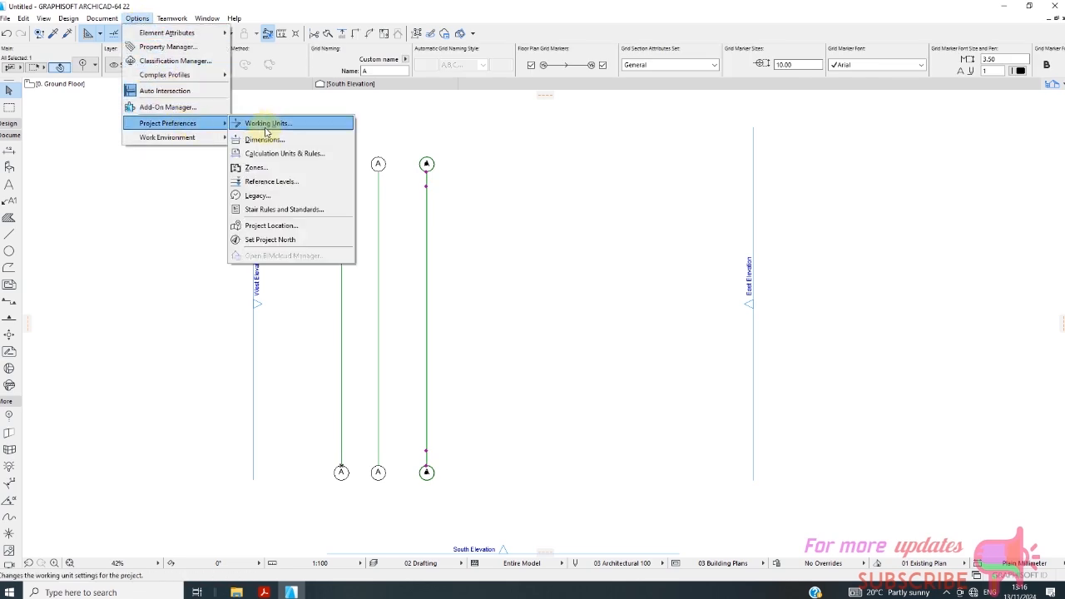
{"action": "left_click", "coordinate": [274, 139]}
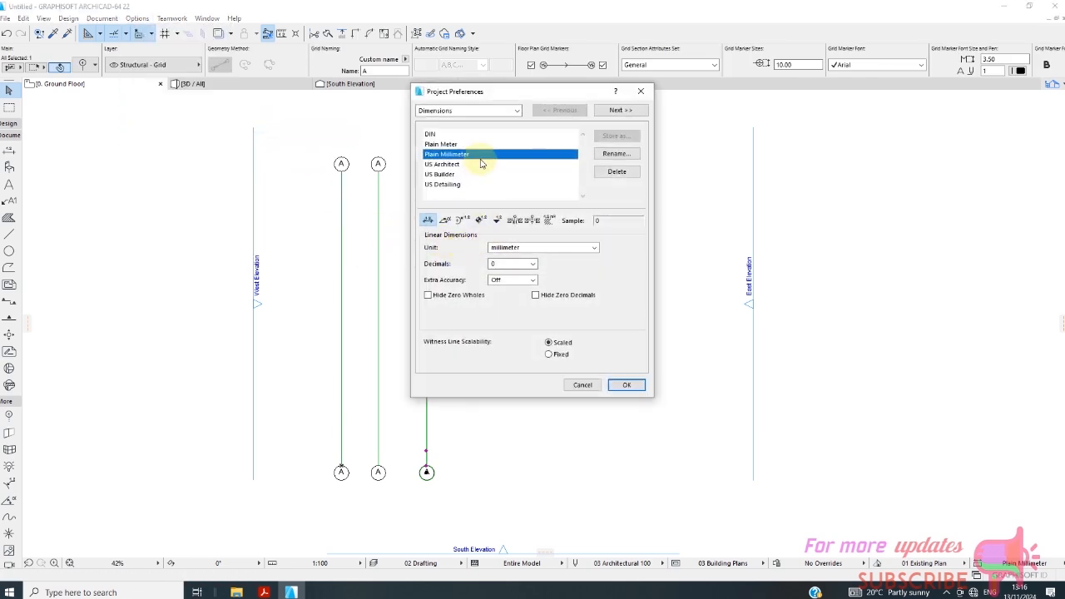
{"action": "left_click", "coordinate": [441, 145]}
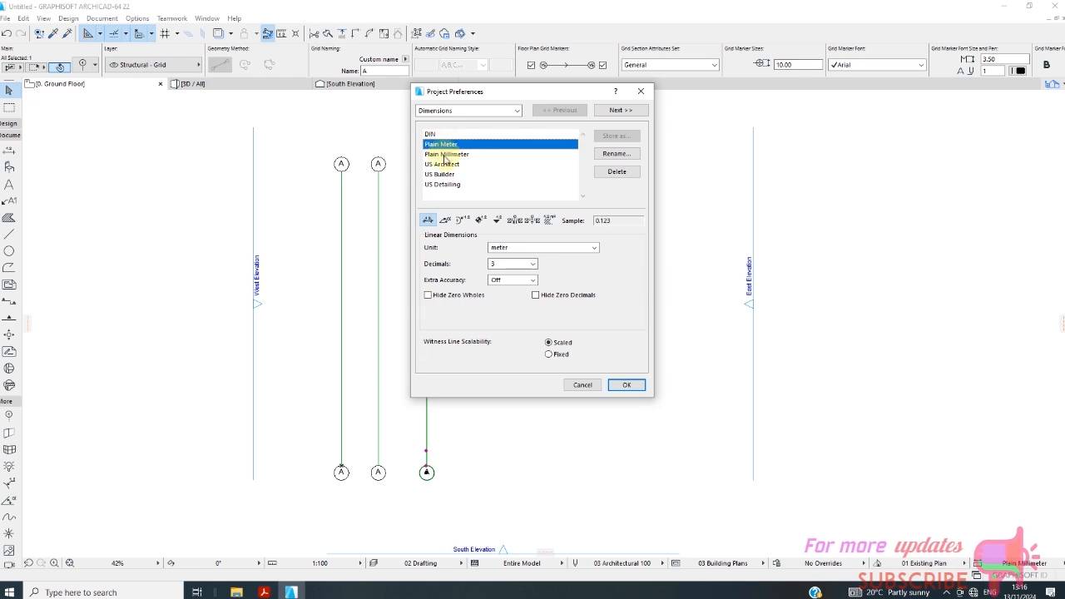
{"action": "left_click", "coordinate": [446, 155]}
{"action": "left_click", "coordinate": [626, 385]}
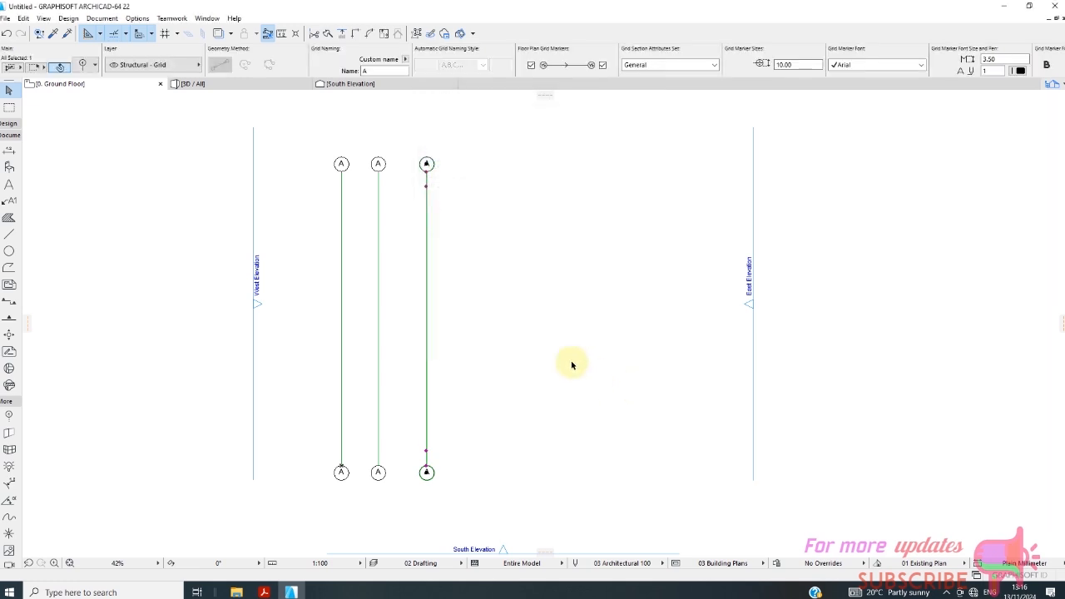
{"action": "right_click", "coordinate": [446, 211]}
{"action": "mouse_move", "coordinate": [483, 337]}
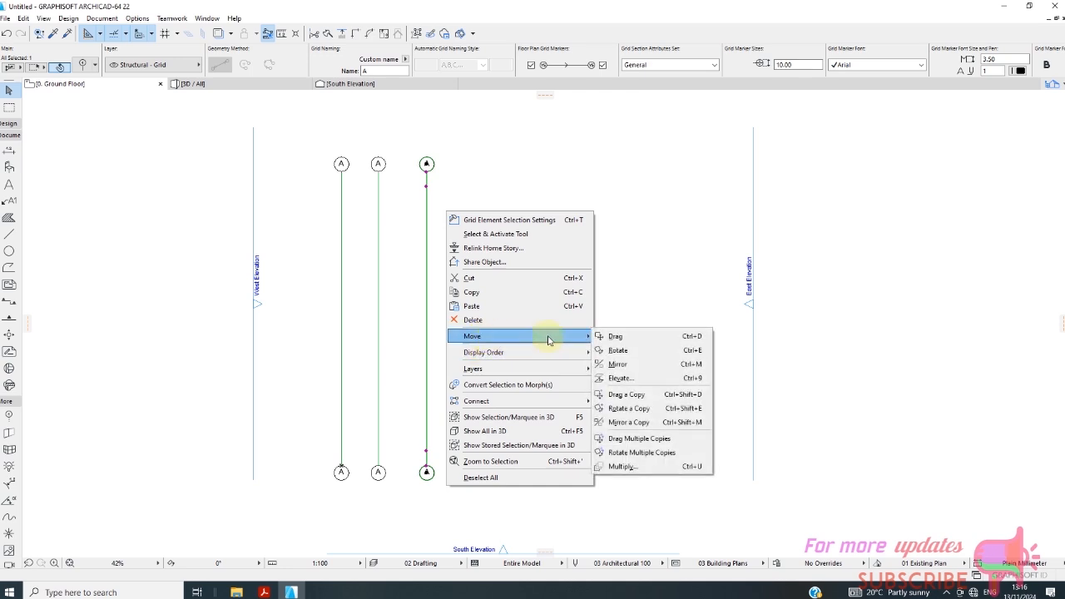
{"action": "left_click", "coordinate": [626, 394]}
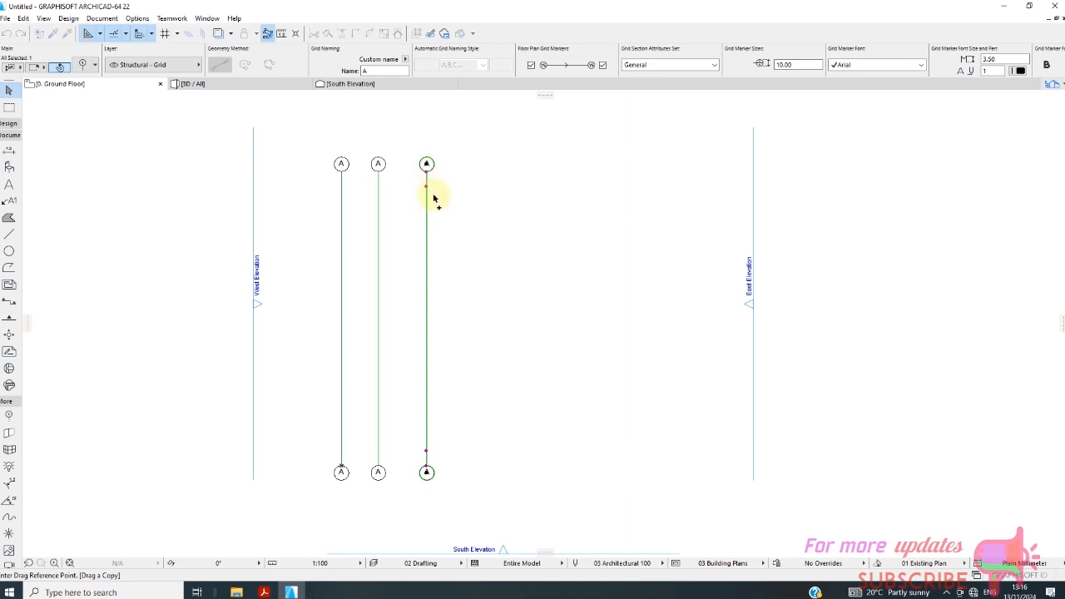
{"action": "key", "text": "Escape"}
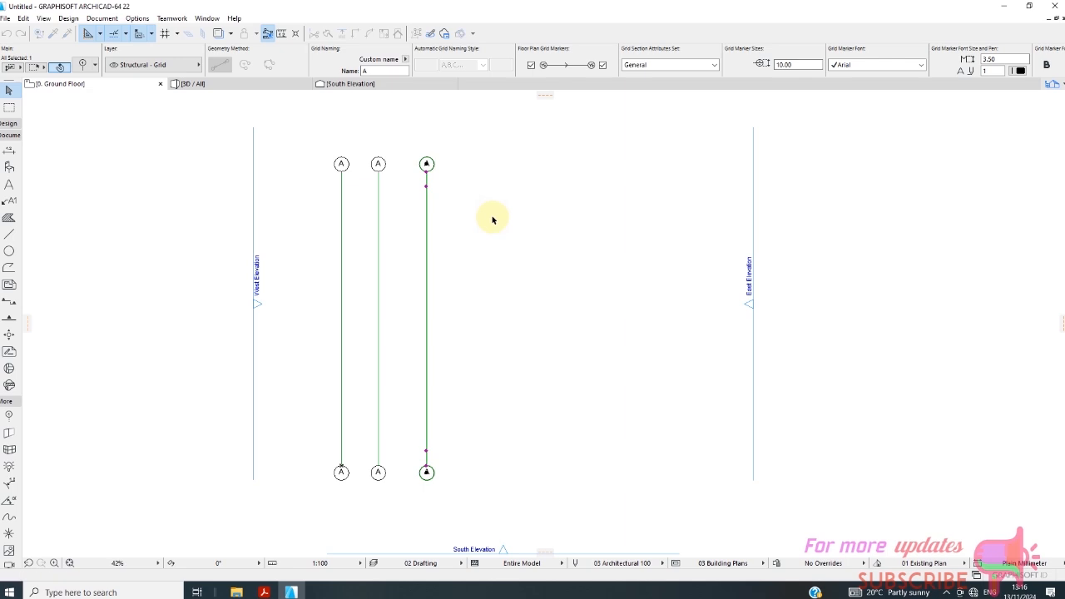
{"action": "key", "text": "Escape"}
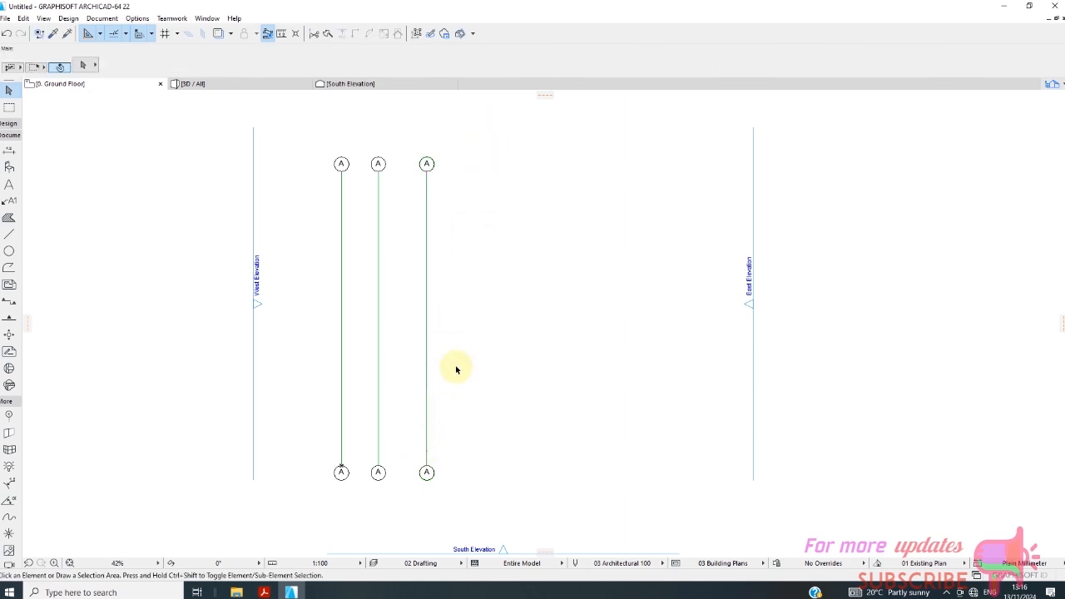
Delete the rightmost vertical grid line.
{"action": "left_click", "coordinate": [426, 322]}
{"action": "key", "text": "Delete"}
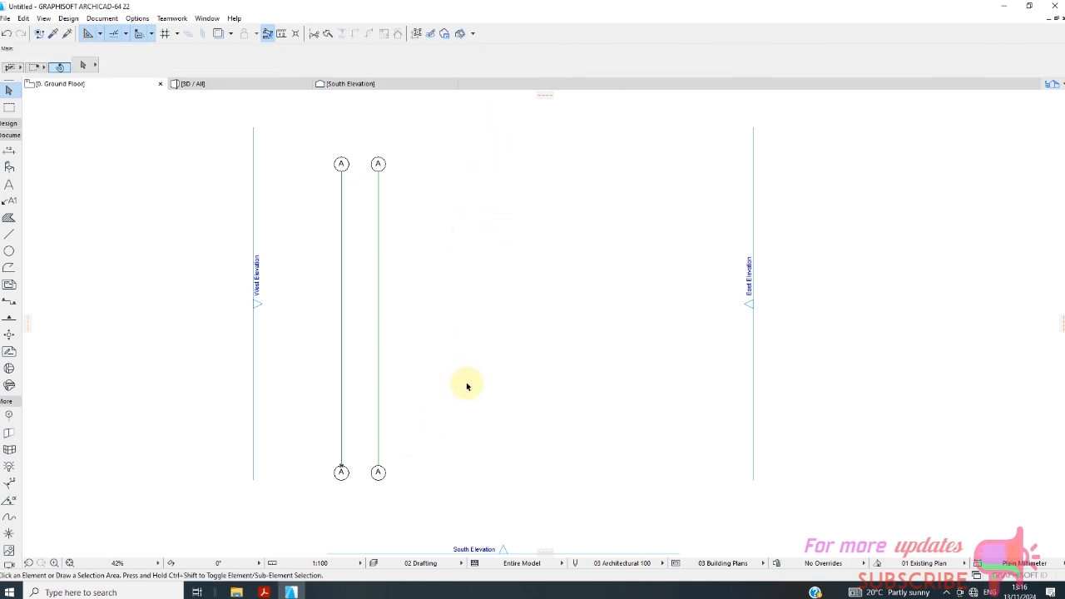
Drag a copy of the second vertical grid line horizontally 2350 mm to its right.
{"action": "left_click", "coordinate": [379, 220]}
{"action": "right_click", "coordinate": [406, 239]}
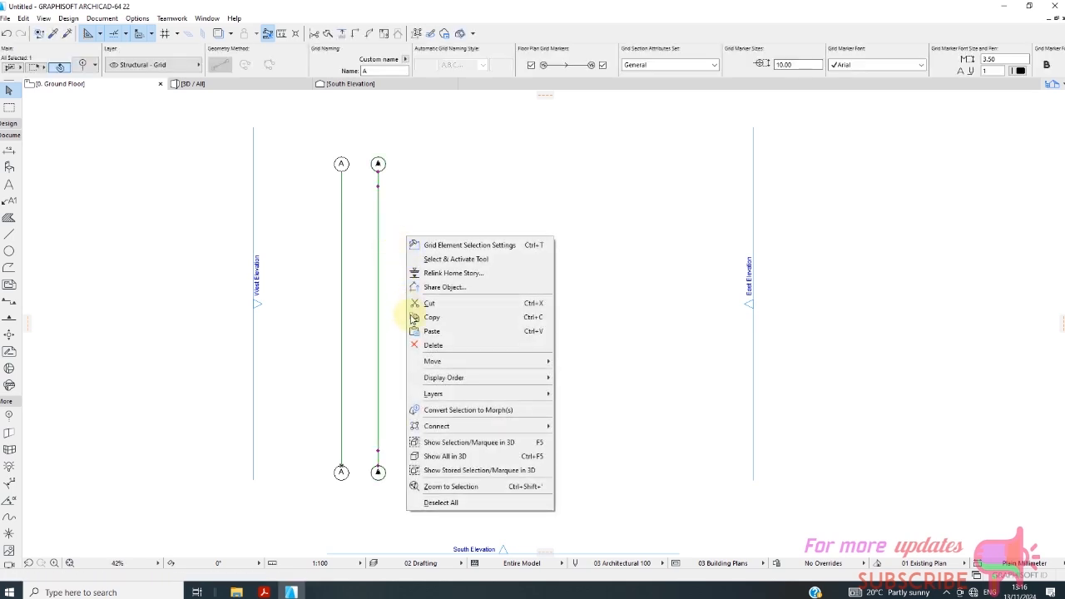
{"action": "mouse_move", "coordinate": [494, 361]}
{"action": "left_click", "coordinate": [581, 427]}
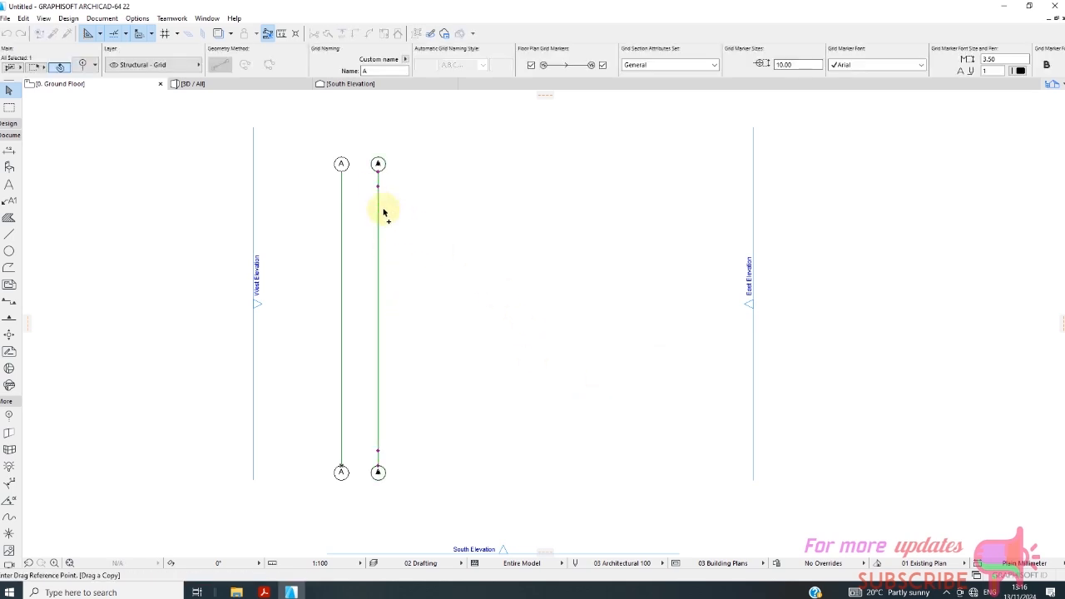
{"action": "left_click", "coordinate": [378, 171]}
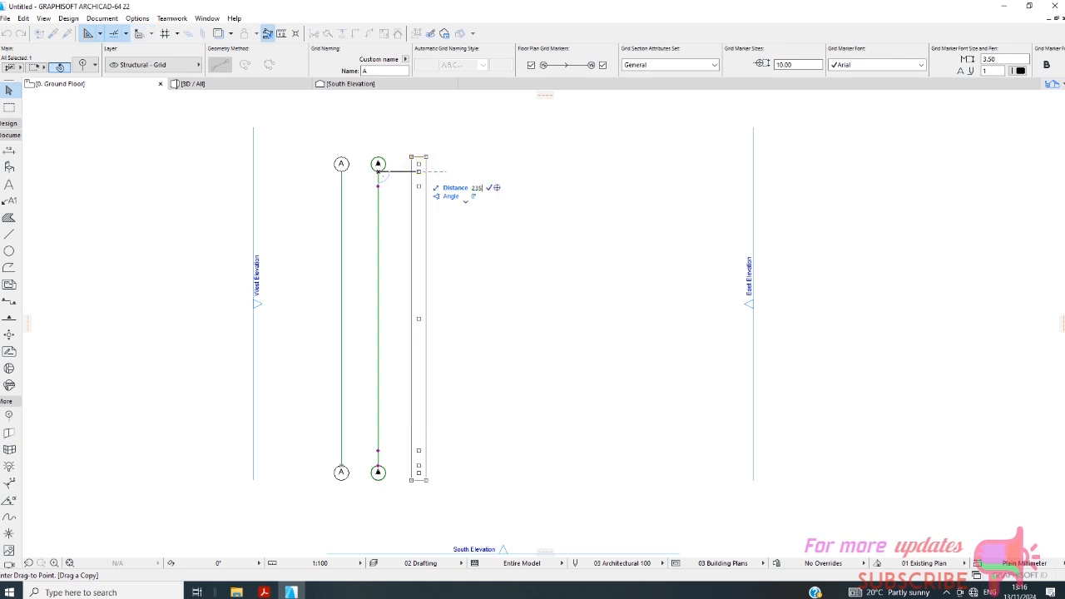
{"action": "type", "text": "0"}
{"action": "key", "text": "Return"}
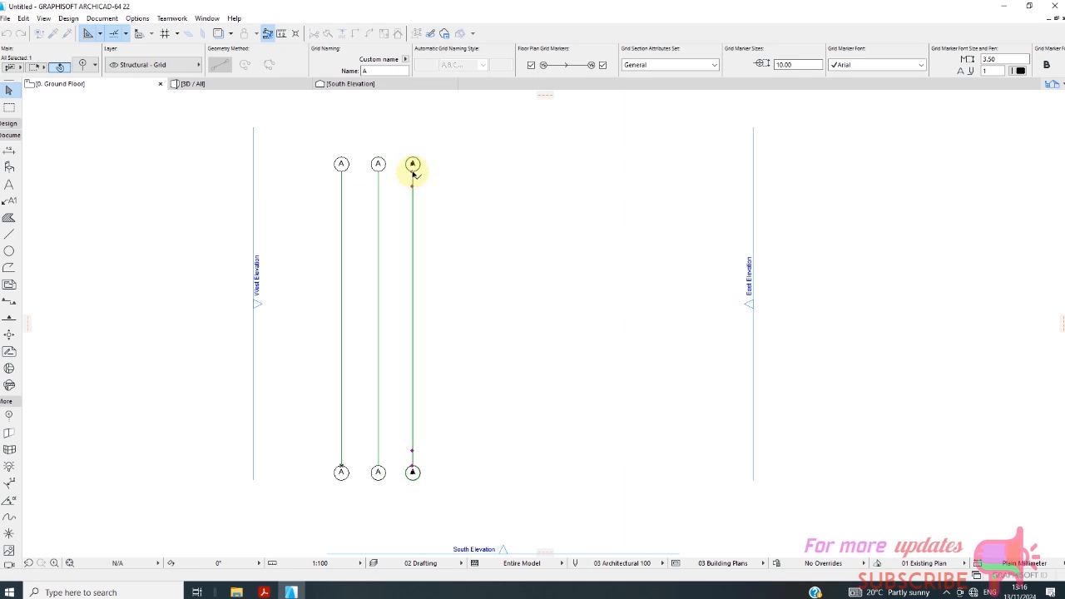
Examine the Multiply command's graphical input methods for drag copies: Distribute, Spread, Increment, and Increment and Spread.
{"action": "right_click", "coordinate": [426, 208]}
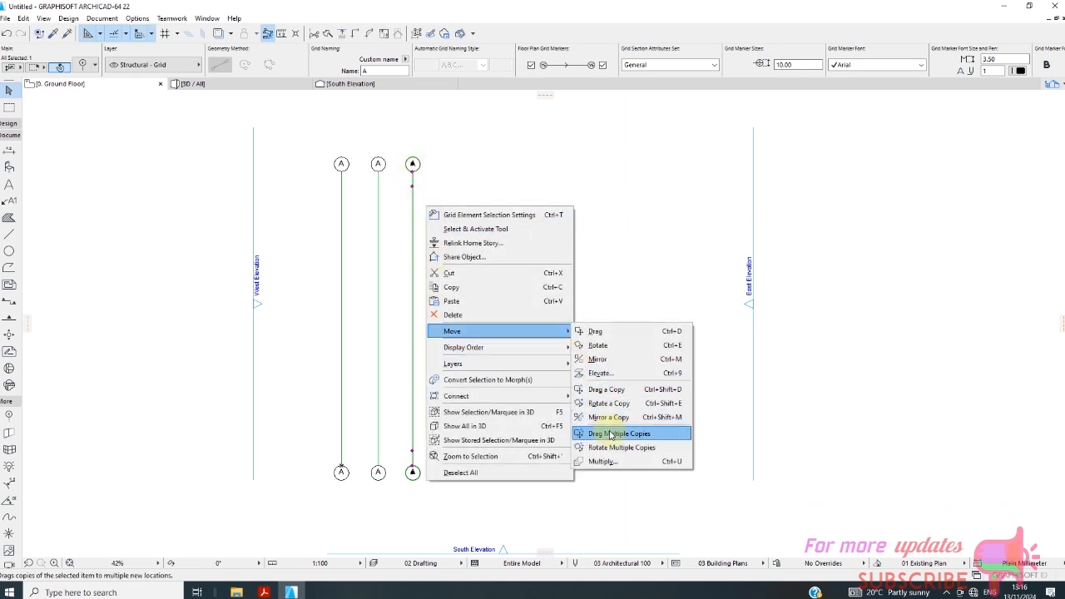
{"action": "left_click", "coordinate": [615, 435]}
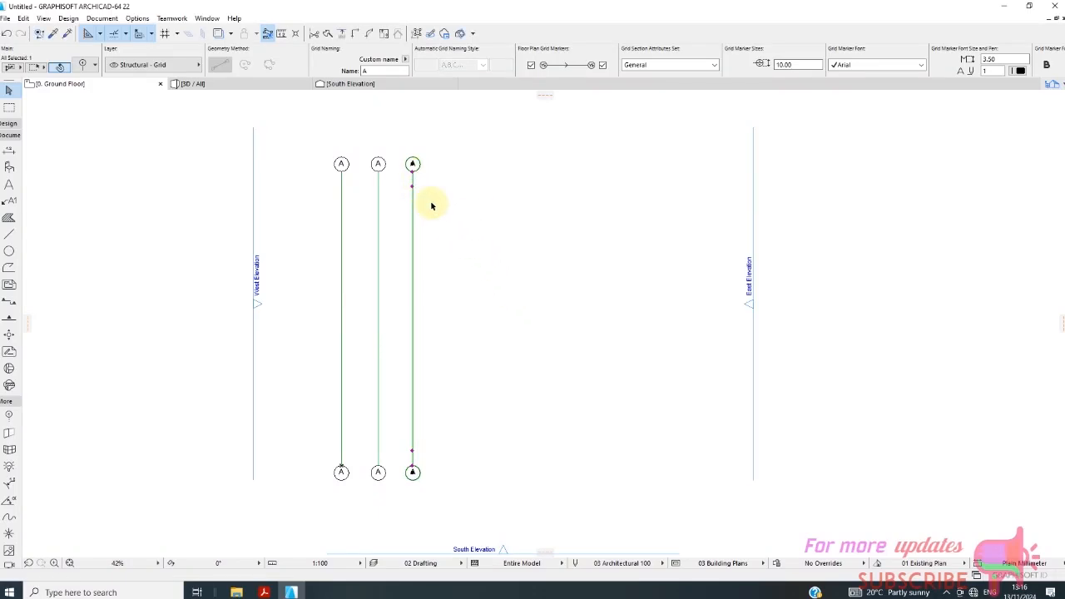
{"action": "right_click", "coordinate": [435, 205]}
{"action": "mouse_move", "coordinate": [487, 331]}
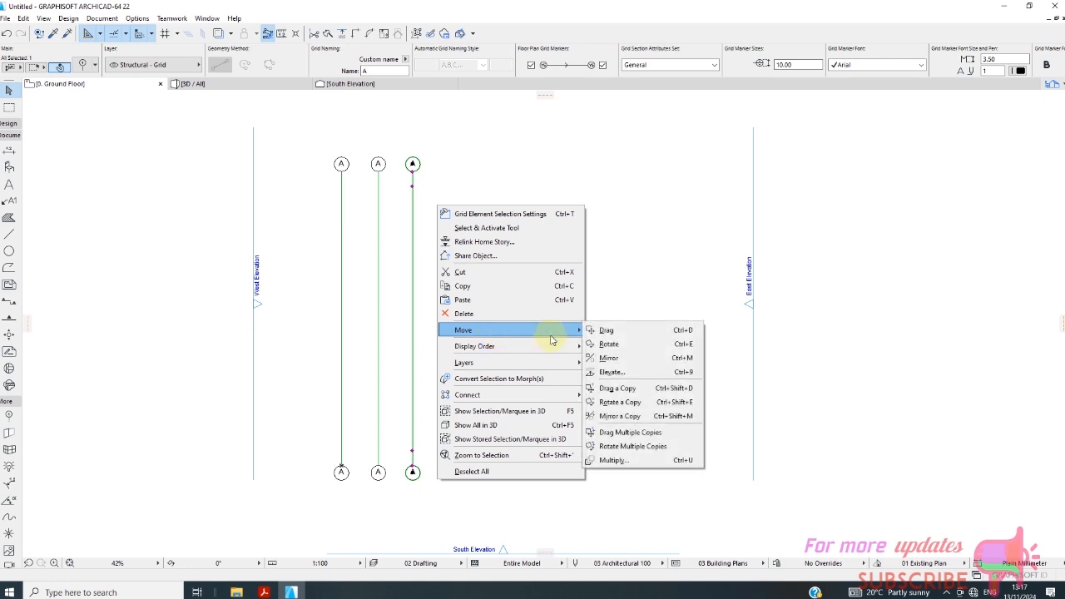
{"action": "left_click", "coordinate": [628, 460]}
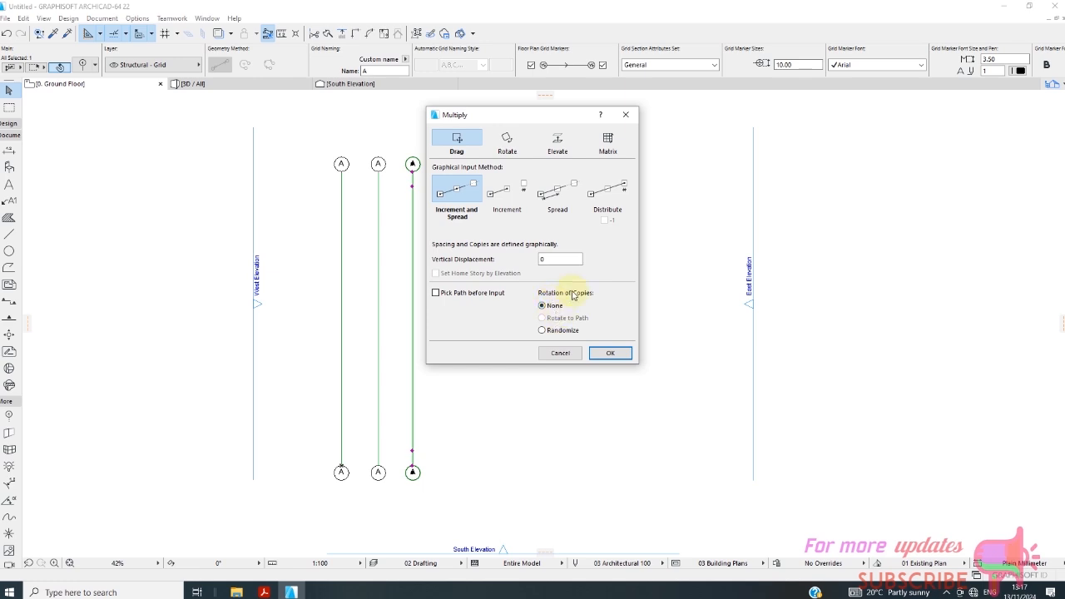
{"action": "left_click", "coordinate": [597, 210]}
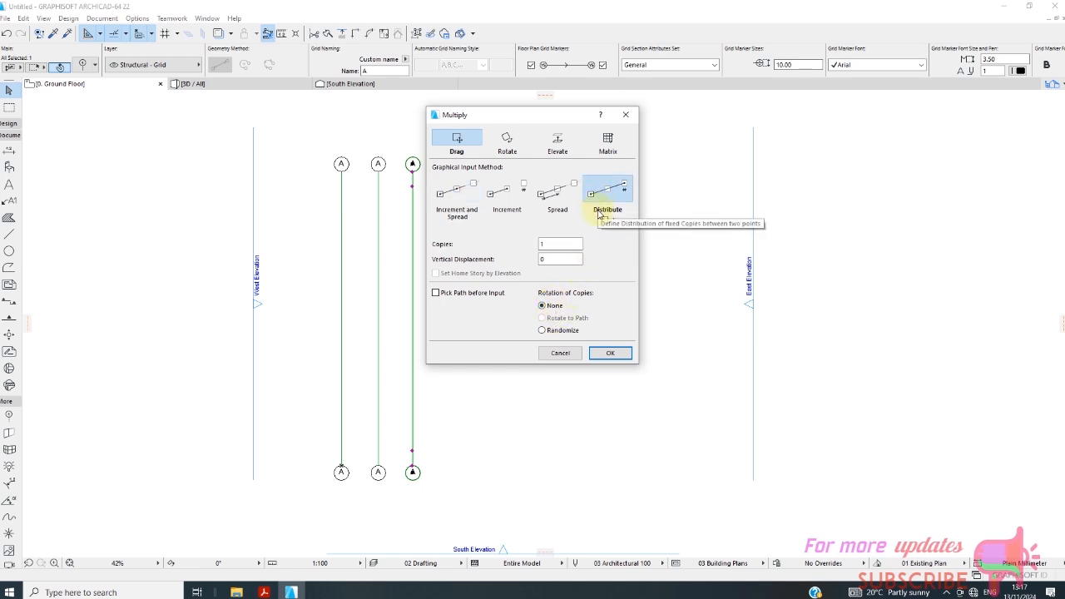
{"action": "left_click", "coordinate": [553, 198]}
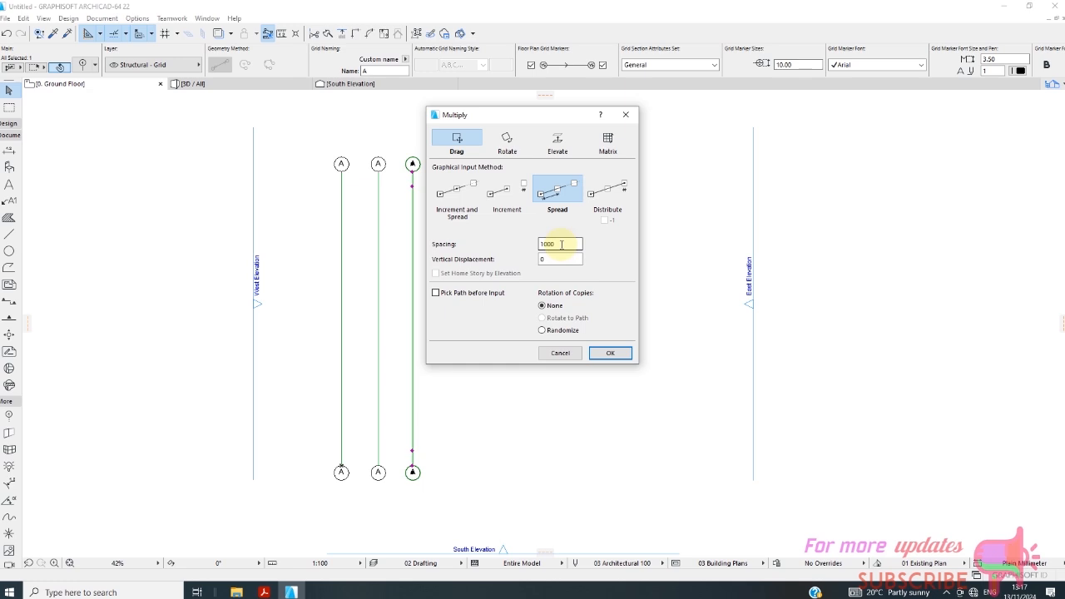
{"action": "left_click", "coordinate": [499, 208]}
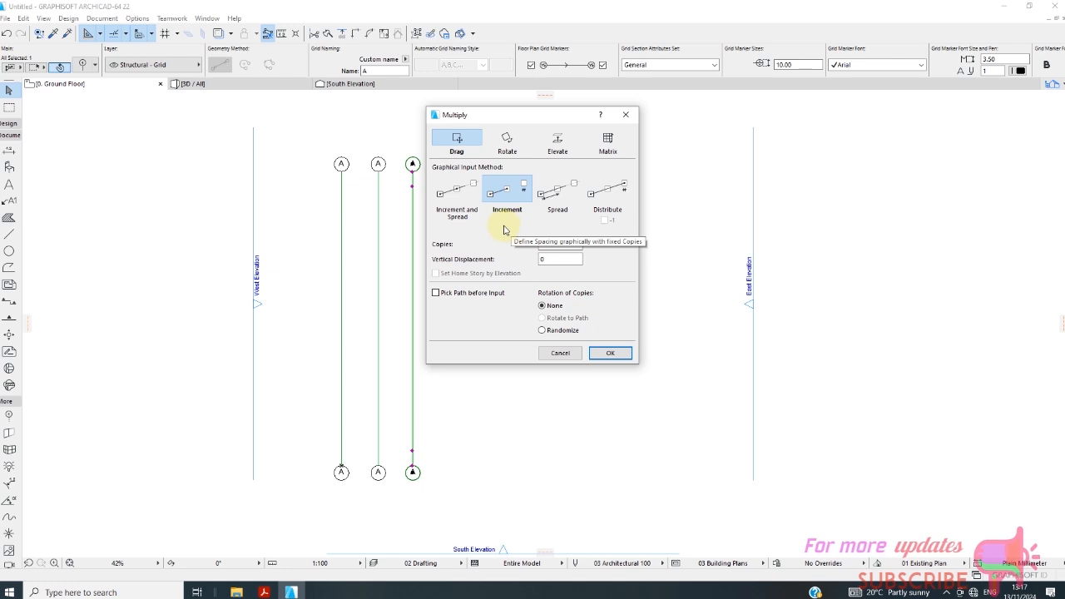
{"action": "left_click", "coordinate": [477, 205]}
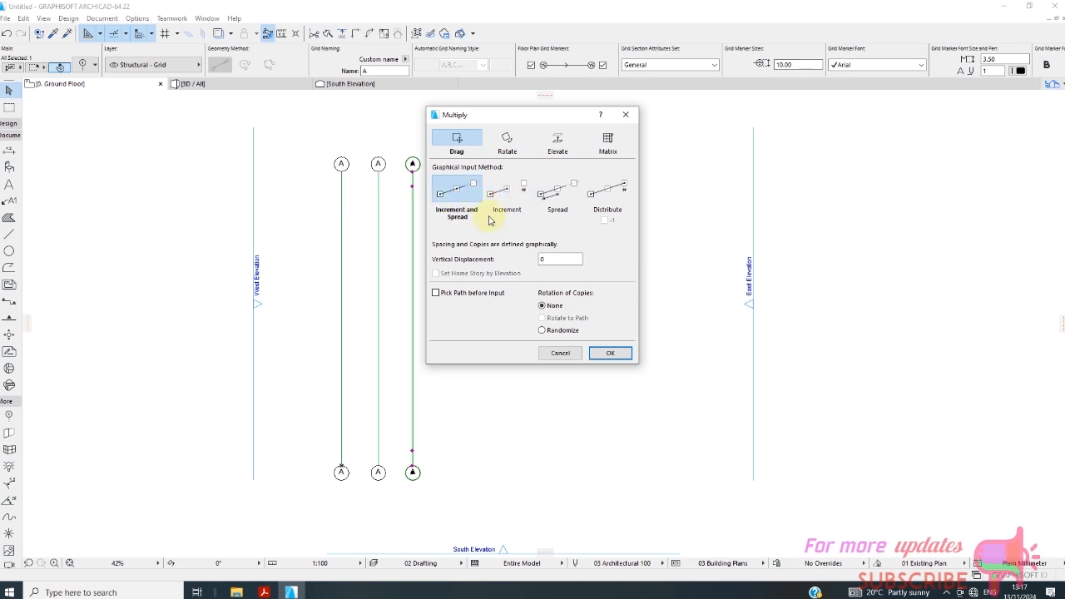
{"action": "left_click", "coordinate": [570, 353]}
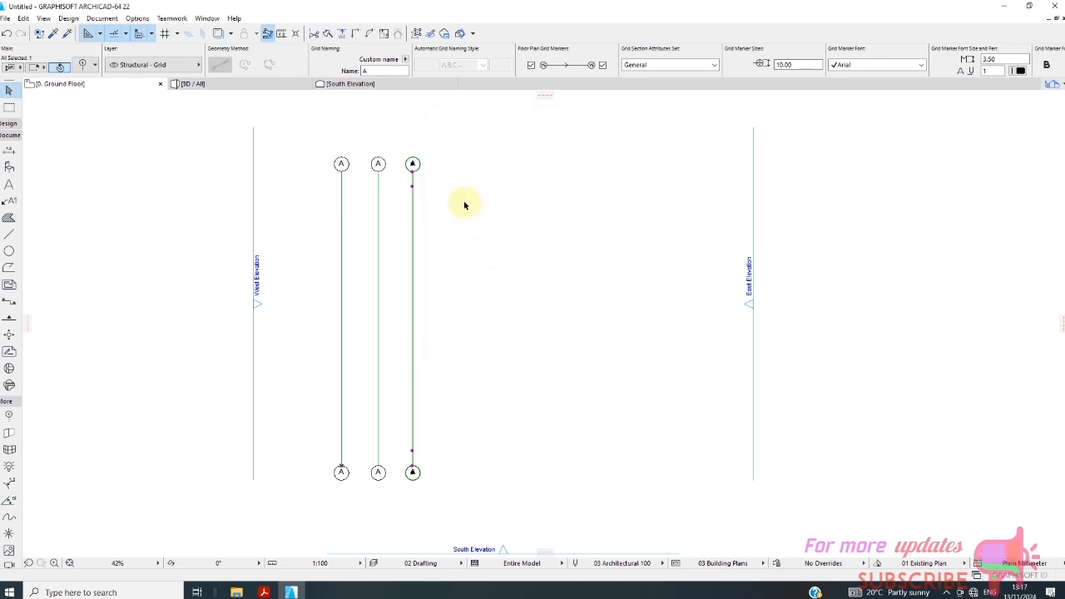
Drag a copy of the third vertical grid line horizontally 3300 mm to its right.
{"action": "right_click", "coordinate": [464, 204]}
{"action": "mouse_move", "coordinate": [535, 327]}
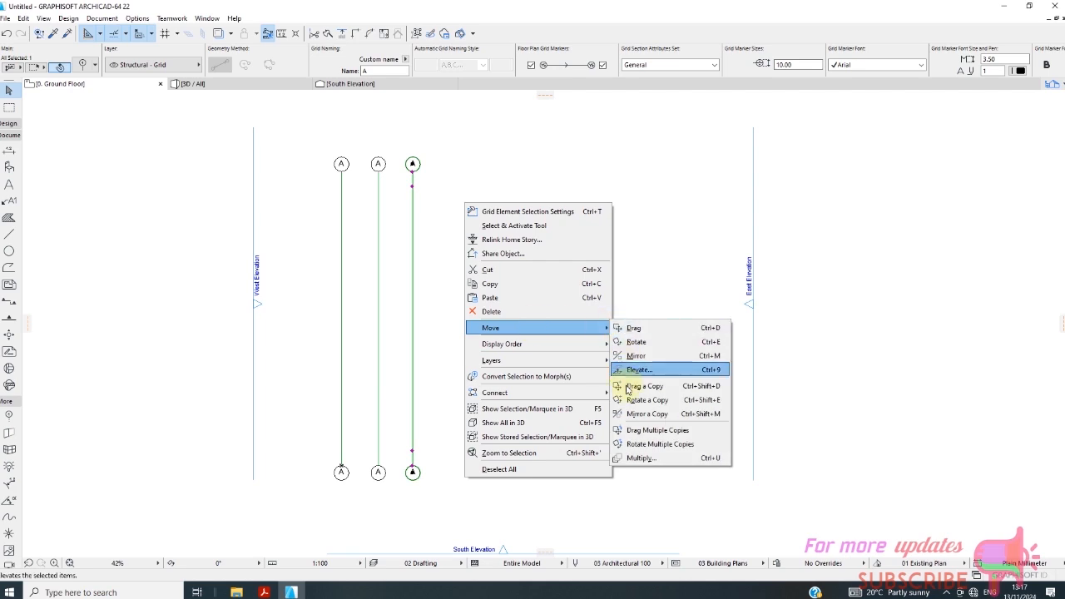
{"action": "left_click", "coordinate": [629, 388]}
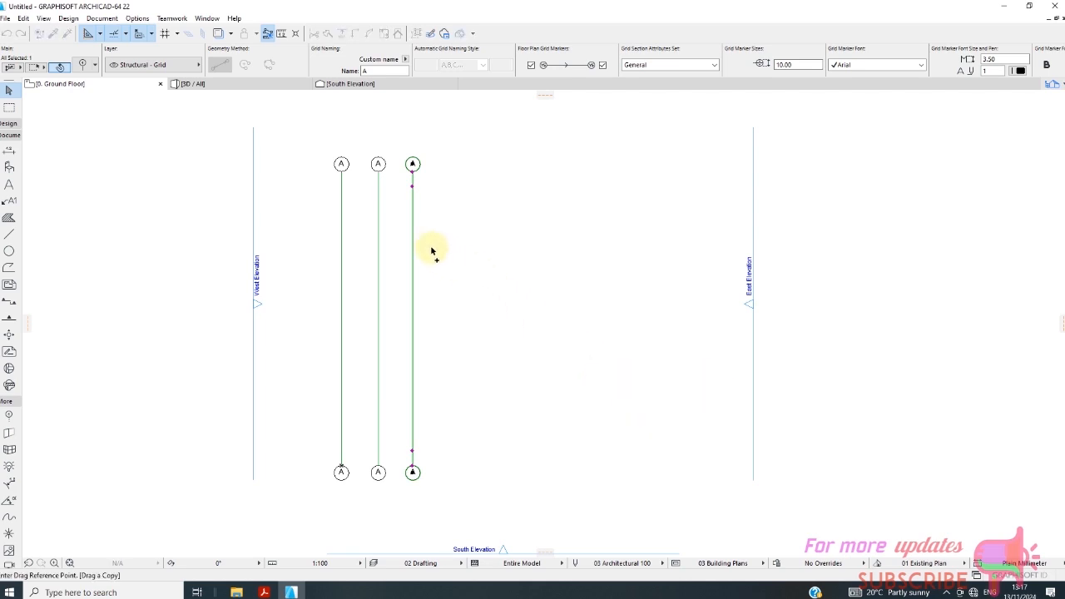
{"action": "left_click", "coordinate": [413, 174]}
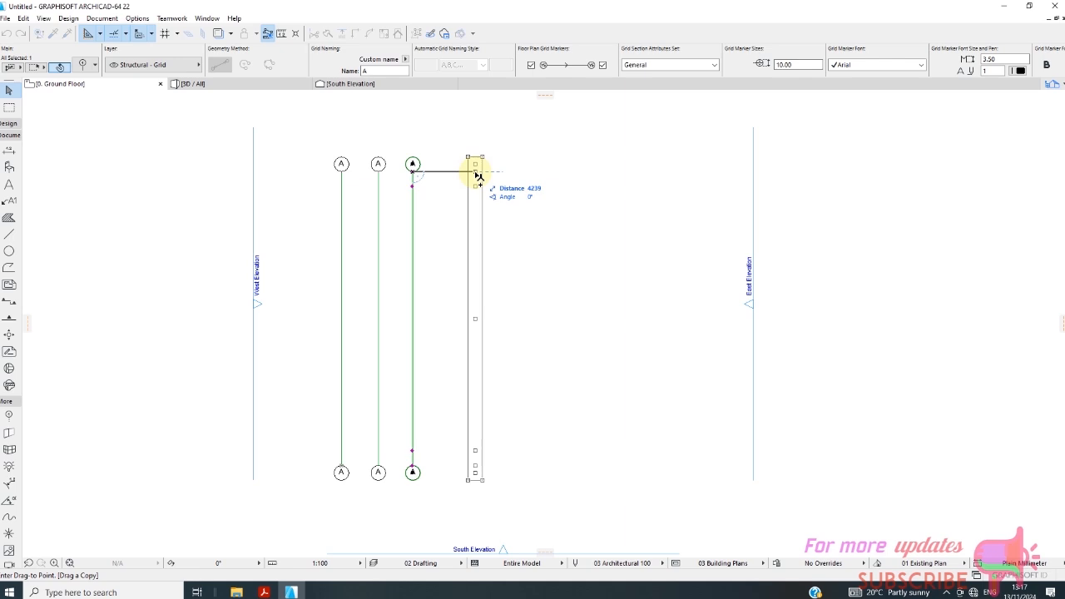
{"action": "type", "text": "3300"}
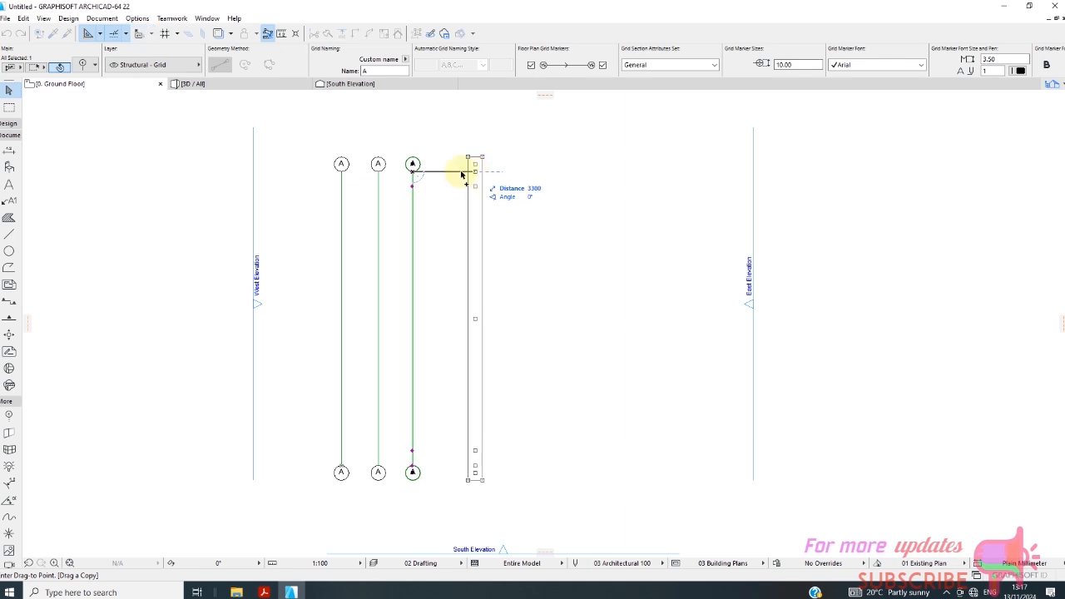
{"action": "key", "text": "Return"}
Drag a copy of the fourth vertical grid line horizontally 2800 mm to its right.
{"action": "right_click", "coordinate": [489, 231]}
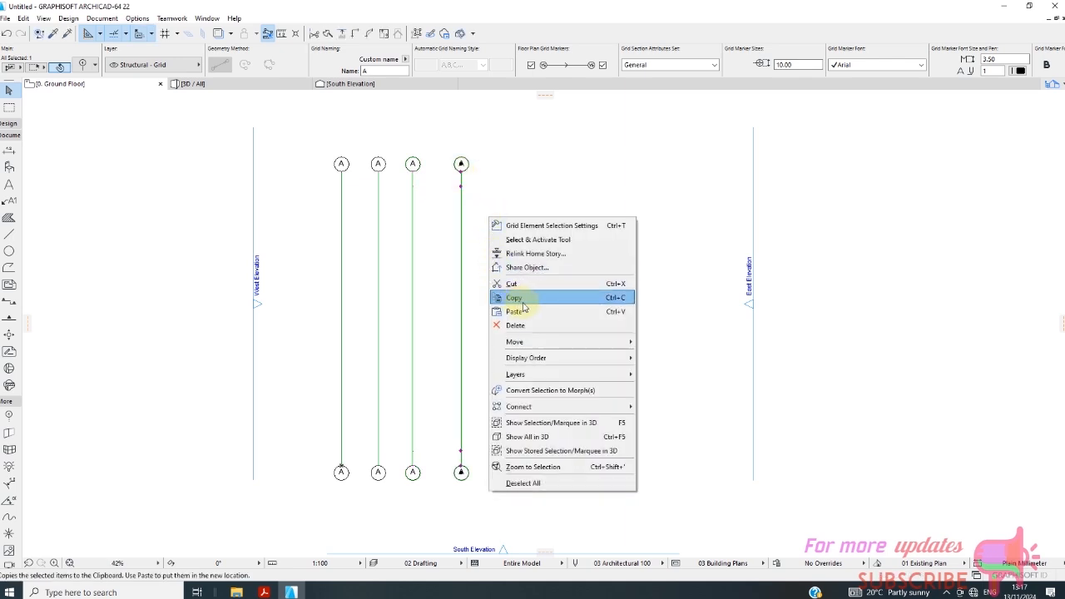
{"action": "mouse_move", "coordinate": [625, 342]}
{"action": "left_click", "coordinate": [667, 401]}
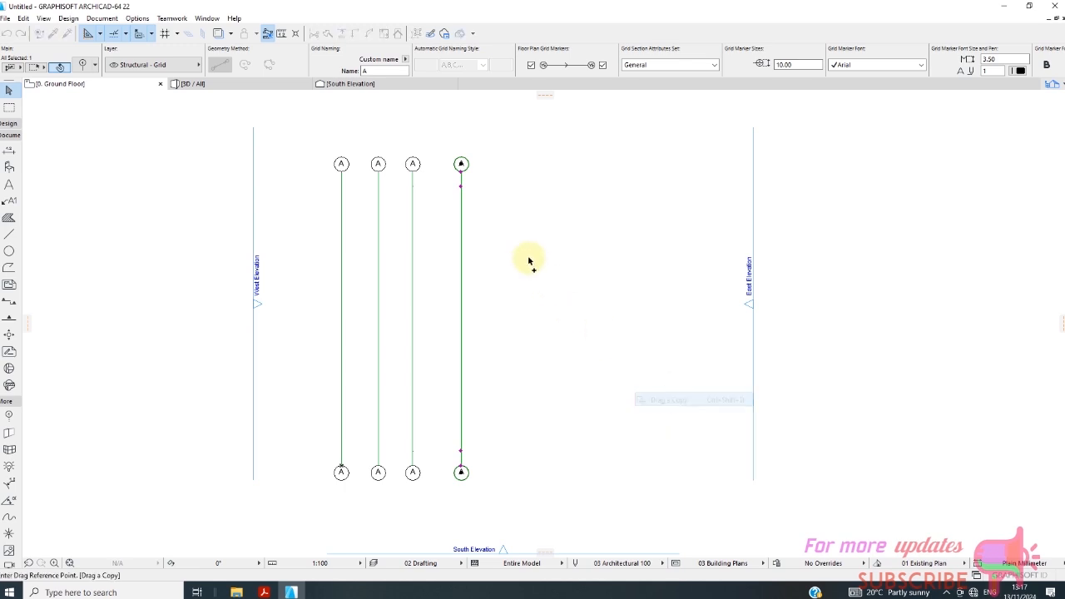
{"action": "left_click", "coordinate": [462, 172]}
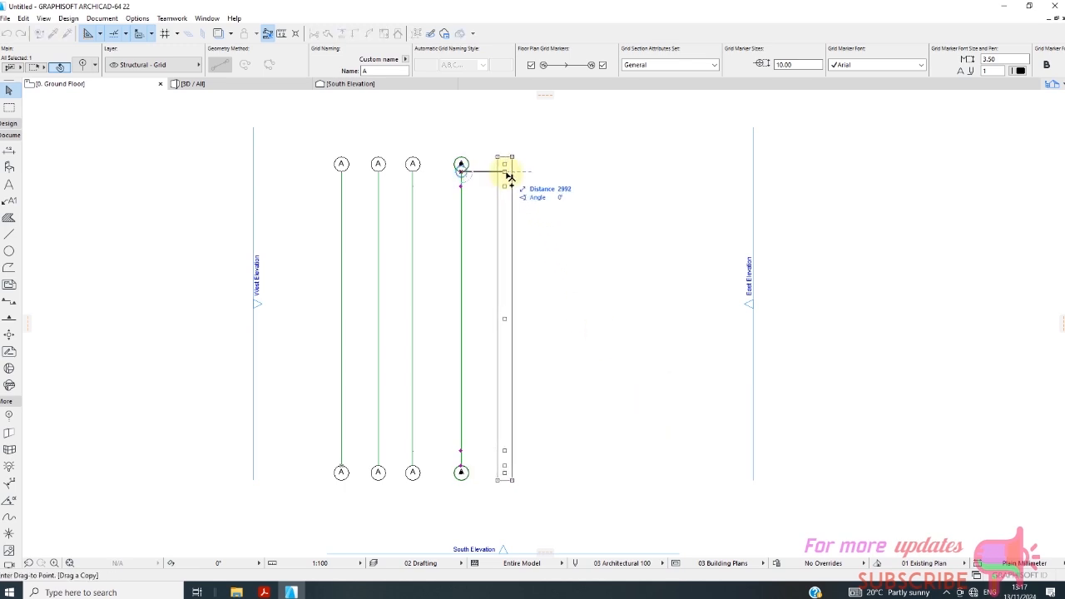
{"action": "type", "text": "2"}
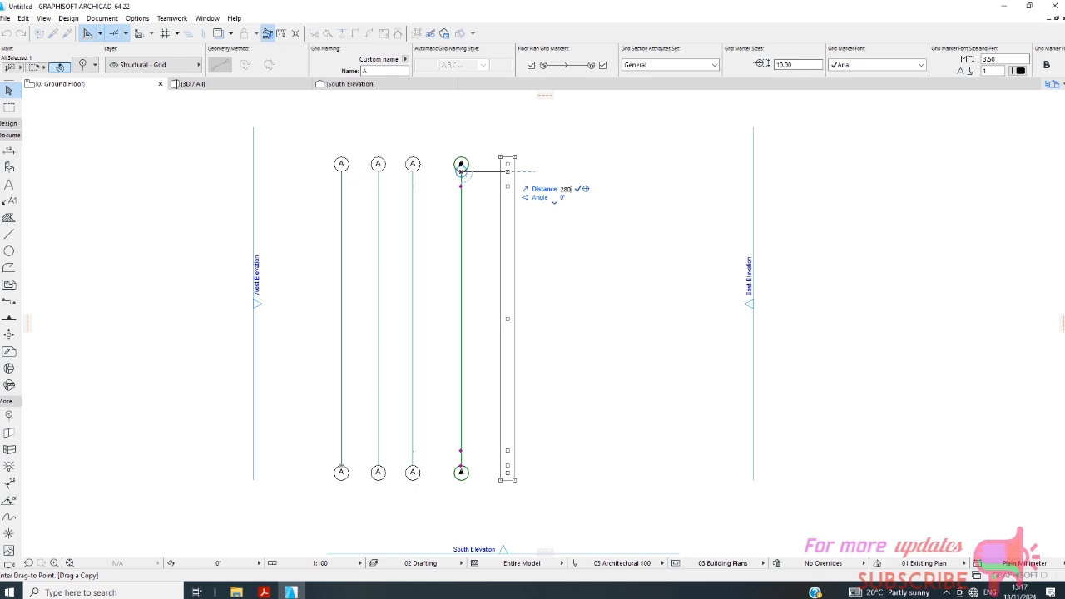
{"action": "type", "text": "80"}
{"action": "left_click", "coordinate": [501, 171]}
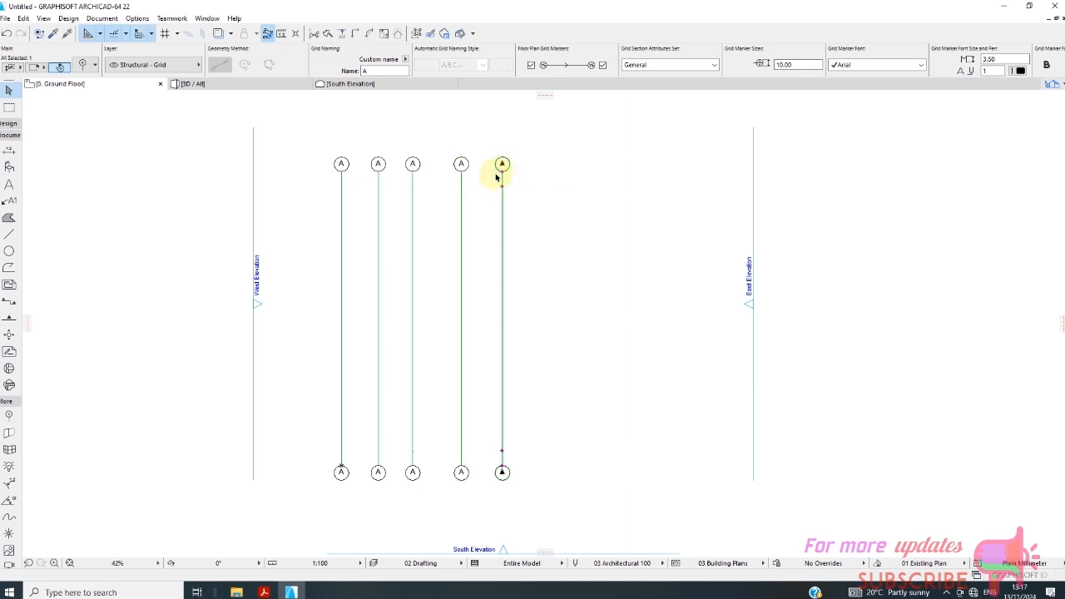
Try to drag a copy of the fifth vertical grid line 3300 mm away, and undo that copy.
{"action": "right_click", "coordinate": [510, 213]}
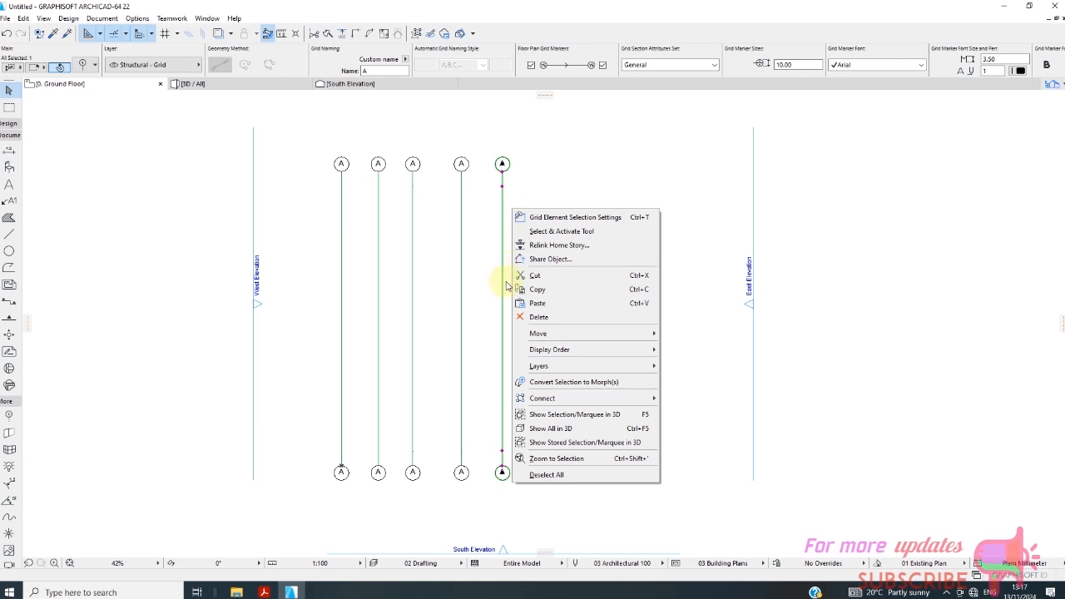
{"action": "mouse_move", "coordinate": [572, 333]}
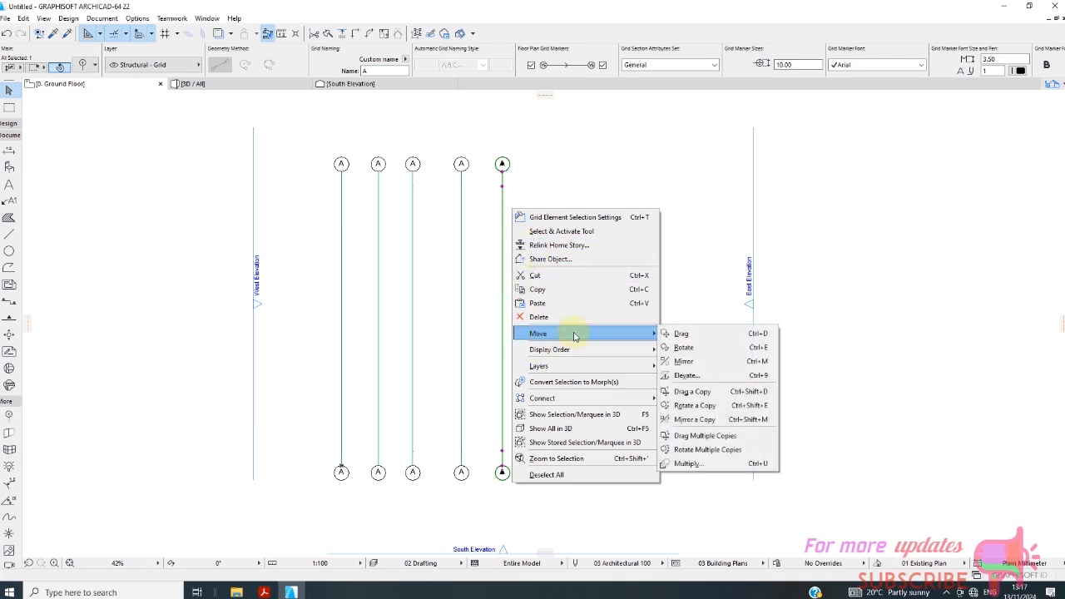
{"action": "left_click", "coordinate": [718, 395]}
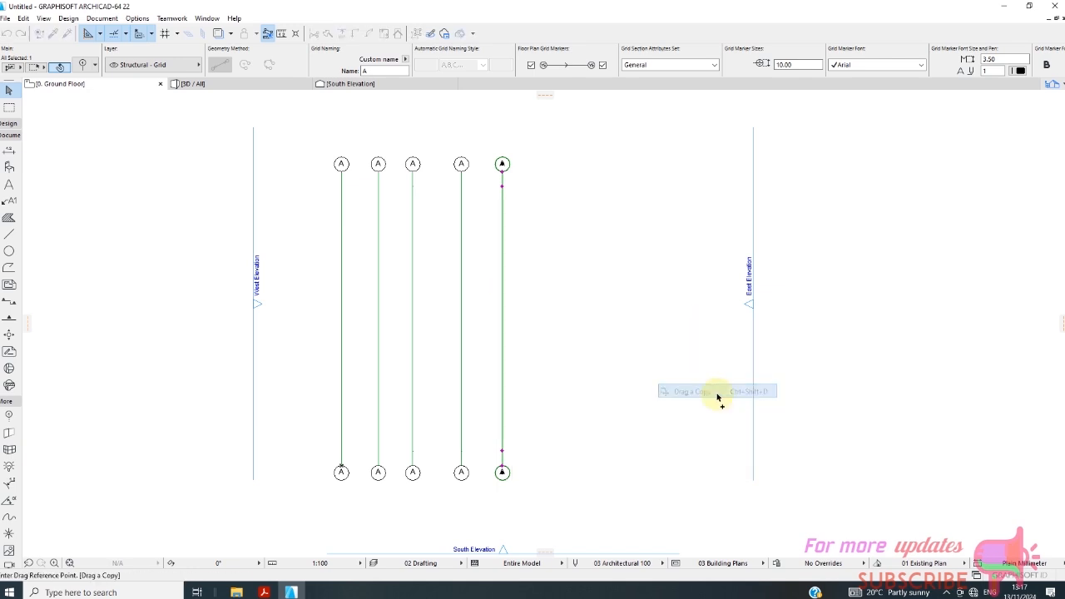
{"action": "left_click", "coordinate": [502, 171]}
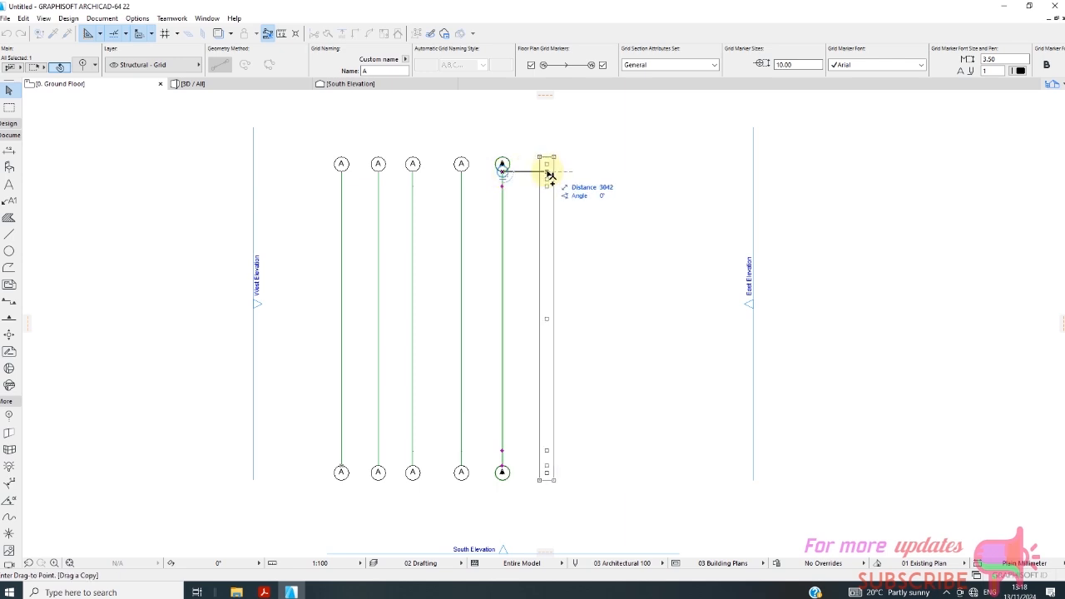
{"action": "type", "text": "35"}
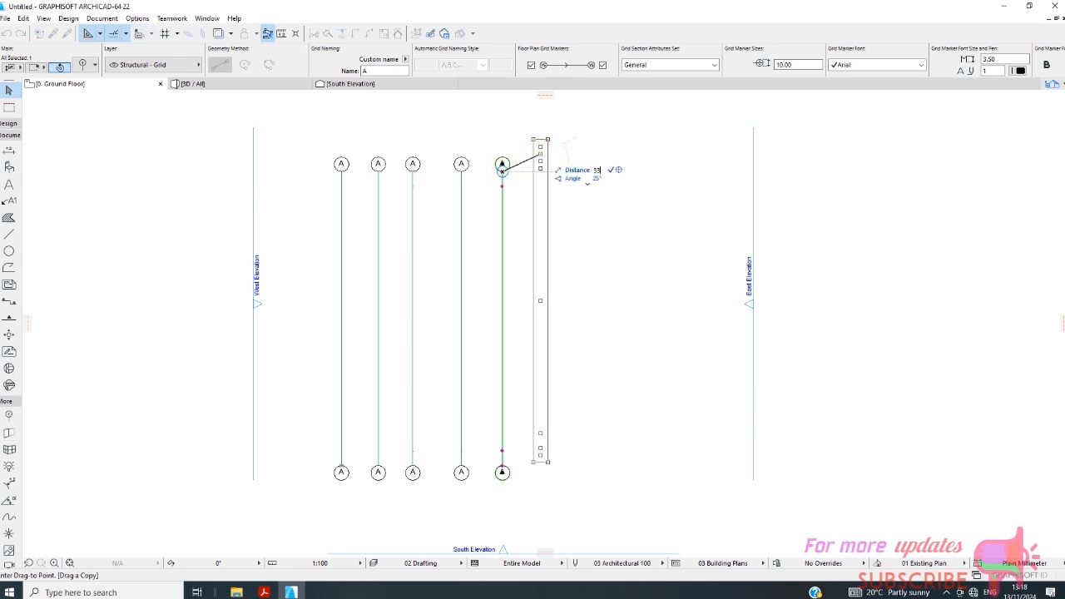
{"action": "type", "text": "3"}
{"action": "key", "text": "Return"}
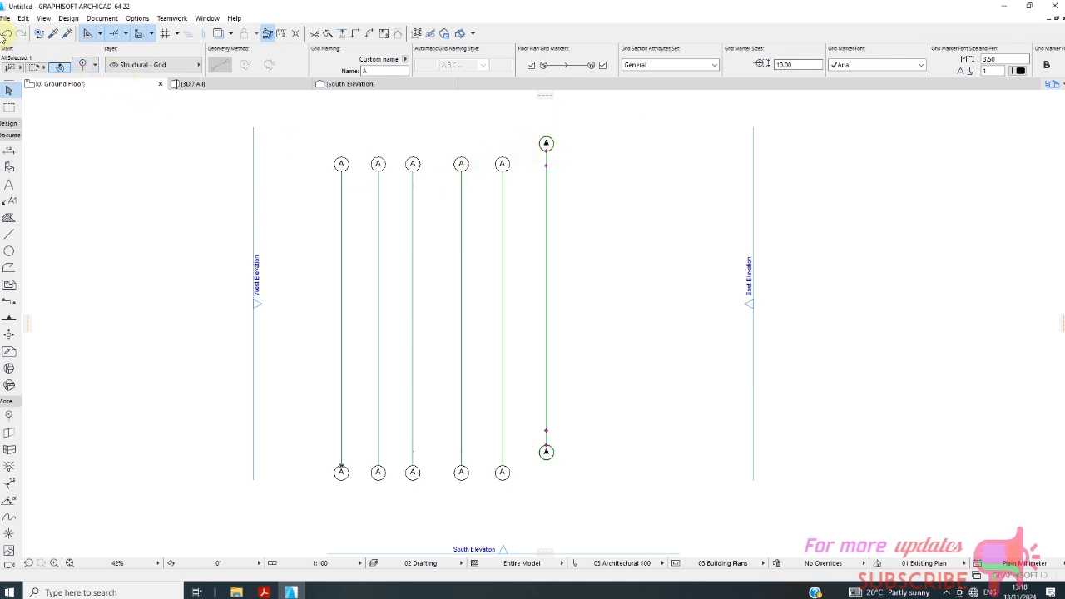
{"action": "left_click", "coordinate": [12, 40]}
Drag a copy of the fifth vertical grid line horizontally 3300 mm to its right.
{"action": "right_click", "coordinate": [523, 187]}
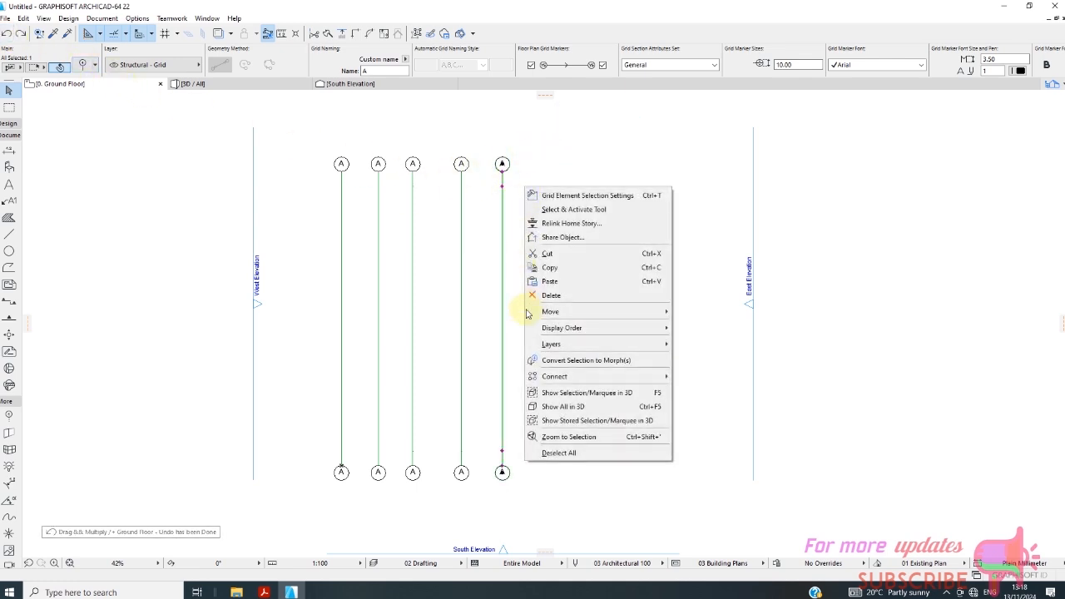
{"action": "mouse_move", "coordinate": [563, 314]}
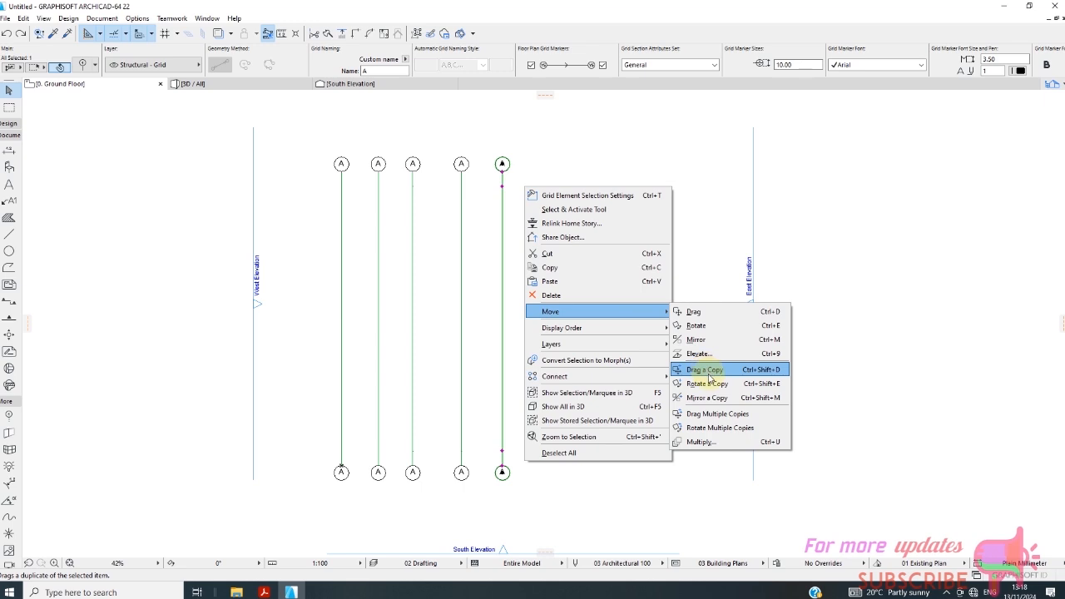
{"action": "left_click", "coordinate": [705, 372]}
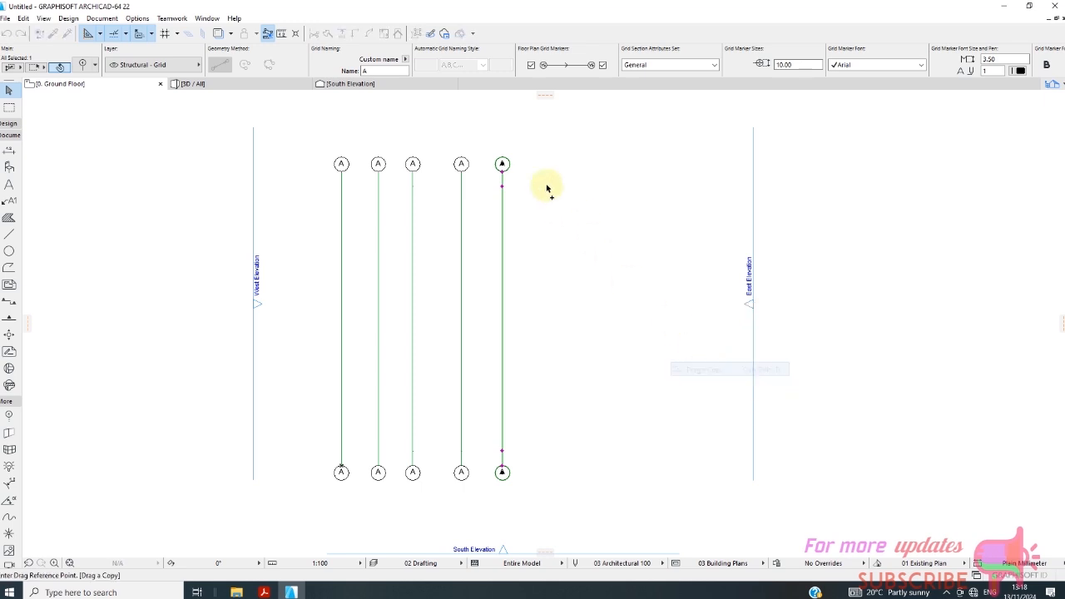
{"action": "left_click", "coordinate": [503, 172]}
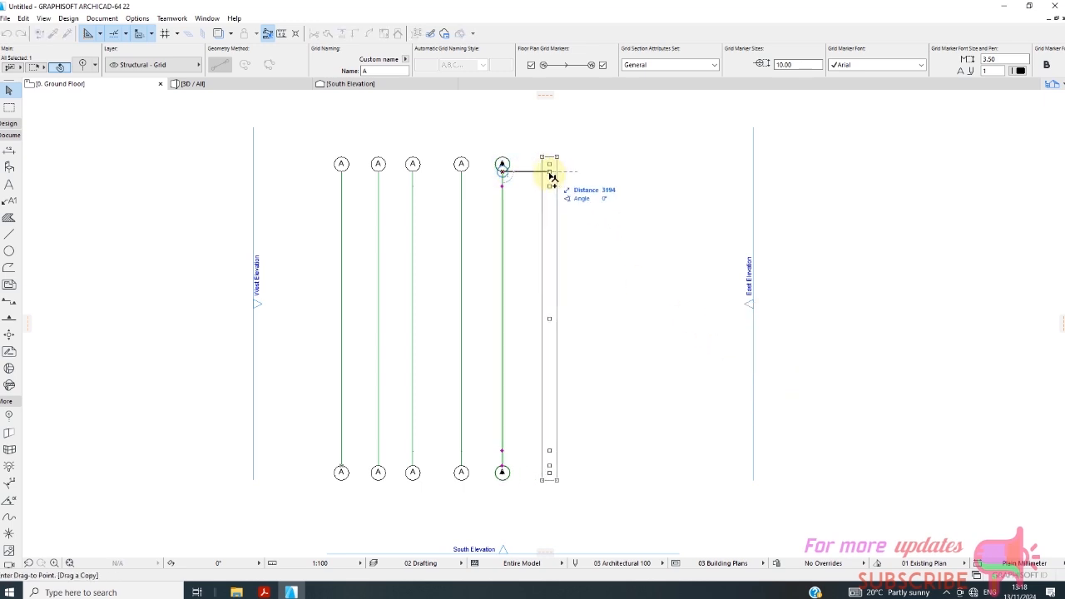
{"action": "type", "text": "330"}
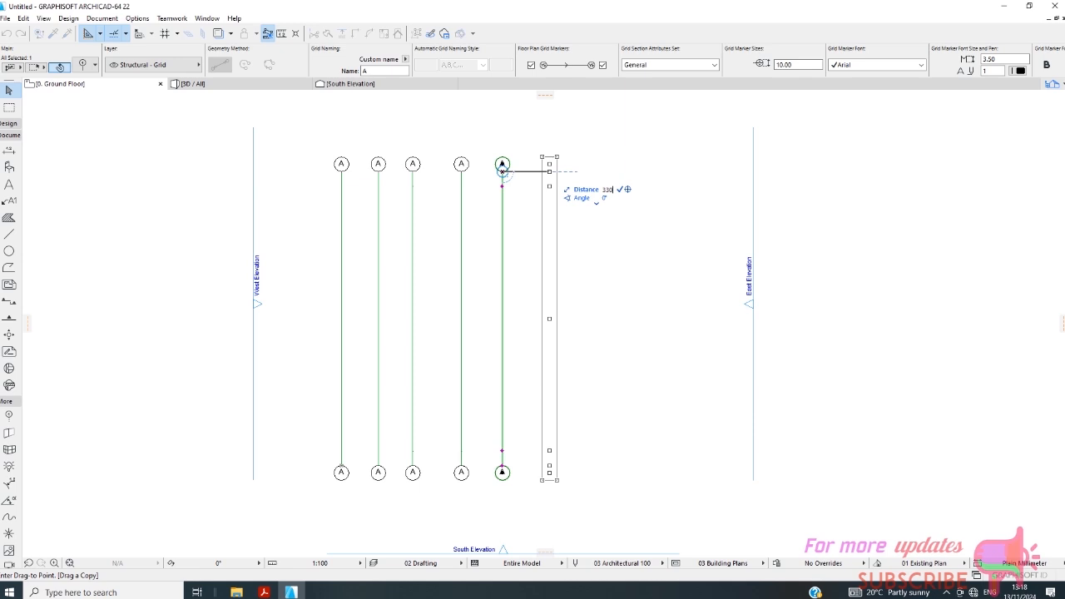
{"action": "key", "text": "Return"}
Drag a copy of the sixth vertical grid line horizontally 2350 mm to its right.
{"action": "right_click", "coordinate": [561, 201]}
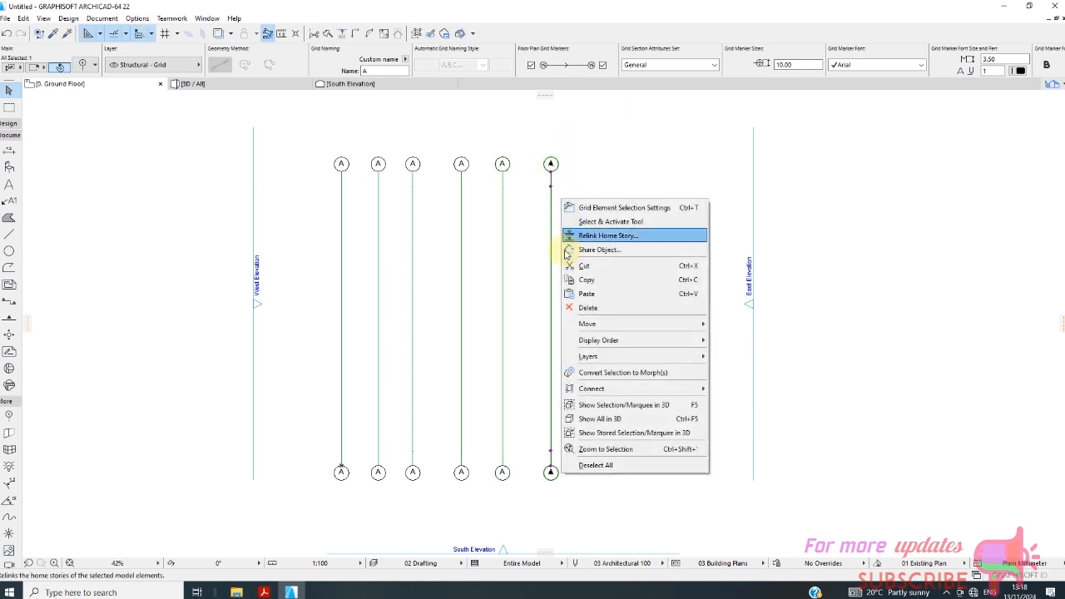
{"action": "mouse_move", "coordinate": [656, 329]}
{"action": "left_click", "coordinate": [739, 381]}
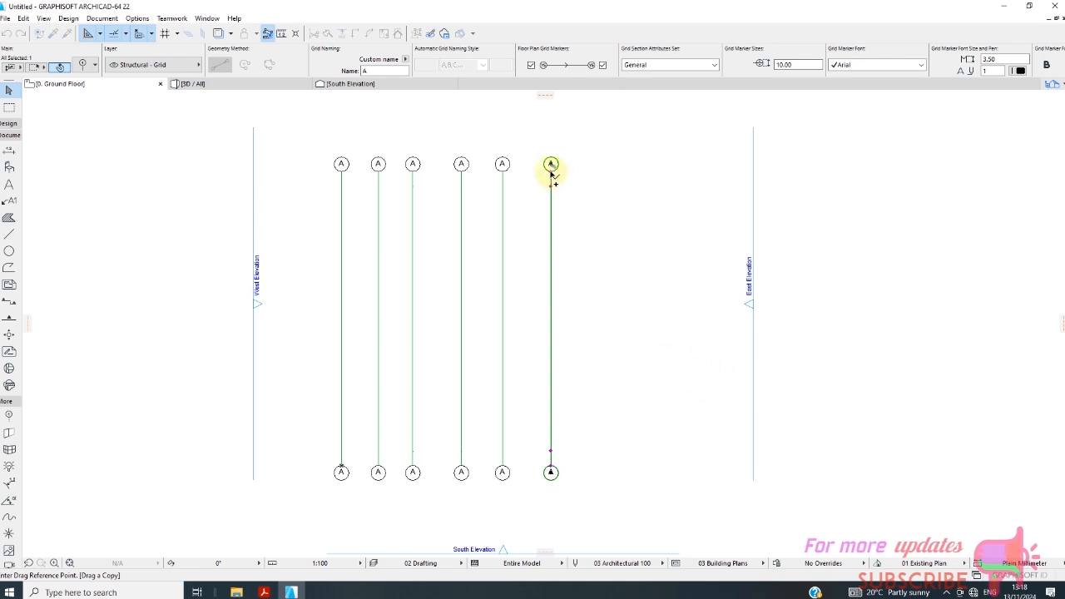
{"action": "left_click", "coordinate": [551, 171]}
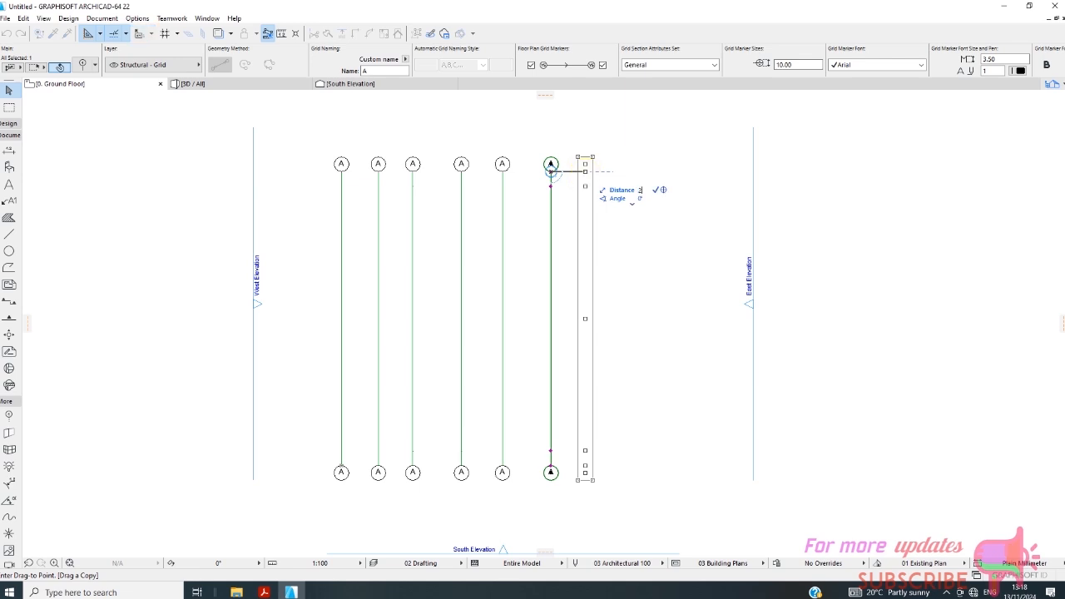
{"action": "left_click", "coordinate": [586, 173]}
Drag a copy of the seventh vertical grid line horizontally 2500 mm to its right.
{"action": "right_click", "coordinate": [606, 203]}
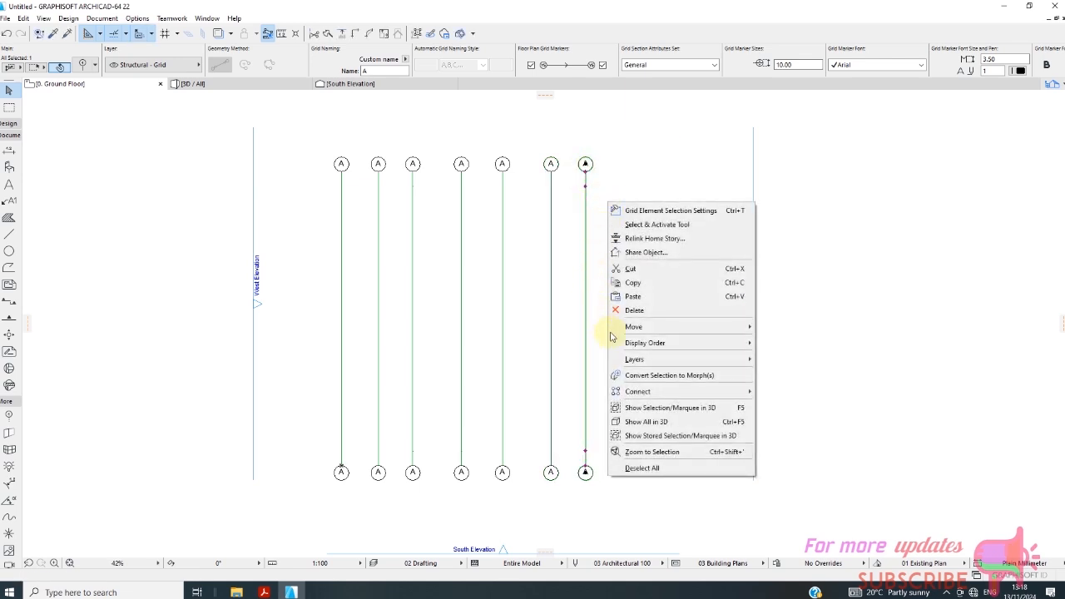
{"action": "mouse_move", "coordinate": [637, 327]}
{"action": "left_click", "coordinate": [786, 384]}
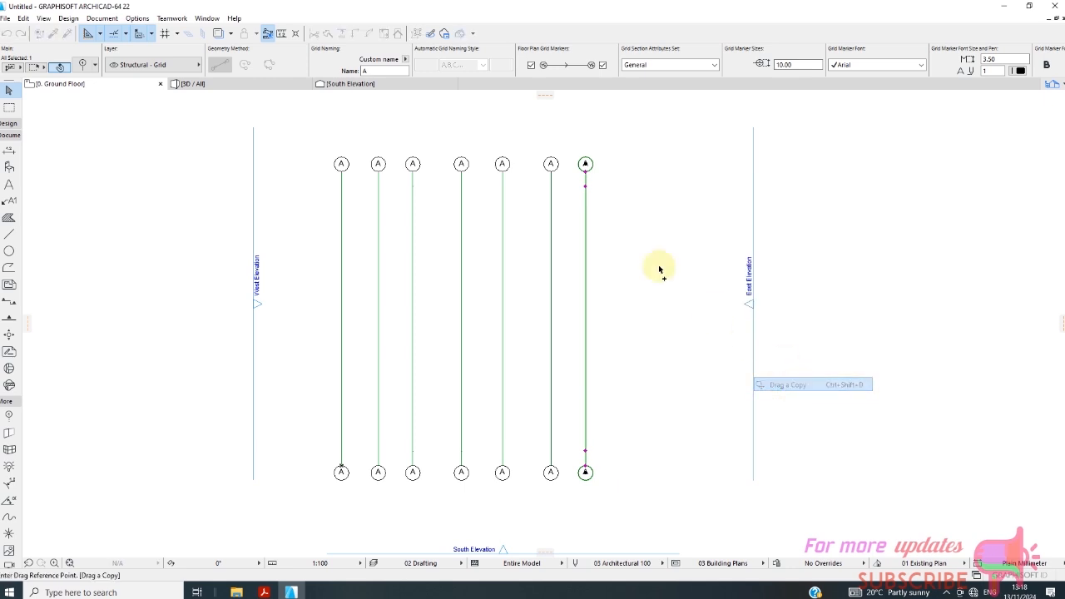
{"action": "left_click", "coordinate": [585, 173]}
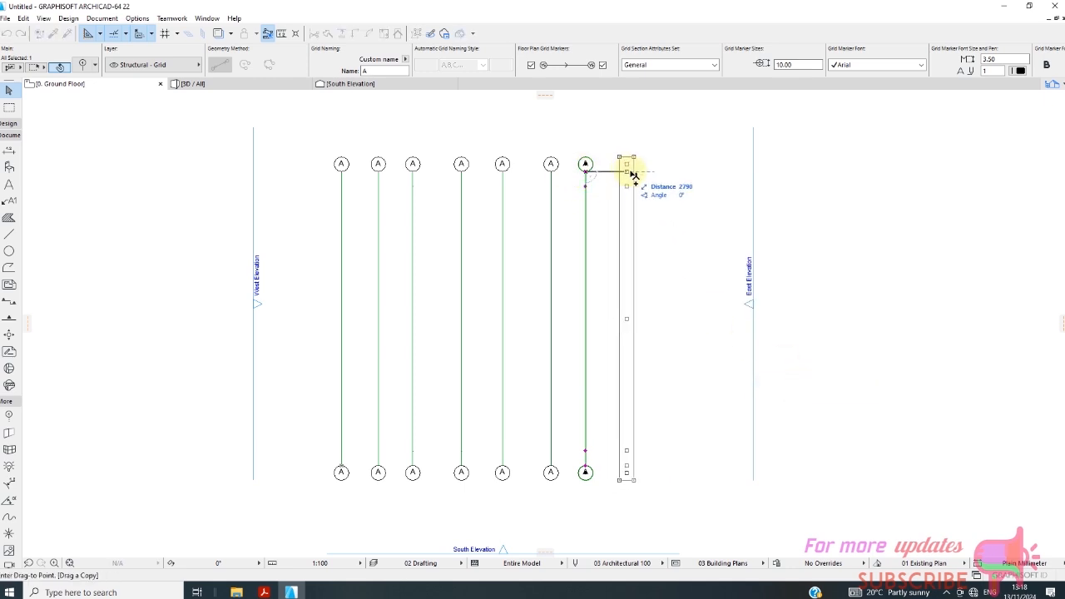
{"action": "type", "text": "2"}
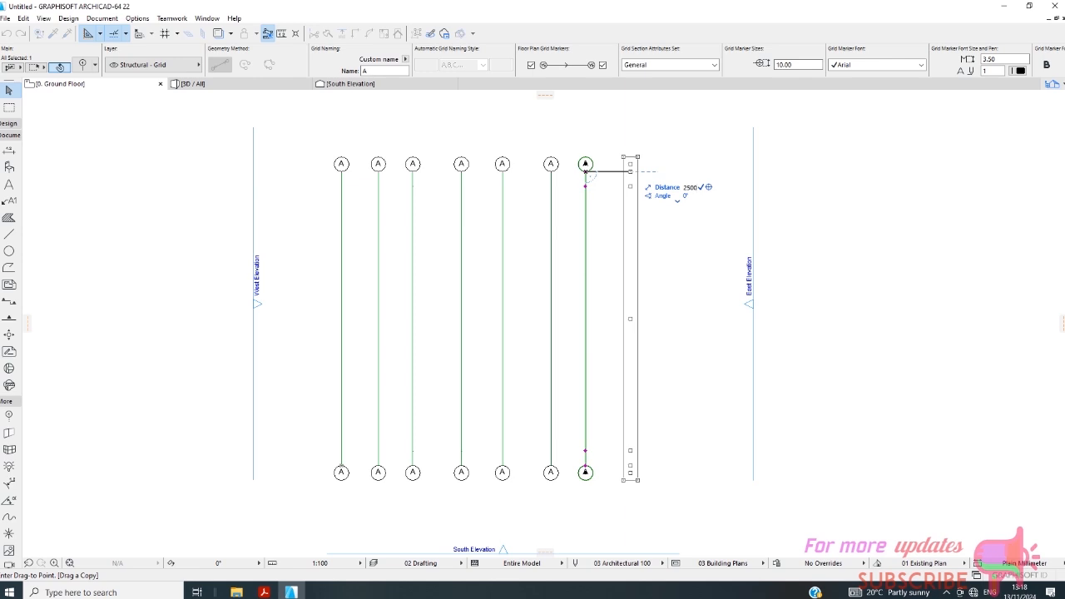
{"action": "key", "text": "Return"}
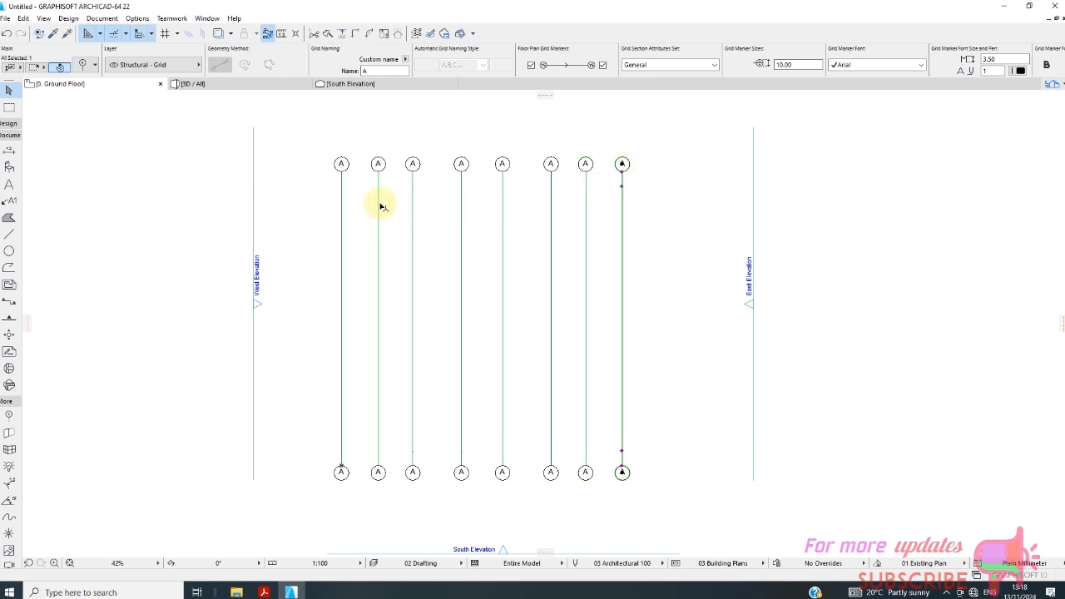
Rename the second vertical grid line as B and the third as C.
{"action": "left_click", "coordinate": [378, 206]}
{"action": "left_click", "coordinate": [370, 71]}
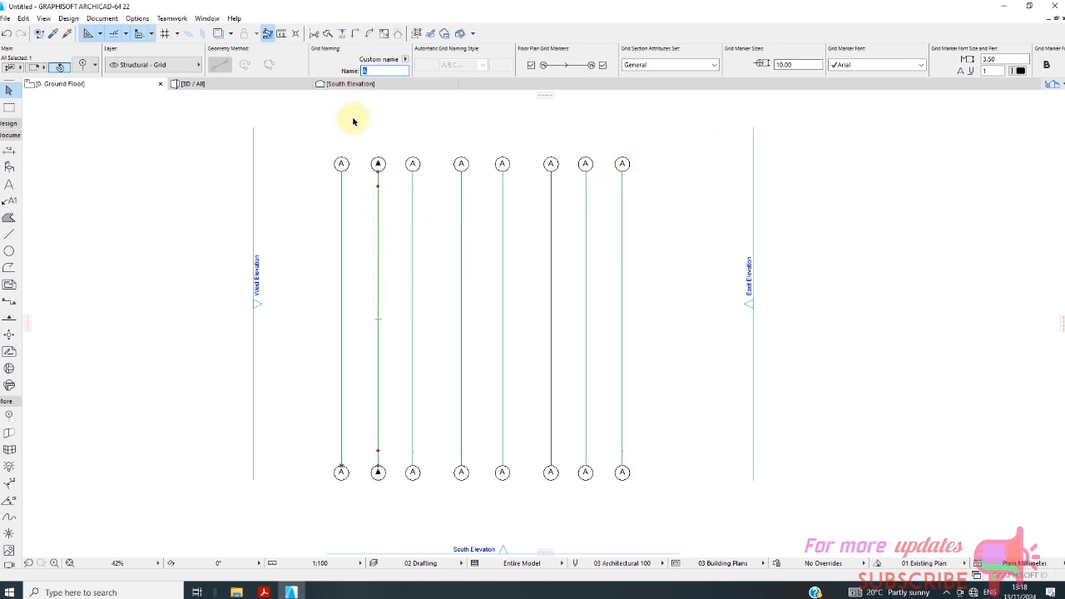
{"action": "type", "text": "B"}
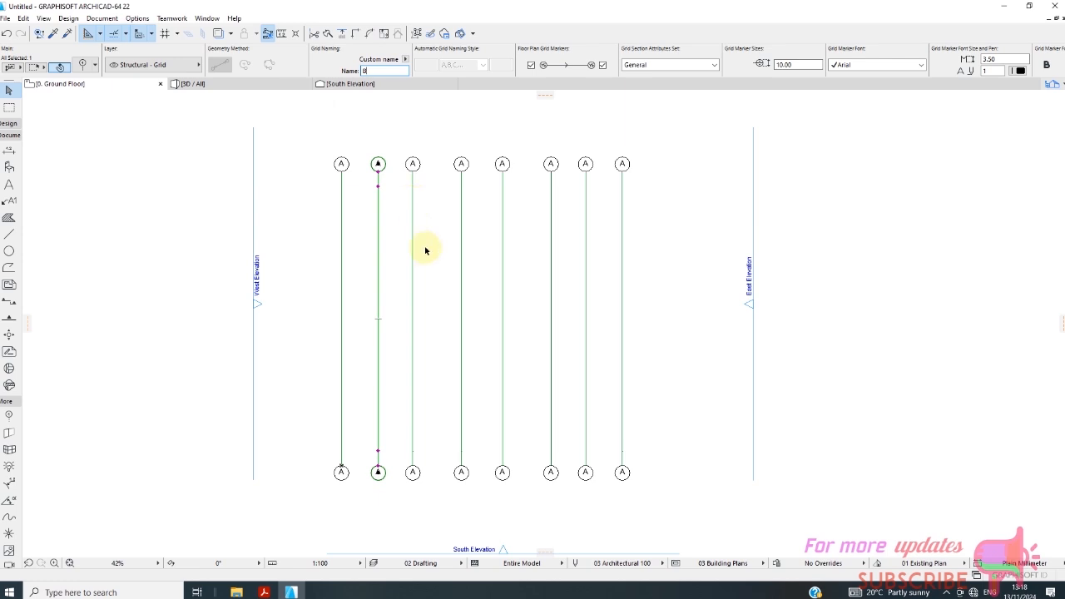
{"action": "left_click", "coordinate": [413, 213]}
{"action": "left_click", "coordinate": [386, 70]}
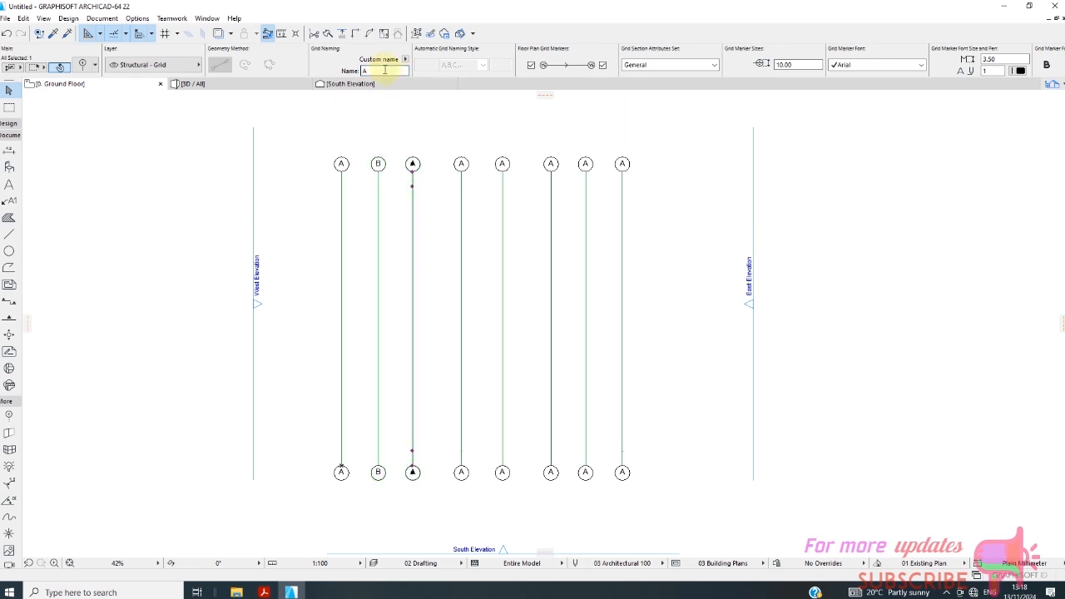
{"action": "type", "text": "C"}
Rename the fourth, fifth and sixth vertical grid lines as E, F and G.
{"action": "left_click", "coordinate": [460, 209]}
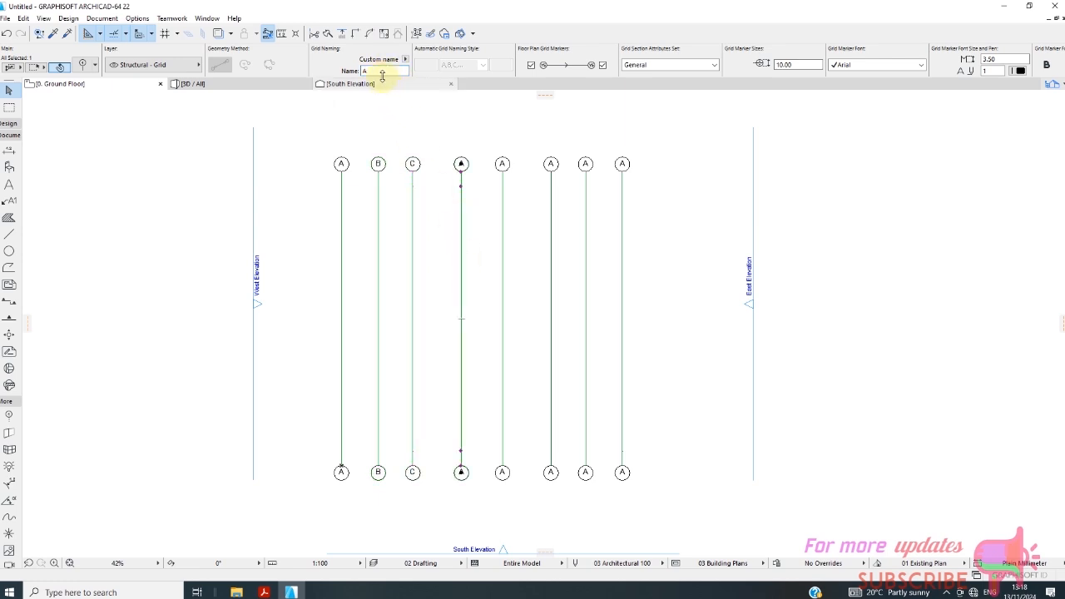
{"action": "left_click", "coordinate": [363, 72]}
{"action": "type", "text": "E"}
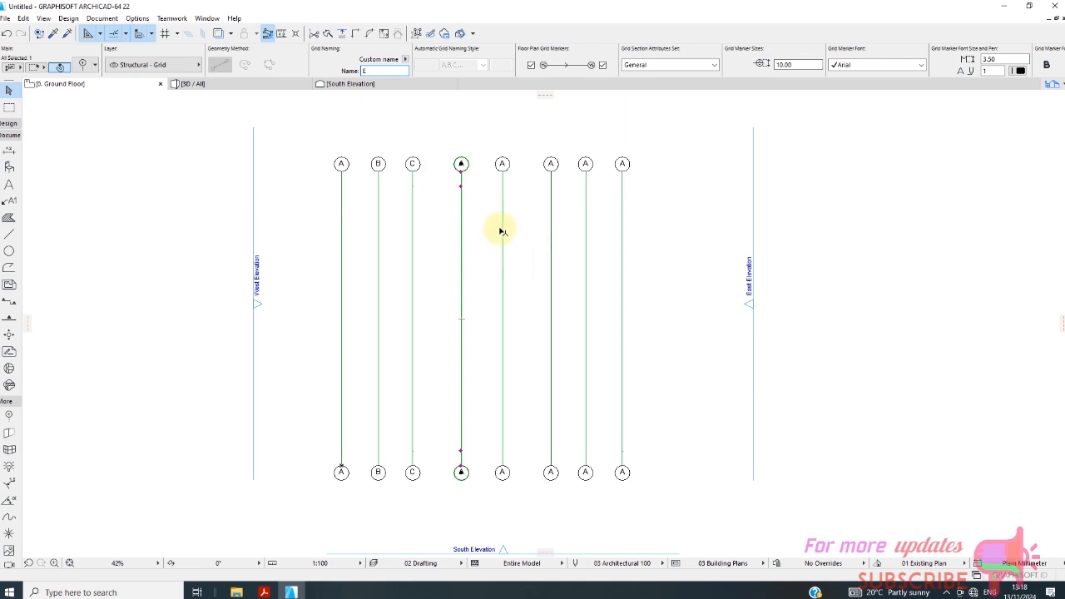
{"action": "left_click", "coordinate": [501, 232]}
{"action": "left_click", "coordinate": [373, 71]}
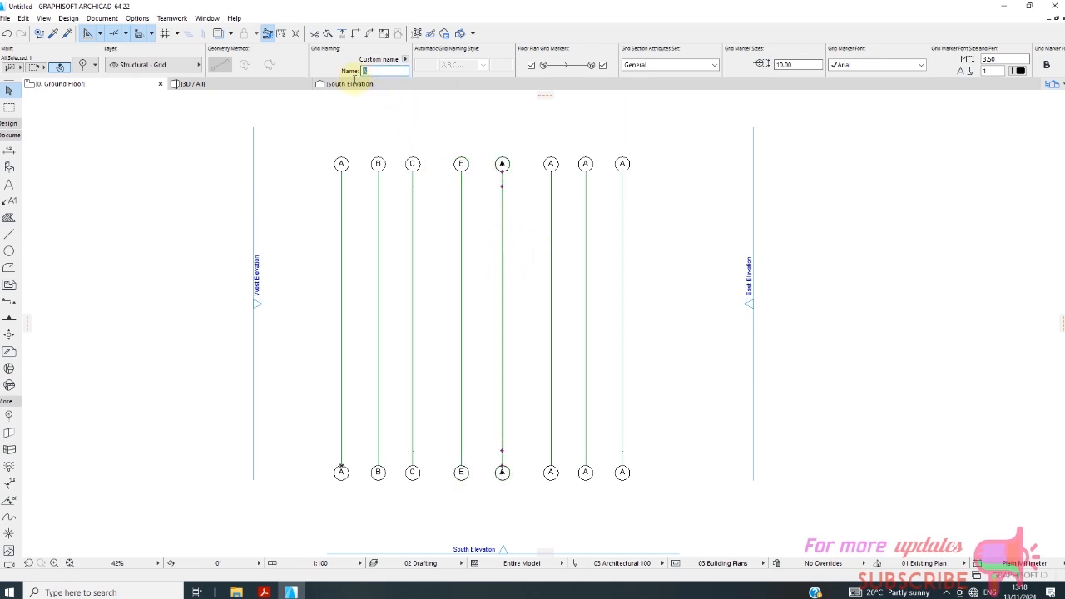
{"action": "type", "text": "F"}
{"action": "left_click", "coordinate": [551, 238]}
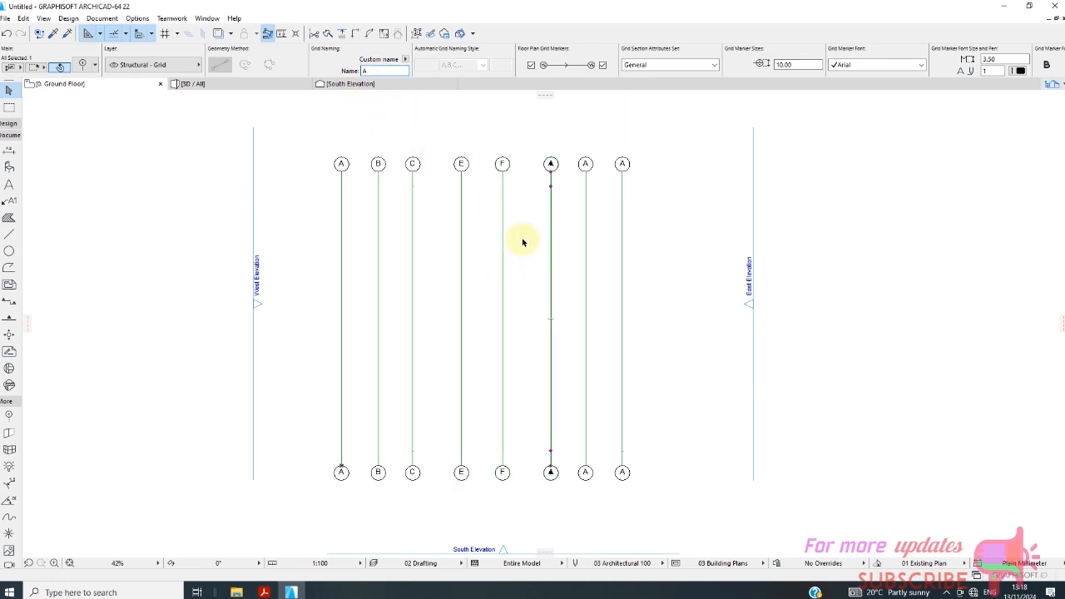
{"action": "left_click", "coordinate": [372, 71]}
{"action": "type", "text": "G"}
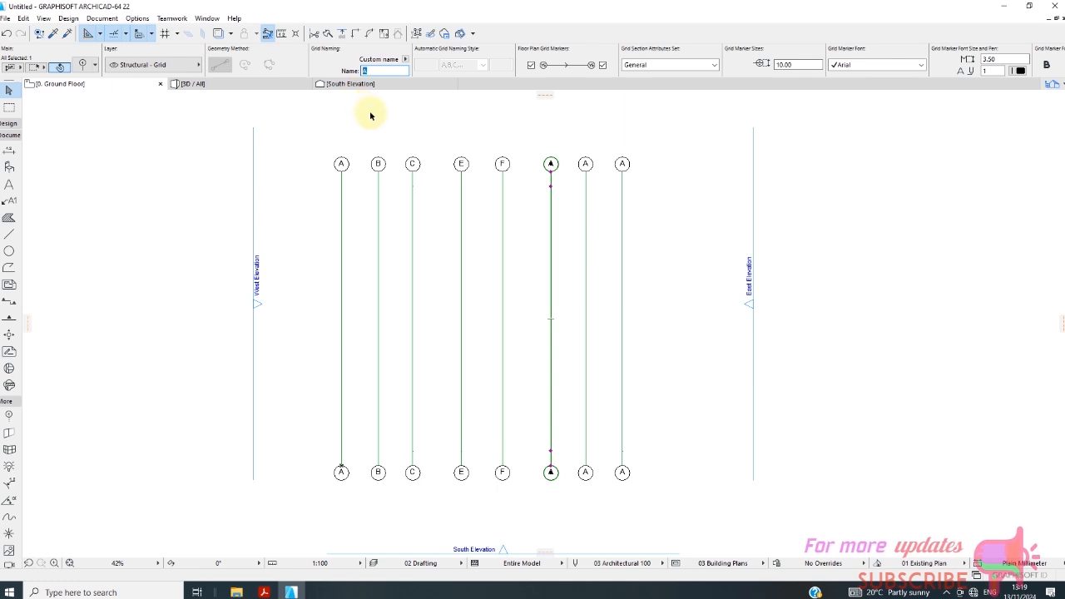
Rename the seventh vertical grid line as H and the eighth as 1.
{"action": "left_click", "coordinate": [584, 213]}
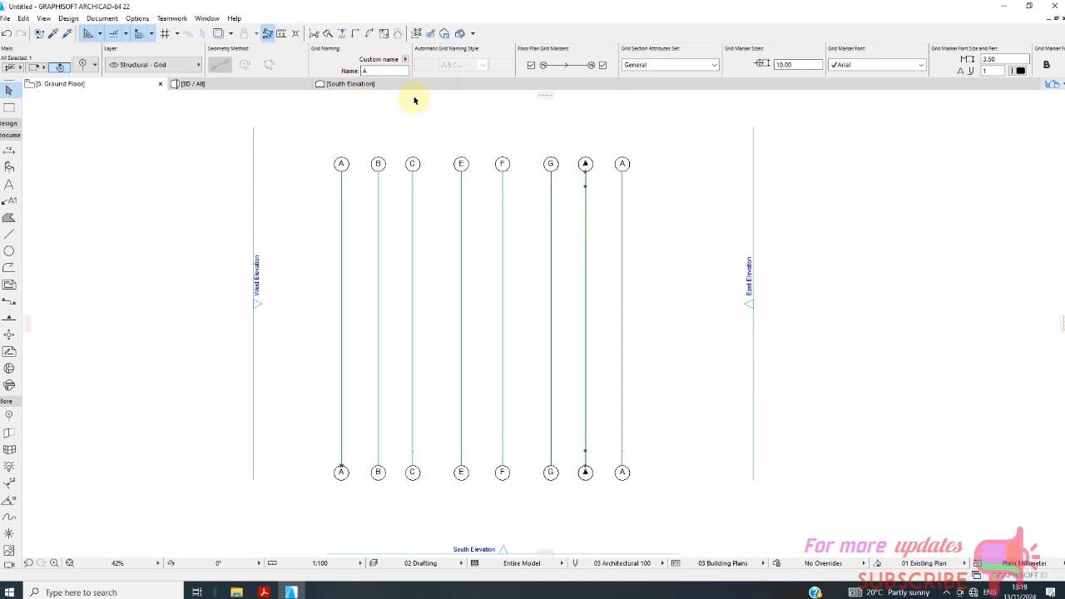
{"action": "left_click", "coordinate": [373, 71]}
{"action": "type", "text": "H"}
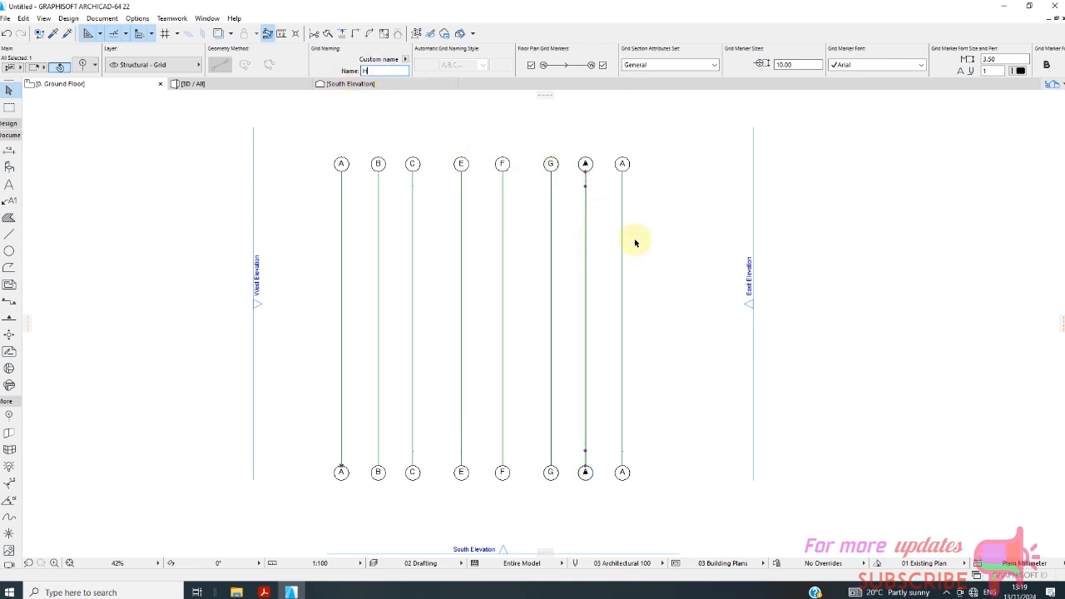
{"action": "left_click", "coordinate": [622, 221]}
{"action": "left_click", "coordinate": [373, 72]}
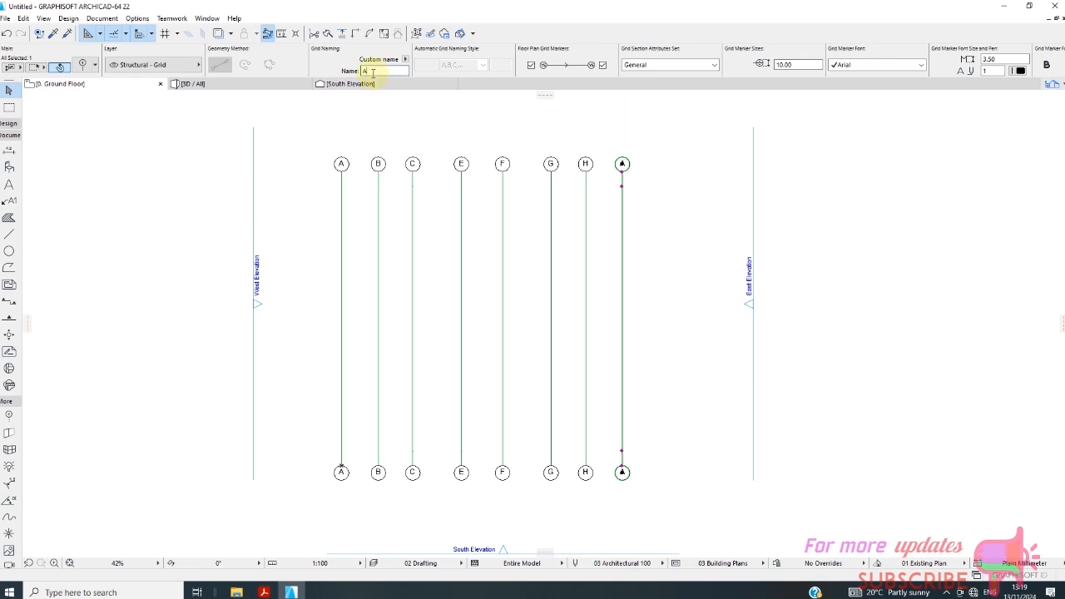
{"action": "type", "text": "1"}
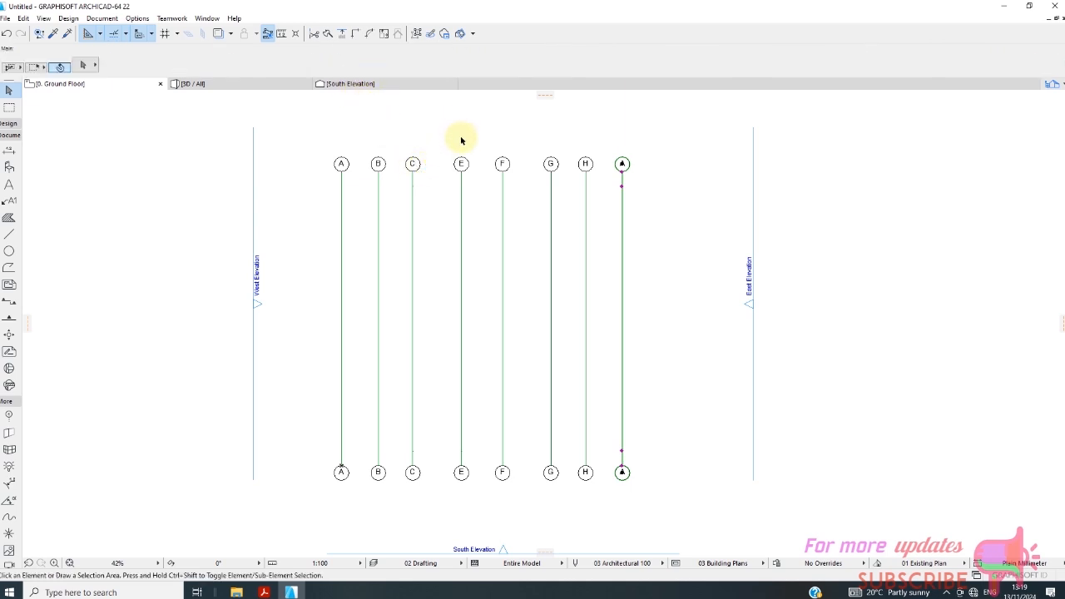
{"action": "left_click", "coordinate": [462, 133]}
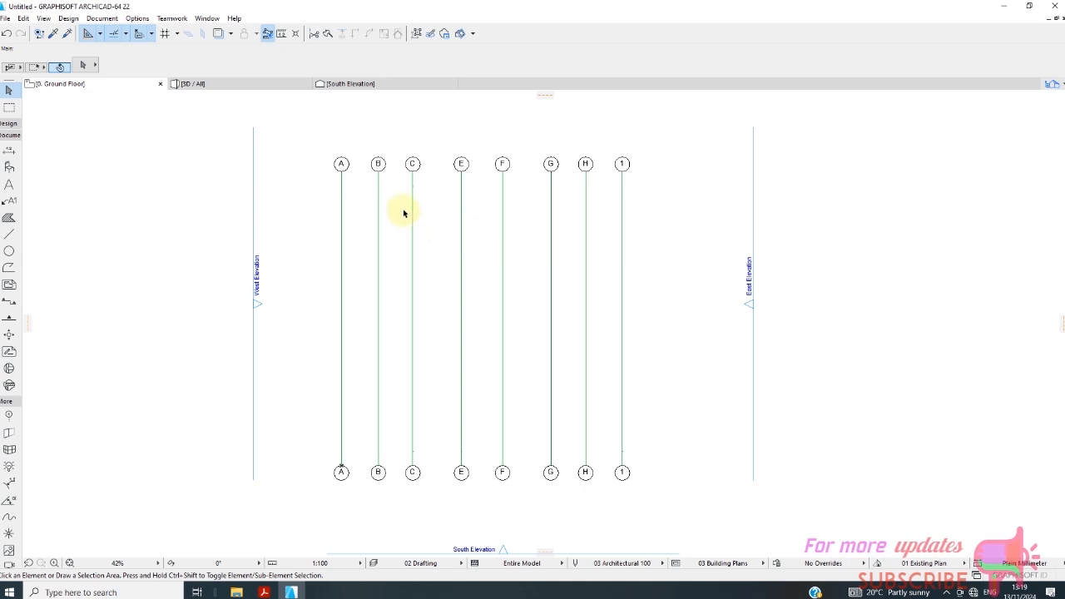
Correct the names of the fourth, fifth and sixth vertical grid lines to D, E and F.
{"action": "left_click", "coordinate": [462, 230]}
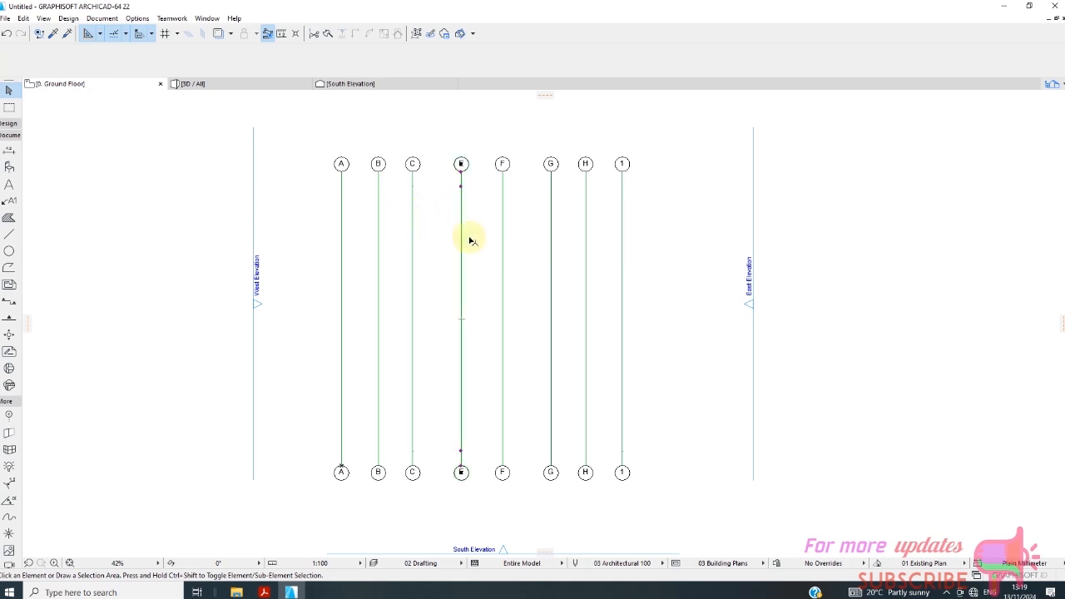
{"action": "double_click", "coordinate": [371, 73]}
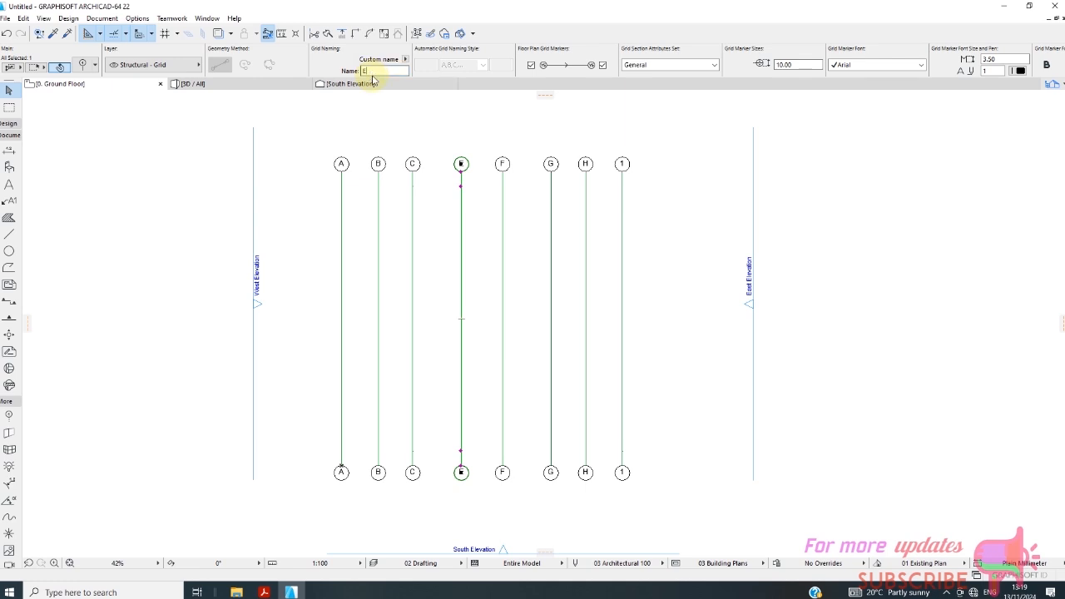
{"action": "type", "text": "D"}
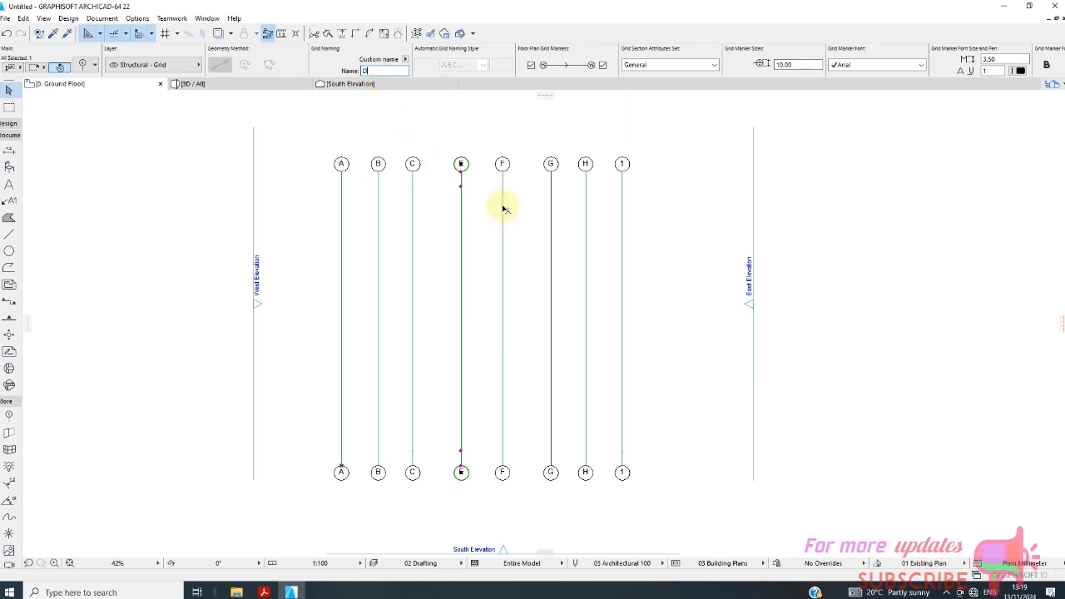
{"action": "left_click", "coordinate": [501, 212]}
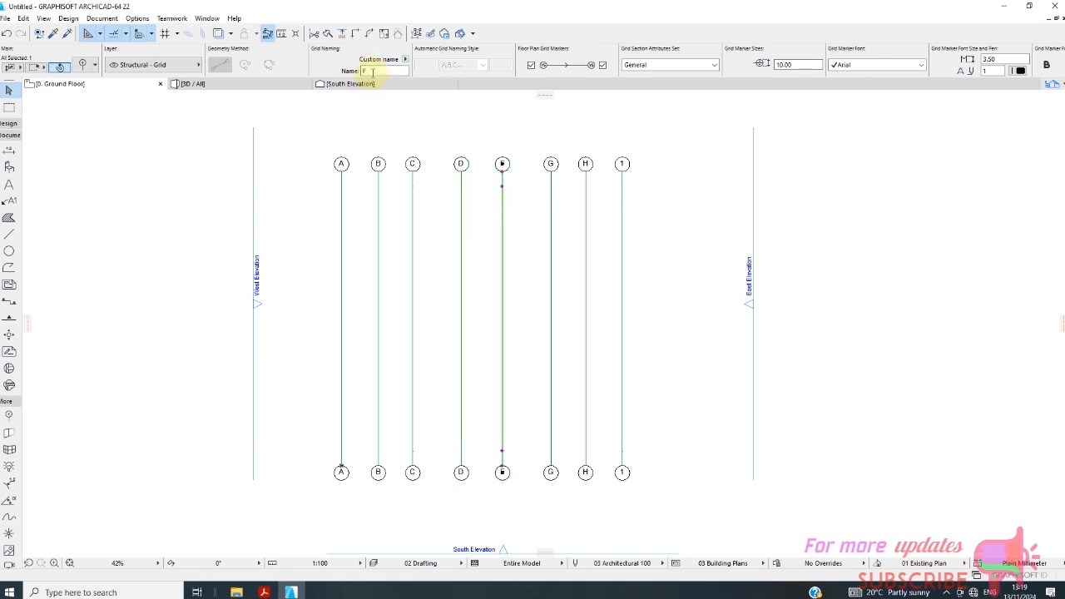
{"action": "type", "text": "E"}
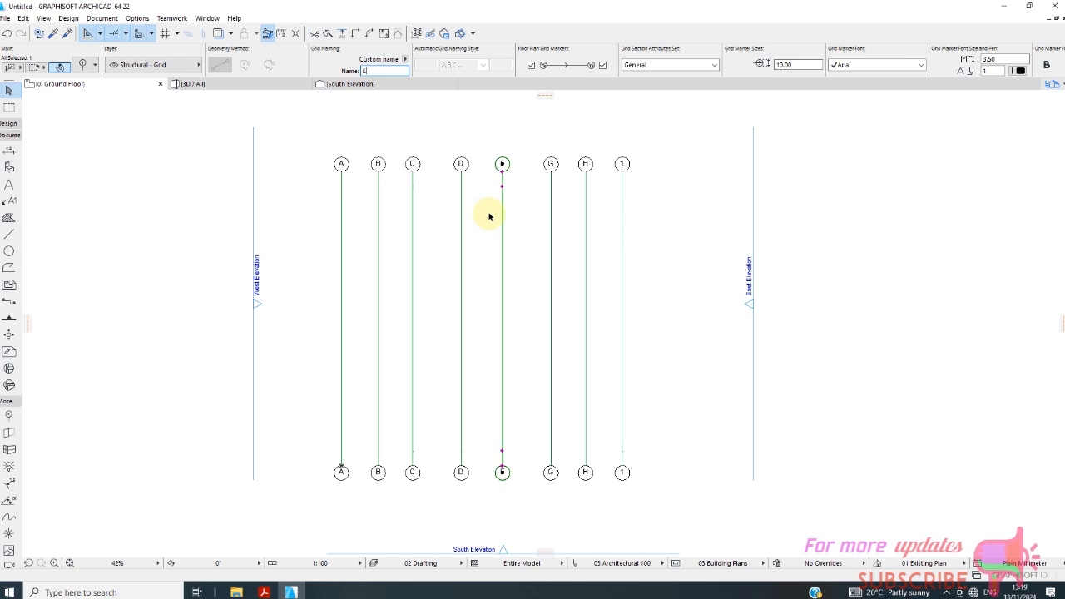
{"action": "left_click", "coordinate": [551, 232]}
{"action": "left_click", "coordinate": [375, 71]}
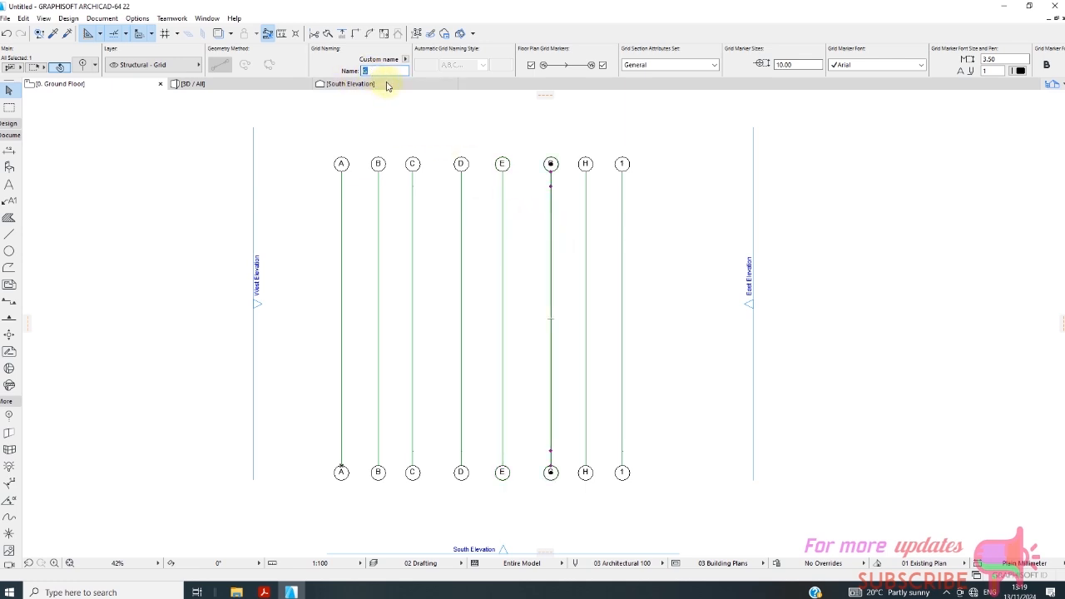
{"action": "type", "text": "F"}
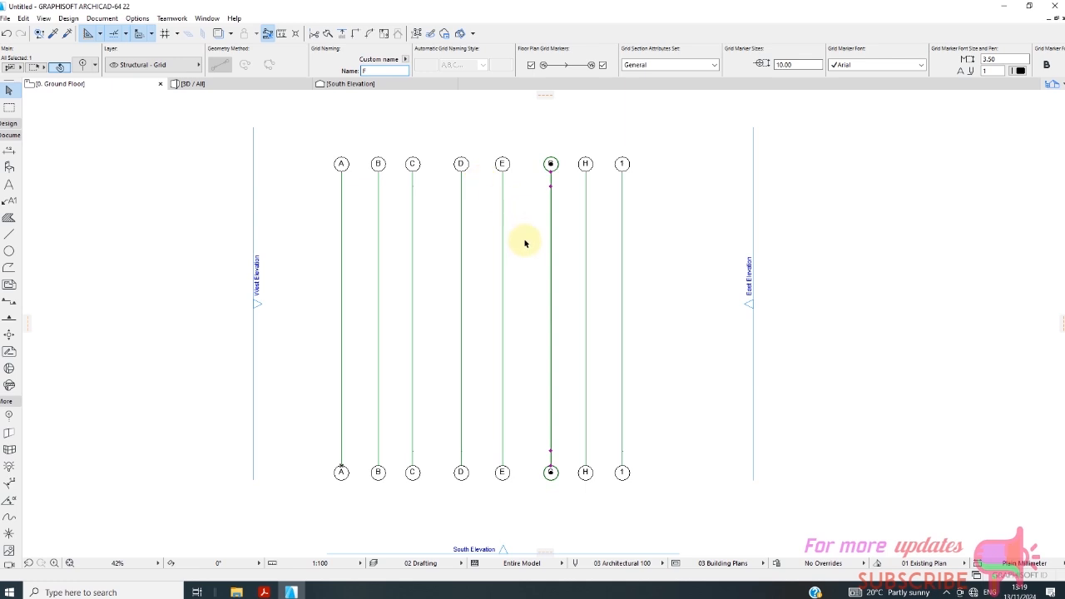
Correct the names of the seventh and eighth vertical grid lines to G and H.
{"action": "left_click", "coordinate": [587, 250]}
{"action": "left_click", "coordinate": [368, 70]}
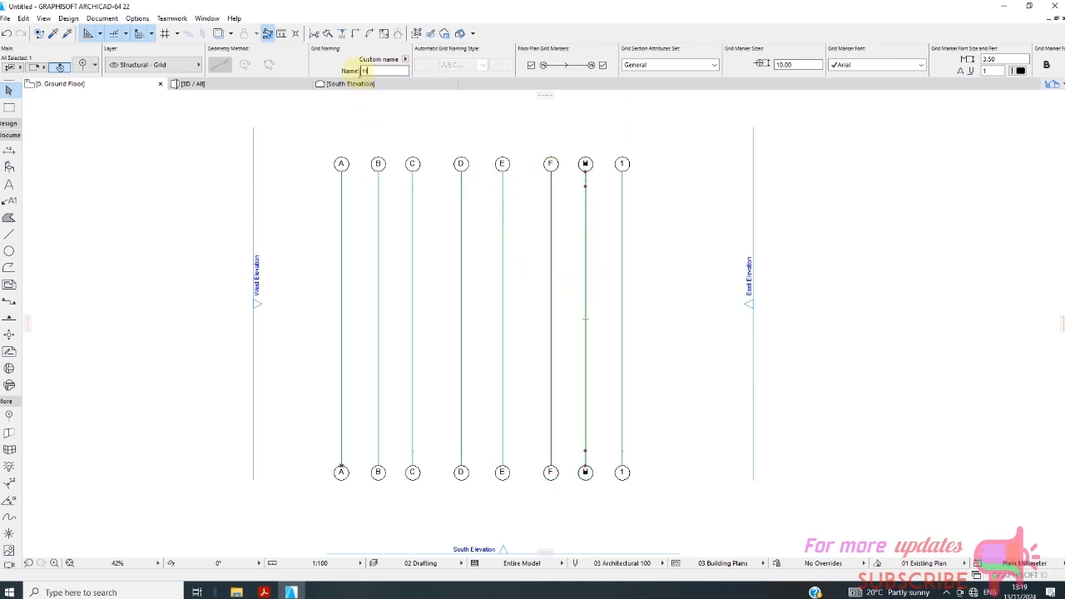
{"action": "type", "text": "G"}
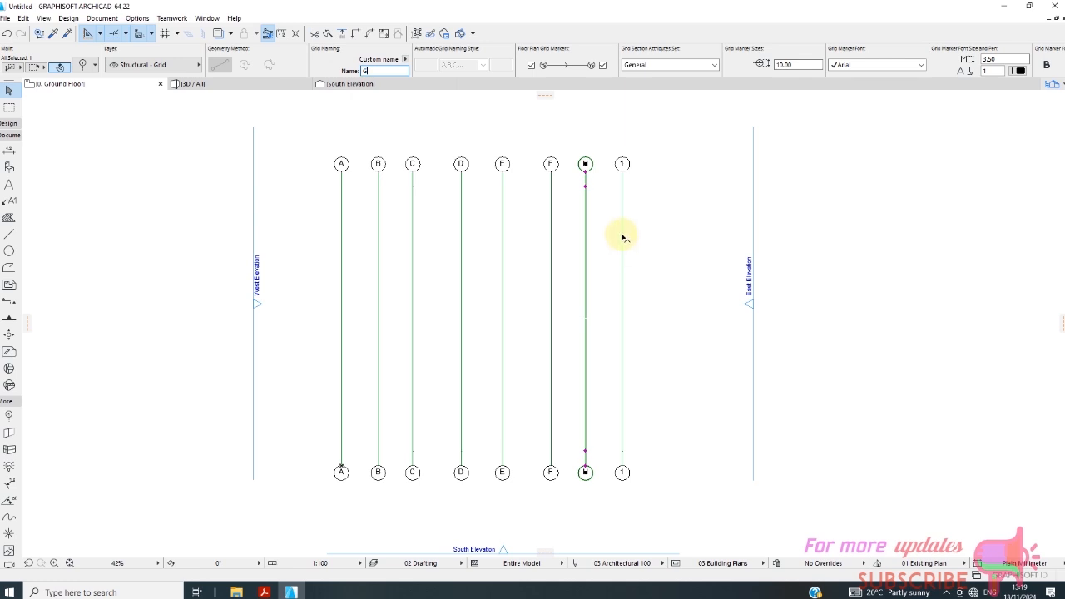
{"action": "left_click", "coordinate": [623, 239]}
{"action": "left_click", "coordinate": [370, 70]}
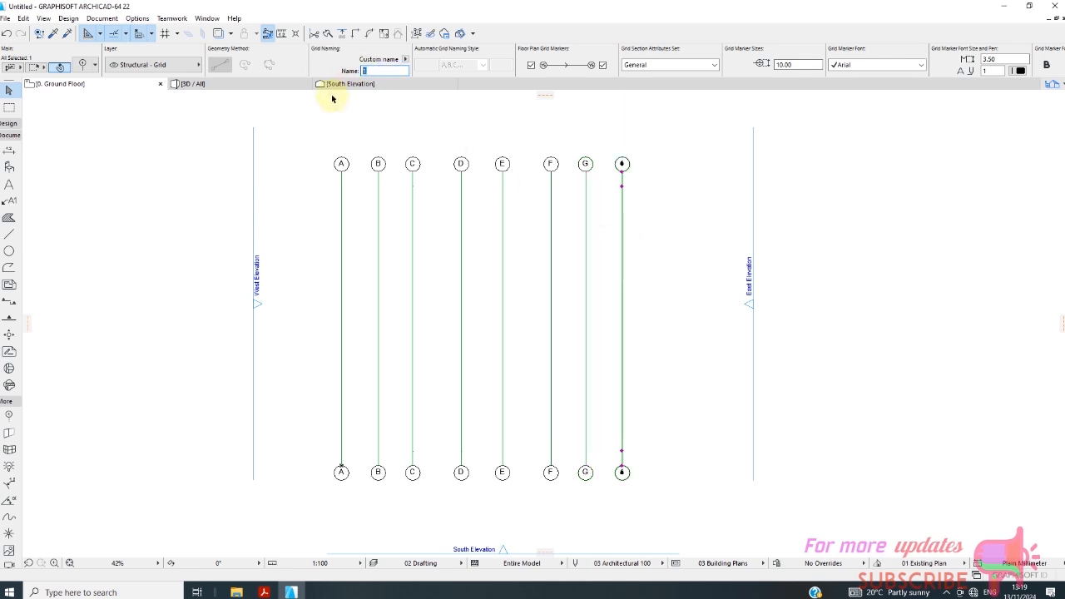
{"action": "type", "text": "H"}
{"action": "left_click", "coordinate": [500, 118]}
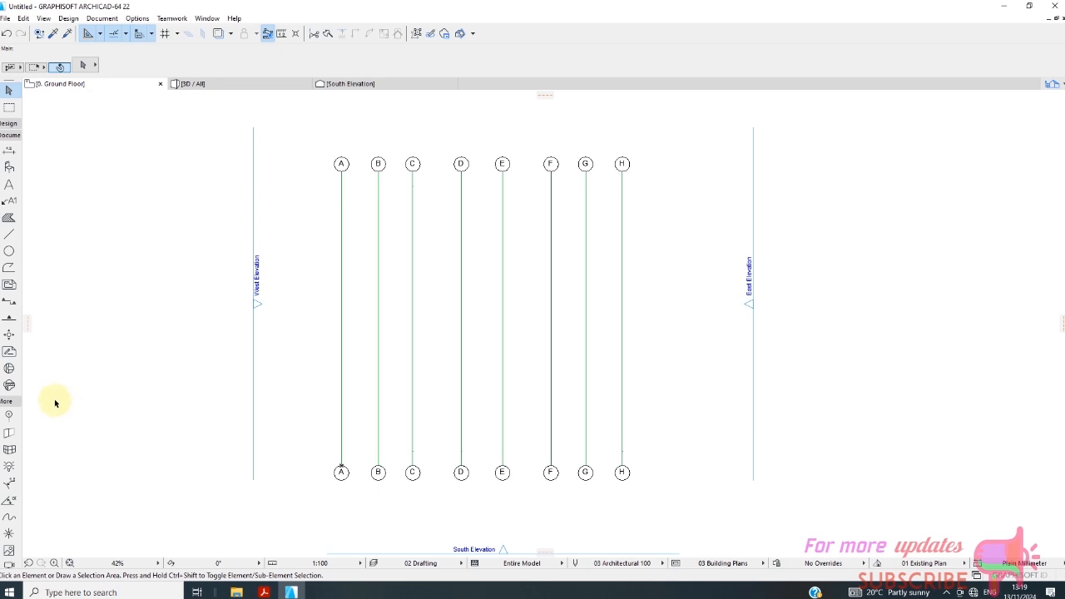
Draw a horizontal grid line about 26000 mm long across the upper part of lines A to H, using 1,2,3,... automatic naming starting at 1.
{"action": "left_click", "coordinate": [9, 421]}
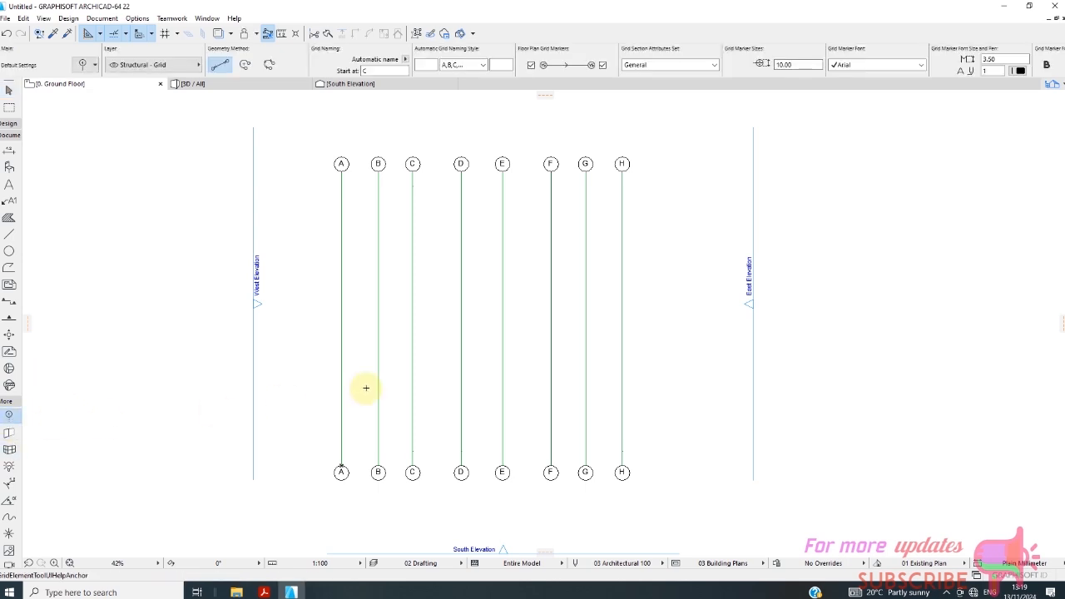
{"action": "scroll", "coordinate": [333, 278], "scroll_direction": "up", "scroll_amount": 2}
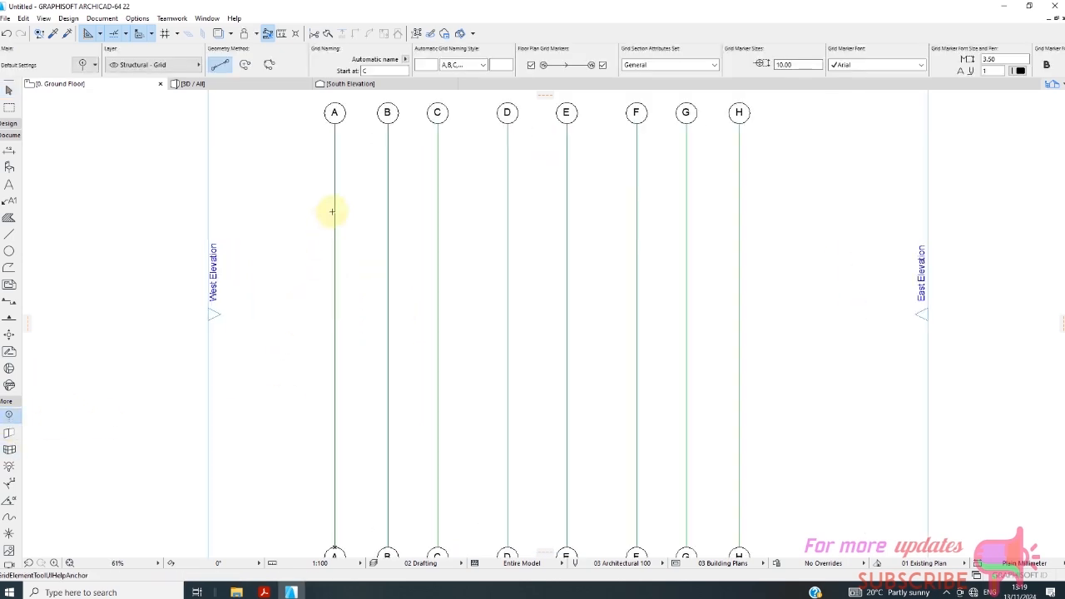
{"action": "left_click", "coordinate": [471, 67]}
{"action": "left_click", "coordinate": [462, 75]}
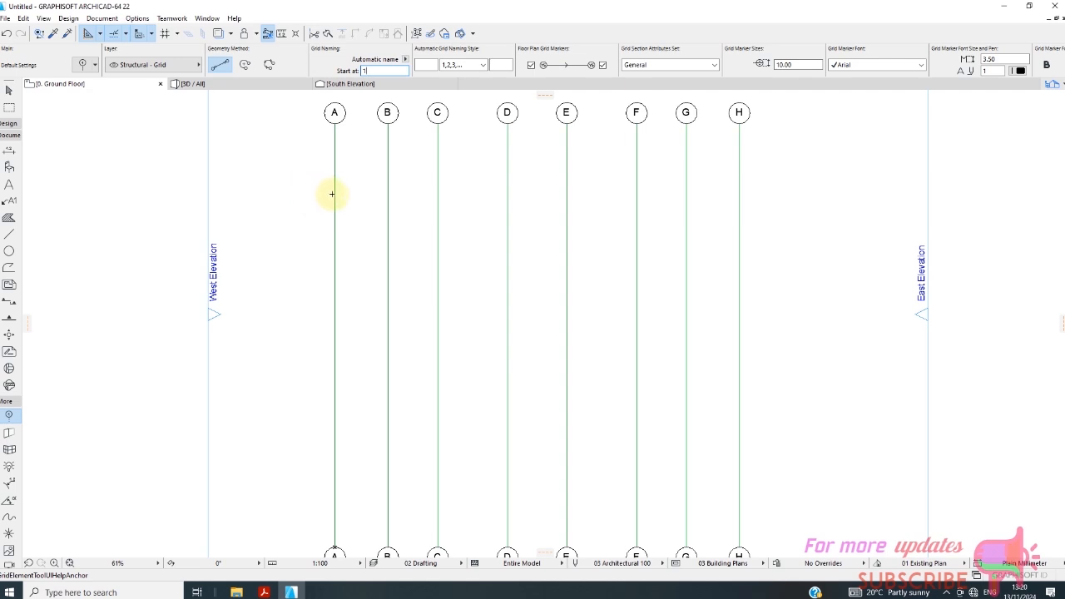
{"action": "left_click", "coordinate": [255, 229]}
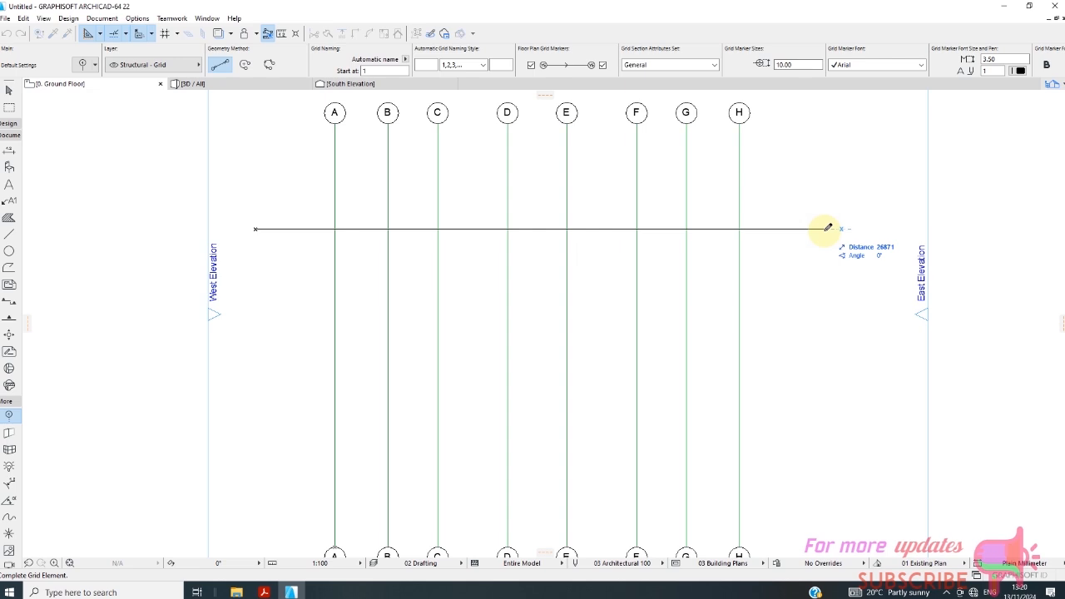
{"action": "type", "text": "6000"}
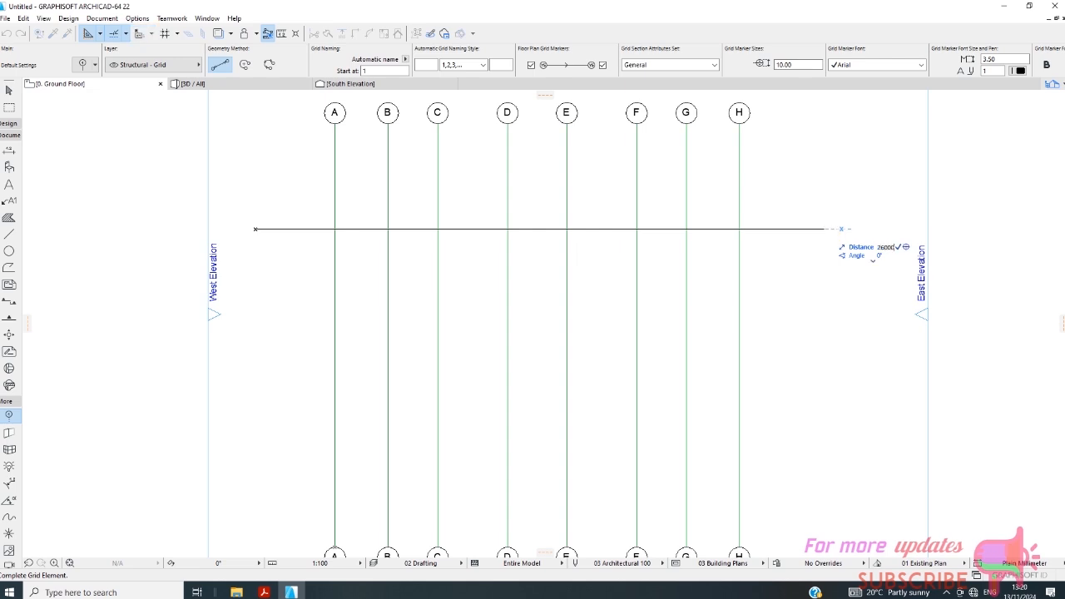
{"action": "left_click", "coordinate": [807, 227]}
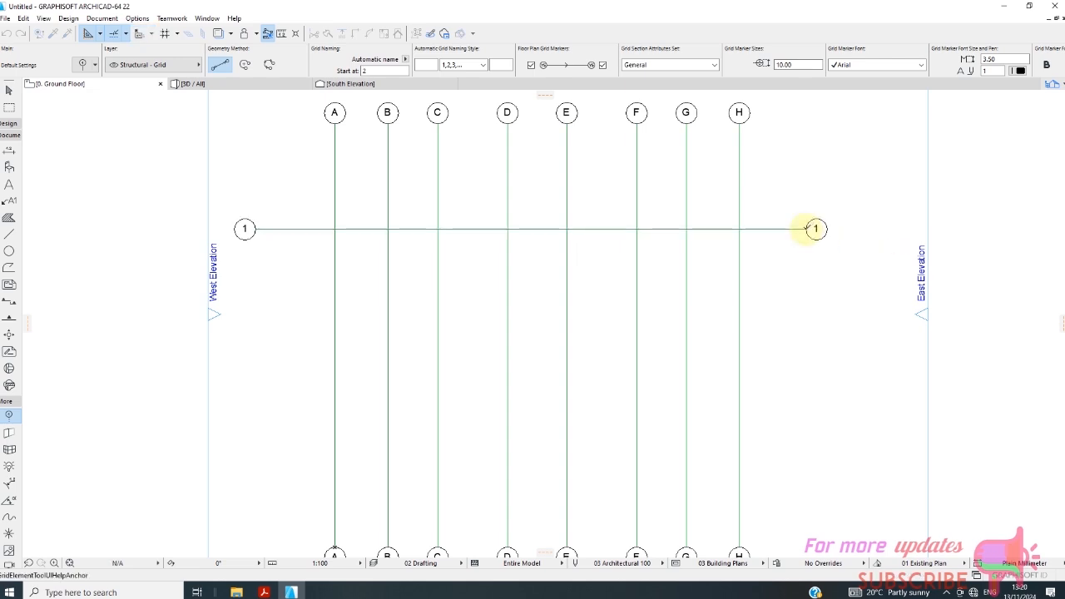
Try copying horizontal grid line 1 downward by a distance of 775 mm and undo the slanted copy.
{"action": "scroll", "coordinate": [533, 248], "scroll_direction": "down", "scroll_amount": 4}
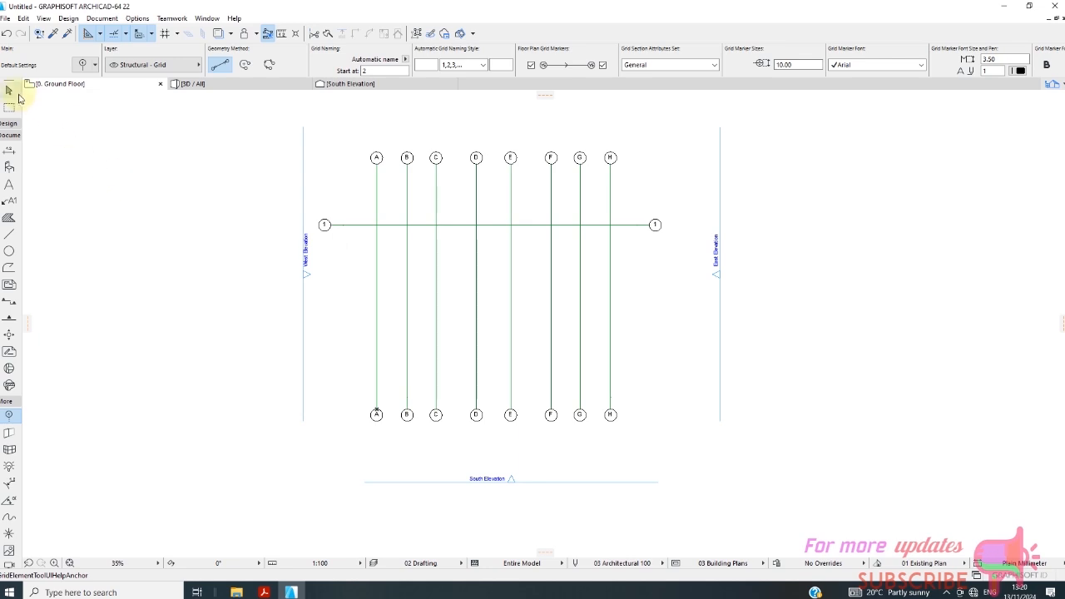
{"action": "left_click", "coordinate": [17, 93]}
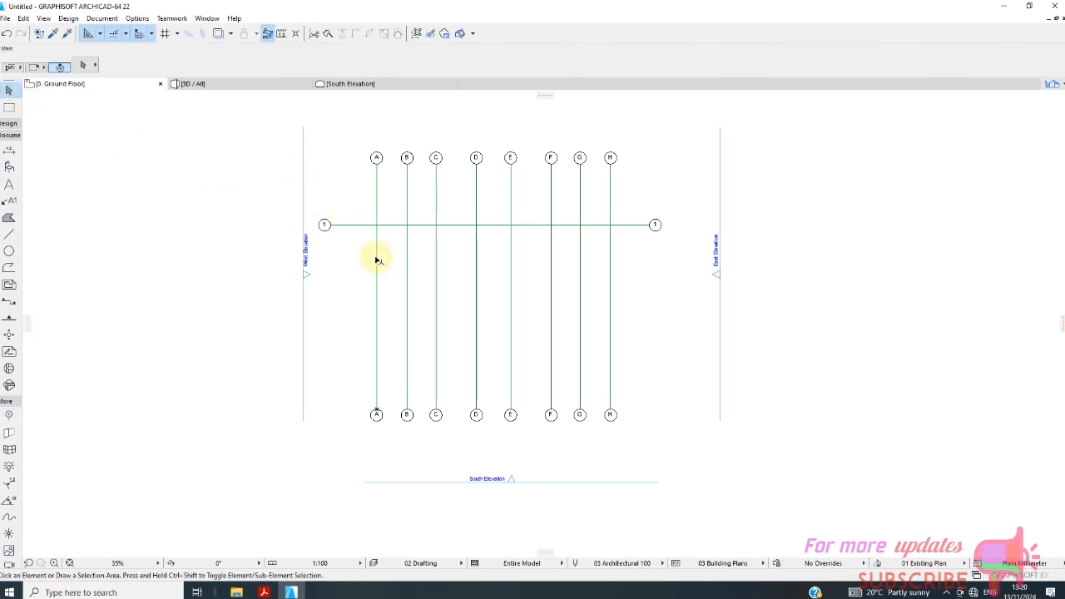
{"action": "left_click", "coordinate": [351, 225]}
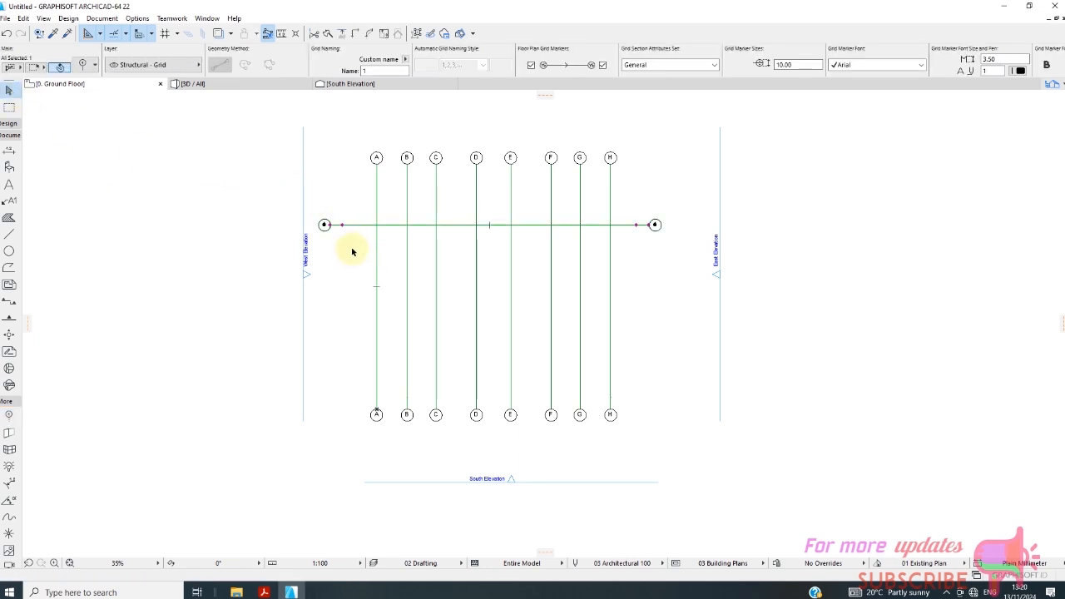
{"action": "right_click", "coordinate": [341, 261]}
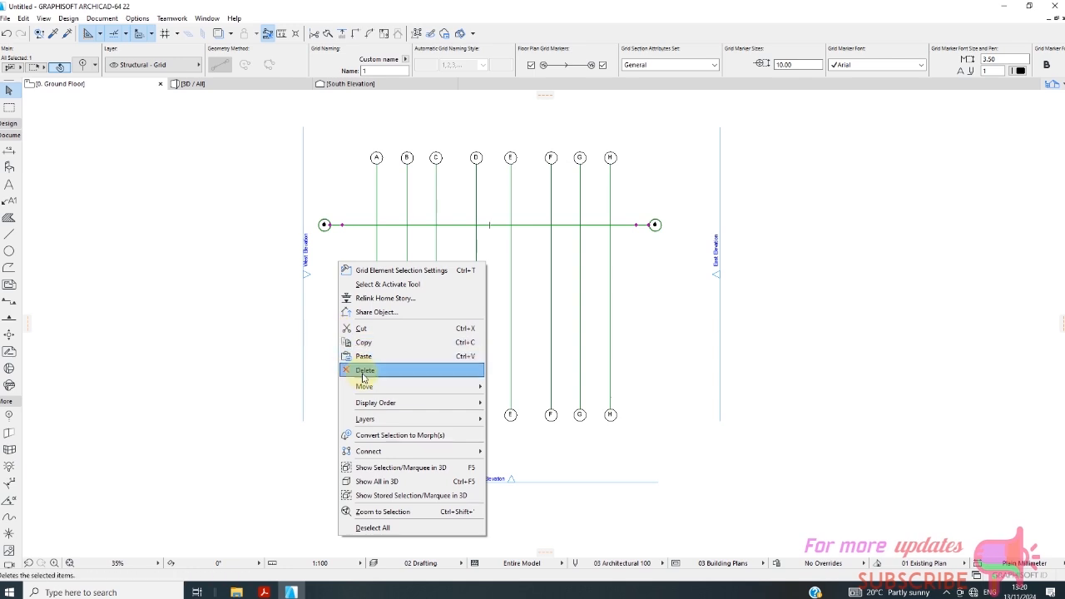
{"action": "mouse_move", "coordinate": [386, 389]}
{"action": "left_click", "coordinate": [532, 443]}
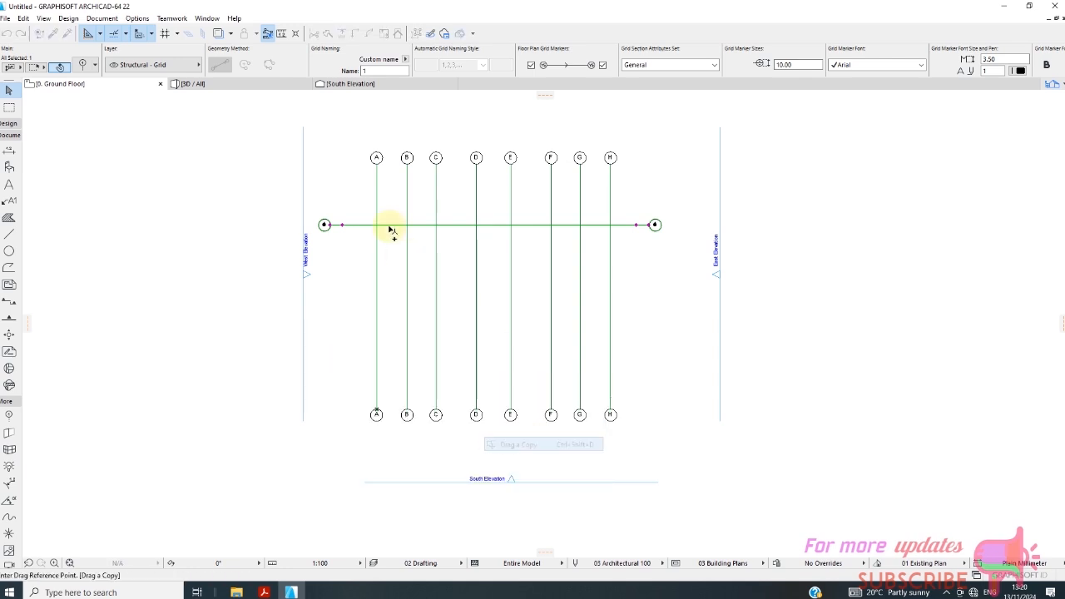
{"action": "left_click", "coordinate": [328, 224]}
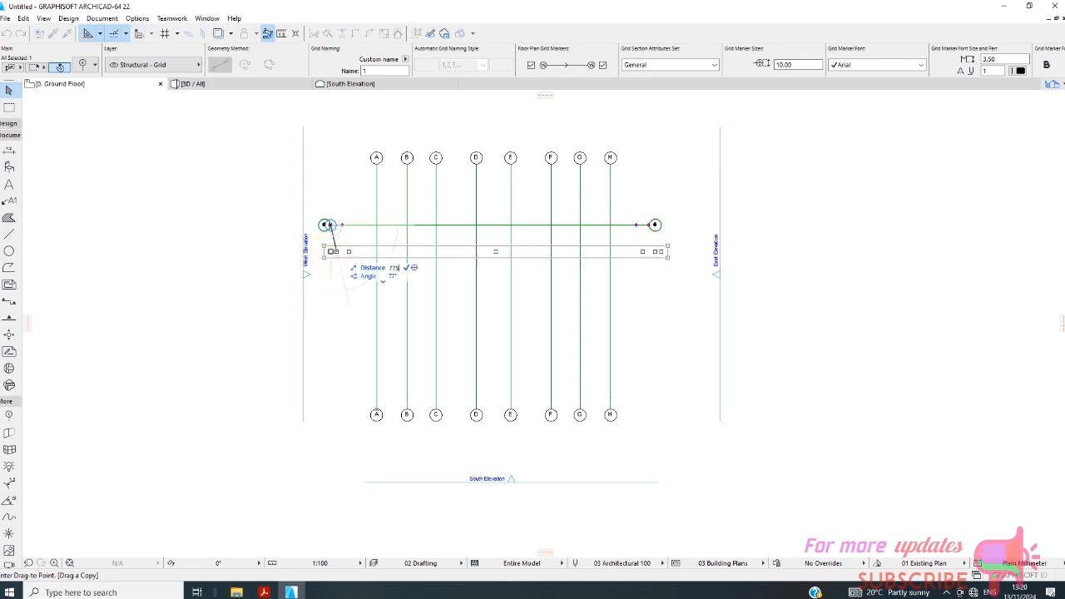
{"action": "left_click", "coordinate": [333, 233]}
{"action": "scroll", "coordinate": [333, 256], "scroll_direction": "up", "scroll_amount": 4}
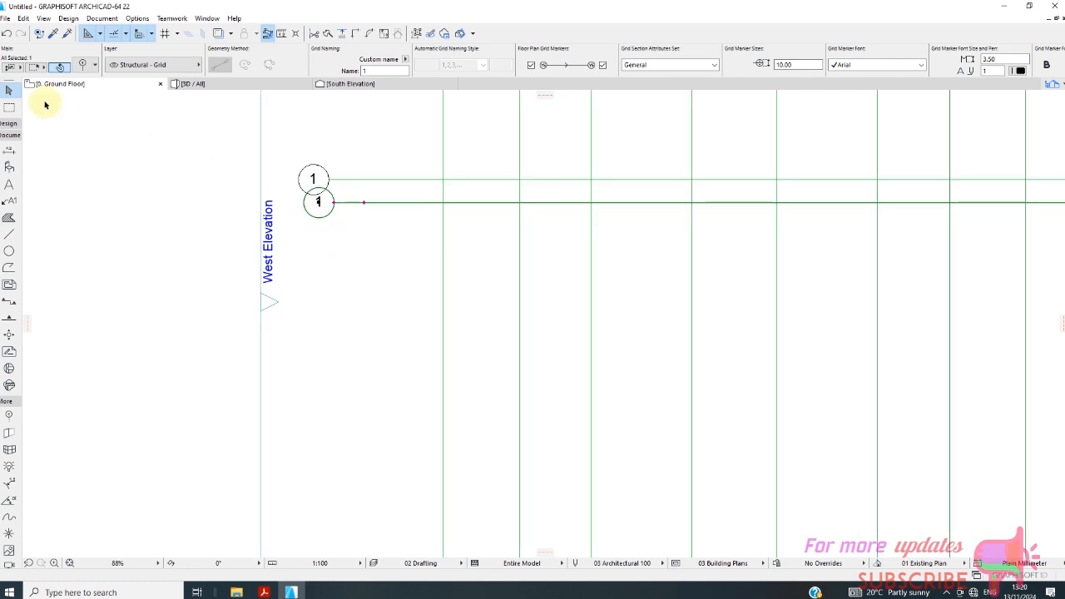
{"action": "left_click", "coordinate": [5, 33]}
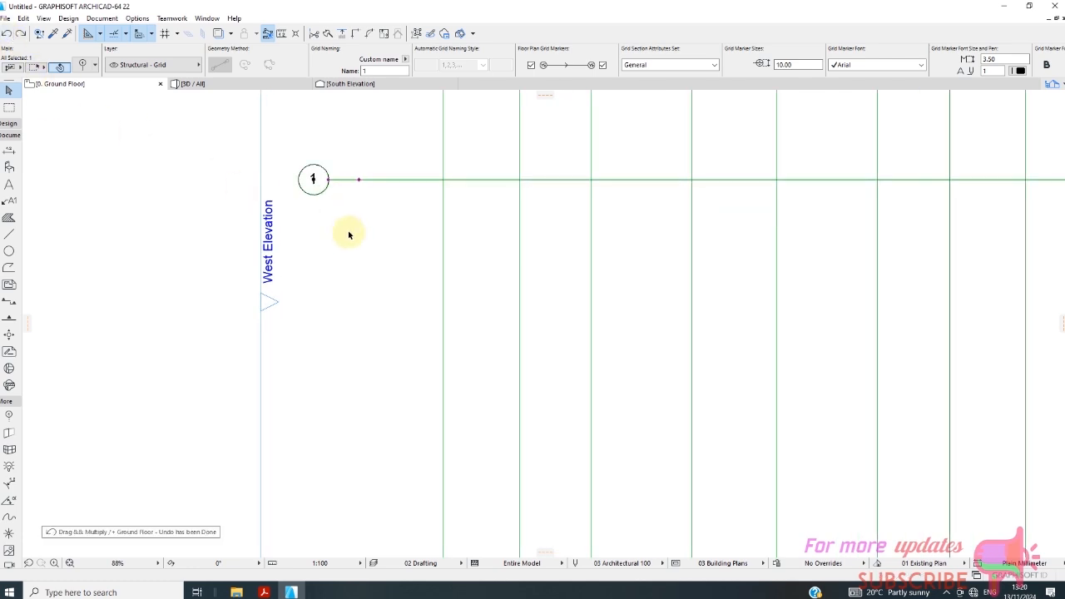
Copy horizontal grid line 1 straight downward by 775 mm and clear the selection.
{"action": "right_click", "coordinate": [341, 207]}
{"action": "mouse_move", "coordinate": [375, 330]}
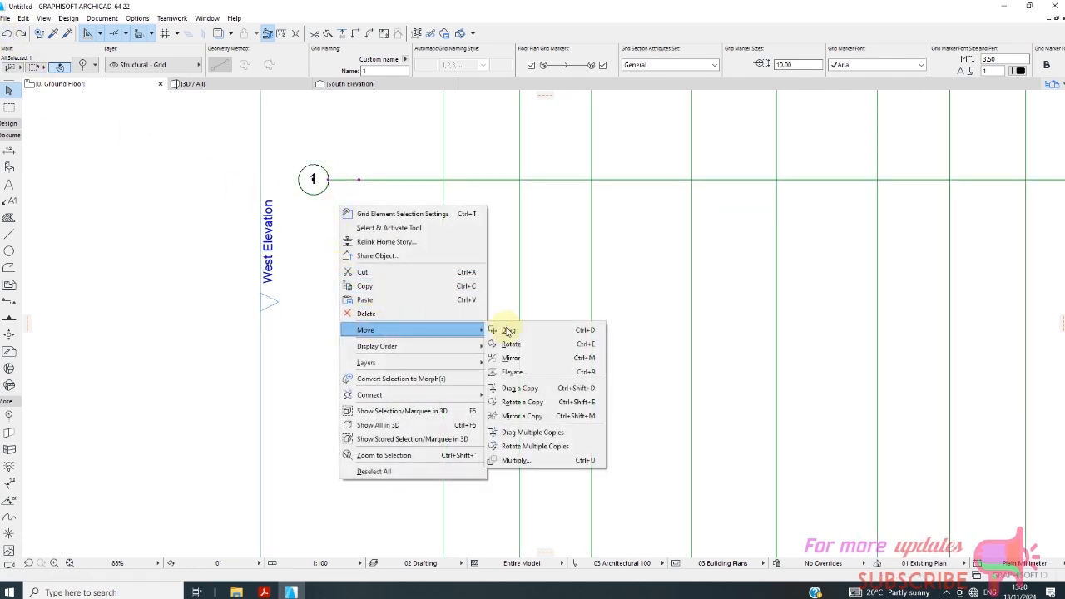
{"action": "left_click", "coordinate": [524, 388]}
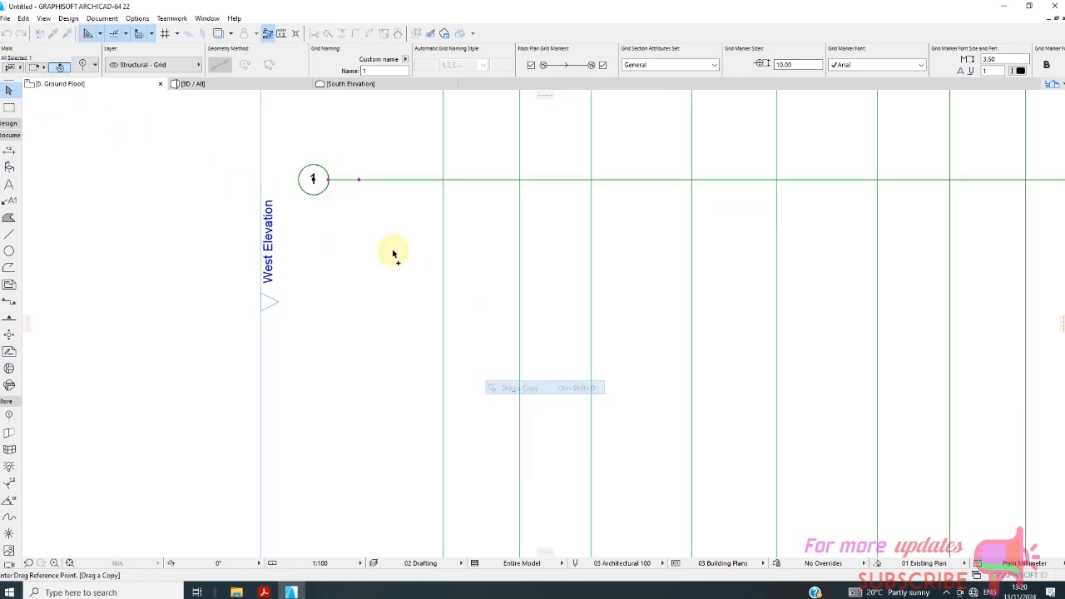
{"action": "left_click", "coordinate": [328, 179]}
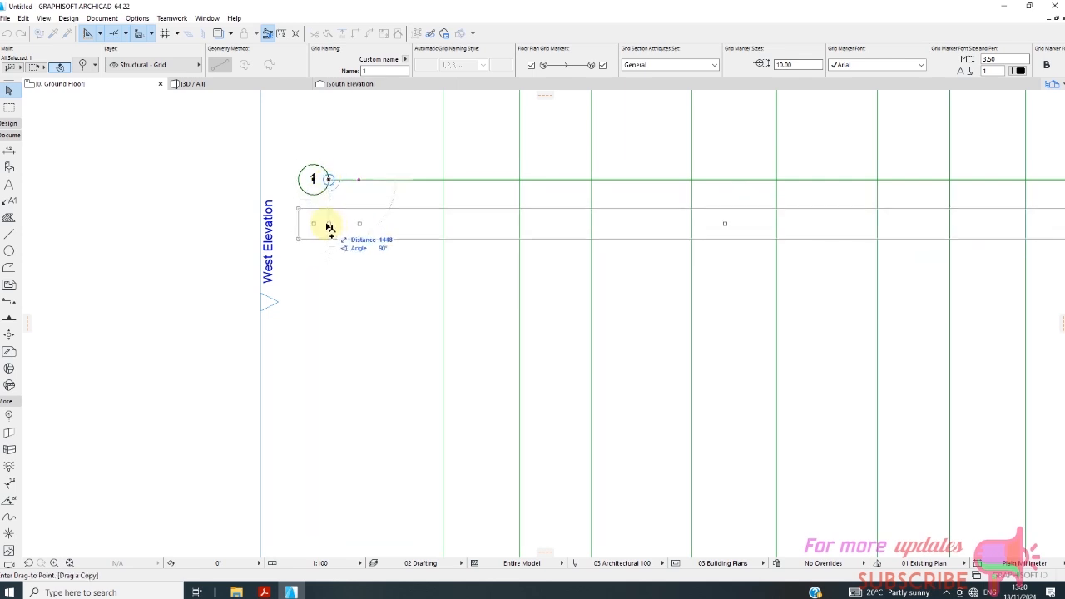
{"action": "type", "text": "7"}
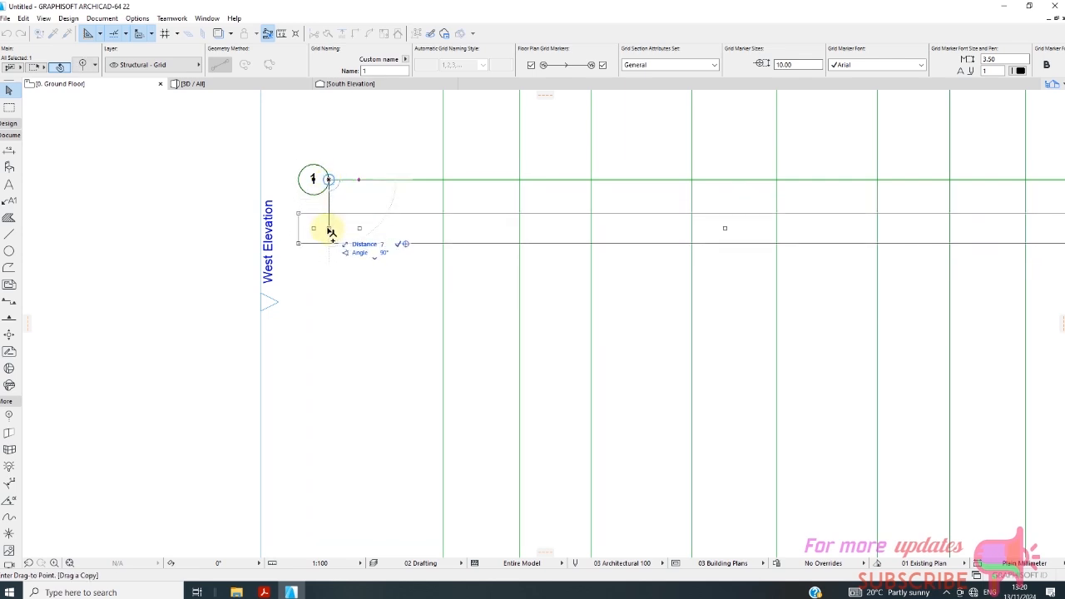
{"action": "type", "text": "75"}
{"action": "key", "text": "Return"}
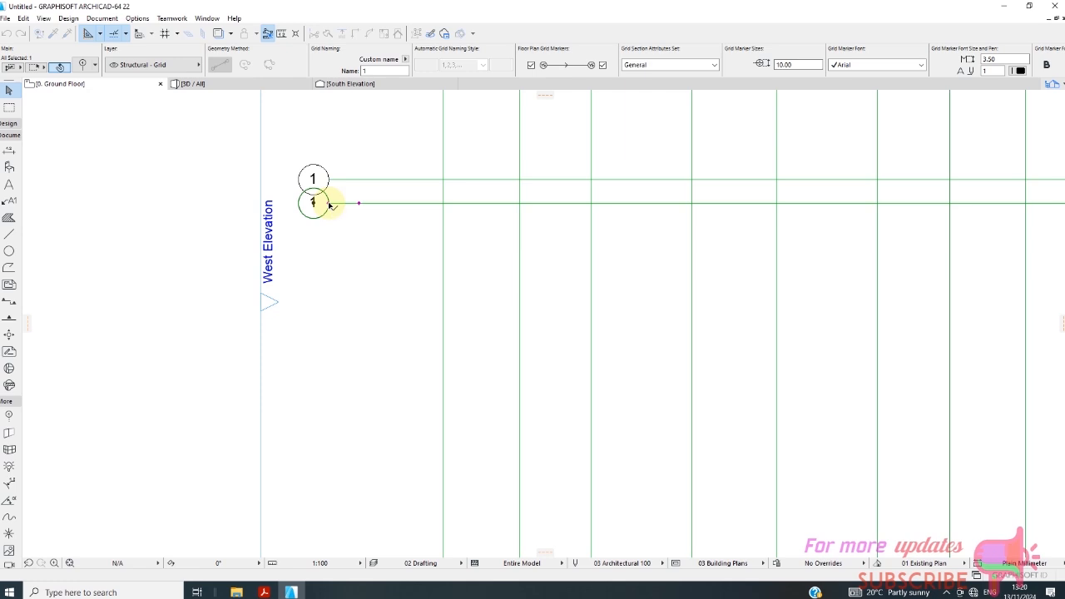
{"action": "scroll", "coordinate": [324, 218], "scroll_direction": "up", "scroll_amount": 2}
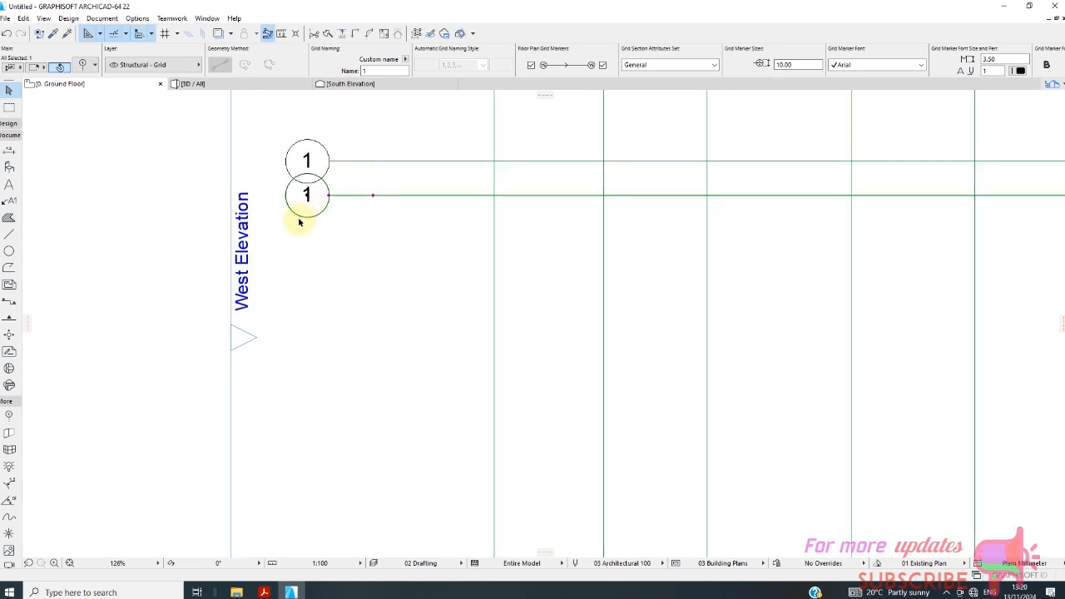
{"action": "scroll", "coordinate": [299, 222], "scroll_direction": "down", "scroll_amount": 6}
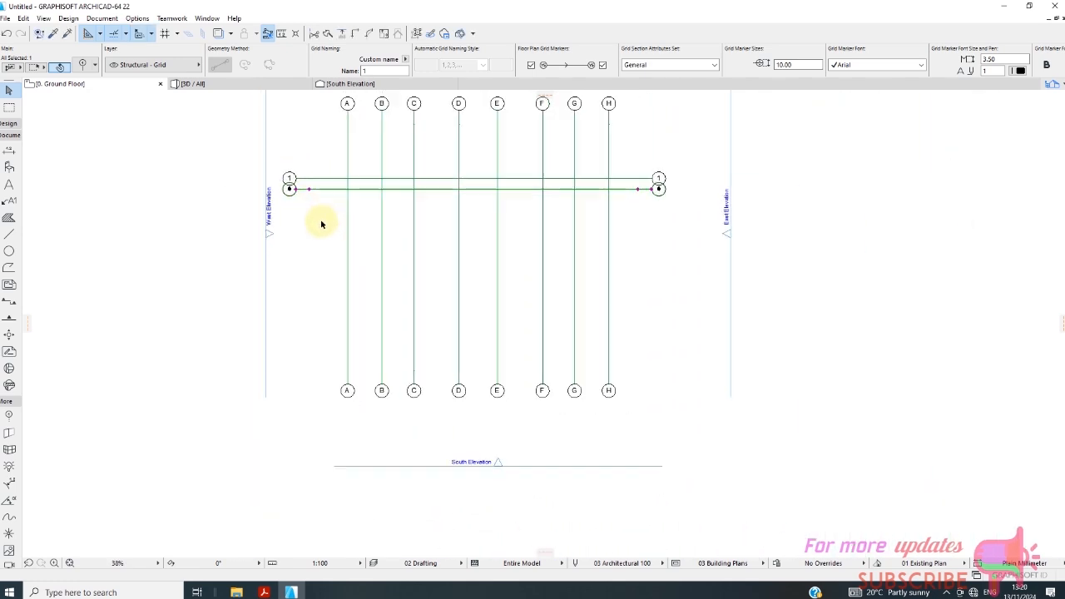
{"action": "scroll", "coordinate": [322, 223], "scroll_direction": "down", "scroll_amount": 1}
{"action": "key", "text": "Escape"}
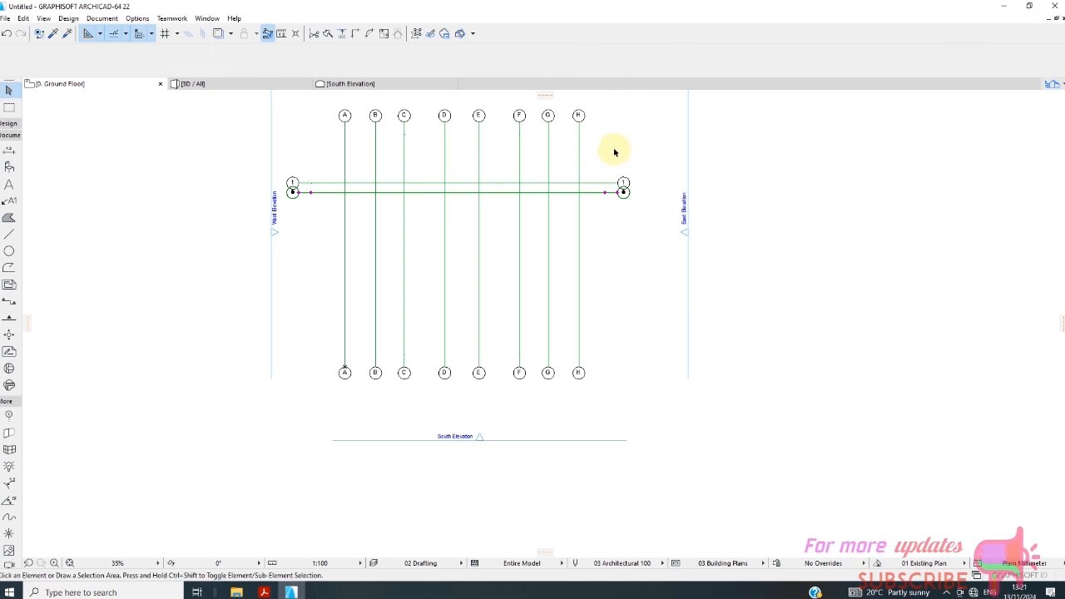
Select all vertical and horizontal grid lines and set their marker size to 6.00 mm in the selection settings.
{"action": "left_click_drag", "start_coordinate": [661, 111], "coordinate": [285, 387]}
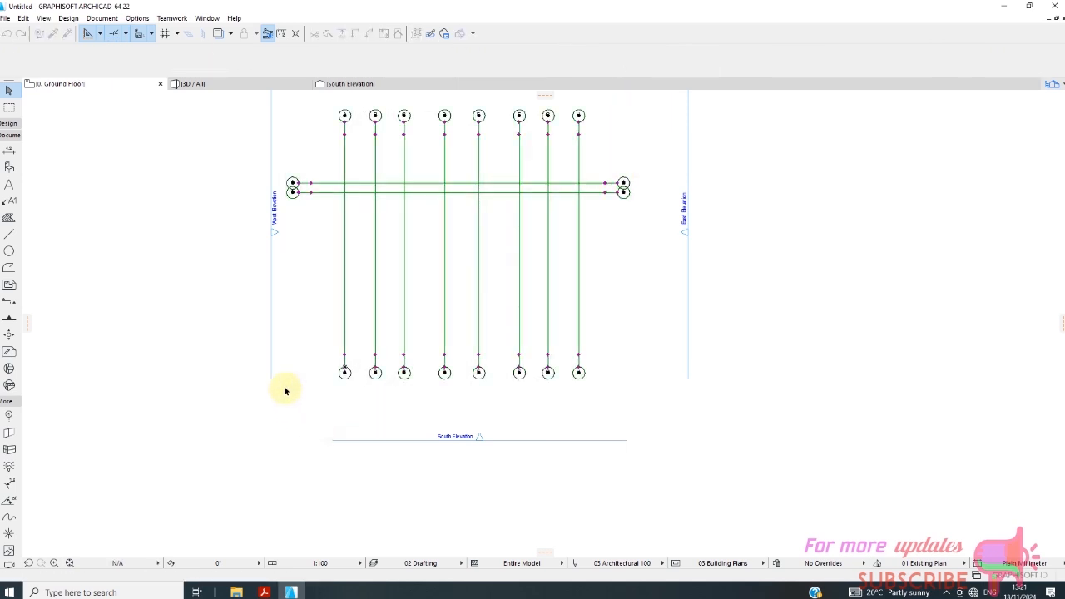
{"action": "right_click", "coordinate": [422, 253]}
{"action": "left_click", "coordinate": [441, 262]}
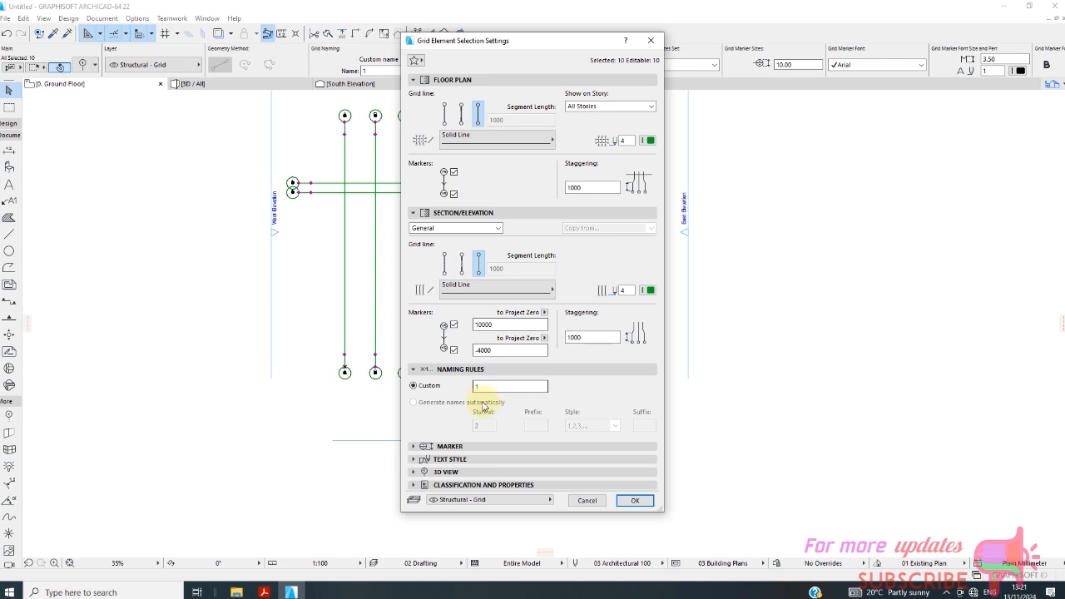
{"action": "left_click", "coordinate": [414, 446]}
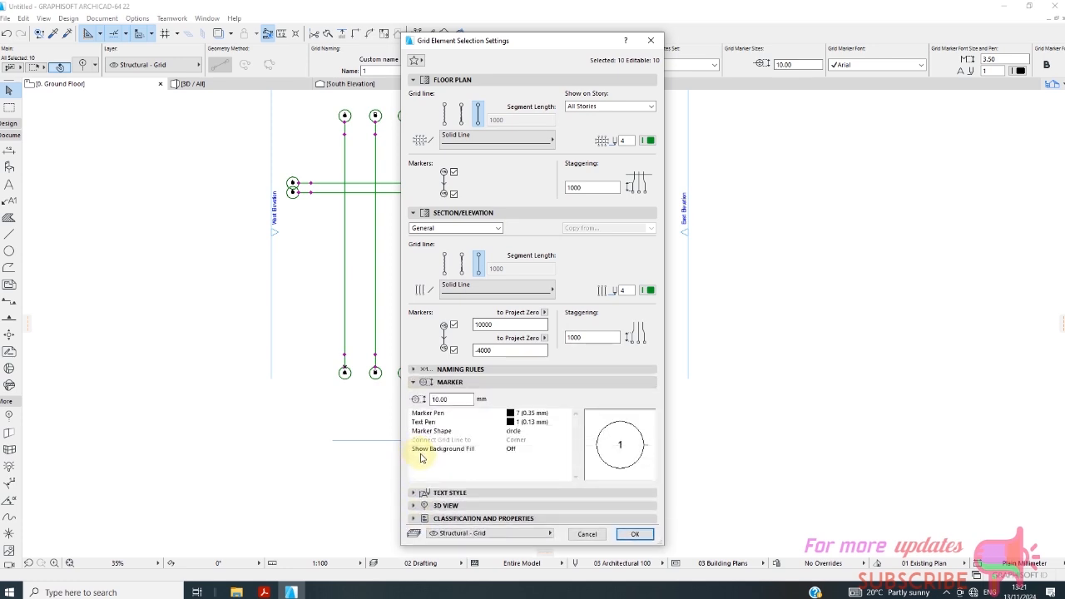
{"action": "left_click_drag", "start_coordinate": [455, 399], "coordinate": [414, 406]}
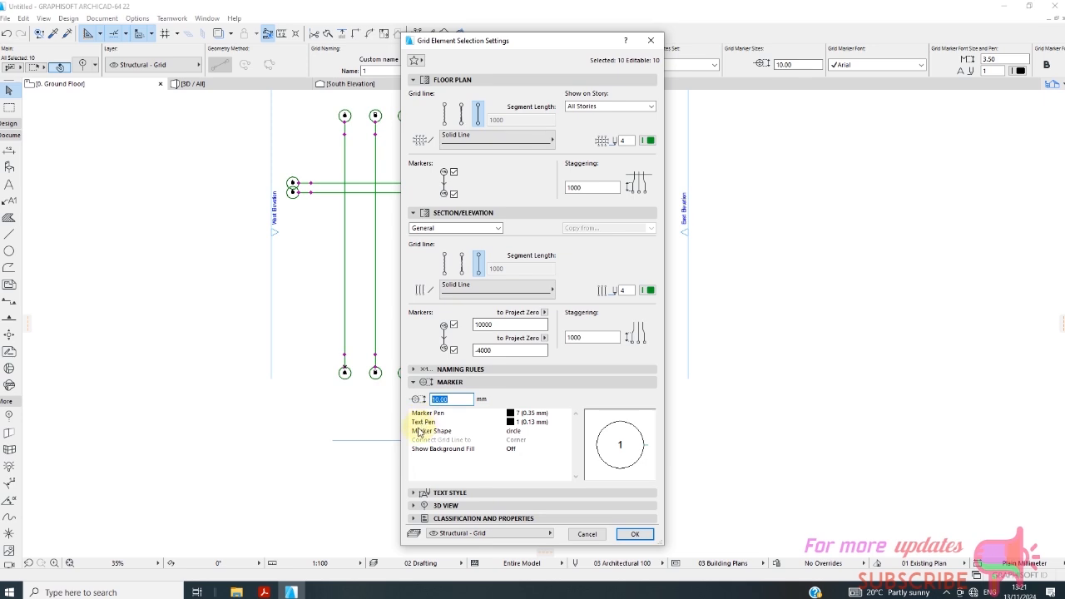
{"action": "type", "text": "6.00"}
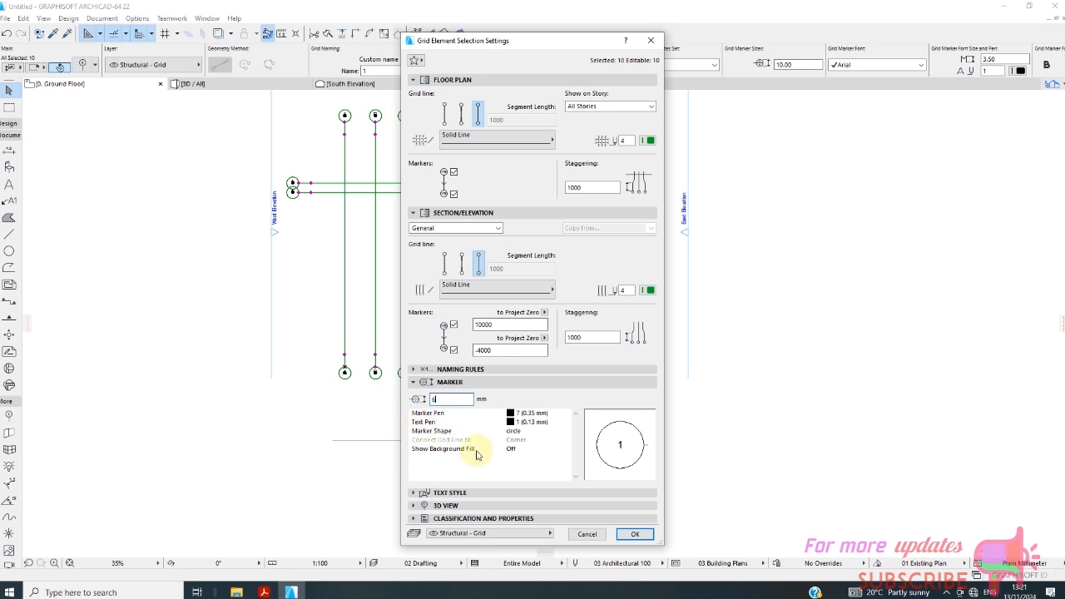
Set the marker text height of the selected grid lines to 2.50 mm and apply the settings.
{"action": "left_click", "coordinate": [424, 493]}
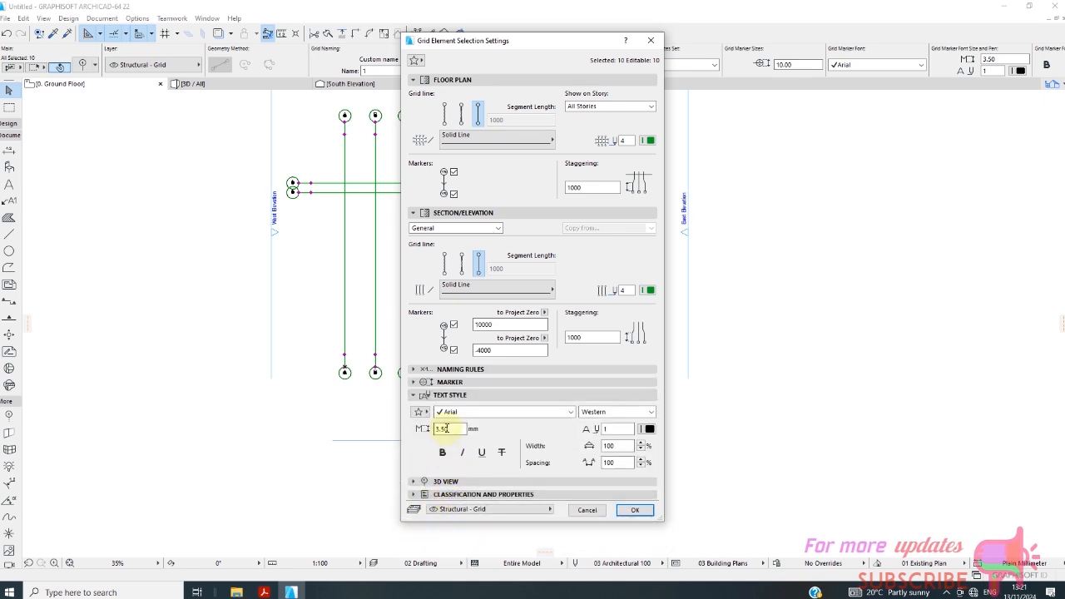
{"action": "double_click", "coordinate": [443, 429]}
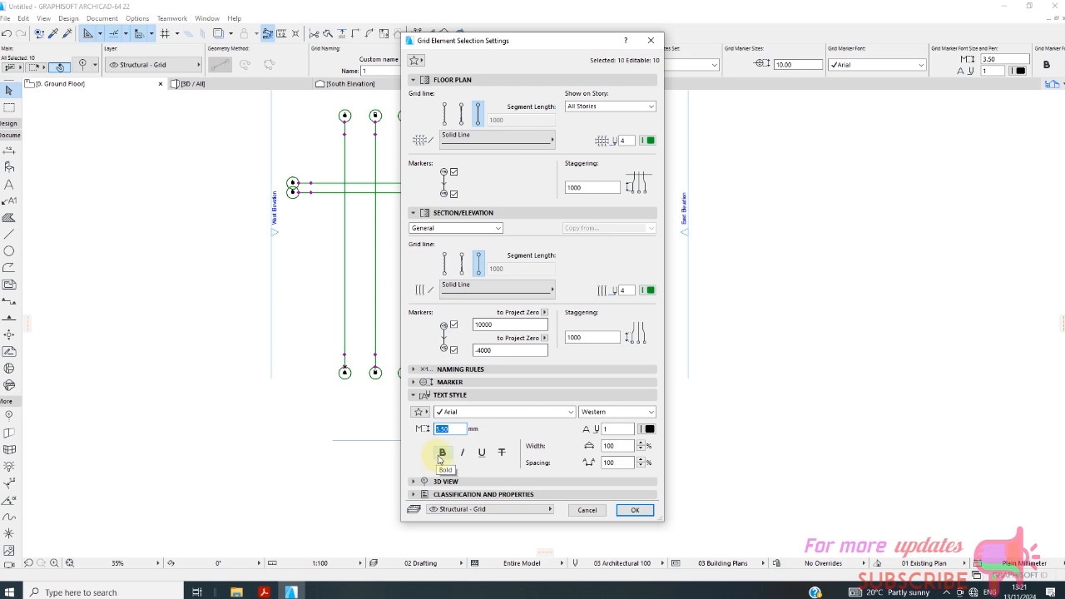
{"action": "type", "text": "2"}
{"action": "type", "text": "5"}
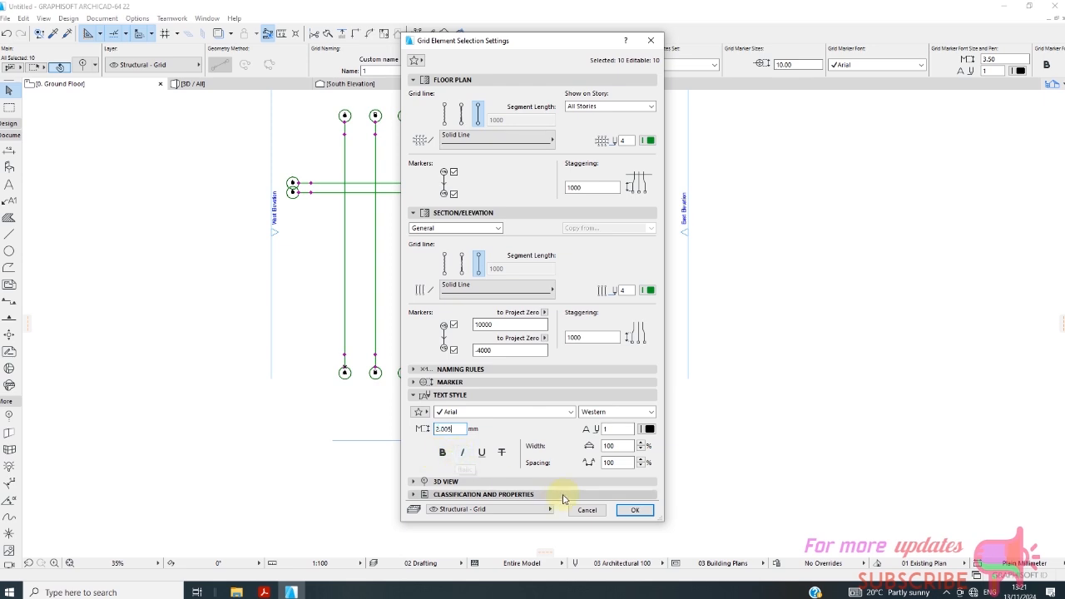
{"action": "key", "text": "BackSpace"}
{"action": "key", "text": "BackSpace"}
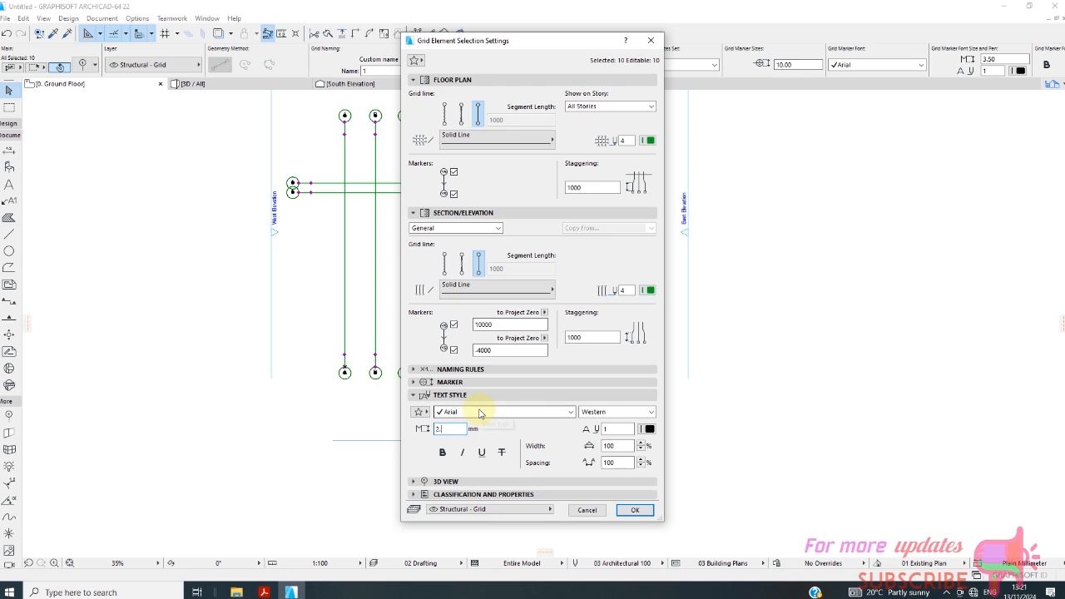
{"action": "type", "text": "50"}
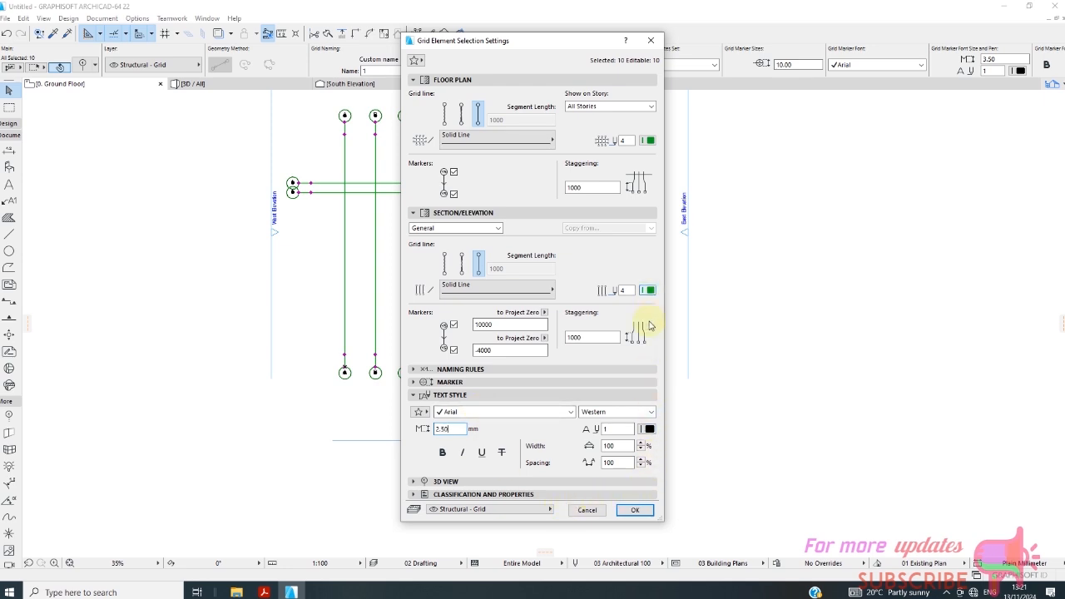
{"action": "left_click", "coordinate": [635, 510]}
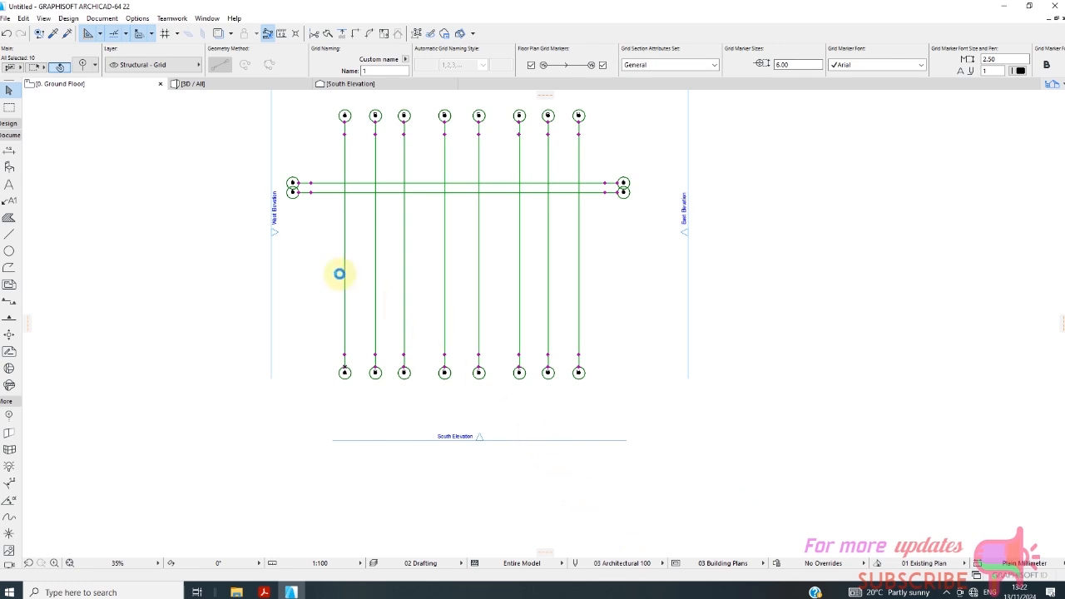
Copy the second horizontal grid line straight downward to form a third horizontal line.
{"action": "scroll", "coordinate": [305, 196], "scroll_direction": "up", "scroll_amount": 8}
{"action": "scroll", "coordinate": [316, 216], "scroll_direction": "down", "scroll_amount": 8}
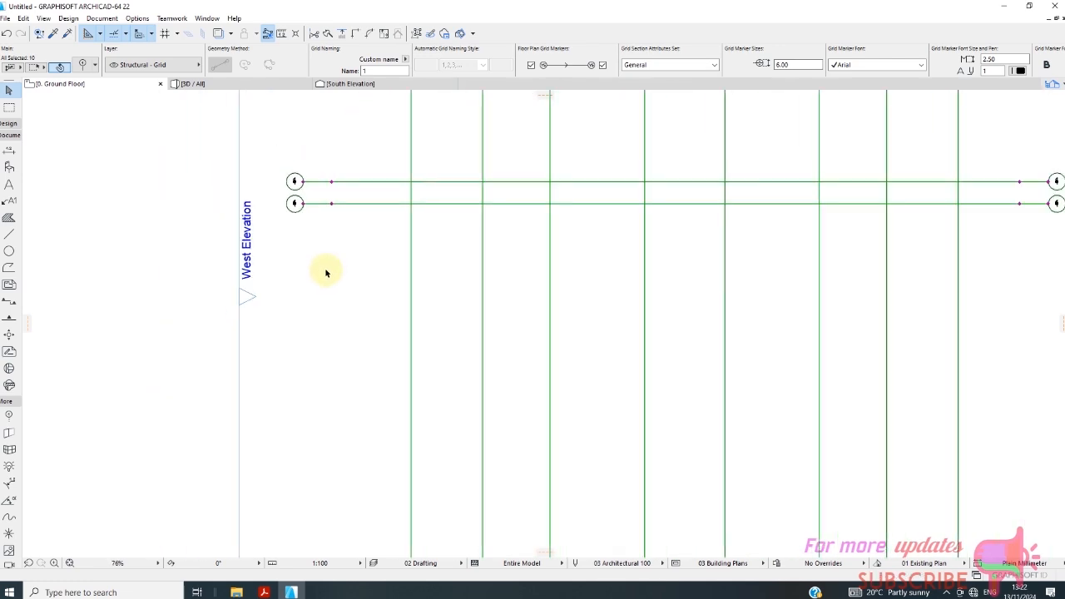
{"action": "key", "text": "Escape"}
{"action": "scroll", "coordinate": [325, 226], "scroll_direction": "up", "scroll_amount": 4}
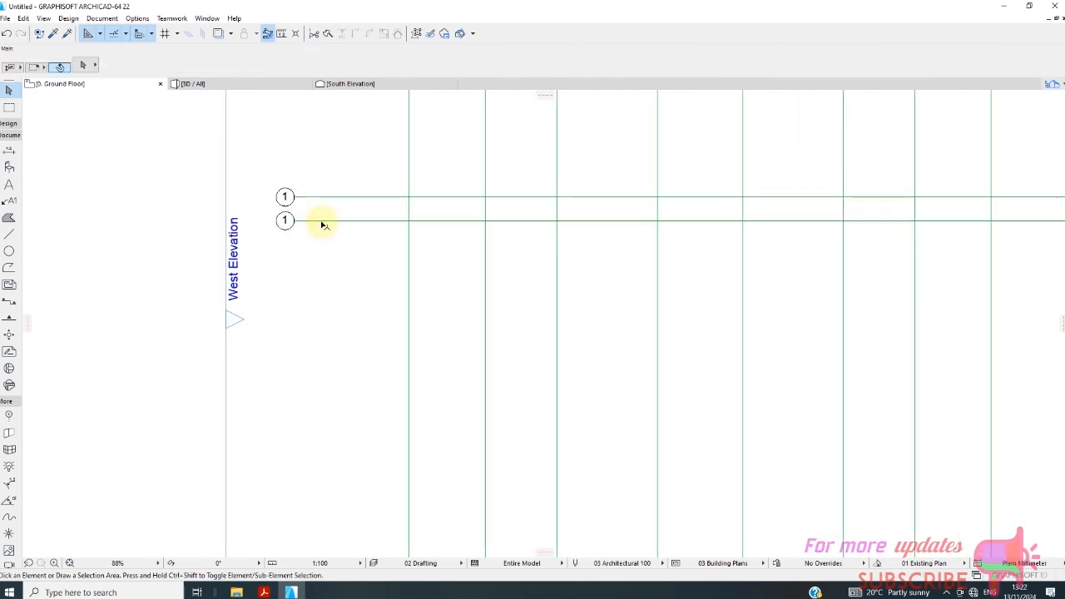
{"action": "left_click", "coordinate": [322, 221]}
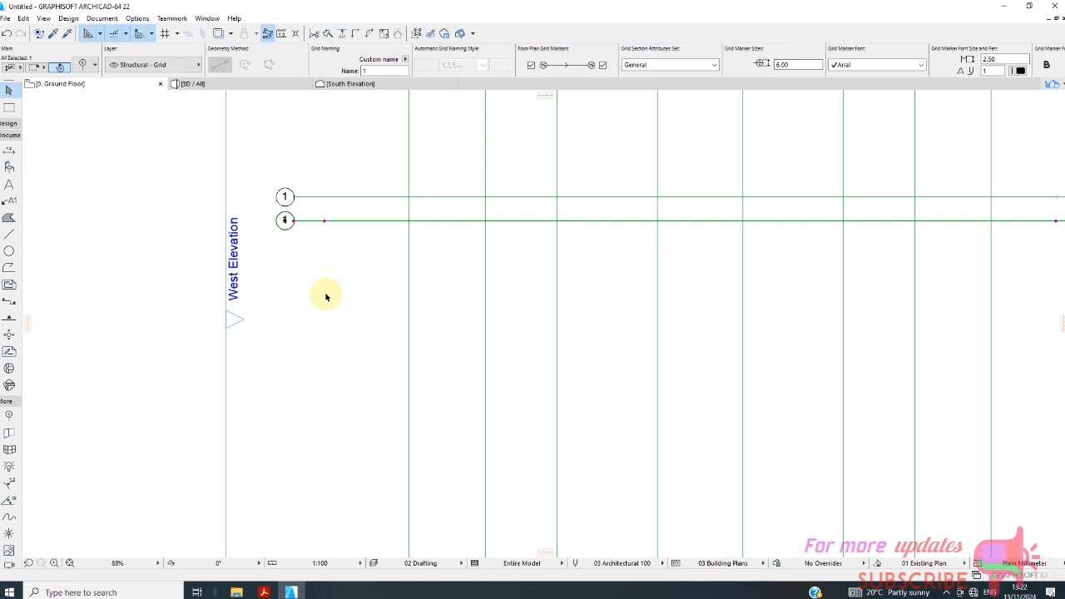
{"action": "right_click", "coordinate": [325, 297]}
{"action": "mouse_move", "coordinate": [350, 425]}
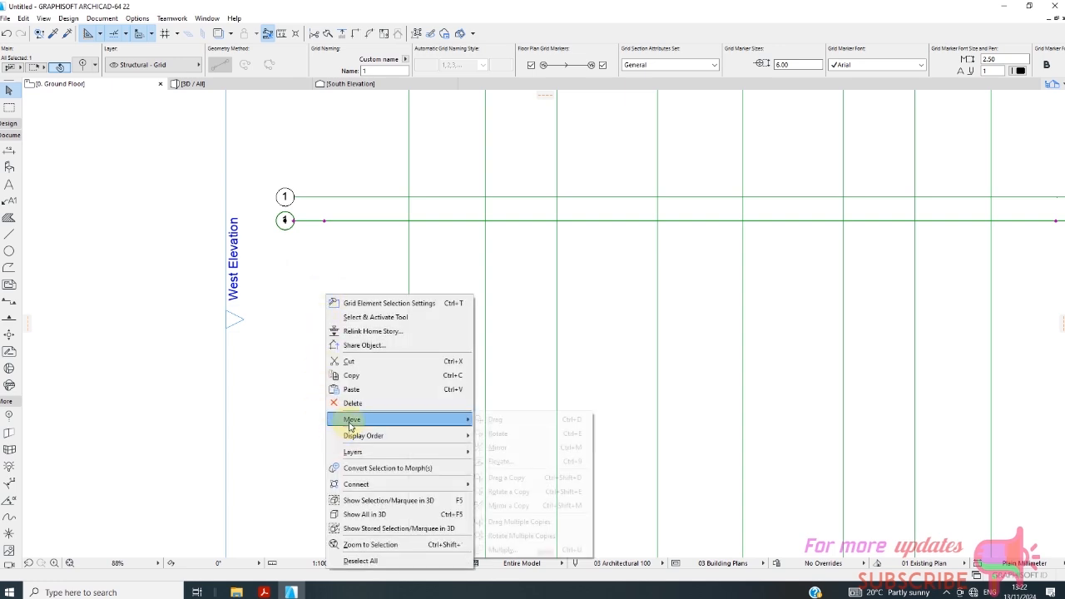
{"action": "left_click", "coordinate": [522, 481]}
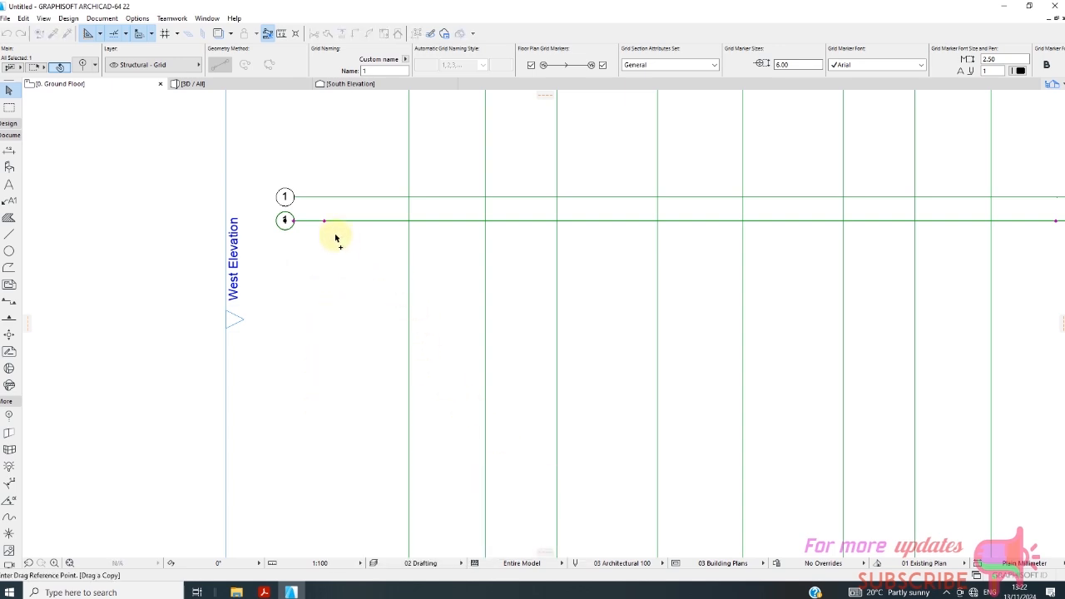
{"action": "left_click", "coordinate": [295, 222]}
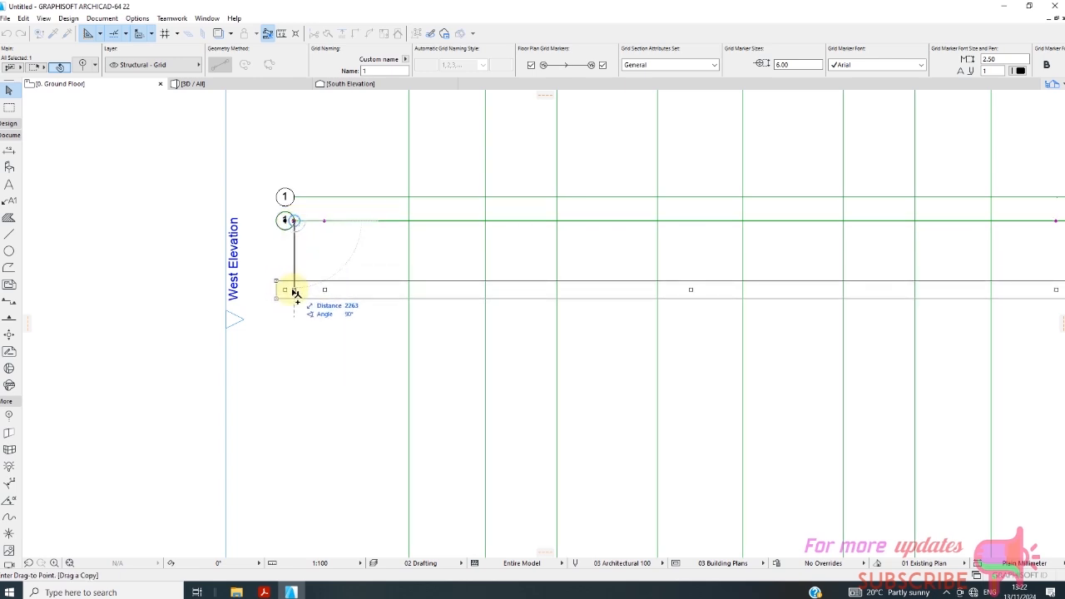
{"action": "type", "text": "1800"}
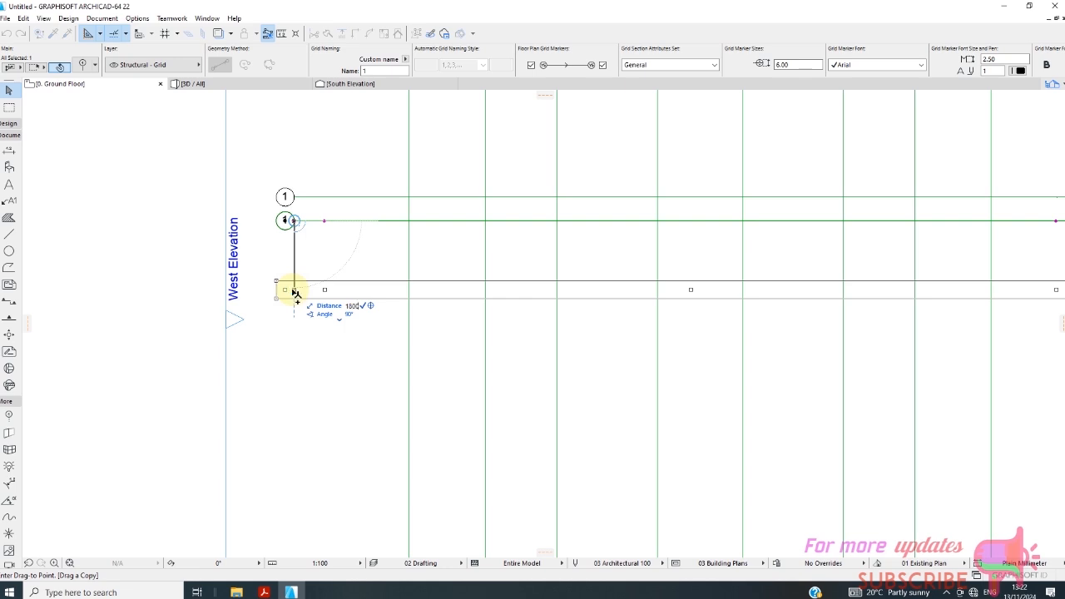
{"action": "key", "text": "Return"}
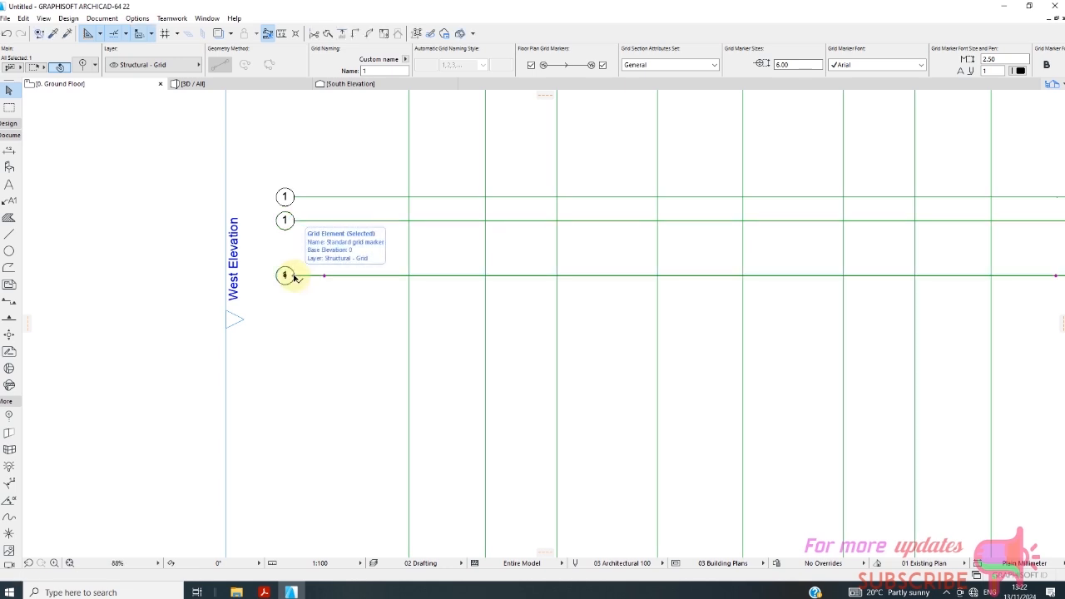
Copy the third horizontal grid line straight downward by 2900 mm to form a fourth line.
{"action": "right_click", "coordinate": [334, 341]}
{"action": "mouse_move", "coordinate": [371, 191]}
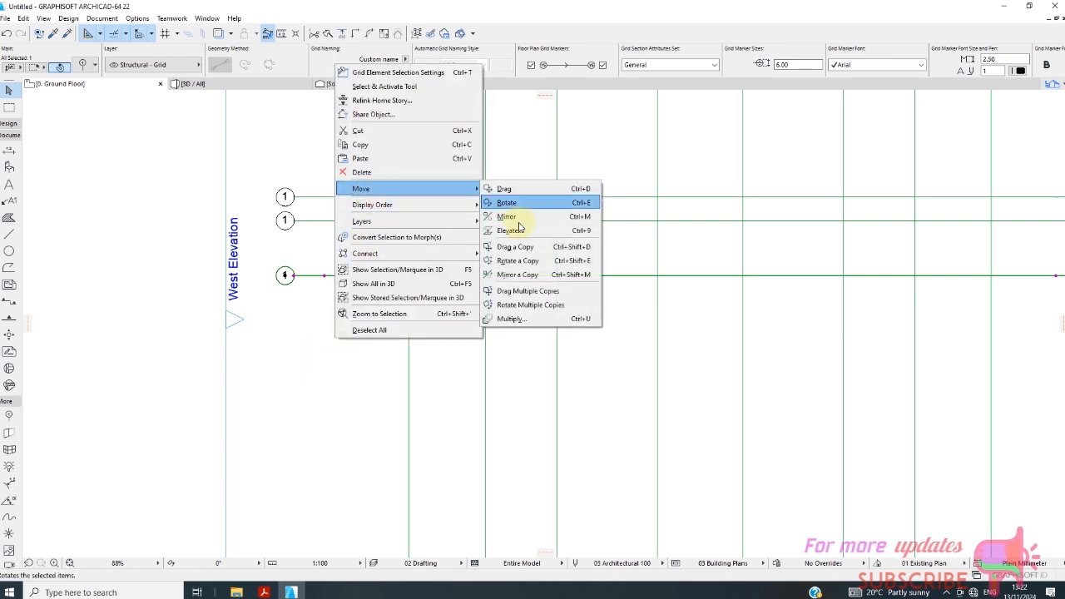
{"action": "left_click", "coordinate": [515, 247]}
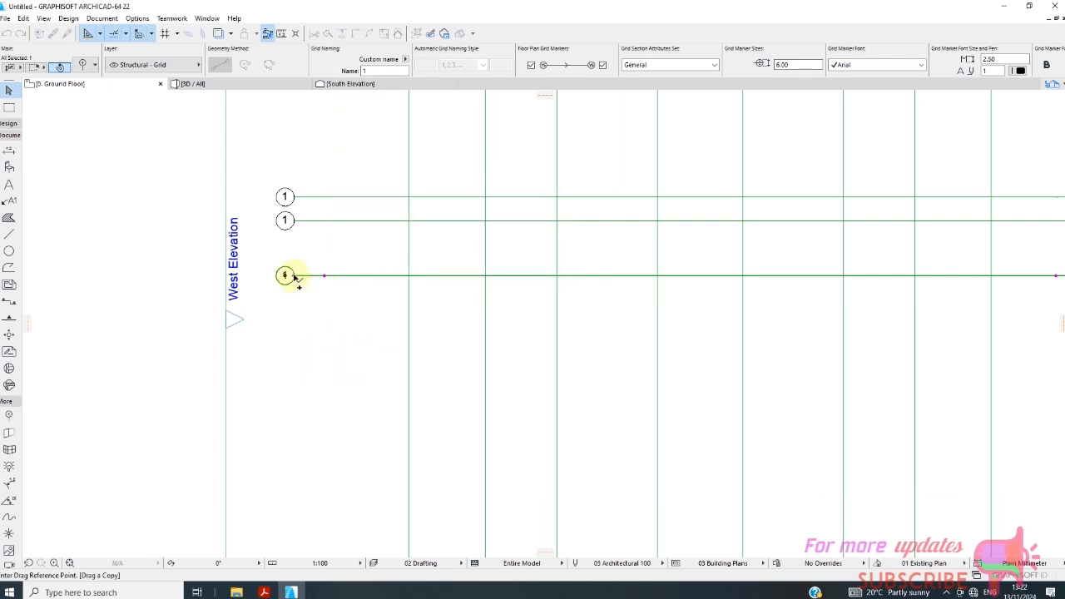
{"action": "left_click", "coordinate": [293, 275]}
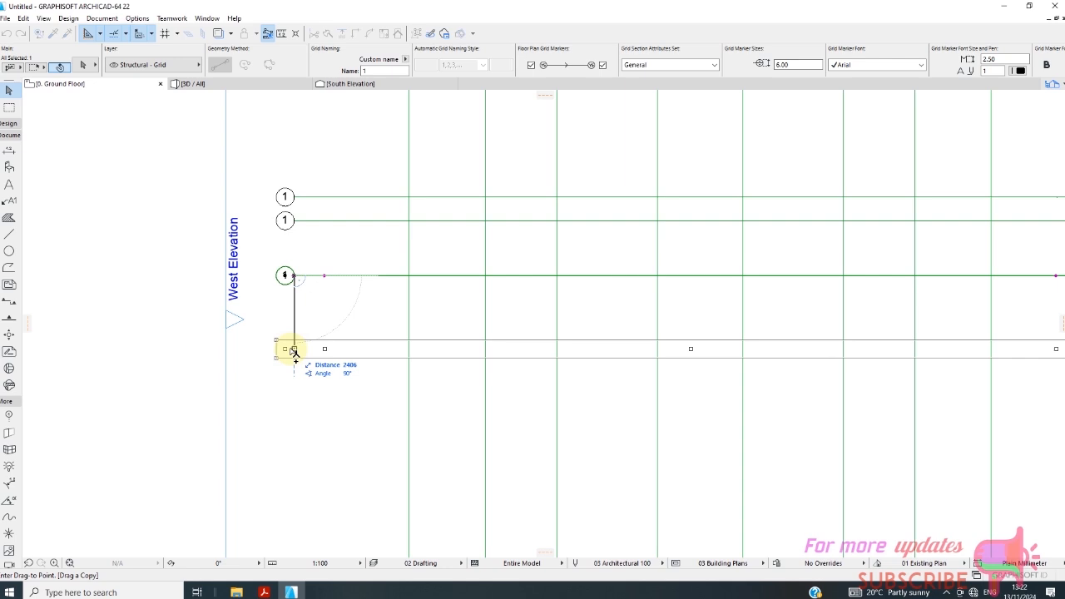
{"action": "type", "text": "2"}
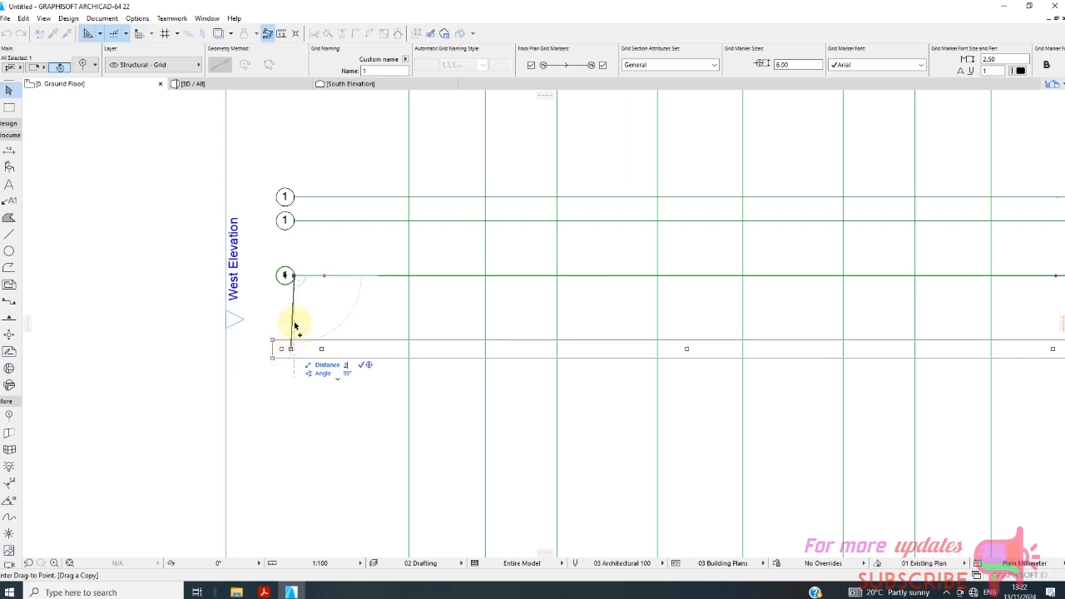
{"action": "key", "text": "Escape"}
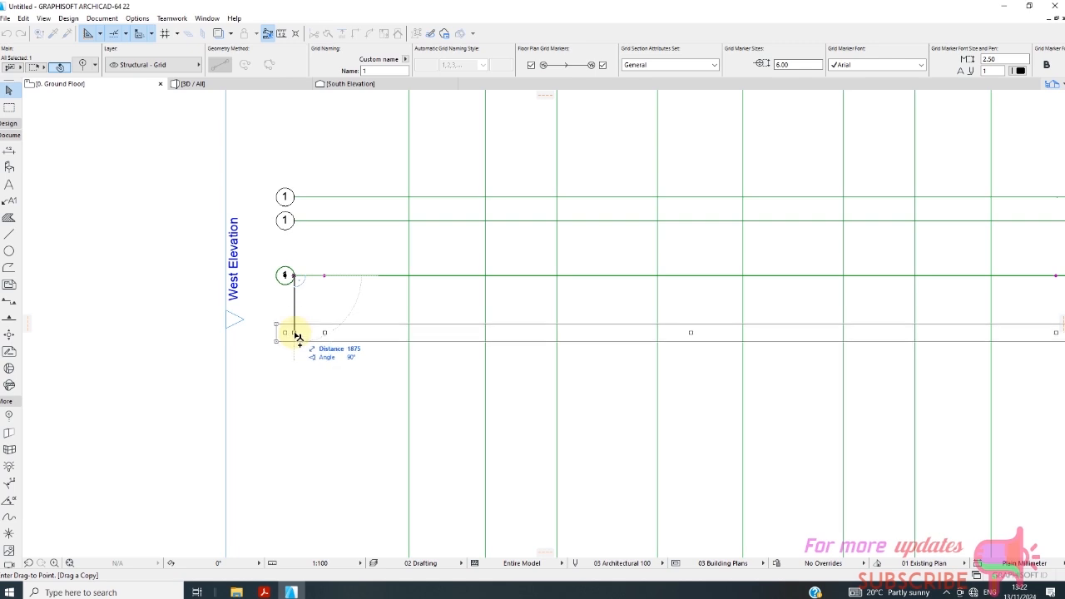
{"action": "type", "text": "2"}
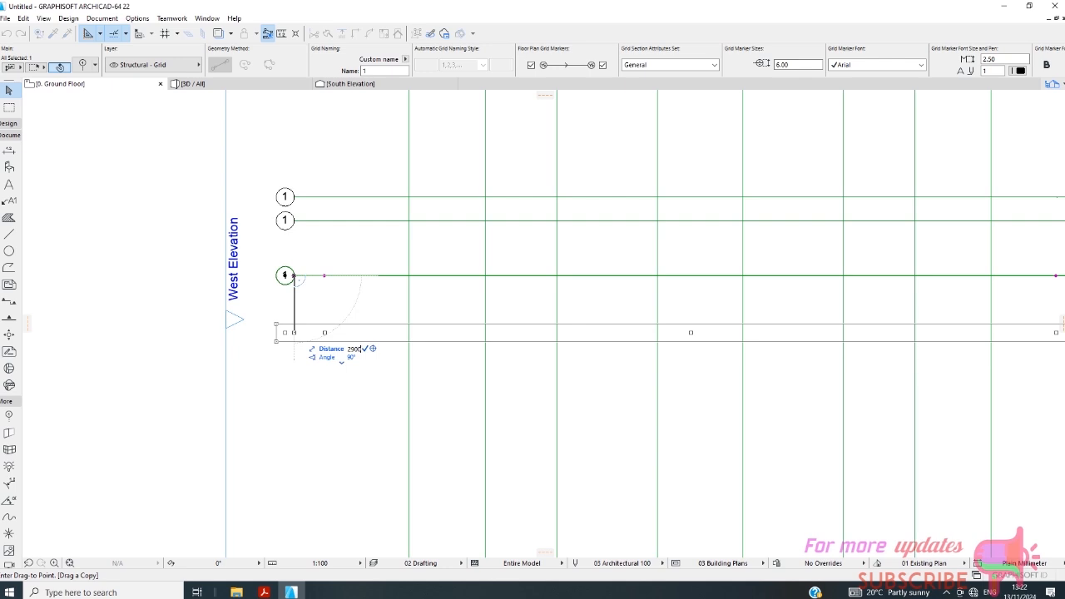
{"action": "type", "text": "900"}
{"action": "key", "text": "Return"}
{"action": "scroll", "coordinate": [290, 363], "scroll_direction": "up", "scroll_amount": 2}
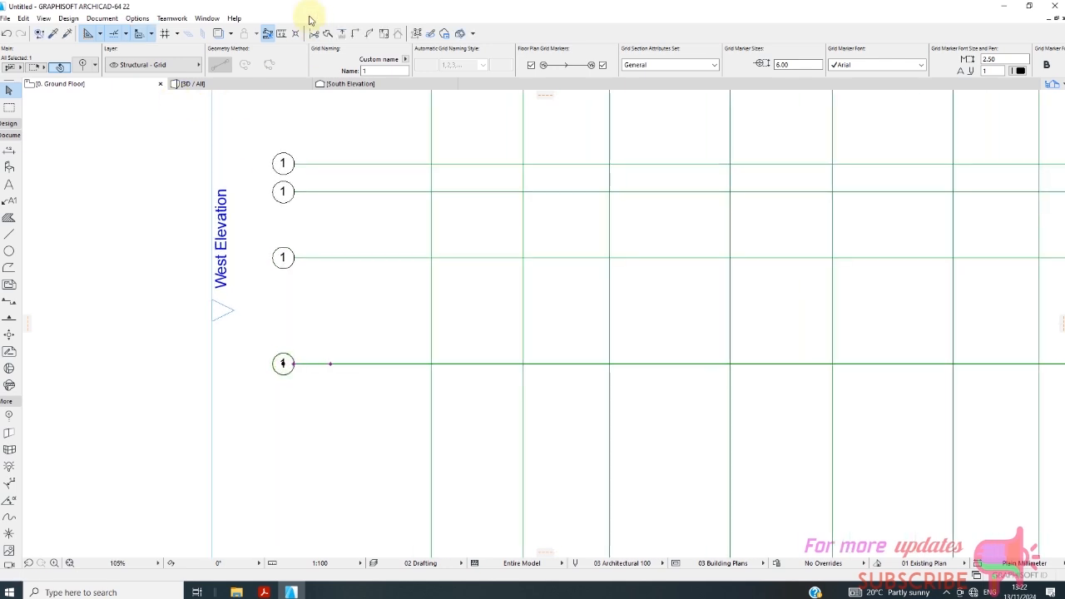
Copy the fourth horizontal grid line straight downward by 1025 mm to form a fifth line.
{"action": "scroll", "coordinate": [305, 252], "scroll_direction": "down", "scroll_amount": 5}
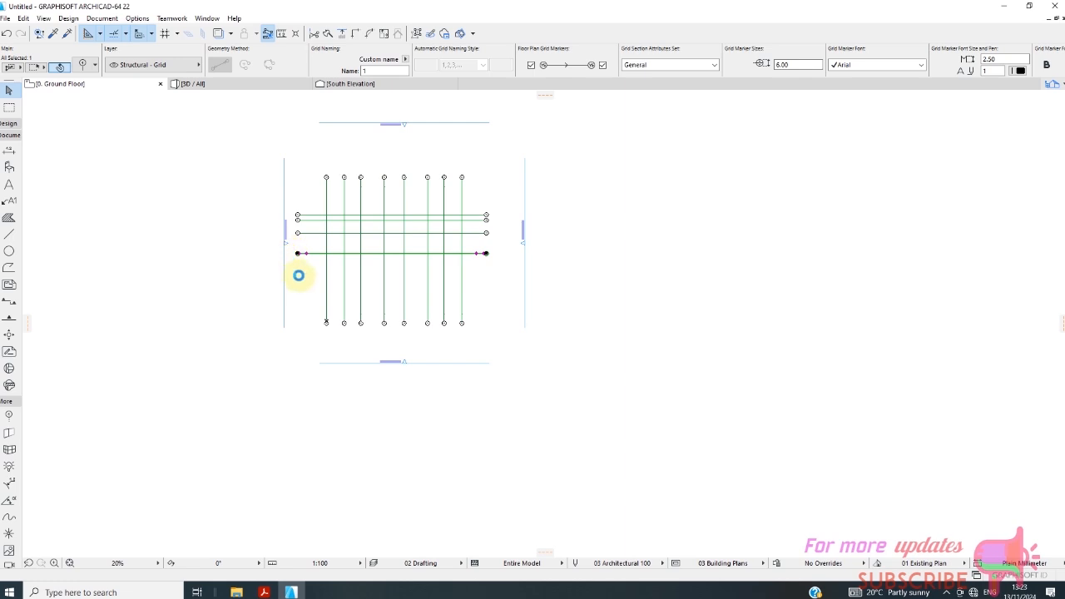
{"action": "scroll", "coordinate": [309, 287], "scroll_direction": "up", "scroll_amount": 2}
{"action": "right_click", "coordinate": [312, 262]}
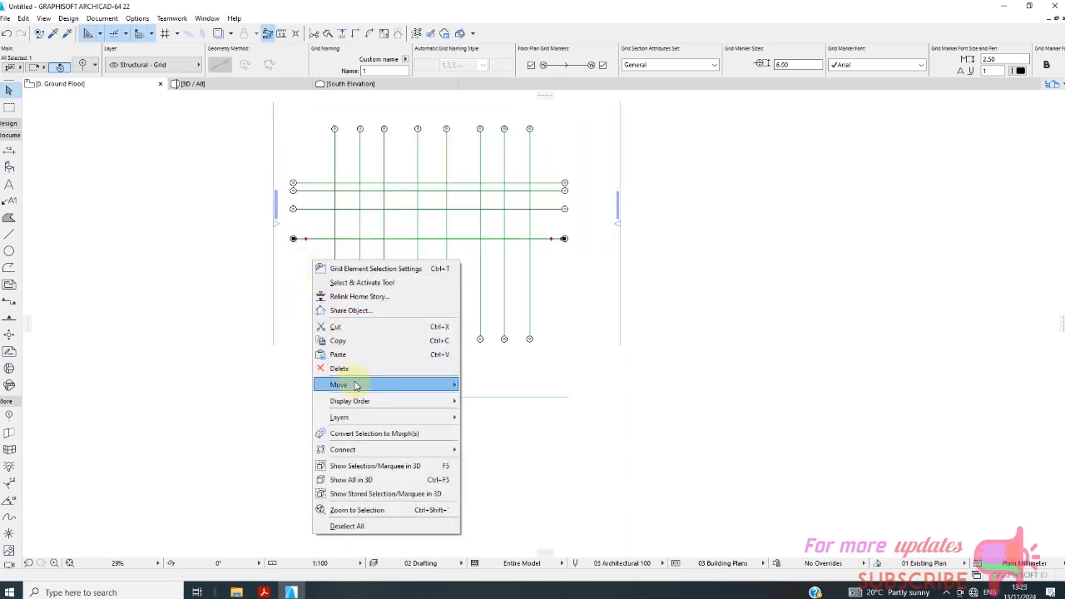
{"action": "left_click", "coordinate": [495, 443]}
{"action": "scroll", "coordinate": [304, 237], "scroll_direction": "up", "scroll_amount": 4}
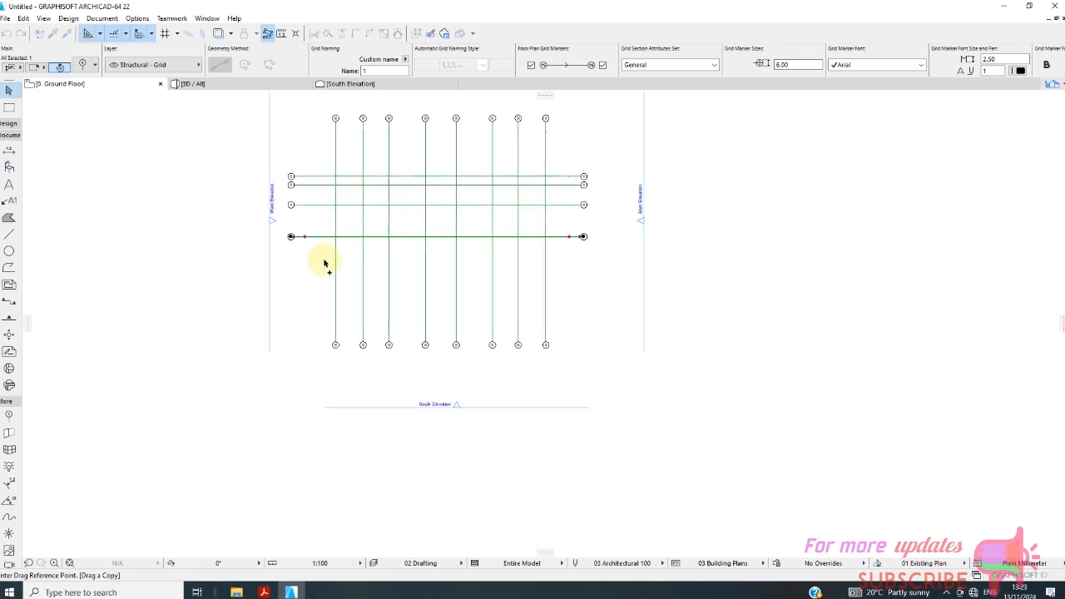
{"action": "left_click", "coordinate": [288, 222]}
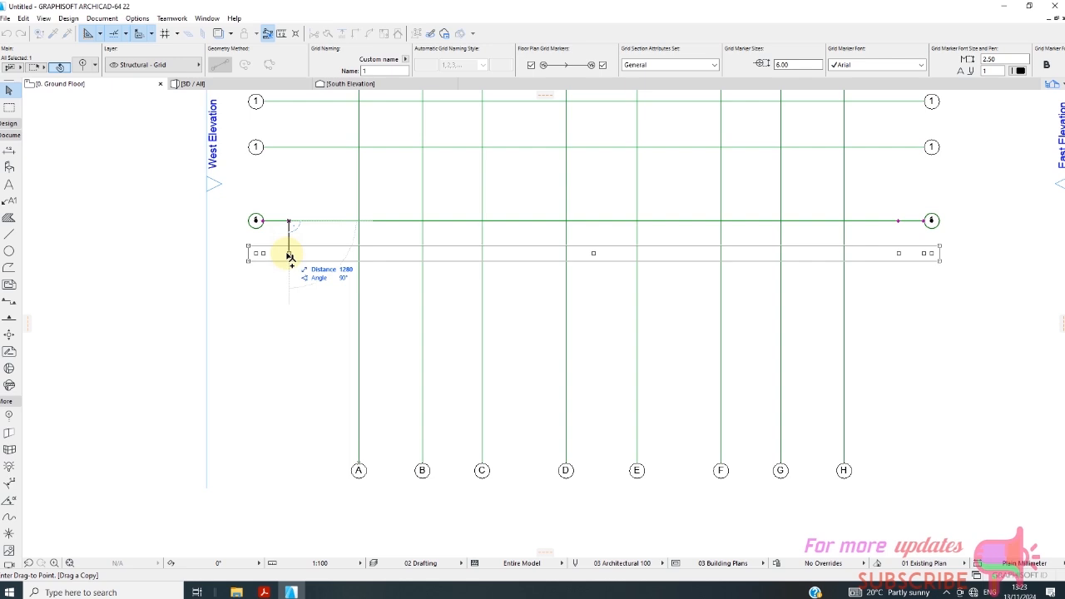
{"action": "type", "text": "1"}
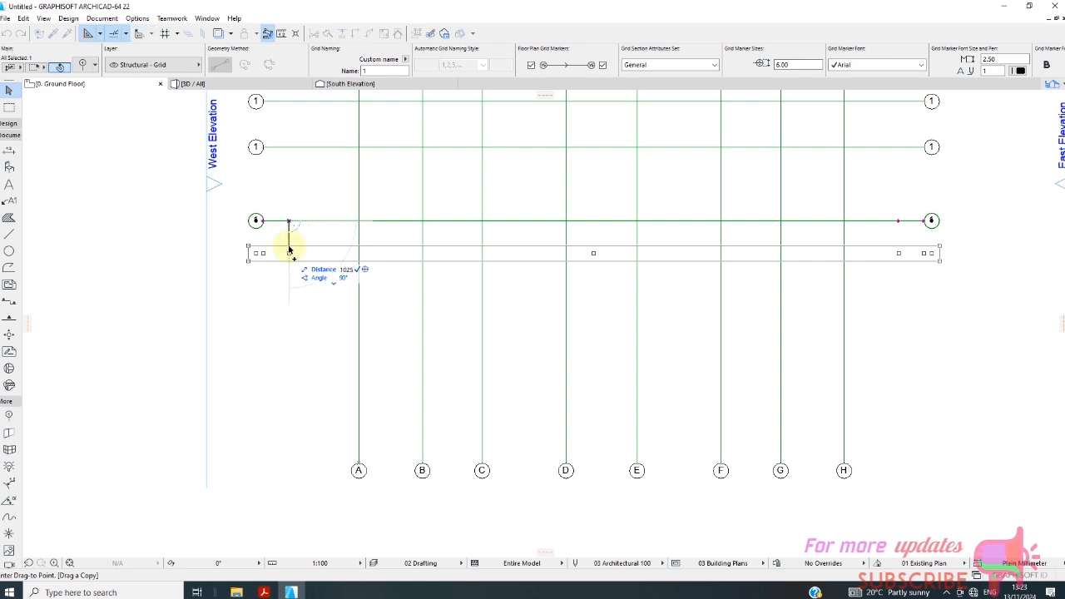
{"action": "key", "text": "Return"}
{"action": "right_click", "coordinate": [286, 277]}
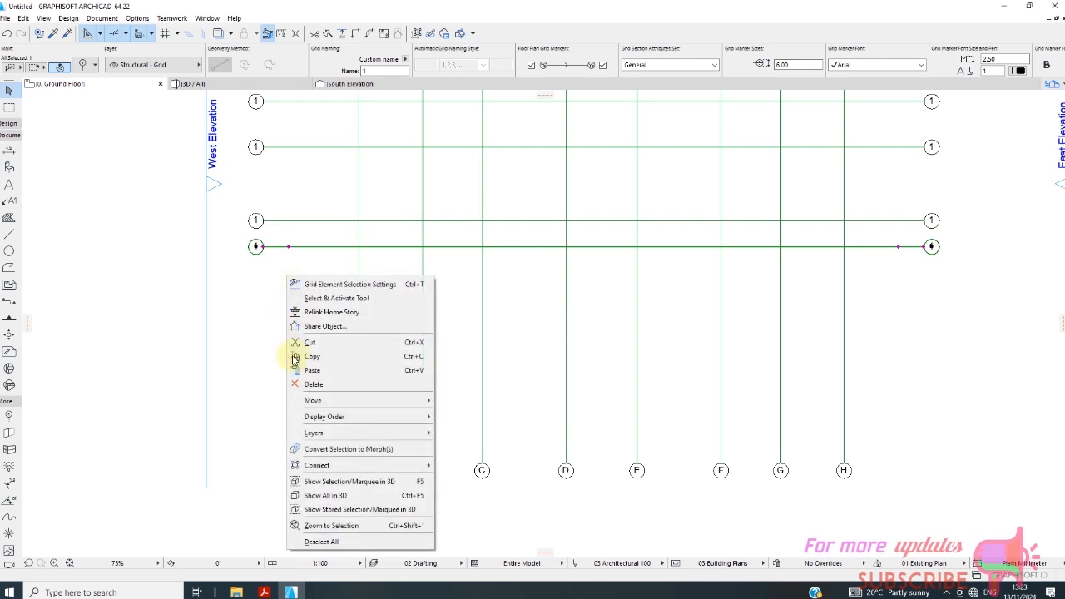
{"action": "mouse_move", "coordinate": [332, 400]}
{"action": "left_click", "coordinate": [456, 458]}
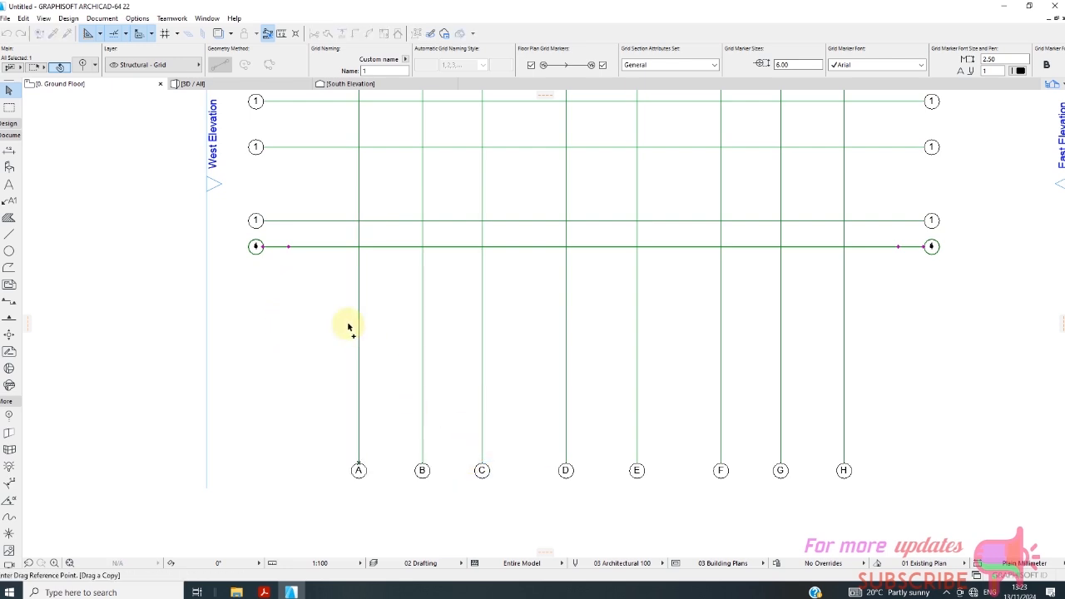
{"action": "left_click", "coordinate": [289, 247]}
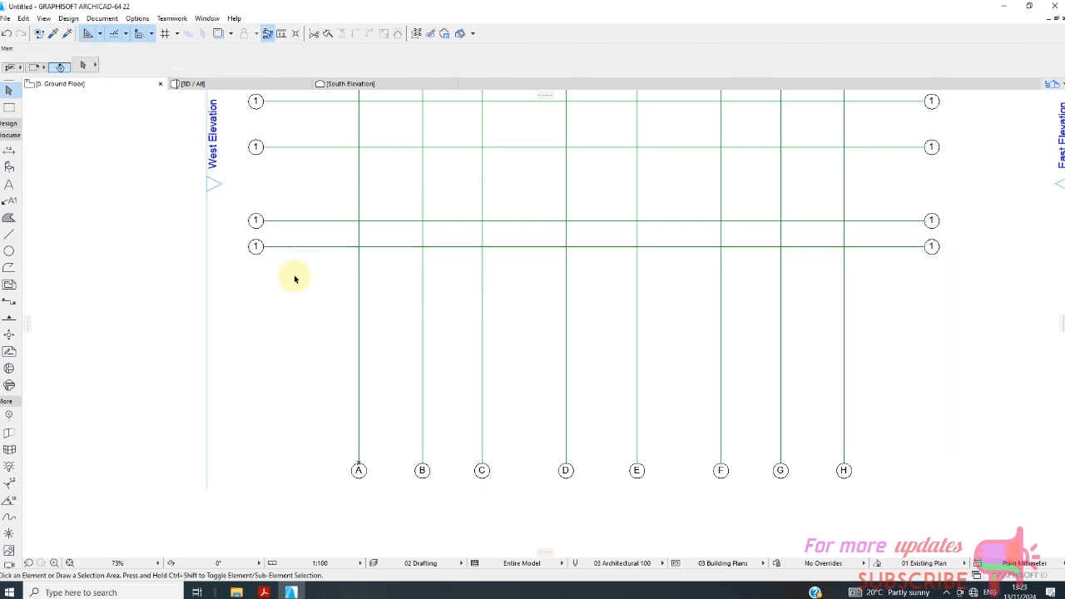
Set up a Multiply drag of the fifth horizontal grid line using Distribute, two copies and a vertical displacement of 900.
{"action": "right_click", "coordinate": [270, 276]}
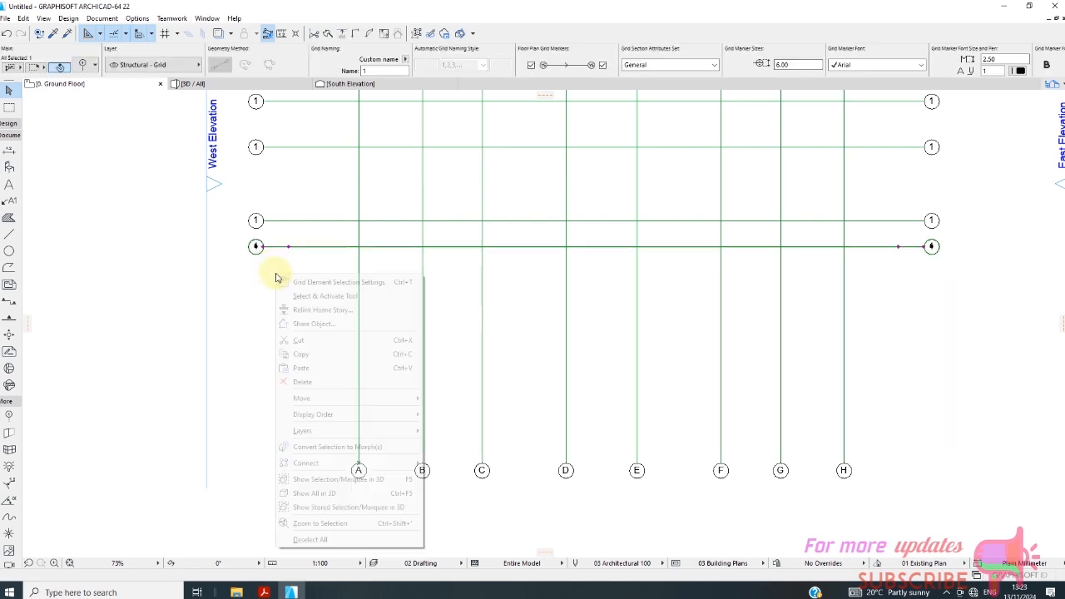
{"action": "mouse_move", "coordinate": [423, 398]}
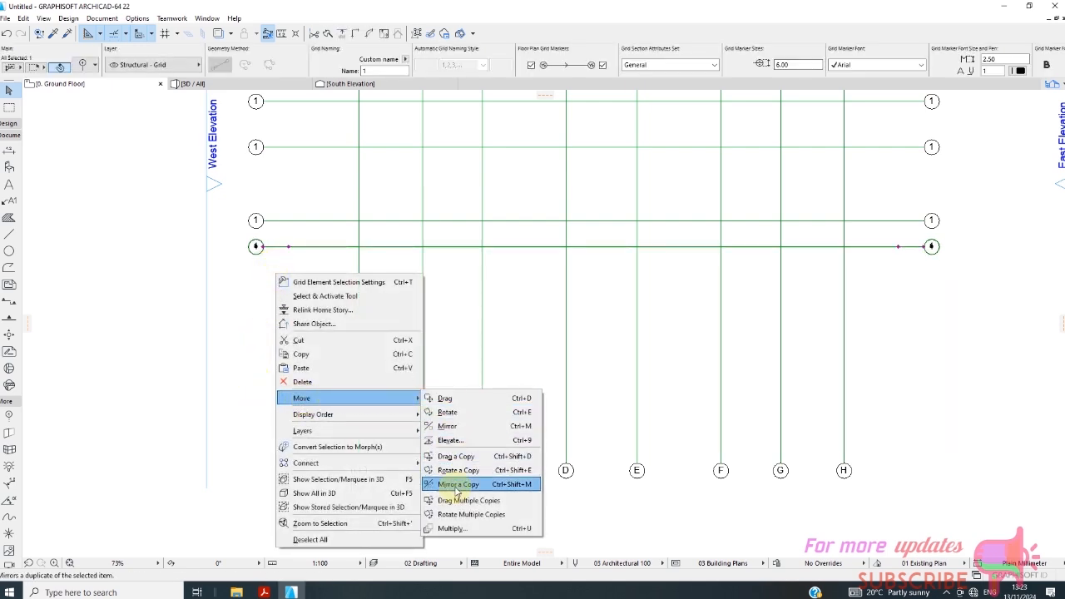
{"action": "left_click", "coordinate": [450, 528]}
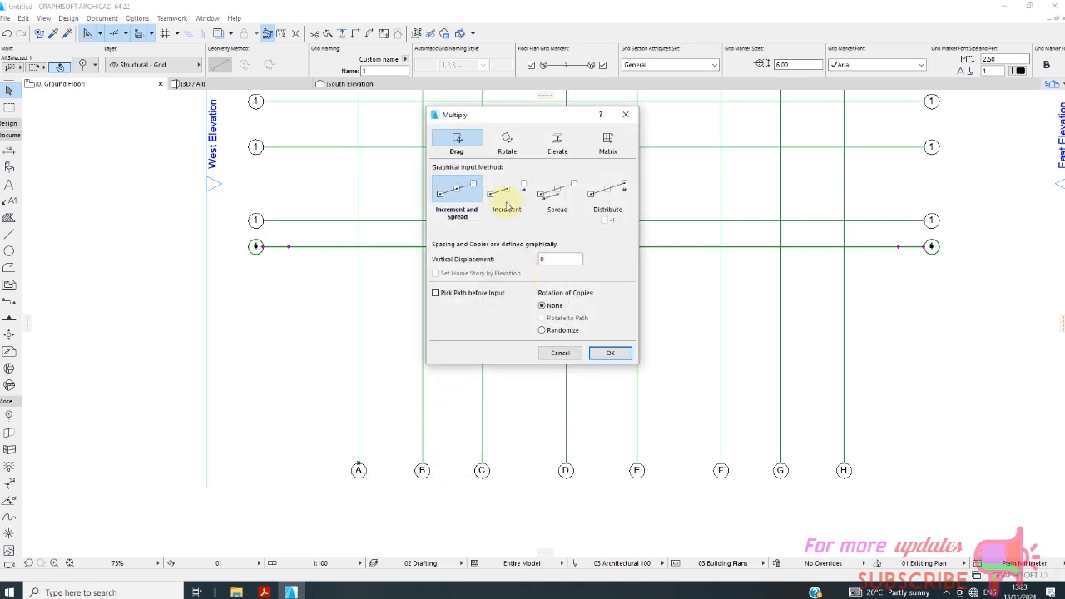
{"action": "left_click", "coordinate": [547, 198]}
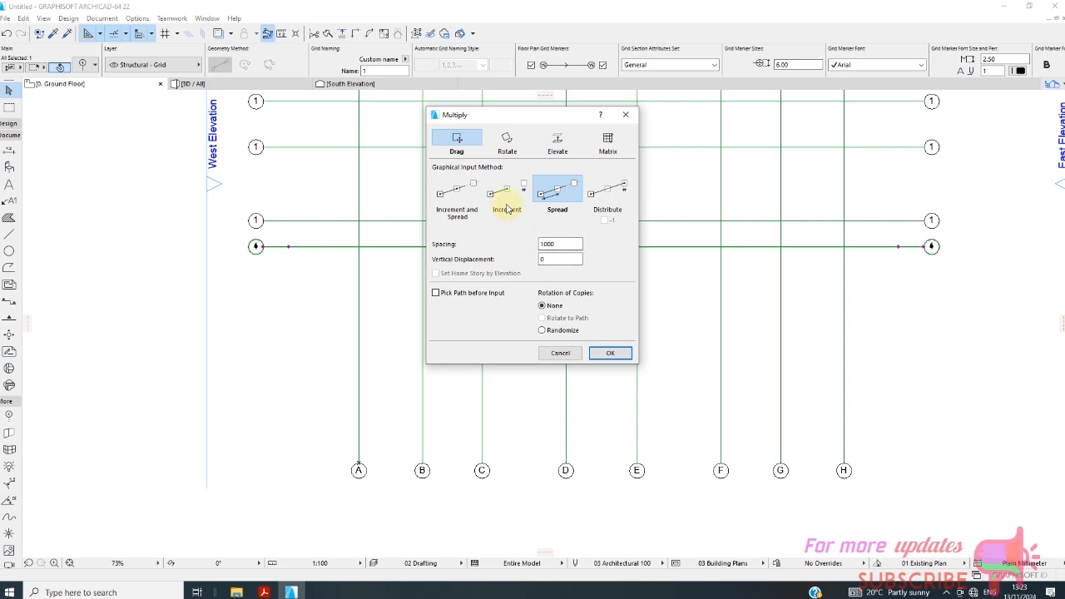
{"action": "left_click", "coordinate": [596, 206]}
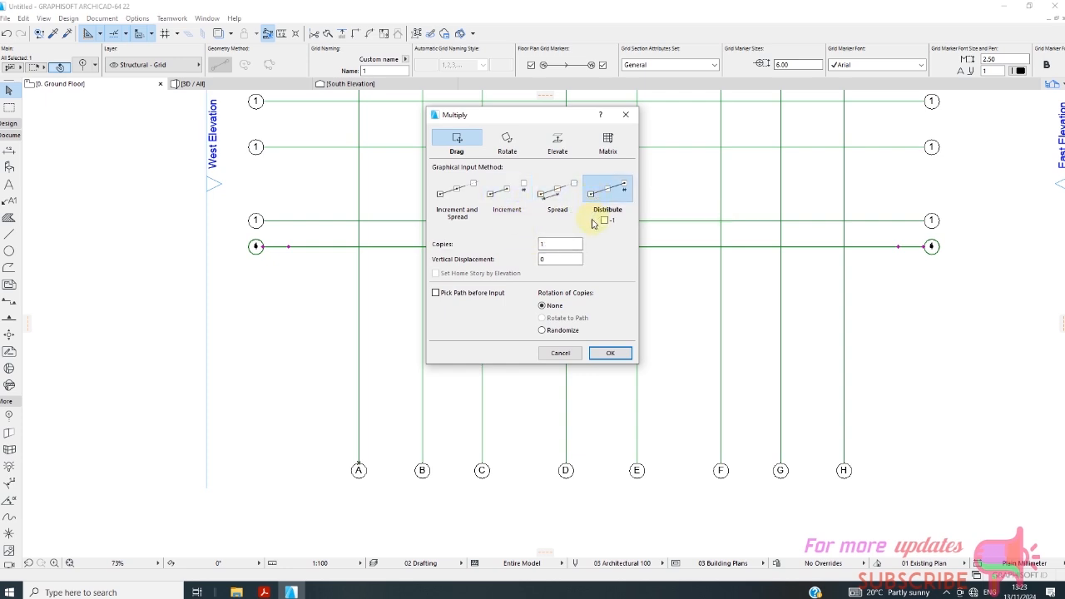
{"action": "double_click", "coordinate": [556, 244]}
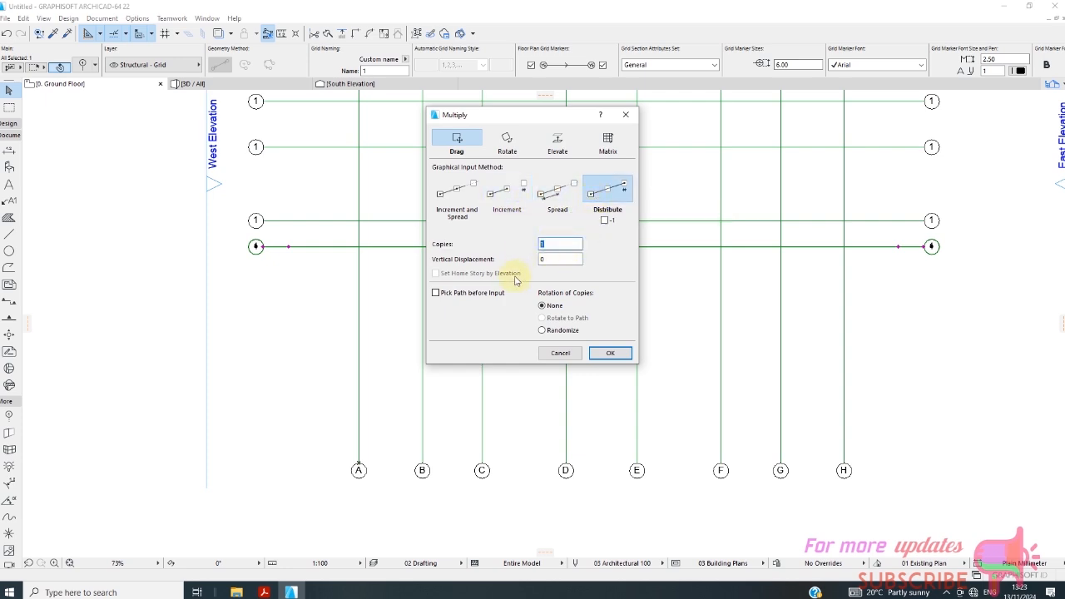
{"action": "key", "text": "Tab"}
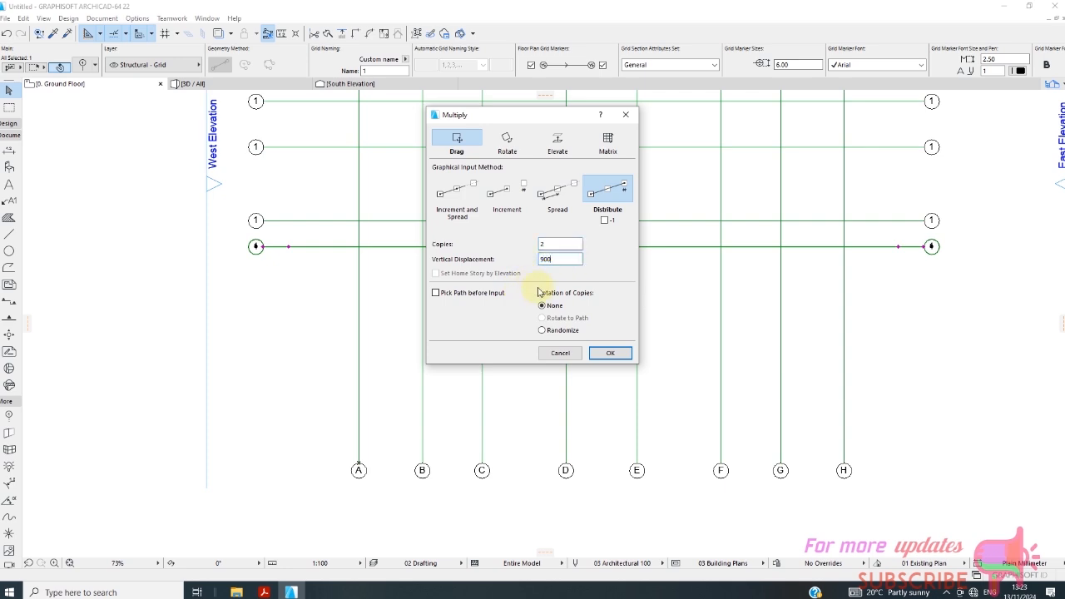
{"action": "type", "text": "900"}
{"action": "left_click", "coordinate": [609, 353]}
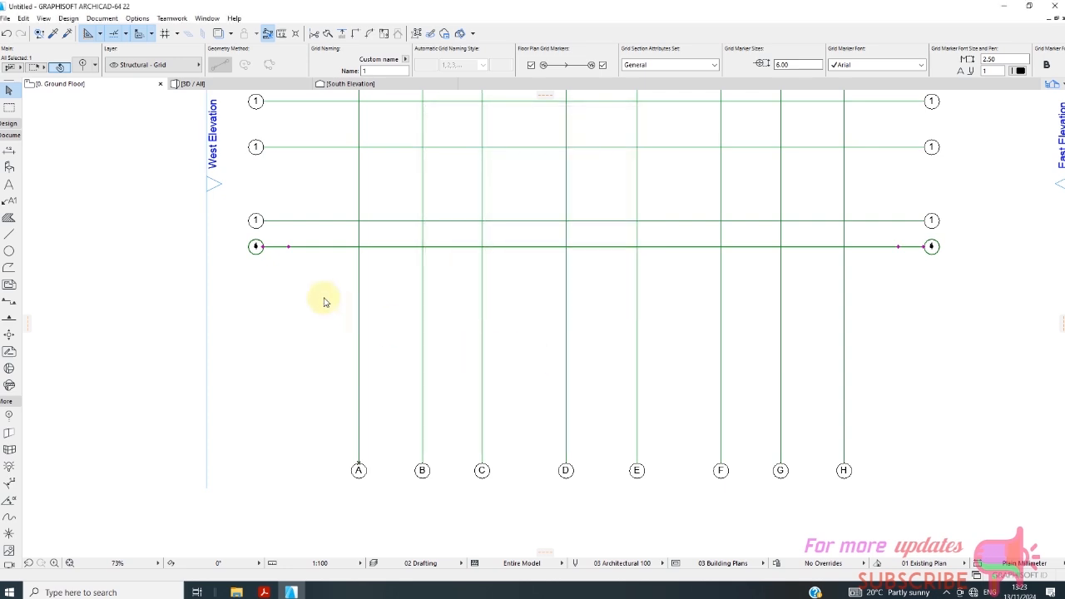
Distribute the two copies straight below the fifth horizontal grid line at 900 mm spacing and clear the selection.
{"action": "left_click", "coordinate": [263, 247]}
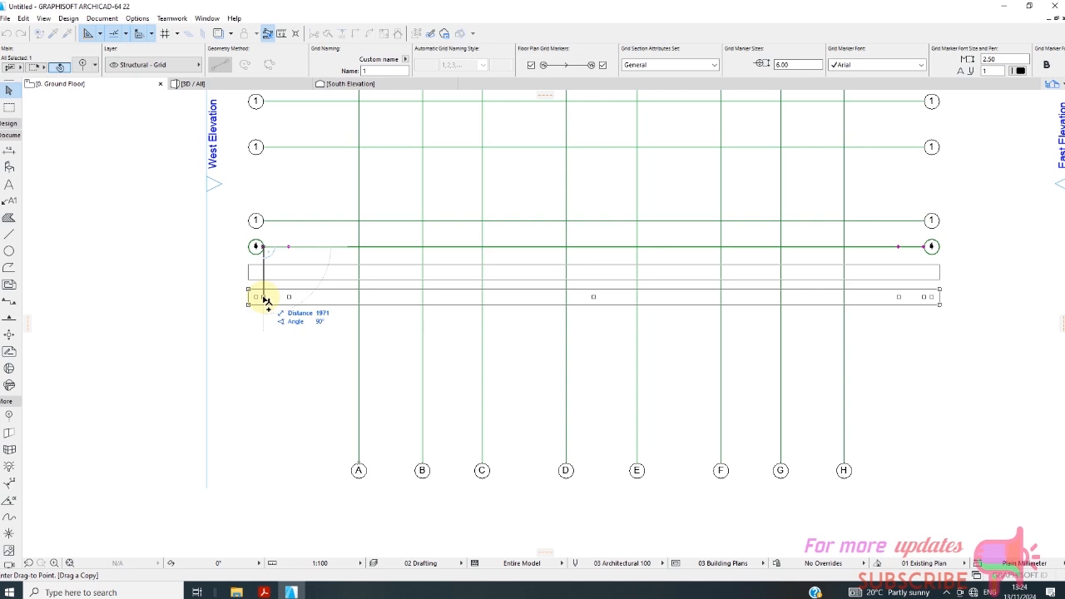
{"action": "type", "text": "1800"}
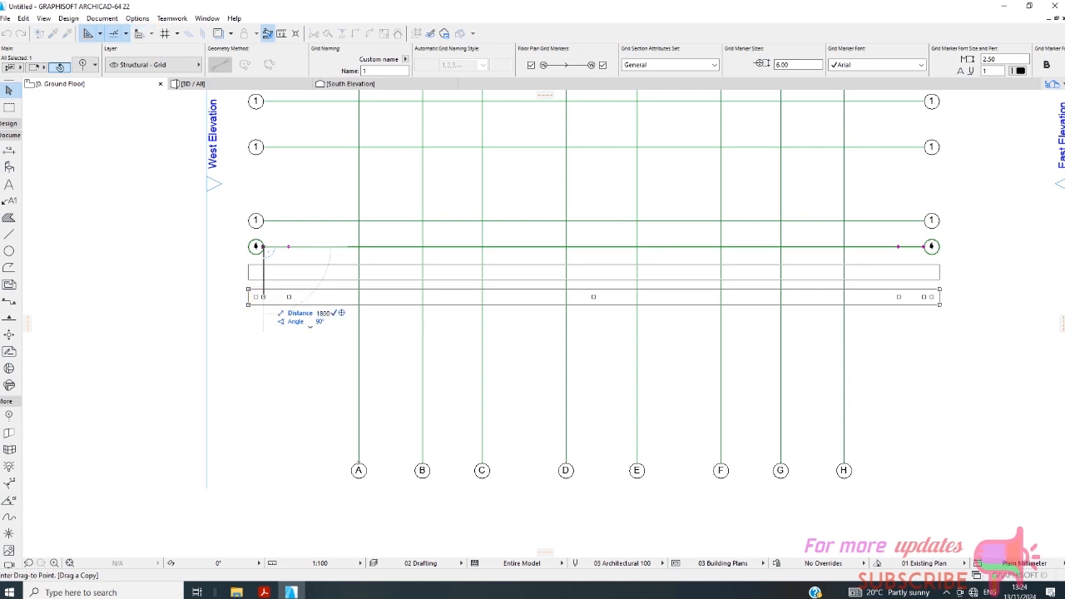
{"action": "key", "text": "Return"}
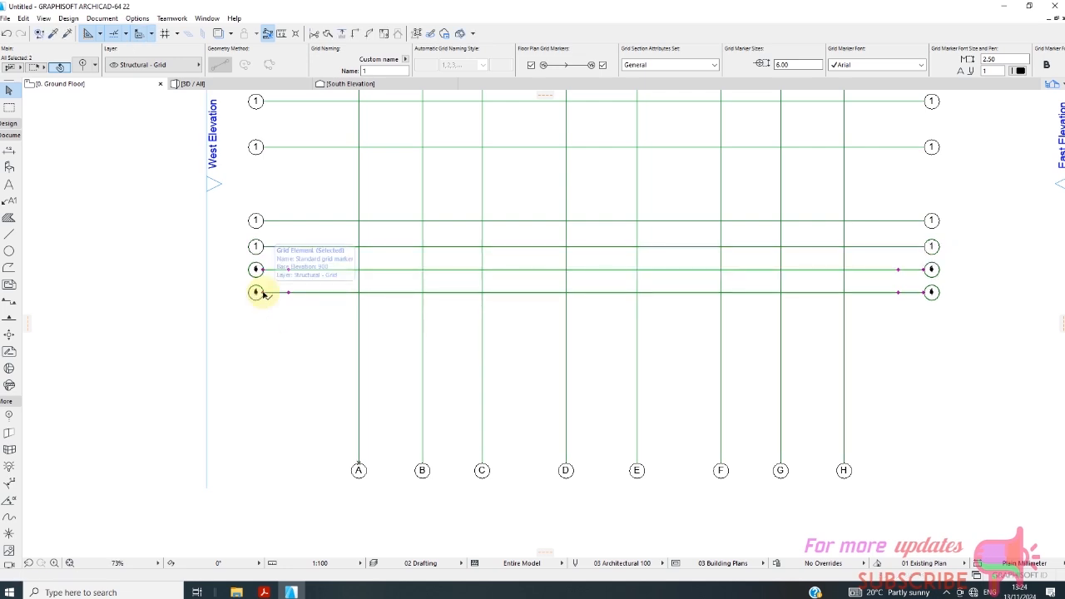
{"action": "scroll", "coordinate": [278, 275], "scroll_direction": "up", "scroll_amount": 3}
{"action": "left_click", "coordinate": [280, 261]}
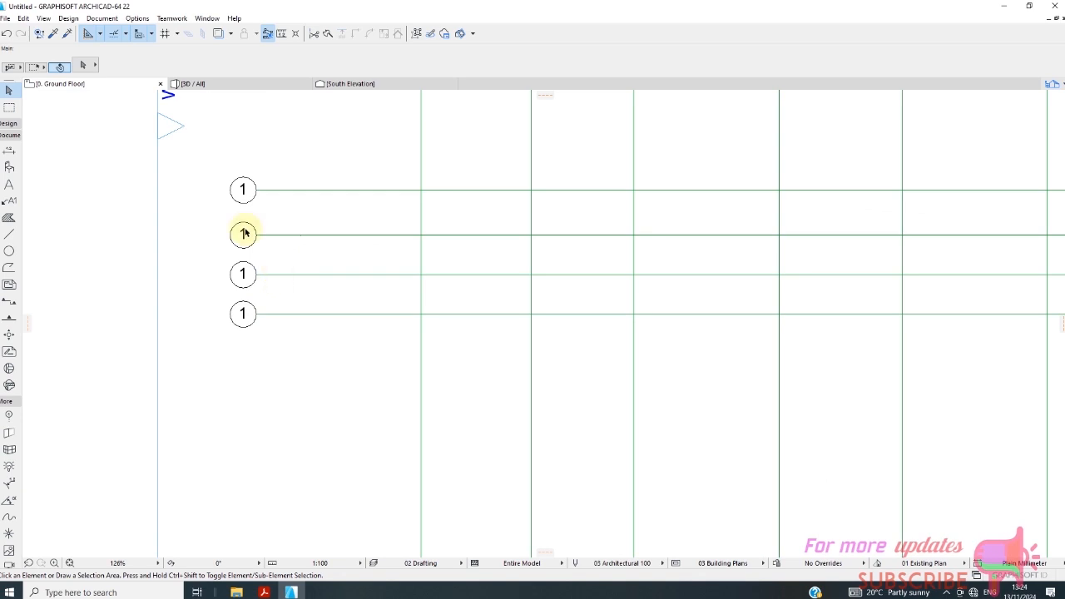
Dimension the spacing between the fifth and sixth horizontal grid lines, placing the dimension near their west end.
{"action": "scroll", "coordinate": [242, 236], "scroll_direction": "down", "scroll_amount": 4}
{"action": "left_click", "coordinate": [8, 151]}
{"action": "scroll", "coordinate": [264, 236], "scroll_direction": "up", "scroll_amount": 3}
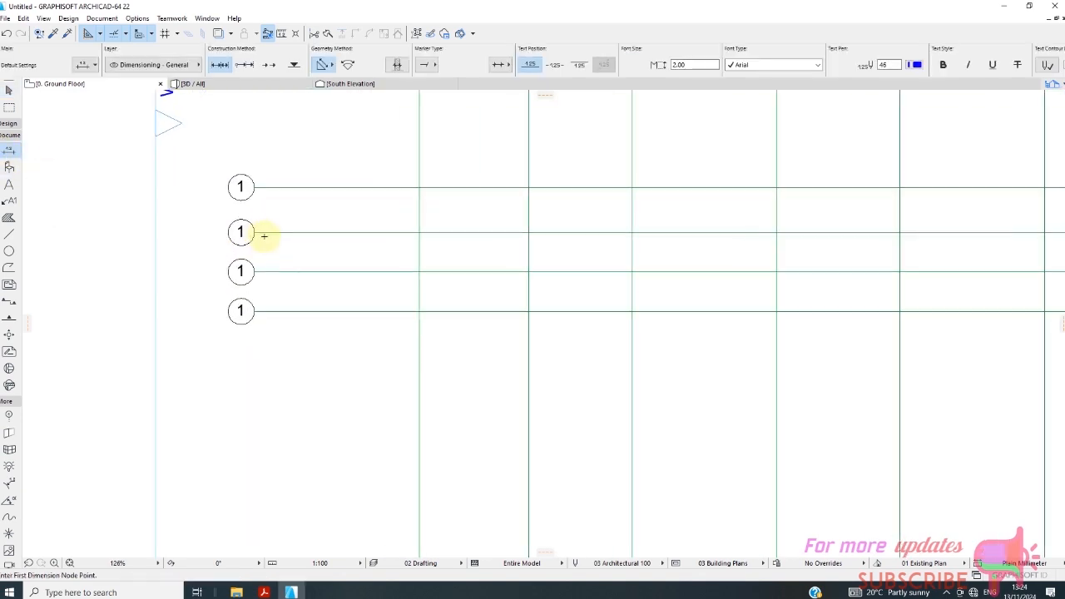
{"action": "left_click", "coordinate": [265, 233]}
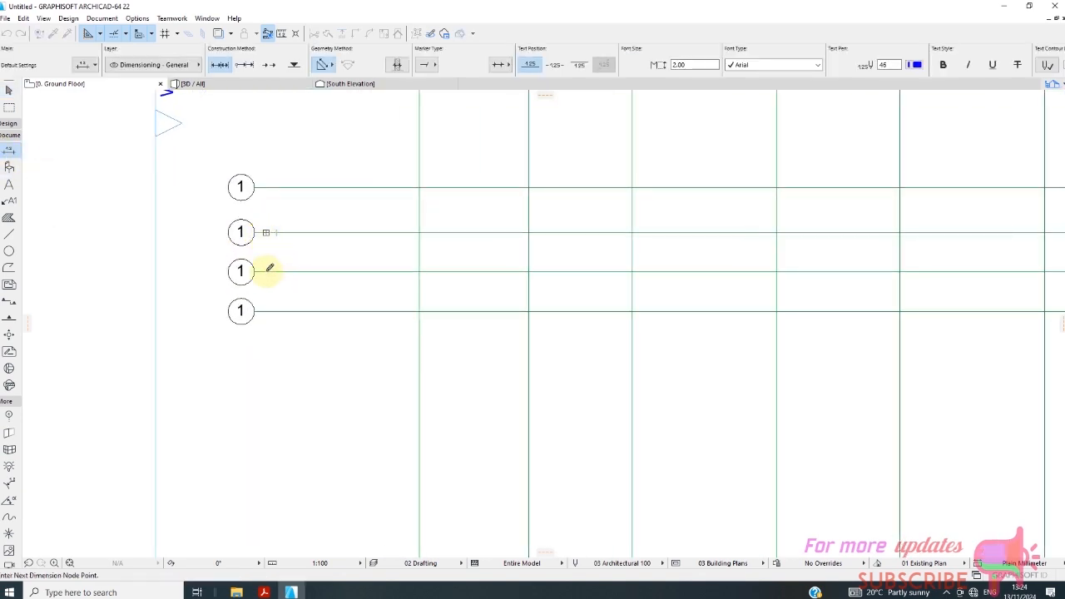
{"action": "left_click", "coordinate": [269, 270]}
{"action": "right_click", "coordinate": [274, 280]}
{"action": "left_click", "coordinate": [293, 352]}
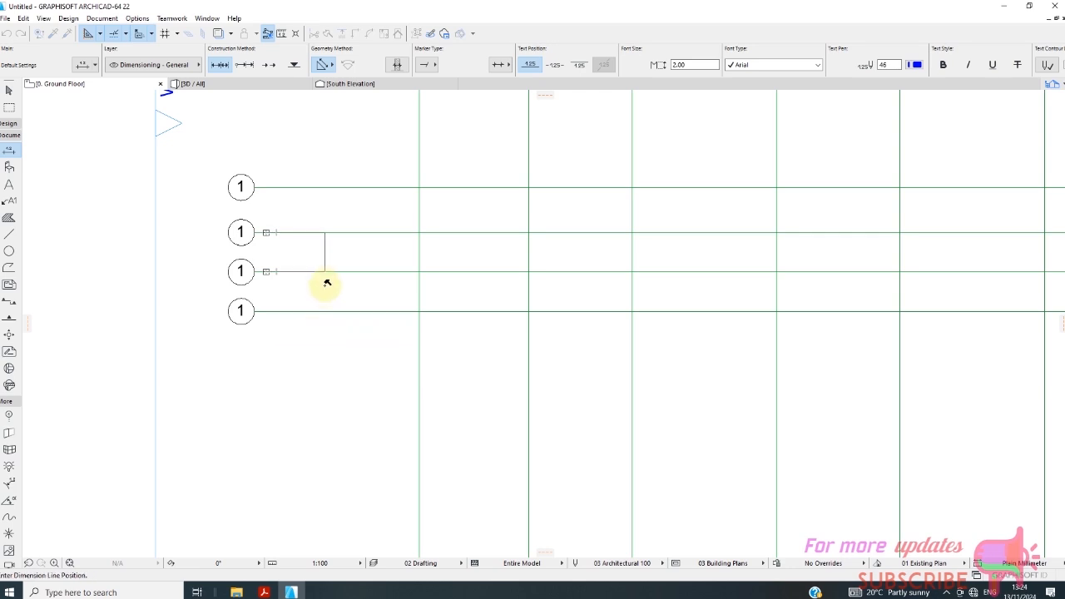
{"action": "left_click", "coordinate": [326, 284]}
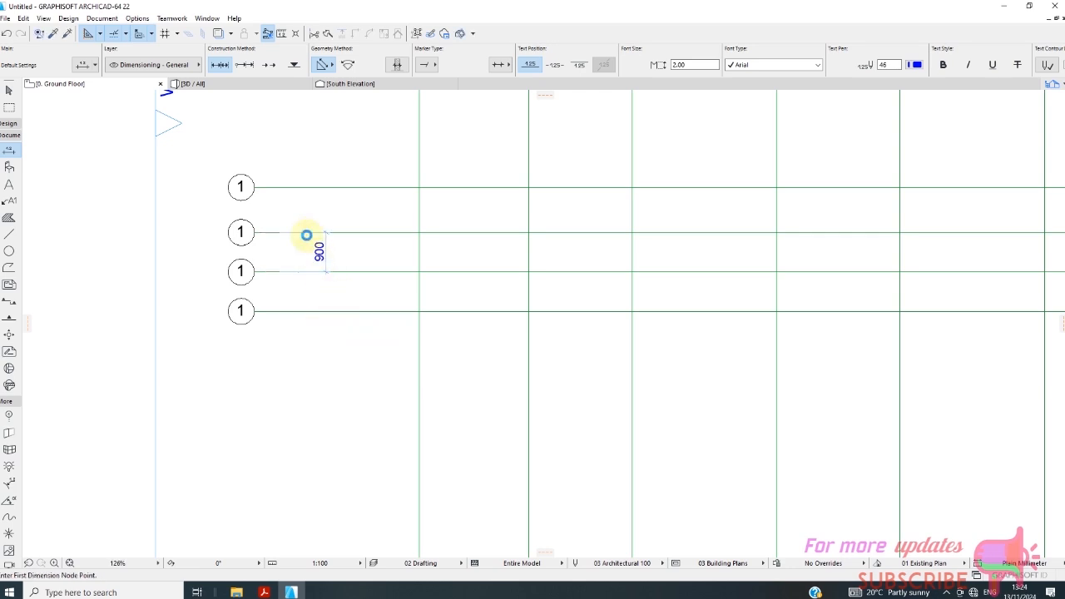
{"action": "scroll", "coordinate": [305, 242], "scroll_direction": "down", "scroll_amount": 5}
{"action": "key", "text": "Escape"}
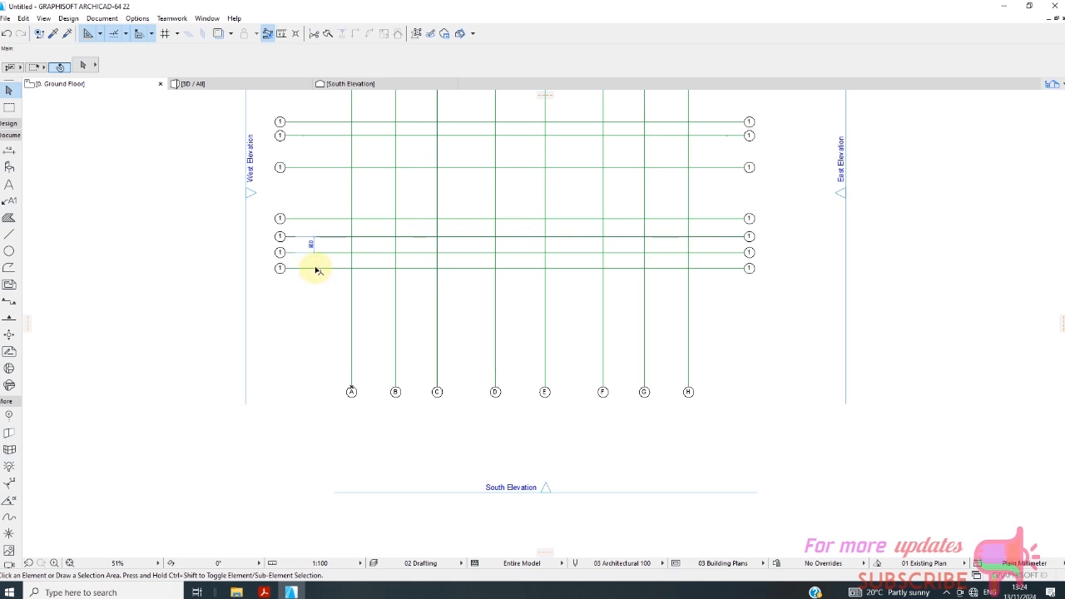
Copy the seventh horizontal grid line straight downward by 1025 mm to form an eighth line.
{"action": "left_click", "coordinate": [316, 269]}
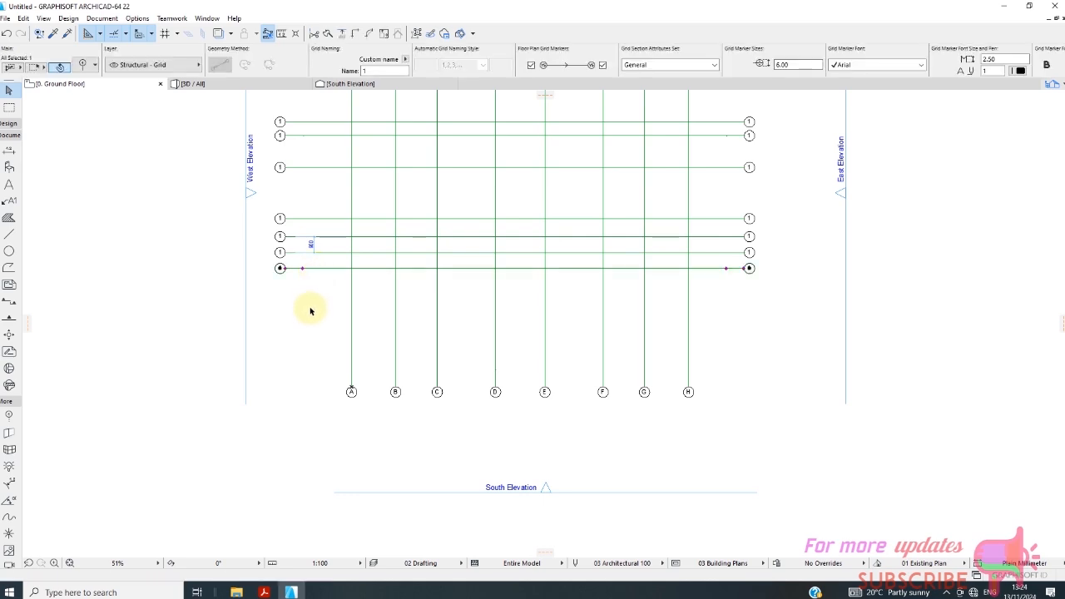
{"action": "right_click", "coordinate": [309, 303]}
{"action": "mouse_move", "coordinate": [421, 426]}
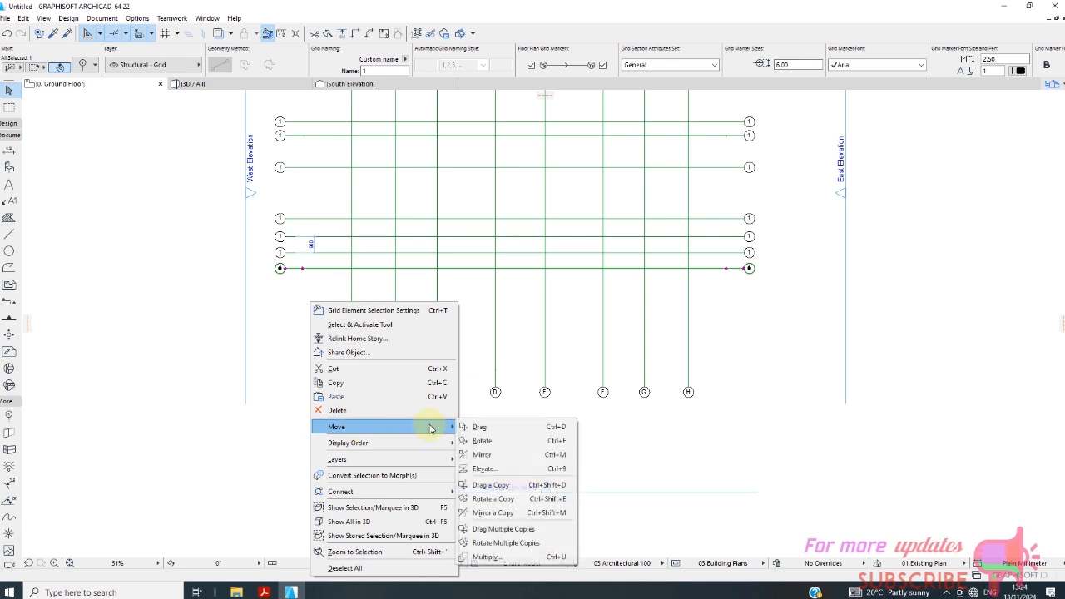
{"action": "left_click", "coordinate": [516, 485]}
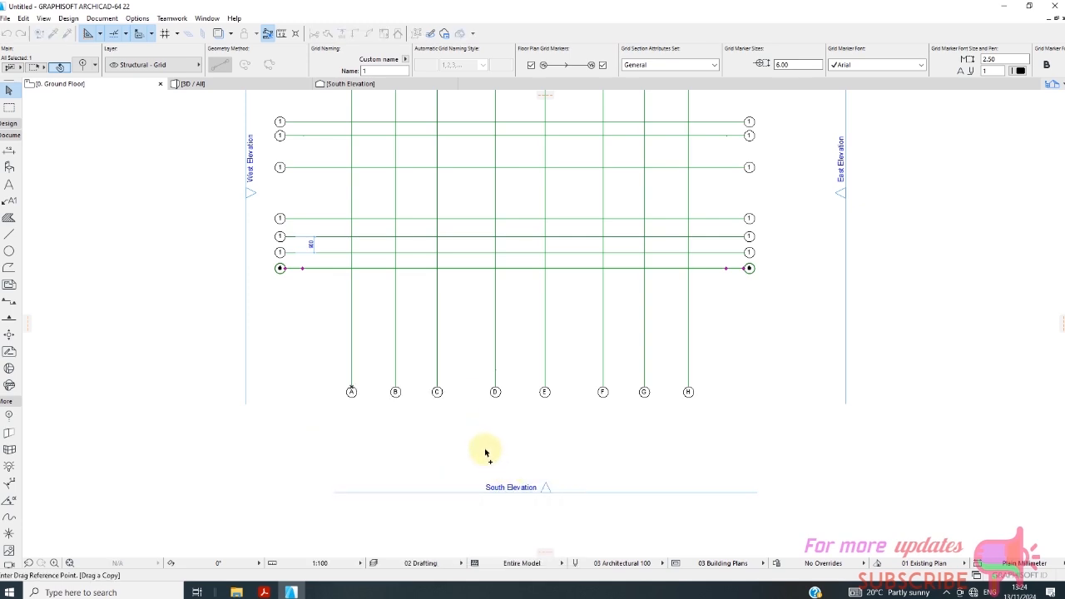
{"action": "scroll", "coordinate": [366, 408], "scroll_direction": "up", "scroll_amount": 4}
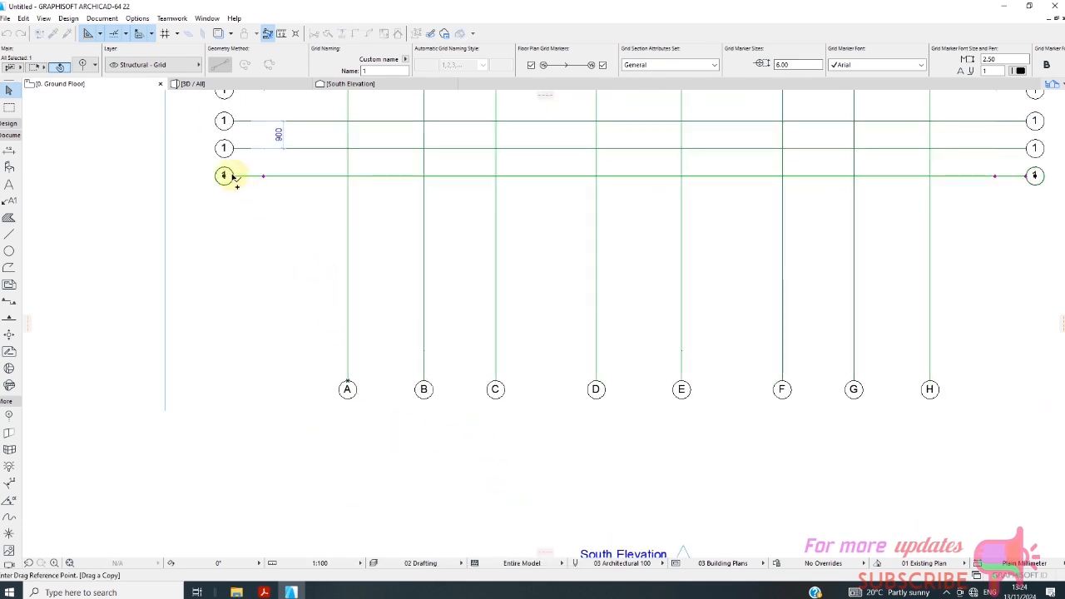
{"action": "left_click", "coordinate": [234, 178]}
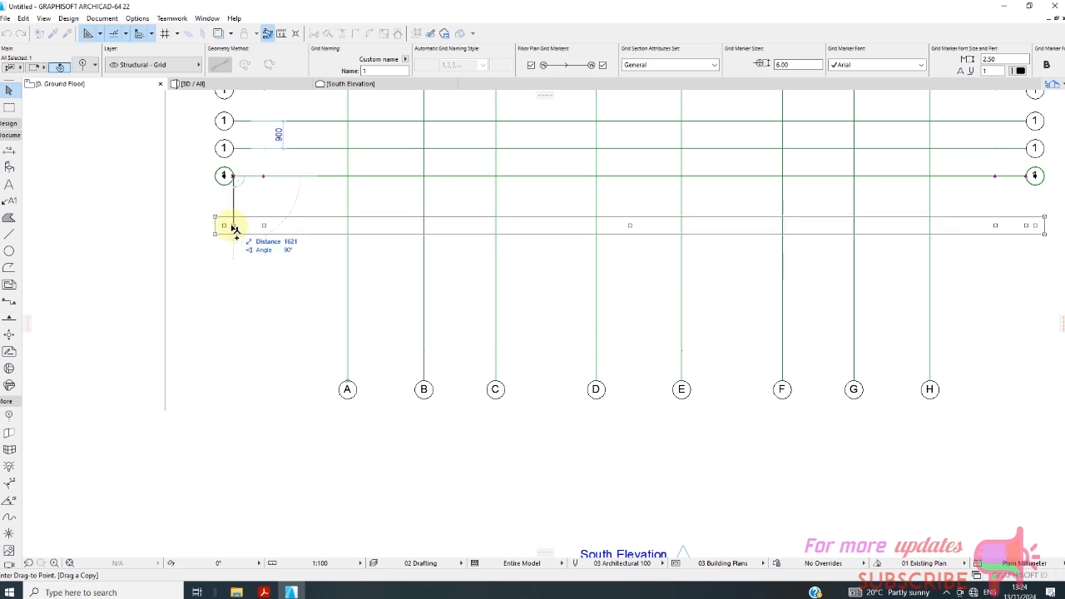
{"action": "key", "text": "Tab"}
{"action": "type", "text": "2"}
{"action": "type", "text": "1"}
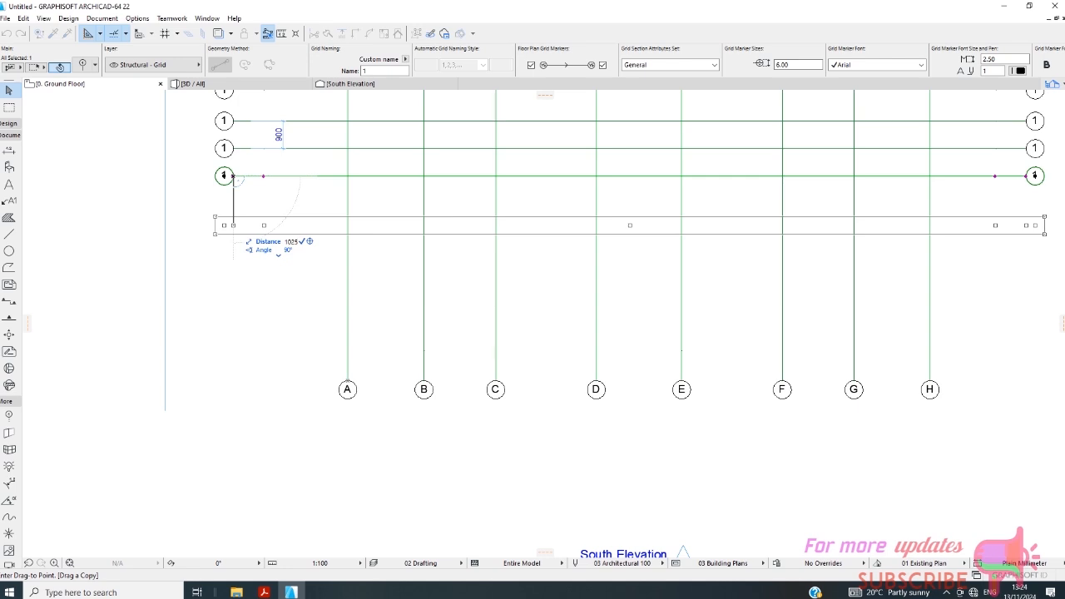
{"action": "key", "text": "Return"}
Copy the eighth horizontal grid line straight downward to form a ninth, spaced like the third and fourth lines, and clear the selection.
{"action": "scroll", "coordinate": [246, 237], "scroll_direction": "down", "scroll_amount": 2}
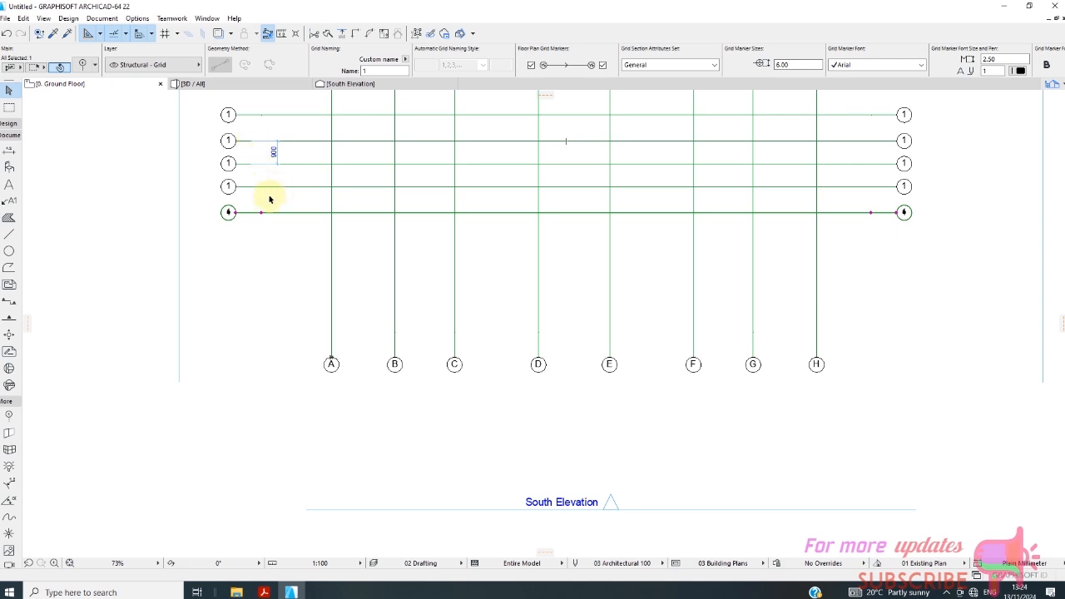
{"action": "right_click", "coordinate": [278, 238]}
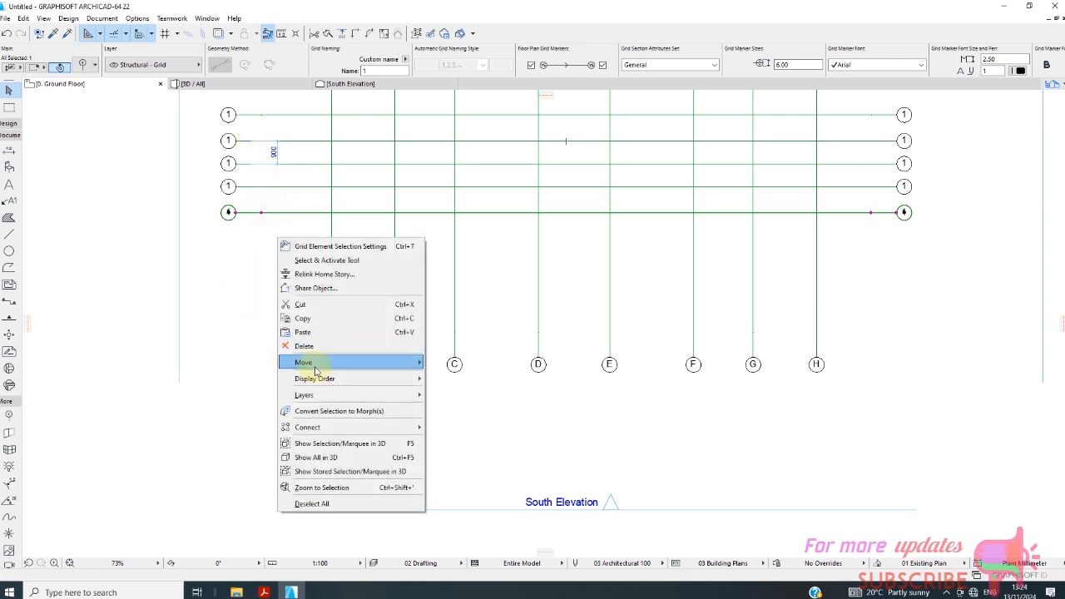
{"action": "mouse_move", "coordinate": [352, 361]}
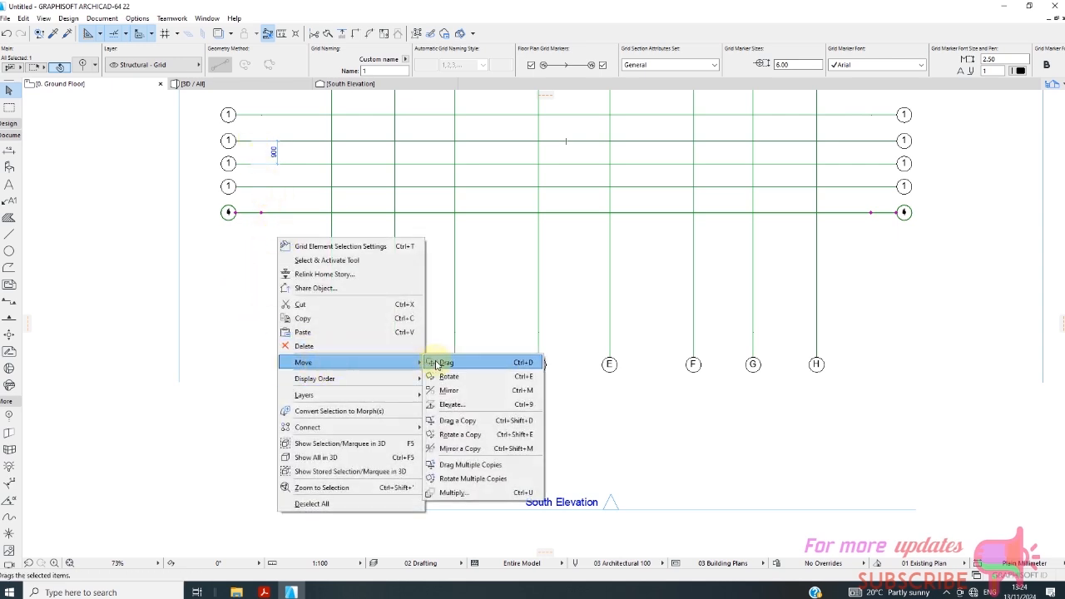
{"action": "left_click", "coordinate": [433, 420]}
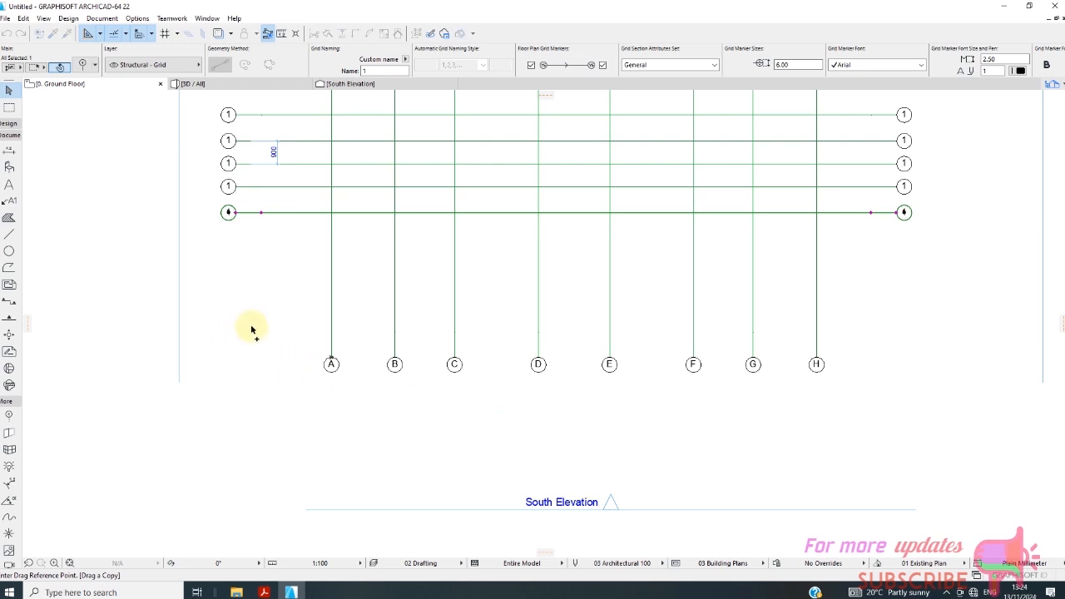
{"action": "left_click", "coordinate": [236, 214]}
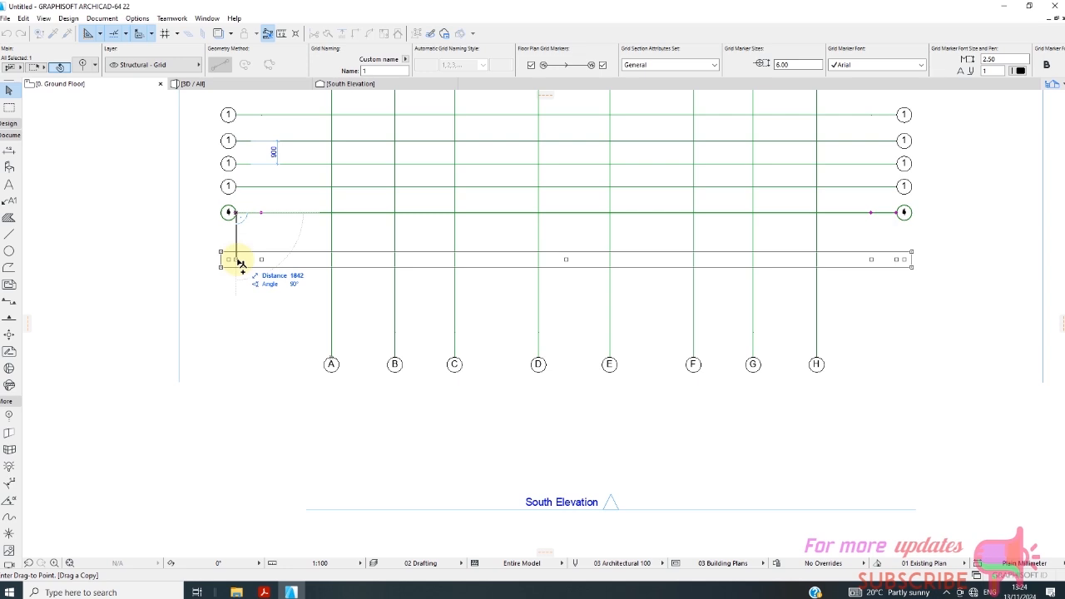
{"action": "type", "text": "2500"}
{"action": "key", "text": "Return"}
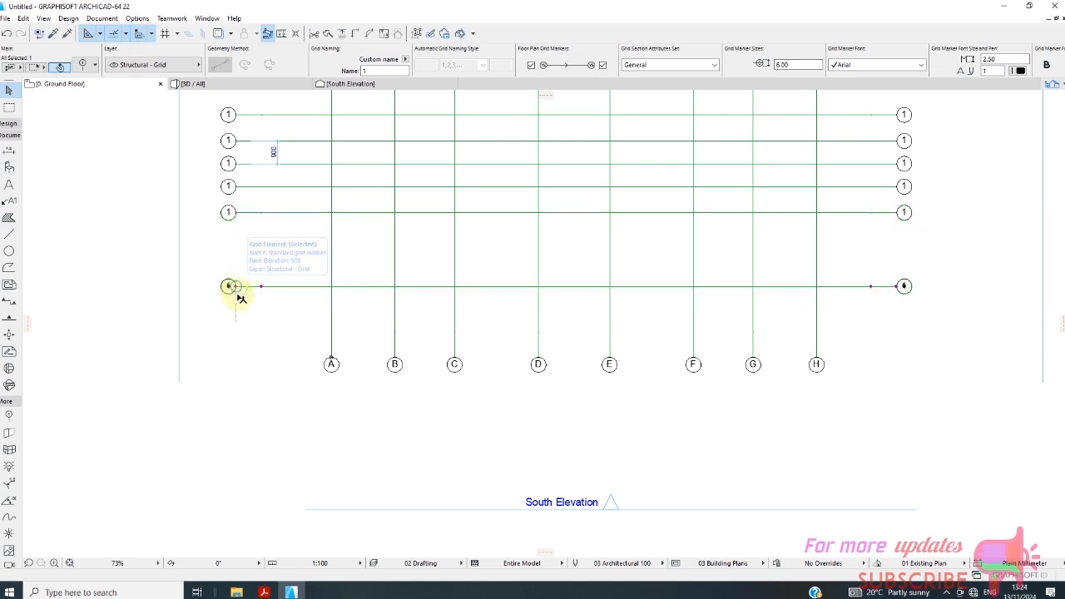
{"action": "scroll", "coordinate": [238, 305], "scroll_direction": "up", "scroll_amount": 2}
{"action": "scroll", "coordinate": [238, 305], "scroll_direction": "down", "scroll_amount": 5}
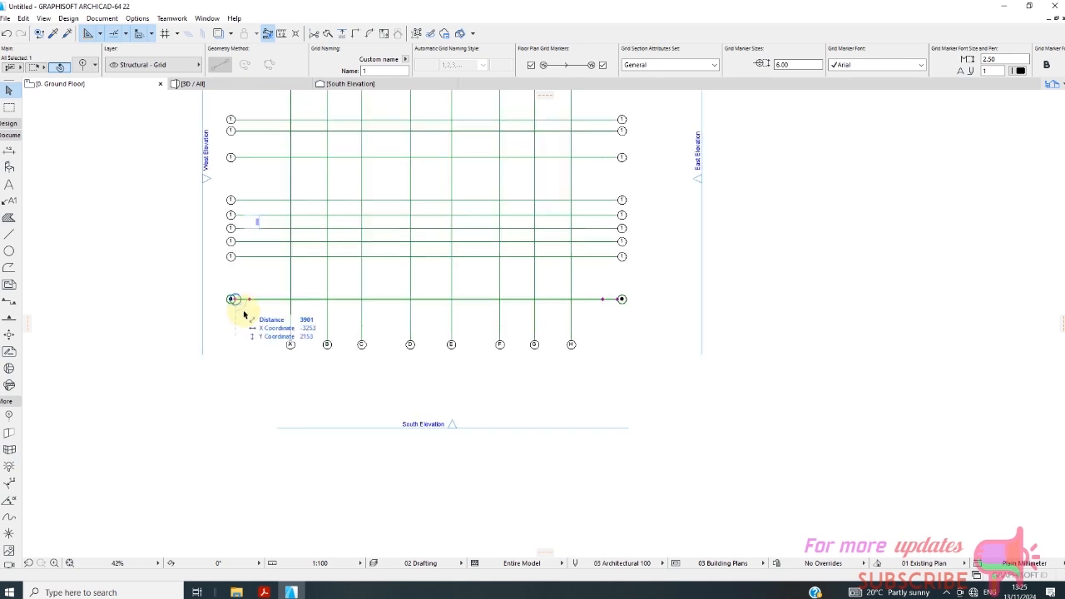
{"action": "key", "text": "Escape"}
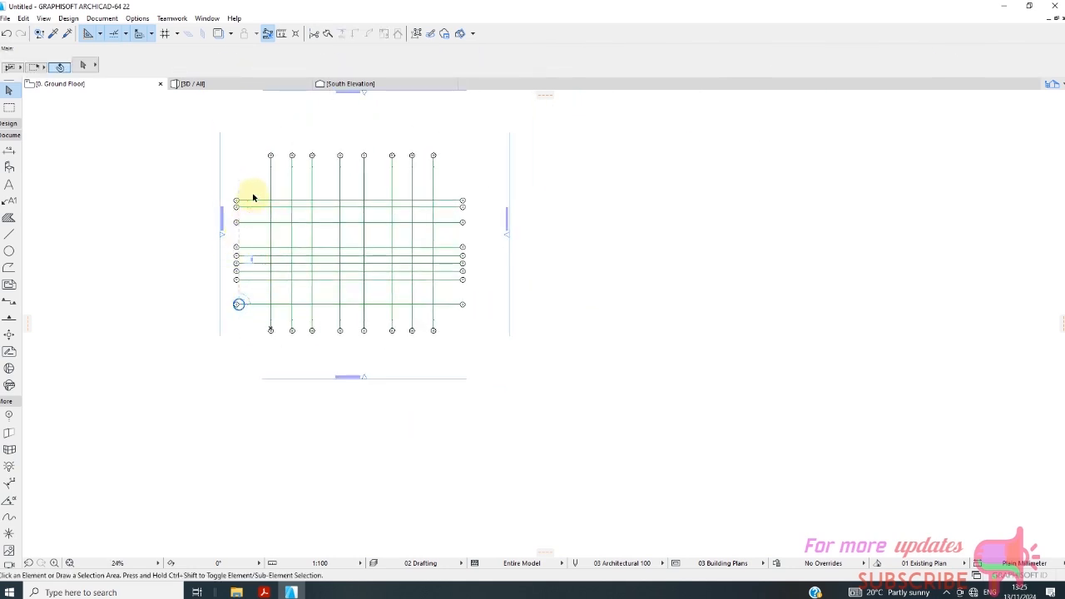
Move all nine horizontal grid lines and the 900 dimension straight upward by about 2450 mm, leaving nothing selected.
{"action": "left_click", "coordinate": [256, 184]}
{"action": "left_click", "coordinate": [258, 181]}
{"action": "left_click", "coordinate": [264, 181]}
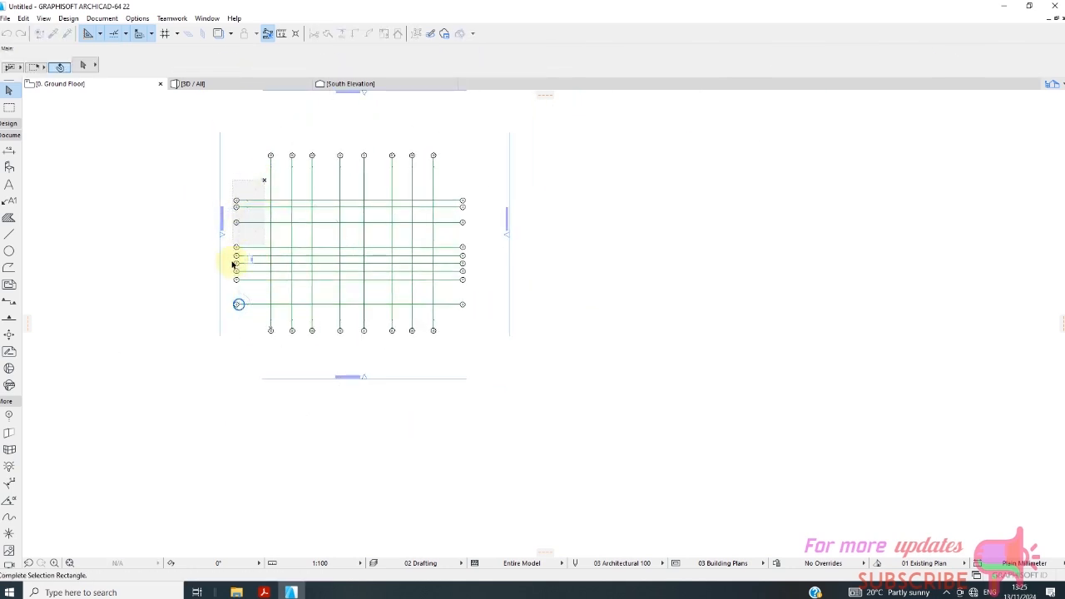
{"action": "left_click", "coordinate": [230, 325]}
{"action": "right_click", "coordinate": [241, 179]}
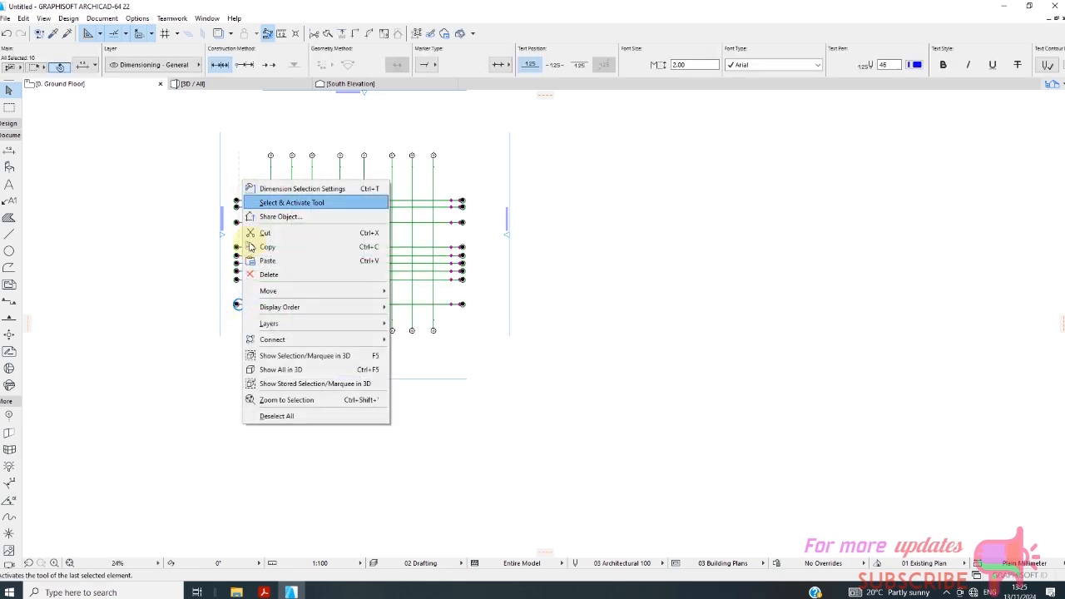
{"action": "mouse_move", "coordinate": [366, 290]}
{"action": "left_click", "coordinate": [416, 296]}
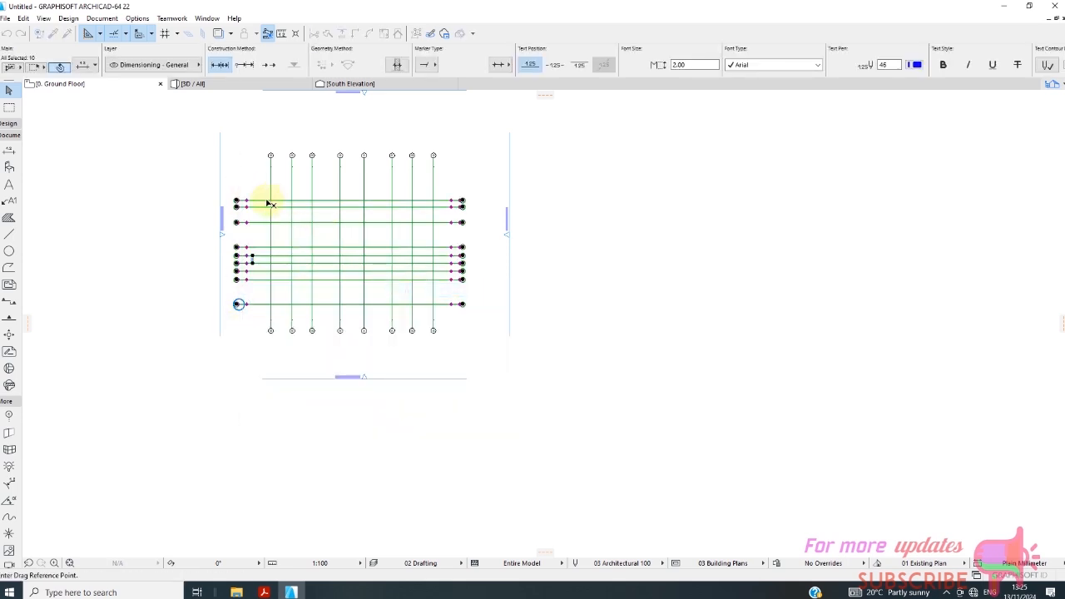
{"action": "scroll", "coordinate": [271, 203], "scroll_direction": "up", "scroll_amount": 2}
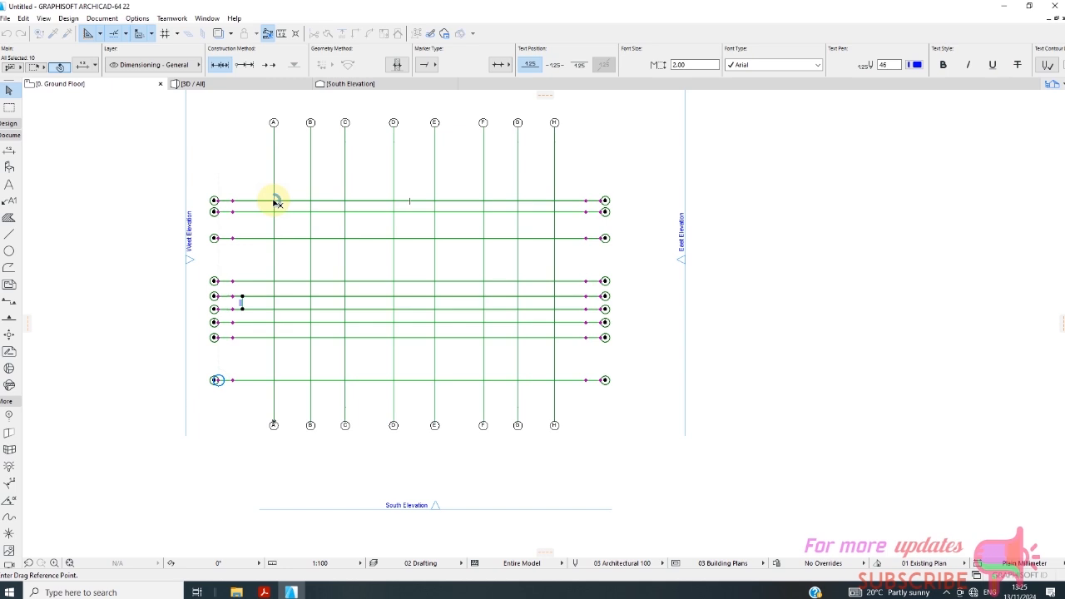
{"action": "left_click", "coordinate": [273, 200]}
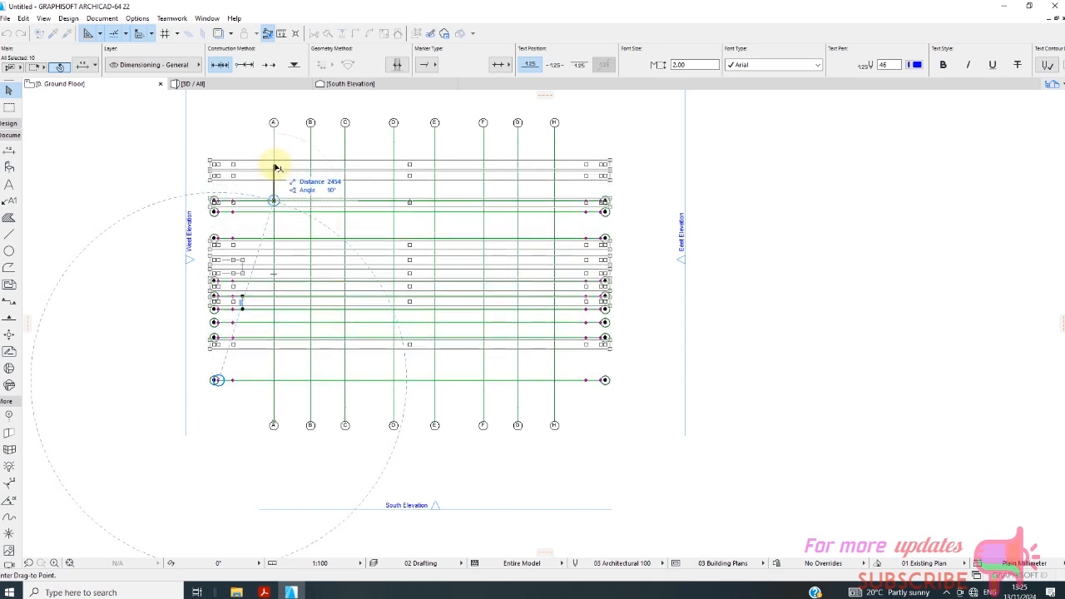
{"action": "left_click", "coordinate": [277, 166]}
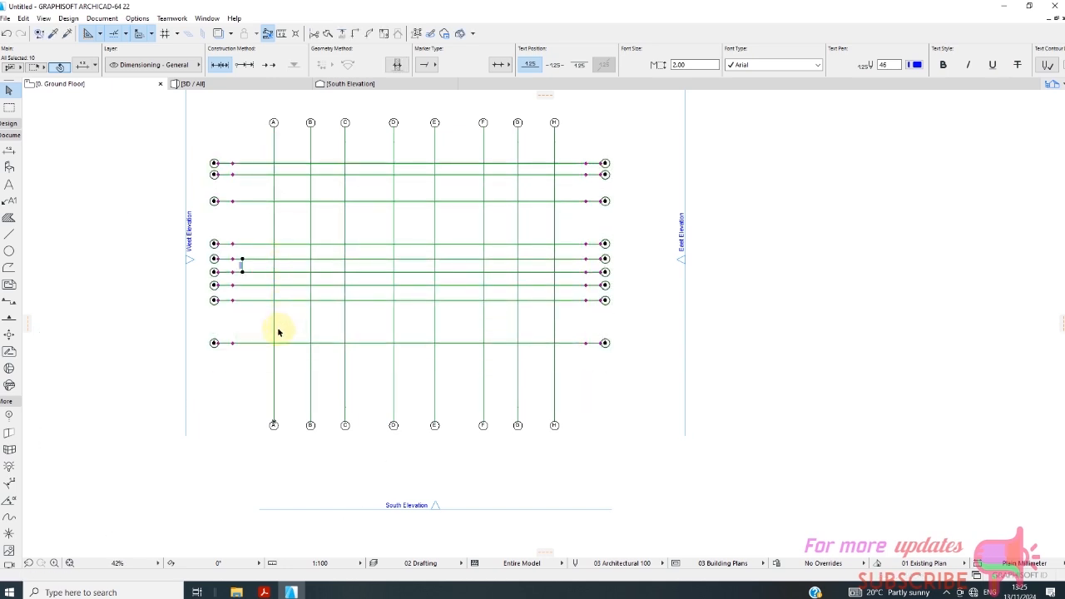
{"action": "key", "text": "Escape"}
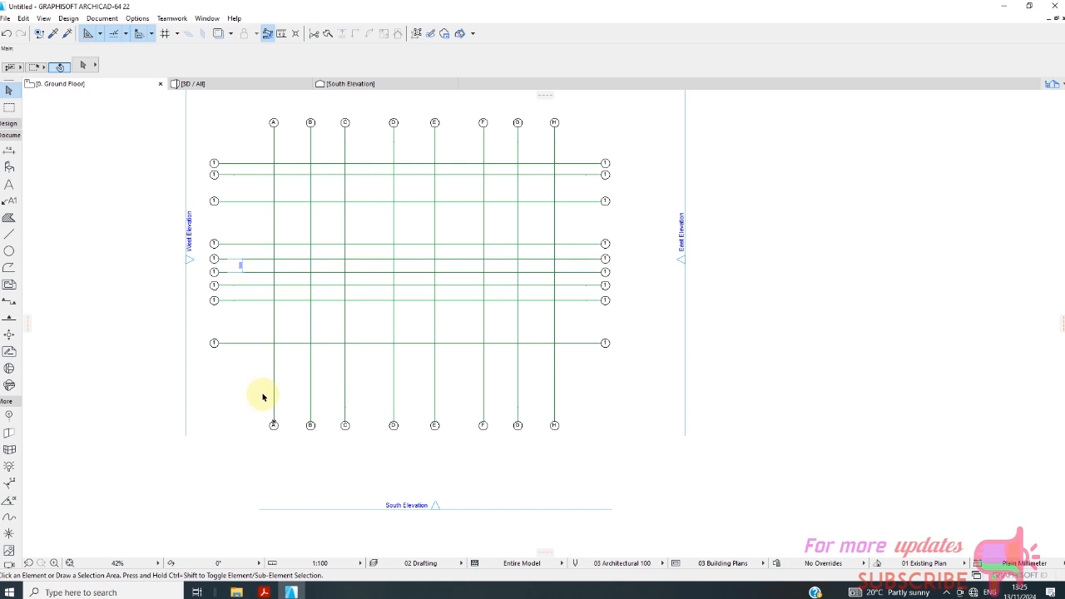
Copy the ninth horizontal grid line straight downward by 1800 mm to form a tenth line.
{"action": "left_click", "coordinate": [233, 343]}
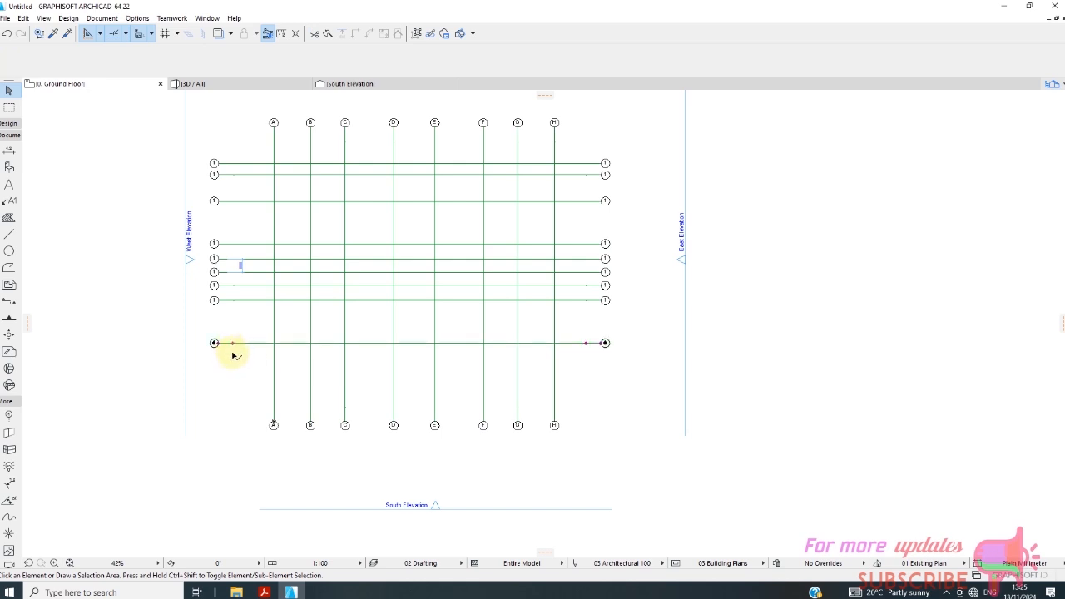
{"action": "right_click", "coordinate": [238, 393]}
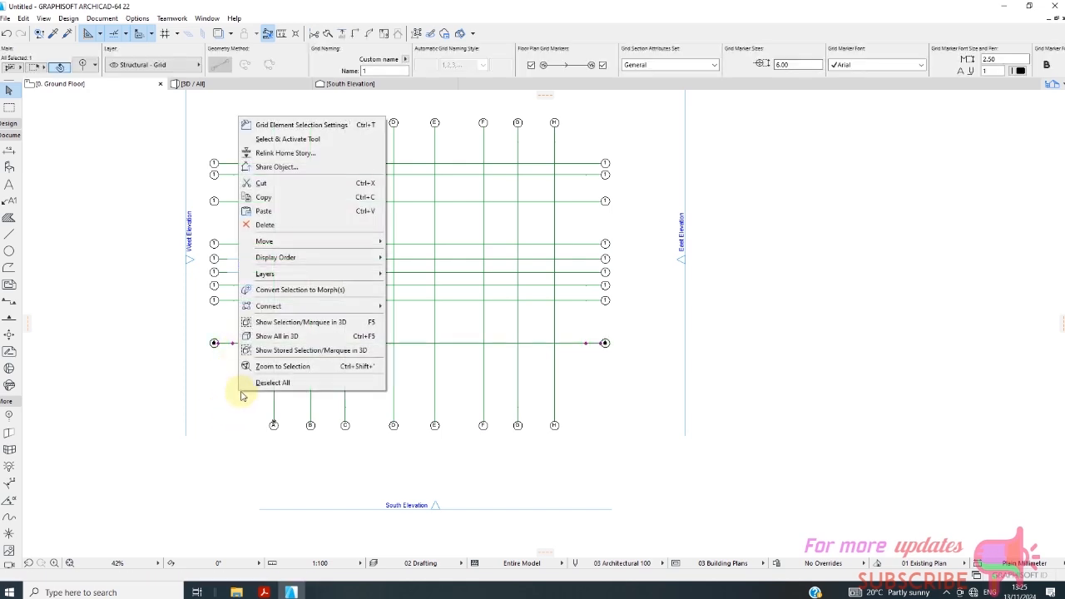
{"action": "mouse_move", "coordinate": [280, 240]}
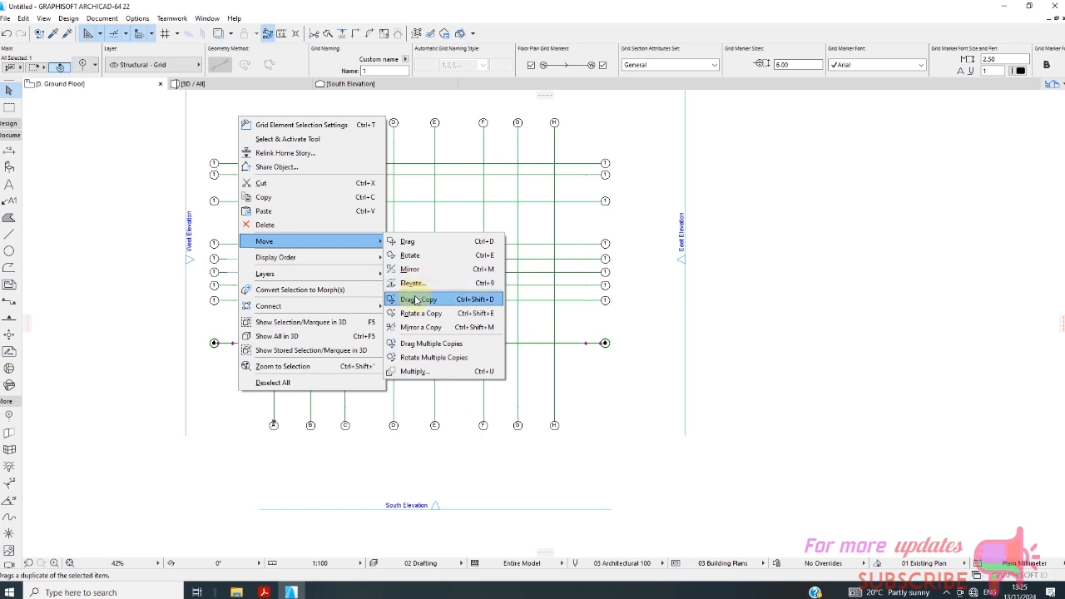
{"action": "left_click", "coordinate": [418, 298]}
{"action": "scroll", "coordinate": [203, 358], "scroll_direction": "up", "scroll_amount": 4}
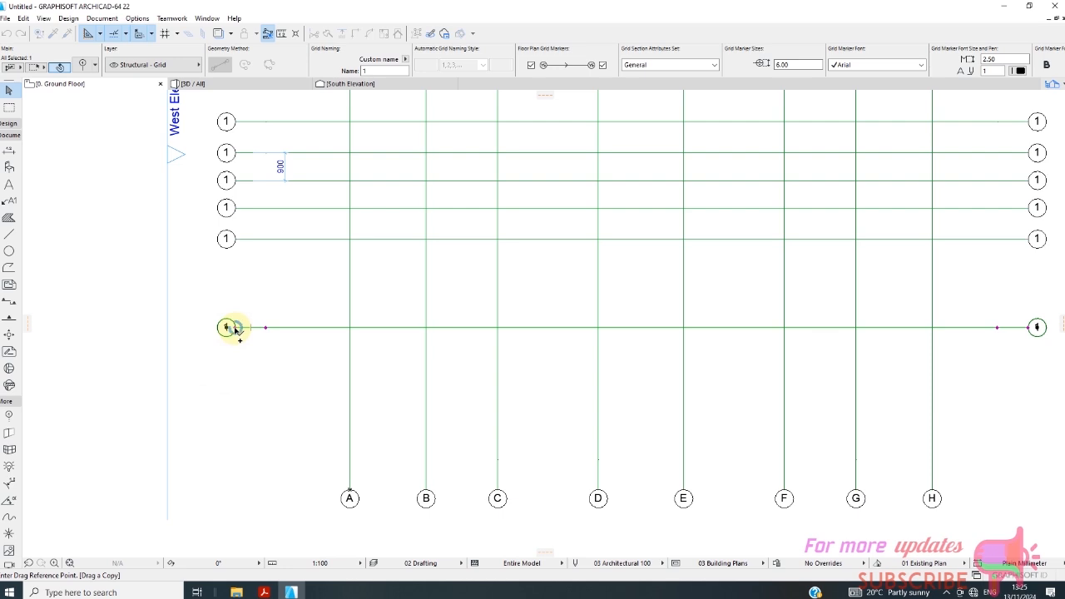
{"action": "left_click", "coordinate": [235, 328]}
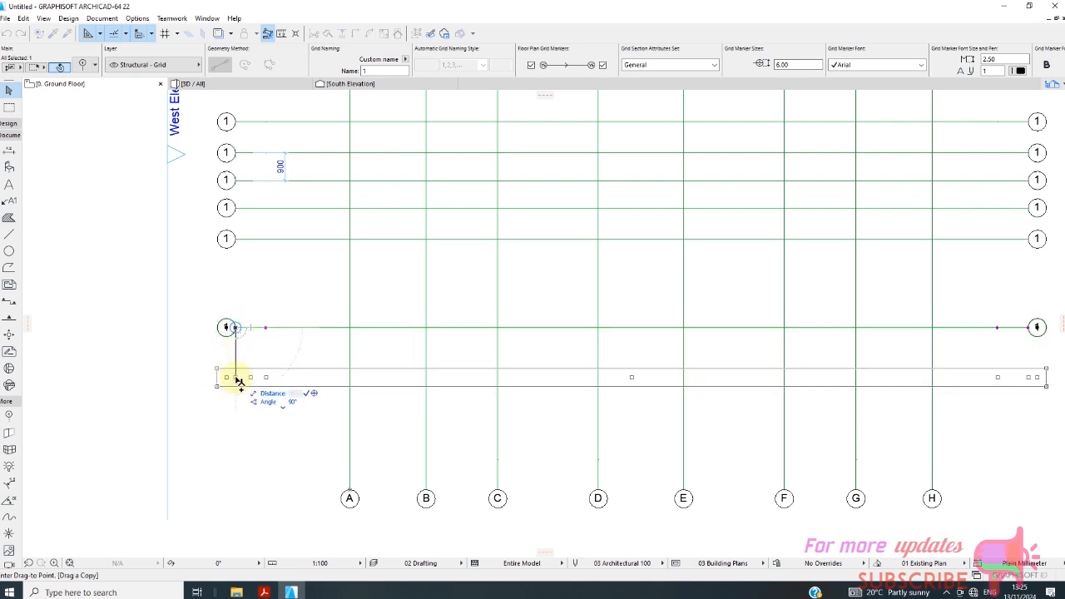
{"action": "type", "text": "18"}
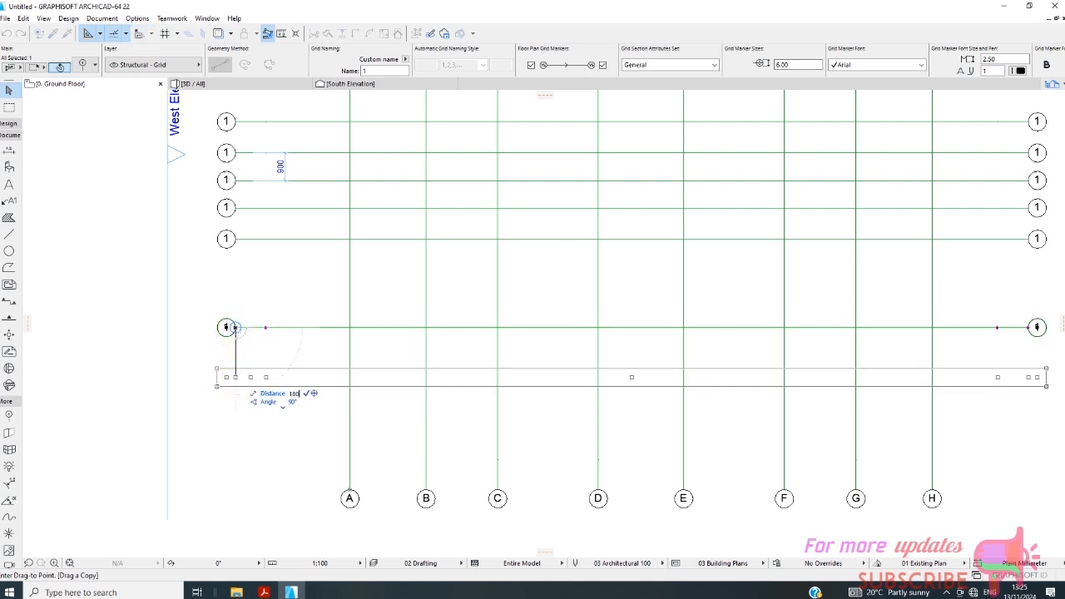
{"action": "type", "text": "00"}
{"action": "key", "text": "Return"}
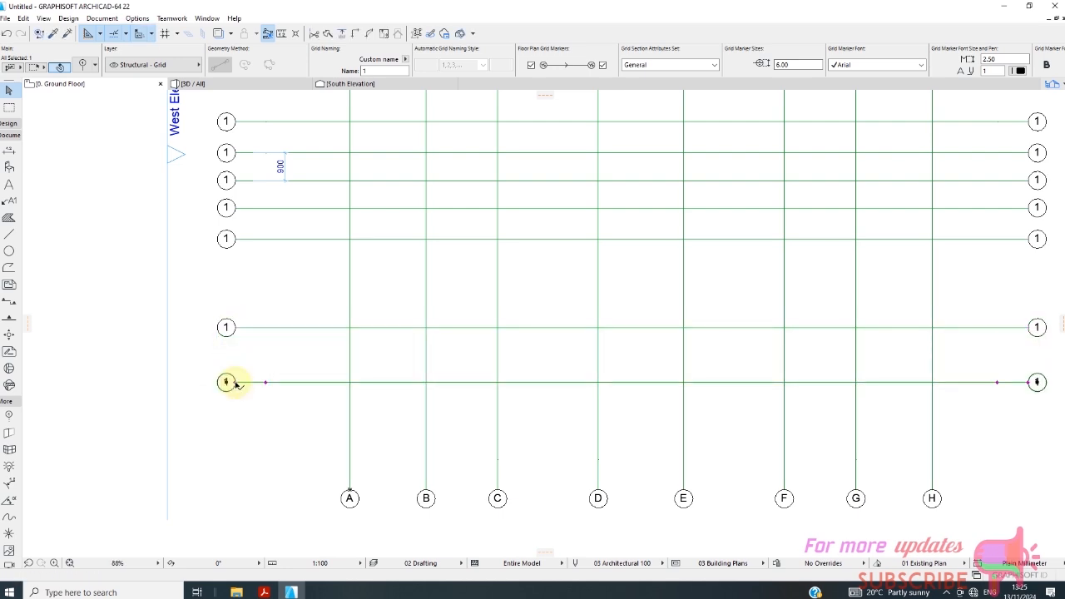
Copy the tenth horizontal grid line straight downward by 775 mm to form an eleventh line.
{"action": "right_click", "coordinate": [281, 433]}
{"action": "mouse_move", "coordinate": [333, 281]}
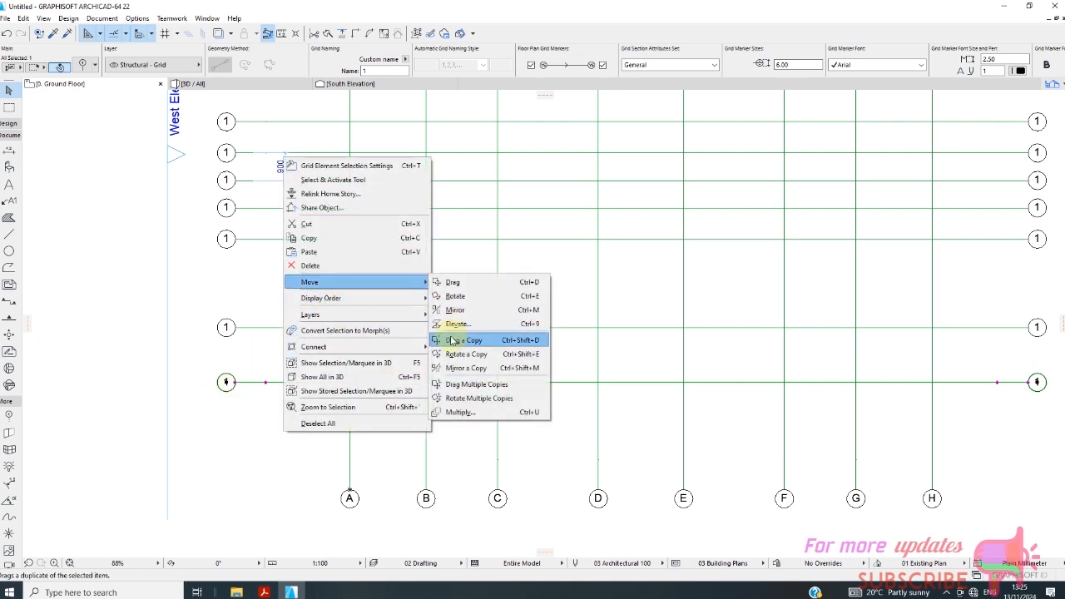
{"action": "left_click", "coordinate": [456, 340]}
{"action": "left_click", "coordinate": [235, 383]}
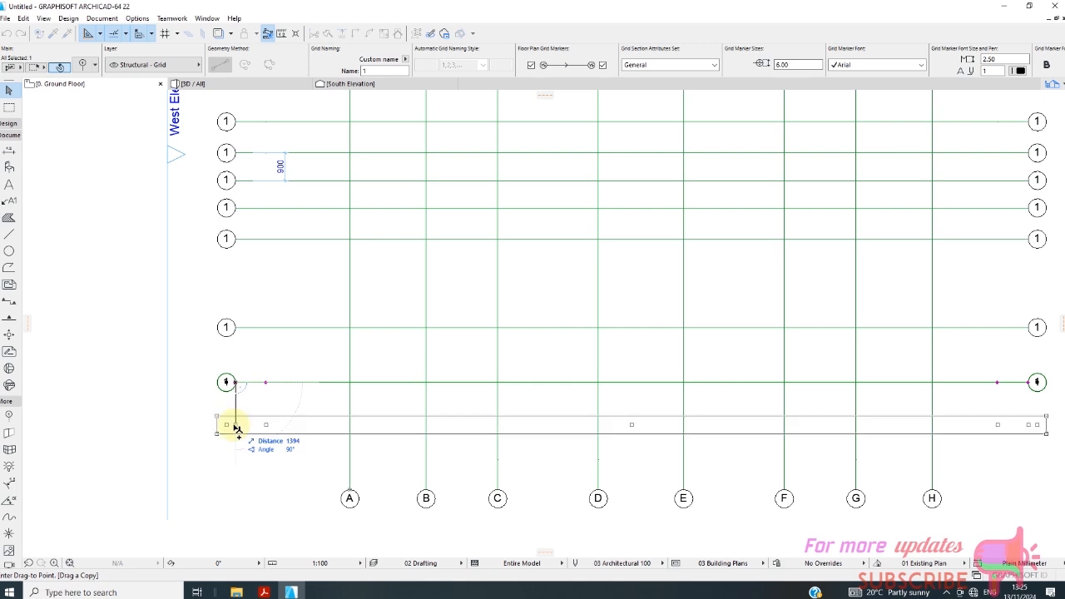
{"action": "type", "text": "775"}
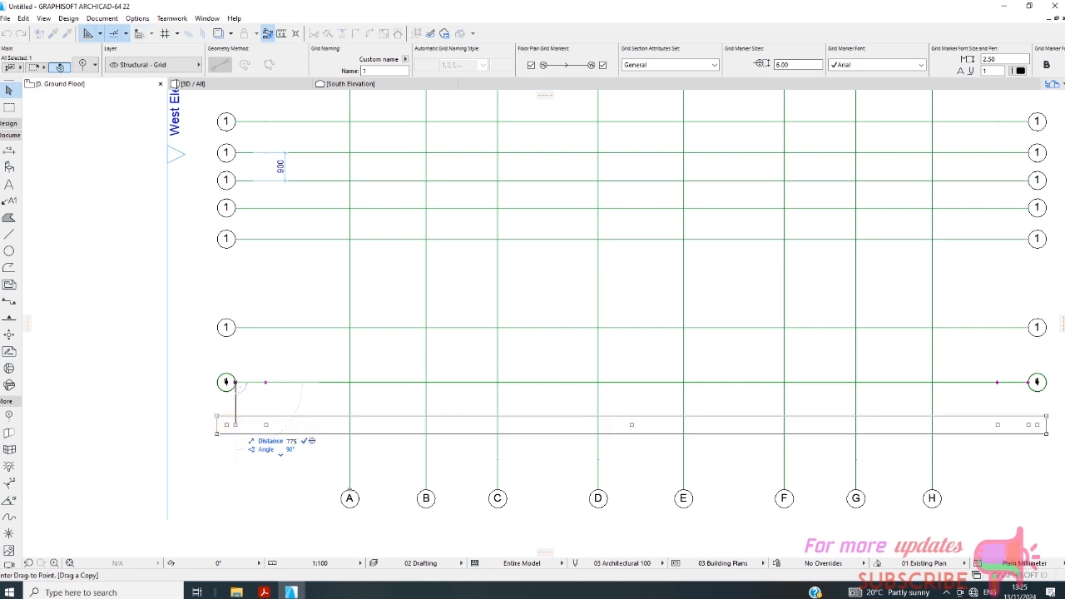
{"action": "left_click", "coordinate": [236, 406]}
Open the selection settings of the 900 dimension between the fifth and sixth horizontal grid lines and set its witness lines to Custom Height.
{"action": "scroll", "coordinate": [349, 330], "scroll_direction": "down", "scroll_amount": 5}
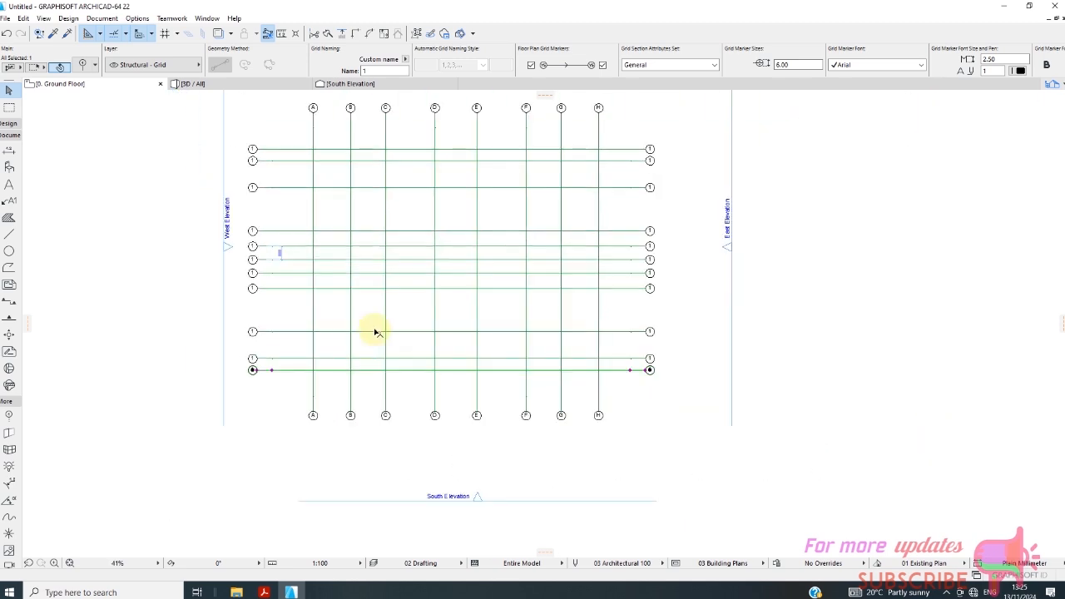
{"action": "scroll", "coordinate": [265, 350], "scroll_direction": "up", "scroll_amount": 4}
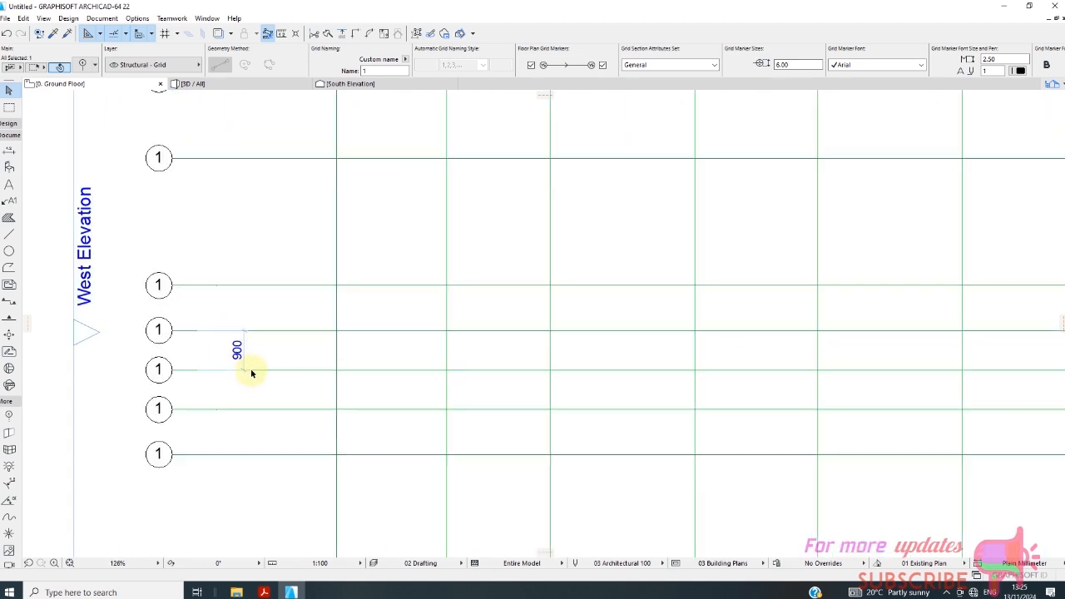
{"action": "left_click", "coordinate": [247, 351]}
{"action": "right_click", "coordinate": [258, 350]}
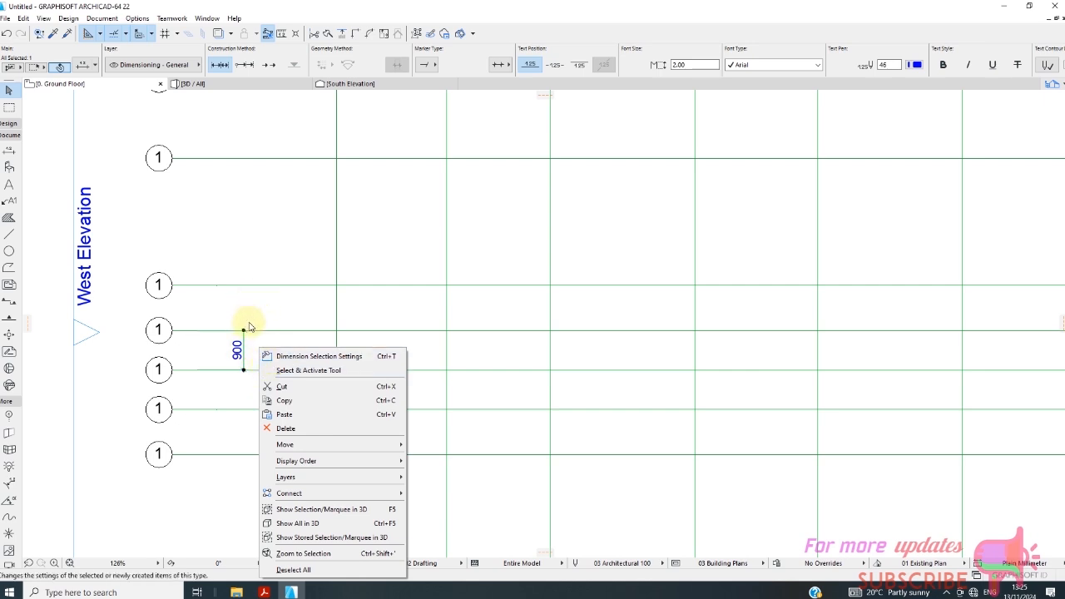
{"action": "left_click", "coordinate": [308, 356]}
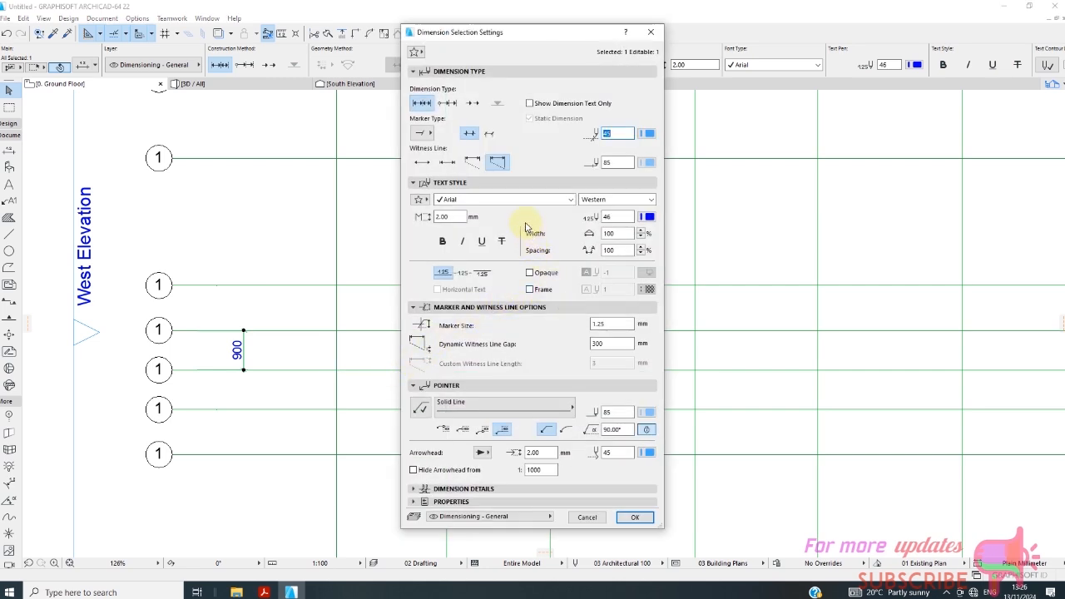
{"action": "left_click", "coordinate": [495, 159]}
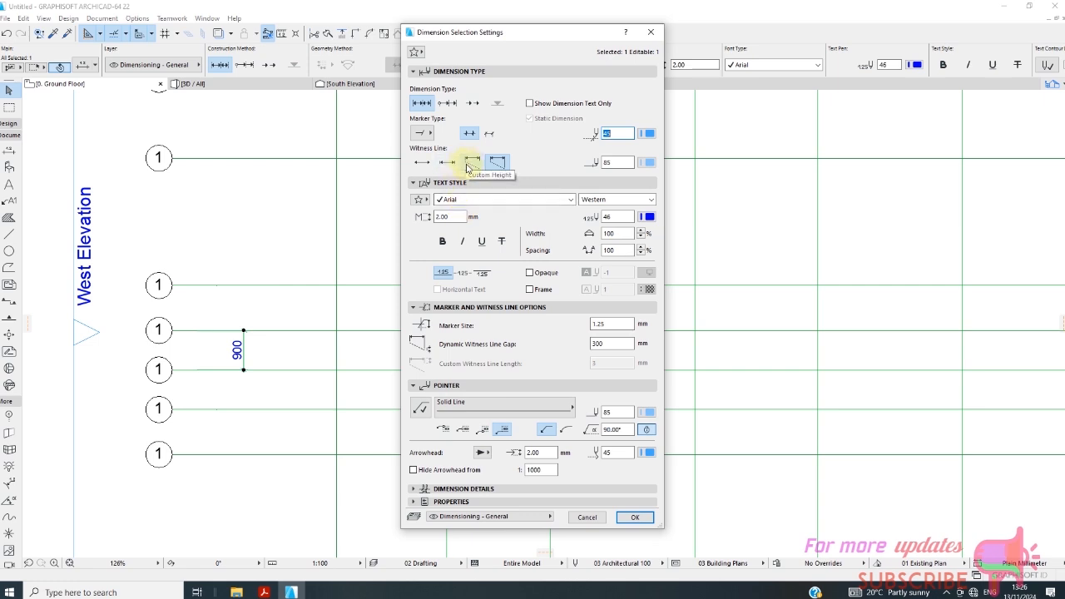
{"action": "left_click", "coordinate": [471, 163]}
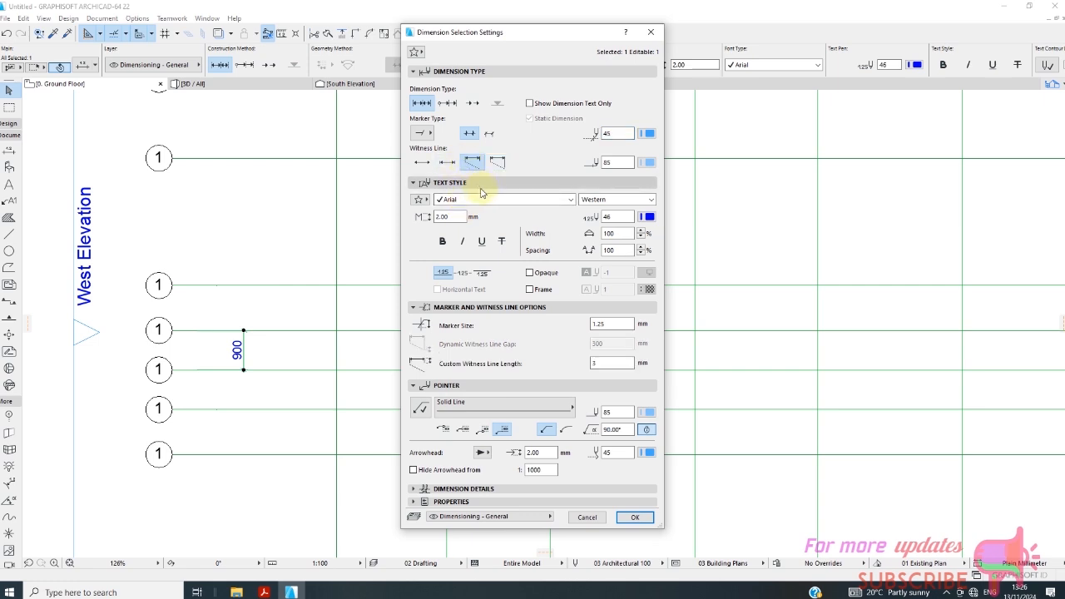
Set the dimension's marker, witness line and text pens to black pen 1.
{"action": "left_click", "coordinate": [653, 135]}
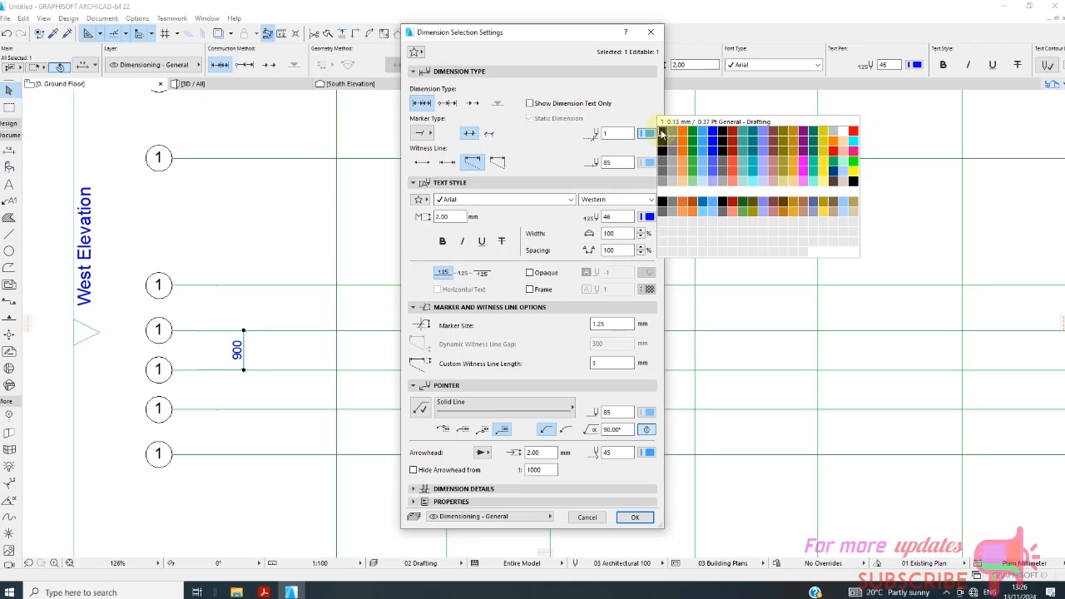
{"action": "left_click", "coordinate": [663, 131]}
{"action": "left_click", "coordinate": [648, 162]}
{"action": "left_click", "coordinate": [662, 159]}
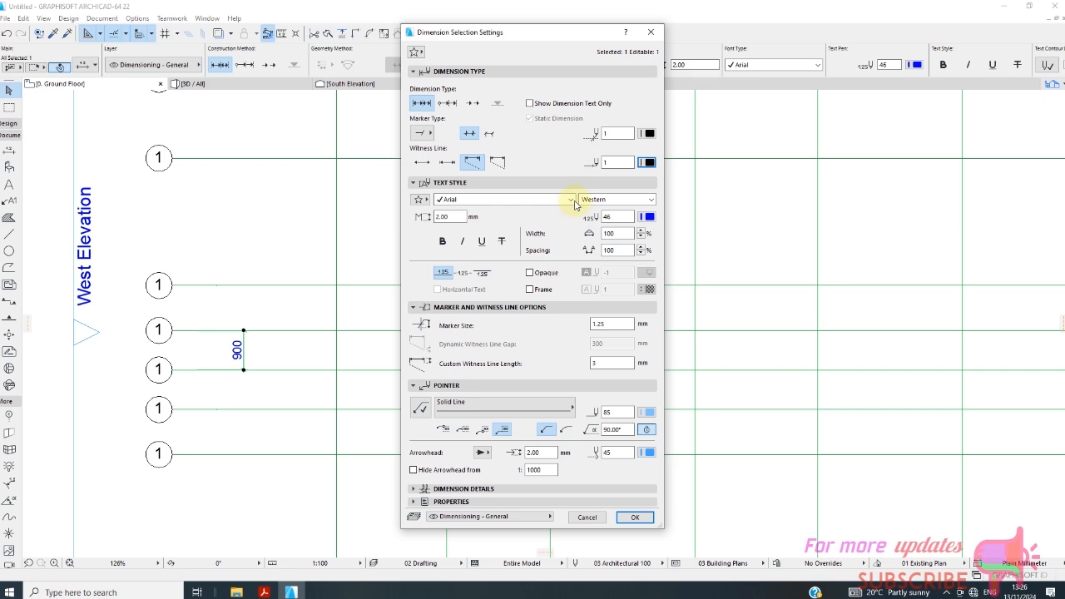
{"action": "left_click", "coordinate": [571, 201]}
{"action": "left_click", "coordinate": [569, 201]}
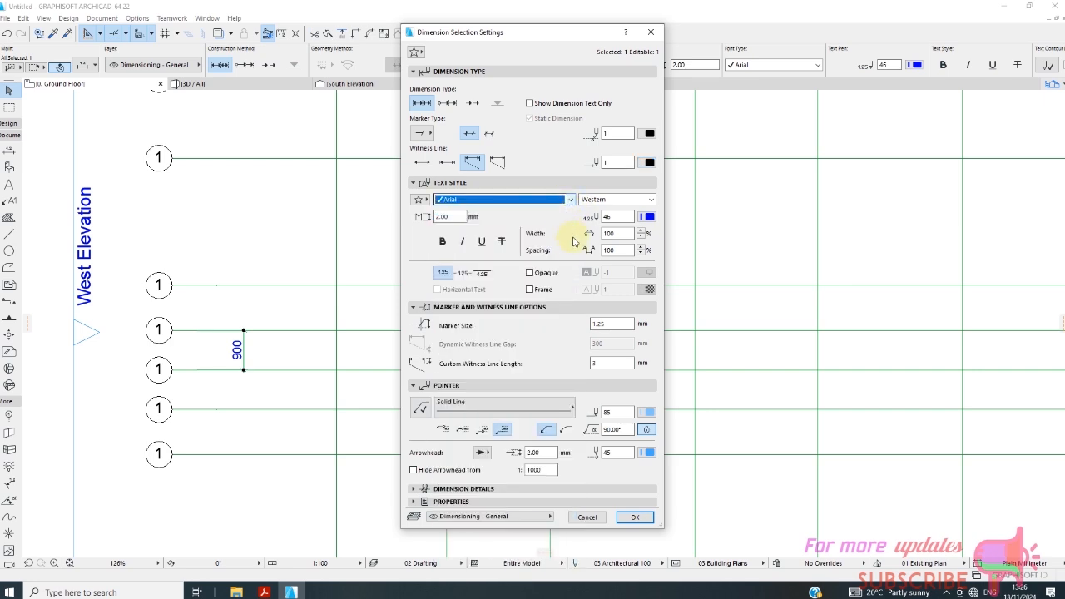
{"action": "left_click", "coordinate": [651, 217]}
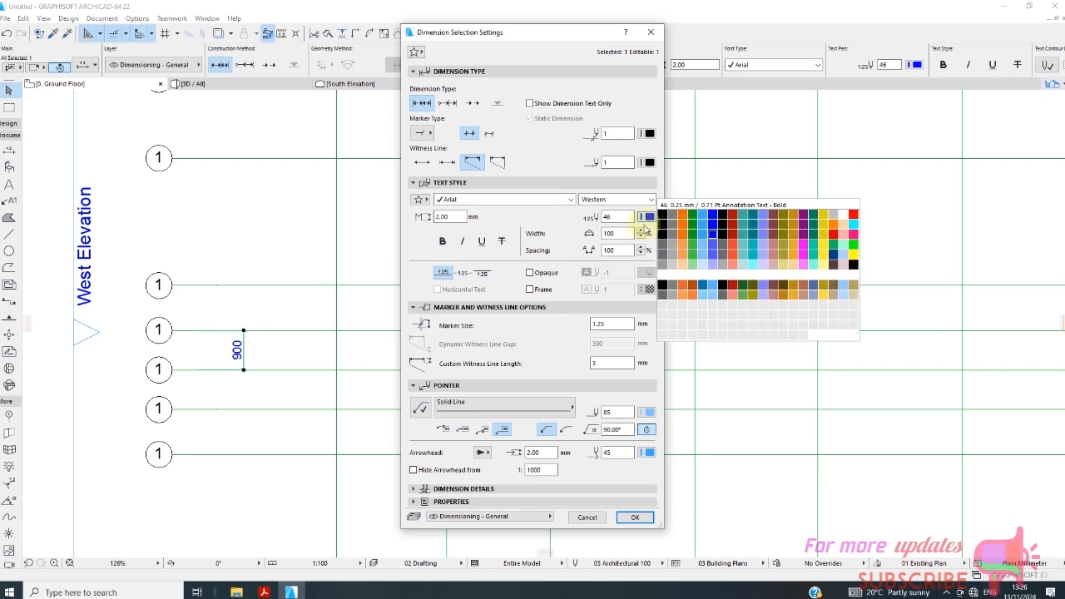
{"action": "left_click", "coordinate": [659, 207]}
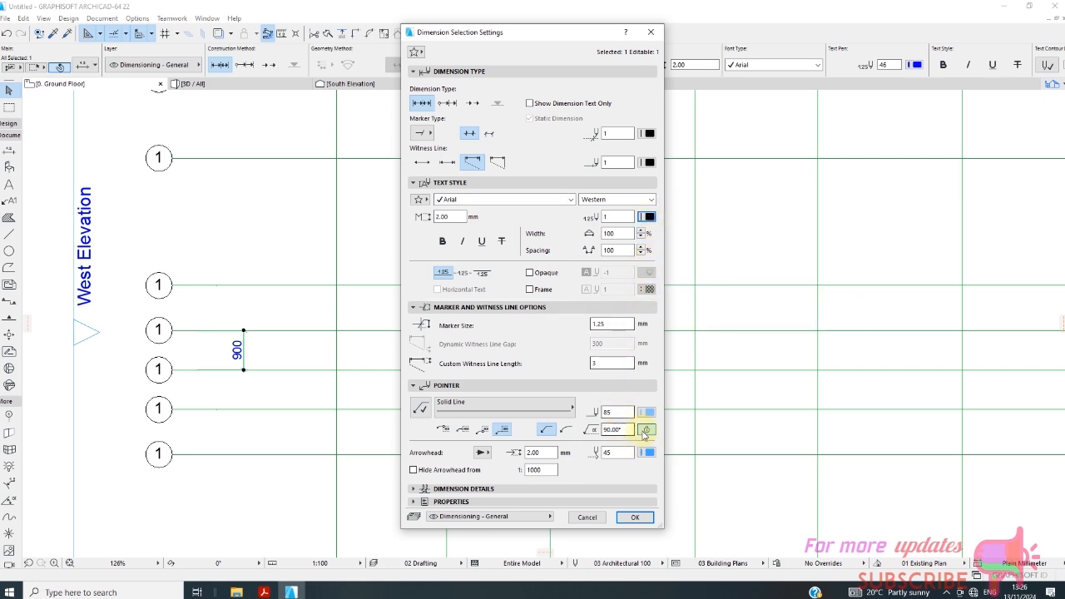
Set the dimension's pointer line and arrowhead pens to black pen 1 and apply the settings.
{"action": "left_click", "coordinate": [646, 412]}
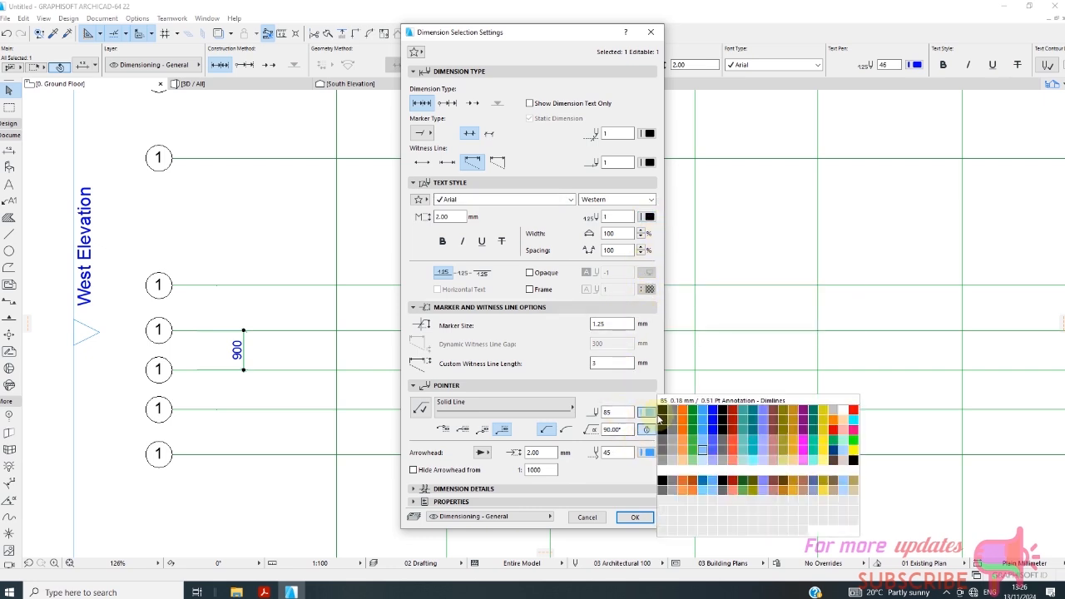
{"action": "left_click", "coordinate": [661, 415]}
{"action": "left_click", "coordinate": [648, 454]}
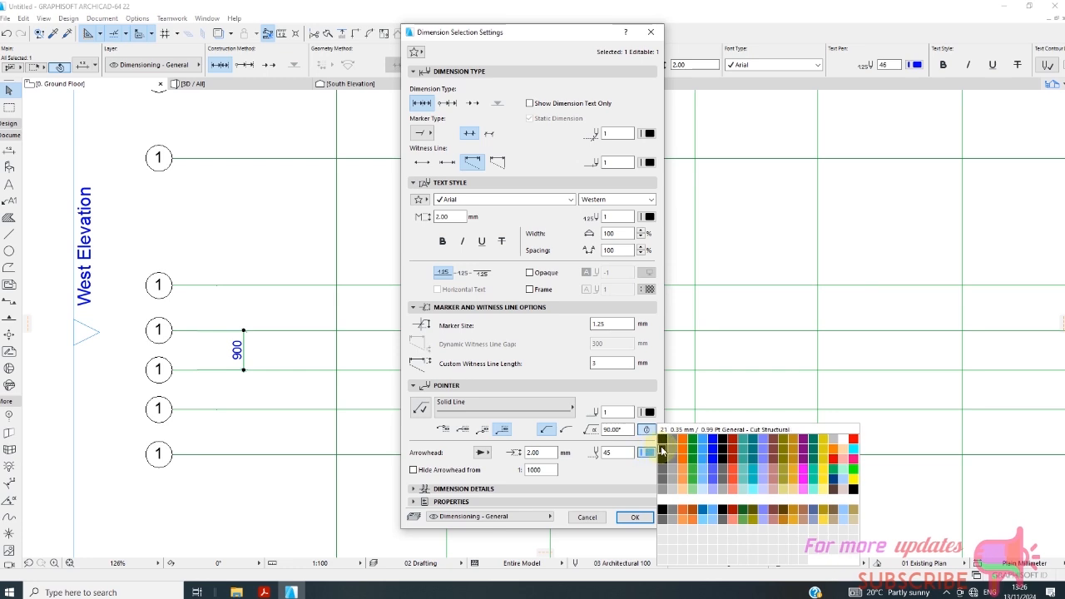
{"action": "left_click", "coordinate": [663, 444]}
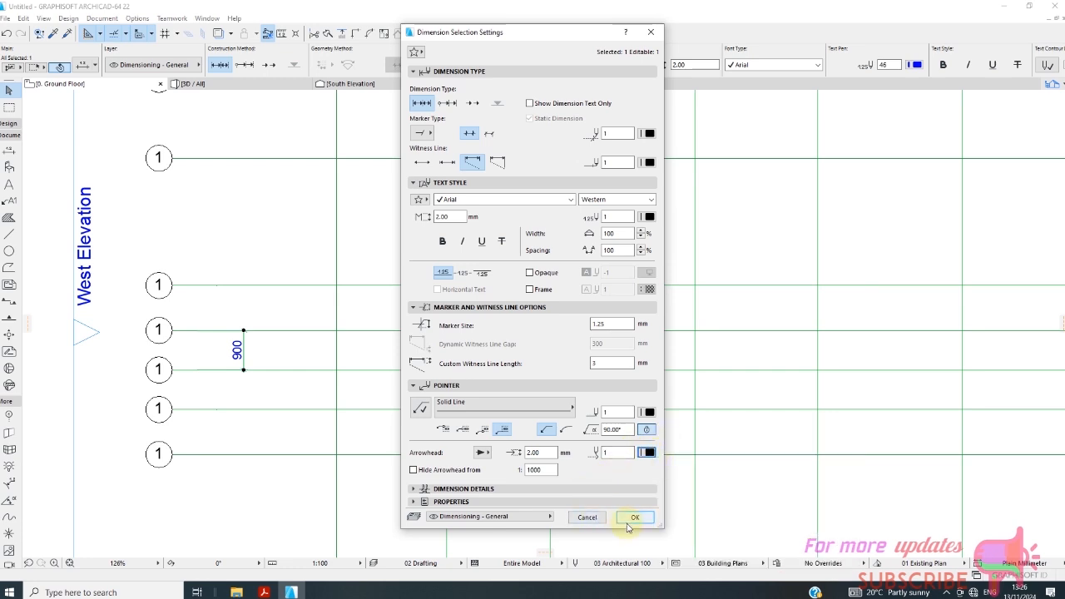
{"action": "left_click", "coordinate": [484, 453]}
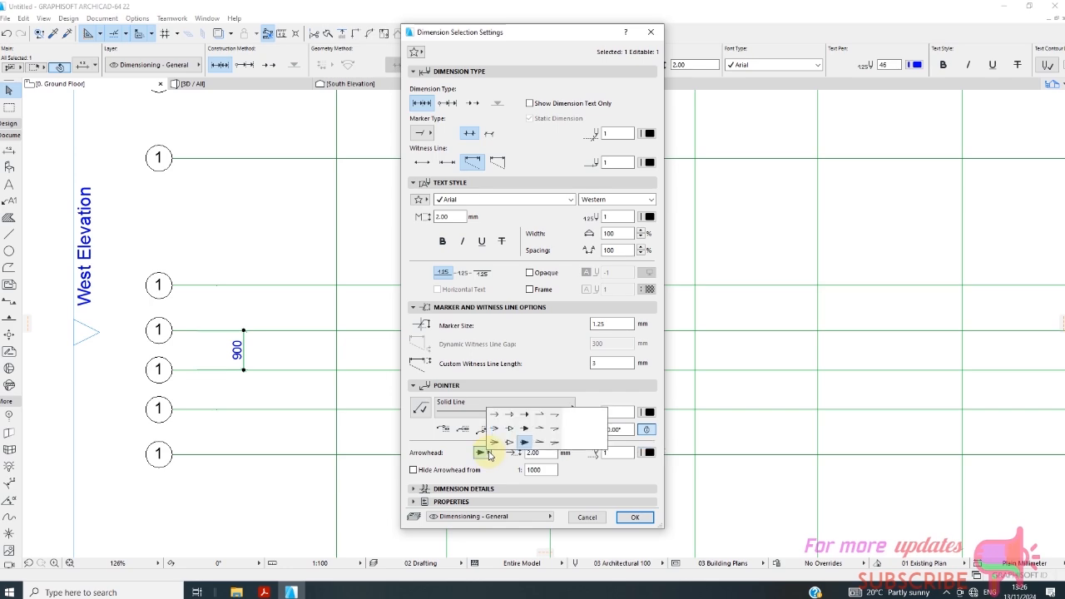
{"action": "left_click", "coordinate": [488, 452]}
{"action": "left_click", "coordinate": [636, 516]}
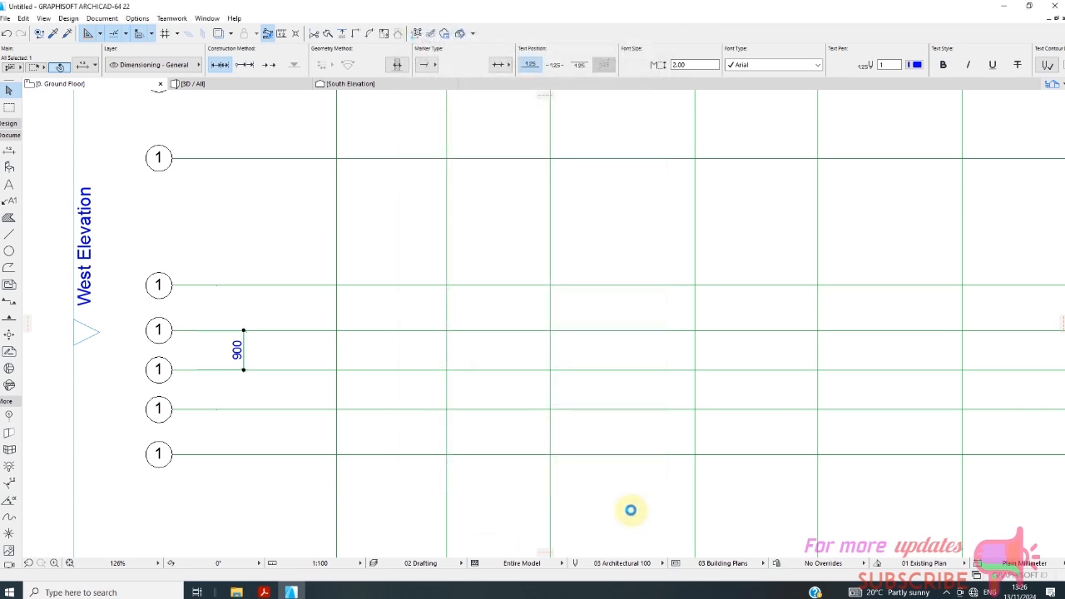
Rename the second horizontal grid line from the top as 2 and clear the selection.
{"action": "scroll", "coordinate": [241, 360], "scroll_direction": "up", "scroll_amount": 5}
{"action": "scroll", "coordinate": [258, 354], "scroll_direction": "down", "scroll_amount": 6}
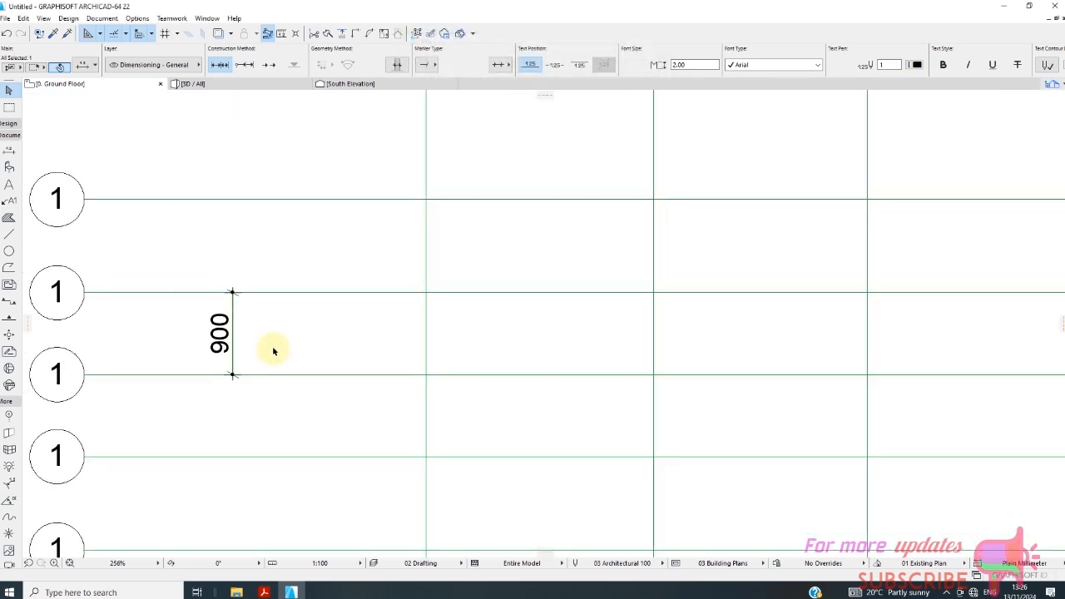
{"action": "scroll", "coordinate": [297, 183], "scroll_direction": "down", "scroll_amount": 1}
{"action": "scroll", "coordinate": [283, 171], "scroll_direction": "up", "scroll_amount": 2}
{"action": "scroll", "coordinate": [292, 178], "scroll_direction": "down", "scroll_amount": 4}
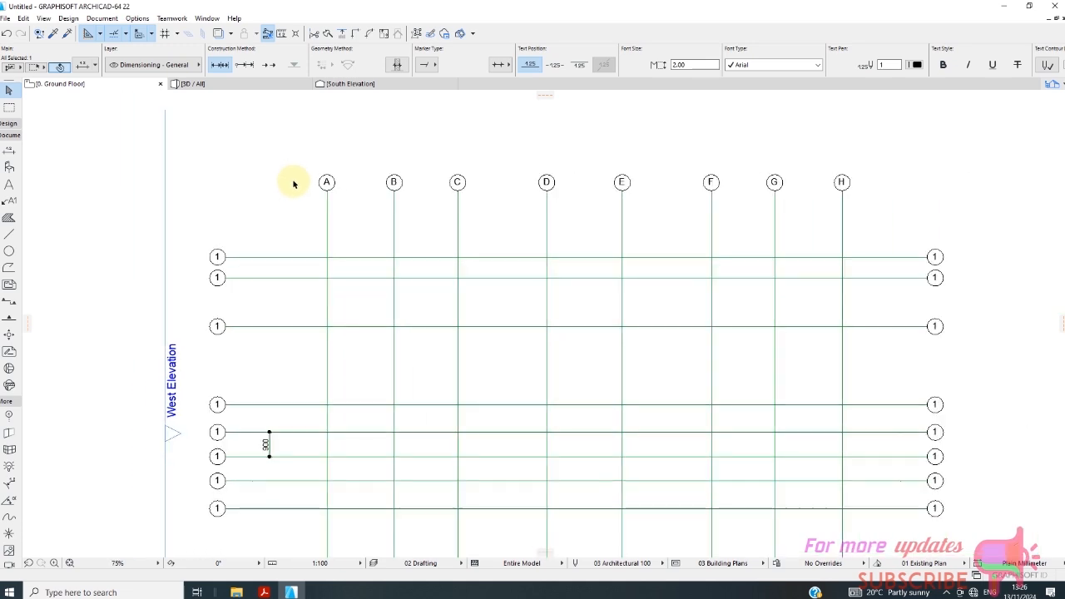
{"action": "scroll", "coordinate": [229, 285], "scroll_direction": "up", "scroll_amount": 4}
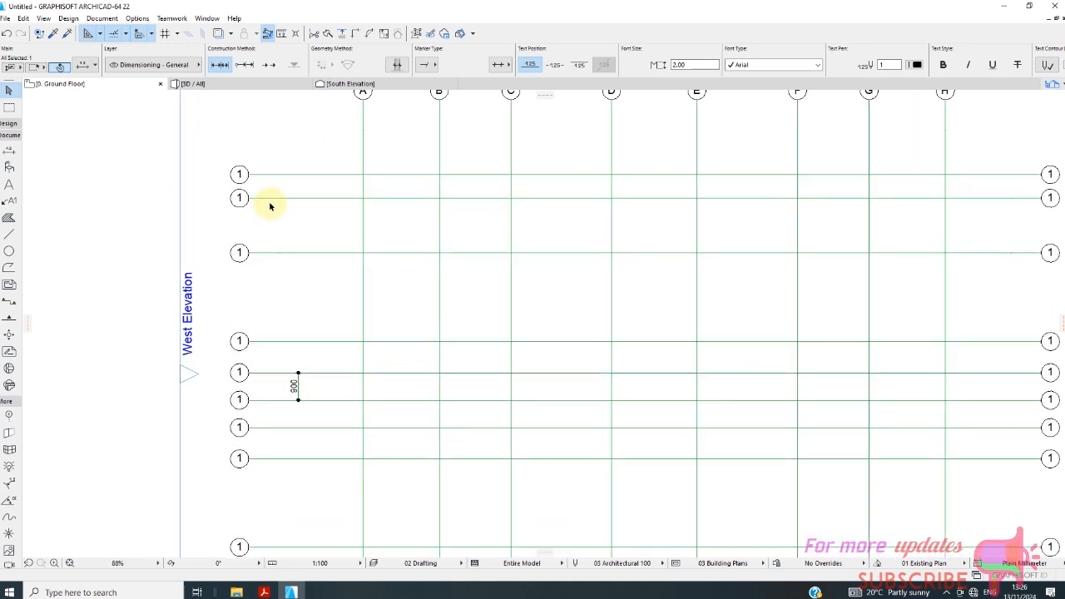
{"action": "left_click", "coordinate": [272, 199]}
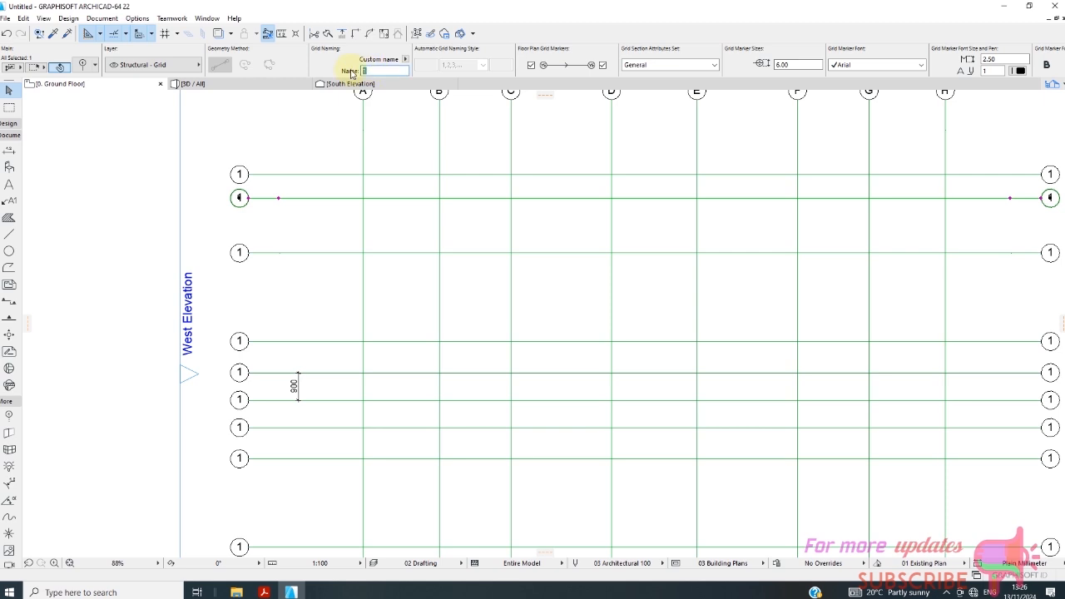
{"action": "type", "text": "2"}
{"action": "key", "text": "Return"}
{"action": "left_click", "coordinate": [273, 260]}
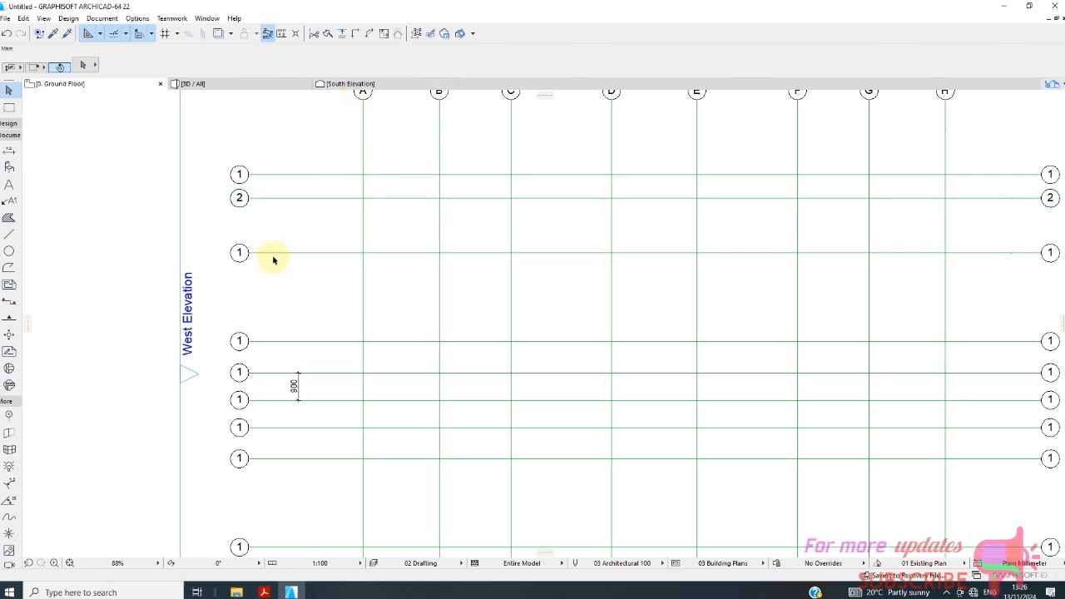
Rename the third and fourth horizontal grid lines from the top as 3 and 4.
{"action": "left_click", "coordinate": [273, 253]}
{"action": "left_click", "coordinate": [379, 71]}
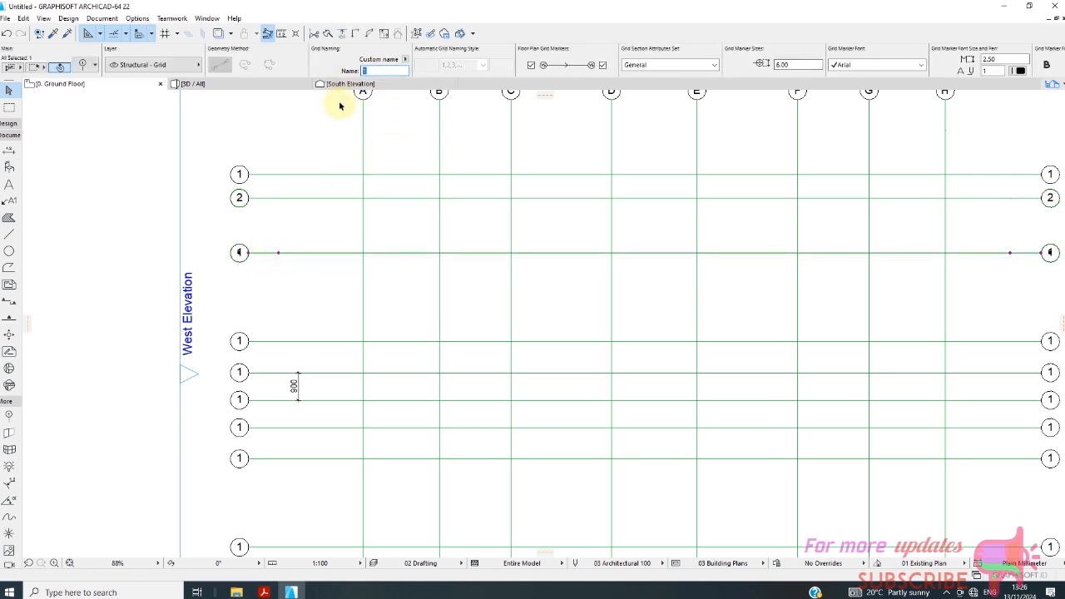
{"action": "type", "text": "3"}
{"action": "left_click", "coordinate": [320, 341]}
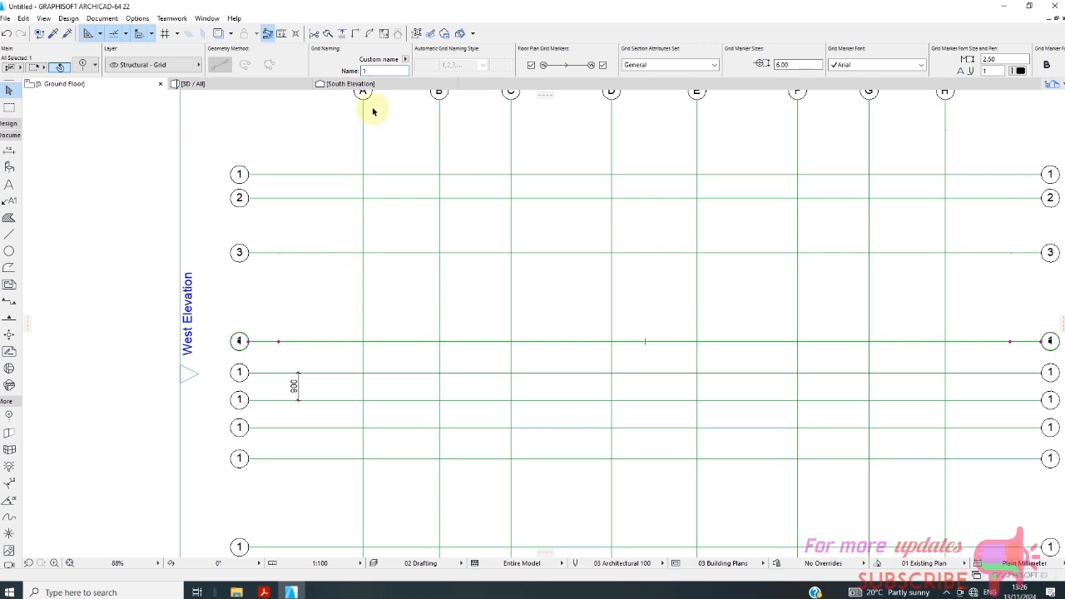
{"action": "type", "text": "4"}
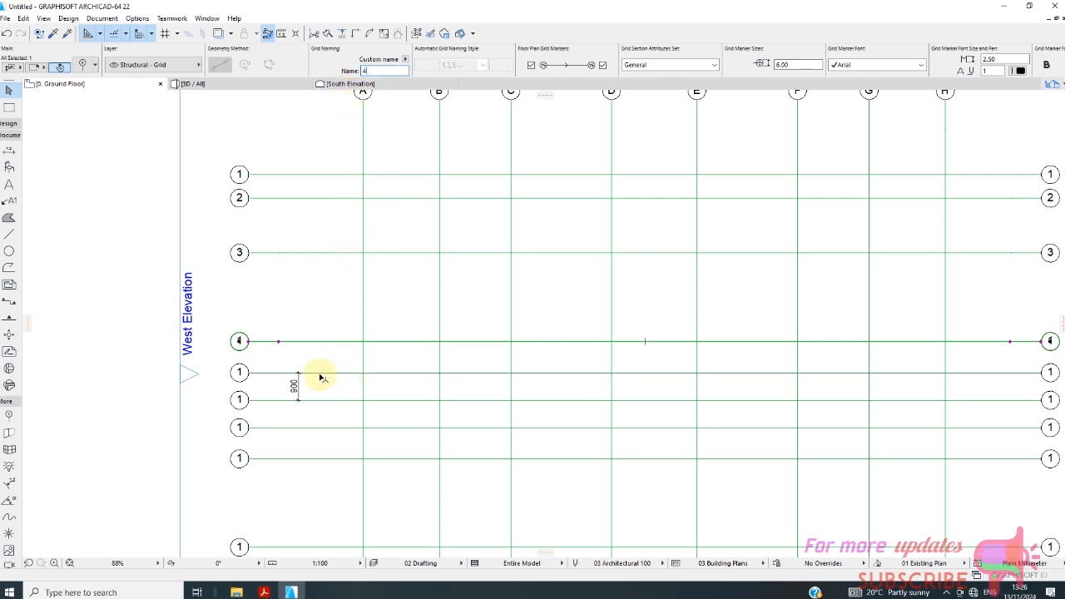
Rename the fifth and sixth horizontal grid lines, which carry the 900 dimension, as 5 and 6.
{"action": "left_click", "coordinate": [321, 373]}
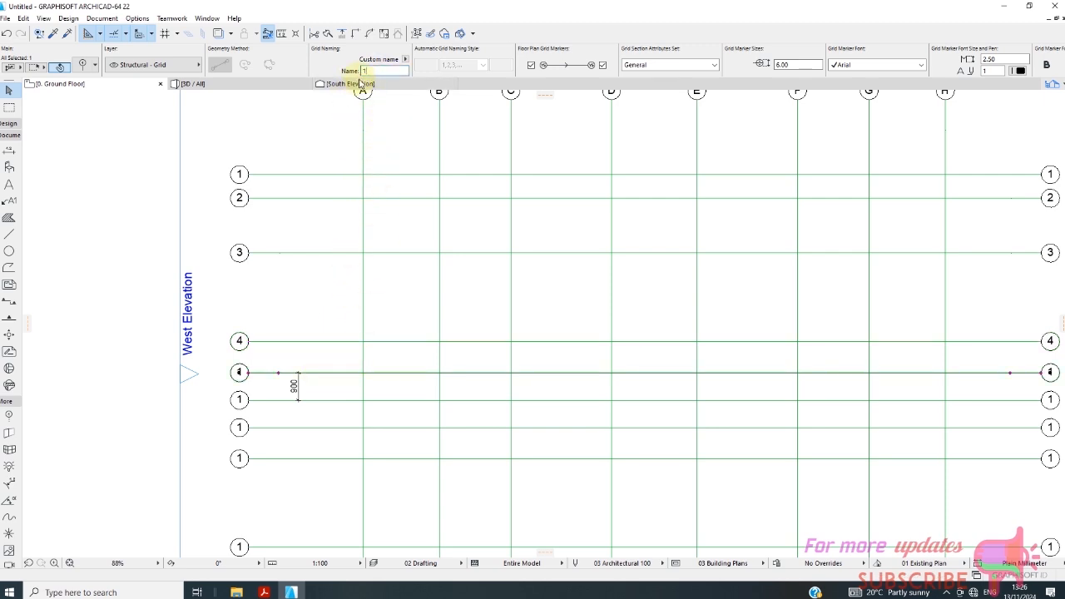
{"action": "type", "text": "5"}
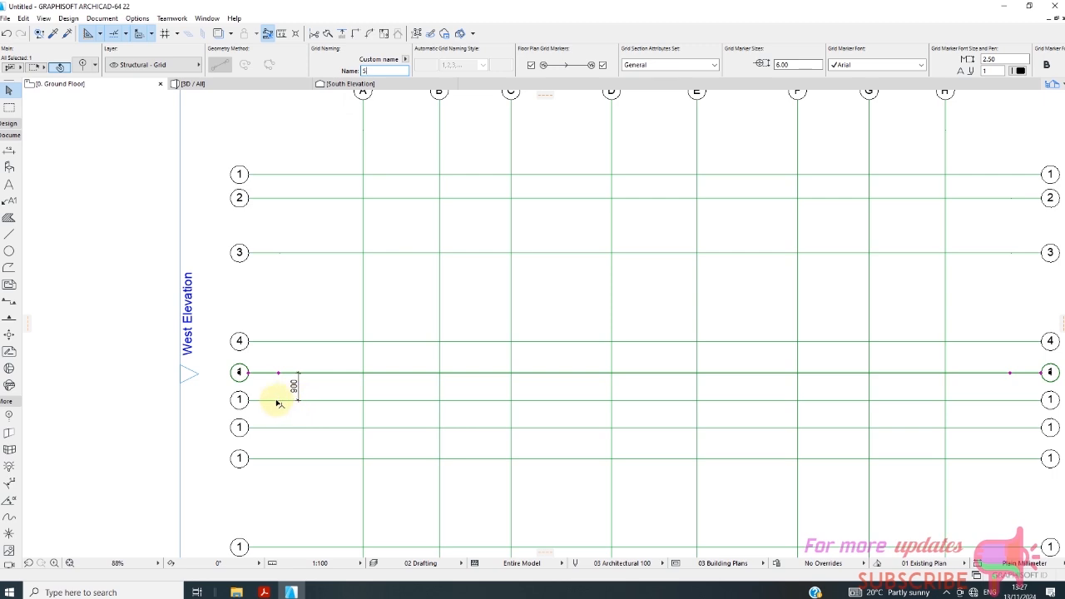
{"action": "left_click", "coordinate": [278, 400]}
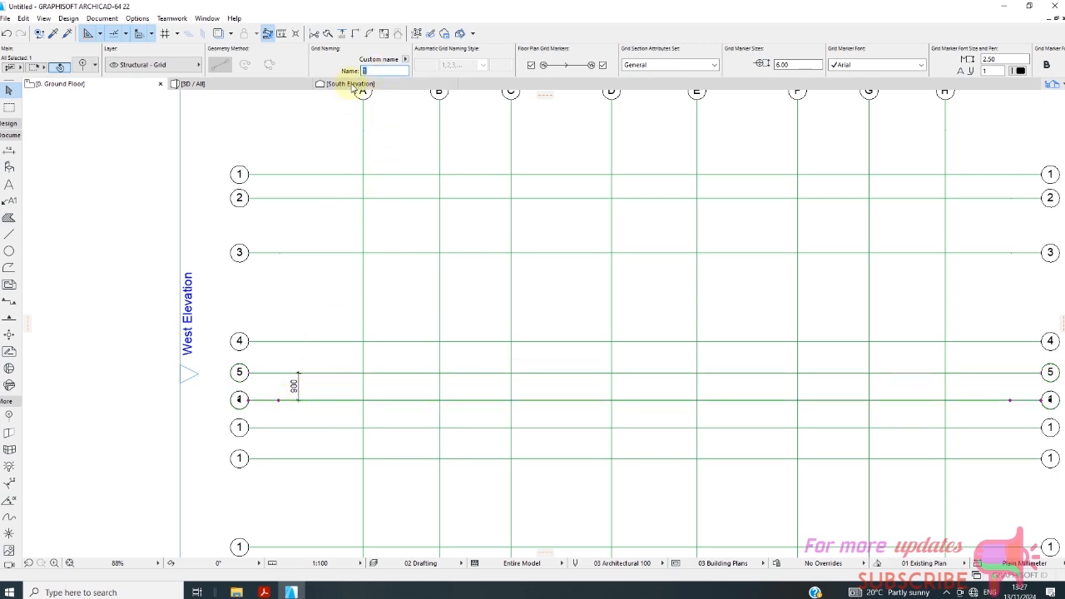
{"action": "type", "text": "6"}
{"action": "scroll", "coordinate": [280, 247], "scroll_direction": "down", "scroll_amount": 1}
{"action": "scroll", "coordinate": [278, 249], "scroll_direction": "up", "scroll_amount": 1}
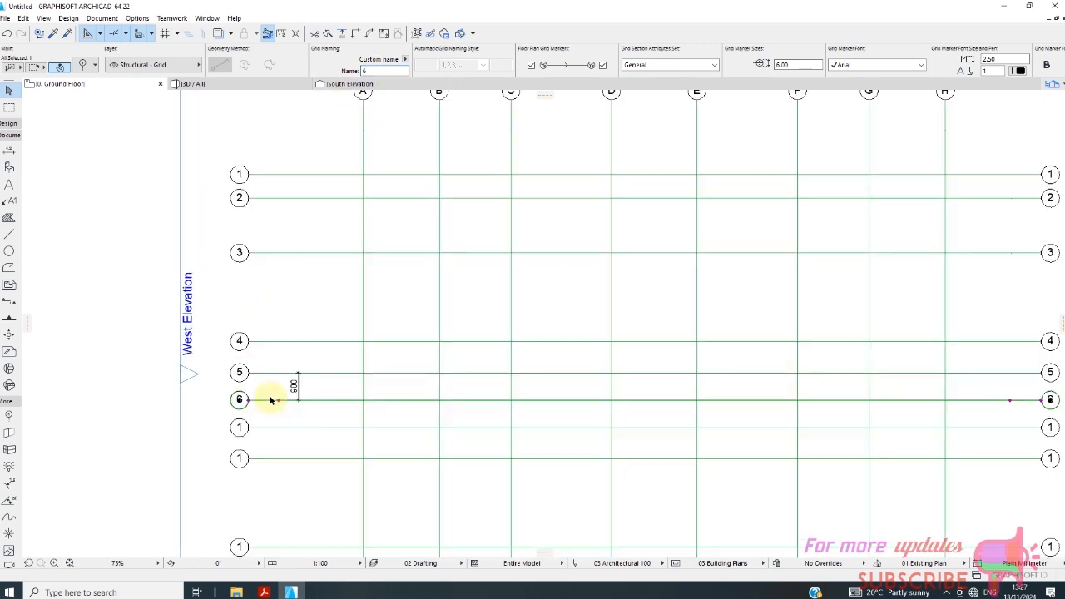
Rename the seventh and eighth horizontal grid lines, the two directly below line 6, as 7 and 8.
{"action": "left_click", "coordinate": [275, 427]}
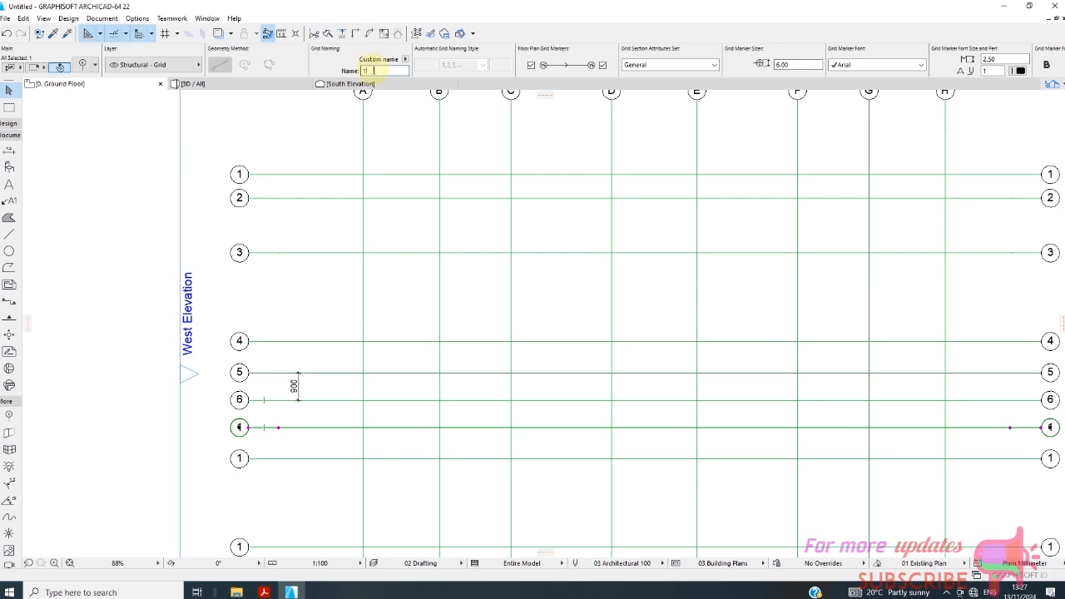
{"action": "type", "text": "7"}
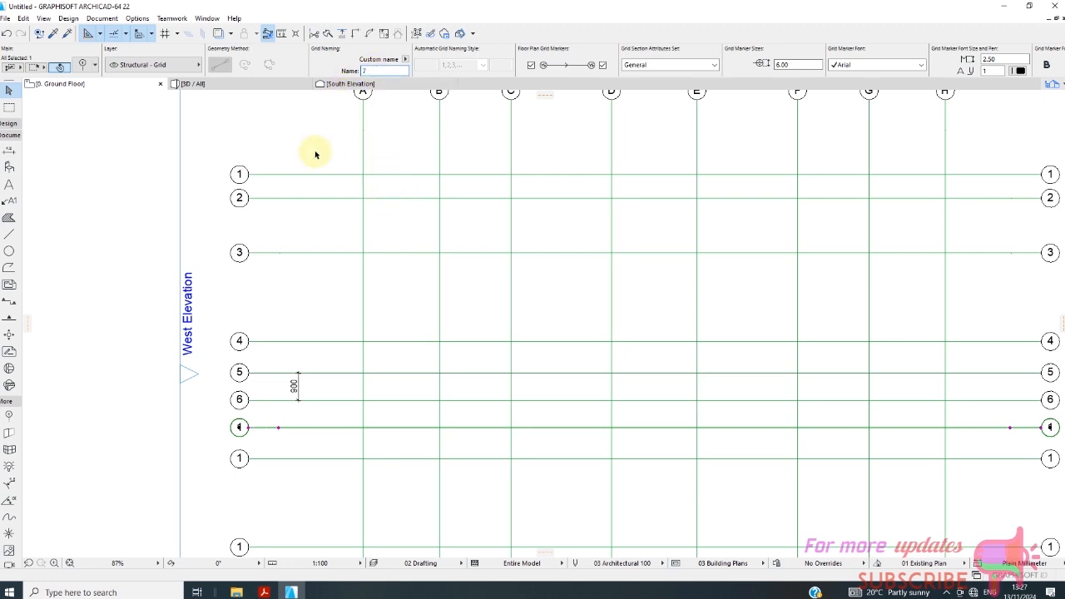
{"action": "scroll", "coordinate": [315, 154], "scroll_direction": "down", "scroll_amount": 2}
{"action": "scroll", "coordinate": [306, 460], "scroll_direction": "up", "scroll_amount": 2}
{"action": "left_click", "coordinate": [306, 459]}
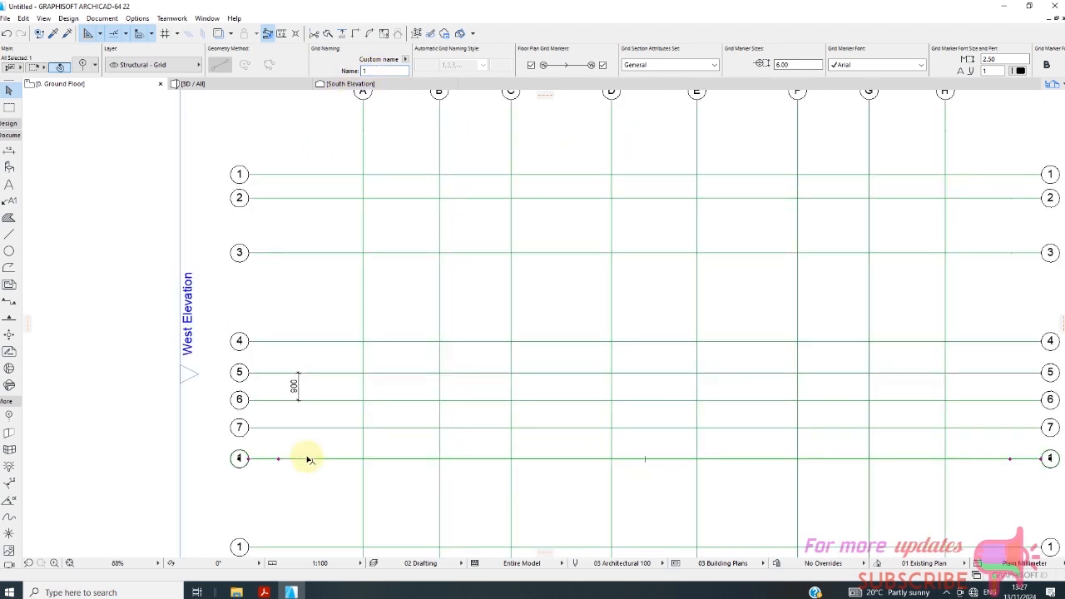
{"action": "left_click_drag", "start_coordinate": [383, 72], "coordinate": [344, 71]}
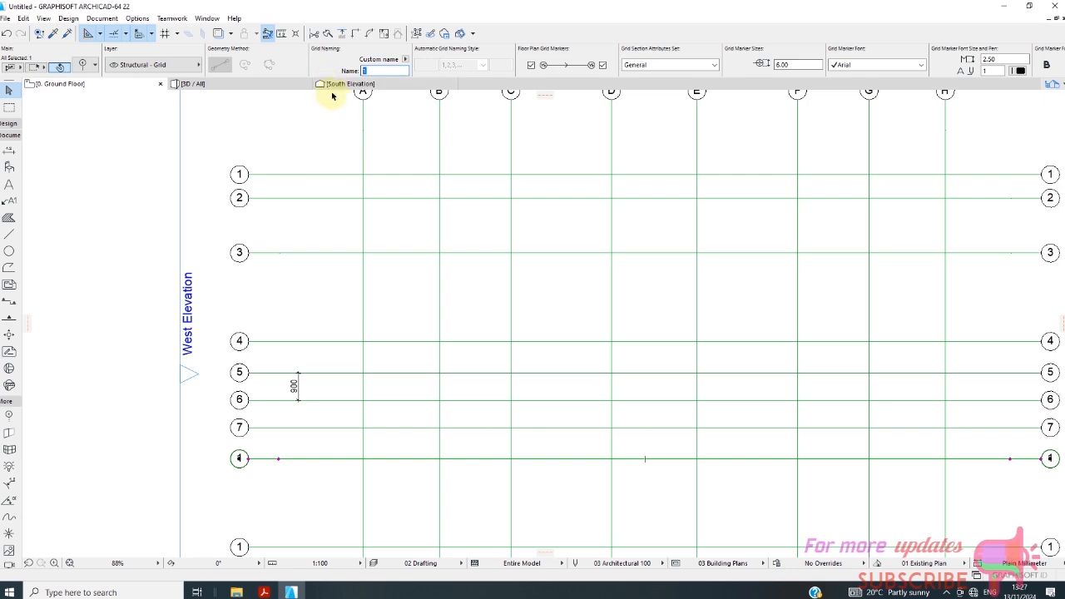
{"action": "type", "text": "8"}
{"action": "key", "text": "Return"}
{"action": "scroll", "coordinate": [352, 166], "scroll_direction": "down", "scroll_amount": 3}
{"action": "scroll", "coordinate": [338, 369], "scroll_direction": "up", "scroll_amount": 3}
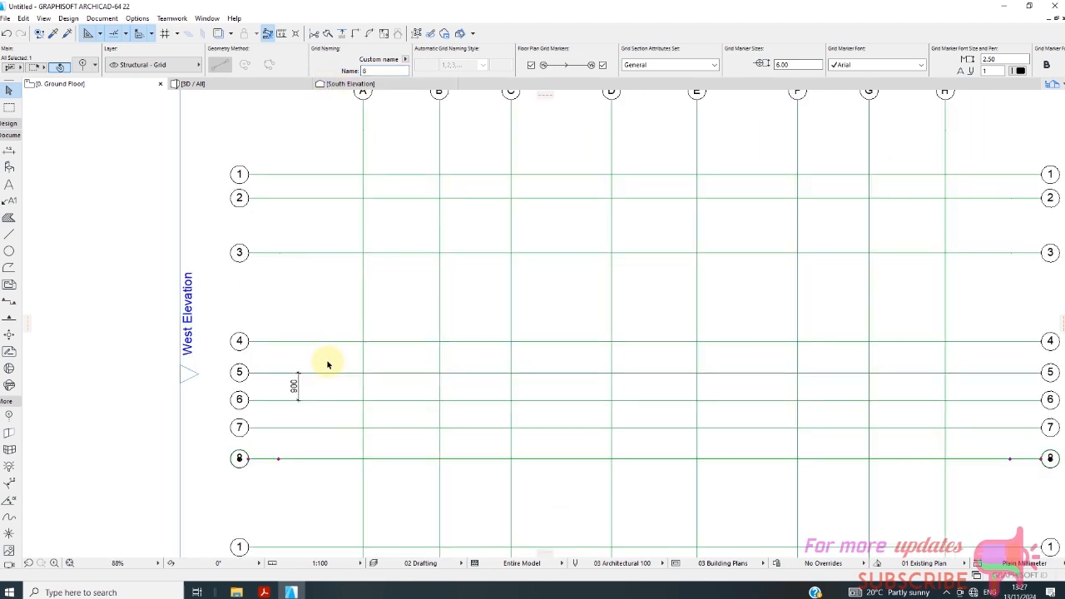
Rename the ninth and tenth horizontal grid lines, the two directly below line 8, as 9 and 10.
{"action": "scroll", "coordinate": [330, 292], "scroll_direction": "down", "scroll_amount": 3}
{"action": "left_click", "coordinate": [306, 456]}
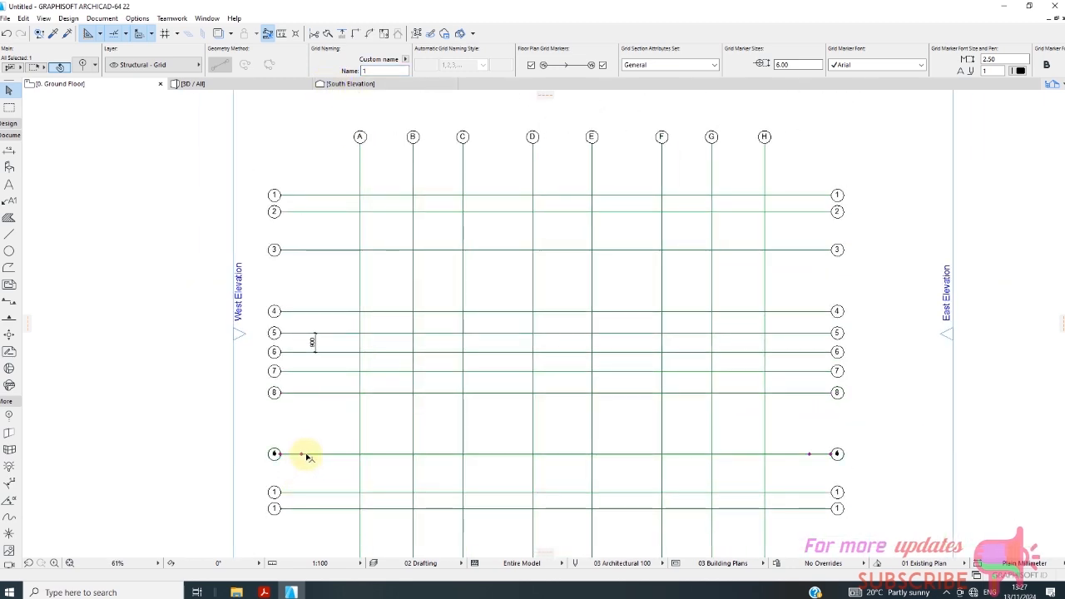
{"action": "left_click_drag", "start_coordinate": [378, 73], "coordinate": [338, 75]}
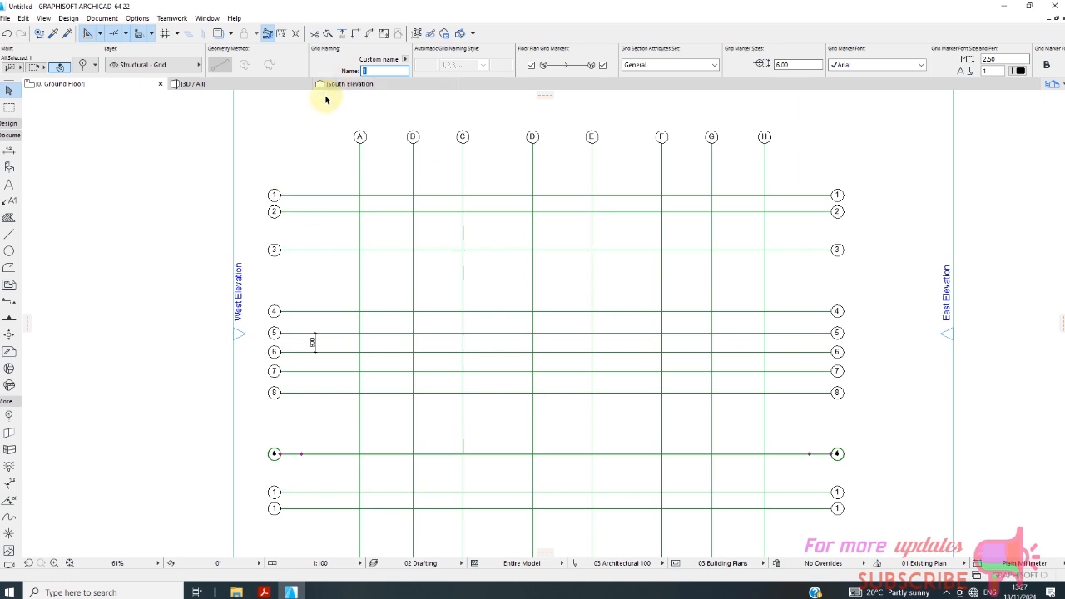
{"action": "type", "text": "9"}
{"action": "left_click", "coordinate": [330, 491]}
{"action": "left_click_drag", "start_coordinate": [380, 71], "coordinate": [337, 92]}
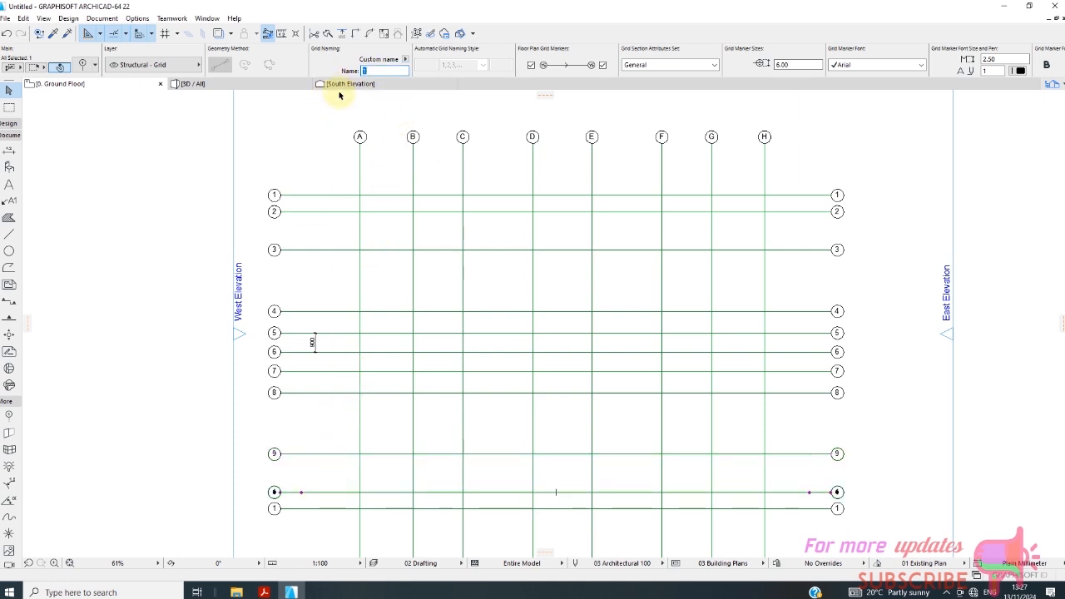
{"action": "type", "text": "10"}
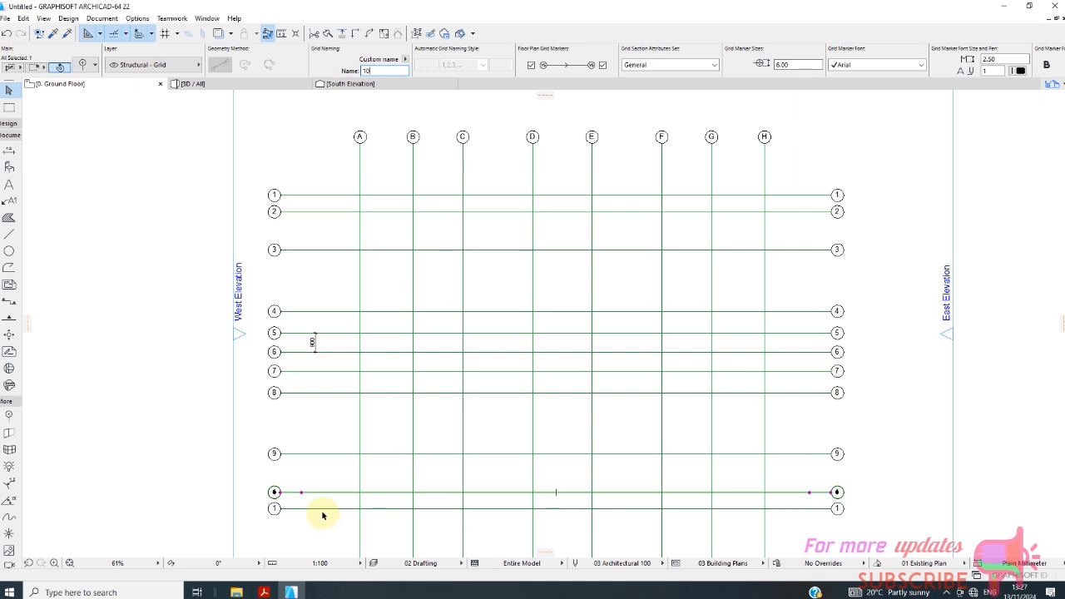
Select the eleventh horizontal grid line, the lowest one, for renaming.
{"action": "left_click", "coordinate": [348, 509]}
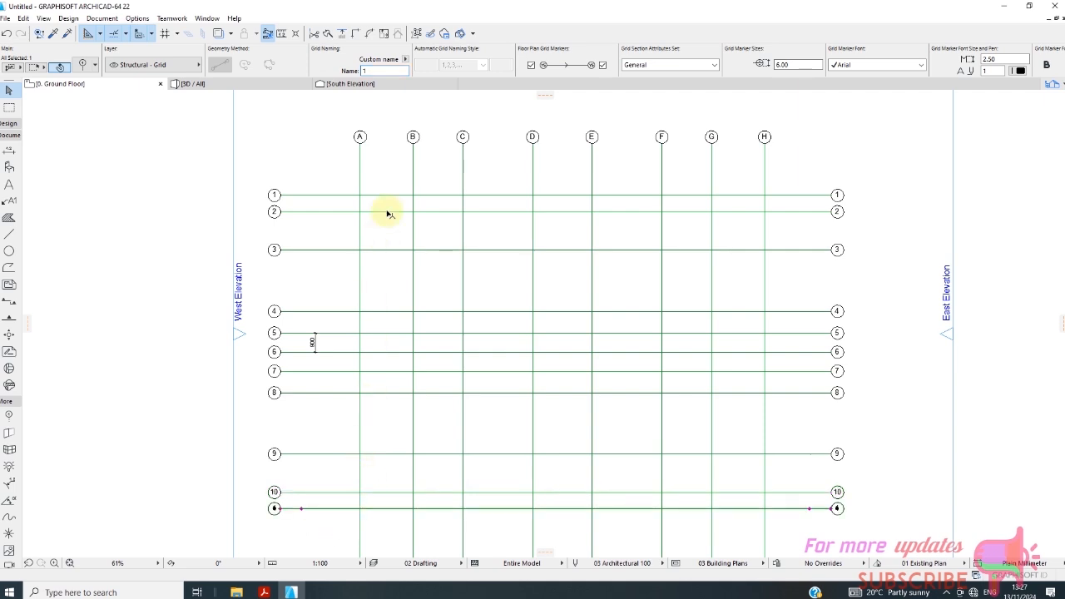
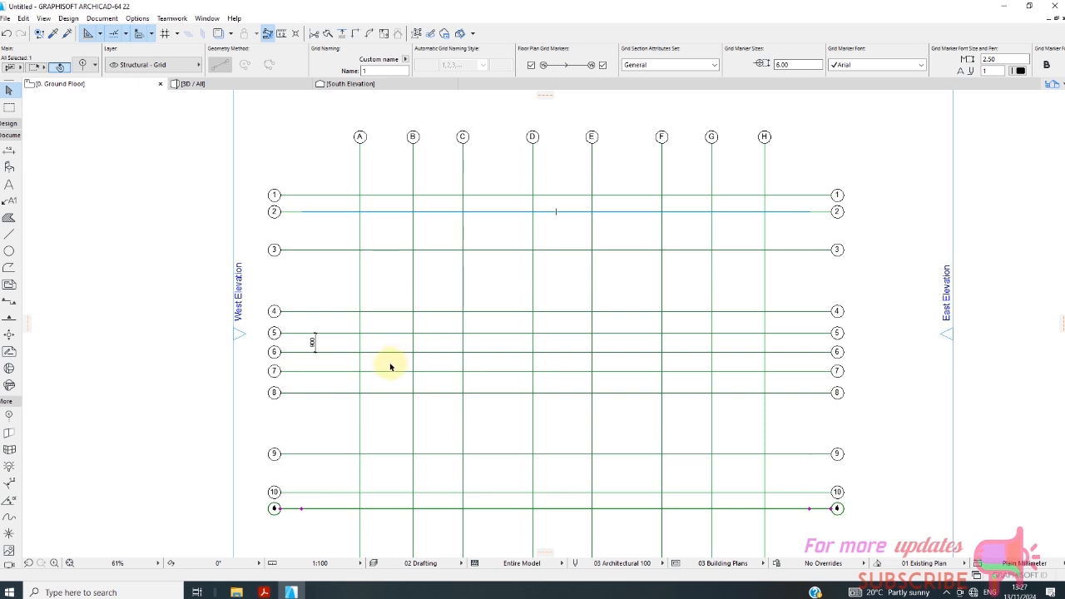
Rename the selected lowest horizontal grid line as 11.
{"action": "scroll", "coordinate": [371, 389], "scroll_direction": "down", "scroll_amount": 2}
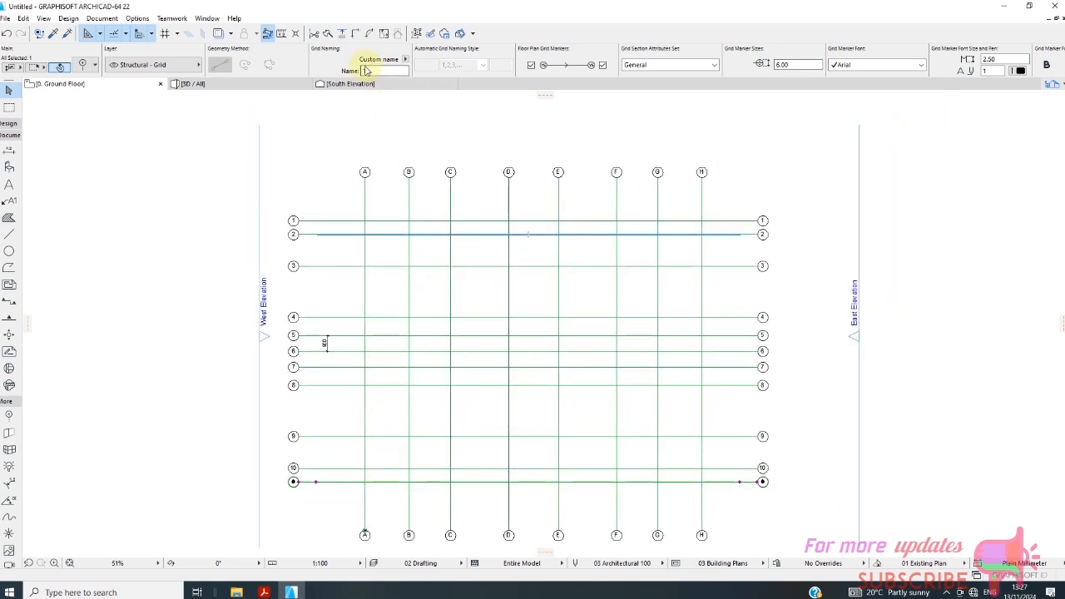
{"action": "left_click_drag", "start_coordinate": [350, 75], "coordinate": [343, 80]}
{"action": "type", "text": "11"}
{"action": "left_click", "coordinate": [343, 143]}
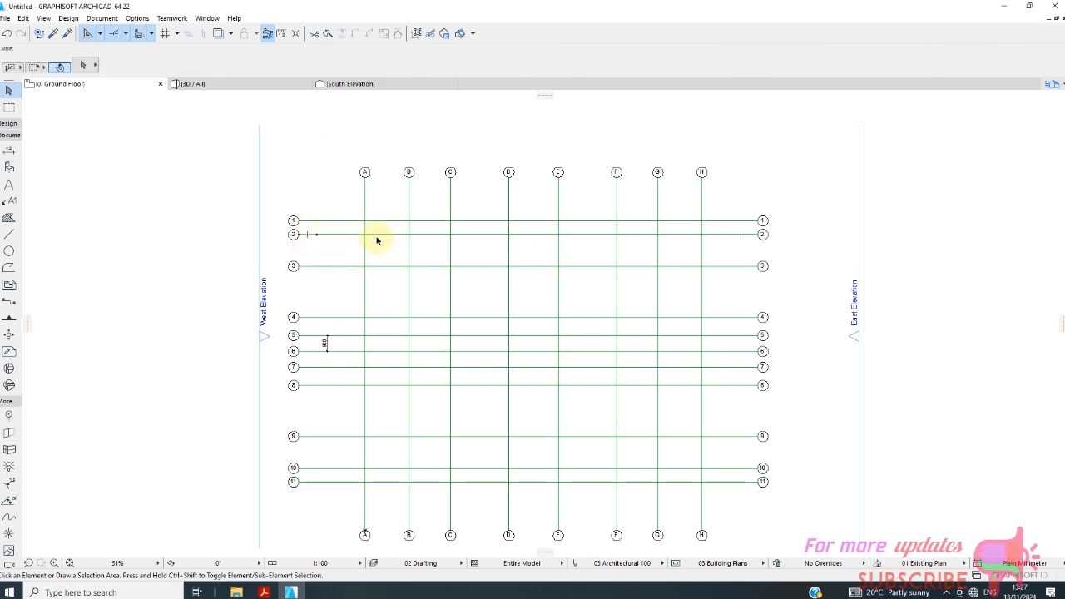
Start a linear dimension chain and pick horizontal grid lines 1 to 6 near their west-side markers as its points.
{"action": "scroll", "coordinate": [325, 416], "scroll_direction": "down", "scroll_amount": 2}
{"action": "scroll", "coordinate": [487, 447], "scroll_direction": "up", "scroll_amount": 2}
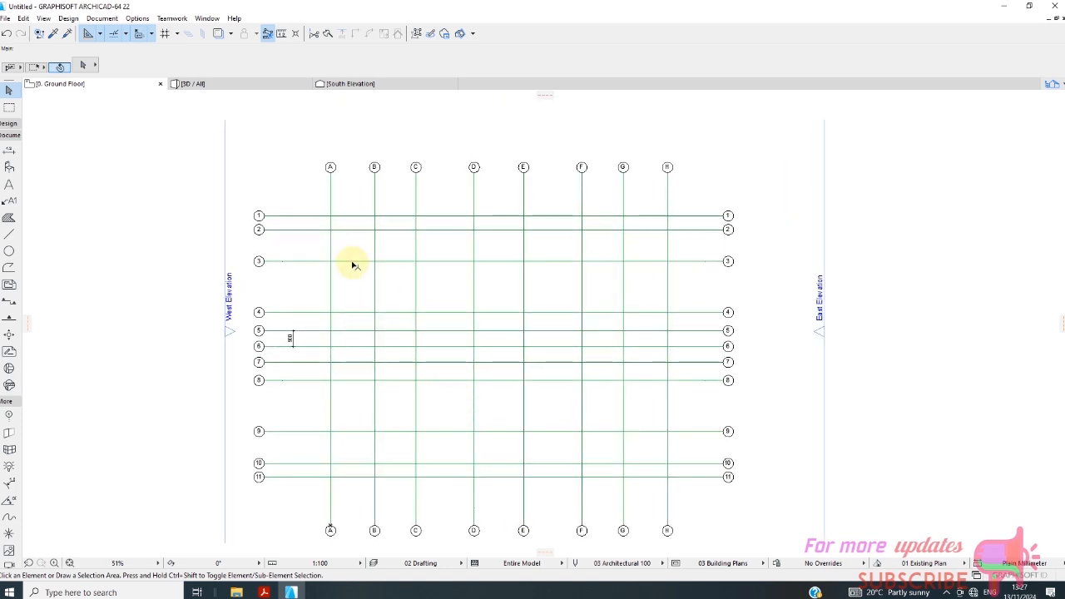
{"action": "scroll", "coordinate": [352, 261], "scroll_direction": "down", "scroll_amount": 2}
{"action": "scroll", "coordinate": [299, 350], "scroll_direction": "up", "scroll_amount": 3}
{"action": "scroll", "coordinate": [302, 368], "scroll_direction": "down", "scroll_amount": 2}
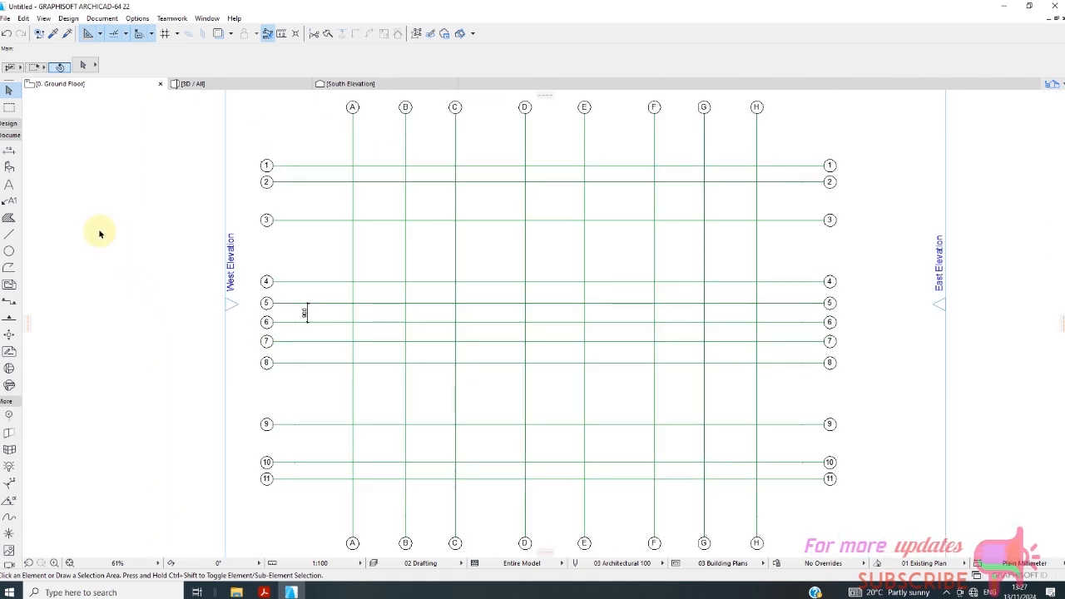
{"action": "left_click", "coordinate": [10, 153]}
{"action": "scroll", "coordinate": [214, 176], "scroll_direction": "up", "scroll_amount": 3}
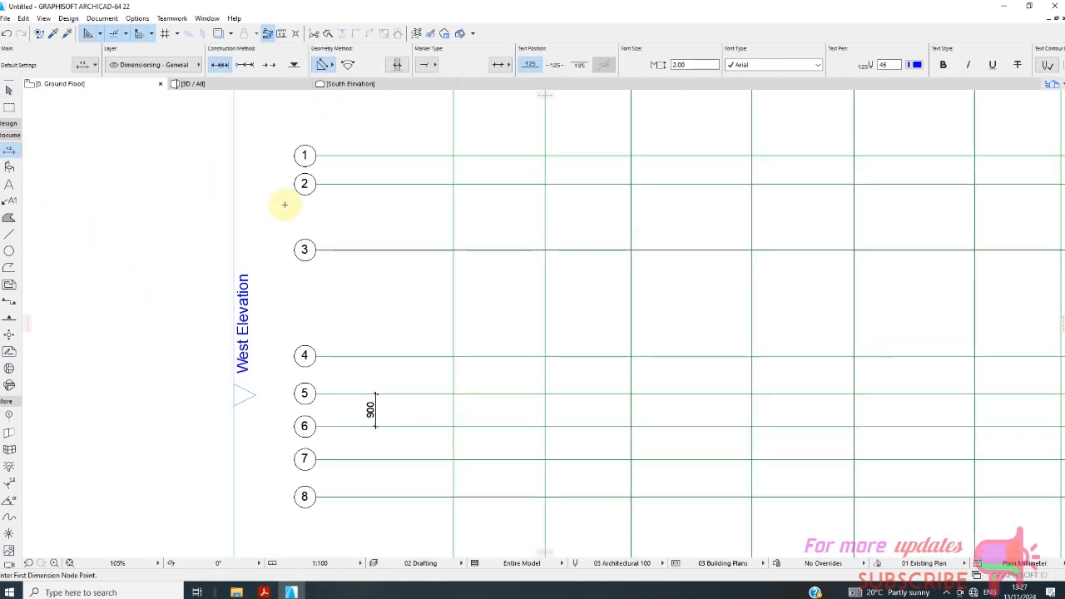
{"action": "scroll", "coordinate": [347, 209], "scroll_direction": "up", "scroll_amount": 2}
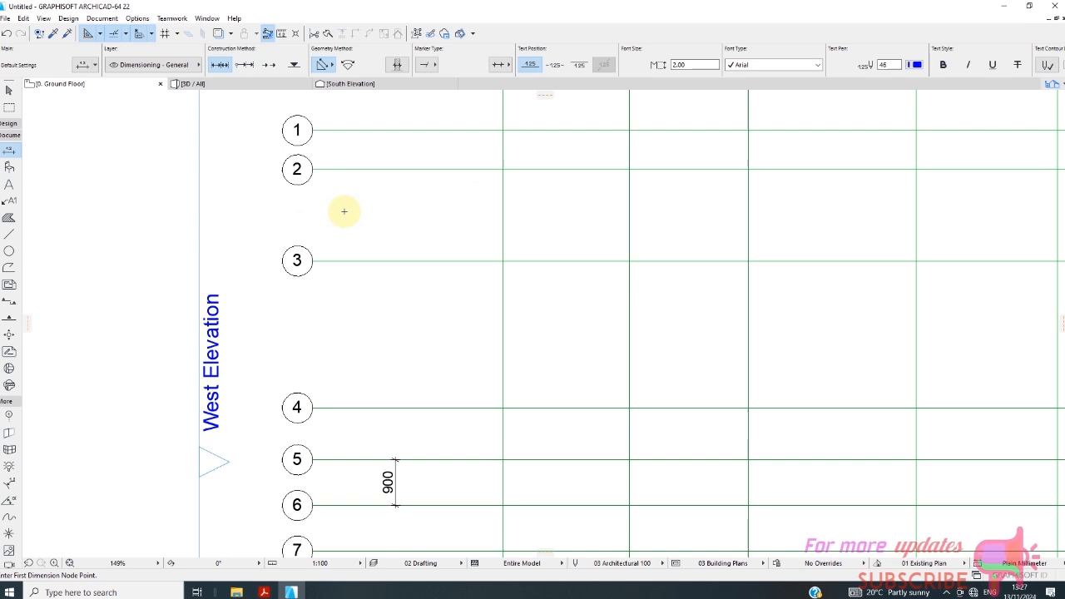
{"action": "left_click", "coordinate": [333, 126]}
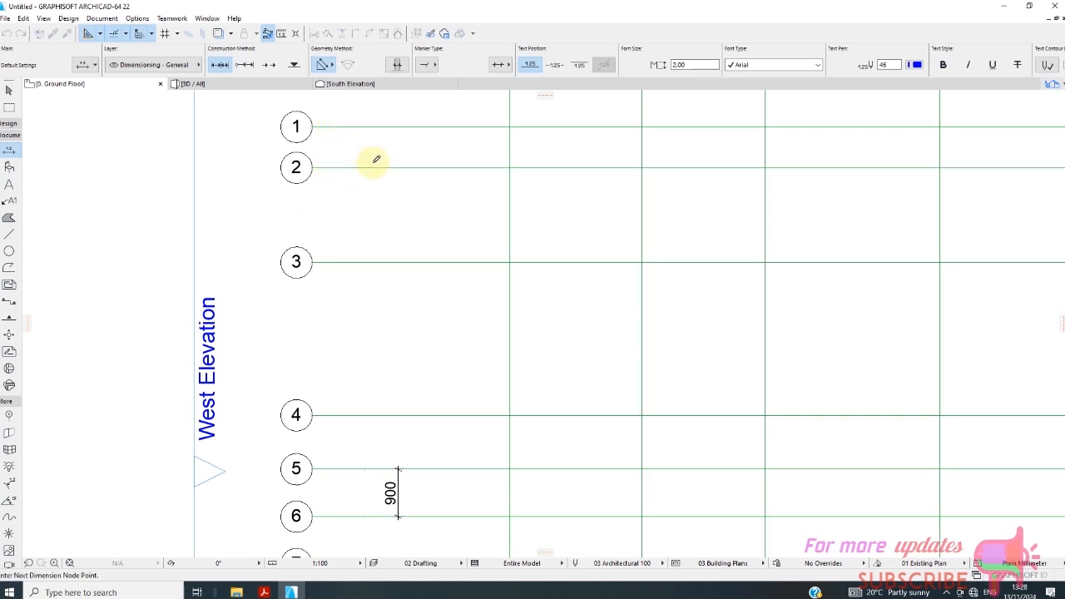
{"action": "scroll", "coordinate": [374, 159], "scroll_direction": "down", "scroll_amount": 2}
{"action": "left_click", "coordinate": [346, 230]}
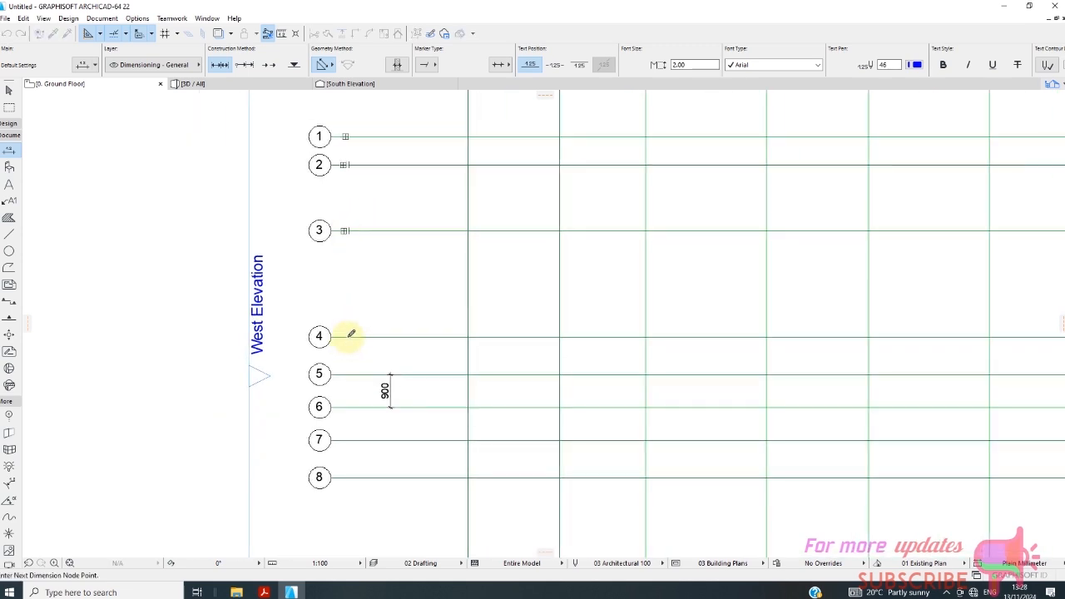
{"action": "left_click", "coordinate": [347, 336]}
{"action": "left_click", "coordinate": [353, 373]}
{"action": "scroll", "coordinate": [352, 387], "scroll_direction": "up", "scroll_amount": 2}
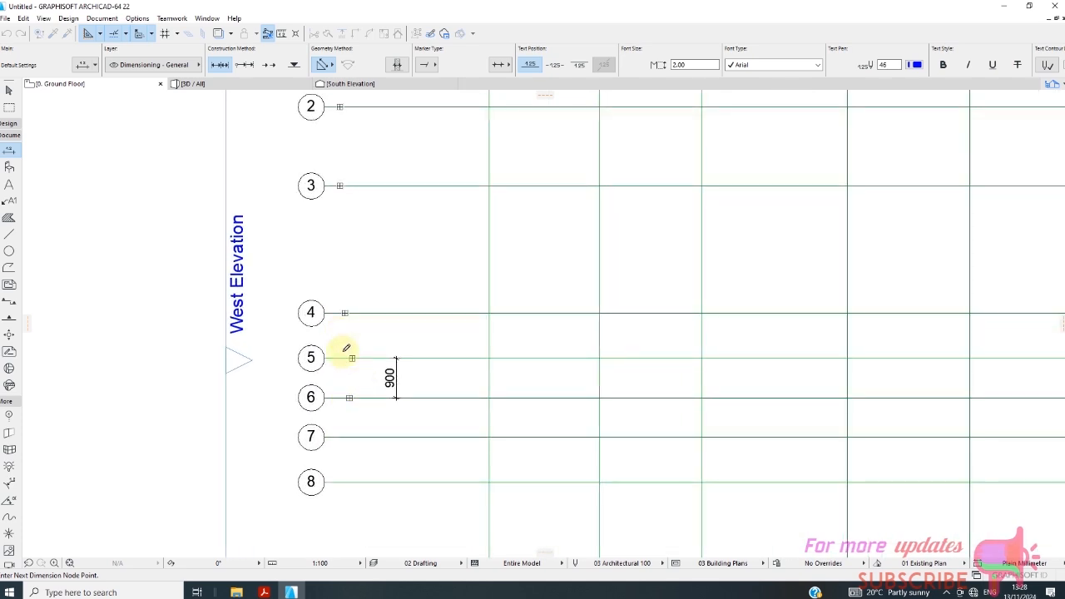
Add grid lines 7 to 11 to the dimension chain and place the vertical dimension line just inside the west-side markers.
{"action": "scroll", "coordinate": [357, 416], "scroll_direction": "up", "scroll_amount": 3}
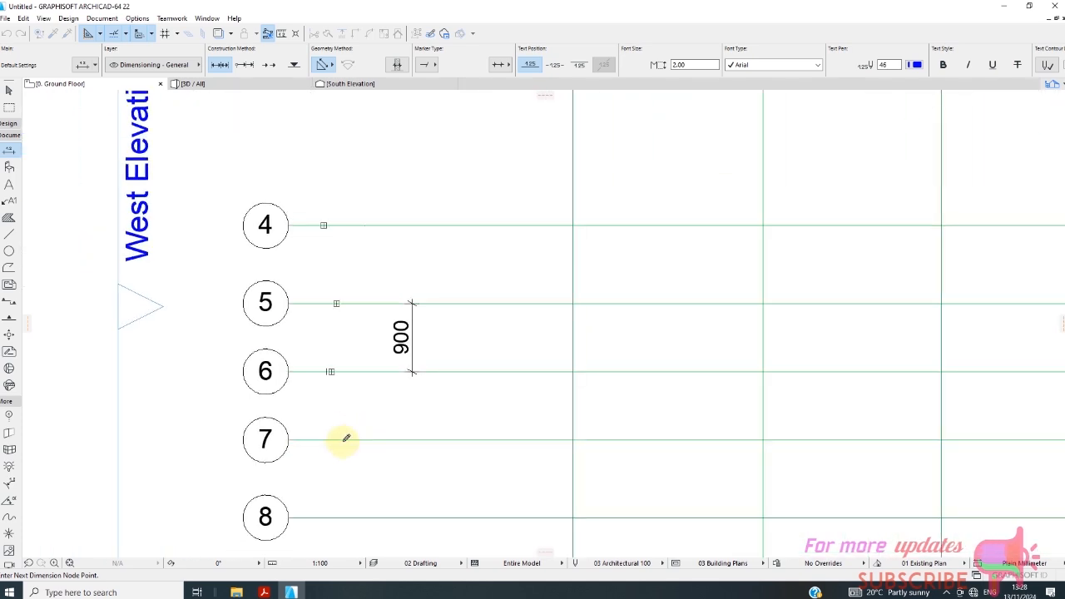
{"action": "scroll", "coordinate": [316, 435], "scroll_direction": "down", "scroll_amount": 3}
{"action": "scroll", "coordinate": [325, 416], "scroll_direction": "up", "scroll_amount": 2}
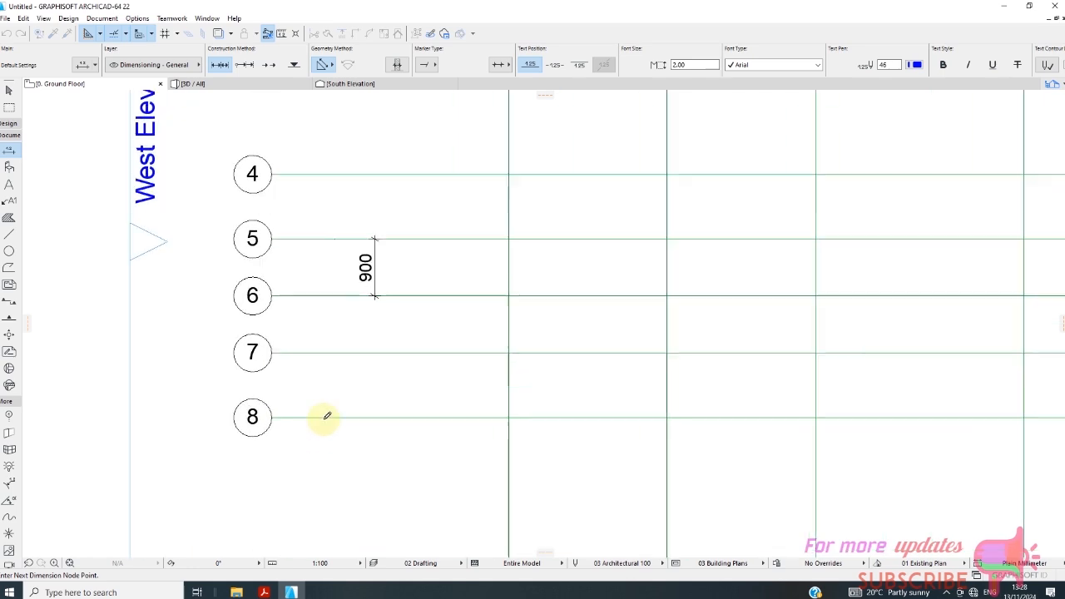
{"action": "left_click", "coordinate": [323, 416]}
{"action": "scroll", "coordinate": [325, 464], "scroll_direction": "up", "scroll_amount": 3}
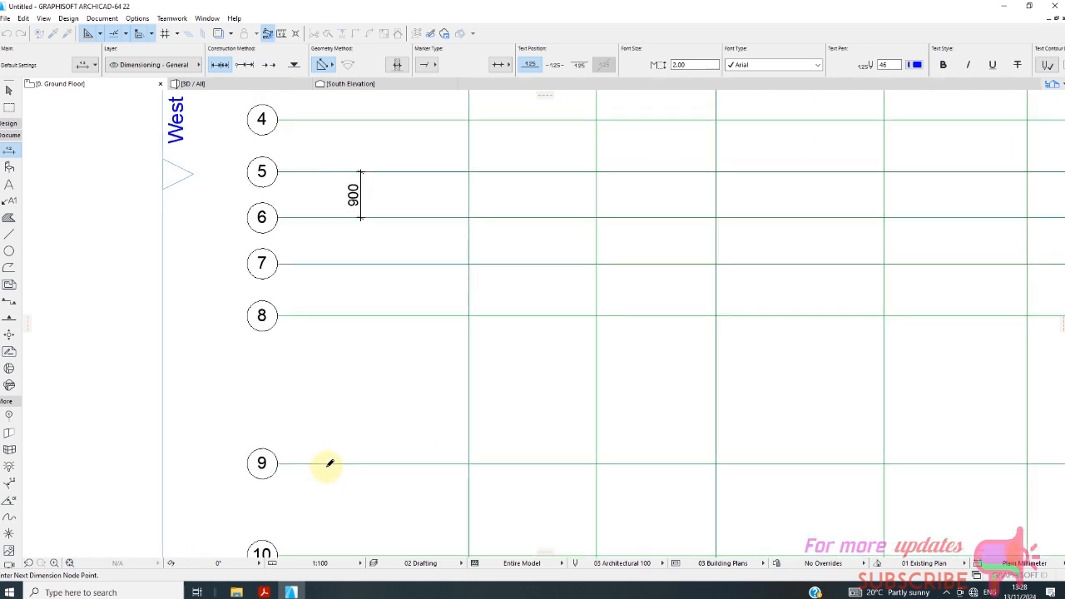
{"action": "scroll", "coordinate": [350, 275], "scroll_direction": "down", "scroll_amount": 3}
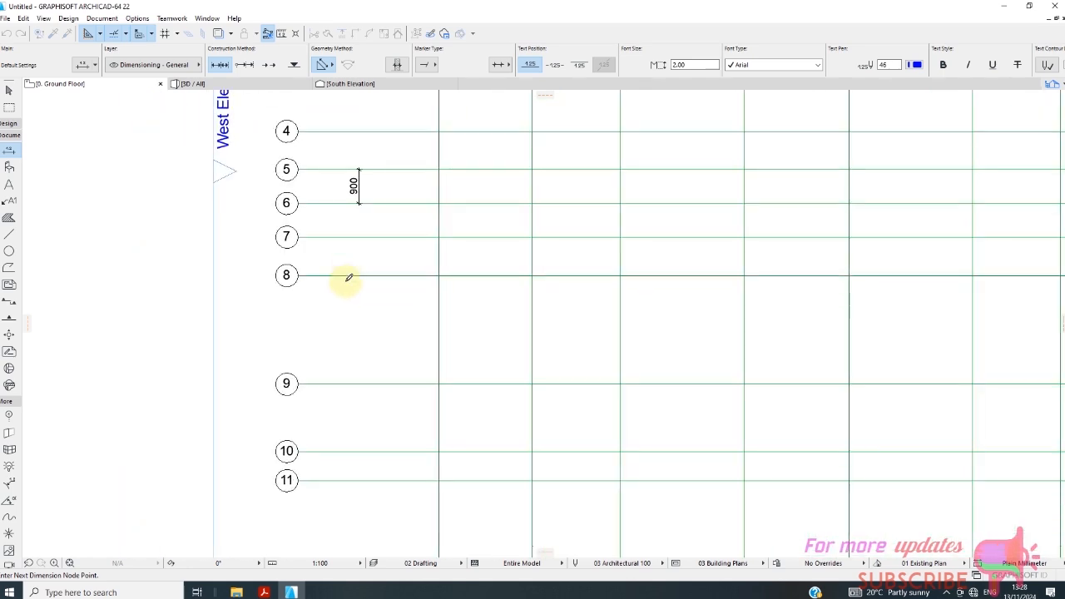
{"action": "scroll", "coordinate": [325, 441], "scroll_direction": "up", "scroll_amount": 3}
{"action": "left_click", "coordinate": [321, 442]}
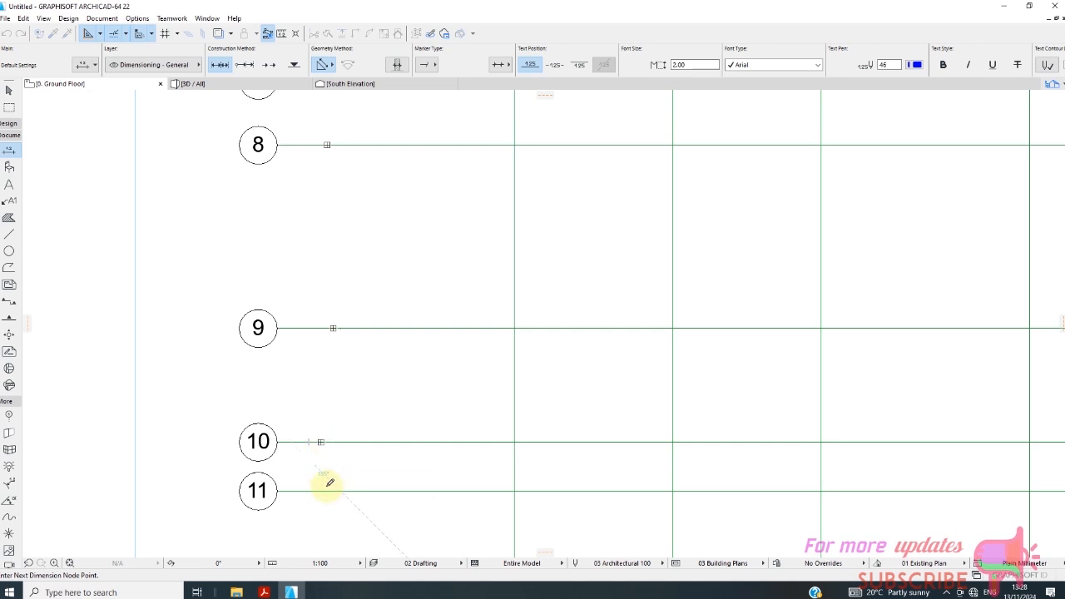
{"action": "right_click", "coordinate": [342, 462]}
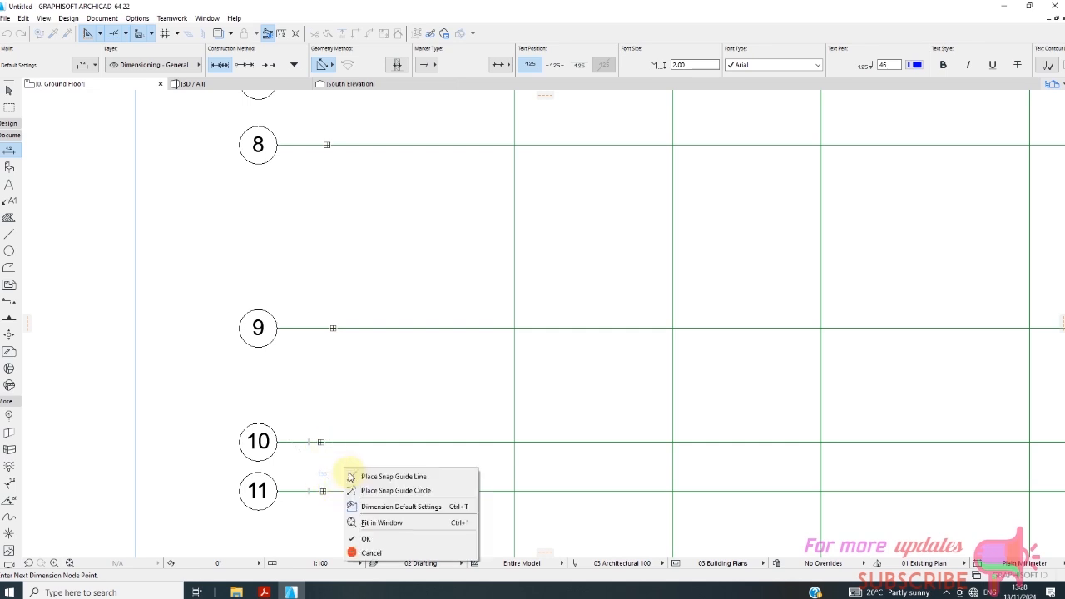
{"action": "left_click", "coordinate": [370, 520]}
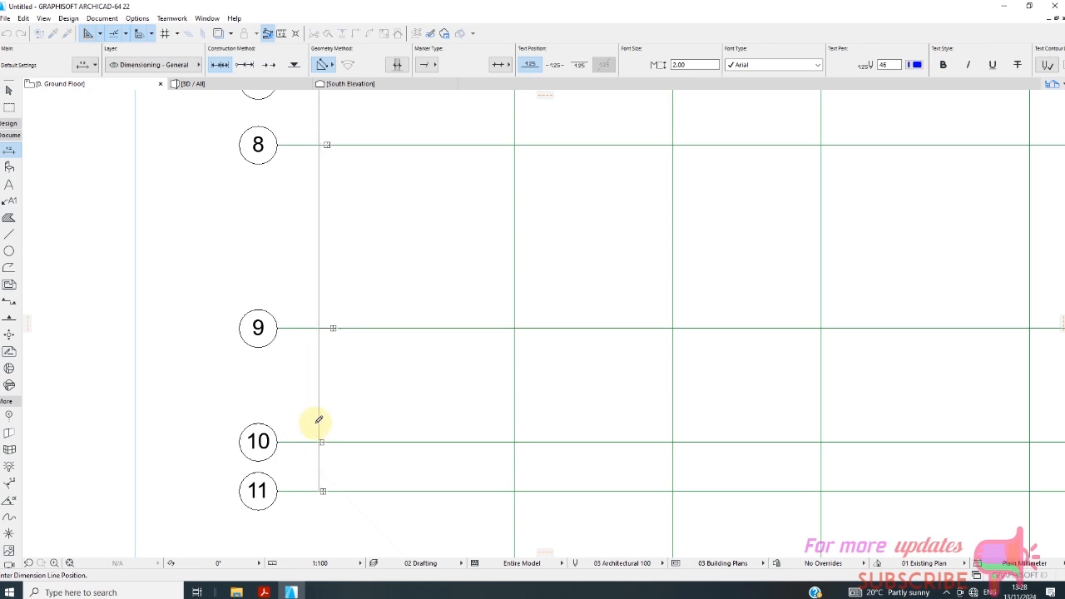
{"action": "left_click", "coordinate": [317, 421]}
Pick up the settings of the black 900 dimension and transfer them to the chain's dimension text between grid lines 6 and 7.
{"action": "scroll", "coordinate": [323, 357], "scroll_direction": "down", "scroll_amount": 3}
{"action": "scroll", "coordinate": [323, 387], "scroll_direction": "down", "scroll_amount": 3}
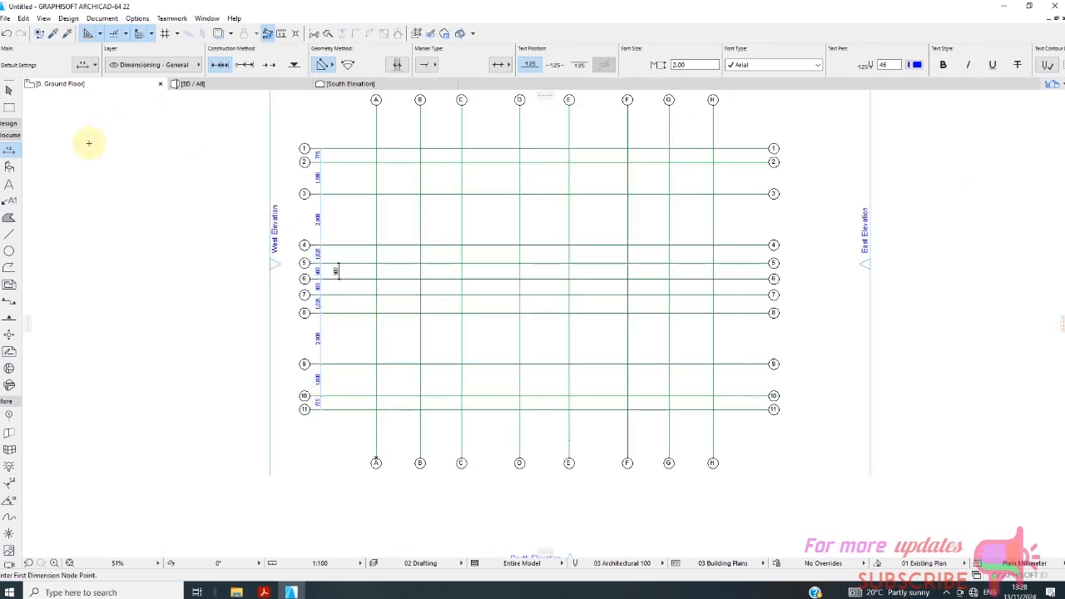
{"action": "left_click", "coordinate": [9, 90]}
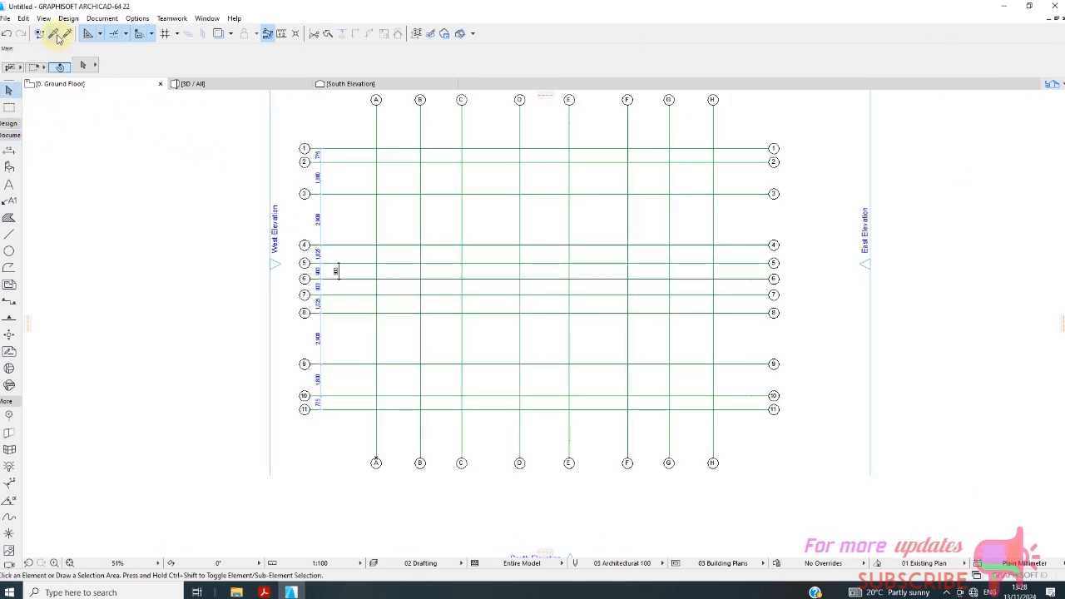
{"action": "left_click", "coordinate": [60, 40]}
{"action": "scroll", "coordinate": [328, 281], "scroll_direction": "up", "scroll_amount": 3}
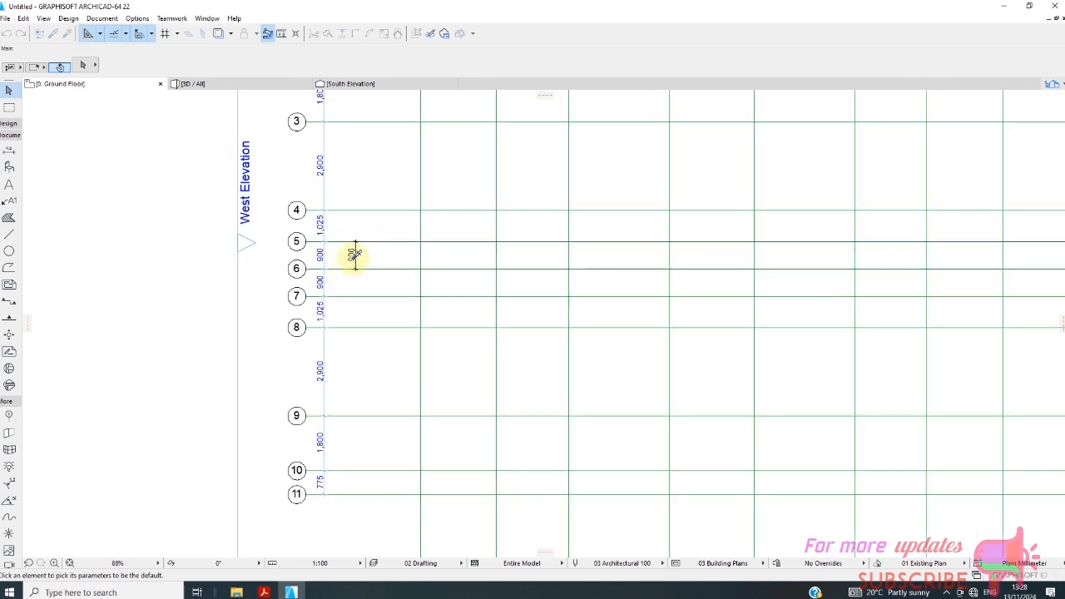
{"action": "left_click", "coordinate": [355, 255]}
{"action": "left_click", "coordinate": [66, 35]}
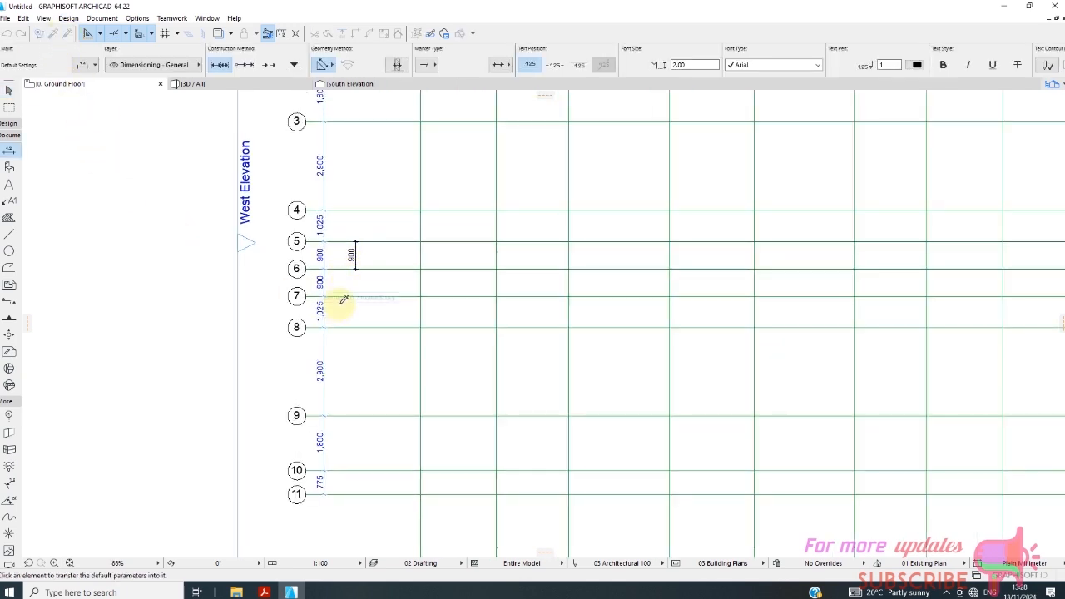
{"action": "left_click", "coordinate": [328, 281]}
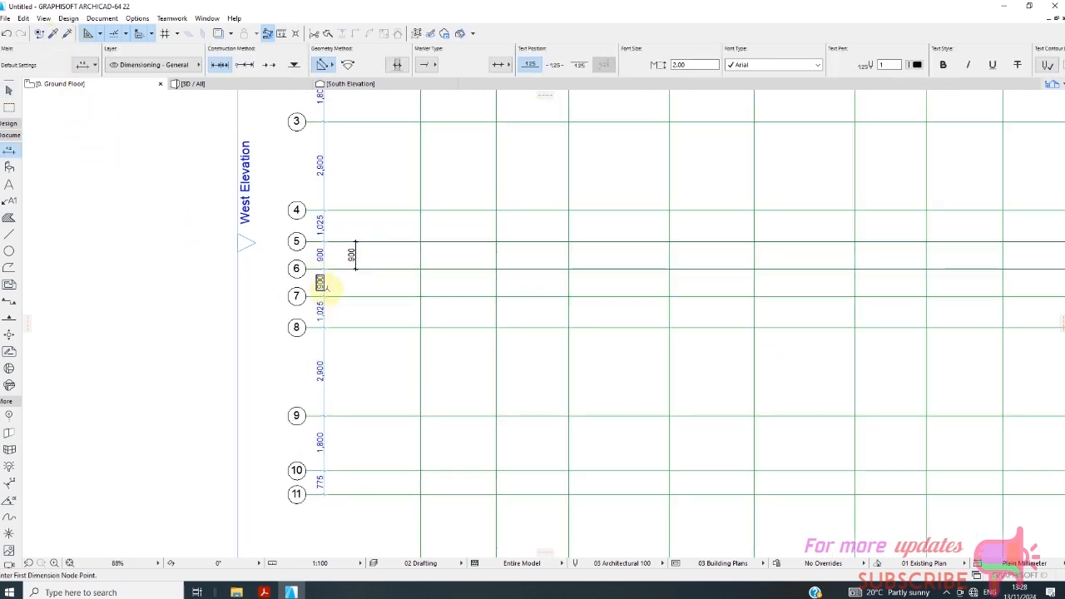
{"action": "scroll", "coordinate": [323, 279], "scroll_direction": "up", "scroll_amount": 4}
{"action": "scroll", "coordinate": [323, 278], "scroll_direction": "up", "scroll_amount": 3}
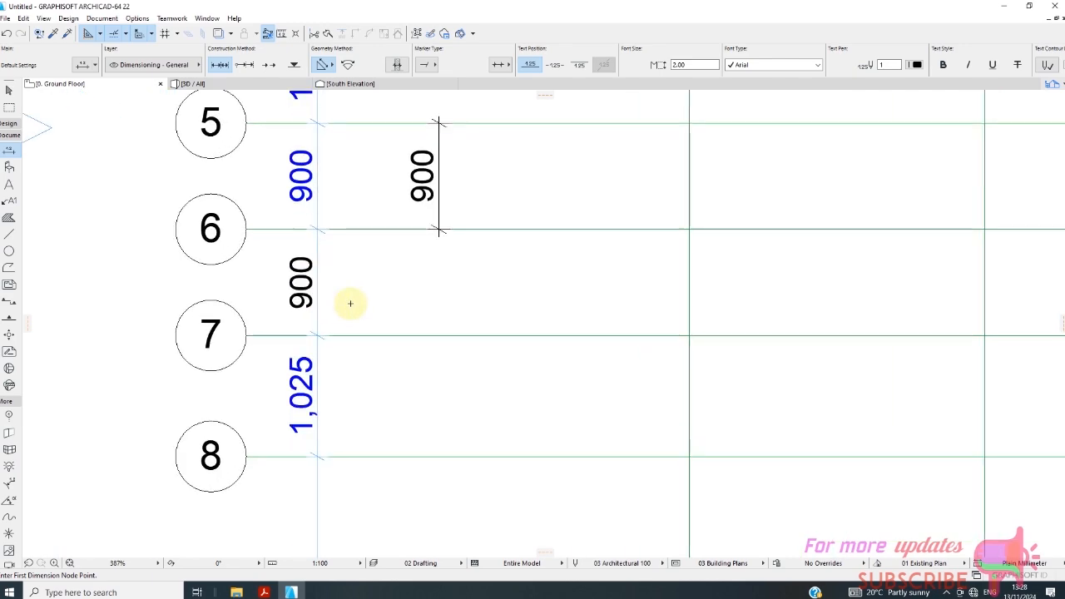
{"action": "scroll", "coordinate": [349, 283], "scroll_direction": "down", "scroll_amount": 9}
{"action": "scroll", "coordinate": [383, 281], "scroll_direction": "up", "scroll_amount": 3}
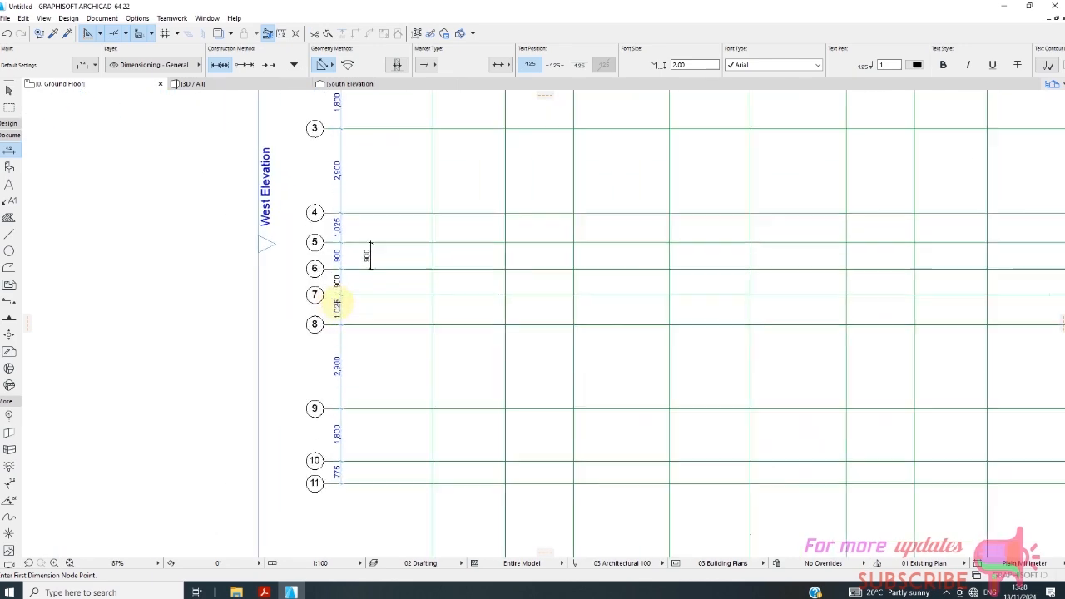
Dimension vertical grid lines A to H with one horizontal chain placed between their upper markers and grid line 1.
{"action": "scroll", "coordinate": [350, 274], "scroll_direction": "down", "scroll_amount": 5}
{"action": "scroll", "coordinate": [386, 244], "scroll_direction": "down", "scroll_amount": 1}
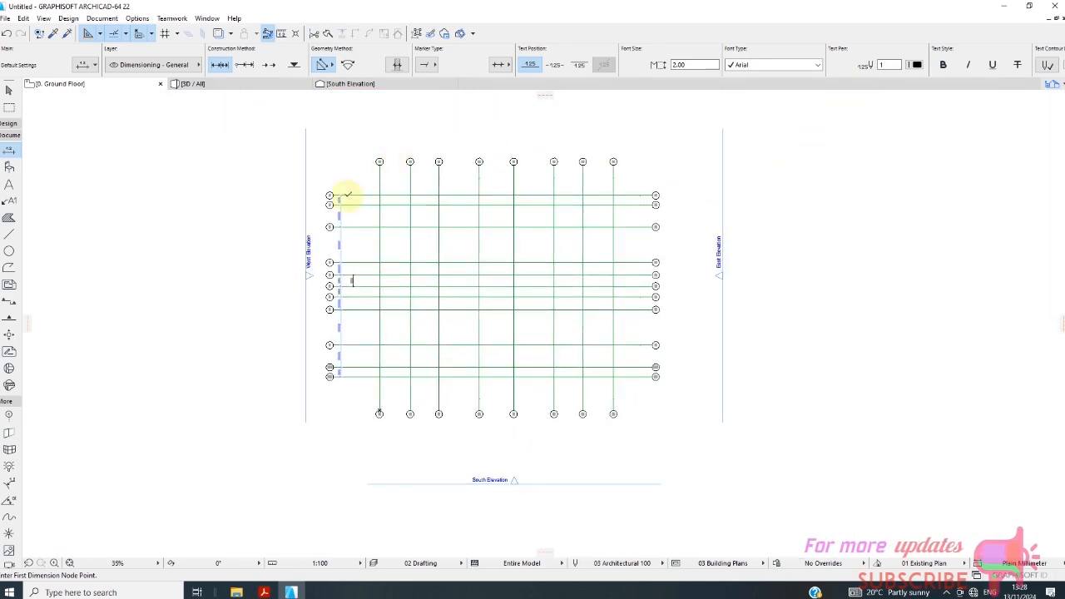
{"action": "scroll", "coordinate": [379, 173], "scroll_direction": "up", "scroll_amount": 5}
{"action": "left_click", "coordinate": [380, 175]}
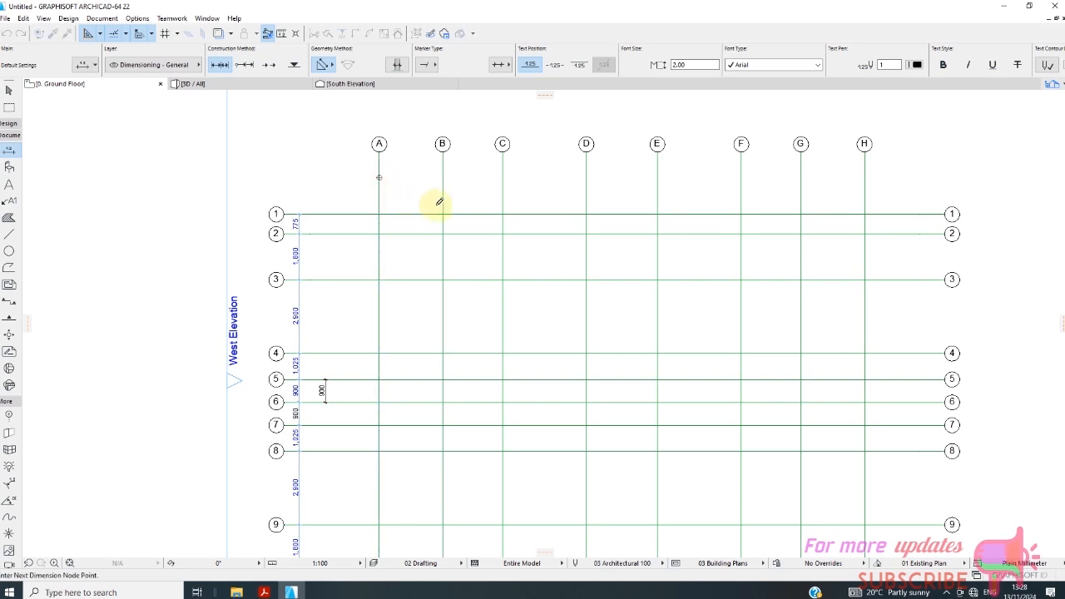
{"action": "left_click", "coordinate": [443, 178]}
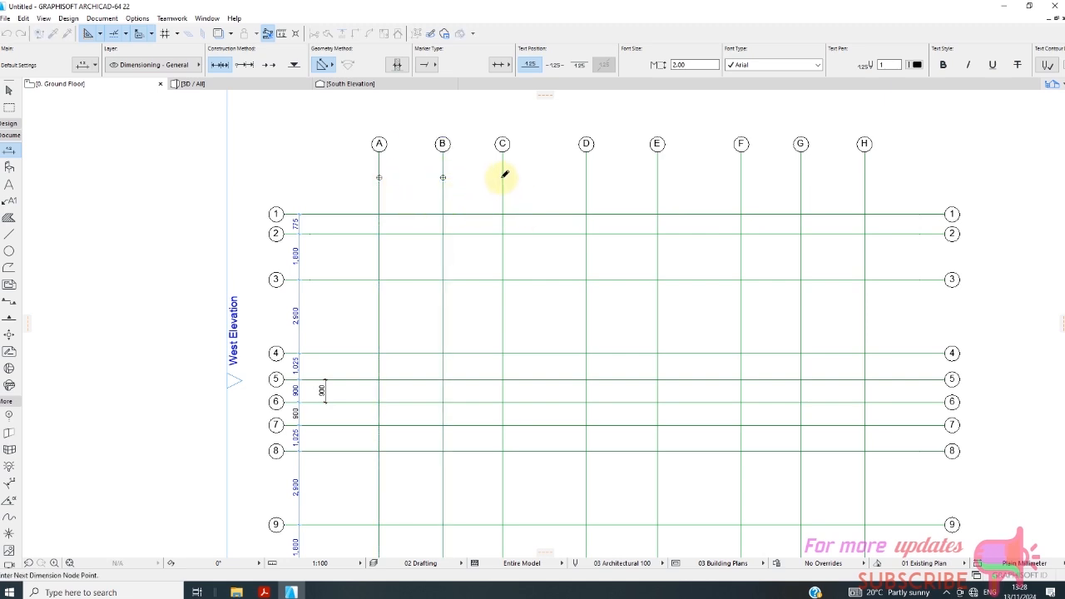
{"action": "left_click", "coordinate": [502, 177]}
{"action": "left_click", "coordinate": [588, 175]}
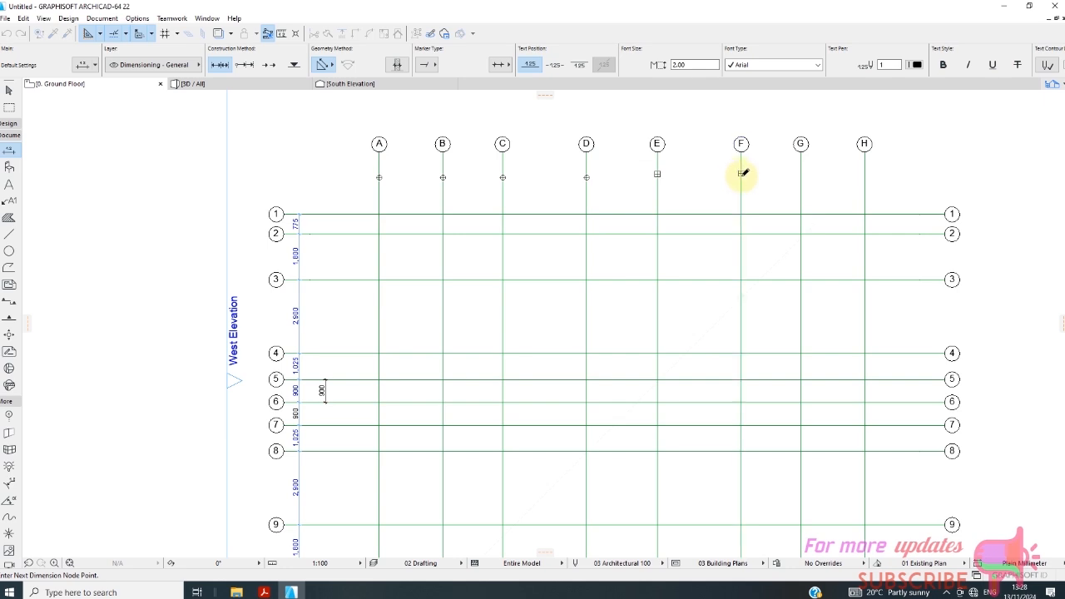
{"action": "left_click", "coordinate": [800, 177]}
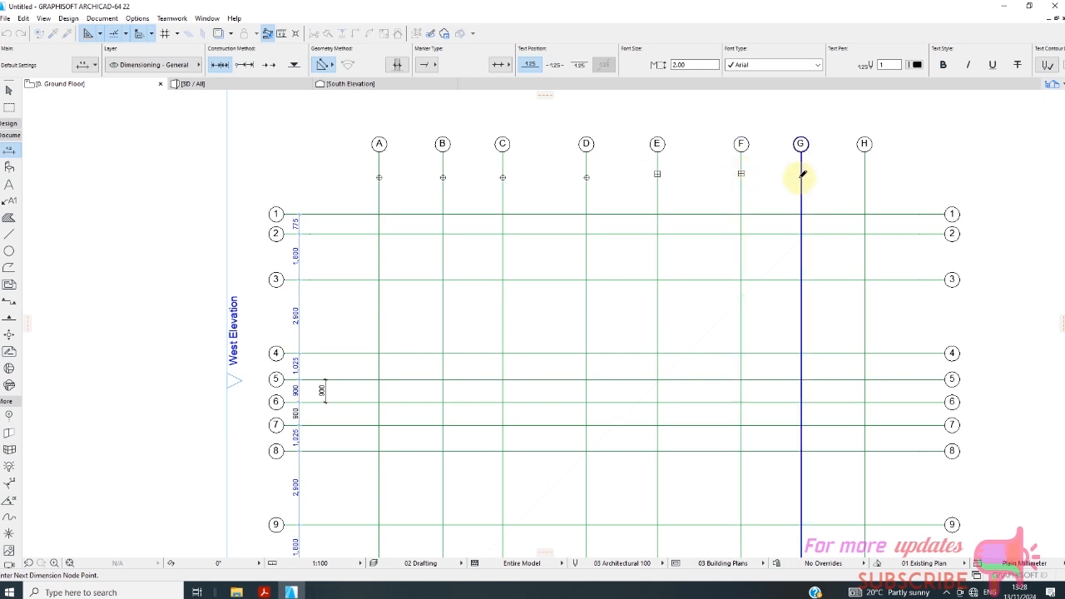
{"action": "left_click", "coordinate": [865, 170]}
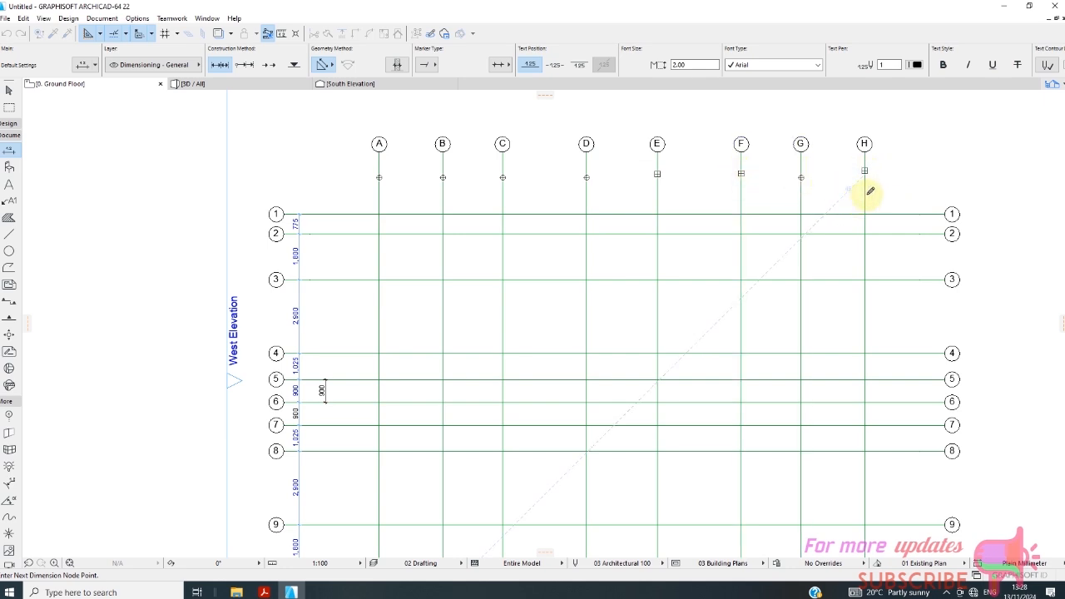
{"action": "scroll", "coordinate": [867, 193], "scroll_direction": "up", "scroll_amount": 2}
{"action": "right_click", "coordinate": [831, 184]}
{"action": "left_click", "coordinate": [850, 255]}
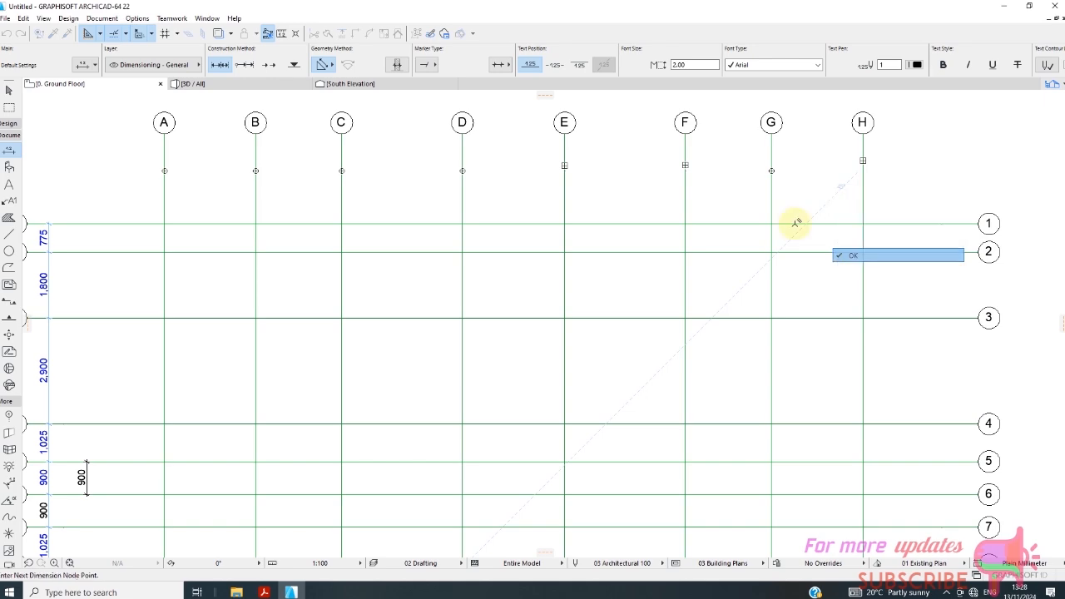
{"action": "left_click", "coordinate": [784, 169]}
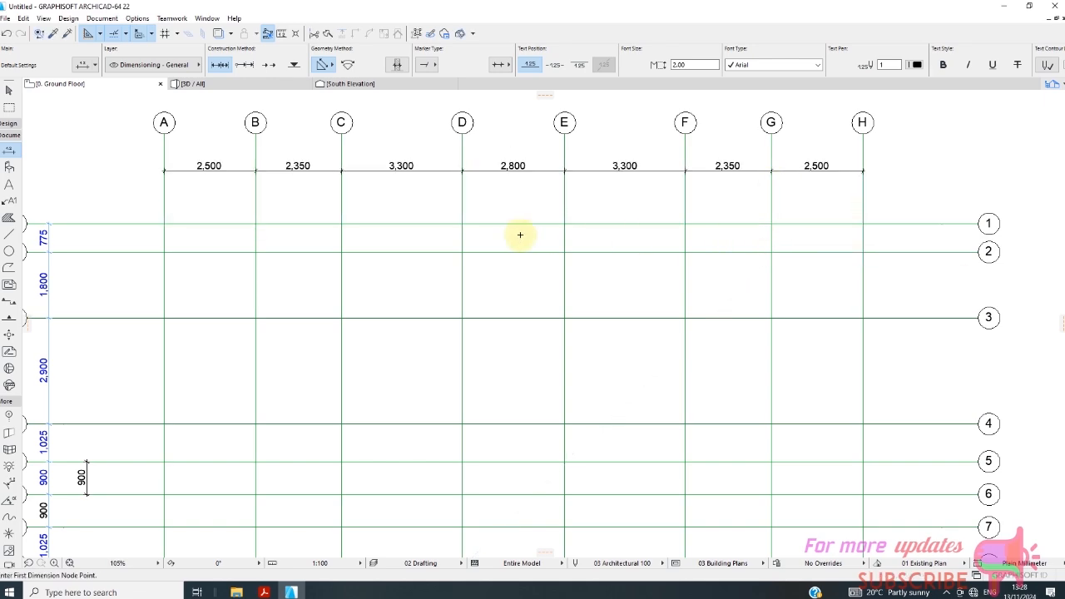
{"action": "scroll", "coordinate": [261, 136], "scroll_direction": "down", "scroll_amount": 5}
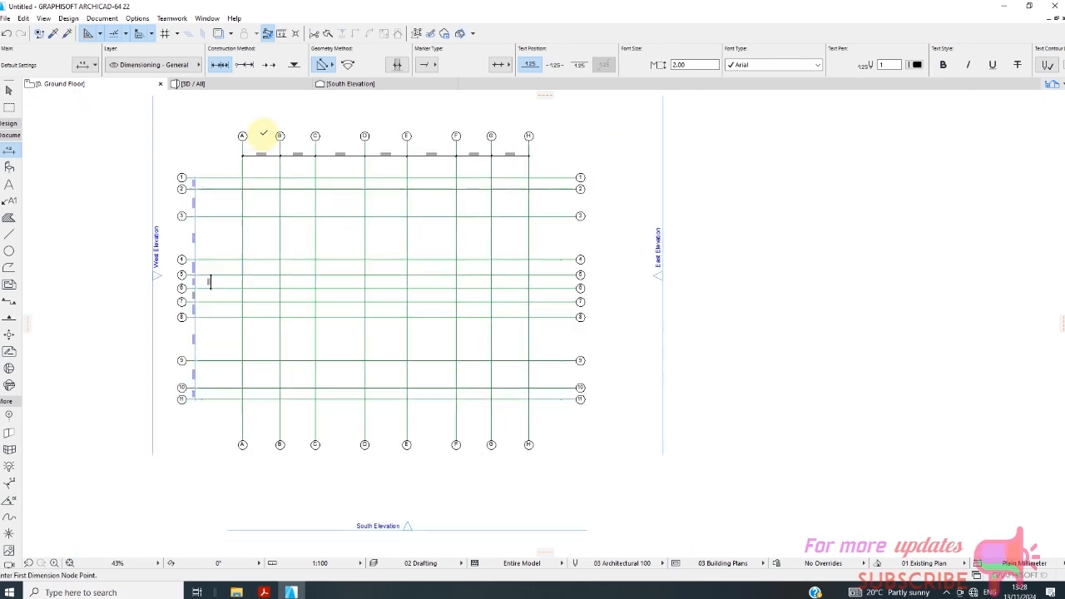
{"action": "scroll", "coordinate": [187, 291], "scroll_direction": "up", "scroll_amount": 4}
{"action": "scroll", "coordinate": [187, 291], "scroll_direction": "down", "scroll_amount": 3}
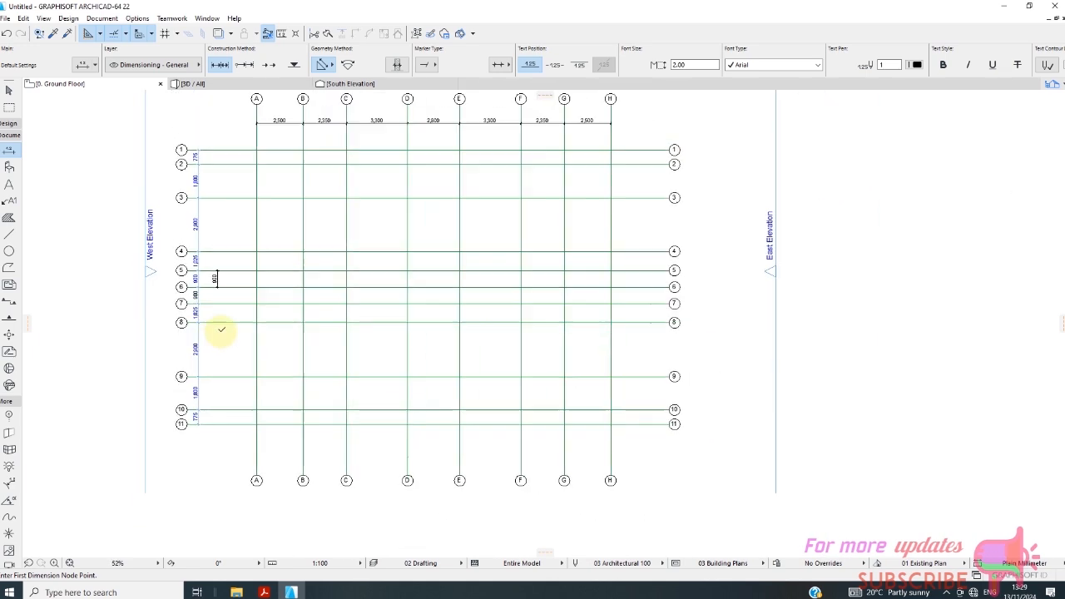
{"action": "scroll", "coordinate": [240, 231], "scroll_direction": "up", "scroll_amount": 1}
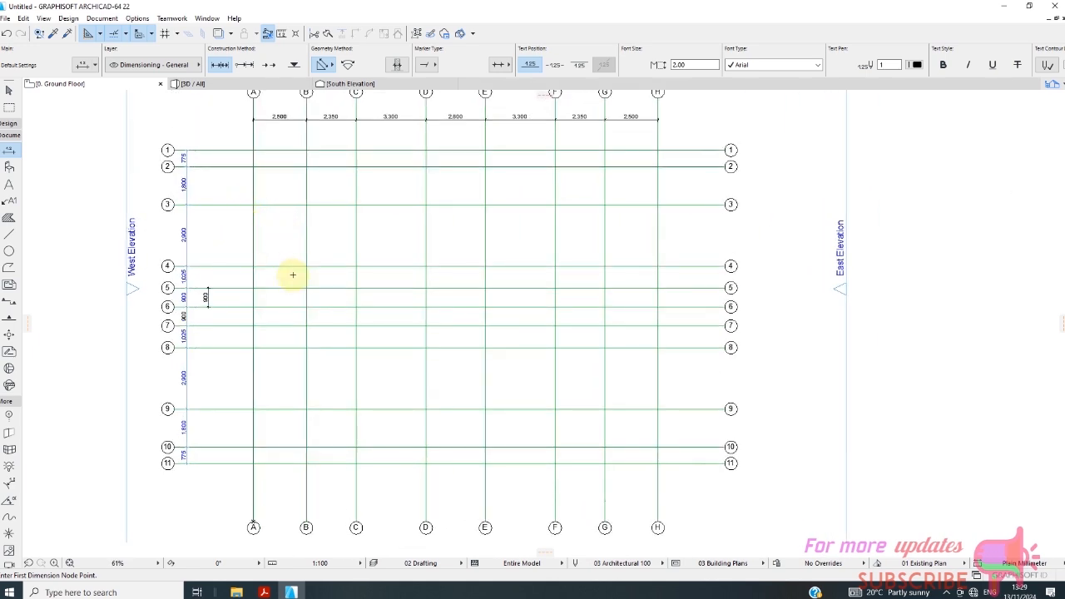
{"action": "scroll", "coordinate": [295, 291], "scroll_direction": "down", "scroll_amount": 1}
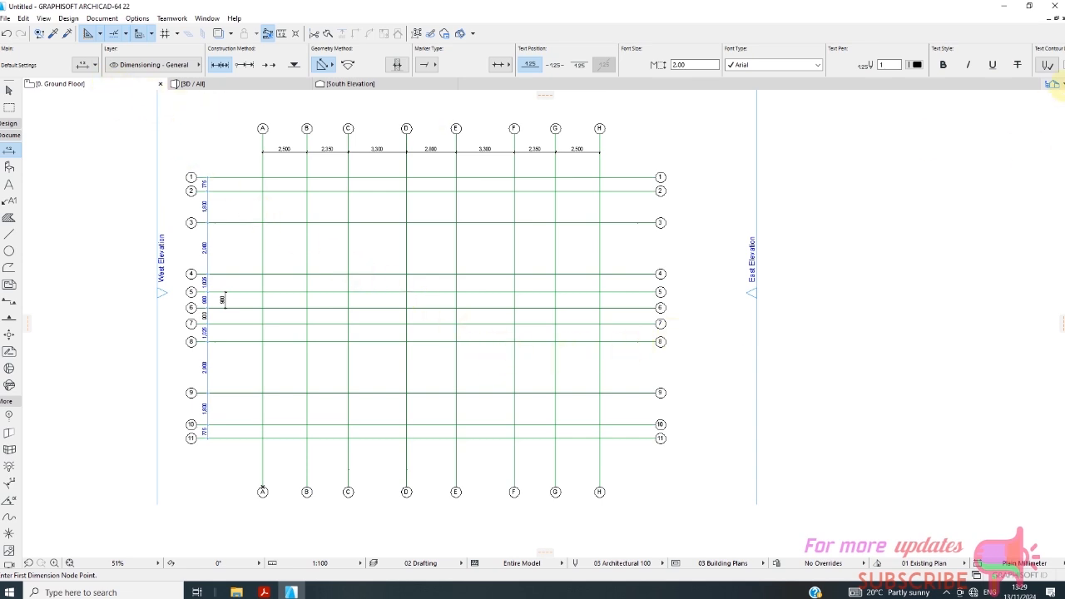
Open the story settings from the project's list of stories.
{"action": "mouse_move", "coordinate": [1054, 84]}
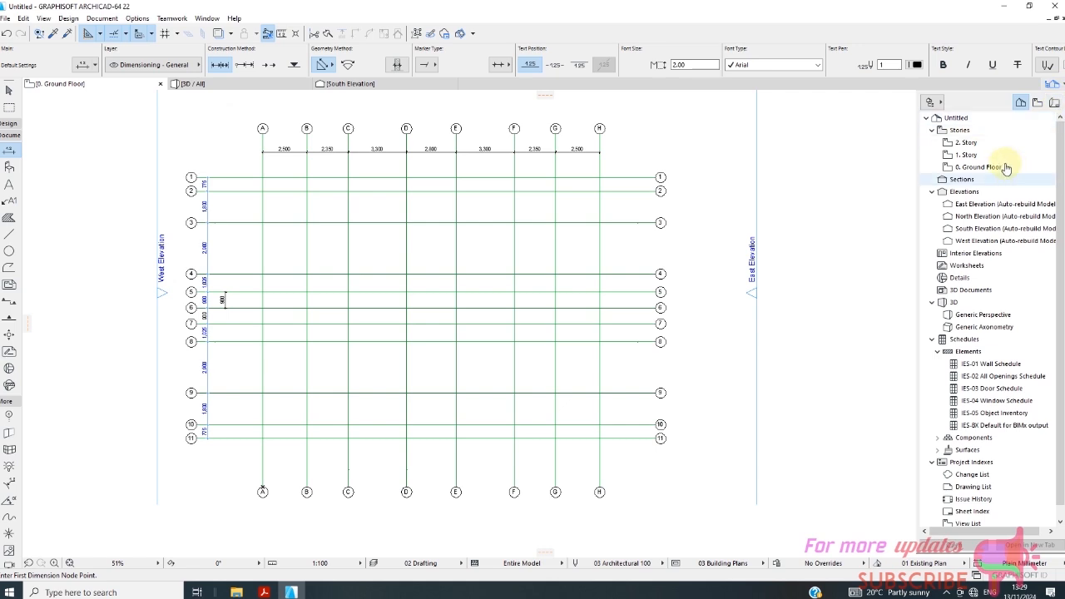
{"action": "left_click", "coordinate": [959, 131]}
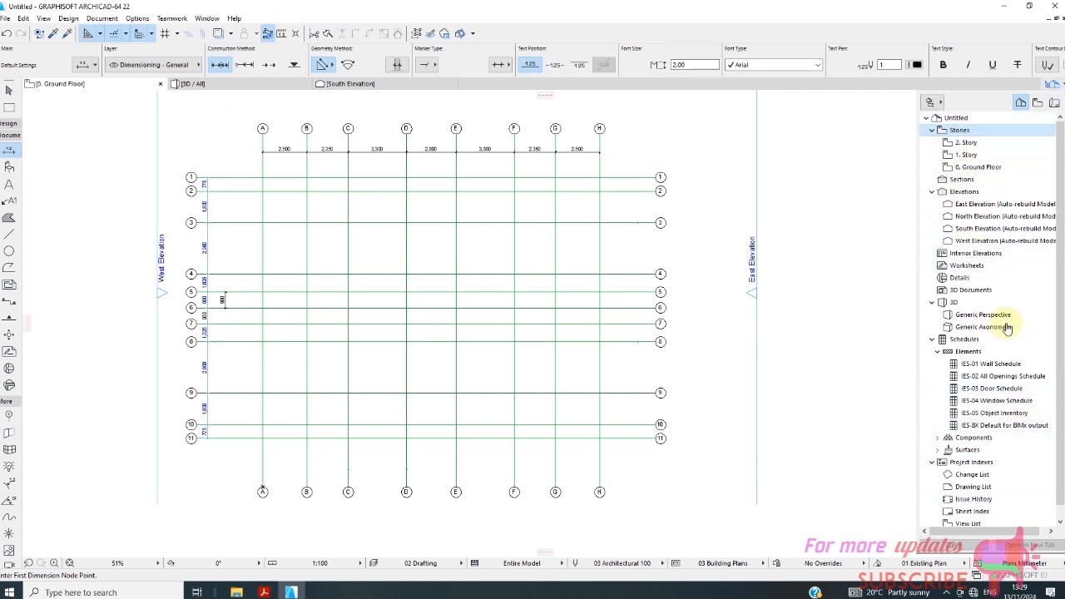
{"action": "left_click_drag", "start_coordinate": [1062, 345], "coordinate": [1061, 415]}
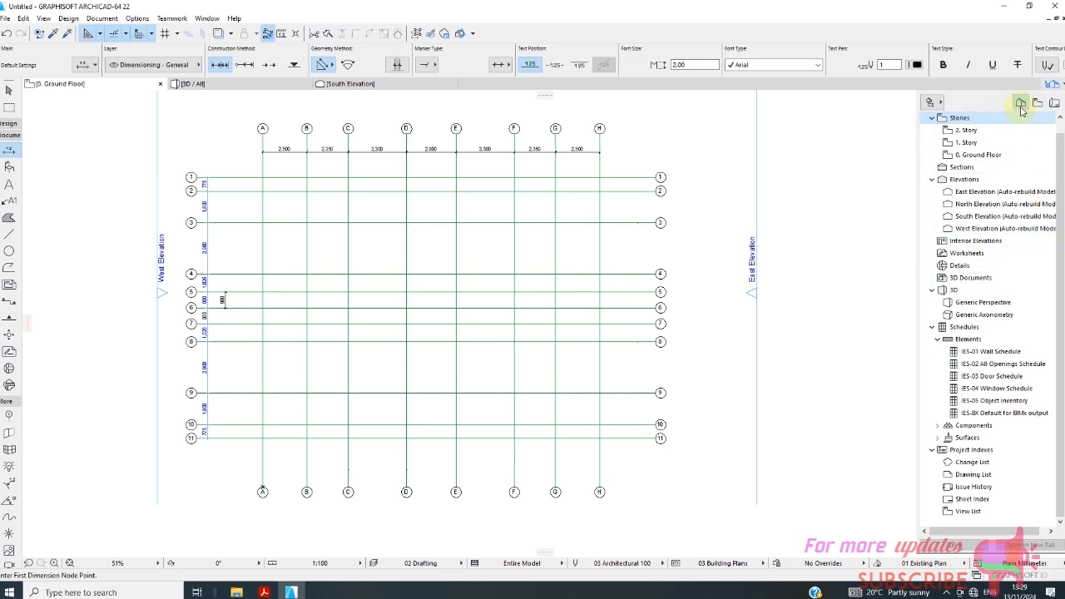
{"action": "left_click", "coordinate": [965, 142]}
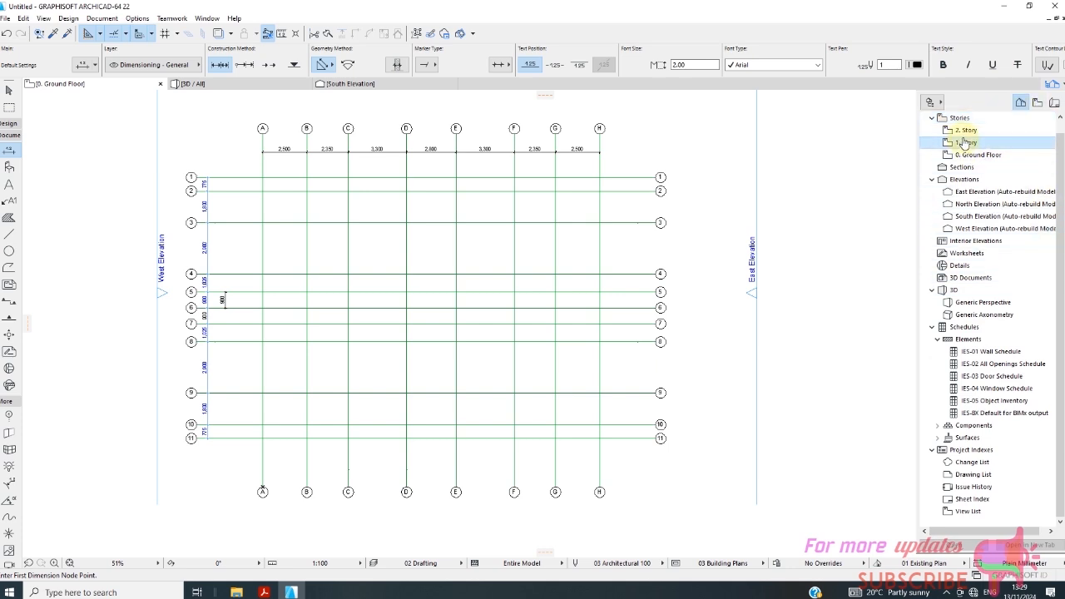
{"action": "right_click", "coordinate": [964, 142]}
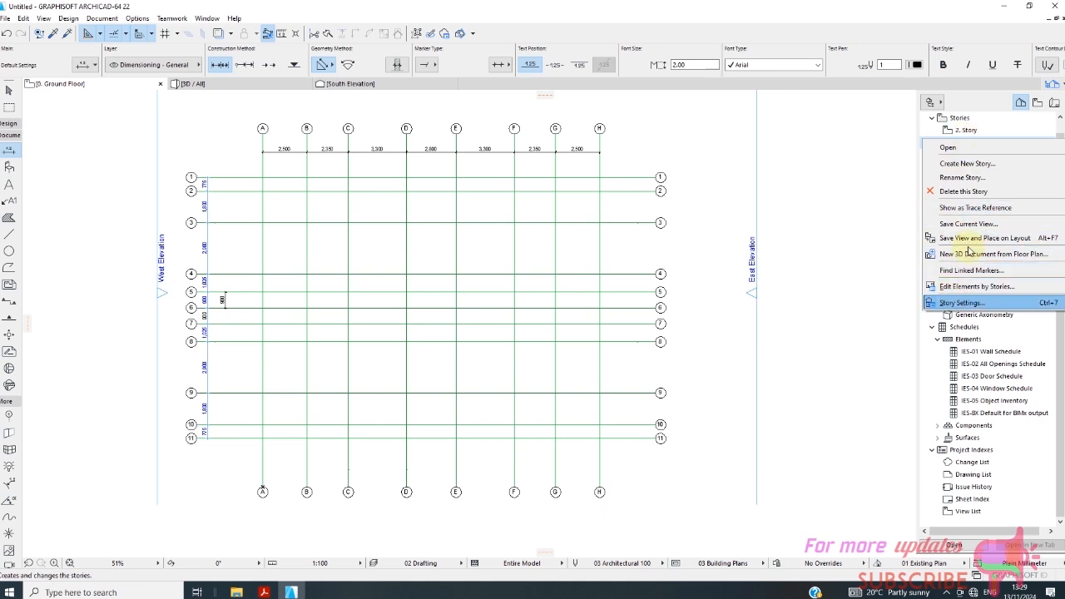
{"action": "left_click", "coordinate": [938, 131]}
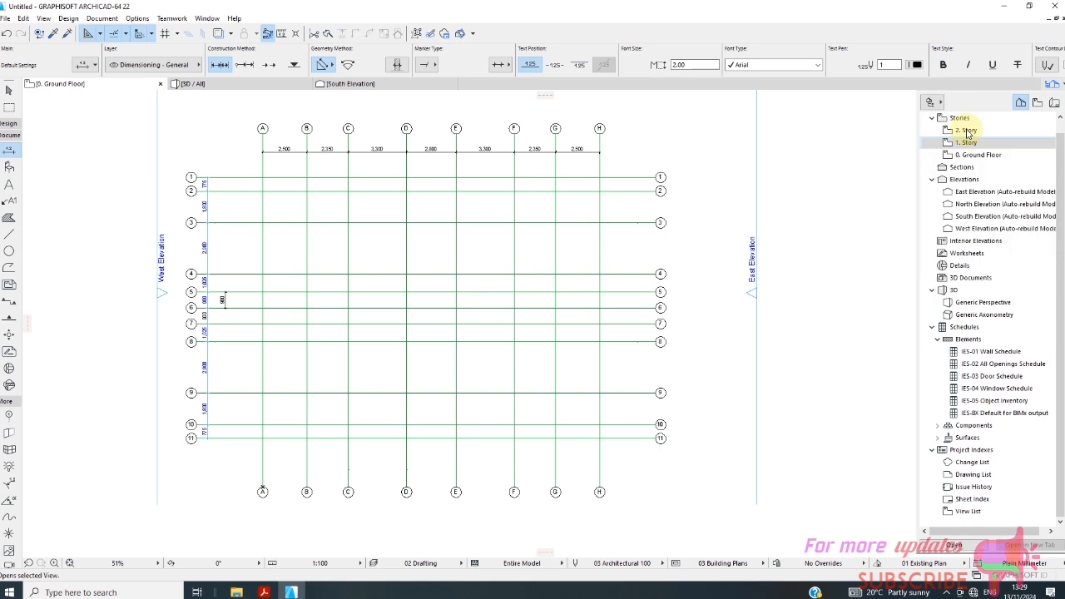
{"action": "right_click", "coordinate": [966, 132]}
{"action": "left_click", "coordinate": [958, 294]}
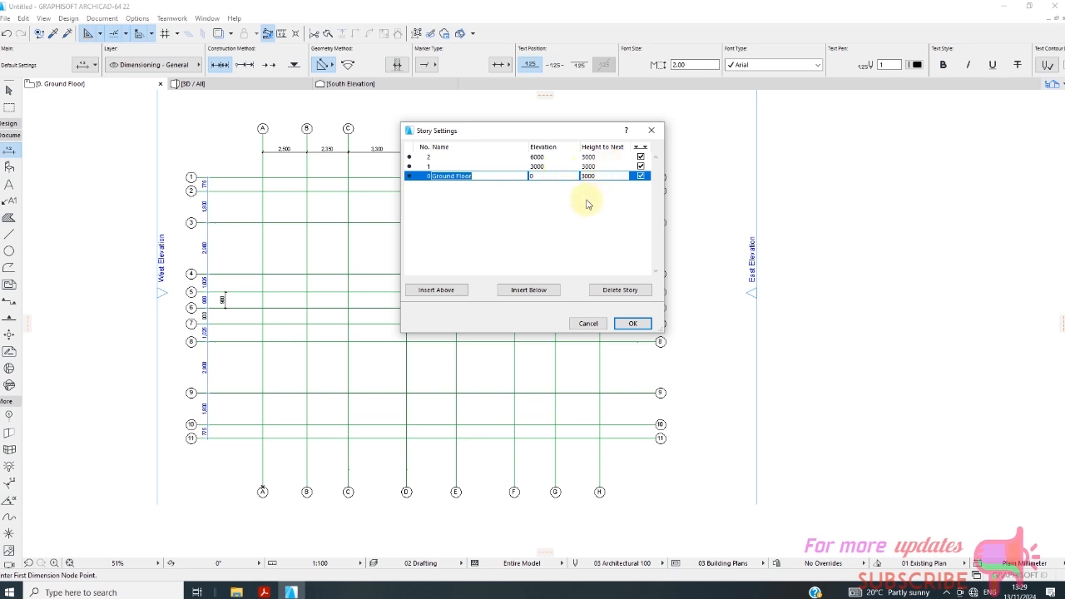
Set the height to next of stories 1 and 2 to 3150.
{"action": "left_click", "coordinate": [592, 157]}
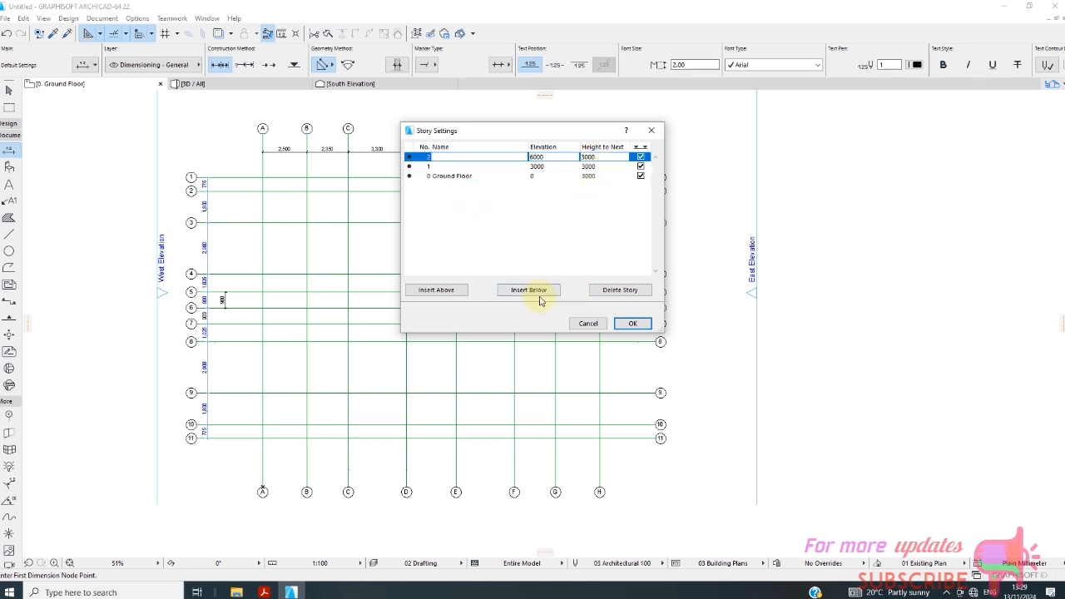
{"action": "left_click", "coordinate": [593, 169]}
{"action": "left_click", "coordinate": [599, 169]}
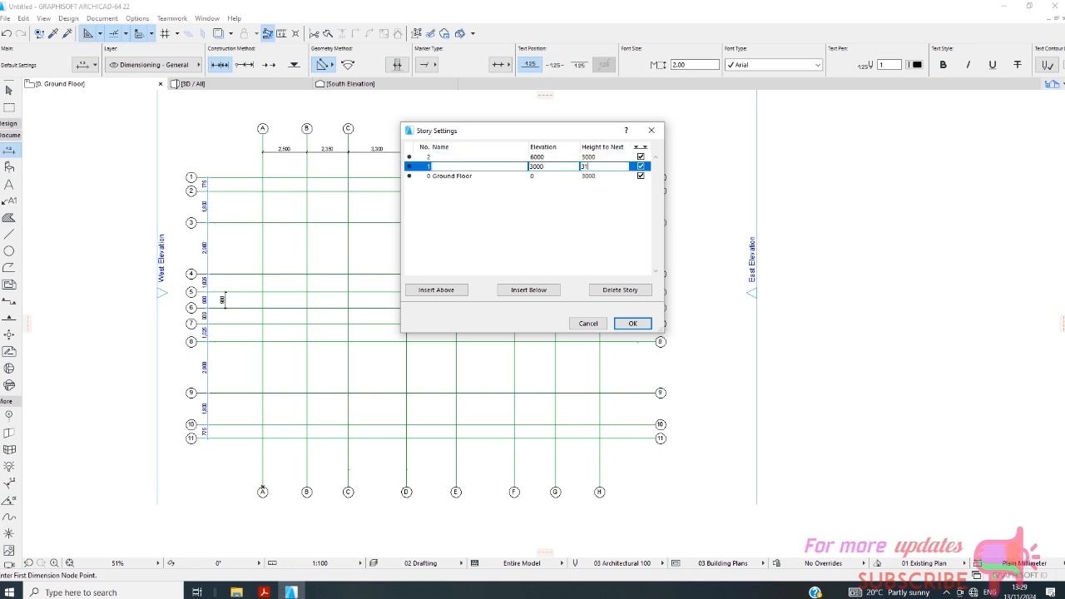
{"action": "left_click", "coordinate": [589, 158]}
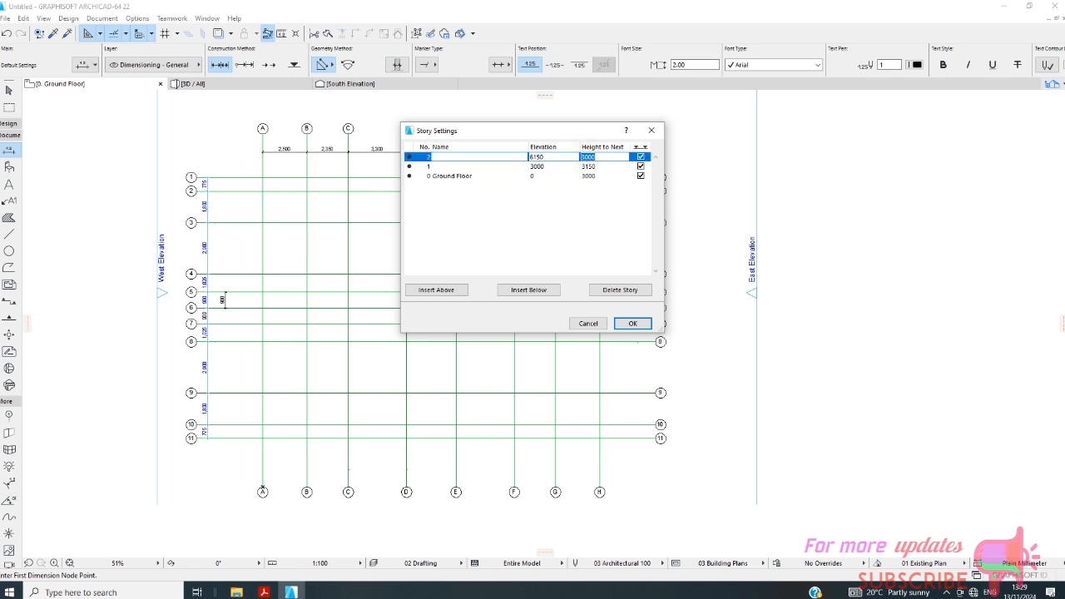
{"action": "type", "text": "315"}
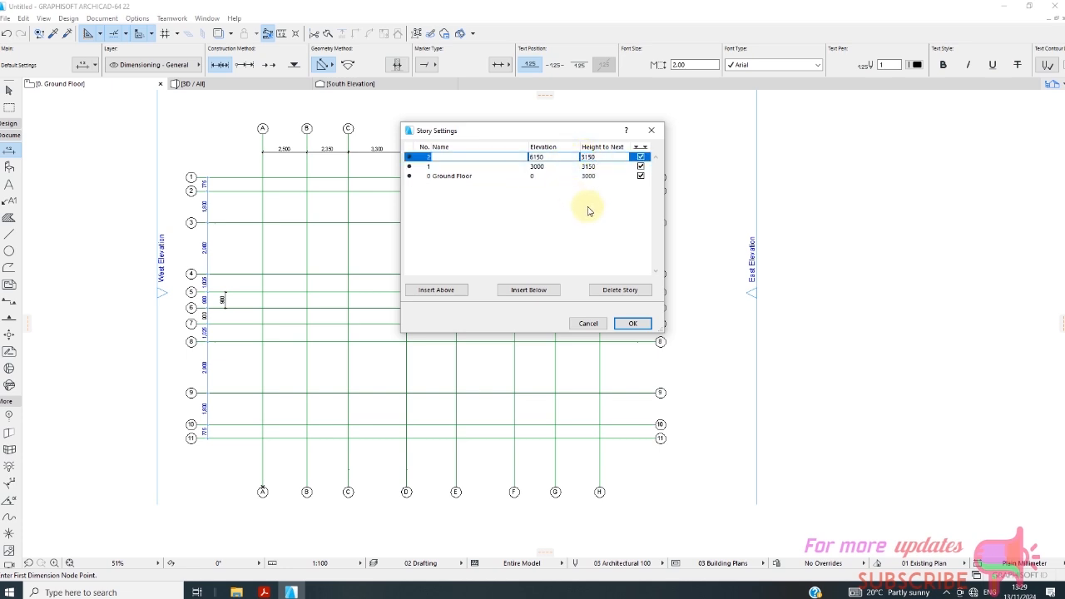
{"action": "type", "text": "0"}
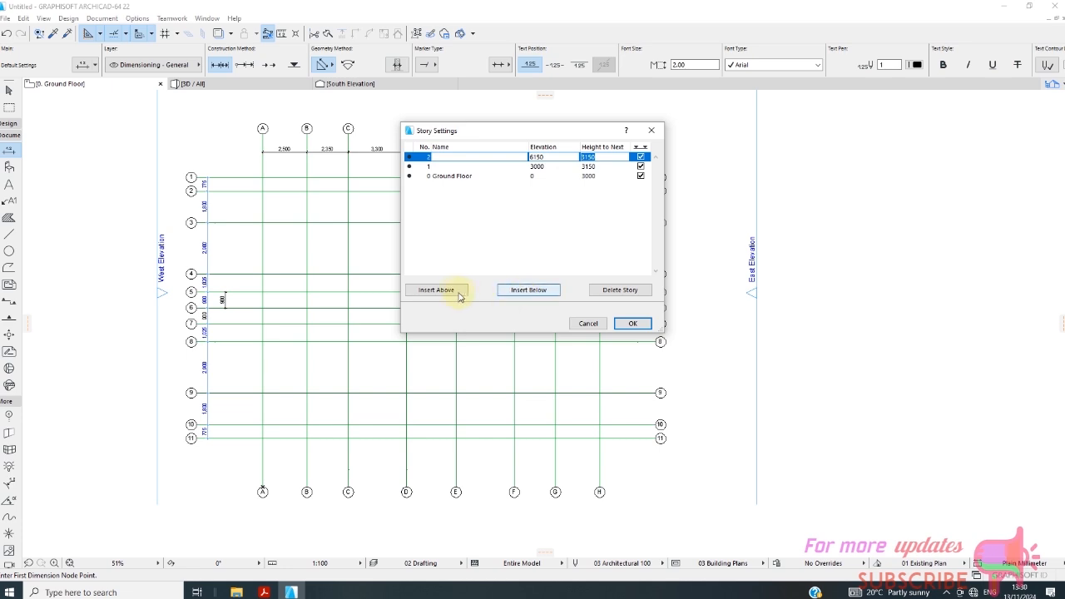
Insert three more stories above story 2 and apply the story settings.
{"action": "left_click", "coordinate": [450, 292]}
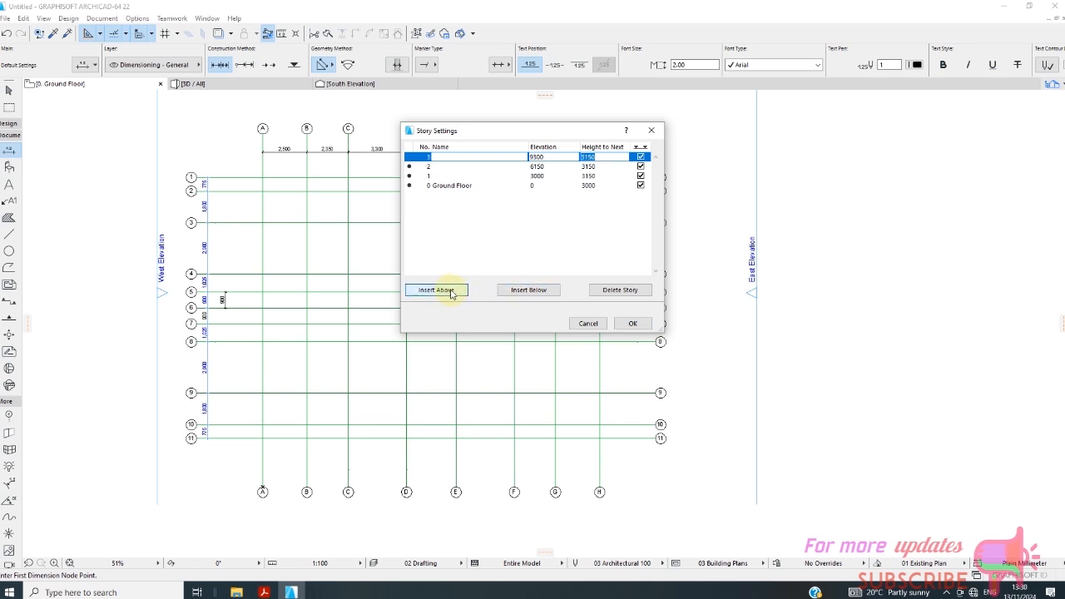
{"action": "left_click", "coordinate": [451, 291]}
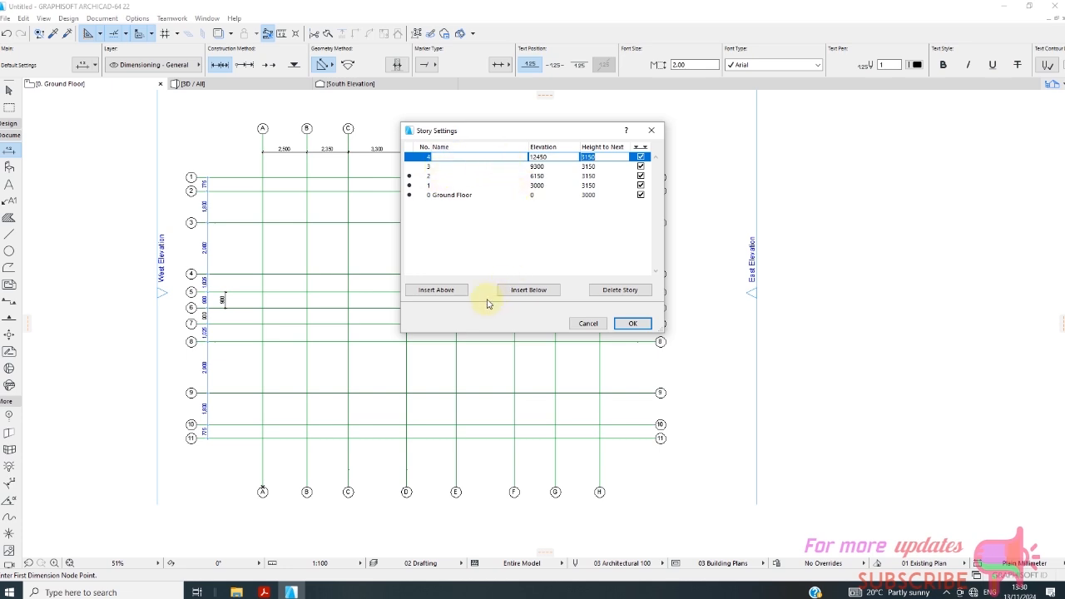
{"action": "left_click", "coordinate": [452, 292]}
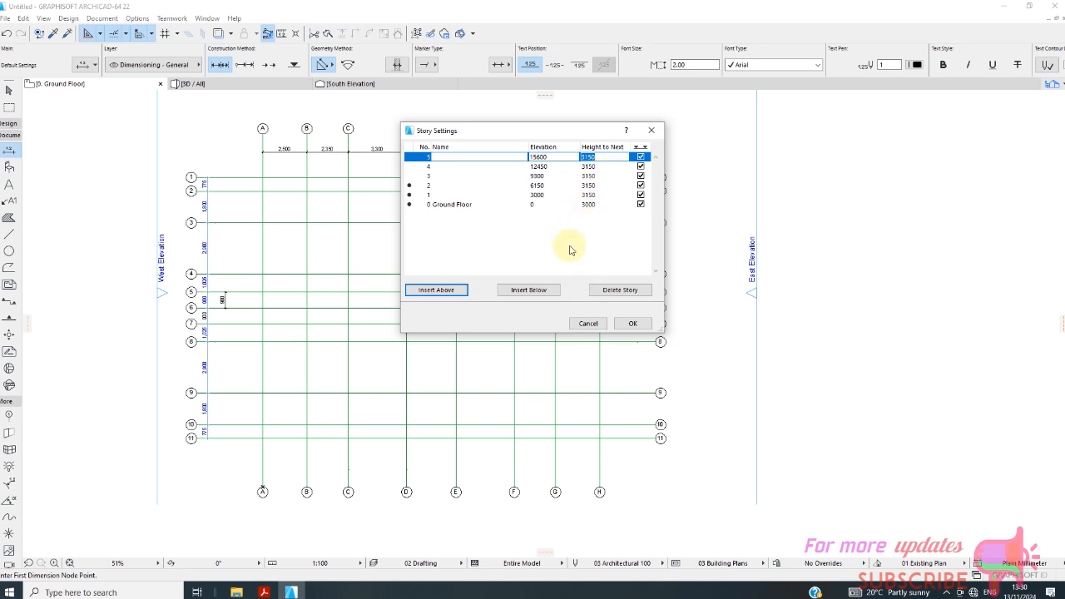
{"action": "left_click", "coordinate": [624, 323]}
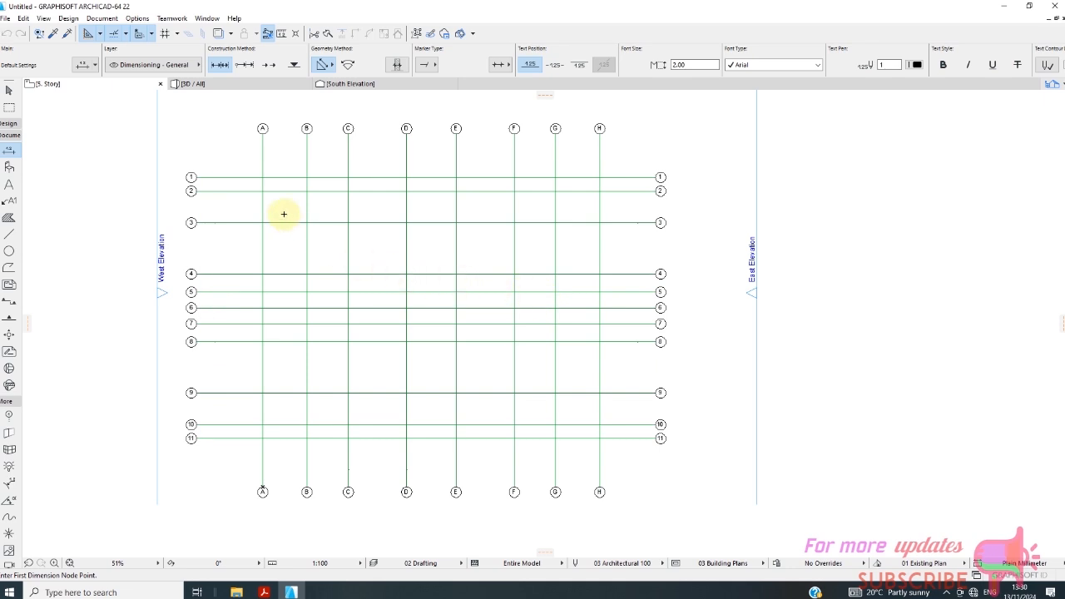
Switch the floor plan from story 5 back to 0. Ground Floor.
{"action": "right_click", "coordinate": [83, 87]}
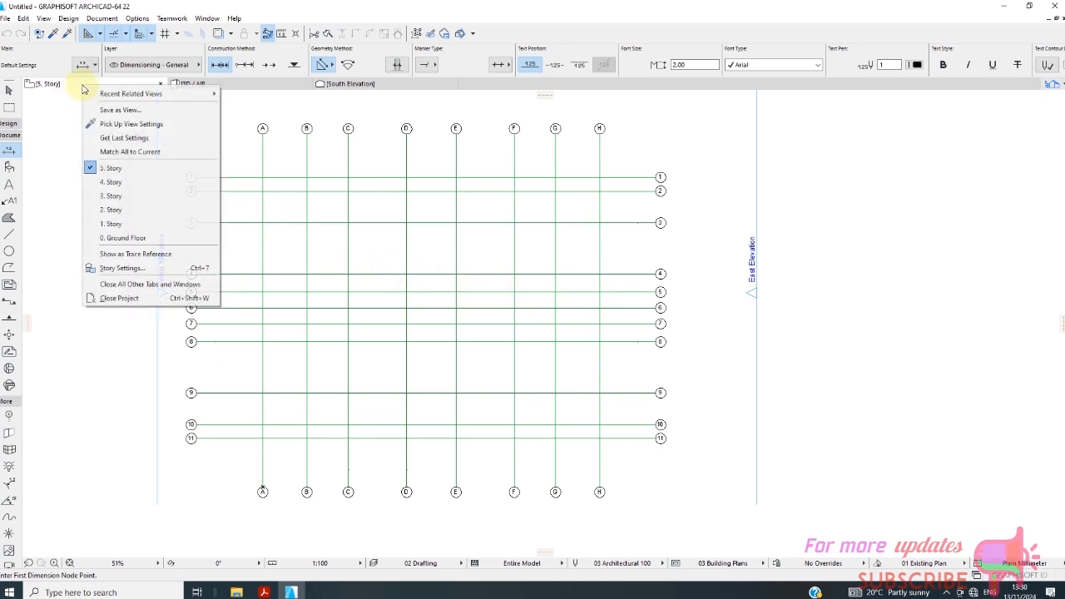
{"action": "left_click", "coordinate": [125, 240]}
{"action": "scroll", "coordinate": [347, 261], "scroll_direction": "down", "scroll_amount": 1}
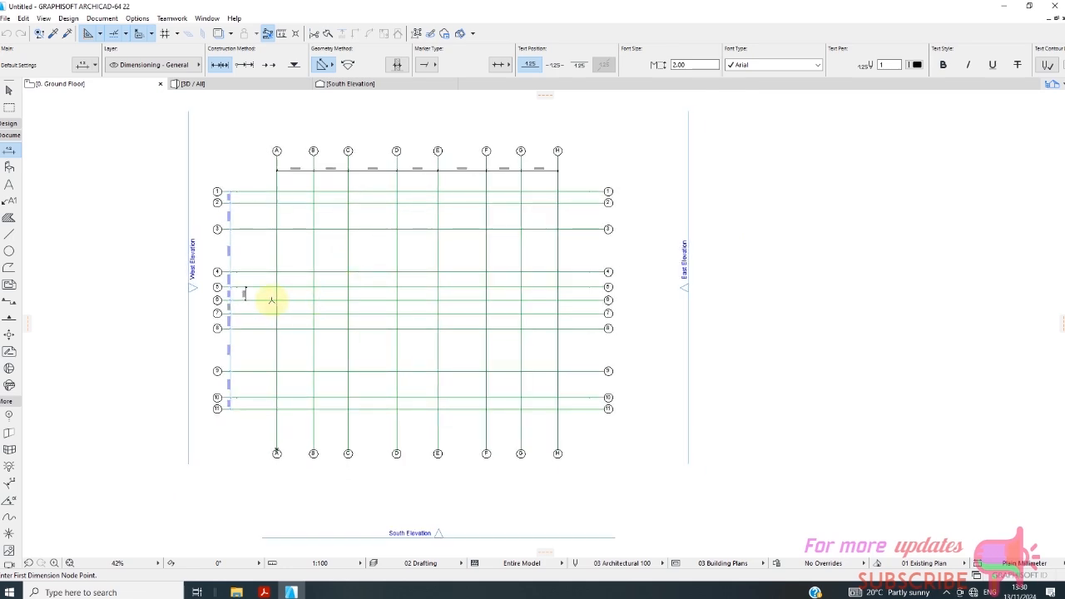
{"action": "scroll", "coordinate": [271, 299], "scroll_direction": "up", "scroll_amount": 2}
{"action": "scroll", "coordinate": [302, 247], "scroll_direction": "down", "scroll_amount": 1}
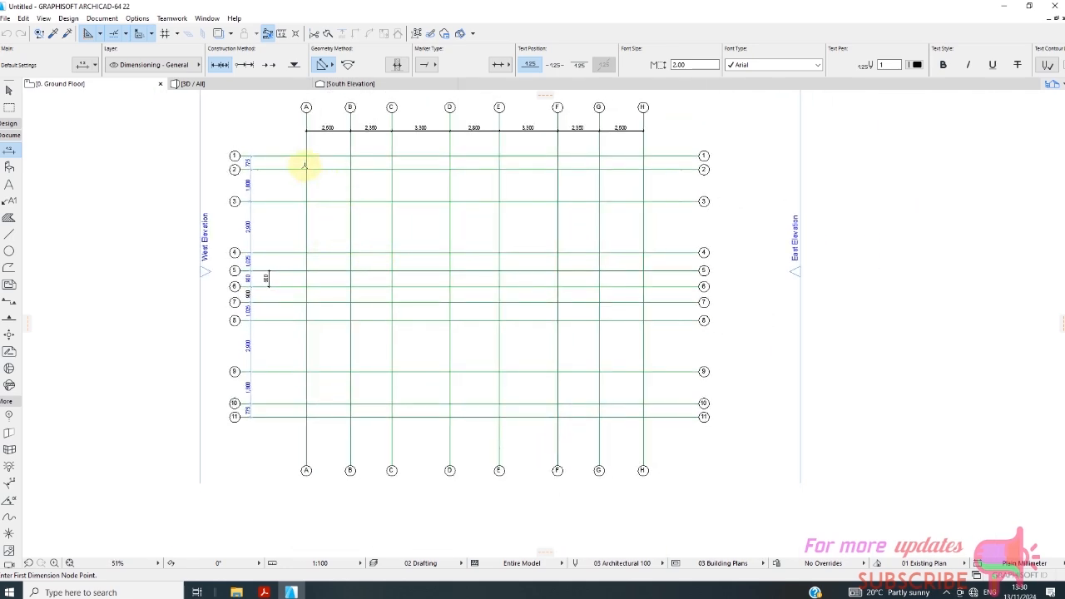
{"action": "scroll", "coordinate": [304, 164], "scroll_direction": "up", "scroll_amount": 2}
{"action": "scroll", "coordinate": [281, 250], "scroll_direction": "down", "scroll_amount": 3}
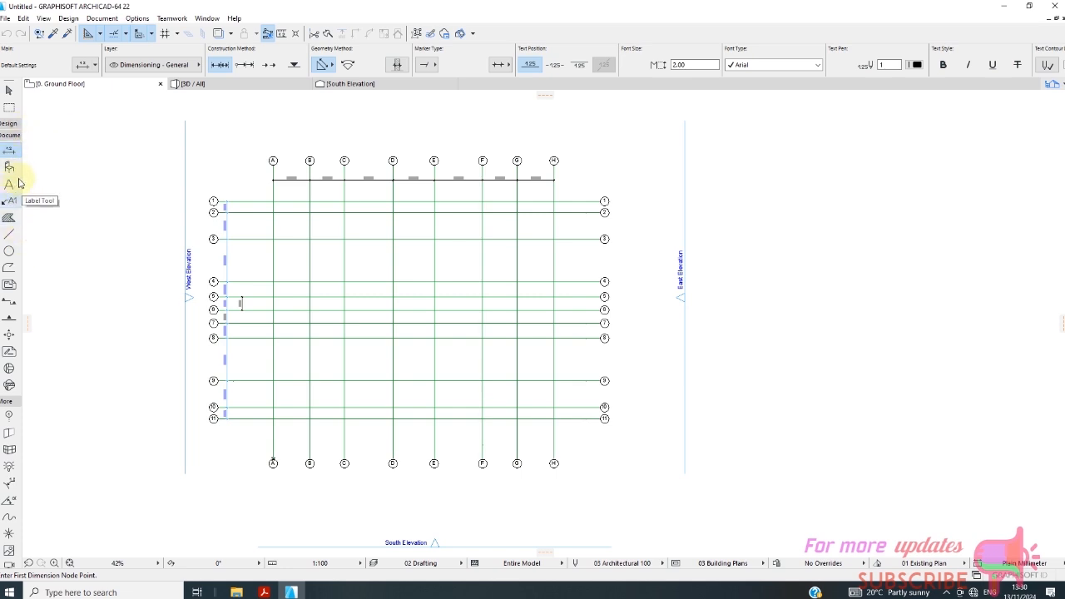
Activate the Wall tool with the building material EC-01 Fire Proofing and a wall thickness of 200.
{"action": "left_click", "coordinate": [9, 123]}
{"action": "left_click", "coordinate": [8, 141]}
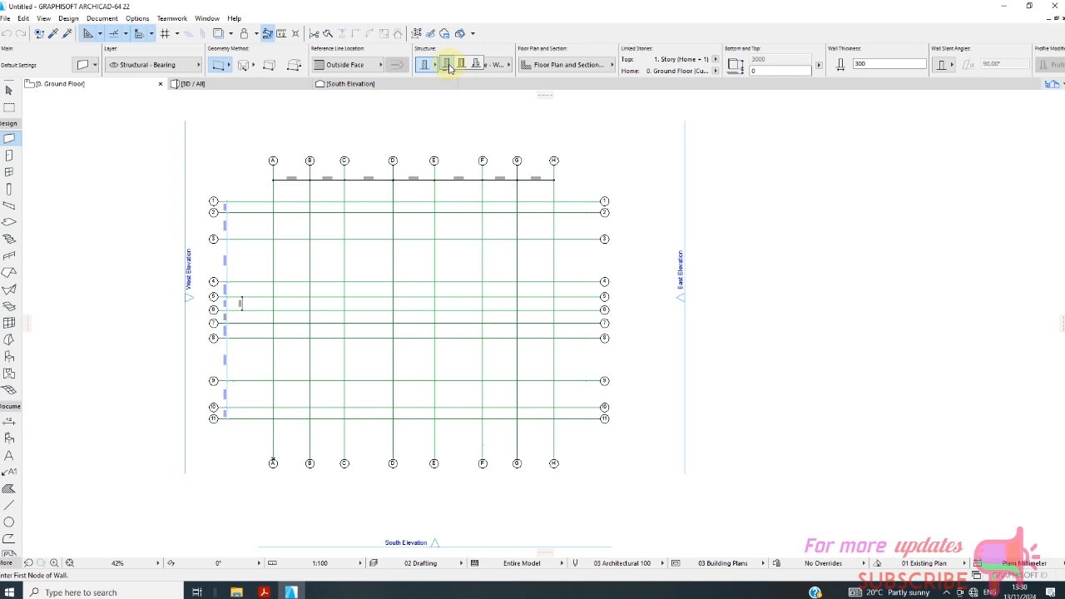
{"action": "left_click", "coordinate": [449, 67]}
{"action": "left_click", "coordinate": [471, 67]}
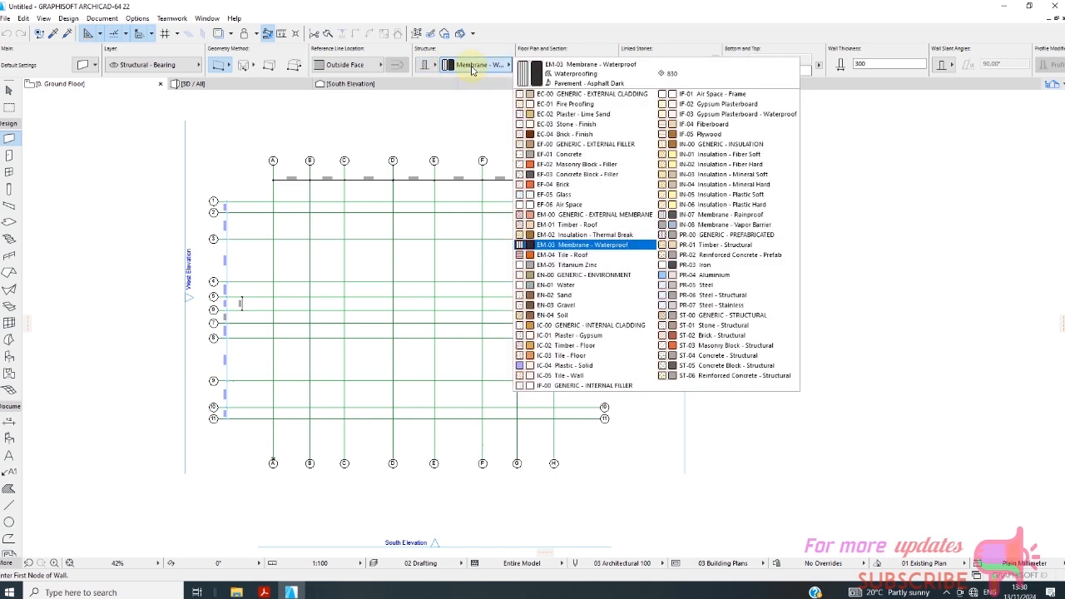
{"action": "left_click", "coordinate": [555, 104]}
{"action": "scroll", "coordinate": [311, 235], "scroll_direction": "up", "scroll_amount": 3}
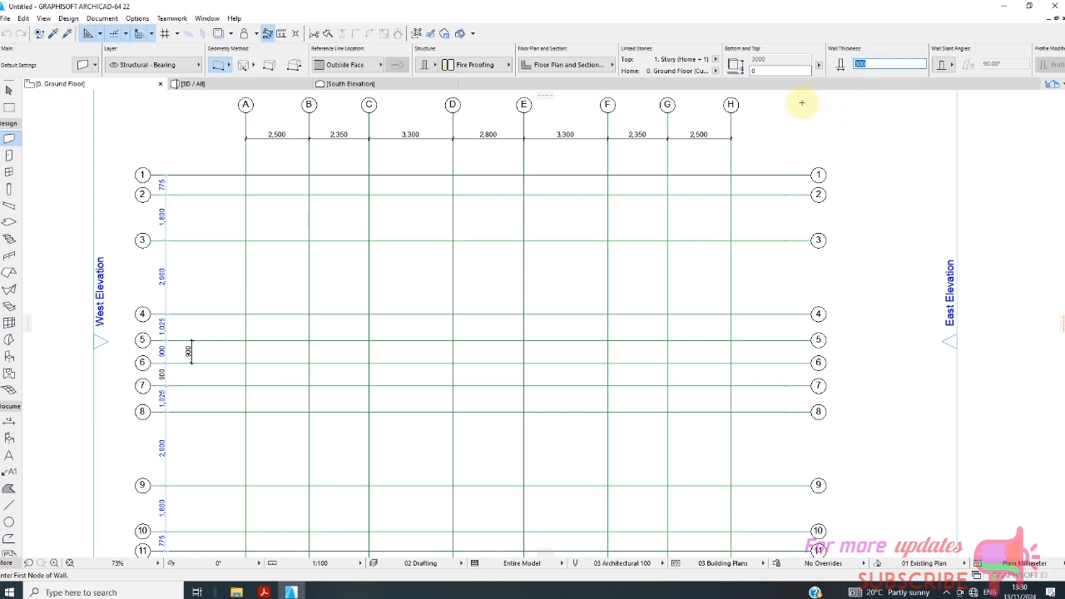
{"action": "type", "text": "200"}
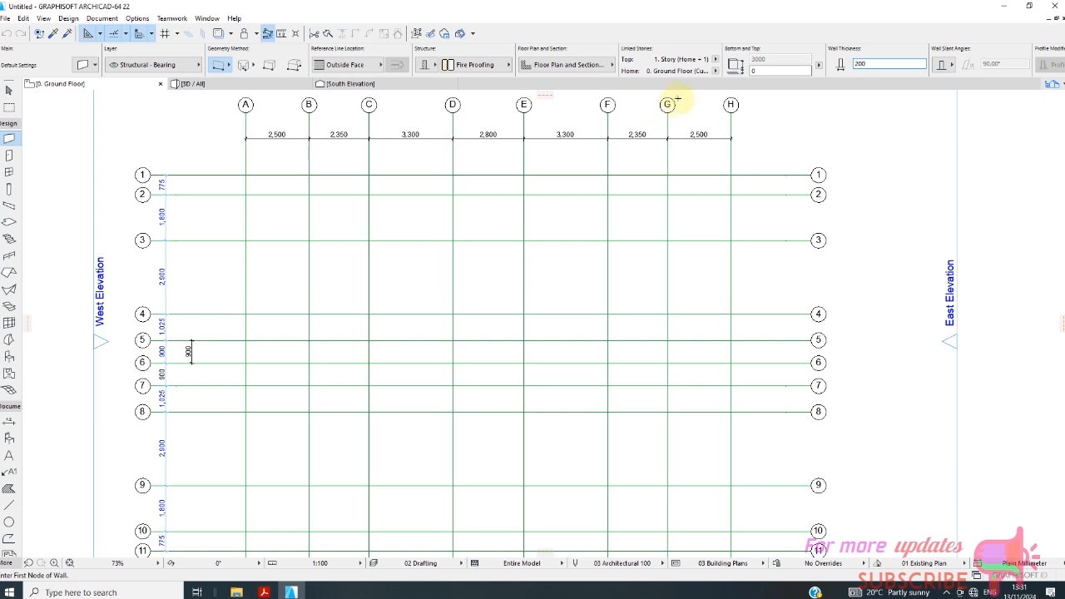
Set the wall's top link to Not Linked and check the reference options for its height.
{"action": "left_click", "coordinate": [716, 61]}
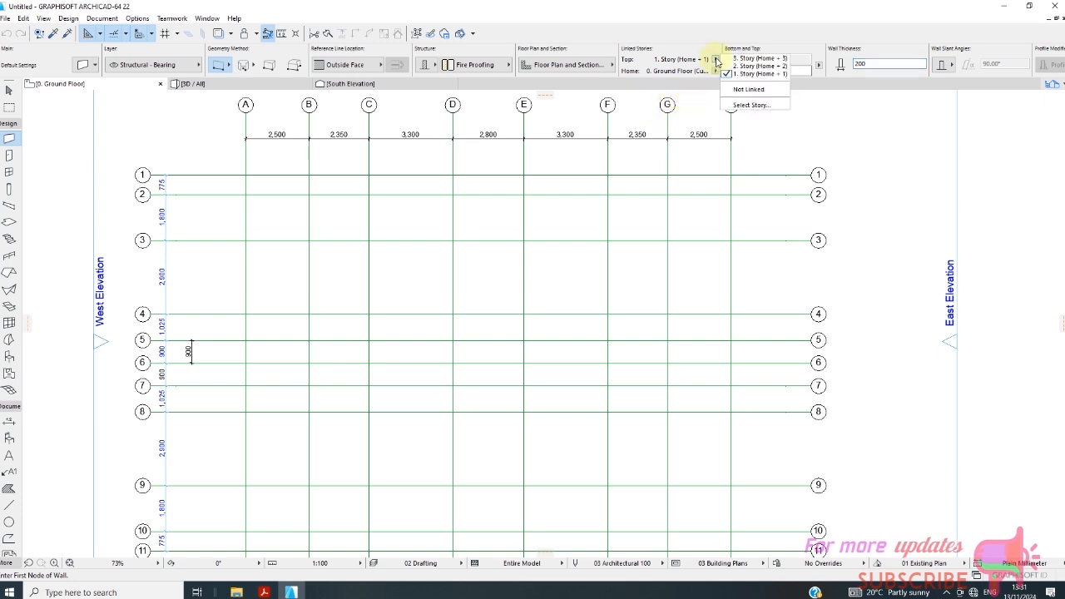
{"action": "left_click", "coordinate": [746, 90]}
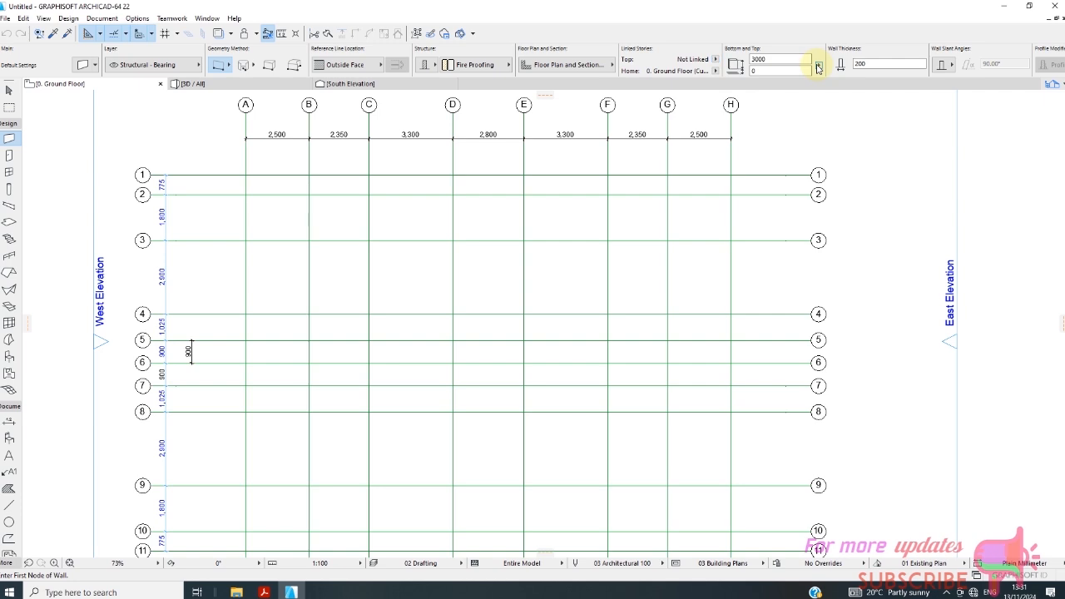
{"action": "left_click", "coordinate": [818, 67]}
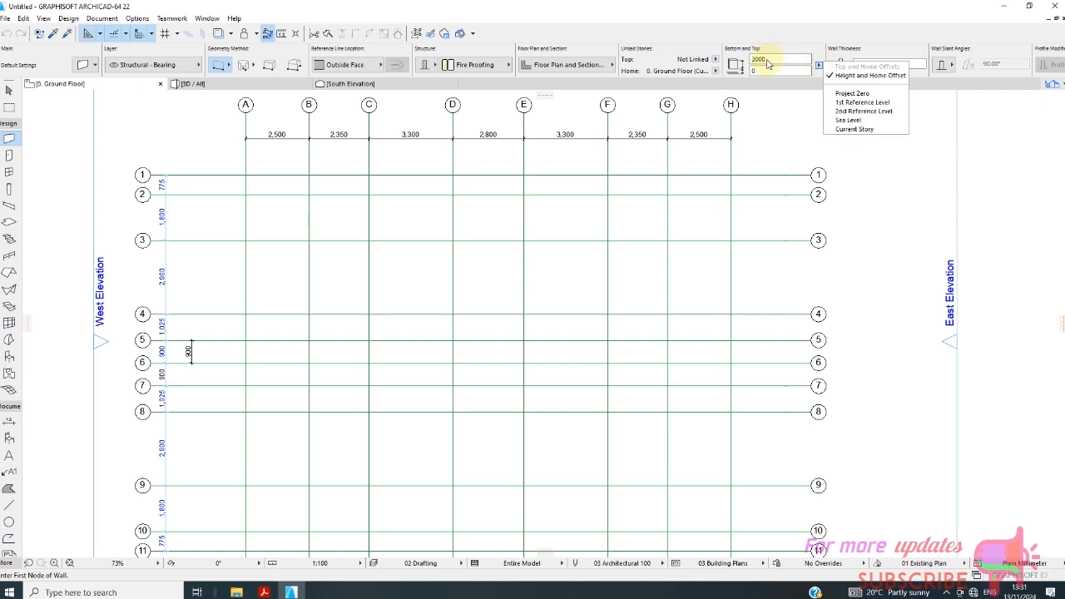
{"action": "left_click", "coordinate": [309, 176]}
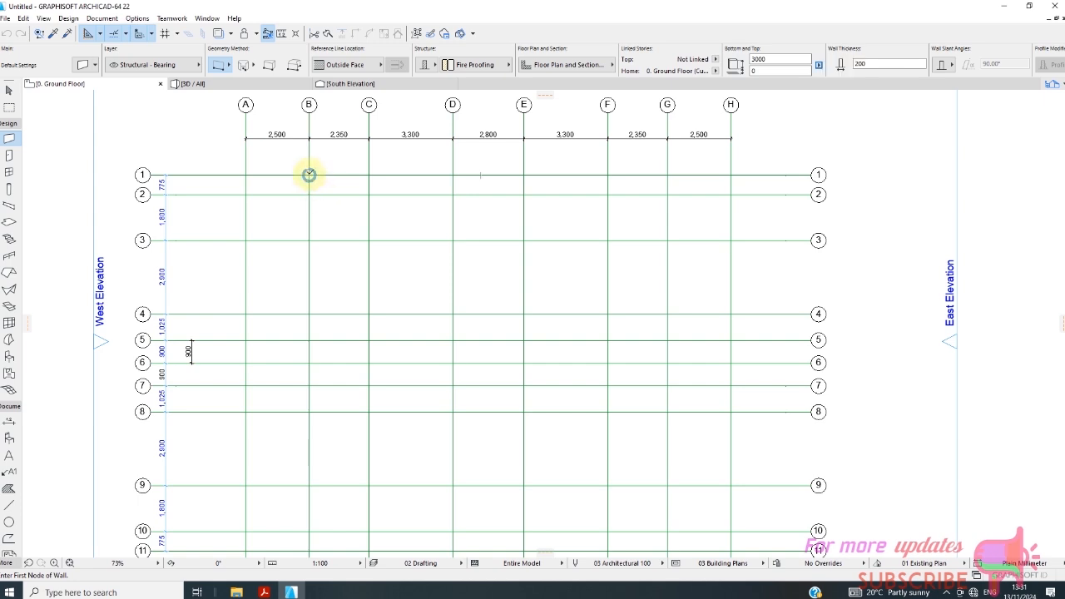
Draw a wall along grid line B from grid line 1 to grid line 3 with its reference line set to Center.
{"action": "left_click", "coordinate": [309, 174]}
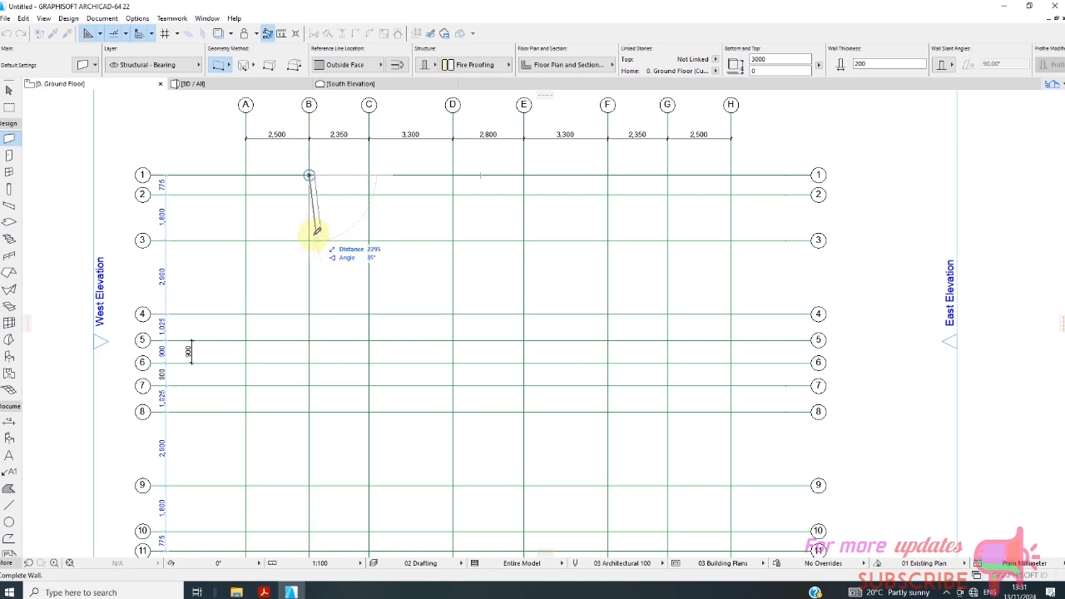
{"action": "left_click", "coordinate": [356, 64]}
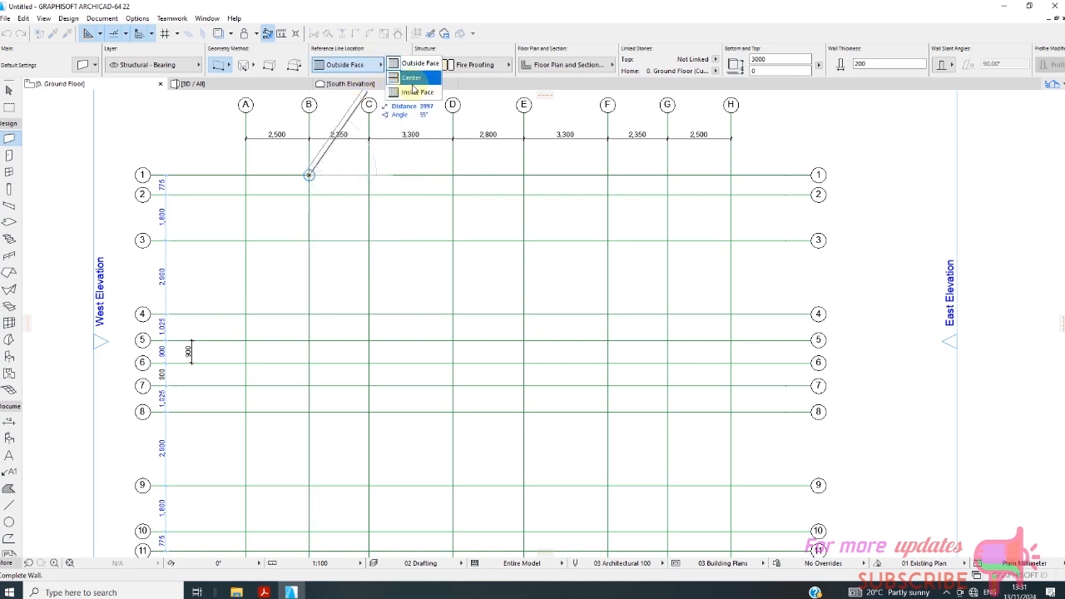
{"action": "left_click", "coordinate": [391, 74]}
{"action": "scroll", "coordinate": [321, 254], "scroll_direction": "up", "scroll_amount": 3}
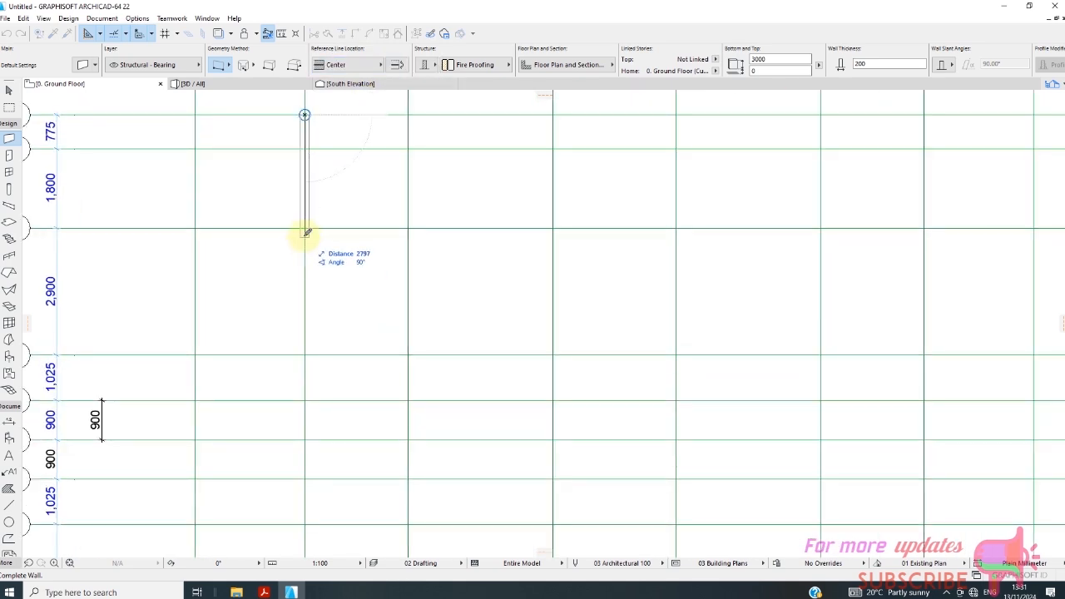
{"action": "left_click", "coordinate": [307, 227]}
{"action": "scroll", "coordinate": [310, 125], "scroll_direction": "up", "scroll_amount": 2}
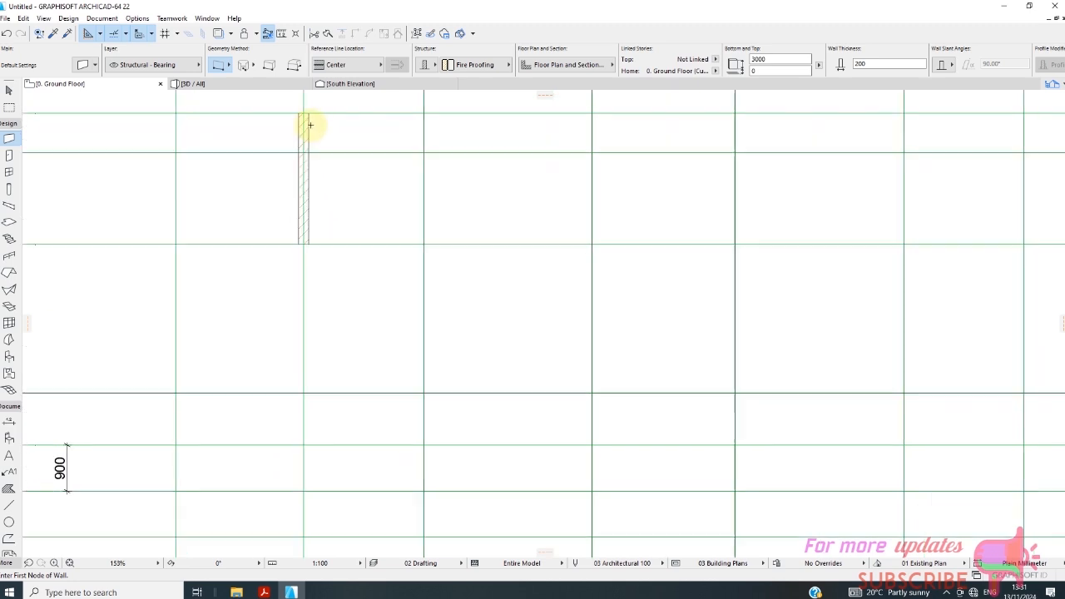
{"action": "left_click", "coordinate": [7, 93]}
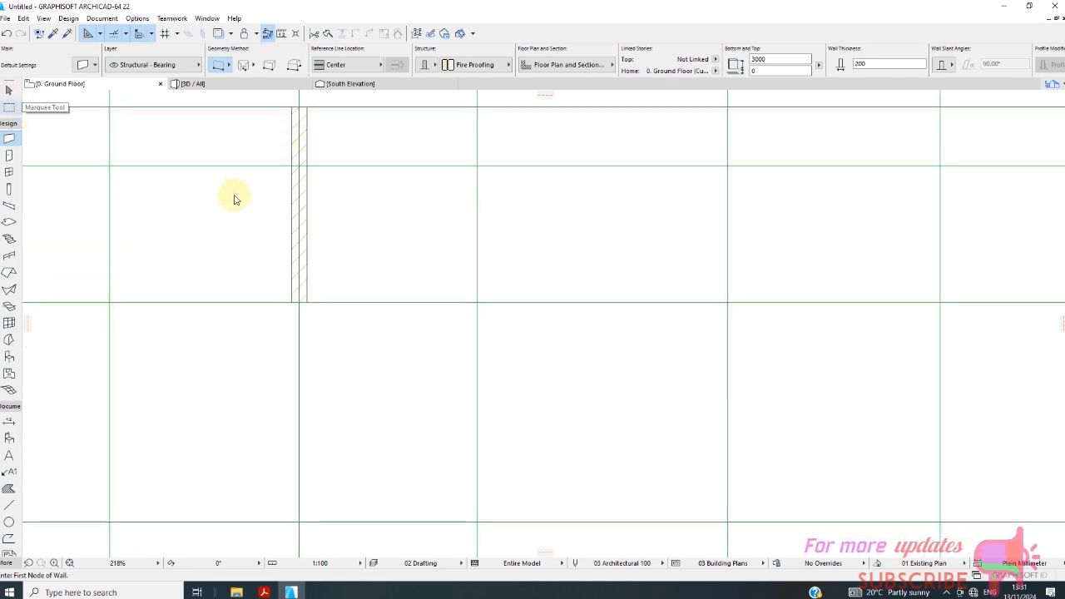
{"action": "left_click", "coordinate": [305, 207]}
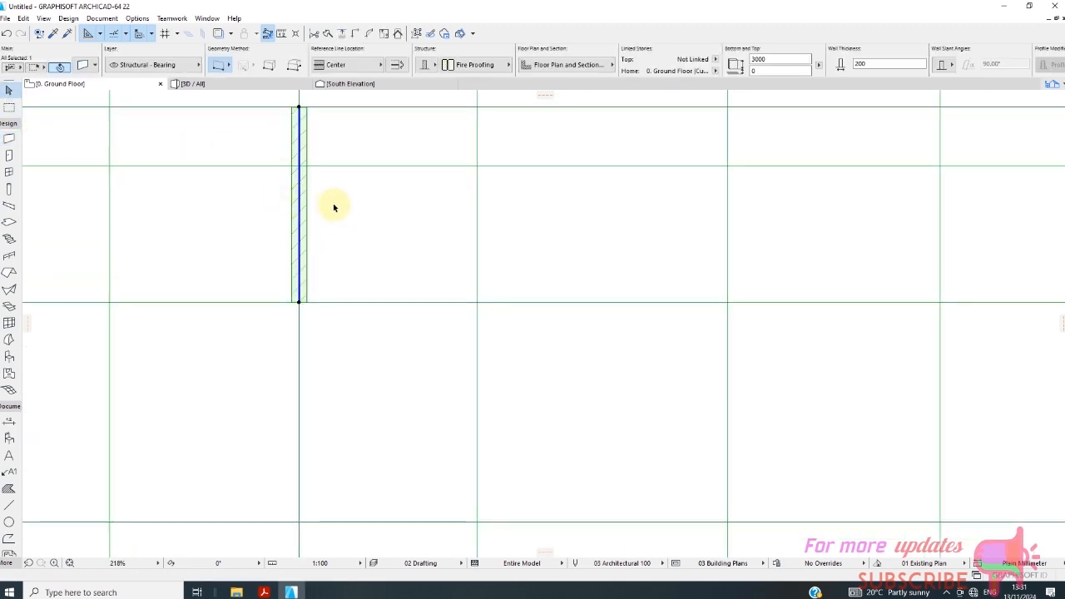
{"action": "right_click", "coordinate": [347, 193]}
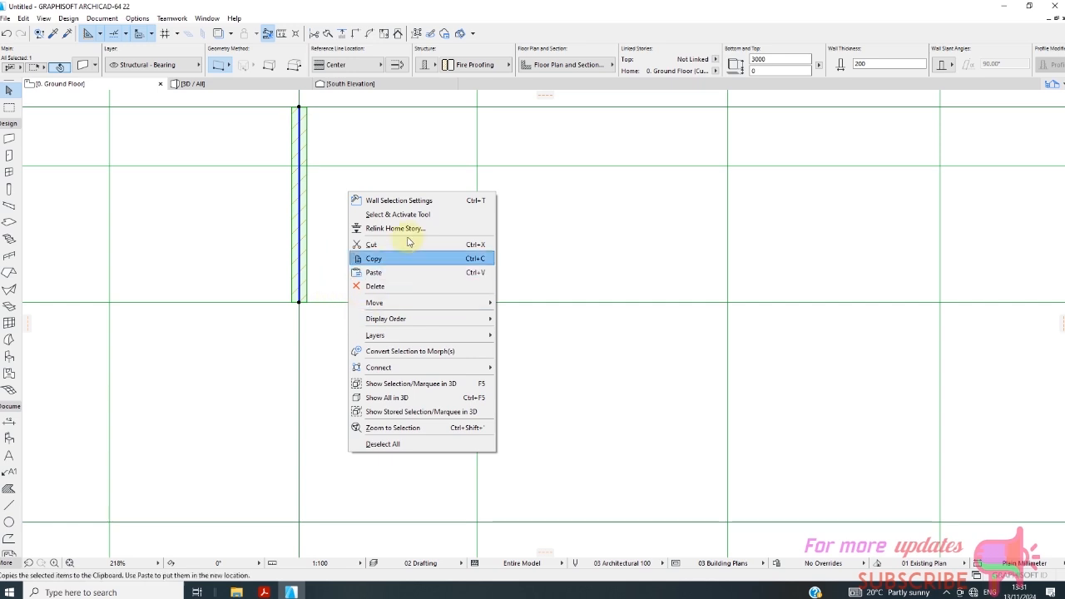
{"action": "left_click", "coordinate": [406, 202]}
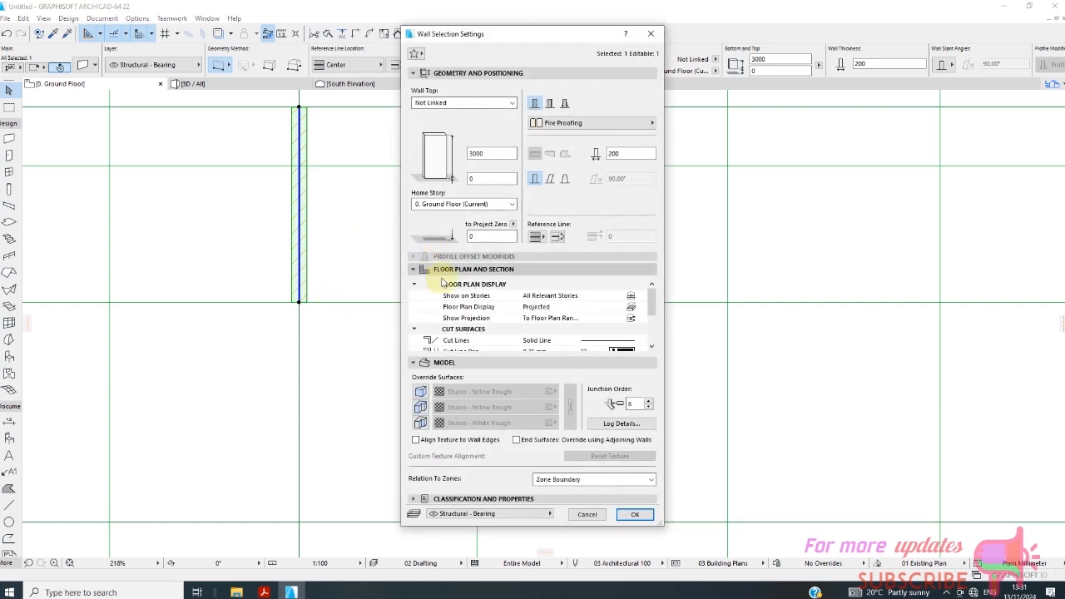
{"action": "left_click", "coordinate": [420, 391]}
{"action": "left_click", "coordinate": [420, 407]}
{"action": "left_click", "coordinate": [420, 422]}
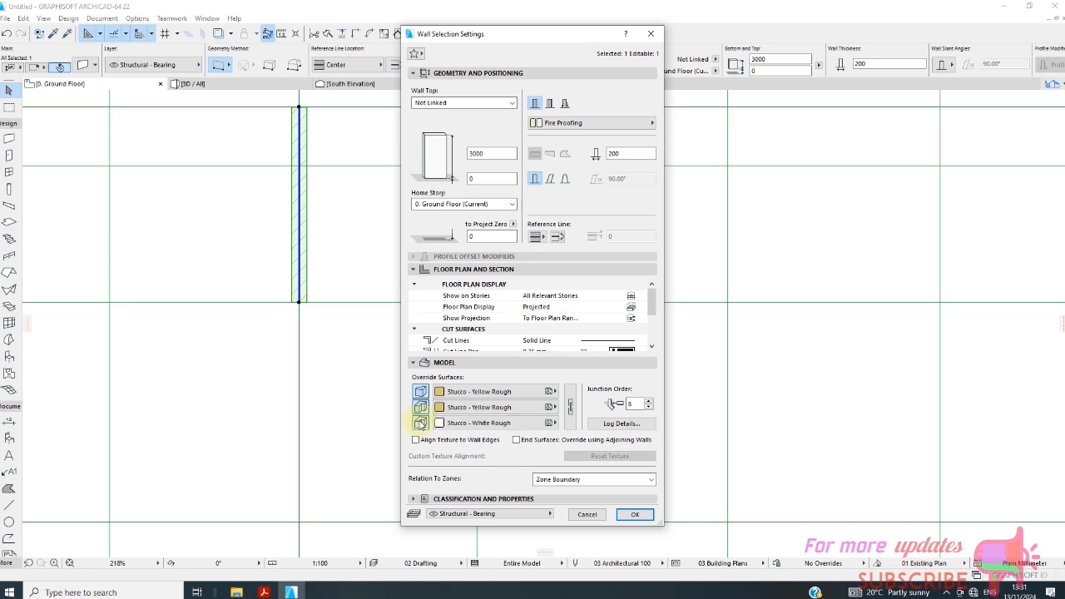
{"action": "left_click", "coordinate": [547, 391]}
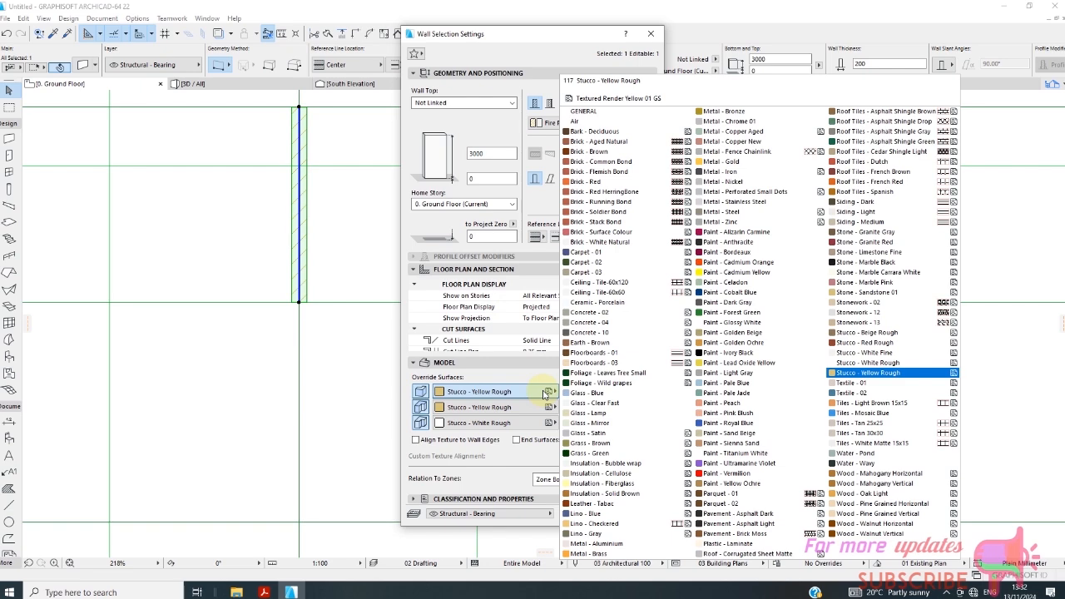
{"action": "left_click", "coordinate": [369, 145]}
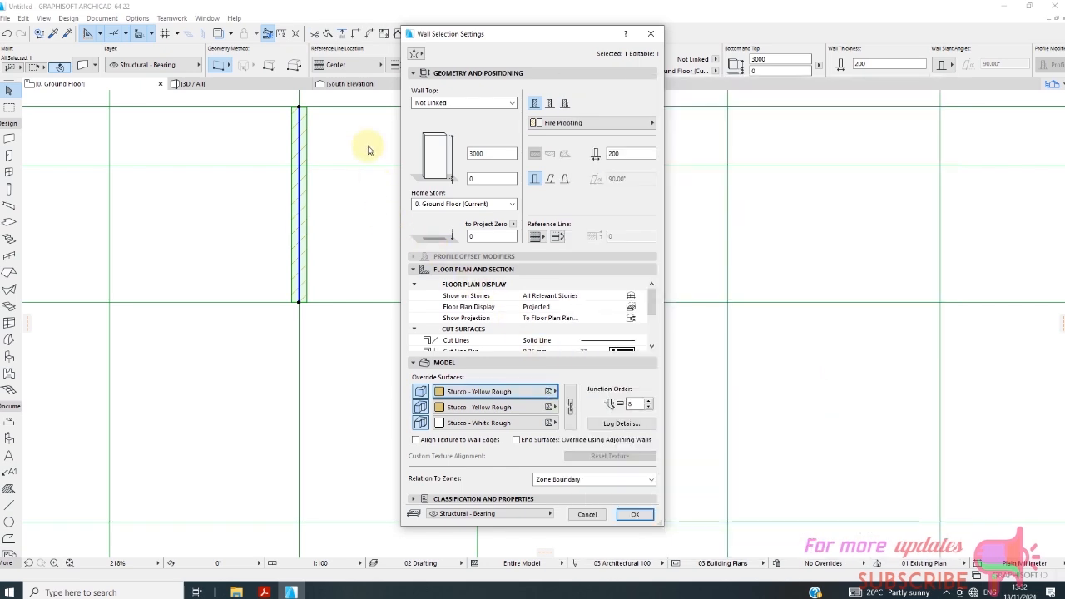
{"action": "key", "text": "Escape"}
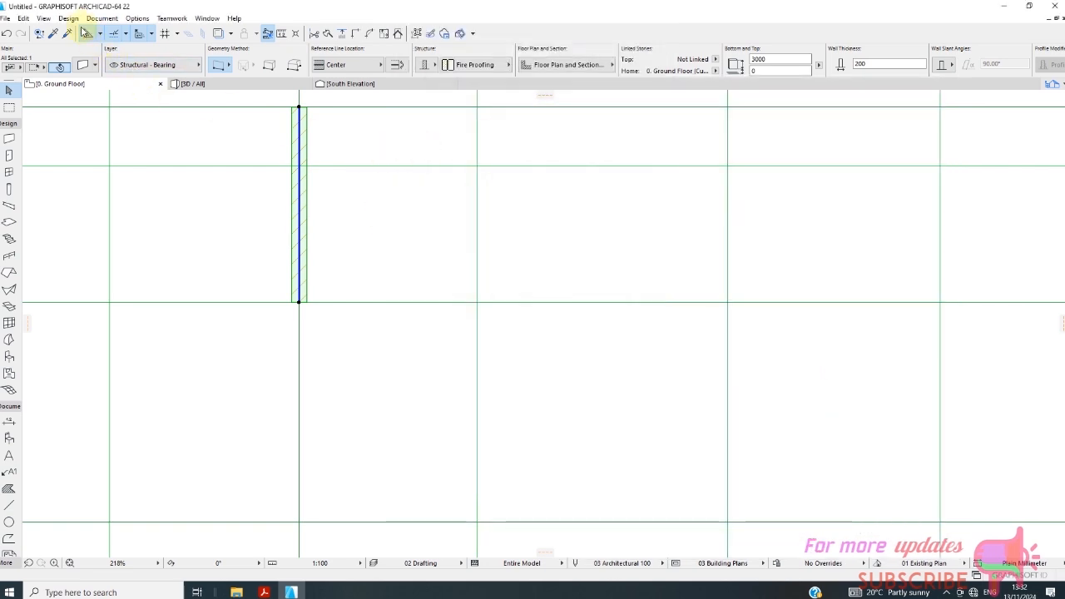
{"action": "left_click", "coordinate": [98, 20]}
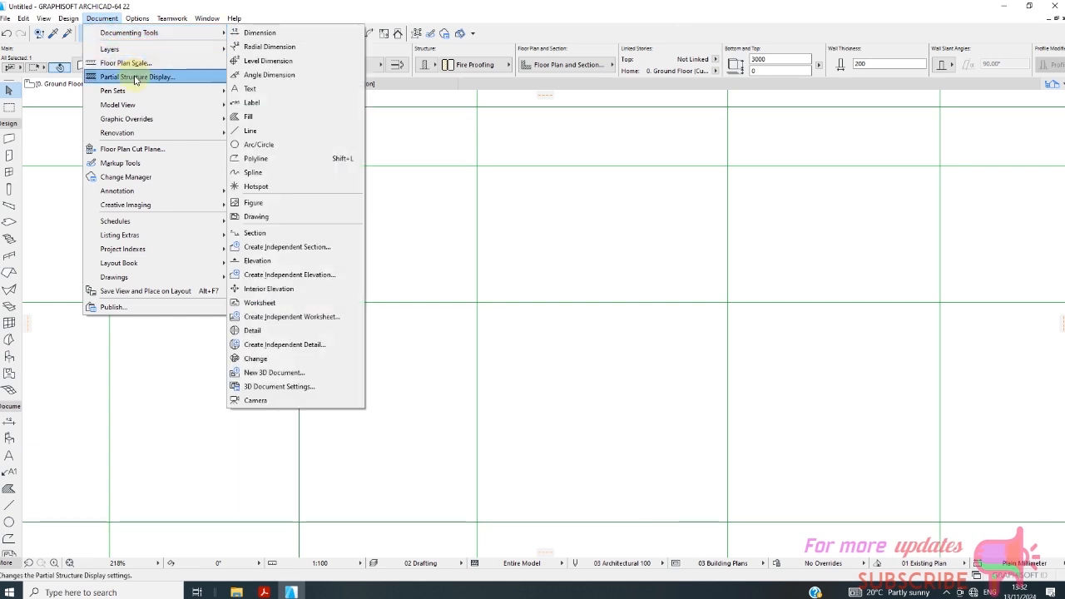
{"action": "mouse_move", "coordinate": [141, 52]}
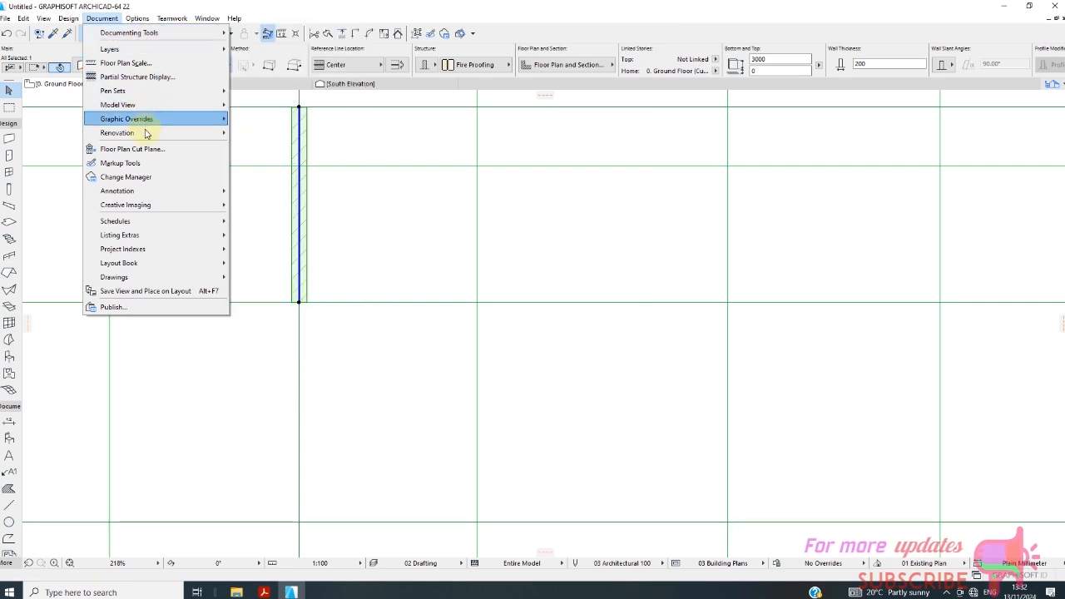
{"action": "mouse_move", "coordinate": [47, 21]}
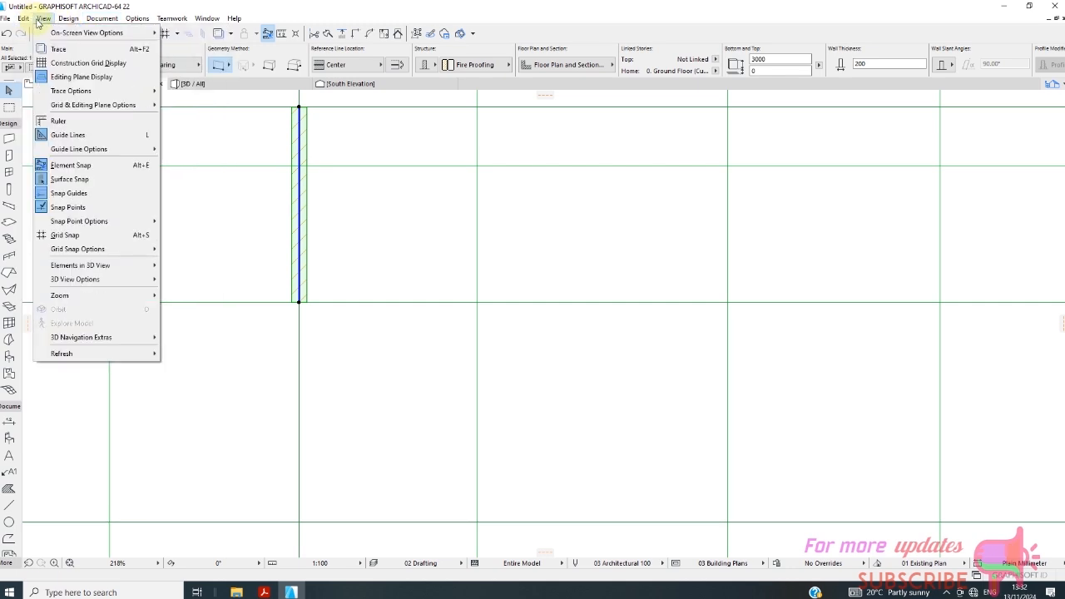
{"action": "left_click", "coordinate": [36, 21]}
{"action": "left_click", "coordinate": [70, 20]}
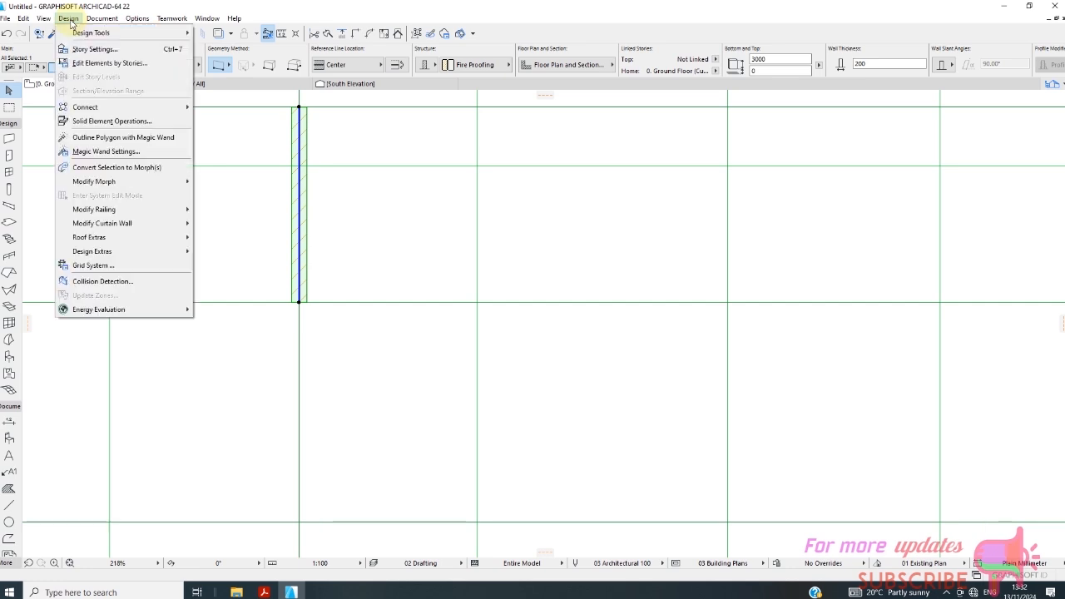
{"action": "mouse_move", "coordinate": [90, 25]}
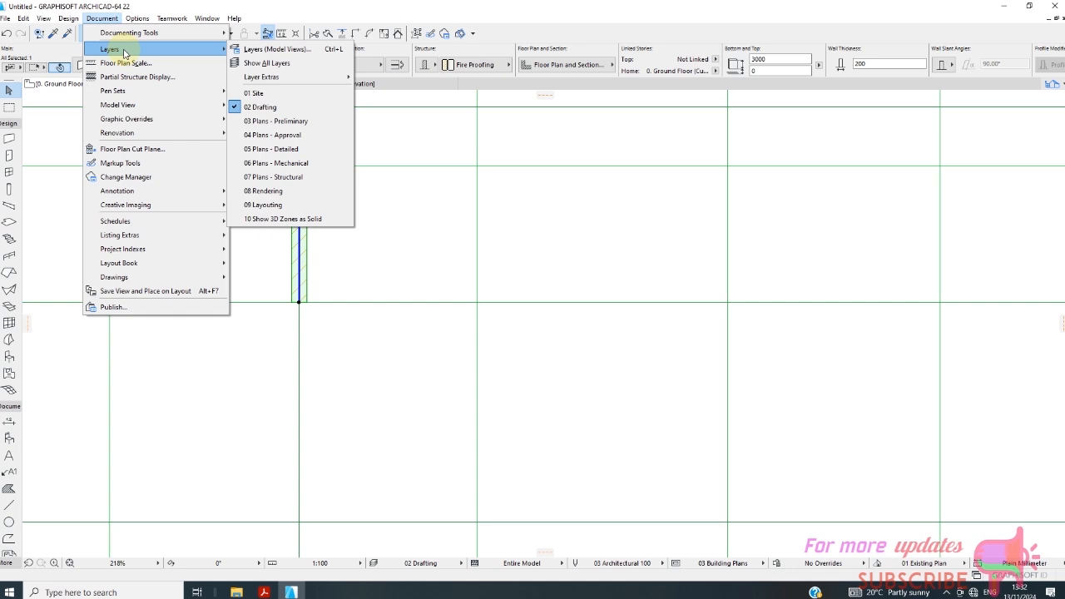
{"action": "mouse_move", "coordinate": [133, 90]}
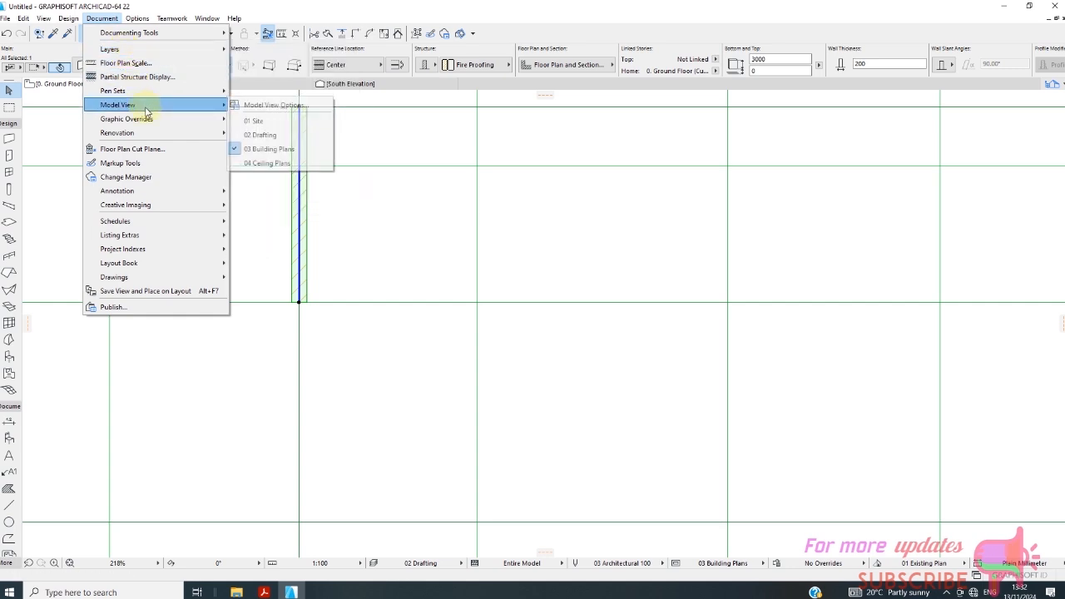
{"action": "mouse_move", "coordinate": [154, 121]}
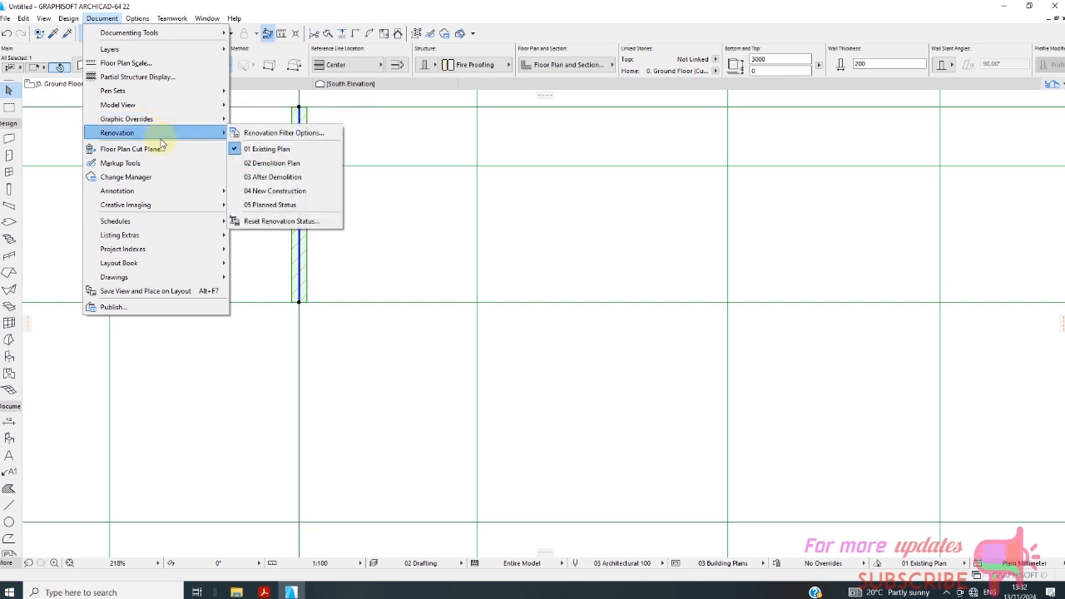
{"action": "mouse_move", "coordinate": [187, 31]}
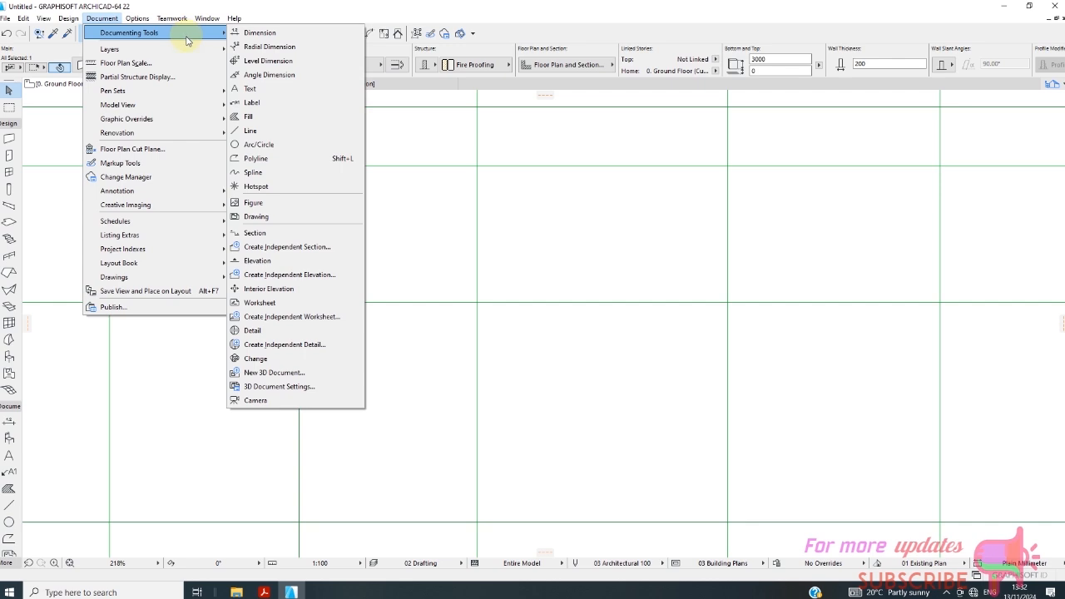
{"action": "left_click", "coordinate": [425, 195]}
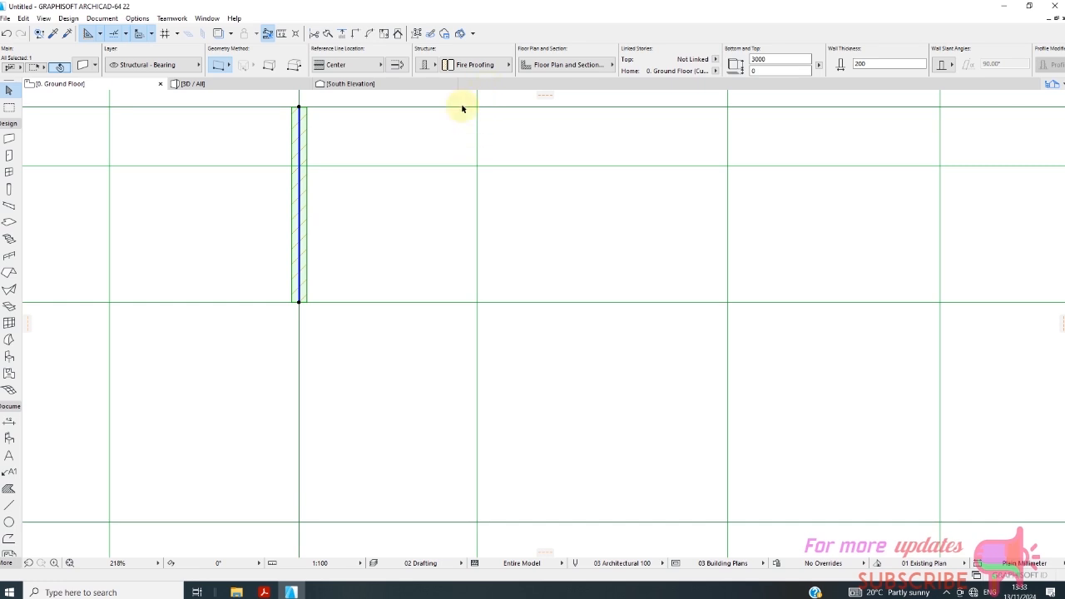
Enable all three surface overrides in the selection settings of the wall on grid line B.
{"action": "right_click", "coordinate": [380, 148]}
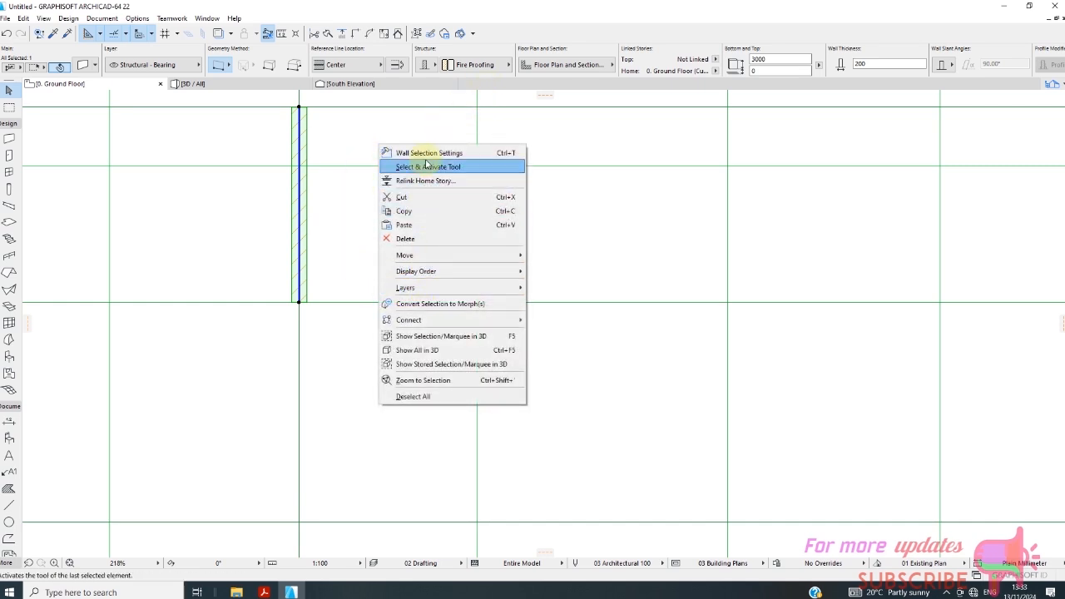
{"action": "left_click", "coordinate": [428, 155]}
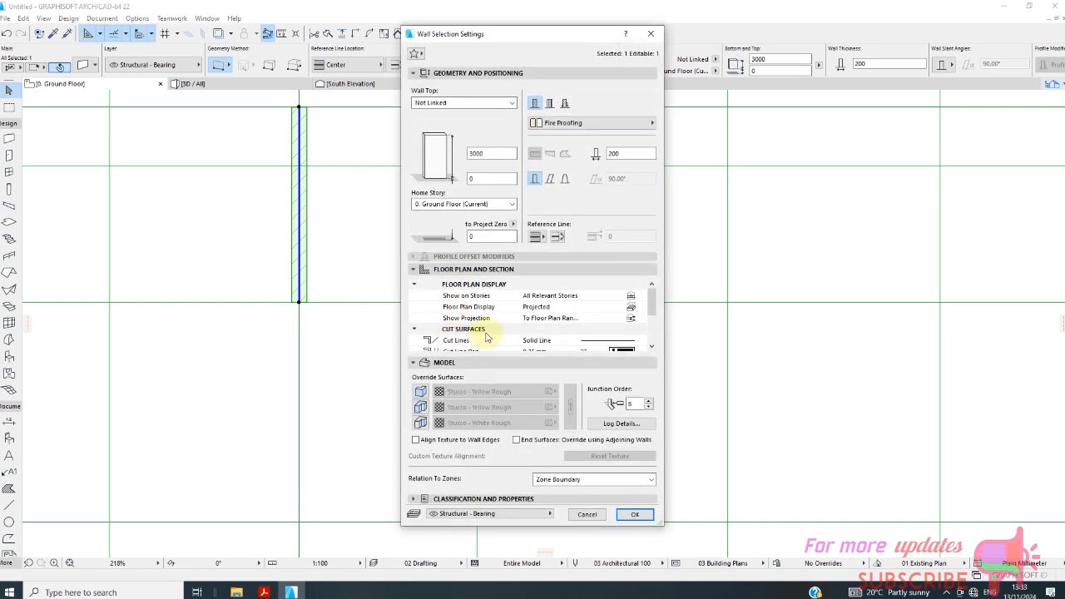
{"action": "left_click", "coordinate": [419, 391]}
{"action": "left_click", "coordinate": [420, 407]}
{"action": "left_click", "coordinate": [420, 423]}
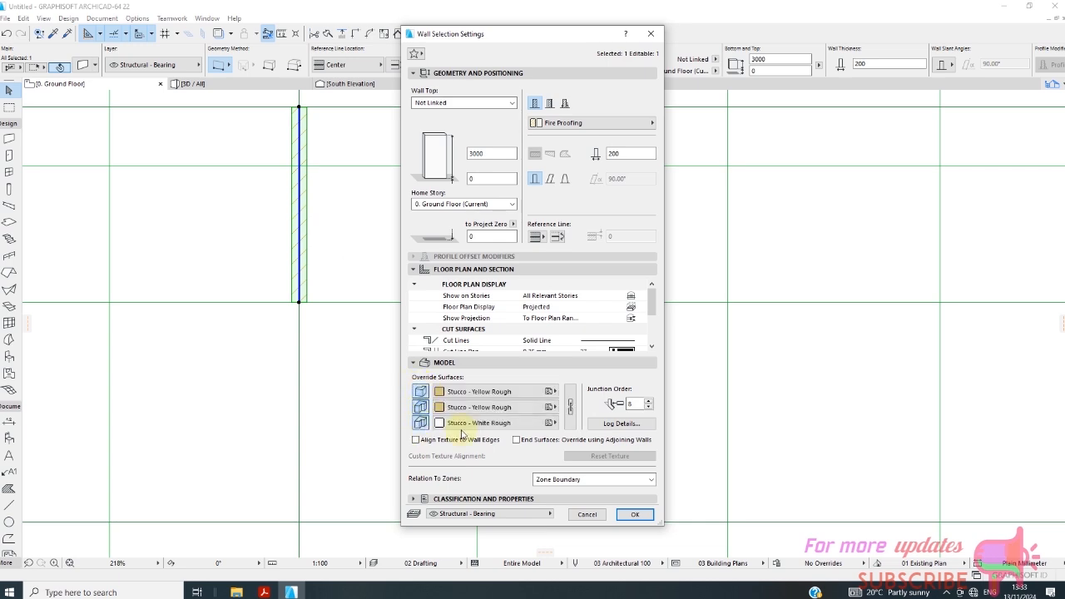
Set the wall's first two override surfaces to Brick - Brown and apply the settings.
{"action": "left_click", "coordinate": [569, 411]}
{"action": "left_click", "coordinate": [550, 408]}
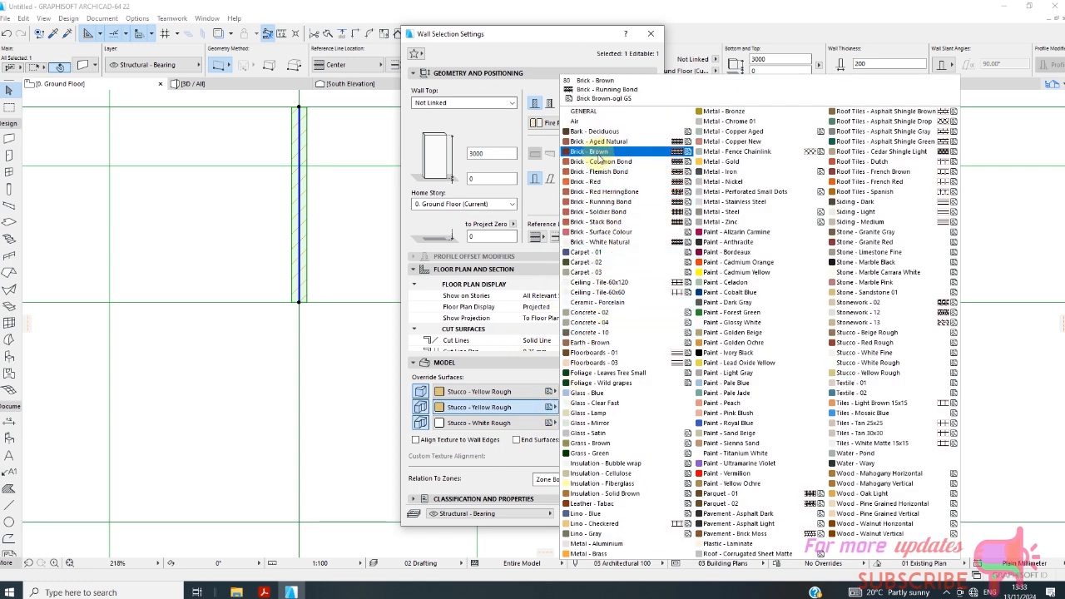
{"action": "left_click", "coordinate": [599, 155]}
{"action": "left_click", "coordinate": [536, 391]}
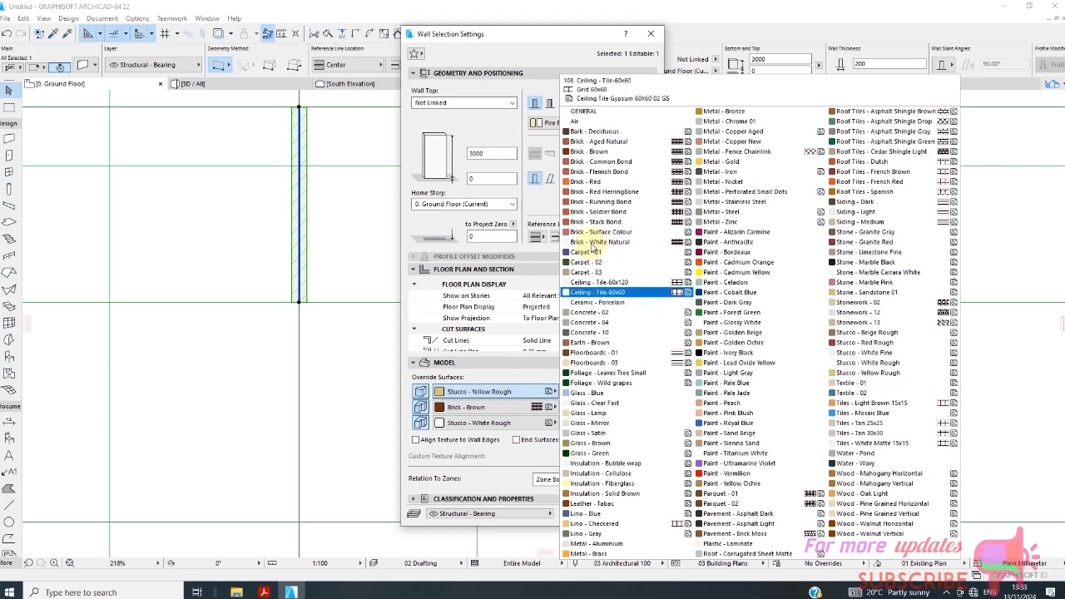
{"action": "left_click", "coordinate": [599, 154]}
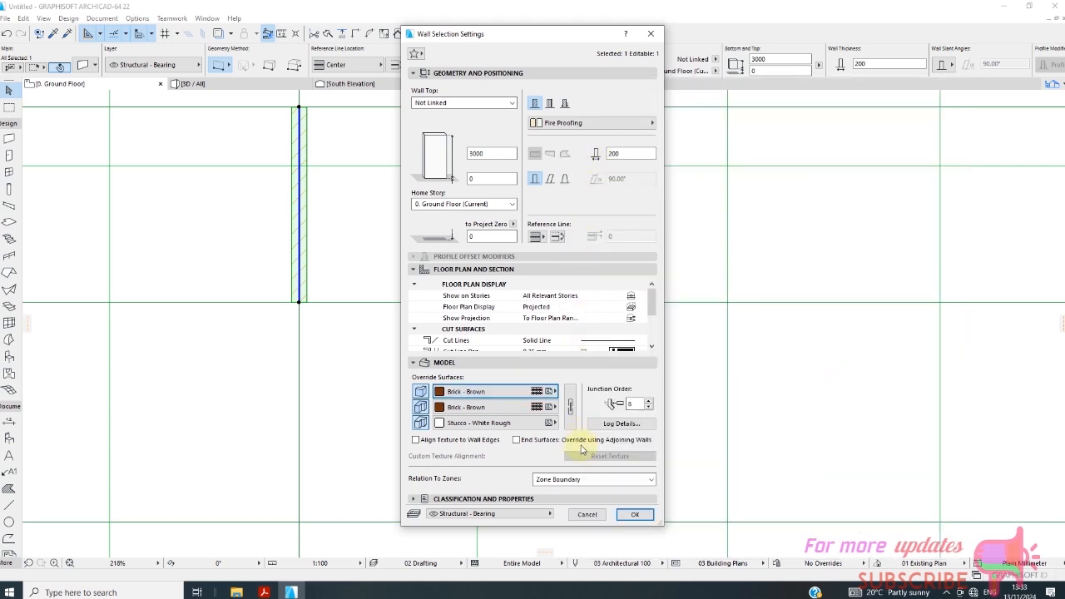
{"action": "left_click", "coordinate": [634, 513]}
Stretch the selected wall's end node at grid intersection B1 to A3, so the wall runs along grid line 3 from A to B.
{"action": "scroll", "coordinate": [400, 233], "scroll_direction": "down", "scroll_amount": 3}
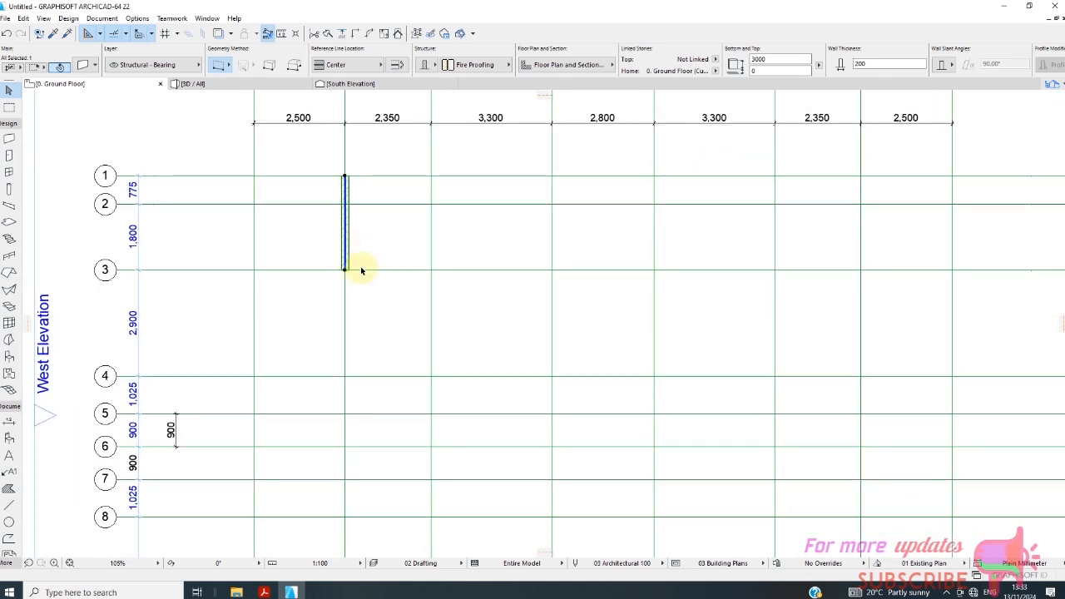
{"action": "scroll", "coordinate": [361, 266], "scroll_direction": "up", "scroll_amount": 2}
{"action": "scroll", "coordinate": [371, 239], "scroll_direction": "down", "scroll_amount": 1}
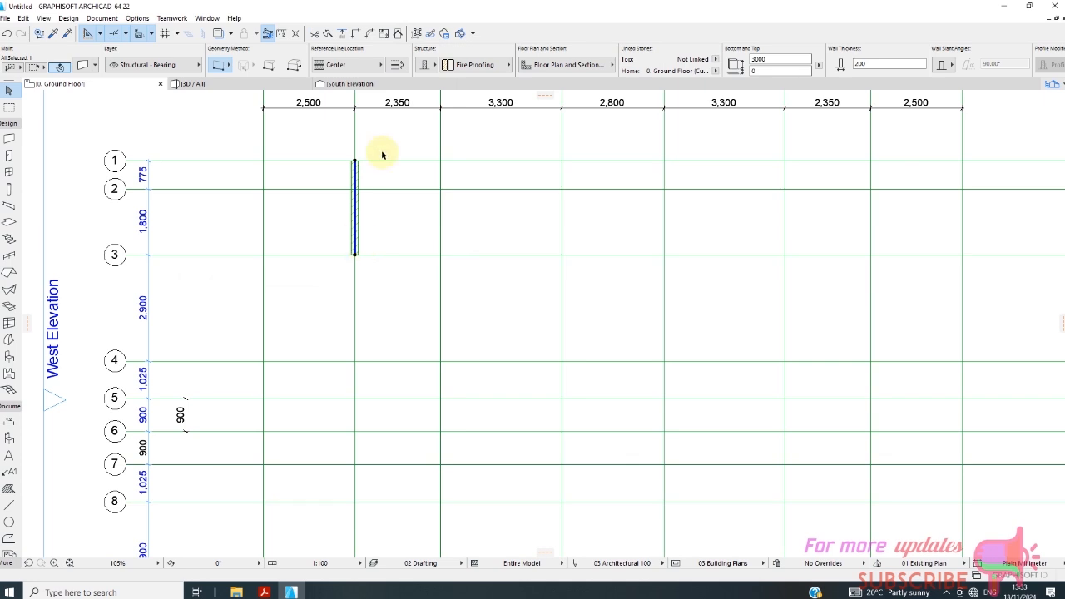
{"action": "scroll", "coordinate": [366, 175], "scroll_direction": "up", "scroll_amount": 4}
{"action": "scroll", "coordinate": [185, 291], "scroll_direction": "down", "scroll_amount": 1}
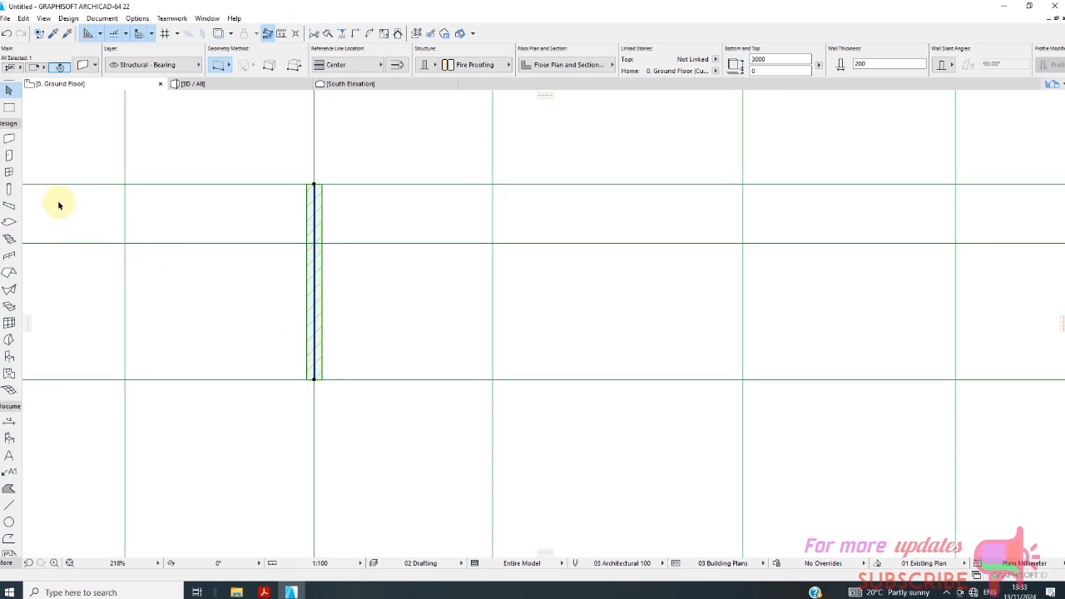
{"action": "left_click", "coordinate": [9, 138]}
{"action": "scroll", "coordinate": [357, 217], "scroll_direction": "up", "scroll_amount": 2}
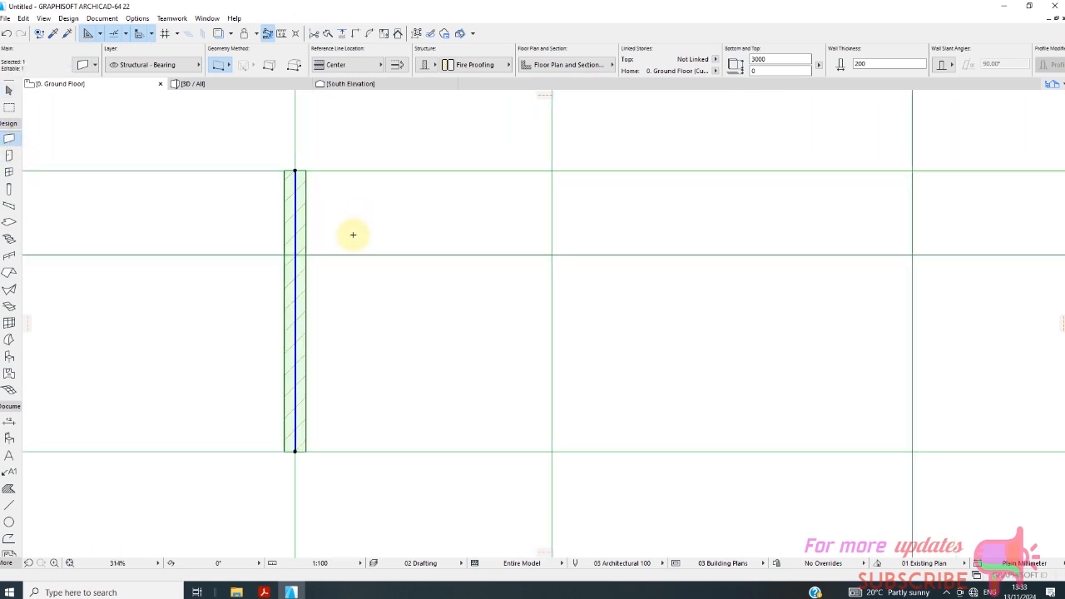
{"action": "scroll", "coordinate": [312, 233], "scroll_direction": "up", "scroll_amount": 2}
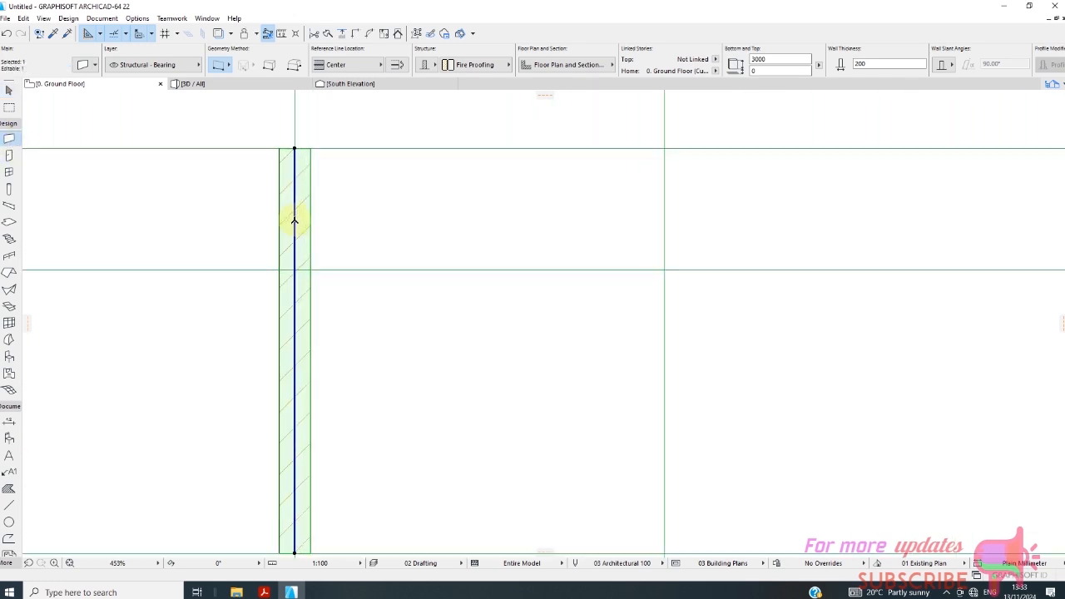
{"action": "left_click", "coordinate": [297, 149]}
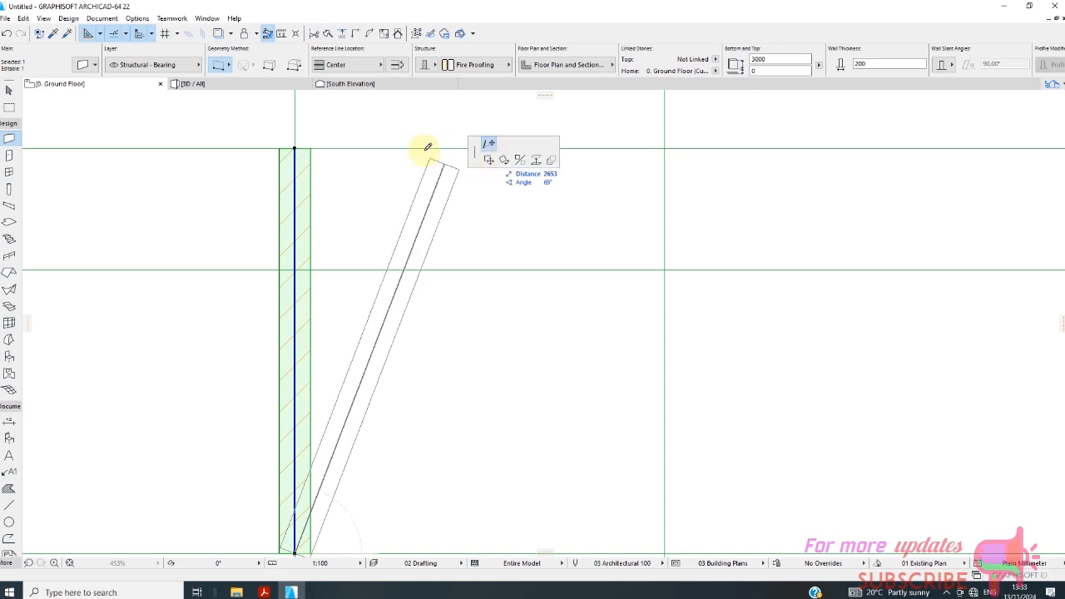
{"action": "scroll", "coordinate": [340, 153], "scroll_direction": "down", "scroll_amount": 1}
{"action": "scroll", "coordinate": [416, 208], "scroll_direction": "down", "scroll_amount": 2}
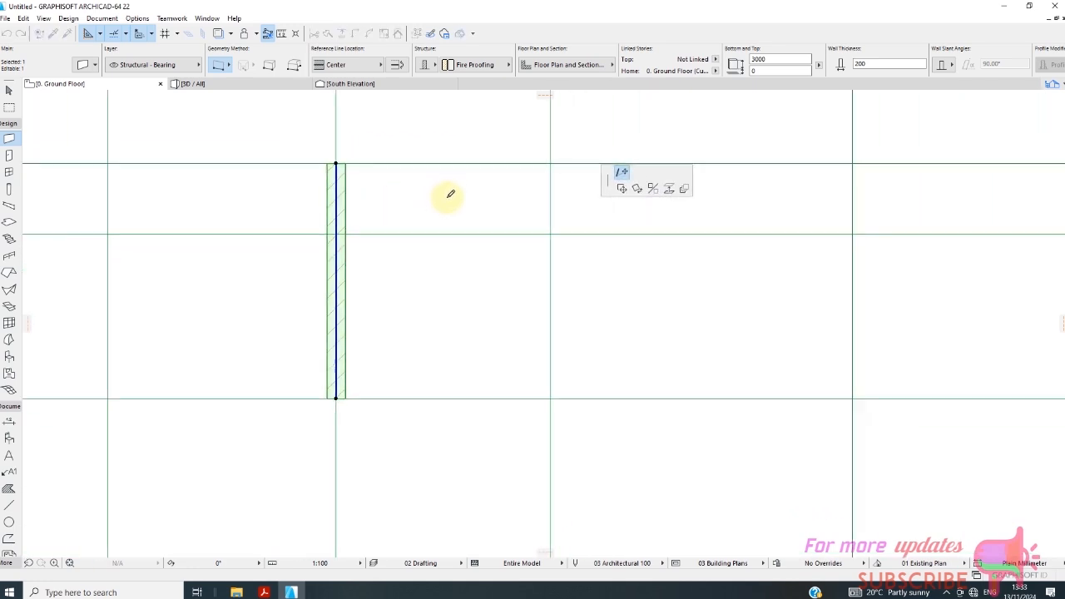
{"action": "left_click", "coordinate": [217, 337]}
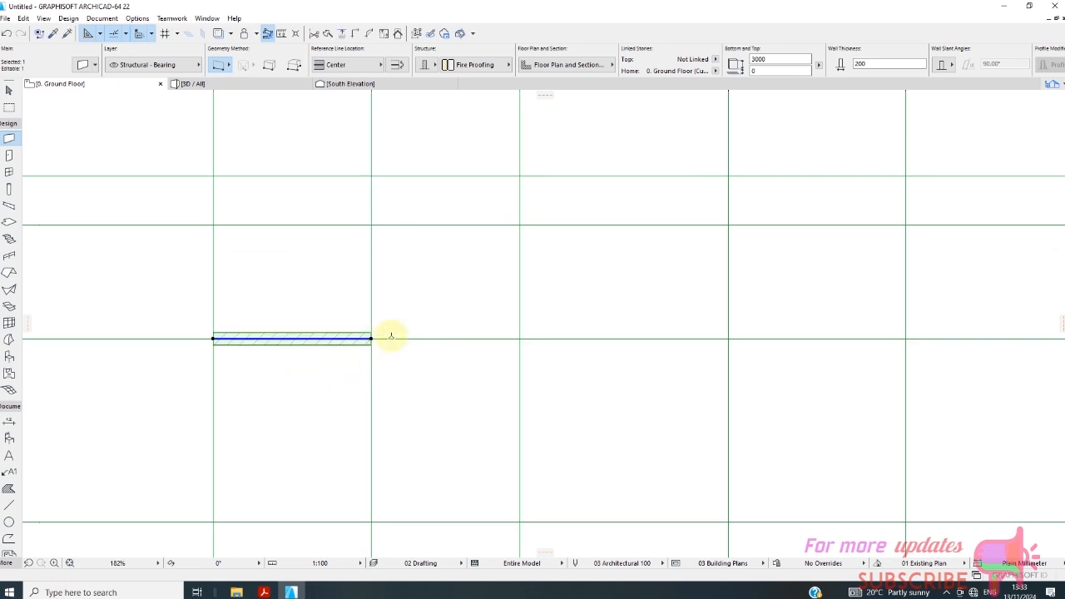
Deselect the wall and draw a new 200 wall along grid line B from grid line 1 to grid line 3.
{"action": "key", "text": "Escape"}
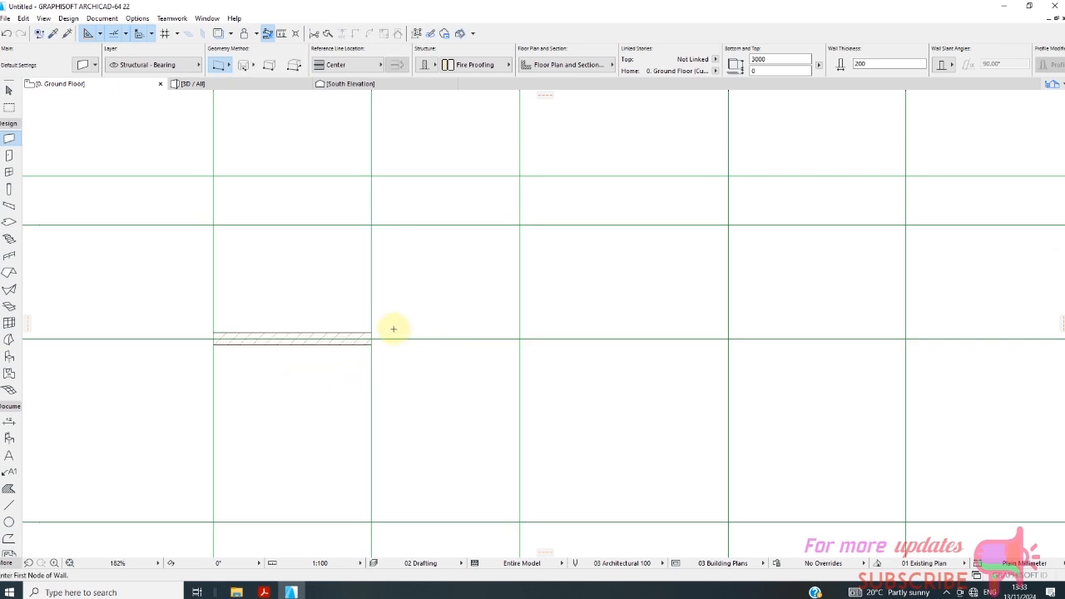
{"action": "left_click", "coordinate": [371, 176]}
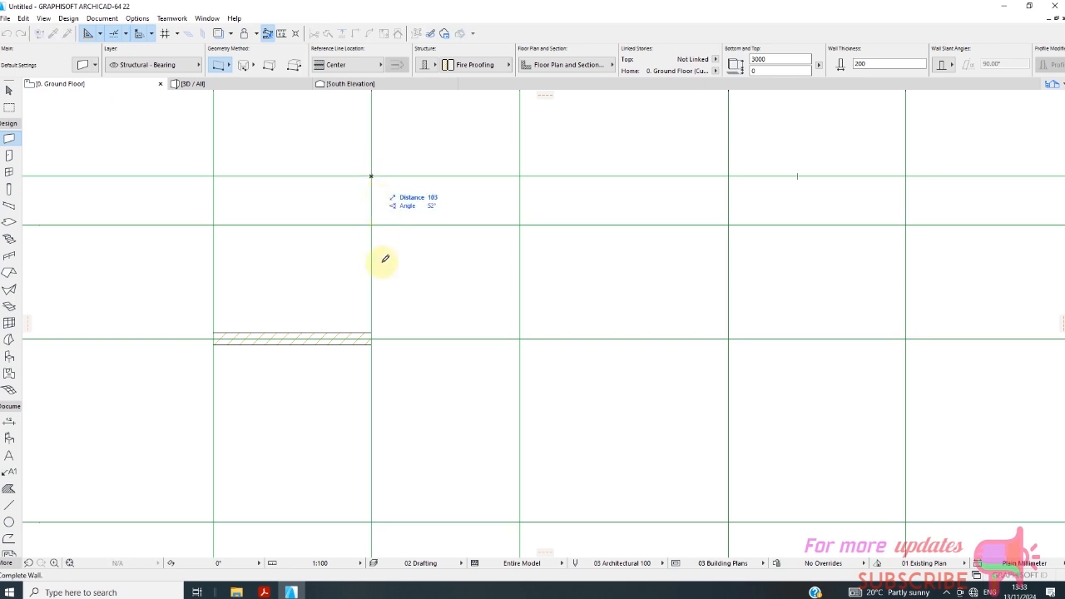
{"action": "left_click", "coordinate": [373, 338]}
{"action": "scroll", "coordinate": [309, 220], "scroll_direction": "down", "scroll_amount": 3}
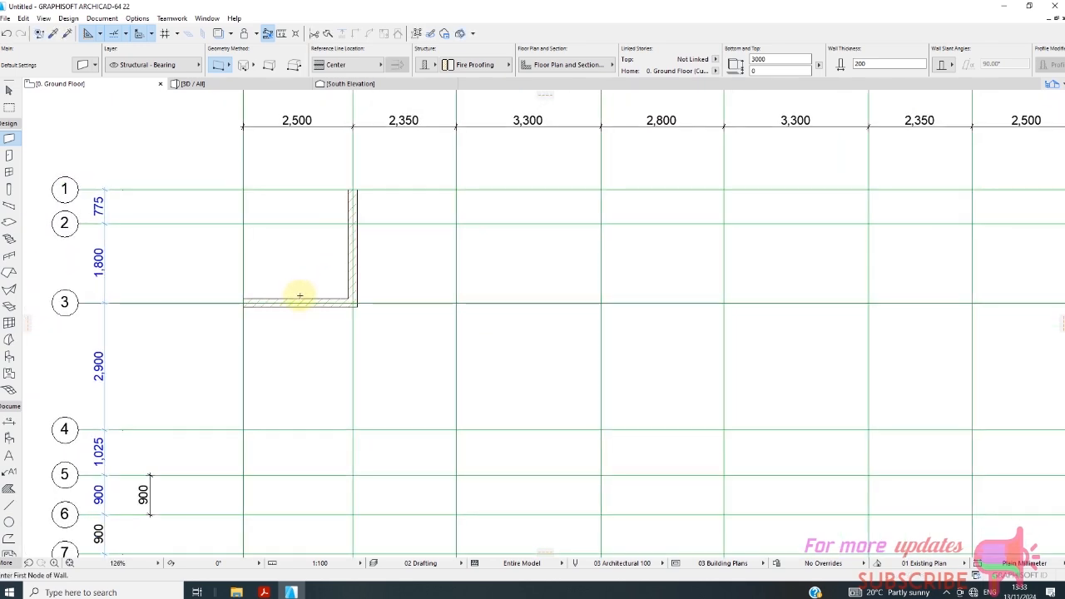
{"action": "scroll", "coordinate": [259, 348], "scroll_direction": "up", "scroll_amount": 2}
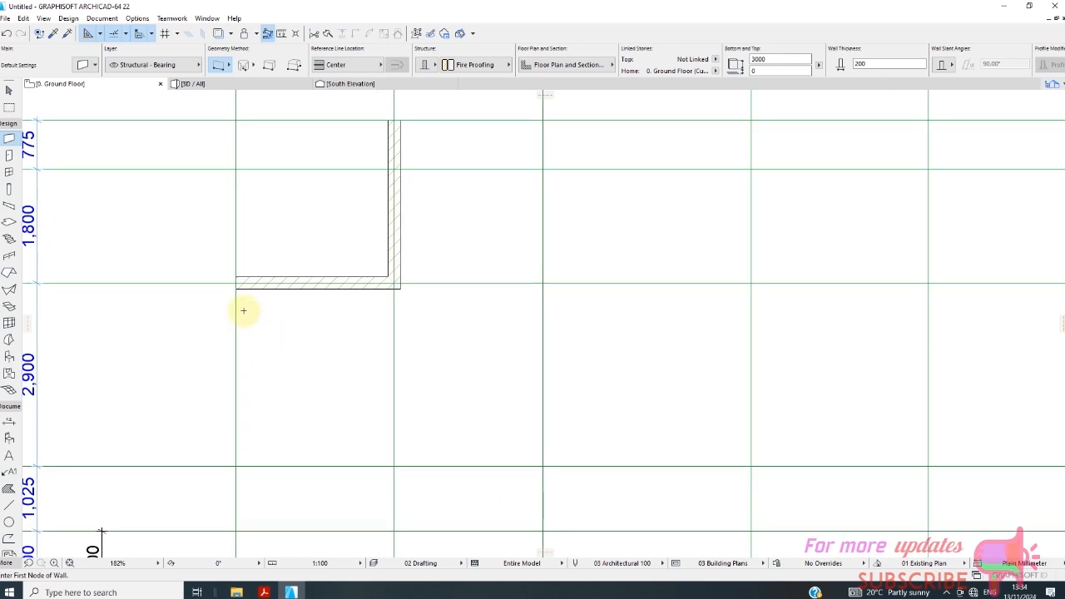
Draw 200 walls along grid line A from A3 to A4, then along grid line 4 from A4 to B4.
{"action": "left_click", "coordinate": [238, 283]}
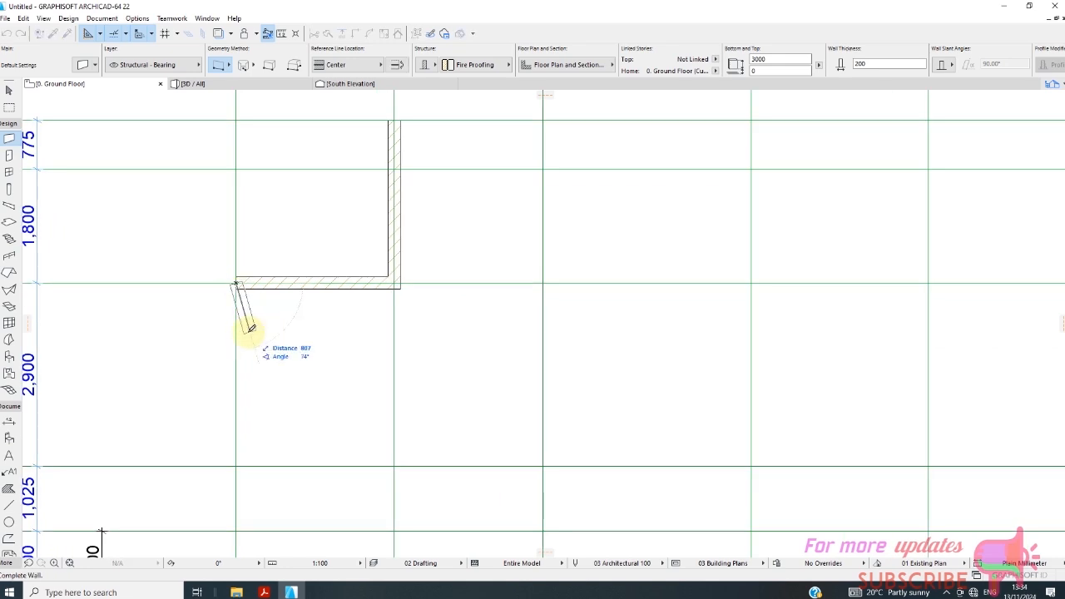
{"action": "scroll", "coordinate": [245, 301], "scroll_direction": "down", "scroll_amount": 2}
{"action": "scroll", "coordinate": [244, 295], "scroll_direction": "down", "scroll_amount": 2}
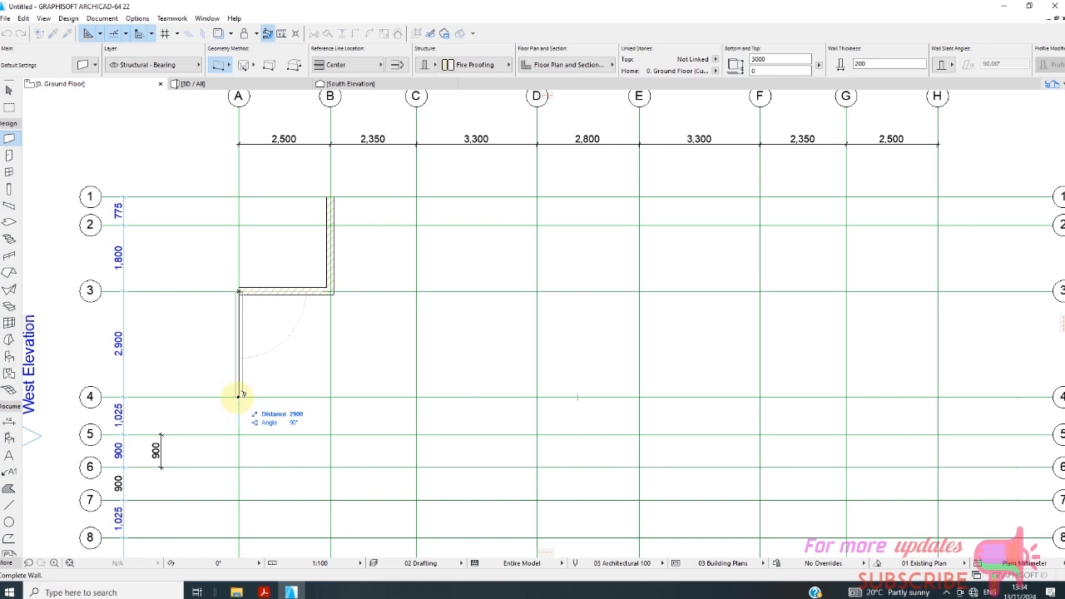
{"action": "left_click", "coordinate": [238, 396]}
{"action": "left_click", "coordinate": [239, 396]}
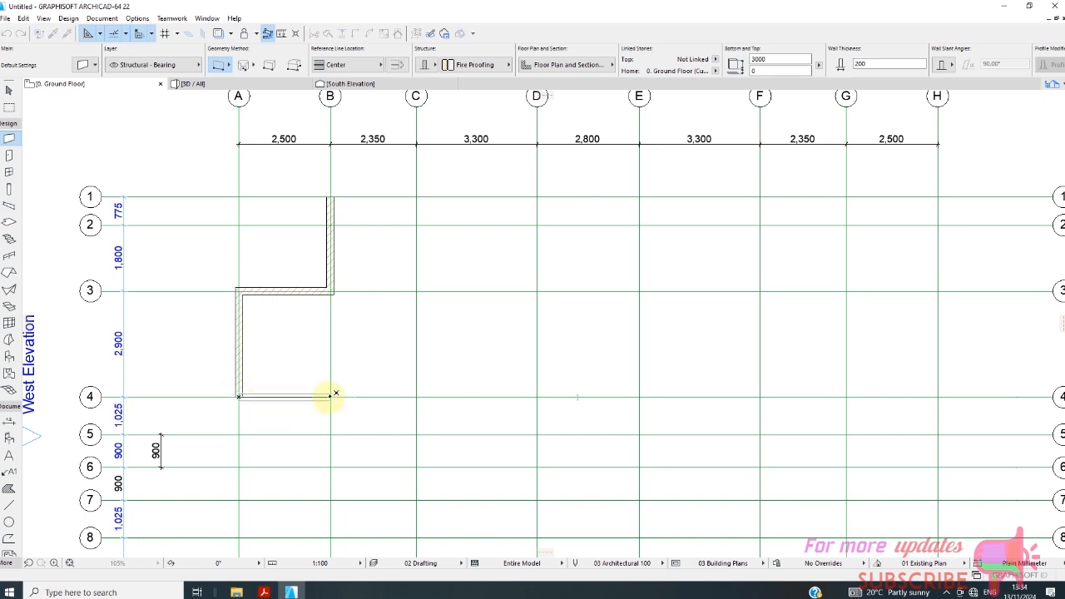
{"action": "left_click", "coordinate": [330, 396]}
Draw a 200 wall along grid line B from B4 to B6.
{"action": "scroll", "coordinate": [345, 366], "scroll_direction": "down", "scroll_amount": 2}
{"action": "scroll", "coordinate": [326, 407], "scroll_direction": "up", "scroll_amount": 2}
{"action": "scroll", "coordinate": [328, 407], "scroll_direction": "up", "scroll_amount": 1}
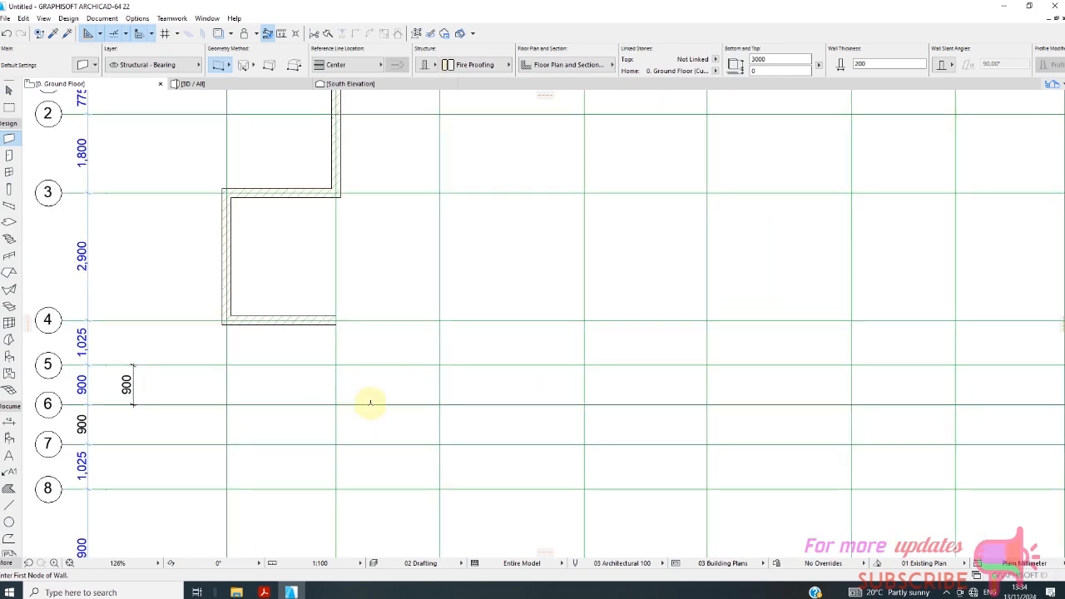
{"action": "scroll", "coordinate": [388, 277], "scroll_direction": "down", "scroll_amount": 2}
{"action": "scroll", "coordinate": [350, 336], "scroll_direction": "up", "scroll_amount": 2}
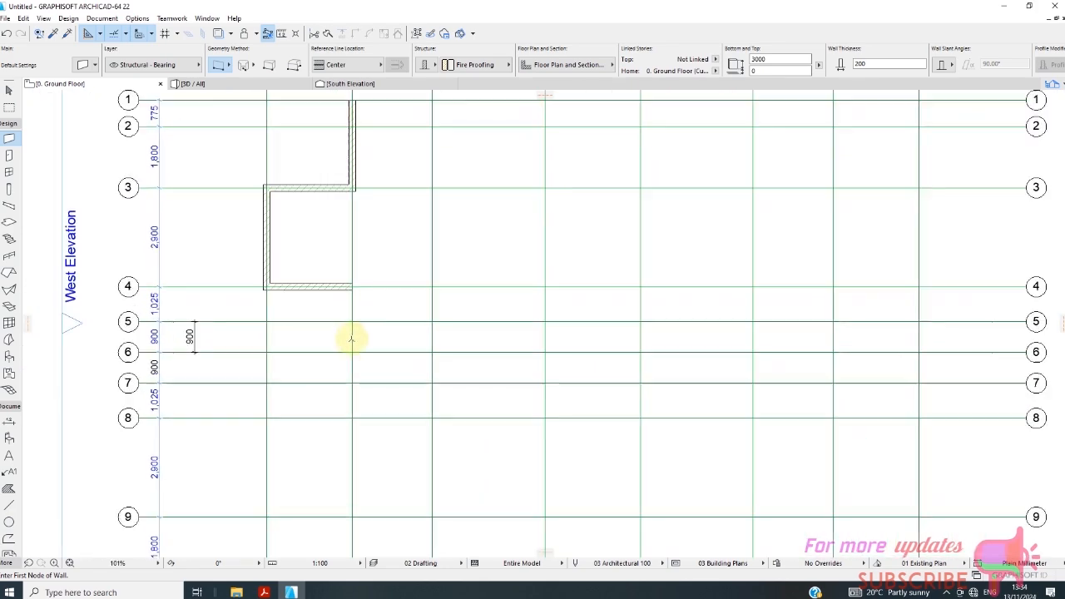
{"action": "scroll", "coordinate": [362, 342], "scroll_direction": "up", "scroll_amount": 2}
{"action": "scroll", "coordinate": [356, 250], "scroll_direction": "down", "scroll_amount": 2}
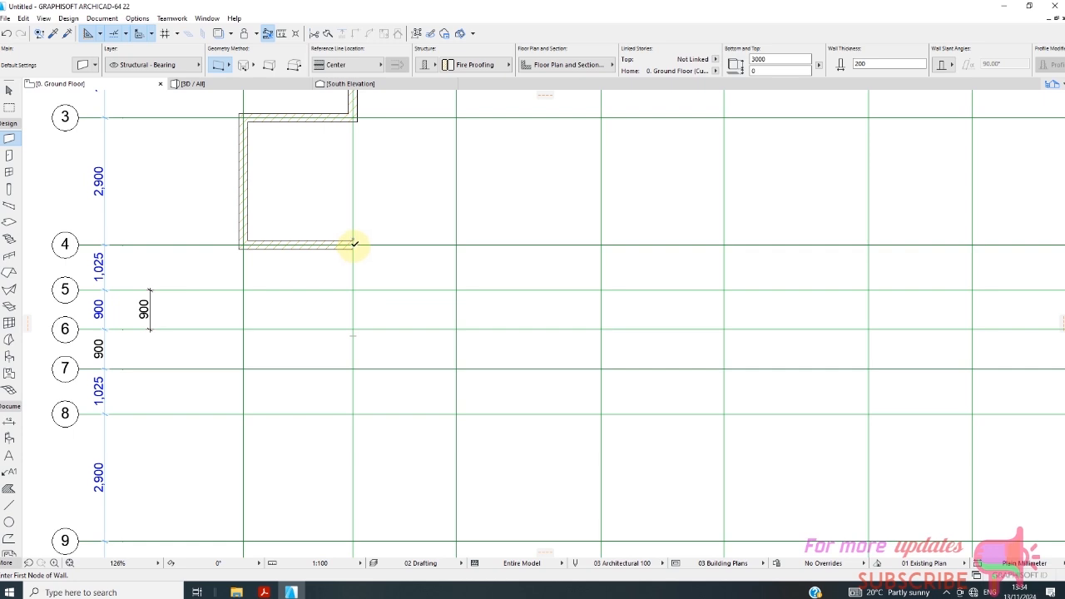
{"action": "left_click", "coordinate": [354, 245]}
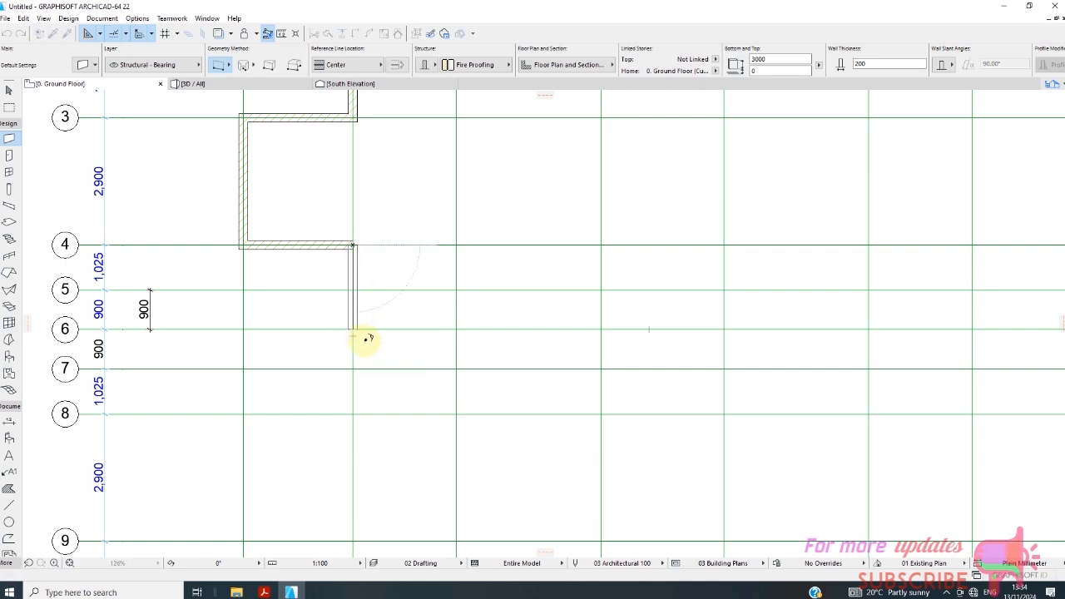
{"action": "left_click", "coordinate": [365, 338]}
Draw 200 walls along grid line 1 from B1 to C1, then along grid line C from C1 to C3.
{"action": "scroll", "coordinate": [321, 276], "scroll_direction": "down", "scroll_amount": 3}
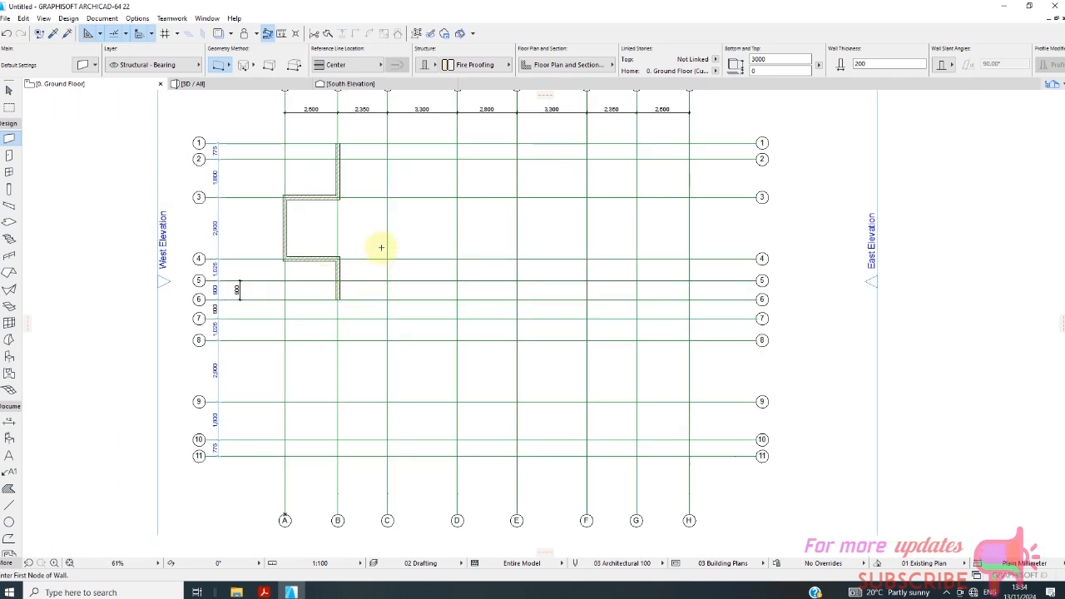
{"action": "scroll", "coordinate": [343, 146], "scroll_direction": "up", "scroll_amount": 2}
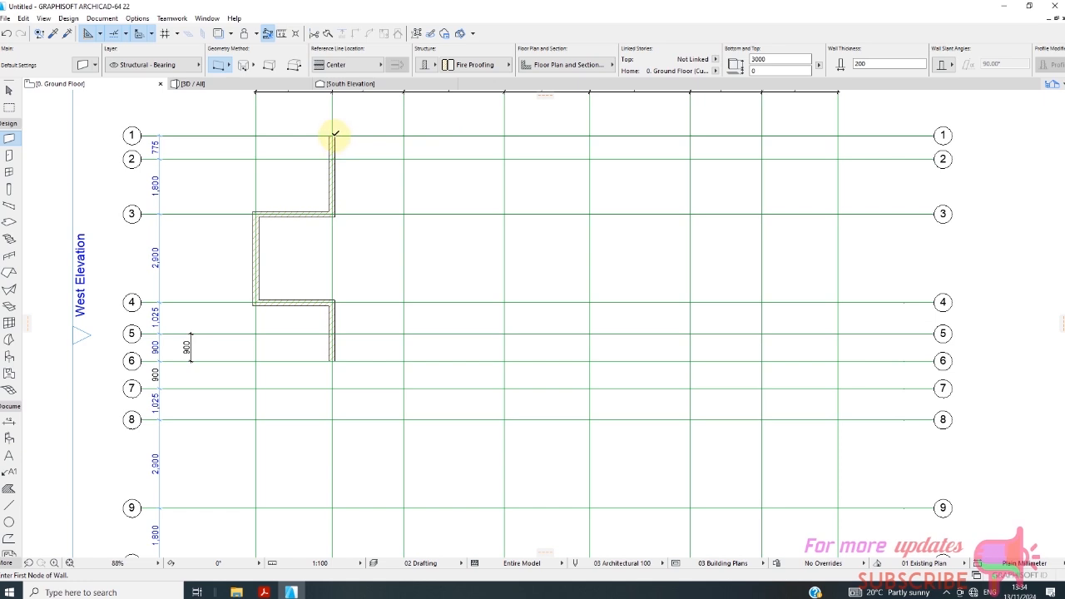
{"action": "left_click", "coordinate": [333, 135]}
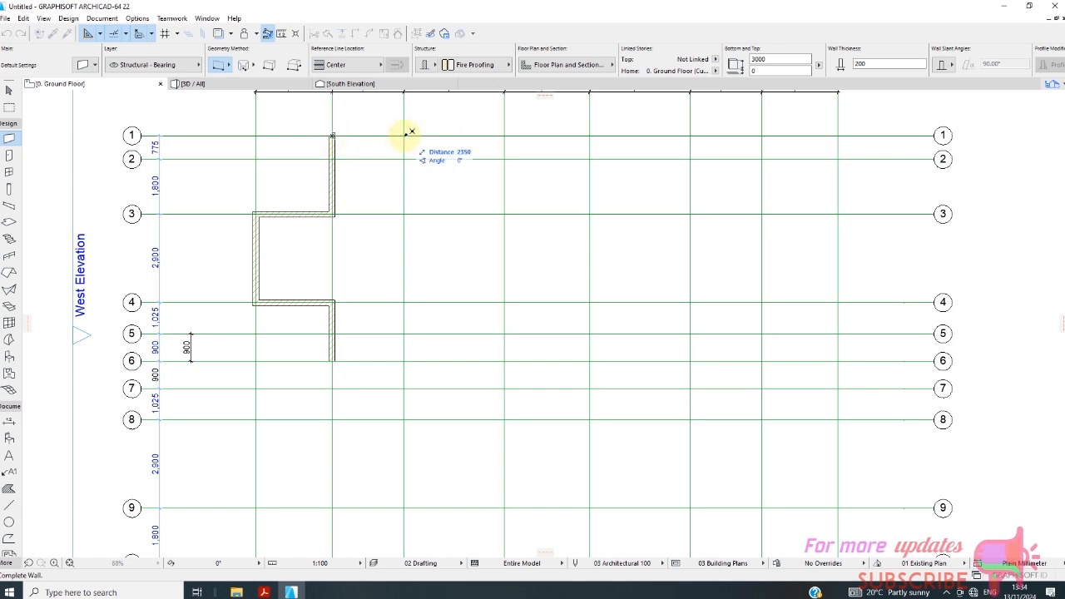
{"action": "double_click", "coordinate": [405, 135]}
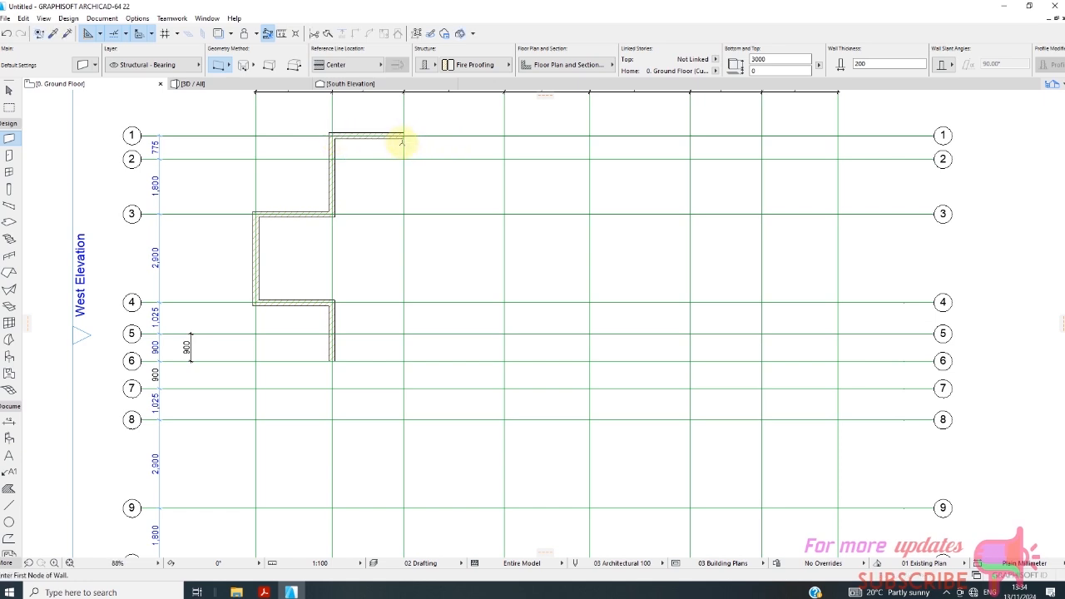
{"action": "left_click", "coordinate": [404, 135]}
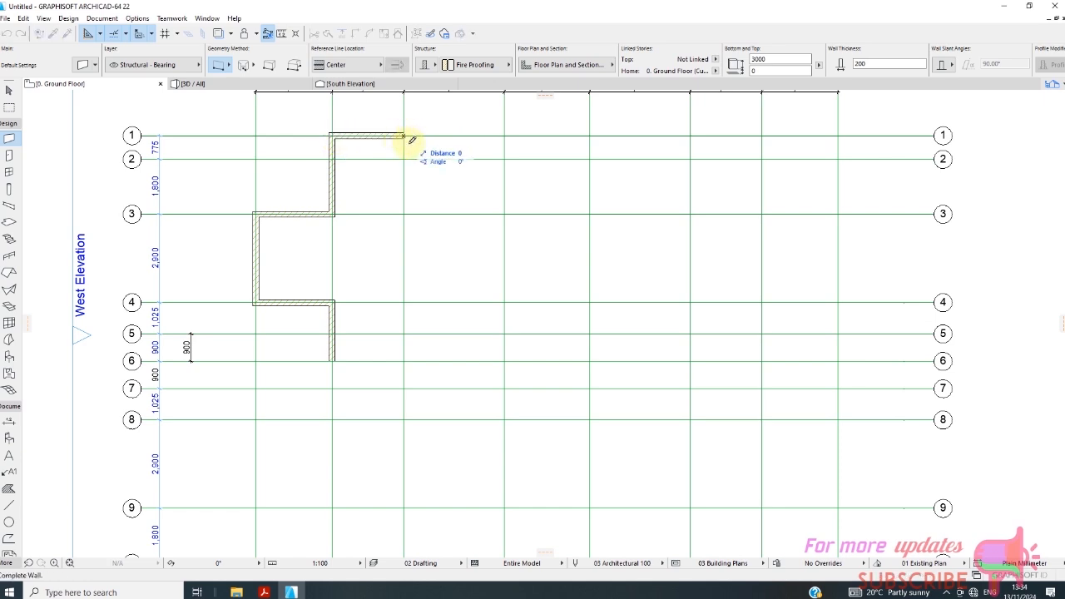
{"action": "left_click", "coordinate": [403, 214]}
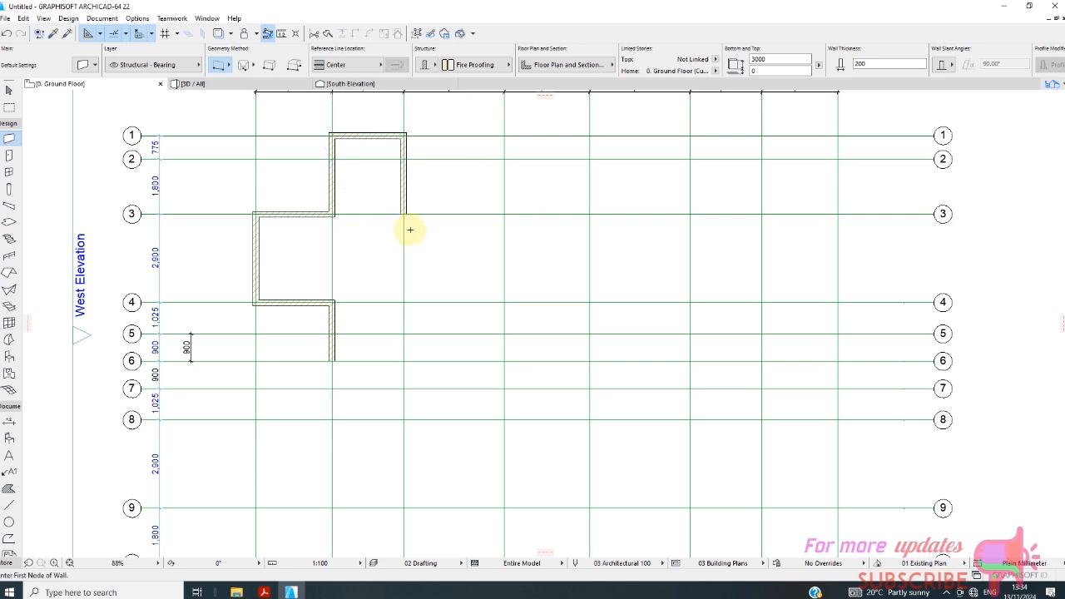
Draw 200 walls along grid line 2 from C2 to D2, then along grid line D from D2 to D4.
{"action": "scroll", "coordinate": [409, 147], "scroll_direction": "up", "scroll_amount": 3}
{"action": "left_click", "coordinate": [398, 168]}
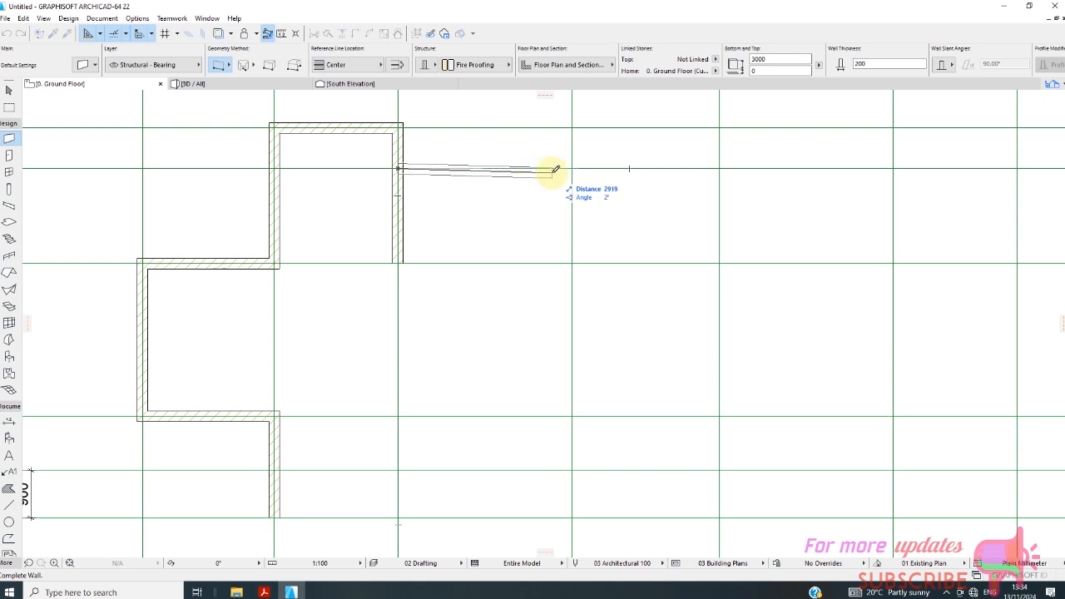
{"action": "left_click", "coordinate": [571, 168]}
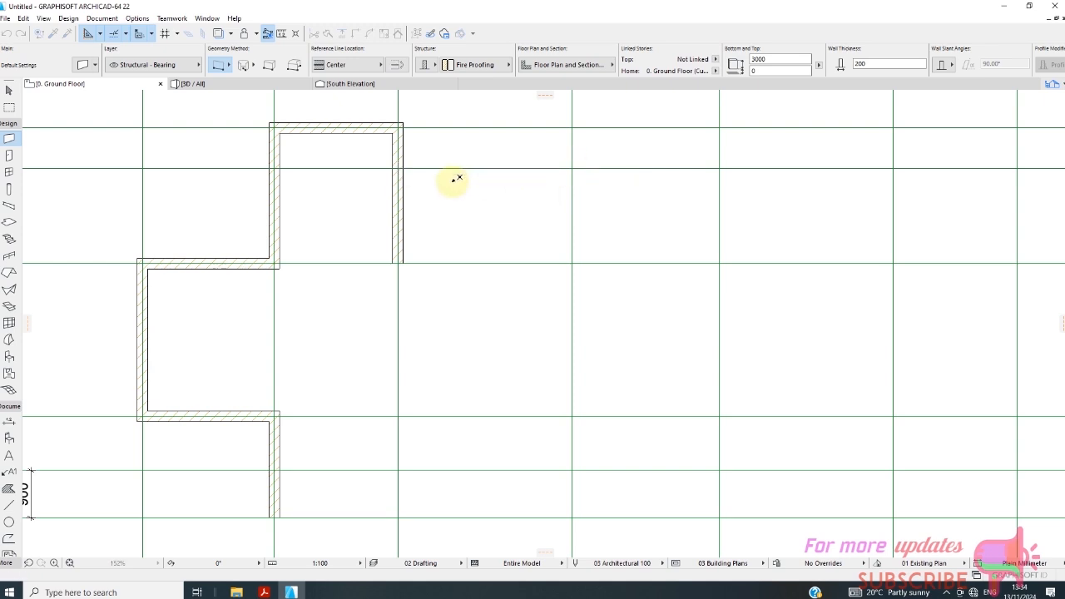
{"action": "scroll", "coordinate": [449, 179], "scroll_direction": "down", "scroll_amount": 4}
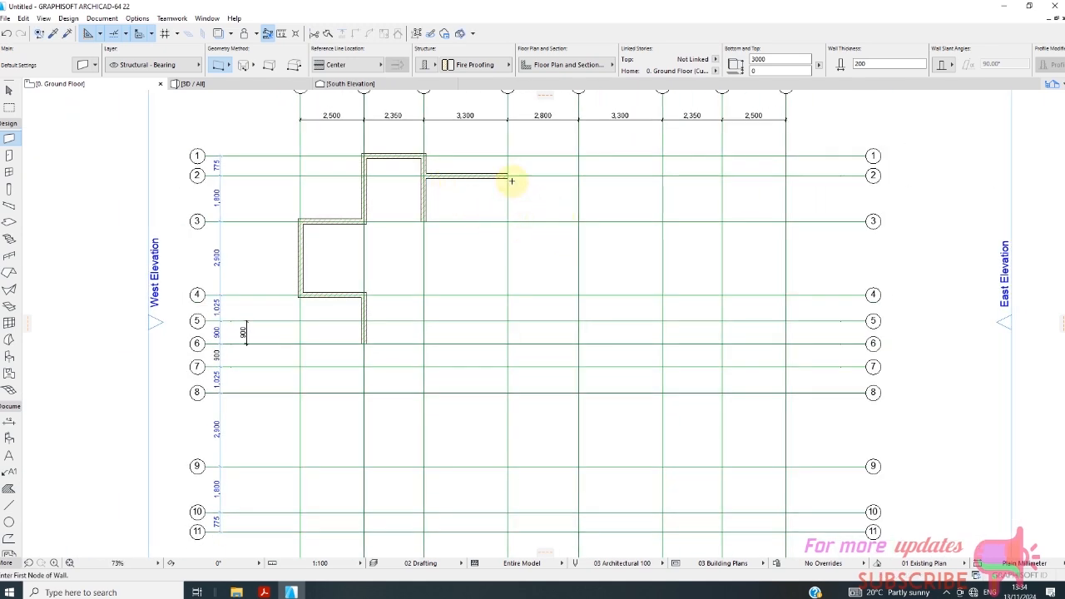
{"action": "scroll", "coordinate": [511, 203], "scroll_direction": "up", "scroll_amount": 1}
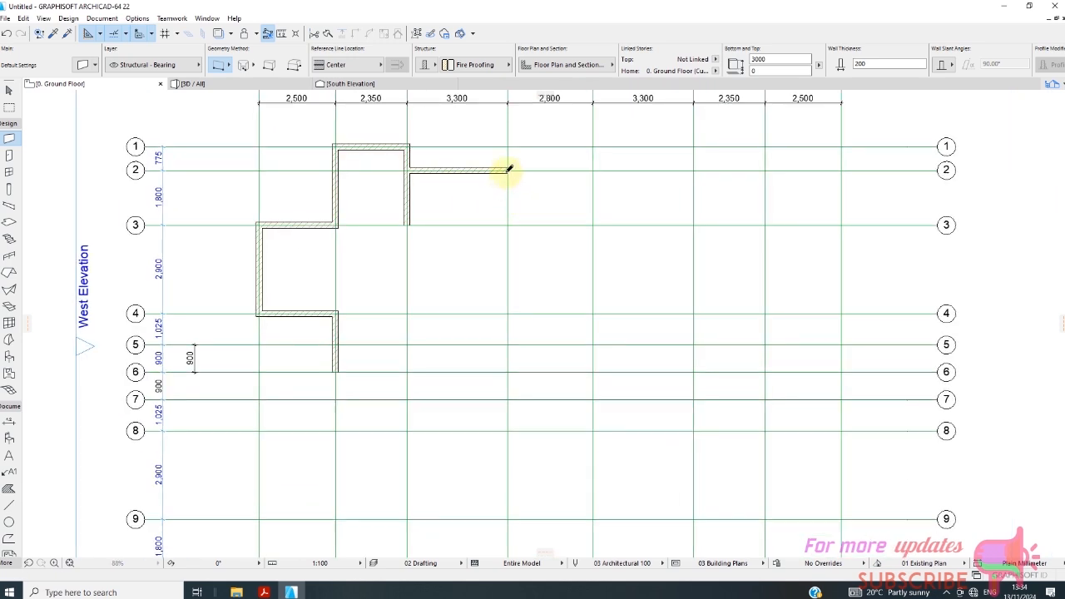
{"action": "left_click", "coordinate": [509, 170]}
{"action": "left_click", "coordinate": [509, 323]}
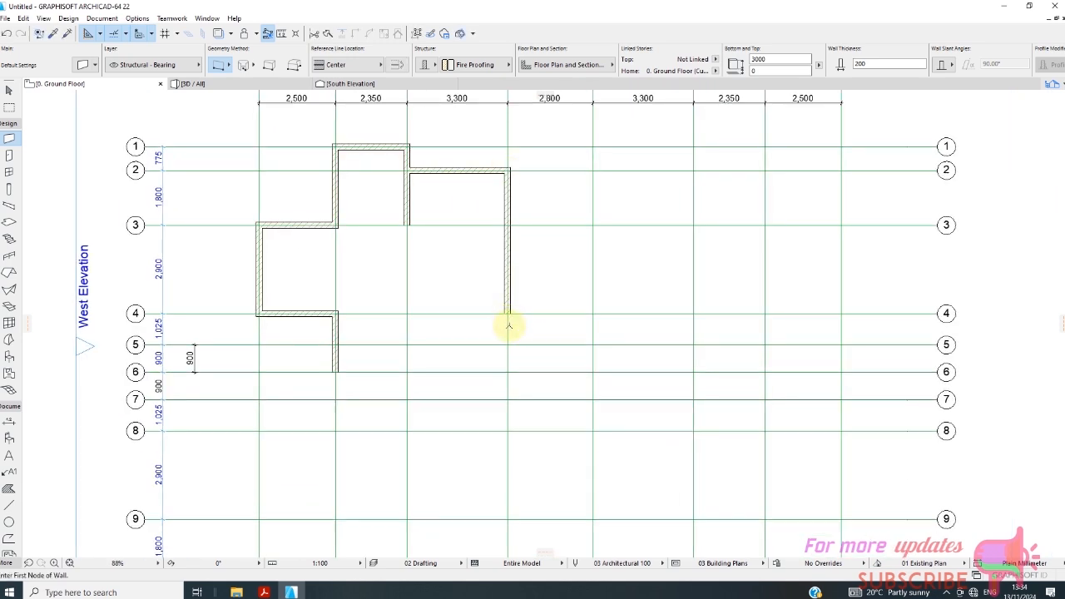
Draw 200 walls along grid line 4 from B4 to C4, then along grid line C from C4 to the wall end at C3.
{"action": "scroll", "coordinate": [509, 325], "scroll_direction": "down", "scroll_amount": 2}
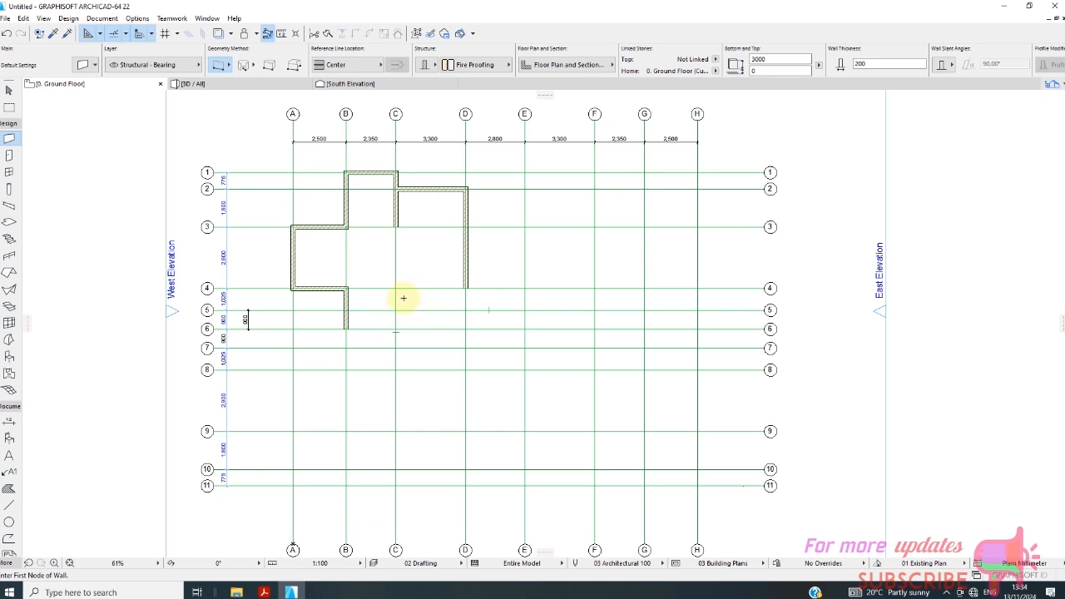
{"action": "scroll", "coordinate": [381, 300], "scroll_direction": "up", "scroll_amount": 3}
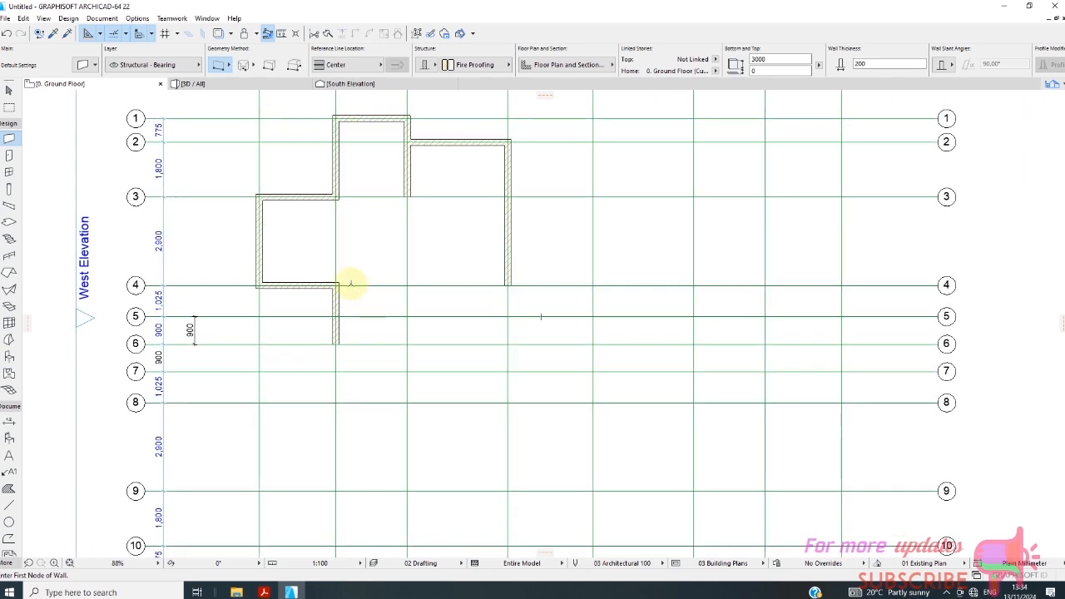
{"action": "left_click", "coordinate": [332, 284]}
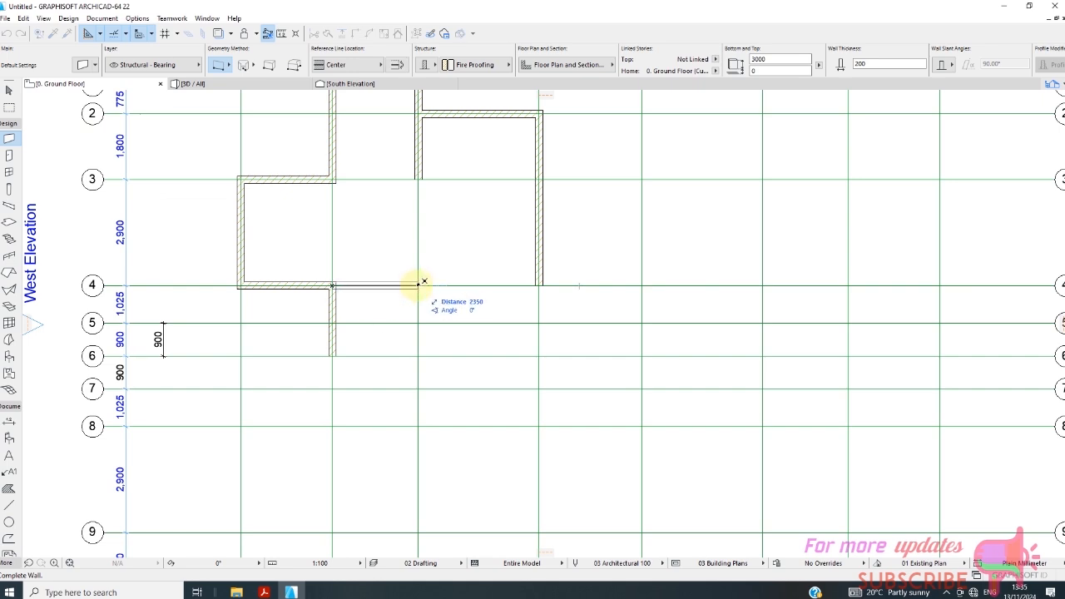
{"action": "left_click", "coordinate": [418, 284]}
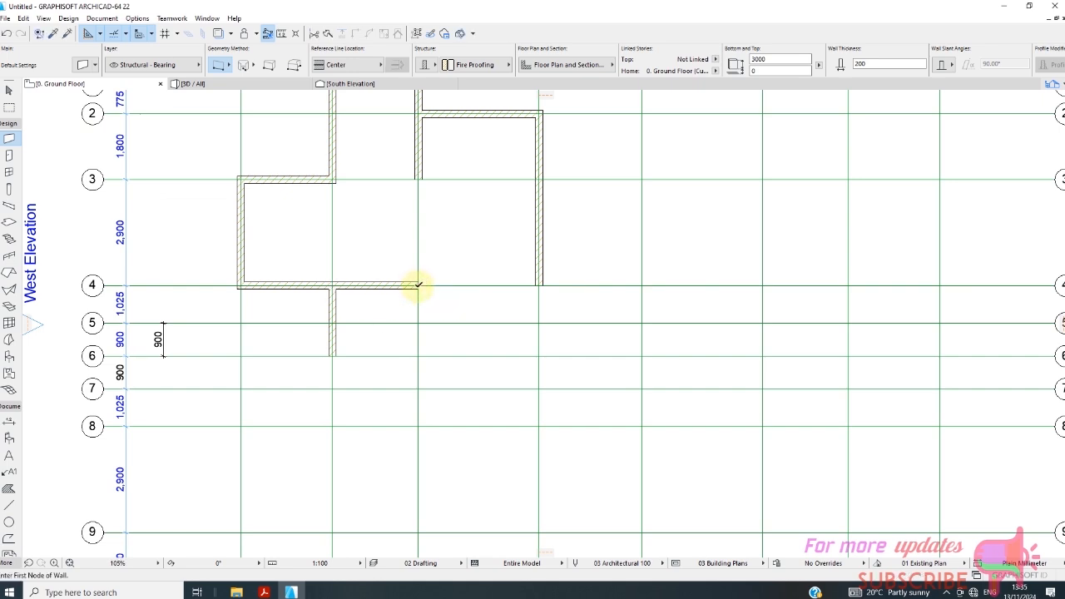
{"action": "double_click", "coordinate": [419, 178]}
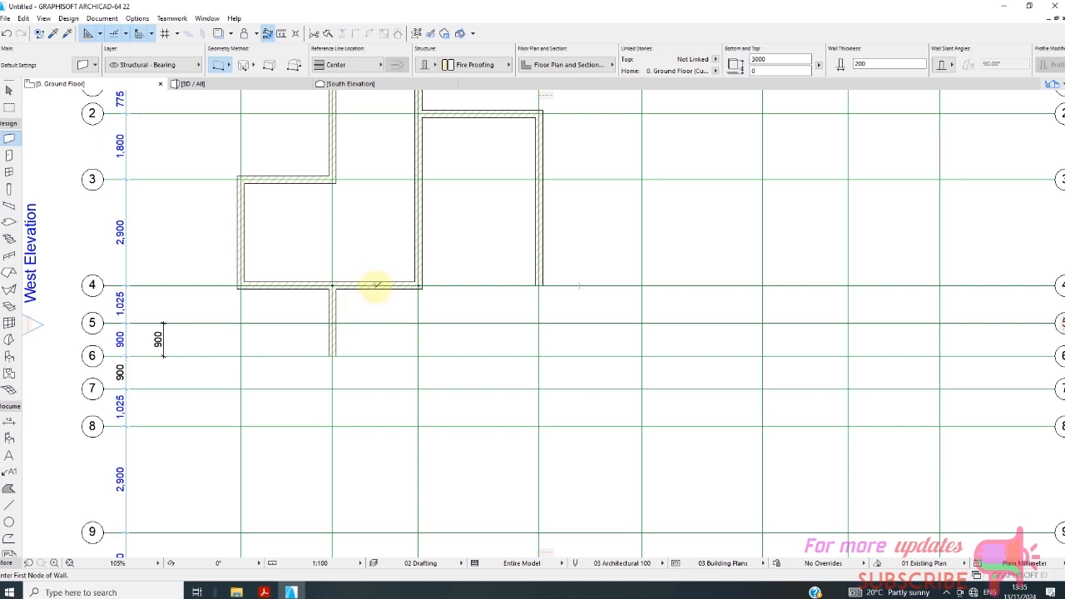
Draw a 1900 long partition wall toward grid line 3, starting midway between B and C on the grid line 4 wall.
{"action": "left_click", "coordinate": [376, 285]}
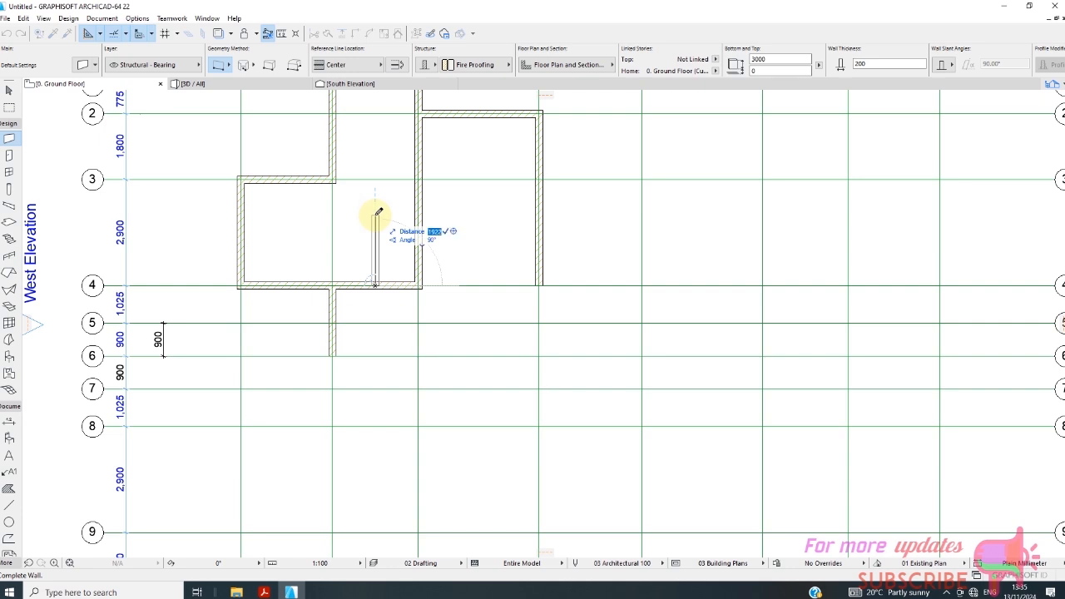
{"action": "type", "text": "1900"}
{"action": "left_click", "coordinate": [375, 215]}
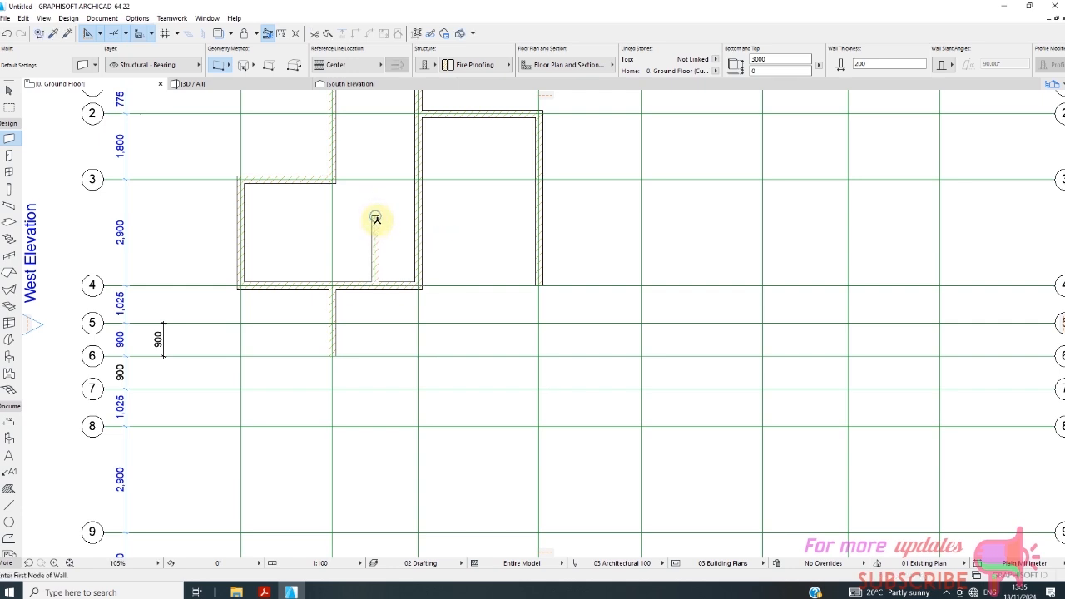
Set the wall reference line to Outside Face and draw a wall from the free end of the 1900 partition to grid line B.
{"action": "scroll", "coordinate": [375, 221], "scroll_direction": "up", "scroll_amount": 2}
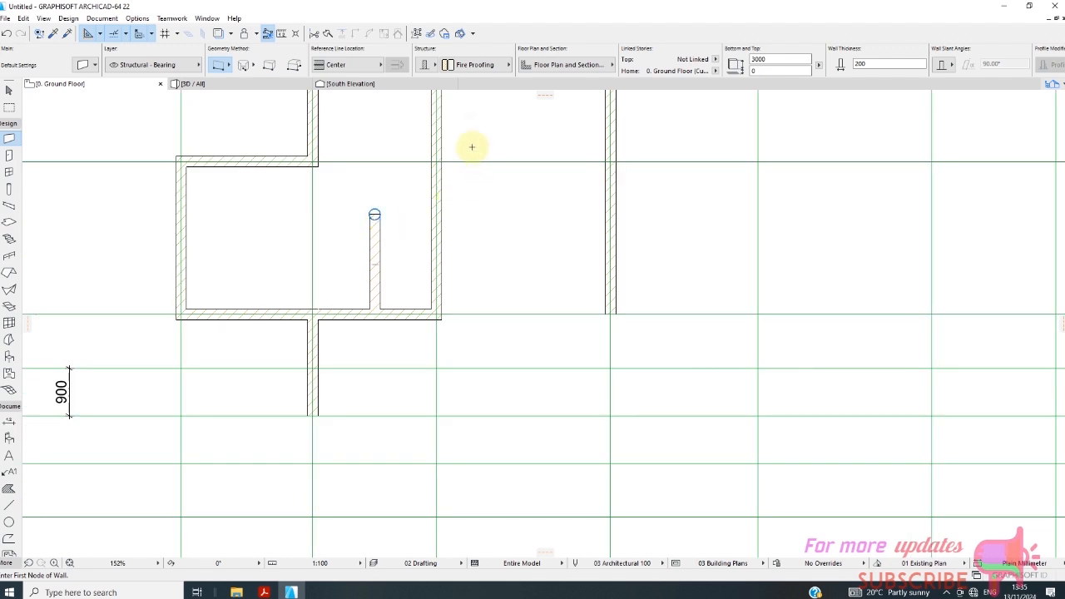
{"action": "left_click", "coordinate": [366, 65]}
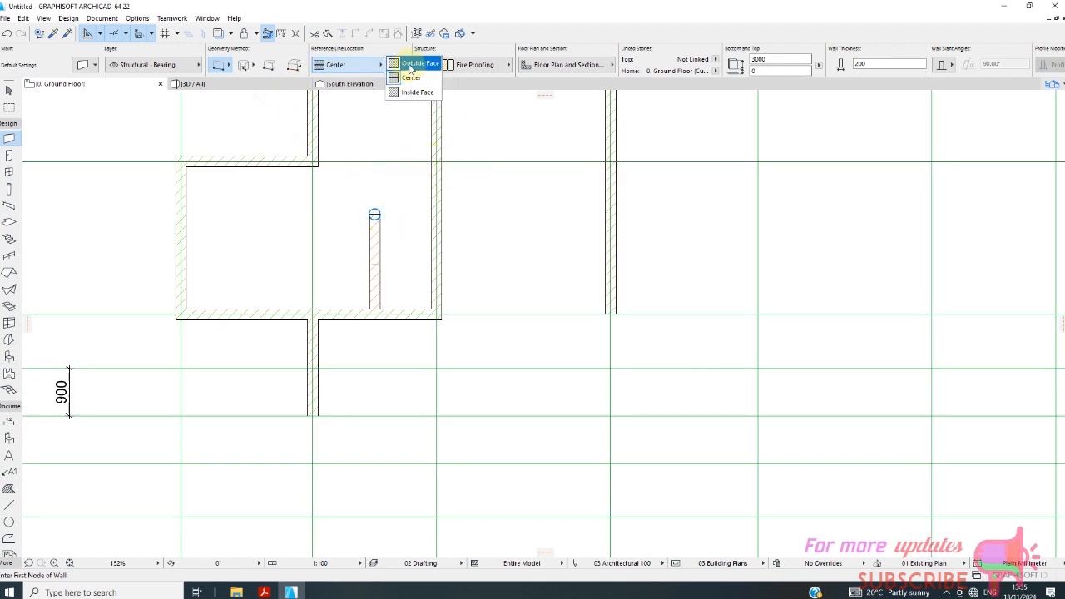
{"action": "left_click", "coordinate": [387, 69]}
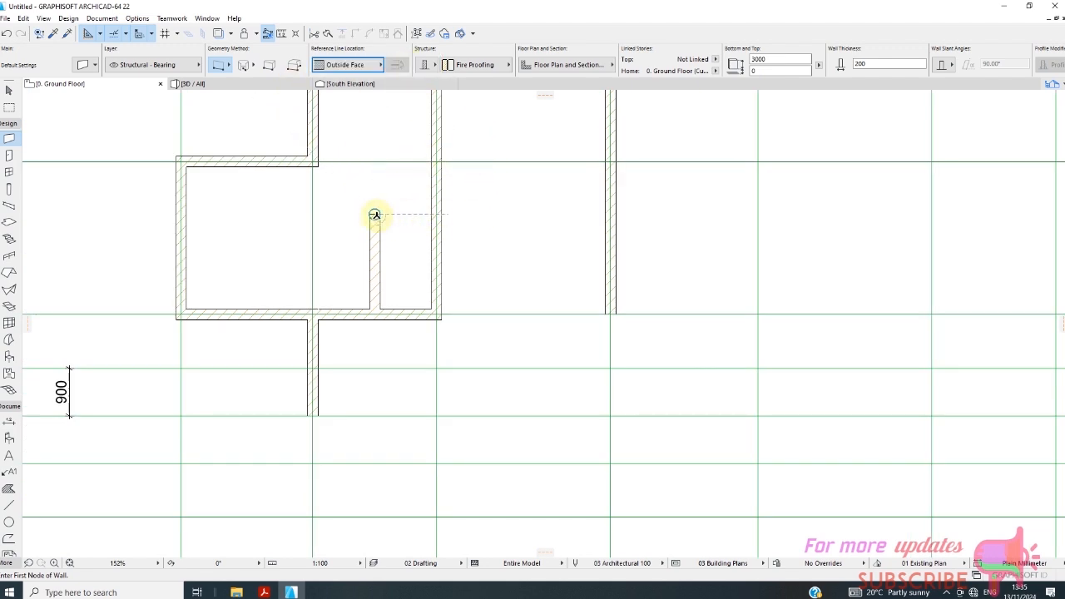
{"action": "left_click", "coordinate": [375, 215]}
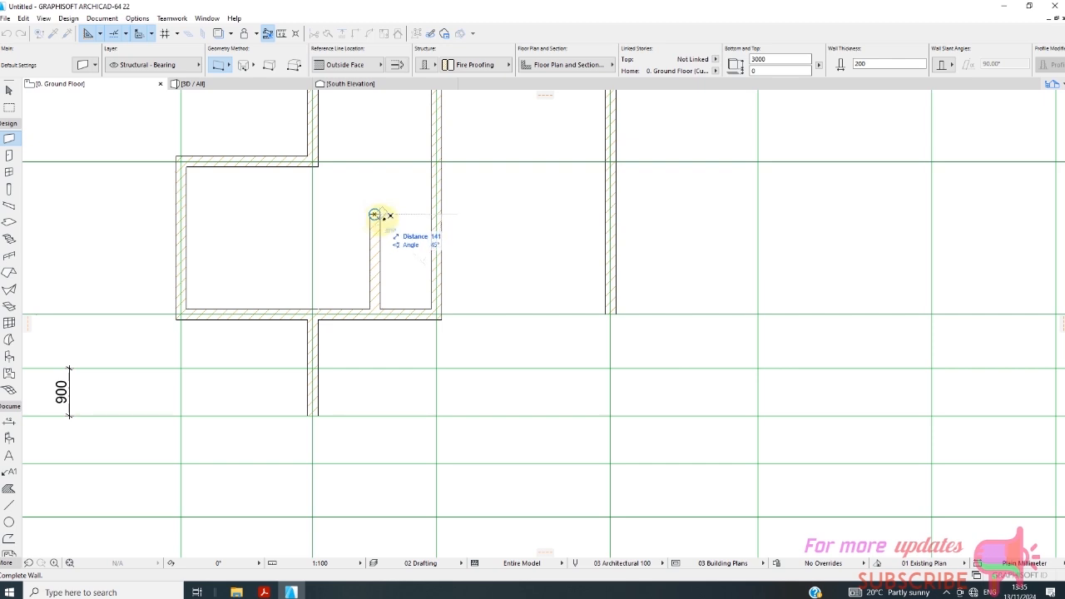
{"action": "left_click", "coordinate": [313, 215]}
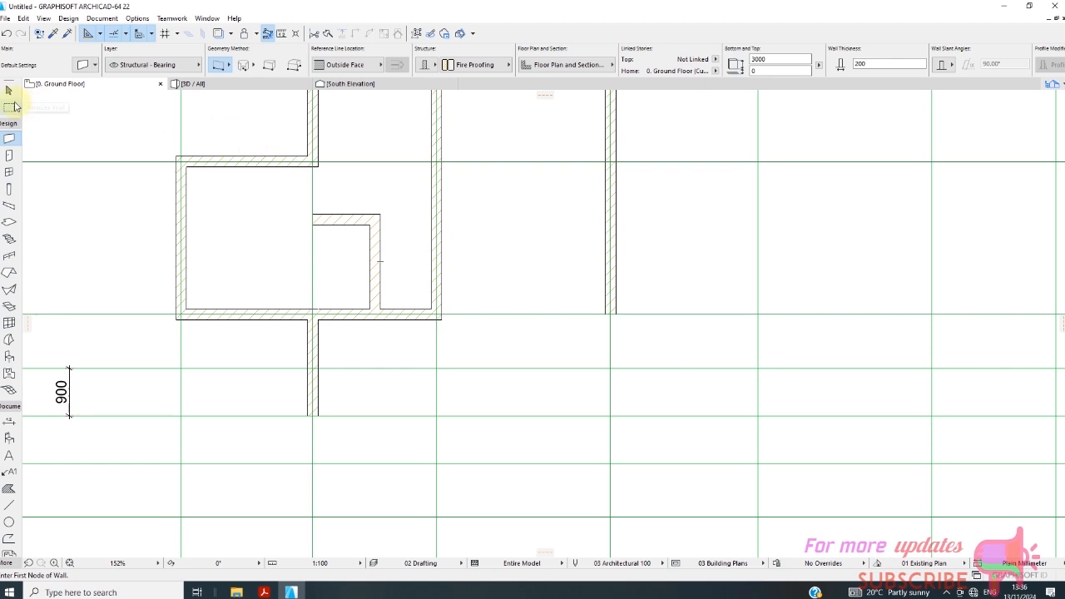
Stretch the new horizontal partition's ends, one to the wall on grid line C and the other a short way past grid line B toward A.
{"action": "left_click", "coordinate": [8, 90]}
{"action": "left_click", "coordinate": [350, 229]}
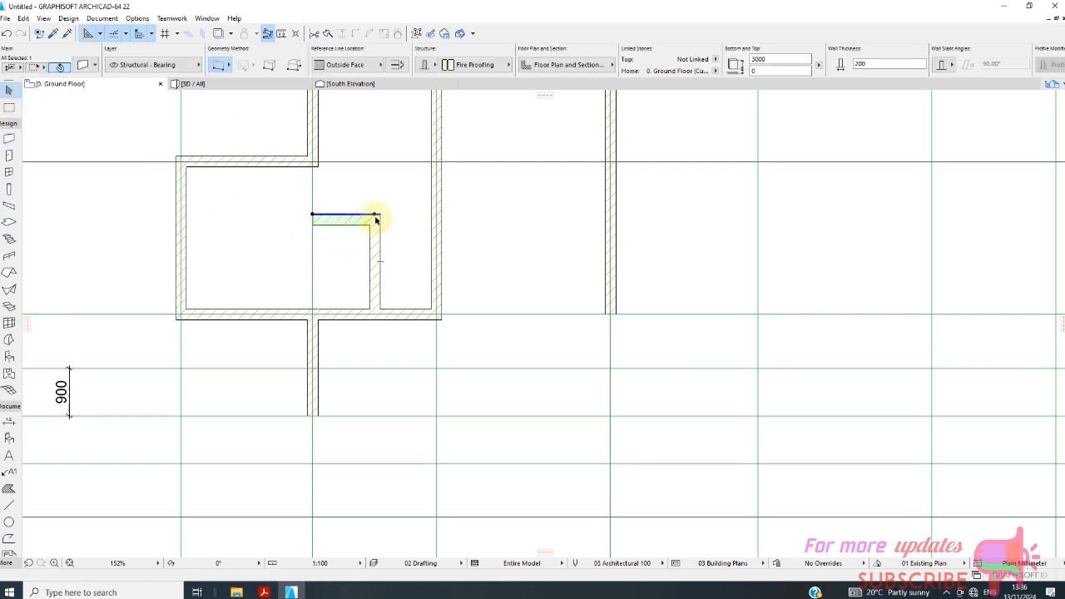
{"action": "left_click", "coordinate": [378, 217]}
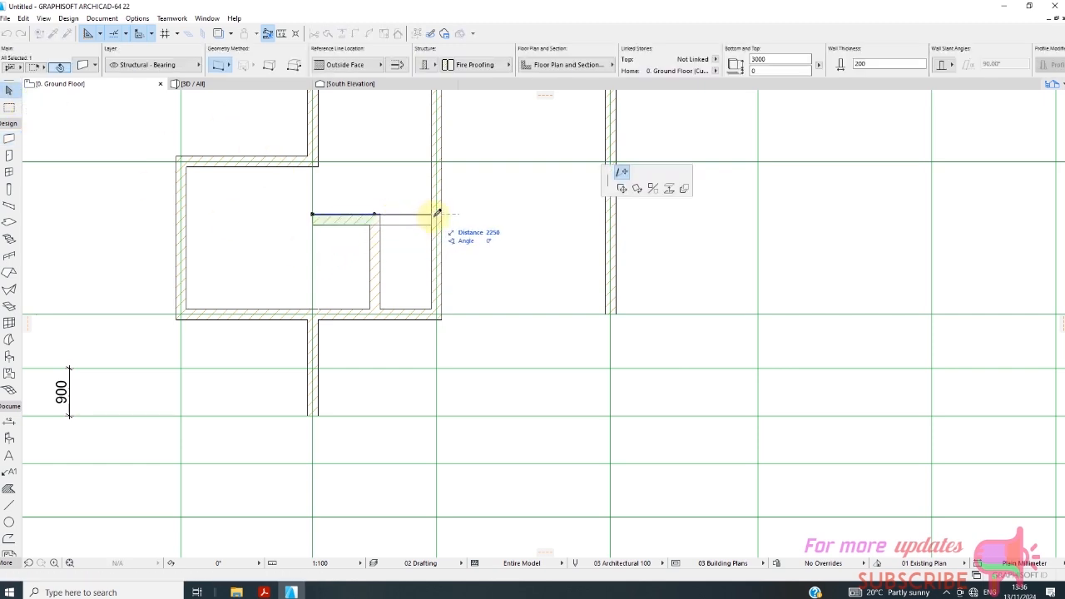
{"action": "left_click", "coordinate": [436, 214]}
{"action": "scroll", "coordinate": [340, 266], "scroll_direction": "down", "scroll_amount": 2}
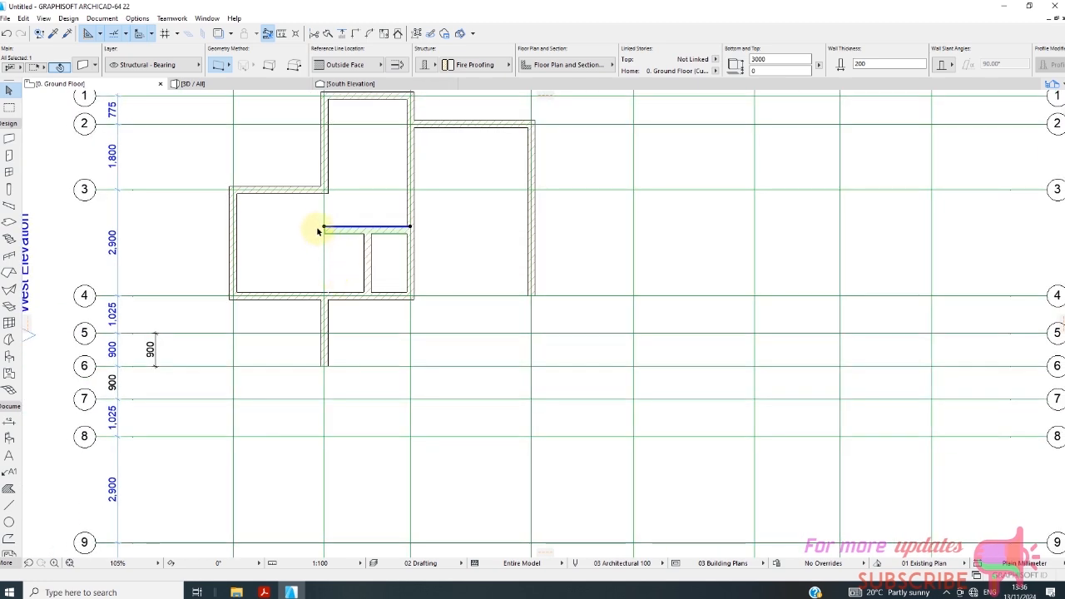
{"action": "left_click", "coordinate": [326, 228]}
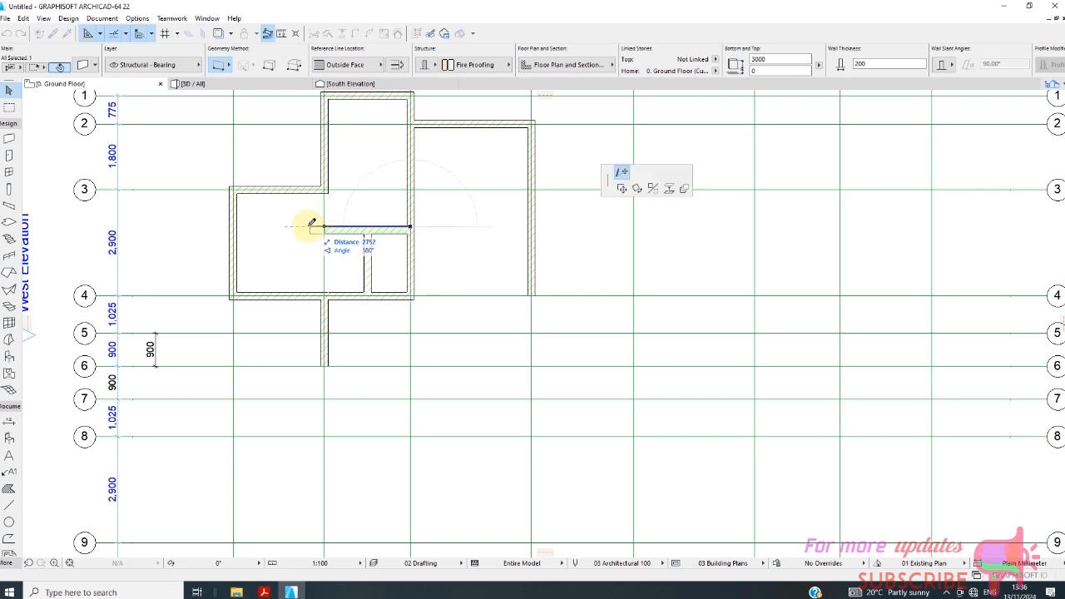
{"action": "left_click", "coordinate": [307, 226]}
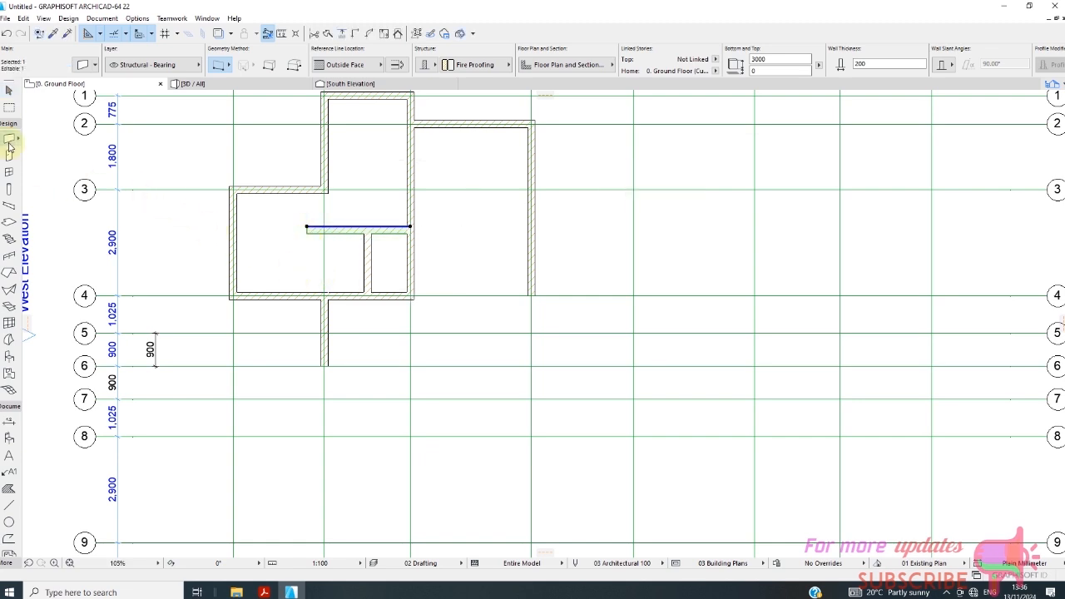
Draw a wall with its reference line set to Center along grid line B, from the grid line 4 wall to the grid line 3 wall.
{"action": "scroll", "coordinate": [282, 301], "scroll_direction": "up", "scroll_amount": 3}
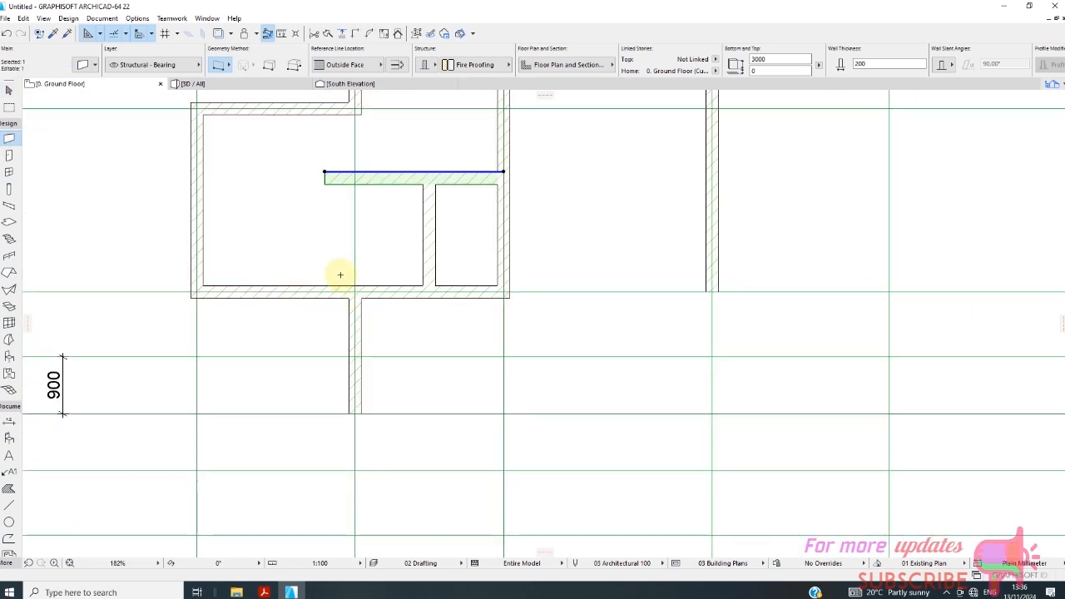
{"action": "key", "text": "Escape"}
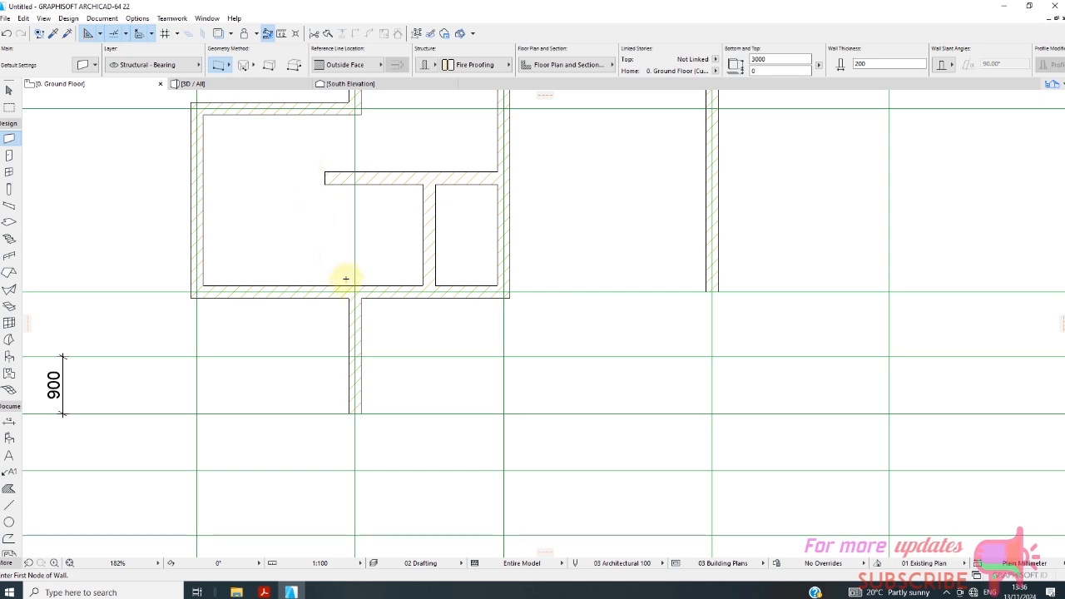
{"action": "left_click", "coordinate": [354, 285]}
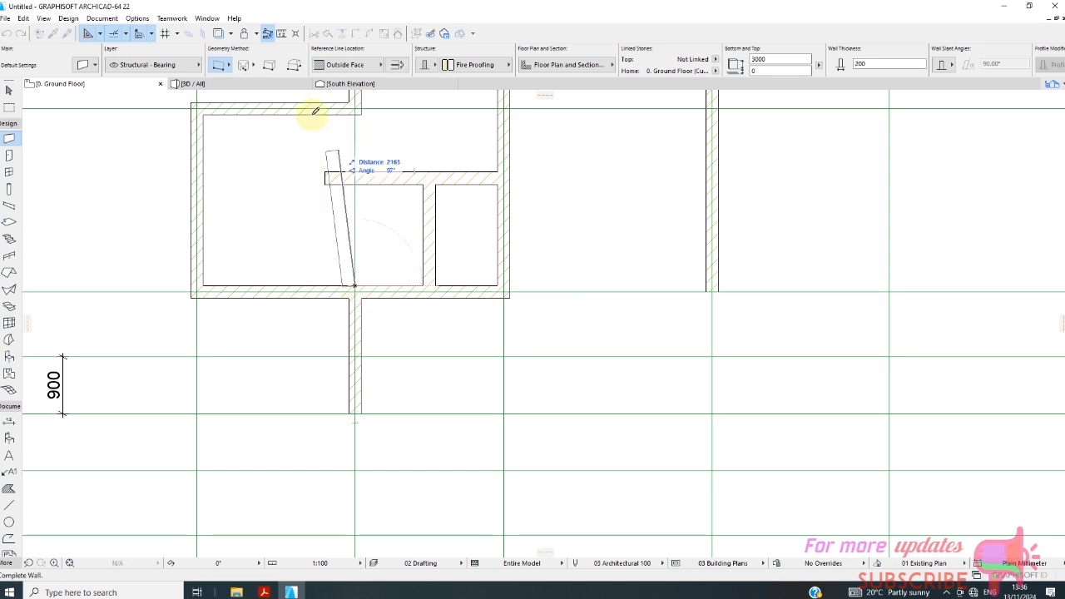
{"action": "left_click", "coordinate": [350, 66]}
{"action": "left_click", "coordinate": [411, 78]}
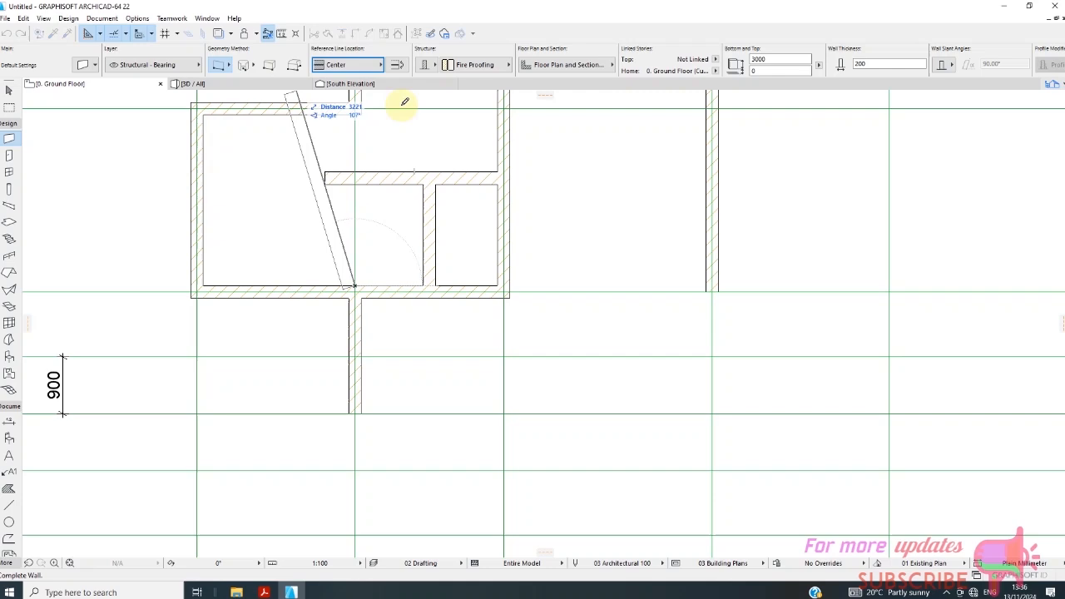
{"action": "left_click", "coordinate": [354, 111]}
Draw a wall along grid line 3 from the wall on grid line C to the wall on grid line B.
{"action": "scroll", "coordinate": [330, 217], "scroll_direction": "down", "scroll_amount": 5}
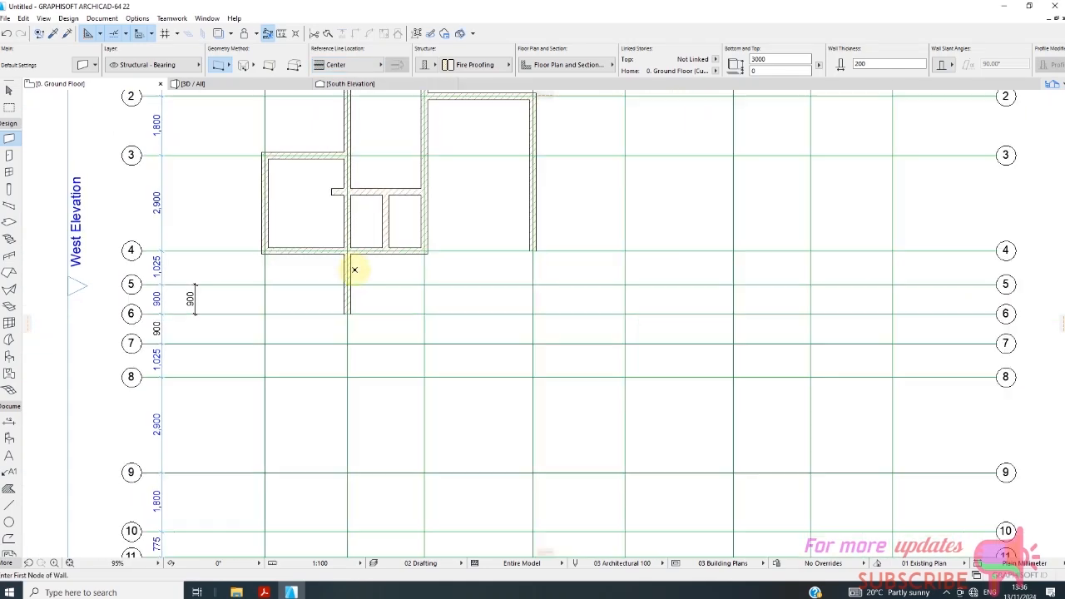
{"action": "scroll", "coordinate": [350, 283], "scroll_direction": "down", "scroll_amount": 2}
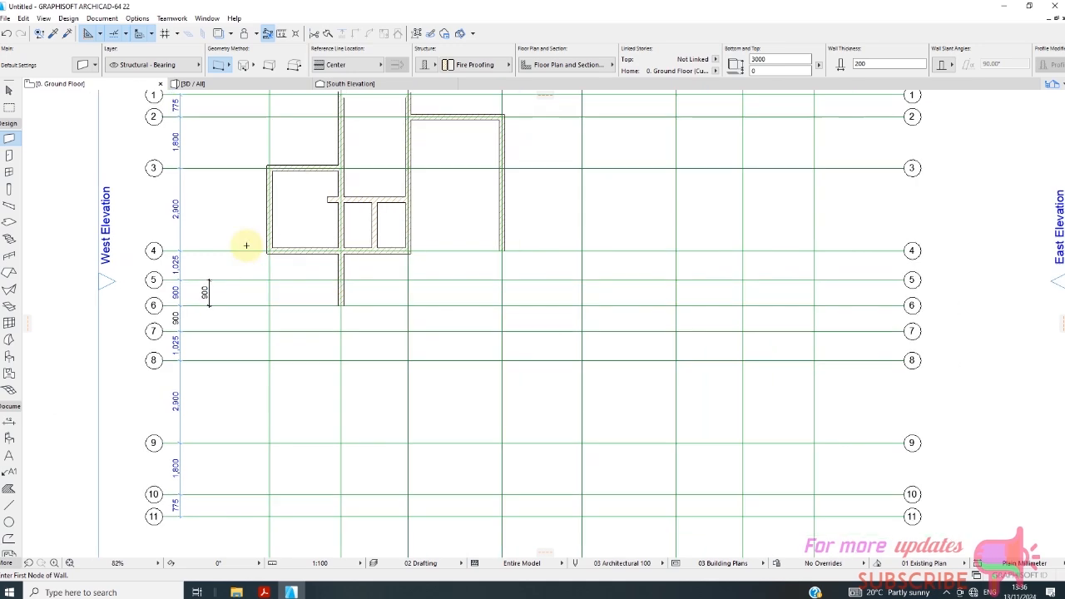
{"action": "scroll", "coordinate": [330, 301], "scroll_direction": "down", "scroll_amount": 1}
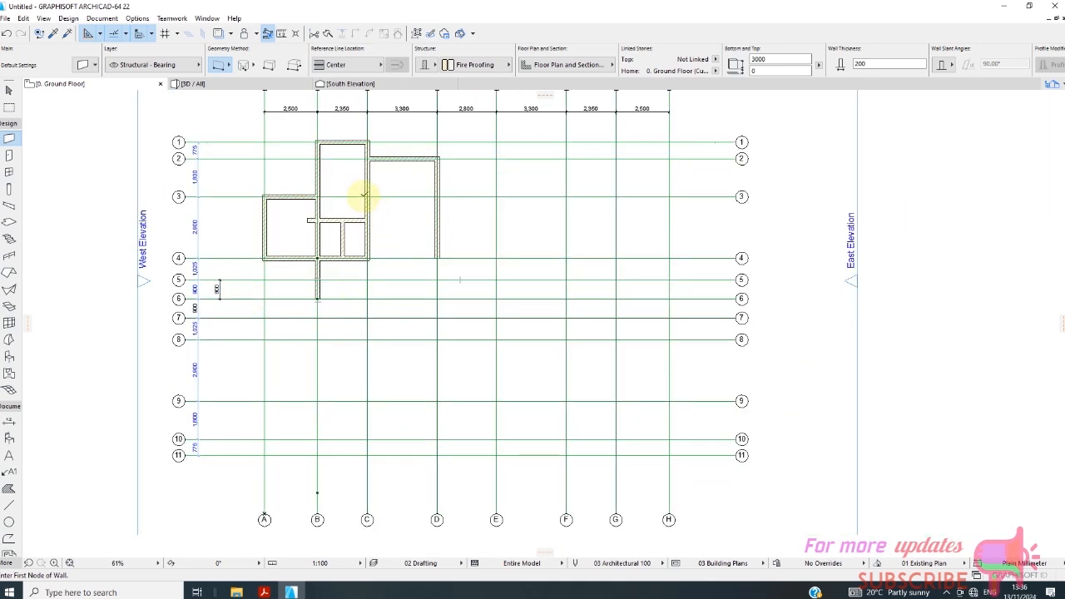
{"action": "scroll", "coordinate": [357, 195], "scroll_direction": "up", "scroll_amount": 2}
{"action": "scroll", "coordinate": [376, 212], "scroll_direction": "up", "scroll_amount": 2}
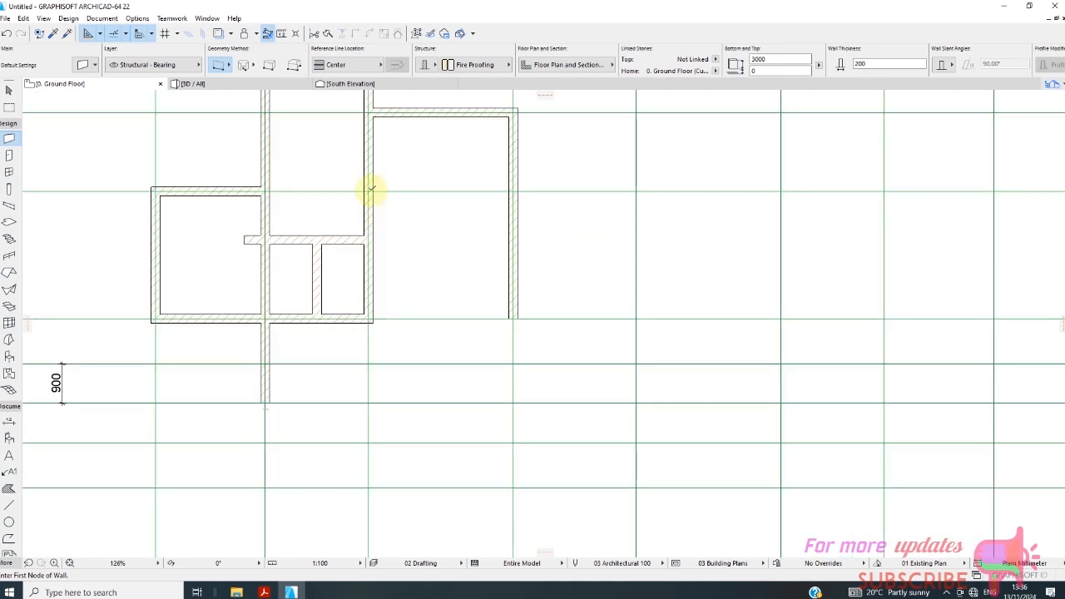
{"action": "left_click", "coordinate": [369, 191]}
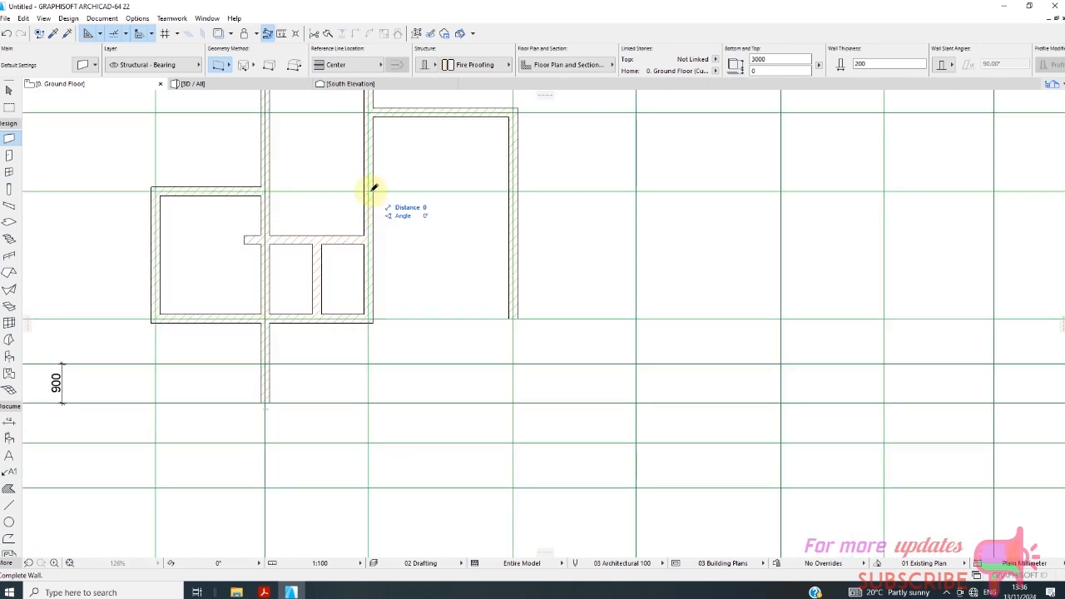
{"action": "left_click", "coordinate": [265, 190]}
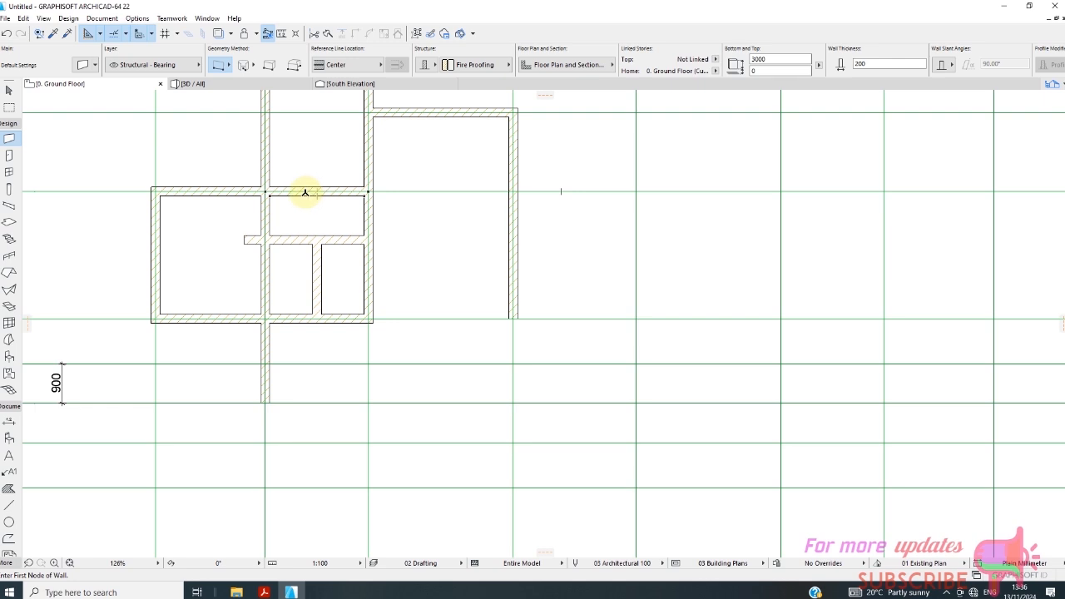
Draw a short wall stub toward grid line 2 from the new grid line 3 wall, a little off midway between B and C.
{"action": "left_click", "coordinate": [305, 192]}
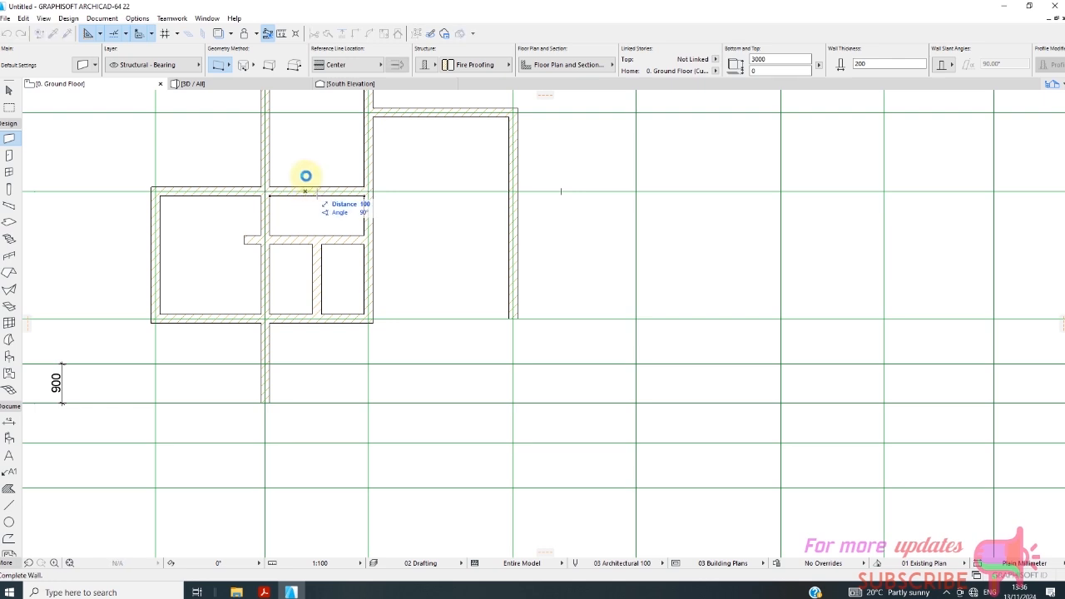
{"action": "left_click", "coordinate": [305, 176]}
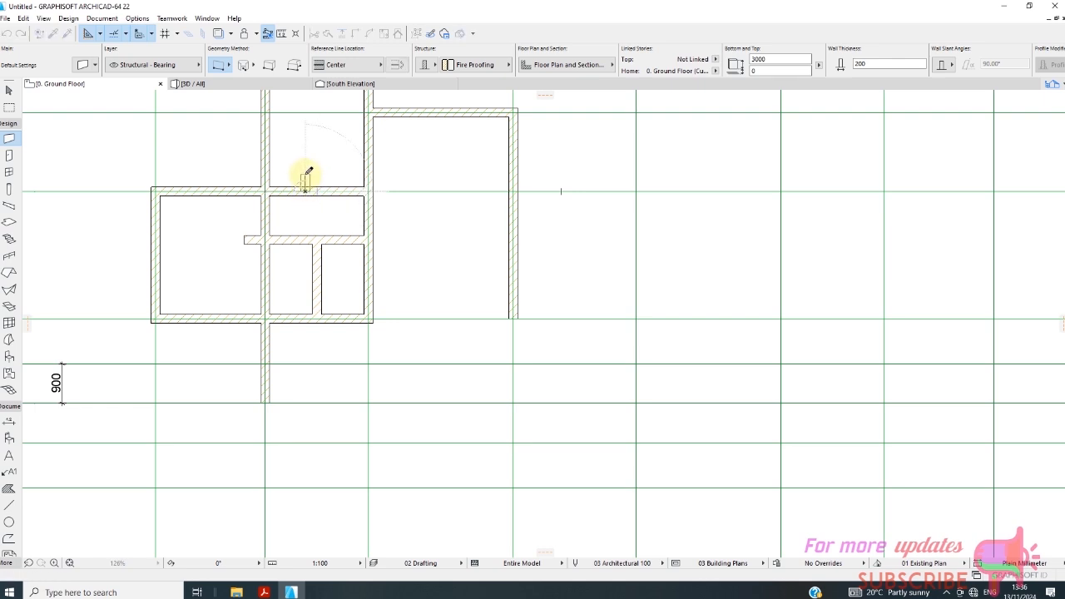
{"action": "scroll", "coordinate": [287, 177], "scroll_direction": "down", "scroll_amount": 3}
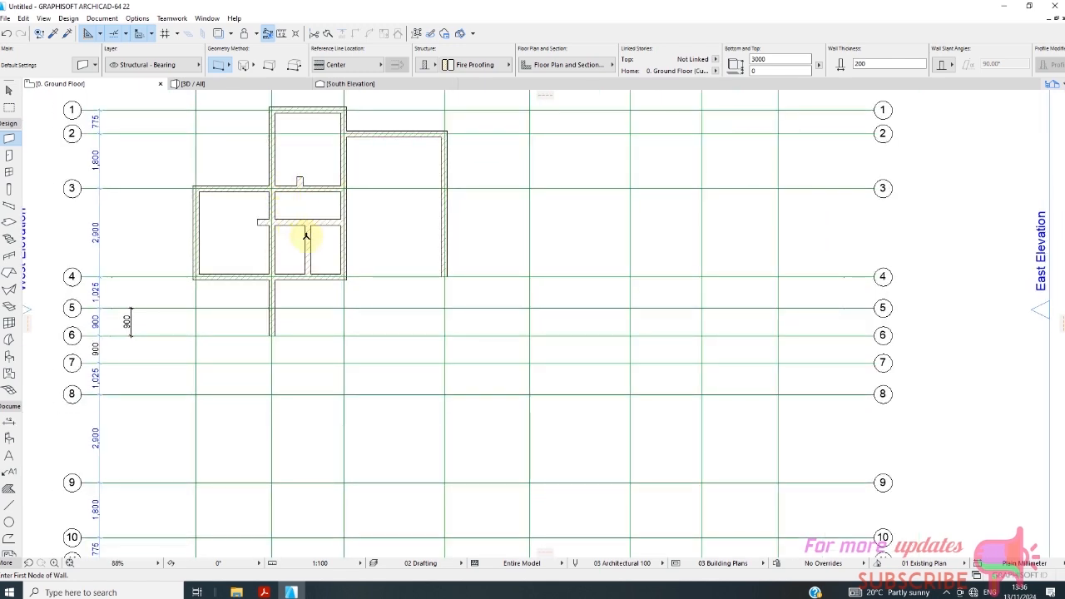
Draw a wall along grid line 4 from the wall end at D4 to the wall corner at C4.
{"action": "scroll", "coordinate": [280, 237], "scroll_direction": "down", "scroll_amount": 2}
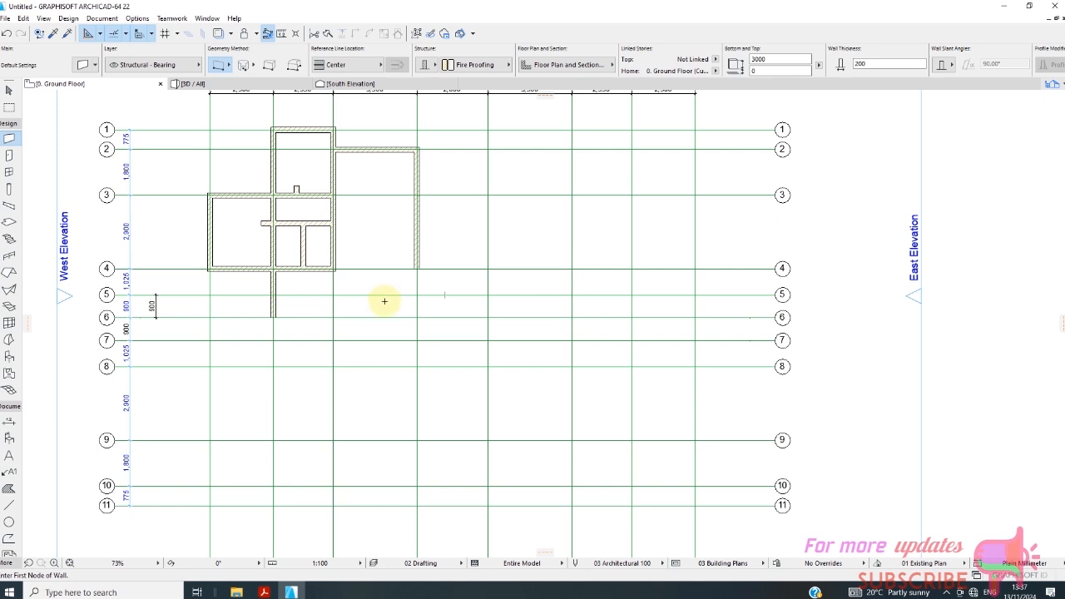
{"action": "scroll", "coordinate": [418, 266], "scroll_direction": "up", "scroll_amount": 3}
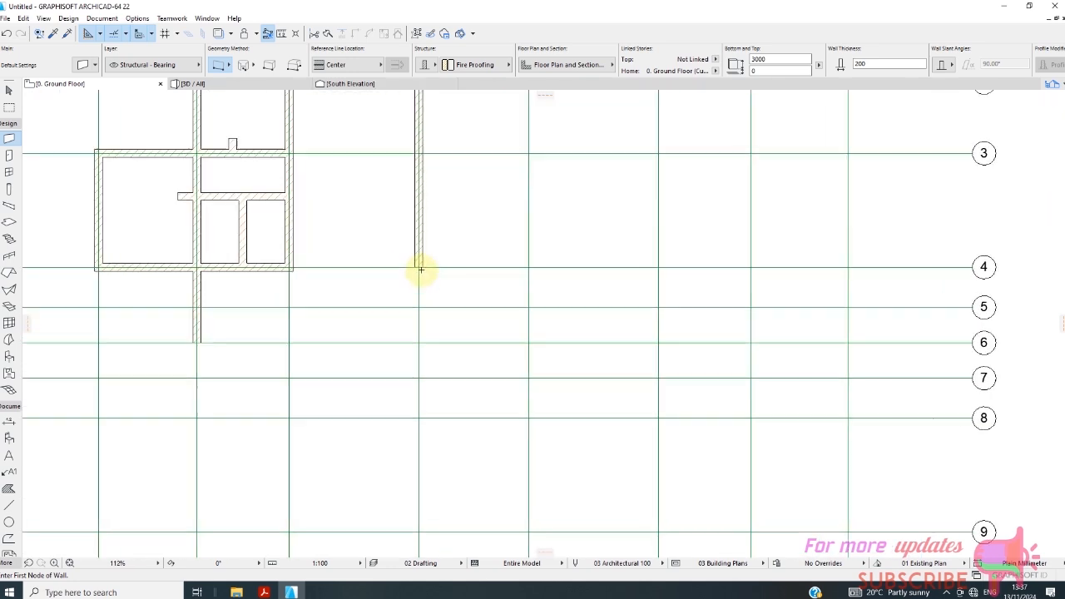
{"action": "left_click", "coordinate": [419, 265]}
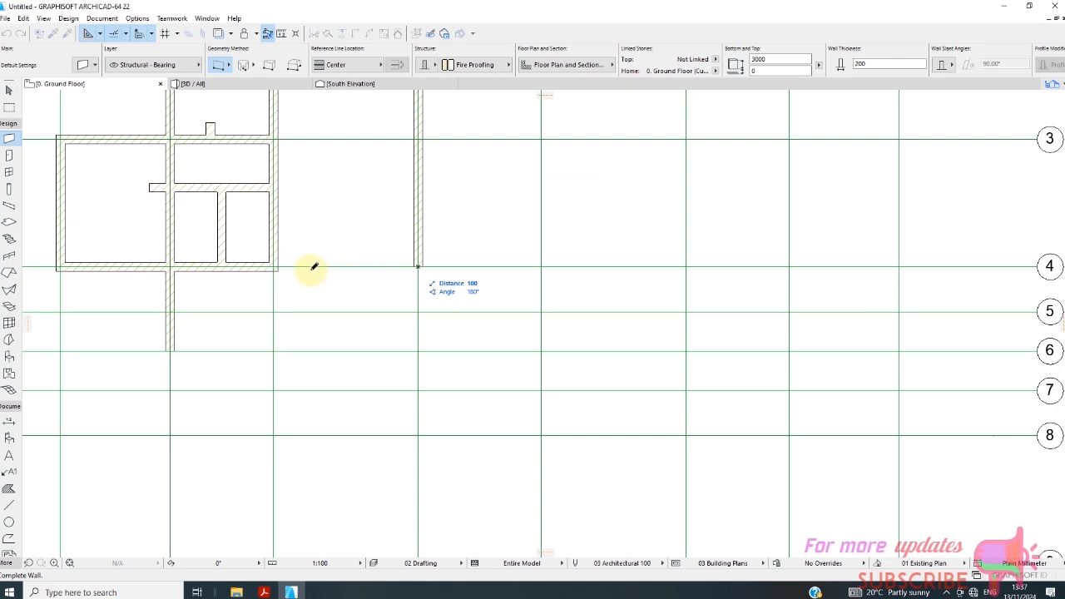
{"action": "left_click", "coordinate": [278, 265]}
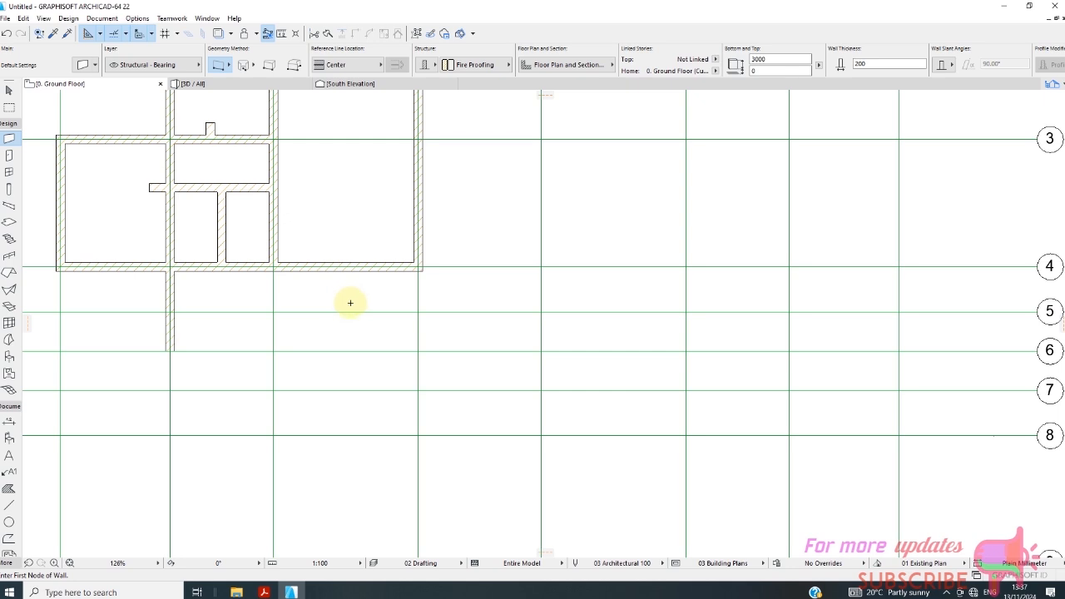
{"action": "scroll", "coordinate": [350, 303], "scroll_direction": "down", "scroll_amount": 3}
Drag a copy of the grid line D wall 1000 mm toward grid line C.
{"action": "left_click", "coordinate": [9, 90]}
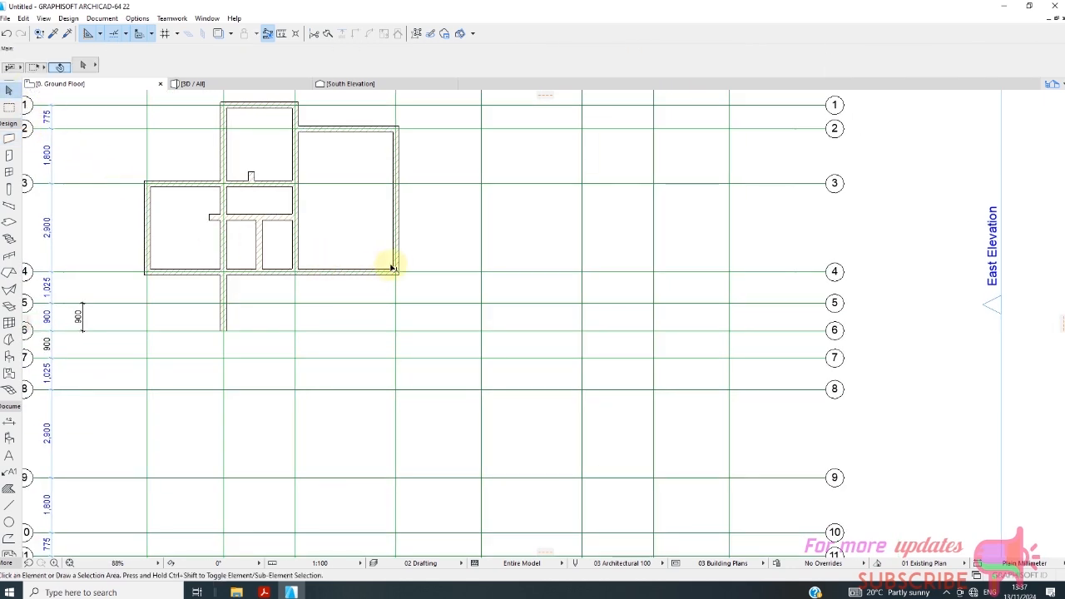
{"action": "scroll", "coordinate": [393, 268], "scroll_direction": "up", "scroll_amount": 3}
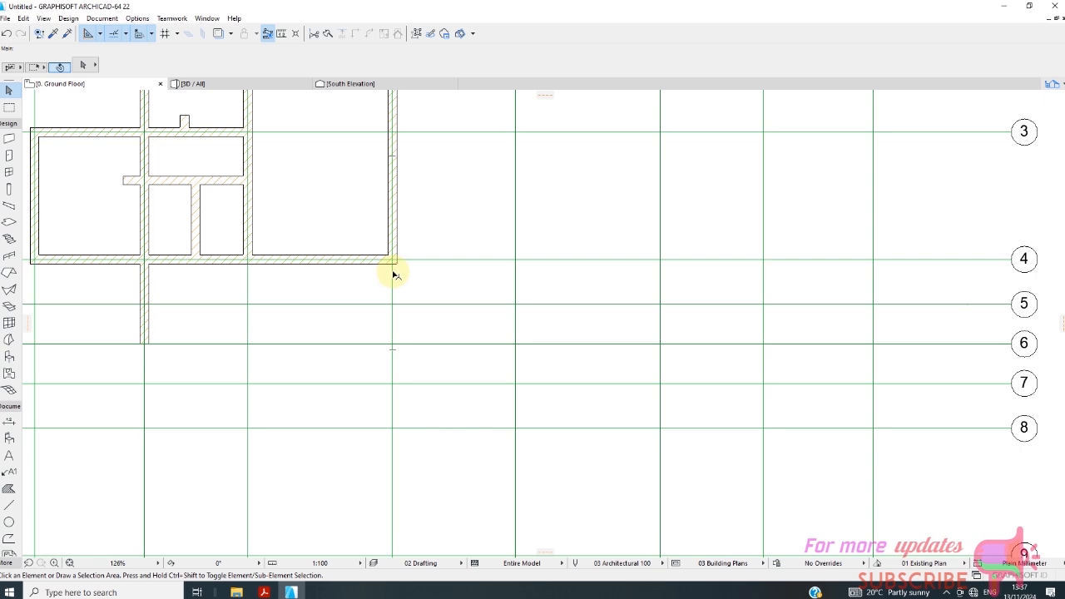
{"action": "scroll", "coordinate": [341, 257], "scroll_direction": "down", "scroll_amount": 1}
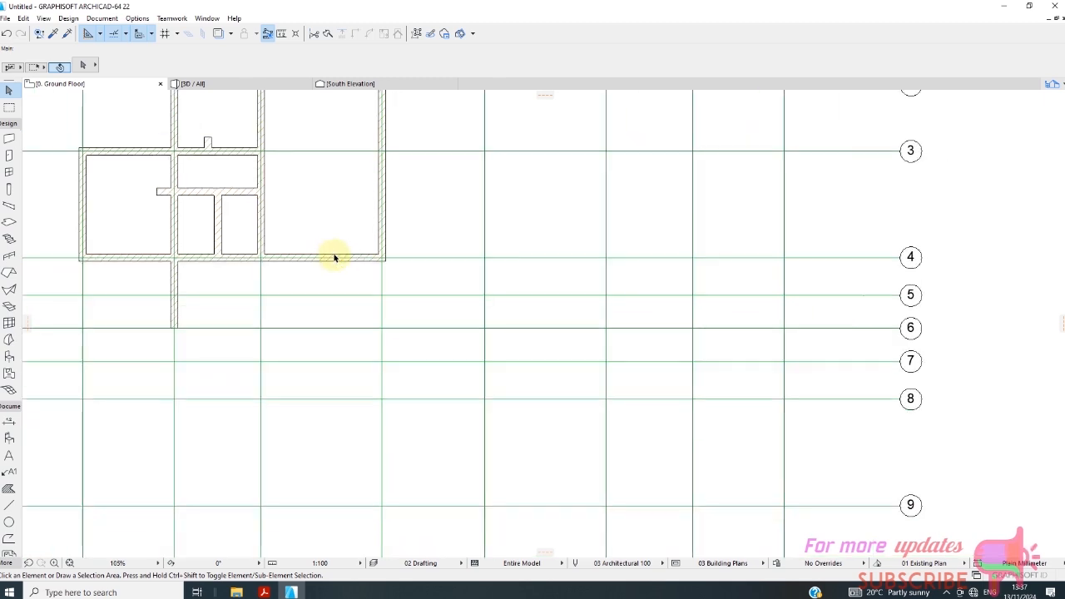
{"action": "left_click", "coordinate": [382, 236]}
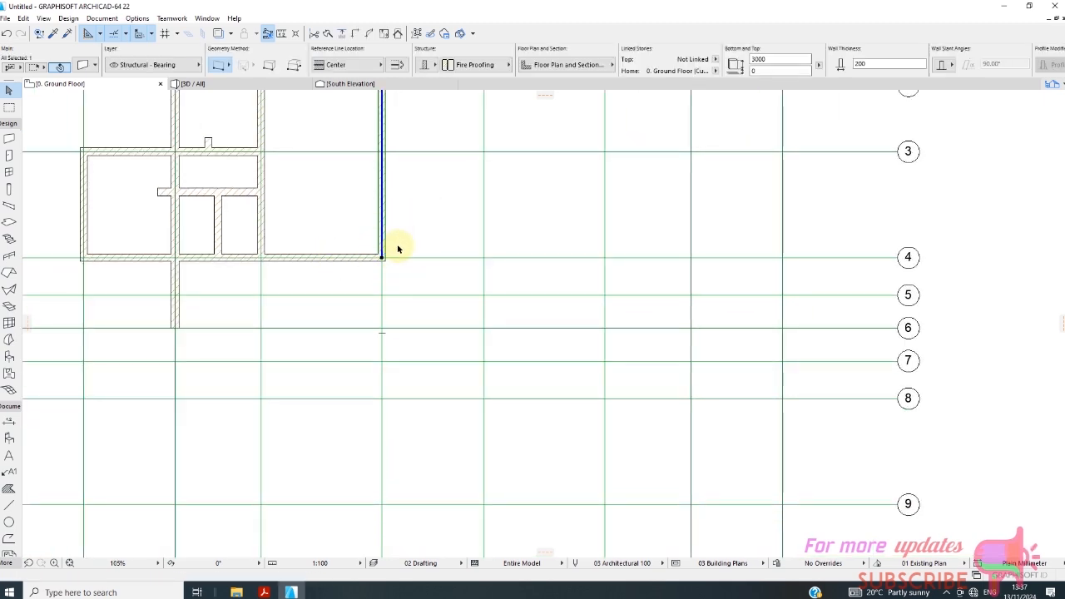
{"action": "right_click", "coordinate": [408, 241]}
{"action": "mouse_move", "coordinate": [574, 322]}
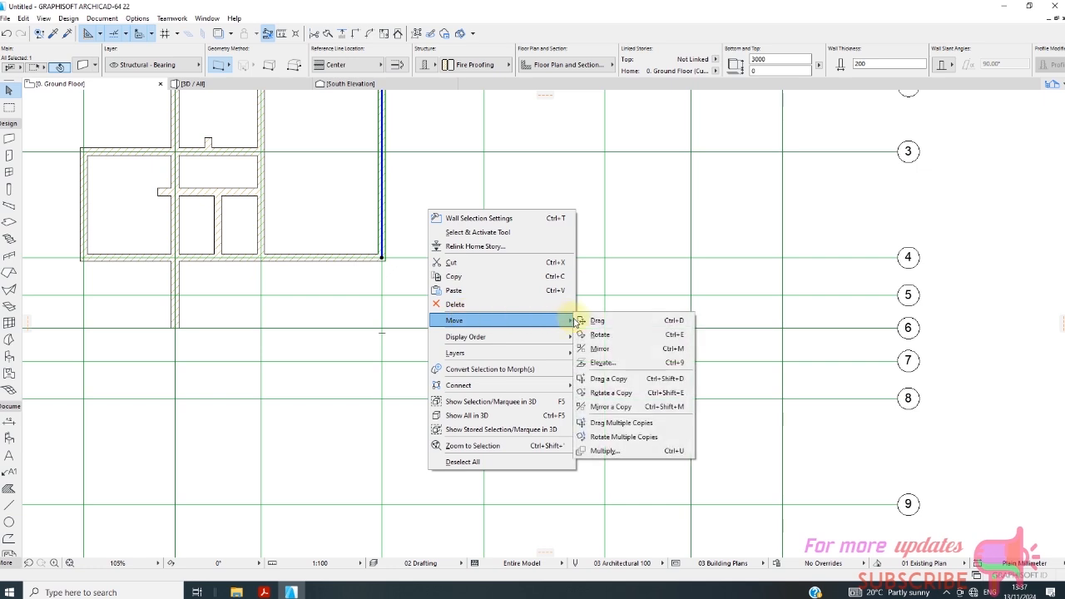
{"action": "left_click", "coordinate": [616, 379]}
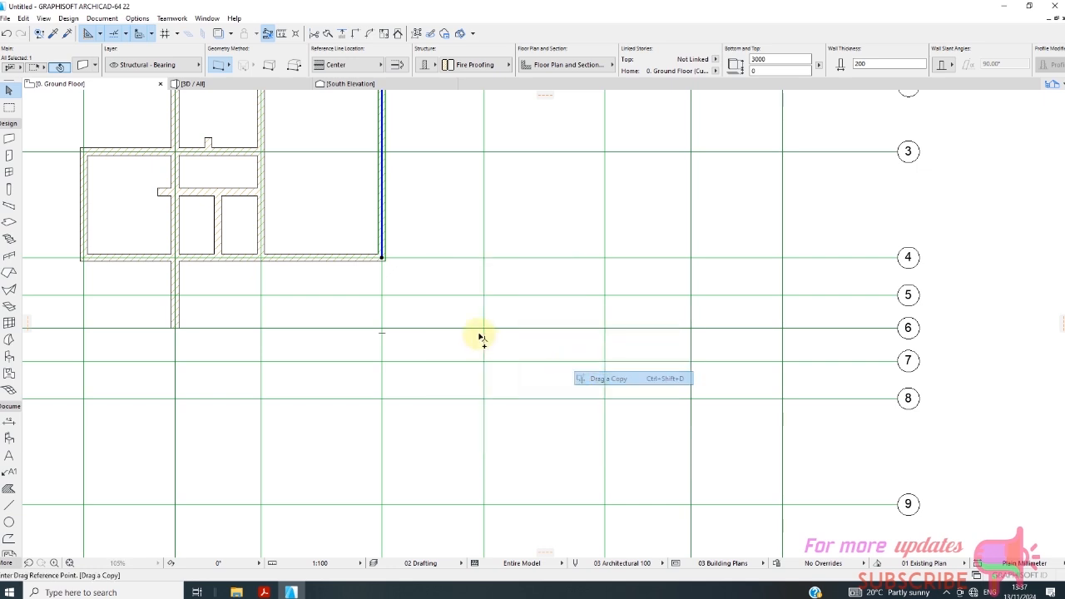
{"action": "left_click", "coordinate": [383, 258]}
{"action": "type", "text": "10"}
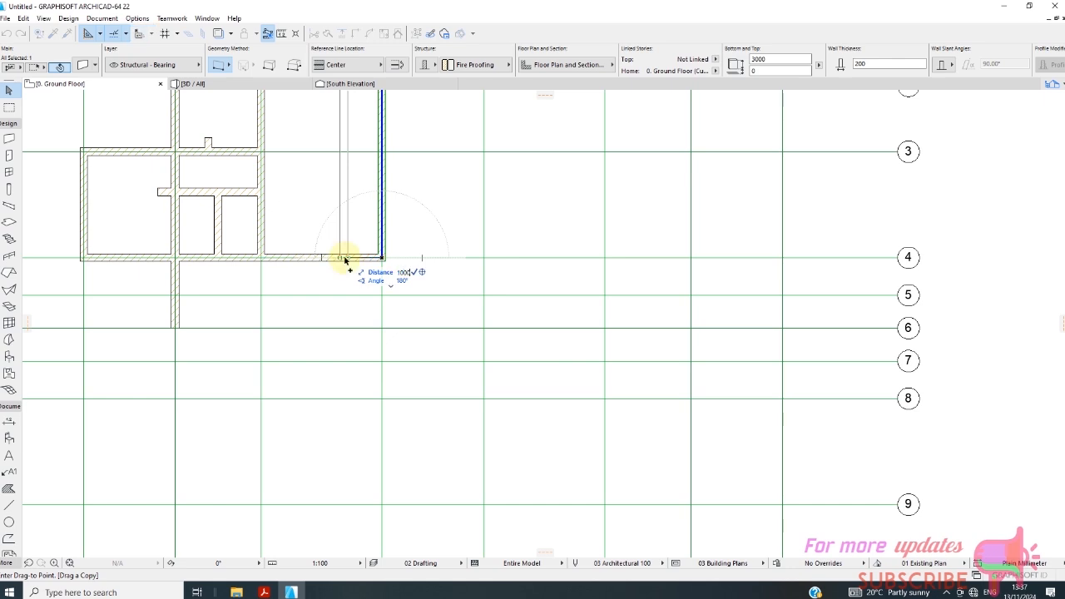
{"action": "type", "text": "00"}
{"action": "key", "text": "Return"}
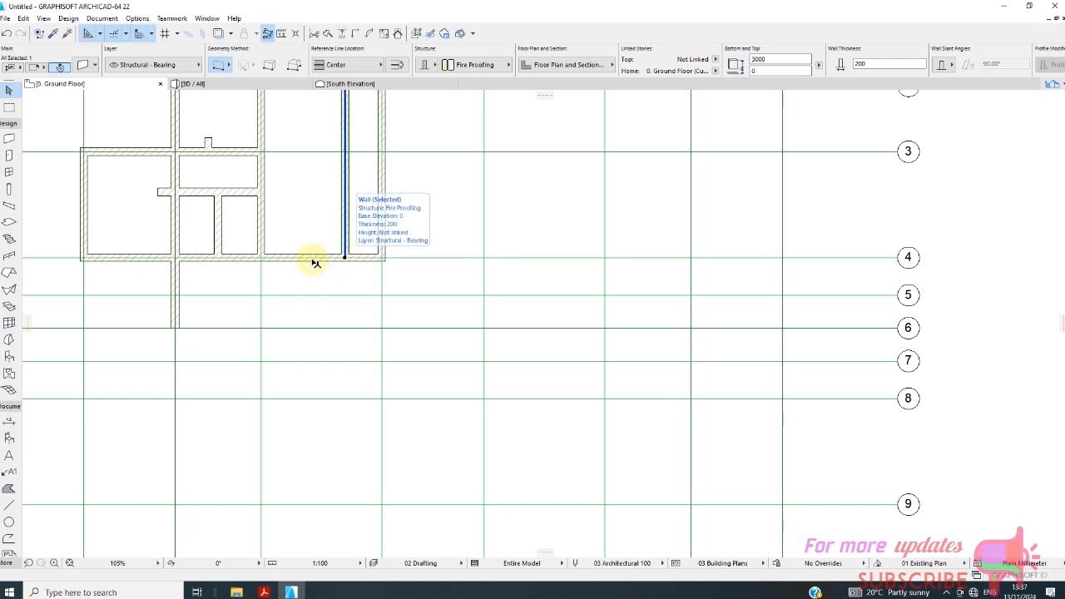
Drag a copy of the grid line 4 wall between C and D 1000 mm toward grid line 3.
{"action": "left_click", "coordinate": [312, 259]}
{"action": "right_click", "coordinate": [339, 284]}
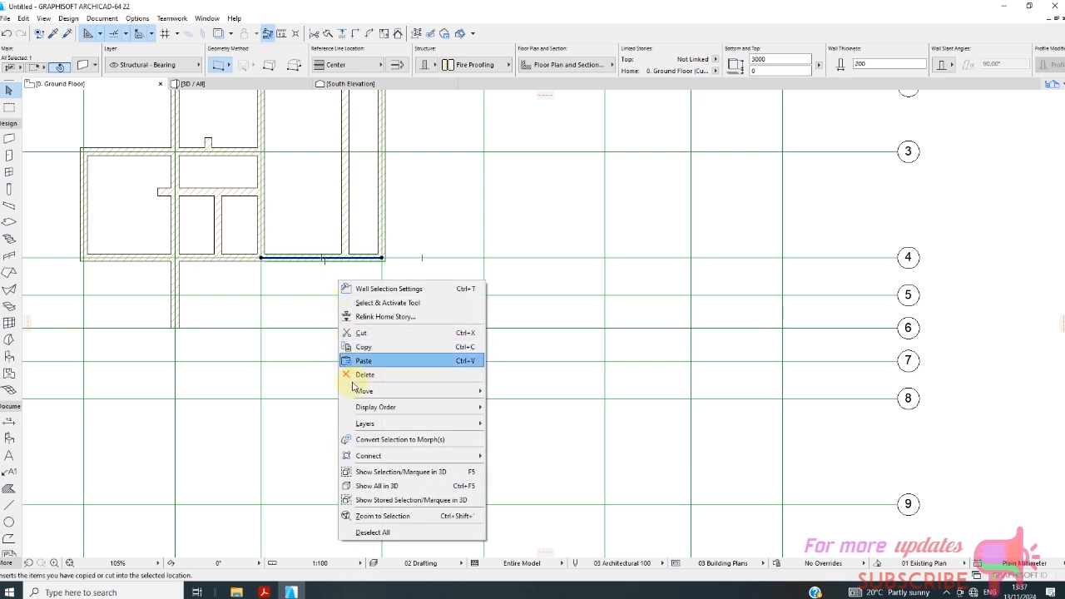
{"action": "mouse_move", "coordinate": [364, 391]}
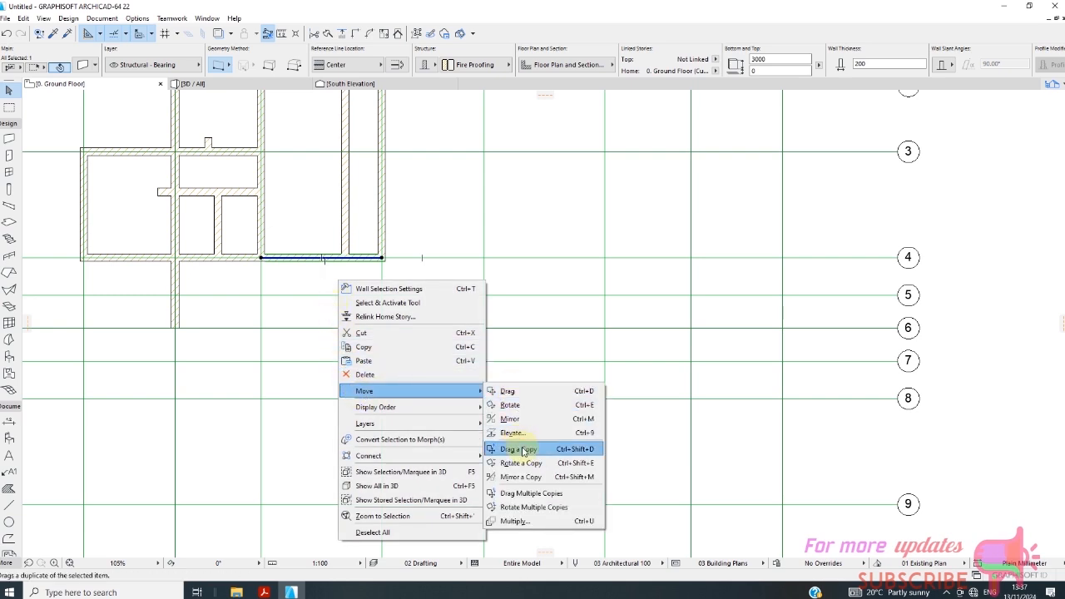
{"action": "left_click", "coordinate": [523, 449]}
{"action": "left_click", "coordinate": [383, 259]}
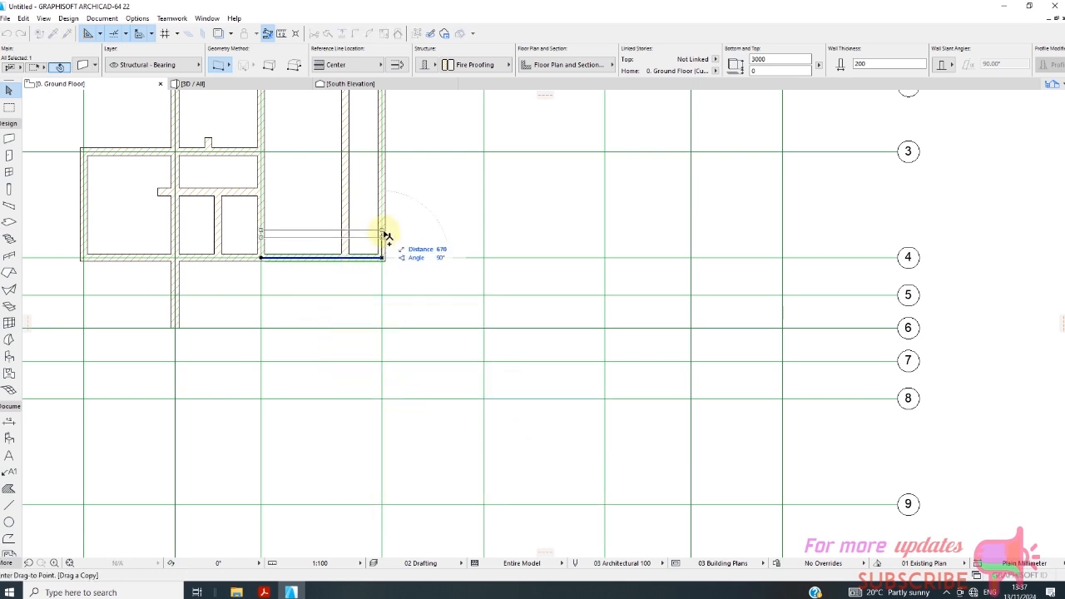
{"action": "type", "text": "1"}
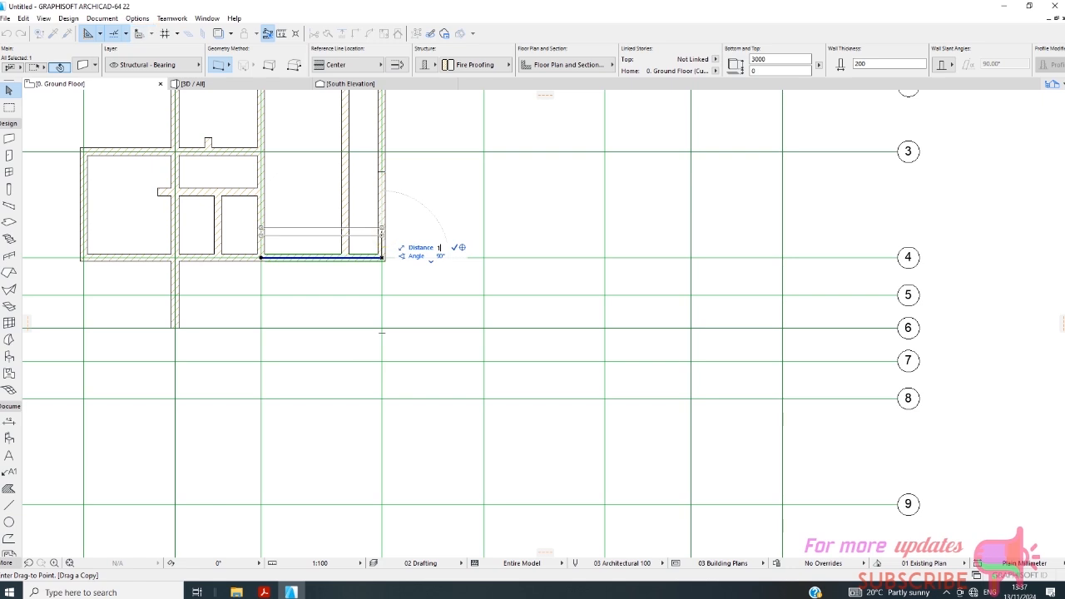
{"action": "type", "text": "000"}
{"action": "key", "text": "Return"}
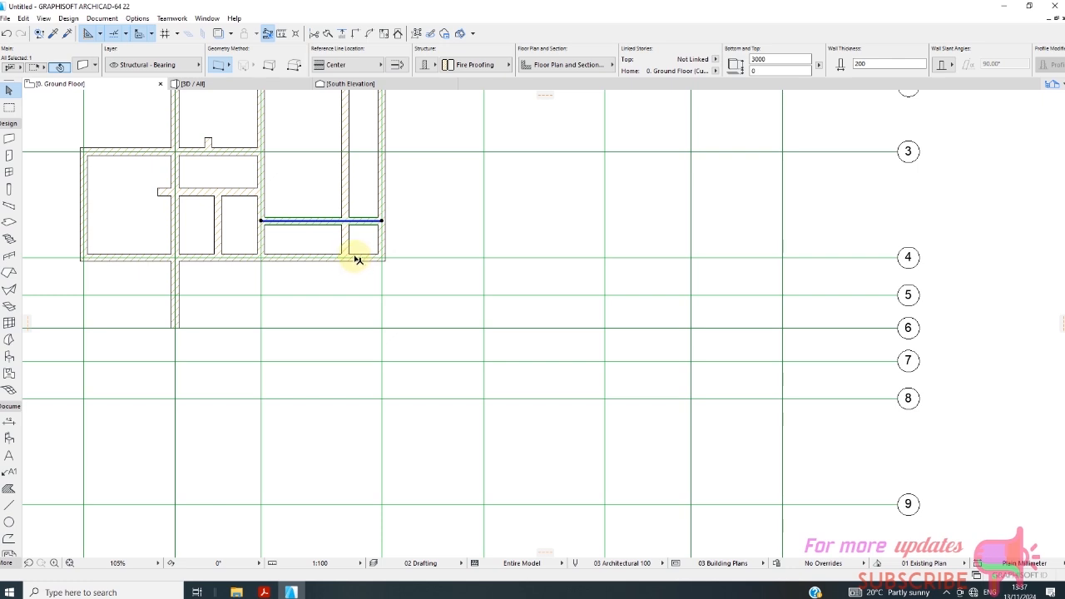
{"action": "key", "text": "Escape"}
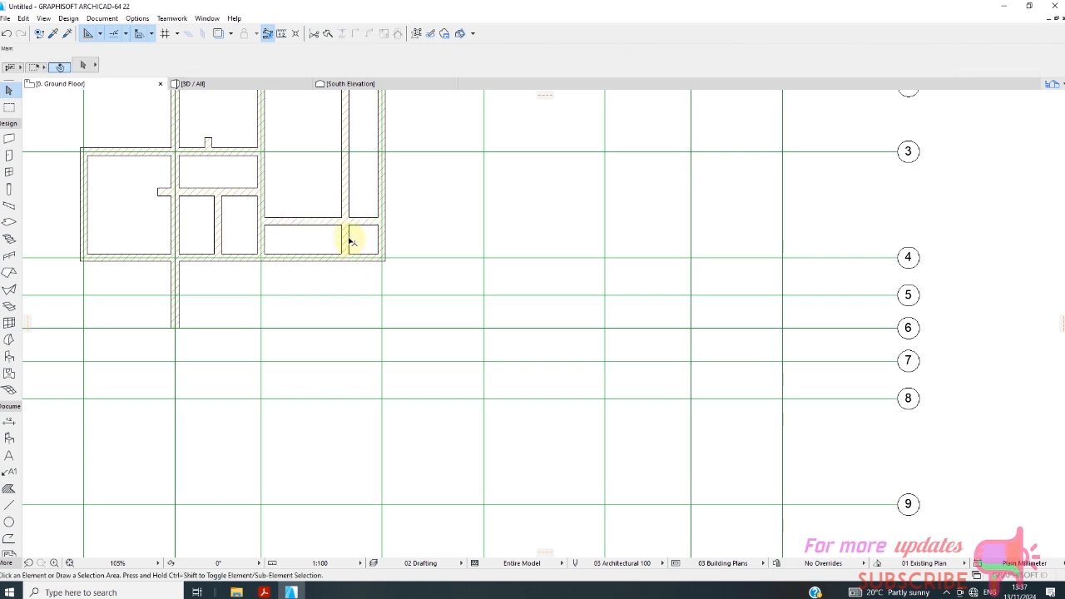
Trim away the copied wall near grid line D where it runs above the copied wall between grid lines C and D.
{"action": "scroll", "coordinate": [341, 278], "scroll_direction": "down", "scroll_amount": 3}
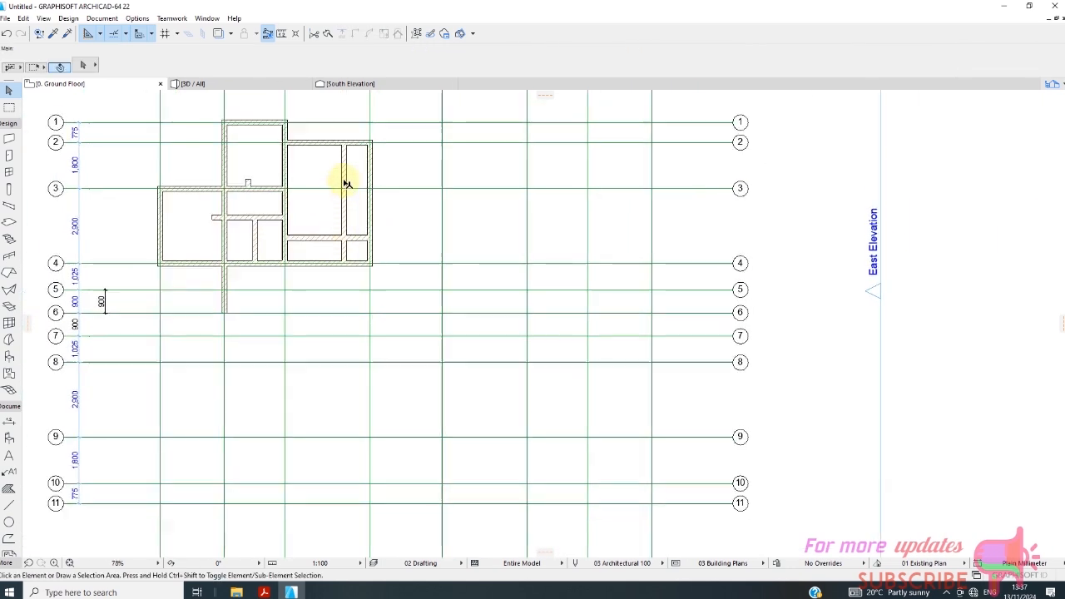
{"action": "scroll", "coordinate": [347, 183], "scroll_direction": "up", "scroll_amount": 3}
{"action": "left_click", "coordinate": [358, 265]}
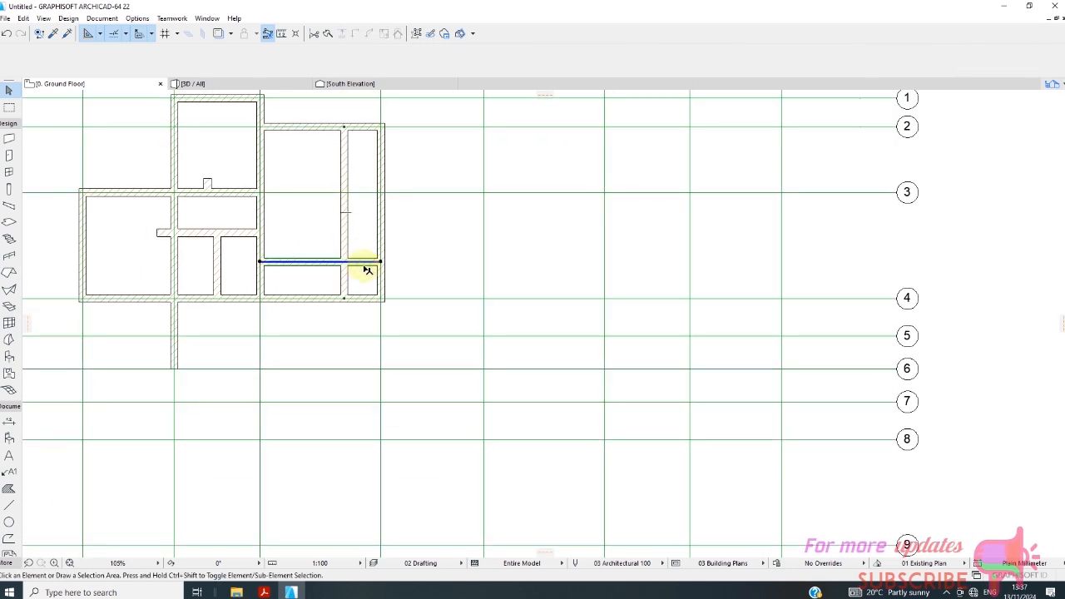
{"action": "left_click", "coordinate": [348, 225], "text": "ctrl"}
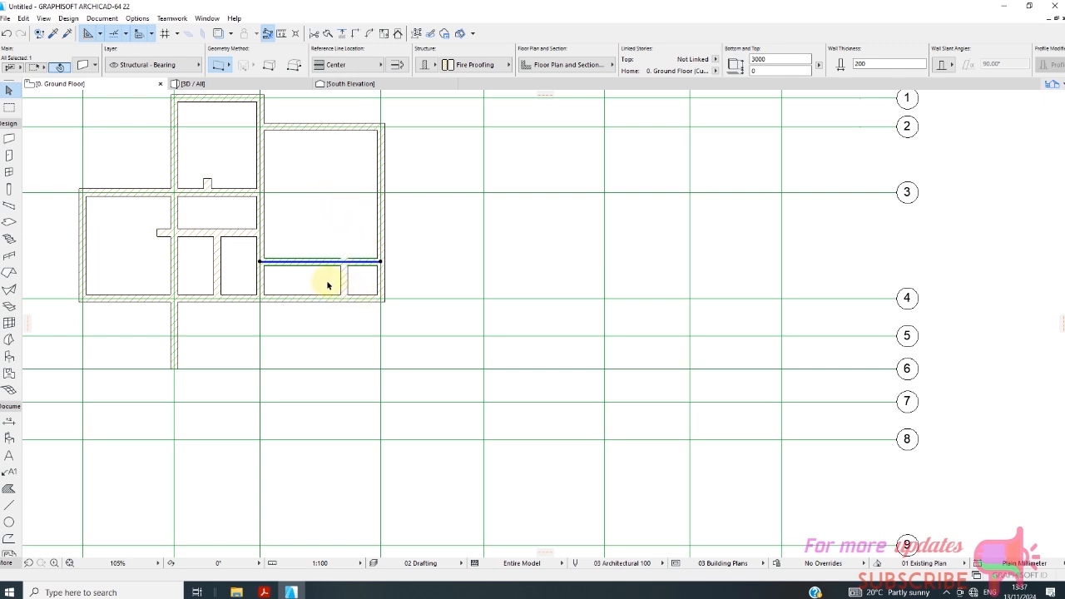
Trim the copied wall above grid line 4 between grid line C and the short wall near grid line D.
{"action": "left_click", "coordinate": [343, 278]}
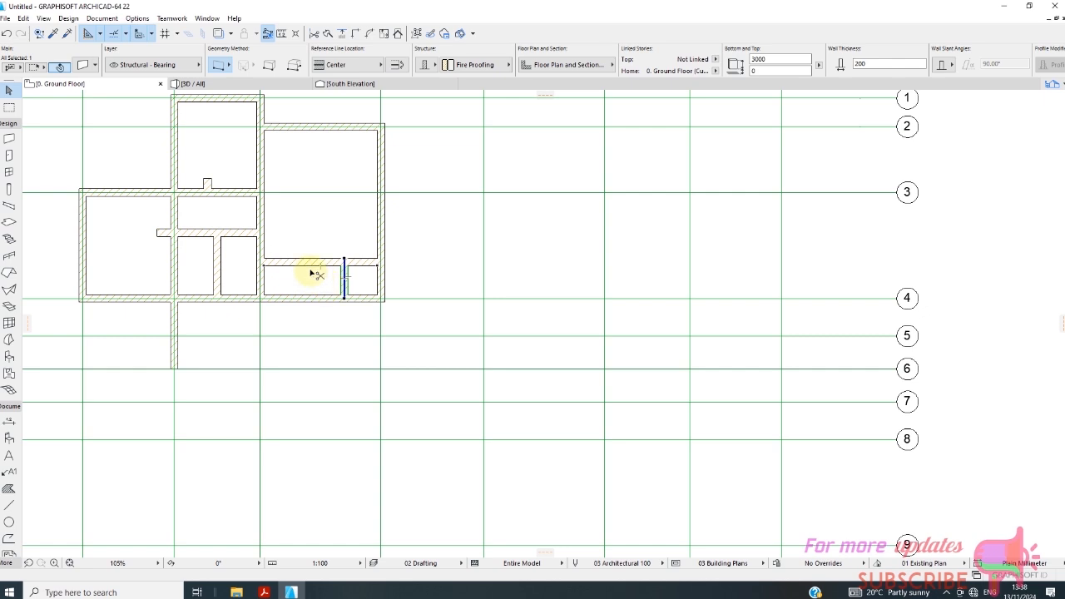
{"action": "left_click", "coordinate": [305, 263], "text": "ctrl"}
{"action": "left_click", "coordinate": [318, 278]}
Intersect the two short copied walls near D4 so that they meet in a clean corner.
{"action": "scroll", "coordinate": [356, 278], "scroll_direction": "up", "scroll_amount": 3}
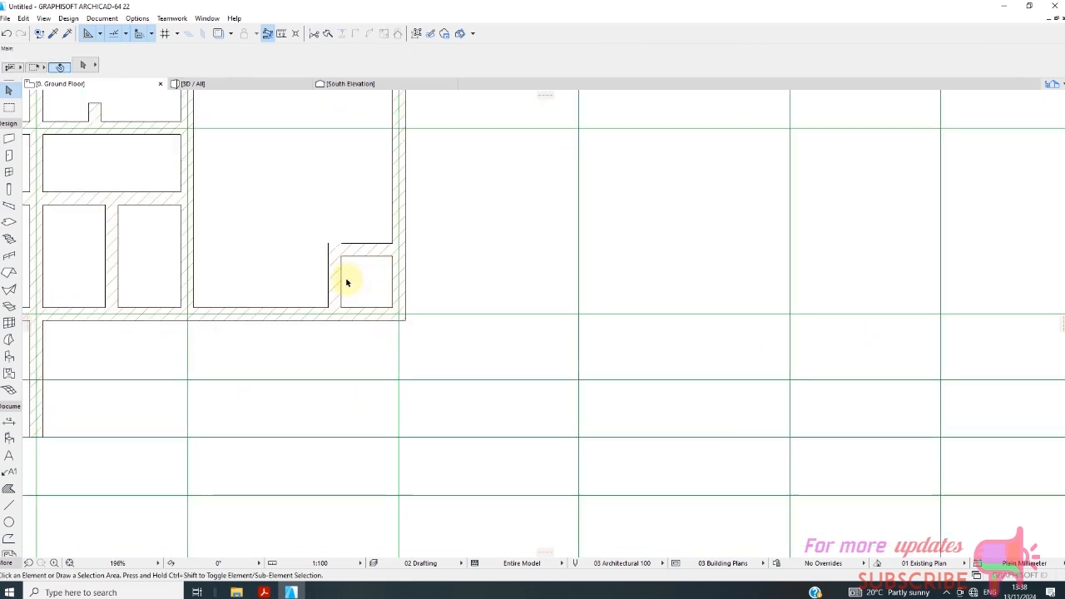
{"action": "scroll", "coordinate": [347, 282], "scroll_direction": "up", "scroll_amount": 1}
{"action": "left_click", "coordinate": [333, 277]}
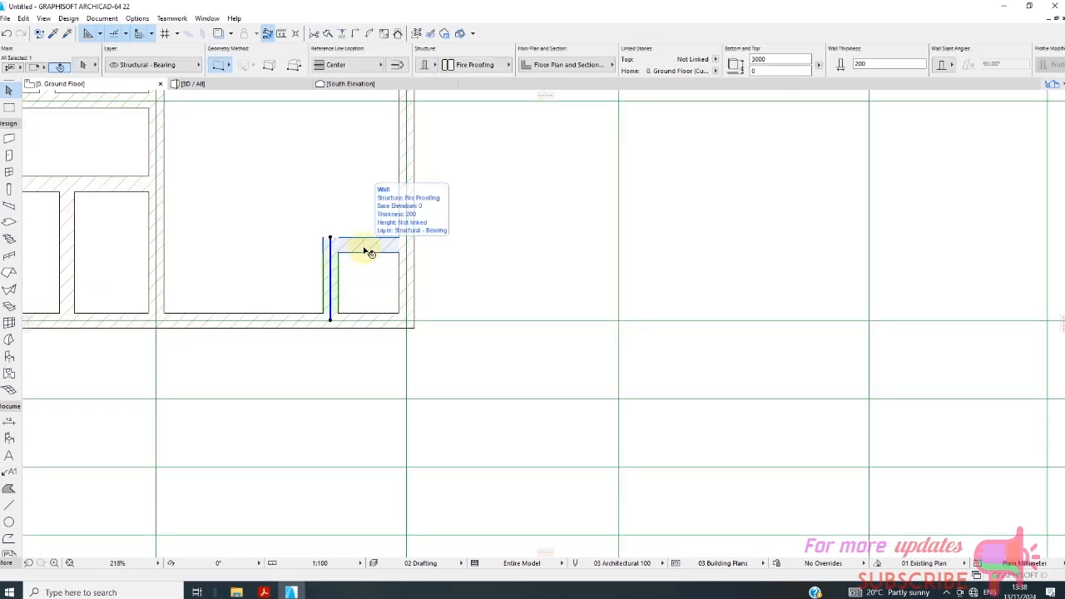
{"action": "left_click", "coordinate": [366, 249], "text": "shift"}
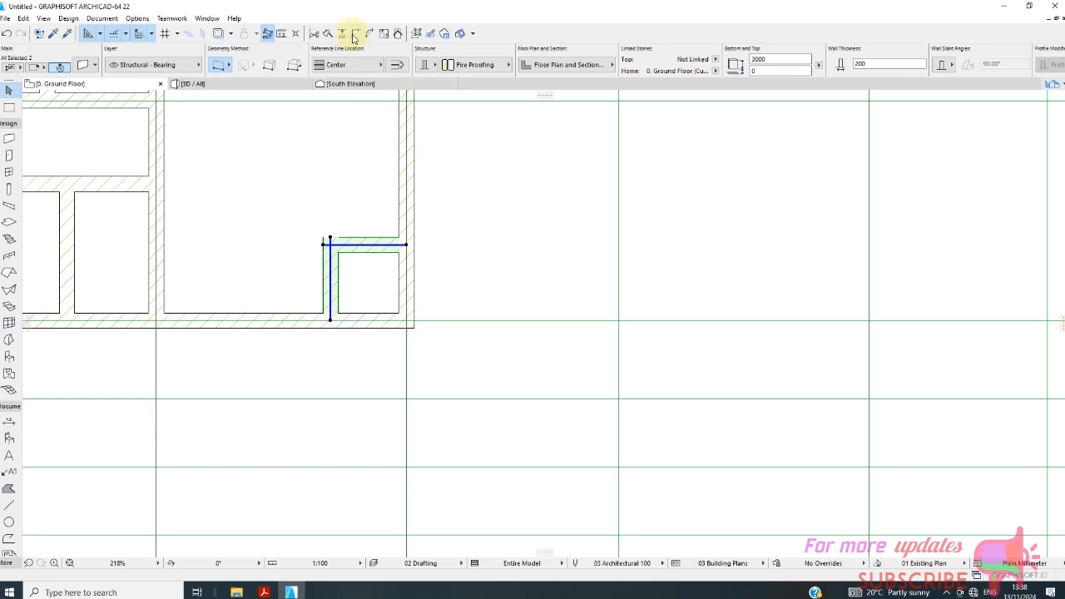
{"action": "left_click", "coordinate": [333, 186]}
{"action": "scroll", "coordinate": [354, 228], "scroll_direction": "down", "scroll_amount": 5}
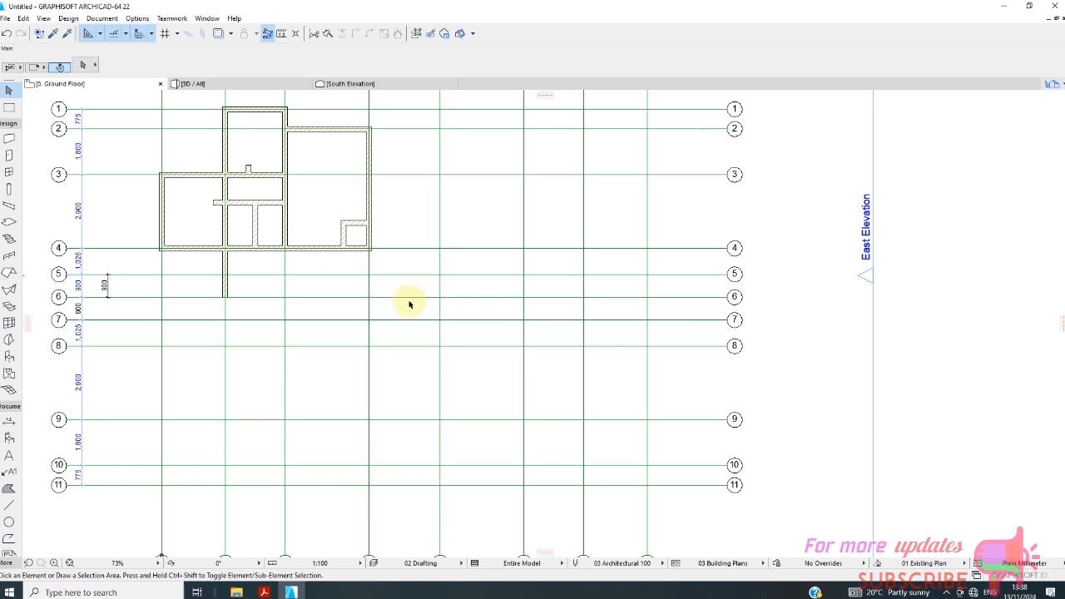
Stretch the short wall above grid line 4 to the grid line C wall and pull its other end back from grid line D to the short perpendicular wall.
{"action": "left_click", "coordinate": [349, 224]}
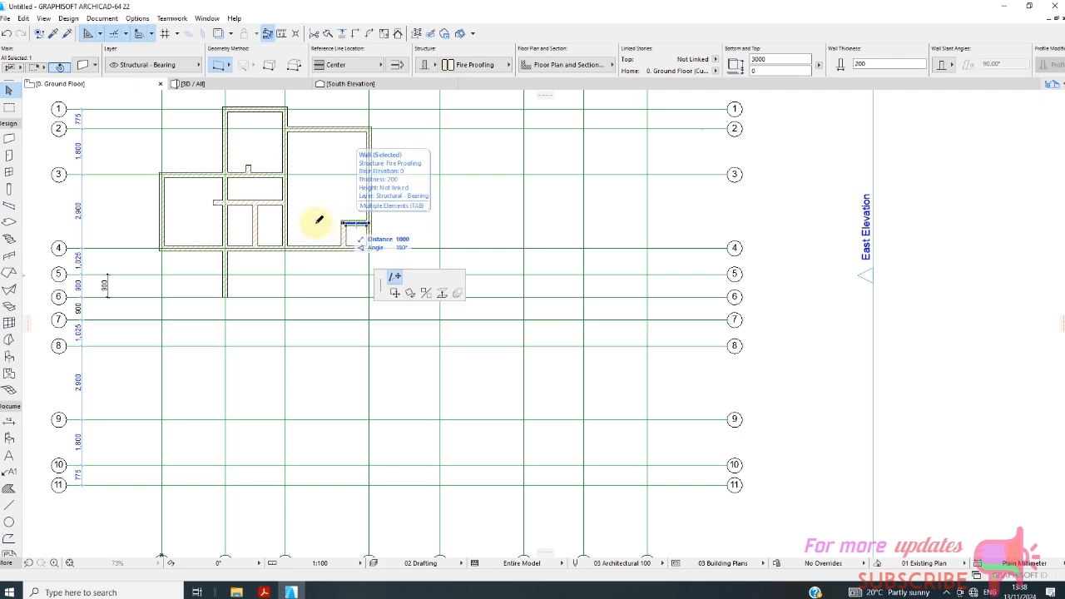
{"action": "left_click", "coordinate": [286, 222]}
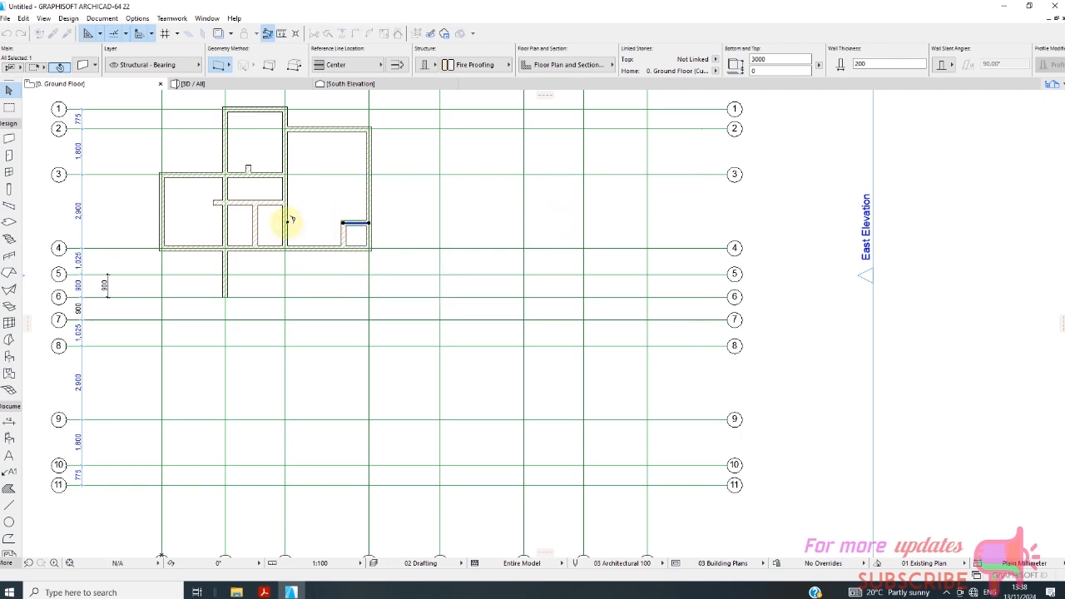
{"action": "scroll", "coordinate": [374, 235], "scroll_direction": "up", "scroll_amount": 3}
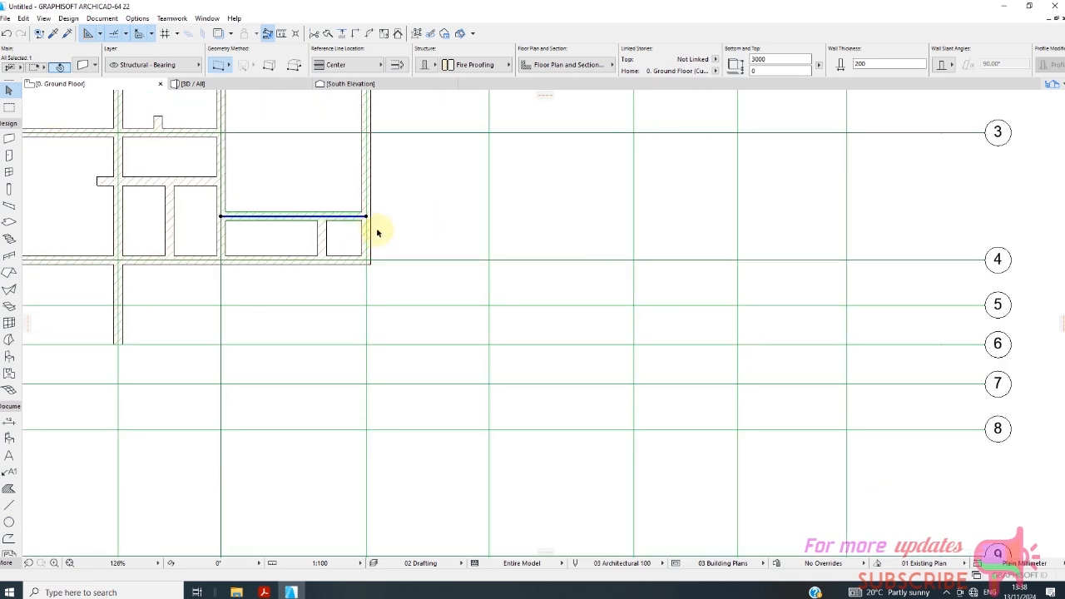
{"action": "left_click", "coordinate": [368, 218]}
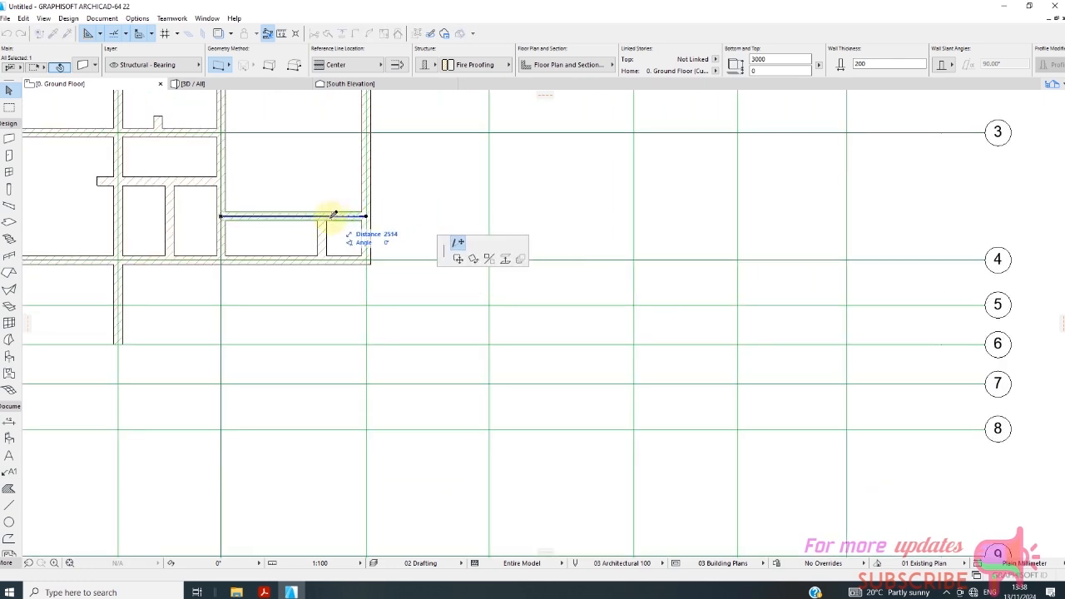
{"action": "left_click", "coordinate": [326, 219]}
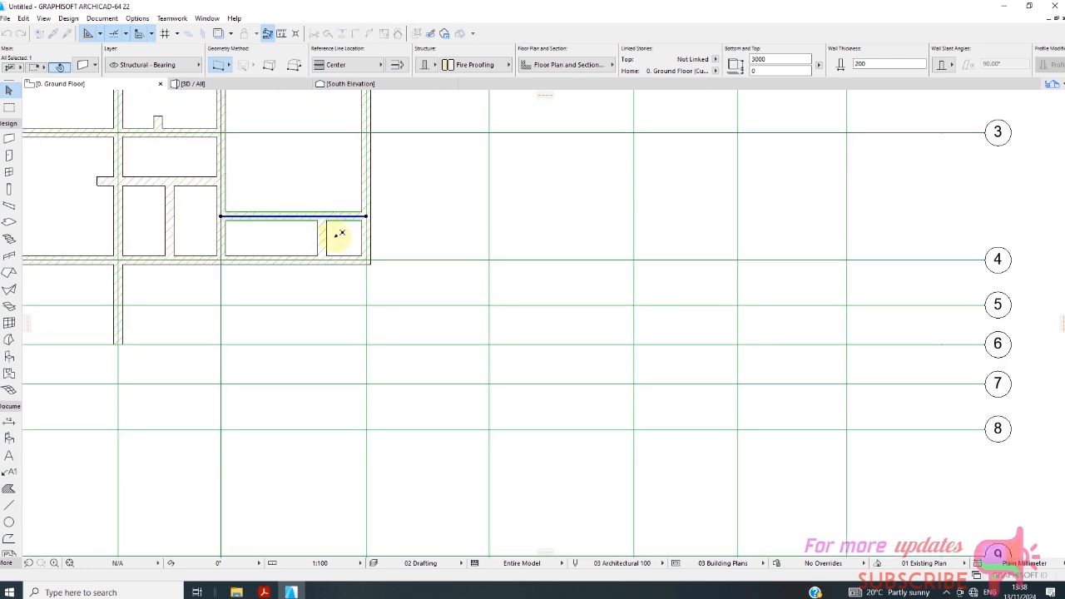
{"action": "scroll", "coordinate": [347, 276], "scroll_direction": "down", "scroll_amount": 2}
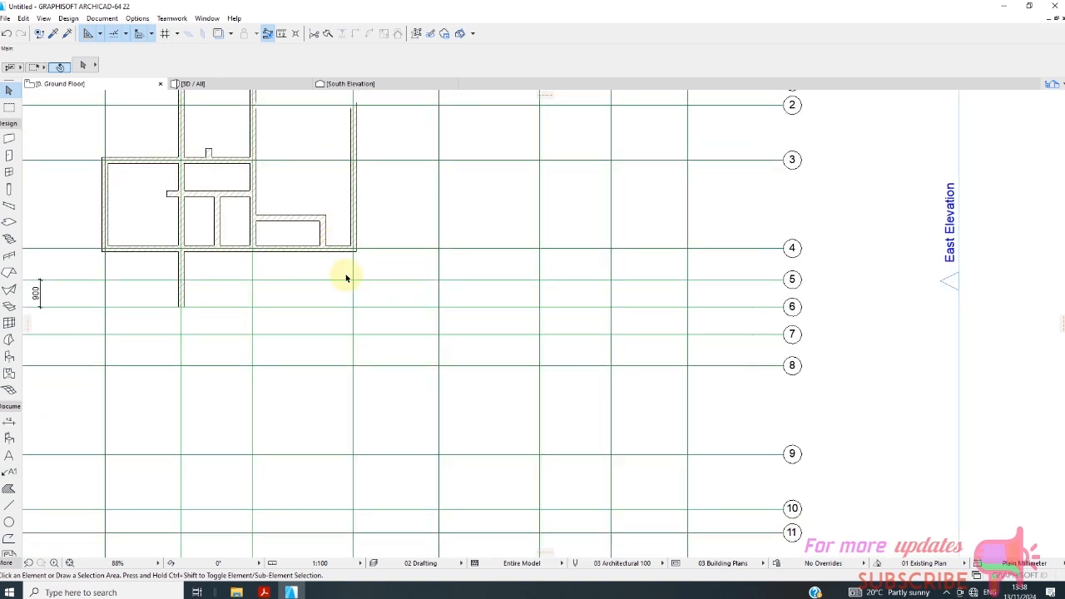
Stretch the short wall between grid lines C and D across the grid line 4 wall to grid line 6.
{"action": "scroll", "coordinate": [326, 274], "scroll_direction": "up", "scroll_amount": 2}
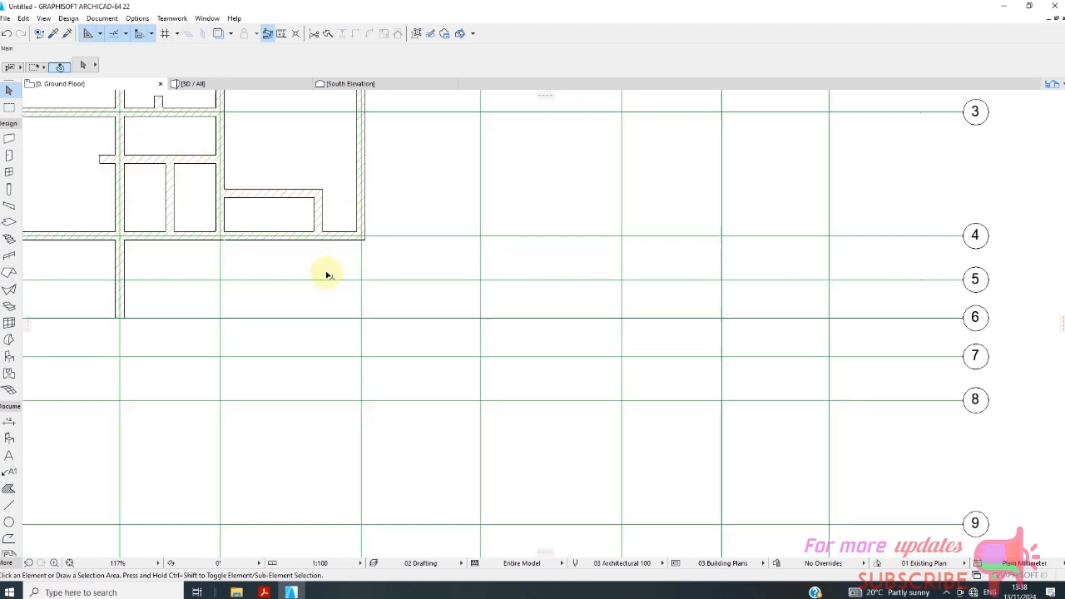
{"action": "left_click", "coordinate": [318, 227]}
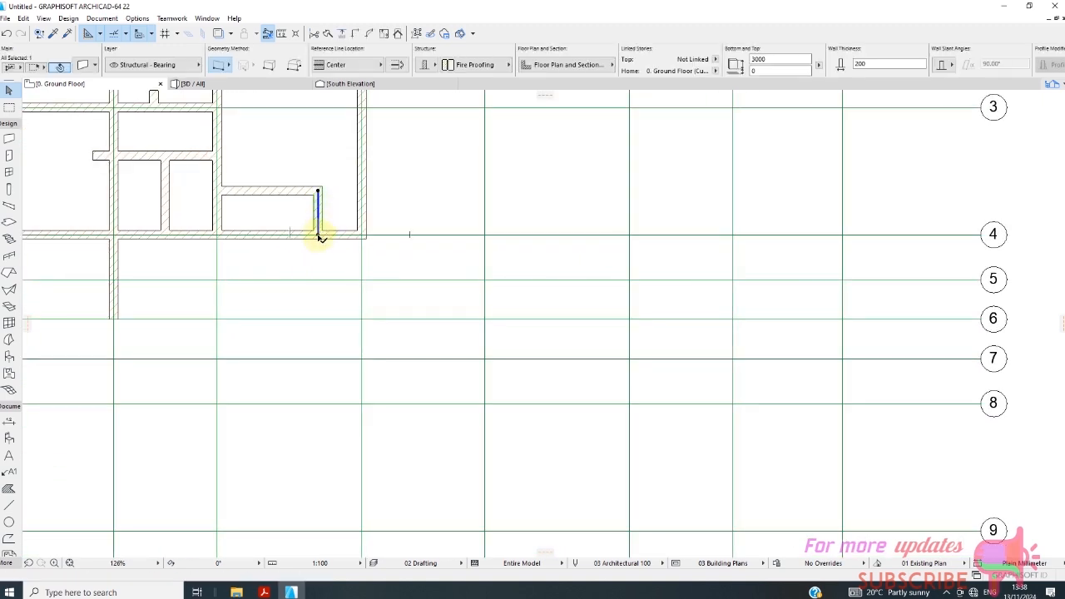
{"action": "left_click", "coordinate": [317, 233]}
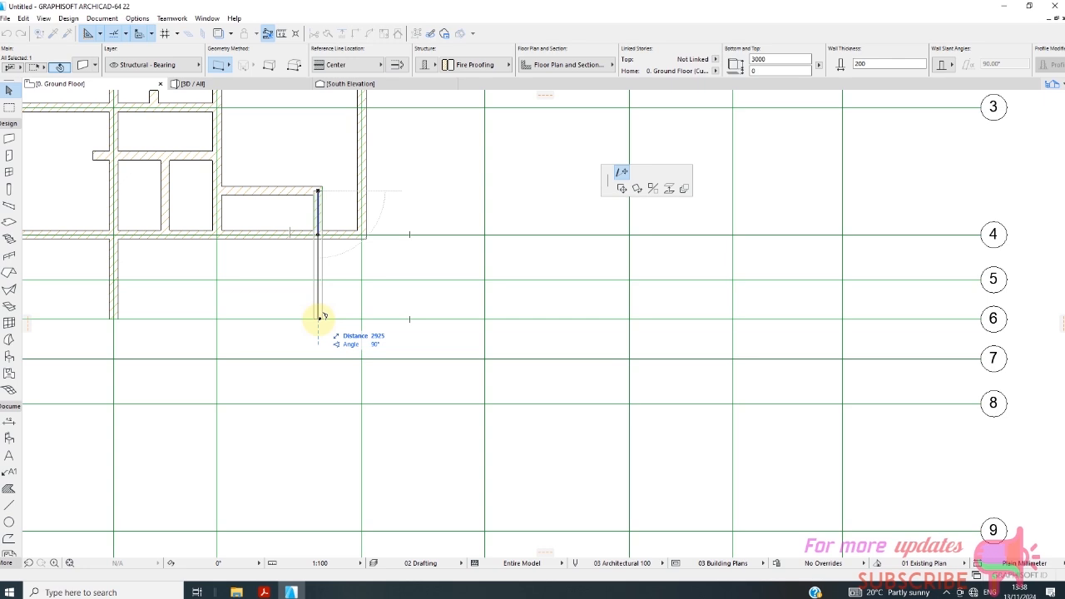
{"action": "left_click", "coordinate": [317, 319]}
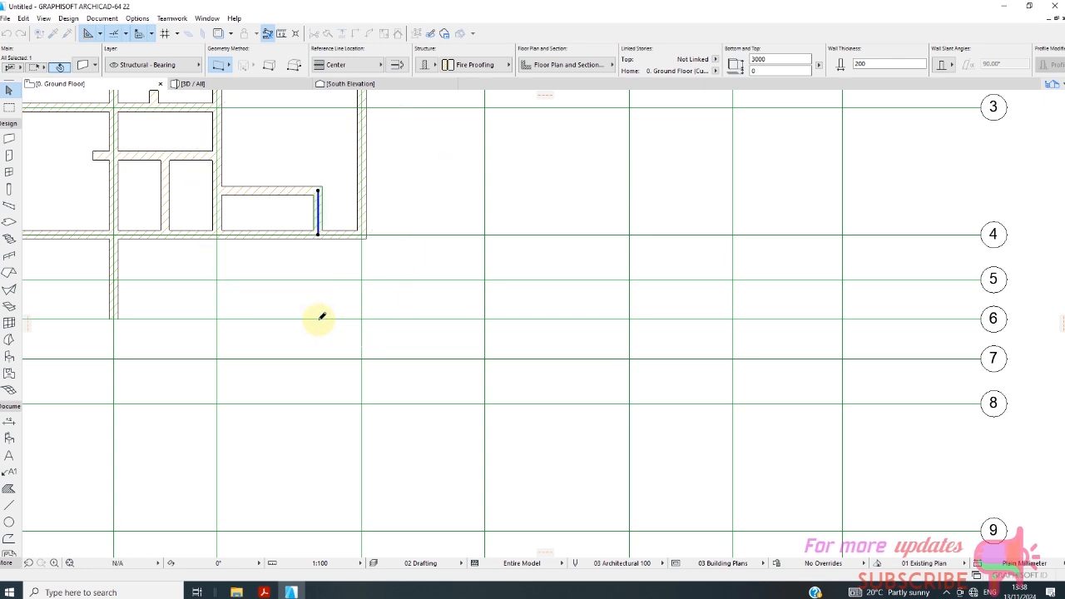
{"action": "scroll", "coordinate": [350, 327], "scroll_direction": "down", "scroll_amount": 3}
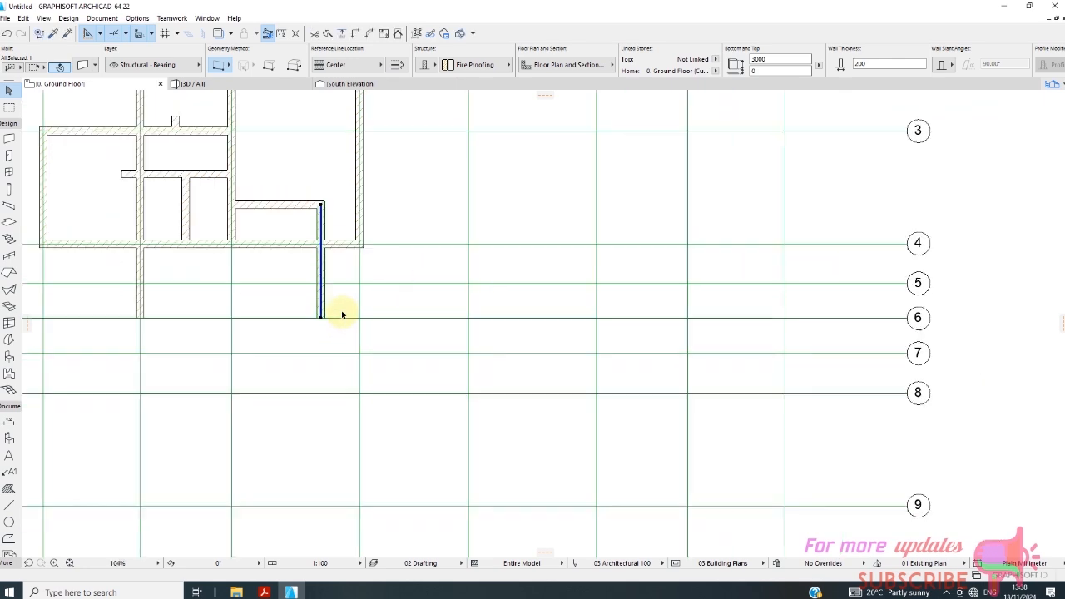
{"action": "left_click", "coordinate": [344, 305]}
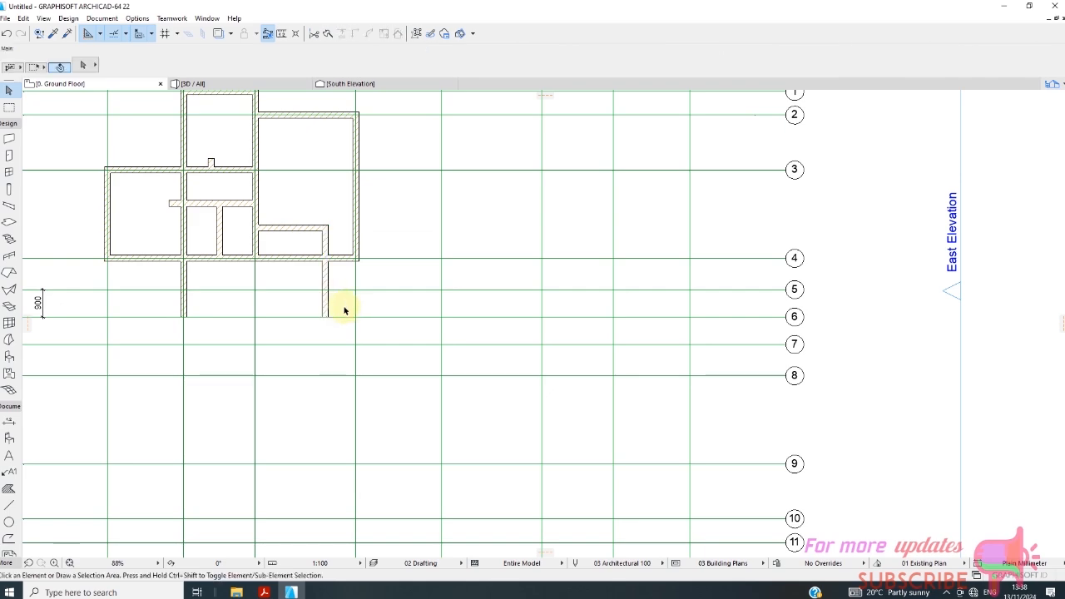
Draw walls along grid line 5 from the extended wall 2300 mm to grid line C and along grid line C up to grid line 4.
{"action": "scroll", "coordinate": [345, 291], "scroll_direction": "down", "scroll_amount": 4}
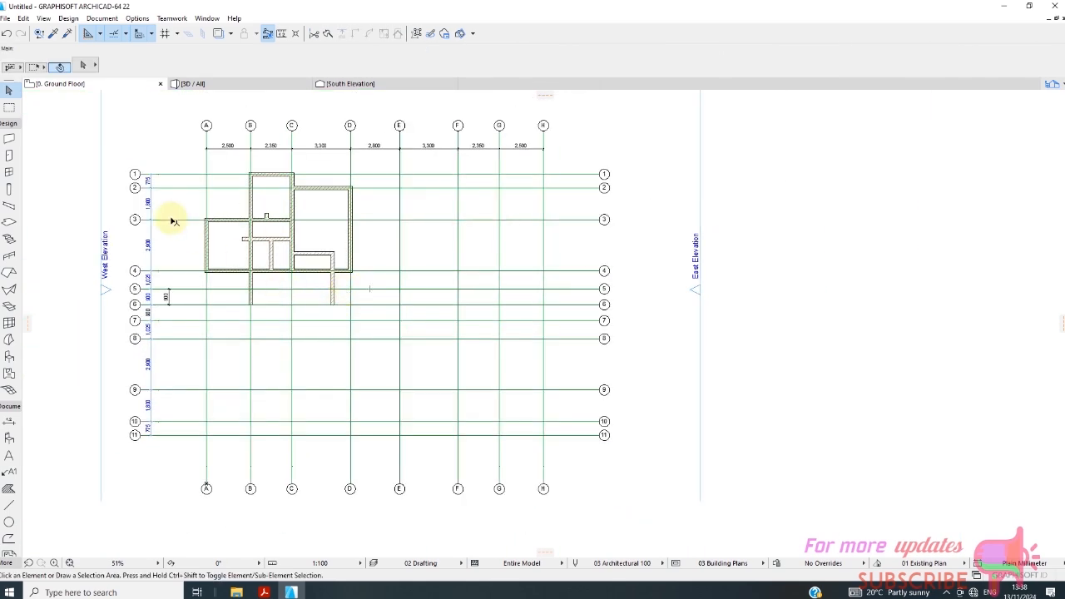
{"action": "left_click", "coordinate": [9, 141]}
{"action": "scroll", "coordinate": [366, 356], "scroll_direction": "up", "scroll_amount": 6}
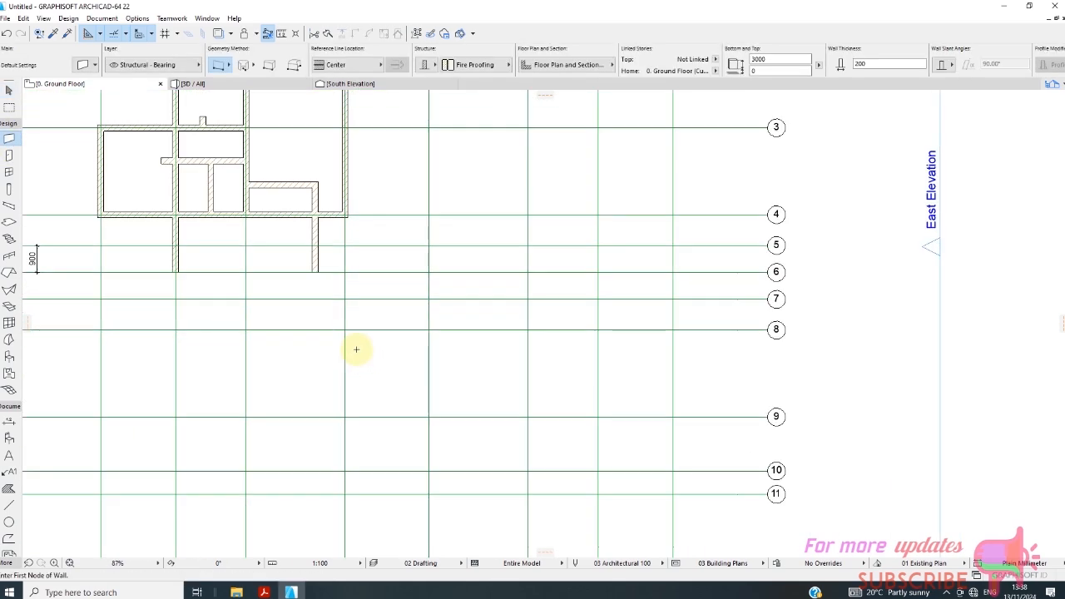
{"action": "scroll", "coordinate": [330, 339], "scroll_direction": "up", "scroll_amount": 1}
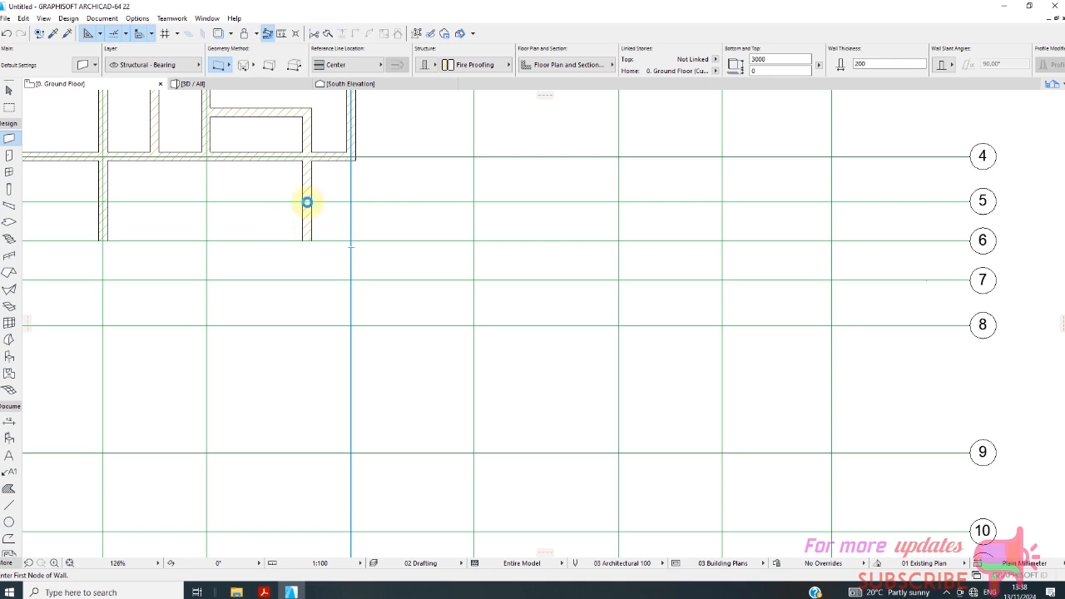
{"action": "left_click", "coordinate": [307, 202]}
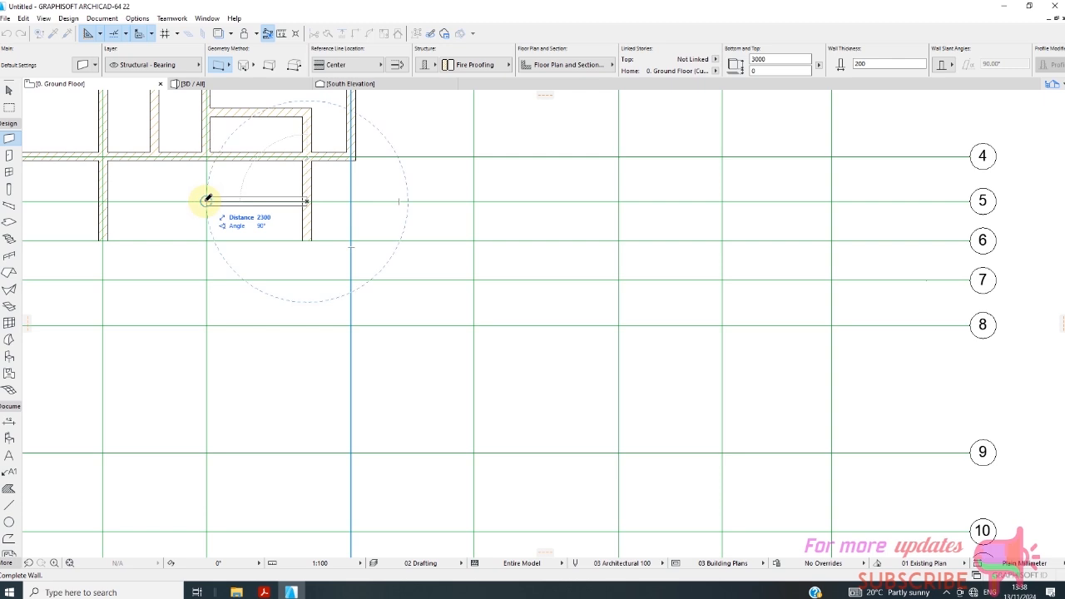
{"action": "left_click", "coordinate": [207, 200]}
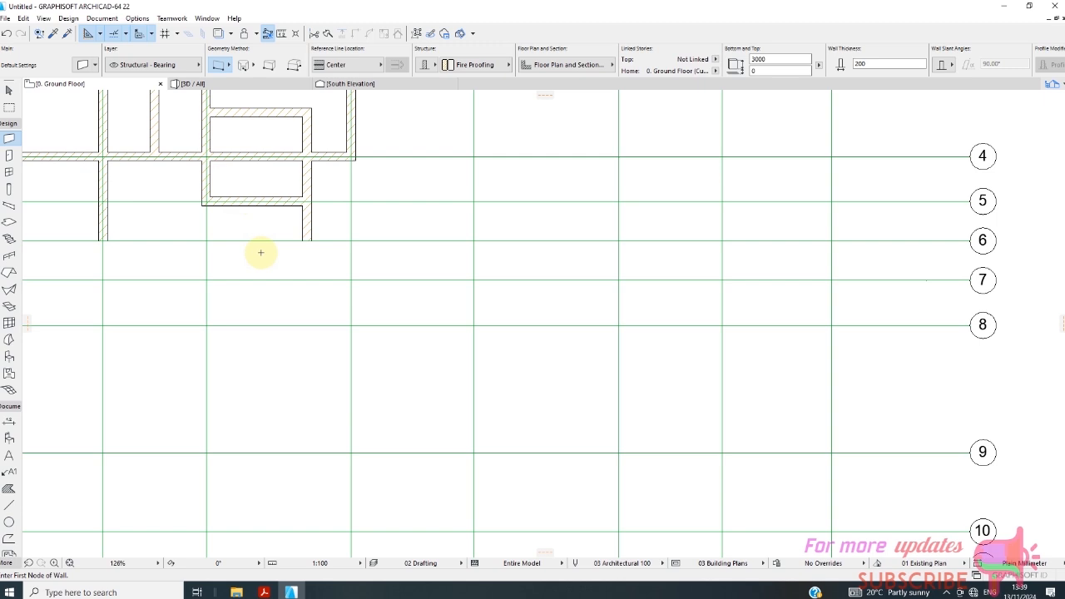
Trim away the grid line 4 wall between grid line C and the extended wall.
{"action": "left_click", "coordinate": [10, 90]}
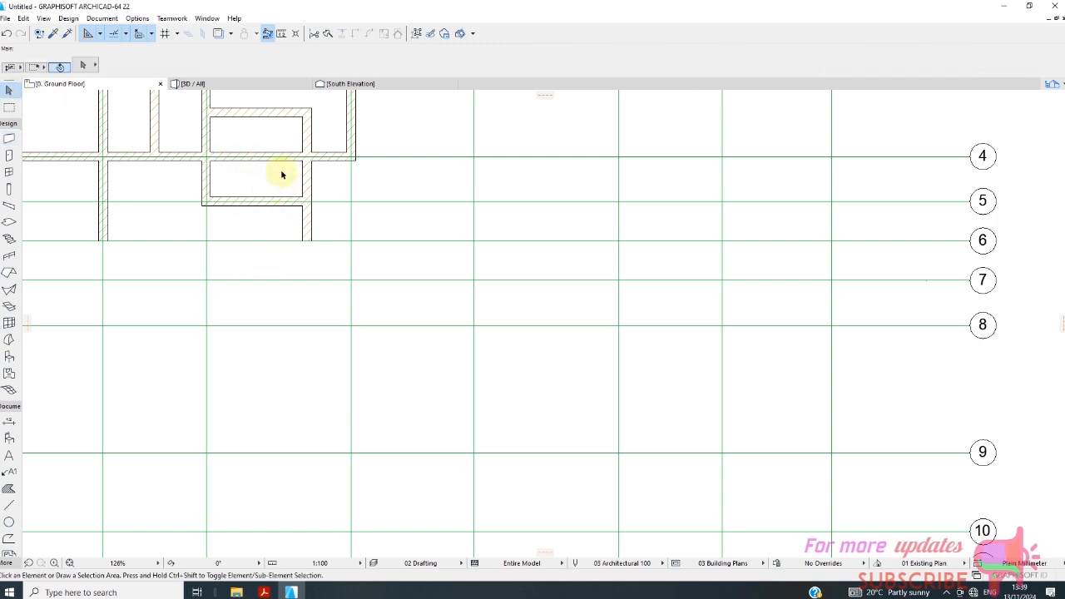
{"action": "left_click", "coordinate": [307, 178]}
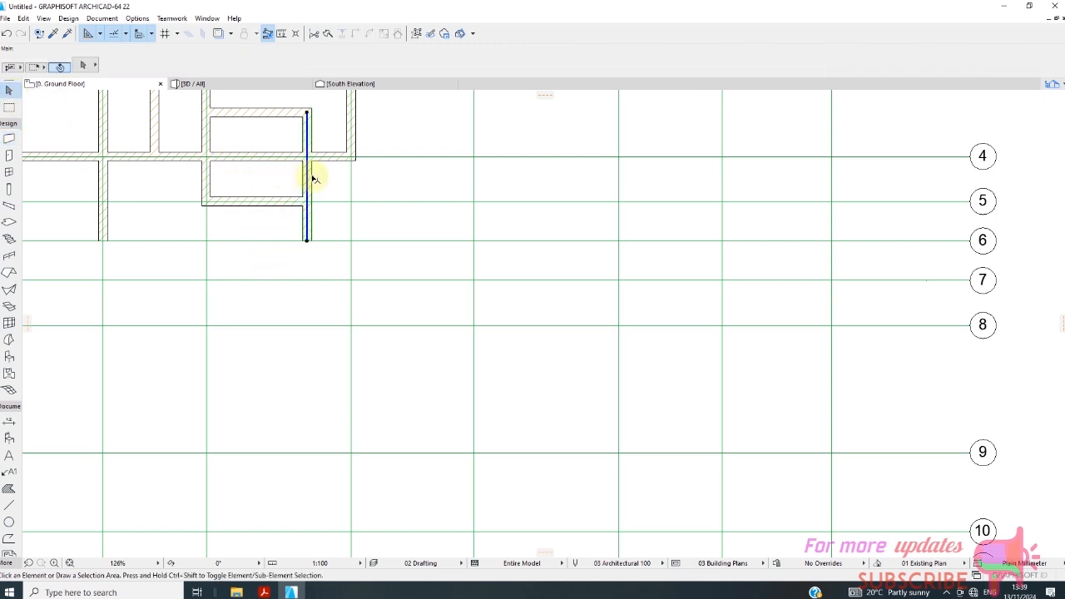
{"action": "left_click", "coordinate": [314, 36]}
{"action": "left_click", "coordinate": [266, 164]}
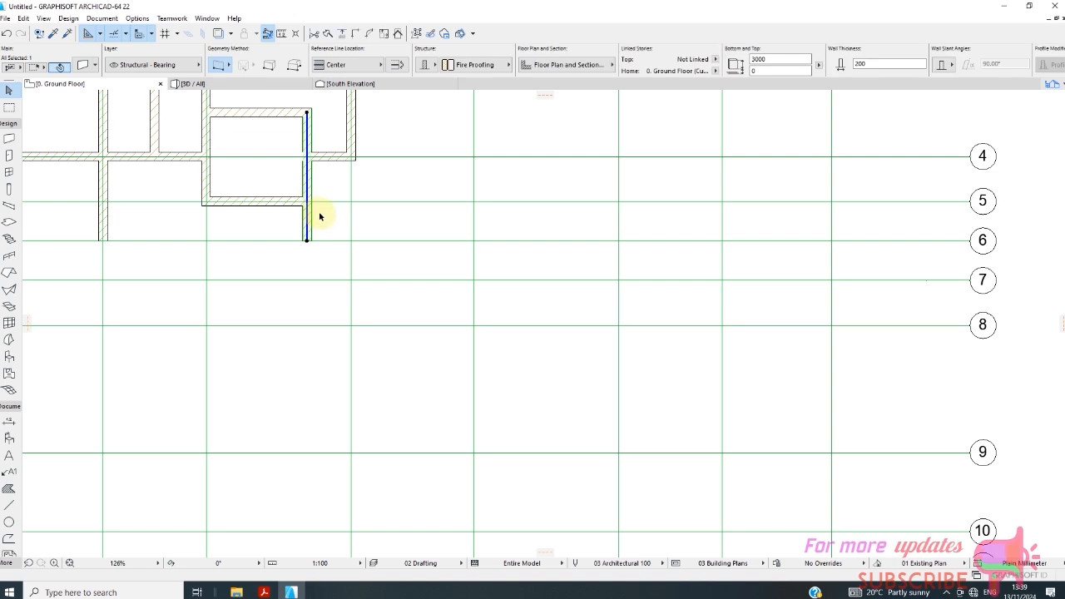
Shorten the remaining grid line 4 wall piece near D so that it ends within the extended wall.
{"action": "scroll", "coordinate": [326, 164], "scroll_direction": "up", "scroll_amount": 3}
{"action": "left_click", "coordinate": [332, 159]}
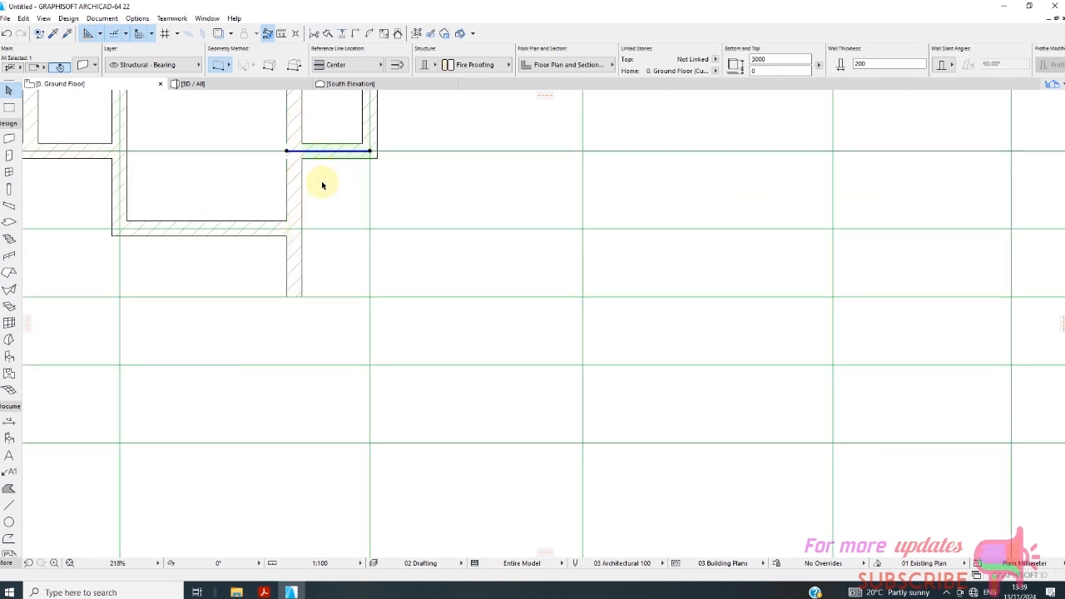
{"action": "left_click", "coordinate": [287, 153]}
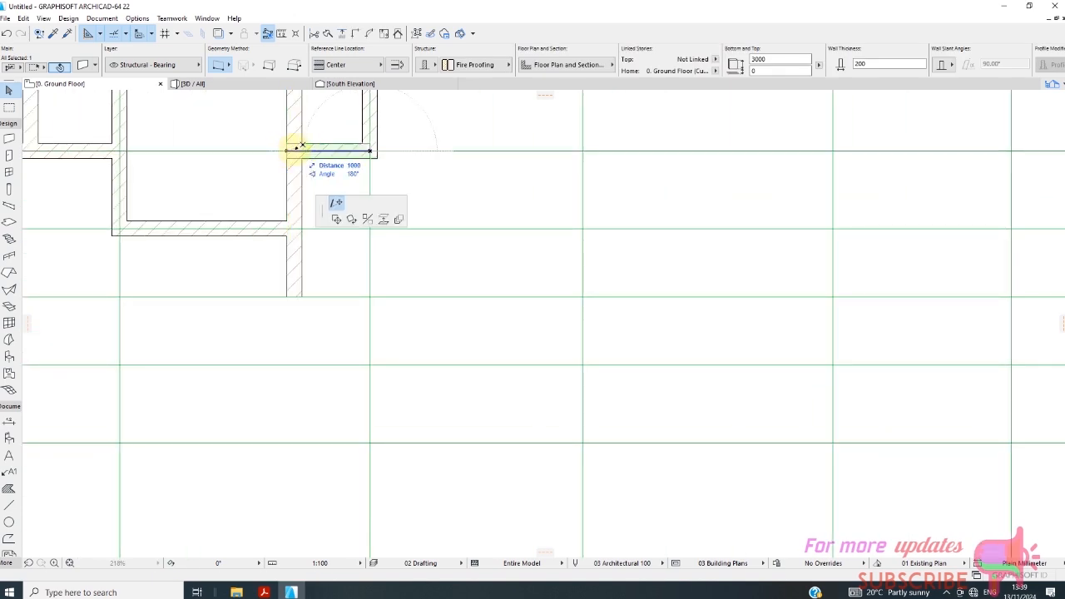
{"action": "left_click", "coordinate": [300, 150]}
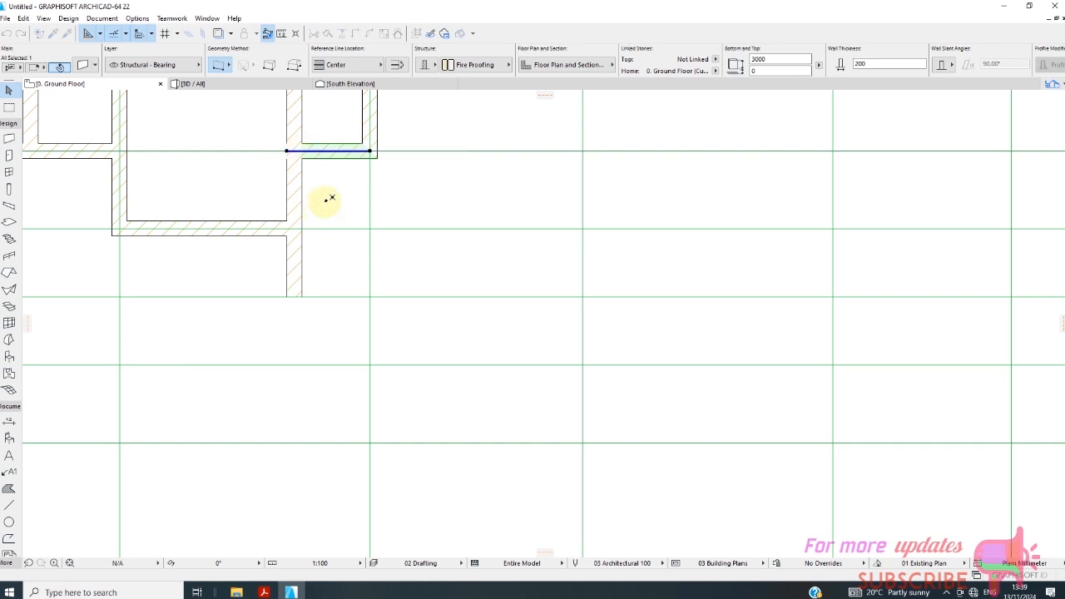
{"action": "left_click", "coordinate": [326, 209]}
{"action": "scroll", "coordinate": [278, 184], "scroll_direction": "down", "scroll_amount": 5}
{"action": "scroll", "coordinate": [304, 249], "scroll_direction": "down", "scroll_amount": 2}
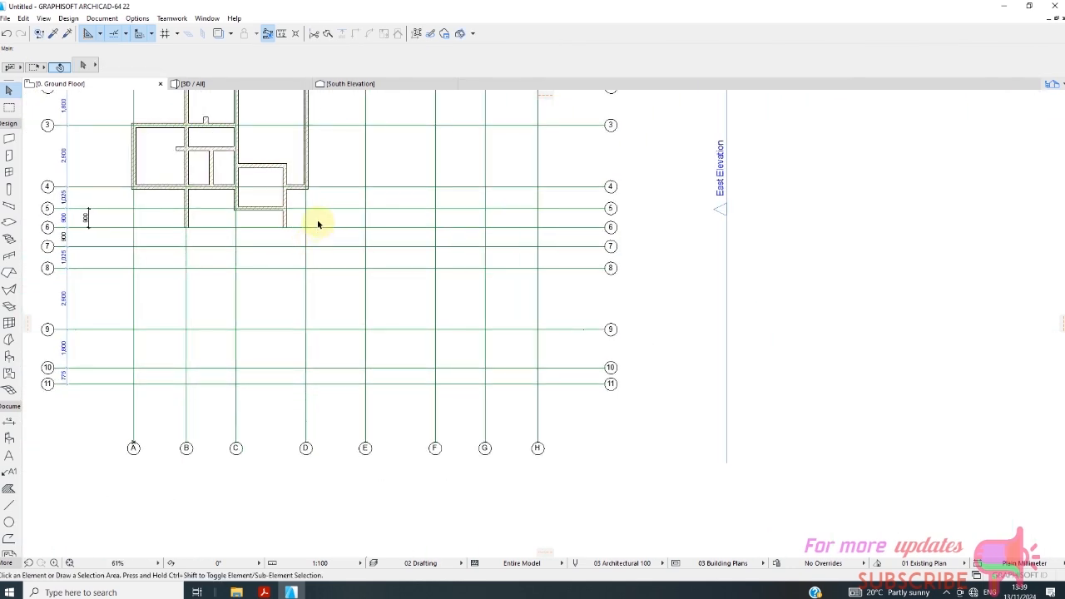
{"action": "scroll", "coordinate": [281, 316], "scroll_direction": "down", "scroll_amount": 1}
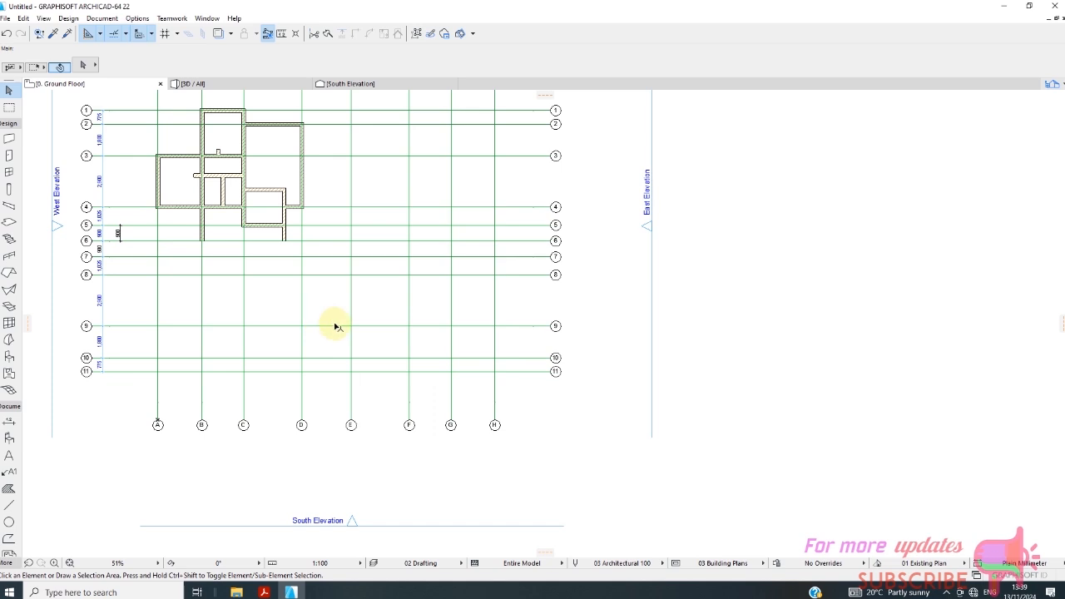
{"action": "scroll", "coordinate": [255, 245], "scroll_direction": "up", "scroll_amount": 1}
{"action": "scroll", "coordinate": [254, 245], "scroll_direction": "up", "scroll_amount": 1}
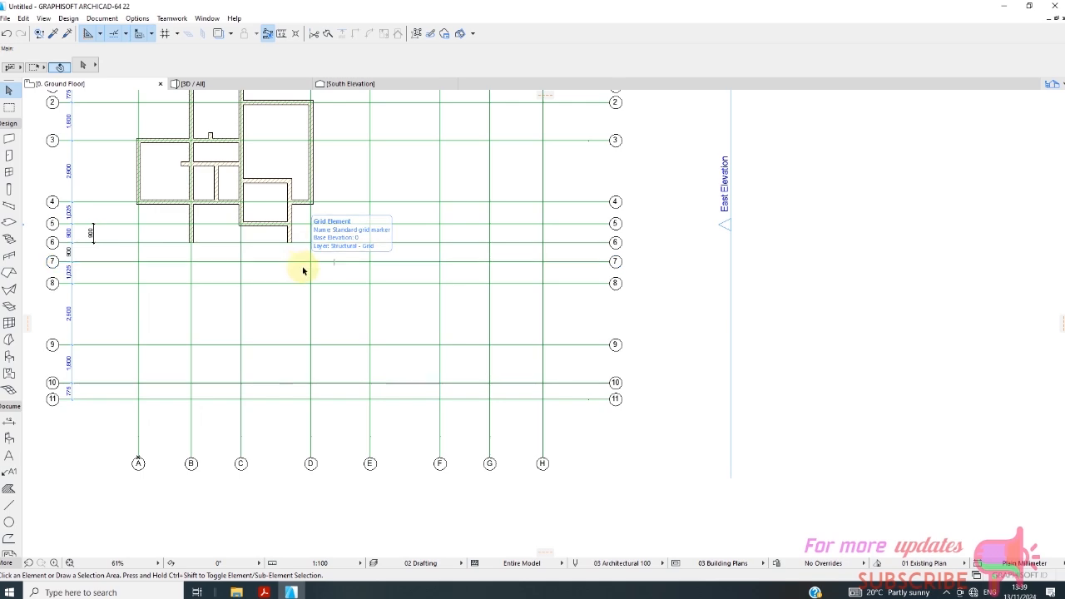
{"action": "scroll", "coordinate": [245, 247], "scroll_direction": "up", "scroll_amount": 4}
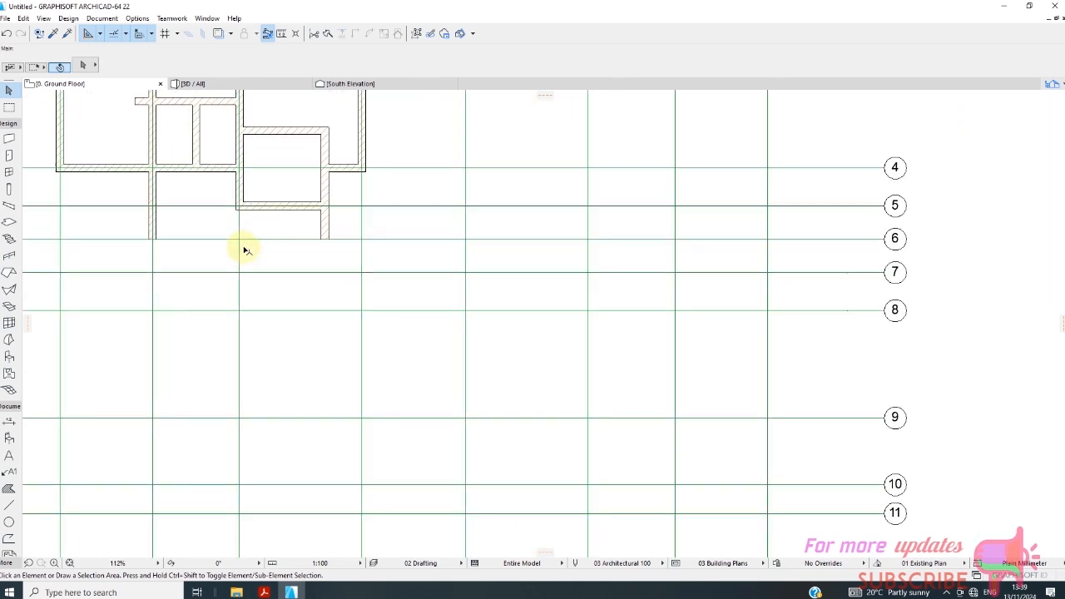
{"action": "scroll", "coordinate": [275, 264], "scroll_direction": "down", "scroll_amount": 4}
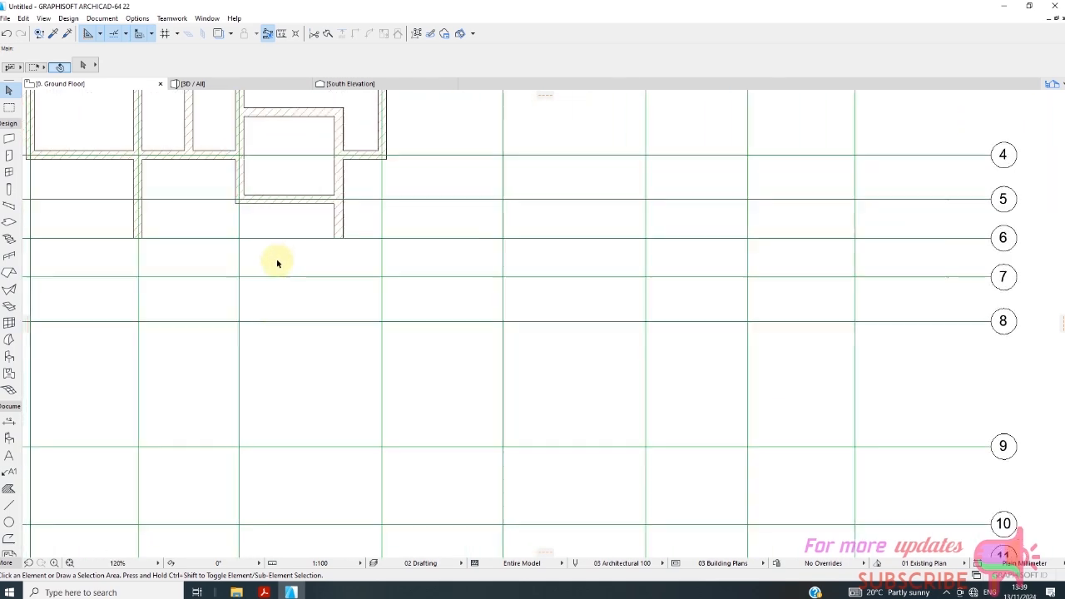
{"action": "scroll", "coordinate": [263, 269], "scroll_direction": "down", "scroll_amount": 1}
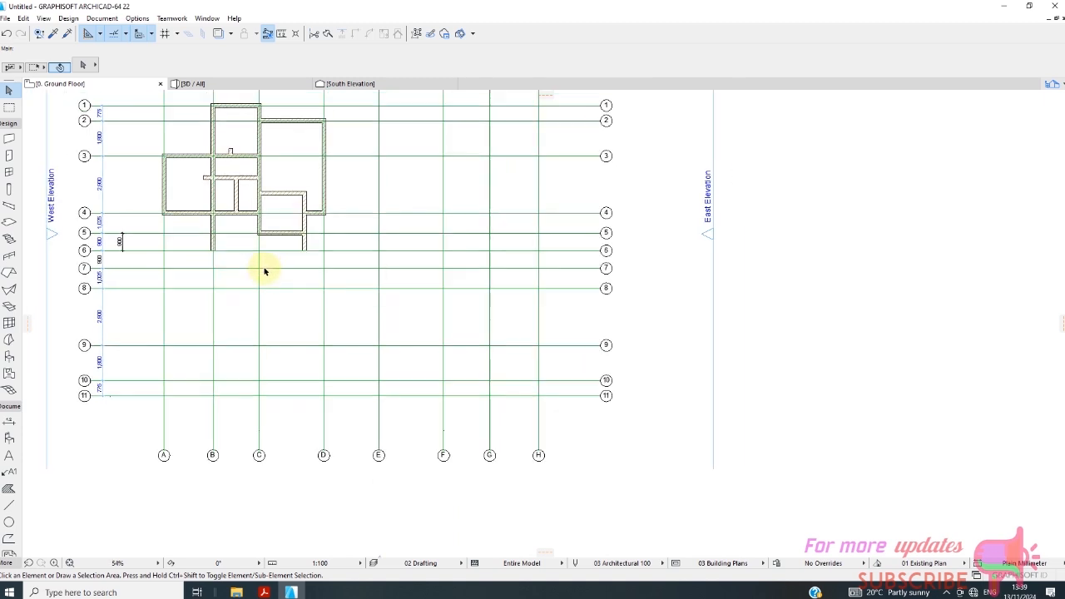
{"action": "scroll", "coordinate": [322, 303], "scroll_direction": "up", "scroll_amount": 4}
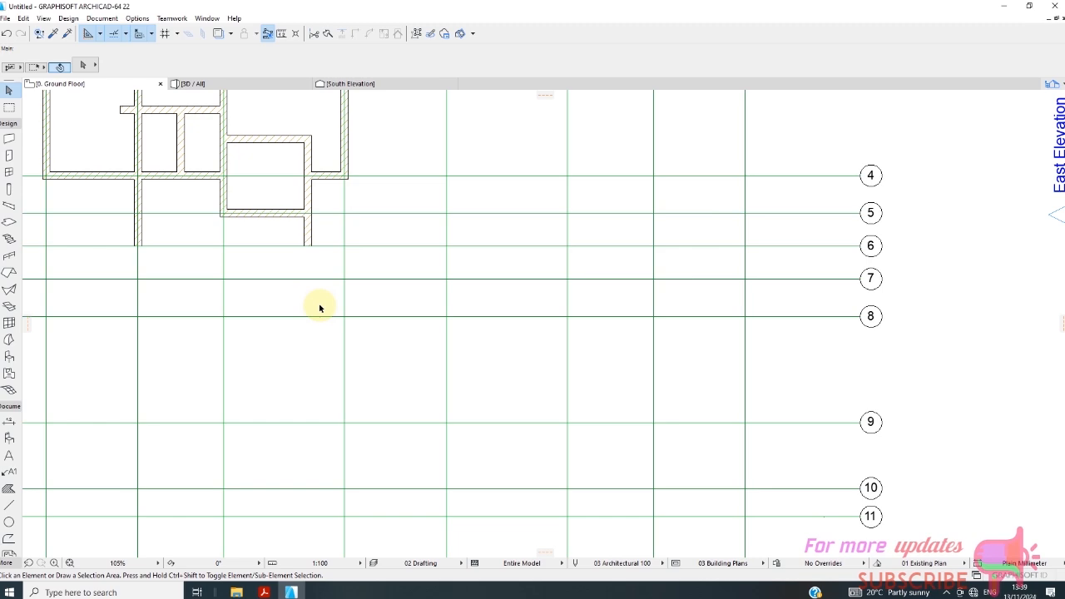
{"action": "scroll", "coordinate": [319, 307], "scroll_direction": "down", "scroll_amount": 6}
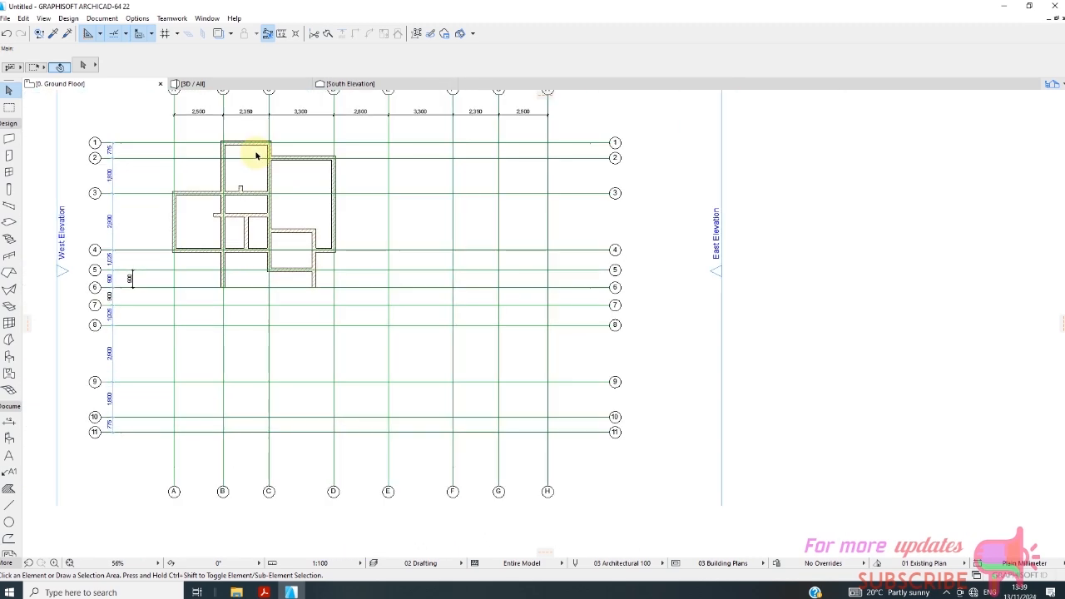
{"action": "scroll", "coordinate": [254, 148], "scroll_direction": "up", "scroll_amount": 5}
In the 3D view, pick up the brick-faced rear wall's parameters and inject them into the grid line 4 wall between A and B.
{"action": "left_click", "coordinate": [191, 84]}
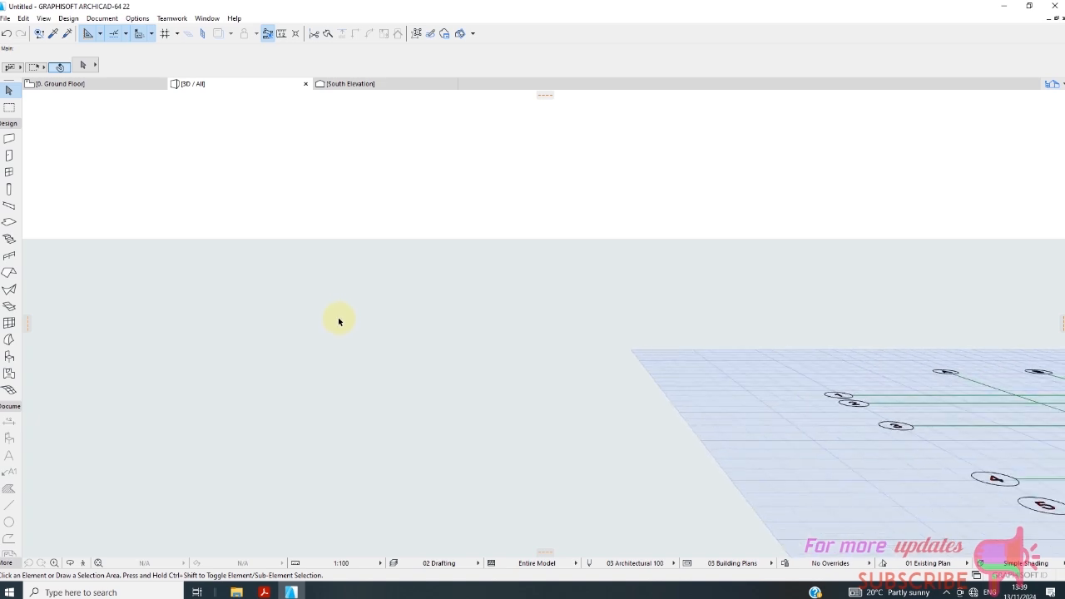
{"action": "scroll", "coordinate": [316, 329], "scroll_direction": "down", "scroll_amount": 3}
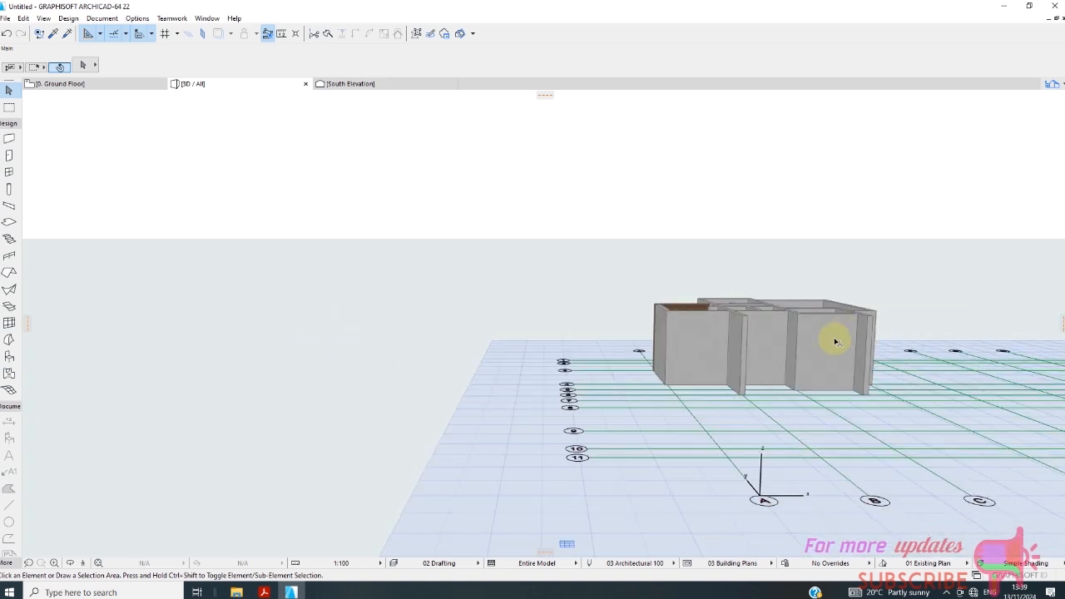
{"action": "scroll", "coordinate": [723, 324], "scroll_direction": "up", "scroll_amount": 2}
{"action": "scroll", "coordinate": [665, 304], "scroll_direction": "up", "scroll_amount": 6}
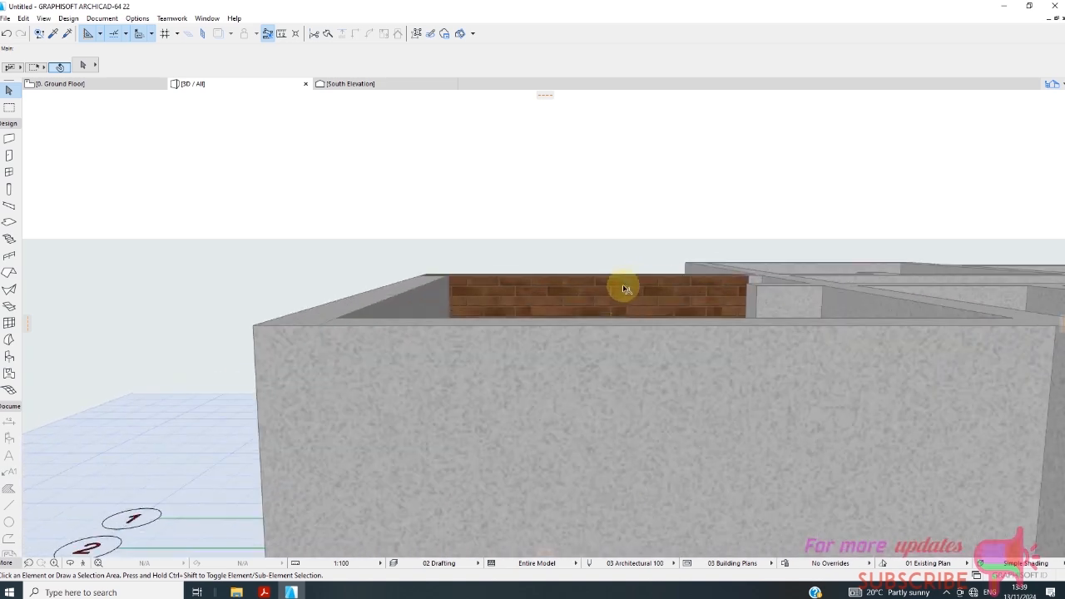
{"action": "scroll", "coordinate": [422, 321], "scroll_direction": "down", "scroll_amount": 2}
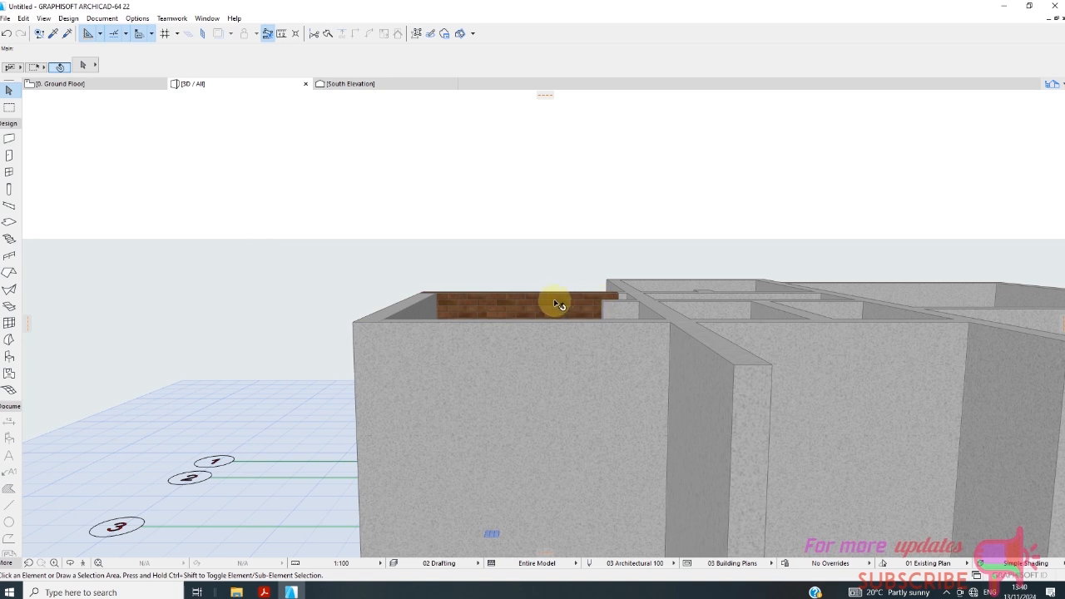
{"action": "left_click", "coordinate": [517, 324]}
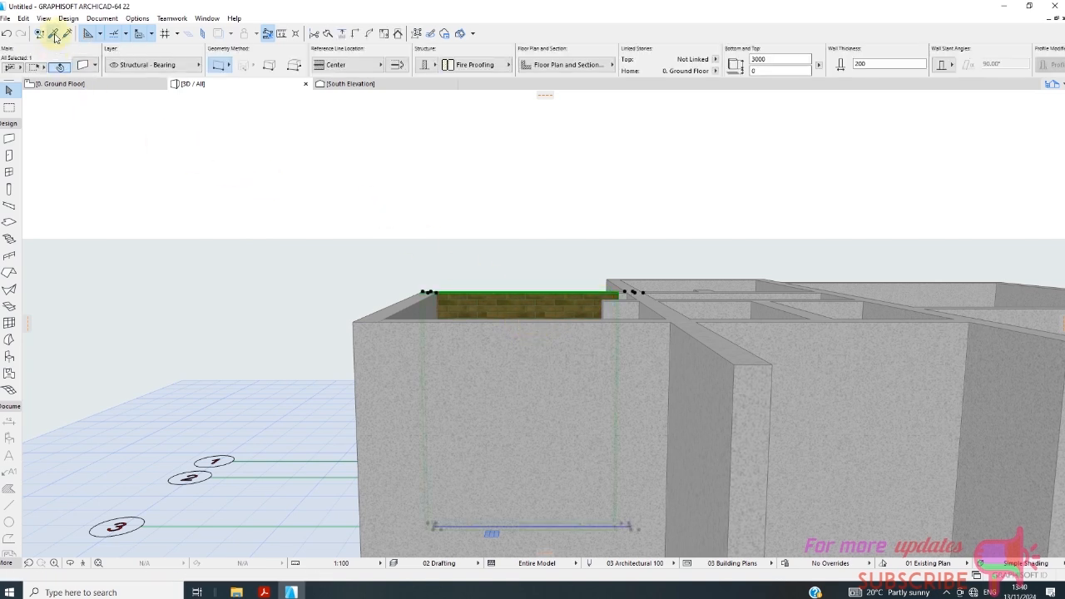
{"action": "left_click", "coordinate": [53, 34]}
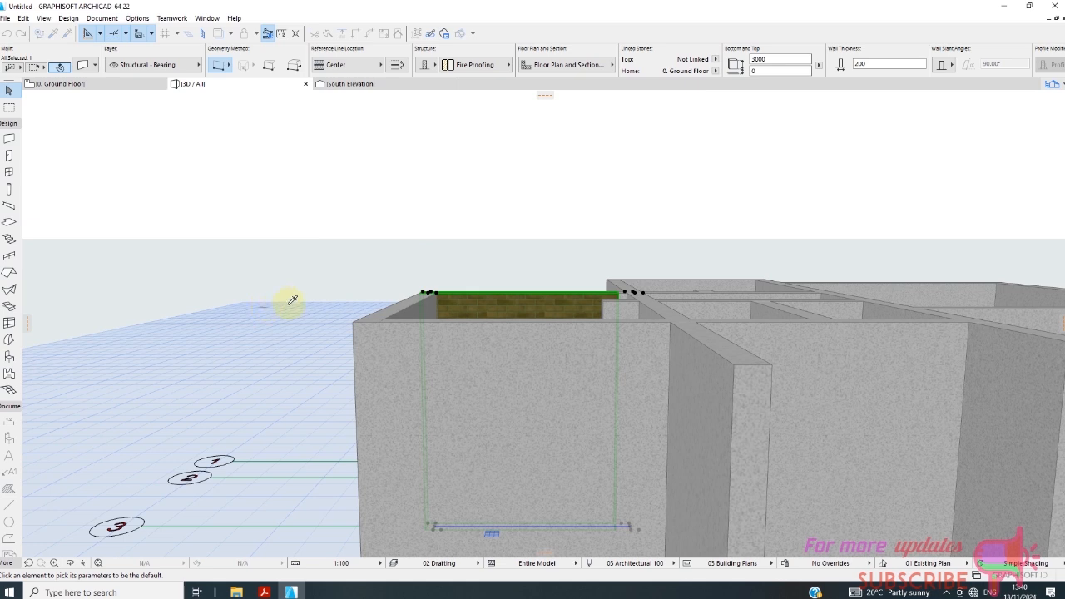
{"action": "left_click", "coordinate": [516, 308]}
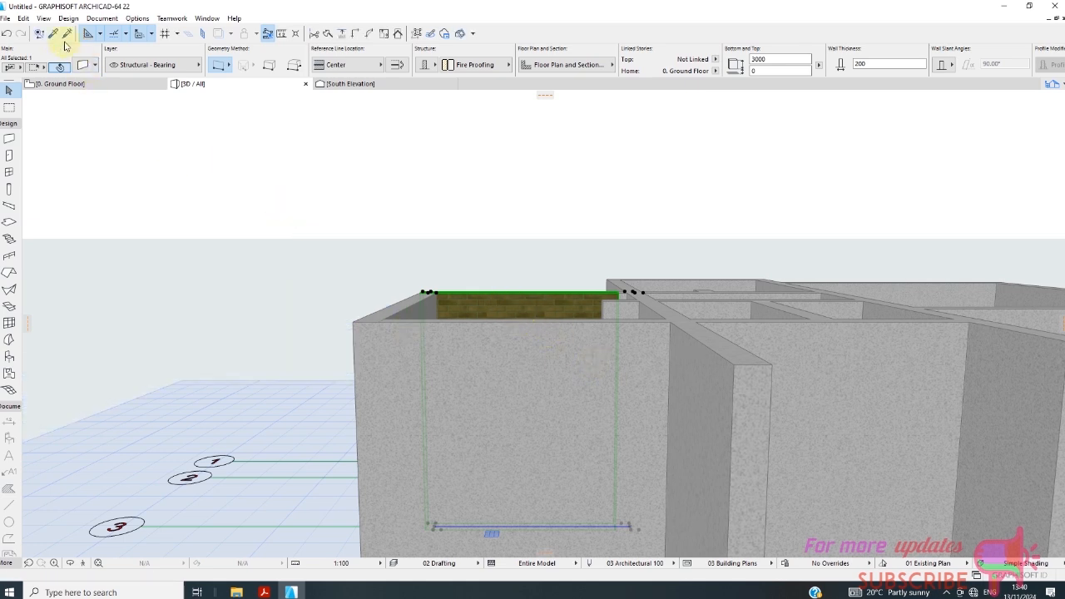
{"action": "left_click", "coordinate": [558, 302]}
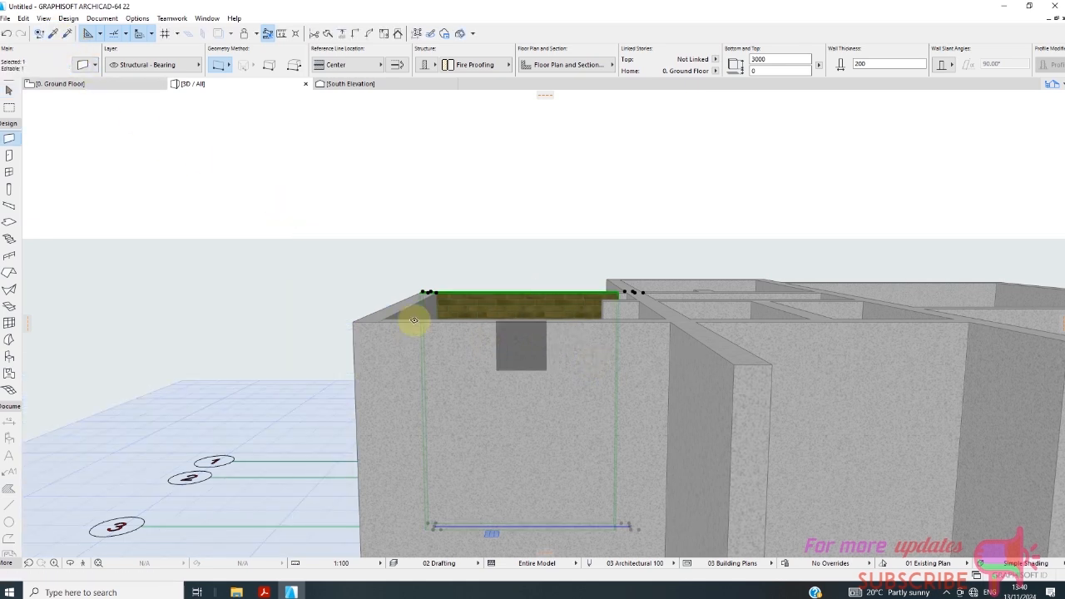
{"action": "left_click", "coordinate": [67, 33]}
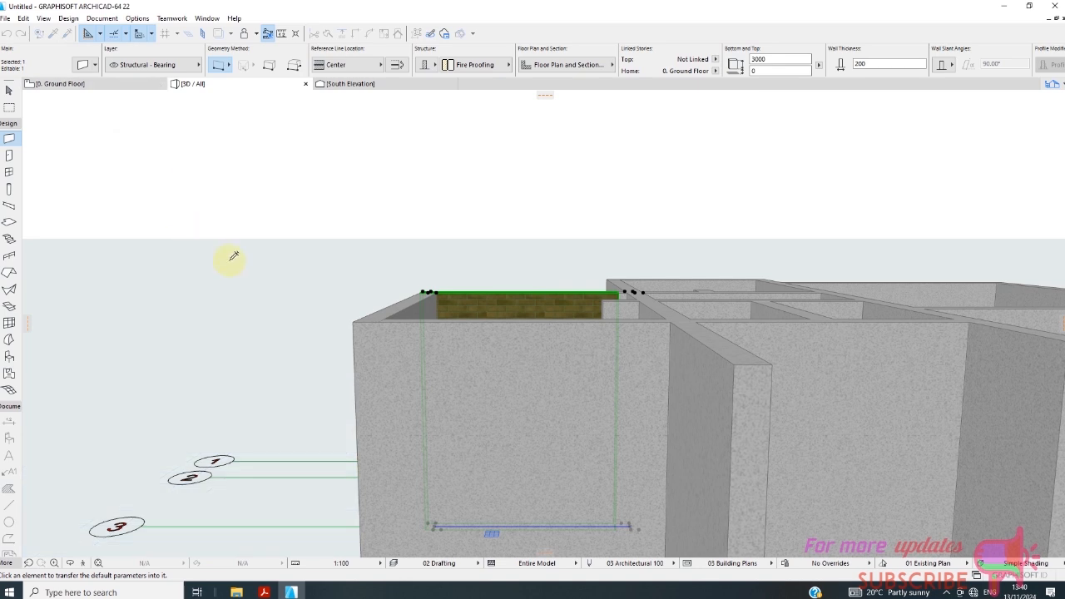
{"action": "left_click", "coordinate": [465, 340]}
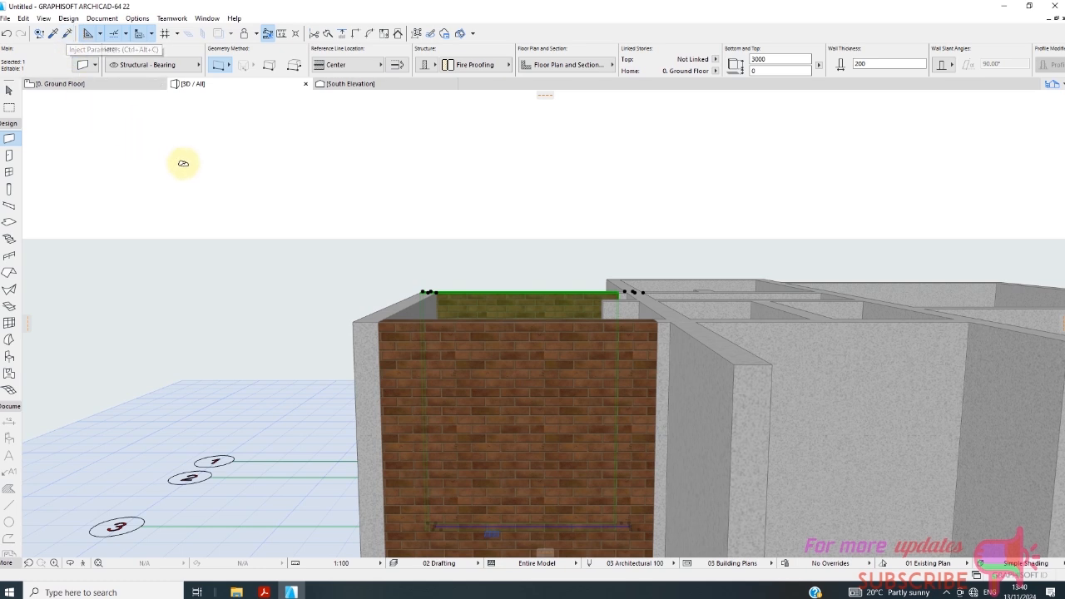
Inject the same brick wall parameters into the grid line 4 wall between B and C and the small room's walls near grid line 5.
{"action": "scroll", "coordinate": [287, 244], "scroll_direction": "down", "scroll_amount": 1}
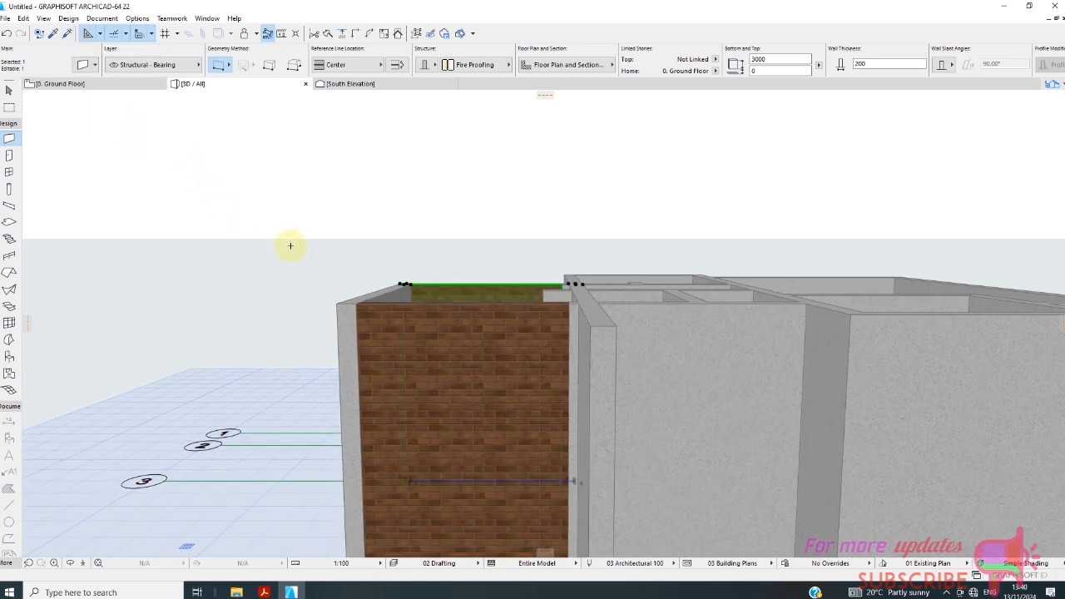
{"action": "scroll", "coordinate": [293, 257], "scroll_direction": "down", "scroll_amount": 1}
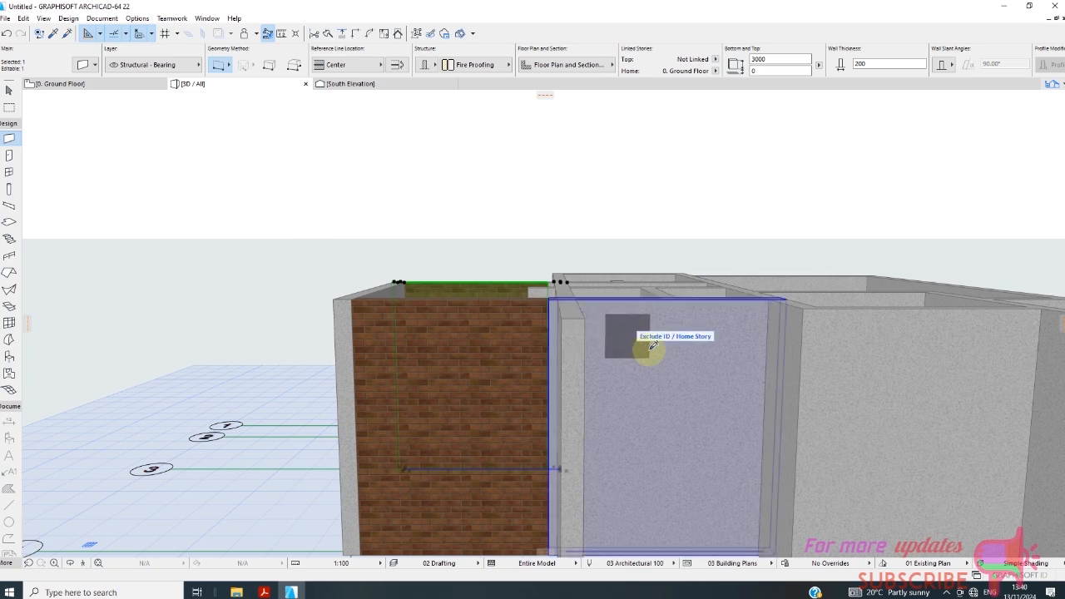
{"action": "scroll", "coordinate": [768, 376], "scroll_direction": "down", "scroll_amount": 2}
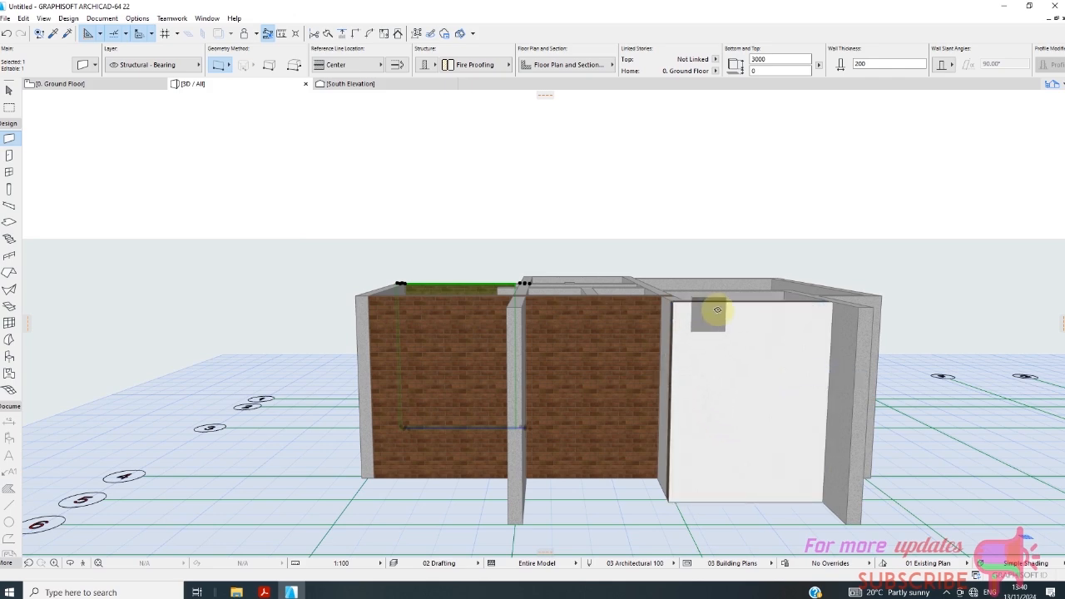
{"action": "scroll", "coordinate": [717, 309], "scroll_direction": "up", "scroll_amount": 2}
{"action": "scroll", "coordinate": [672, 297], "scroll_direction": "down", "scroll_amount": 3}
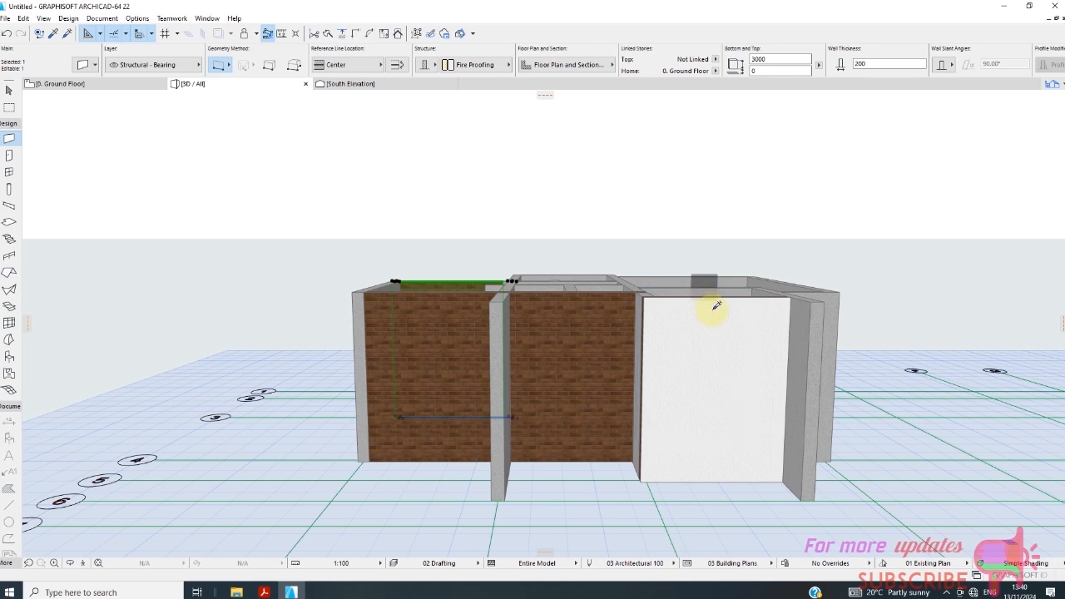
{"action": "scroll", "coordinate": [622, 305], "scroll_direction": "up", "scroll_amount": 1}
{"action": "scroll", "coordinate": [427, 299], "scroll_direction": "up", "scroll_amount": 2}
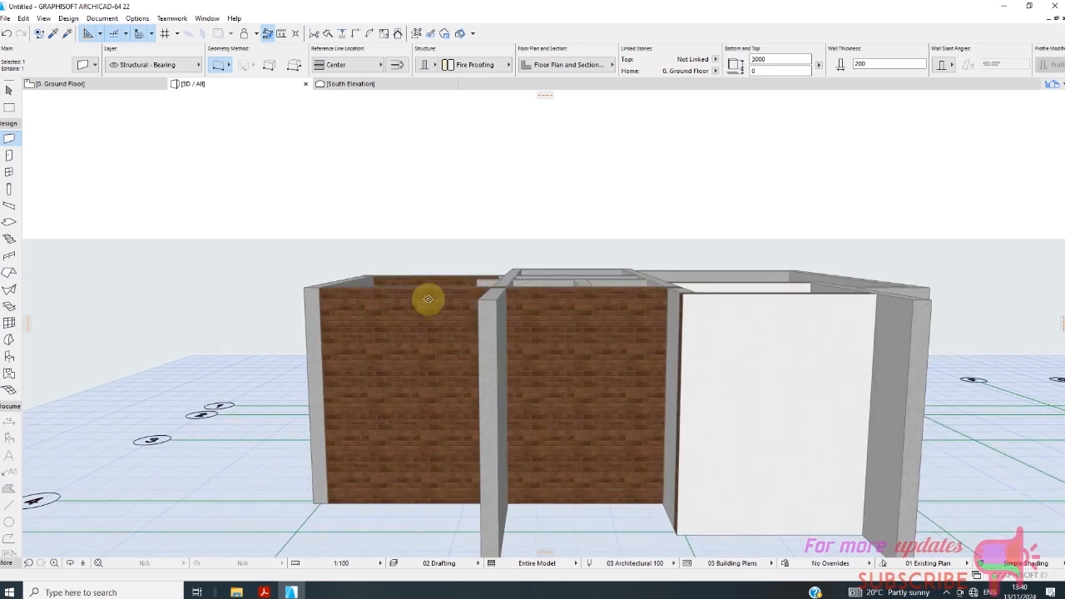
{"action": "scroll", "coordinate": [428, 299], "scroll_direction": "down", "scroll_amount": 2}
{"action": "scroll", "coordinate": [692, 283], "scroll_direction": "up", "scroll_amount": 1}
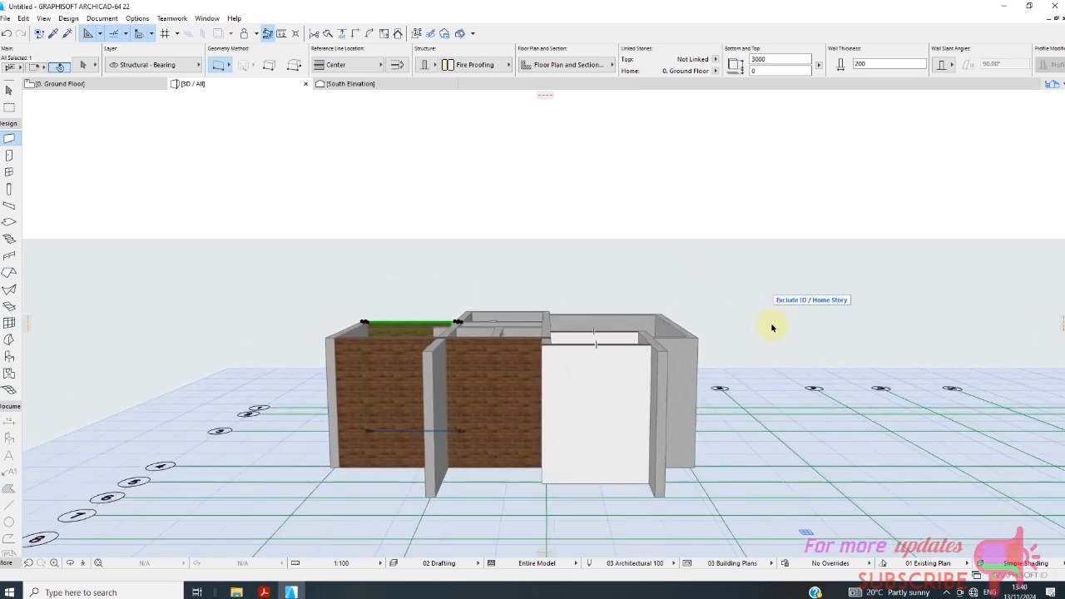
{"action": "left_click", "coordinate": [725, 364]}
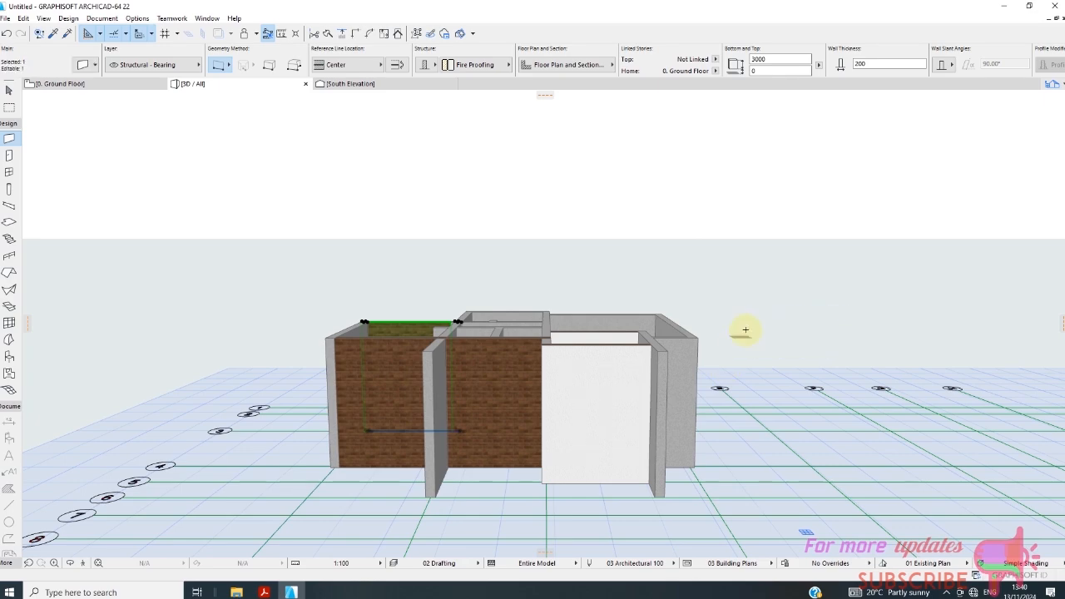
Set the remaining Stucco - White Rough override surface of the grid line 3 wall between A and B to Brick - Brown.
{"action": "middle_click_drag", "start_coordinate": [751, 333], "coordinate": [428, 309], "text": "shift"}
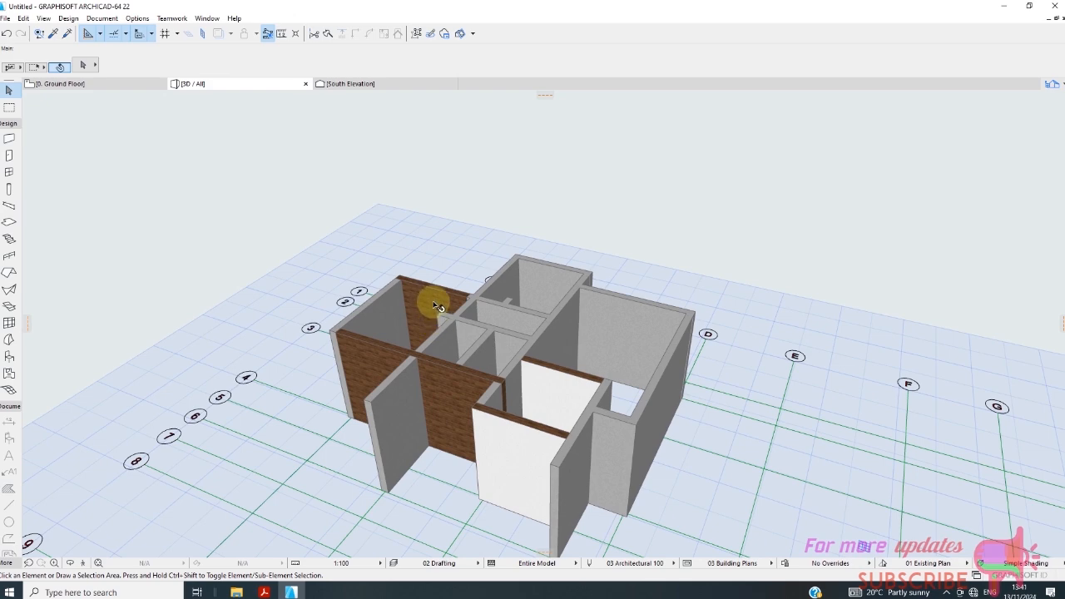
{"action": "left_click", "coordinate": [450, 319]}
{"action": "right_click", "coordinate": [457, 238]}
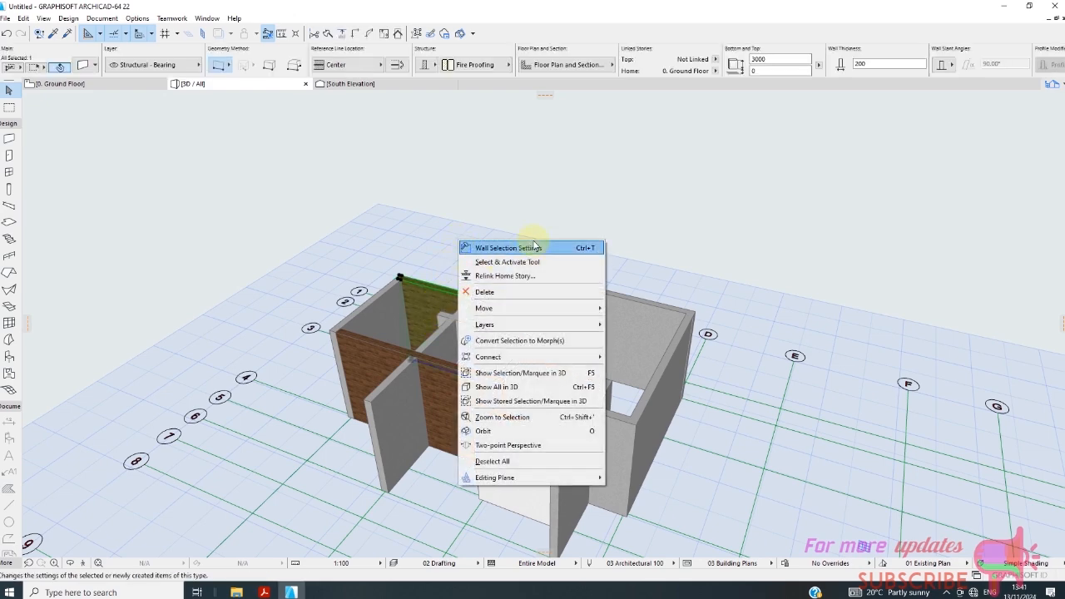
{"action": "left_click", "coordinate": [534, 247]}
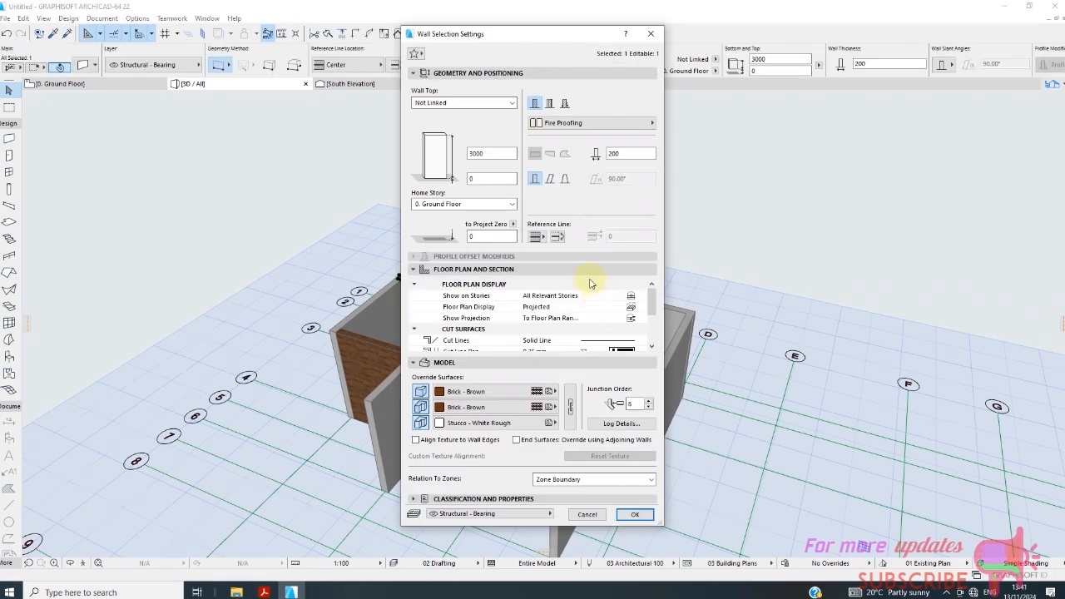
{"action": "left_click", "coordinate": [495, 423]}
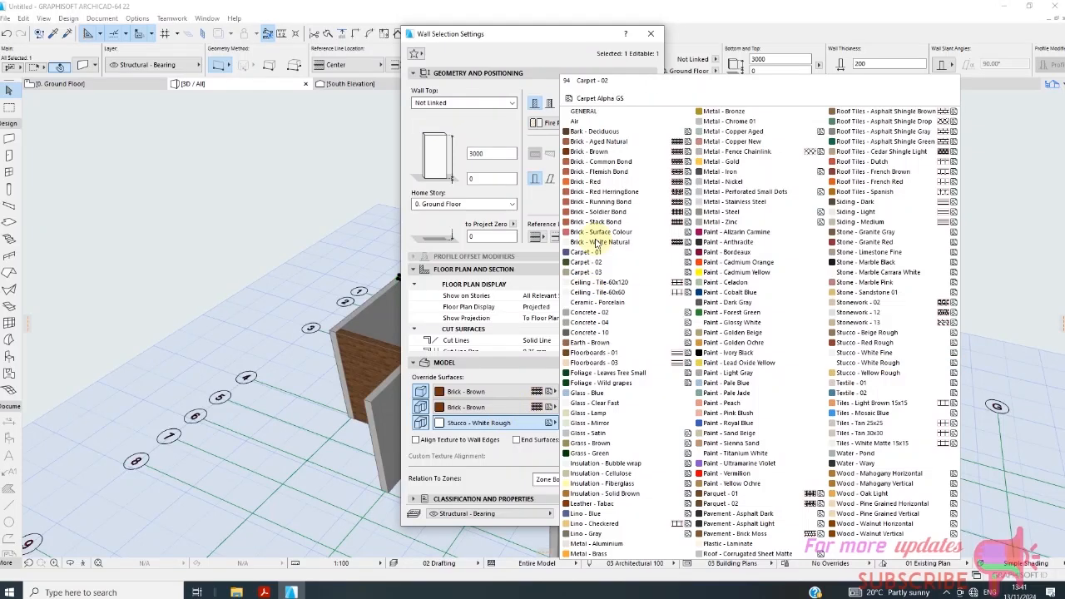
{"action": "left_click", "coordinate": [597, 151]}
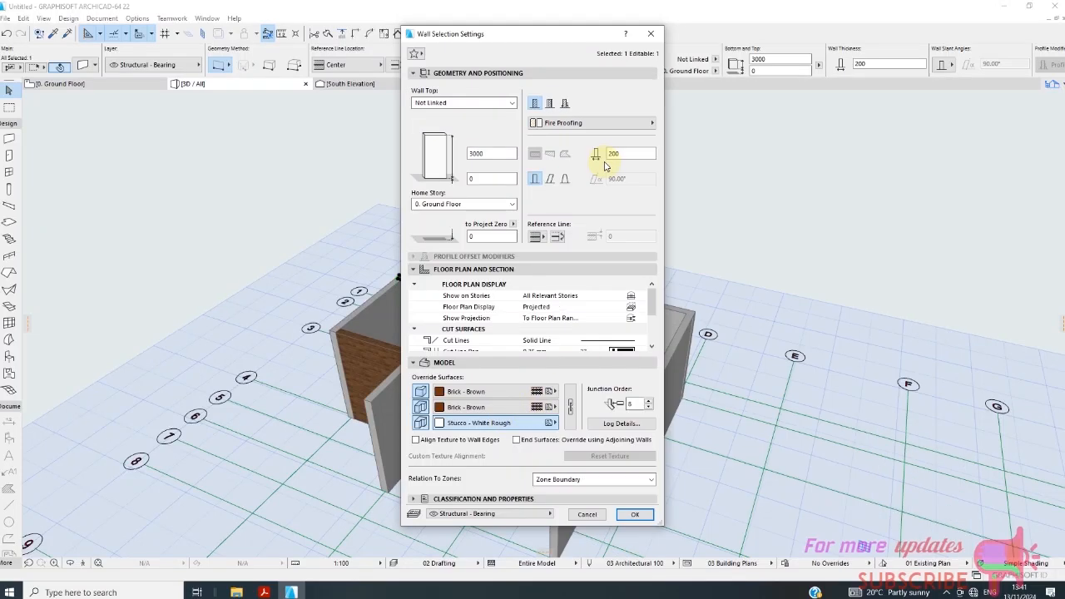
{"action": "left_click", "coordinate": [634, 513]}
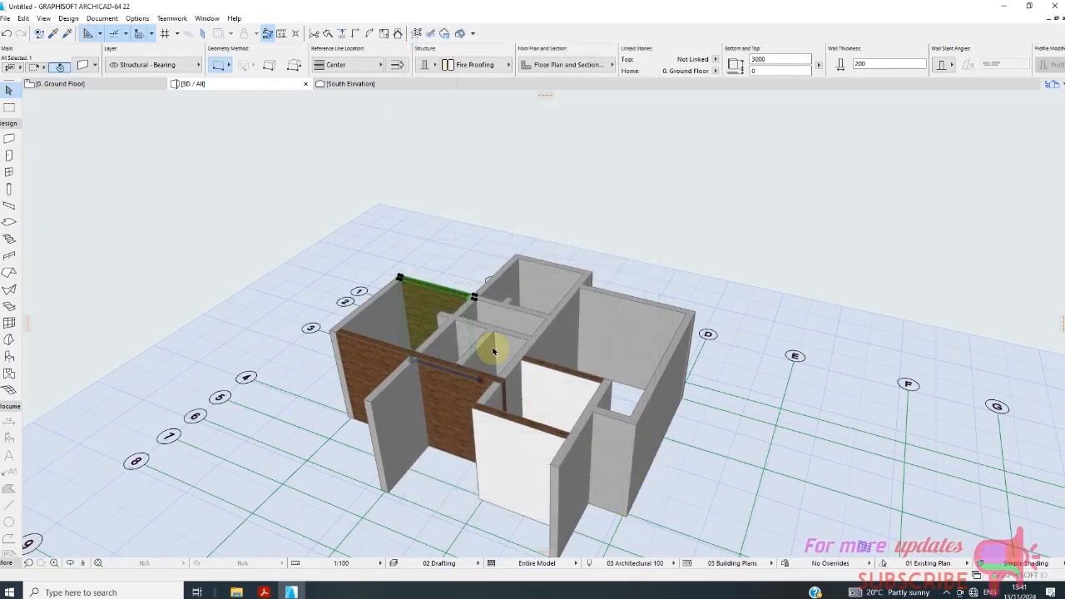
Pick up the all-brick wall's parameters and inject them into the small room's front and back walls and the grid line 4 wall piece near D.
{"action": "scroll", "coordinate": [482, 333], "scroll_direction": "up", "scroll_amount": 1}
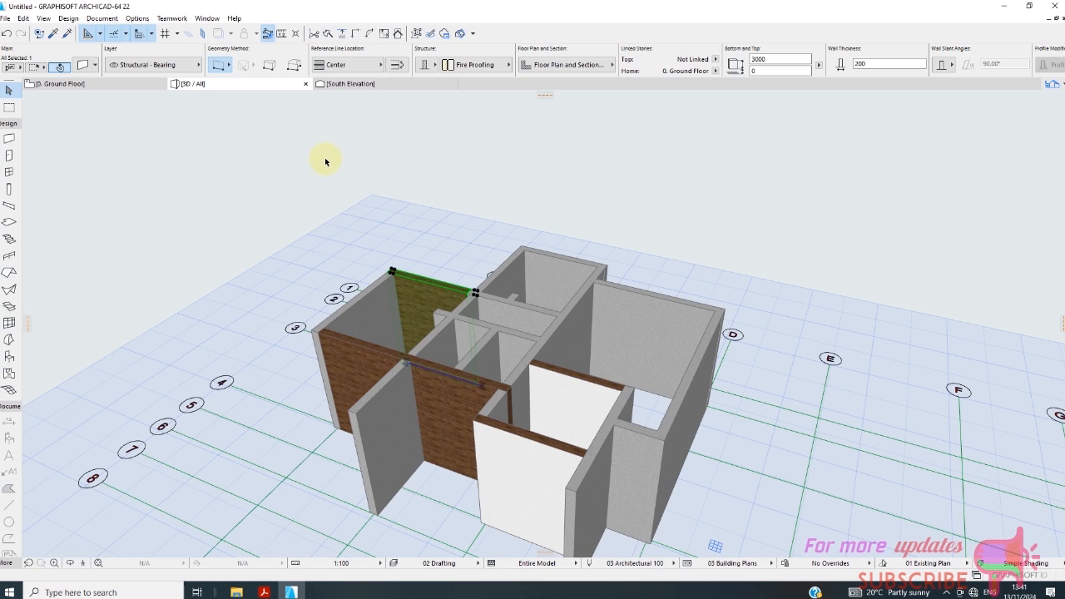
{"action": "left_click", "coordinate": [435, 190]}
{"action": "left_click", "coordinate": [51, 34]}
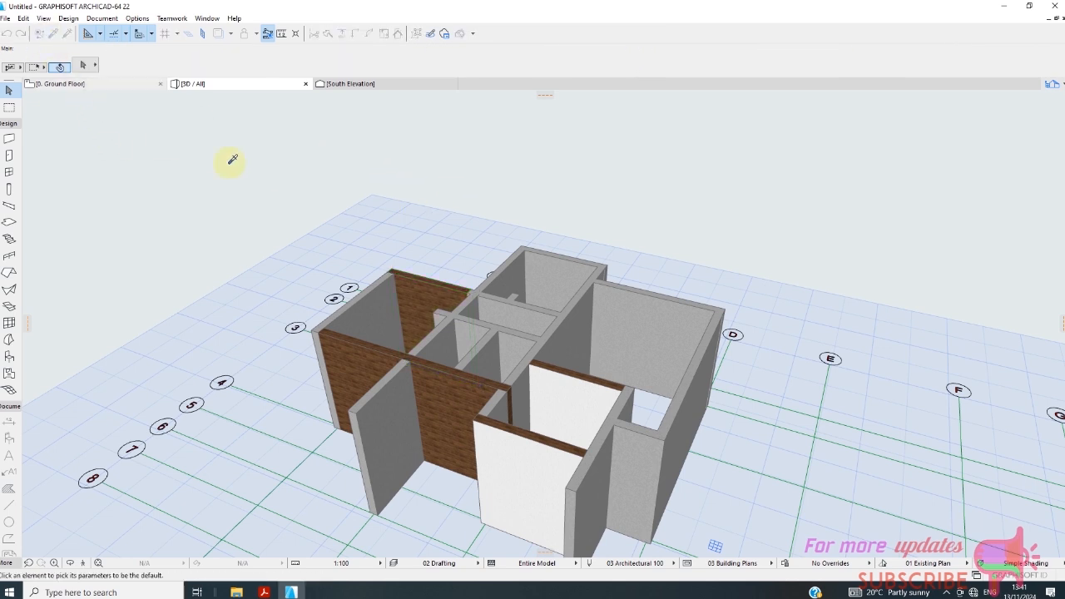
{"action": "left_click", "coordinate": [447, 291]}
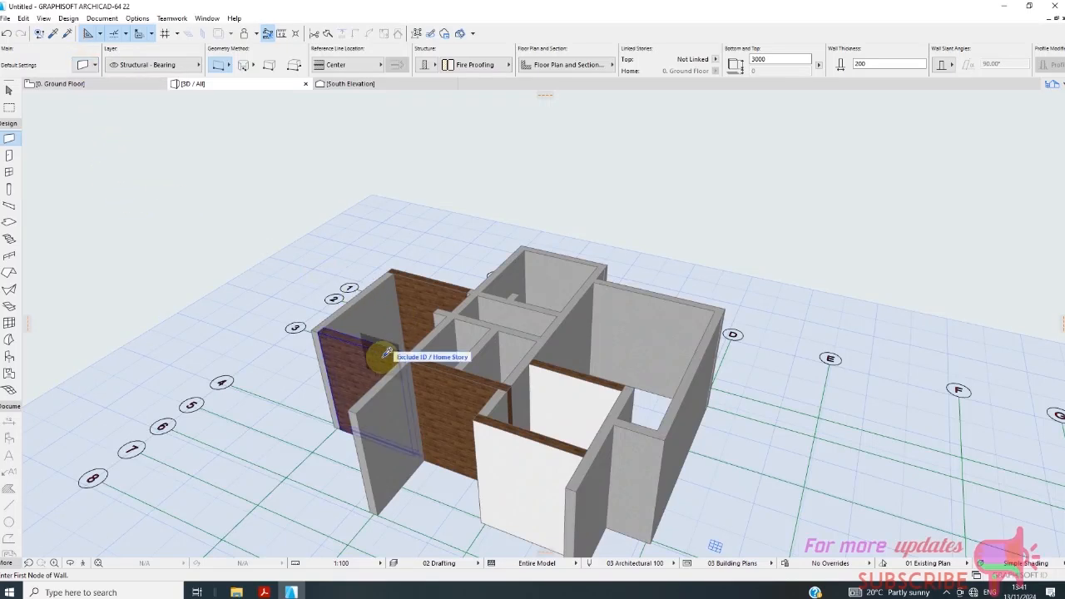
{"action": "left_click", "coordinate": [545, 436], "text": "ctrl+alt"}
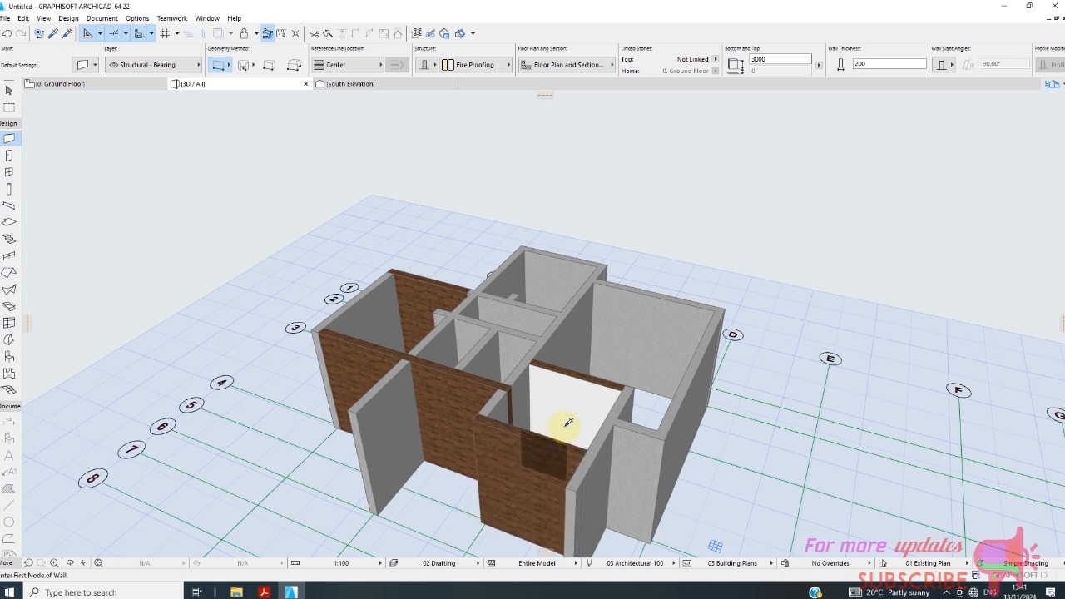
{"action": "left_click", "coordinate": [585, 390], "text": "ctrl+alt"}
{"action": "left_click", "coordinate": [623, 458], "text": "ctrl+alt"}
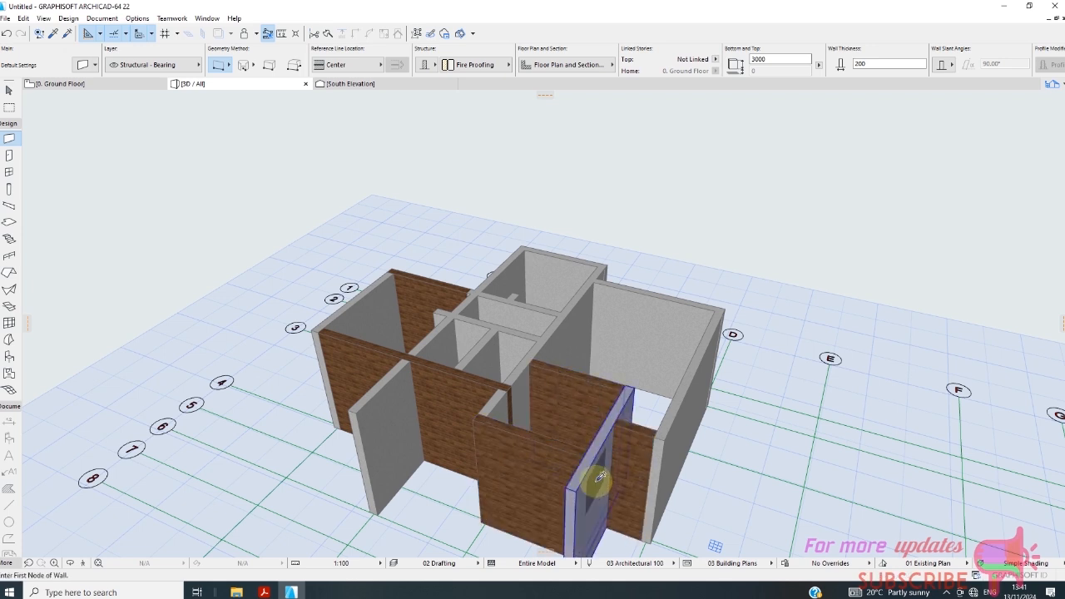
Inject the all-brick parameters into the walls on grid lines D, 2 and 1, the upper B wall and the cross partition between lines 3 and 4.
{"action": "left_click", "coordinate": [674, 449], "text": "ctrl+alt"}
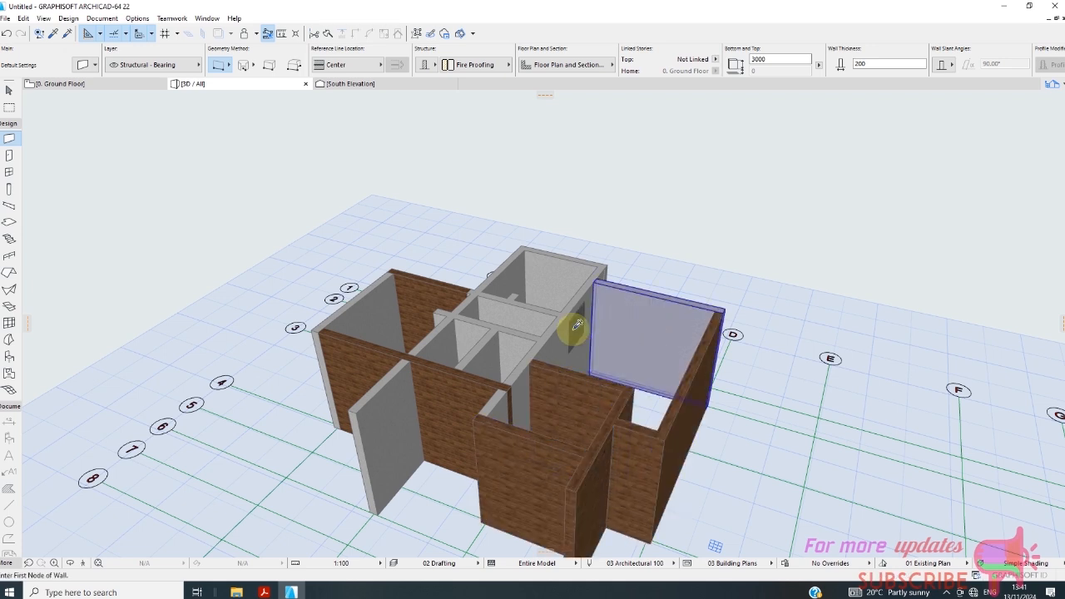
{"action": "left_click", "coordinate": [600, 314], "text": "ctrl+alt"}
{"action": "left_click", "coordinate": [563, 268], "text": "ctrl+alt"}
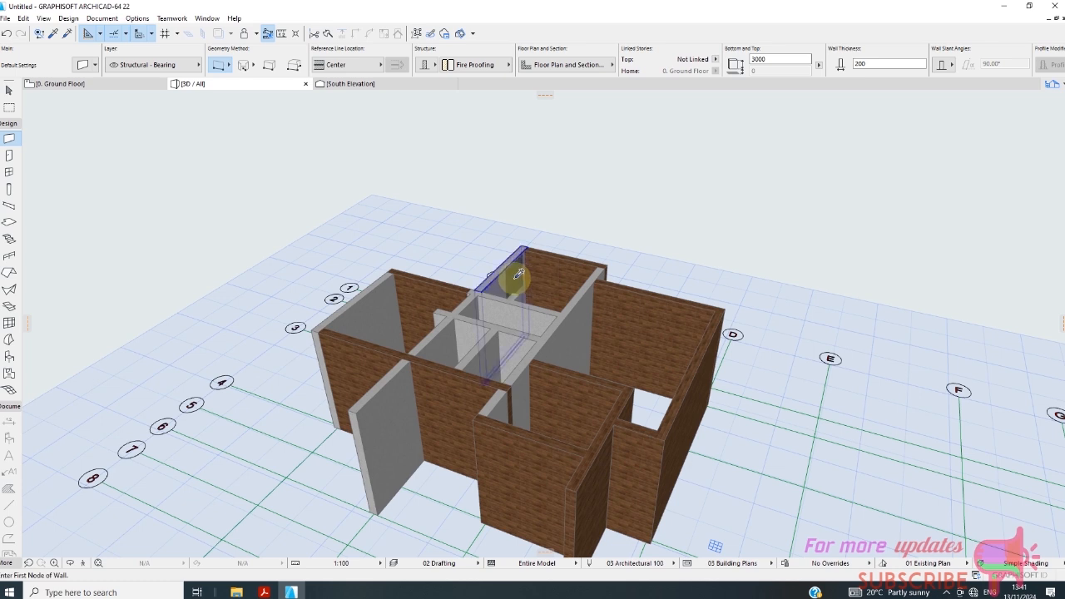
{"action": "left_click", "coordinate": [501, 271], "text": "ctrl+alt"}
{"action": "left_click", "coordinate": [518, 353], "text": "ctrl+alt"}
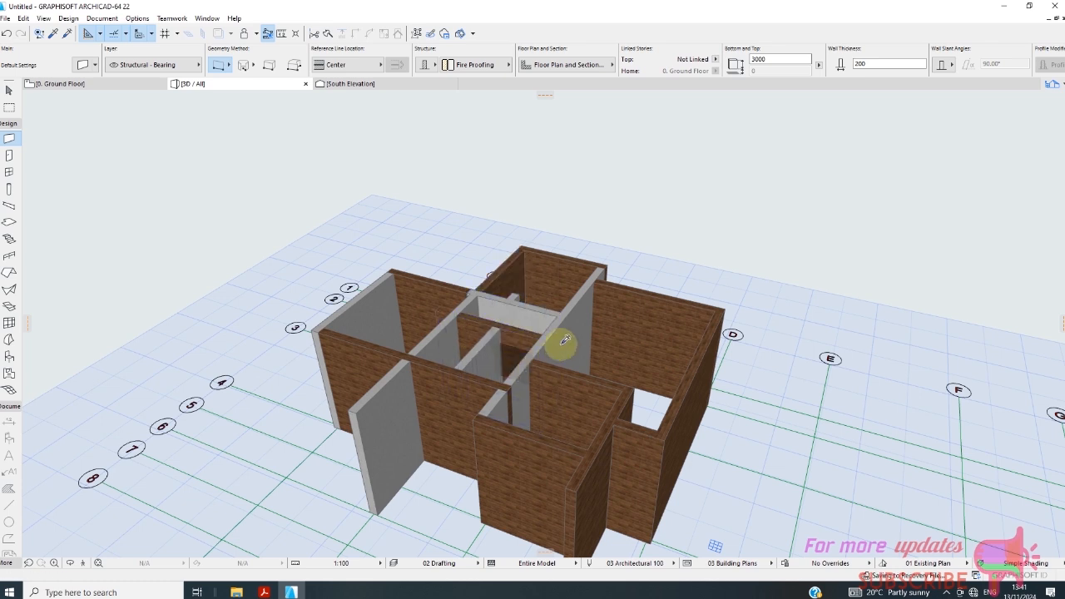
Inject the all-brick parameters into the small partition between B and C, both B wall pieces below grid line 3, and the grid line A wall.
{"action": "left_click", "coordinate": [472, 372], "text": "ctrl+alt"}
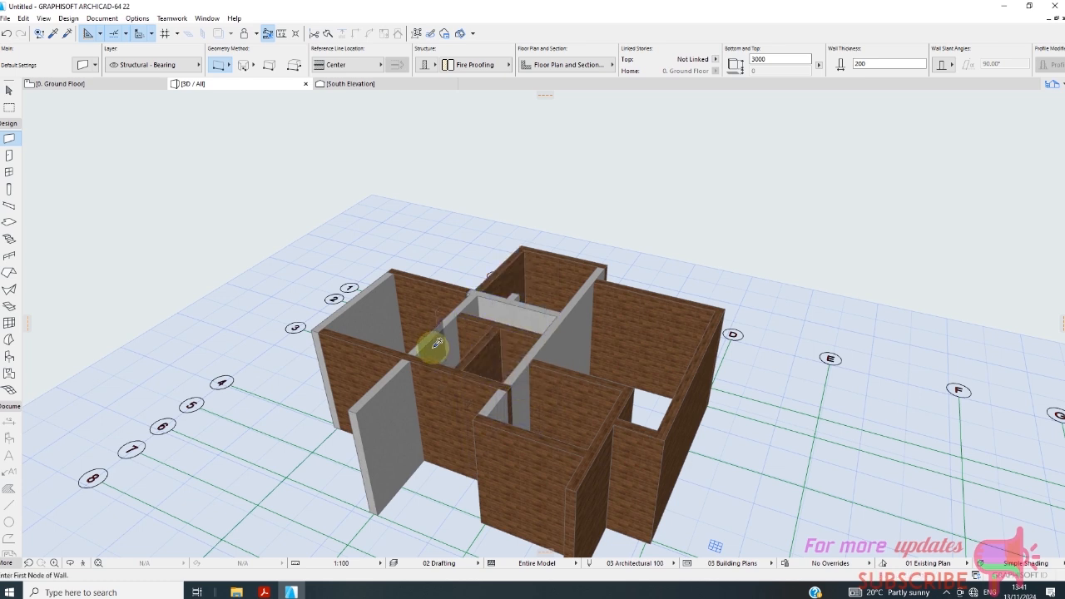
{"action": "left_click", "coordinate": [434, 348], "text": "ctrl+alt"}
{"action": "left_click", "coordinate": [382, 420], "text": "ctrl+alt"}
{"action": "left_click", "coordinate": [359, 321], "text": "ctrl+alt"}
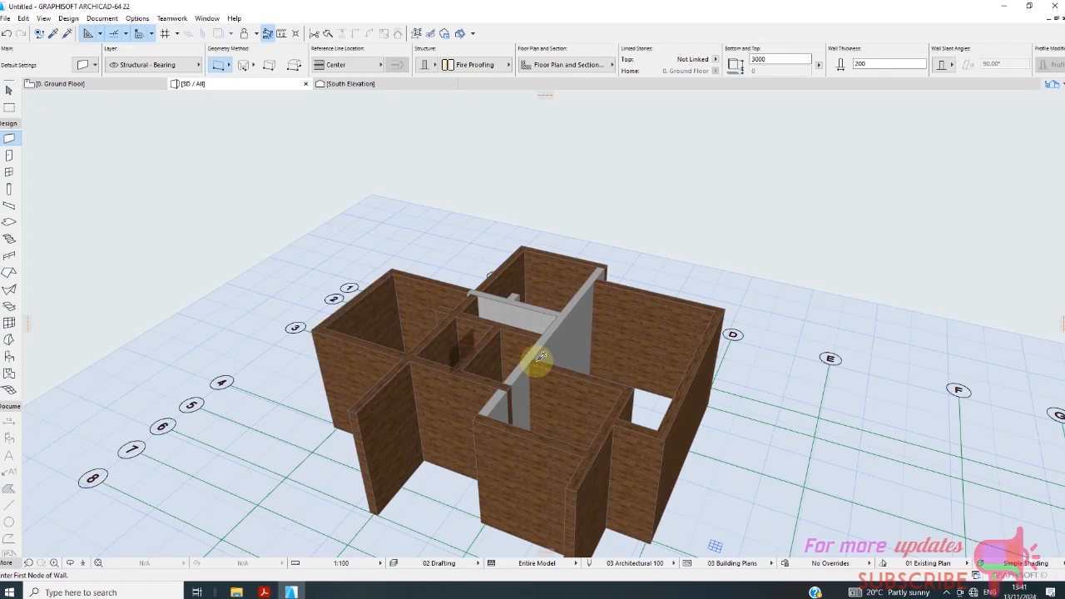
Inject the all-brick parameters into the grid line 3 wall between B and C and the remaining plain wall pieces along grid line C.
{"action": "left_click", "coordinate": [539, 313], "text": "ctrl+alt"}
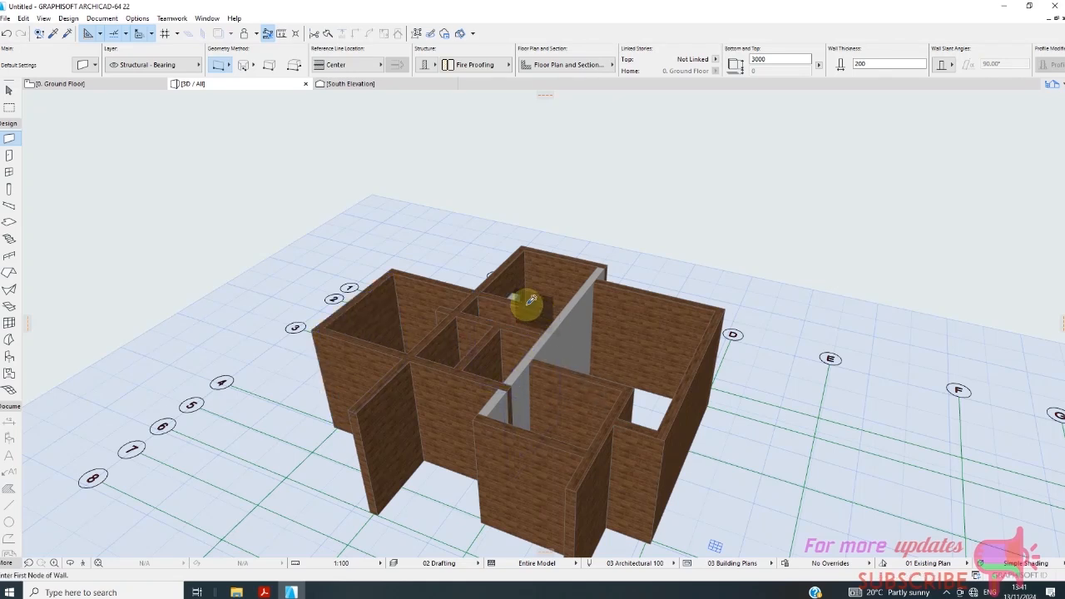
{"action": "left_click", "coordinate": [542, 353], "text": "ctrl+alt"}
{"action": "left_click", "coordinate": [590, 312], "text": "ctrl+alt"}
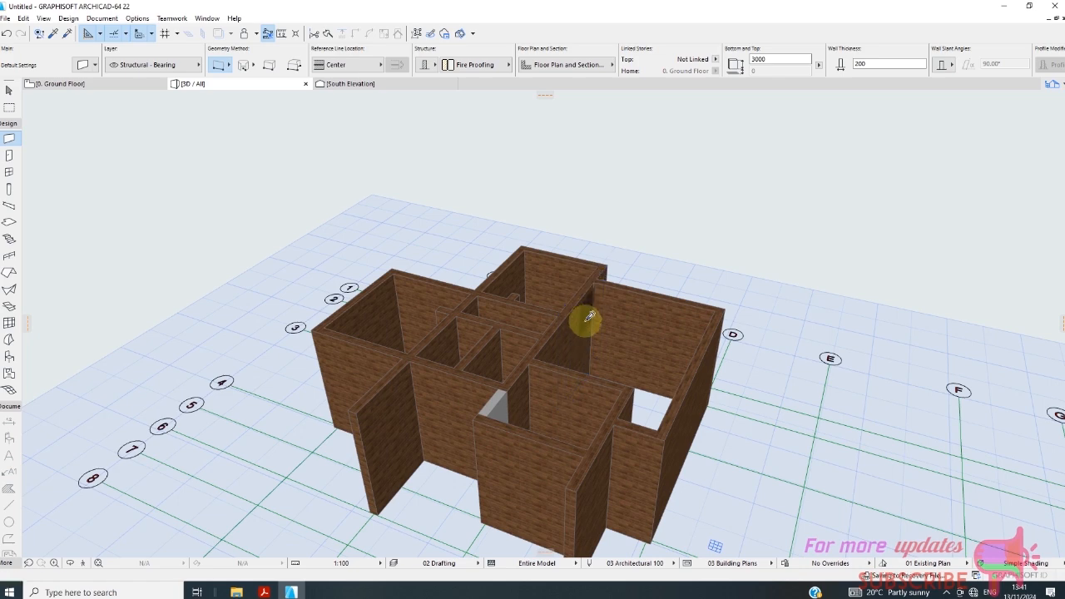
{"action": "left_click", "coordinate": [493, 408], "text": "ctrl+alt"}
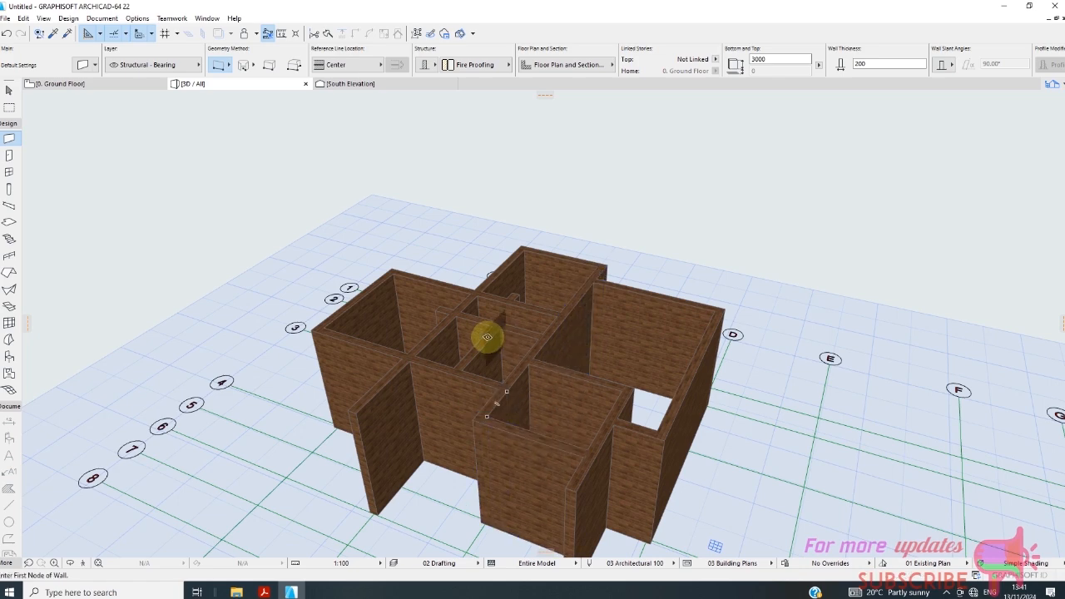
{"action": "left_click", "coordinate": [459, 358]}
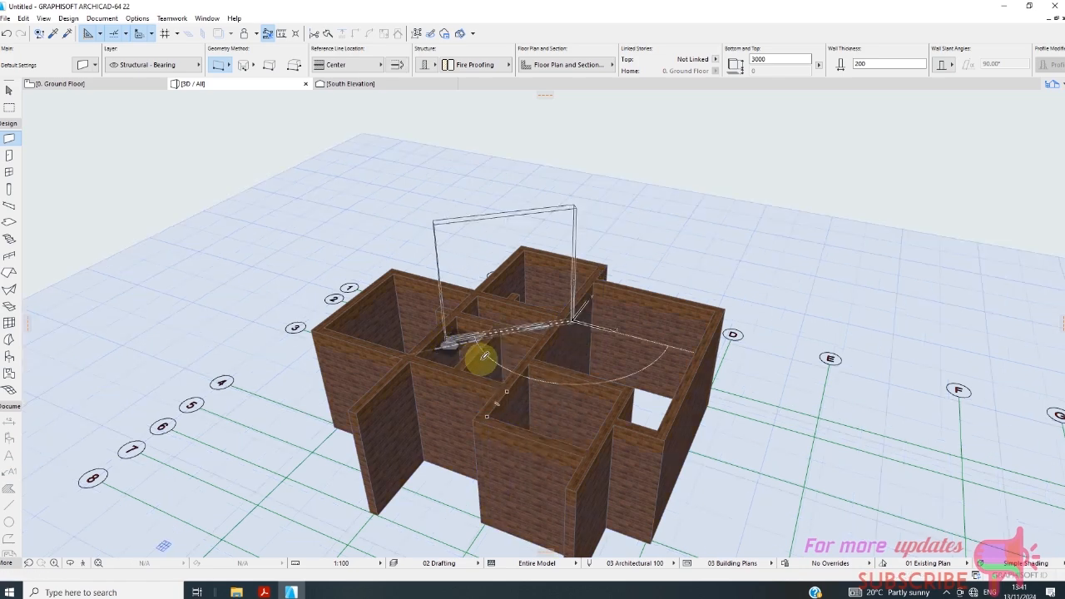
{"action": "left_click", "coordinate": [475, 357]}
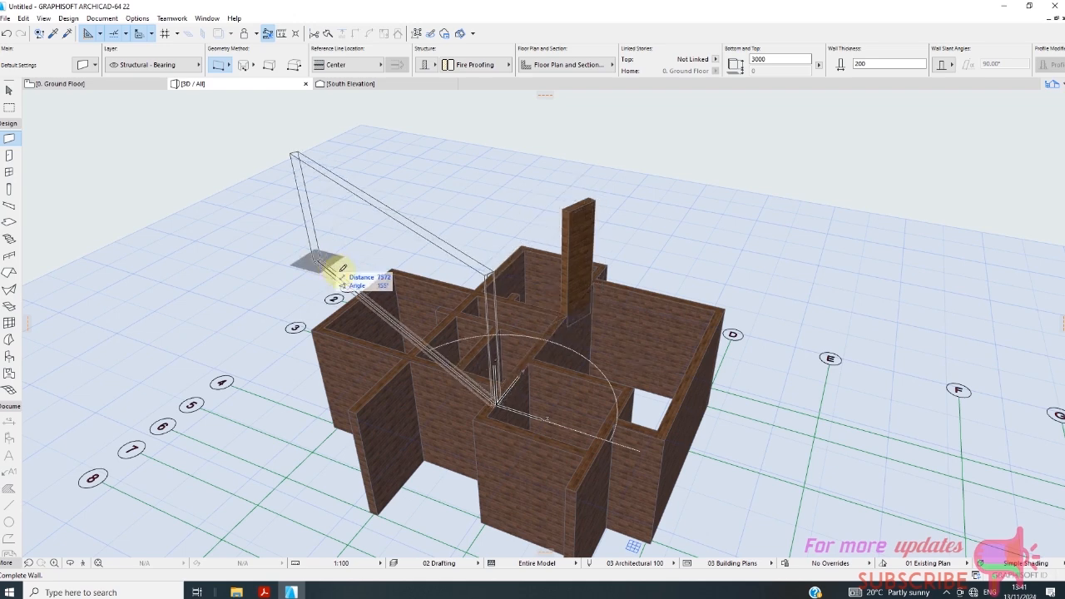
{"action": "scroll", "coordinate": [341, 273], "scroll_direction": "down", "scroll_amount": 2}
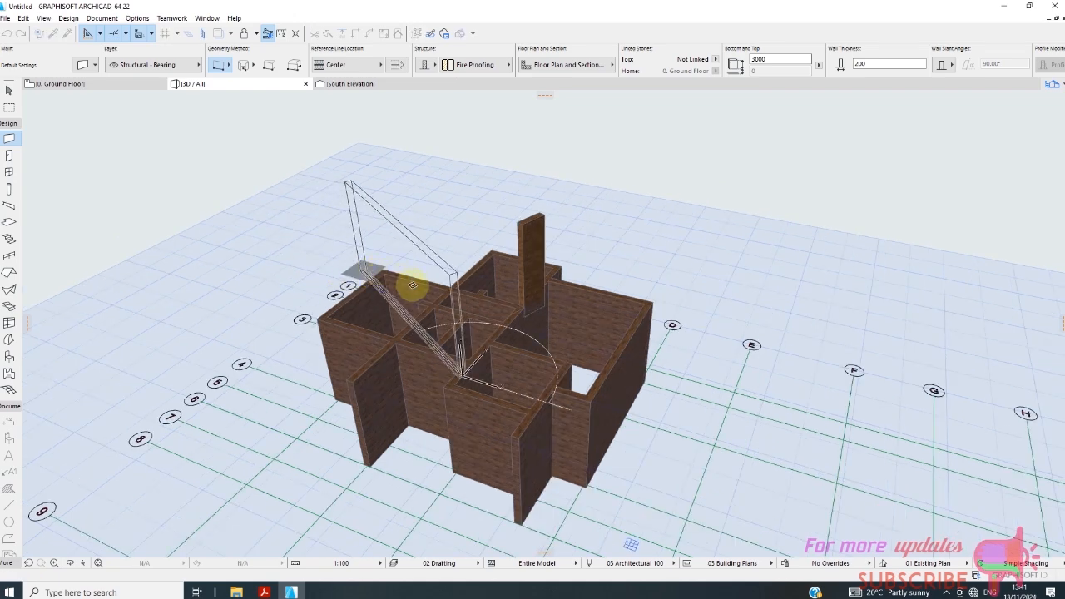
{"action": "key", "text": "Escape"}
{"action": "key", "text": "Escape"}
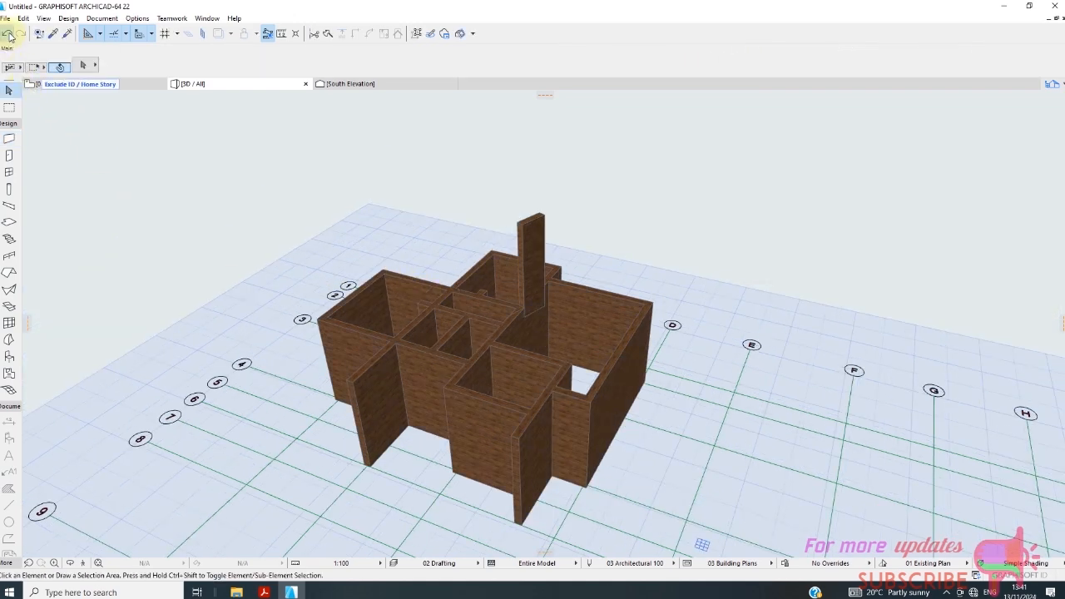
{"action": "left_click", "coordinate": [9, 35]}
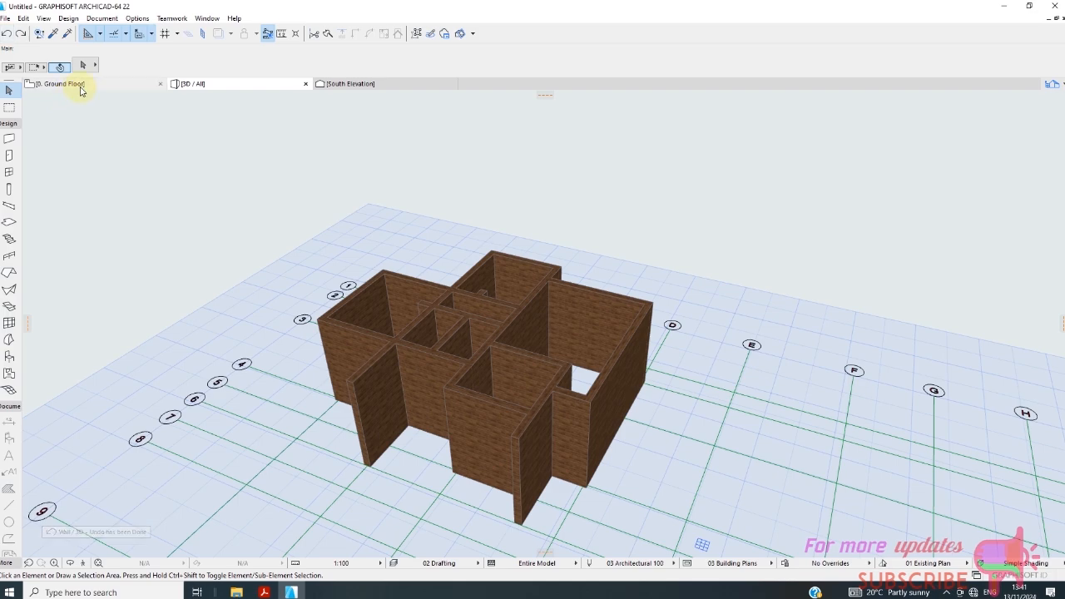
Switch to the Ground Floor plan and examine the wall layout against the grid, including the wall stubs near grid lines B and 3.
{"action": "left_click", "coordinate": [63, 84]}
{"action": "scroll", "coordinate": [285, 262], "scroll_direction": "up", "scroll_amount": 7}
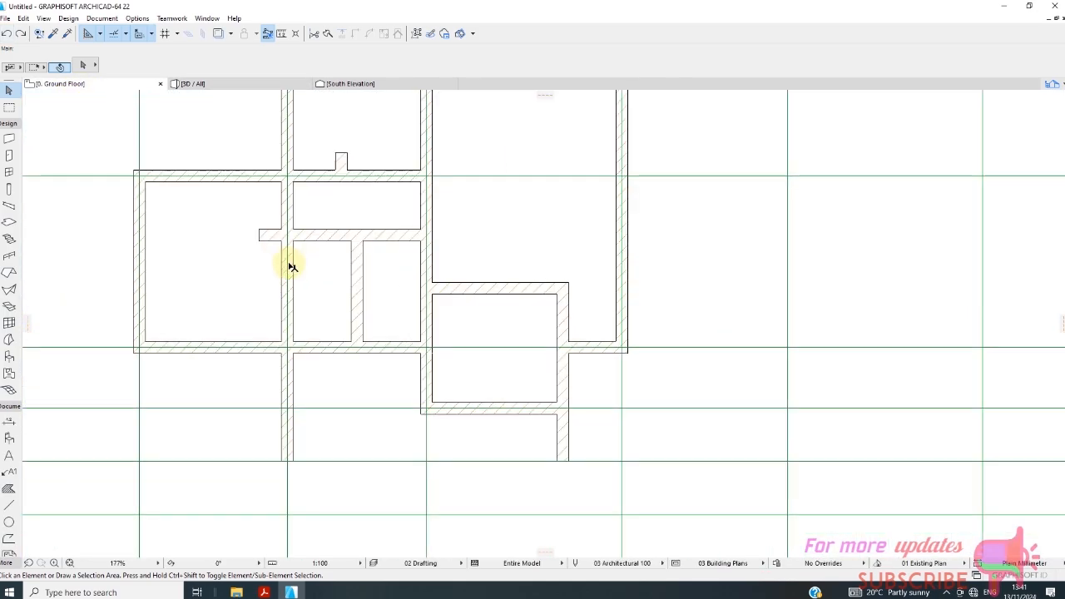
{"action": "scroll", "coordinate": [450, 274], "scroll_direction": "down", "scroll_amount": 5}
{"action": "scroll", "coordinate": [369, 242], "scroll_direction": "up", "scroll_amount": 4}
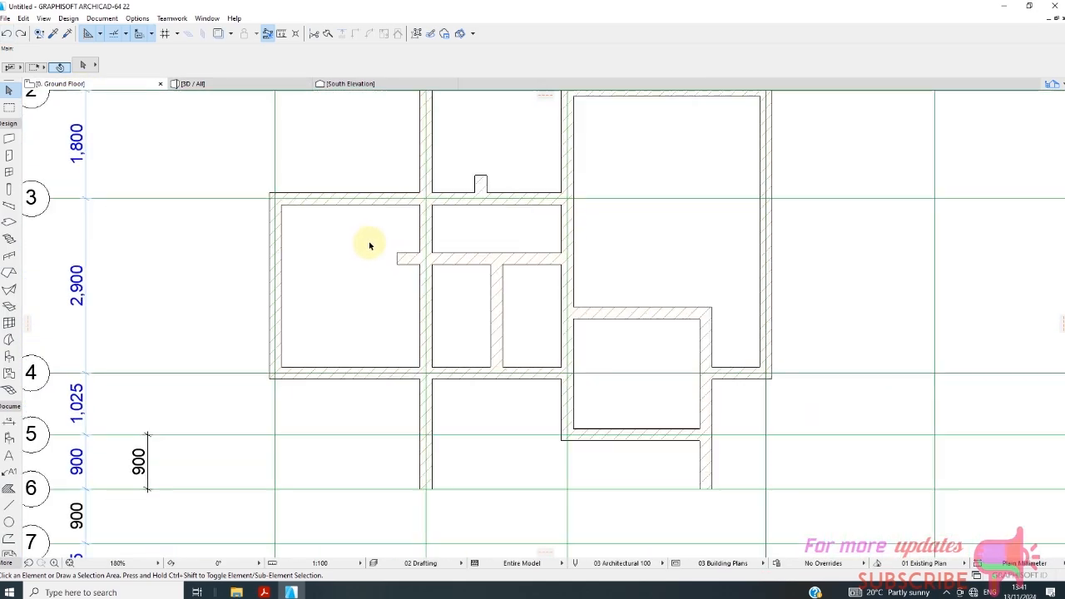
{"action": "scroll", "coordinate": [392, 271], "scroll_direction": "down", "scroll_amount": 3}
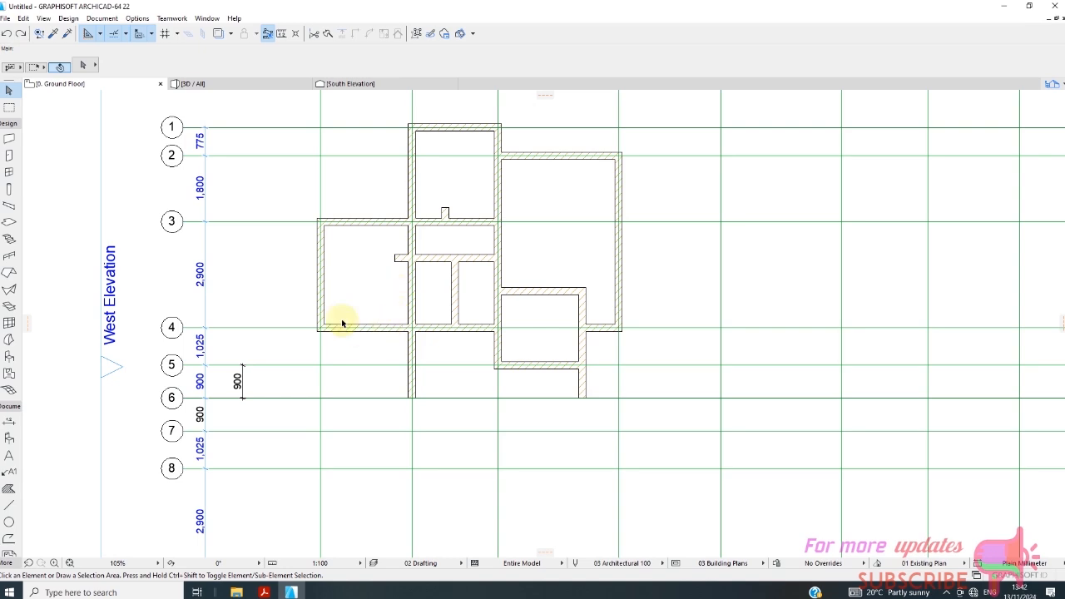
{"action": "scroll", "coordinate": [341, 322], "scroll_direction": "down", "scroll_amount": 2}
{"action": "scroll", "coordinate": [433, 212], "scroll_direction": "up", "scroll_amount": 4}
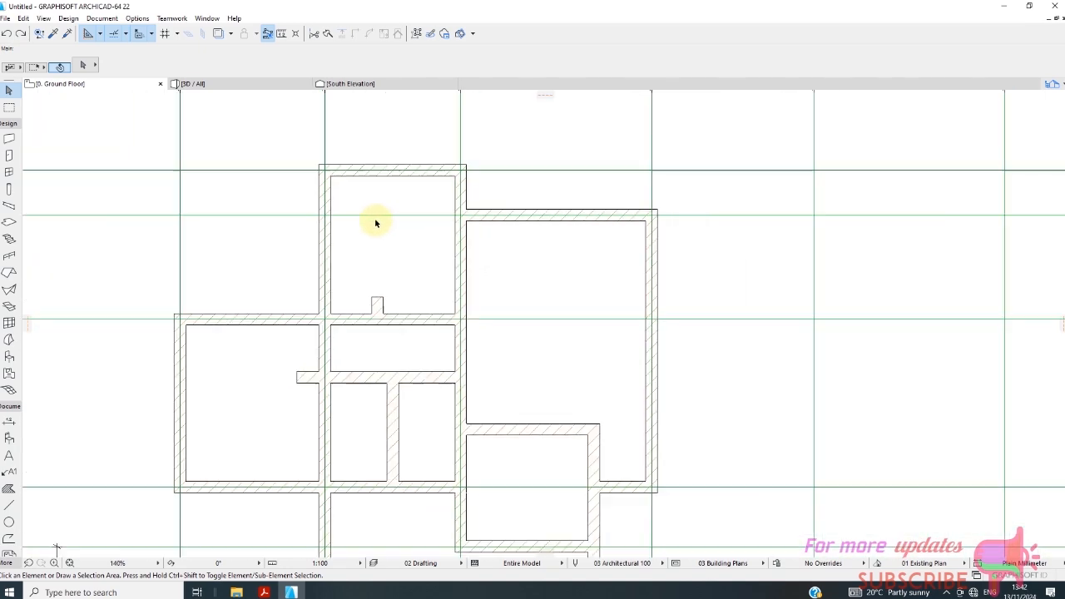
{"action": "scroll", "coordinate": [368, 281], "scroll_direction": "down", "scroll_amount": 5}
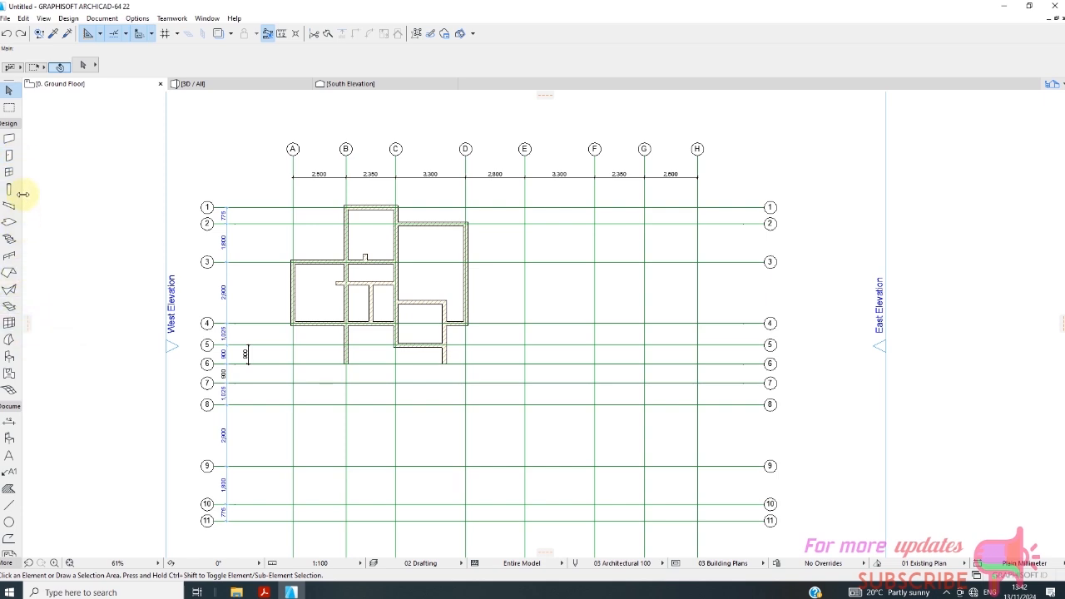
Set the default door to the hinged Metal Door 22, keeping the 900 x 2100 size.
{"action": "left_click", "coordinate": [10, 156]}
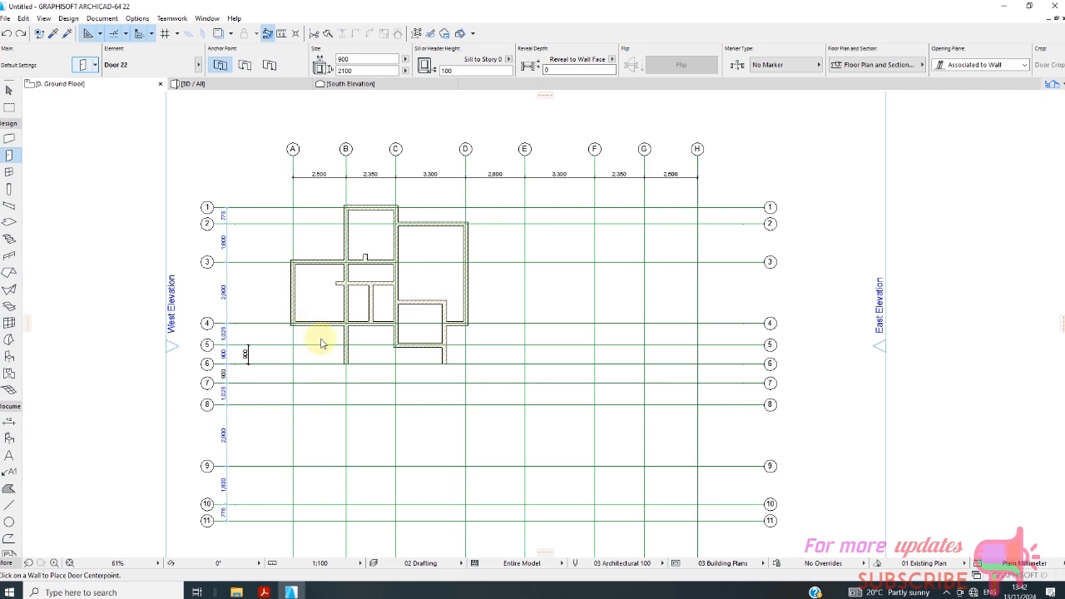
{"action": "key", "text": "ctrl+t"}
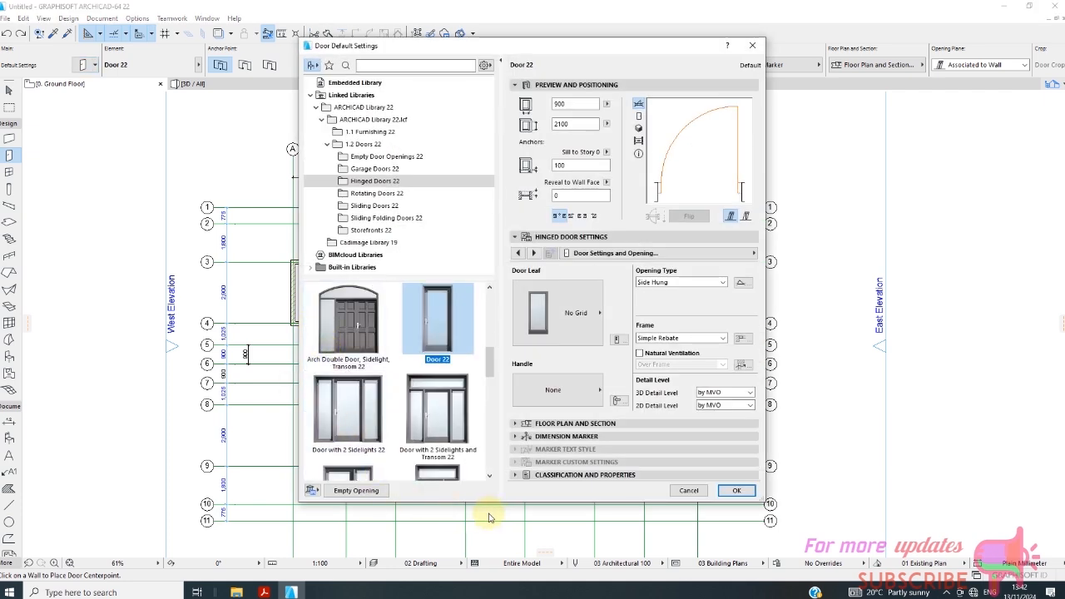
{"action": "left_click_drag", "start_coordinate": [491, 369], "coordinate": [507, 462]}
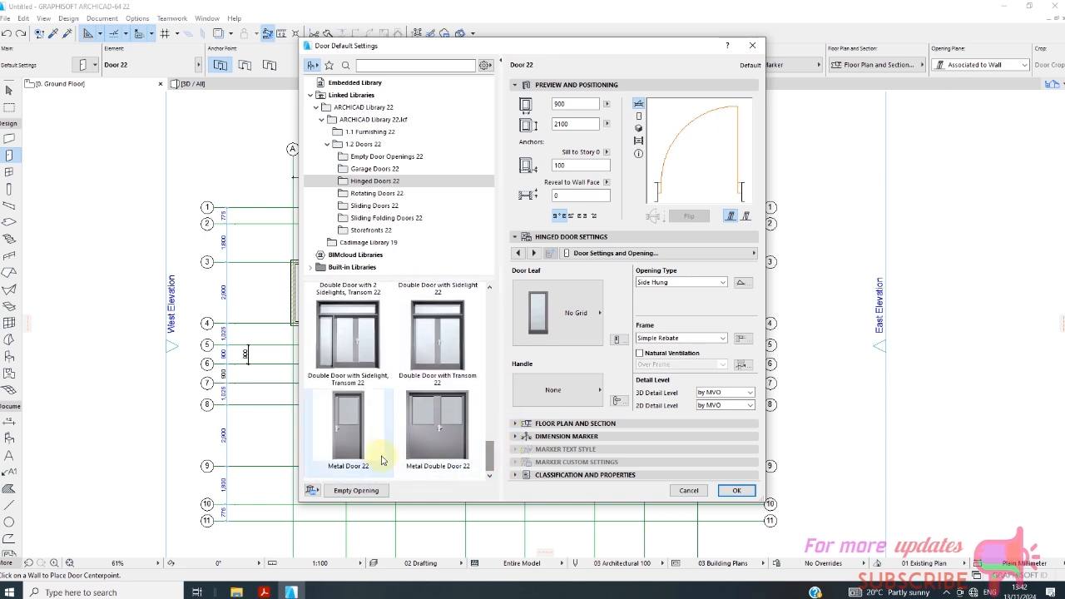
{"action": "left_click", "coordinate": [358, 441]}
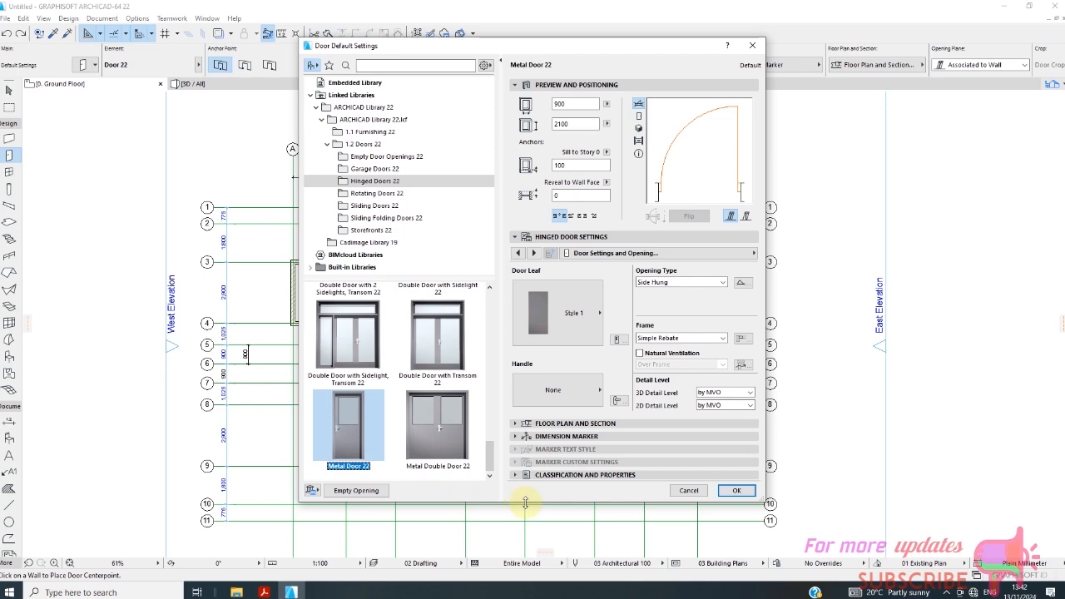
{"action": "left_click", "coordinate": [736, 491]}
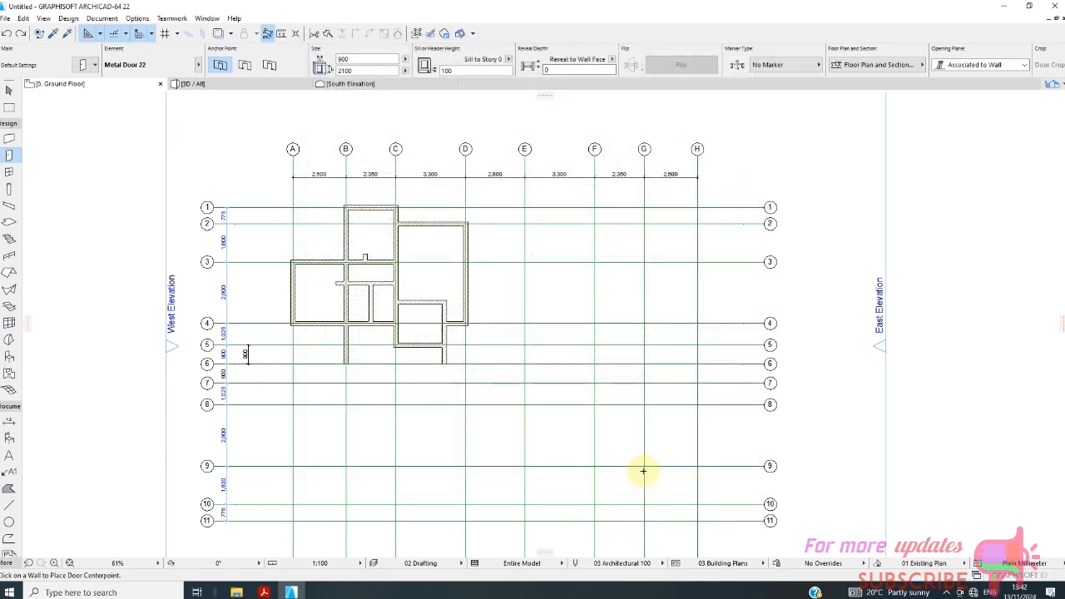
Place a Metal Door 22 in the short grid line 4 wall beside grid line D, swinging into the building.
{"action": "scroll", "coordinate": [457, 335], "scroll_direction": "up", "scroll_amount": 3}
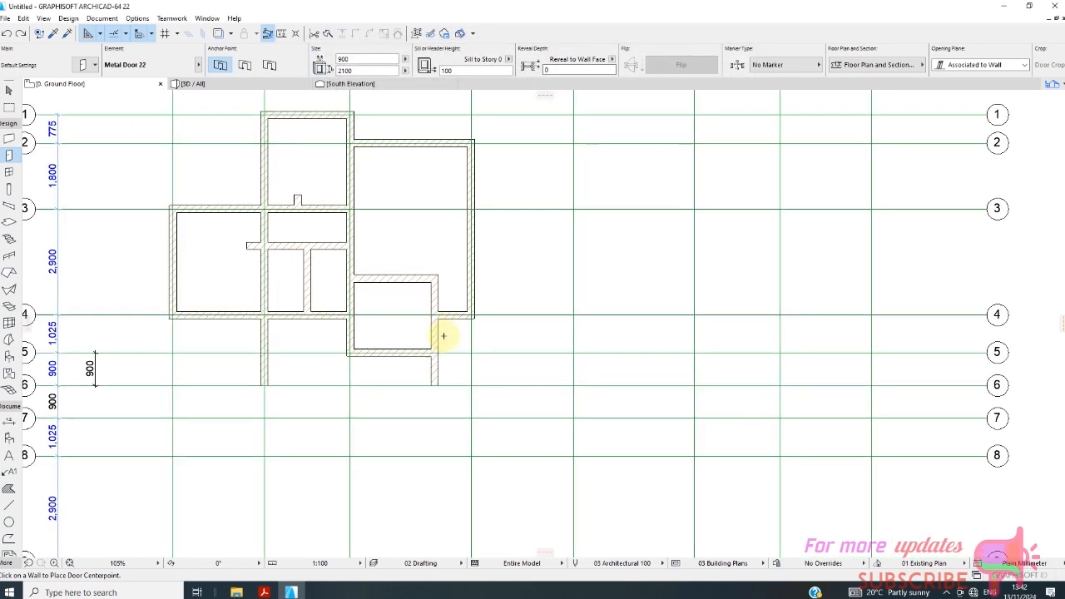
{"action": "scroll", "coordinate": [442, 335], "scroll_direction": "up", "scroll_amount": 3}
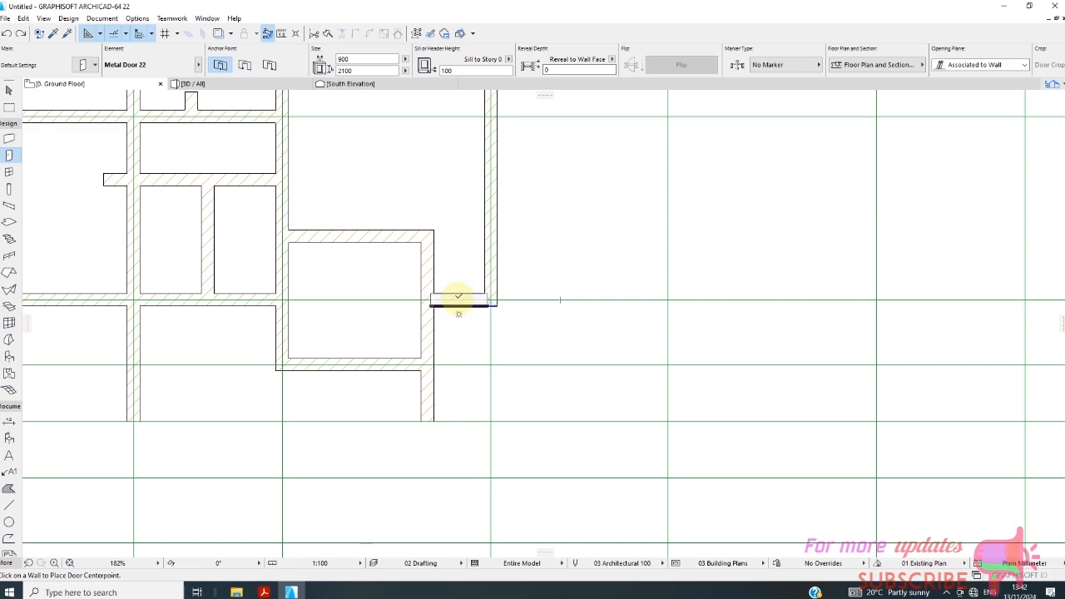
{"action": "left_click", "coordinate": [458, 290]}
{"action": "left_click", "coordinate": [452, 266]}
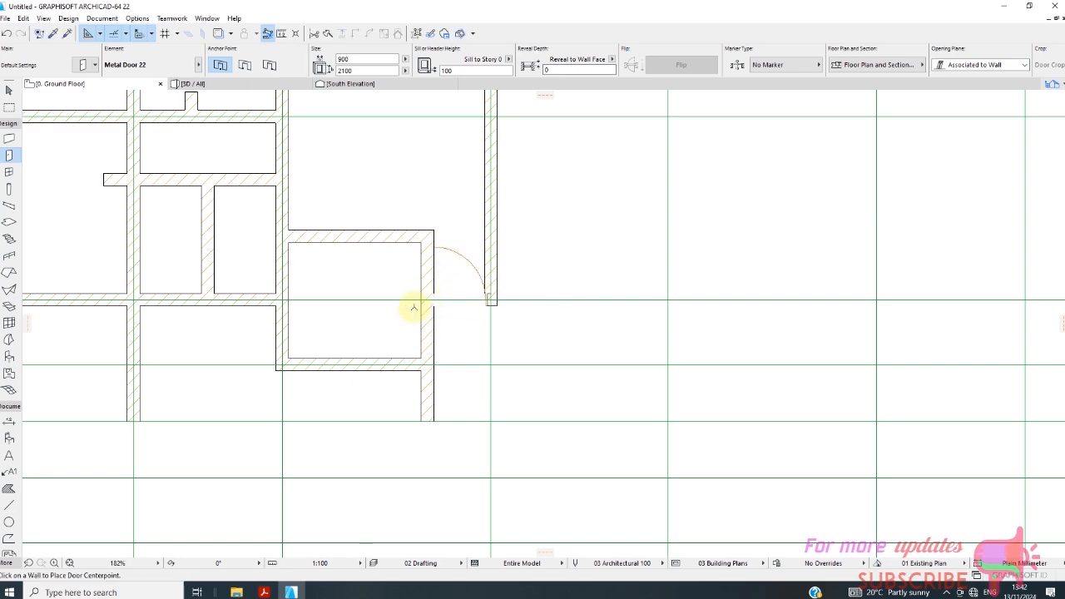
{"action": "scroll", "coordinate": [404, 302], "scroll_direction": "down", "scroll_amount": 3}
{"action": "scroll", "coordinate": [416, 305], "scroll_direction": "up", "scroll_amount": 5}
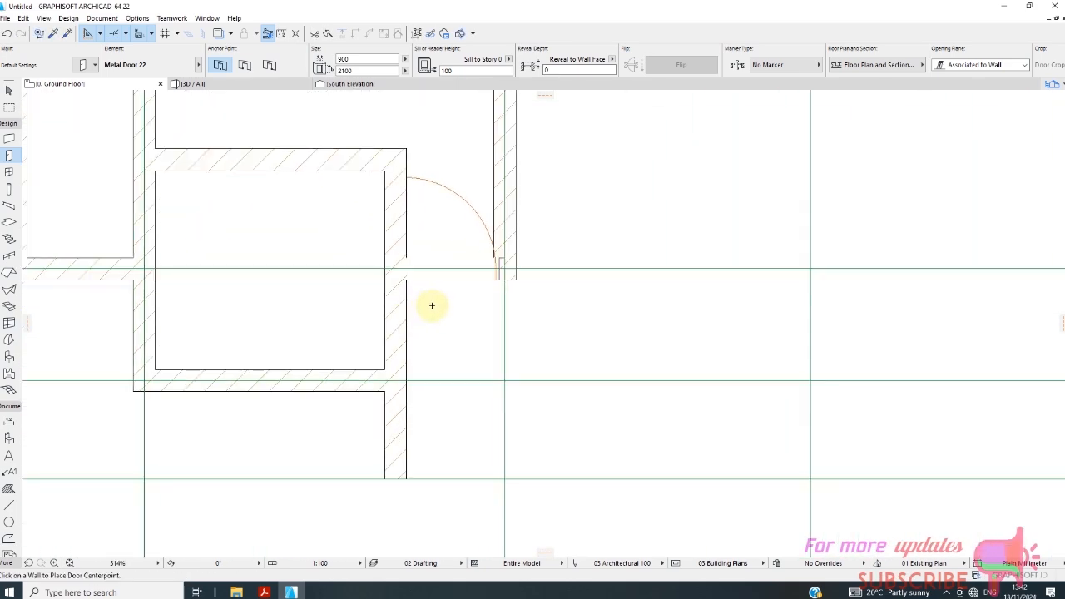
{"action": "scroll", "coordinate": [408, 302], "scroll_direction": "down", "scroll_amount": 3}
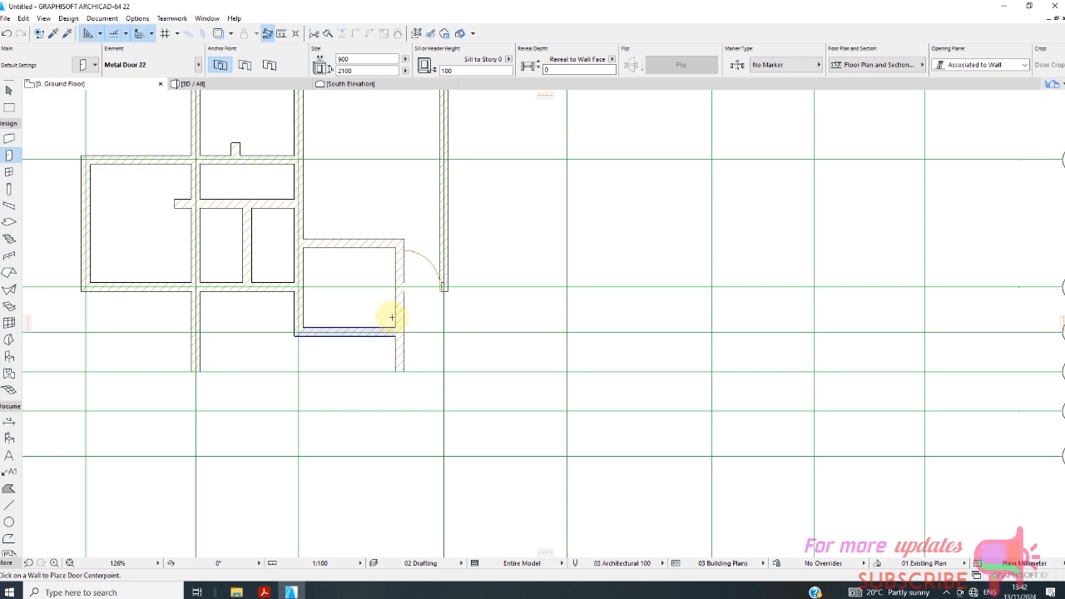
Try the Outside Face reference line on the vertical wall between C and D, and settle on Inside Face.
{"action": "left_click", "coordinate": [6, 92]}
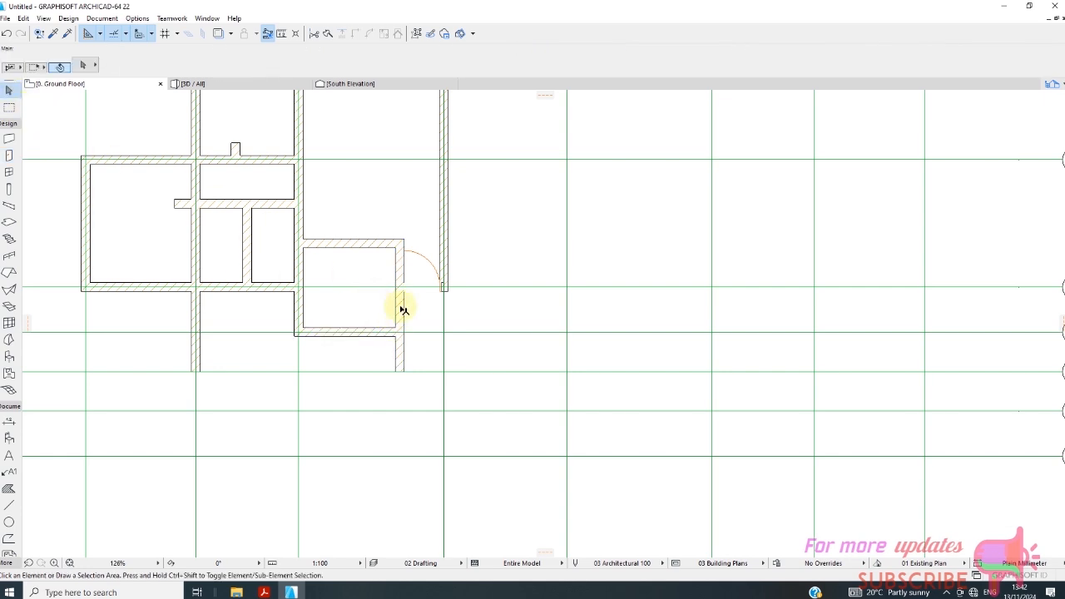
{"action": "left_click", "coordinate": [401, 308]}
{"action": "left_click", "coordinate": [349, 68]}
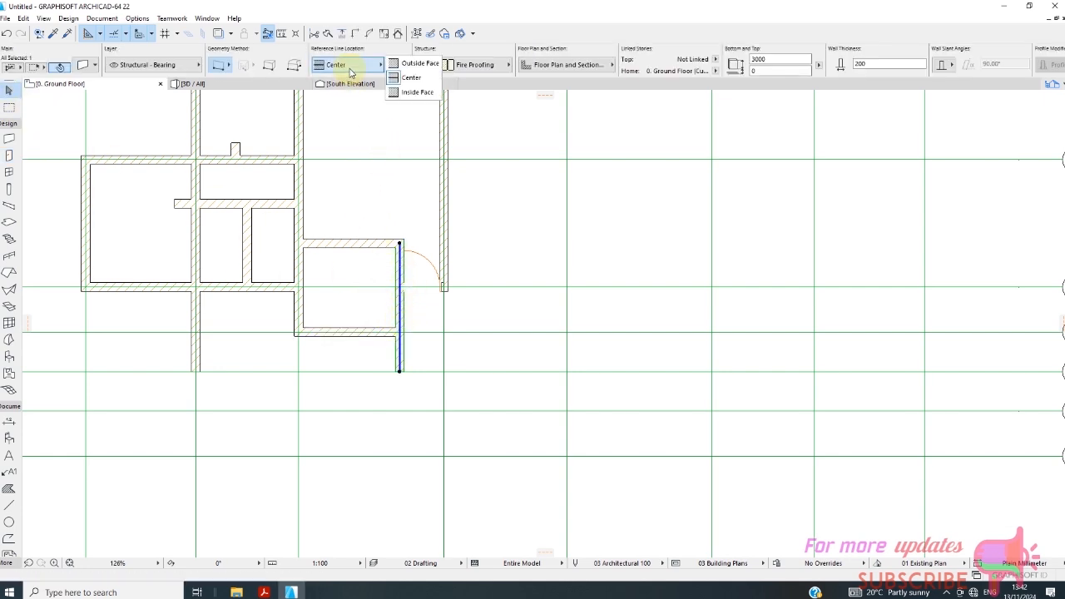
{"action": "left_click", "coordinate": [416, 64]}
{"action": "left_click", "coordinate": [374, 72]}
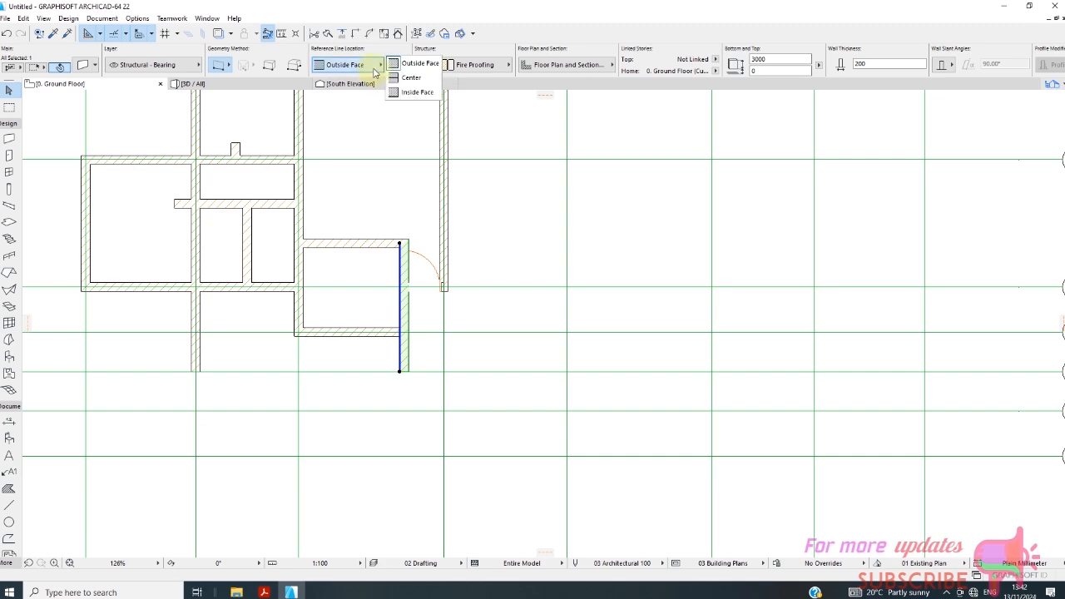
{"action": "left_click", "coordinate": [413, 93]}
{"action": "scroll", "coordinate": [412, 274], "scroll_direction": "up", "scroll_amount": 4}
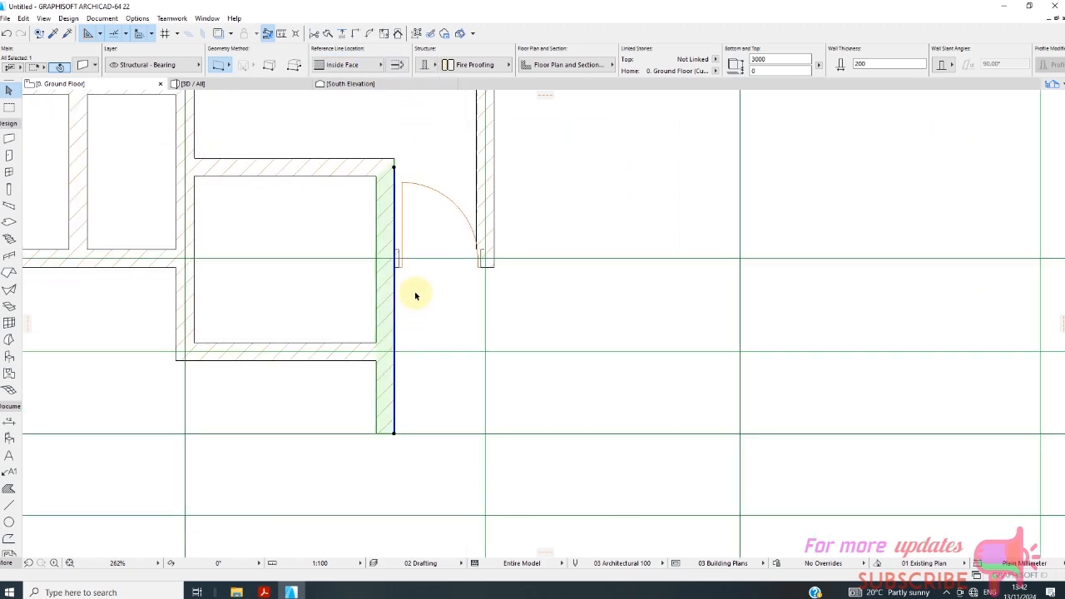
{"action": "left_click", "coordinate": [413, 314]}
Try widening the metal door to 950 by stretching its jamb to the adjacent wall face, and undo the stretch.
{"action": "scroll", "coordinate": [412, 315], "scroll_direction": "down", "scroll_amount": 4}
{"action": "scroll", "coordinate": [433, 309], "scroll_direction": "up", "scroll_amount": 6}
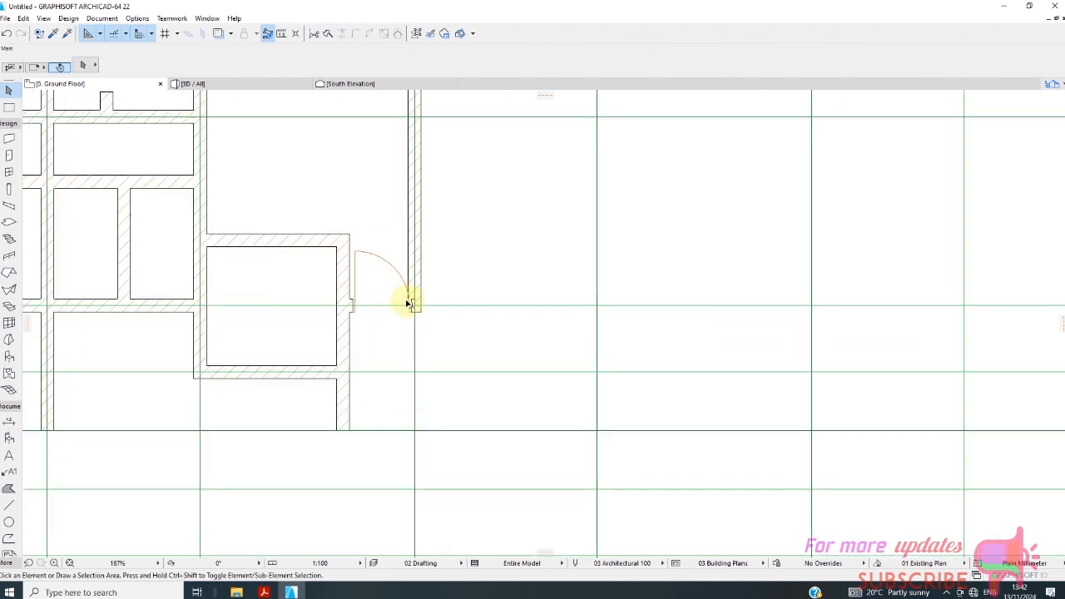
{"action": "scroll", "coordinate": [410, 323], "scroll_direction": "up", "scroll_amount": 2}
{"action": "scroll", "coordinate": [408, 318], "scroll_direction": "down", "scroll_amount": 2}
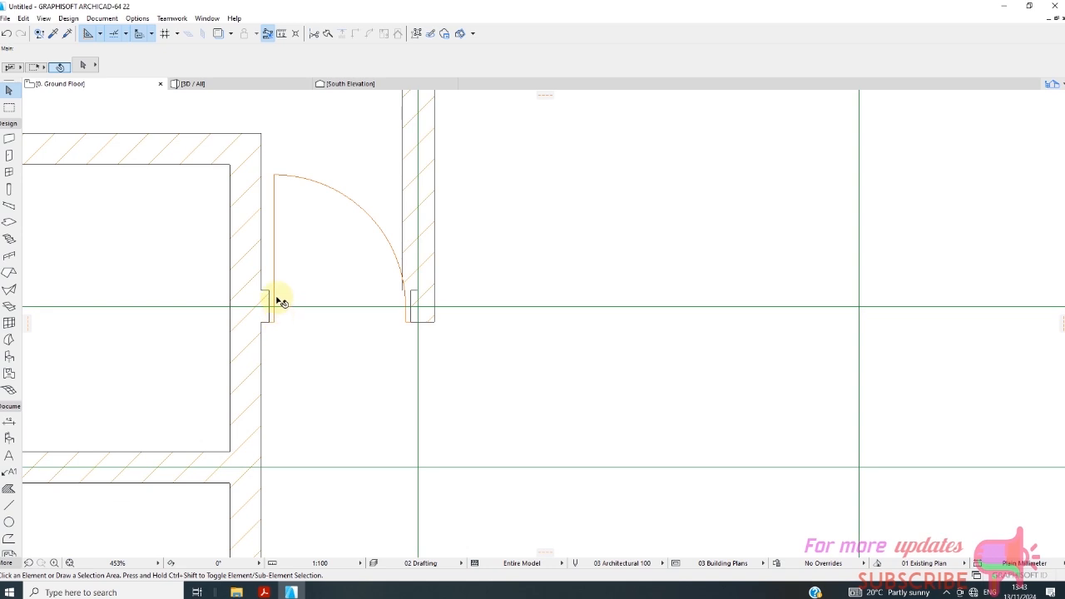
{"action": "left_click", "coordinate": [277, 306]}
{"action": "scroll", "coordinate": [289, 331], "scroll_direction": "up", "scroll_amount": 3}
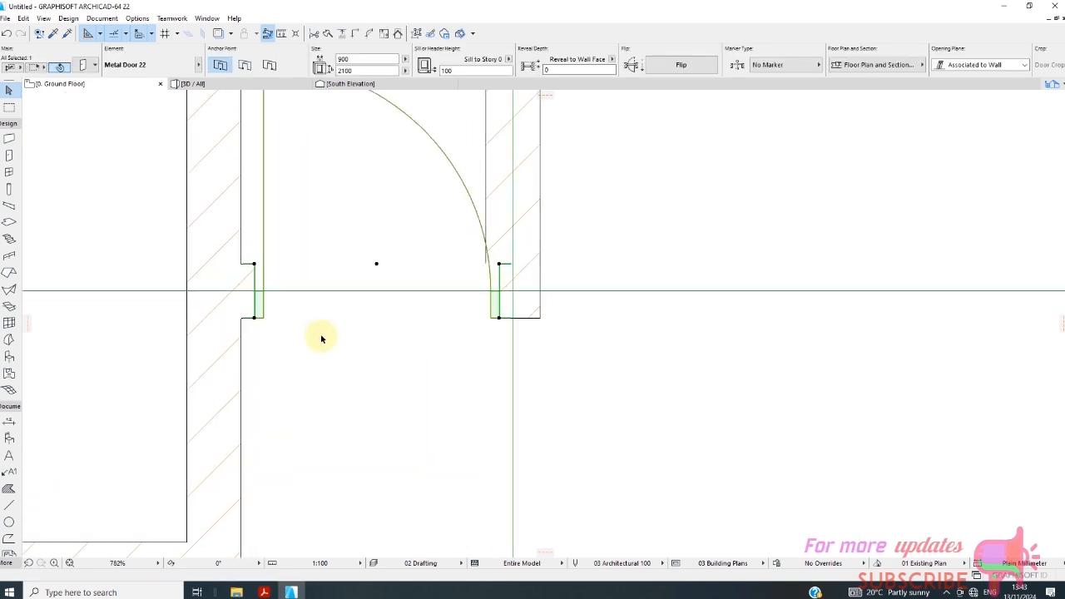
{"action": "left_click", "coordinate": [254, 265]}
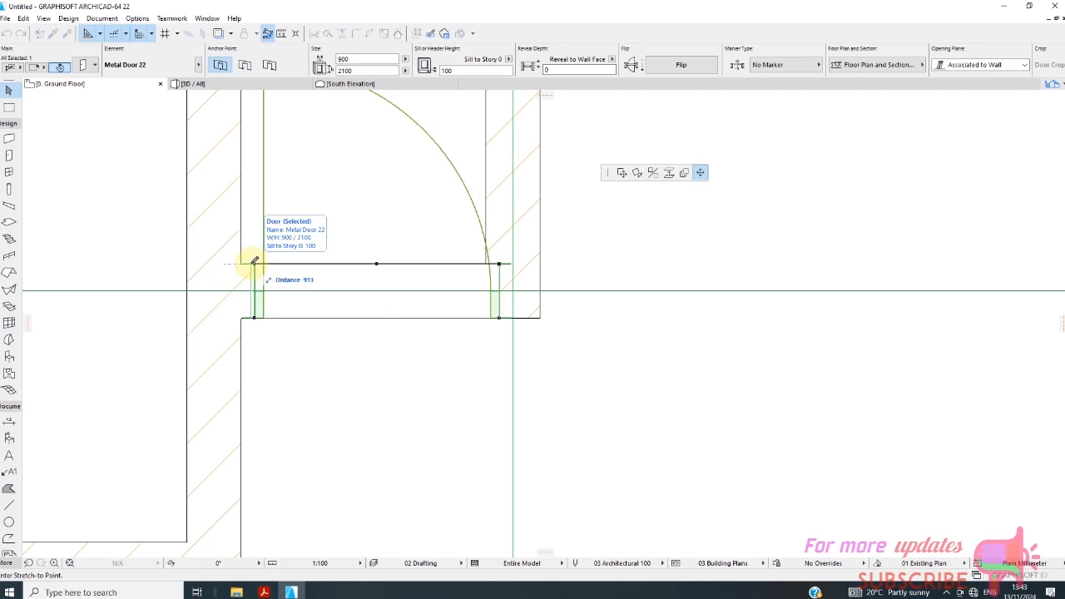
{"action": "left_click", "coordinate": [247, 262]}
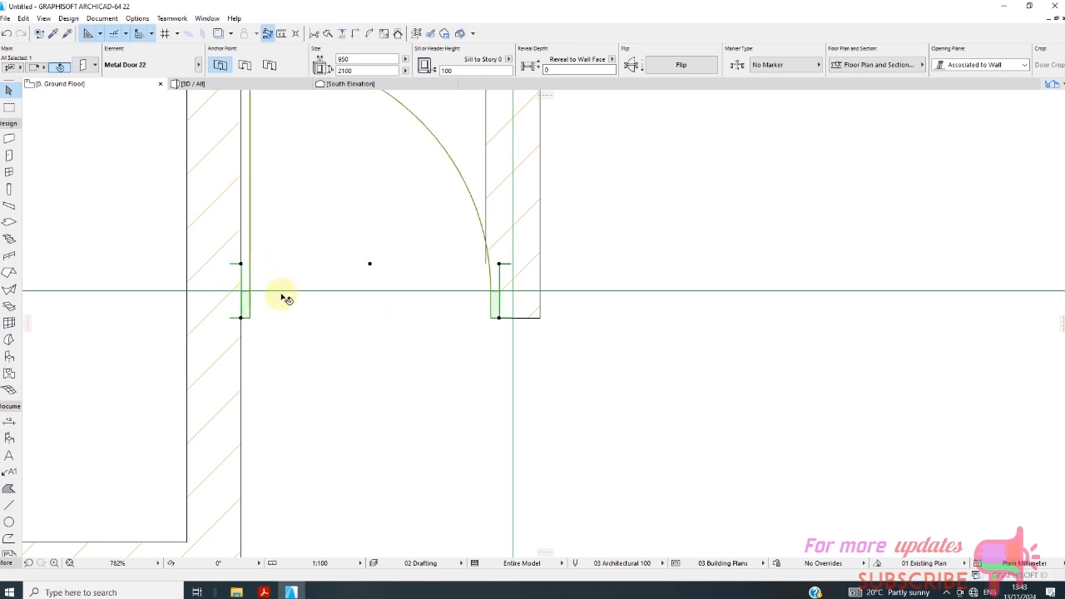
{"action": "scroll", "coordinate": [316, 301], "scroll_direction": "down", "scroll_amount": 1}
{"action": "scroll", "coordinate": [348, 309], "scroll_direction": "down", "scroll_amount": 5}
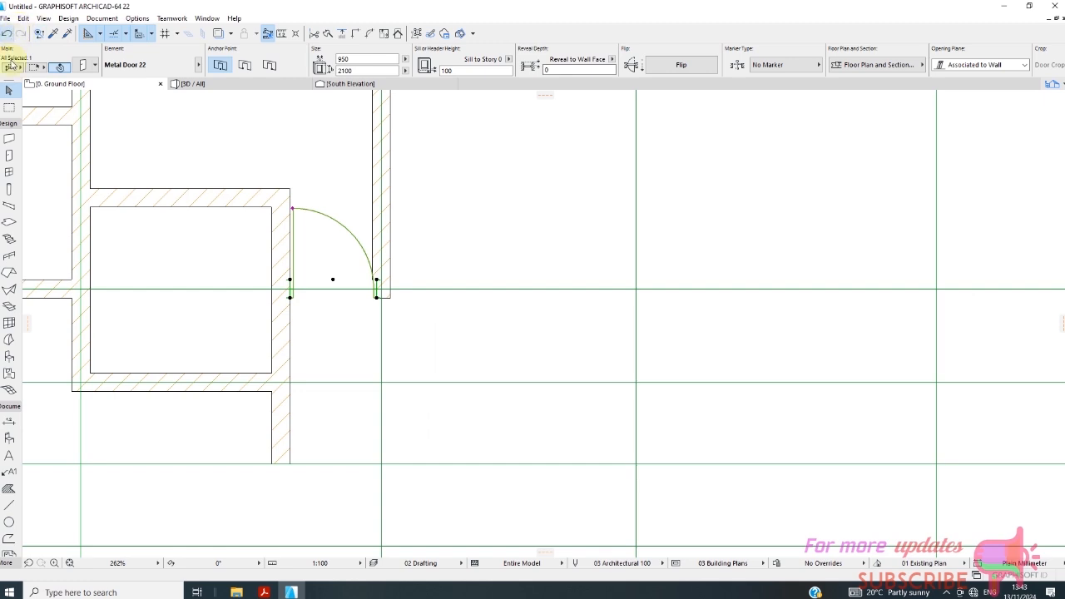
{"action": "key", "text": "ctrl+z"}
Shift the 900 mm metal door slightly along grid line 4 towards the vertical wall between C and D.
{"action": "scroll", "coordinate": [330, 269], "scroll_direction": "up", "scroll_amount": 3}
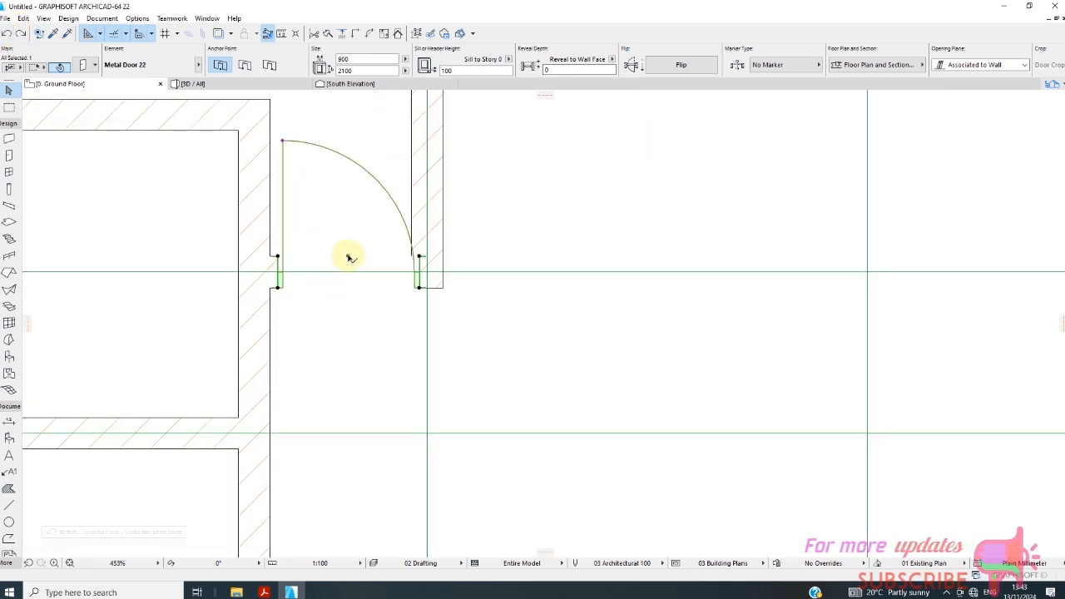
{"action": "left_click", "coordinate": [346, 258]}
{"action": "left_click", "coordinate": [346, 258]}
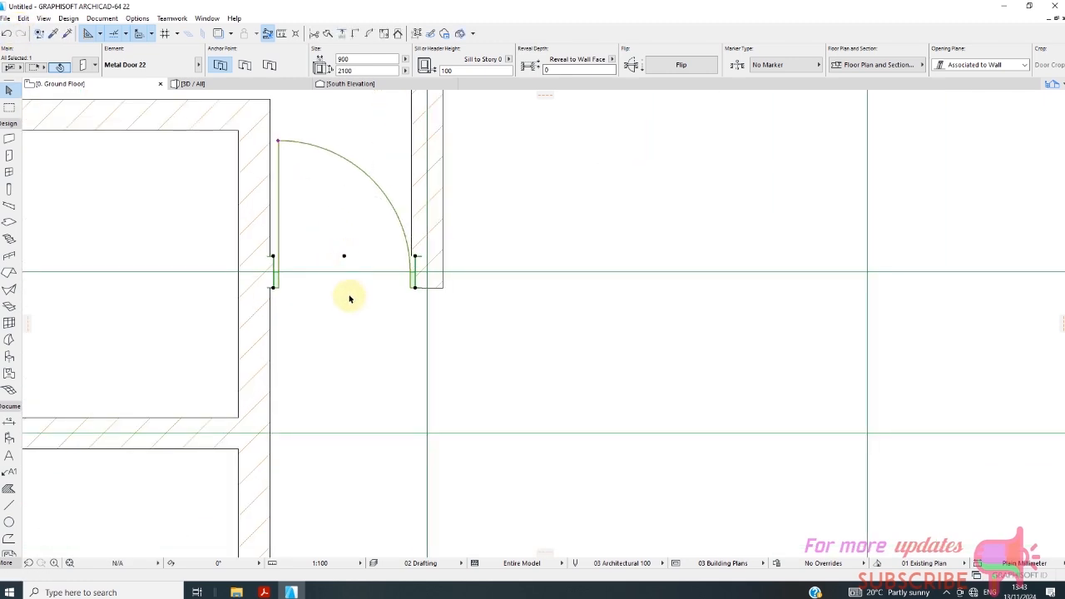
{"action": "scroll", "coordinate": [372, 312], "scroll_direction": "down", "scroll_amount": 5}
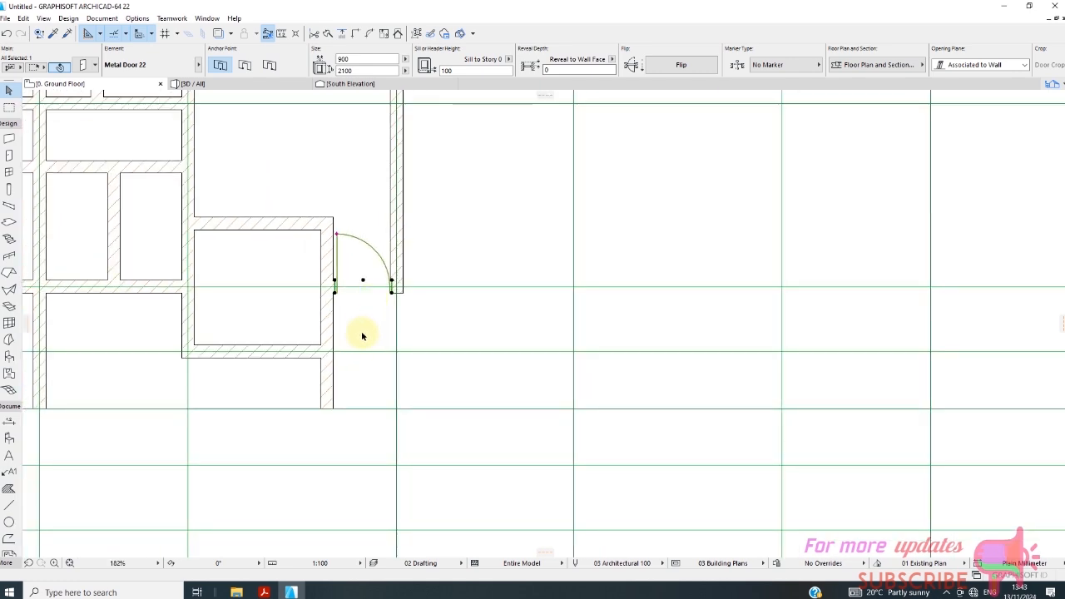
{"action": "scroll", "coordinate": [349, 317], "scroll_direction": "up", "scroll_amount": 5}
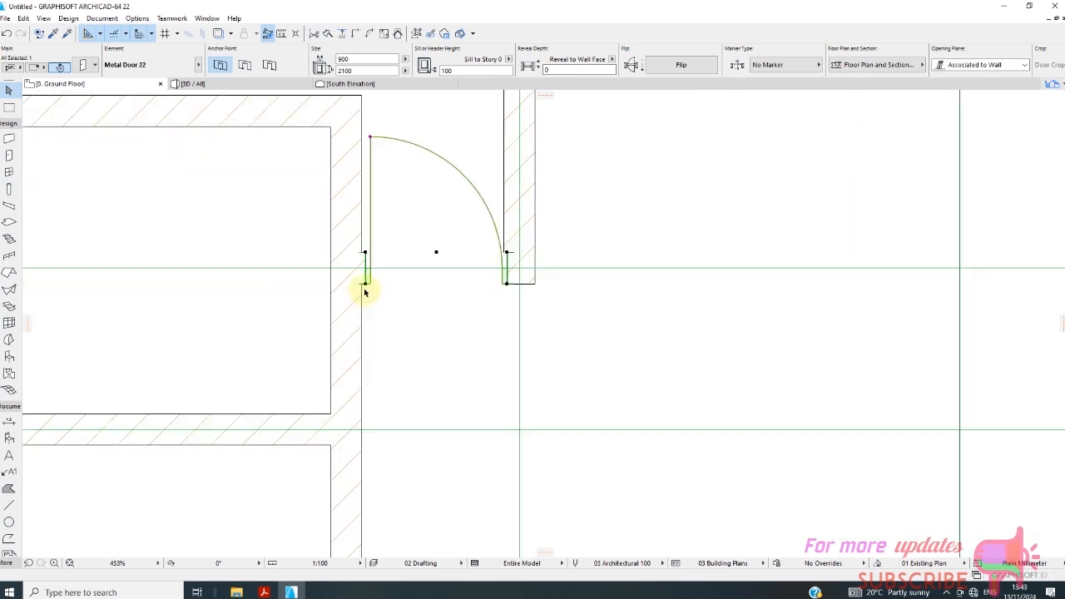
Delete the vertical wall between grid lines C and D that runs down to grid line 6.
{"action": "scroll", "coordinate": [358, 304], "scroll_direction": "down", "scroll_amount": 4}
{"action": "scroll", "coordinate": [357, 308], "scroll_direction": "down", "scroll_amount": 2}
{"action": "left_click", "coordinate": [353, 272]}
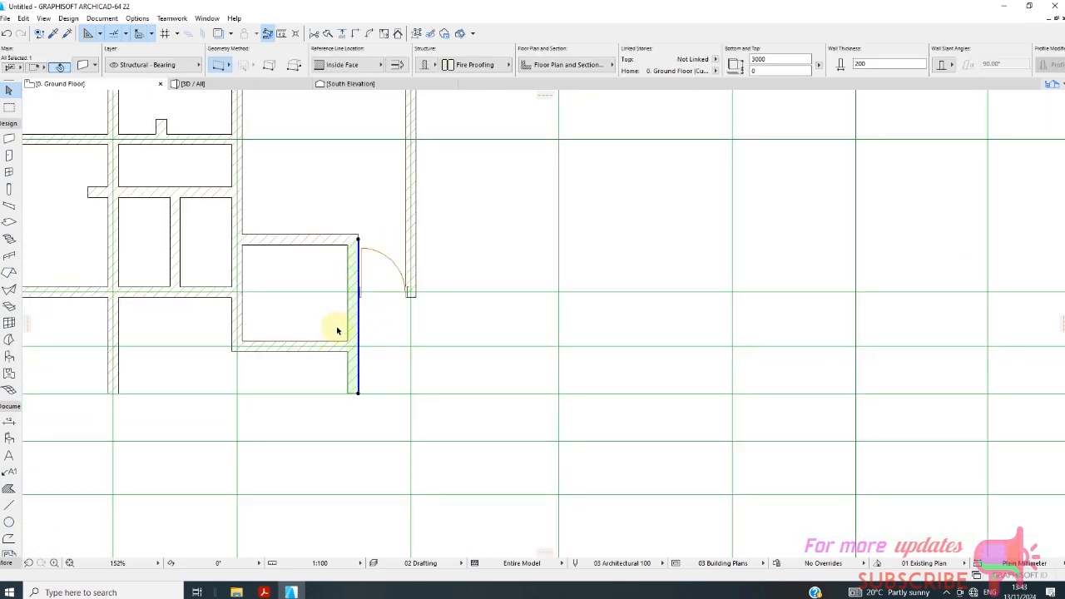
{"action": "key", "text": "Delete"}
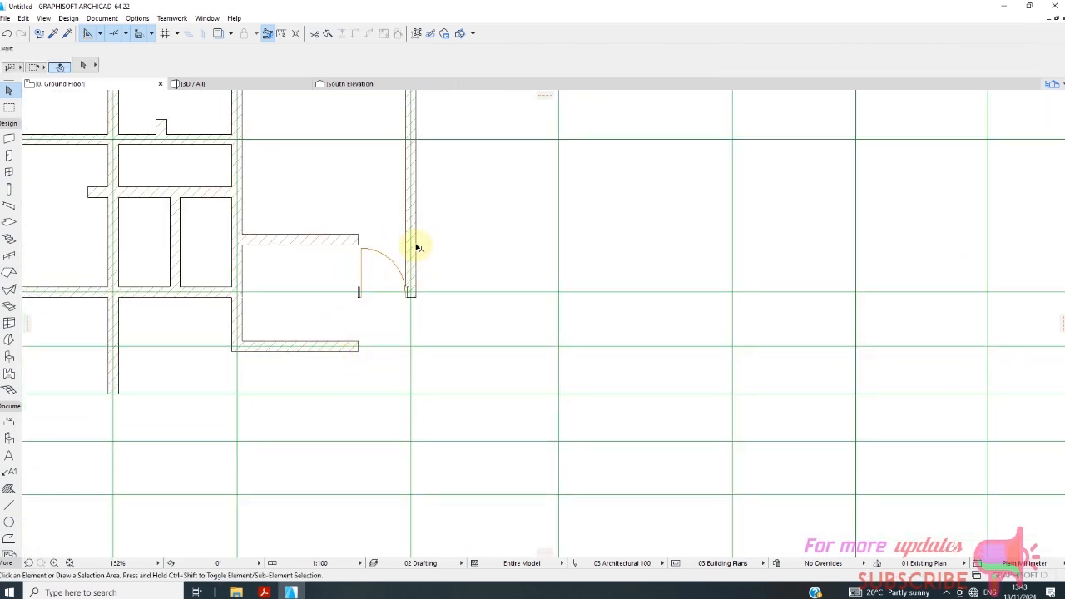
Drag a copy of the grid line D wall 1200 mm horizontally towards grid line C.
{"action": "left_click", "coordinate": [417, 248]}
{"action": "right_click", "coordinate": [452, 243]}
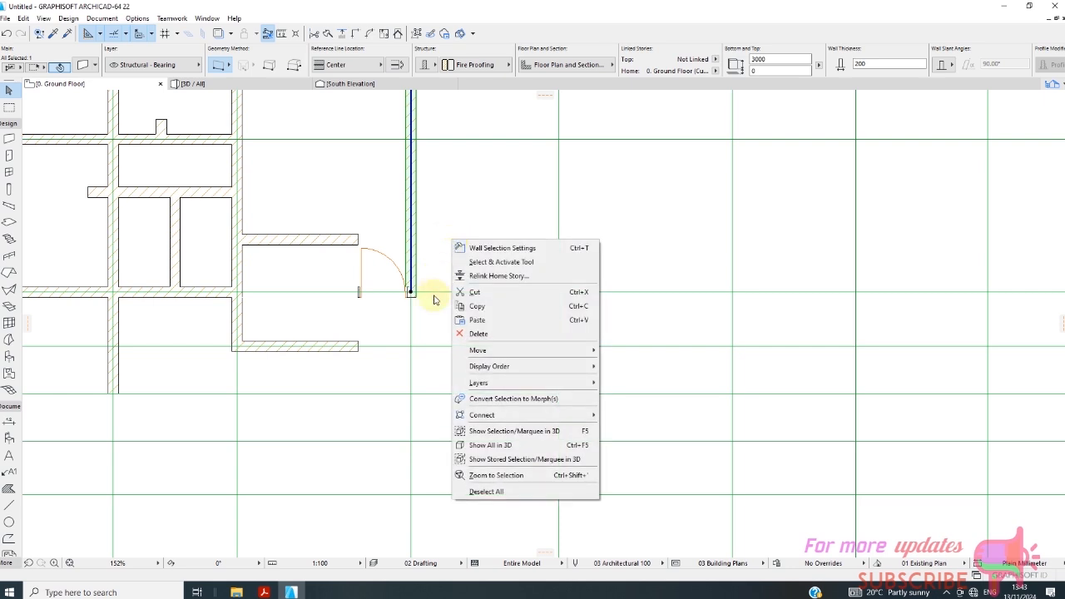
{"action": "mouse_move", "coordinate": [522, 354]}
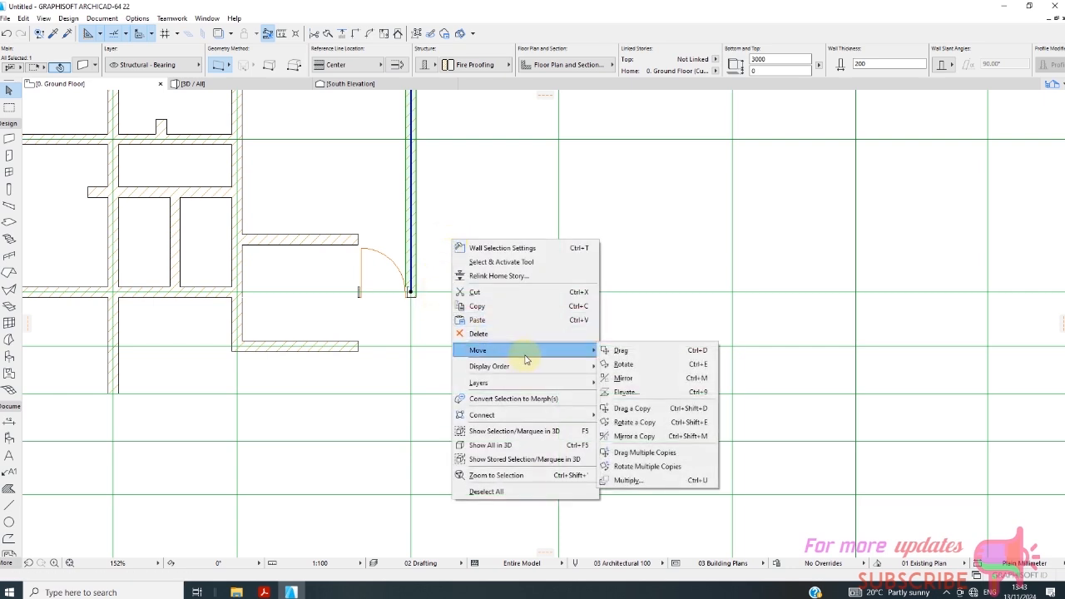
{"action": "left_click", "coordinate": [646, 408]}
{"action": "left_click", "coordinate": [411, 292]}
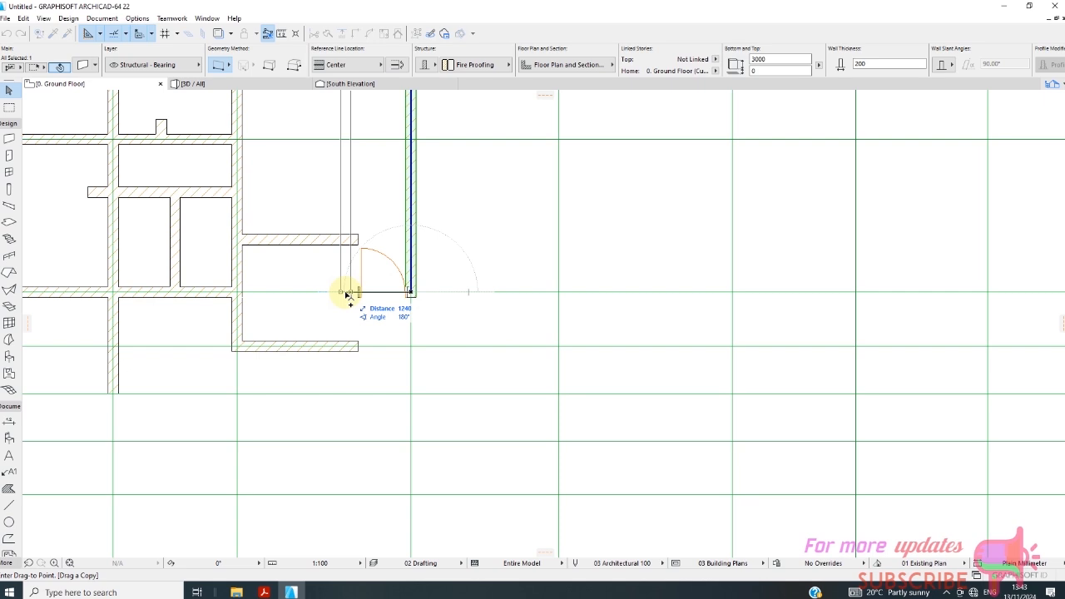
{"action": "type", "text": "120"}
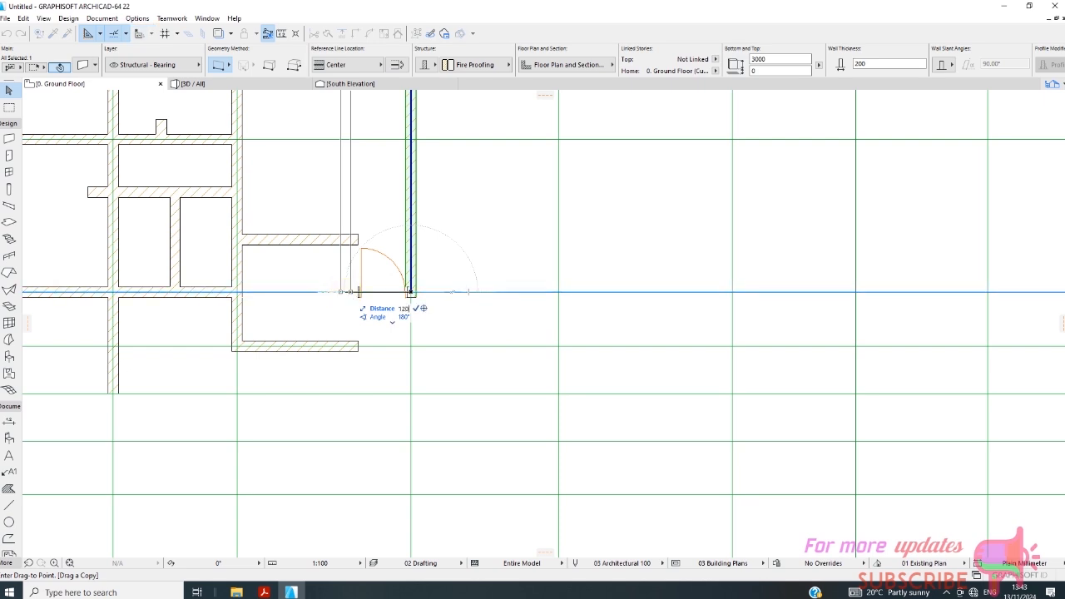
{"action": "type", "text": "0"}
{"action": "key", "text": "Return"}
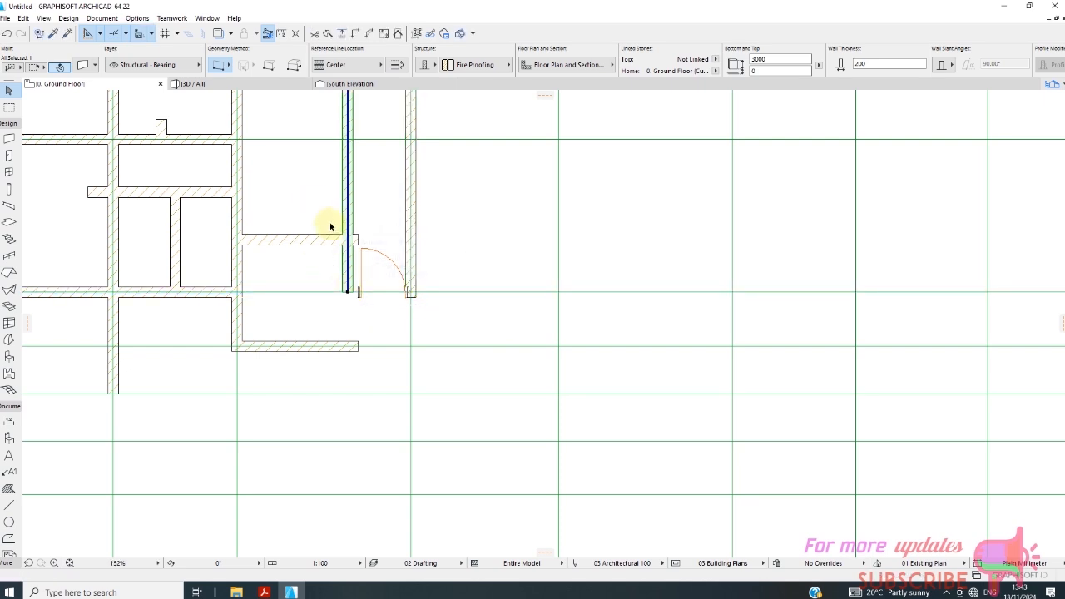
Stretch the copied wall's lower end down to the wall on grid line 5.
{"action": "scroll", "coordinate": [338, 249], "scroll_direction": "up", "scroll_amount": 3}
{"action": "scroll", "coordinate": [340, 253], "scroll_direction": "up", "scroll_amount": 2}
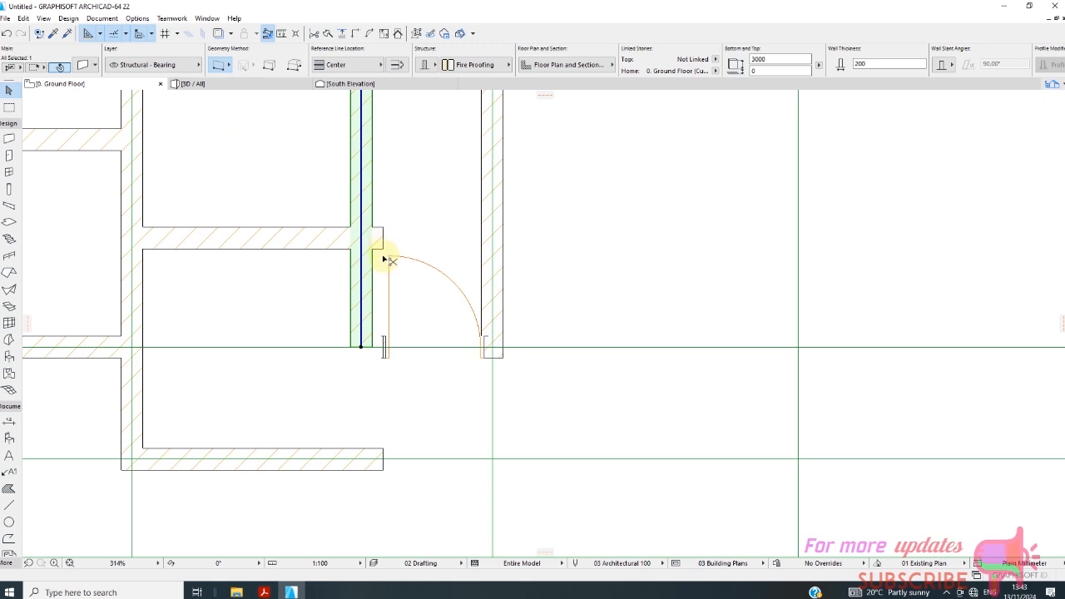
{"action": "left_click", "coordinate": [365, 352]}
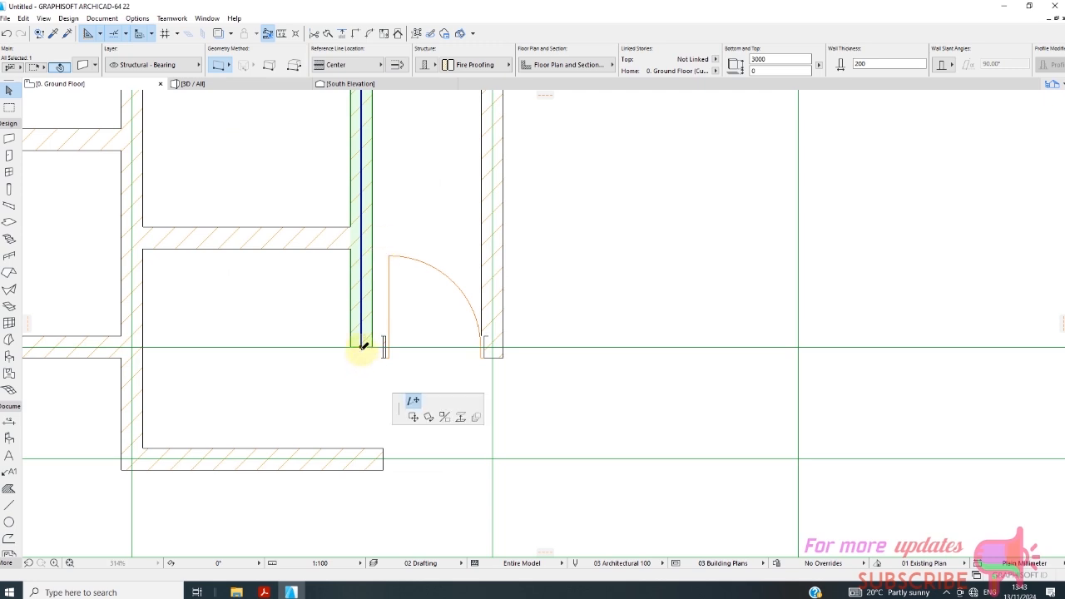
{"action": "left_click", "coordinate": [364, 455]}
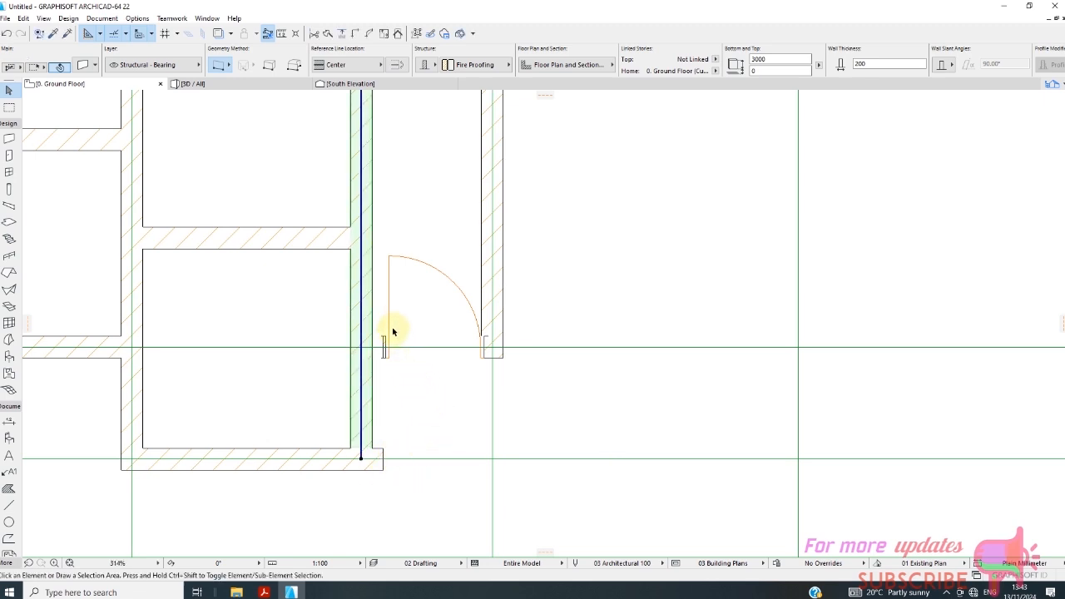
Delete the short wall on grid line 4 near grid line D together with its door.
{"action": "left_click", "coordinate": [383, 346]}
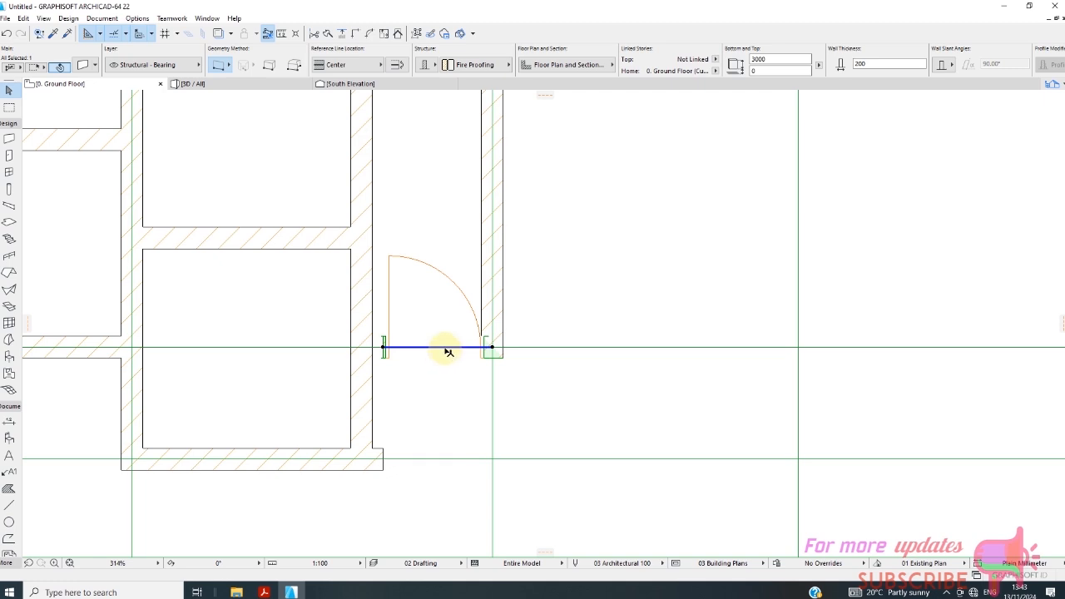
{"action": "key", "text": "Delete"}
{"action": "scroll", "coordinate": [361, 294], "scroll_direction": "down", "scroll_amount": 5}
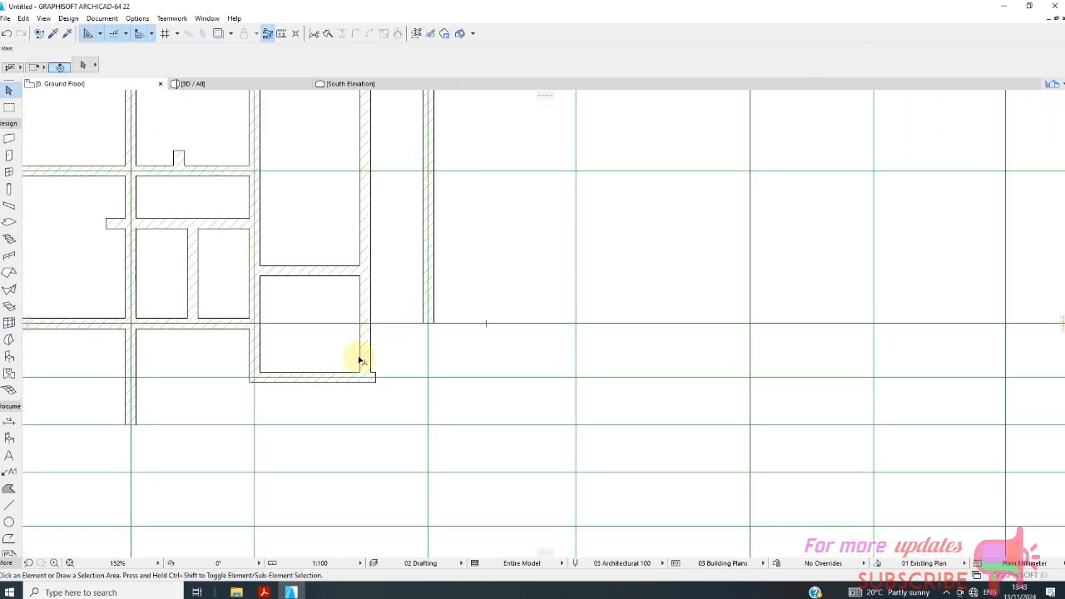
Draw a 200 mm wall along grid line 4 from the grid line D wall to the vertical wall between C and D.
{"action": "scroll", "coordinate": [358, 359], "scroll_direction": "up", "scroll_amount": 2}
{"action": "scroll", "coordinate": [312, 298], "scroll_direction": "down", "scroll_amount": 2}
{"action": "left_click", "coordinate": [10, 139]}
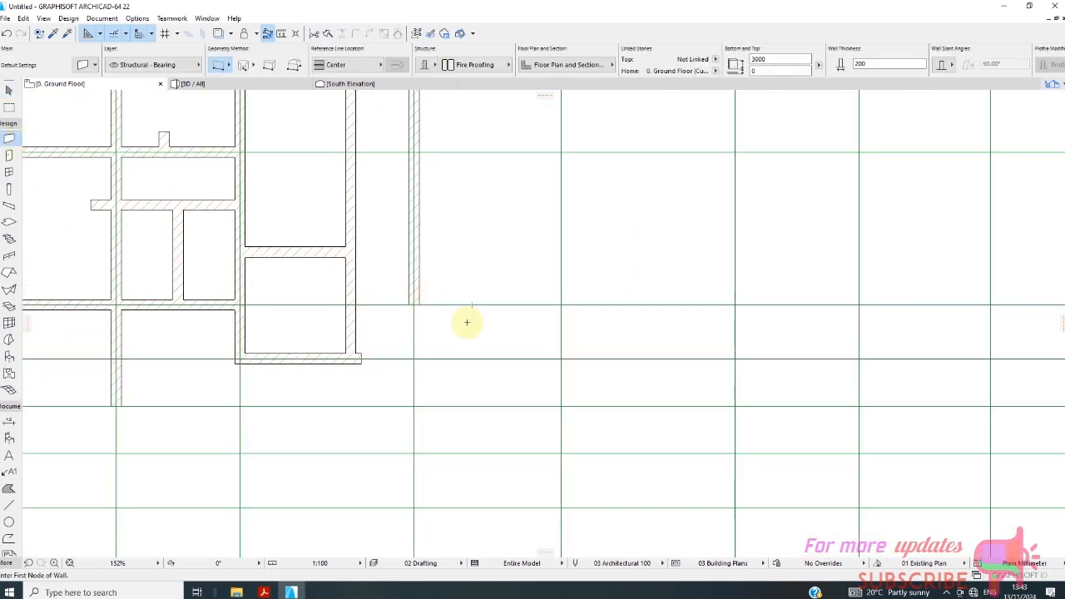
{"action": "scroll", "coordinate": [453, 313], "scroll_direction": "up", "scroll_amount": 1}
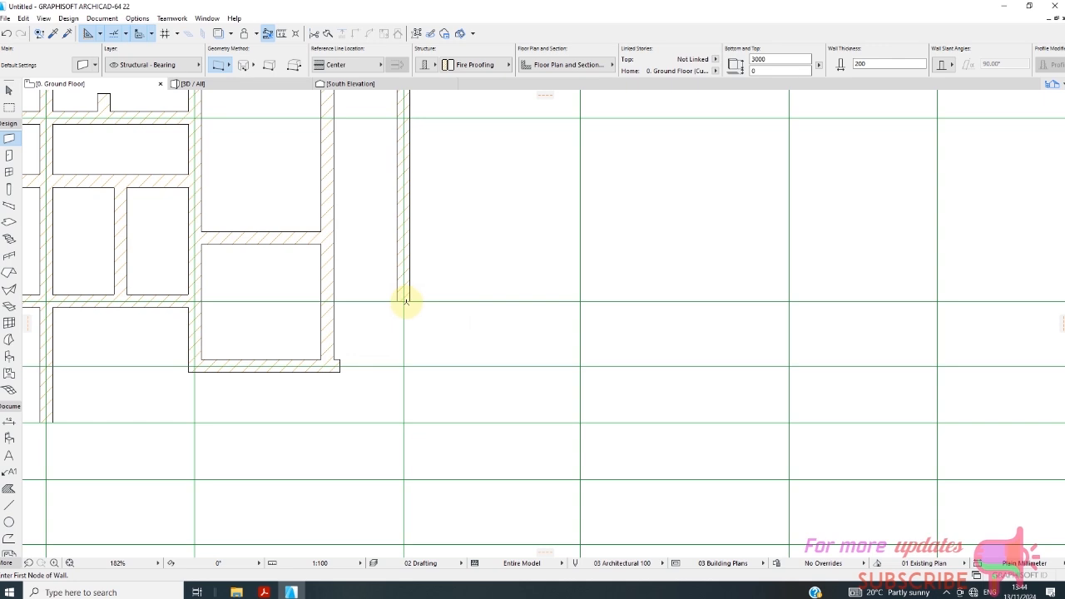
{"action": "left_click", "coordinate": [405, 299]}
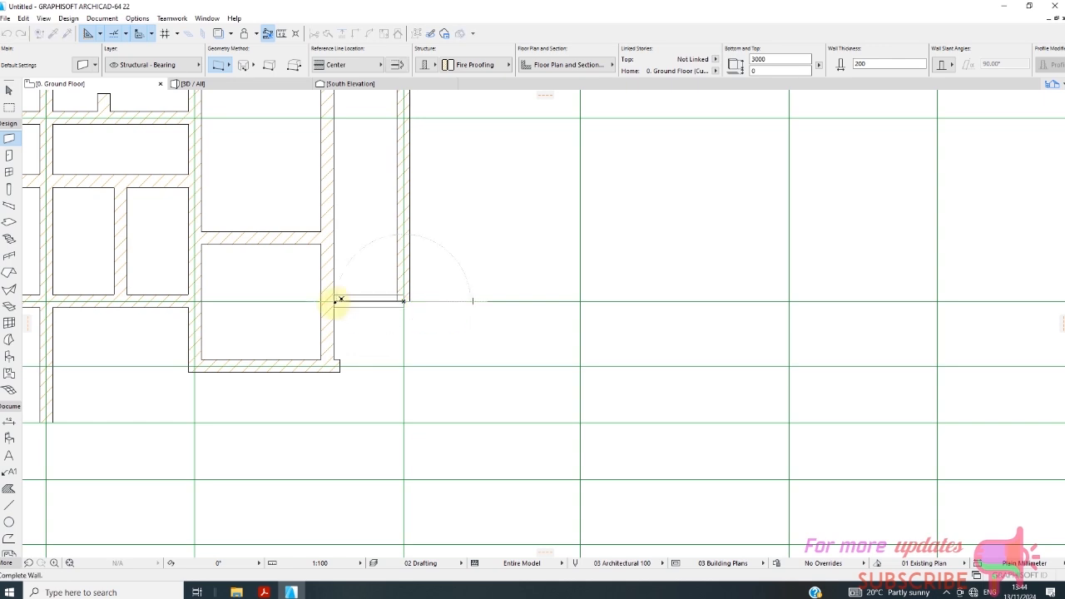
{"action": "left_click", "coordinate": [337, 300]}
{"action": "scroll", "coordinate": [358, 316], "scroll_direction": "up", "scroll_amount": 1}
{"action": "scroll", "coordinate": [222, 183], "scroll_direction": "down", "scroll_amount": 2}
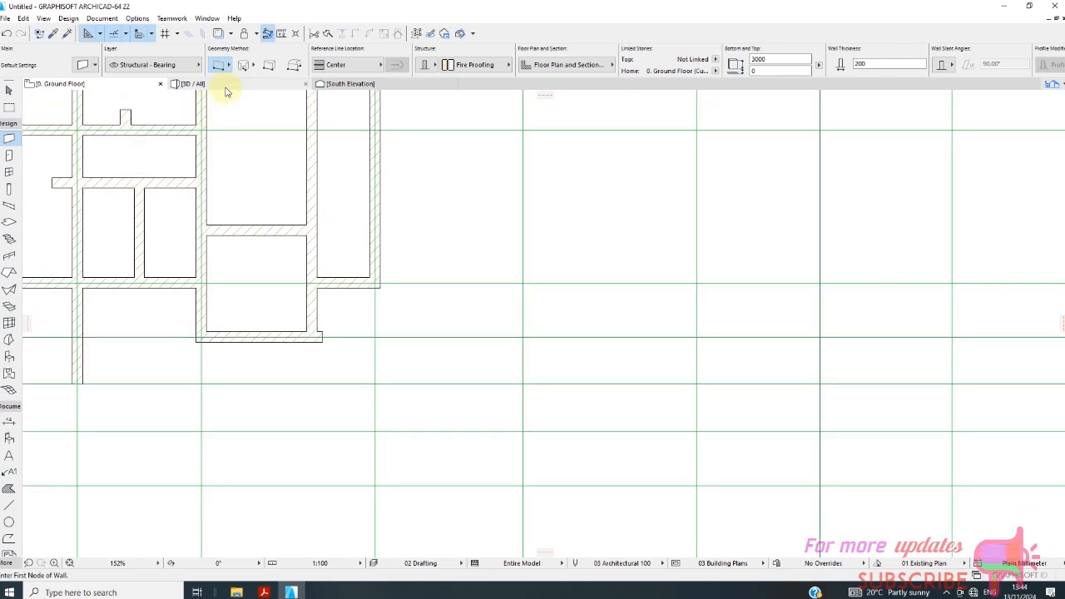
{"action": "left_click", "coordinate": [224, 85]}
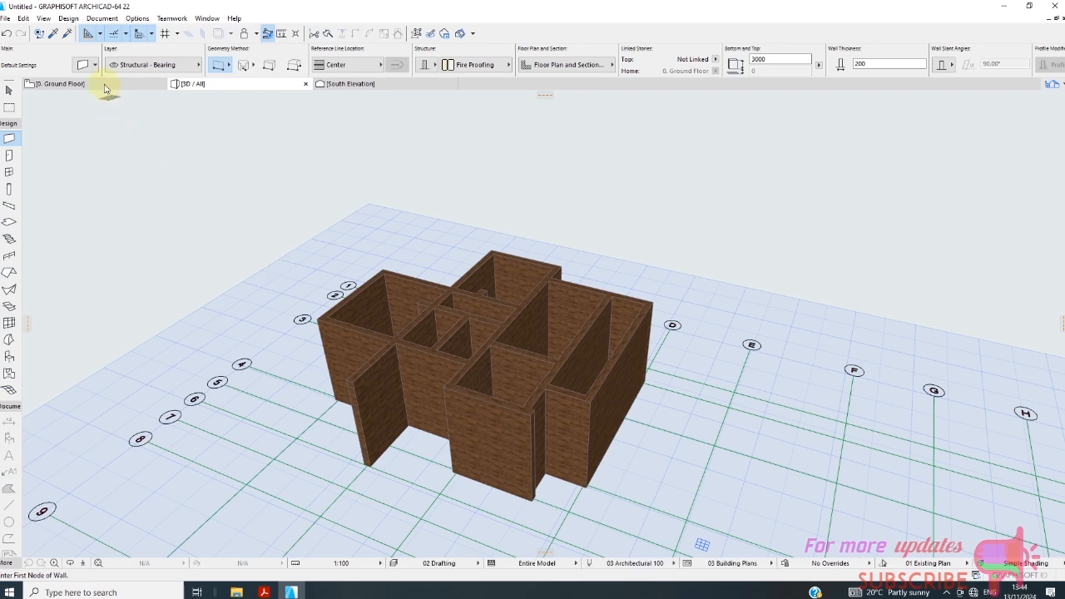
{"action": "left_click", "coordinate": [105, 84]}
Place a 900 x 2100 mm Metal Door 22 in the new wall on grid line 4 and inspect it in 3D.
{"action": "scroll", "coordinate": [272, 147], "scroll_direction": "up", "scroll_amount": 2}
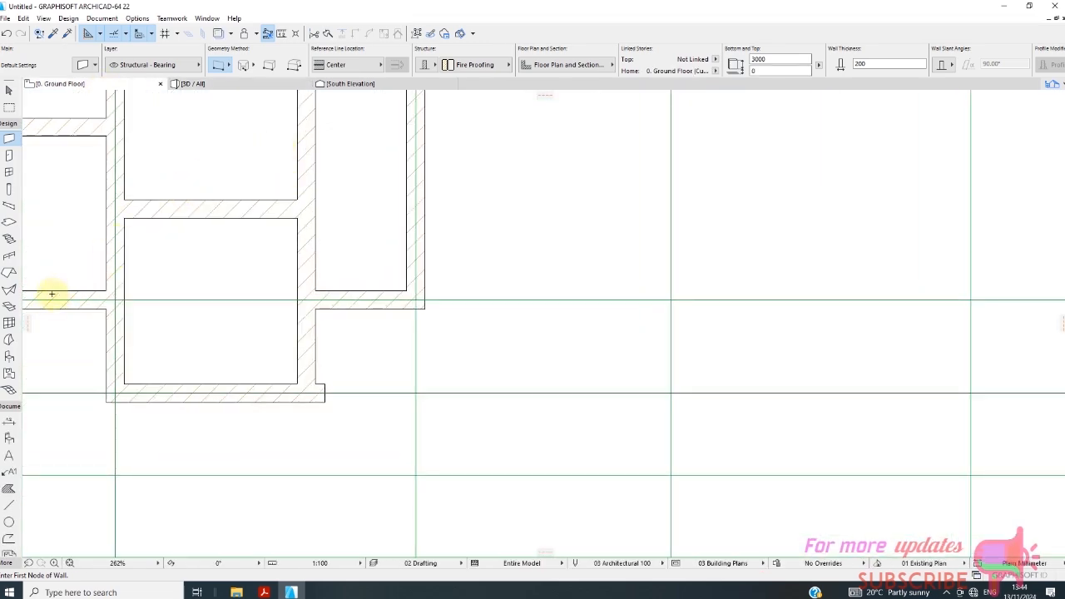
{"action": "left_click", "coordinate": [9, 156]}
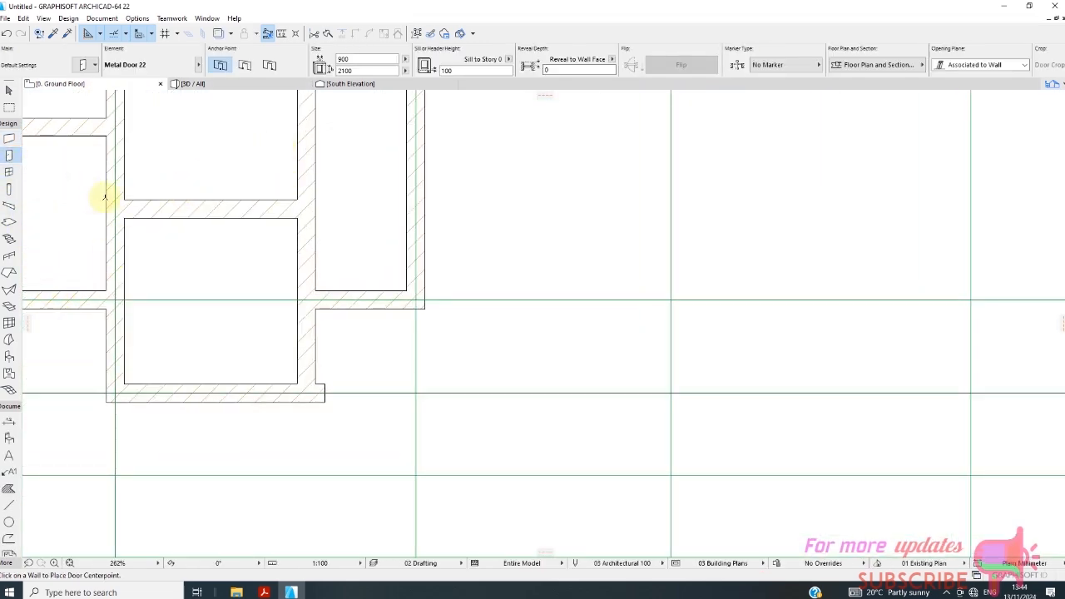
{"action": "left_click", "coordinate": [361, 296]}
{"action": "scroll", "coordinate": [409, 304], "scroll_direction": "down", "scroll_amount": 5}
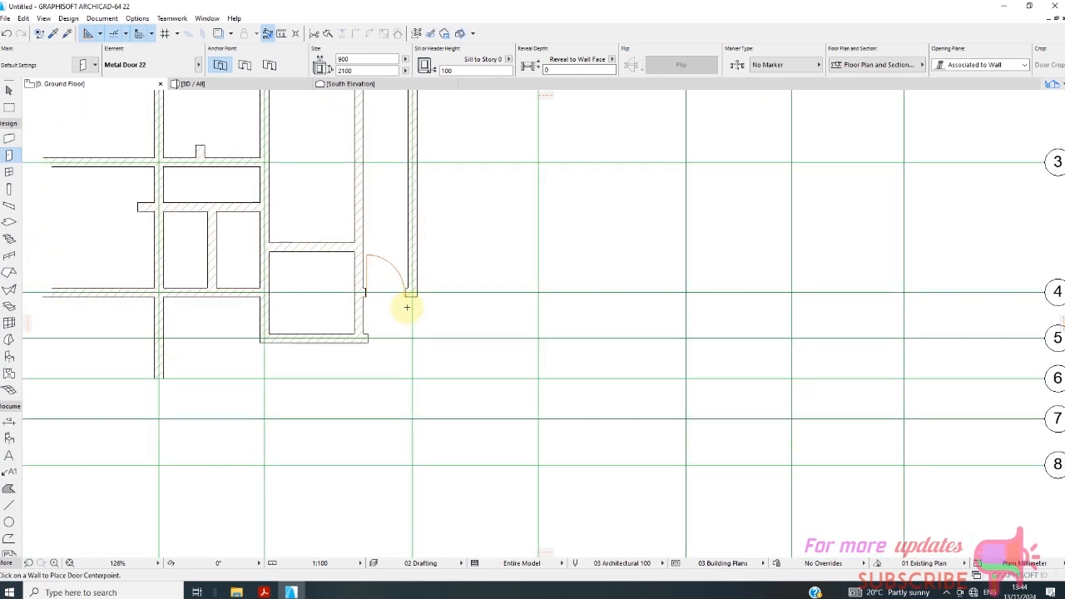
{"action": "left_click", "coordinate": [212, 84]}
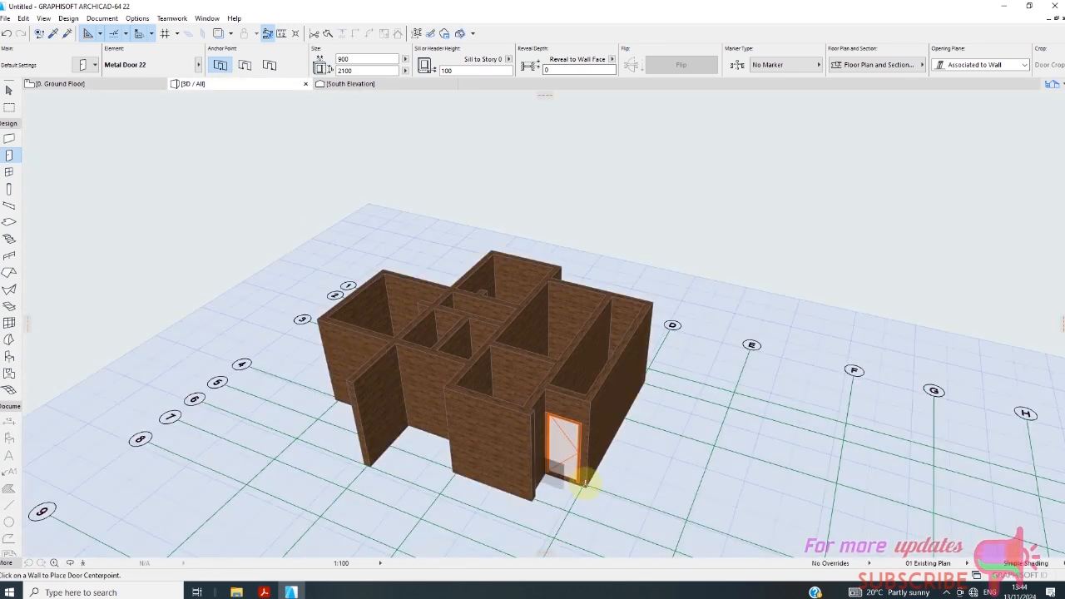
{"action": "scroll", "coordinate": [568, 479], "scroll_direction": "up", "scroll_amount": 5}
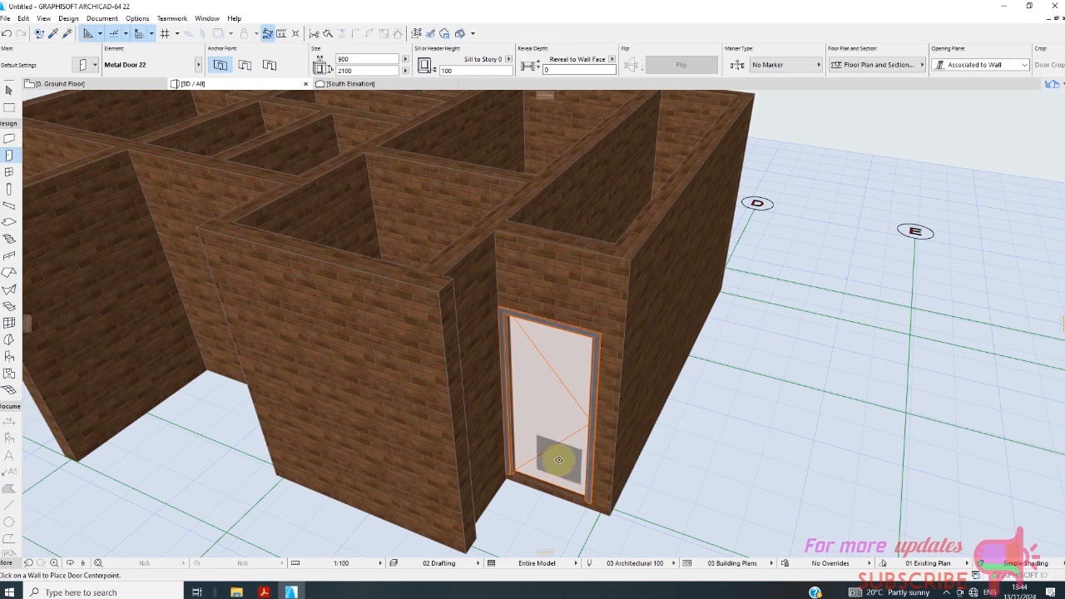
{"action": "scroll", "coordinate": [564, 473], "scroll_direction": "up", "scroll_amount": 2}
{"action": "scroll", "coordinate": [556, 392], "scroll_direction": "down", "scroll_amount": 3}
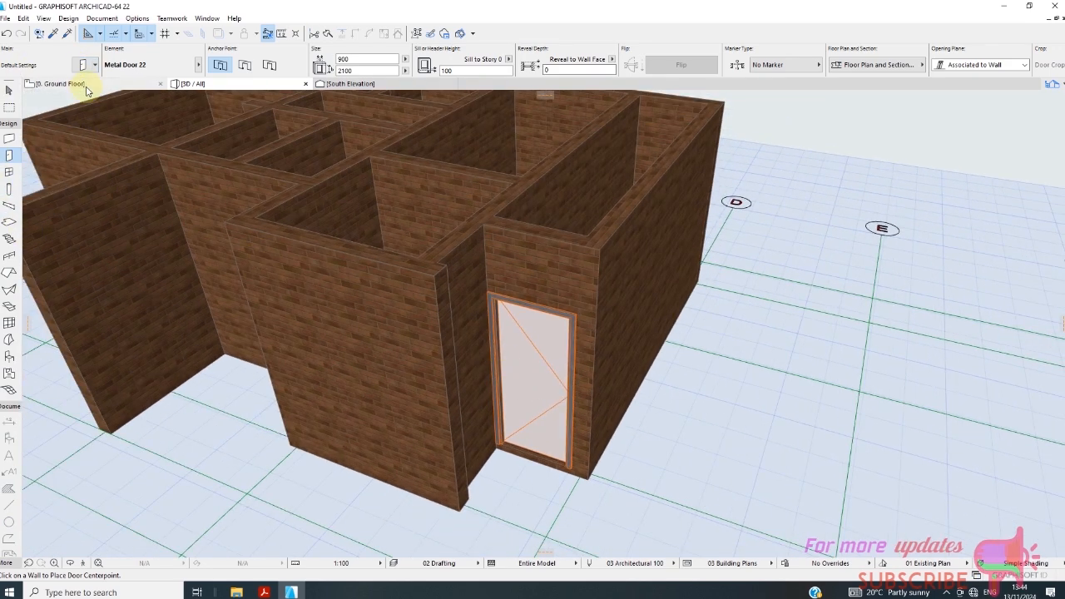
{"action": "left_click", "coordinate": [59, 83]}
{"action": "left_click", "coordinate": [411, 293]}
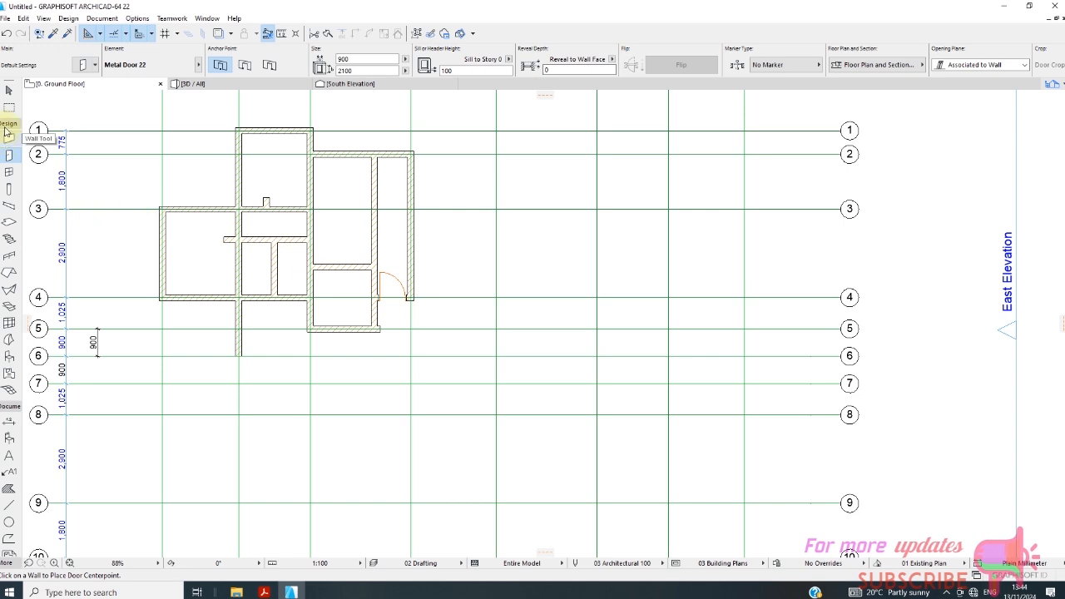
{"action": "left_click", "coordinate": [9, 102]}
{"action": "left_click", "coordinate": [399, 281]}
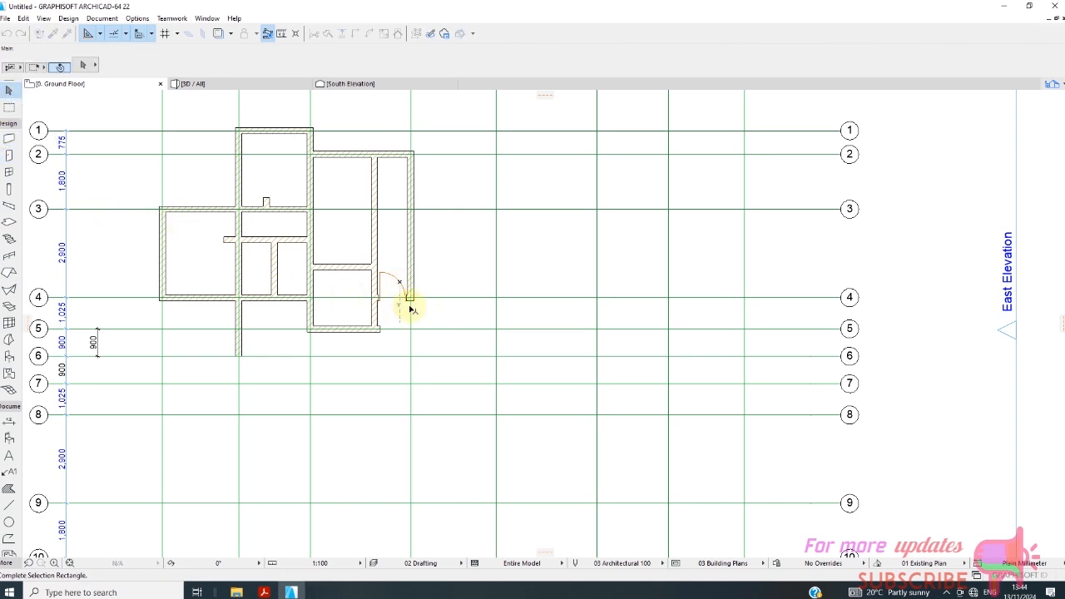
{"action": "scroll", "coordinate": [394, 285], "scroll_direction": "up", "scroll_amount": 6}
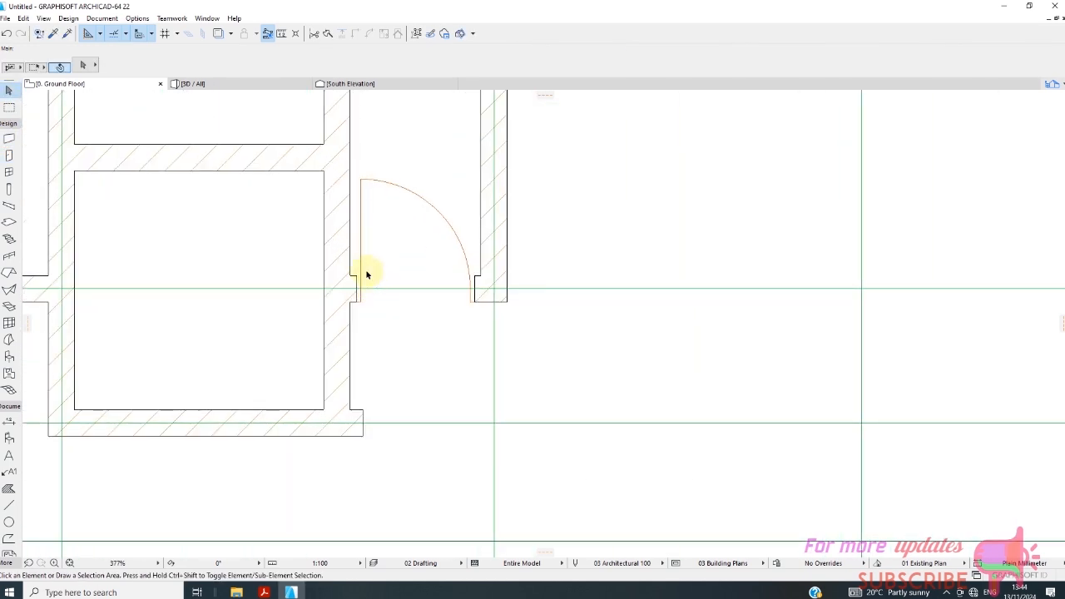
{"action": "left_click", "coordinate": [373, 293]}
{"action": "left_click", "coordinate": [399, 274]}
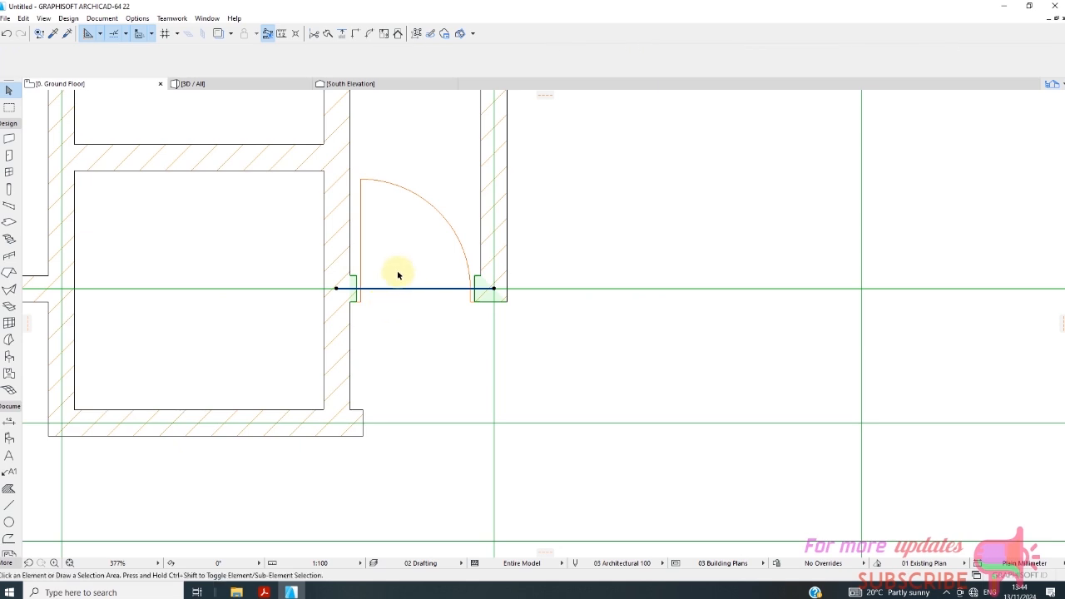
{"action": "left_click", "coordinate": [471, 300]}
{"action": "left_click", "coordinate": [464, 301]}
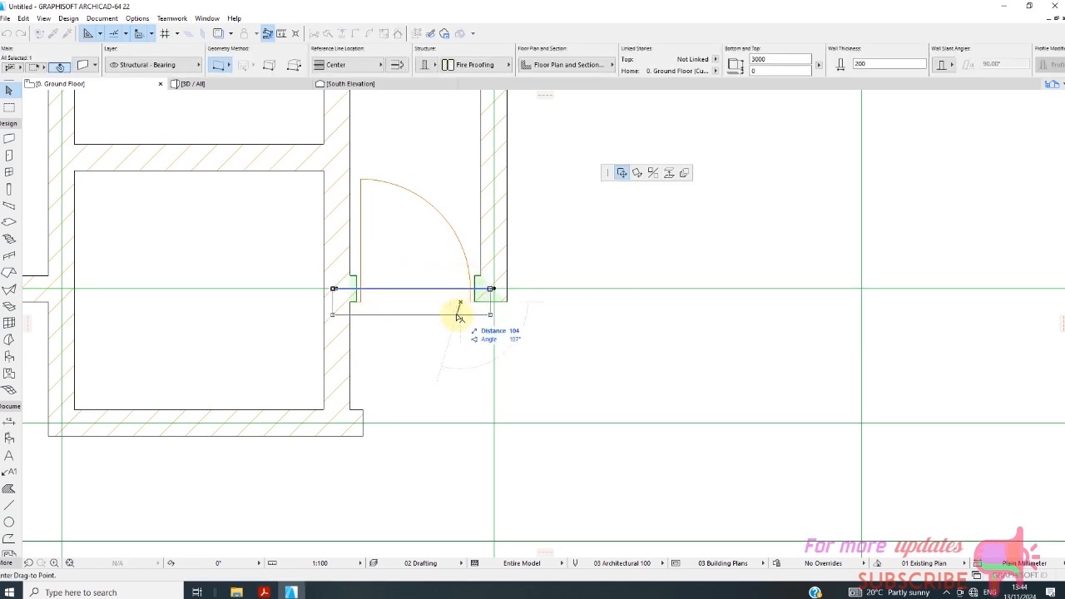
{"action": "key", "text": "Escape"}
{"action": "key", "text": "Escape"}
{"action": "left_click", "coordinate": [471, 302]}
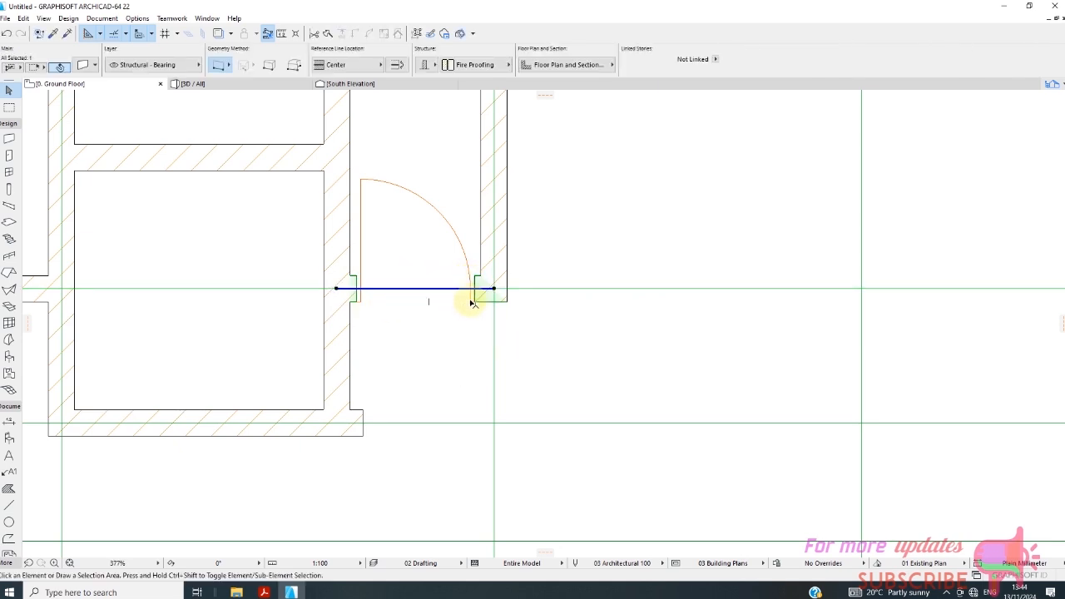
{"action": "key", "text": "Escape"}
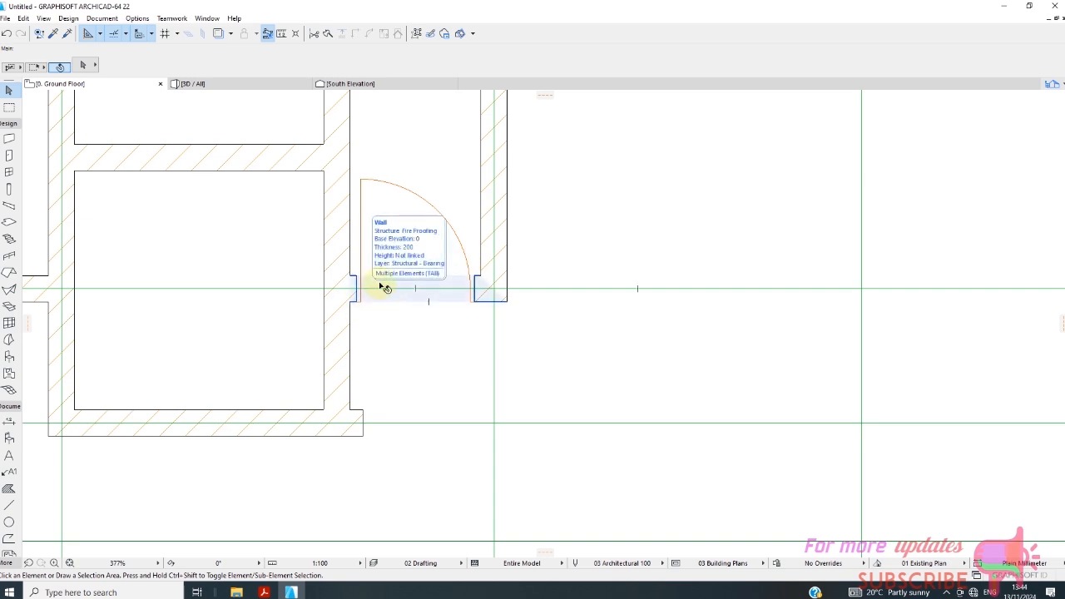
Set the grid line 4 door's leaf to Style 11 and its handle to Handle 7 in the door selection settings.
{"action": "left_click", "coordinate": [250, 86]}
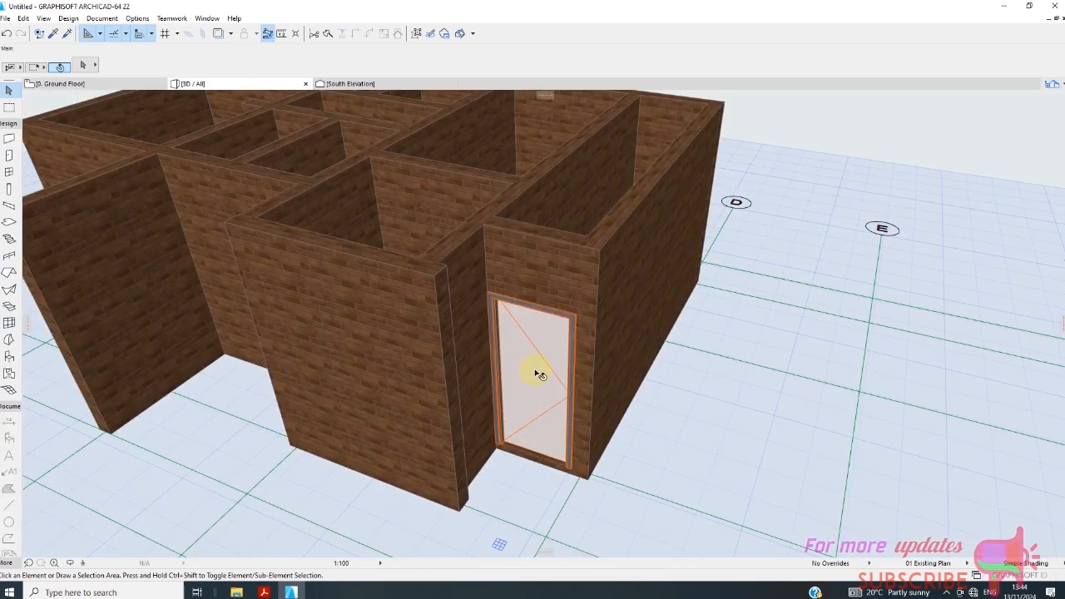
{"action": "left_click", "coordinate": [542, 374]}
{"action": "right_click", "coordinate": [735, 319]}
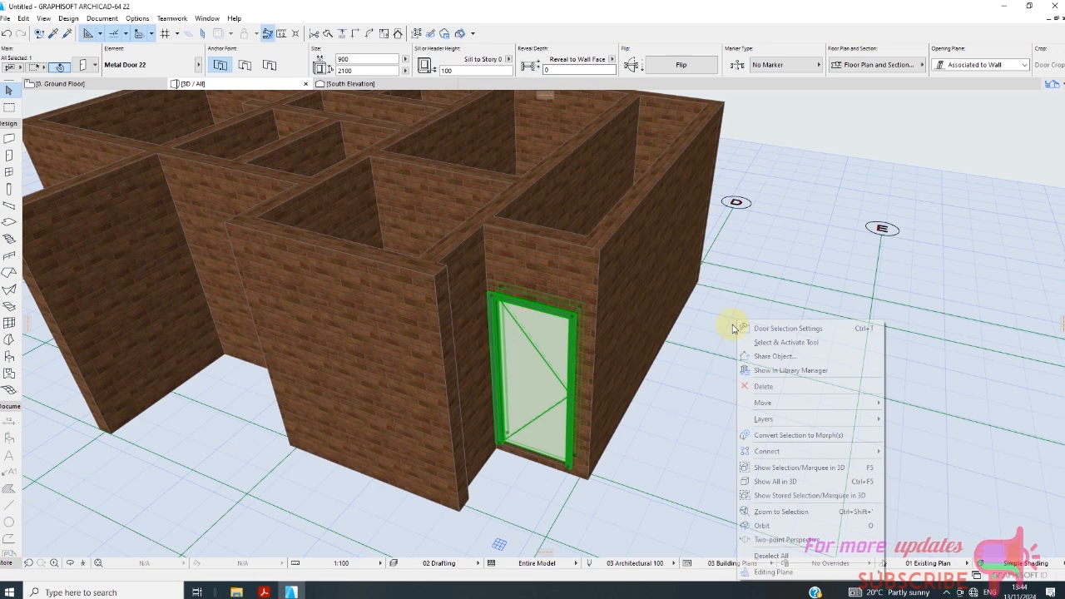
{"action": "left_click", "coordinate": [781, 330]}
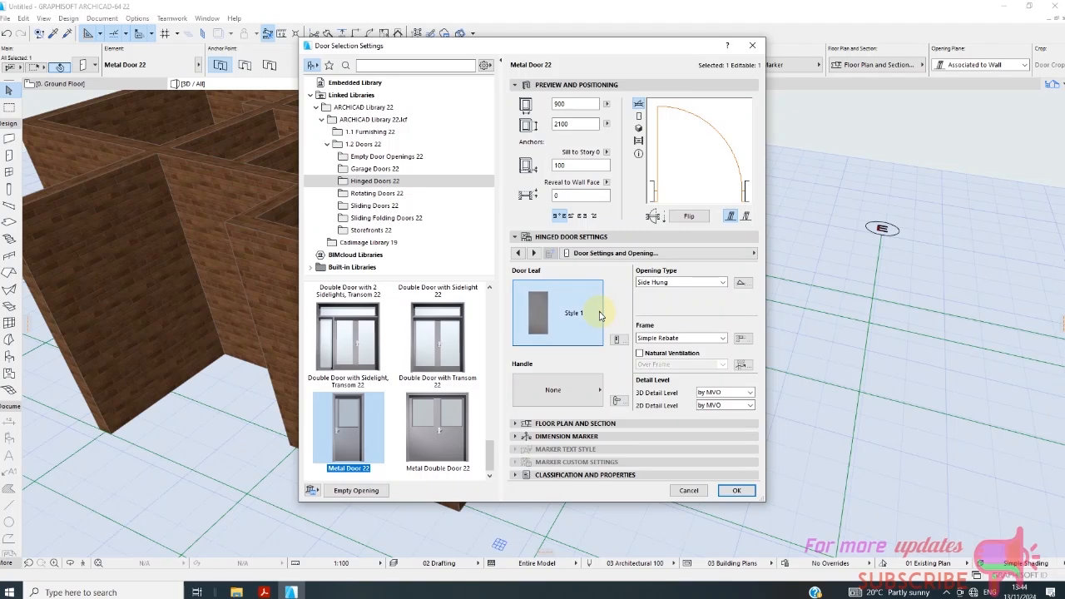
{"action": "left_click", "coordinate": [600, 315]}
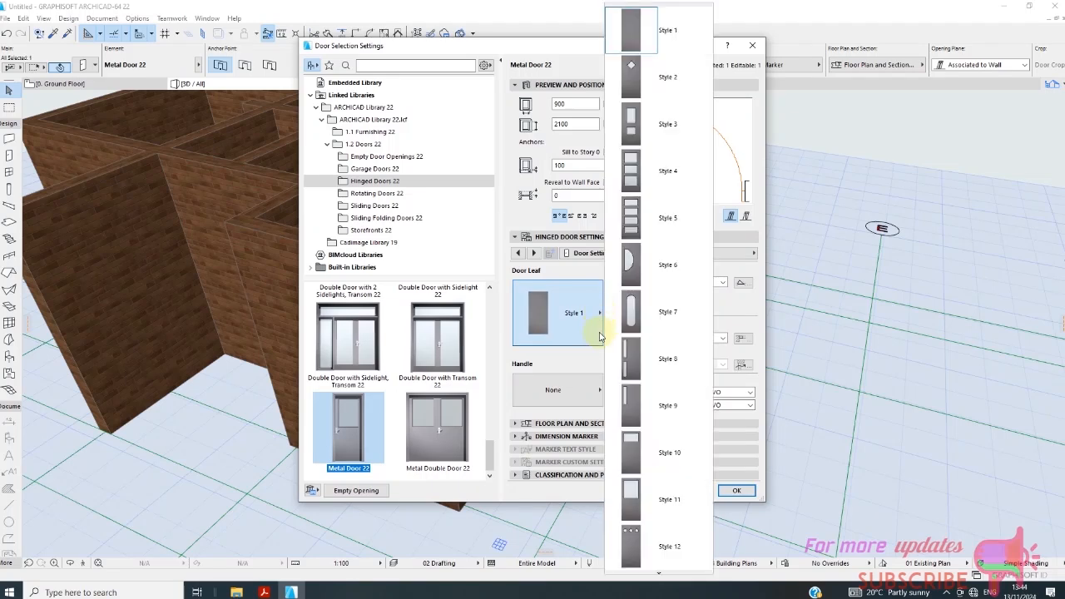
{"action": "left_click", "coordinate": [679, 500]}
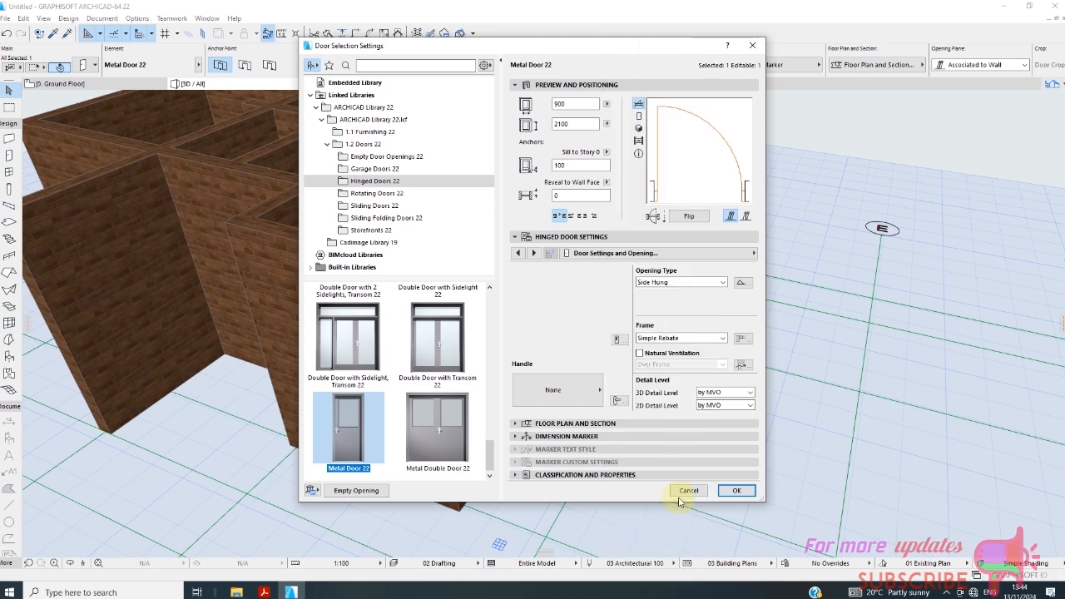
{"action": "left_click", "coordinate": [601, 391]}
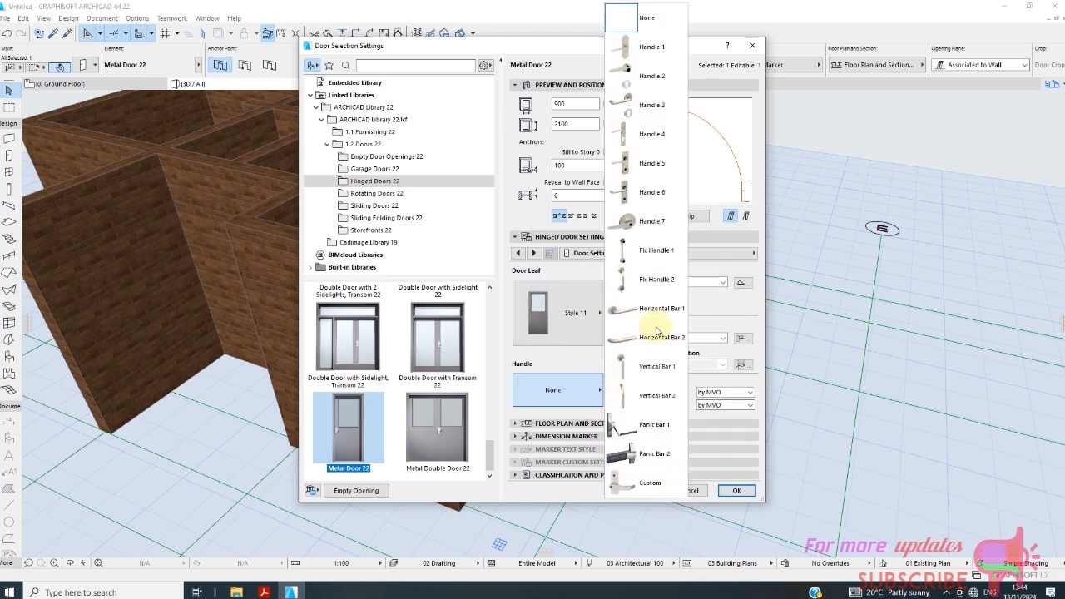
{"action": "left_click", "coordinate": [652, 221]}
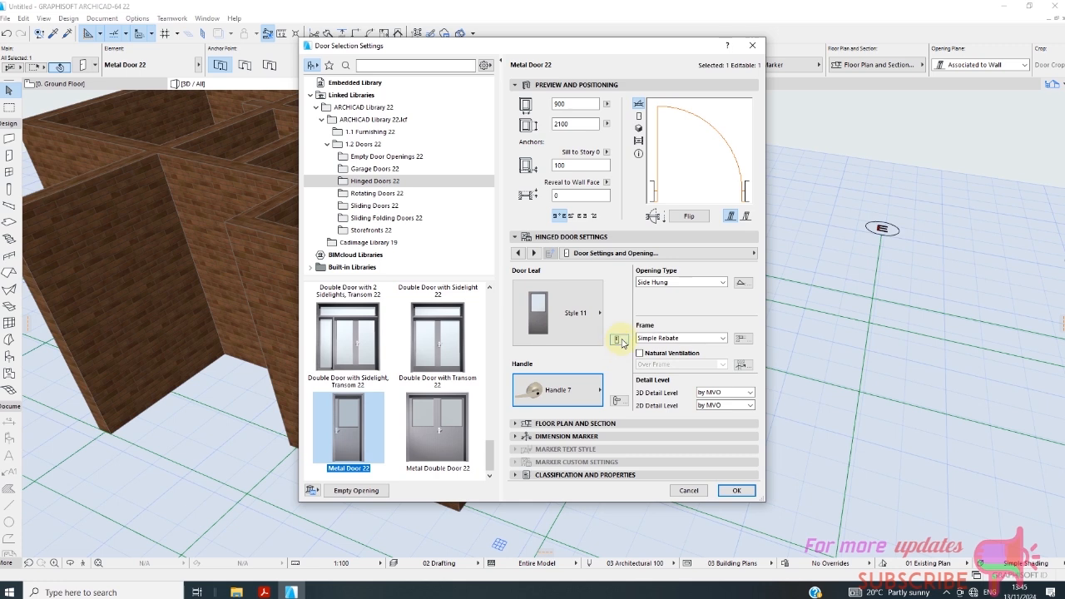
Look through the door's leaf type, fixtures and fittings, and wall closure settings.
{"action": "left_click", "coordinate": [616, 340]}
{"action": "scroll", "coordinate": [626, 366], "scroll_direction": "down", "scroll_amount": 3}
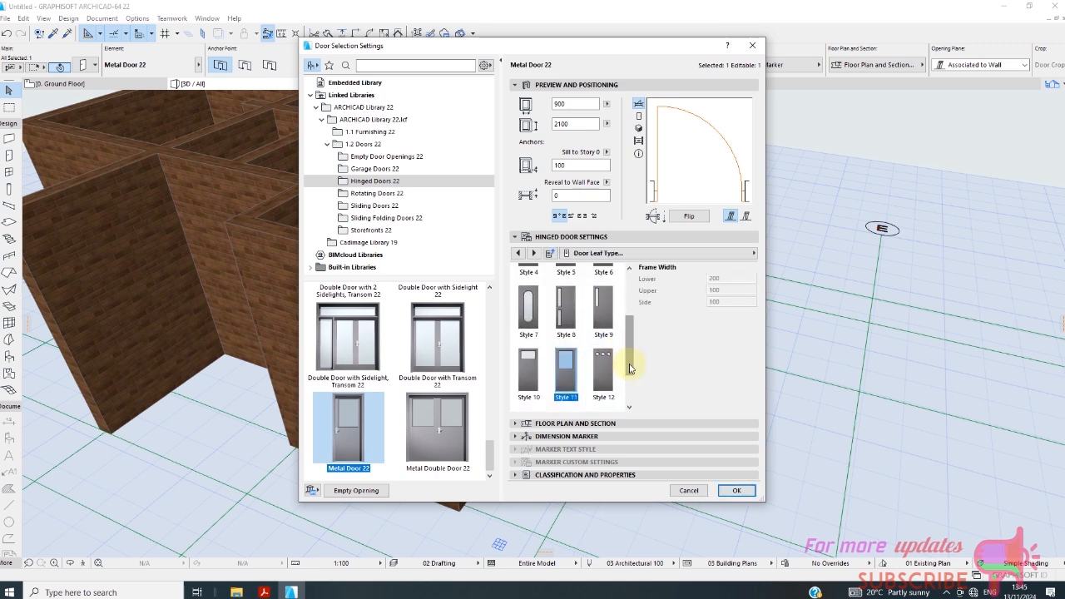
{"action": "left_click_drag", "start_coordinate": [630, 366], "coordinate": [631, 287]}
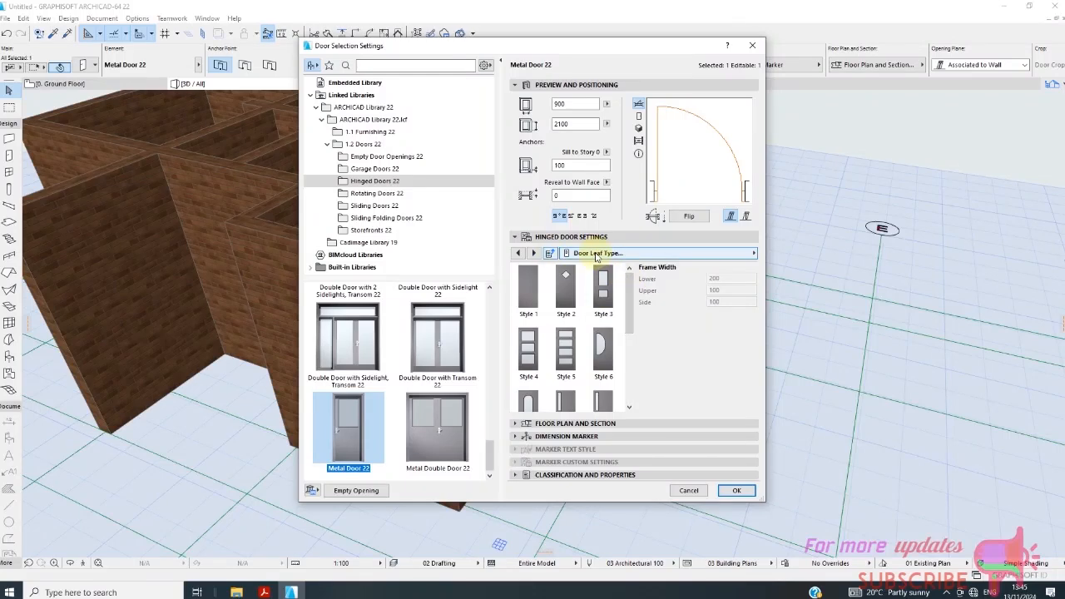
{"action": "left_click", "coordinate": [657, 257]}
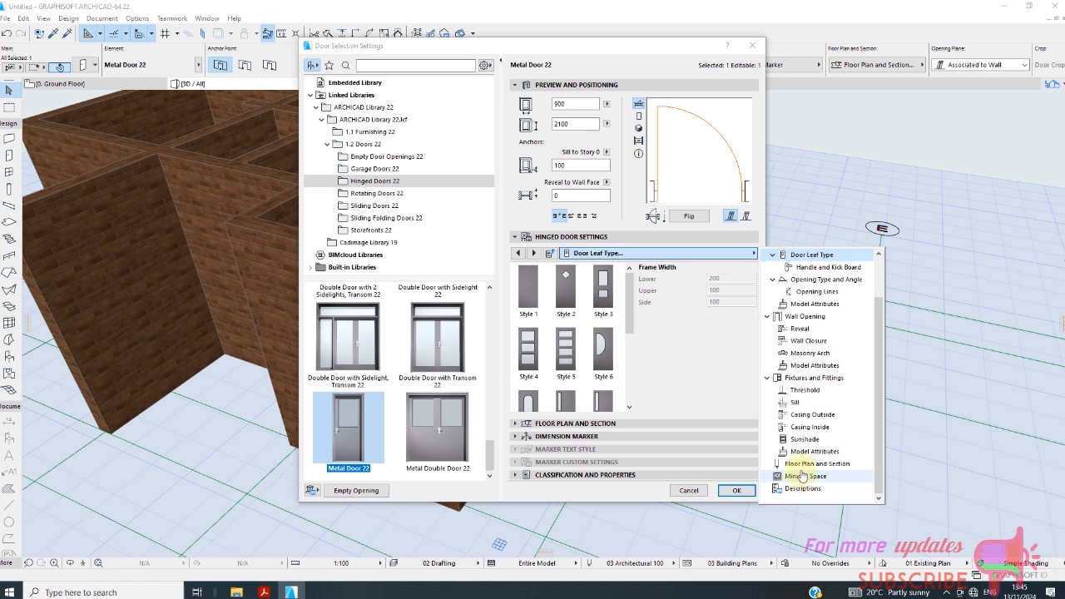
{"action": "left_click", "coordinate": [815, 379]}
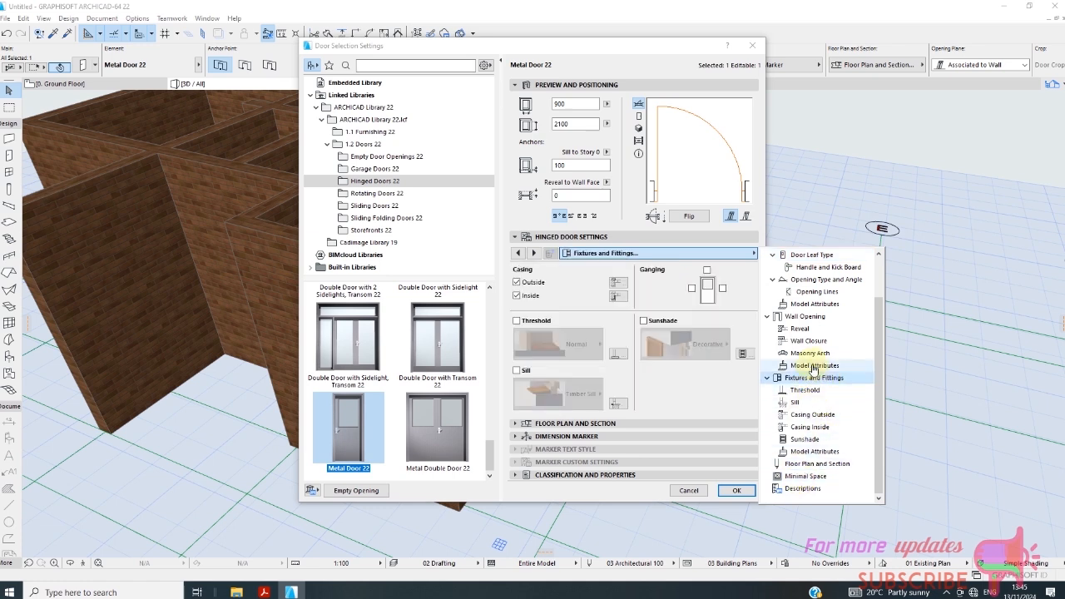
{"action": "left_click", "coordinate": [808, 340]}
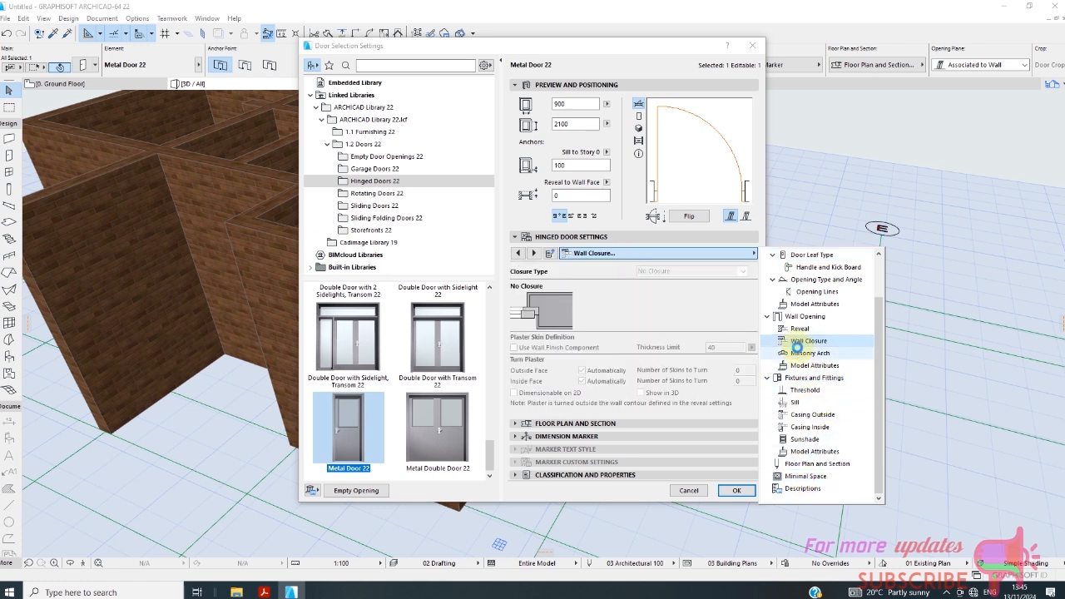
Override the model view options for the 3D projections of the door's opening lines.
{"action": "left_click", "coordinate": [805, 292]}
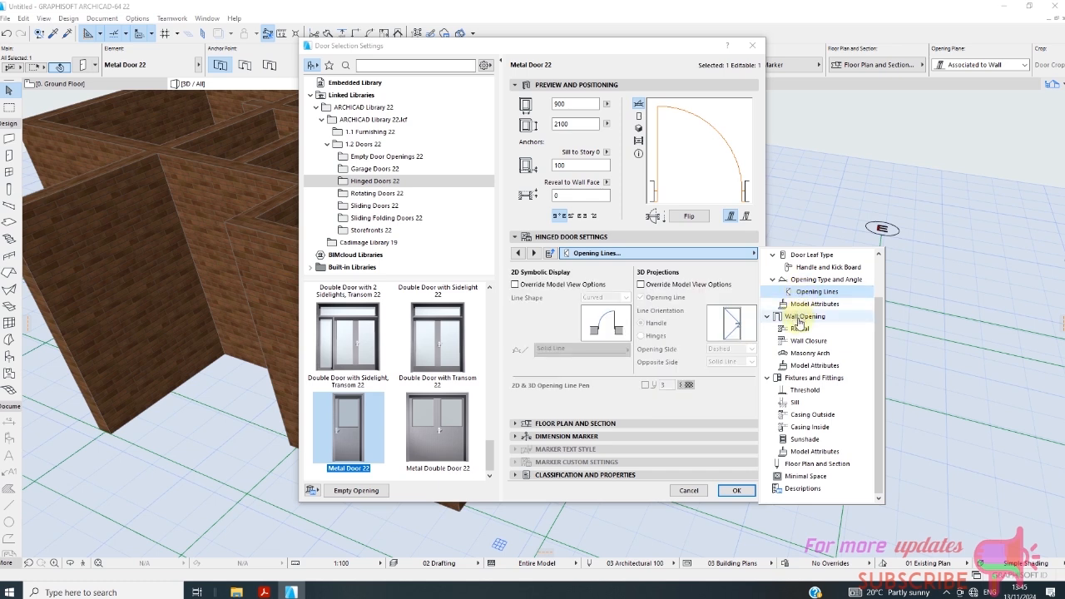
{"action": "left_click", "coordinate": [644, 289]}
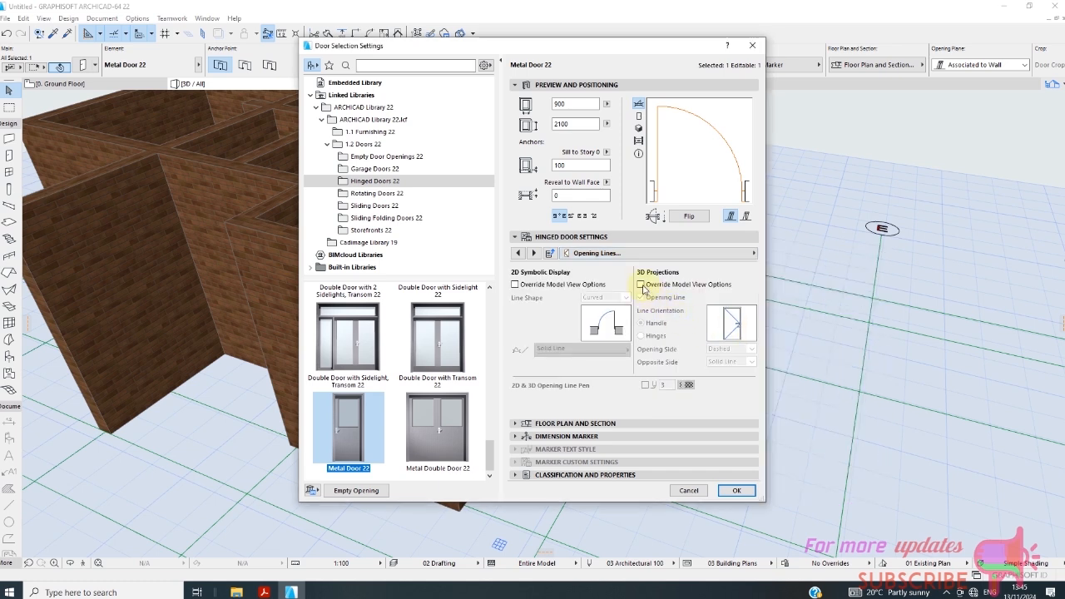
{"action": "left_click", "coordinate": [640, 285]}
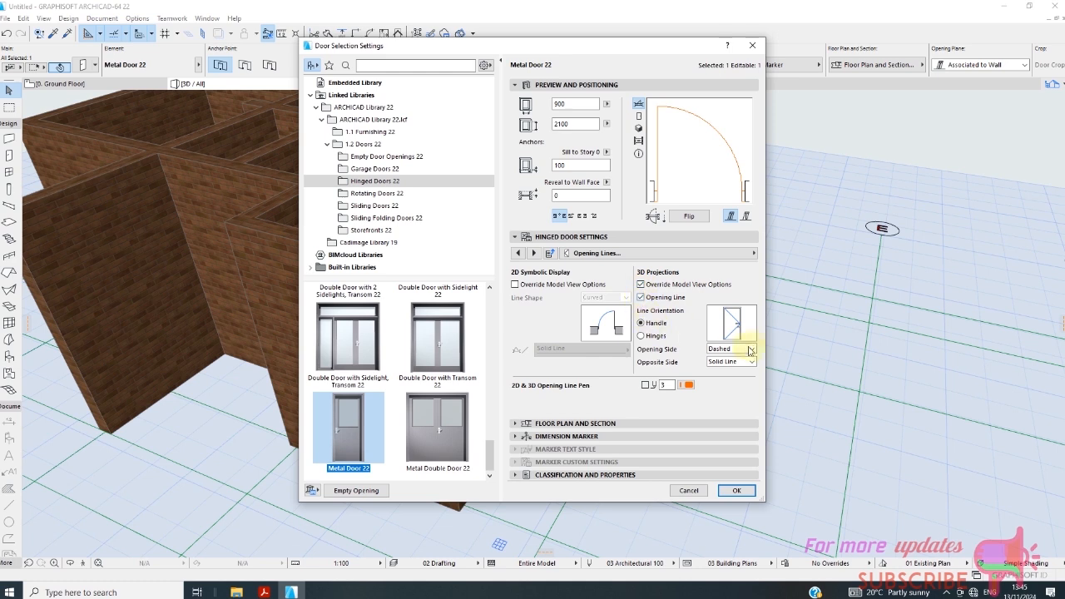
Set the door's 3D opening line styles to Dotted for the opening side and Dashed for the opposite side.
{"action": "left_click", "coordinate": [752, 350]}
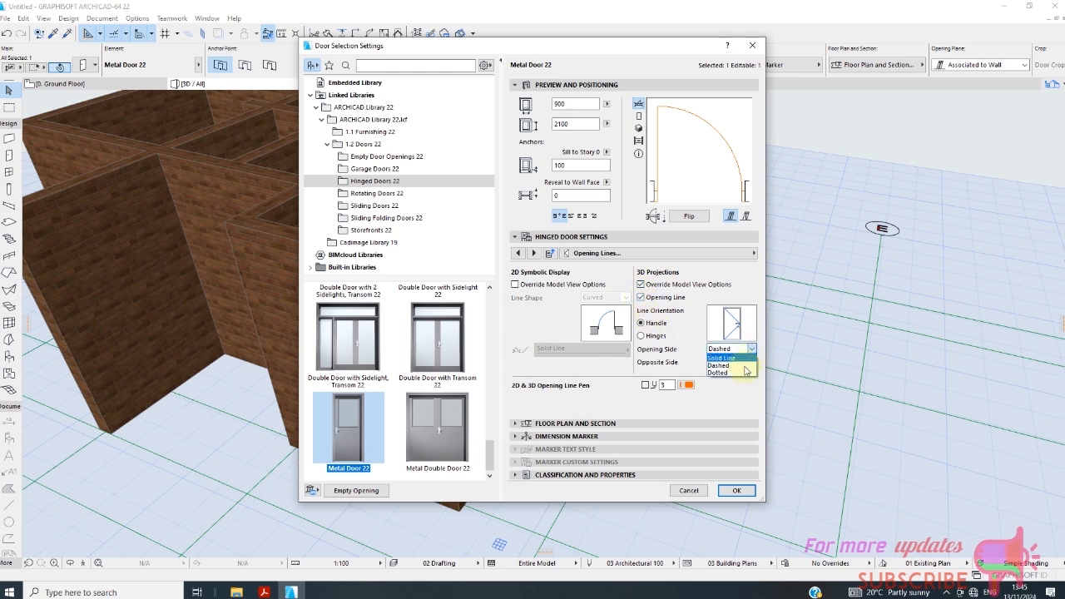
{"action": "left_click", "coordinate": [748, 372]}
{"action": "left_click", "coordinate": [754, 363]}
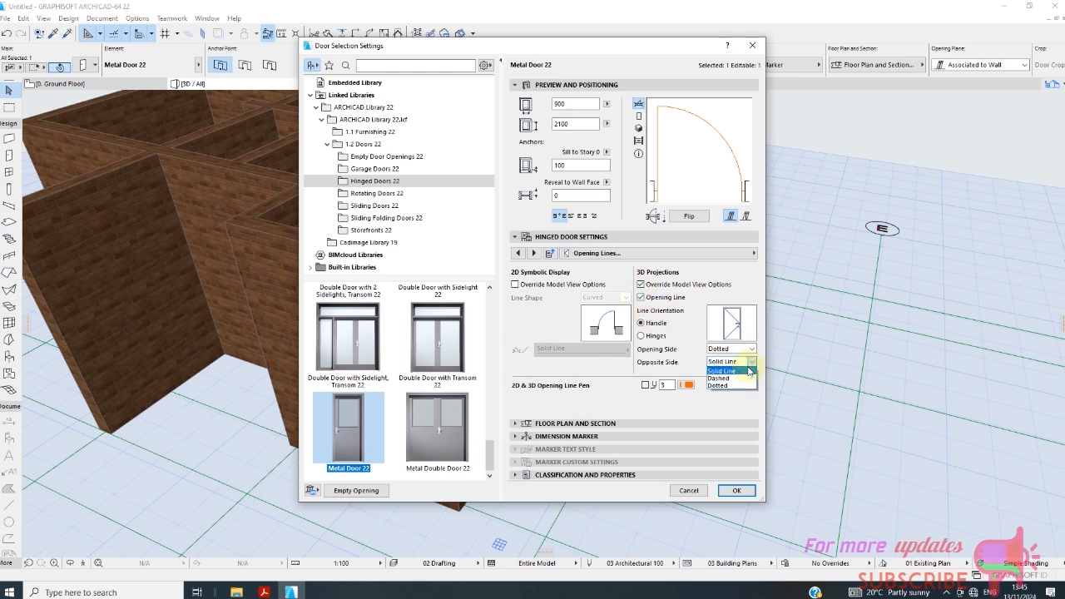
{"action": "left_click", "coordinate": [741, 379]}
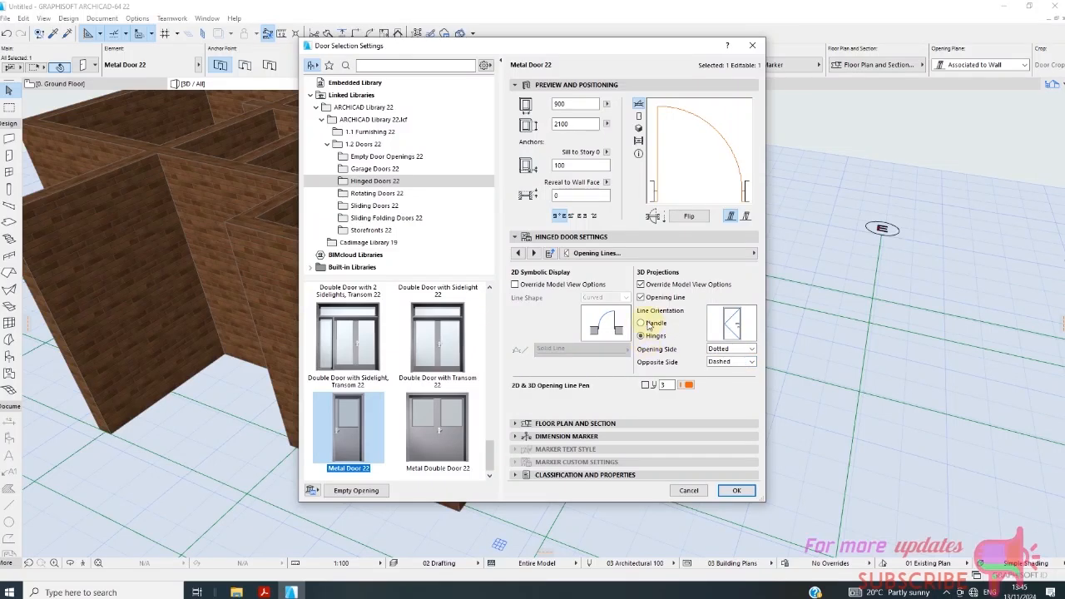
Orient the door's 3D opening line to the handle and set both the opening and opposite sides to Solid Line.
{"action": "left_click", "coordinate": [648, 324]}
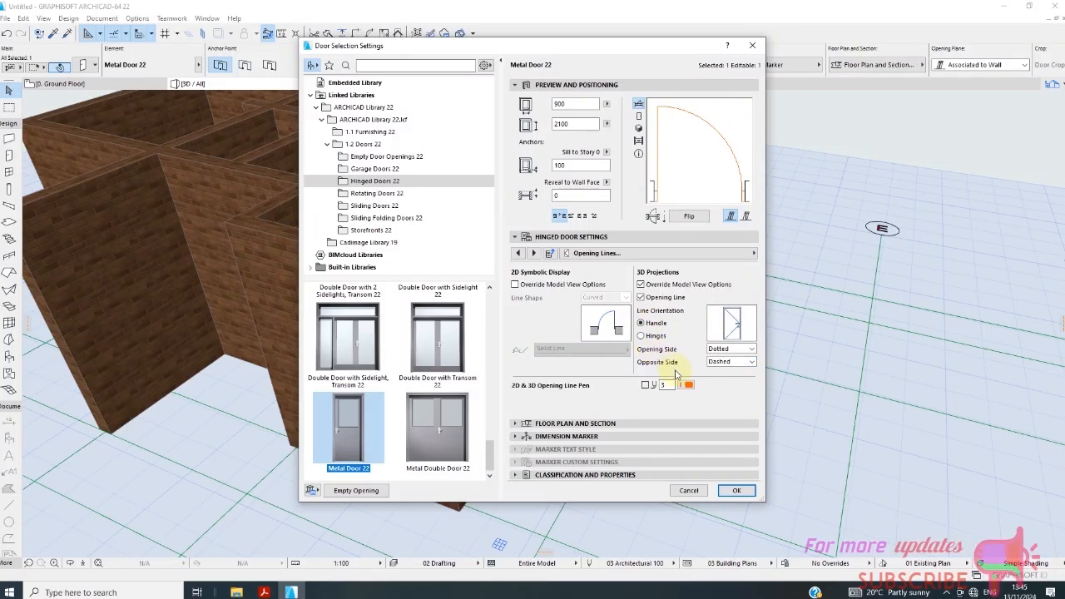
{"action": "left_click", "coordinate": [750, 362]}
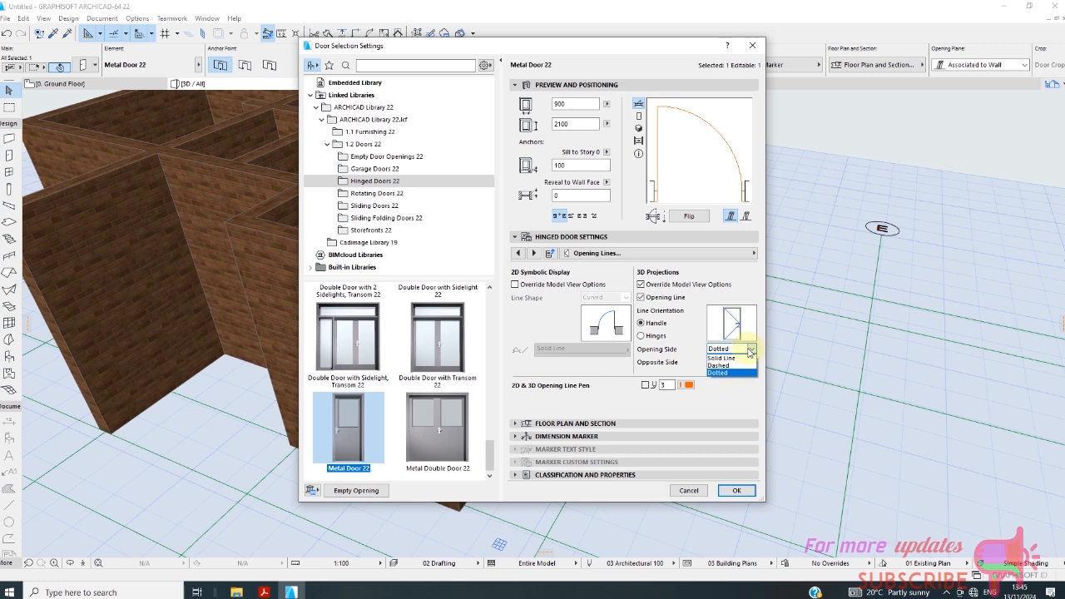
{"action": "left_click", "coordinate": [743, 369]}
{"action": "left_click", "coordinate": [742, 362]}
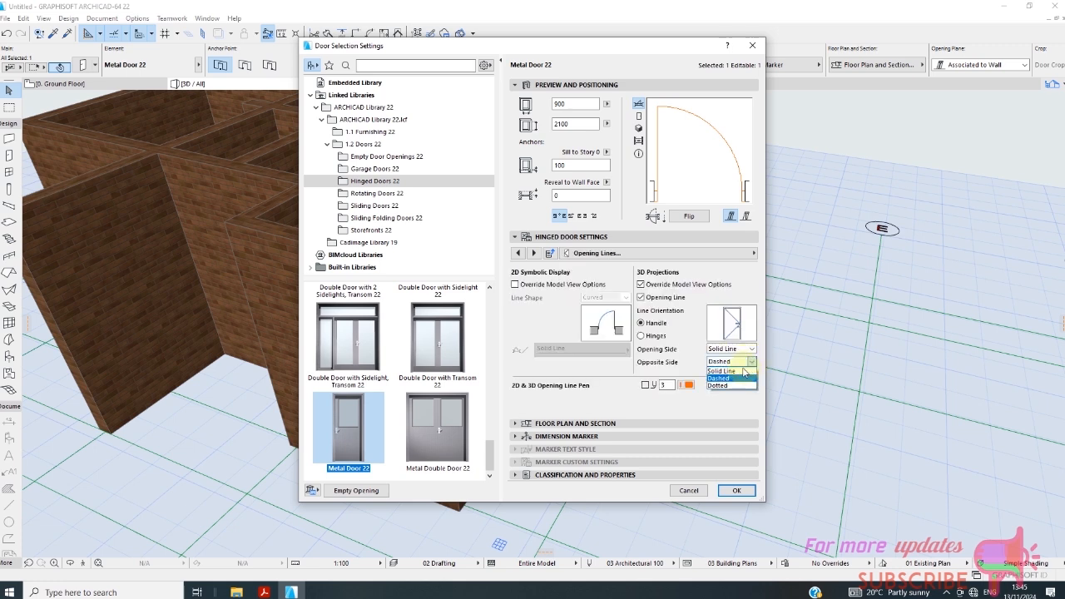
{"action": "left_click", "coordinate": [722, 370]}
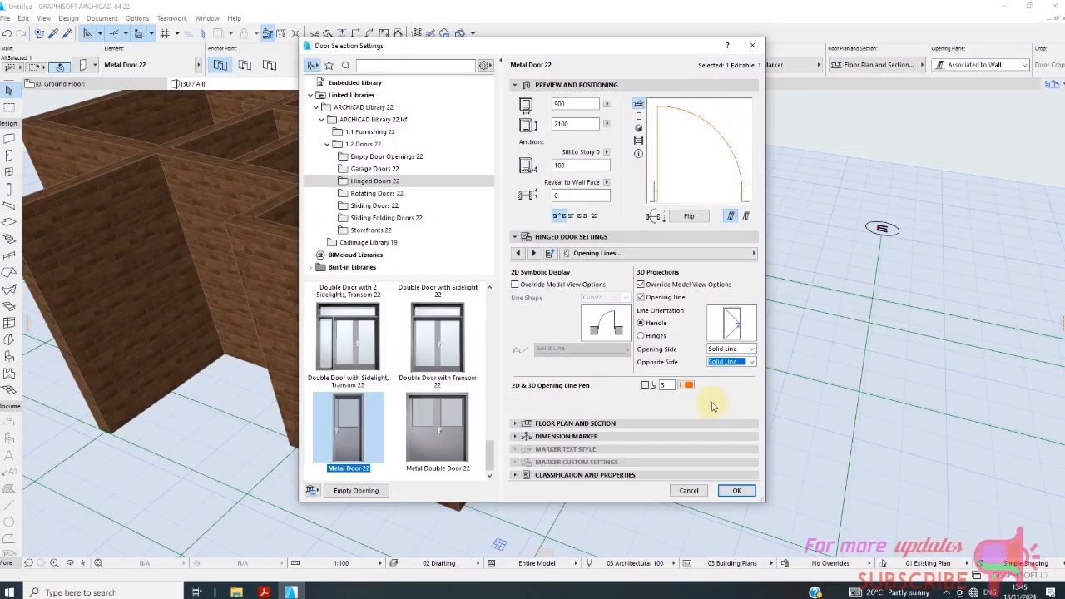
Review the door's nominal sizes and tolerance, its door leaf and opening settings, and its frame type.
{"action": "left_click", "coordinate": [599, 254]}
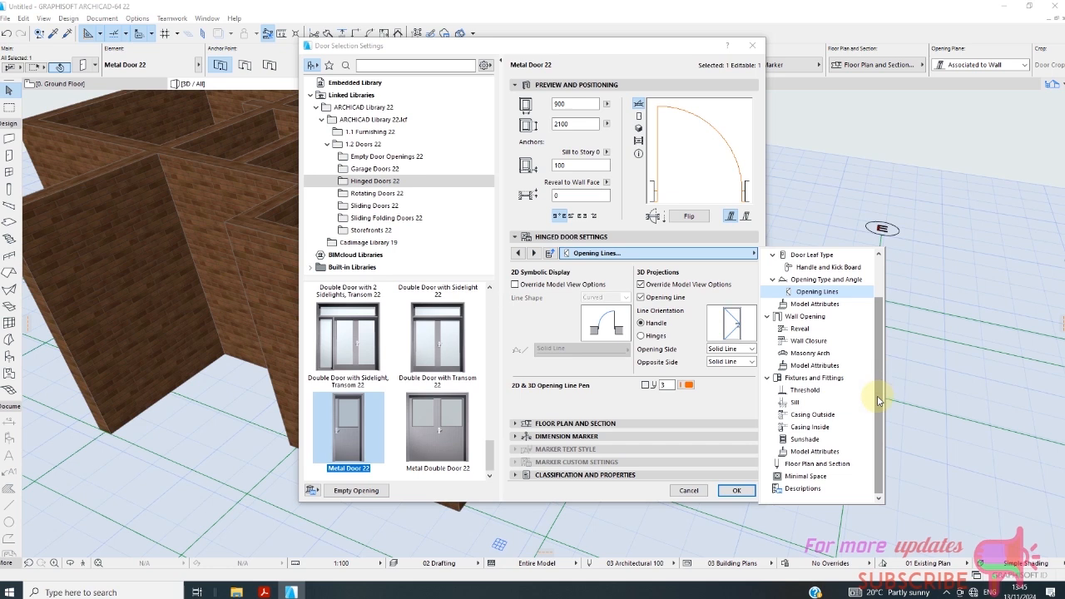
{"action": "left_click_drag", "start_coordinate": [878, 405], "coordinate": [882, 309]}
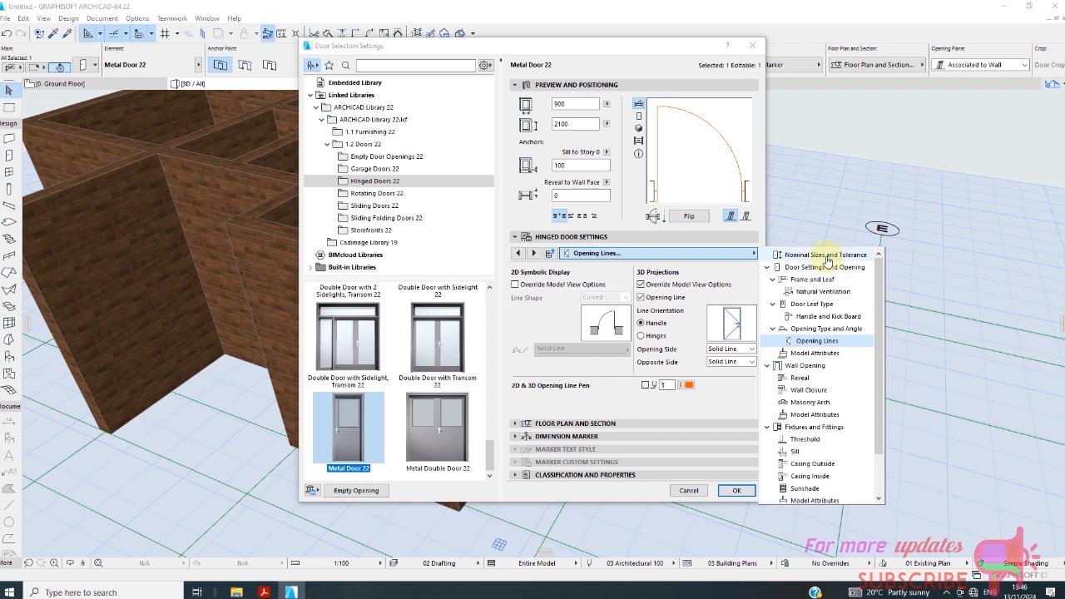
{"action": "left_click", "coordinate": [825, 255]}
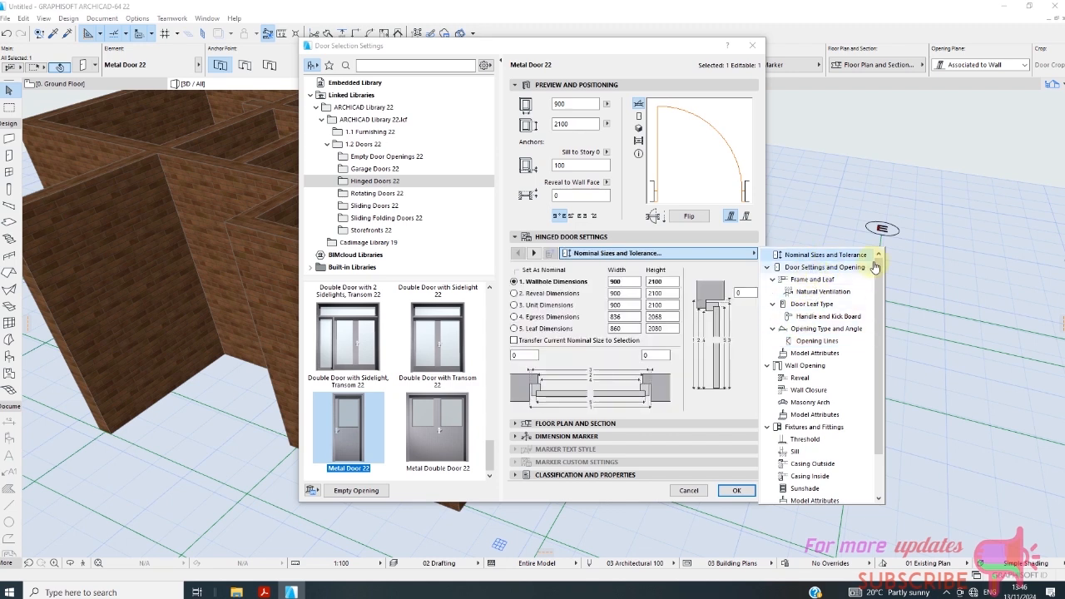
{"action": "left_click", "coordinate": [845, 267]}
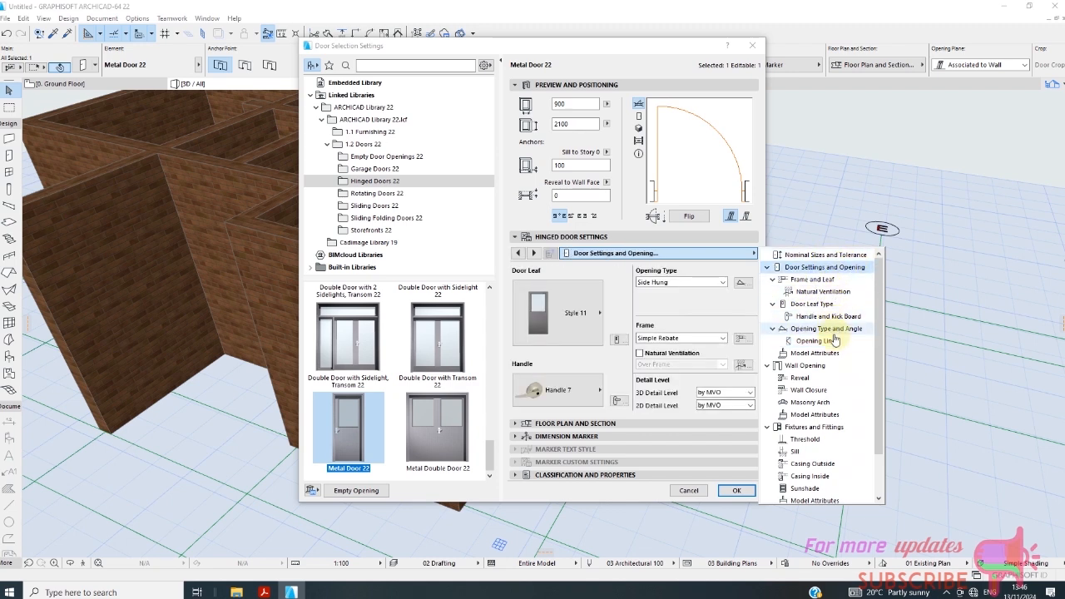
{"action": "left_click", "coordinate": [720, 339]}
{"action": "left_click", "coordinate": [720, 339]}
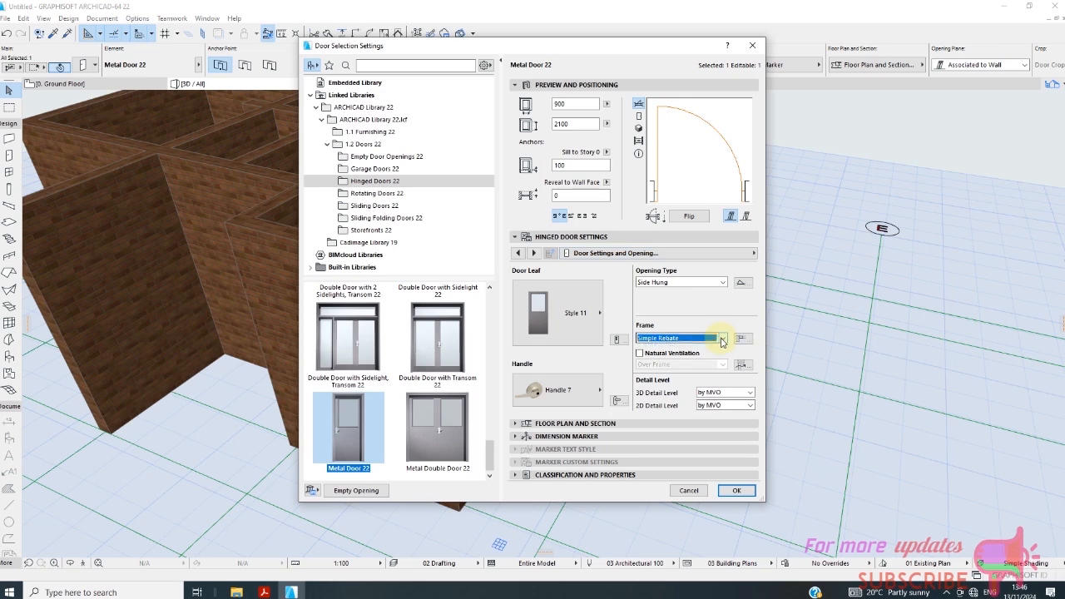
{"action": "left_click", "coordinate": [722, 340]}
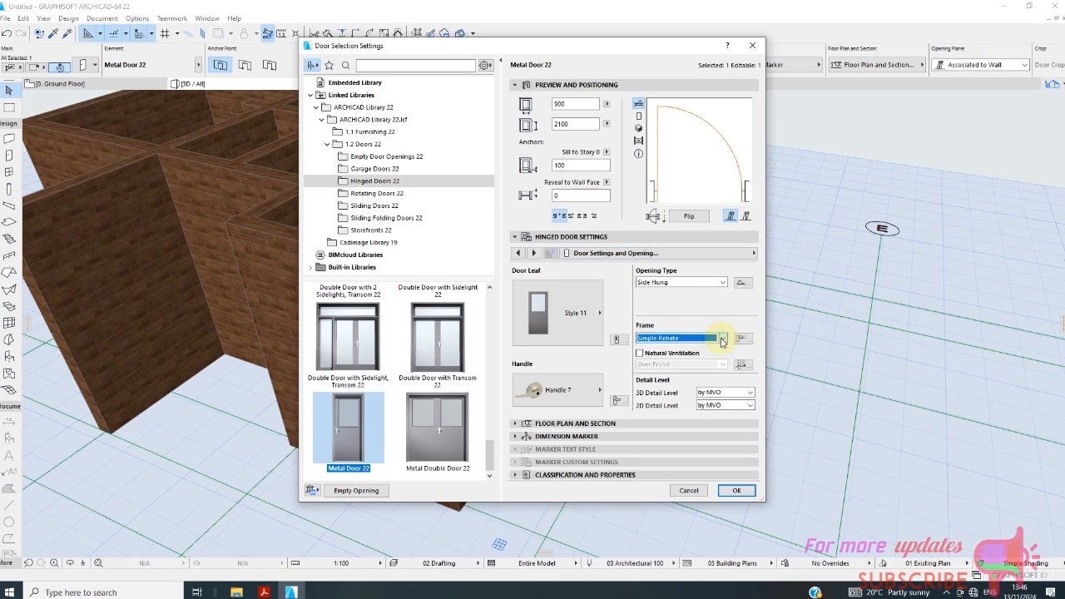
Apply the door settings and inspect the restyled metal door in the 3D model.
{"action": "left_click", "coordinate": [736, 490]}
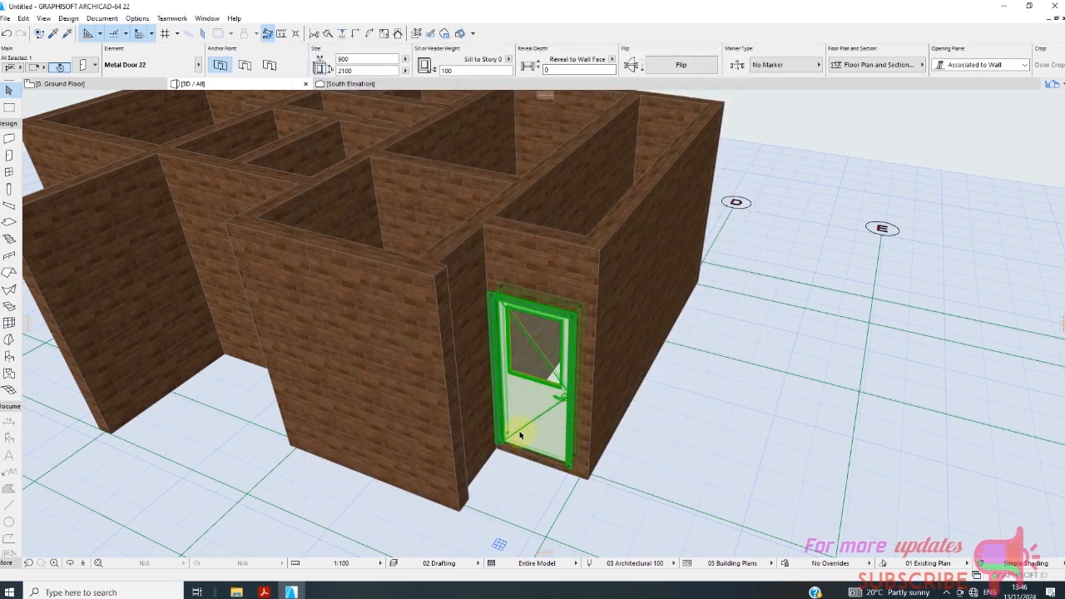
{"action": "scroll", "coordinate": [517, 423], "scroll_direction": "up", "scroll_amount": 2}
{"action": "scroll", "coordinate": [582, 385], "scroll_direction": "down", "scroll_amount": 5}
{"action": "scroll", "coordinate": [557, 414], "scroll_direction": "up", "scroll_amount": 4}
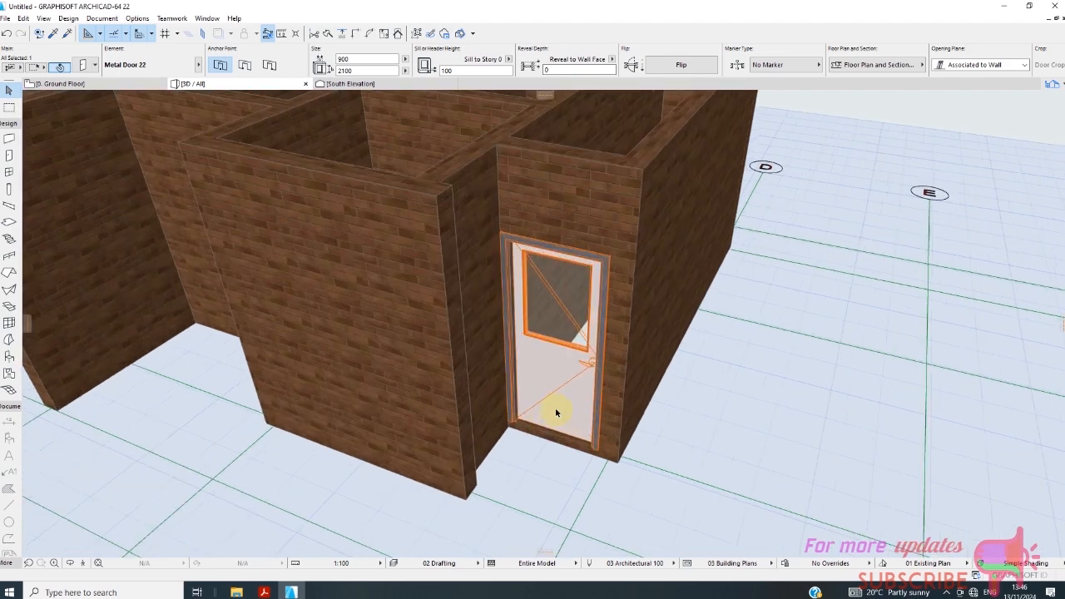
{"action": "scroll", "coordinate": [556, 412], "scroll_direction": "down", "scroll_amount": 5}
{"action": "scroll", "coordinate": [580, 403], "scroll_direction": "up", "scroll_amount": 1}
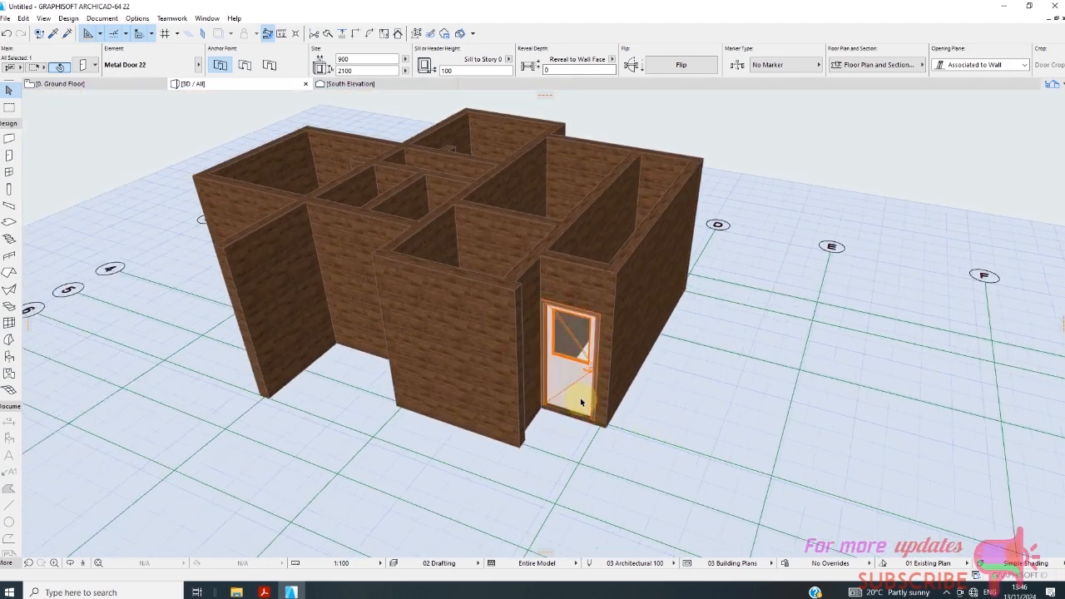
Return to the ground floor plan and look over the walls around the grid line 4 door.
{"action": "left_click", "coordinate": [111, 84]}
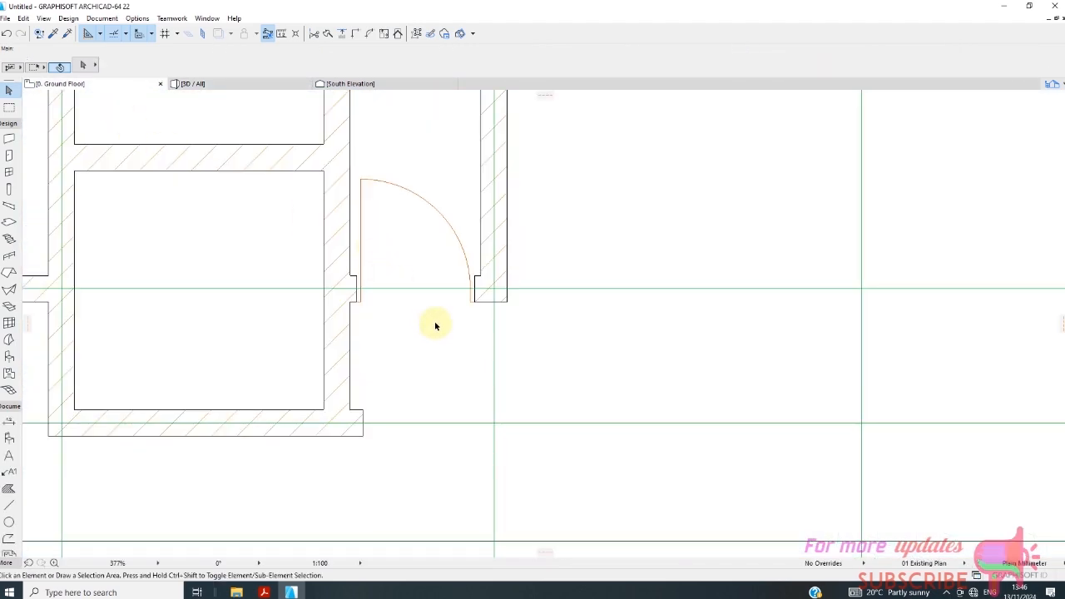
{"action": "scroll", "coordinate": [435, 333], "scroll_direction": "down", "scroll_amount": 5}
{"action": "left_click_drag", "start_coordinate": [478, 339], "coordinate": [491, 360]}
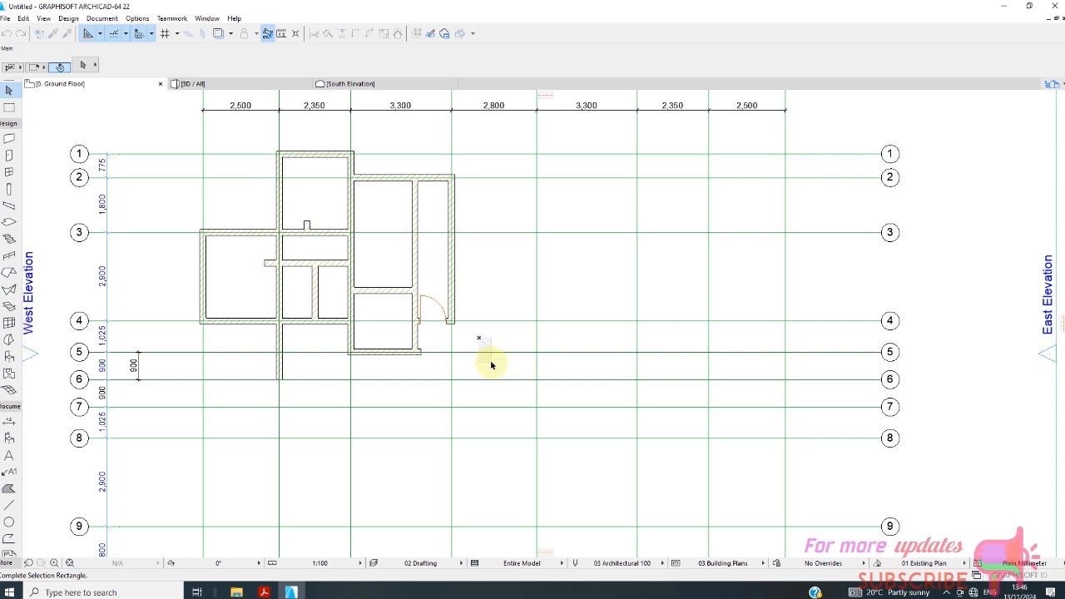
{"action": "scroll", "coordinate": [322, 285], "scroll_direction": "up", "scroll_amount": 2}
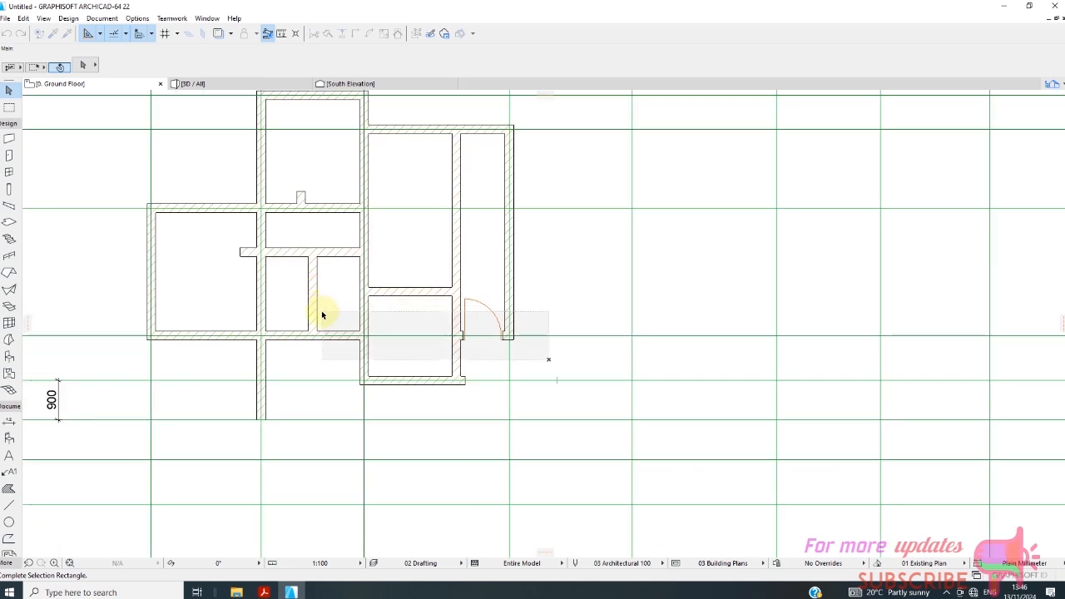
{"action": "scroll", "coordinate": [356, 333], "scroll_direction": "up", "scroll_amount": 1}
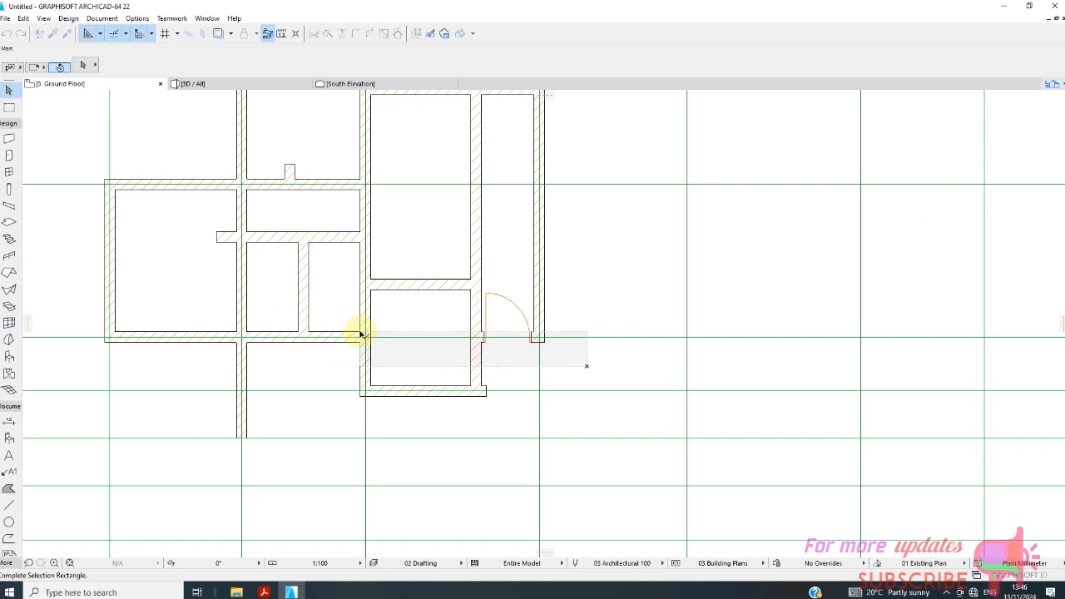
{"action": "left_click", "coordinate": [458, 287]}
{"action": "left_click", "coordinate": [492, 281]}
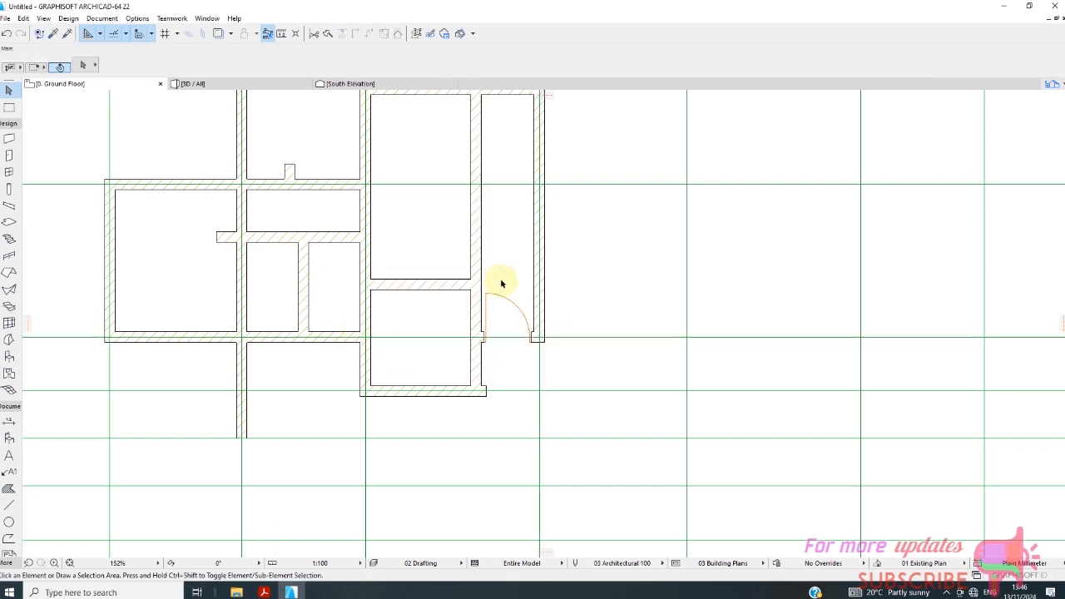
Try to intersect the long vertical partition with the small room's upper wall beside the door, and undo the intersection.
{"action": "left_click", "coordinate": [473, 309]}
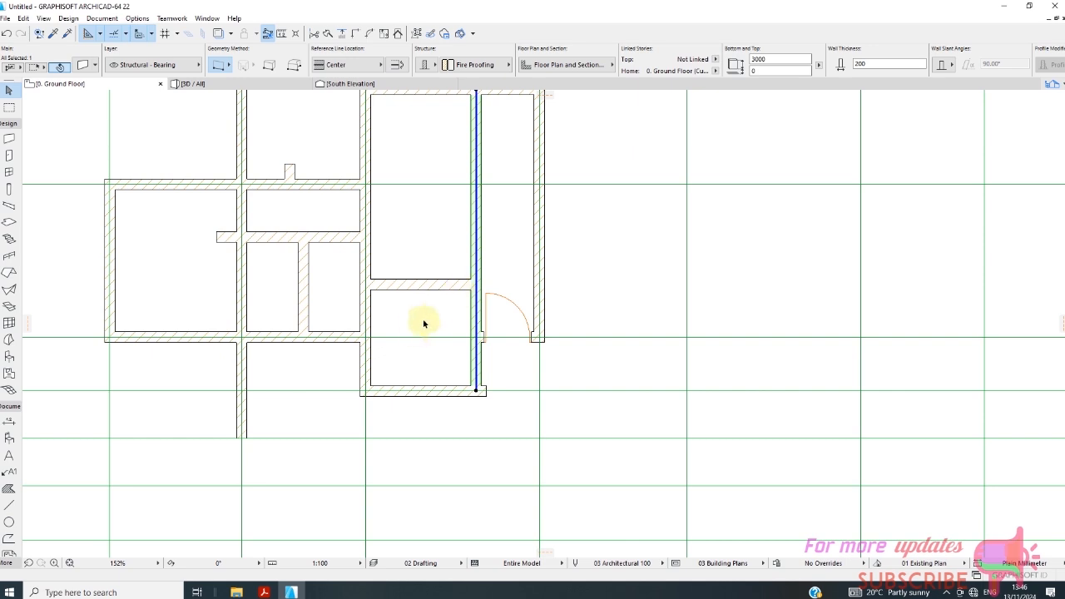
{"action": "scroll", "coordinate": [424, 324], "scroll_direction": "down", "scroll_amount": 1}
{"action": "left_click", "coordinate": [436, 292], "text": "shift"}
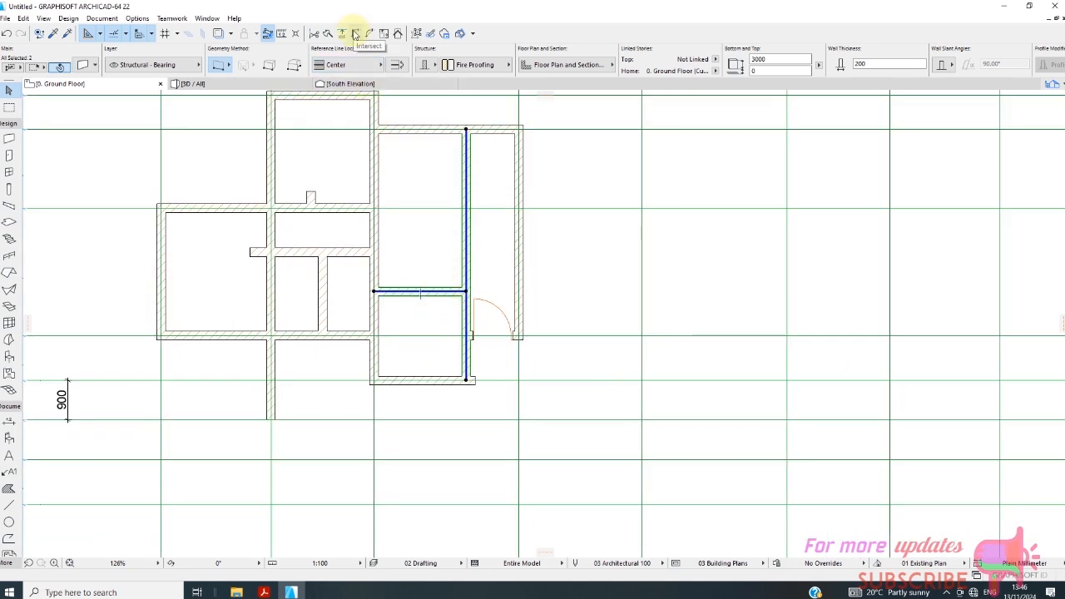
{"action": "left_click", "coordinate": [355, 33]}
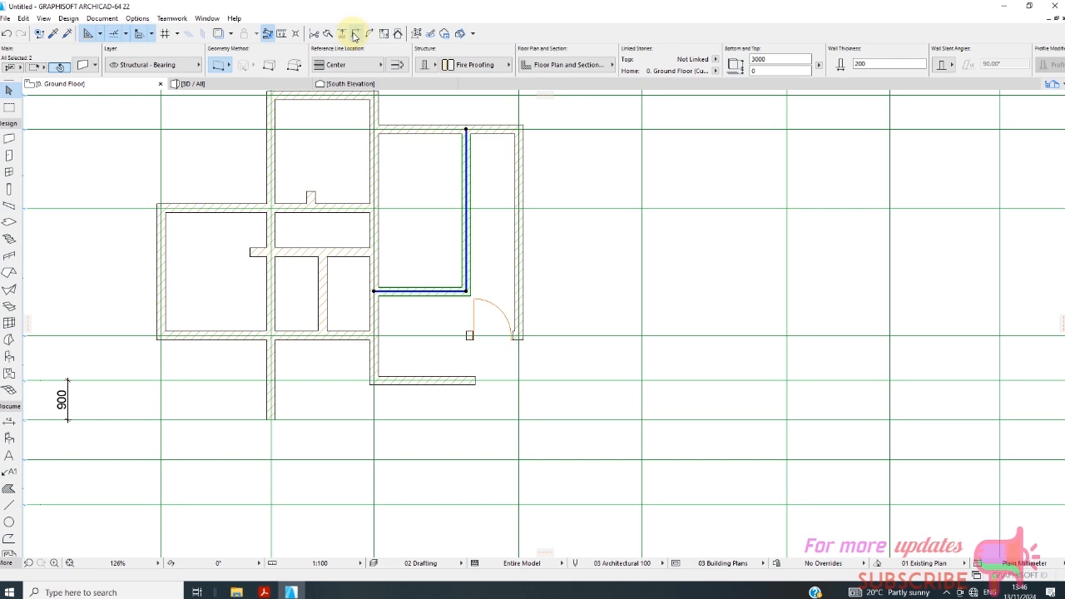
{"action": "left_click", "coordinate": [5, 34]}
Trim away the part of the long vertical partition above the small room's upper wall, keeping the section beside the room.
{"action": "left_click", "coordinate": [442, 301]}
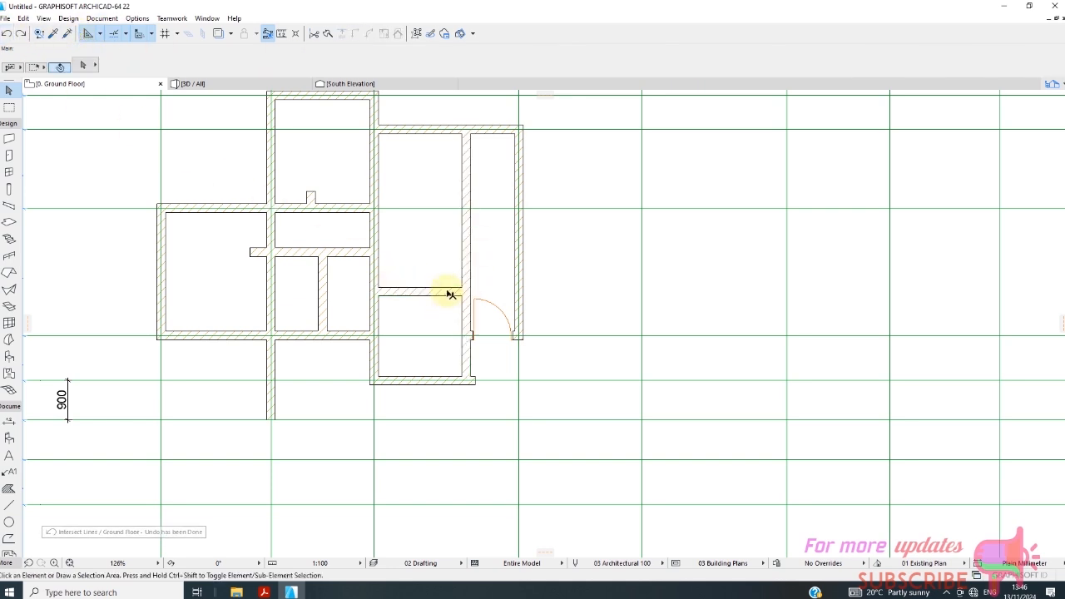
{"action": "left_click", "coordinate": [446, 292]}
{"action": "left_click", "coordinate": [470, 220], "text": "ctrl"}
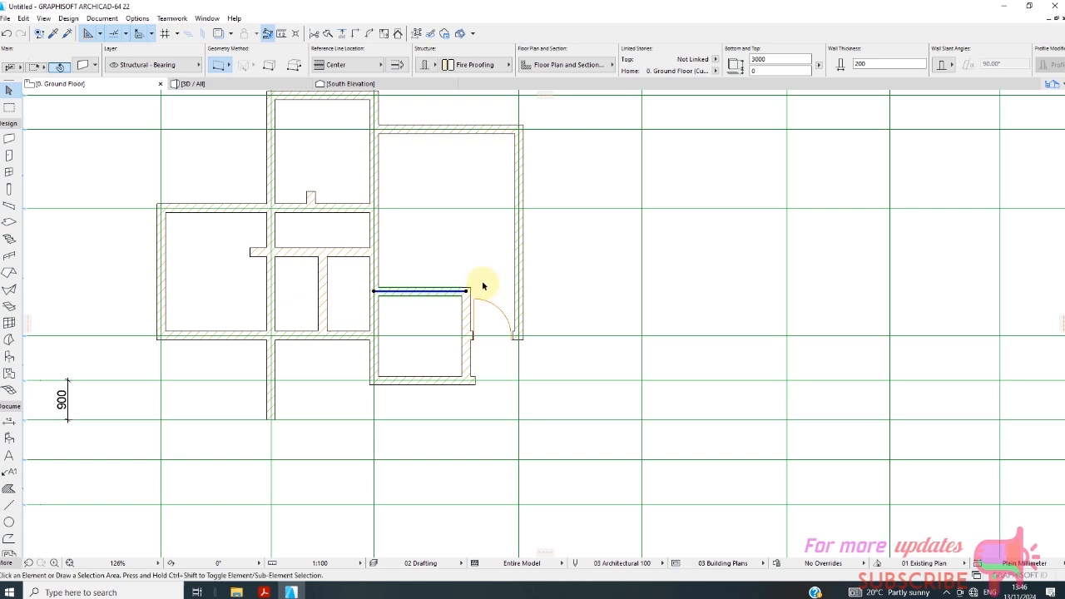
{"action": "left_click", "coordinate": [483, 286]}
{"action": "scroll", "coordinate": [460, 349], "scroll_direction": "up", "scroll_amount": 3}
{"action": "scroll", "coordinate": [431, 325], "scroll_direction": "down", "scroll_amount": 3}
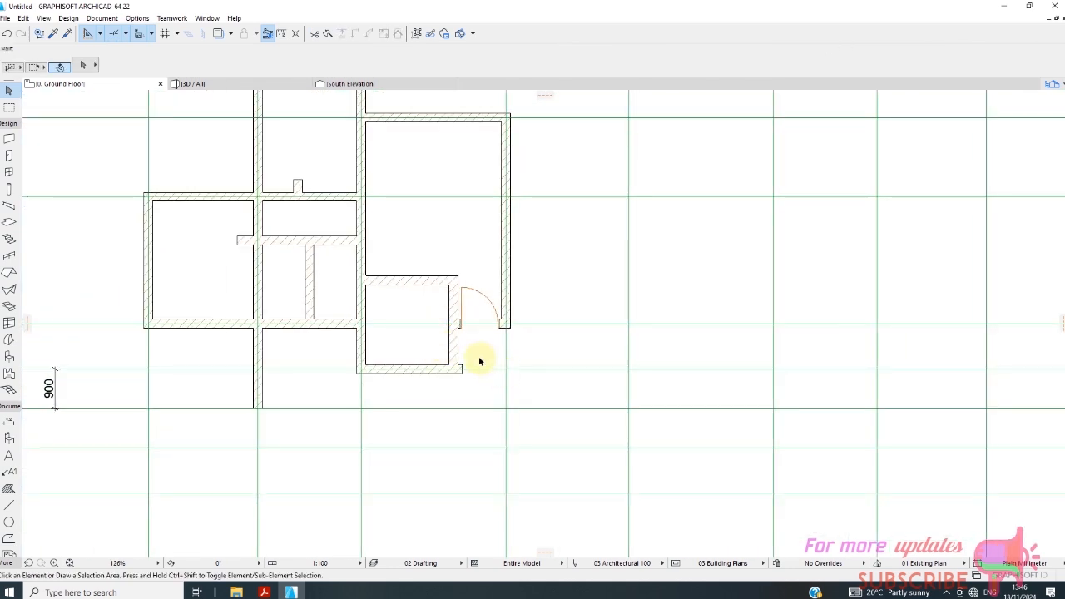
Activate the Door tool and try to pick the Internal Door favorite.
{"action": "left_click", "coordinate": [9, 156]}
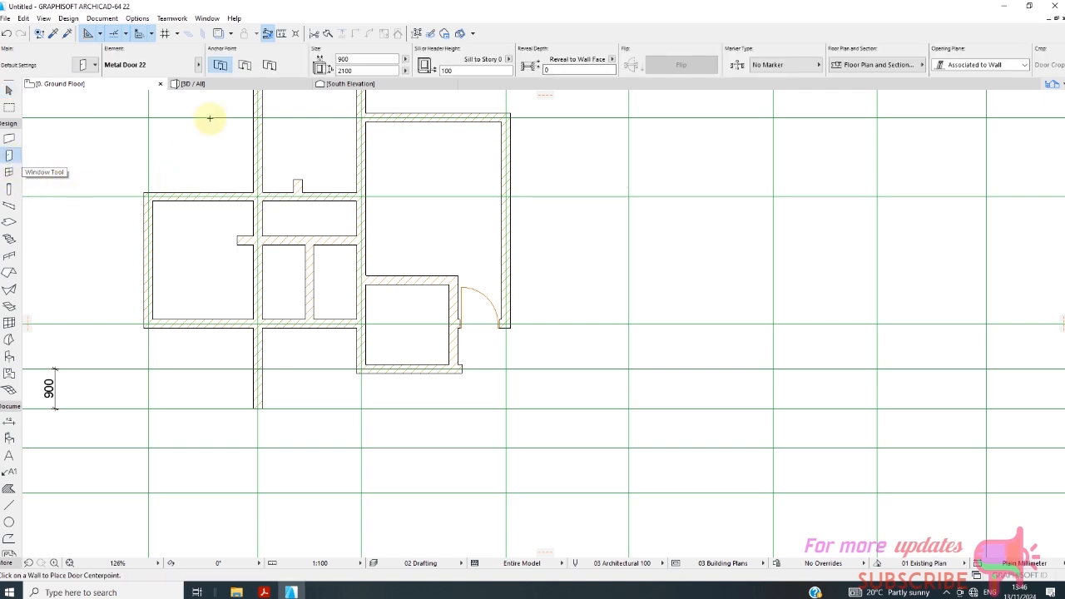
{"action": "left_click", "coordinate": [95, 67]}
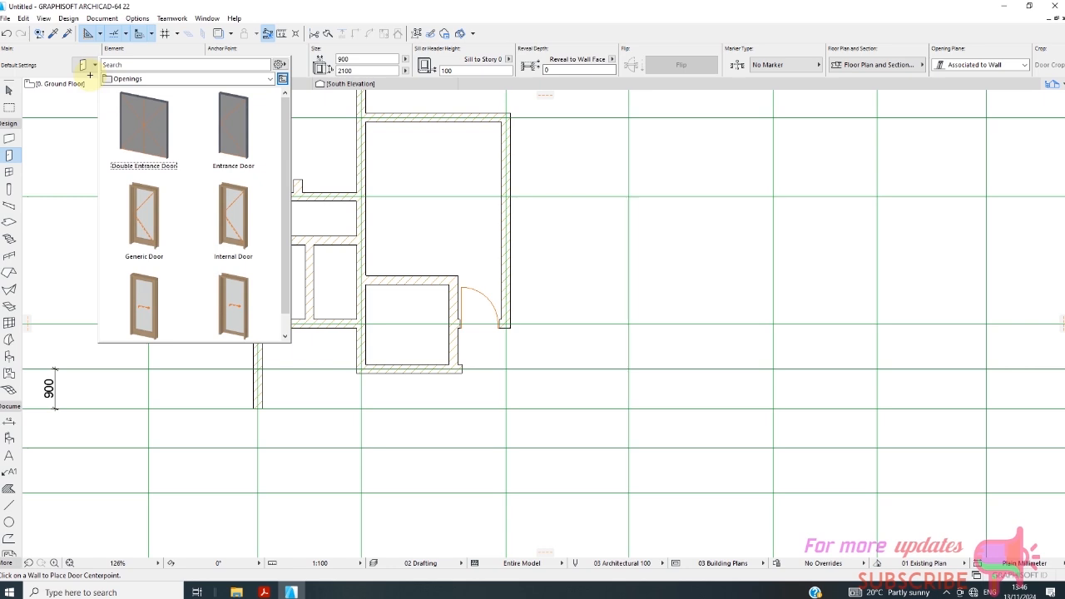
{"action": "left_click", "coordinate": [231, 214]}
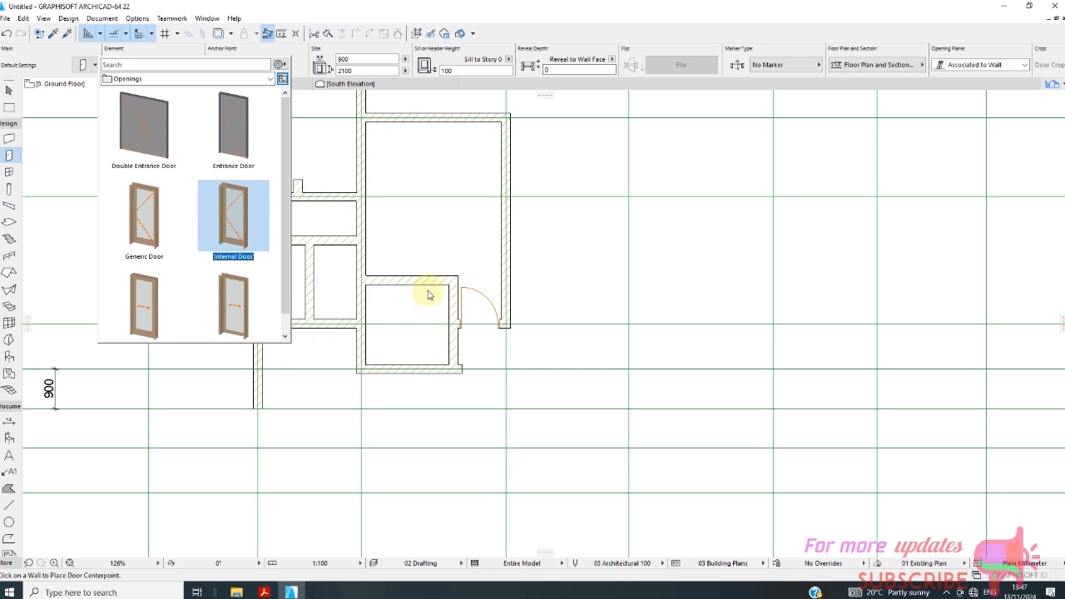
{"action": "left_click", "coordinate": [345, 296]}
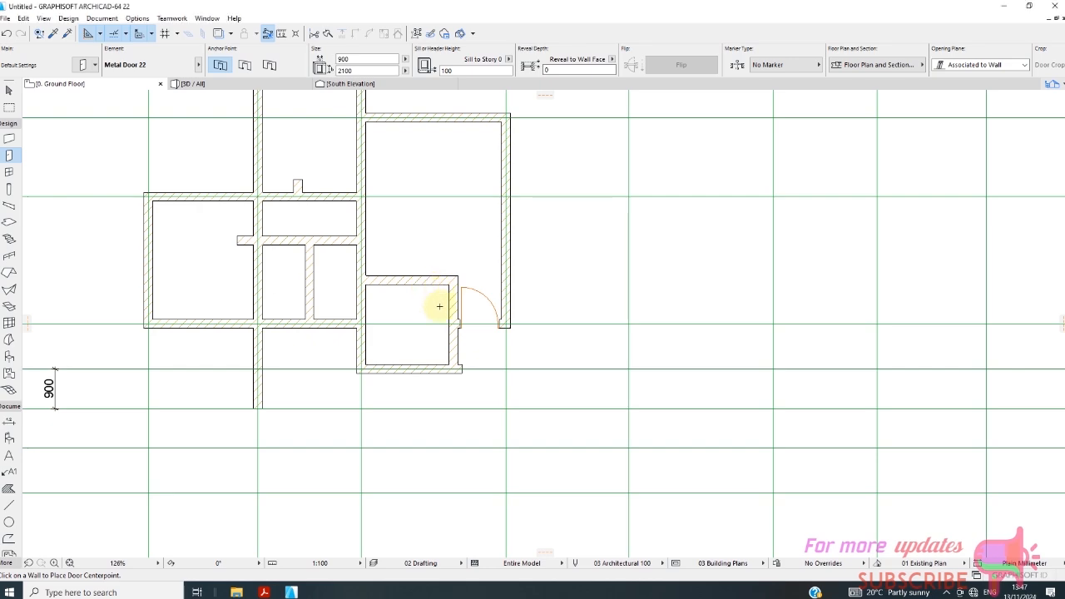
Place a 900 x 2100 mm Metal Door 22 in the small room's upper wall, opening inward and hinged near the vertical partition.
{"action": "scroll", "coordinate": [427, 287], "scroll_direction": "up", "scroll_amount": 2}
{"action": "scroll", "coordinate": [427, 291], "scroll_direction": "down", "scroll_amount": 4}
{"action": "scroll", "coordinate": [421, 268], "scroll_direction": "up", "scroll_amount": 1}
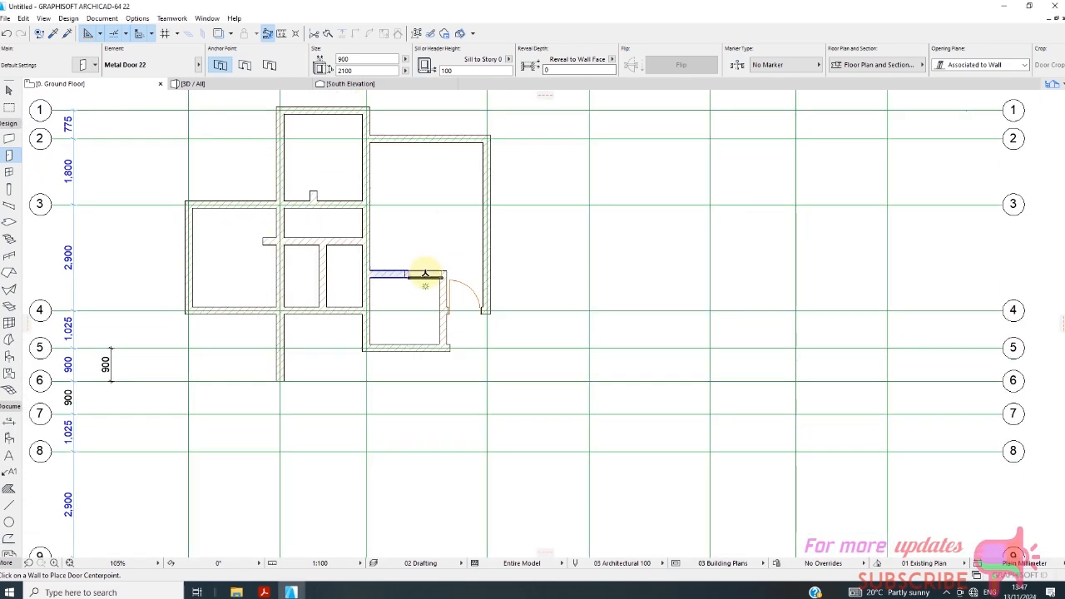
{"action": "left_click", "coordinate": [421, 275]}
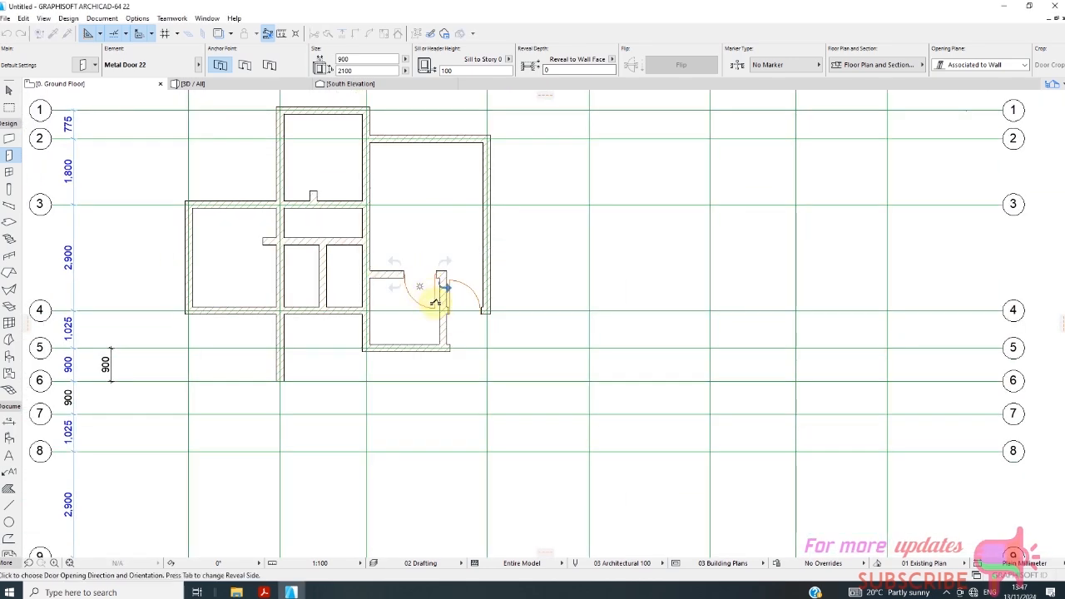
{"action": "left_click", "coordinate": [438, 323]}
{"action": "scroll", "coordinate": [423, 321], "scroll_direction": "up", "scroll_amount": 4}
{"action": "scroll", "coordinate": [387, 304], "scroll_direction": "up", "scroll_amount": 4}
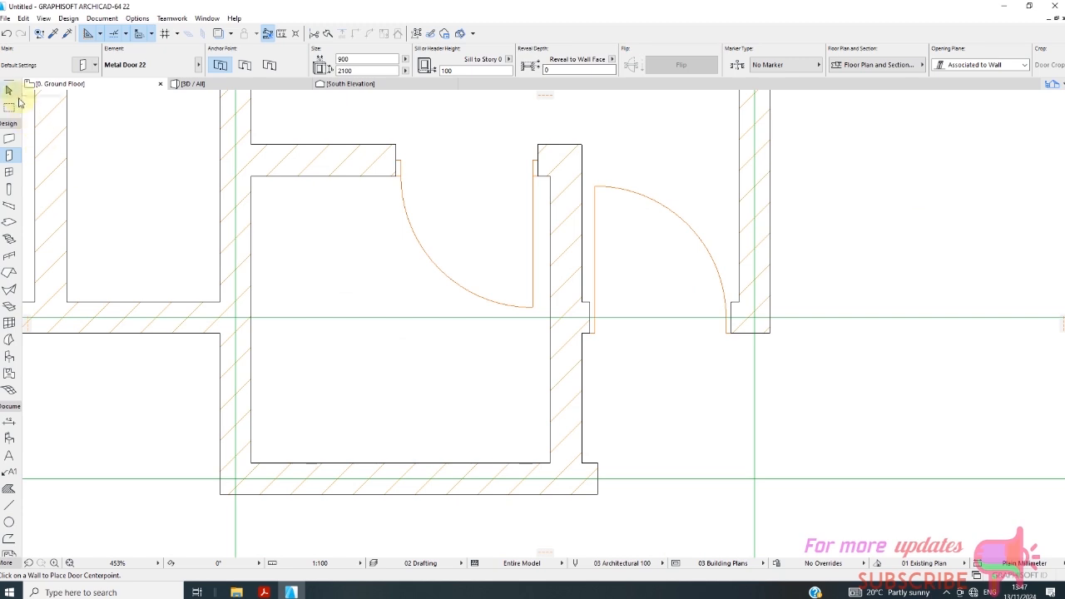
Set the leaf of the Metal Door 22 in the small room's upper wall to Style 10.
{"action": "left_click", "coordinate": [8, 89]}
{"action": "left_click", "coordinate": [398, 169]}
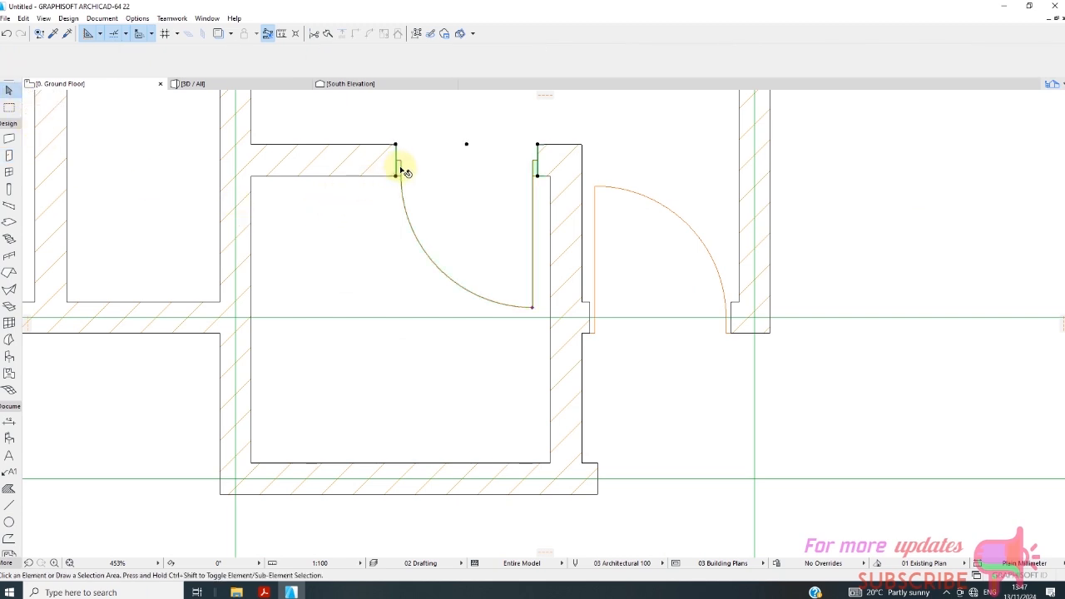
{"action": "right_click", "coordinate": [369, 241]}
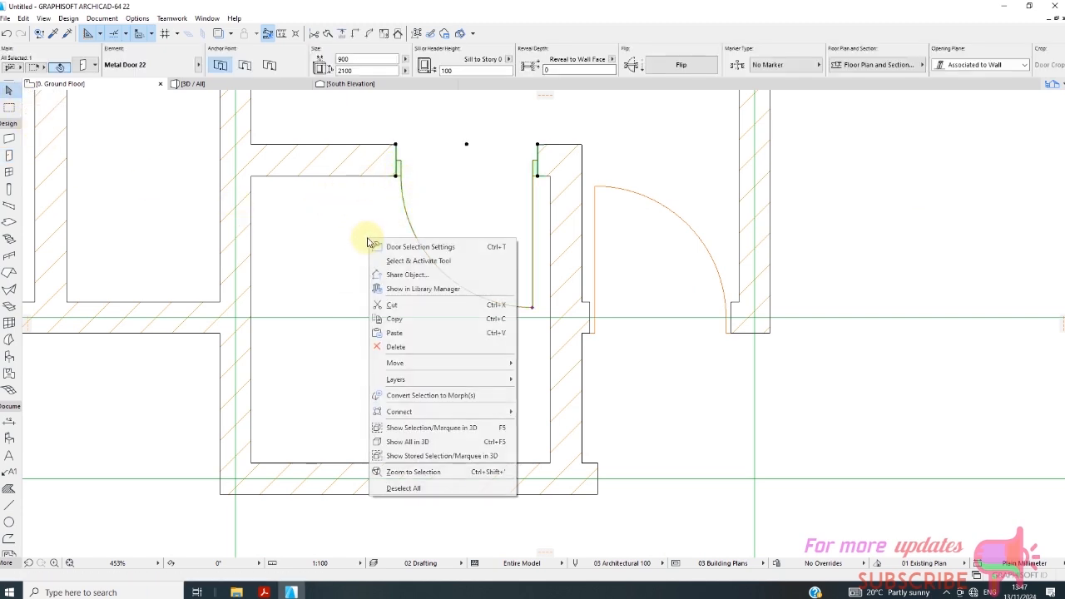
{"action": "left_click", "coordinate": [422, 248]}
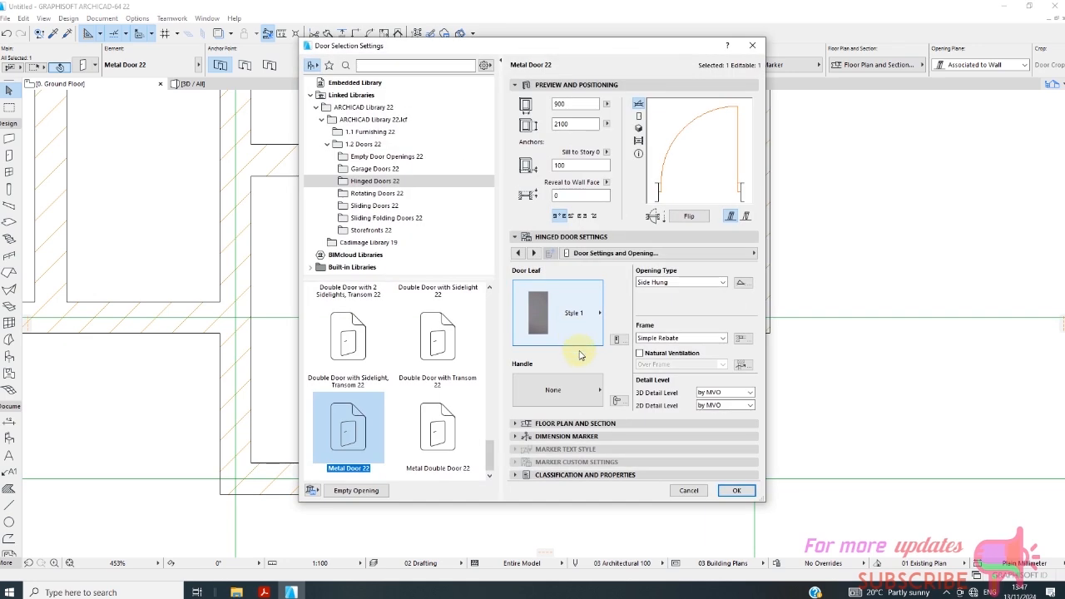
{"action": "left_click", "coordinate": [601, 316]}
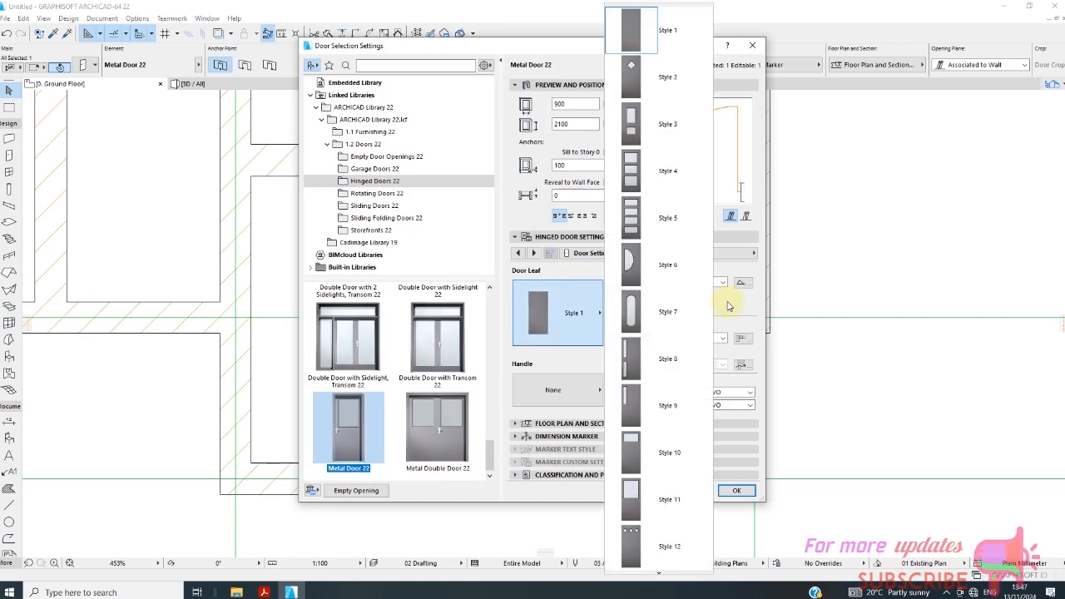
{"action": "scroll", "coordinate": [674, 354], "scroll_direction": "down", "scroll_amount": 1}
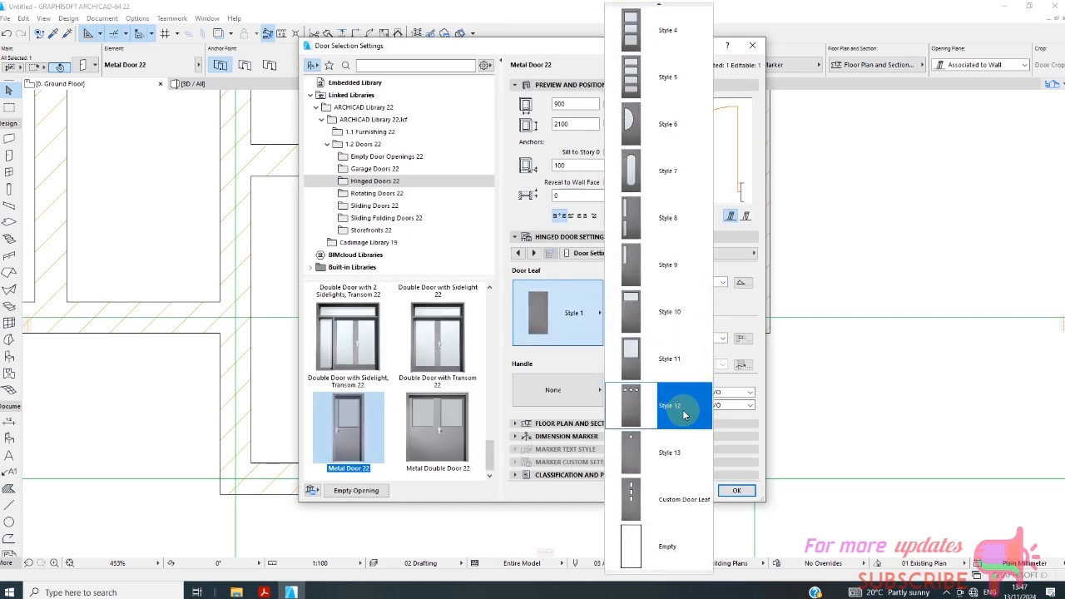
{"action": "scroll", "coordinate": [678, 395], "scroll_direction": "up", "scroll_amount": 1}
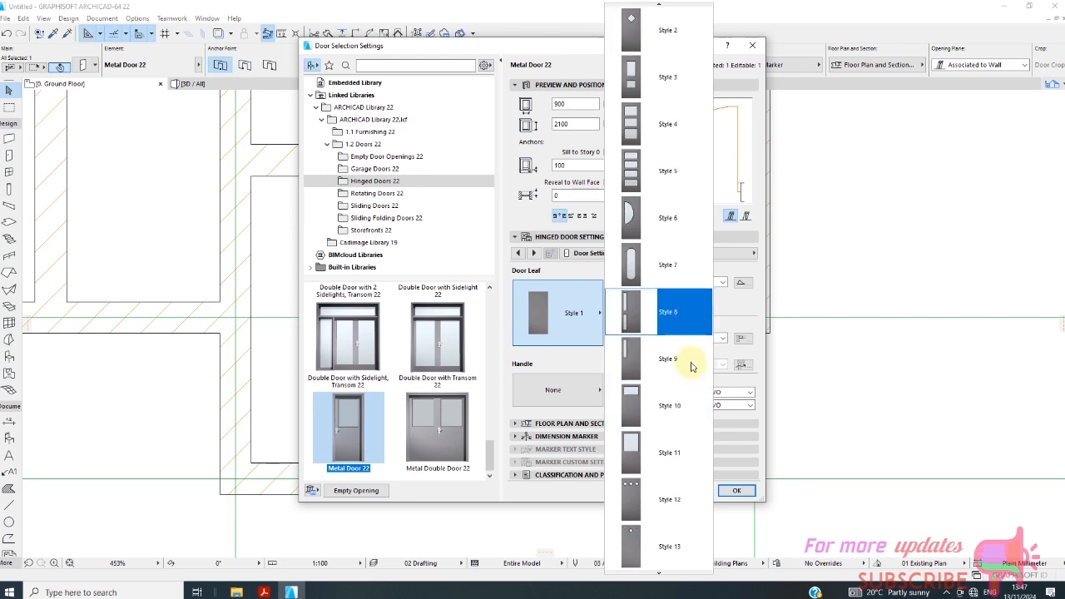
{"action": "scroll", "coordinate": [687, 379], "scroll_direction": "down", "scroll_amount": 1}
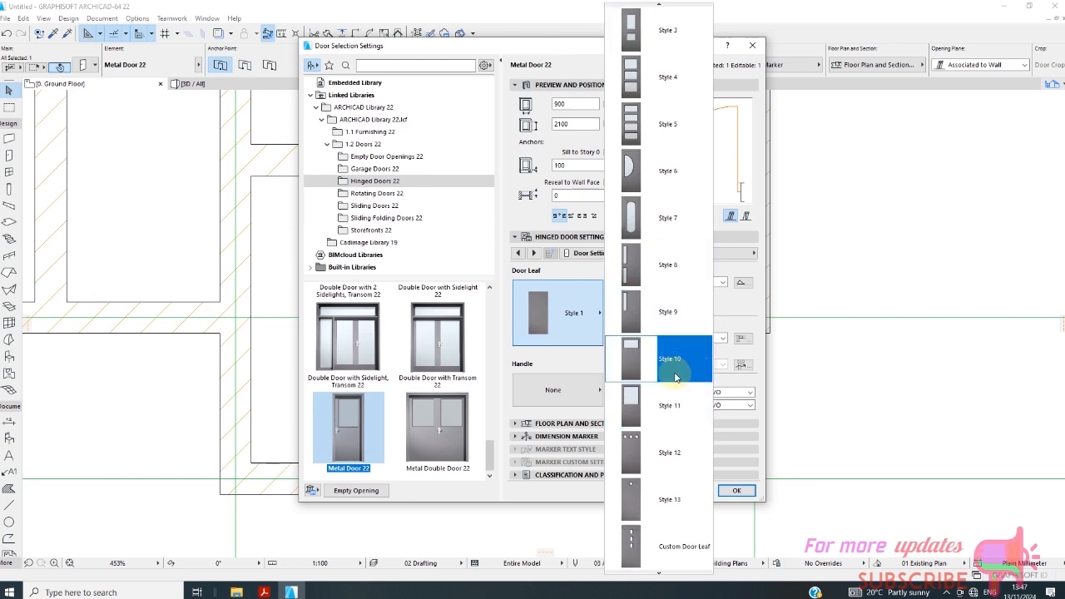
{"action": "left_click", "coordinate": [678, 369]}
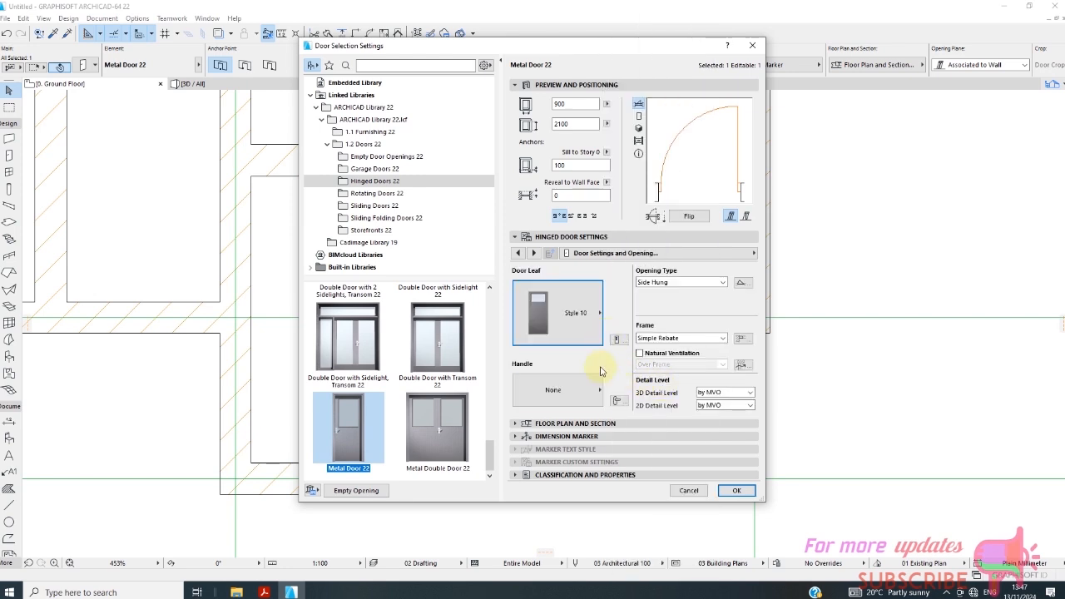
Give the small room's door the Custom handle, apply the door settings and deselect the door.
{"action": "left_click", "coordinate": [596, 391]}
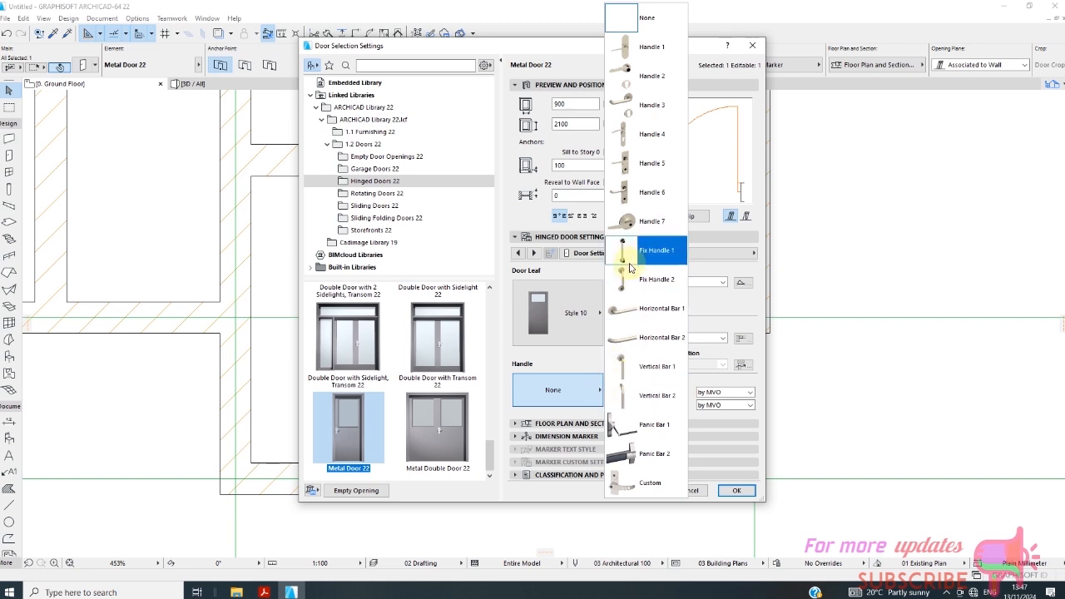
{"action": "left_click", "coordinate": [651, 482]}
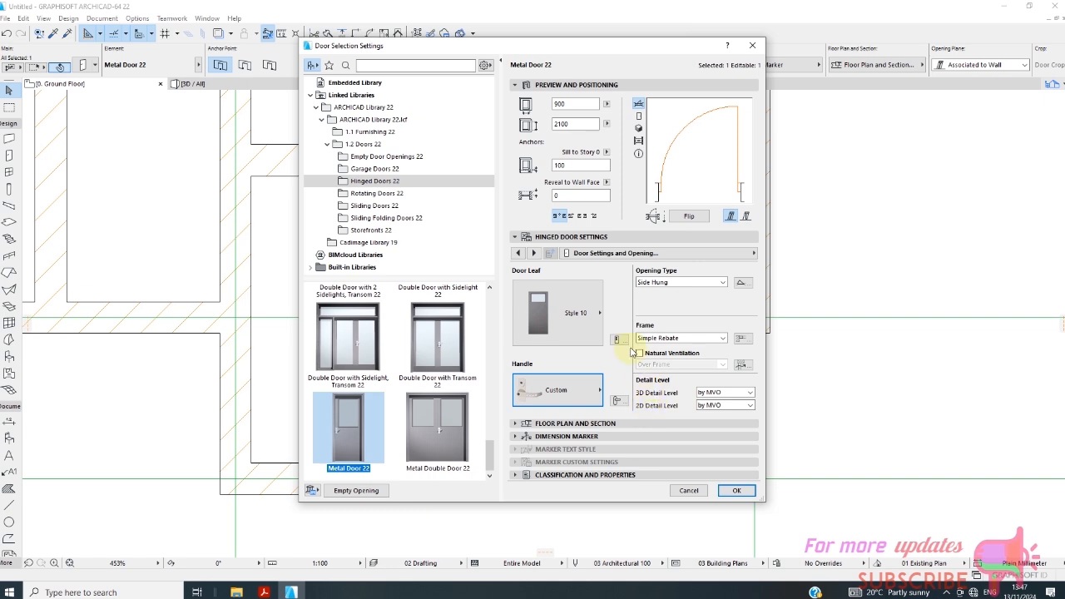
{"action": "left_click", "coordinate": [603, 309]}
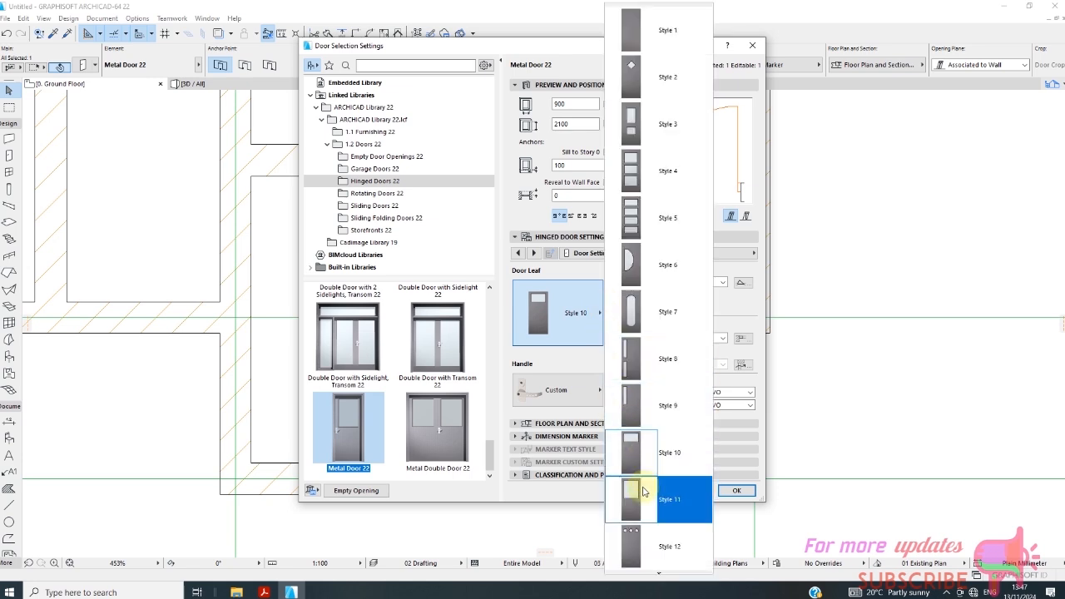
{"action": "left_click", "coordinate": [739, 491]}
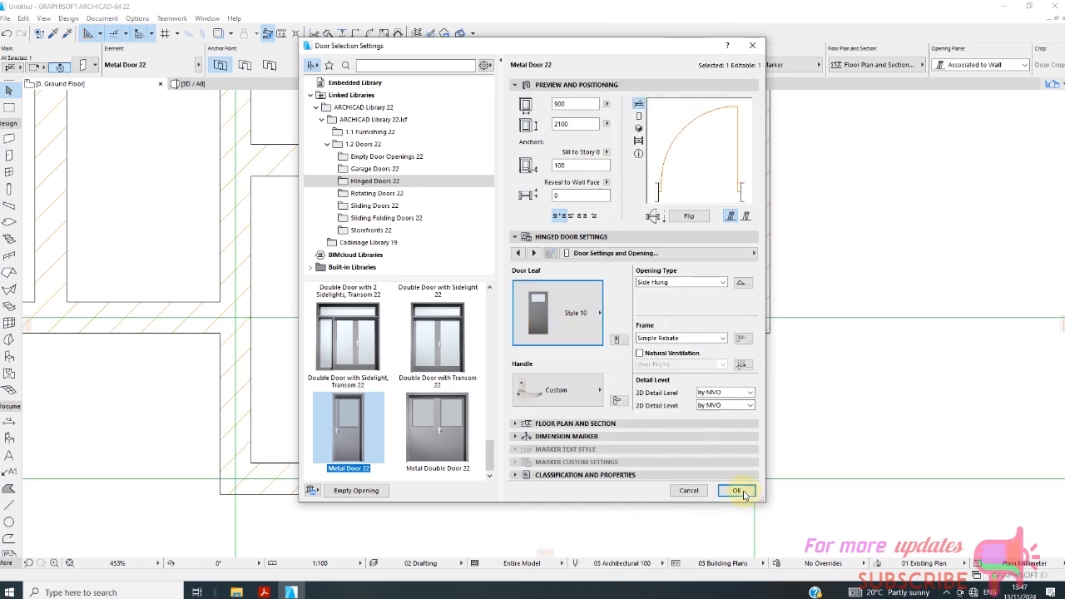
{"action": "left_click", "coordinate": [736, 490]}
{"action": "scroll", "coordinate": [441, 238], "scroll_direction": "down", "scroll_amount": 6}
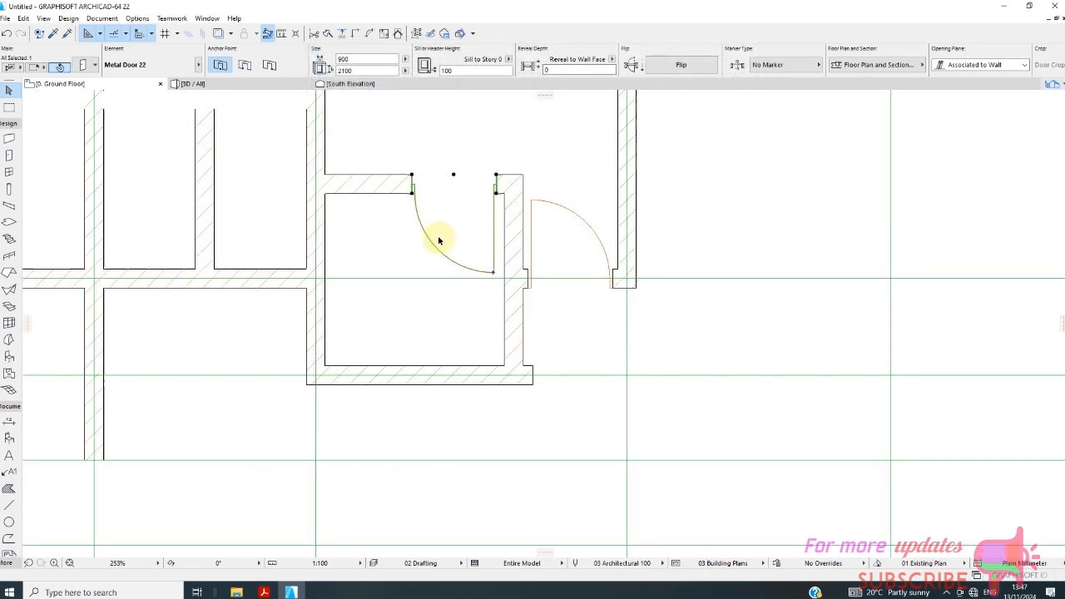
{"action": "scroll", "coordinate": [442, 208], "scroll_direction": "up", "scroll_amount": 4}
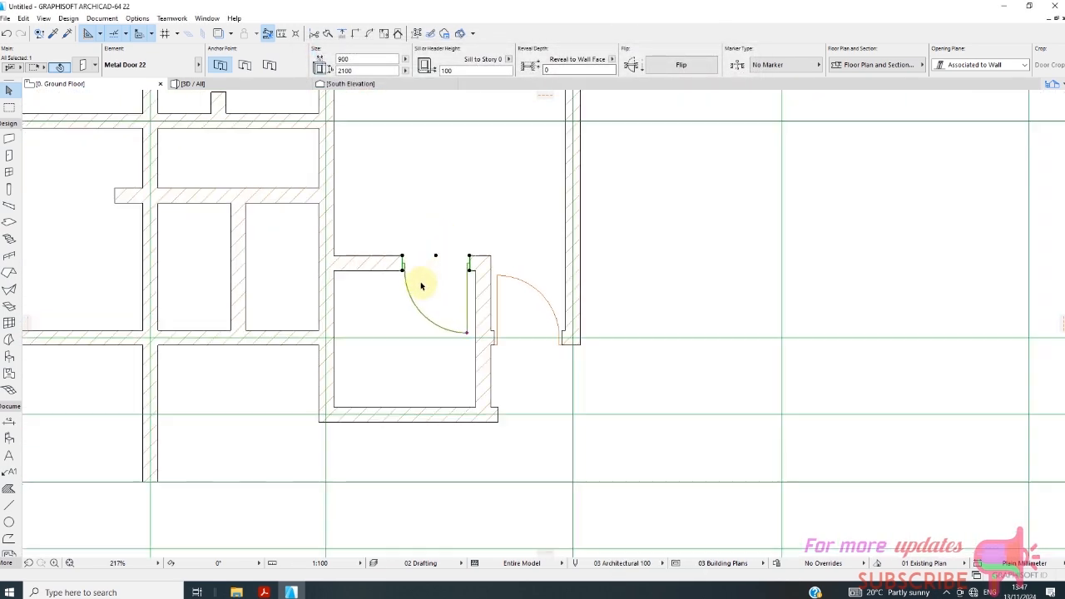
{"action": "scroll", "coordinate": [394, 247], "scroll_direction": "up", "scroll_amount": 4}
{"action": "left_click", "coordinate": [399, 235]}
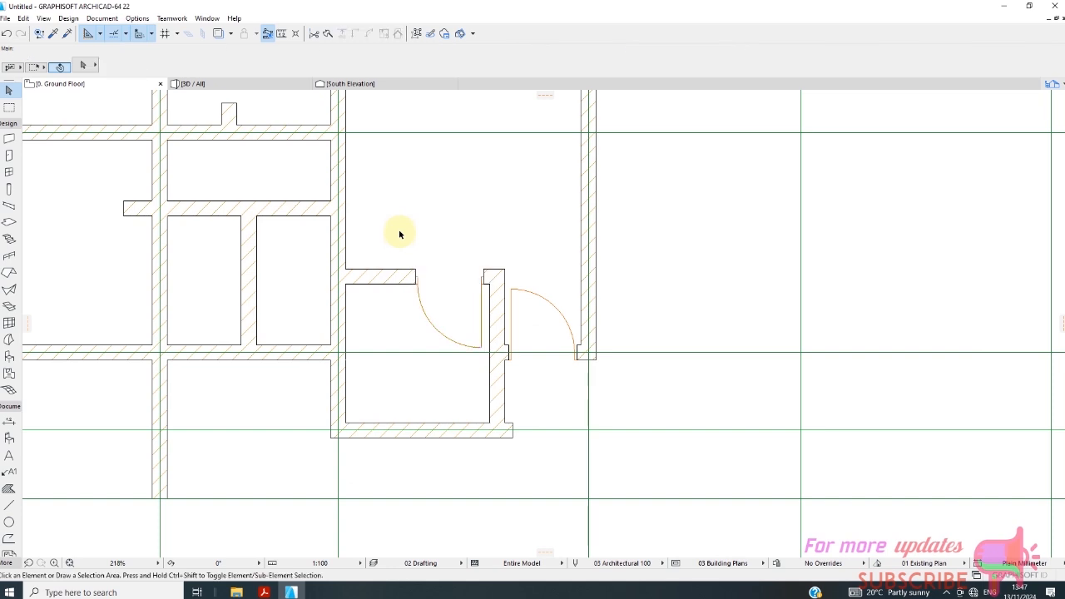
Place two 900 x 2100 mm Metal Door 22 doors in the horizontal partition between grids B and C, opening into the two rooms below with outer hinges.
{"action": "scroll", "coordinate": [358, 265], "scroll_direction": "down", "scroll_amount": 2}
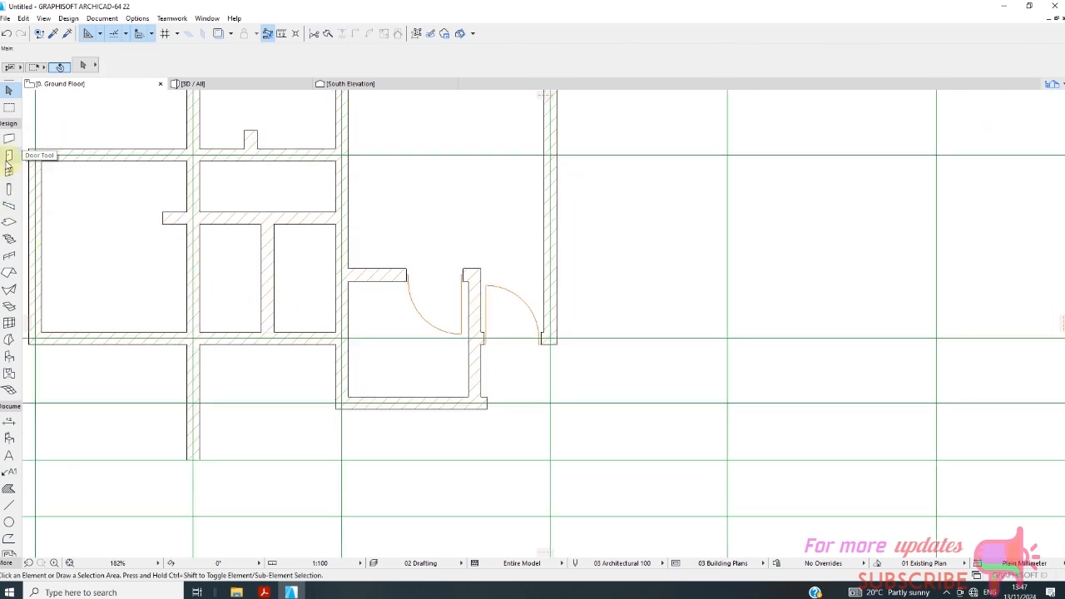
{"action": "left_click", "coordinate": [8, 155]}
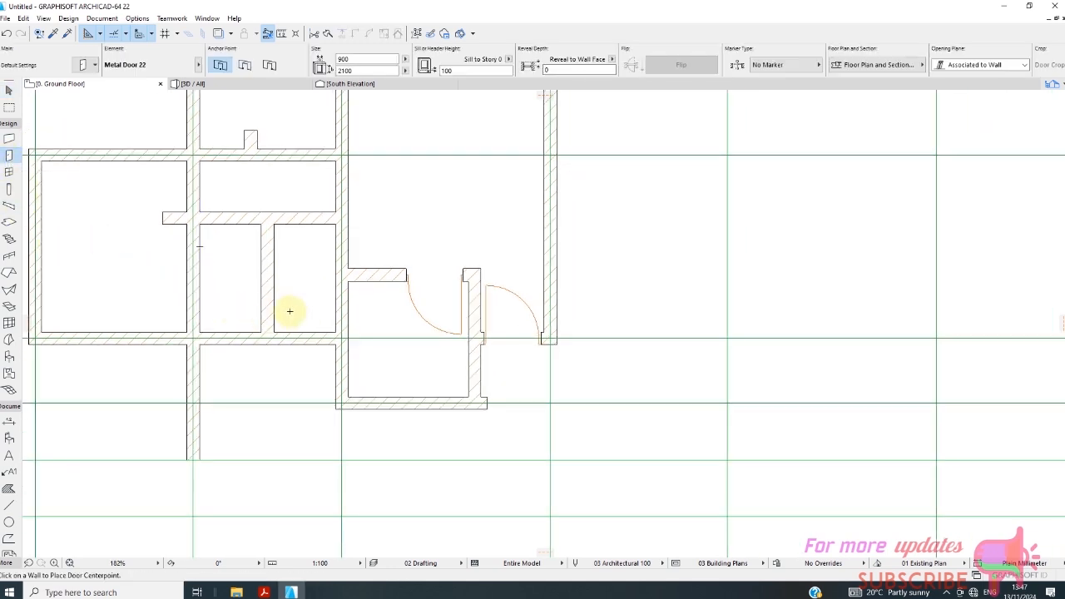
{"action": "left_click", "coordinate": [305, 230]}
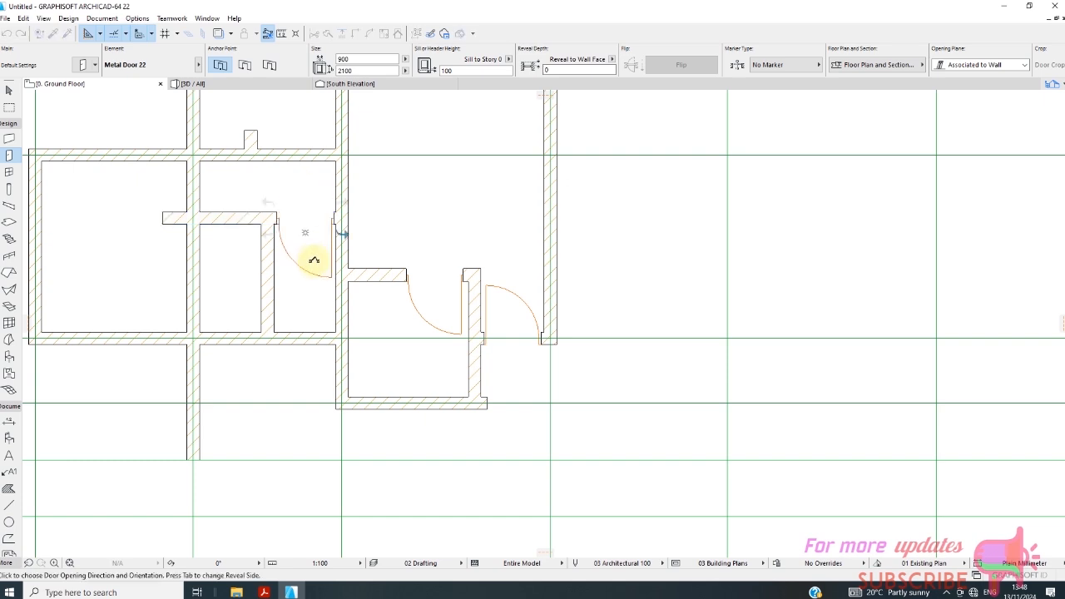
{"action": "left_click", "coordinate": [314, 261]}
{"action": "scroll", "coordinate": [774, 345], "scroll_direction": "down", "scroll_amount": 2}
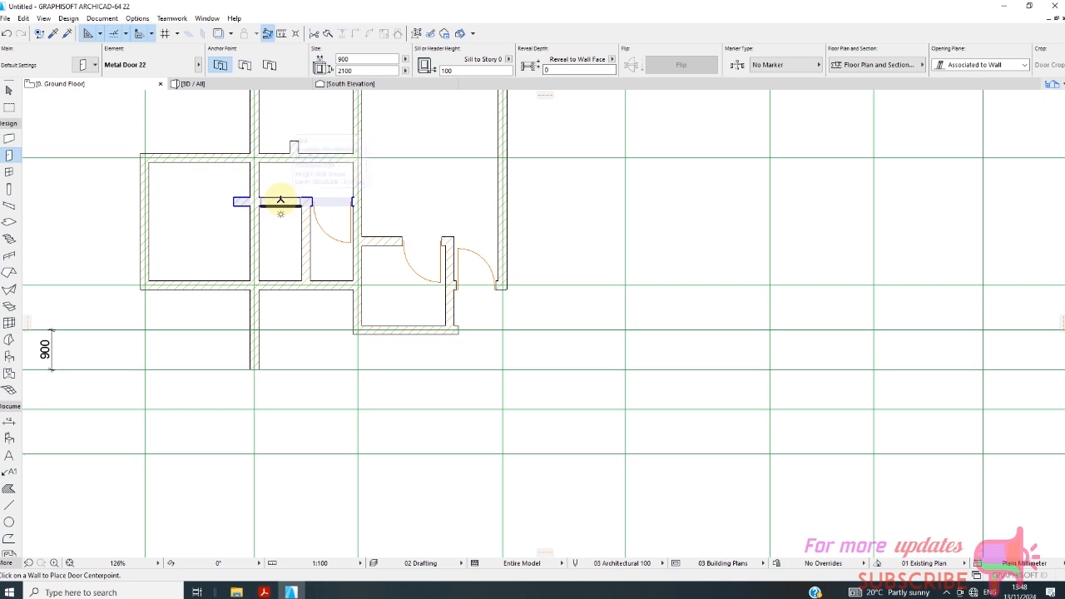
{"action": "left_click", "coordinate": [281, 202]}
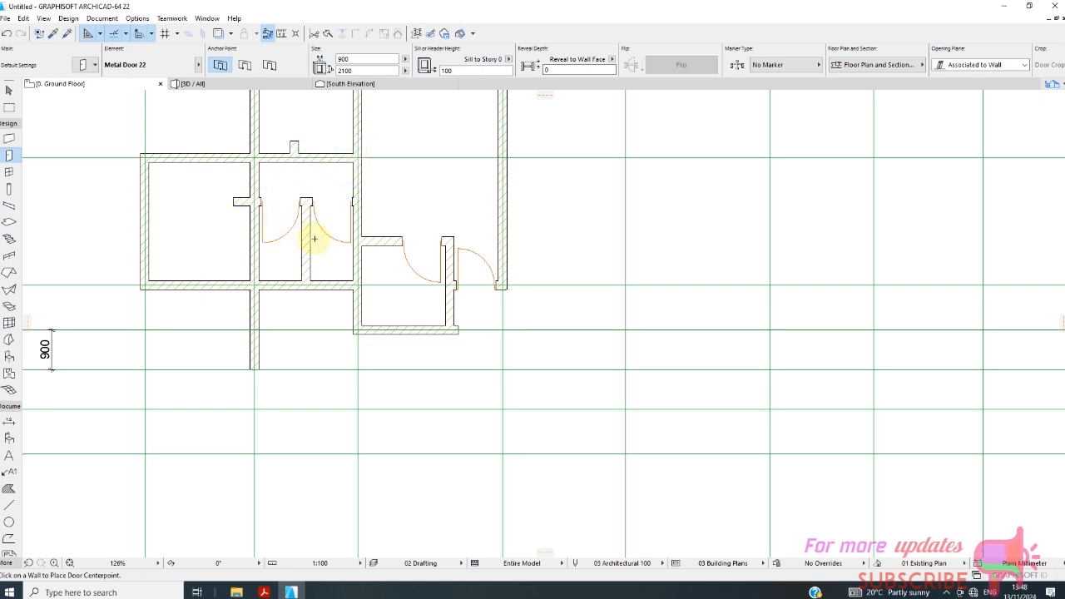
{"action": "scroll", "coordinate": [420, 254], "scroll_direction": "down", "scroll_amount": 1}
{"action": "scroll", "coordinate": [412, 258], "scroll_direction": "down", "scroll_amount": 2}
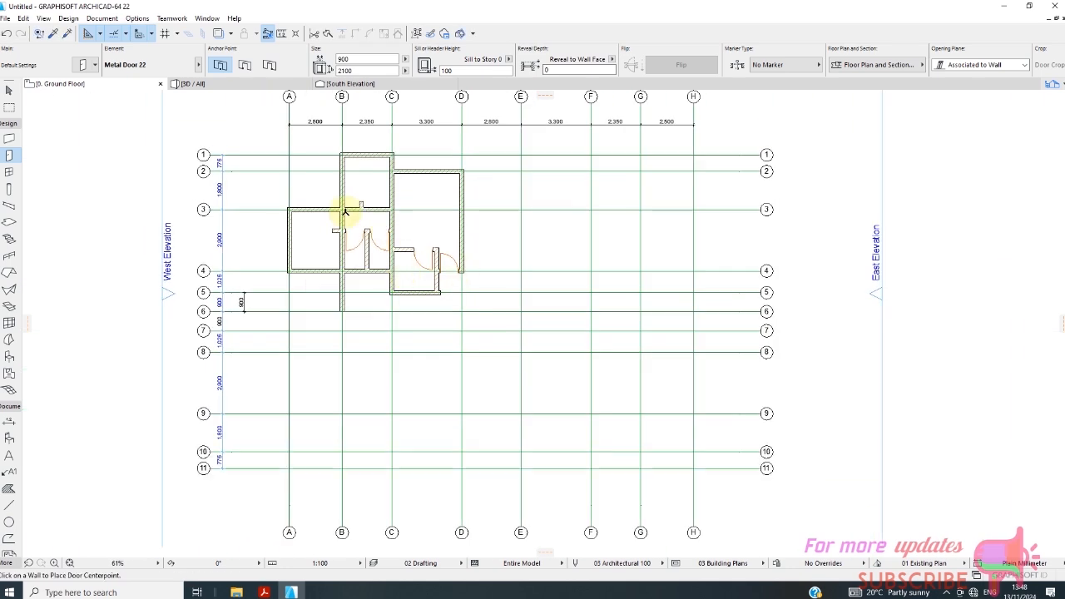
Pick up the parameters of the Style 10 door in the small room's upper wall as the door defaults.
{"action": "left_click", "coordinate": [53, 35]}
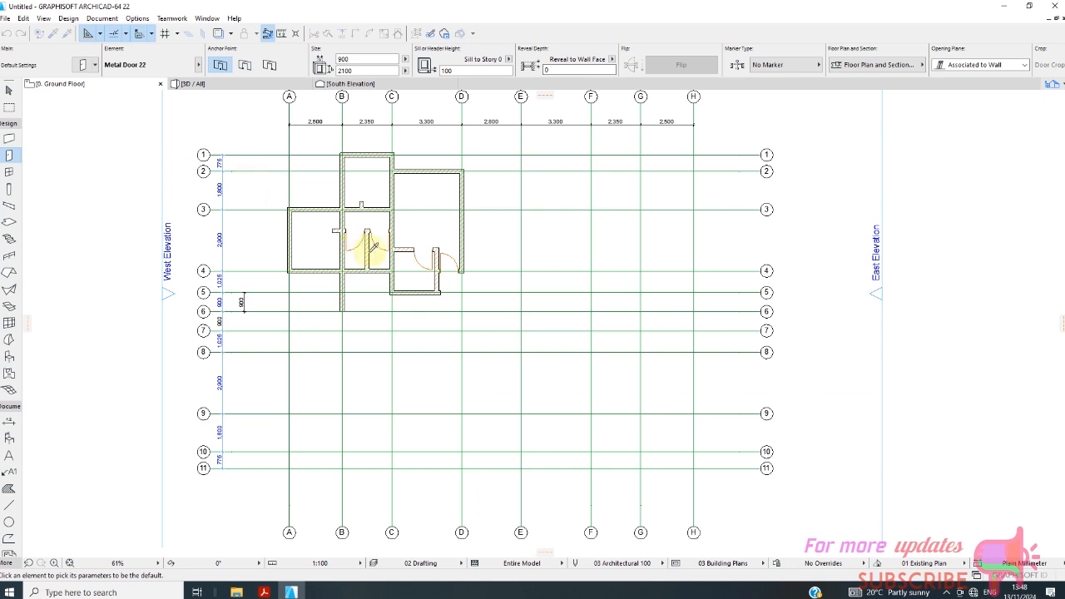
{"action": "scroll", "coordinate": [363, 240], "scroll_direction": "up", "scroll_amount": 2}
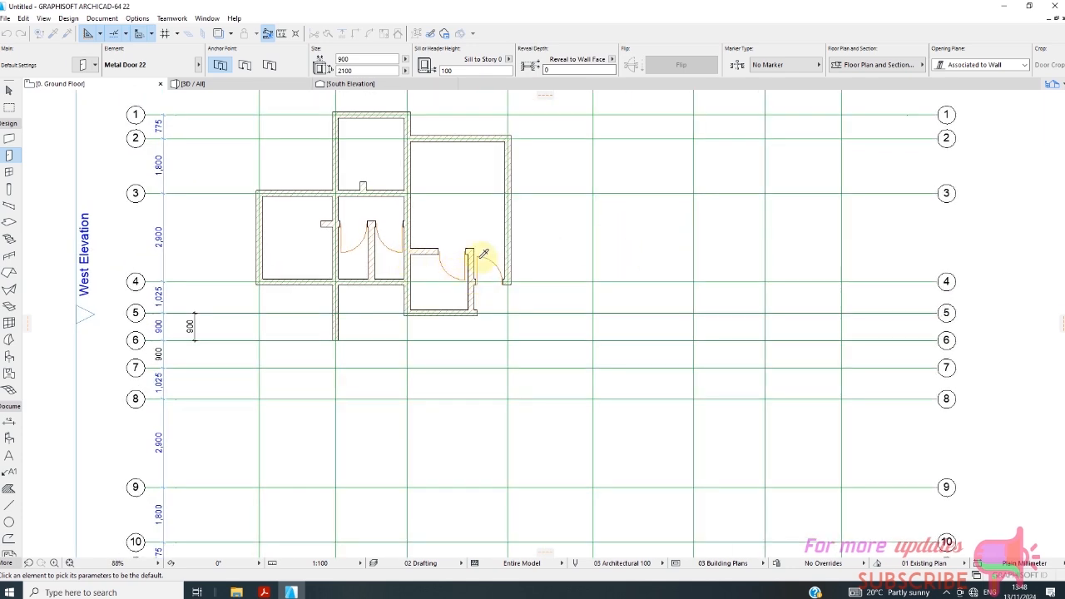
{"action": "scroll", "coordinate": [443, 251], "scroll_direction": "up", "scroll_amount": 6}
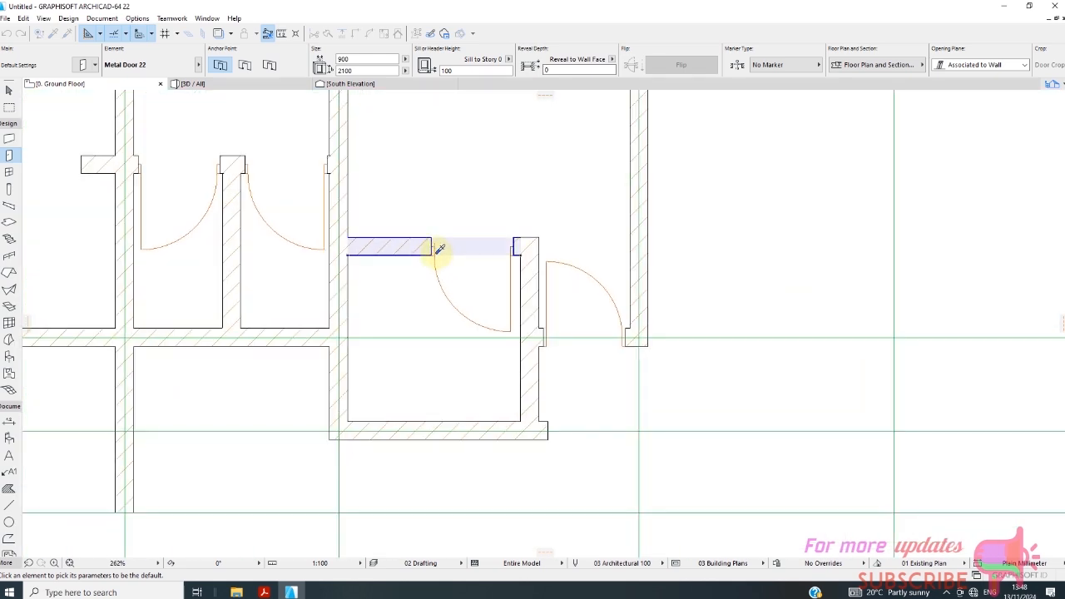
{"action": "left_click", "coordinate": [438, 249]}
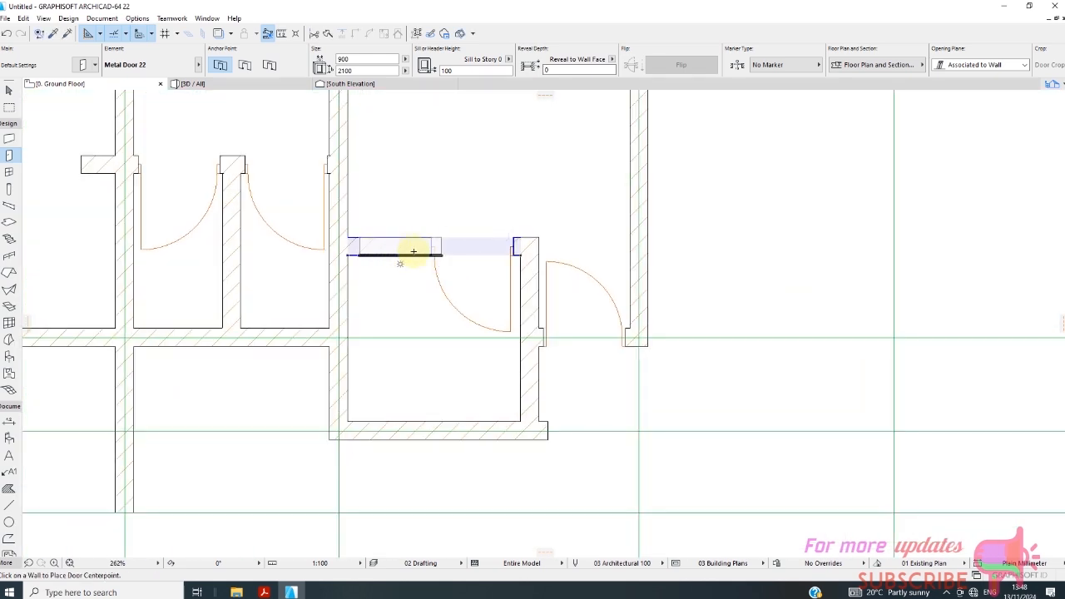
{"action": "left_click", "coordinate": [436, 259]}
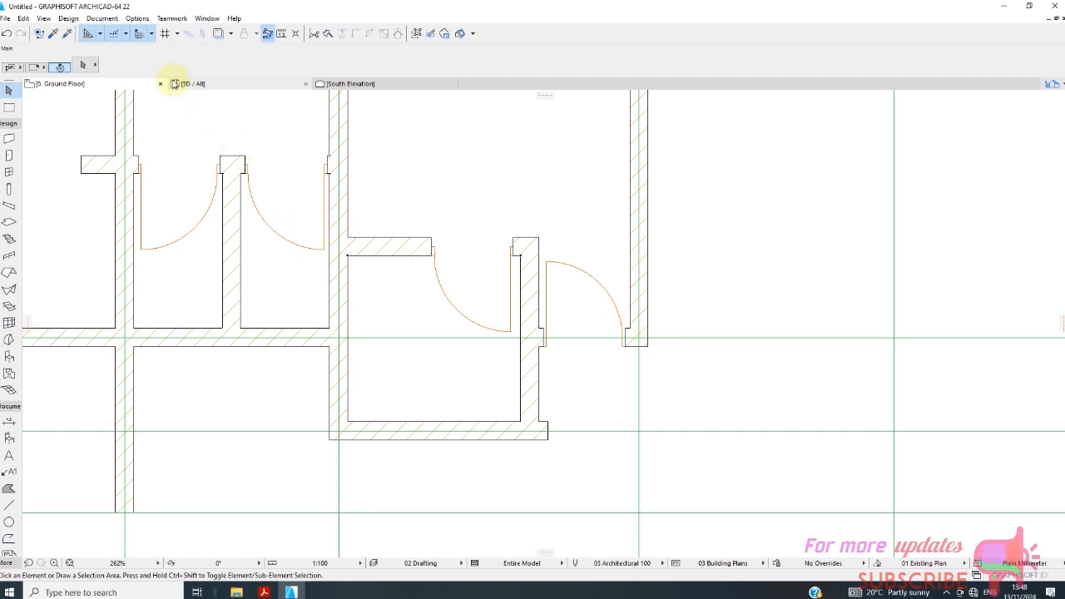
Transfer the picked-up door parameters to the doors in the horizontal partition between grids B and C.
{"action": "left_click", "coordinate": [68, 34]}
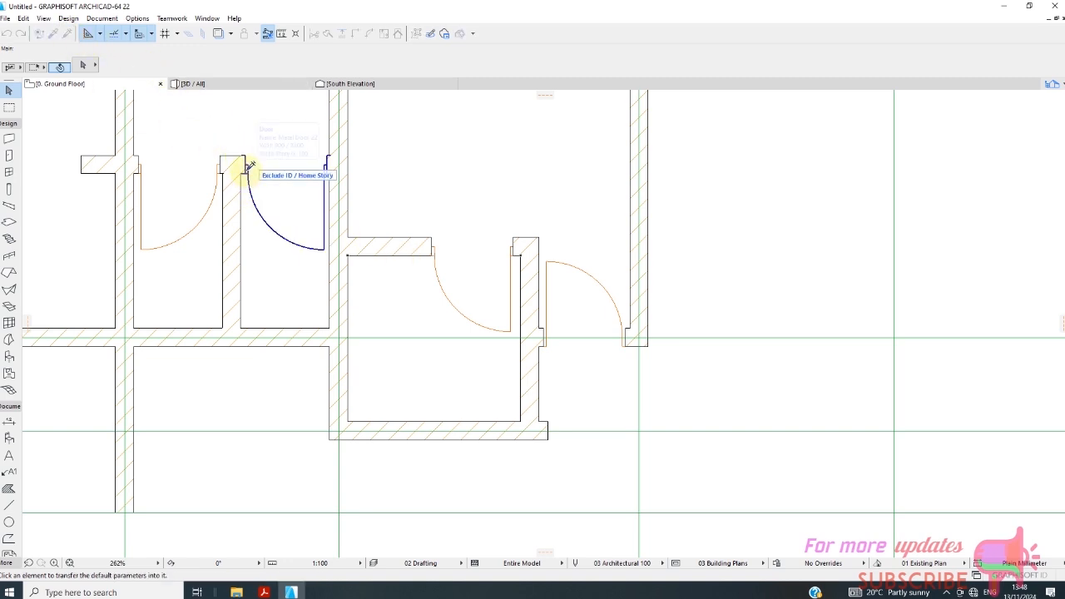
{"action": "left_click", "coordinate": [248, 167]}
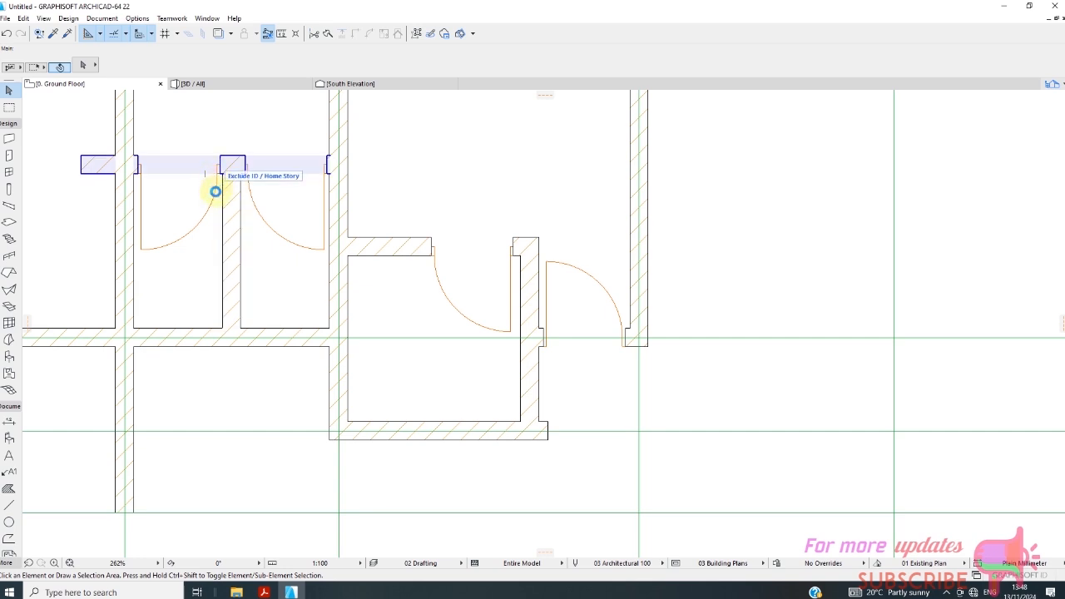
{"action": "scroll", "coordinate": [215, 187], "scroll_direction": "up", "scroll_amount": 4}
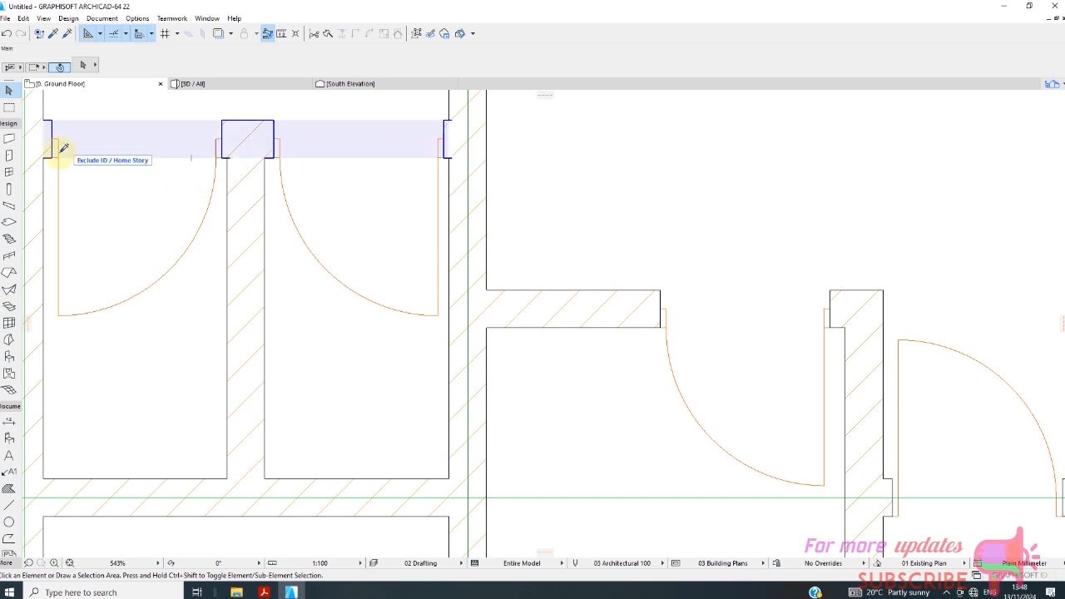
In the 3D view, set the small room's internal Metal Door 22 handle to Handle 7 and apply the door settings.
{"action": "scroll", "coordinate": [191, 150], "scroll_direction": "down", "scroll_amount": 2}
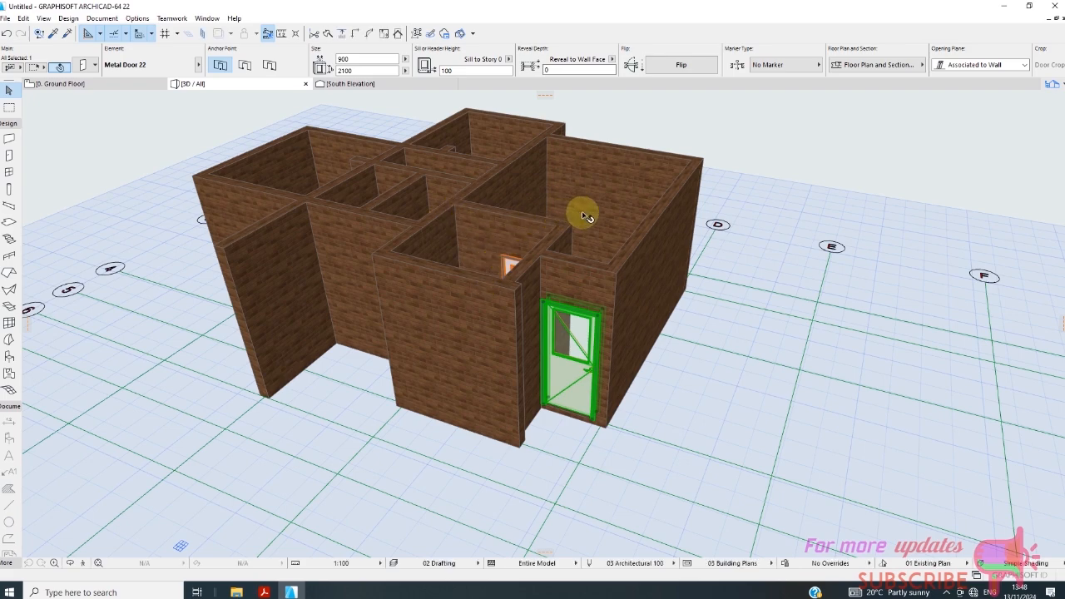
{"action": "middle_click_drag", "start_coordinate": [596, 268], "coordinate": [454, 306], "text": "shift"}
{"action": "scroll", "coordinate": [577, 309], "scroll_direction": "down", "scroll_amount": 5}
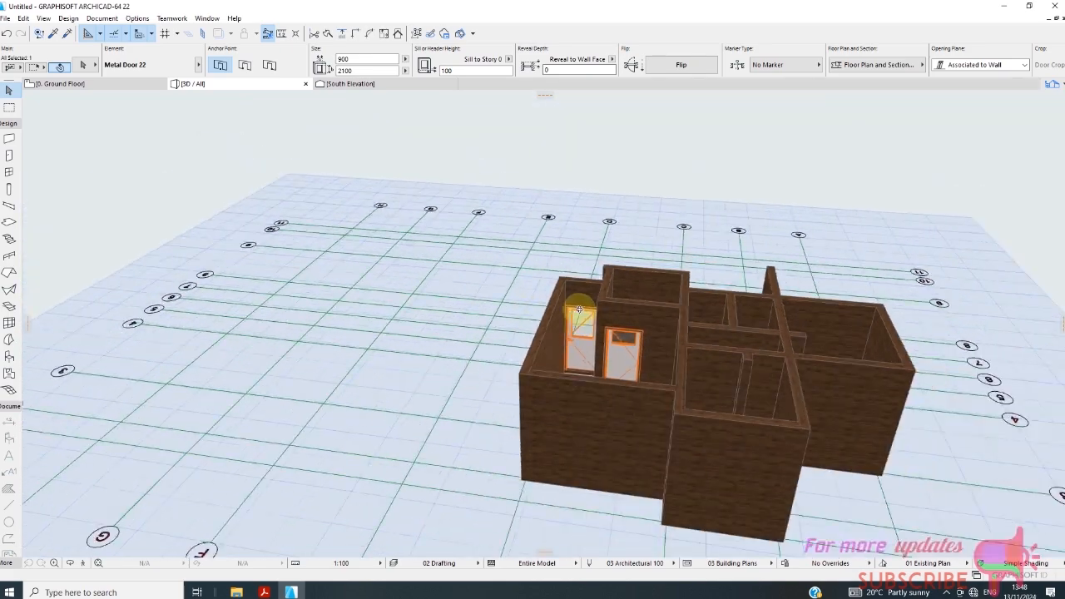
{"action": "middle_click_drag", "start_coordinate": [768, 352], "coordinate": [791, 339], "text": "shift"}
{"action": "scroll", "coordinate": [615, 341], "scroll_direction": "up", "scroll_amount": 8}
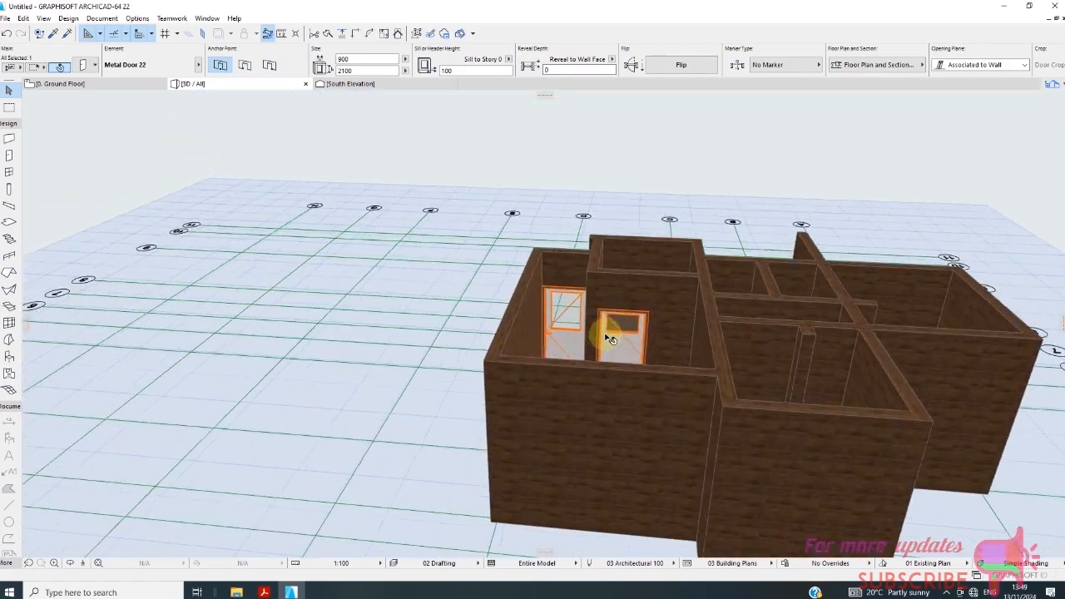
{"action": "scroll", "coordinate": [619, 349], "scroll_direction": "up", "scroll_amount": 4}
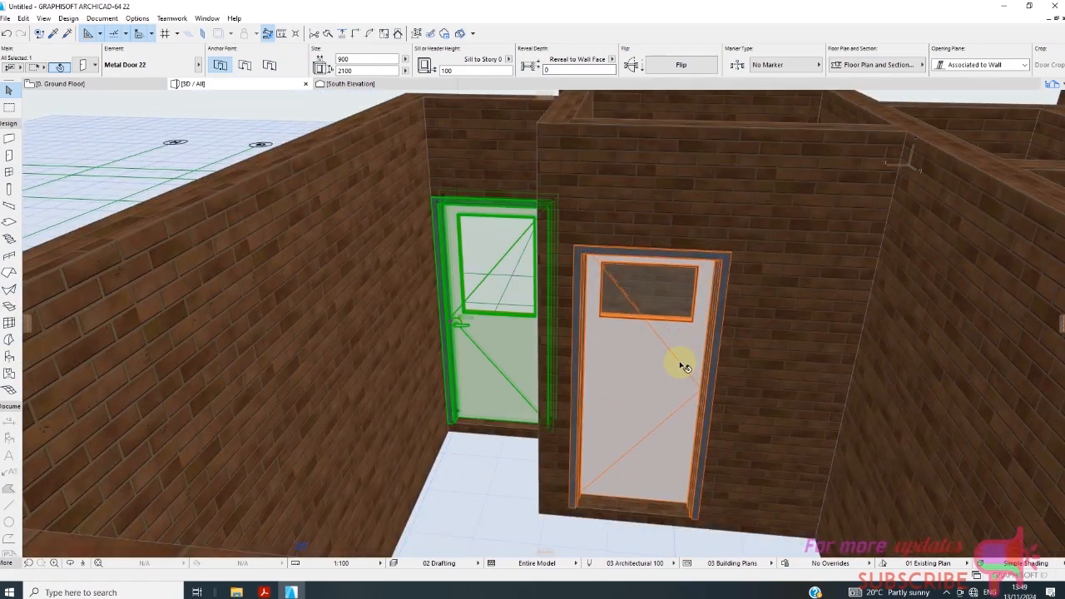
{"action": "scroll", "coordinate": [510, 249], "scroll_direction": "down", "scroll_amount": 3}
{"action": "right_click", "coordinate": [291, 131]}
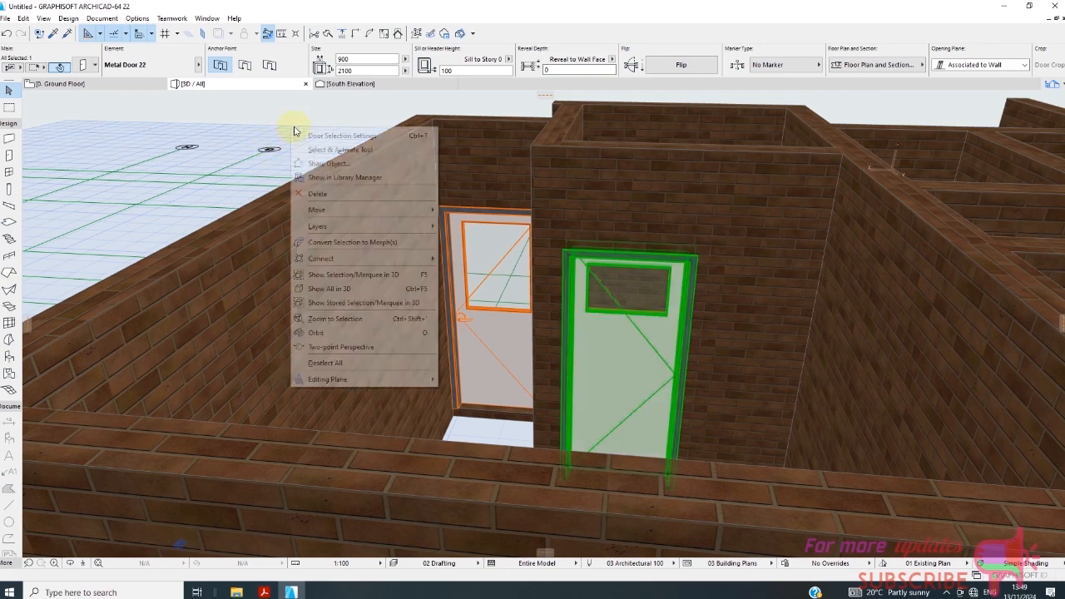
{"action": "left_click", "coordinate": [356, 135]}
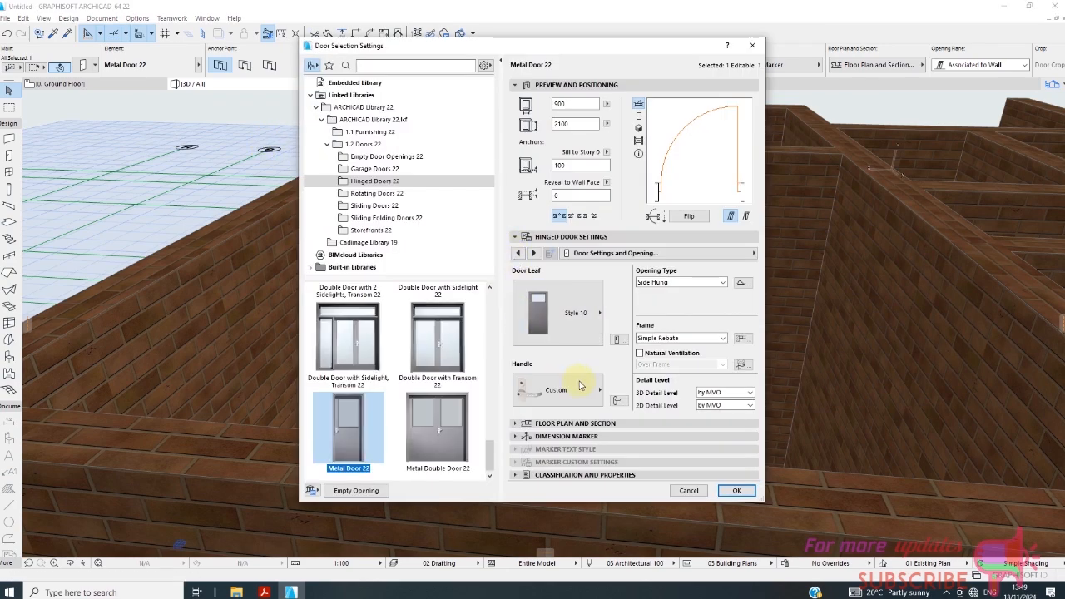
{"action": "left_click", "coordinate": [581, 388]}
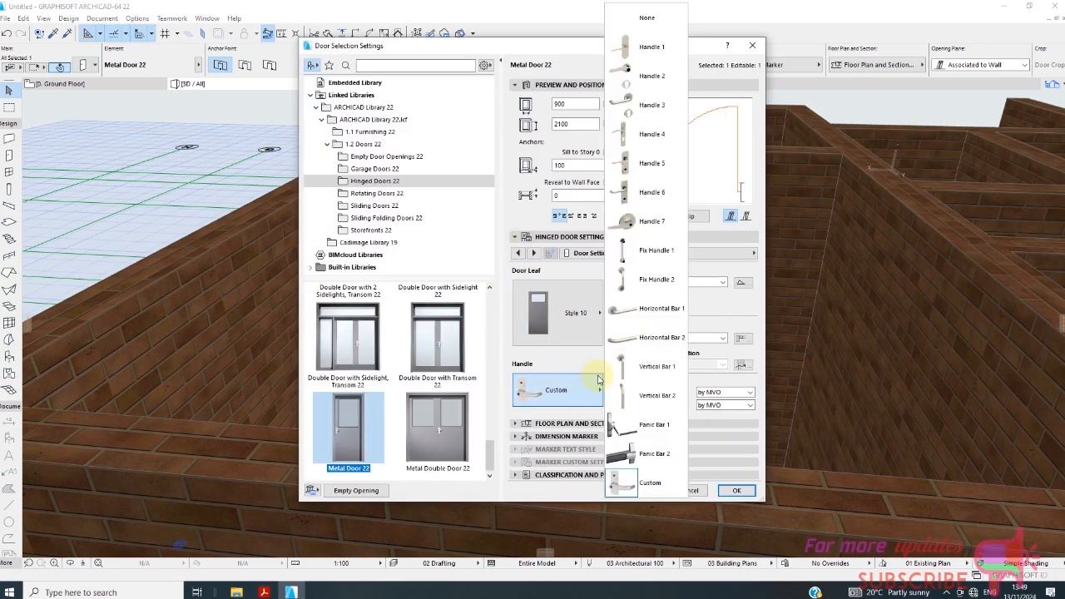
{"action": "left_click", "coordinate": [651, 221]}
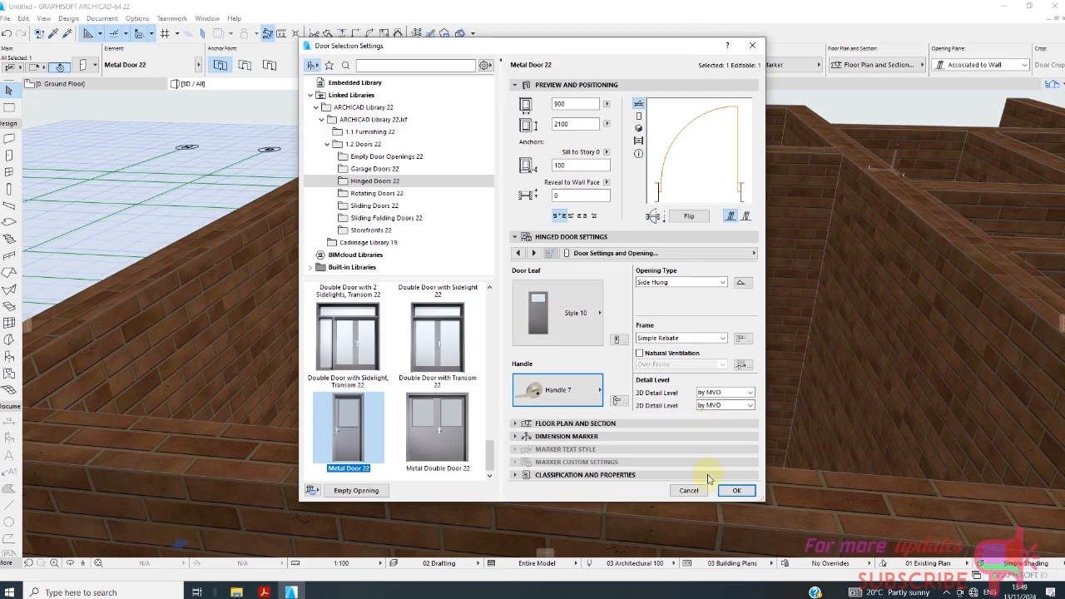
{"action": "left_click", "coordinate": [733, 491]}
Pick up the parameters of the small room's Handle 7 door as the door defaults.
{"action": "scroll", "coordinate": [452, 325], "scroll_direction": "down", "scroll_amount": 5}
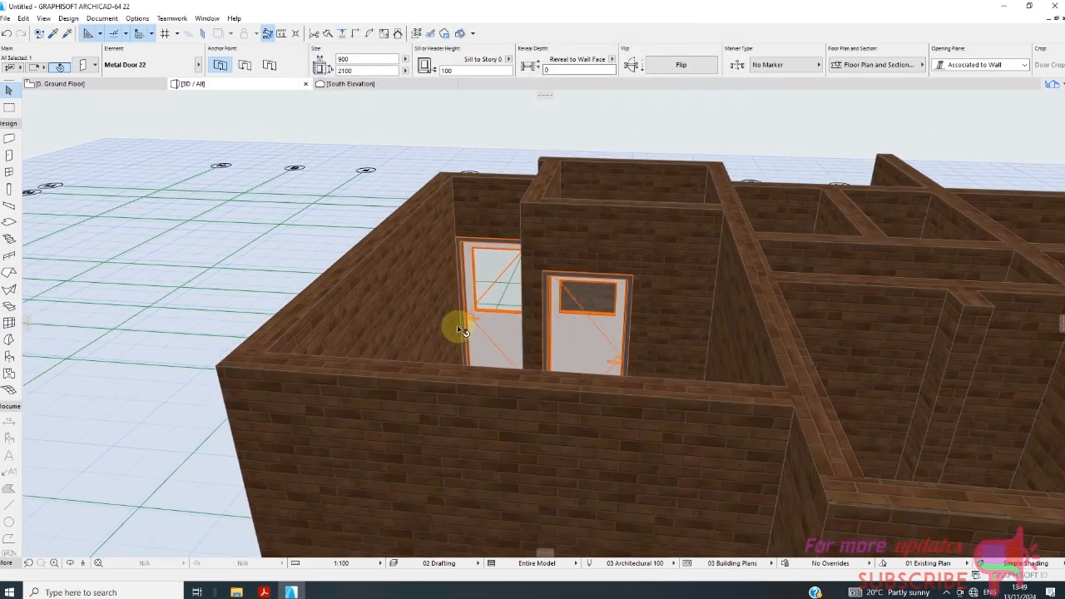
{"action": "scroll", "coordinate": [649, 367], "scroll_direction": "up", "scroll_amount": 8}
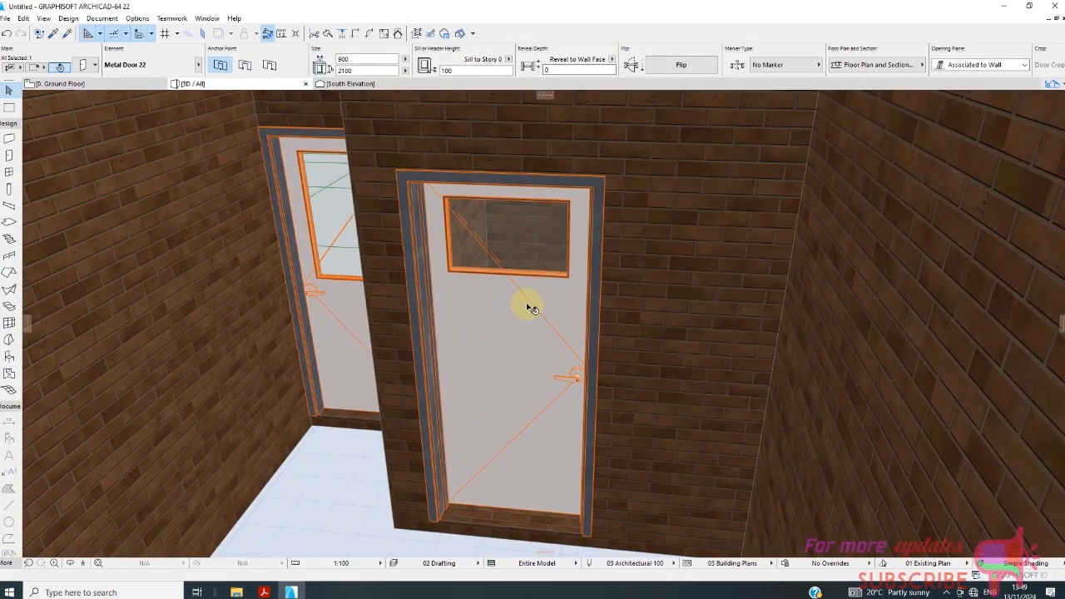
{"action": "scroll", "coordinate": [435, 283], "scroll_direction": "down", "scroll_amount": 6}
{"action": "scroll", "coordinate": [492, 247], "scroll_direction": "up", "scroll_amount": 7}
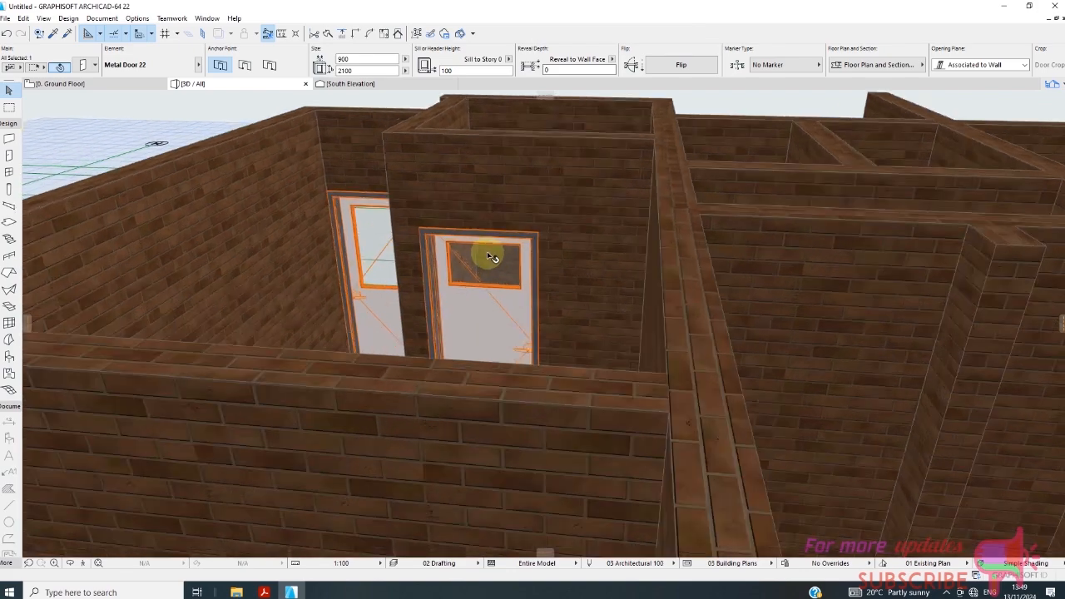
{"action": "left_click", "coordinate": [53, 35]}
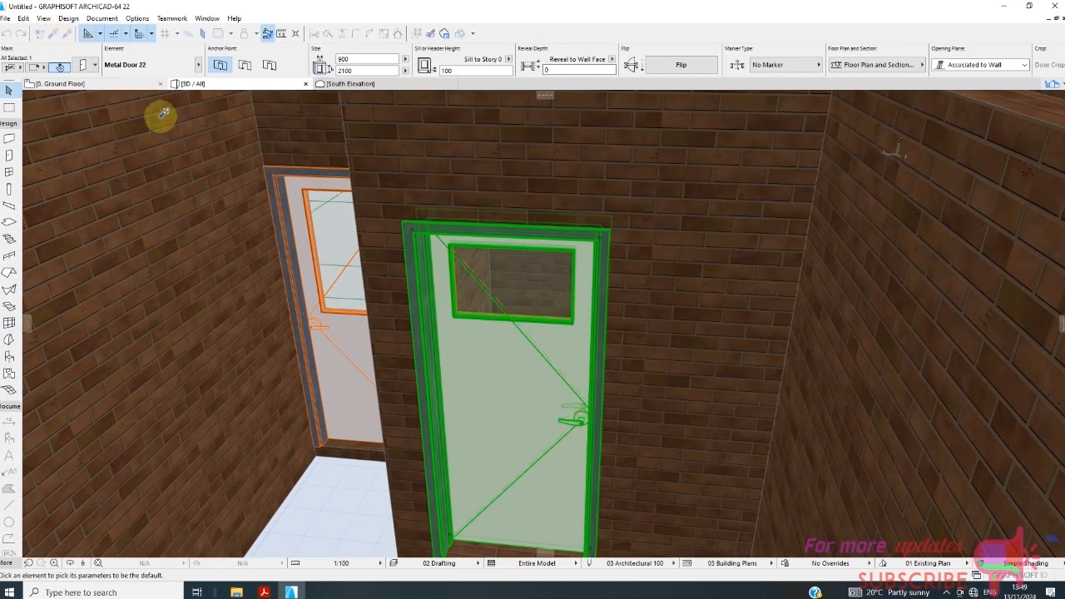
{"action": "left_click", "coordinate": [414, 273]}
{"action": "key", "text": "Escape"}
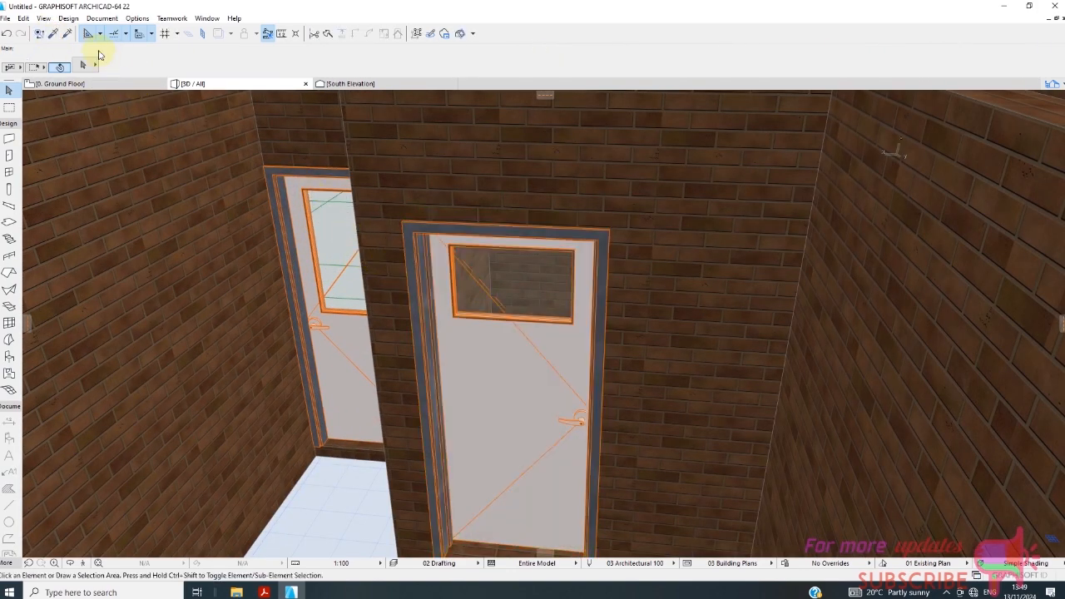
{"action": "left_click", "coordinate": [53, 35]}
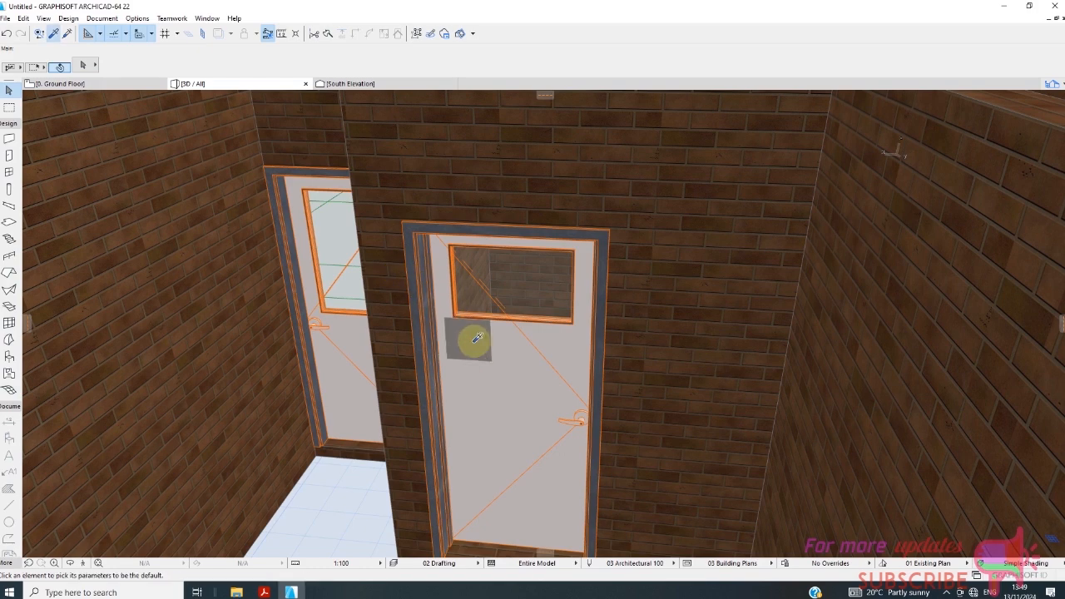
{"action": "left_click", "coordinate": [484, 340]}
Transfer the Handle 7 door's parameters to both doors in the horizontal partition between grids B and C.
{"action": "scroll", "coordinate": [370, 306], "scroll_direction": "down", "scroll_amount": 5}
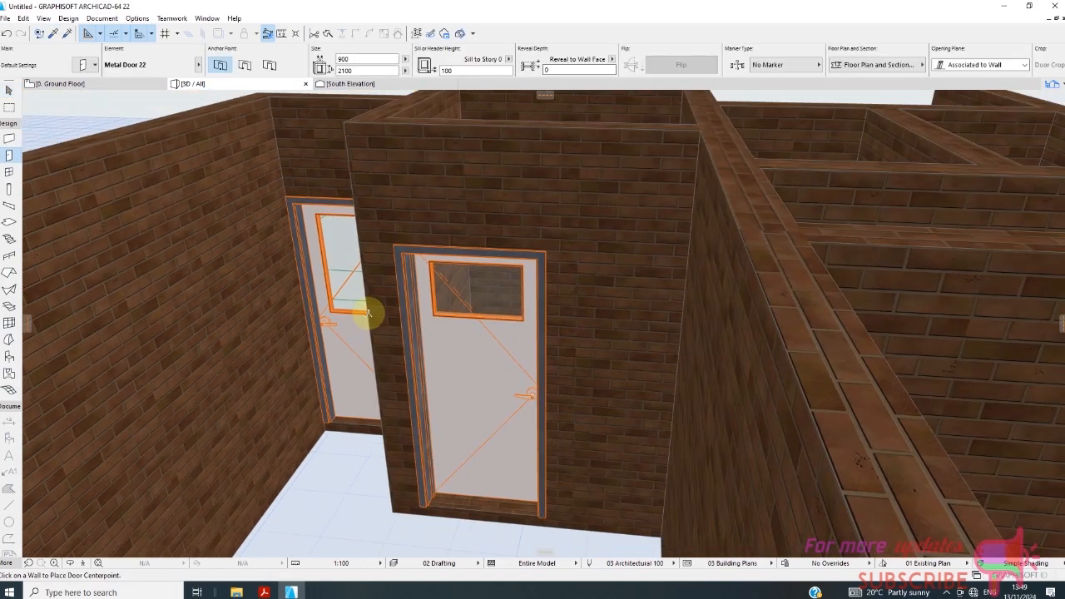
{"action": "scroll", "coordinate": [690, 356], "scroll_direction": "down", "scroll_amount": 3}
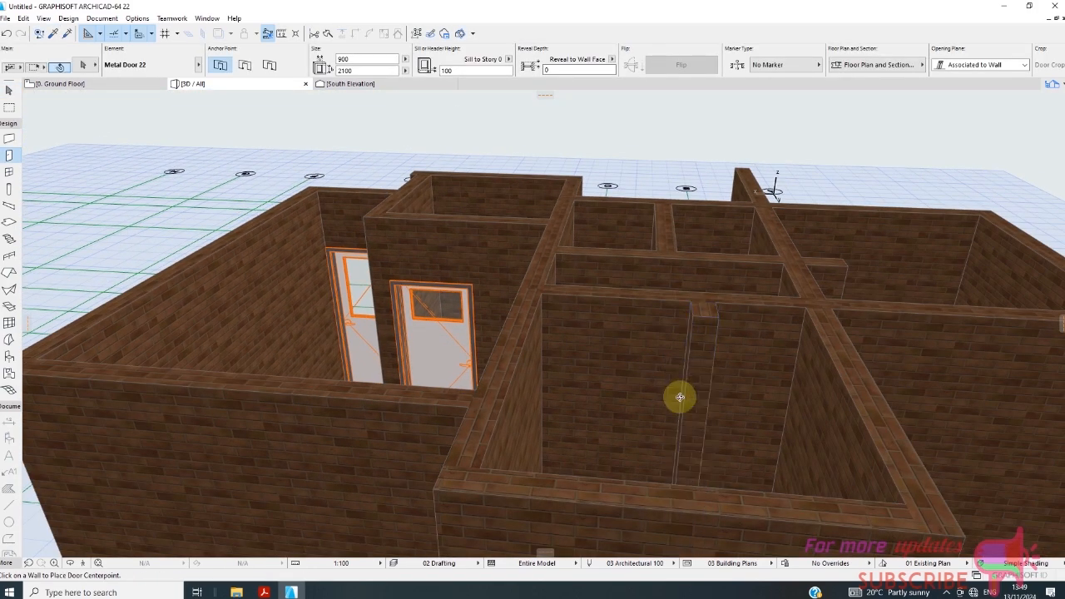
{"action": "scroll", "coordinate": [657, 432], "scroll_direction": "up", "scroll_amount": 3}
{"action": "middle_click_drag", "start_coordinate": [625, 478], "coordinate": [641, 444], "text": "shift"}
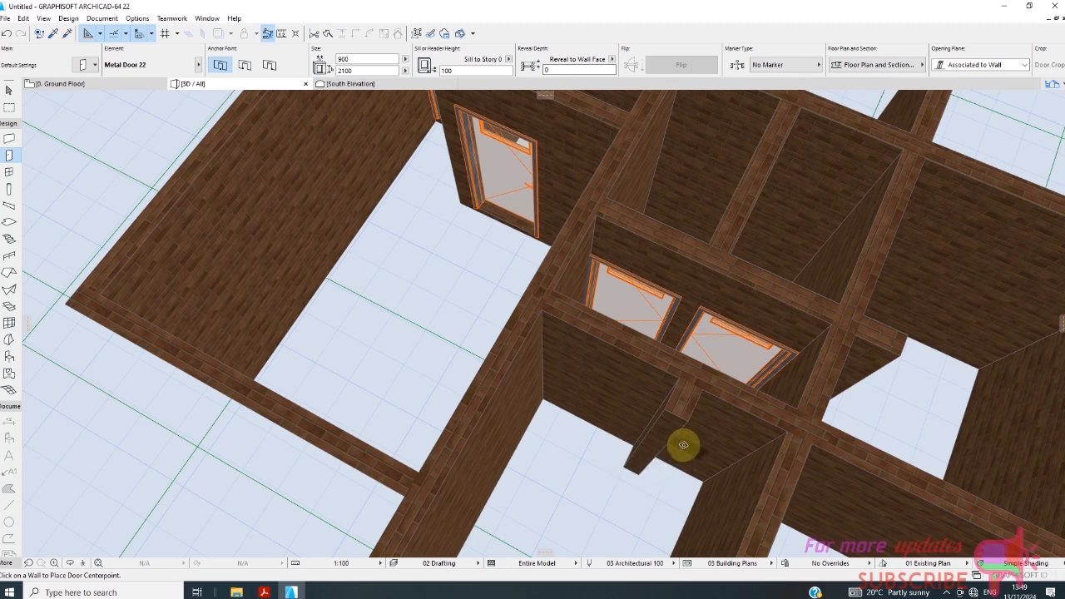
{"action": "scroll", "coordinate": [711, 333], "scroll_direction": "up", "scroll_amount": 3}
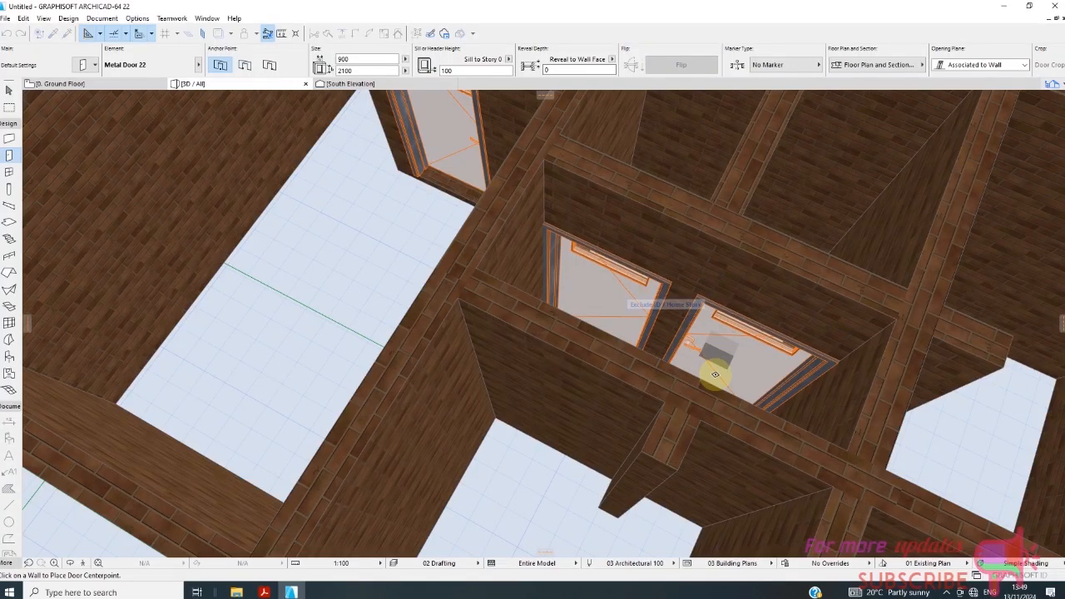
{"action": "scroll", "coordinate": [715, 374], "scroll_direction": "up", "scroll_amount": 3}
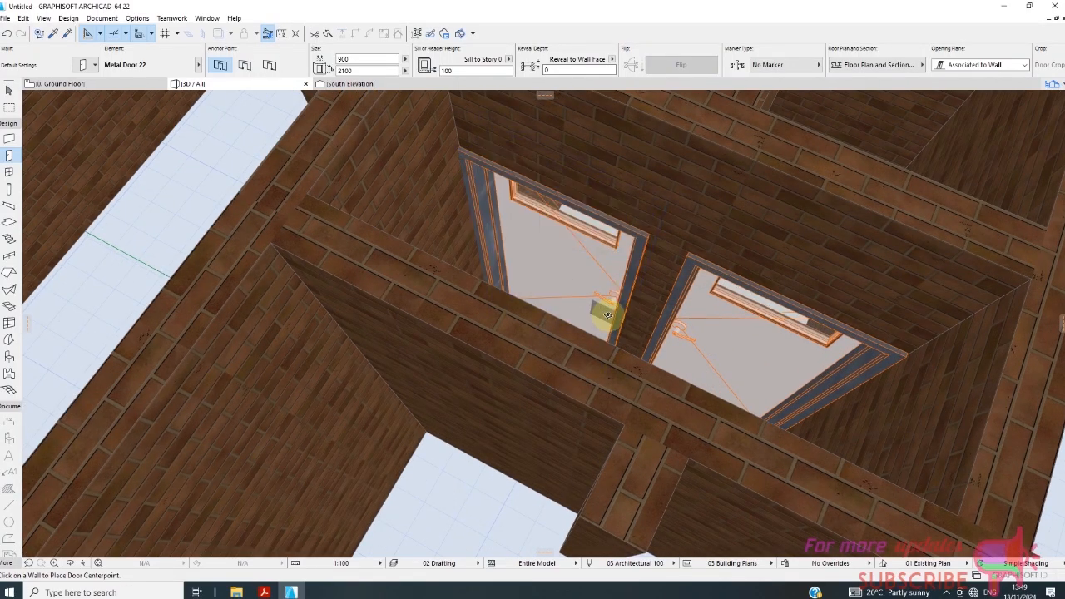
{"action": "scroll", "coordinate": [613, 309], "scroll_direction": "up", "scroll_amount": 5}
{"action": "scroll", "coordinate": [553, 228], "scroll_direction": "up", "scroll_amount": 3}
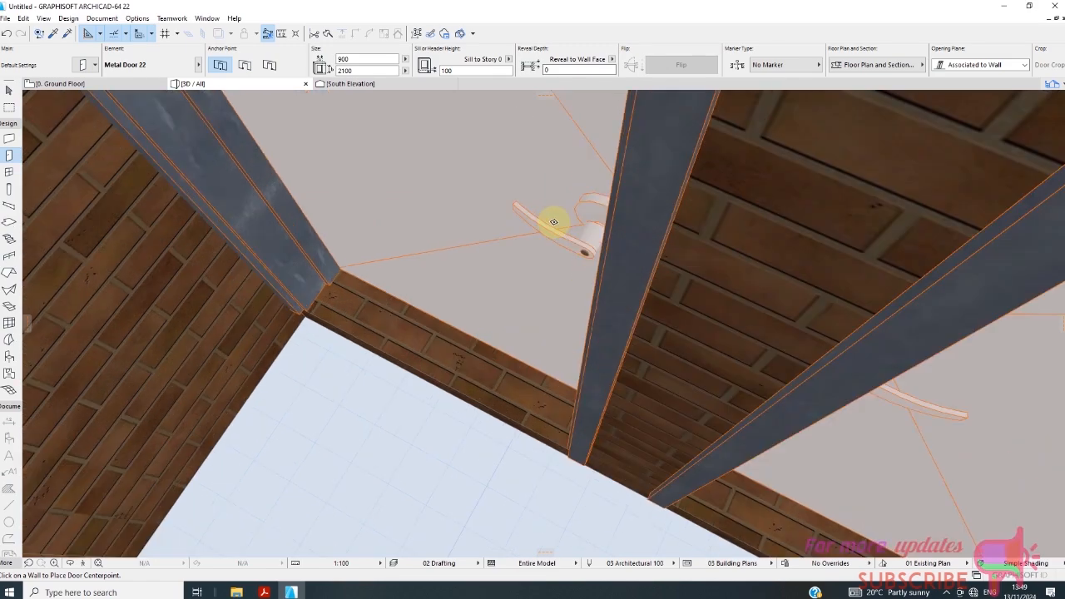
{"action": "scroll", "coordinate": [570, 253], "scroll_direction": "down", "scroll_amount": 2}
{"action": "scroll", "coordinate": [590, 267], "scroll_direction": "down", "scroll_amount": 6}
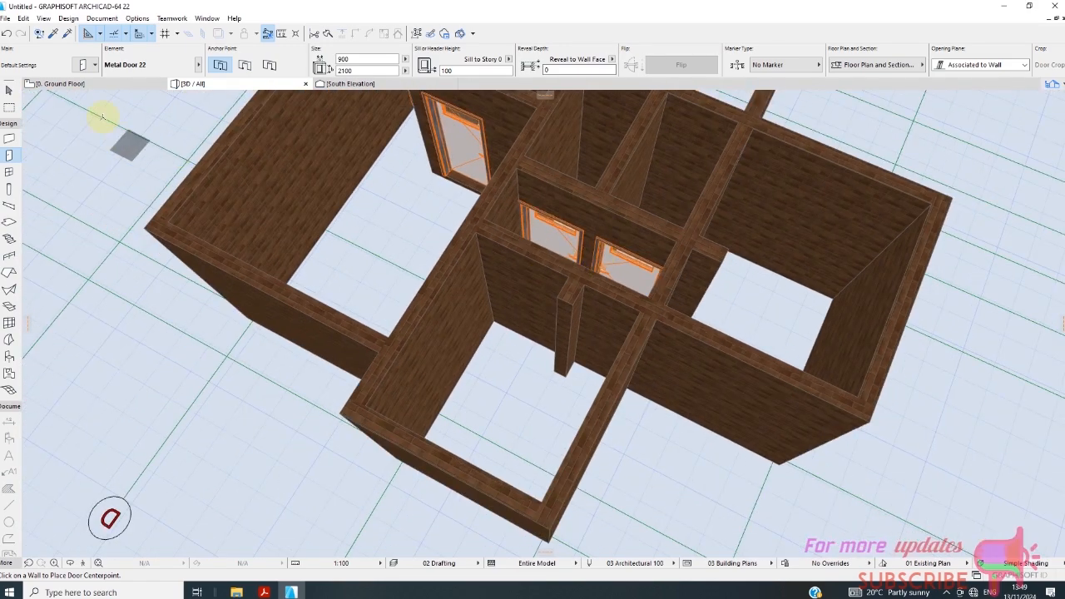
On the ground floor plan, place a 900 x 2100 mm Metal Door 22 in the grid 3 wall beside grid B, opening into the upper room.
{"action": "left_click", "coordinate": [130, 83]}
{"action": "scroll", "coordinate": [449, 242], "scroll_direction": "down", "scroll_amount": 2}
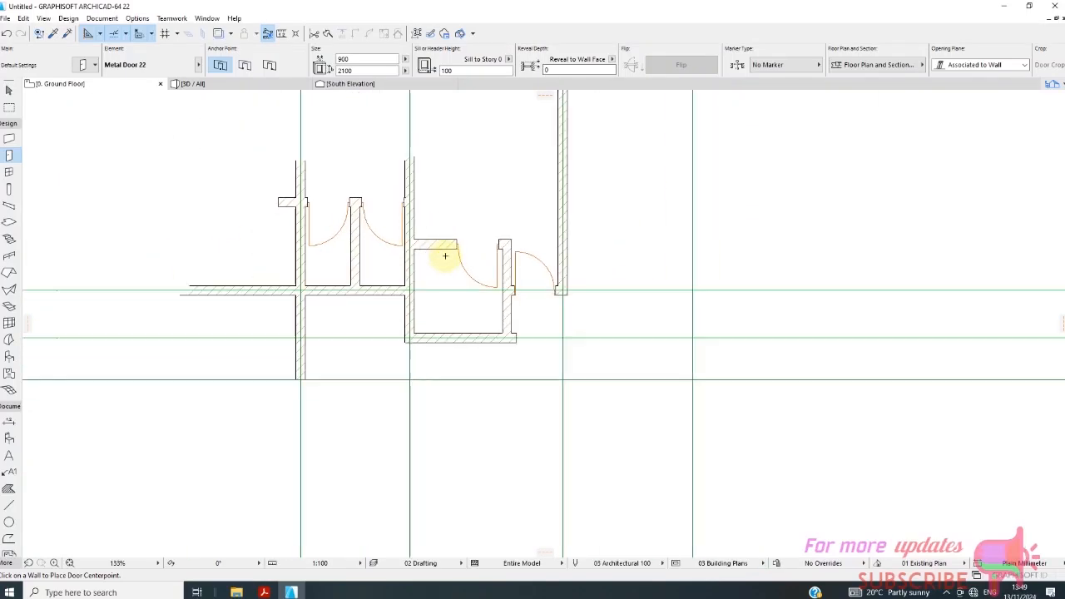
{"action": "scroll", "coordinate": [445, 256], "scroll_direction": "down", "scroll_amount": 2}
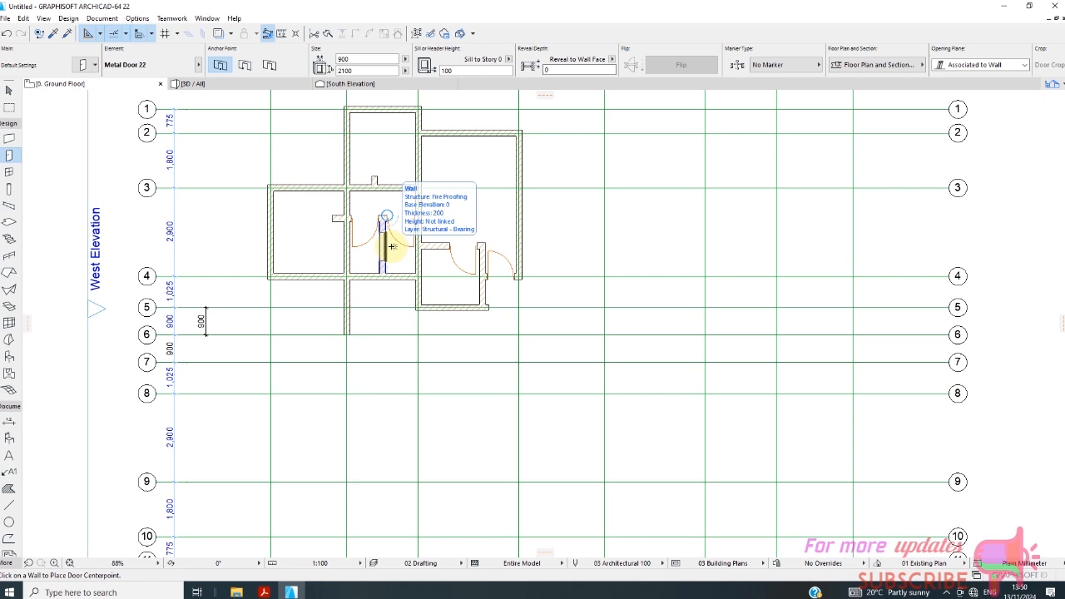
{"action": "left_click", "coordinate": [391, 247]}
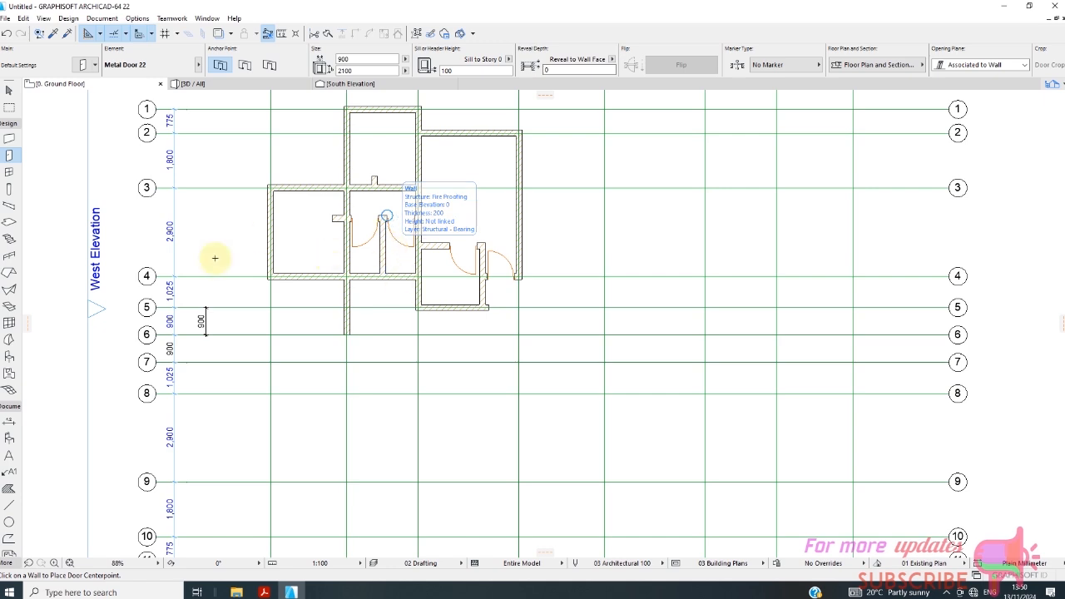
{"action": "scroll", "coordinate": [254, 162], "scroll_direction": "up", "scroll_amount": 2}
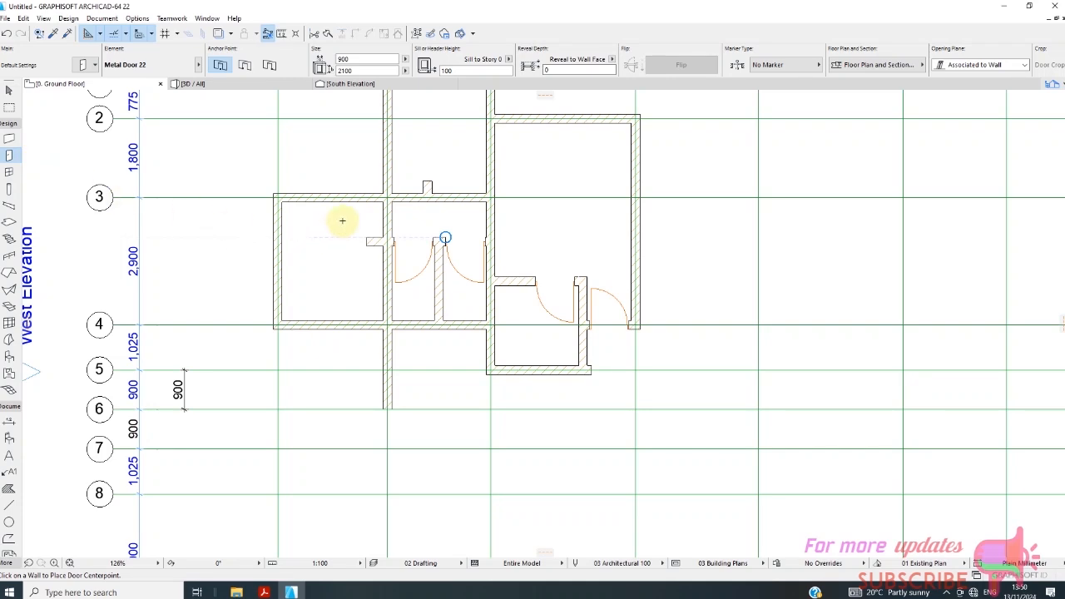
{"action": "scroll", "coordinate": [345, 219], "scroll_direction": "up", "scroll_amount": 2}
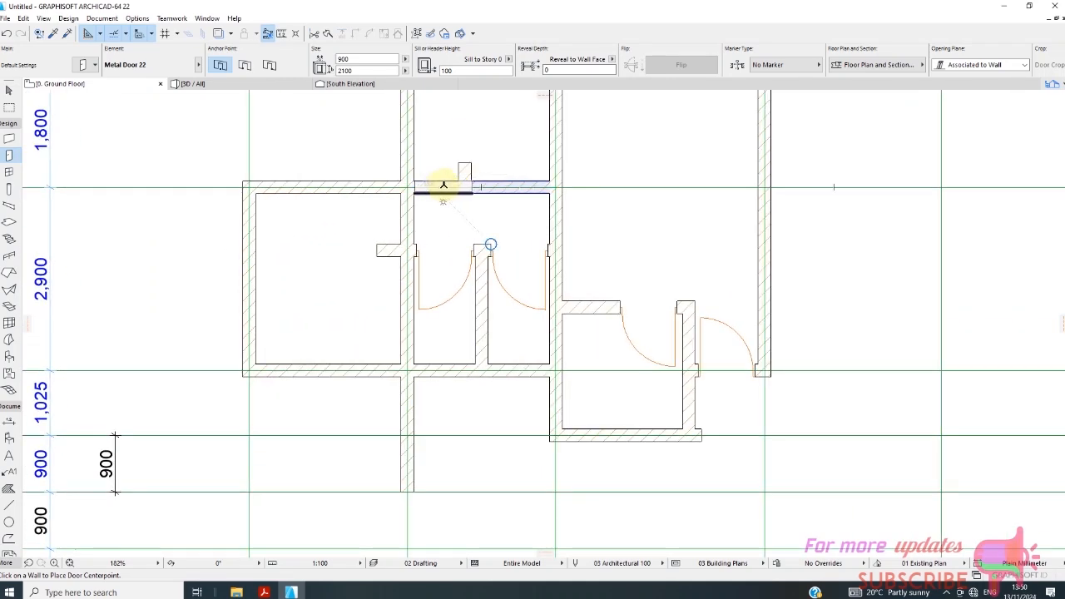
{"action": "left_click", "coordinate": [443, 184]}
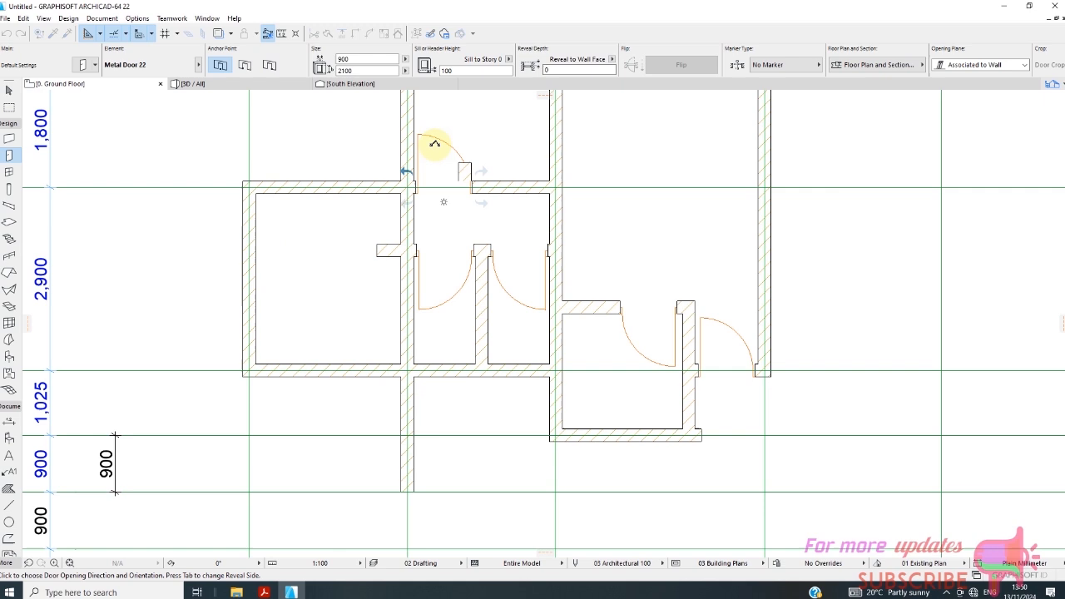
{"action": "left_click", "coordinate": [434, 143]}
Move the short wall stub on grid 3 horizontally about 263 mm towards grid C, clear of the door swing, and deselect it.
{"action": "scroll", "coordinate": [466, 183], "scroll_direction": "up", "scroll_amount": 3}
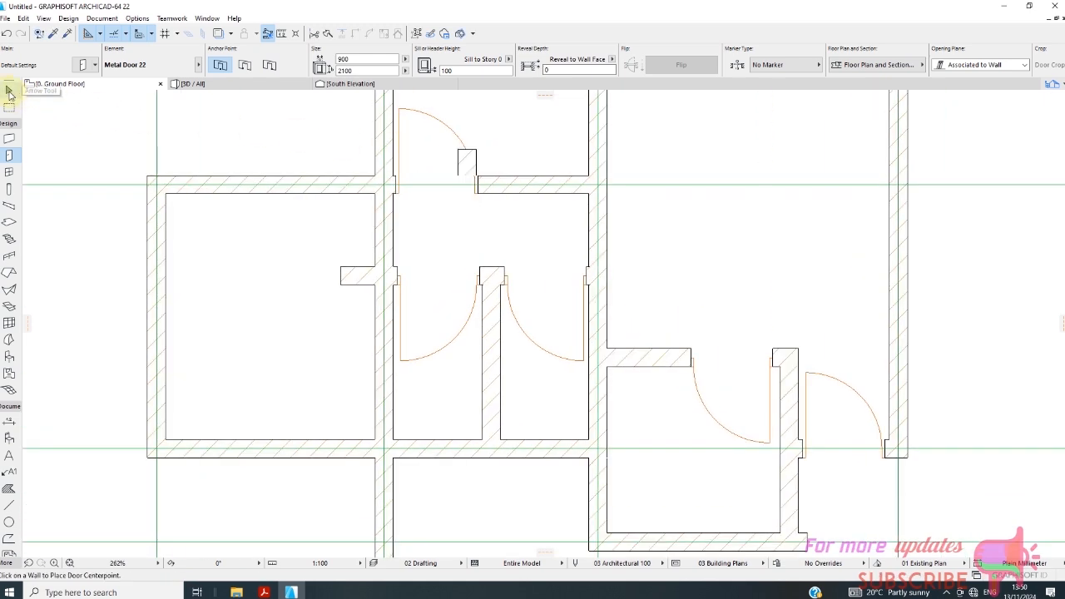
{"action": "left_click", "coordinate": [10, 91]}
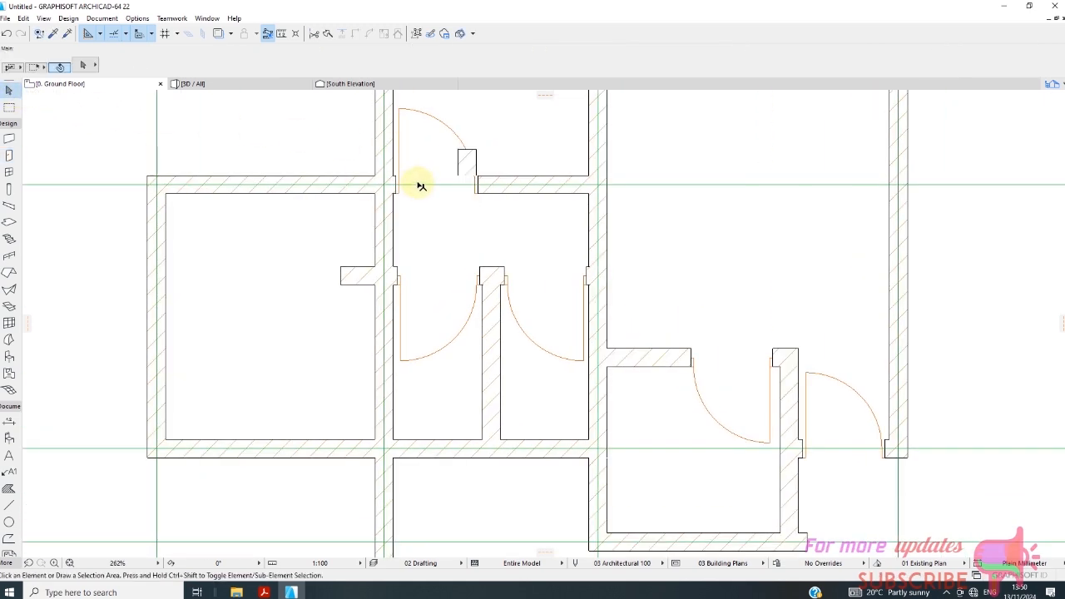
{"action": "left_click", "coordinate": [475, 158]}
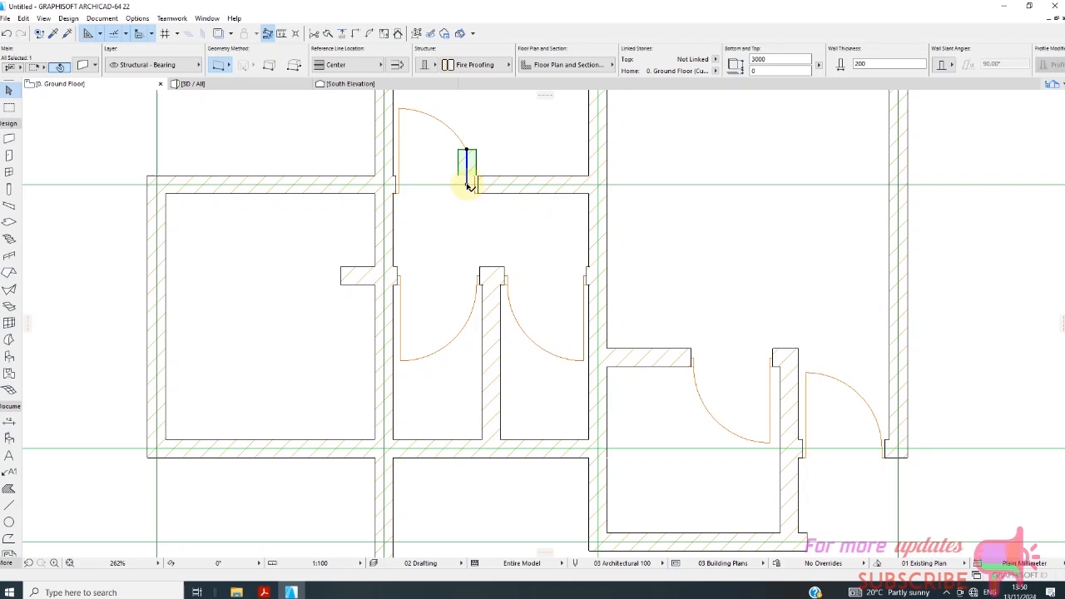
{"action": "left_click", "coordinate": [468, 184]}
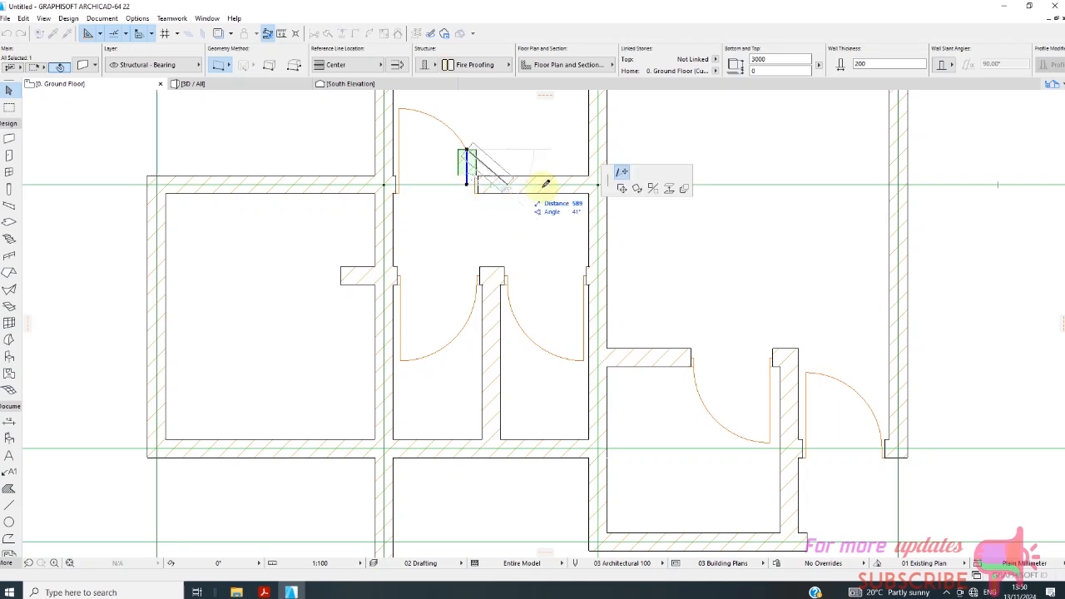
{"action": "left_click", "coordinate": [621, 188]}
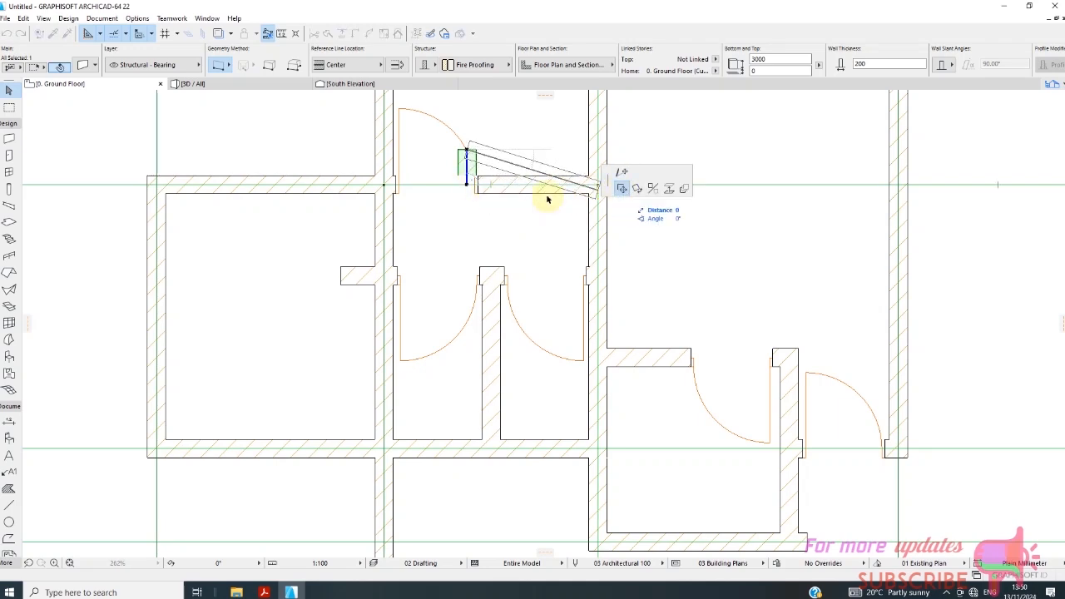
{"action": "left_click", "coordinate": [486, 182]}
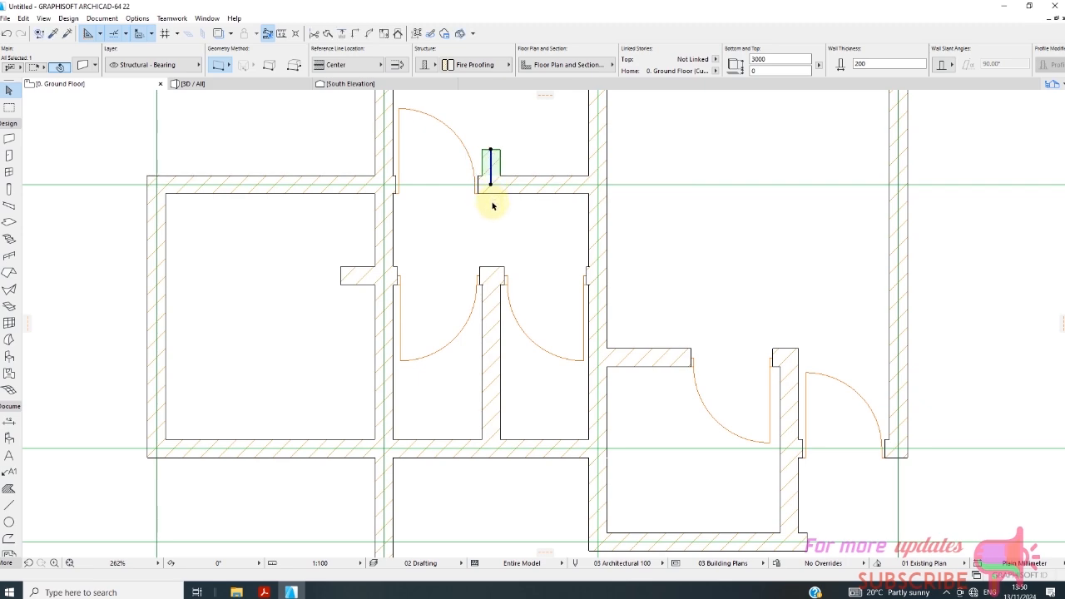
{"action": "scroll", "coordinate": [491, 206], "scroll_direction": "up", "scroll_amount": 1}
{"action": "scroll", "coordinate": [488, 208], "scroll_direction": "up", "scroll_amount": 1}
{"action": "scroll", "coordinate": [455, 216], "scroll_direction": "down", "scroll_amount": 2}
{"action": "left_click", "coordinate": [445, 237]}
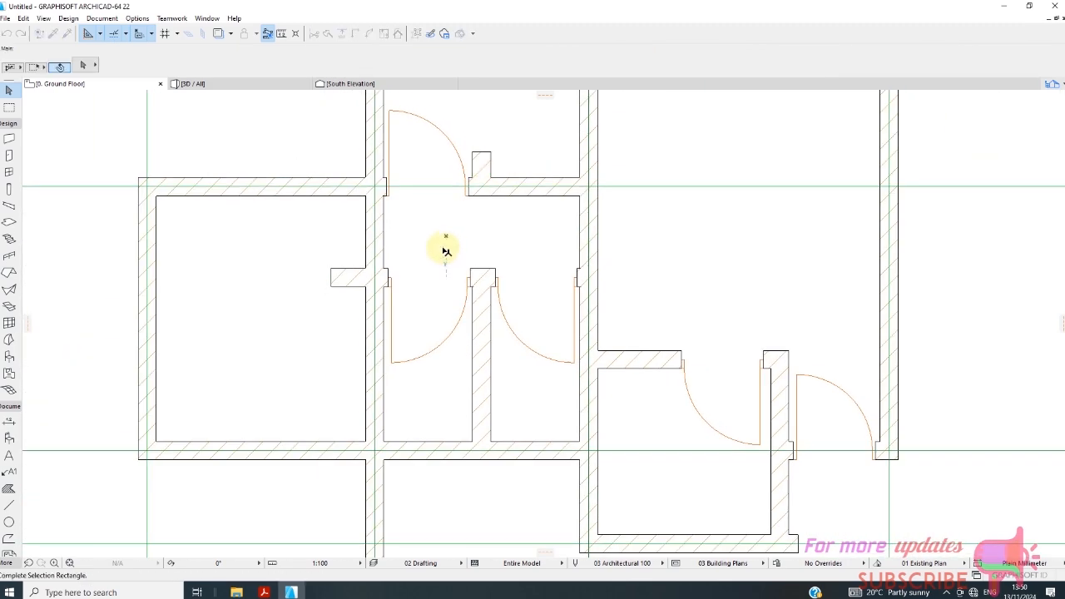
{"action": "scroll", "coordinate": [418, 233], "scroll_direction": "down", "scroll_amount": 3}
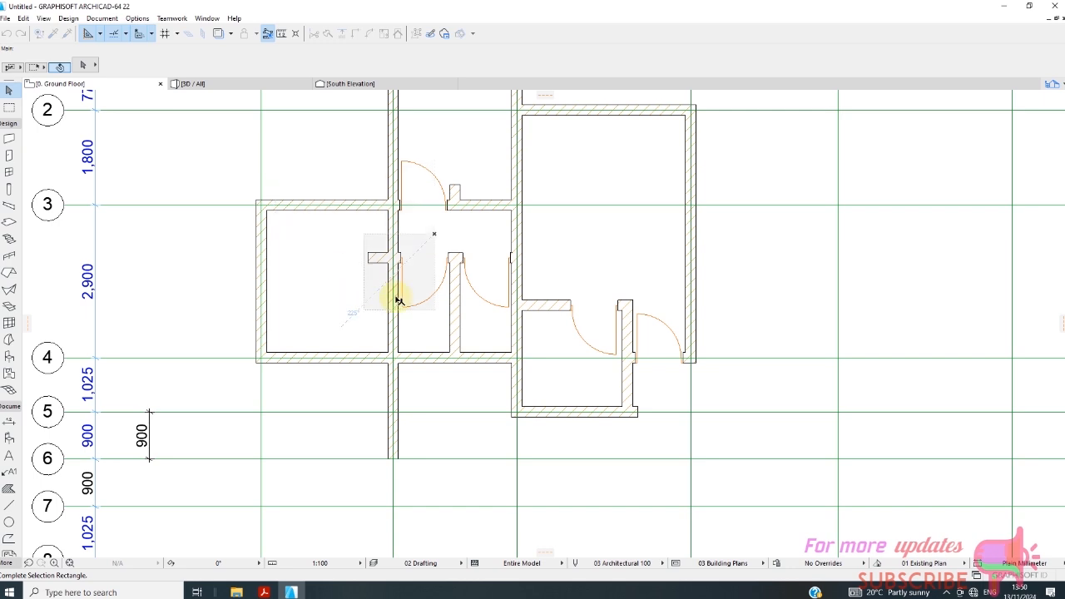
Place a 900 x 2100 mm Metal Door 22 in the grid B wall just below grid 3, opening into the room between grids A and B.
{"action": "left_click", "coordinate": [432, 237]}
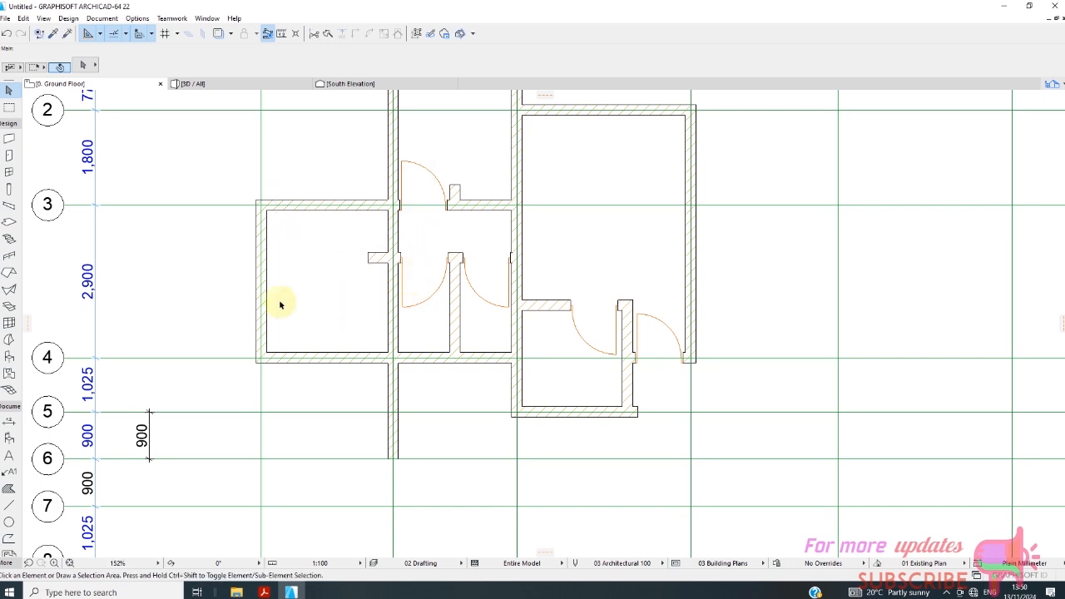
{"action": "left_click", "coordinate": [8, 156]}
{"action": "scroll", "coordinate": [412, 250], "scroll_direction": "up", "scroll_amount": 2}
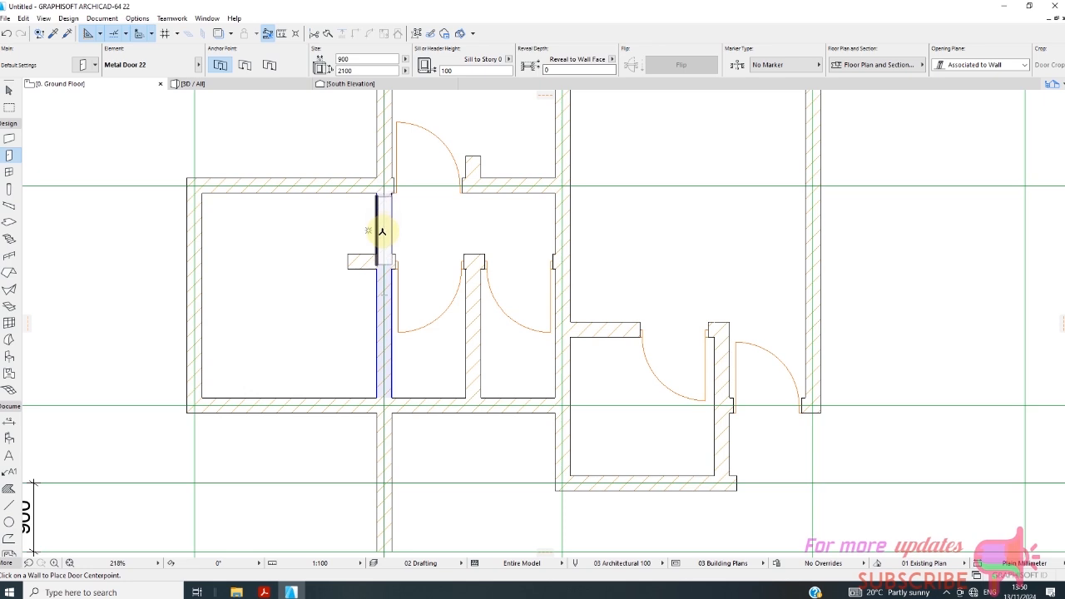
{"action": "left_click", "coordinate": [382, 231]}
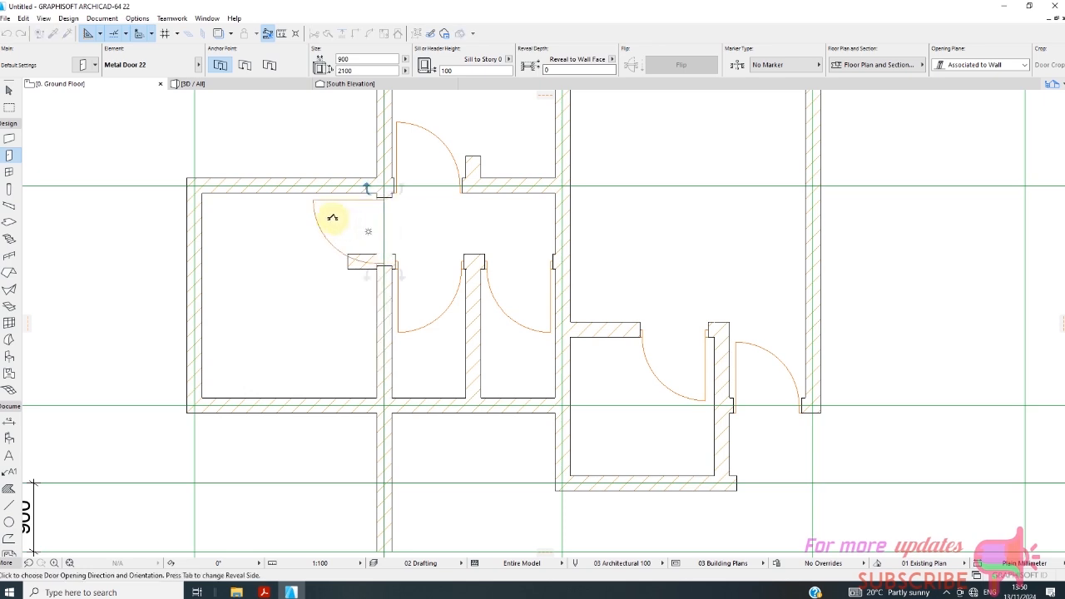
{"action": "left_click", "coordinate": [333, 248]}
{"action": "scroll", "coordinate": [341, 257], "scroll_direction": "up", "scroll_amount": 2}
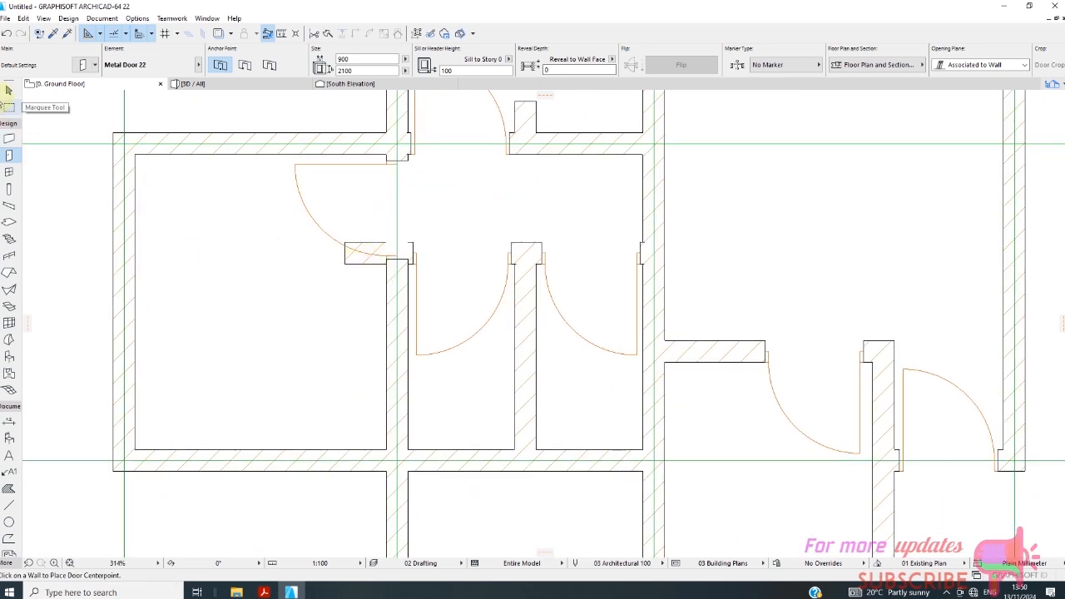
Move the horizontal partition between grids B and C together with its two doors 200 mm straight towards grid 4, and deselect them.
{"action": "left_click", "coordinate": [8, 90]}
{"action": "left_click", "coordinate": [356, 260]}
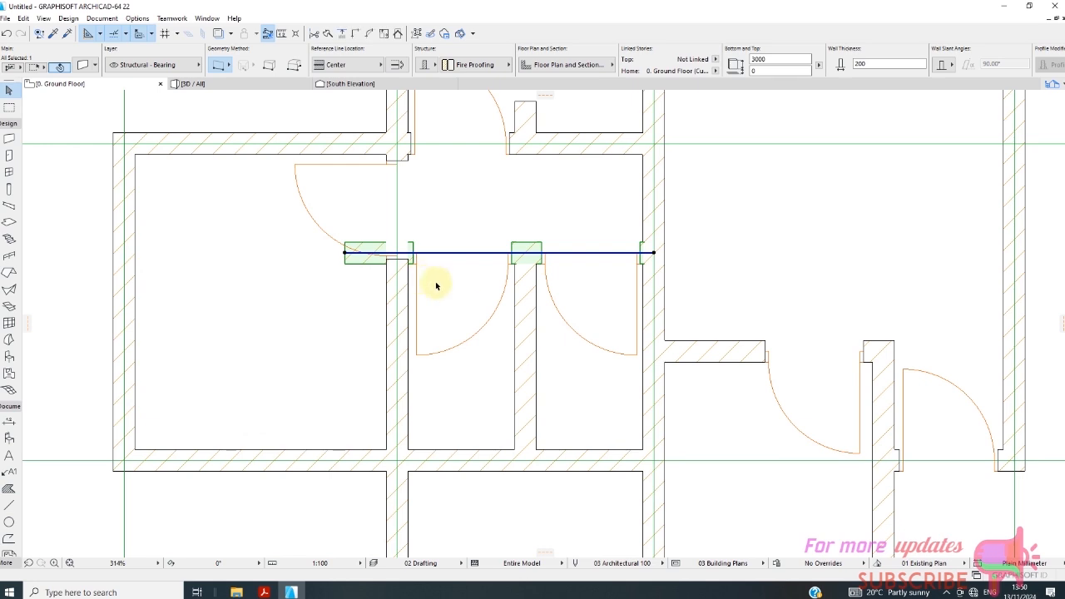
{"action": "scroll", "coordinate": [586, 306], "scroll_direction": "up", "scroll_amount": 1}
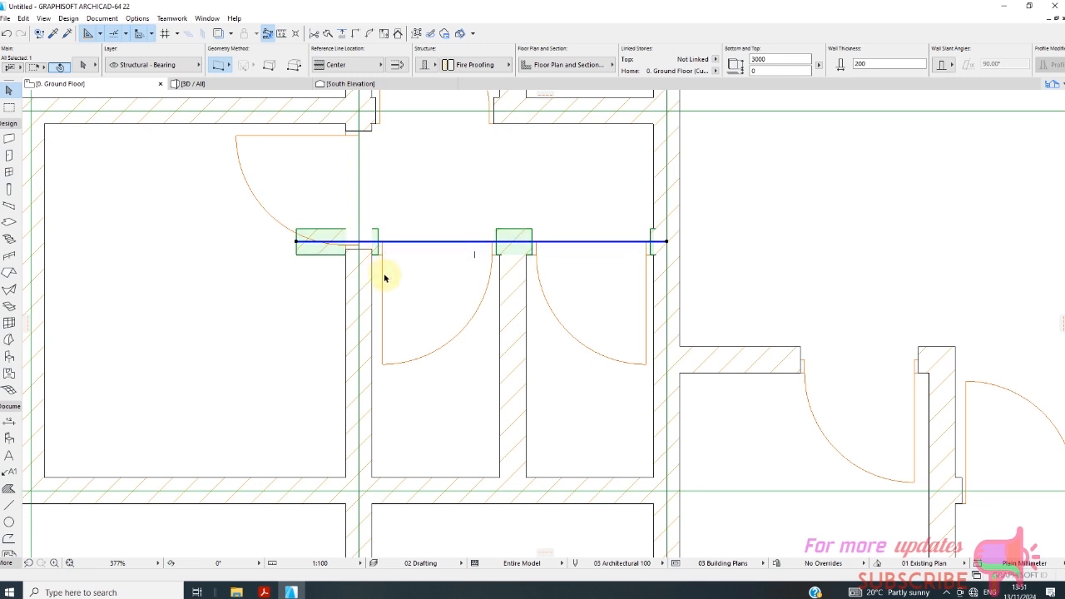
{"action": "left_click", "coordinate": [384, 275]}
{"action": "left_click", "coordinate": [382, 265]}
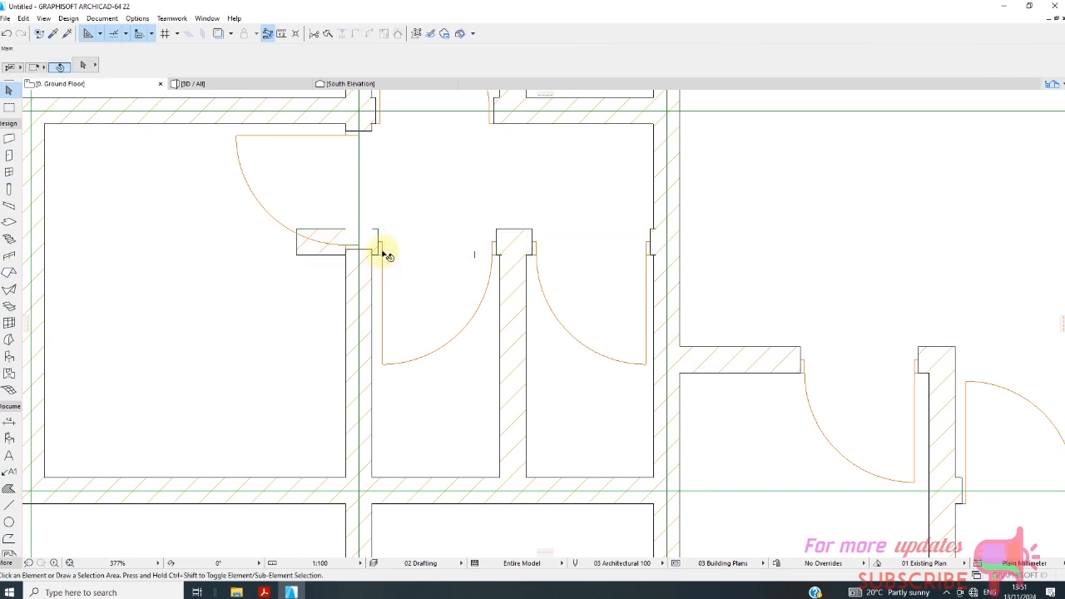
{"action": "left_click", "coordinate": [381, 250]}
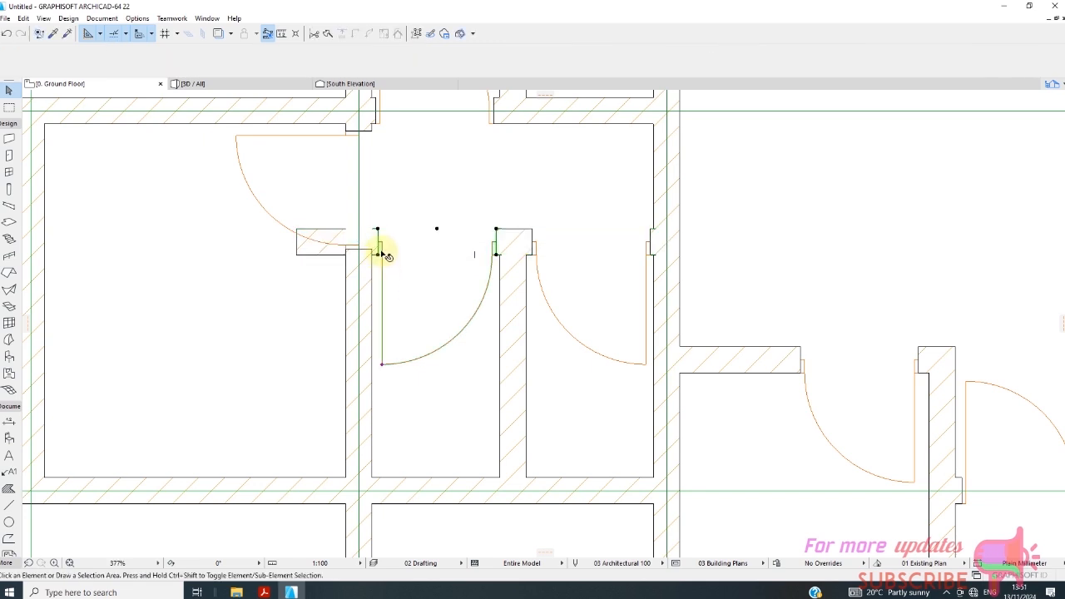
{"action": "left_click", "coordinate": [535, 247], "text": "shift"}
{"action": "left_click", "coordinate": [308, 246], "text": "shift"}
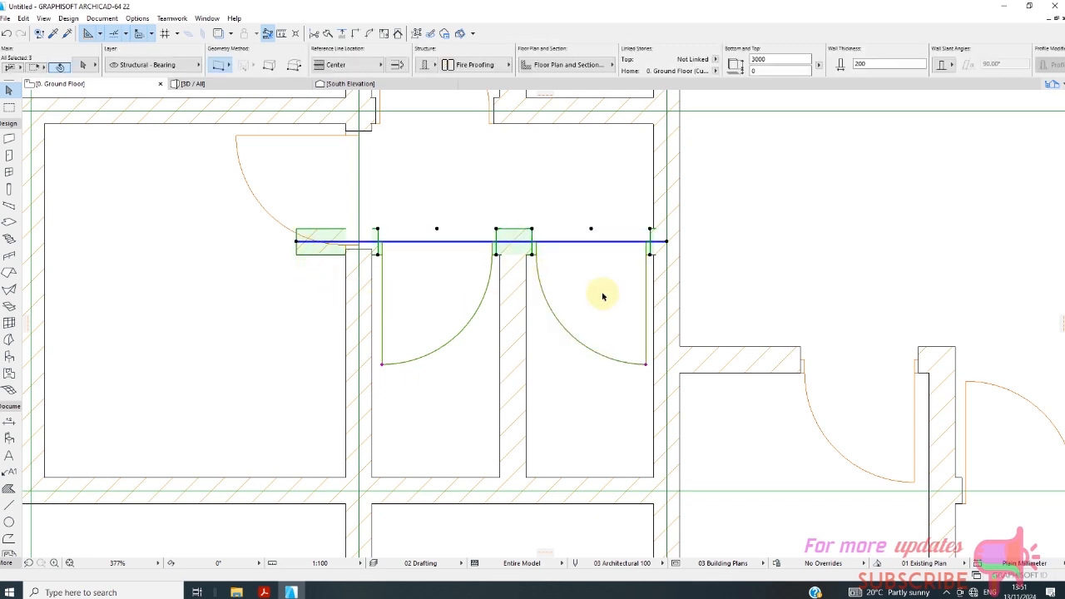
{"action": "right_click", "coordinate": [729, 220]}
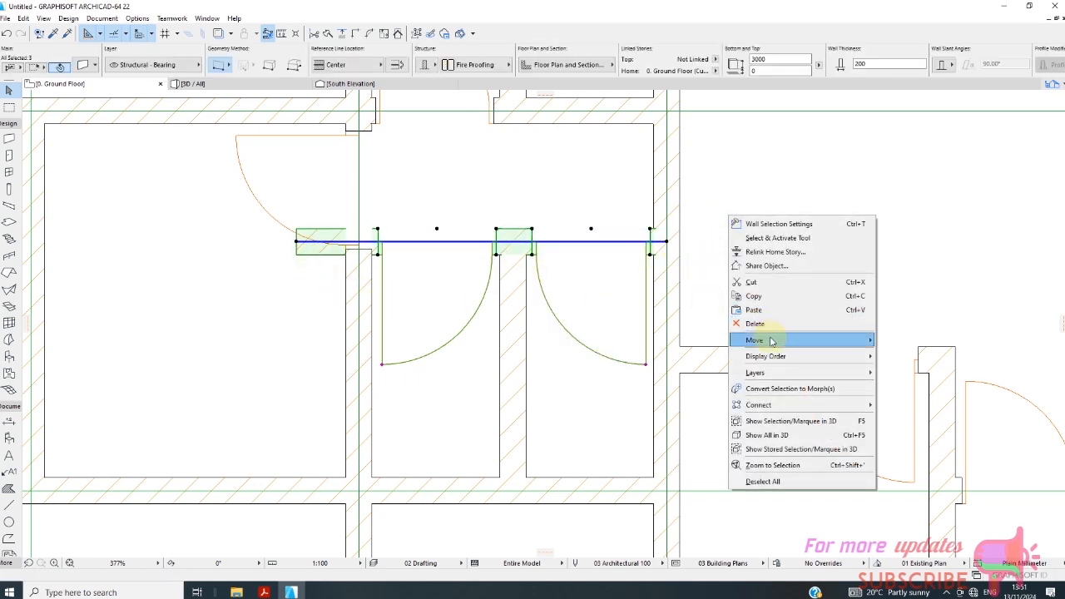
{"action": "mouse_move", "coordinate": [767, 341]}
{"action": "left_click", "coordinate": [894, 341]}
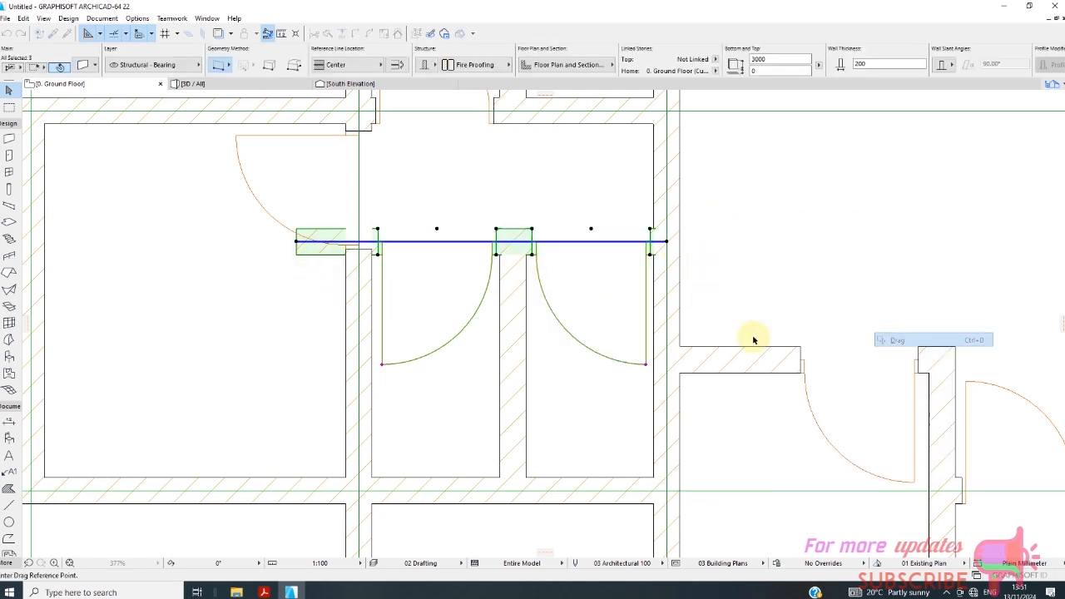
{"action": "left_click", "coordinate": [376, 230]}
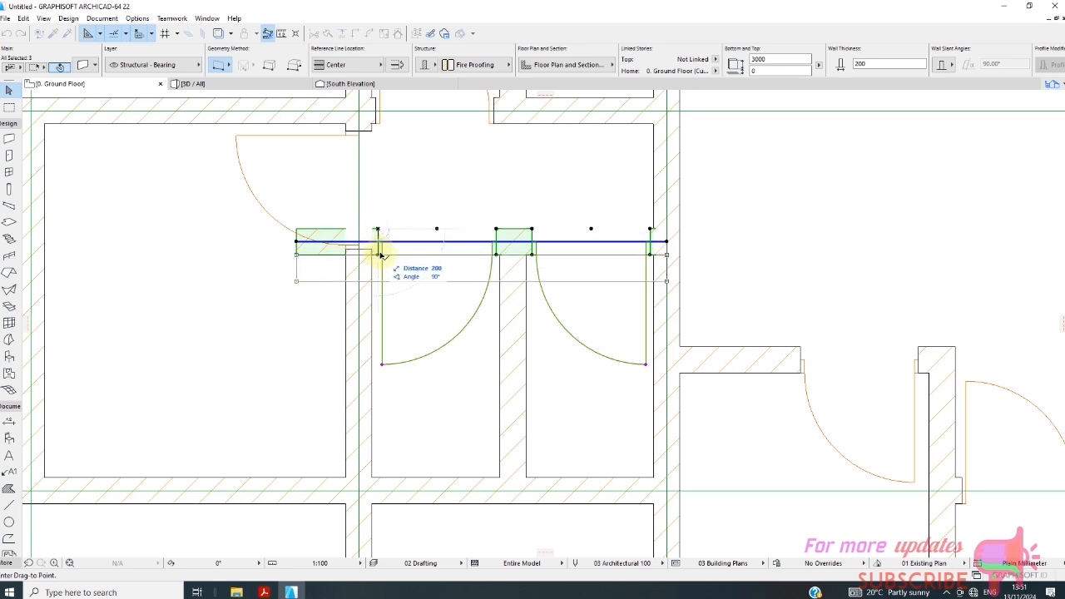
{"action": "left_click", "coordinate": [379, 256]}
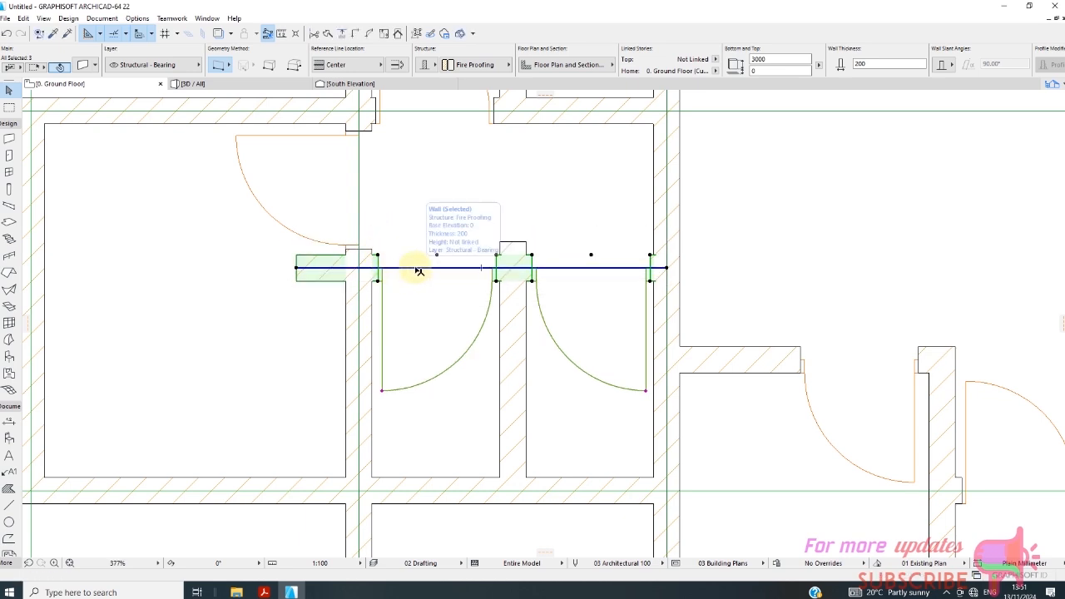
{"action": "scroll", "coordinate": [385, 319], "scroll_direction": "down", "scroll_amount": 2}
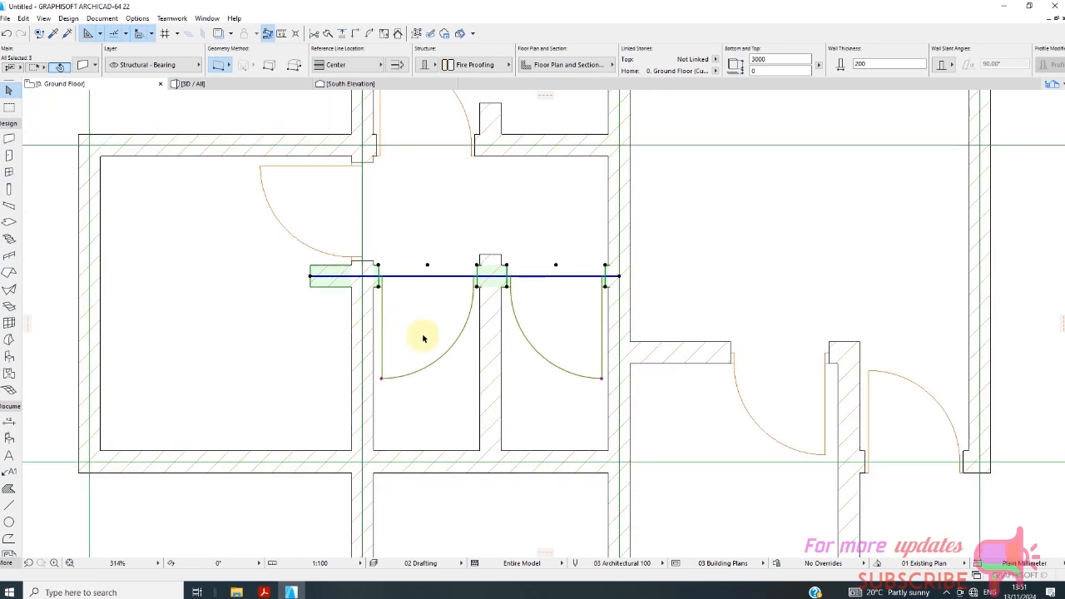
{"action": "left_click", "coordinate": [430, 287]}
Place a 900 x 2100 mm Metal Door 22 in the grid C wall between grids 4 and 5, opening towards grid B.
{"action": "scroll", "coordinate": [430, 300], "scroll_direction": "down", "scroll_amount": 8}
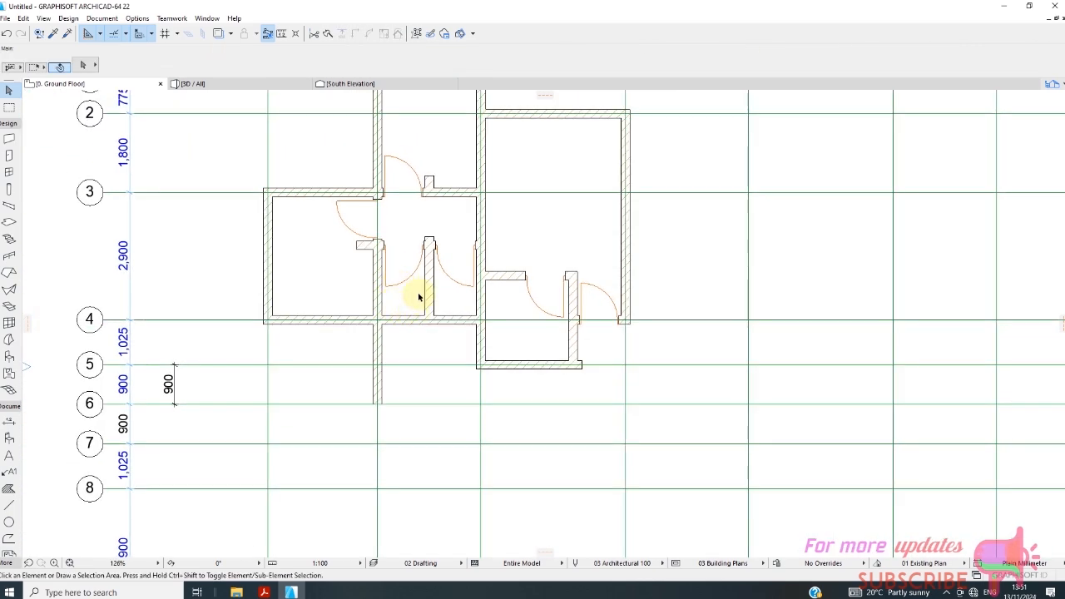
{"action": "scroll", "coordinate": [385, 292], "scroll_direction": "down", "scroll_amount": 2}
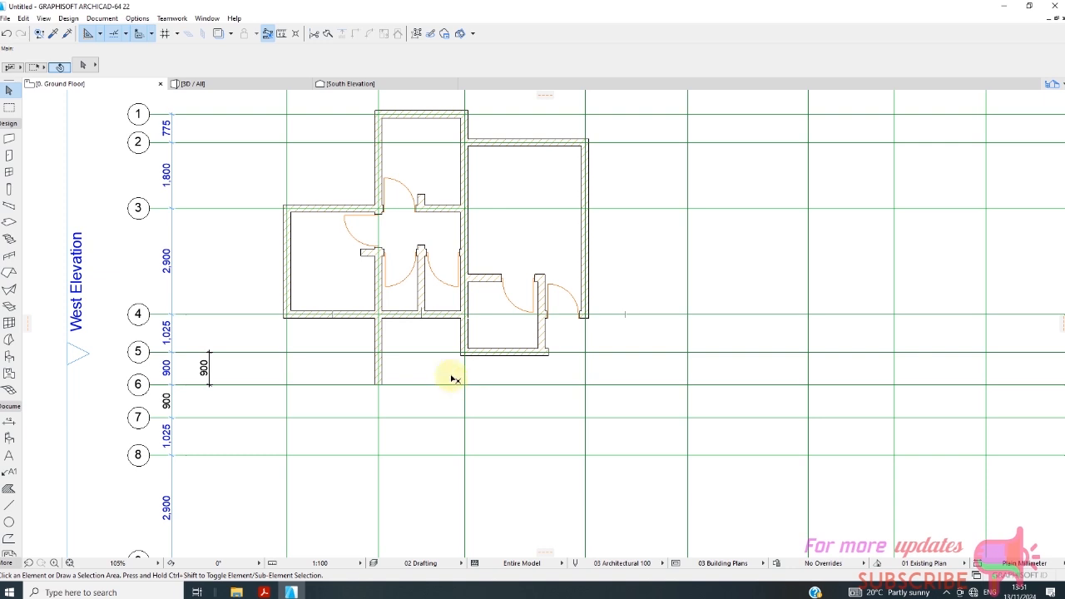
{"action": "left_click", "coordinate": [8, 156]}
{"action": "scroll", "coordinate": [499, 340], "scroll_direction": "up", "scroll_amount": 3}
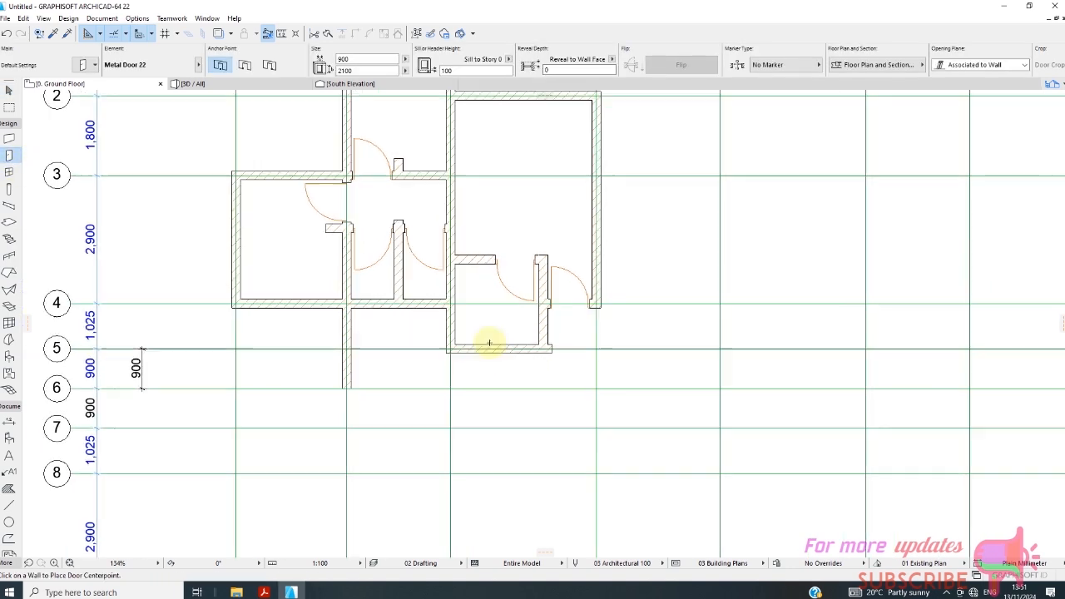
{"action": "scroll", "coordinate": [489, 342], "scroll_direction": "up", "scroll_amount": 1}
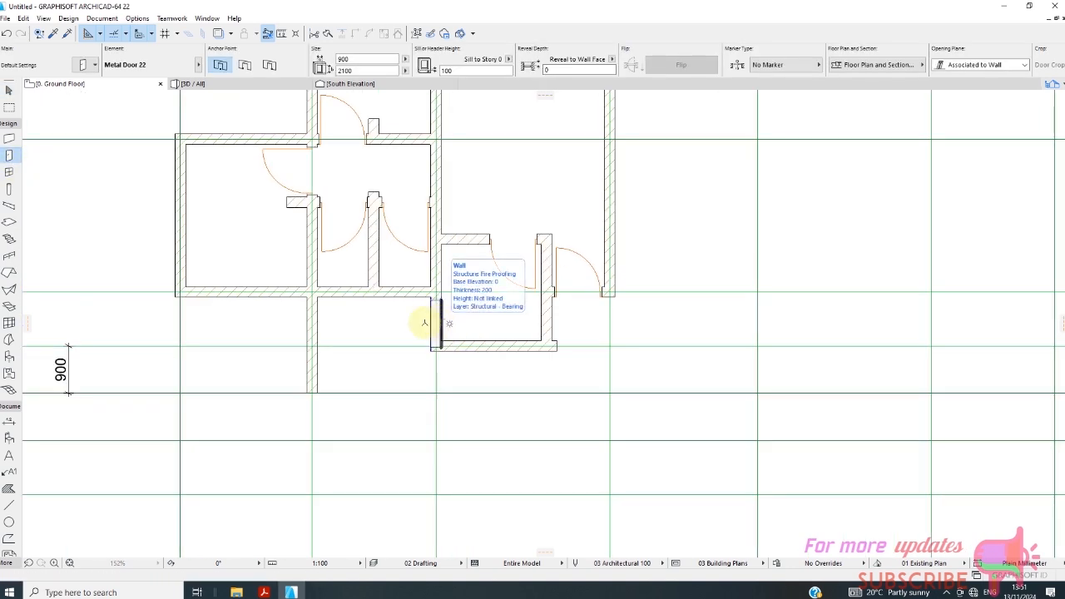
{"action": "left_click", "coordinate": [440, 323]}
{"action": "left_click", "coordinate": [380, 309]}
{"action": "scroll", "coordinate": [446, 404], "scroll_direction": "up", "scroll_amount": 1}
{"action": "scroll", "coordinate": [446, 404], "scroll_direction": "up", "scroll_amount": 3}
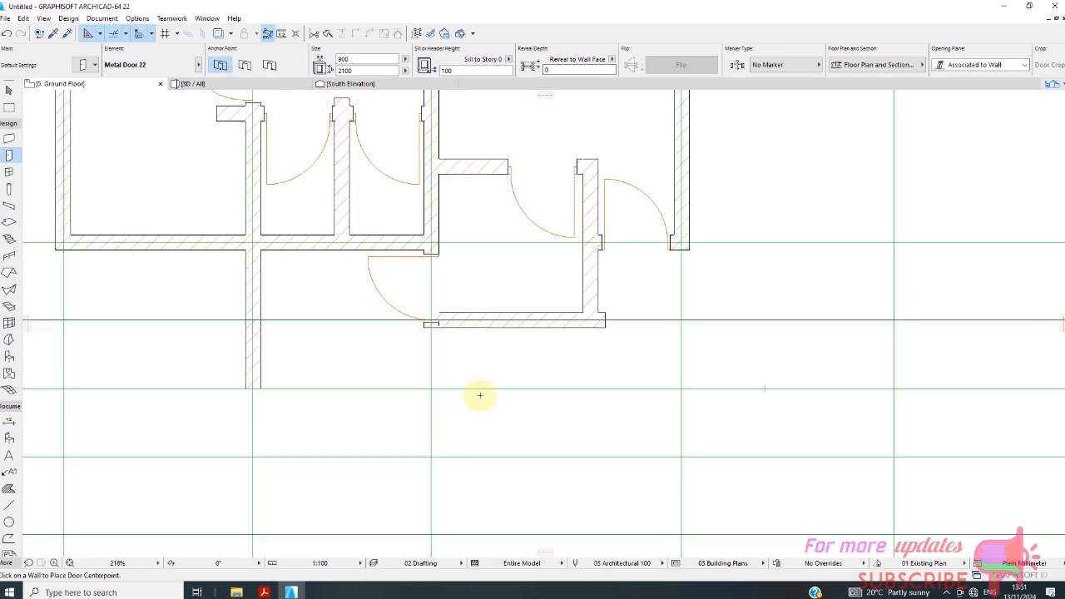
{"action": "scroll", "coordinate": [472, 366], "scroll_direction": "up", "scroll_amount": 1}
{"action": "scroll", "coordinate": [455, 336], "scroll_direction": "down", "scroll_amount": 1}
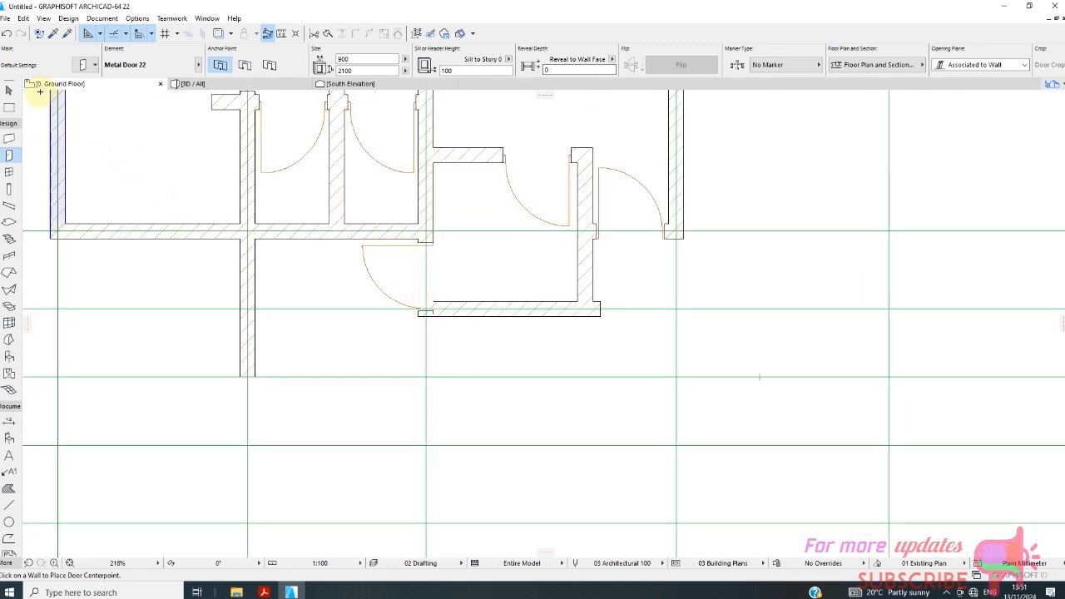
{"action": "left_click", "coordinate": [9, 90]}
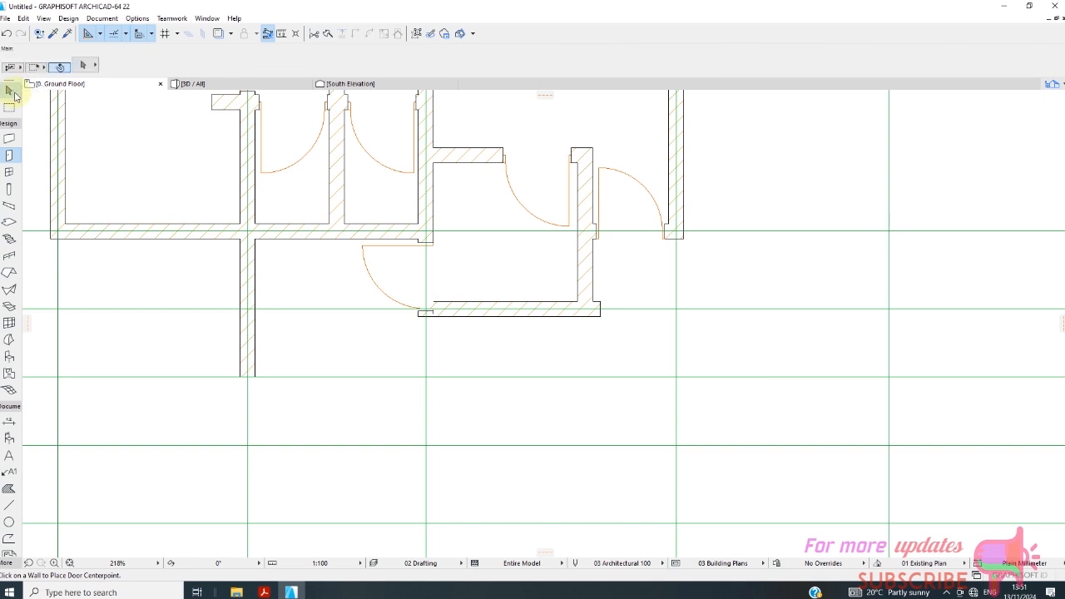
{"action": "left_click", "coordinate": [405, 254]}
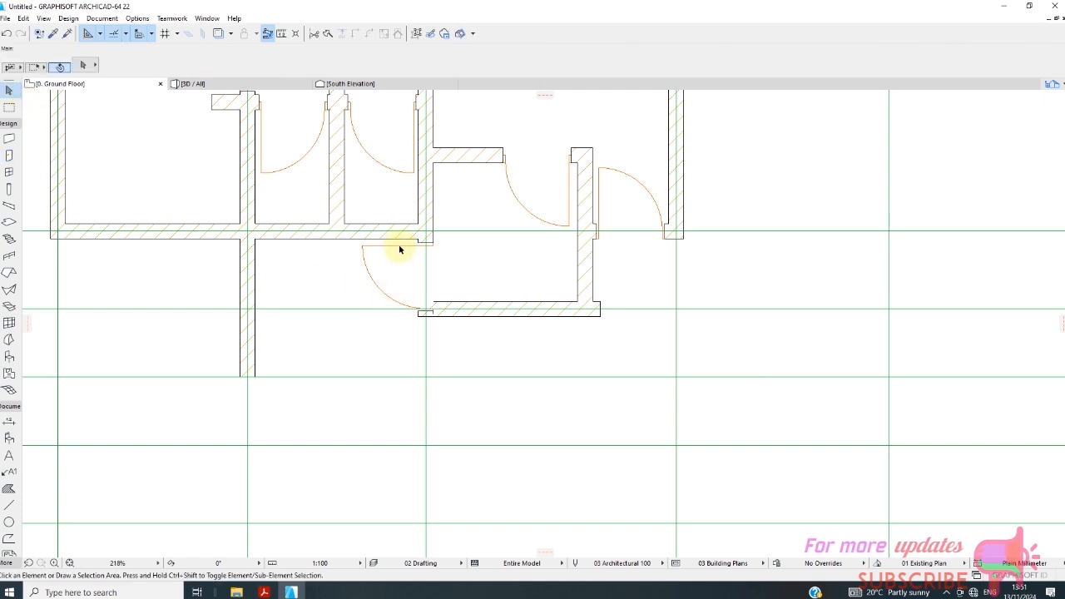
{"action": "left_click", "coordinate": [427, 240]}
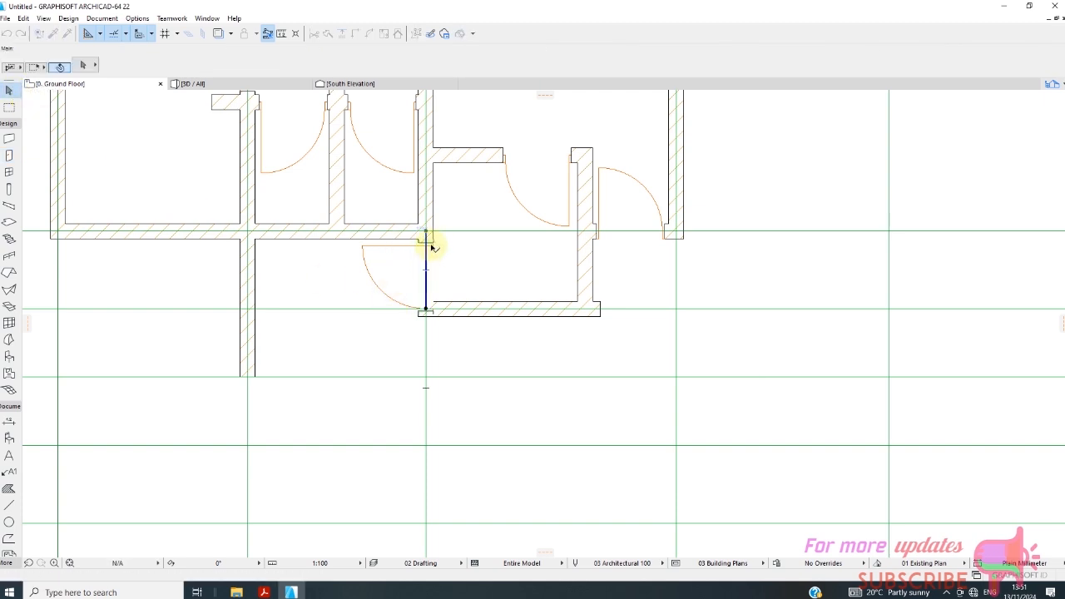
{"action": "key", "text": "Escape"}
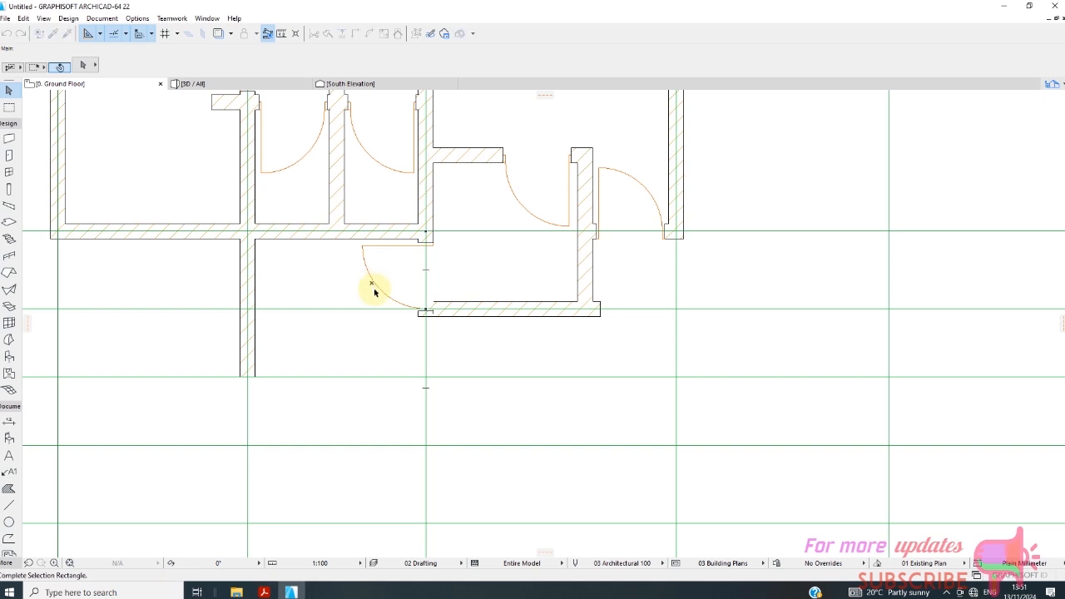
{"action": "scroll", "coordinate": [421, 311], "scroll_direction": "up", "scroll_amount": 5}
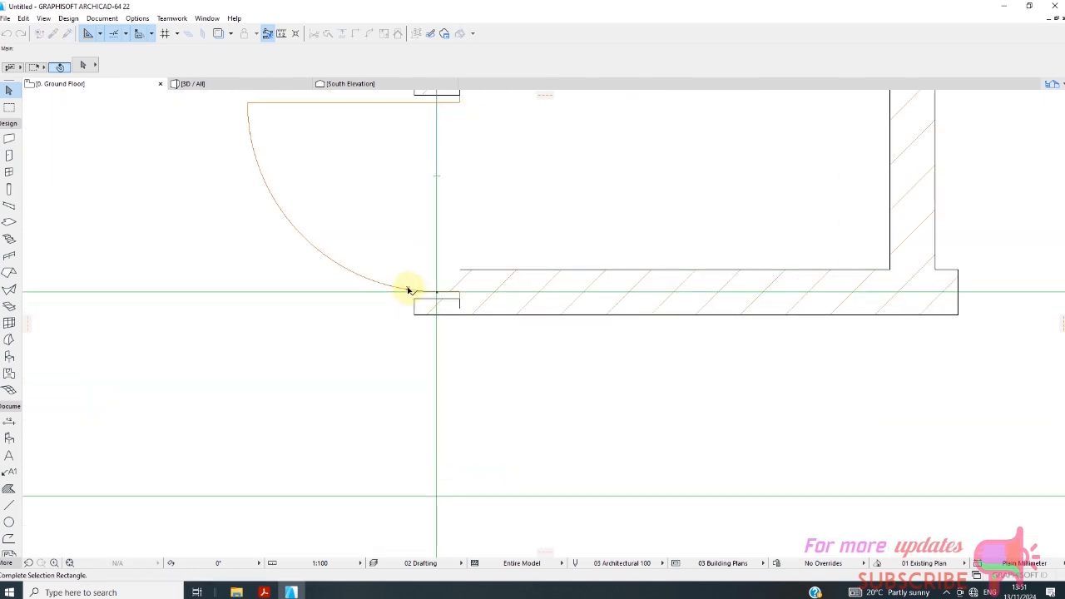
{"action": "scroll", "coordinate": [371, 281], "scroll_direction": "down", "scroll_amount": 3}
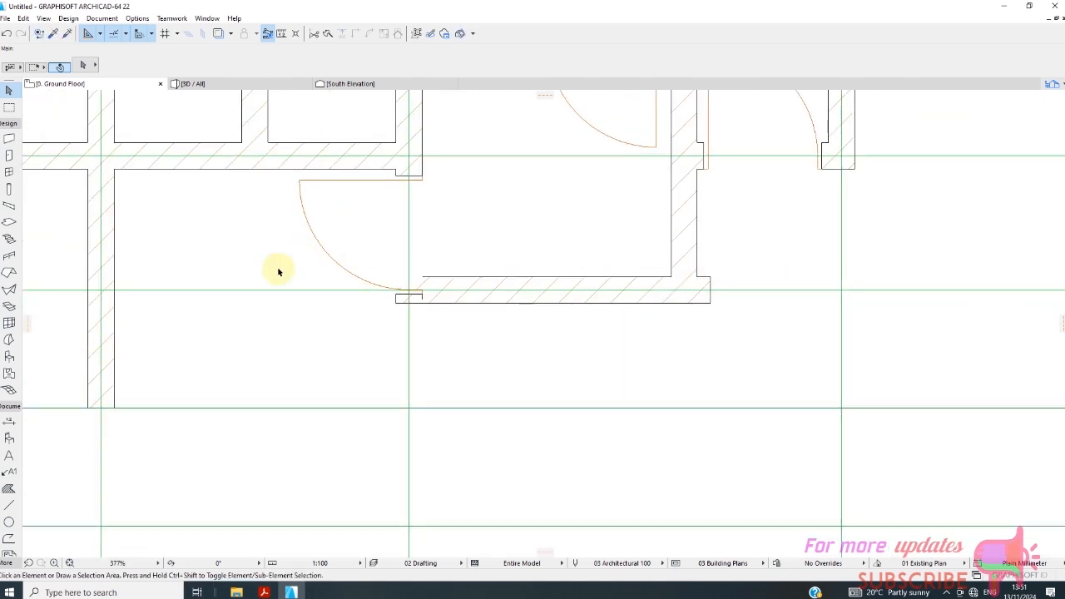
{"action": "left_click", "coordinate": [342, 209]}
{"action": "left_click", "coordinate": [283, 237]}
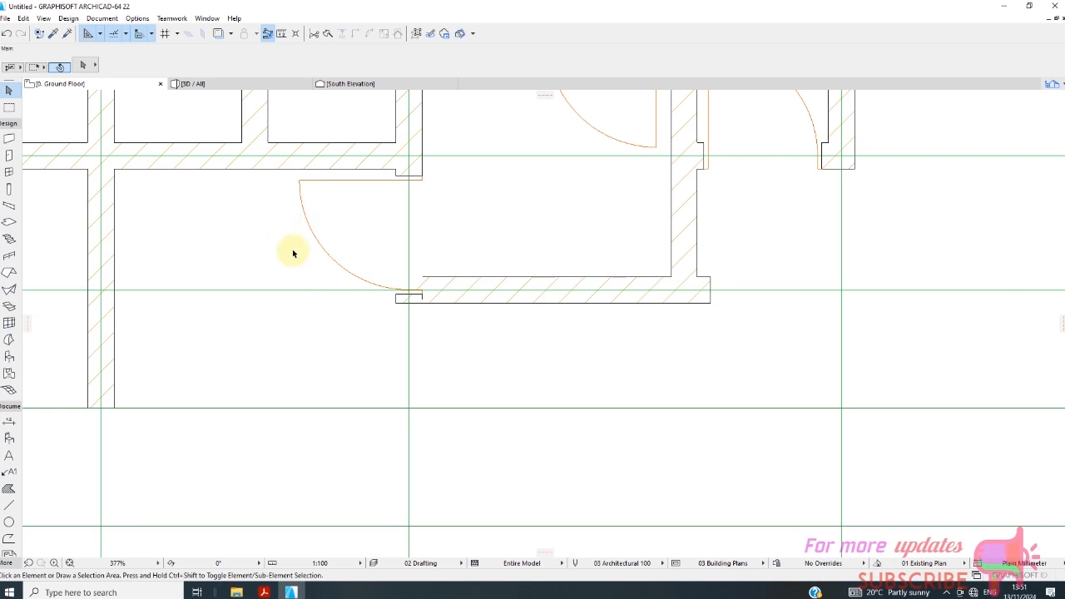
Set the width of the grid C door between grids 4 and 5 to 700 mm and reselect the door.
{"action": "scroll", "coordinate": [358, 217], "scroll_direction": "down", "scroll_amount": 3}
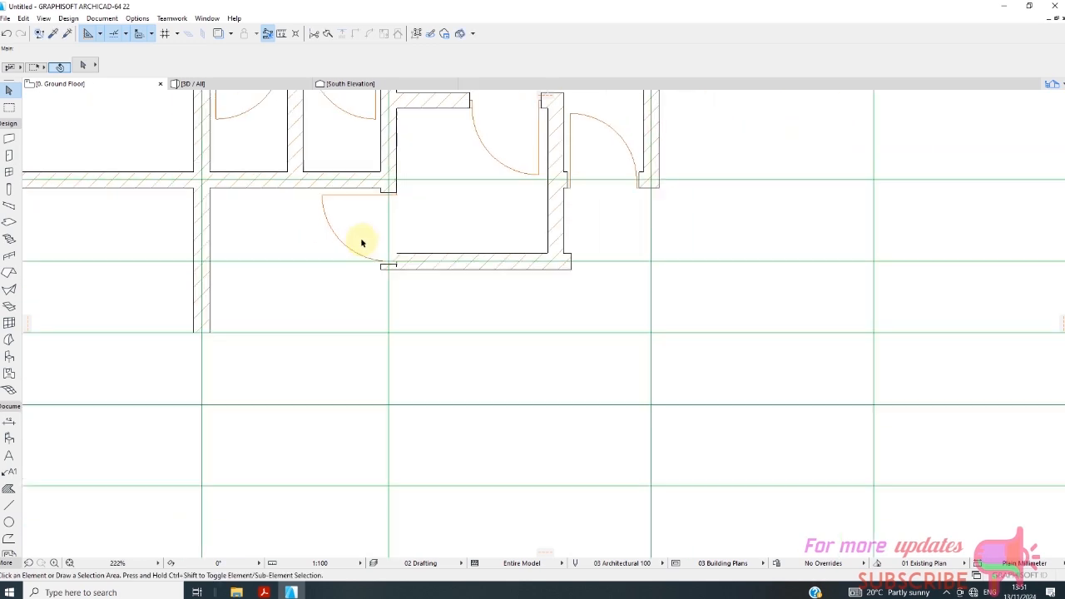
{"action": "left_click", "coordinate": [380, 198]}
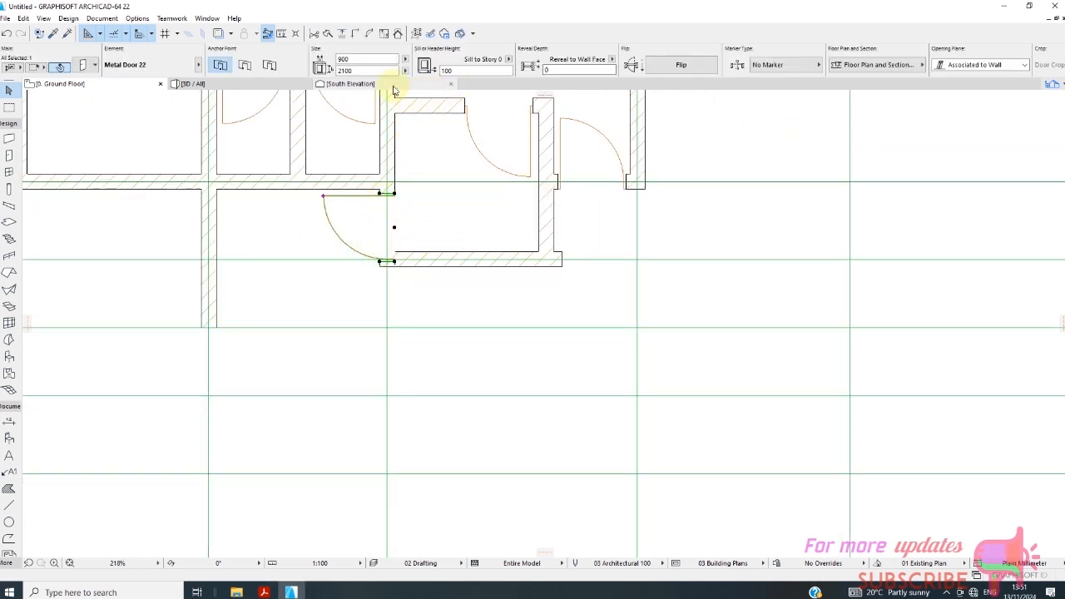
{"action": "left_click", "coordinate": [354, 59]}
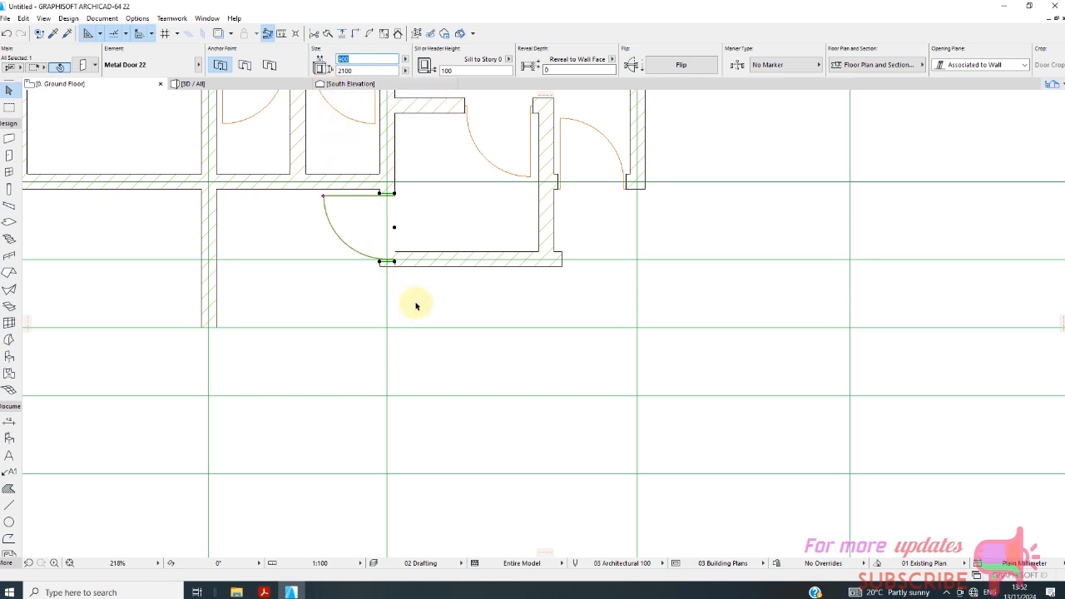
{"action": "scroll", "coordinate": [479, 318], "scroll_direction": "down", "scroll_amount": 5}
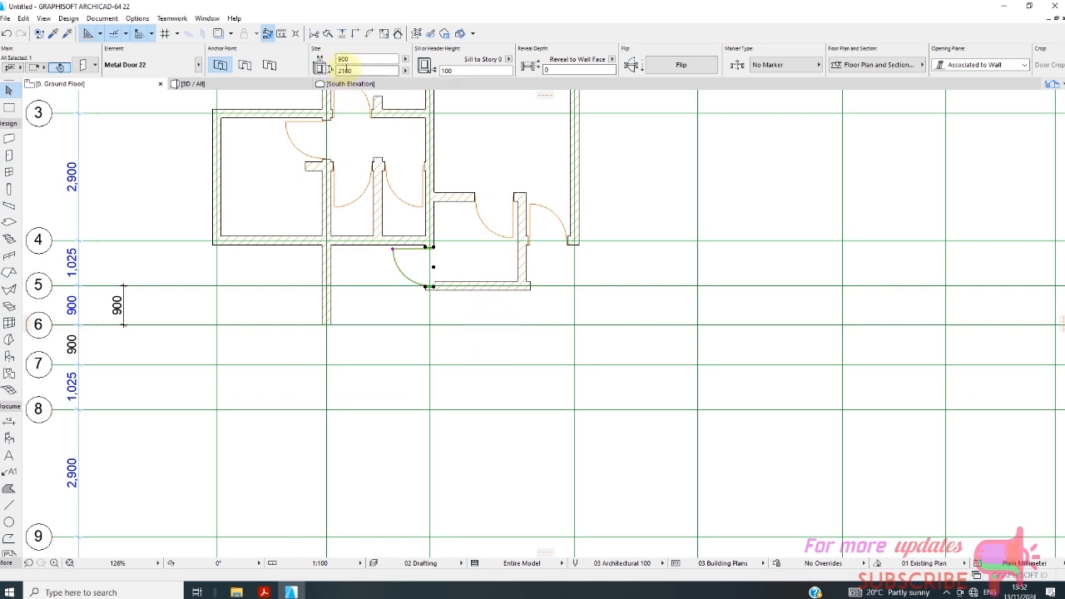
{"action": "left_click", "coordinate": [357, 63]}
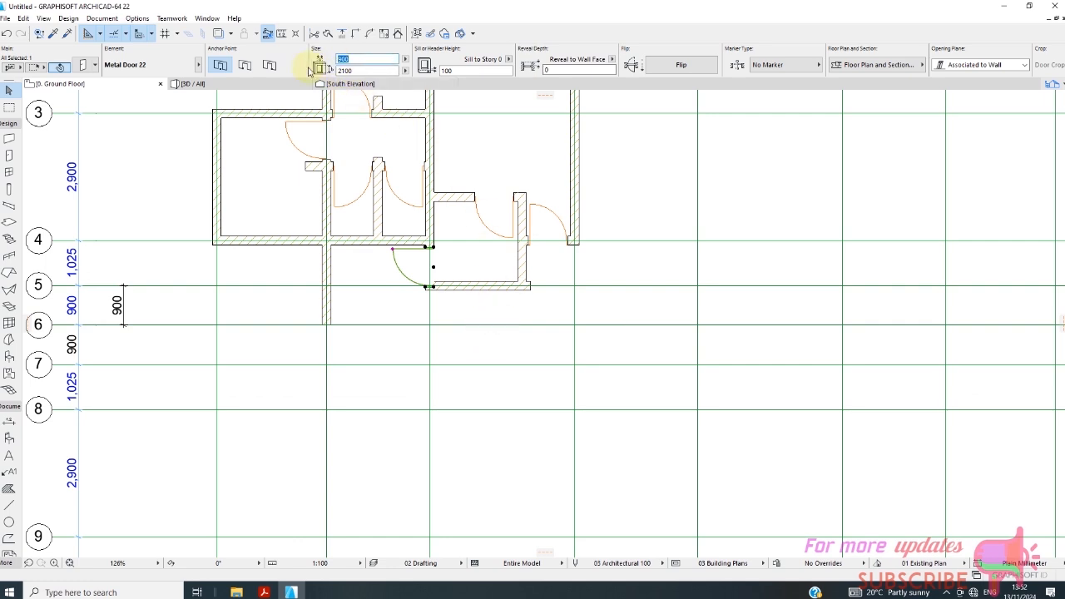
{"action": "type", "text": "700"}
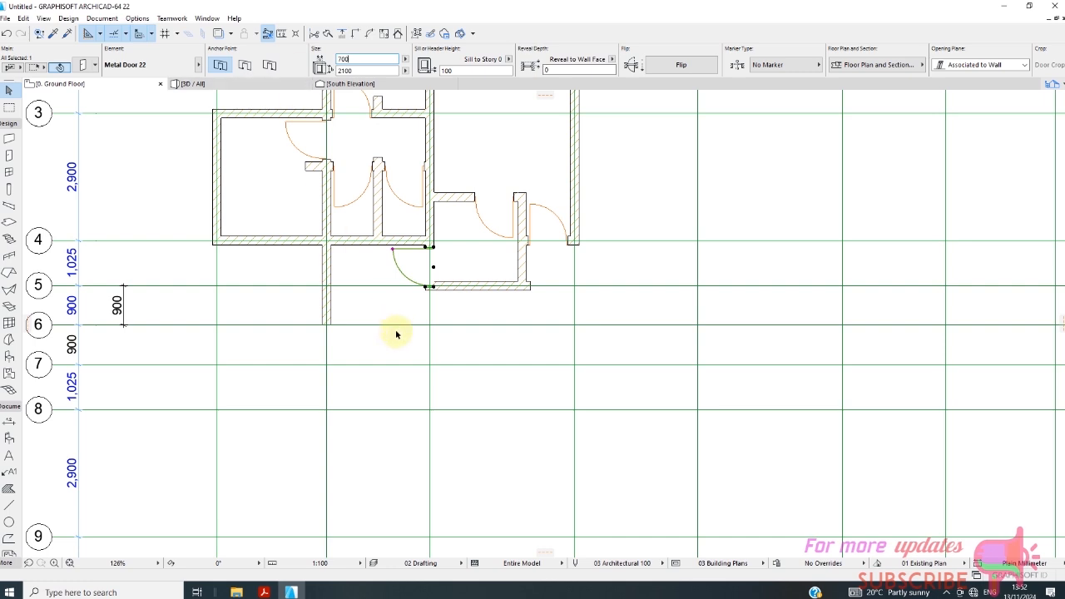
{"action": "key", "text": "Return"}
{"action": "left_click", "coordinate": [443, 311]}
{"action": "scroll", "coordinate": [444, 310], "scroll_direction": "up", "scroll_amount": 6}
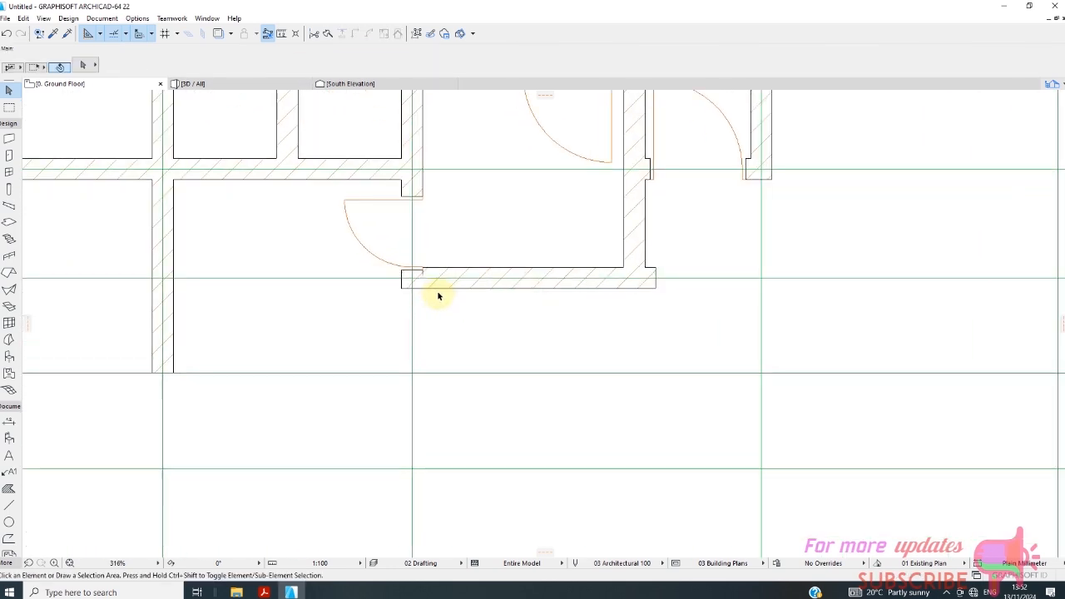
{"action": "left_click", "coordinate": [403, 185]}
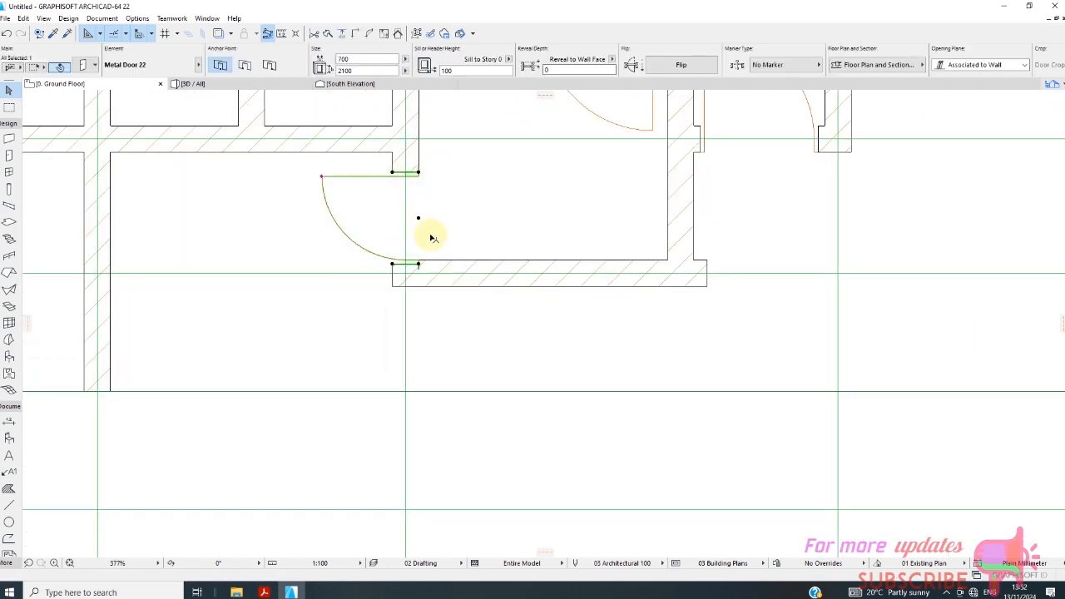
Move the grid C door between grids 4 and 5 slightly along its wall towards grid 4, and deselect it.
{"action": "left_click", "coordinate": [416, 213]}
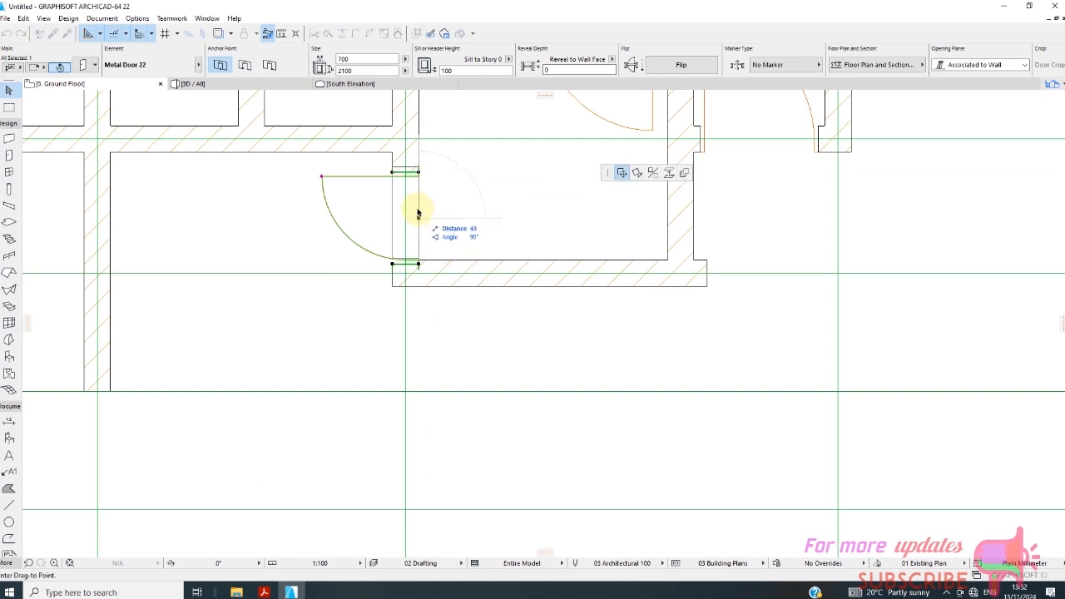
{"action": "key", "text": "Escape"}
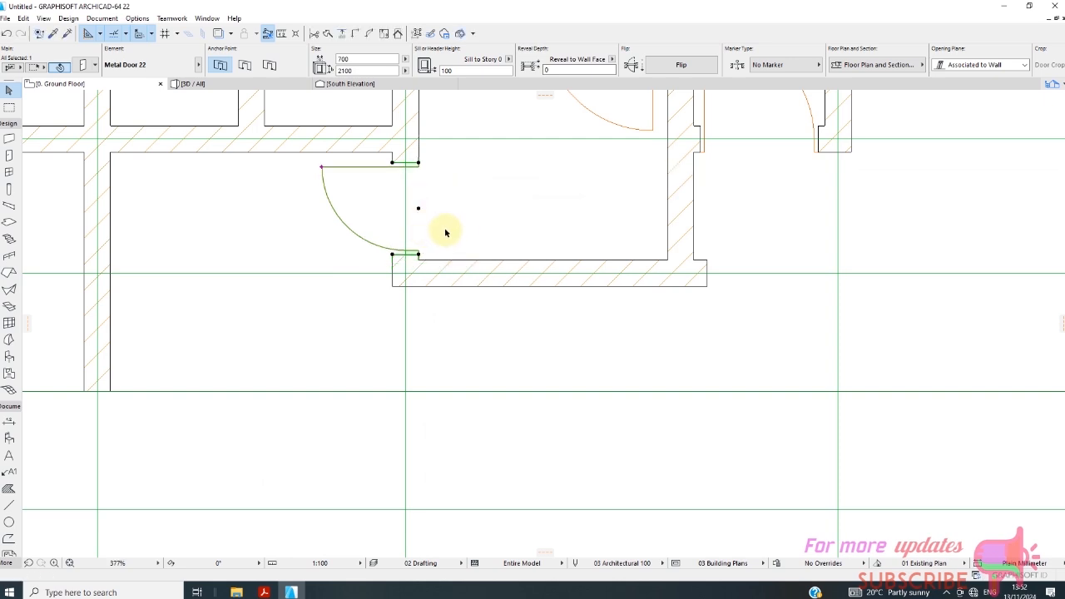
{"action": "key", "text": "Escape"}
Draw a 200 mm wall along grid 6 from the end of the grid B wall to grid C.
{"action": "scroll", "coordinate": [423, 307], "scroll_direction": "down", "scroll_amount": 8}
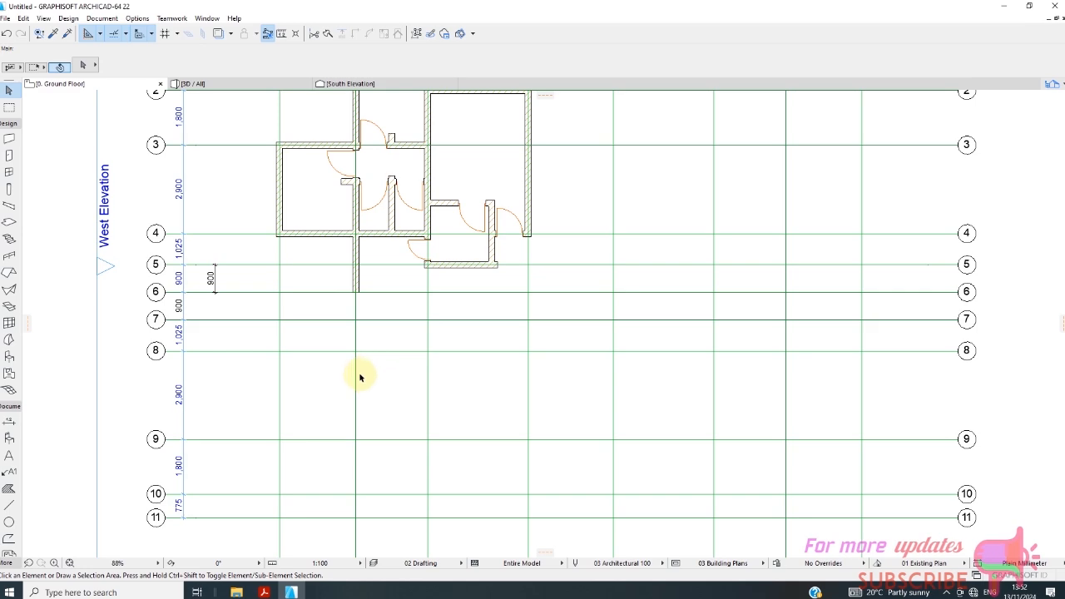
{"action": "scroll", "coordinate": [366, 249], "scroll_direction": "up", "scroll_amount": 5}
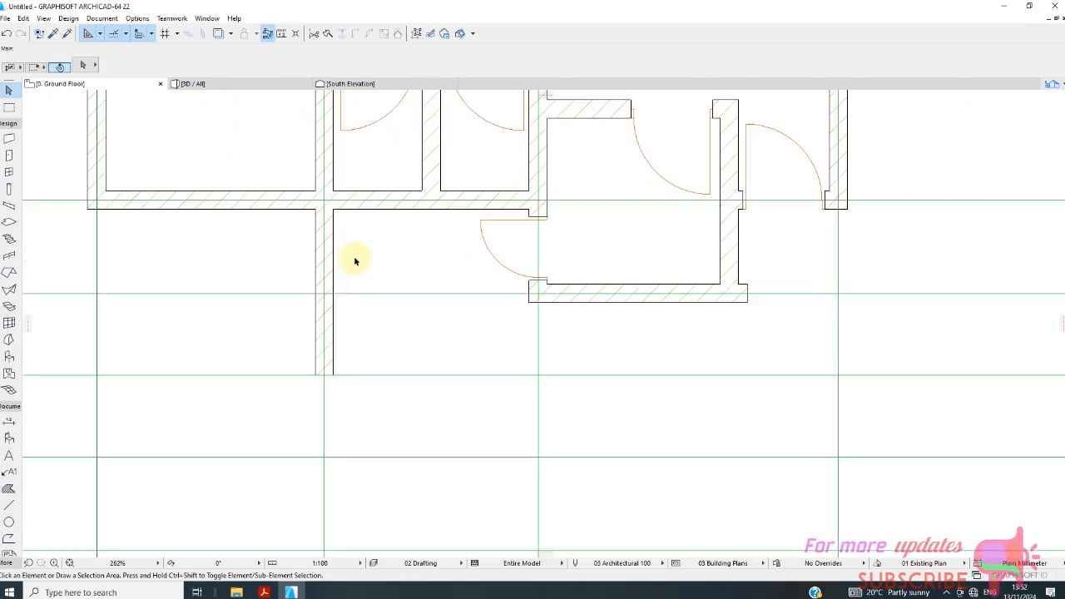
{"action": "scroll", "coordinate": [354, 261], "scroll_direction": "up", "scroll_amount": 2}
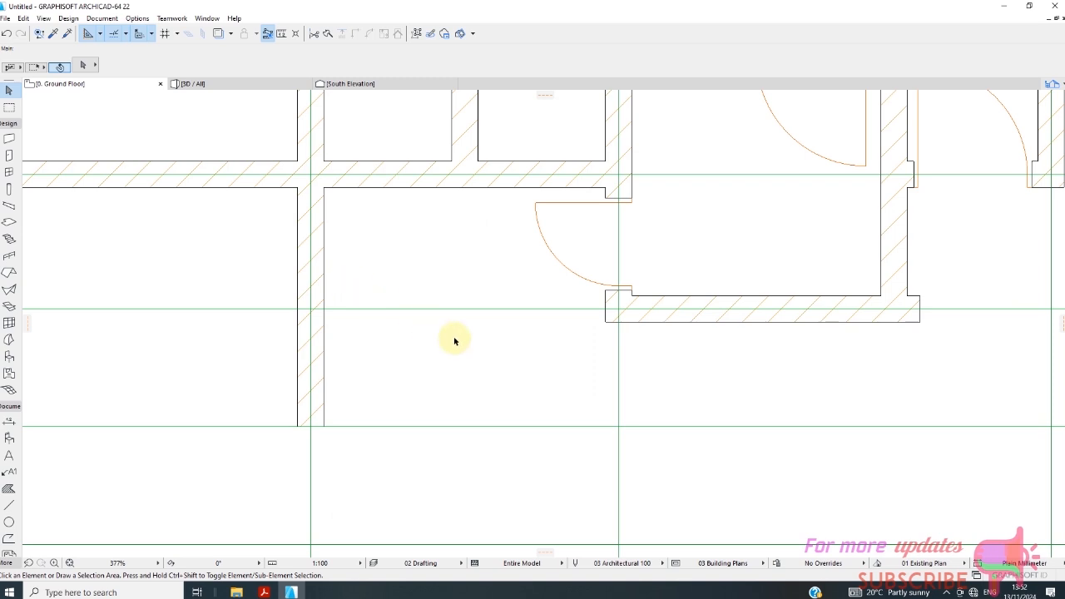
{"action": "scroll", "coordinate": [404, 275], "scroll_direction": "down", "scroll_amount": 4}
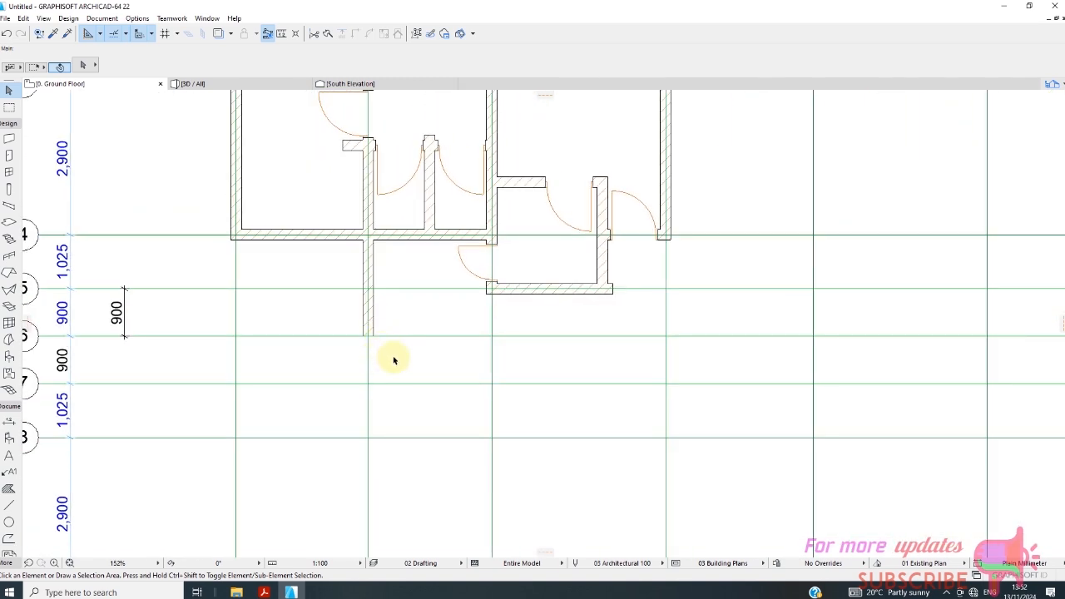
{"action": "scroll", "coordinate": [382, 354], "scroll_direction": "down", "scroll_amount": 2}
{"action": "left_click", "coordinate": [9, 139]}
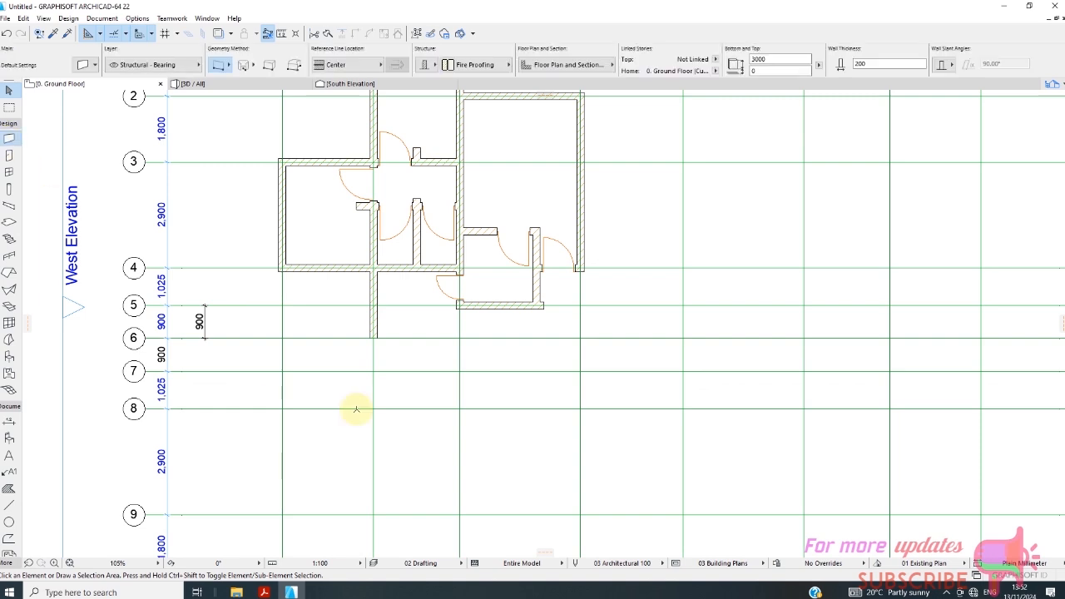
{"action": "scroll", "coordinate": [358, 409], "scroll_direction": "up", "scroll_amount": 2}
{"action": "left_click", "coordinate": [364, 302]}
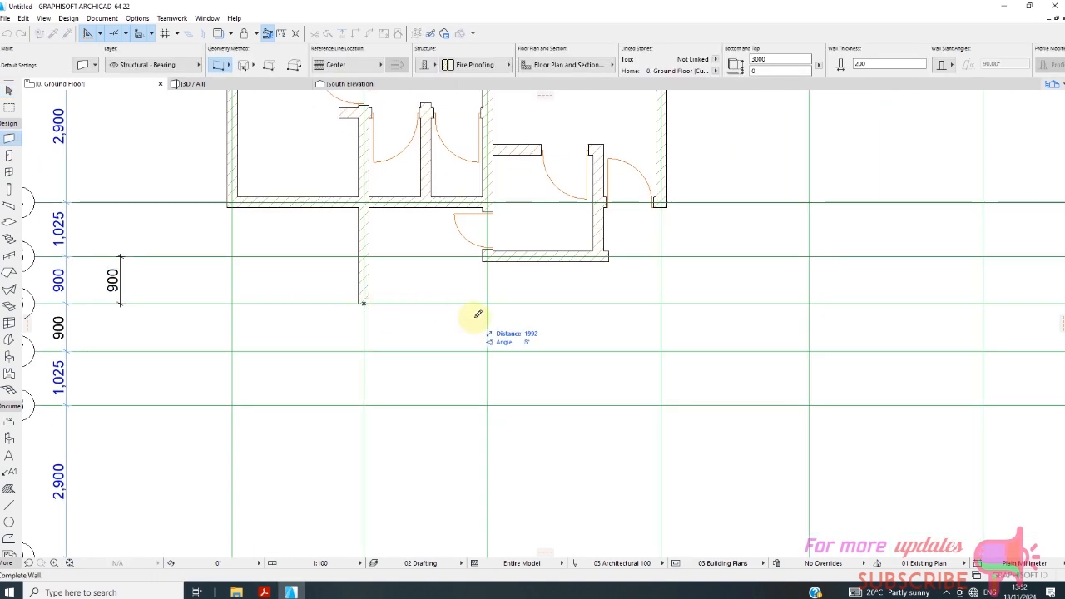
{"action": "left_click", "coordinate": [487, 303]}
Draw a 200 mm thick stub wall about 400 mm long on grid 5, from the grid B wall towards grid C.
{"action": "scroll", "coordinate": [344, 316], "scroll_direction": "down", "scroll_amount": 1}
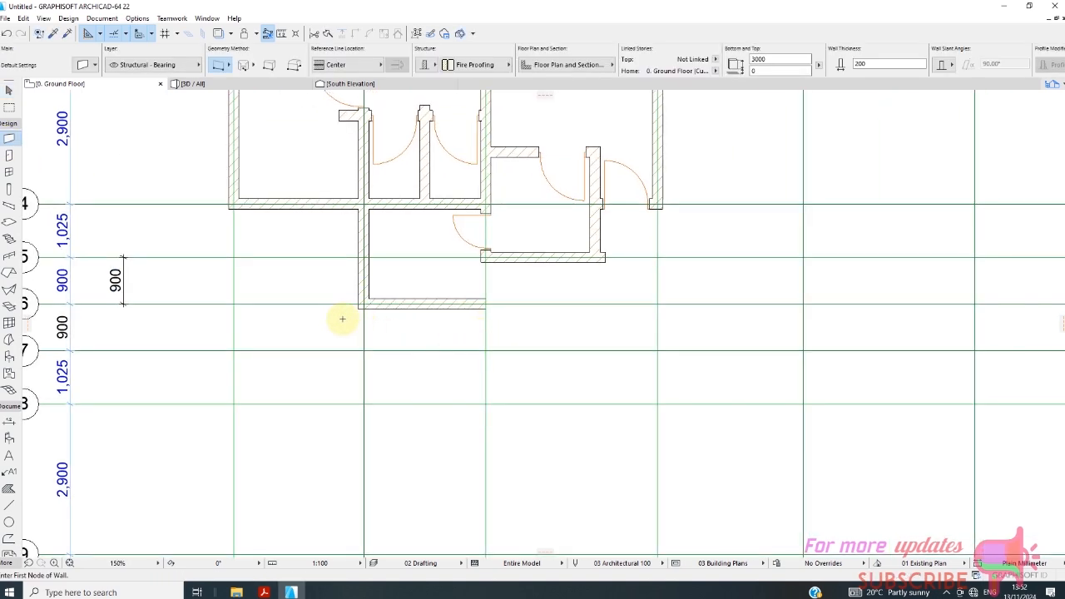
{"action": "scroll", "coordinate": [418, 380], "scroll_direction": "down", "scroll_amount": 2}
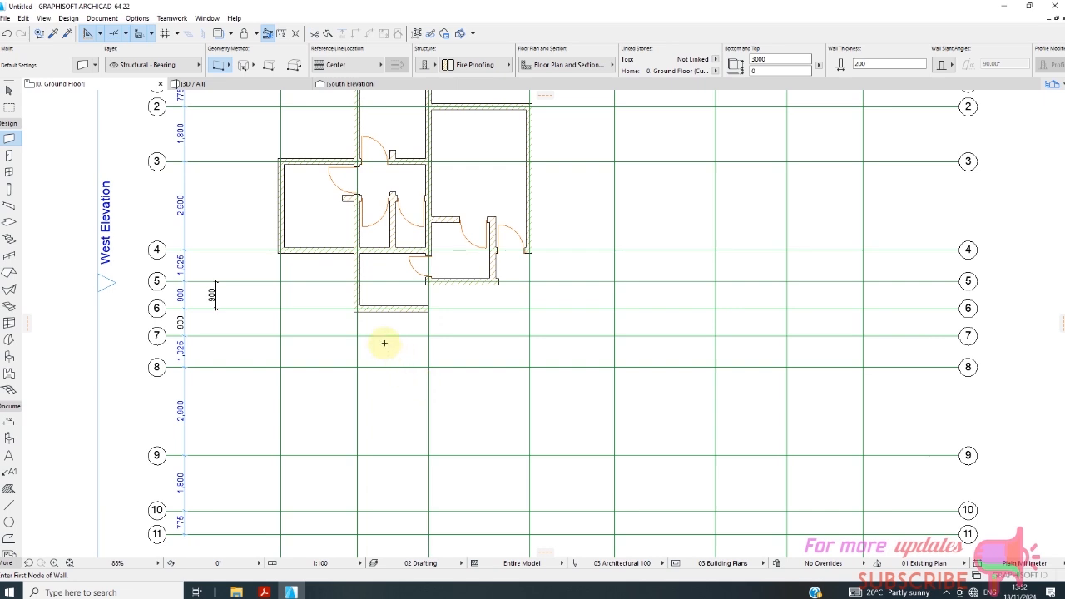
{"action": "scroll", "coordinate": [354, 323], "scroll_direction": "up", "scroll_amount": 2}
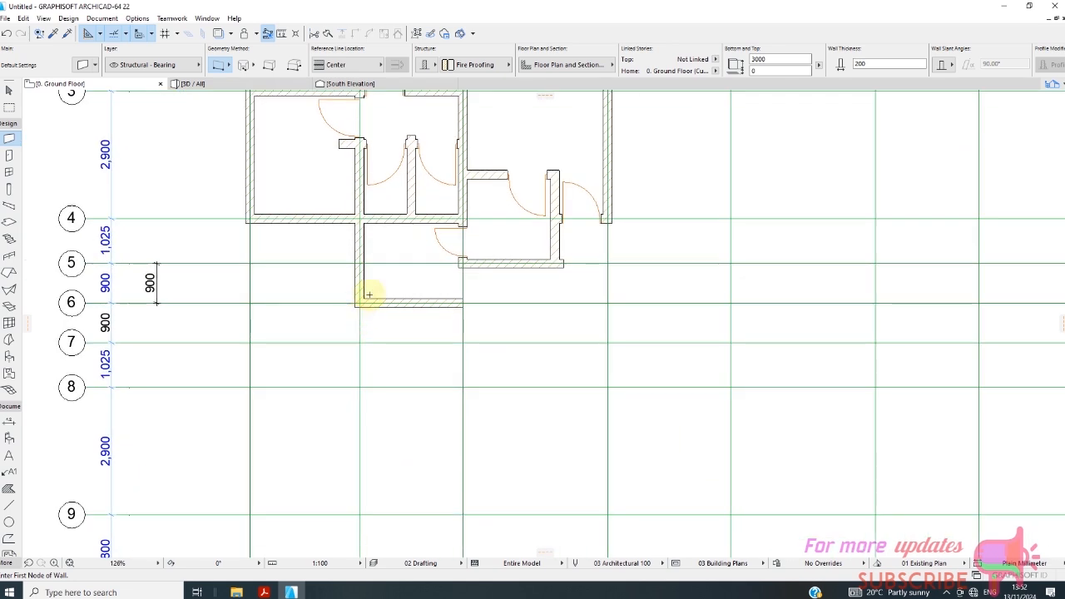
{"action": "scroll", "coordinate": [366, 271], "scroll_direction": "up", "scroll_amount": 2}
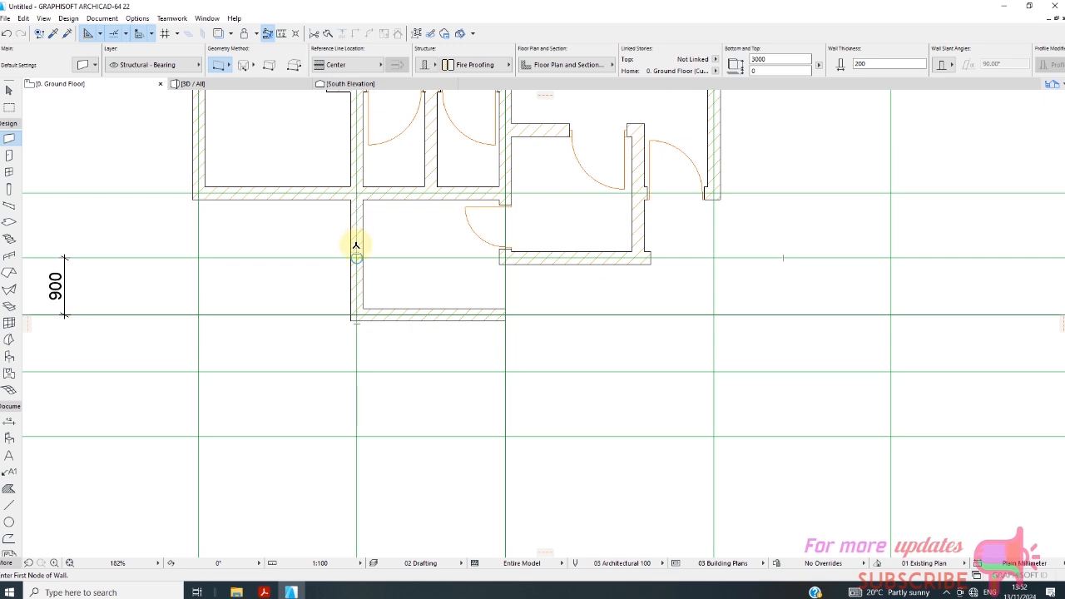
{"action": "left_click", "coordinate": [357, 258]}
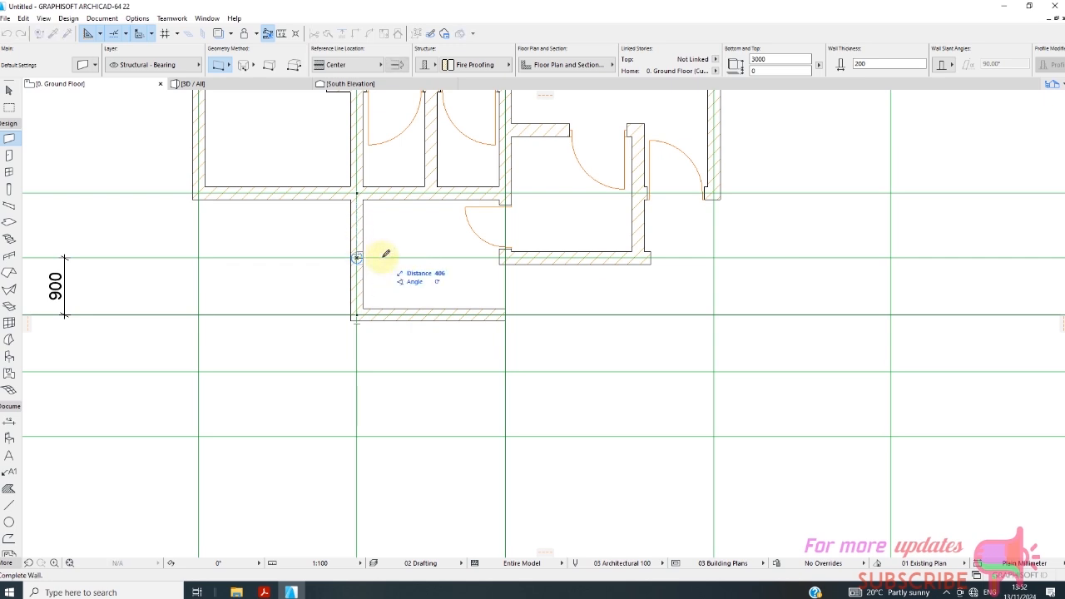
{"action": "left_click", "coordinate": [383, 257]}
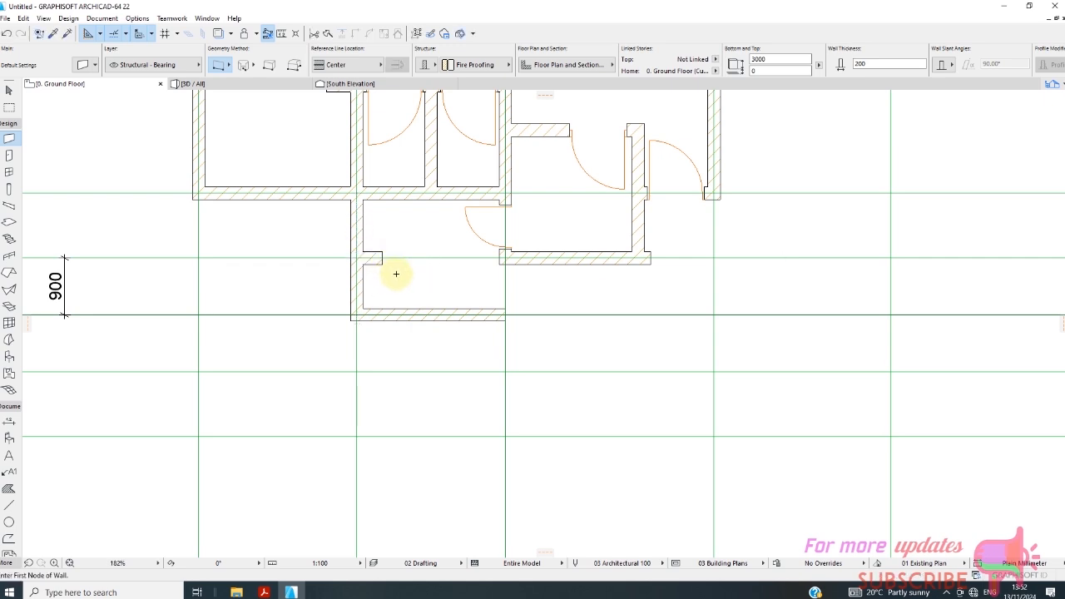
Draw a 100 mm thick stub wall about 400 mm long from the grid B wall towards grid C, between grids 4 and 5.
{"action": "scroll", "coordinate": [396, 273], "scroll_direction": "up", "scroll_amount": 2}
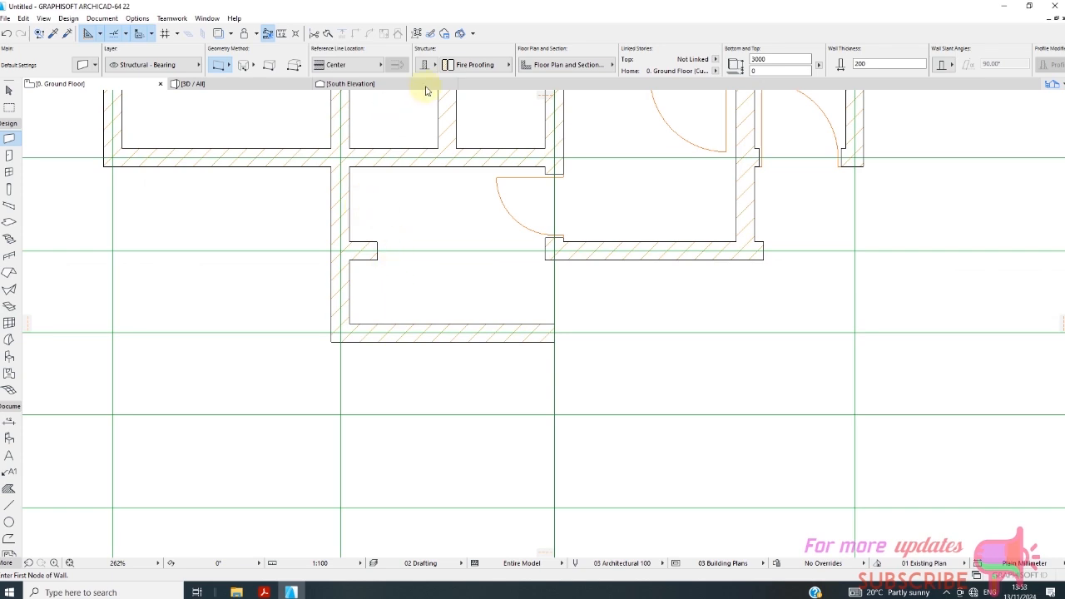
{"action": "left_click", "coordinate": [860, 64]}
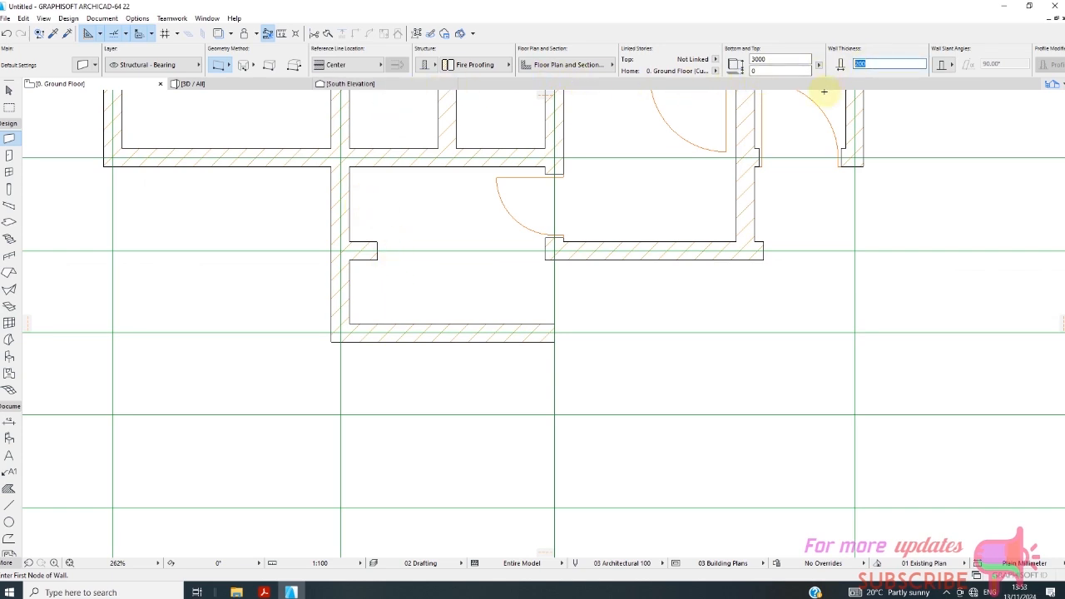
{"action": "type", "text": "100"}
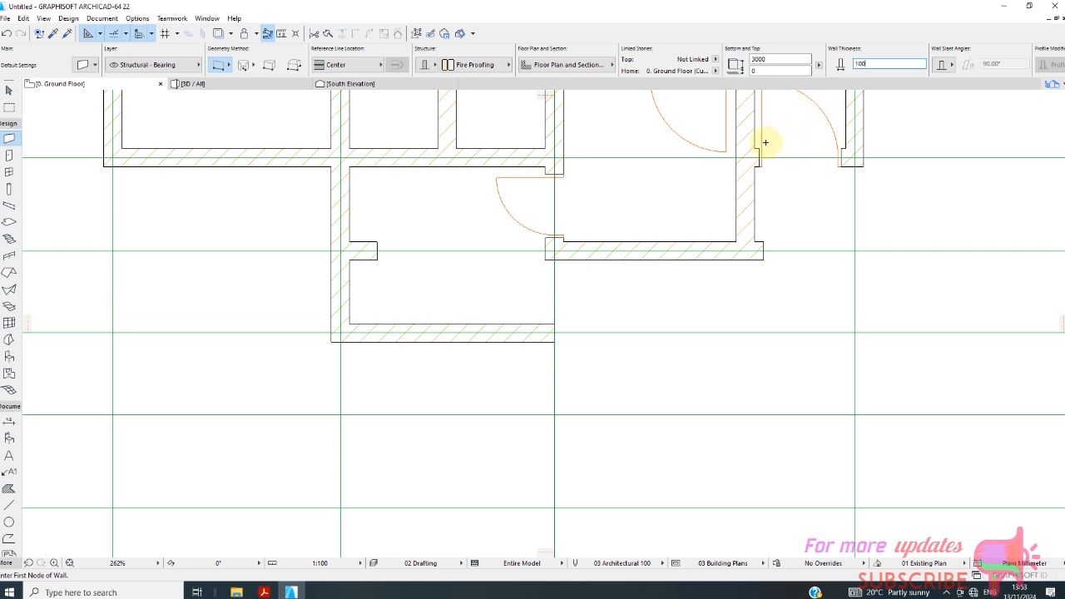
{"action": "left_click", "coordinate": [339, 199]}
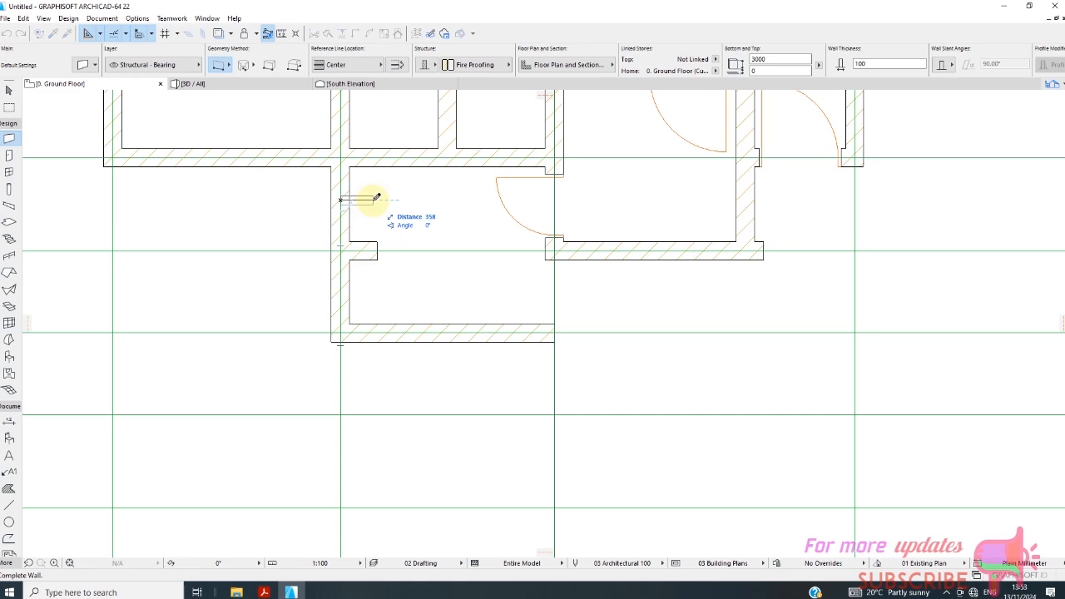
{"action": "left_click", "coordinate": [376, 200]}
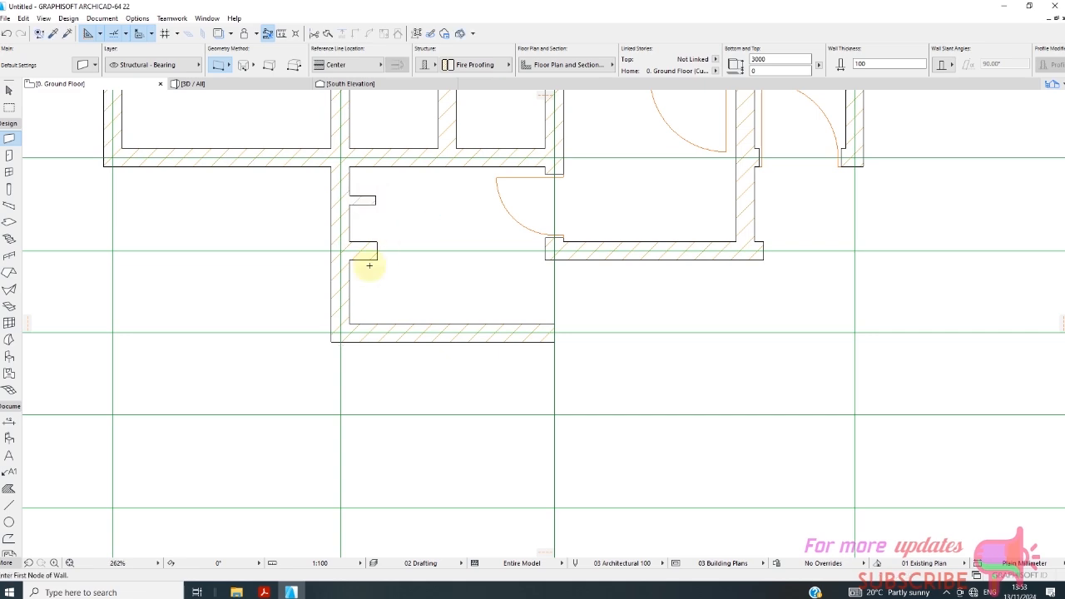
Examine the ground floor plan's walls, door openings and stub walls against the full grid.
{"action": "scroll", "coordinate": [360, 271], "scroll_direction": "down", "scroll_amount": 2}
{"action": "scroll", "coordinate": [361, 272], "scroll_direction": "down", "scroll_amount": 4}
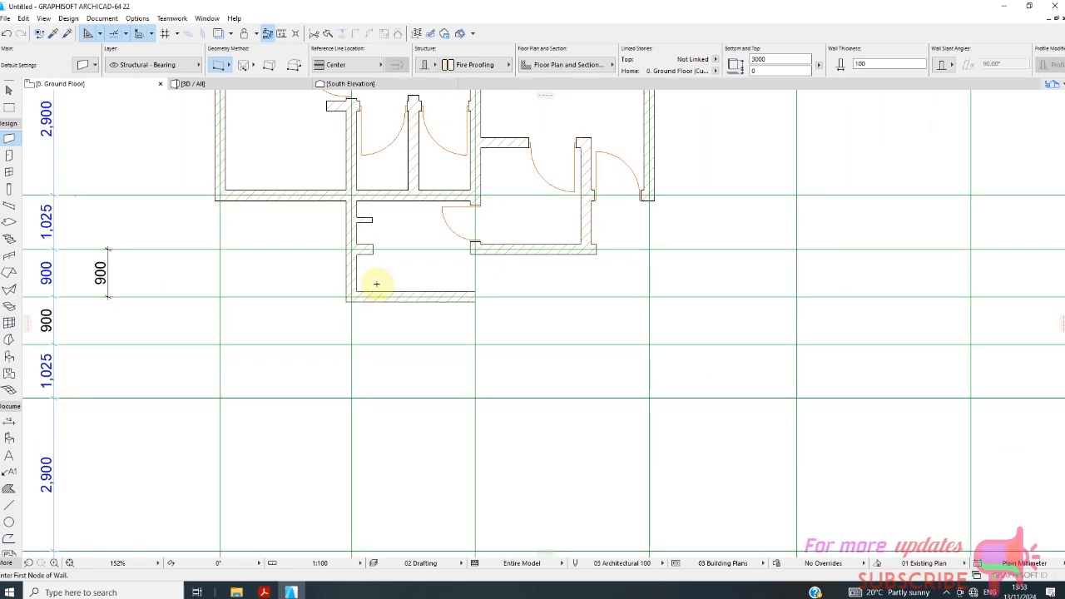
{"action": "scroll", "coordinate": [349, 344], "scroll_direction": "down", "scroll_amount": 4}
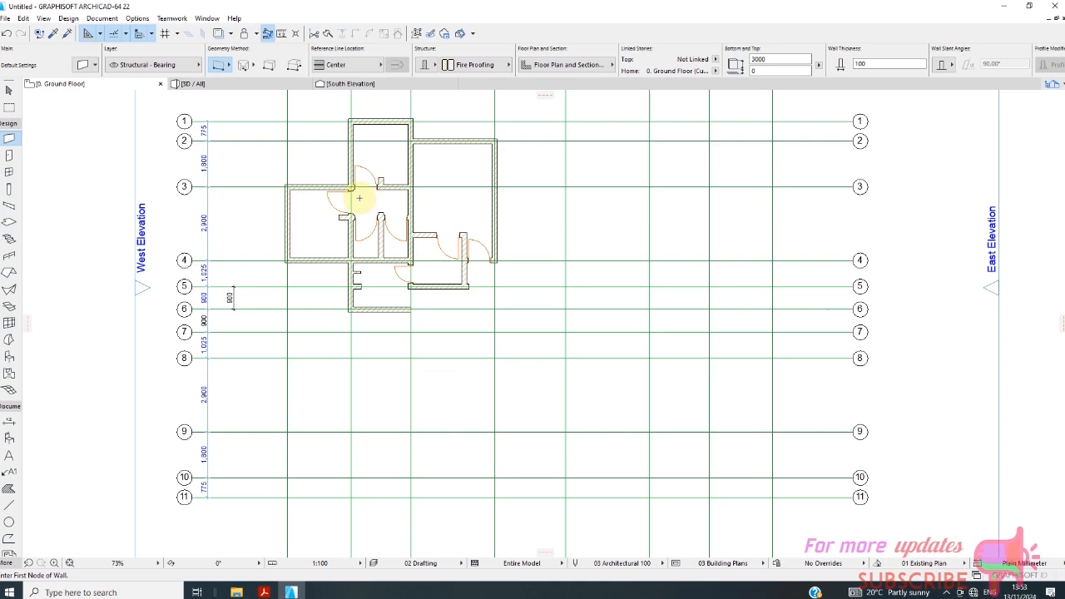
{"action": "scroll", "coordinate": [468, 138], "scroll_direction": "up", "scroll_amount": 2}
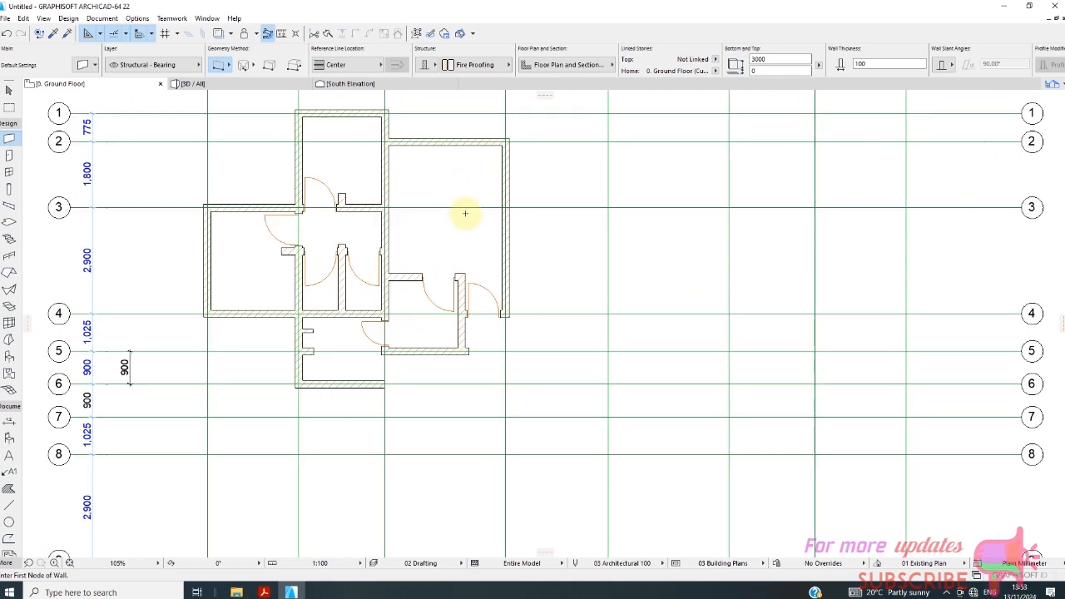
{"action": "scroll", "coordinate": [466, 241], "scroll_direction": "down", "scroll_amount": 3}
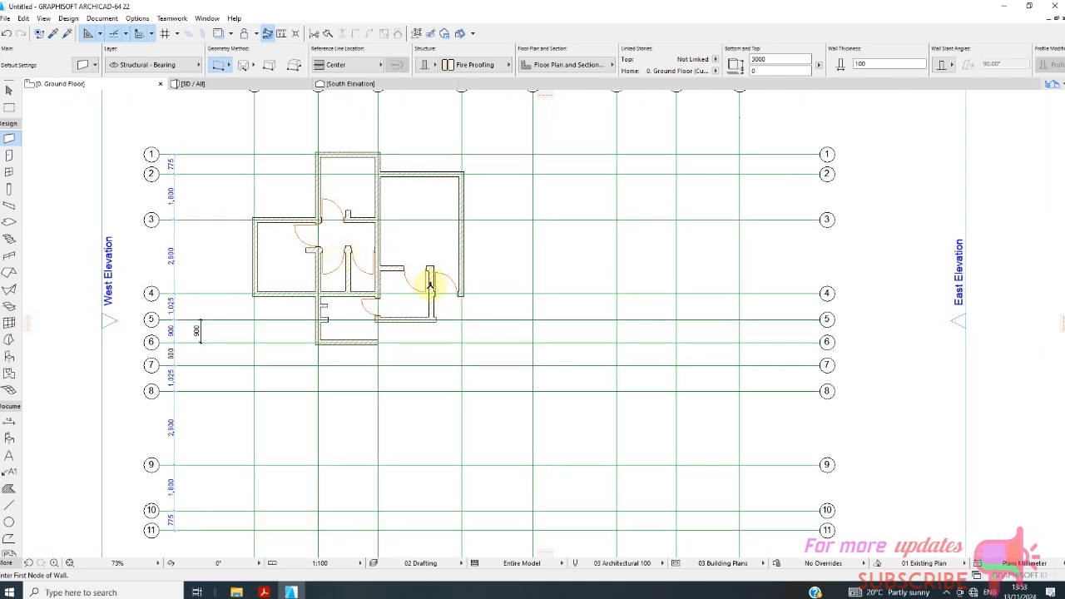
{"action": "scroll", "coordinate": [432, 354], "scroll_direction": "up", "scroll_amount": 2}
{"action": "scroll", "coordinate": [297, 302], "scroll_direction": "down", "scroll_amount": 2}
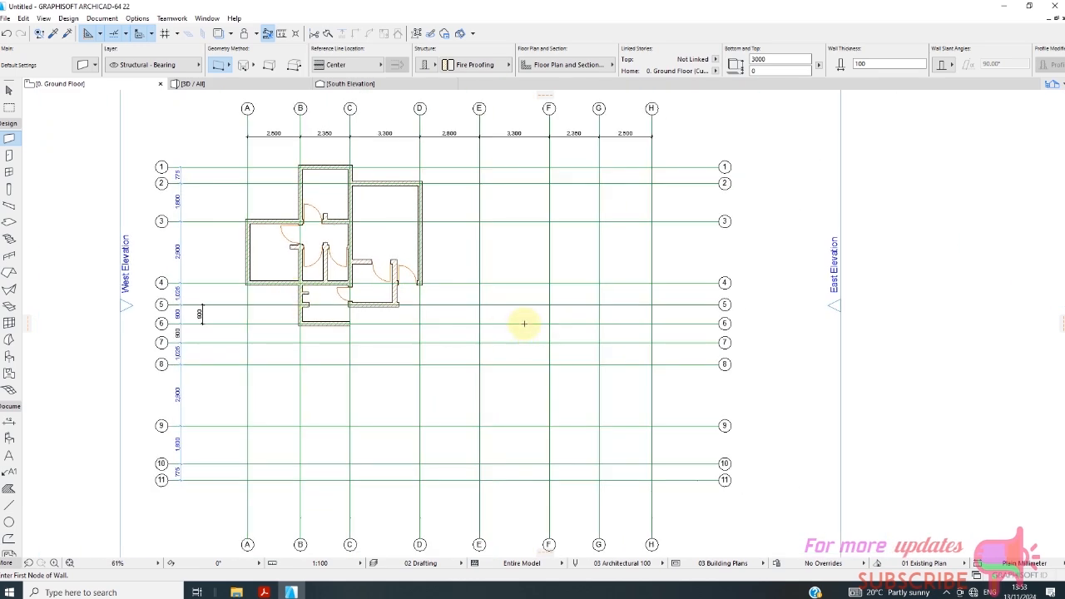
{"action": "scroll", "coordinate": [336, 247], "scroll_direction": "up", "scroll_amount": 2}
{"action": "scroll", "coordinate": [335, 247], "scroll_direction": "up", "scroll_amount": 4}
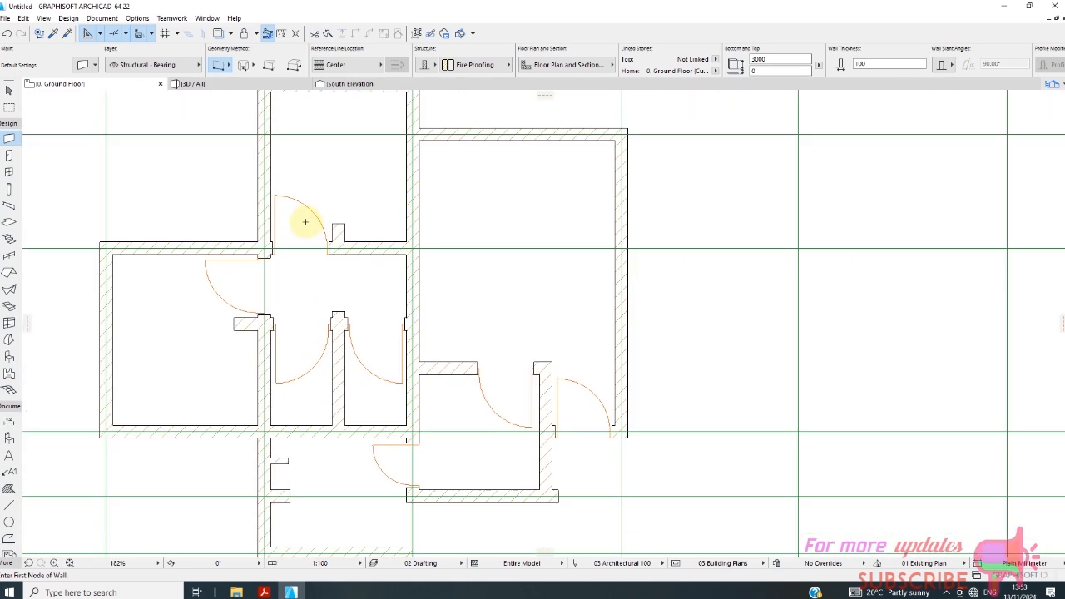
{"action": "scroll", "coordinate": [320, 220], "scroll_direction": "down", "scroll_amount": 2}
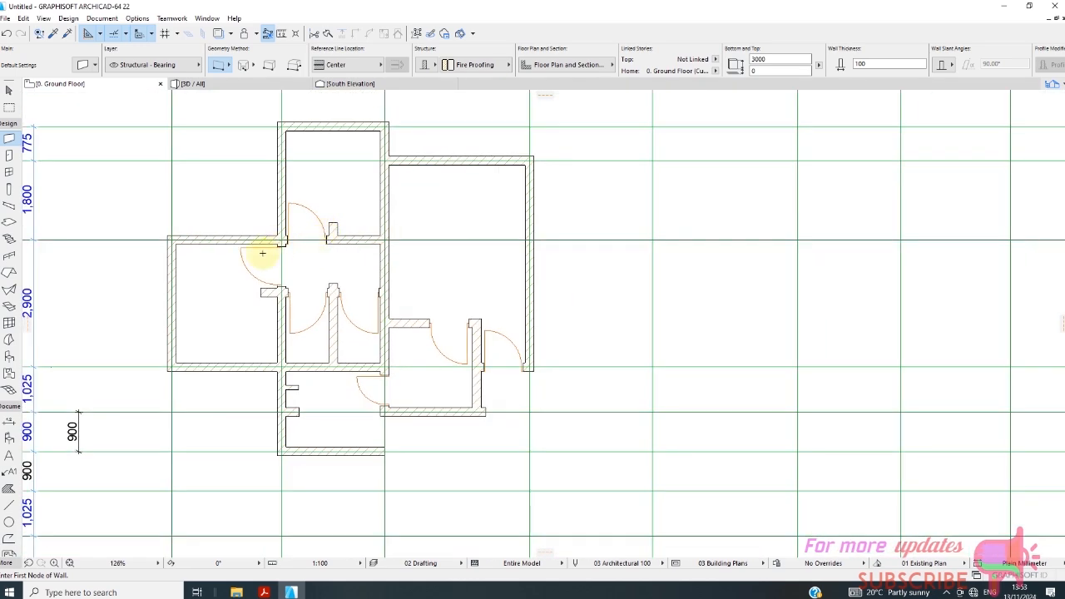
Start the Object tool and show the library folders in its default settings.
{"action": "scroll", "coordinate": [9, 142], "scroll_direction": "down", "scroll_amount": 5}
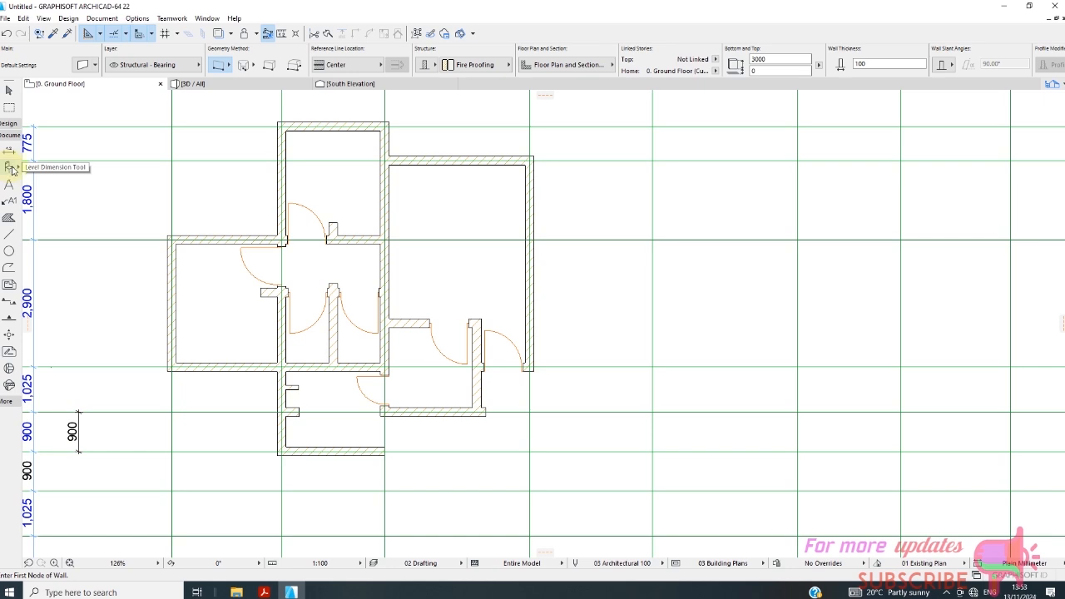
{"action": "left_click", "coordinate": [7, 127]}
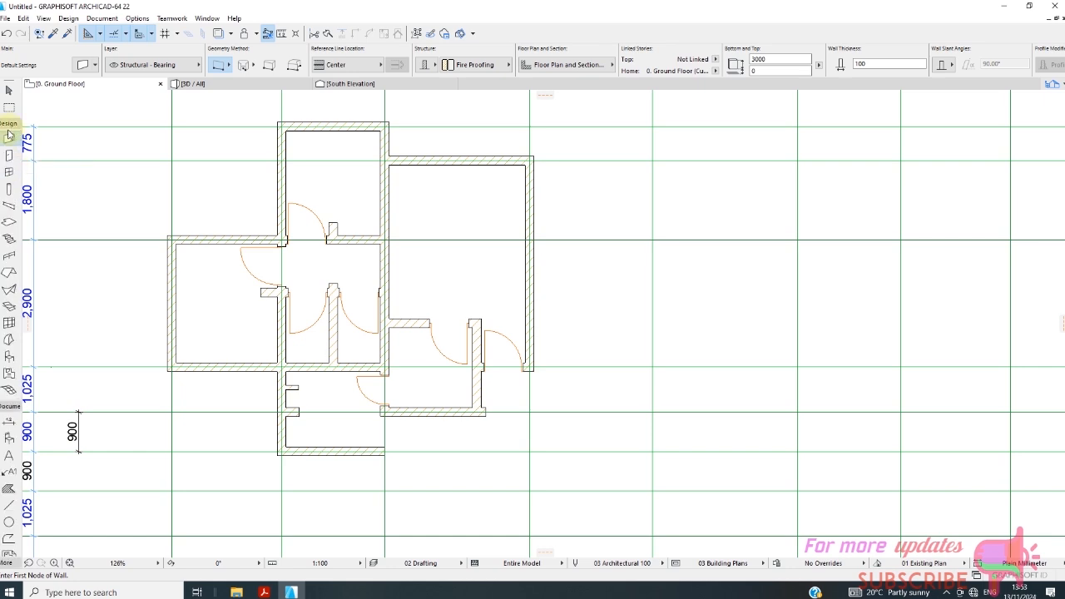
{"action": "left_click", "coordinate": [10, 357]}
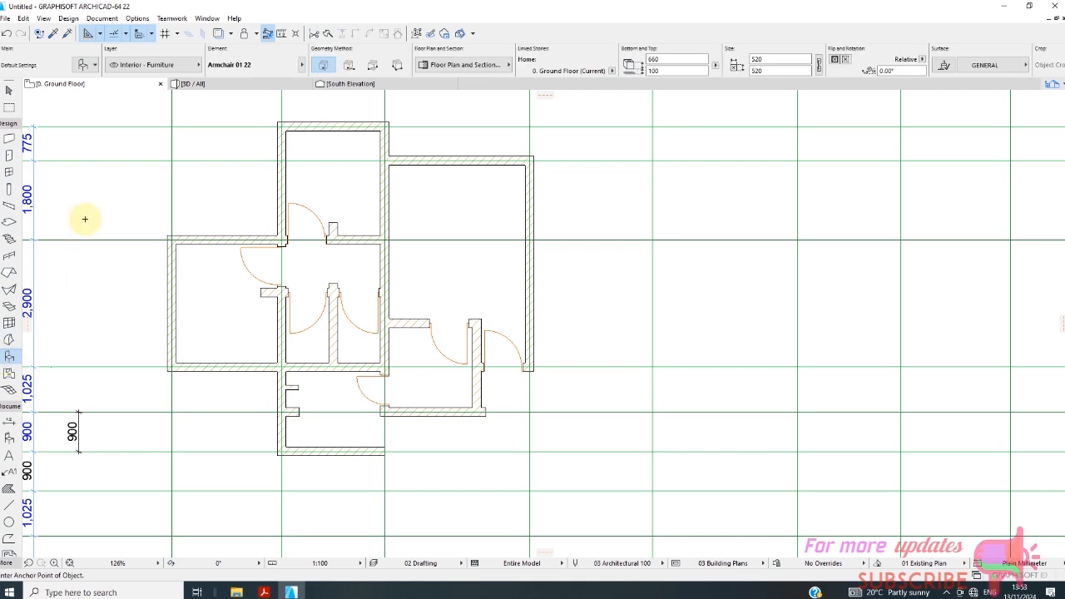
{"action": "left_click", "coordinate": [86, 69]}
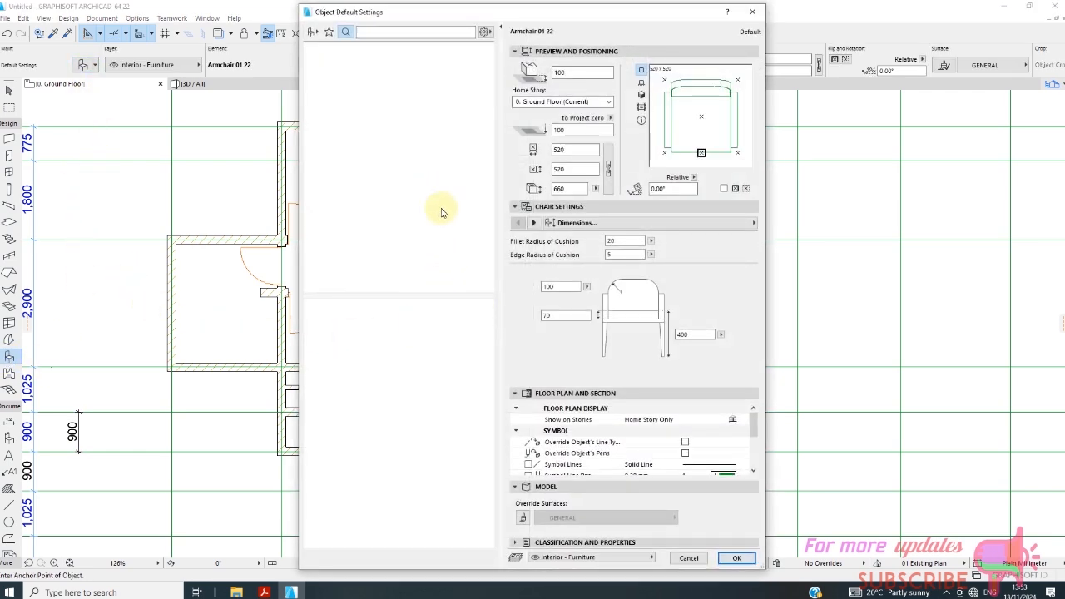
{"action": "left_click", "coordinate": [312, 32]}
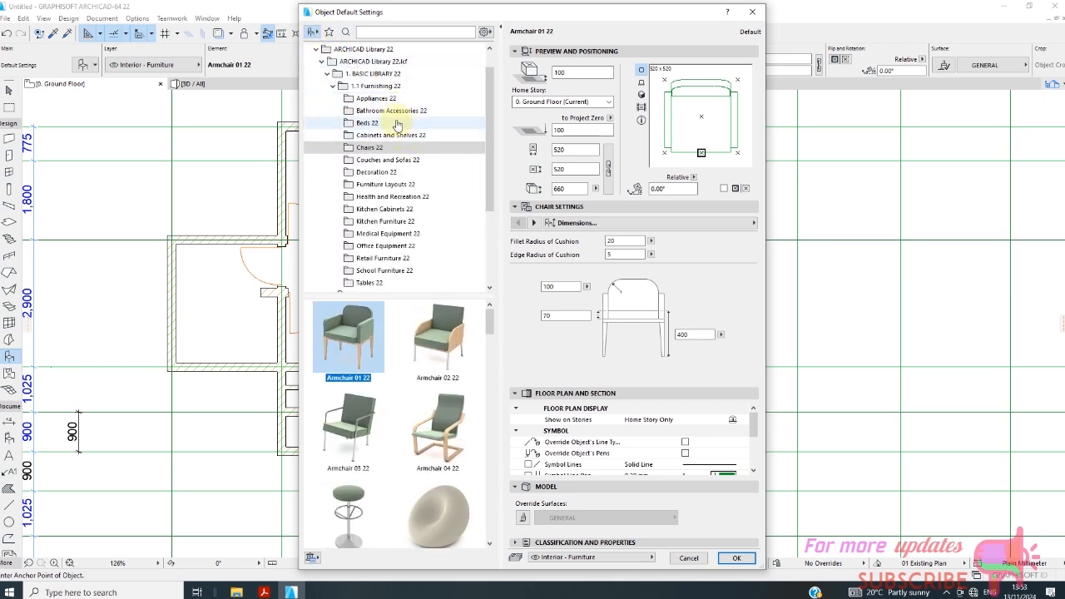
Browse the furnishing folders and choose Sofa Layout 22 from Furniture Layouts 22.
{"action": "left_click", "coordinate": [401, 147]}
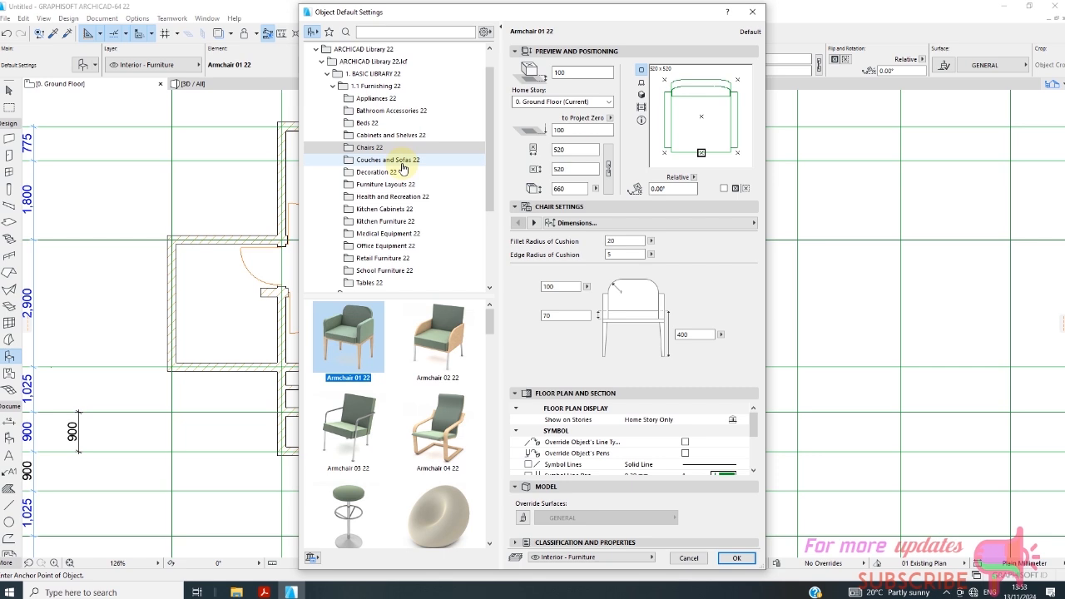
{"action": "left_click", "coordinate": [403, 160]}
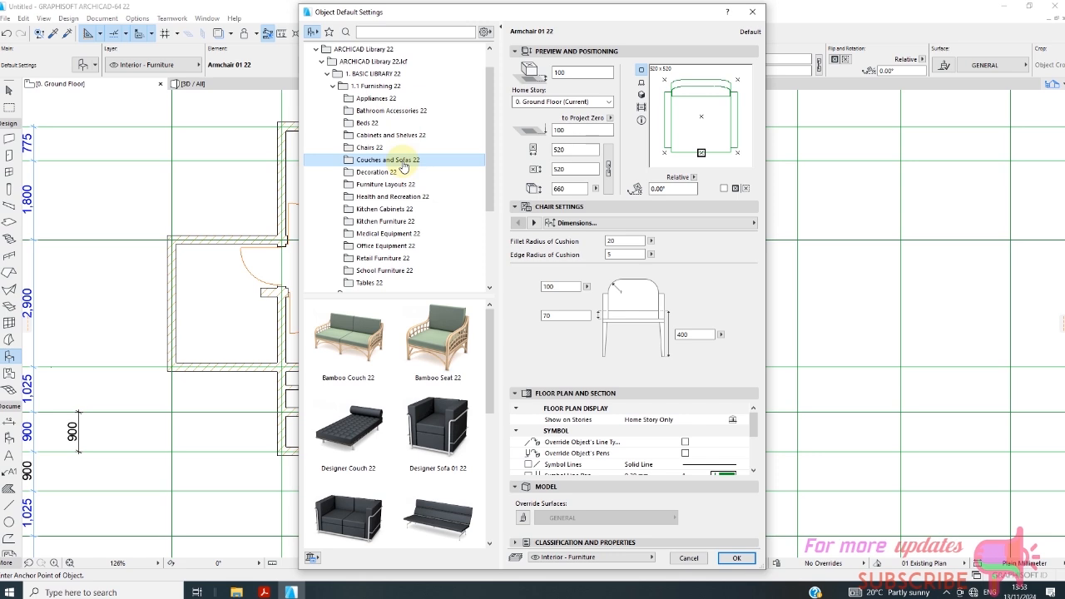
{"action": "scroll", "coordinate": [418, 234], "scroll_direction": "down", "scroll_amount": 2}
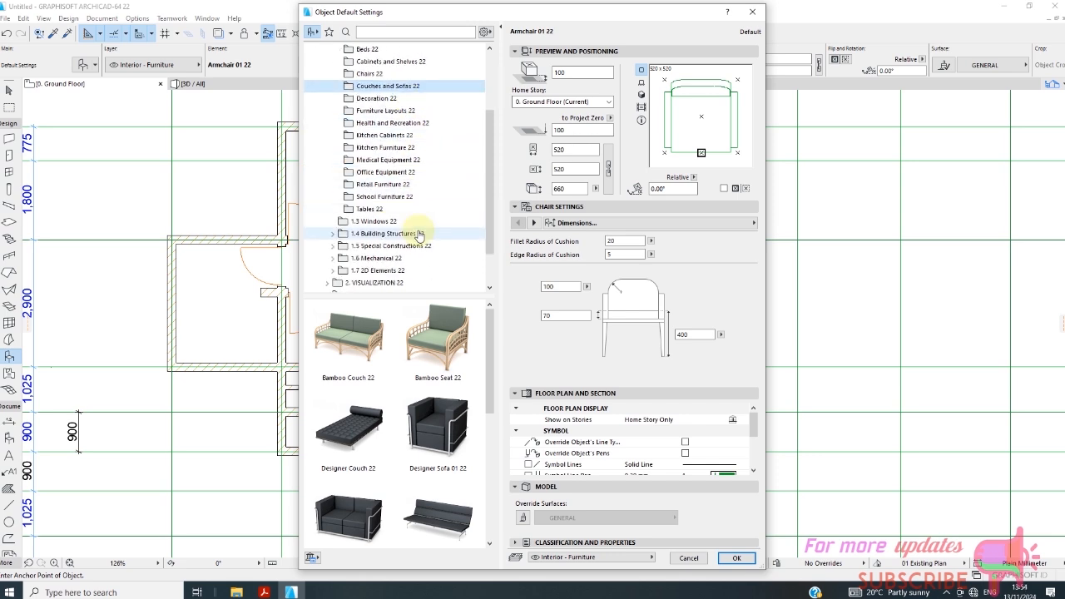
{"action": "scroll", "coordinate": [418, 233], "scroll_direction": "up", "scroll_amount": 1}
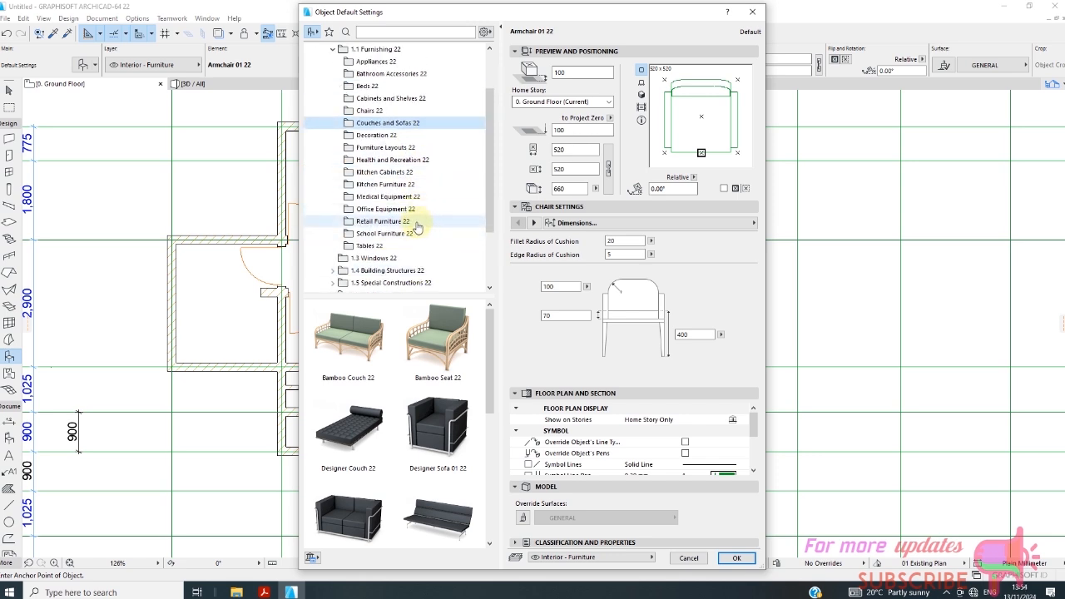
{"action": "scroll", "coordinate": [418, 210], "scroll_direction": "down", "scroll_amount": 1}
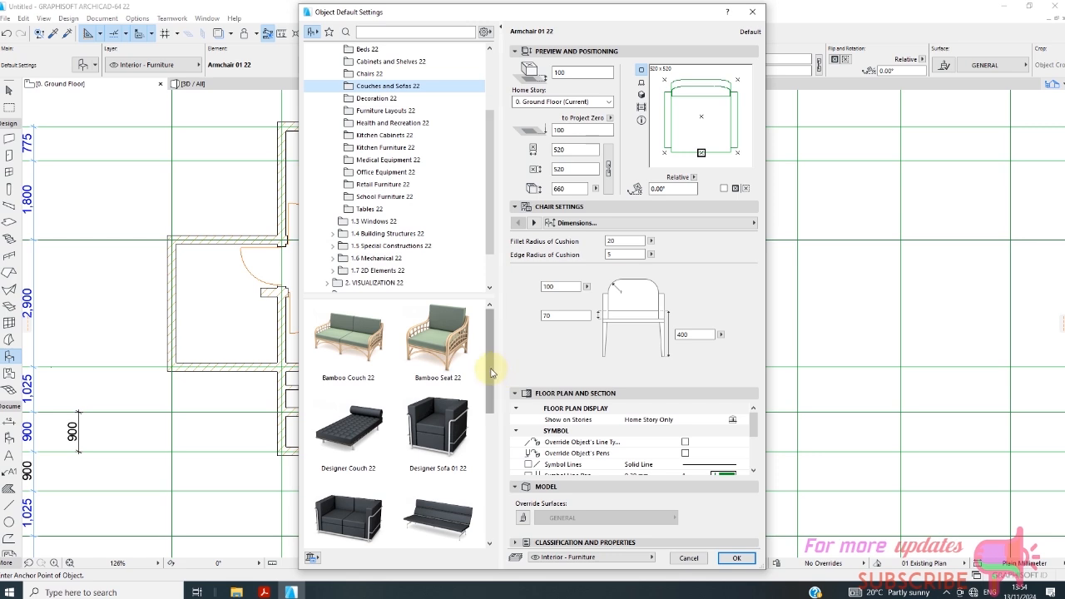
{"action": "mouse_move", "coordinate": [488, 368]}
{"action": "left_mouse_down"}
{"action": "mouse_move", "coordinate": [485, 509]}
{"action": "mouse_move", "coordinate": [488, 382]}
{"action": "left_mouse_up"}
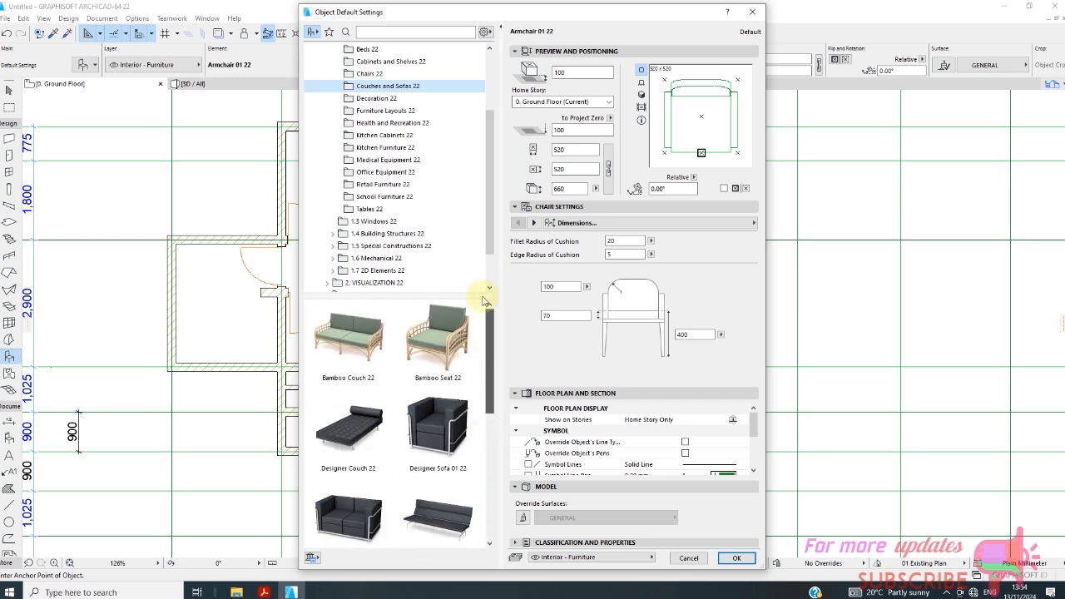
{"action": "left_click_drag", "start_coordinate": [490, 233], "coordinate": [486, 192]}
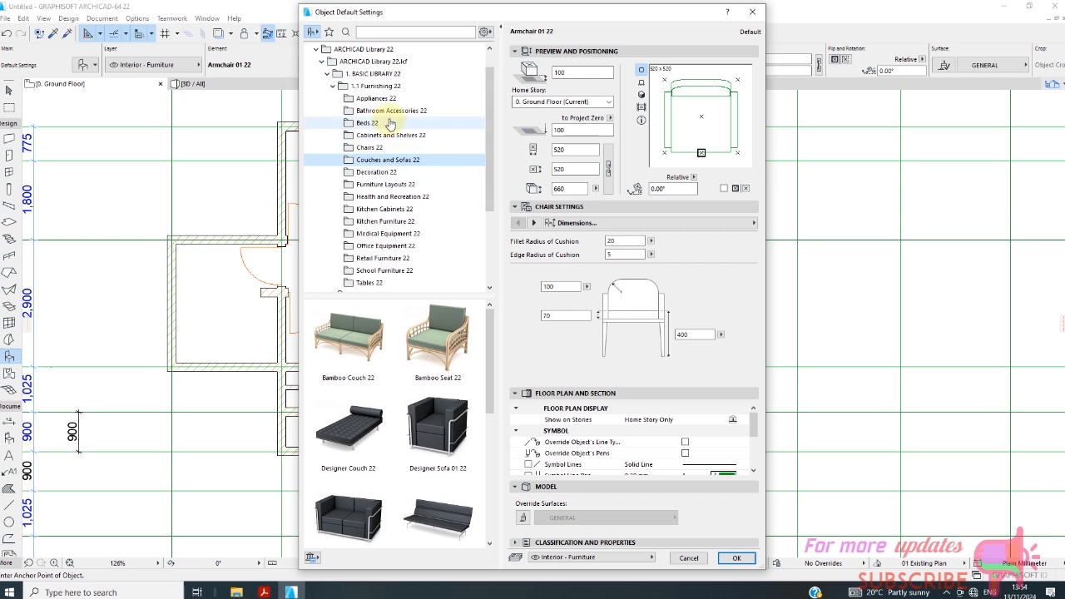
{"action": "left_click", "coordinate": [389, 184]}
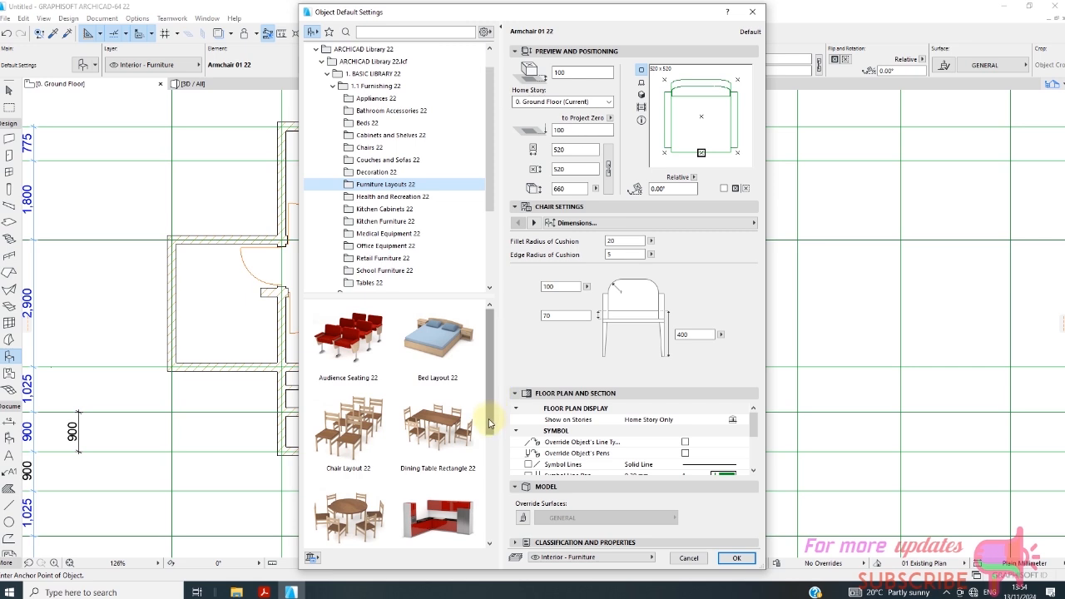
{"action": "left_click_drag", "start_coordinate": [488, 422], "coordinate": [489, 532]}
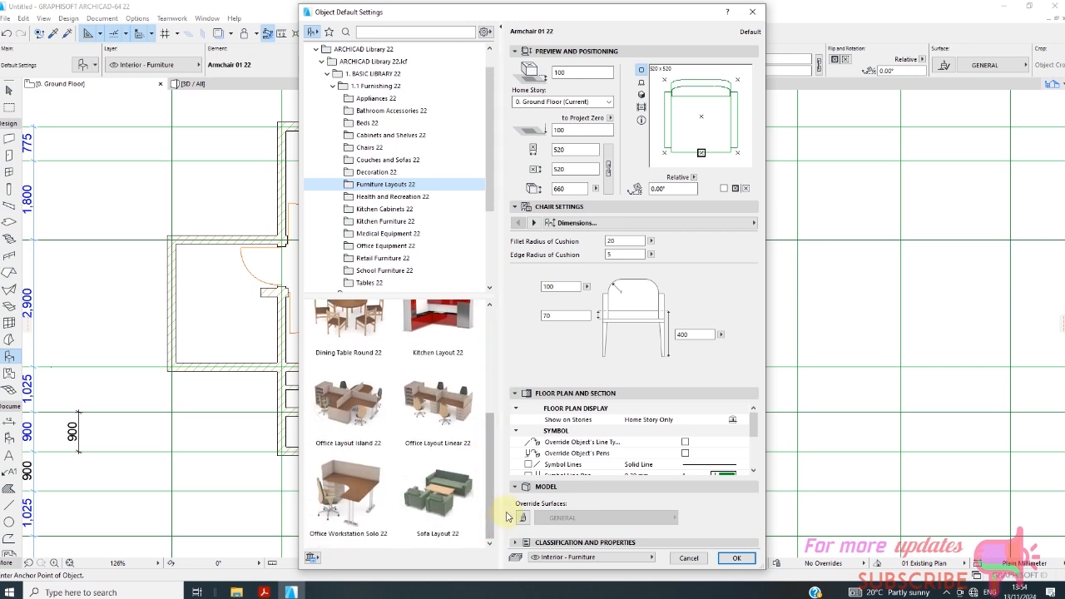
{"action": "left_click", "coordinate": [440, 495]}
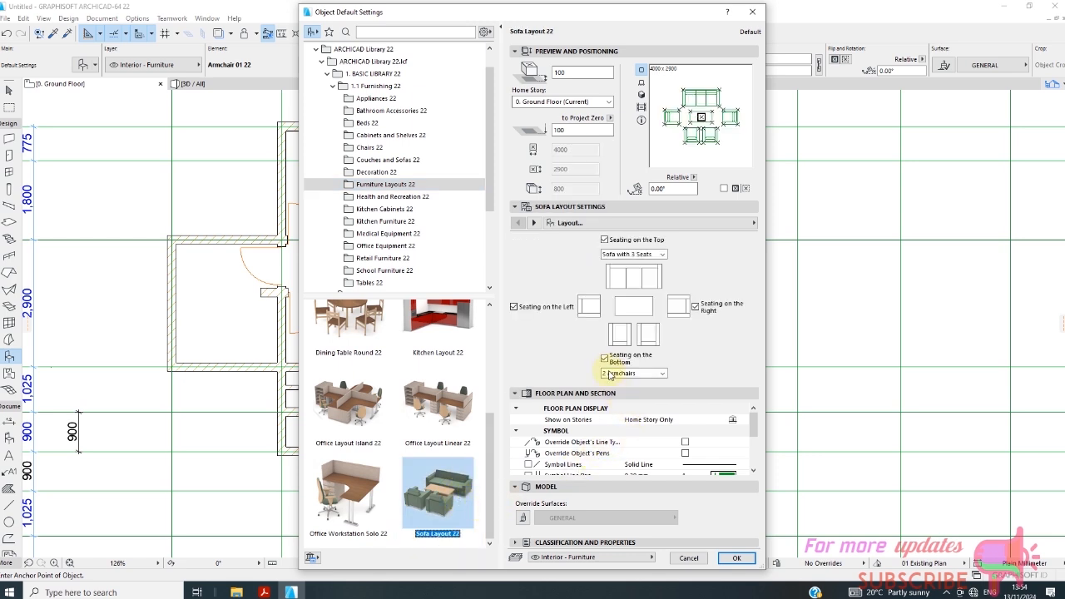
Turn off the sofa layout's bottom seating and place it between grids 2 and 3, just inside the grid C wall.
{"action": "left_click", "coordinate": [605, 359]}
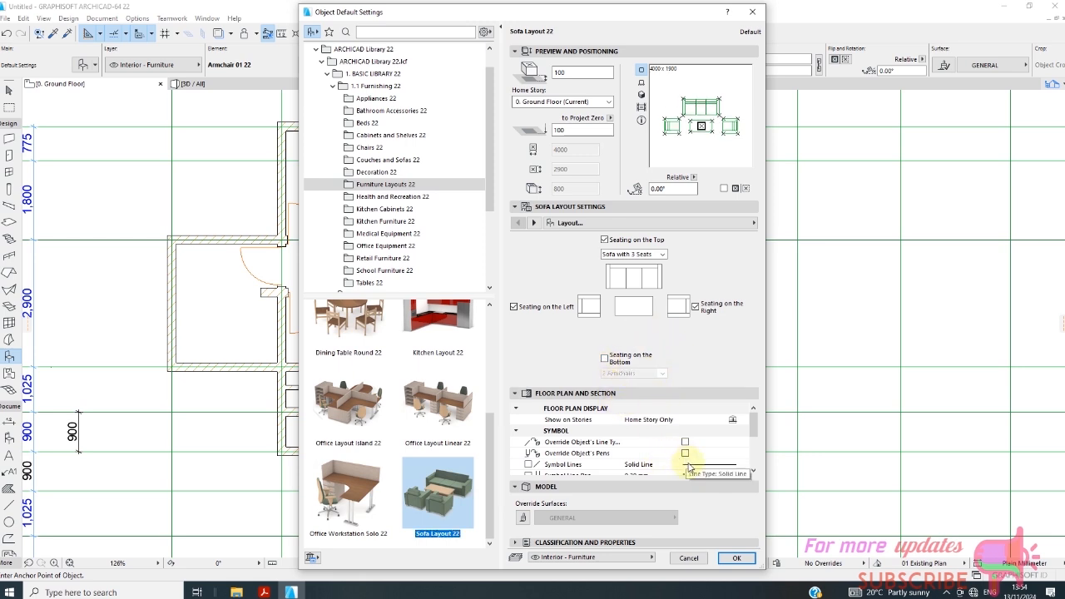
{"action": "scroll", "coordinate": [747, 448], "scroll_direction": "down", "scroll_amount": 3}
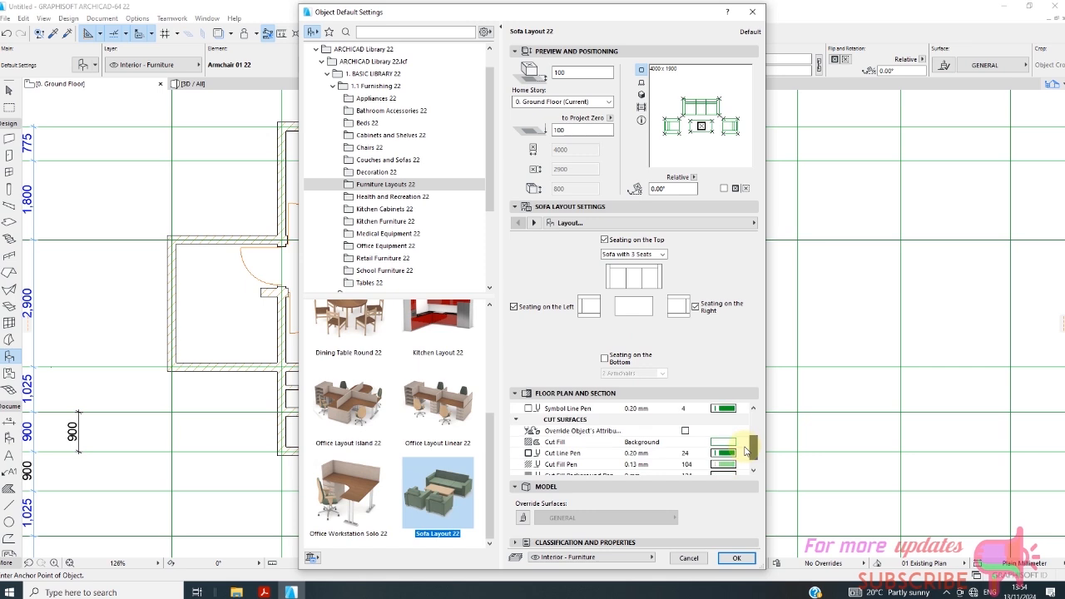
{"action": "left_click_drag", "start_coordinate": [747, 448], "coordinate": [749, 426]}
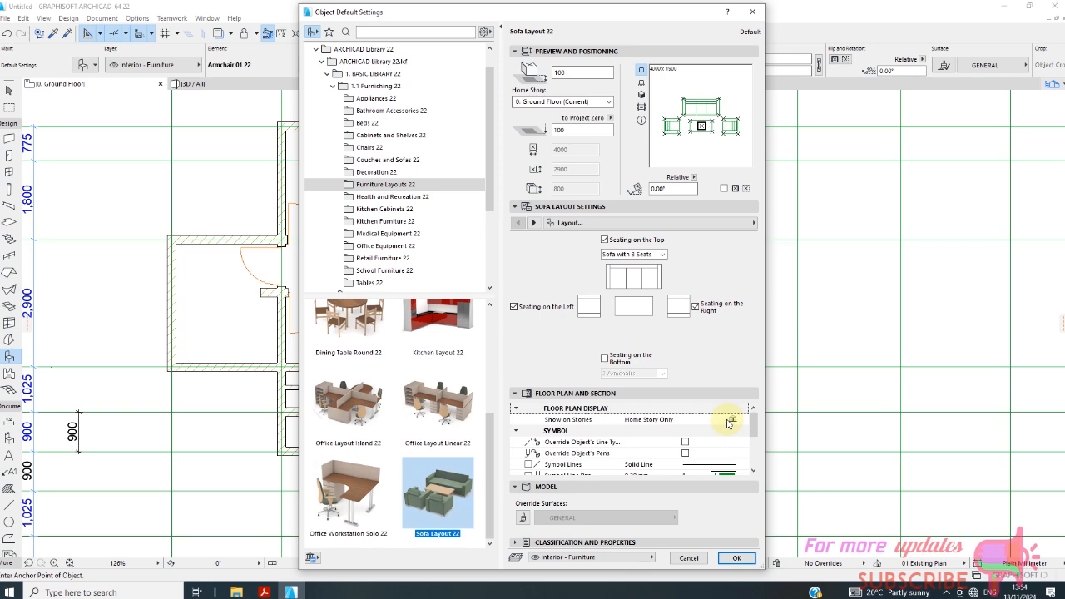
{"action": "left_click", "coordinate": [736, 557]}
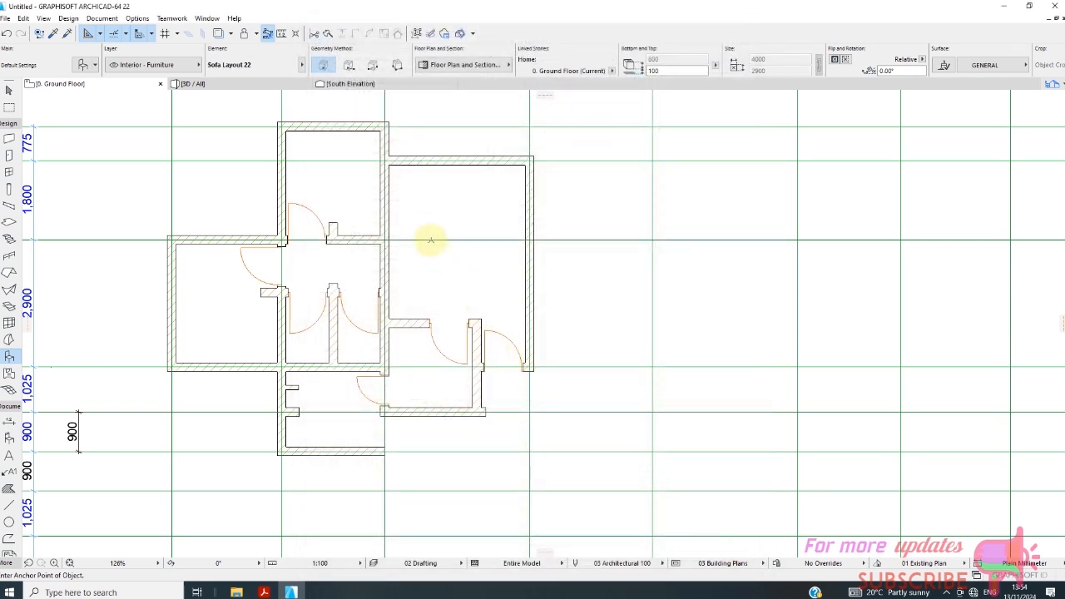
{"action": "left_click", "coordinate": [416, 196]}
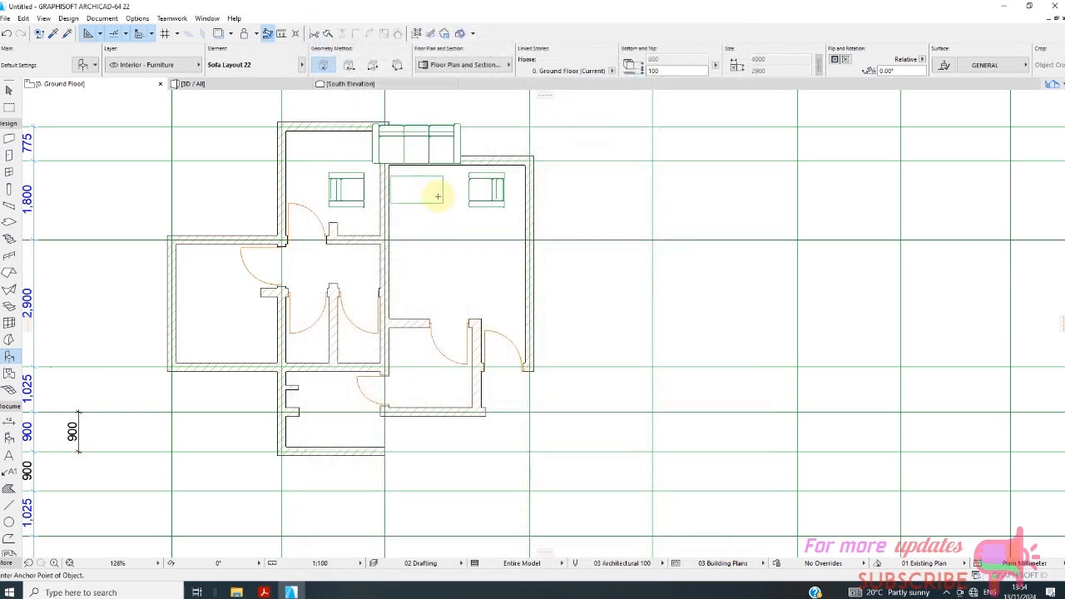
Rotate the placed sofa layout 90° counterclockwise about the lower outer corner of the armchair nearest grid D.
{"action": "left_click", "coordinate": [9, 90]}
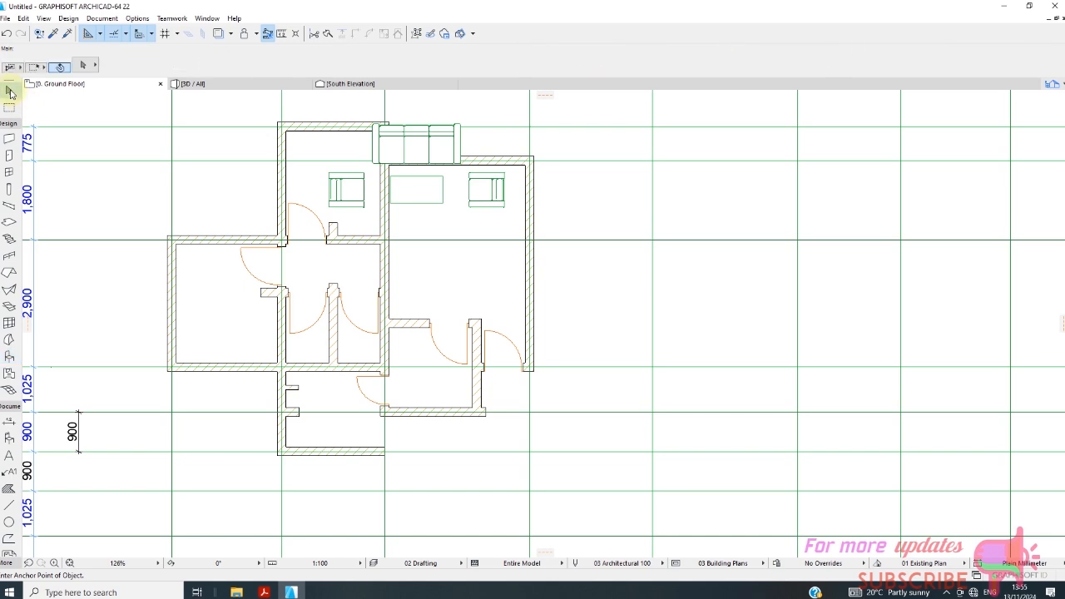
{"action": "key", "text": "ctrl+a"}
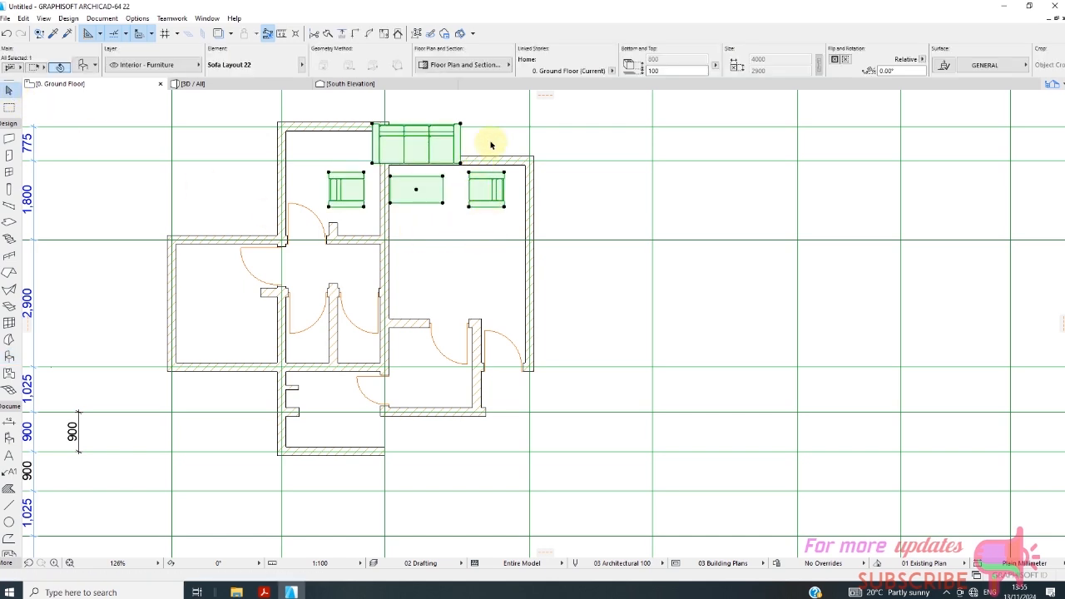
{"action": "right_click", "coordinate": [490, 143]}
{"action": "mouse_move", "coordinate": [520, 280]}
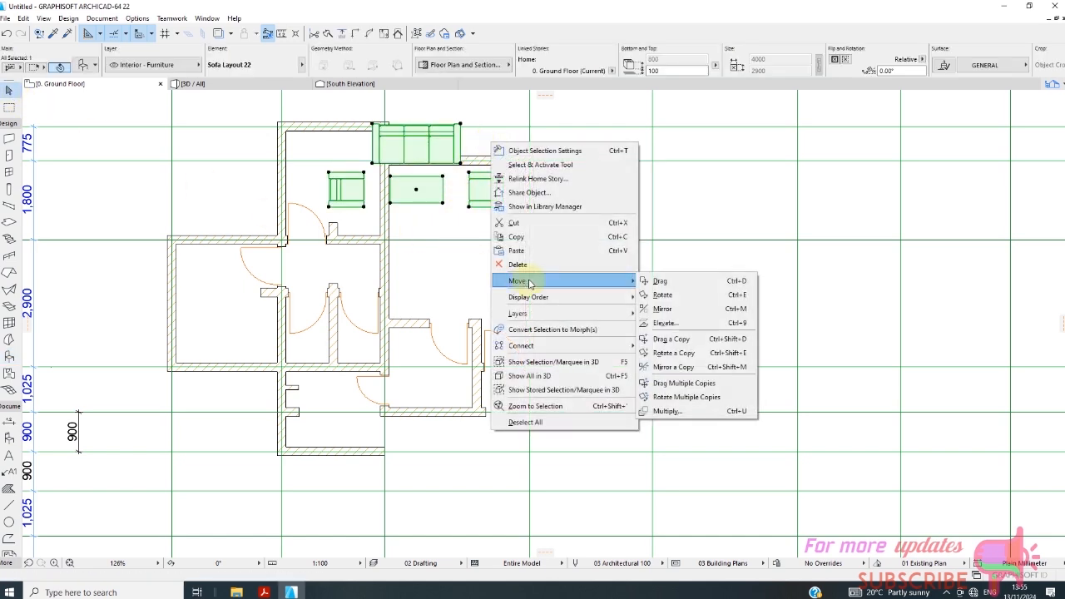
{"action": "left_click", "coordinate": [684, 294]}
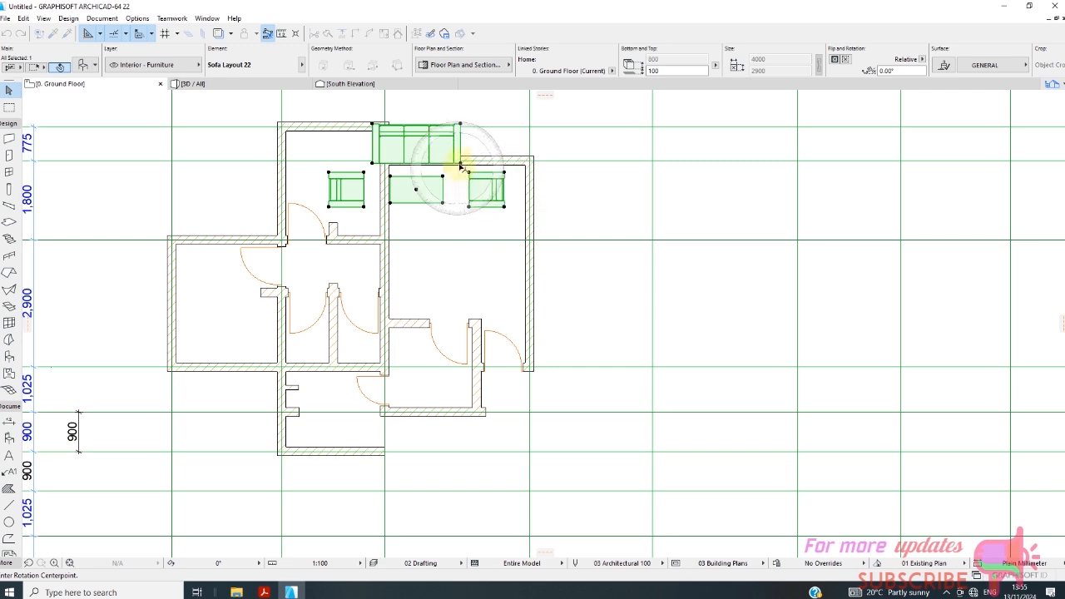
{"action": "left_click", "coordinate": [505, 207]}
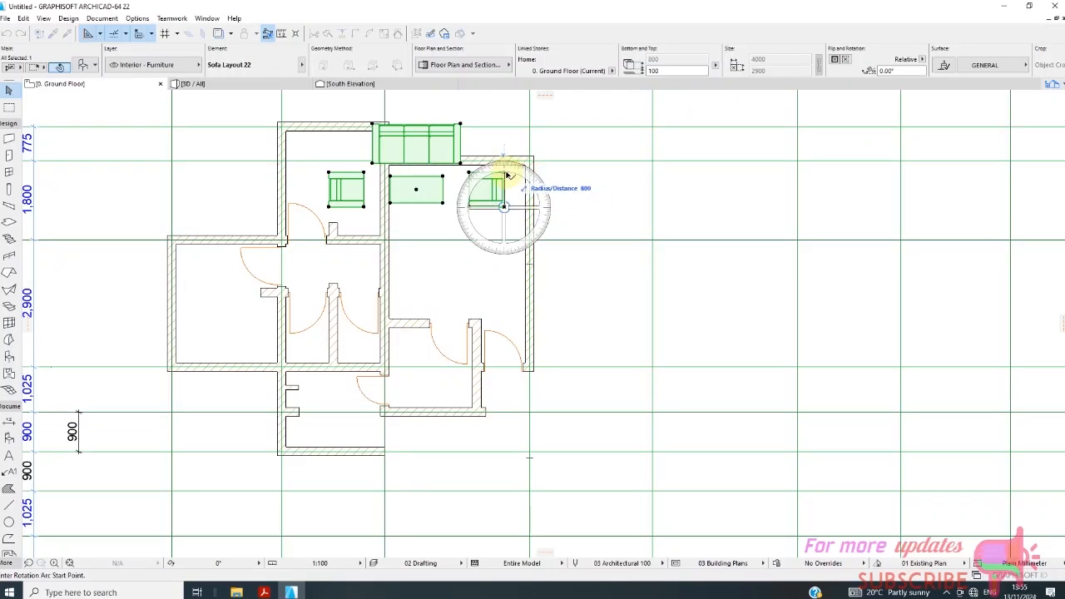
{"action": "left_click", "coordinate": [507, 175]}
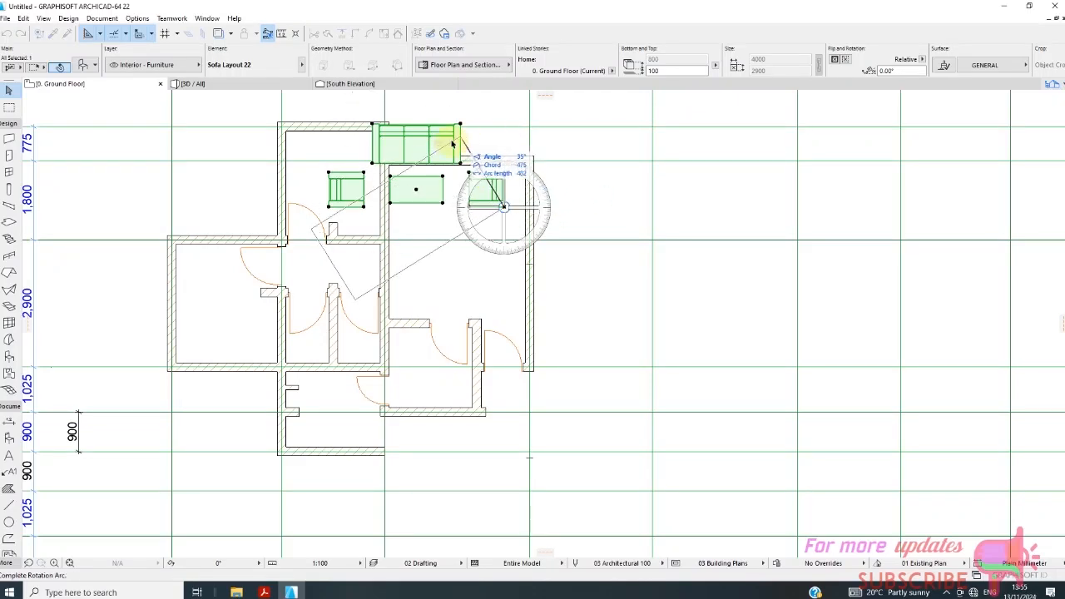
{"action": "left_click", "coordinate": [392, 205]}
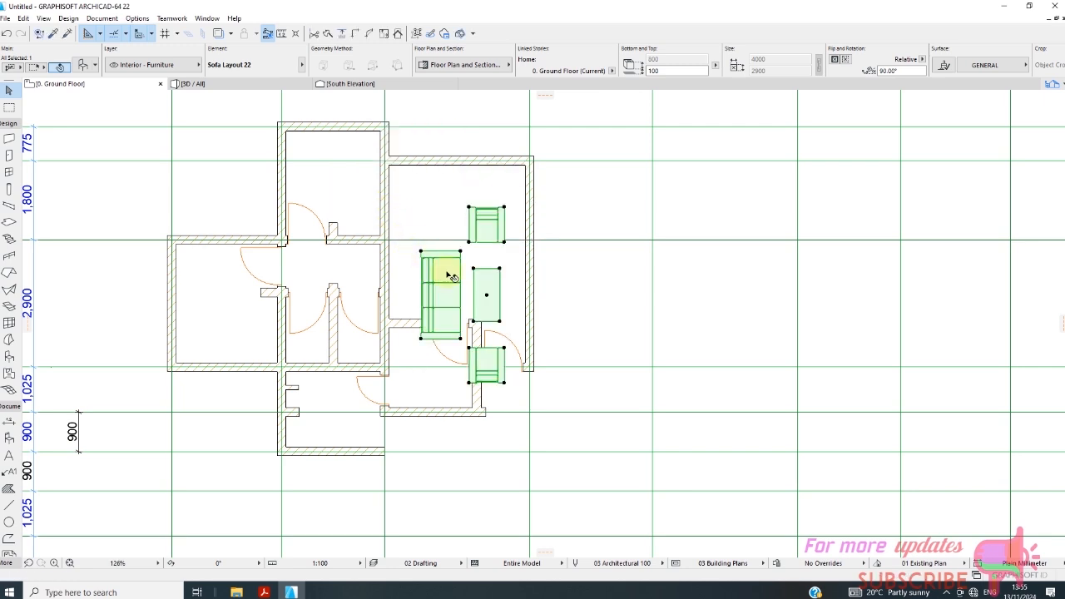
Move the rotated sofa layout straight up towards the grid 2 wall of the room between grids C and D.
{"action": "scroll", "coordinate": [482, 313], "scroll_direction": "up", "scroll_amount": 2}
{"action": "left_click", "coordinate": [486, 290]}
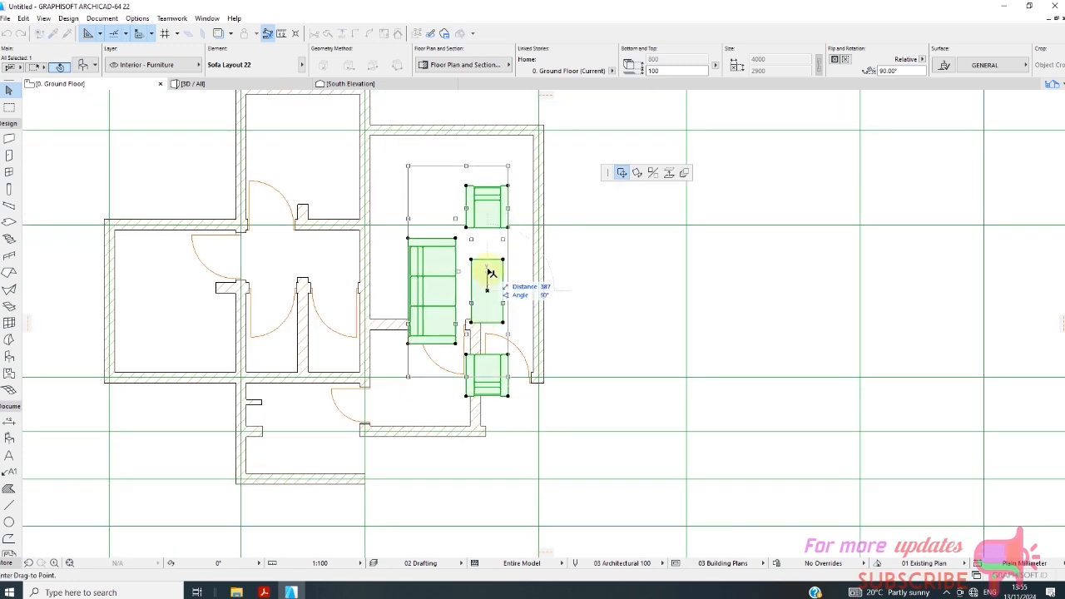
{"action": "left_click", "coordinate": [487, 244]}
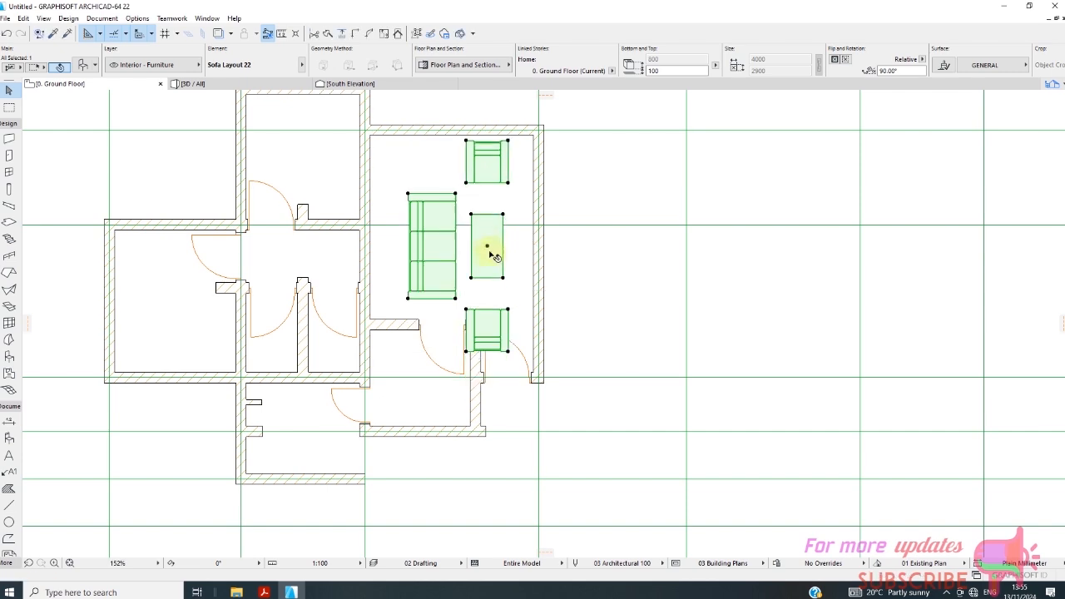
{"action": "scroll", "coordinate": [396, 297], "scroll_direction": "down", "scroll_amount": 1}
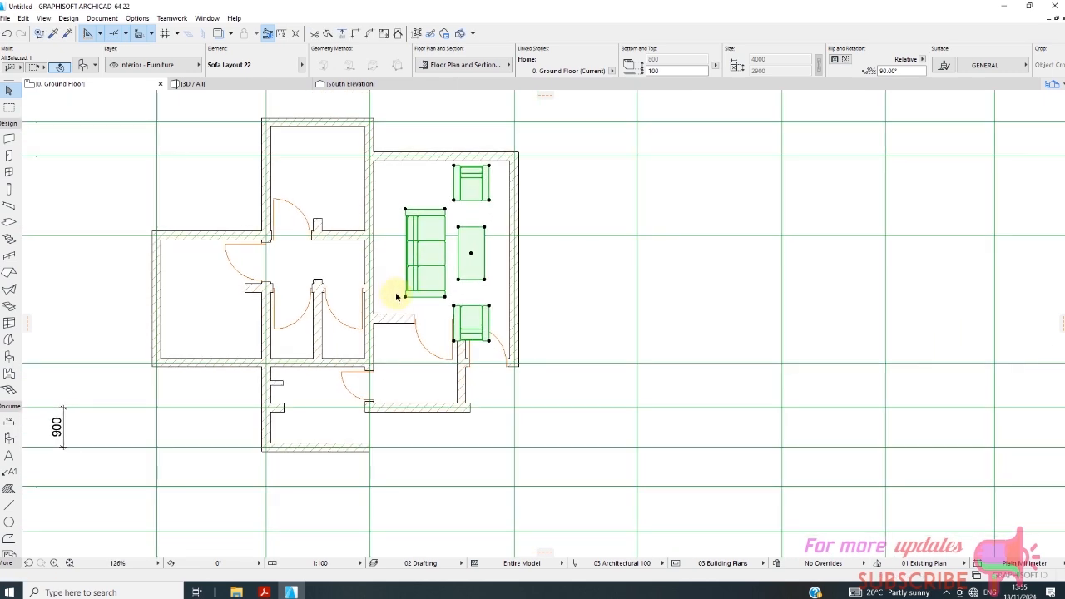
Open the selected sofa layout's object settings and show its Dimensions and Minimal Space options.
{"action": "scroll", "coordinate": [471, 252], "scroll_direction": "up", "scroll_amount": 1}
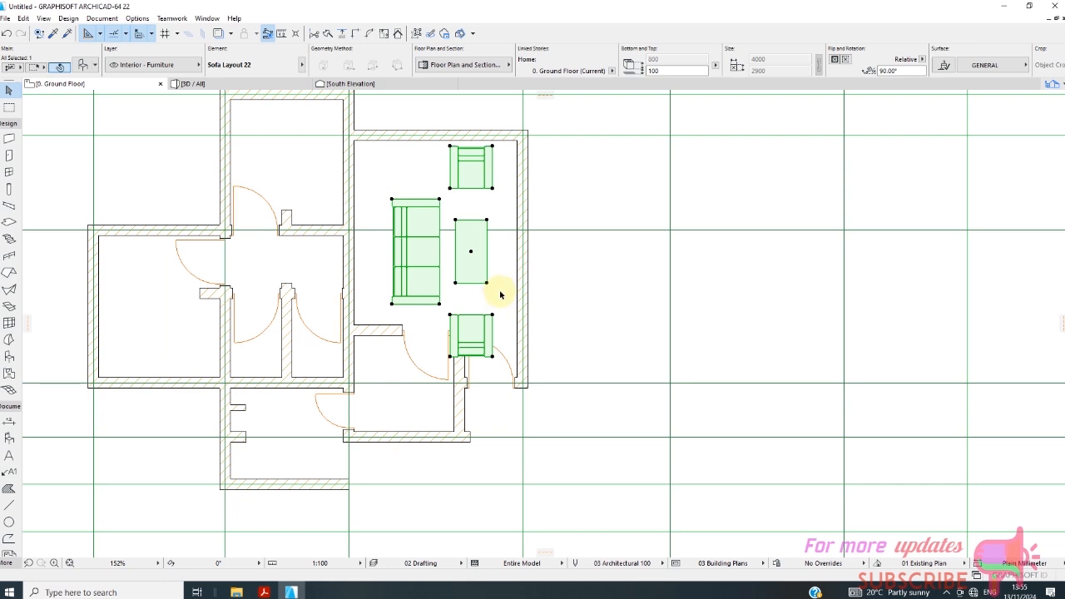
{"action": "scroll", "coordinate": [533, 283], "scroll_direction": "down", "scroll_amount": 1}
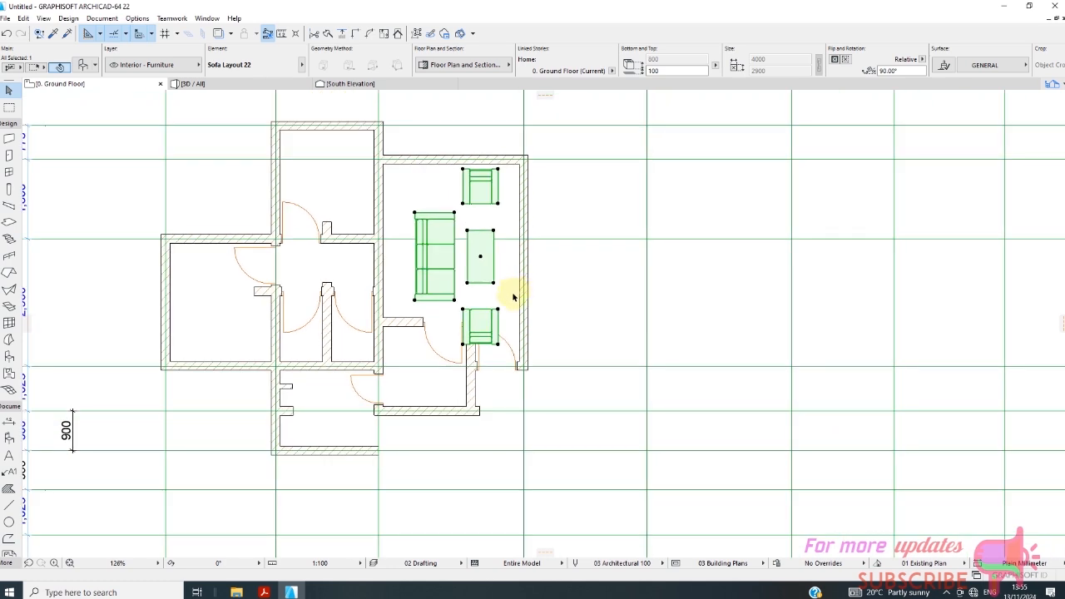
{"action": "scroll", "coordinate": [511, 298], "scroll_direction": "down", "scroll_amount": 1}
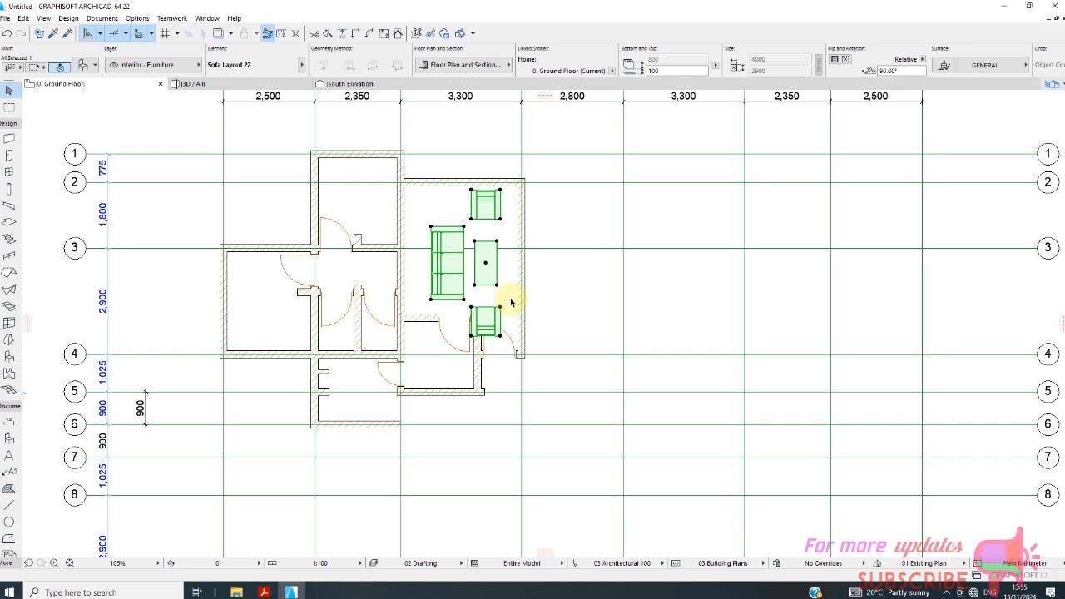
{"action": "scroll", "coordinate": [509, 304], "scroll_direction": "down", "scroll_amount": 1}
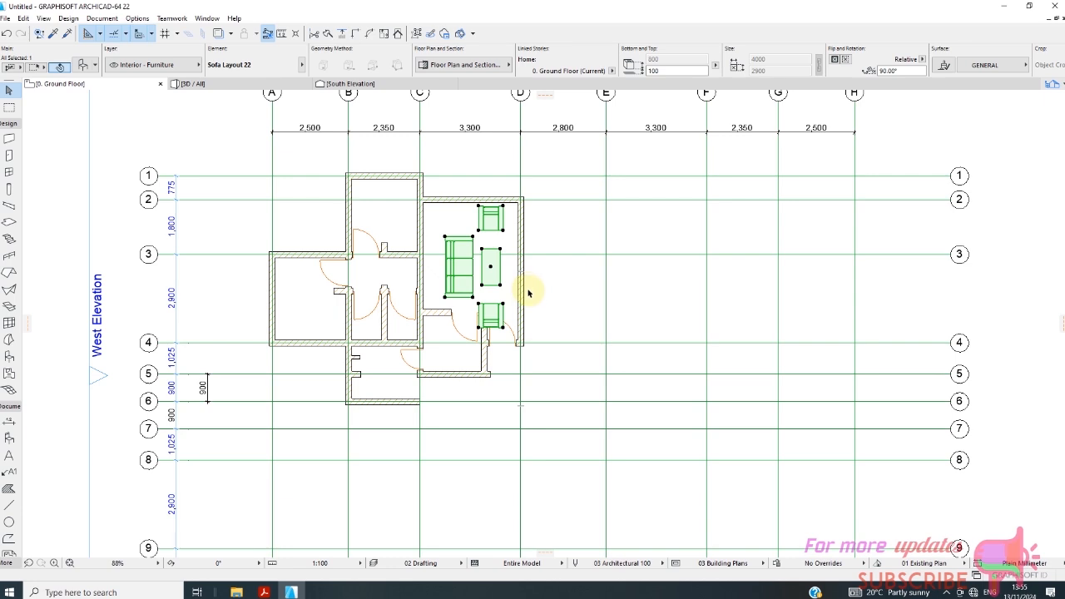
{"action": "right_click", "coordinate": [542, 283]}
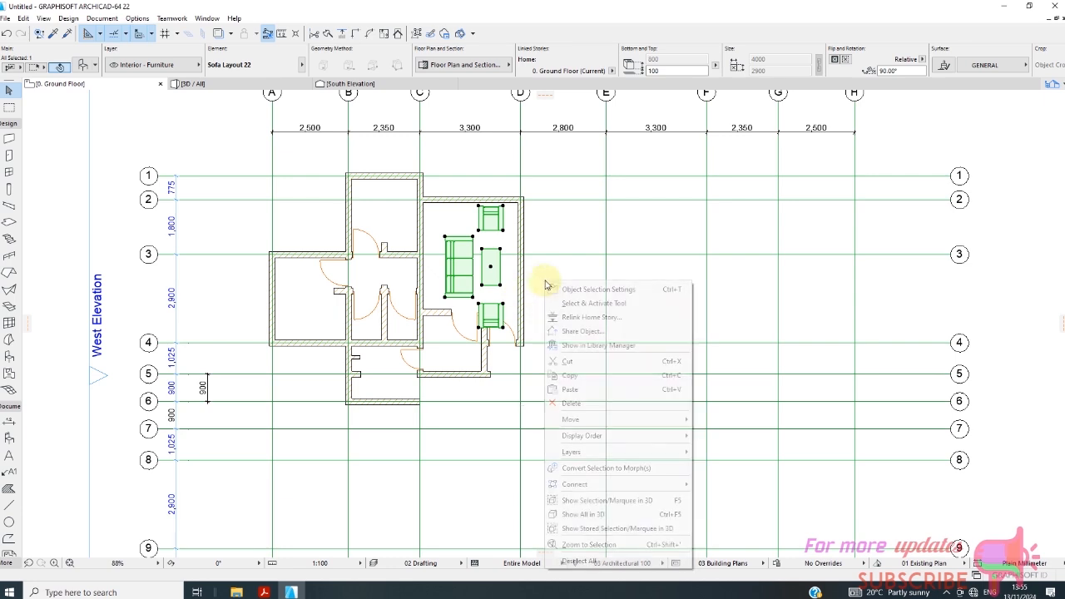
{"action": "left_click", "coordinate": [597, 290]}
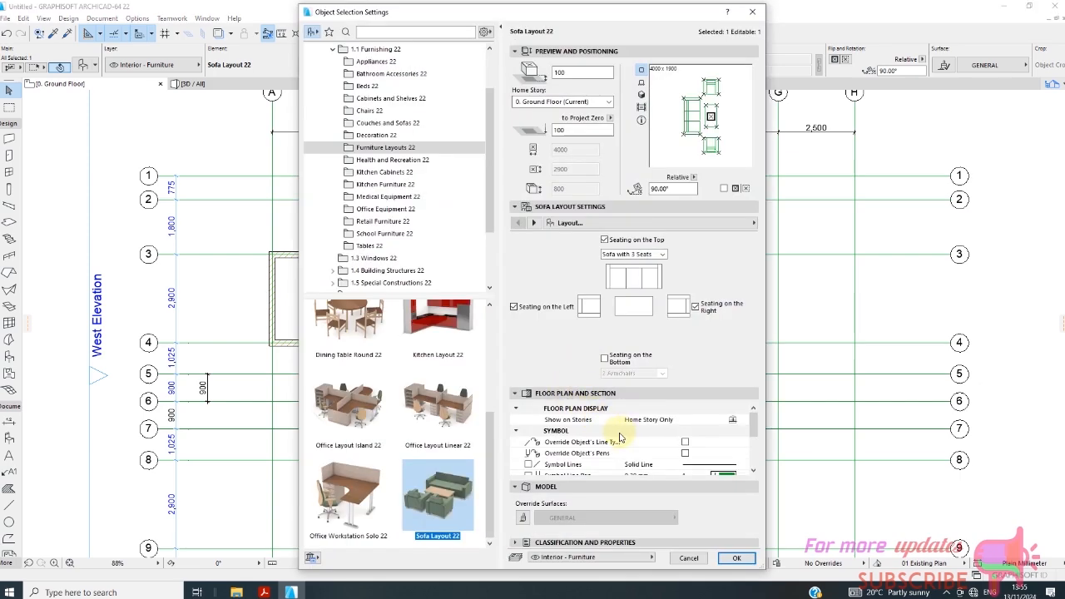
{"action": "left_click", "coordinate": [583, 226]}
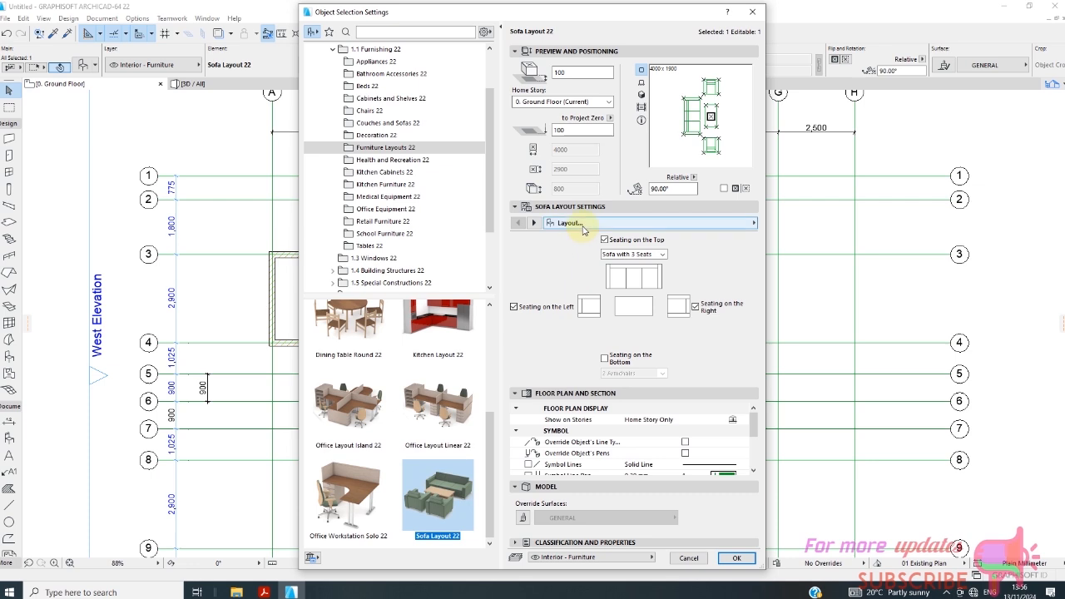
{"action": "left_click", "coordinate": [584, 228]}
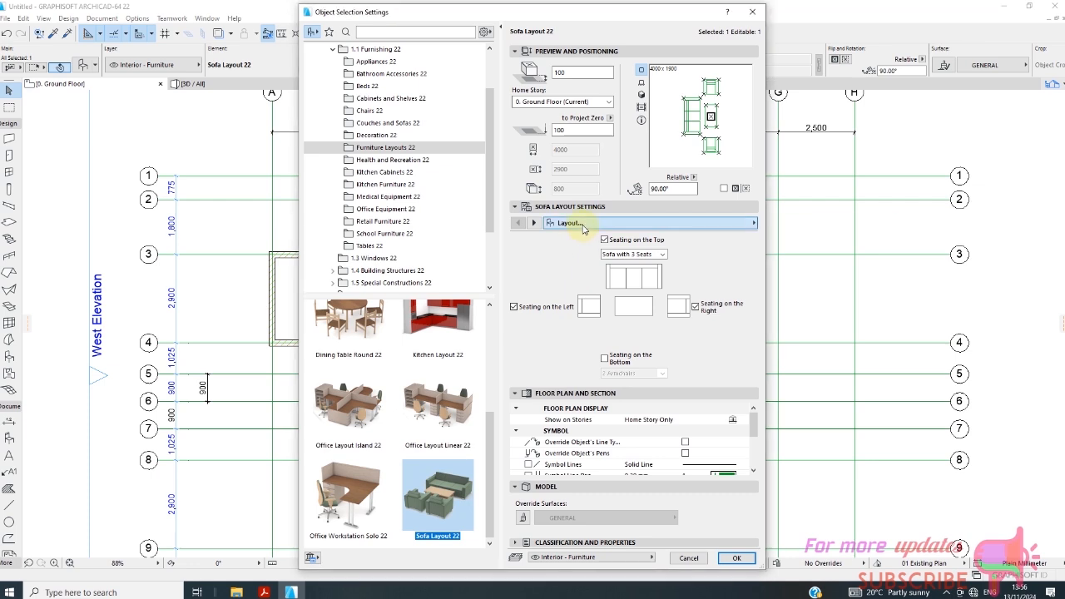
{"action": "left_click", "coordinate": [585, 229]}
{"action": "left_click", "coordinate": [820, 237]}
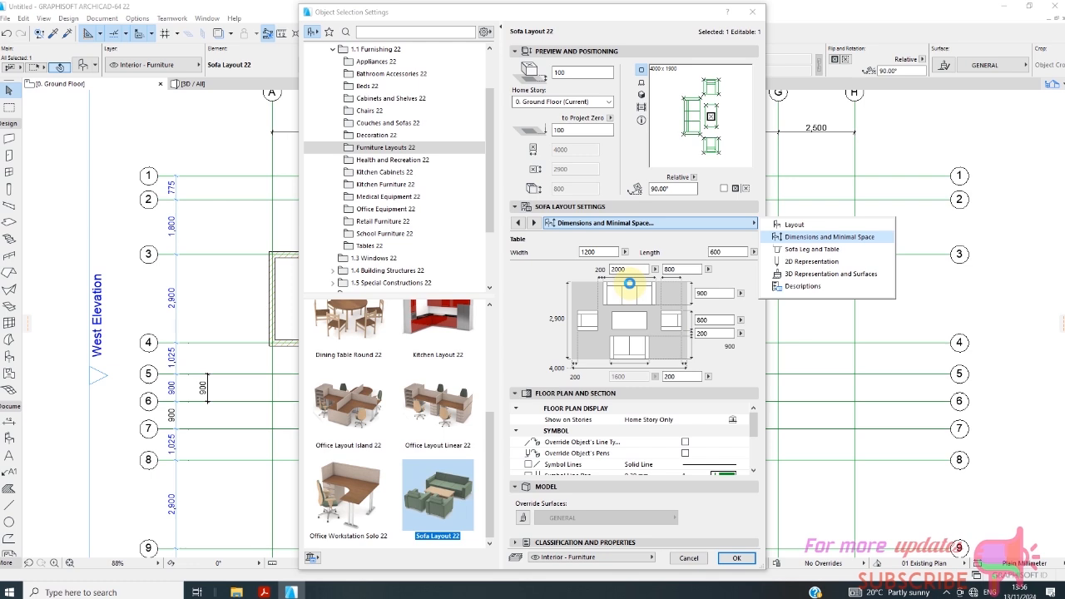
Set the sofa layout's armchair depth to 600 and the distance behind the armchairs to 100.
{"action": "left_click", "coordinate": [625, 276]}
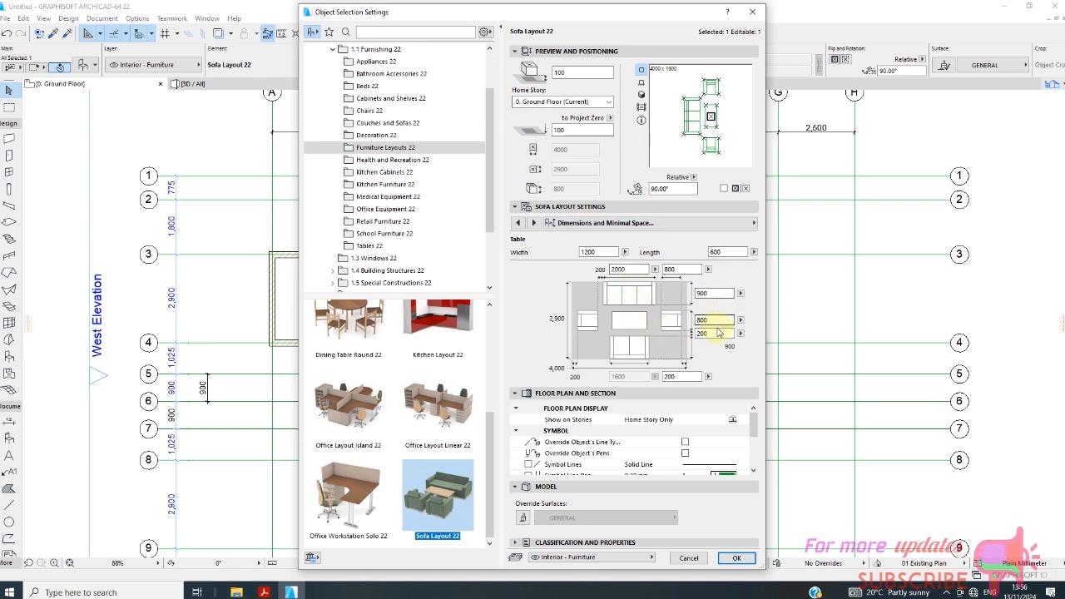
{"action": "left_click", "coordinate": [629, 269]}
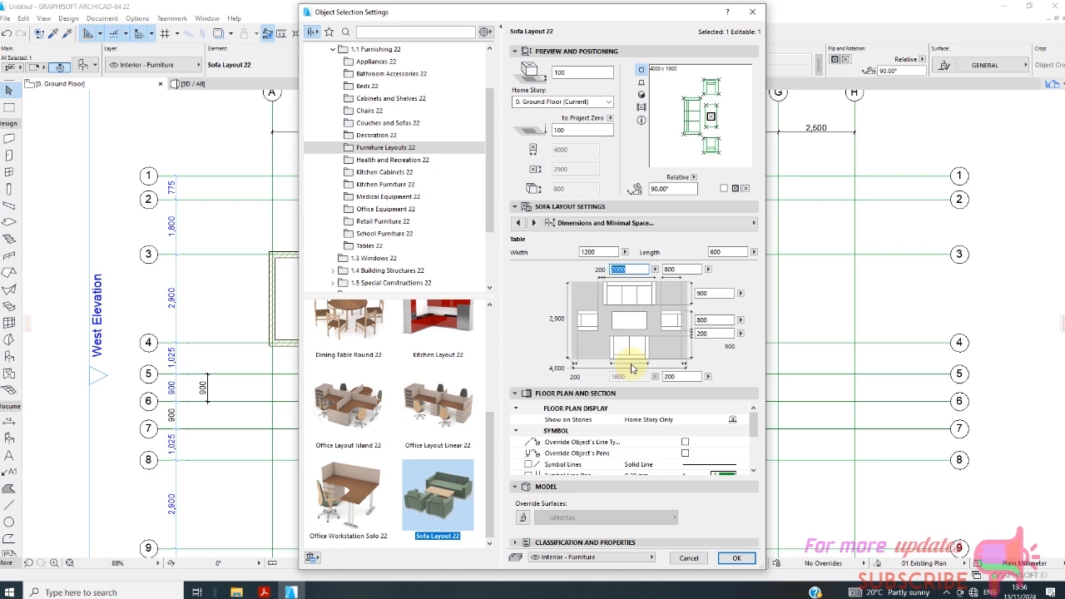
{"action": "left_click", "coordinate": [681, 270]}
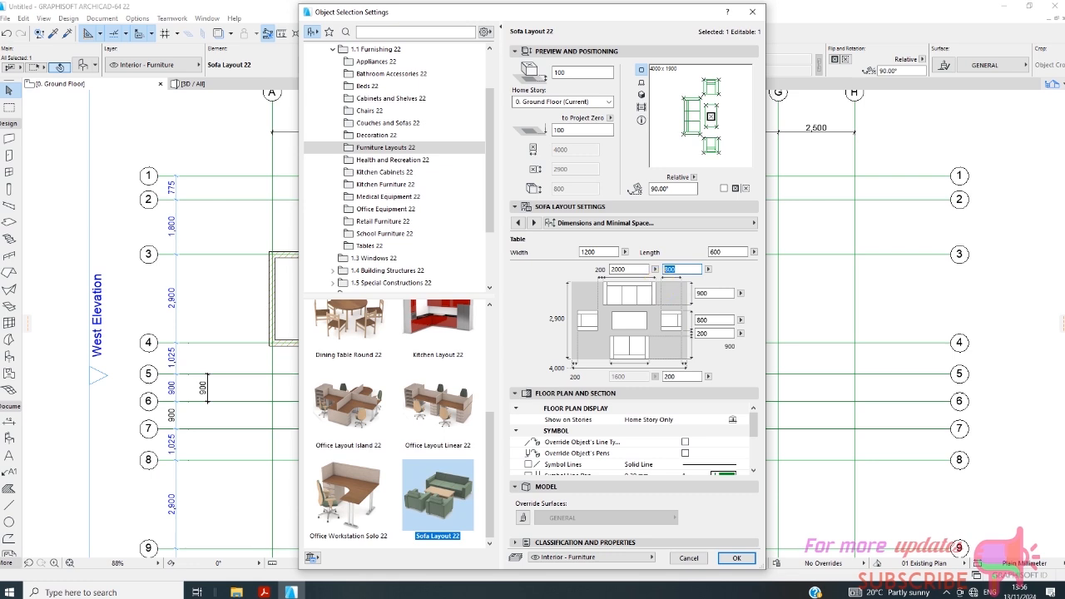
{"action": "left_click", "coordinate": [682, 383]}
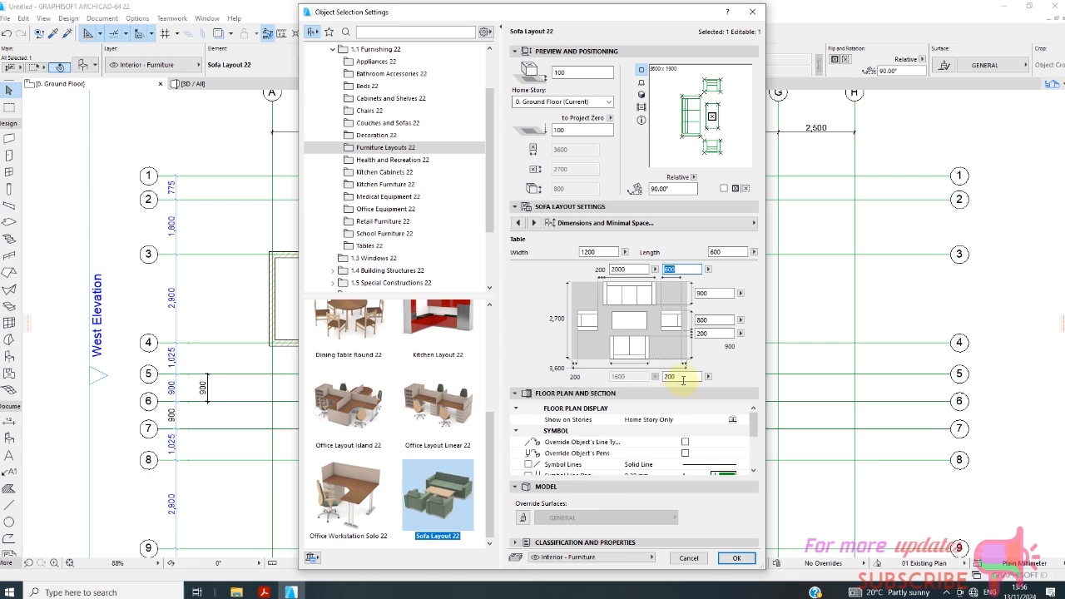
{"action": "left_click", "coordinate": [671, 376]}
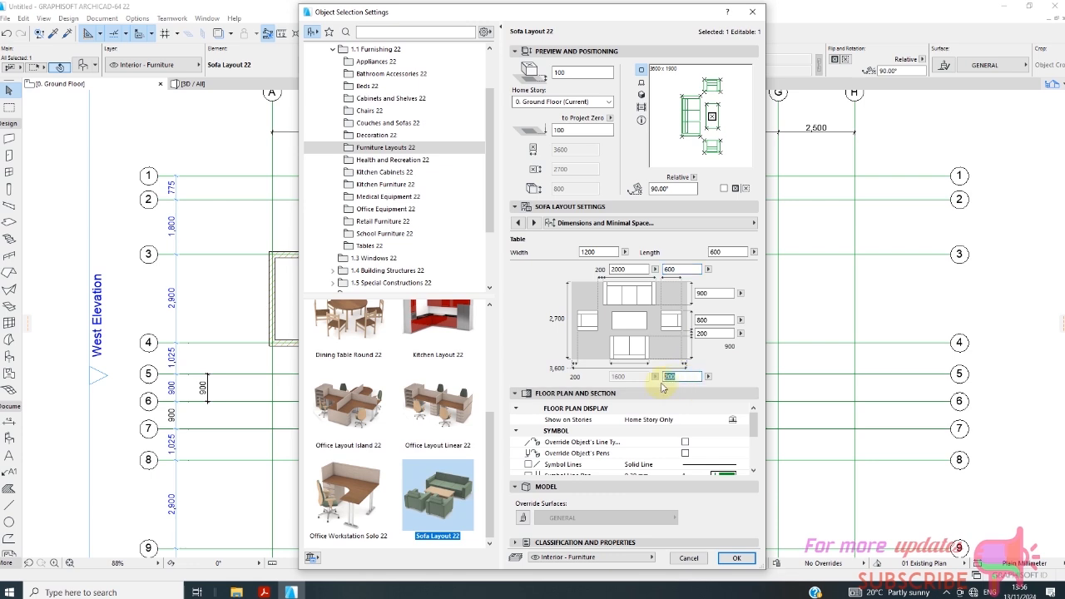
{"action": "type", "text": "1"}
{"action": "key", "text": "Return"}
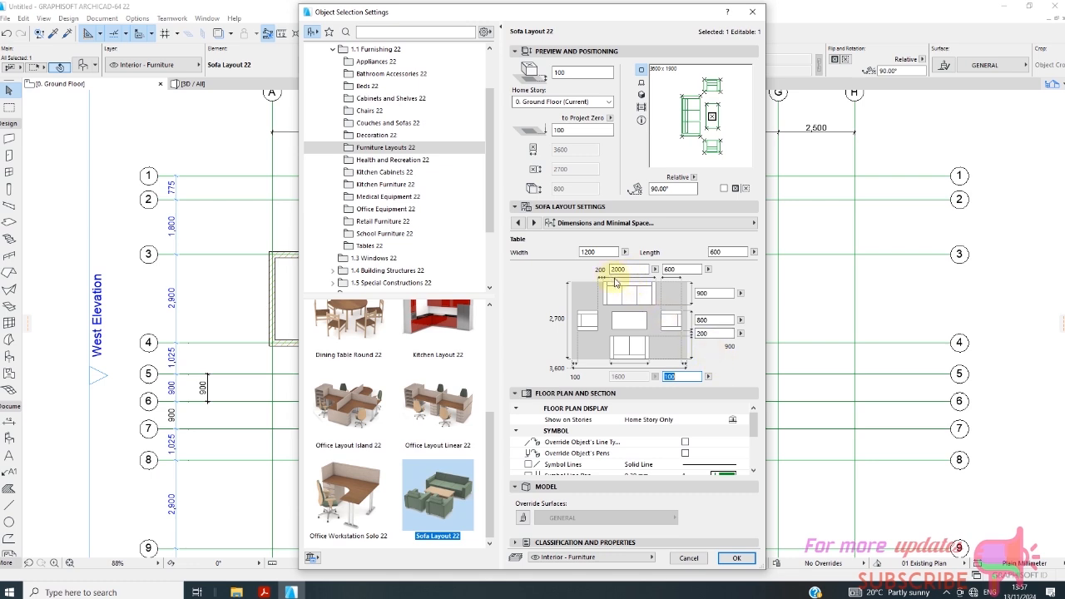
Set the three-seat sofa's length to 1800 and apply the changed dimensions to the placed layout.
{"action": "left_click_drag", "start_coordinate": [634, 269], "coordinate": [594, 275]}
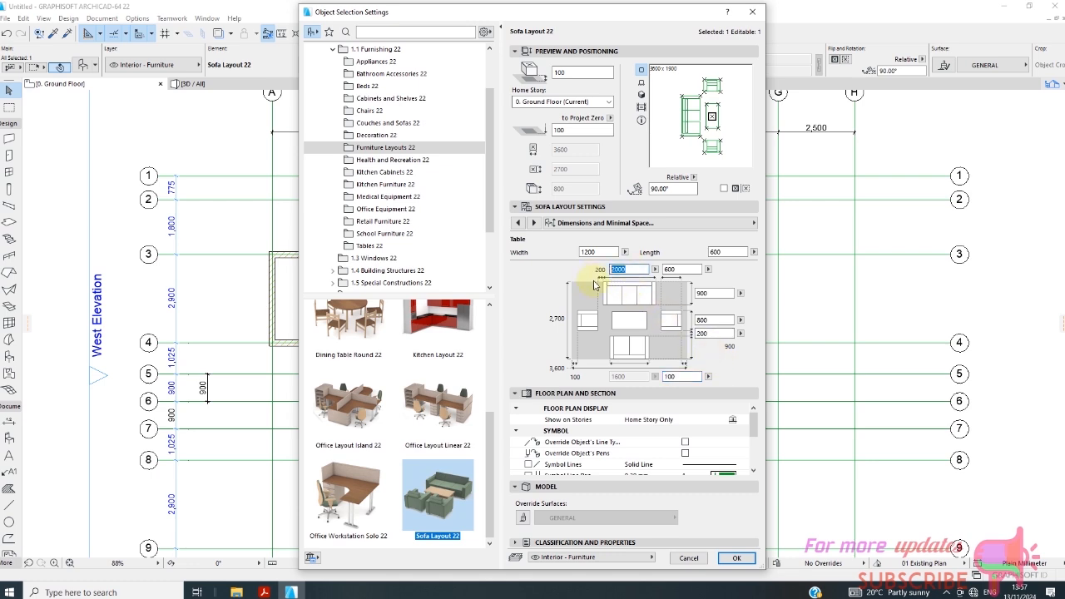
{"action": "type", "text": "1800"}
{"action": "key", "text": "Return"}
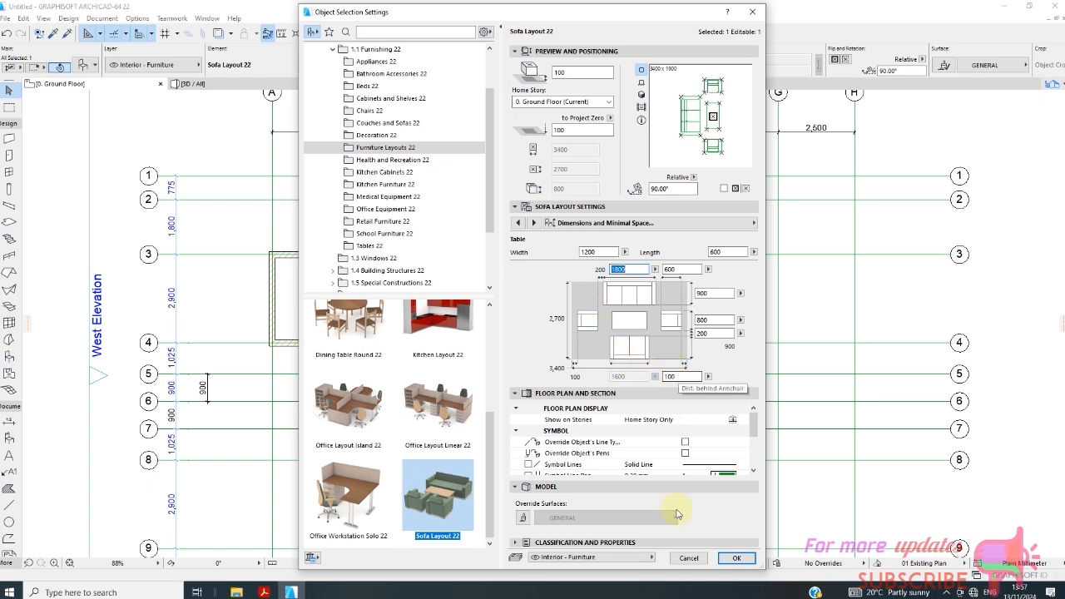
{"action": "left_click", "coordinate": [733, 558]}
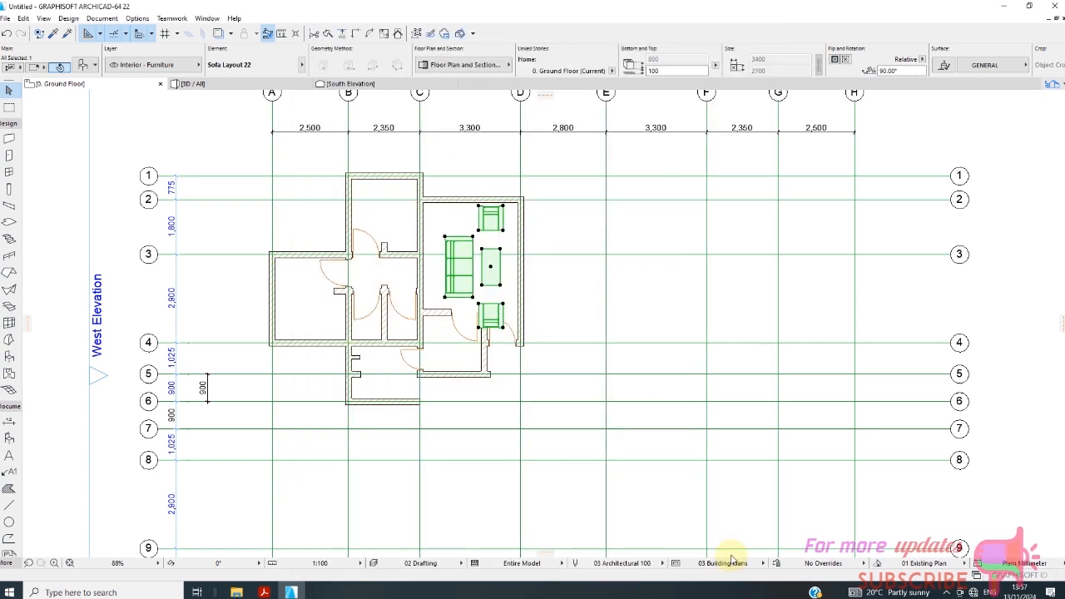
Move the resized sofa layout straight up so its upper armchair sits near the grid 2 wall.
{"action": "scroll", "coordinate": [492, 266], "scroll_direction": "up", "scroll_amount": 2}
{"action": "left_click", "coordinate": [491, 266]}
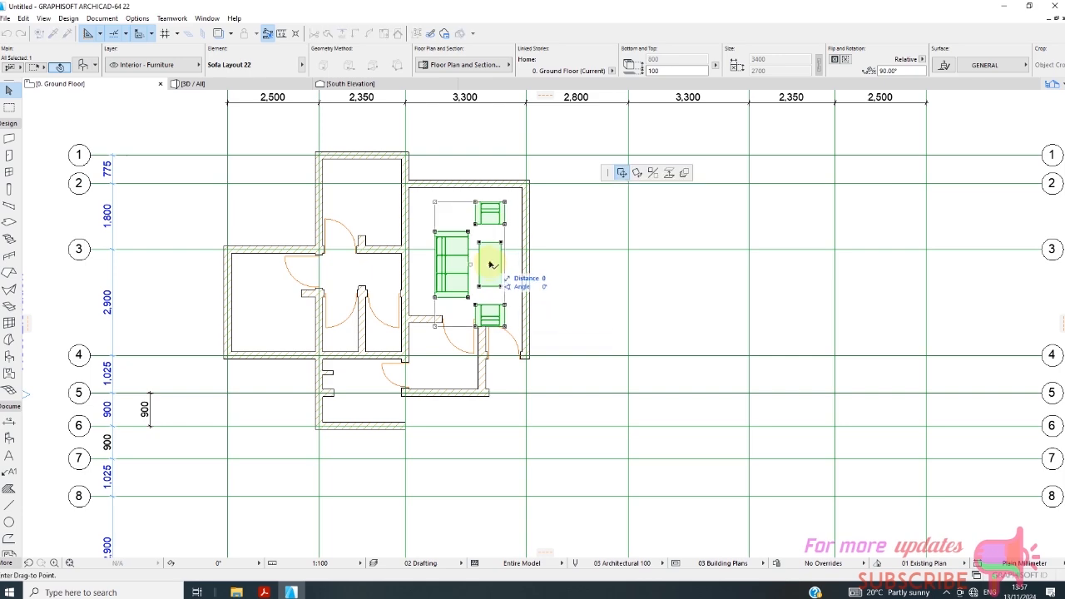
{"action": "left_click", "coordinate": [490, 253]}
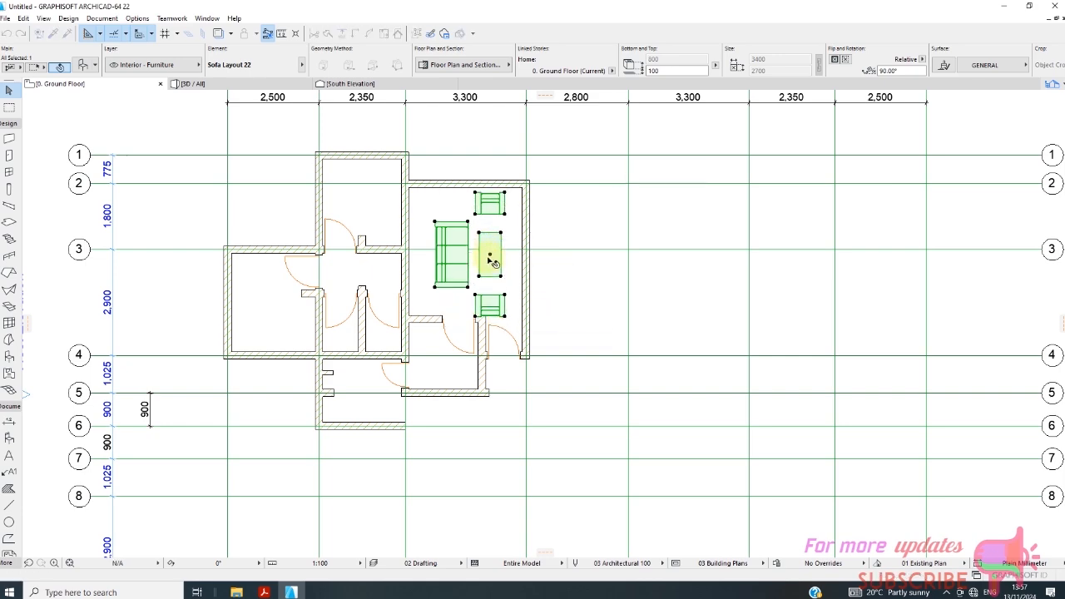
Set the sofa layout's table width to 1000 in its object settings and start editing the distance between seats.
{"action": "right_click", "coordinate": [512, 286]}
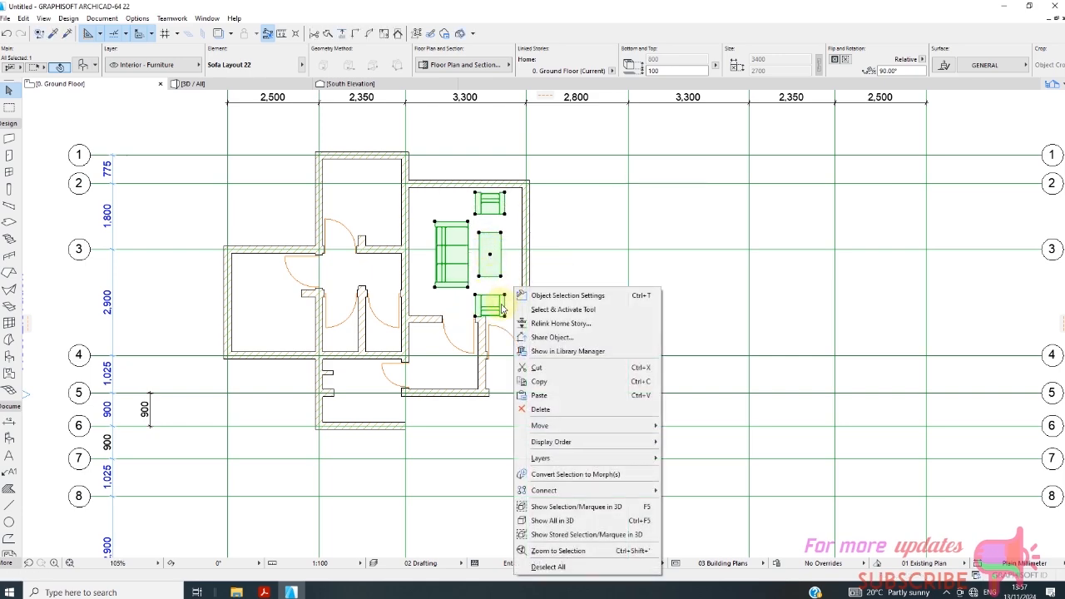
{"action": "left_click", "coordinate": [566, 290]}
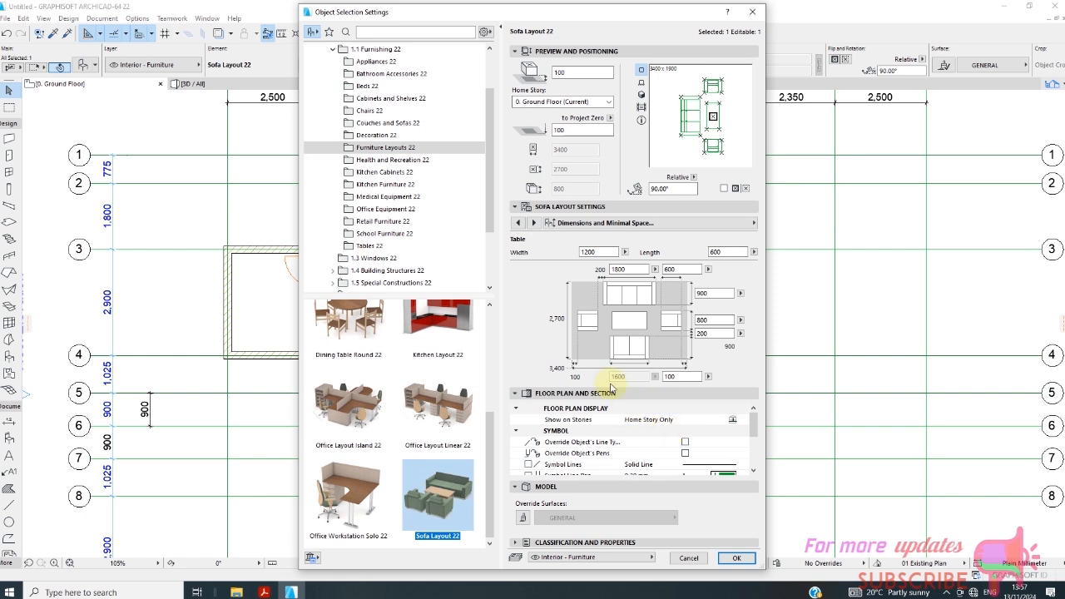
{"action": "double_click", "coordinate": [604, 254]}
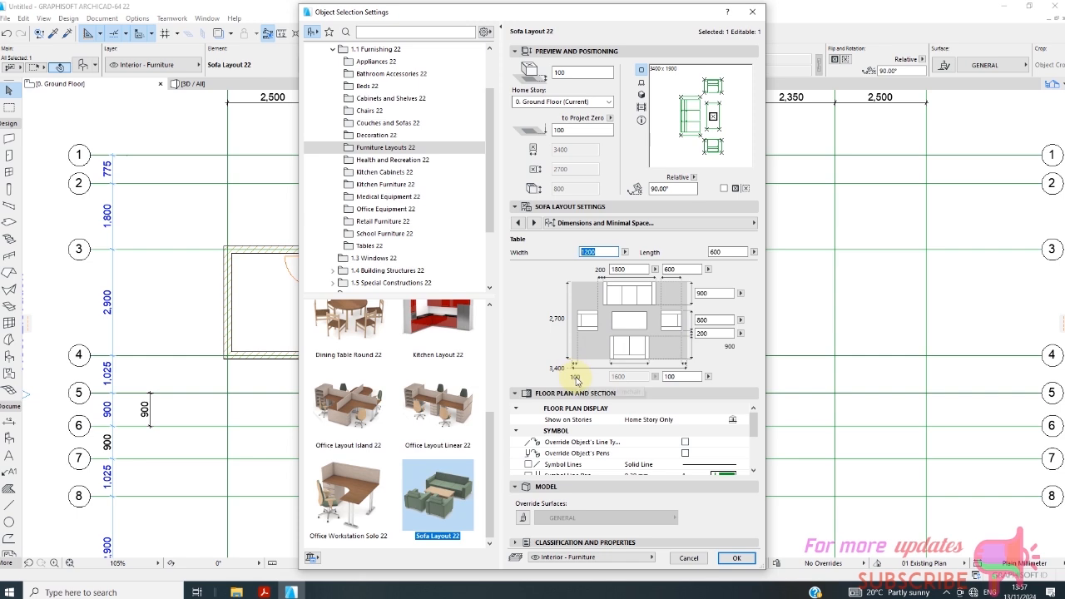
{"action": "type", "text": "10"}
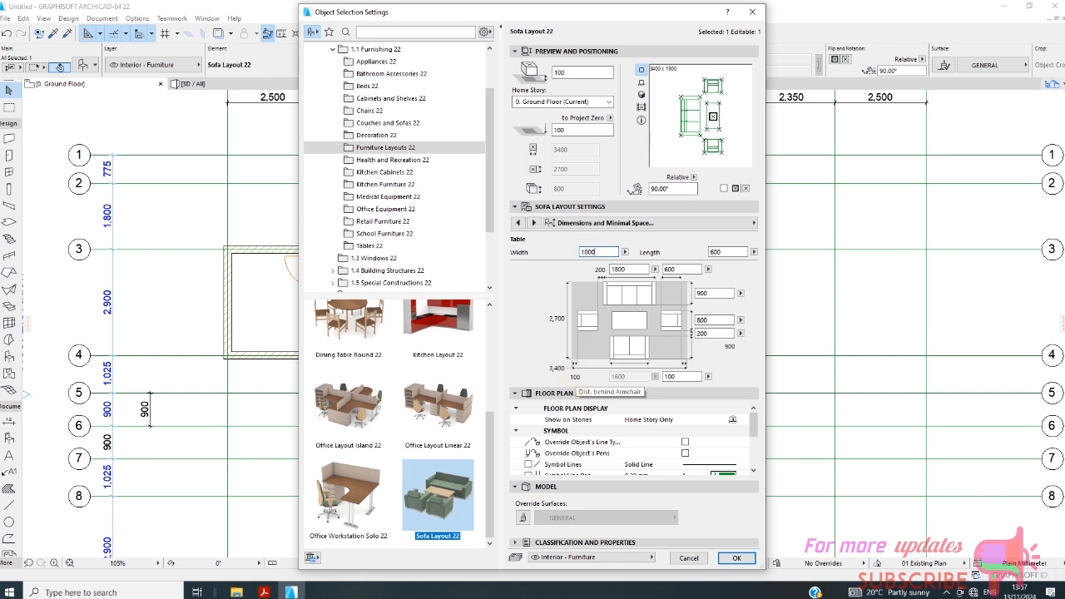
{"action": "key", "text": "Return"}
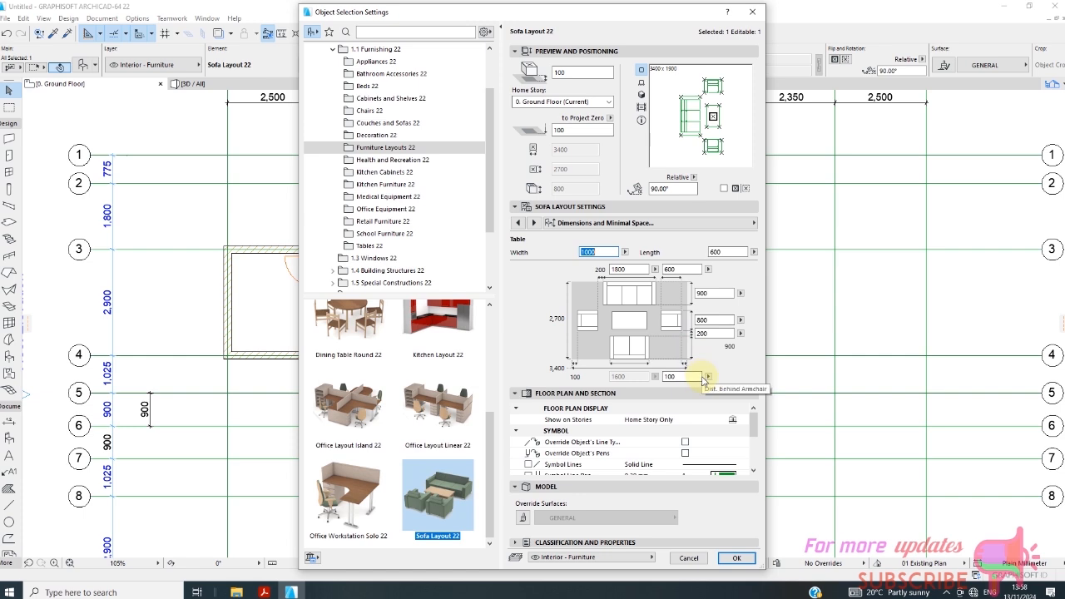
{"action": "left_click", "coordinate": [740, 334]}
{"action": "left_click", "coordinate": [725, 338]}
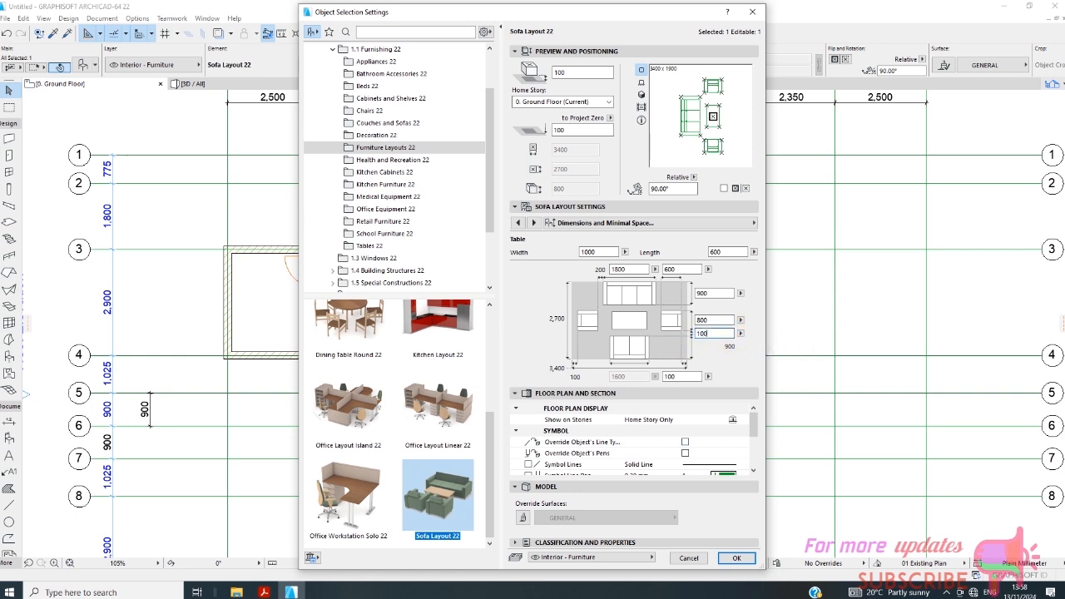
Apply the sofa layout's seat spacing of 100 and move the layout straight up by about 240.
{"action": "left_click", "coordinate": [736, 557]}
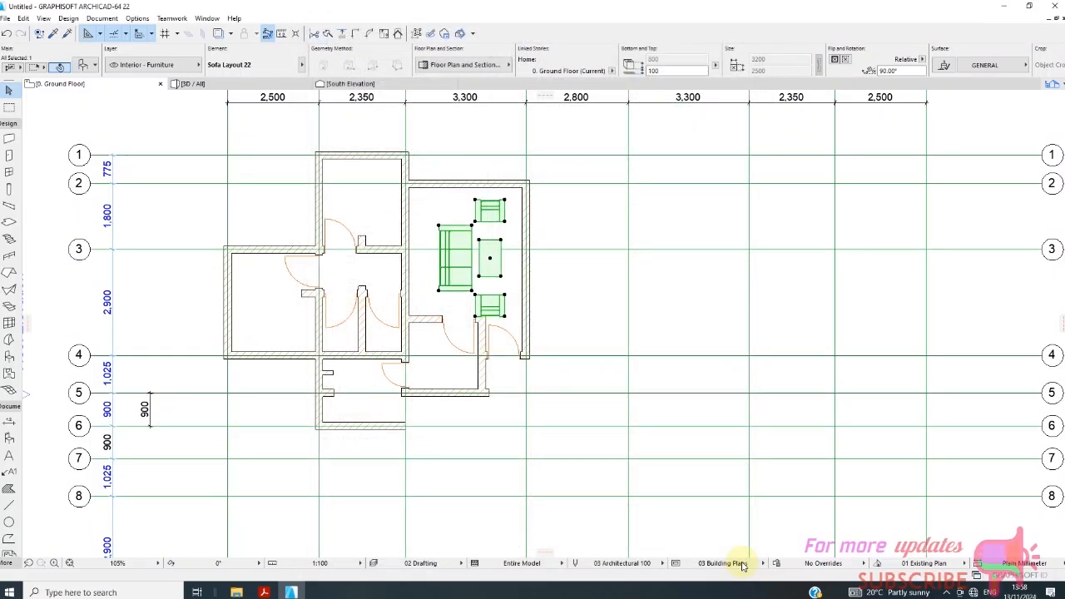
{"action": "scroll", "coordinate": [446, 307], "scroll_direction": "up", "scroll_amount": 2}
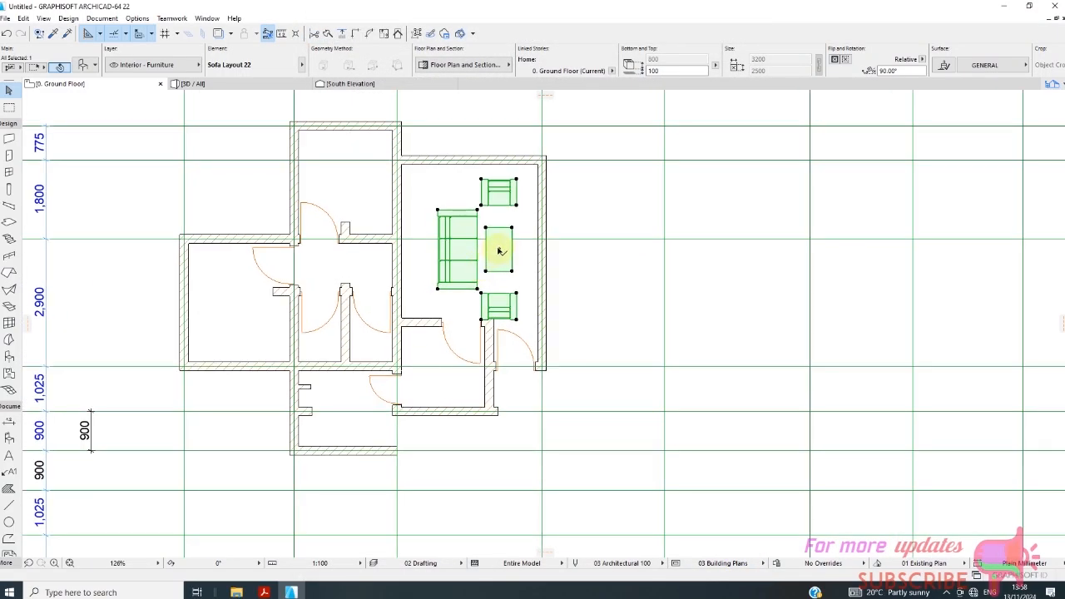
{"action": "left_click", "coordinate": [499, 251]}
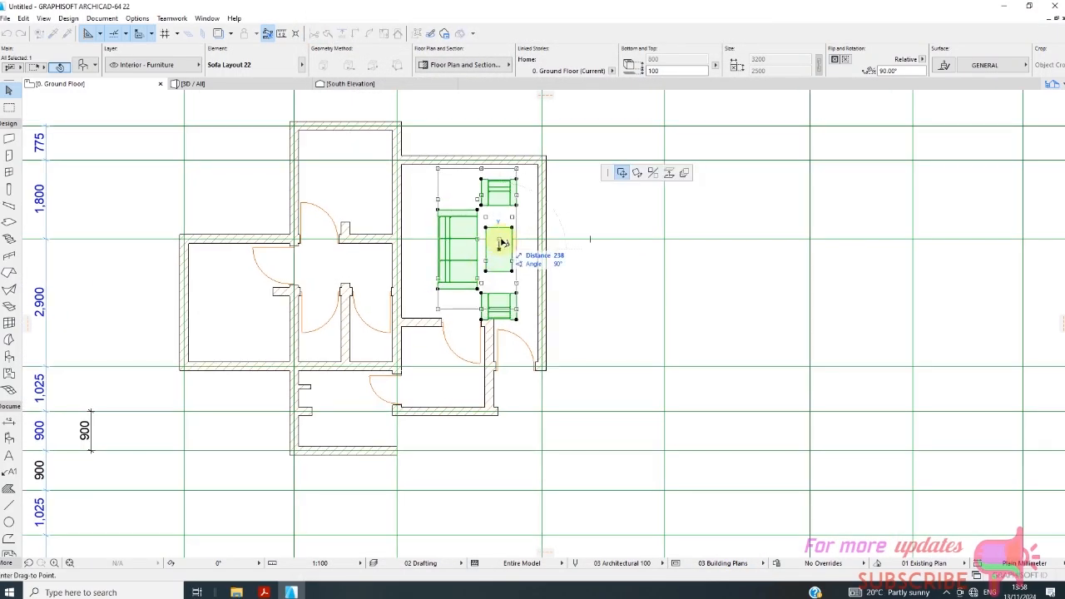
{"action": "left_click", "coordinate": [503, 243]}
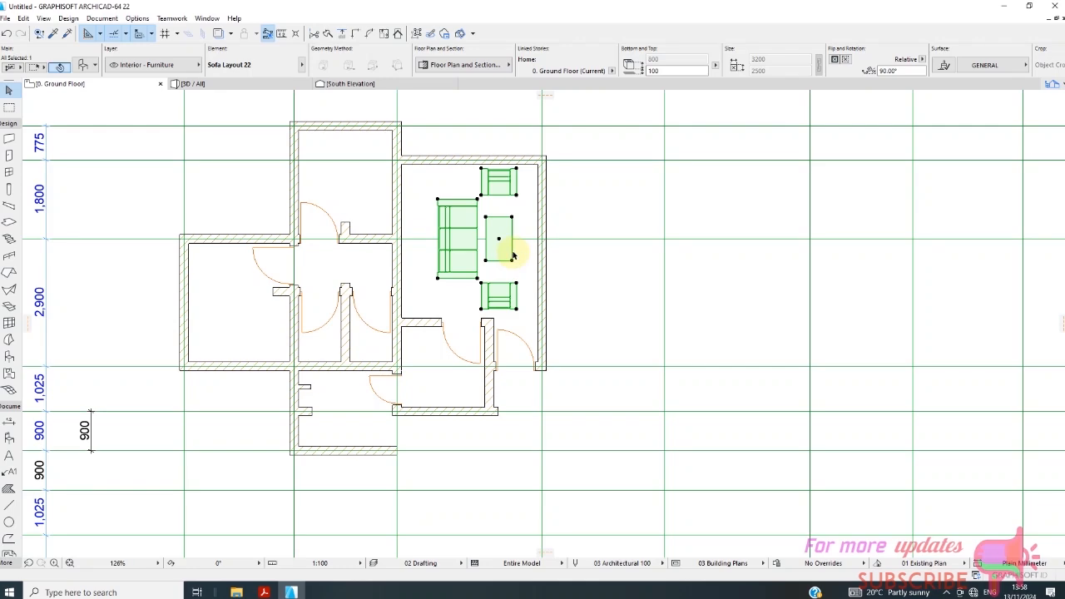
{"action": "scroll", "coordinate": [416, 243], "scroll_direction": "down", "scroll_amount": 4}
{"action": "left_click", "coordinate": [461, 278]}
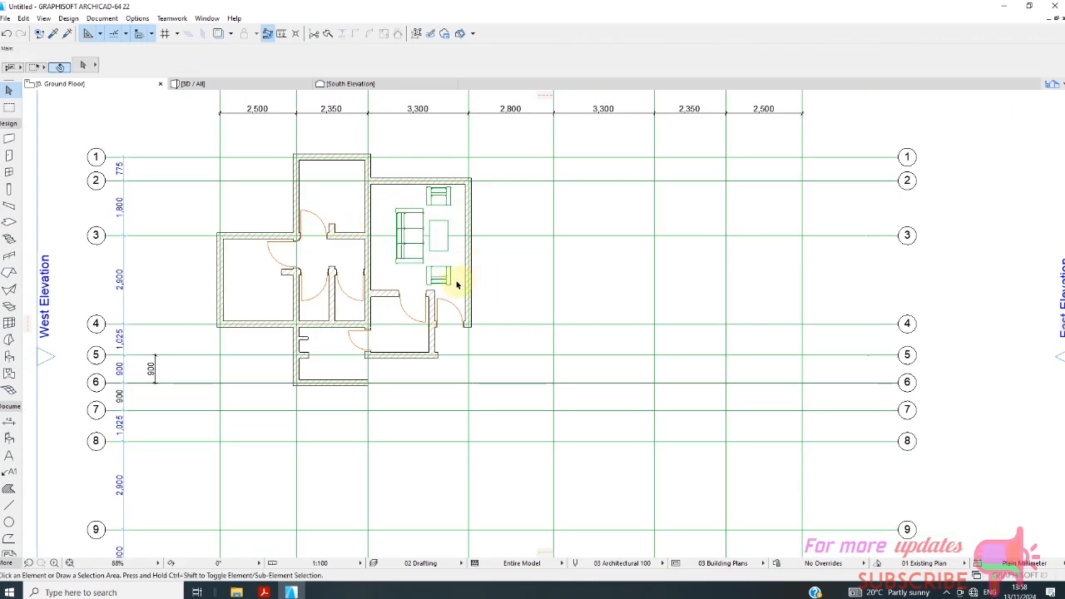
{"action": "scroll", "coordinate": [446, 241], "scroll_direction": "up", "scroll_amount": 3}
{"action": "scroll", "coordinate": [446, 240], "scroll_direction": "up", "scroll_amount": 2}
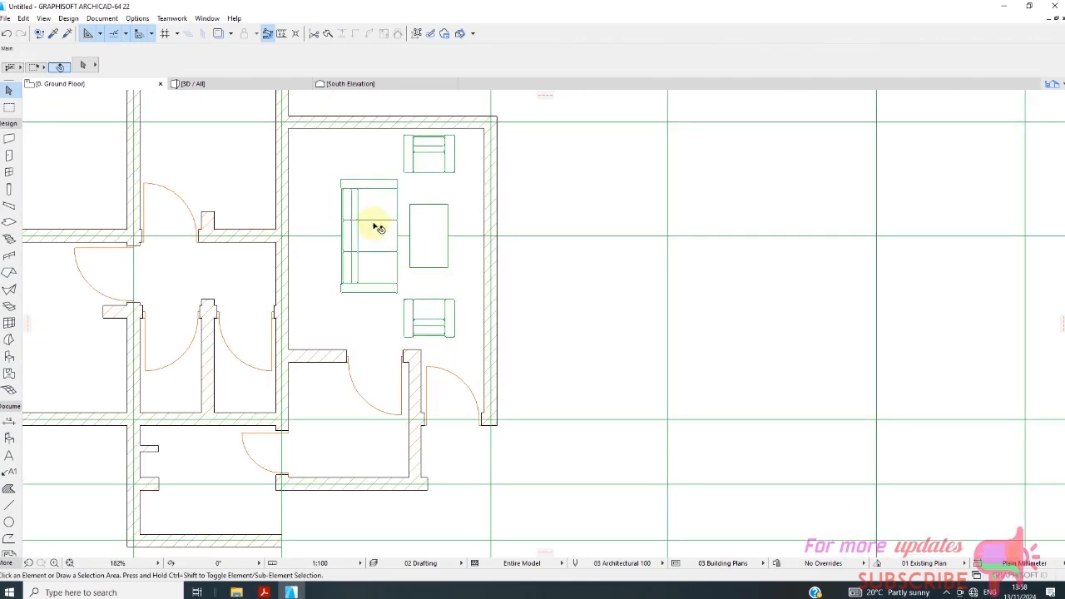
{"action": "scroll", "coordinate": [379, 227], "scroll_direction": "down", "scroll_amount": 3}
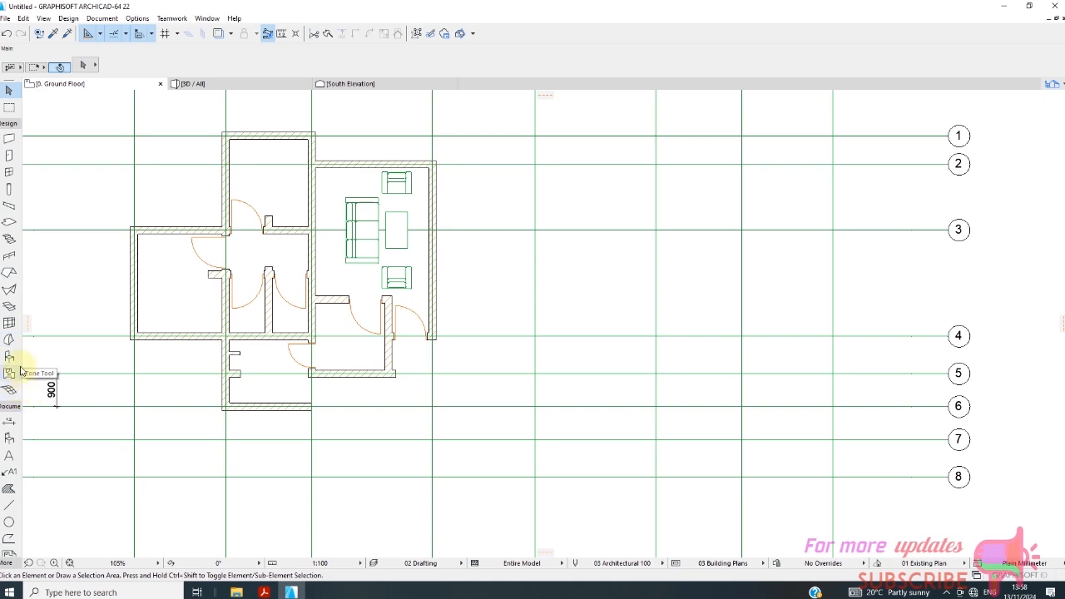
Open the Object tool's default settings and look through the Appliances 22 library folder.
{"action": "left_click", "coordinate": [9, 356]}
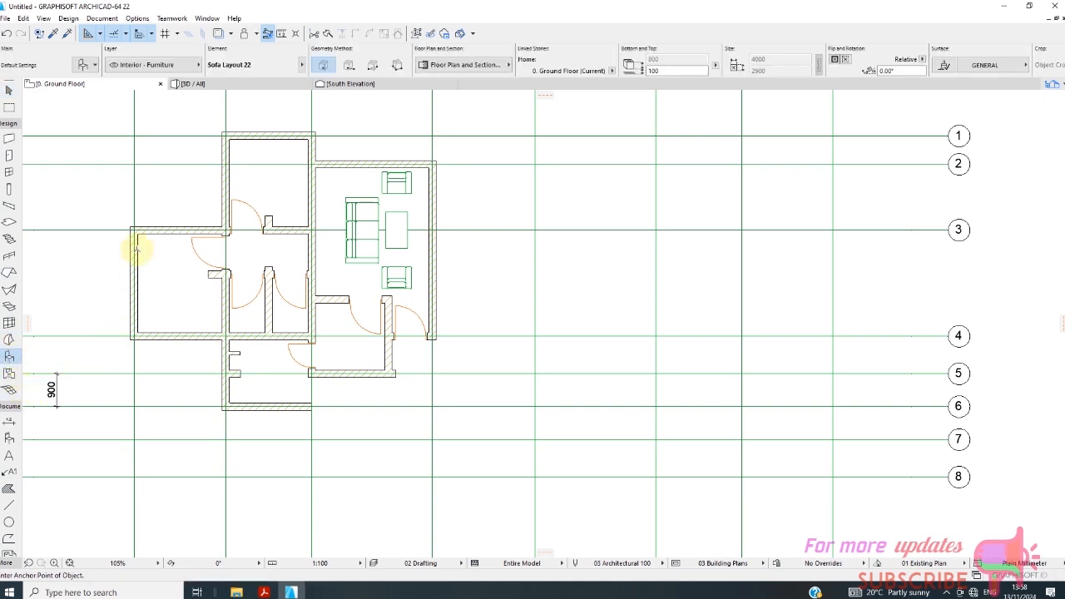
{"action": "scroll", "coordinate": [143, 170], "scroll_direction": "up", "scroll_amount": 2}
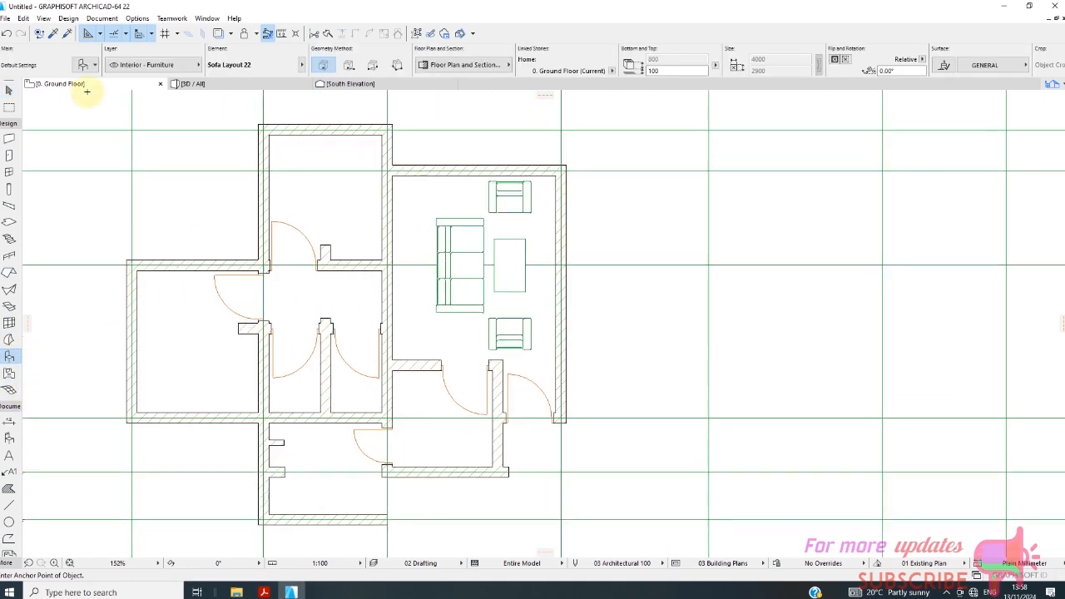
{"action": "key", "text": "ctrl+t"}
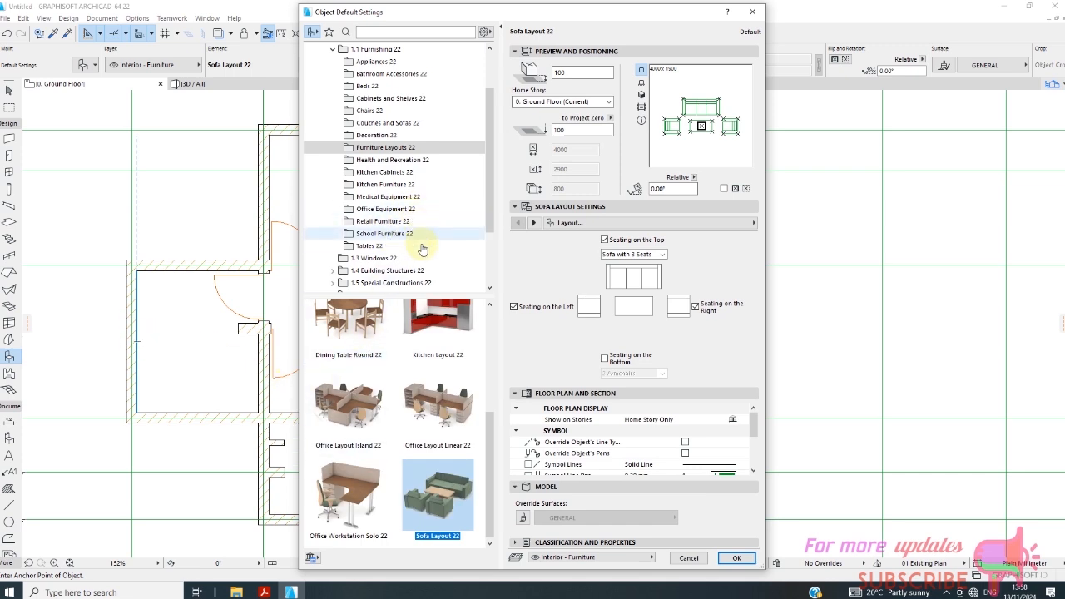
{"action": "scroll", "coordinate": [486, 192], "scroll_direction": "up", "scroll_amount": 1}
{"action": "scroll", "coordinate": [485, 192], "scroll_direction": "up", "scroll_amount": 1}
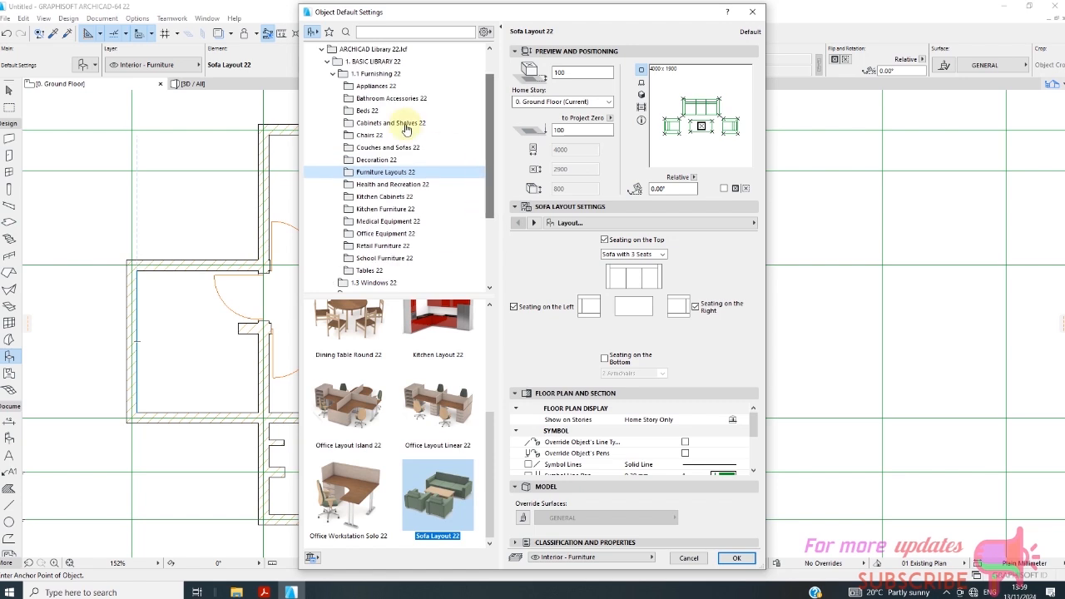
{"action": "left_click", "coordinate": [376, 86]}
{"action": "scroll", "coordinate": [430, 373], "scroll_direction": "down", "scroll_amount": 5}
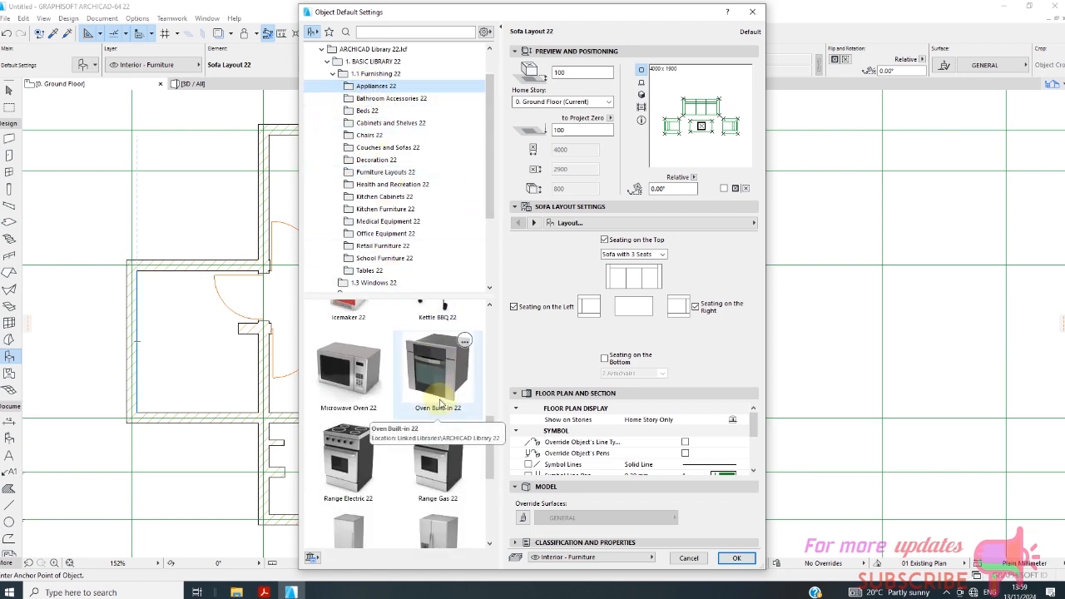
{"action": "scroll", "coordinate": [444, 411], "scroll_direction": "down", "scroll_amount": 5}
{"action": "scroll", "coordinate": [446, 421], "scroll_direction": "up", "scroll_amount": 2}
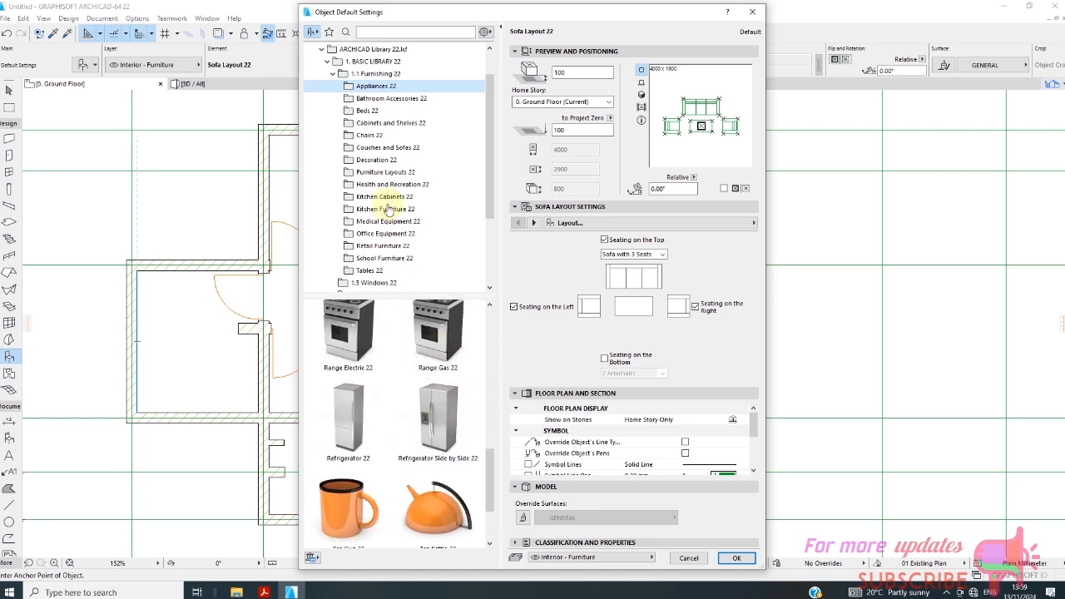
Search the object library for TV, choose Flat Panel TV 22 and place it at the living room's outer wall opposite the sofa.
{"action": "left_click", "coordinate": [381, 32]}
{"action": "type", "text": "T"}
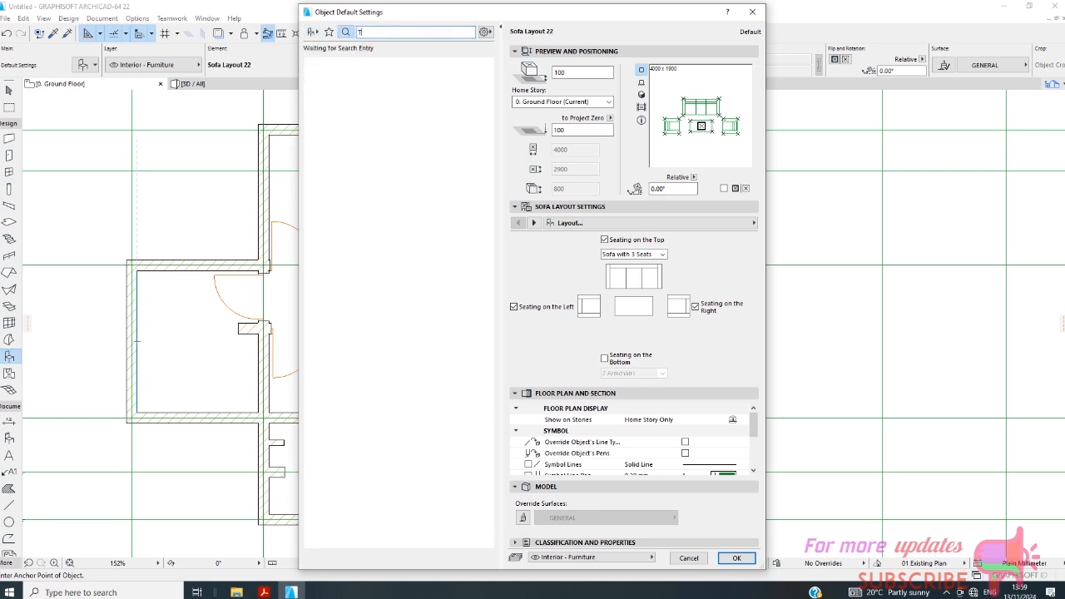
{"action": "type", "text": "V"}
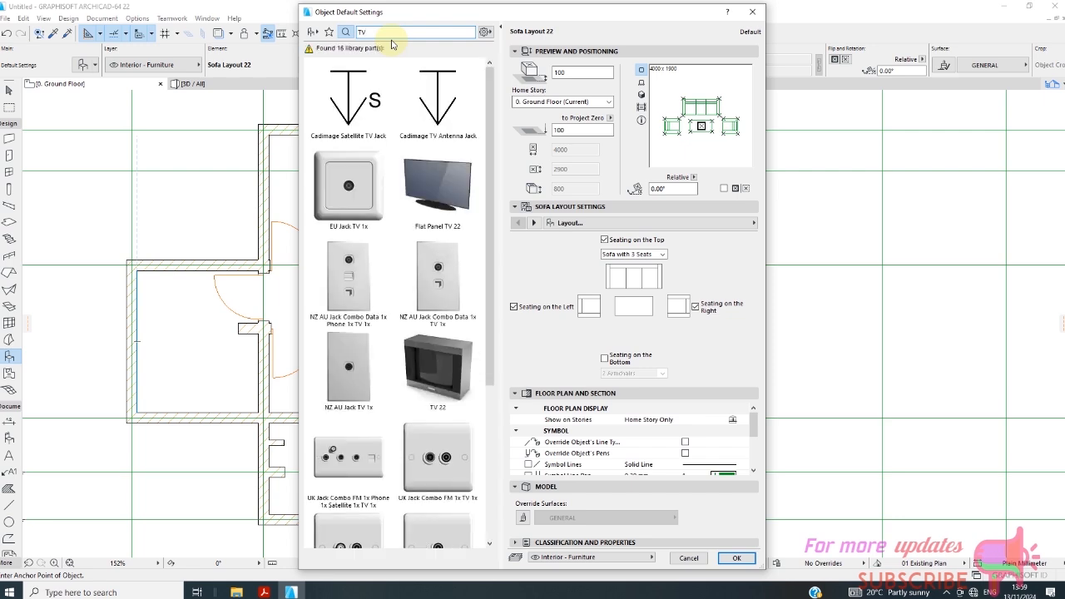
{"action": "left_click", "coordinate": [456, 188]}
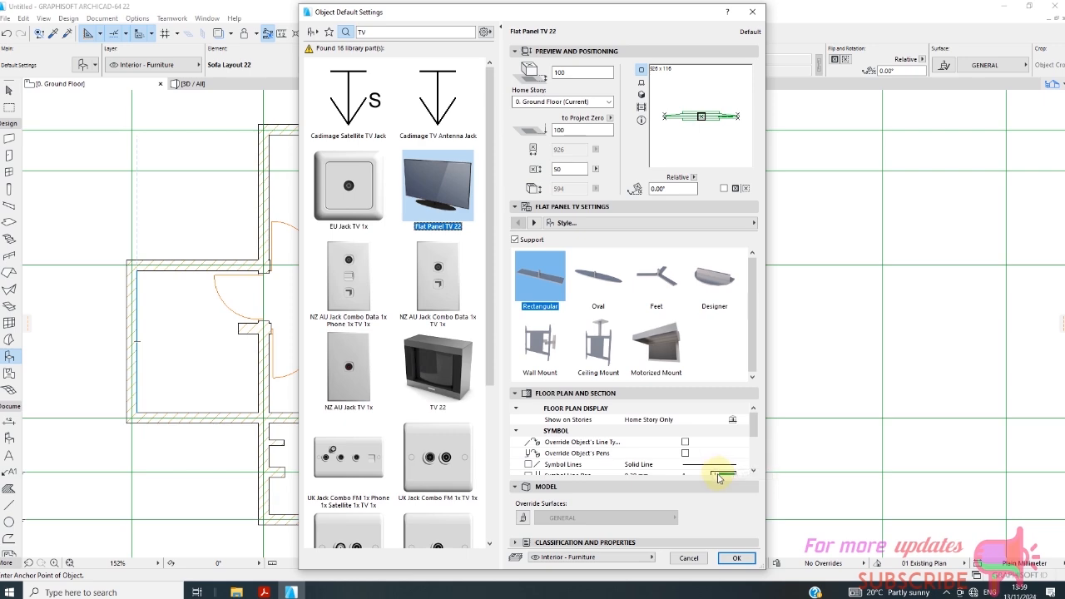
{"action": "left_click", "coordinate": [736, 558]}
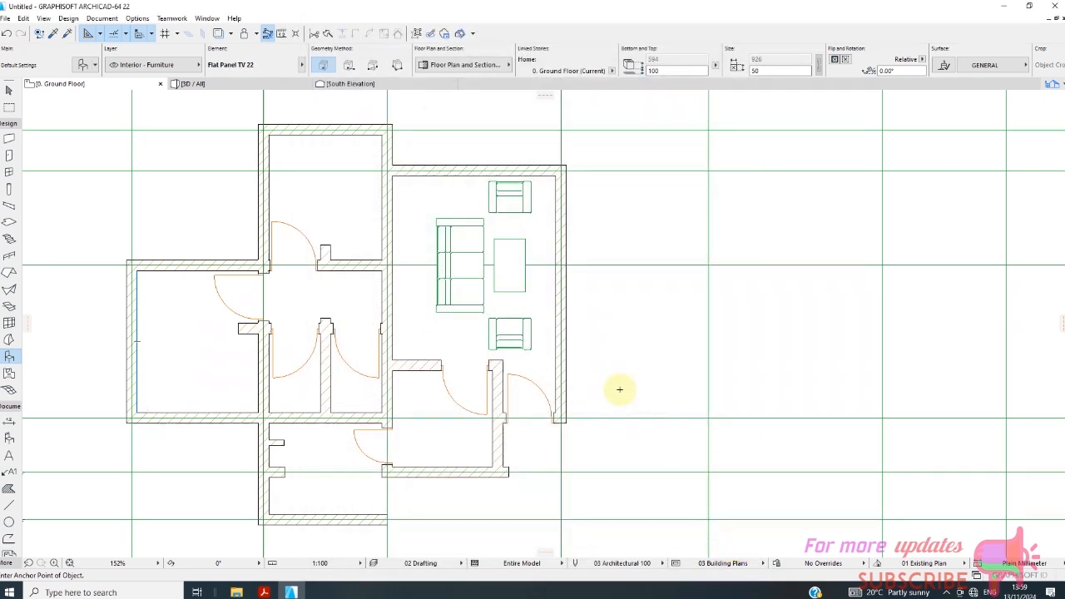
{"action": "left_click", "coordinate": [551, 246]}
{"action": "scroll", "coordinate": [562, 251], "scroll_direction": "up", "scroll_amount": 4}
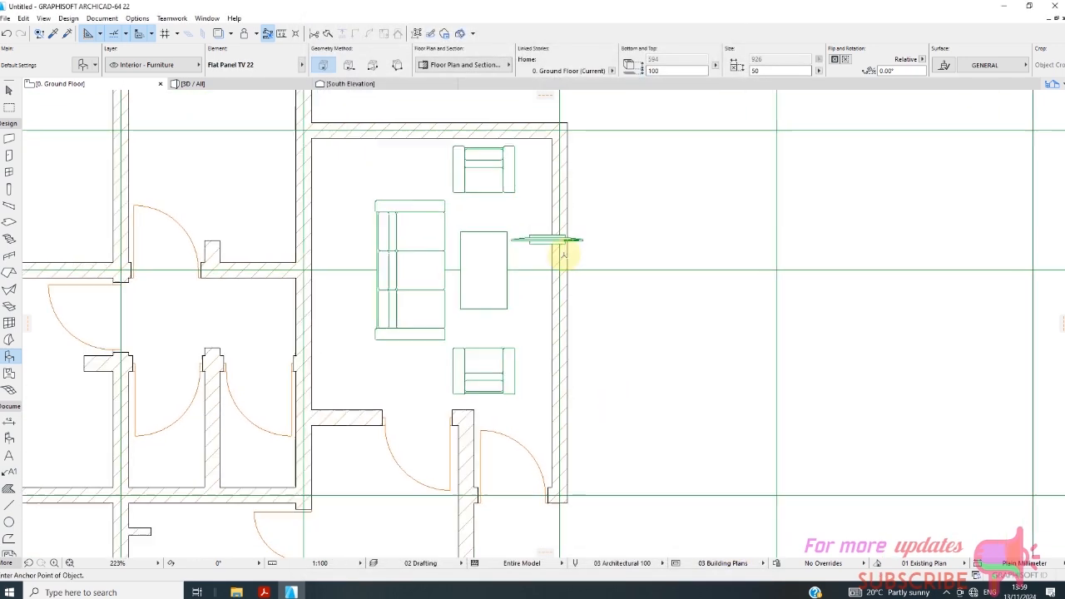
Rotate the placed TV 90° clockwise about its end nearest the table so it runs parallel to the outer wall.
{"action": "left_click", "coordinate": [10, 91]}
{"action": "left_click", "coordinate": [541, 233]}
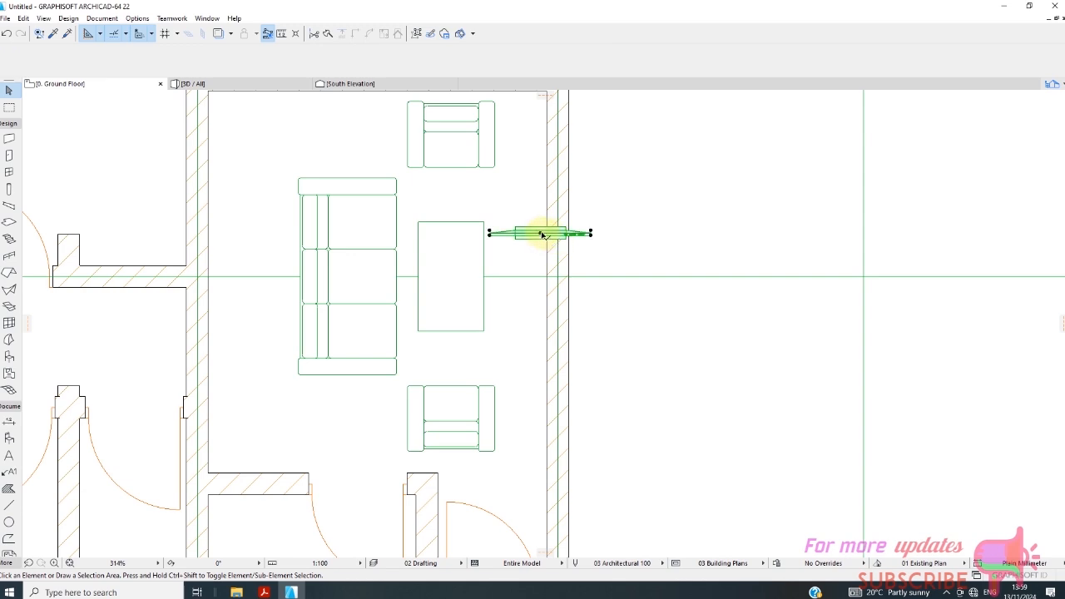
{"action": "left_click", "coordinate": [591, 233]}
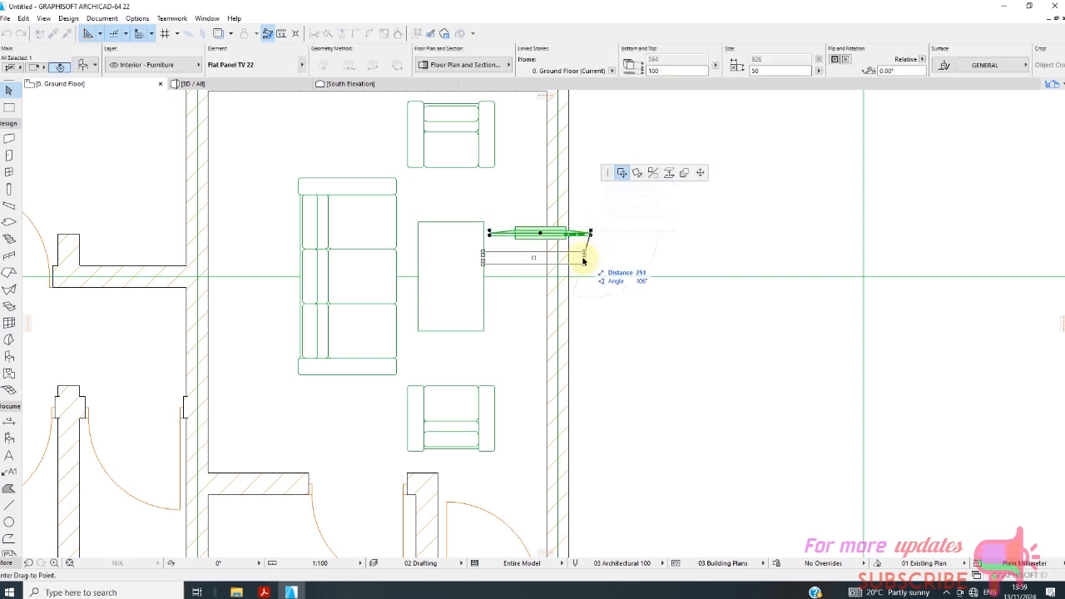
{"action": "left_click", "coordinate": [639, 175]}
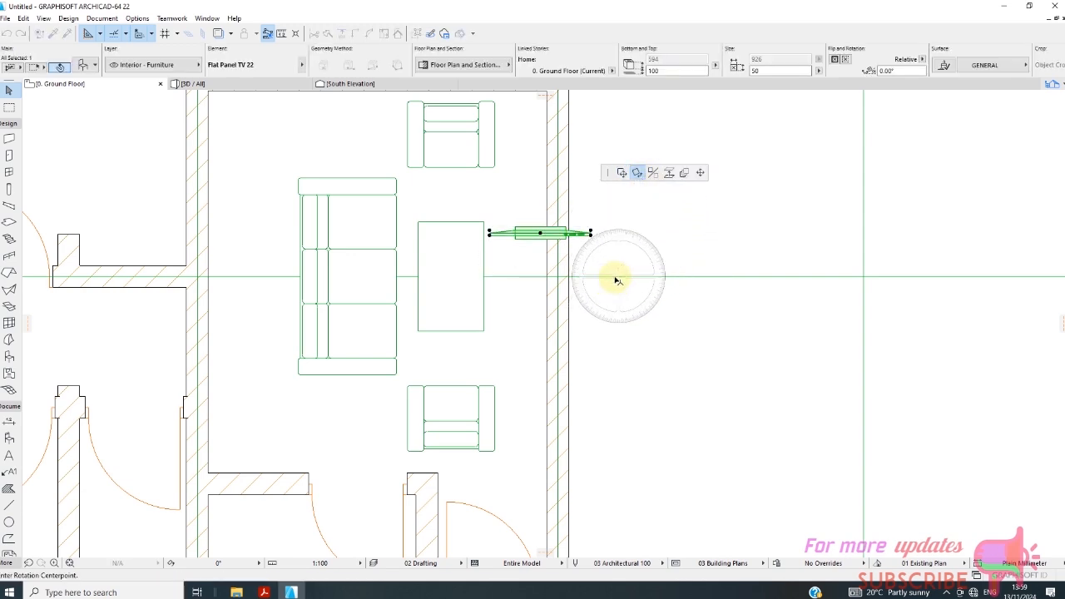
{"action": "left_click", "coordinate": [489, 233]}
{"action": "left_click", "coordinate": [590, 233]}
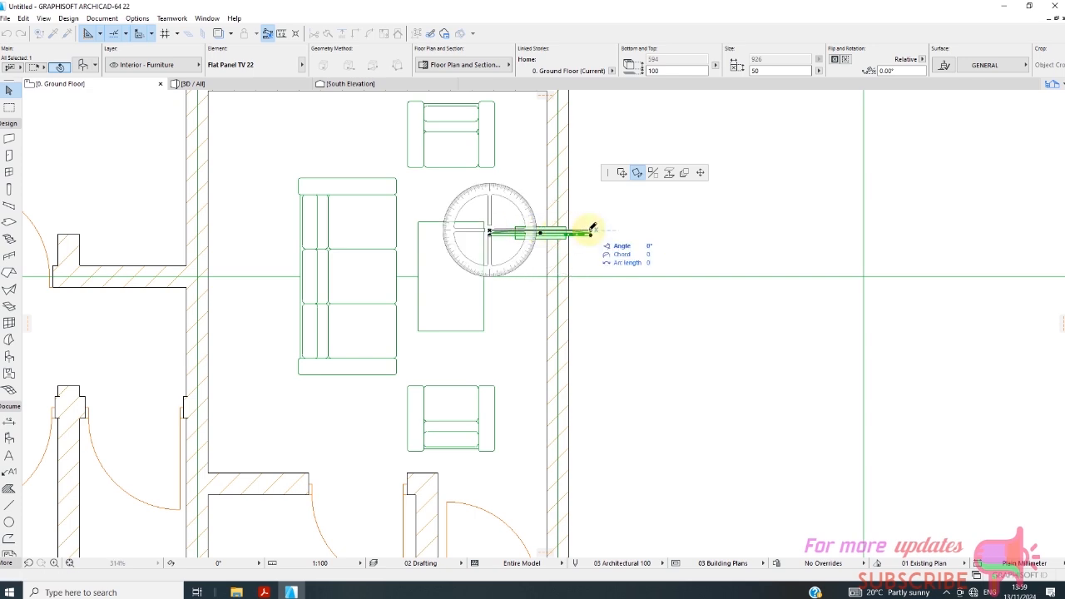
{"action": "left_click", "coordinate": [490, 337]}
Move the rotated TV horizontally until its base sits against the inner face of the living room's outer wall, and deselect it.
{"action": "scroll", "coordinate": [485, 283], "scroll_direction": "up", "scroll_amount": 2}
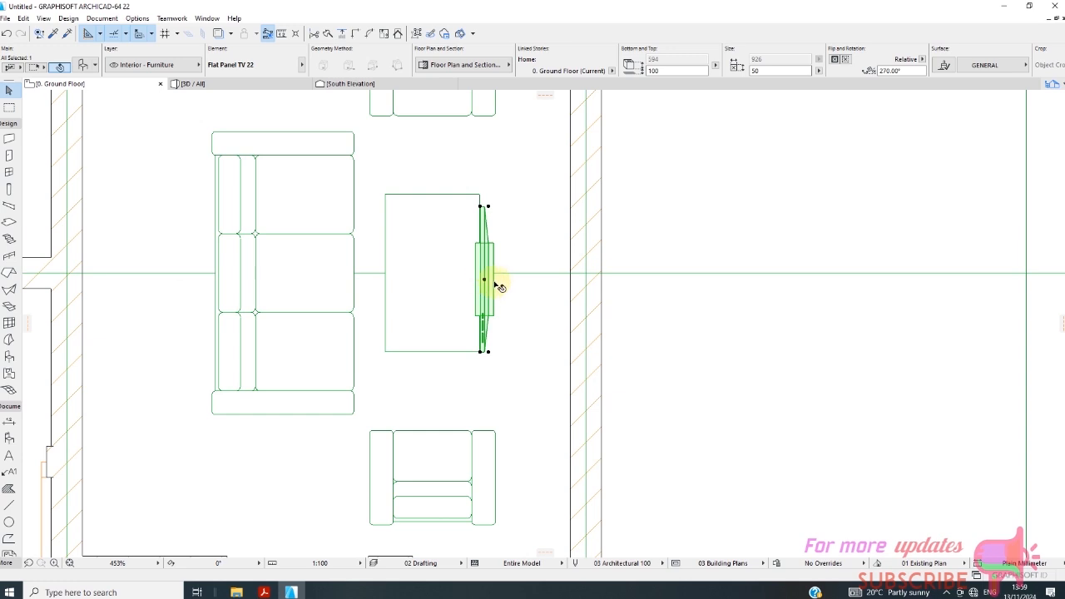
{"action": "right_click", "coordinate": [496, 285]}
{"action": "mouse_move", "coordinate": [591, 416]}
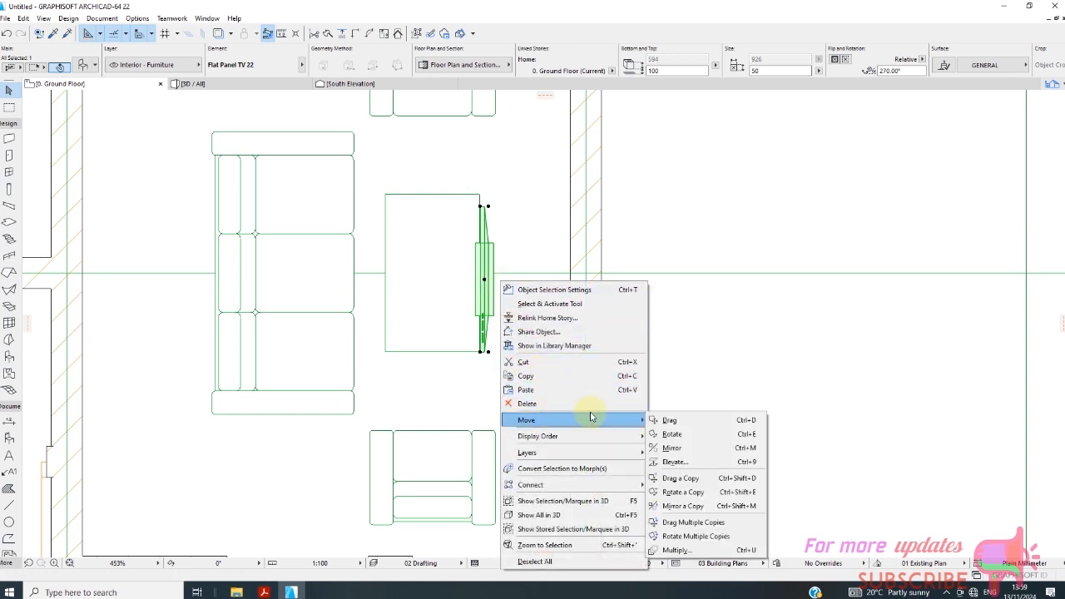
{"action": "left_click", "coordinate": [670, 420]}
{"action": "left_click", "coordinate": [494, 280]}
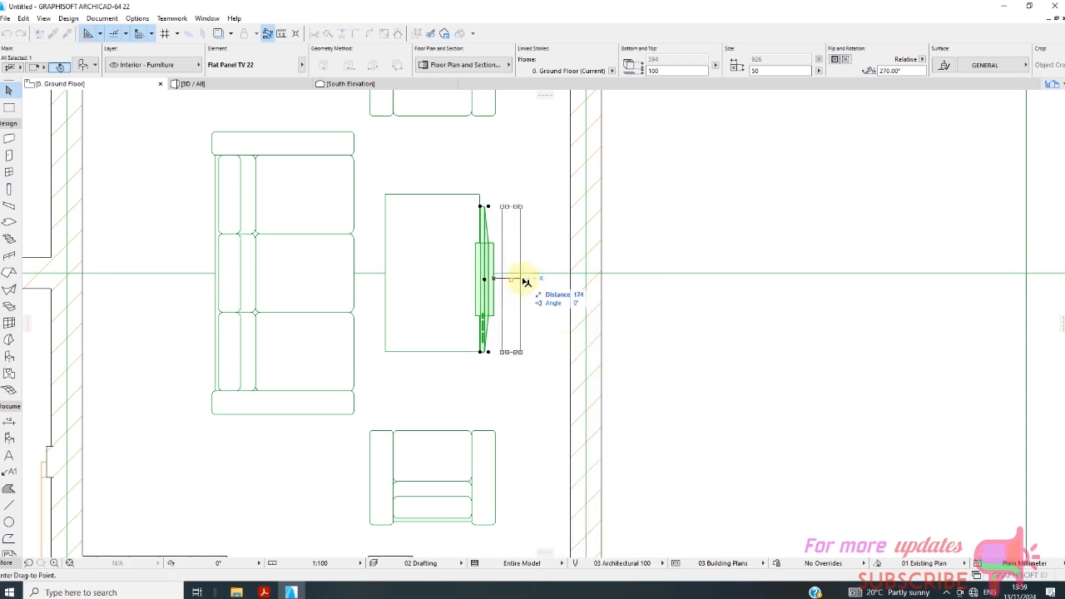
{"action": "left_click", "coordinate": [574, 280]}
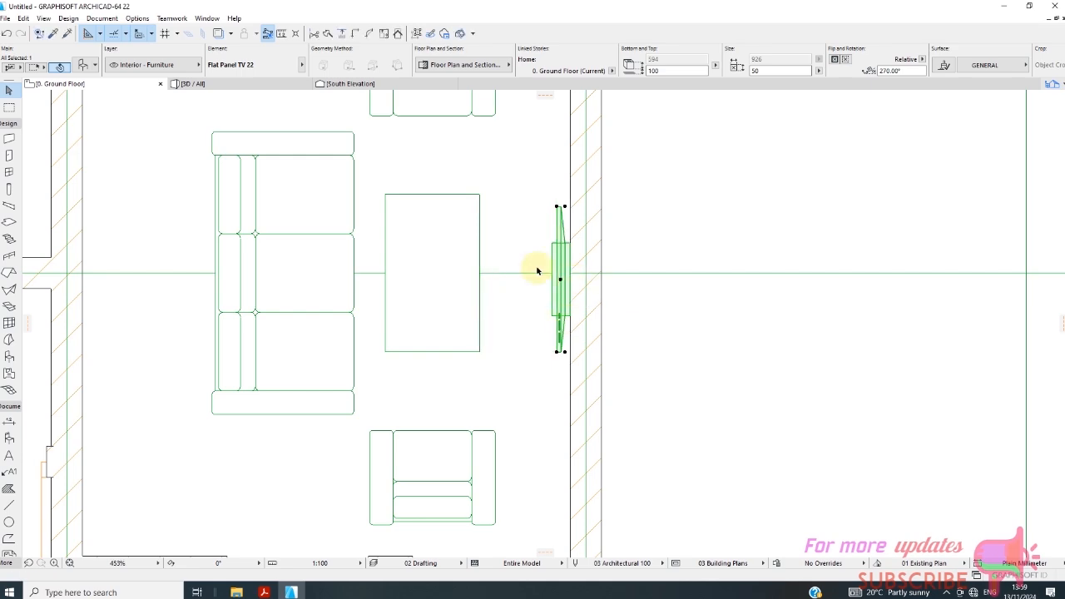
{"action": "scroll", "coordinate": [487, 199], "scroll_direction": "down", "scroll_amount": 3}
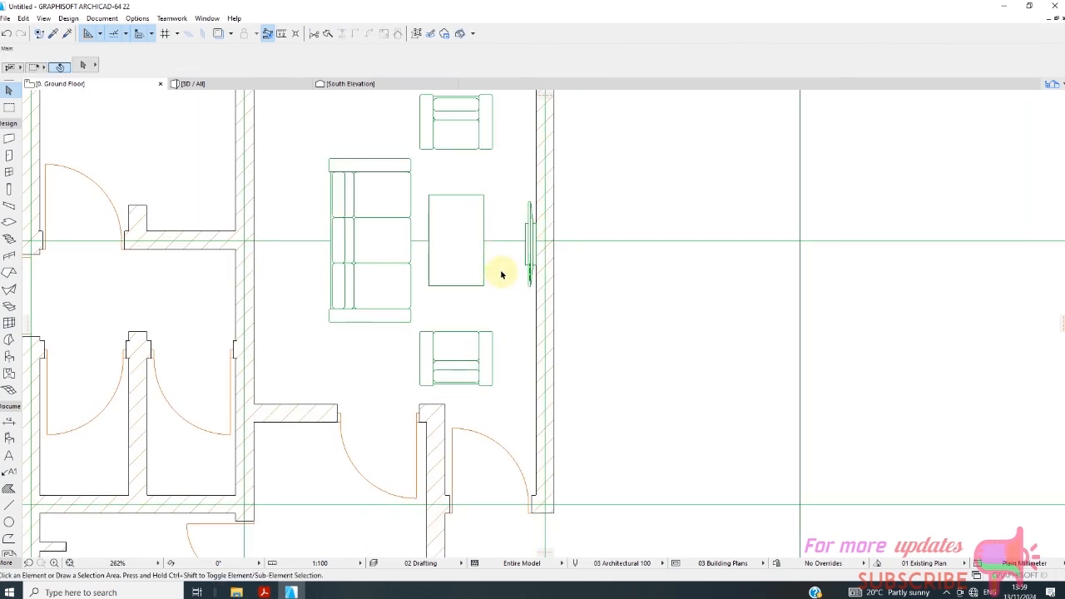
{"action": "scroll", "coordinate": [471, 274], "scroll_direction": "up", "scroll_amount": 1}
{"action": "scroll", "coordinate": [488, 302], "scroll_direction": "down", "scroll_amount": 3}
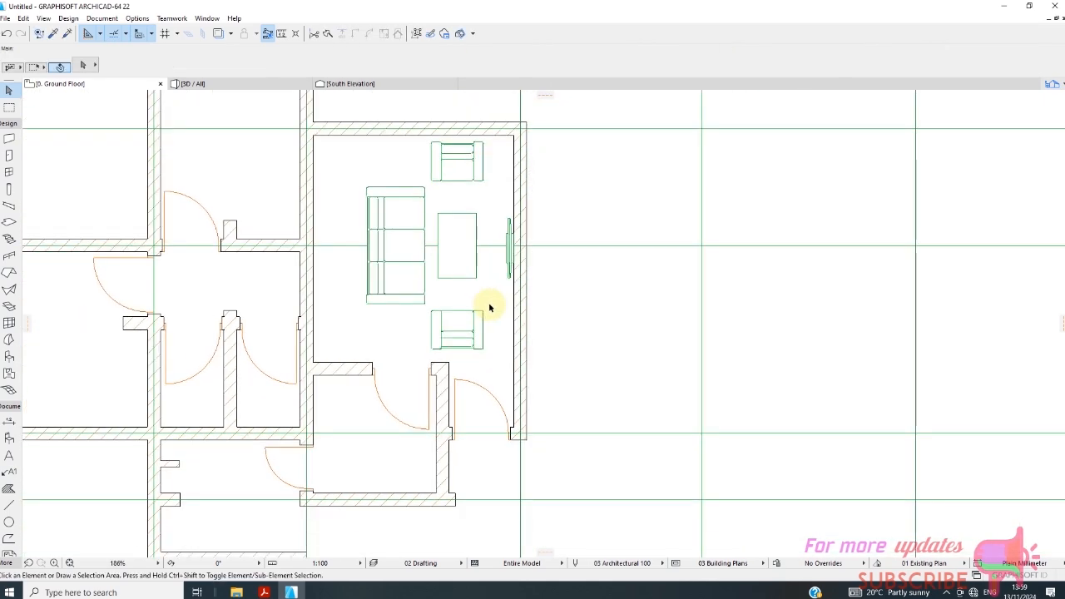
{"action": "scroll", "coordinate": [346, 251], "scroll_direction": "up", "scroll_amount": 1}
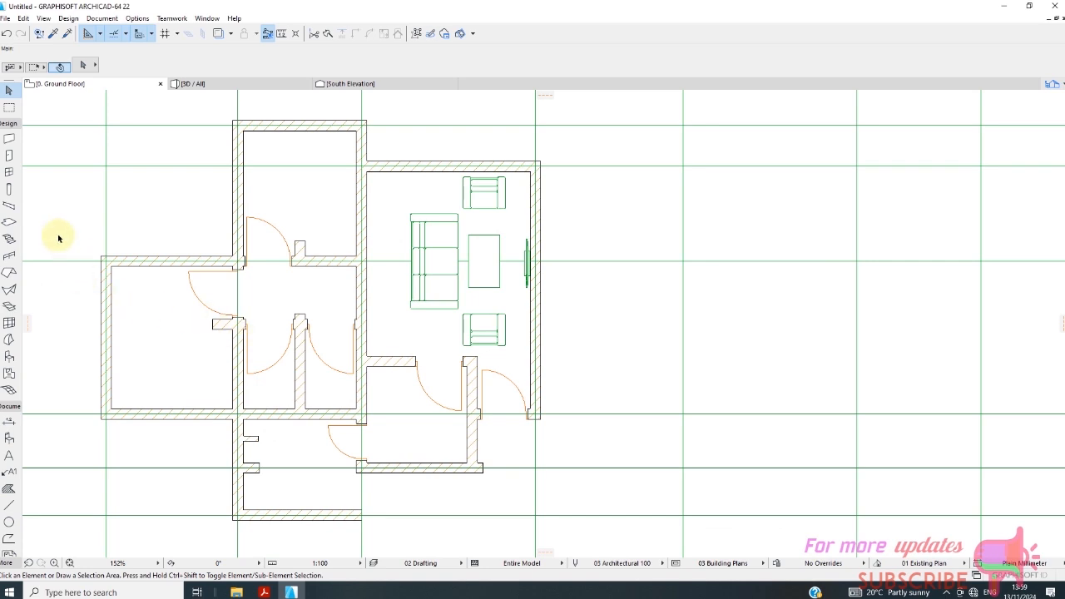
Open the Object tool's default settings, clear the TV search and return to the library's folder view.
{"action": "scroll", "coordinate": [196, 216], "scroll_direction": "down", "scroll_amount": 1}
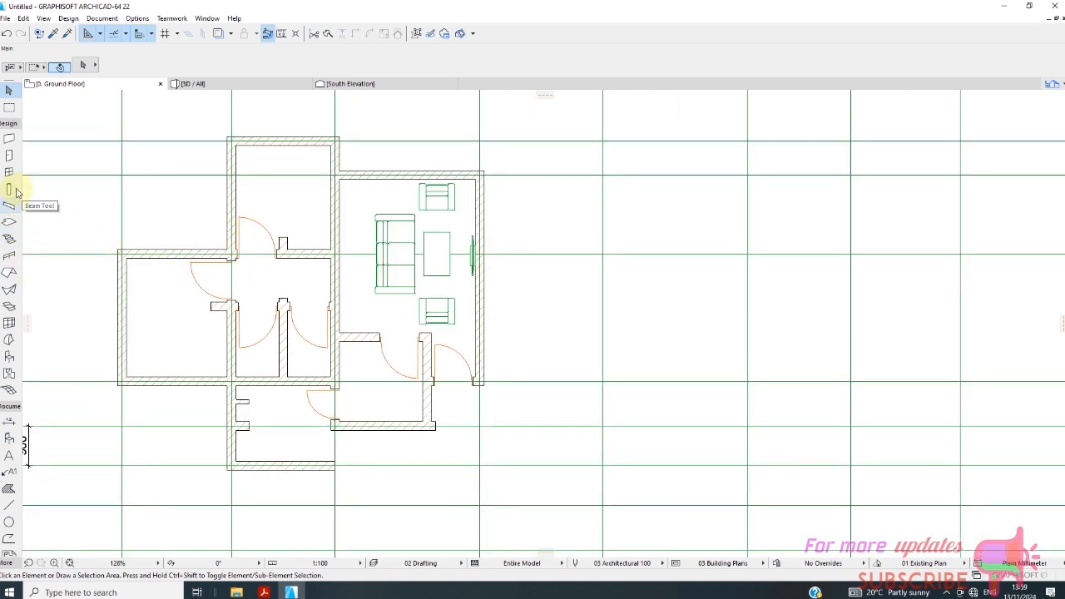
{"action": "left_click", "coordinate": [9, 356]}
{"action": "left_click", "coordinate": [82, 64]}
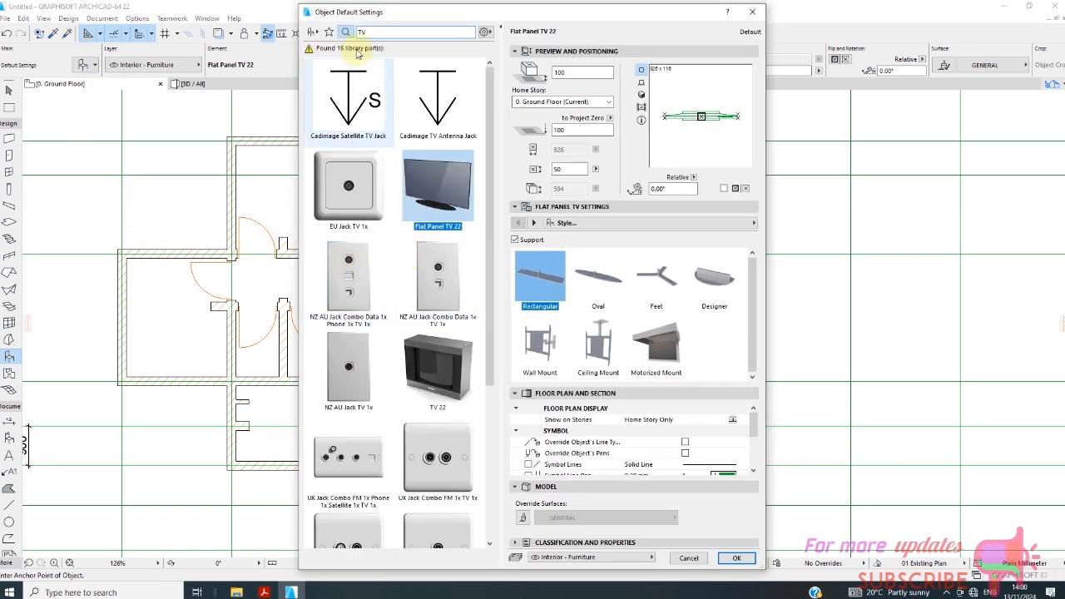
{"action": "key", "text": "BackSpace"}
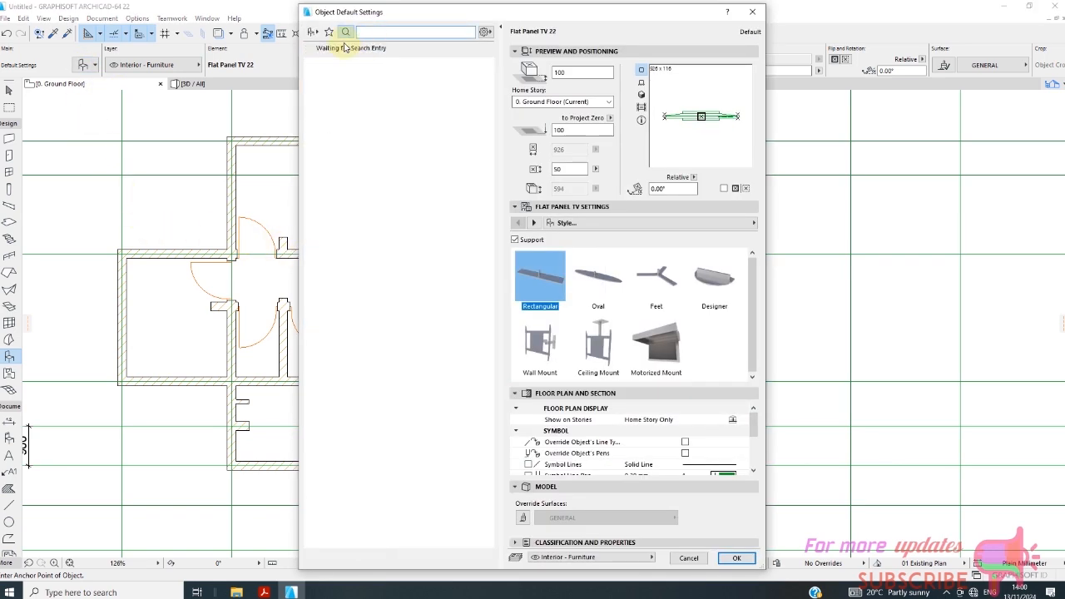
{"action": "left_click", "coordinate": [320, 30]}
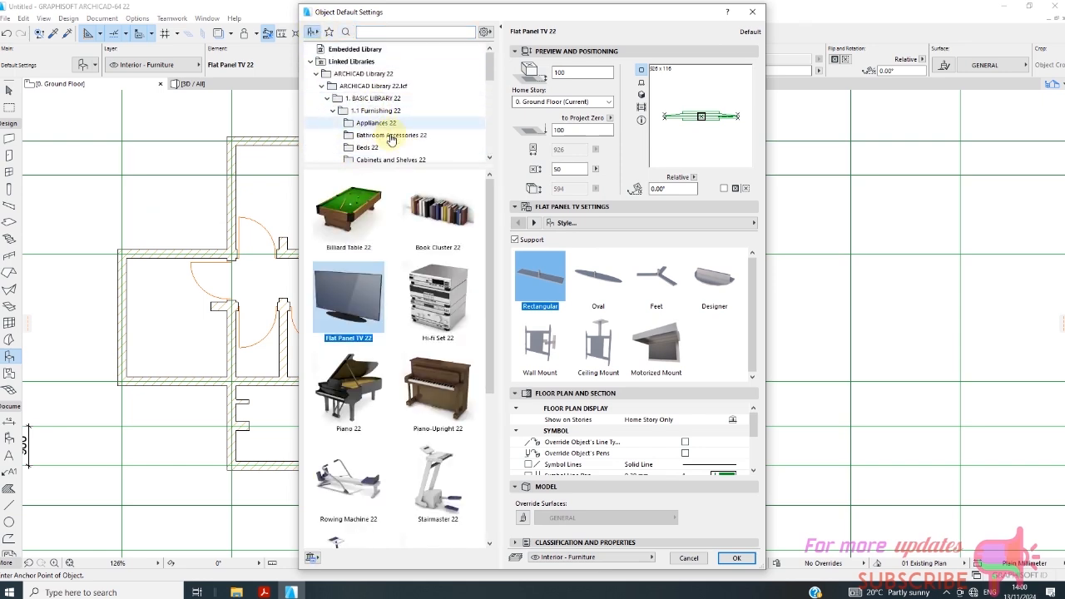
Browse the furnishing library to the Beds 22 folder and set Bed Double 22 as the object to place.
{"action": "left_click", "coordinate": [397, 137]}
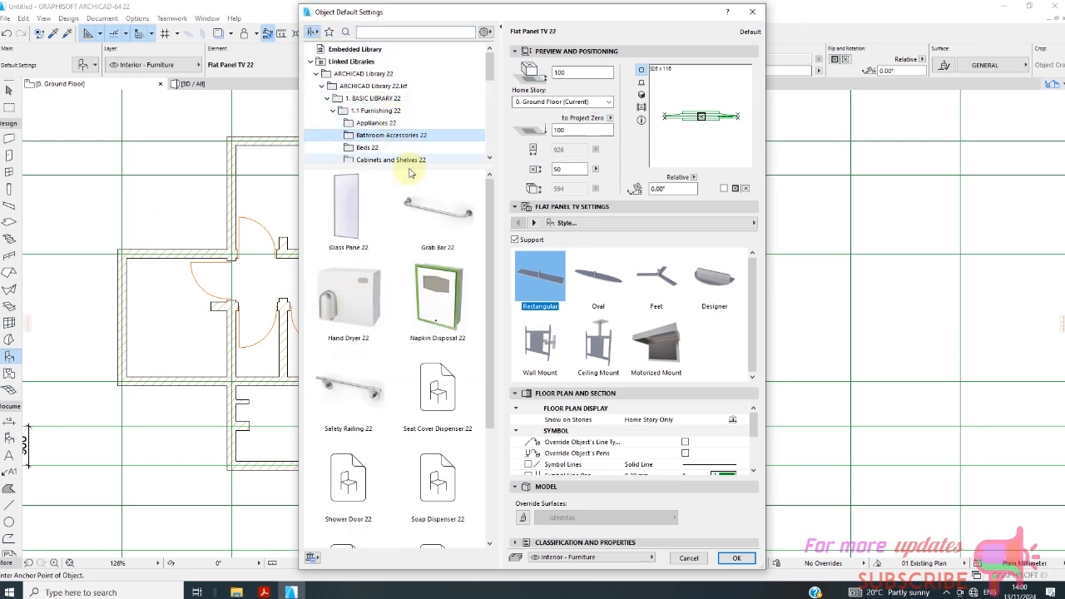
{"action": "scroll", "coordinate": [395, 133], "scroll_direction": "down", "scroll_amount": 1}
{"action": "left_click", "coordinate": [367, 111]}
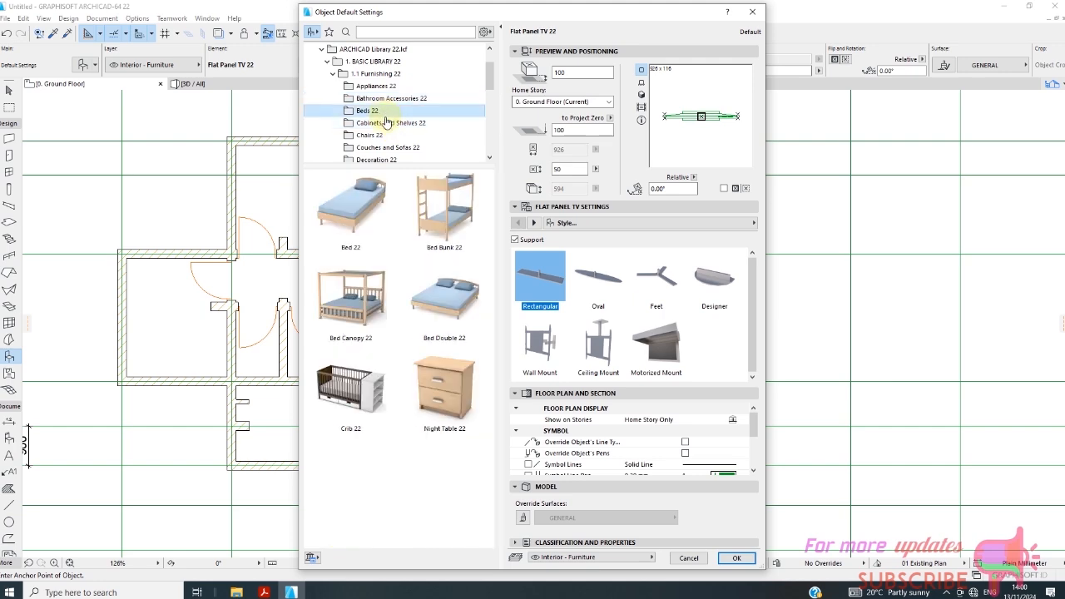
{"action": "left_click", "coordinate": [452, 300]}
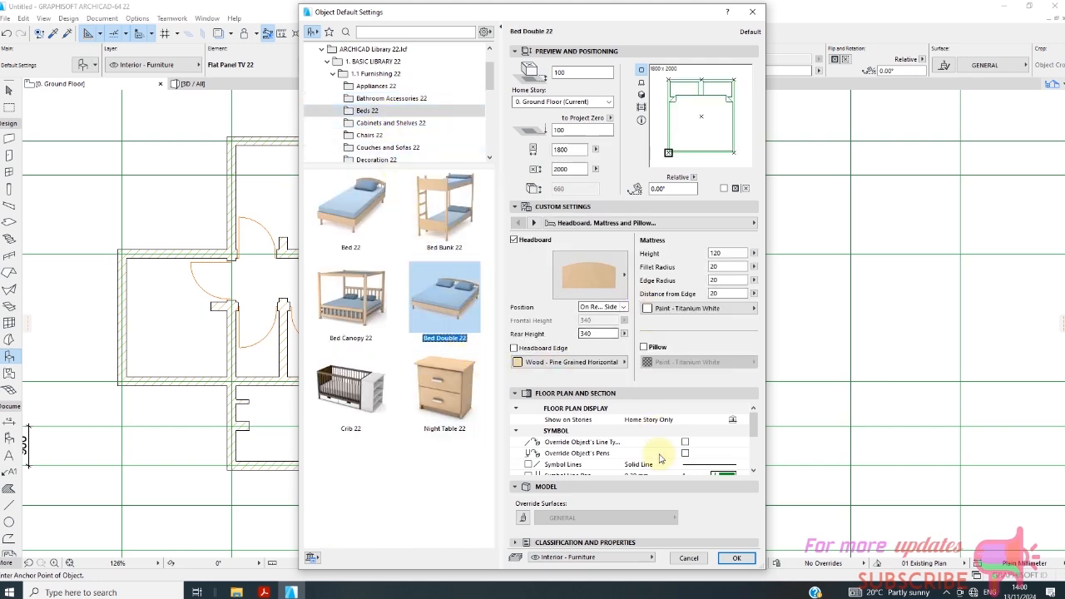
{"action": "left_click", "coordinate": [737, 557]}
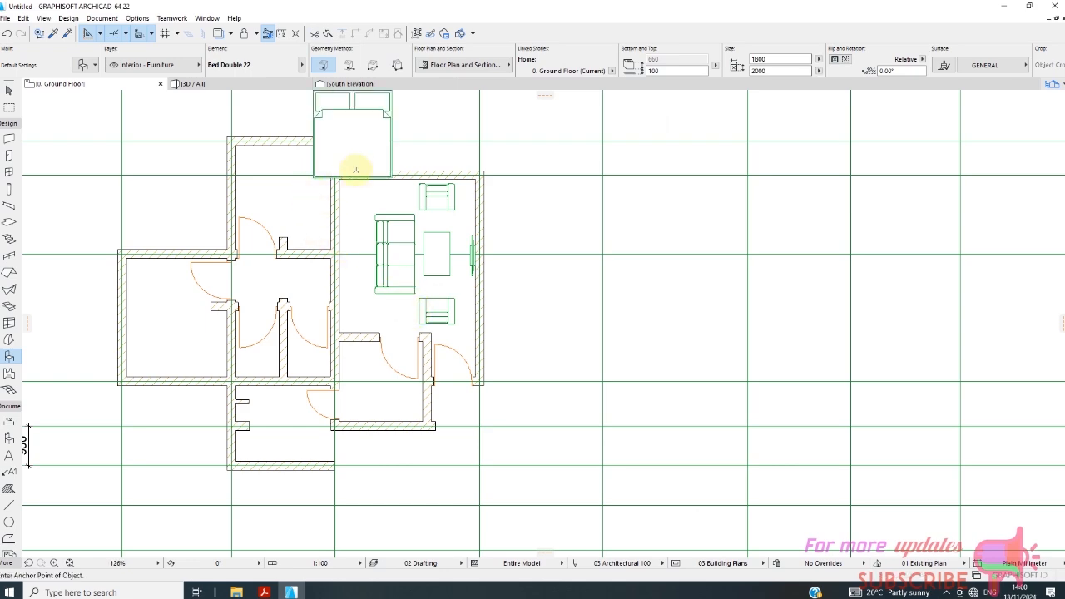
Place one double bed overlapping the upper bedroom's wall corner near grids 1 and C, and another over the bedroom between grids A and B.
{"action": "scroll", "coordinate": [348, 171], "scroll_direction": "down", "scroll_amount": 3}
{"action": "left_click", "coordinate": [334, 139]}
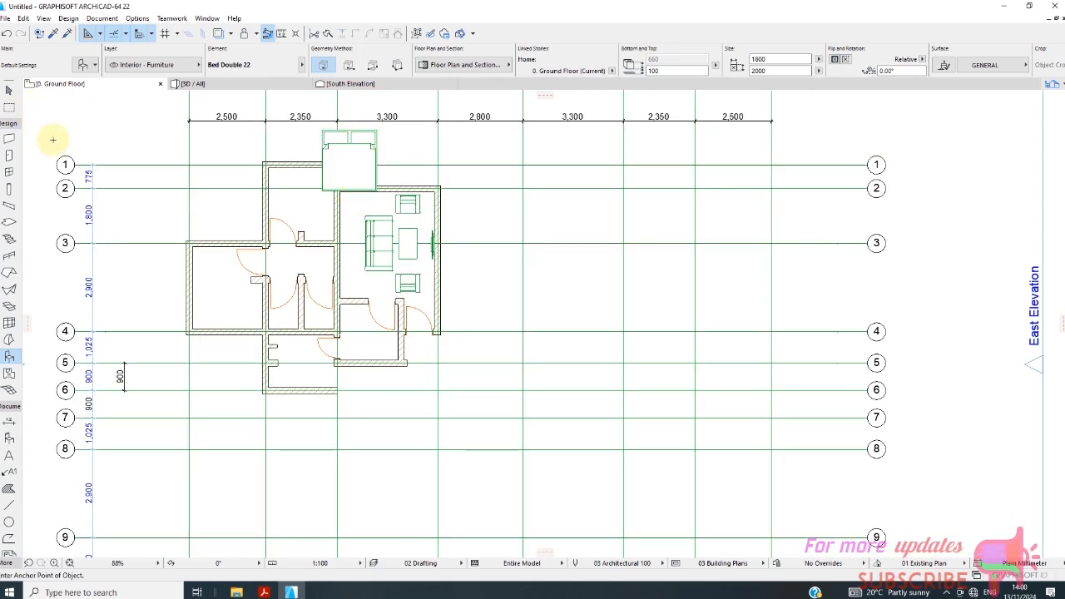
{"action": "scroll", "coordinate": [209, 313], "scroll_direction": "up", "scroll_amount": 2}
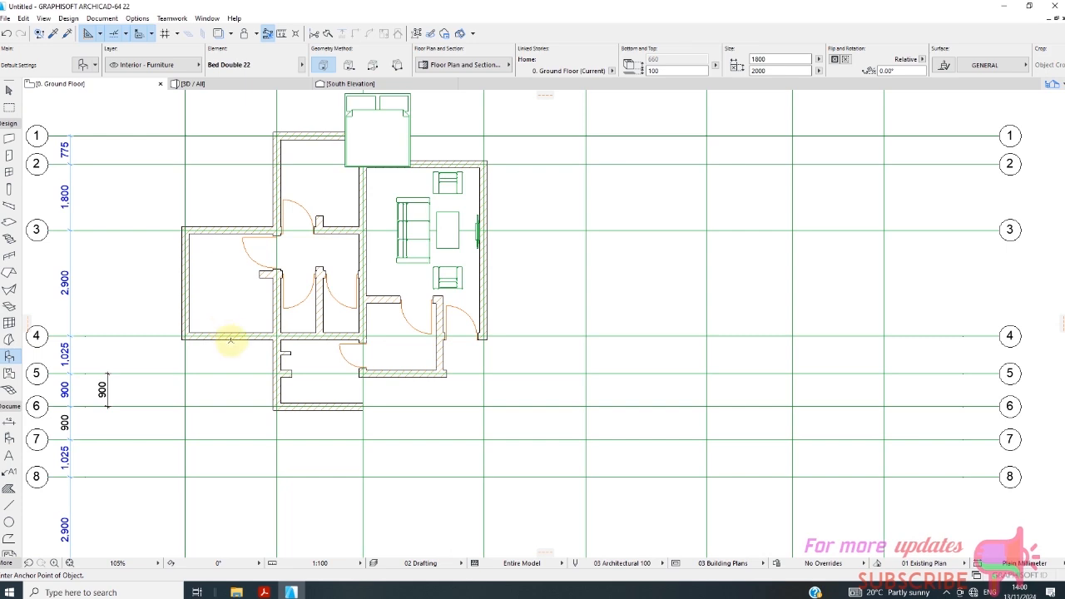
{"action": "left_click", "coordinate": [193, 264]}
{"action": "scroll", "coordinate": [215, 270], "scroll_direction": "down", "scroll_amount": 2}
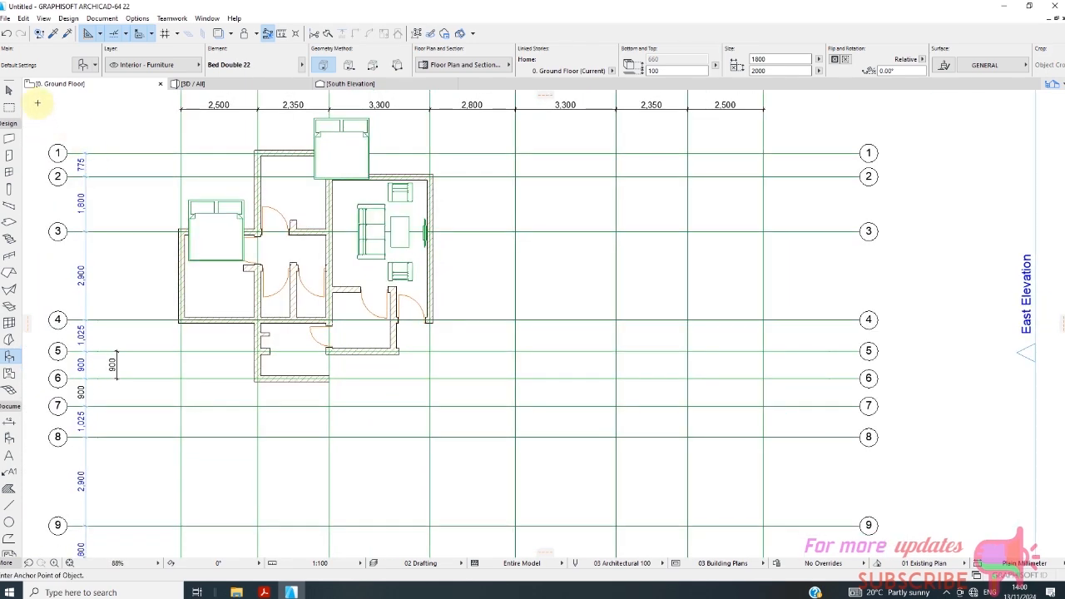
Rotate the double bed between grids A and B by 180° about its upper corner nearest grid B.
{"action": "left_click", "coordinate": [9, 90]}
{"action": "left_click", "coordinate": [222, 240]}
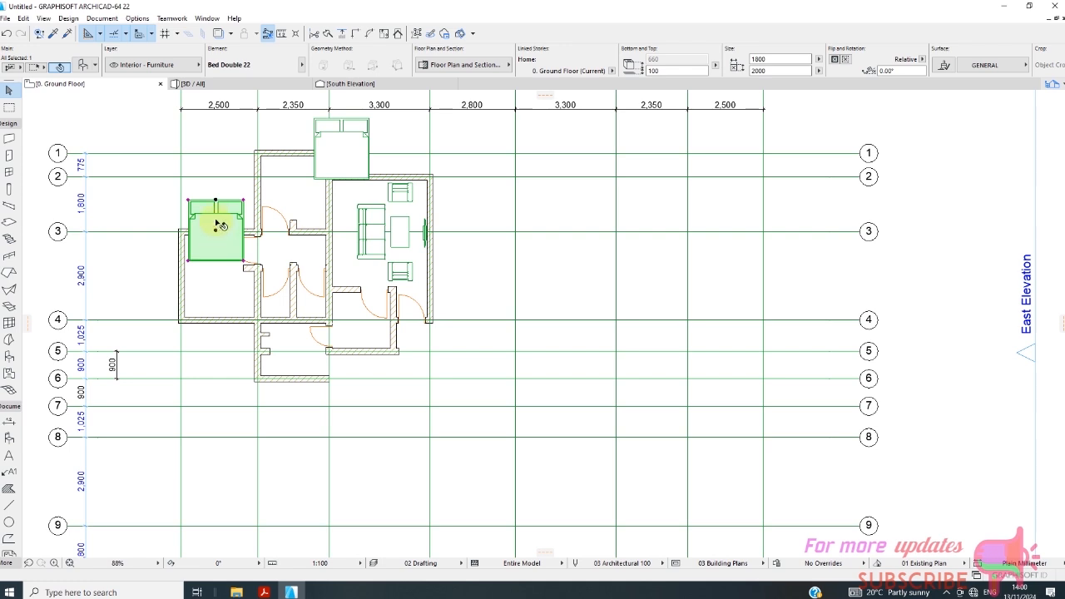
{"action": "left_click", "coordinate": [218, 202]}
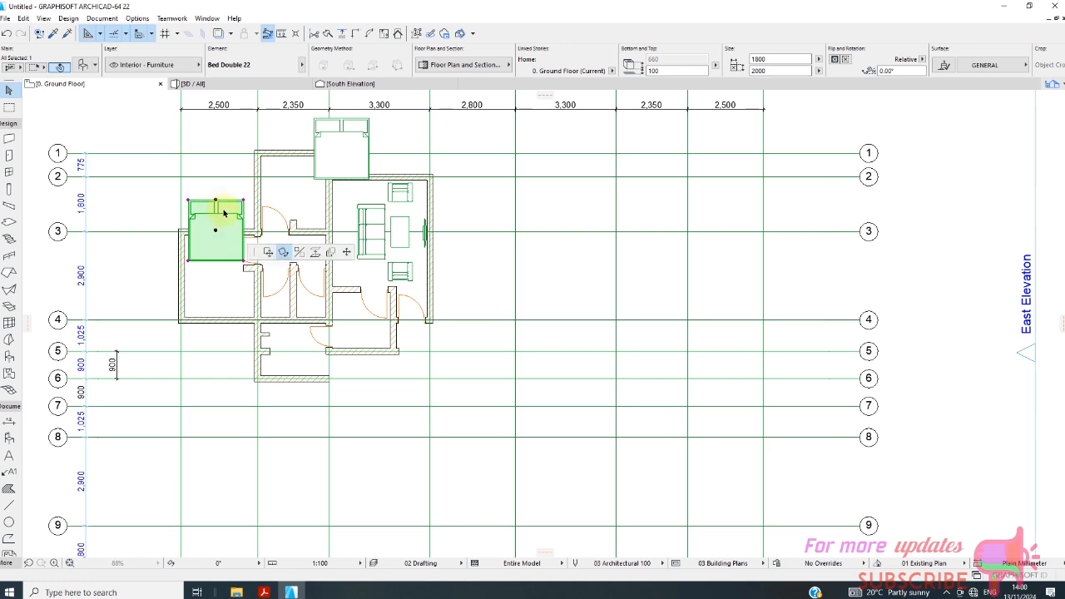
{"action": "left_click", "coordinate": [282, 252]}
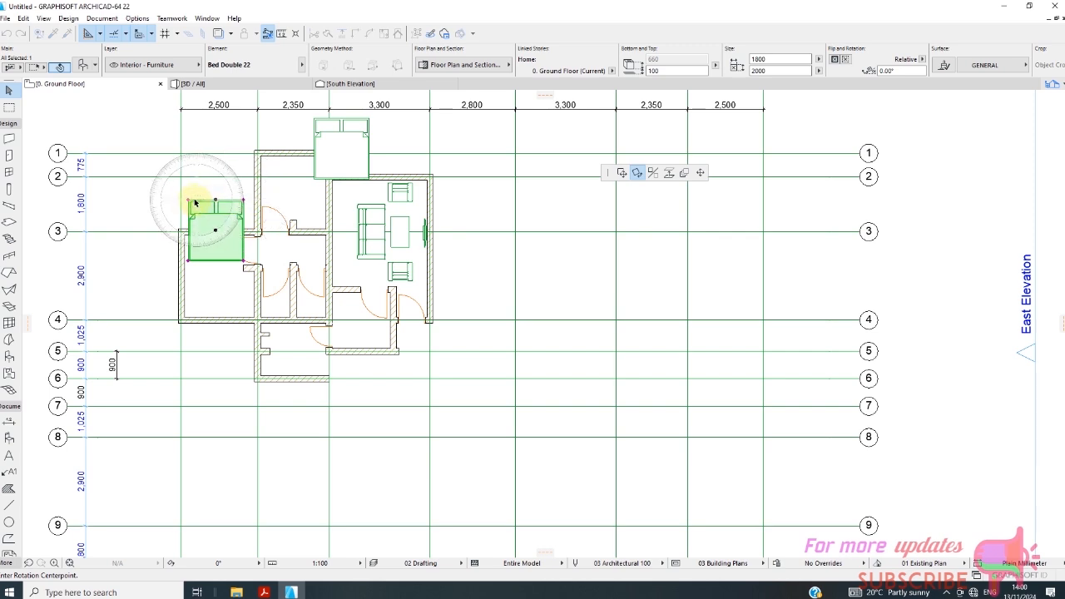
{"action": "left_click", "coordinate": [244, 201]}
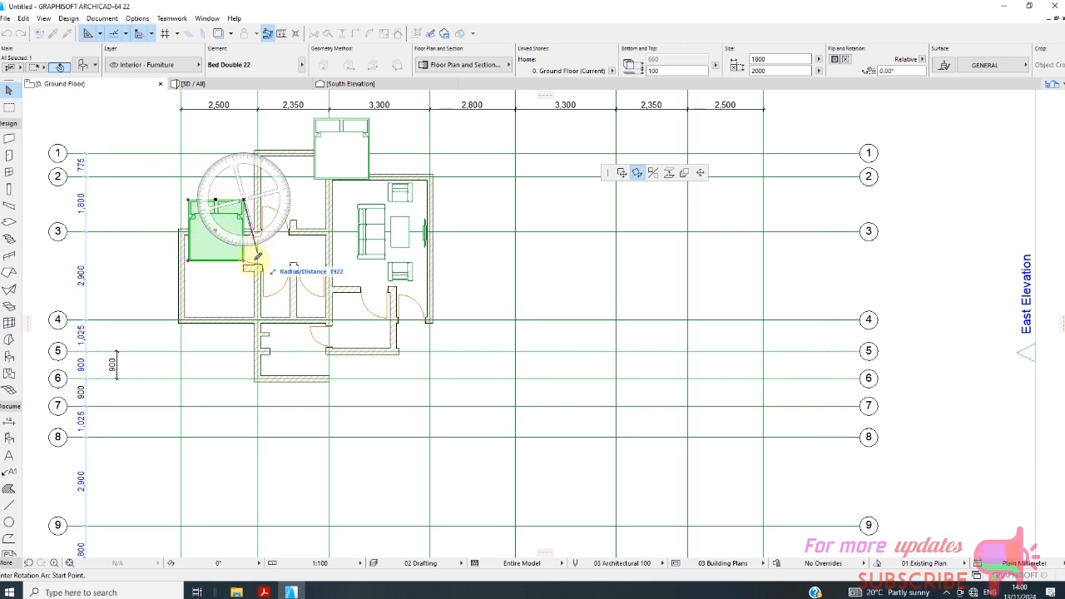
{"action": "left_click", "coordinate": [245, 261]}
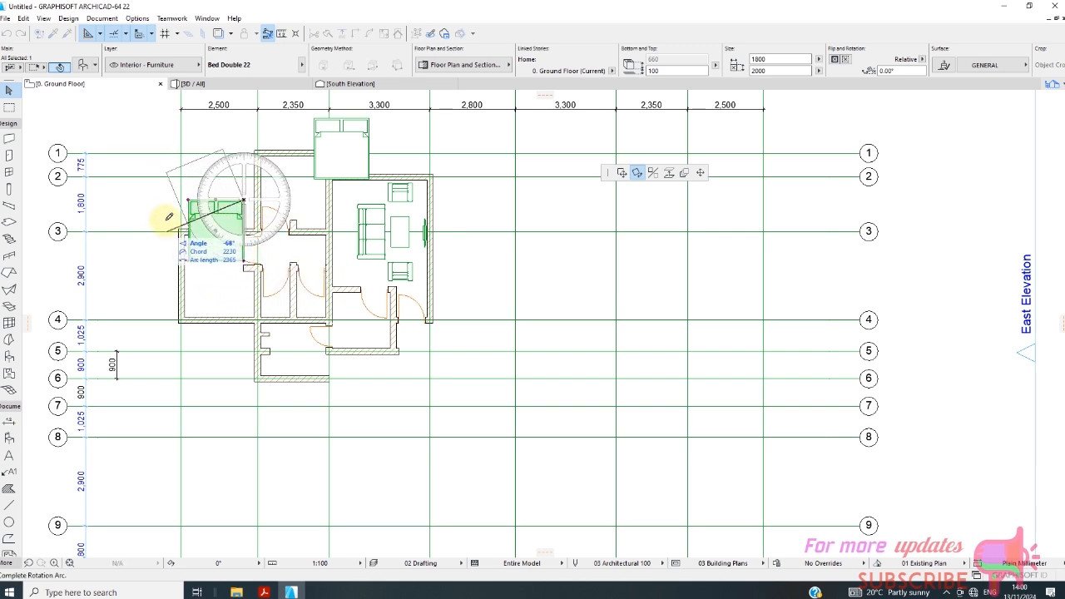
{"action": "left_click", "coordinate": [245, 138]}
Move the rotated bed into the bedroom between grids A and B, with its headboard against the wall on grid 4.
{"action": "left_click", "coordinate": [272, 171]}
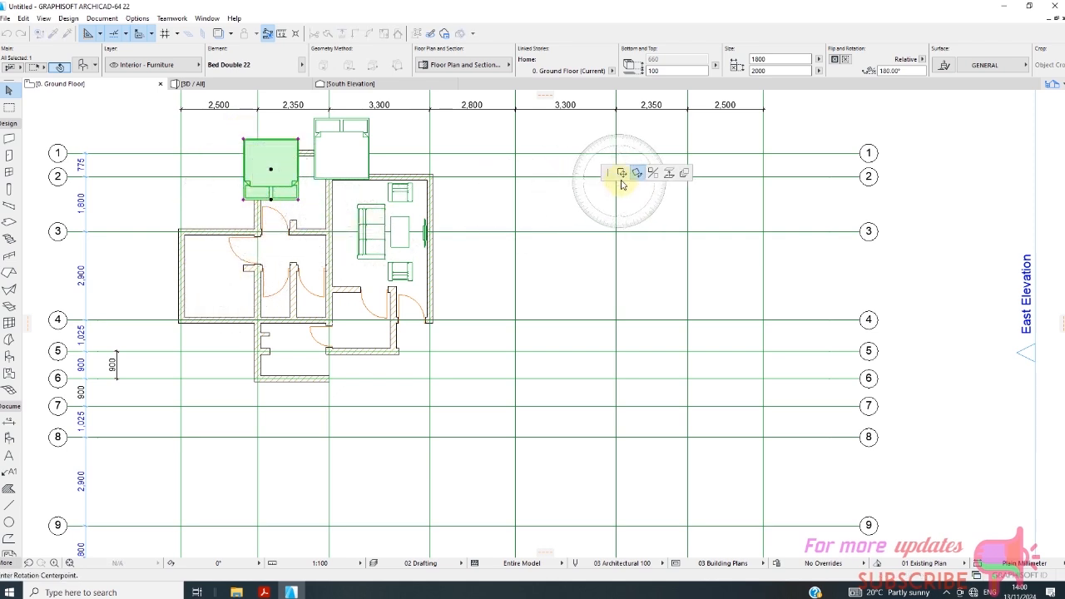
{"action": "left_click", "coordinate": [621, 173]}
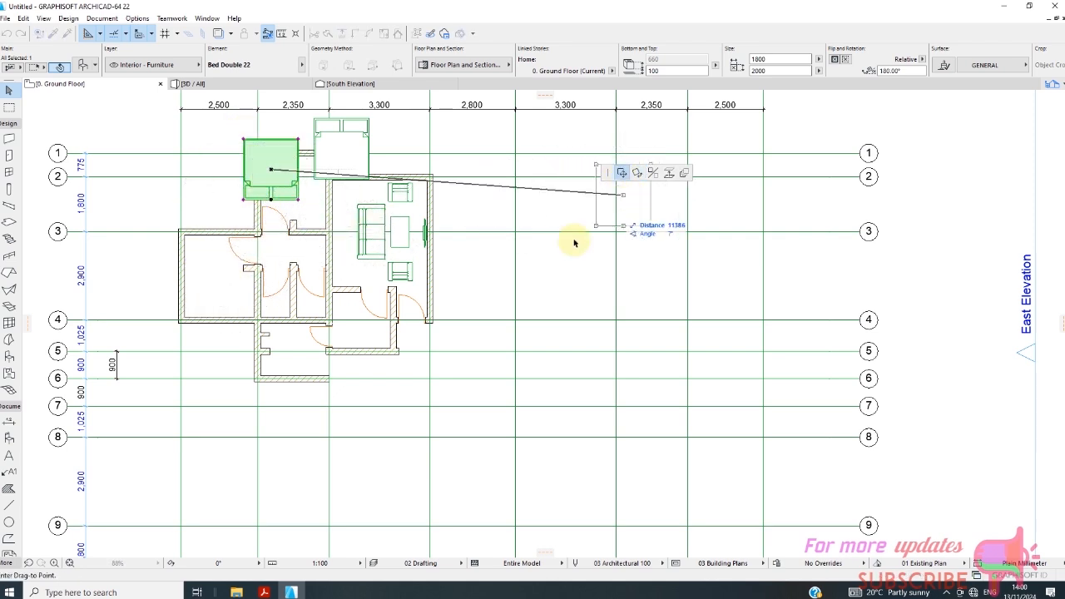
{"action": "left_click", "coordinate": [214, 287]}
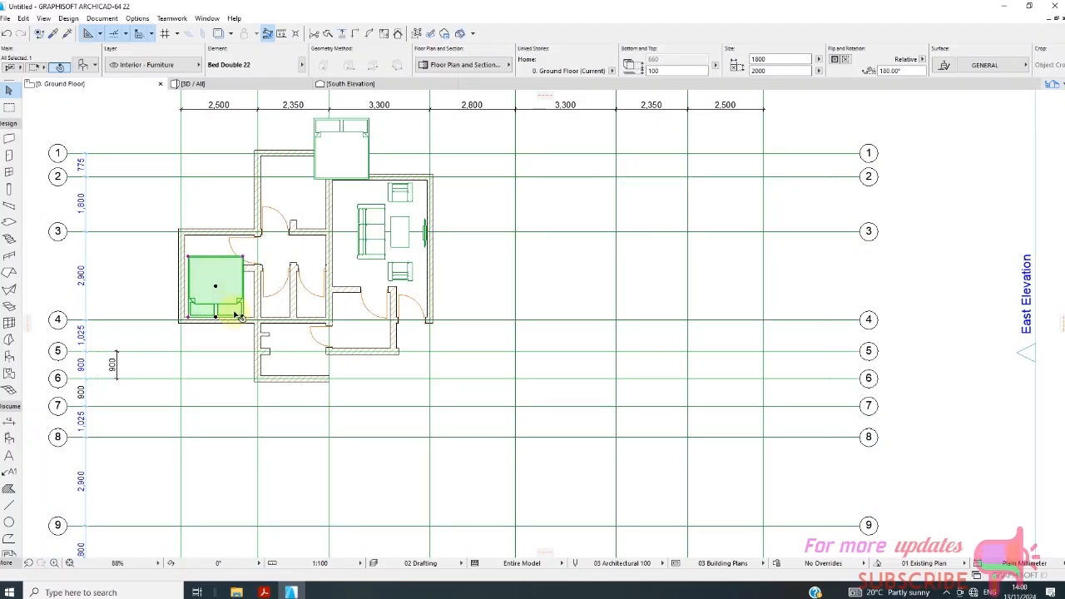
Rotate the other double bed 90° clockwise about its upper corner nearest grid B.
{"action": "scroll", "coordinate": [225, 308], "scroll_direction": "down", "scroll_amount": 2}
{"action": "left_click", "coordinate": [336, 186]}
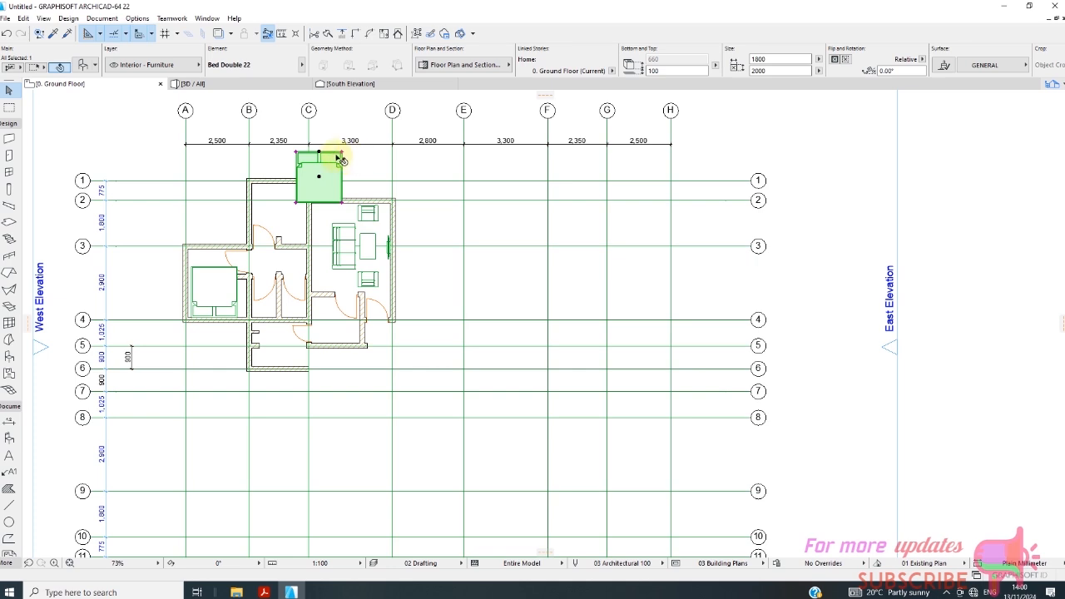
{"action": "key", "text": "ctrl+e"}
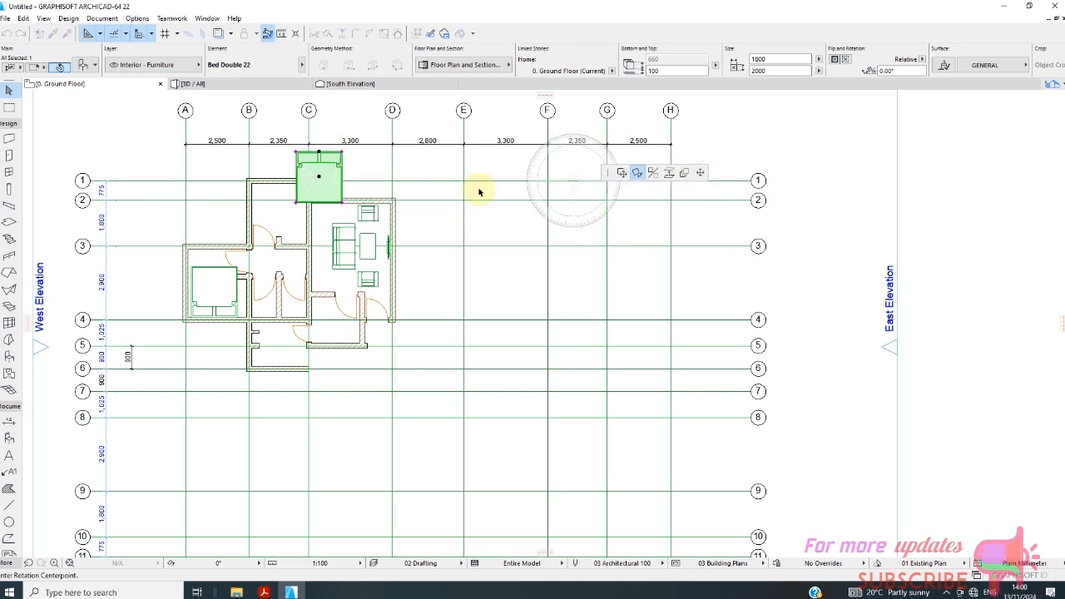
{"action": "left_click", "coordinate": [295, 152]}
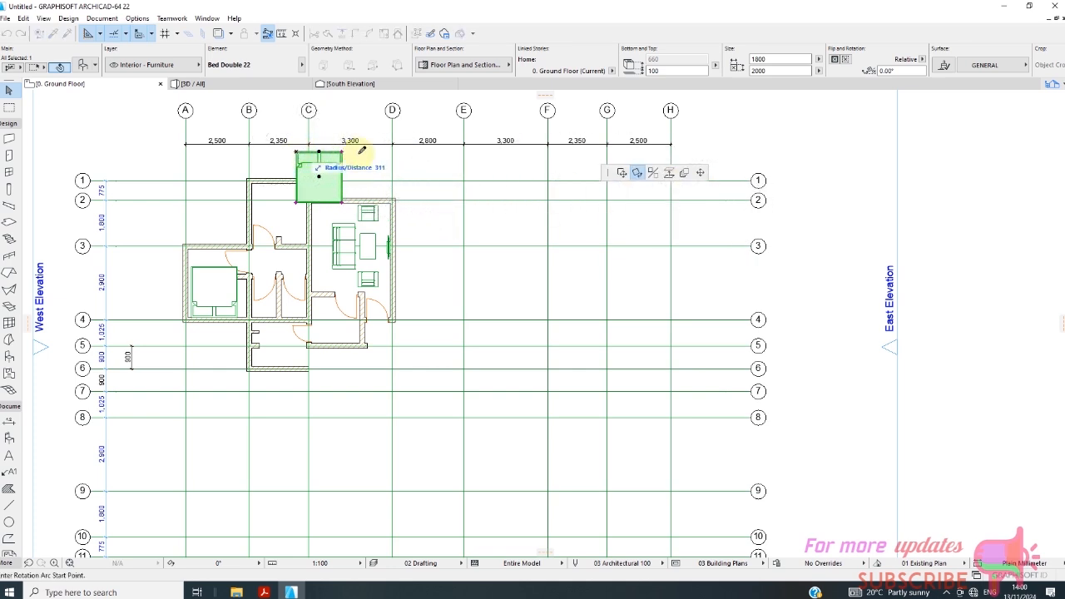
{"action": "left_click", "coordinate": [350, 146]}
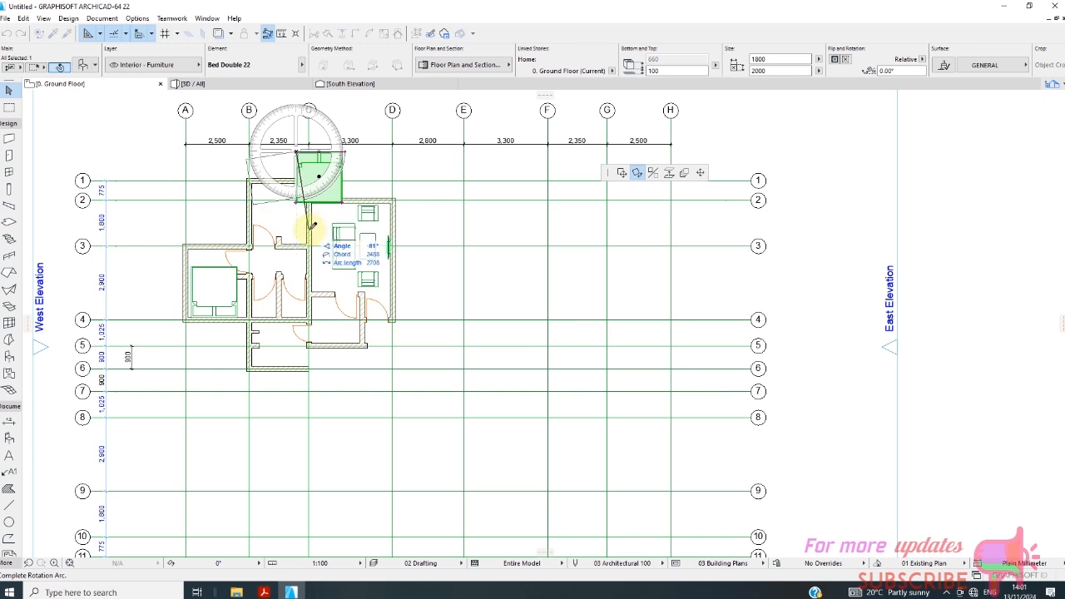
{"action": "left_click", "coordinate": [299, 253]}
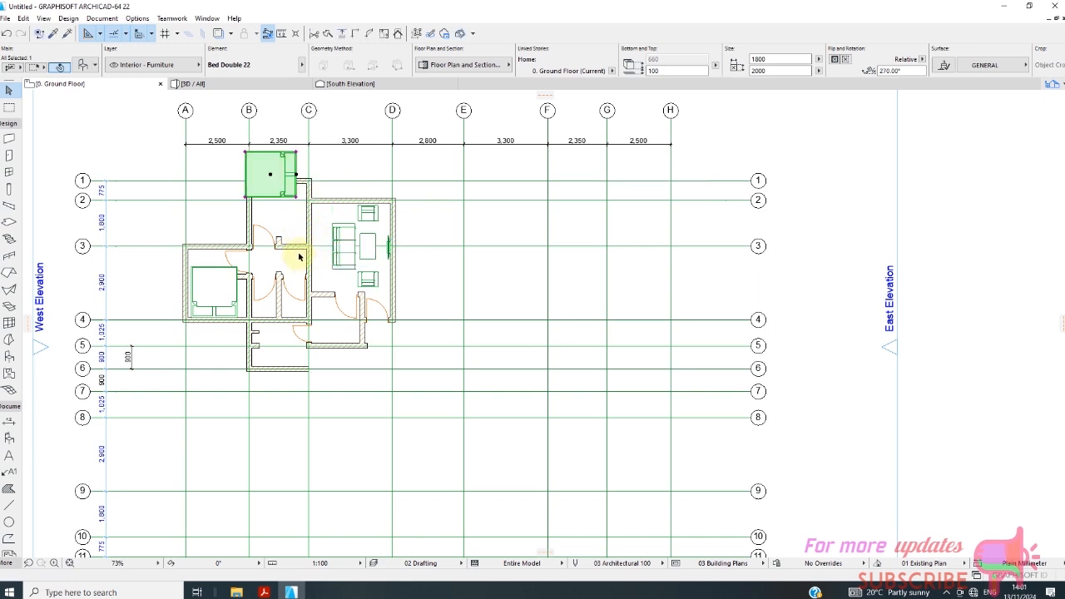
Move the rotated bed into the bedroom between grids B and C, with its headboard against the wall on grid C.
{"action": "left_click", "coordinate": [270, 177]}
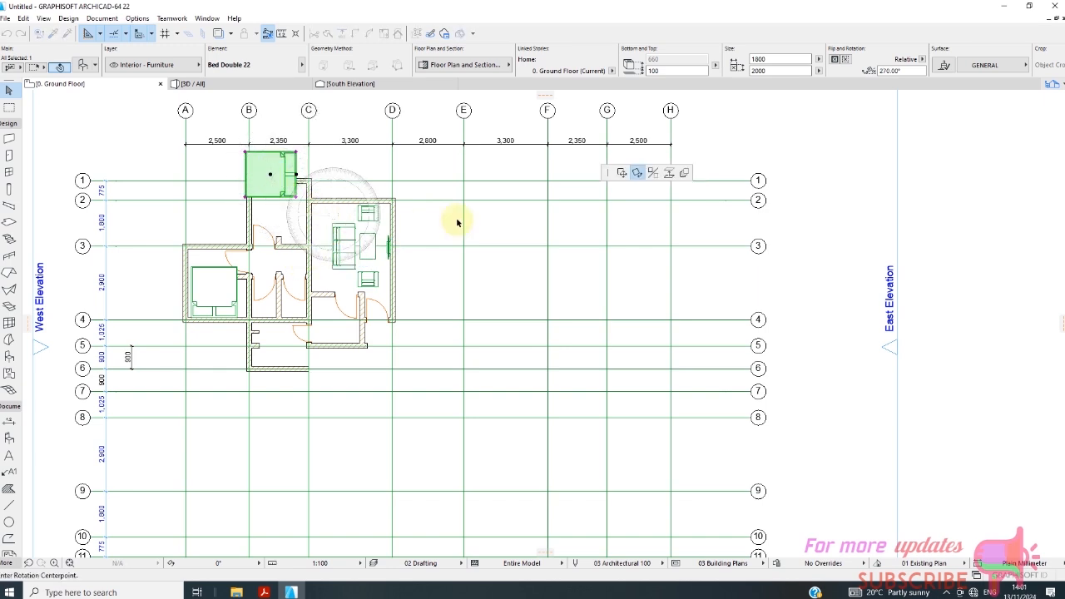
{"action": "left_click", "coordinate": [621, 173]}
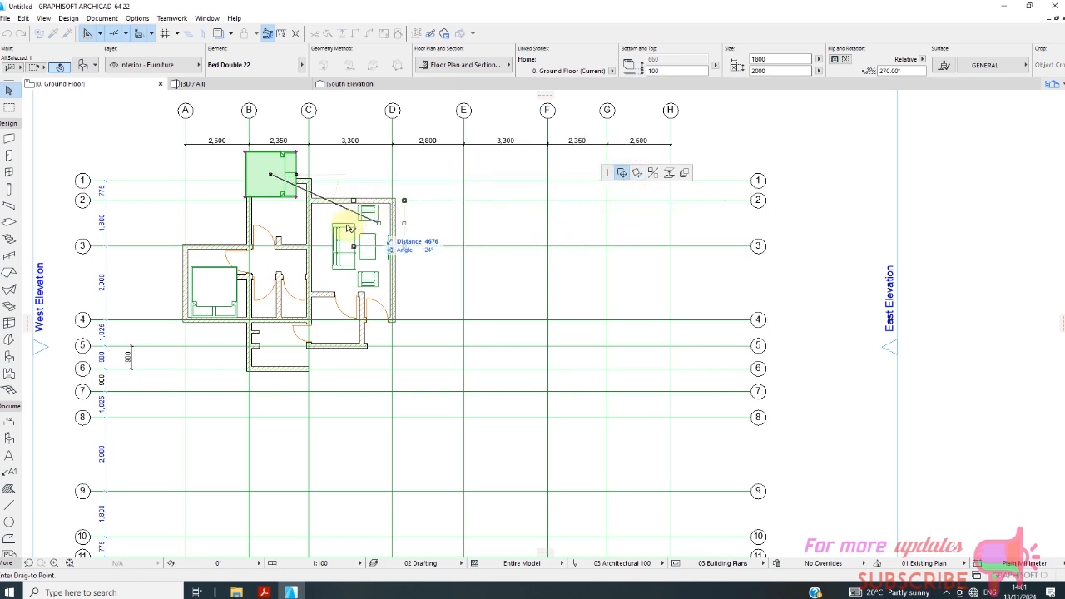
{"action": "left_click", "coordinate": [283, 208]}
{"action": "scroll", "coordinate": [290, 256], "scroll_direction": "up", "scroll_amount": 2}
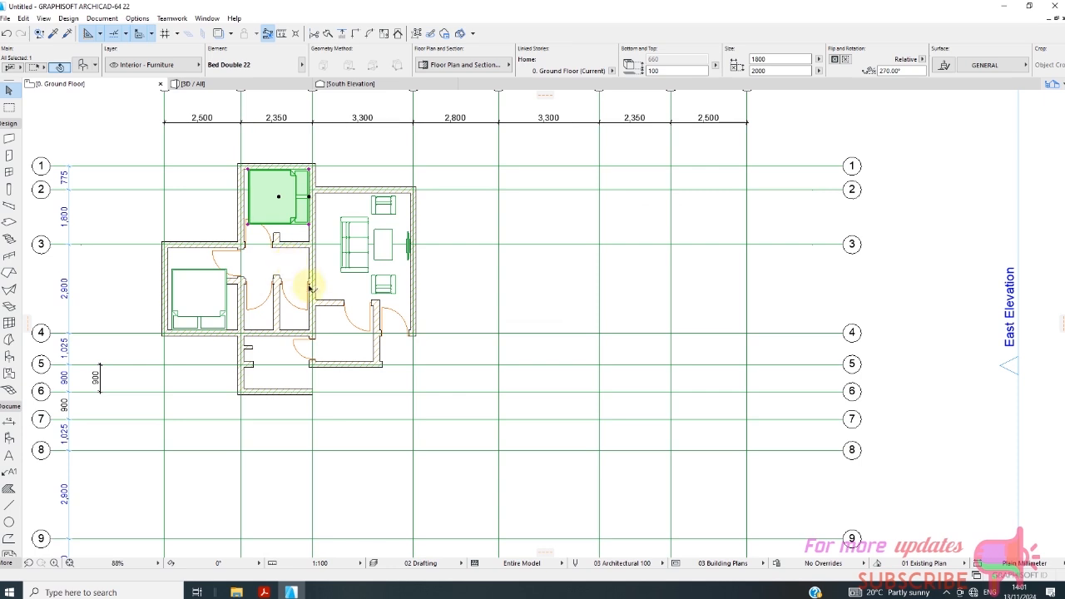
Preview Bed 22 and Bed Canopy 22 for the upper bedroom's bed, then keep Bed Double 22 and set its length to 1500 mm.
{"action": "right_click", "coordinate": [357, 162]}
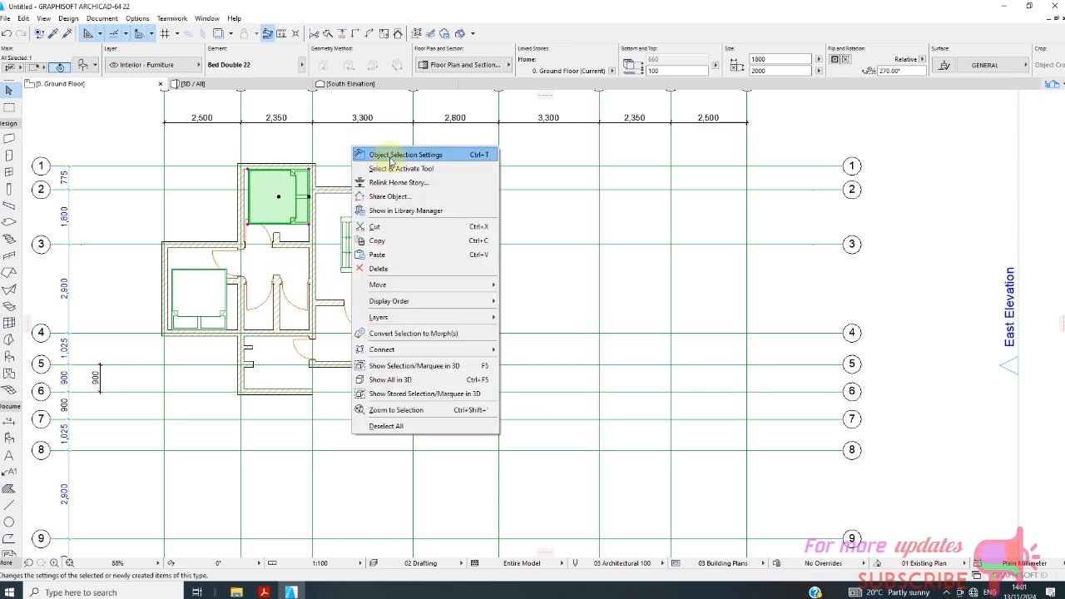
{"action": "left_click", "coordinate": [358, 150]}
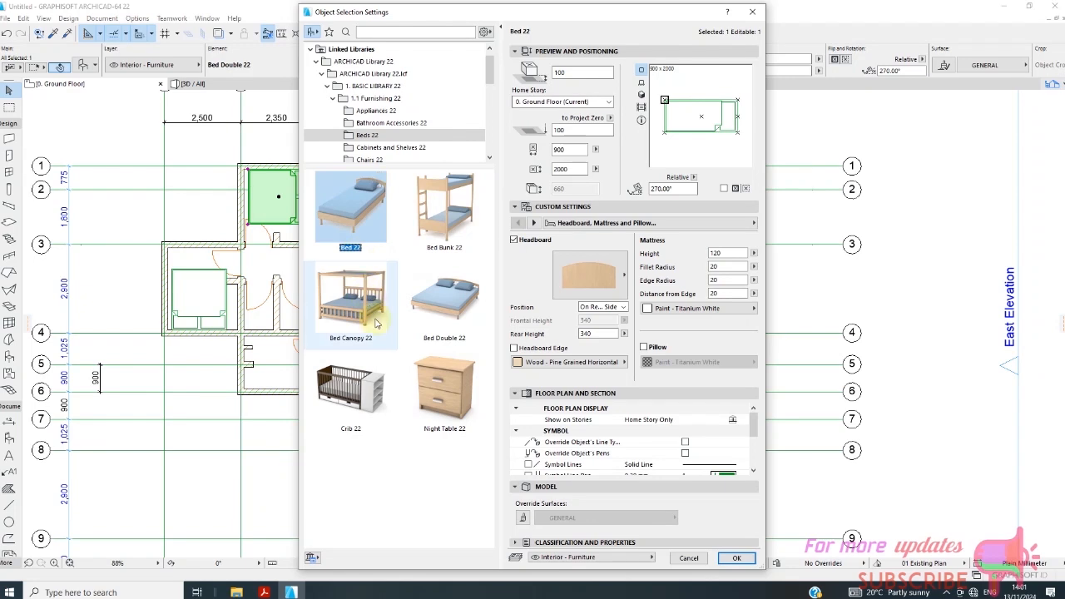
{"action": "left_click", "coordinate": [356, 302]}
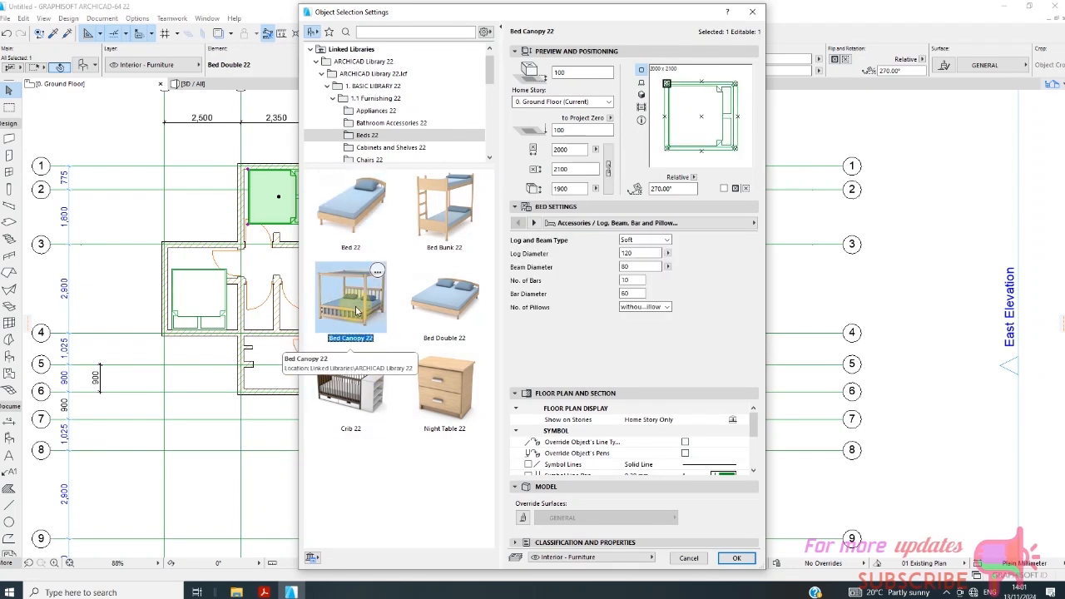
{"action": "left_click", "coordinate": [445, 310]}
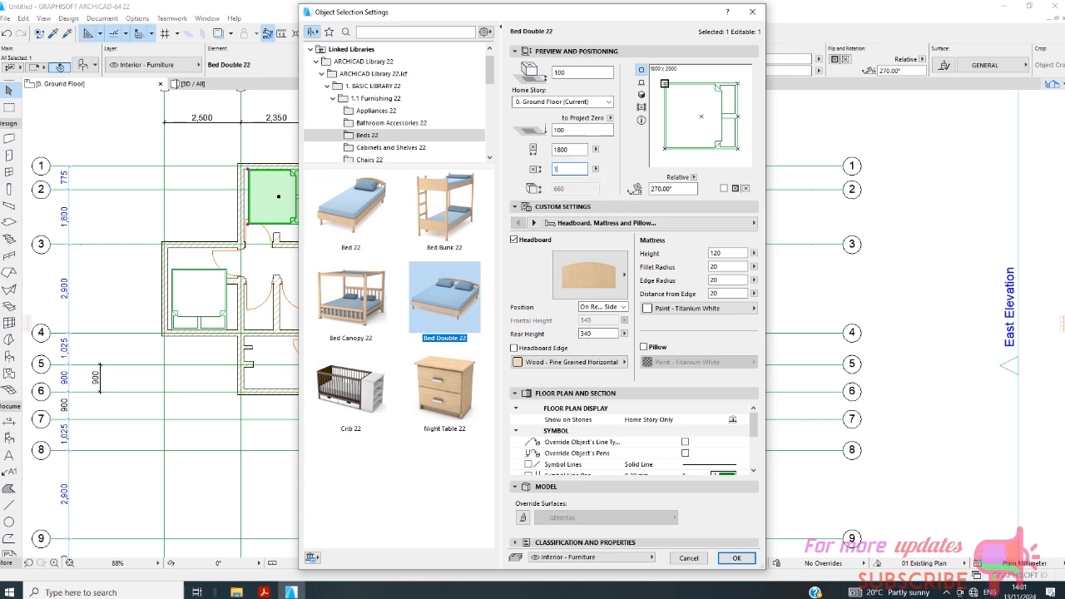
{"action": "left_click", "coordinate": [752, 557]}
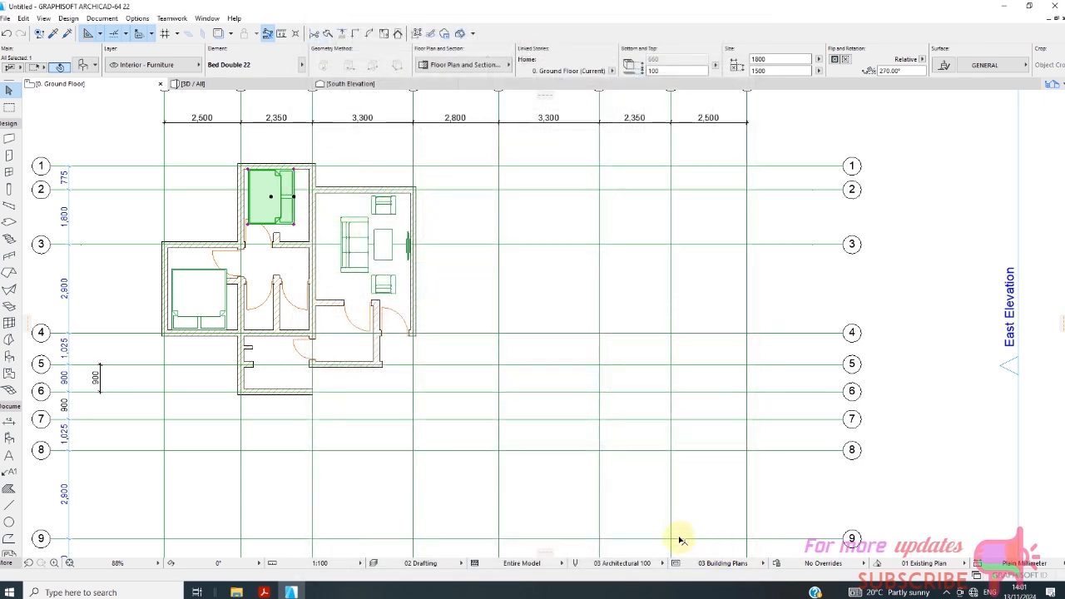
Set the upper bedroom's double bed to 1400 mm wide and 1800 mm long in its object settings.
{"action": "right_click", "coordinate": [297, 217]}
{"action": "left_click", "coordinate": [345, 231]}
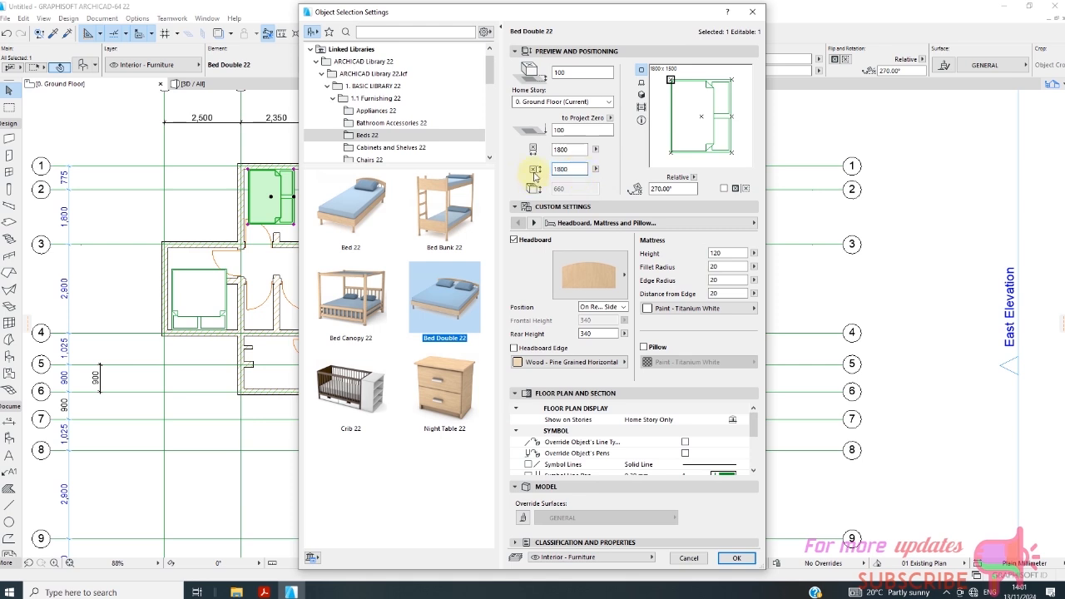
{"action": "left_click_drag", "start_coordinate": [577, 151], "coordinate": [546, 163]}
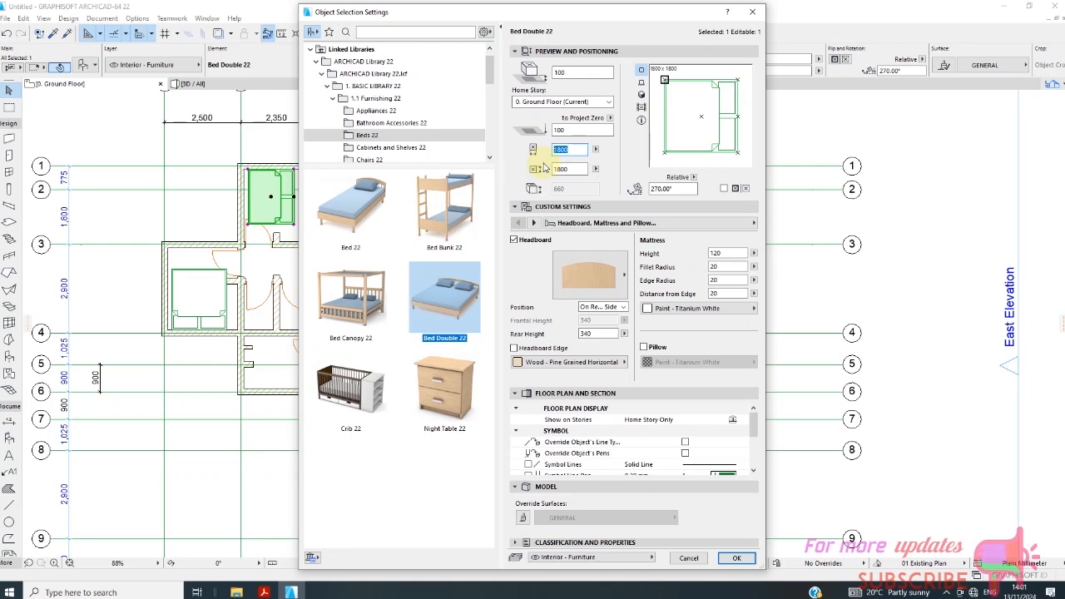
{"action": "type", "text": "1"}
{"action": "key", "text": "BackSpace"}
{"action": "type", "text": "800"}
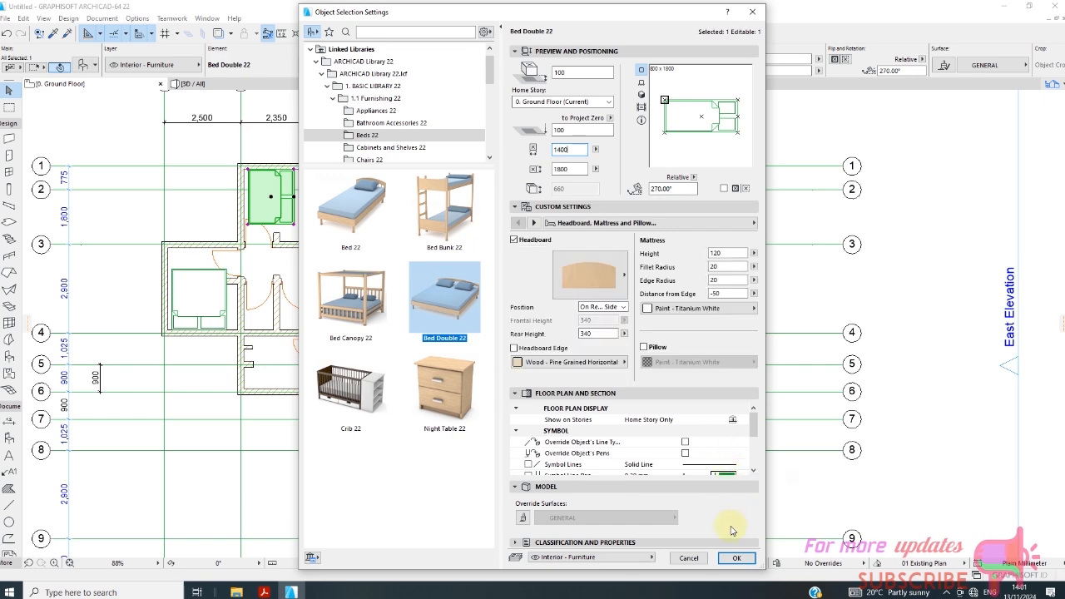
{"action": "left_click", "coordinate": [736, 557]}
Move the resized bed in the upper bedroom so its headboard sits against the wall on grid C.
{"action": "scroll", "coordinate": [303, 189], "scroll_direction": "up", "scroll_amount": 2}
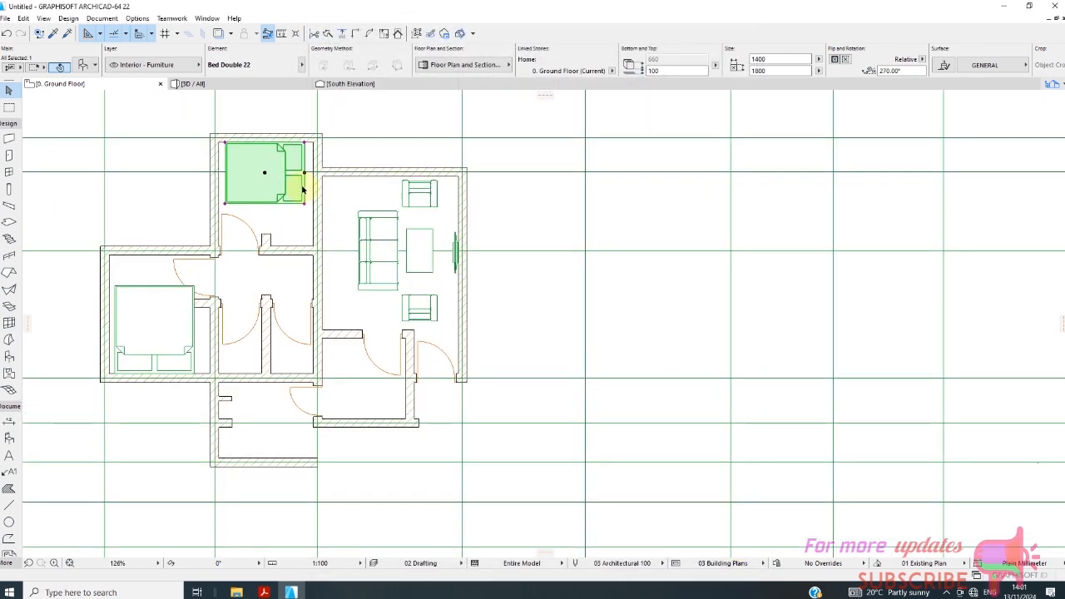
{"action": "left_click", "coordinate": [305, 175]}
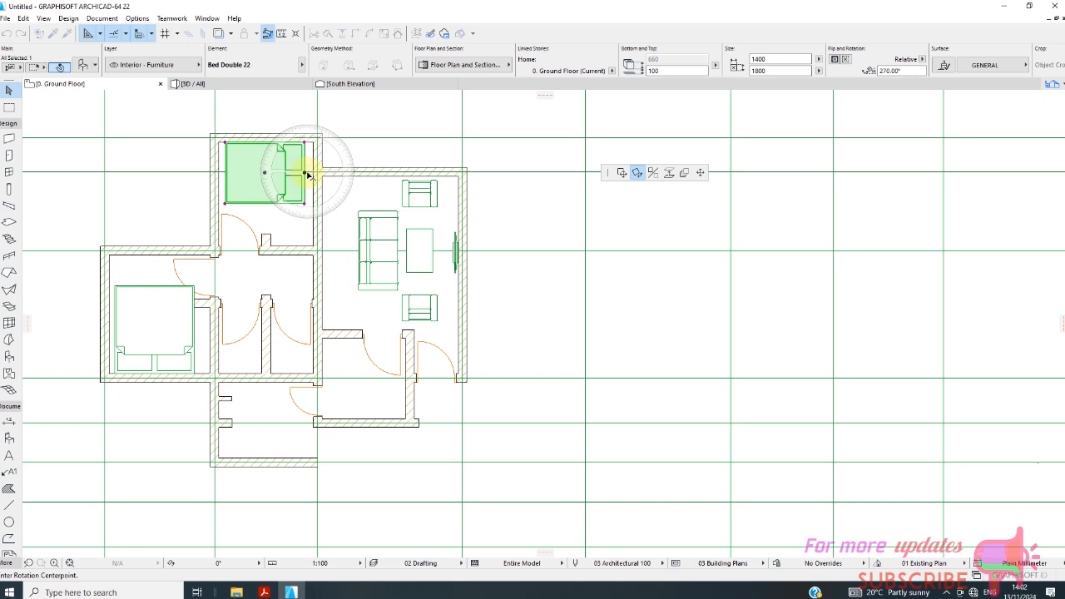
{"action": "left_click", "coordinate": [621, 172]}
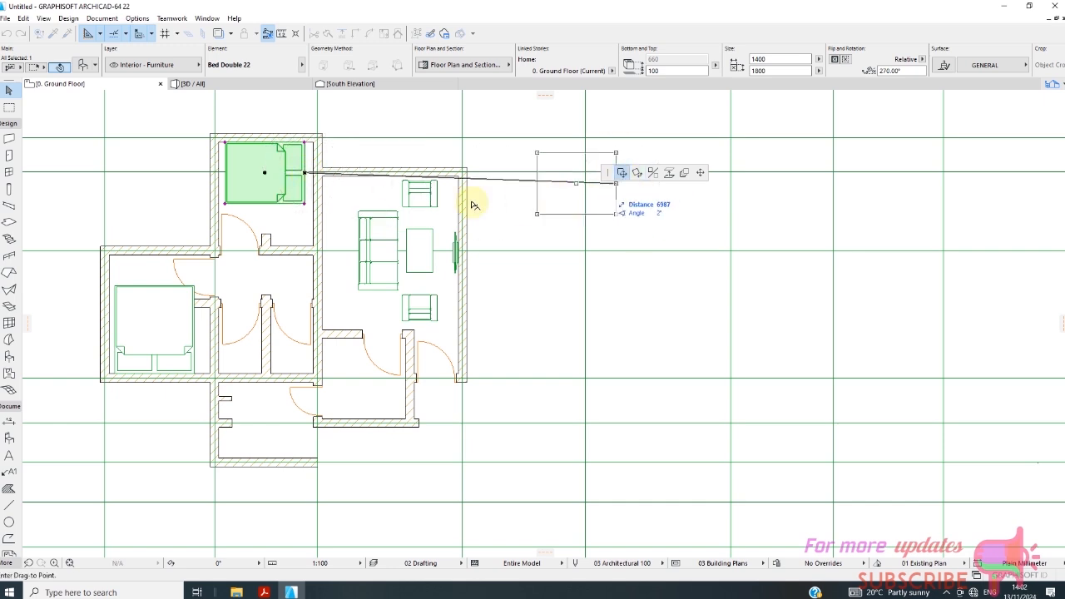
{"action": "left_click", "coordinate": [317, 178]}
{"action": "scroll", "coordinate": [412, 212], "scroll_direction": "down", "scroll_amount": 2}
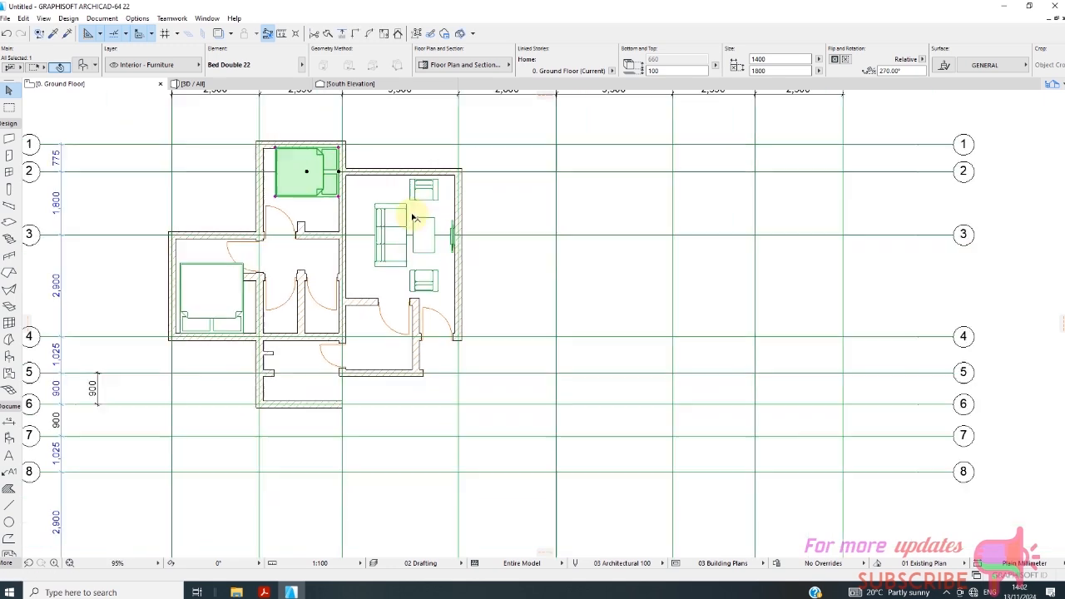
Set the width of the double bed in the bedroom between grids A and B to 1500 mm.
{"action": "scroll", "coordinate": [279, 277], "scroll_direction": "up", "scroll_amount": 3}
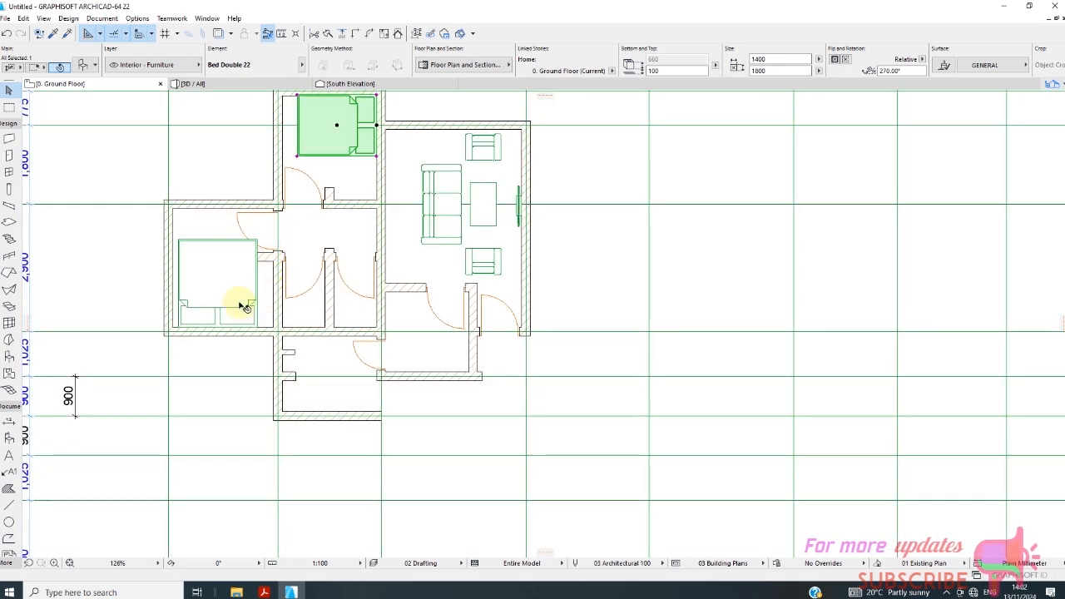
{"action": "scroll", "coordinate": [222, 297], "scroll_direction": "up", "scroll_amount": 2}
{"action": "left_click", "coordinate": [220, 325]}
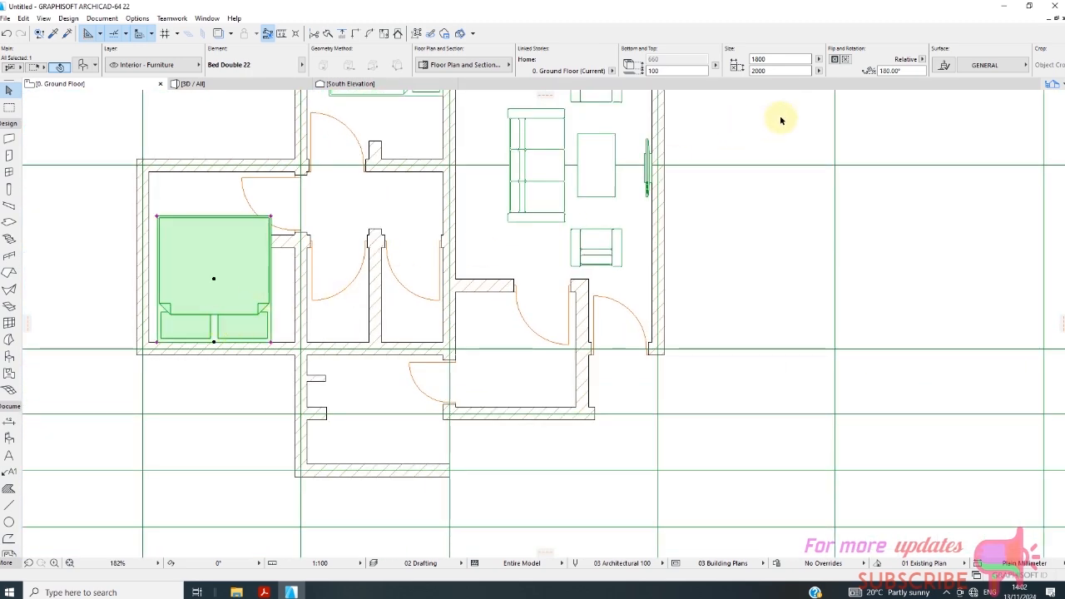
{"action": "left_click", "coordinate": [774, 59]}
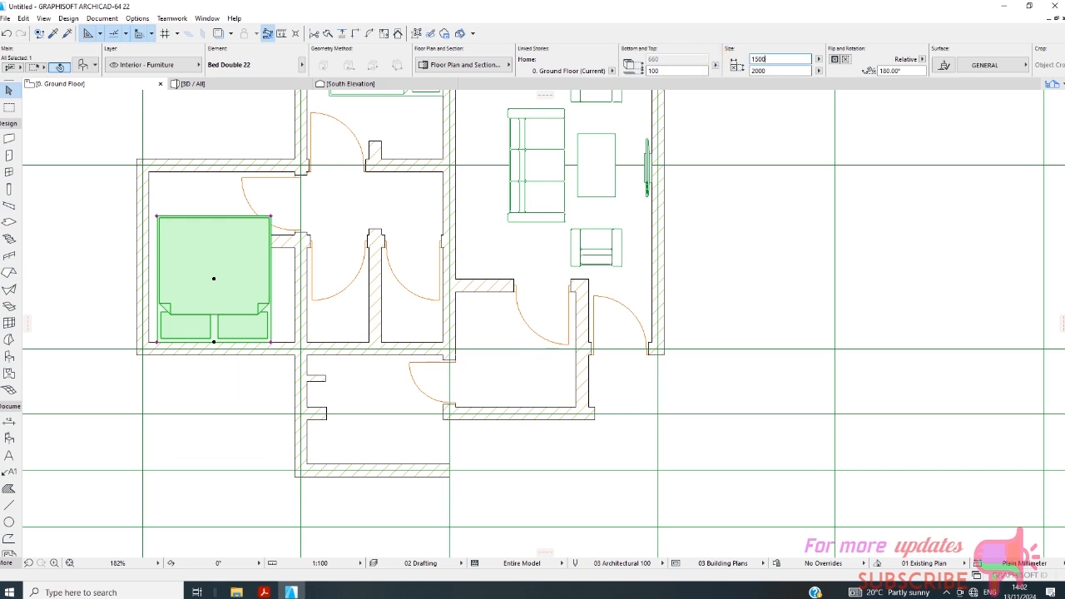
{"action": "type", "text": "1500"}
{"action": "key", "text": "Tab"}
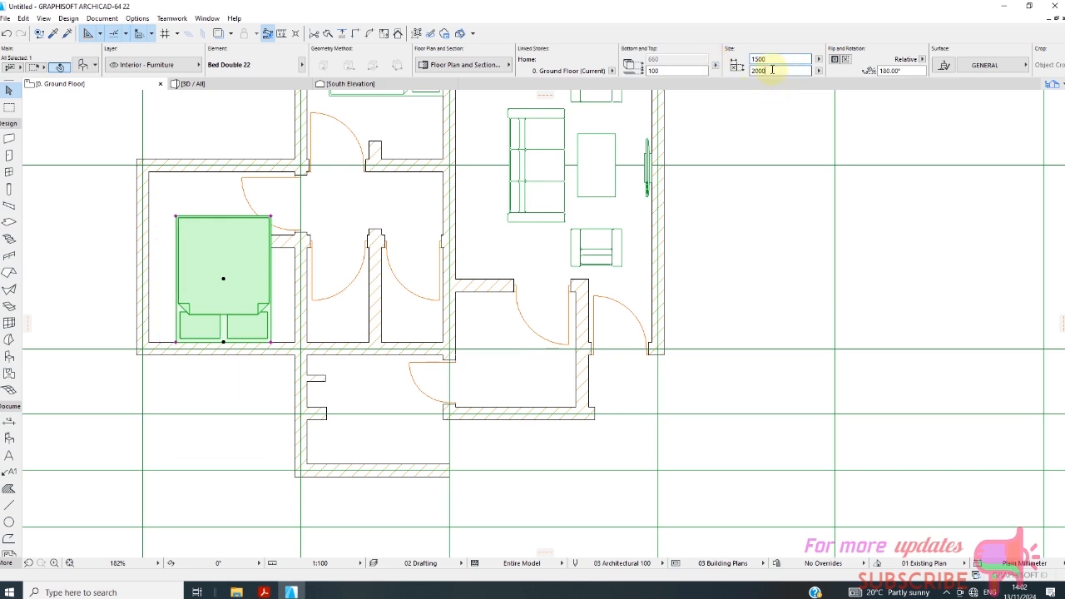
Move the narrowed bed along grid 4 against the wall on grid A and deselect it.
{"action": "left_click", "coordinate": [222, 344]}
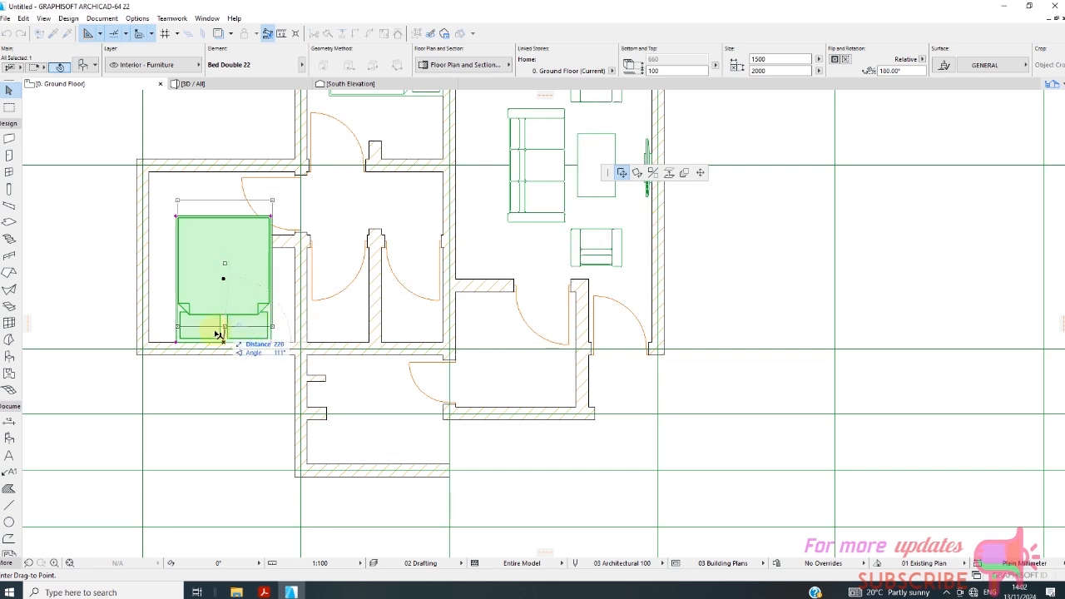
{"action": "left_click", "coordinate": [218, 358]}
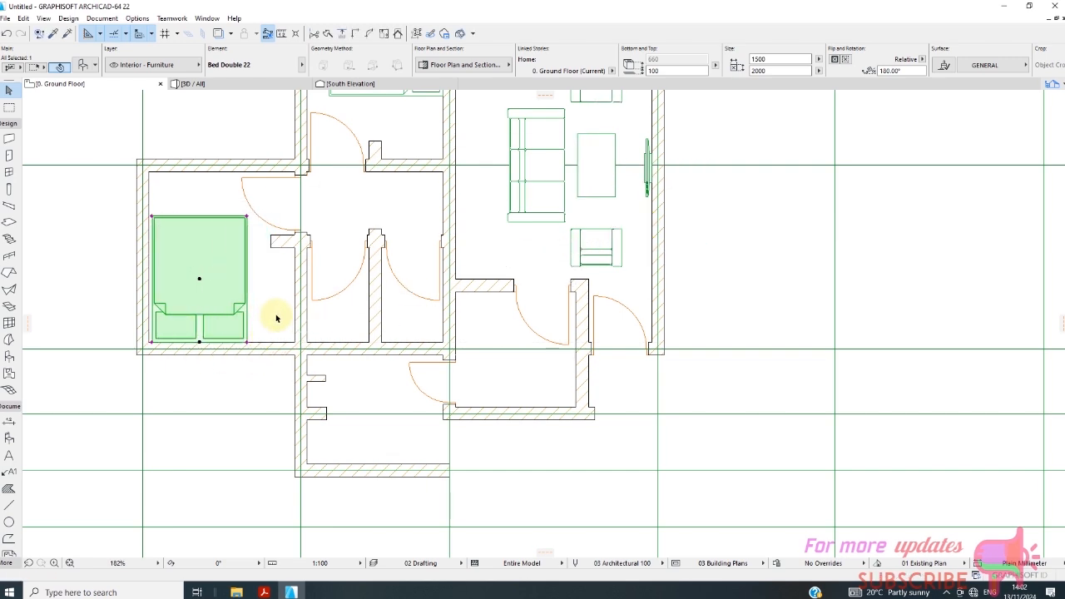
{"action": "key", "text": "Escape"}
Search the object library for "WC" and set the WC/Toilet favorite as the object to place.
{"action": "scroll", "coordinate": [224, 292], "scroll_direction": "down", "scroll_amount": 4}
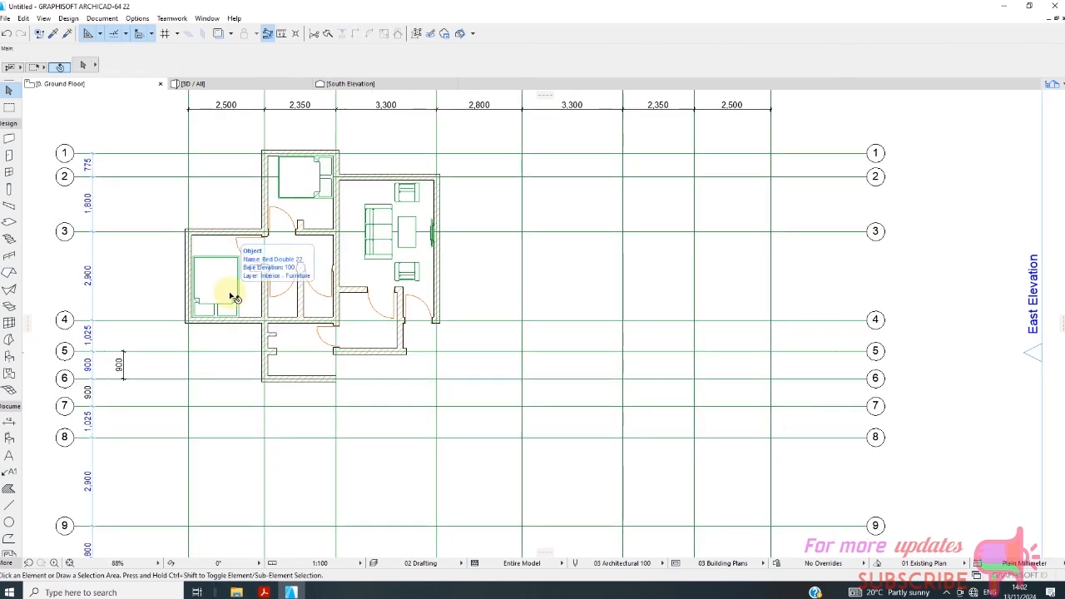
{"action": "left_click", "coordinate": [11, 357]}
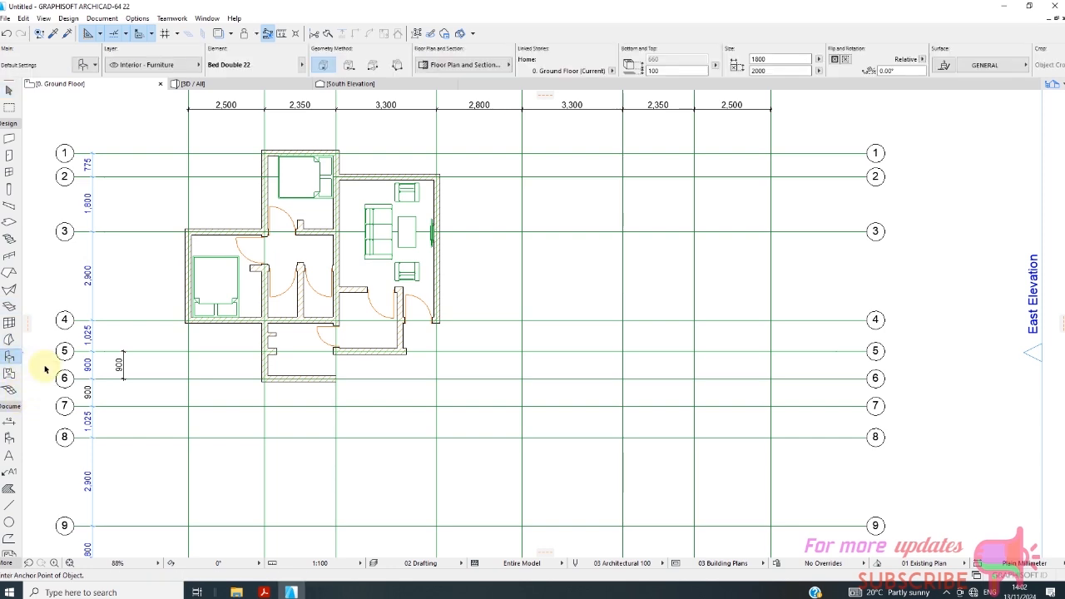
{"action": "left_click", "coordinate": [91, 69]}
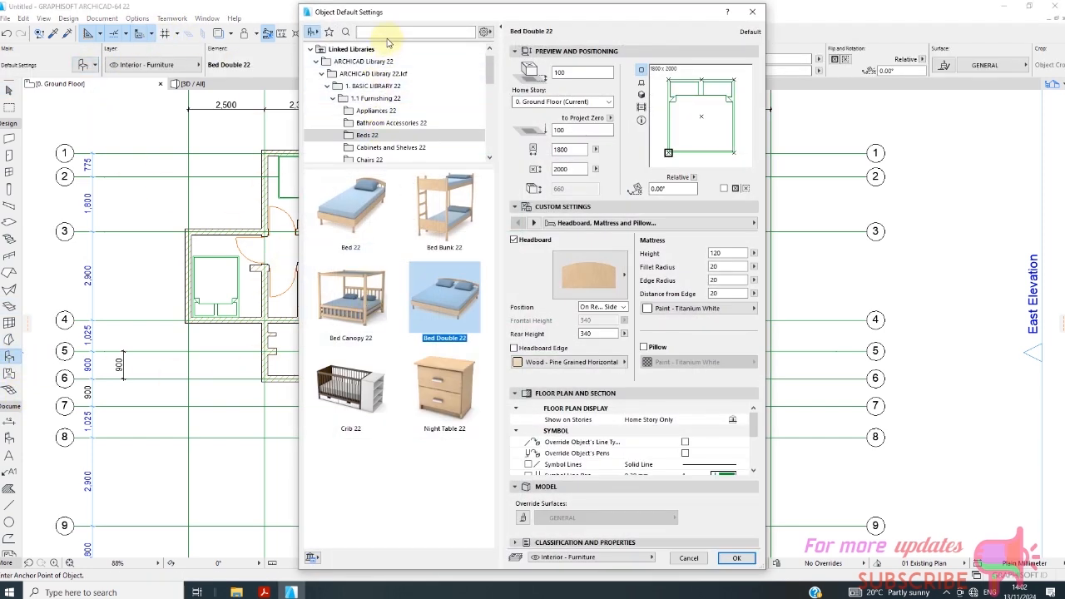
{"action": "left_click", "coordinate": [388, 33]}
{"action": "type", "text": "wc"}
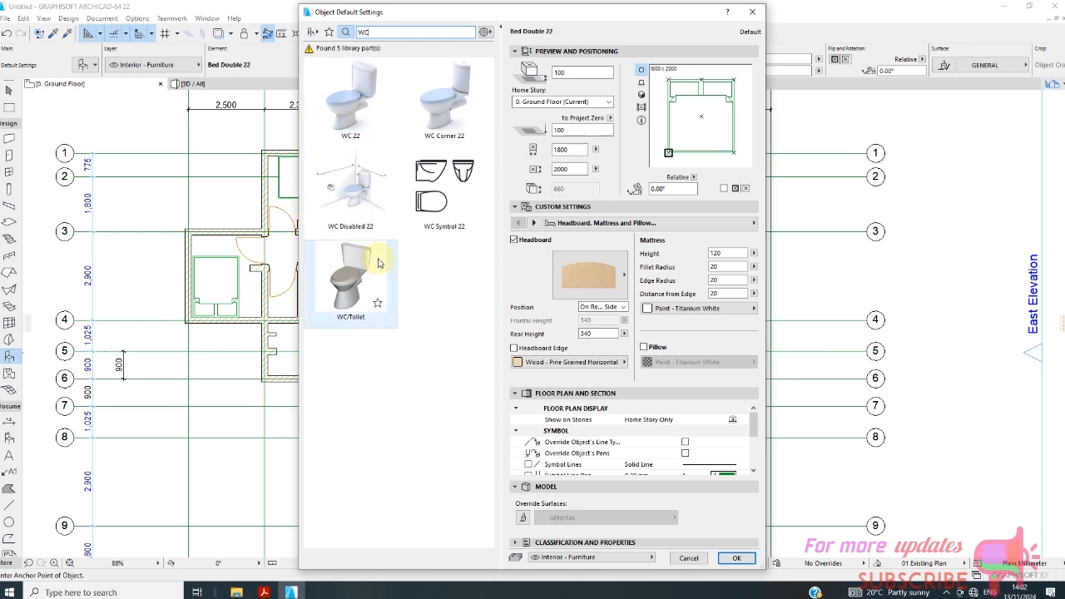
{"action": "left_click", "coordinate": [366, 279]}
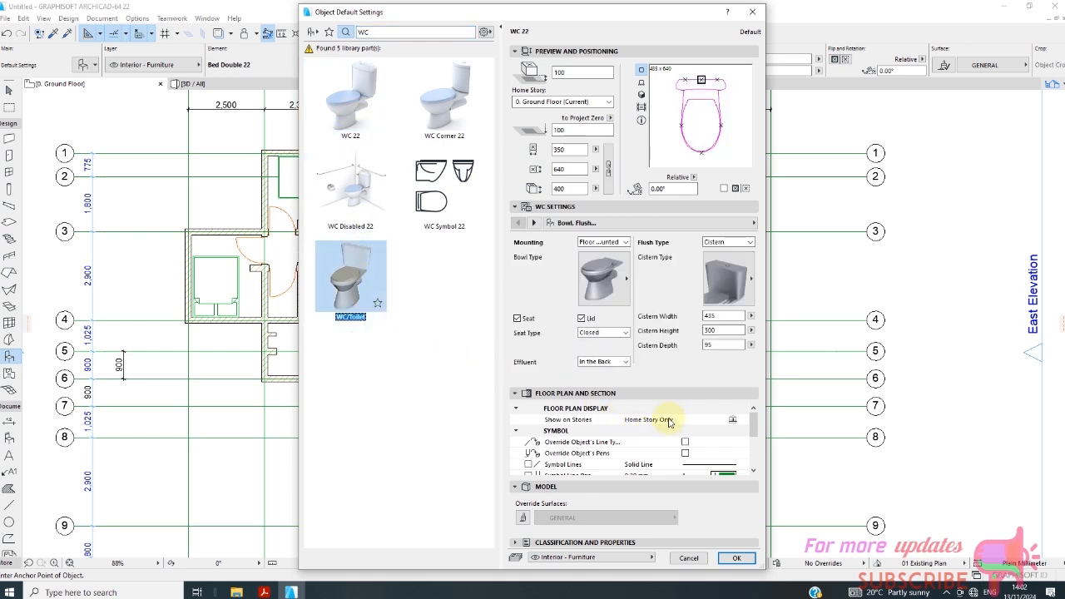
{"action": "left_click", "coordinate": [736, 557]}
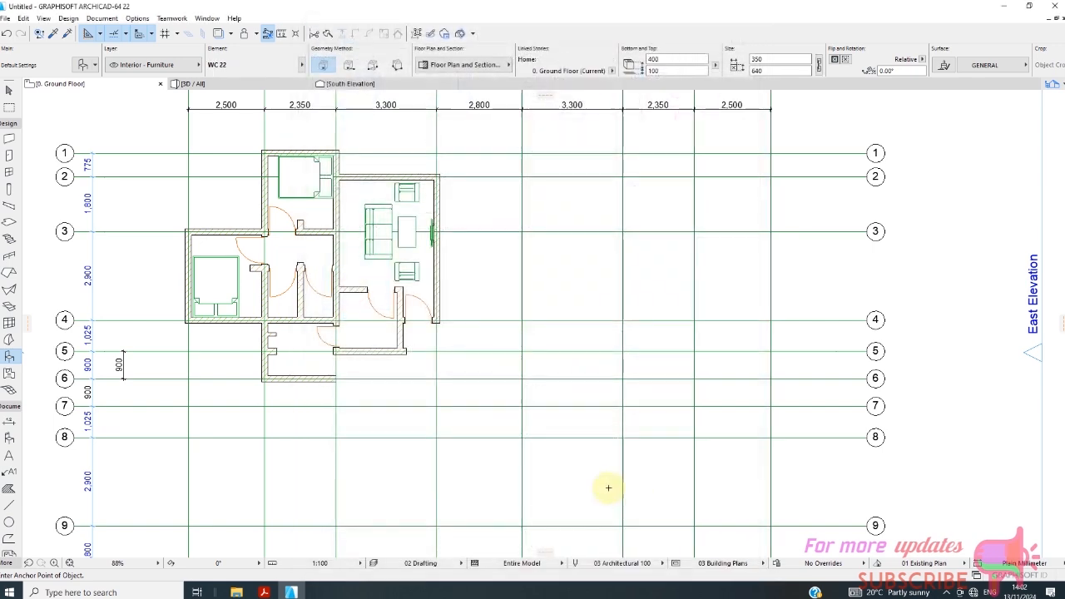
Place the toilet in the small compartment beside grid B, just above the wall on grid 4.
{"action": "scroll", "coordinate": [321, 367], "scroll_direction": "up", "scroll_amount": 3}
{"action": "scroll", "coordinate": [321, 367], "scroll_direction": "up", "scroll_amount": 4}
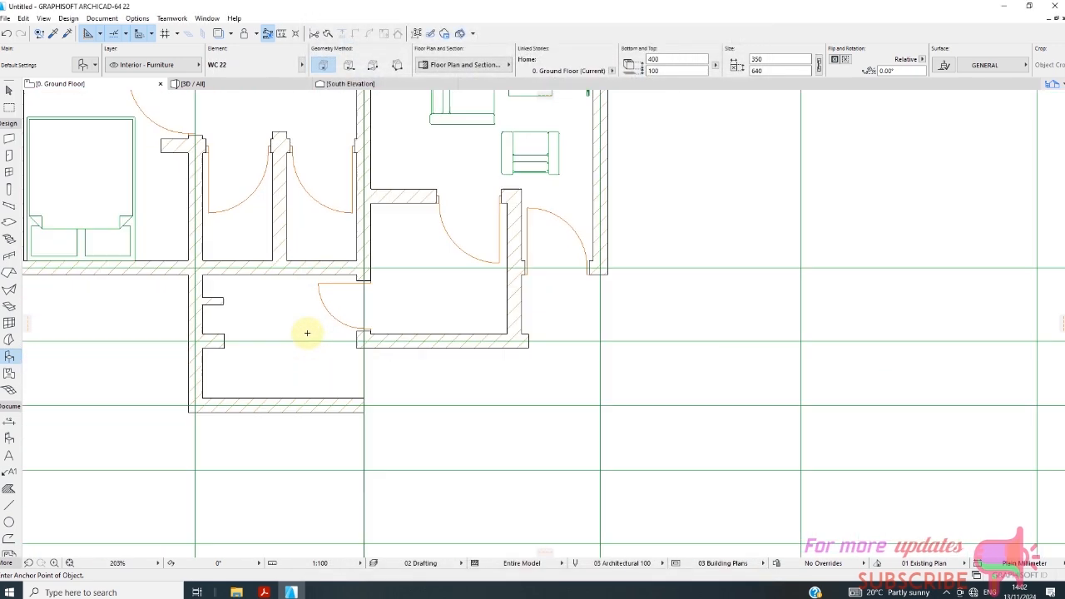
{"action": "left_click", "coordinate": [226, 239]}
Rotate the placed toilet 180° about the rear corner of its cistern nearest grid B.
{"action": "scroll", "coordinate": [240, 261], "scroll_direction": "up", "scroll_amount": 4}
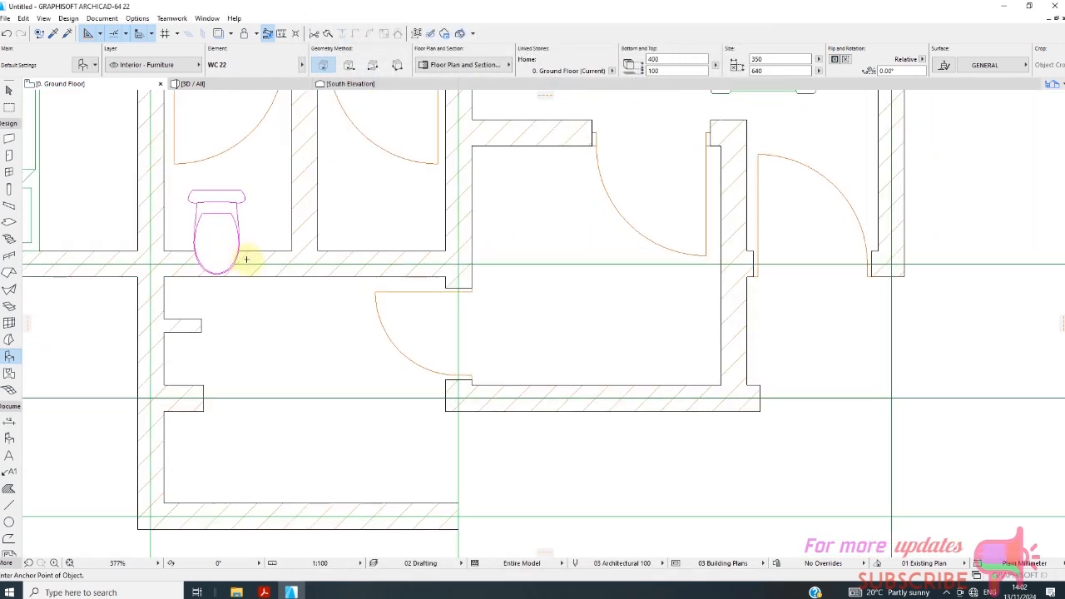
{"action": "scroll", "coordinate": [218, 230], "scroll_direction": "up", "scroll_amount": 3}
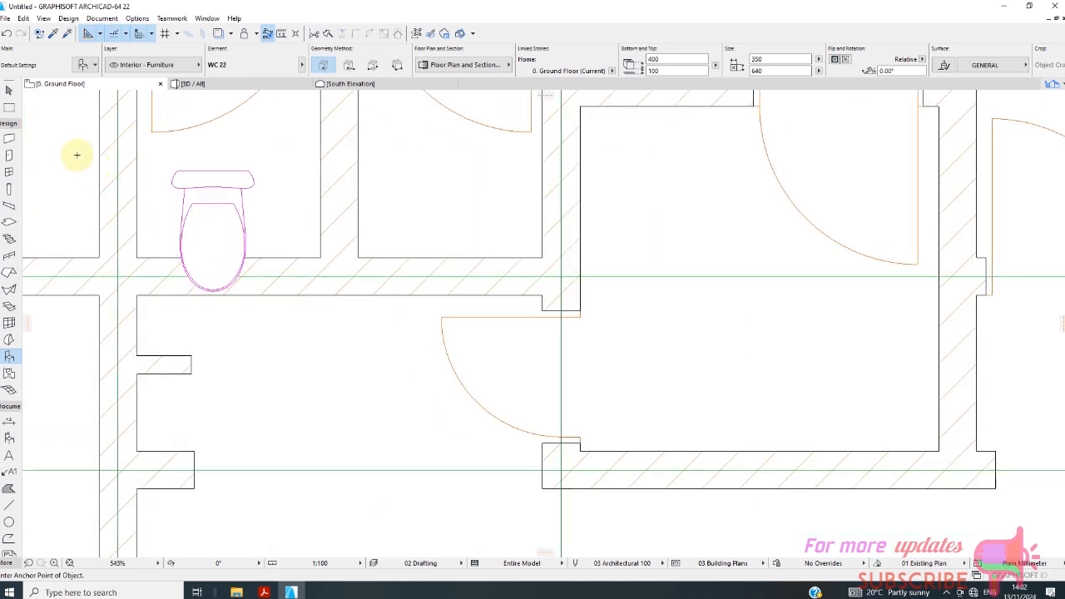
{"action": "left_click", "coordinate": [9, 89]}
{"action": "left_click", "coordinate": [209, 188]}
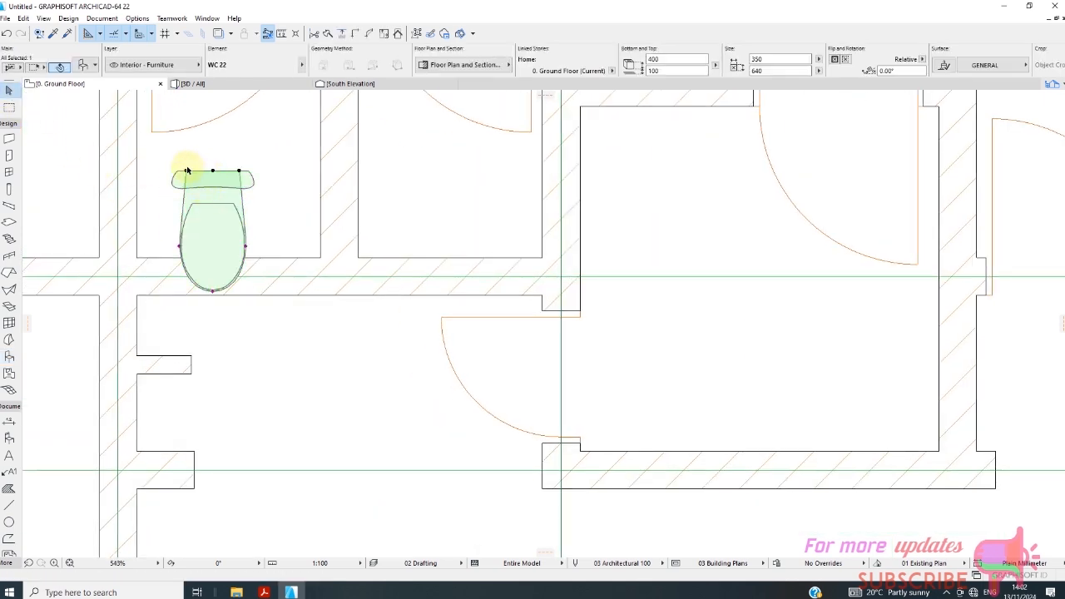
{"action": "left_click", "coordinate": [187, 173]}
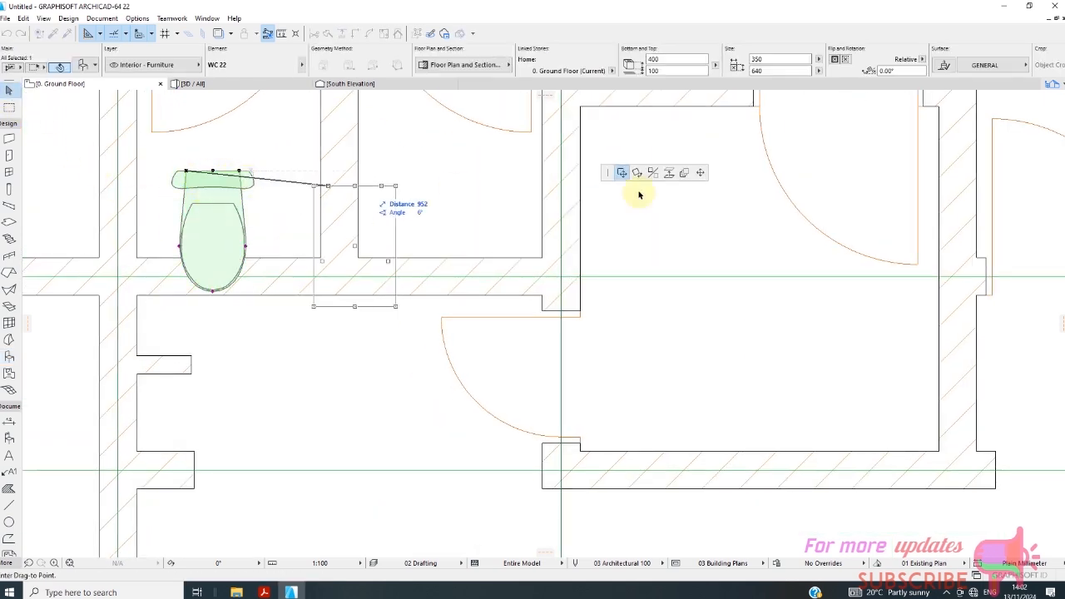
{"action": "left_click", "coordinate": [637, 172]}
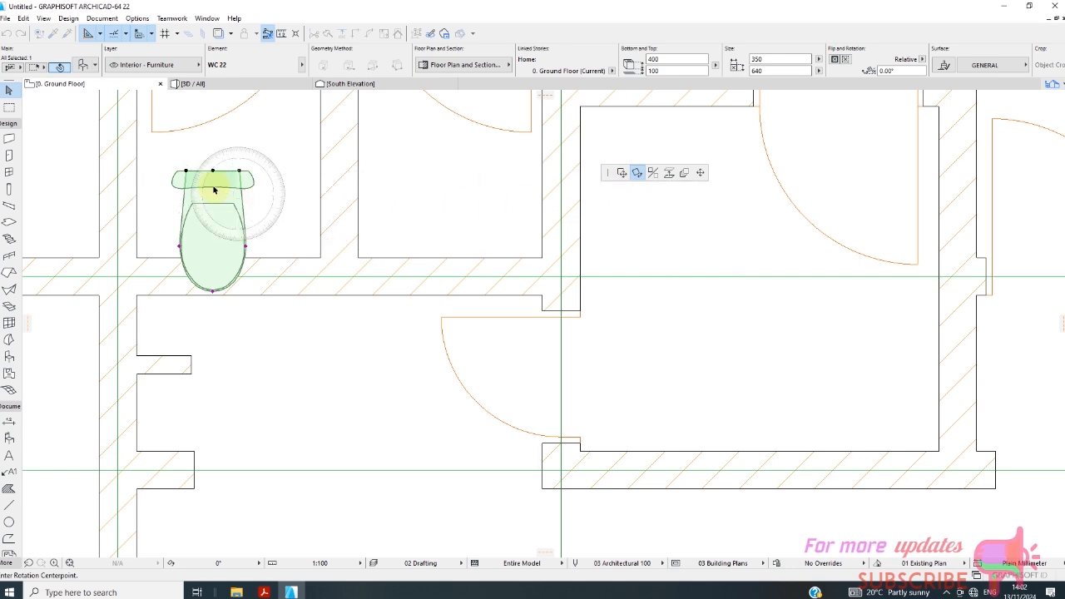
{"action": "left_click", "coordinate": [186, 172]}
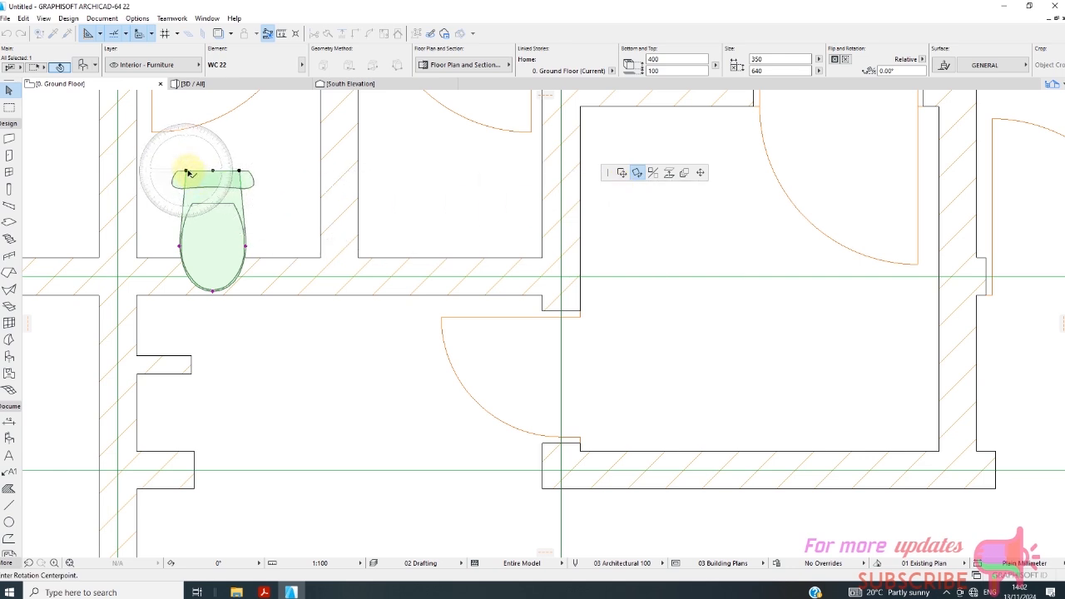
{"action": "left_click", "coordinate": [239, 171]}
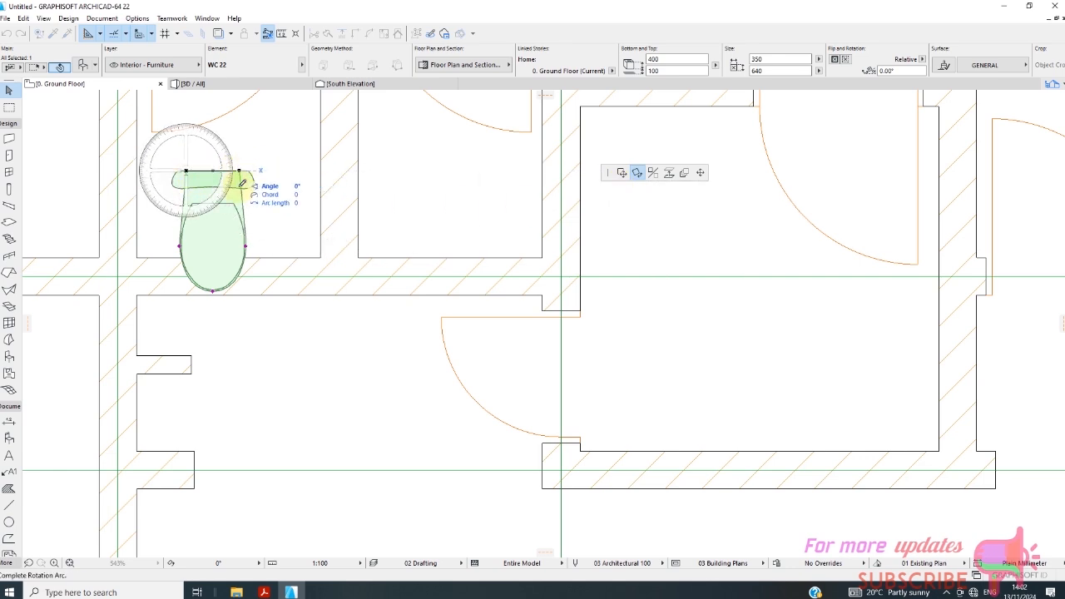
{"action": "left_click", "coordinate": [124, 171]}
Move the rotated toilet so its cistern is against the compartment's wall on grid 4, and deselect it.
{"action": "left_click", "coordinate": [162, 172]}
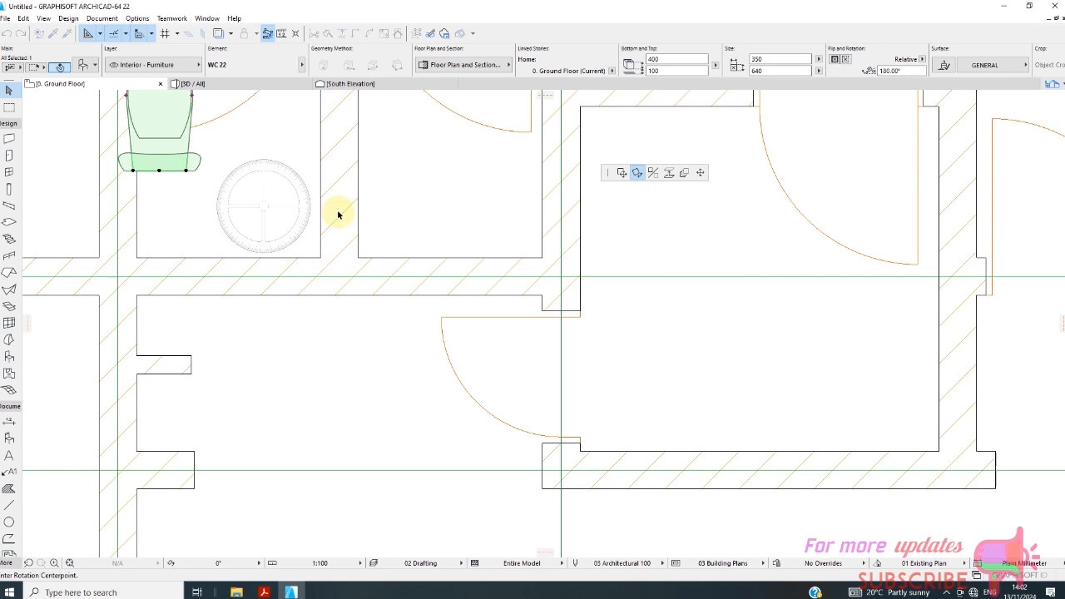
{"action": "left_click", "coordinate": [622, 173]}
{"action": "left_click", "coordinate": [226, 253]}
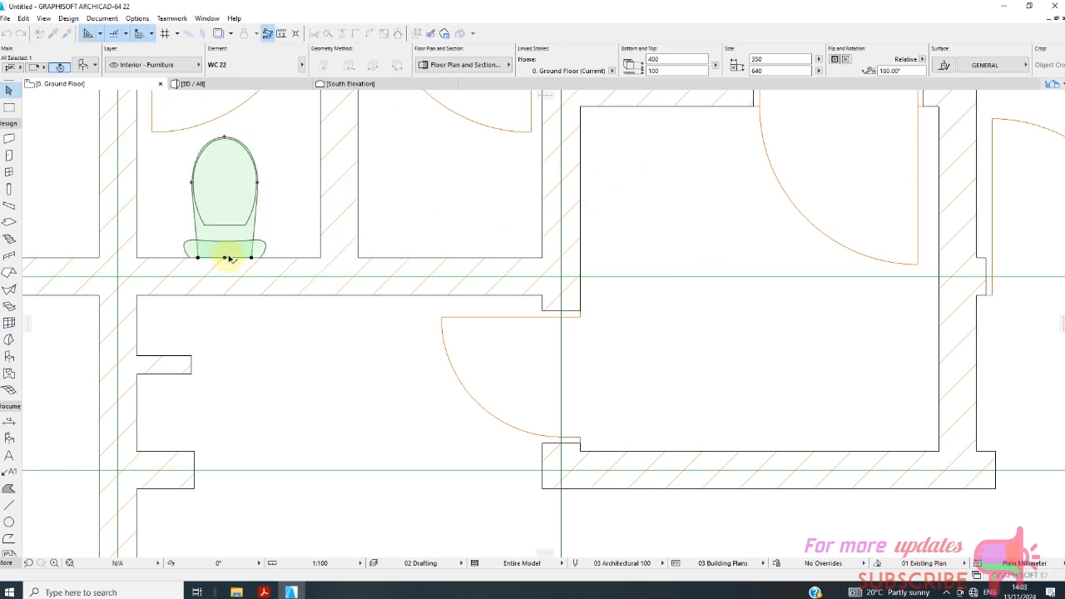
{"action": "scroll", "coordinate": [304, 268], "scroll_direction": "down", "scroll_amount": 4}
{"action": "scroll", "coordinate": [359, 243], "scroll_direction": "up", "scroll_amount": 3}
{"action": "scroll", "coordinate": [354, 262], "scroll_direction": "down", "scroll_amount": 6}
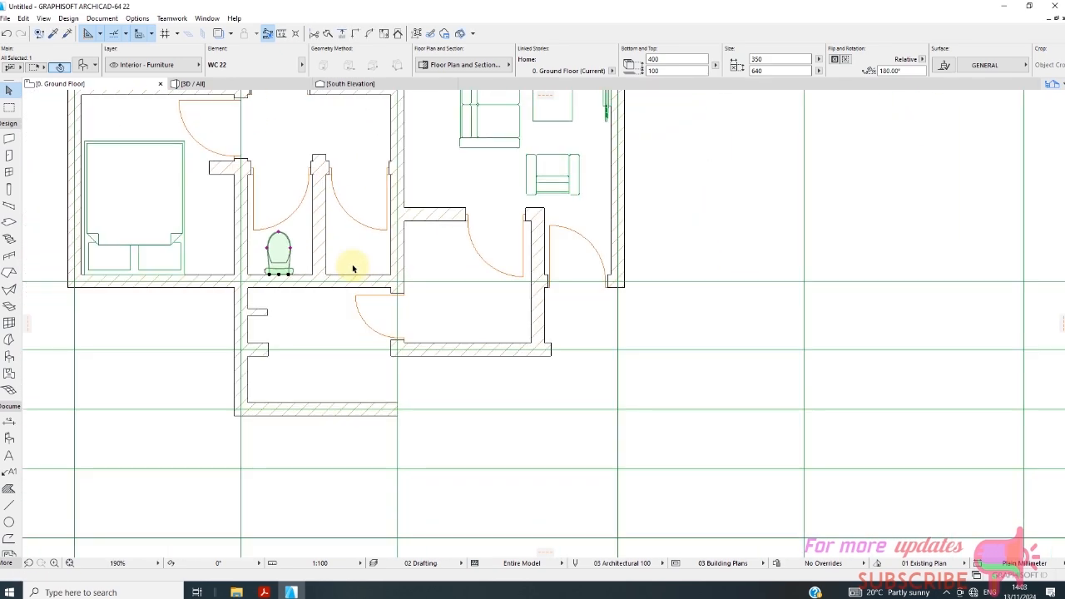
{"action": "left_click", "coordinate": [354, 259]}
Search the object library for "SINK" and set Mop Sink 22 as the object to place.
{"action": "scroll", "coordinate": [392, 291], "scroll_direction": "down", "scroll_amount": 3}
{"action": "scroll", "coordinate": [404, 299], "scroll_direction": "up", "scroll_amount": 2}
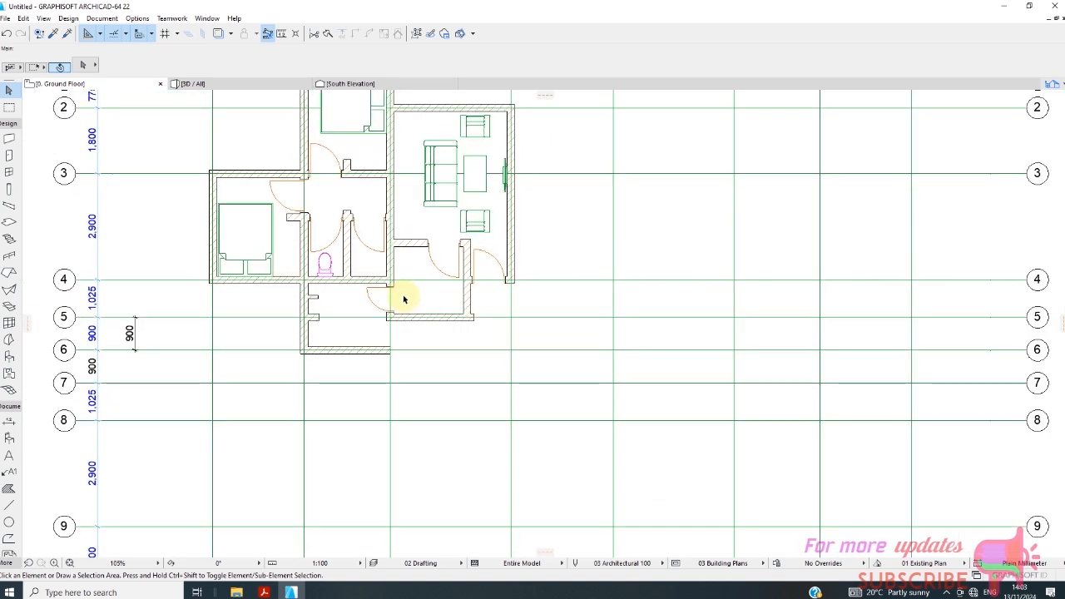
{"action": "scroll", "coordinate": [350, 325], "scroll_direction": "down", "scroll_amount": 1}
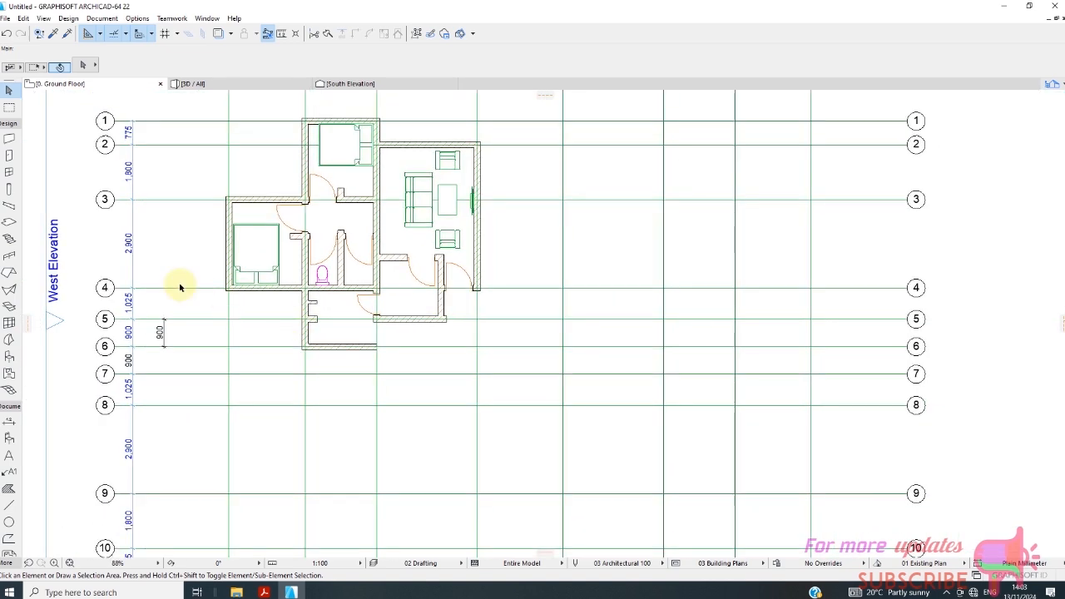
{"action": "left_click", "coordinate": [9, 356]}
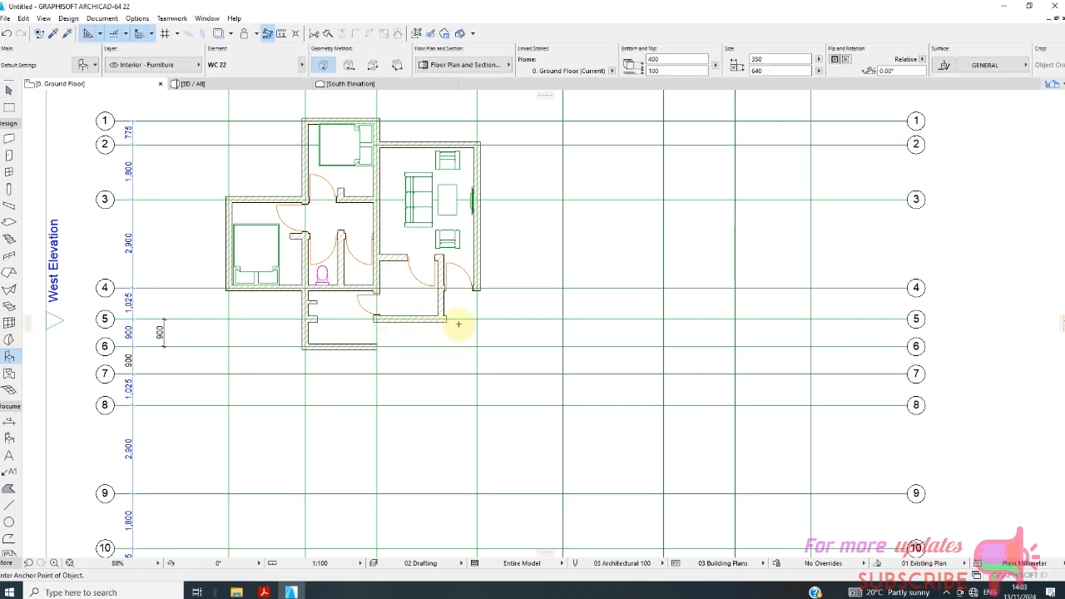
{"action": "scroll", "coordinate": [381, 285], "scroll_direction": "up", "scroll_amount": 2}
{"action": "scroll", "coordinate": [209, 317], "scroll_direction": "down", "scroll_amount": 2}
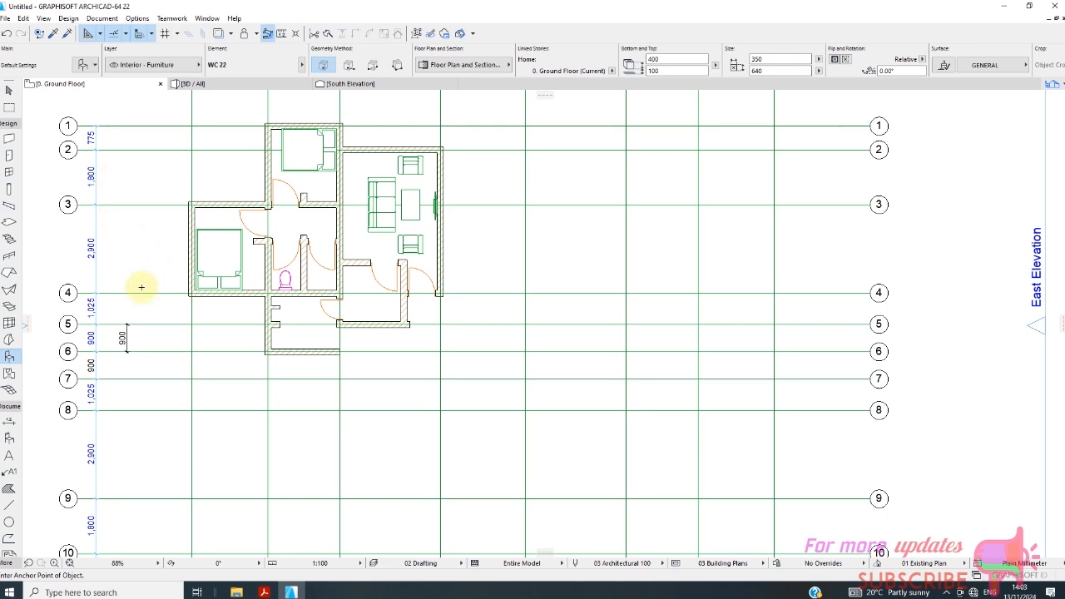
{"action": "left_click", "coordinate": [84, 64]}
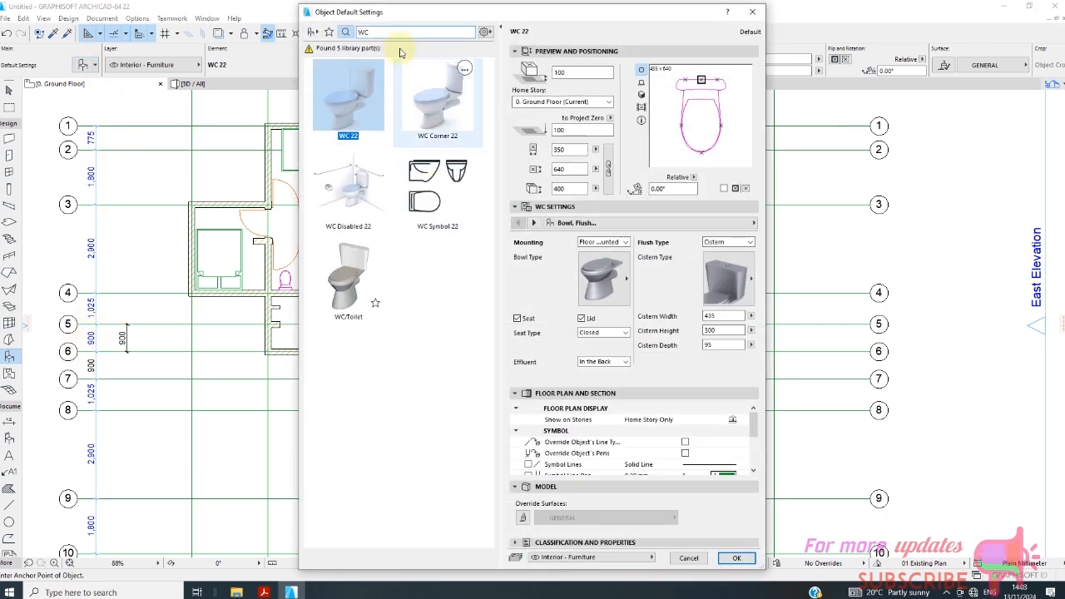
{"action": "type", "text": "SINK"}
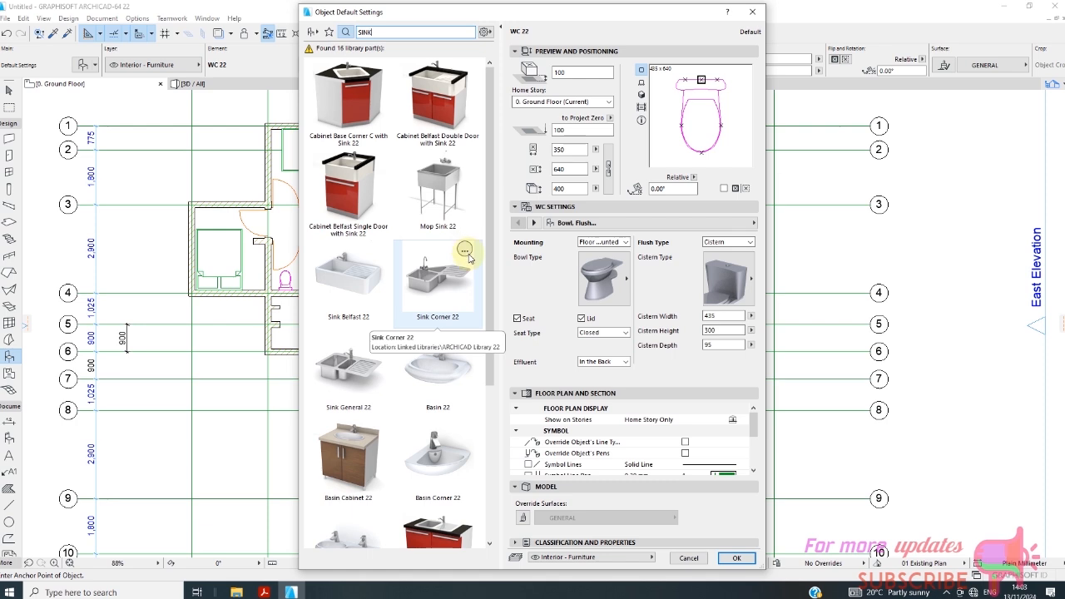
{"action": "scroll", "coordinate": [466, 278], "scroll_direction": "down", "scroll_amount": 1}
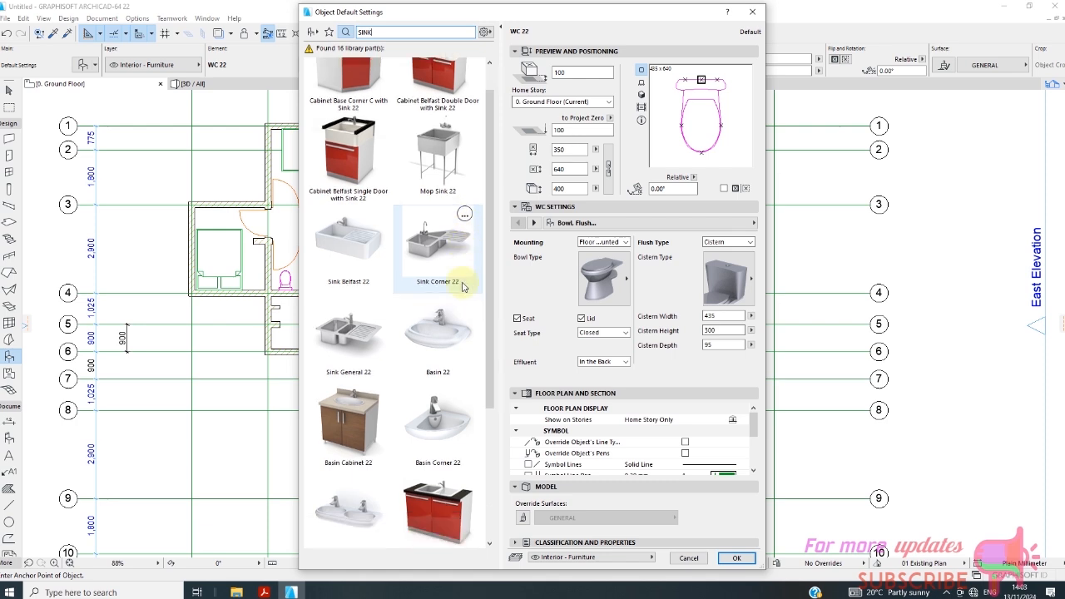
{"action": "scroll", "coordinate": [462, 287], "scroll_direction": "up", "scroll_amount": 1}
{"action": "left_click", "coordinate": [429, 200]}
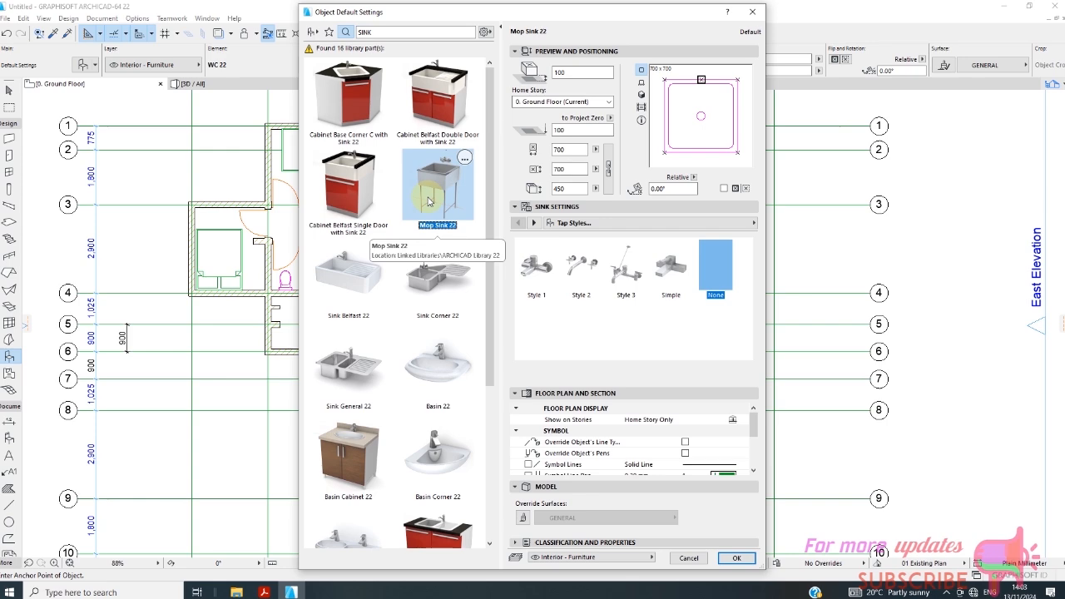
{"action": "left_click", "coordinate": [737, 557]}
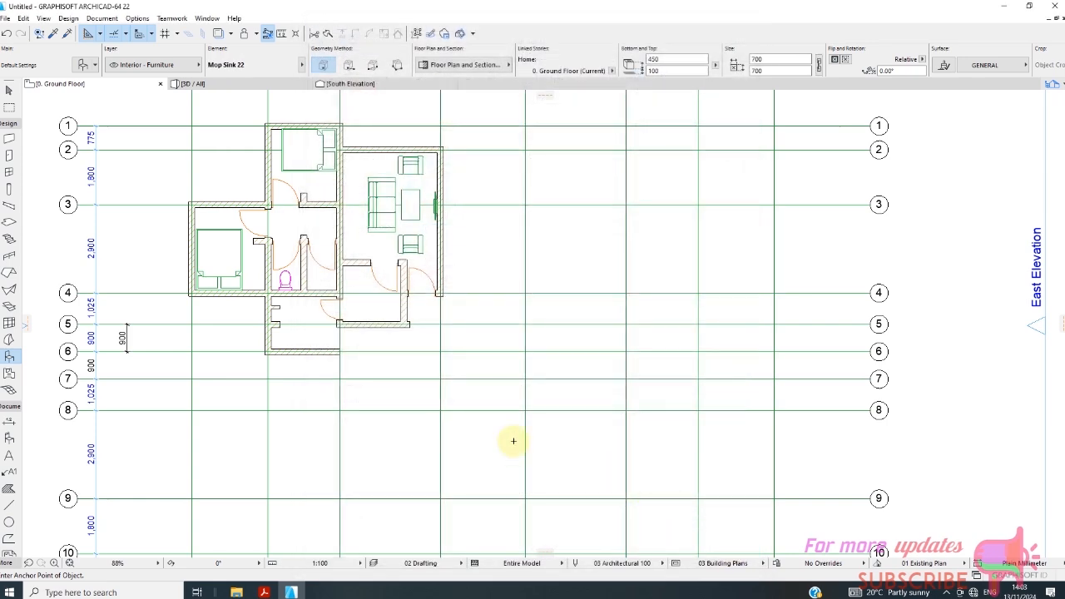
Place the mop sink at the wall corner where grids B and 6 meet, and return to selection mode.
{"action": "scroll", "coordinate": [270, 337], "scroll_direction": "up", "scroll_amount": 3}
{"action": "left_click", "coordinate": [295, 364]}
{"action": "scroll", "coordinate": [295, 366], "scroll_direction": "up", "scroll_amount": 1}
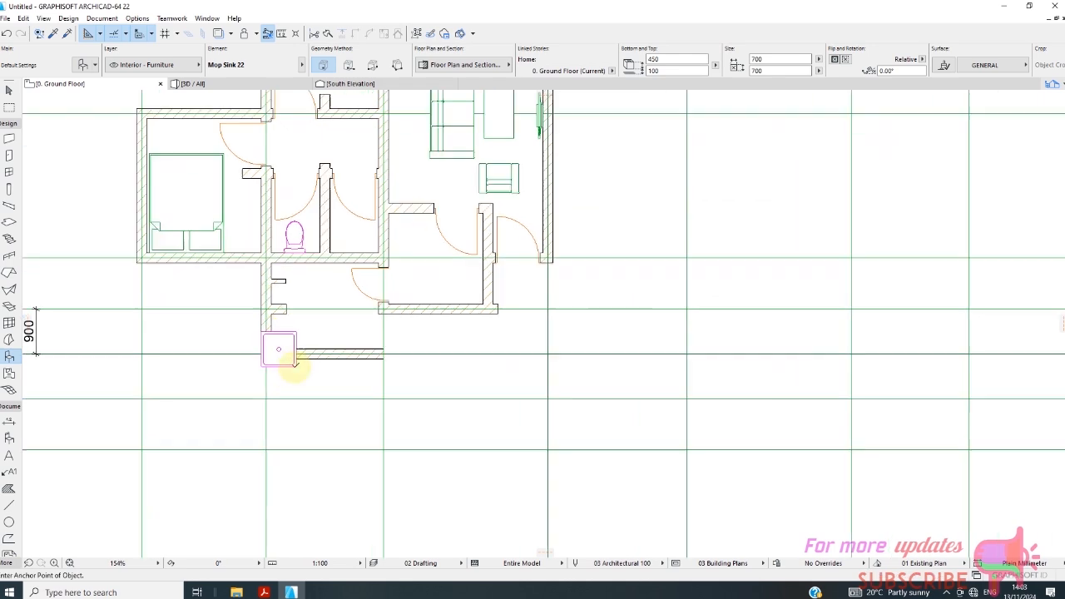
{"action": "scroll", "coordinate": [294, 364], "scroll_direction": "up", "scroll_amount": 1}
{"action": "left_click", "coordinate": [8, 89]}
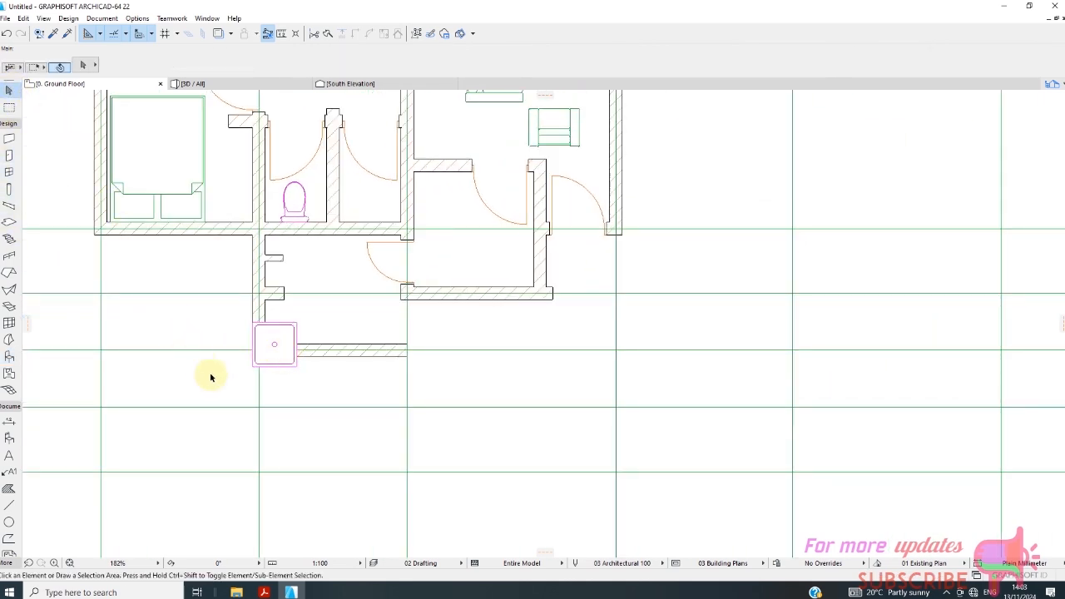
Select the mop sink and move it inside the room, against the grid B wall just below the wall stub on grid 5.
{"action": "scroll", "coordinate": [211, 378], "scroll_direction": "up", "scroll_amount": 2}
{"action": "left_click", "coordinate": [314, 341]}
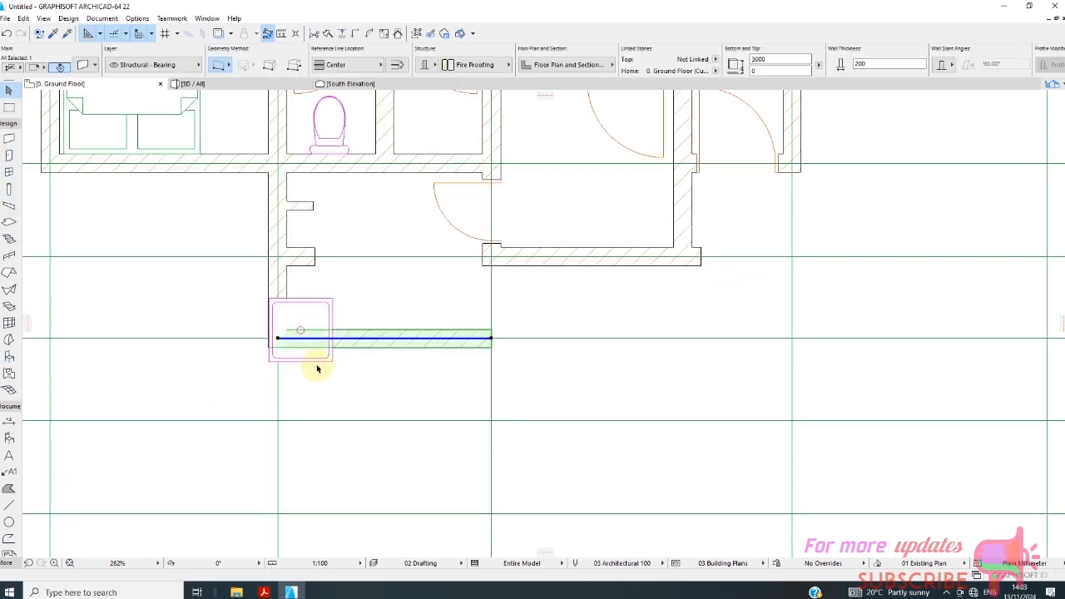
{"action": "left_click", "coordinate": [319, 368]}
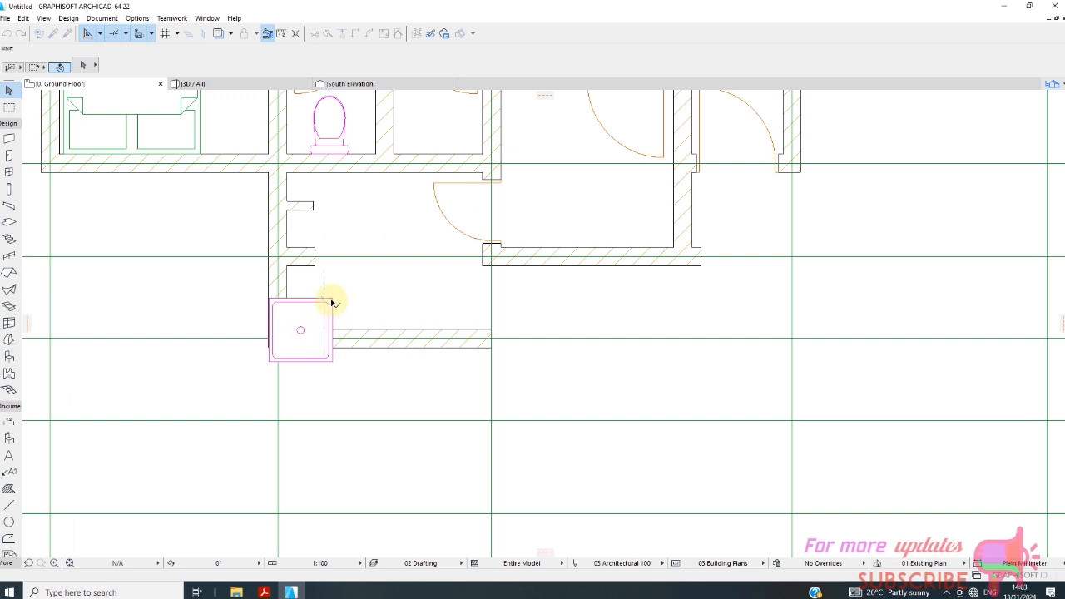
{"action": "left_click", "coordinate": [308, 331]}
{"action": "left_click", "coordinate": [381, 296]}
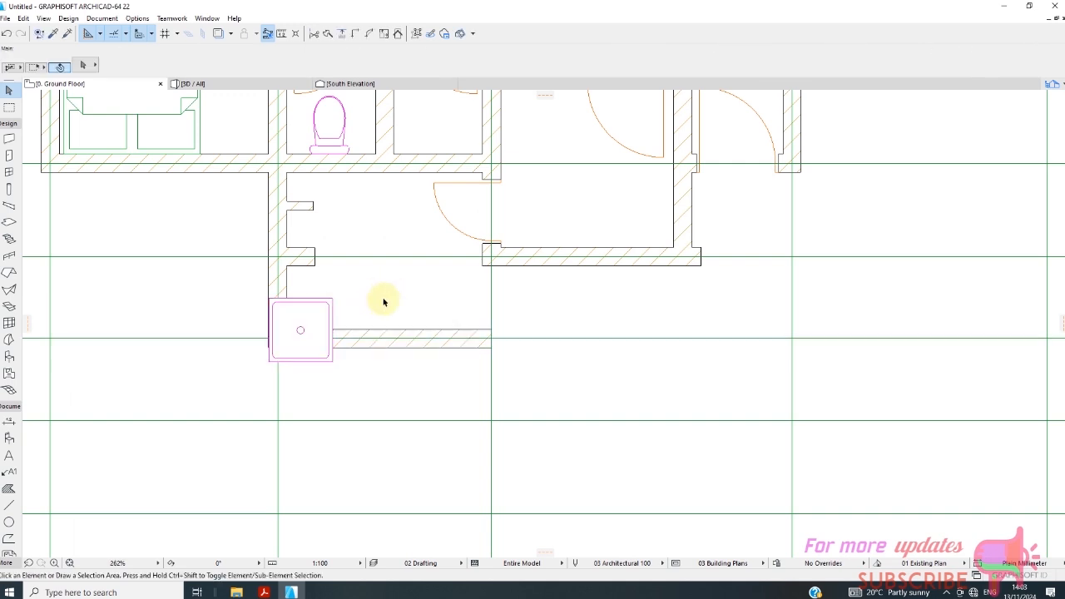
{"action": "left_click", "coordinate": [329, 318]}
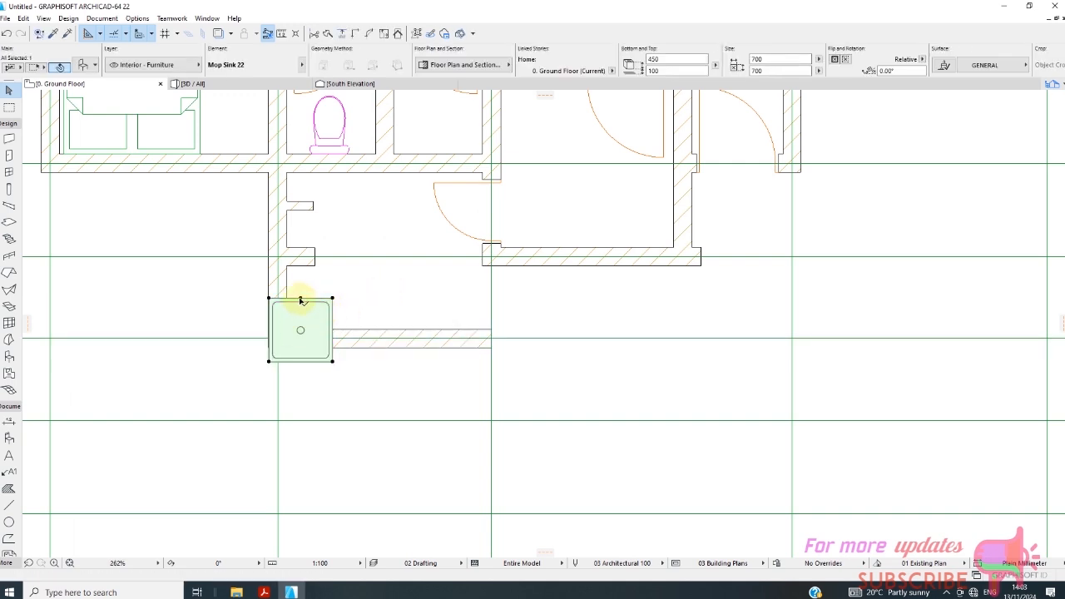
{"action": "left_click", "coordinate": [301, 300]}
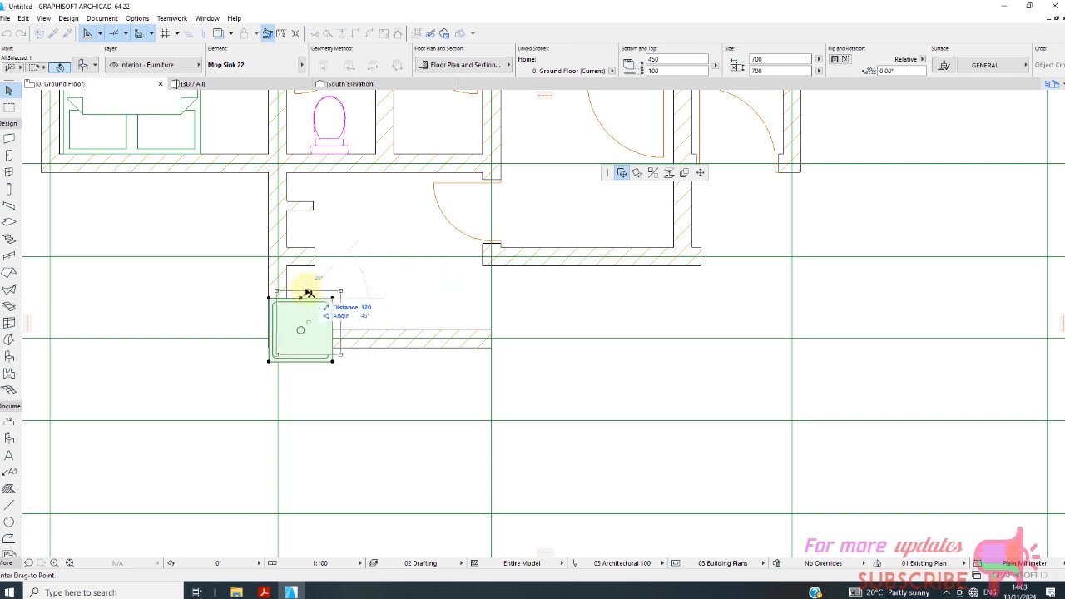
{"action": "left_click", "coordinate": [321, 269]}
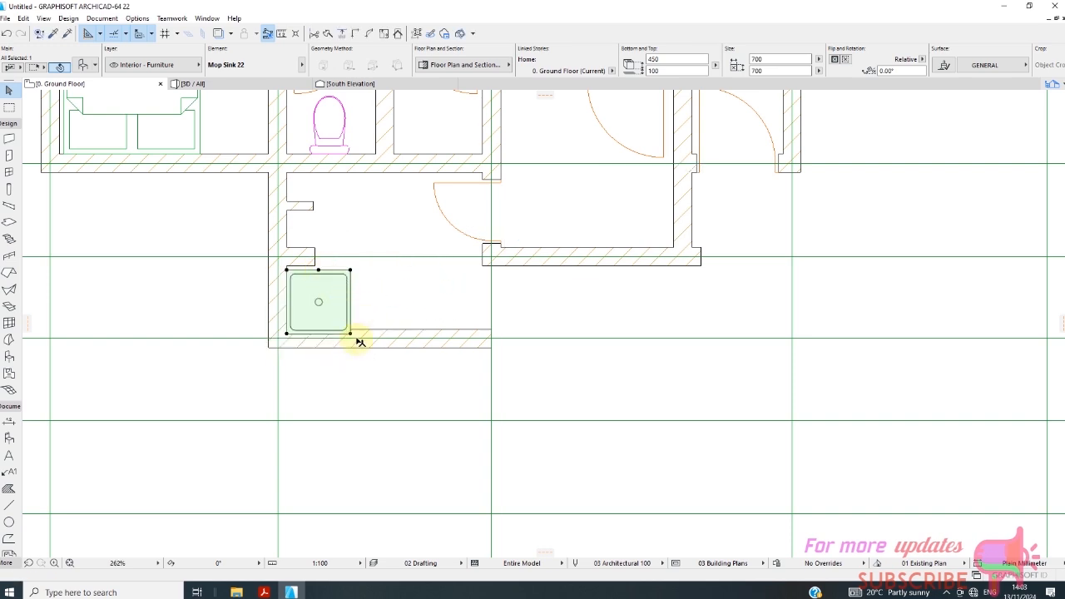
Shift the mop sink up until its rear edge meets the underside of the wall stub on grid 5, and deselect it.
{"action": "scroll", "coordinate": [359, 341], "scroll_direction": "up", "scroll_amount": 2}
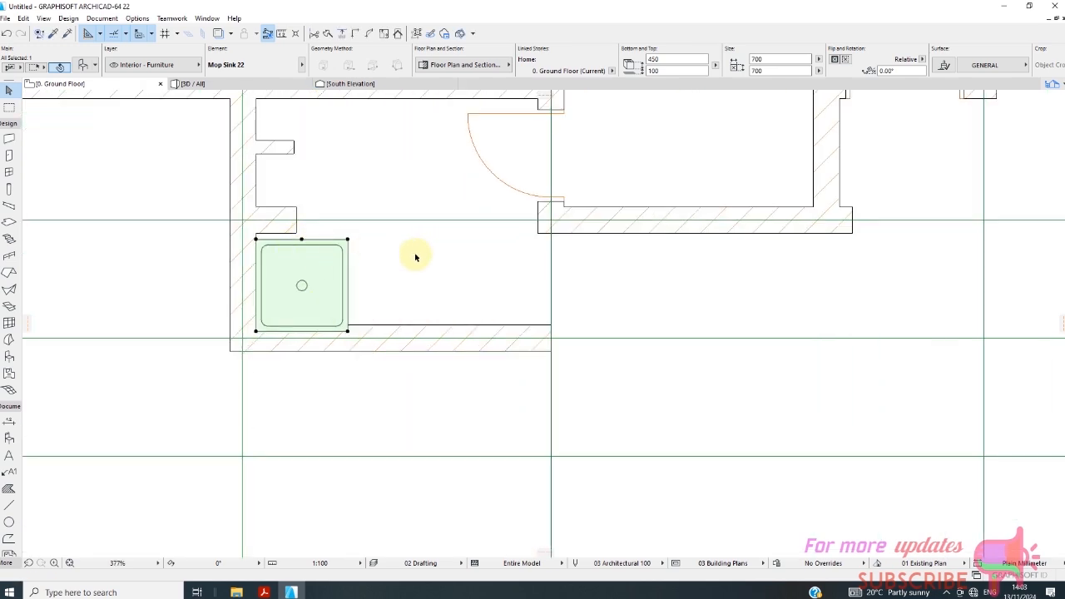
{"action": "left_click", "coordinate": [302, 241]}
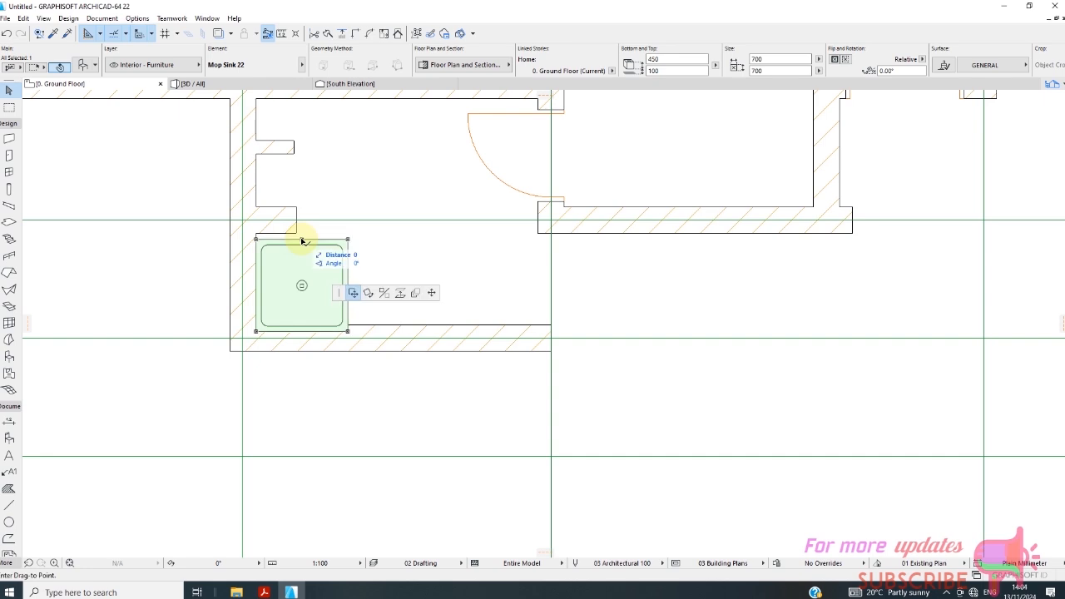
{"action": "left_click", "coordinate": [303, 238]}
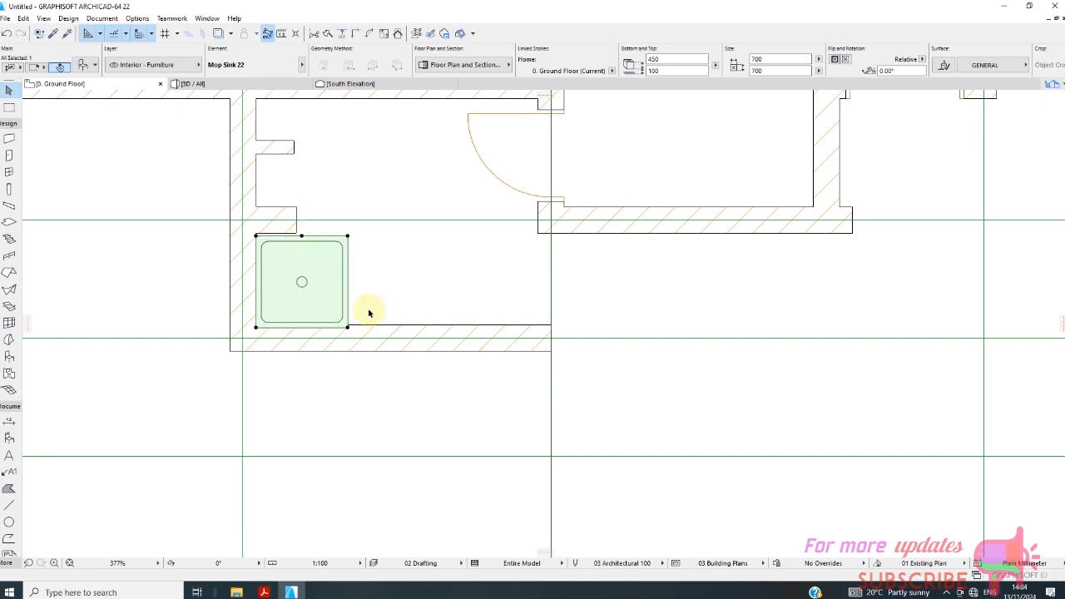
{"action": "scroll", "coordinate": [302, 258], "scroll_direction": "up", "scroll_amount": 3}
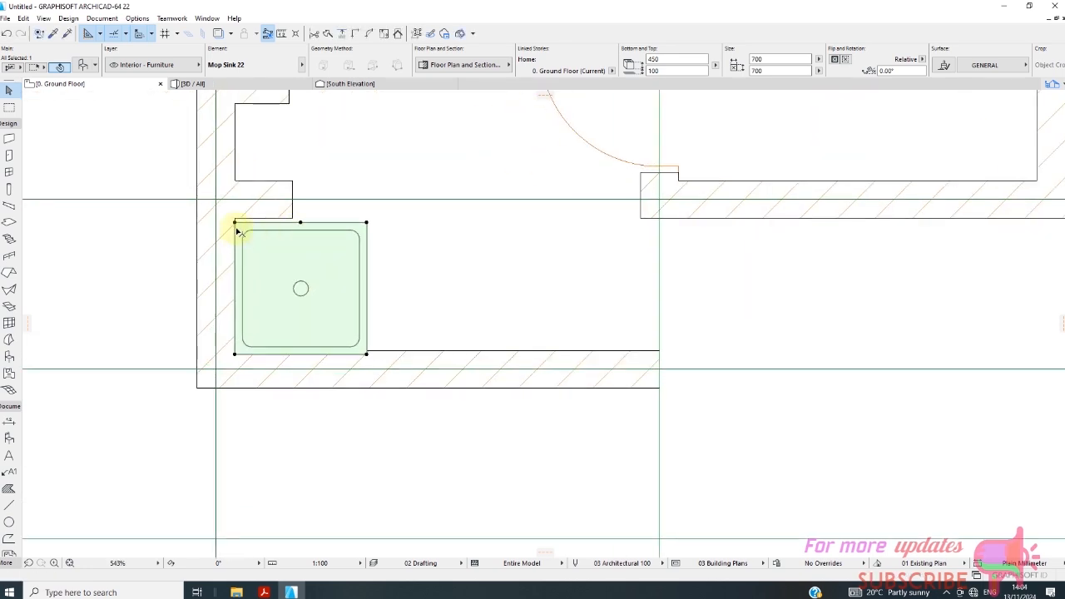
{"action": "left_click", "coordinate": [237, 222]}
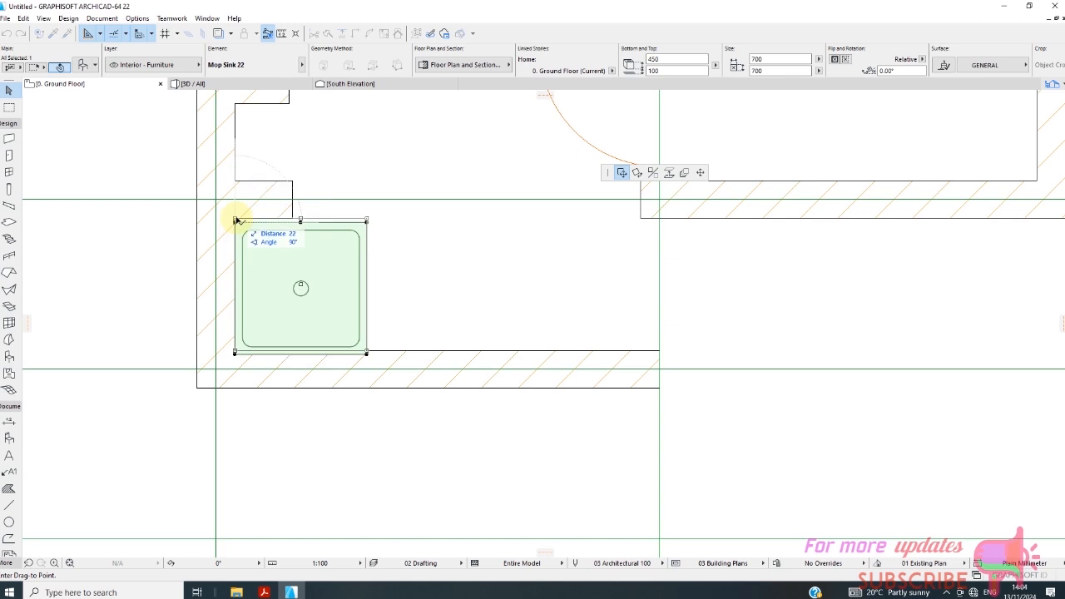
{"action": "left_click", "coordinate": [237, 218]}
{"action": "left_click", "coordinate": [420, 283]}
{"action": "scroll", "coordinate": [271, 308], "scroll_direction": "down", "scroll_amount": 6}
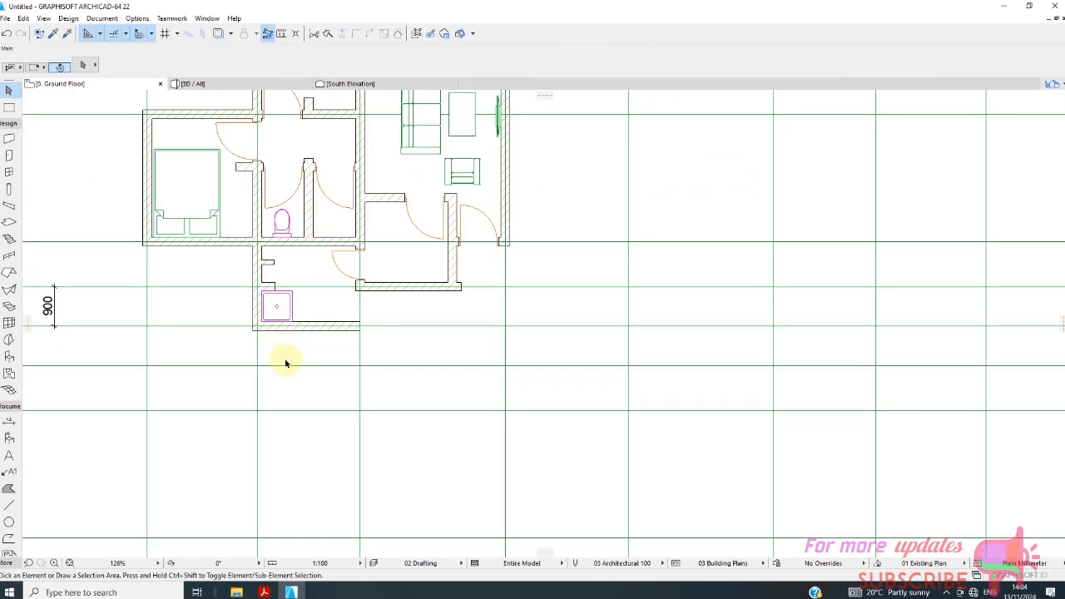
Resize the mop sink to 500 by 500 mm.
{"action": "scroll", "coordinate": [293, 341], "scroll_direction": "up", "scroll_amount": 2}
{"action": "left_click", "coordinate": [268, 286]}
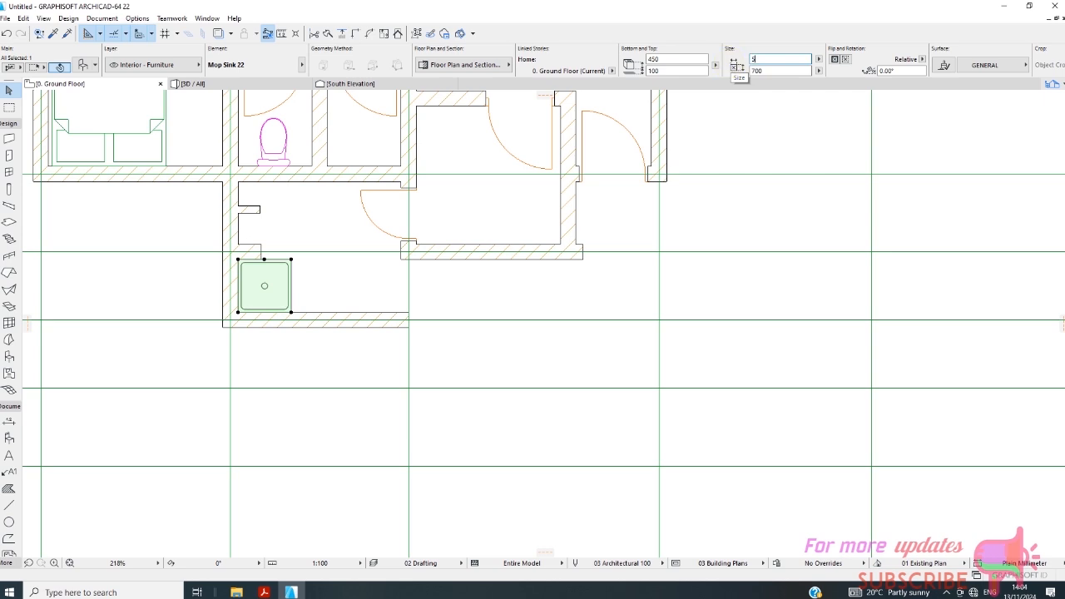
{"action": "key", "text": "Return"}
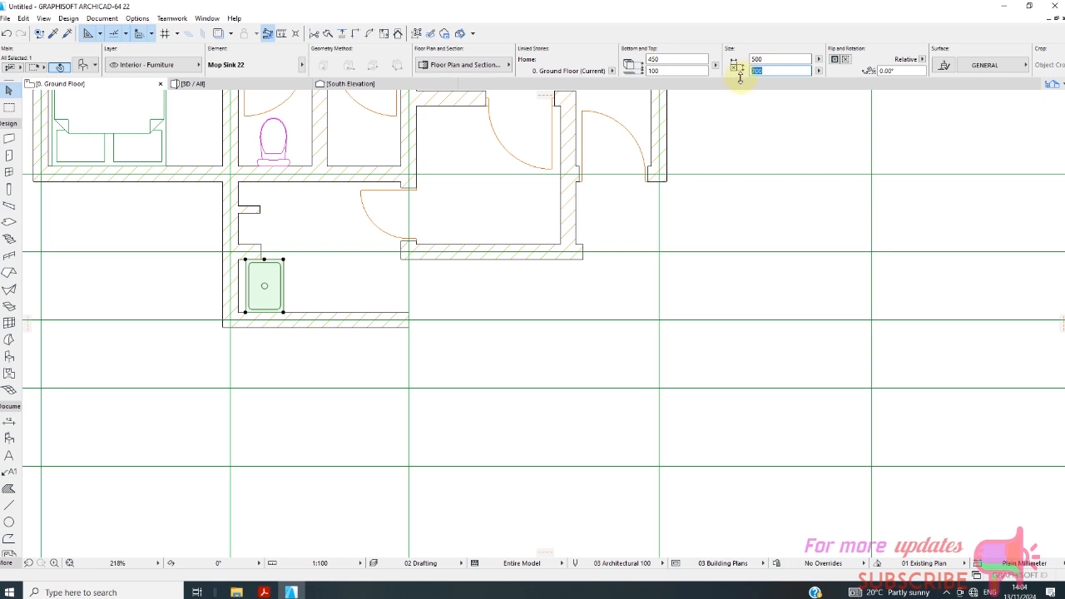
{"action": "type", "text": "500"}
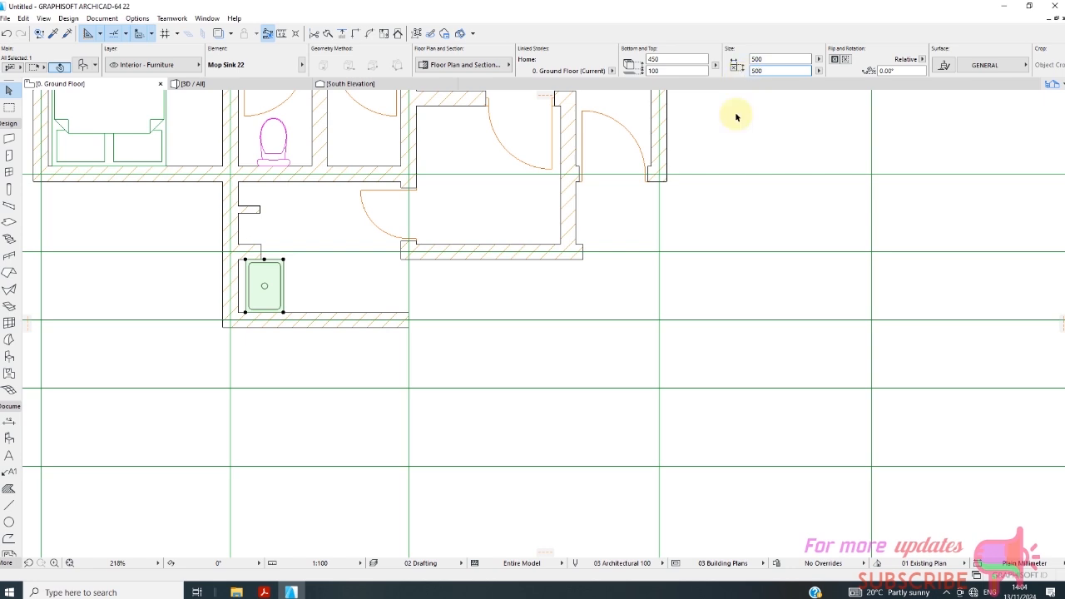
{"action": "left_click", "coordinate": [322, 303]}
Move the resized mop sink against the grid B wall, about midway between the stub and the grid 6 wall, and deselect it.
{"action": "scroll", "coordinate": [268, 289], "scroll_direction": "up", "scroll_amount": 1}
{"action": "left_click", "coordinate": [274, 292]}
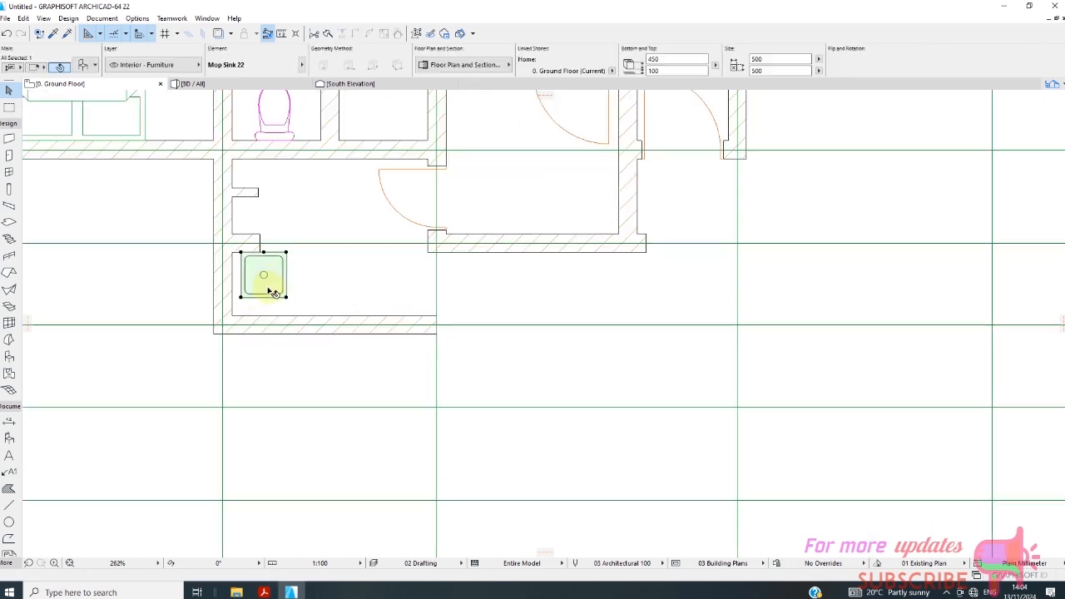
{"action": "left_click", "coordinate": [239, 298]}
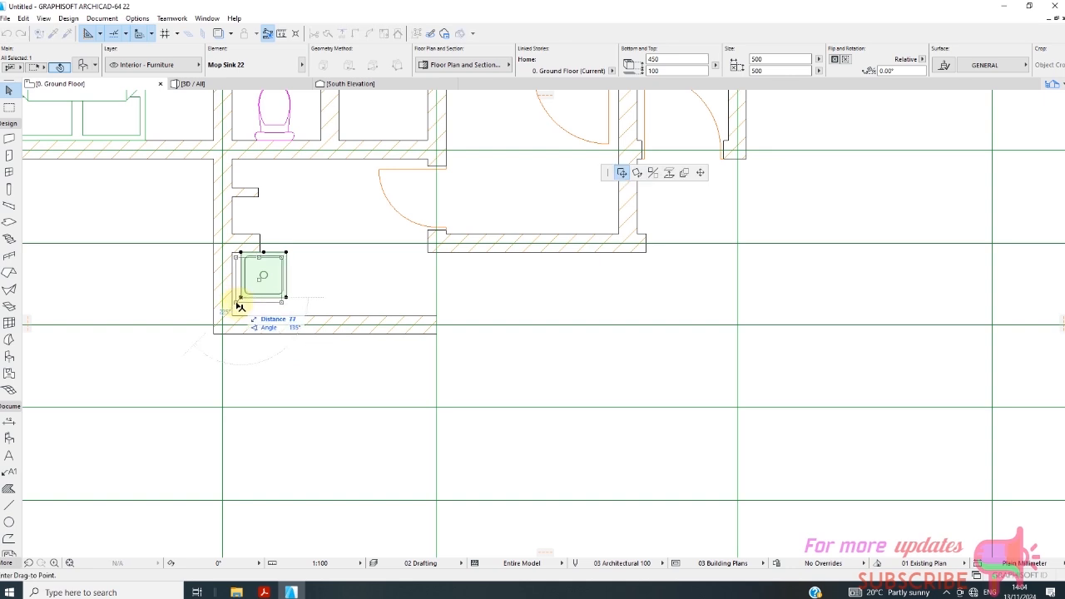
{"action": "left_click", "coordinate": [232, 306]}
{"action": "left_click", "coordinate": [181, 309]}
{"action": "scroll", "coordinate": [281, 292], "scroll_direction": "down", "scroll_amount": 2}
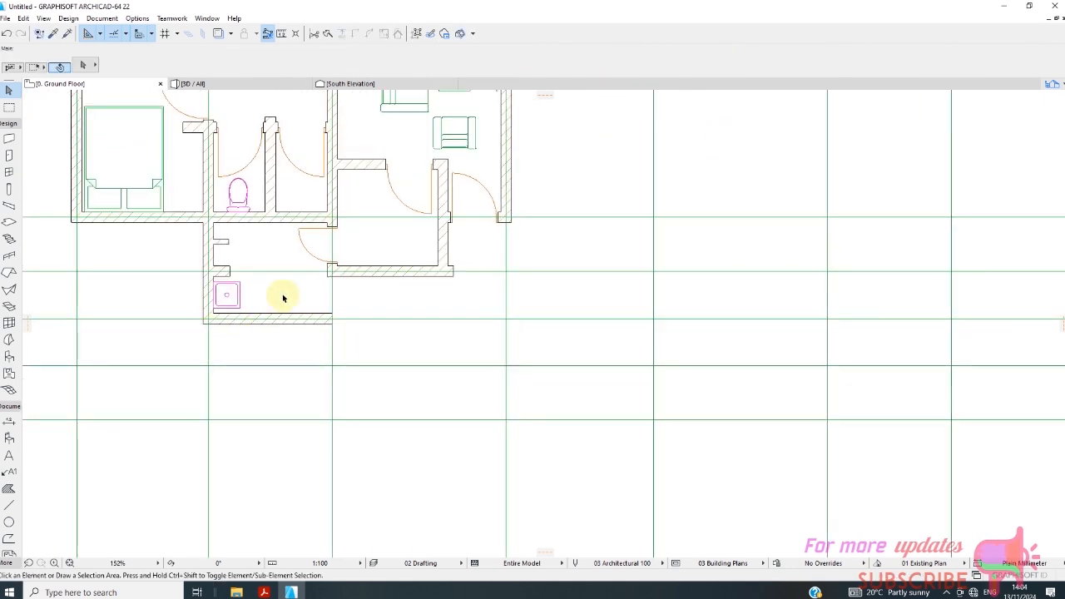
{"action": "scroll", "coordinate": [264, 299], "scroll_direction": "down", "scroll_amount": 2}
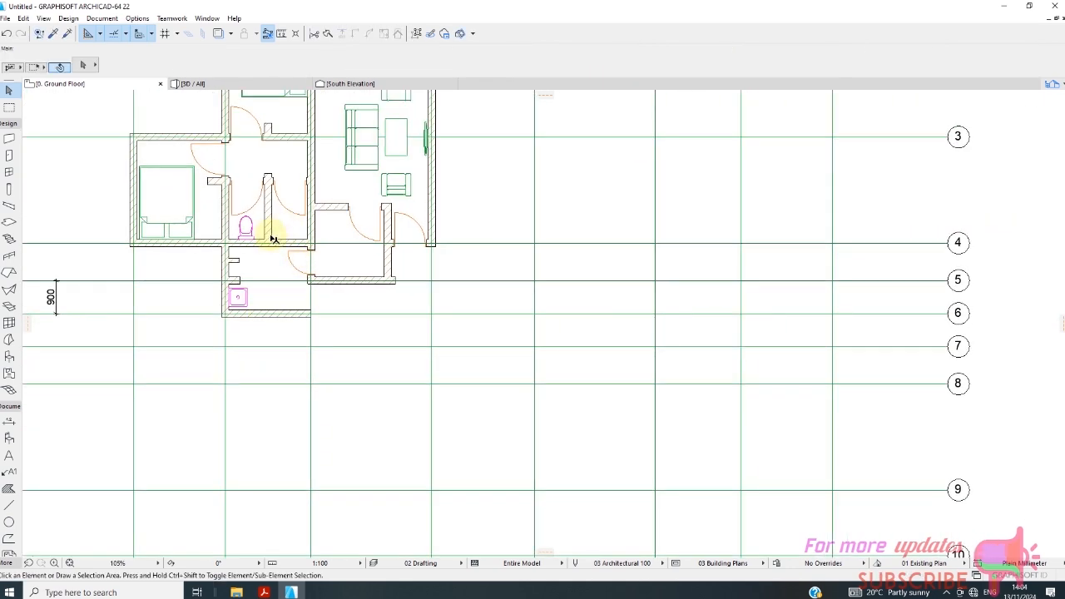
Set the object default to the rectangular Shower Tray 22 from the Bathtubs, Showers, Jacuzzis 22 library folder, at 900 by 900 mm.
{"action": "left_click", "coordinate": [9, 356]}
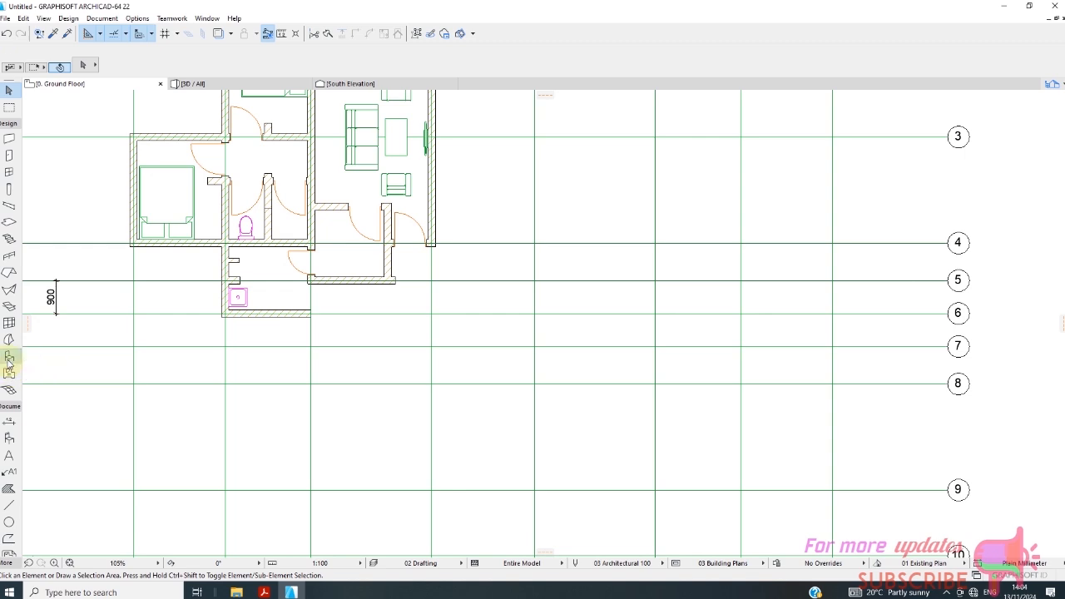
{"action": "key", "text": "ctrl+t"}
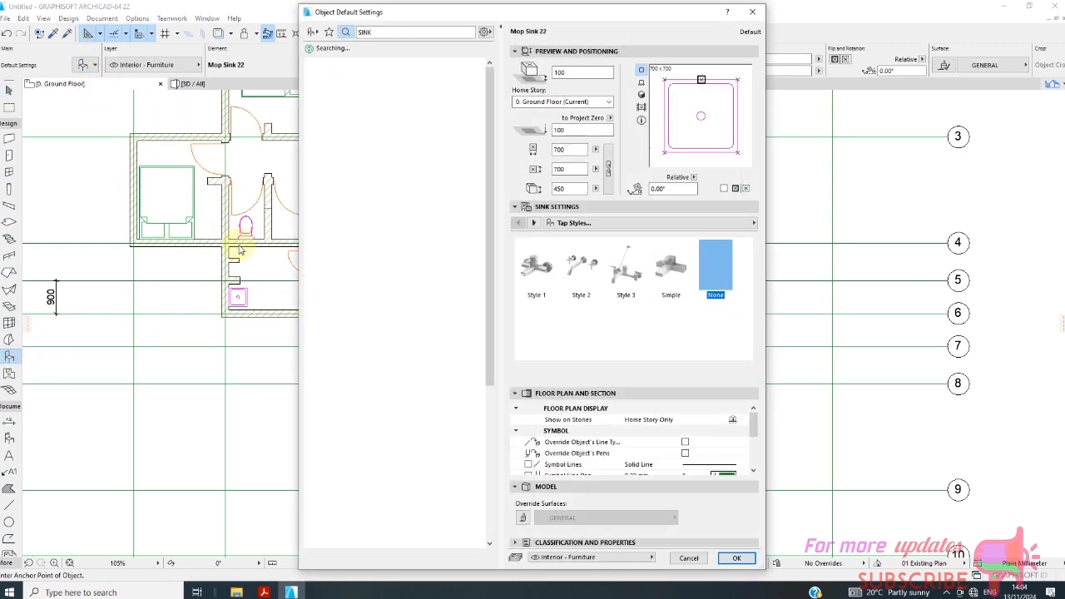
{"action": "left_click", "coordinate": [313, 33]}
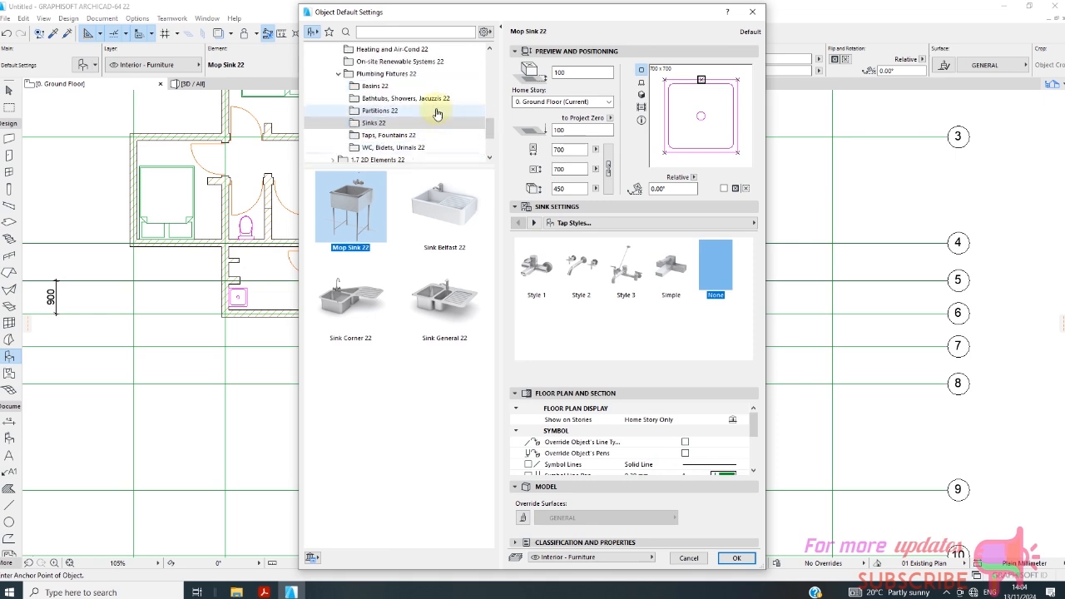
{"action": "left_click", "coordinate": [389, 99]}
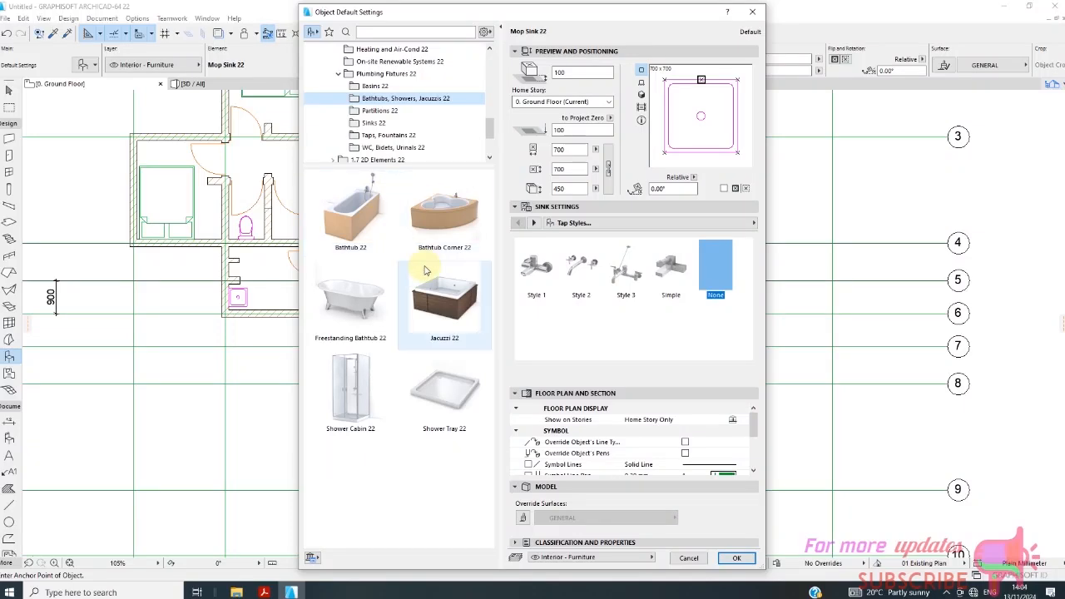
{"action": "left_click", "coordinate": [445, 311]}
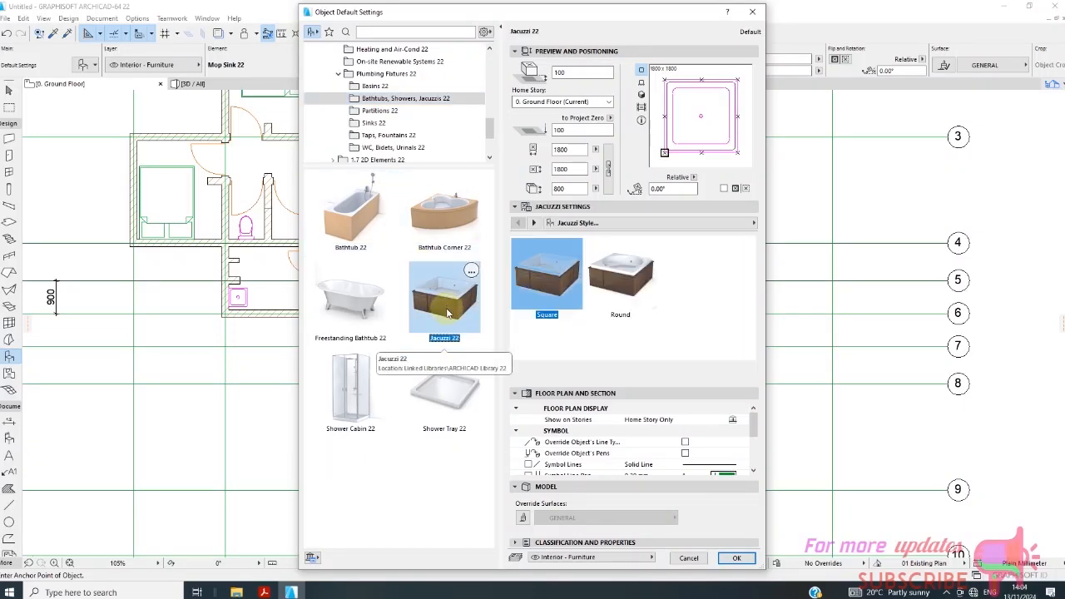
{"action": "left_click", "coordinate": [358, 212]}
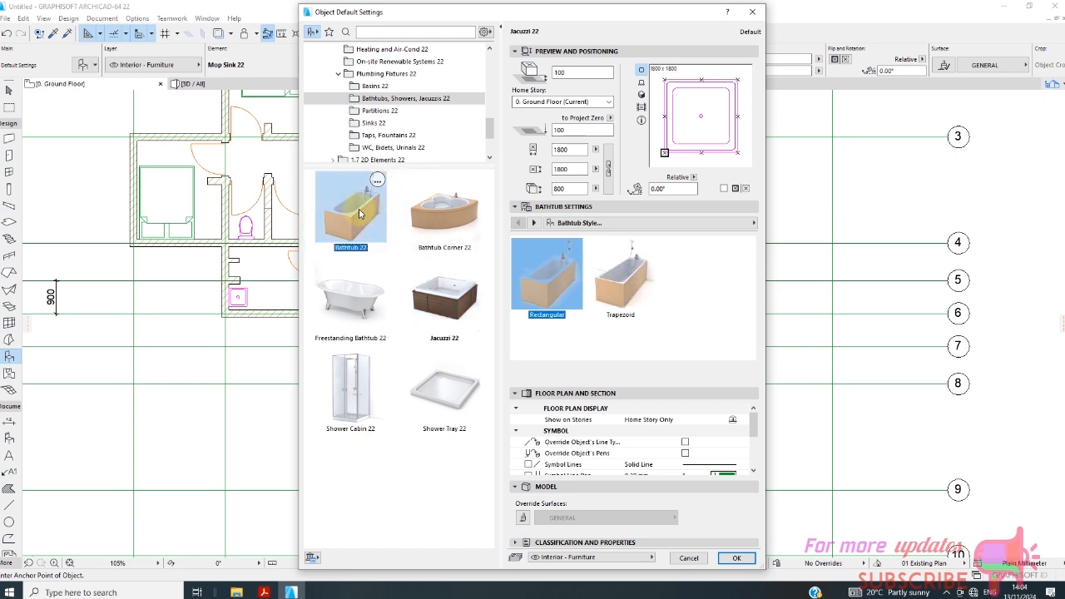
{"action": "left_click", "coordinate": [453, 236]}
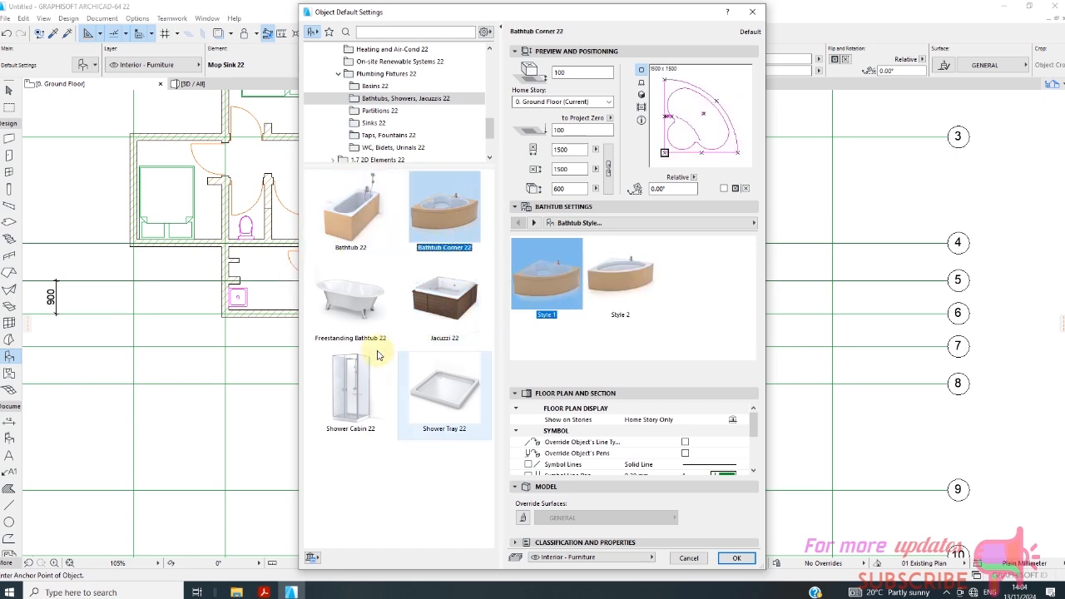
{"action": "left_click", "coordinate": [348, 301]}
{"action": "left_click", "coordinate": [450, 391]}
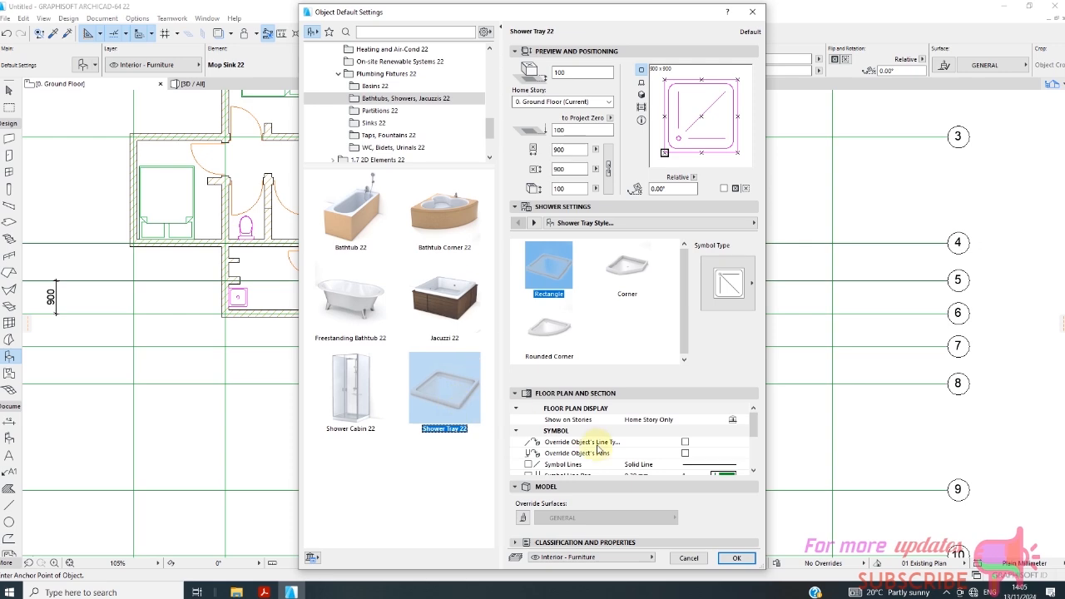
{"action": "left_click", "coordinate": [736, 558]}
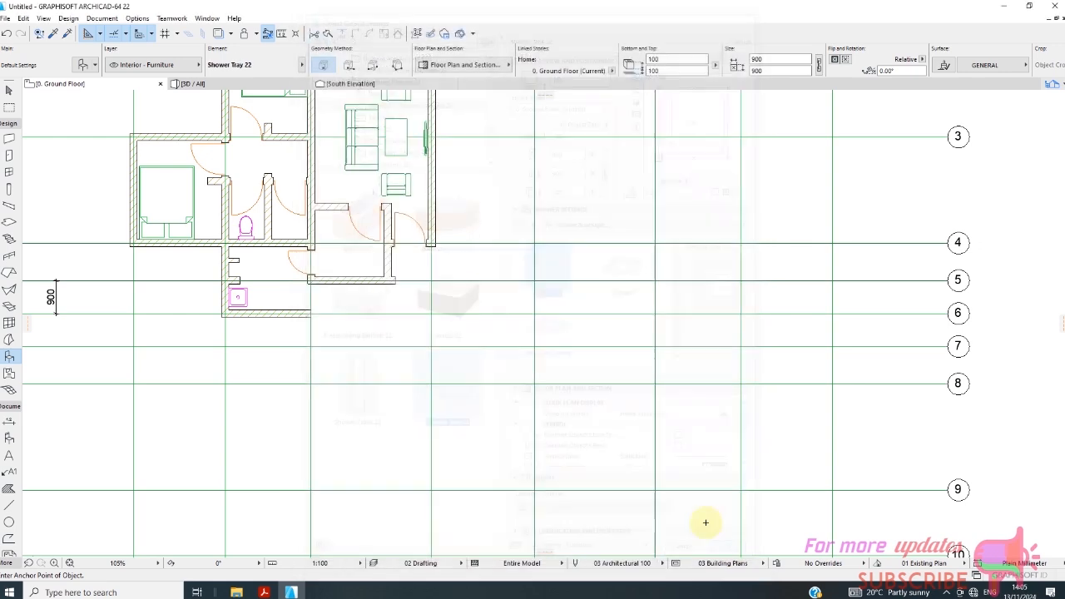
Place the shower tray in the room next to the toilet and move it down against the partition and the grid 4 wall.
{"action": "left_click", "coordinate": [277, 223]}
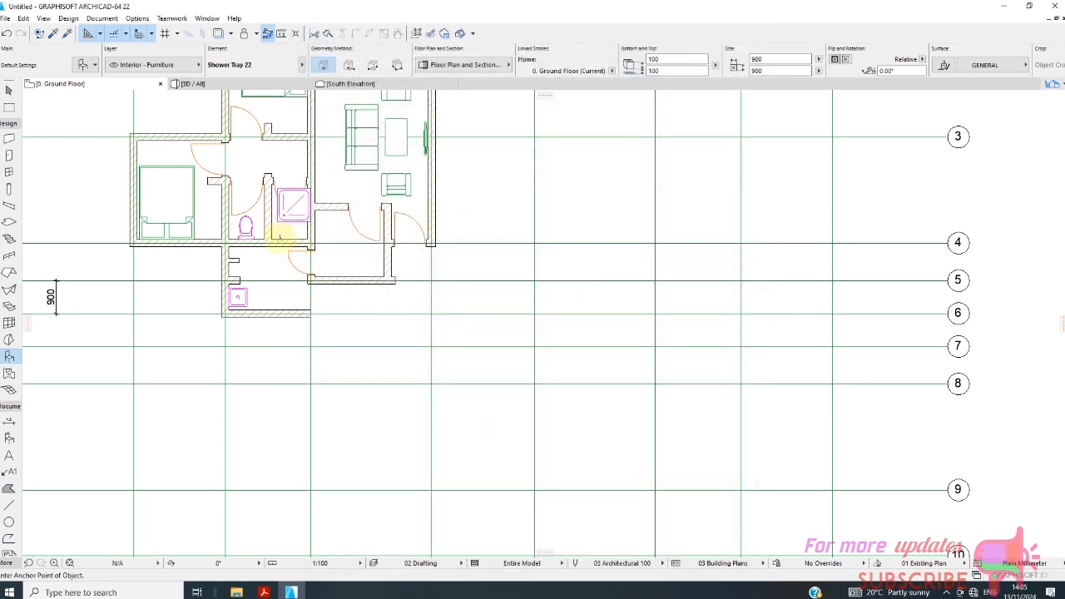
{"action": "scroll", "coordinate": [280, 225], "scroll_direction": "up", "scroll_amount": 3}
{"action": "left_click", "coordinate": [7, 89]}
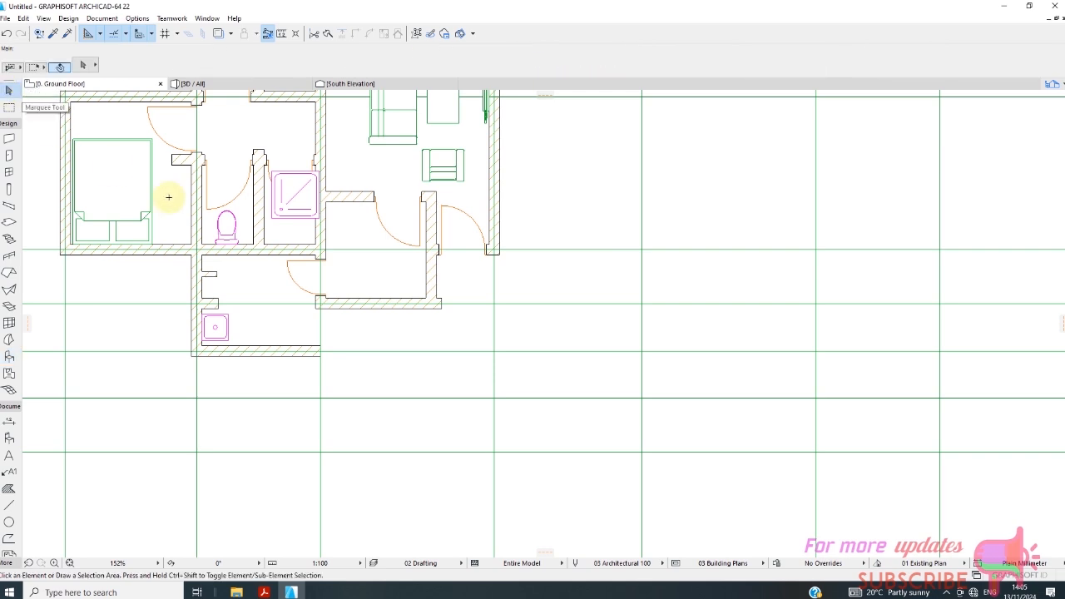
{"action": "left_click", "coordinate": [289, 213]}
{"action": "left_click_drag", "start_coordinate": [297, 197], "coordinate": [290, 223]}
{"action": "scroll", "coordinate": [302, 236], "scroll_direction": "up", "scroll_amount": 3}
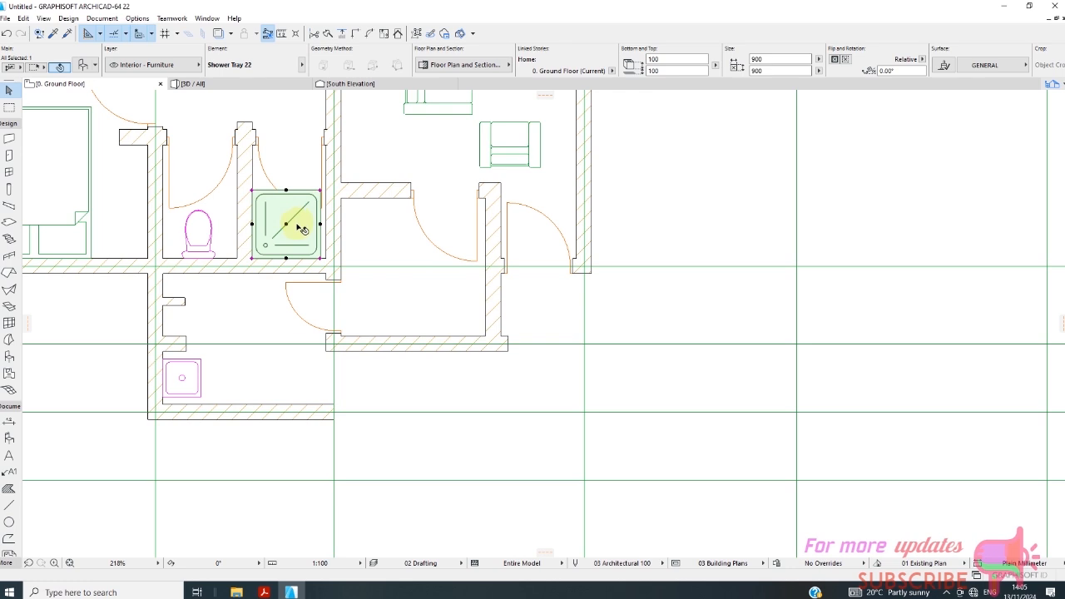
Set the shower tray's depth to 500 mm and stretch its upper edge upward to a depth of 627 mm.
{"action": "left_click", "coordinate": [772, 58]}
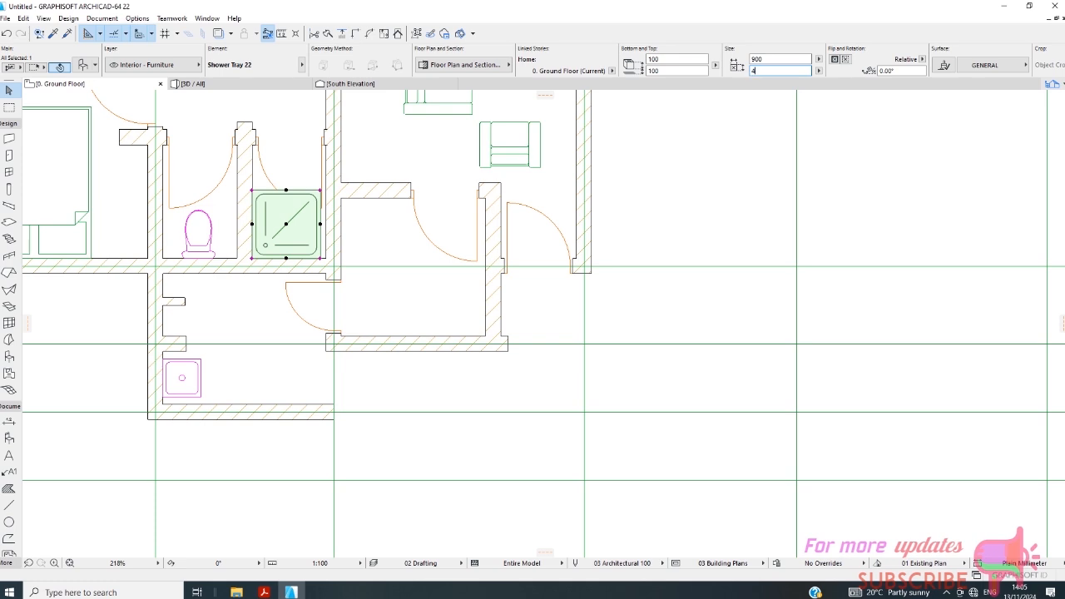
{"action": "key", "text": "Return"}
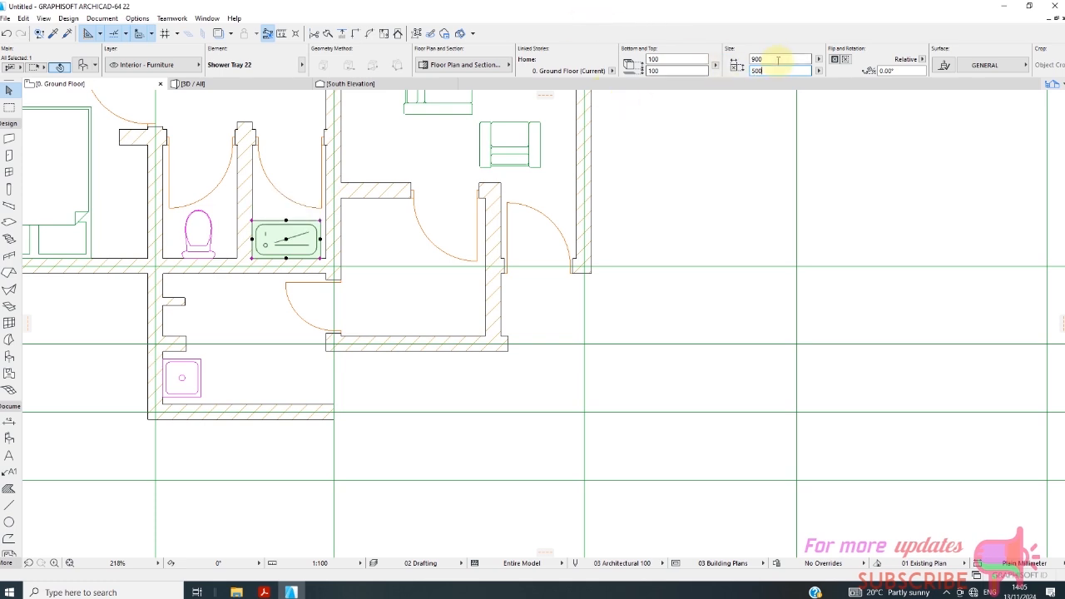
{"action": "left_click", "coordinate": [287, 222]}
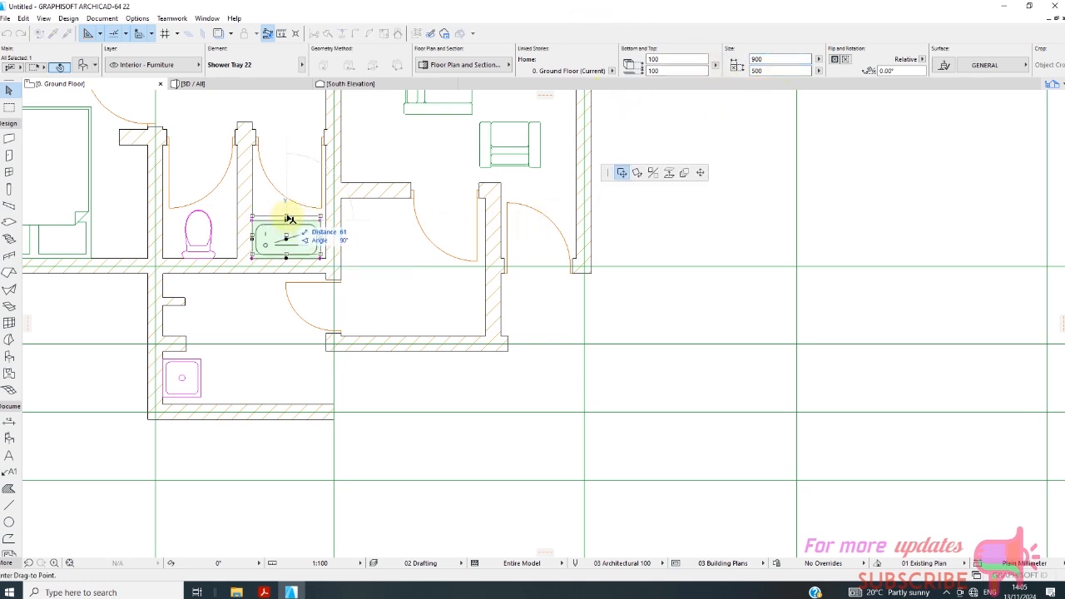
{"action": "left_click", "coordinate": [699, 172]}
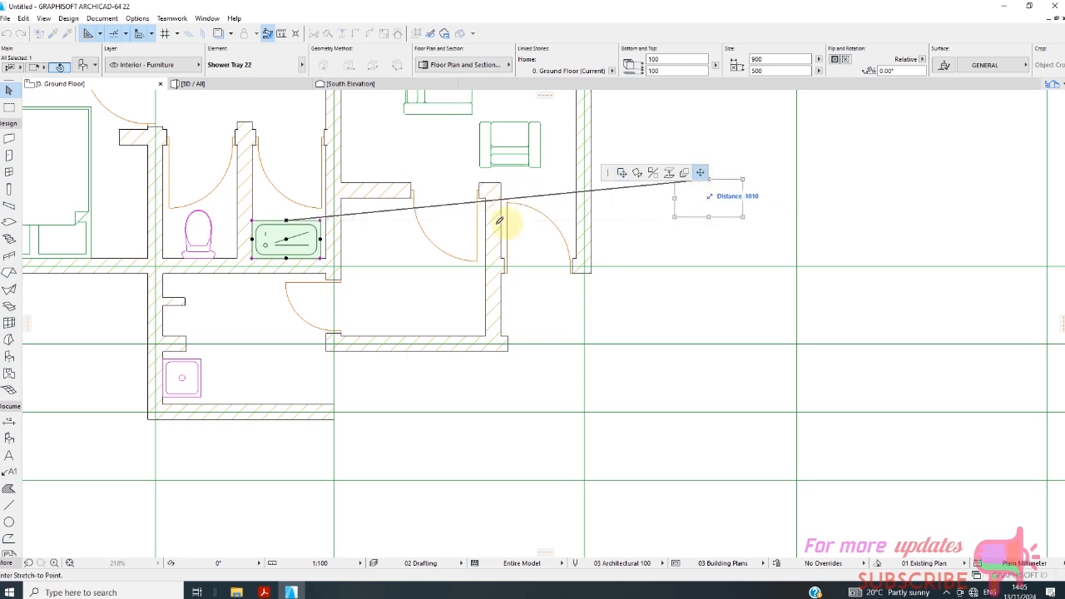
{"action": "left_click", "coordinate": [288, 206]}
{"action": "scroll", "coordinate": [275, 207], "scroll_direction": "up", "scroll_amount": 1}
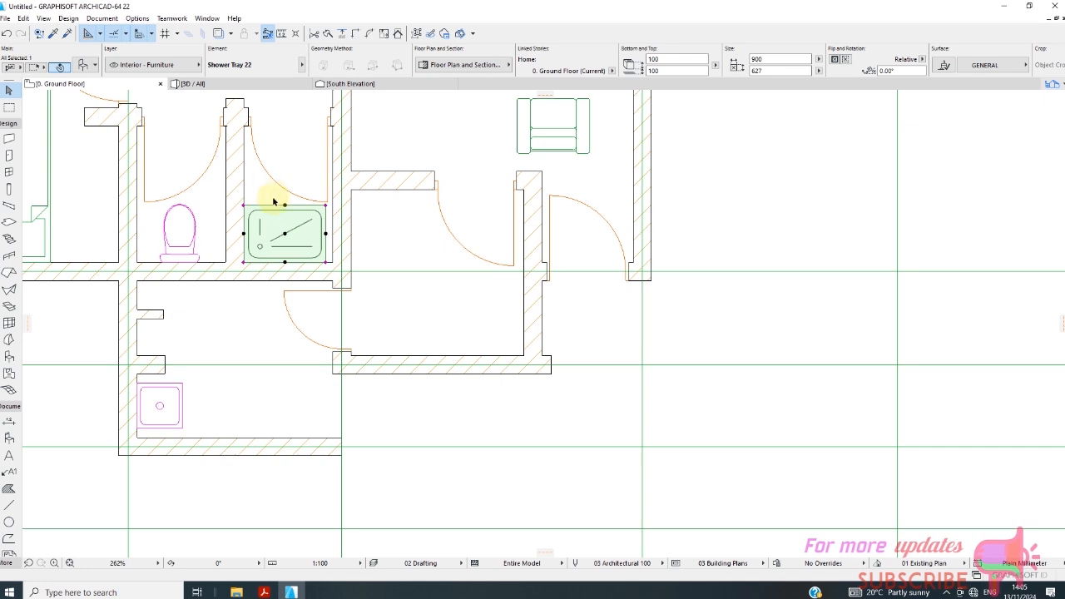
Examine the selected shower tray's settings pages, floor plan attributes and symbol types, and deselect the tray.
{"action": "right_click", "coordinate": [273, 201]}
{"action": "left_click", "coordinate": [297, 199]}
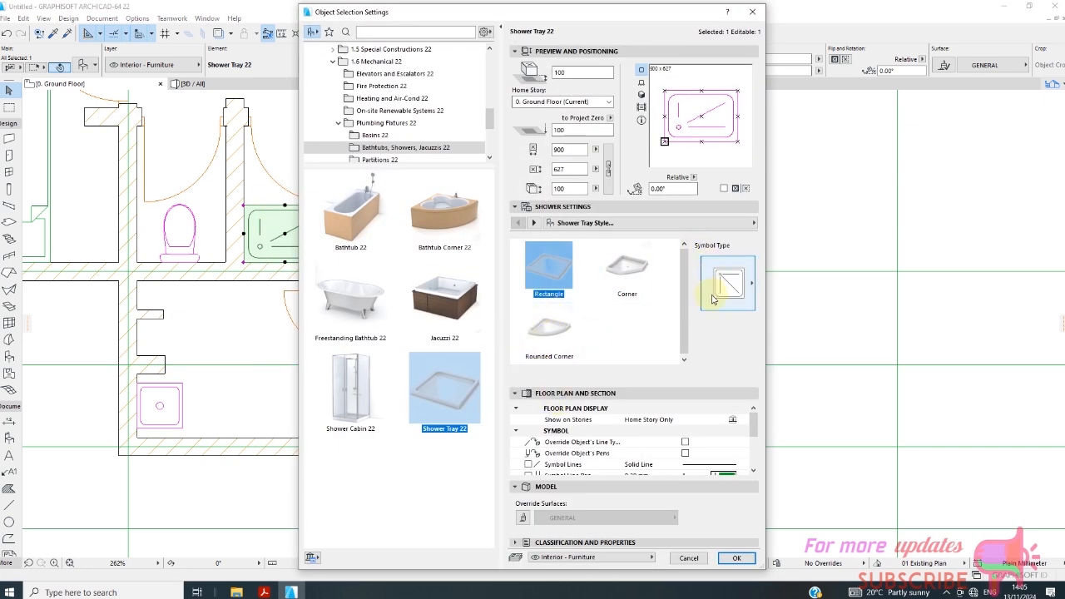
{"action": "left_click", "coordinate": [682, 224]}
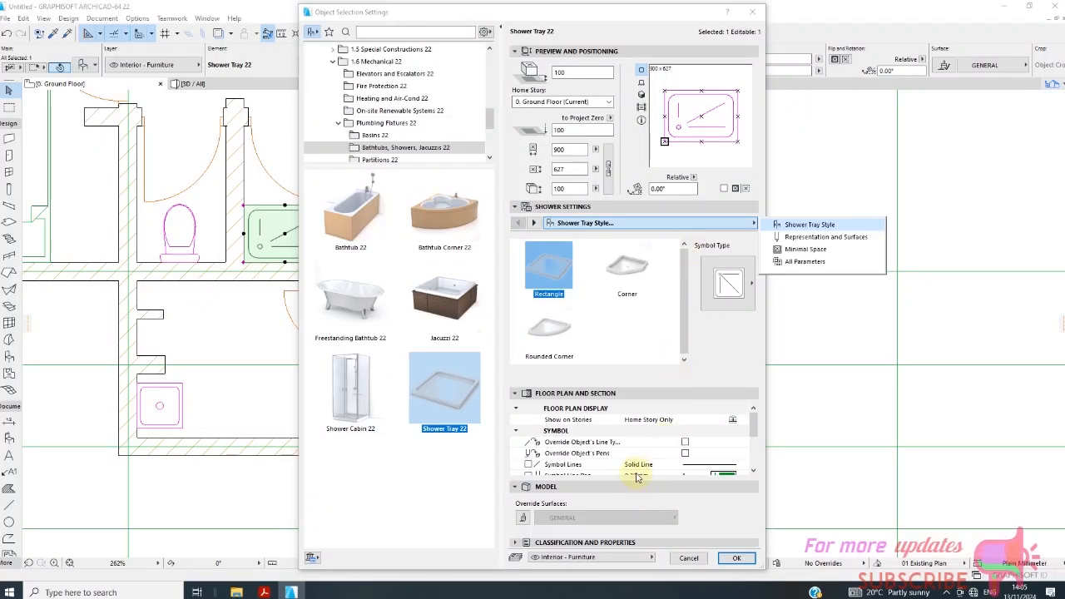
{"action": "scroll", "coordinate": [632, 458], "scroll_direction": "down", "scroll_amount": 2}
{"action": "scroll", "coordinate": [757, 441], "scroll_direction": "down", "scroll_amount": 2}
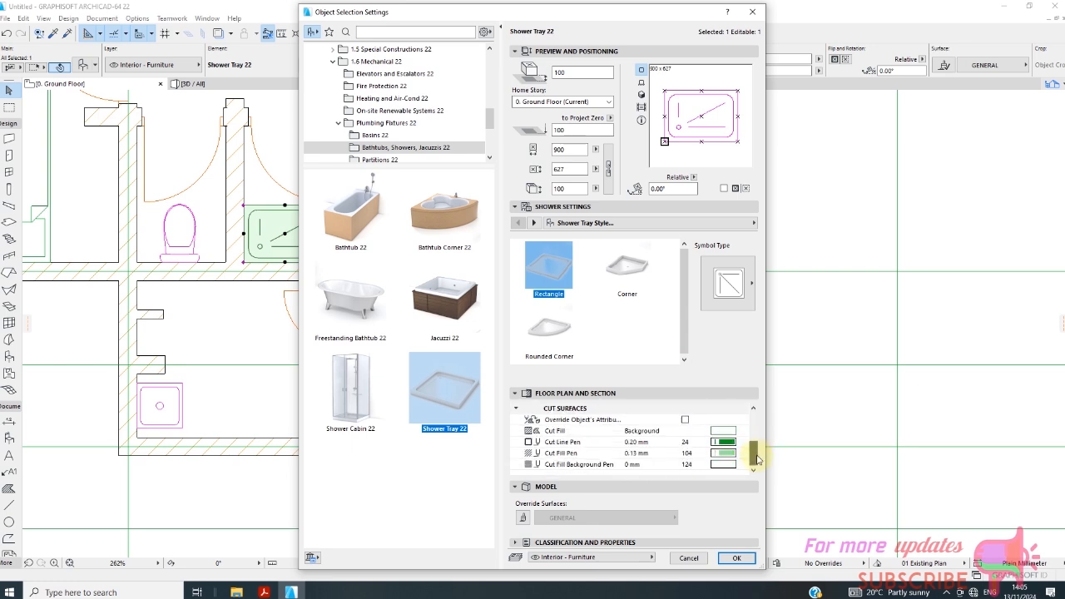
{"action": "left_click", "coordinate": [751, 299]}
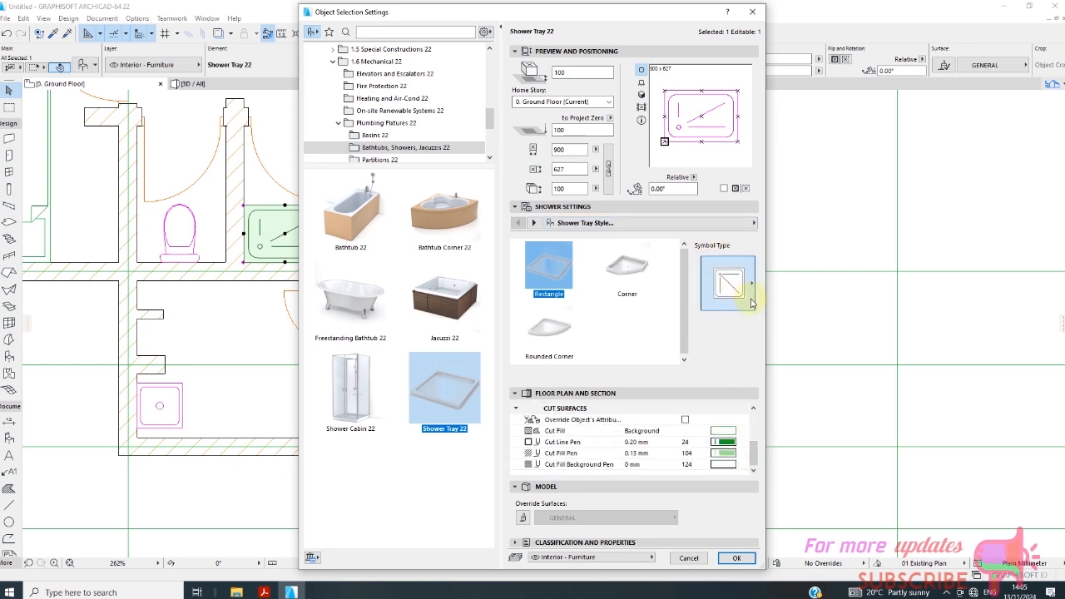
{"action": "left_click", "coordinate": [751, 303]}
{"action": "left_click", "coordinate": [752, 302]}
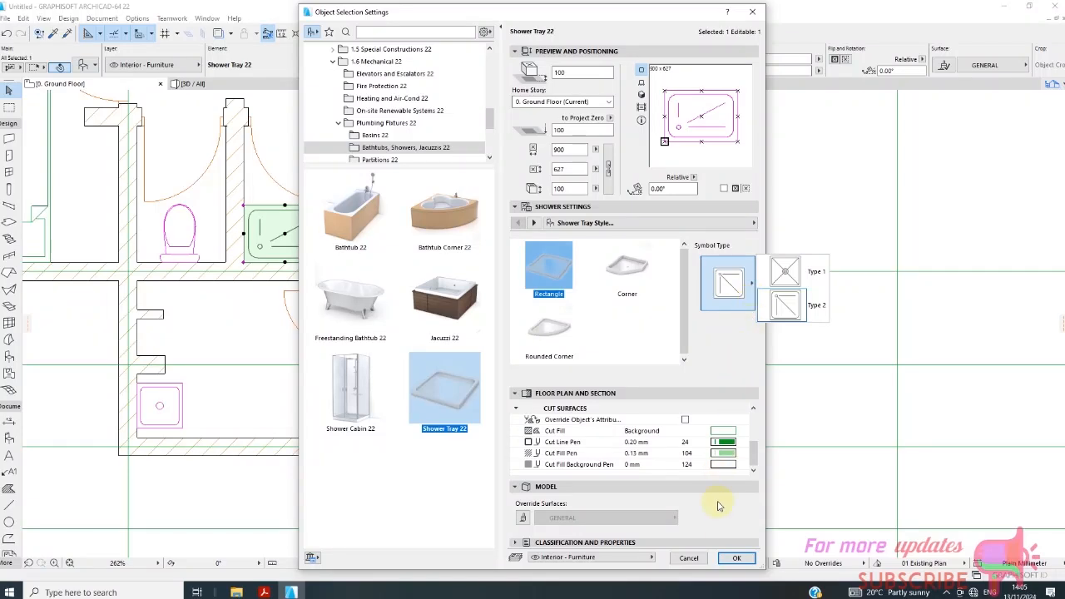
{"action": "left_click", "coordinate": [737, 559]}
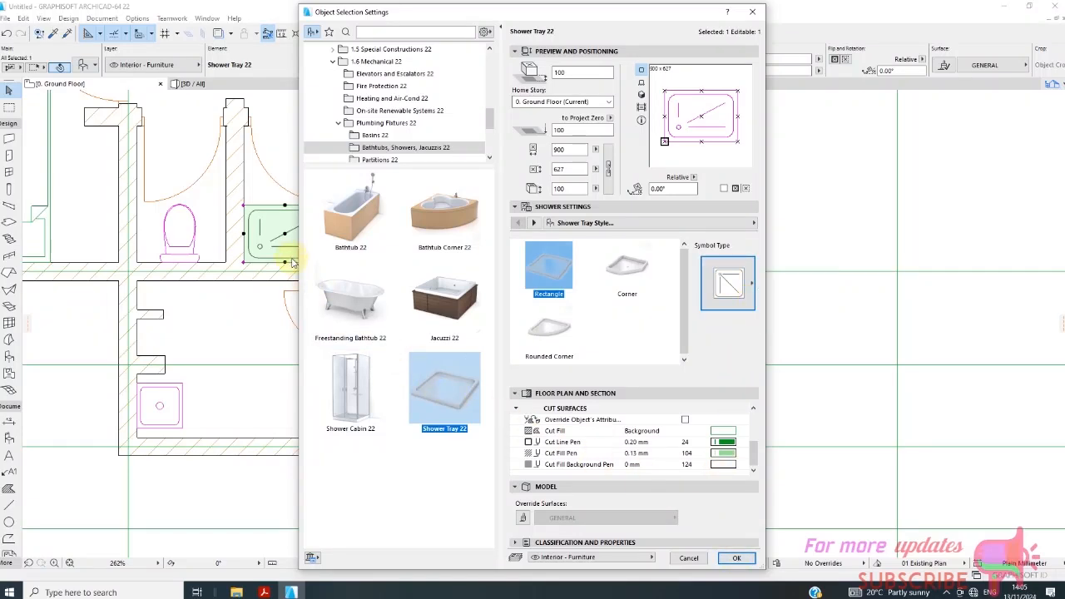
{"action": "left_click", "coordinate": [736, 558]}
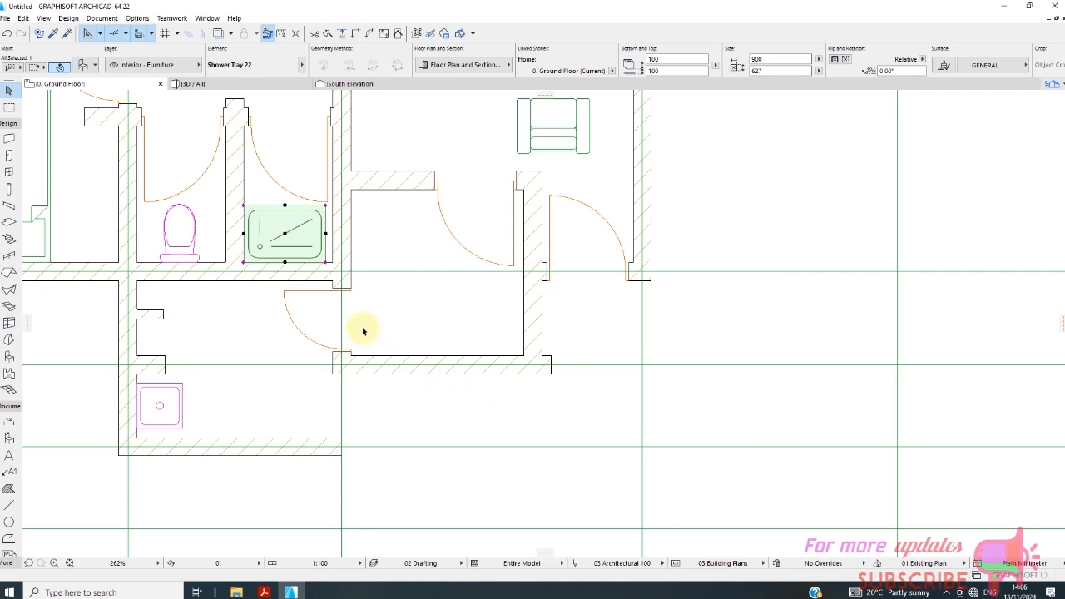
{"action": "scroll", "coordinate": [390, 314], "scroll_direction": "down", "scroll_amount": 2}
{"action": "left_click", "coordinate": [390, 315]}
Open the object default settings and look through the library folders from Plumbing Fixtures 22 back to the kitchen furnishing folders.
{"action": "scroll", "coordinate": [389, 310], "scroll_direction": "down", "scroll_amount": 3}
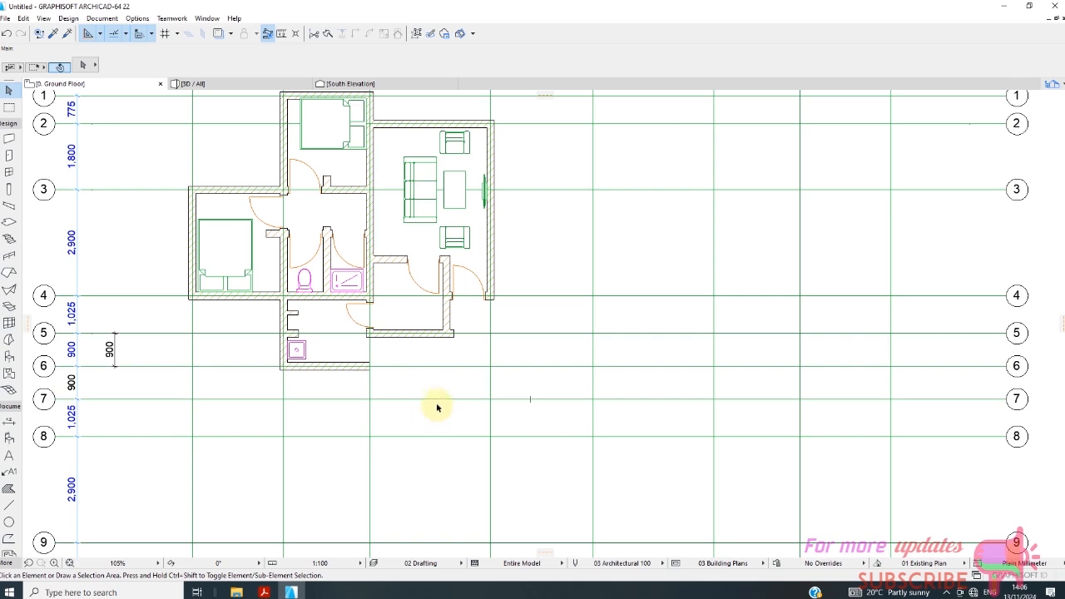
{"action": "scroll", "coordinate": [411, 308], "scroll_direction": "up", "scroll_amount": 1}
{"action": "scroll", "coordinate": [400, 308], "scroll_direction": "down", "scroll_amount": 2}
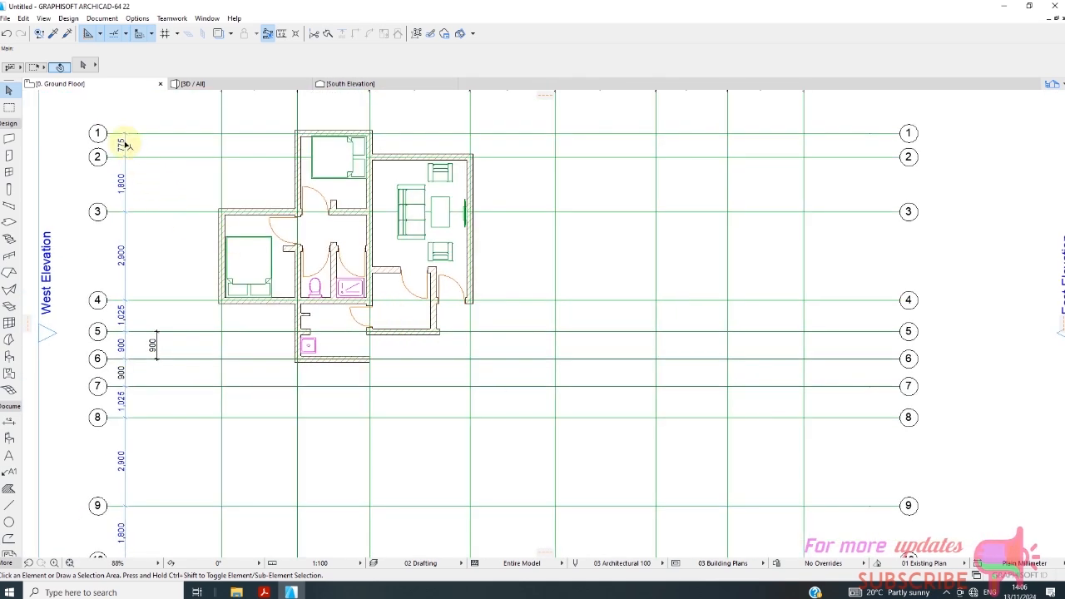
{"action": "left_click", "coordinate": [9, 356]}
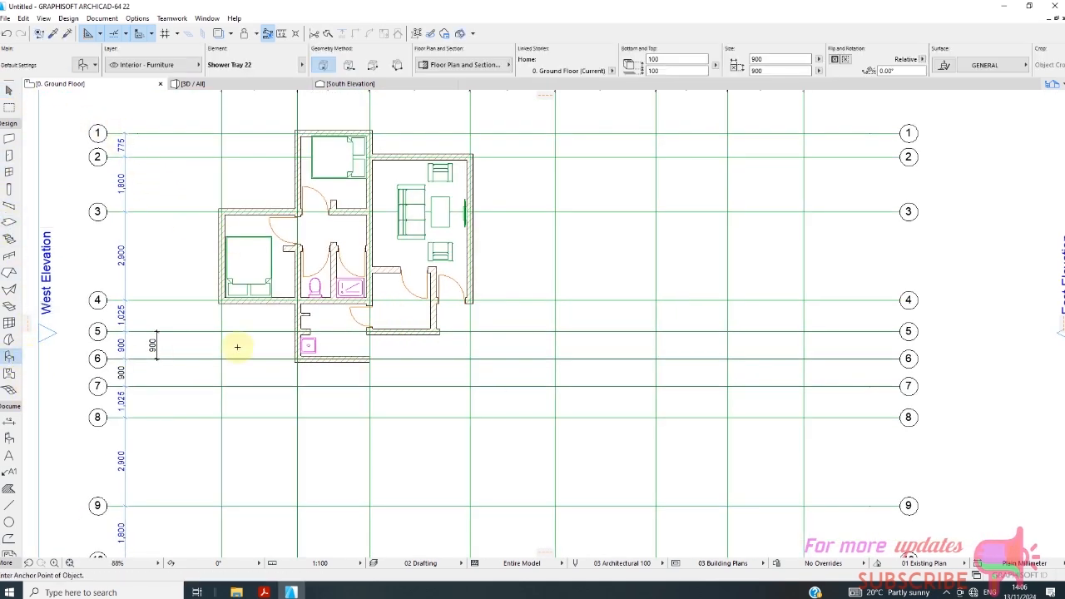
{"action": "left_click", "coordinate": [83, 64]}
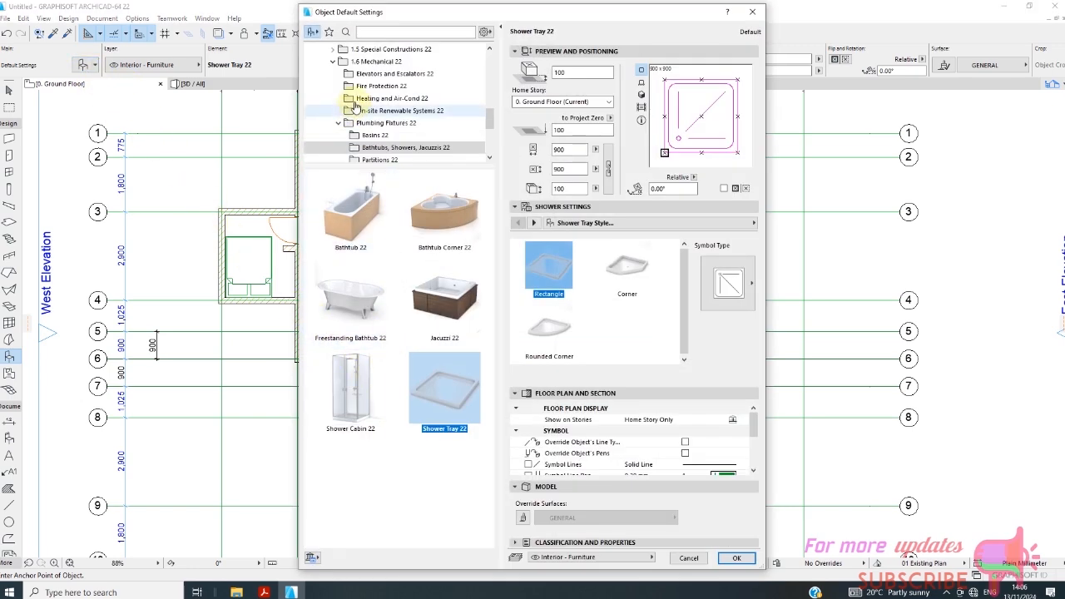
{"action": "scroll", "coordinate": [391, 116], "scroll_direction": "down", "scroll_amount": 1}
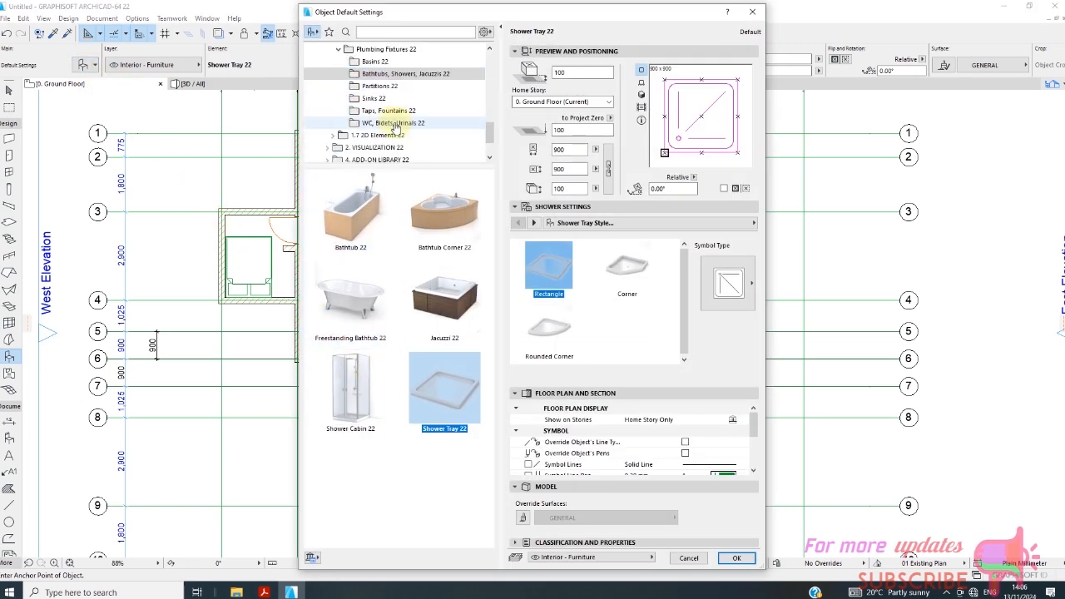
{"action": "scroll", "coordinate": [397, 111], "scroll_direction": "up", "scroll_amount": 3}
{"action": "scroll", "coordinate": [404, 104], "scroll_direction": "down", "scroll_amount": 3}
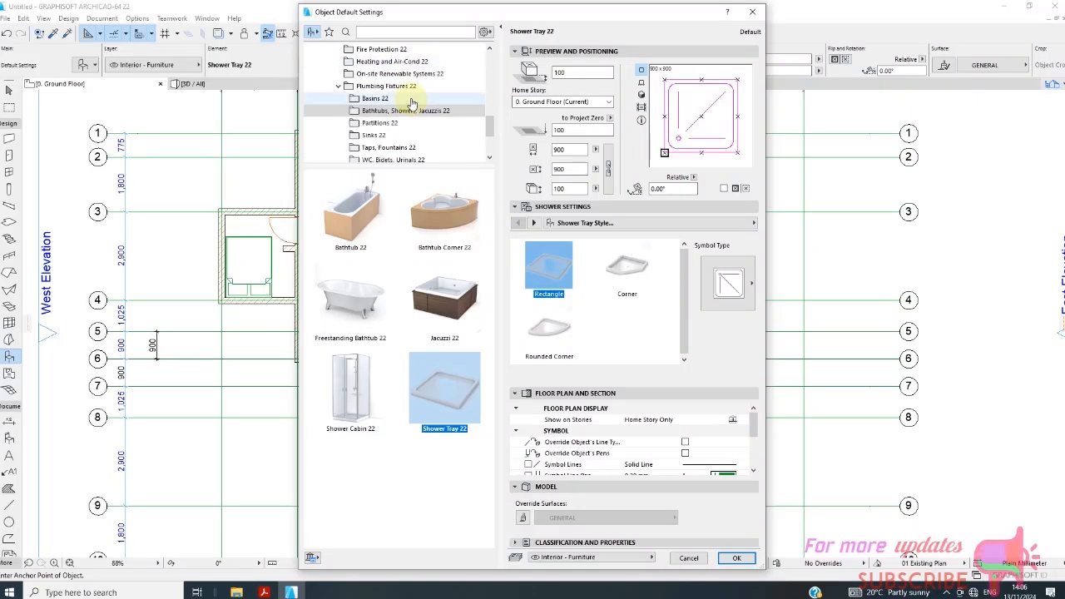
{"action": "scroll", "coordinate": [406, 98], "scroll_direction": "up", "scroll_amount": 3}
{"action": "scroll", "coordinate": [407, 92], "scroll_direction": "up", "scroll_amount": 1}
{"action": "scroll", "coordinate": [403, 91], "scroll_direction": "down", "scroll_amount": 3}
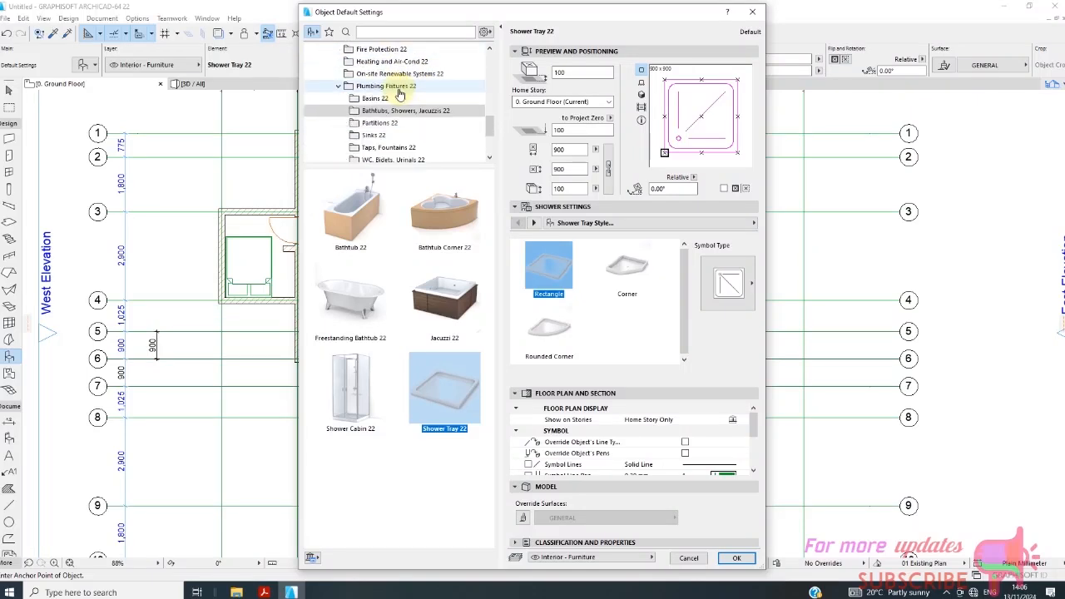
{"action": "scroll", "coordinate": [407, 121], "scroll_direction": "down", "scroll_amount": 1}
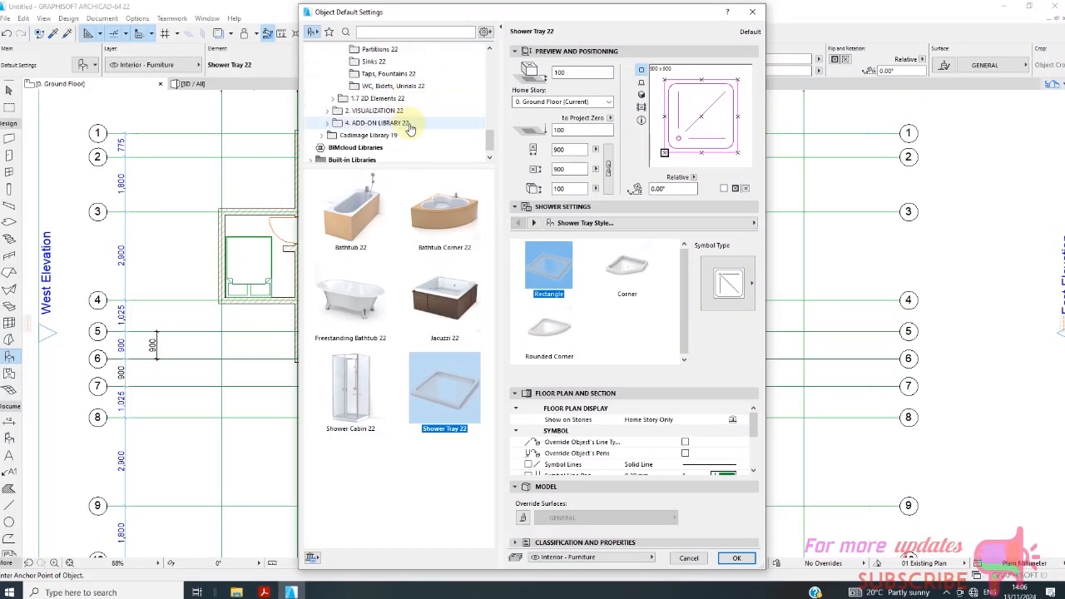
{"action": "left_click_drag", "start_coordinate": [489, 142], "coordinate": [485, 97]}
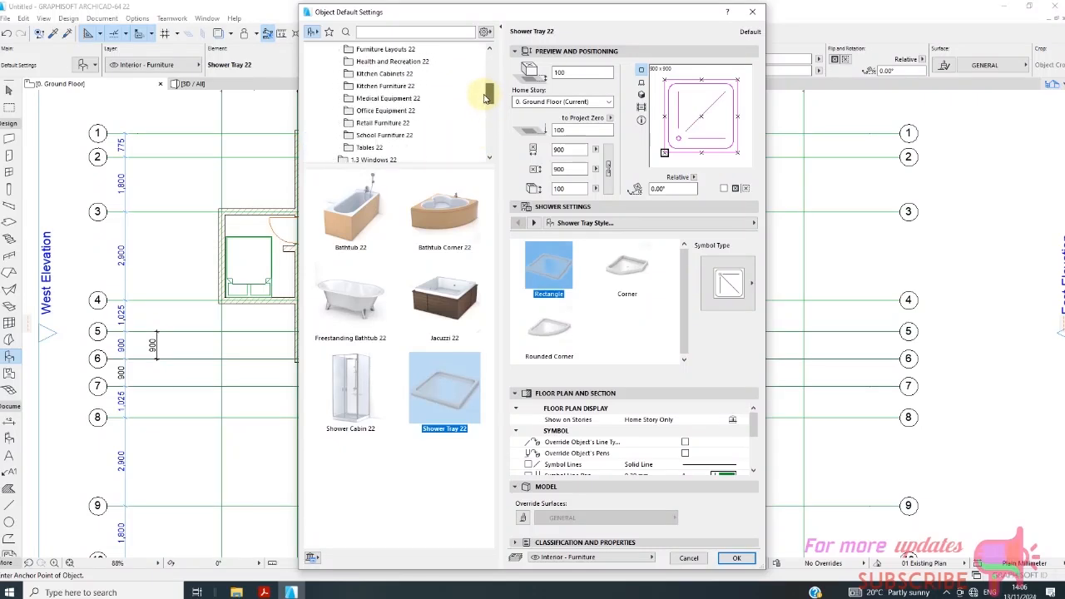
Examine the Countertop 22 model in Kitchen Furniture 22 and the first chamfered and corner base cabinets in Kitchen Cabinets 22.
{"action": "left_click", "coordinate": [391, 86]}
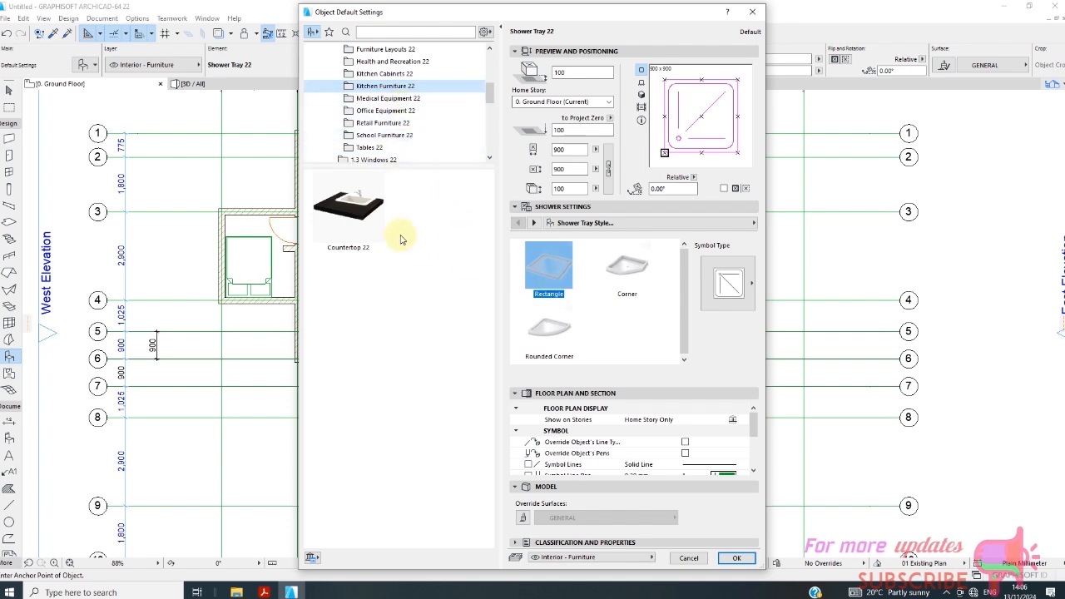
{"action": "left_click", "coordinate": [375, 223]}
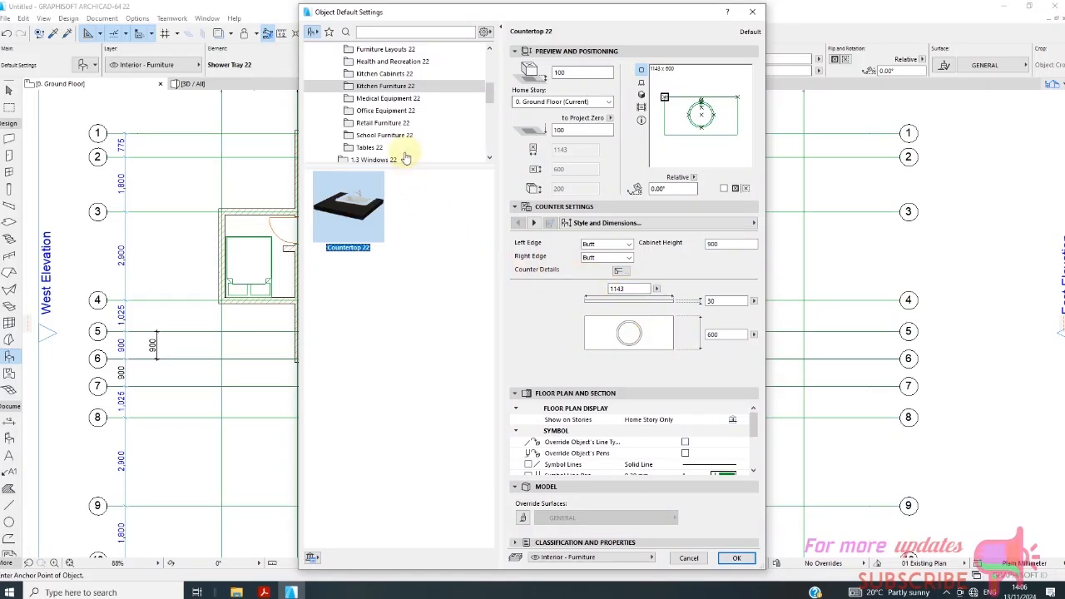
{"action": "left_click", "coordinate": [383, 73]}
{"action": "left_click", "coordinate": [357, 221]}
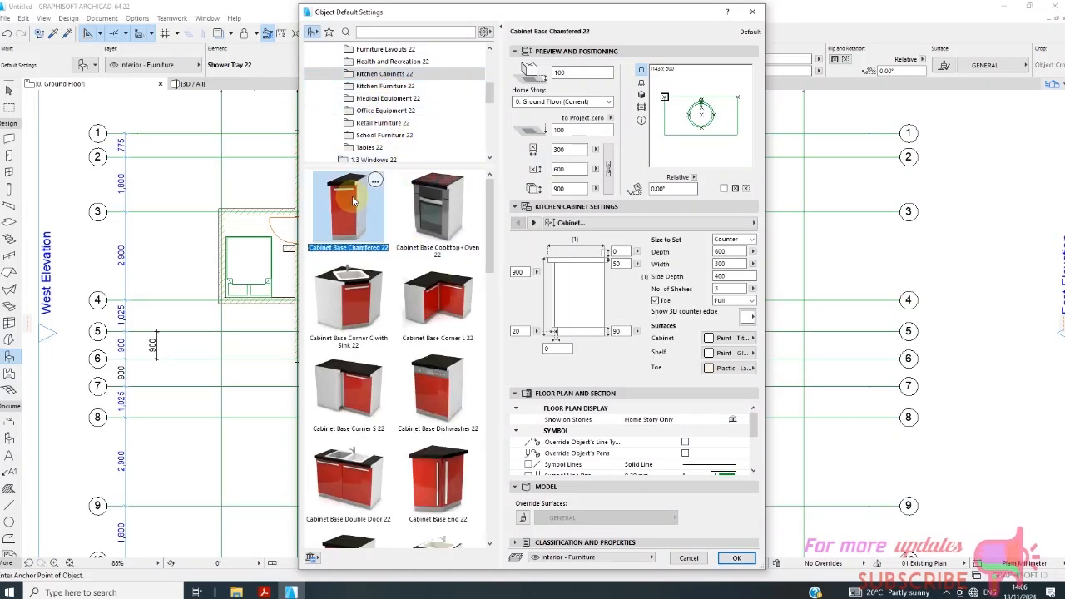
{"action": "left_click", "coordinate": [350, 301]}
{"action": "left_click", "coordinate": [435, 313]}
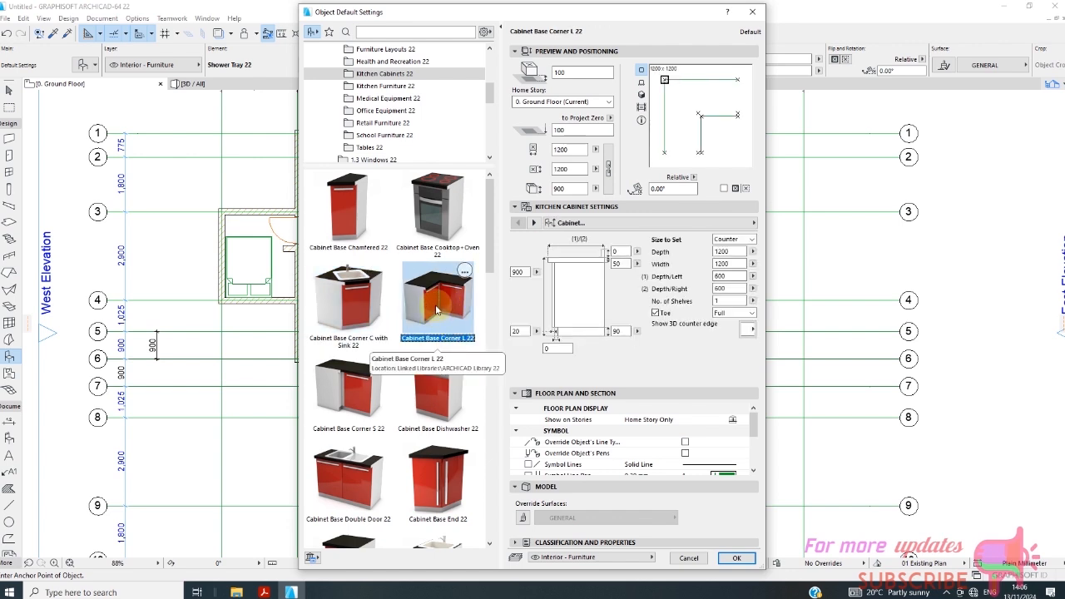
Examine the remaining kitchen cabinet models, including the double-door, triple-door, Belfast sink and tall cabinets with oven.
{"action": "scroll", "coordinate": [436, 309], "scroll_direction": "down", "scroll_amount": 2}
{"action": "left_click", "coordinate": [370, 372]}
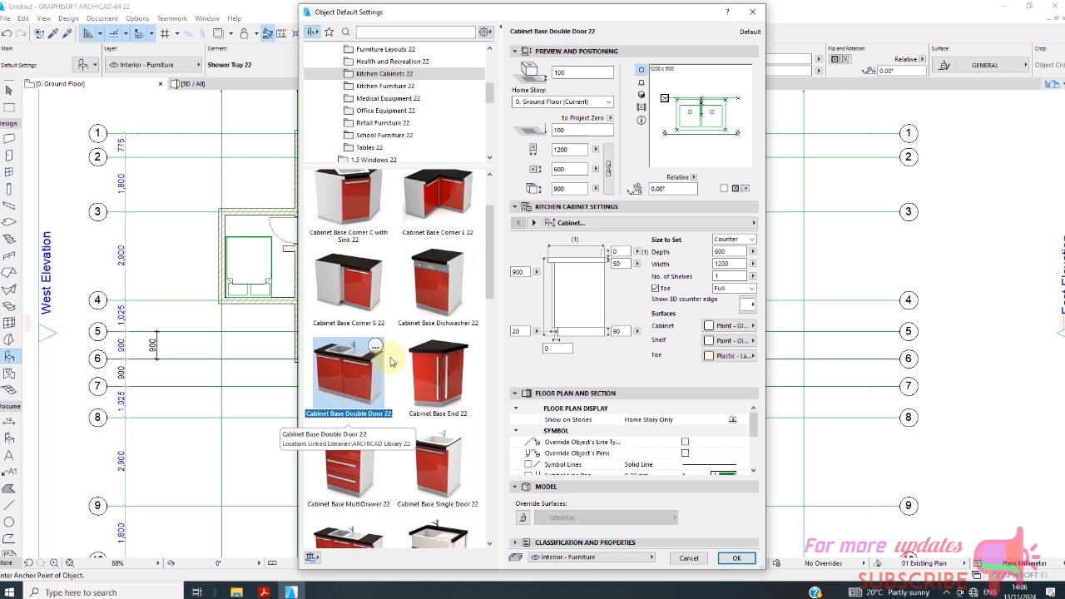
{"action": "scroll", "coordinate": [391, 361], "scroll_direction": "down", "scroll_amount": 2}
{"action": "left_click", "coordinate": [366, 433]}
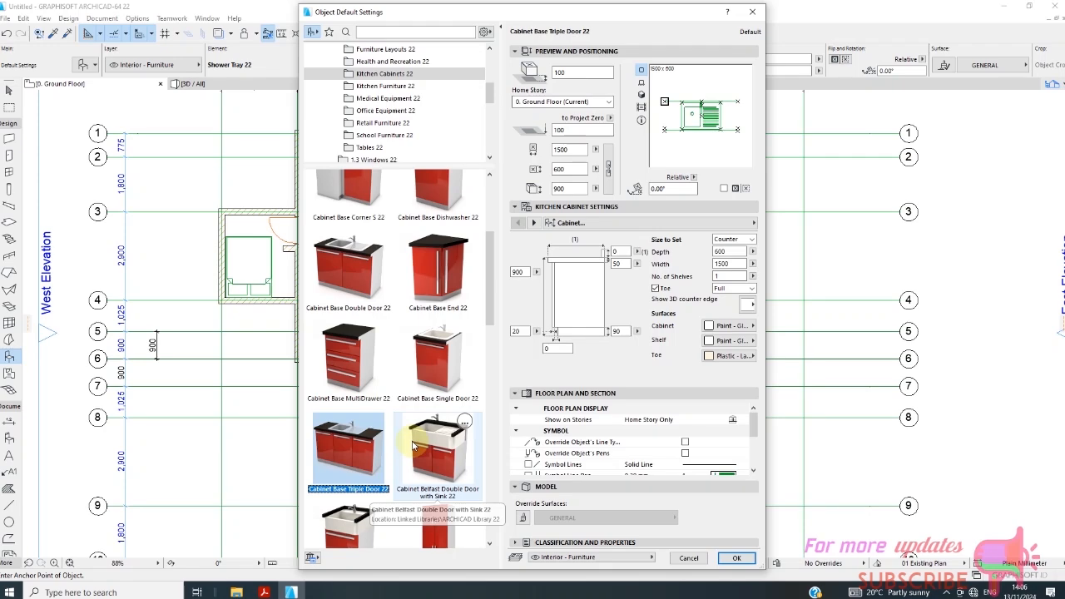
{"action": "left_click", "coordinate": [414, 446]}
{"action": "scroll", "coordinate": [408, 416], "scroll_direction": "down", "scroll_amount": 1}
{"action": "left_click", "coordinate": [370, 436]}
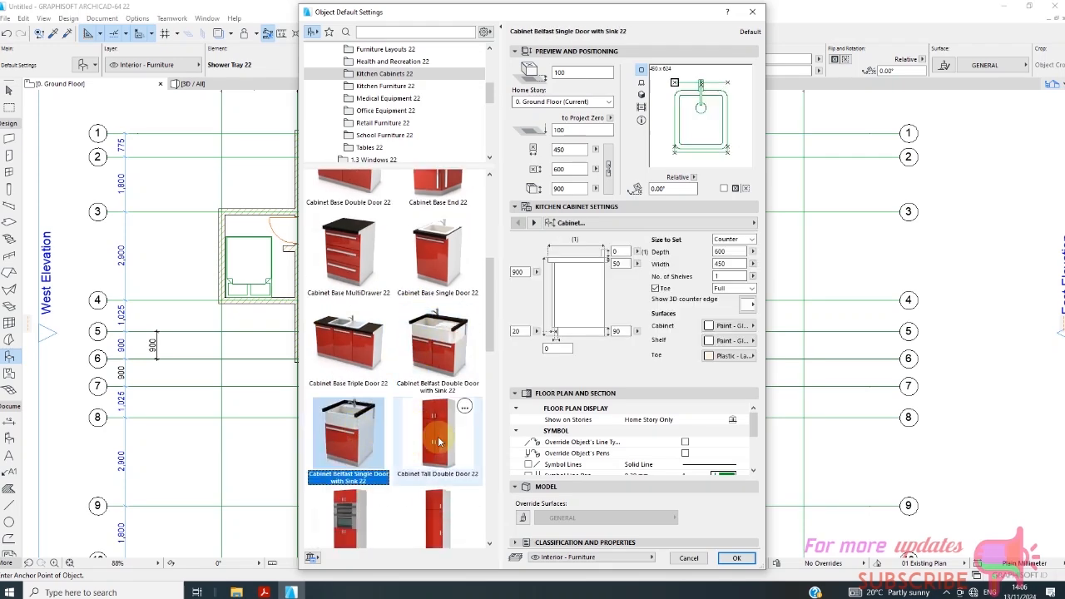
{"action": "left_click", "coordinate": [439, 440]}
{"action": "scroll", "coordinate": [420, 417], "scroll_direction": "down", "scroll_amount": 4}
{"action": "left_click", "coordinate": [369, 466]}
{"action": "scroll", "coordinate": [441, 466], "scroll_direction": "down", "scroll_amount": 3}
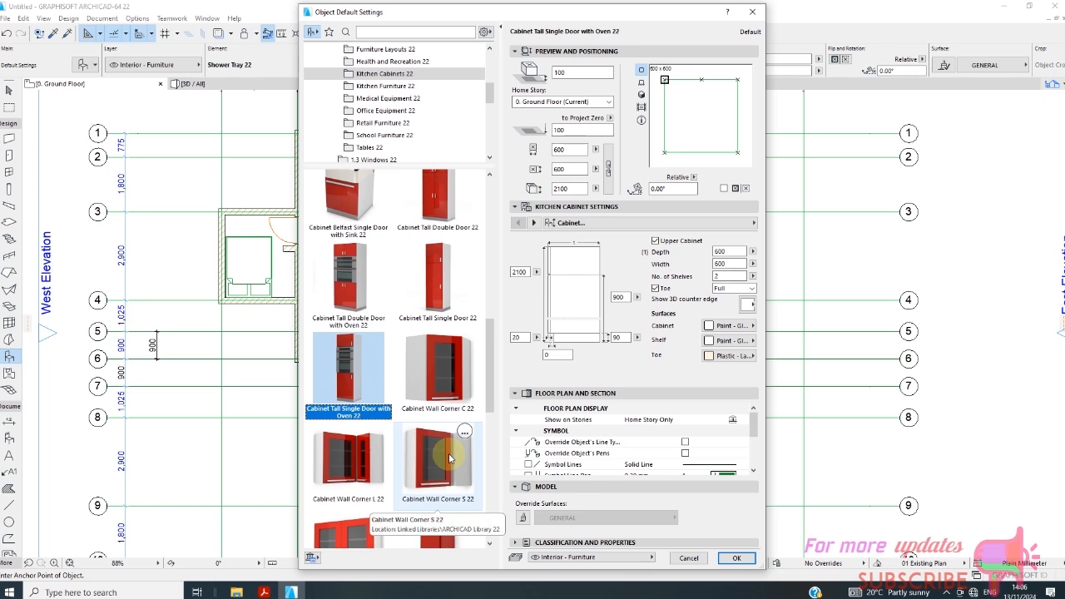
{"action": "scroll", "coordinate": [446, 460], "scroll_direction": "down", "scroll_amount": 4}
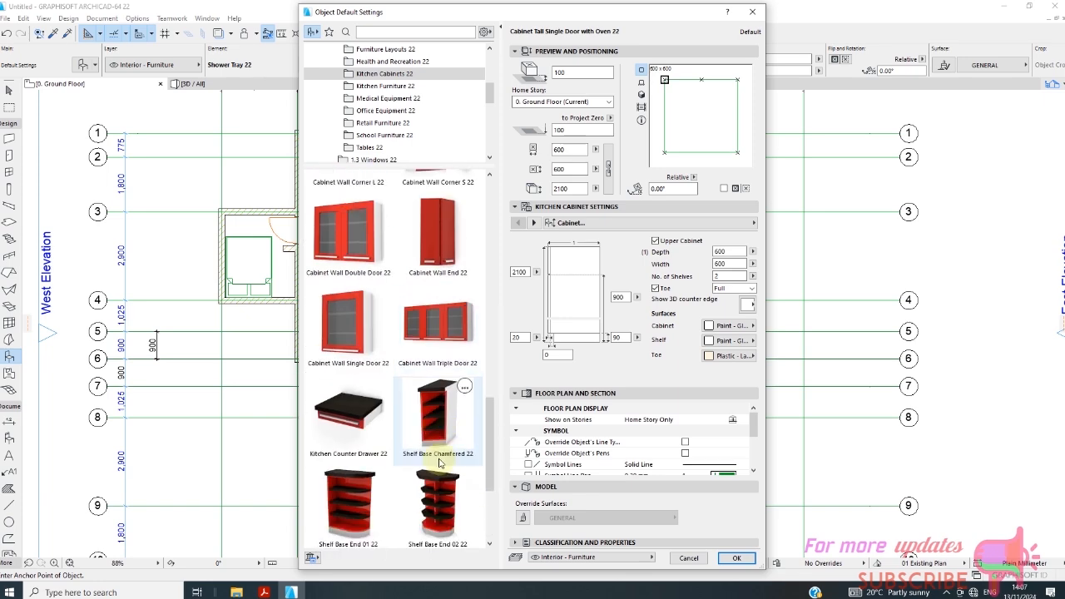
{"action": "scroll", "coordinate": [437, 372], "scroll_direction": "up", "scroll_amount": 10}
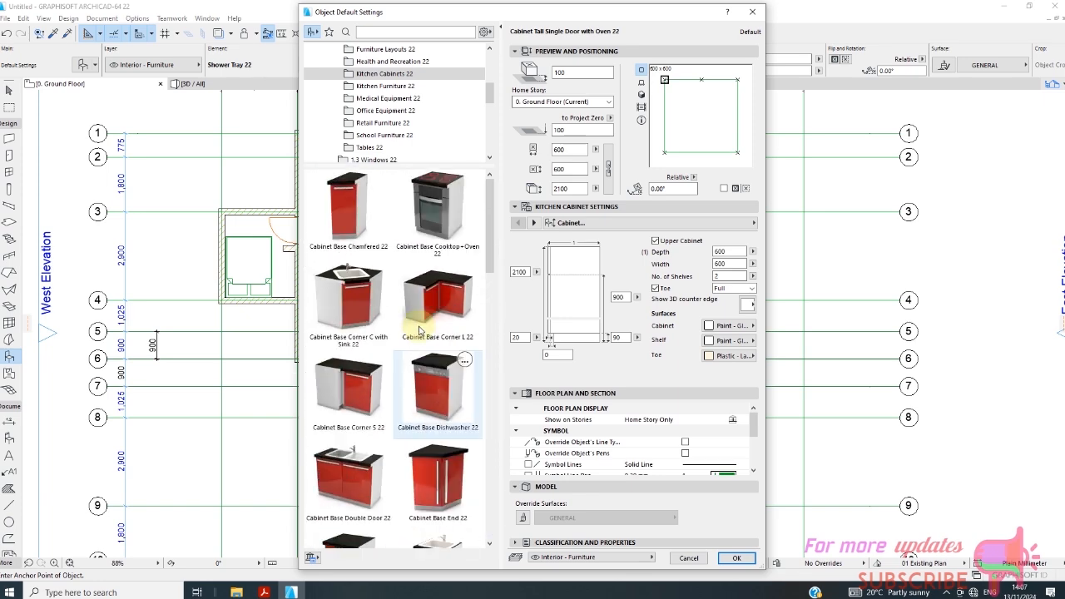
Look through the object library folders from Kitchen Furniture 22 to the plumbing fixtures and Cadimage Library 19 for kitchen objects.
{"action": "left_click", "coordinate": [388, 88]}
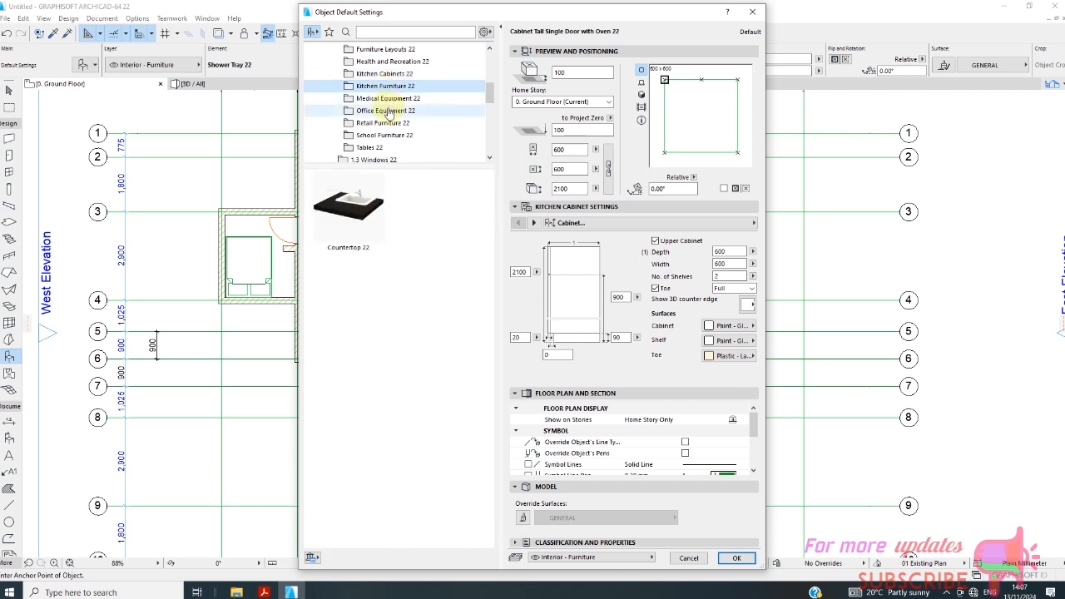
{"action": "scroll", "coordinate": [387, 84], "scroll_direction": "up", "scroll_amount": 1}
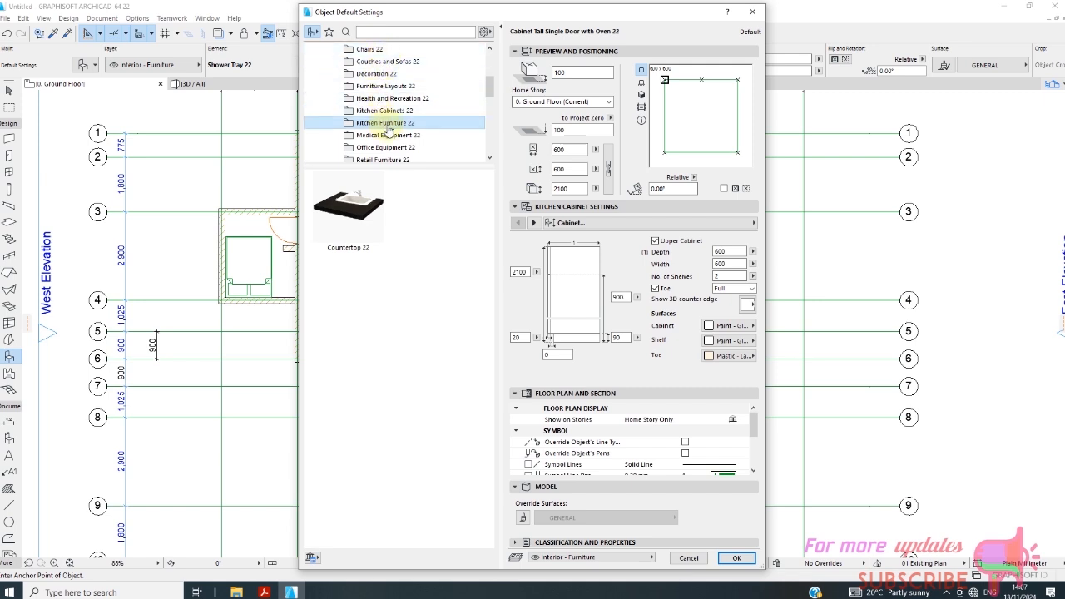
{"action": "scroll", "coordinate": [424, 112], "scroll_direction": "up", "scroll_amount": 6}
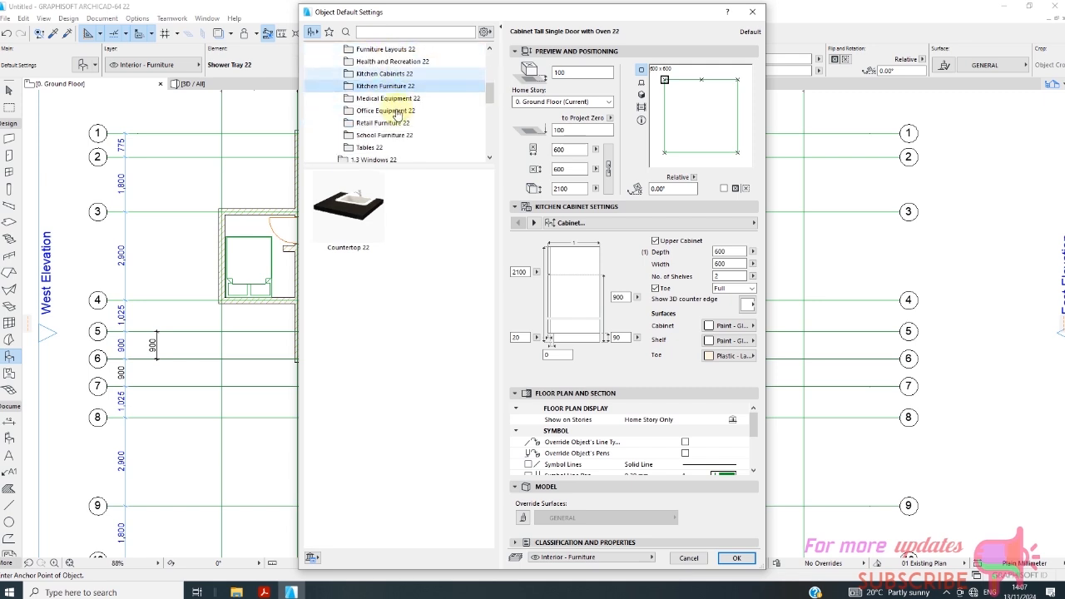
{"action": "scroll", "coordinate": [404, 120], "scroll_direction": "down", "scroll_amount": 2}
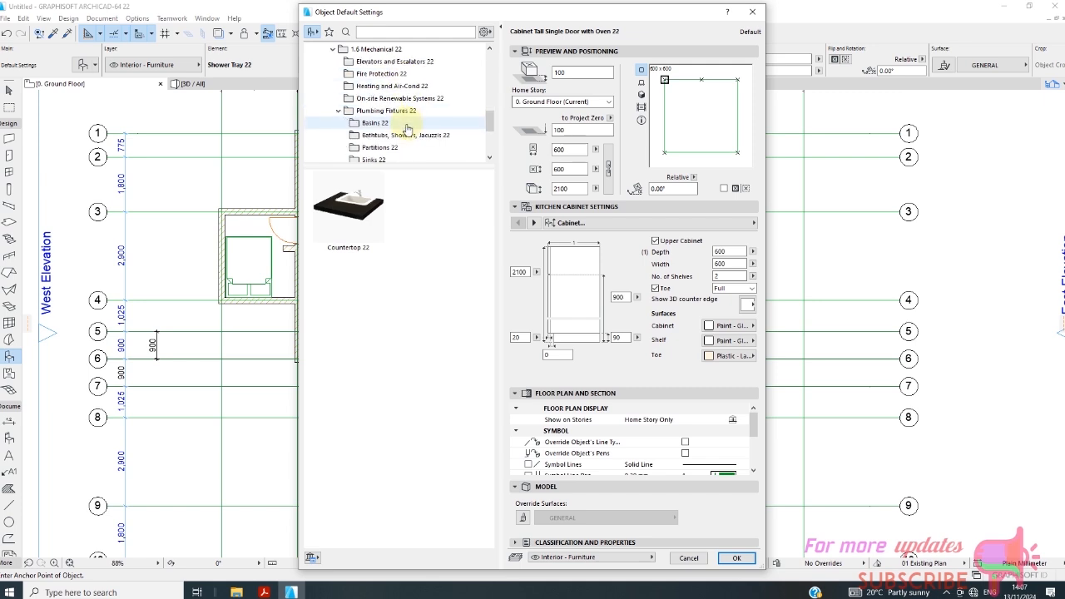
{"action": "scroll", "coordinate": [407, 129], "scroll_direction": "down", "scroll_amount": 3}
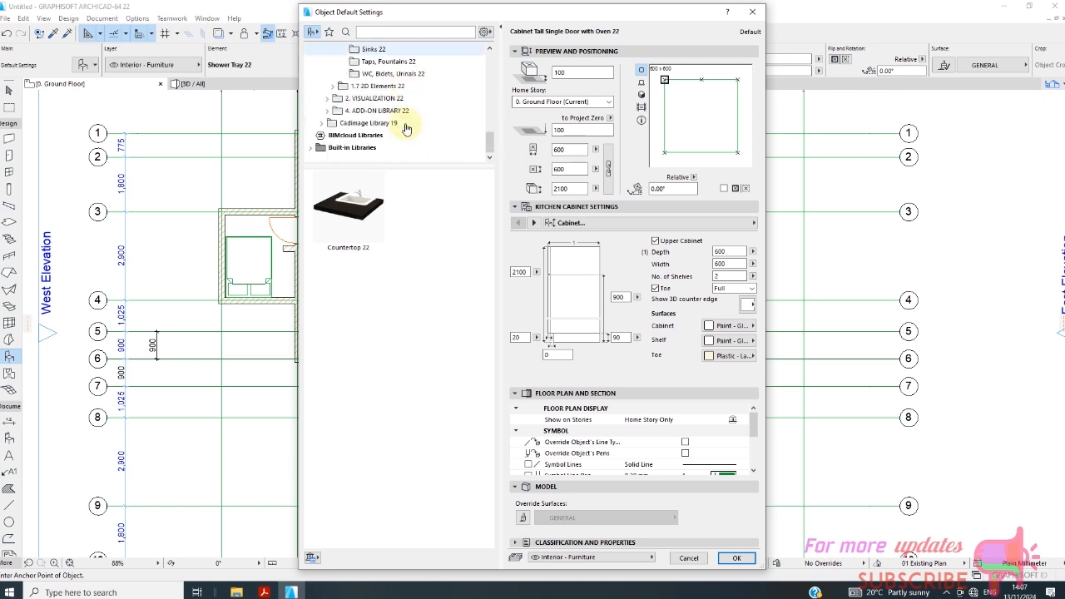
{"action": "scroll", "coordinate": [407, 129], "scroll_direction": "up", "scroll_amount": 9}
{"action": "scroll", "coordinate": [408, 128], "scroll_direction": "down", "scroll_amount": 3}
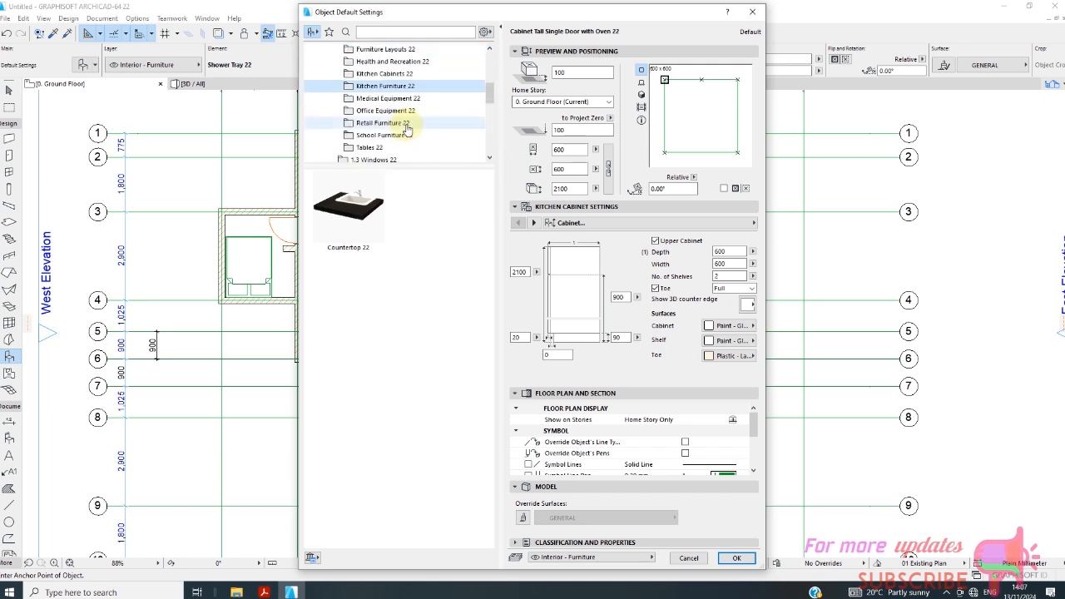
{"action": "scroll", "coordinate": [409, 133], "scroll_direction": "down", "scroll_amount": 2}
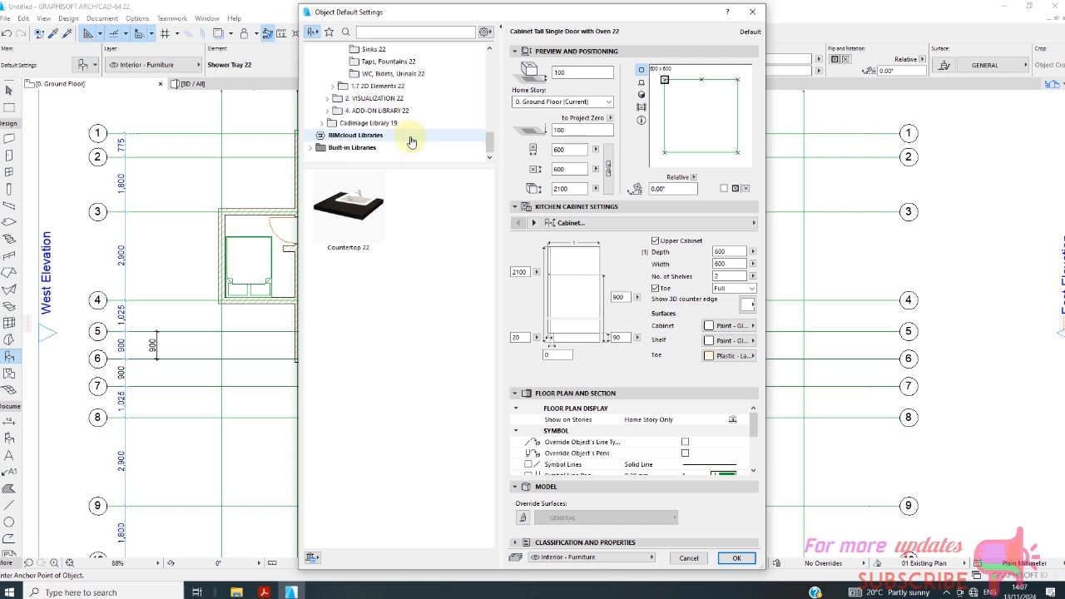
{"action": "left_click", "coordinate": [380, 127]}
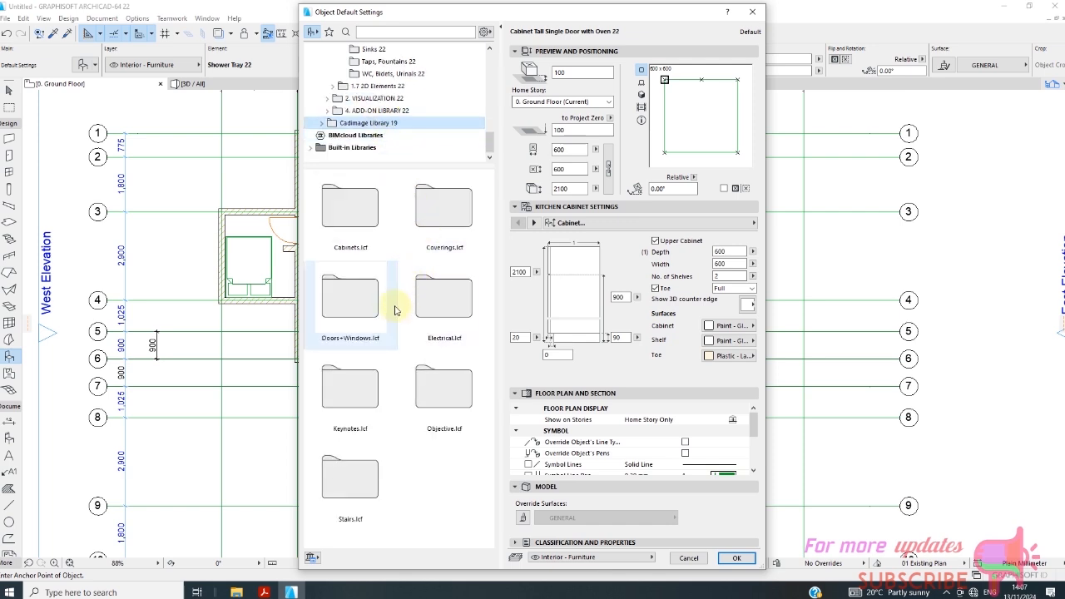
{"action": "scroll", "coordinate": [392, 133], "scroll_direction": "up", "scroll_amount": 5}
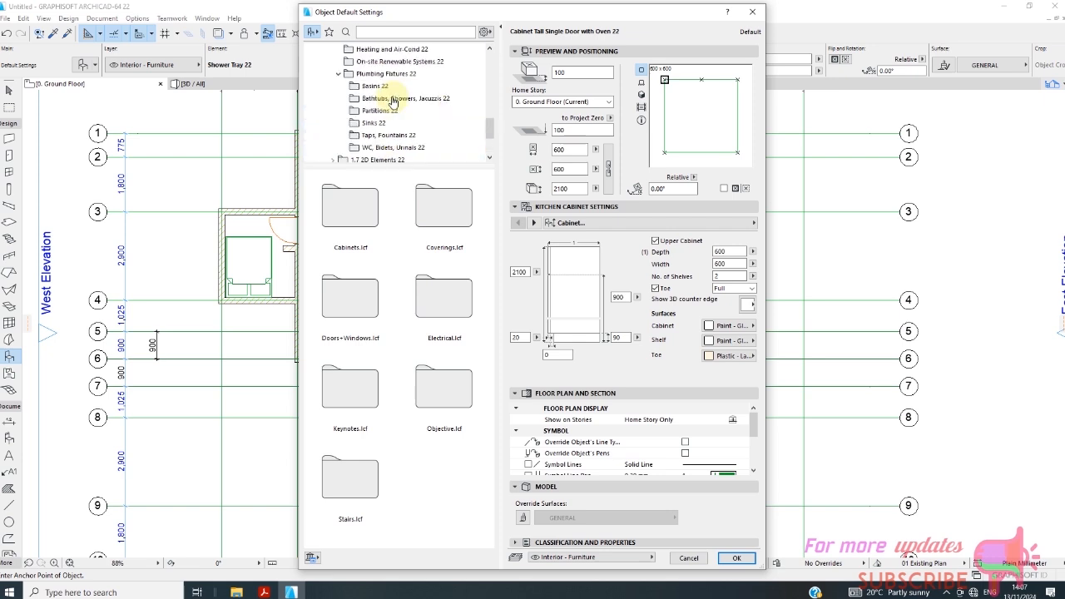
{"action": "scroll", "coordinate": [395, 90], "scroll_direction": "up", "scroll_amount": 5}
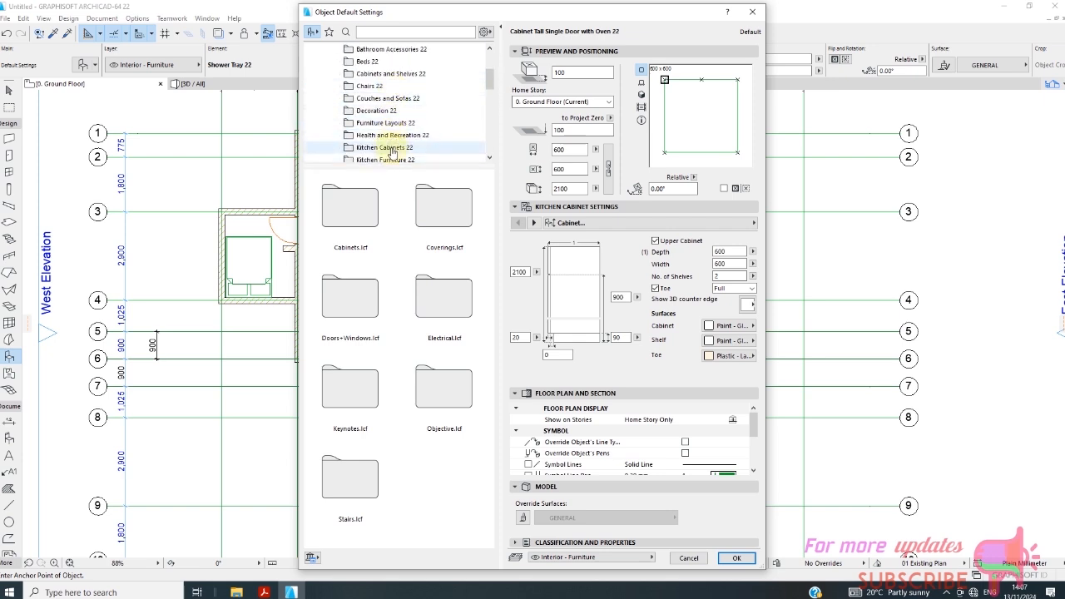
Examine the counter drawer and the base and wall shelf models in Kitchen Cabinets 22, and check Health and Recreation 22.
{"action": "left_click", "coordinate": [391, 150]}
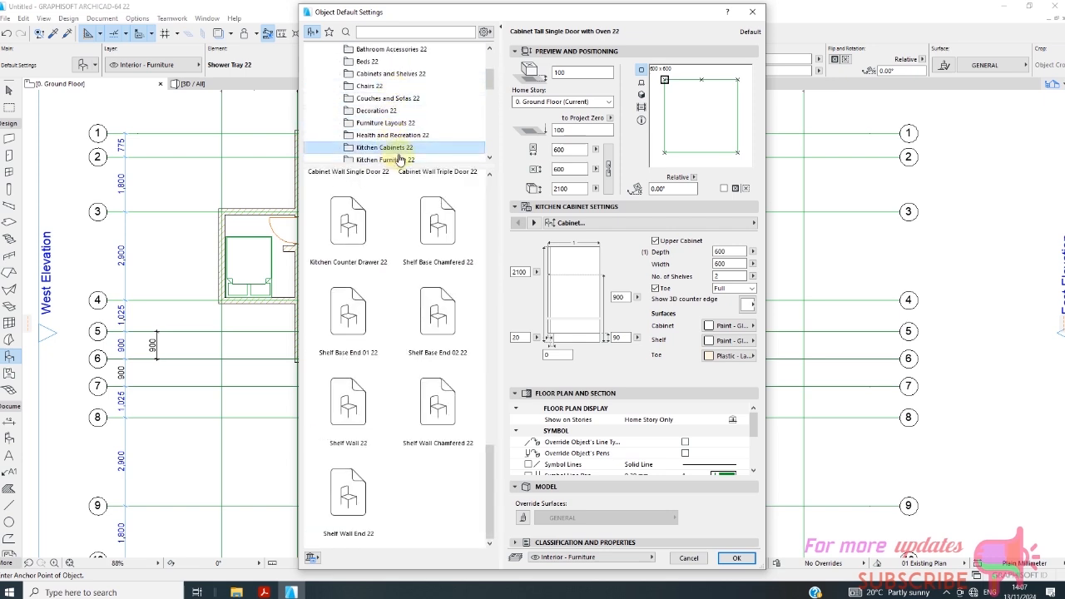
{"action": "left_click", "coordinate": [376, 222]}
{"action": "left_click", "coordinate": [360, 316]}
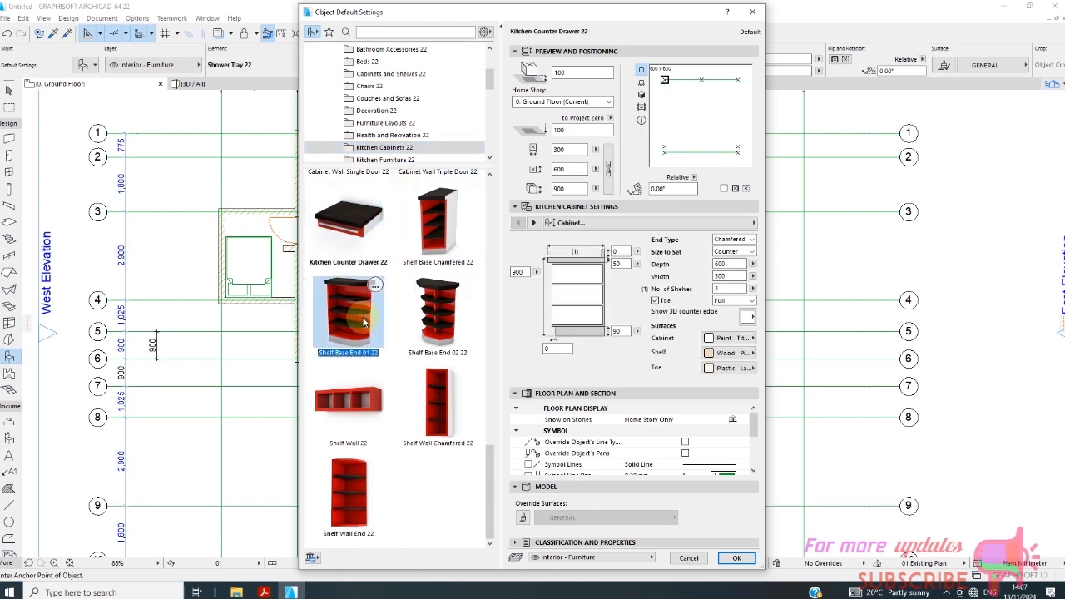
{"action": "left_click", "coordinate": [456, 209]}
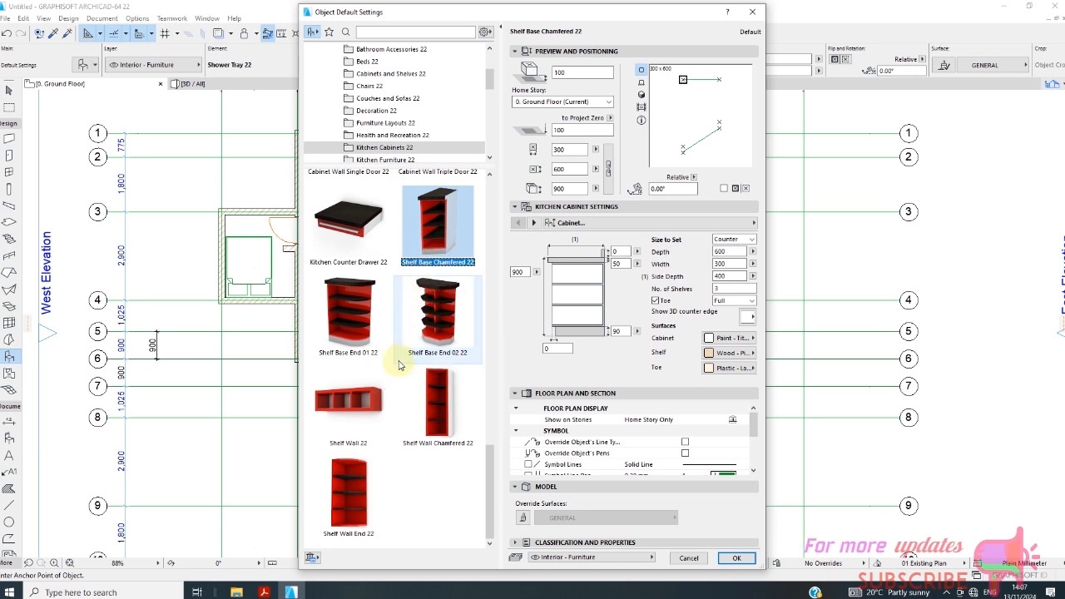
{"action": "left_click", "coordinate": [351, 416]}
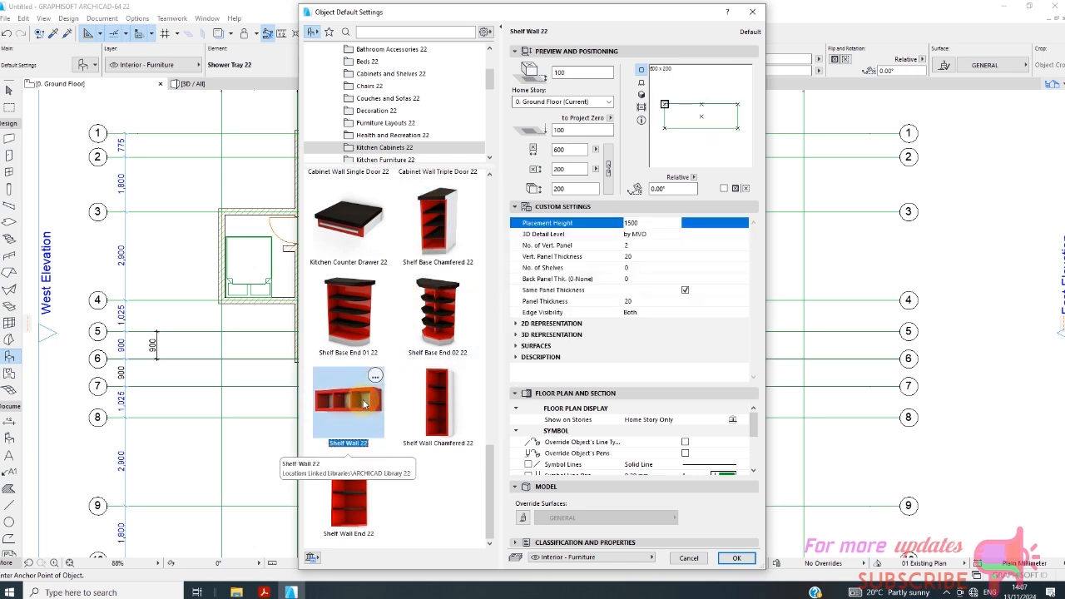
{"action": "left_click", "coordinate": [350, 489]}
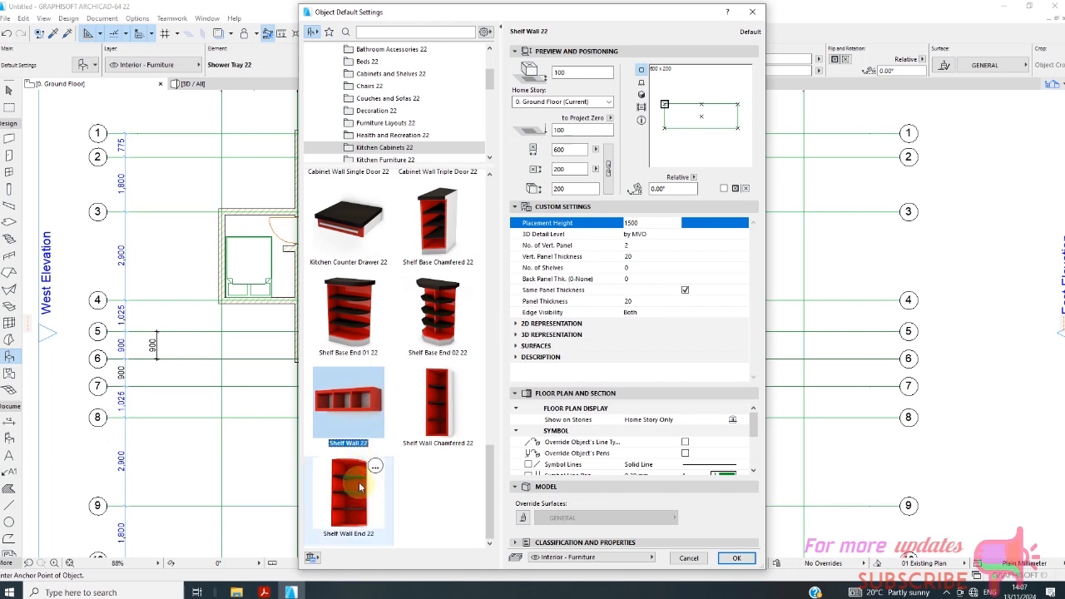
{"action": "left_click", "coordinate": [443, 312]}
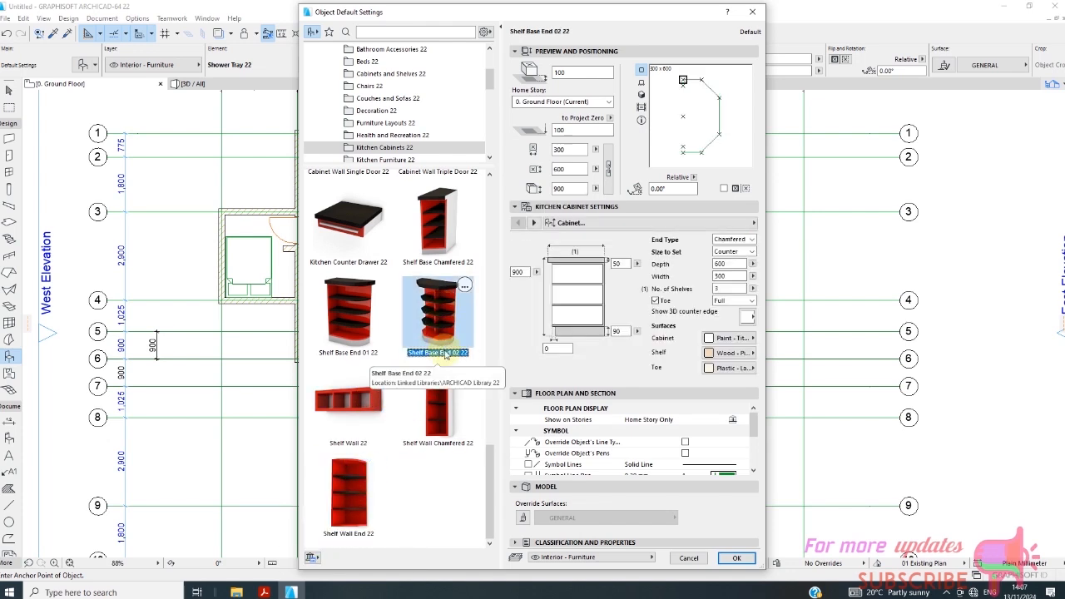
{"action": "left_click", "coordinate": [391, 138]}
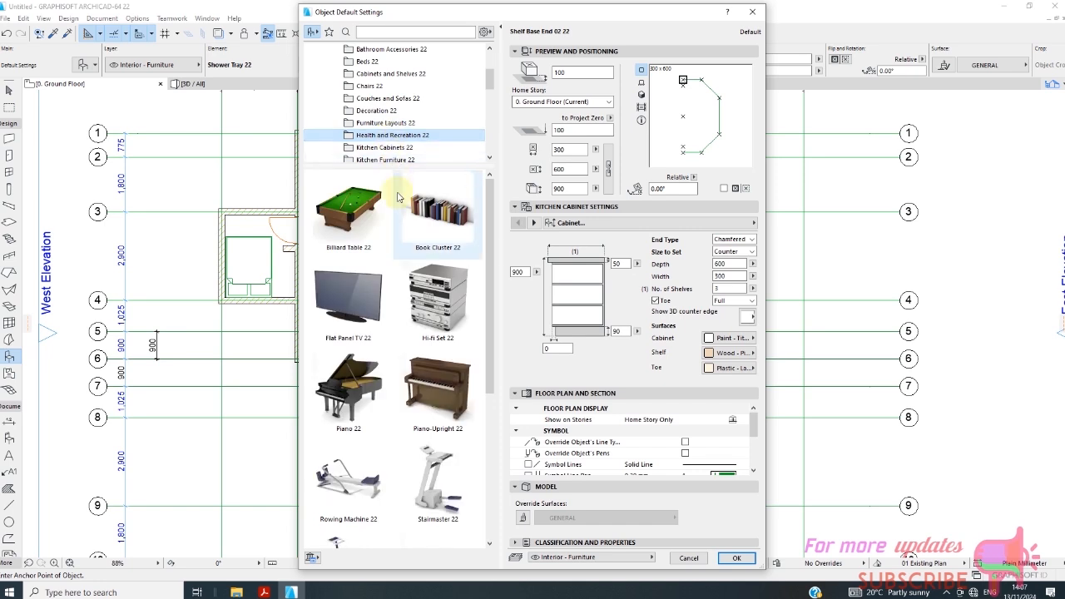
{"action": "left_click", "coordinate": [392, 147]}
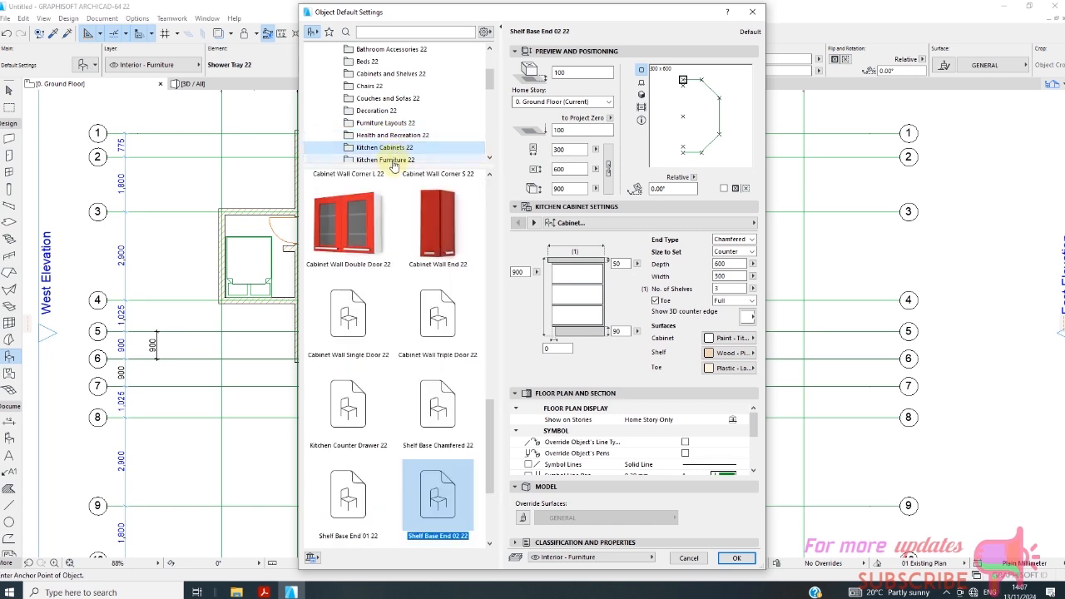
Choose Countertop 22 from Kitchen Furniture 22 and place it in the lower part of the small room beside the entrance door.
{"action": "left_click", "coordinate": [394, 160]}
{"action": "scroll", "coordinate": [410, 134], "scroll_direction": "down", "scroll_amount": 2}
{"action": "left_click", "coordinate": [324, 224]}
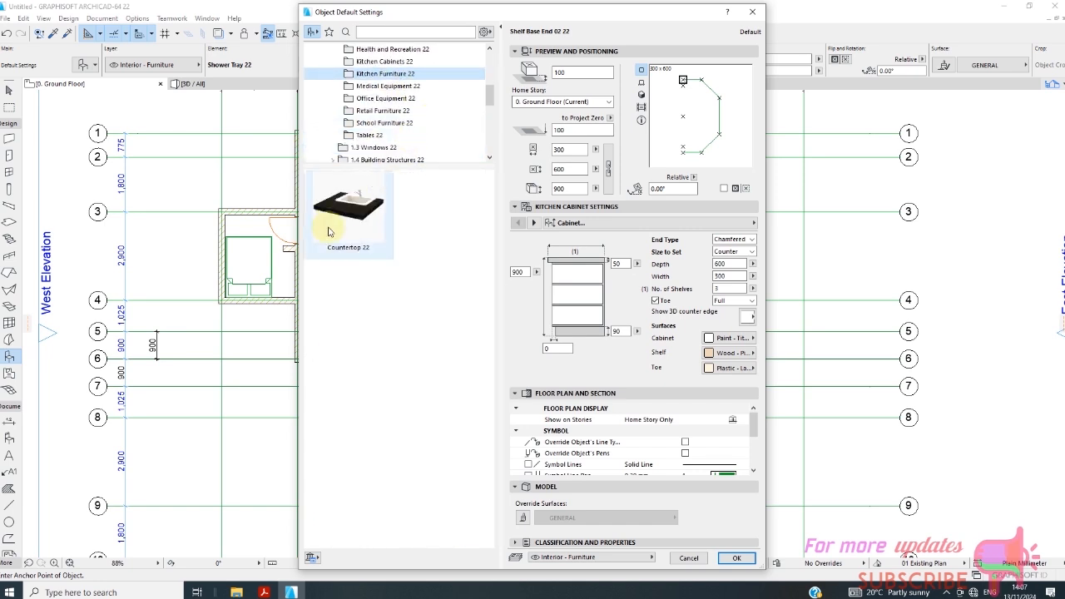
{"action": "left_click", "coordinate": [736, 557]}
{"action": "scroll", "coordinate": [421, 318], "scroll_direction": "up", "scroll_amount": 4}
{"action": "scroll", "coordinate": [421, 318], "scroll_direction": "up", "scroll_amount": 1}
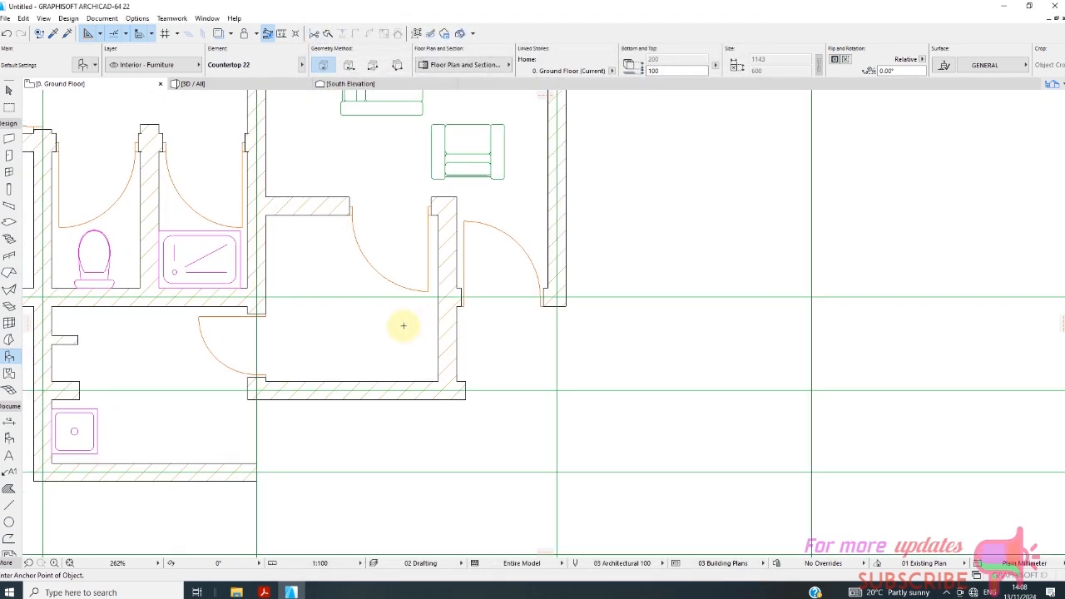
{"action": "left_click", "coordinate": [338, 336]}
Move the countertop out of the walls so it fits flush inside the lower-right corner of the small room beside the entrance.
{"action": "scroll", "coordinate": [385, 357], "scroll_direction": "up", "scroll_amount": 2}
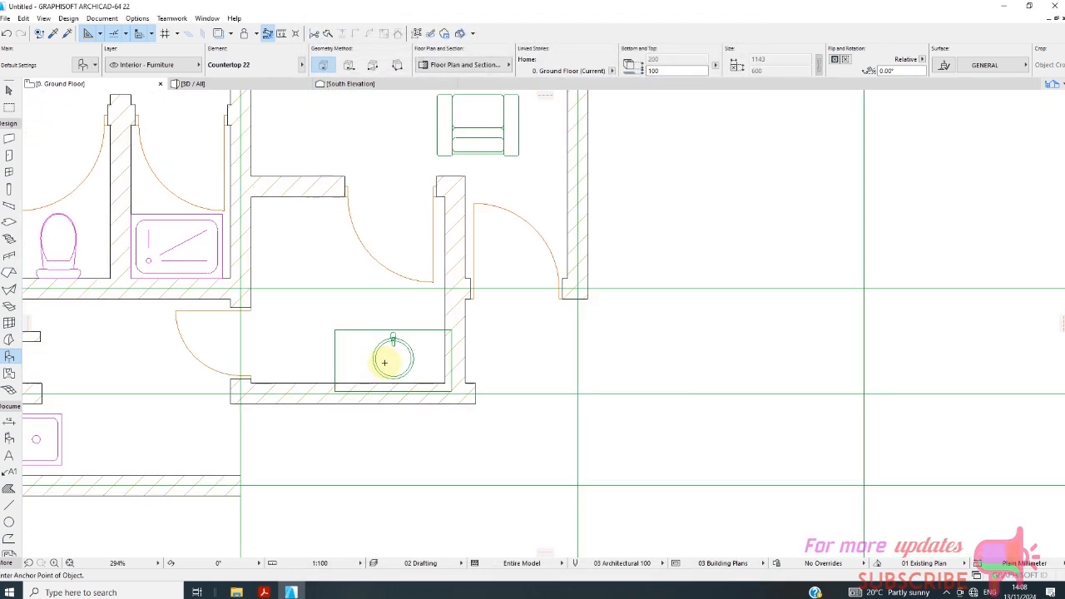
{"action": "left_click", "coordinate": [9, 90]}
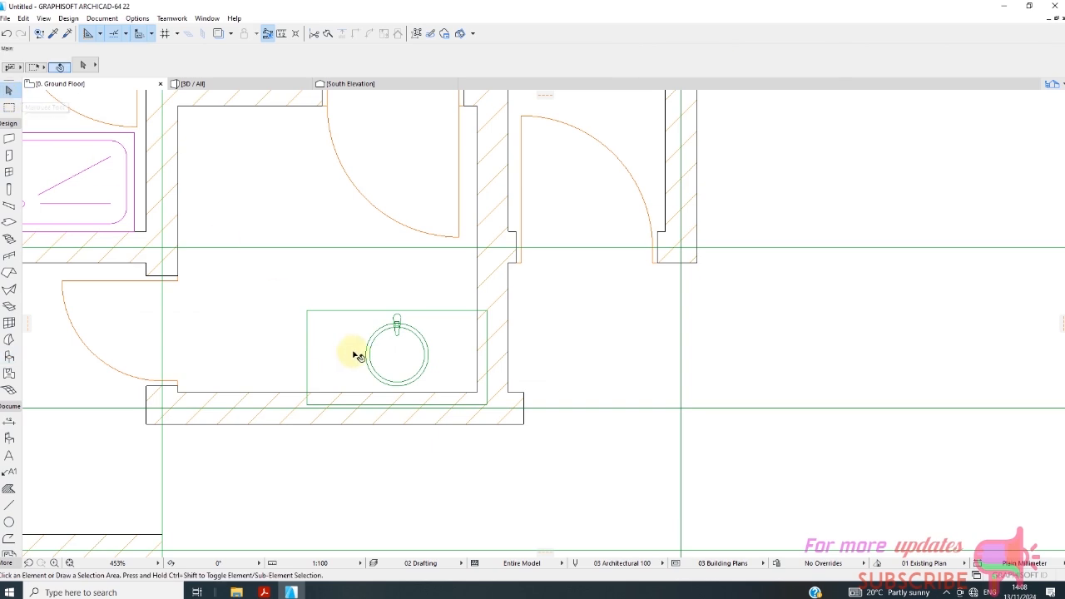
{"action": "left_click", "coordinate": [413, 363]}
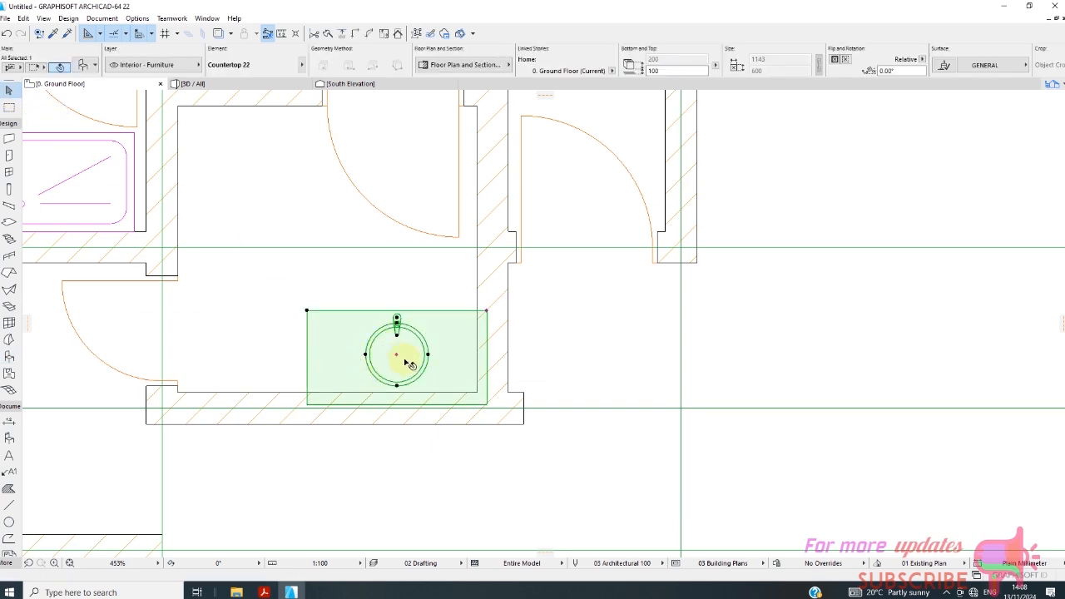
{"action": "left_click", "coordinate": [405, 360]}
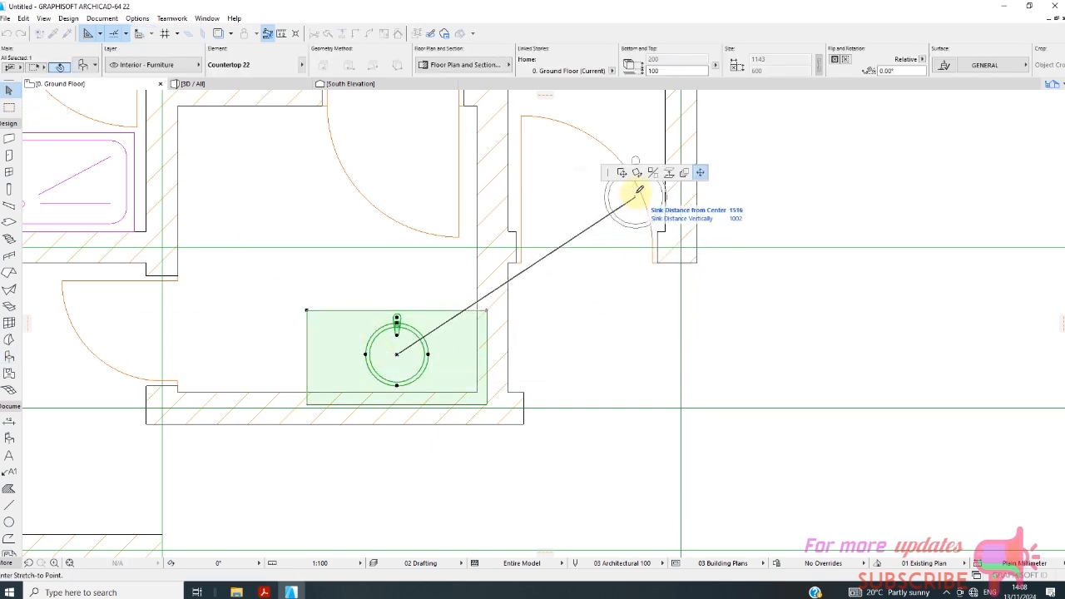
{"action": "left_click", "coordinate": [621, 173]}
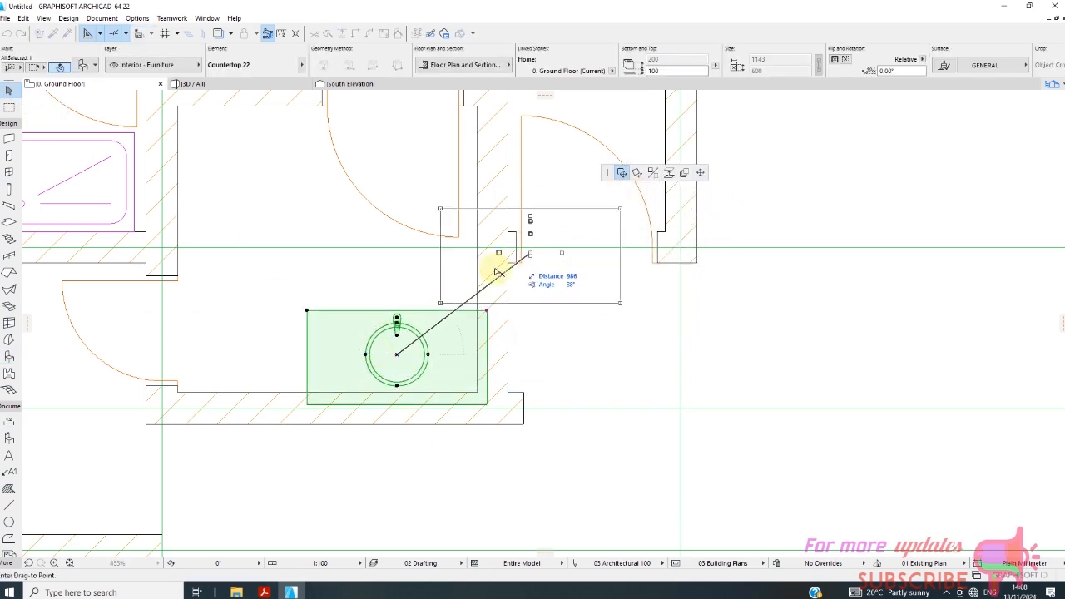
{"action": "left_click", "coordinate": [386, 342]}
{"action": "scroll", "coordinate": [372, 295], "scroll_direction": "down", "scroll_amount": 1}
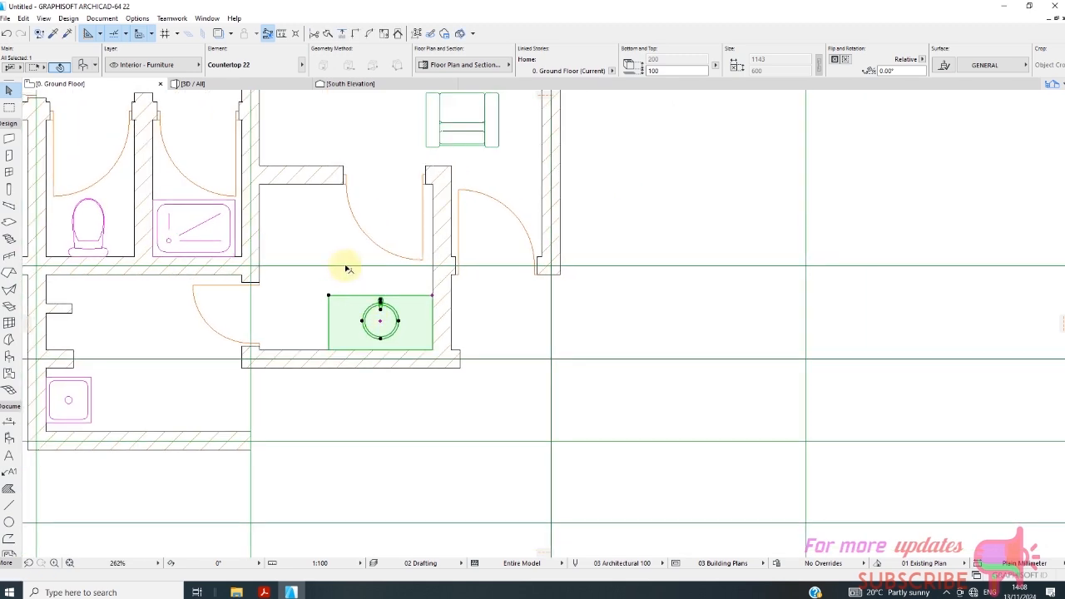
{"action": "left_click", "coordinate": [346, 266]}
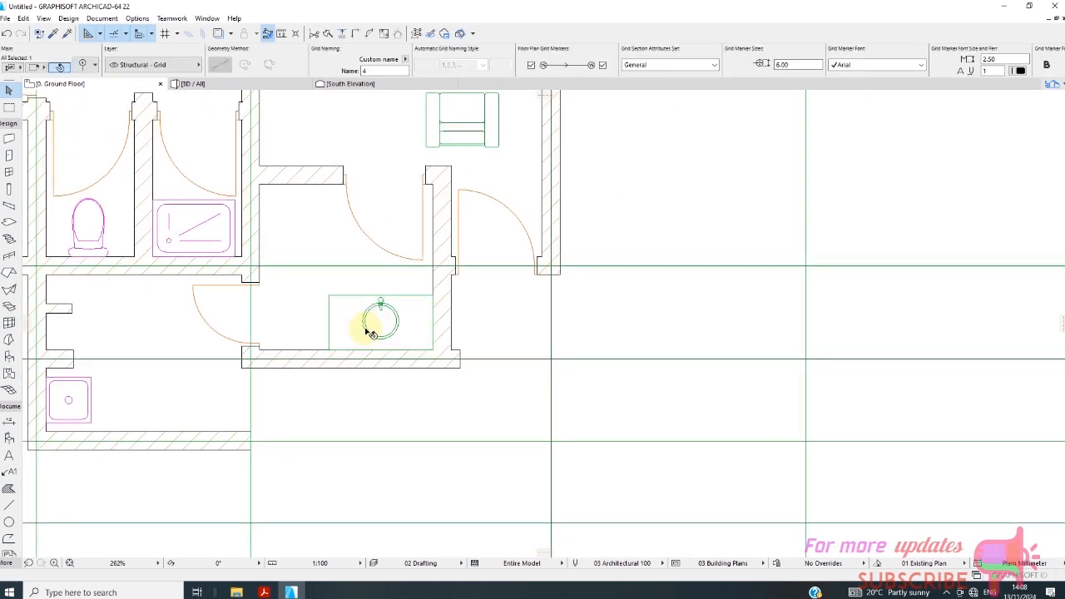
Intersect the small room's right-hand and bottom walls so they meet in a clean corner without an overhang.
{"action": "scroll", "coordinate": [329, 311], "scroll_direction": "down", "scroll_amount": 1}
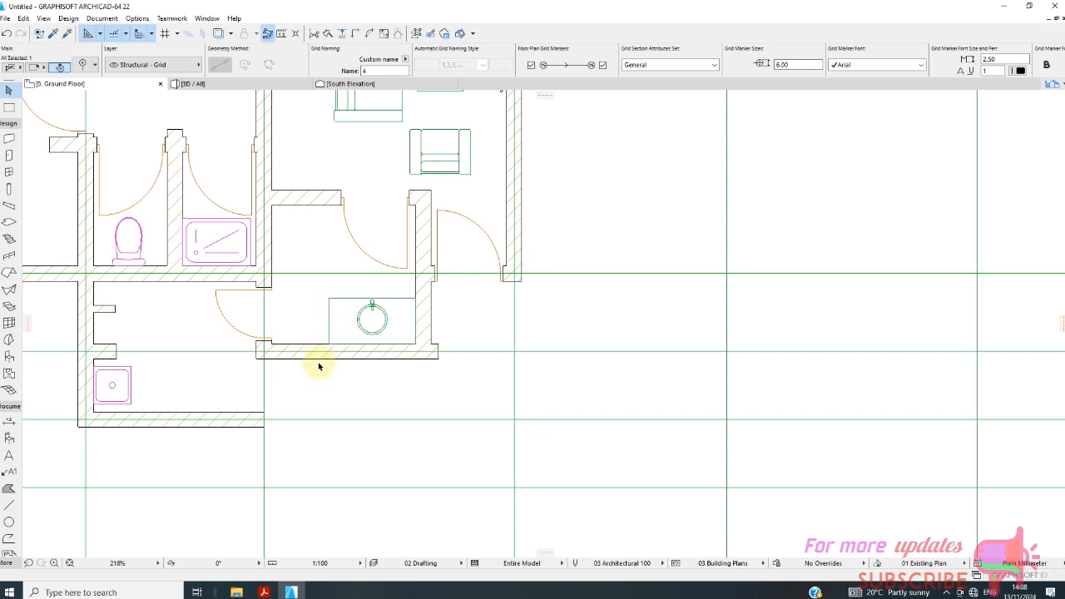
{"action": "scroll", "coordinate": [233, 320], "scroll_direction": "down", "scroll_amount": 3}
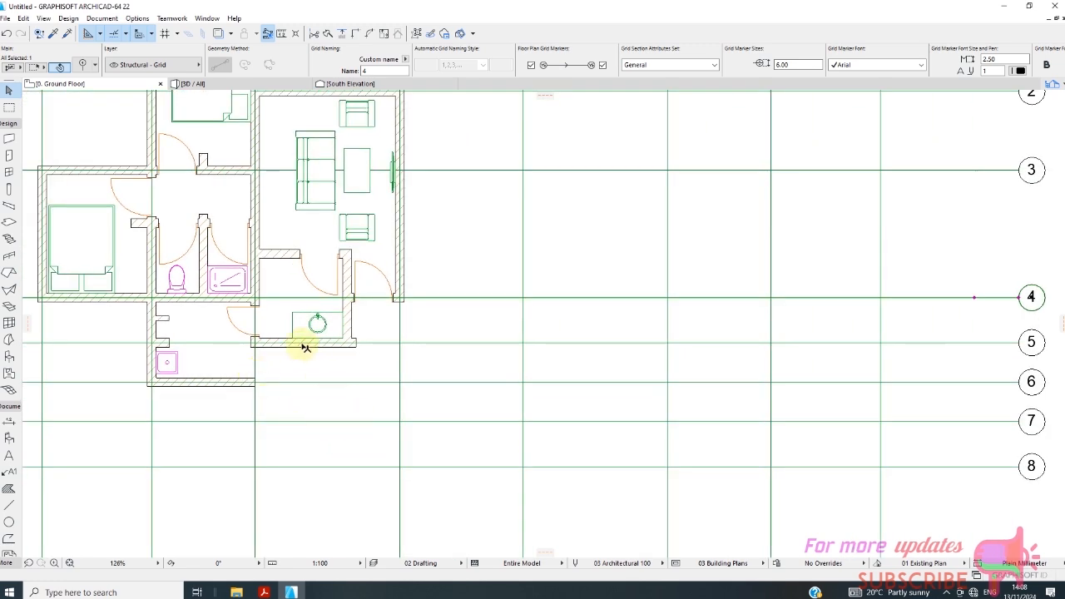
{"action": "scroll", "coordinate": [304, 350], "scroll_direction": "down", "scroll_amount": 2}
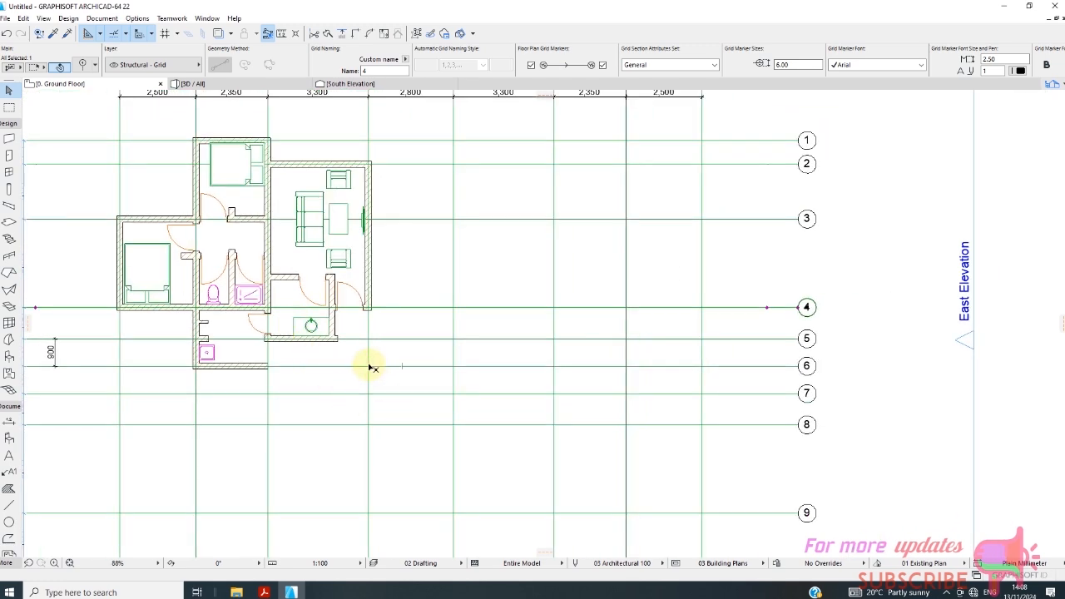
{"action": "scroll", "coordinate": [358, 381], "scroll_direction": "up", "scroll_amount": 1}
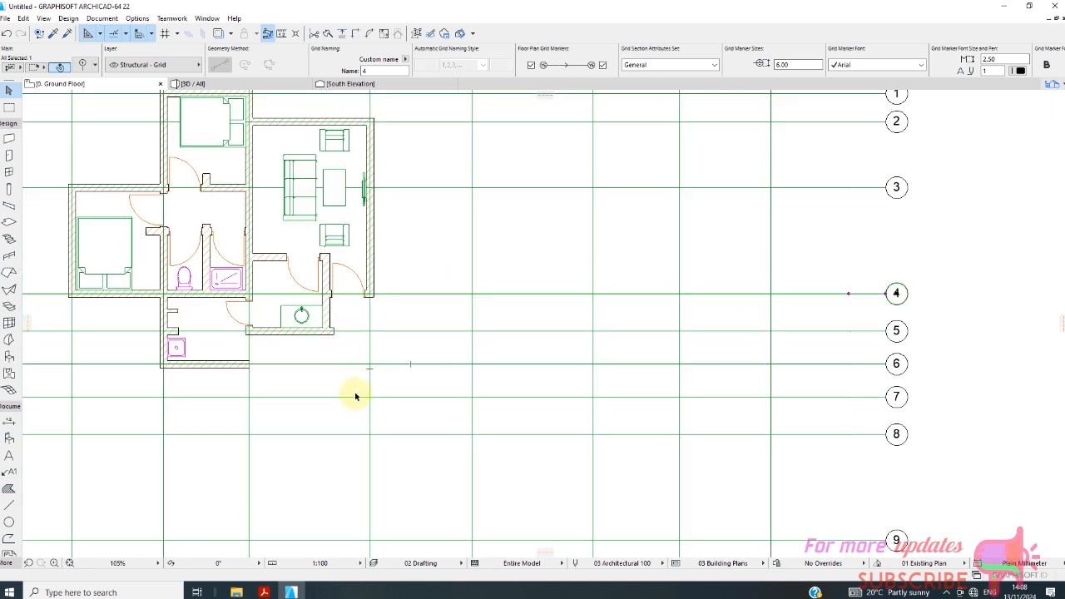
{"action": "scroll", "coordinate": [348, 370], "scroll_direction": "up", "scroll_amount": 2}
{"action": "scroll", "coordinate": [329, 316], "scroll_direction": "up", "scroll_amount": 2}
{"action": "left_click", "coordinate": [315, 301]}
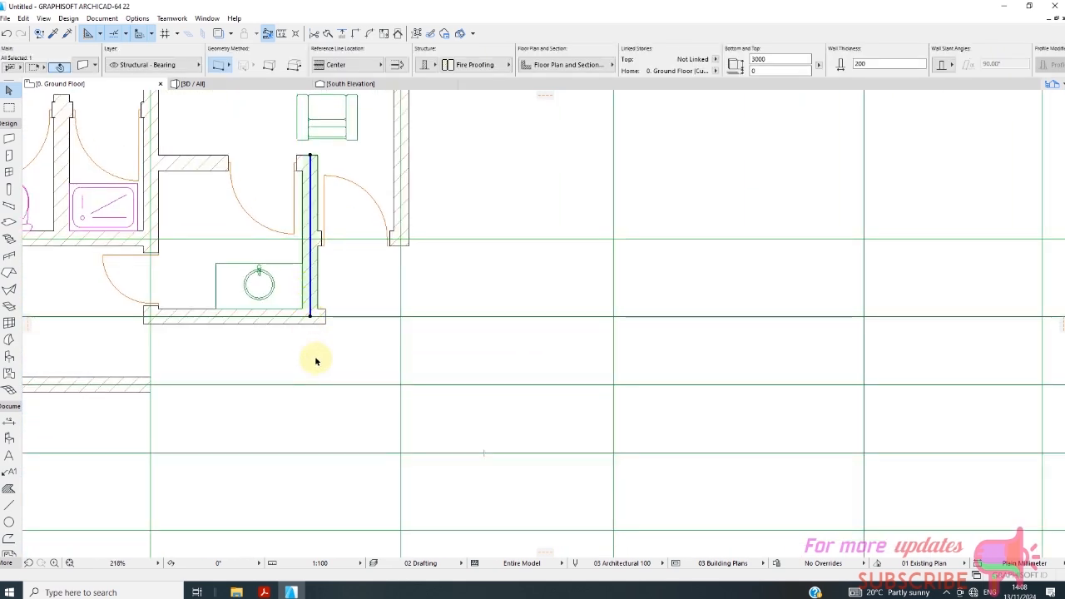
{"action": "left_click", "coordinate": [316, 321], "text": "shift"}
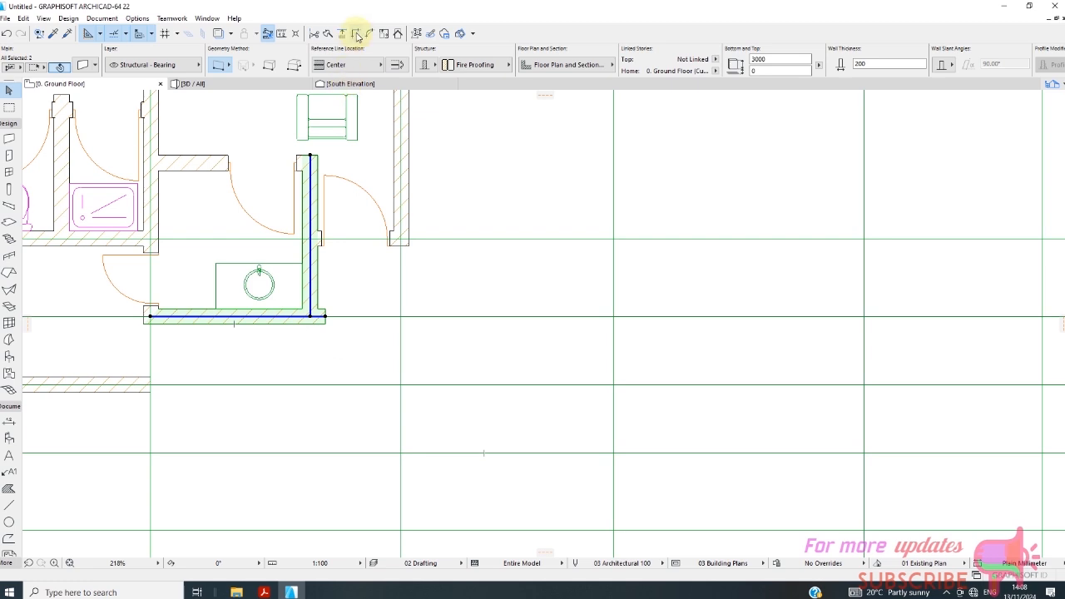
{"action": "left_click", "coordinate": [345, 366]}
{"action": "scroll", "coordinate": [321, 284], "scroll_direction": "down", "scroll_amount": 1}
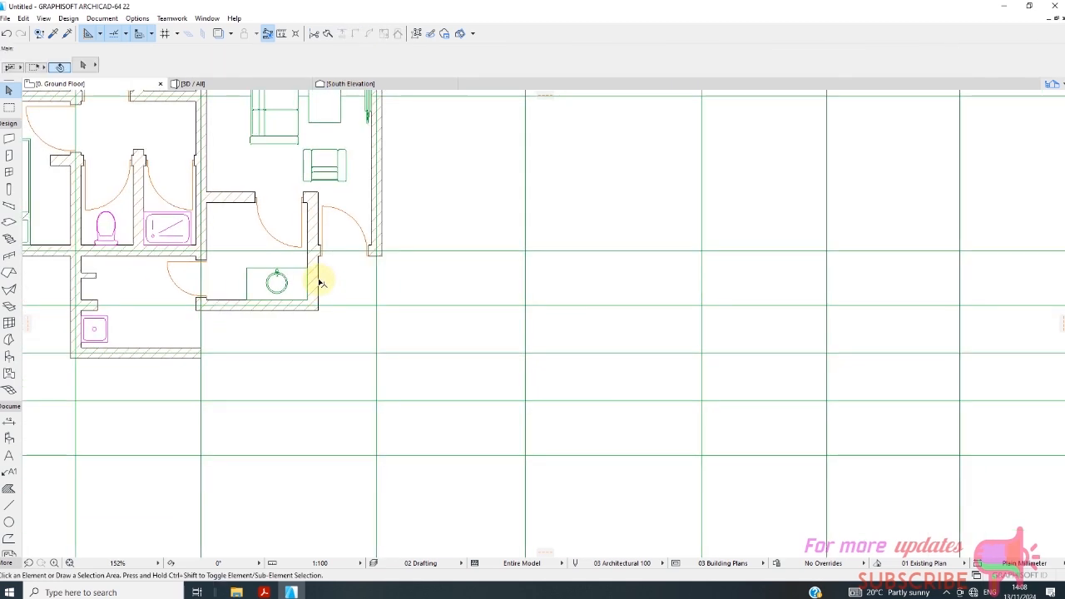
Draw a short 300 mm thick Fire Proofing wall piece on the vertical grid line just below the entrance door's outer wall.
{"action": "scroll", "coordinate": [322, 284], "scroll_direction": "down", "scroll_amount": 4}
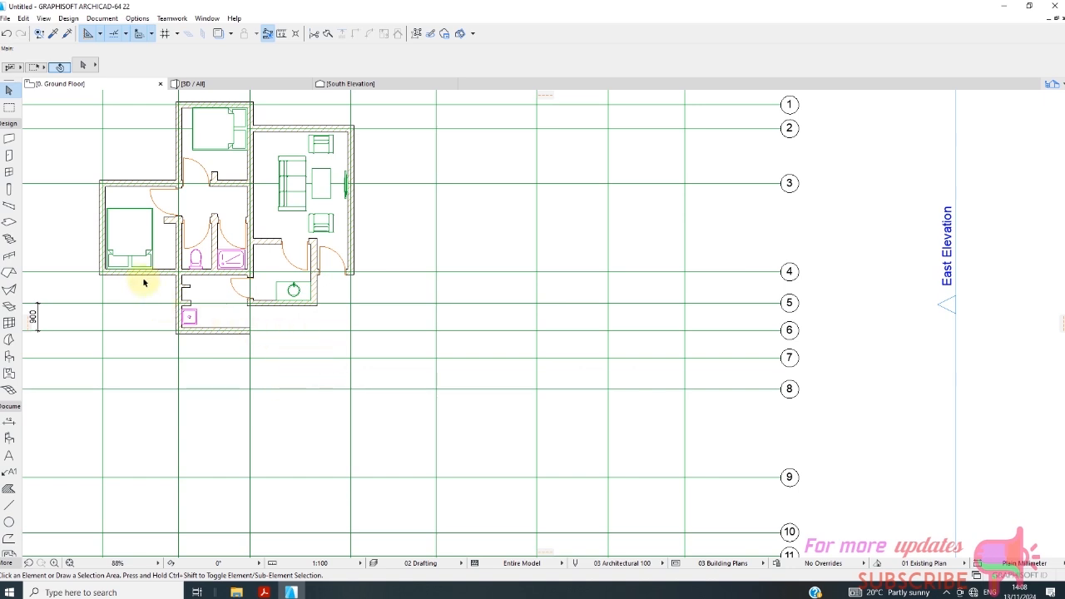
{"action": "left_click", "coordinate": [8, 138]}
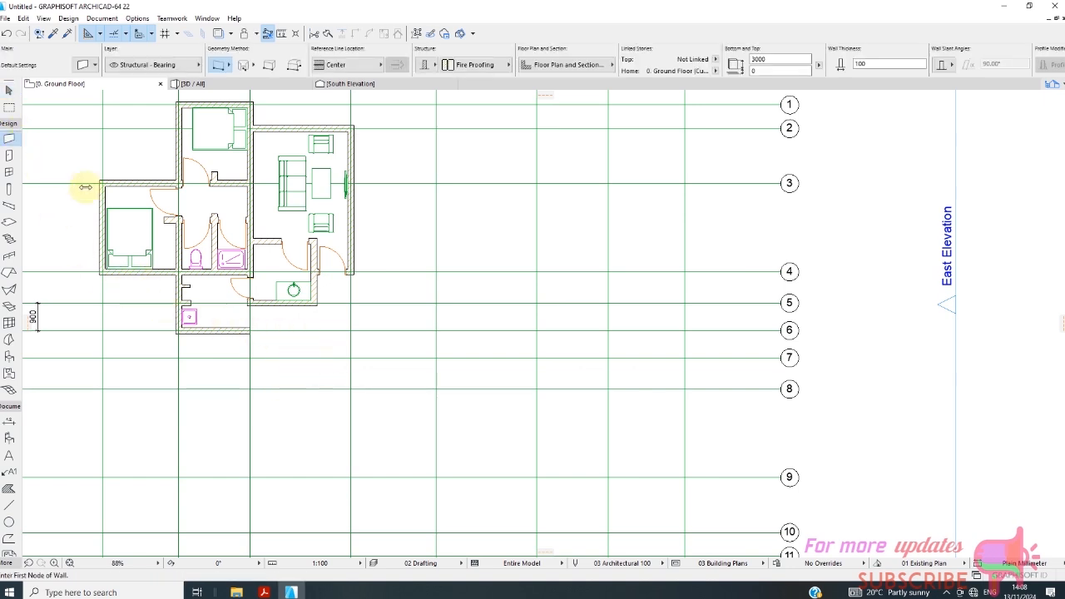
{"action": "left_click", "coordinate": [481, 73]}
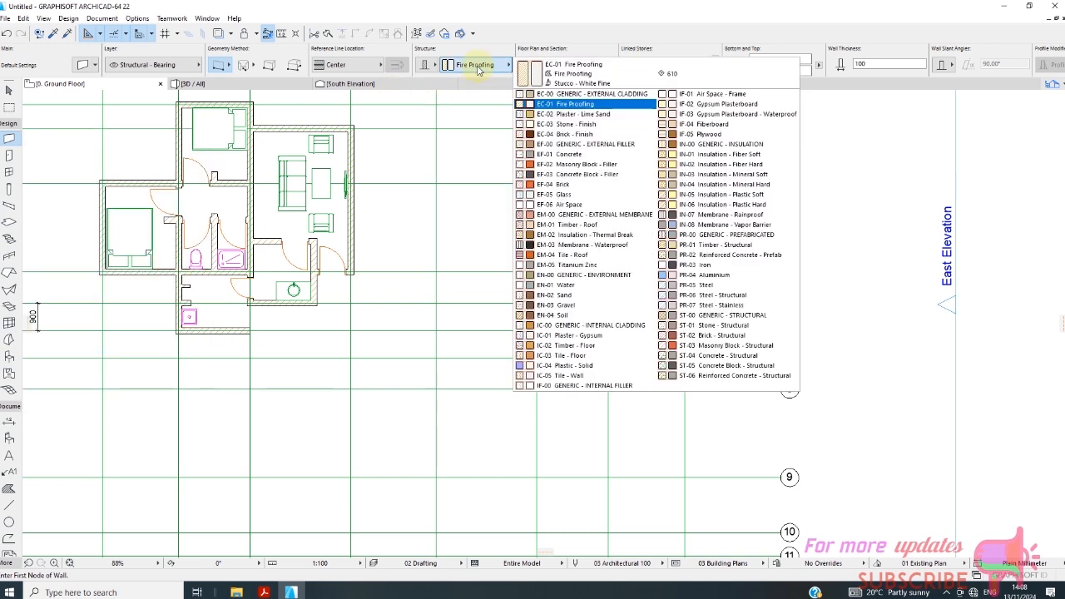
{"action": "left_click", "coordinate": [418, 88]}
{"action": "left_click", "coordinate": [426, 65]}
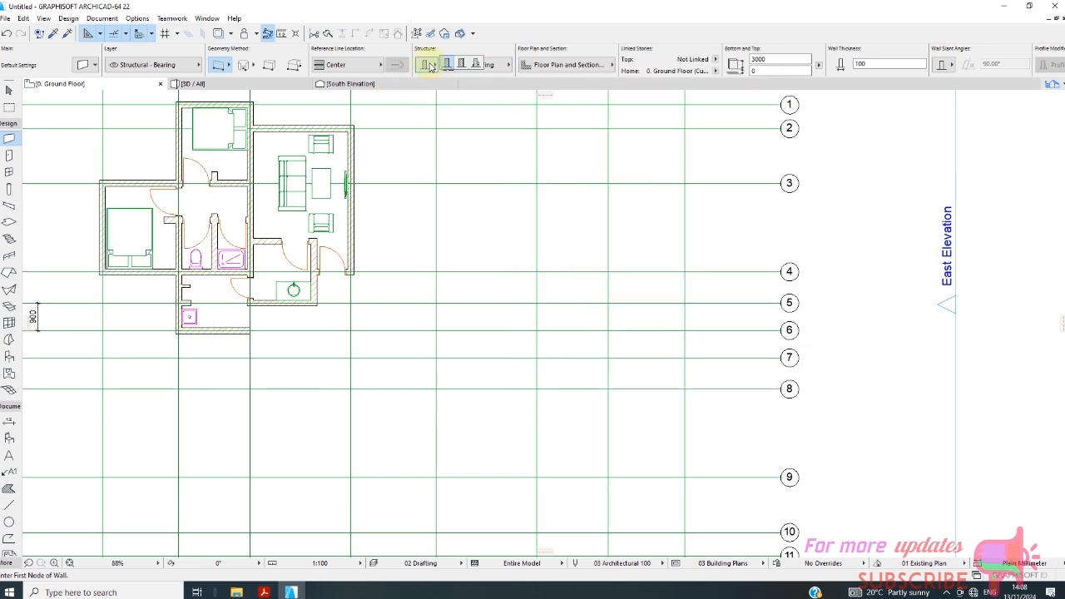
{"action": "left_click", "coordinate": [429, 66]}
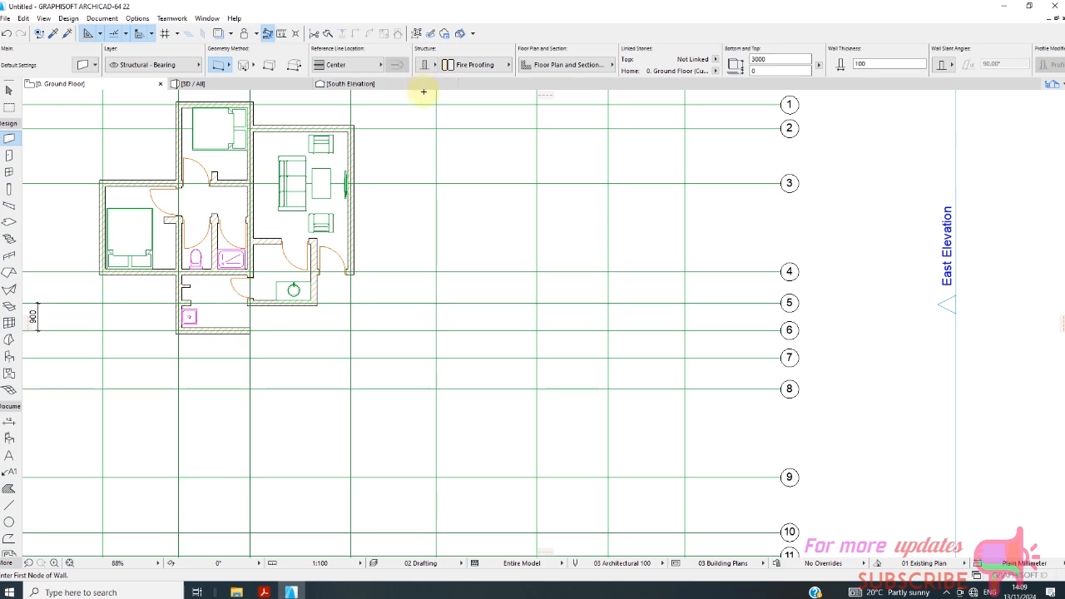
{"action": "scroll", "coordinate": [366, 333], "scroll_direction": "up", "scroll_amount": 5}
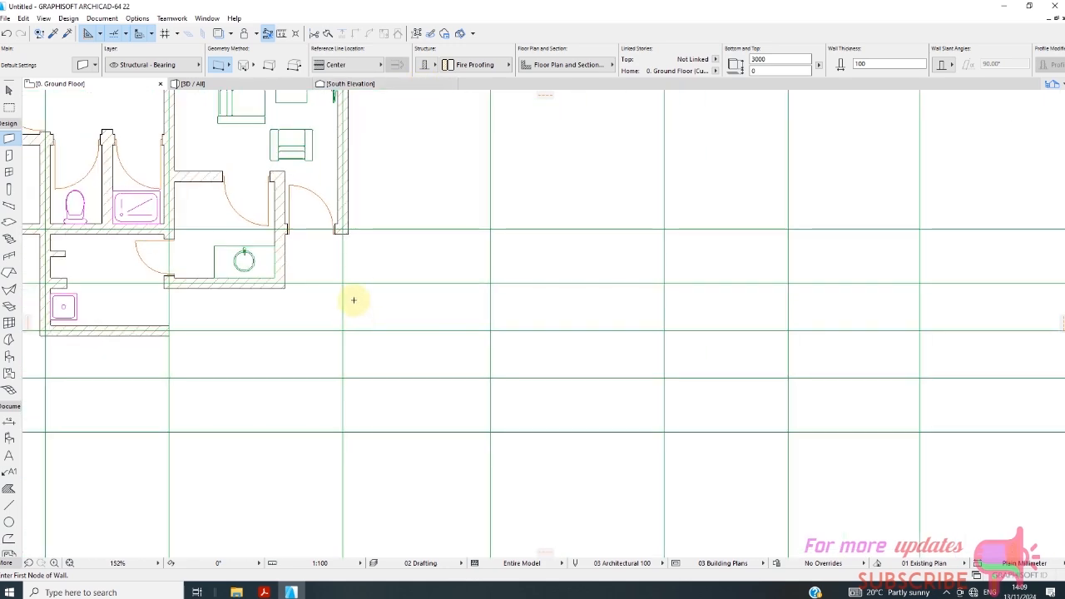
{"action": "scroll", "coordinate": [341, 252], "scroll_direction": "up", "scroll_amount": 2}
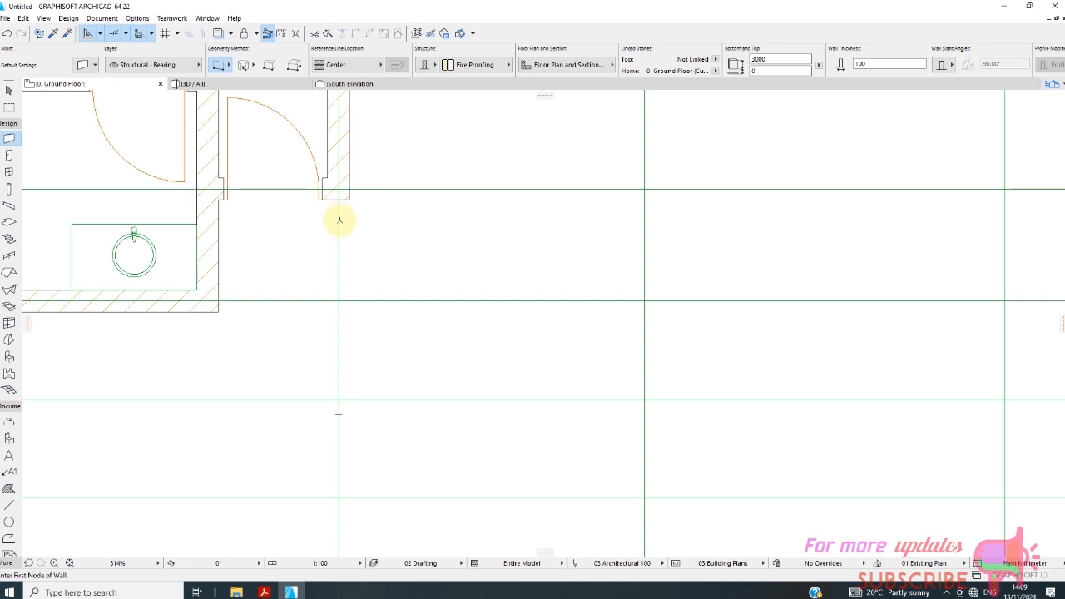
{"action": "left_click", "coordinate": [337, 211]}
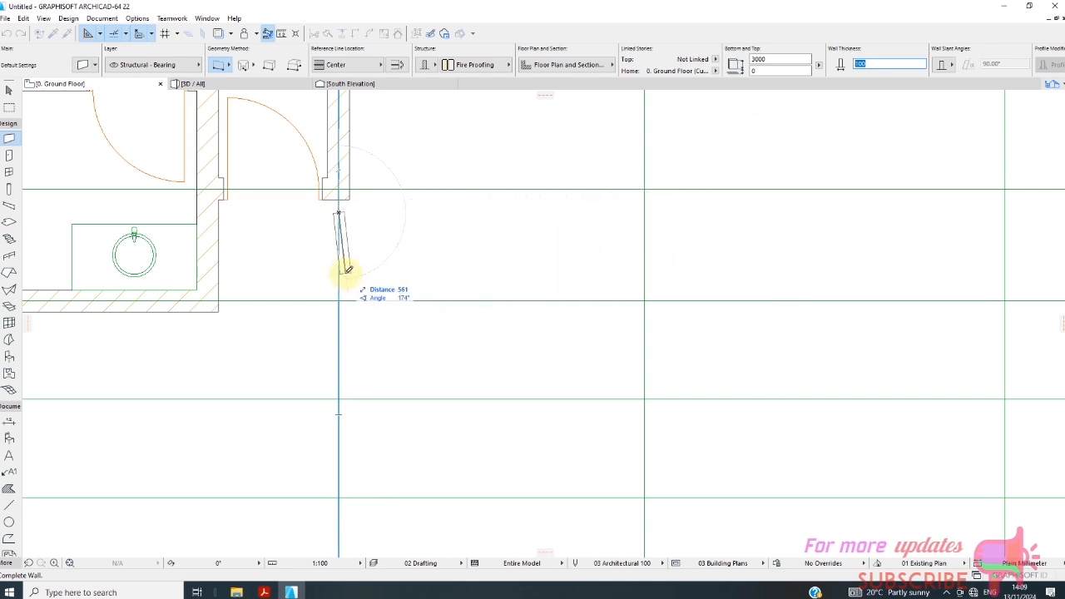
{"action": "type", "text": "300"}
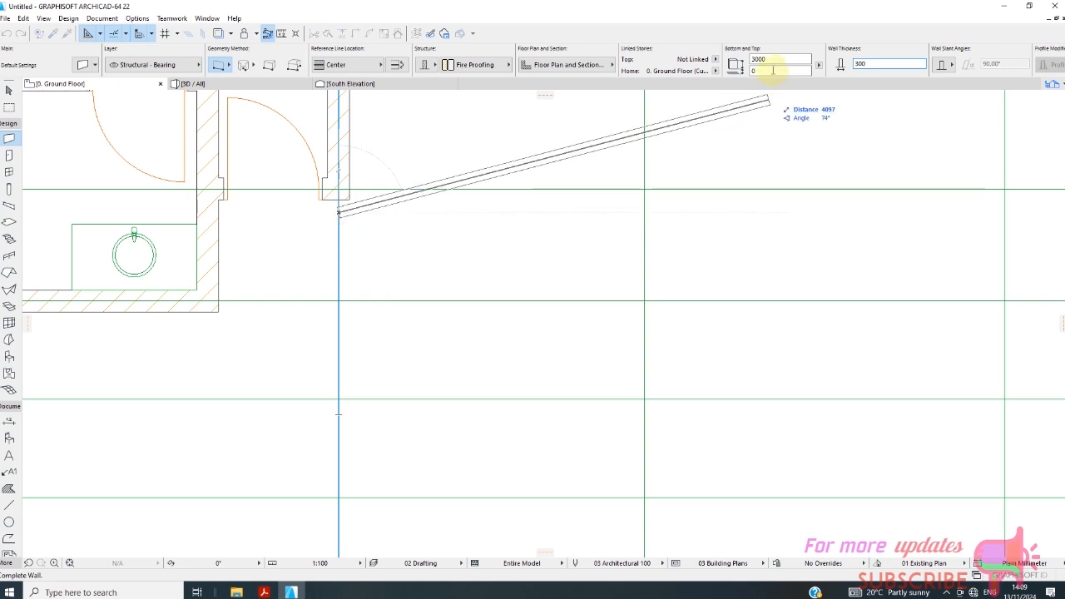
{"action": "left_click", "coordinate": [339, 235]}
{"action": "scroll", "coordinate": [356, 252], "scroll_direction": "up", "scroll_amount": 2}
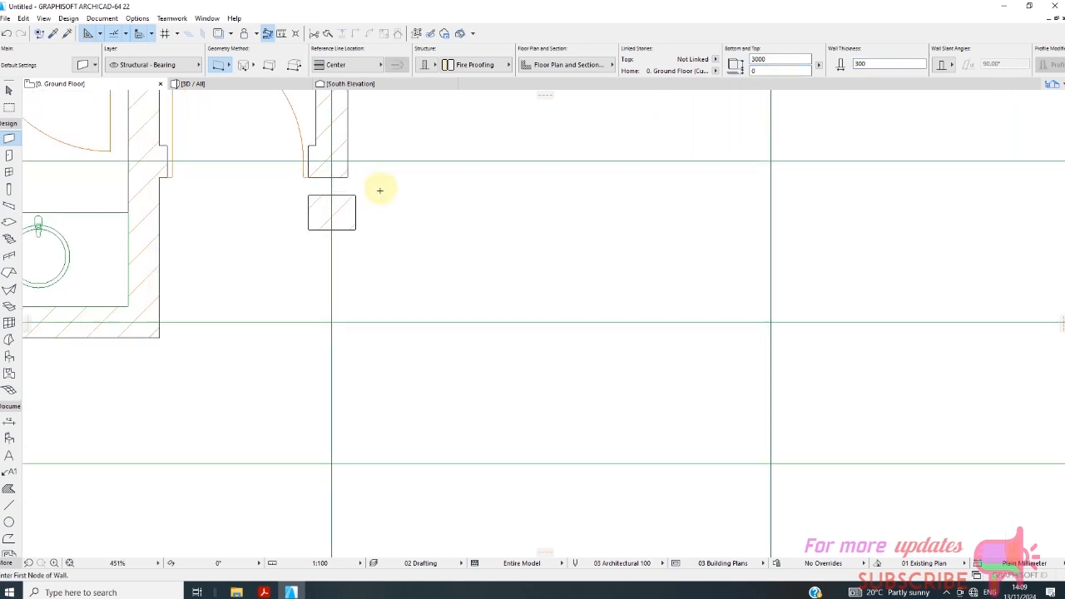
Draw two more short 300 mm thick wall pieces spaced down the same grid line, the lower one about 190 mm long.
{"action": "scroll", "coordinate": [378, 192], "scroll_direction": "down", "scroll_amount": 3}
{"action": "left_click", "coordinate": [352, 226]}
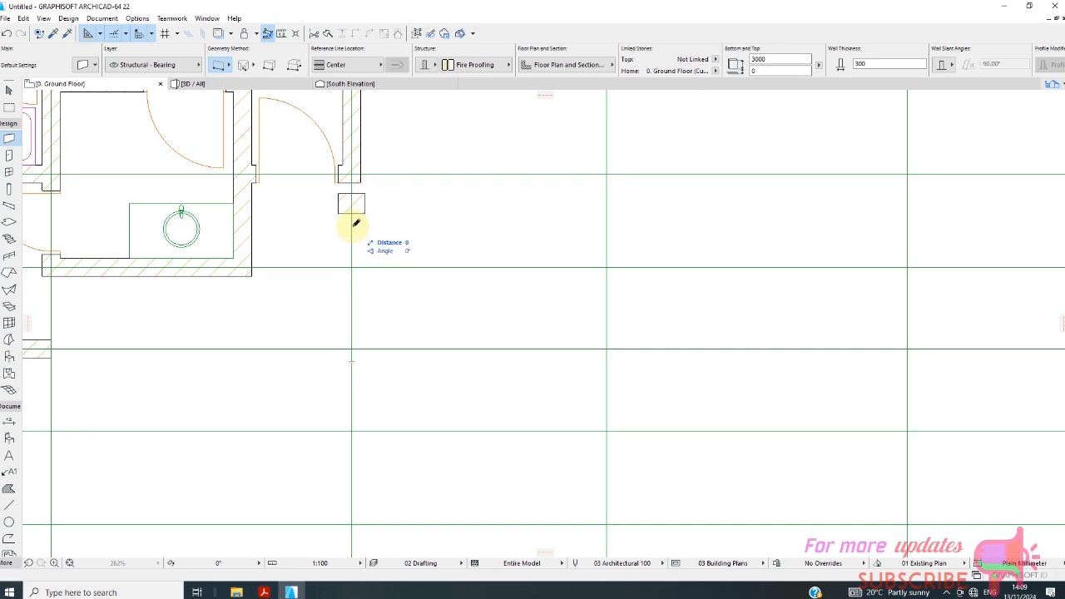
{"action": "left_click", "coordinate": [352, 247]}
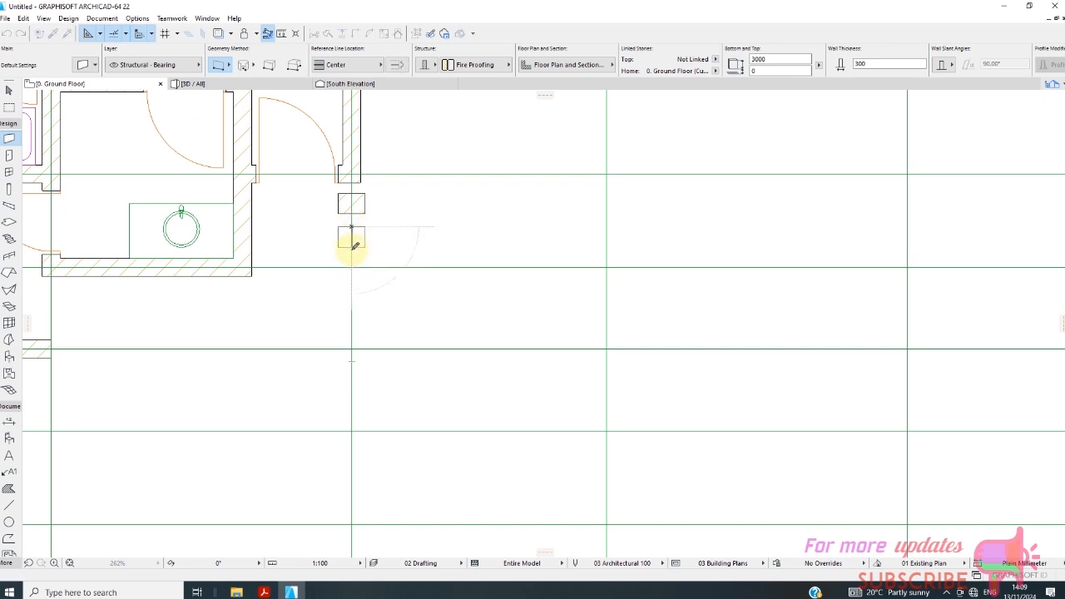
{"action": "left_click", "coordinate": [352, 263]}
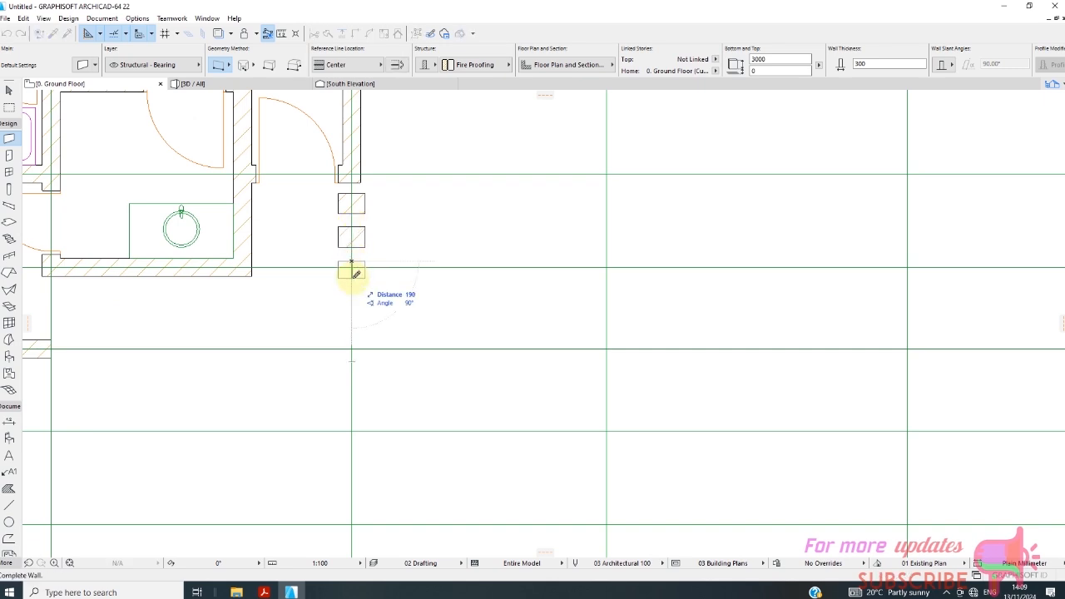
{"action": "left_click", "coordinate": [353, 279]}
{"action": "scroll", "coordinate": [357, 225], "scroll_direction": "down", "scroll_amount": 4}
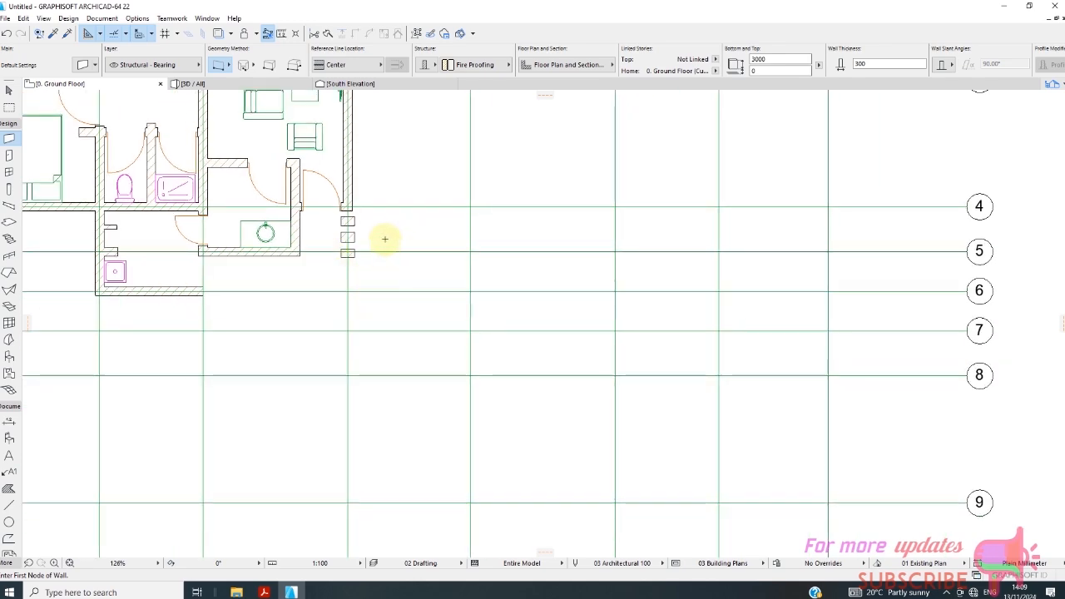
Add a fourth and fifth short wall piece below the others on the grid line, the fourth about 212 mm long.
{"action": "scroll", "coordinate": [380, 237], "scroll_direction": "up", "scroll_amount": 3}
{"action": "scroll", "coordinate": [313, 249], "scroll_direction": "down", "scroll_amount": 1}
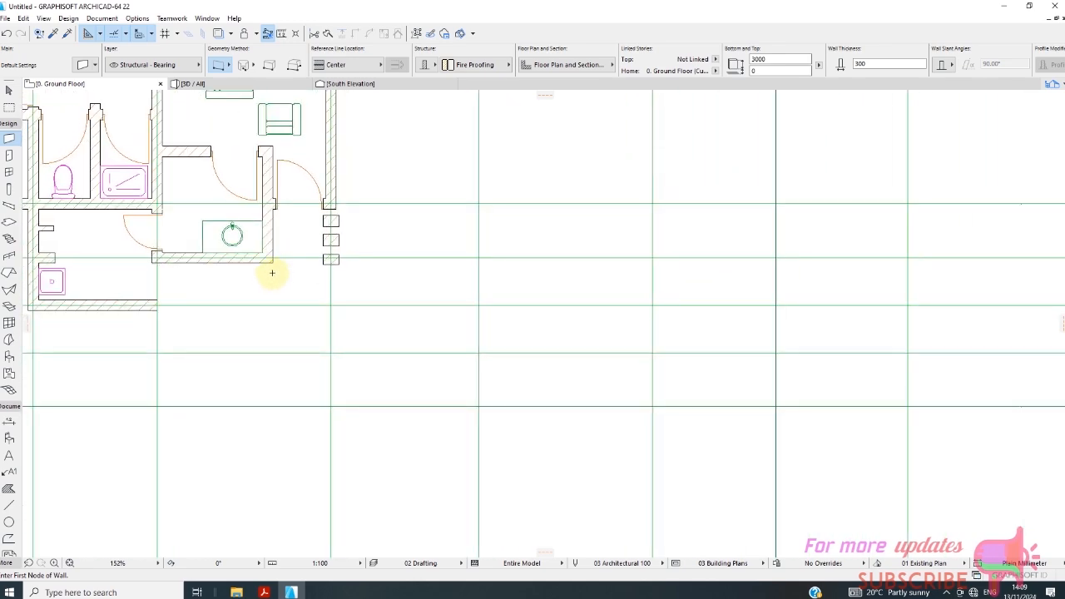
{"action": "scroll", "coordinate": [272, 273], "scroll_direction": "up", "scroll_amount": 2}
{"action": "scroll", "coordinate": [291, 250], "scroll_direction": "down", "scroll_amount": 2}
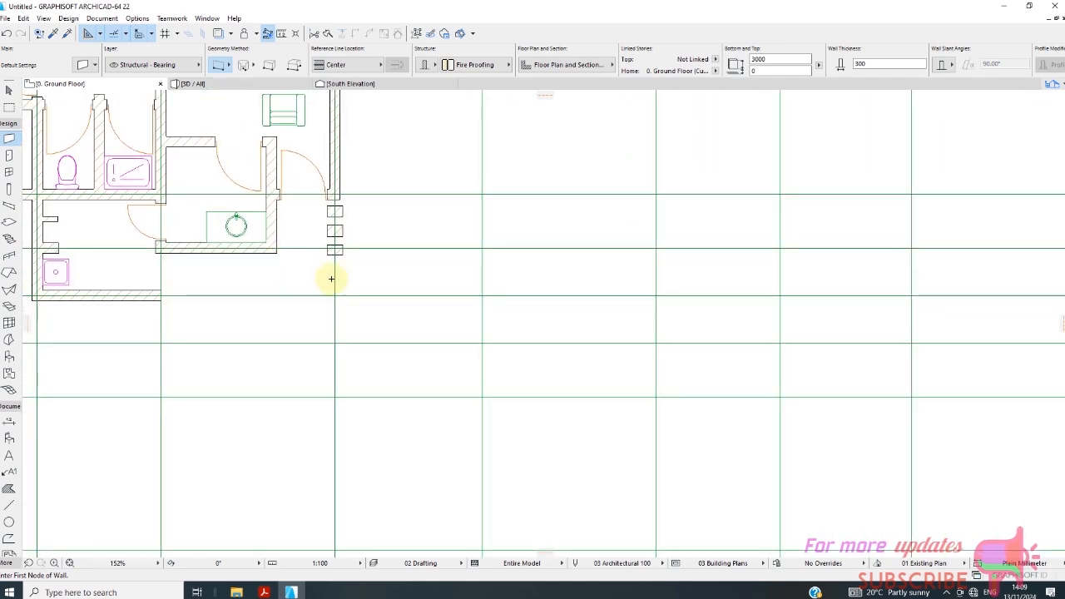
{"action": "scroll", "coordinate": [266, 263], "scroll_direction": "up", "scroll_amount": 1}
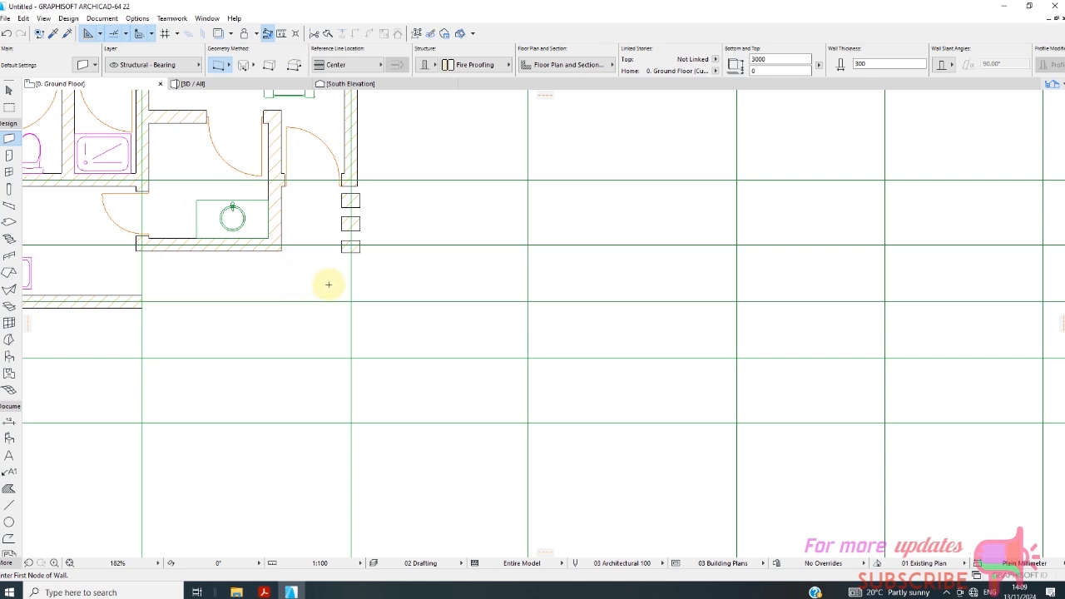
{"action": "left_click", "coordinate": [351, 261]}
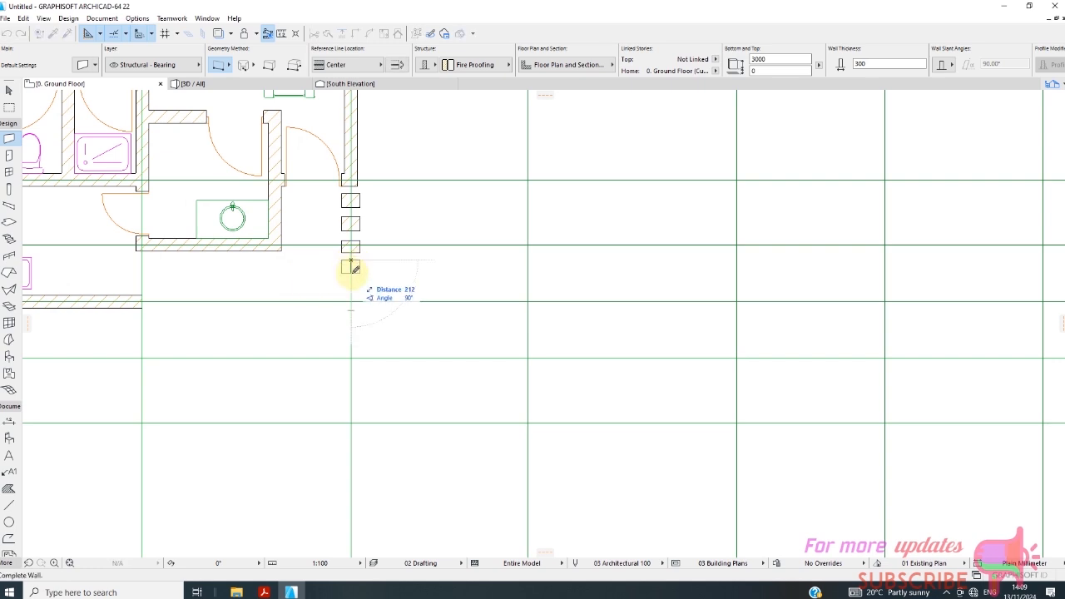
{"action": "left_click", "coordinate": [350, 273]}
{"action": "left_click", "coordinate": [350, 282]}
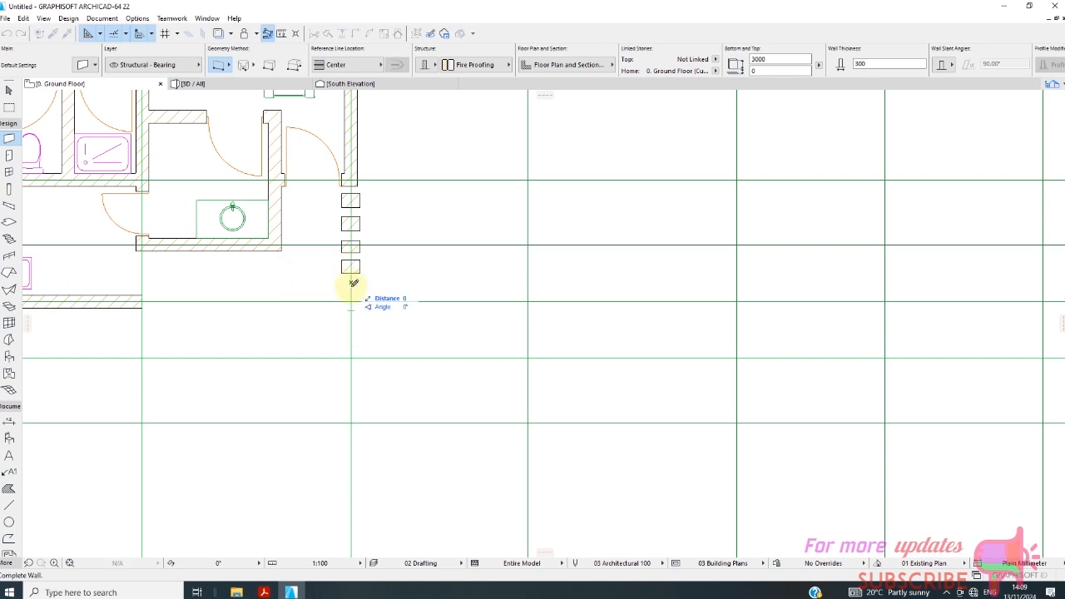
{"action": "left_click", "coordinate": [351, 295]}
{"action": "key", "text": "Escape"}
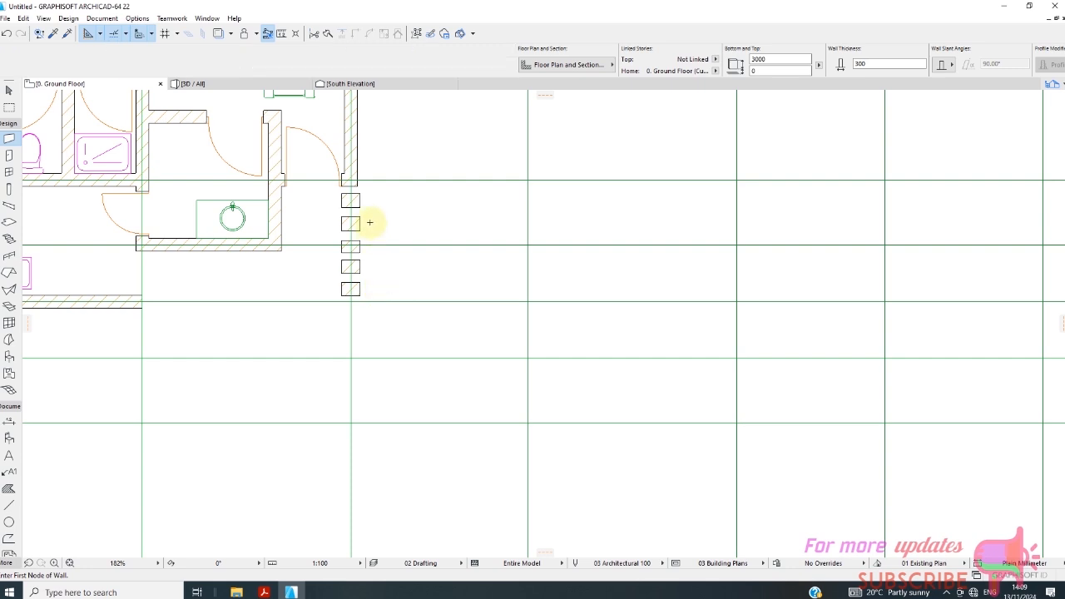
Try to move the five short wall pieces from the entrance wall's end corner to the washbasin room's lower outer corner, then undo the move.
{"action": "left_click", "coordinate": [324, 191]}
{"action": "left_click", "coordinate": [395, 302]}
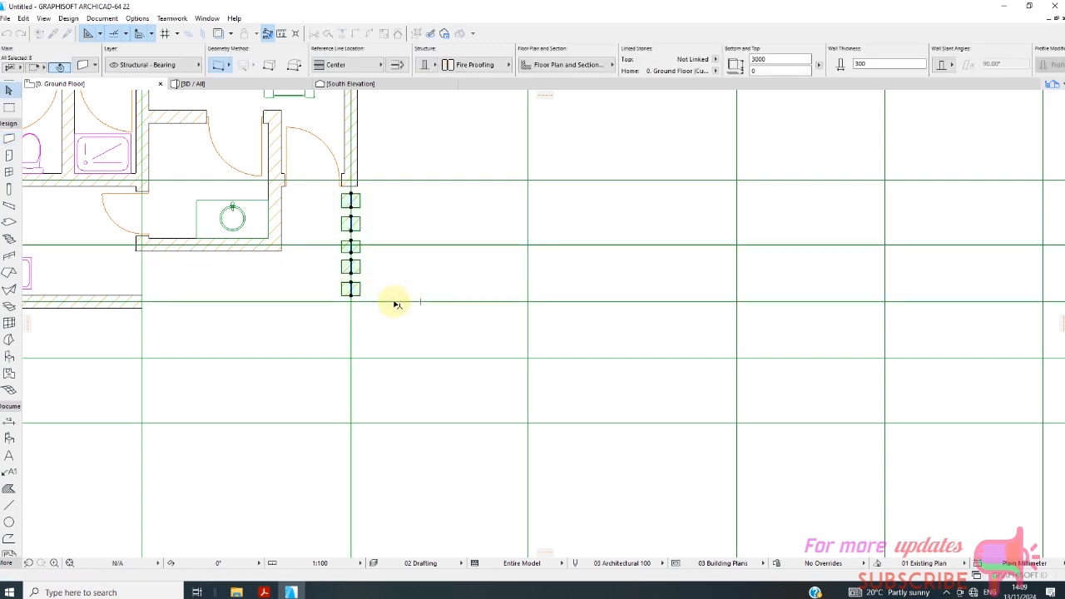
{"action": "right_click", "coordinate": [416, 202]}
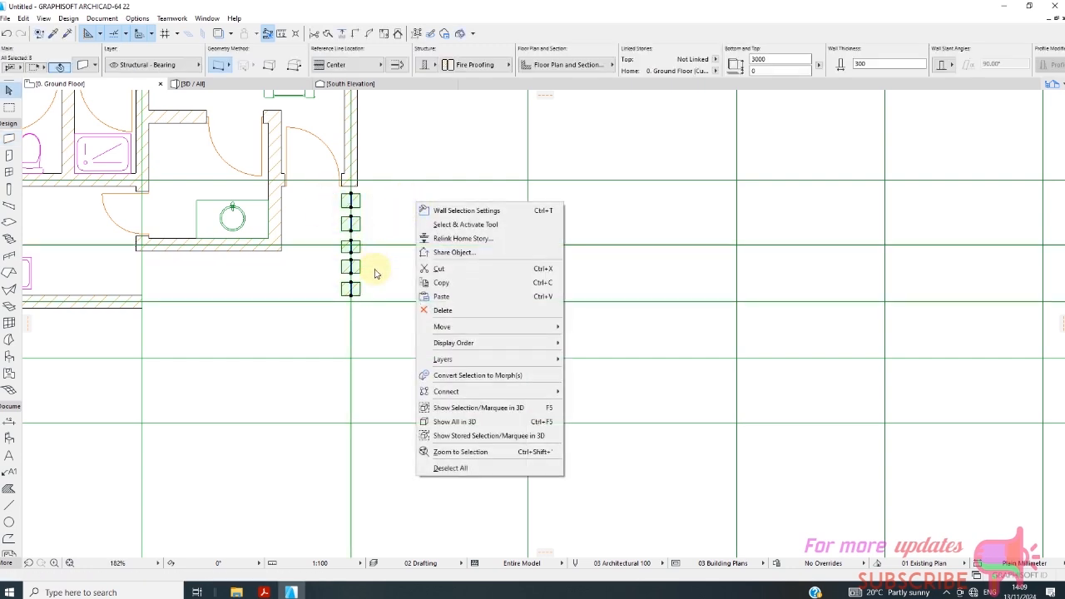
{"action": "mouse_move", "coordinate": [522, 327]}
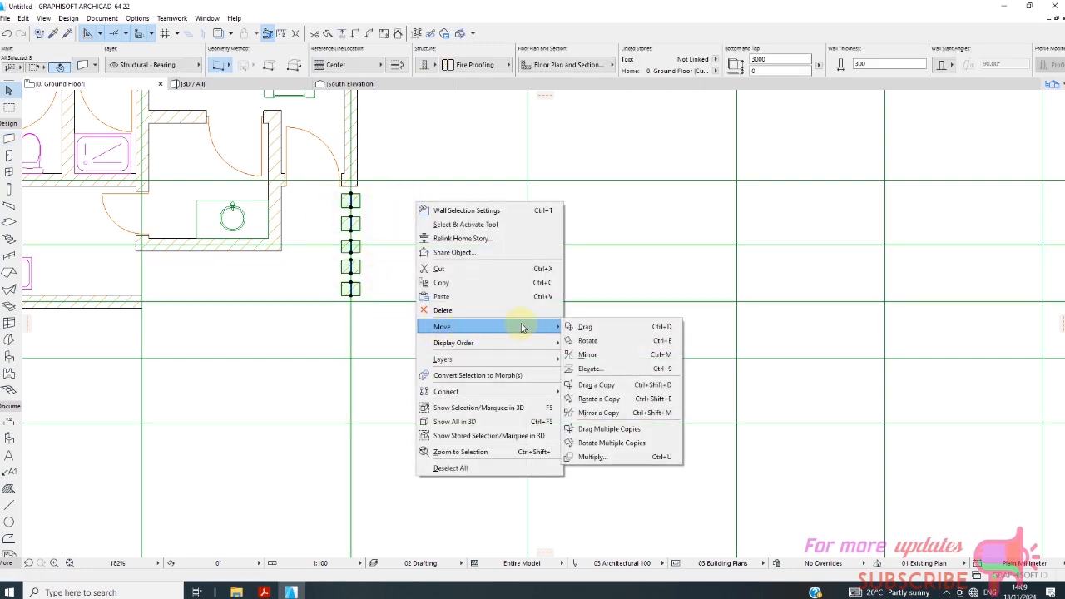
{"action": "left_click", "coordinate": [587, 327]}
{"action": "left_click", "coordinate": [357, 187]}
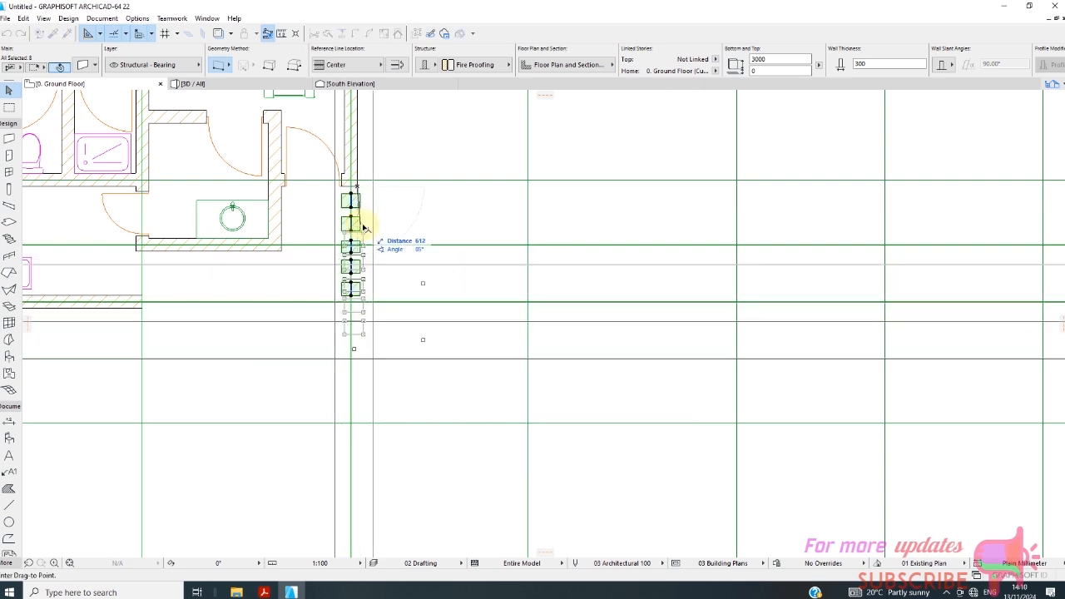
{"action": "left_click", "coordinate": [281, 250]}
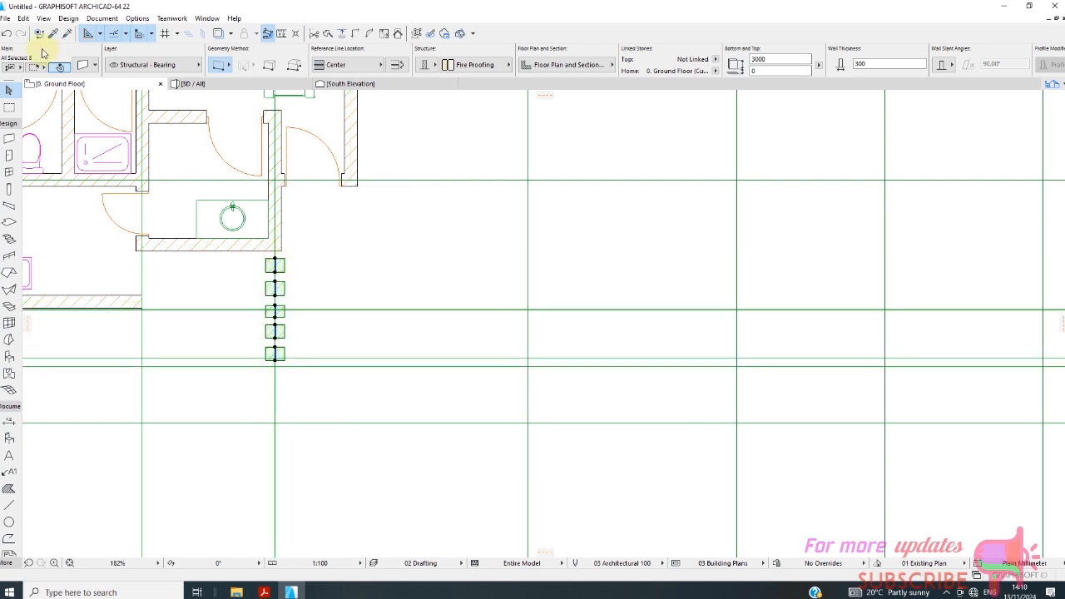
{"action": "left_click", "coordinate": [7, 34]}
{"action": "scroll", "coordinate": [395, 246], "scroll_direction": "up", "scroll_amount": 2}
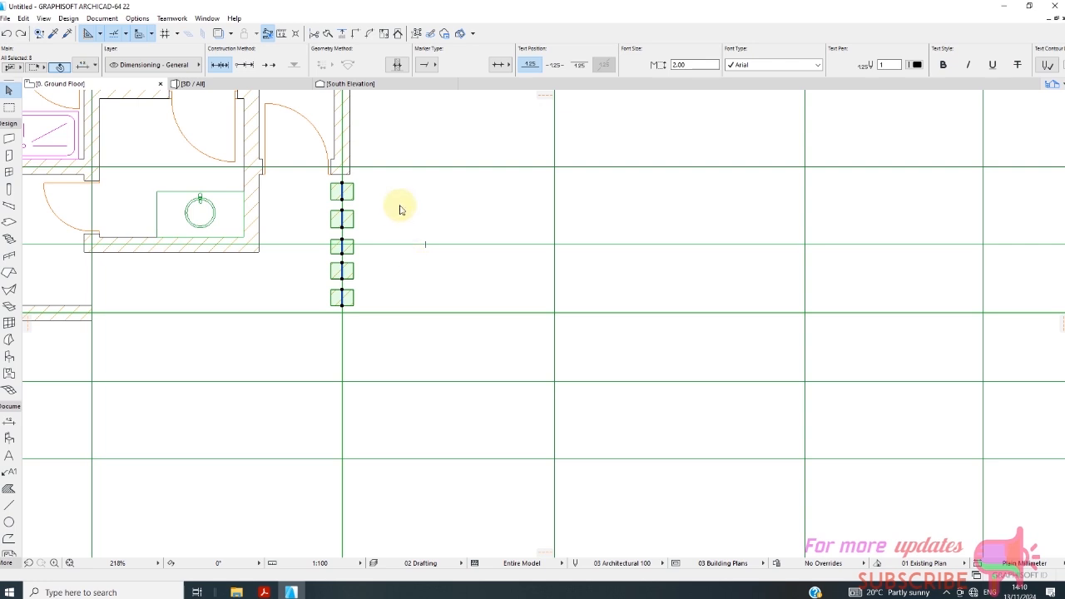
{"action": "right_click", "coordinate": [401, 208]}
{"action": "mouse_move", "coordinate": [425, 317]}
{"action": "left_click", "coordinate": [562, 317]}
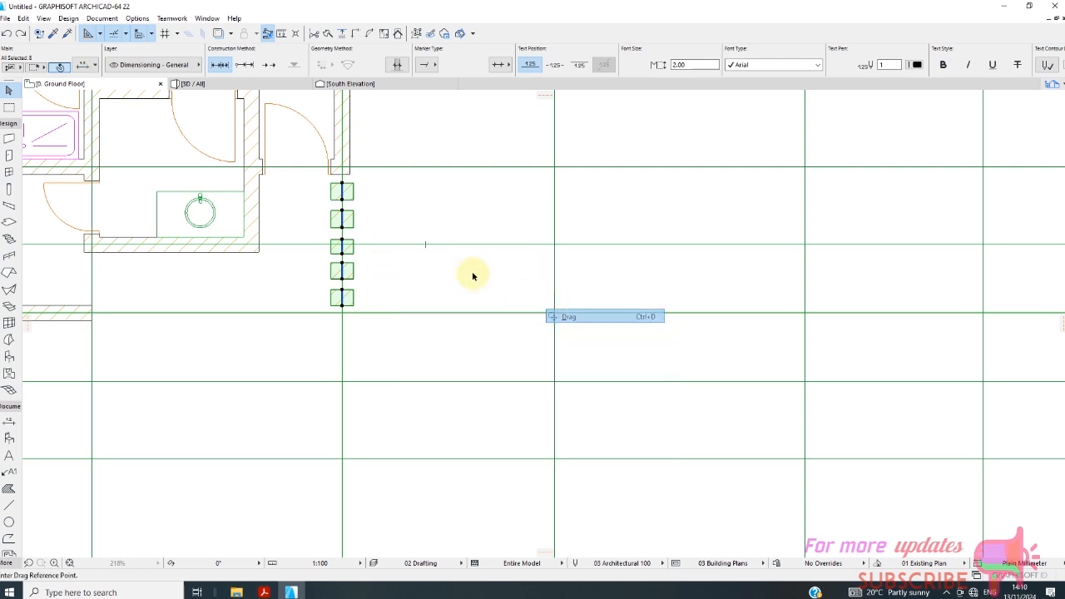
{"action": "left_click", "coordinate": [350, 177]}
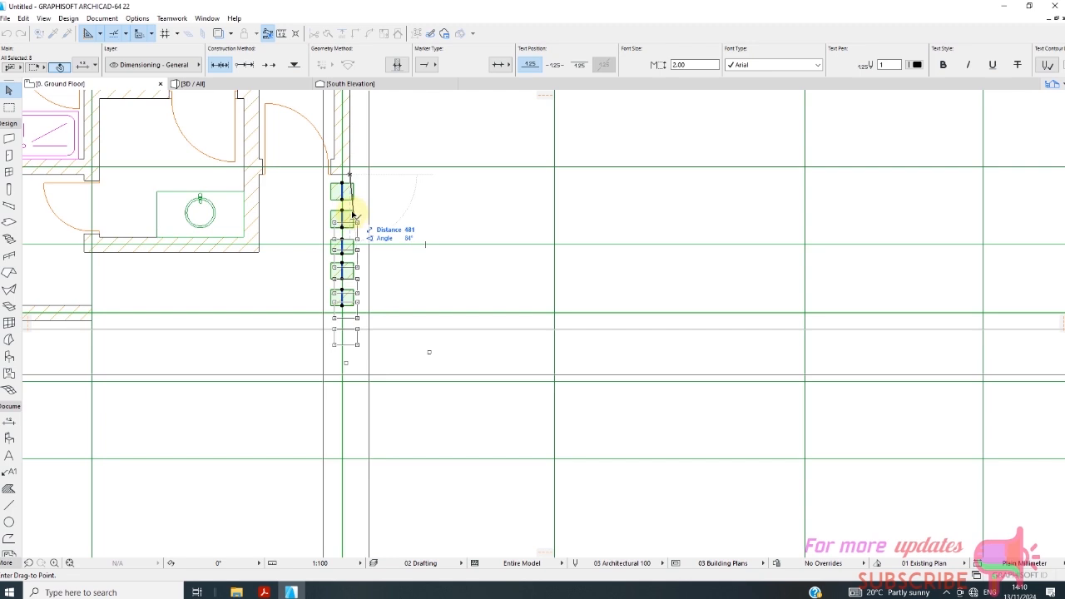
{"action": "key", "text": "Escape"}
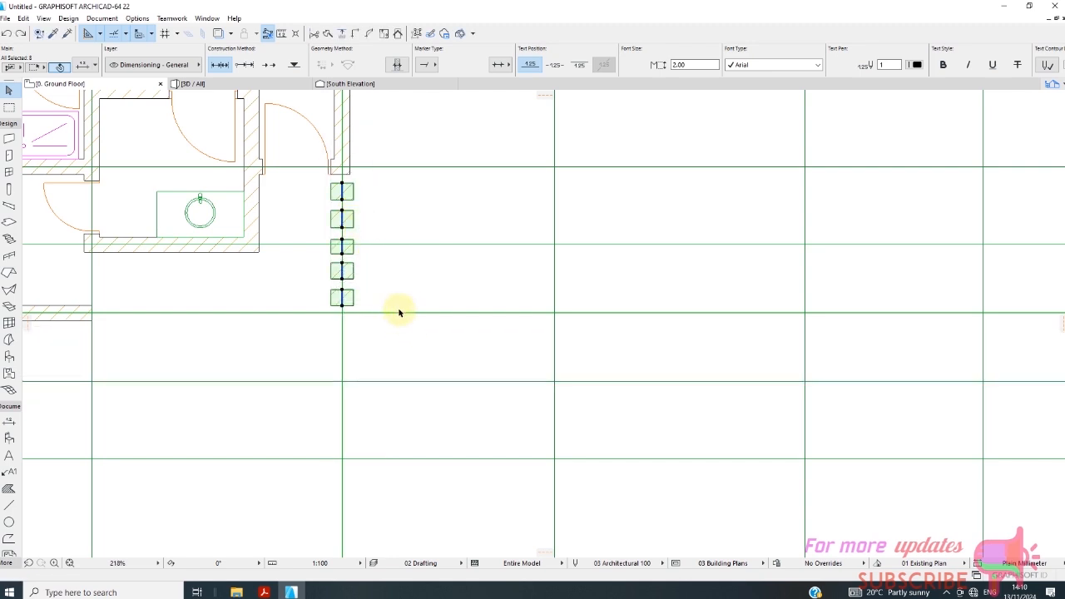
Move the five short wall pieces with their vertical grid line from the entrance wall's end corner to the washbasin room's lower outer corner.
{"action": "right_click", "coordinate": [398, 204]}
{"action": "mouse_move", "coordinate": [434, 301]}
{"action": "left_click", "coordinate": [566, 302]}
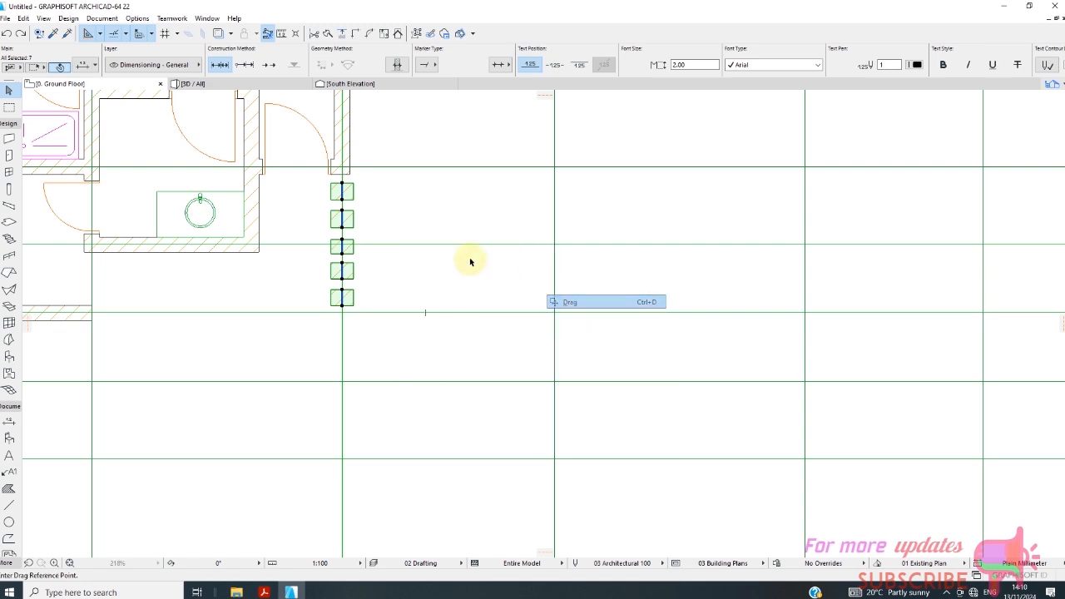
{"action": "left_click", "coordinate": [349, 174]}
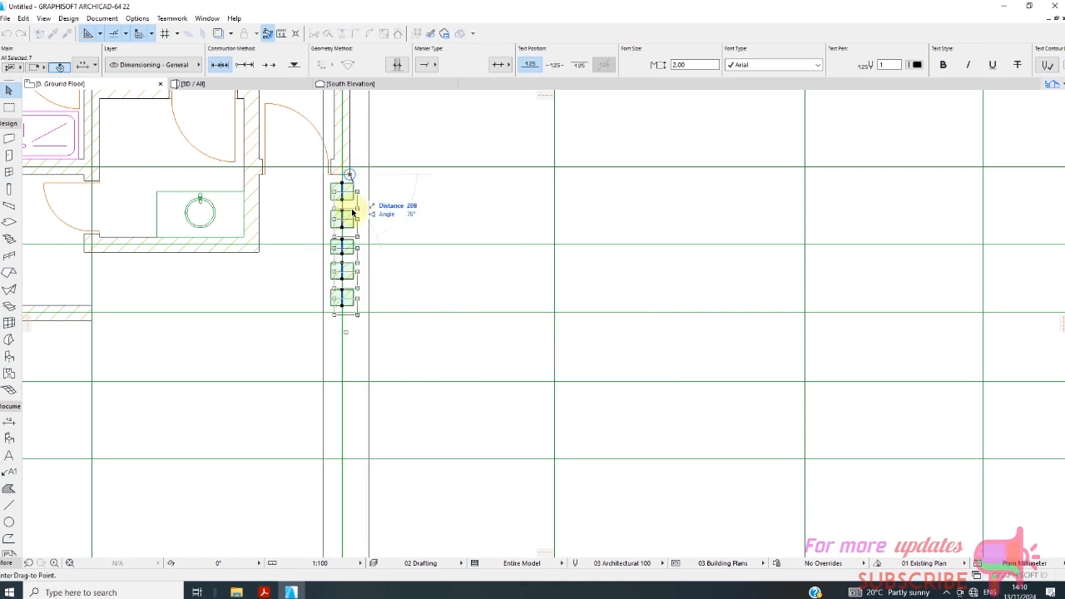
{"action": "left_click", "coordinate": [260, 254]}
Shift the five wall pieces slightly upward along the grid line, closer to the washbasin room's bottom wall, and clear the selection.
{"action": "scroll", "coordinate": [309, 286], "scroll_direction": "up", "scroll_amount": 3}
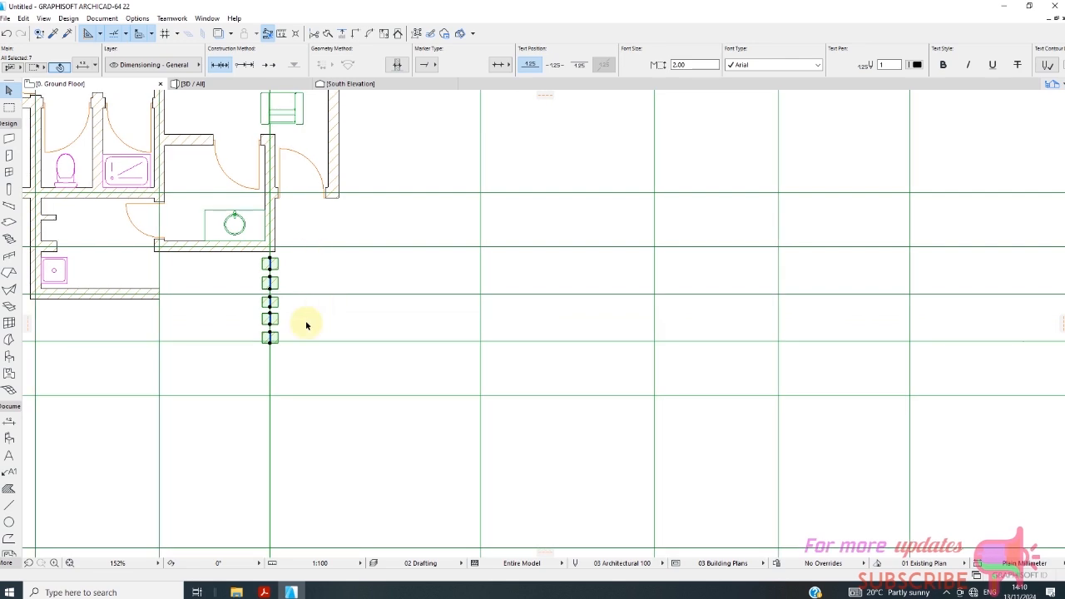
{"action": "scroll", "coordinate": [240, 352], "scroll_direction": "up", "scroll_amount": 3}
{"action": "right_click", "coordinate": [348, 296]}
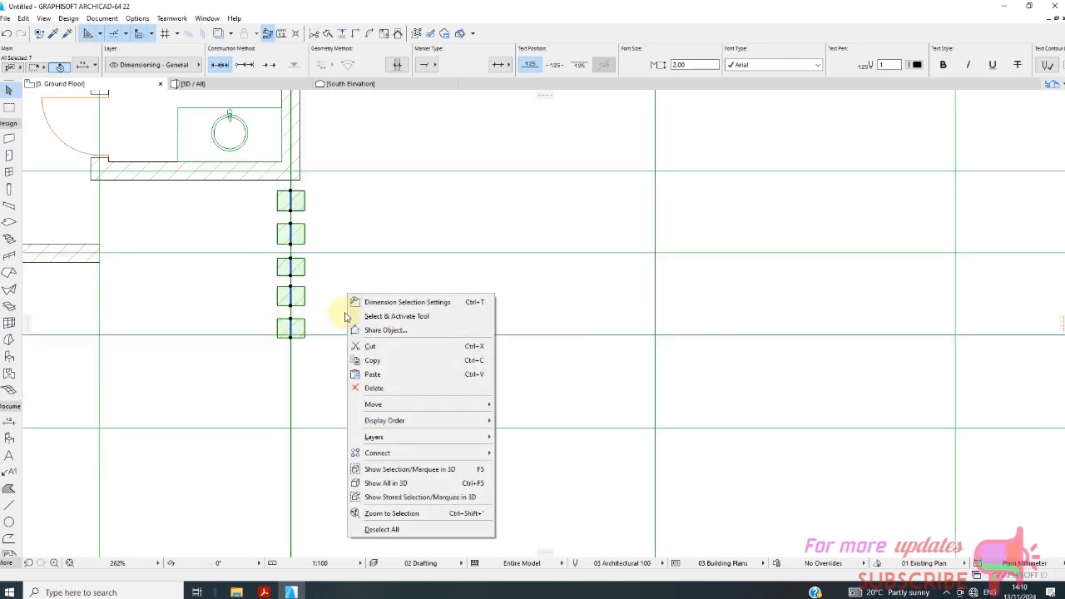
{"action": "mouse_move", "coordinate": [479, 402]}
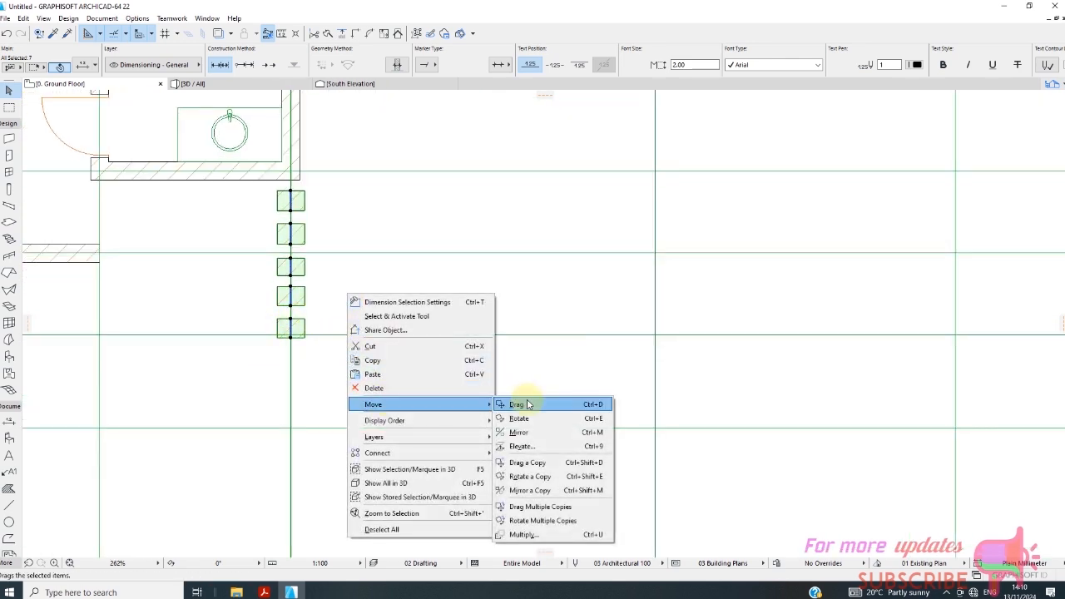
{"action": "left_click", "coordinate": [516, 404]}
{"action": "left_click", "coordinate": [291, 197]}
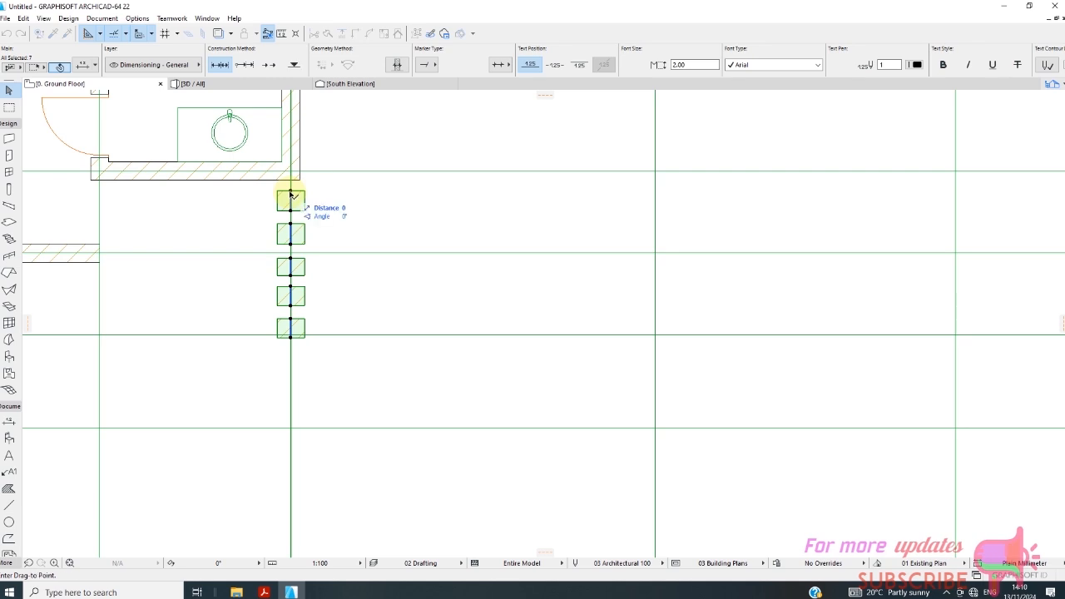
{"action": "left_click", "coordinate": [291, 189]}
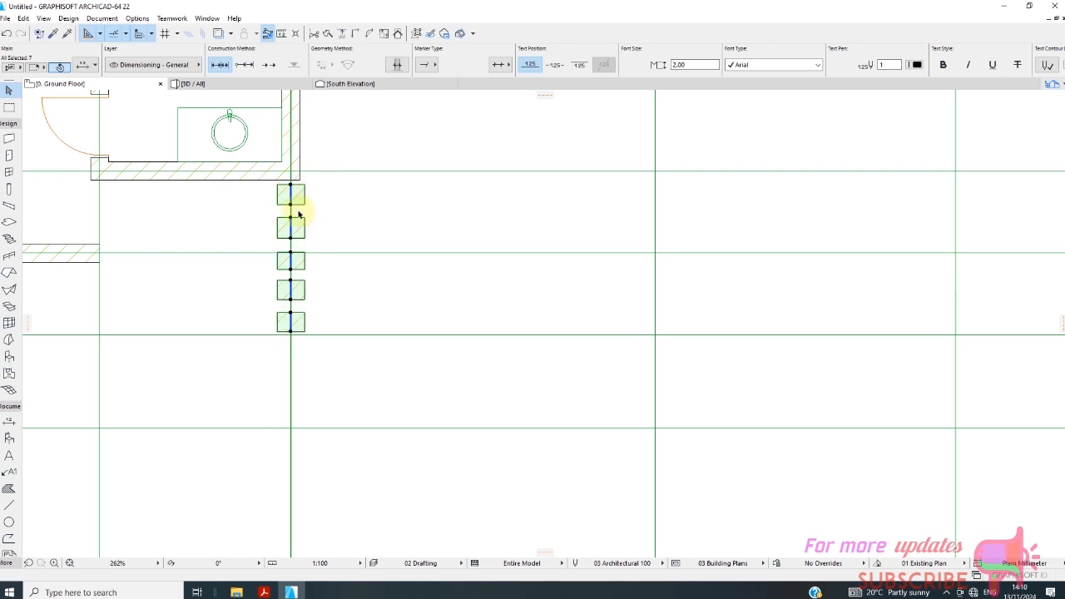
{"action": "left_click", "coordinate": [333, 326]}
Examine the relocated wall pieces in plan and in the 3D view from a lower angle, then return to the ground floor plan.
{"action": "scroll", "coordinate": [345, 228], "scroll_direction": "down", "scroll_amount": 2}
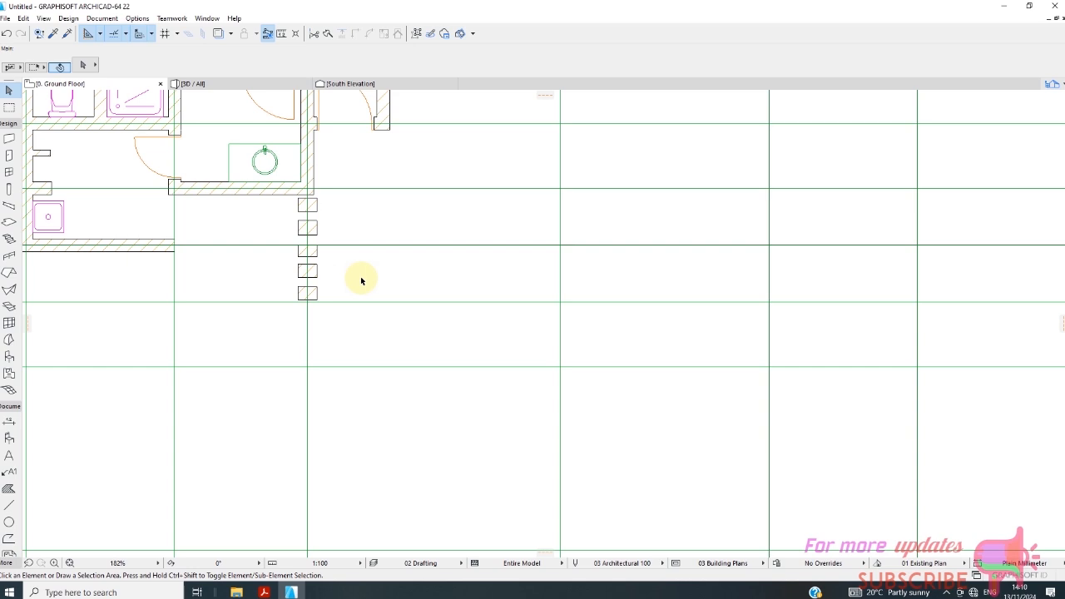
{"action": "scroll", "coordinate": [369, 257], "scroll_direction": "down", "scroll_amount": 2}
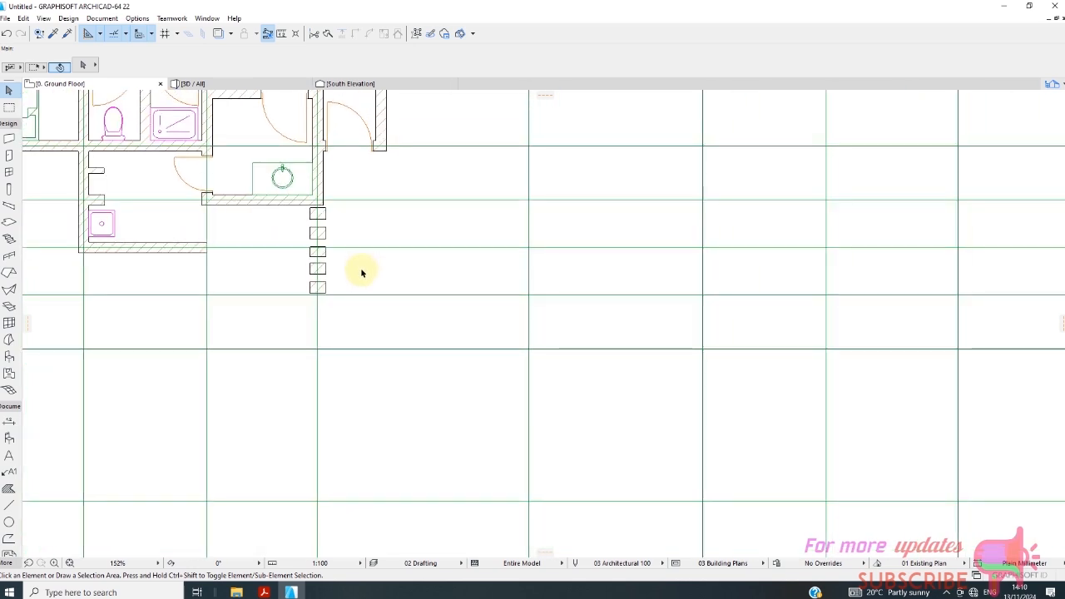
{"action": "scroll", "coordinate": [349, 241], "scroll_direction": "down", "scroll_amount": 4}
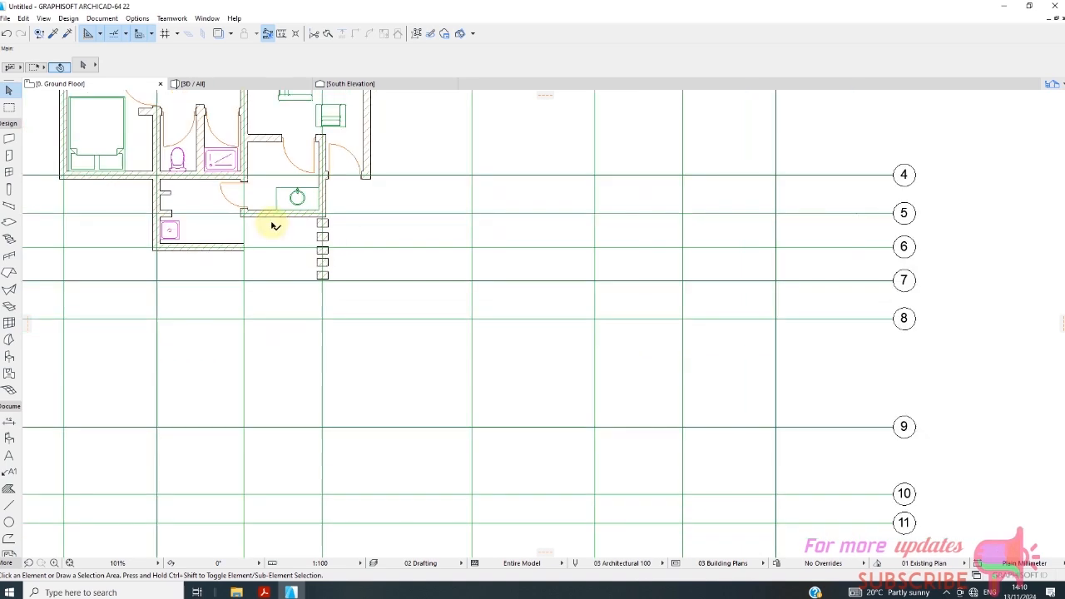
{"action": "left_click", "coordinate": [193, 84]}
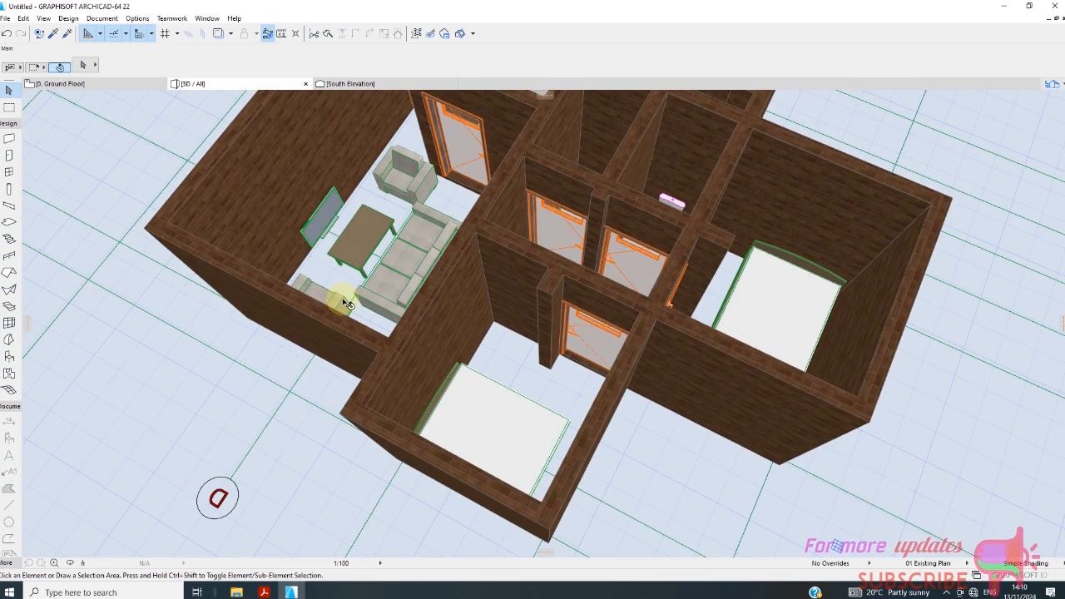
{"action": "scroll", "coordinate": [350, 291], "scroll_direction": "down", "scroll_amount": 4}
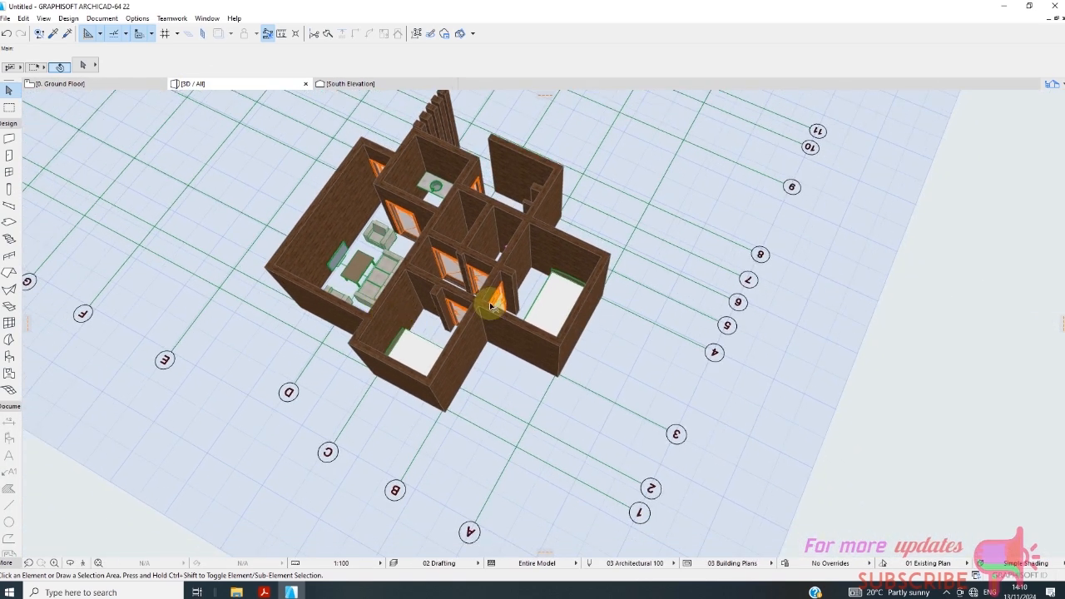
{"action": "middle_click_drag", "start_coordinate": [649, 279], "coordinate": [713, 208], "text": "shift"}
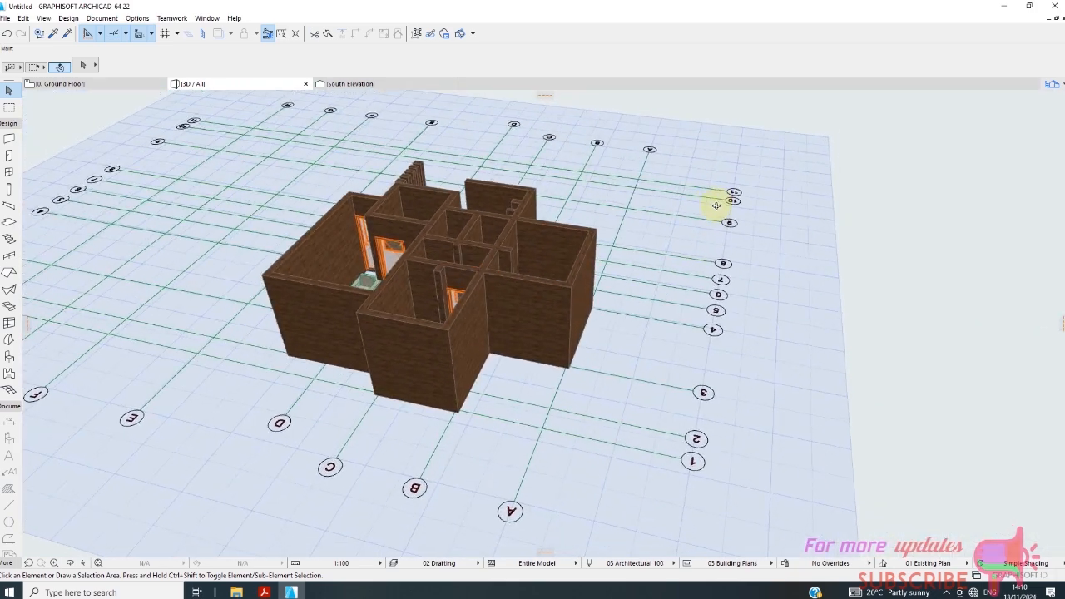
{"action": "left_click", "coordinate": [60, 83]}
{"action": "scroll", "coordinate": [333, 258], "scroll_direction": "down", "scroll_amount": 2}
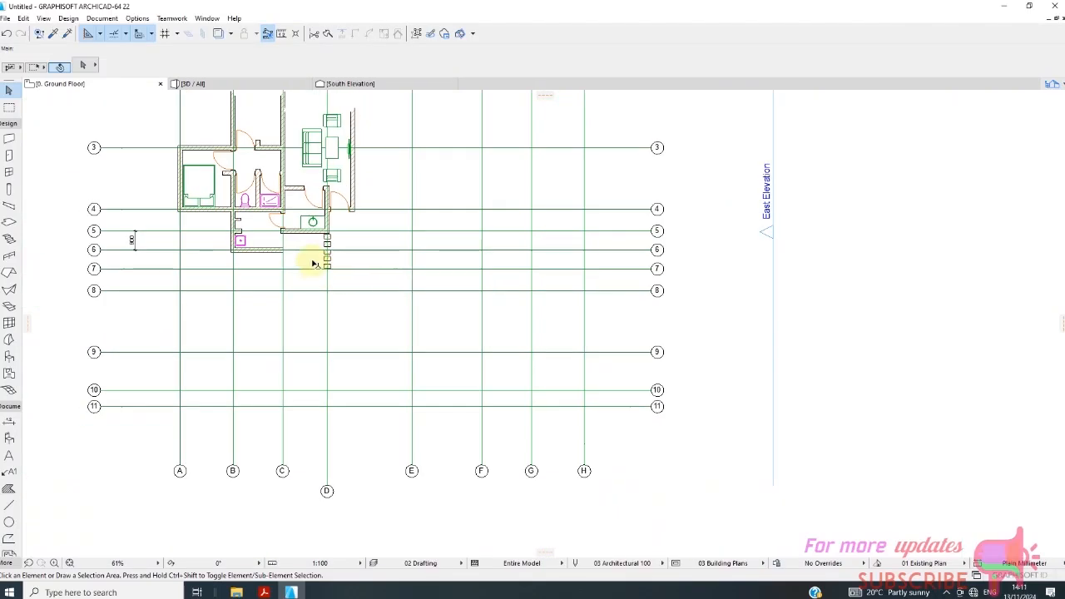
{"action": "scroll", "coordinate": [296, 254], "scroll_direction": "up", "scroll_amount": 5}
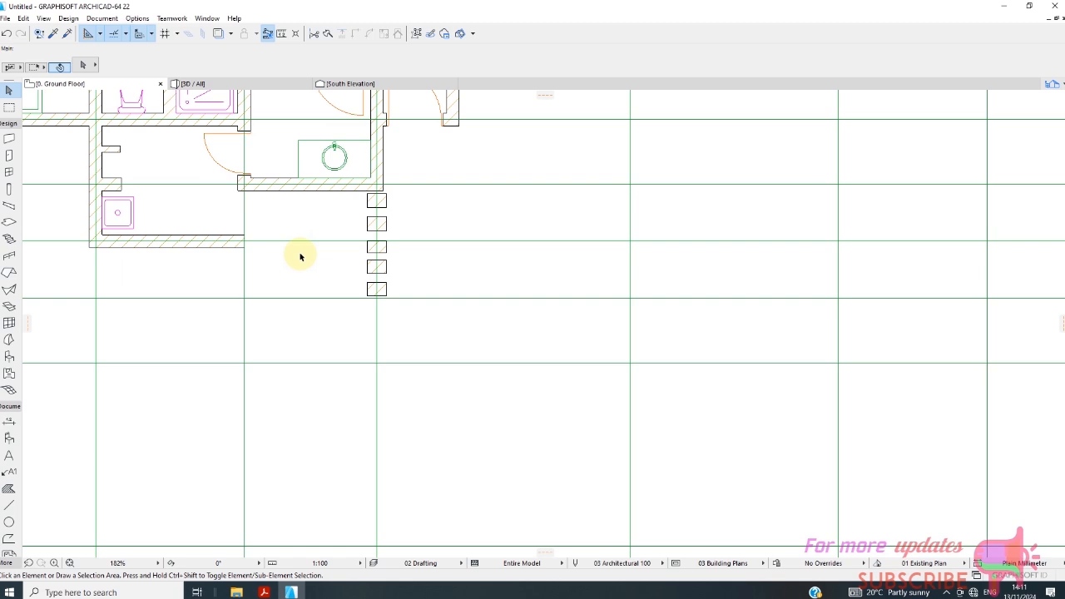
{"action": "scroll", "coordinate": [301, 257], "scroll_direction": "down", "scroll_amount": 6}
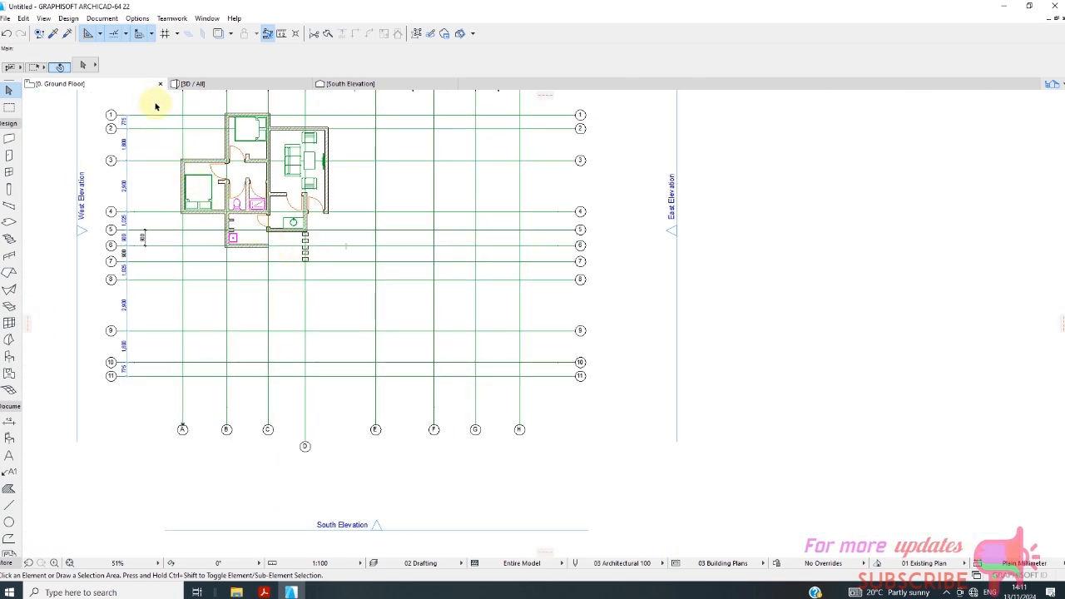
{"action": "left_click_drag", "start_coordinate": [148, 96], "coordinate": [352, 274]}
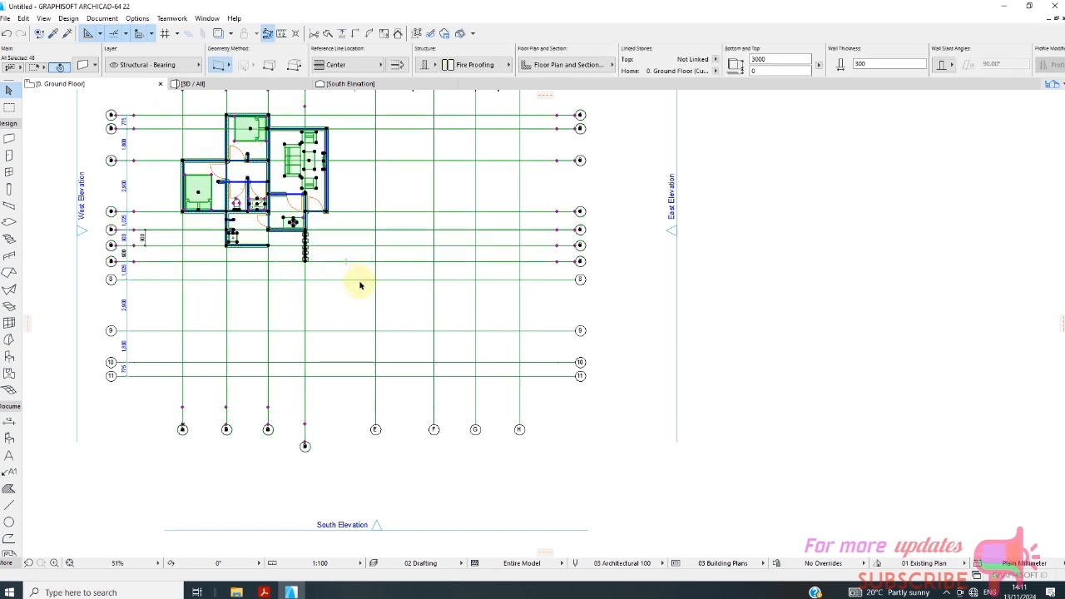
{"action": "left_click", "coordinate": [351, 197]}
{"action": "left_click_drag", "start_coordinate": [347, 93], "coordinate": [174, 277]}
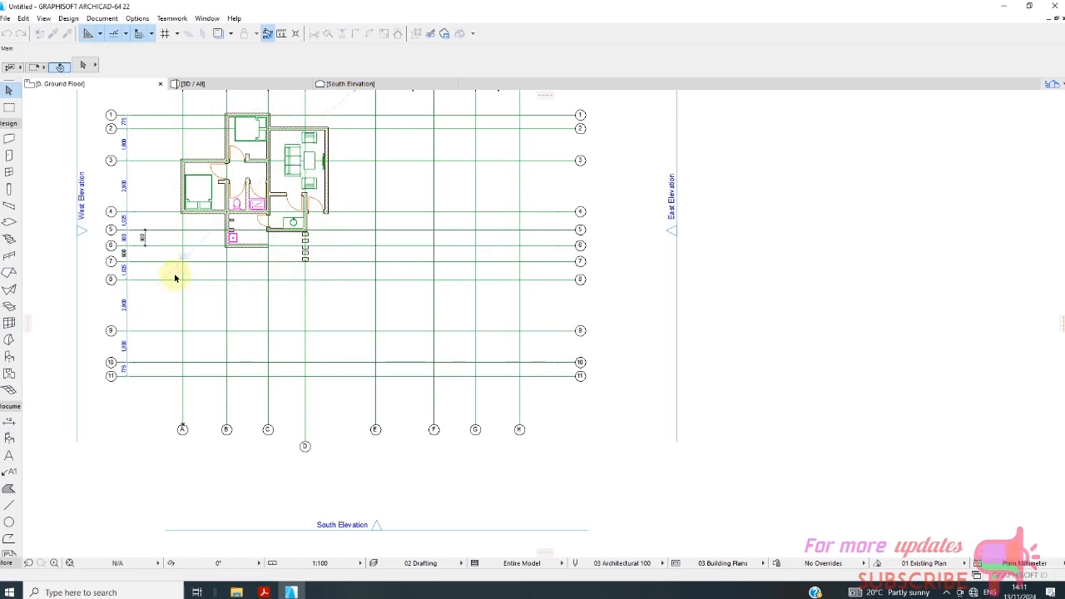
{"action": "scroll", "coordinate": [237, 254], "scroll_direction": "down", "scroll_amount": 2}
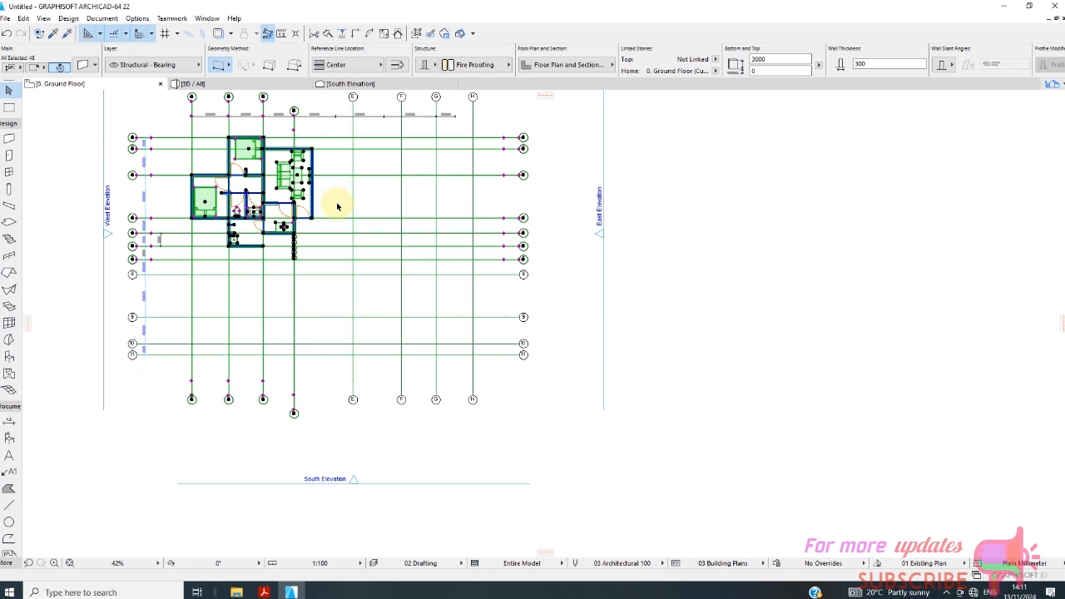
{"action": "left_click_drag", "start_coordinate": [208, 127], "coordinate": [172, 251]}
{"action": "left_click", "coordinate": [166, 267]}
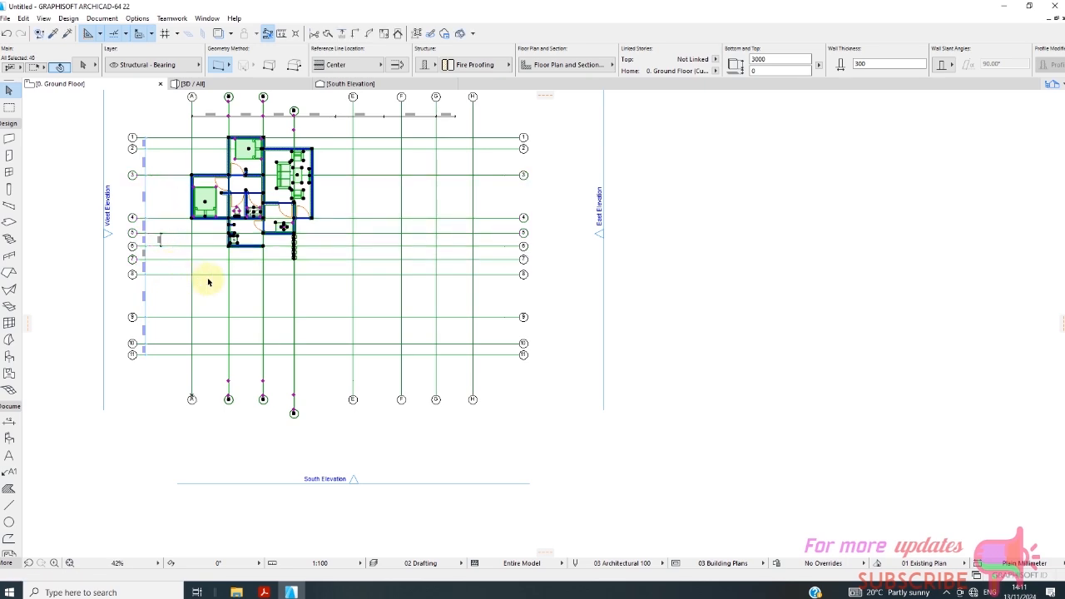
{"action": "scroll", "coordinate": [301, 132], "scroll_direction": "up", "scroll_amount": 3}
{"action": "scroll", "coordinate": [301, 131], "scroll_direction": "down", "scroll_amount": 4}
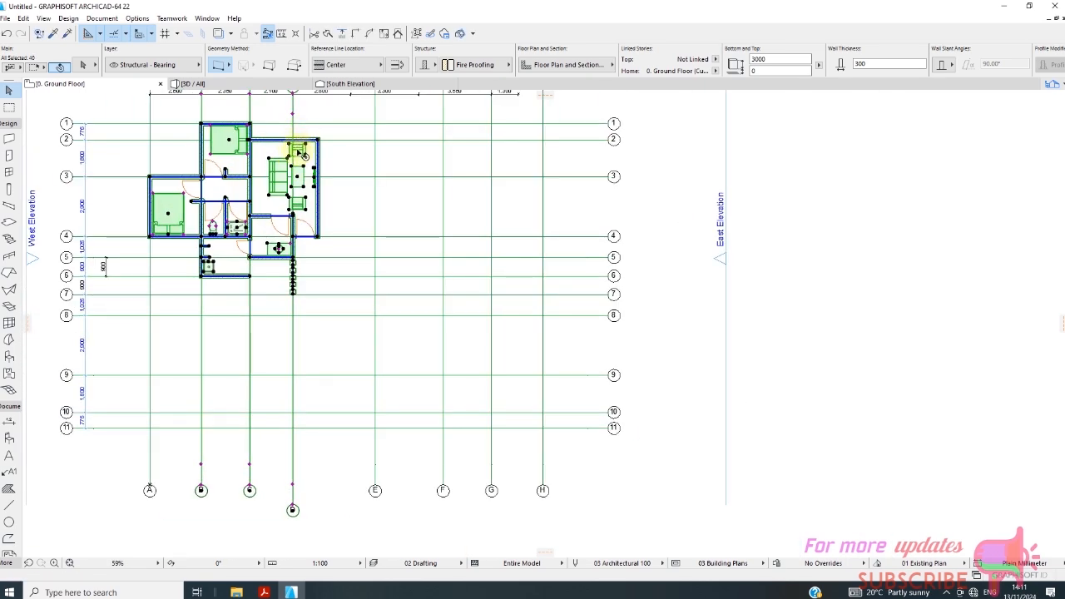
{"action": "scroll", "coordinate": [295, 125], "scroll_direction": "down", "scroll_amount": 2}
{"action": "scroll", "coordinate": [279, 105], "scroll_direction": "up", "scroll_amount": 5}
{"action": "scroll", "coordinate": [299, 146], "scroll_direction": "down", "scroll_amount": 4}
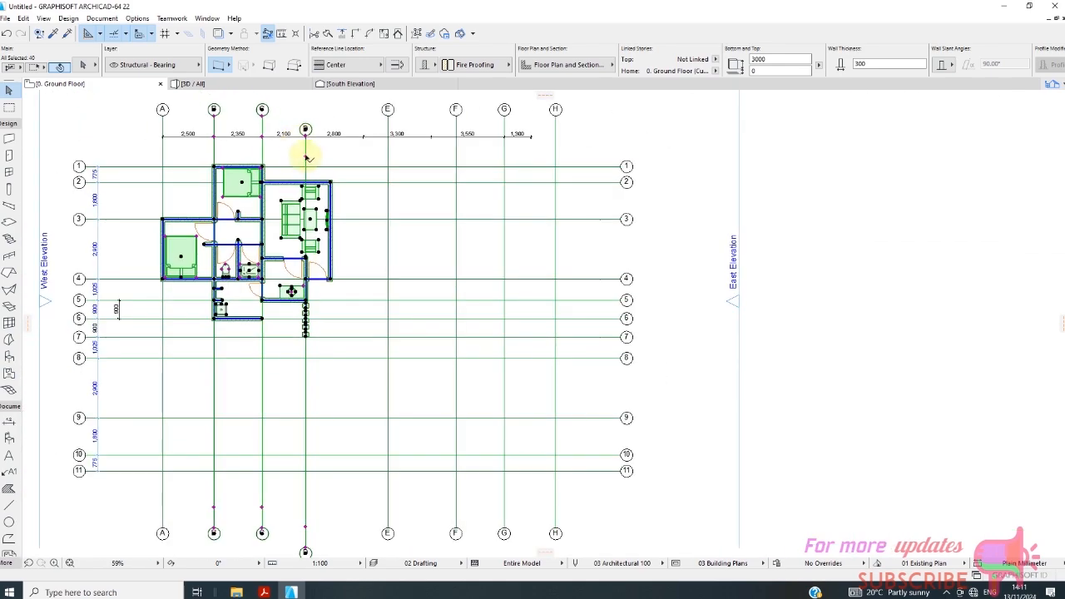
{"action": "scroll", "coordinate": [321, 183], "scroll_direction": "down", "scroll_amount": 2}
{"action": "scroll", "coordinate": [308, 158], "scroll_direction": "up", "scroll_amount": 5}
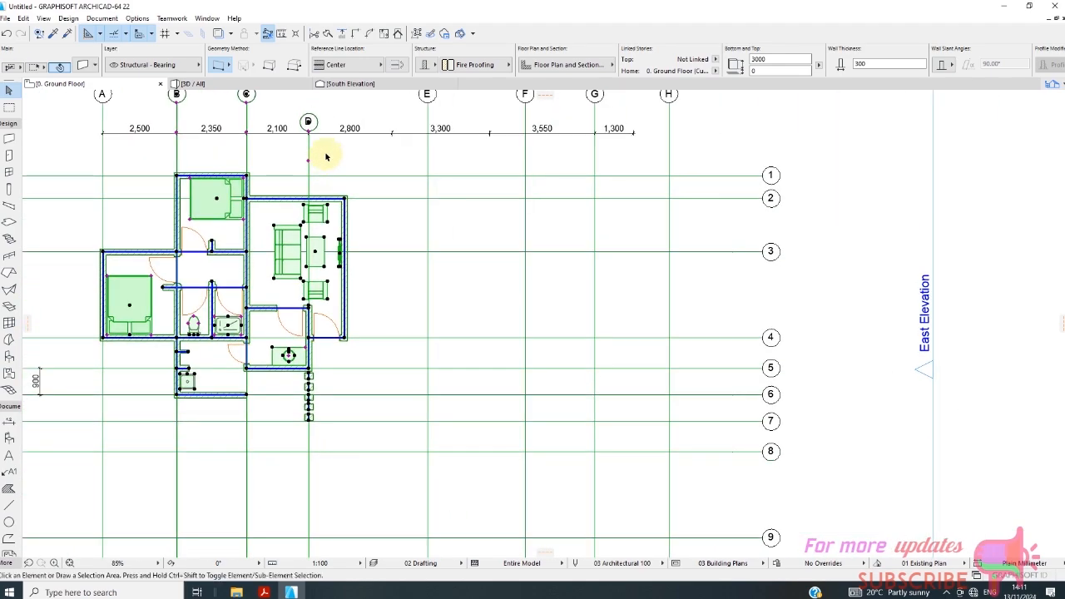
{"action": "key", "text": "Escape"}
Move grid line D up so that its marker lines up with the other lettered grid markers.
{"action": "scroll", "coordinate": [308, 233], "scroll_direction": "down", "scroll_amount": 3}
{"action": "scroll", "coordinate": [304, 195], "scroll_direction": "up", "scroll_amount": 5}
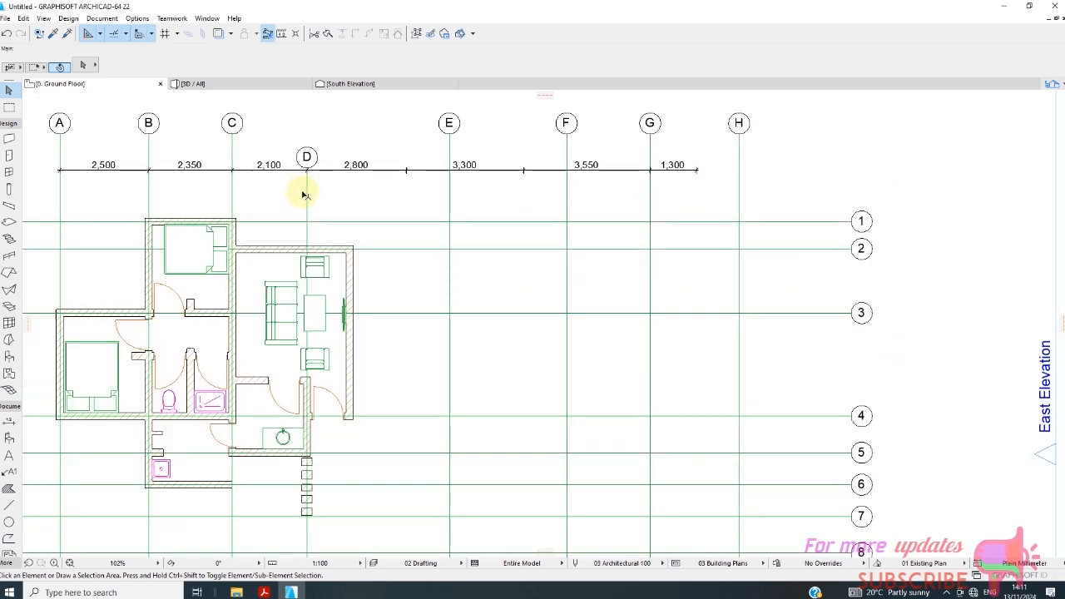
{"action": "left_click", "coordinate": [306, 200]}
{"action": "scroll", "coordinate": [301, 204], "scroll_direction": "up", "scroll_amount": 6}
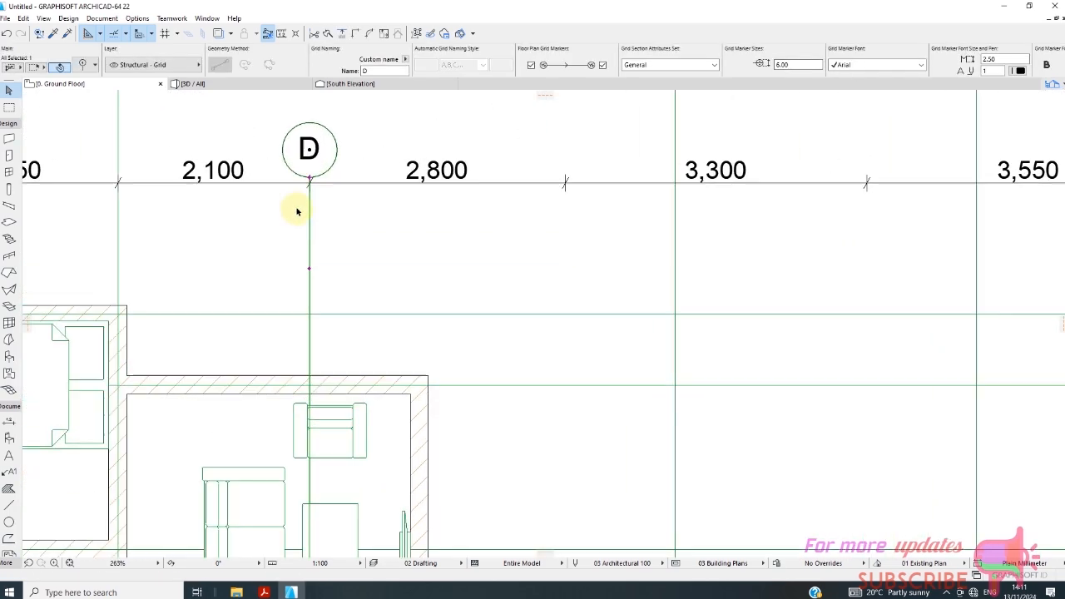
{"action": "right_click", "coordinate": [277, 223]}
{"action": "mouse_move", "coordinate": [309, 338]}
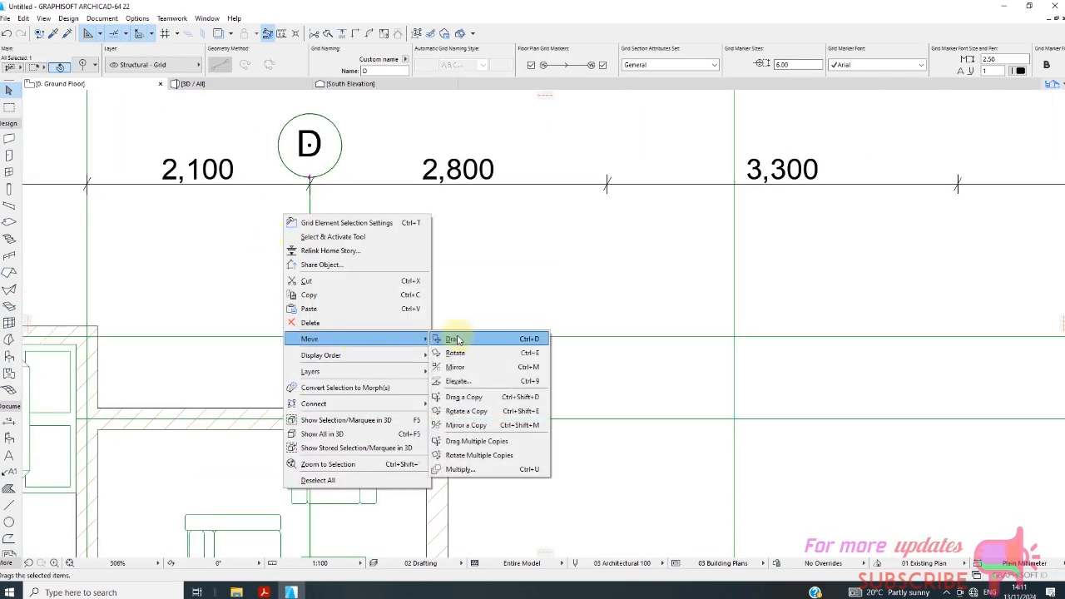
{"action": "left_click", "coordinate": [462, 338]}
{"action": "scroll", "coordinate": [454, 303], "scroll_direction": "down", "scroll_amount": 3}
{"action": "scroll", "coordinate": [242, 233], "scroll_direction": "up", "scroll_amount": 4}
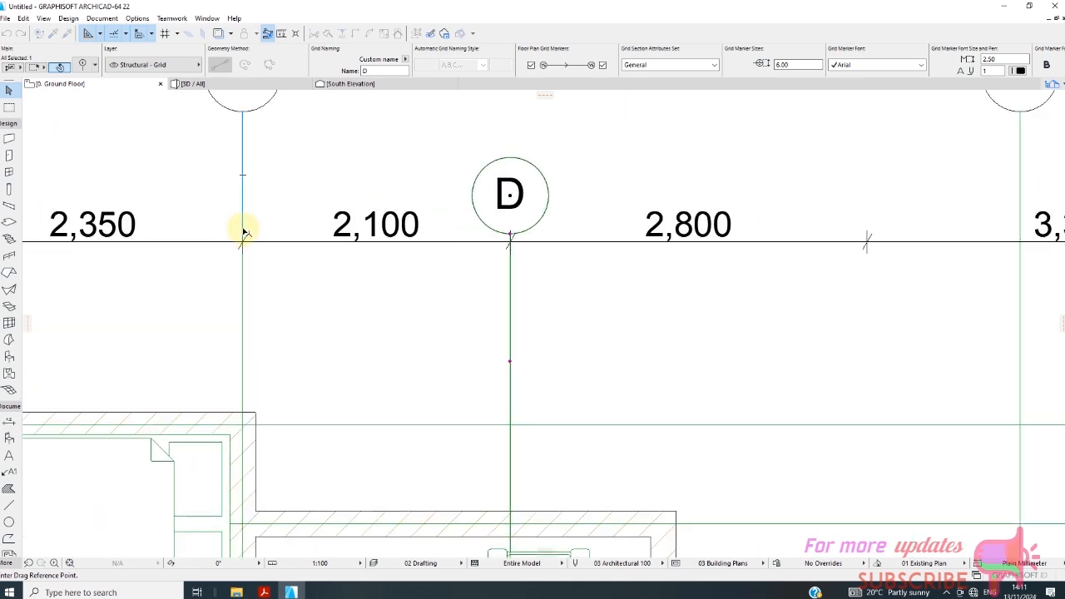
{"action": "left_click", "coordinate": [243, 233]}
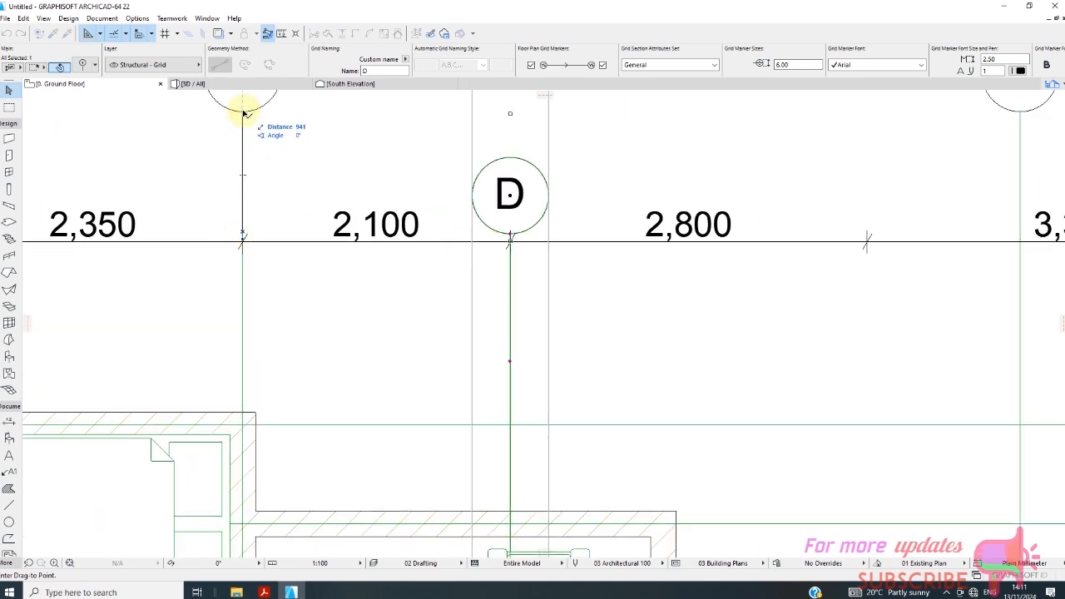
{"action": "left_click", "coordinate": [242, 111]}
{"action": "scroll", "coordinate": [341, 189], "scroll_direction": "down", "scroll_amount": 6}
{"action": "key", "text": "Escape"}
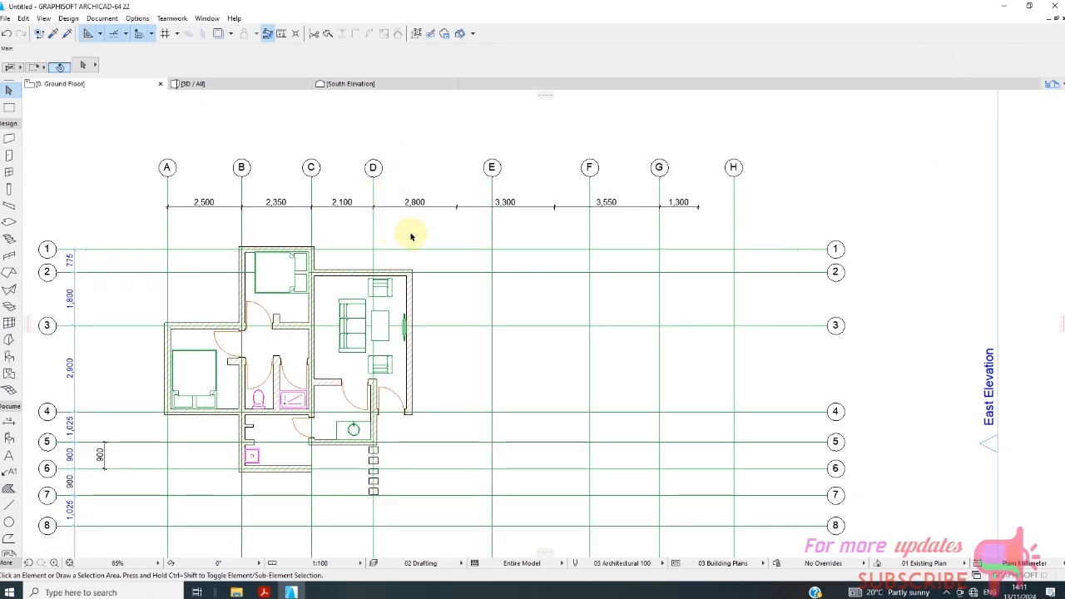
Undo the recent moves of grid line D and the short wall segments on it.
{"action": "scroll", "coordinate": [381, 200], "scroll_direction": "down", "scroll_amount": 3}
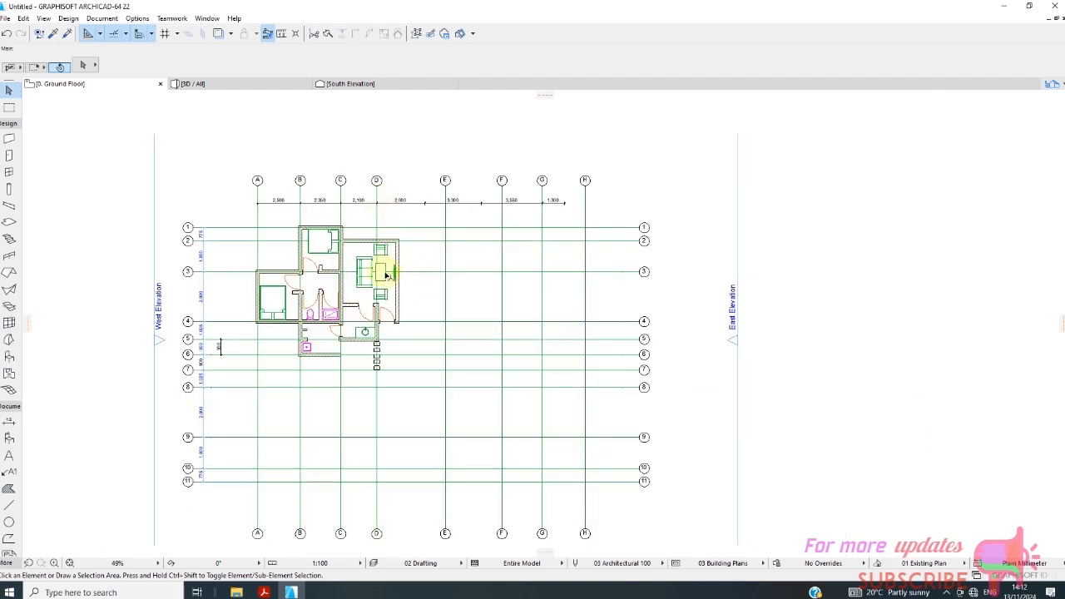
{"action": "scroll", "coordinate": [378, 266], "scroll_direction": "up", "scroll_amount": 2}
{"action": "scroll", "coordinate": [366, 231], "scroll_direction": "down", "scroll_amount": 1}
{"action": "scroll", "coordinate": [367, 231], "scroll_direction": "down", "scroll_amount": 2}
{"action": "scroll", "coordinate": [369, 186], "scroll_direction": "up", "scroll_amount": 4}
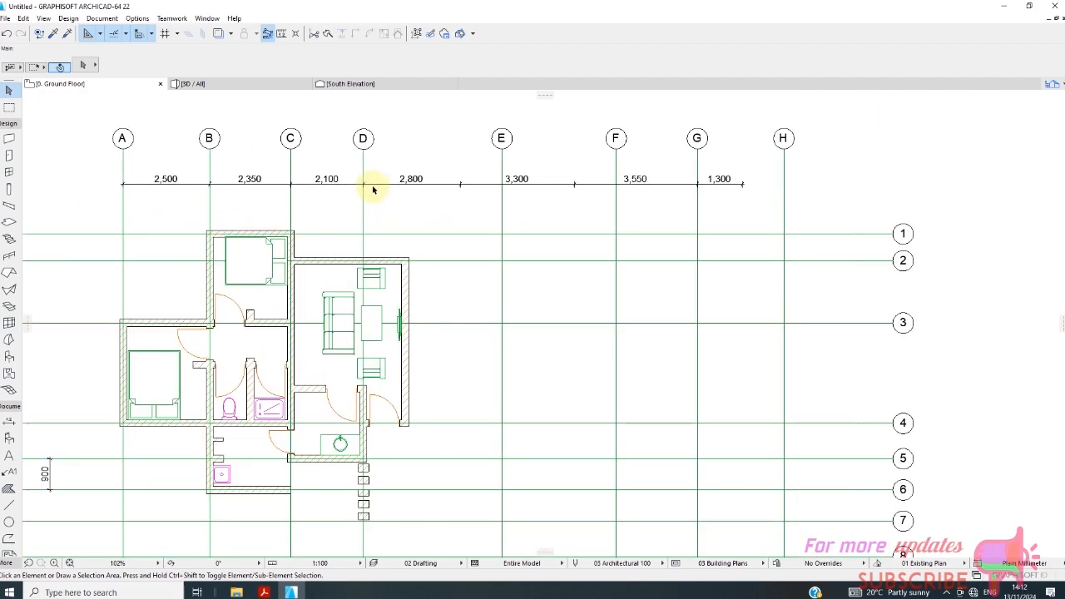
{"action": "scroll", "coordinate": [268, 177], "scroll_direction": "down", "scroll_amount": 3}
{"action": "scroll", "coordinate": [268, 177], "scroll_direction": "down", "scroll_amount": 1}
{"action": "left_click", "coordinate": [6, 33]}
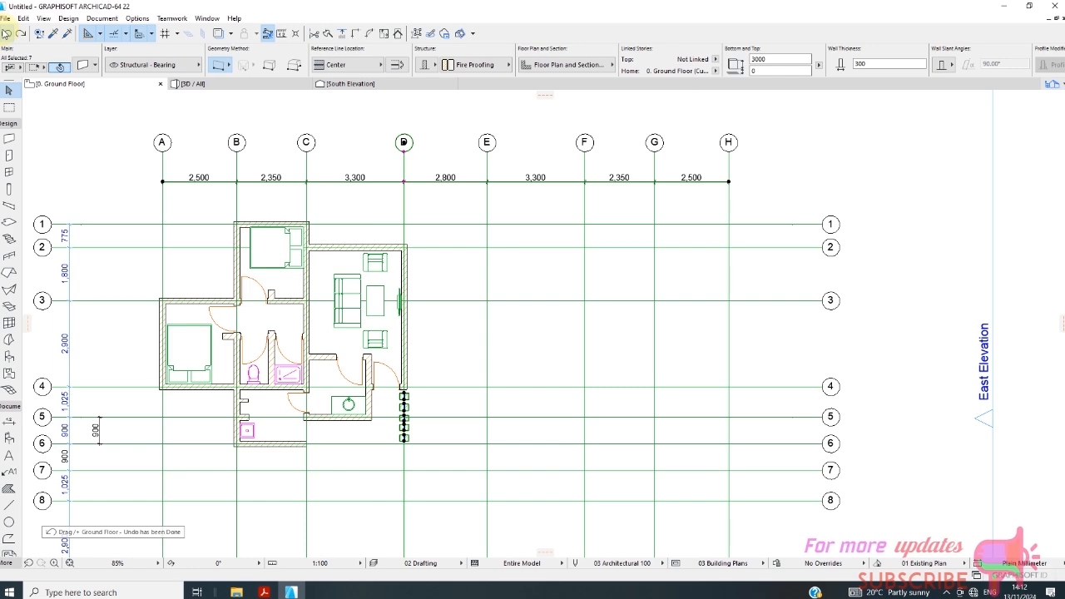
{"action": "scroll", "coordinate": [401, 218], "scroll_direction": "up", "scroll_amount": 3}
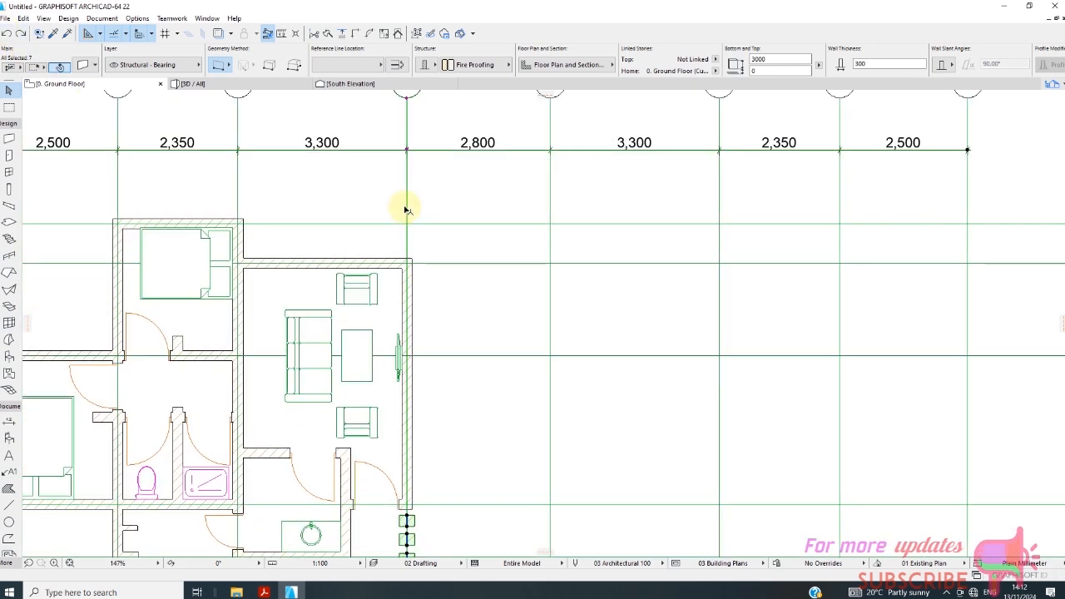
{"action": "scroll", "coordinate": [416, 216], "scroll_direction": "down", "scroll_amount": 5}
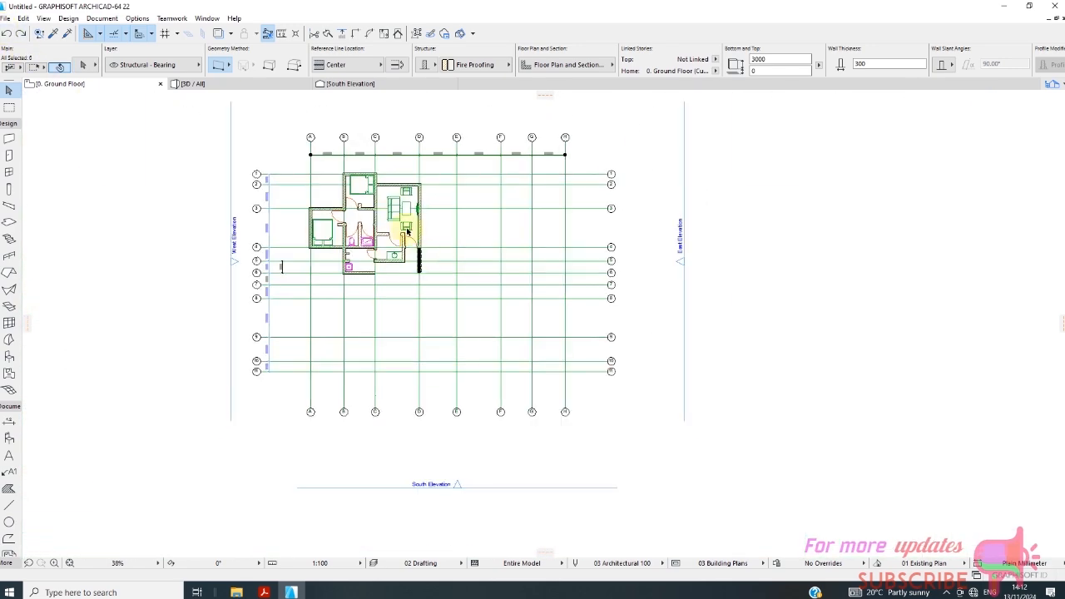
{"action": "scroll", "coordinate": [416, 261], "scroll_direction": "up", "scroll_amount": 3}
{"action": "right_click", "coordinate": [456, 190]}
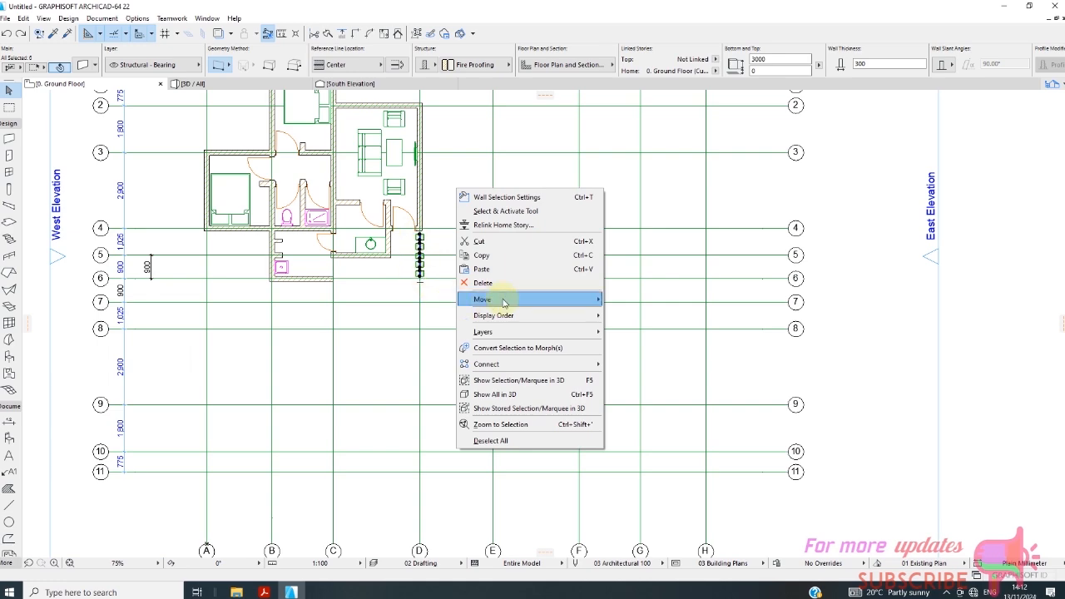
{"action": "mouse_move", "coordinate": [582, 296]}
{"action": "left_click", "coordinate": [617, 300]}
{"action": "scroll", "coordinate": [441, 238], "scroll_direction": "up", "scroll_amount": 5}
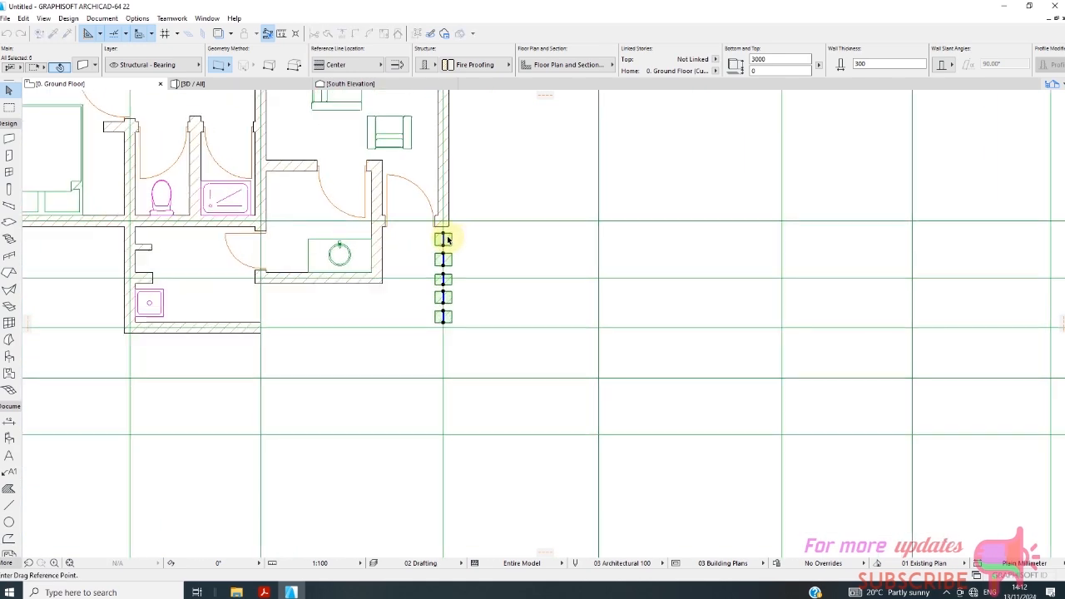
{"action": "scroll", "coordinate": [490, 239], "scroll_direction": "down", "scroll_amount": 1}
{"action": "left_click", "coordinate": [448, 239]}
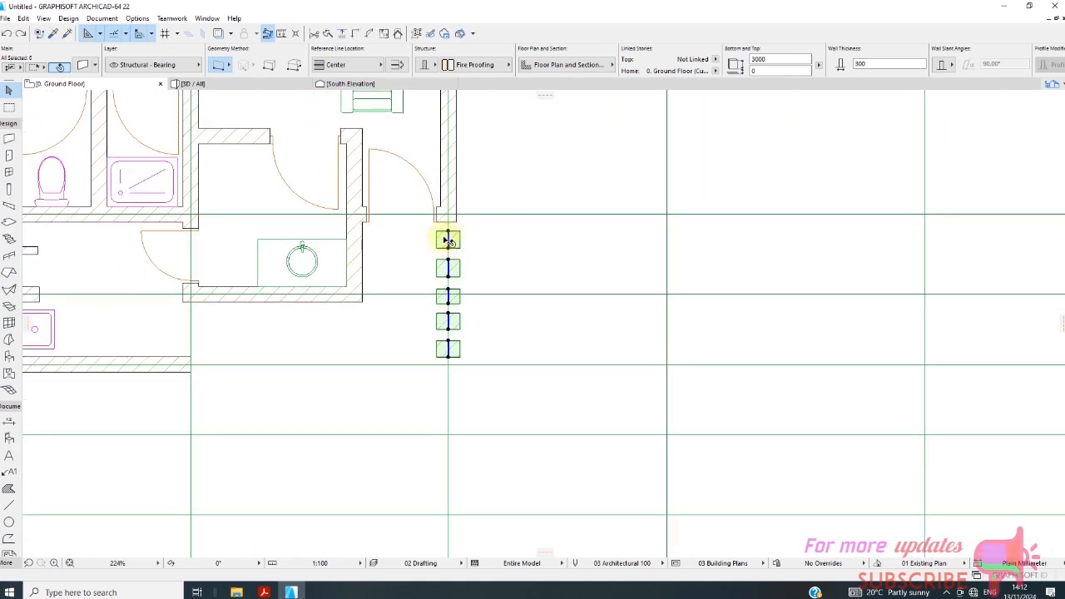
{"action": "key", "text": "Escape"}
{"action": "key", "text": "Escape"}
Delete the five short wall segments along grid line D between grid lines 4 and 6.
{"action": "left_click_drag", "start_coordinate": [416, 229], "coordinate": [508, 361]}
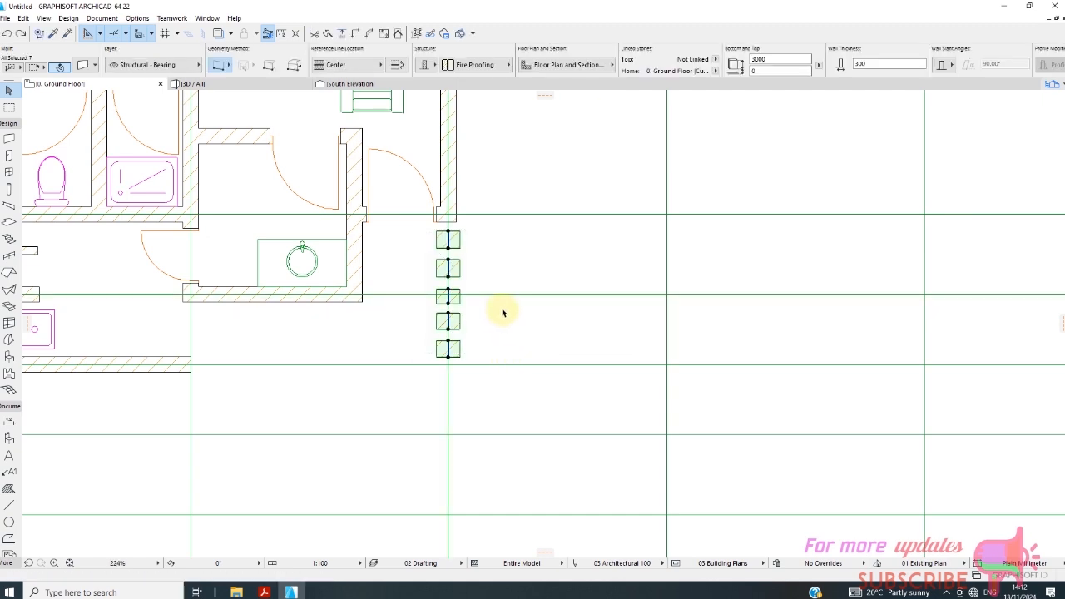
{"action": "left_click", "coordinate": [452, 241]}
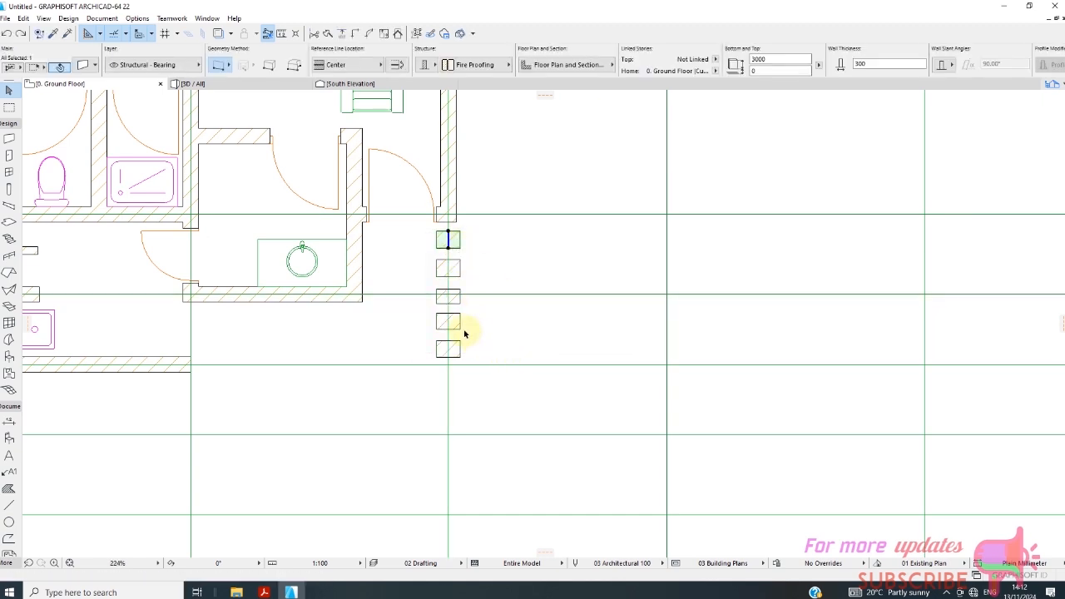
{"action": "scroll", "coordinate": [464, 331], "scroll_direction": "up", "scroll_amount": 2}
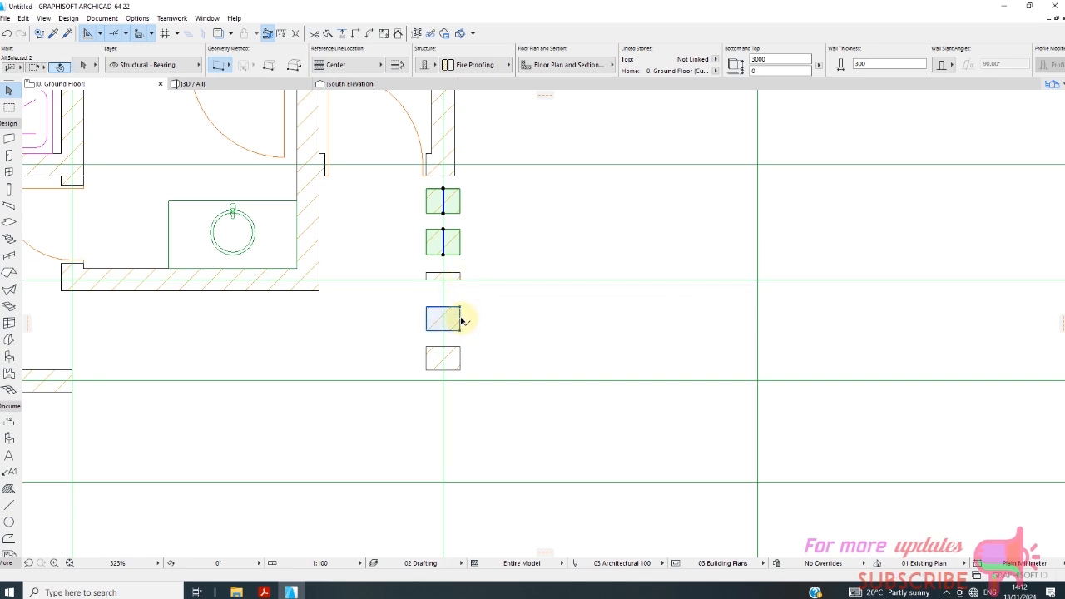
{"action": "left_click", "coordinate": [461, 362], "text": "shift"}
{"action": "key", "text": "Delete"}
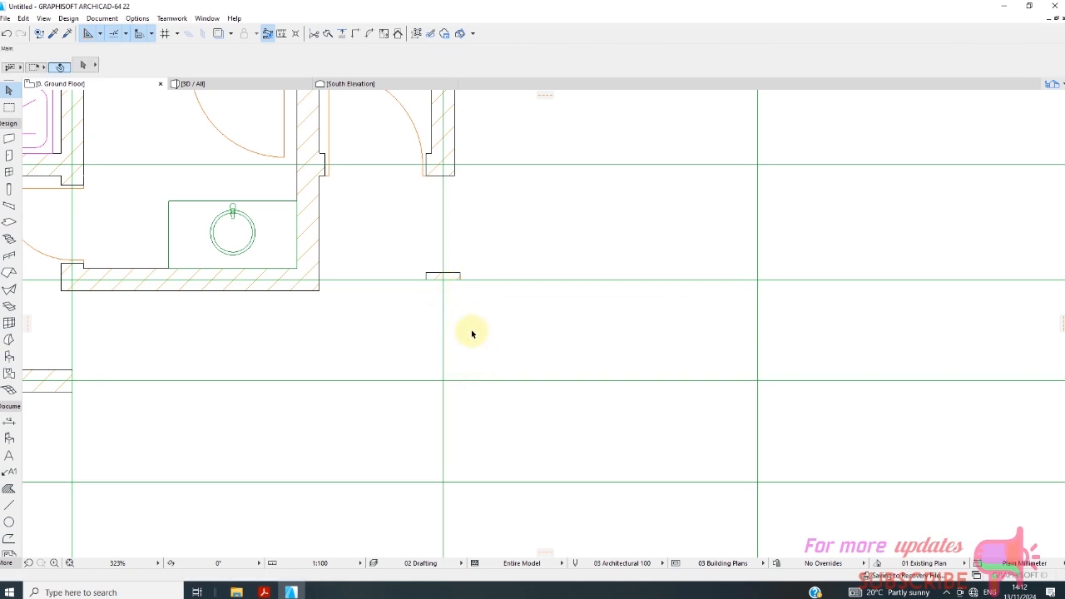
{"action": "left_click", "coordinate": [596, 245]}
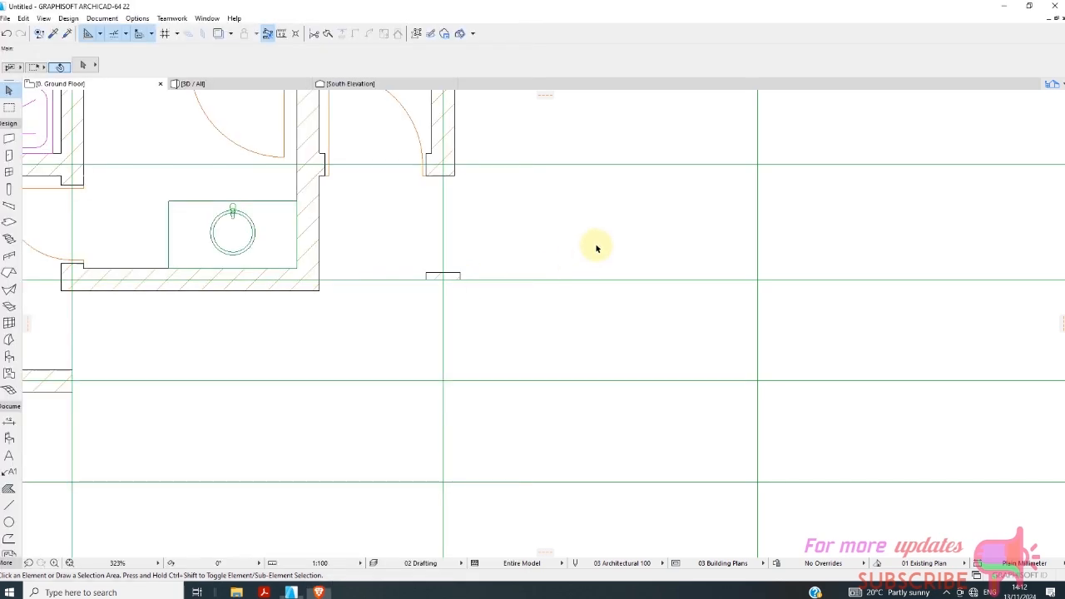
{"action": "left_click", "coordinate": [459, 275]}
{"action": "left_click", "coordinate": [529, 270]}
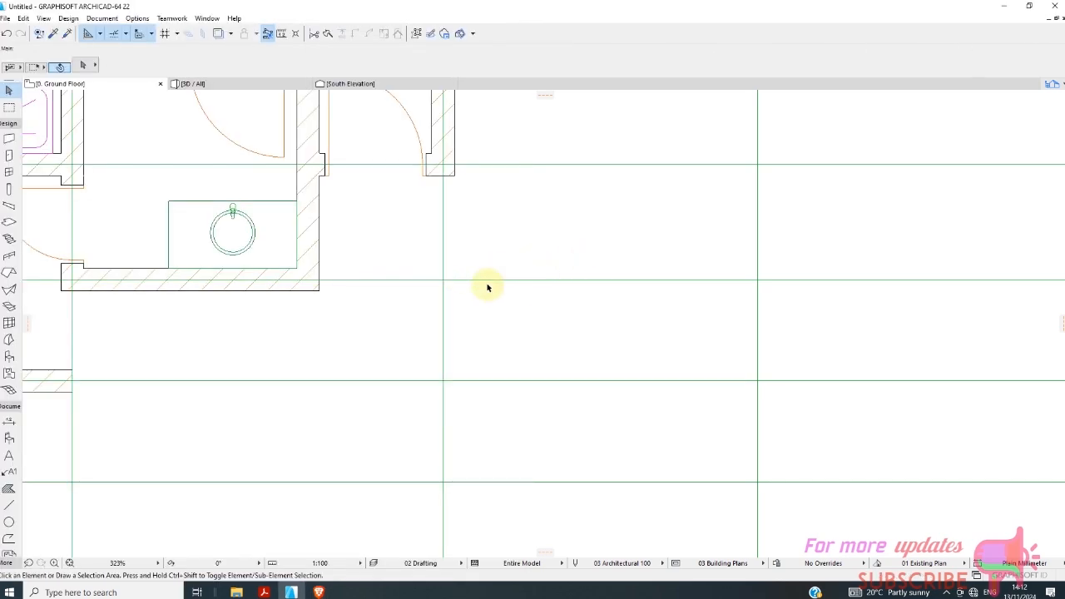
Select the unit's walls, fixtures and furniture between grid lines A and D, leaving all grid lines out of the selection.
{"action": "scroll", "coordinate": [411, 268], "scroll_direction": "down", "scroll_amount": 6}
{"action": "scroll", "coordinate": [364, 276], "scroll_direction": "down", "scroll_amount": 2}
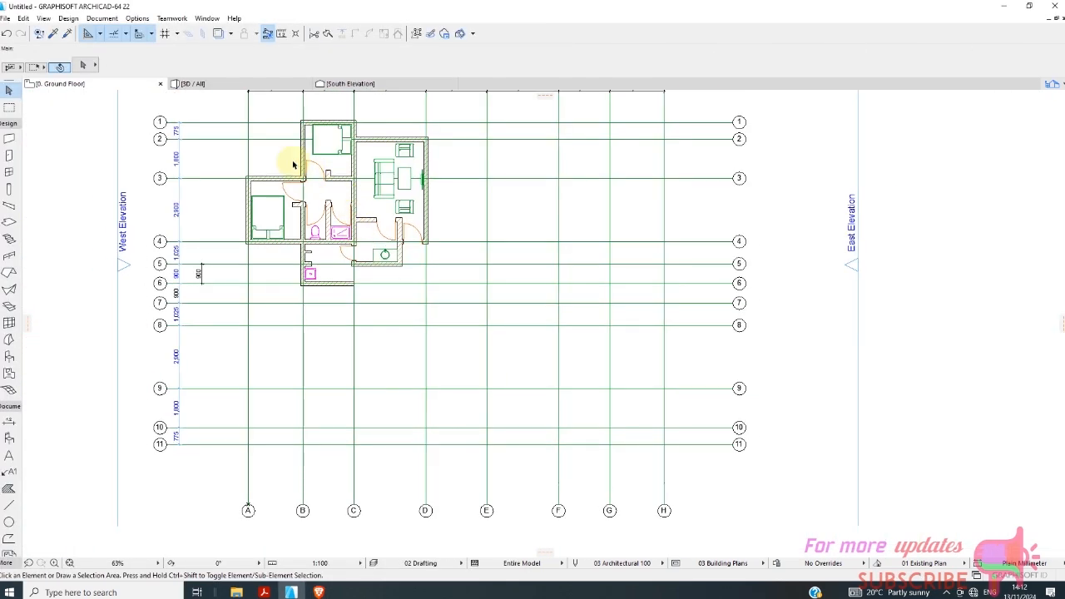
{"action": "mouse_move", "coordinate": [223, 102]}
{"action": "left_mouse_down"}
{"action": "mouse_move", "coordinate": [340, 250]}
{"action": "mouse_move", "coordinate": [492, 321]}
{"action": "mouse_move", "coordinate": [499, 308]}
{"action": "mouse_move", "coordinate": [471, 304]}
{"action": "left_mouse_up"}
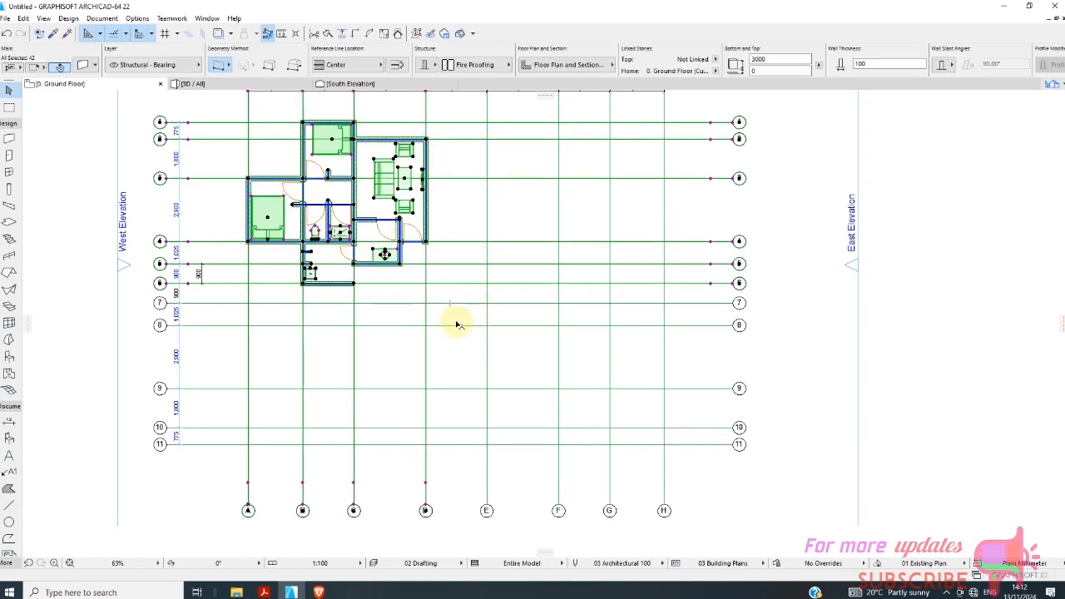
{"action": "scroll", "coordinate": [383, 249], "scroll_direction": "down", "scroll_amount": 2}
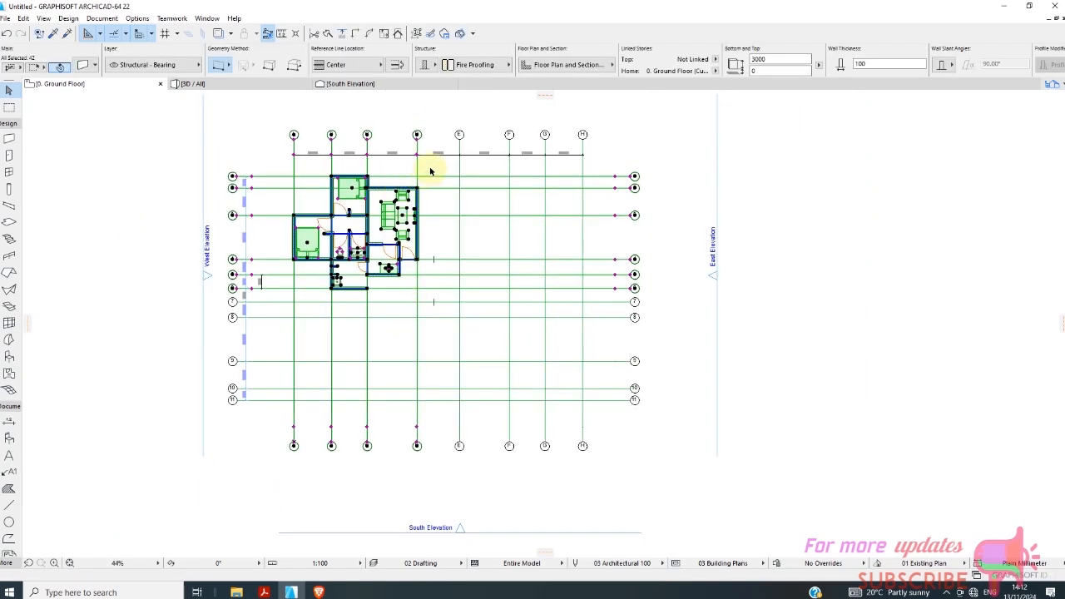
{"action": "left_click_drag", "start_coordinate": [438, 167], "coordinate": [275, 305], "text": "shift"}
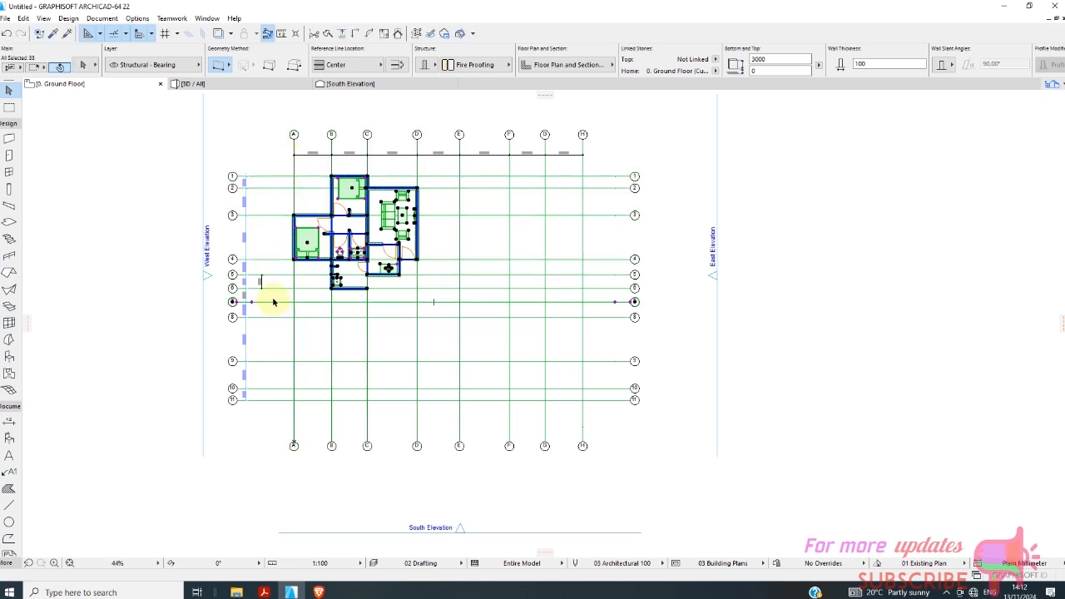
{"action": "scroll", "coordinate": [273, 301], "scroll_direction": "up", "scroll_amount": 3}
{"action": "left_click", "coordinate": [276, 304], "text": "shift"}
{"action": "scroll", "coordinate": [311, 271], "scroll_direction": "down", "scroll_amount": 2}
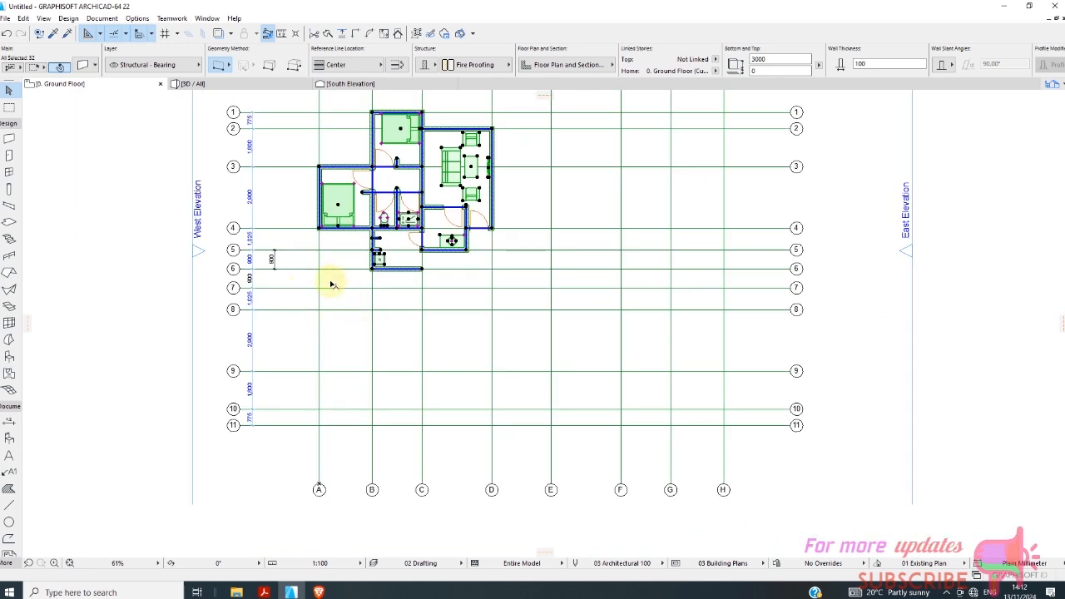
Mirror a copy of the selected residential unit about grid line 6 and clear the selection.
{"action": "right_click", "coordinate": [330, 284]}
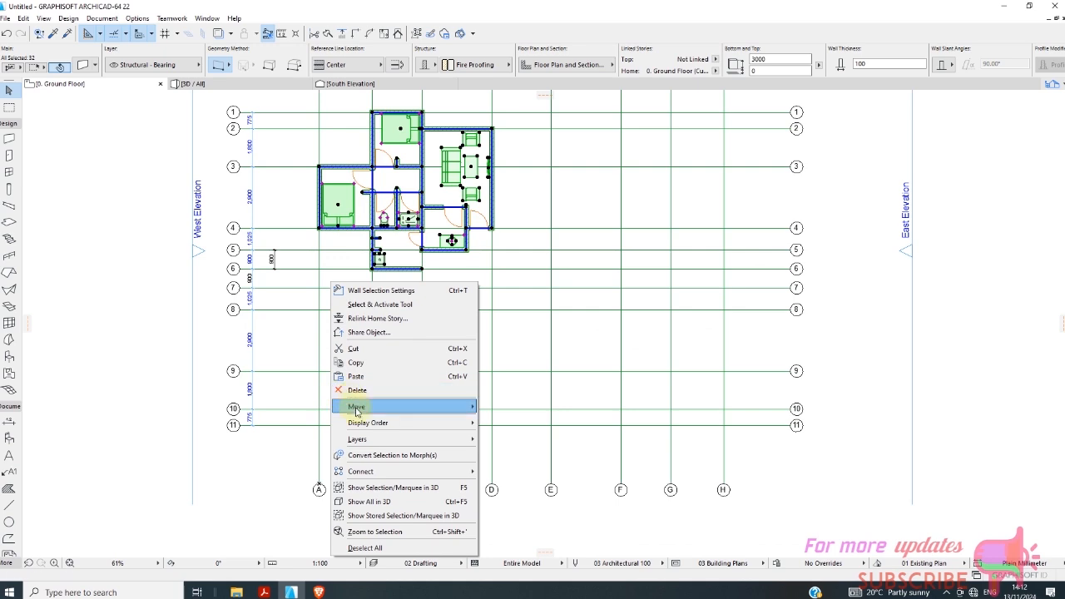
{"action": "mouse_move", "coordinate": [350, 406]}
{"action": "left_click", "coordinate": [512, 492]}
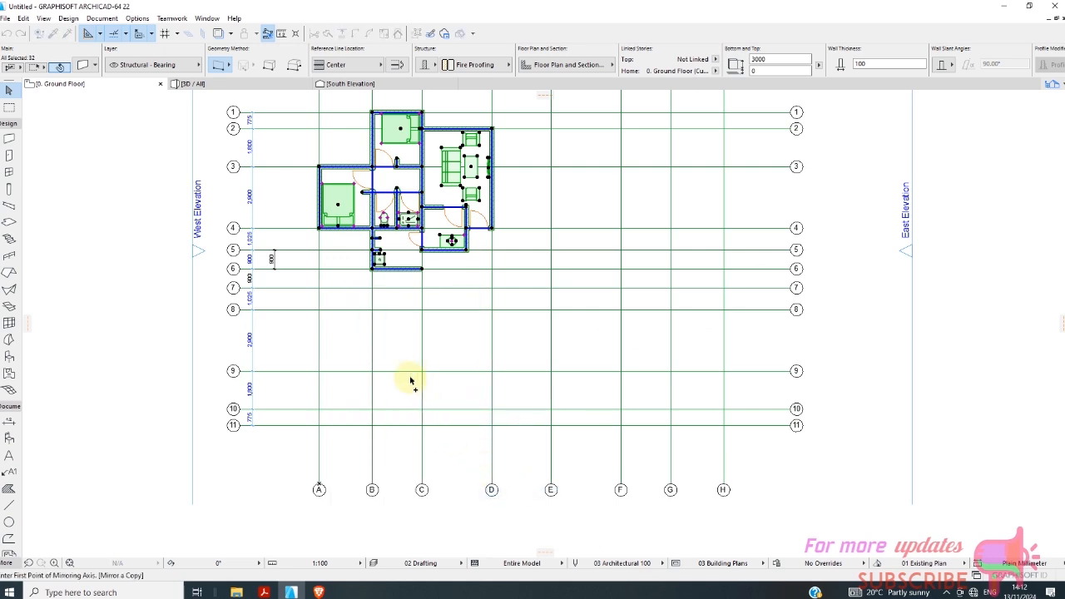
{"action": "left_click", "coordinate": [322, 269]}
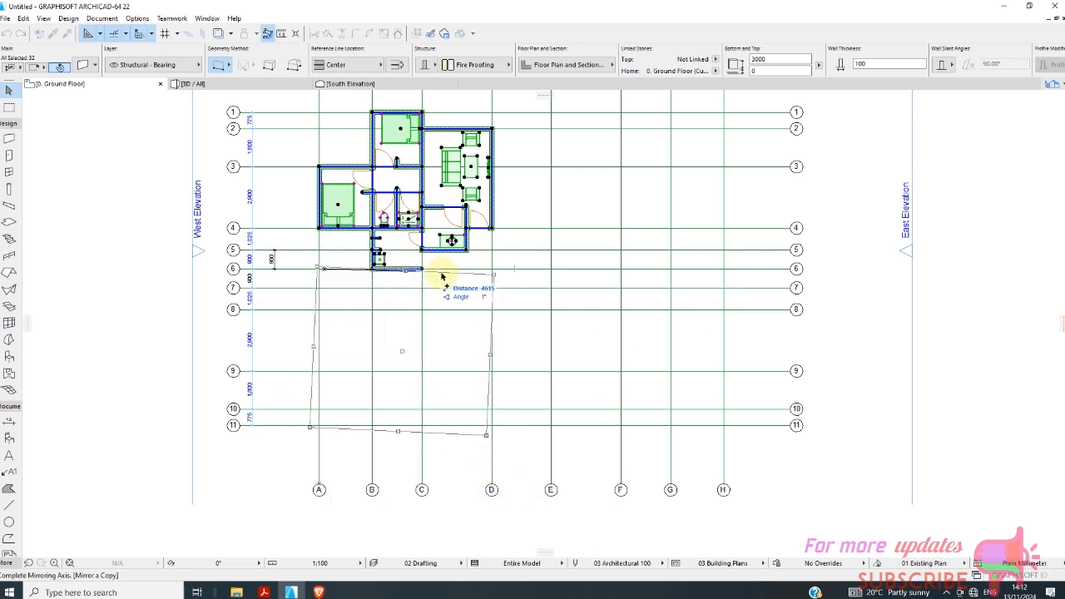
{"action": "left_click", "coordinate": [491, 268]}
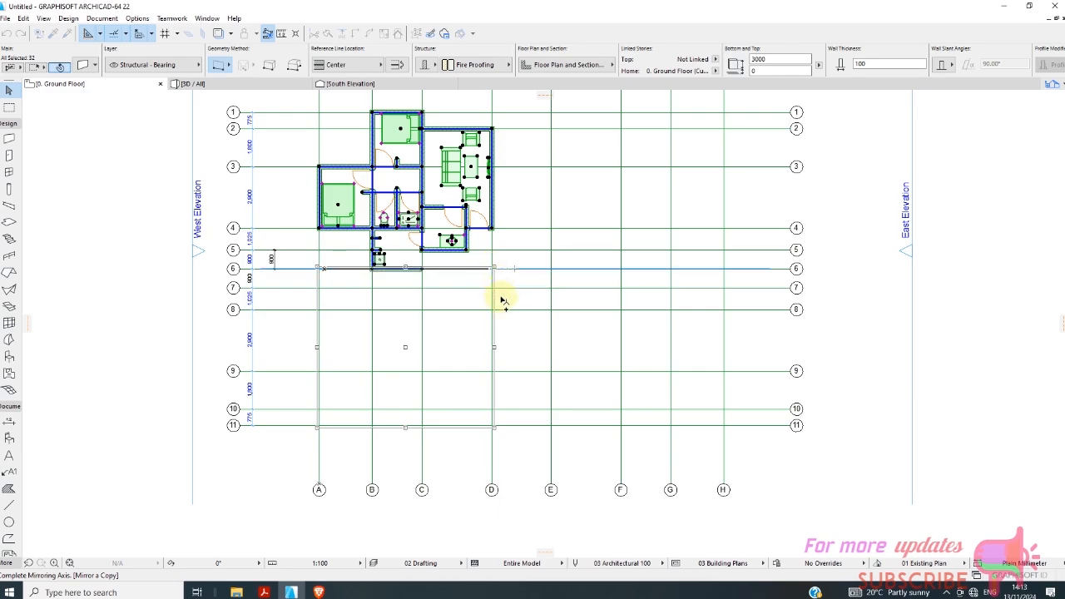
{"action": "scroll", "coordinate": [399, 285], "scroll_direction": "up", "scroll_amount": 5}
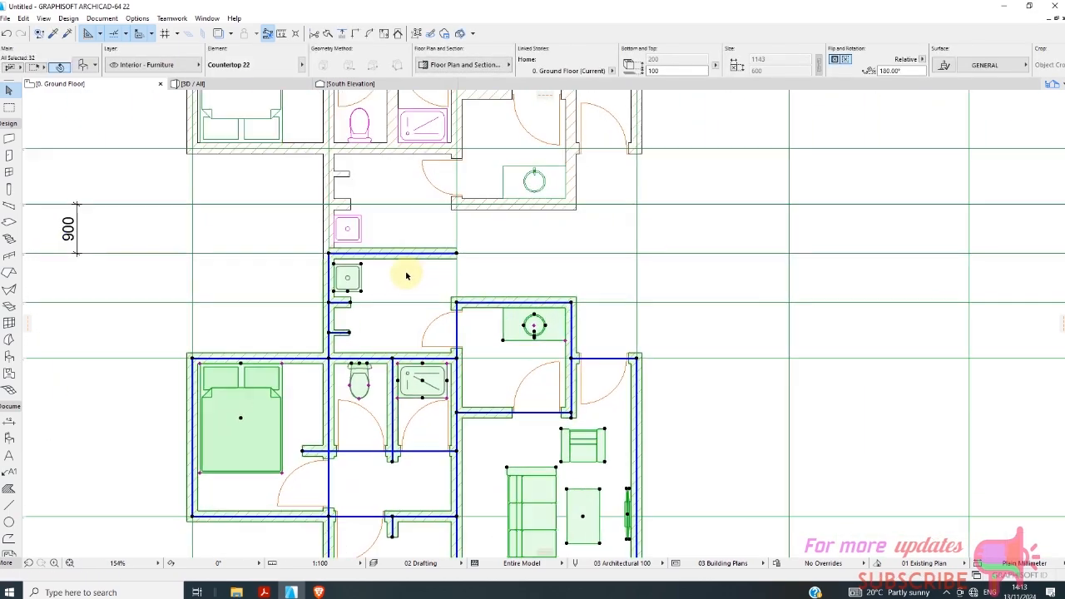
{"action": "scroll", "coordinate": [381, 266], "scroll_direction": "down", "scroll_amount": 3}
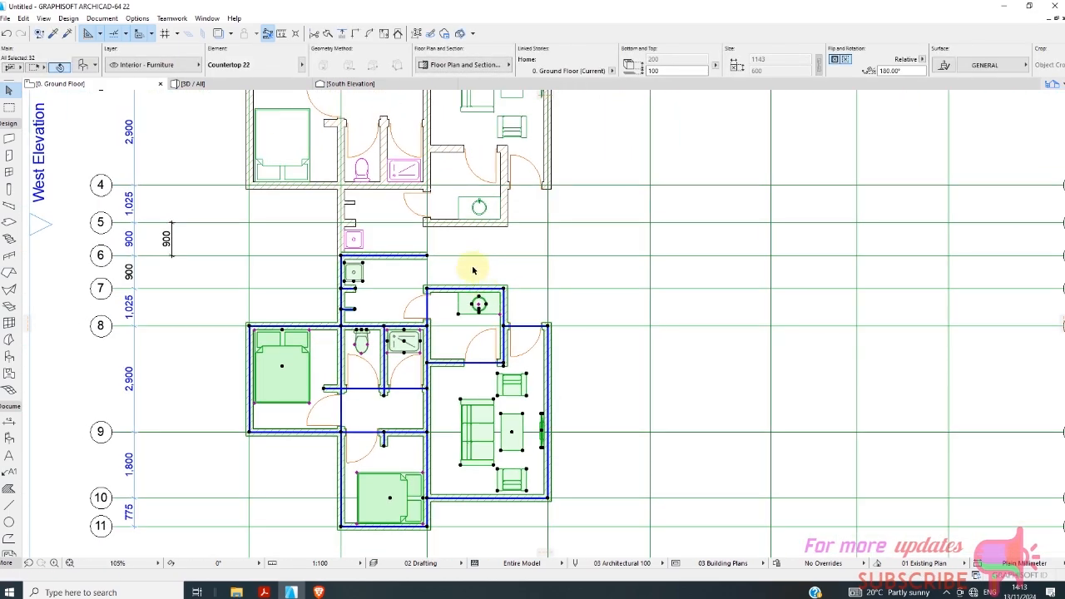
{"action": "left_click", "coordinate": [474, 270]}
Examine the two mirrored units on the ground floor plan and where they meet along grid line 6.
{"action": "scroll", "coordinate": [347, 295], "scroll_direction": "down", "scroll_amount": 5}
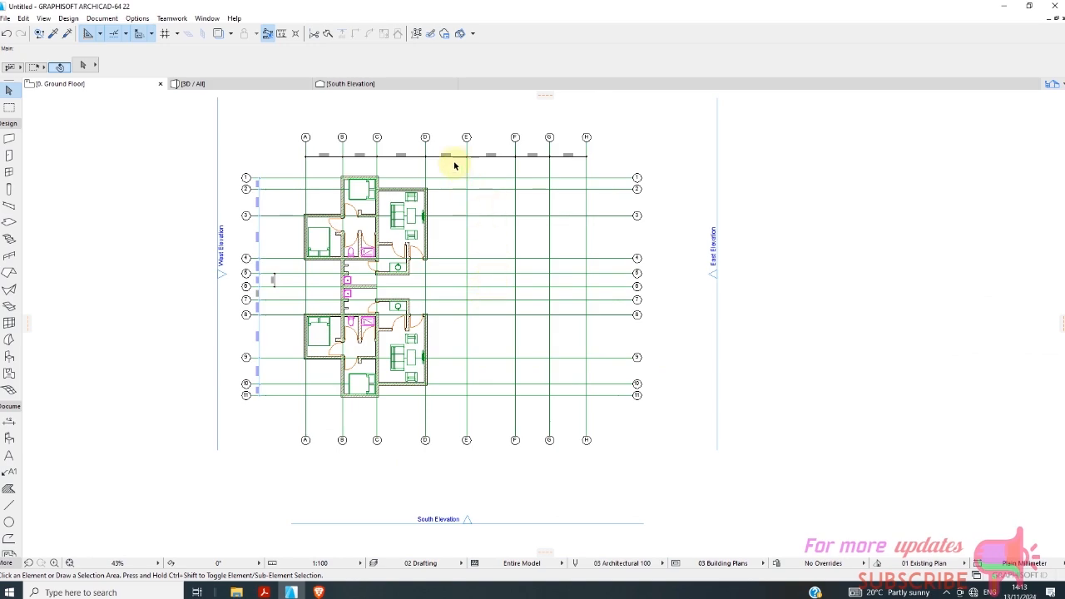
{"action": "scroll", "coordinate": [438, 178], "scroll_direction": "up", "scroll_amount": 5}
{"action": "scroll", "coordinate": [421, 193], "scroll_direction": "down", "scroll_amount": 5}
{"action": "scroll", "coordinate": [337, 356], "scroll_direction": "up", "scroll_amount": 2}
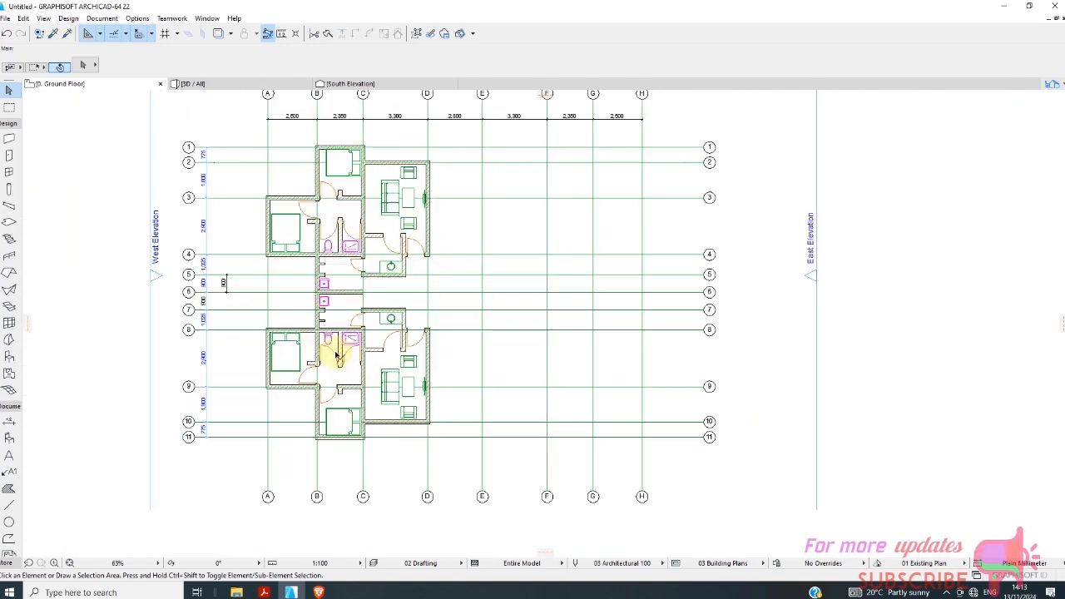
{"action": "scroll", "coordinate": [337, 356], "scroll_direction": "up", "scroll_amount": 2}
{"action": "scroll", "coordinate": [350, 340], "scroll_direction": "down", "scroll_amount": 3}
{"action": "scroll", "coordinate": [409, 238], "scroll_direction": "up", "scroll_amount": 3}
{"action": "scroll", "coordinate": [392, 280], "scroll_direction": "down", "scroll_amount": 2}
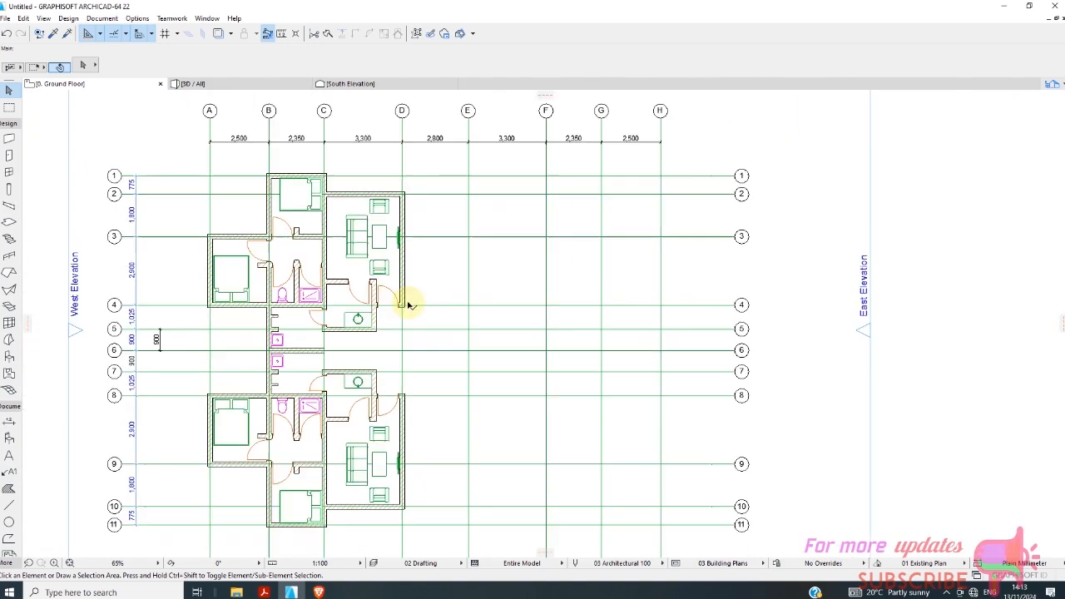
{"action": "scroll", "coordinate": [408, 305], "scroll_direction": "down", "scroll_amount": 1}
{"action": "scroll", "coordinate": [339, 208], "scroll_direction": "up", "scroll_amount": 3}
{"action": "scroll", "coordinate": [338, 220], "scroll_direction": "down", "scroll_amount": 3}
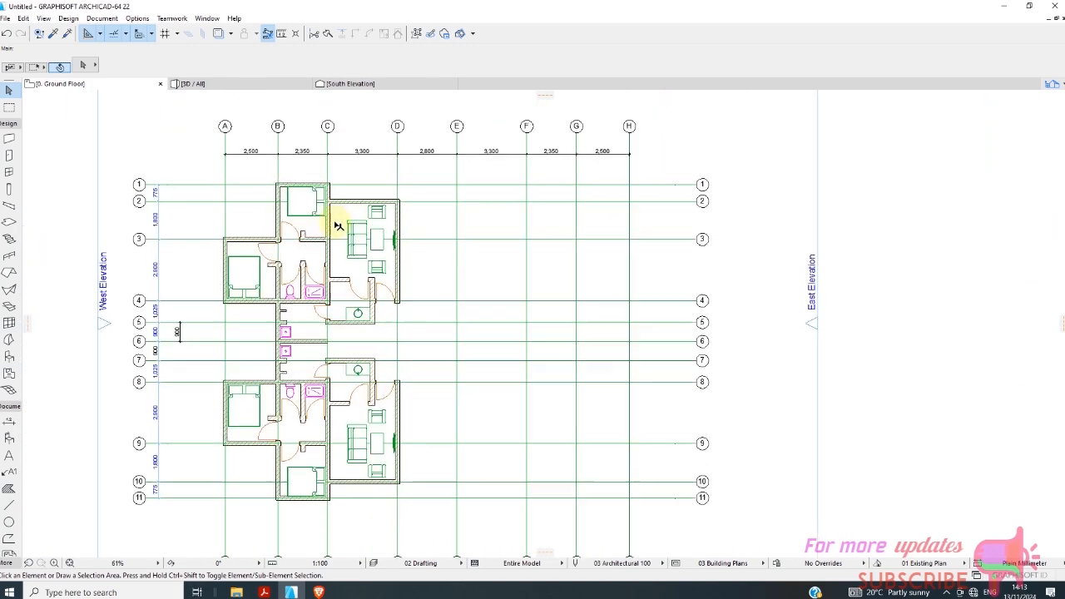
{"action": "scroll", "coordinate": [355, 377], "scroll_direction": "up", "scroll_amount": 3}
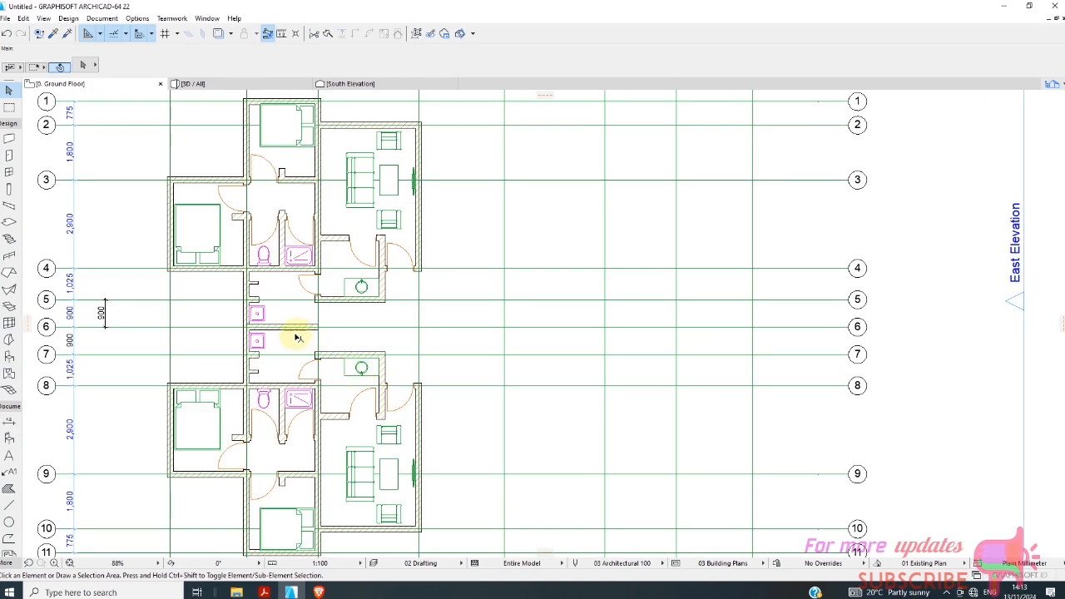
{"action": "scroll", "coordinate": [299, 336], "scroll_direction": "down", "scroll_amount": 2}
{"action": "scroll", "coordinate": [304, 298], "scroll_direction": "down", "scroll_amount": 3}
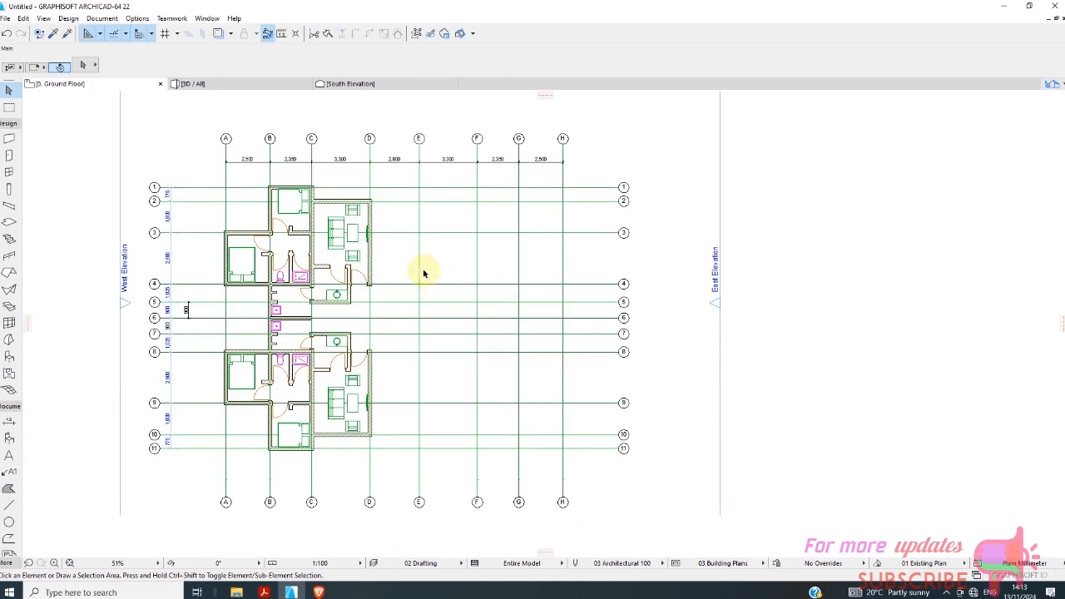
{"action": "left_click_drag", "start_coordinate": [203, 172], "coordinate": [416, 466]}
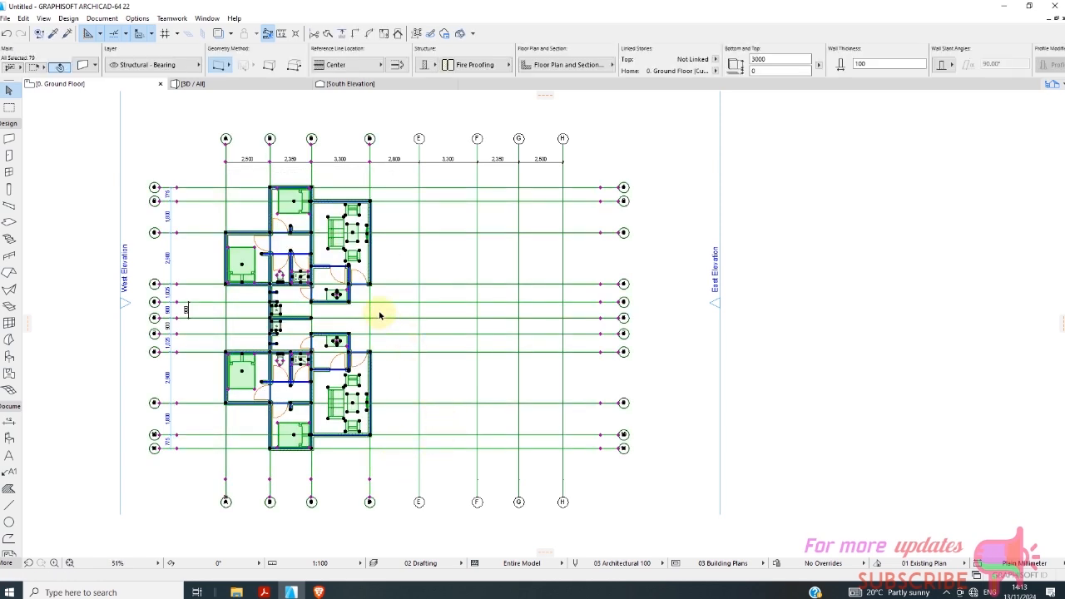
{"action": "left_click", "coordinate": [453, 171]}
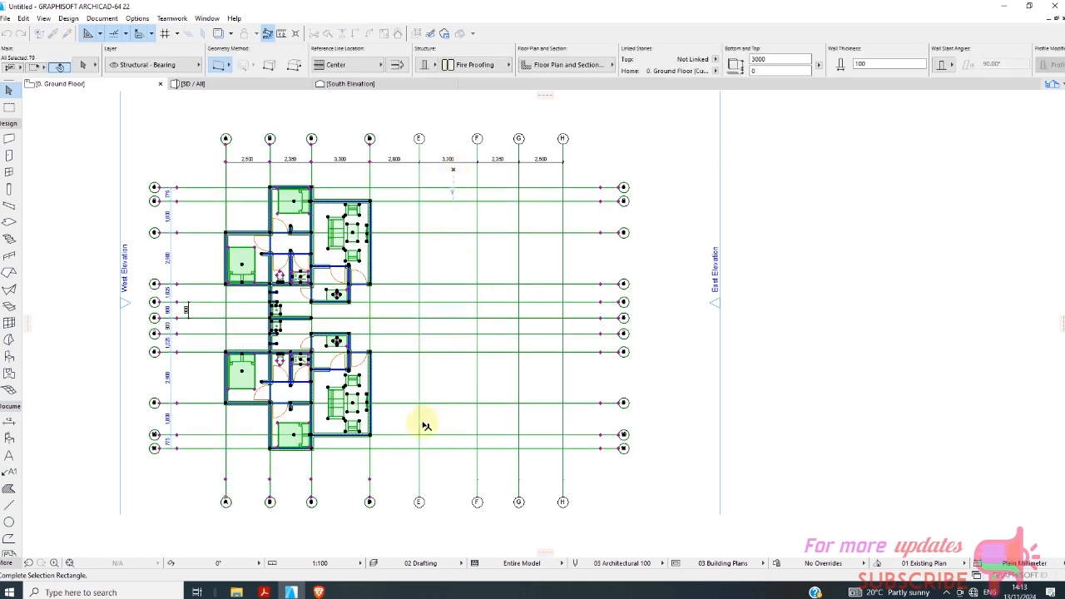
{"action": "left_click", "coordinate": [432, 478]}
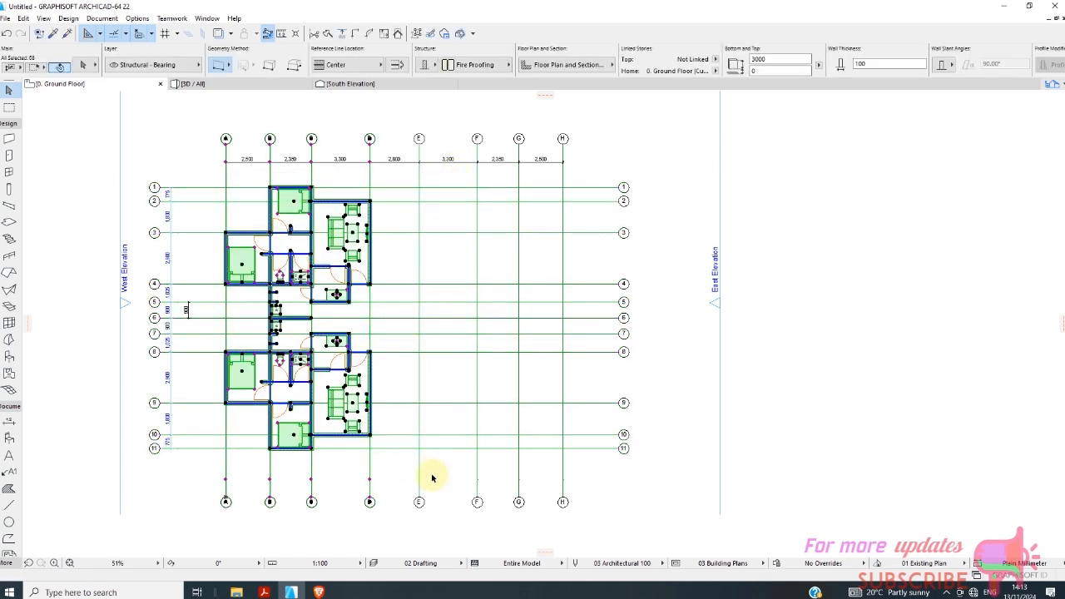
{"action": "left_click", "coordinate": [382, 177]}
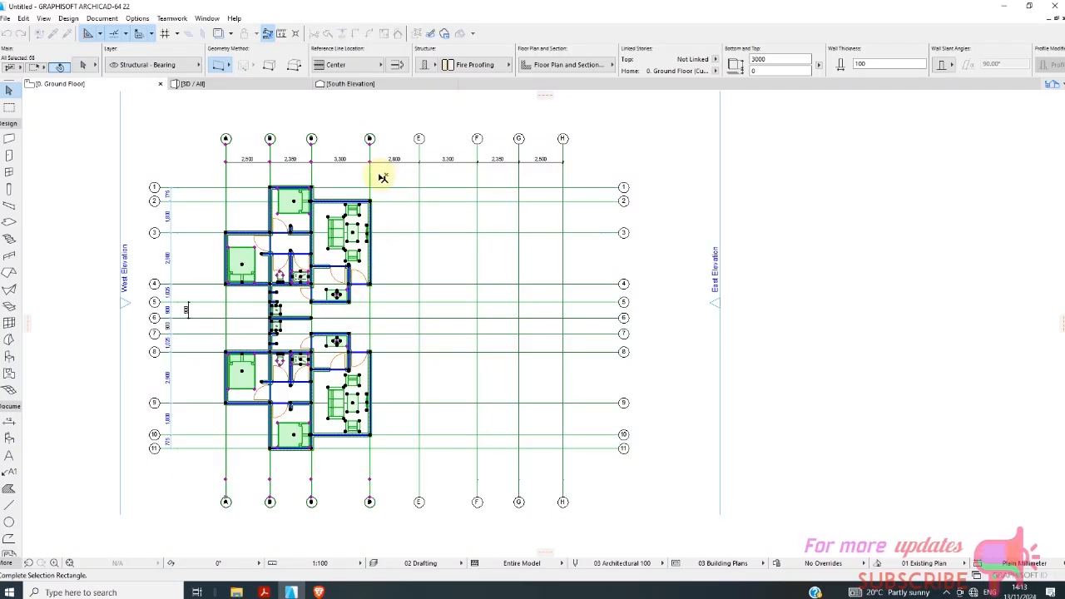
{"action": "left_click", "coordinate": [217, 178]}
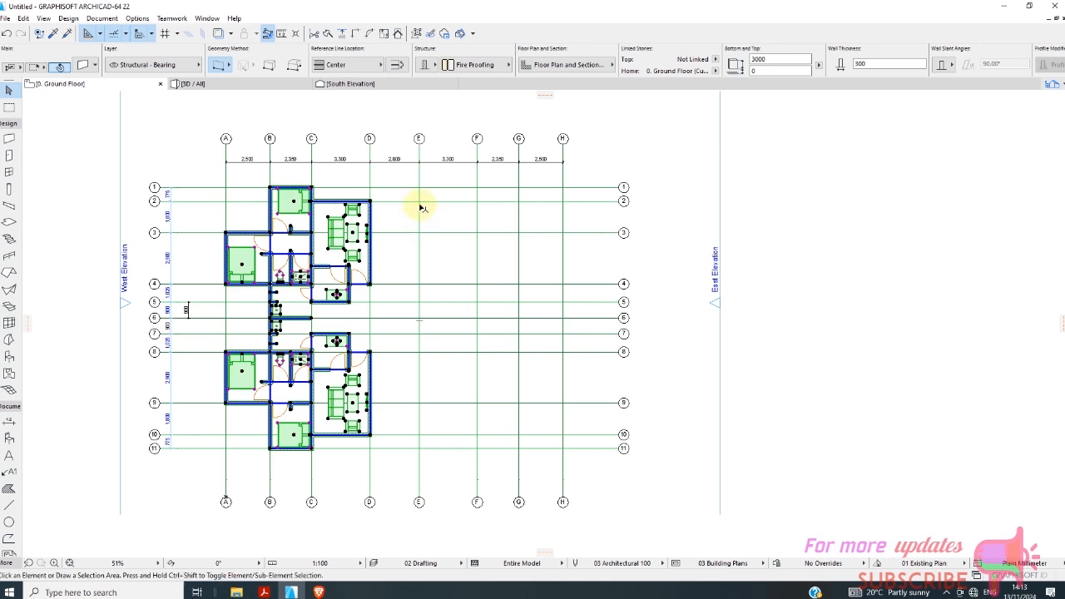
{"action": "key", "text": "Escape"}
Drag a copy of grid line E 1400 mm horizontally toward grid line D and clear the selection.
{"action": "scroll", "coordinate": [421, 195], "scroll_direction": "up", "scroll_amount": 3}
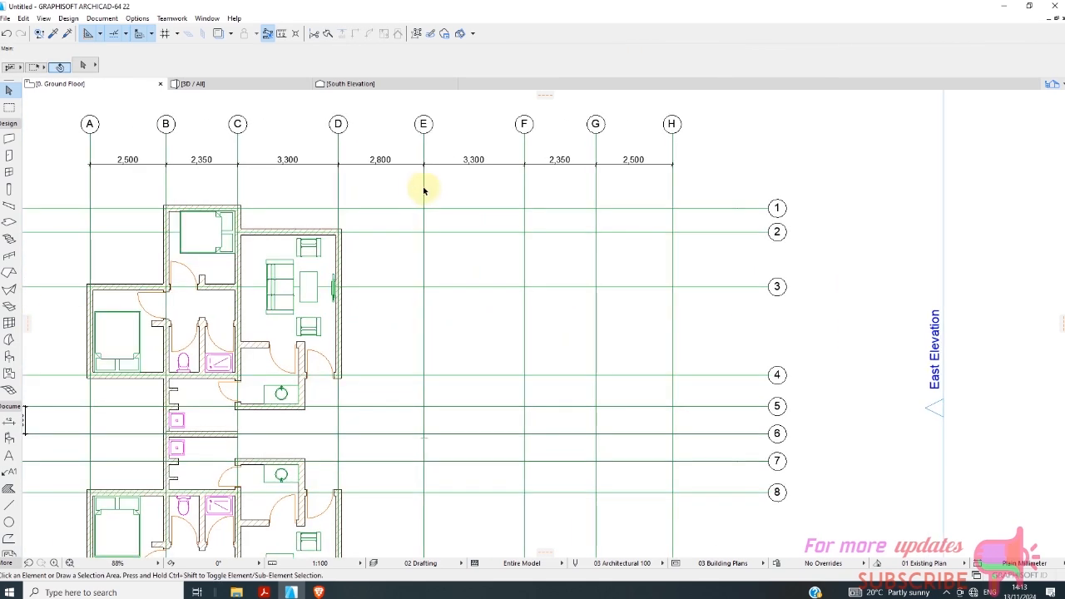
{"action": "right_click", "coordinate": [444, 194]}
{"action": "mouse_move", "coordinate": [472, 314]}
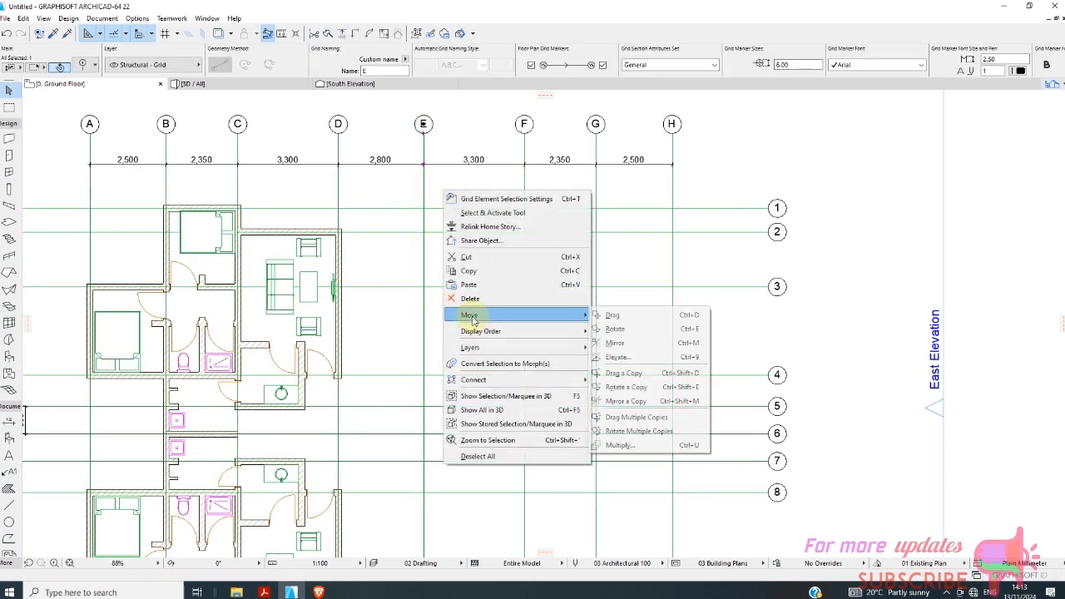
{"action": "left_click", "coordinate": [623, 374]}
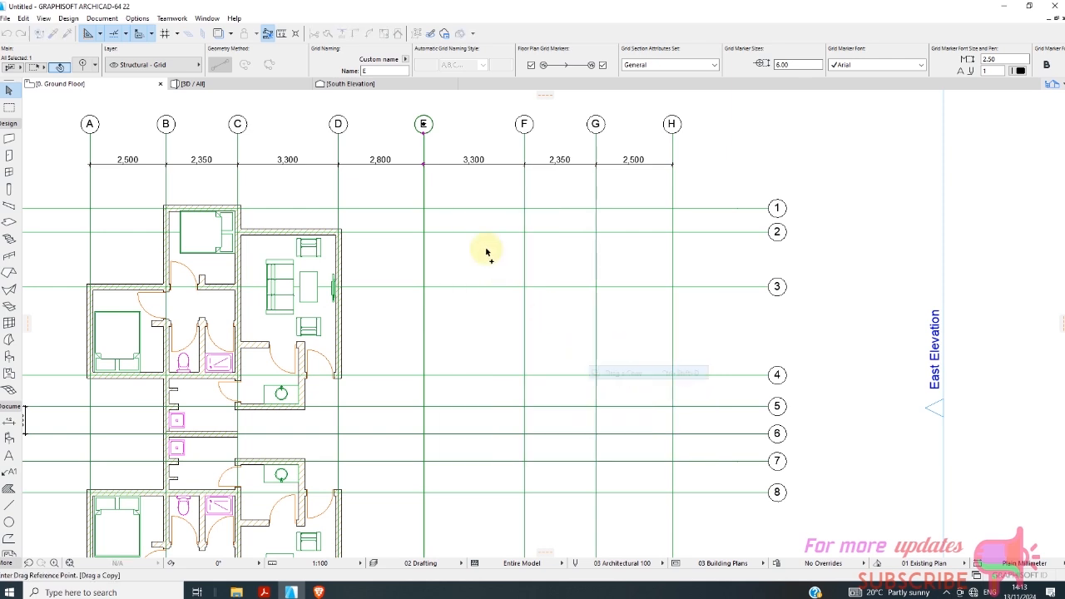
{"action": "left_click", "coordinate": [423, 208]}
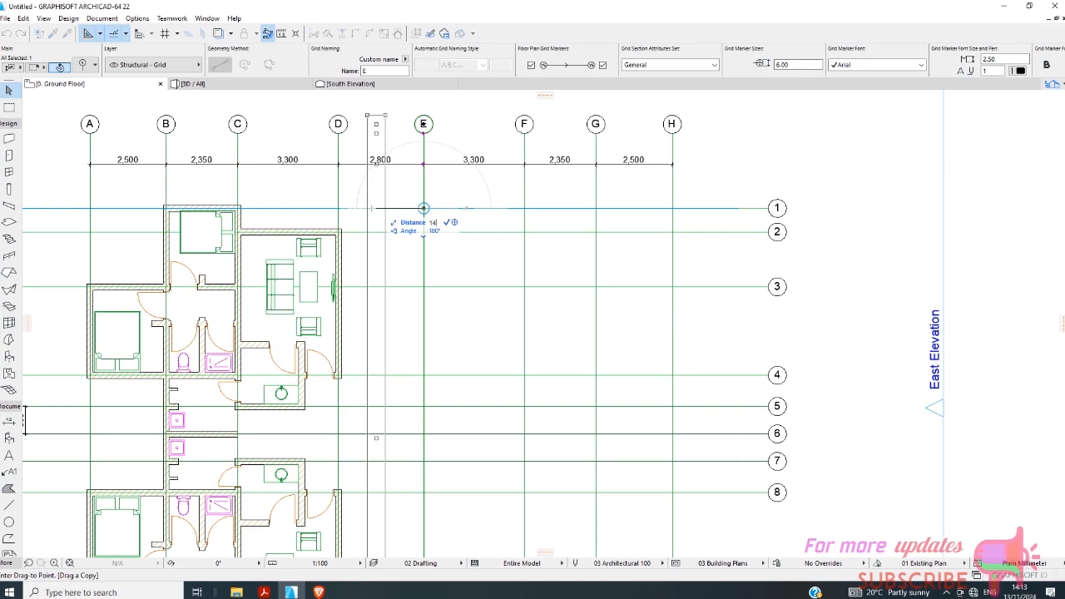
{"action": "type", "text": "1400"}
{"action": "key", "text": "Return"}
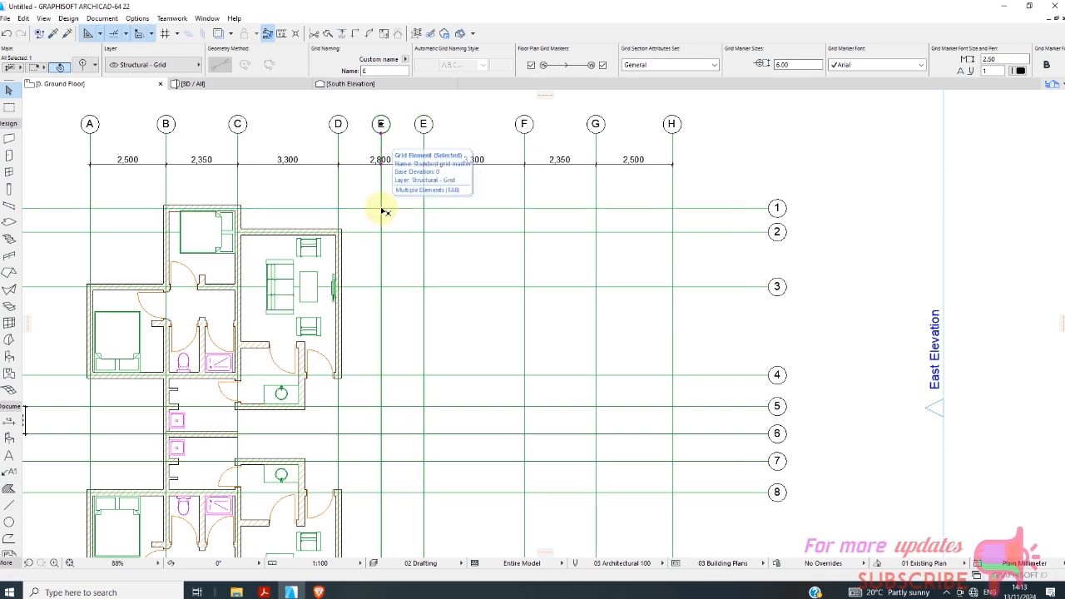
{"action": "scroll", "coordinate": [380, 237], "scroll_direction": "down", "scroll_amount": 2}
{"action": "key", "text": "Escape"}
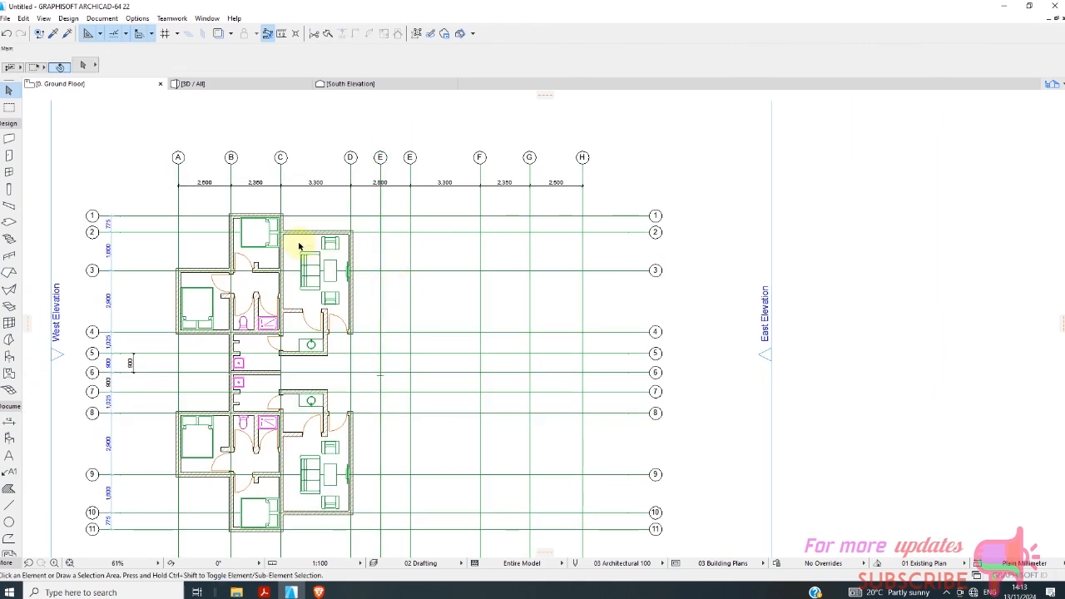
Select both units between grid lines A and D, and remove the horizontal grid lines 1 to 11 from the selection.
{"action": "left_click", "coordinate": [164, 206]}
{"action": "scroll", "coordinate": [285, 338], "scroll_direction": "down", "scroll_amount": 2}
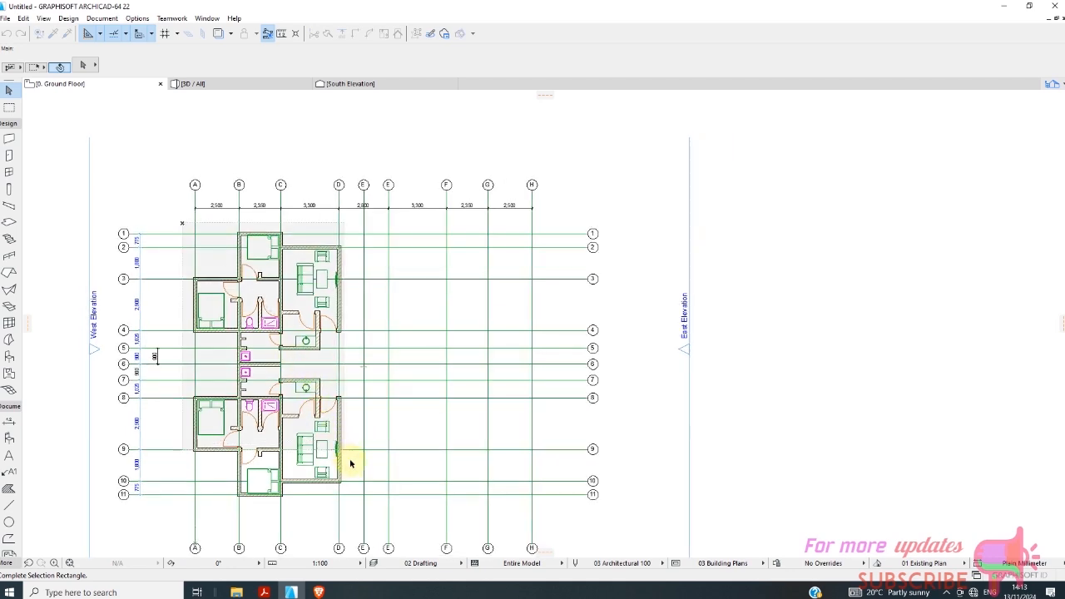
{"action": "left_click", "coordinate": [360, 511]}
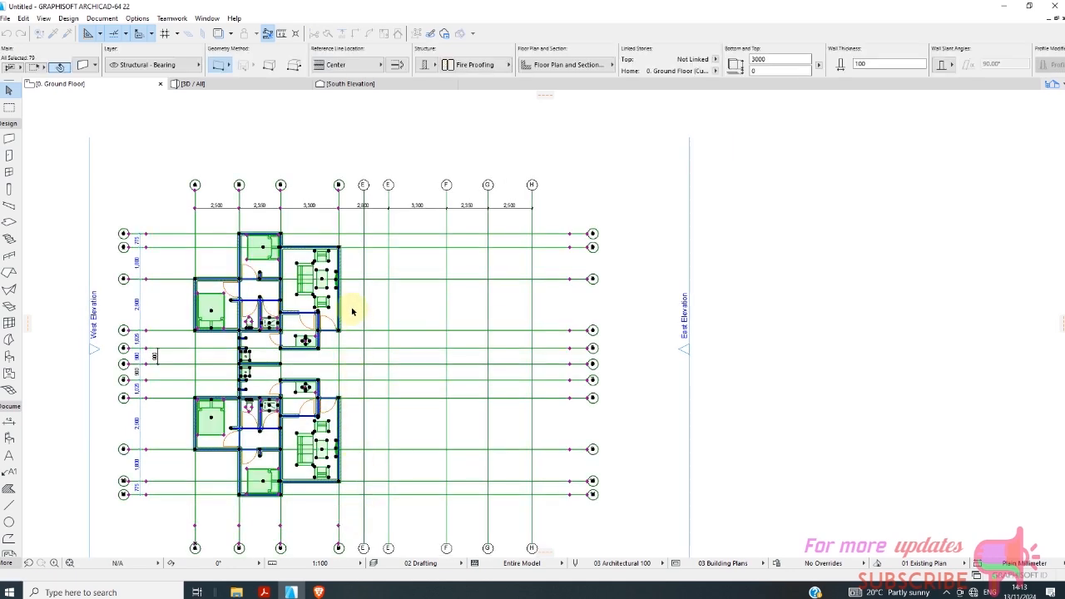
{"action": "left_click", "coordinate": [437, 216], "text": "shift"}
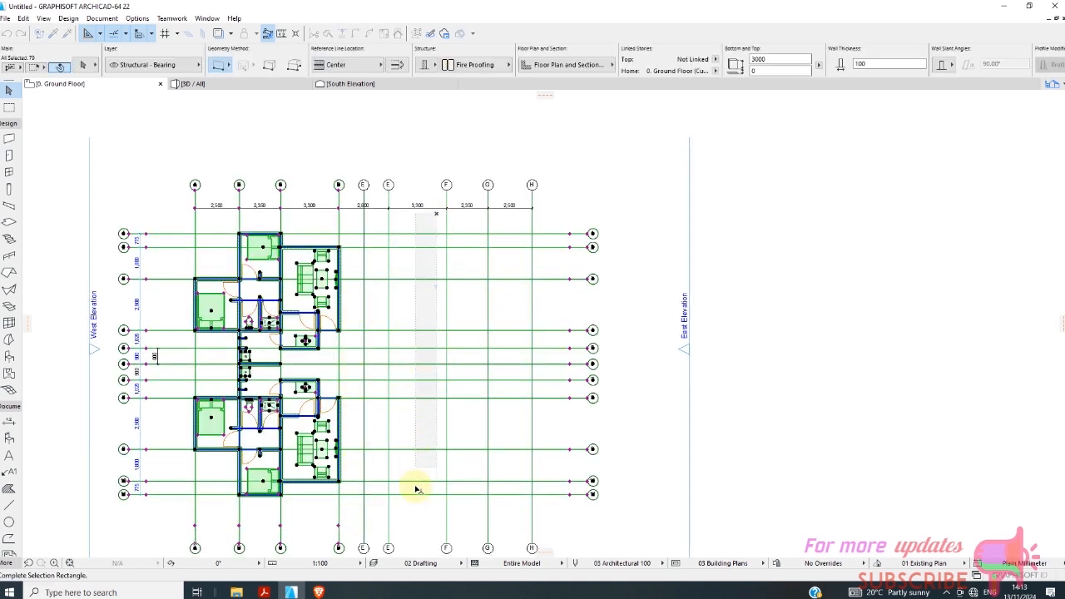
{"action": "left_click", "coordinate": [413, 505], "text": "shift"}
Remove the vertical grid lines from the selection, leaving only the two units' walls, fixtures and furniture selected.
{"action": "left_click", "coordinate": [422, 512], "text": "shift"}
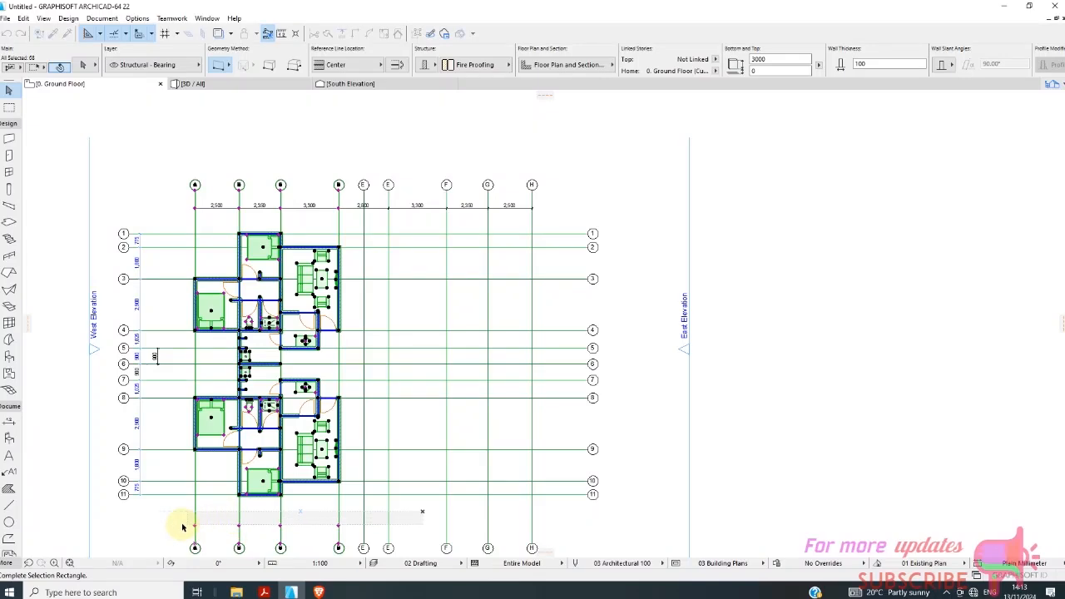
{"action": "left_click", "coordinate": [412, 514], "text": "shift"}
{"action": "left_click", "coordinate": [420, 506], "text": "shift"}
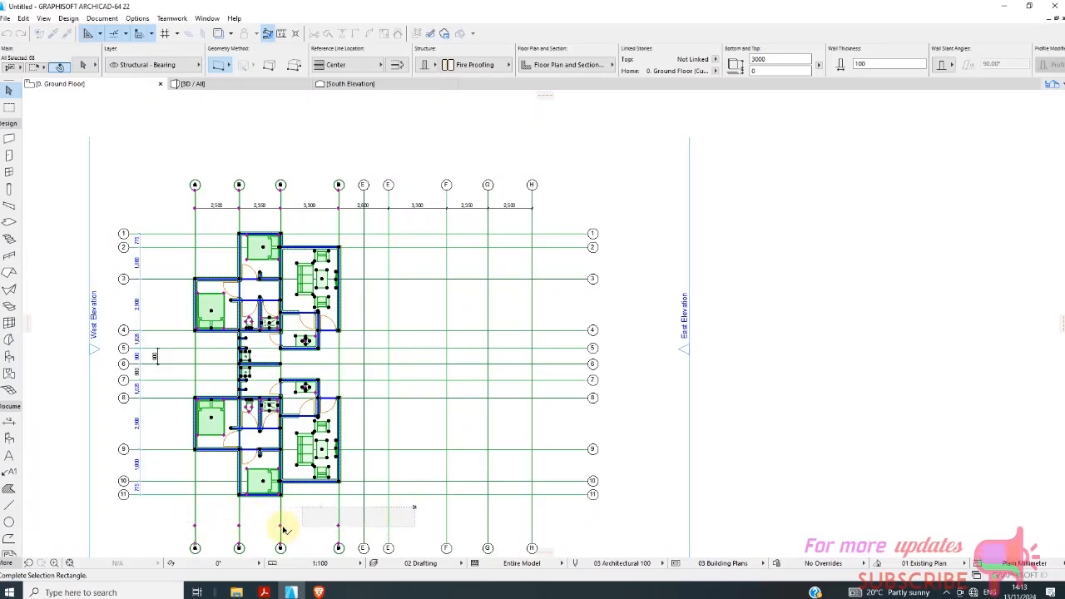
{"action": "left_click", "coordinate": [195, 526], "text": "shift"}
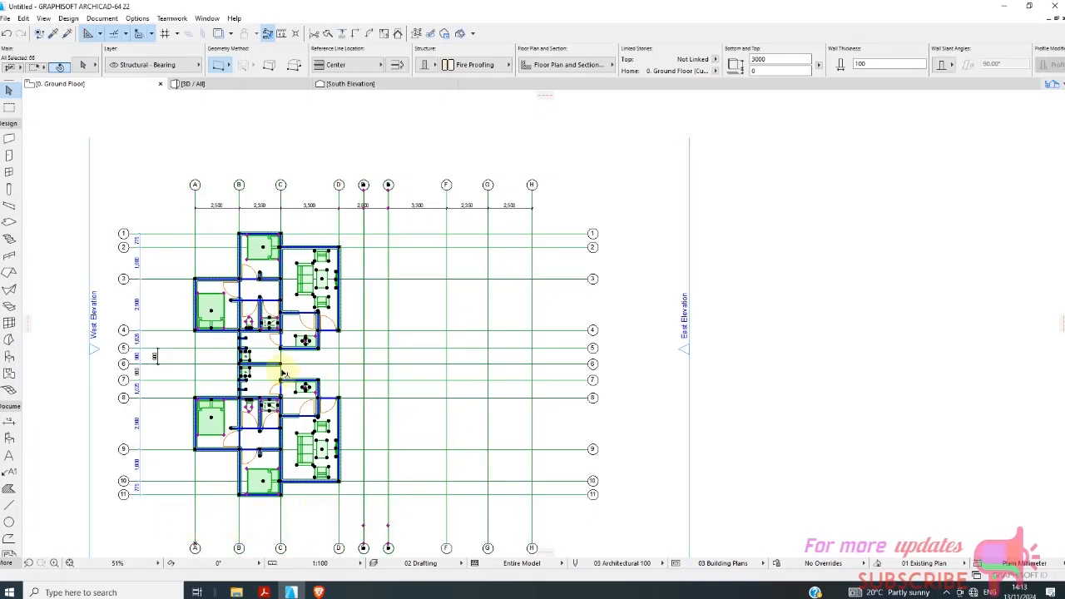
{"action": "scroll", "coordinate": [394, 274], "scroll_direction": "up", "scroll_amount": 3}
{"action": "scroll", "coordinate": [412, 312], "scroll_direction": "down", "scroll_amount": 3}
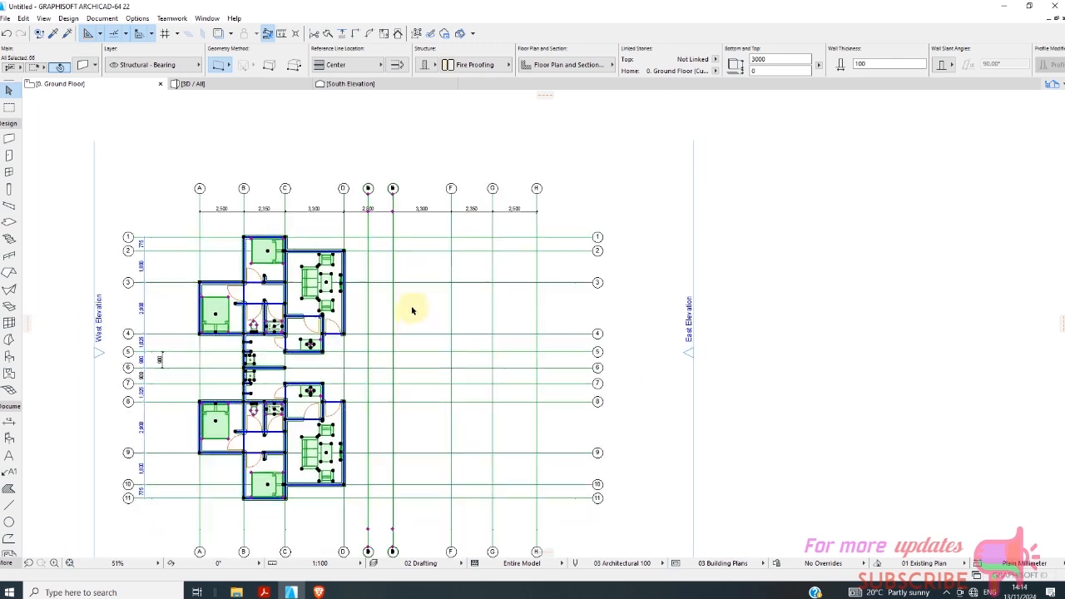
{"action": "scroll", "coordinate": [412, 308], "scroll_direction": "up", "scroll_amount": 4}
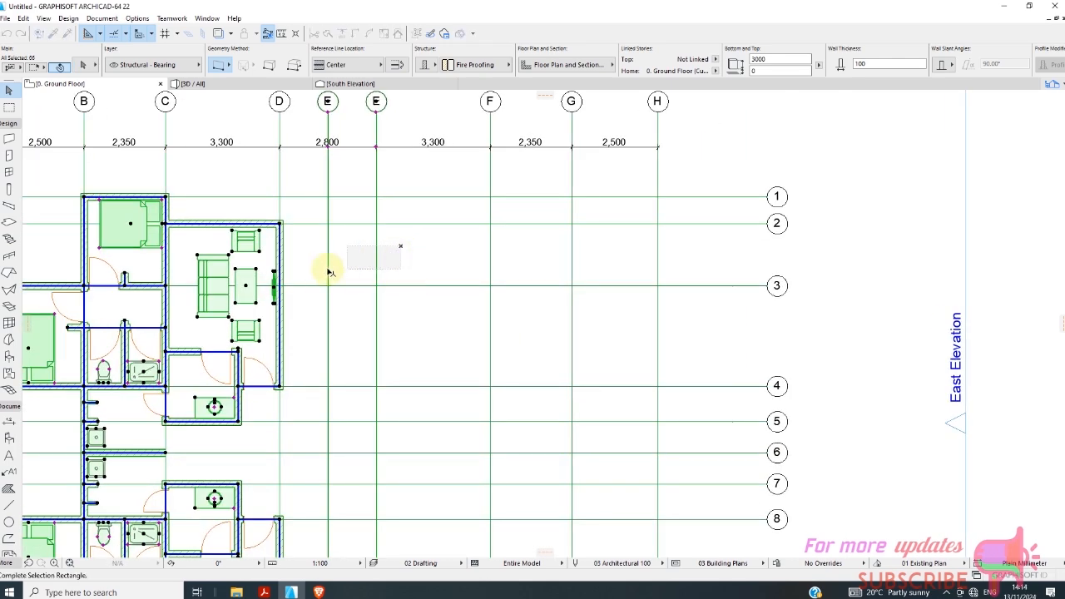
{"action": "left_click", "coordinate": [320, 279]}
{"action": "scroll", "coordinate": [352, 269], "scroll_direction": "down", "scroll_amount": 4}
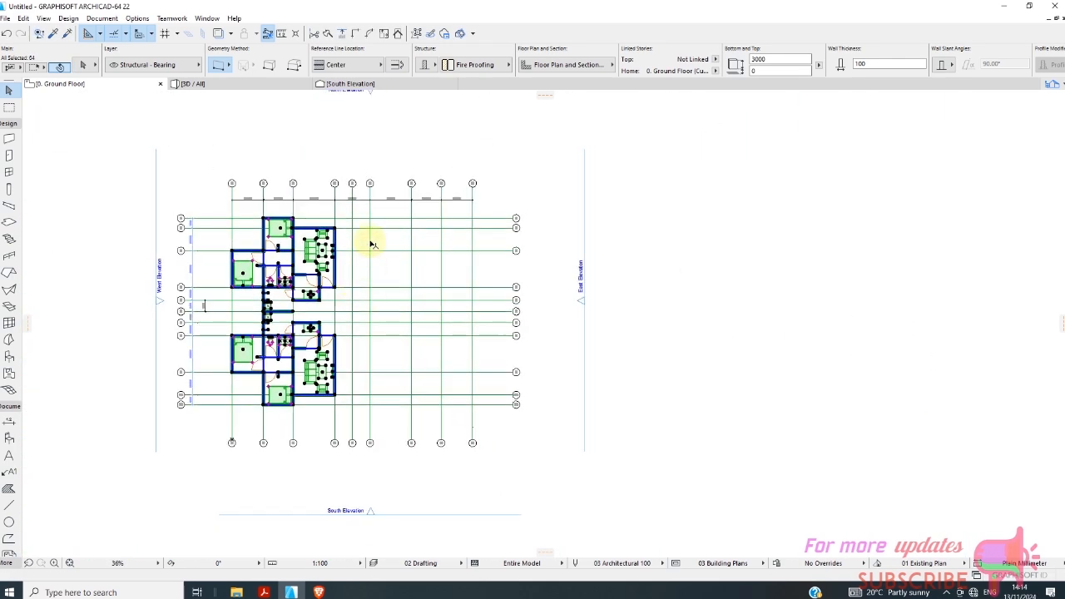
Mirror a copy of the two selected units about the new centre grid line between D and the original E, and clear the selection.
{"action": "scroll", "coordinate": [373, 235], "scroll_direction": "up", "scroll_amount": 3}
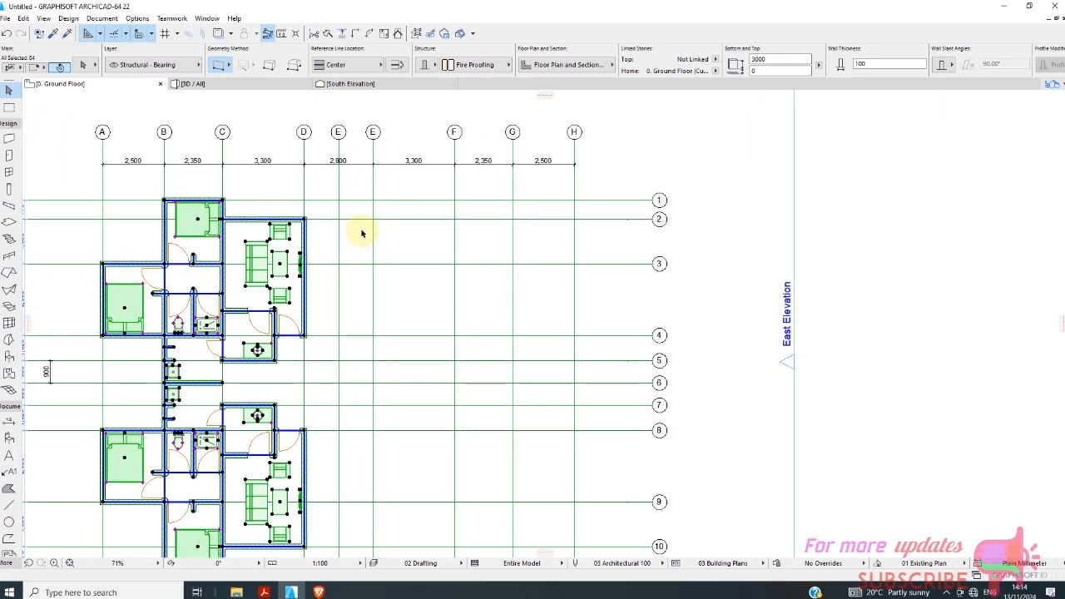
{"action": "right_click", "coordinate": [356, 183]}
{"action": "mouse_move", "coordinate": [408, 306]}
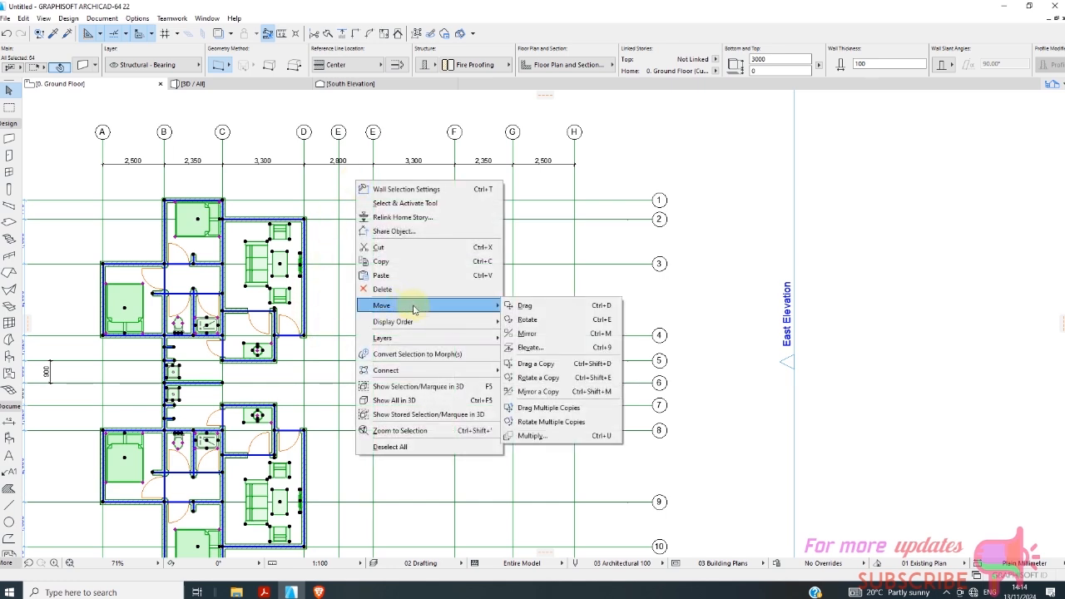
{"action": "left_click", "coordinate": [561, 394]}
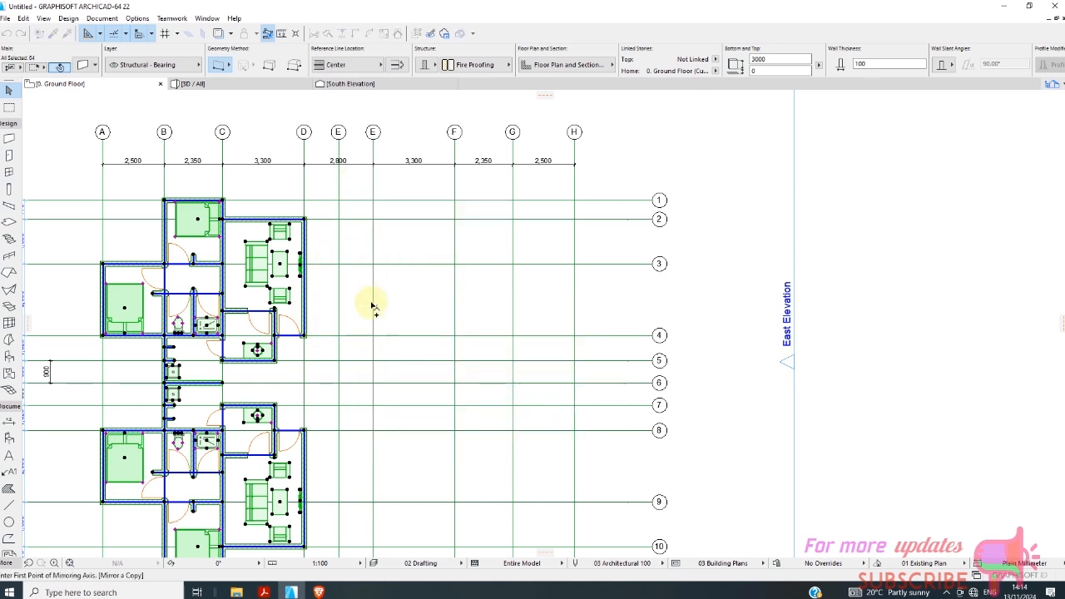
{"action": "left_click", "coordinate": [339, 220]}
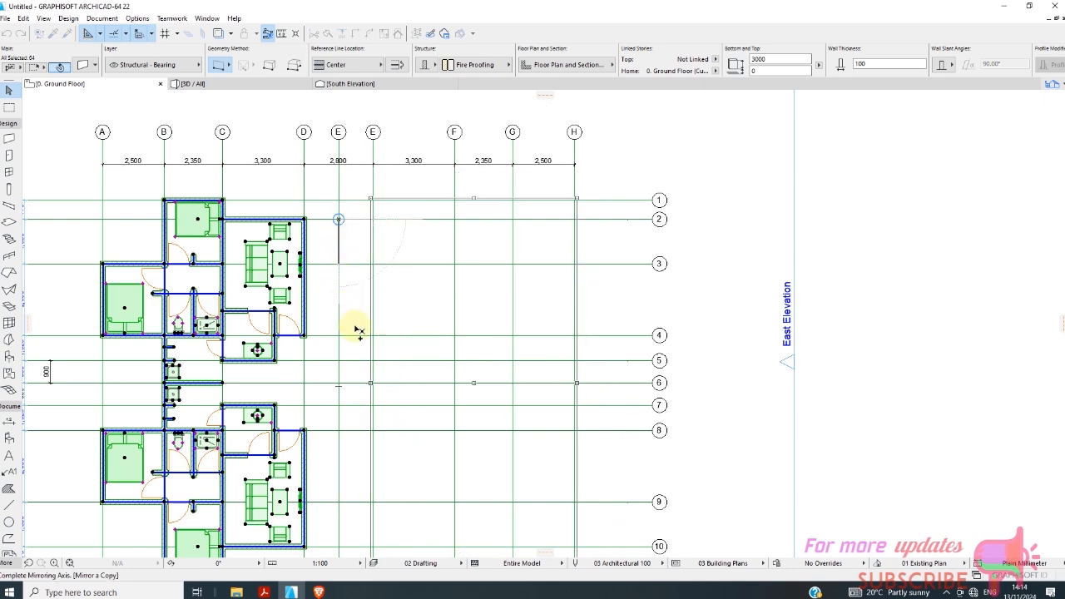
{"action": "left_click", "coordinate": [387, 383]}
{"action": "scroll", "coordinate": [407, 366], "scroll_direction": "down", "scroll_amount": 3}
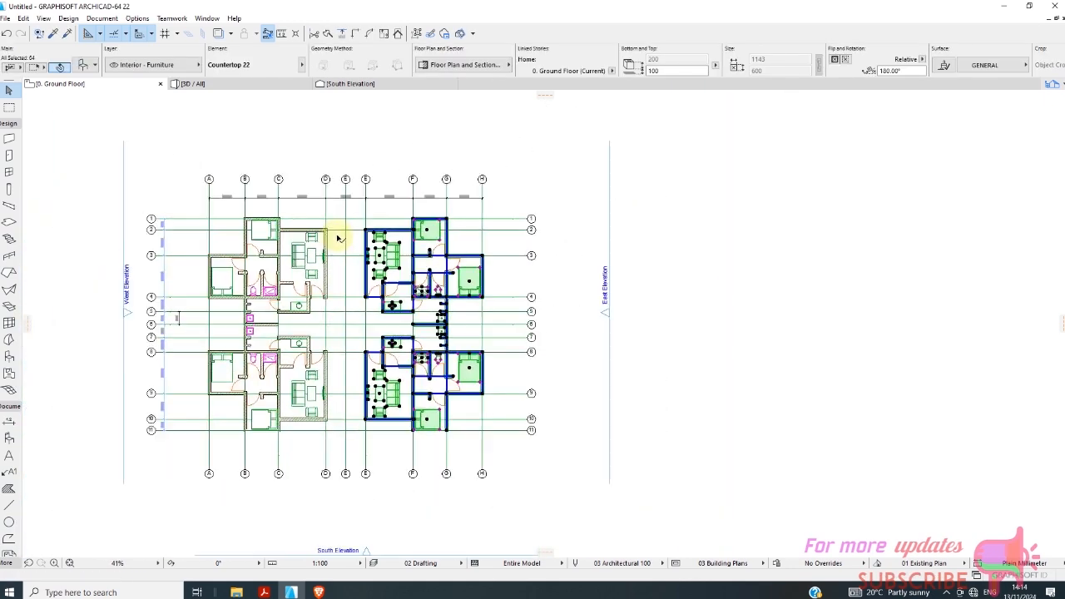
{"action": "left_click", "coordinate": [358, 319]}
Inspect the four mirrored units in the 3D view and return to the ground floor plan.
{"action": "scroll", "coordinate": [383, 365], "scroll_direction": "up", "scroll_amount": 3}
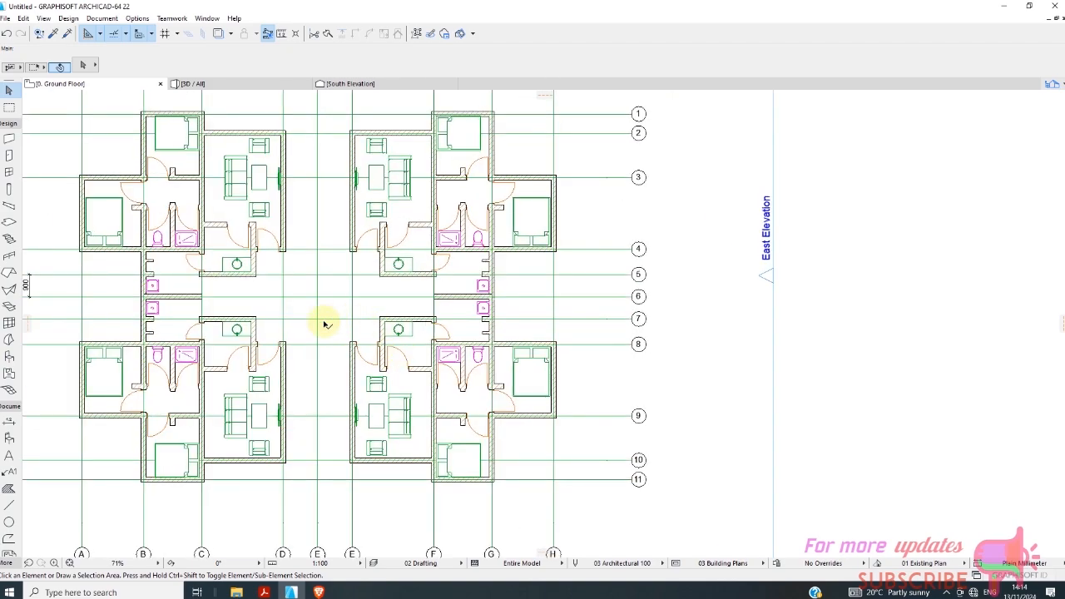
{"action": "scroll", "coordinate": [327, 324], "scroll_direction": "down", "scroll_amount": 2}
{"action": "left_click", "coordinate": [210, 84]}
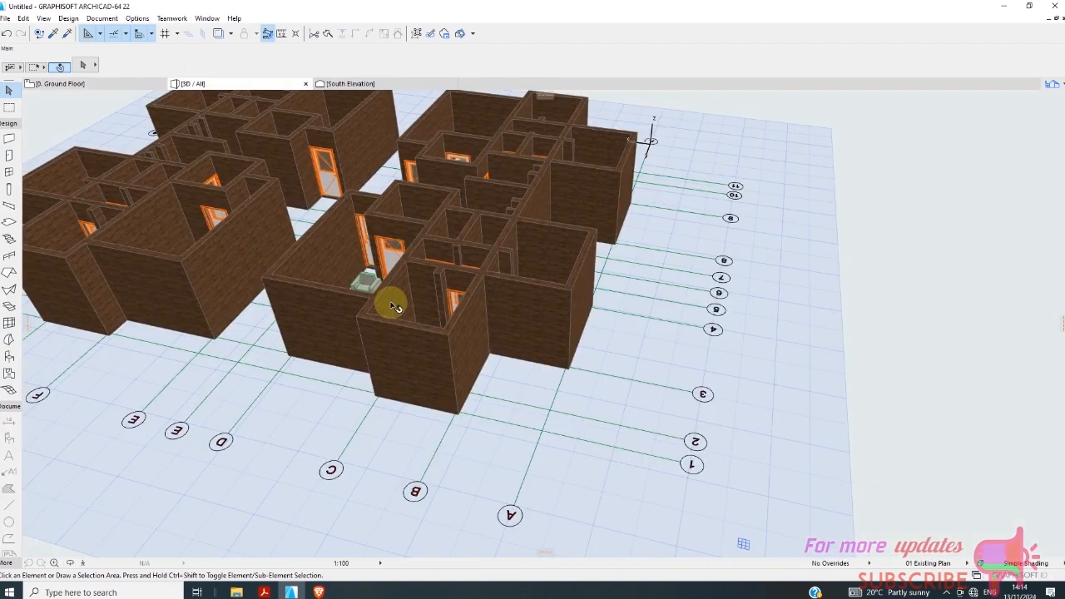
{"action": "scroll", "coordinate": [430, 347], "scroll_direction": "down", "scroll_amount": 3}
{"action": "scroll", "coordinate": [309, 267], "scroll_direction": "up", "scroll_amount": 5}
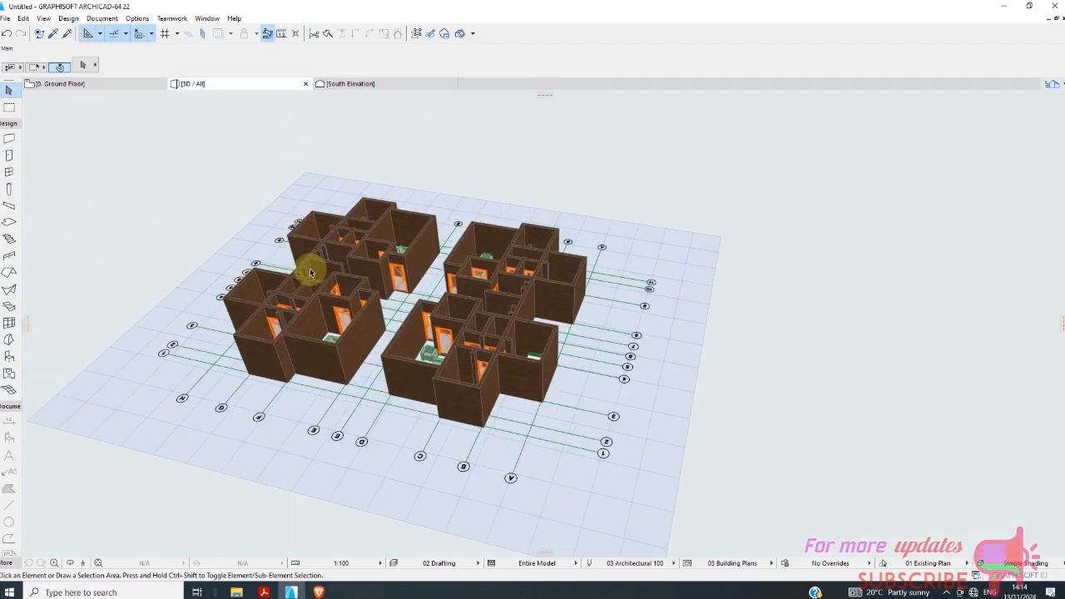
{"action": "left_click", "coordinate": [58, 84]}
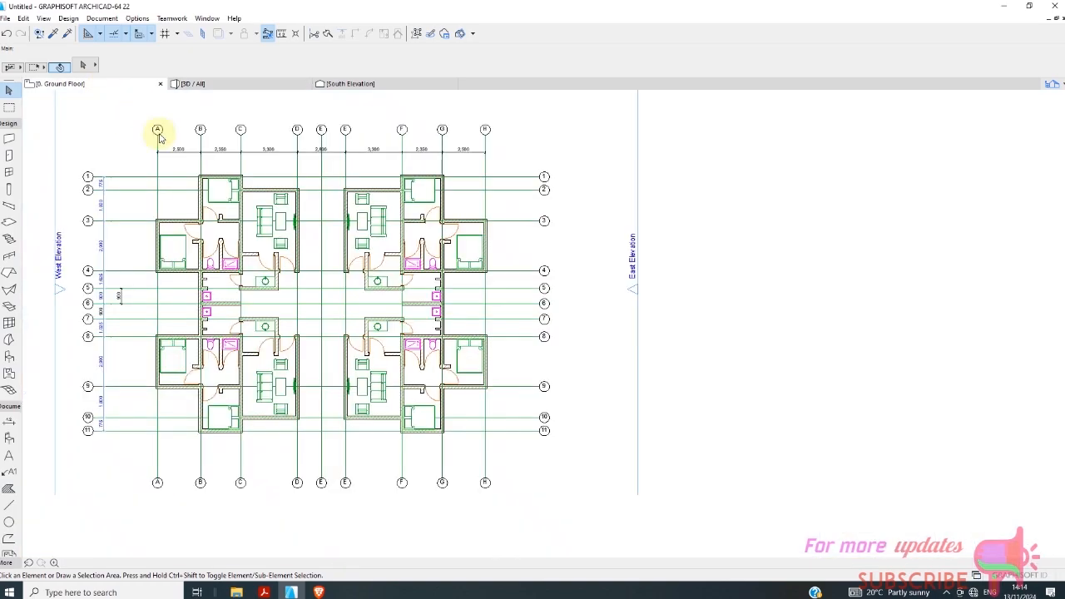
Examine the four-unit ground floor plan, especially the central passage between the left and right pairs of units.
{"action": "scroll", "coordinate": [411, 292], "scroll_direction": "down", "scroll_amount": 2}
{"action": "scroll", "coordinate": [313, 295], "scroll_direction": "up", "scroll_amount": 4}
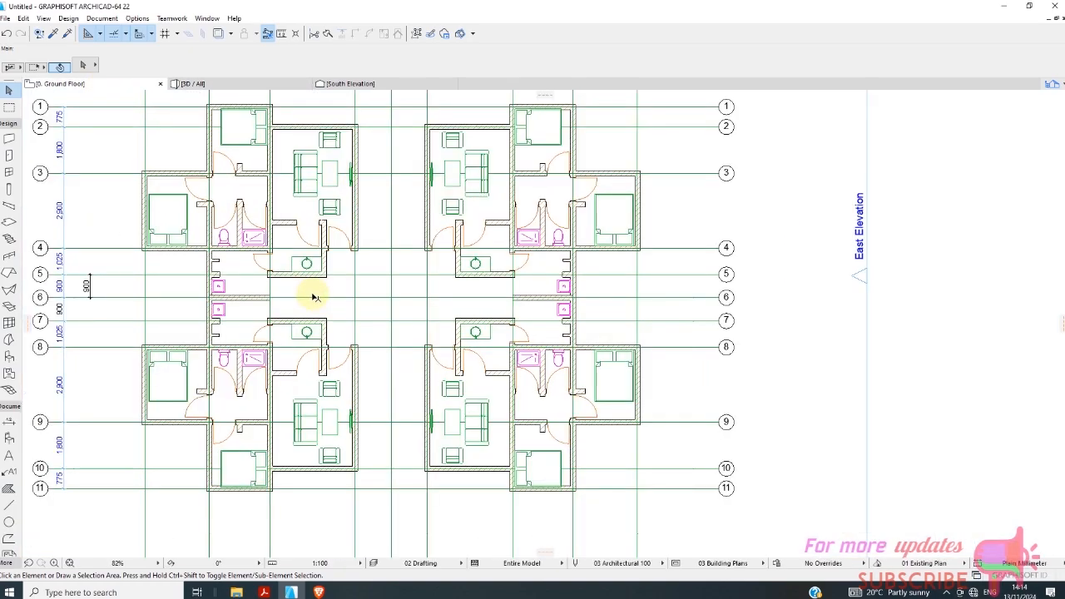
{"action": "scroll", "coordinate": [312, 297], "scroll_direction": "down", "scroll_amount": 2}
{"action": "scroll", "coordinate": [408, 175], "scroll_direction": "up", "scroll_amount": 2}
{"action": "scroll", "coordinate": [332, 195], "scroll_direction": "up", "scroll_amount": 3}
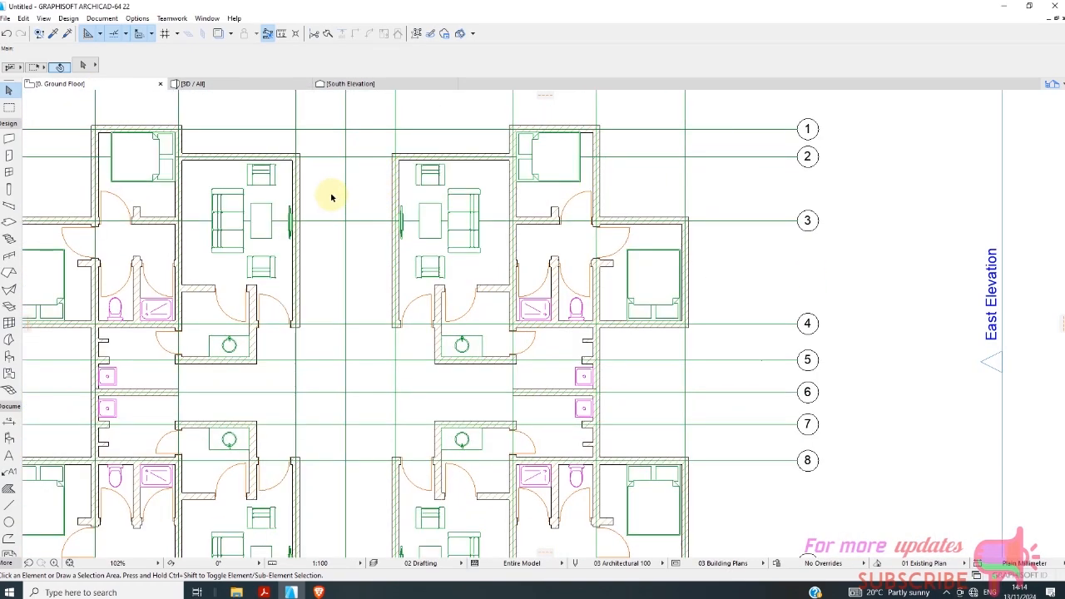
{"action": "scroll", "coordinate": [321, 237], "scroll_direction": "down", "scroll_amount": 3}
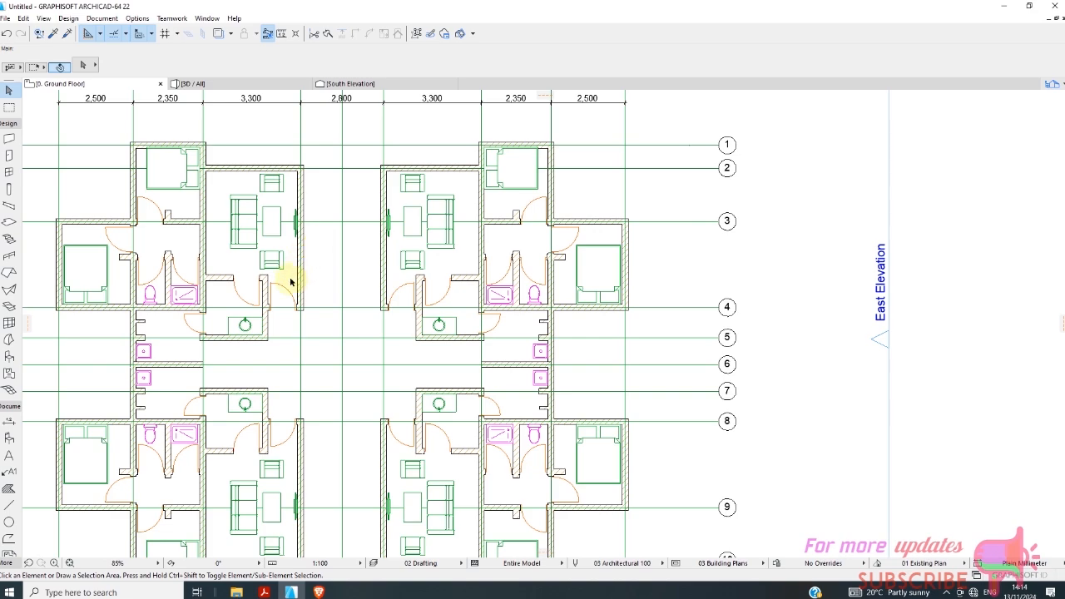
{"action": "scroll", "coordinate": [362, 172], "scroll_direction": "down", "scroll_amount": 1}
{"action": "scroll", "coordinate": [317, 194], "scroll_direction": "up", "scroll_amount": 3}
{"action": "scroll", "coordinate": [289, 225], "scroll_direction": "down", "scroll_amount": 2}
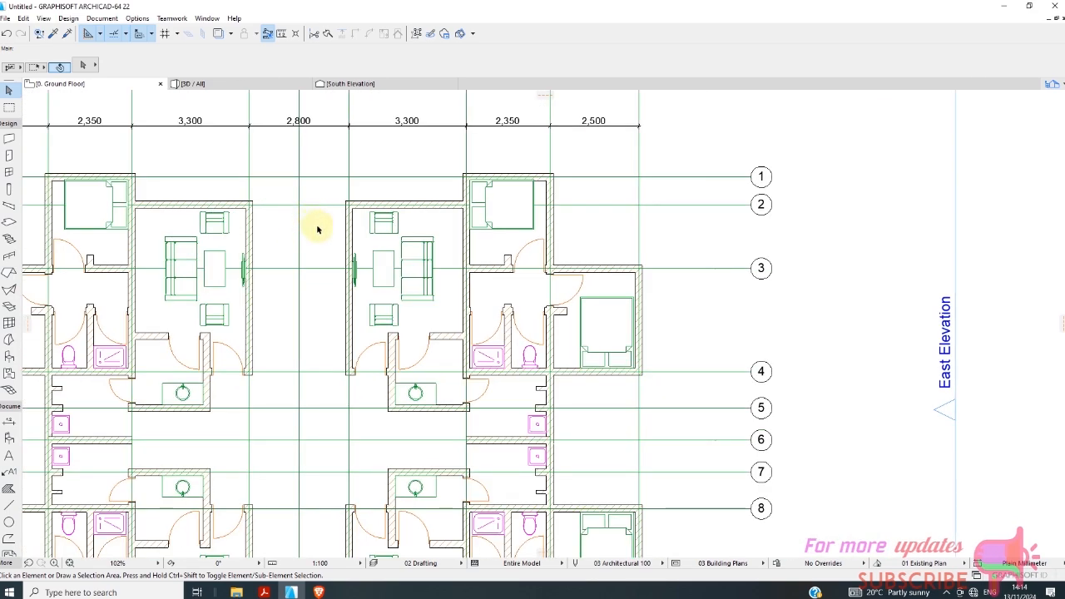
{"action": "scroll", "coordinate": [304, 243], "scroll_direction": "down", "scroll_amount": 2}
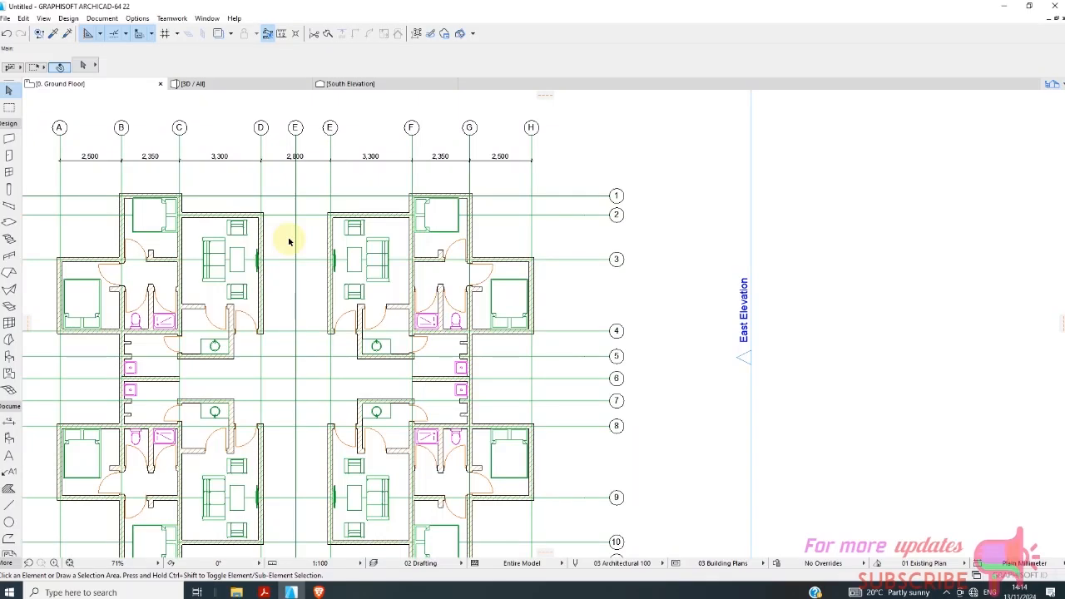
Open the Stair tool's default settings and browse the saved stair favorites without applying one.
{"action": "left_click", "coordinate": [9, 238]}
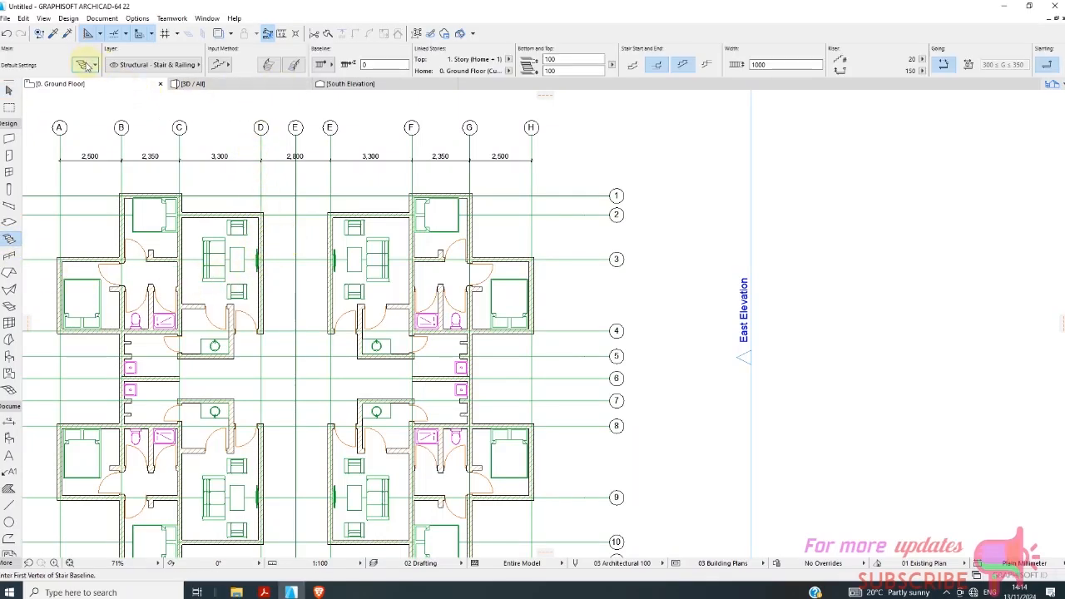
{"action": "key", "text": "ctrl+t"}
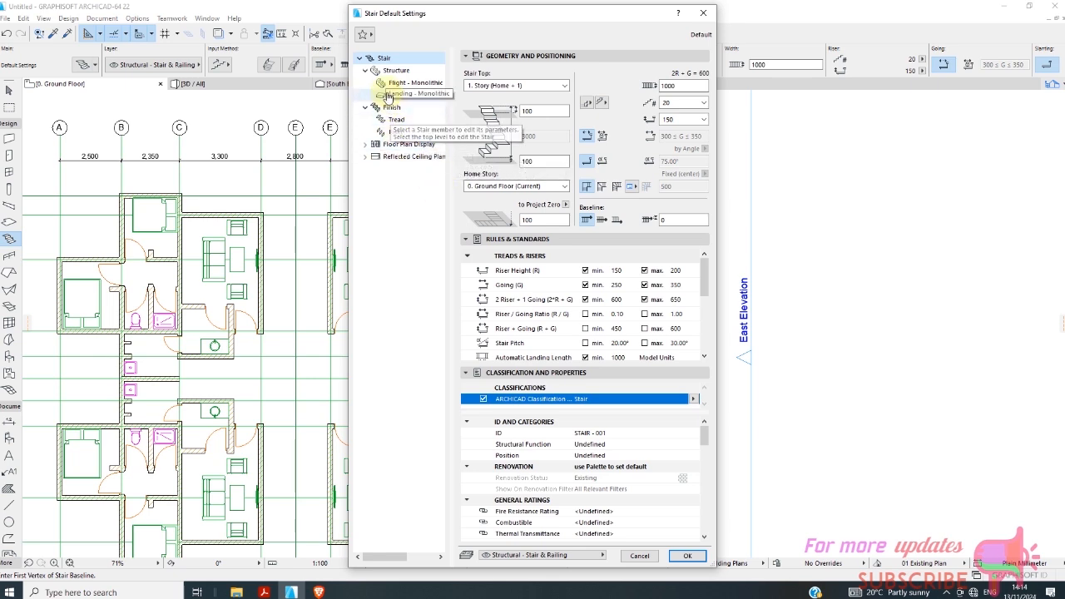
{"action": "left_click", "coordinate": [363, 34]}
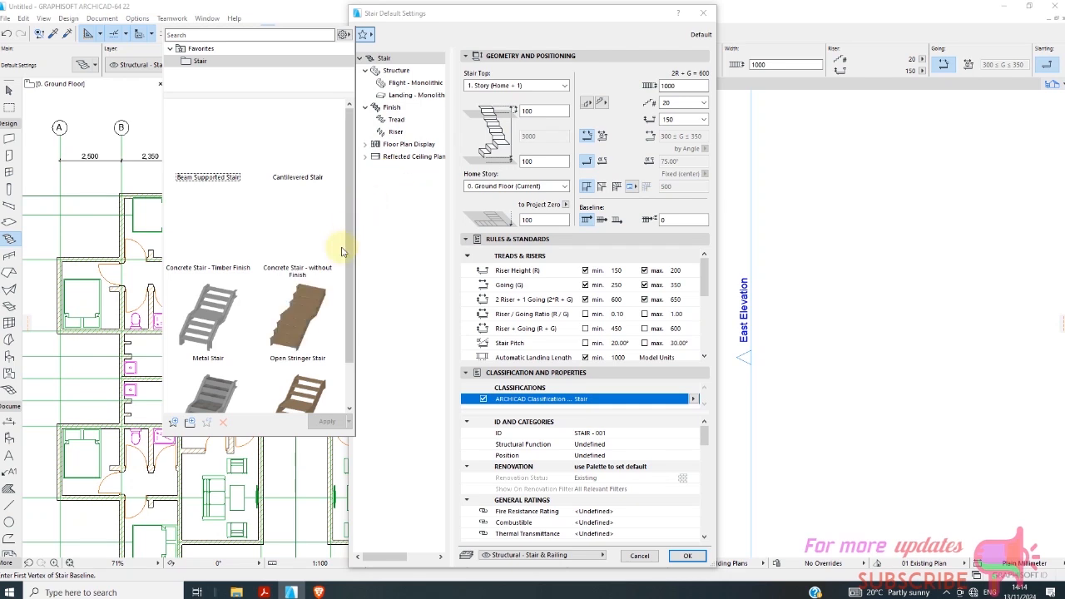
{"action": "scroll", "coordinate": [348, 249], "scroll_direction": "down", "scroll_amount": 1}
{"action": "left_click_drag", "start_coordinate": [348, 252], "coordinate": [365, 186]}
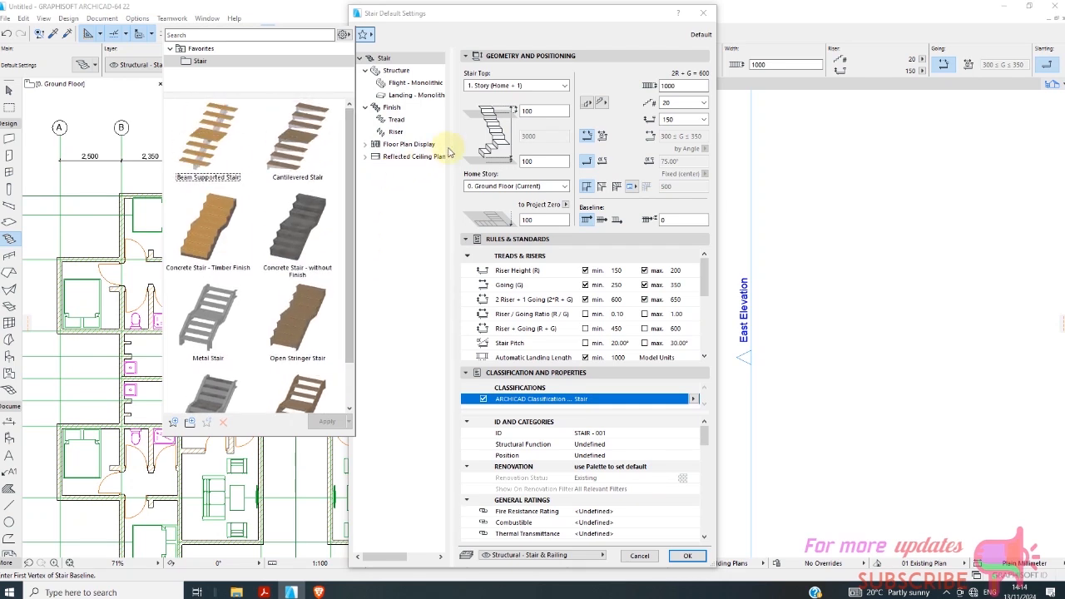
{"action": "left_click", "coordinate": [407, 94]}
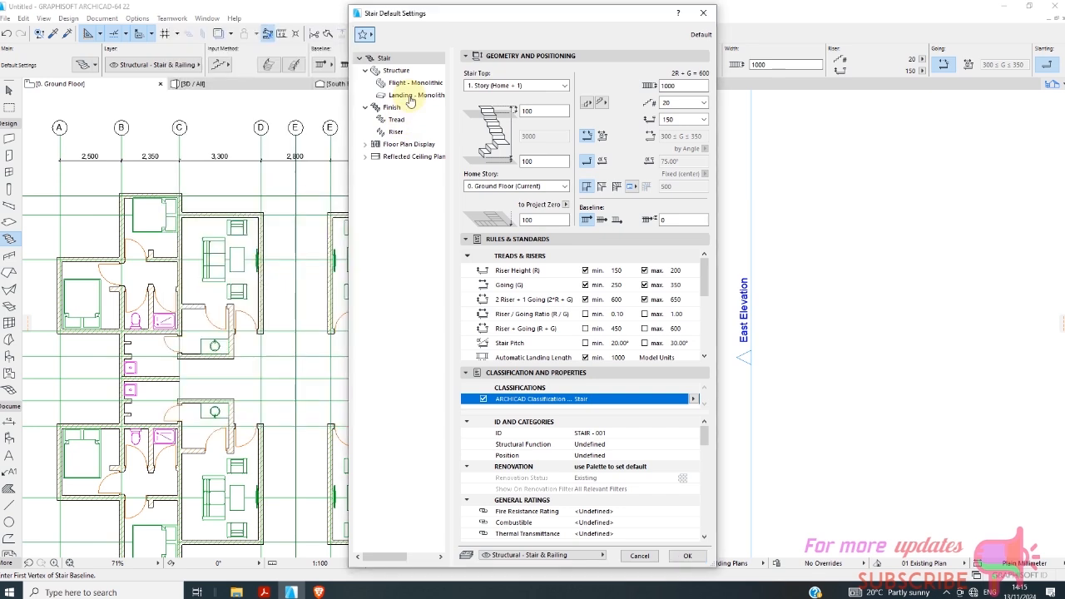
Review the default stair's landing, flight, structure, floor plan display and reflected ceiling plan settings, and accept the settings.
{"action": "left_click", "coordinate": [409, 95]}
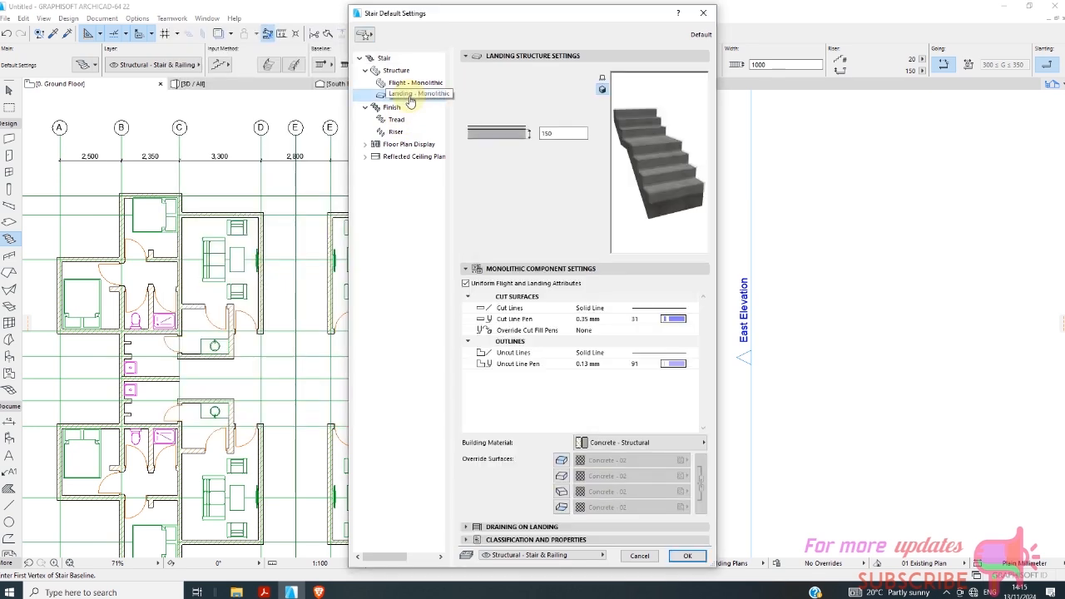
{"action": "left_click", "coordinate": [407, 83]}
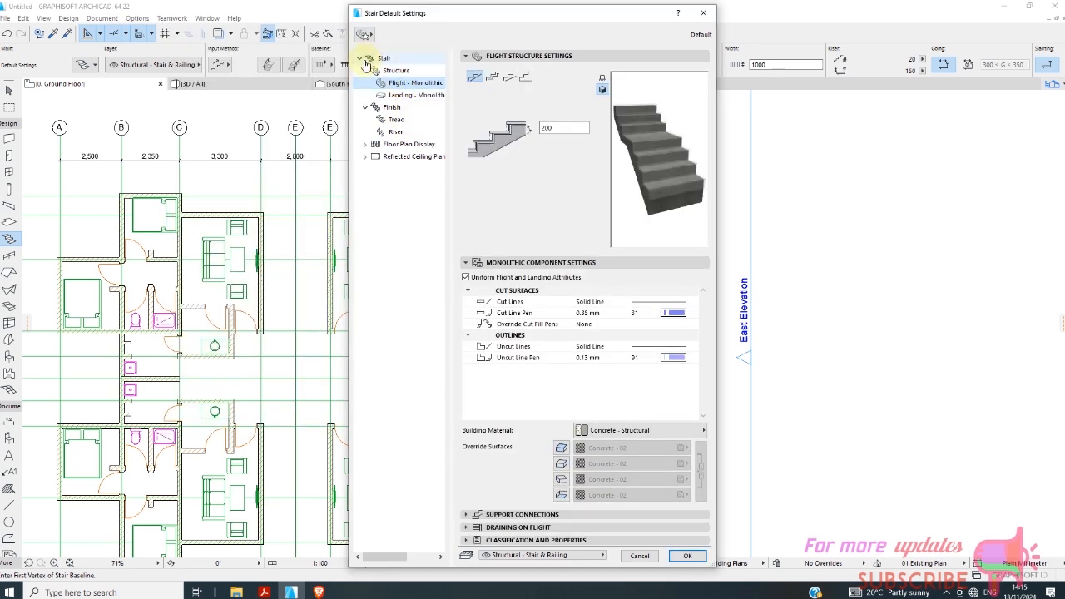
{"action": "left_click", "coordinate": [361, 58]}
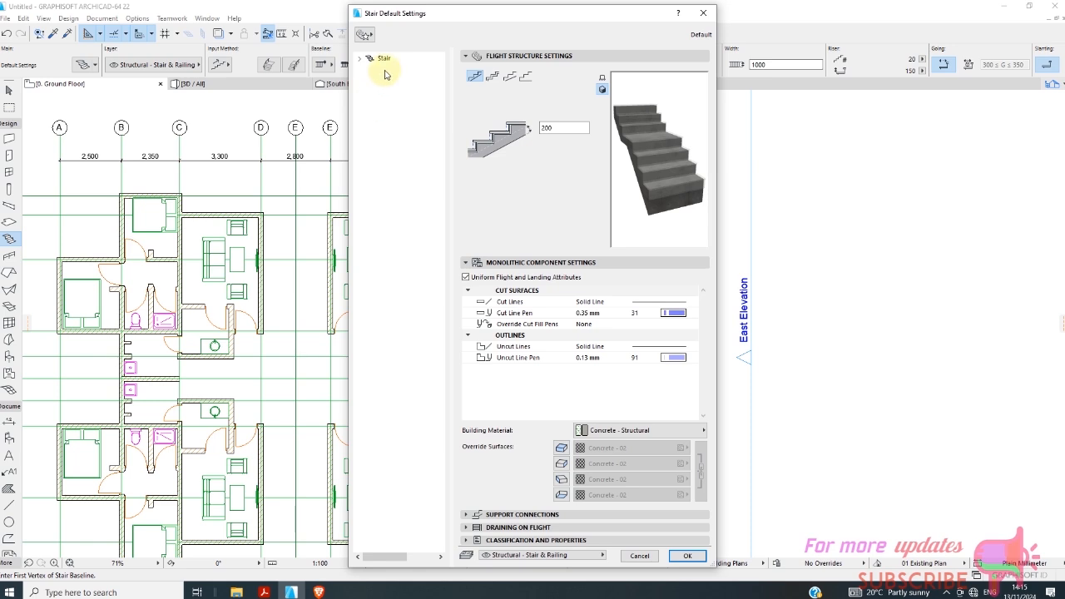
{"action": "left_click", "coordinate": [361, 59]}
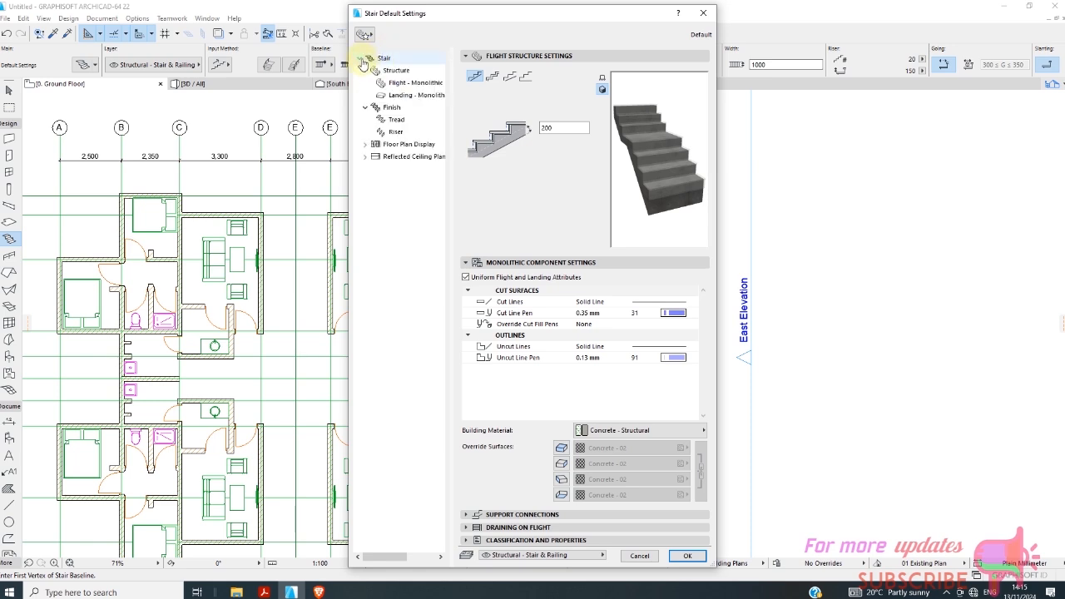
{"action": "left_click", "coordinate": [377, 145]}
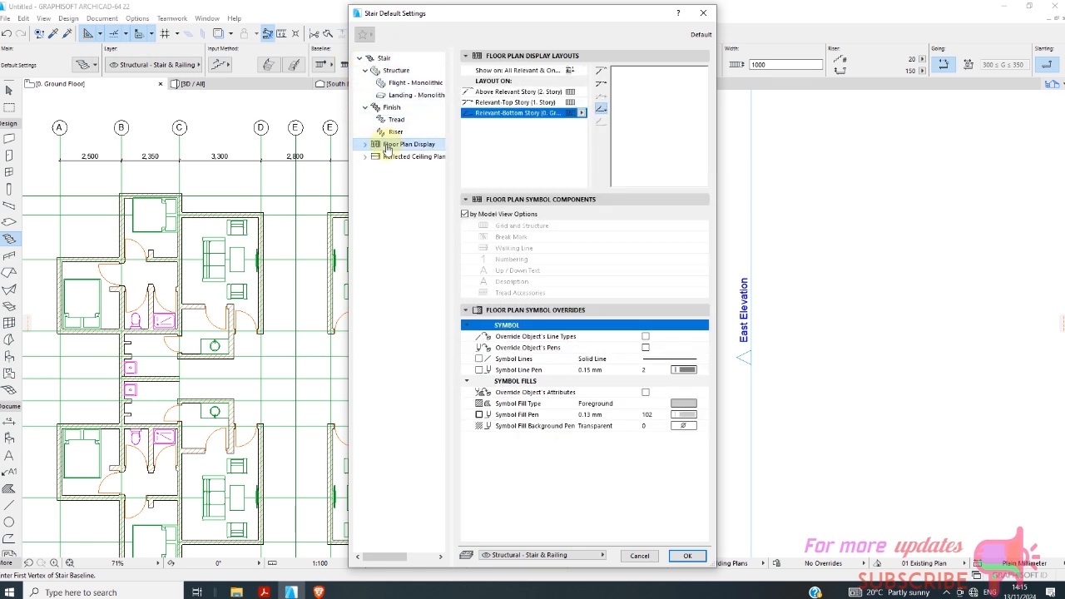
{"action": "left_click", "coordinate": [366, 158]}
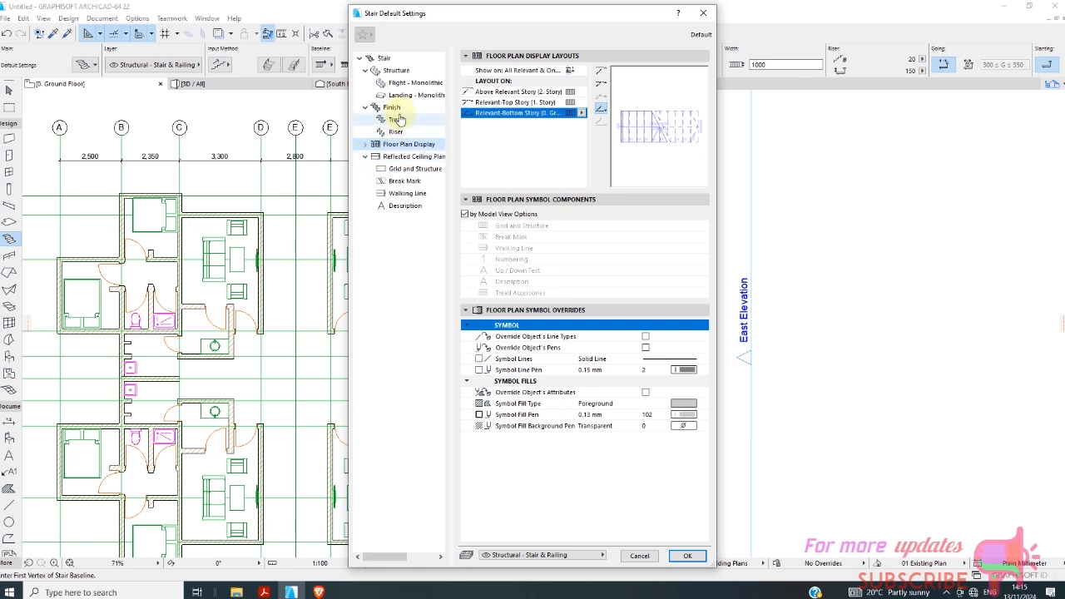
{"action": "left_click", "coordinate": [386, 75]}
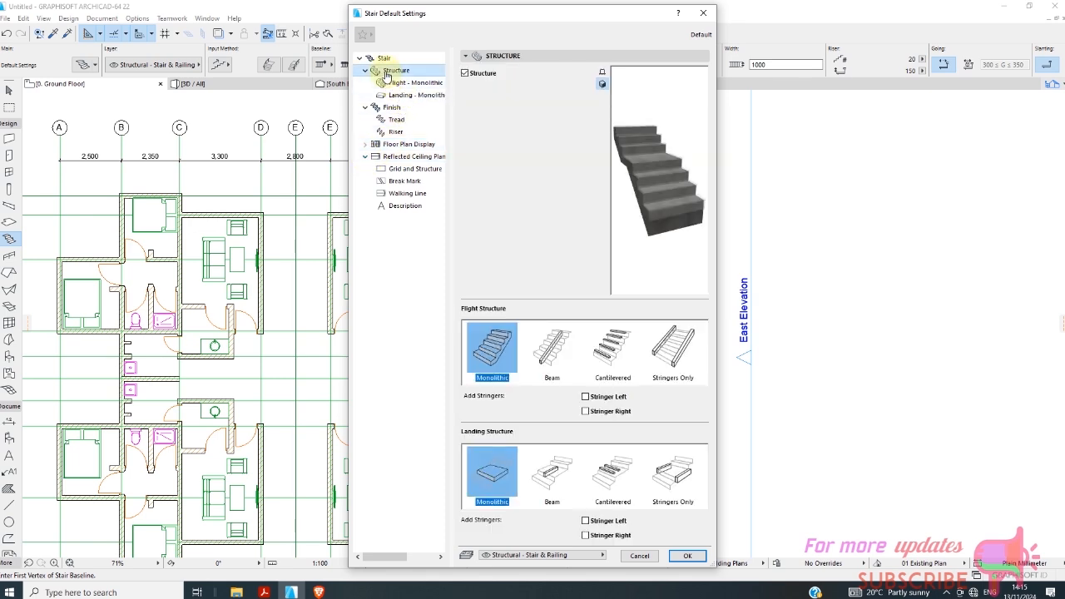
{"action": "left_click", "coordinate": [386, 86]}
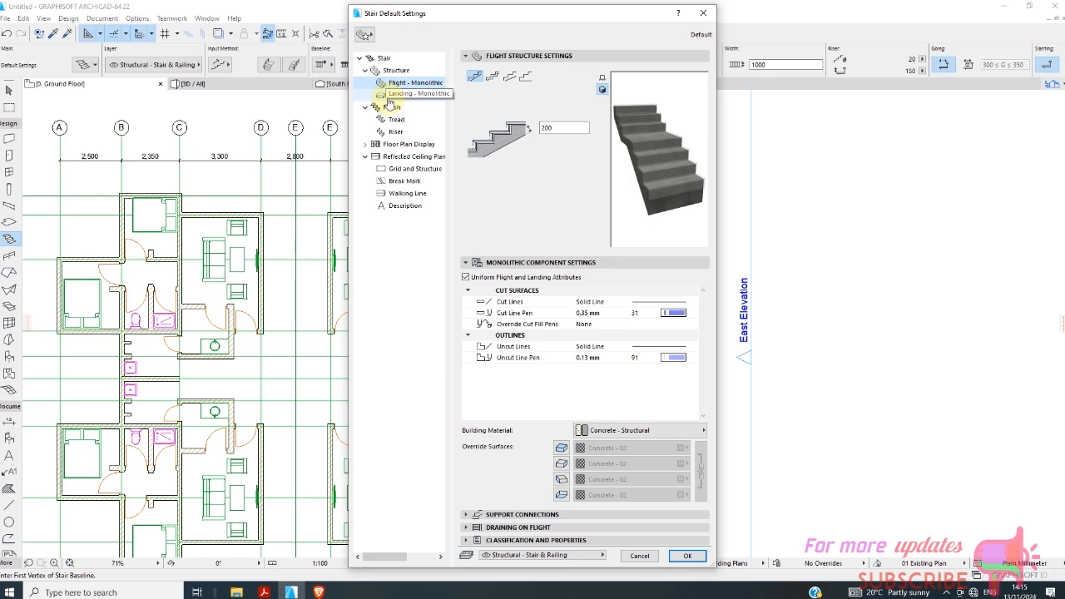
{"action": "left_click", "coordinate": [687, 556]}
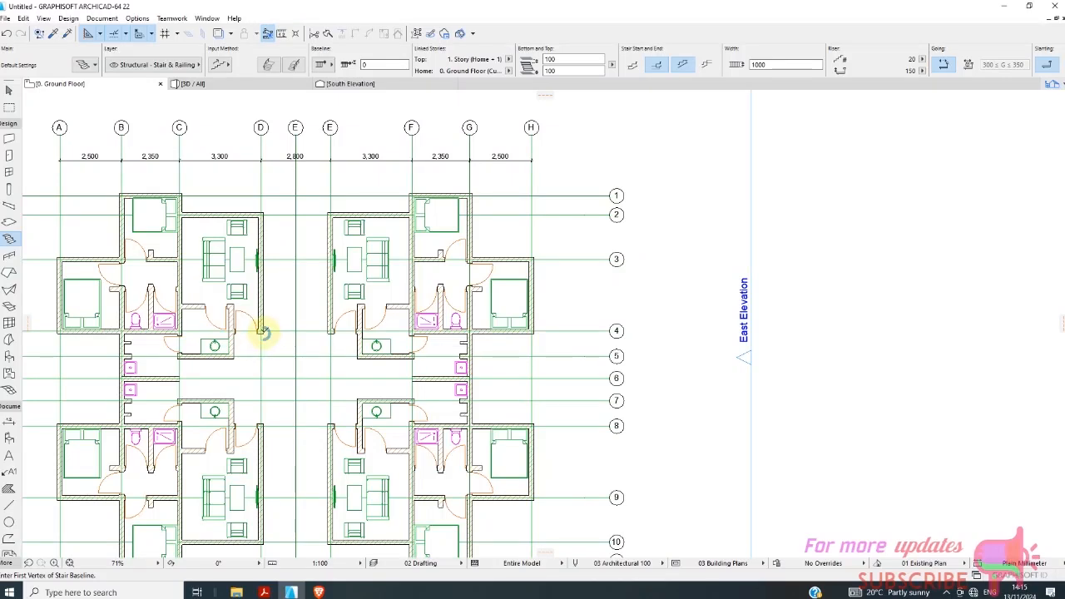
{"action": "left_click", "coordinate": [296, 301]}
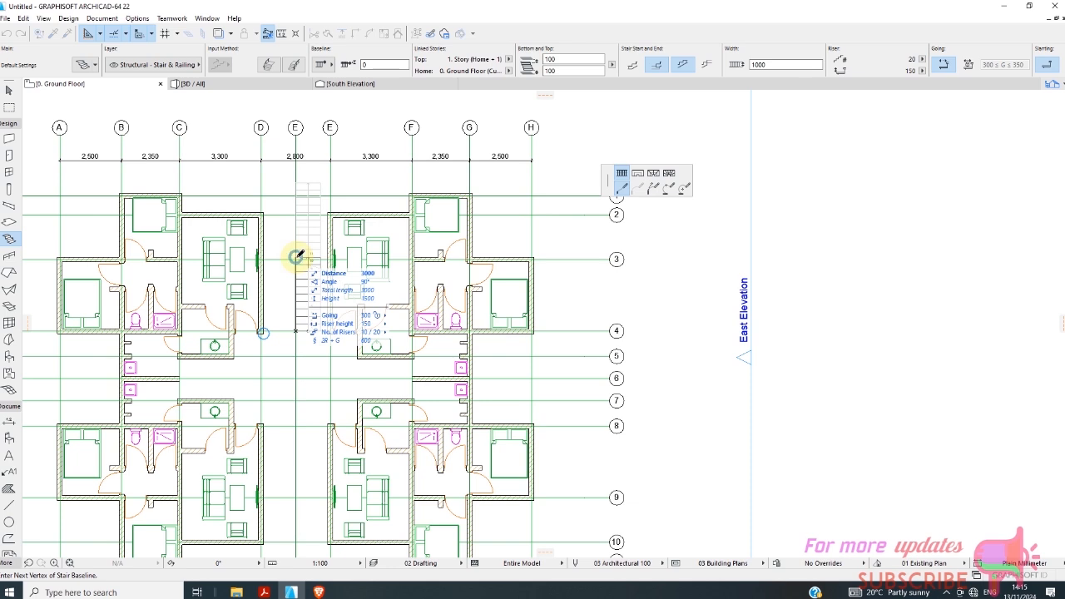
{"action": "left_click", "coordinate": [296, 257]}
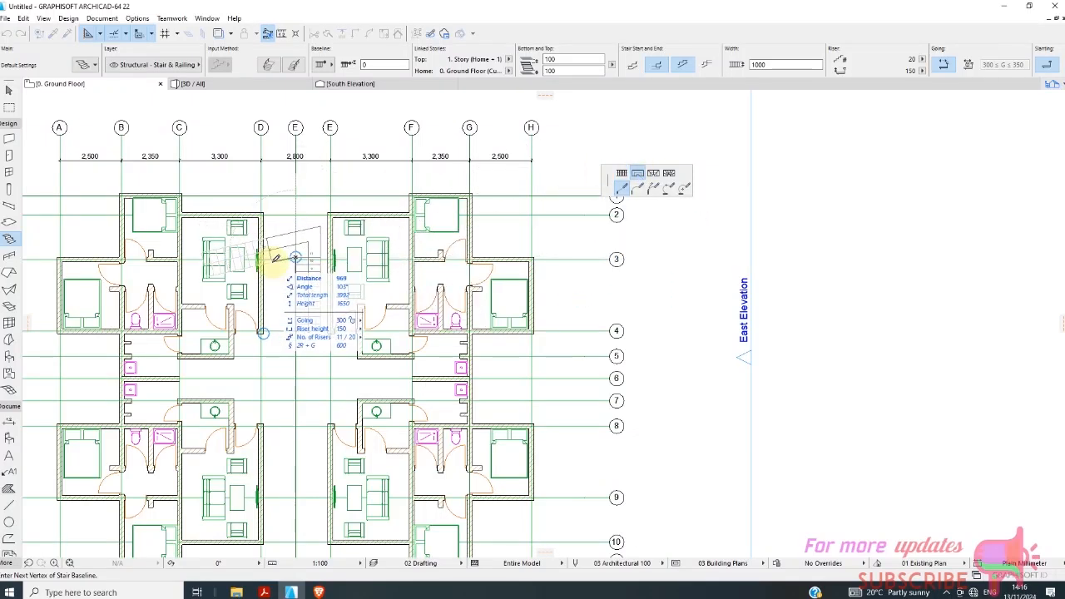
{"action": "scroll", "coordinate": [286, 253], "scroll_direction": "up", "scroll_amount": 2}
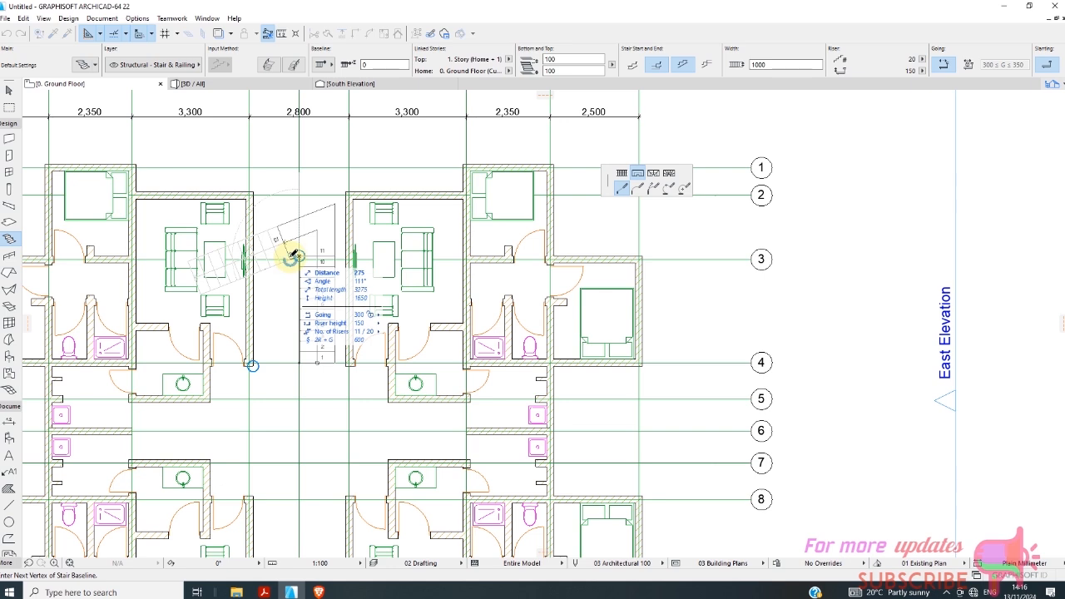
{"action": "left_click", "coordinate": [297, 255]}
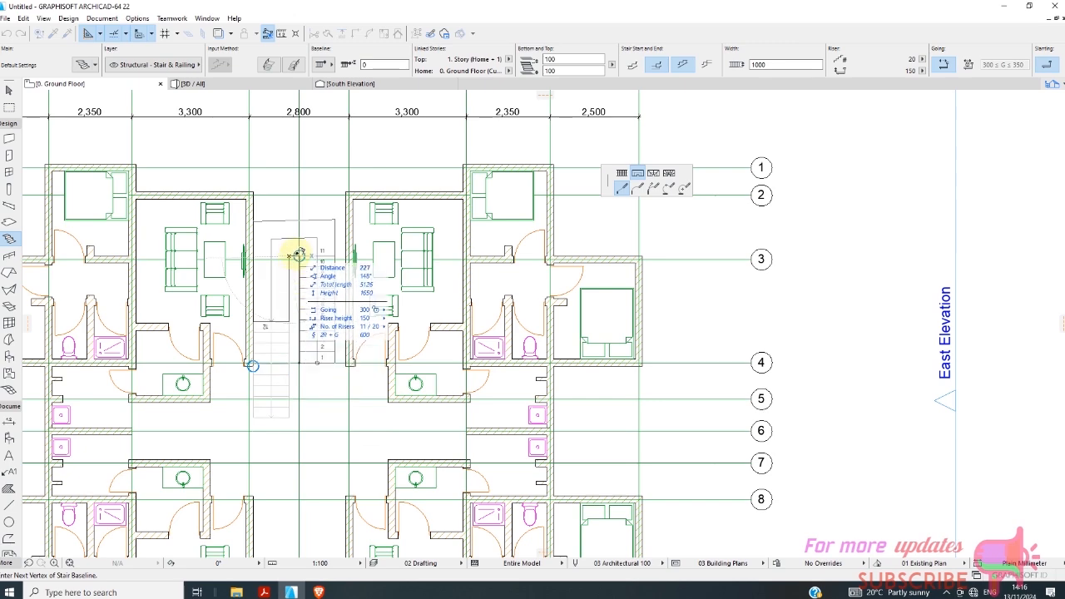
{"action": "scroll", "coordinate": [298, 255], "scroll_direction": "up", "scroll_amount": 5}
{"action": "scroll", "coordinate": [301, 255], "scroll_direction": "down", "scroll_amount": 5}
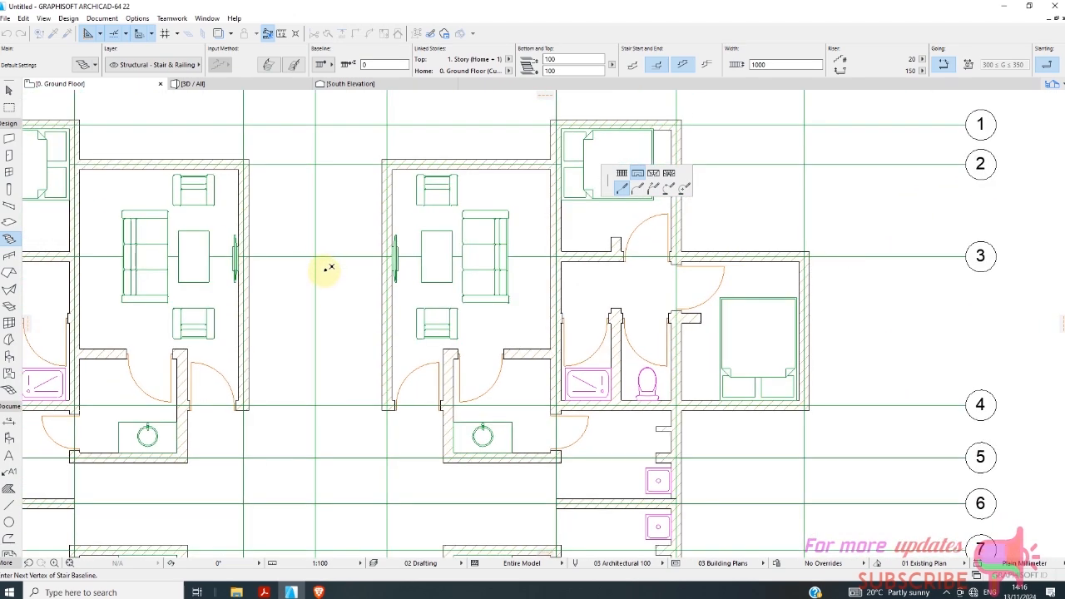
{"action": "key", "text": "Escape"}
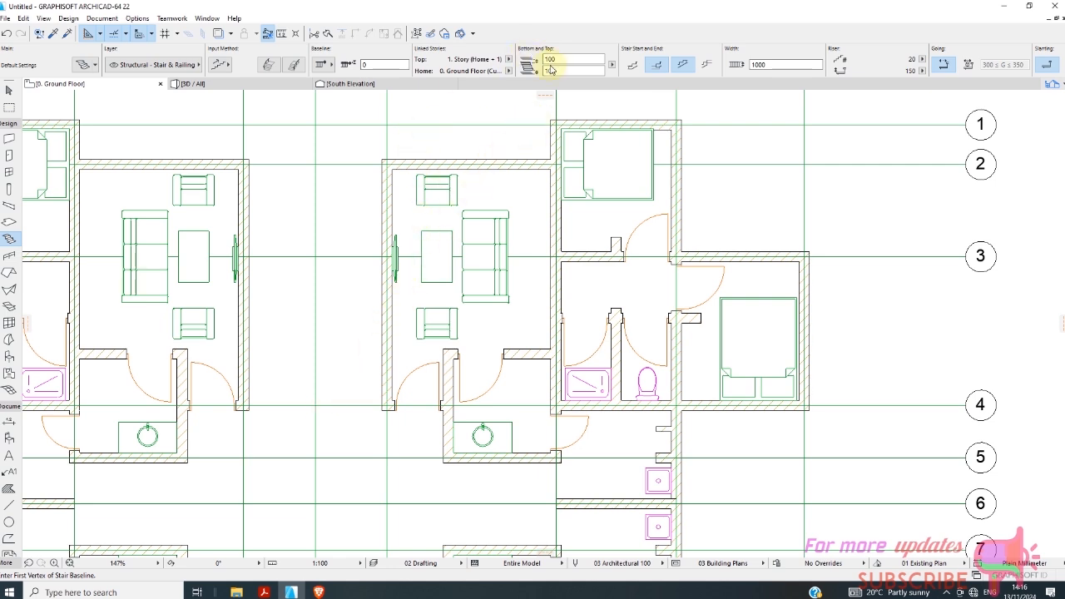
Set the default stair width to 1200 mm.
{"action": "scroll", "coordinate": [529, 66], "scroll_direction": "down", "scroll_amount": 4}
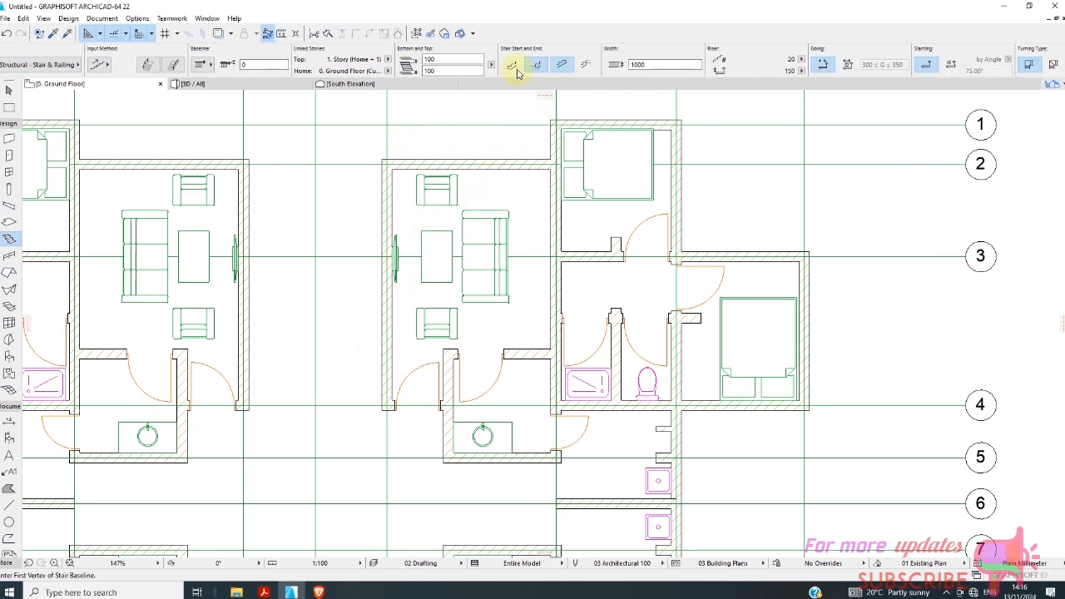
{"action": "scroll", "coordinate": [337, 74], "scroll_direction": "up", "scroll_amount": 4}
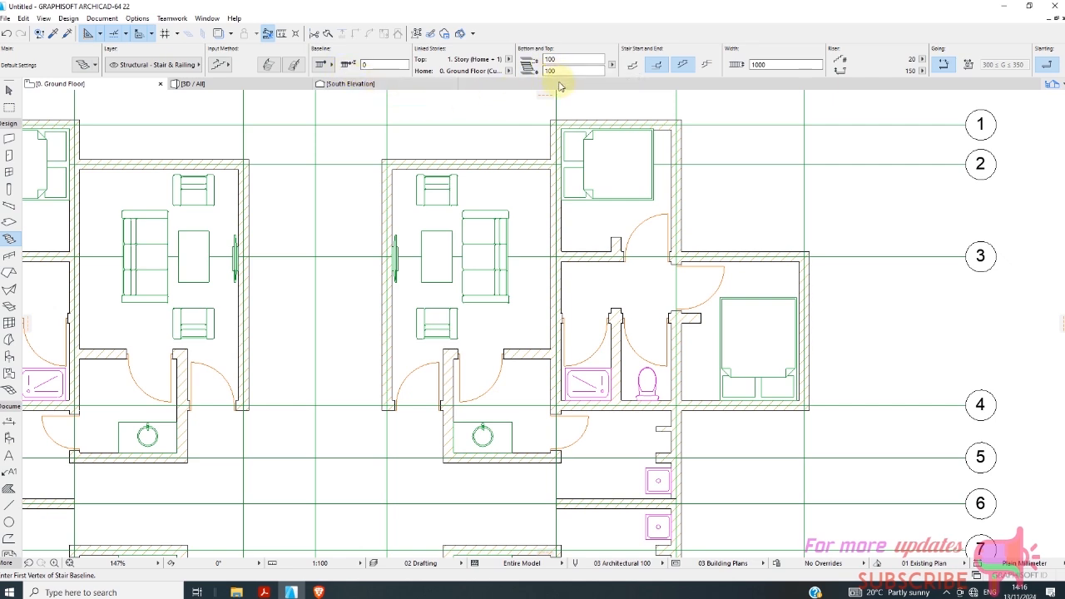
{"action": "left_click", "coordinate": [772, 63]}
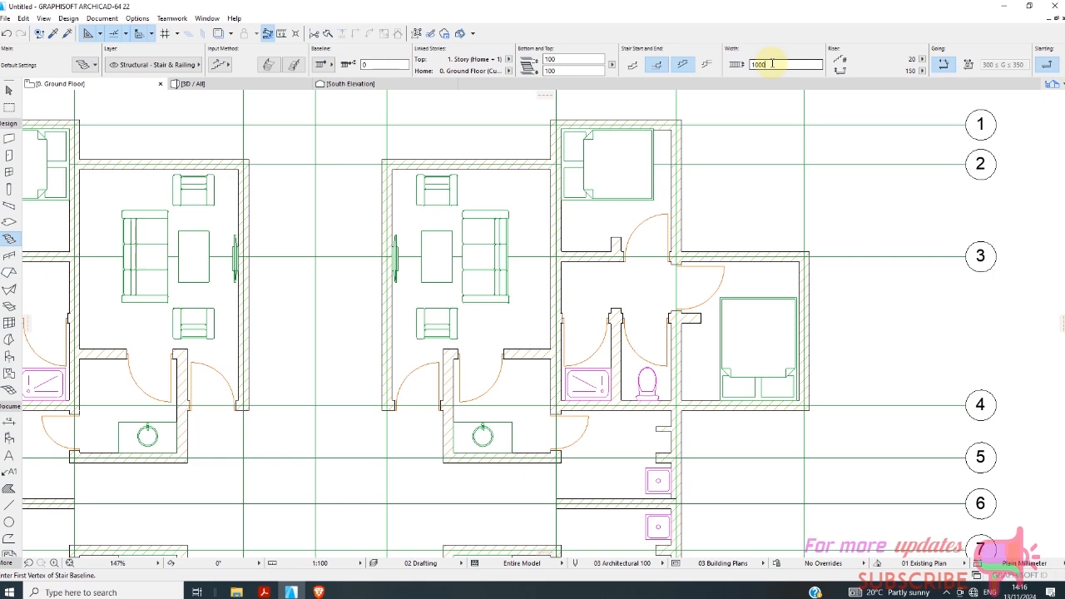
{"action": "type", "text": "12"}
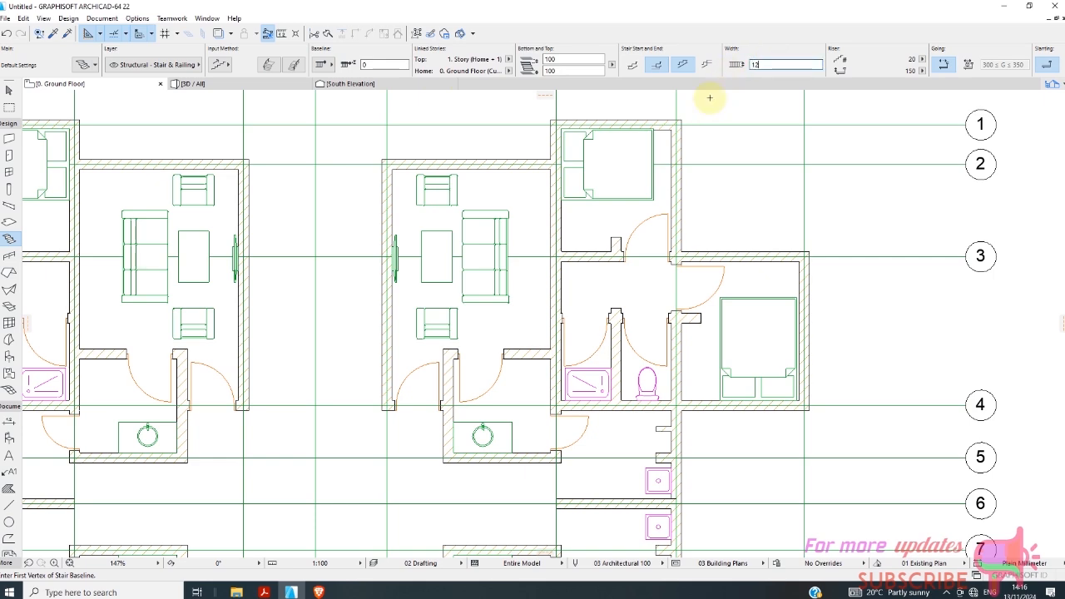
Draw a U-shaped stair with 20 risers in the central passage, starting and ending at grid line 4 with its landing beyond grid line 3.
{"action": "scroll", "coordinate": [314, 409], "scroll_direction": "up", "scroll_amount": 2}
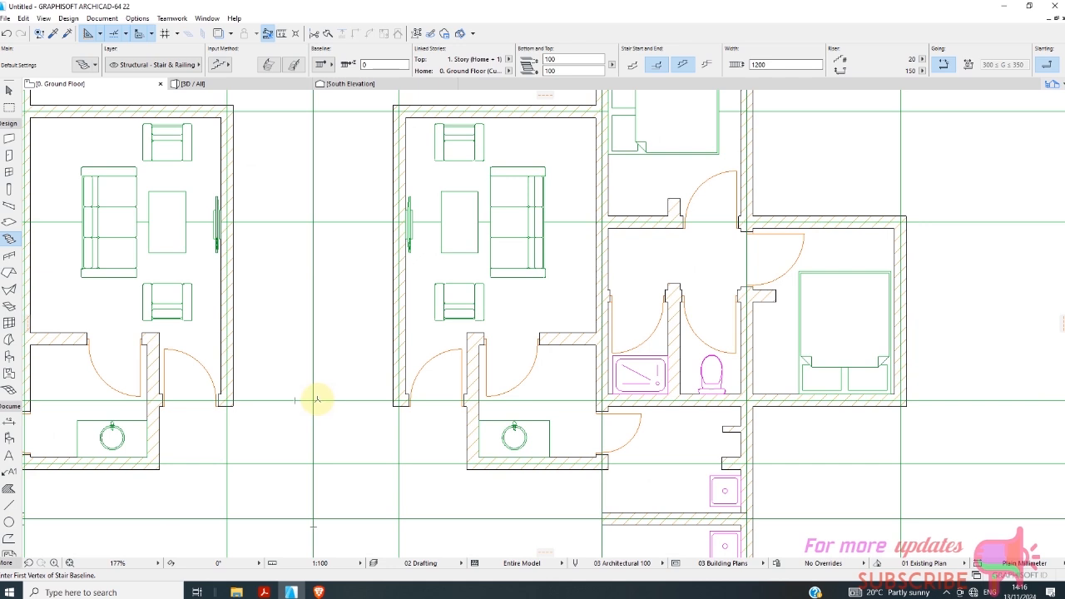
{"action": "left_click", "coordinate": [317, 400]}
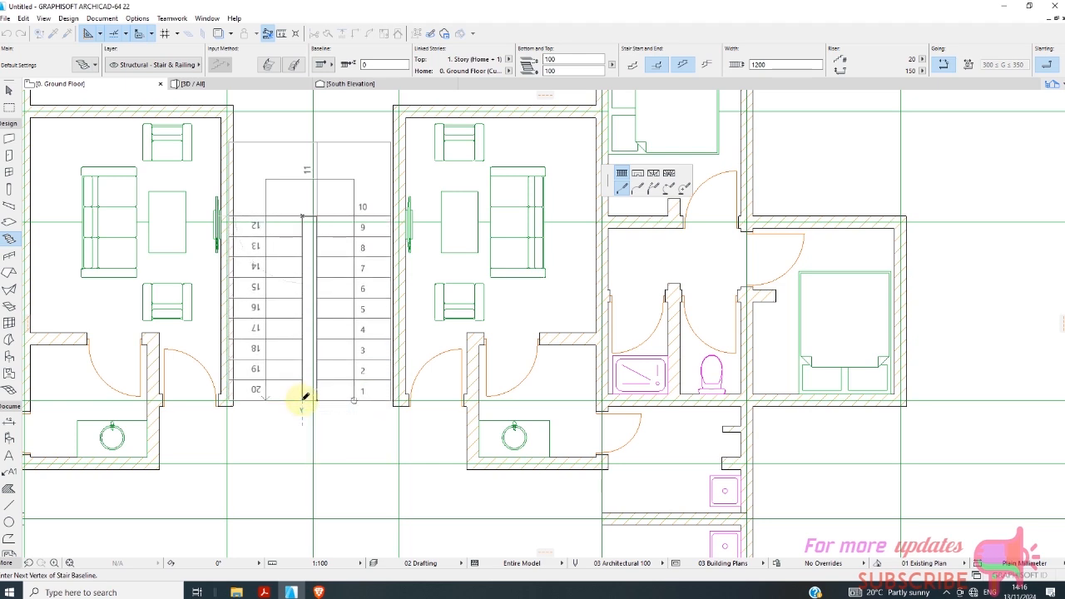
{"action": "double_click", "coordinate": [304, 399]}
{"action": "scroll", "coordinate": [334, 339], "scroll_direction": "down", "scroll_amount": 2}
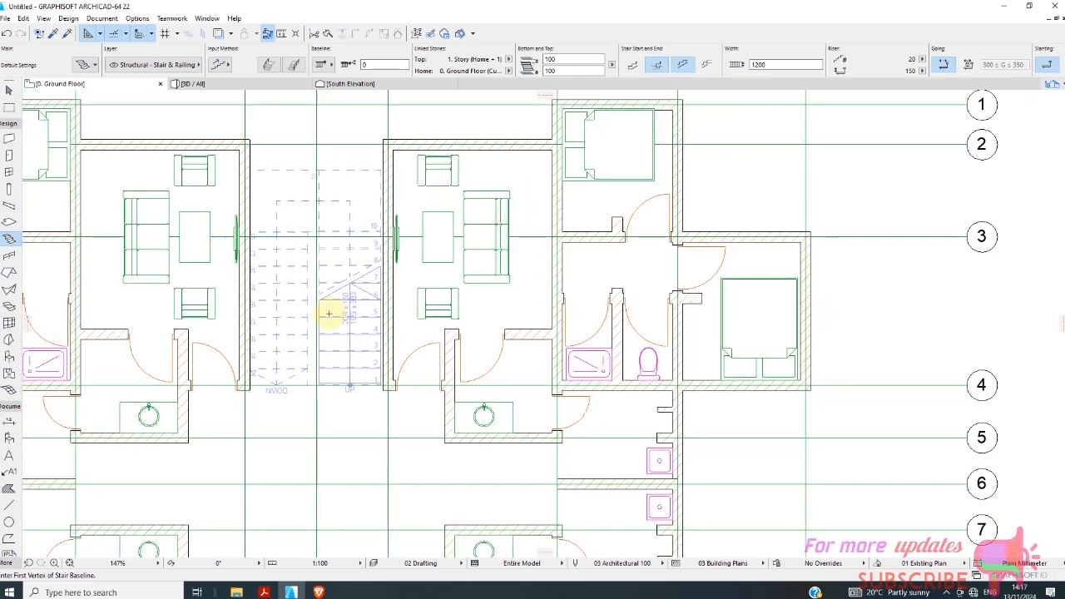
{"action": "scroll", "coordinate": [344, 209], "scroll_direction": "up", "scroll_amount": 3}
Move the new stair sideways so the outer corner of its first tread meets the adjoining passage wall's face at grid line 4.
{"action": "left_click", "coordinate": [9, 90]}
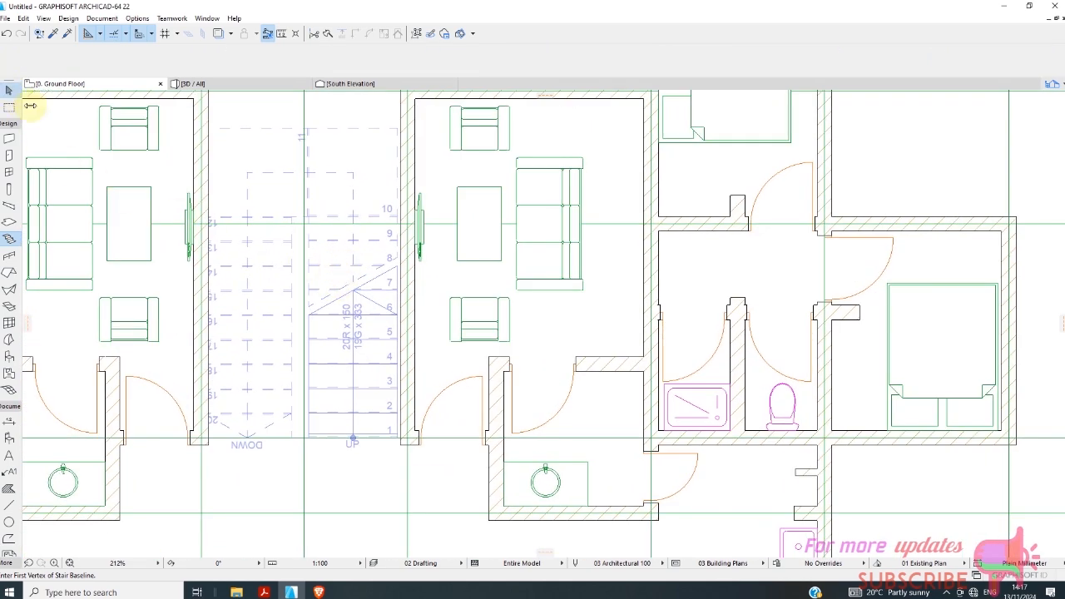
{"action": "left_click", "coordinate": [323, 249]}
{"action": "scroll", "coordinate": [344, 306], "scroll_direction": "down", "scroll_amount": 1}
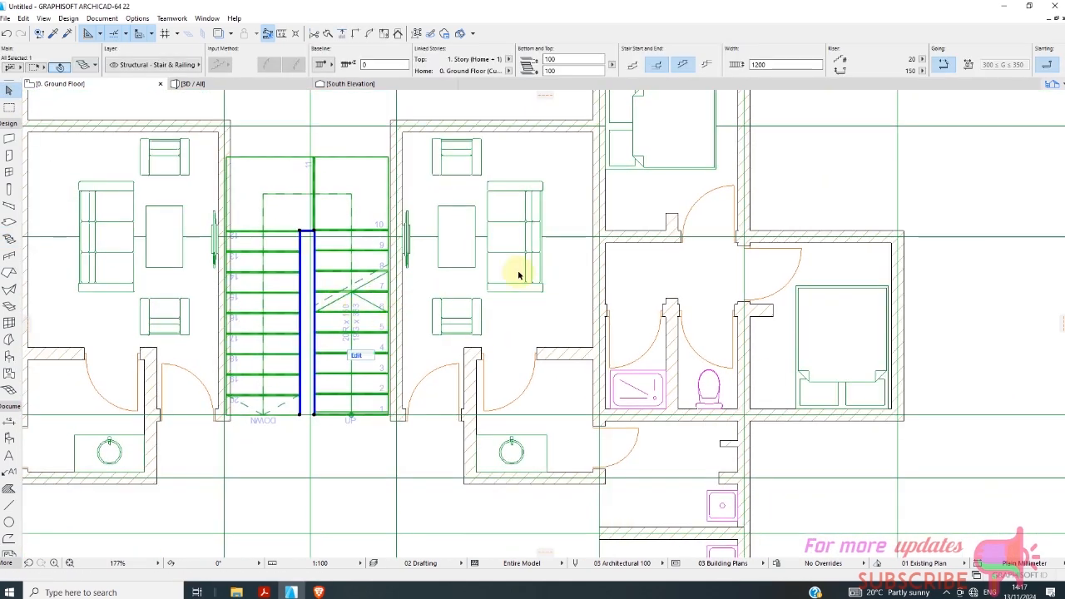
{"action": "scroll", "coordinate": [400, 231], "scroll_direction": "up", "scroll_amount": 1}
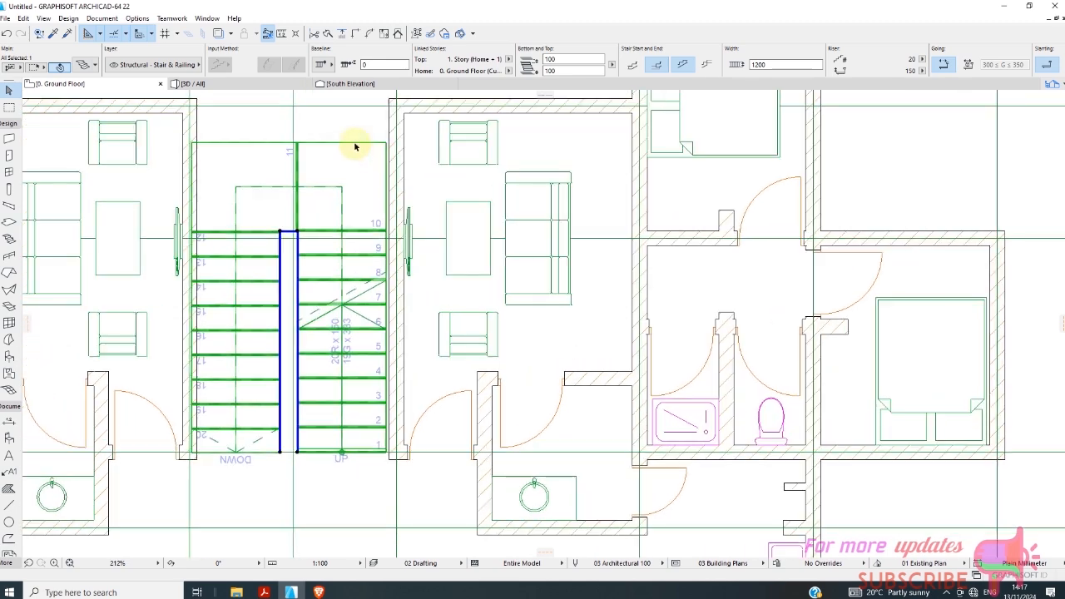
{"action": "right_click", "coordinate": [356, 129]}
{"action": "left_click", "coordinate": [520, 236]}
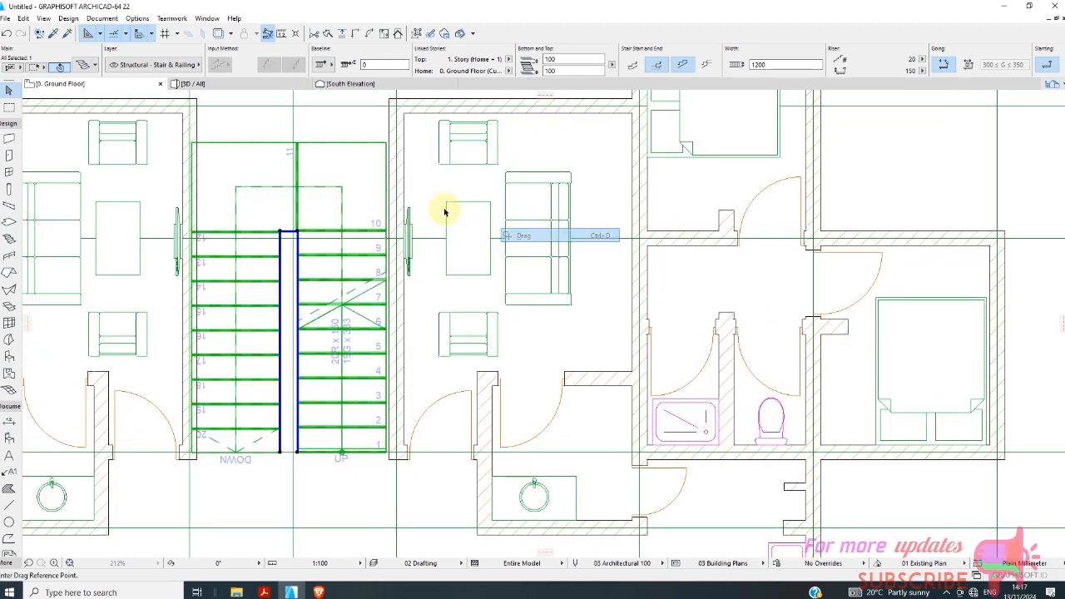
{"action": "scroll", "coordinate": [382, 428], "scroll_direction": "up", "scroll_amount": 3}
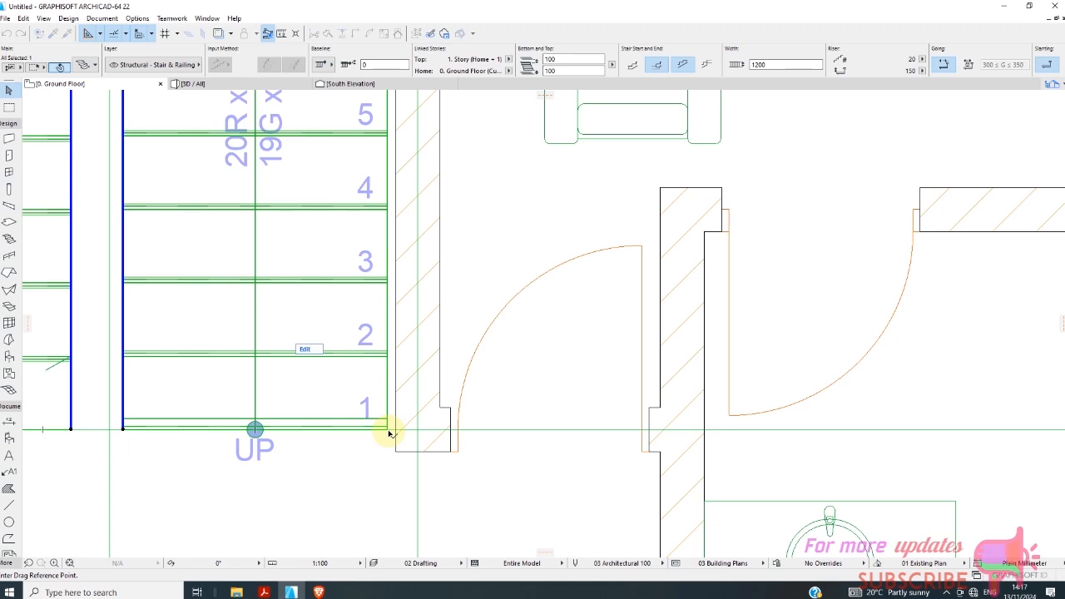
{"action": "left_click", "coordinate": [386, 429]}
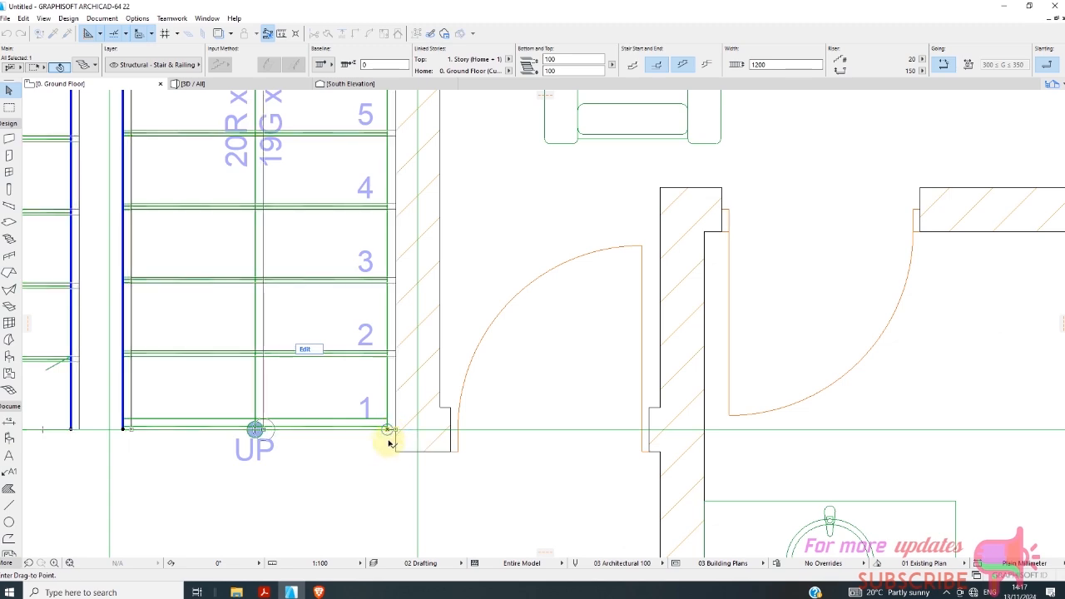
{"action": "scroll", "coordinate": [341, 401], "scroll_direction": "down", "scroll_amount": 3}
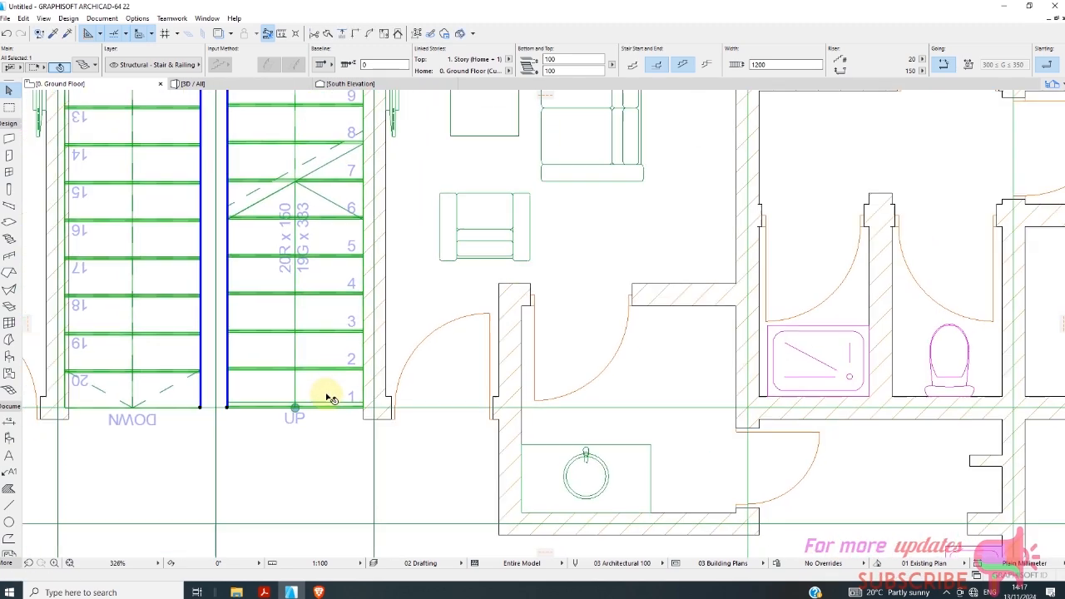
Open the placed stair's settings and review its flight, landing, riser and overall structure options.
{"action": "scroll", "coordinate": [329, 400], "scroll_direction": "down", "scroll_amount": 2}
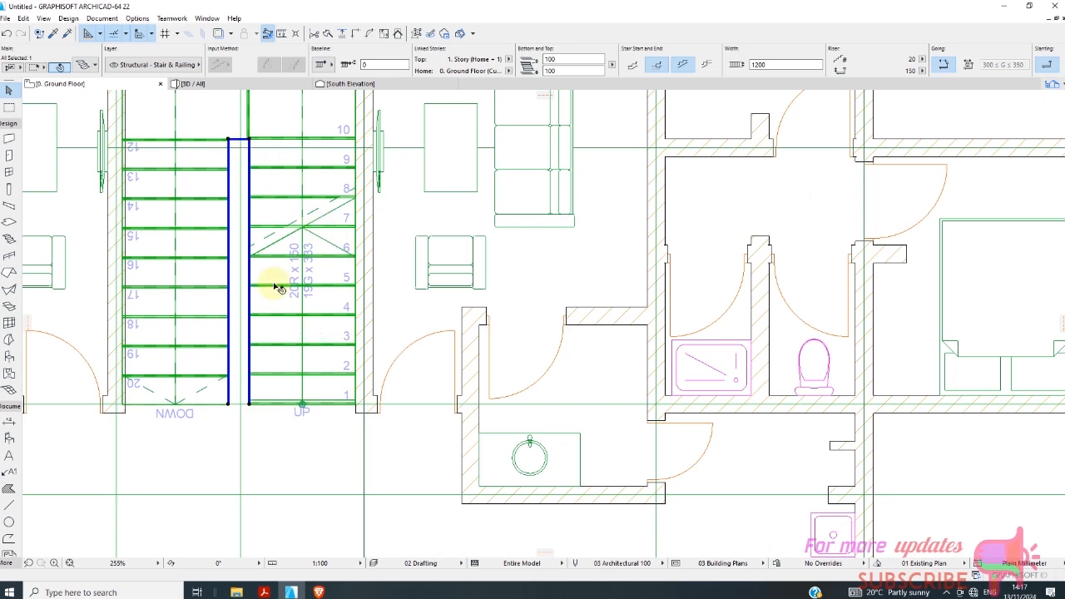
{"action": "scroll", "coordinate": [281, 333], "scroll_direction": "down", "scroll_amount": 2}
{"action": "scroll", "coordinate": [282, 333], "scroll_direction": "down", "scroll_amount": 1}
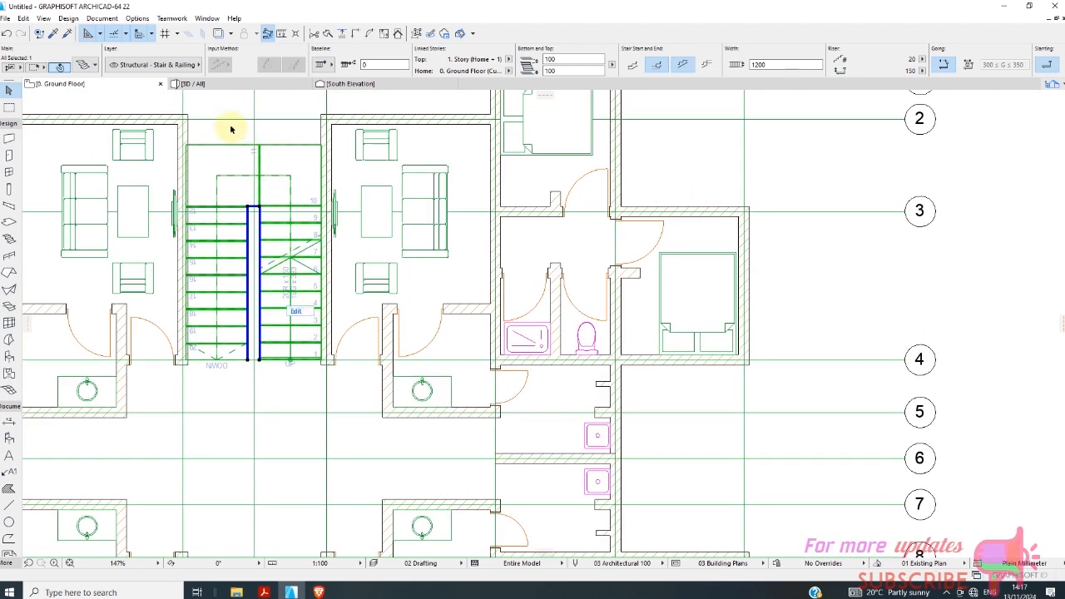
{"action": "right_click", "coordinate": [231, 129]}
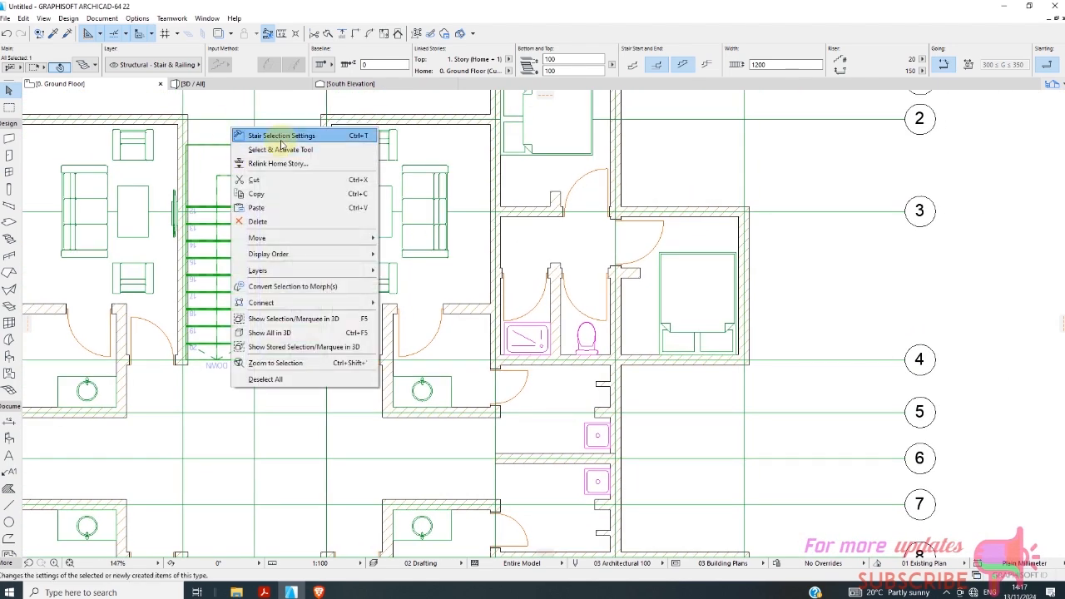
{"action": "left_click", "coordinate": [281, 138]}
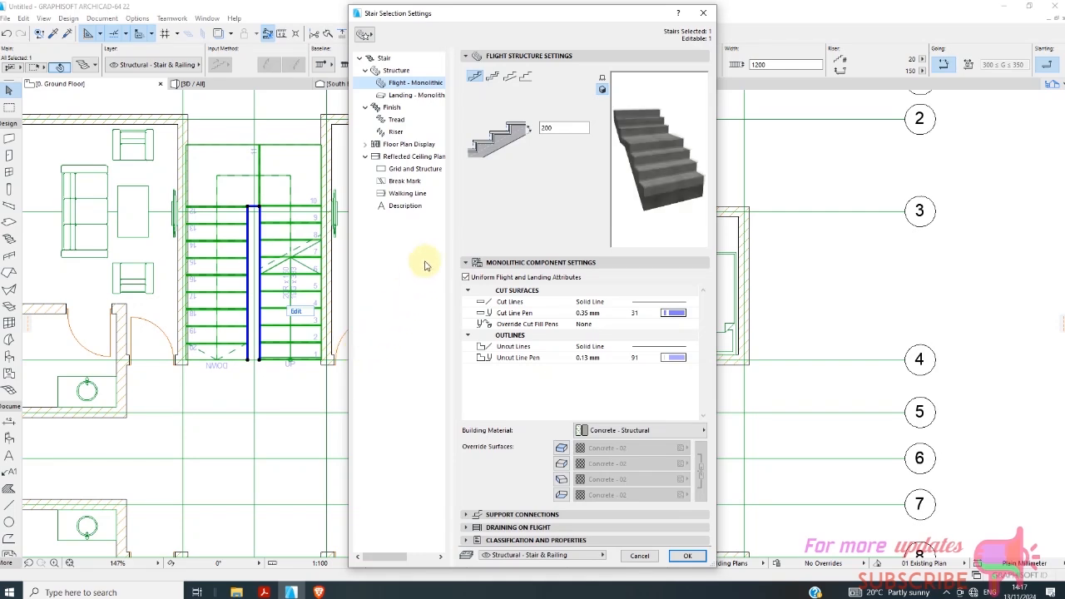
{"action": "left_click", "coordinate": [417, 96]}
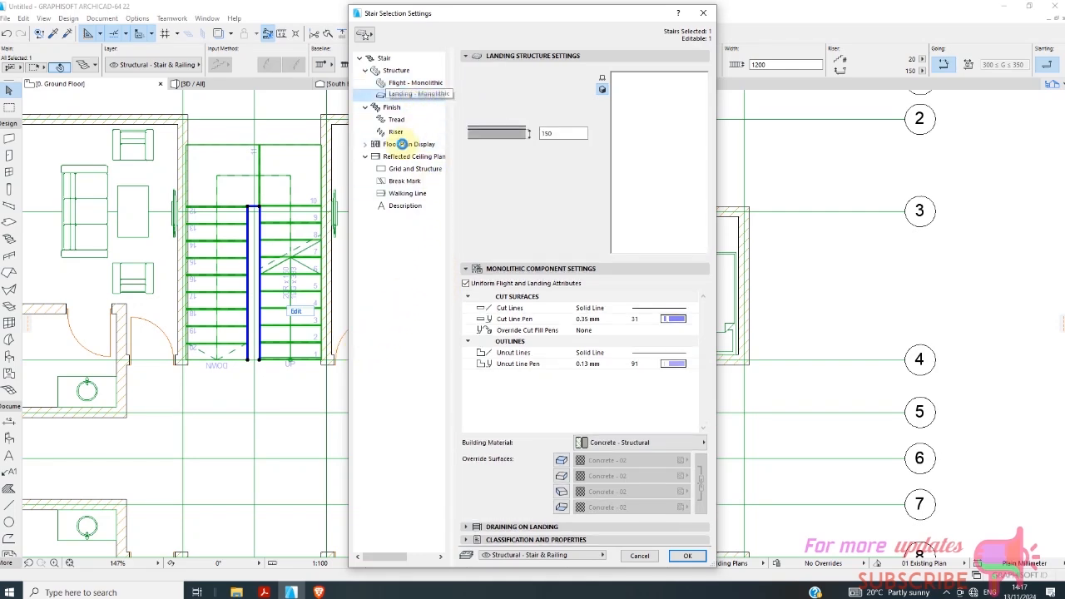
{"action": "left_click", "coordinate": [397, 133]}
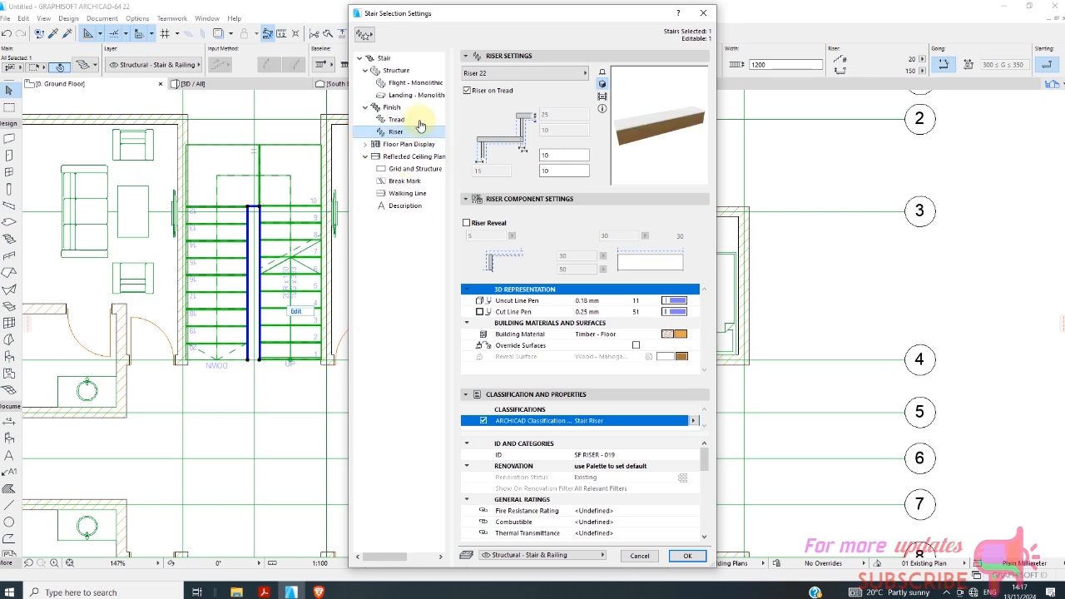
{"action": "left_click", "coordinate": [397, 72]}
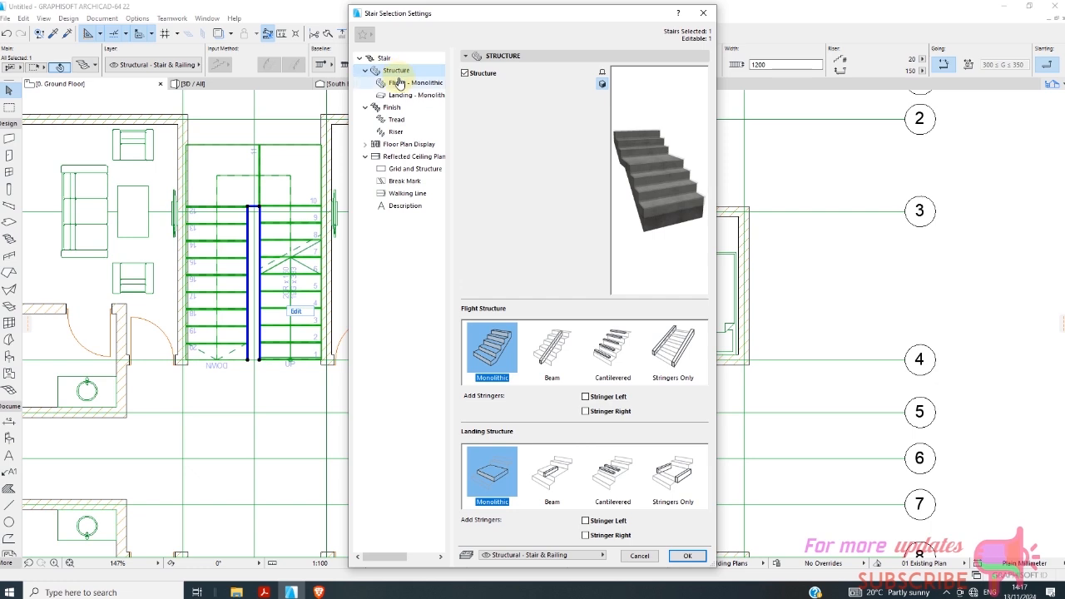
Review the stair's floor plan display, reflected ceiling plan components and monolithic structure options, and accept the settings.
{"action": "left_click", "coordinate": [394, 145]}
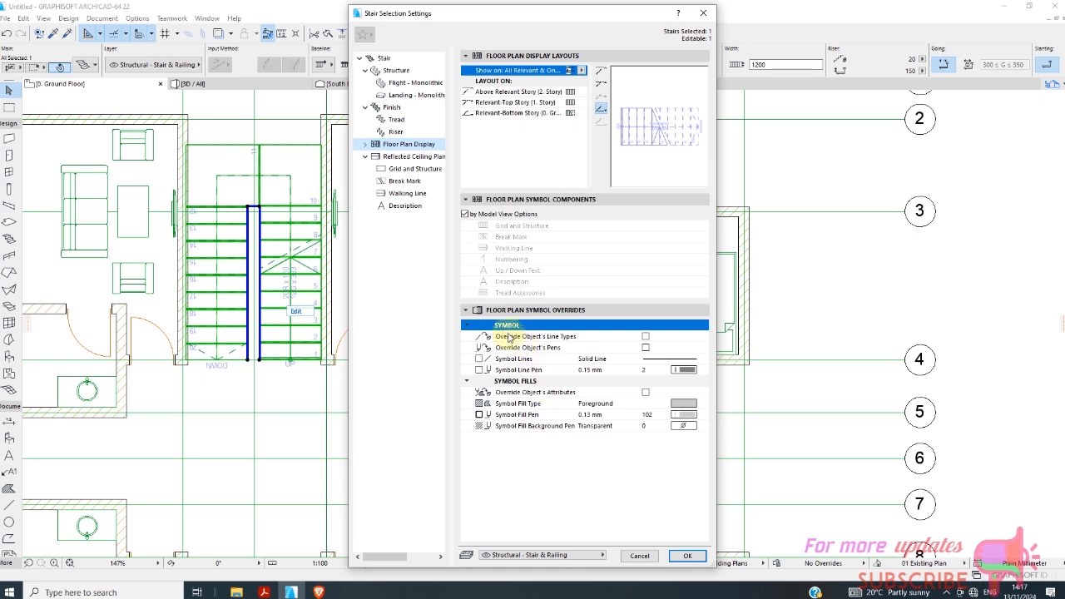
{"action": "left_click", "coordinate": [417, 172]}
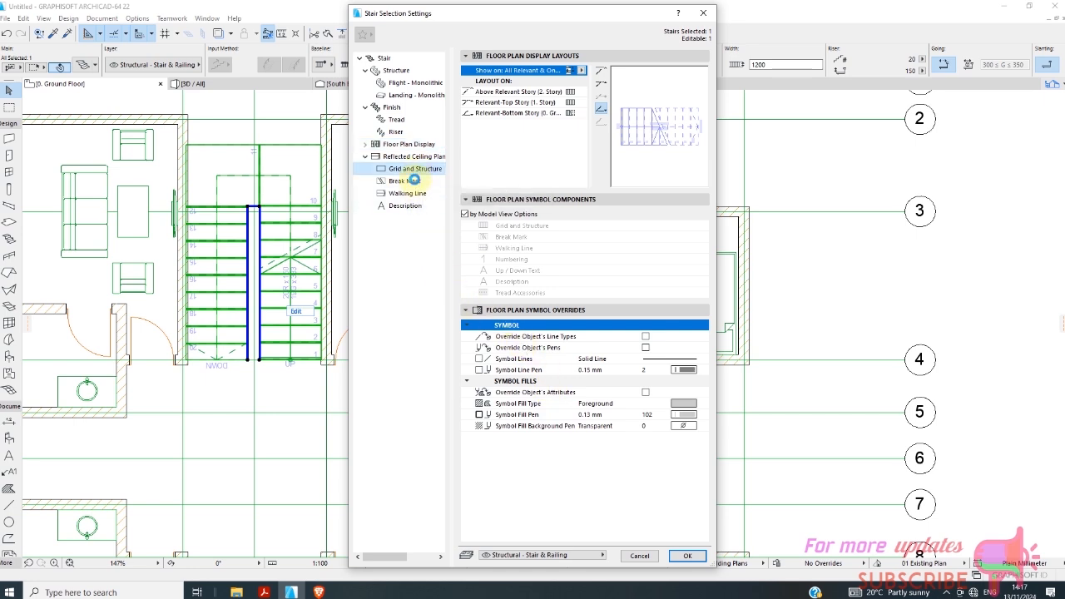
{"action": "left_click", "coordinate": [415, 183]}
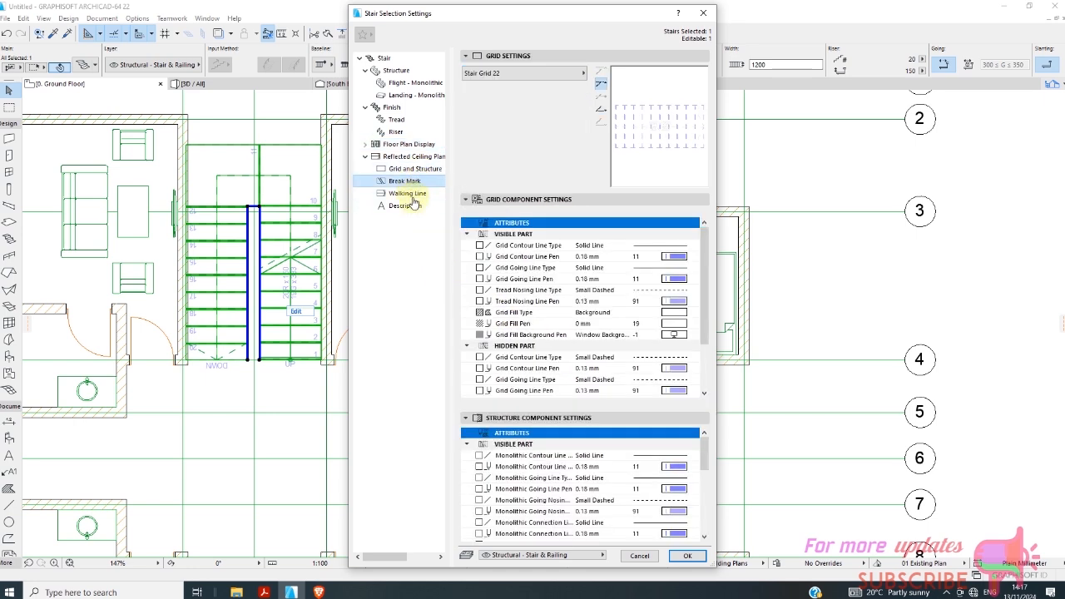
{"action": "left_click", "coordinate": [410, 193]}
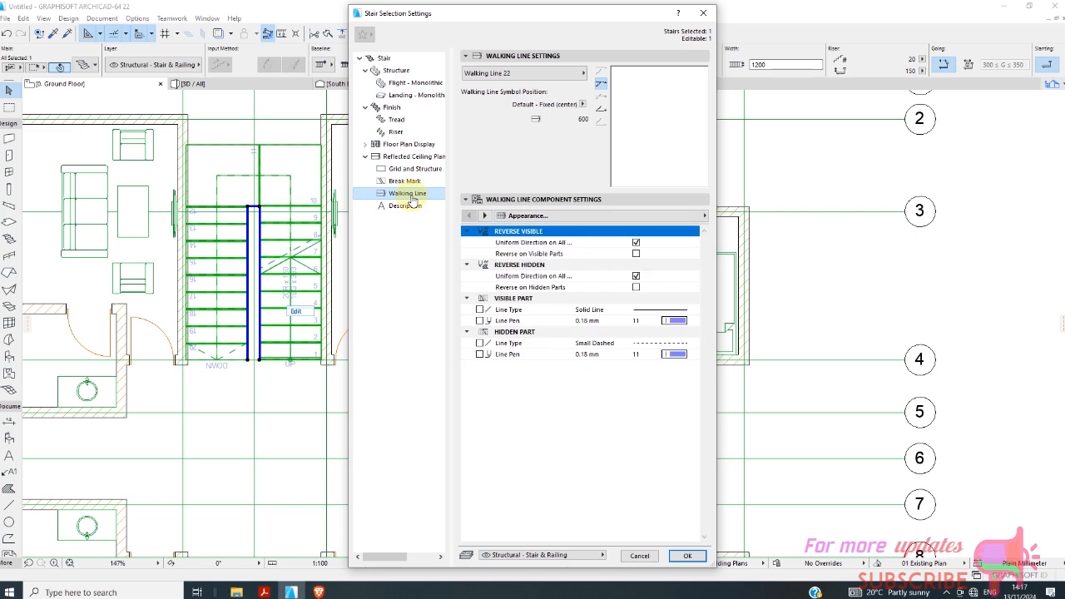
{"action": "left_click", "coordinate": [410, 207]}
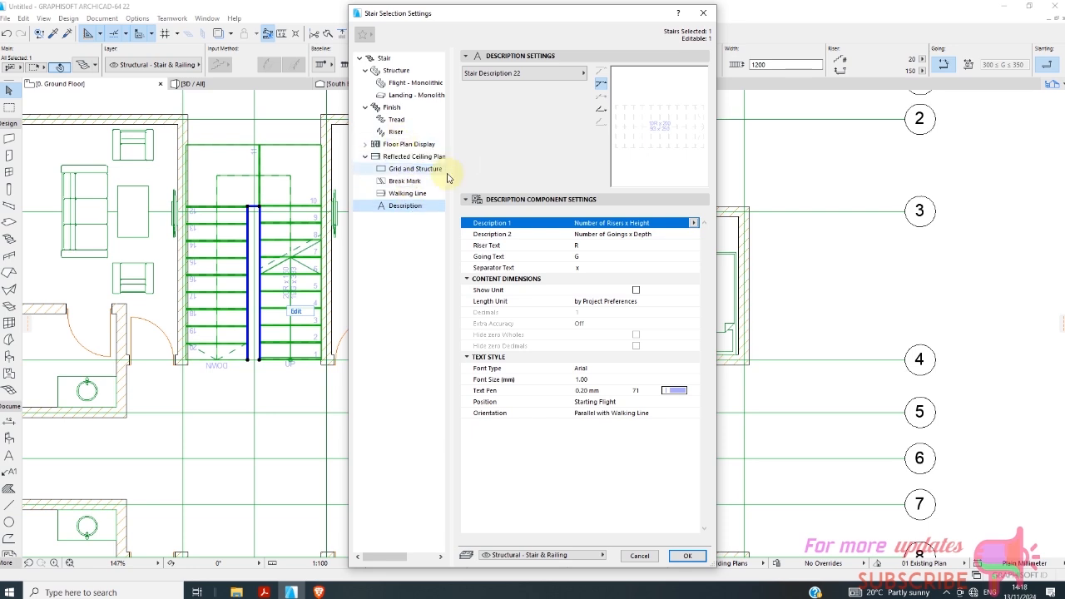
{"action": "left_click", "coordinate": [396, 70]}
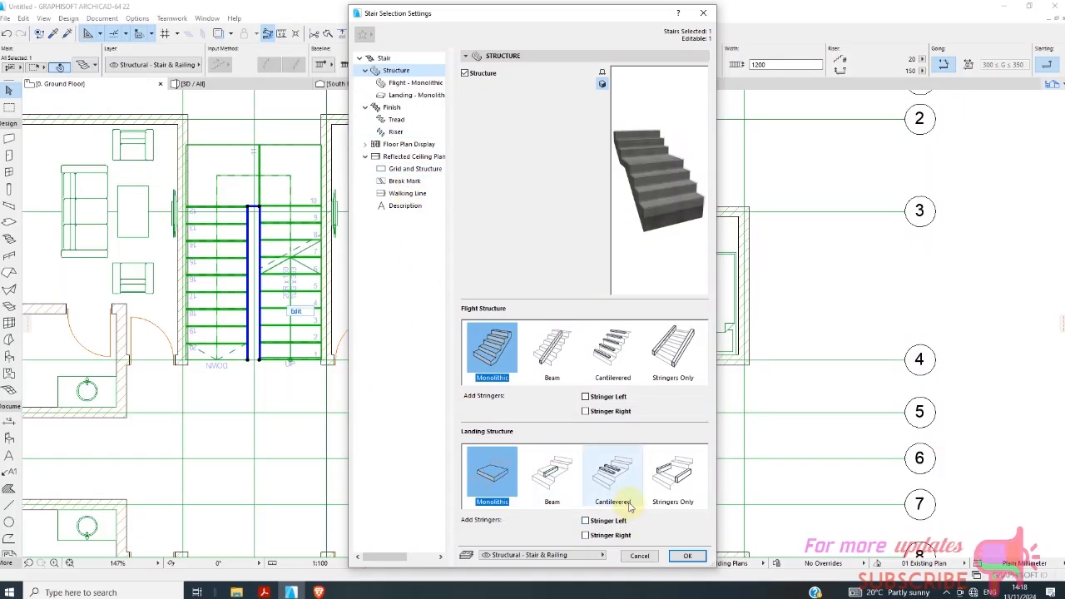
{"action": "left_click", "coordinate": [687, 555]}
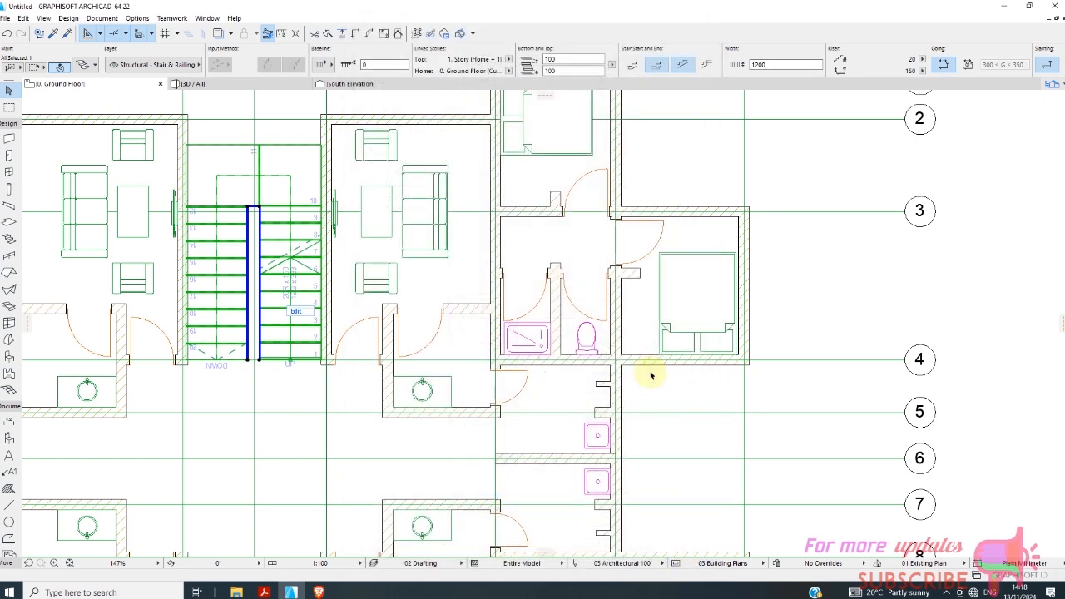
Set the selected stair's width to 1100 mm and deselect it.
{"action": "left_click", "coordinate": [758, 64]}
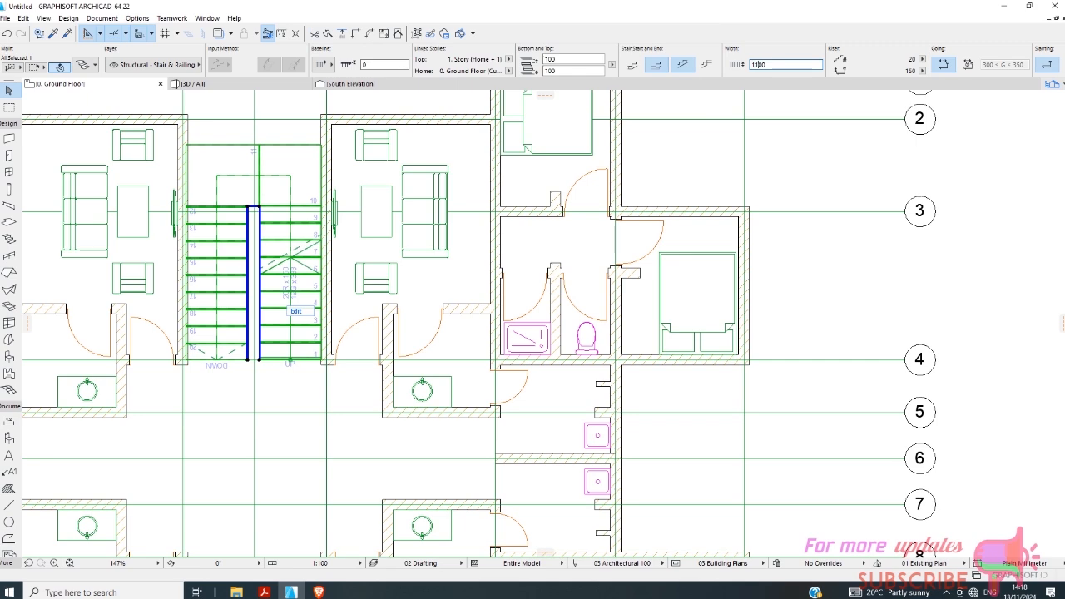
{"action": "left_click", "coordinate": [233, 135]}
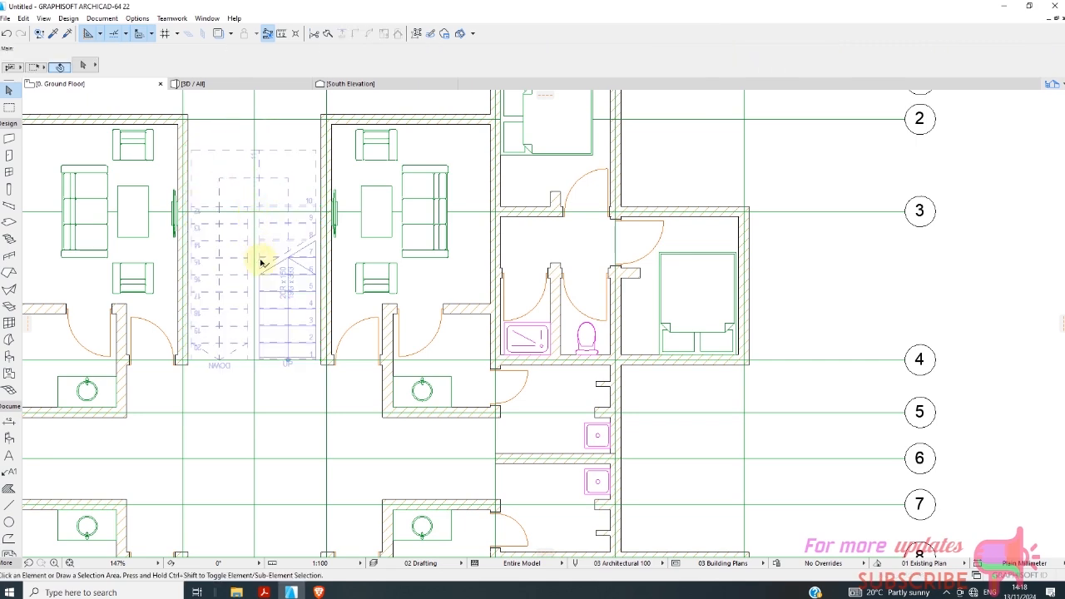
{"action": "left_click", "coordinate": [292, 380]}
{"action": "scroll", "coordinate": [266, 194], "scroll_direction": "up", "scroll_amount": 3}
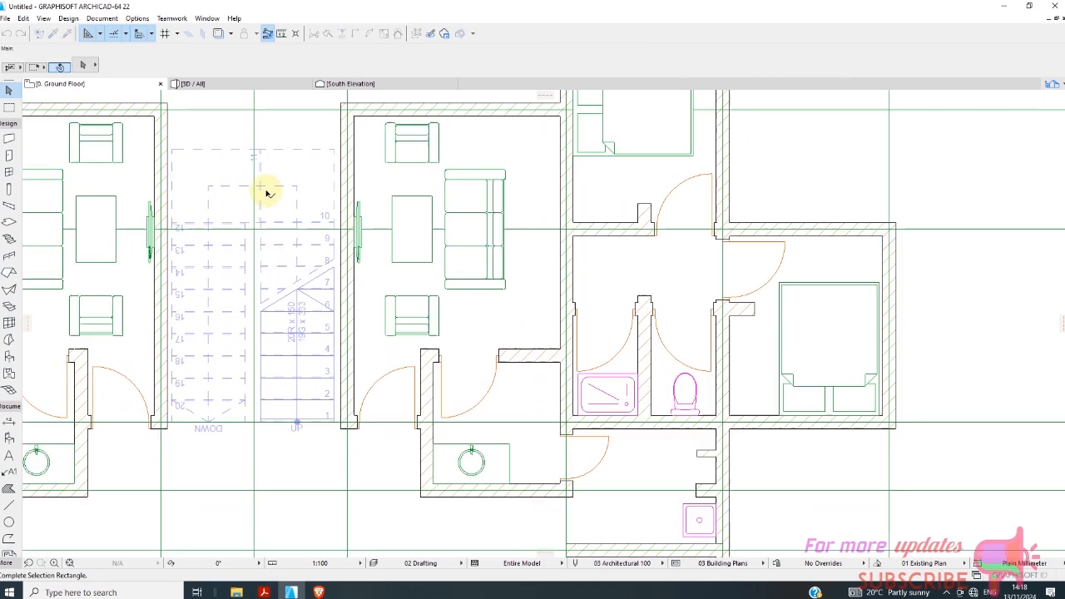
{"action": "left_click", "coordinate": [302, 483]}
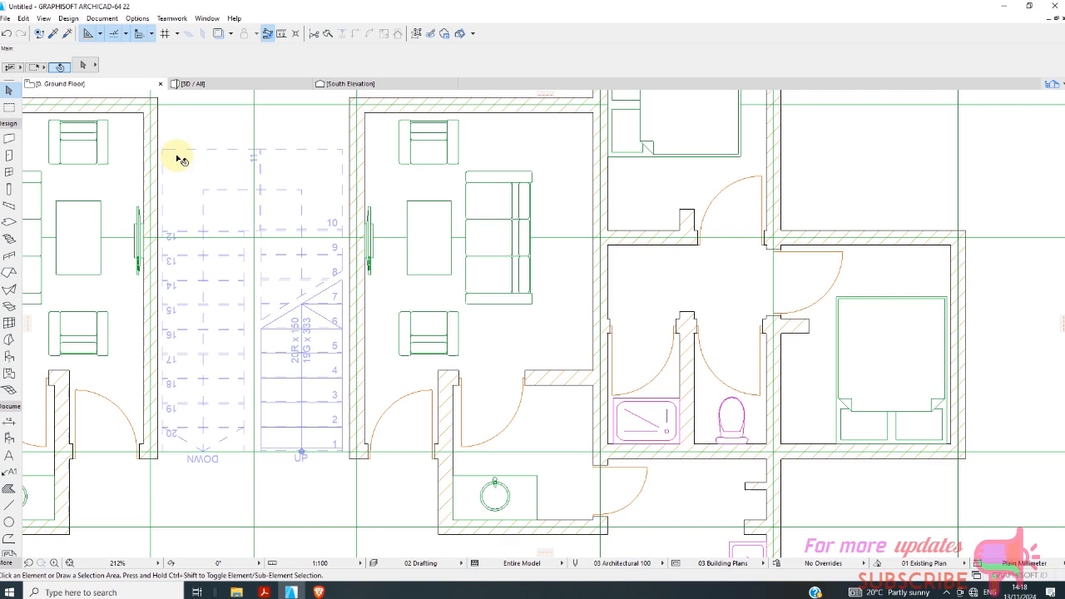
Examine the stair's landing and both flights between the passage walls in the 3D view.
{"action": "left_click", "coordinate": [223, 83]}
{"action": "scroll", "coordinate": [429, 416], "scroll_direction": "up", "scroll_amount": 5}
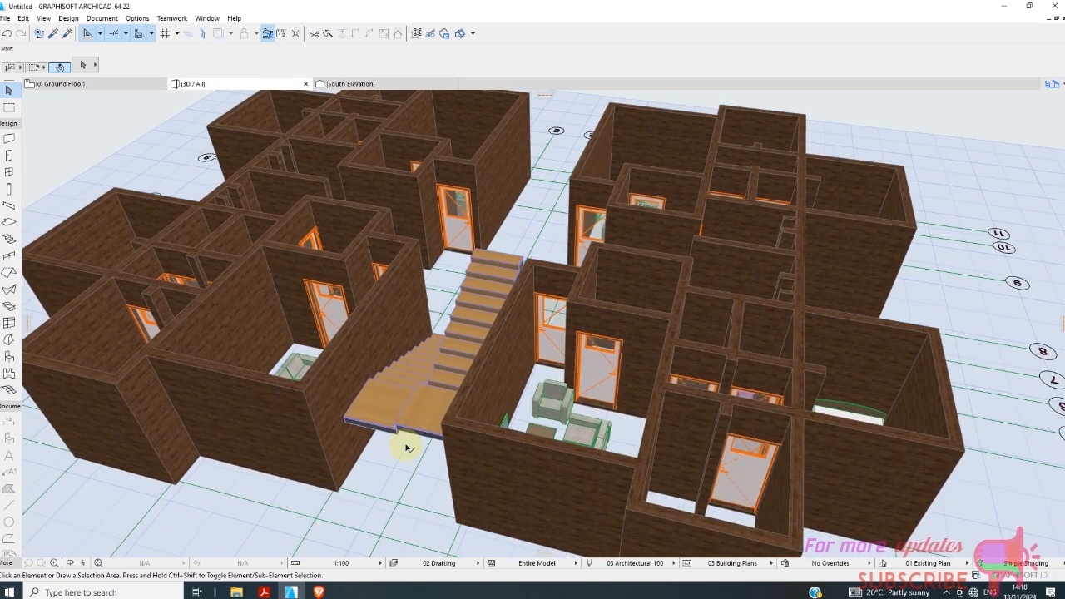
{"action": "scroll", "coordinate": [405, 457], "scroll_direction": "up", "scroll_amount": 4}
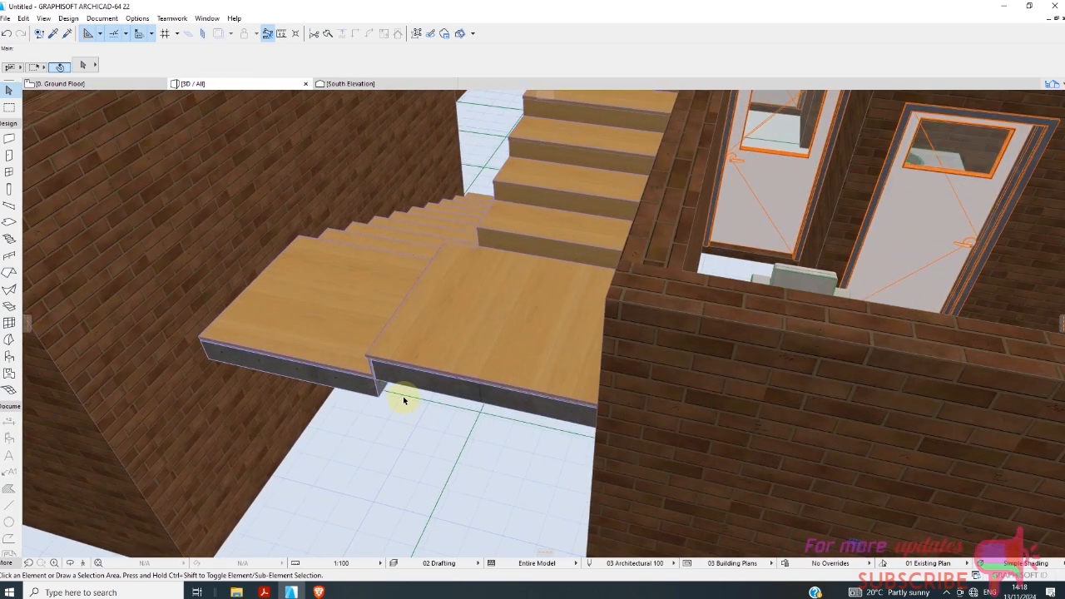
{"action": "scroll", "coordinate": [403, 396], "scroll_direction": "down", "scroll_amount": 10}
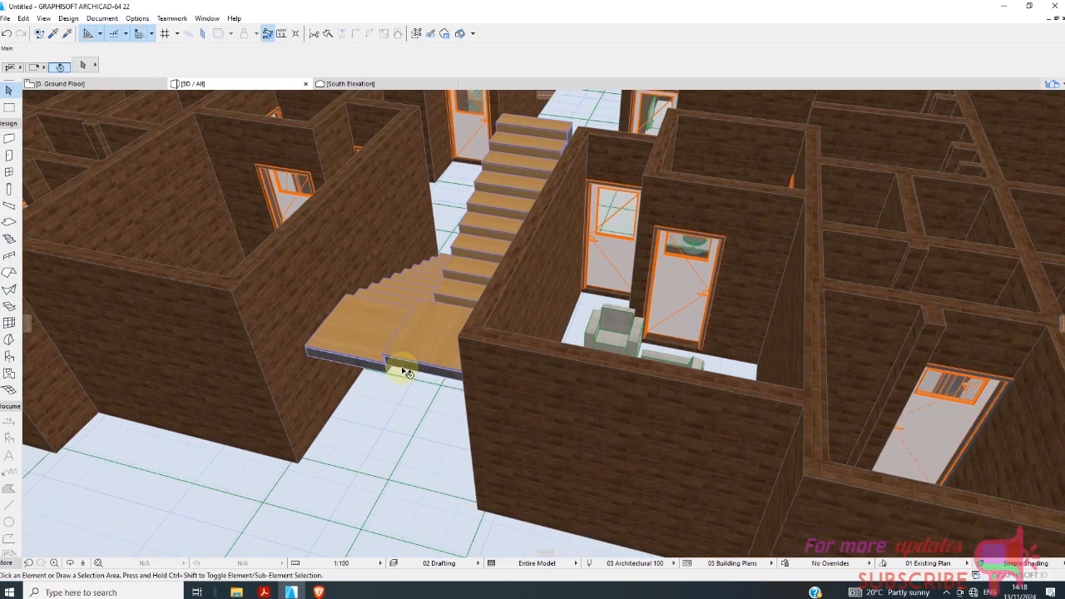
{"action": "scroll", "coordinate": [404, 375], "scroll_direction": "up", "scroll_amount": 2}
{"action": "scroll", "coordinate": [424, 319], "scroll_direction": "down", "scroll_amount": 4}
{"action": "scroll", "coordinate": [424, 299], "scroll_direction": "up", "scroll_amount": 8}
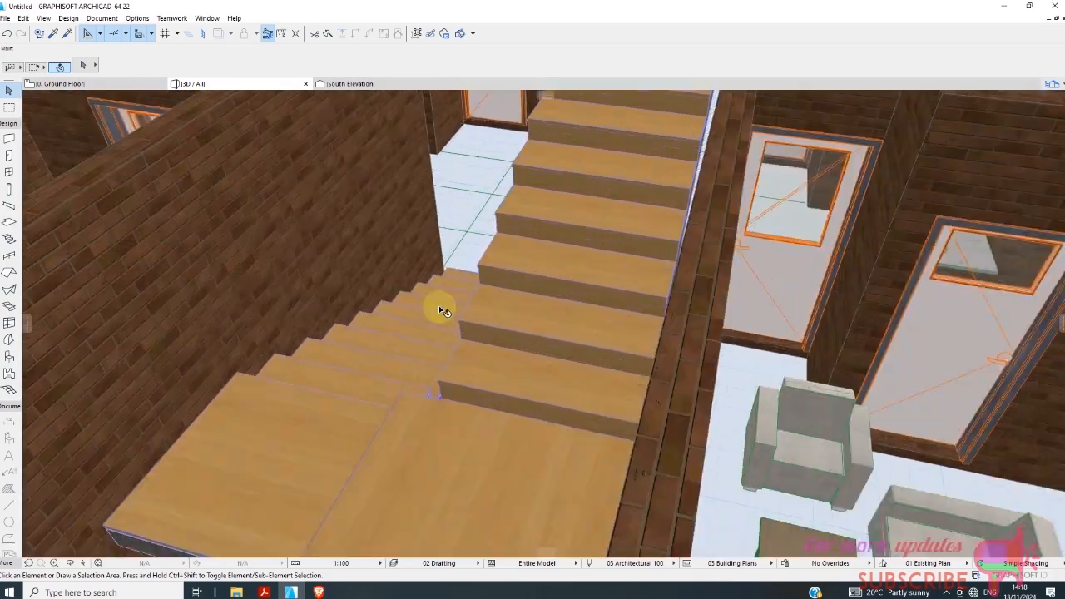
{"action": "scroll", "coordinate": [439, 306], "scroll_direction": "up", "scroll_amount": 2}
{"action": "scroll", "coordinate": [473, 400], "scroll_direction": "down", "scroll_amount": 5}
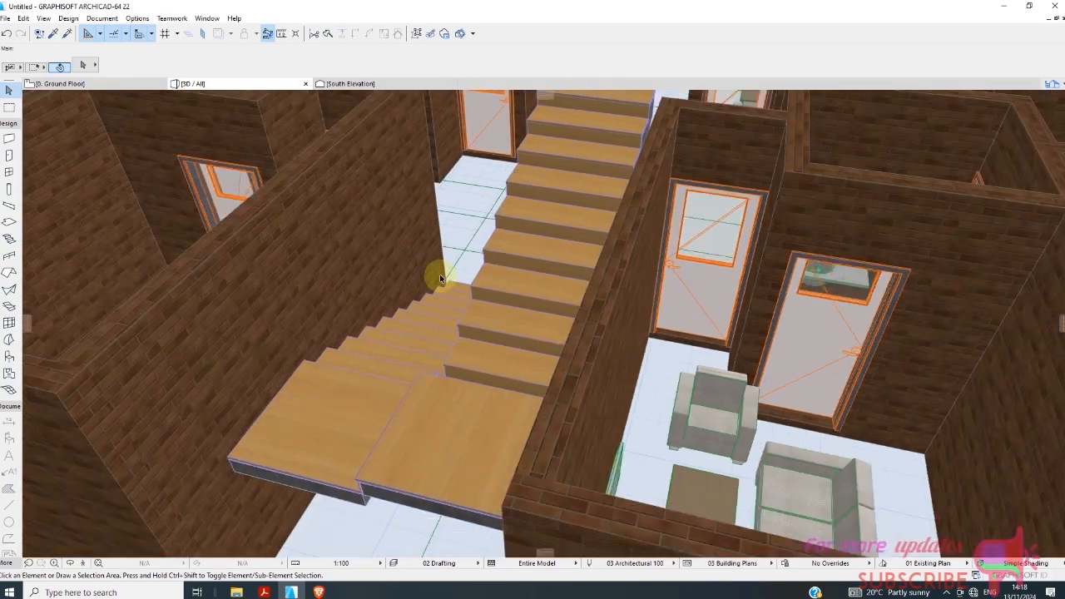
{"action": "scroll", "coordinate": [434, 263], "scroll_direction": "down", "scroll_amount": 4}
{"action": "middle_click_drag", "start_coordinate": [419, 439], "coordinate": [608, 409], "text": "shift"}
Open the stair's settings from the 3D view and review its tread, landing, flight, and geometry and positioning options.
{"action": "left_click", "coordinate": [484, 384]}
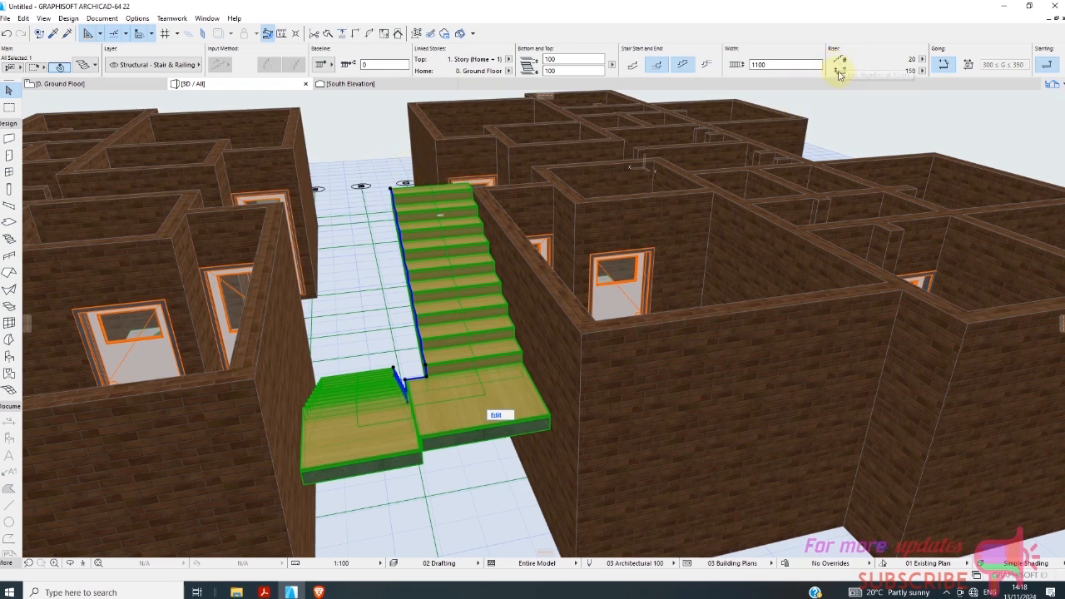
{"action": "right_click", "coordinate": [357, 238]}
{"action": "left_click", "coordinate": [396, 244]}
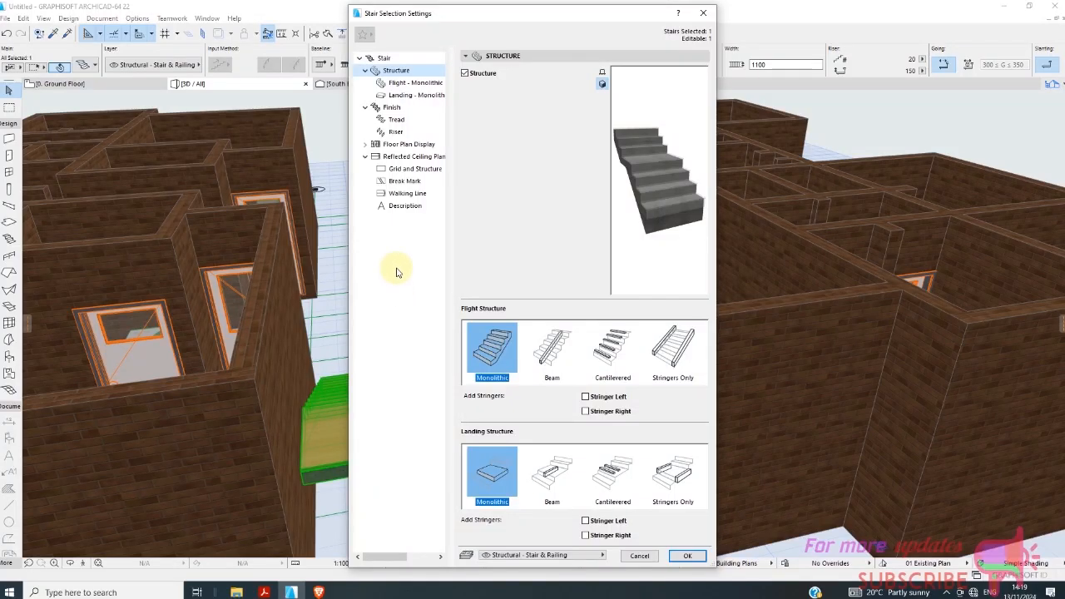
{"action": "left_click", "coordinate": [396, 122]}
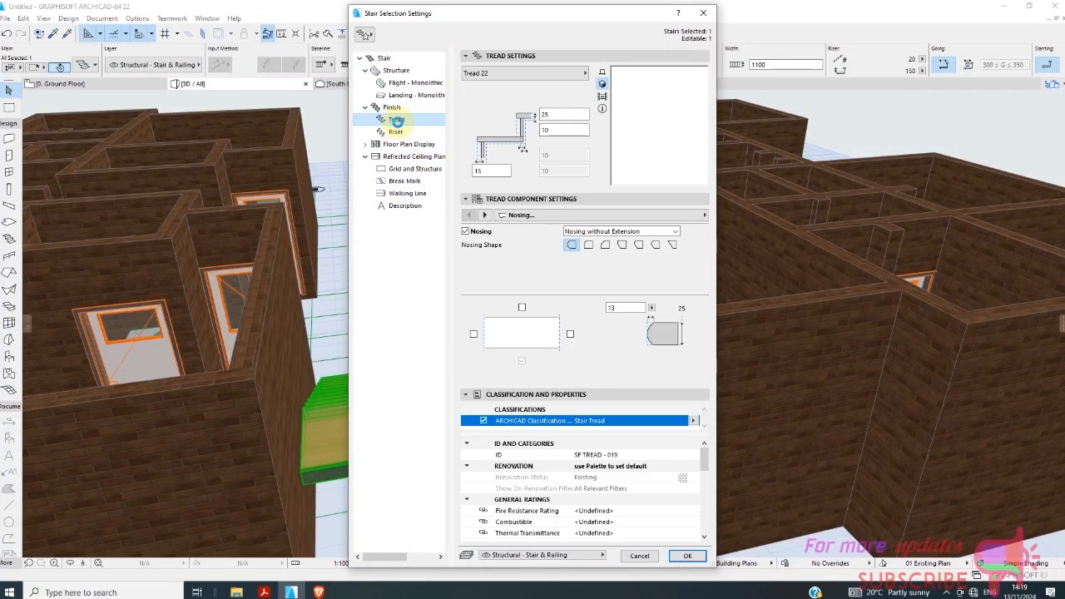
{"action": "left_click", "coordinate": [401, 95]}
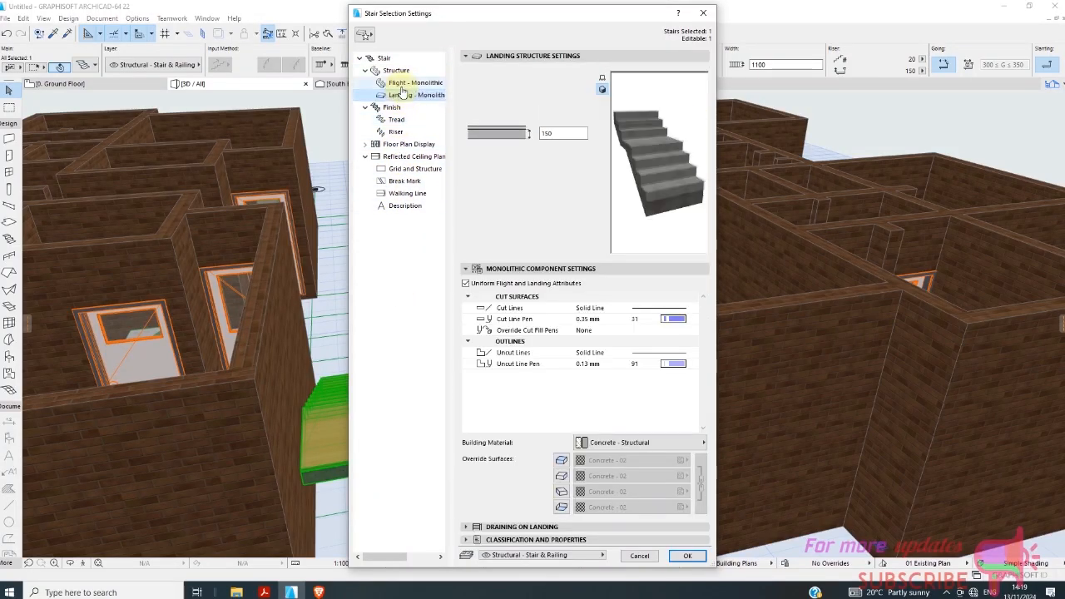
{"action": "left_click", "coordinate": [402, 84]}
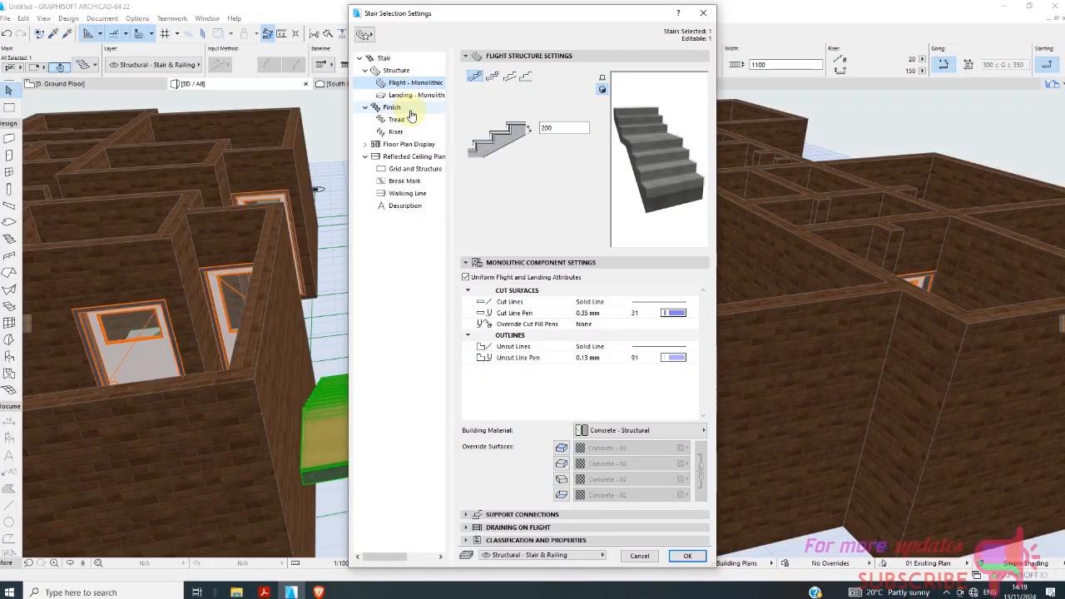
{"action": "left_click", "coordinate": [381, 56]}
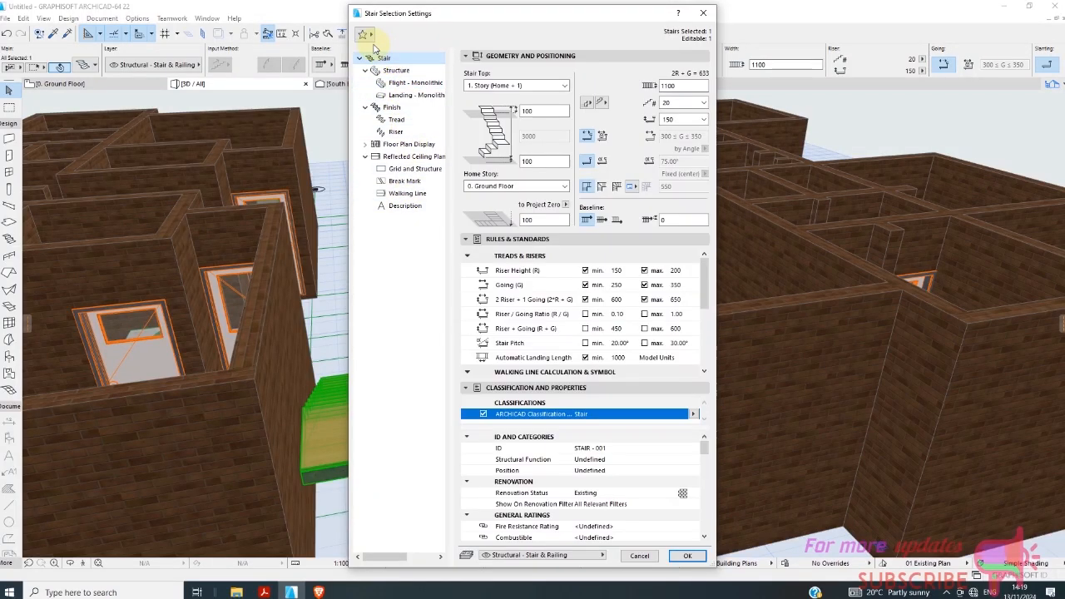
Browse the stair favorites, including Concrete Stair - without Finish, and close them without applying one.
{"action": "left_click", "coordinate": [366, 36]}
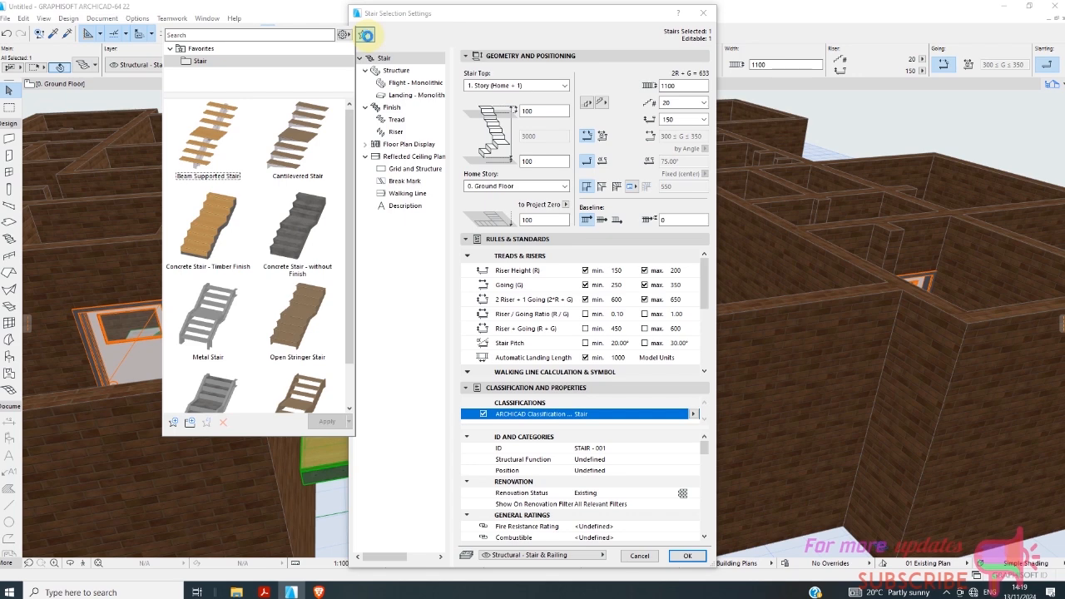
{"action": "scroll", "coordinate": [356, 341], "scroll_direction": "down", "scroll_amount": 2}
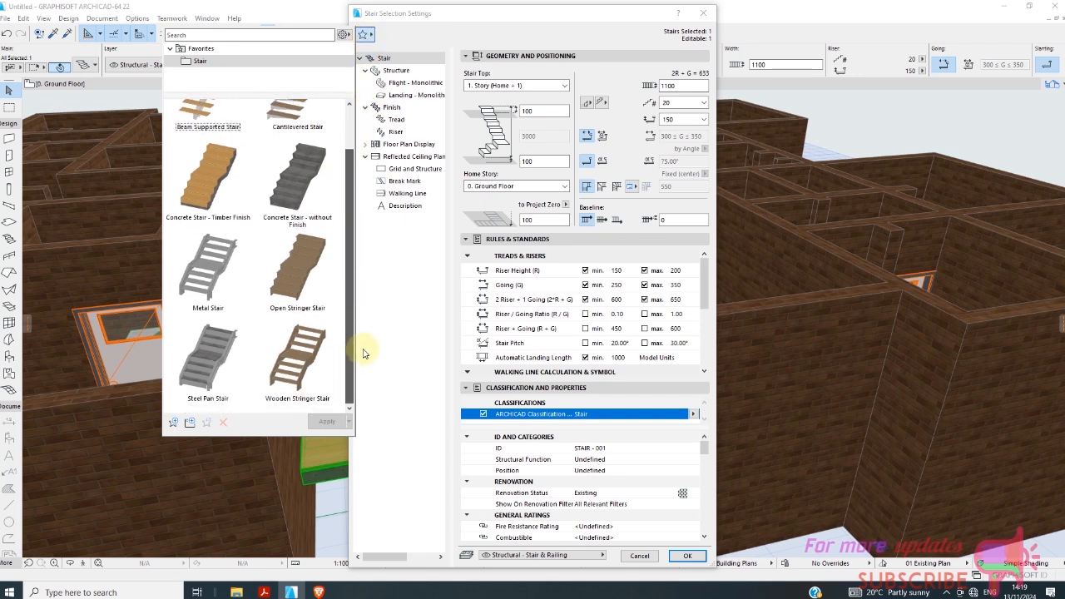
{"action": "scroll", "coordinate": [367, 283], "scroll_direction": "up", "scroll_amount": 2}
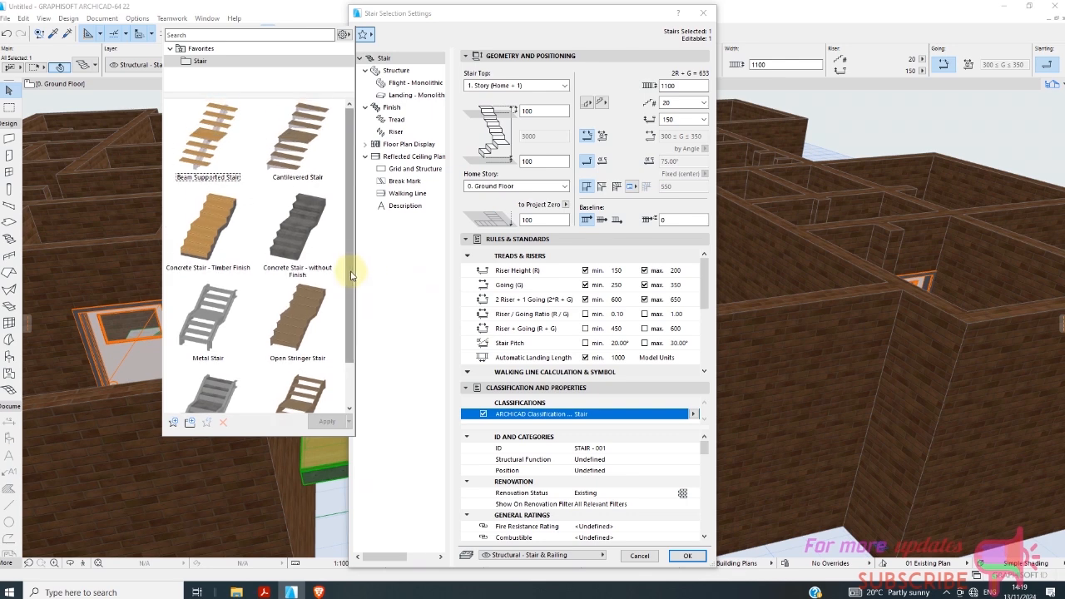
{"action": "left_click", "coordinate": [307, 228]}
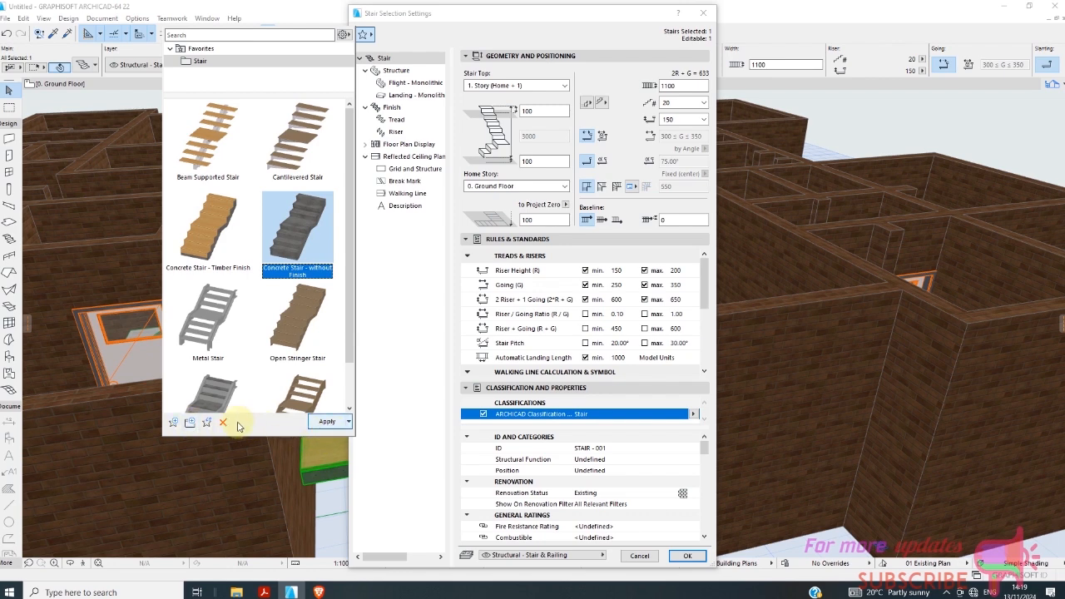
{"action": "left_click", "coordinate": [190, 423]}
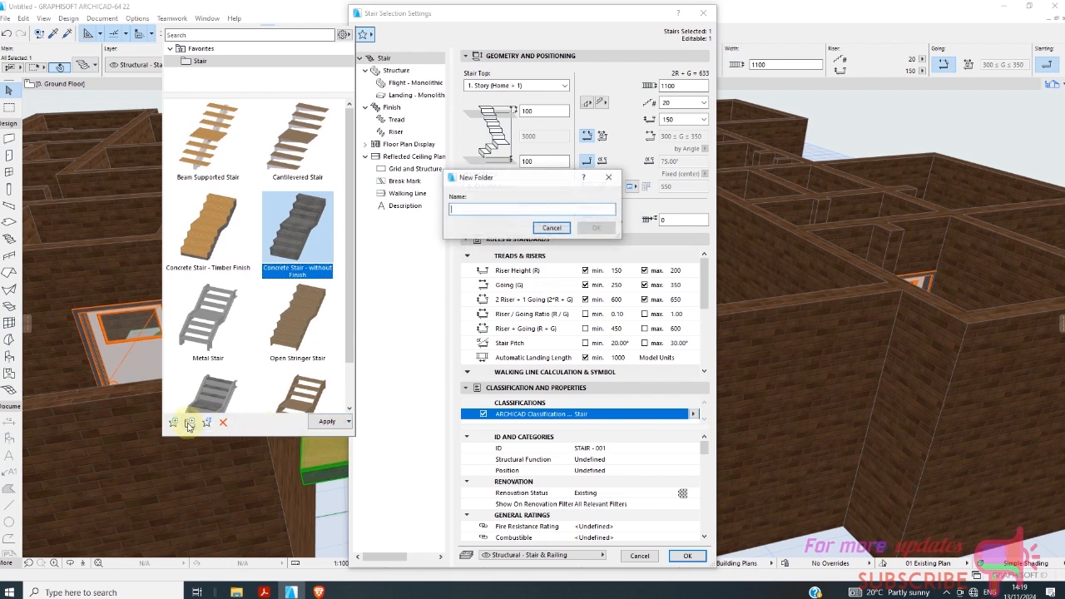
{"action": "left_click", "coordinate": [549, 228]}
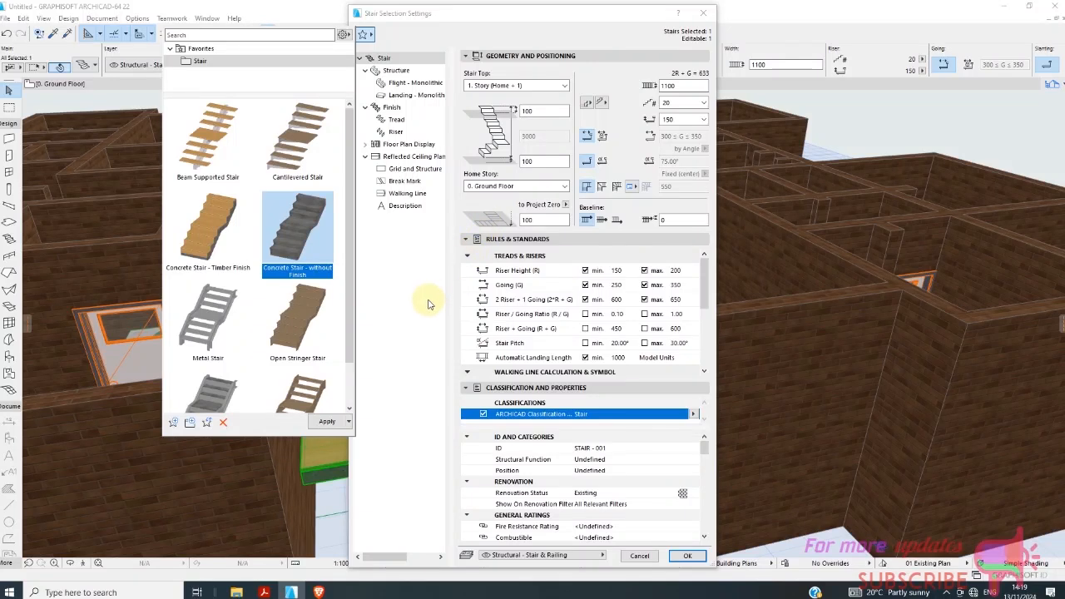
{"action": "left_click", "coordinate": [405, 108]}
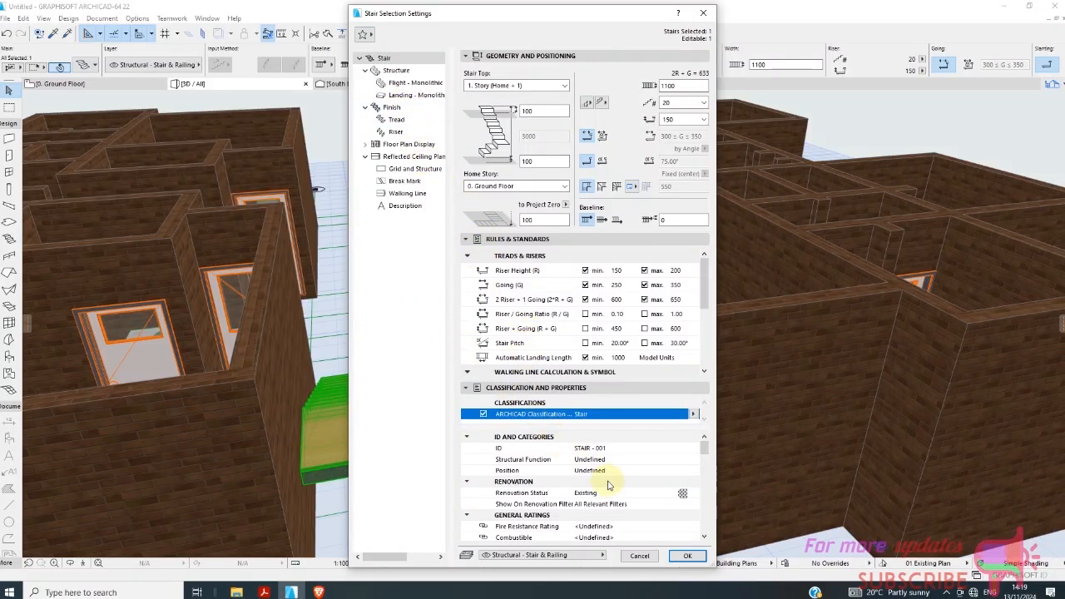
Review the stair's properties, reflected ceiling plan grid, flight structure, riser and floor plan display settings, and close the stair settings.
{"action": "scroll", "coordinate": [608, 485], "scroll_direction": "down", "scroll_amount": 1}
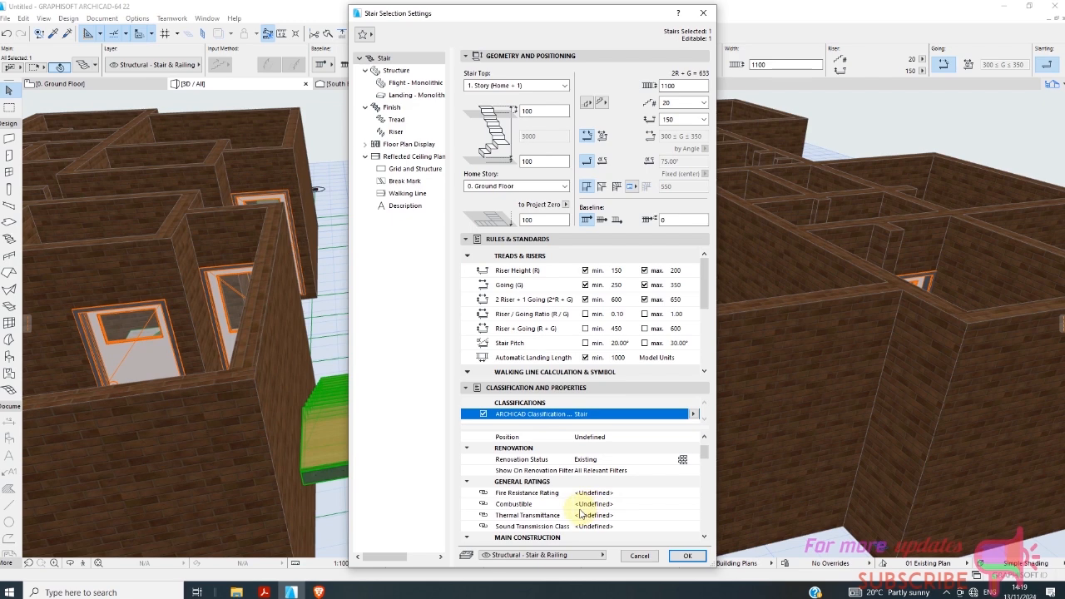
{"action": "scroll", "coordinate": [580, 512], "scroll_direction": "up", "scroll_amount": 1}
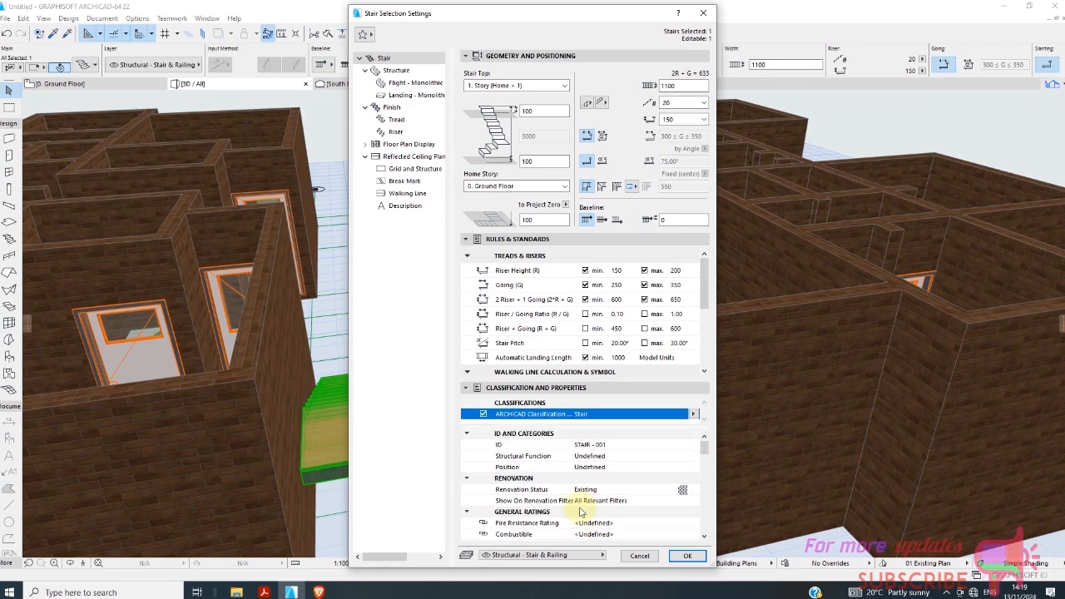
{"action": "scroll", "coordinate": [581, 513], "scroll_direction": "up", "scroll_amount": 1}
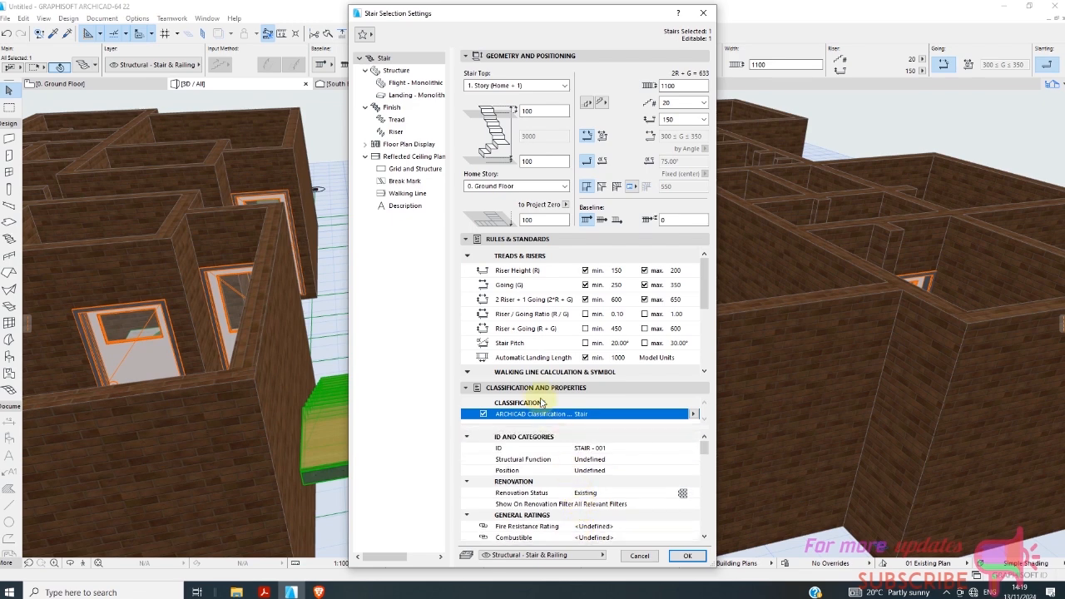
{"action": "left_click", "coordinate": [419, 172]}
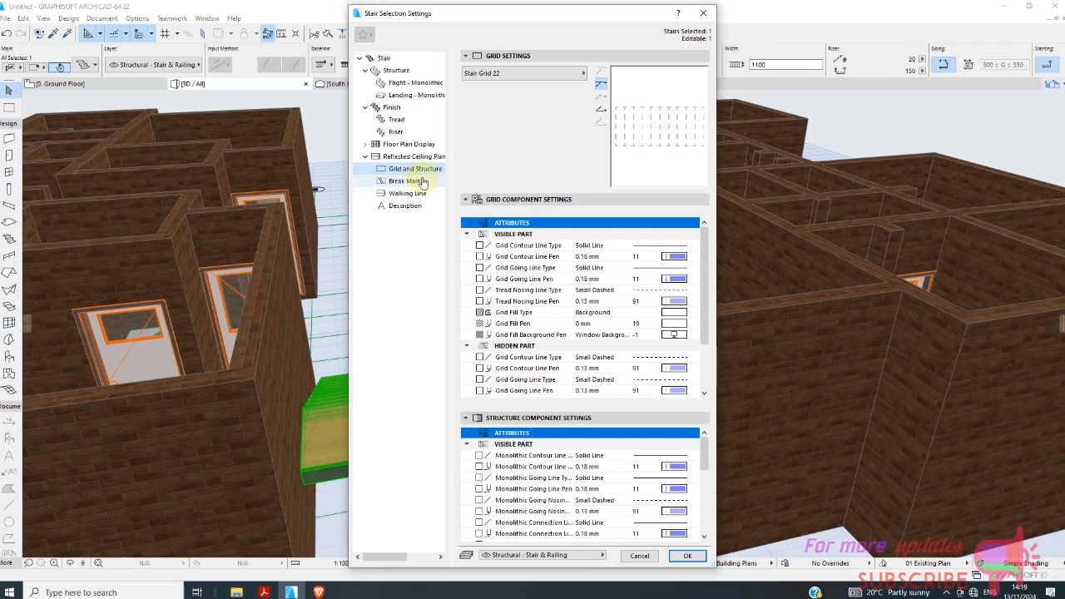
{"action": "scroll", "coordinate": [529, 341], "scroll_direction": "down", "scroll_amount": 3}
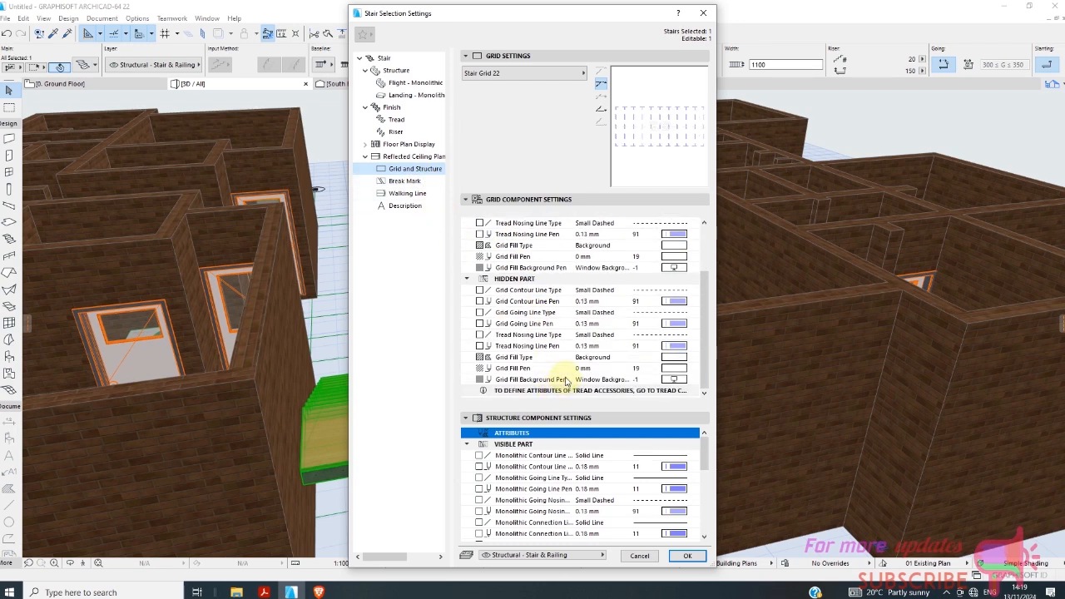
{"action": "scroll", "coordinate": [562, 324], "scroll_direction": "up", "scroll_amount": 3}
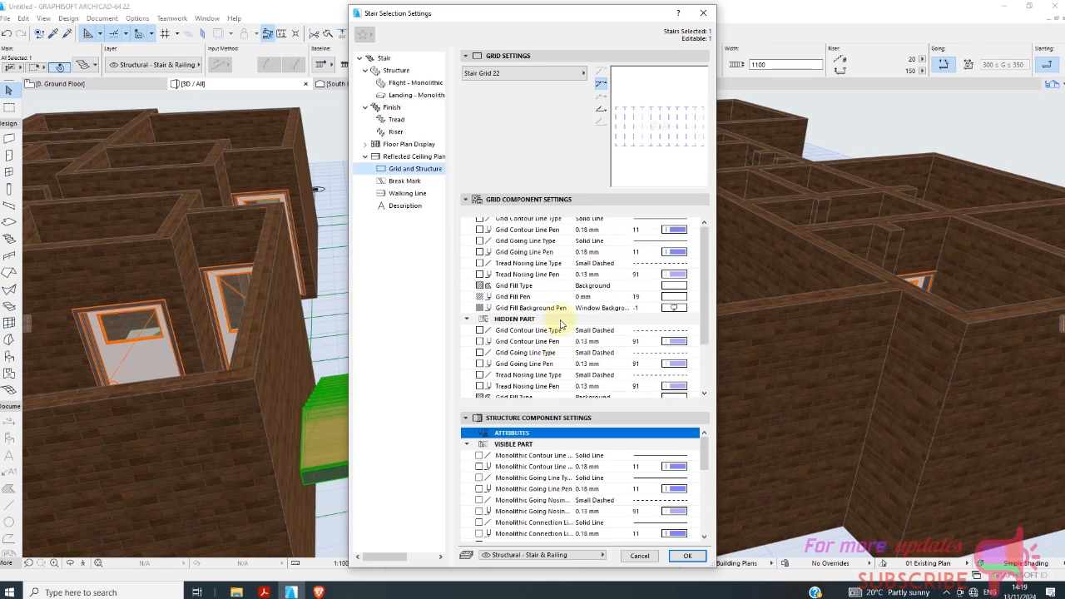
{"action": "left_click", "coordinate": [411, 83]}
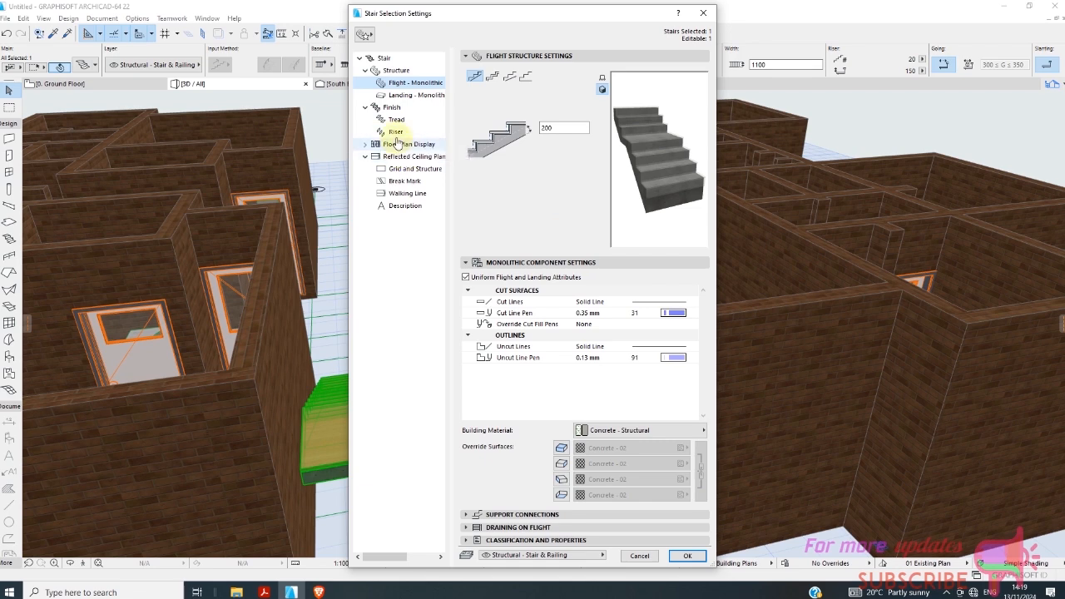
{"action": "left_click", "coordinate": [396, 132]}
{"action": "left_click", "coordinate": [399, 145]}
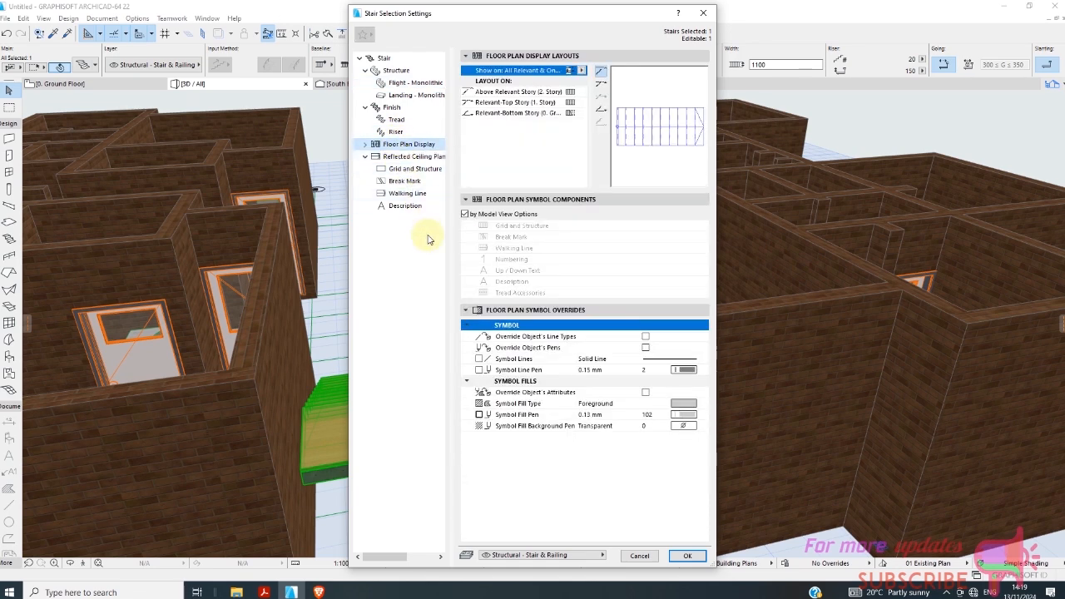
{"action": "left_click", "coordinate": [687, 554]}
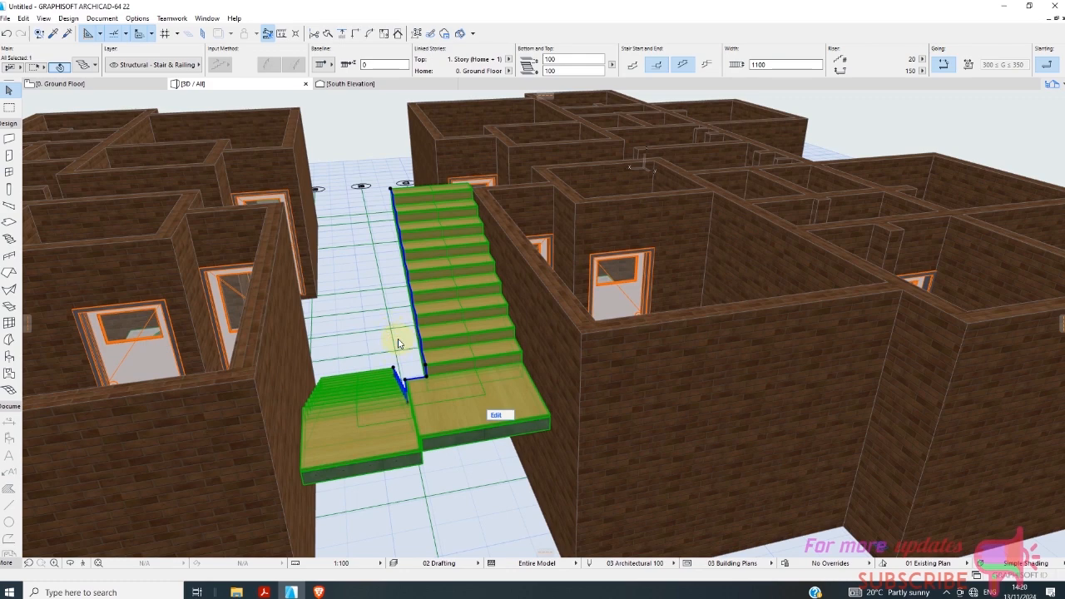
Draw a 300 mm thick wall across the open landing end of the stair passage on the ground floor plan.
{"action": "left_click", "coordinate": [9, 106]}
{"action": "left_click", "coordinate": [99, 84]}
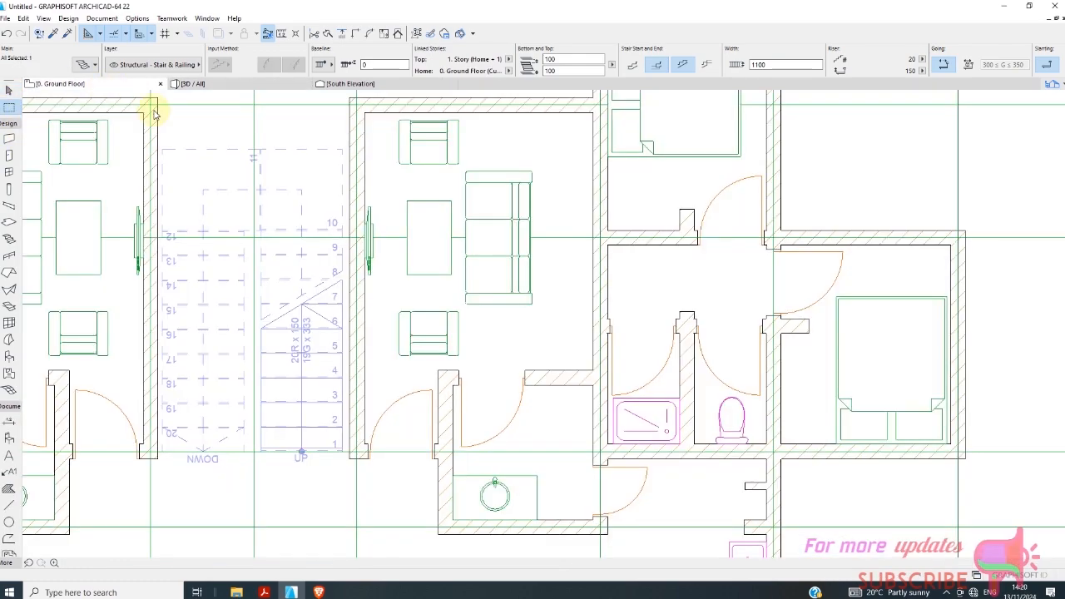
{"action": "scroll", "coordinate": [340, 240], "scroll_direction": "down", "scroll_amount": 3}
{"action": "scroll", "coordinate": [260, 186], "scroll_direction": "up", "scroll_amount": 4}
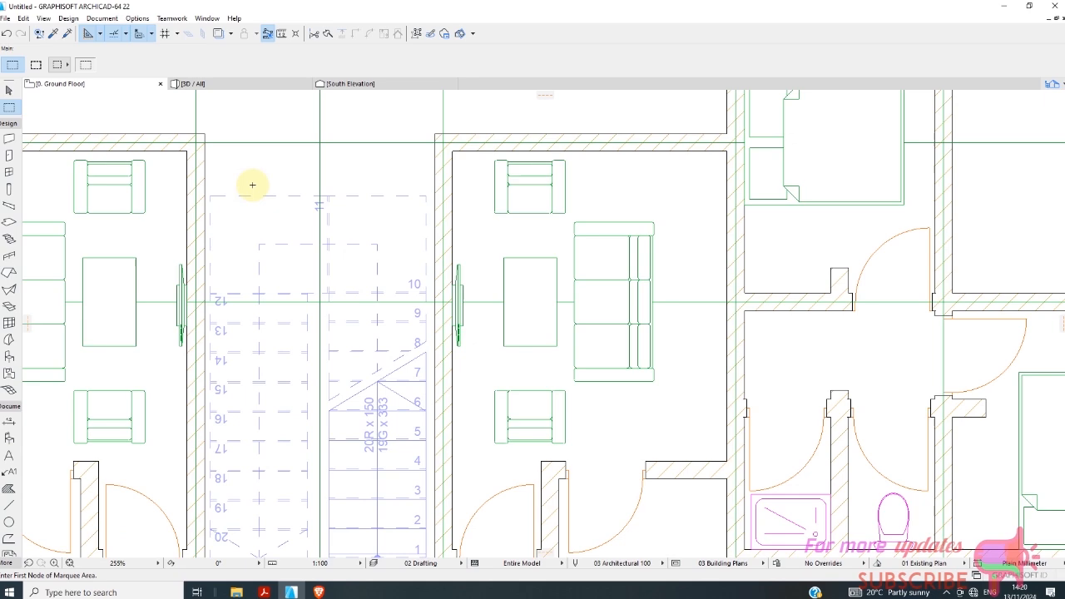
{"action": "left_click", "coordinate": [10, 139]}
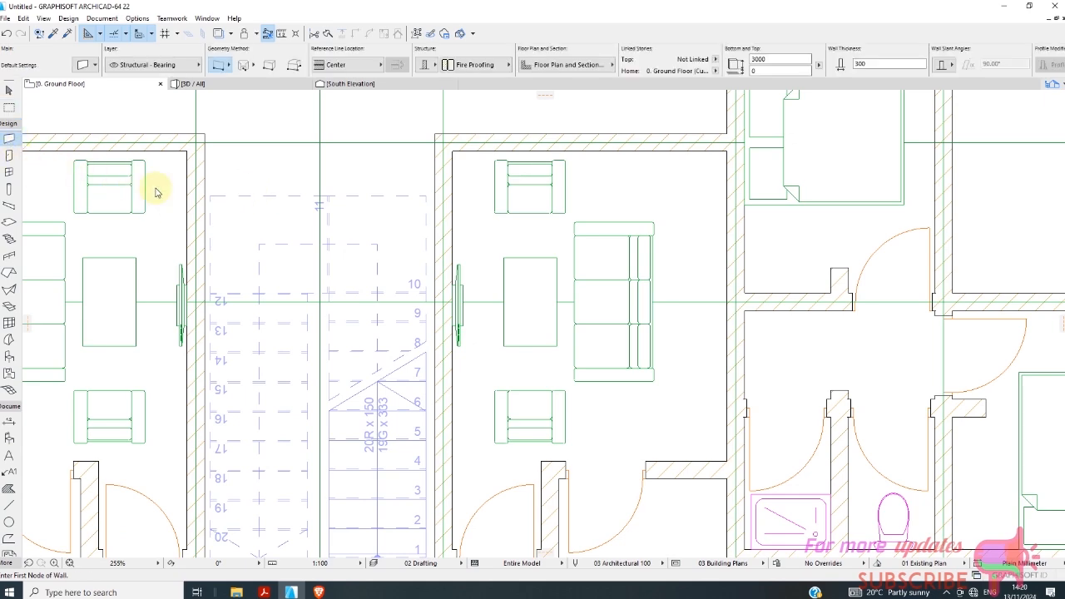
{"action": "scroll", "coordinate": [235, 203], "scroll_direction": "up", "scroll_amount": 1}
{"action": "scroll", "coordinate": [234, 202], "scroll_direction": "up", "scroll_amount": 4}
{"action": "left_click", "coordinate": [180, 167]}
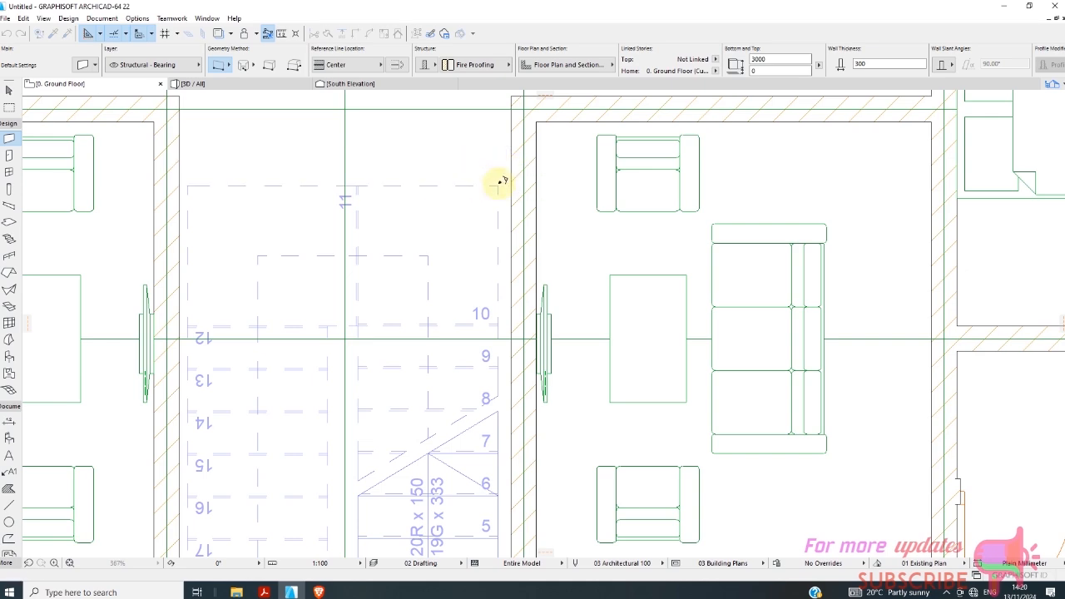
{"action": "left_click", "coordinate": [500, 181]}
{"action": "scroll", "coordinate": [345, 183], "scroll_direction": "down", "scroll_amount": 5}
{"action": "left_click", "coordinate": [9, 90]}
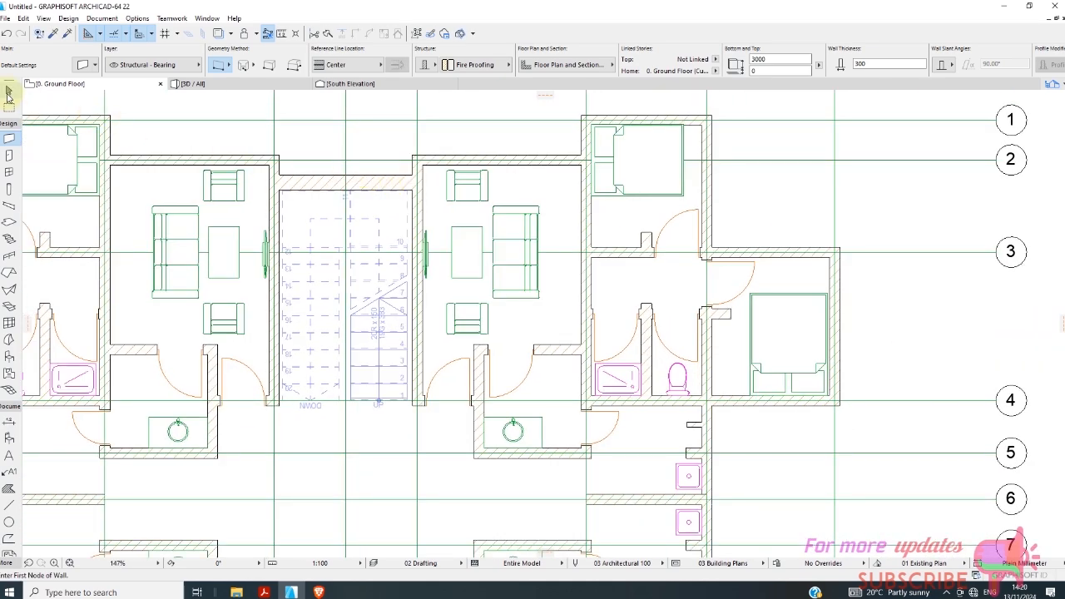
Select the new stair passage wall, check the story elevations, and set the wall's height to 12450 mm.
{"action": "left_click", "coordinate": [378, 190]}
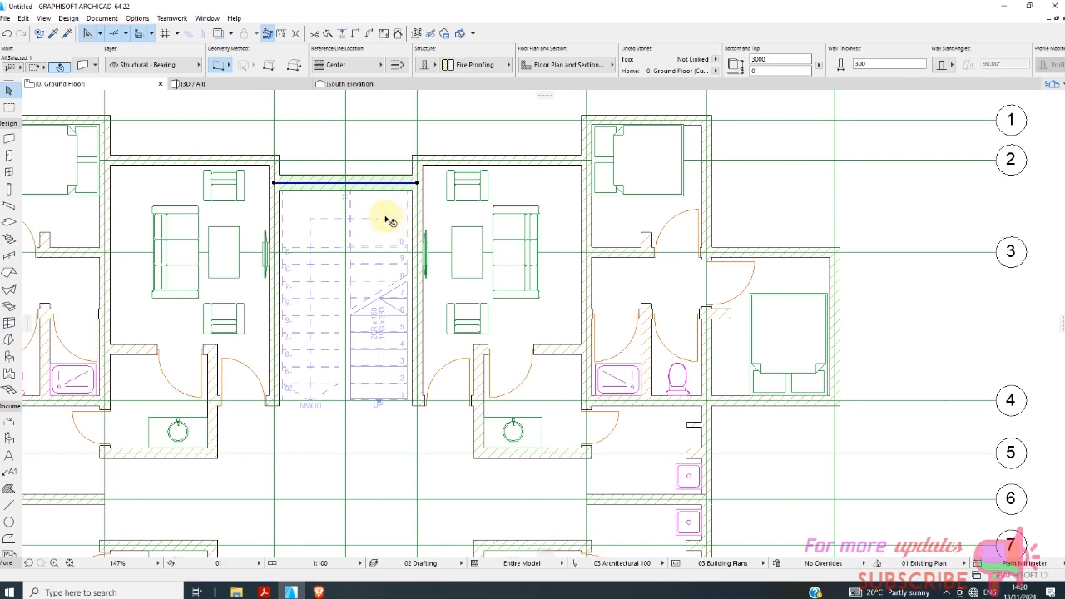
{"action": "scroll", "coordinate": [388, 215], "scroll_direction": "down", "scroll_amount": 1}
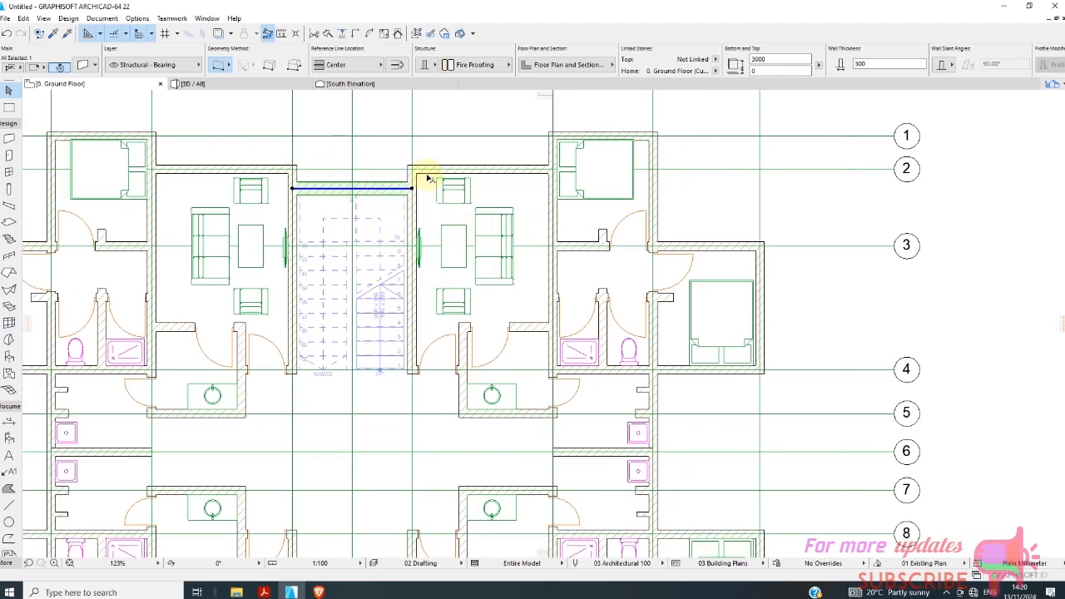
{"action": "left_click", "coordinate": [1055, 86]}
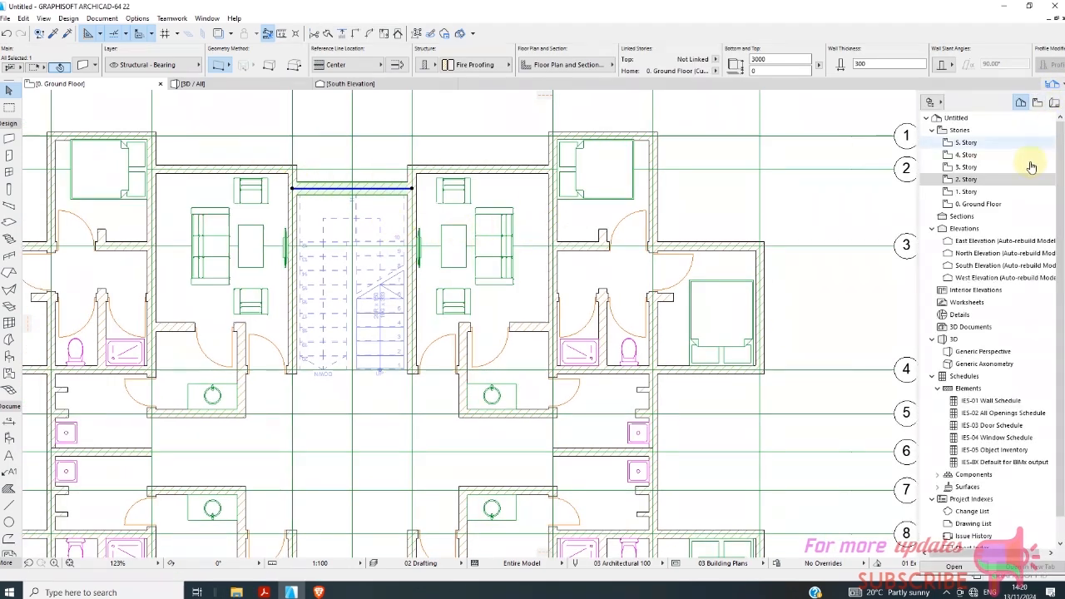
{"action": "right_click", "coordinate": [975, 192]}
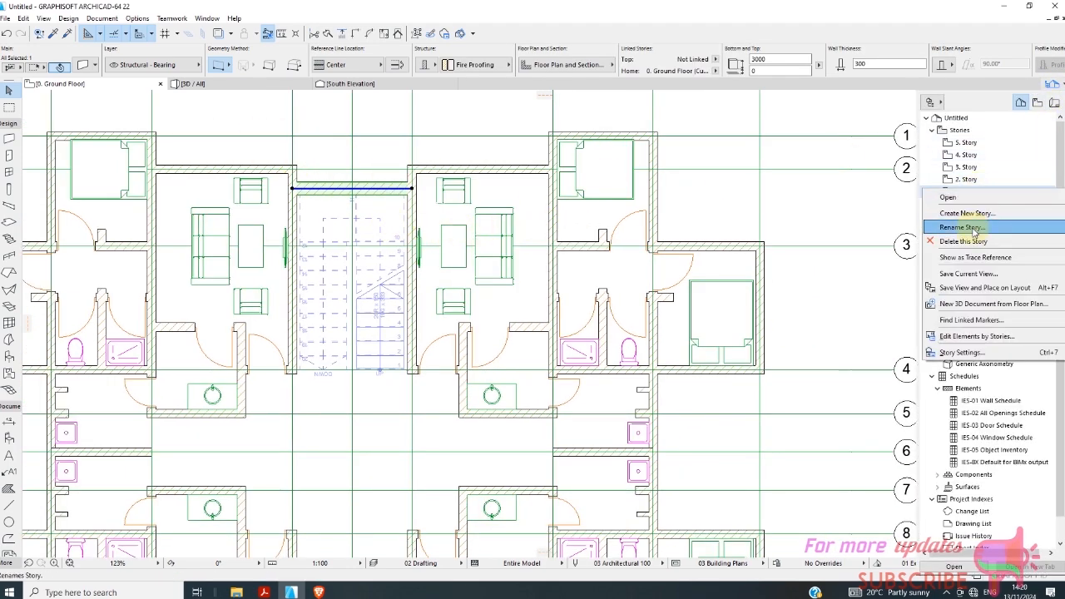
{"action": "left_click", "coordinate": [964, 352]}
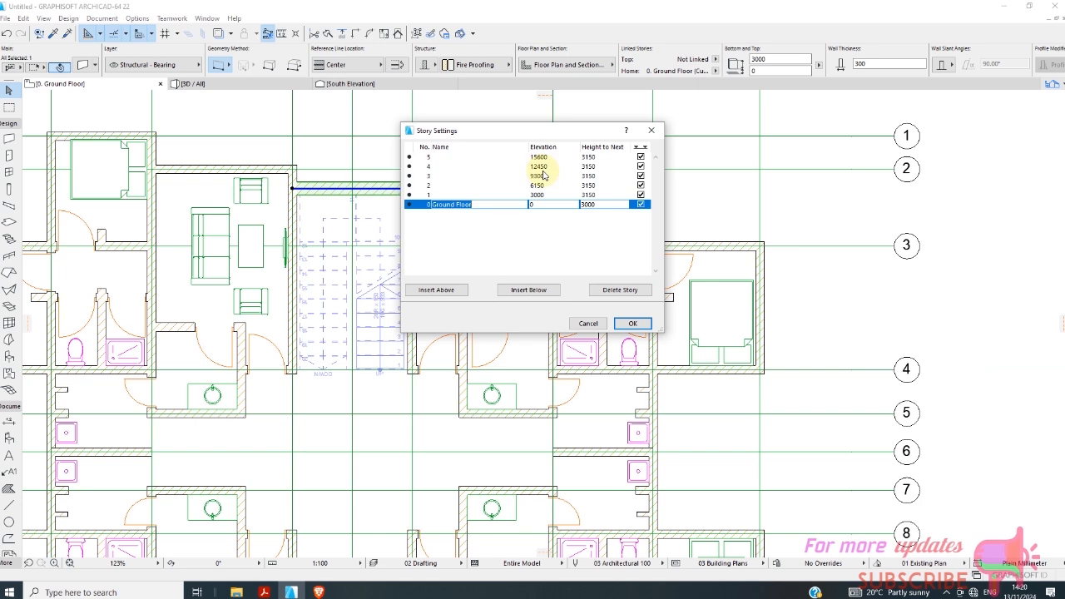
{"action": "left_click", "coordinate": [600, 324]}
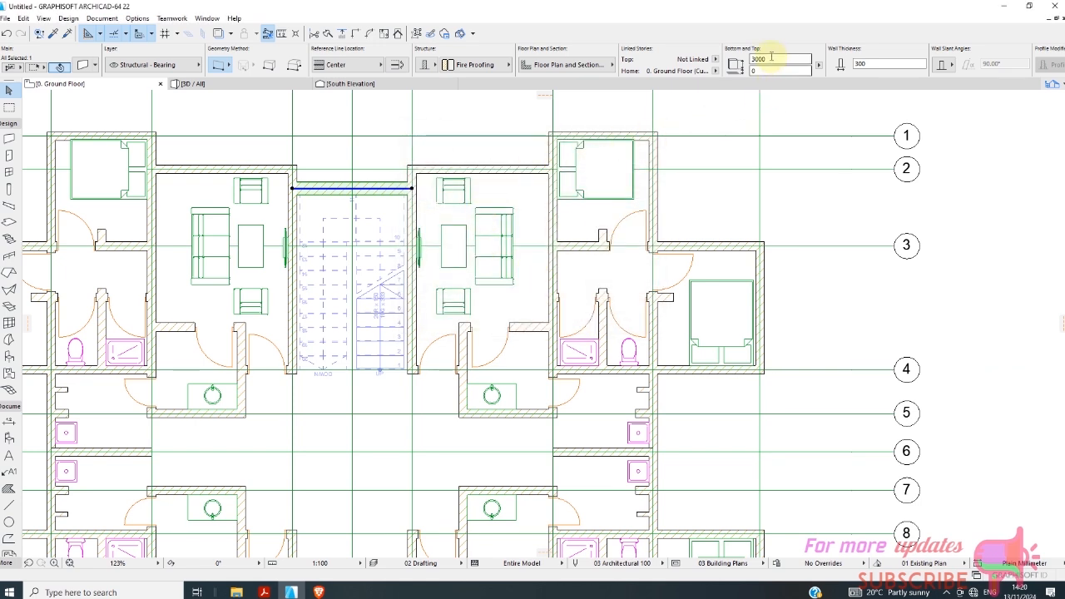
{"action": "left_click", "coordinate": [737, 63]}
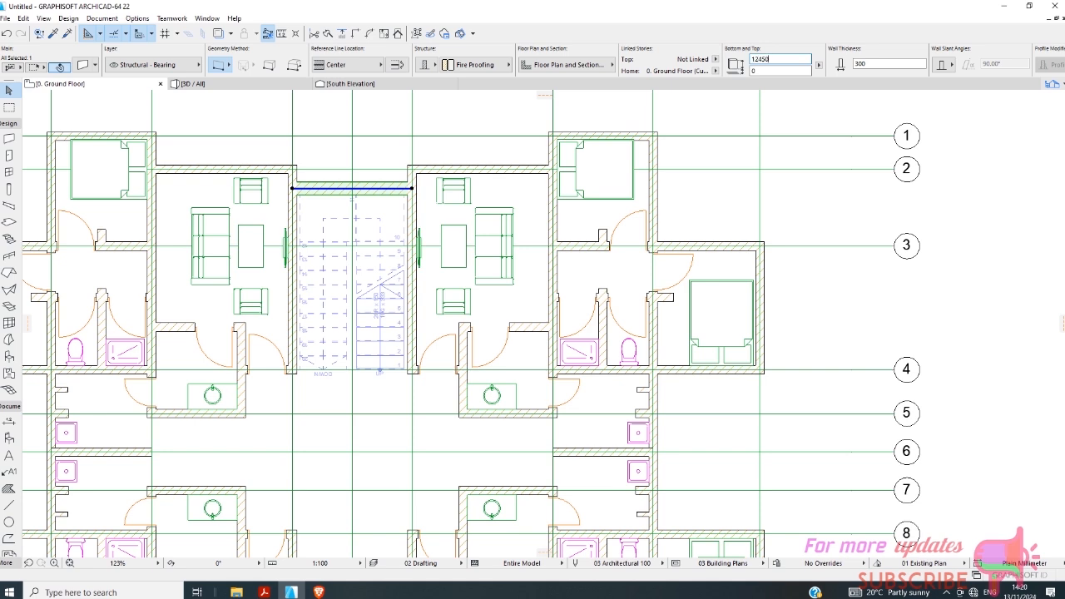
{"action": "left_click", "coordinate": [479, 155]}
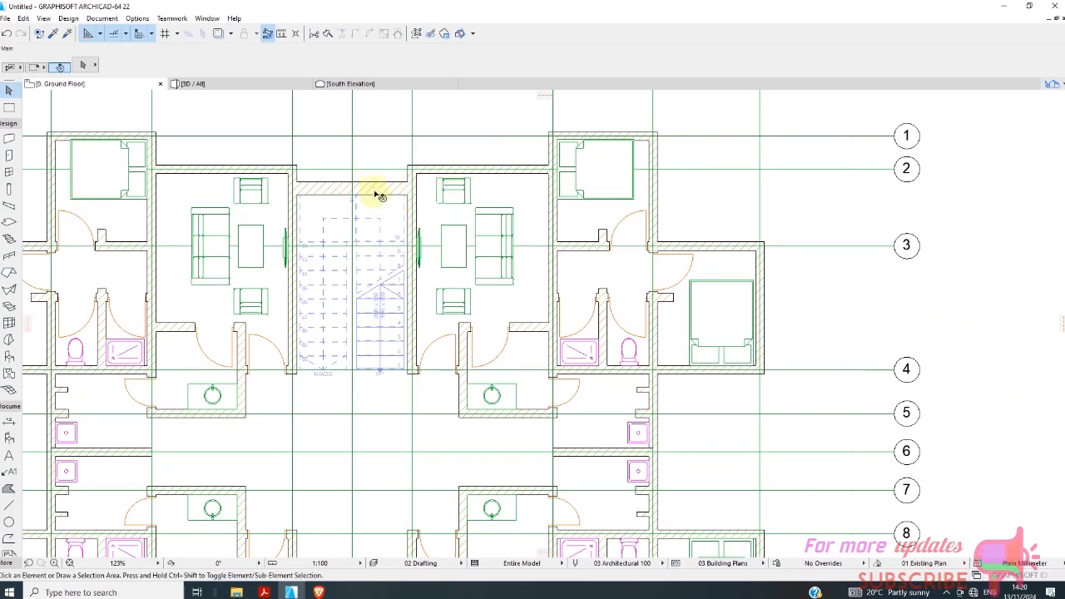
Place a Window 22, 2500 mm wide and 11500 mm high with a 1000 mm sill, centered in the wall behind the stair landing.
{"action": "scroll", "coordinate": [375, 212], "scroll_direction": "down", "scroll_amount": 3}
{"action": "left_click", "coordinate": [8, 171]}
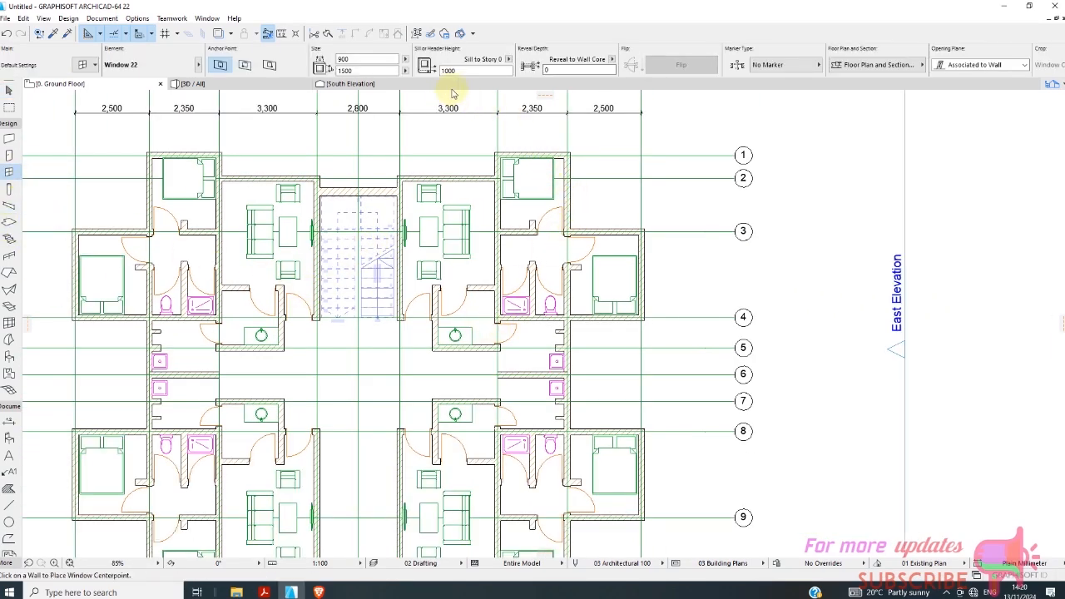
{"action": "left_click", "coordinate": [464, 71]}
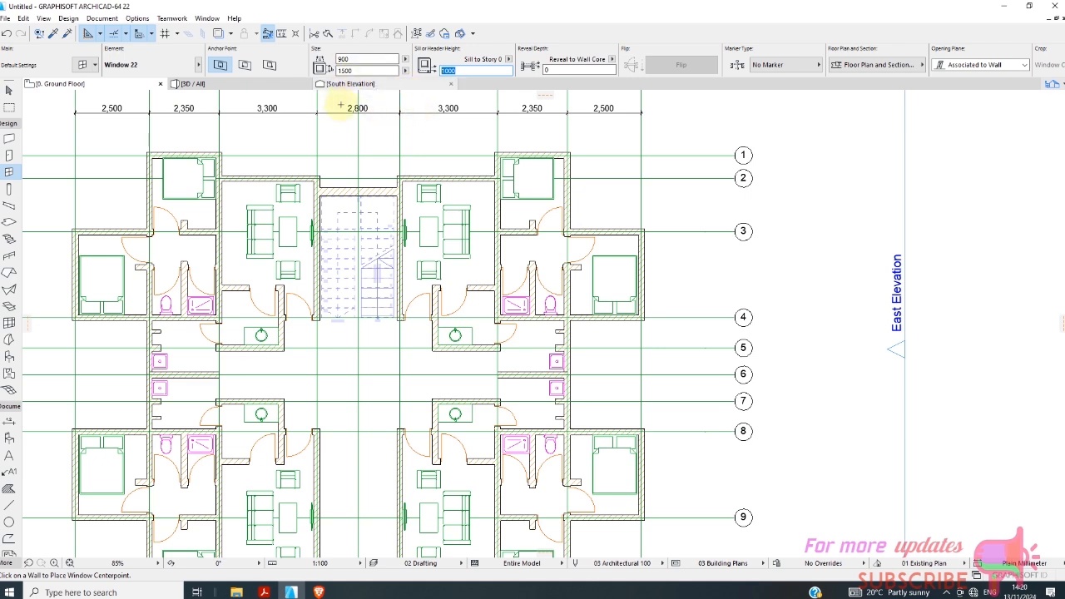
{"action": "left_click", "coordinate": [349, 72]}
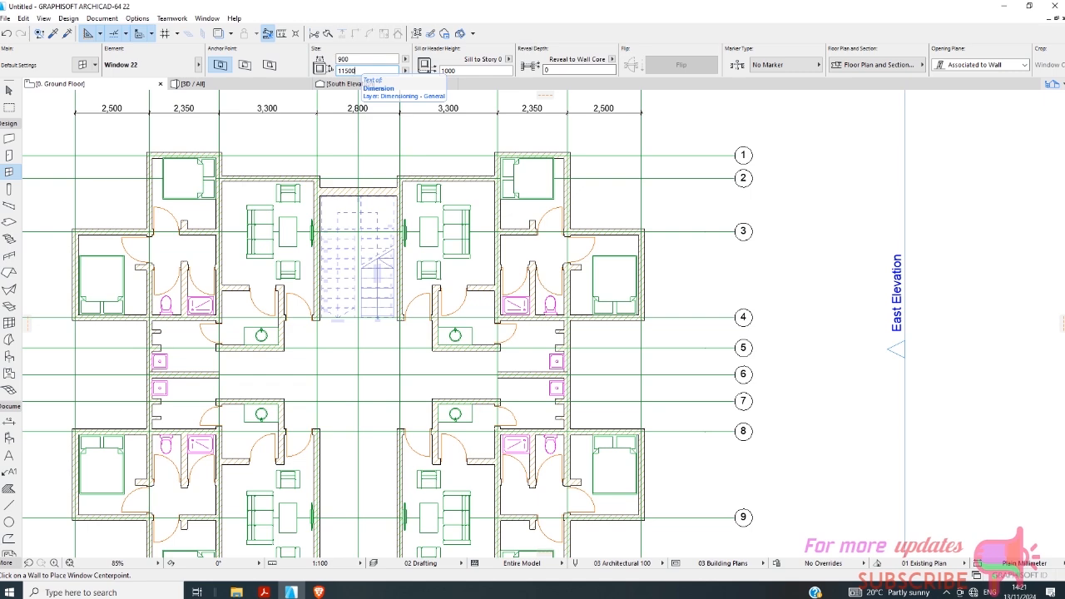
{"action": "scroll", "coordinate": [341, 202], "scroll_direction": "up", "scroll_amount": 2}
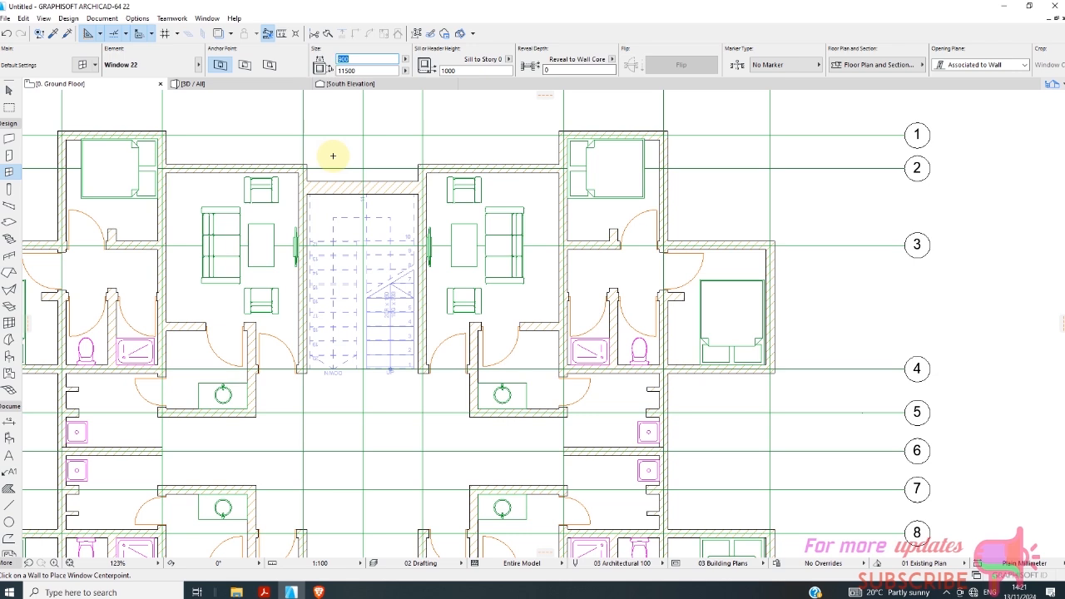
{"action": "type", "text": "25"}
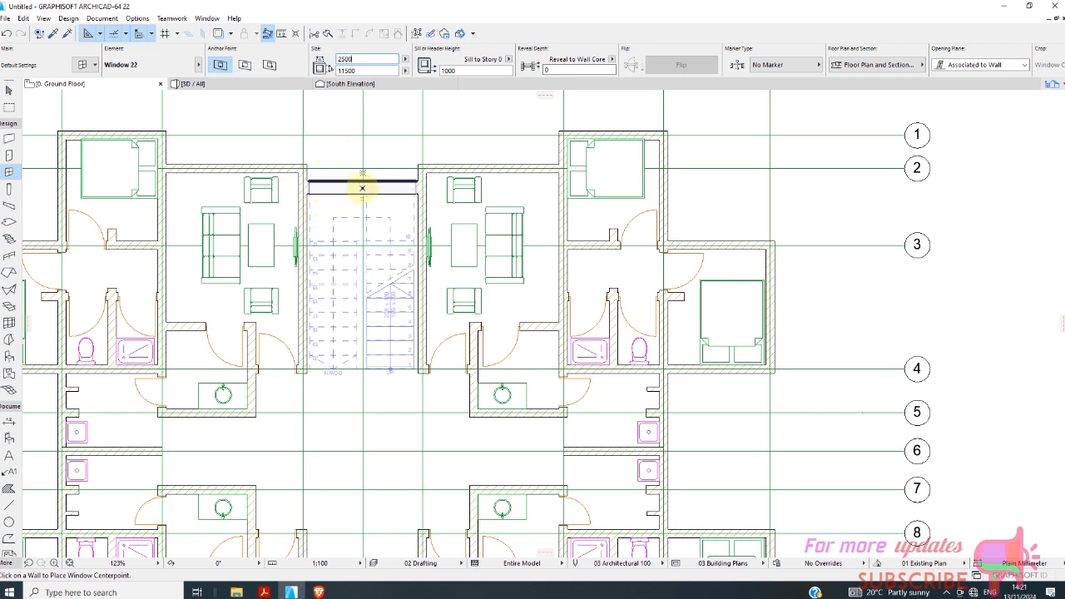
{"action": "left_click", "coordinate": [363, 189]}
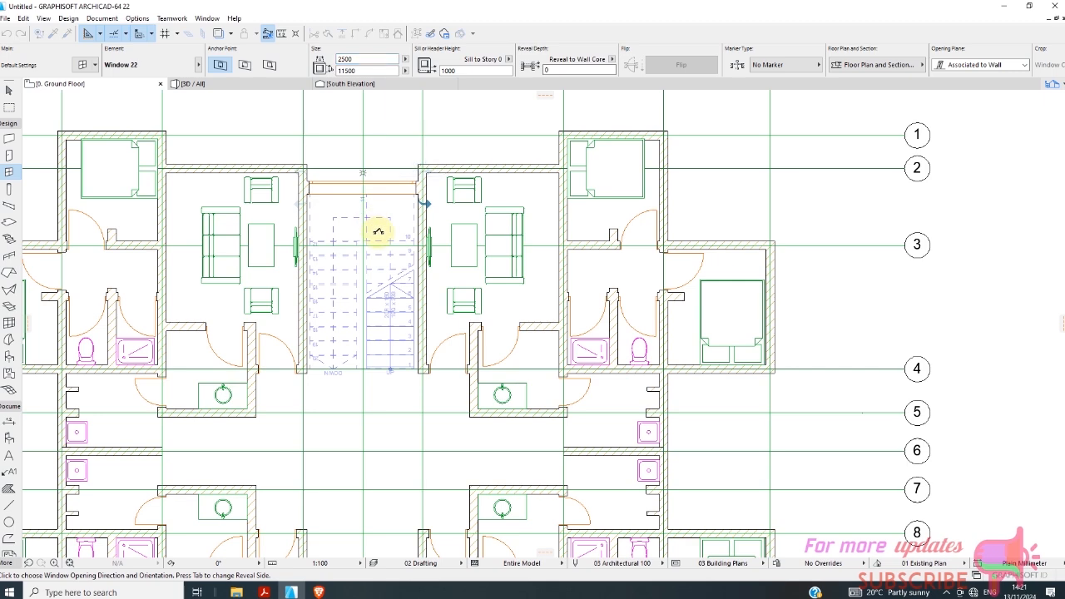
{"action": "left_click", "coordinate": [375, 176]}
{"action": "scroll", "coordinate": [373, 188], "scroll_direction": "up", "scroll_amount": 3}
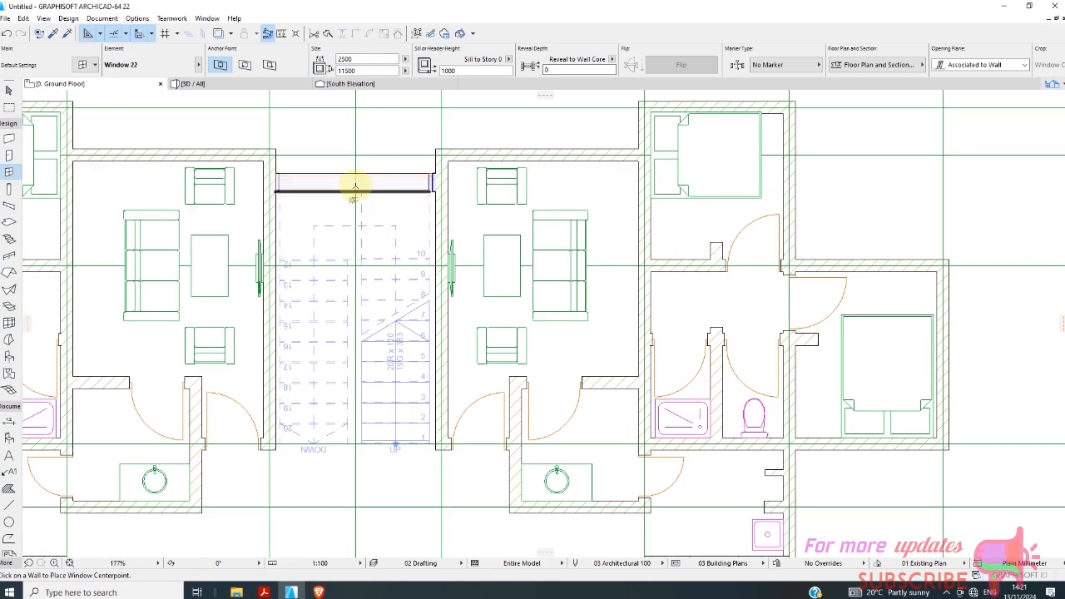
{"action": "key", "text": "Escape"}
Open the settings of the stair wall window and change its sash type to H-V Grid.
{"action": "left_click", "coordinate": [368, 181]}
{"action": "right_click", "coordinate": [381, 142]}
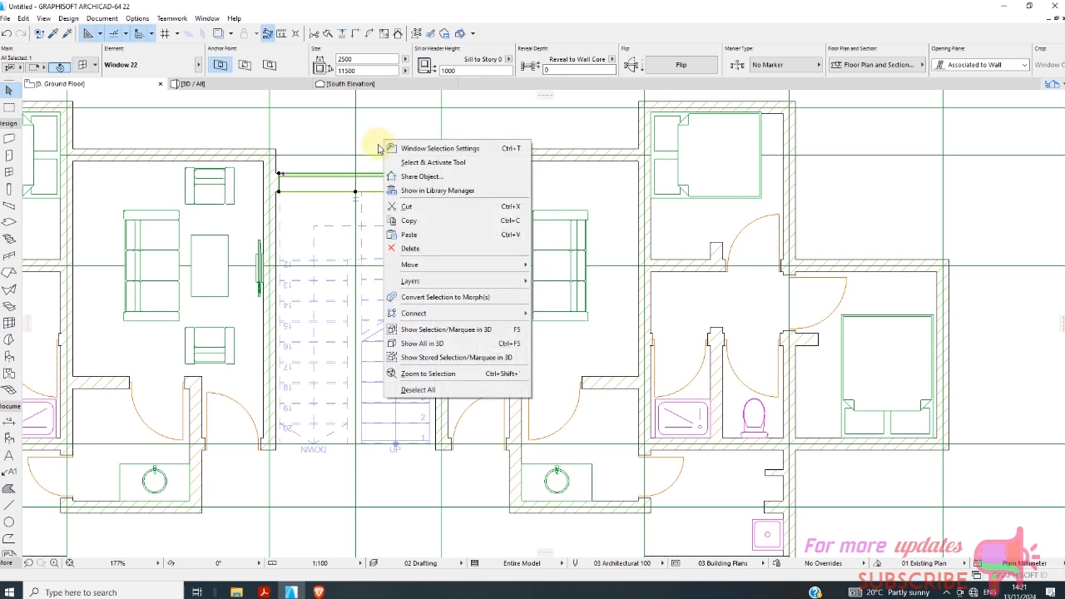
{"action": "left_click", "coordinate": [407, 146]}
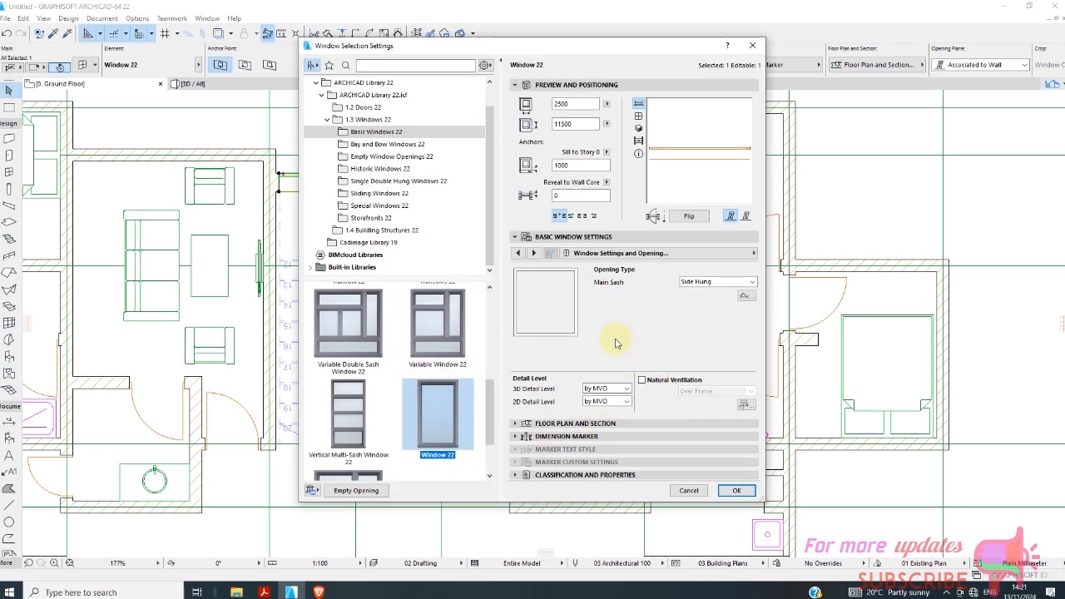
{"action": "left_click", "coordinate": [631, 256]}
{"action": "left_click", "coordinate": [803, 267]}
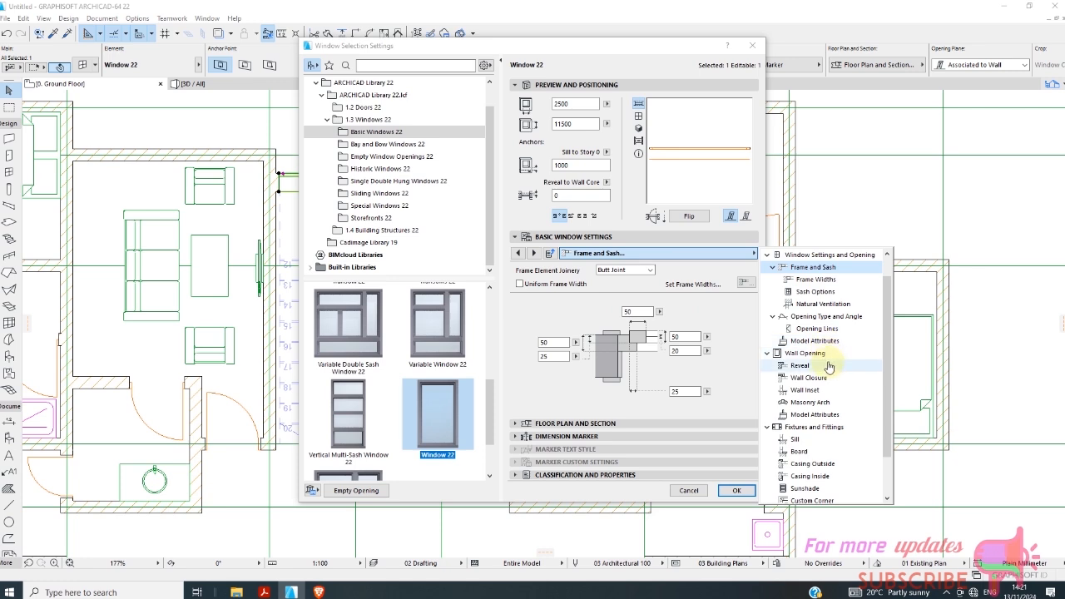
{"action": "left_click", "coordinate": [821, 296]}
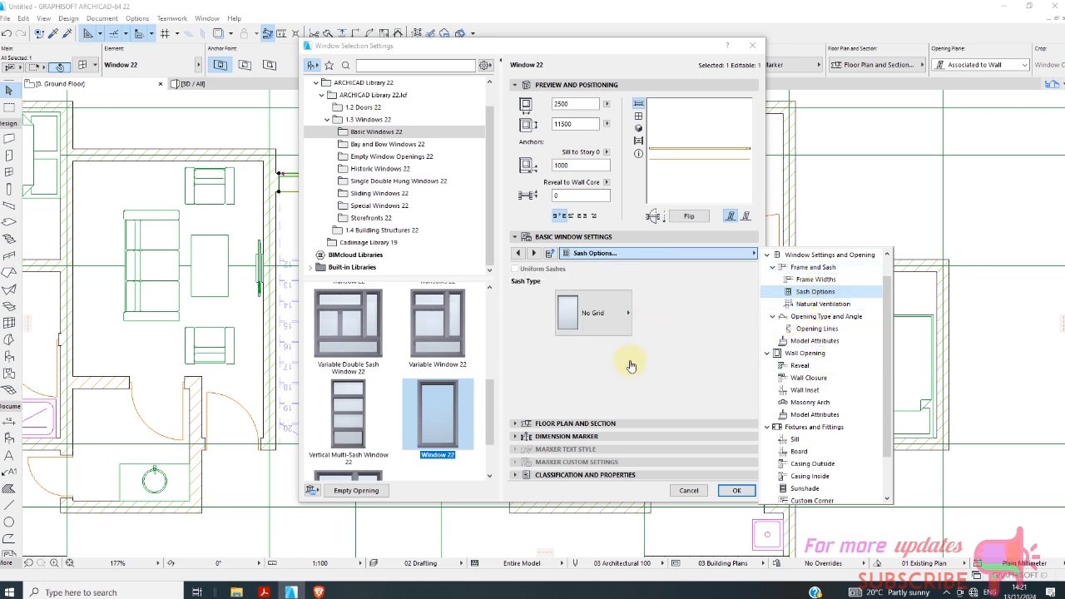
{"action": "left_click", "coordinate": [630, 325]}
{"action": "left_click", "coordinate": [629, 317]}
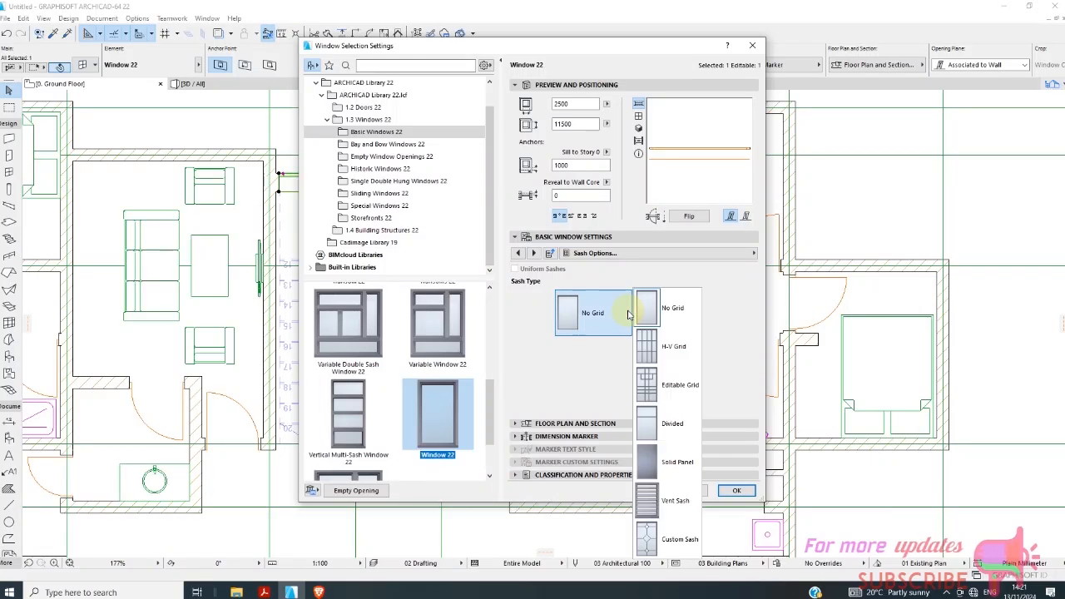
{"action": "left_click", "coordinate": [653, 347]}
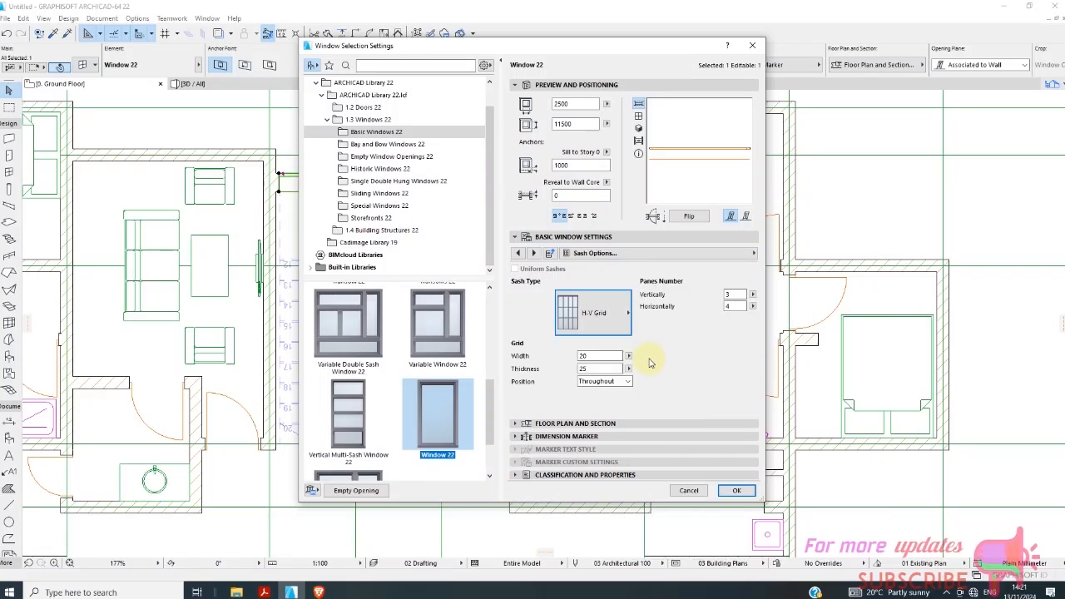
Set the stair window's H-V grid to 20 panes vertically, increase its number of horizontal panes, and apply the window settings.
{"action": "left_click", "coordinate": [630, 313]}
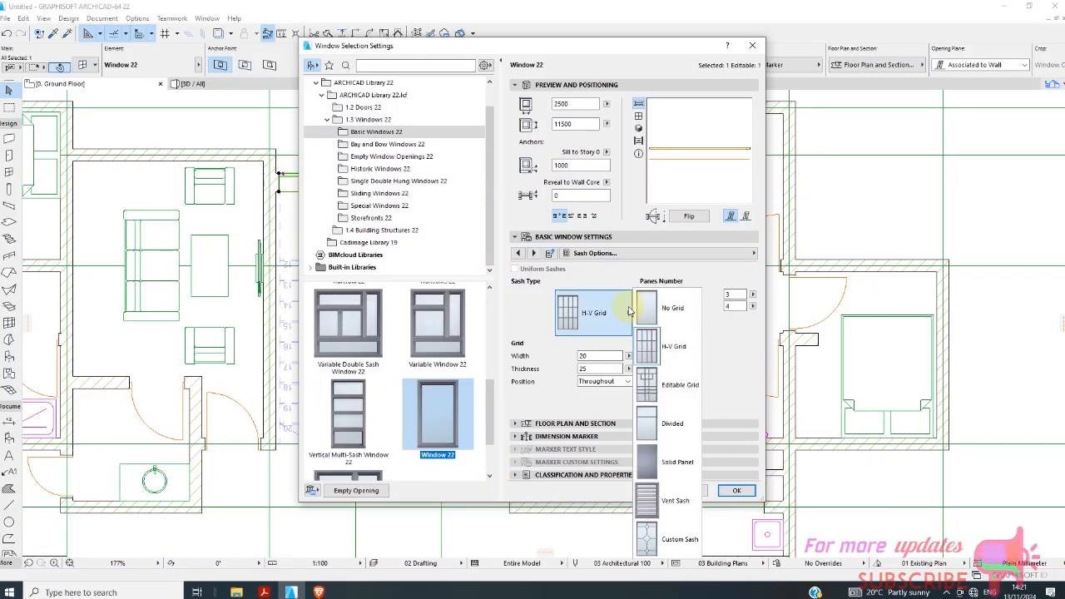
{"action": "left_click", "coordinate": [751, 309]}
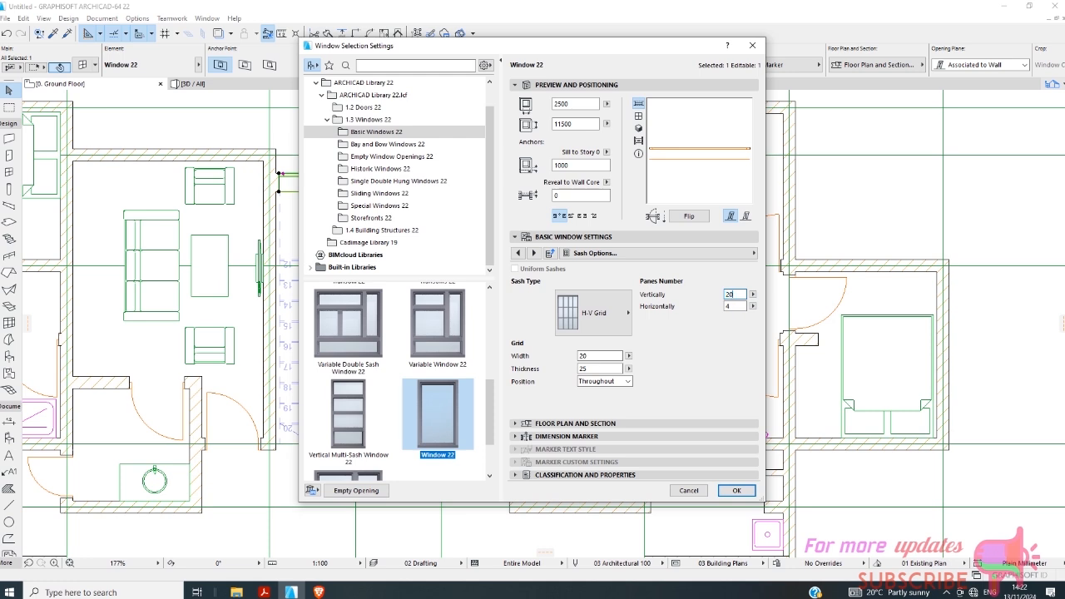
{"action": "left_click_drag", "start_coordinate": [735, 308], "coordinate": [721, 314]}
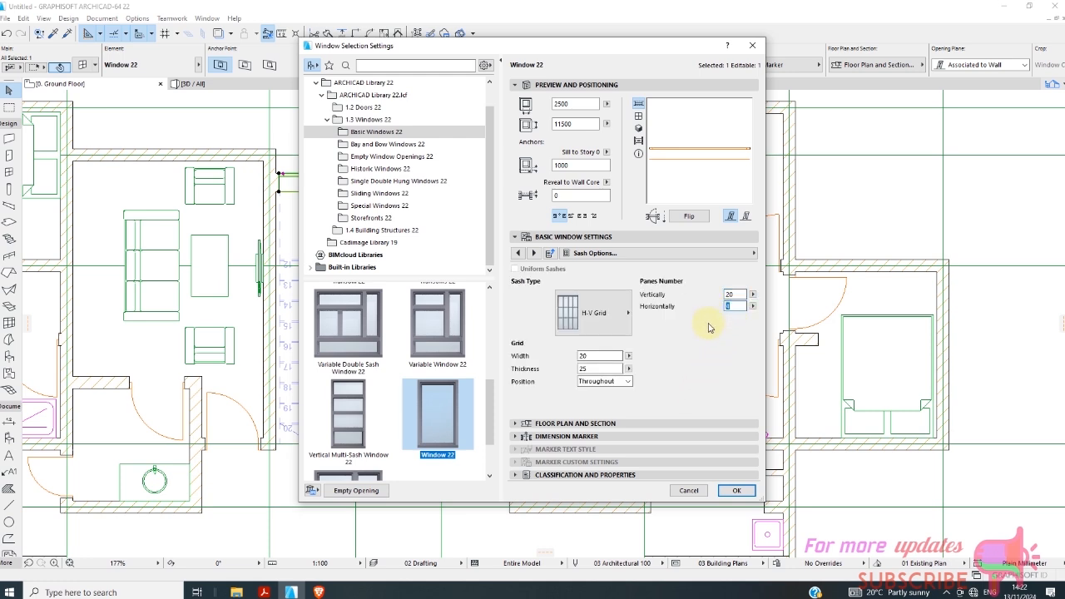
{"action": "double_click", "coordinate": [736, 294]}
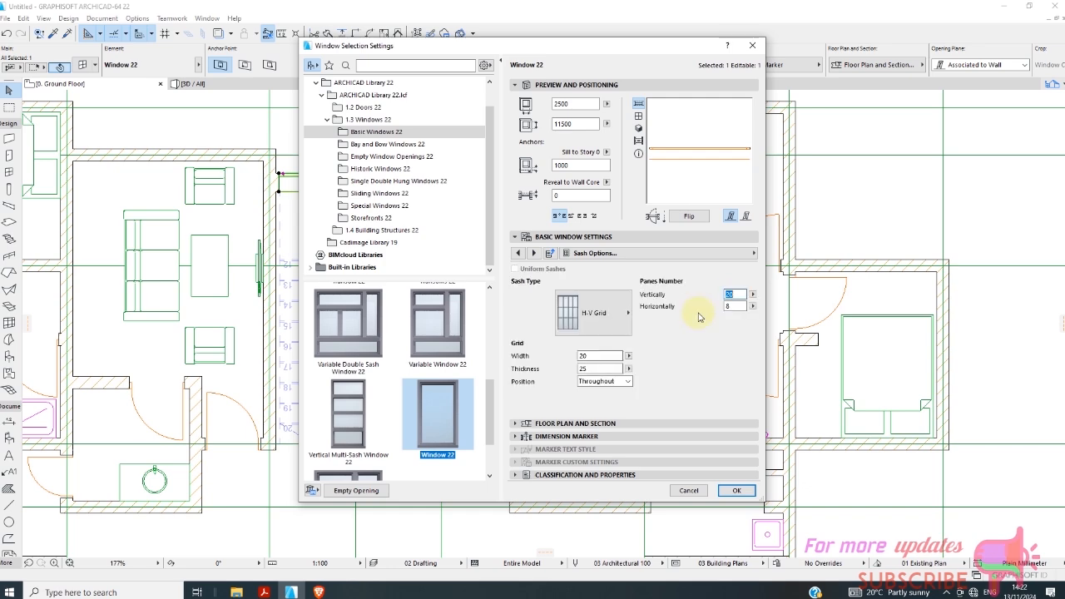
{"action": "left_click", "coordinate": [737, 490]}
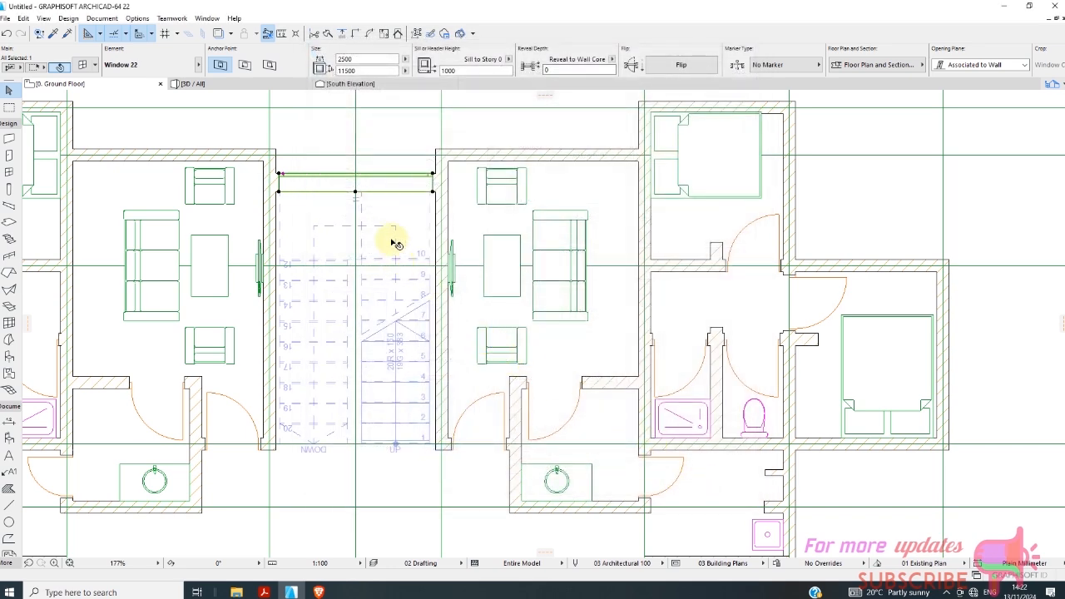
In the 3D view, select the tall stair window and lower its sill height so the wall closes above its head.
{"action": "left_click", "coordinate": [378, 147]}
{"action": "left_click", "coordinate": [196, 83]}
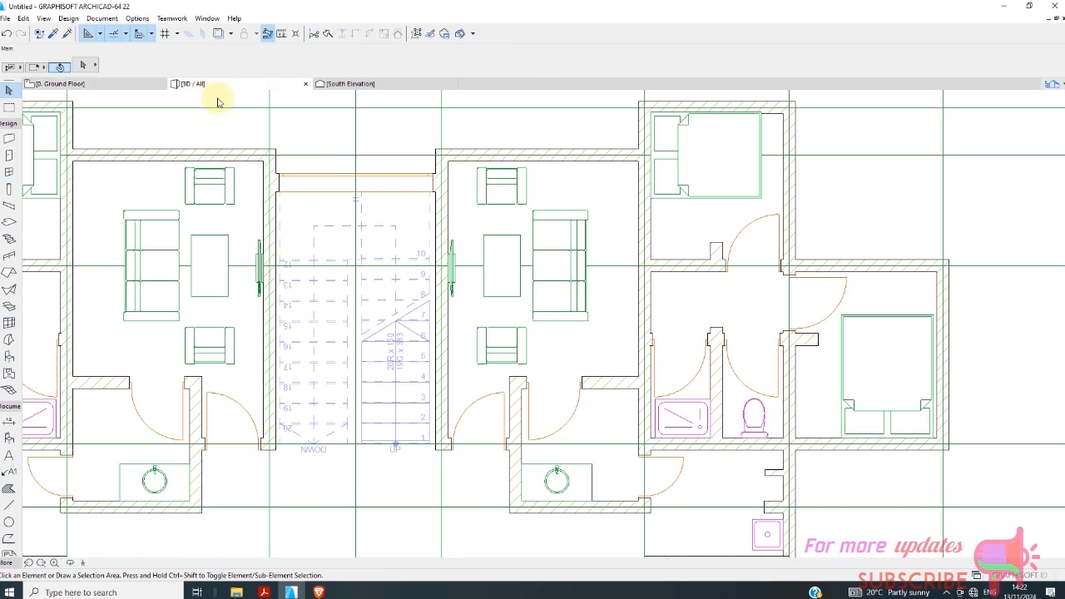
{"action": "left_click", "coordinate": [430, 318]}
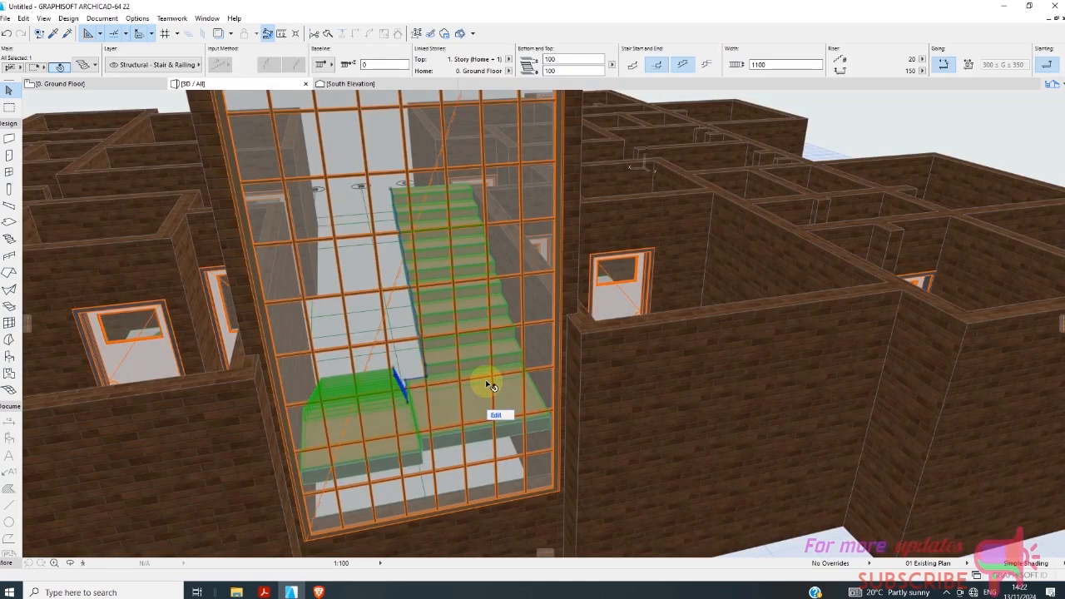
{"action": "middle_click_drag", "start_coordinate": [751, 418], "coordinate": [599, 280], "text": "shift"}
{"action": "scroll", "coordinate": [603, 281], "scroll_direction": "down", "scroll_amount": 10}
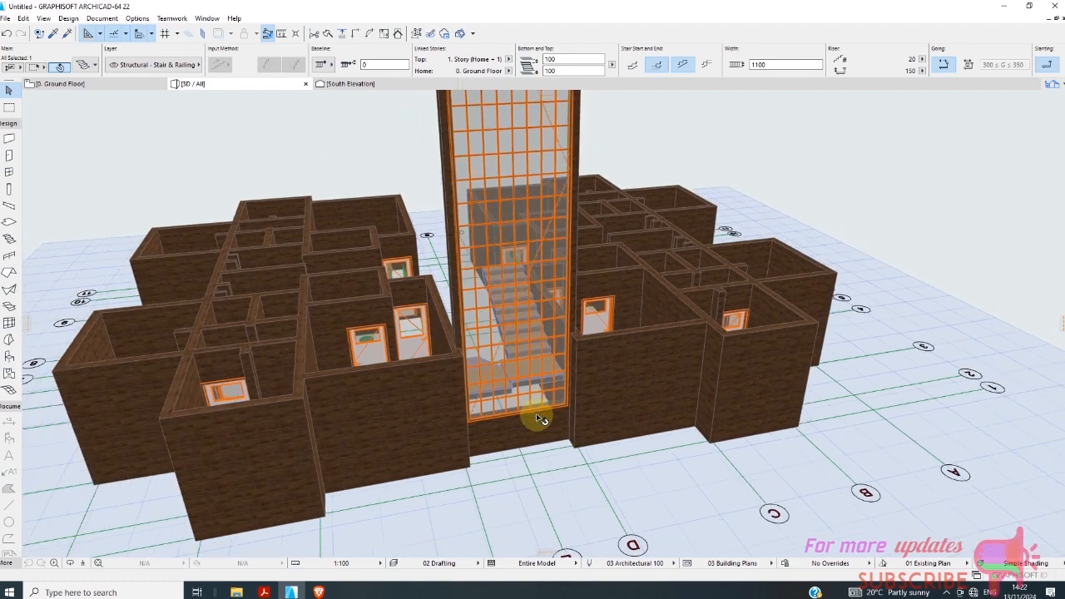
{"action": "scroll", "coordinate": [499, 154], "scroll_direction": "up", "scroll_amount": 6}
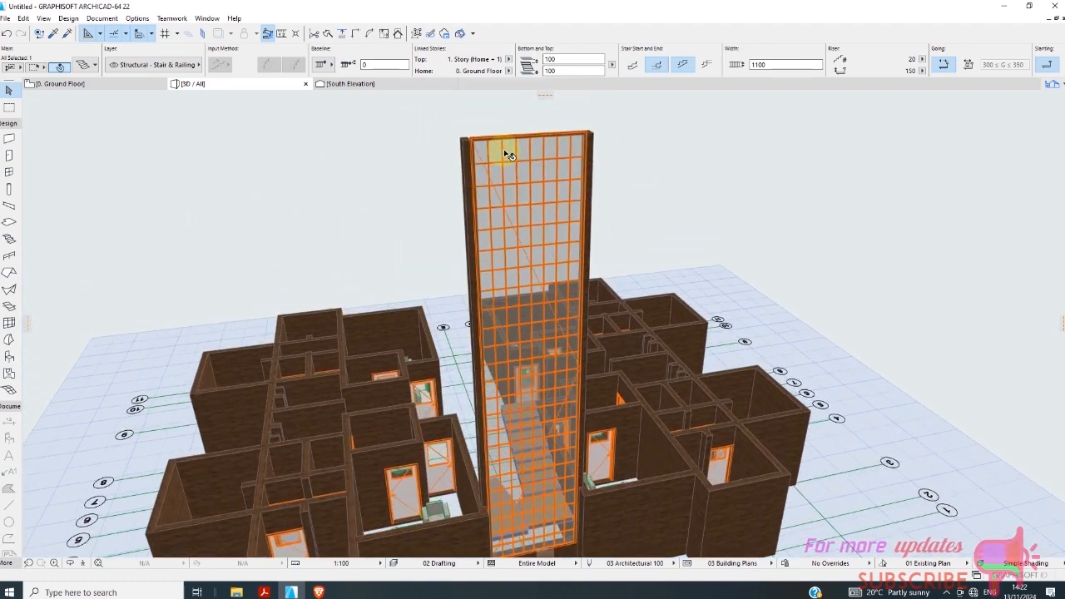
{"action": "left_click", "coordinate": [476, 136]}
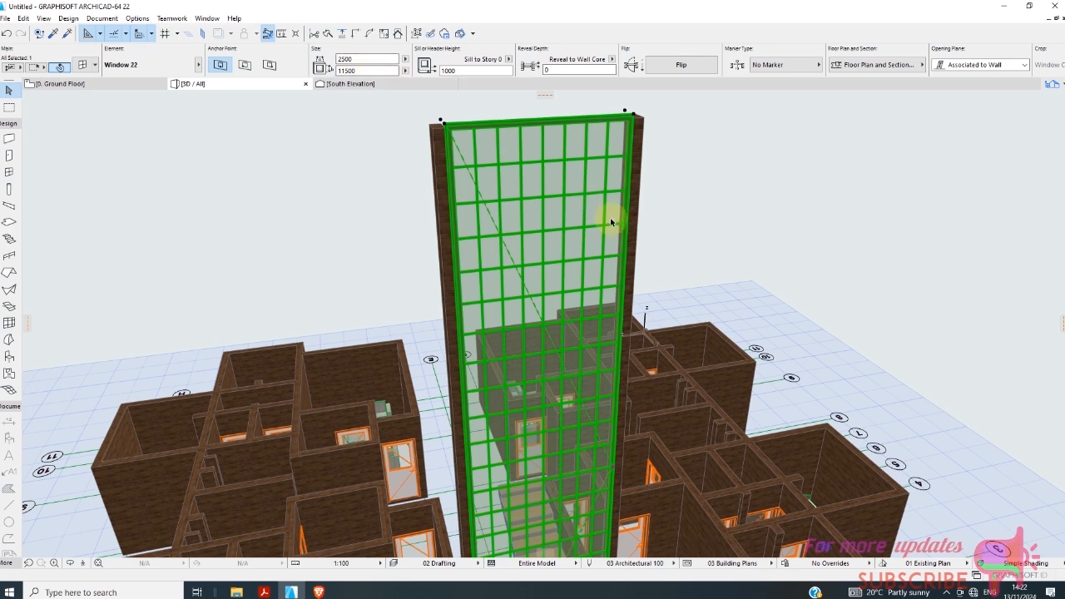
{"action": "scroll", "coordinate": [611, 220], "scroll_direction": "down", "scroll_amount": 1}
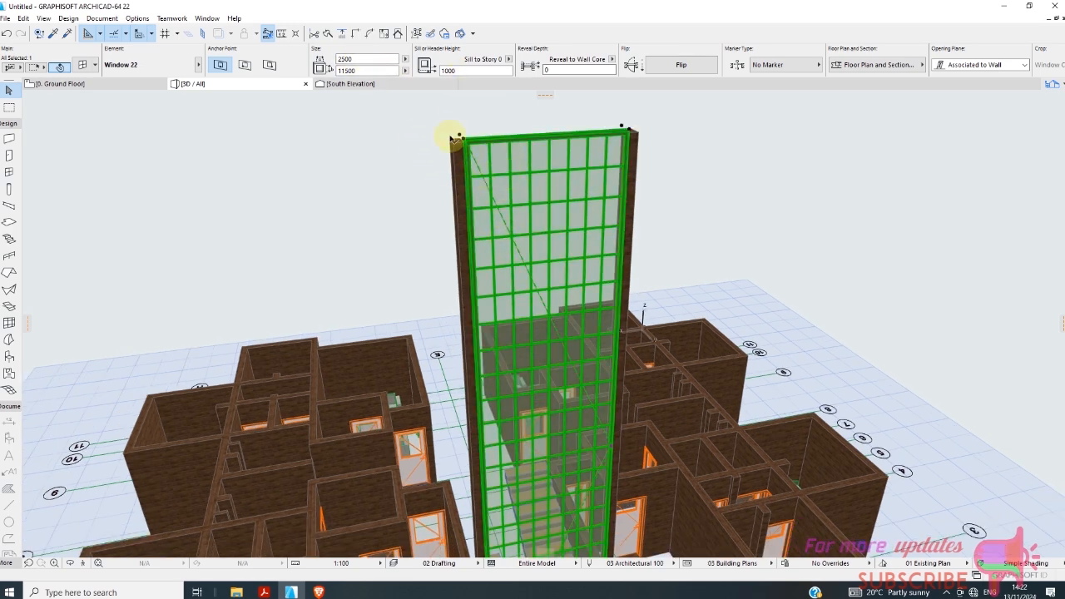
{"action": "left_click", "coordinate": [447, 72]}
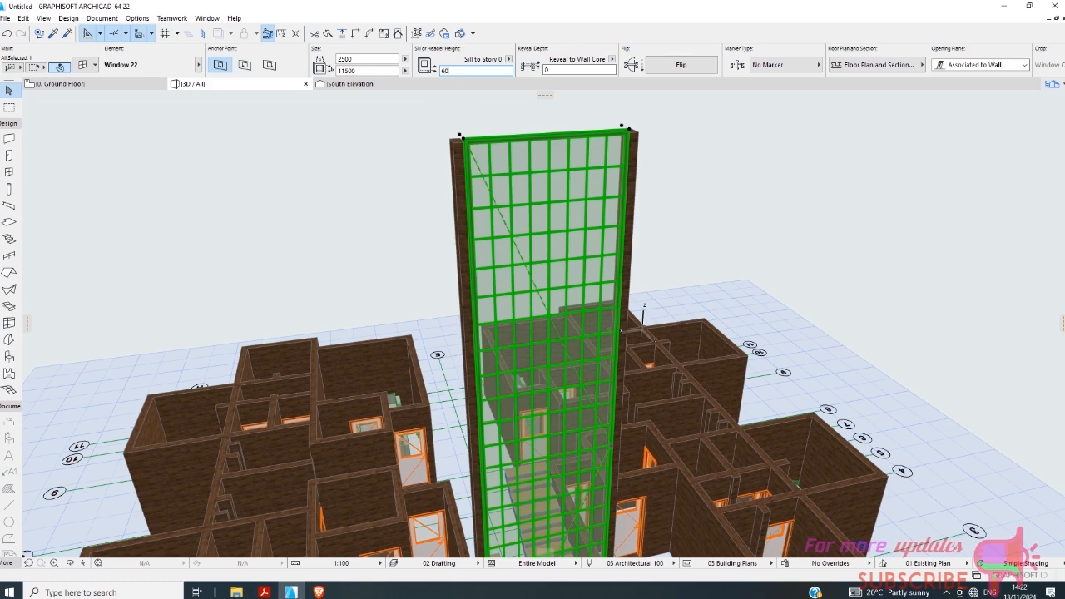
{"action": "left_click", "coordinate": [399, 200]}
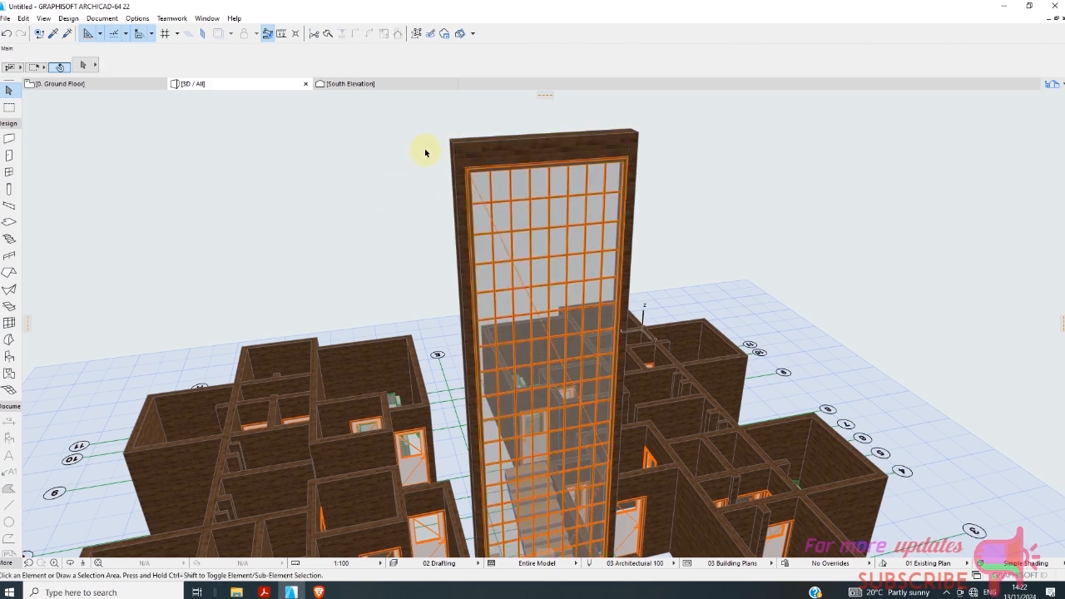
Examine the stair window's sill, head and grid against the surrounding apartment walls in the 3D view.
{"action": "scroll", "coordinate": [437, 171], "scroll_direction": "down", "scroll_amount": 5}
{"action": "scroll", "coordinate": [518, 502], "scroll_direction": "up", "scroll_amount": 5}
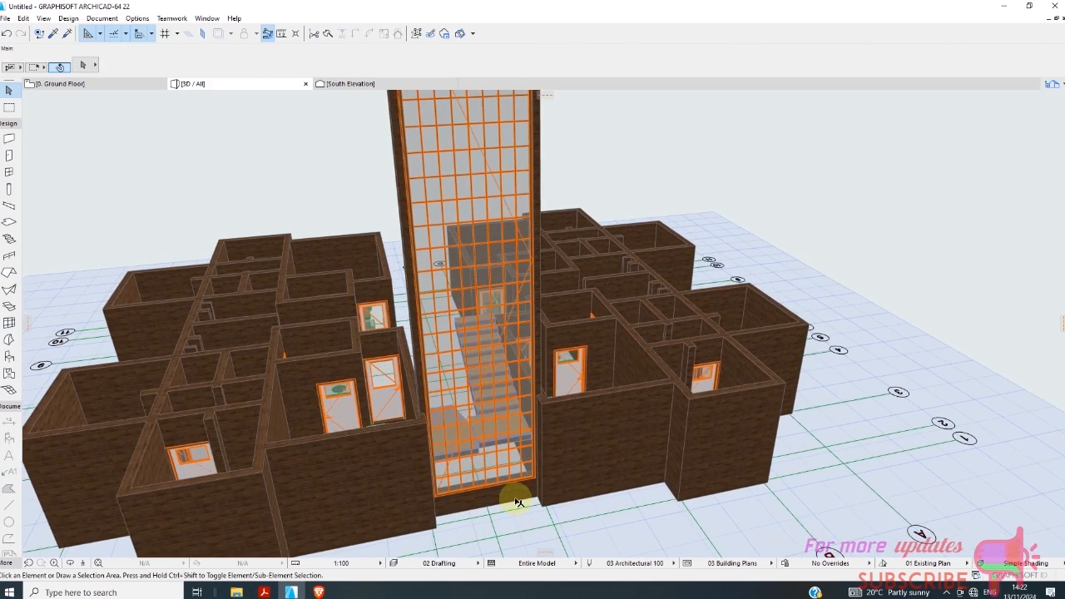
{"action": "scroll", "coordinate": [518, 503], "scroll_direction": "down", "scroll_amount": 6}
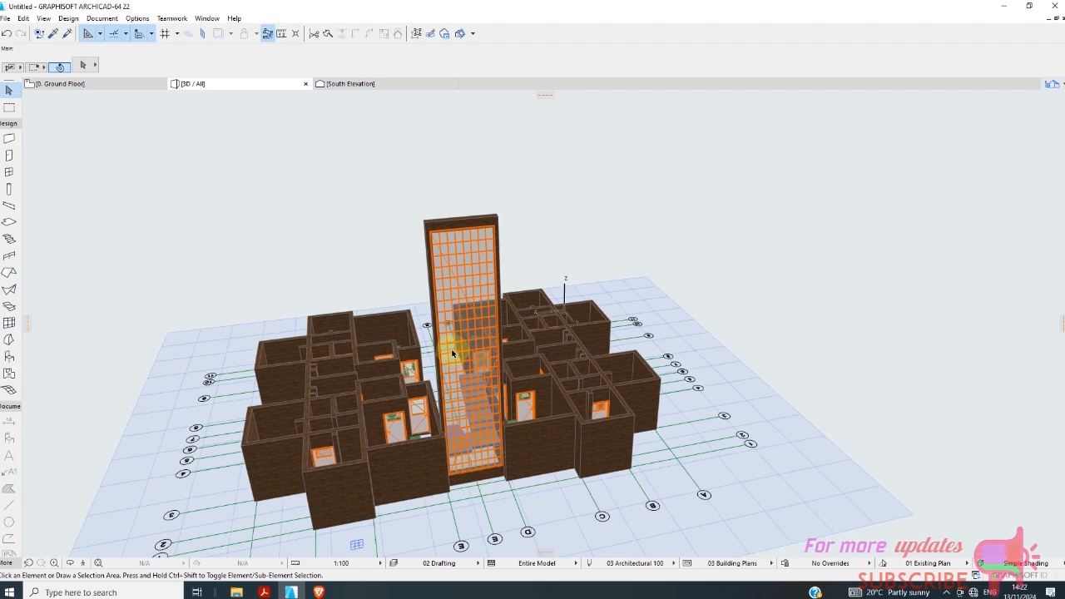
{"action": "scroll", "coordinate": [469, 398], "scroll_direction": "up", "scroll_amount": 5}
{"action": "scroll", "coordinate": [472, 373], "scroll_direction": "down", "scroll_amount": 5}
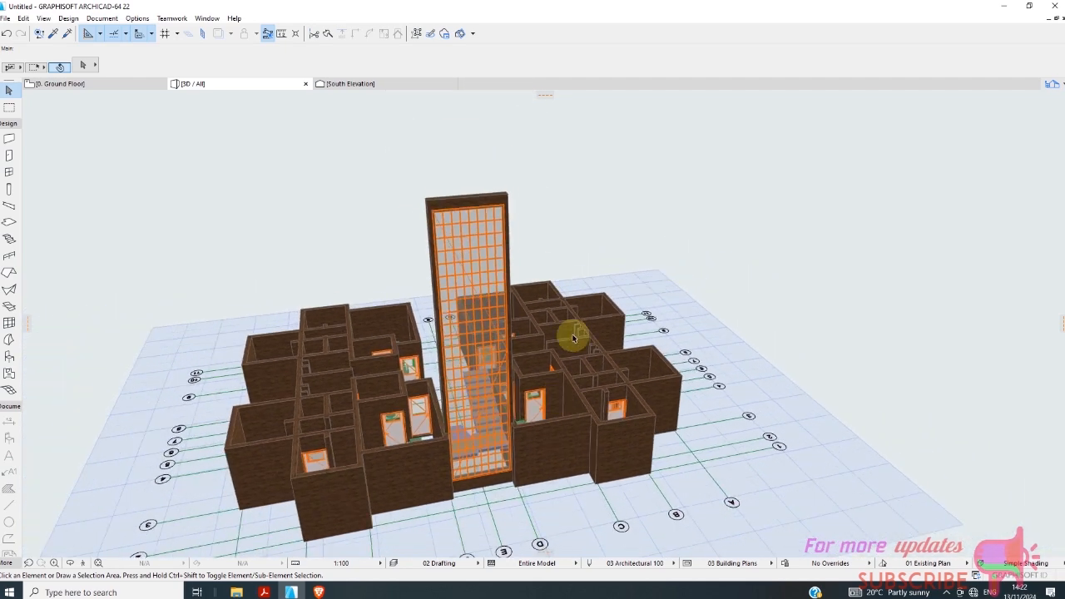
{"action": "mouse_move", "coordinate": [600, 222]}
{"action": "left_mouse_down"}
{"action": "mouse_move", "coordinate": [435, 454]}
{"action": "mouse_move", "coordinate": [749, 271]}
{"action": "mouse_move", "coordinate": [688, 379]}
{"action": "left_mouse_up"}
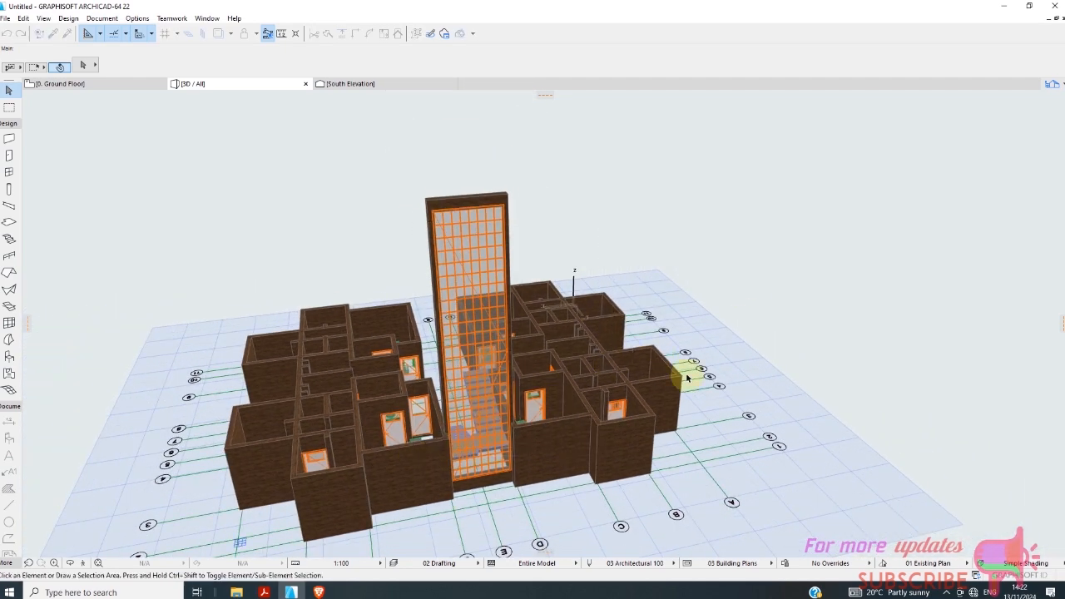
On the ground floor plan, draw a 300 mm thick, 2800 mm long wall across the central passage between grid lines 8 and 9.
{"action": "left_click", "coordinate": [98, 84]}
{"action": "scroll", "coordinate": [398, 320], "scroll_direction": "down", "scroll_amount": 2}
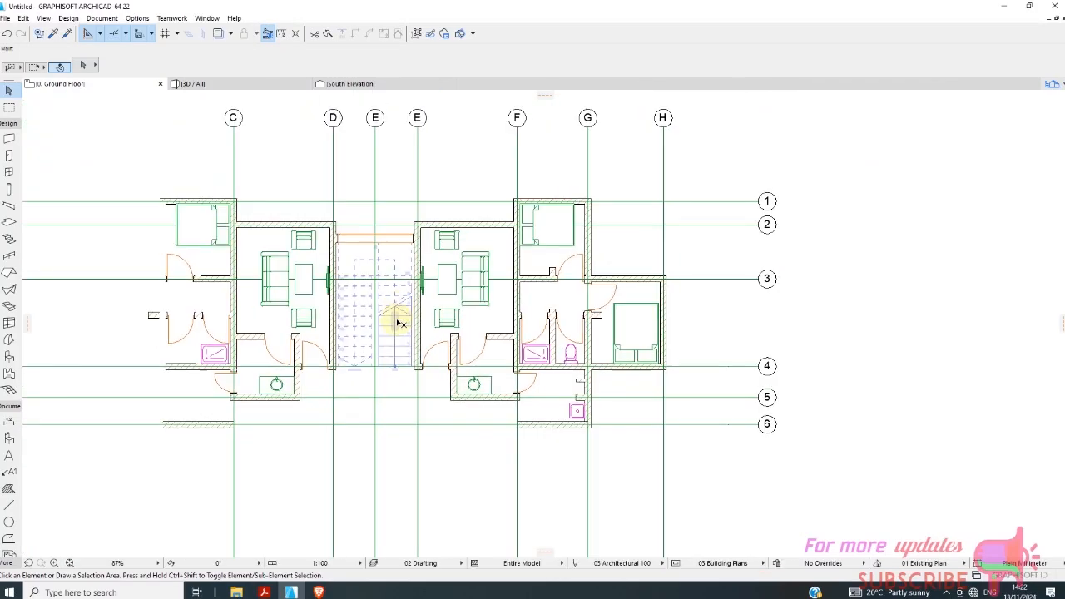
{"action": "scroll", "coordinate": [390, 411], "scroll_direction": "down", "scroll_amount": 3}
{"action": "scroll", "coordinate": [357, 441], "scroll_direction": "up", "scroll_amount": 6}
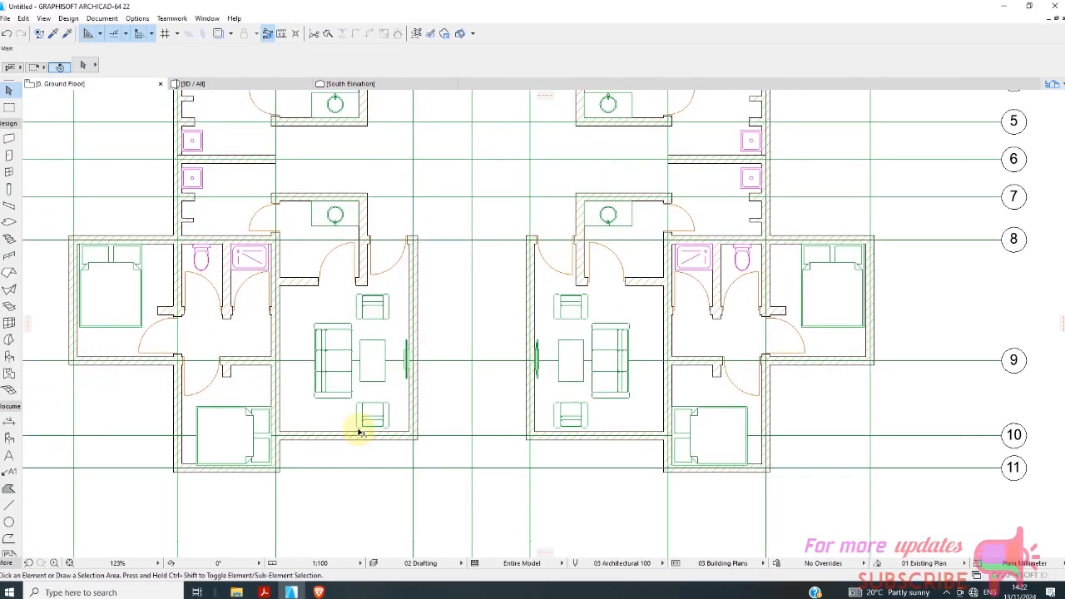
{"action": "scroll", "coordinate": [359, 432], "scroll_direction": "down", "scroll_amount": 5}
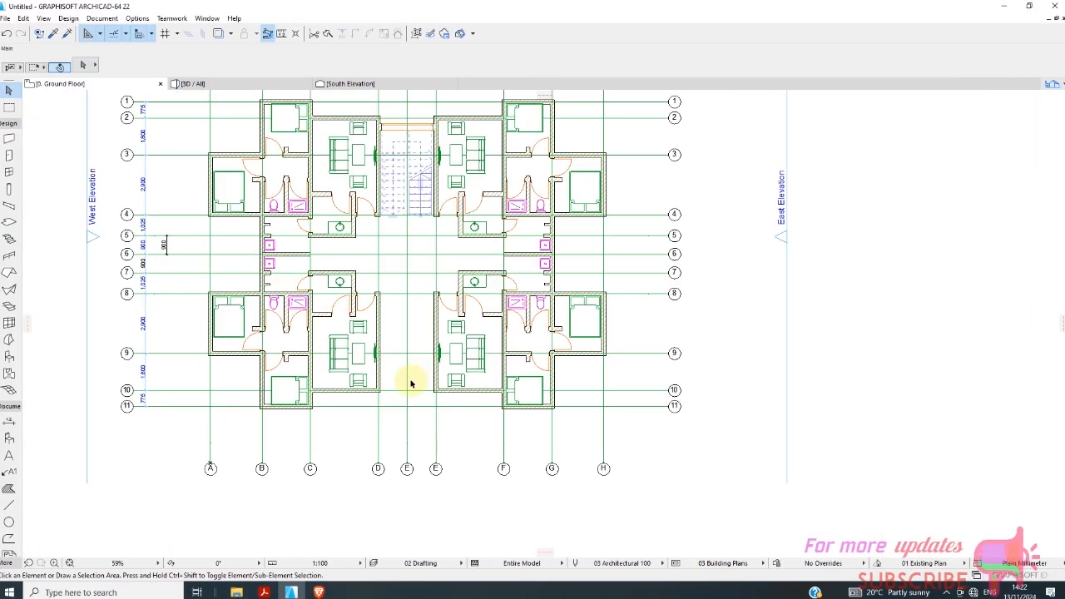
{"action": "scroll", "coordinate": [409, 329], "scroll_direction": "down", "scroll_amount": 4}
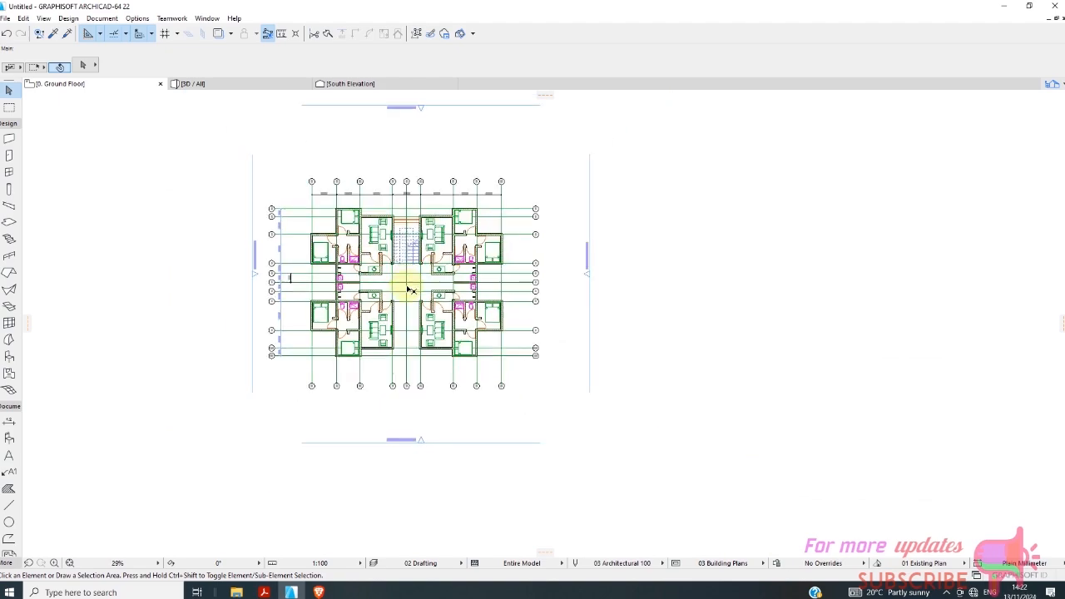
{"action": "scroll", "coordinate": [415, 342], "scroll_direction": "up", "scroll_amount": 7}
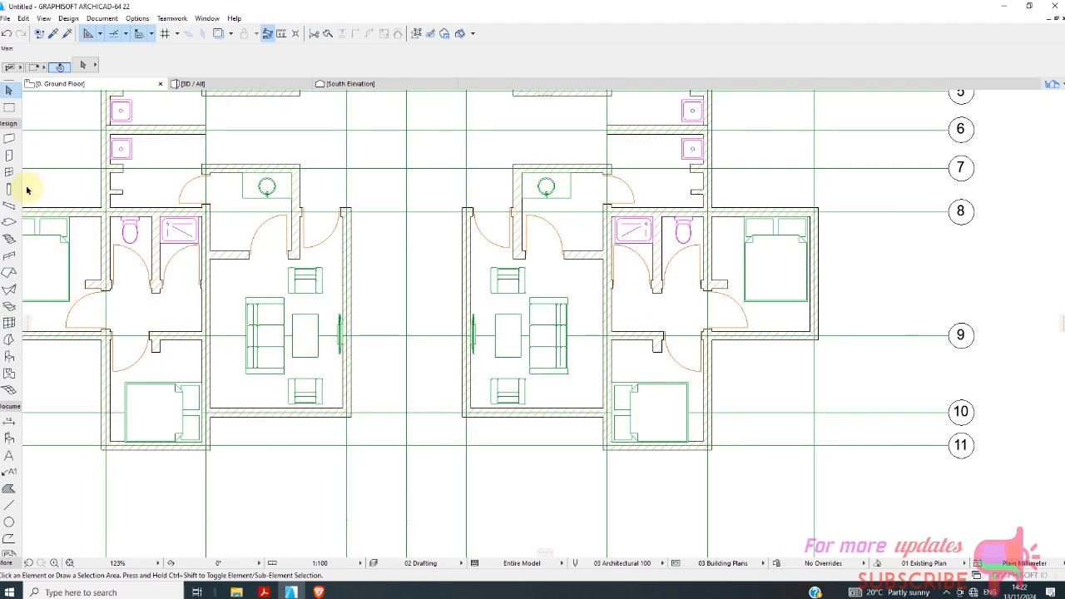
{"action": "left_click", "coordinate": [15, 143]}
{"action": "scroll", "coordinate": [88, 183], "scroll_direction": "down", "scroll_amount": 2}
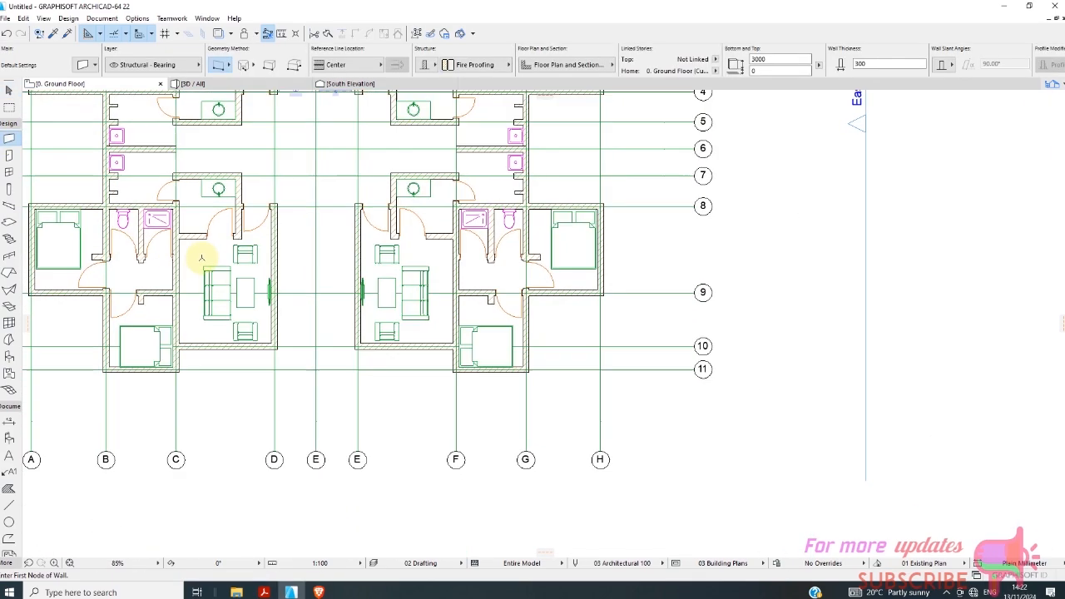
{"action": "scroll", "coordinate": [294, 254], "scroll_direction": "up", "scroll_amount": 1}
{"action": "left_click", "coordinate": [308, 229]}
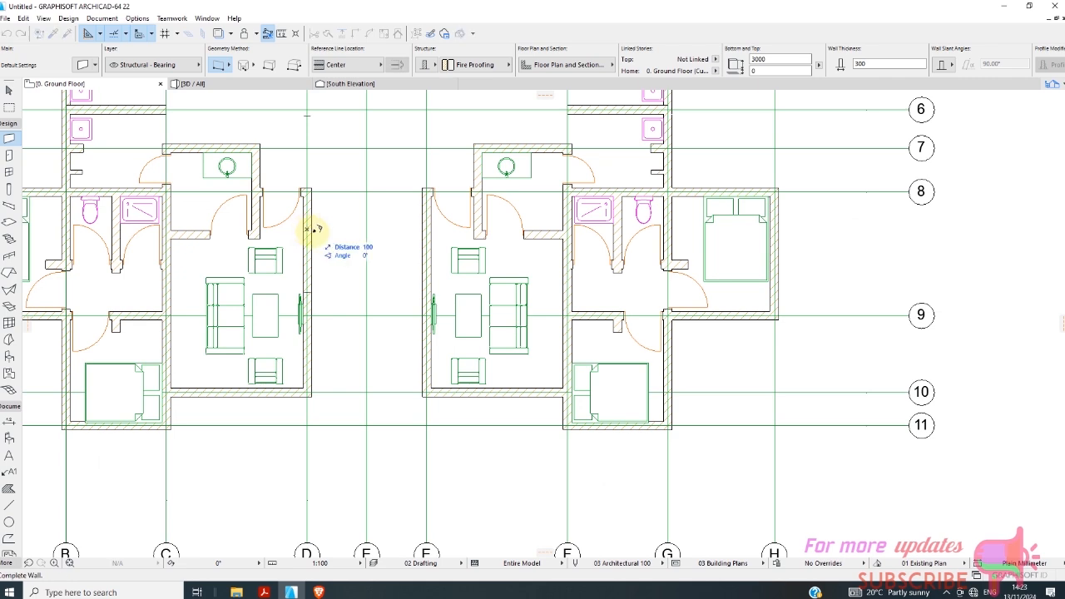
{"action": "left_click", "coordinate": [427, 228]}
Save the project to the Desktop as an ARCHICAD Solo Project named G5APARTMENTS.
{"action": "scroll", "coordinate": [345, 250], "scroll_direction": "down", "scroll_amount": 4}
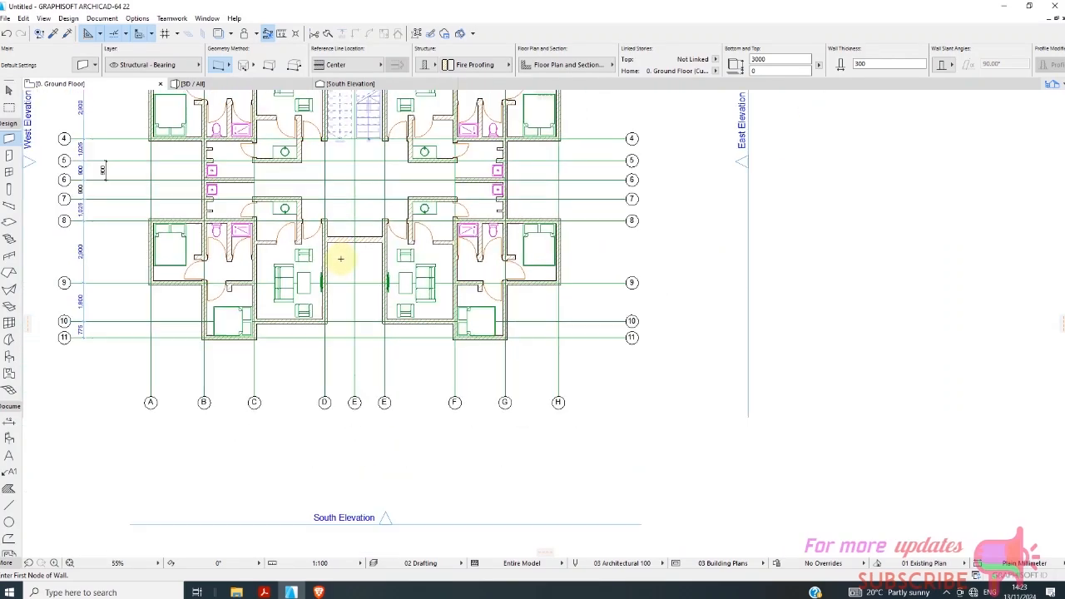
{"action": "scroll", "coordinate": [344, 249], "scroll_direction": "up", "scroll_amount": 4}
{"action": "scroll", "coordinate": [344, 252], "scroll_direction": "down", "scroll_amount": 4}
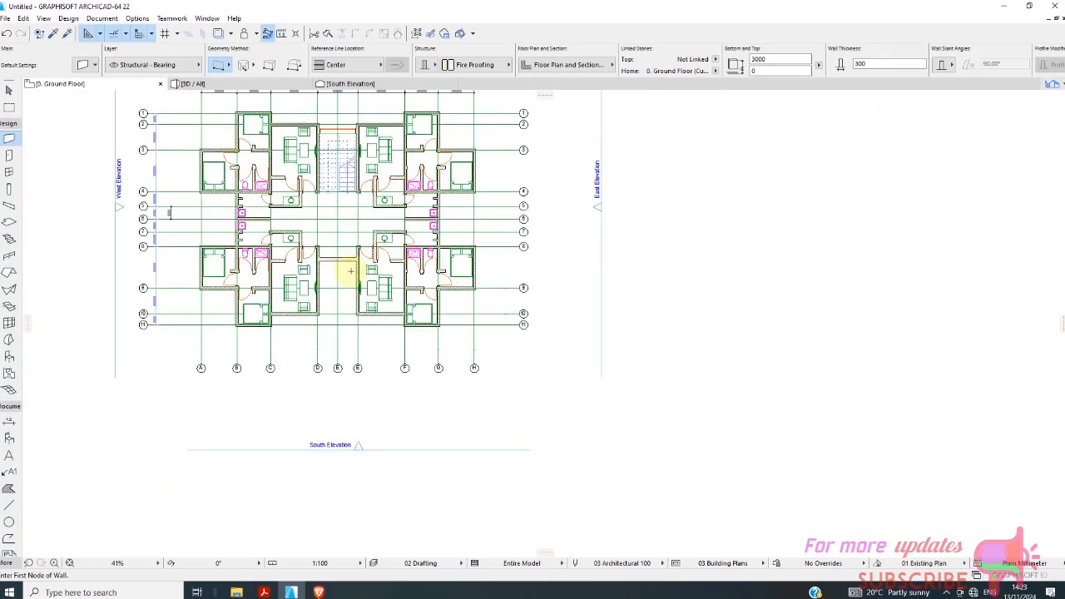
{"action": "scroll", "coordinate": [318, 214], "scroll_direction": "up", "scroll_amount": 2}
{"action": "scroll", "coordinate": [318, 214], "scroll_direction": "up", "scroll_amount": 1}
{"action": "scroll", "coordinate": [316, 291], "scroll_direction": "down", "scroll_amount": 2}
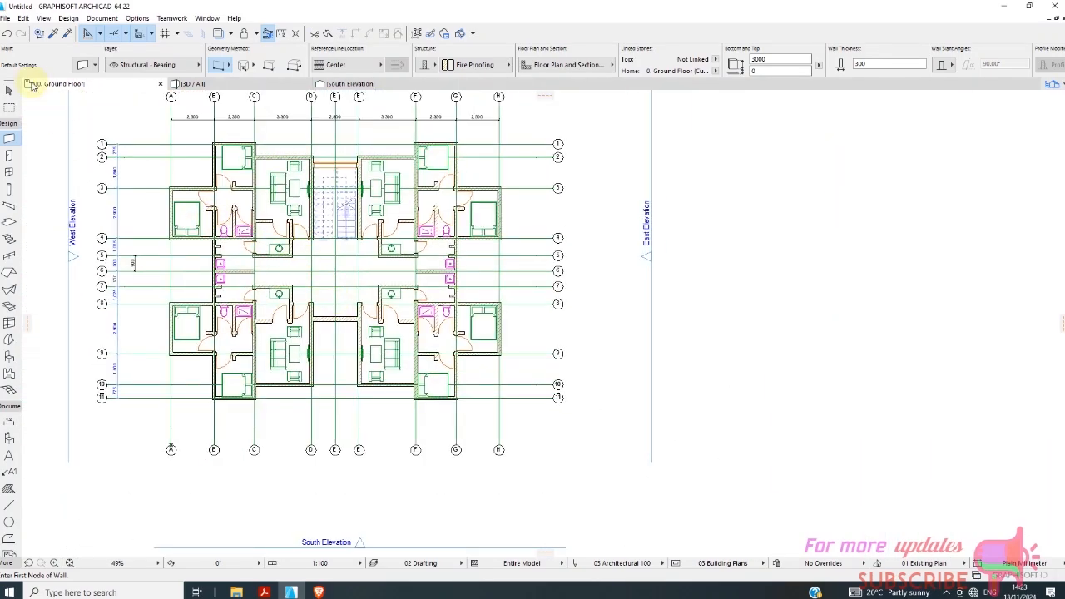
{"action": "left_click", "coordinate": [4, 20]}
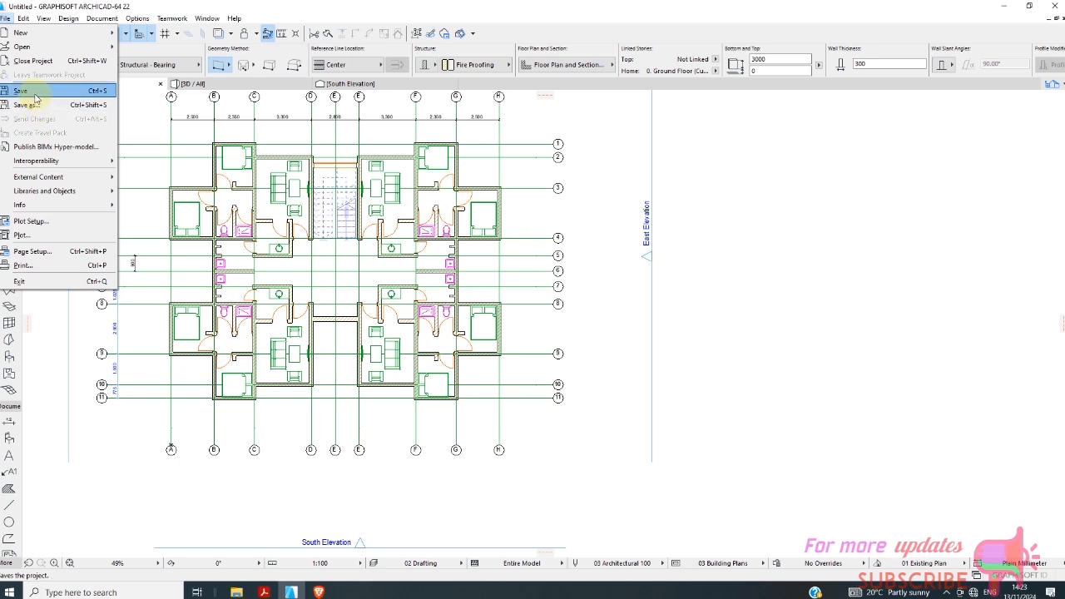
{"action": "left_click", "coordinate": [35, 91]}
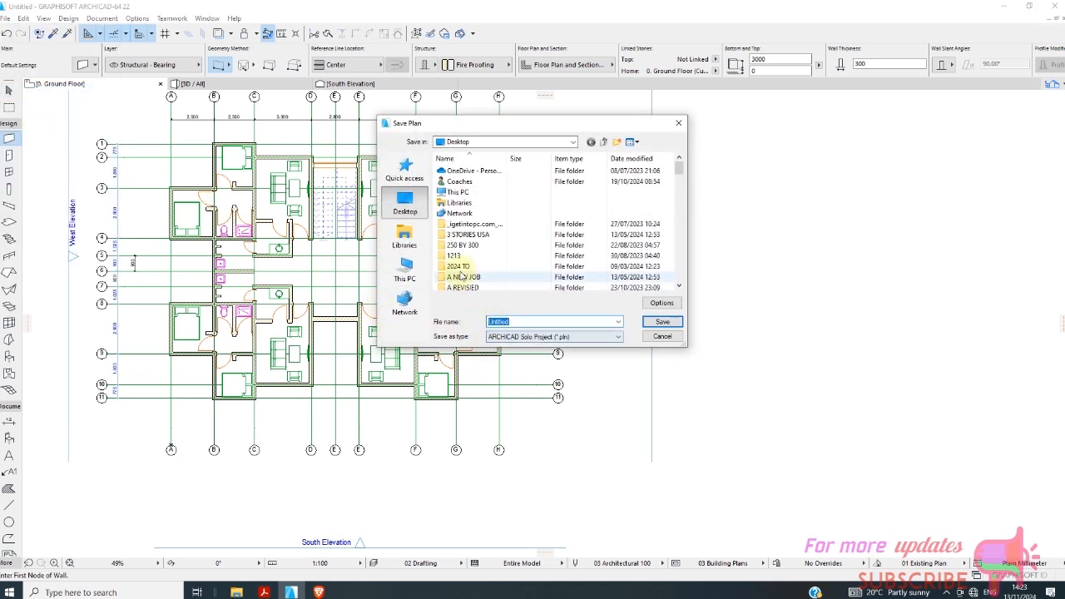
{"action": "double_click", "coordinate": [531, 321]}
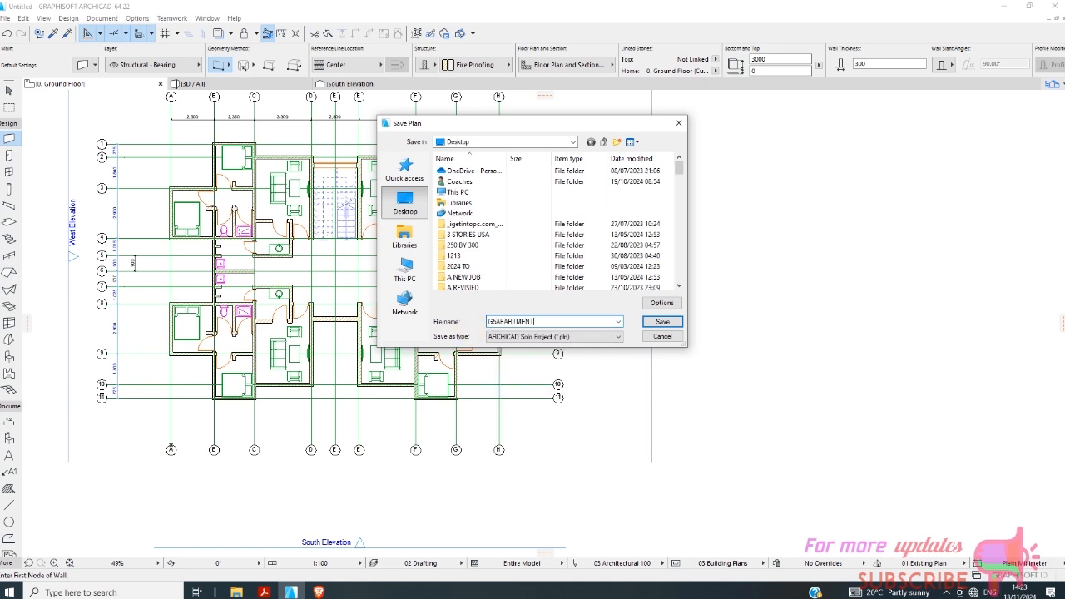
{"action": "left_click", "coordinate": [661, 323]}
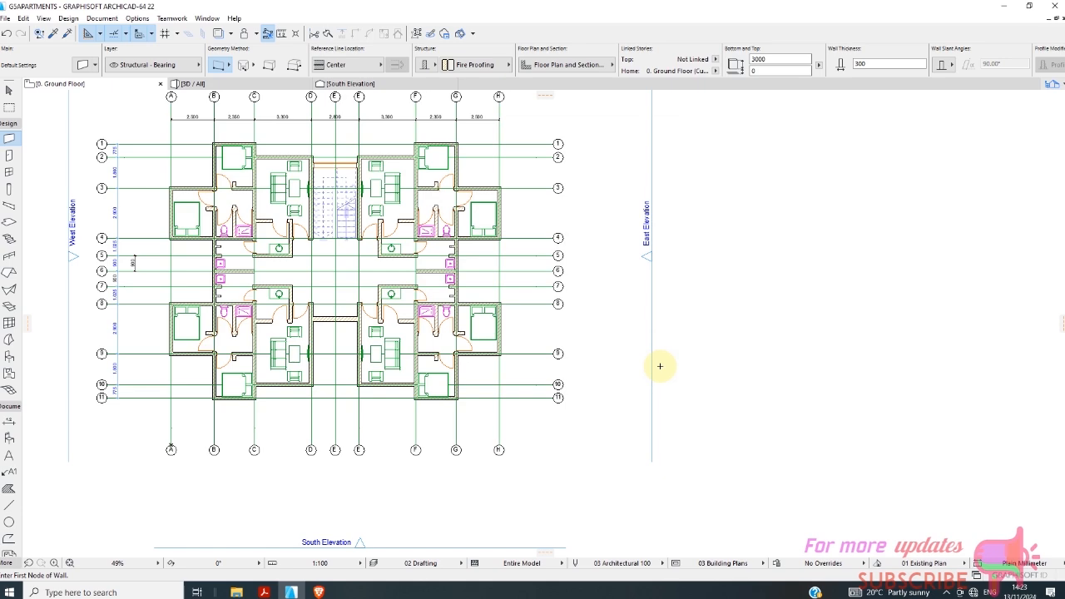
Set the thickness of the passage wall between grid lines 8 and 9 to 200 mm.
{"action": "scroll", "coordinate": [307, 323], "scroll_direction": "up", "scroll_amount": 6}
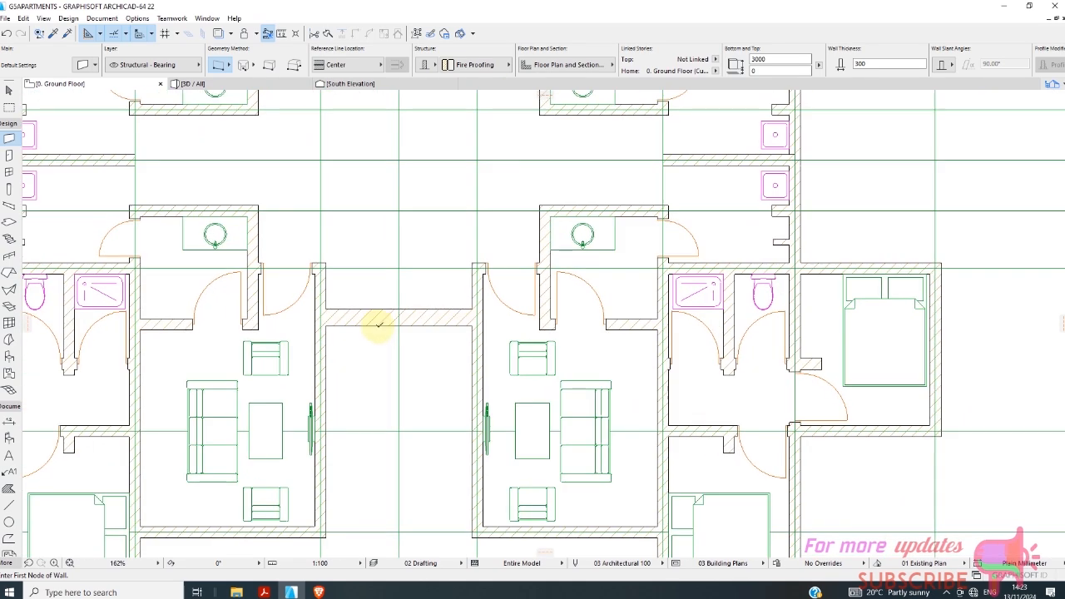
{"action": "scroll", "coordinate": [378, 325], "scroll_direction": "down", "scroll_amount": 1}
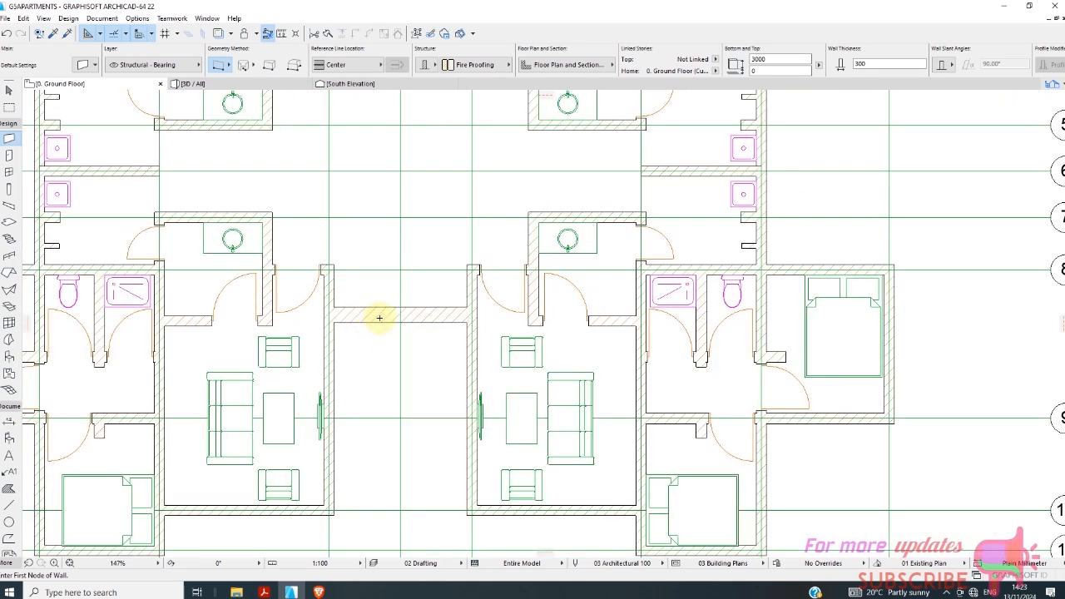
{"action": "left_click", "coordinate": [8, 89]}
{"action": "left_click", "coordinate": [375, 314]}
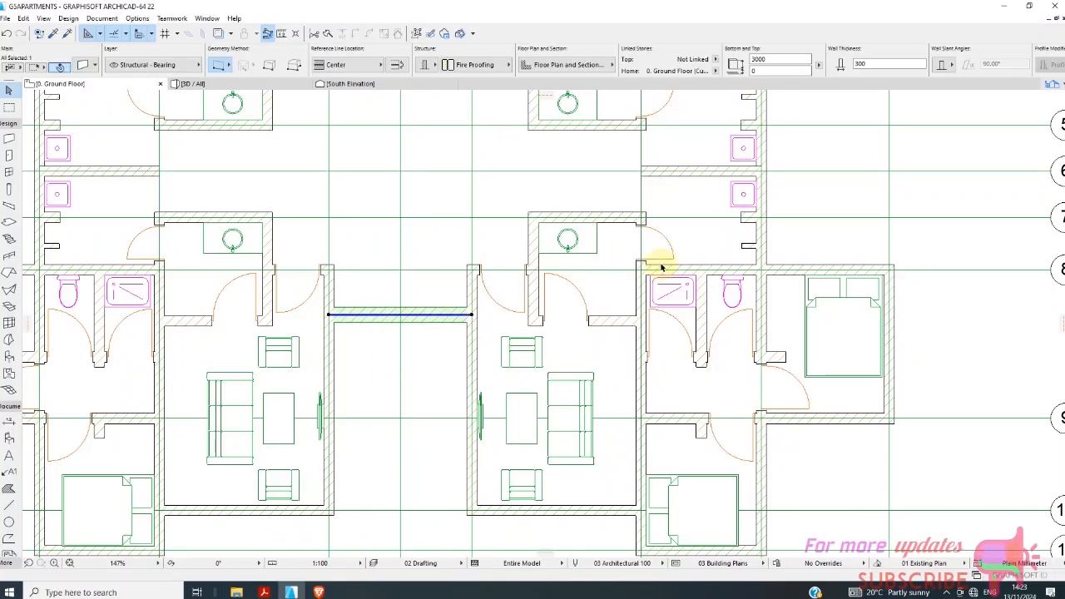
{"action": "left_click", "coordinate": [865, 64]}
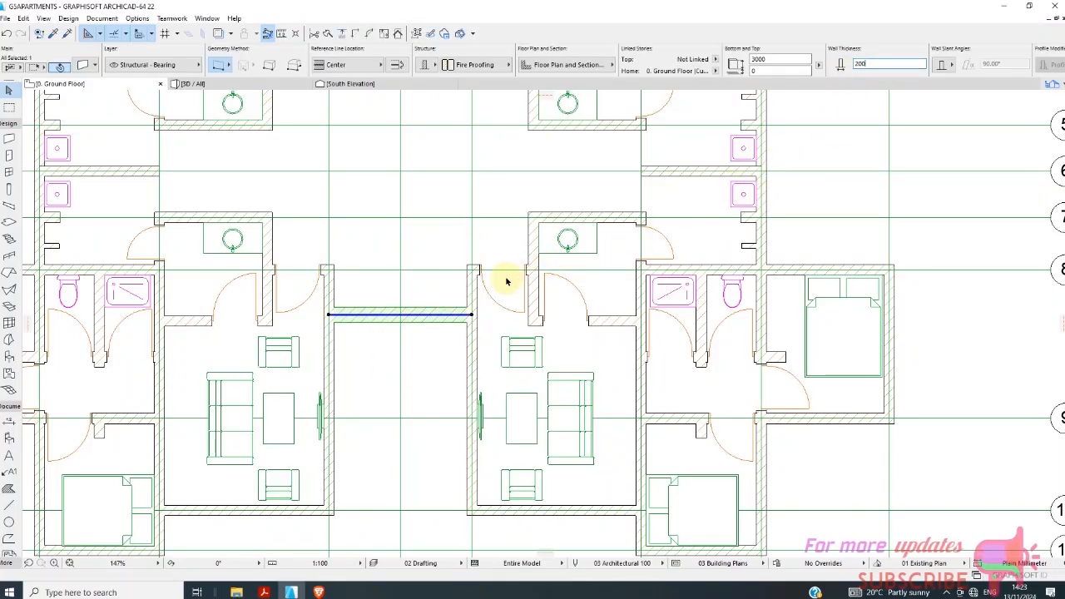
{"action": "key", "text": "Return"}
{"action": "left_click", "coordinate": [444, 285]}
{"action": "scroll", "coordinate": [441, 347], "scroll_direction": "up", "scroll_amount": 5}
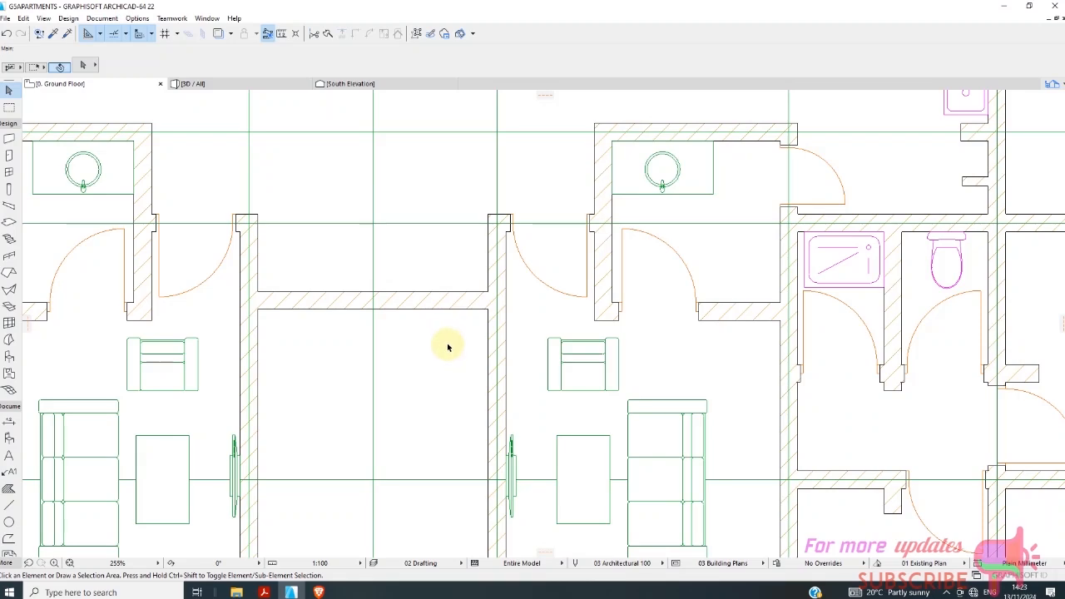
Move the 200 mm passage wall between grid lines 8 and 9 by 150 mm straight towards grid line 9.
{"action": "scroll", "coordinate": [440, 346], "scroll_direction": "down", "scroll_amount": 7}
{"action": "scroll", "coordinate": [402, 303], "scroll_direction": "down", "scroll_amount": 4}
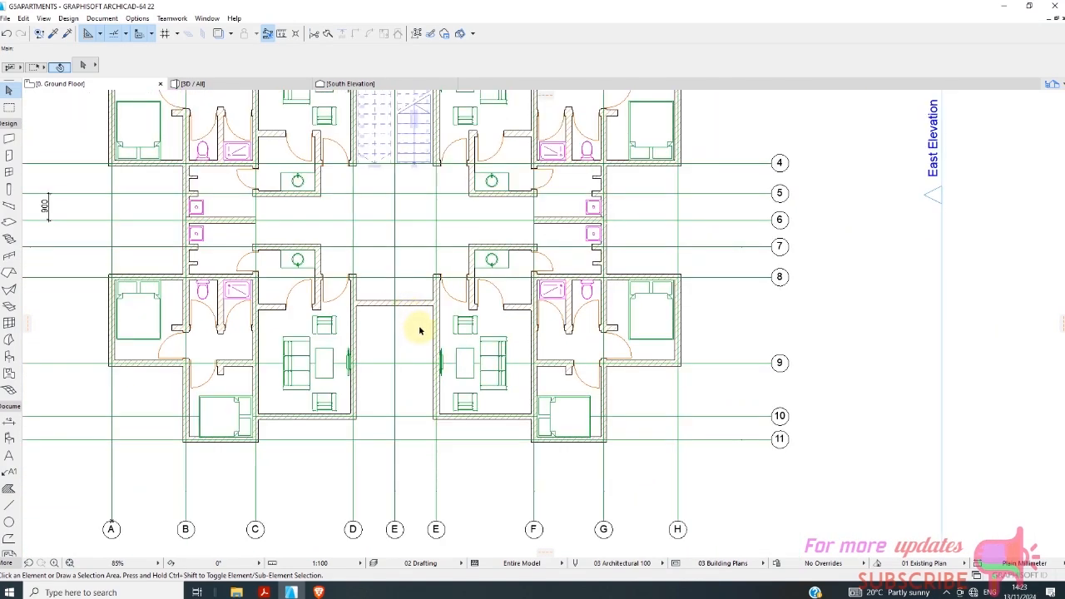
{"action": "left_click", "coordinate": [375, 304]}
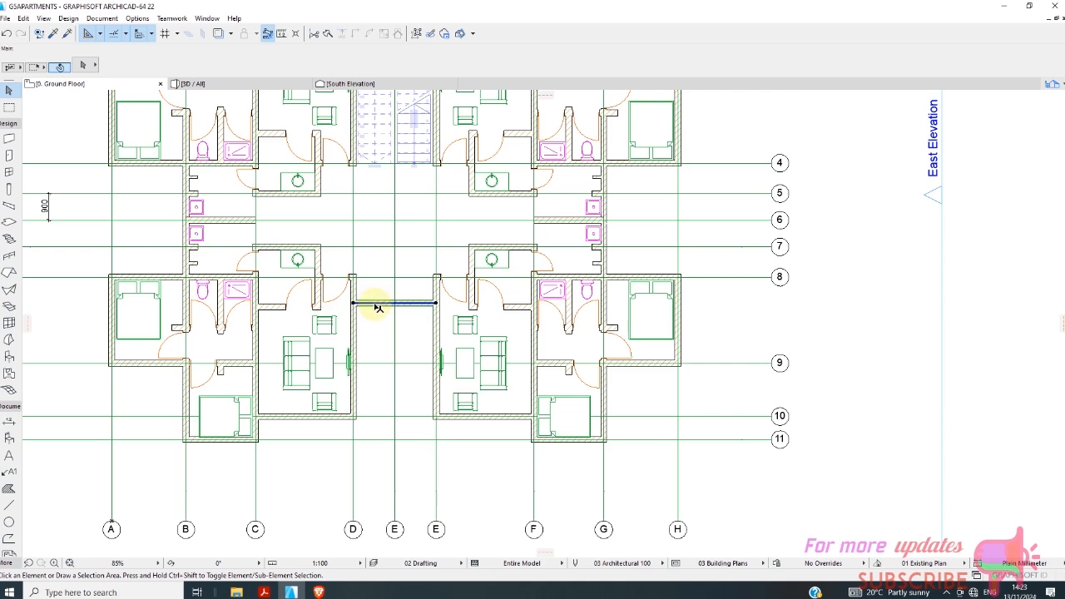
{"action": "scroll", "coordinate": [435, 302], "scroll_direction": "down", "scroll_amount": 3}
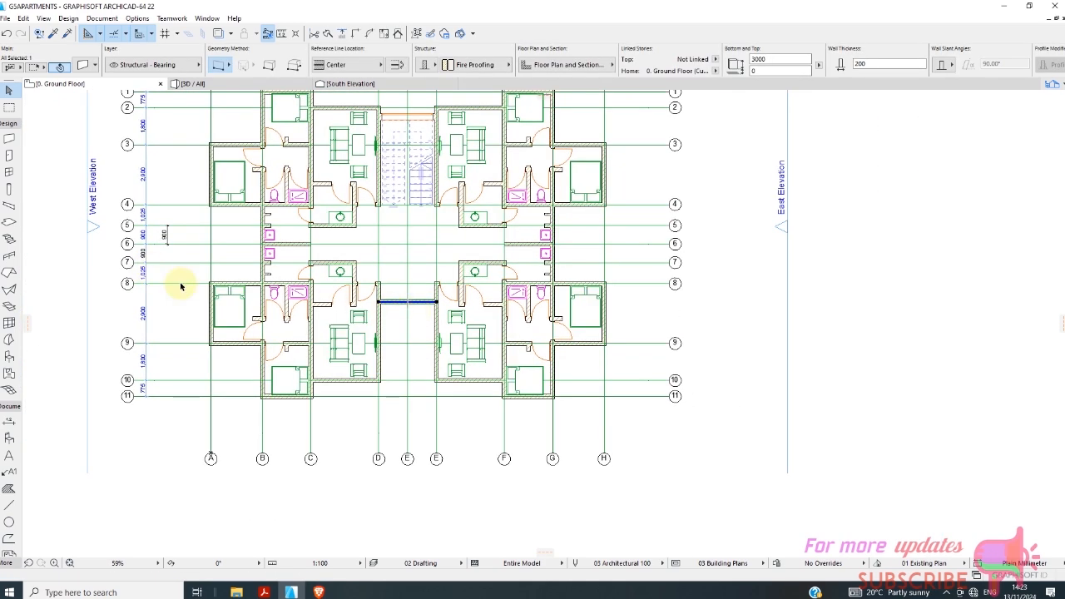
{"action": "scroll", "coordinate": [391, 301], "scroll_direction": "up", "scroll_amount": 7}
{"action": "right_click", "coordinate": [379, 283]}
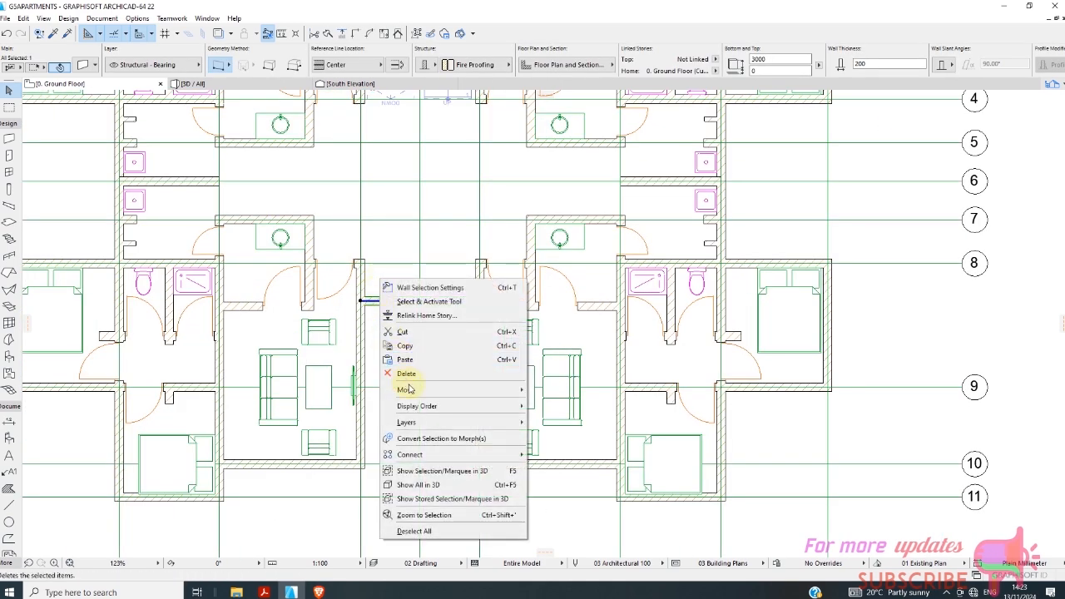
{"action": "mouse_move", "coordinate": [409, 389]}
{"action": "left_click", "coordinate": [548, 387]}
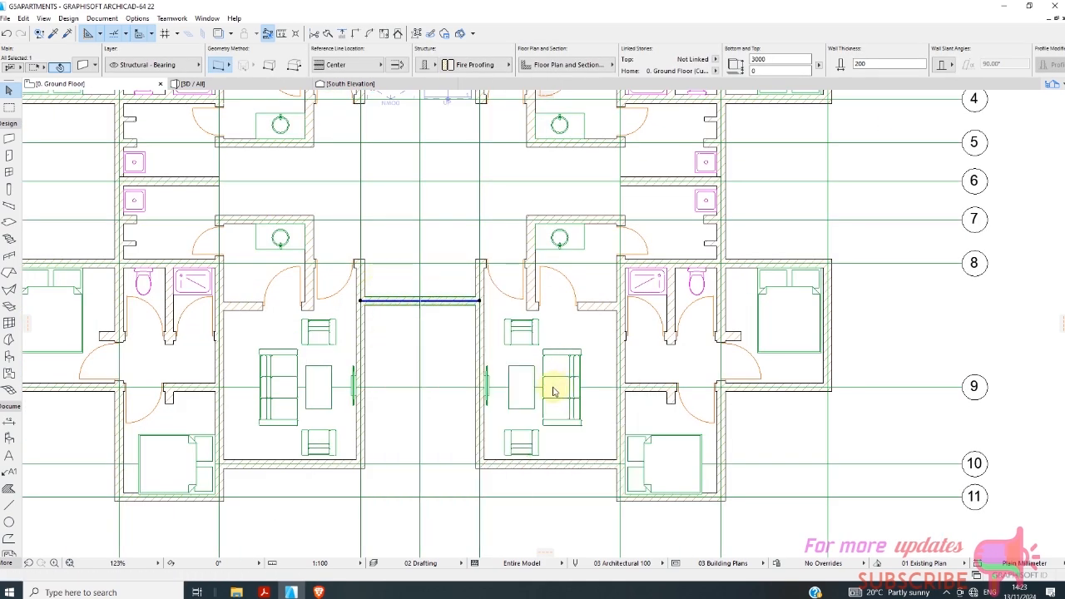
{"action": "right_click", "coordinate": [442, 341]}
{"action": "mouse_move", "coordinate": [515, 189]}
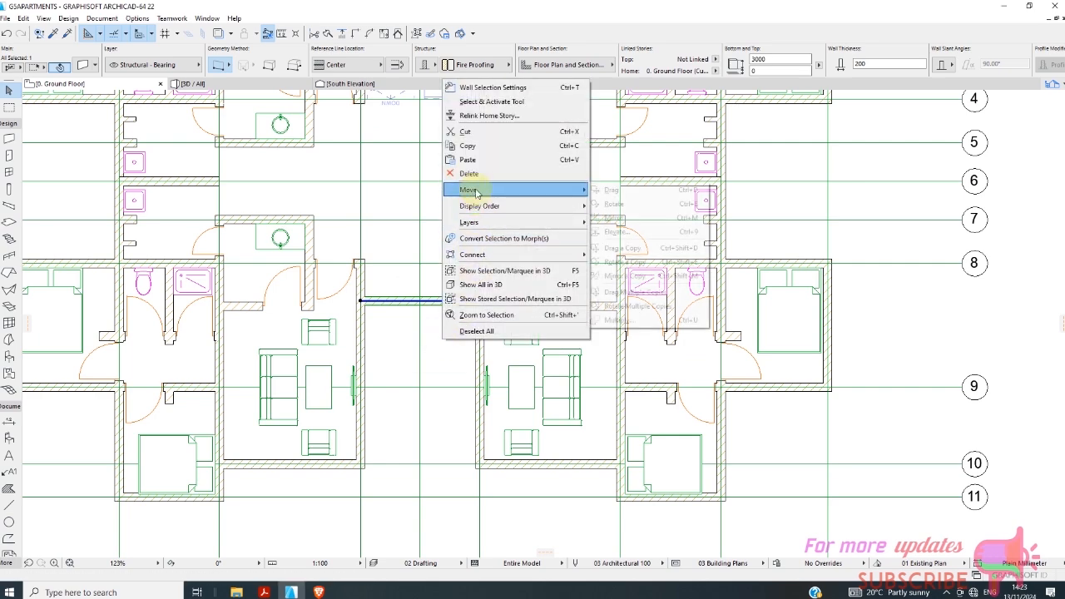
{"action": "left_click", "coordinate": [618, 191]}
{"action": "scroll", "coordinate": [362, 304], "scroll_direction": "up", "scroll_amount": 4}
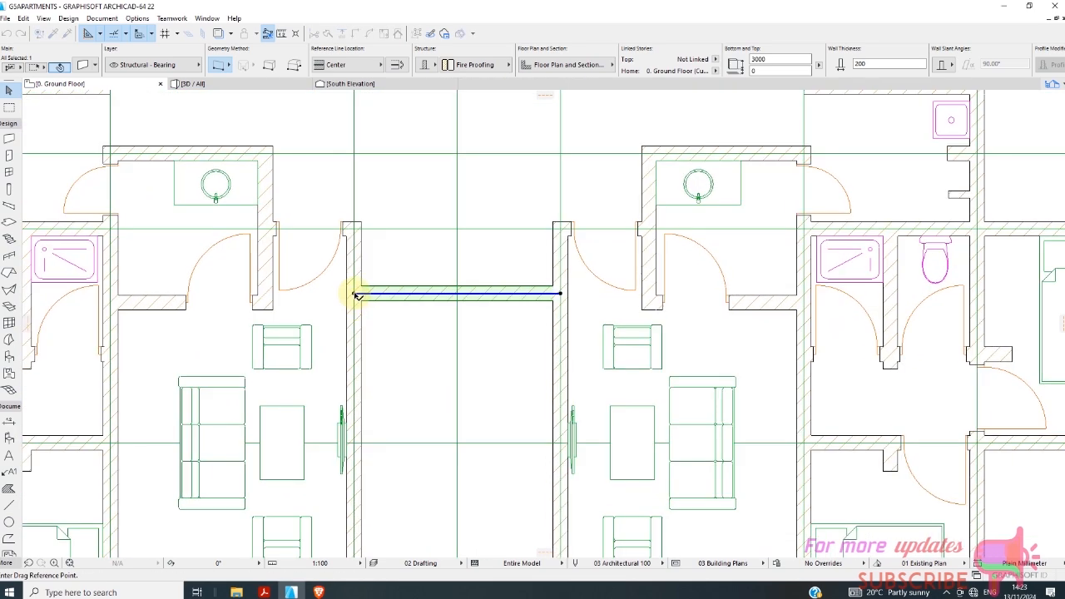
{"action": "left_click", "coordinate": [355, 295]}
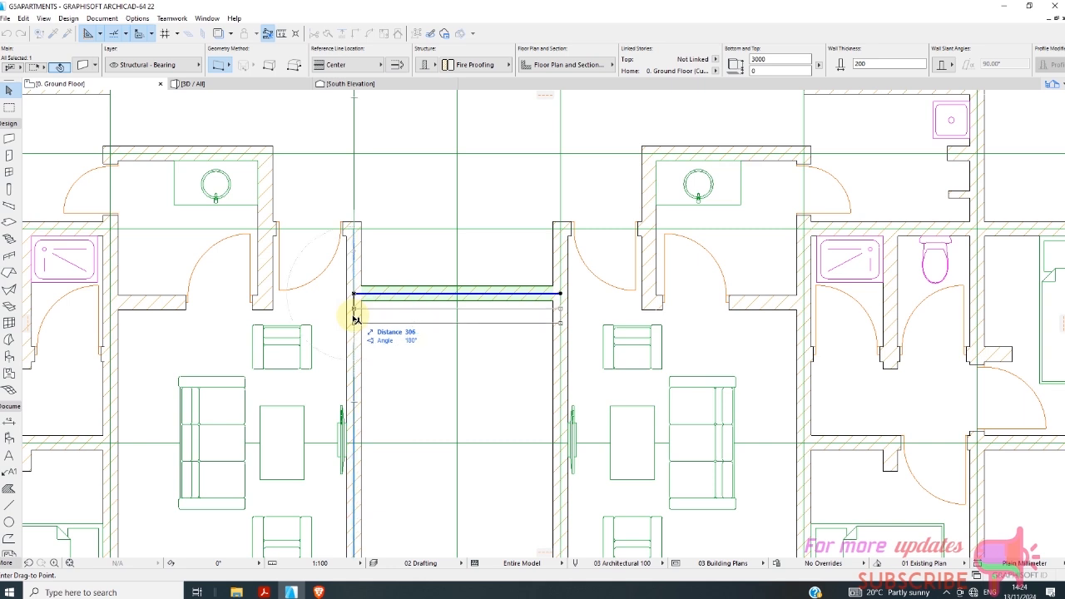
{"action": "type", "text": "150"}
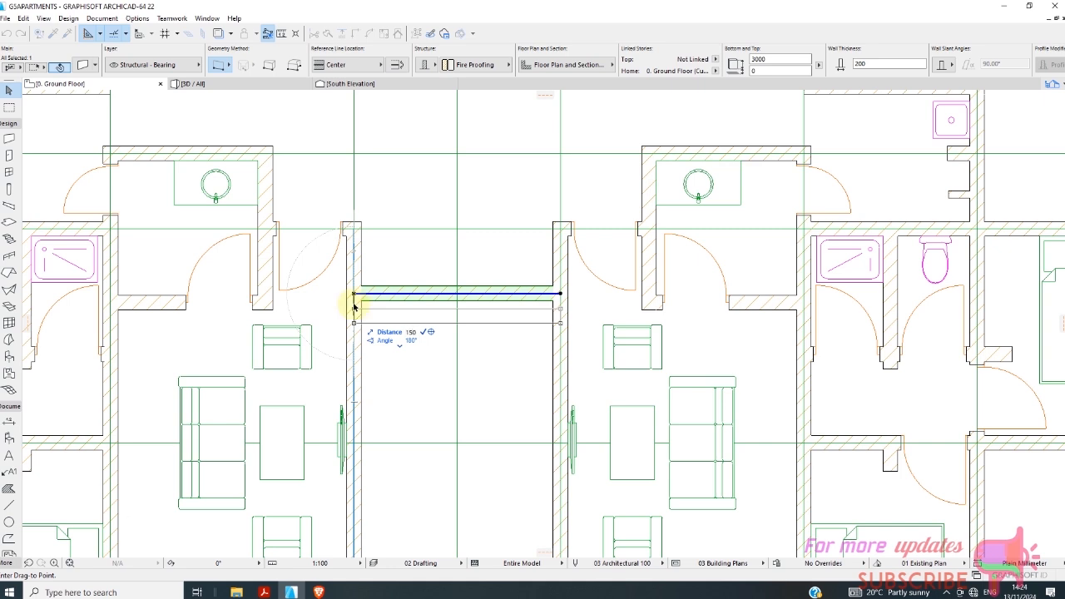
{"action": "key", "text": "Return"}
{"action": "left_click", "coordinate": [374, 356]}
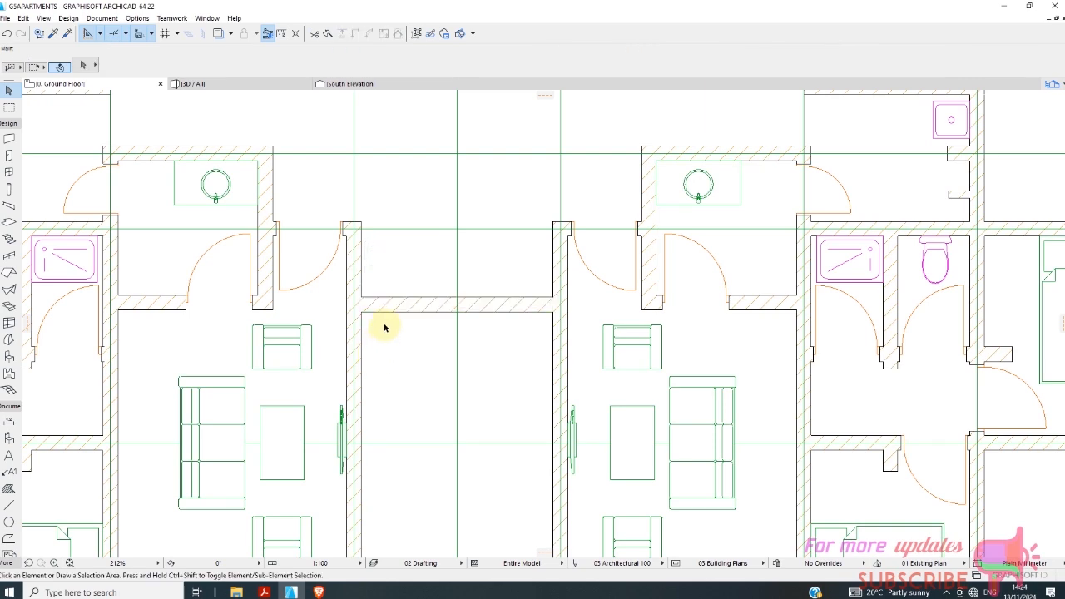
Choose Entrance Double Door 22 from the Storefronts 22 library for the default door and open its door leaf style choices.
{"action": "scroll", "coordinate": [384, 327], "scroll_direction": "down", "scroll_amount": 6}
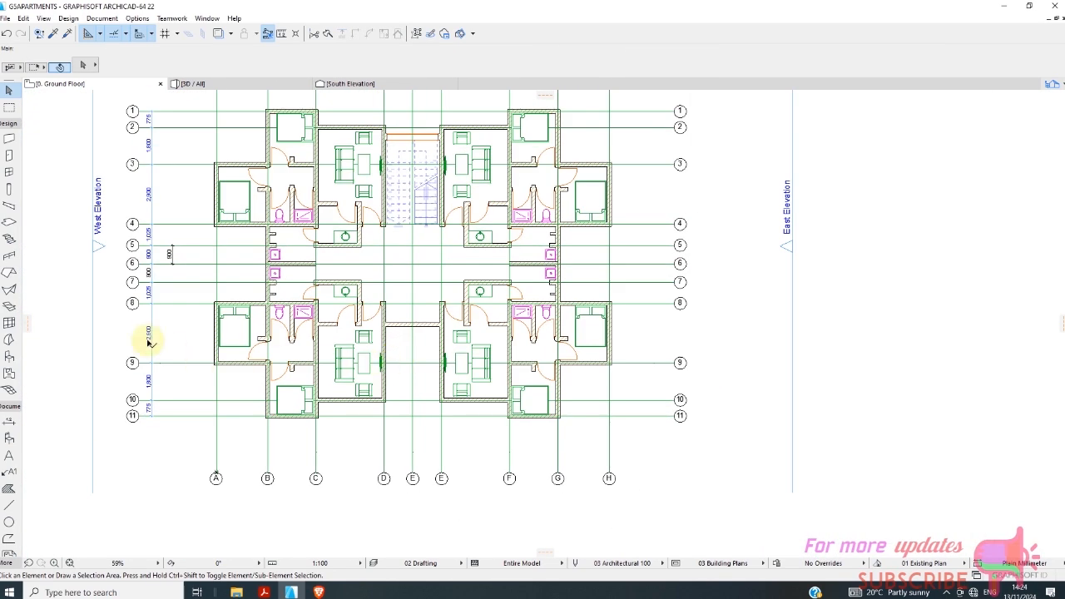
{"action": "left_click", "coordinate": [8, 156]}
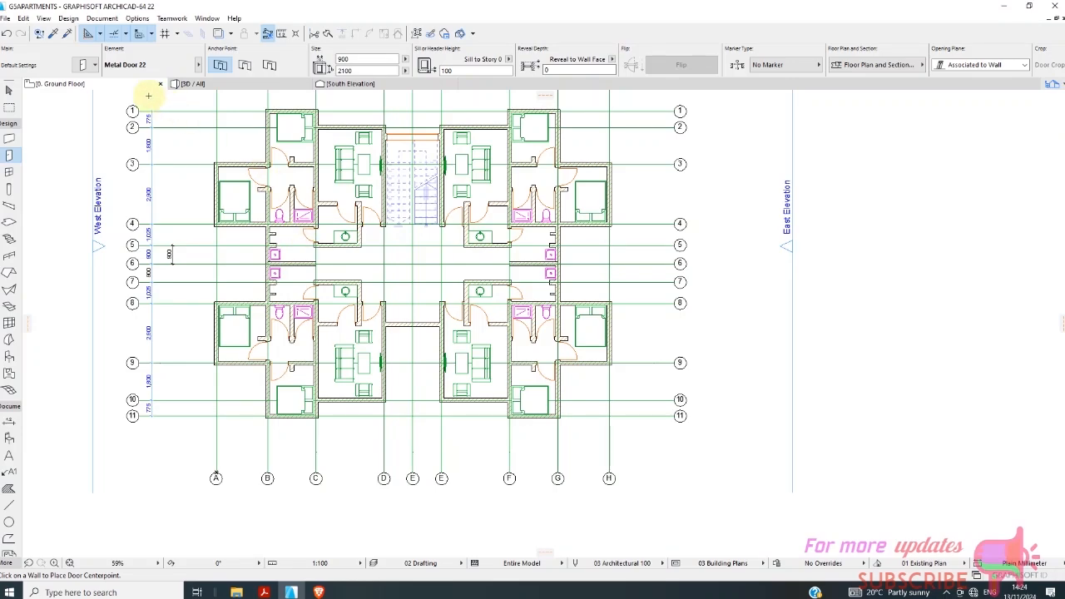
{"action": "left_click", "coordinate": [86, 67]}
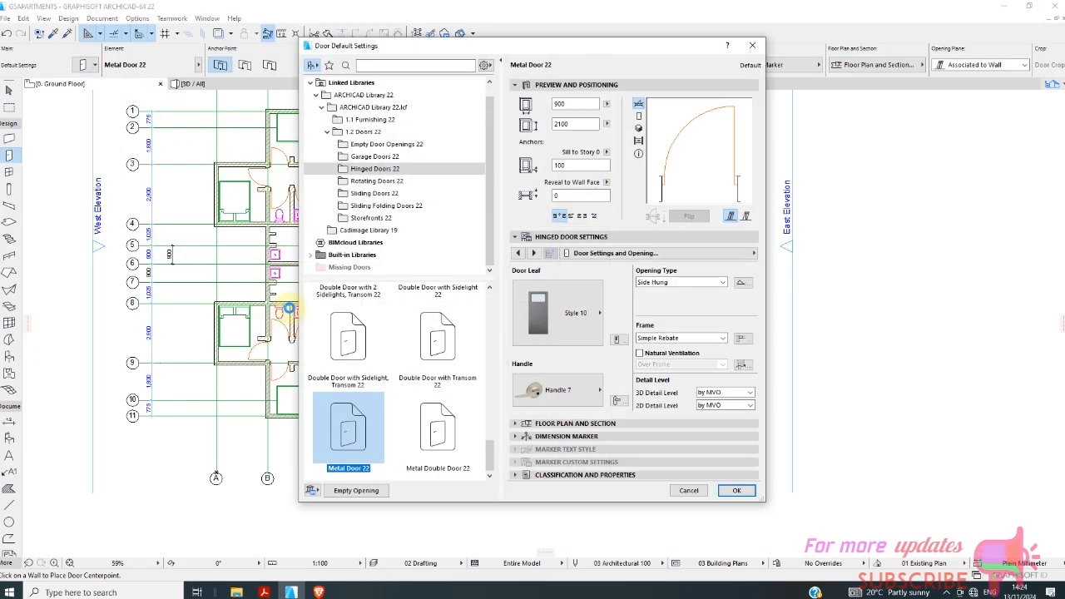
{"action": "left_click", "coordinate": [378, 218]}
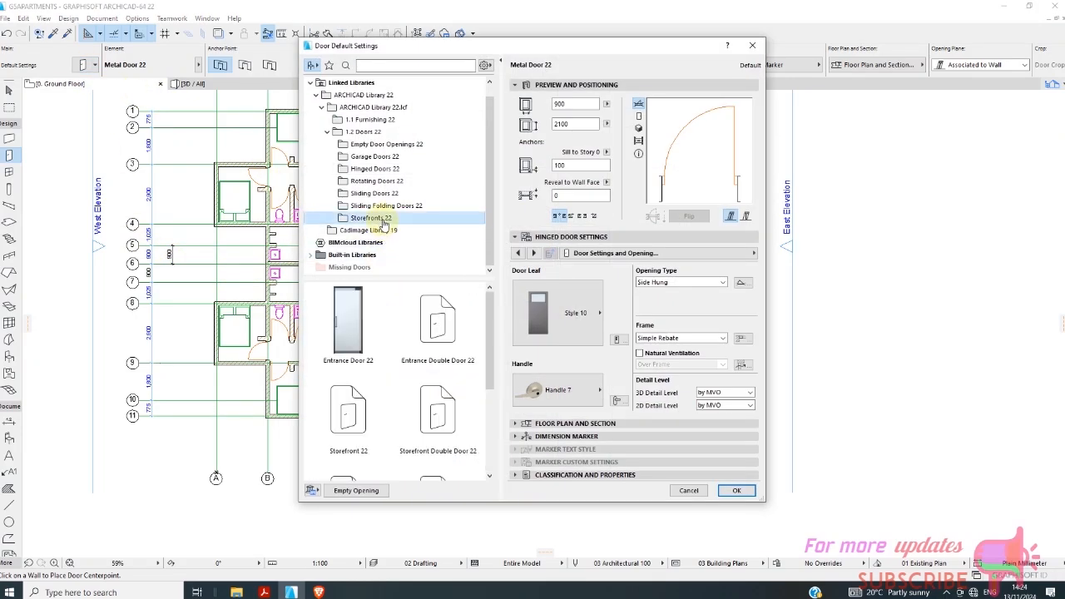
{"action": "scroll", "coordinate": [441, 332], "scroll_direction": "down", "scroll_amount": 2}
{"action": "scroll", "coordinate": [441, 328], "scroll_direction": "up", "scroll_amount": 2}
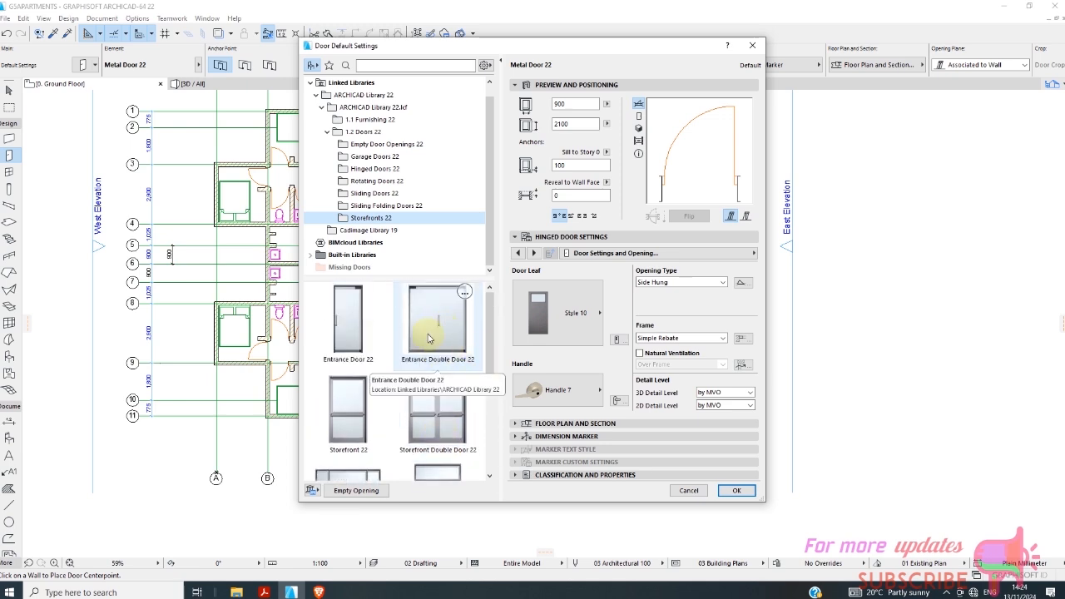
{"action": "left_click", "coordinate": [429, 337]}
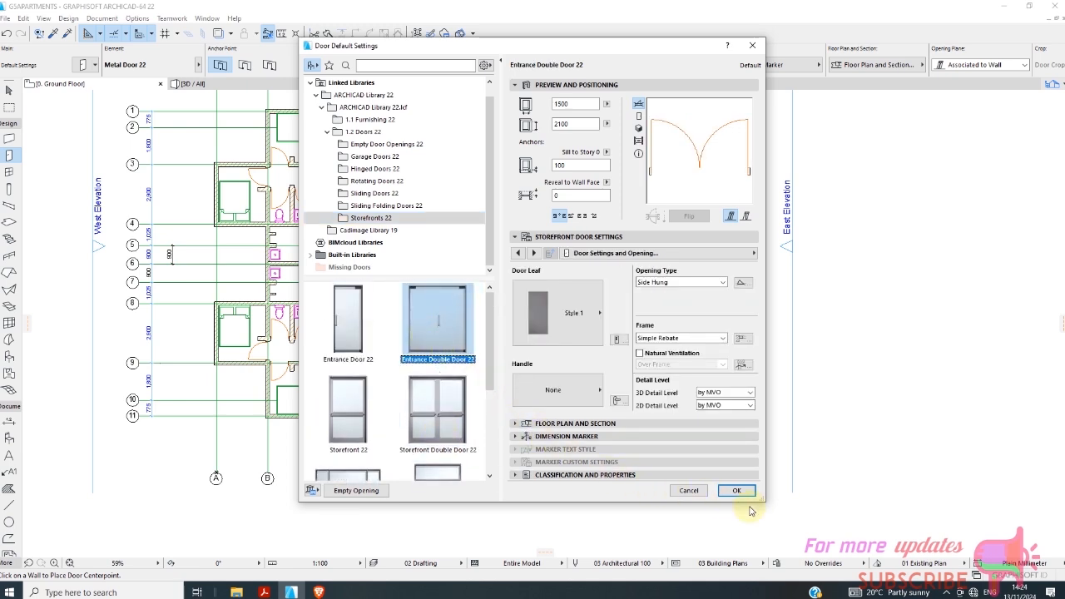
{"action": "left_click", "coordinate": [598, 323]}
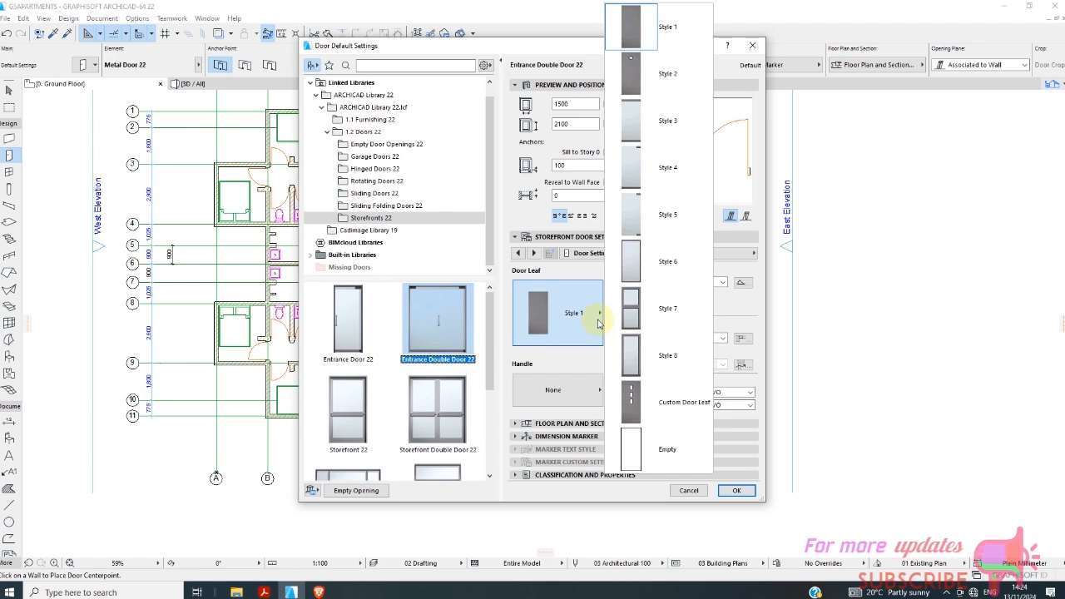
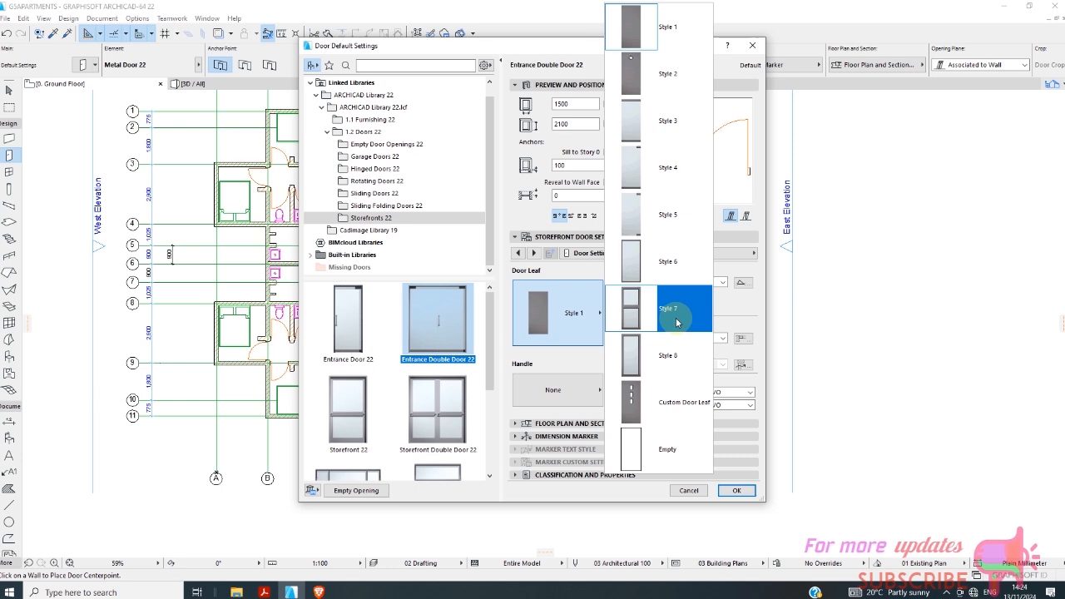
Give the default Entrance Double Door 22 the Custom Door Leaf style and Handle 6.
{"action": "left_click", "coordinate": [675, 401]}
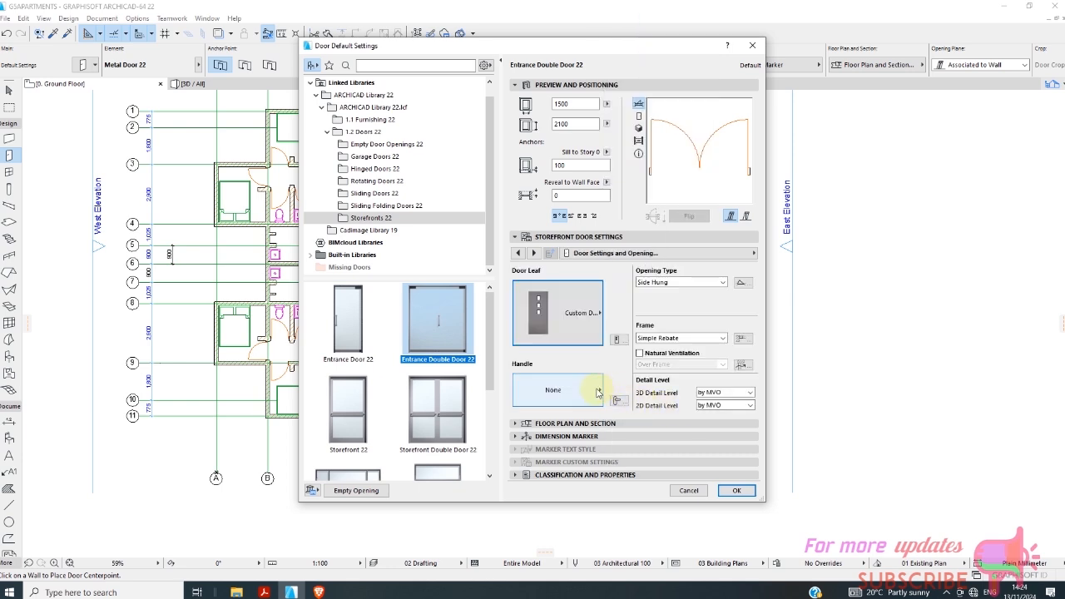
{"action": "left_click", "coordinate": [597, 392]}
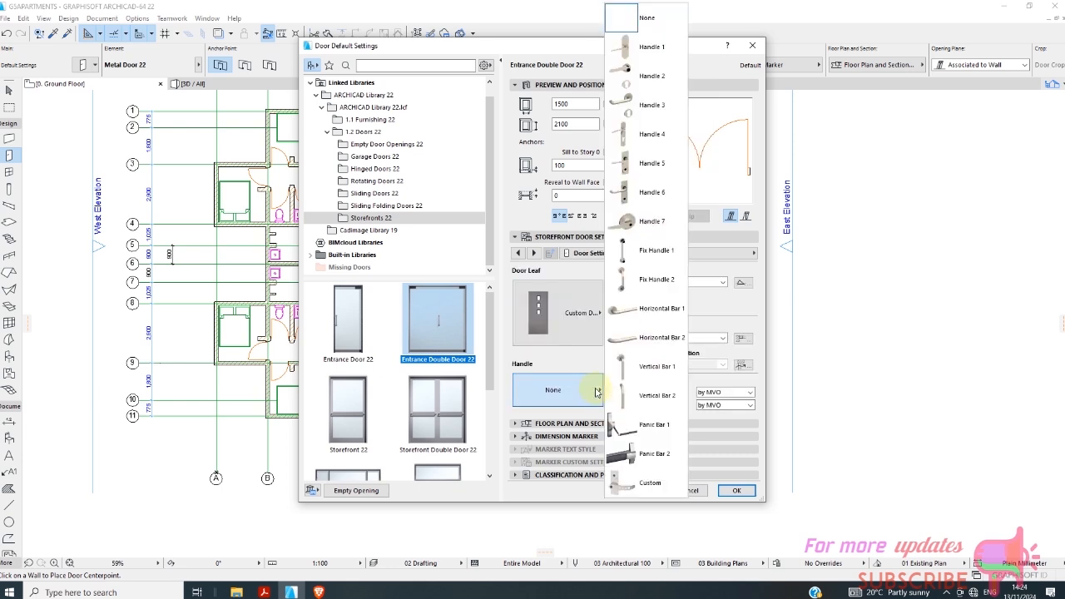
{"action": "left_click", "coordinate": [643, 194]}
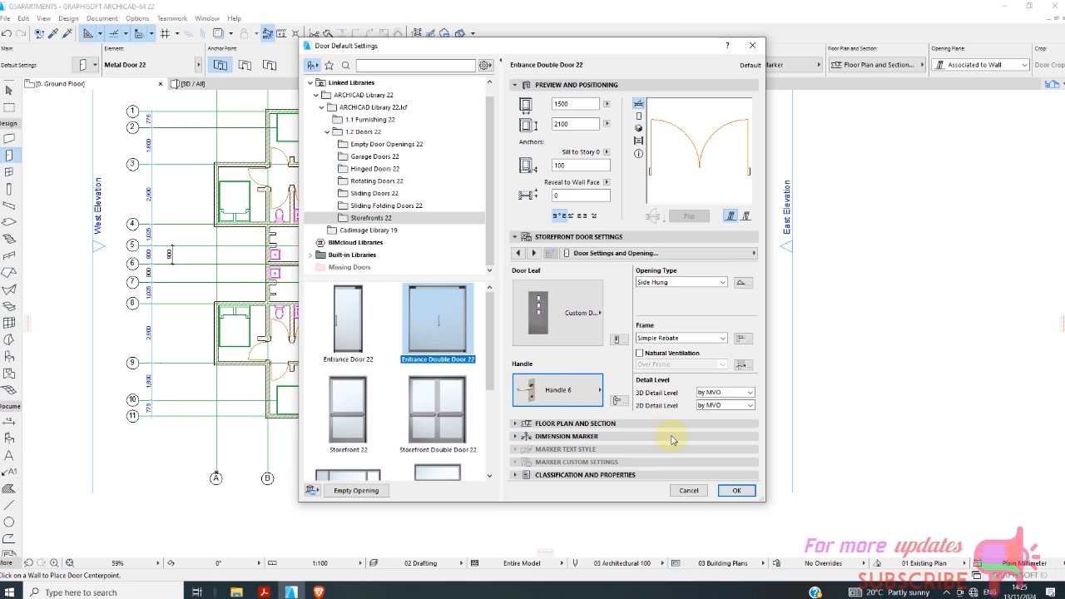
{"action": "left_click", "coordinate": [736, 490]}
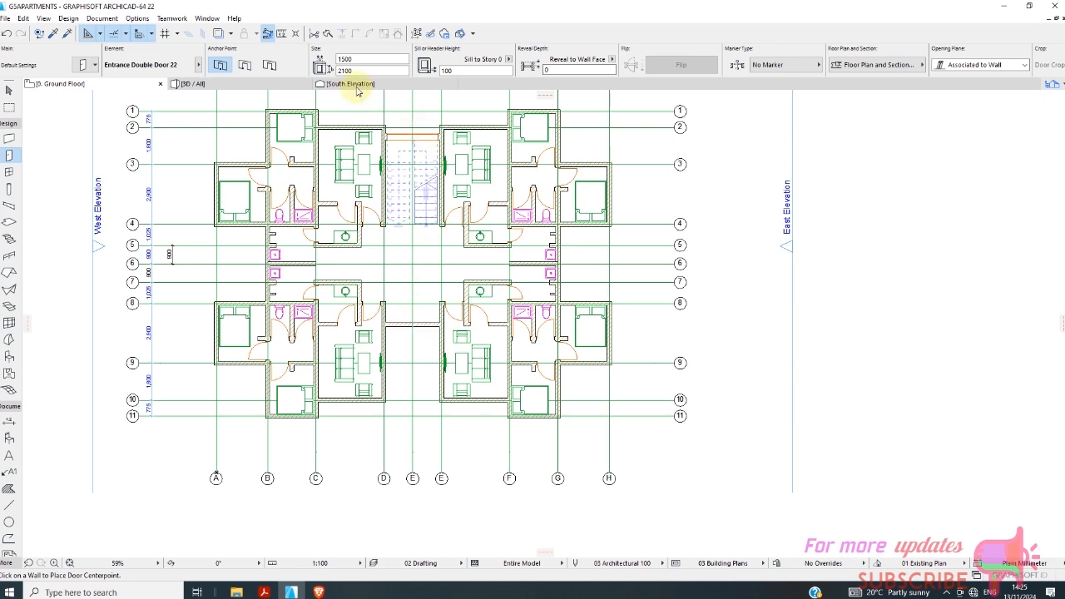
Place a 2400 mm wide entrance double door at the middle of the passage wall, swinging towards grid line 8.
{"action": "left_click", "coordinate": [347, 58]}
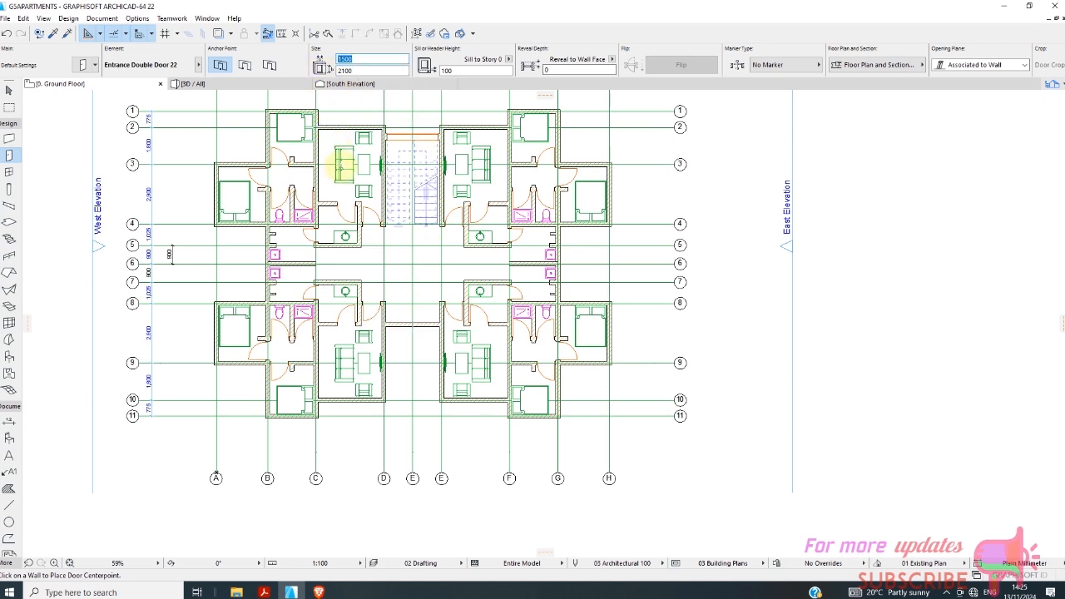
{"action": "type", "text": "24"}
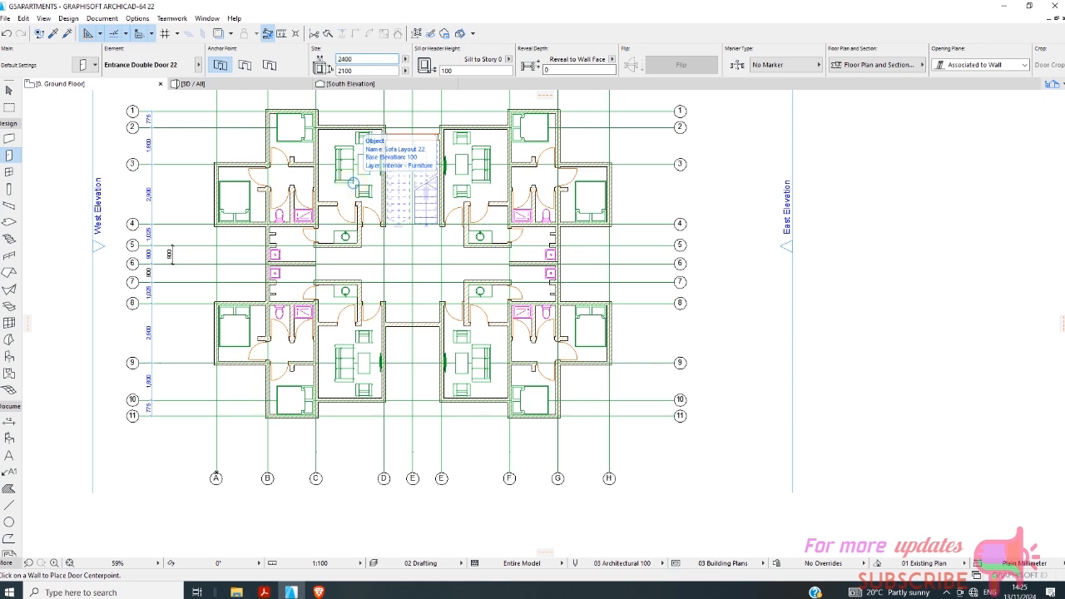
{"action": "left_click", "coordinate": [412, 321]}
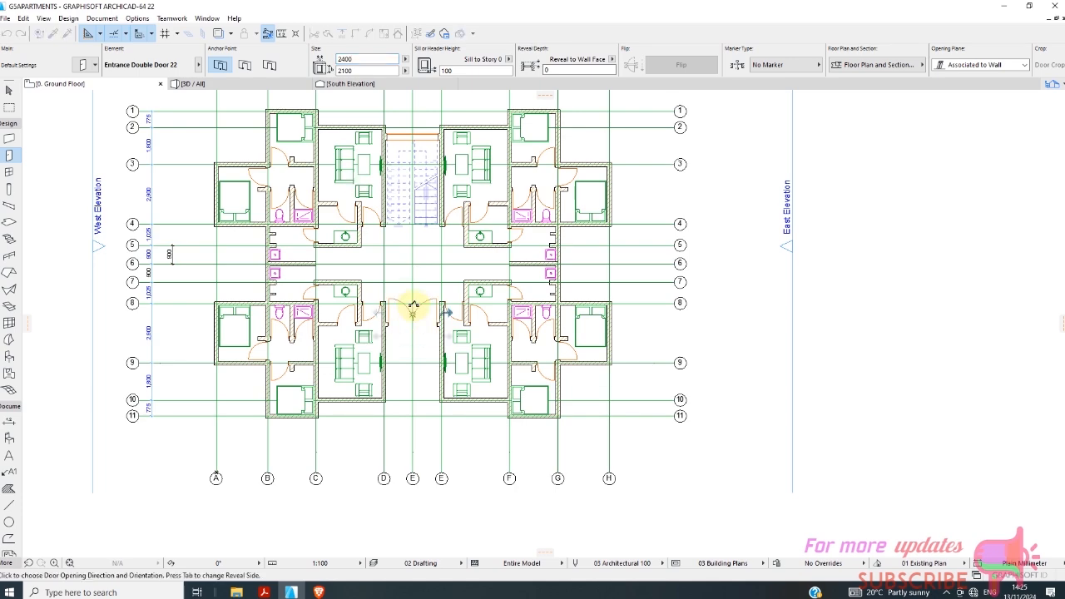
{"action": "left_click", "coordinate": [411, 306]}
{"action": "scroll", "coordinate": [408, 304], "scroll_direction": "up", "scroll_amount": 5}
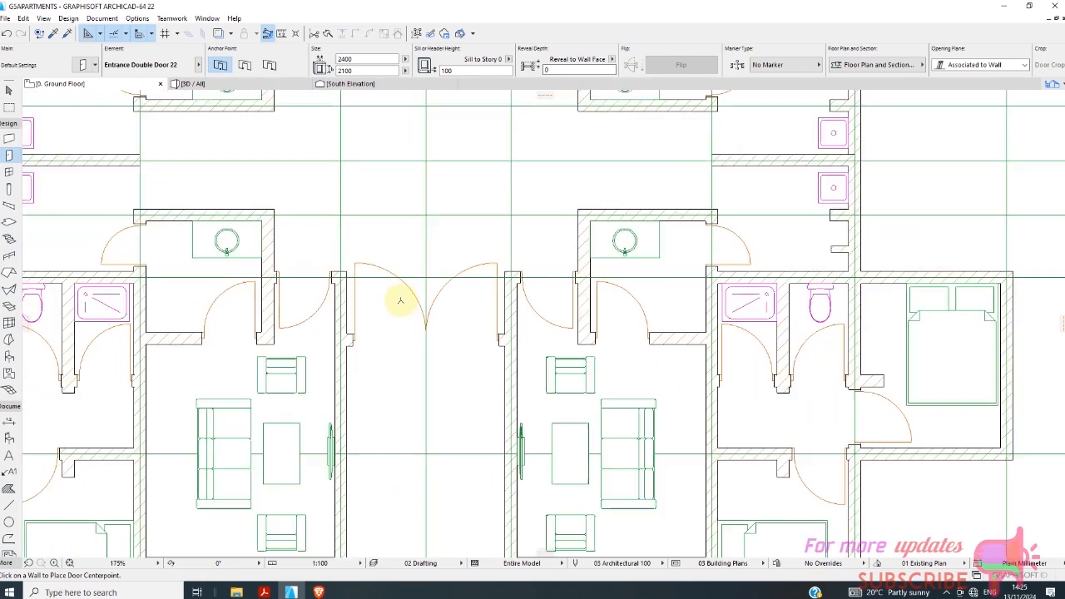
{"action": "scroll", "coordinate": [402, 303], "scroll_direction": "up", "scroll_amount": 1}
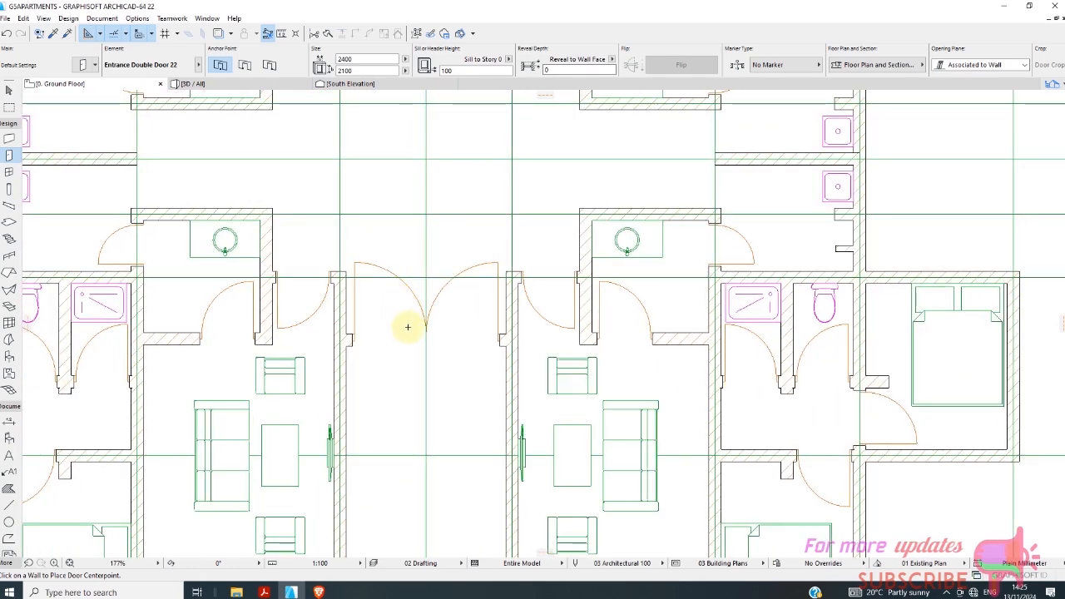
{"action": "scroll", "coordinate": [408, 327], "scroll_direction": "down", "scroll_amount": 3}
{"action": "left_click", "coordinate": [9, 89]}
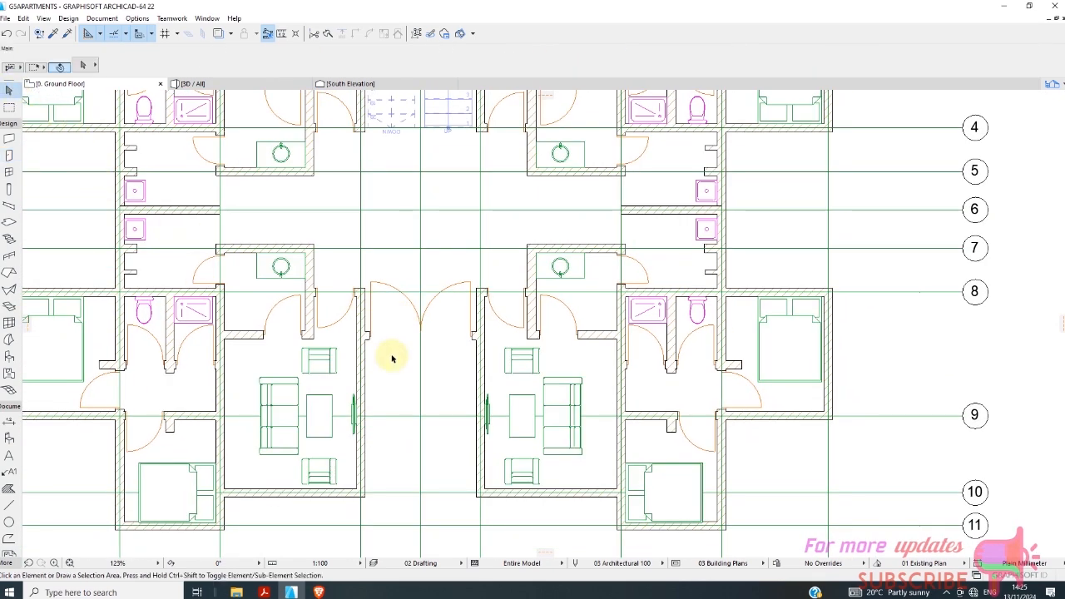
{"action": "left_click", "coordinate": [371, 309]}
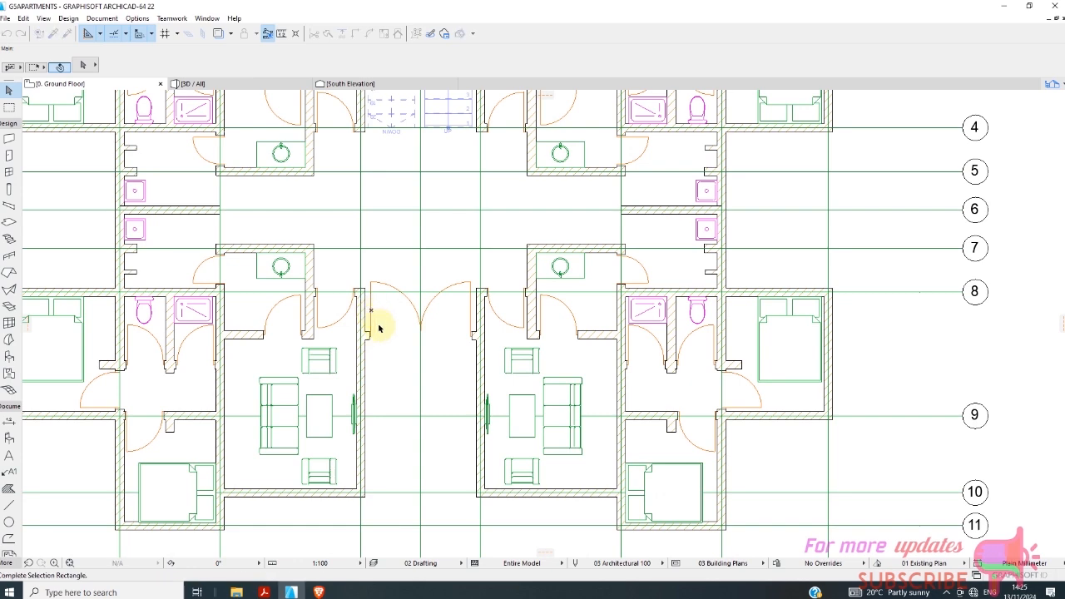
{"action": "left_click", "coordinate": [418, 311]}
{"action": "left_click", "coordinate": [419, 322]}
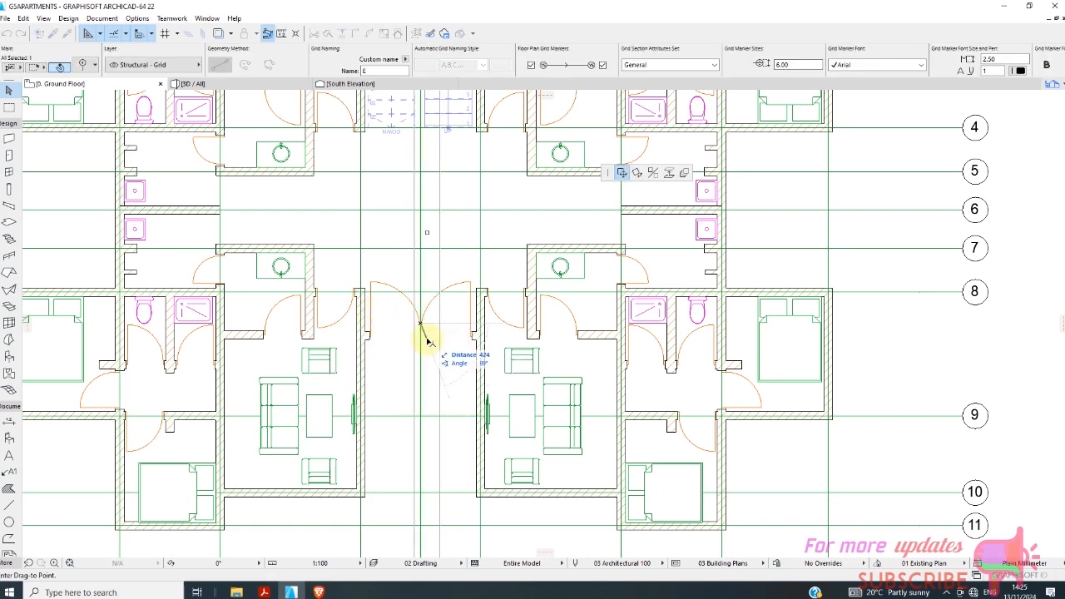
{"action": "key", "text": "Escape"}
{"action": "key", "text": "Escape"}
{"action": "left_click", "coordinate": [470, 322]}
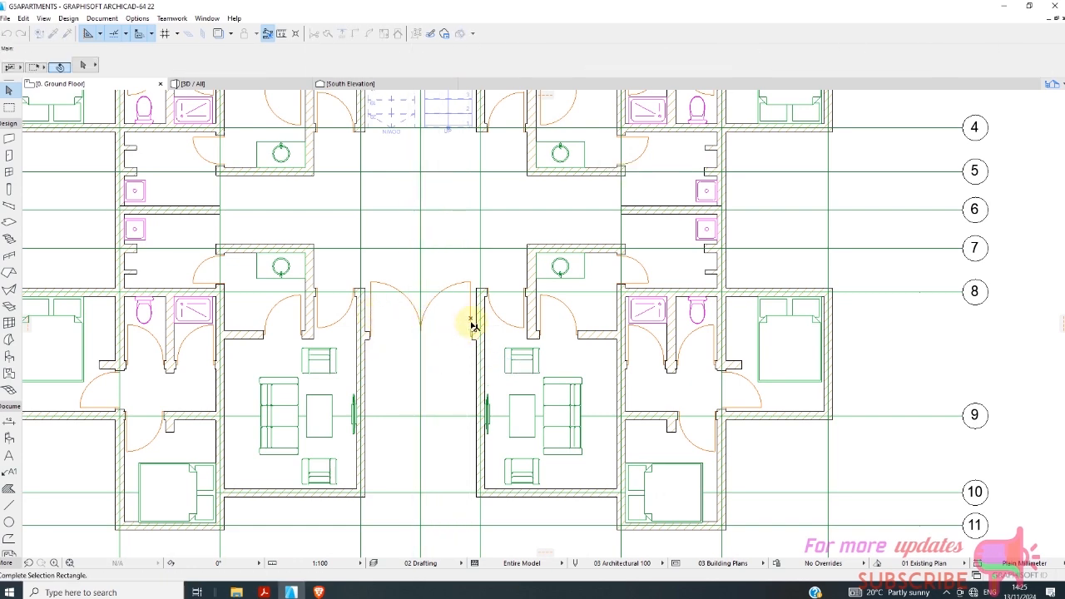
{"action": "key", "text": "Escape"}
Set the width of the entrance double door in the passage wall to 2000 mm.
{"action": "scroll", "coordinate": [462, 339], "scroll_direction": "up", "scroll_amount": 5}
{"action": "left_click", "coordinate": [477, 326]}
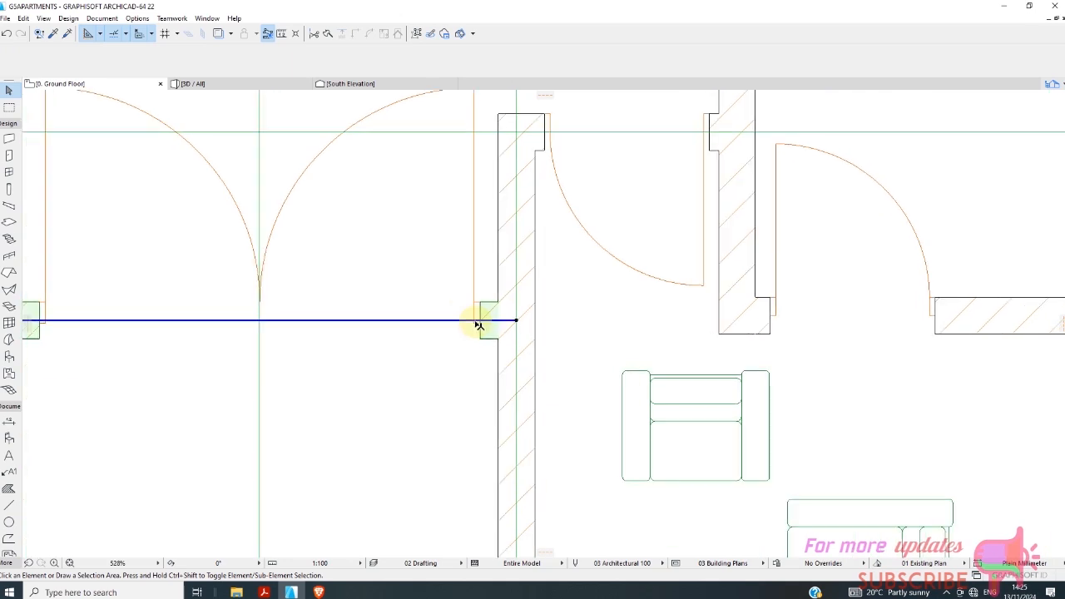
{"action": "key", "text": "Escape"}
{"action": "left_click", "coordinate": [477, 312]}
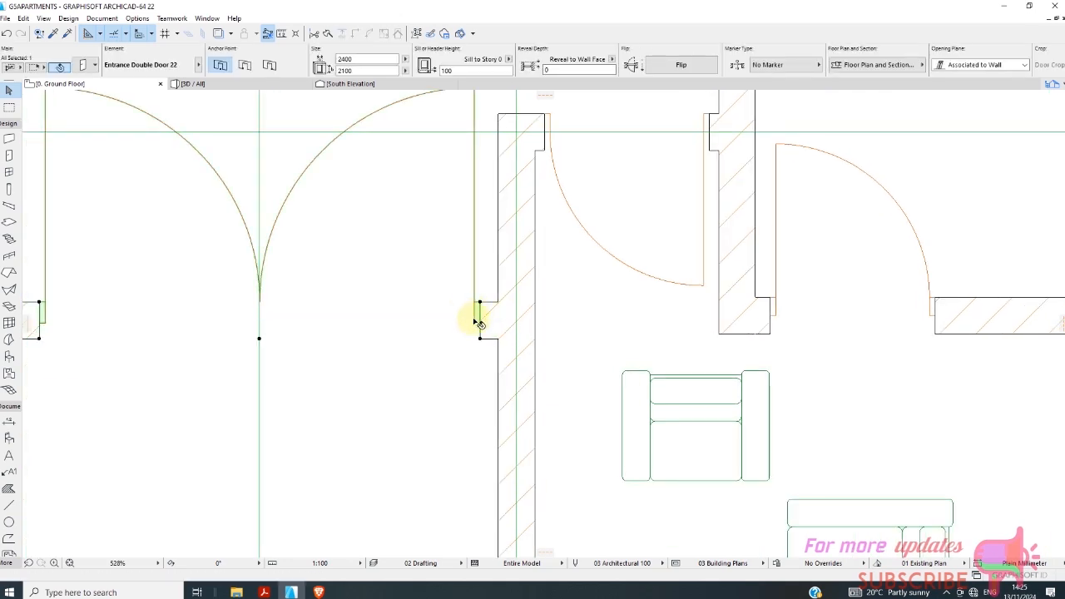
{"action": "scroll", "coordinate": [413, 306], "scroll_direction": "down", "scroll_amount": 2}
{"action": "scroll", "coordinate": [414, 306], "scroll_direction": "down", "scroll_amount": 1}
{"action": "left_click", "coordinate": [350, 60]}
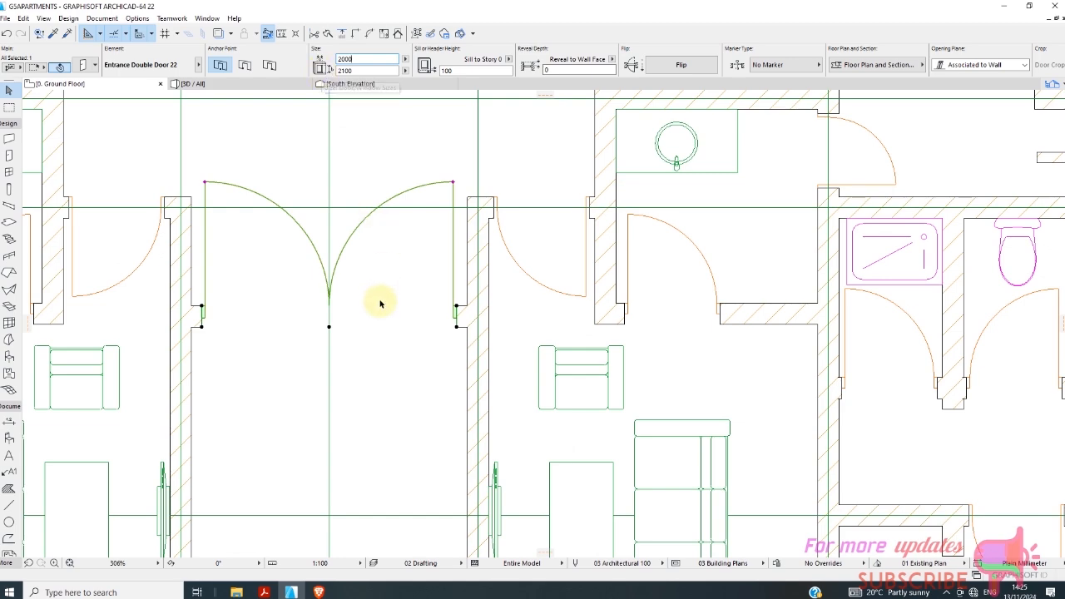
{"action": "left_click", "coordinate": [396, 323]}
{"action": "scroll", "coordinate": [407, 279], "scroll_direction": "down", "scroll_amount": 2}
{"action": "scroll", "coordinate": [398, 290], "scroll_direction": "down", "scroll_amount": 3}
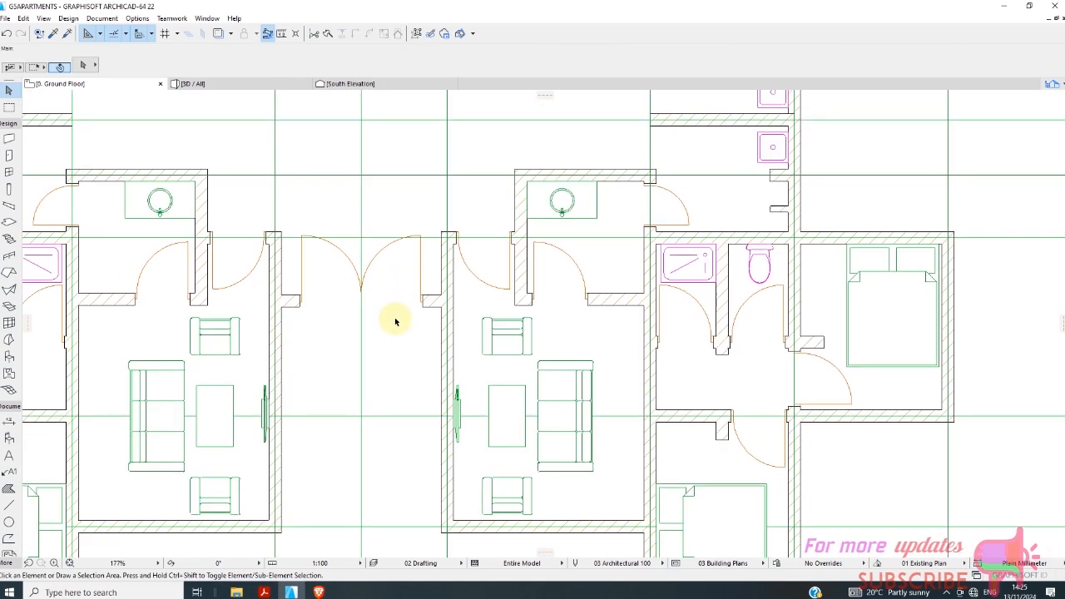
Examine the entrance double door in the 3D model and return to the ground floor plan.
{"action": "left_click", "coordinate": [223, 85]}
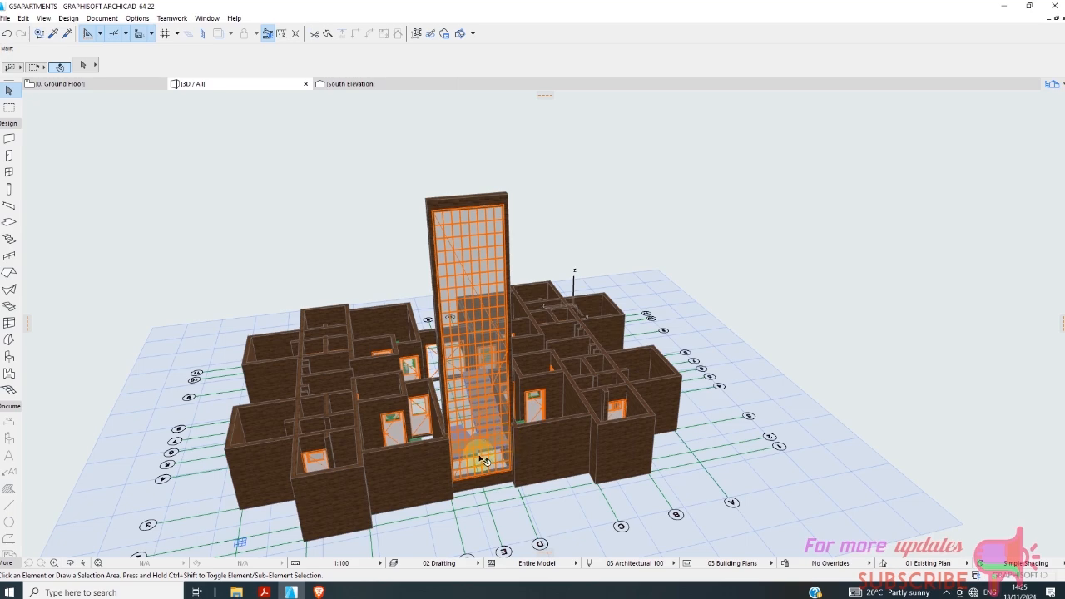
{"action": "middle_click_drag", "start_coordinate": [455, 459], "coordinate": [440, 340], "text": "shift"}
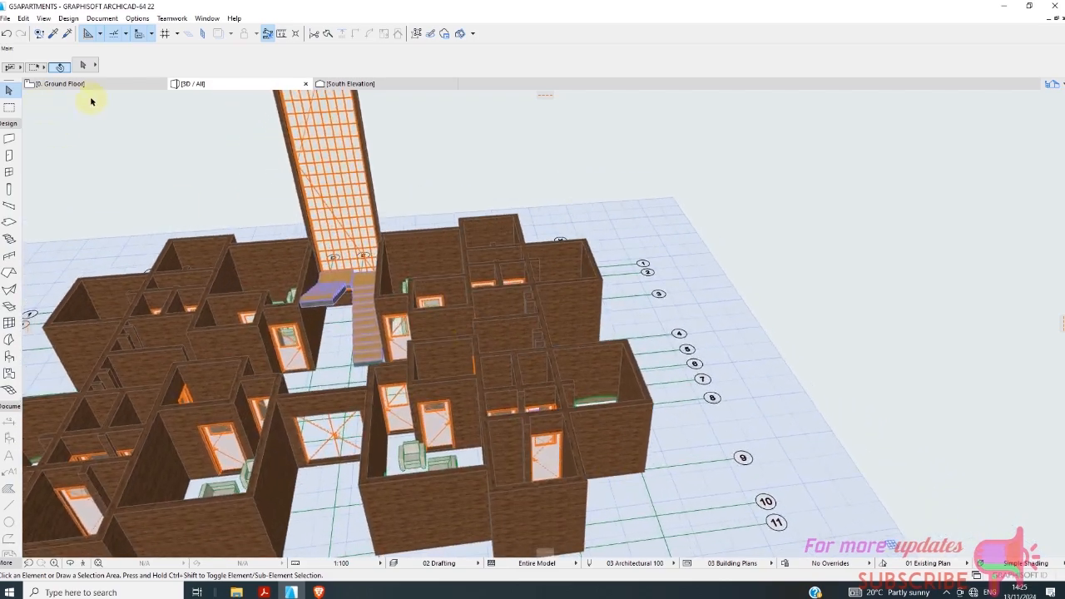
{"action": "left_click", "coordinate": [101, 86]}
{"action": "scroll", "coordinate": [390, 289], "scroll_direction": "down", "scroll_amount": 3}
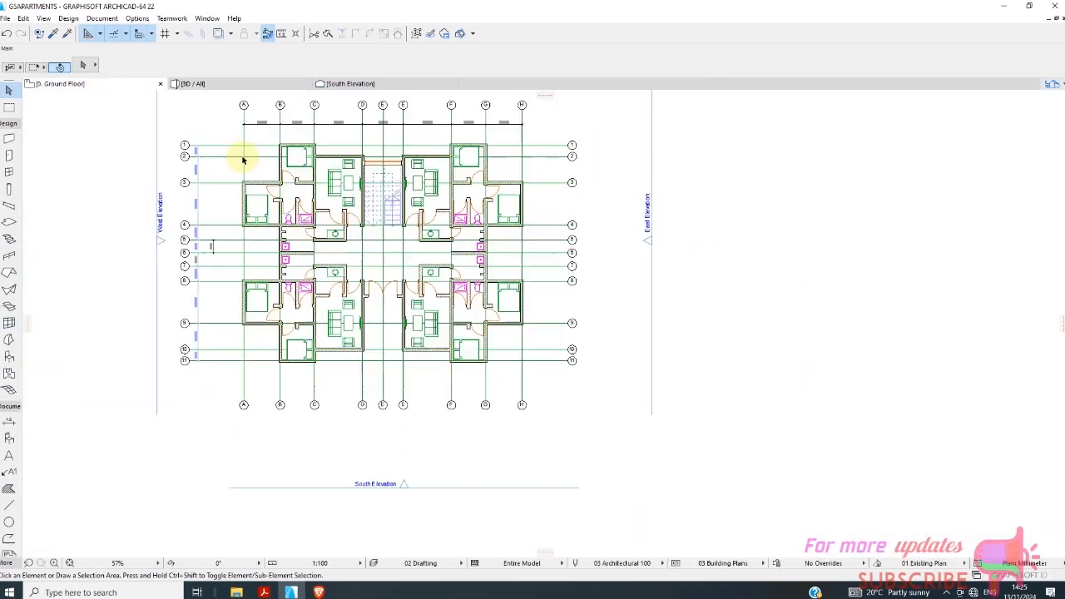
{"action": "scroll", "coordinate": [239, 152], "scroll_direction": "up", "scroll_amount": 3}
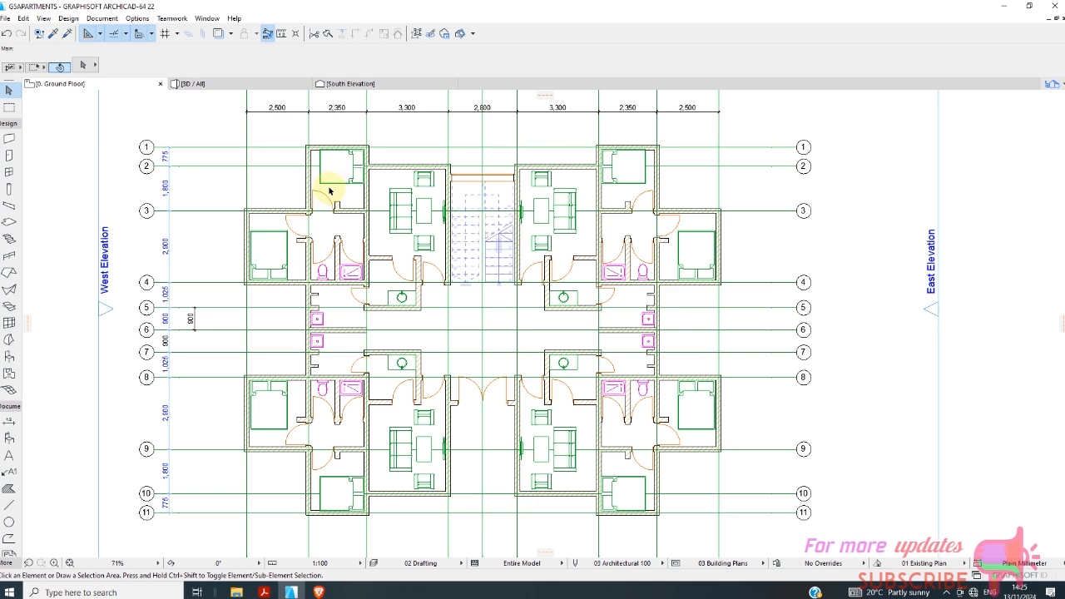
{"action": "scroll", "coordinate": [336, 199], "scroll_direction": "down", "scroll_amount": 2}
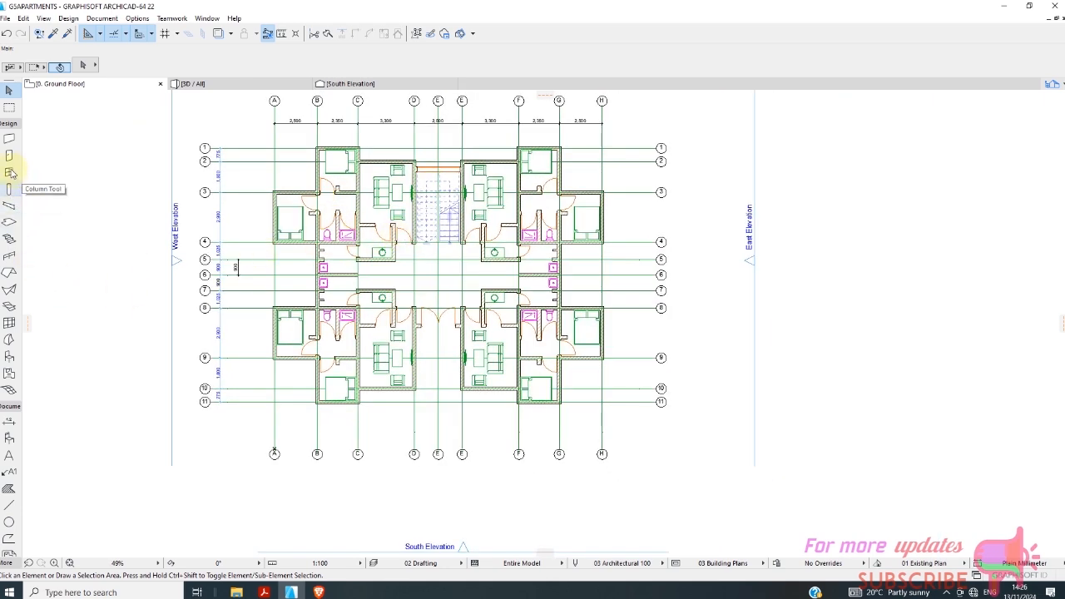
Choose Variable Double Sash Window 22 from the Basic Windows 22 library as the default window.
{"action": "left_click", "coordinate": [9, 173]}
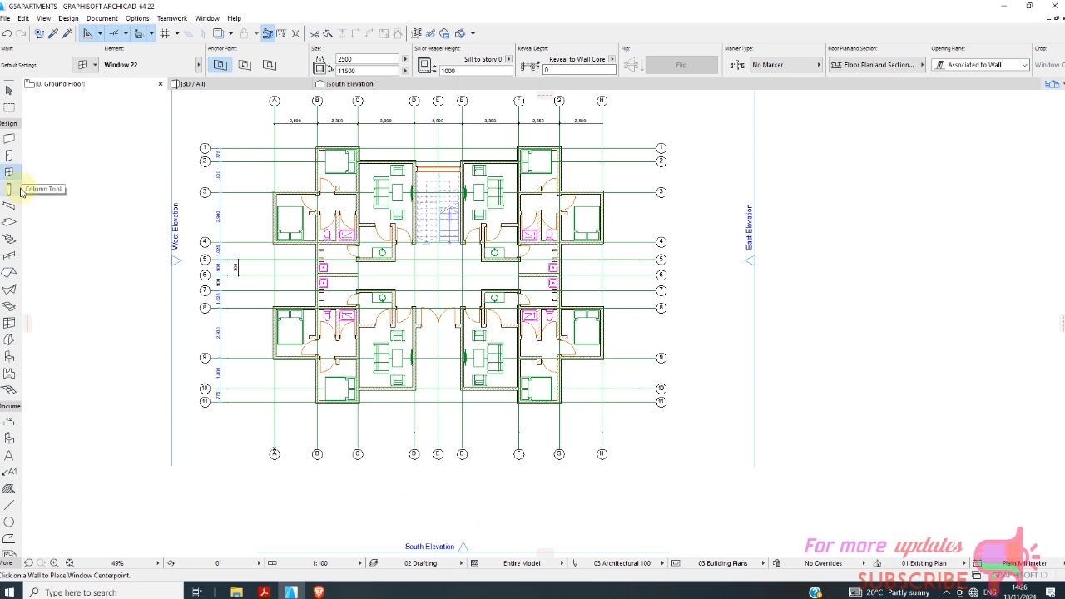
{"action": "scroll", "coordinate": [354, 188], "scroll_direction": "up", "scroll_amount": 3}
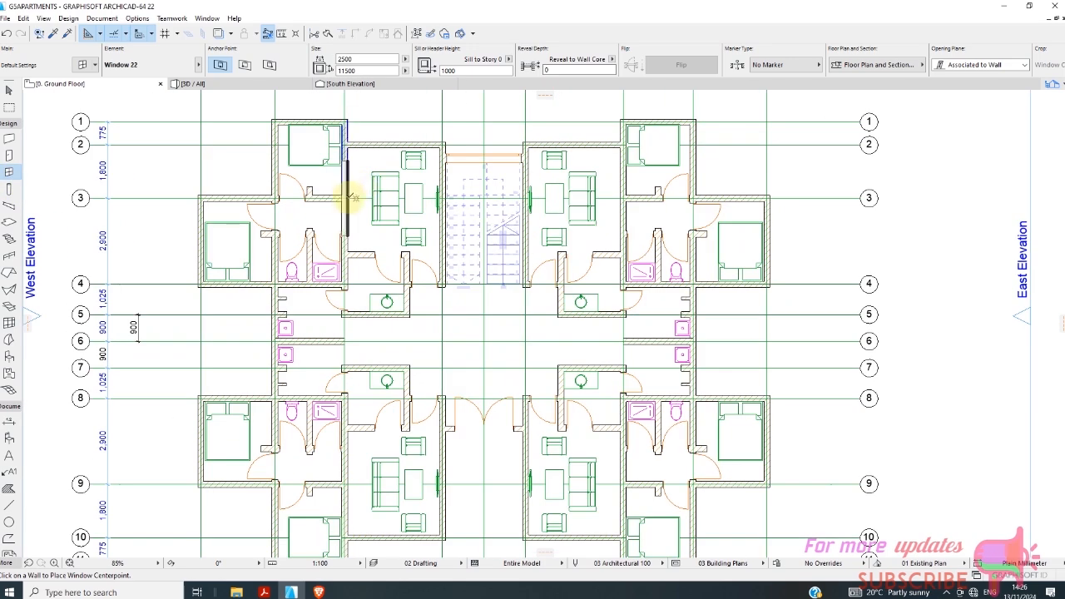
{"action": "scroll", "coordinate": [352, 184], "scroll_direction": "down", "scroll_amount": 5}
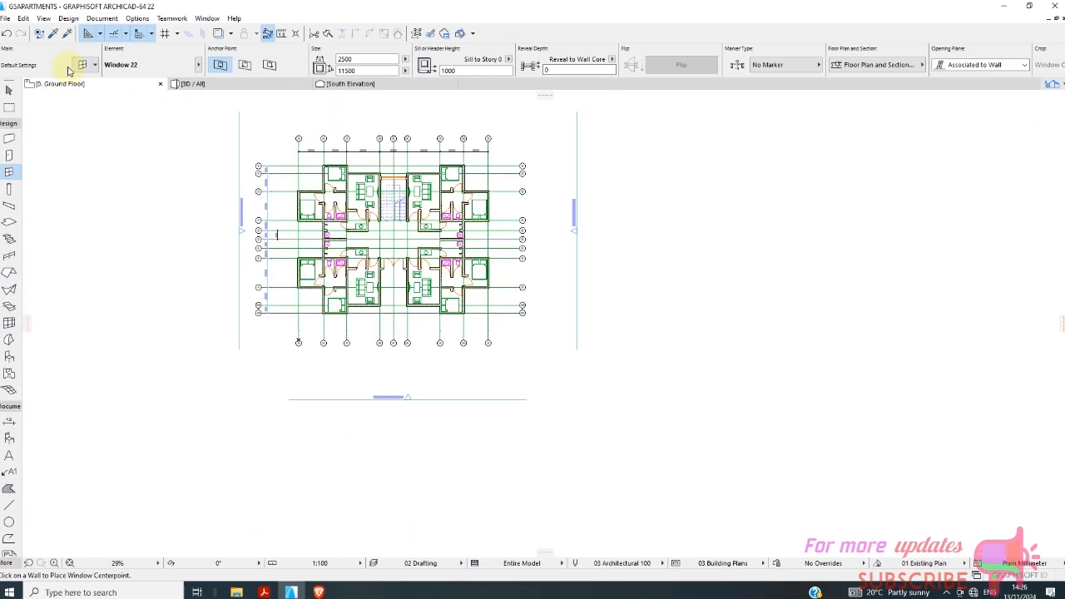
{"action": "left_click", "coordinate": [81, 67]}
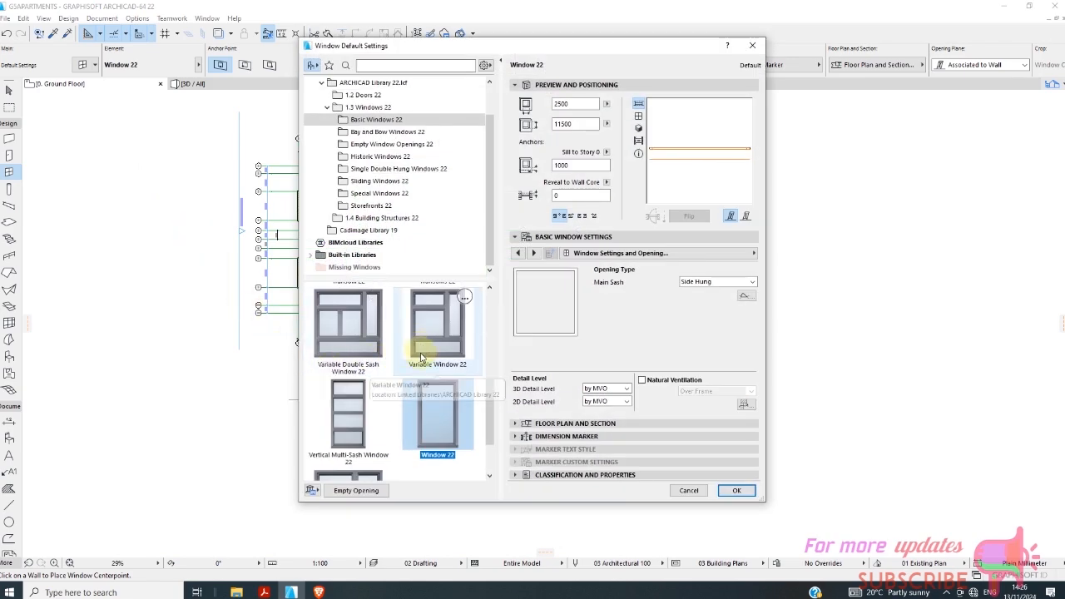
{"action": "left_click", "coordinate": [324, 331]}
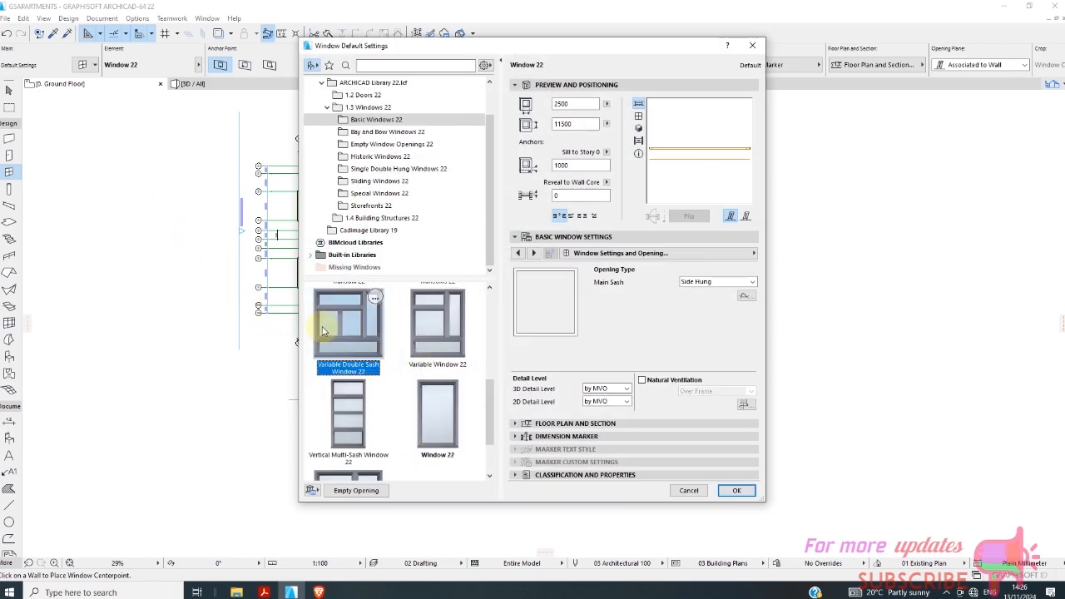
{"action": "left_click", "coordinate": [736, 490]}
Place 1500 x 1500 mm windows in the upper-left unit's outer walls: both bedrooms on grid lines 1 and A, and the living room on line 2.
{"action": "scroll", "coordinate": [320, 279], "scroll_direction": "up", "scroll_amount": 5}
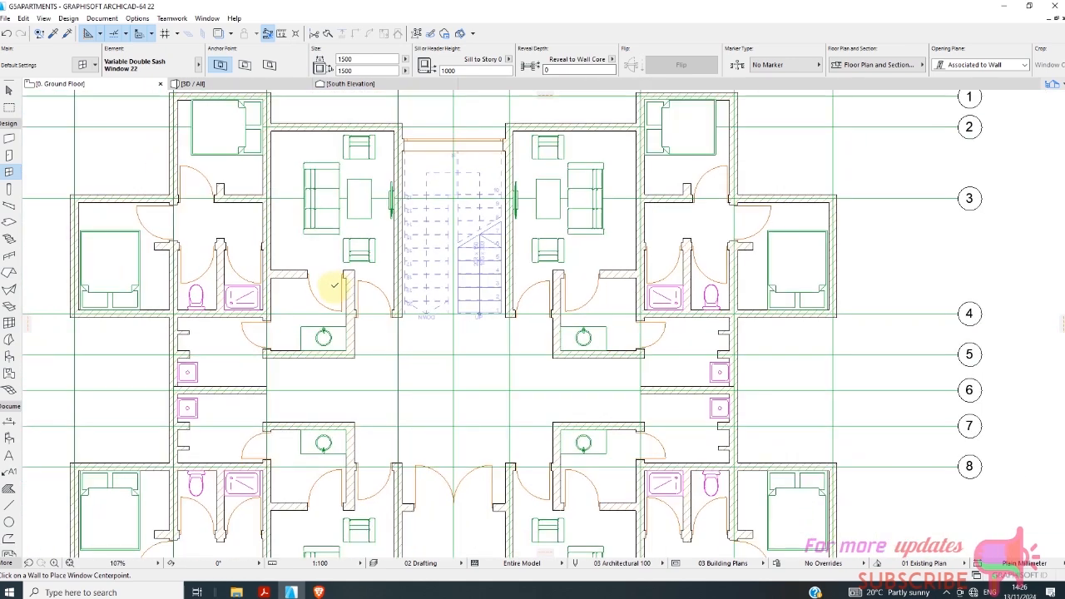
{"action": "left_click", "coordinate": [228, 112]}
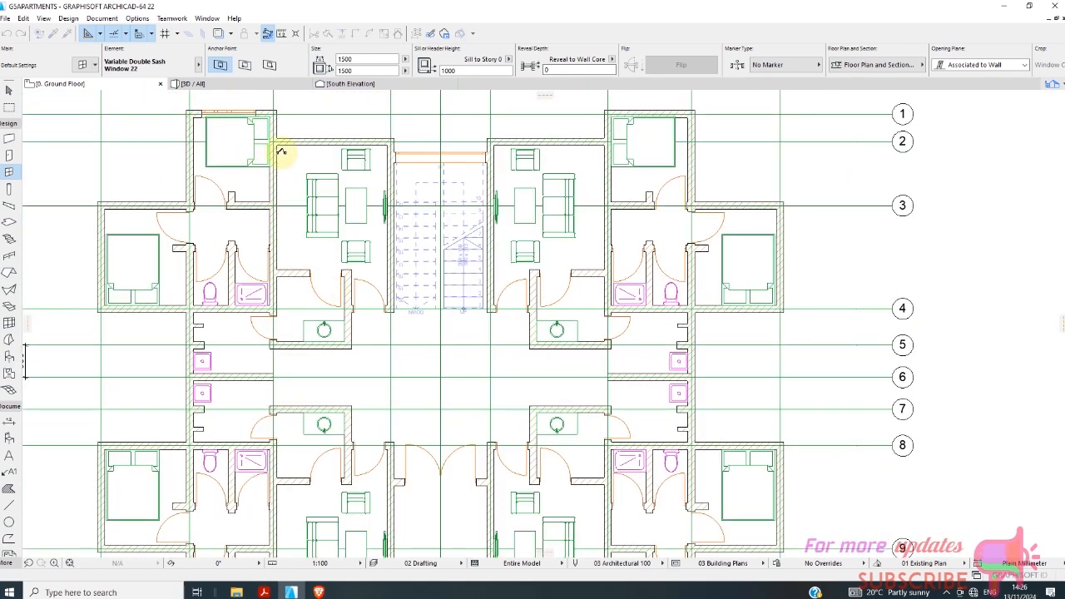
{"action": "left_click", "coordinate": [331, 142]}
{"action": "left_click", "coordinate": [328, 127]}
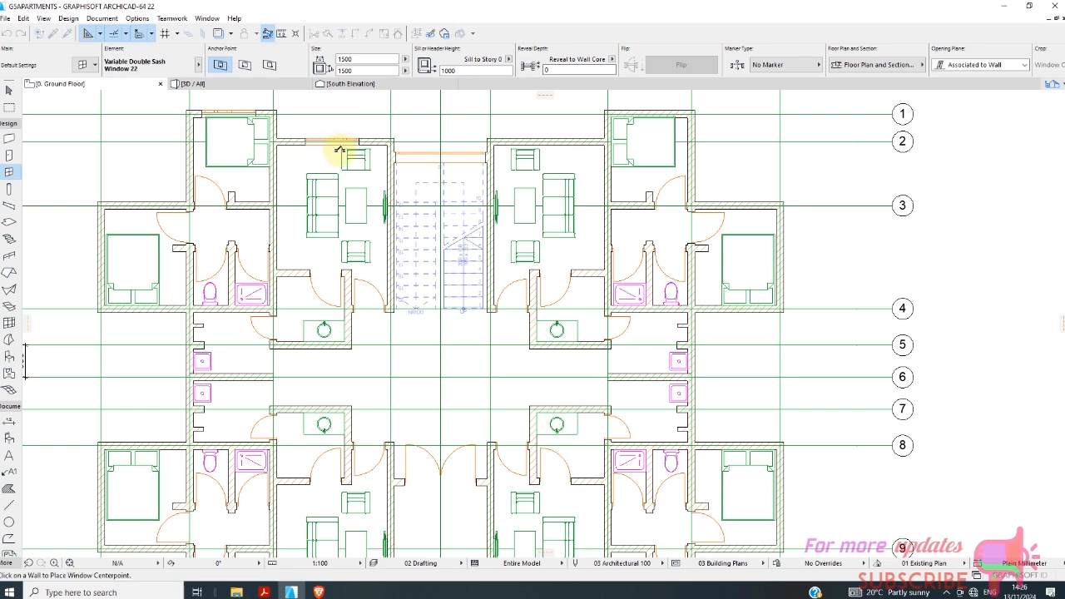
{"action": "scroll", "coordinate": [339, 152], "scroll_direction": "down", "scroll_amount": 2}
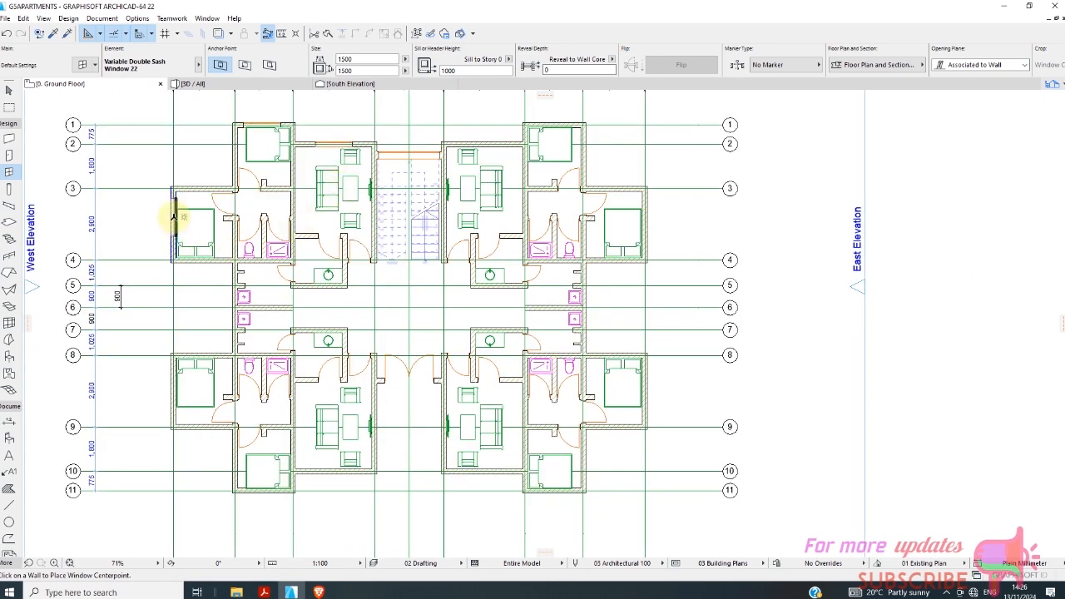
{"action": "left_click", "coordinate": [174, 218]}
{"action": "left_click", "coordinate": [161, 223]}
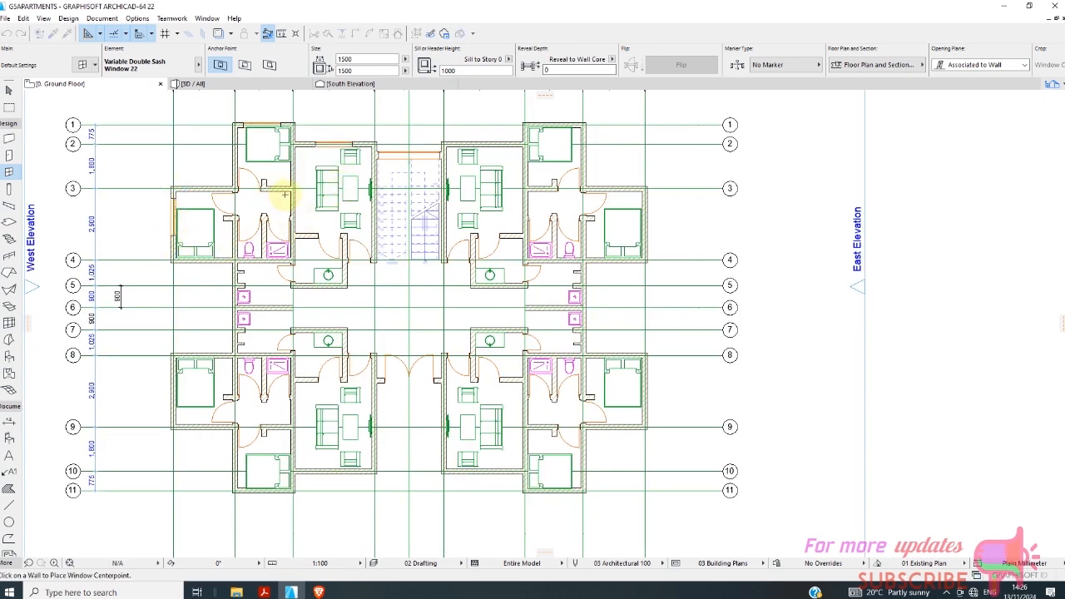
{"action": "scroll", "coordinate": [285, 196], "scroll_direction": "down", "scroll_amount": 3}
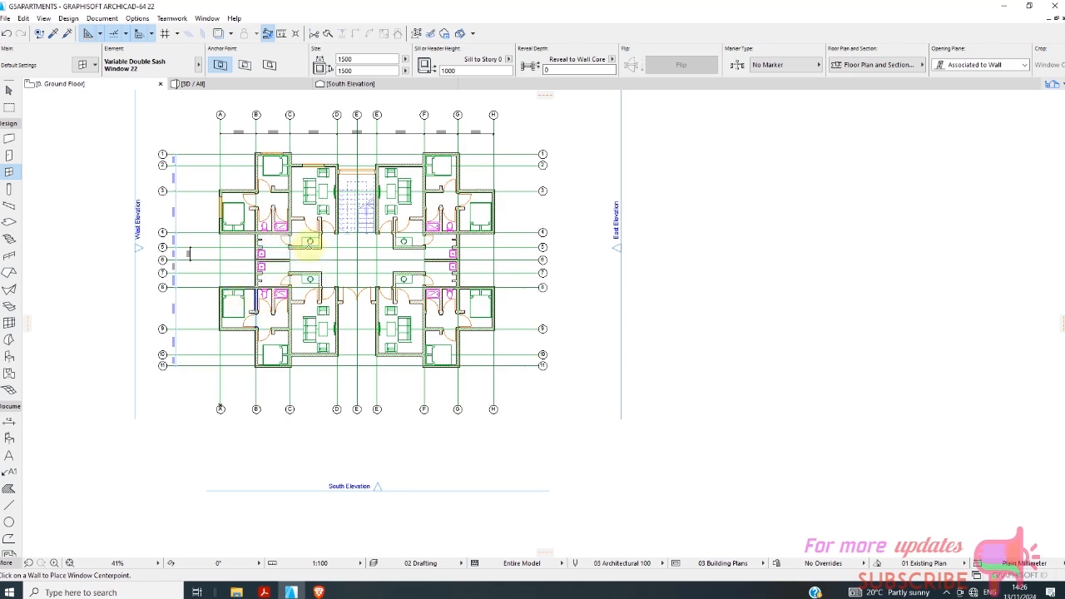
{"action": "scroll", "coordinate": [321, 169], "scroll_direction": "up", "scroll_amount": 5}
{"action": "scroll", "coordinate": [324, 169], "scroll_direction": "down", "scroll_amount": 3}
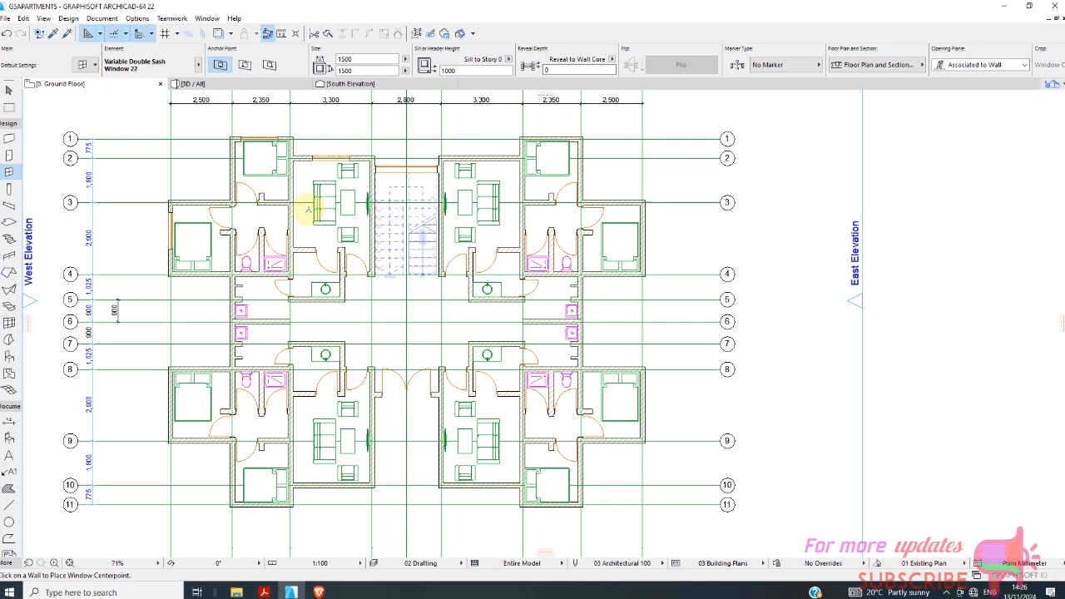
{"action": "scroll", "coordinate": [306, 232], "scroll_direction": "down", "scroll_amount": 1}
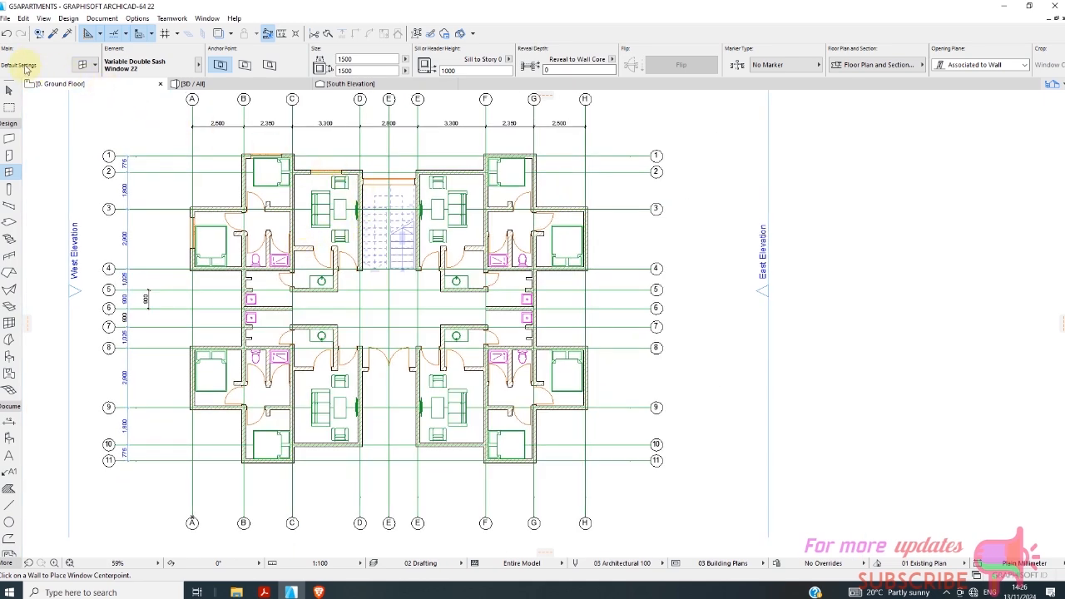
Undo the 1500 mm wide windows and choose Variable Window 22 from the Basic Windows 22 library as the default window.
{"action": "left_click", "coordinate": [10, 34]}
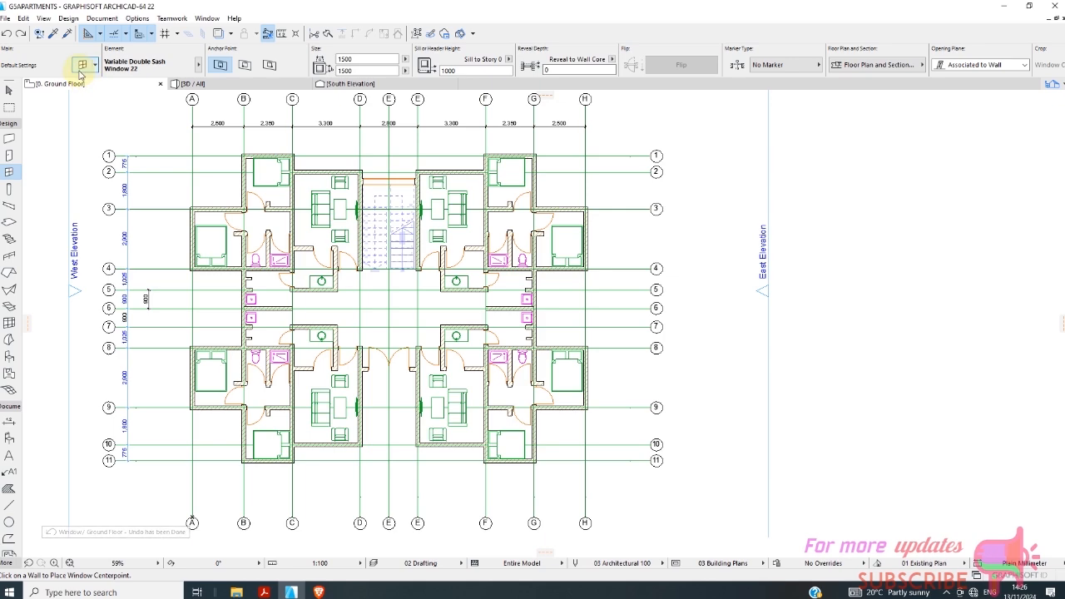
{"action": "key", "text": "ctrl+t"}
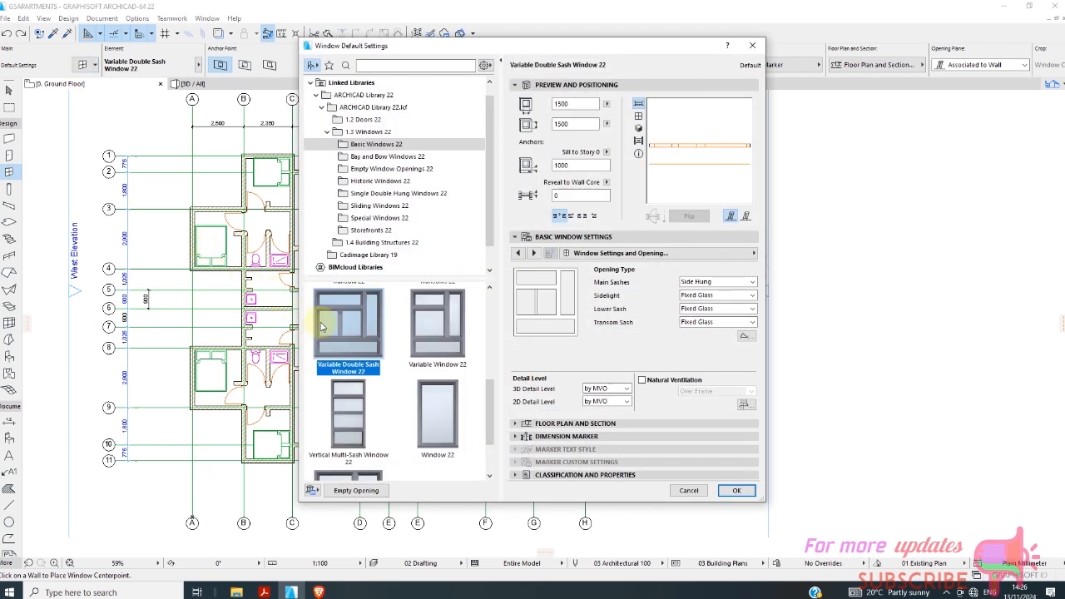
{"action": "left_click", "coordinate": [441, 323]}
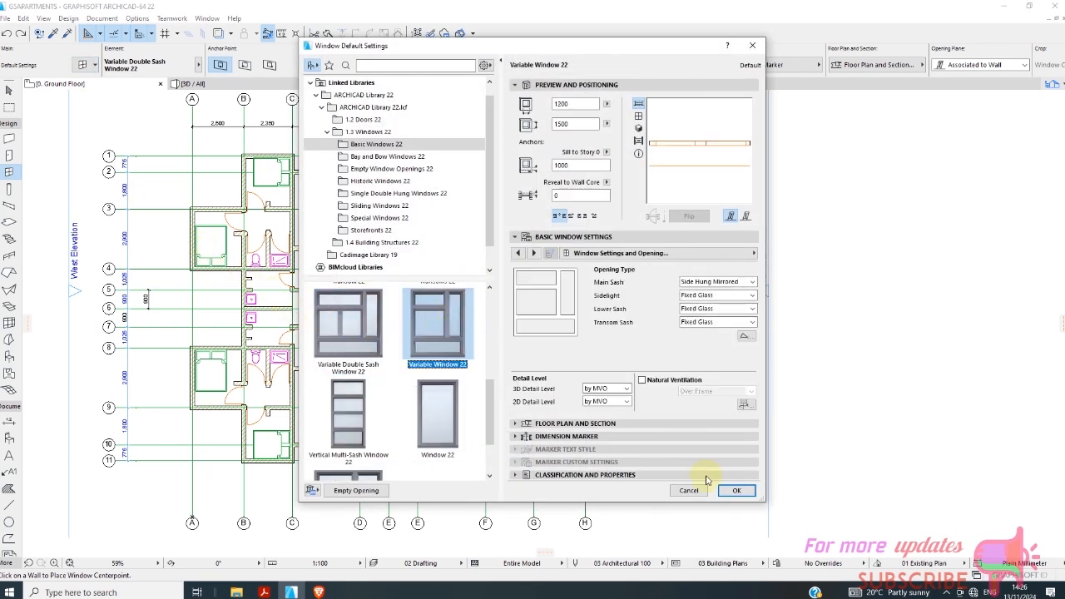
{"action": "left_click", "coordinate": [732, 490]}
Place 1200 x 1500 mm windows in the upper-left unit: two in the living room wall on line 2, one per bedroom on lines 1 and A.
{"action": "scroll", "coordinate": [297, 161], "scroll_direction": "up", "scroll_amount": 4}
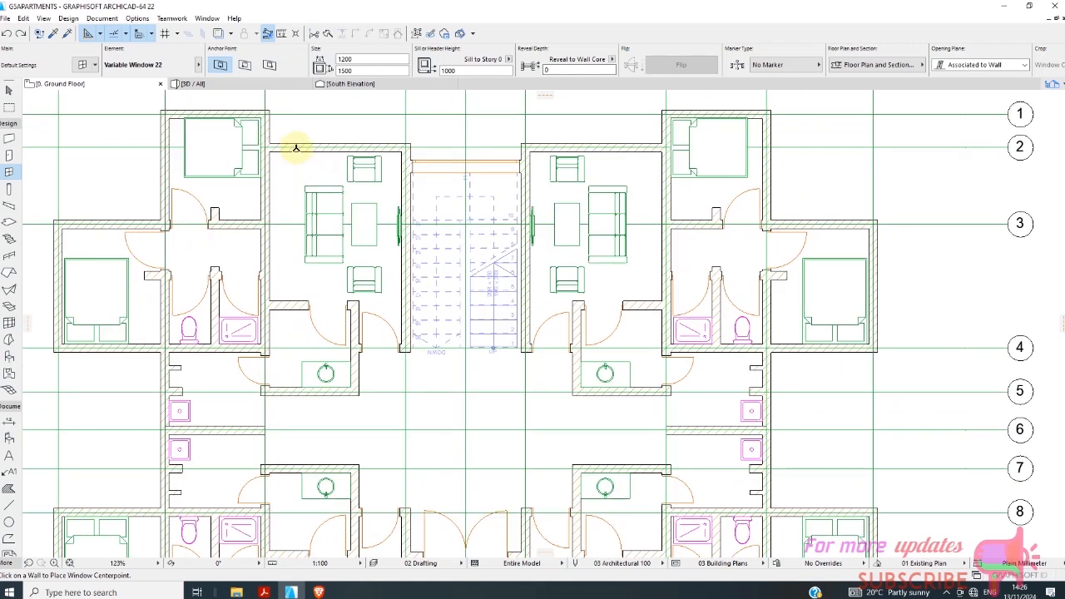
{"action": "left_click", "coordinate": [301, 146]}
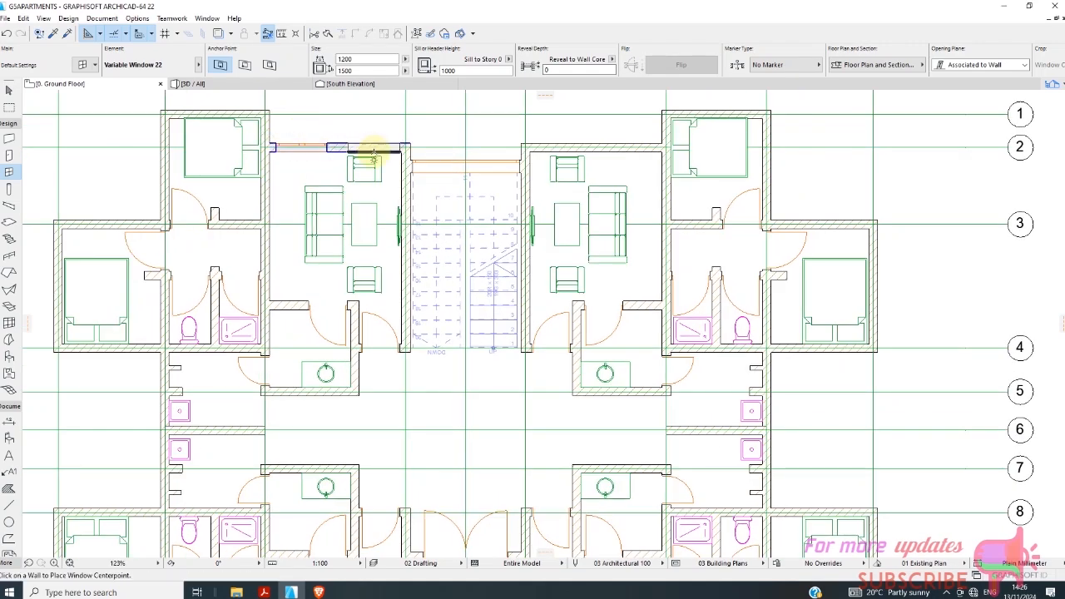
{"action": "left_click", "coordinate": [374, 129]}
{"action": "scroll", "coordinate": [387, 216], "scroll_direction": "down", "scroll_amount": 2}
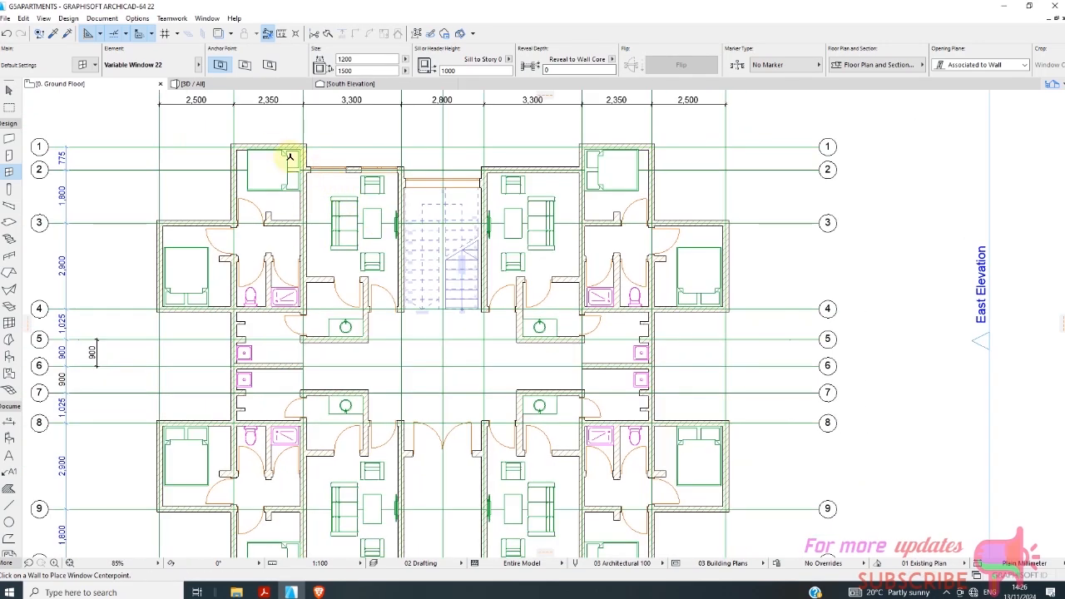
{"action": "left_click", "coordinate": [270, 127]}
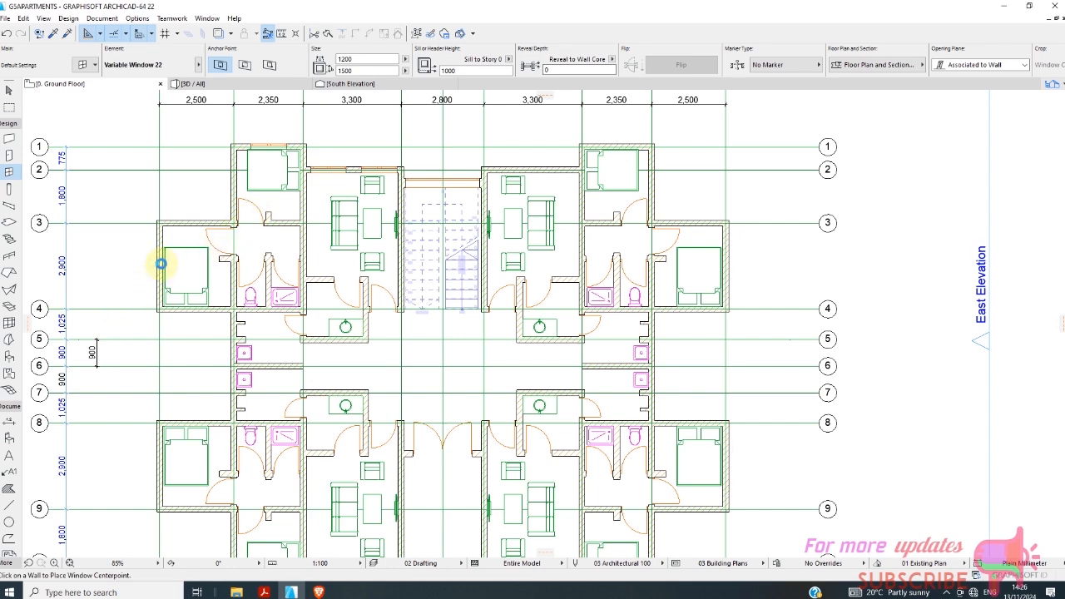
{"action": "scroll", "coordinate": [160, 264], "scroll_direction": "up", "scroll_amount": 2}
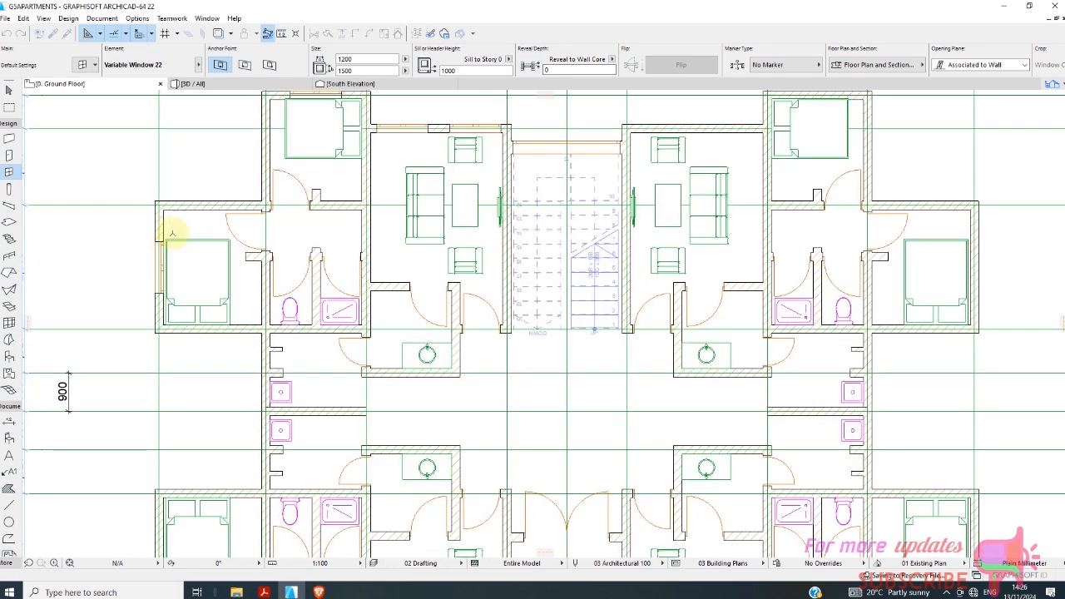
{"action": "scroll", "coordinate": [172, 233], "scroll_direction": "down", "scroll_amount": 5}
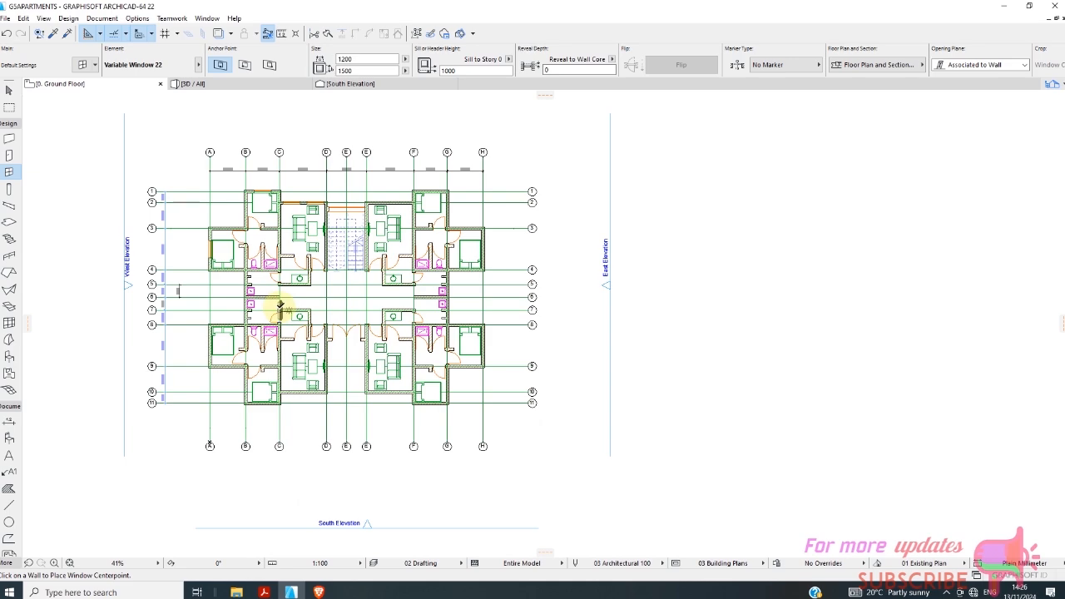
Place a 1200 x 1500 mm window in the upper-left unit's kitchen wall on grid line 5.
{"action": "scroll", "coordinate": [283, 310], "scroll_direction": "up", "scroll_amount": 5}
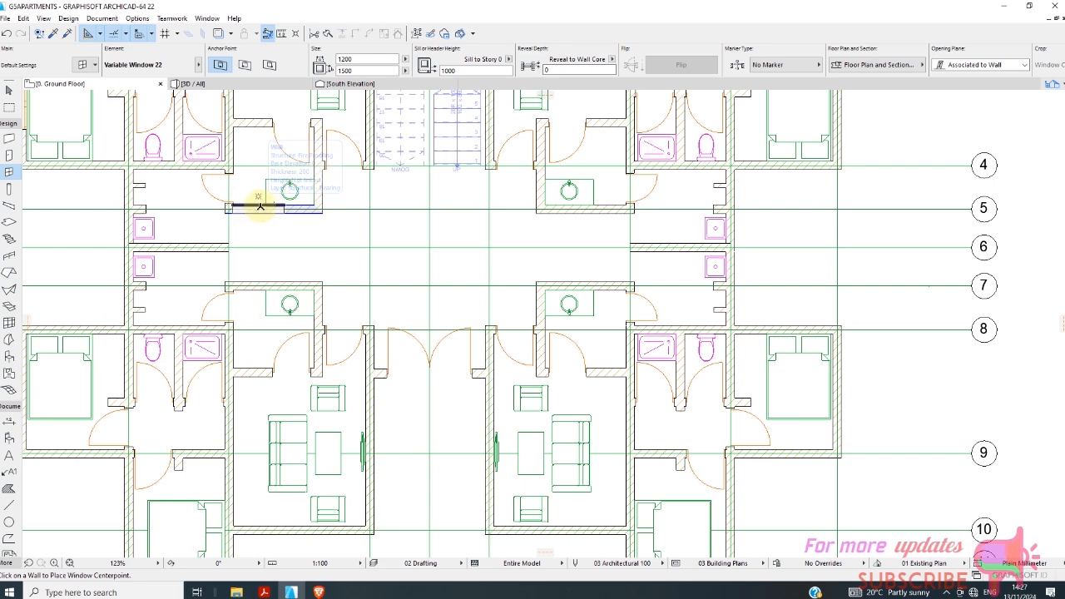
{"action": "left_click", "coordinate": [262, 206]}
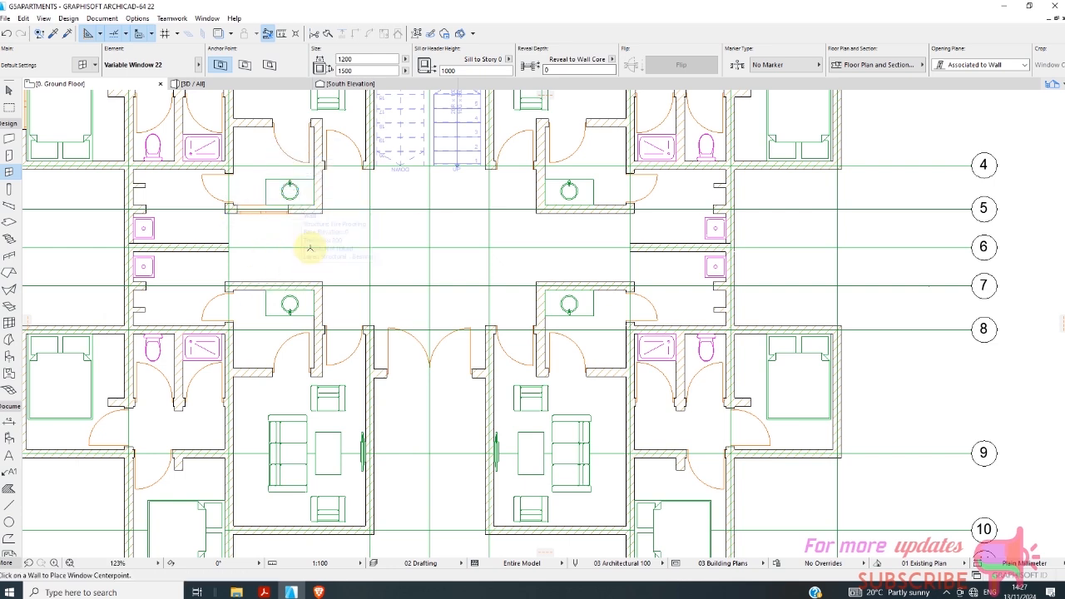
{"action": "scroll", "coordinate": [309, 246], "scroll_direction": "down", "scroll_amount": 2}
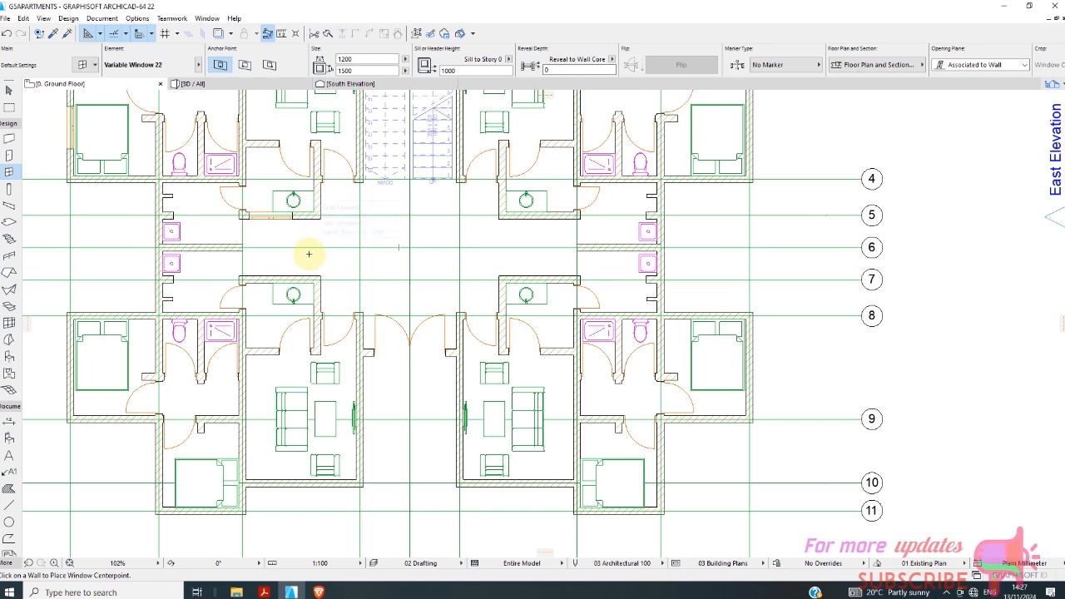
Choose Window 22 from the Basic Windows 22 library as the default window.
{"action": "scroll", "coordinate": [308, 260], "scroll_direction": "down", "scroll_amount": 2}
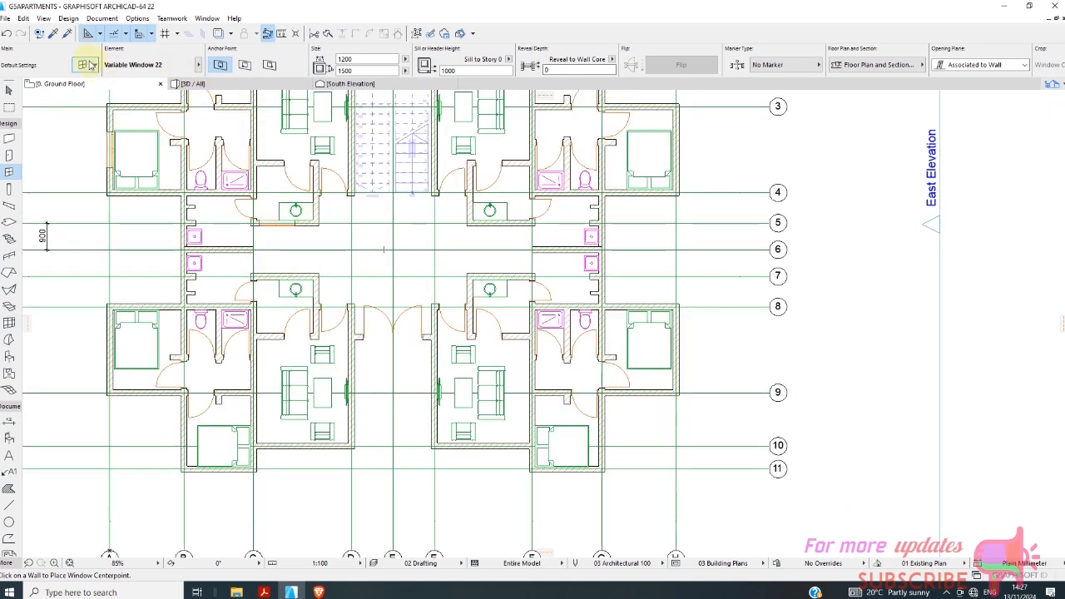
{"action": "key", "text": "ctrl+t"}
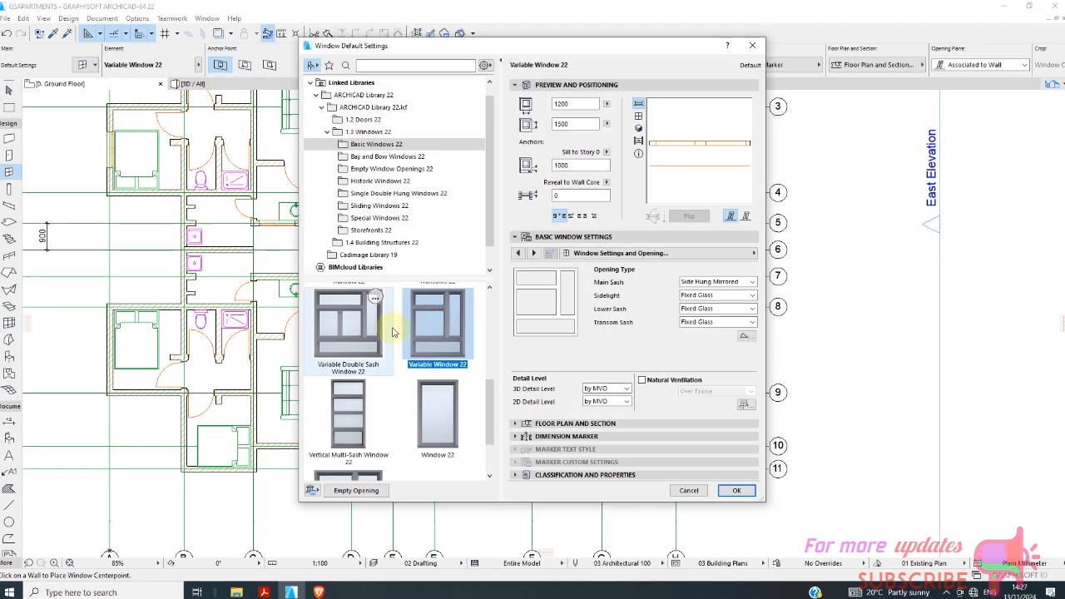
{"action": "left_click", "coordinate": [367, 418]}
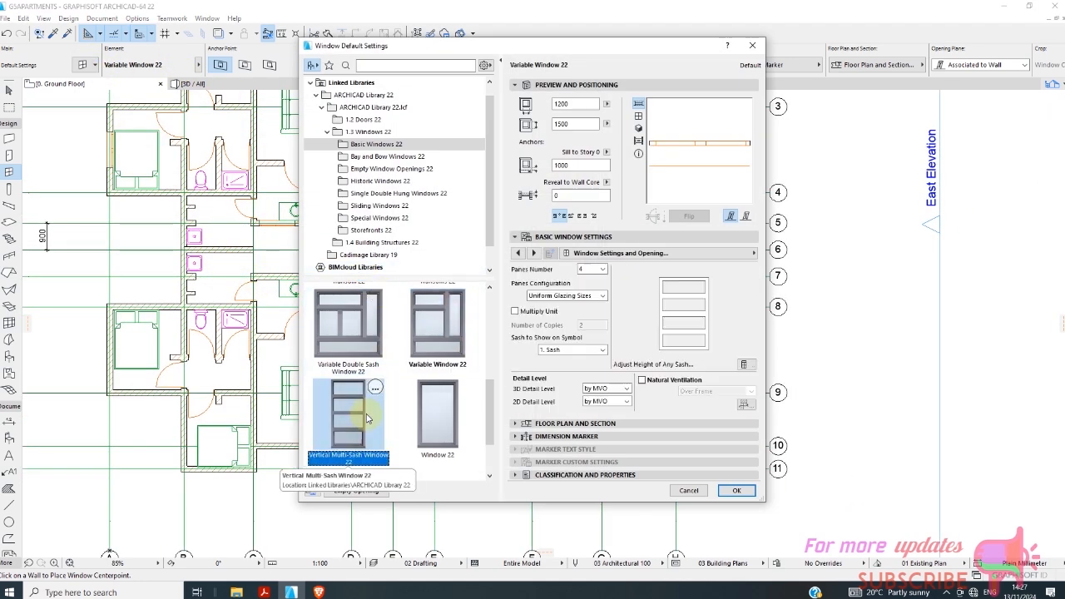
{"action": "left_click", "coordinate": [442, 433]}
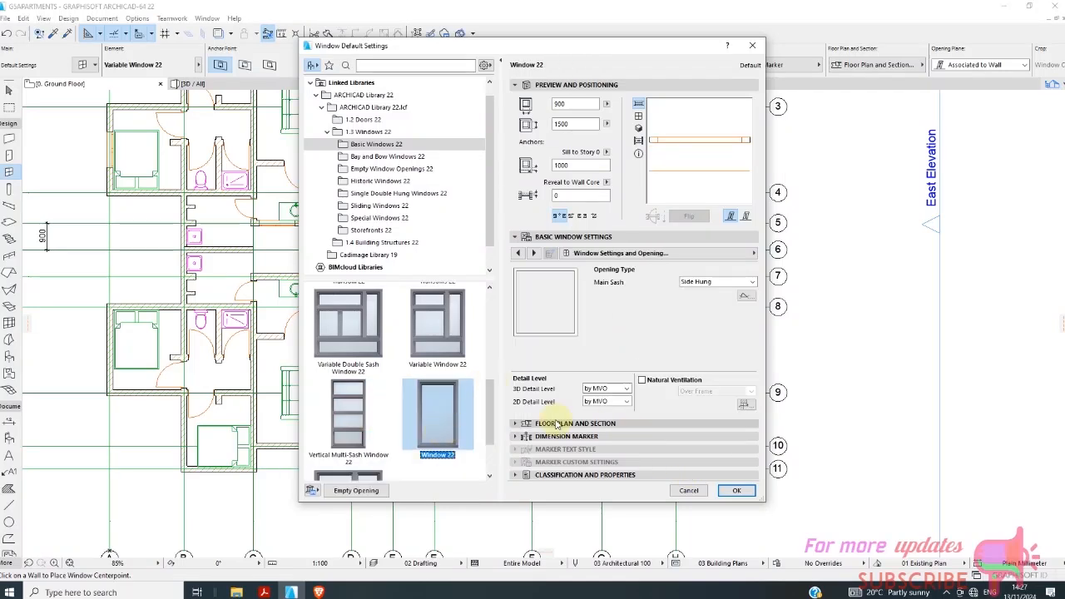
{"action": "scroll", "coordinate": [454, 400], "scroll_direction": "down", "scroll_amount": 1}
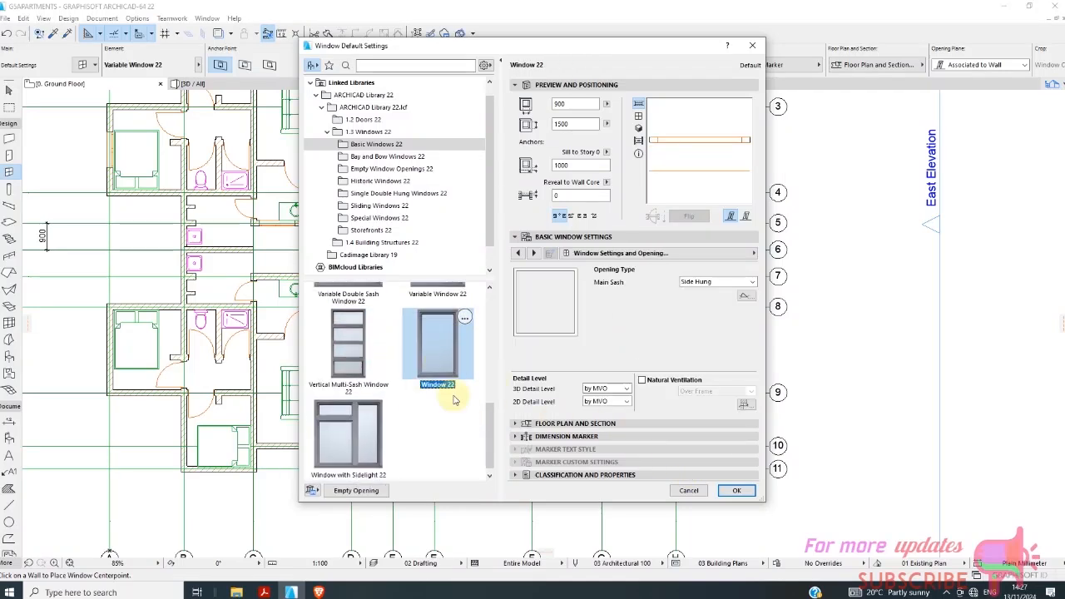
{"action": "left_click", "coordinate": [736, 490]}
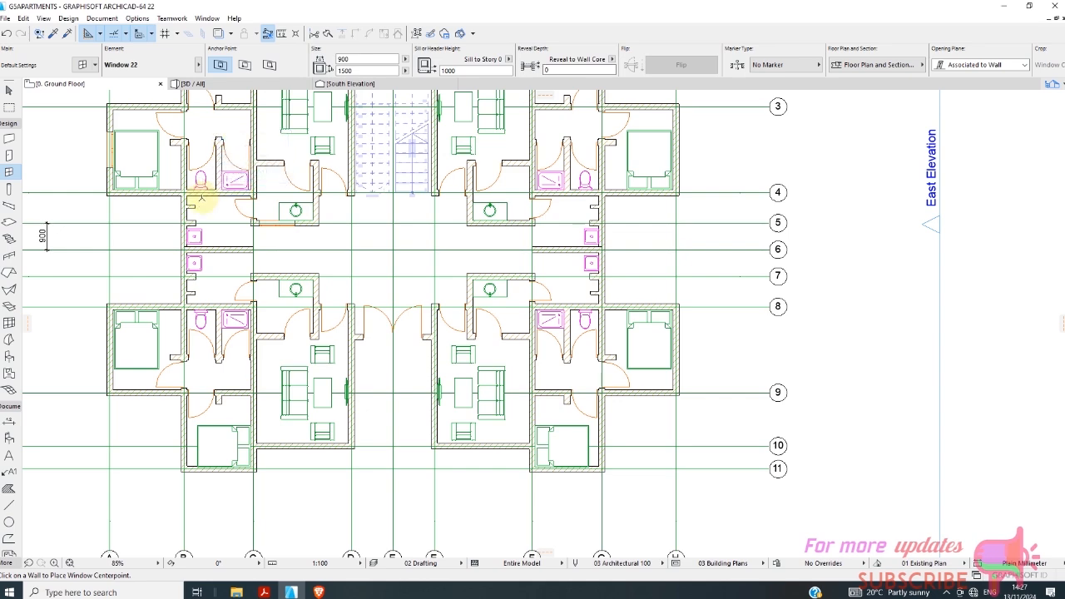
Place 600 x 900 mm windows with a 1600 mm sill in the upper-left unit's toilet and shower walls on line 4.
{"action": "scroll", "coordinate": [201, 202], "scroll_direction": "up", "scroll_amount": 3}
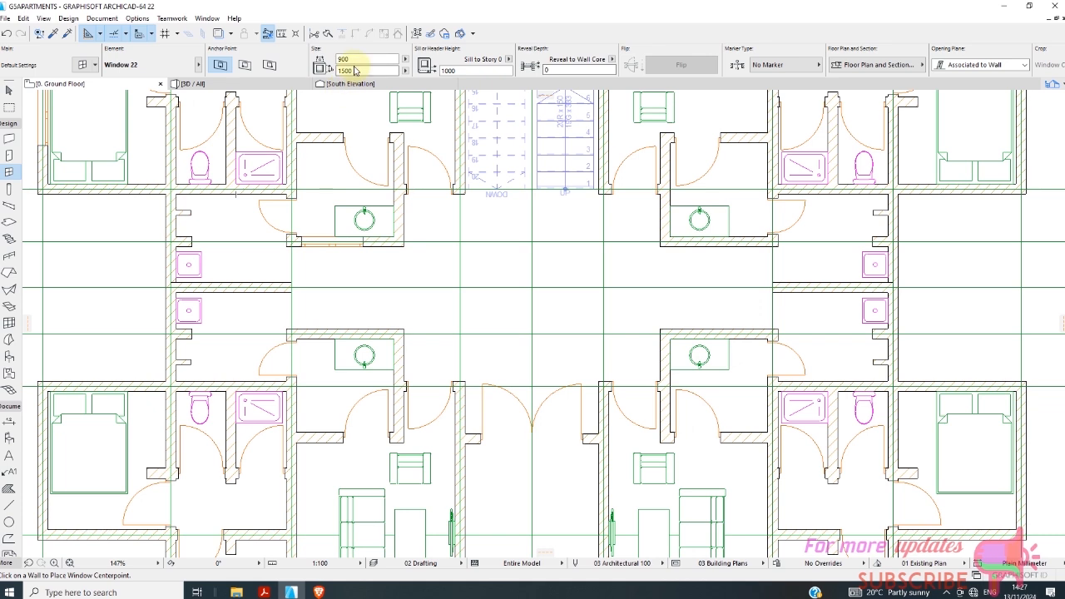
{"action": "left_click_drag", "start_coordinate": [349, 59], "coordinate": [332, 65]}
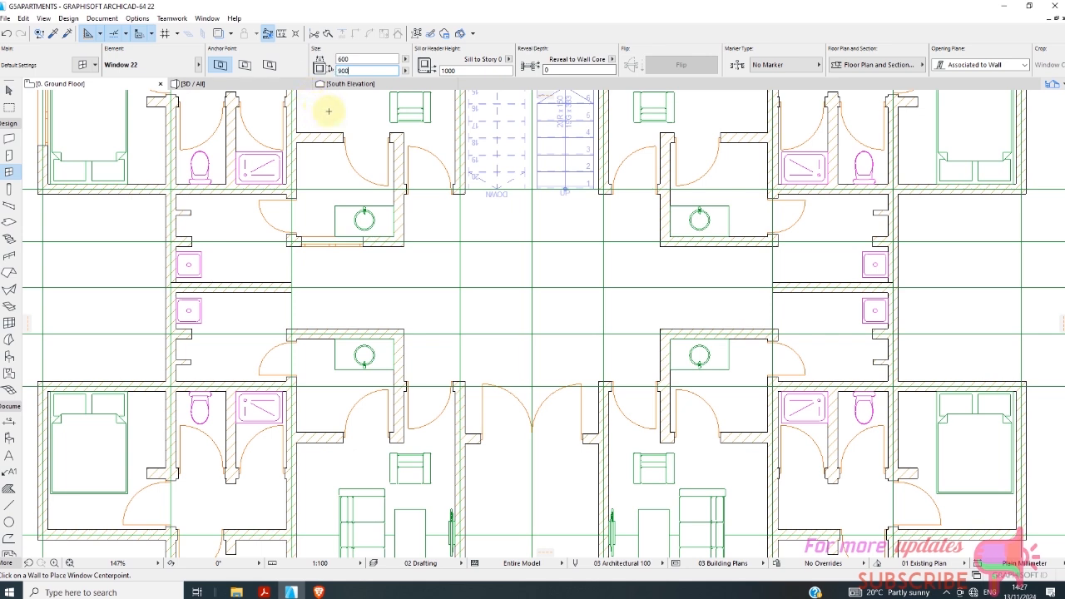
{"action": "left_click", "coordinate": [453, 71]}
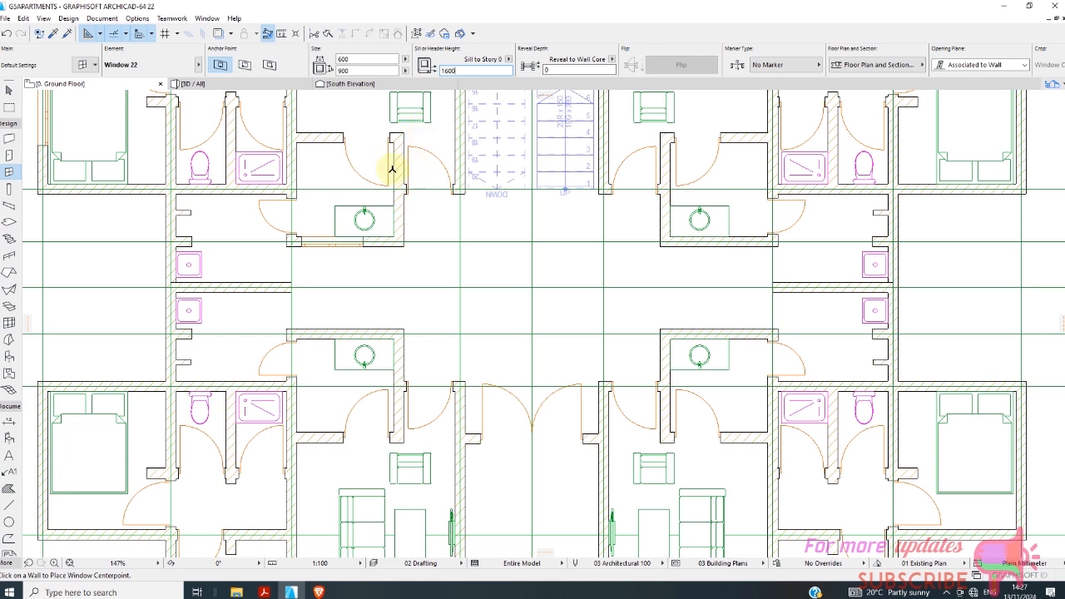
{"action": "left_click", "coordinate": [209, 189]}
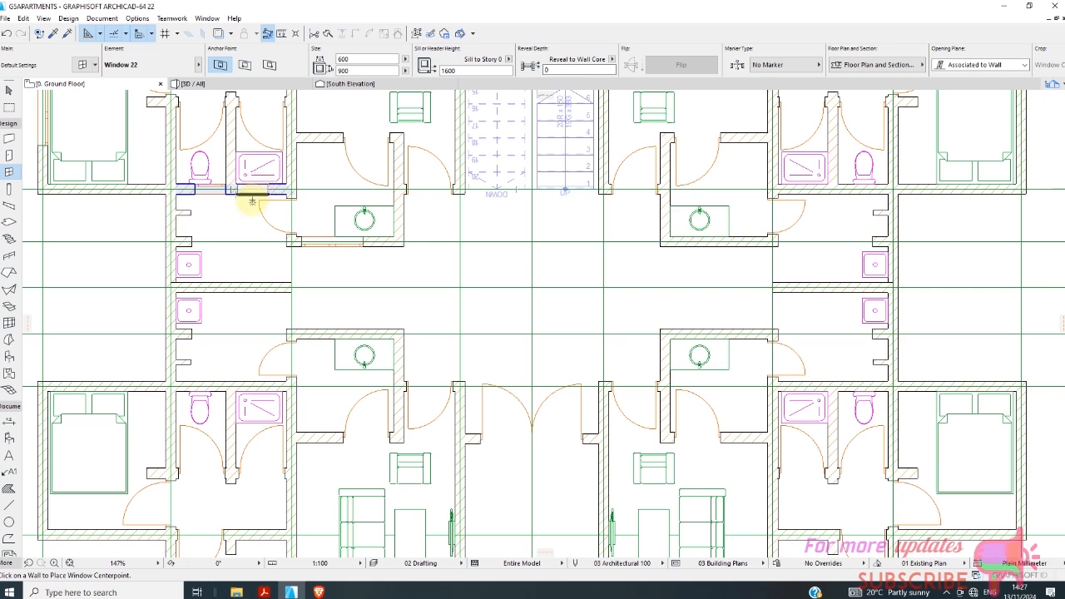
{"action": "scroll", "coordinate": [269, 202], "scroll_direction": "down", "scroll_amount": 5}
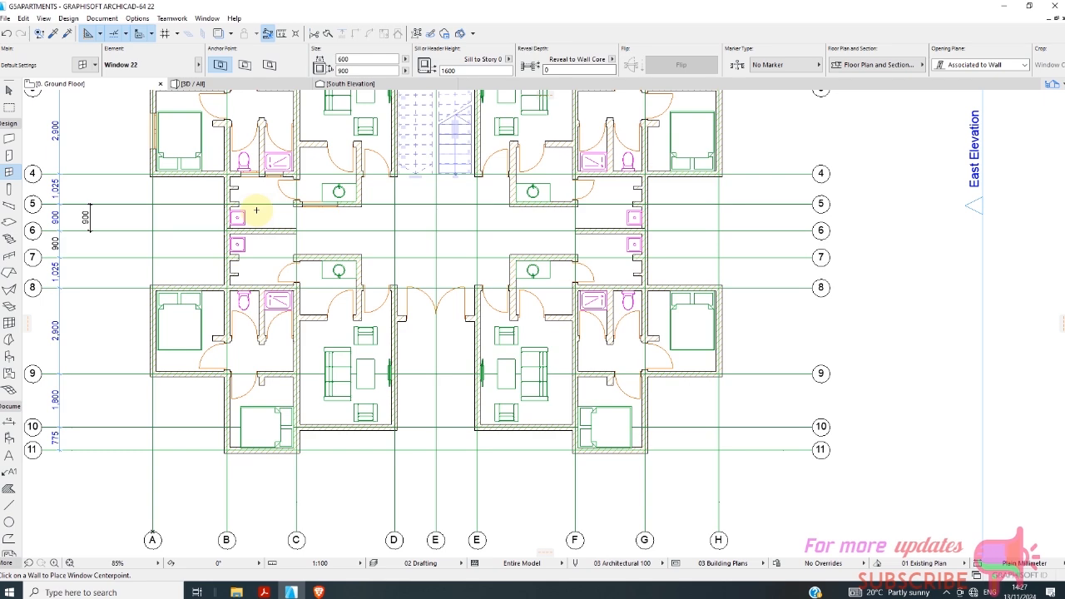
Examine the upper-left unit's windows and the walls around the kitchens and passage on the plan.
{"action": "scroll", "coordinate": [258, 208], "scroll_direction": "up", "scroll_amount": 3}
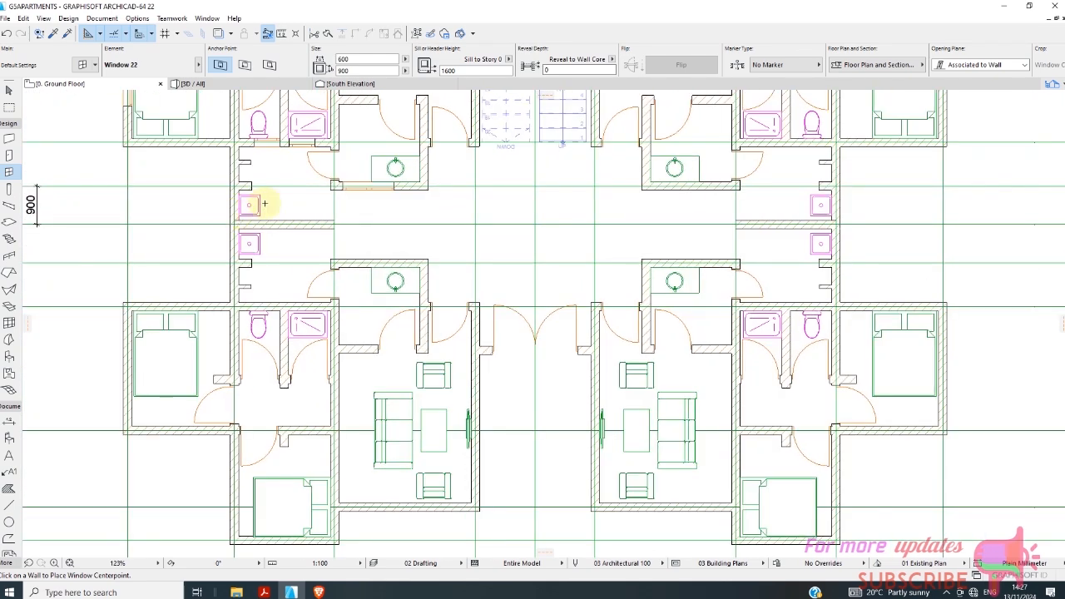
{"action": "scroll", "coordinate": [266, 205], "scroll_direction": "down", "scroll_amount": 2}
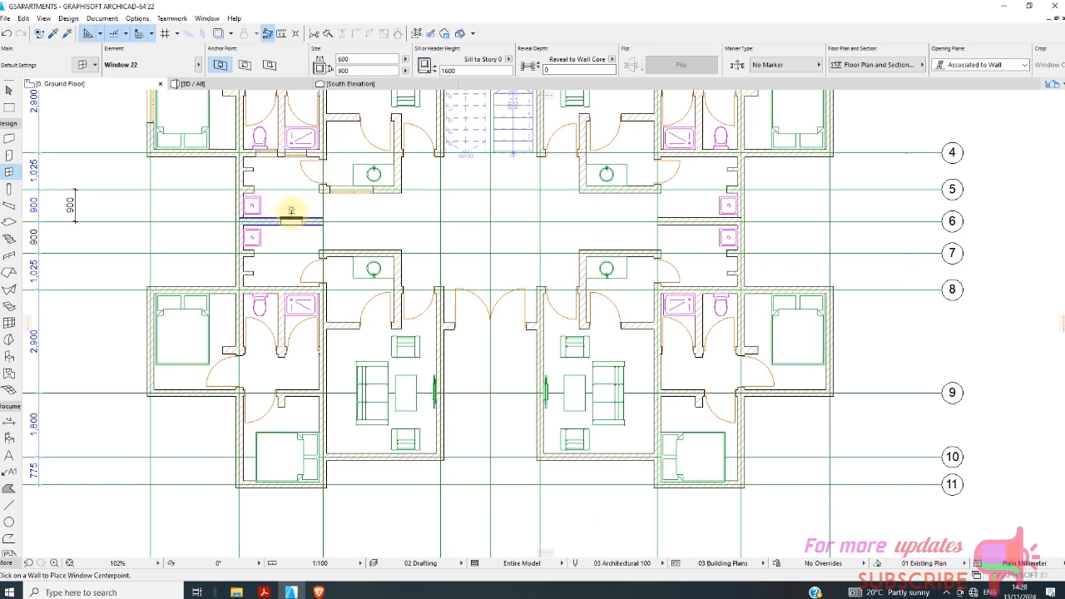
{"action": "scroll", "coordinate": [292, 211], "scroll_direction": "down", "scroll_amount": 2}
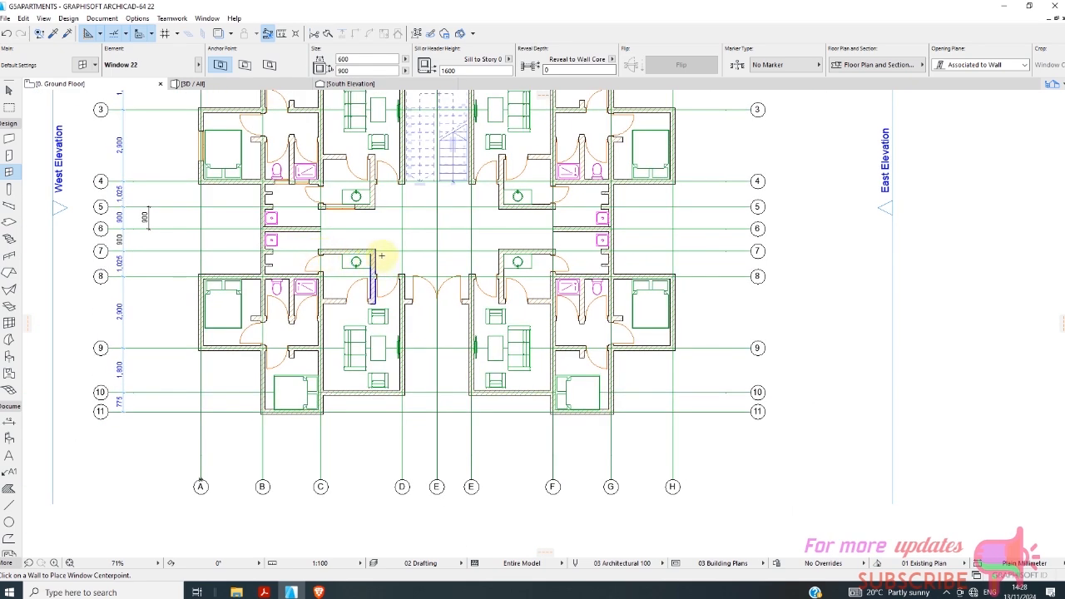
{"action": "scroll", "coordinate": [343, 226], "scroll_direction": "up", "scroll_amount": 3}
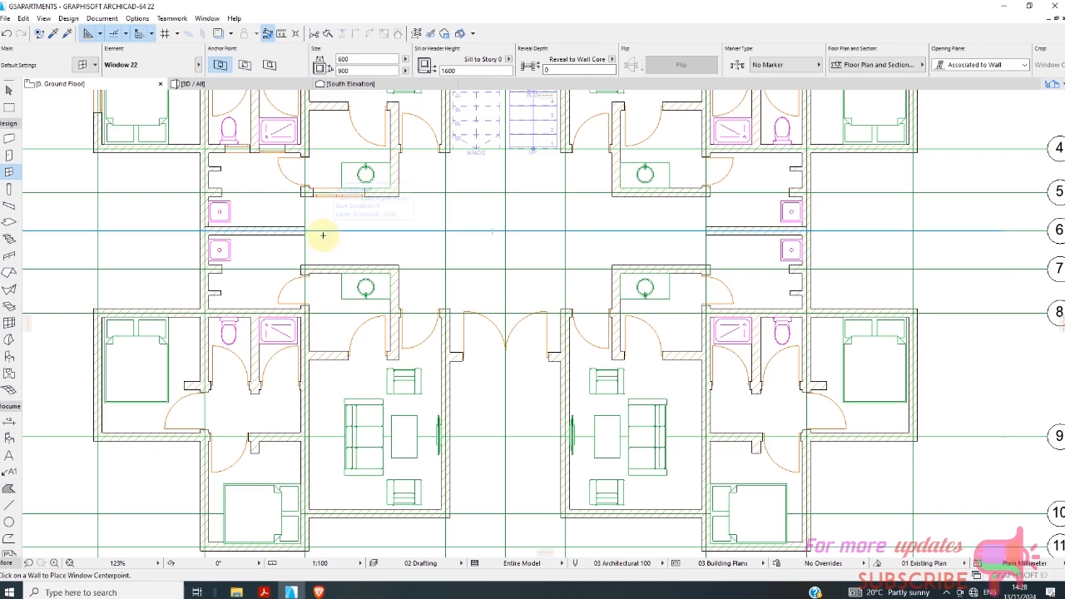
{"action": "scroll", "coordinate": [319, 226], "scroll_direction": "up", "scroll_amount": 2}
{"action": "scroll", "coordinate": [315, 220], "scroll_direction": "down", "scroll_amount": 2}
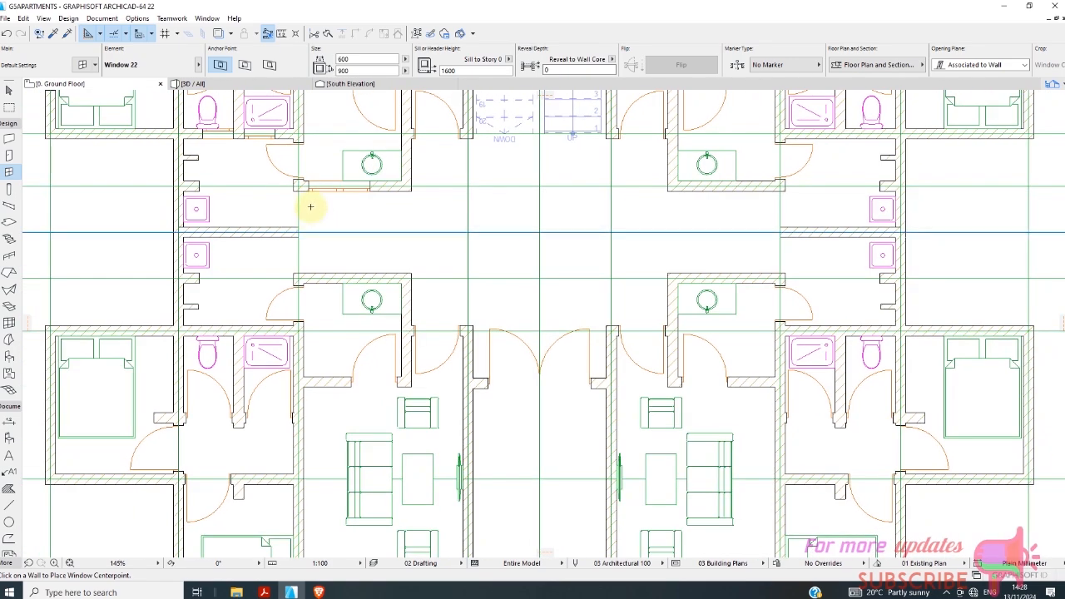
{"action": "scroll", "coordinate": [303, 218], "scroll_direction": "down", "scroll_amount": 3}
{"action": "scroll", "coordinate": [283, 141], "scroll_direction": "up", "scroll_amount": 1}
{"action": "scroll", "coordinate": [266, 108], "scroll_direction": "up", "scroll_amount": 1}
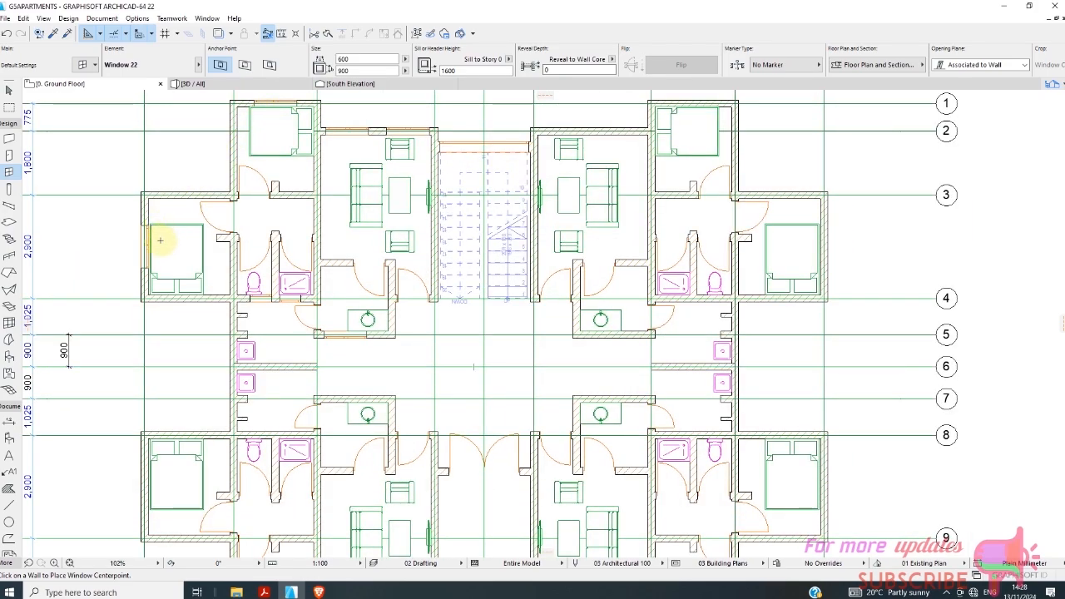
Select both bedroom windows and the two living-room windows of the upper-left unit together.
{"action": "scroll", "coordinate": [159, 233], "scroll_direction": "up", "scroll_amount": 3}
{"action": "left_click", "coordinate": [9, 90]}
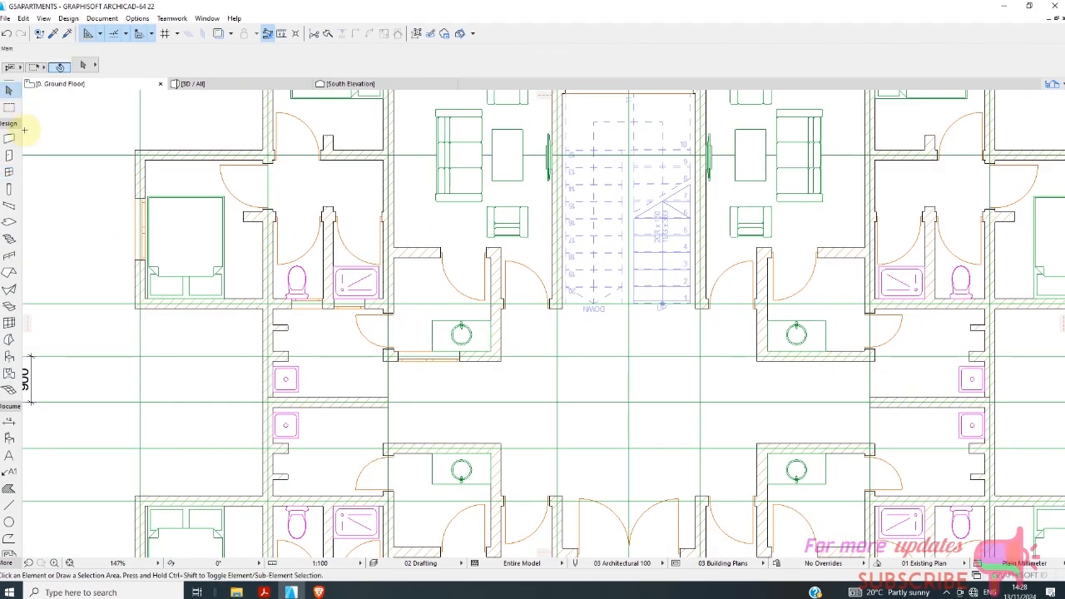
{"action": "scroll", "coordinate": [151, 234], "scroll_direction": "up", "scroll_amount": 3}
{"action": "left_click", "coordinate": [148, 226]}
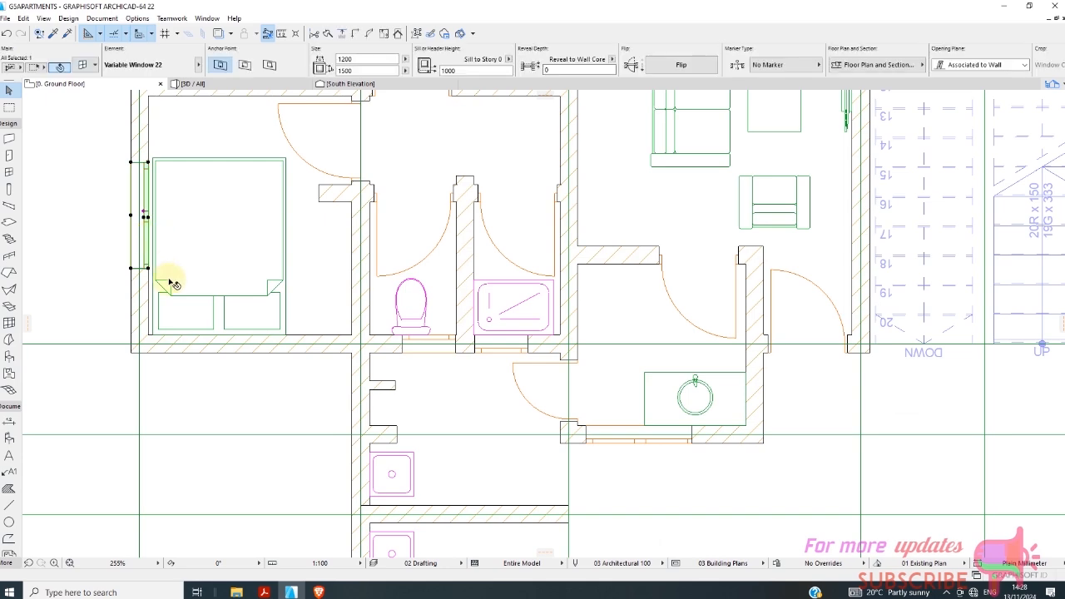
{"action": "scroll", "coordinate": [214, 316], "scroll_direction": "down", "scroll_amount": 6}
{"action": "scroll", "coordinate": [280, 145], "scroll_direction": "up", "scroll_amount": 6}
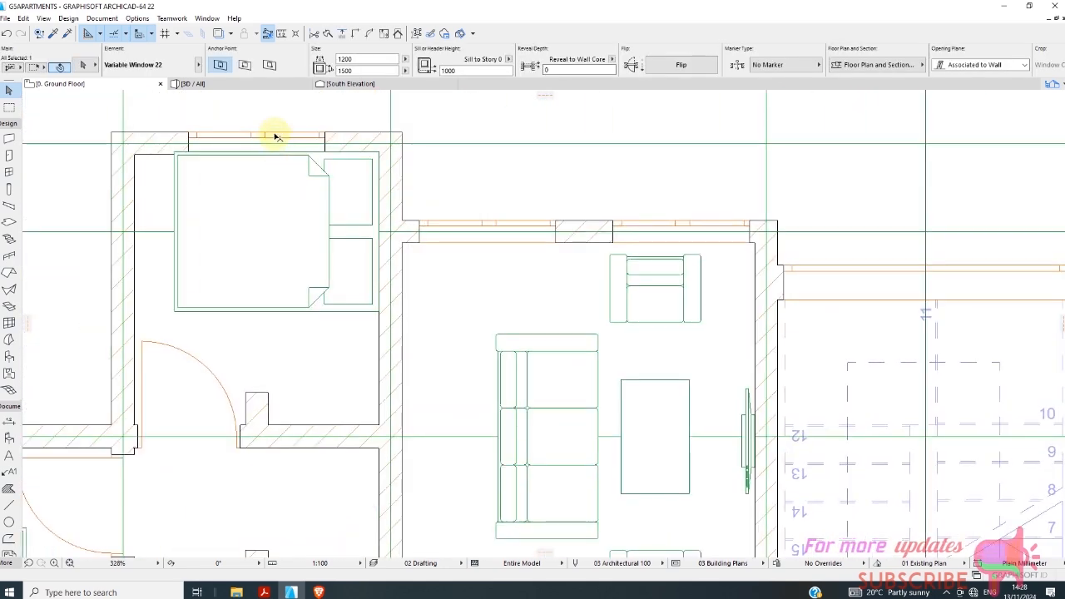
{"action": "left_click", "coordinate": [245, 139], "text": "shift"}
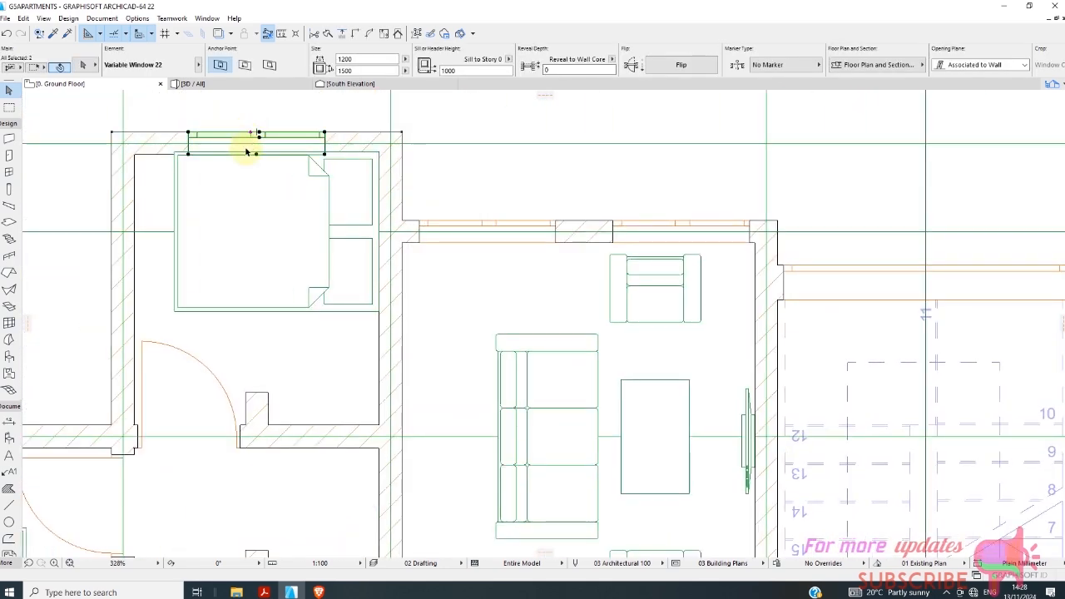
{"action": "left_click", "coordinate": [656, 223], "text": "shift"}
{"action": "left_click", "coordinate": [513, 229], "text": "shift"}
{"action": "scroll", "coordinate": [475, 171], "scroll_direction": "down", "scroll_amount": 4}
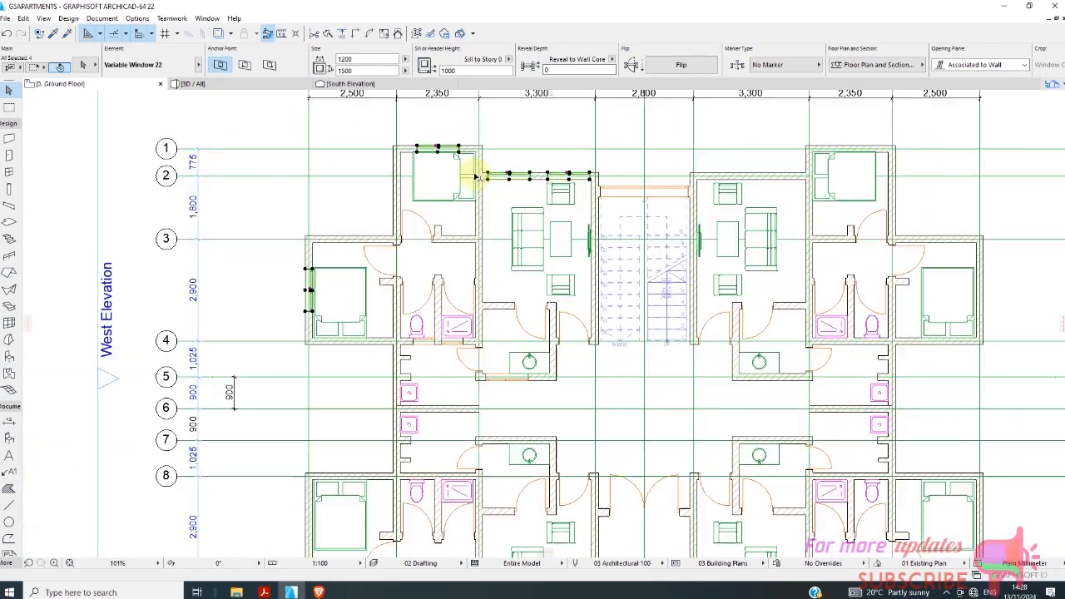
Add the toilet and shower windows on grid line 4 to the window selection.
{"action": "scroll", "coordinate": [396, 337], "scroll_direction": "up", "scroll_amount": 3}
{"action": "scroll", "coordinate": [427, 280], "scroll_direction": "down", "scroll_amount": 3}
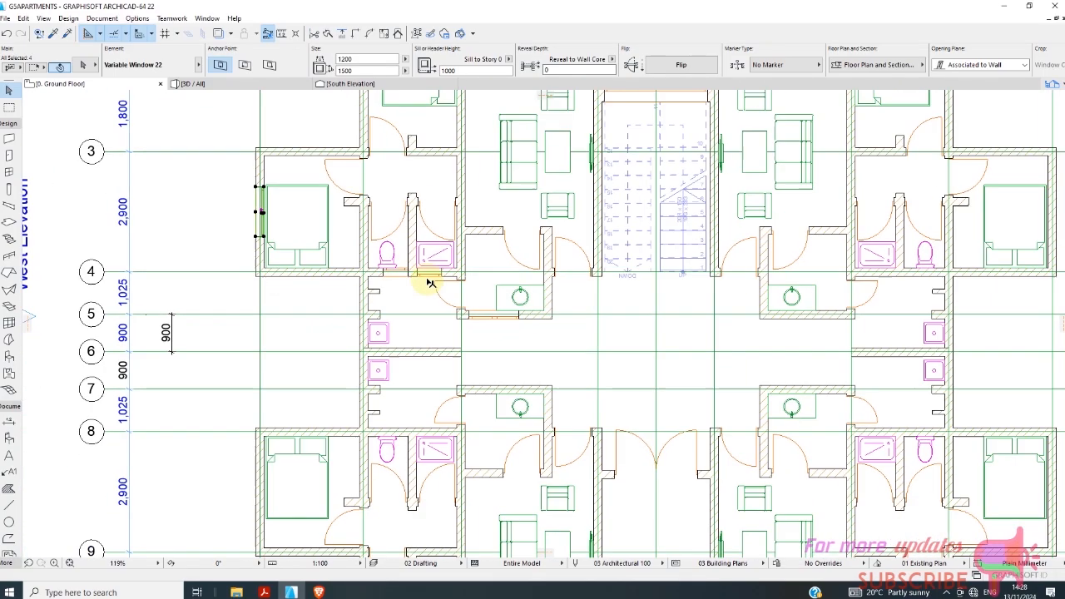
{"action": "scroll", "coordinate": [401, 274], "scroll_direction": "up", "scroll_amount": 4}
{"action": "scroll", "coordinate": [401, 274], "scroll_direction": "up", "scroll_amount": 4}
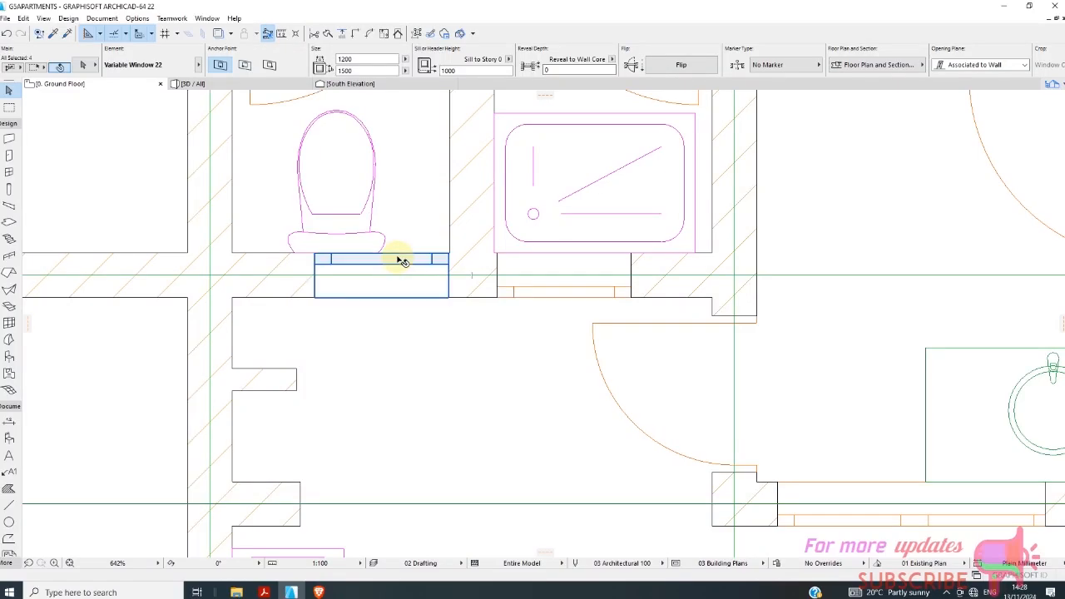
{"action": "left_click", "coordinate": [402, 263], "text": "shift"}
{"action": "left_click", "coordinate": [535, 296], "text": "shift"}
{"action": "scroll", "coordinate": [368, 290], "scroll_direction": "down", "scroll_amount": 5}
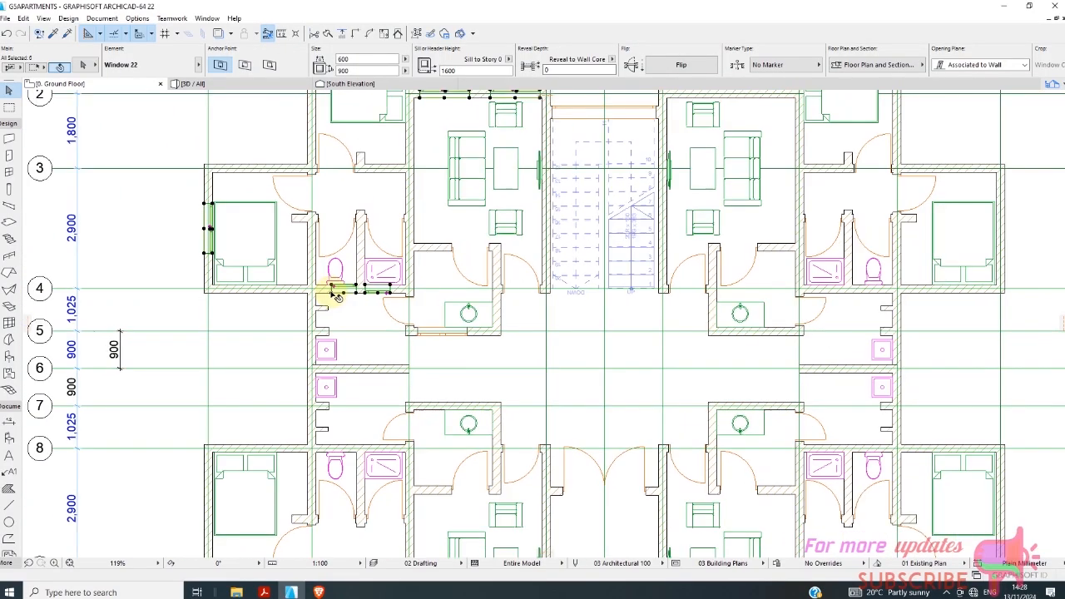
Add the upper-left unit's kitchen window on grid line 5 to the selection, leaving its wall out.
{"action": "scroll", "coordinate": [385, 324], "scroll_direction": "up", "scroll_amount": 3}
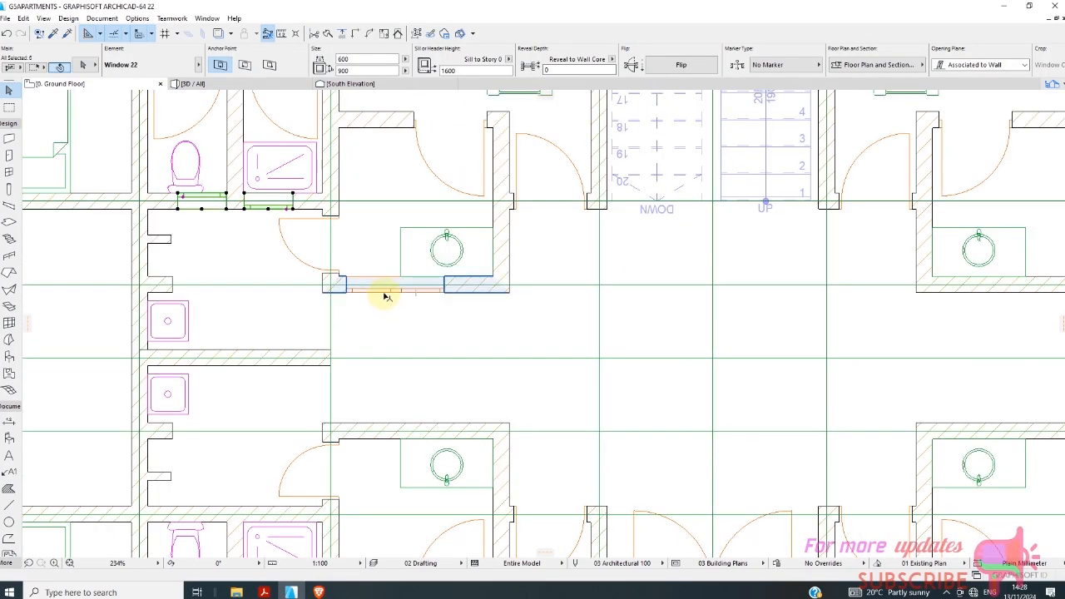
{"action": "left_click", "coordinate": [387, 302], "text": "shift"}
{"action": "left_click", "coordinate": [411, 298], "text": "shift"}
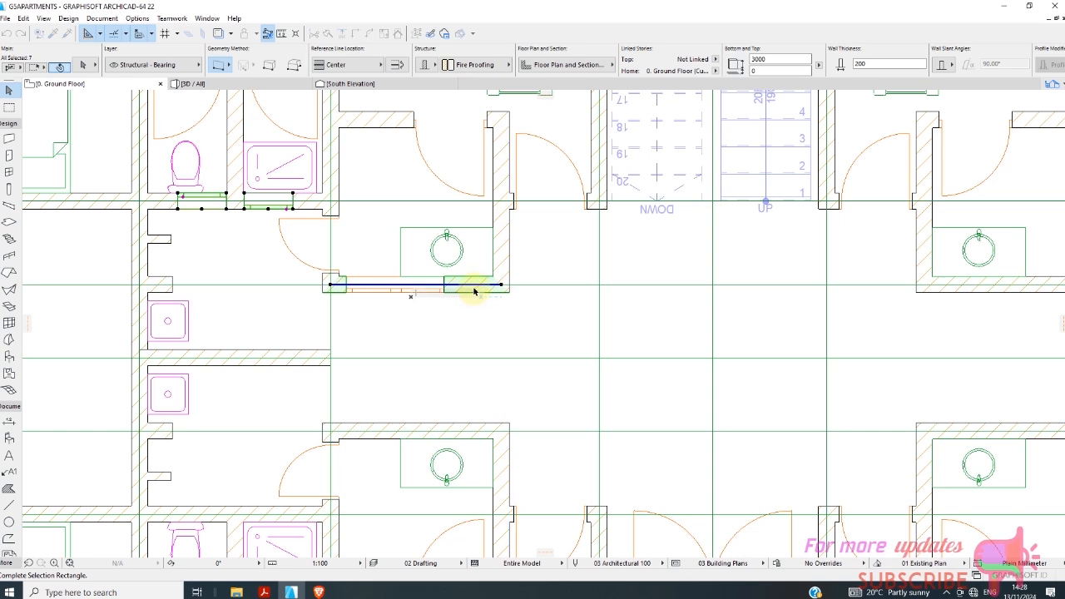
{"action": "scroll", "coordinate": [499, 320], "scroll_direction": "up", "scroll_amount": 3}
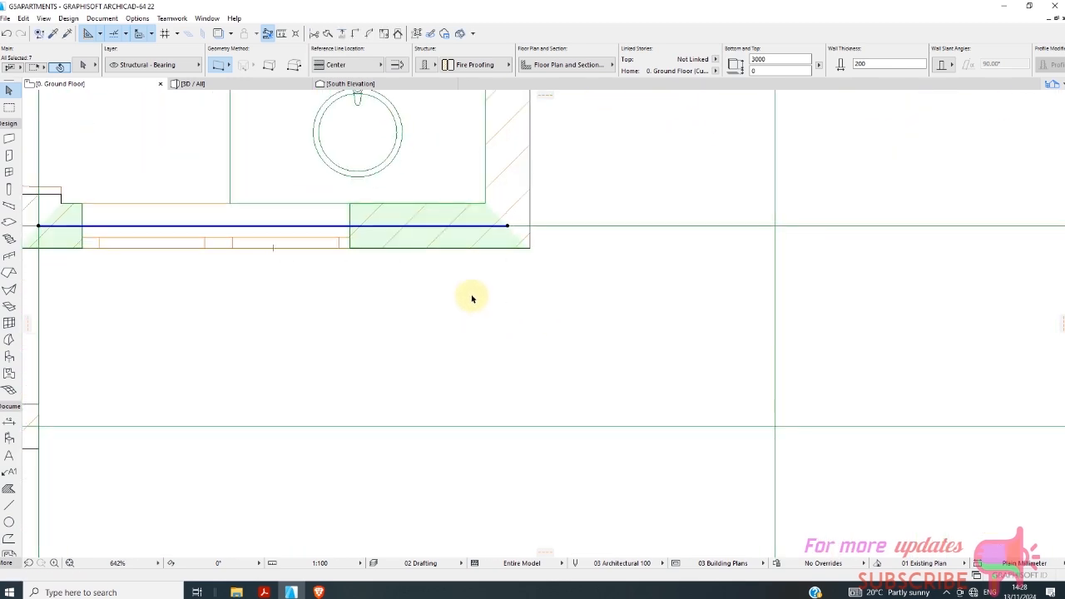
{"action": "left_click", "coordinate": [489, 248], "text": "shift"}
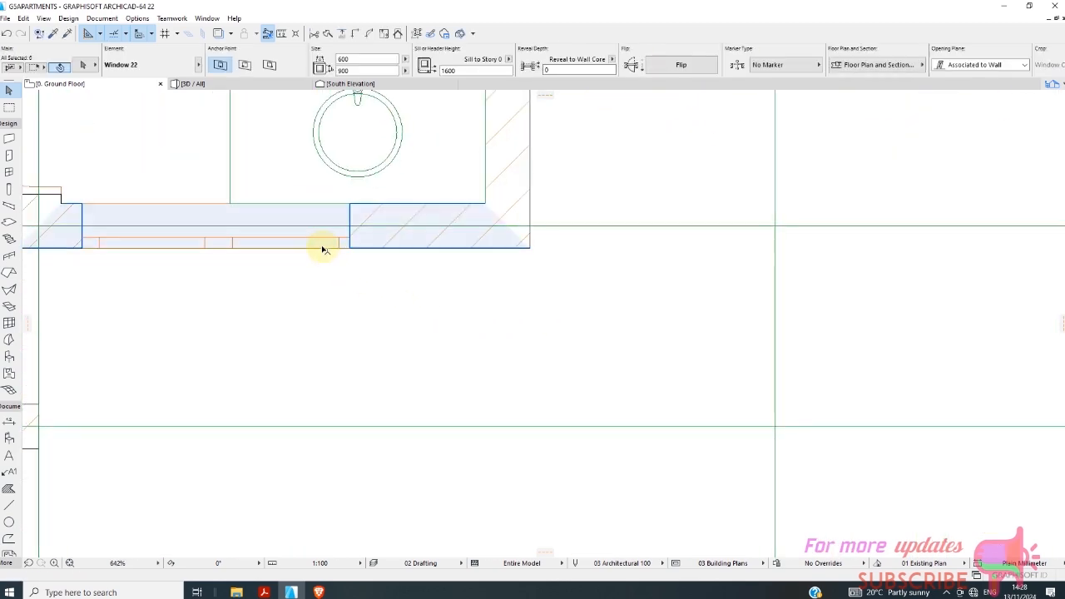
{"action": "left_click", "coordinate": [221, 241], "text": "shift"}
{"action": "scroll", "coordinate": [302, 268], "scroll_direction": "down", "scroll_amount": 10}
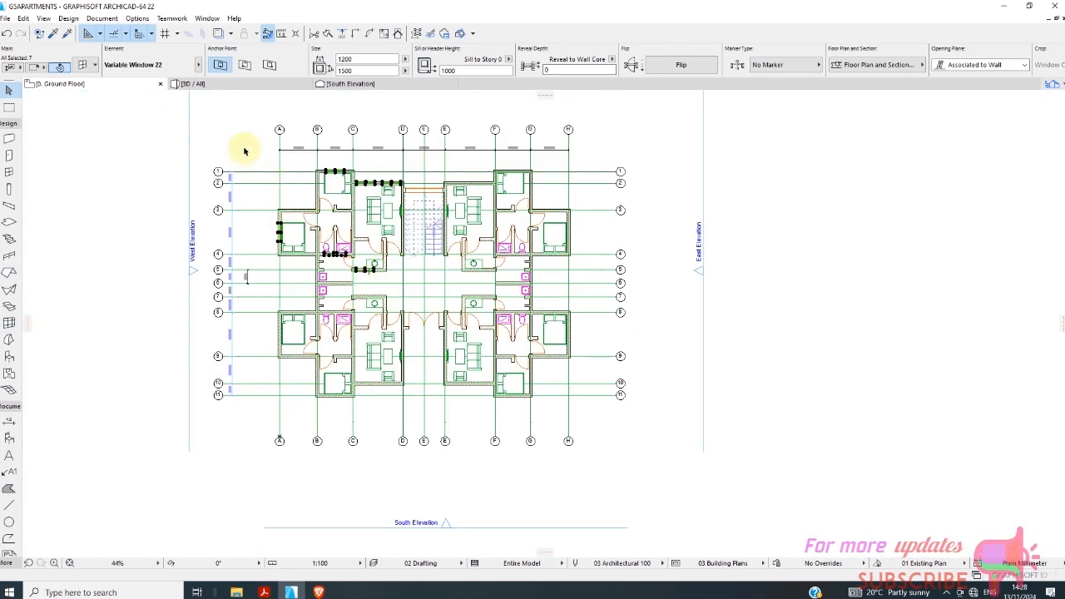
Try to mirror a copy of the selected windows about grid line 6, and undo the mirroring.
{"action": "right_click", "coordinate": [244, 150]}
{"action": "mouse_move", "coordinate": [293, 267]}
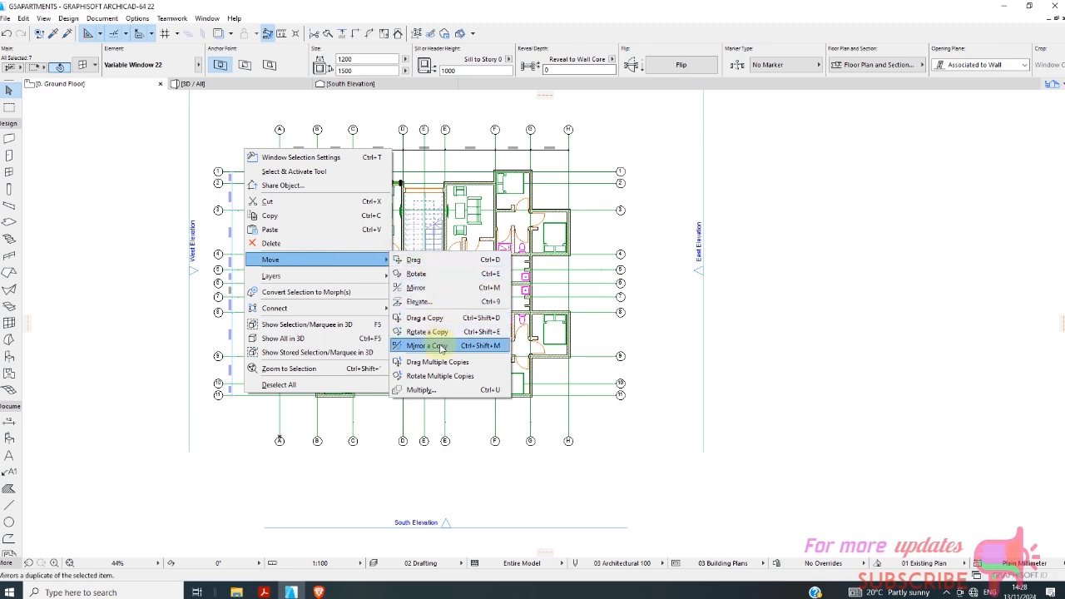
{"action": "left_click", "coordinate": [438, 346]}
{"action": "scroll", "coordinate": [363, 323], "scroll_direction": "up", "scroll_amount": 3}
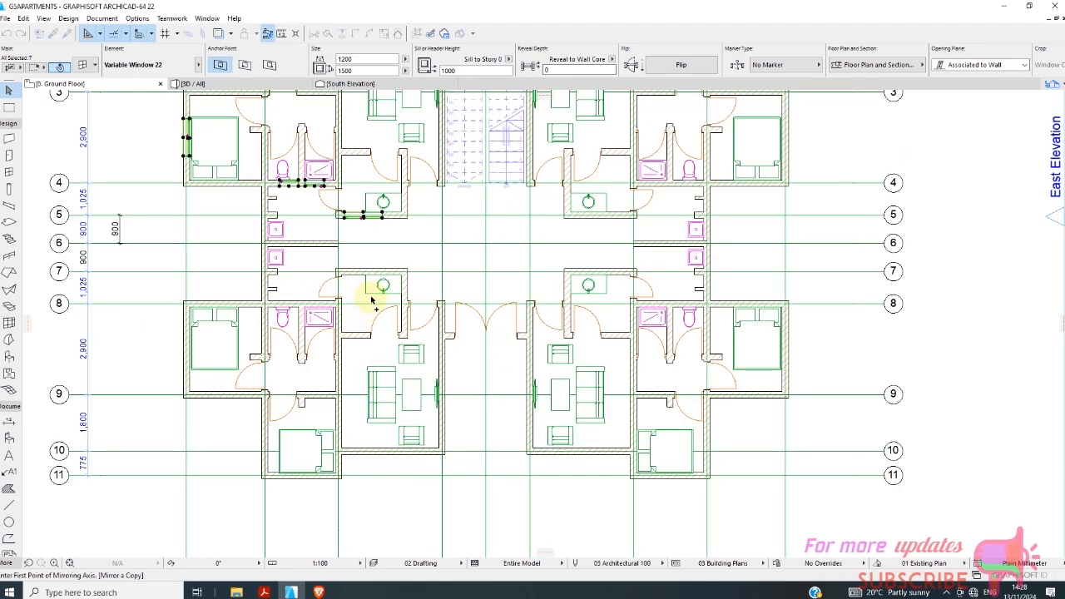
{"action": "left_click", "coordinate": [203, 244]}
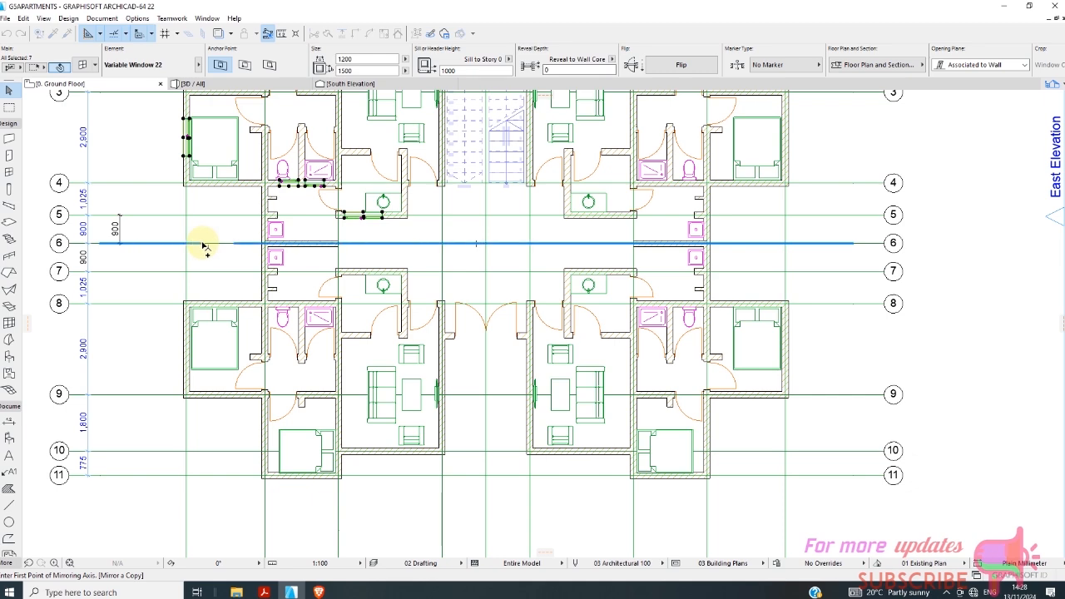
{"action": "left_click", "coordinate": [273, 243]}
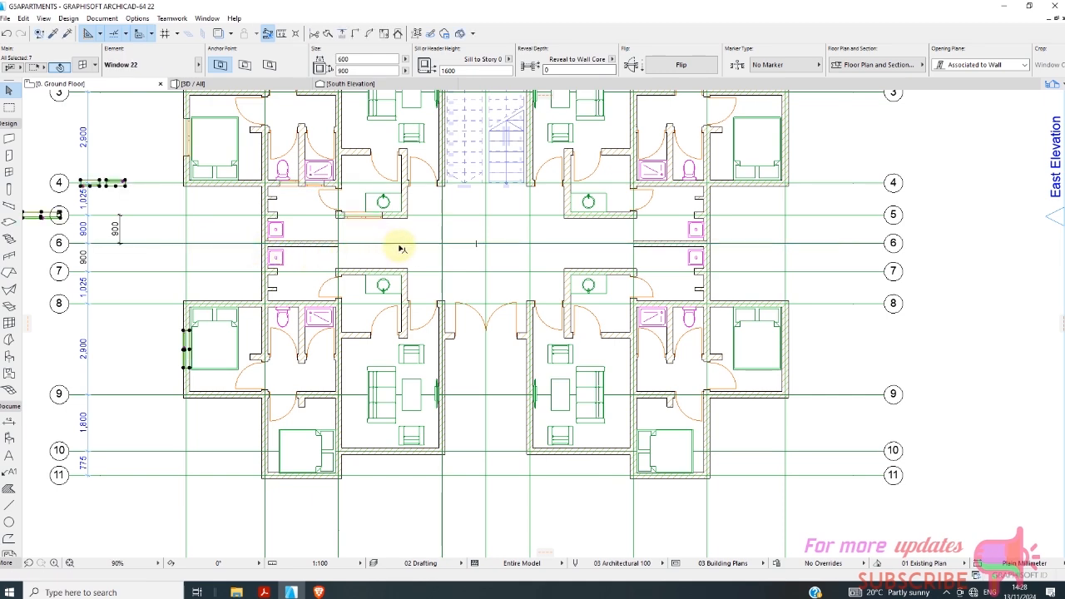
{"action": "scroll", "coordinate": [400, 248], "scroll_direction": "down", "scroll_amount": 3}
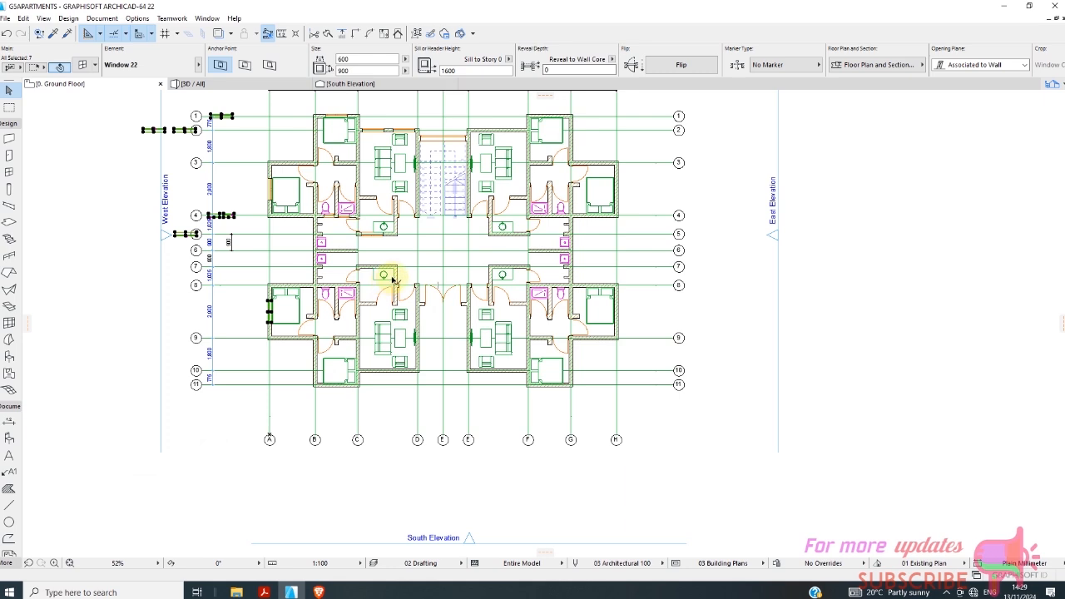
{"action": "left_click", "coordinate": [8, 34]}
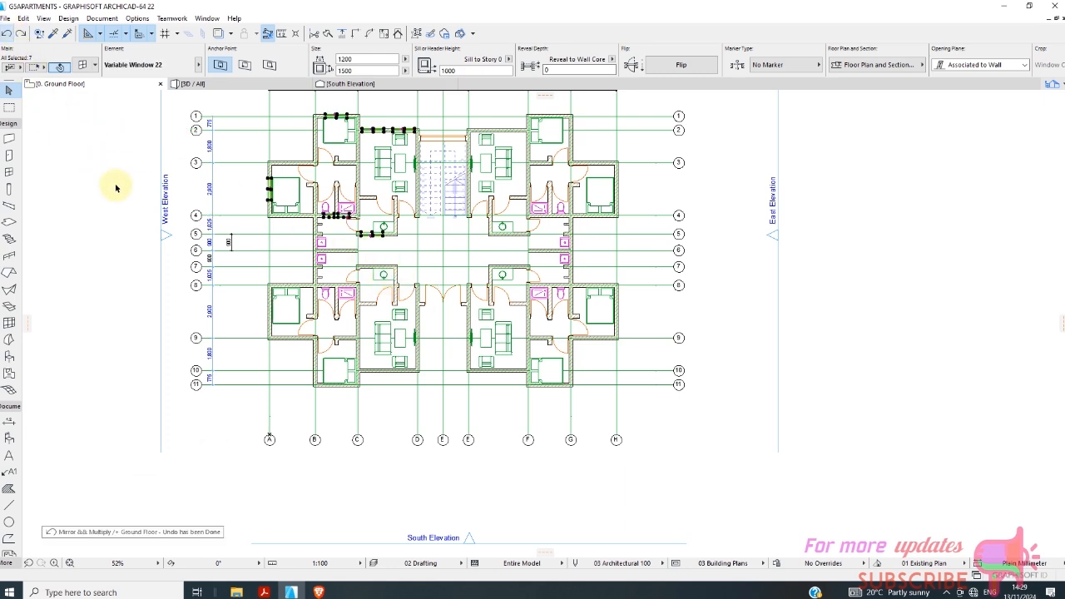
Retry mirroring a copy of the windows along grid line 6 from its crossing with line D, undo it and clear the selection.
{"action": "right_click", "coordinate": [400, 260]}
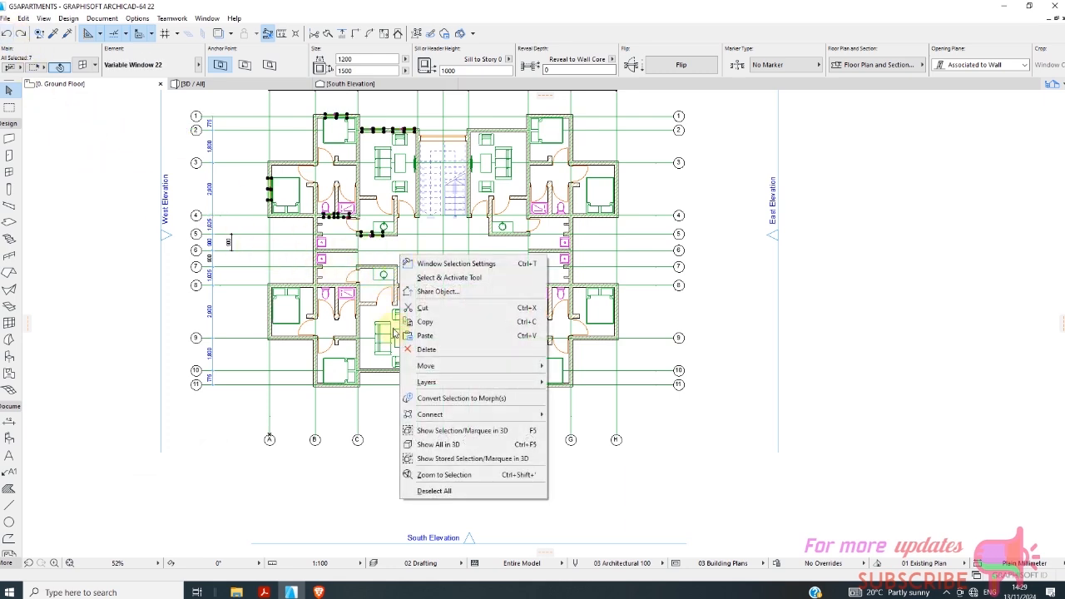
{"action": "mouse_move", "coordinate": [420, 372]}
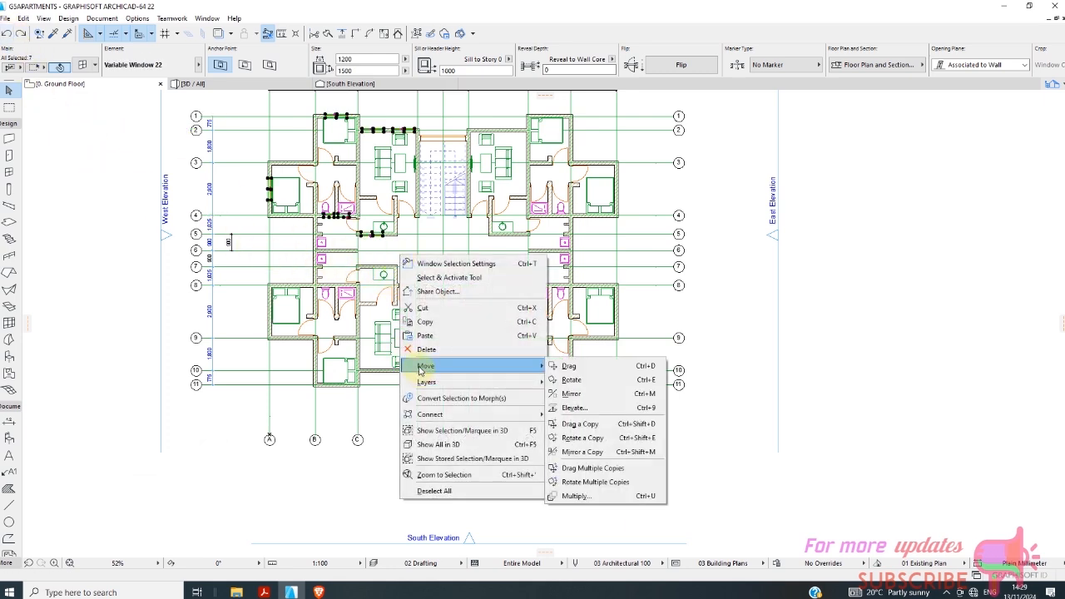
{"action": "left_click", "coordinate": [583, 451]}
{"action": "scroll", "coordinate": [332, 304], "scroll_direction": "up", "scroll_amount": 3}
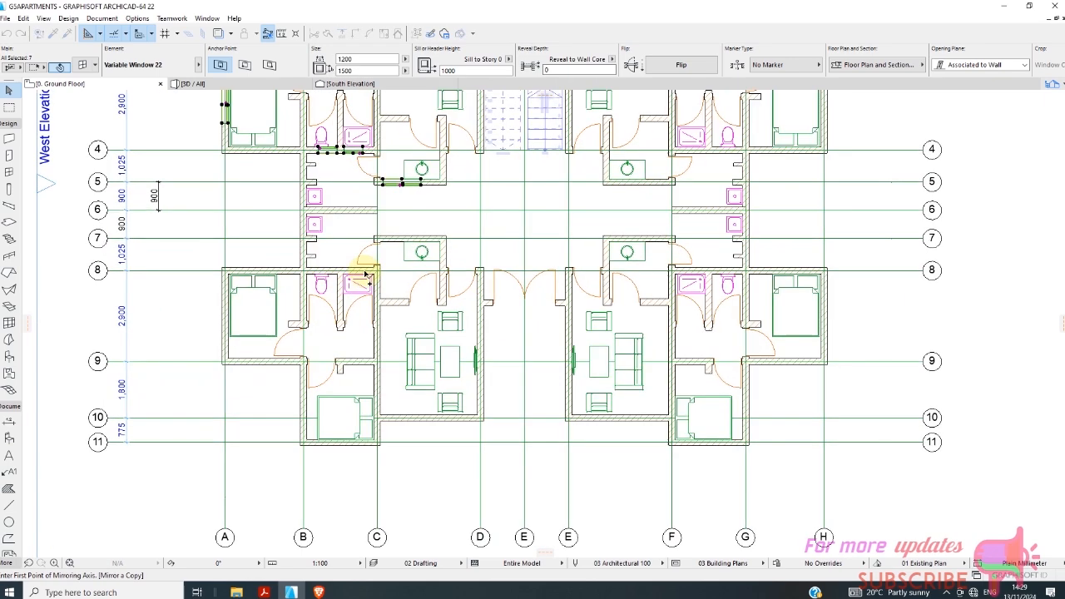
{"action": "left_click", "coordinate": [480, 212]}
{"action": "left_click", "coordinate": [443, 215]}
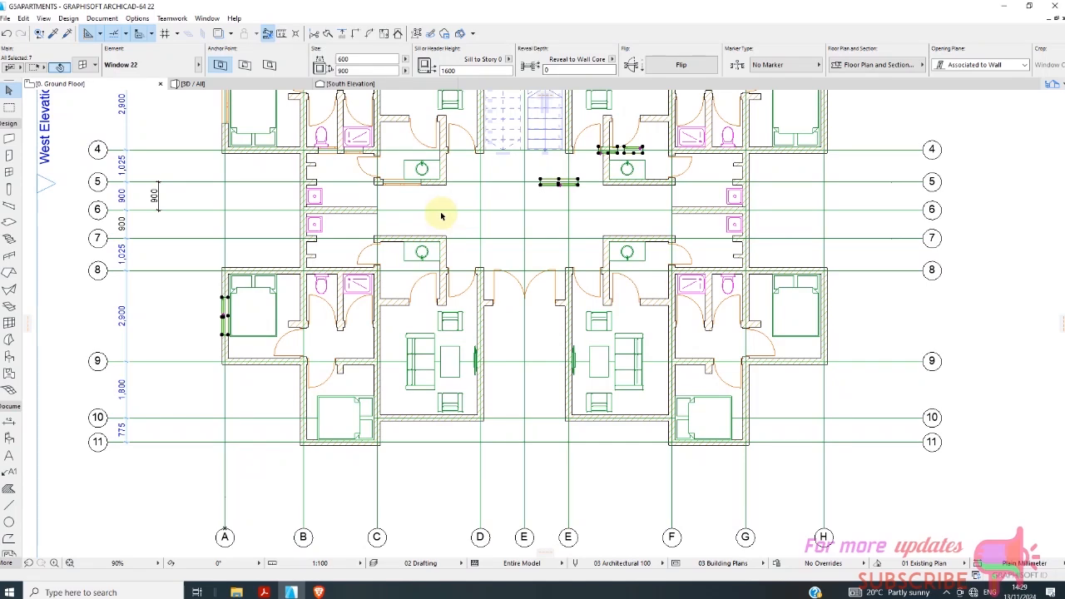
{"action": "scroll", "coordinate": [441, 216], "scroll_direction": "down", "scroll_amount": 2}
{"action": "scroll", "coordinate": [428, 229], "scroll_direction": "down", "scroll_amount": 1}
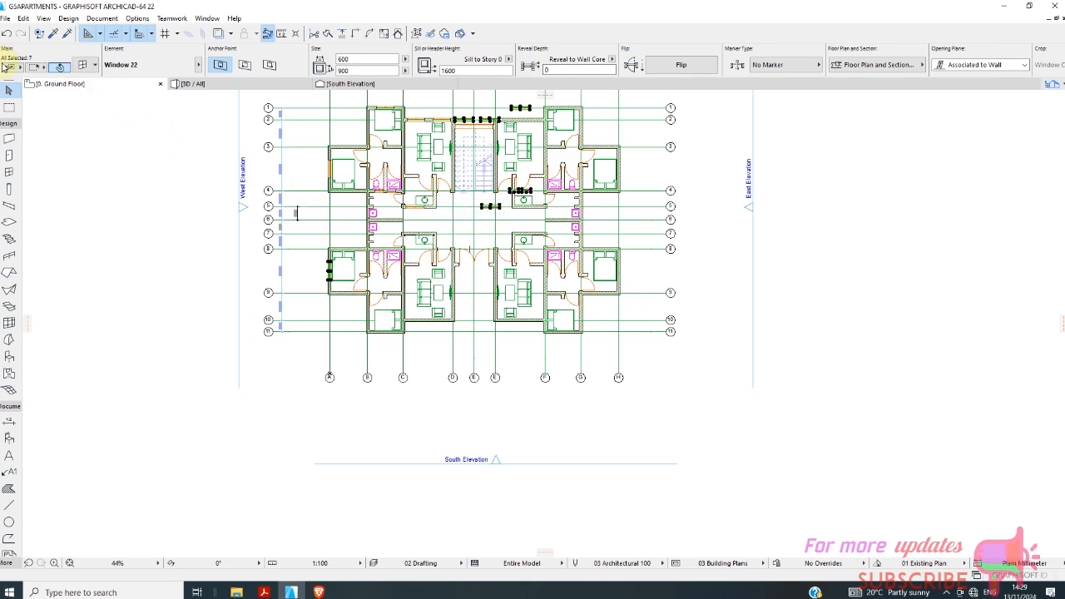
{"action": "left_click", "coordinate": [6, 34]}
{"action": "scroll", "coordinate": [316, 238], "scroll_direction": "up", "scroll_amount": 2}
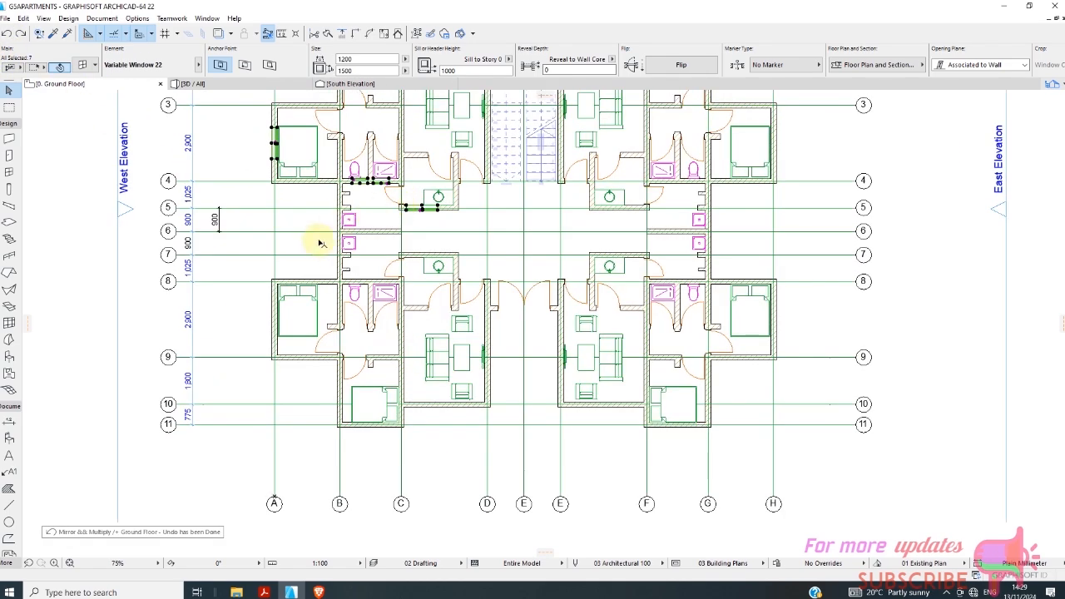
{"action": "key", "text": "Escape"}
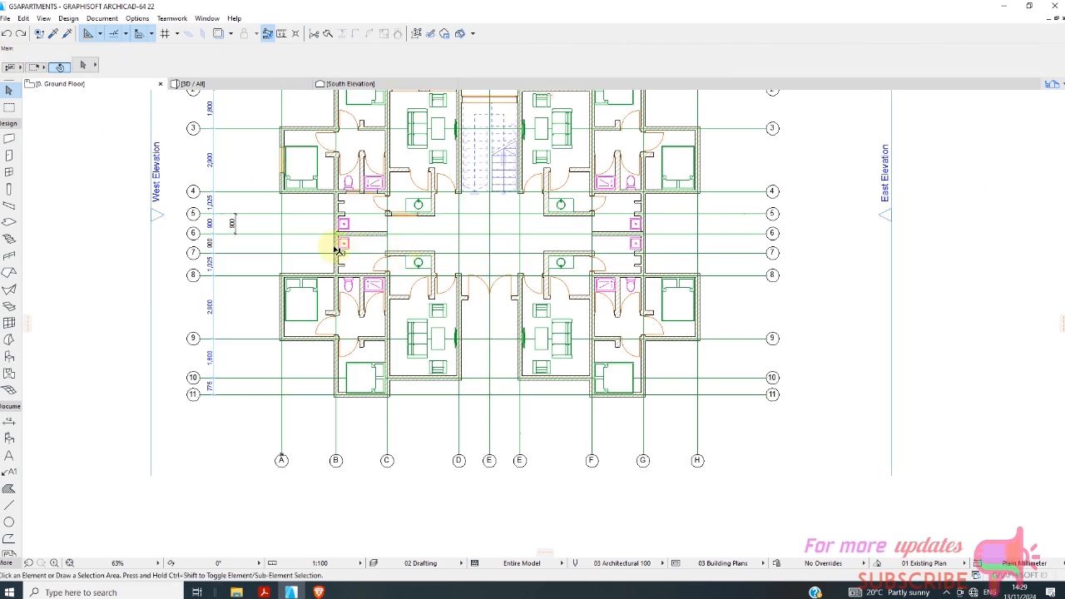
Place 600 x 900 mm windows with a 1600 mm sill in the lower-left unit's toilet and shower walls on line 8.
{"action": "left_click", "coordinate": [9, 172]}
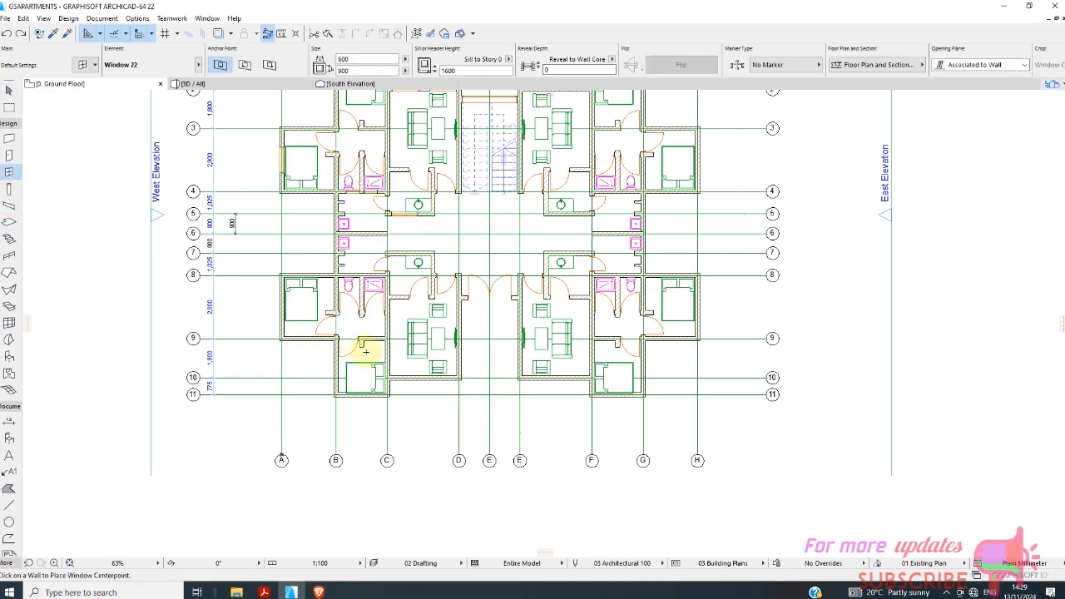
{"action": "scroll", "coordinate": [366, 347], "scroll_direction": "up", "scroll_amount": 3}
{"action": "scroll", "coordinate": [337, 199], "scroll_direction": "up", "scroll_amount": 1}
{"action": "left_click", "coordinate": [321, 191]}
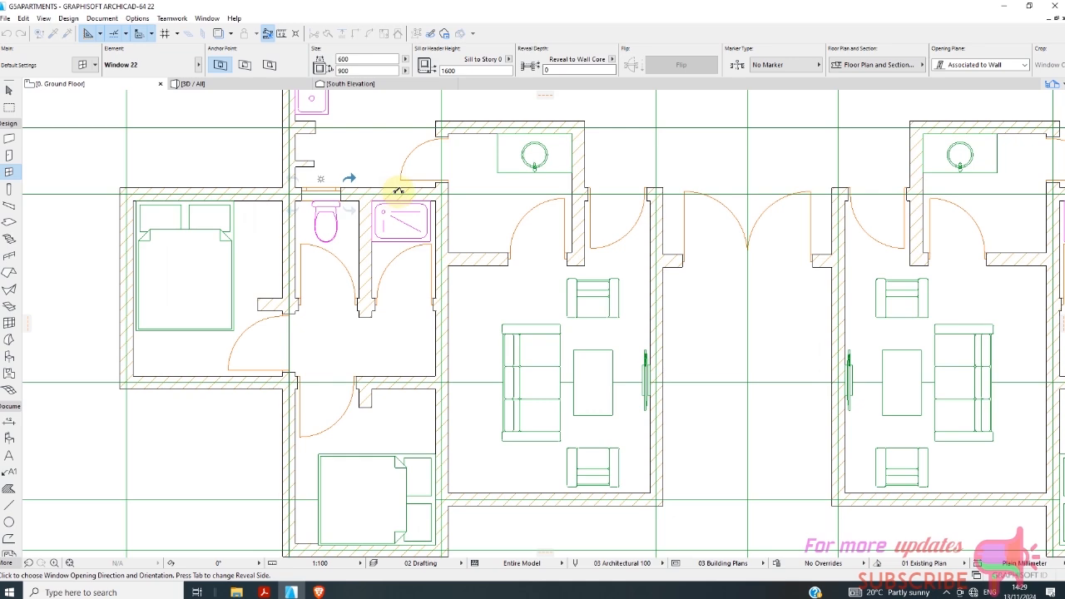
{"action": "scroll", "coordinate": [403, 193], "scroll_direction": "up", "scroll_amount": 2}
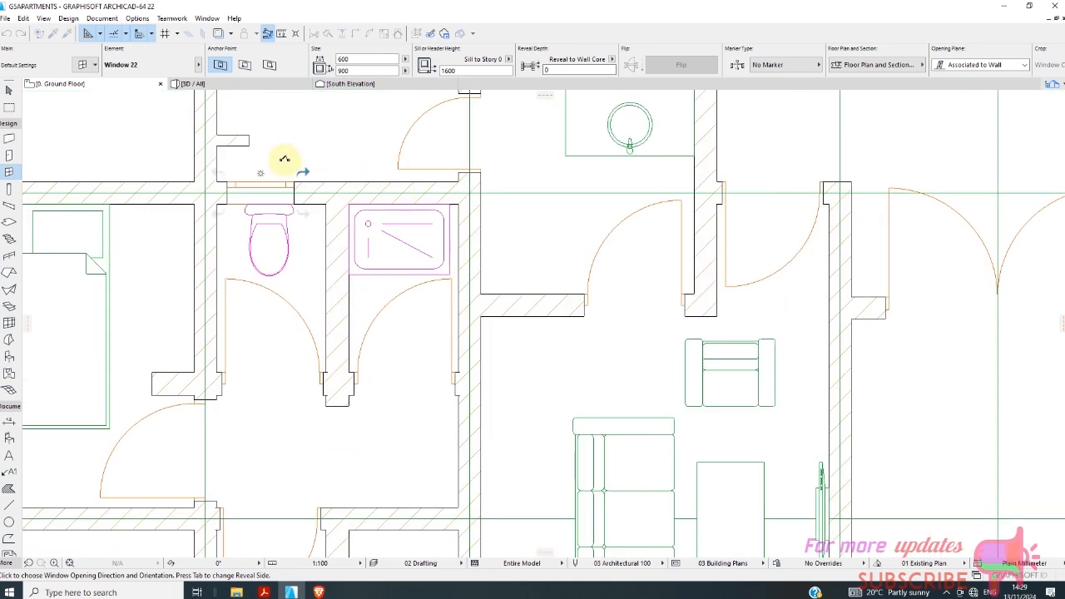
{"action": "left_click", "coordinate": [331, 178]}
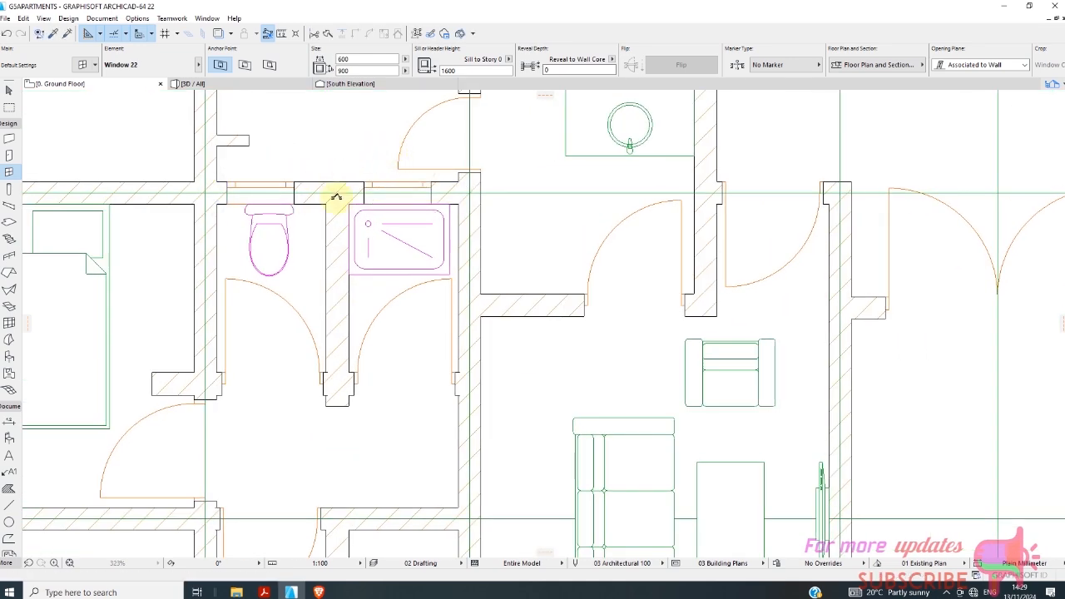
{"action": "scroll", "coordinate": [314, 287], "scroll_direction": "down", "scroll_amount": 5}
{"action": "scroll", "coordinate": [682, 244], "scroll_direction": "up", "scroll_amount": 1}
{"action": "scroll", "coordinate": [284, 303], "scroll_direction": "down", "scroll_amount": 1}
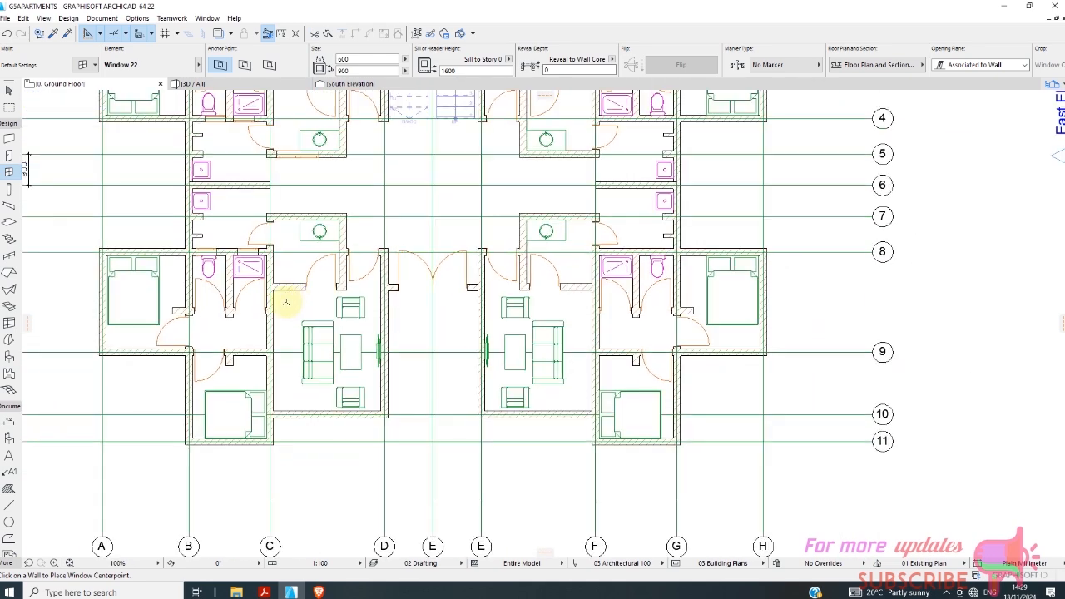
Place 600 x 900 mm windows with a 1600 mm sill in the lower-right unit's shower and toilet walls on line 8.
{"action": "scroll", "coordinate": [422, 334], "scroll_direction": "down", "scroll_amount": 1}
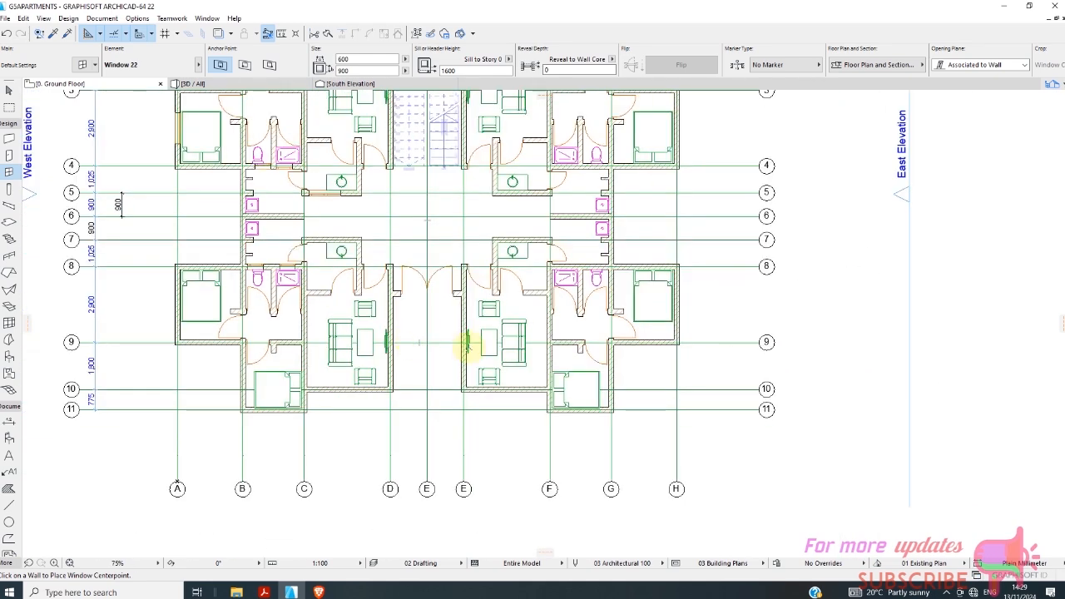
{"action": "scroll", "coordinate": [333, 266], "scroll_direction": "down", "scroll_amount": 2}
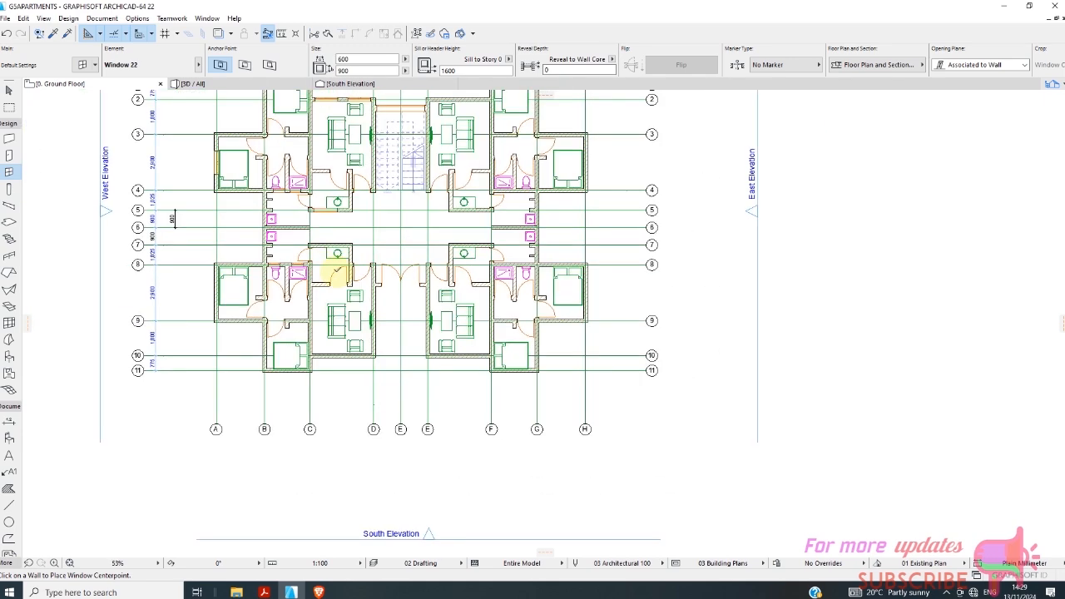
{"action": "scroll", "coordinate": [493, 269], "scroll_direction": "up", "scroll_amount": 5}
{"action": "scroll", "coordinate": [491, 268], "scroll_direction": "up", "scroll_amount": 1}
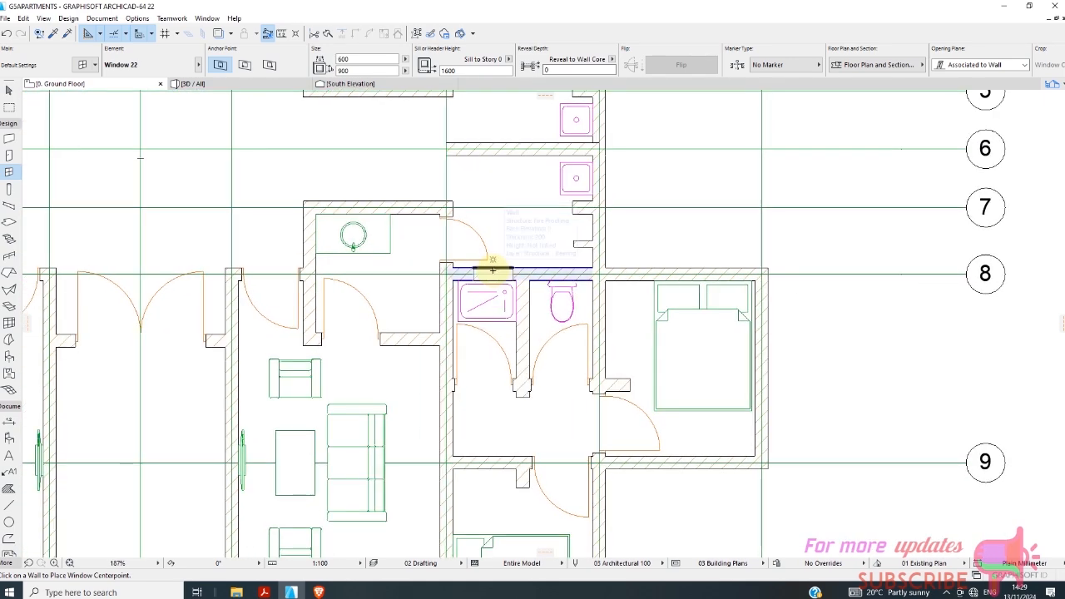
{"action": "left_click", "coordinate": [475, 263]}
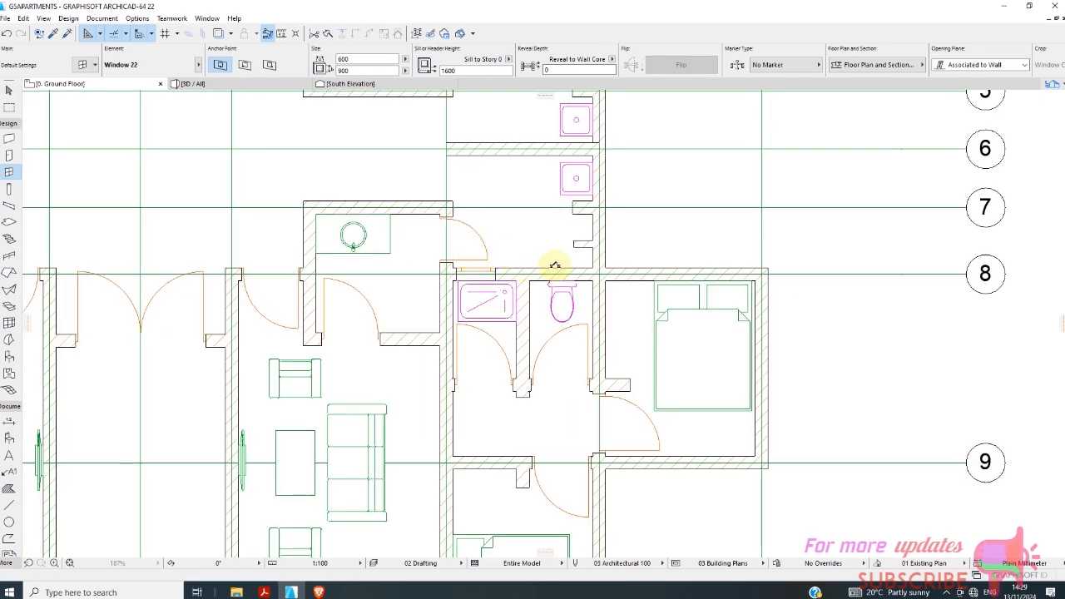
{"action": "scroll", "coordinate": [463, 292], "scroll_direction": "down", "scroll_amount": 6}
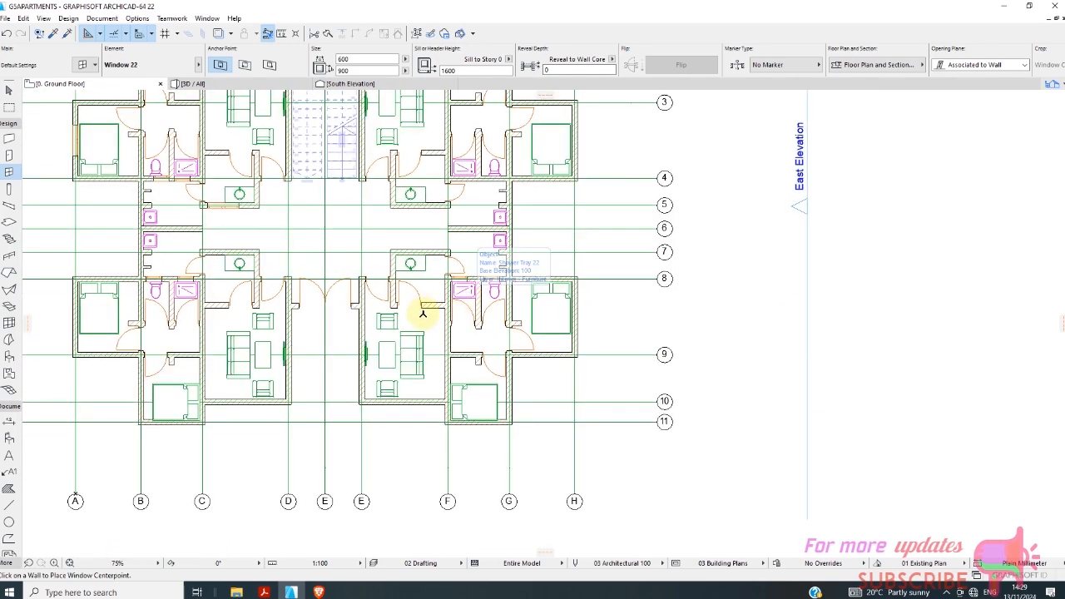
{"action": "scroll", "coordinate": [131, 167], "scroll_direction": "up", "scroll_amount": 3}
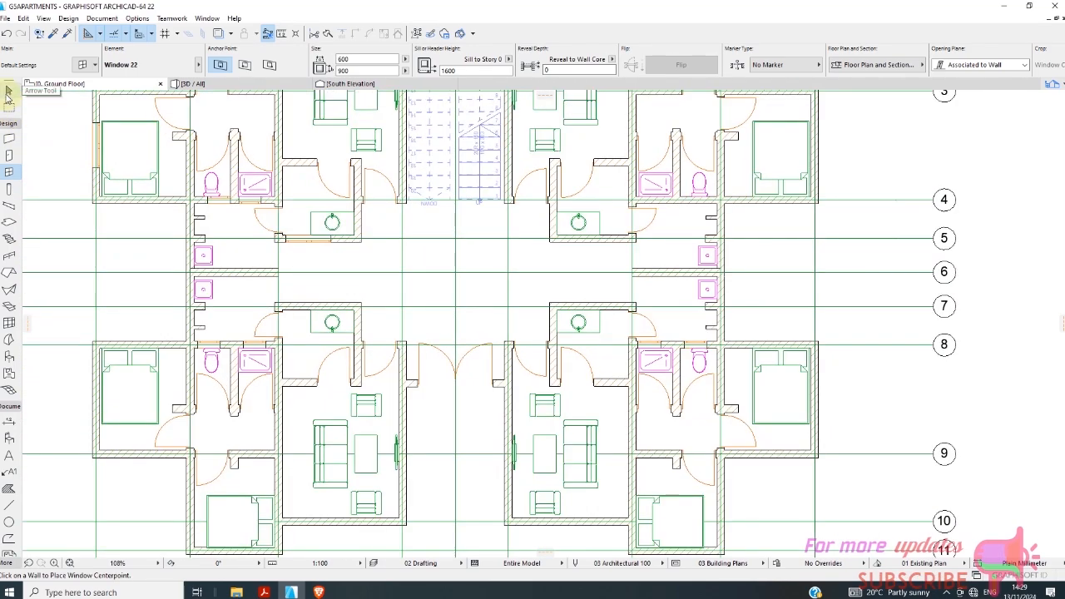
Try to reuse the upper-left unit's bedroom window on line A for the upper-right living room wall on line 2.
{"action": "left_click", "coordinate": [8, 93]}
{"action": "scroll", "coordinate": [89, 153], "scroll_direction": "up", "scroll_amount": 2}
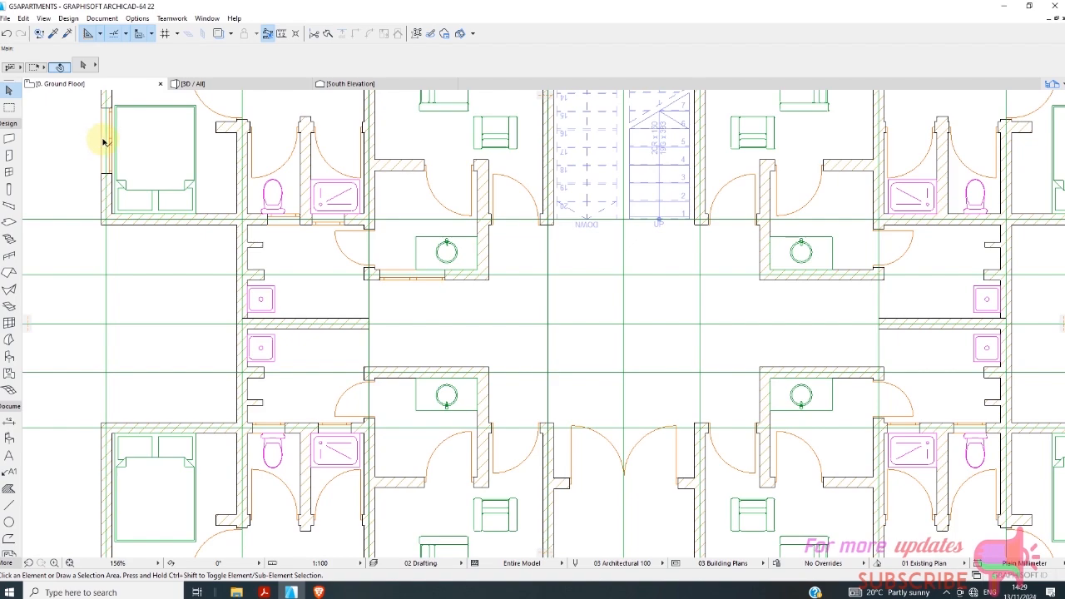
{"action": "left_click", "coordinate": [103, 142]}
{"action": "right_click", "coordinate": [87, 158]}
{"action": "left_click", "coordinate": [150, 181]}
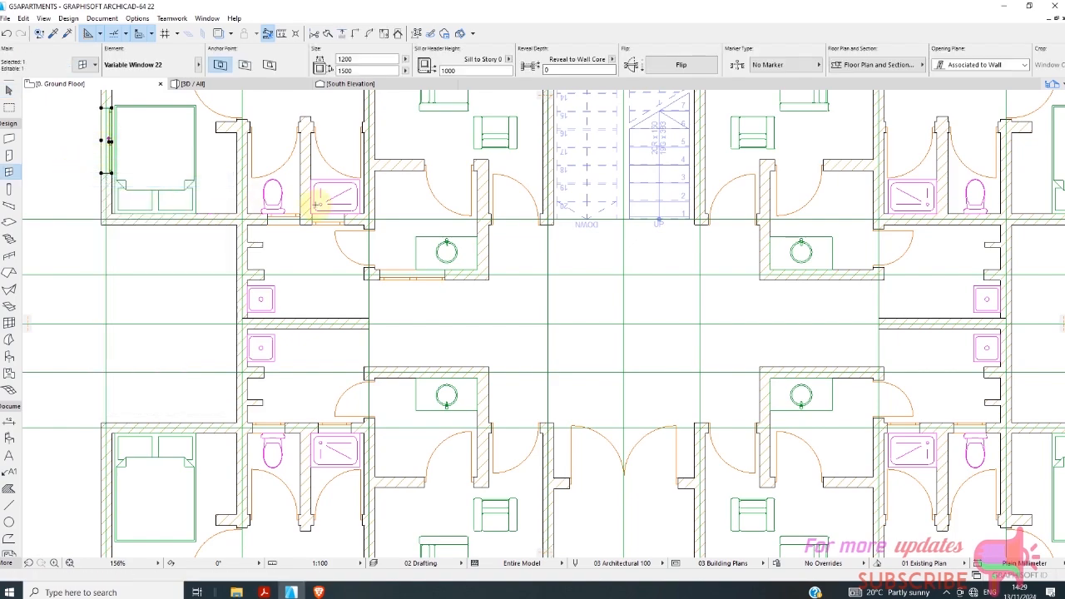
{"action": "scroll", "coordinate": [319, 202], "scroll_direction": "down", "scroll_amount": 6}
{"action": "scroll", "coordinate": [511, 125], "scroll_direction": "up", "scroll_amount": 5}
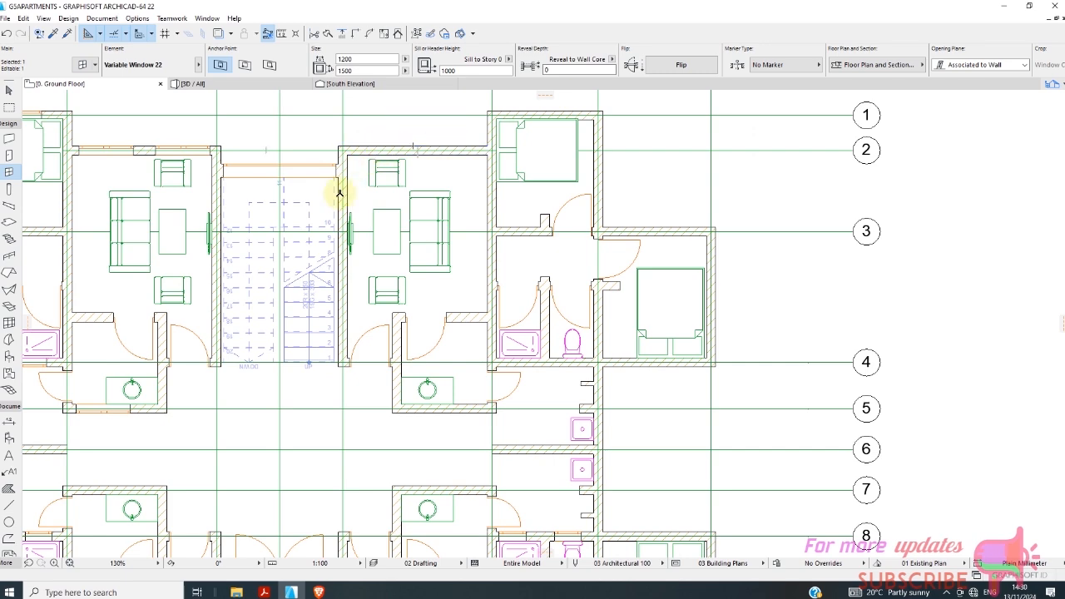
{"action": "scroll", "coordinate": [367, 160], "scroll_direction": "up", "scroll_amount": 3}
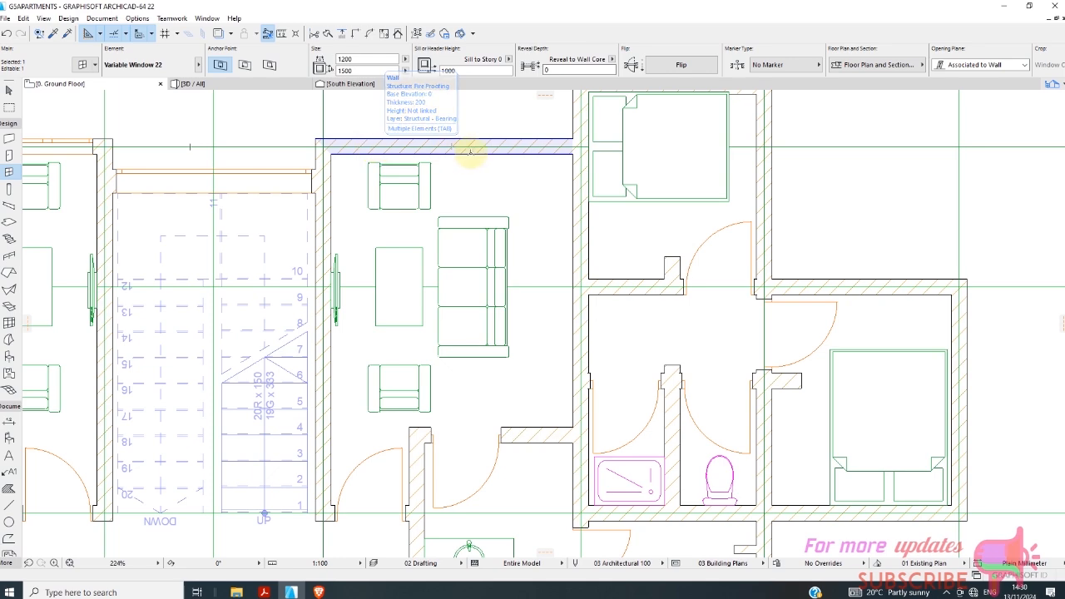
{"action": "scroll", "coordinate": [373, 208], "scroll_direction": "down", "scroll_amount": 6}
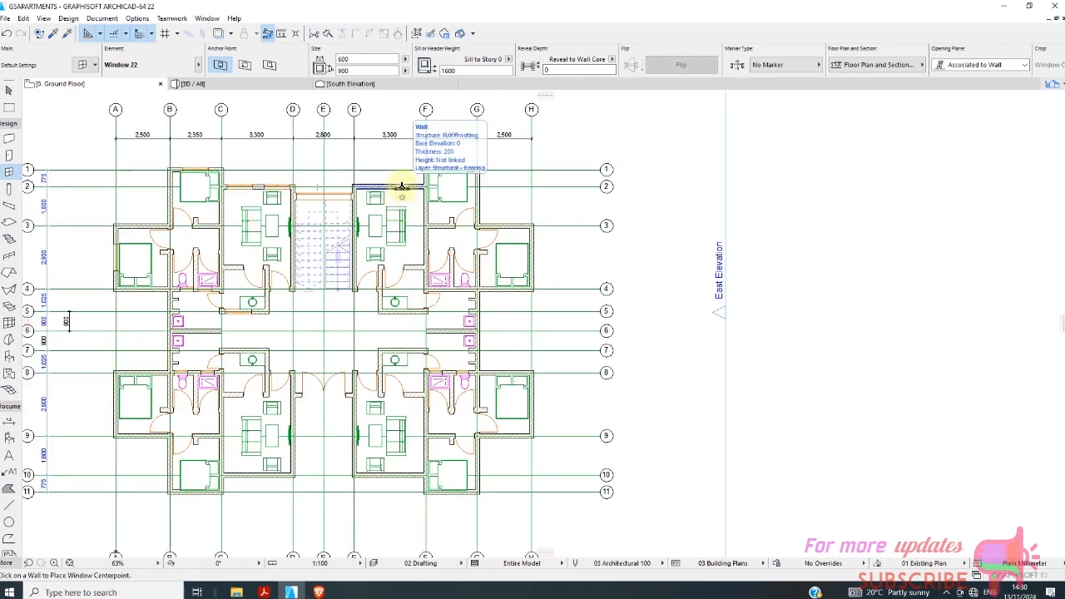
{"action": "key", "text": "Escape"}
Retry reusing the bedroom window on line A from its selection, then cancel.
{"action": "scroll", "coordinate": [113, 250], "scroll_direction": "up", "scroll_amount": 3}
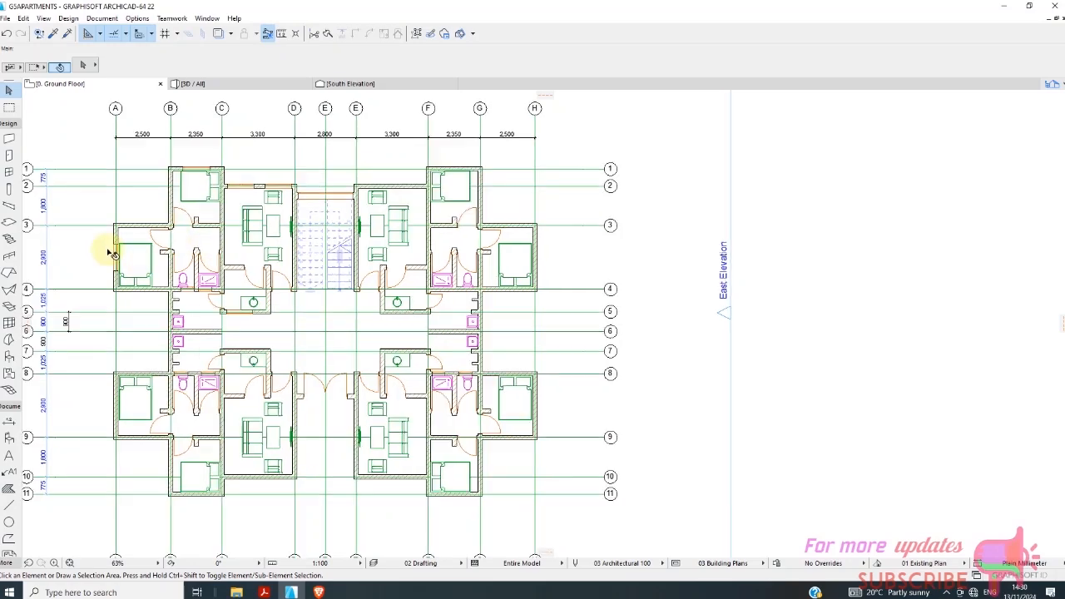
{"action": "left_click", "coordinate": [115, 259]}
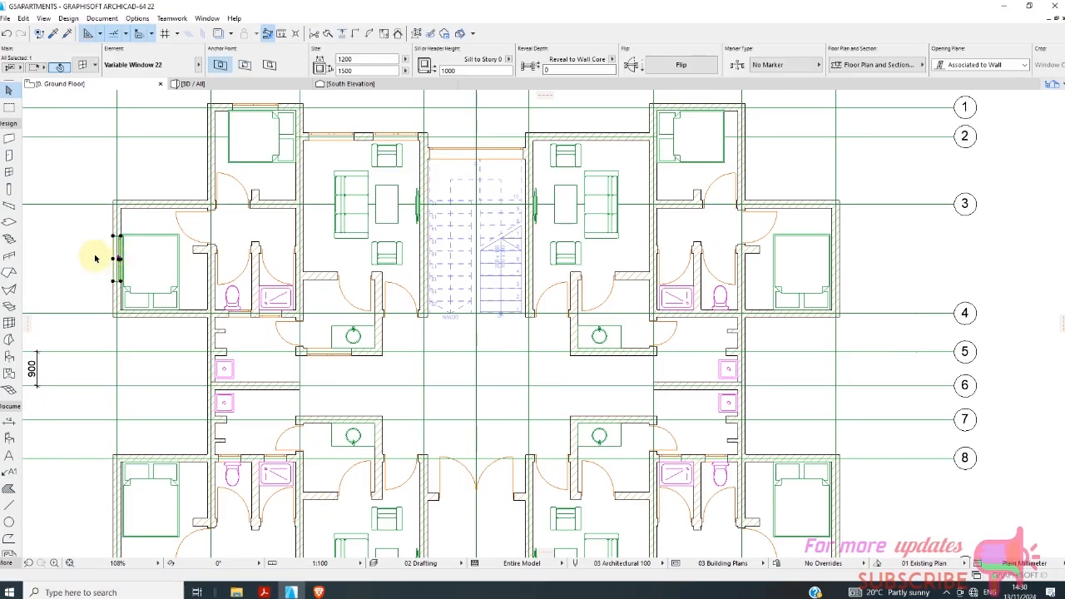
{"action": "right_click", "coordinate": [104, 258]}
{"action": "left_click", "coordinate": [158, 278]}
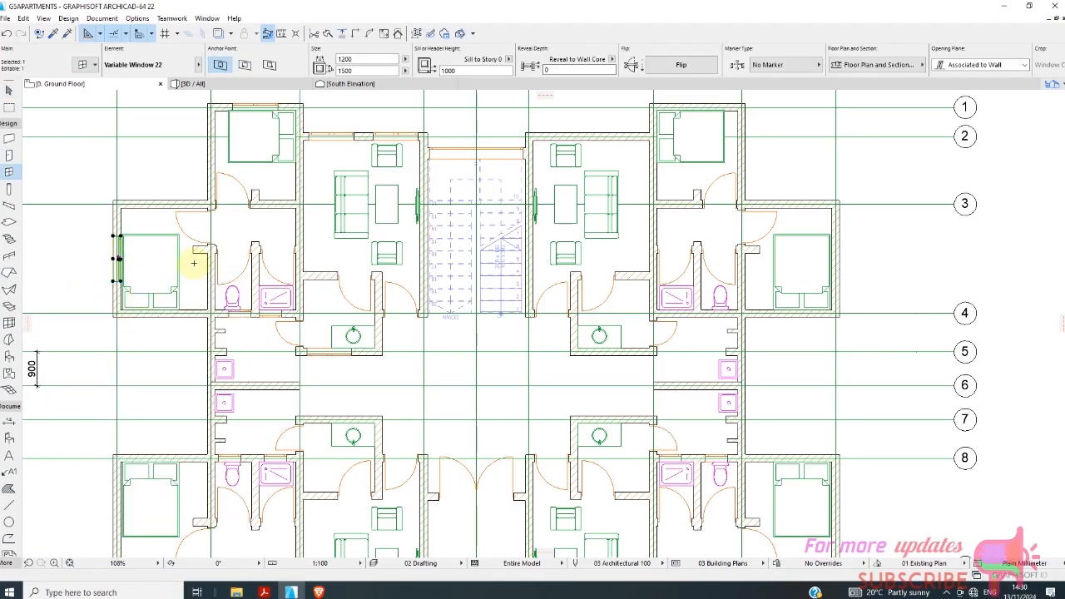
{"action": "key", "text": "Escape"}
Set the default window to Variable Window 22 from Basic Windows 22, sized 1200 x 1500 mm with a 1600 mm sill.
{"action": "scroll", "coordinate": [456, 197], "scroll_direction": "down", "scroll_amount": 2}
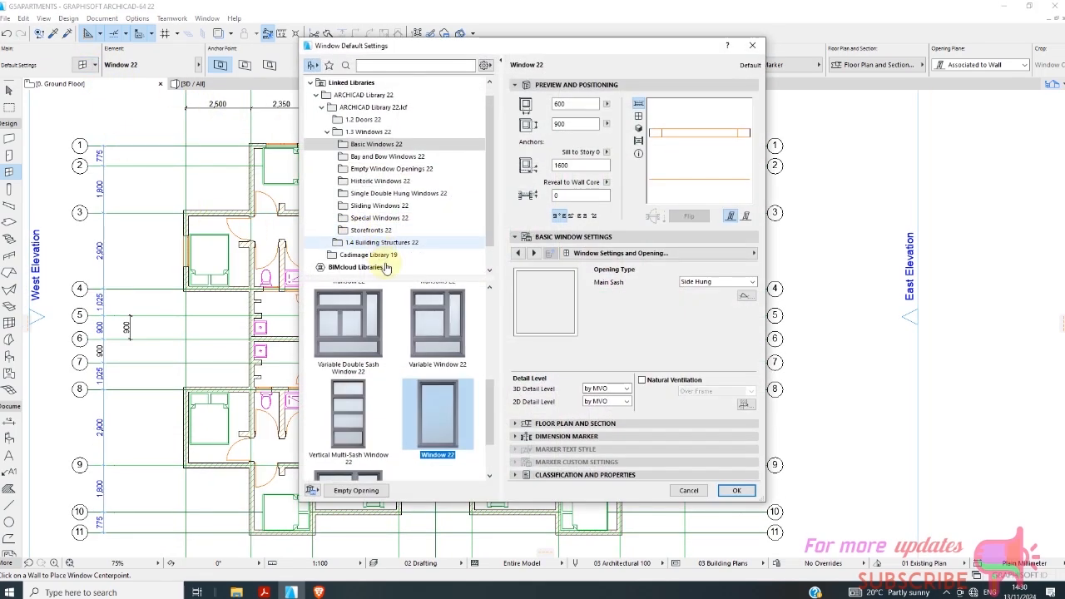
{"action": "left_click", "coordinate": [429, 308]}
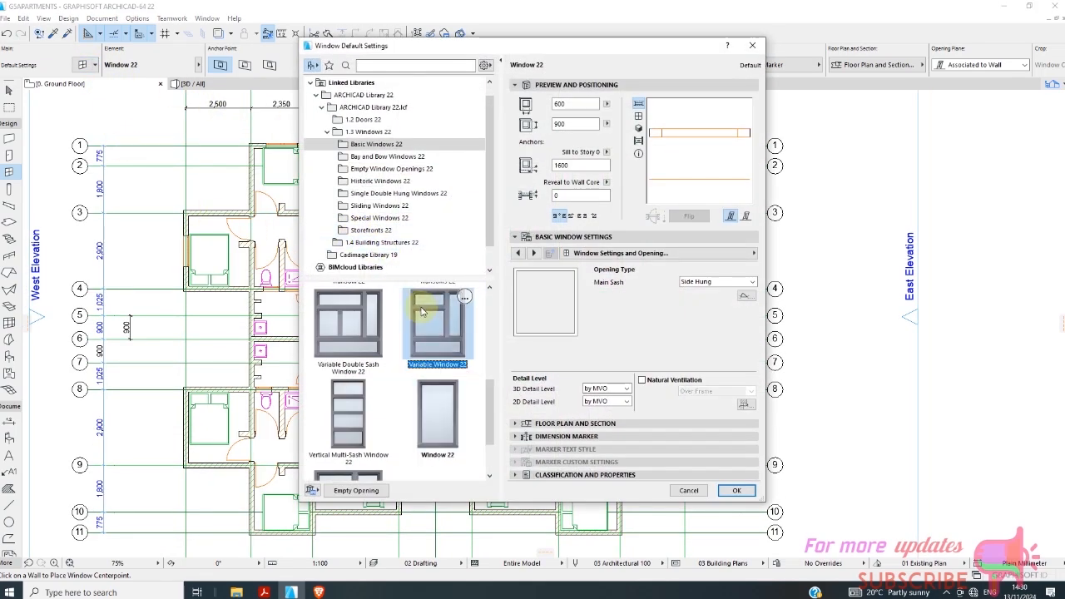
{"action": "left_click", "coordinate": [736, 490]}
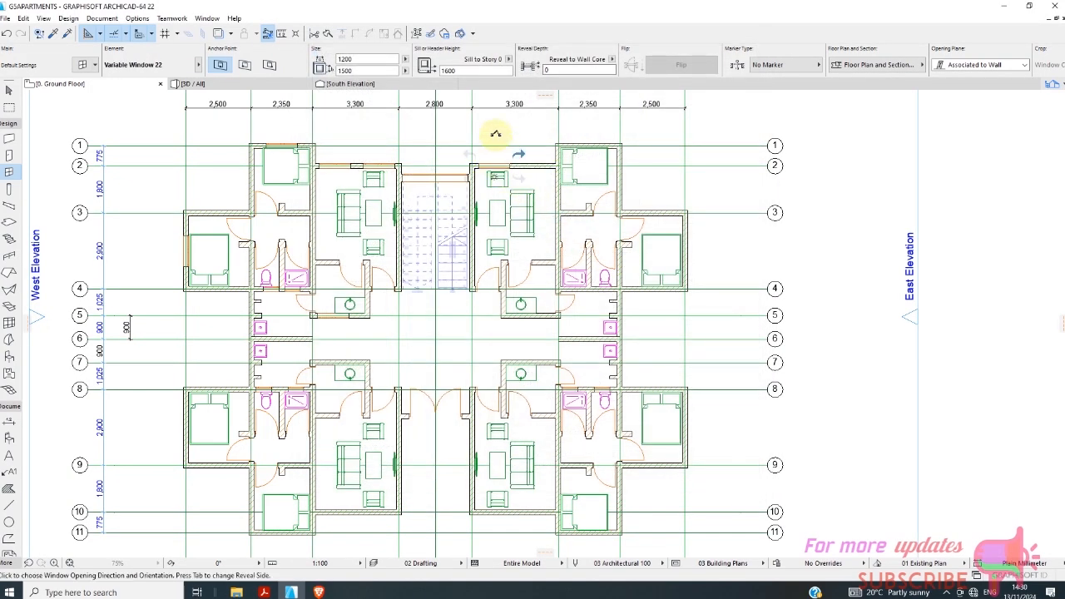
Place upper-right unit windows: two in the living room wall on line 2 and one in each bedroom wall on lines 1 and H.
{"action": "scroll", "coordinate": [502, 174], "scroll_direction": "up", "scroll_amount": 3}
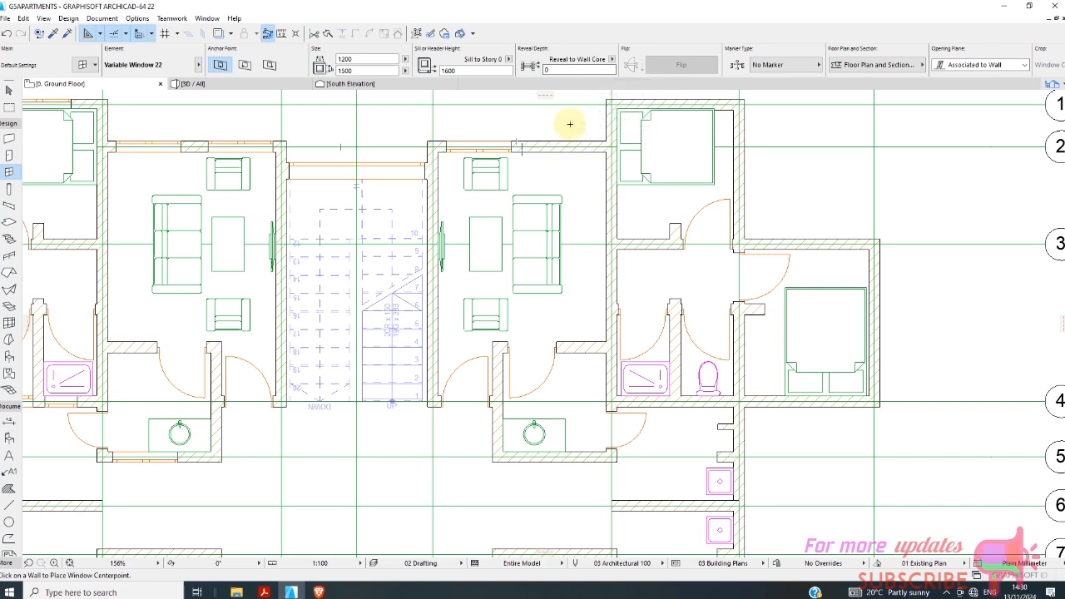
{"action": "scroll", "coordinate": [432, 154], "scroll_direction": "down", "scroll_amount": 3}
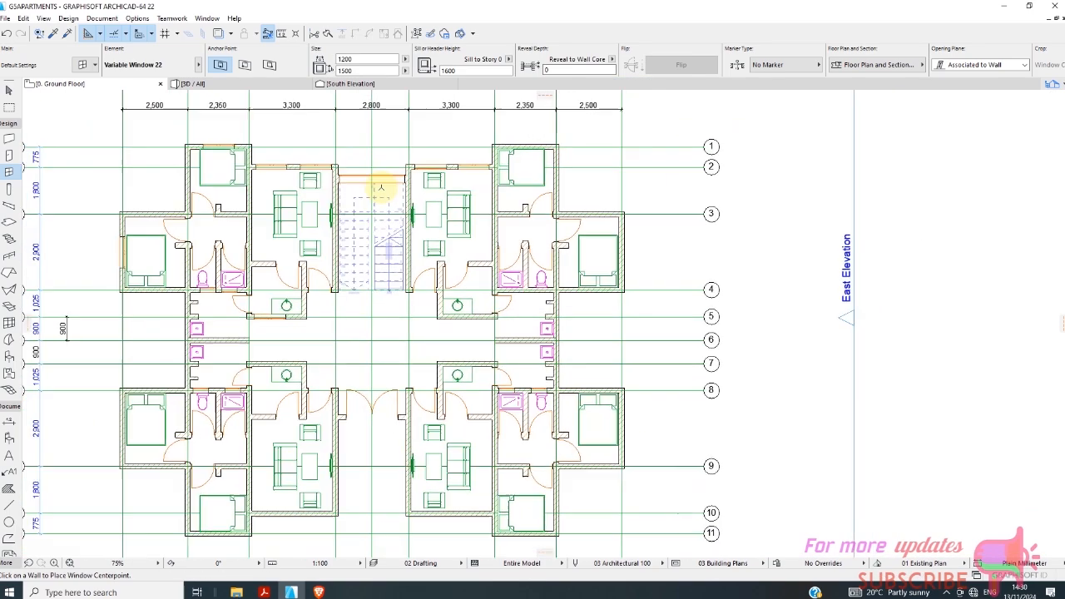
{"action": "scroll", "coordinate": [537, 147], "scroll_direction": "up", "scroll_amount": 3}
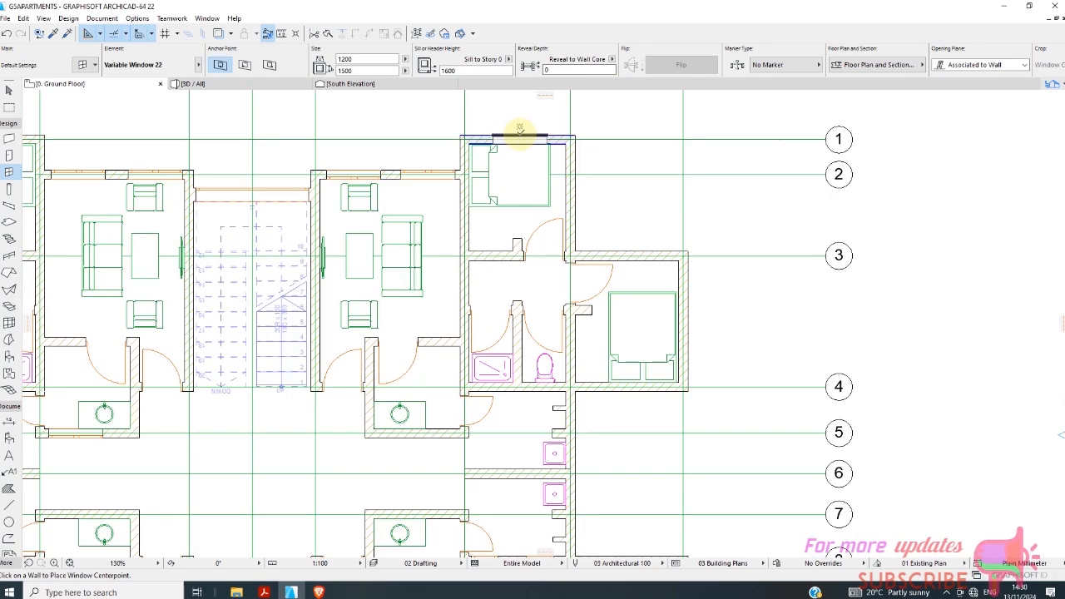
{"action": "scroll", "coordinate": [519, 141], "scroll_direction": "down", "scroll_amount": 3}
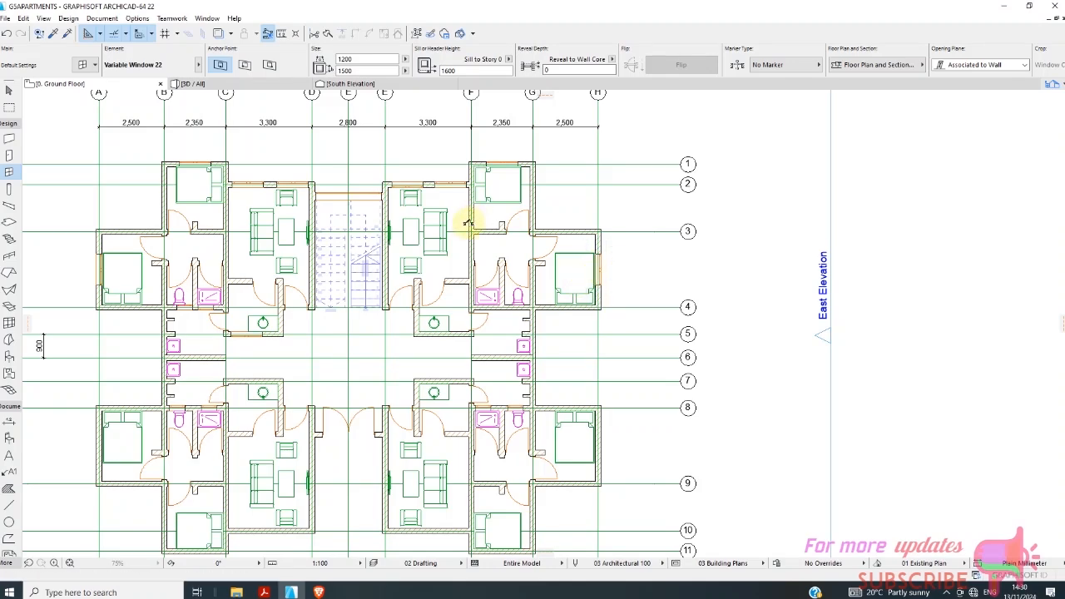
{"action": "scroll", "coordinate": [466, 214], "scroll_direction": "down", "scroll_amount": 2}
Place lower-right unit windows: one in each bedroom wall on lines H and 11, and two in the living room wall on line 10.
{"action": "scroll", "coordinate": [553, 446], "scroll_direction": "up", "scroll_amount": 1}
{"action": "scroll", "coordinate": [567, 449], "scroll_direction": "up", "scroll_amount": 1}
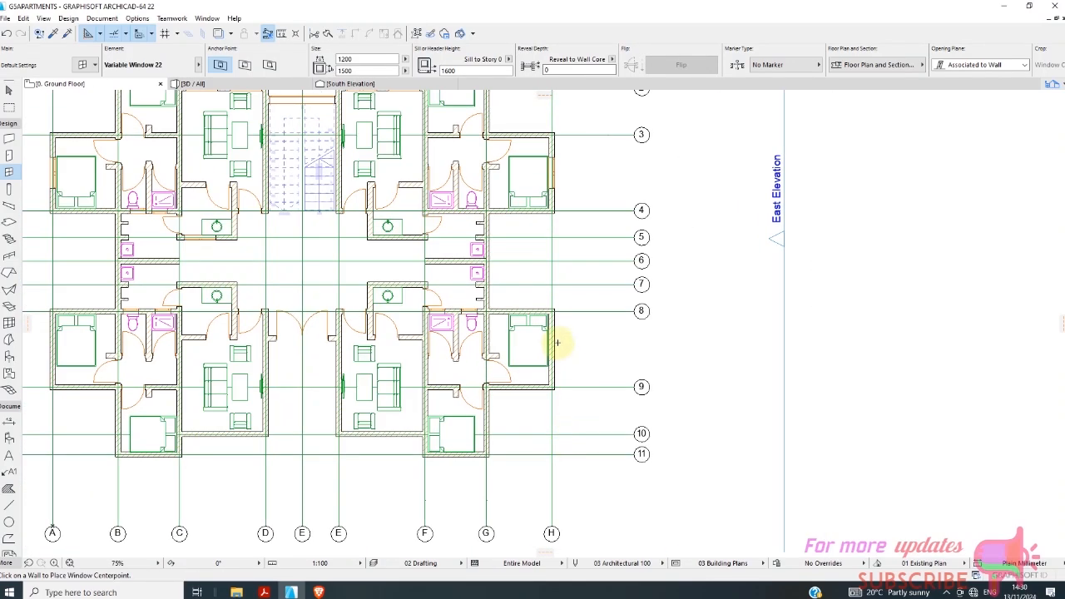
{"action": "scroll", "coordinate": [498, 424], "scroll_direction": "down", "scroll_amount": 1}
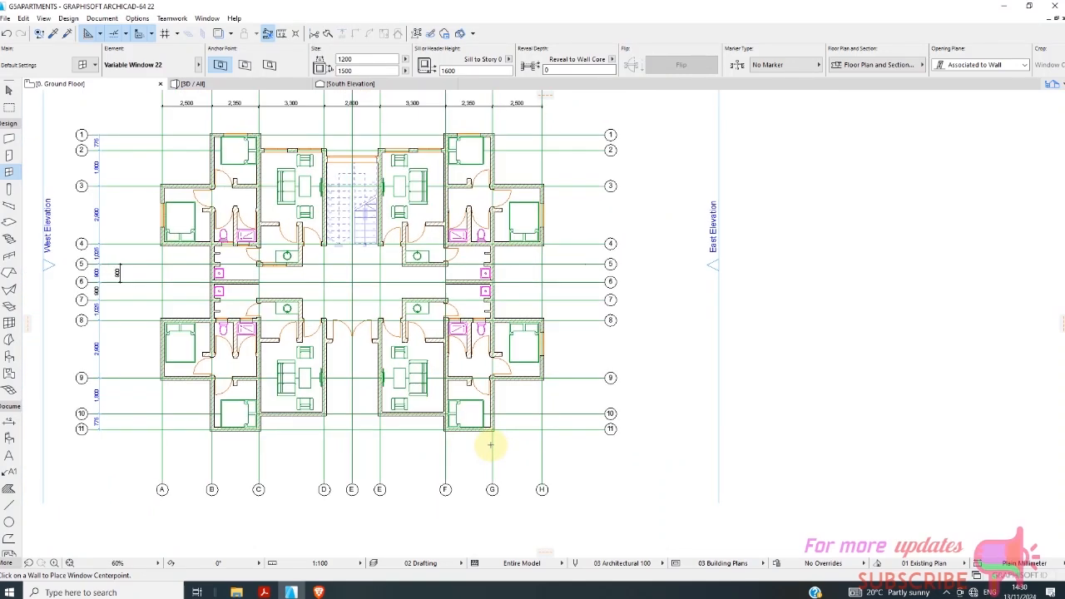
{"action": "scroll", "coordinate": [487, 443], "scroll_direction": "up", "scroll_amount": 2}
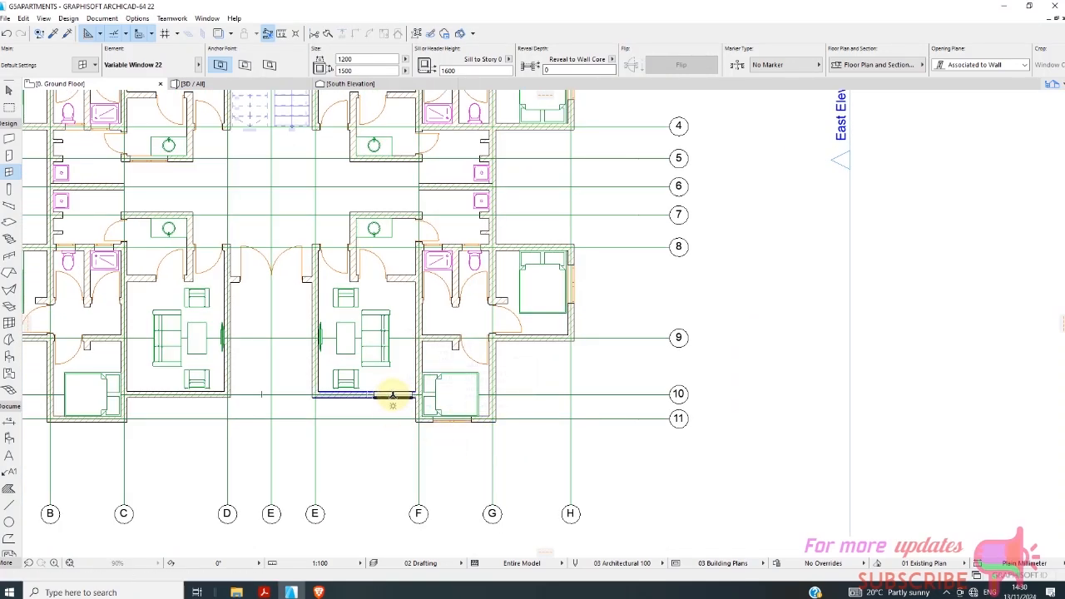
{"action": "left_click", "coordinate": [342, 400]}
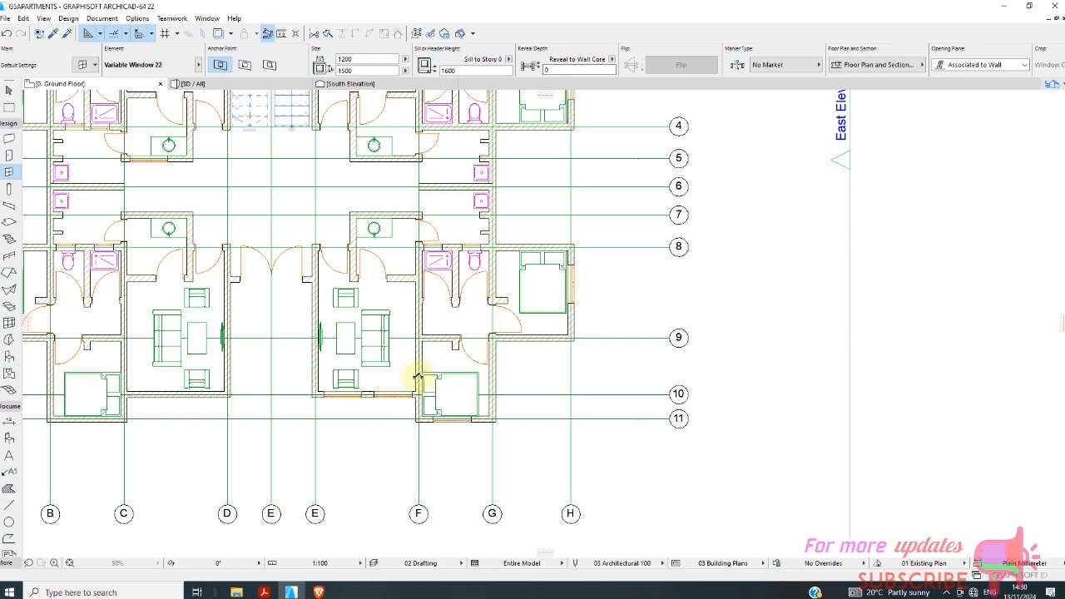
Place lower-left unit windows: two in the living room wall on line 10 and one in each bedroom wall on lines 11 and A.
{"action": "scroll", "coordinate": [247, 392], "scroll_direction": "down", "scroll_amount": 2}
{"action": "scroll", "coordinate": [291, 399], "scroll_direction": "up", "scroll_amount": 2}
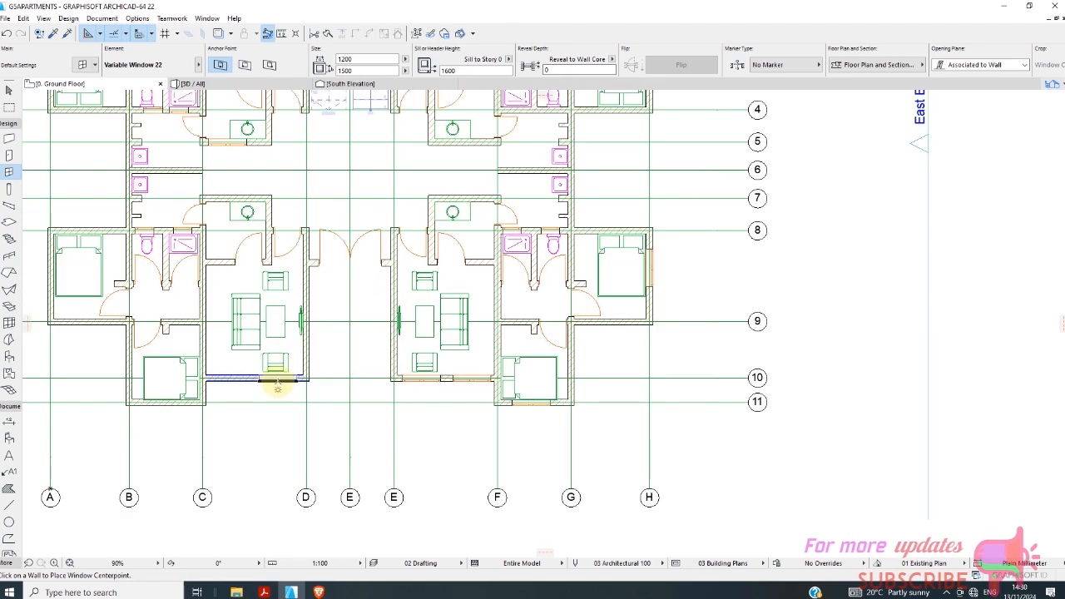
{"action": "left_click", "coordinate": [276, 380]}
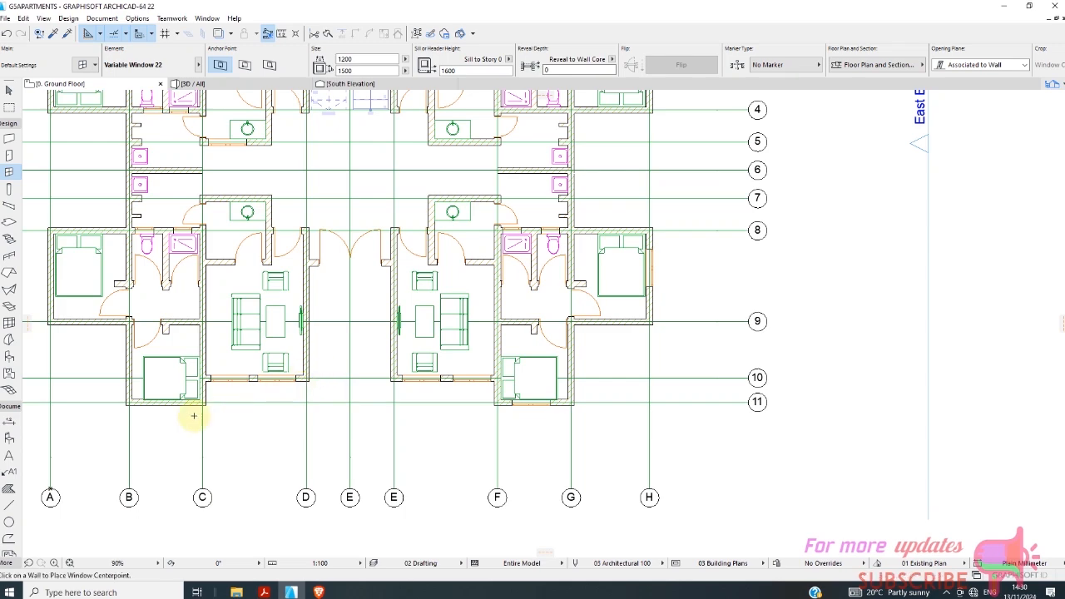
{"action": "scroll", "coordinate": [196, 400], "scroll_direction": "down", "scroll_amount": 1}
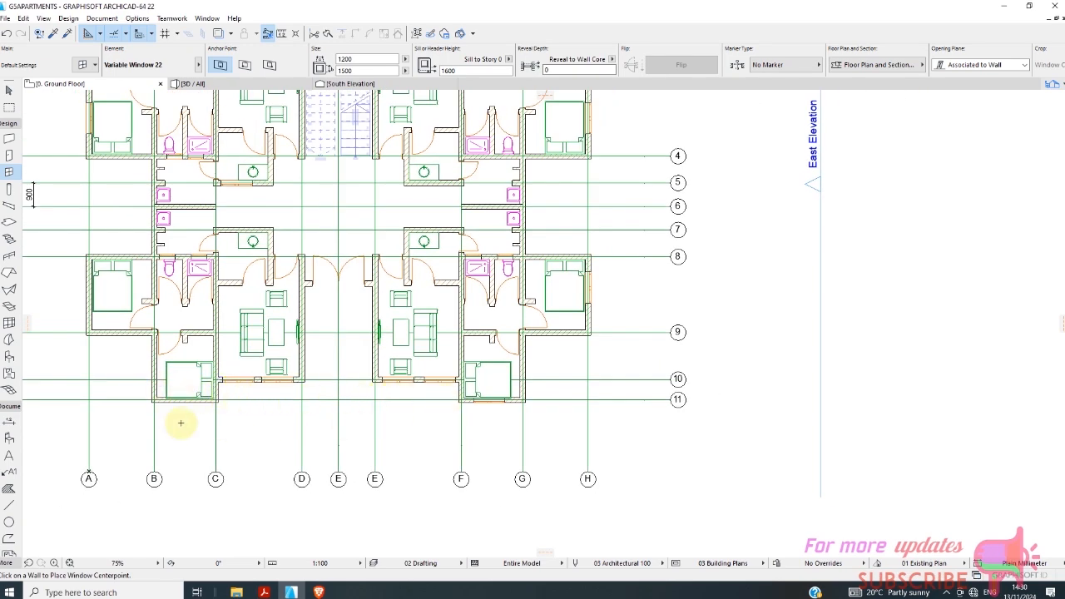
{"action": "scroll", "coordinate": [181, 423], "scroll_direction": "up", "scroll_amount": 2}
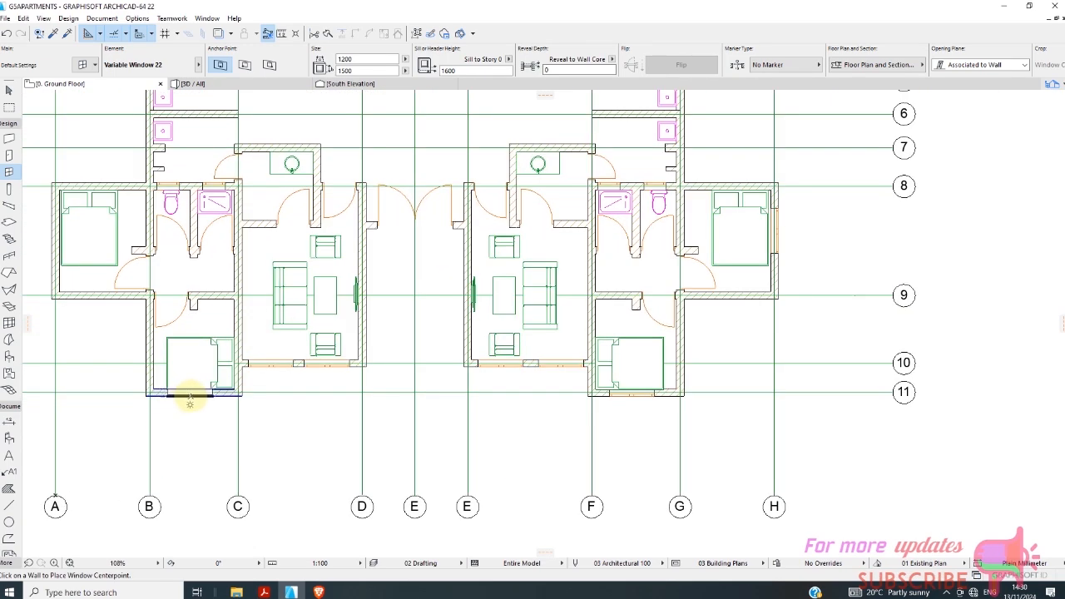
{"action": "scroll", "coordinate": [206, 384], "scroll_direction": "down", "scroll_amount": 2}
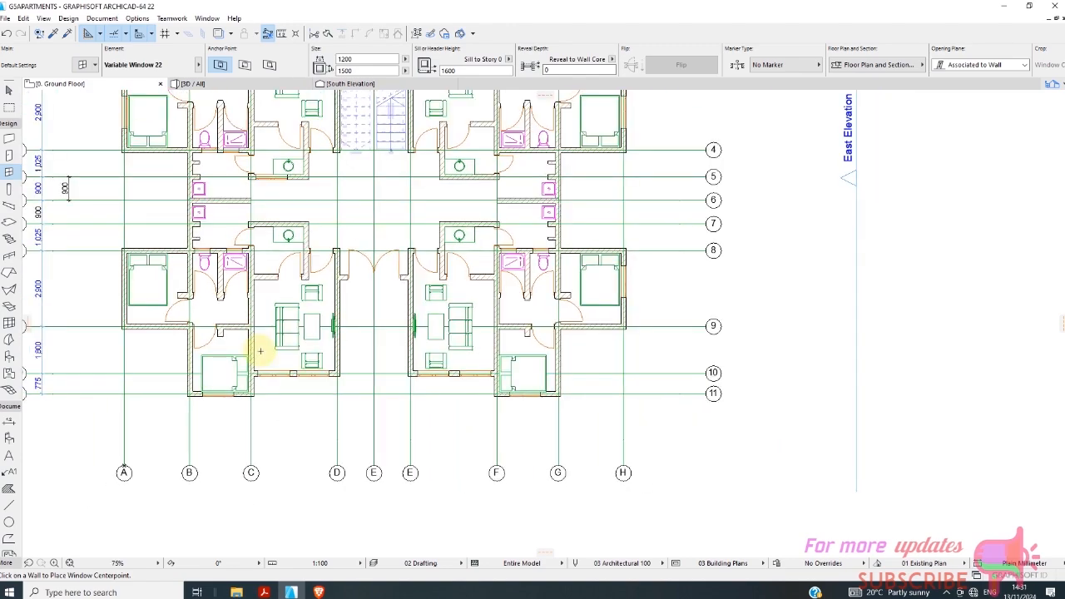
{"action": "scroll", "coordinate": [230, 333], "scroll_direction": "down", "scroll_amount": 1}
{"action": "scroll", "coordinate": [174, 291], "scroll_direction": "up", "scroll_amount": 3}
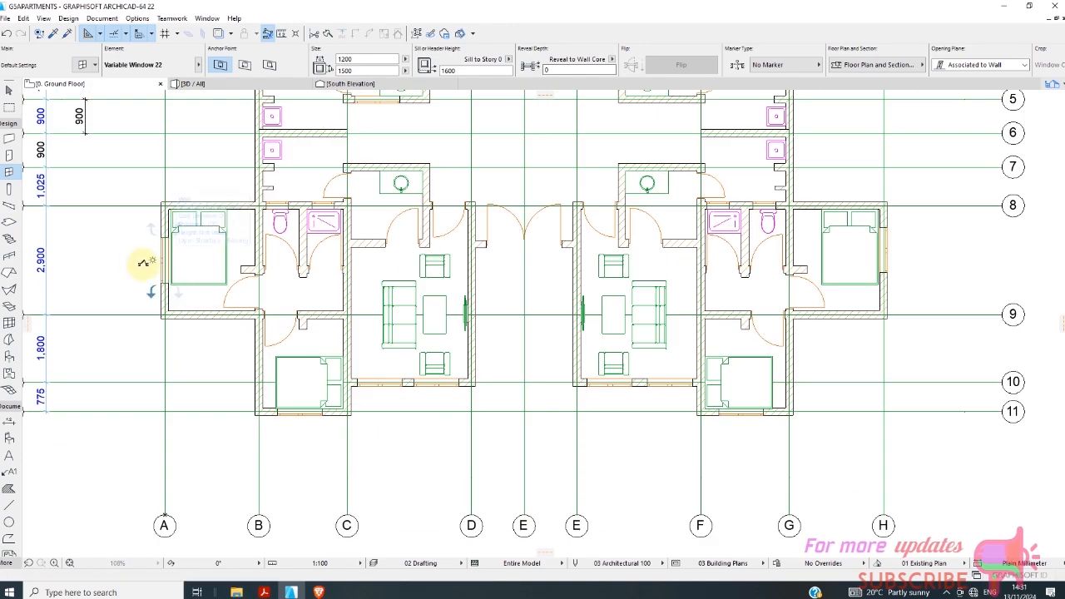
{"action": "scroll", "coordinate": [281, 309], "scroll_direction": "down", "scroll_amount": 5}
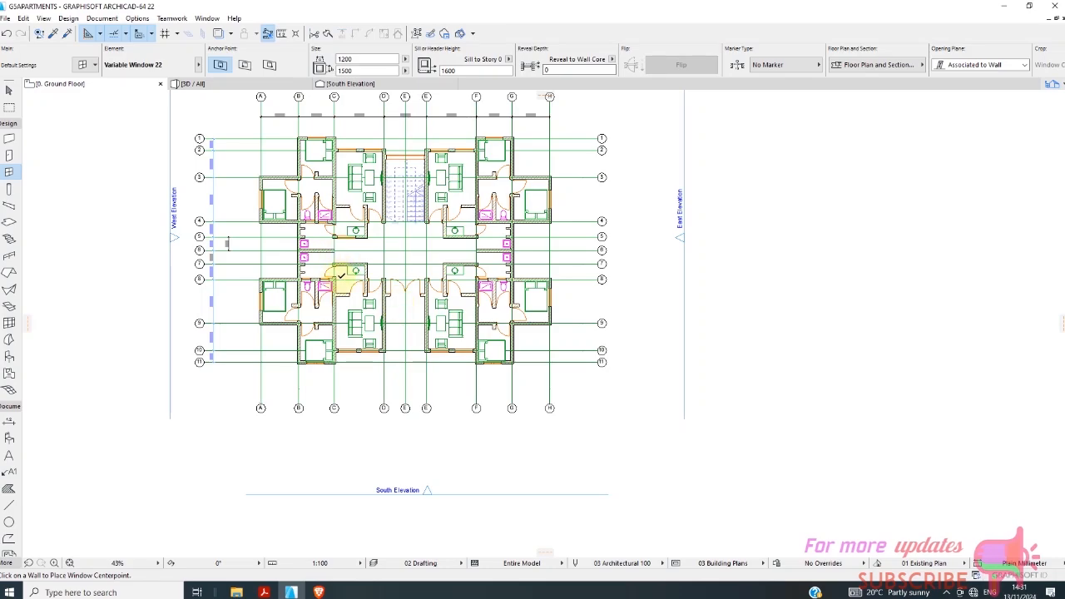
Open the 3D view of the whole model and examine the windows around the four units.
{"action": "scroll", "coordinate": [332, 273], "scroll_direction": "down", "scroll_amount": 2}
{"action": "left_click", "coordinate": [233, 86]}
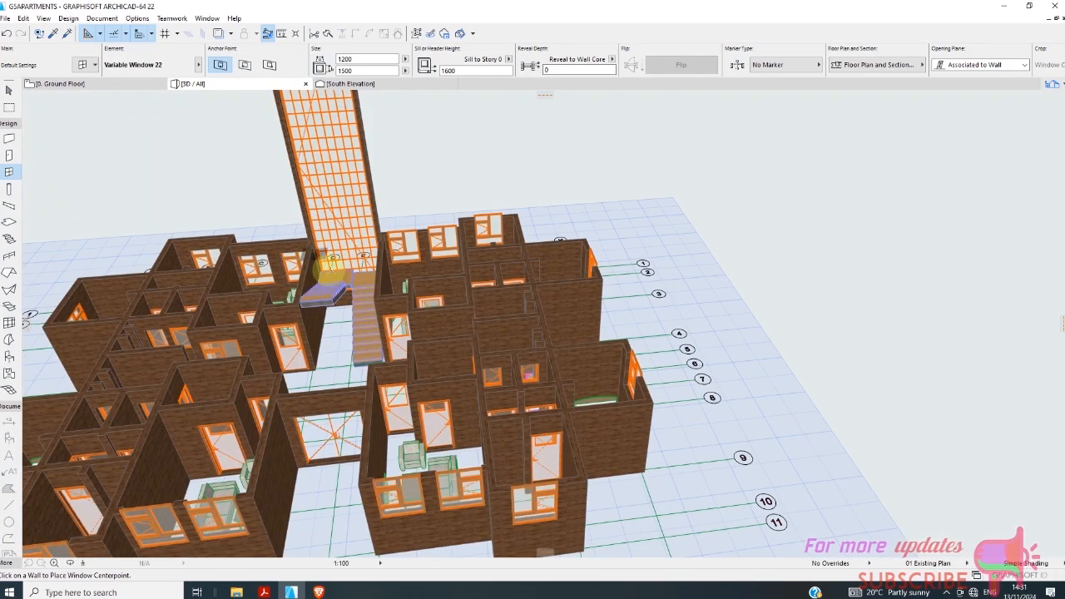
{"action": "scroll", "coordinate": [374, 246], "scroll_direction": "down", "scroll_amount": 3}
{"action": "scroll", "coordinate": [250, 402], "scroll_direction": "up", "scroll_amount": 2}
{"action": "scroll", "coordinate": [242, 391], "scroll_direction": "up", "scroll_amount": 2}
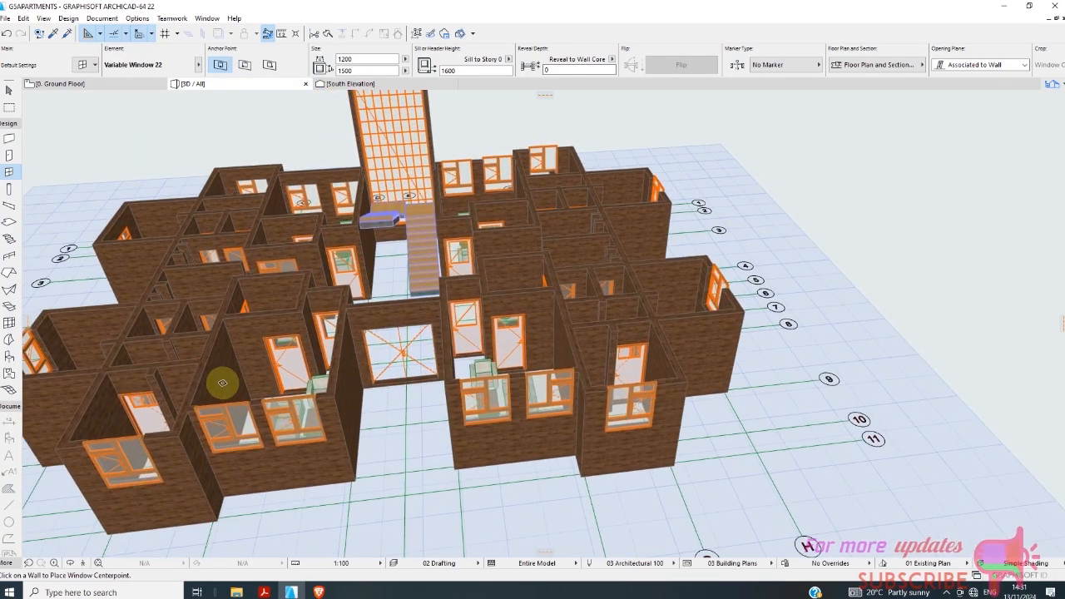
{"action": "scroll", "coordinate": [382, 337], "scroll_direction": "down", "scroll_amount": 4}
{"action": "scroll", "coordinate": [407, 355], "scroll_direction": "down", "scroll_amount": 2}
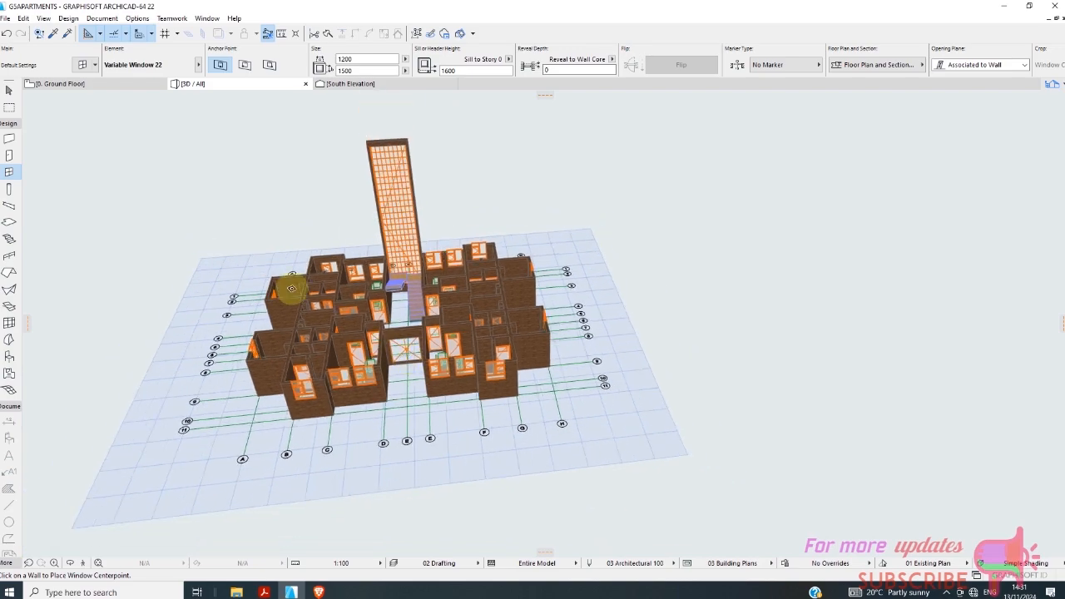
Return to the ground floor plan and examine the open area between the units around lines 5 to 7.
{"action": "left_click", "coordinate": [83, 85]}
{"action": "scroll", "coordinate": [341, 264], "scroll_direction": "down", "scroll_amount": 2}
{"action": "scroll", "coordinate": [341, 263], "scroll_direction": "up", "scroll_amount": 8}
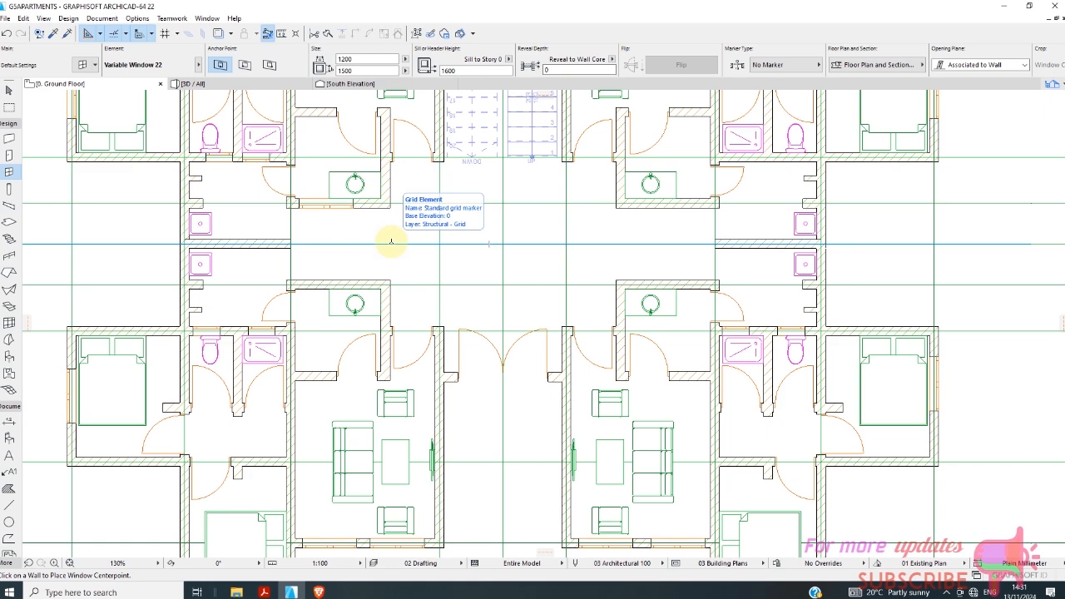
{"action": "scroll", "coordinate": [393, 241], "scroll_direction": "down", "scroll_amount": 3}
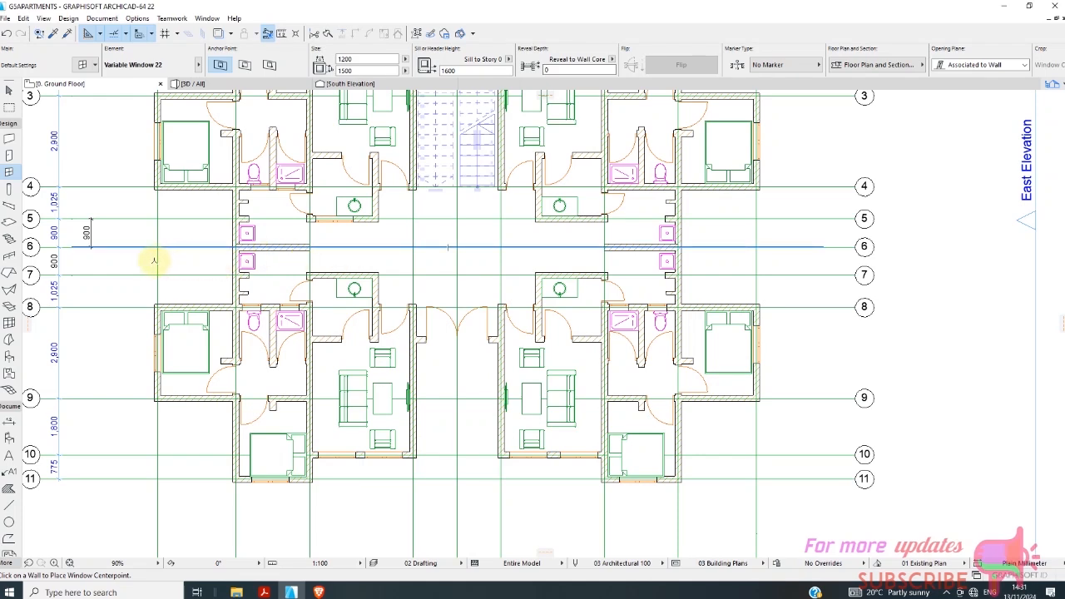
{"action": "left_click", "coordinate": [10, 324]}
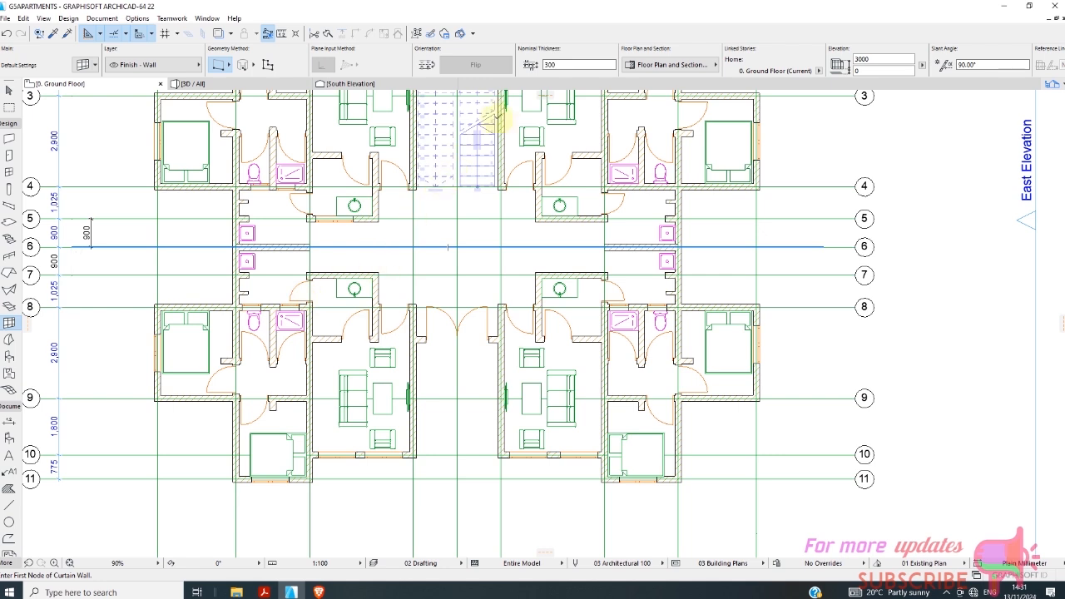
{"action": "left_click", "coordinate": [663, 66]}
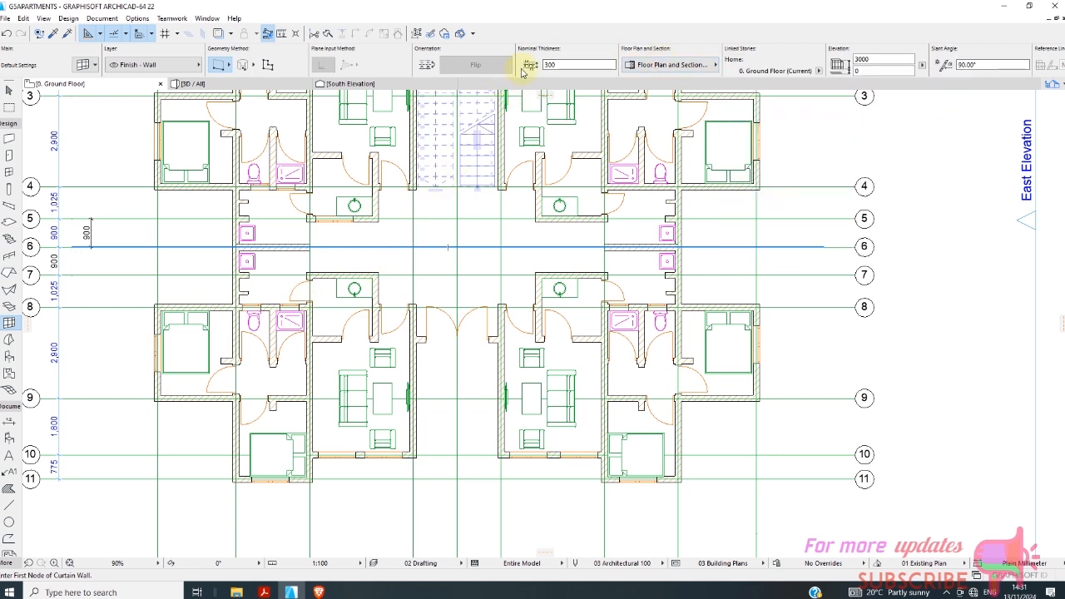
{"action": "left_click", "coordinate": [112, 67]}
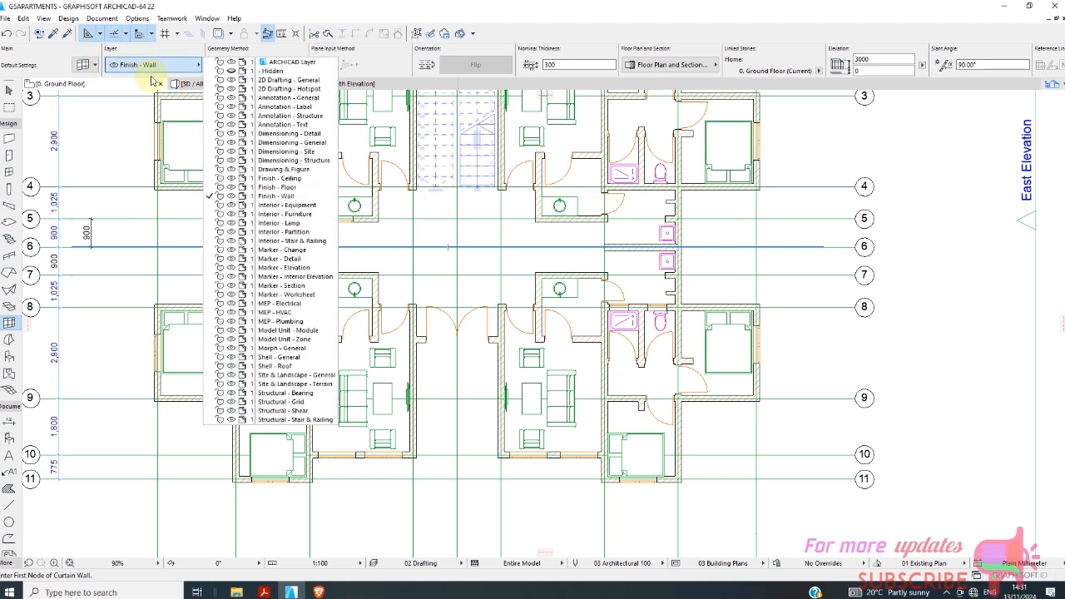
{"action": "left_click", "coordinate": [152, 78]}
{"action": "left_click", "coordinate": [84, 66]}
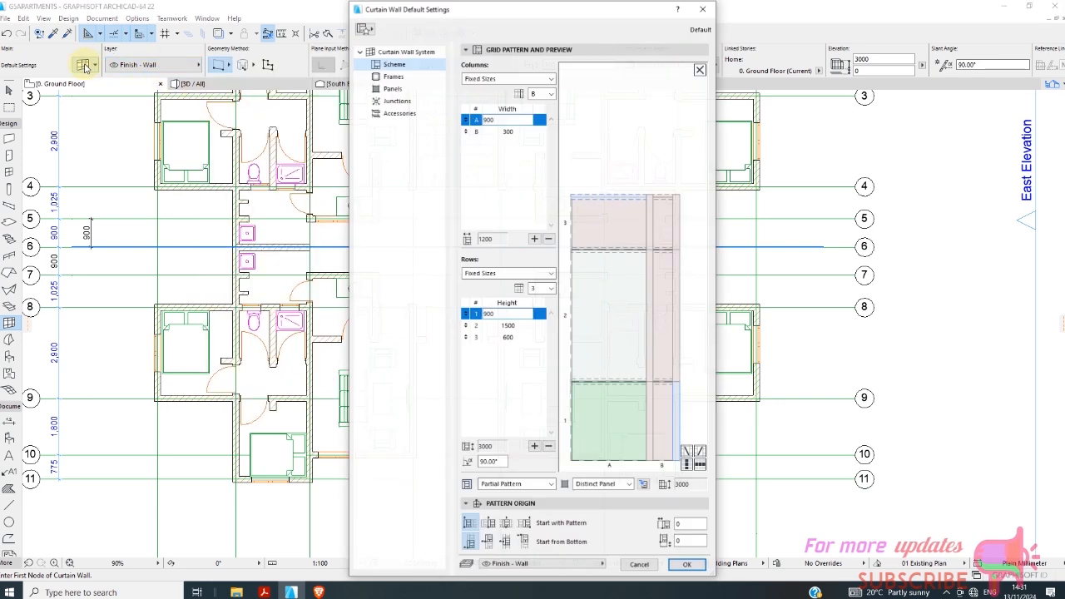
{"action": "left_click", "coordinate": [392, 89]}
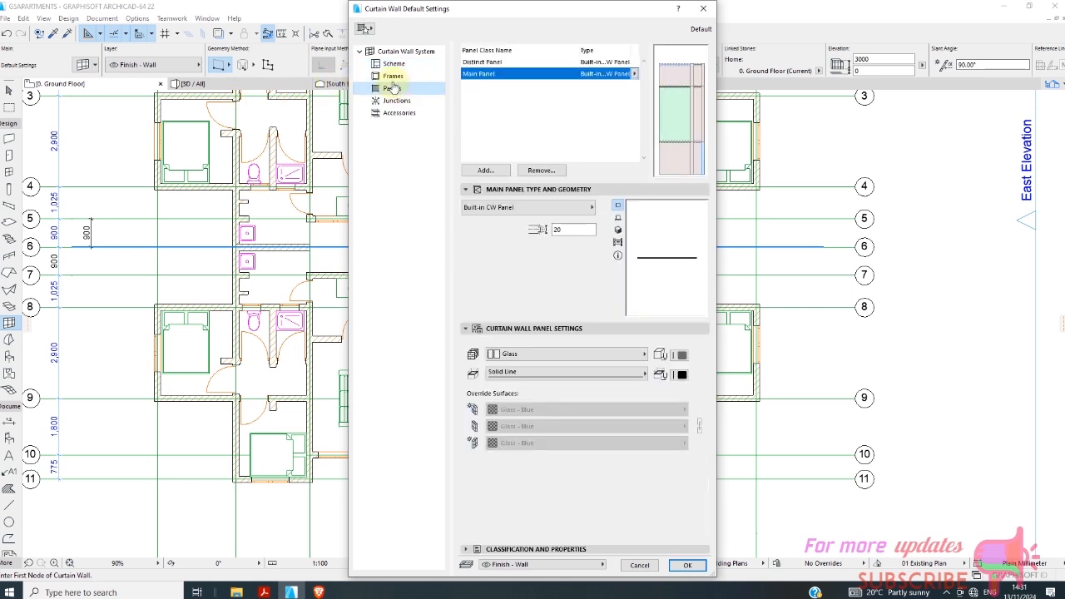
{"action": "left_click", "coordinate": [365, 30]}
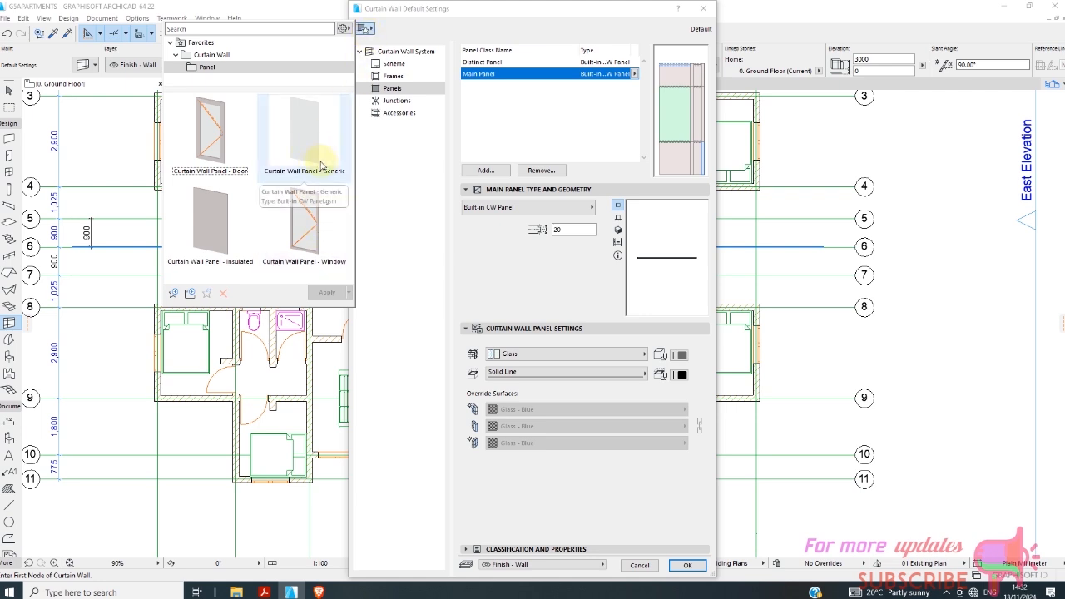
{"action": "left_click", "coordinate": [329, 138]}
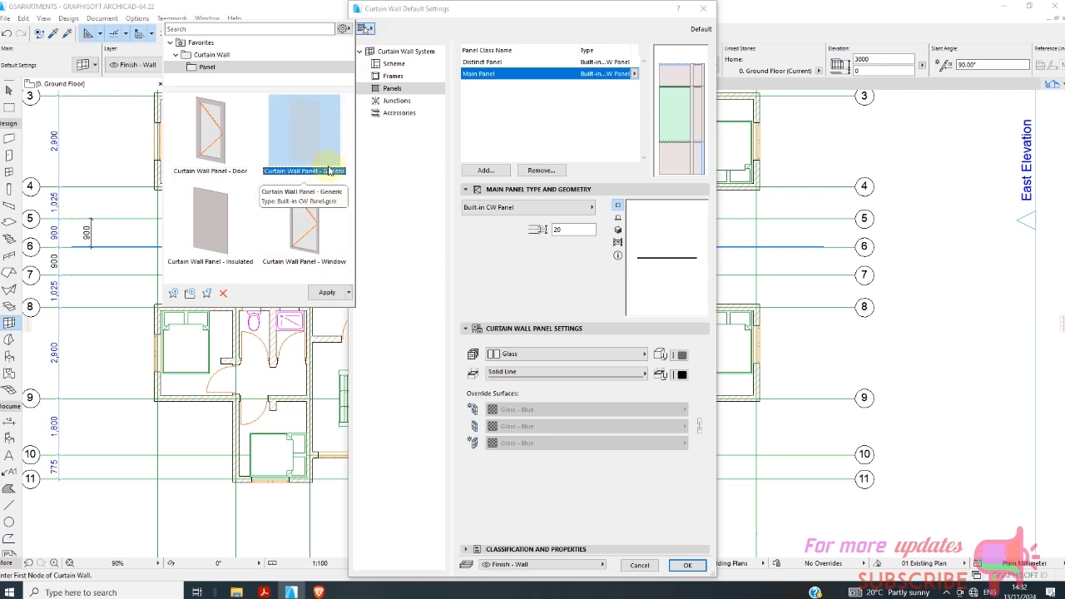
{"action": "double_click", "coordinate": [327, 163]}
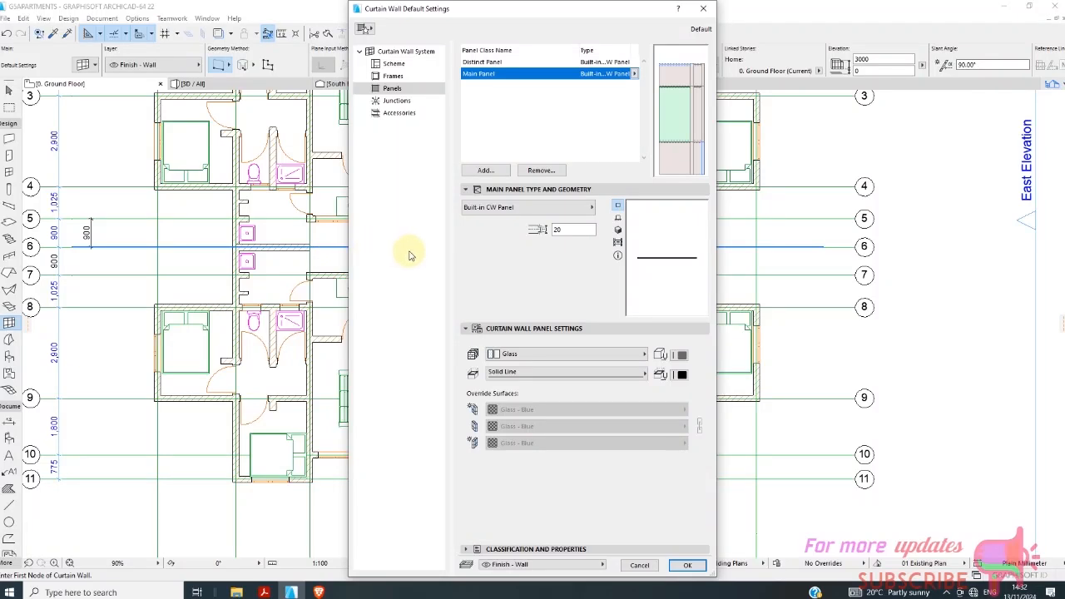
{"action": "left_click", "coordinate": [518, 361]}
{"action": "left_click", "coordinate": [519, 361]}
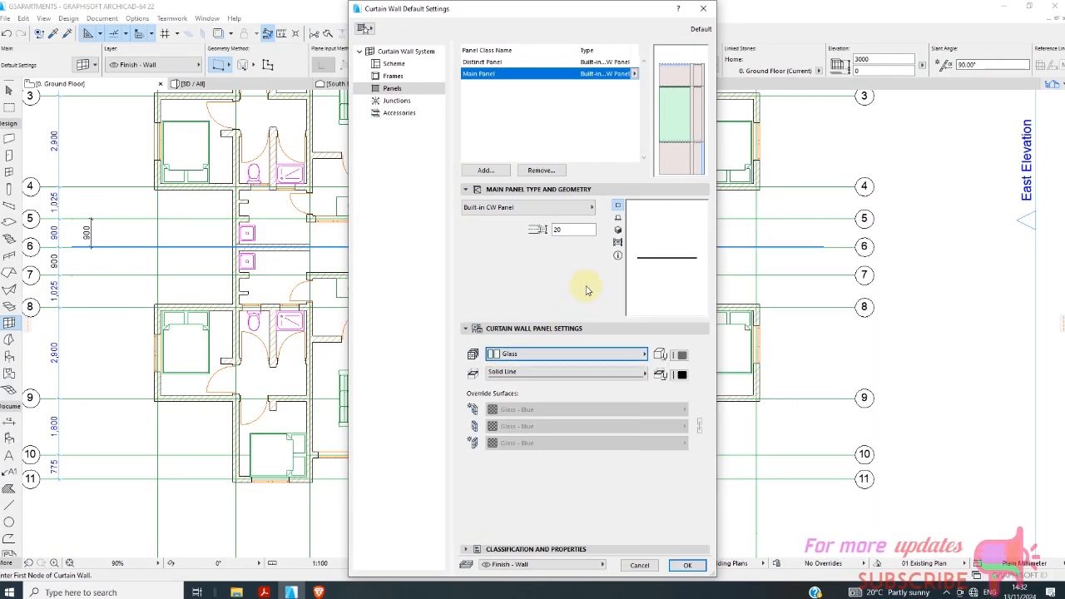
{"action": "left_click", "coordinate": [562, 208]}
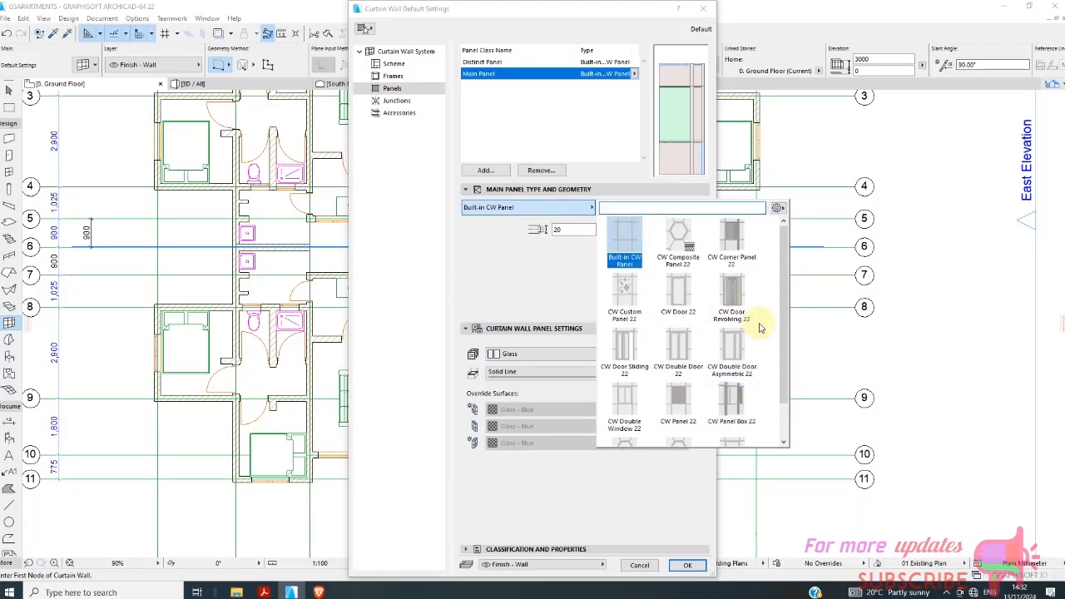
{"action": "left_click", "coordinate": [503, 109]}
{"action": "left_click", "coordinate": [703, 9]}
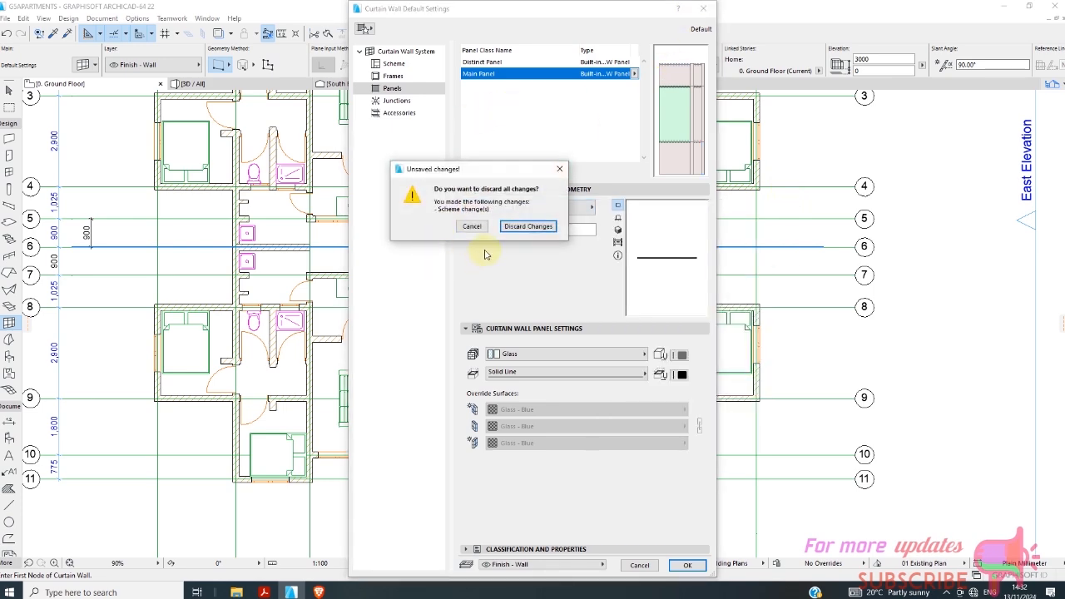
{"action": "left_click", "coordinate": [528, 227]}
Draw a 200 mm long, 300 mm thick wall piece on the vertical grid line in the opening between lines 5 and 6, and select it.
{"action": "scroll", "coordinate": [341, 292], "scroll_direction": "up", "scroll_amount": 4}
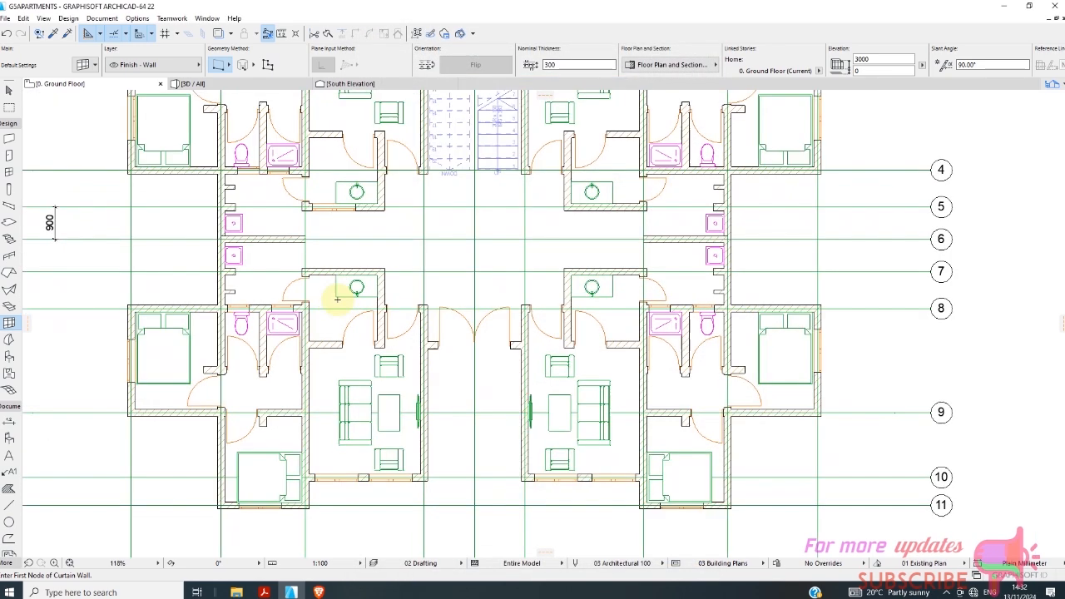
{"action": "scroll", "coordinate": [283, 231], "scroll_direction": "down", "scroll_amount": 3}
{"action": "left_click", "coordinate": [9, 139]}
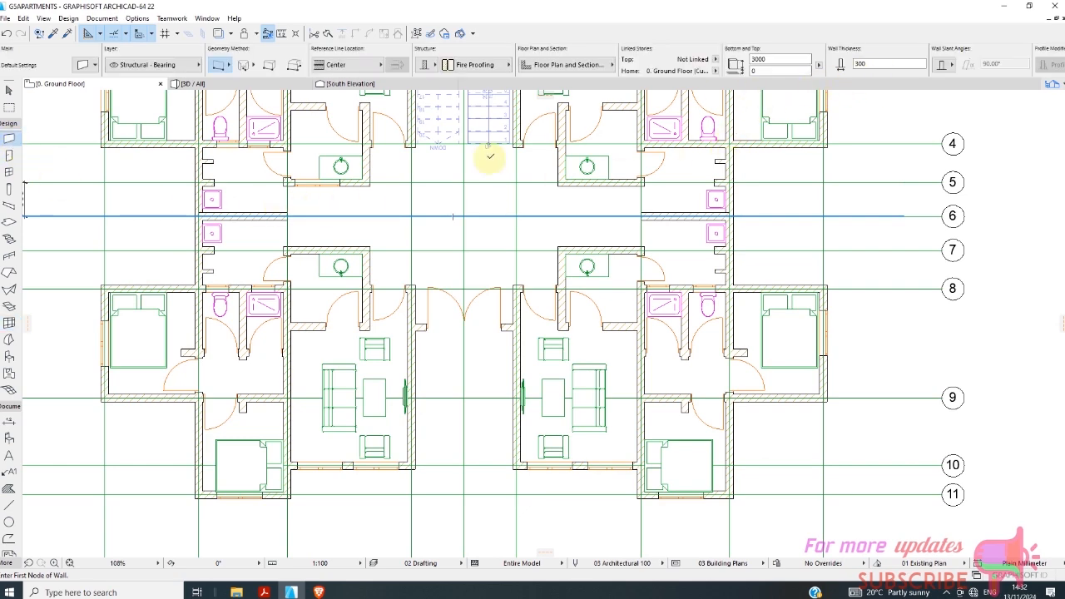
{"action": "scroll", "coordinate": [399, 186], "scroll_direction": "up", "scroll_amount": 3}
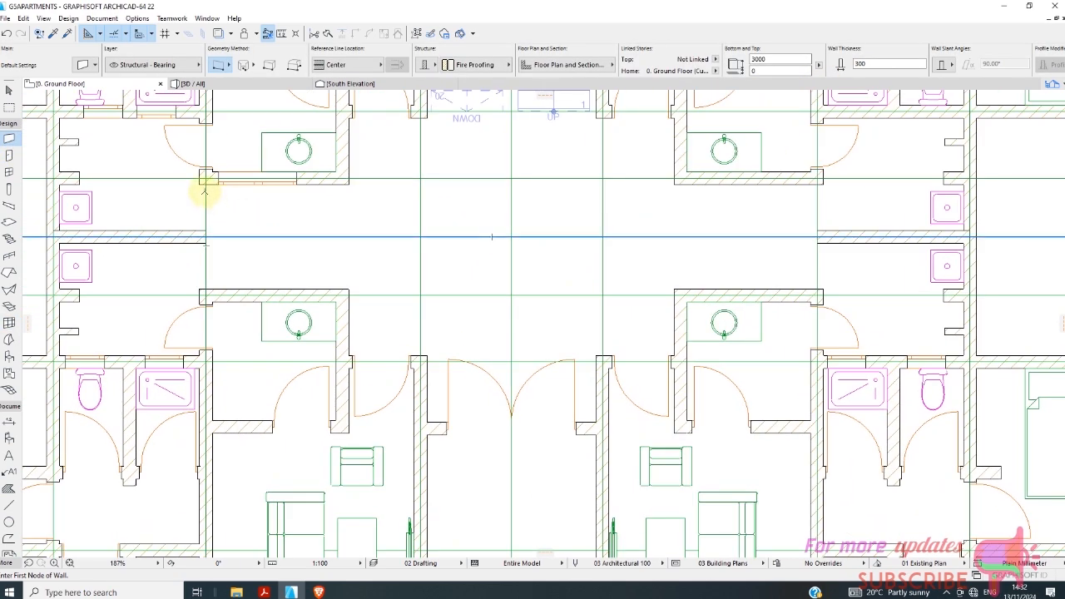
{"action": "left_click", "coordinate": [205, 191]}
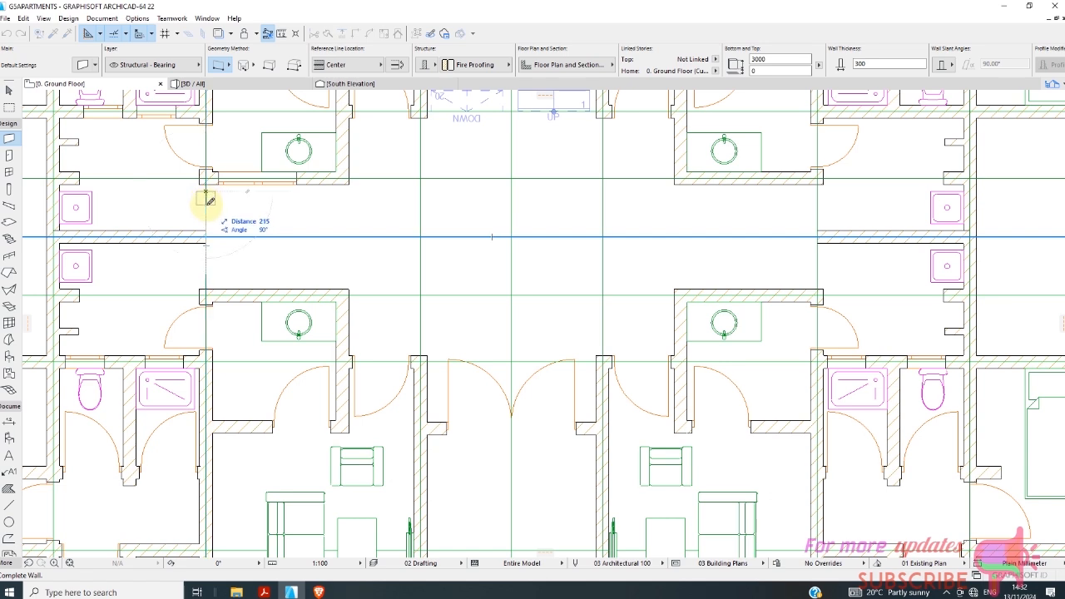
{"action": "type", "text": "20"}
{"action": "key", "text": "Return"}
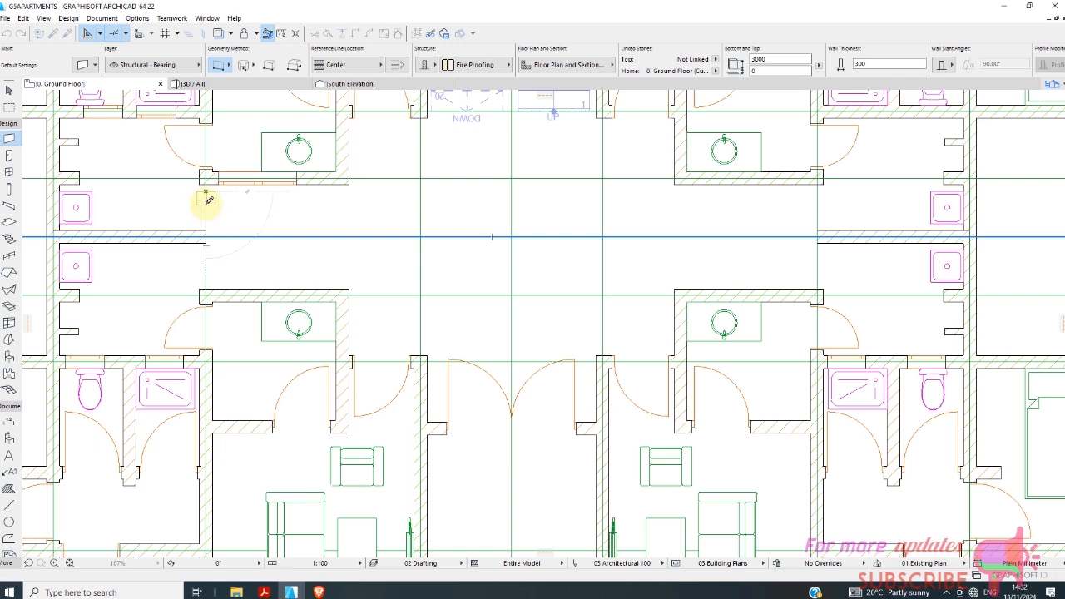
{"action": "scroll", "coordinate": [204, 198], "scroll_direction": "up", "scroll_amount": 3}
{"action": "scroll", "coordinate": [204, 201], "scroll_direction": "up", "scroll_amount": 2}
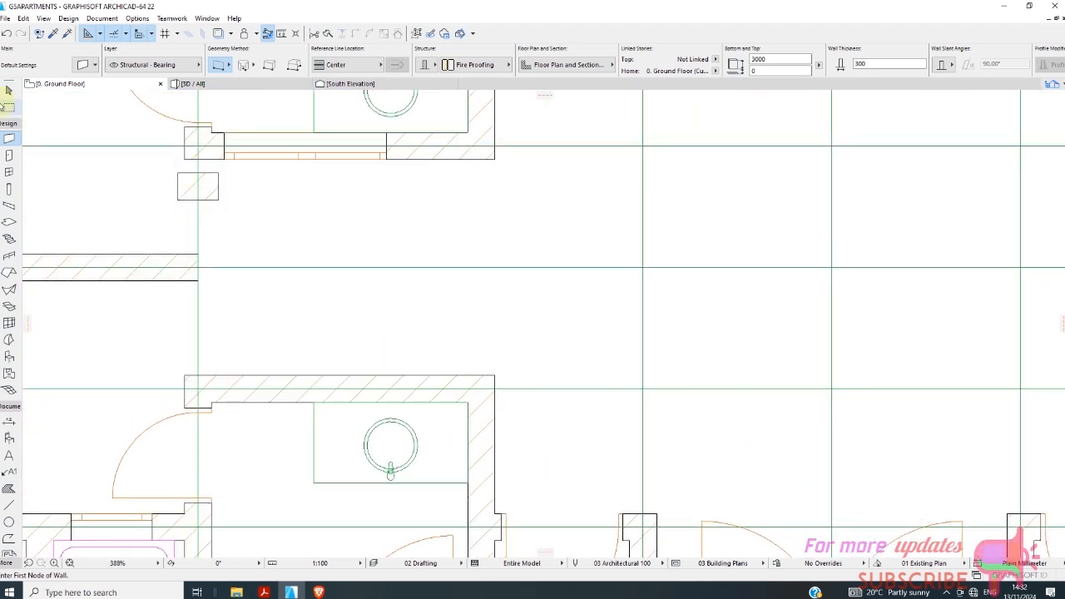
{"action": "left_click", "coordinate": [9, 92]}
{"action": "left_click", "coordinate": [200, 188]}
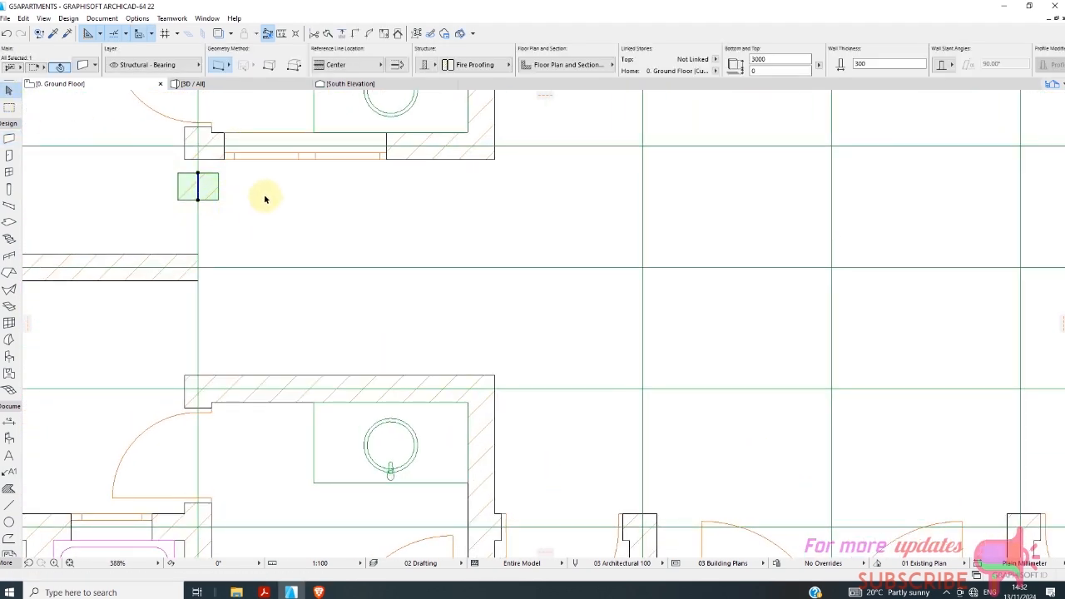
{"action": "right_click", "coordinate": [255, 196]}
{"action": "mouse_move", "coordinate": [314, 308]}
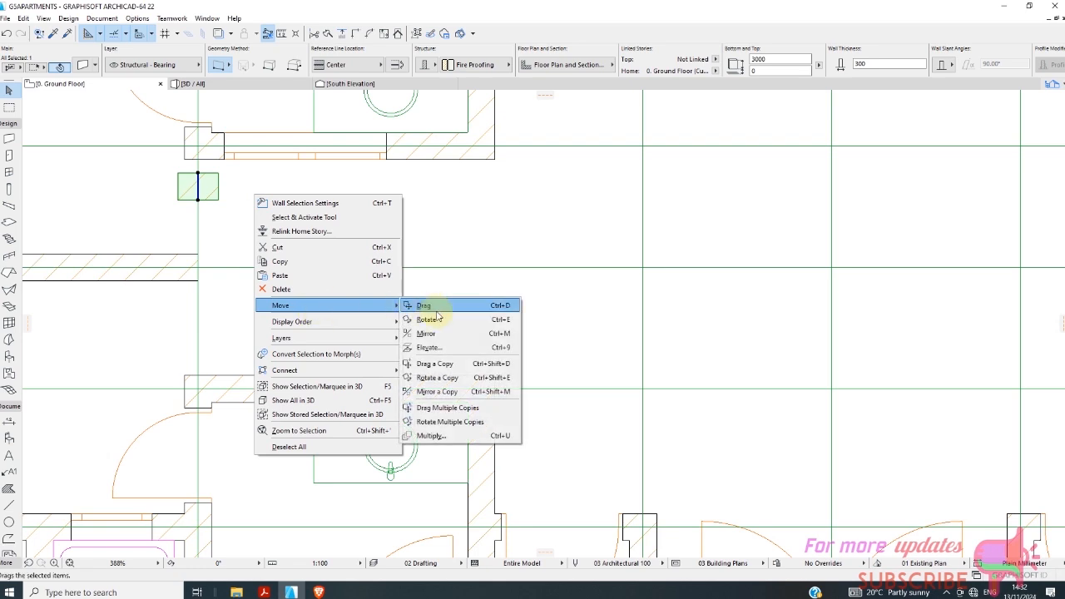
{"action": "left_click", "coordinate": [441, 439]}
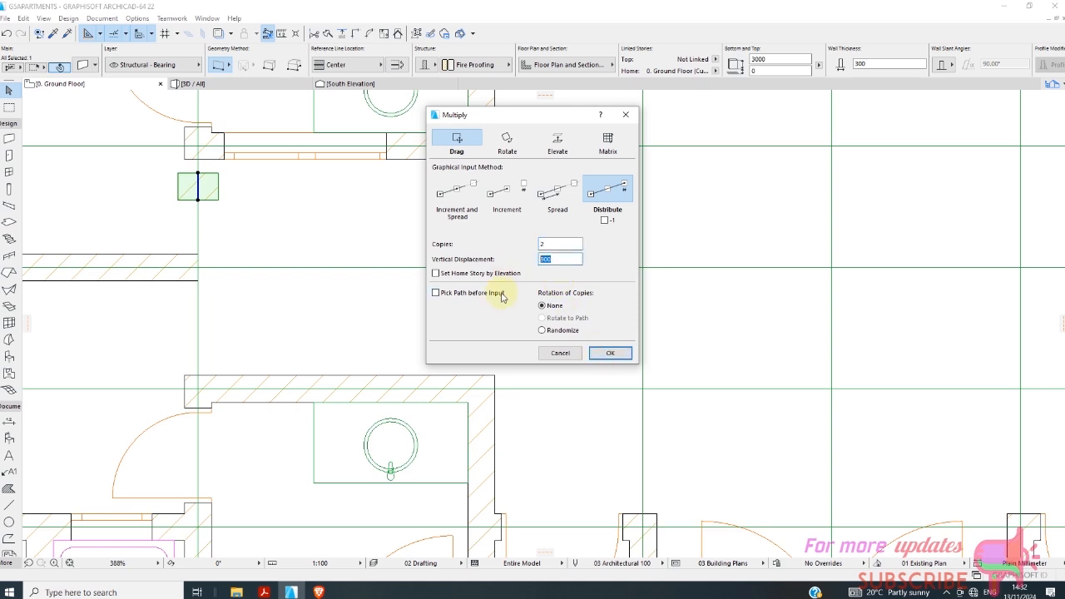
{"action": "left_click", "coordinate": [608, 353]}
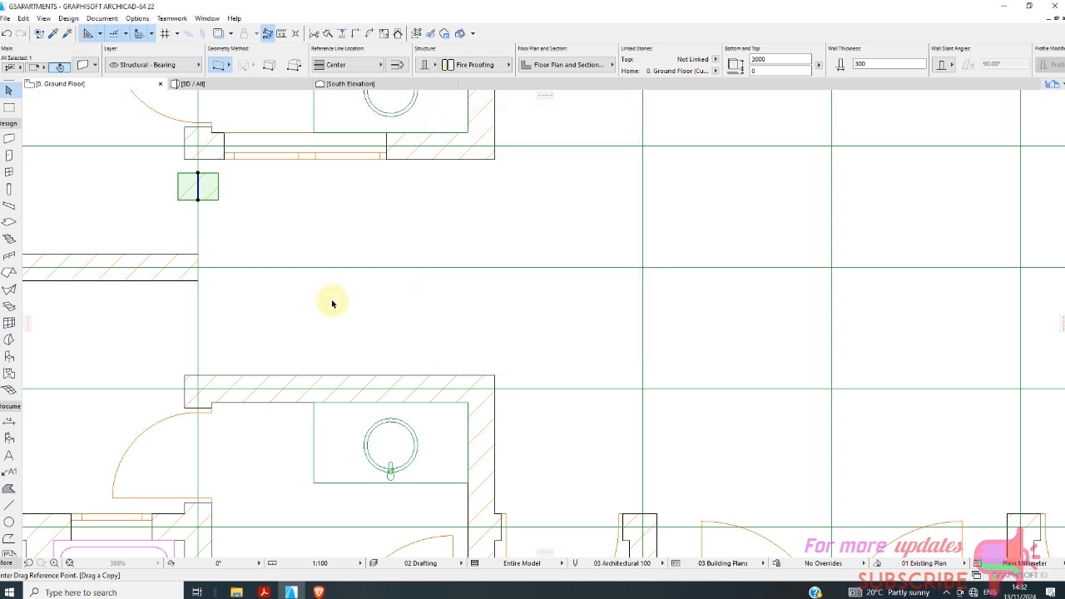
{"action": "left_click", "coordinate": [198, 174]}
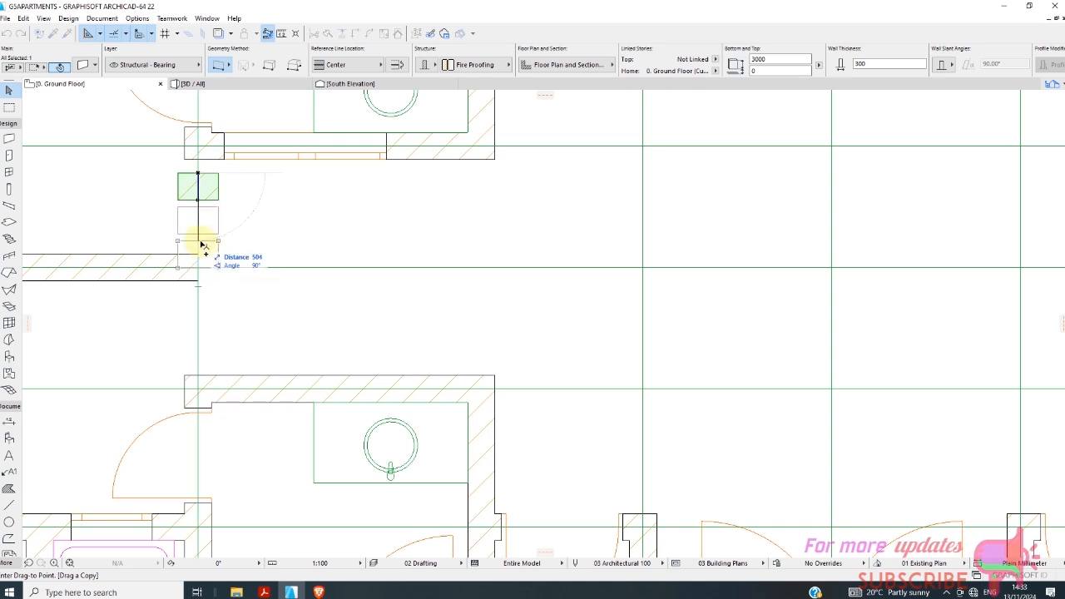
{"action": "key", "text": "Escape"}
{"action": "right_click", "coordinate": [234, 206]}
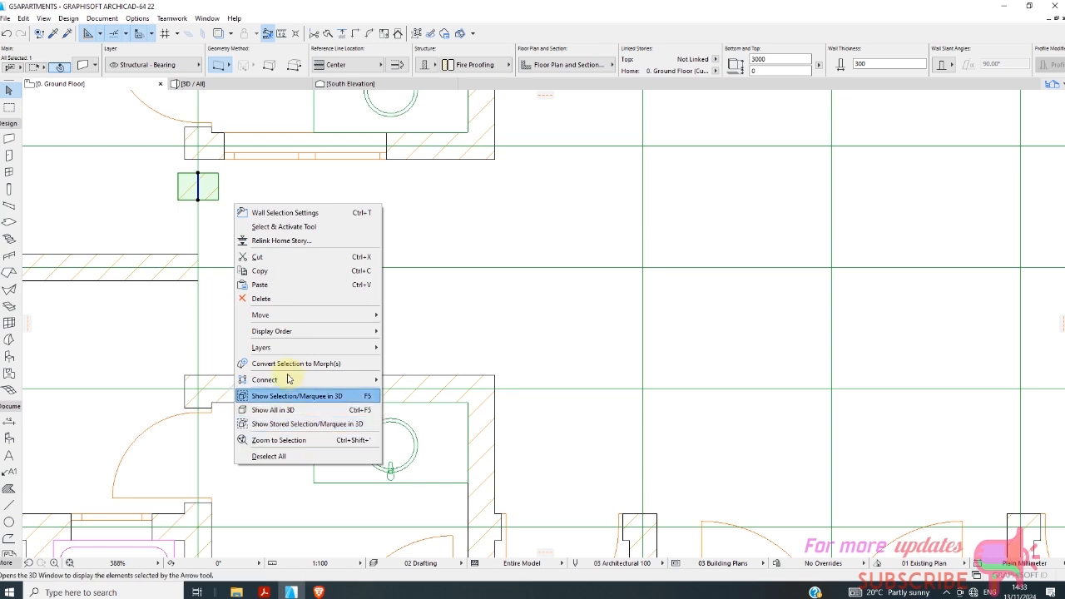
{"action": "mouse_move", "coordinate": [279, 316]}
{"action": "left_click", "coordinate": [399, 444]}
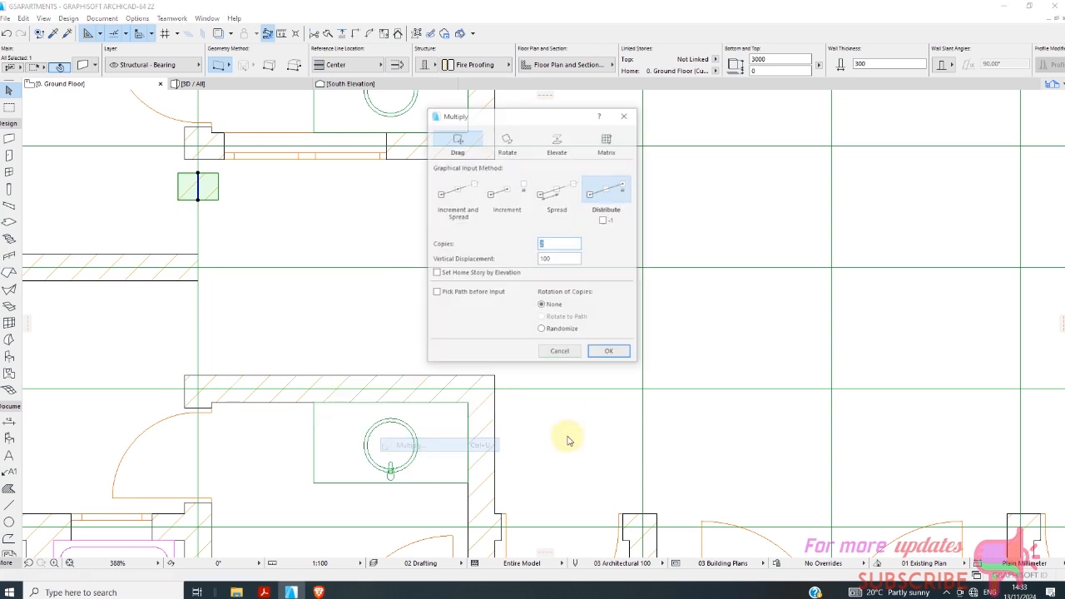
{"action": "left_click", "coordinate": [558, 190]}
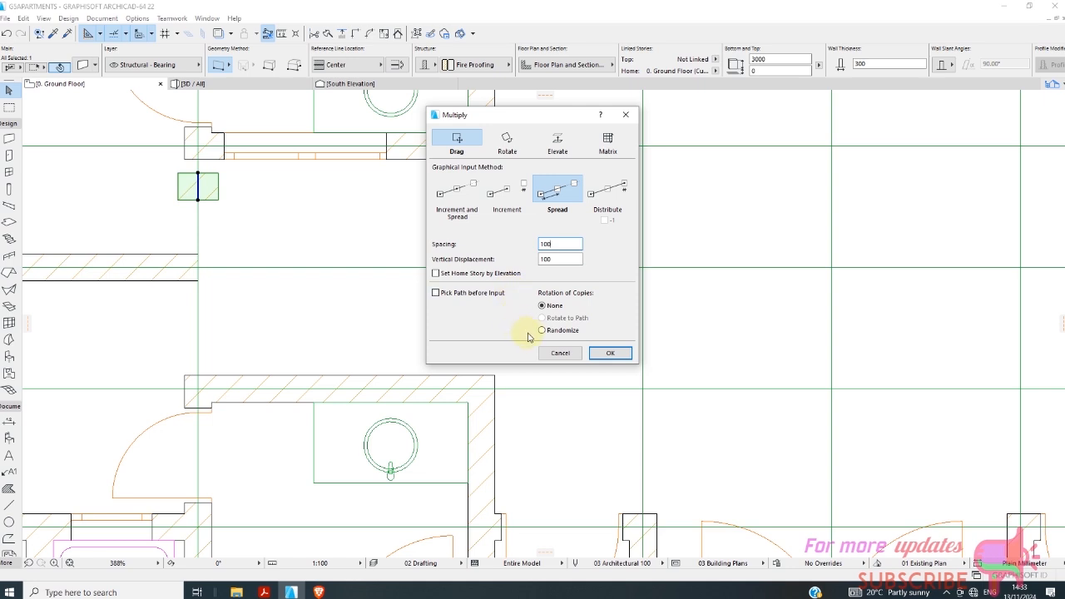
{"action": "left_click", "coordinate": [468, 205]}
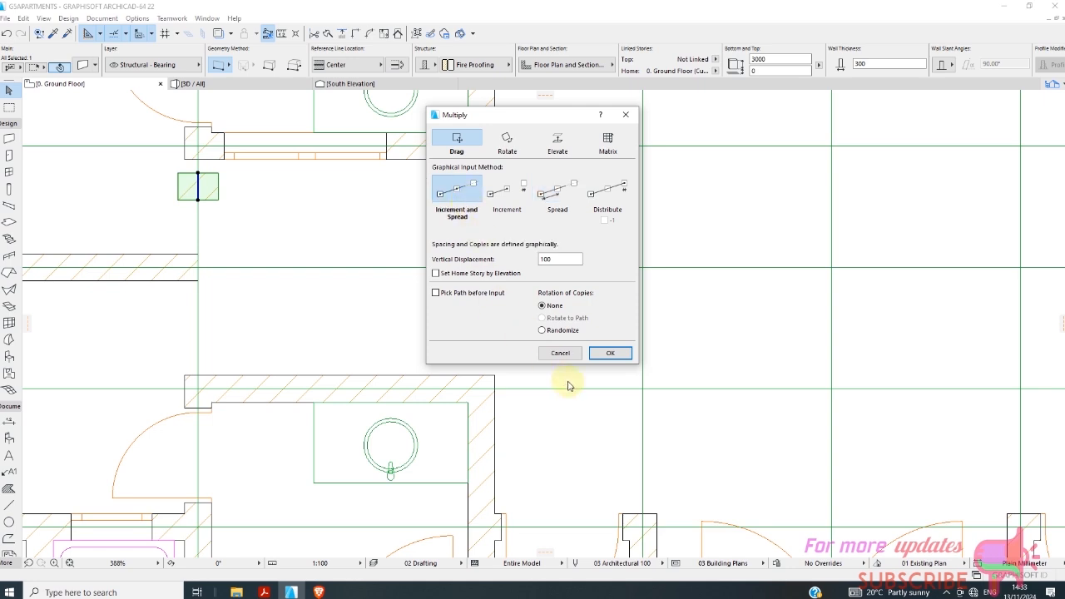
{"action": "left_click", "coordinate": [610, 352]}
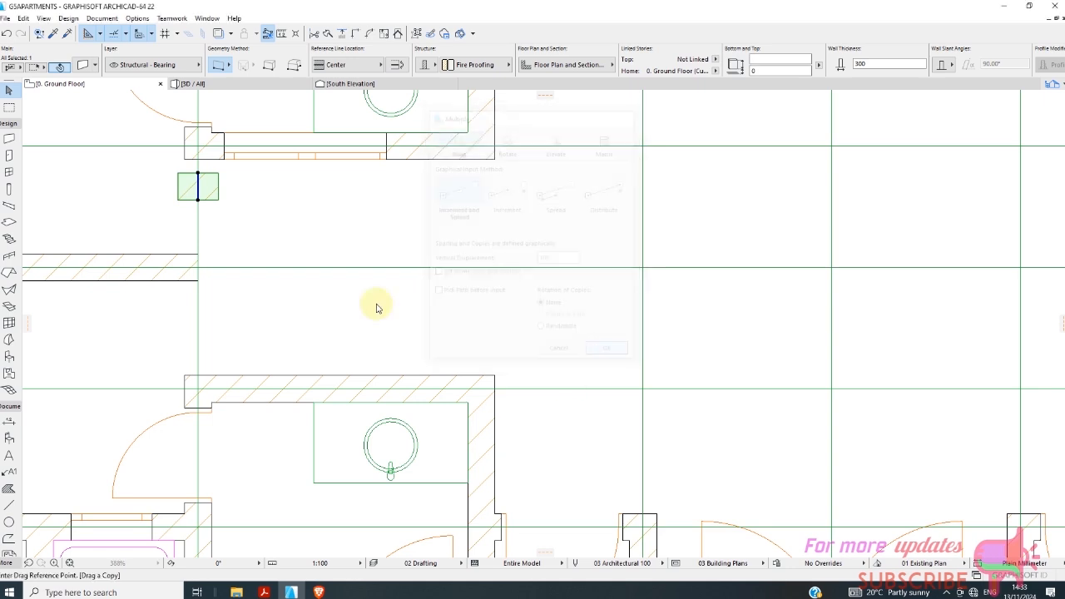
{"action": "left_click", "coordinate": [198, 175]}
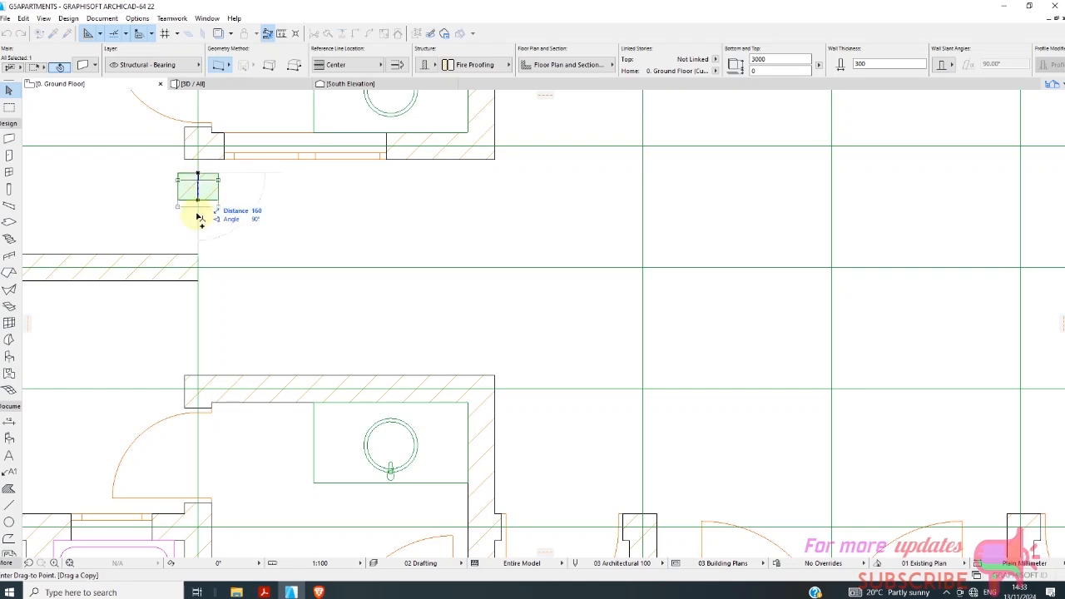
{"action": "right_click", "coordinate": [255, 238]}
{"action": "left_click", "coordinate": [276, 346]}
{"action": "right_click", "coordinate": [306, 228]}
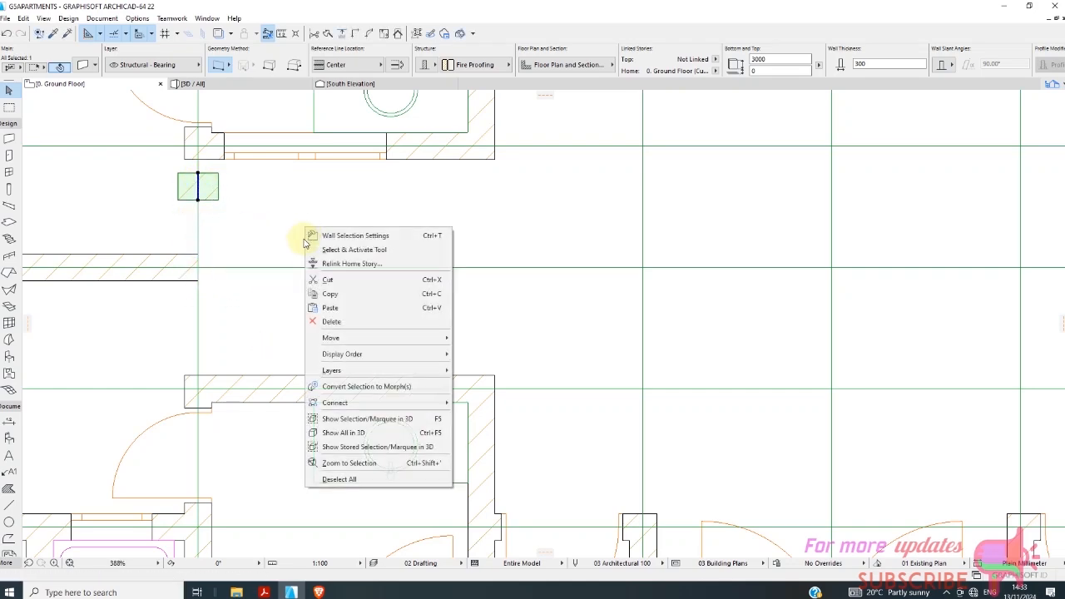
{"action": "mouse_move", "coordinate": [370, 338]}
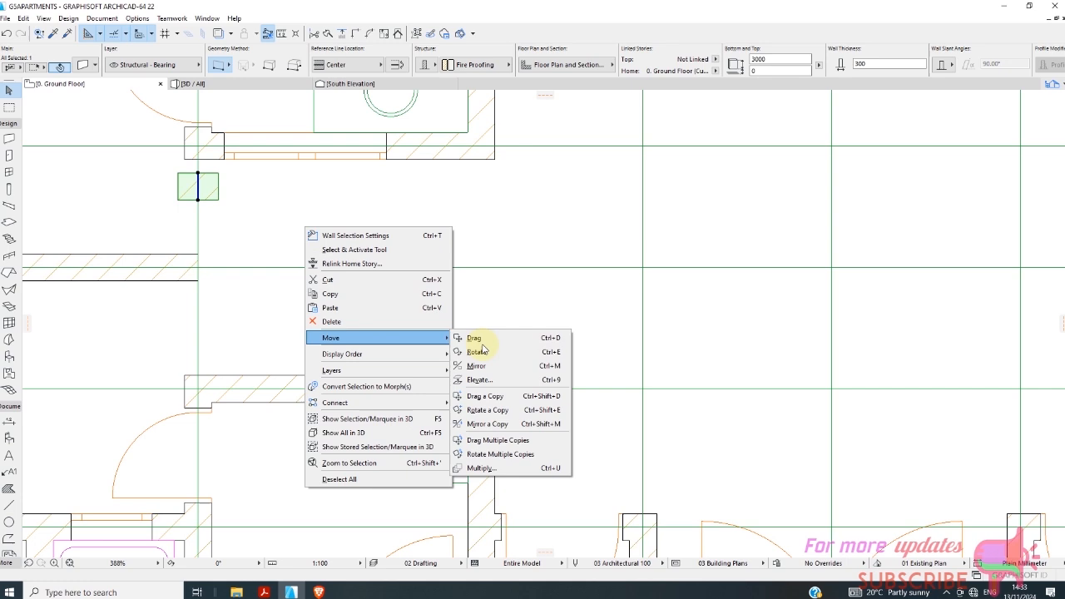
{"action": "left_click", "coordinate": [478, 467]}
{"action": "left_click", "coordinate": [606, 192]}
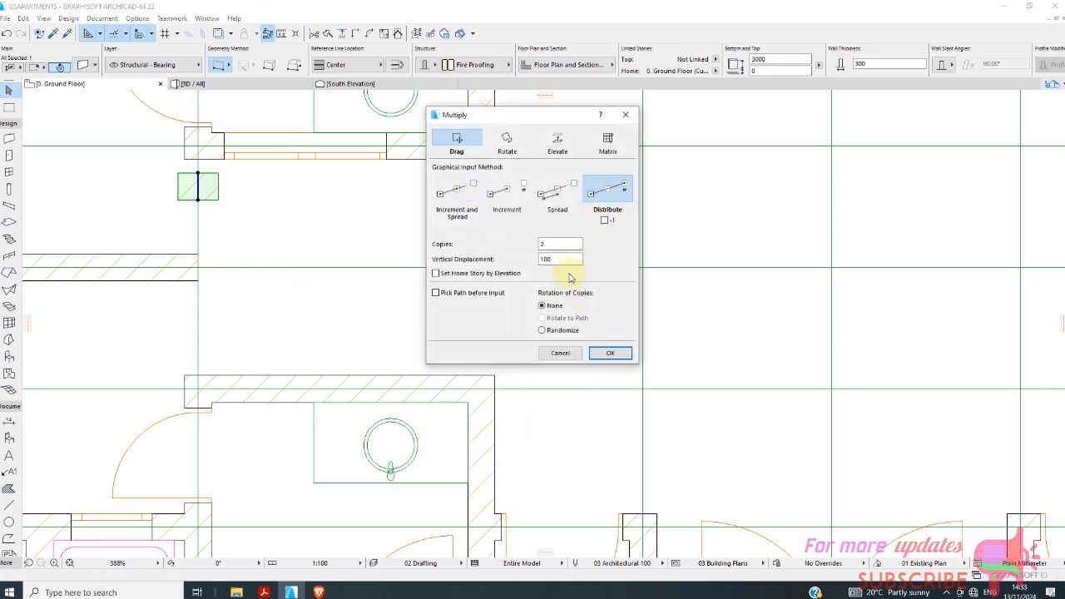
{"action": "left_click", "coordinate": [566, 210]}
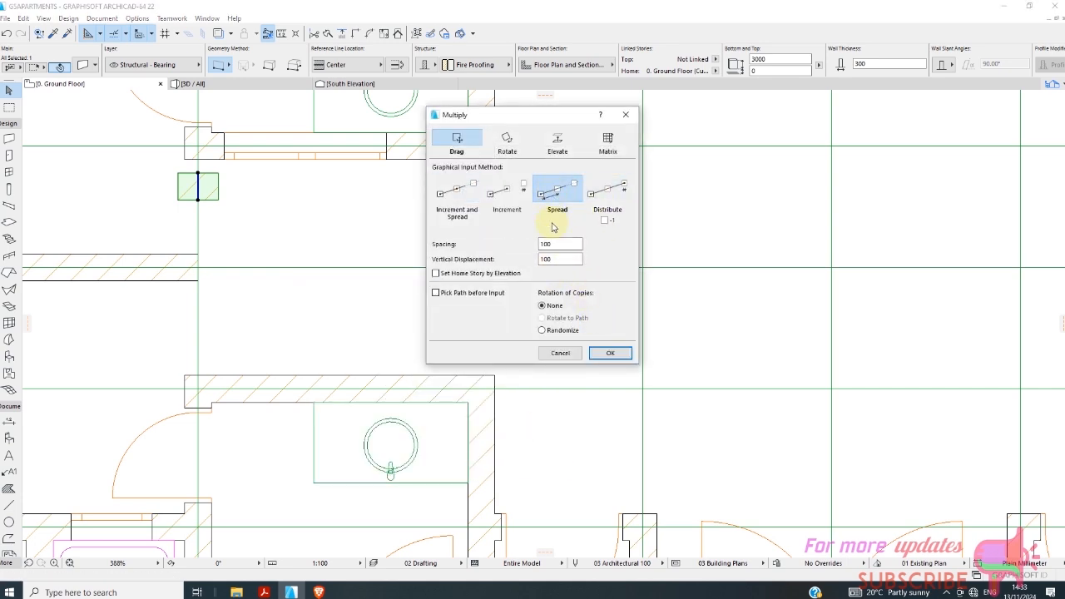
{"action": "left_click", "coordinate": [610, 353]}
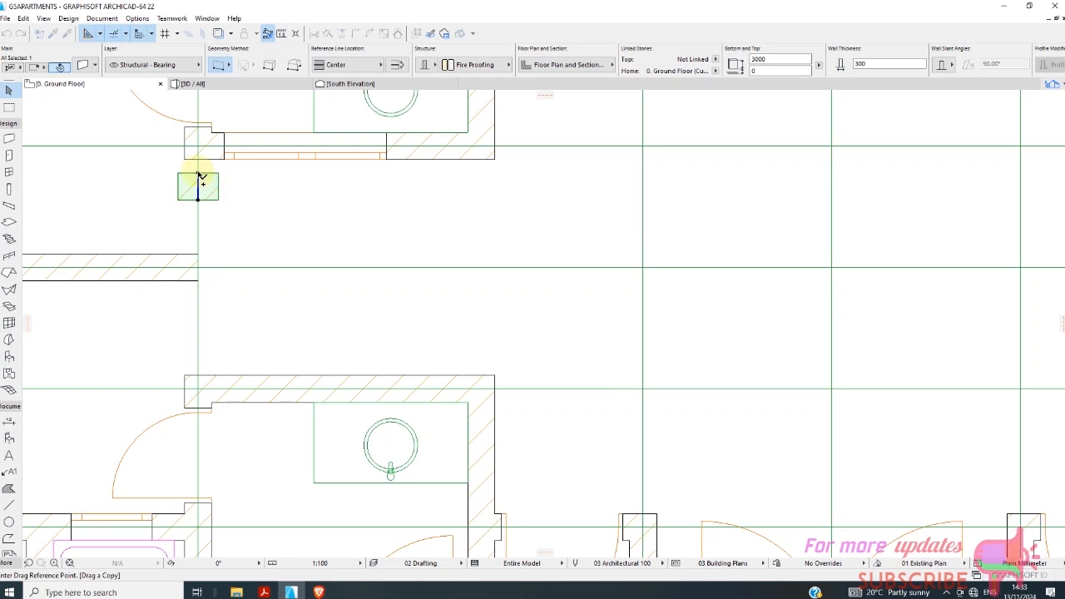
{"action": "left_click", "coordinate": [198, 174]}
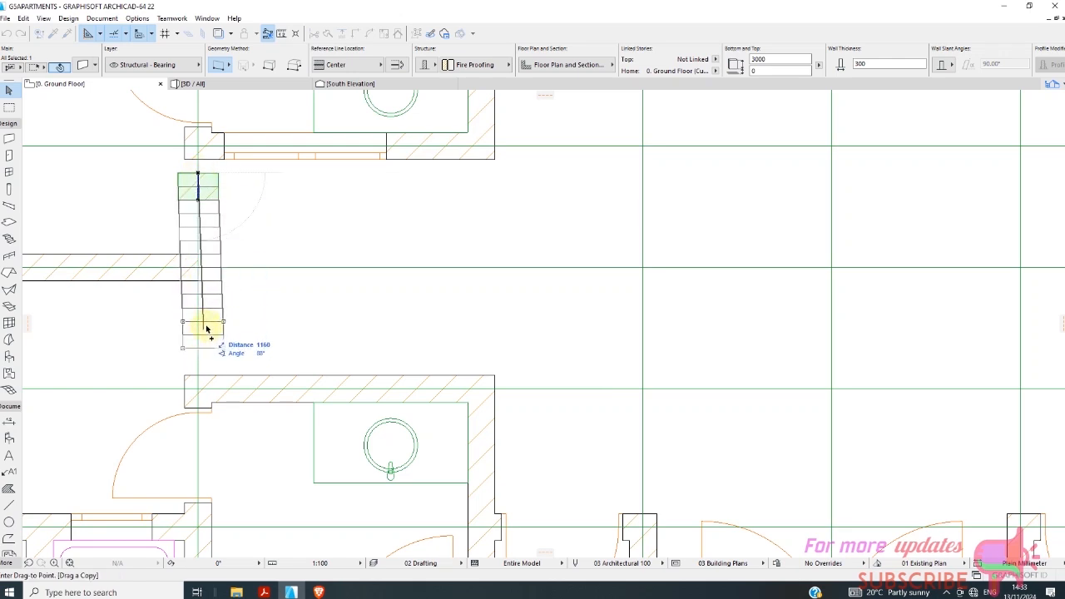
{"action": "key", "text": "Escape"}
Multiply the short wall piece down the vertical grid line with Spread at 300 mm spacing, adding four copies across the opening.
{"action": "right_click", "coordinate": [312, 193]}
{"action": "mouse_move", "coordinate": [336, 305]}
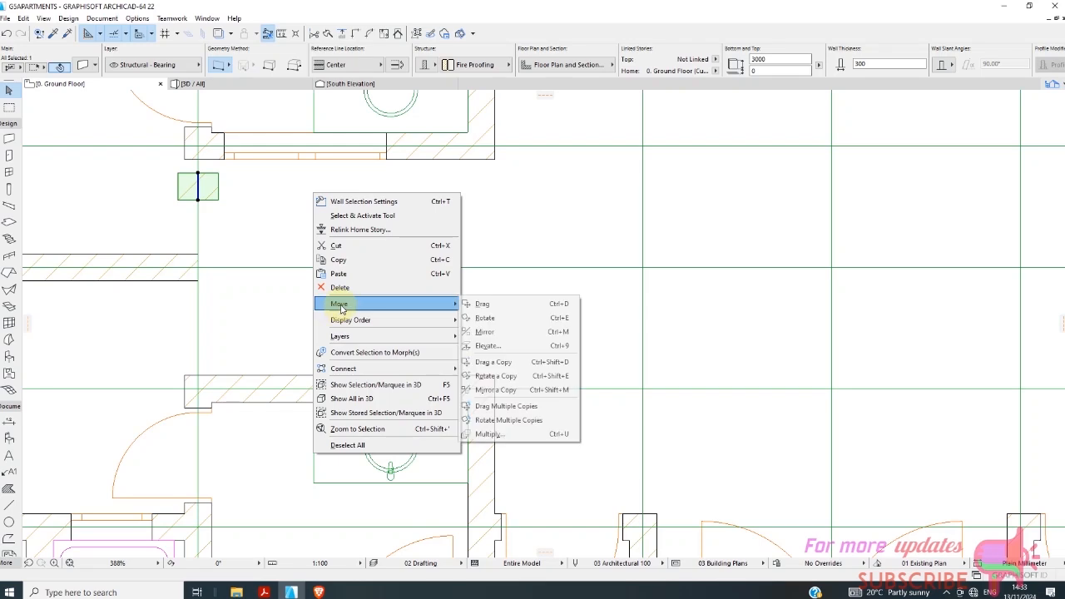
{"action": "left_click", "coordinate": [482, 433]}
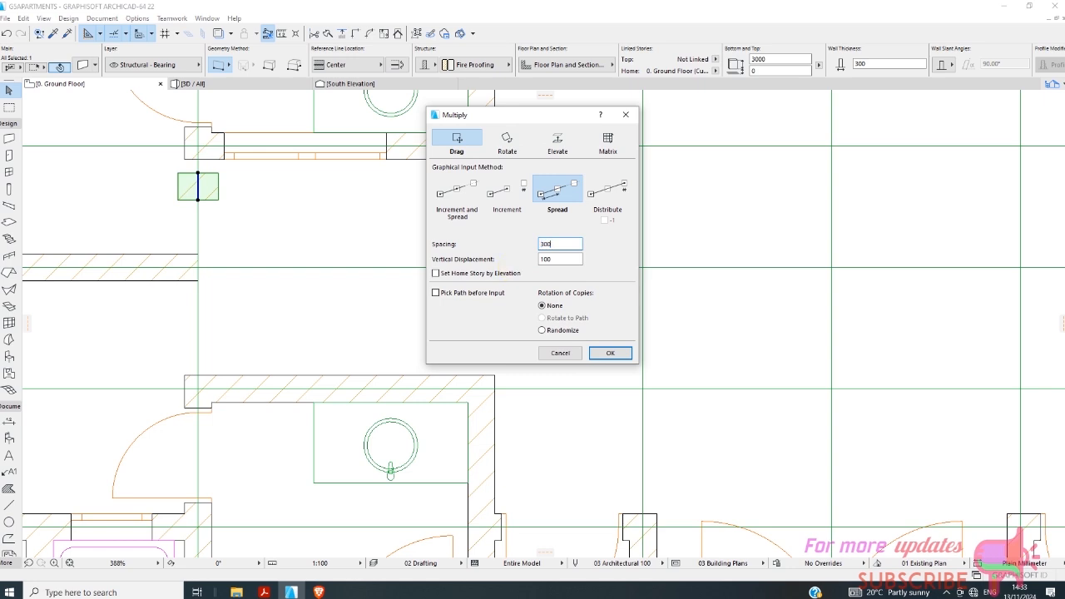
{"action": "left_click", "coordinate": [608, 353]}
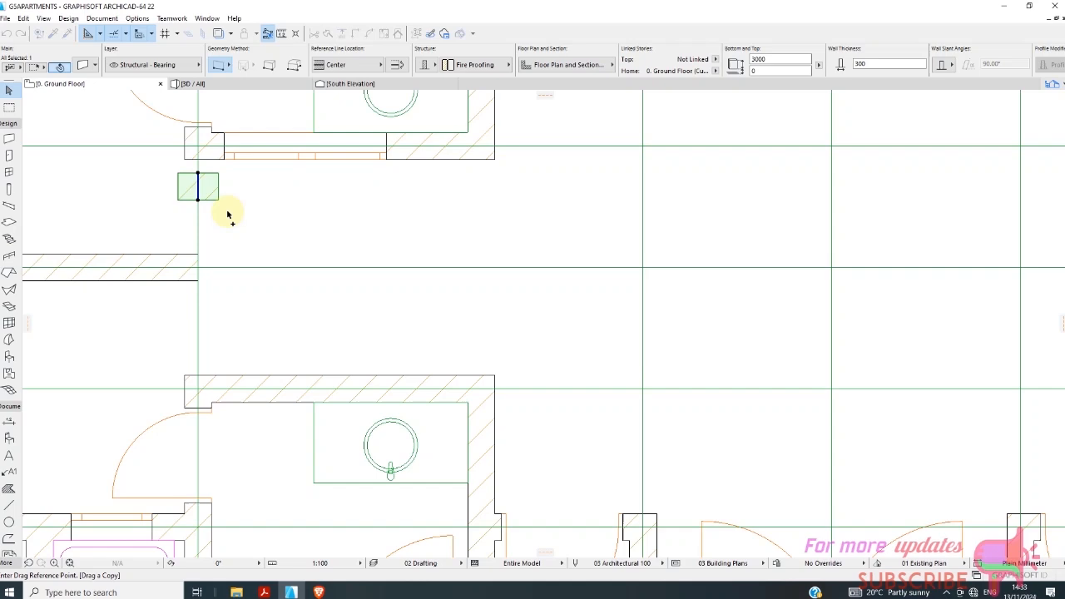
{"action": "left_click", "coordinate": [198, 175]}
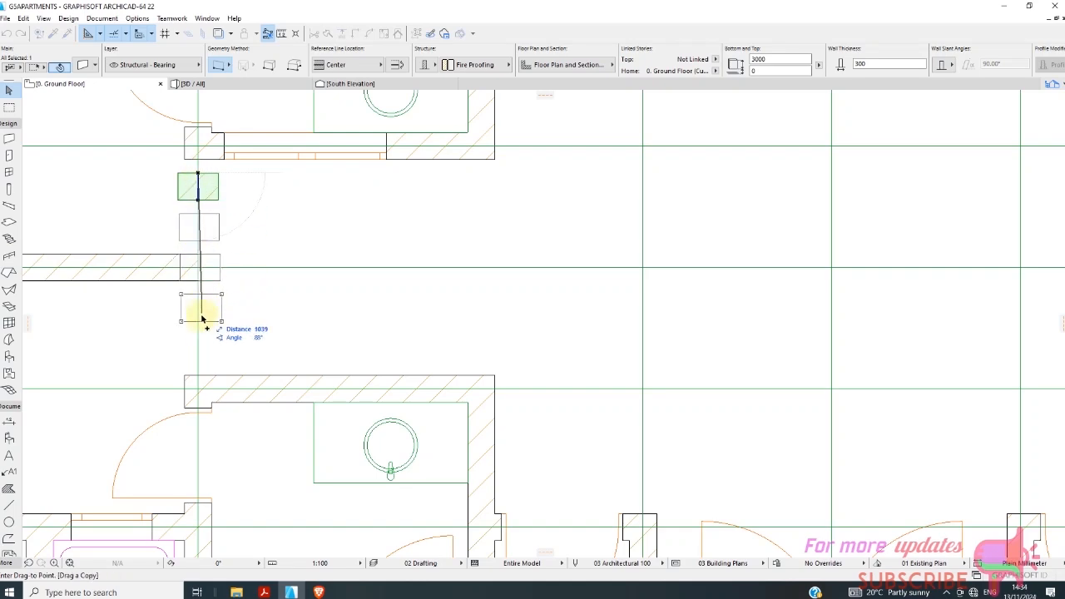
{"action": "left_click", "coordinate": [201, 347]}
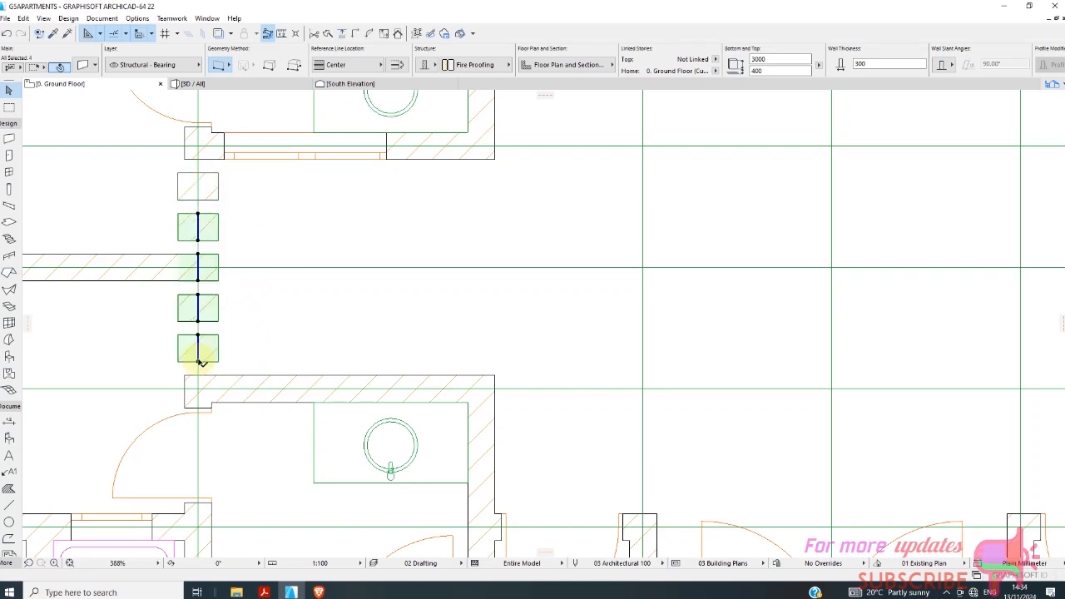
Select all five short wall pieces and move them 2100 mm horizontally, in line with the inner end walls of the two sink rooms.
{"action": "scroll", "coordinate": [259, 273], "scroll_direction": "down", "scroll_amount": 3}
{"action": "right_click", "coordinate": [255, 237]}
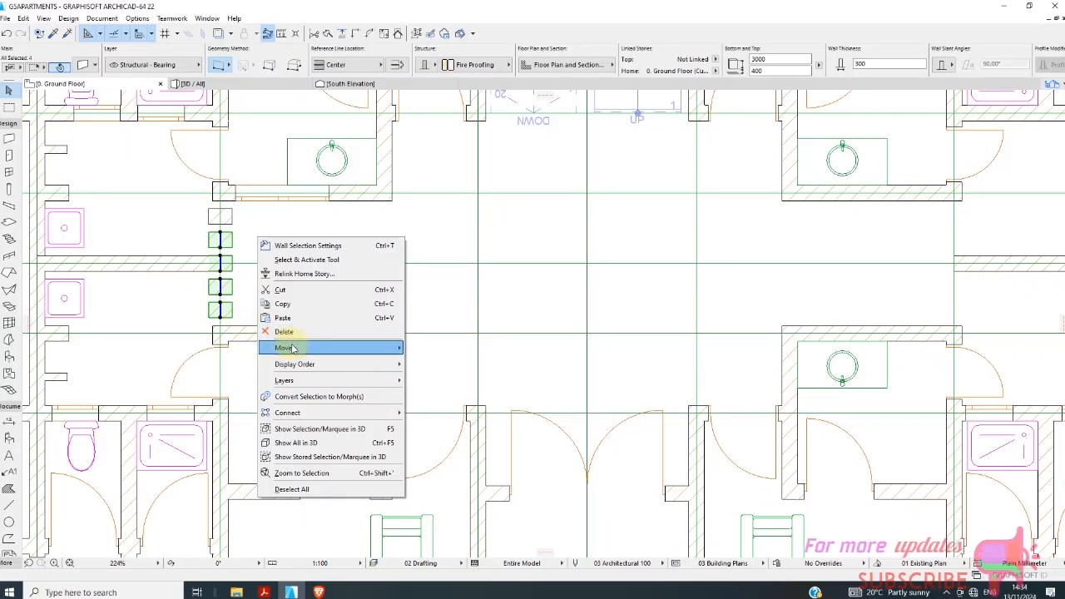
{"action": "left_click", "coordinate": [285, 212]}
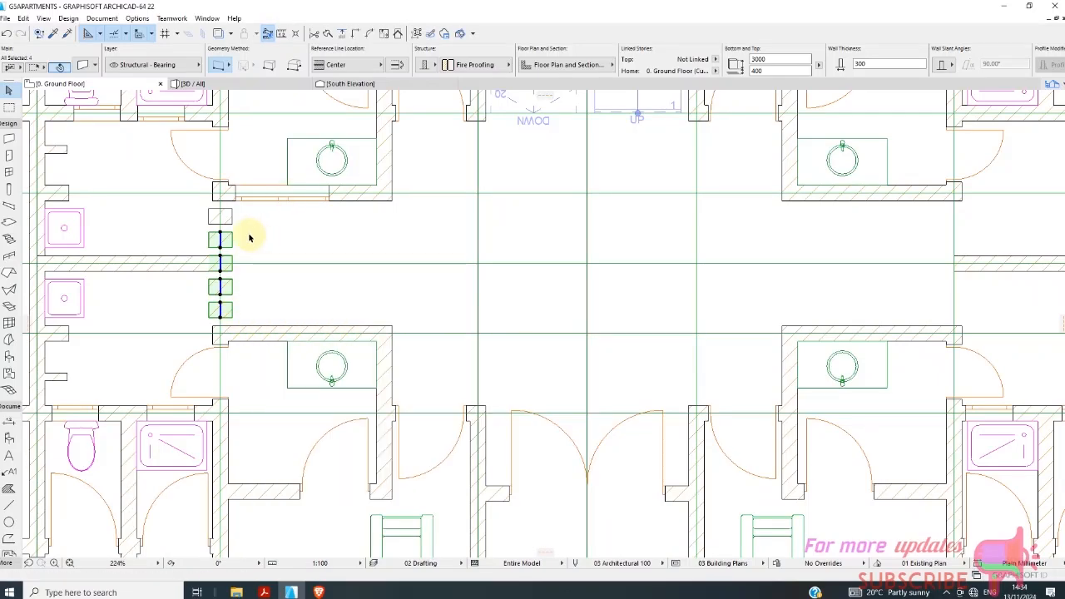
{"action": "scroll", "coordinate": [227, 233], "scroll_direction": "up", "scroll_amount": 1}
{"action": "scroll", "coordinate": [223, 233], "scroll_direction": "up", "scroll_amount": 3}
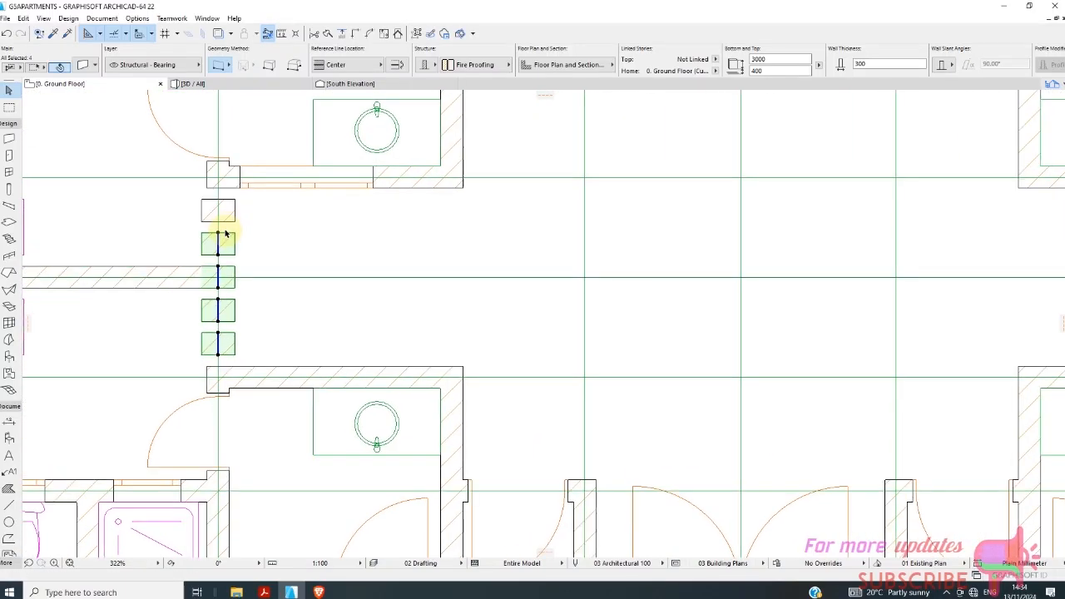
{"action": "right_click", "coordinate": [280, 240]}
{"action": "mouse_move", "coordinate": [332, 340]}
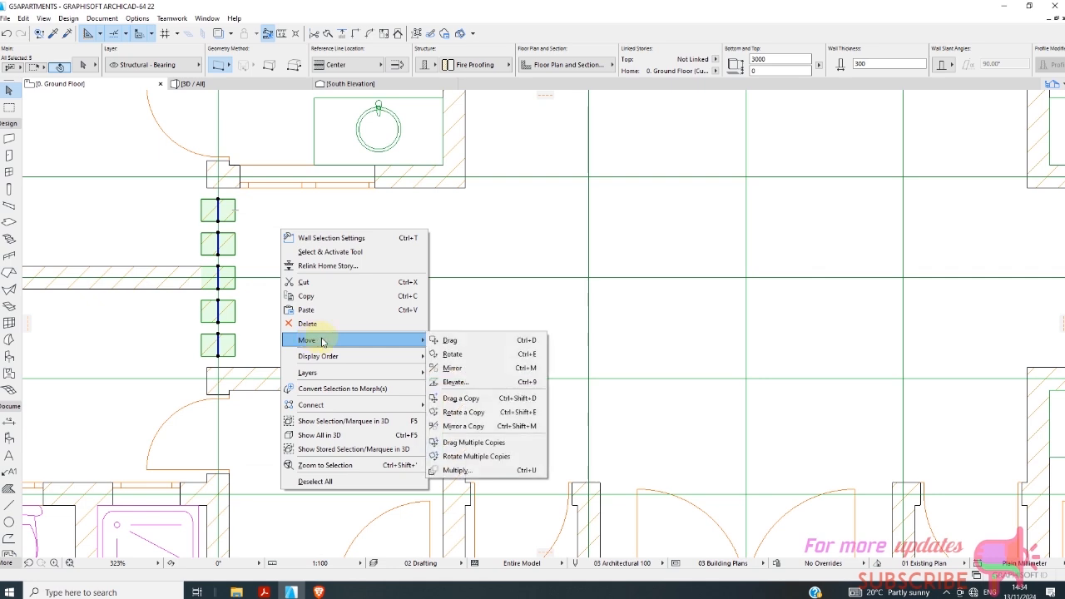
{"action": "left_click", "coordinate": [459, 344]}
{"action": "scroll", "coordinate": [202, 188], "scroll_direction": "up", "scroll_amount": 2}
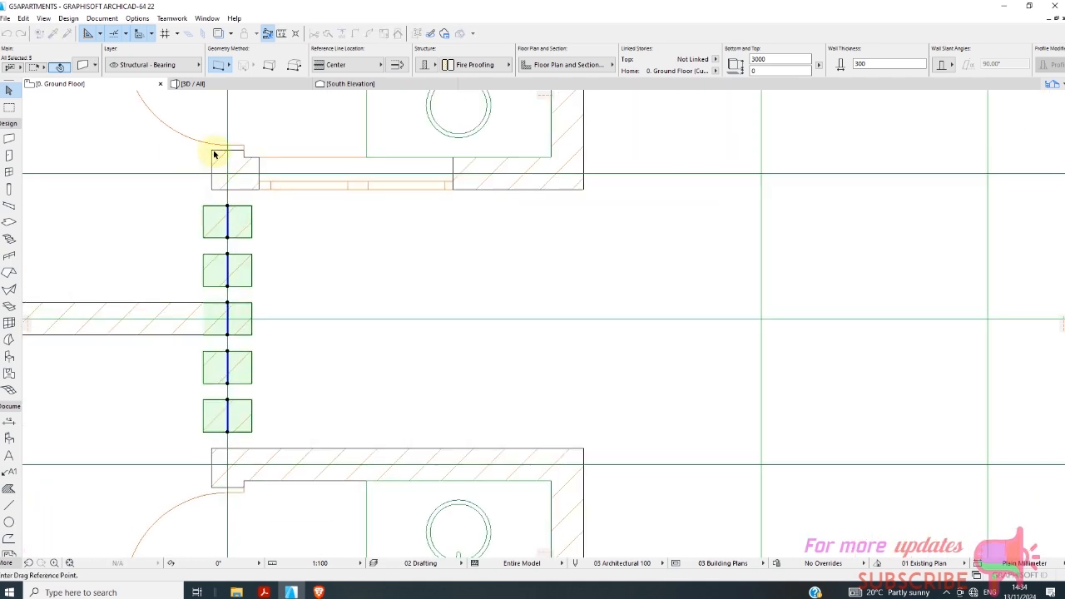
{"action": "left_click", "coordinate": [213, 154]}
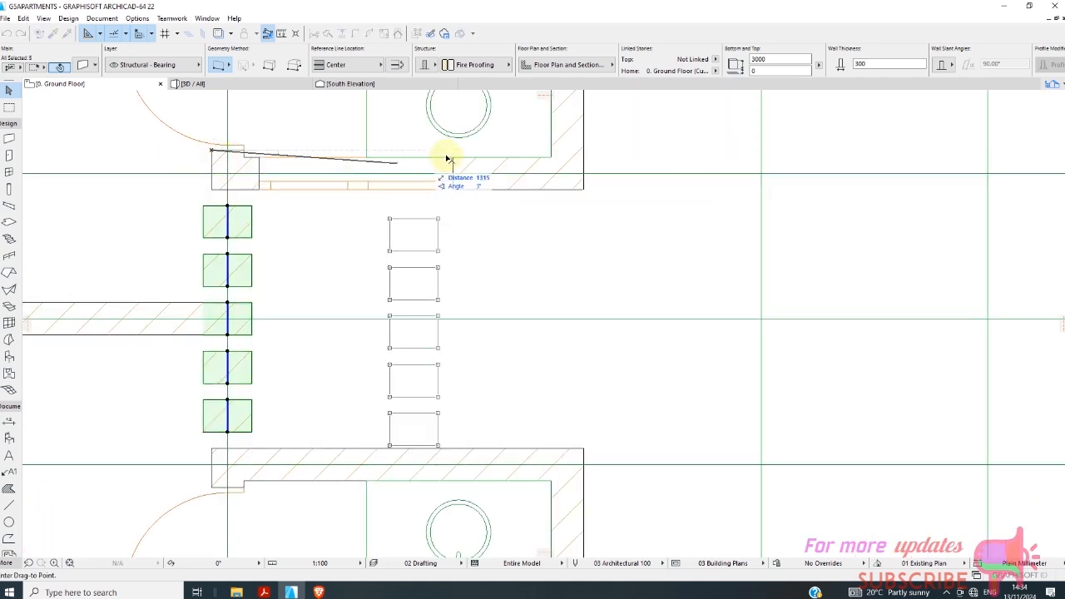
{"action": "left_click", "coordinate": [550, 159]}
Copy the row of five wall pieces back onto the vertical grid line at the outer end of the opening.
{"action": "scroll", "coordinate": [404, 195], "scroll_direction": "down", "scroll_amount": 2}
{"action": "right_click", "coordinate": [433, 222]}
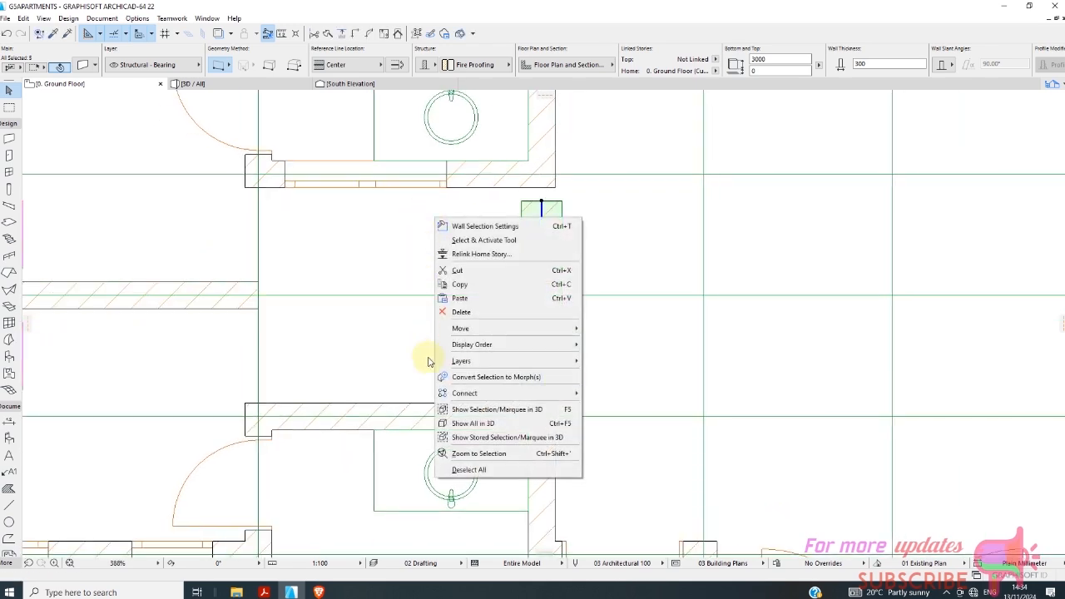
{"action": "mouse_move", "coordinate": [481, 329]}
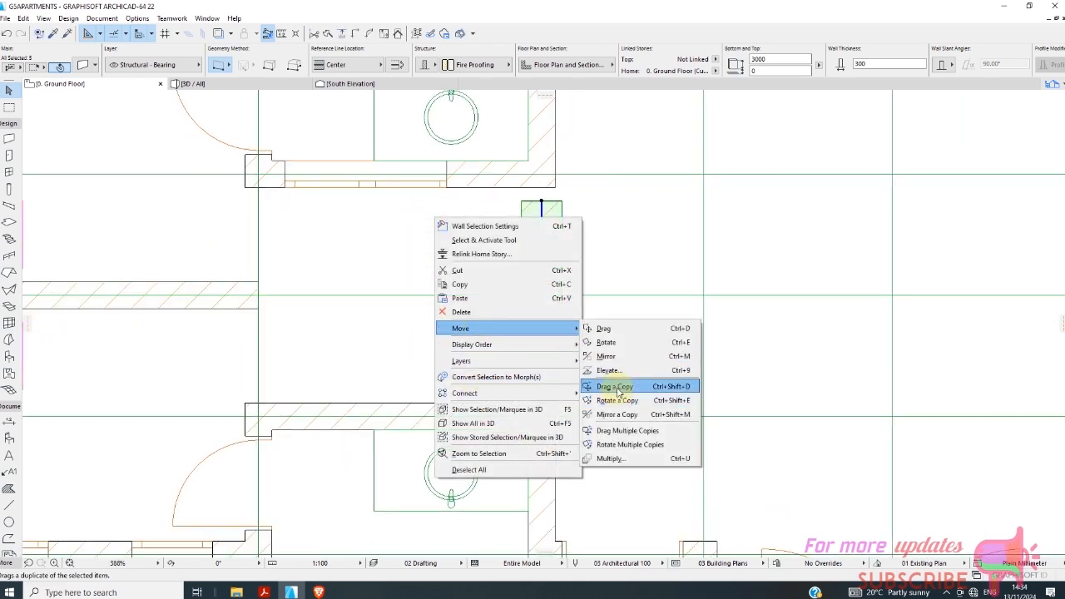
{"action": "left_click", "coordinate": [595, 384]}
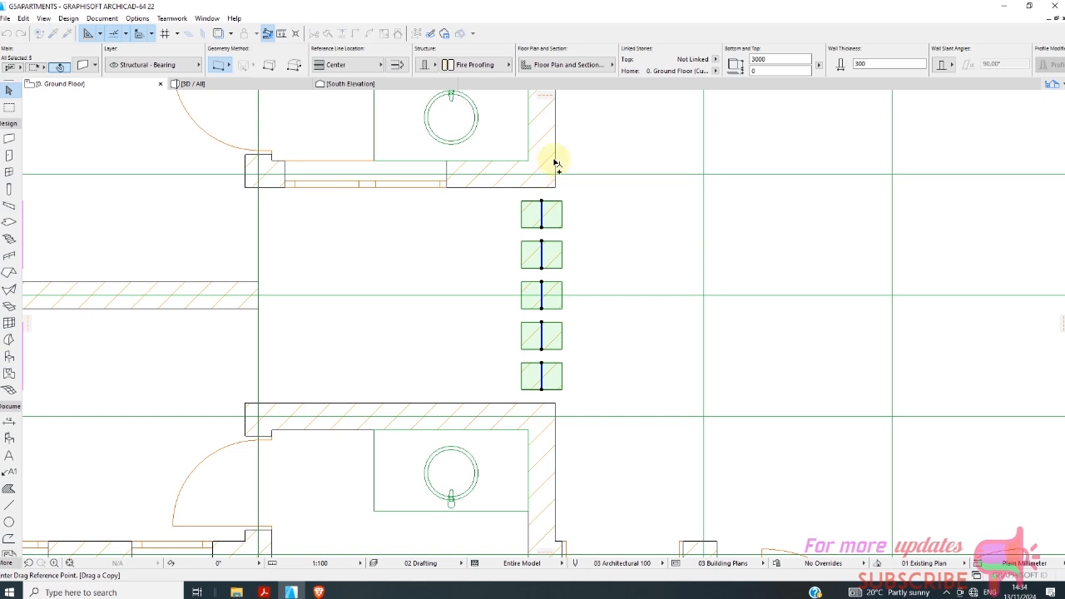
{"action": "left_click", "coordinate": [554, 156]}
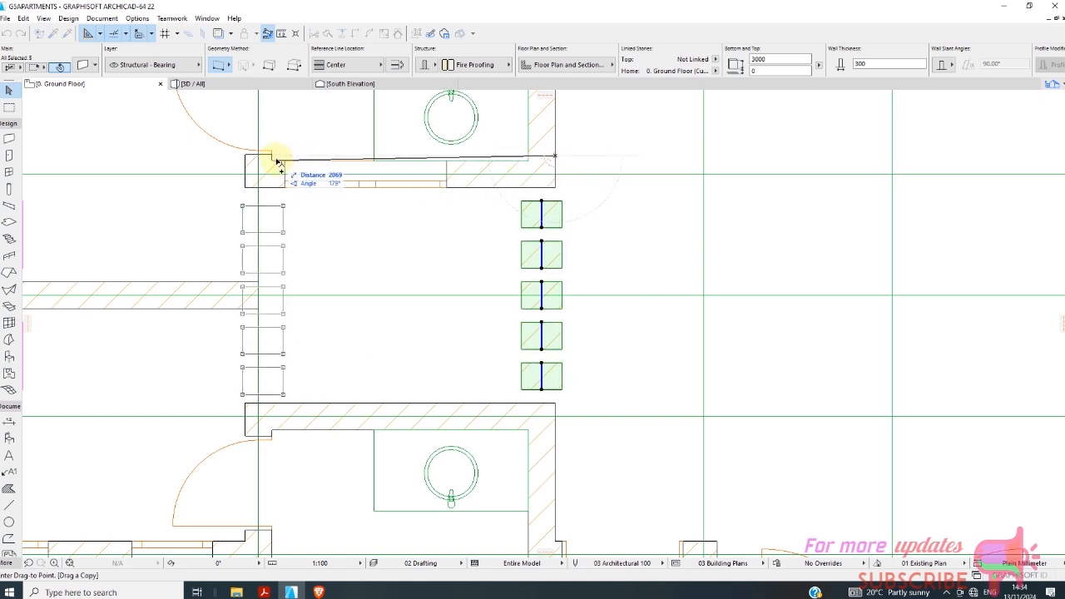
{"action": "scroll", "coordinate": [275, 157], "scroll_direction": "up", "scroll_amount": 6}
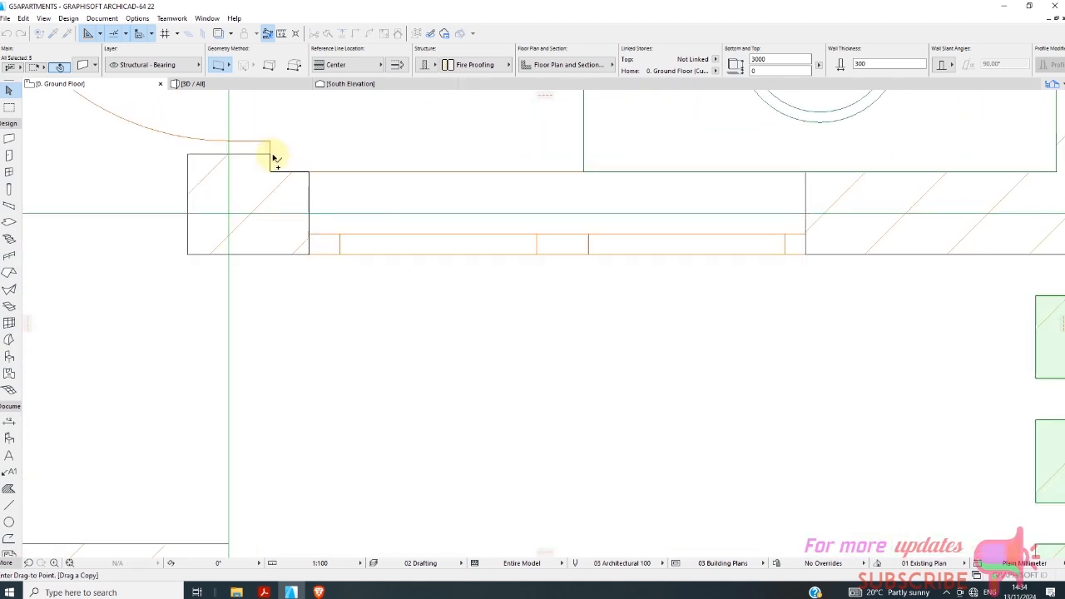
{"action": "left_click", "coordinate": [270, 156]}
{"action": "scroll", "coordinate": [275, 158], "scroll_direction": "down", "scroll_amount": 5}
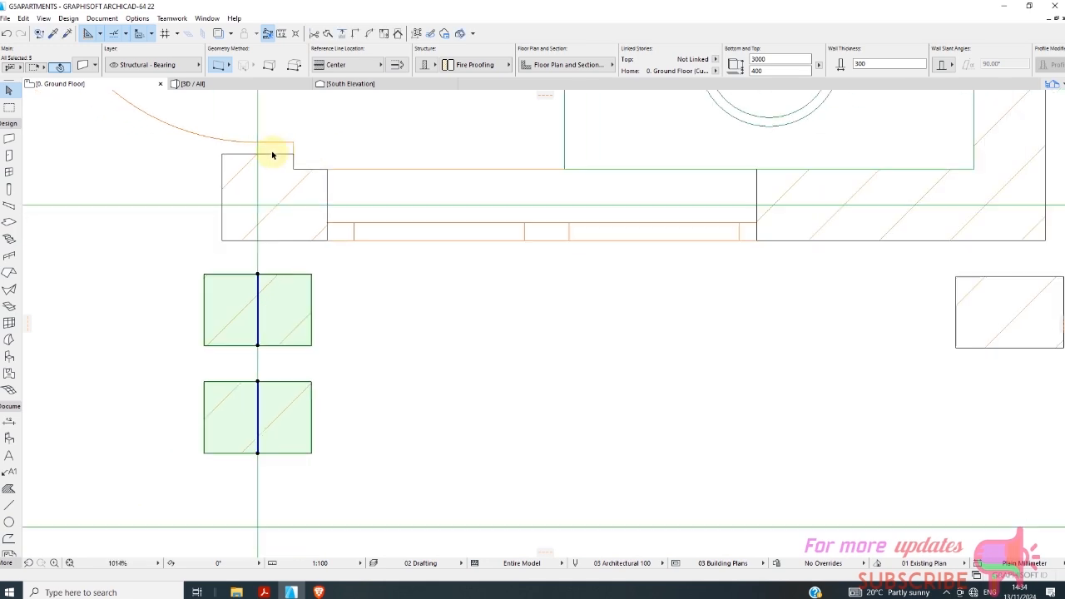
{"action": "left_click", "coordinate": [358, 302]}
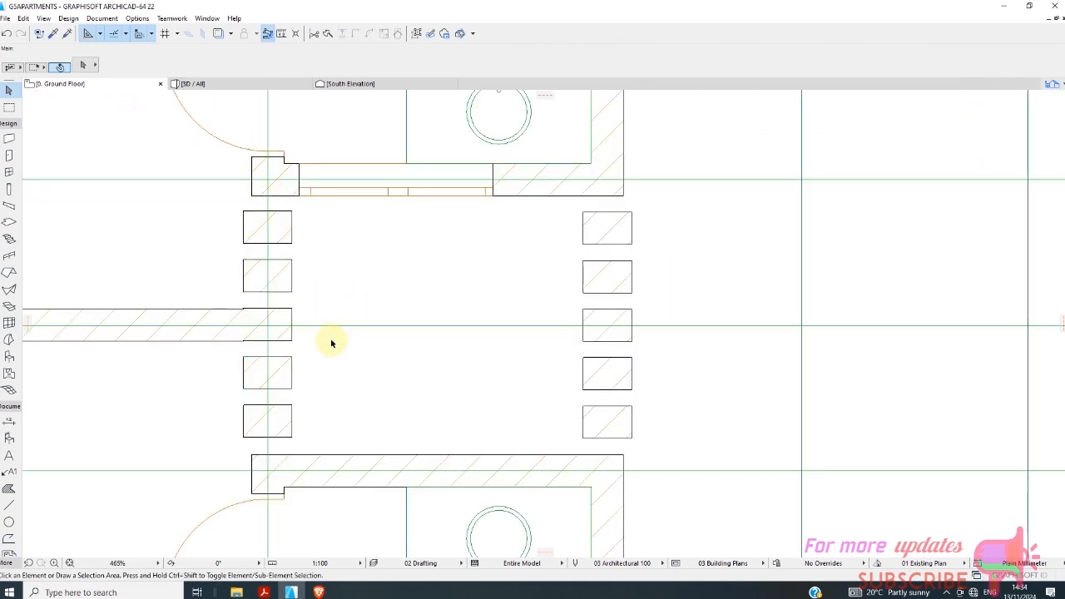
{"action": "left_click", "coordinate": [288, 333]}
{"action": "scroll", "coordinate": [373, 342], "scroll_direction": "down", "scroll_amount": 4}
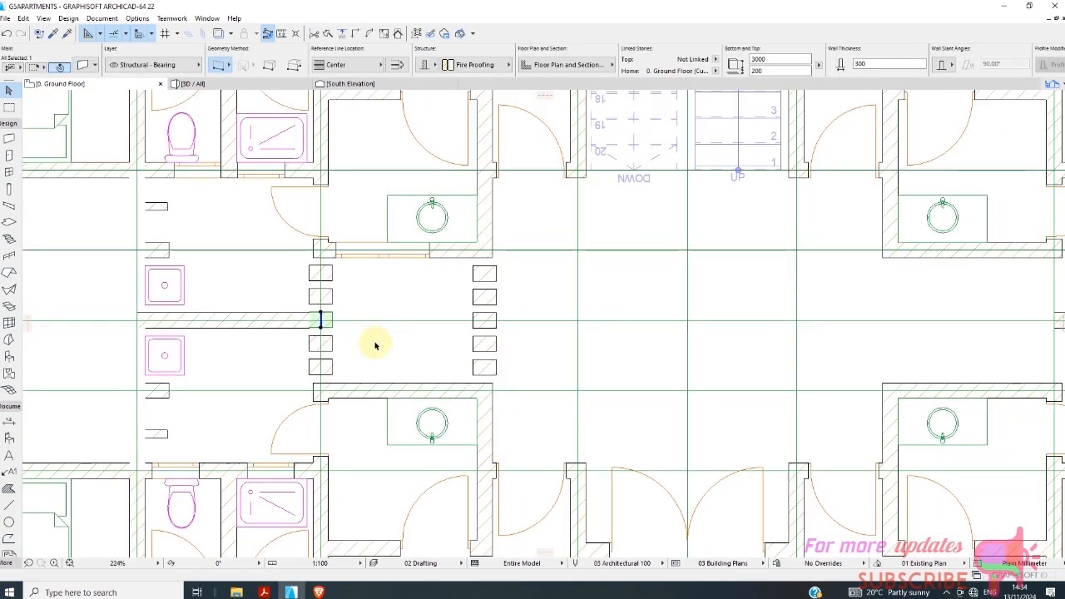
{"action": "left_click", "coordinate": [378, 345]}
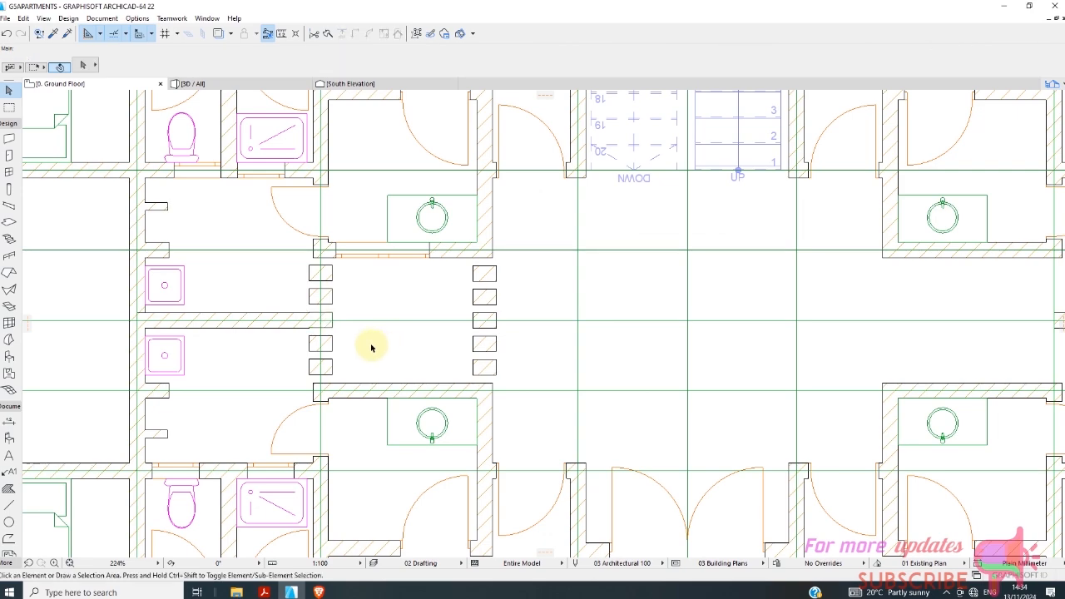
{"action": "scroll", "coordinate": [380, 339], "scroll_direction": "down", "scroll_amount": 5}
{"action": "scroll", "coordinate": [387, 356], "scroll_direction": "up", "scroll_amount": 5}
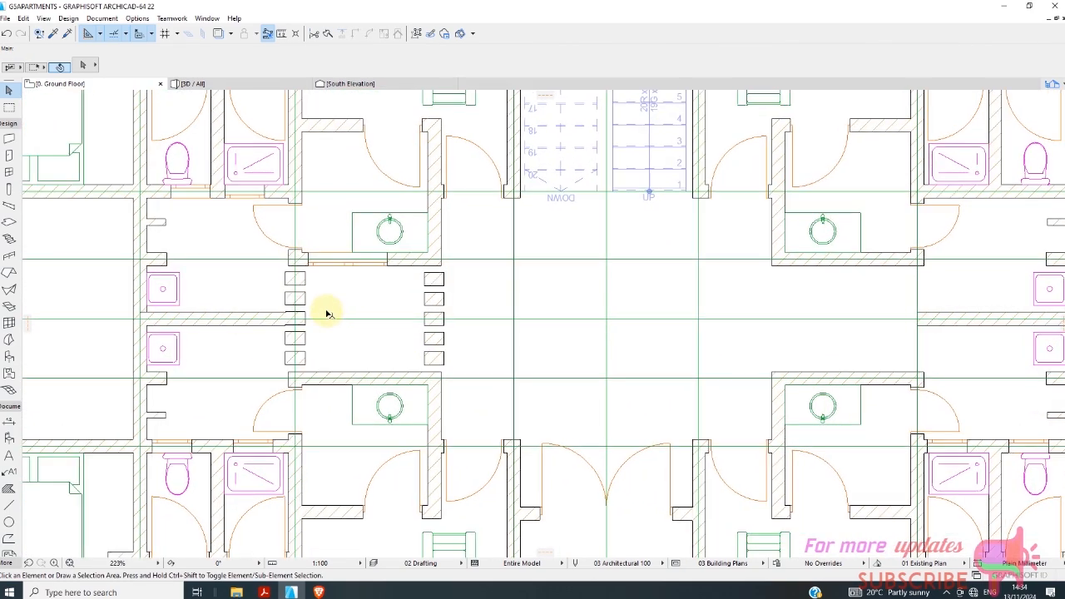
Mirror a copy of both rows of five short wall pieces about the central vertical grid line into the opposite opening between lines 5 and 7.
{"action": "left_click", "coordinate": [284, 260]}
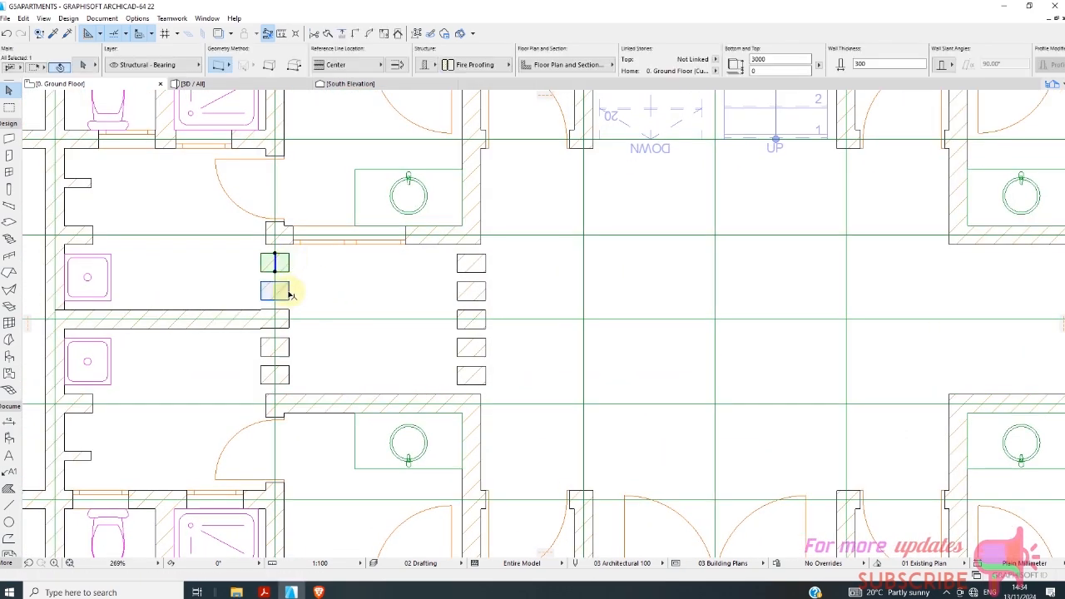
{"action": "left_click", "coordinate": [285, 287], "text": "shift"}
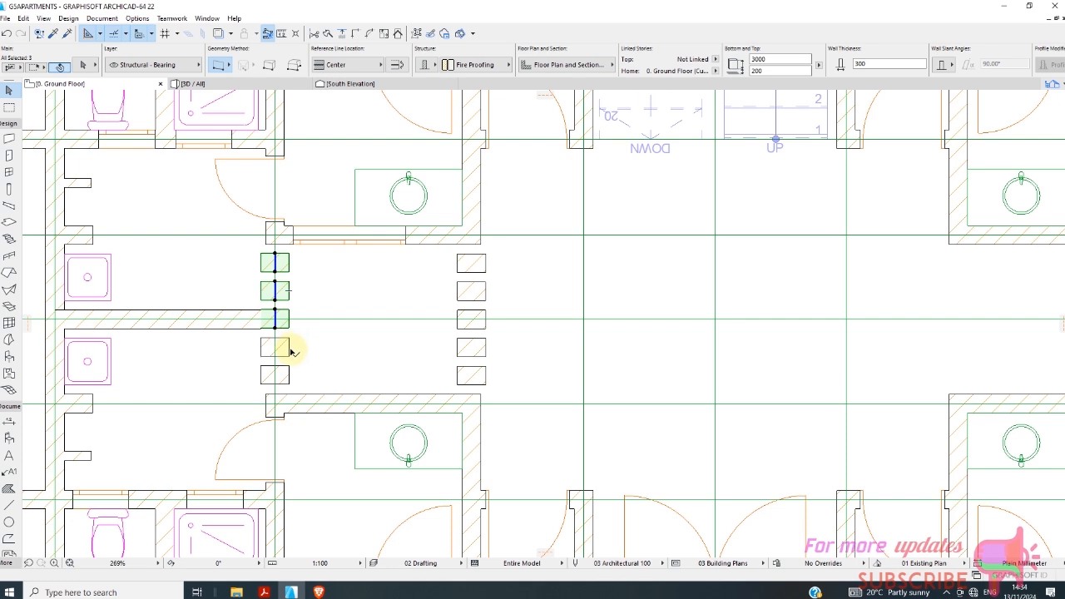
{"action": "left_click", "coordinate": [287, 349], "text": "shift"}
{"action": "left_click", "coordinate": [286, 374], "text": "shift"}
{"action": "left_click", "coordinate": [466, 376], "text": "shift"}
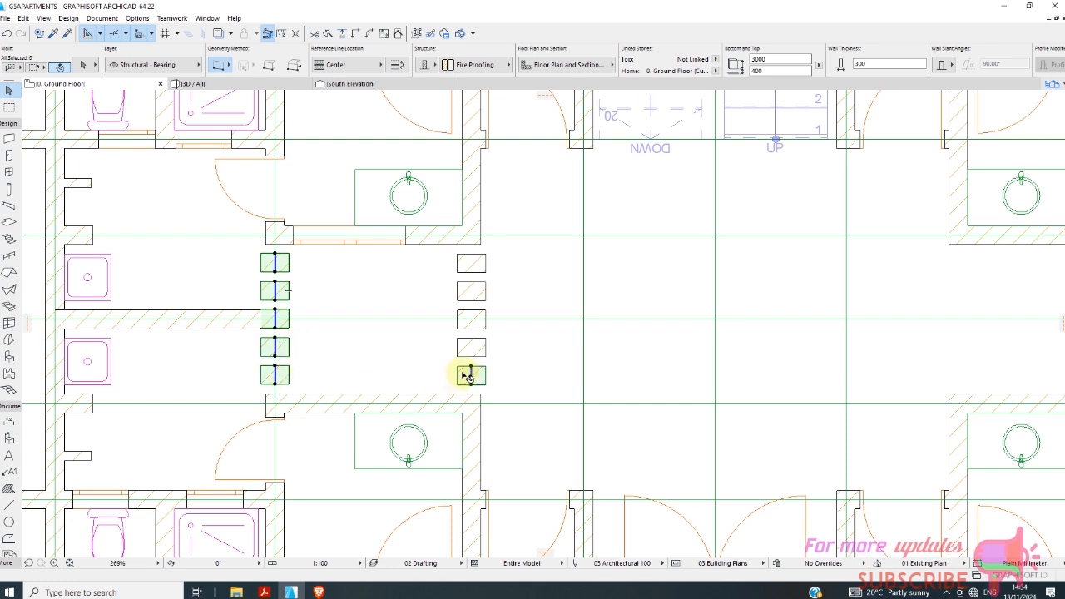
{"action": "left_click", "coordinate": [480, 346], "text": "shift"}
{"action": "left_click", "coordinate": [484, 329], "text": "shift"}
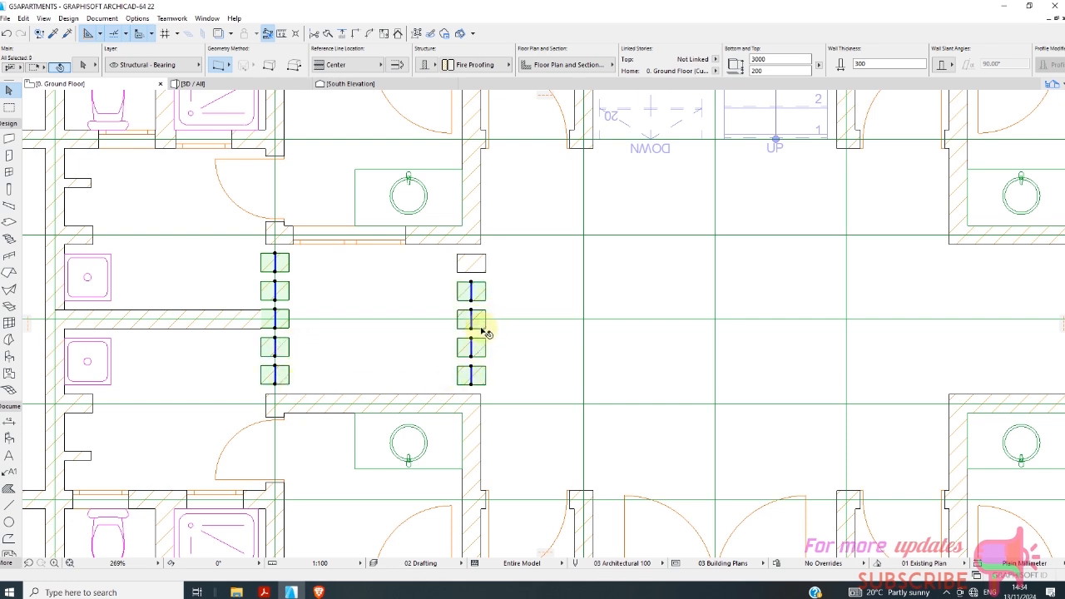
{"action": "left_click", "coordinate": [482, 292], "text": "shift"}
{"action": "left_click", "coordinate": [471, 263], "text": "shift"}
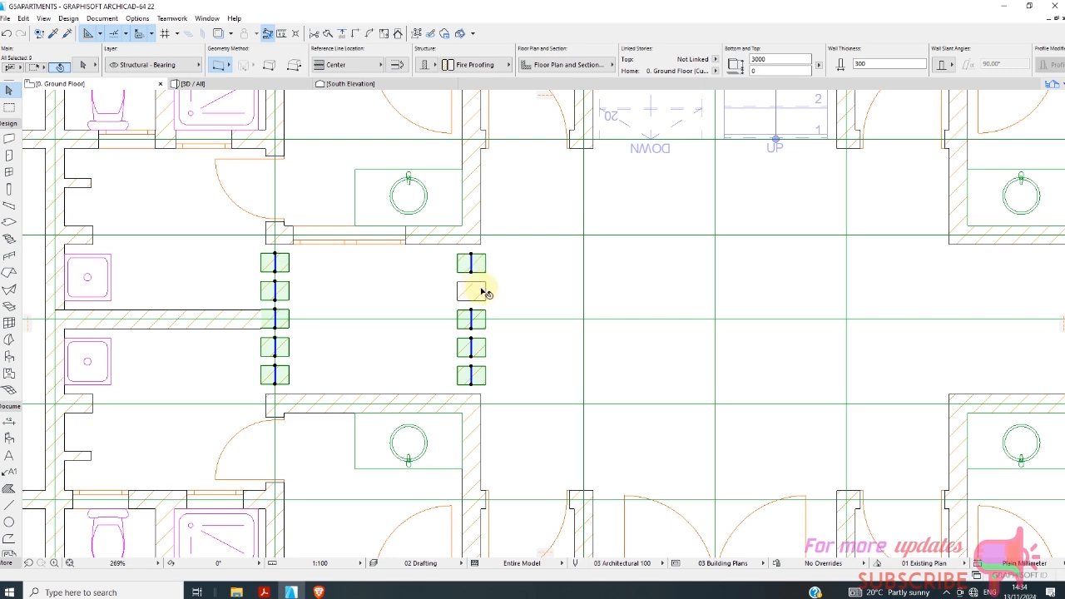
{"action": "left_click", "coordinate": [481, 291], "text": "shift"}
{"action": "scroll", "coordinate": [309, 297], "scroll_direction": "down", "scroll_amount": 5}
{"action": "right_click", "coordinate": [419, 293]}
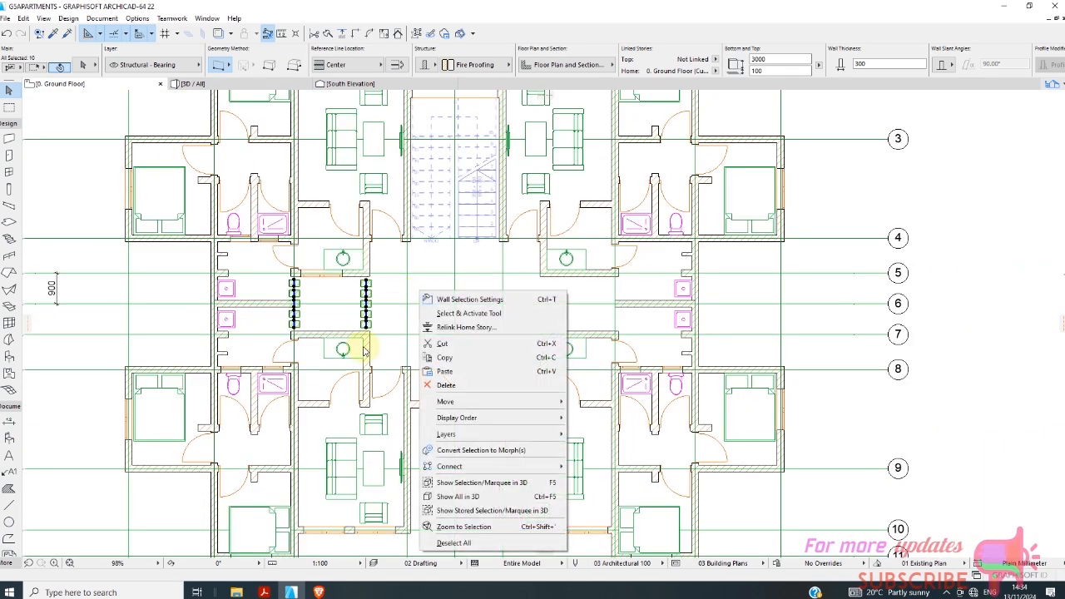
{"action": "mouse_move", "coordinate": [499, 401]}
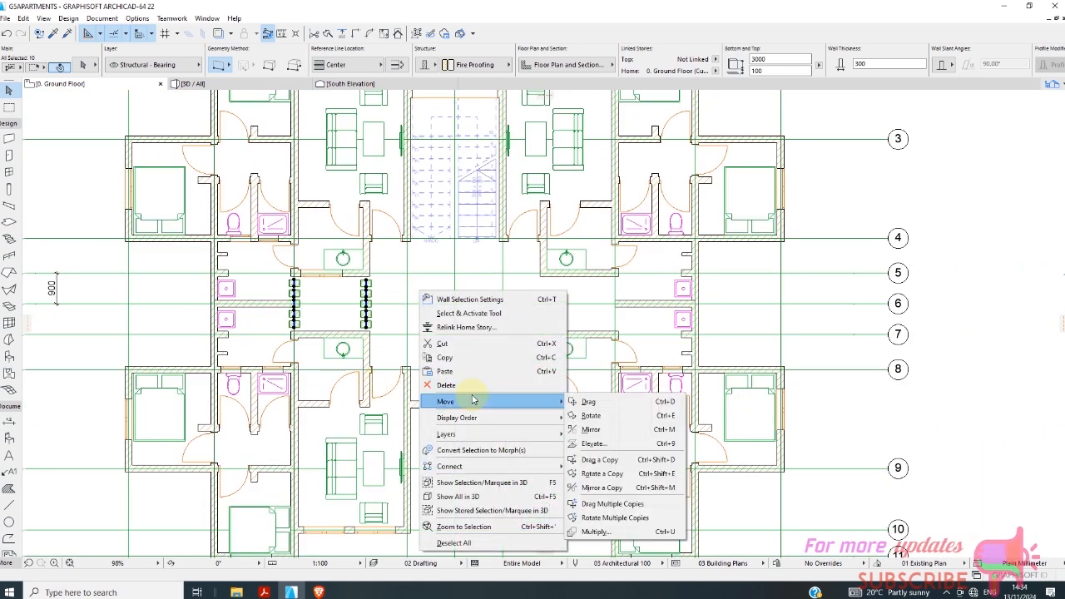
{"action": "left_click", "coordinate": [604, 488]}
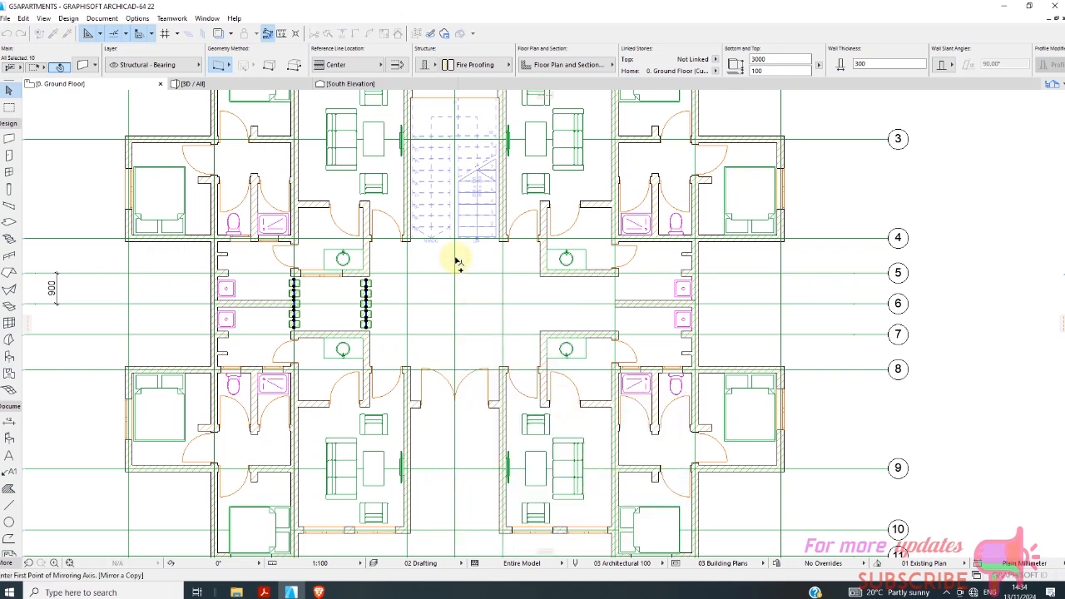
{"action": "left_click", "coordinate": [453, 254]}
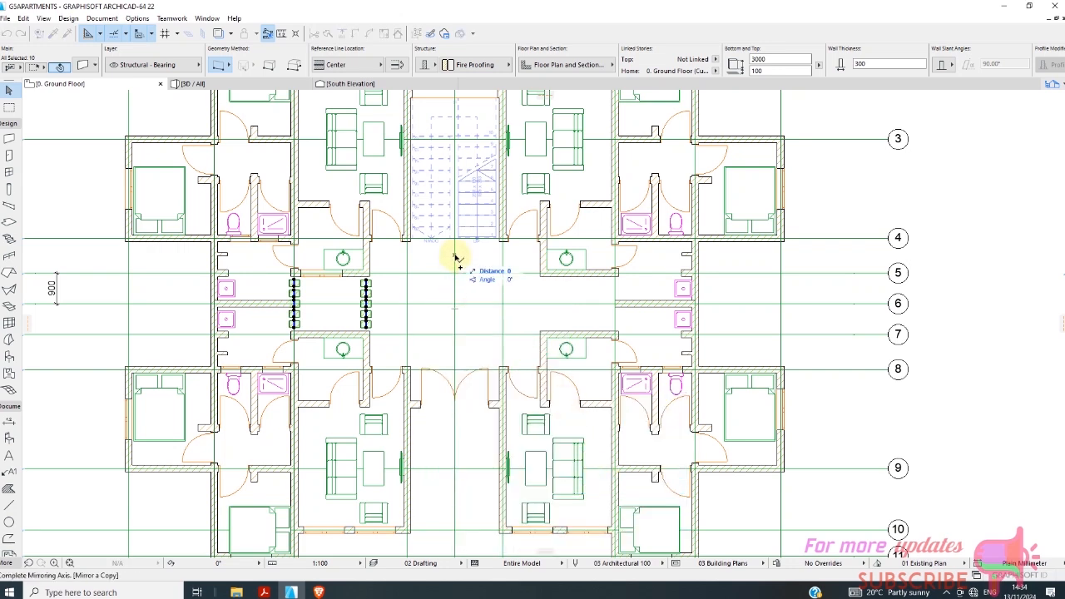
{"action": "left_click", "coordinate": [456, 361]}
{"action": "key", "text": "Escape"}
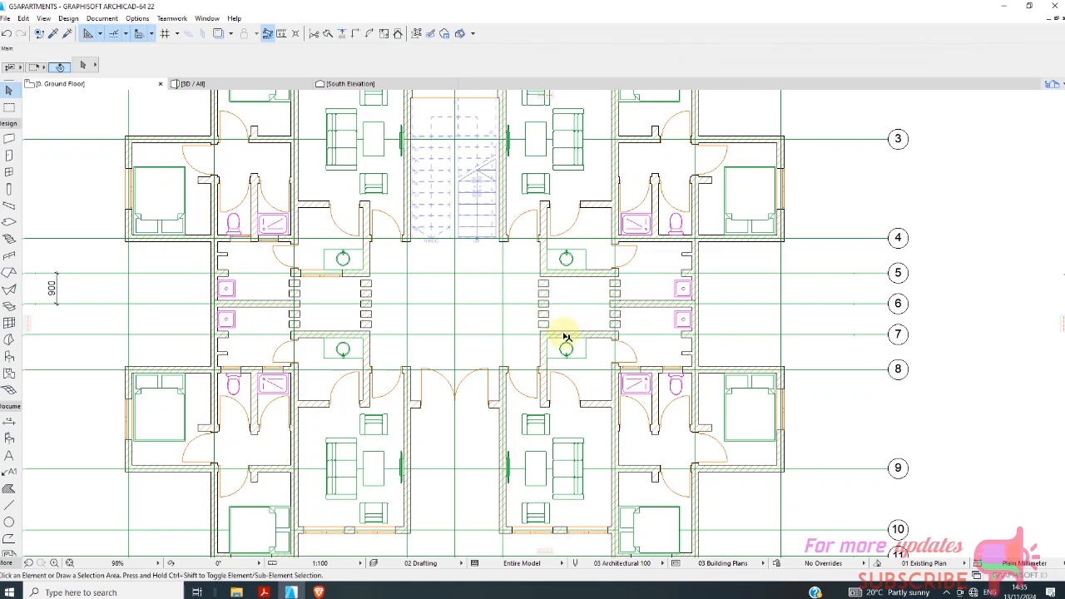
Inspect the rows of short wall pieces around the central hall in the 3D view and check one piece's base and top heights.
{"action": "scroll", "coordinate": [388, 297], "scroll_direction": "down", "scroll_amount": 5}
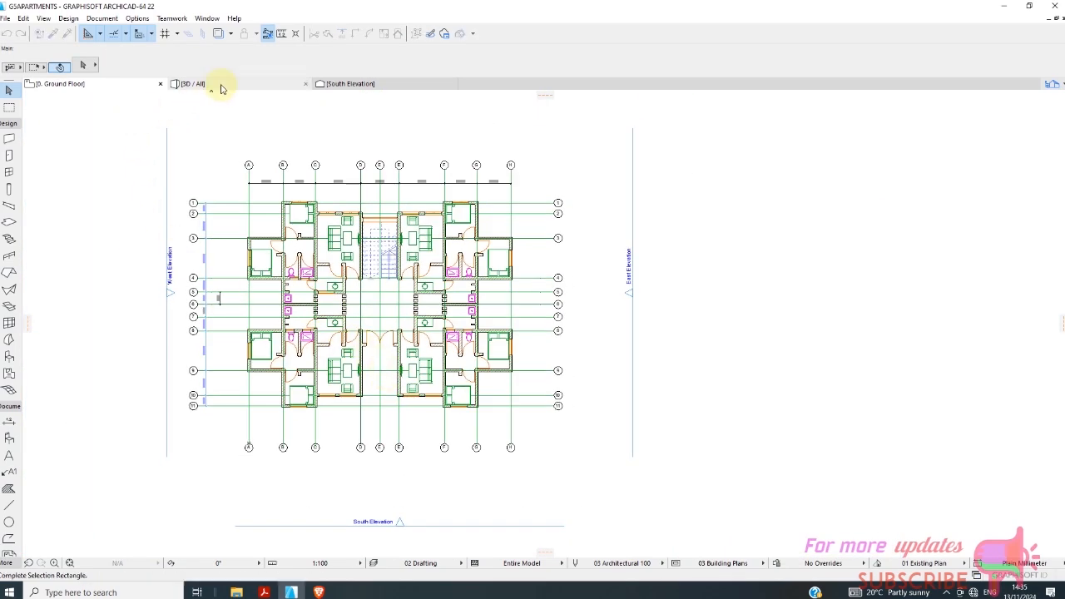
{"action": "left_click", "coordinate": [221, 84]}
{"action": "scroll", "coordinate": [297, 275], "scroll_direction": "up", "scroll_amount": 10}
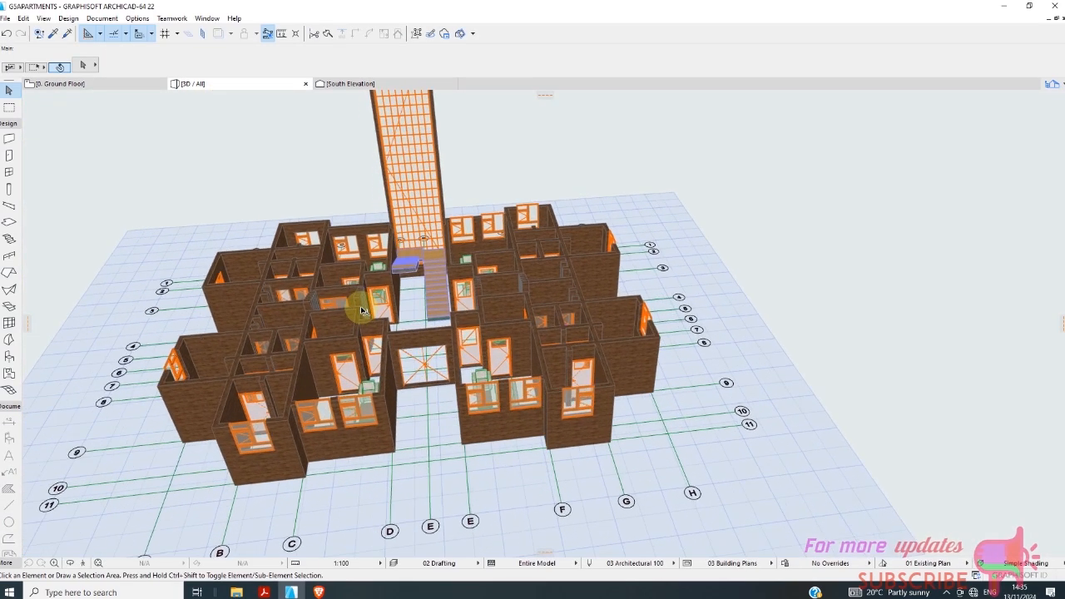
{"action": "scroll", "coordinate": [370, 294], "scroll_direction": "up", "scroll_amount": 8}
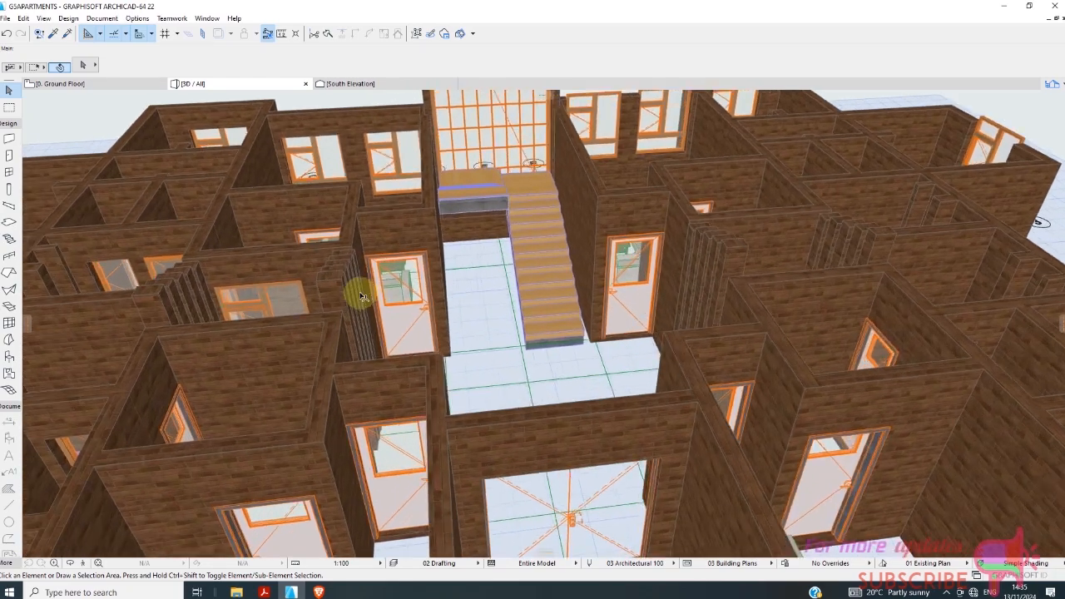
{"action": "scroll", "coordinate": [390, 276], "scroll_direction": "down", "scroll_amount": 3}
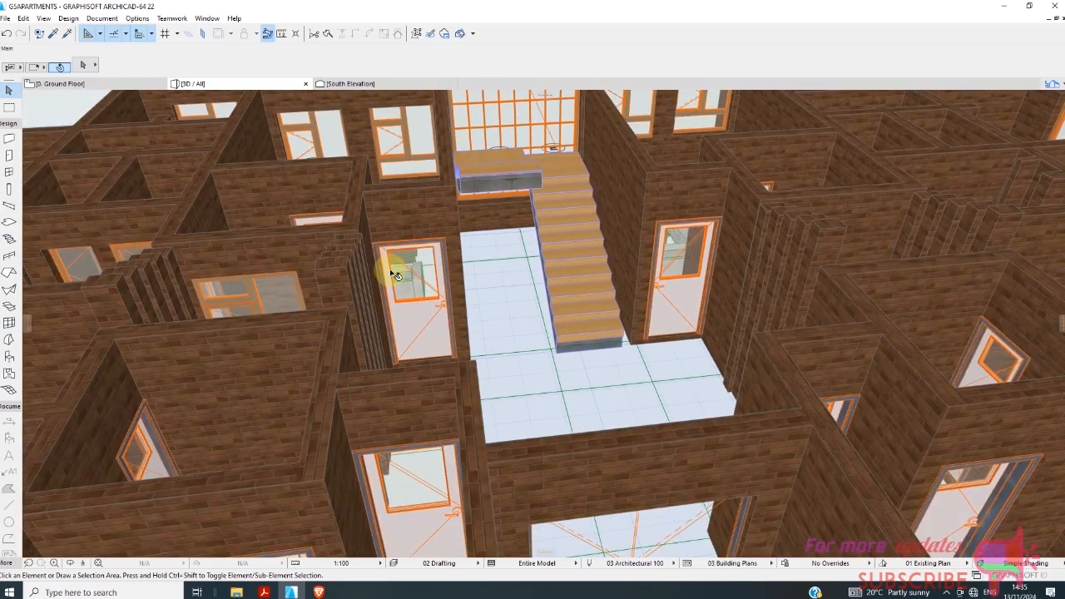
{"action": "scroll", "coordinate": [398, 277], "scroll_direction": "down", "scroll_amount": 2}
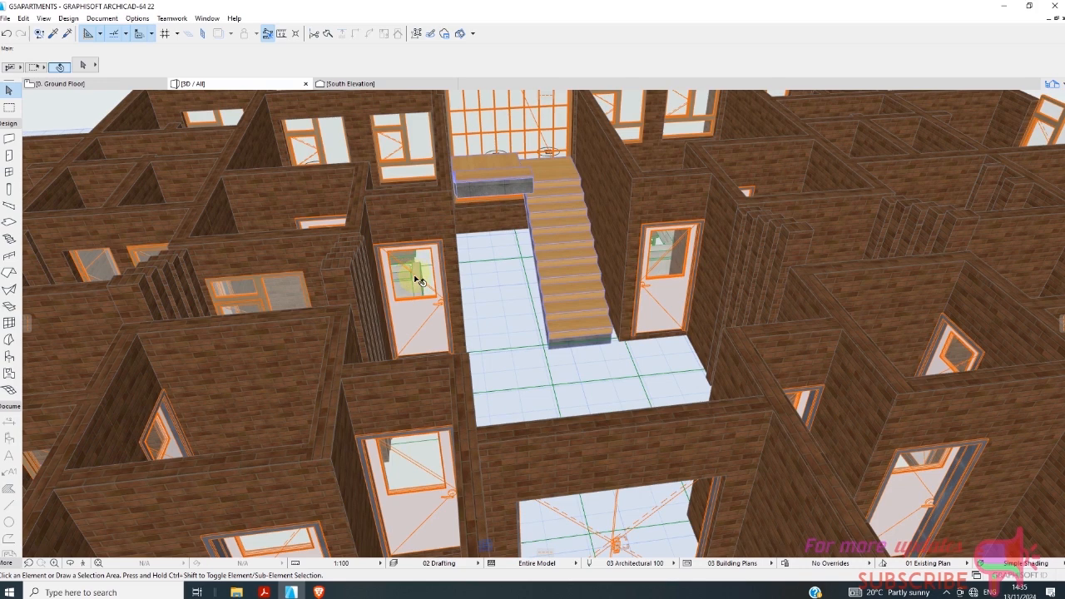
{"action": "scroll", "coordinate": [418, 281], "scroll_direction": "down", "scroll_amount": 2}
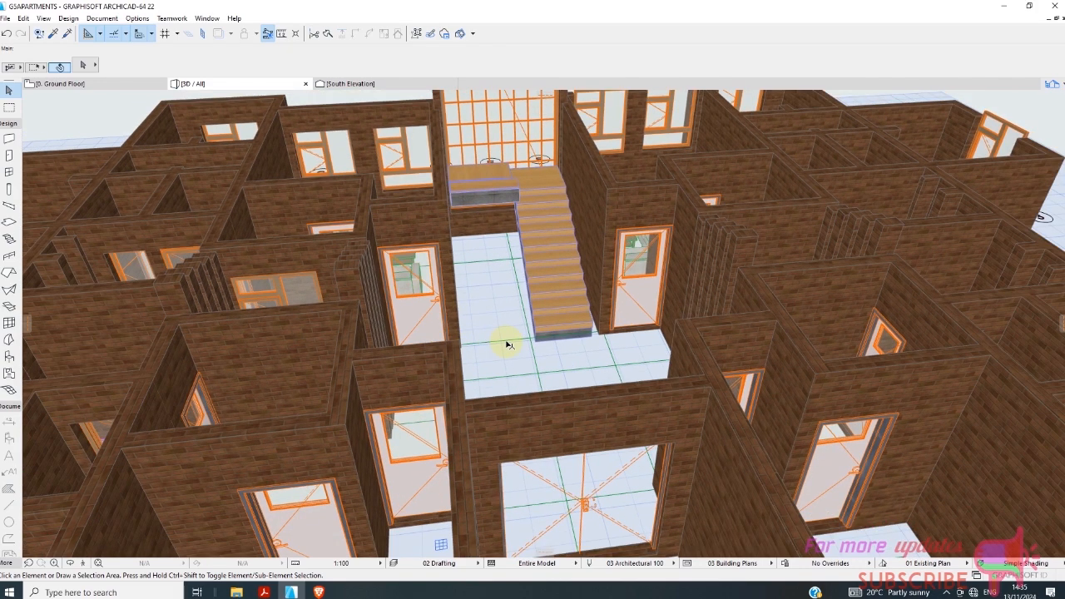
{"action": "scroll", "coordinate": [380, 326], "scroll_direction": "up", "scroll_amount": 4}
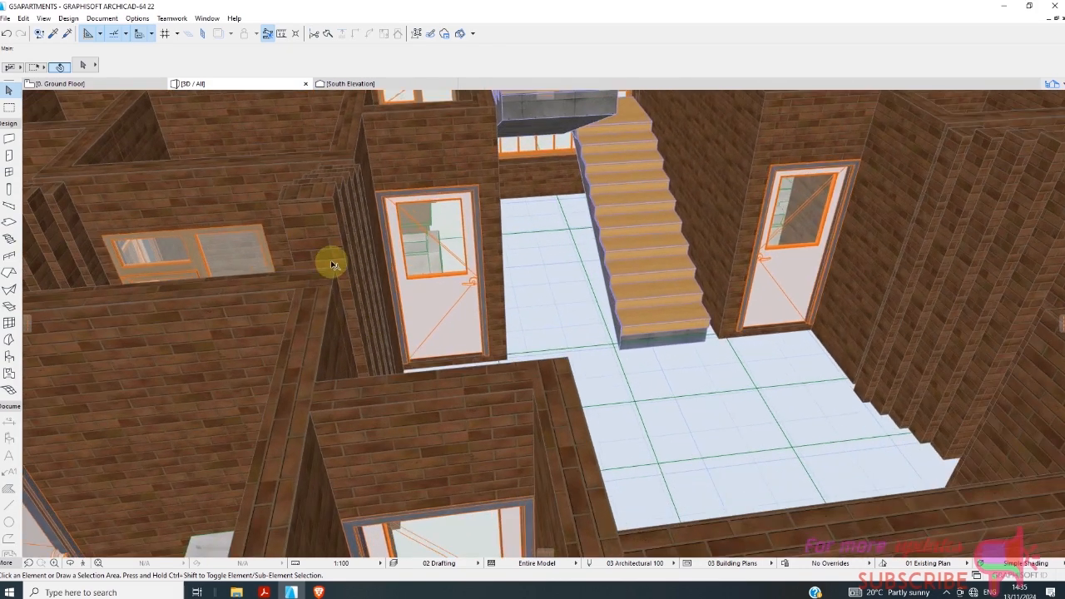
{"action": "left_click", "coordinate": [314, 225]}
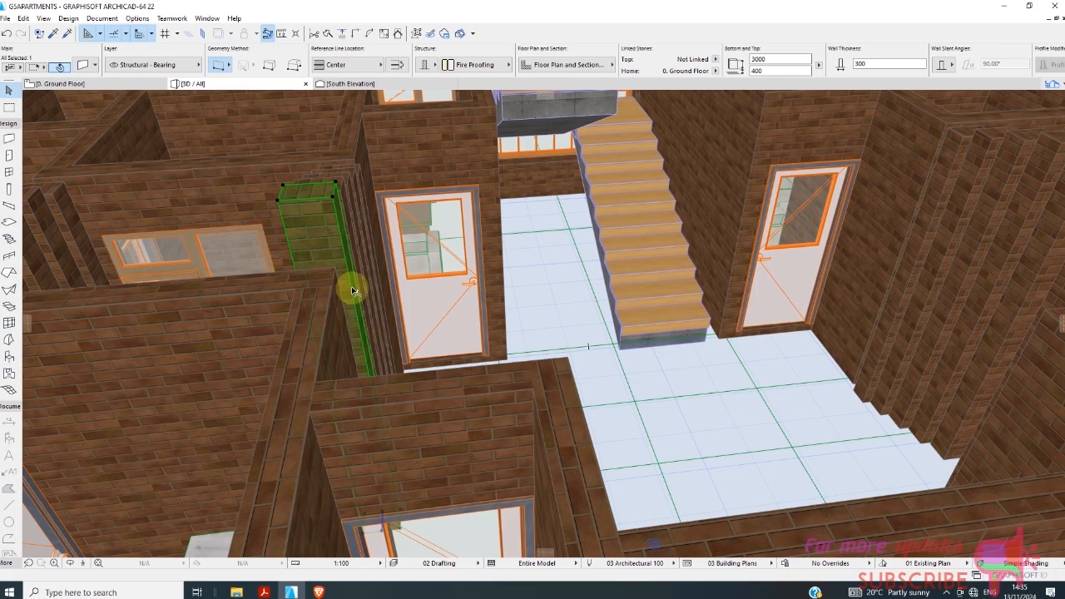
{"action": "scroll", "coordinate": [332, 275], "scroll_direction": "down", "scroll_amount": 4}
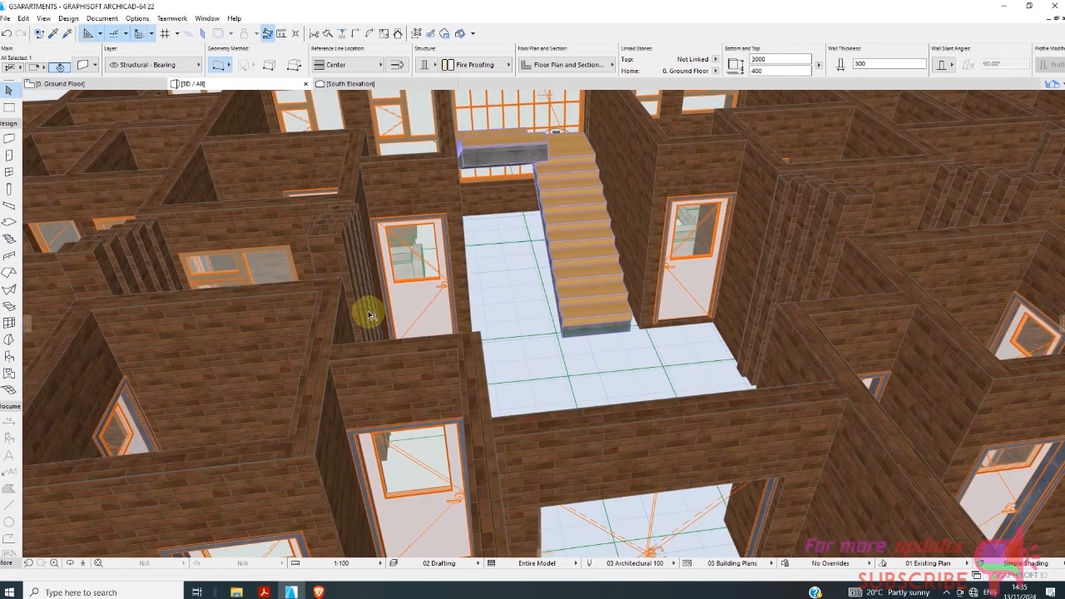
{"action": "scroll", "coordinate": [366, 312], "scroll_direction": "down", "scroll_amount": 2}
{"action": "left_click", "coordinate": [349, 279]}
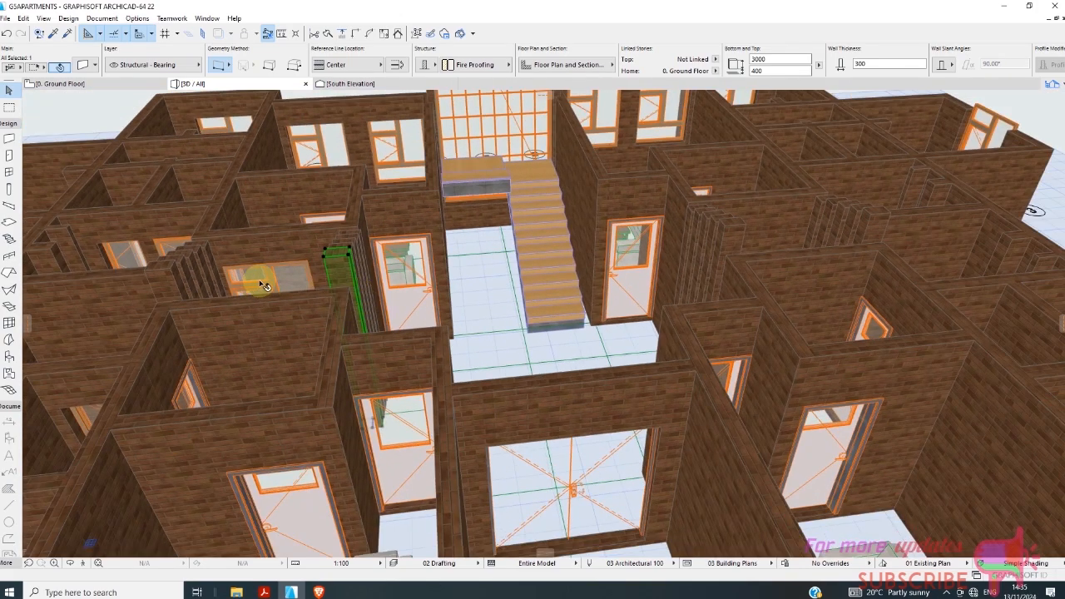
On the ground floor plan, set the base offset of all twenty short wall pieces to 0 in the Wall Selection Settings.
{"action": "left_click", "coordinate": [75, 84]}
{"action": "scroll", "coordinate": [361, 302], "scroll_direction": "up", "scroll_amount": 5}
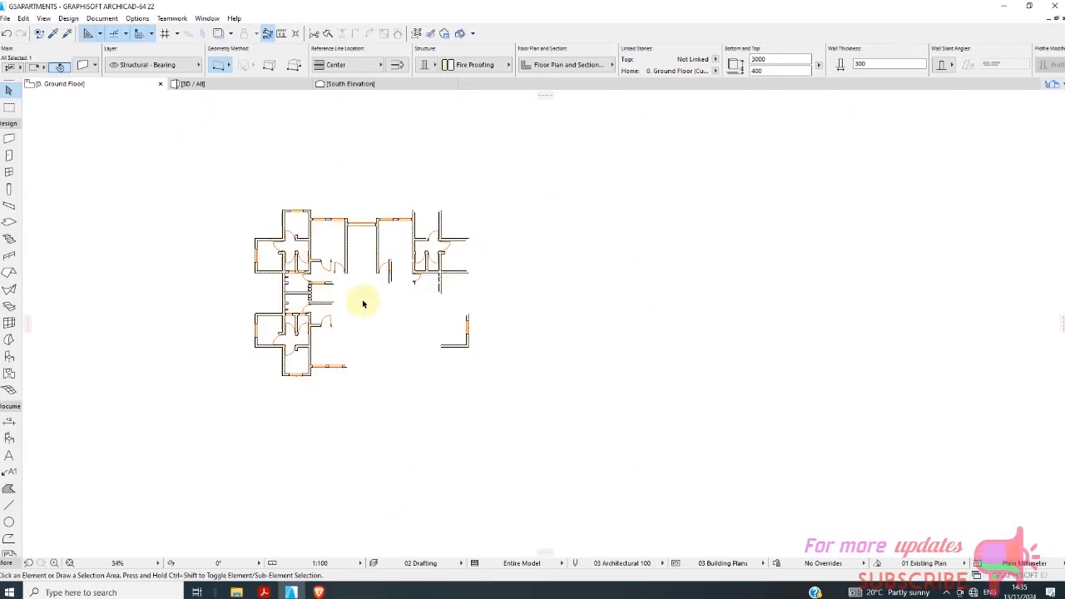
{"action": "scroll", "coordinate": [421, 299], "scroll_direction": "up", "scroll_amount": 3}
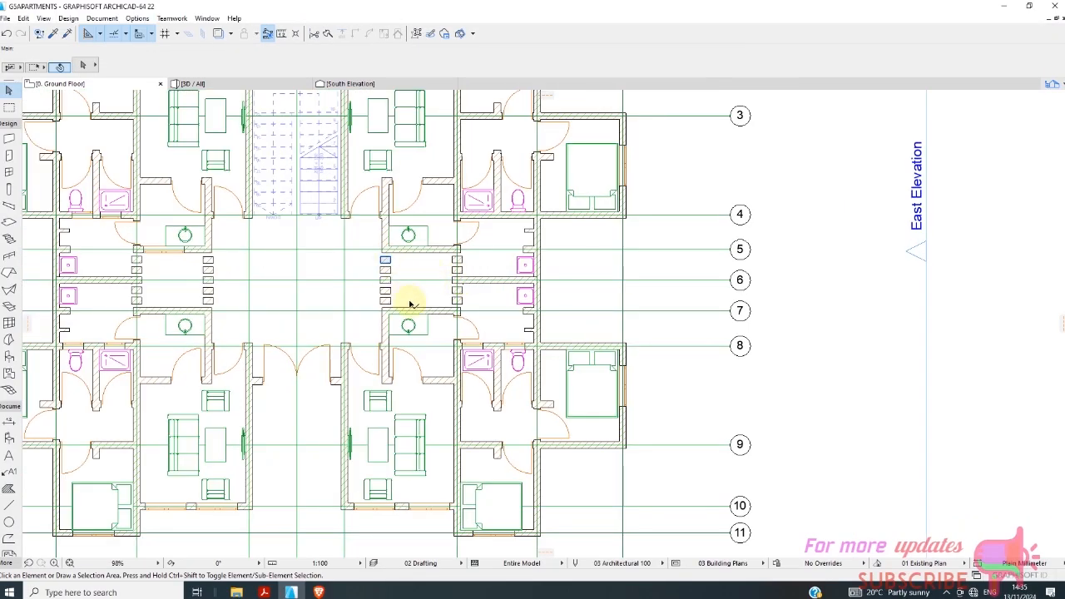
{"action": "left_click", "coordinate": [410, 304]}
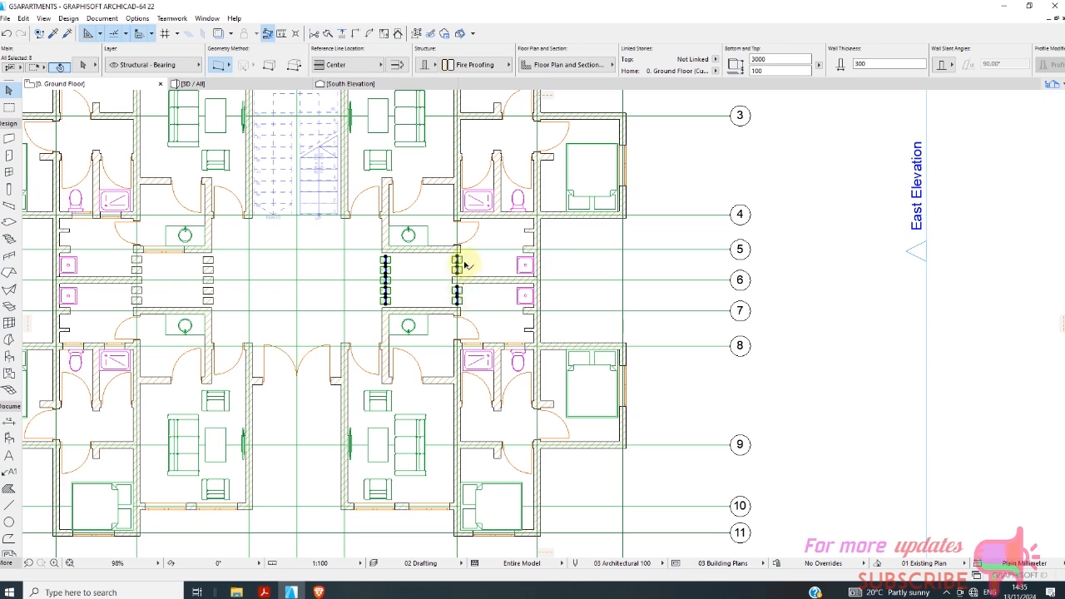
{"action": "scroll", "coordinate": [465, 264], "scroll_direction": "up", "scroll_amount": 5}
{"action": "left_click", "coordinate": [421, 260]}
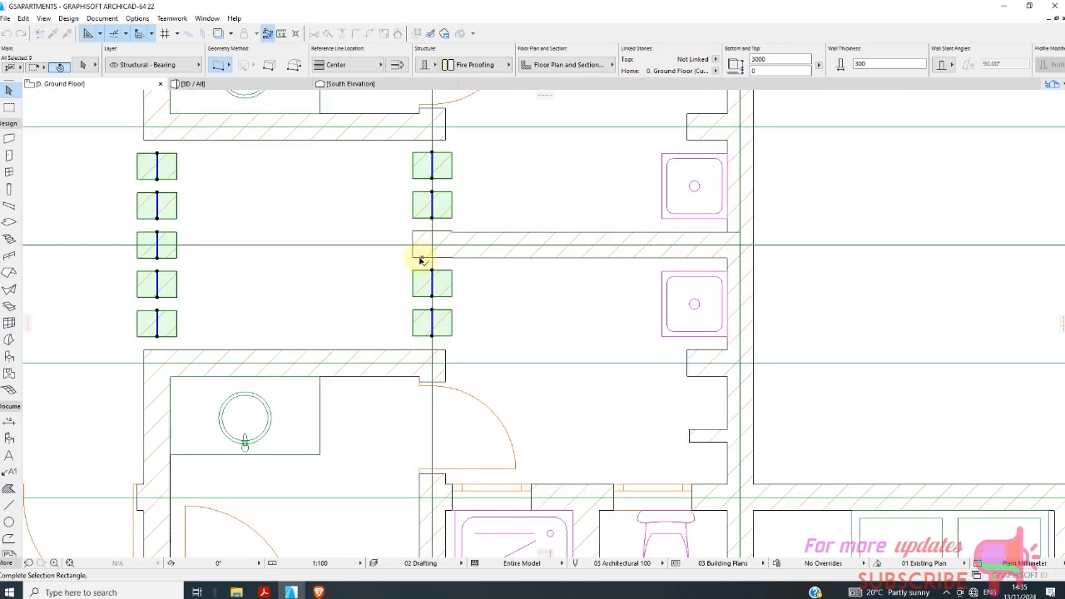
{"action": "left_click", "coordinate": [415, 261], "text": "shift"}
{"action": "left_click", "coordinate": [414, 253], "text": "shift"}
{"action": "scroll", "coordinate": [503, 257], "scroll_direction": "down", "scroll_amount": 4}
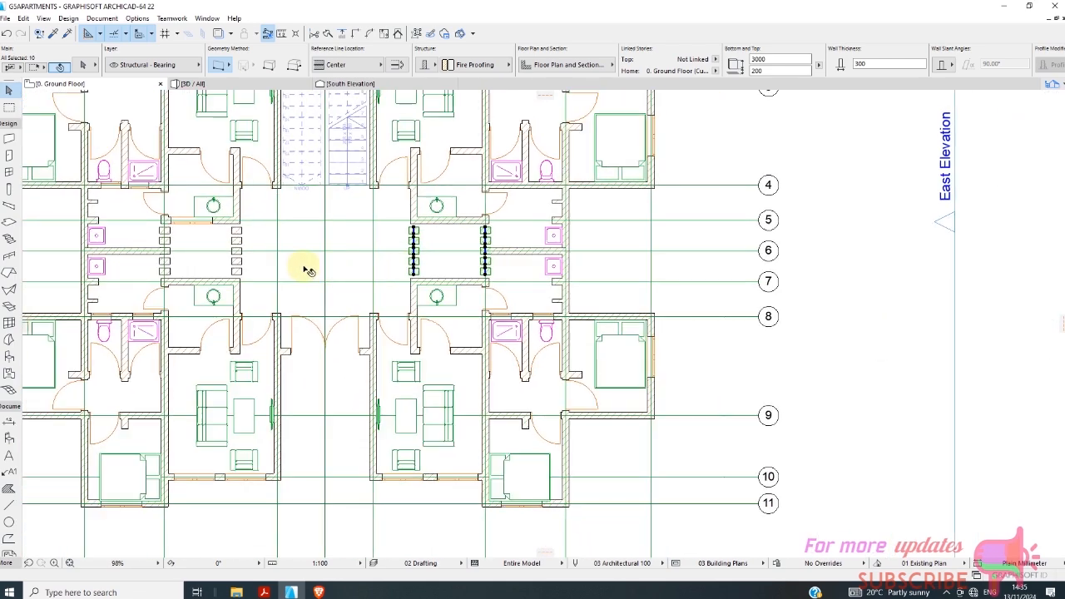
{"action": "scroll", "coordinate": [241, 268], "scroll_direction": "up", "scroll_amount": 4}
{"action": "left_click", "coordinate": [247, 255], "text": "shift"}
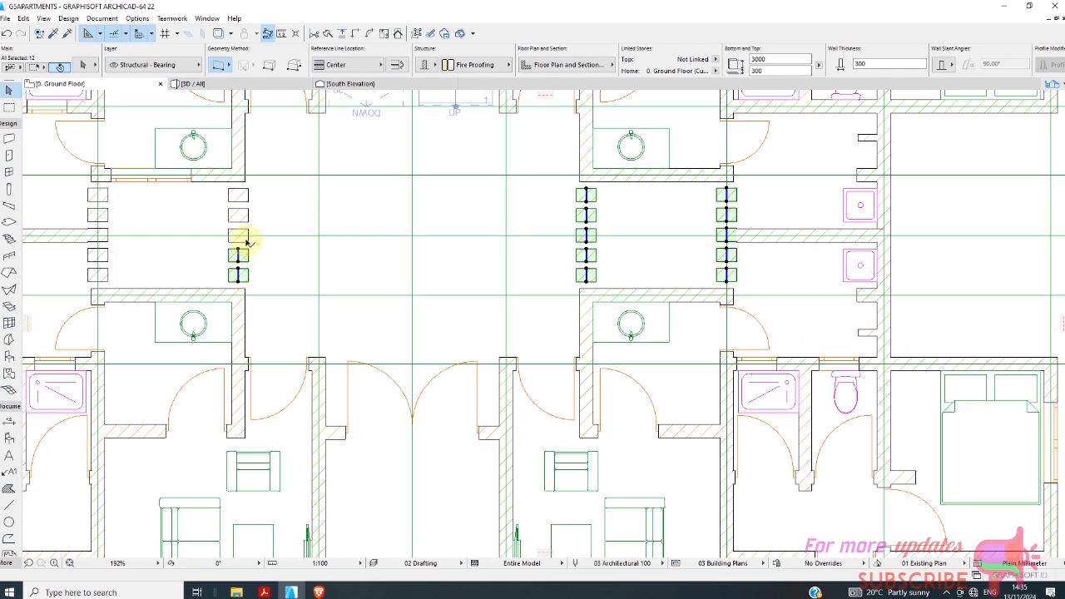
{"action": "left_click", "coordinate": [246, 199], "text": "shift"}
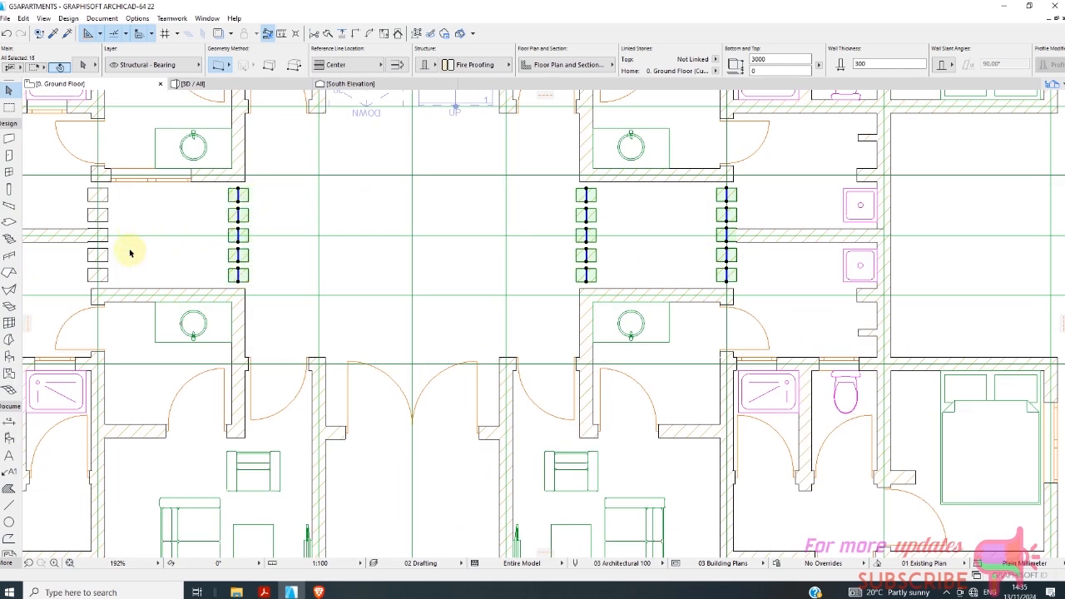
{"action": "left_click", "coordinate": [99, 272], "text": "shift"}
{"action": "left_click", "coordinate": [99, 253], "text": "shift"}
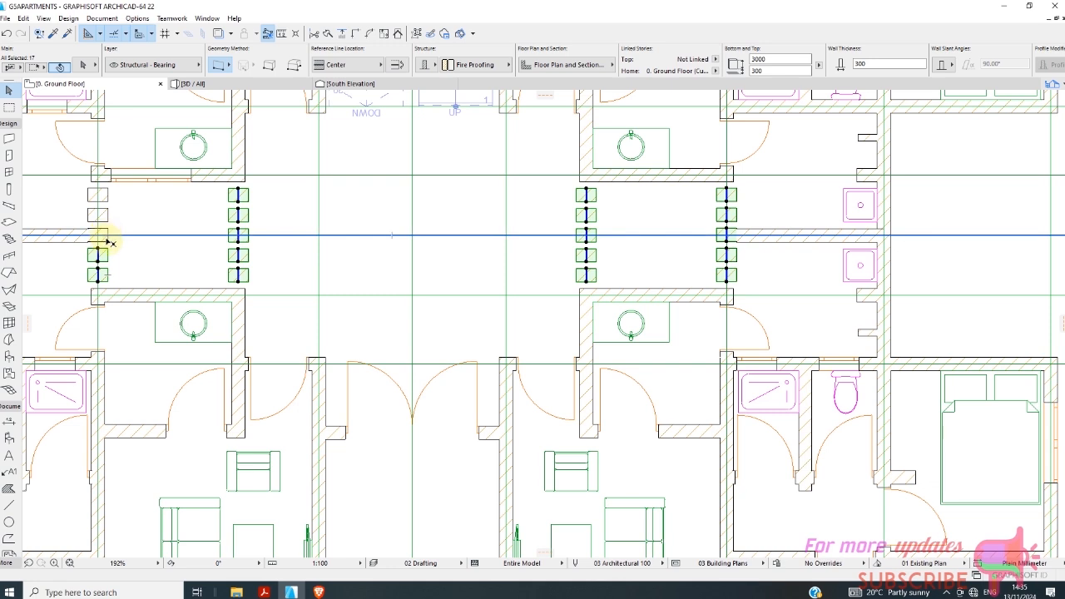
{"action": "left_click", "coordinate": [104, 198], "text": "shift"}
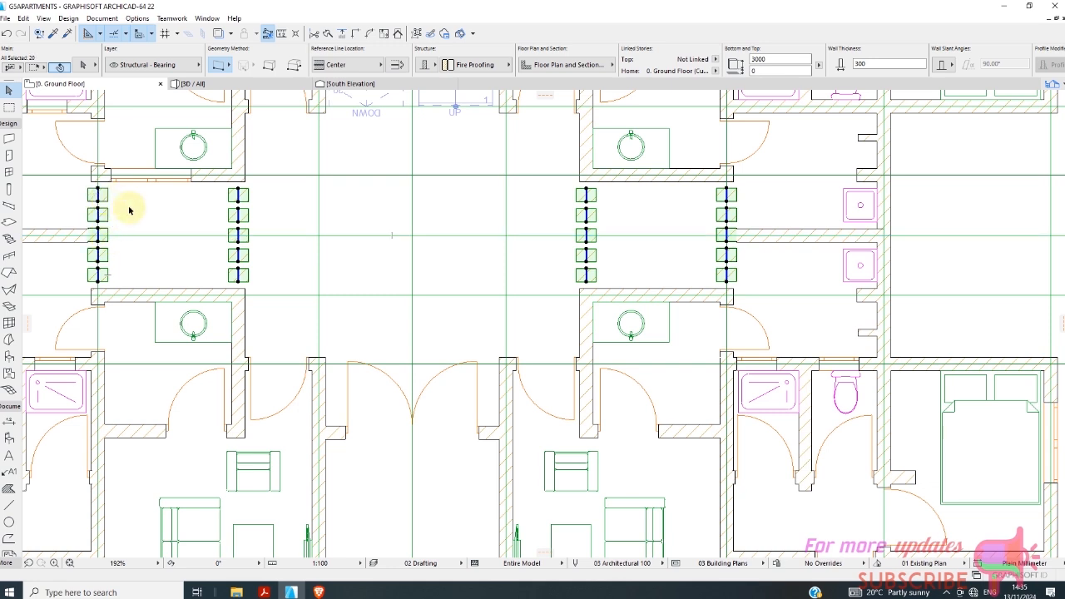
{"action": "left_click_drag", "start_coordinate": [763, 70], "coordinate": [728, 80]}
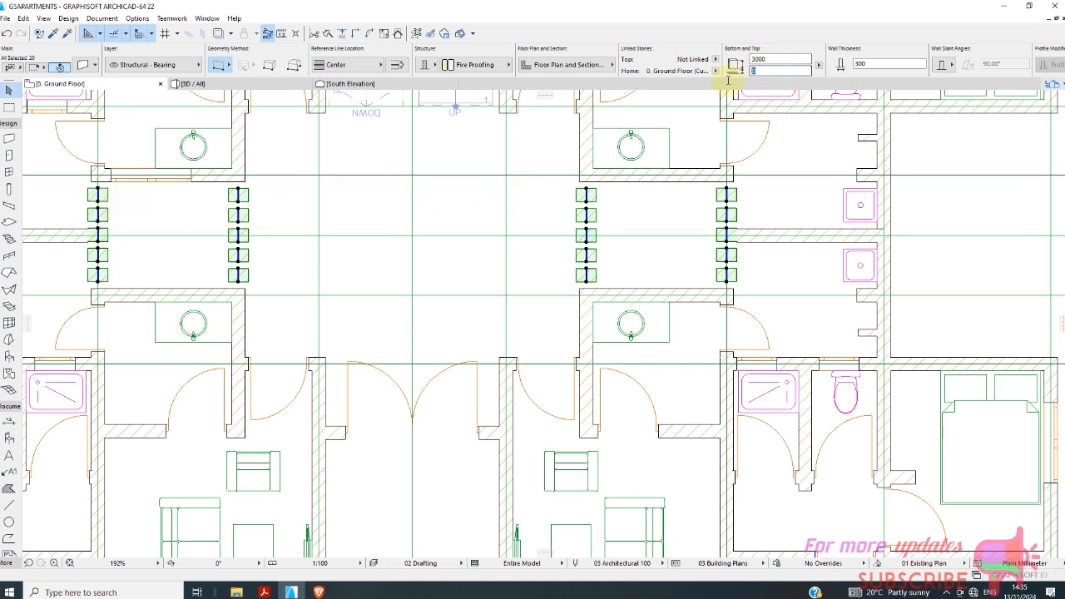
{"action": "right_click", "coordinate": [664, 224]}
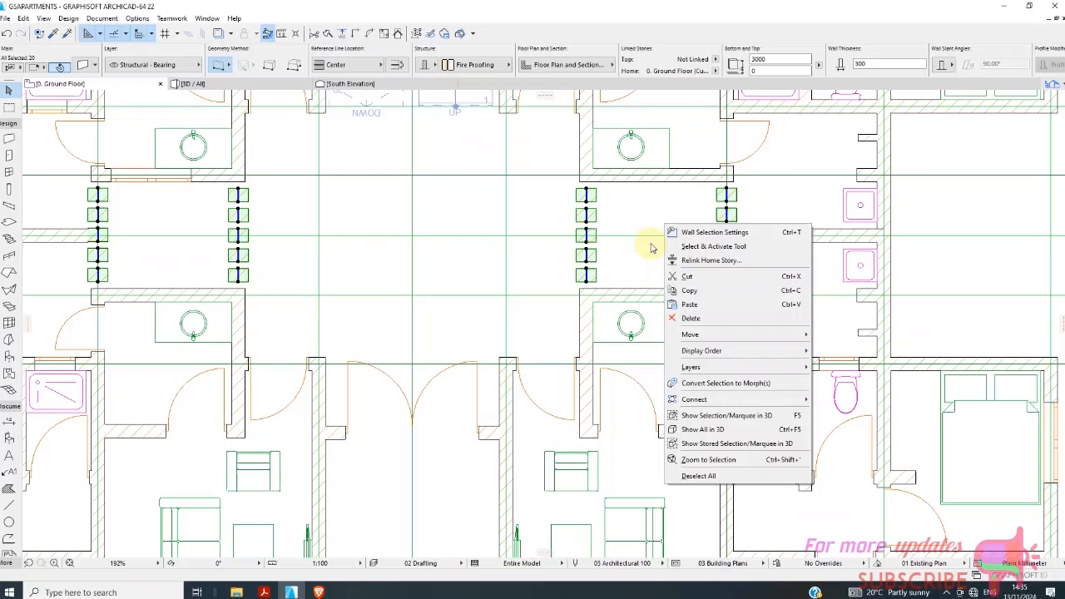
{"action": "left_click", "coordinate": [699, 233]}
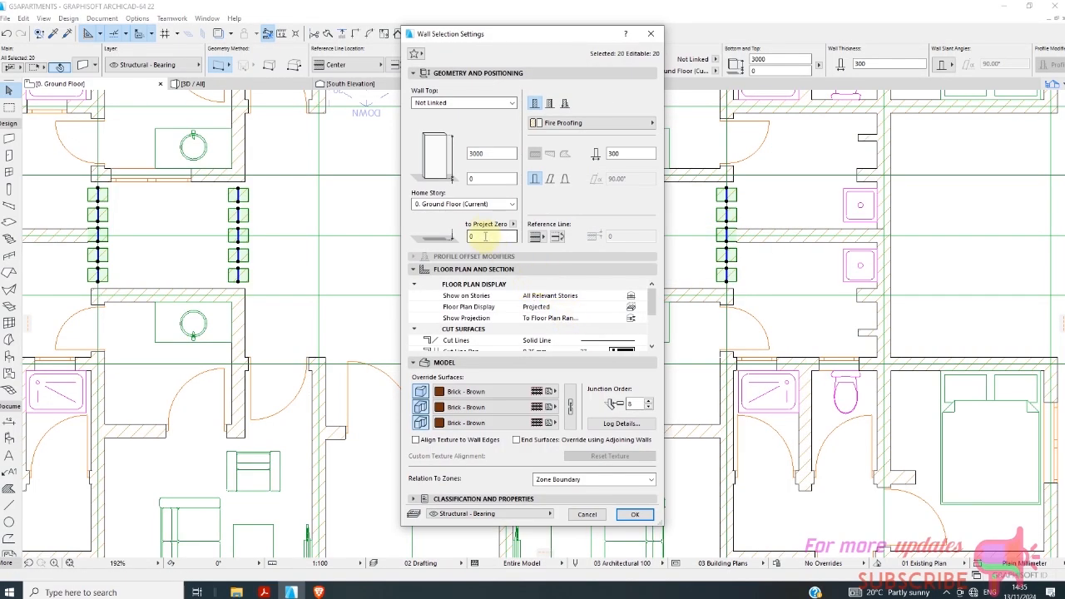
{"action": "left_click", "coordinate": [635, 514]}
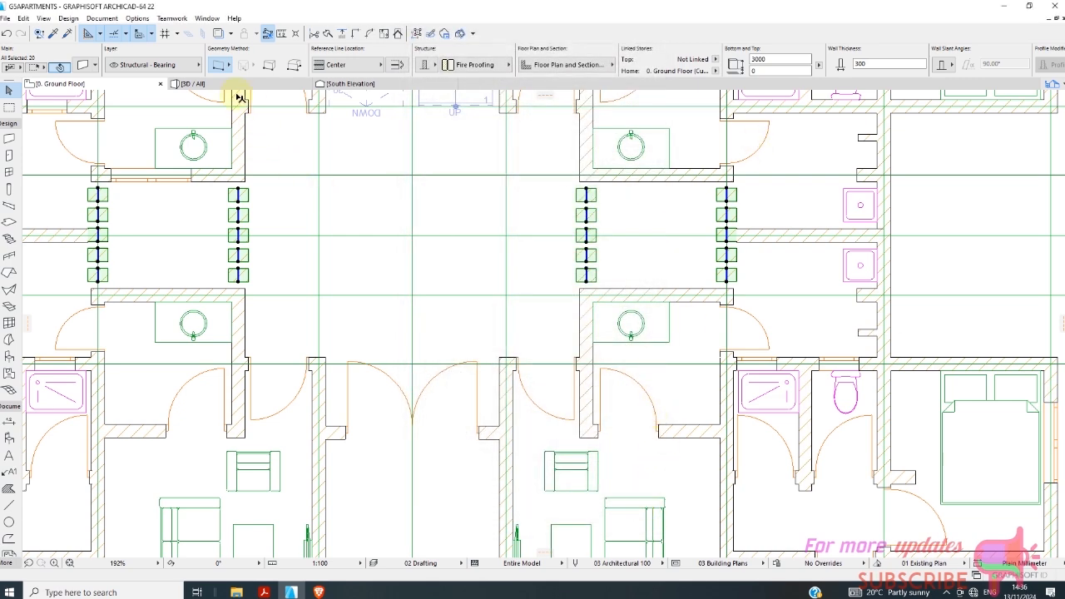
Check the levels of the short wall pieces on both sides of the hall in the 3D view.
{"action": "left_click", "coordinate": [242, 88]}
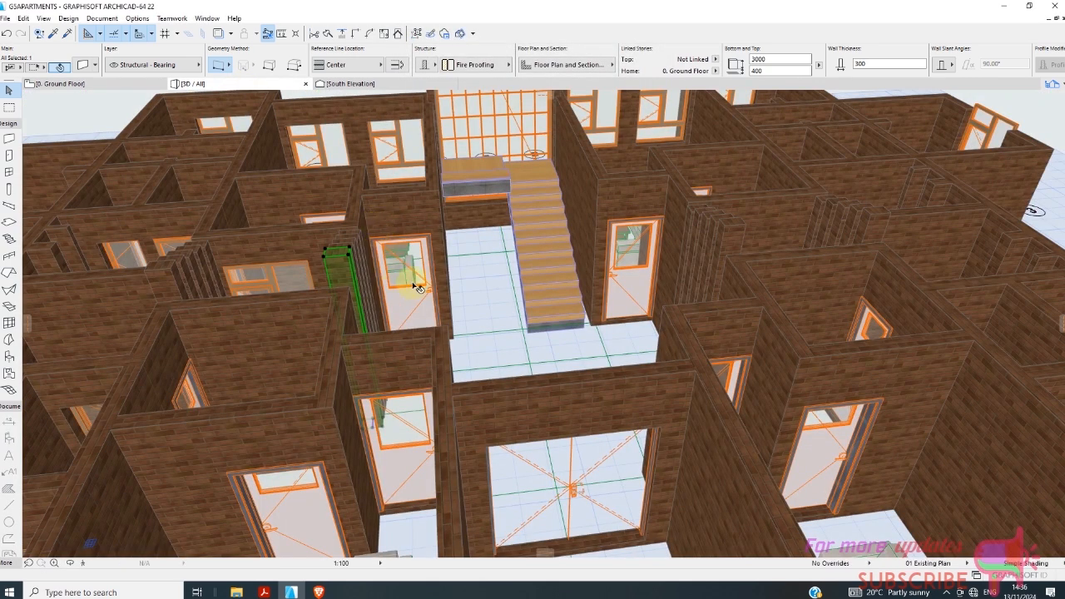
{"action": "scroll", "coordinate": [420, 270], "scroll_direction": "down", "scroll_amount": 1}
{"action": "left_click", "coordinate": [496, 331]}
{"action": "scroll", "coordinate": [332, 279], "scroll_direction": "down", "scroll_amount": 2}
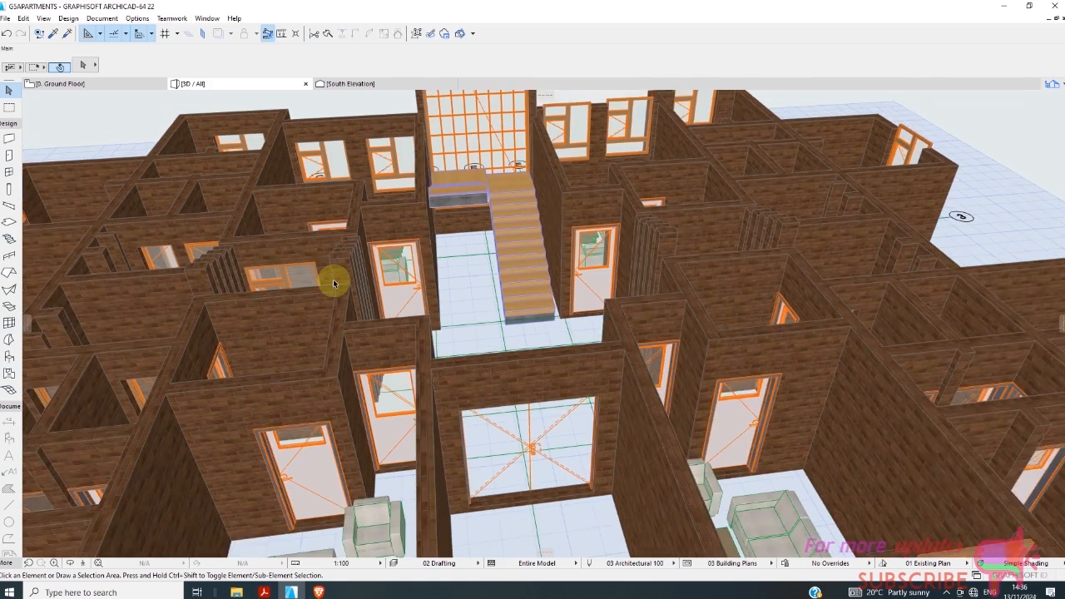
On the ground floor plan, delete the four short wall pieces farthest from line 5 in each of the four rows.
{"action": "scroll", "coordinate": [218, 278], "scroll_direction": "down", "scroll_amount": 2}
{"action": "left_click", "coordinate": [81, 84]}
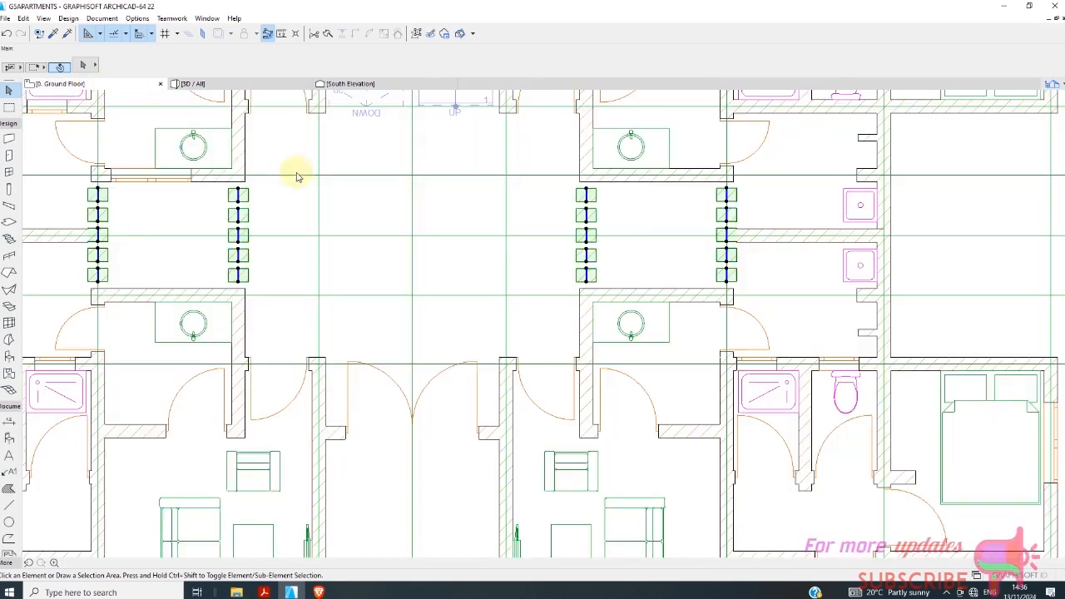
{"action": "left_click", "coordinate": [170, 215]}
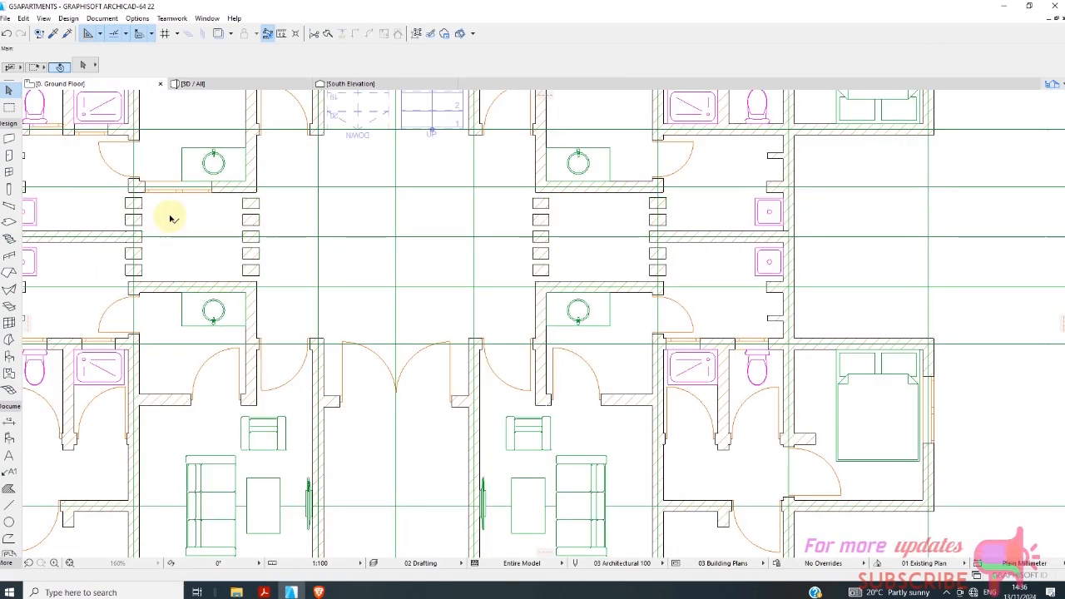
{"action": "left_click", "coordinate": [147, 219]}
{"action": "scroll", "coordinate": [159, 278], "scroll_direction": "up", "scroll_amount": 2}
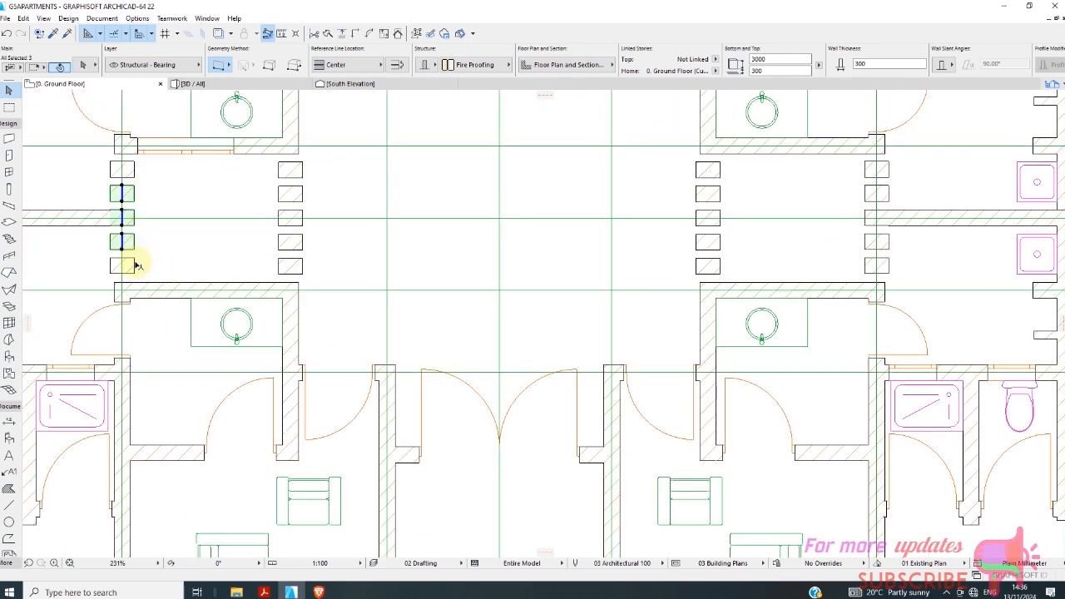
{"action": "left_click", "coordinate": [291, 241], "text": "shift"}
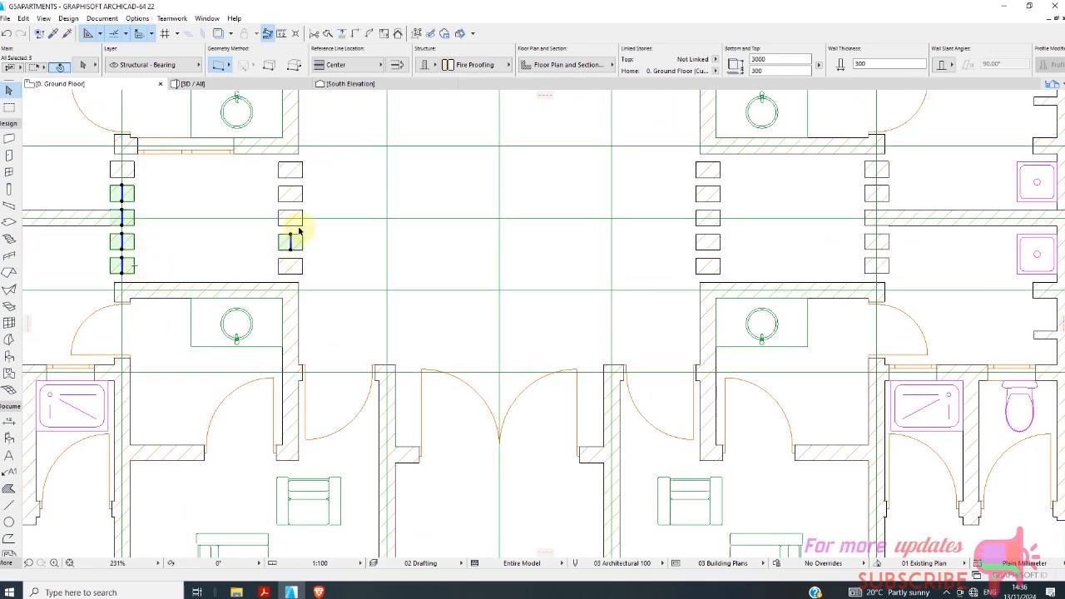
{"action": "left_click", "coordinate": [302, 200], "text": "shift"}
{"action": "left_click", "coordinate": [302, 267], "text": "shift"}
{"action": "scroll", "coordinate": [233, 268], "scroll_direction": "down", "scroll_amount": 2}
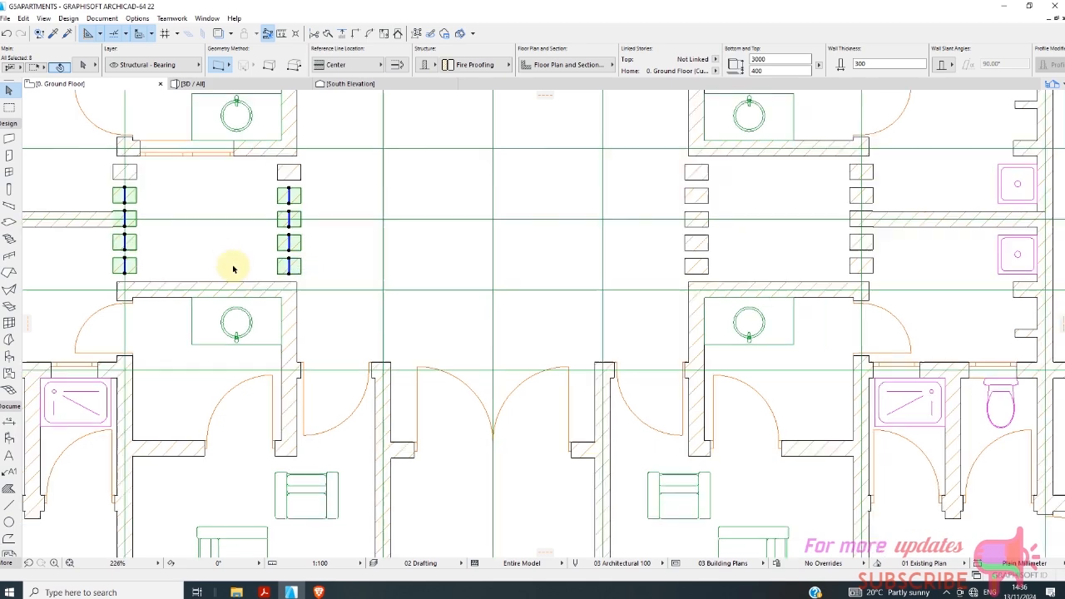
{"action": "scroll", "coordinate": [580, 277], "scroll_direction": "up", "scroll_amount": 4}
{"action": "left_click", "coordinate": [568, 259], "text": "shift"}
{"action": "left_click", "coordinate": [563, 223], "text": "shift"}
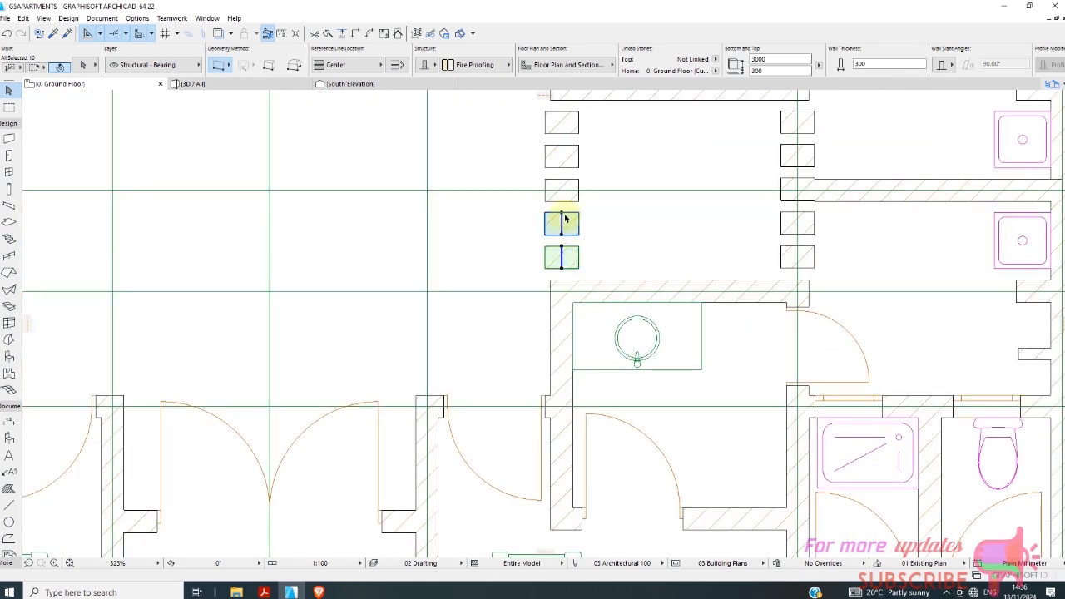
{"action": "left_click", "coordinate": [564, 158], "text": "shift"}
{"action": "scroll", "coordinate": [580, 147], "scroll_direction": "down", "scroll_amount": 2}
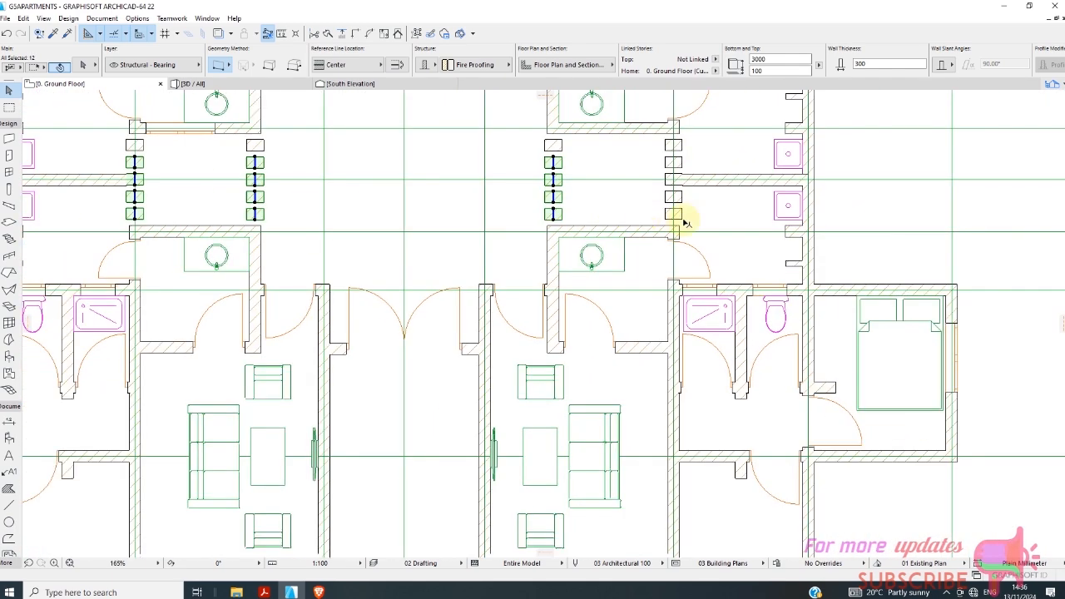
{"action": "scroll", "coordinate": [685, 213], "scroll_direction": "up", "scroll_amount": 2}
{"action": "left_click", "coordinate": [808, 259], "text": "shift"}
{"action": "left_click", "coordinate": [675, 174], "text": "shift"}
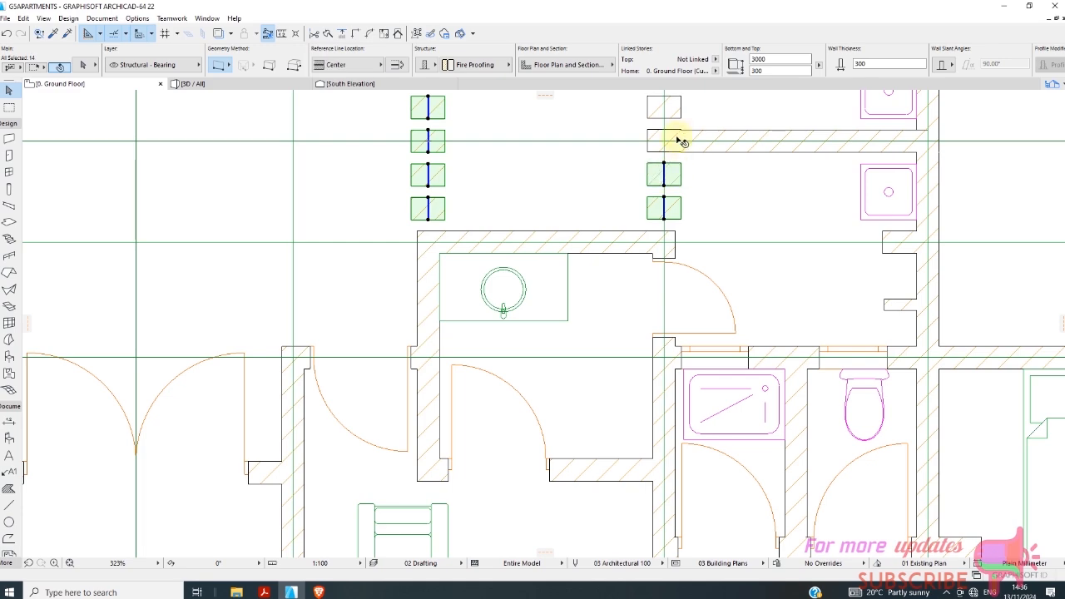
{"action": "left_click", "coordinate": [675, 116], "text": "shift"}
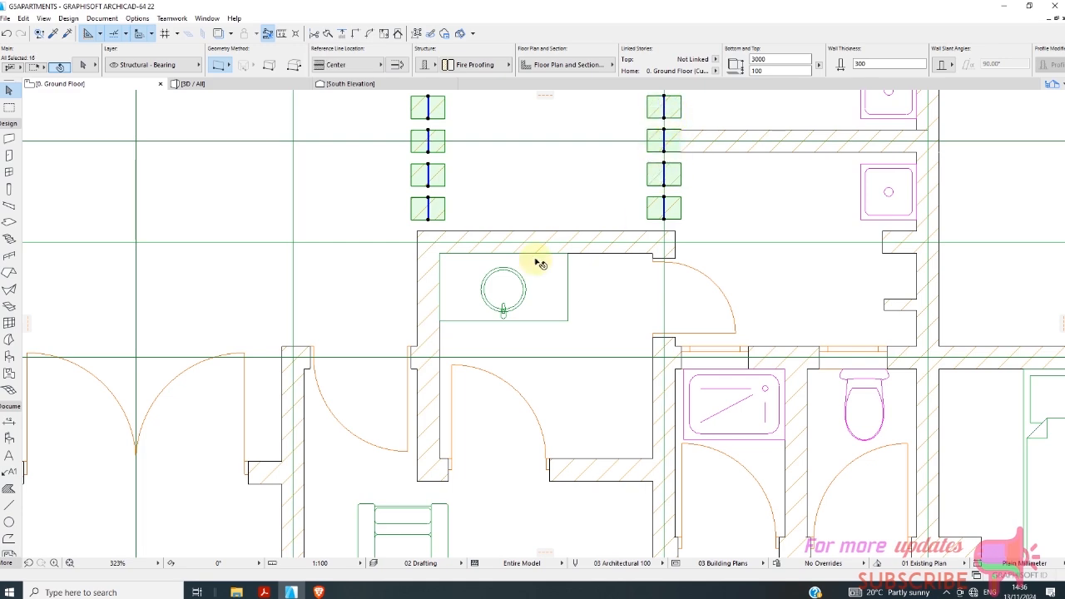
{"action": "scroll", "coordinate": [541, 257], "scroll_direction": "down", "scroll_amount": 3}
{"action": "key", "text": "Delete"}
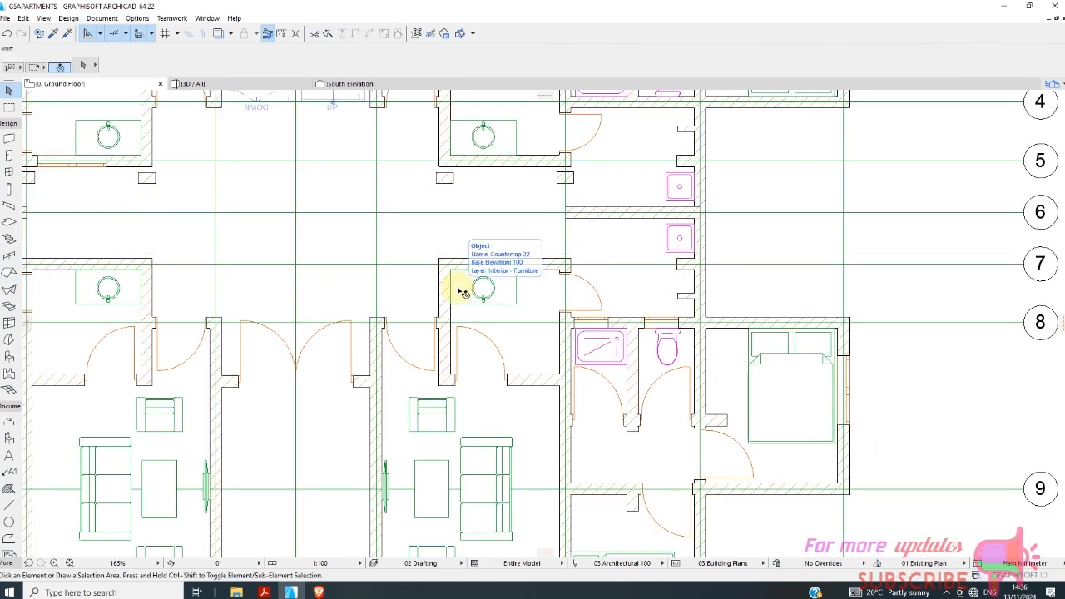
Select the four remaining short wall pieces near line 5 and set Multiply to Drag, Spread, spacing 300 and vertical displacement 0.
{"action": "left_click", "coordinate": [566, 181]}
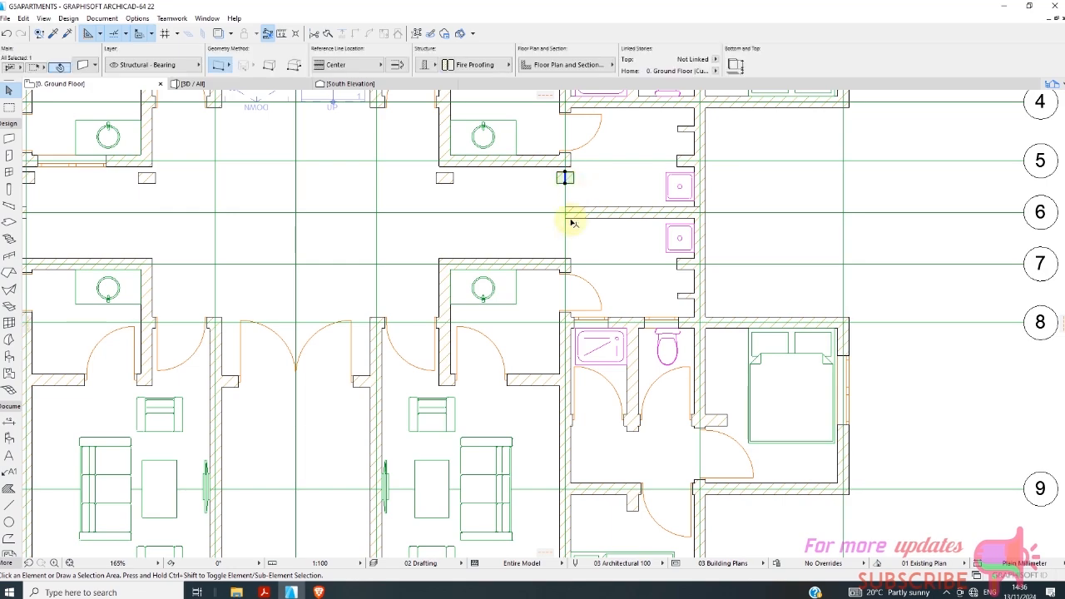
{"action": "scroll", "coordinate": [452, 208], "scroll_direction": "down", "scroll_amount": 2}
{"action": "scroll", "coordinate": [462, 189], "scroll_direction": "up", "scroll_amount": 4}
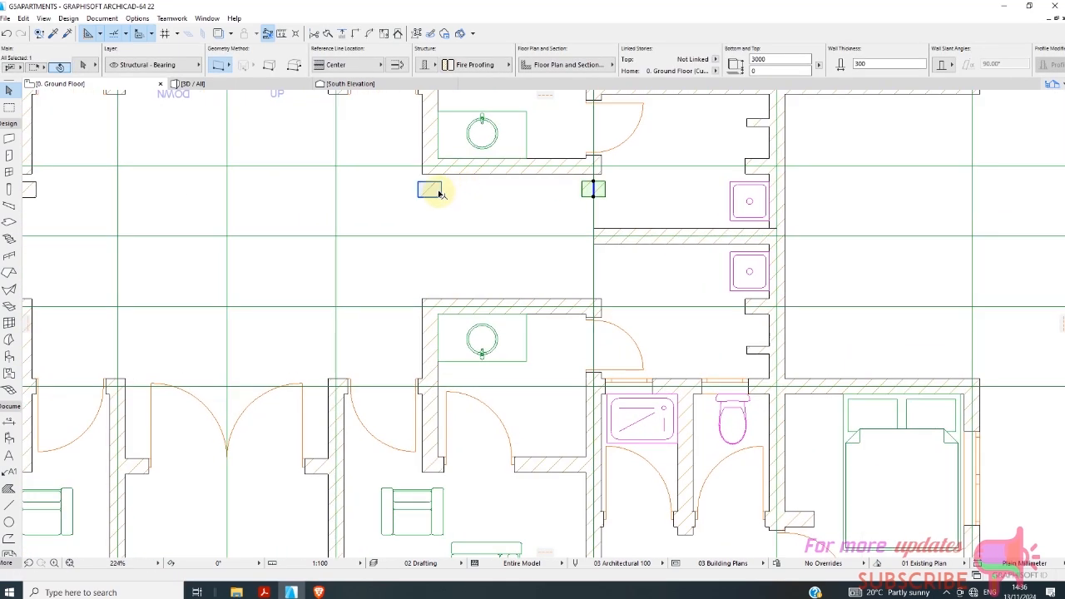
{"action": "scroll", "coordinate": [549, 214], "scroll_direction": "down", "scroll_amount": 6}
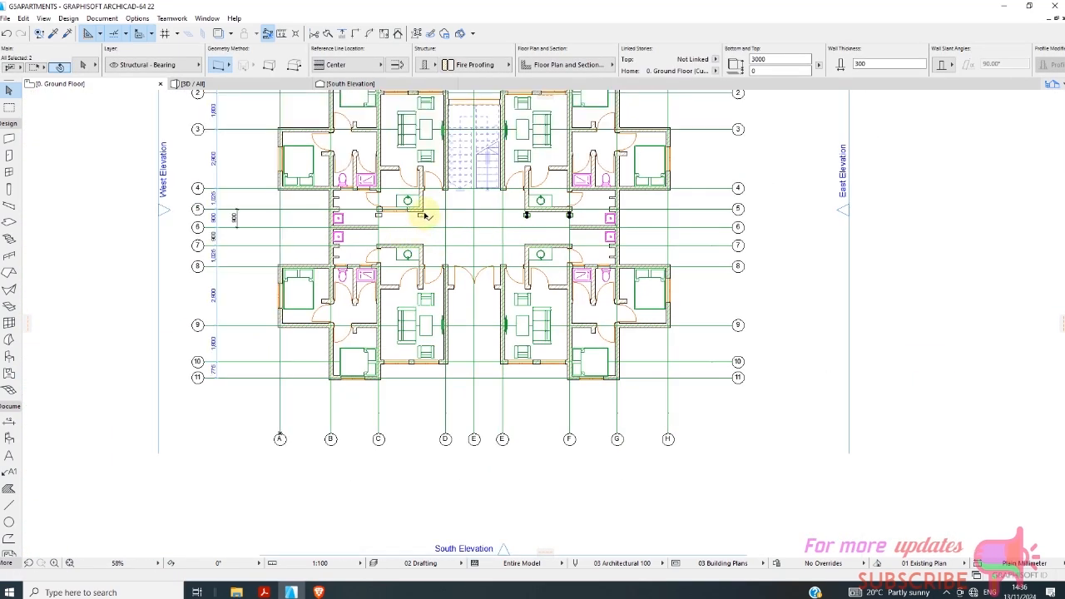
{"action": "scroll", "coordinate": [425, 217], "scroll_direction": "up", "scroll_amount": 4}
{"action": "left_click", "coordinate": [417, 218], "text": "shift"}
{"action": "right_click", "coordinate": [351, 235]}
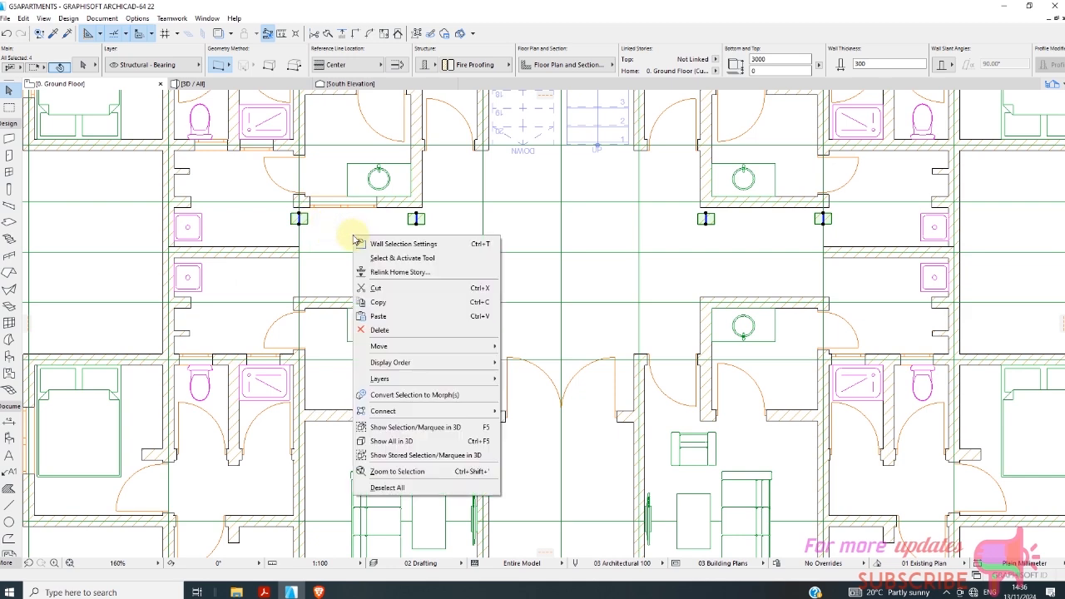
{"action": "mouse_move", "coordinate": [408, 345]}
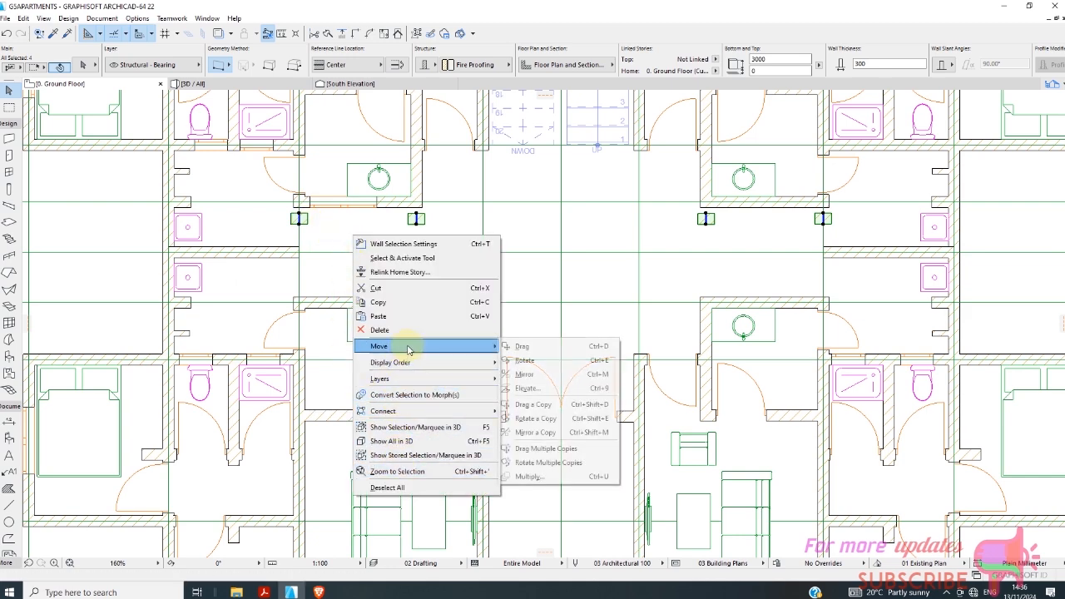
{"action": "left_click", "coordinate": [549, 478]}
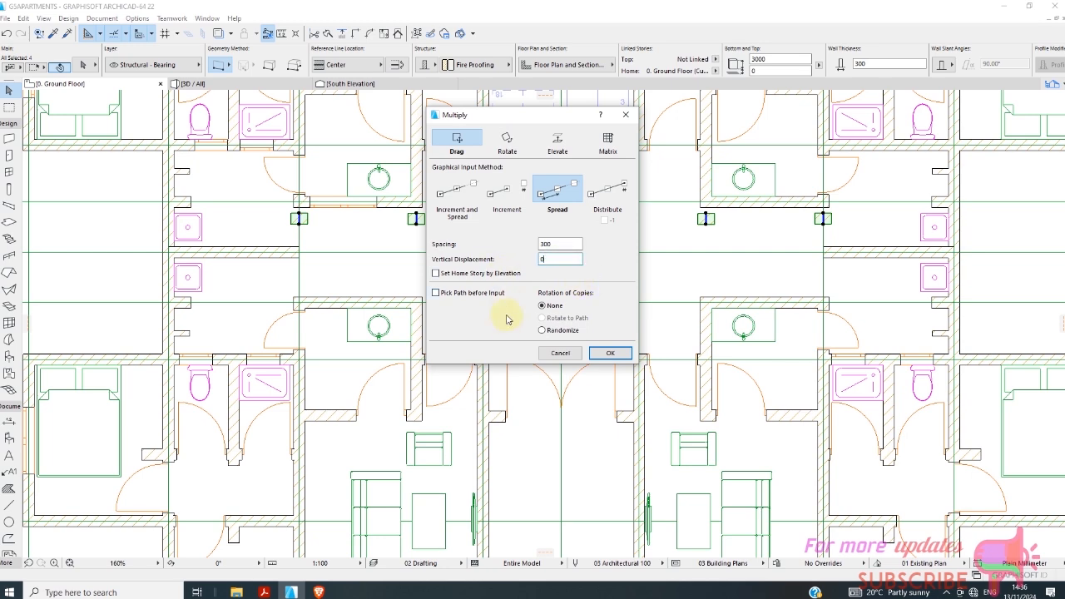
{"action": "left_click", "coordinate": [610, 354]}
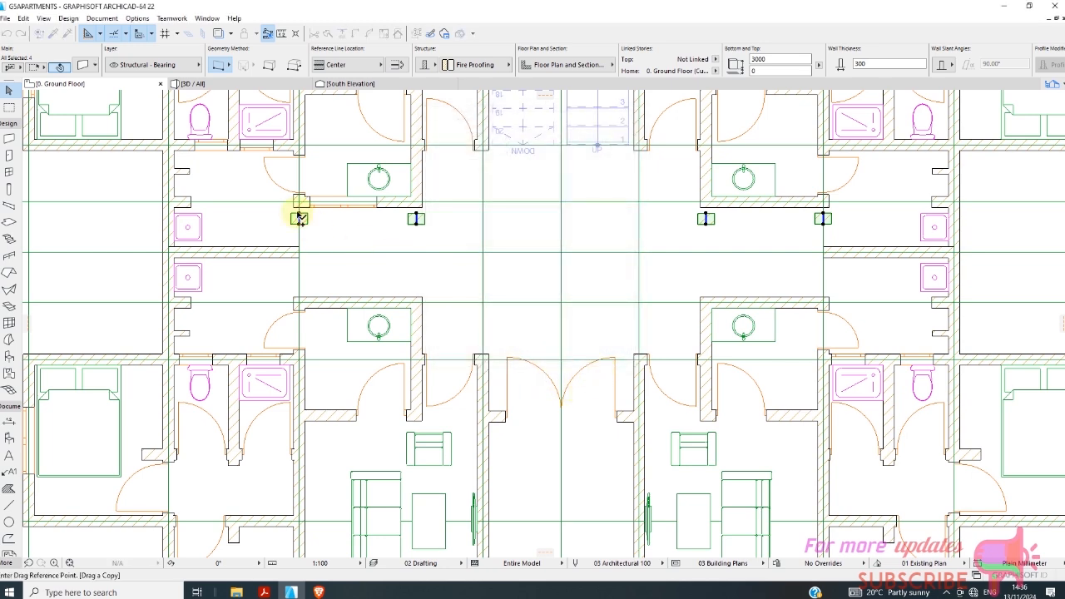
Spread four copies of each selected wall piece vertically from line 5 towards line 7.
{"action": "scroll", "coordinate": [302, 218], "scroll_direction": "up", "scroll_amount": 5}
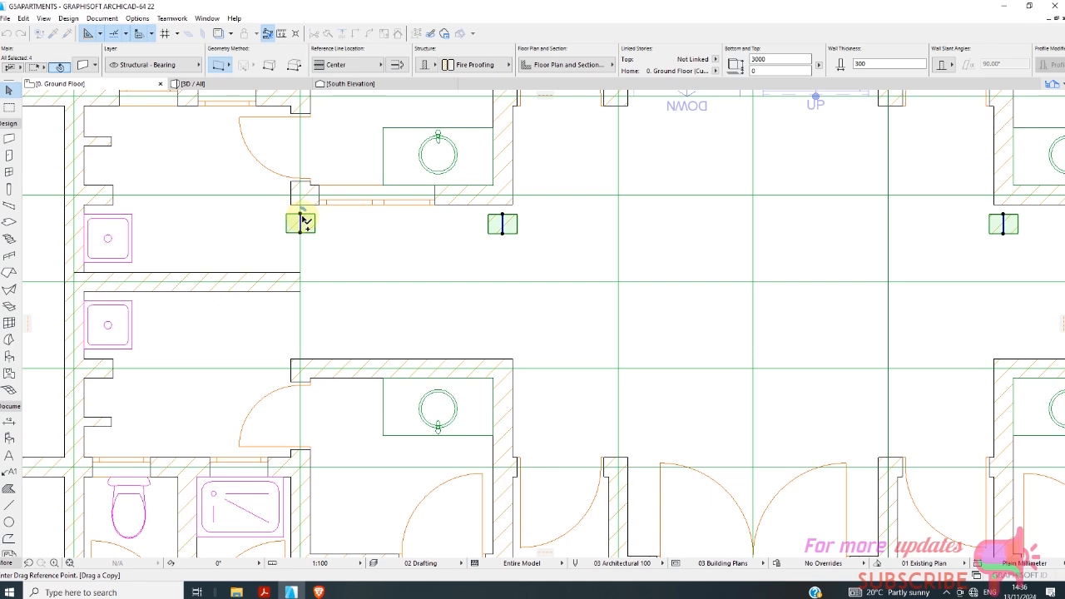
{"action": "left_click", "coordinate": [300, 215]}
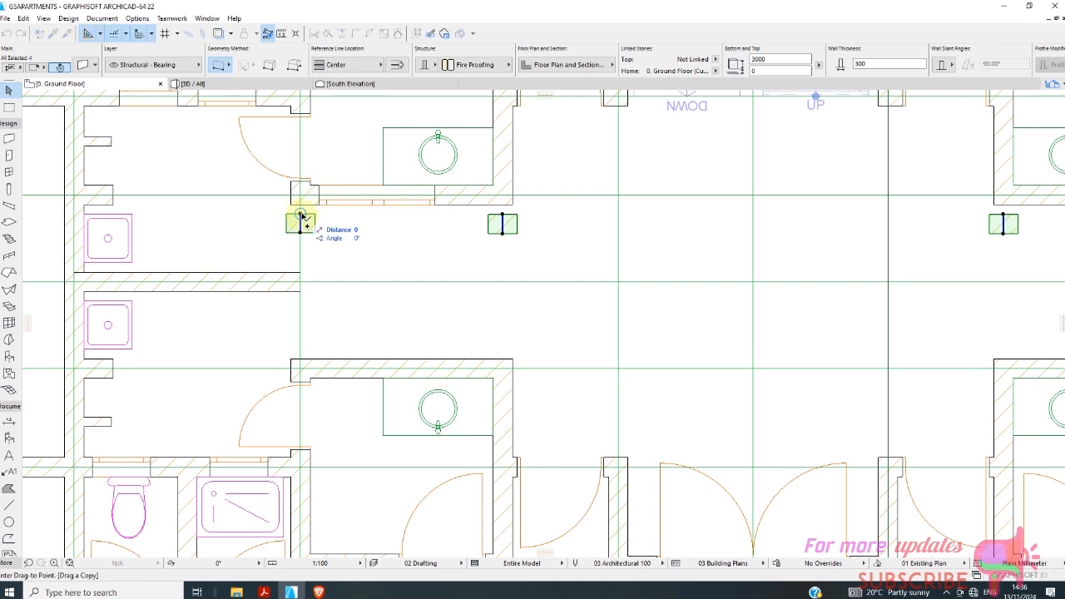
{"action": "left_click", "coordinate": [304, 350]}
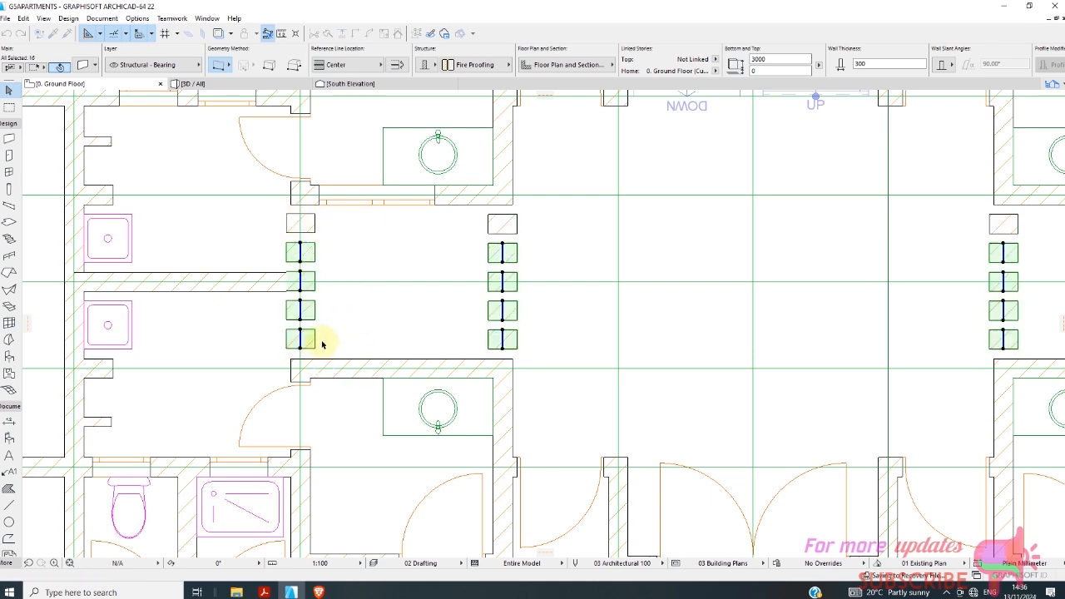
Inspect the rebuilt rows of short wall pieces around the central hall in the 3D view.
{"action": "scroll", "coordinate": [300, 283], "scroll_direction": "down", "scroll_amount": 4}
{"action": "left_click", "coordinate": [217, 86]}
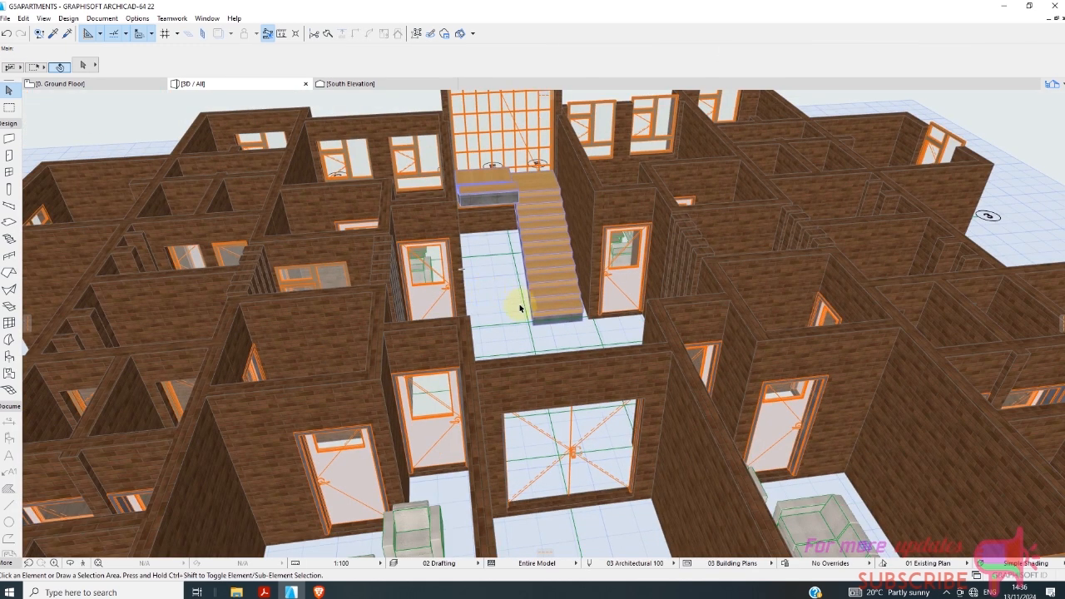
{"action": "middle_click_drag", "start_coordinate": [520, 309], "coordinate": [482, 314], "text": "shift"}
{"action": "scroll", "coordinate": [478, 333], "scroll_direction": "down", "scroll_amount": 5}
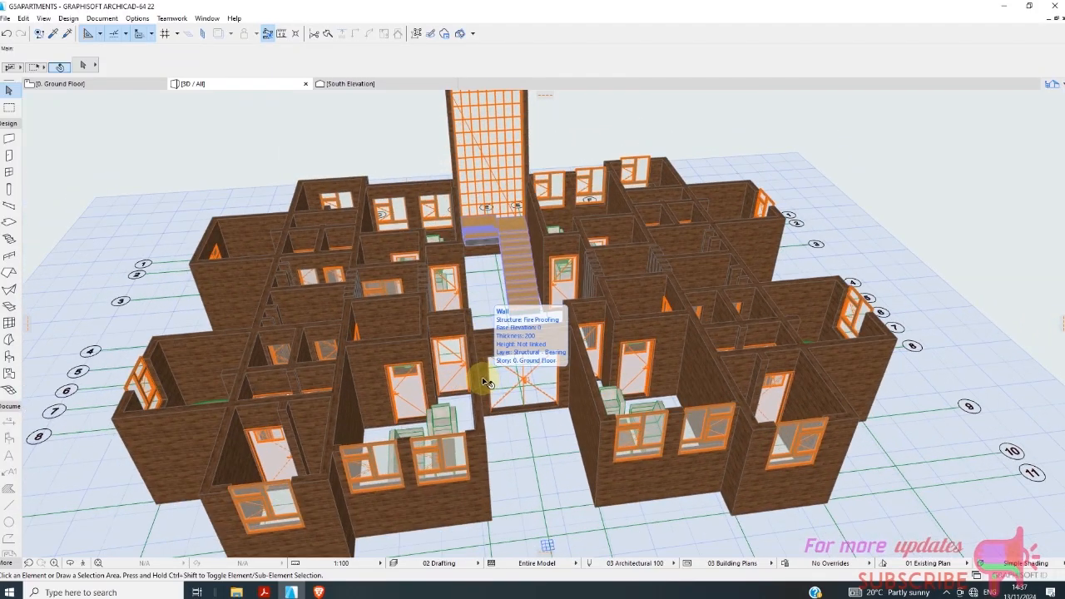
Clear the selection on the ground floor plan and review the four rows of wall pieces within the overall layout.
{"action": "left_click", "coordinate": [60, 84]}
{"action": "left_click", "coordinate": [408, 281]}
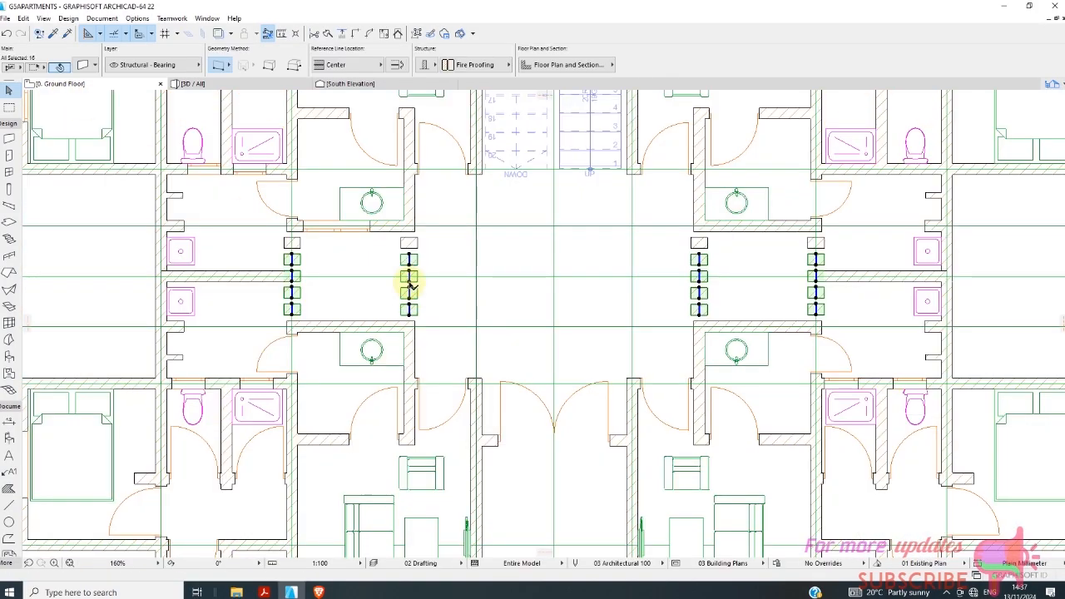
{"action": "scroll", "coordinate": [409, 280], "scroll_direction": "down", "scroll_amount": 3}
{"action": "left_click", "coordinate": [455, 273]}
{"action": "scroll", "coordinate": [392, 239], "scroll_direction": "up", "scroll_amount": 3}
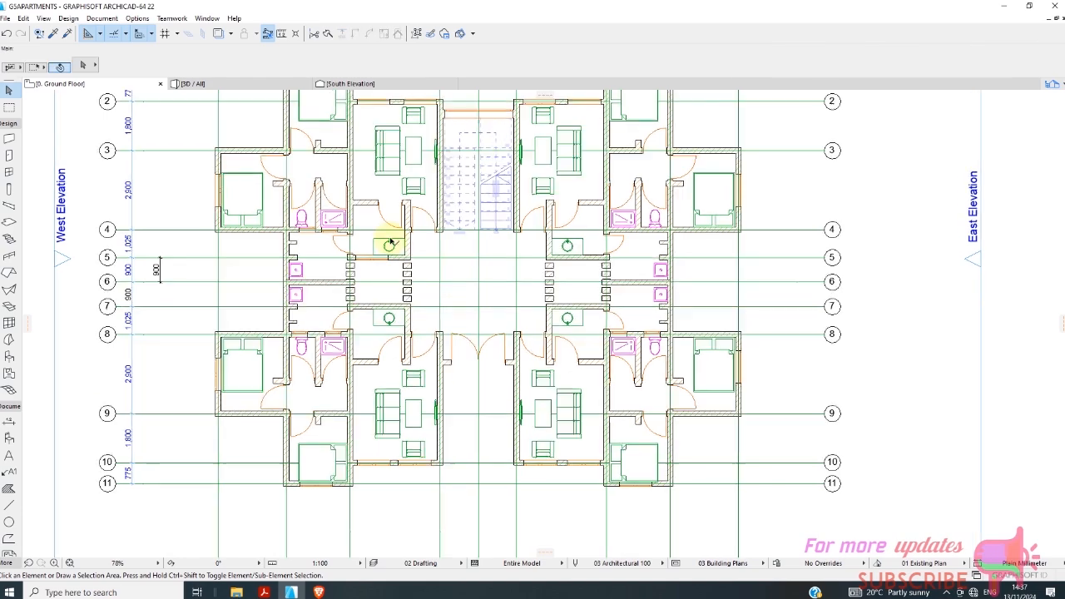
{"action": "scroll", "coordinate": [361, 276], "scroll_direction": "down", "scroll_amount": 3}
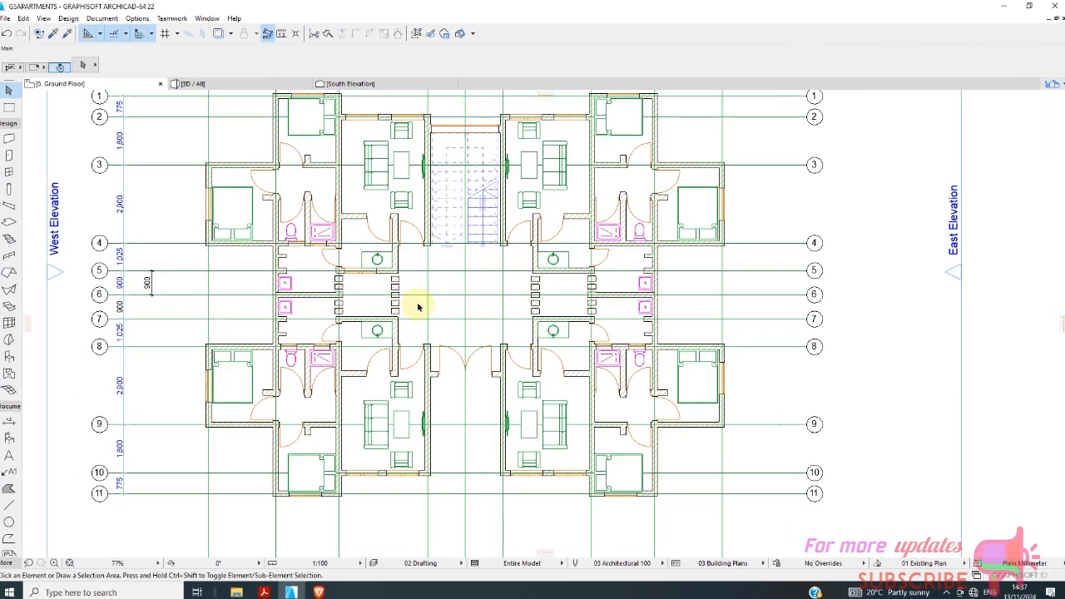
{"action": "scroll", "coordinate": [347, 290], "scroll_direction": "up", "scroll_amount": 2}
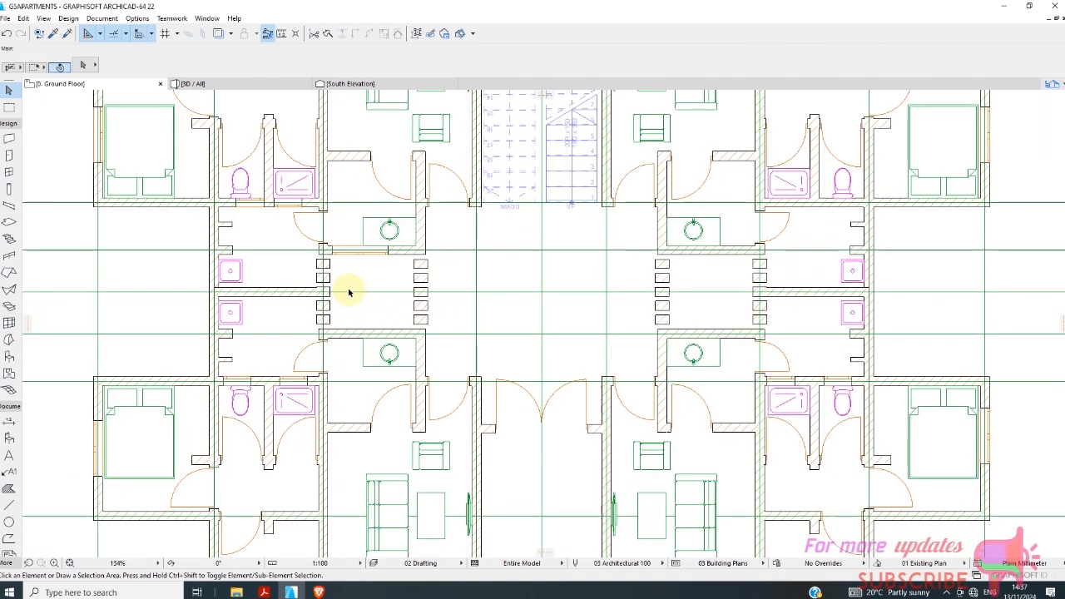
{"action": "scroll", "coordinate": [342, 305], "scroll_direction": "down", "scroll_amount": 2}
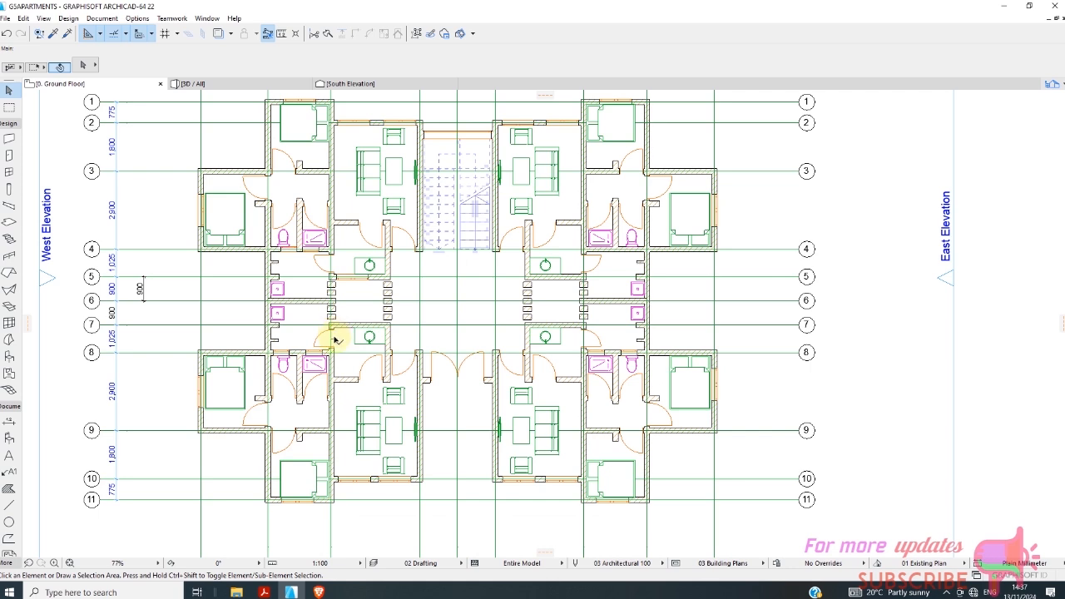
Set up the Slab tool with the polygonal geometry method and a basic structural concrete structure.
{"action": "left_click", "coordinate": [8, 139]}
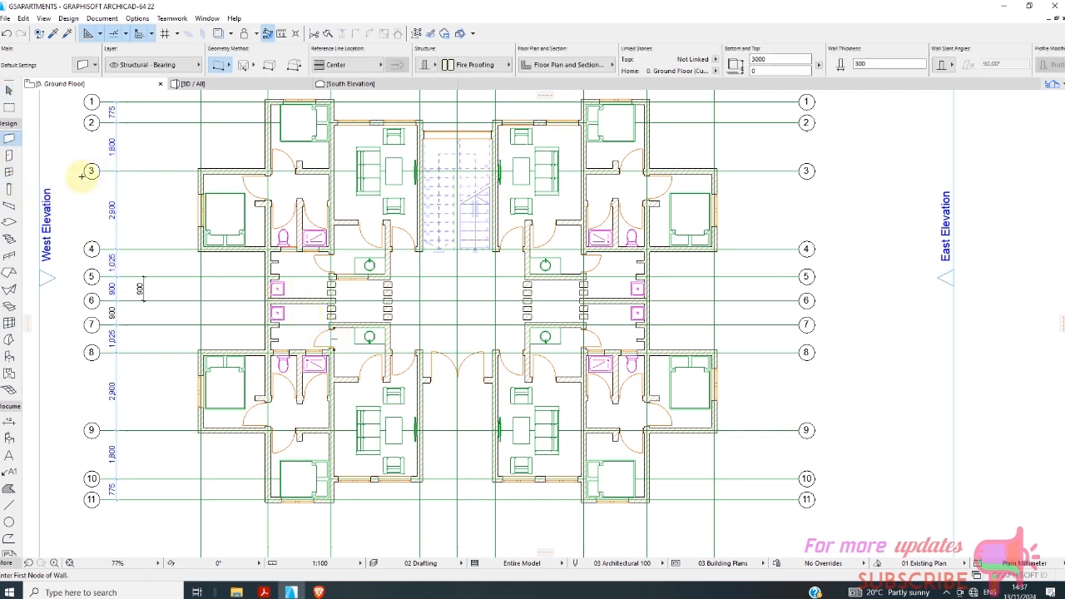
{"action": "left_click", "coordinate": [8, 222]}
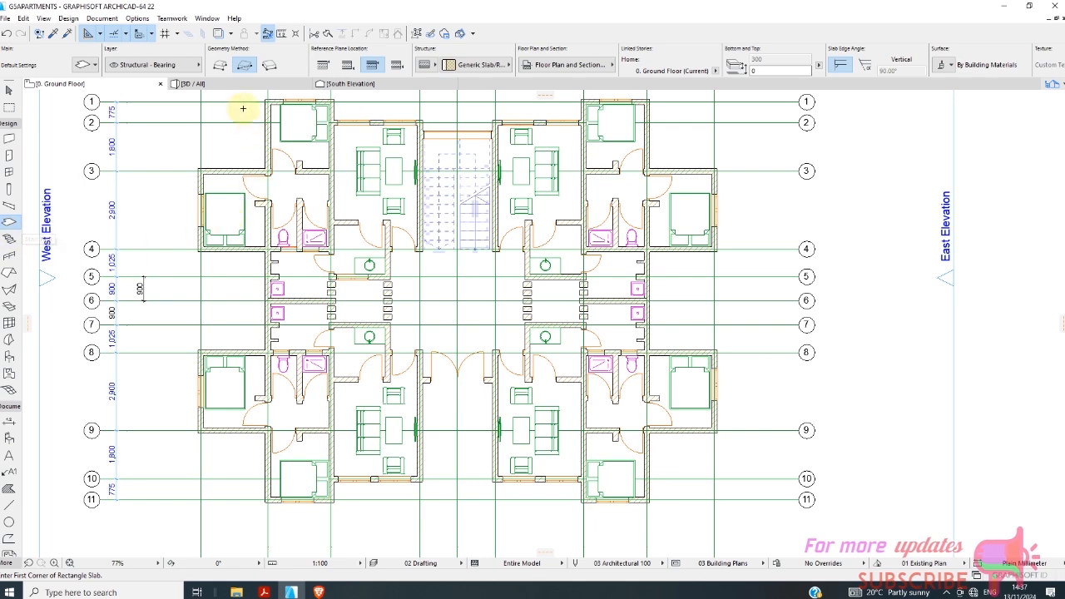
{"action": "left_click", "coordinate": [221, 66]}
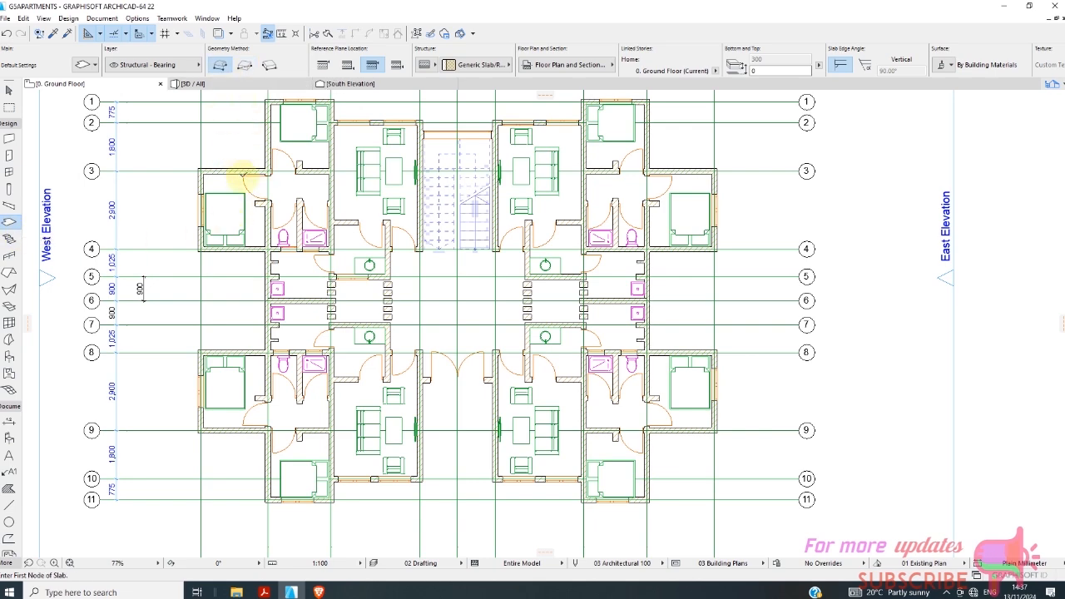
{"action": "scroll", "coordinate": [274, 158], "scroll_direction": "up", "scroll_amount": 3}
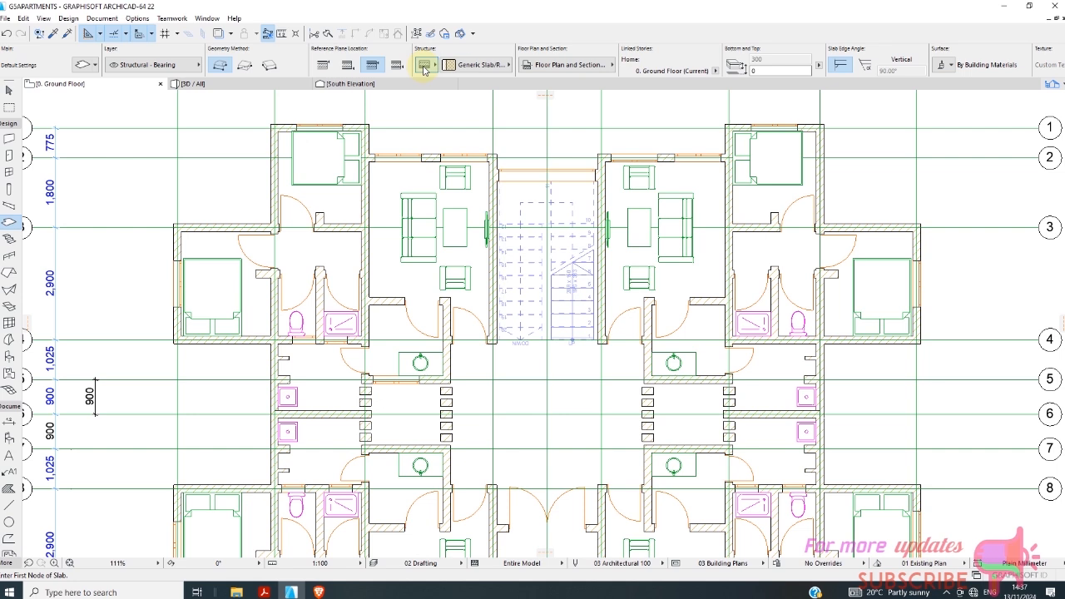
{"action": "left_click", "coordinate": [445, 64]}
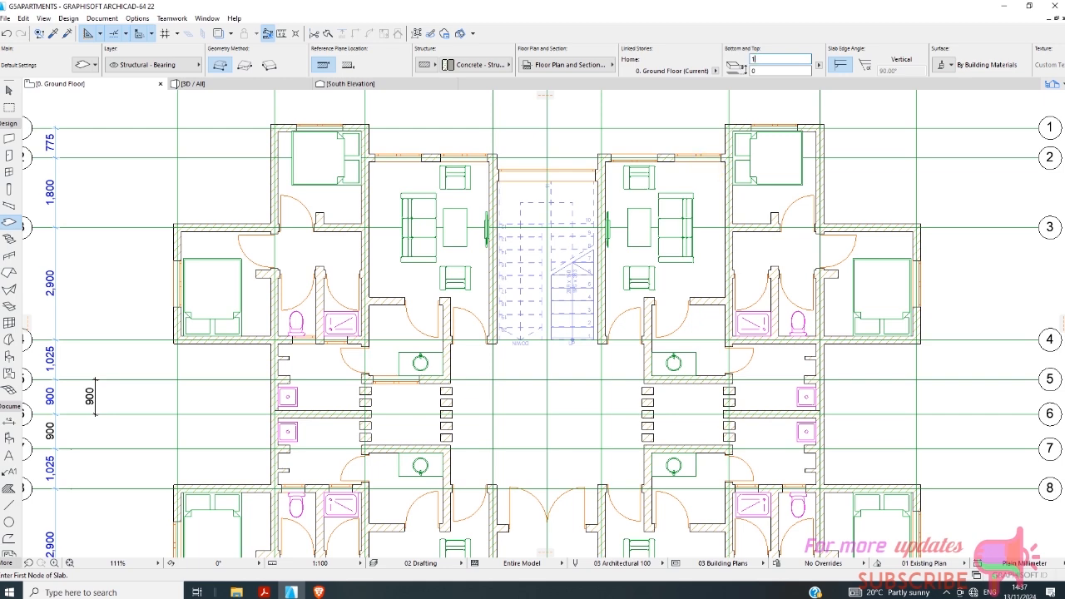
{"action": "scroll", "coordinate": [419, 195], "scroll_direction": "down", "scroll_amount": 2}
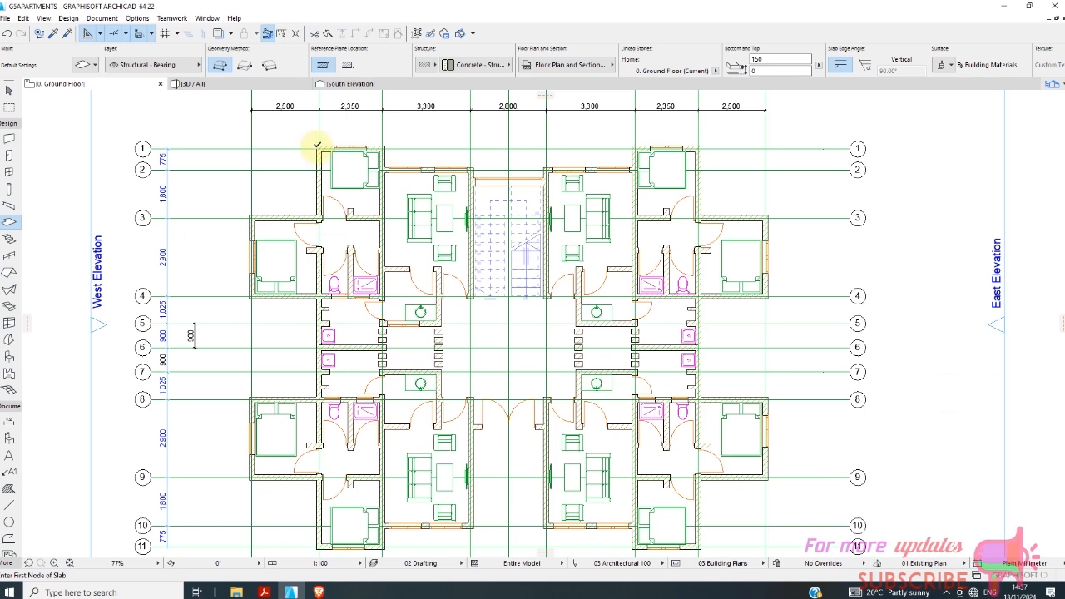
{"action": "left_click", "coordinate": [317, 146]}
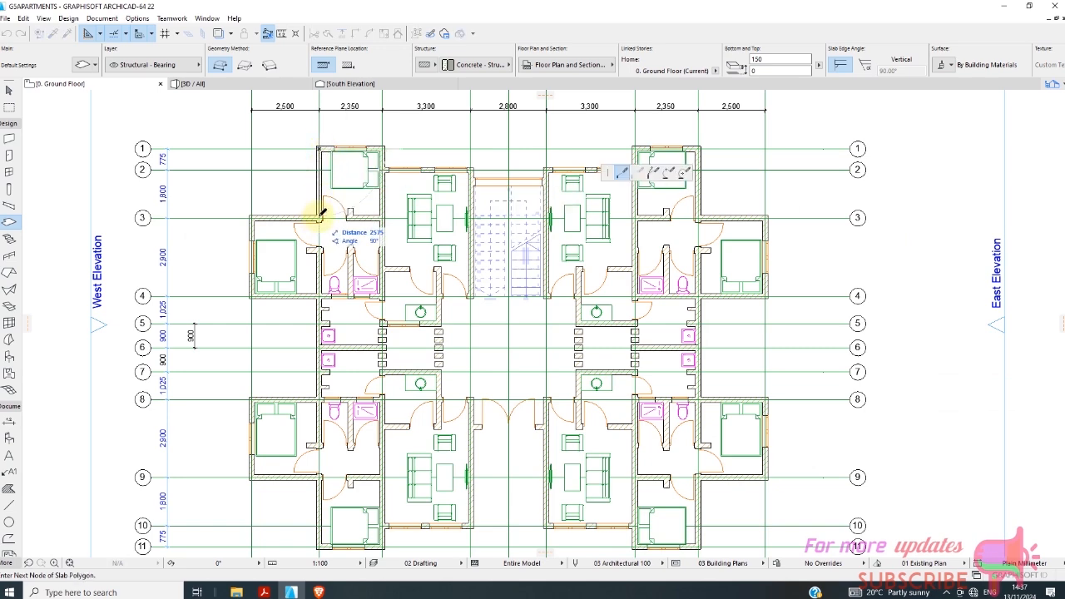
{"action": "scroll", "coordinate": [320, 215], "scroll_direction": "up", "scroll_amount": 2}
{"action": "left_click", "coordinate": [320, 217]}
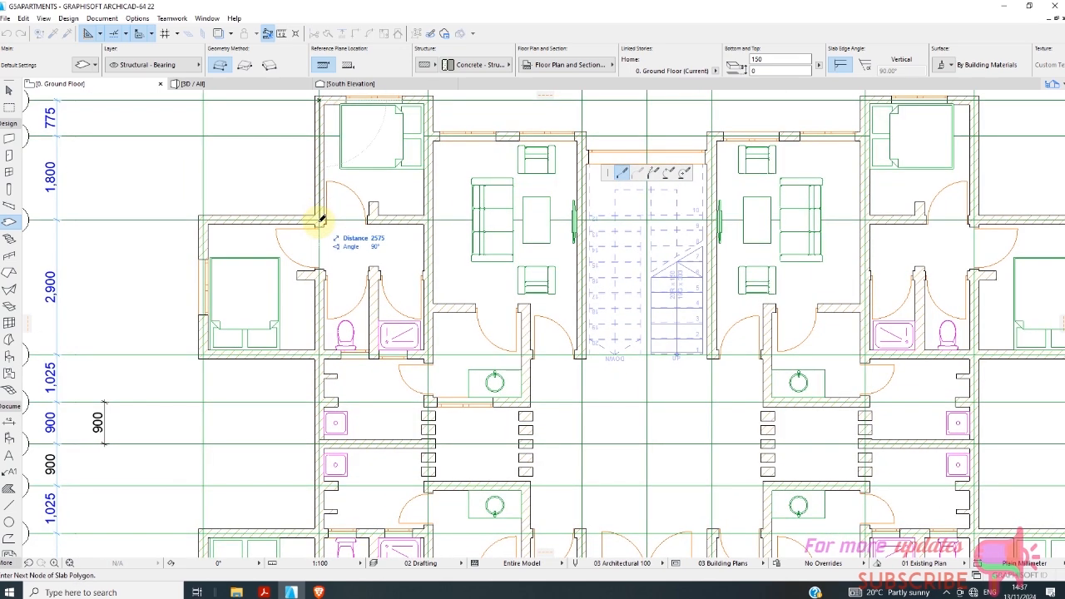
{"action": "left_click", "coordinate": [203, 220]}
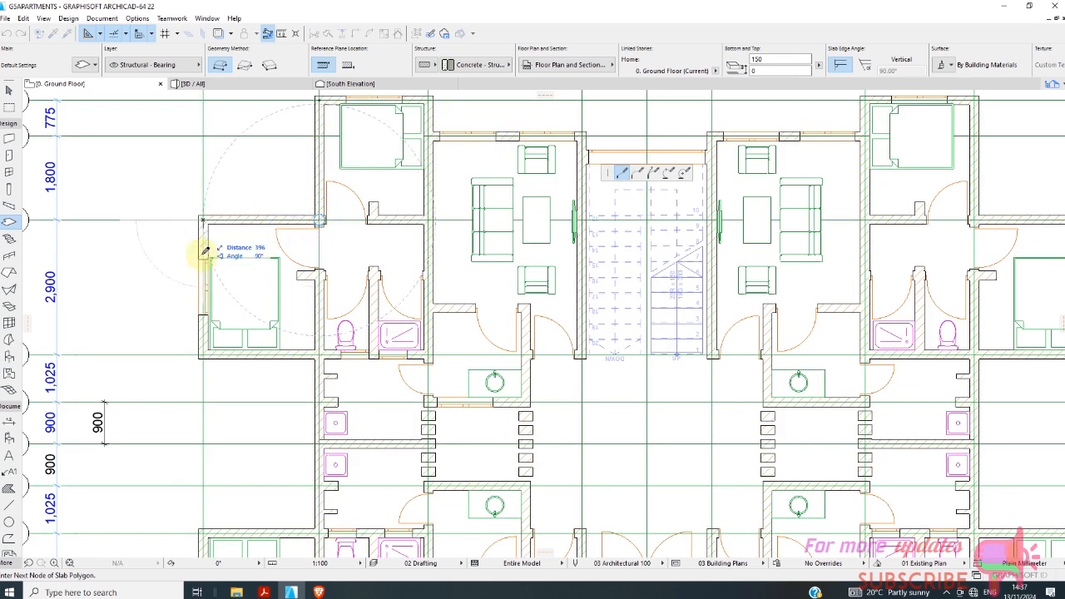
{"action": "left_click", "coordinate": [206, 353]}
{"action": "scroll", "coordinate": [303, 296], "scroll_direction": "down", "scroll_amount": 3}
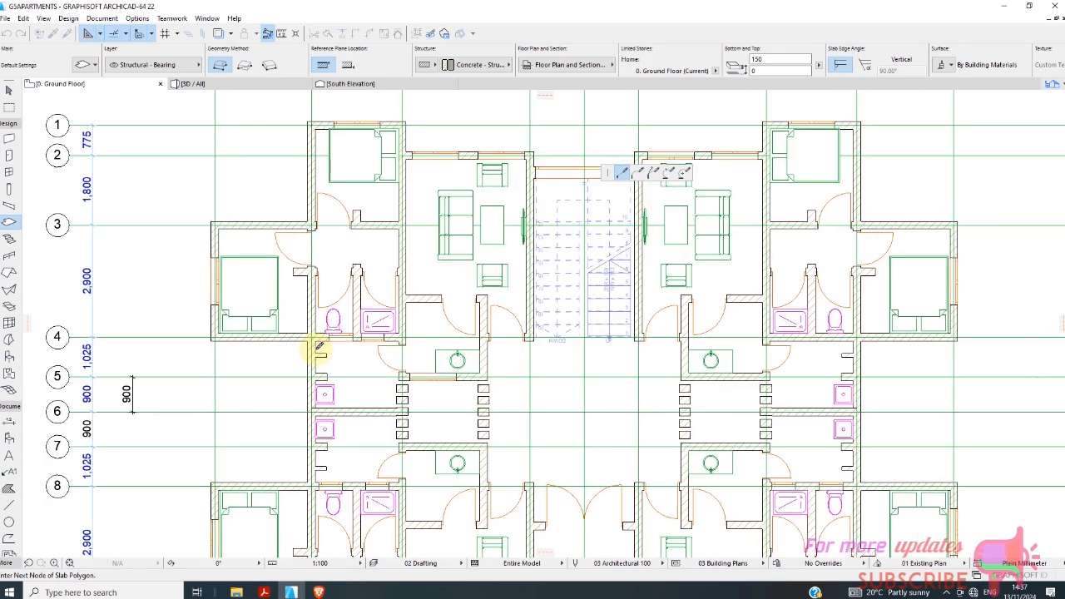
{"action": "left_click", "coordinate": [314, 334]}
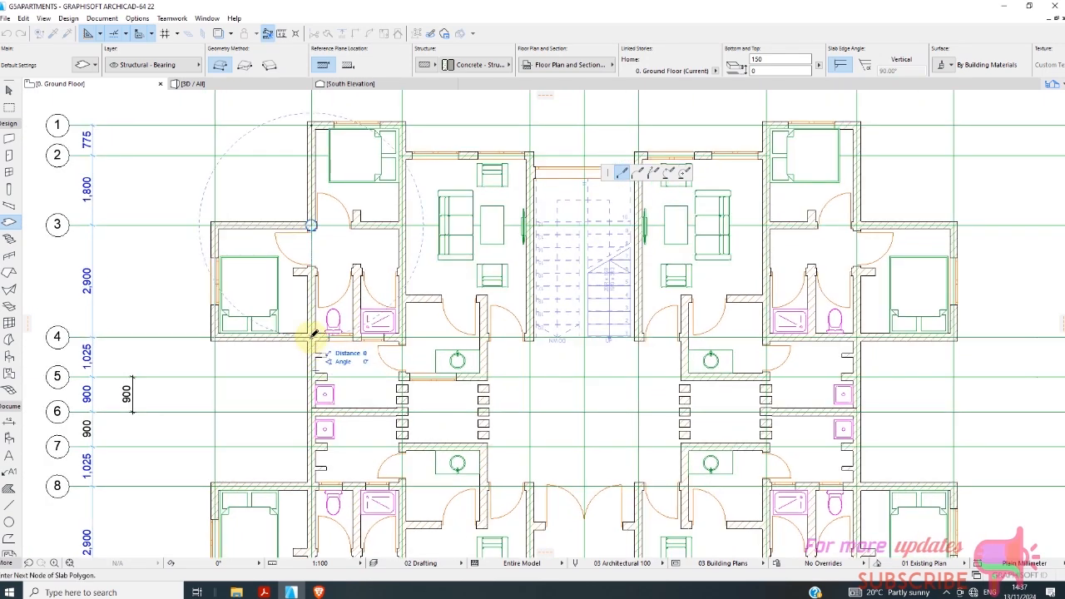
{"action": "scroll", "coordinate": [314, 335], "scroll_direction": "down", "scroll_amount": 2}
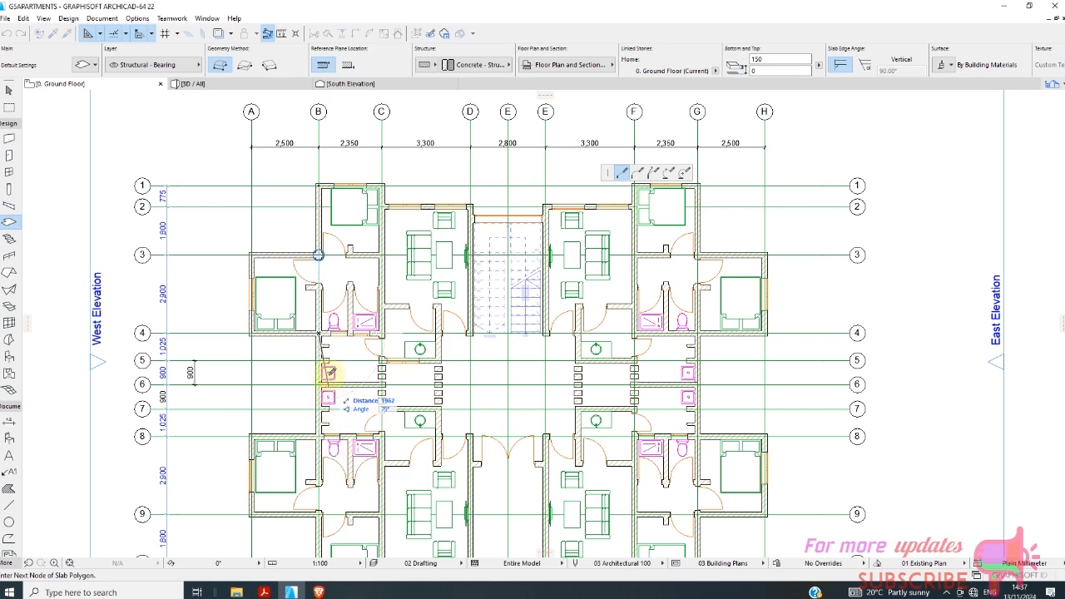
{"action": "scroll", "coordinate": [321, 434], "scroll_direction": "down", "scroll_amount": 2}
{"action": "scroll", "coordinate": [326, 406], "scroll_direction": "up", "scroll_amount": 3}
{"action": "scroll", "coordinate": [323, 415], "scroll_direction": "up", "scroll_amount": 1}
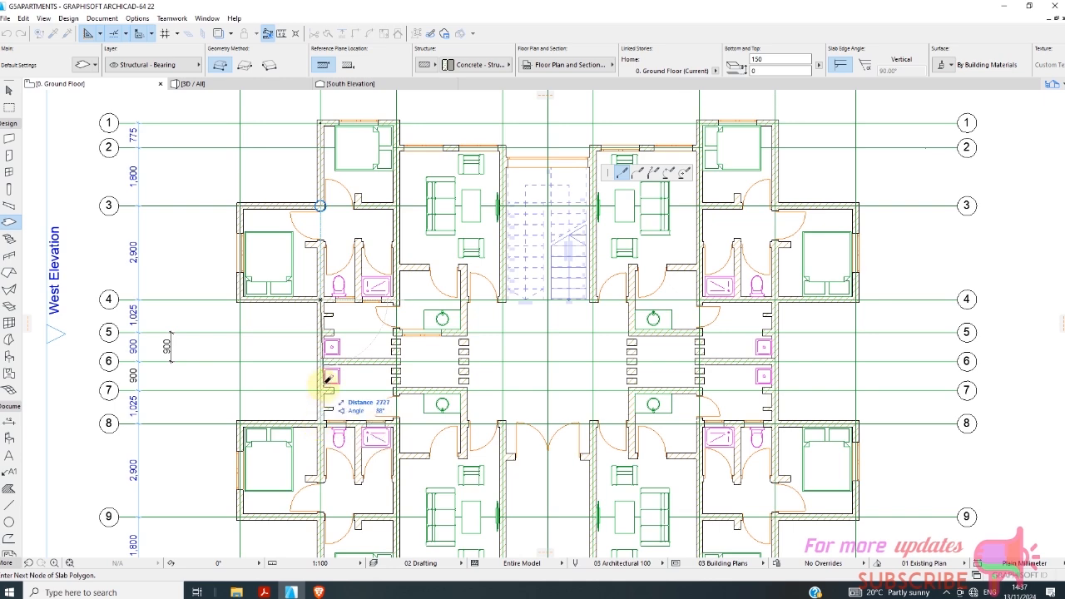
{"action": "scroll", "coordinate": [323, 366], "scroll_direction": "up", "scroll_amount": 3}
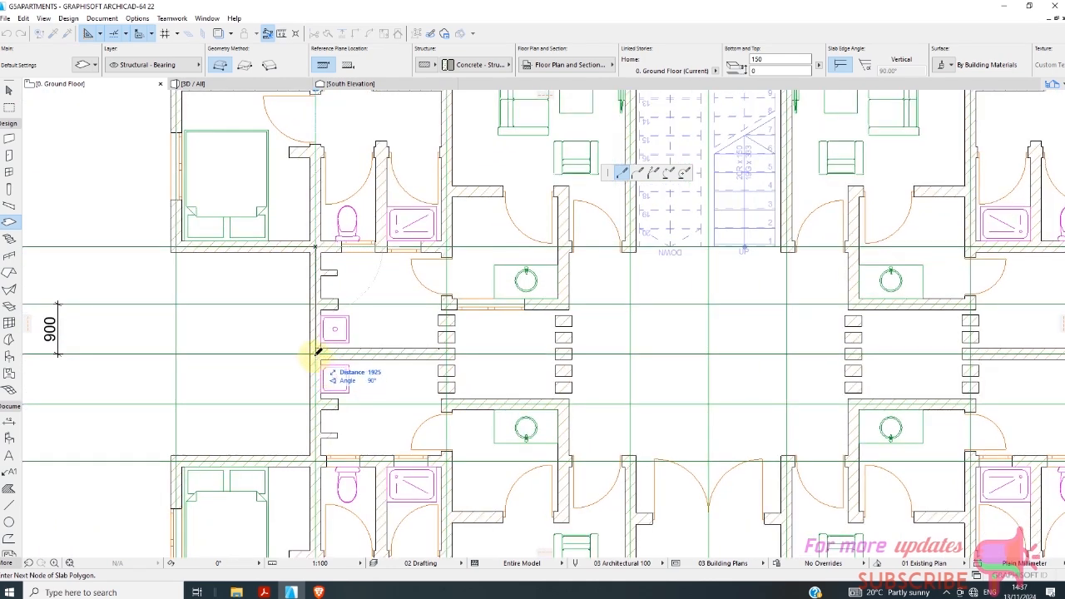
{"action": "left_click", "coordinate": [317, 352]}
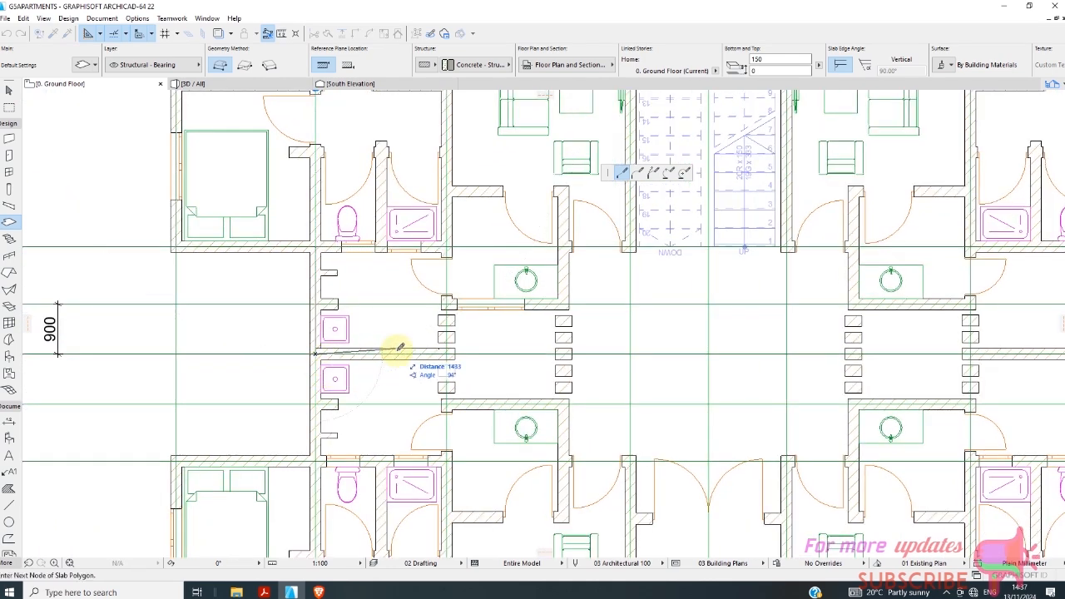
{"action": "left_click", "coordinate": [447, 354]}
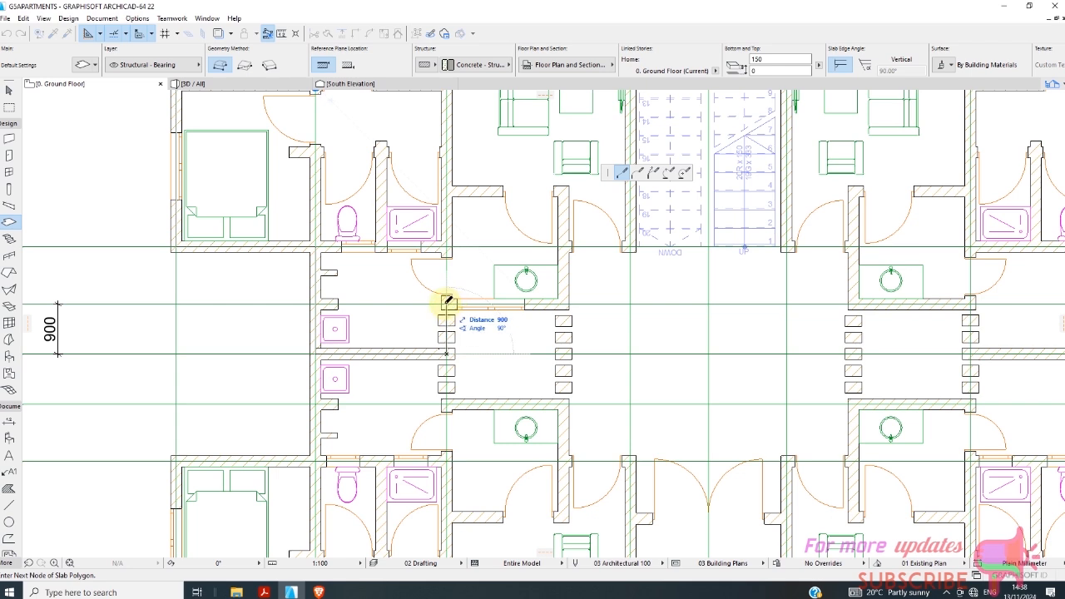
{"action": "left_click", "coordinate": [449, 303]}
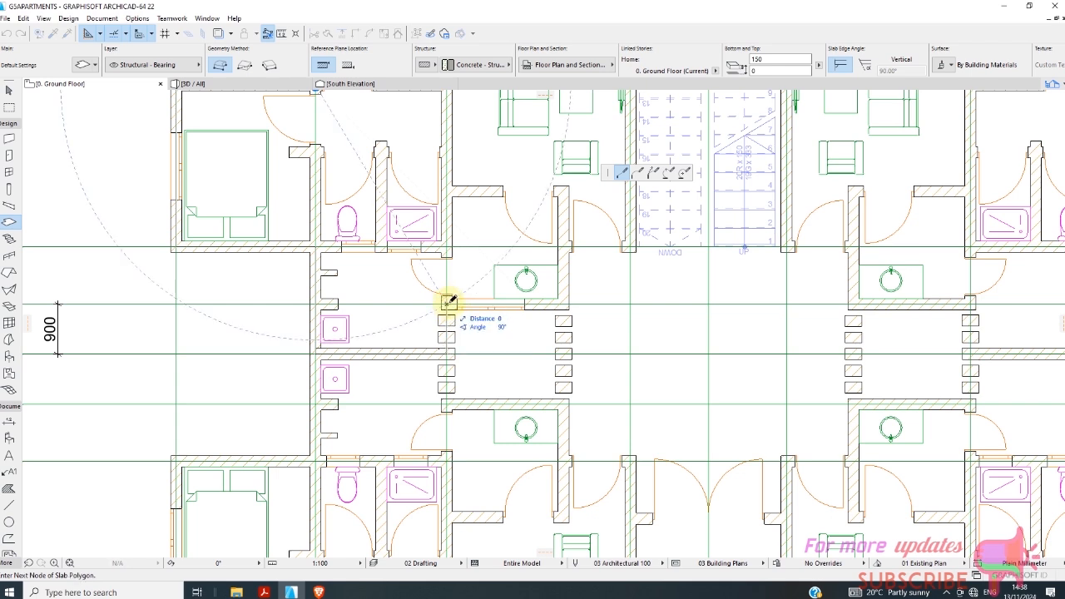
{"action": "left_click", "coordinate": [568, 304]}
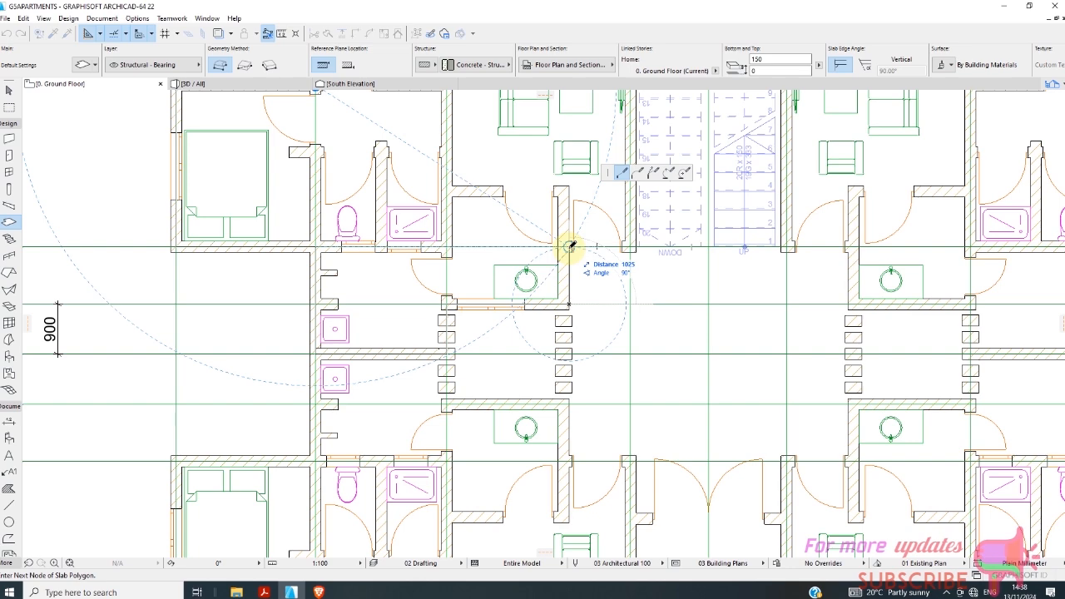
{"action": "scroll", "coordinate": [432, 248], "scroll_direction": "down", "scroll_amount": 2}
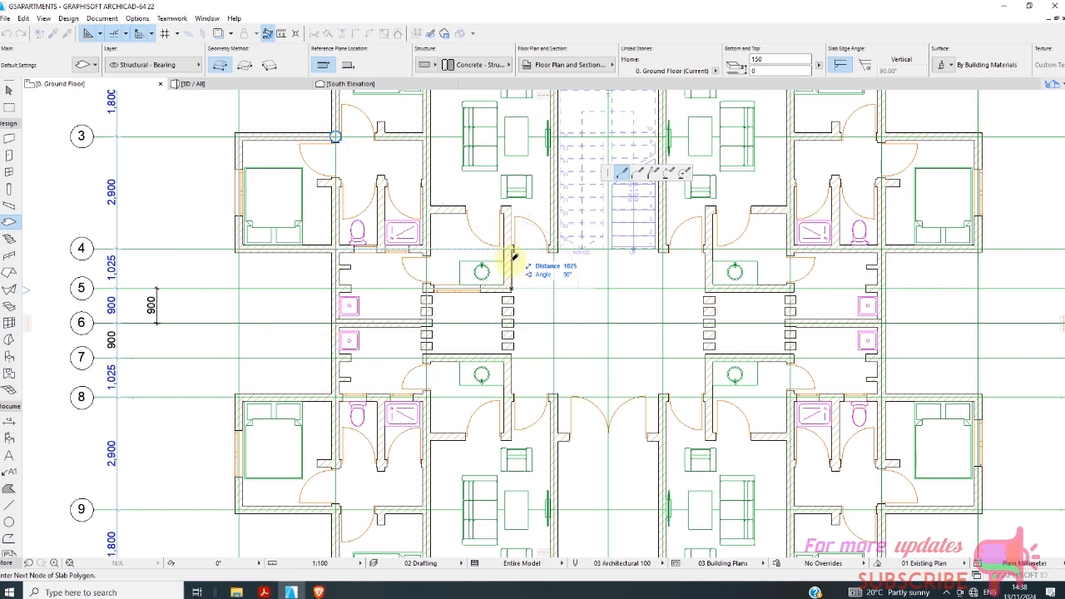
{"action": "scroll", "coordinate": [388, 264], "scroll_direction": "down", "scroll_amount": 2}
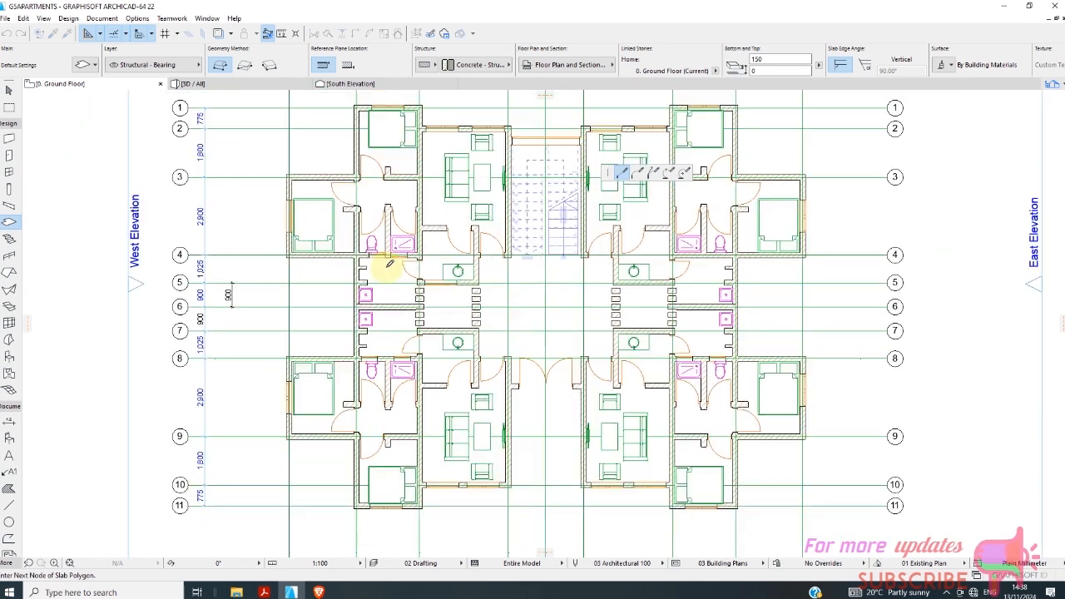
{"action": "left_click", "coordinate": [476, 284]}
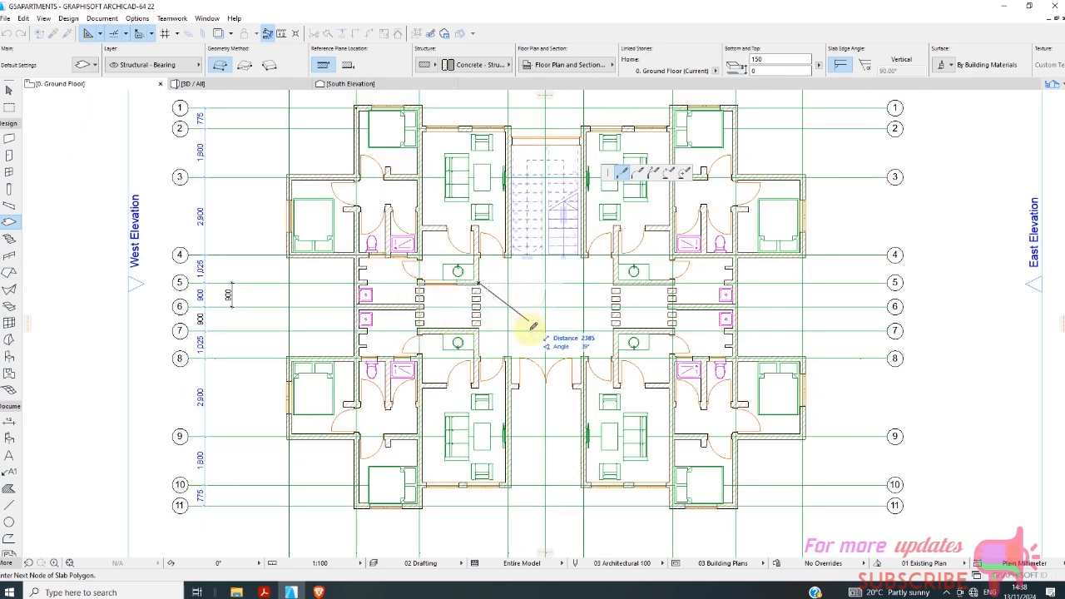
{"action": "key", "text": "Escape"}
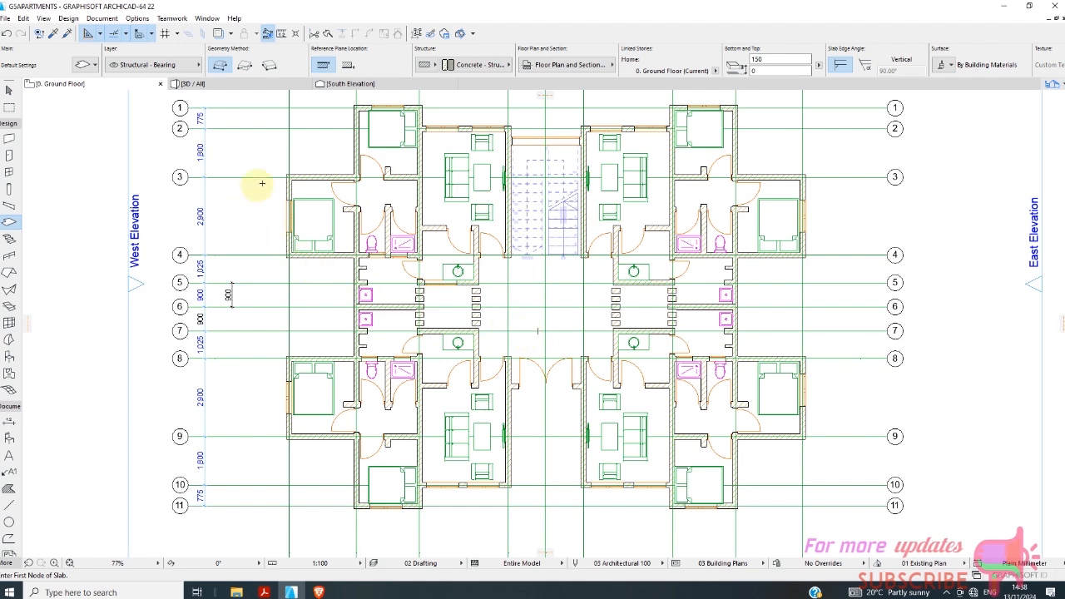
Start a new slab outline at grid corner B/1 and trace it around the upper west bedroom via B/3 and line A to B/4.
{"action": "scroll", "coordinate": [366, 120], "scroll_direction": "up", "scroll_amount": 2}
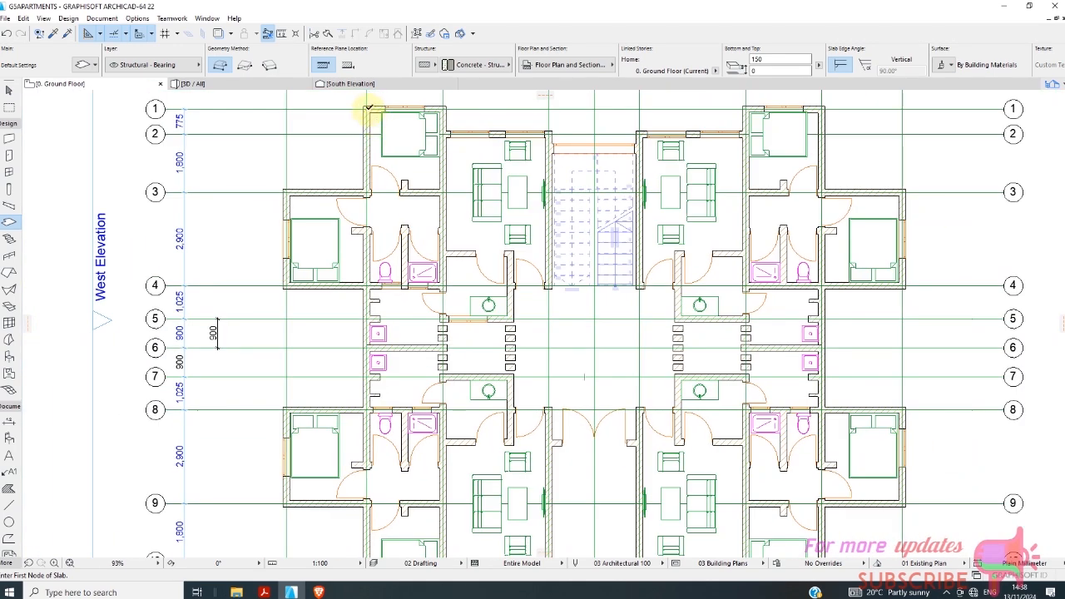
{"action": "left_click", "coordinate": [367, 108]}
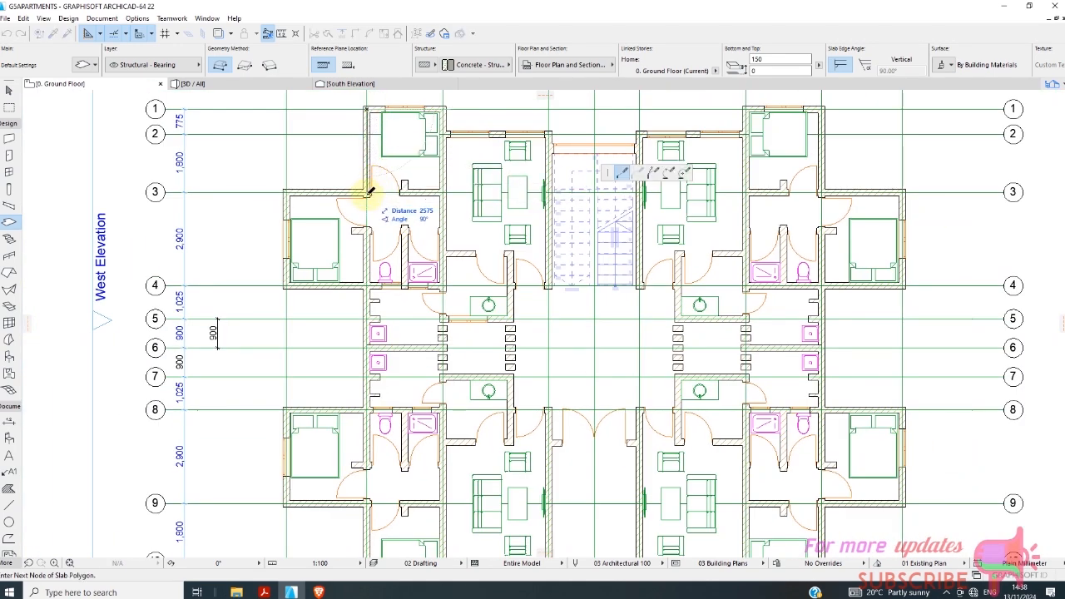
{"action": "left_click", "coordinate": [368, 193]}
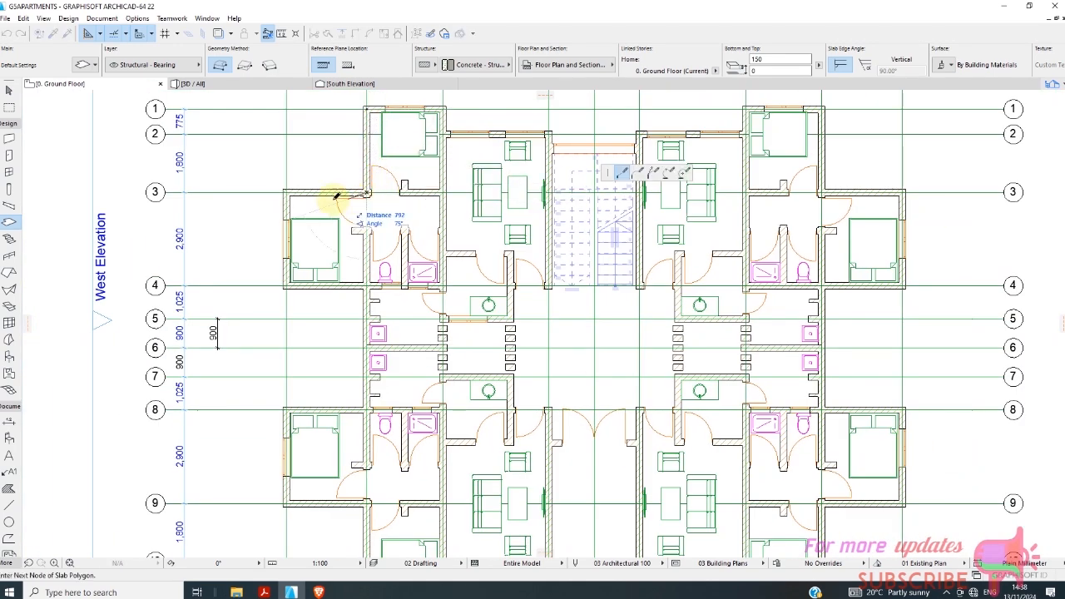
{"action": "left_click", "coordinate": [287, 192]}
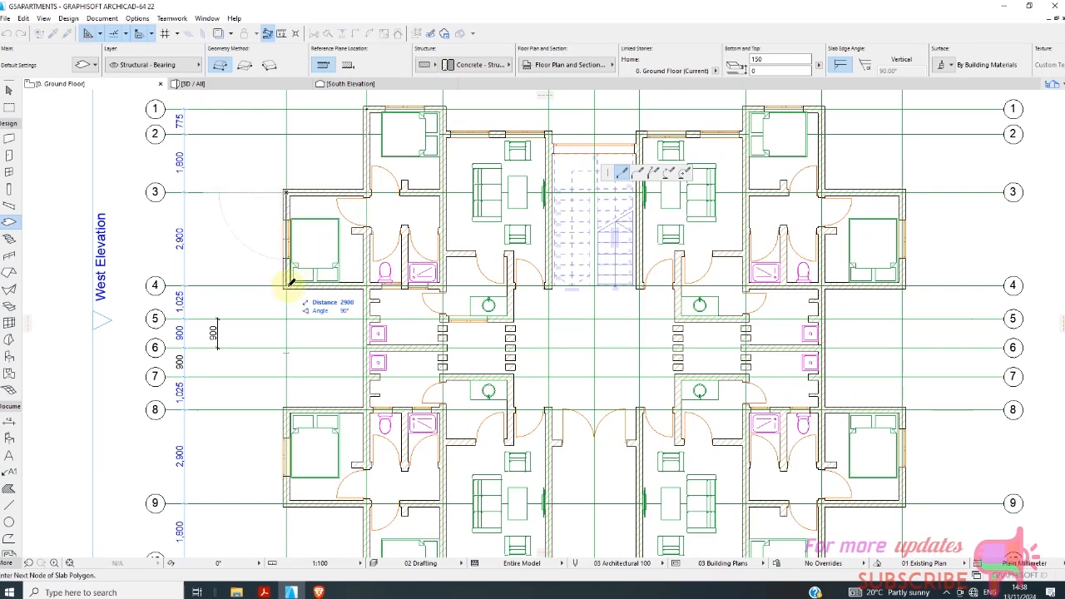
{"action": "scroll", "coordinate": [321, 250], "scroll_direction": "down", "scroll_amount": 3}
{"action": "scroll", "coordinate": [354, 274], "scroll_direction": "up", "scroll_amount": 4}
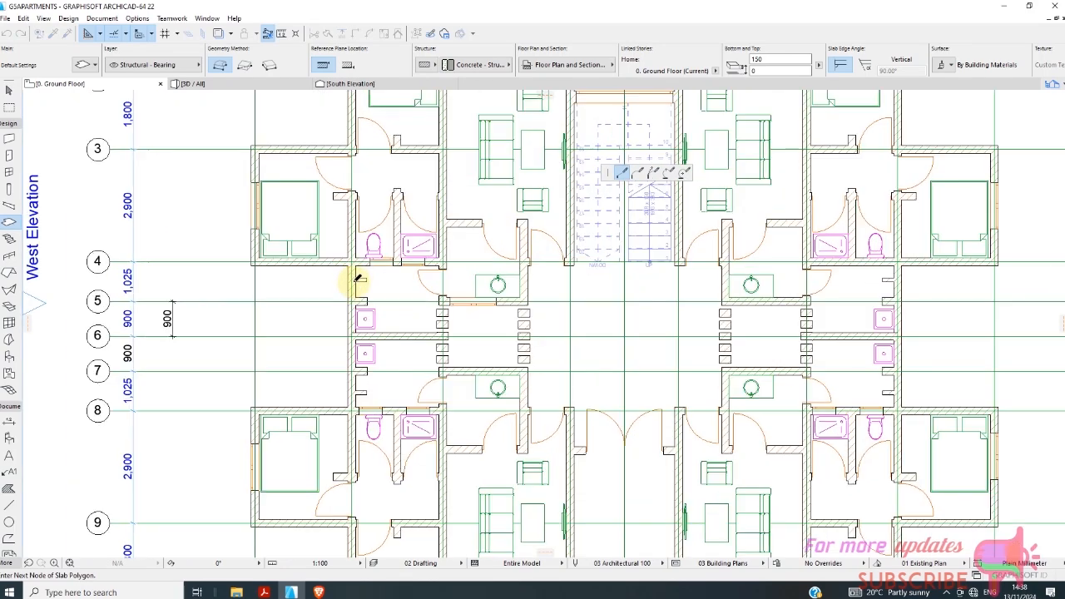
{"action": "left_click", "coordinate": [353, 263]}
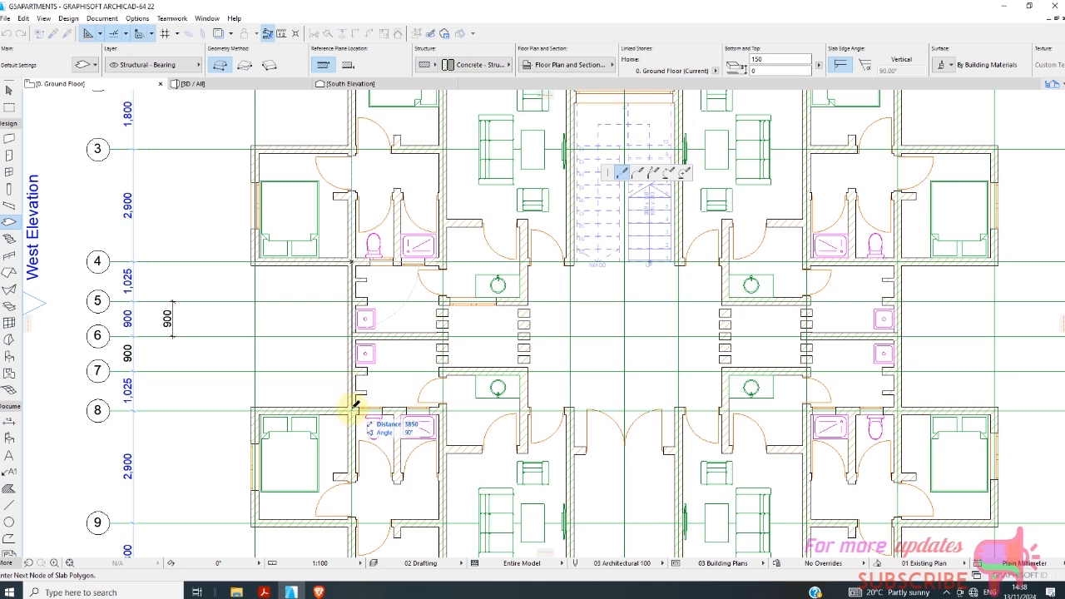
Continue the slab outline along line B to line 8 and around the lower west bedroom via A/8 and A/9 to B/9.
{"action": "left_click", "coordinate": [353, 410]}
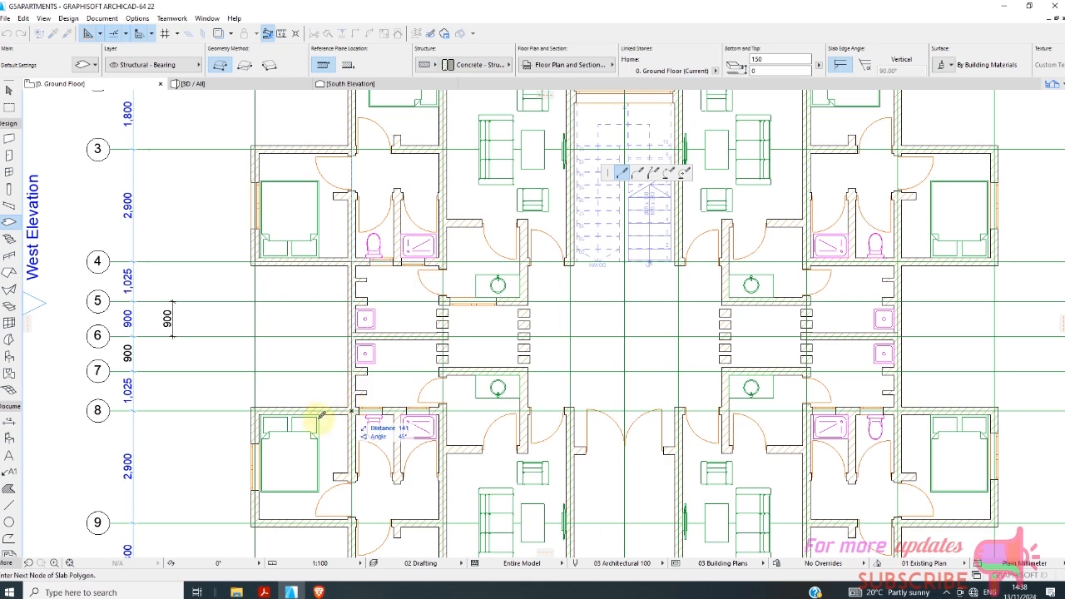
{"action": "left_click", "coordinate": [253, 407]}
{"action": "scroll", "coordinate": [268, 376], "scroll_direction": "down", "scroll_amount": 2}
{"action": "scroll", "coordinate": [270, 498], "scroll_direction": "up", "scroll_amount": 4}
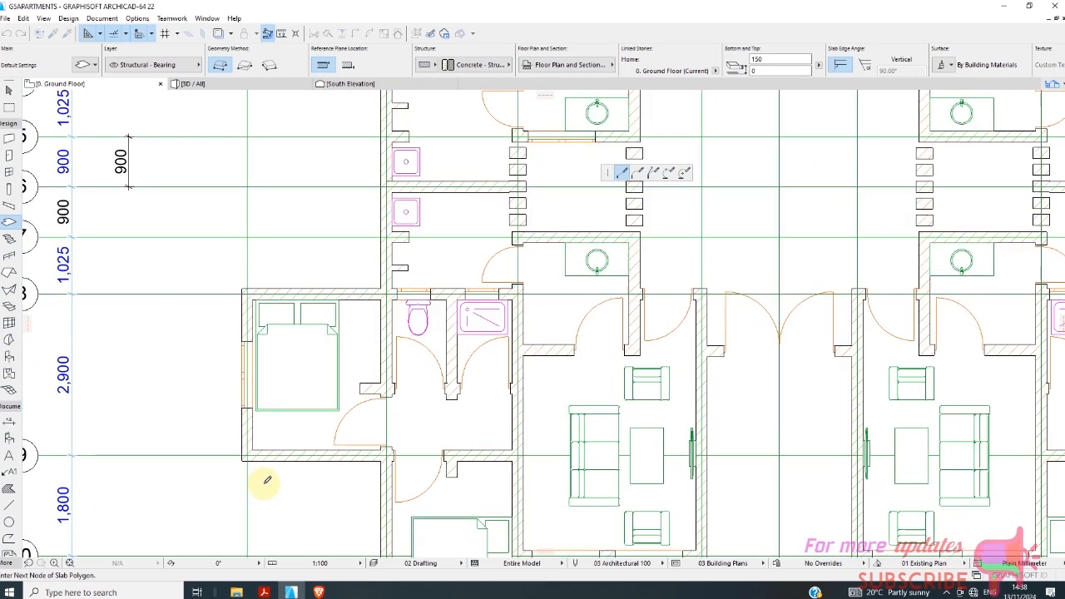
{"action": "left_click", "coordinate": [246, 456]}
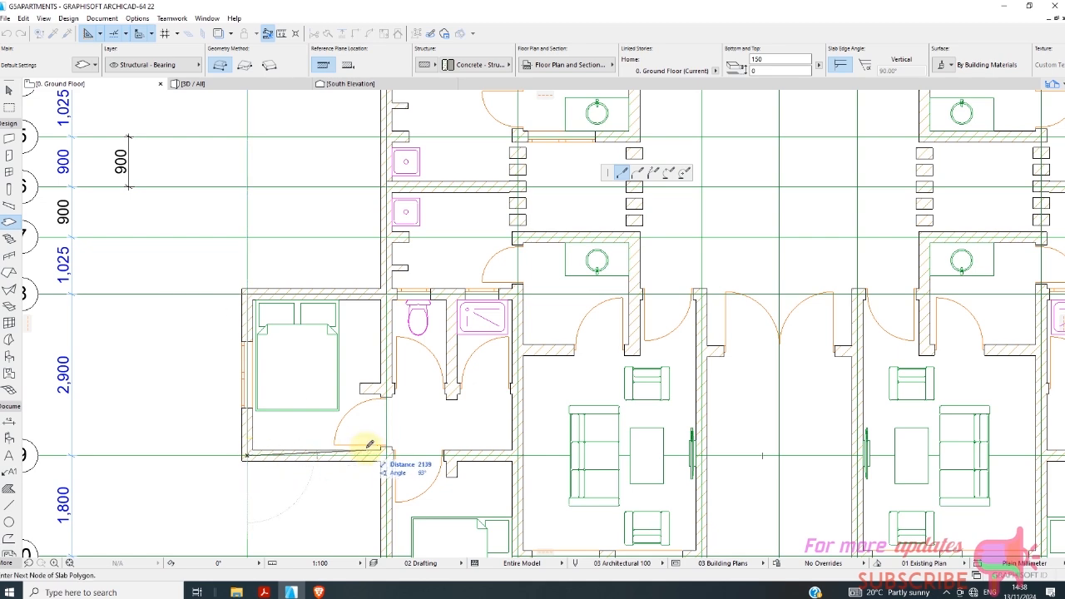
{"action": "left_click", "coordinate": [387, 454]}
Trace the slab outline down to B/11, across to C/11, back to C/10 and along the living room wall to D/10.
{"action": "scroll", "coordinate": [386, 453], "scroll_direction": "down", "scroll_amount": 2}
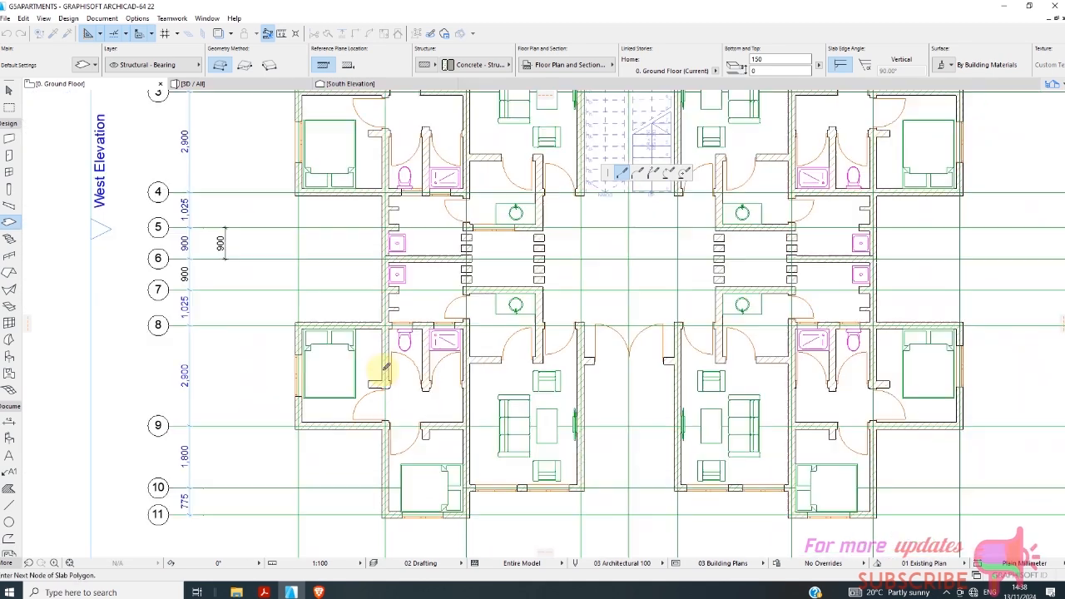
{"action": "scroll", "coordinate": [383, 483], "scroll_direction": "up", "scroll_amount": 2}
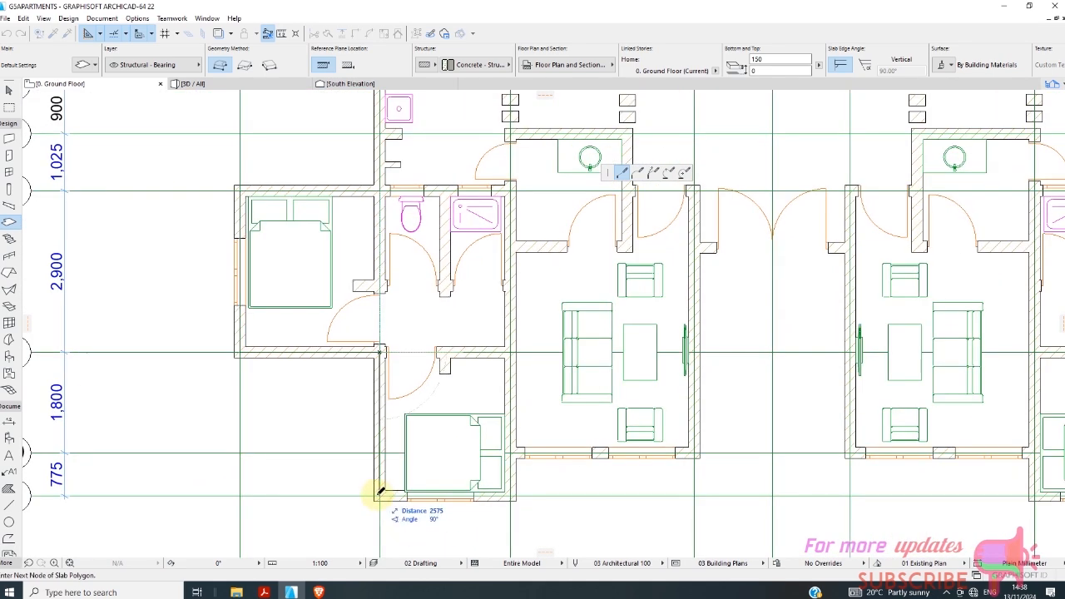
{"action": "left_click", "coordinate": [380, 496]}
{"action": "left_click", "coordinate": [510, 496]}
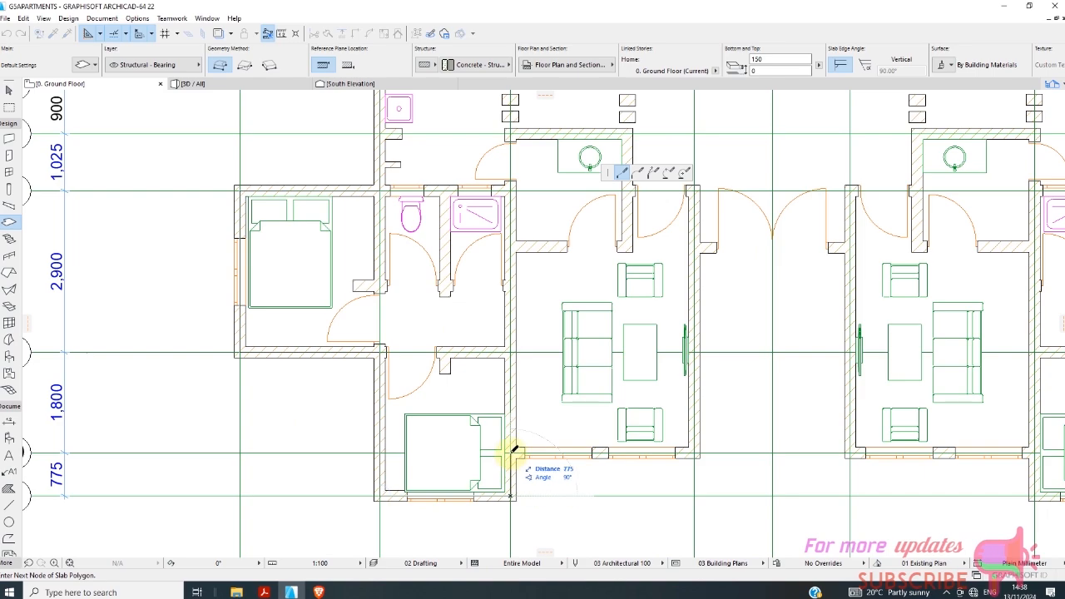
{"action": "left_click", "coordinate": [512, 453]}
{"action": "left_click", "coordinate": [694, 453]}
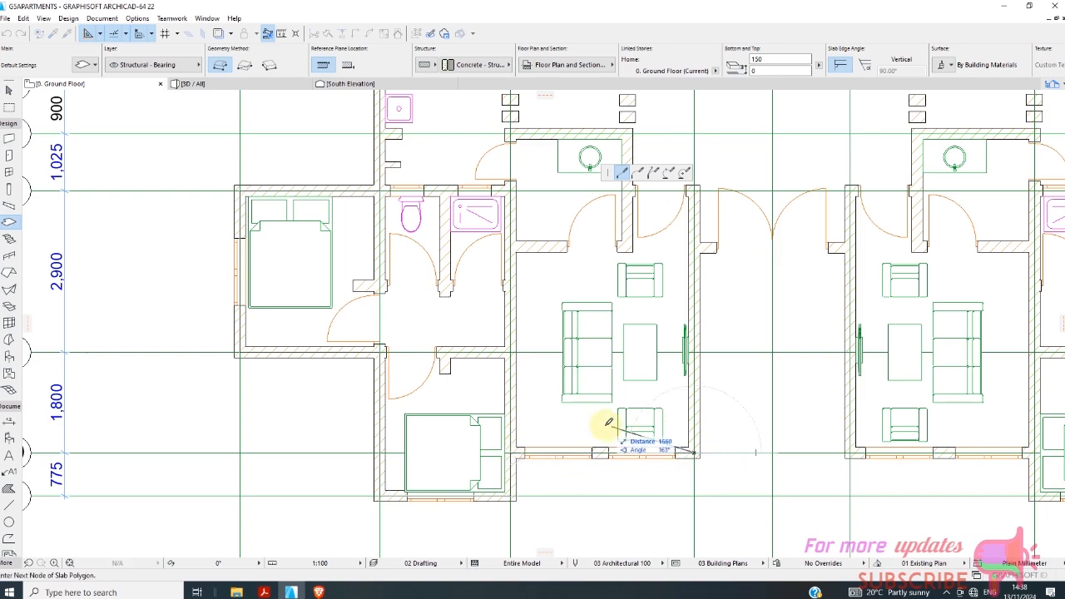
Continue the slab outline from D/10 along line D to the outer face of the entrance wall and across the doorway to the east line E.
{"action": "scroll", "coordinate": [579, 427], "scroll_direction": "down", "scroll_amount": 3}
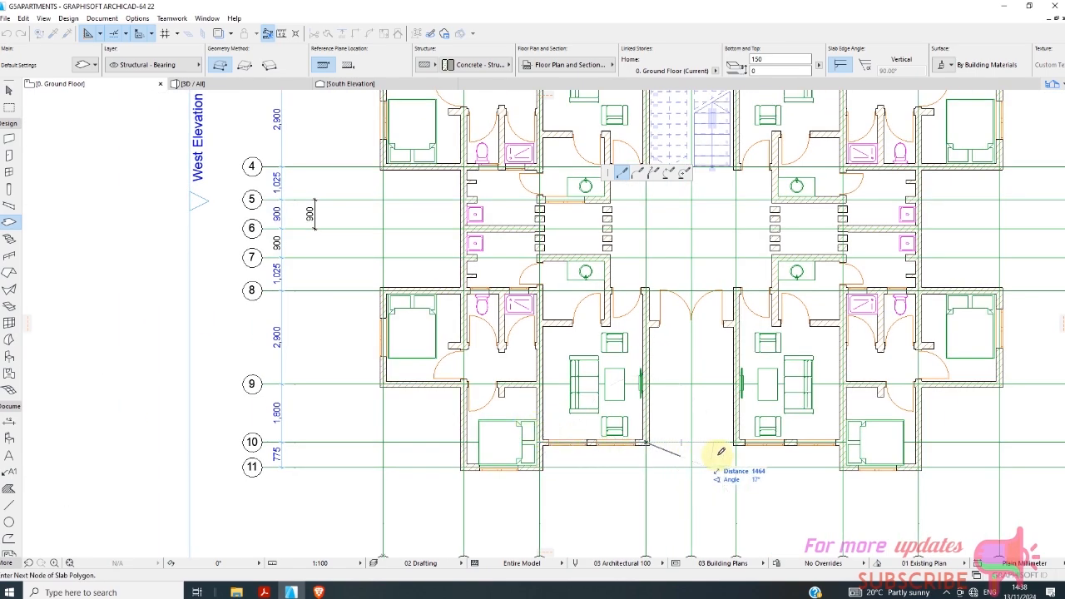
{"action": "scroll", "coordinate": [744, 435], "scroll_direction": "up", "scroll_amount": 4}
{"action": "scroll", "coordinate": [707, 445], "scroll_direction": "down", "scroll_amount": 2}
{"action": "scroll", "coordinate": [796, 452], "scroll_direction": "up", "scroll_amount": 3}
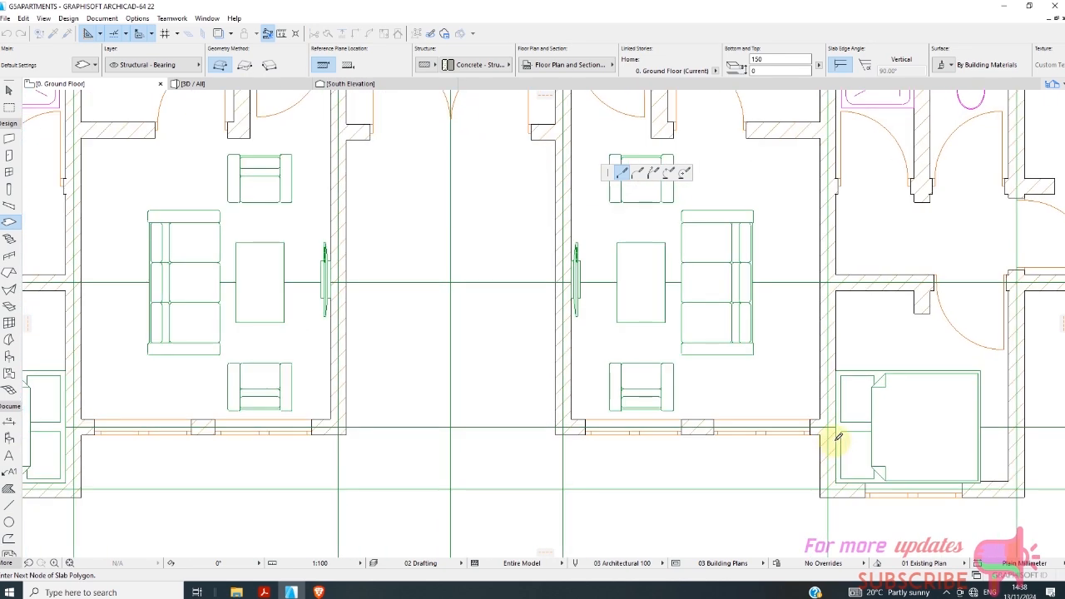
{"action": "scroll", "coordinate": [666, 391], "scroll_direction": "down", "scroll_amount": 2}
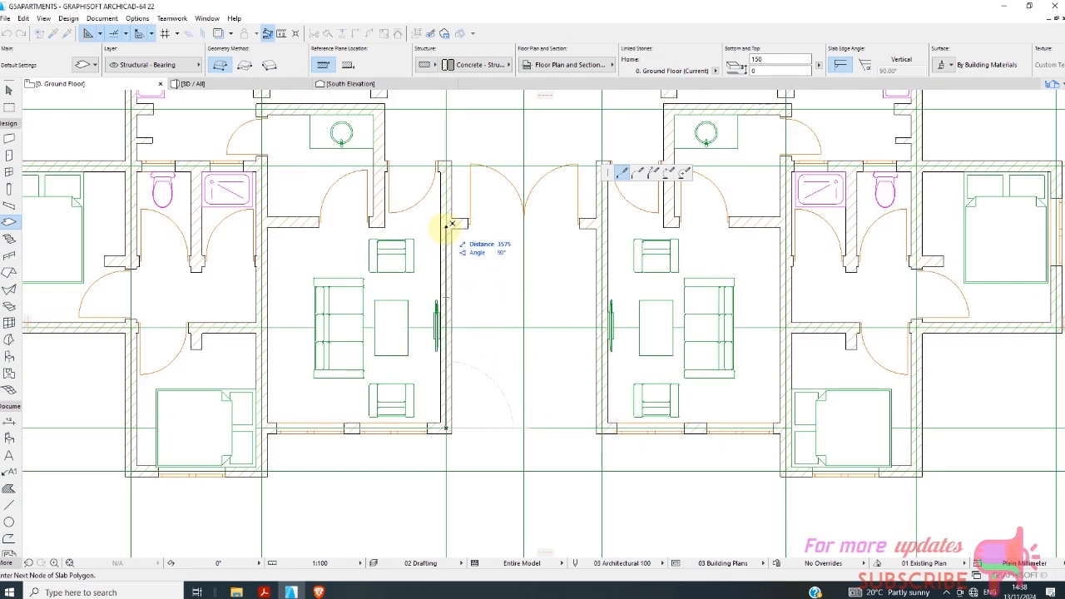
{"action": "left_click", "coordinate": [450, 227]}
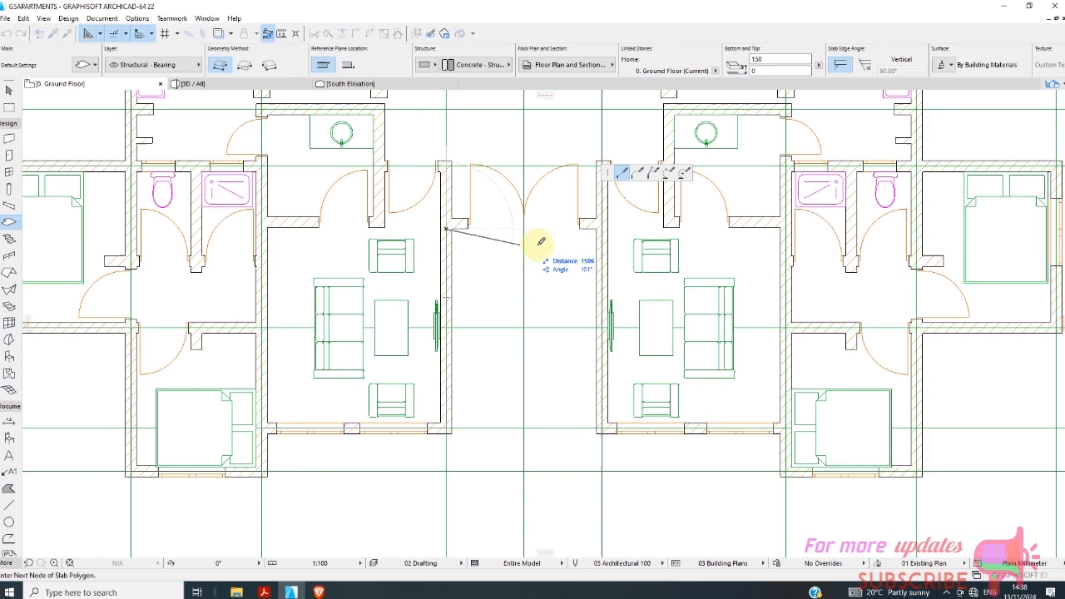
{"action": "left_click", "coordinate": [598, 227]}
Trace the slab outline along line E to E/10, across to F/10 and around the bedroom corners F/11 and G/11.
{"action": "scroll", "coordinate": [589, 245], "scroll_direction": "down", "scroll_amount": 2}
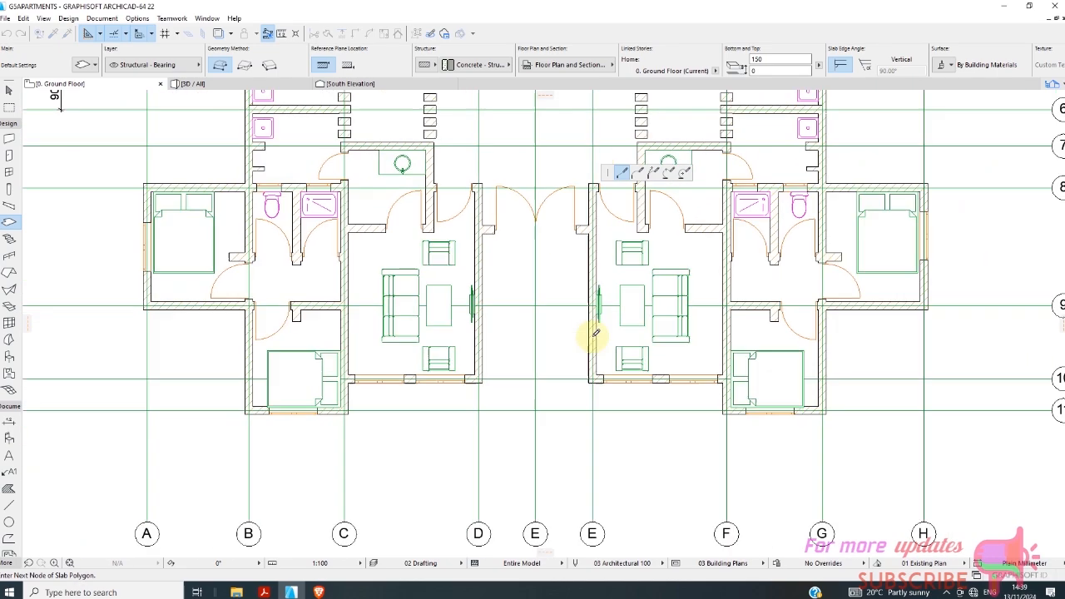
{"action": "scroll", "coordinate": [589, 373], "scroll_direction": "up", "scroll_amount": 3}
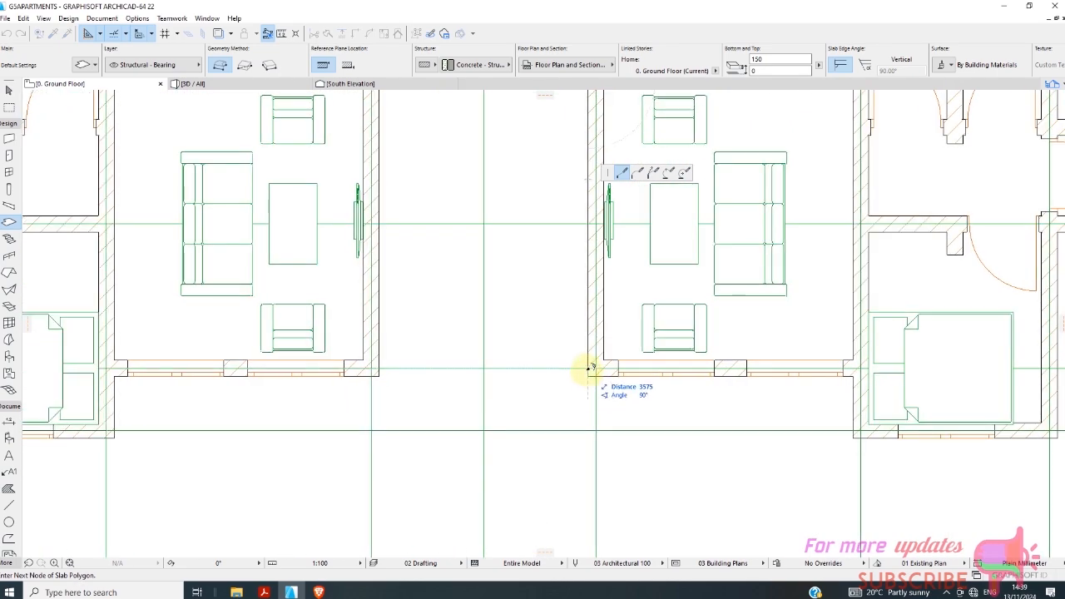
{"action": "scroll", "coordinate": [585, 302], "scroll_direction": "down", "scroll_amount": 2}
{"action": "scroll", "coordinate": [615, 377], "scroll_direction": "up", "scroll_amount": 4}
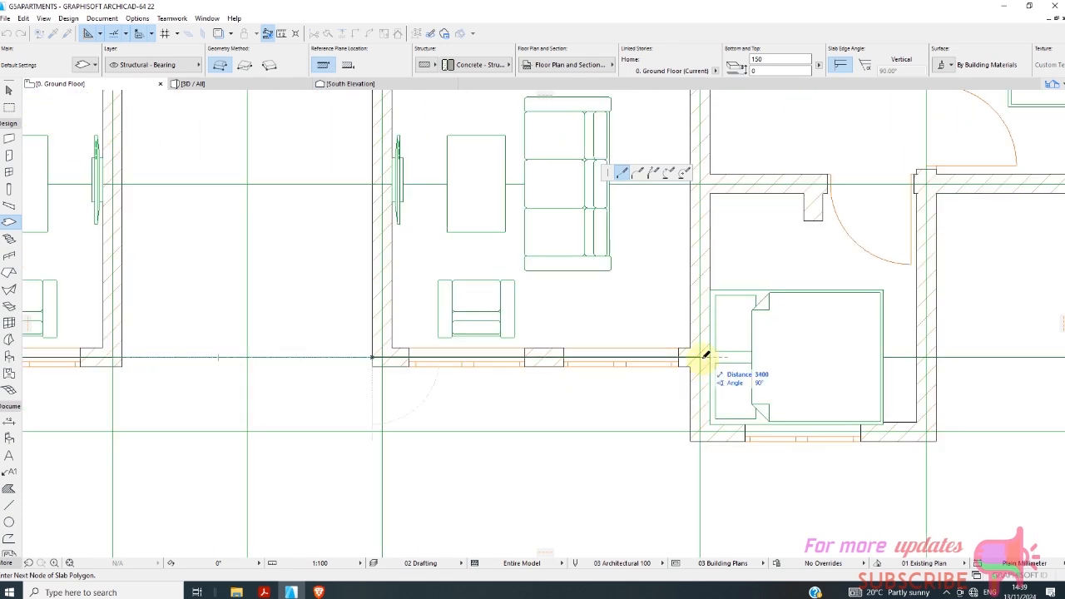
{"action": "left_click", "coordinate": [700, 430]}
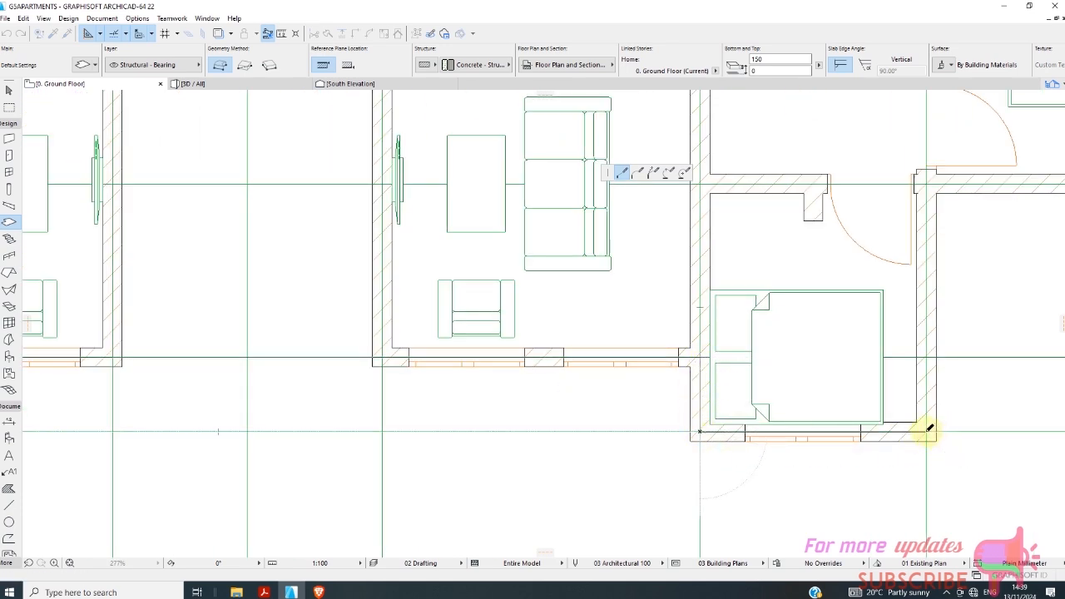
{"action": "left_click", "coordinate": [927, 431]}
Continue the slab outline via G/9 around the lower east bedroom at H/9 and H/8, back to G/8 and along line G to G/4.
{"action": "scroll", "coordinate": [381, 321], "scroll_direction": "down", "scroll_amount": 5}
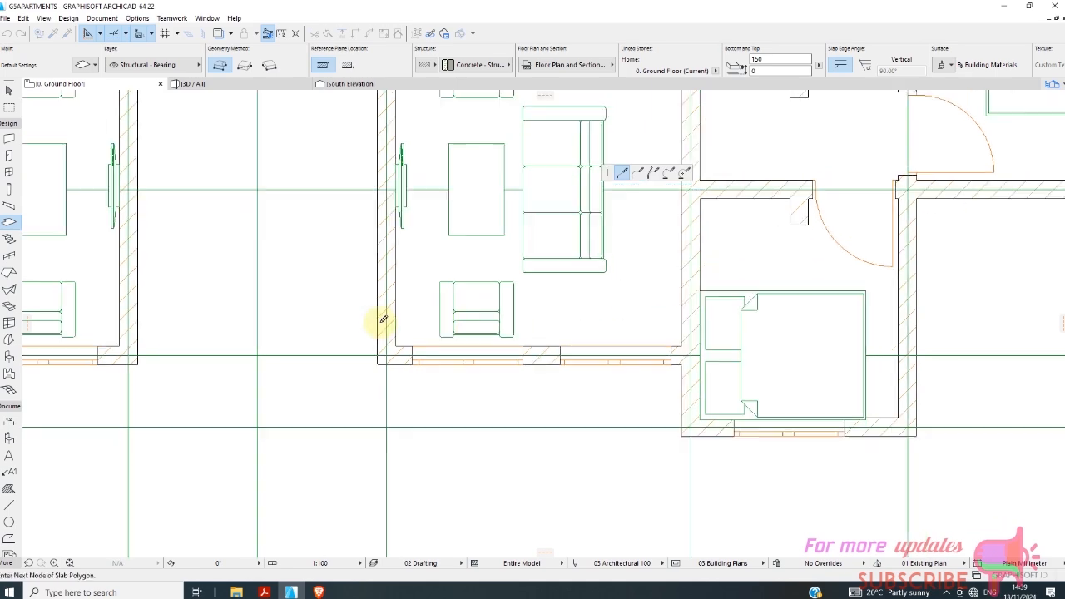
{"action": "scroll", "coordinate": [685, 285], "scroll_direction": "up", "scroll_amount": 3}
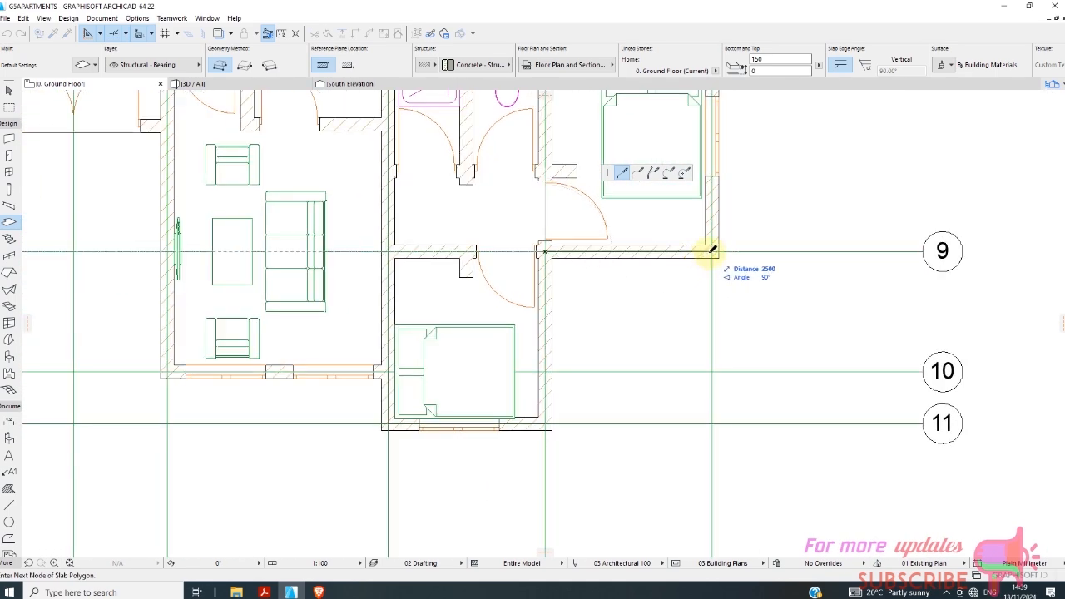
{"action": "left_click", "coordinate": [714, 249]}
{"action": "scroll", "coordinate": [649, 375], "scroll_direction": "down", "scroll_amount": 3}
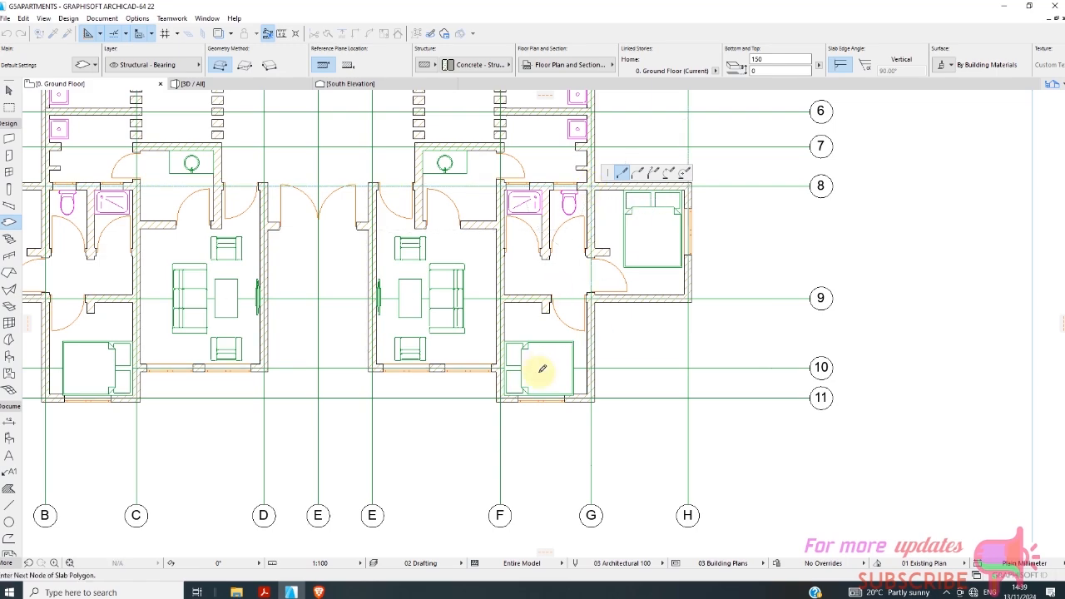
{"action": "scroll", "coordinate": [541, 369], "scroll_direction": "down", "scroll_amount": 3}
{"action": "scroll", "coordinate": [561, 209], "scroll_direction": "up", "scroll_amount": 3}
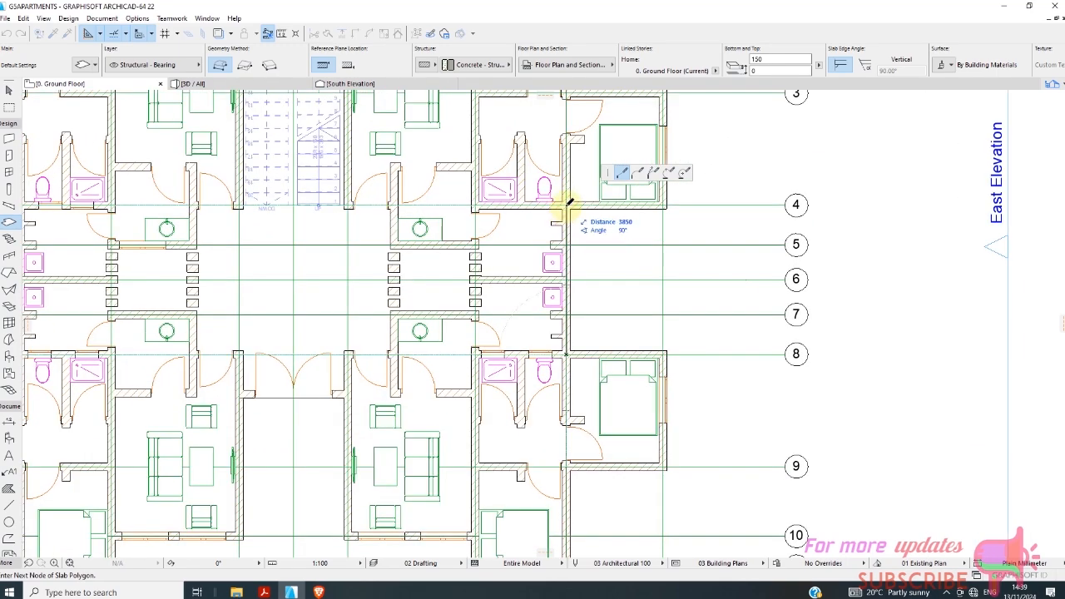
Trace the slab outline around the upper east bedroom from H/4 to H/3 and back to G/3.
{"action": "scroll", "coordinate": [660, 209], "scroll_direction": "down", "scroll_amount": 2}
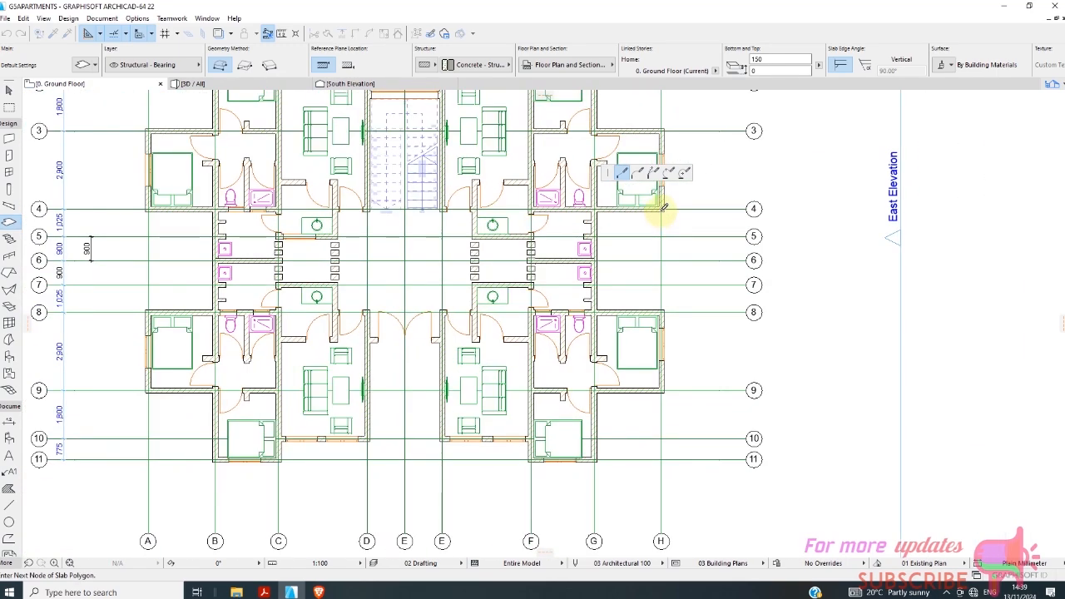
{"action": "scroll", "coordinate": [632, 223], "scroll_direction": "up", "scroll_amount": 4}
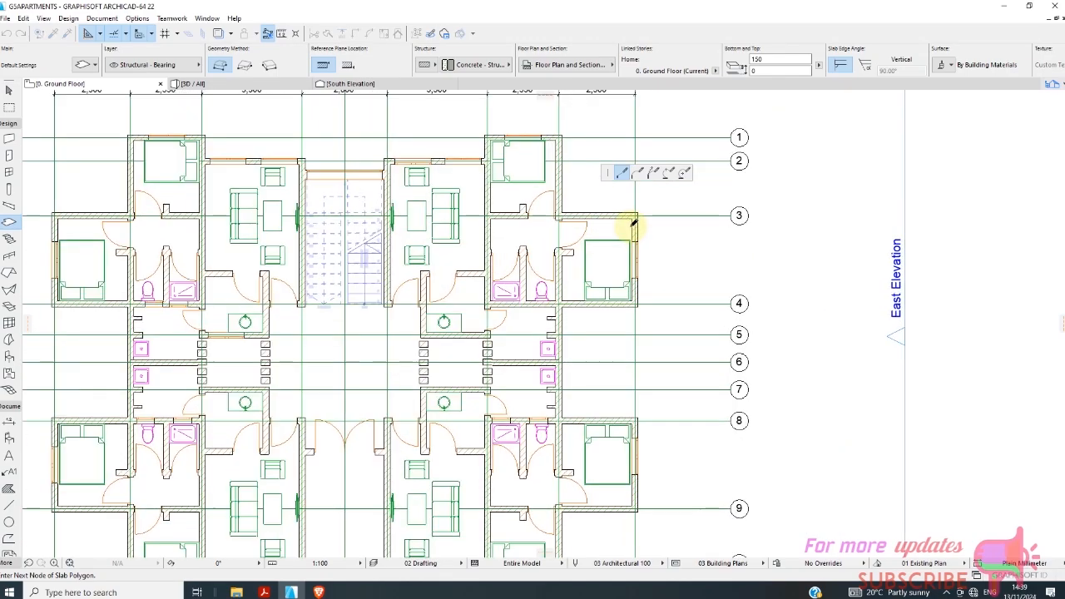
{"action": "left_click", "coordinate": [638, 207]}
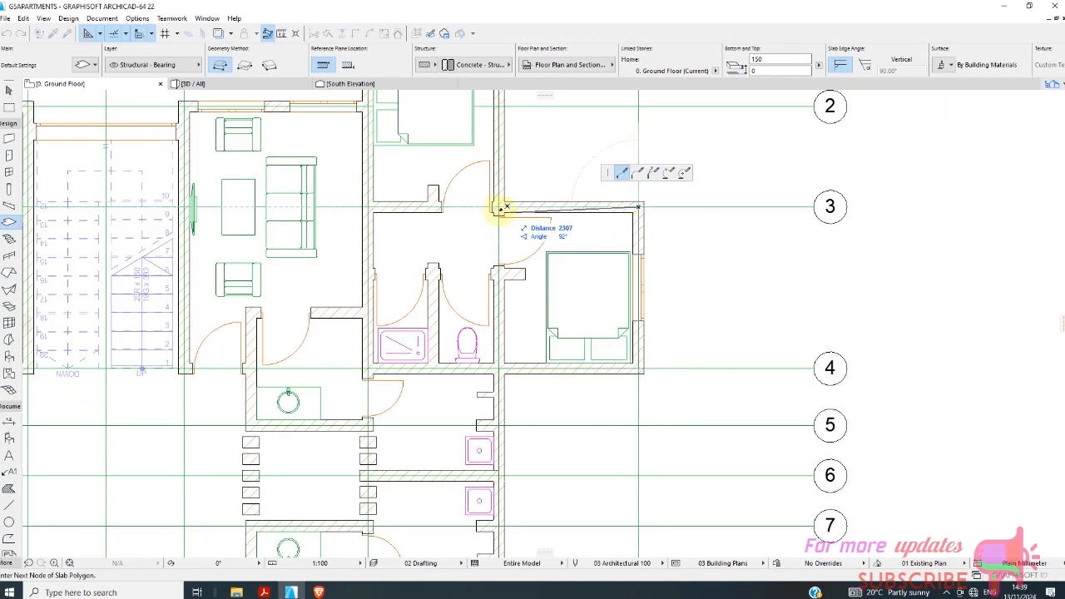
{"action": "left_click", "coordinate": [496, 208]}
Continue the slab outline along line G to G/1, across to F/1 and back to F/2.
{"action": "scroll", "coordinate": [466, 274], "scroll_direction": "down", "scroll_amount": 2}
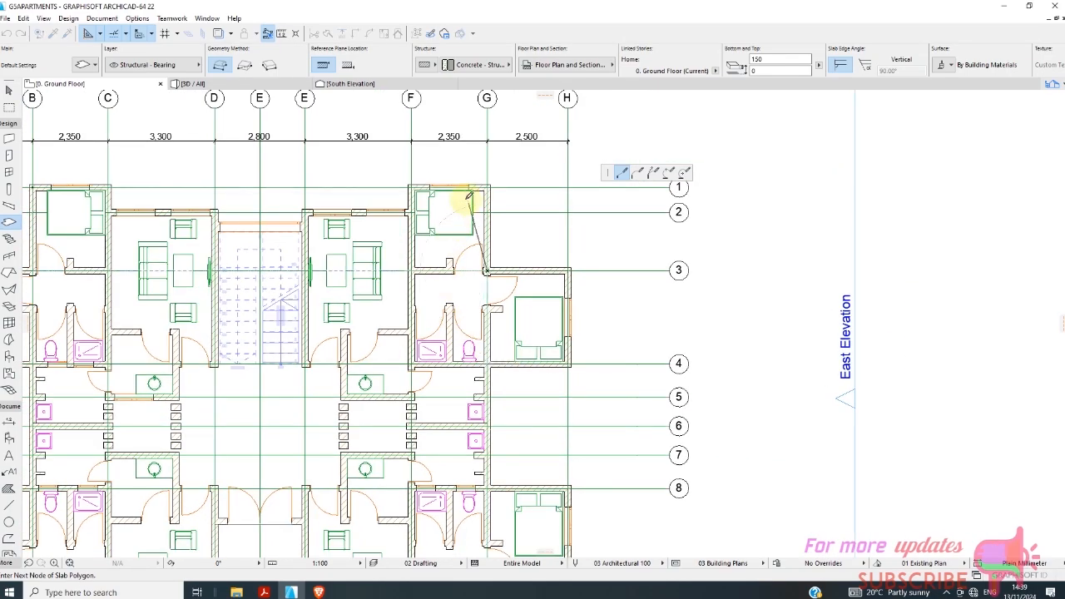
{"action": "scroll", "coordinate": [468, 202], "scroll_direction": "up", "scroll_amount": 3}
{"action": "left_click", "coordinate": [510, 172]}
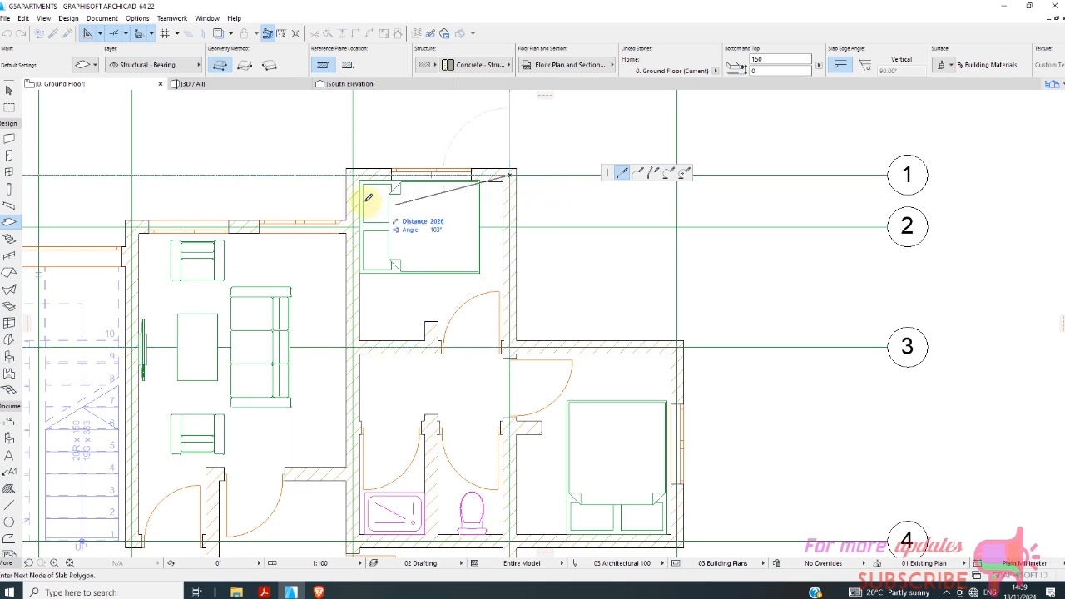
{"action": "left_click", "coordinate": [354, 174]}
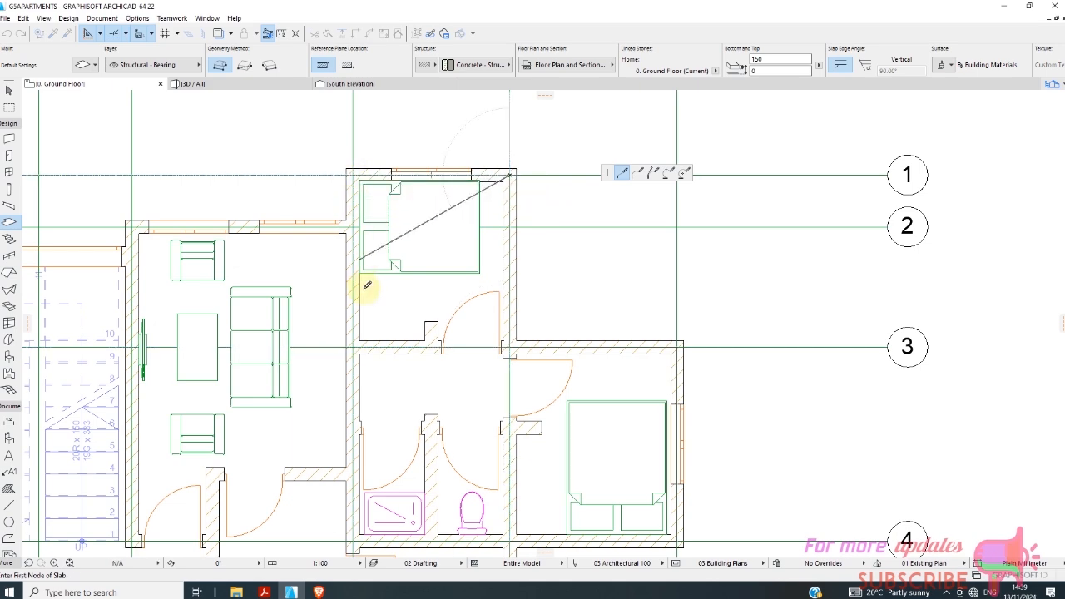
{"action": "left_click", "coordinate": [353, 225]}
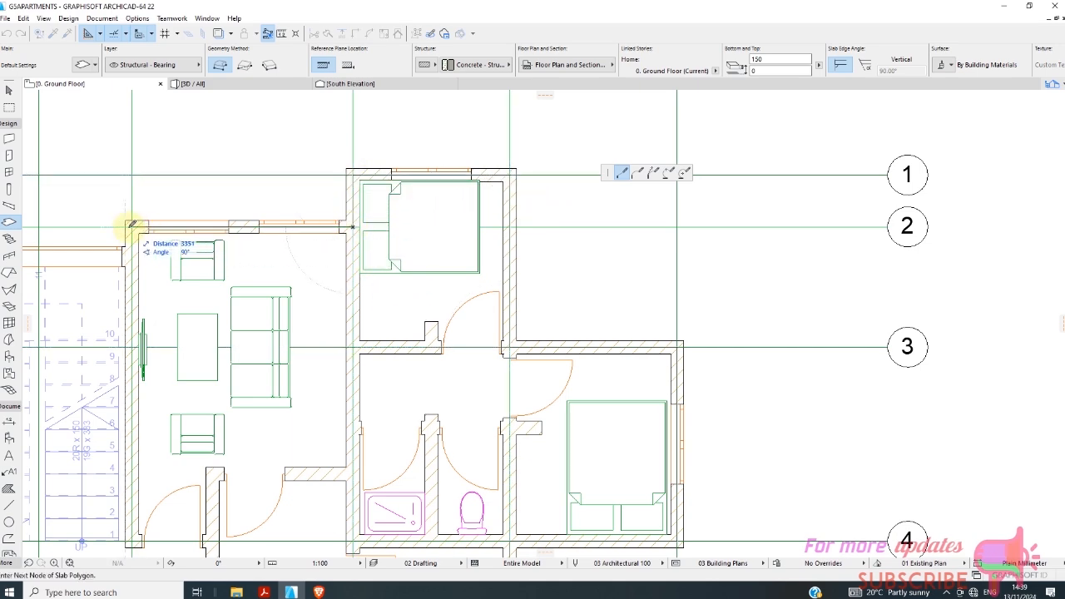
Trace the slab outline along the living room wall to E/2, then follow the stairwell's outer wall across to line D.
{"action": "scroll", "coordinate": [207, 245], "scroll_direction": "down", "scroll_amount": 5}
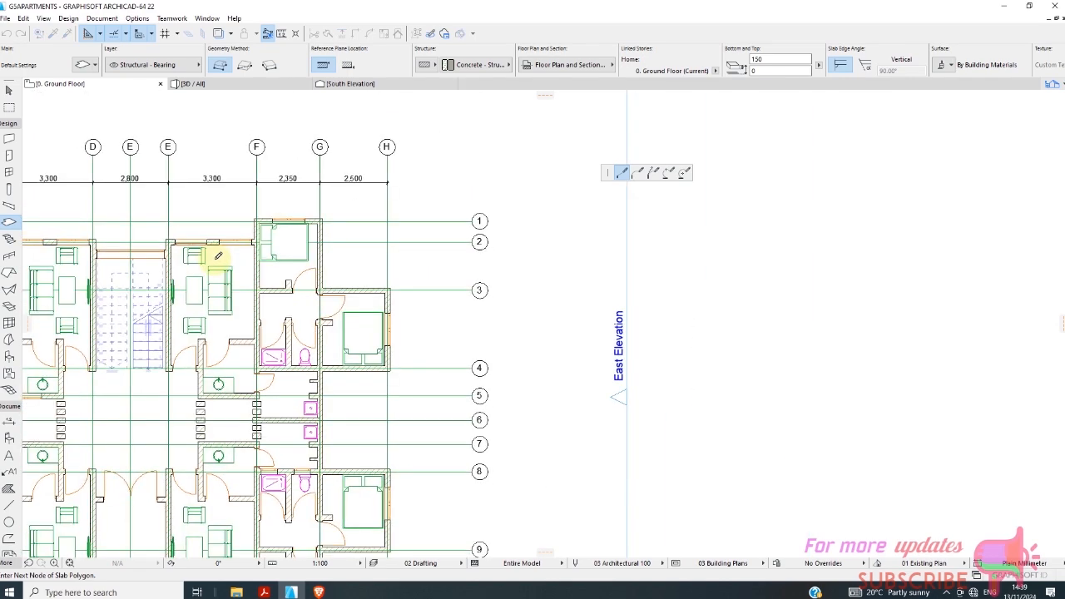
{"action": "scroll", "coordinate": [215, 259], "scroll_direction": "up", "scroll_amount": 3}
{"action": "scroll", "coordinate": [212, 259], "scroll_direction": "down", "scroll_amount": 3}
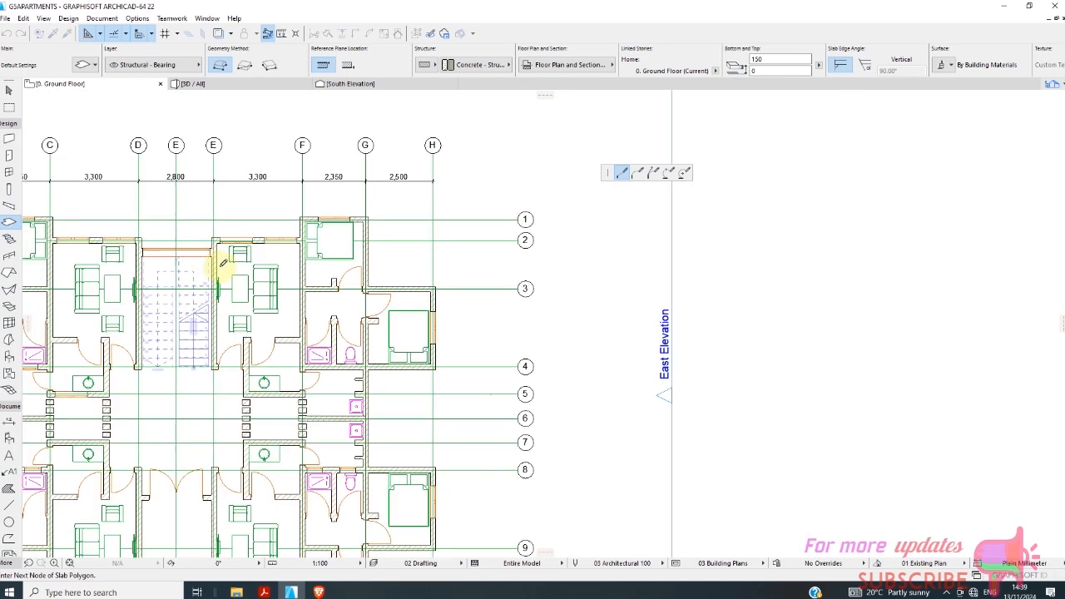
{"action": "scroll", "coordinate": [208, 260], "scroll_direction": "up", "scroll_amount": 3}
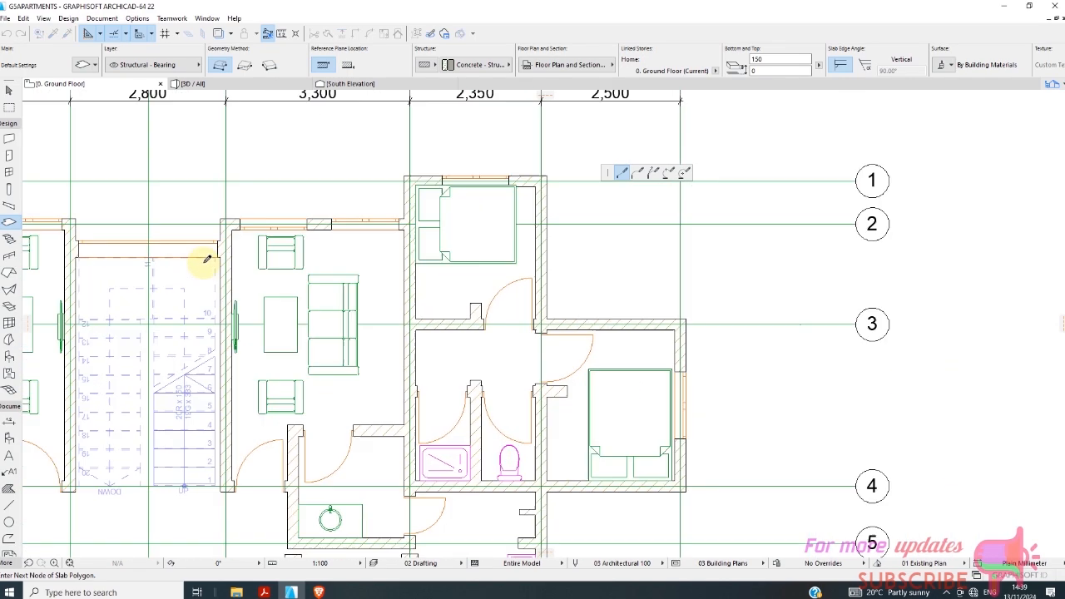
{"action": "left_click", "coordinate": [73, 242]}
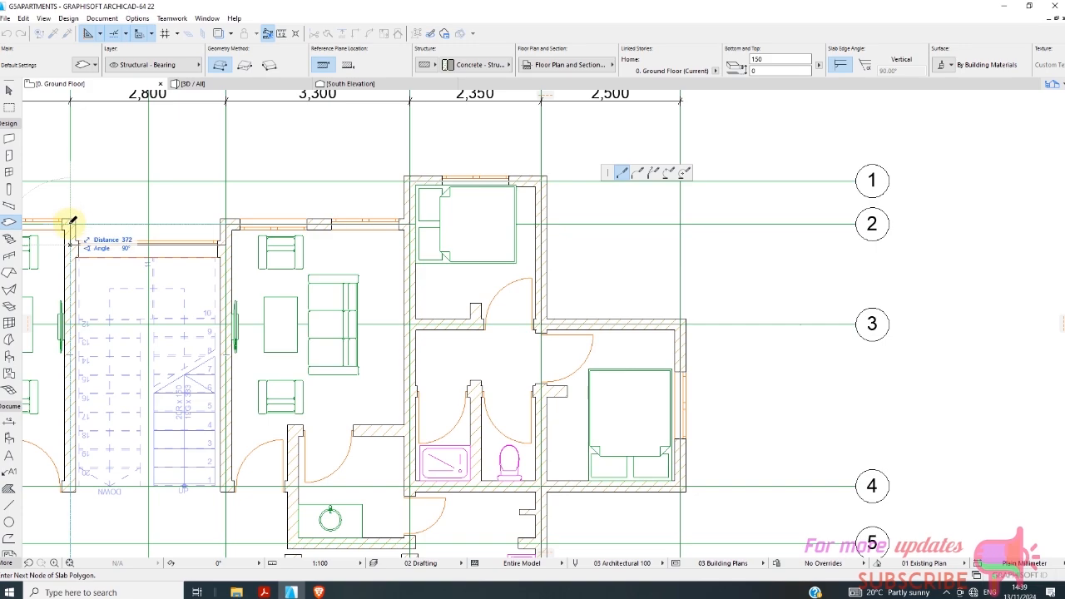
Close the slab outline via D/2, C/2 and C/1 at the starting corner B/1.
{"action": "scroll", "coordinate": [234, 234], "scroll_direction": "down", "scroll_amount": 4}
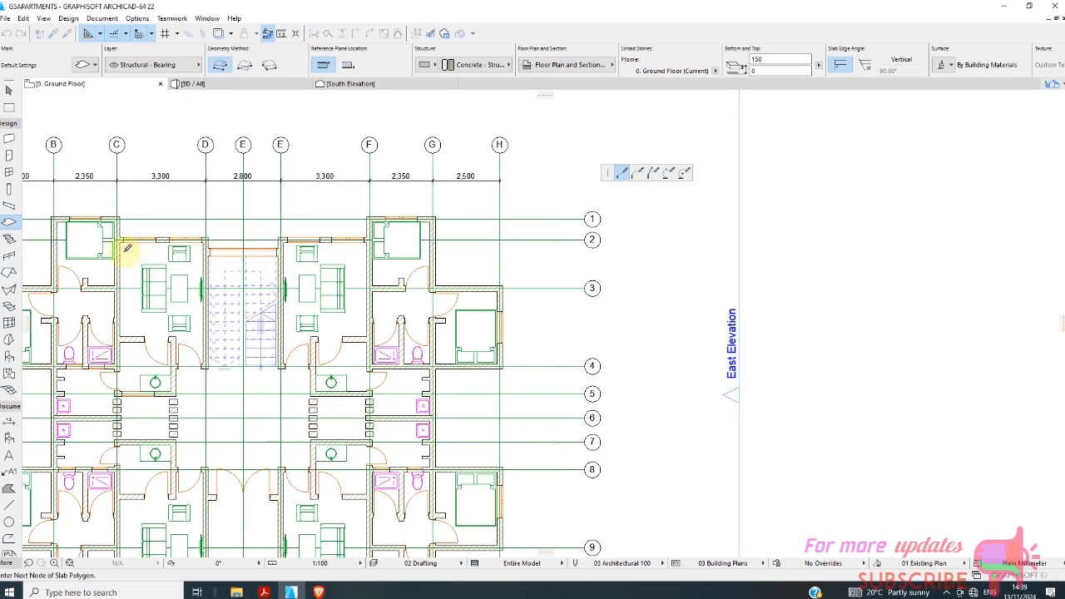
{"action": "scroll", "coordinate": [128, 248], "scroll_direction": "up", "scroll_amount": 3}
{"action": "scroll", "coordinate": [115, 227], "scroll_direction": "down", "scroll_amount": 3}
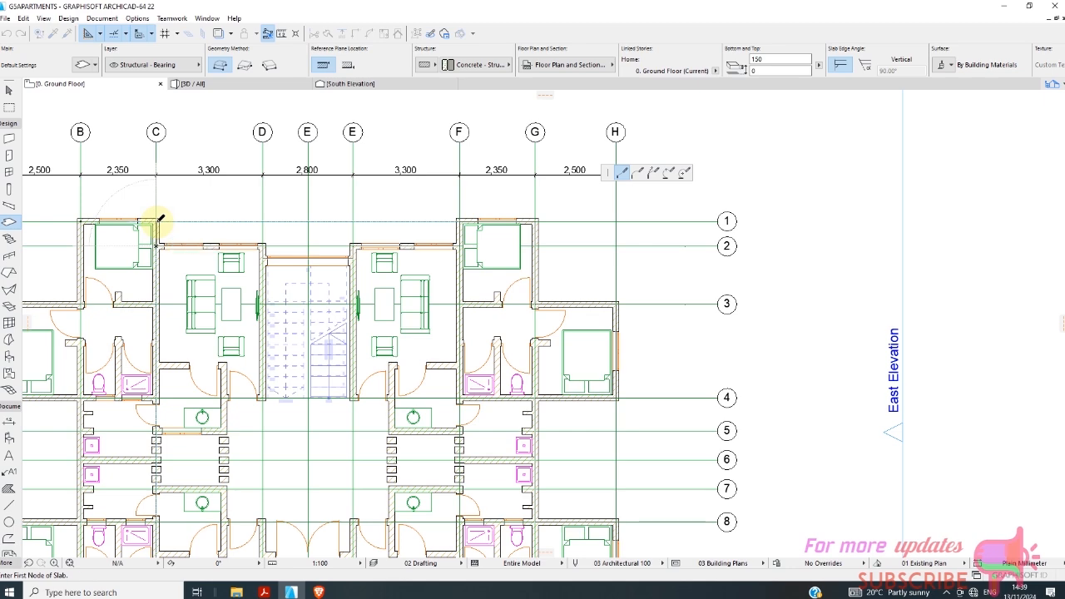
{"action": "left_click", "coordinate": [83, 218]}
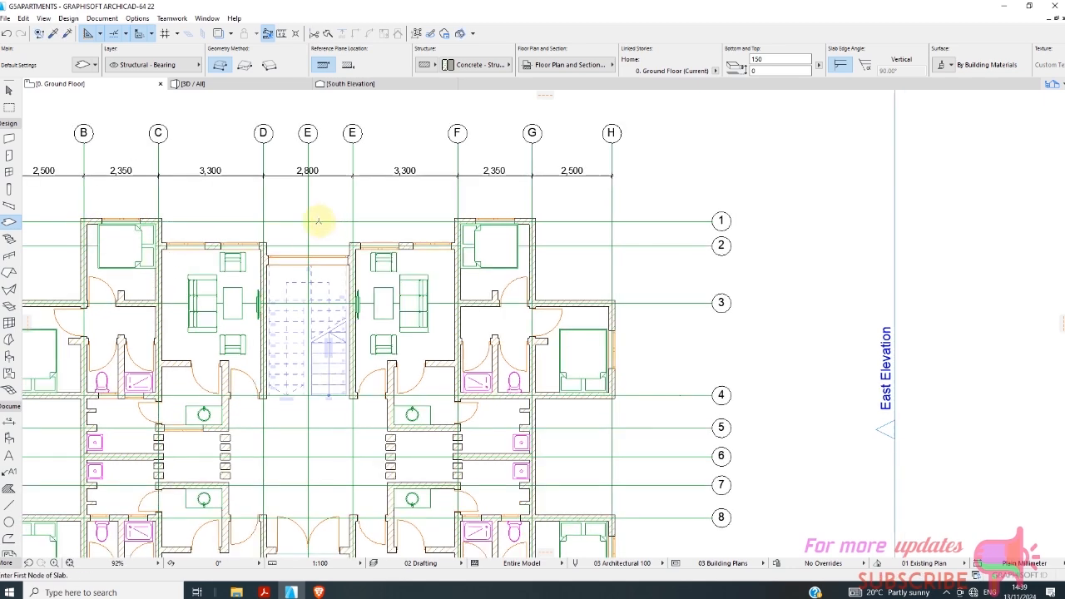
Examine the new ground floor slab in the 3D view, especially its edge at the main entrance door.
{"action": "scroll", "coordinate": [316, 214], "scroll_direction": "down", "scroll_amount": 2}
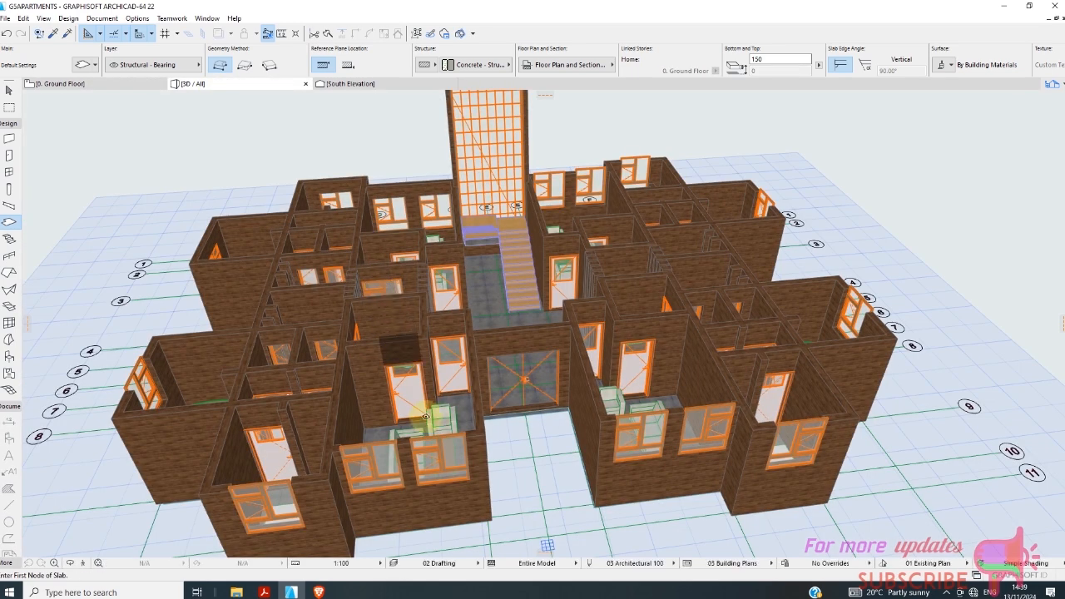
{"action": "scroll", "coordinate": [550, 429], "scroll_direction": "up", "scroll_amount": 4}
{"action": "scroll", "coordinate": [553, 424], "scroll_direction": "up", "scroll_amount": 4}
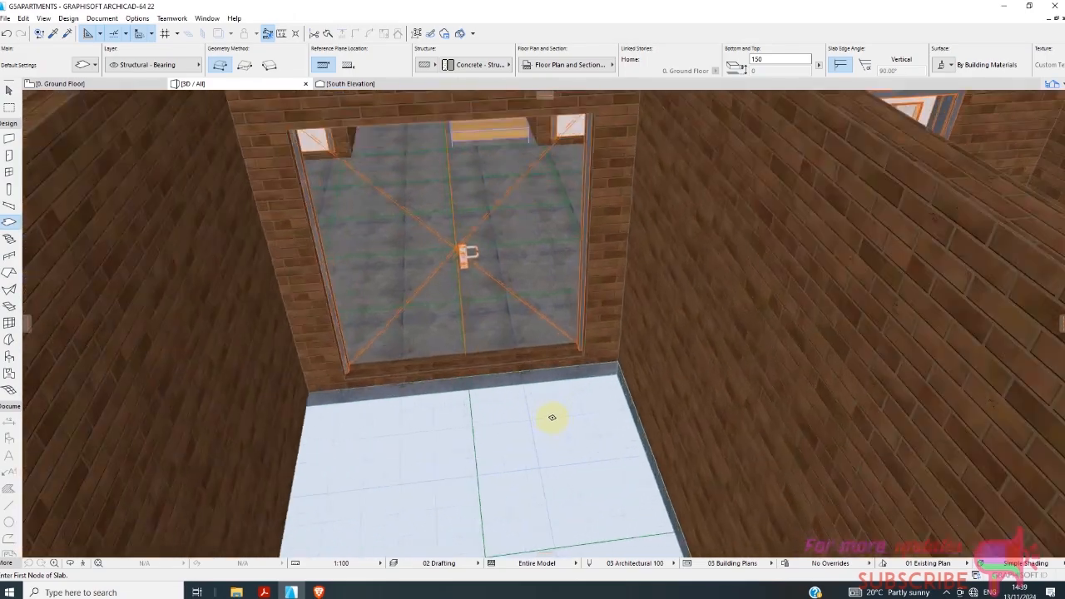
{"action": "scroll", "coordinate": [485, 363], "scroll_direction": "down", "scroll_amount": 3}
{"action": "scroll", "coordinate": [463, 392], "scroll_direction": "down", "scroll_amount": 6}
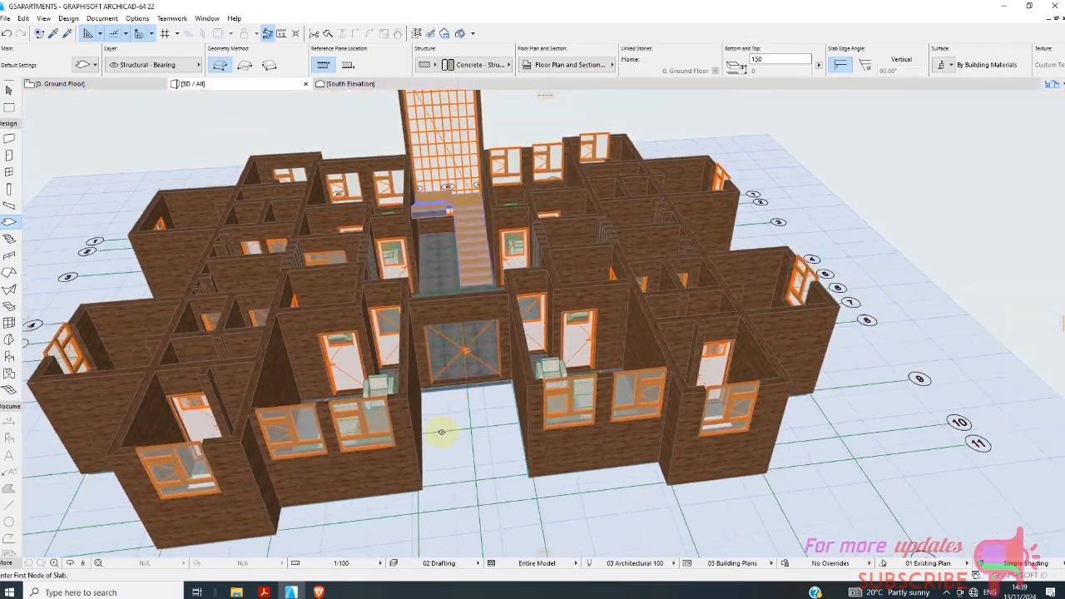
{"action": "scroll", "coordinate": [454, 405], "scroll_direction": "up", "scroll_amount": 4}
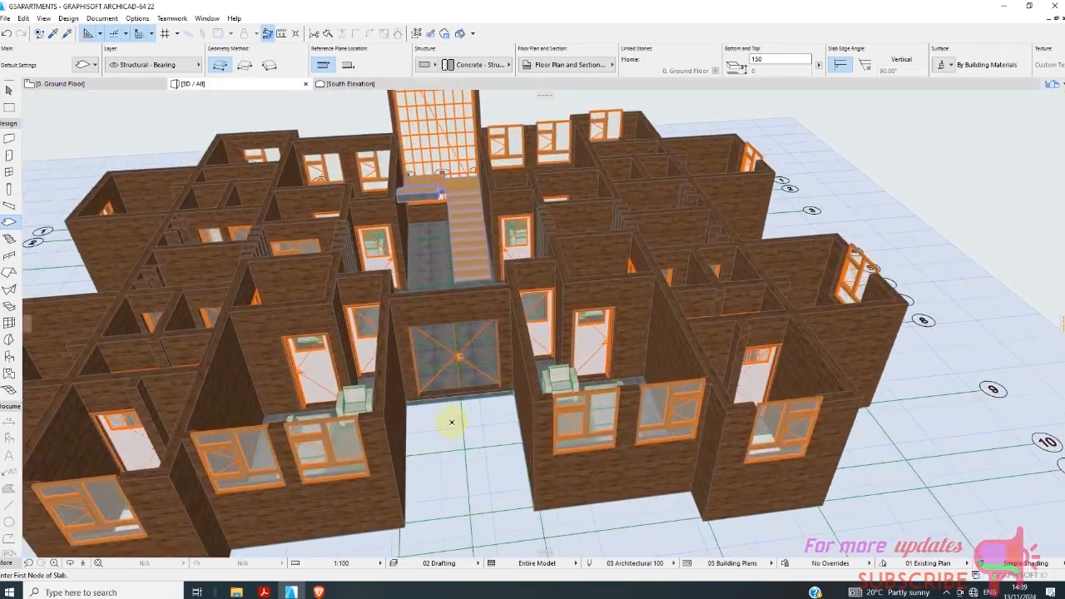
{"action": "scroll", "coordinate": [446, 424], "scroll_direction": "down", "scroll_amount": 3}
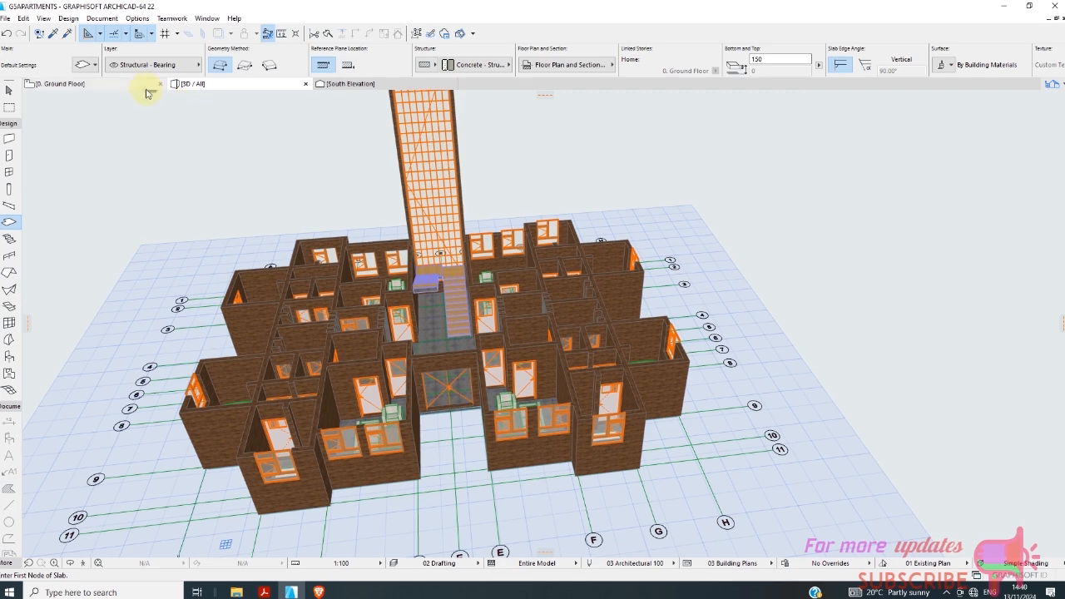
Return to the ground floor plan and set the Slab tool's elevation offset to -150 for a slab at the main entrance.
{"action": "left_click", "coordinate": [148, 87]}
{"action": "scroll", "coordinate": [303, 416], "scroll_direction": "up", "scroll_amount": 3}
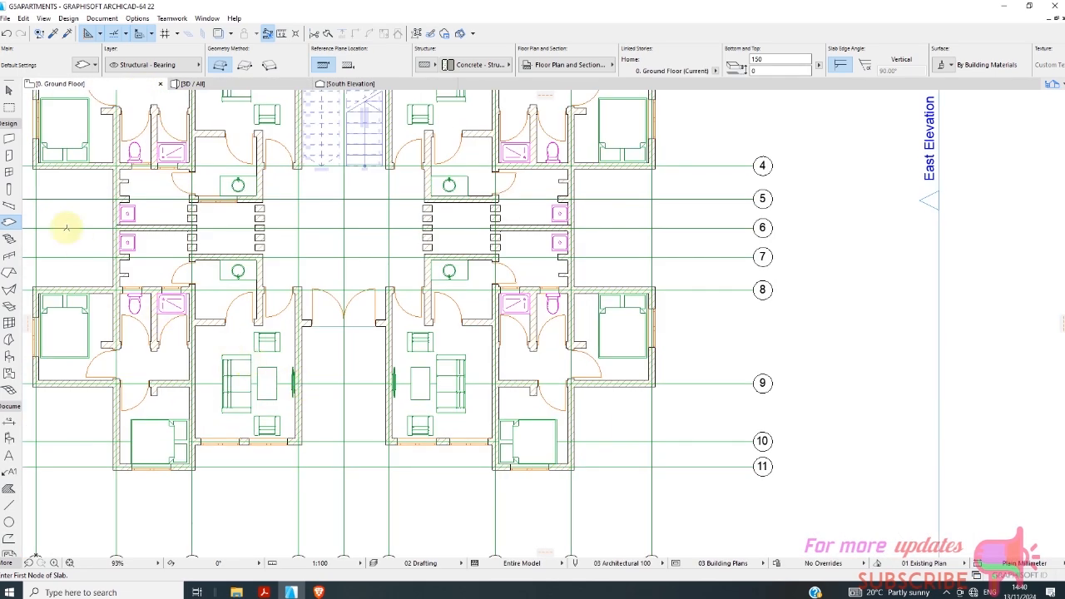
{"action": "left_click", "coordinate": [7, 141]}
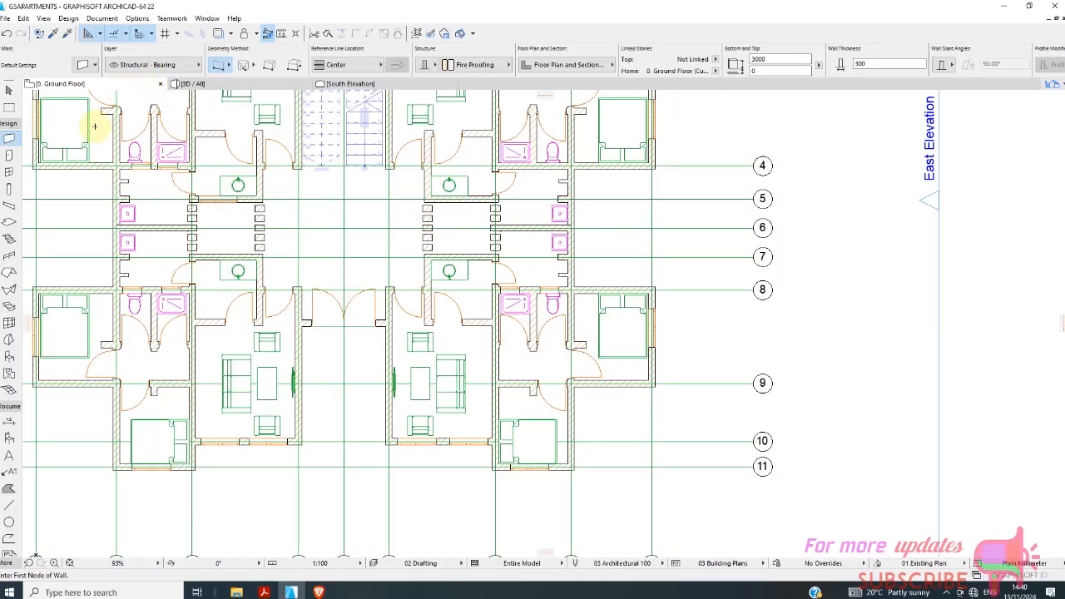
{"action": "left_click", "coordinate": [9, 222]}
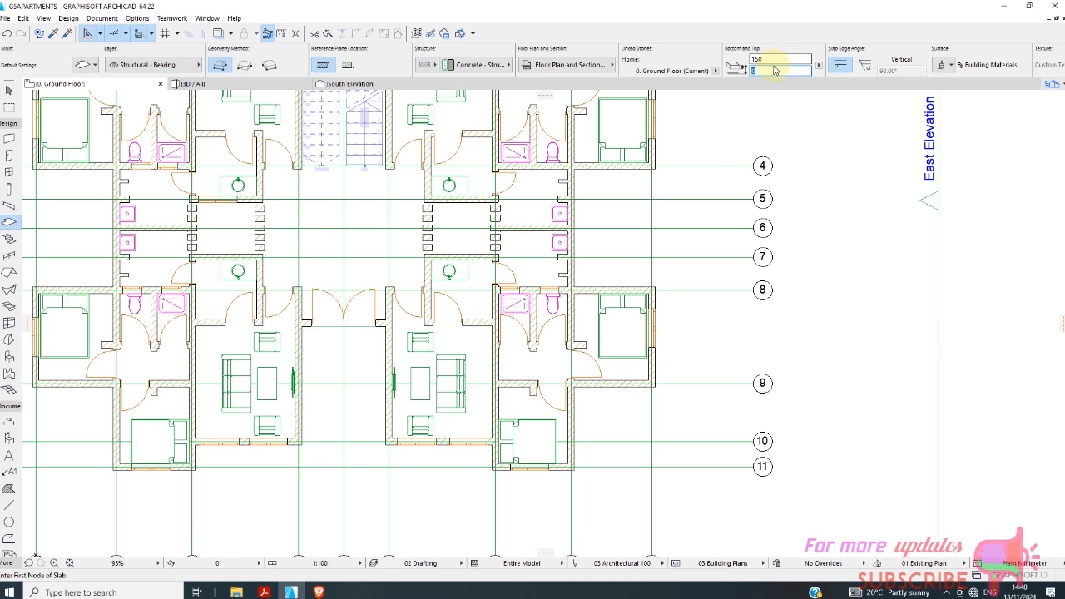
{"action": "left_click", "coordinate": [754, 70]}
{"action": "scroll", "coordinate": [403, 340], "scroll_direction": "up", "scroll_amount": 5}
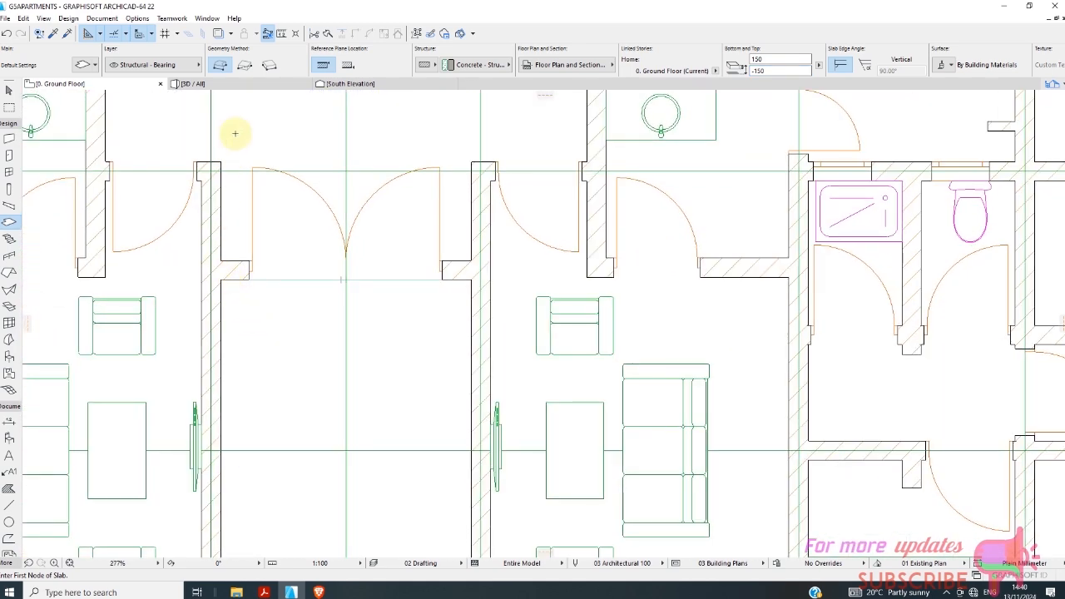
Draw a rectangular slab 2700 mm wide and 450 mm deep directly outside the main entrance door and select it.
{"action": "left_click", "coordinate": [242, 68]}
{"action": "scroll", "coordinate": [249, 321], "scroll_direction": "up", "scroll_amount": 2}
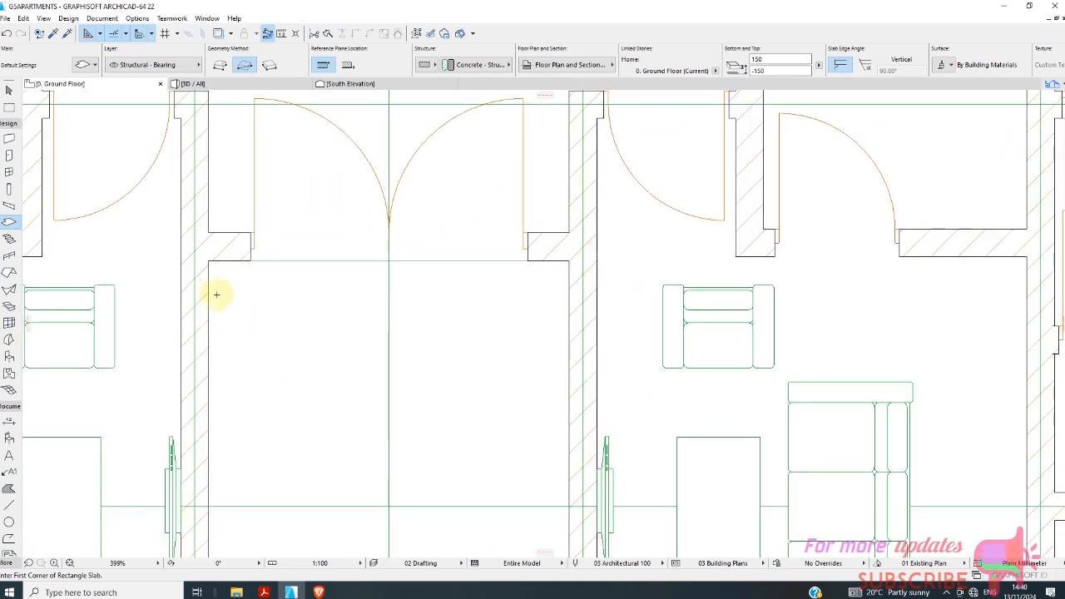
{"action": "left_click", "coordinate": [209, 260]}
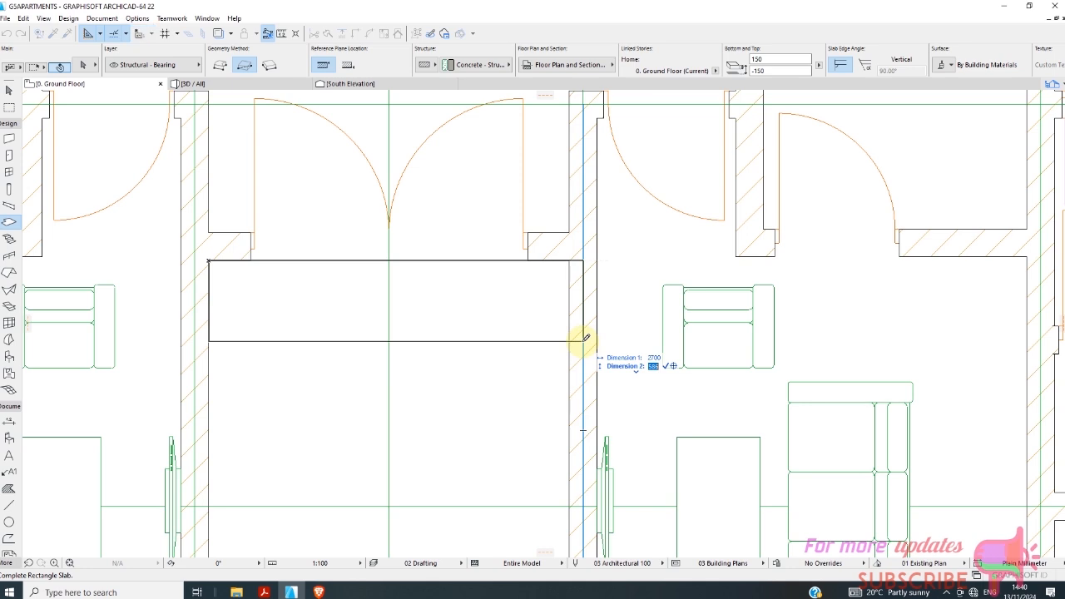
{"action": "key", "text": "Return"}
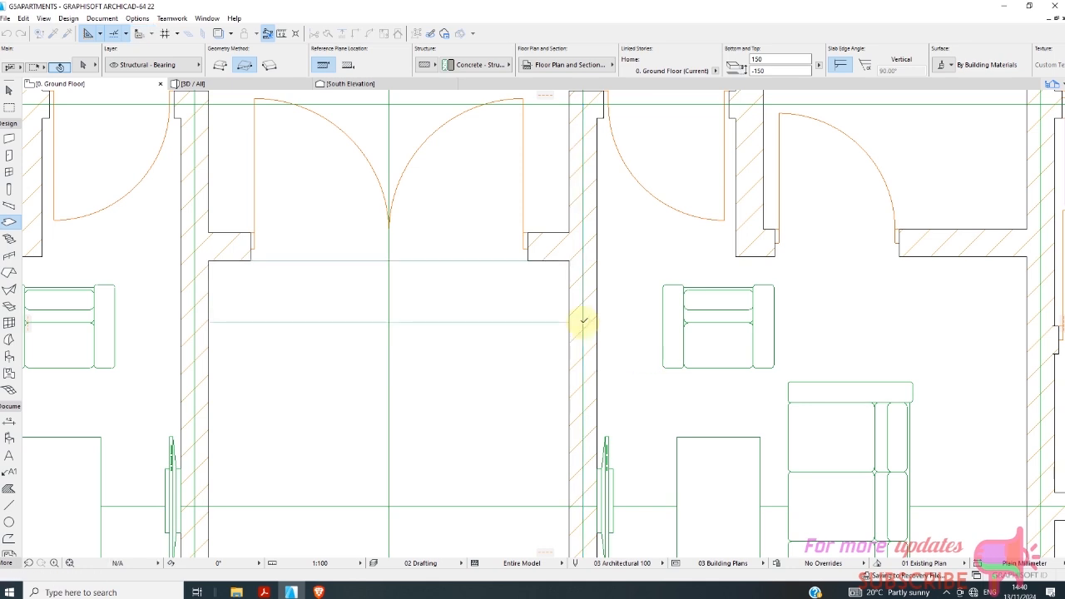
{"action": "scroll", "coordinate": [41, 131], "scroll_direction": "down", "scroll_amount": 2}
{"action": "left_click", "coordinate": [9, 89]}
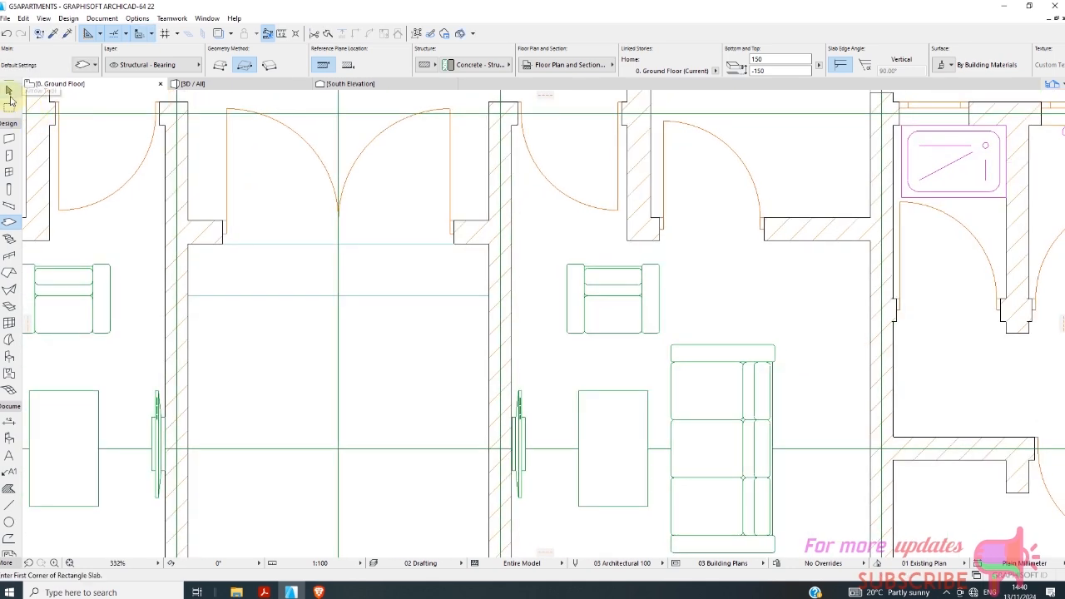
{"action": "left_click", "coordinate": [381, 295]}
{"action": "scroll", "coordinate": [391, 303], "scroll_direction": "down", "scroll_amount": 2}
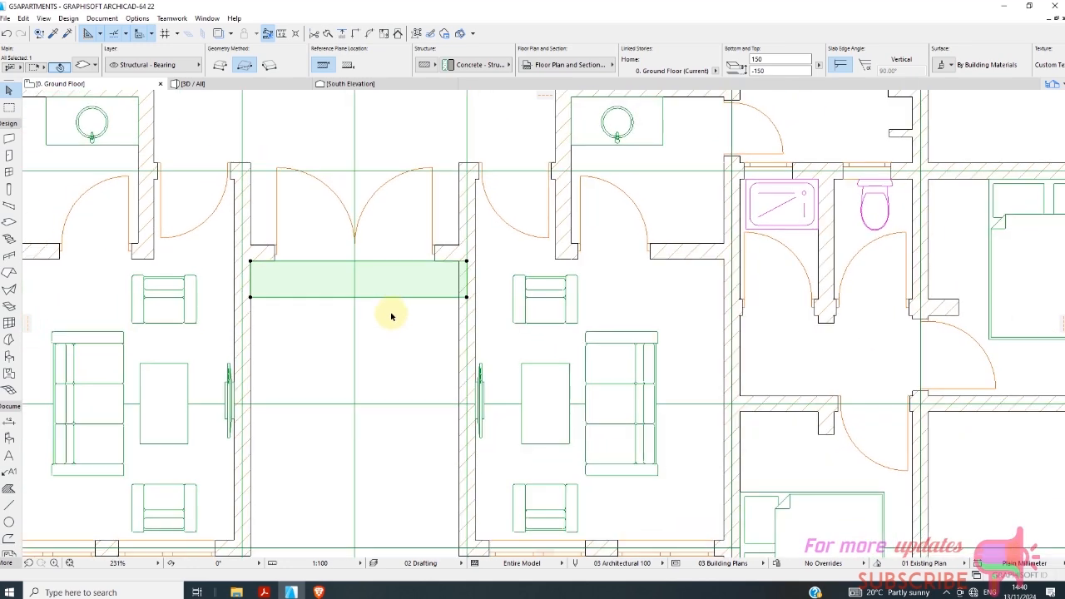
{"action": "right_click", "coordinate": [382, 340]}
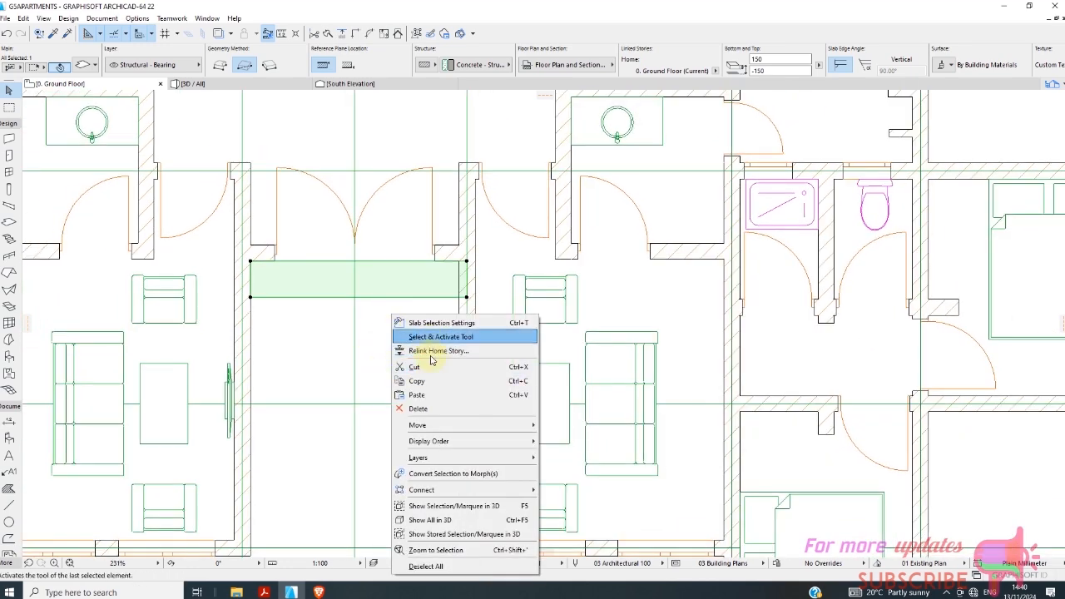
{"action": "mouse_move", "coordinate": [434, 426]}
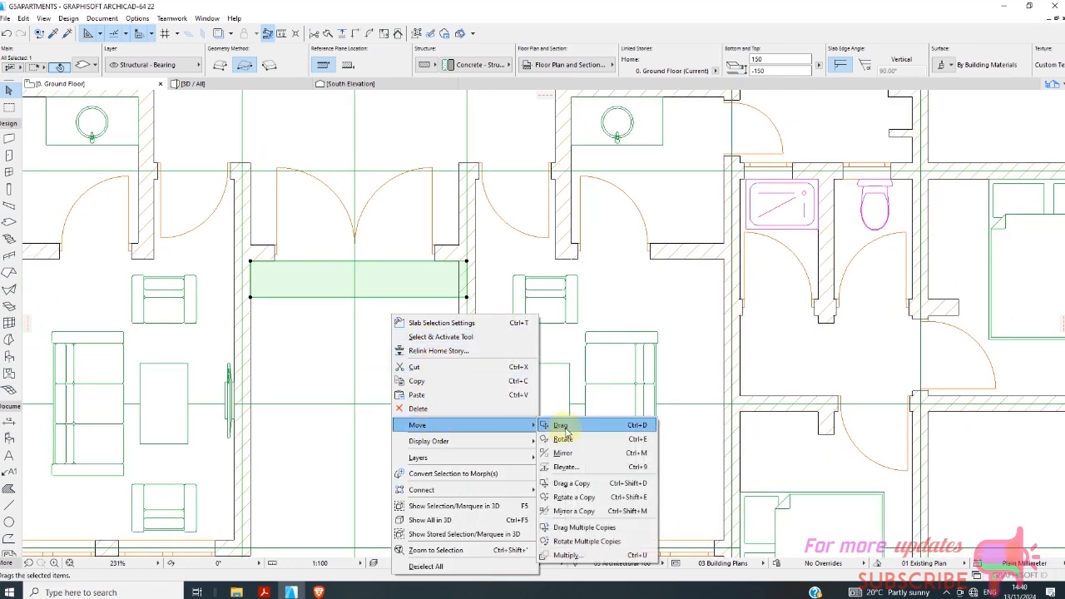
{"action": "left_click", "coordinate": [588, 553]}
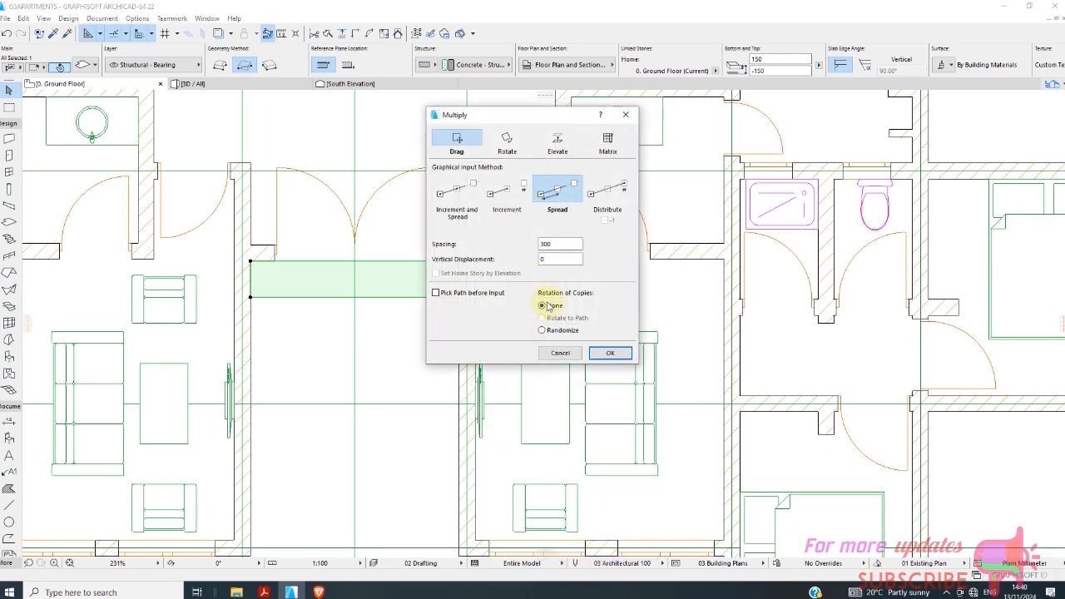
{"action": "left_click", "coordinate": [597, 355]}
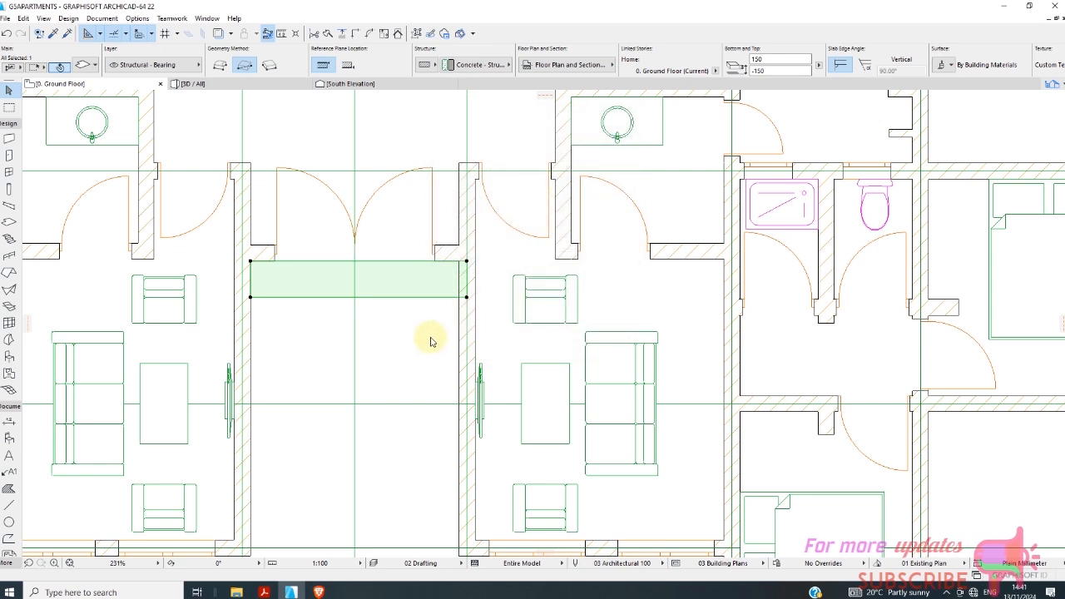
Make two copies of the entrance slab with Drag Multiple Copies, placing them edge to edge outward from the door.
{"action": "right_click", "coordinate": [433, 345]}
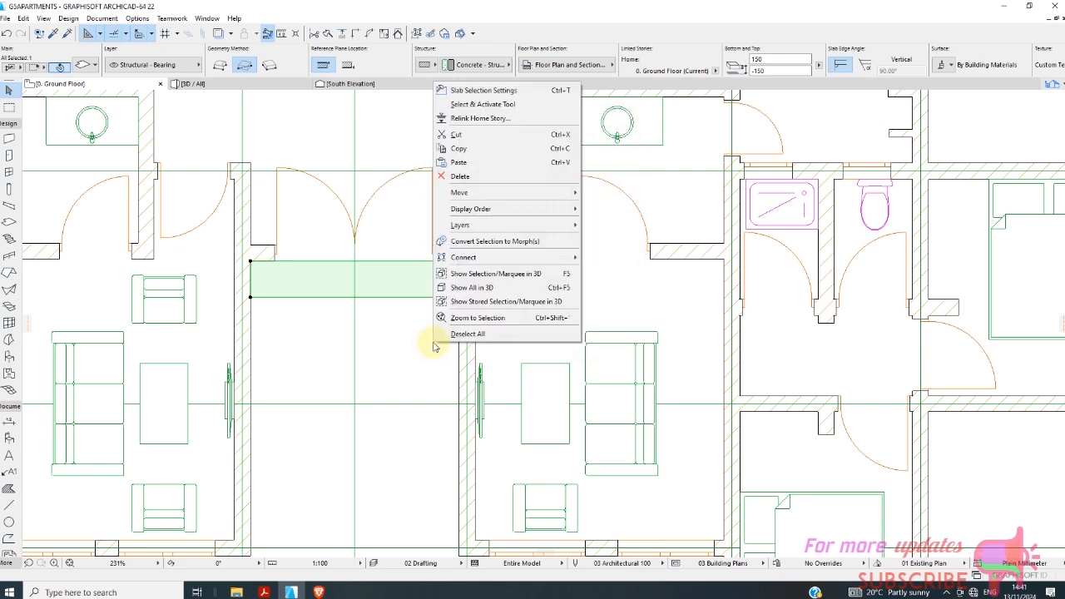
{"action": "mouse_move", "coordinate": [470, 196]}
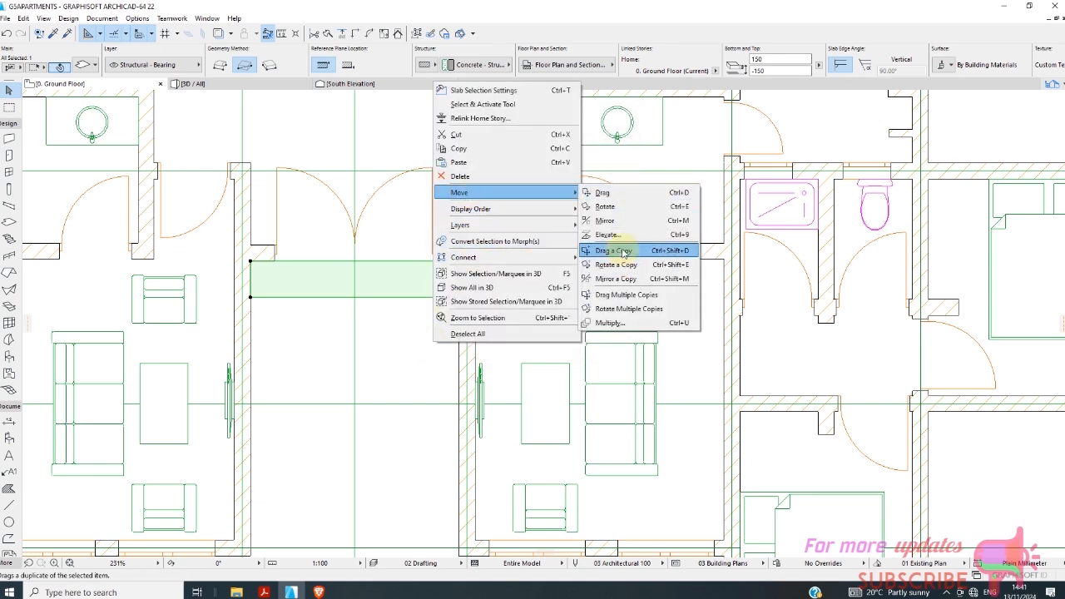
{"action": "left_click", "coordinate": [622, 295]}
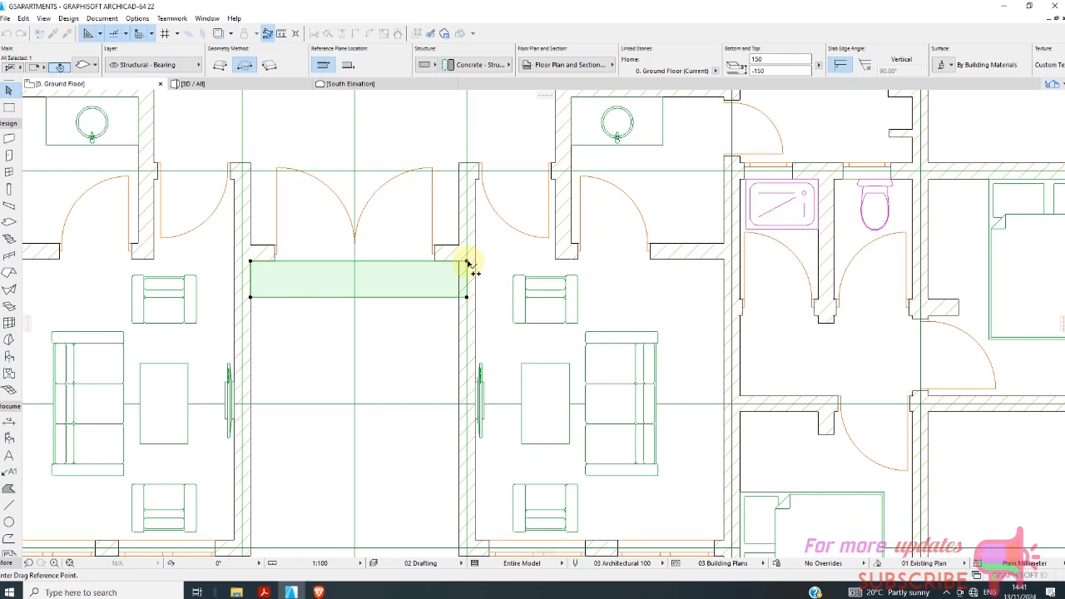
{"action": "left_click", "coordinate": [466, 262]}
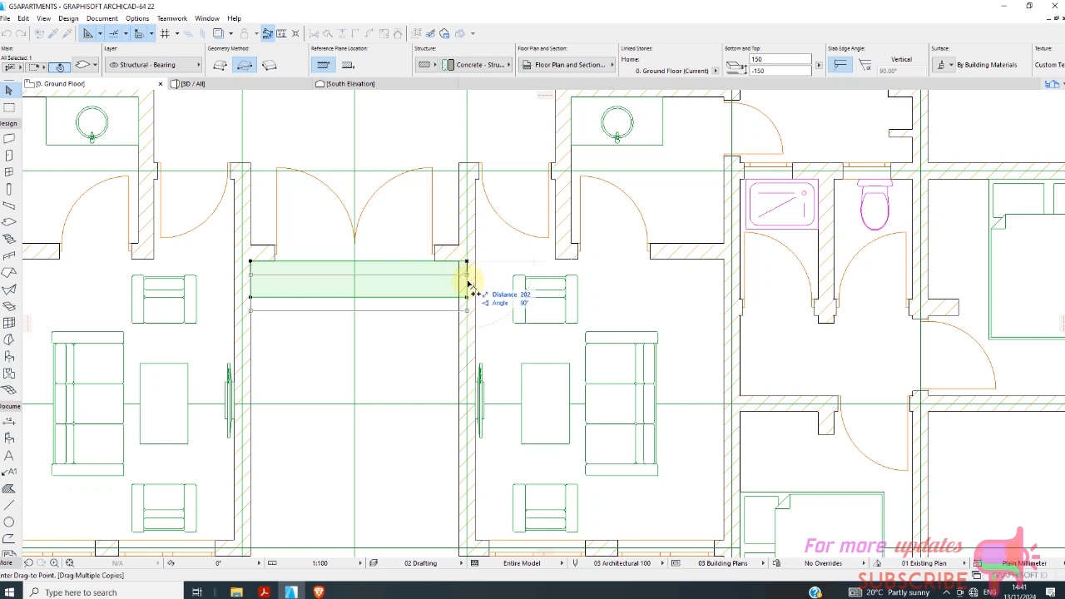
{"action": "left_click", "coordinate": [430, 335]}
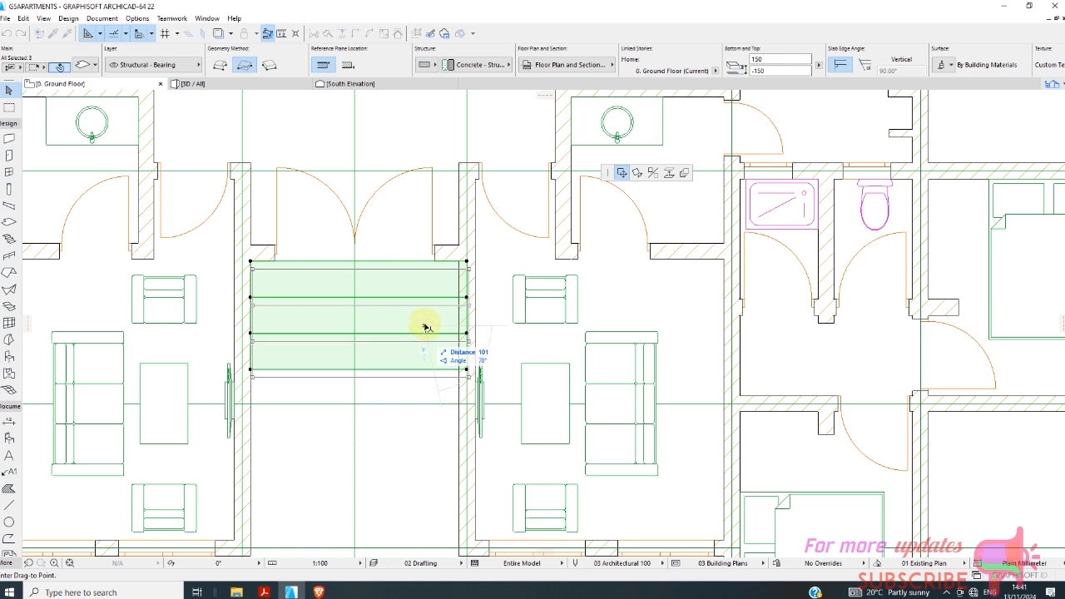
{"action": "key", "text": "Escape"}
{"action": "key", "text": "Escape"}
Set the elevation offset of the middle entrance slab to -300 and of the outermost one to -450.
{"action": "left_click", "coordinate": [418, 321]}
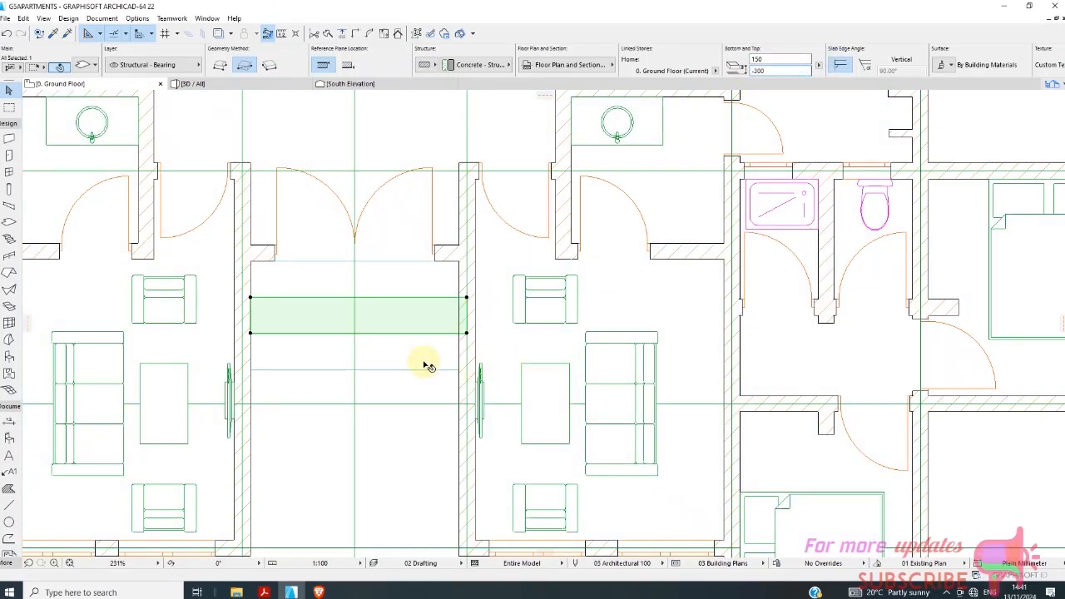
{"action": "left_click", "coordinate": [423, 359]}
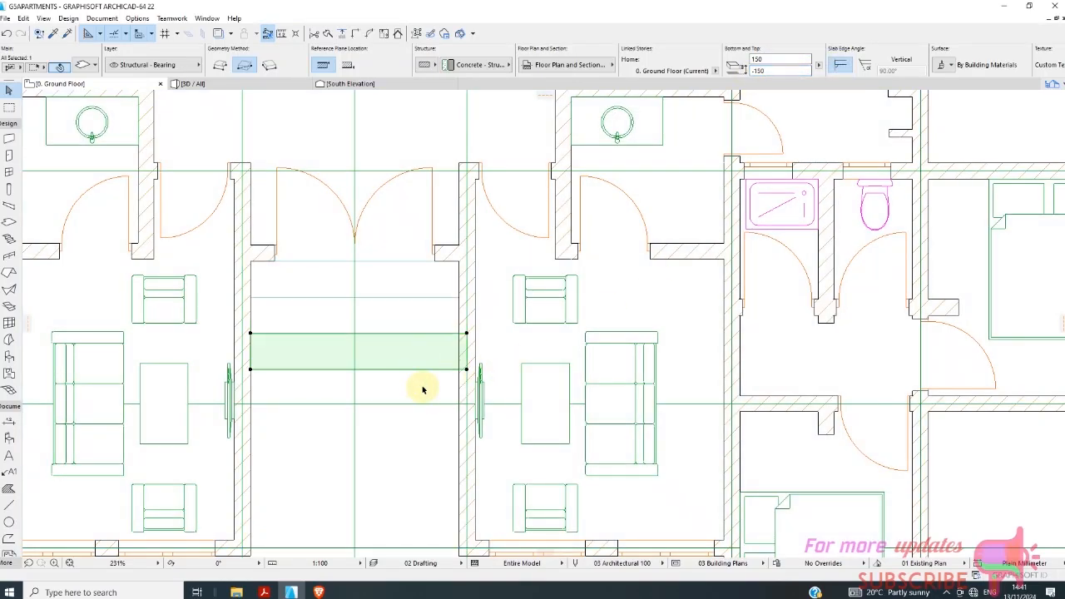
{"action": "key", "text": "Escape"}
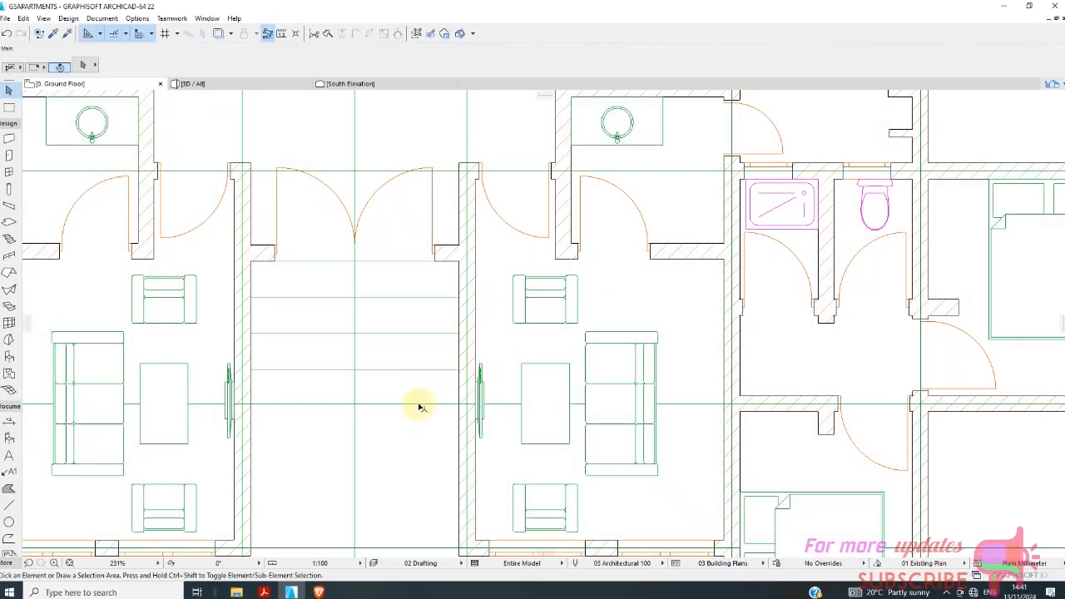
{"action": "left_click", "coordinate": [420, 407]}
{"action": "scroll", "coordinate": [432, 391], "scroll_direction": "down", "scroll_amount": 6}
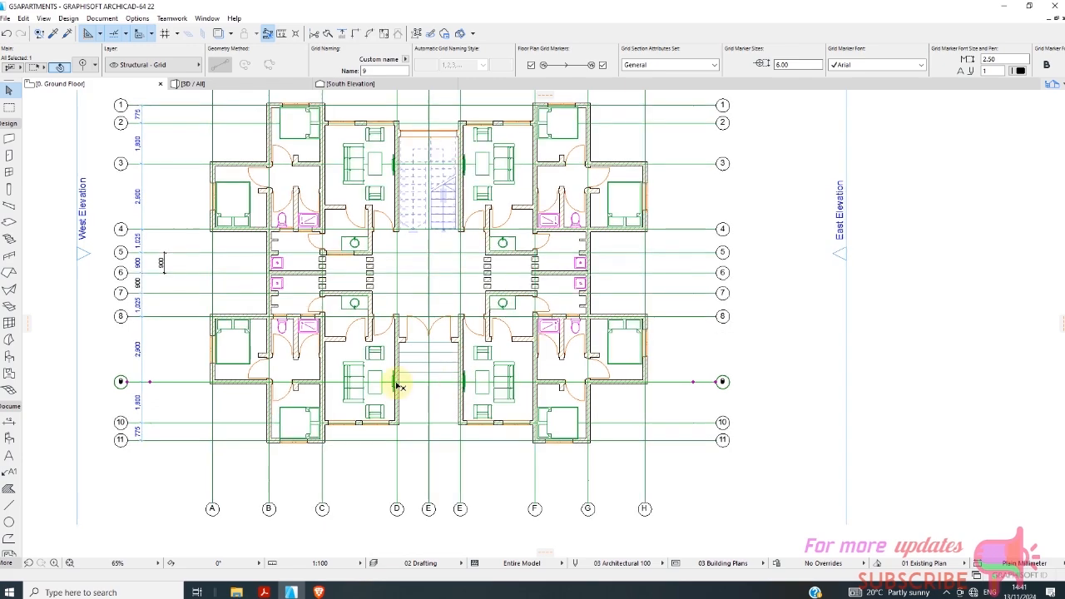
{"action": "scroll", "coordinate": [485, 295], "scroll_direction": "up", "scroll_amount": 5}
{"action": "left_click", "coordinate": [507, 316]}
{"action": "scroll", "coordinate": [507, 311], "scroll_direction": "down", "scroll_amount": 2}
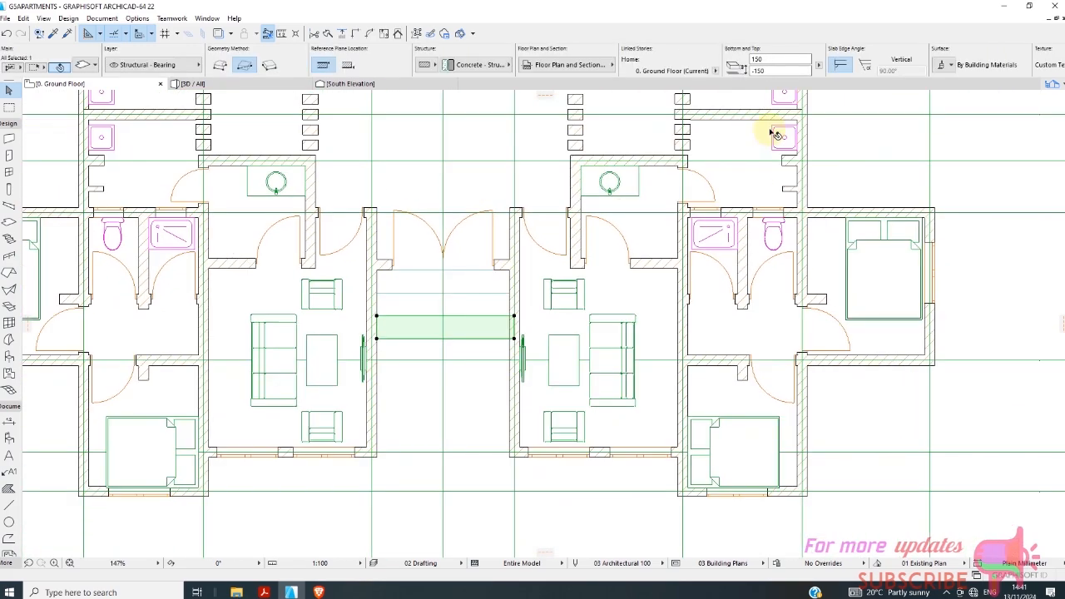
{"action": "scroll", "coordinate": [773, 135], "scroll_direction": "down", "scroll_amount": 1}
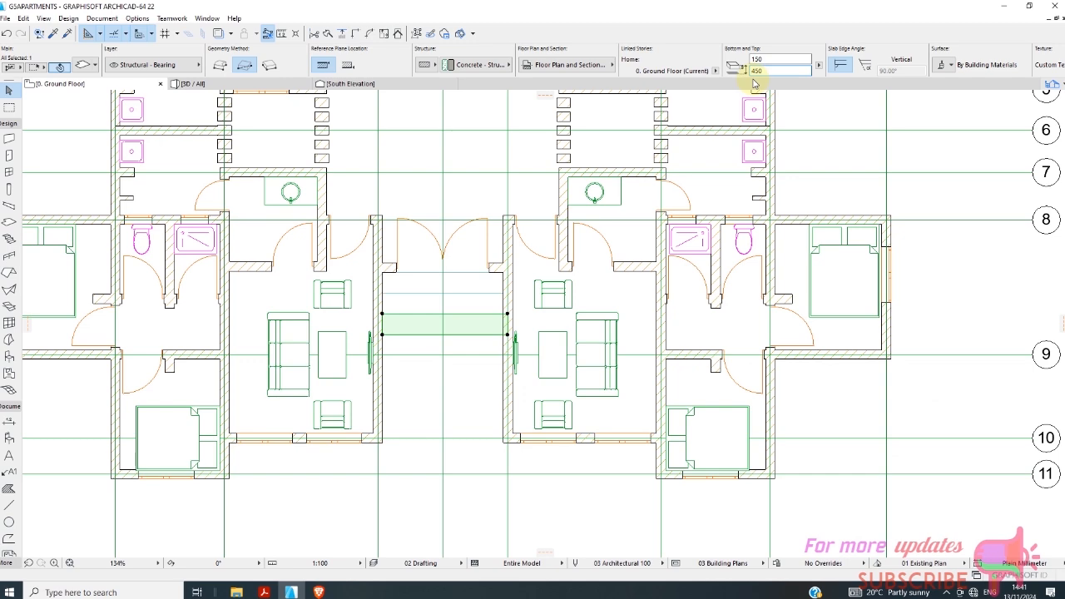
{"action": "left_click", "coordinate": [472, 394]}
Examine the three entrance steps in the 3D view, especially how their ends meet the side walls.
{"action": "scroll", "coordinate": [357, 337], "scroll_direction": "down", "scroll_amount": 3}
{"action": "left_click", "coordinate": [192, 84]}
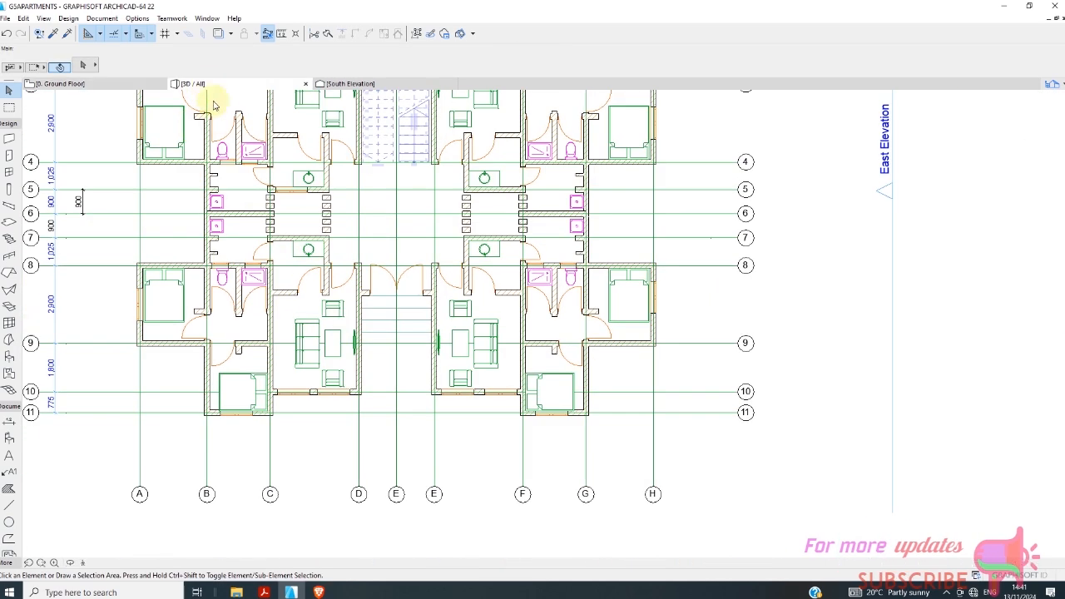
{"action": "scroll", "coordinate": [452, 452], "scroll_direction": "up", "scroll_amount": 8}
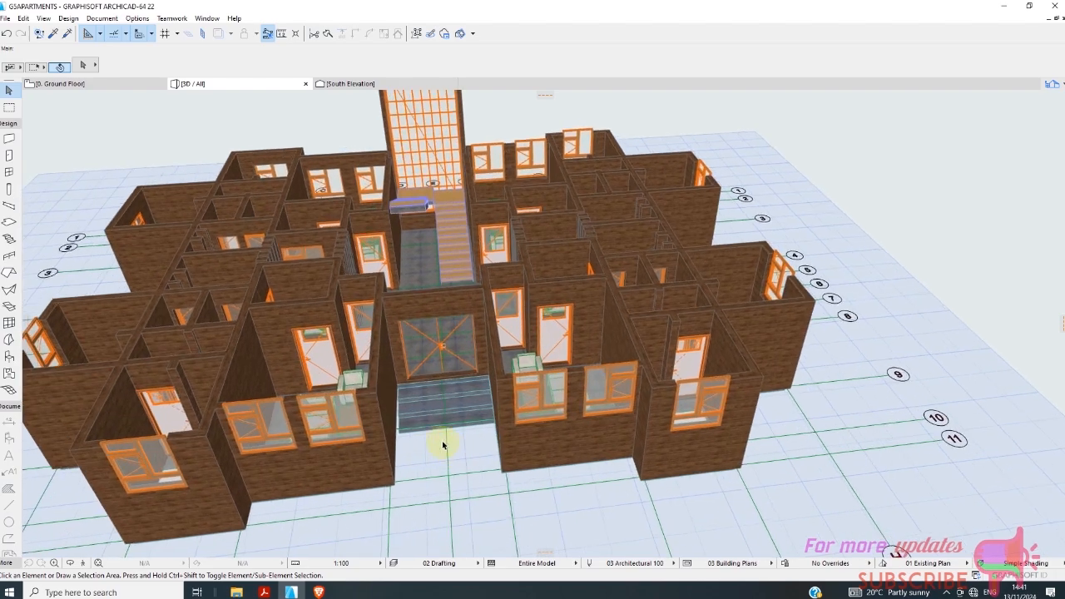
{"action": "scroll", "coordinate": [339, 402], "scroll_direction": "down", "scroll_amount": 2}
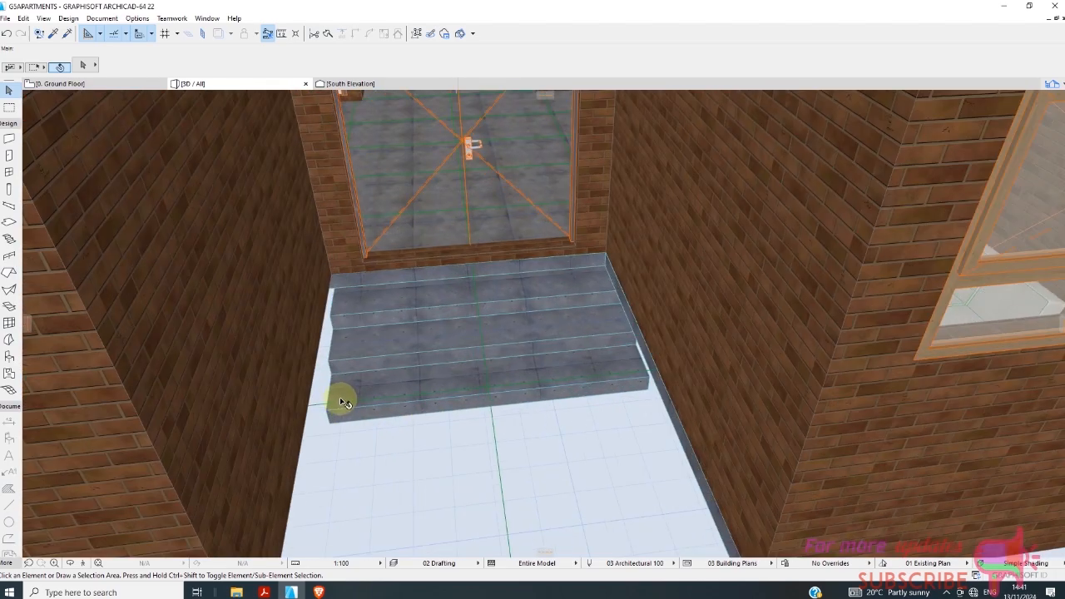
{"action": "left_click", "coordinate": [343, 418]}
{"action": "scroll", "coordinate": [337, 420], "scroll_direction": "down", "scroll_amount": 10}
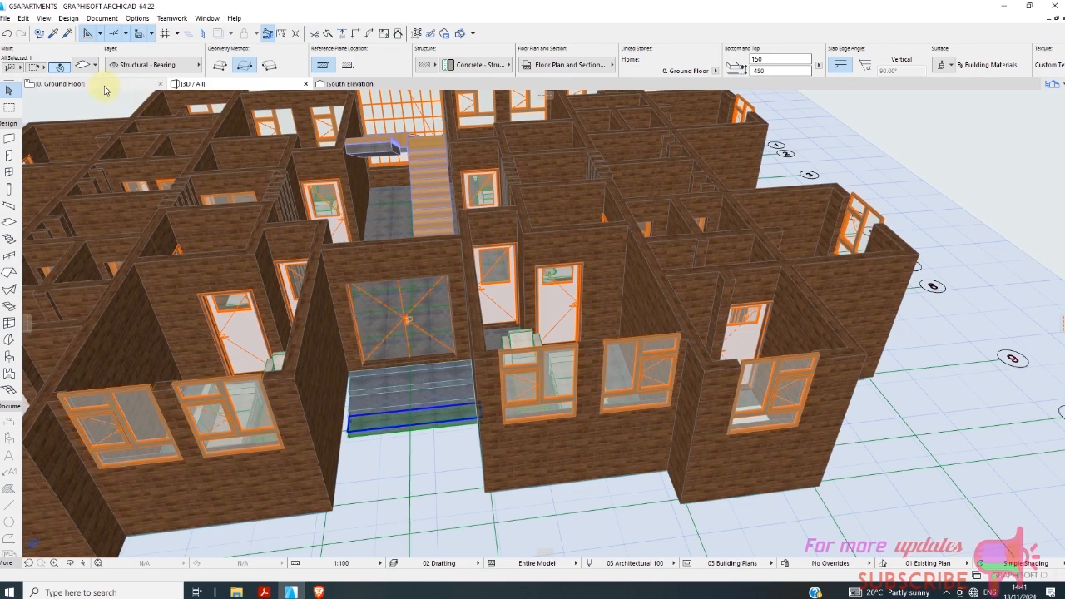
Move the entrance slab nearest the door 100 mm sideways on the ground floor plan, to the wall centreline at line D.
{"action": "left_click", "coordinate": [112, 86]}
{"action": "scroll", "coordinate": [382, 337], "scroll_direction": "up", "scroll_amount": 3}
{"action": "scroll", "coordinate": [382, 333], "scroll_direction": "up", "scroll_amount": 4}
{"action": "left_click", "coordinate": [432, 256]}
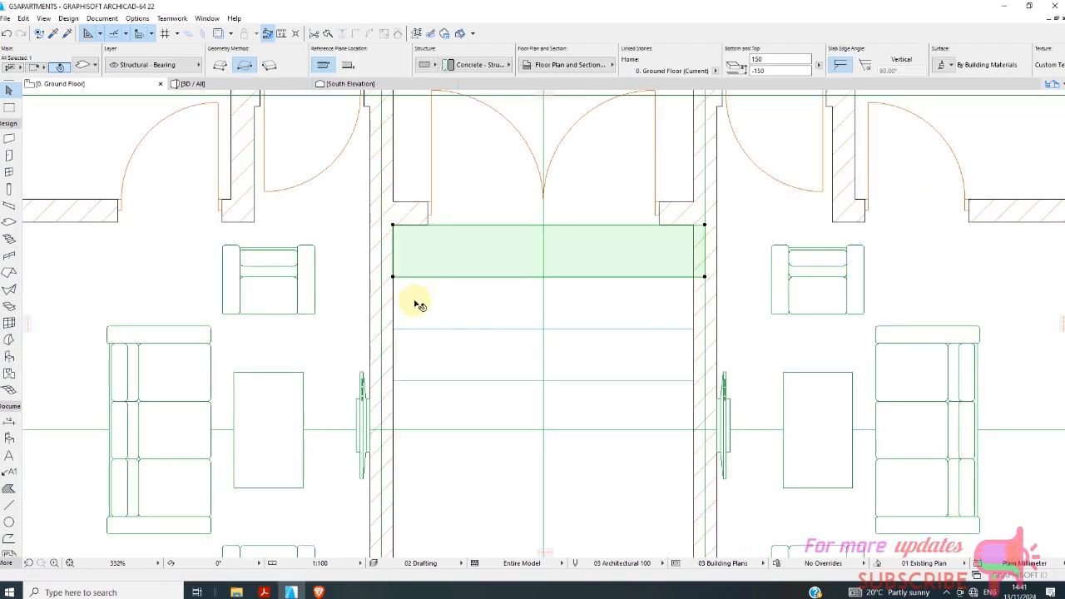
{"action": "left_click", "coordinate": [394, 277]}
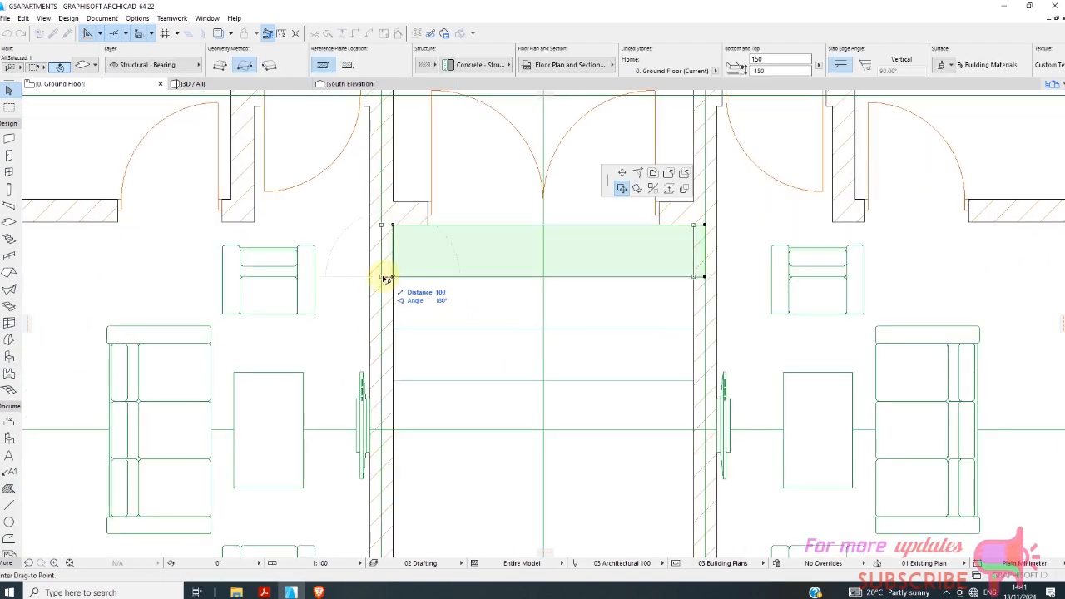
{"action": "left_click", "coordinate": [381, 277]}
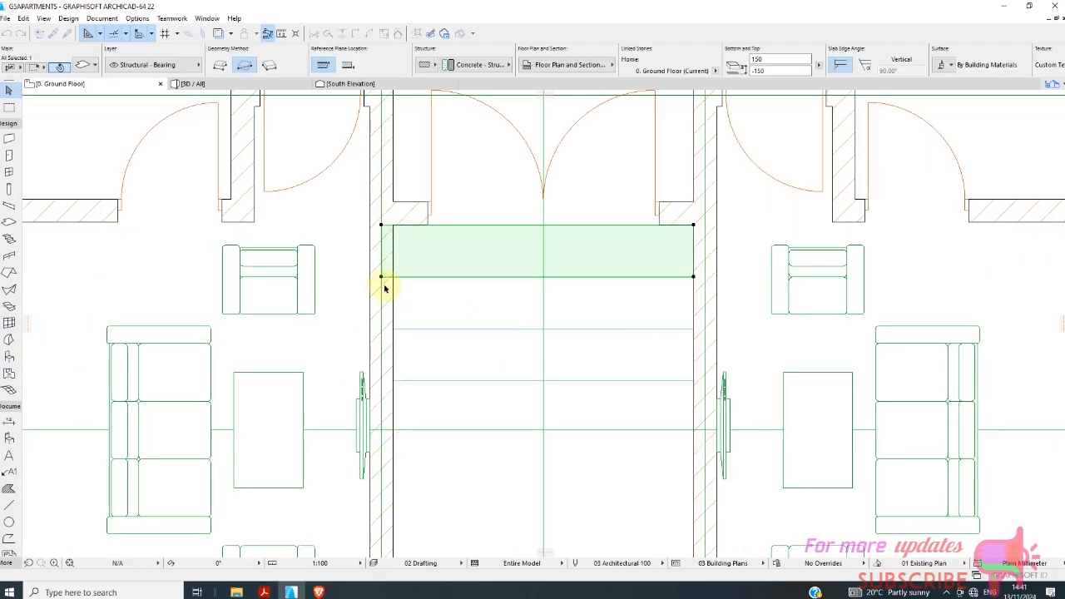
Add a 100 by 450 mm rectangle to the opposite end of that slab, extending it to the other side wall's centreline.
{"action": "left_click", "coordinate": [693, 226]}
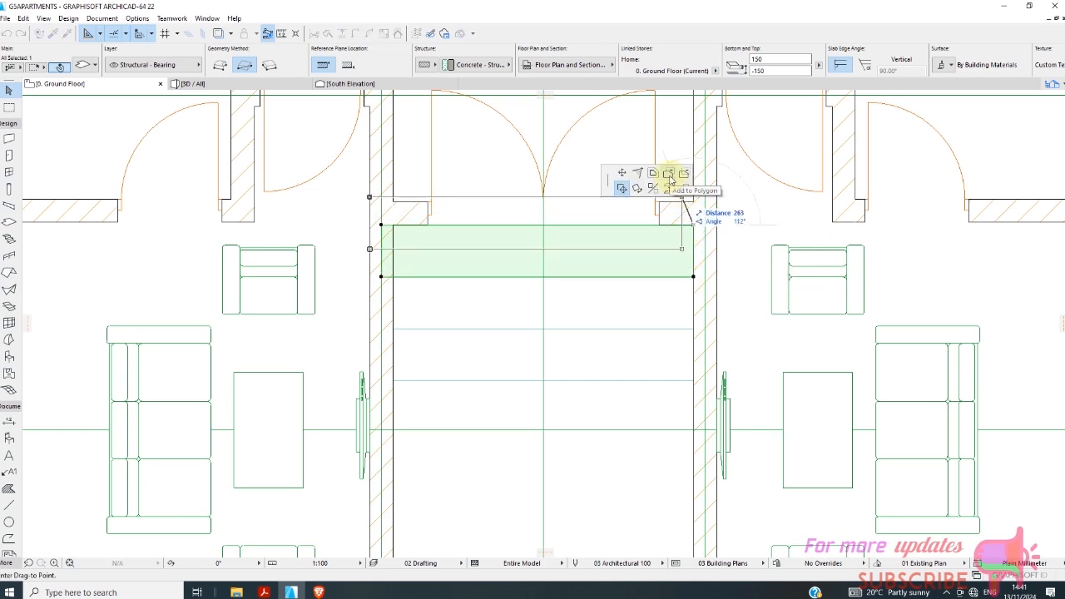
{"action": "left_click", "coordinate": [669, 174]}
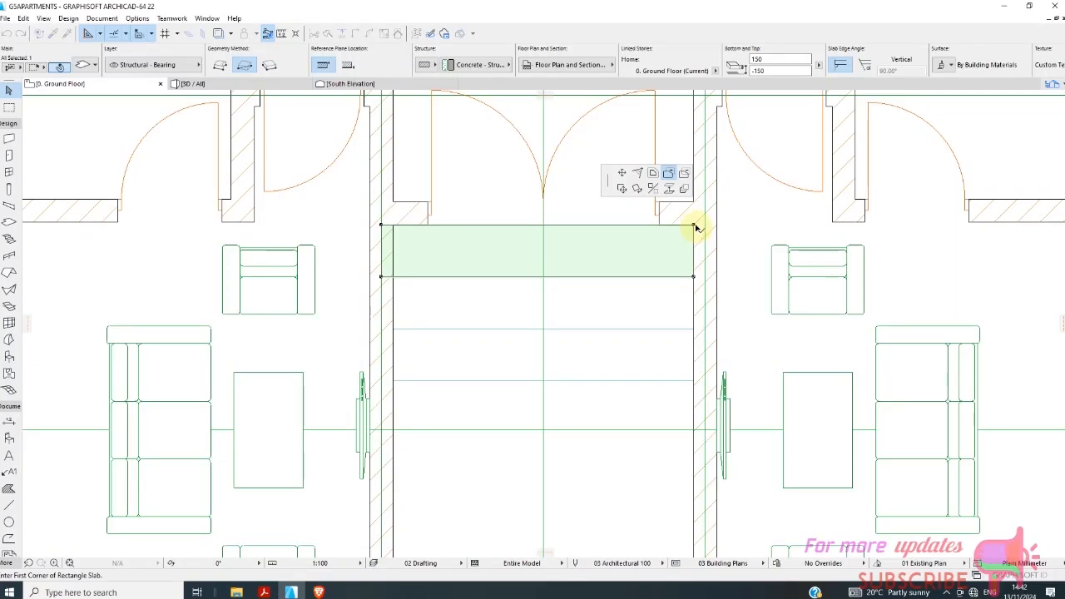
{"action": "left_click", "coordinate": [695, 223]}
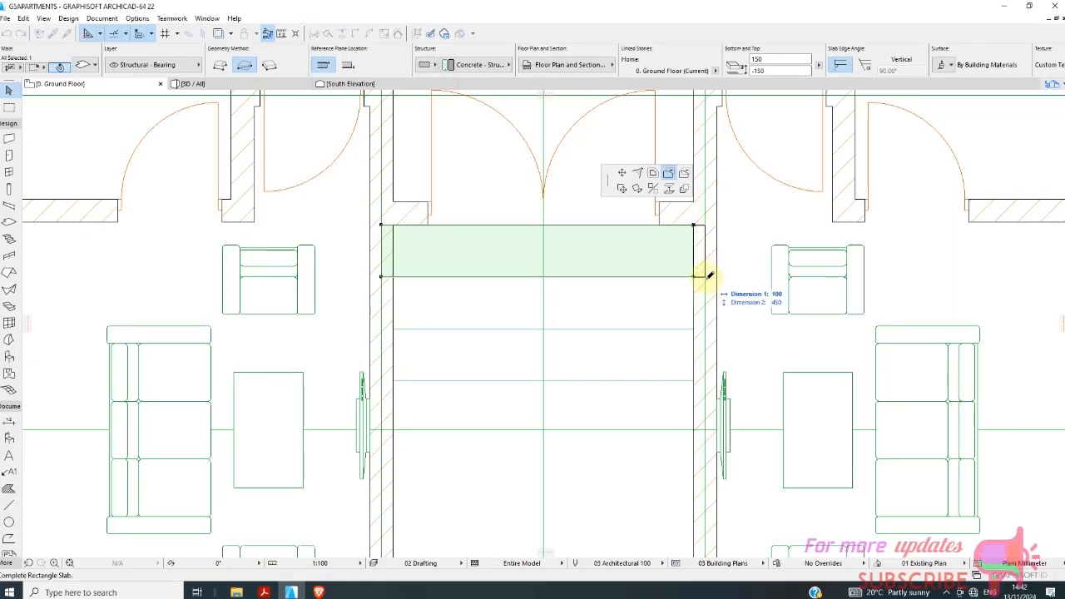
{"action": "left_click", "coordinate": [706, 276]}
Add a 100 mm wide rectangle to the middle entrance slab's end at line D, extending it to the wall centreline.
{"action": "left_click", "coordinate": [658, 318]}
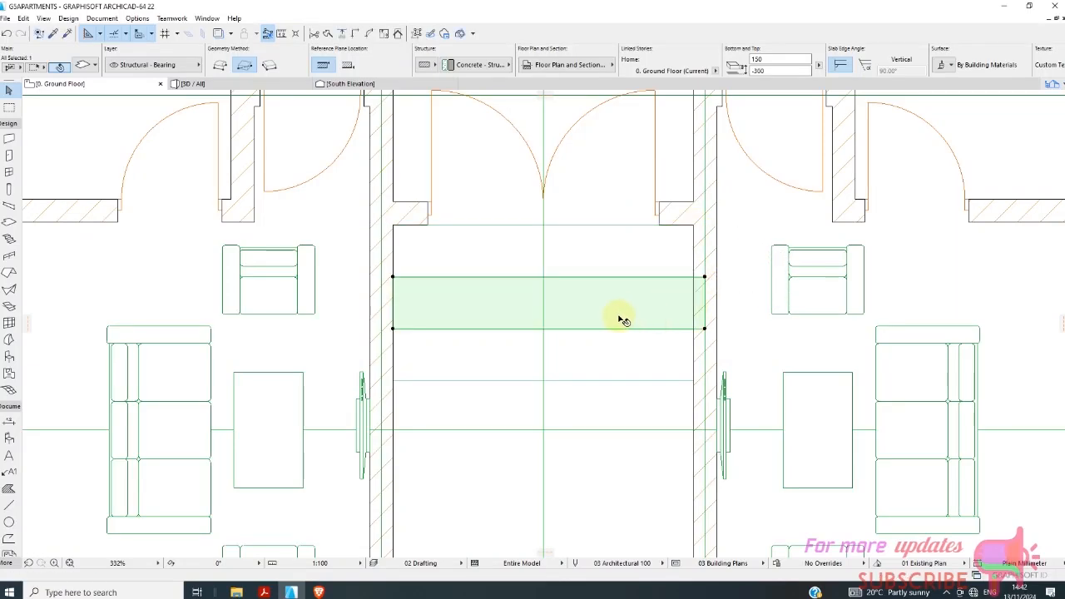
{"action": "left_click", "coordinate": [392, 277]}
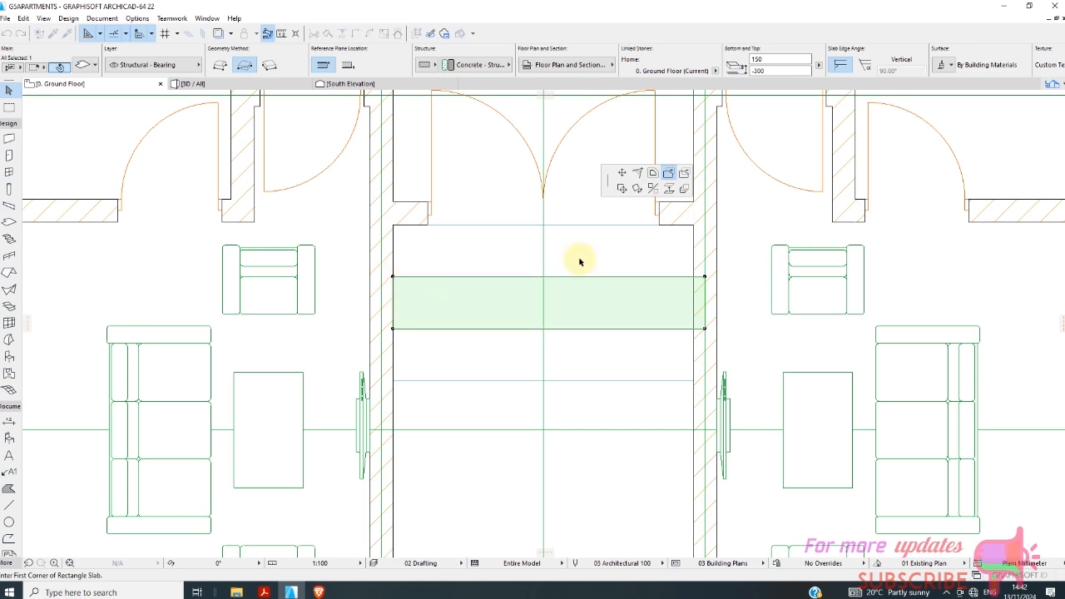
{"action": "left_click", "coordinate": [392, 277]}
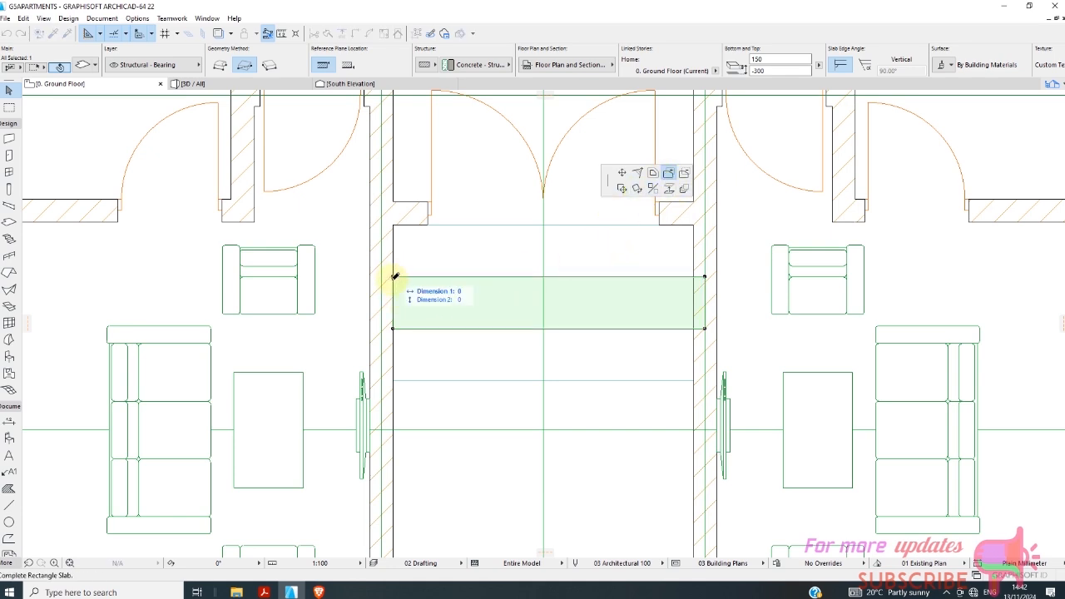
{"action": "left_click", "coordinate": [386, 329]}
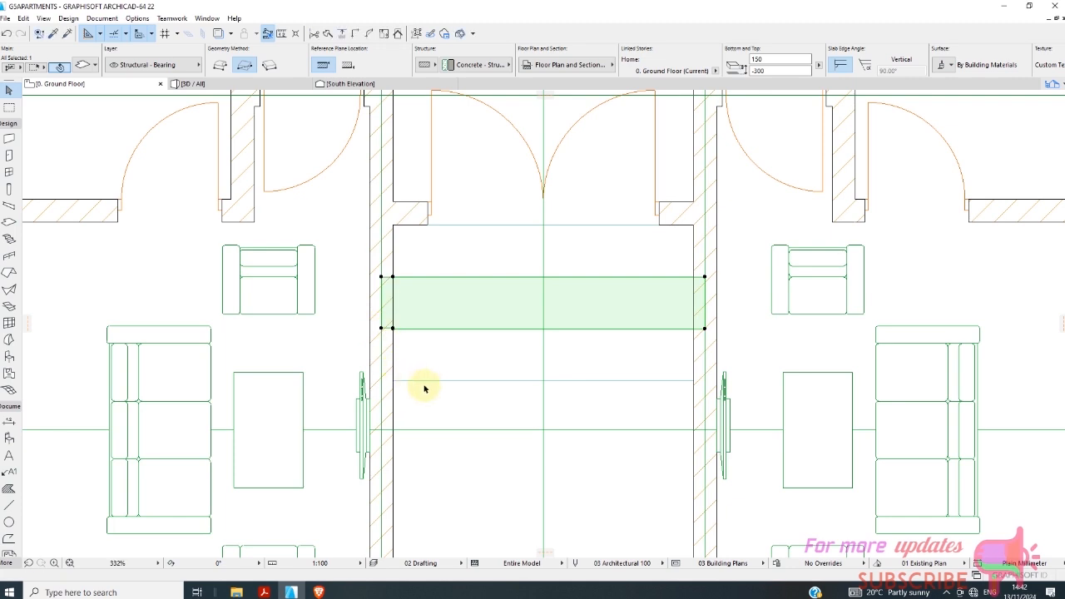
Add a rectangle to the outermost entrance slab's end at line D, extending it to the side wall's centreline.
{"action": "left_click", "coordinate": [393, 381]}
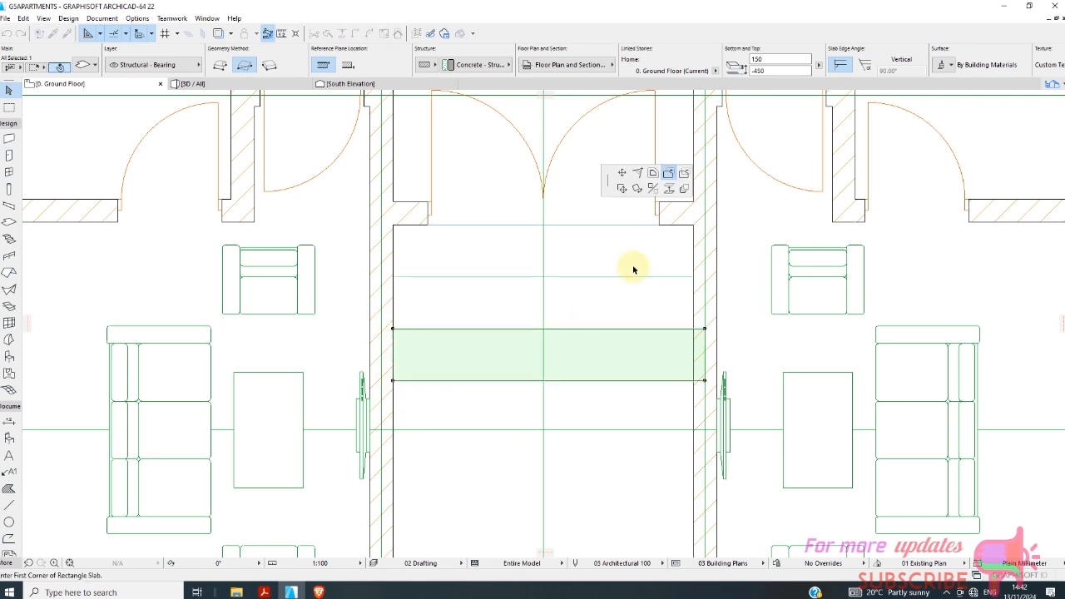
{"action": "left_click", "coordinate": [393, 380]}
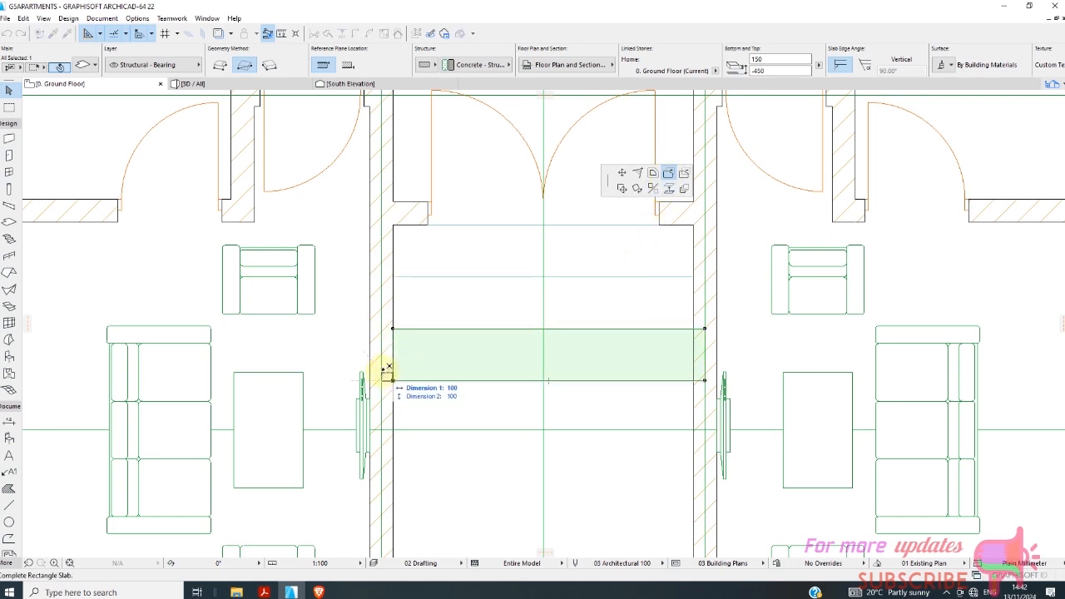
{"action": "left_click", "coordinate": [386, 331]}
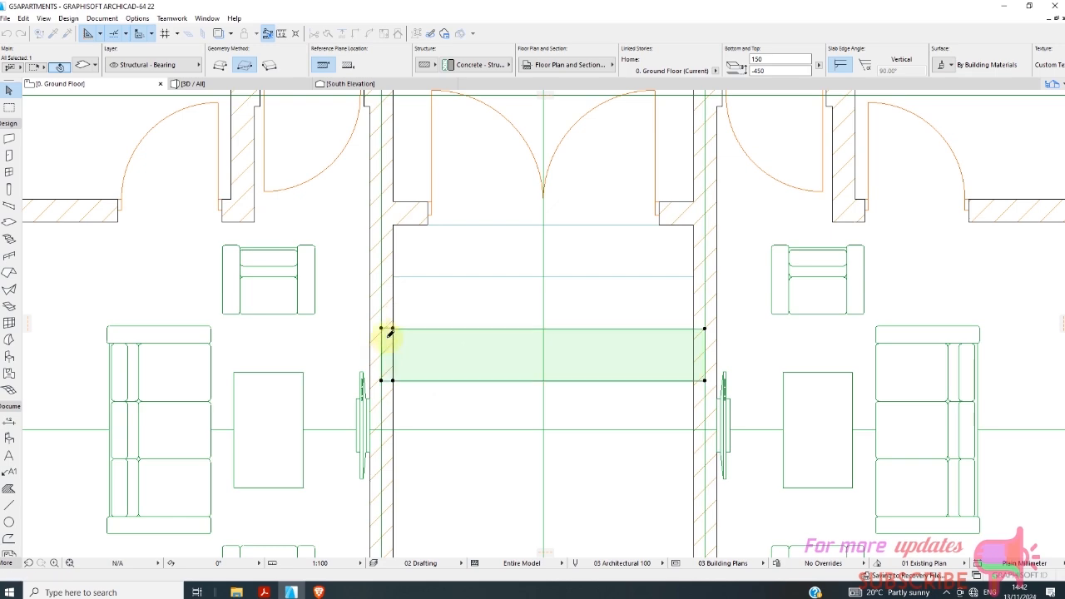
{"action": "left_click", "coordinate": [465, 409]}
{"action": "scroll", "coordinate": [399, 371], "scroll_direction": "down", "scroll_amount": 4}
Examine the three extended entrance slabs between the side walls in the 3D view.
{"action": "left_click", "coordinate": [234, 87]}
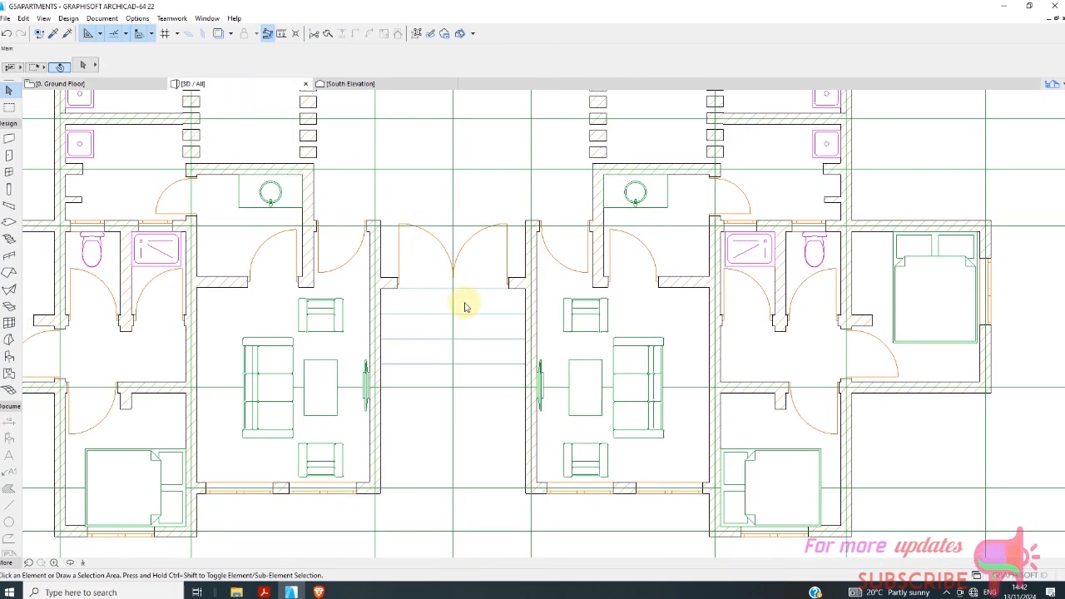
{"action": "scroll", "coordinate": [344, 458], "scroll_direction": "up", "scroll_amount": 4}
{"action": "left_click", "coordinate": [399, 475]}
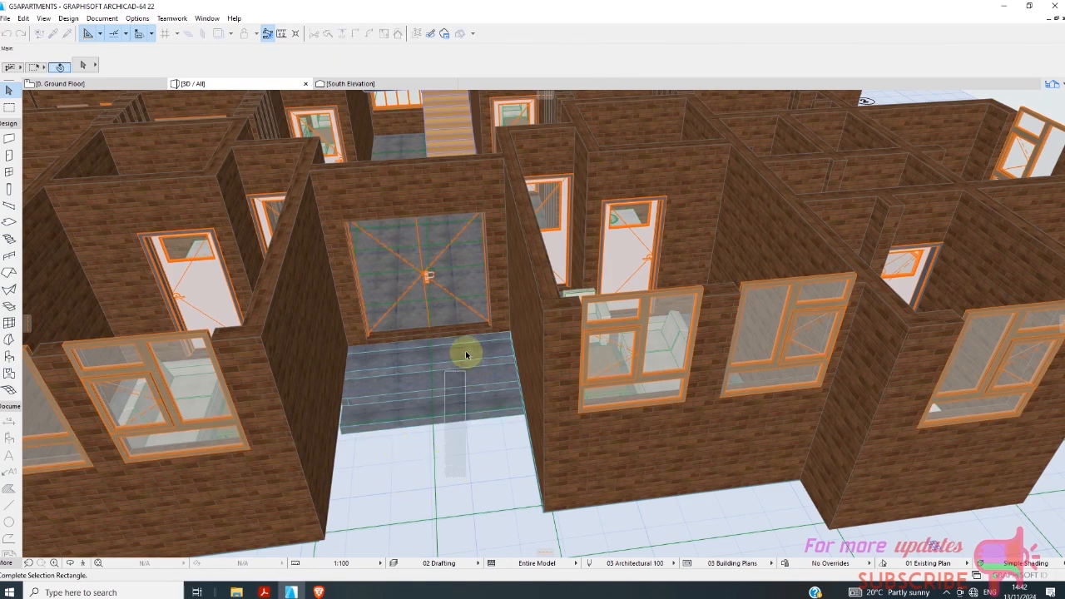
{"action": "left_click", "coordinate": [468, 488]}
{"action": "scroll", "coordinate": [414, 405], "scroll_direction": "down", "scroll_amount": 5}
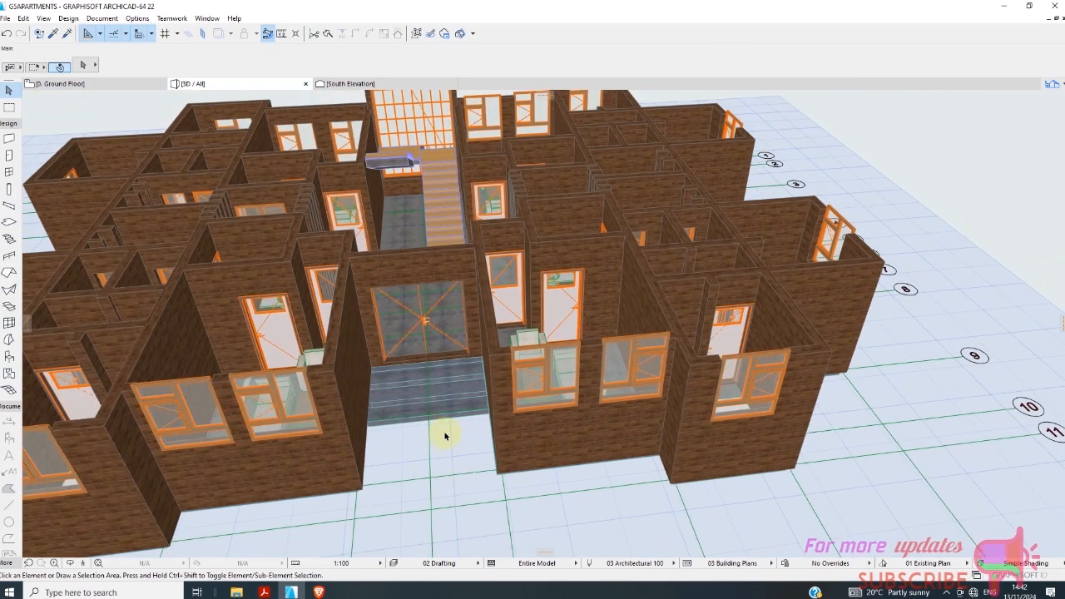
{"action": "scroll", "coordinate": [449, 453], "scroll_direction": "down", "scroll_amount": 2}
{"action": "scroll", "coordinate": [426, 462], "scroll_direction": "up", "scroll_amount": 6}
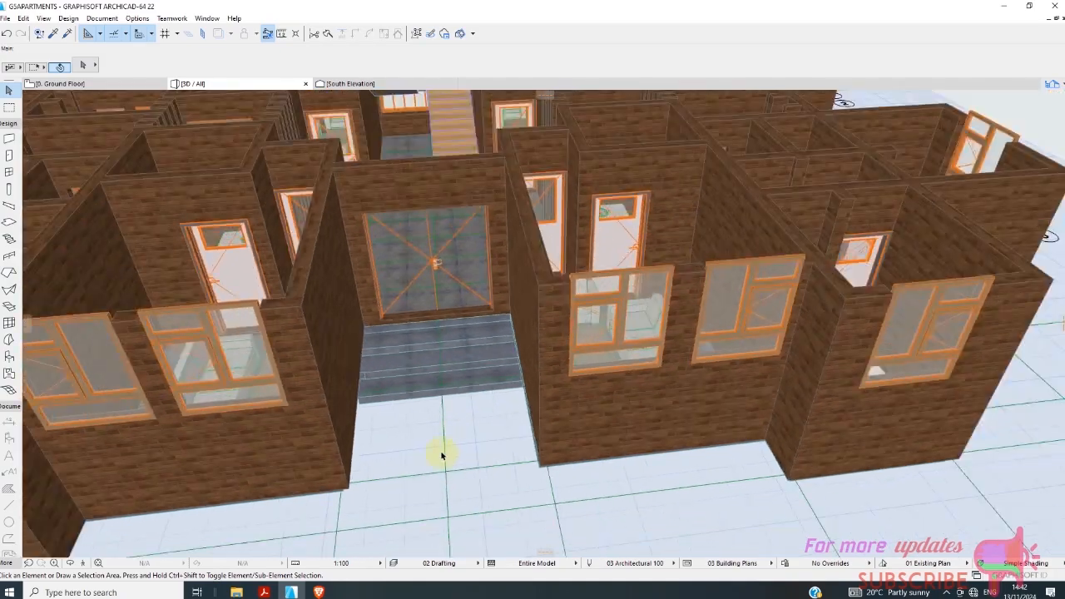
{"action": "scroll", "coordinate": [441, 455], "scroll_direction": "down", "scroll_amount": 5}
{"action": "middle_click_drag", "start_coordinate": [467, 508], "coordinate": [339, 349], "text": "shift"}
Select the whole building on the ground floor plan, from the rooms and furniture to the stair and entrance slabs.
{"action": "left_click", "coordinate": [98, 85]}
{"action": "scroll", "coordinate": [350, 270], "scroll_direction": "down", "scroll_amount": 6}
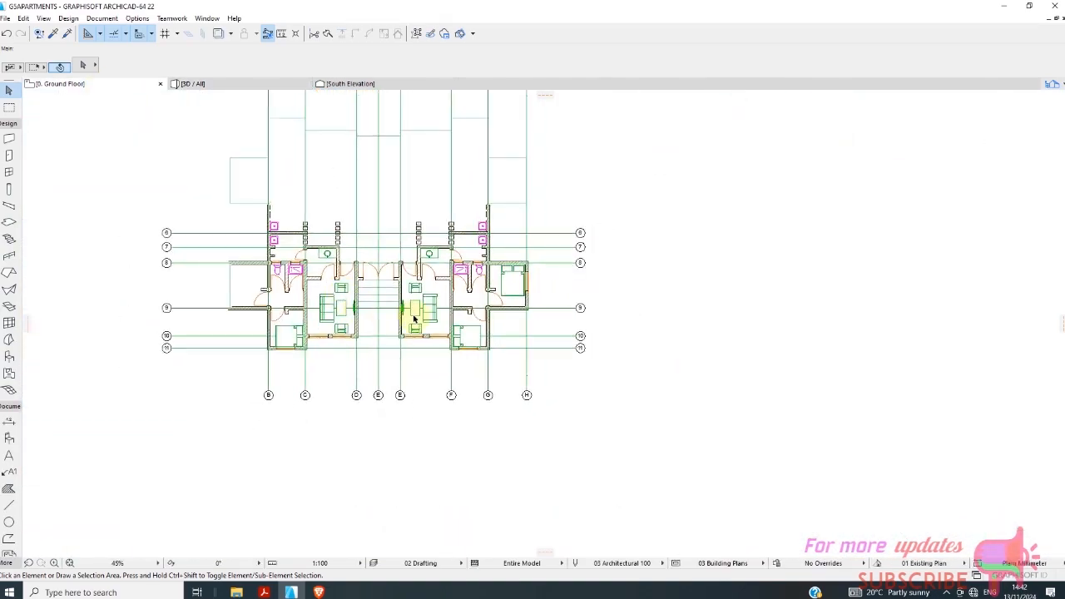
{"action": "scroll", "coordinate": [250, 167], "scroll_direction": "up", "scroll_amount": 3}
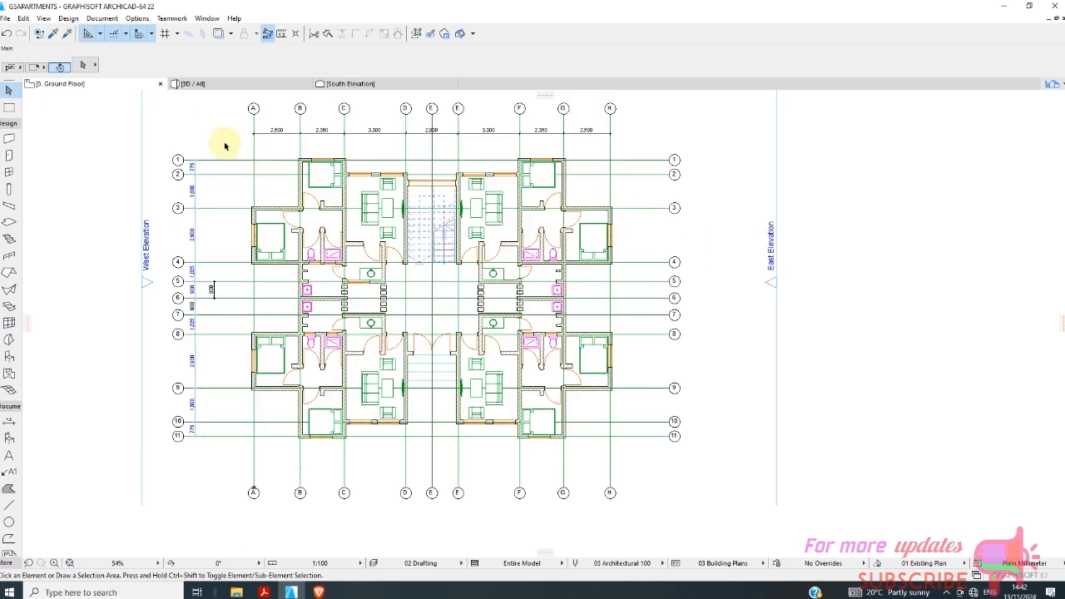
{"action": "left_click", "coordinate": [224, 143]}
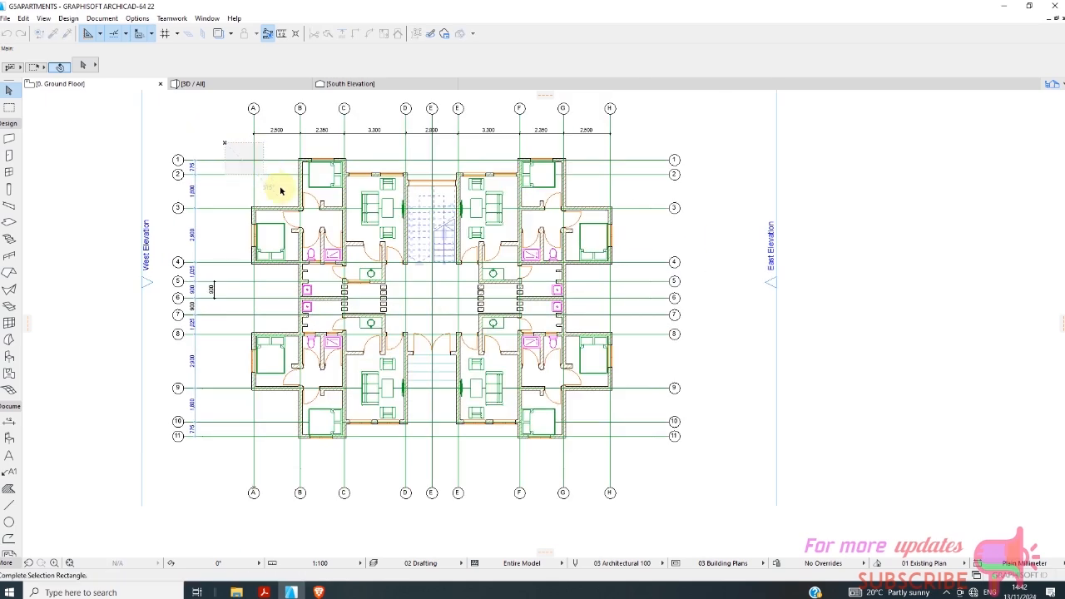
{"action": "left_click", "coordinate": [645, 473]}
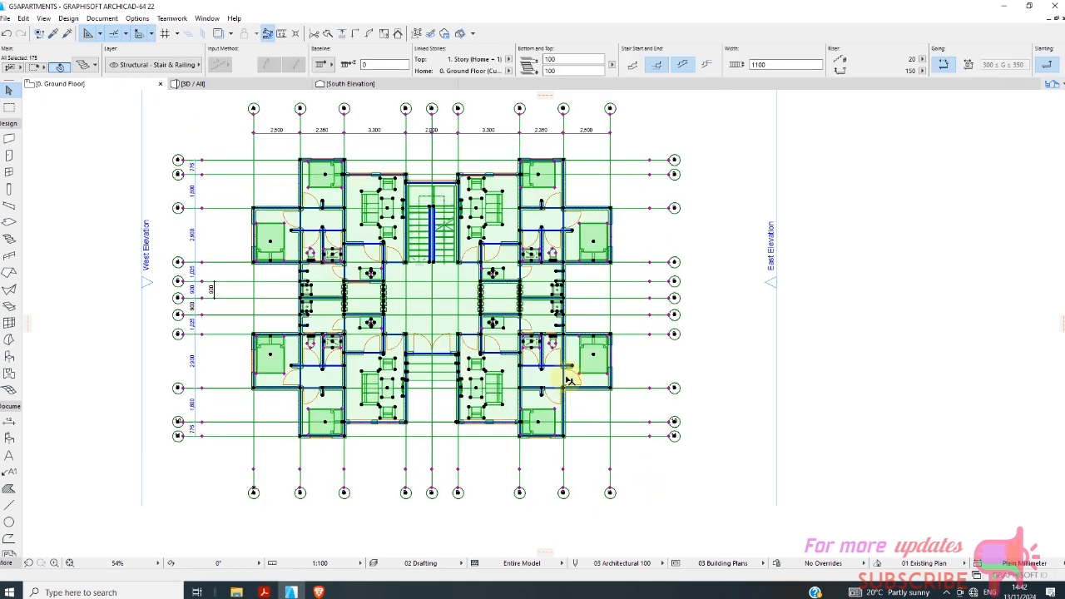
{"action": "scroll", "coordinate": [530, 422], "scroll_direction": "down", "scroll_amount": 1}
{"action": "scroll", "coordinate": [368, 225], "scroll_direction": "up", "scroll_amount": 4}
{"action": "scroll", "coordinate": [291, 256], "scroll_direction": "down", "scroll_amount": 4}
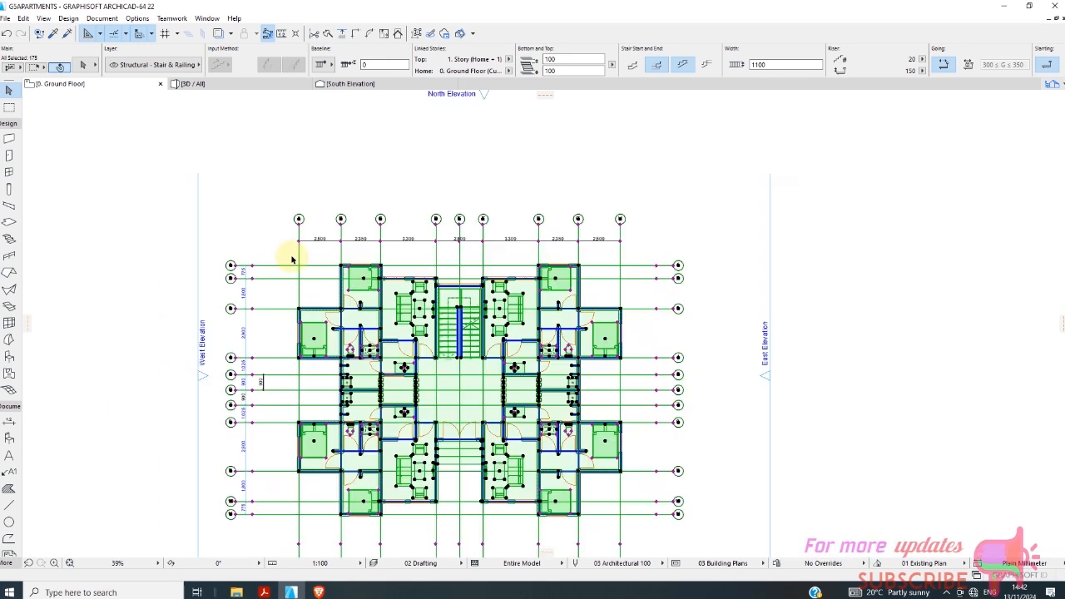
{"action": "scroll", "coordinate": [447, 275], "scroll_direction": "up", "scroll_amount": 4}
Remove the lettered gridlines A to H and the numbered gridlines 1 to 11 from the selection.
{"action": "left_click", "coordinate": [734, 206], "text": "shift"}
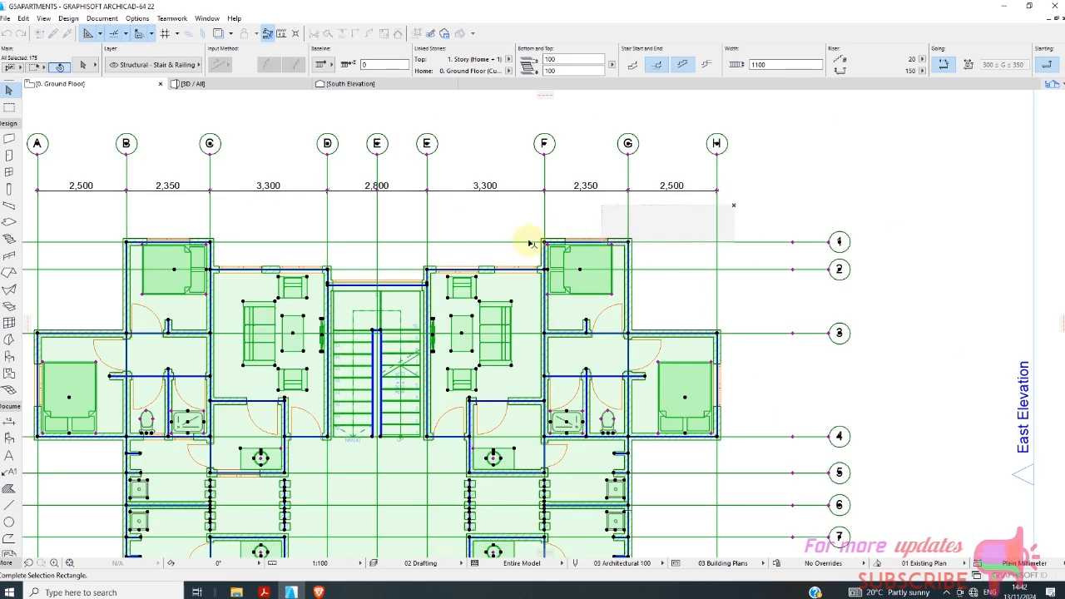
{"action": "left_click", "coordinate": [39, 220], "text": "shift"}
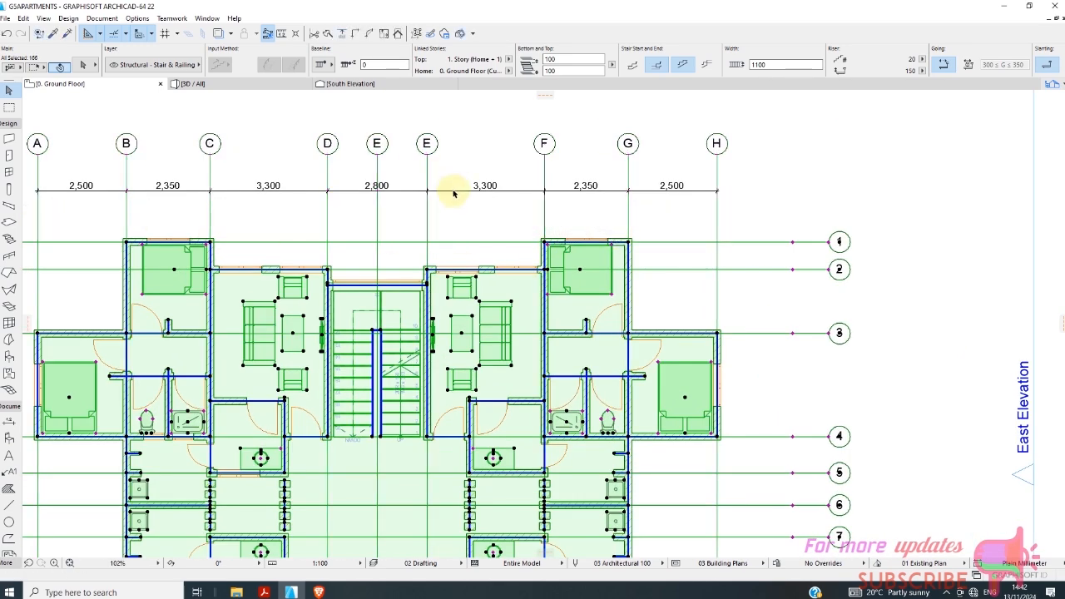
{"action": "scroll", "coordinate": [280, 266], "scroll_direction": "down", "scroll_amount": 4}
{"action": "scroll", "coordinate": [297, 202], "scroll_direction": "up", "scroll_amount": 4}
{"action": "scroll", "coordinate": [316, 208], "scroll_direction": "down", "scroll_amount": 4}
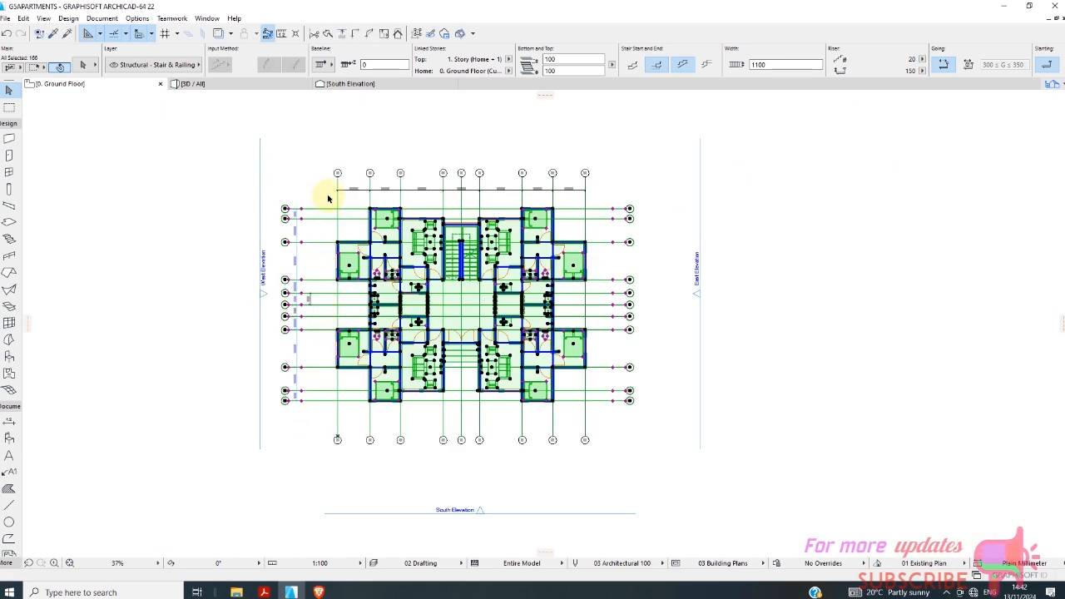
{"action": "scroll", "coordinate": [286, 283], "scroll_direction": "up", "scroll_amount": 1}
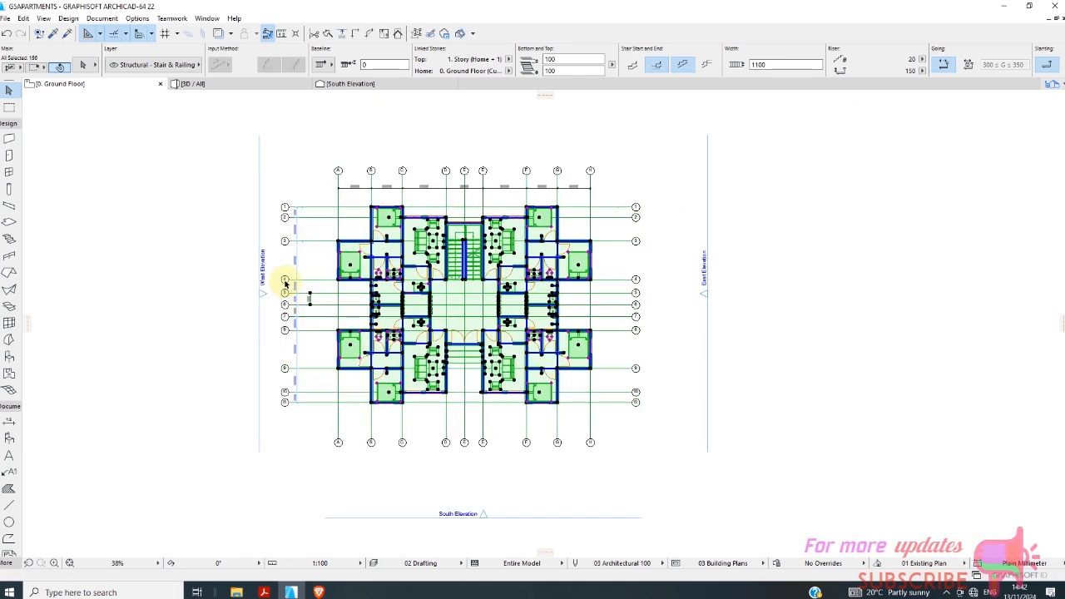
{"action": "scroll", "coordinate": [285, 283], "scroll_direction": "up", "scroll_amount": 4}
{"action": "scroll", "coordinate": [309, 251], "scroll_direction": "down", "scroll_amount": 2}
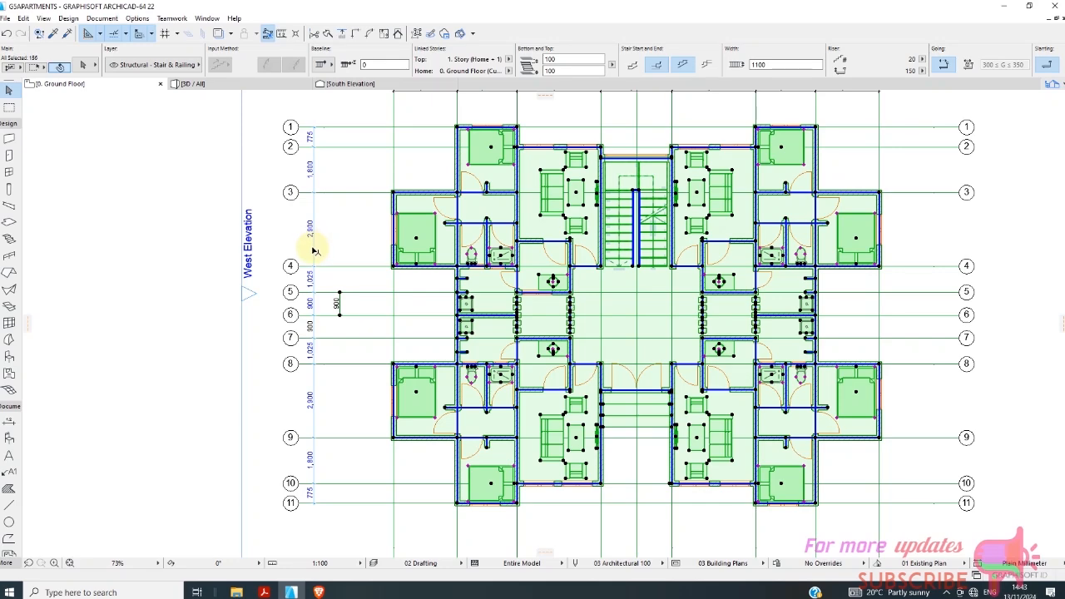
Add the dimension chain along gridlines 1 to 11 to the selection and activate its Dimension tool.
{"action": "left_click", "coordinate": [313, 249], "text": "shift"}
{"action": "right_click", "coordinate": [341, 241]}
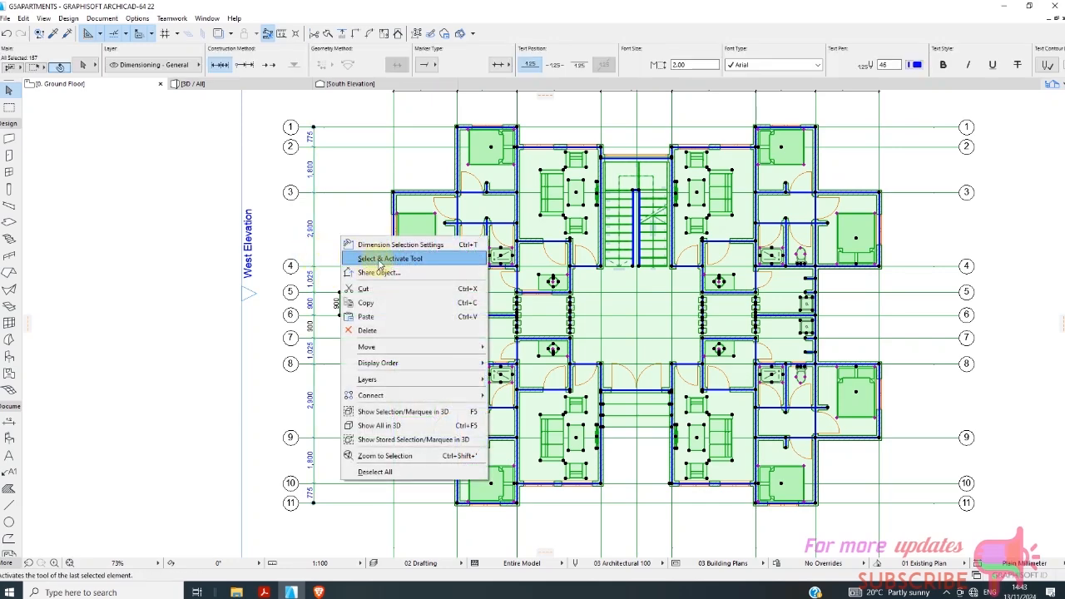
{"action": "left_click", "coordinate": [370, 259]}
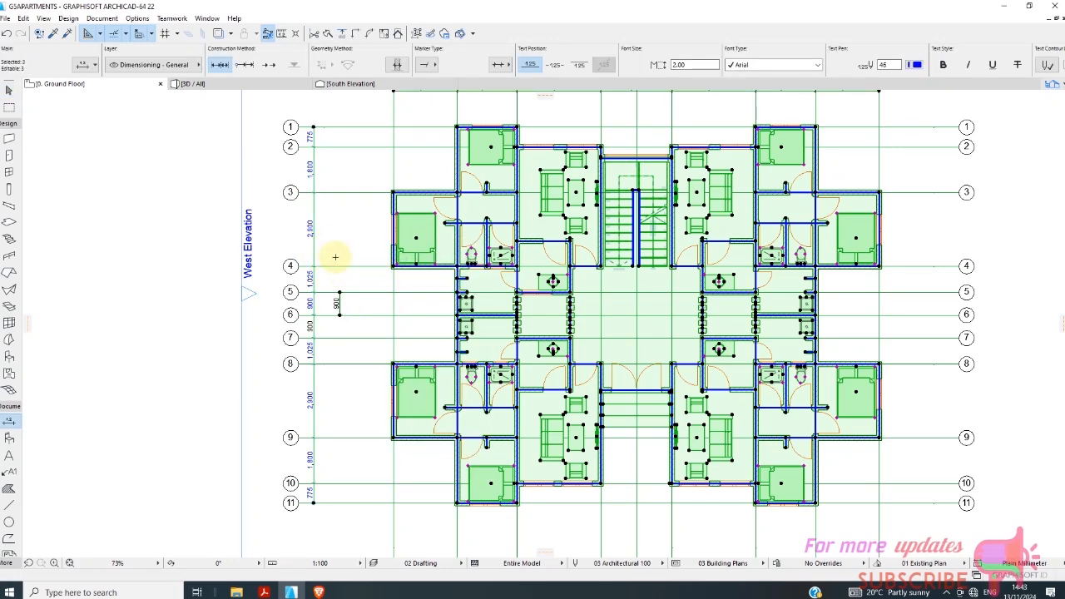
{"action": "scroll", "coordinate": [339, 264], "scroll_direction": "down", "scroll_amount": 4}
{"action": "scroll", "coordinate": [341, 239], "scroll_direction": "up", "scroll_amount": 5}
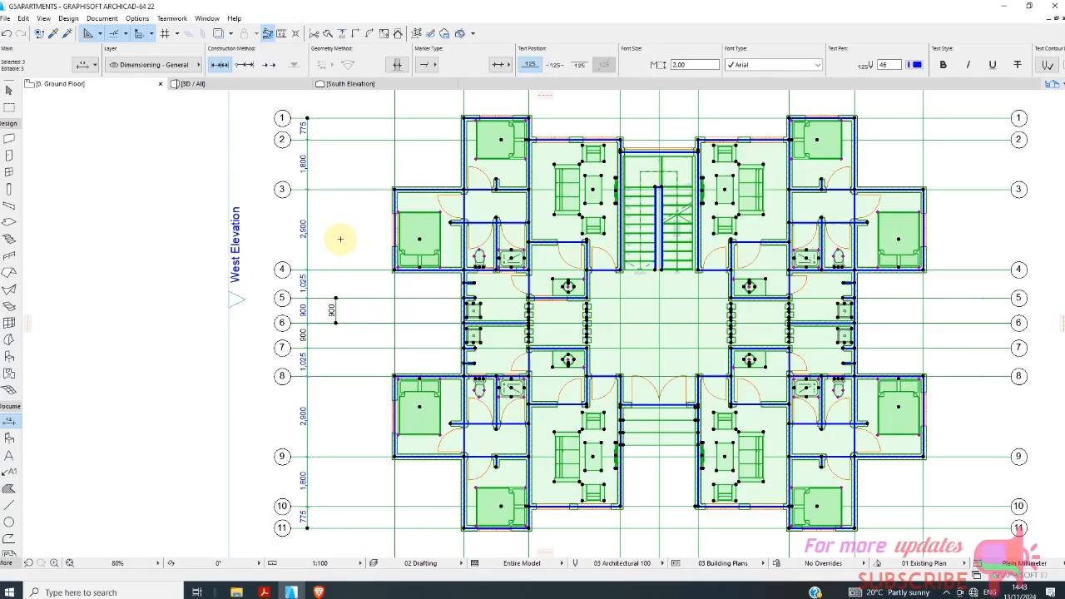
{"action": "scroll", "coordinate": [325, 303], "scroll_direction": "down", "scroll_amount": 3}
{"action": "scroll", "coordinate": [326, 305], "scroll_direction": "up", "scroll_amount": 2}
{"action": "scroll", "coordinate": [404, 171], "scroll_direction": "up", "scroll_amount": 4}
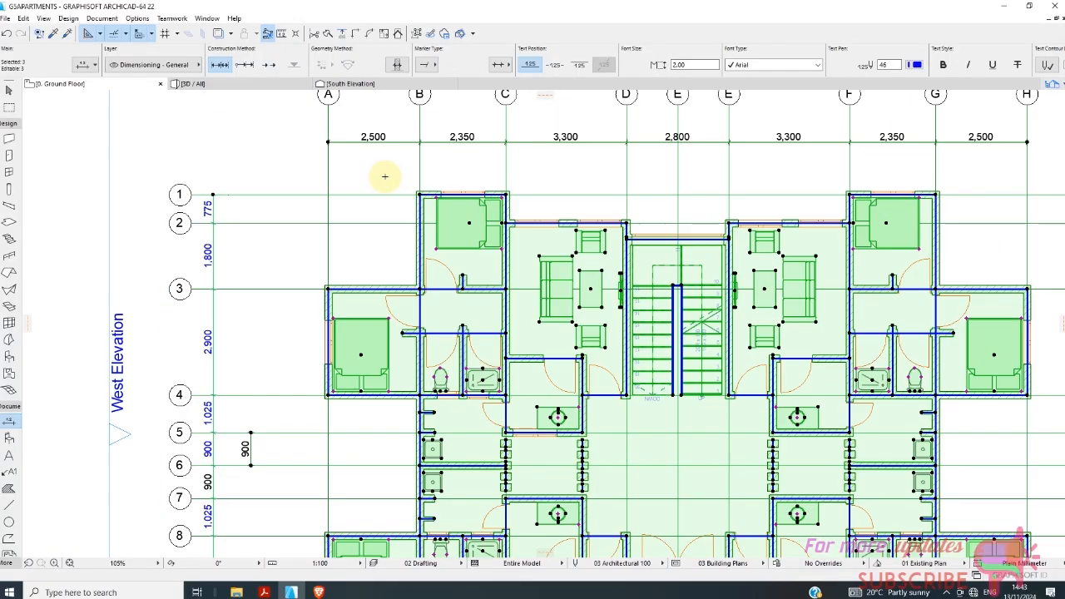
{"action": "scroll", "coordinate": [358, 224], "scroll_direction": "down", "scroll_amount": 3}
{"action": "scroll", "coordinate": [325, 208], "scroll_direction": "up", "scroll_amount": 2}
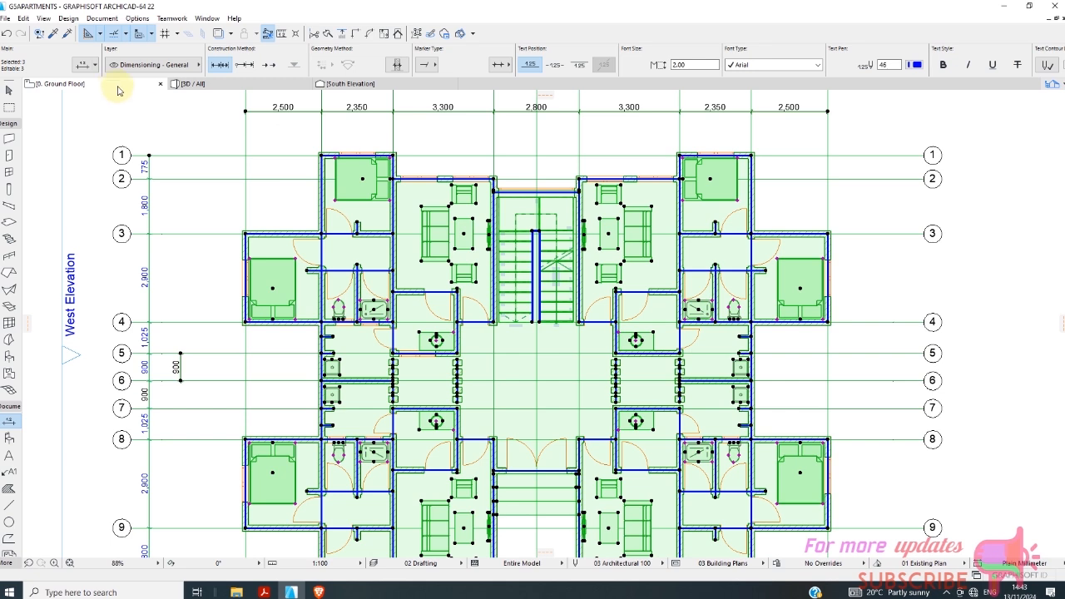
Copy the selected ground floor elements and paste them in place on the 1. Story plan.
{"action": "right_click", "coordinate": [159, 118]}
{"action": "left_click", "coordinate": [183, 183]}
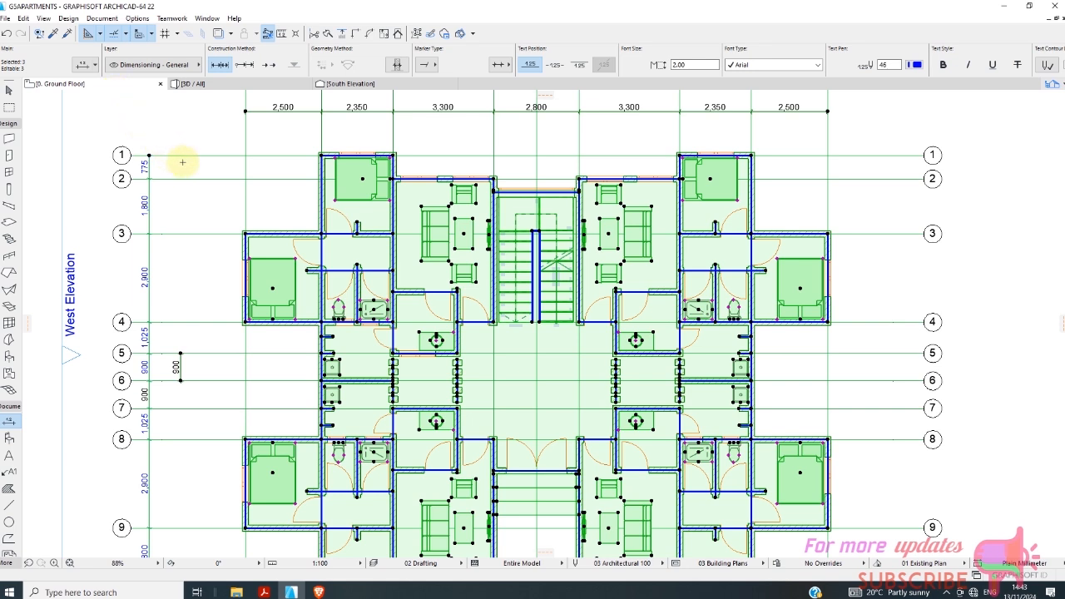
{"action": "right_click", "coordinate": [124, 86]}
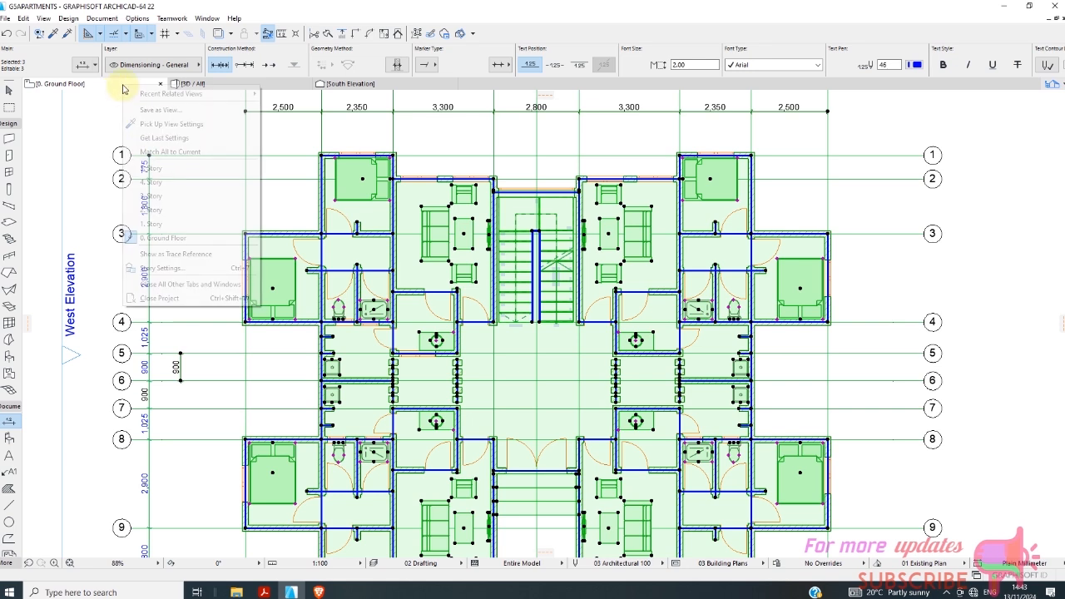
{"action": "left_click", "coordinate": [154, 224]}
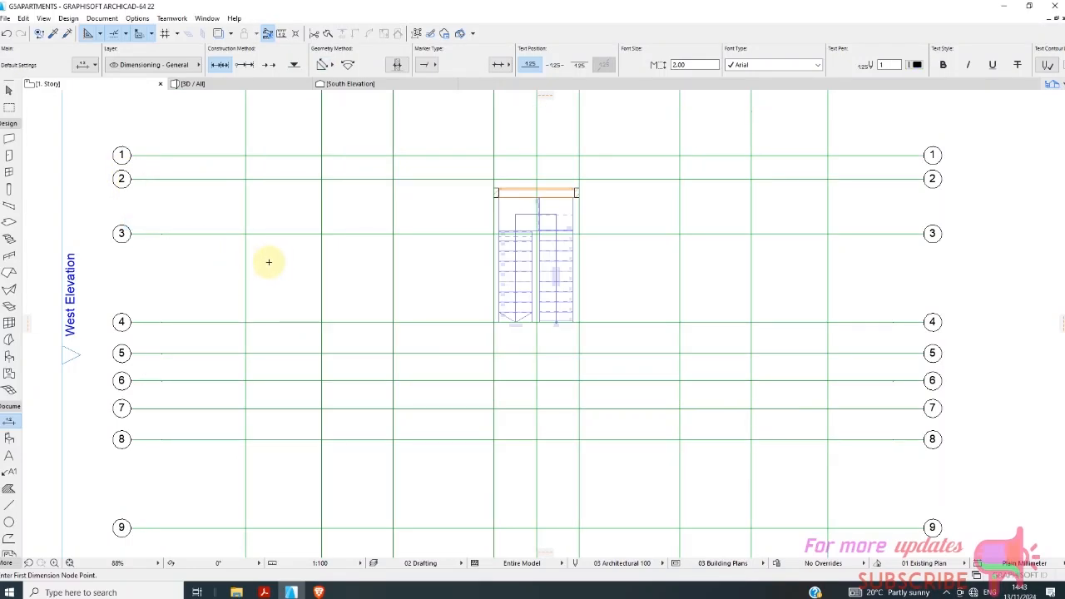
{"action": "scroll", "coordinate": [274, 207], "scroll_direction": "down", "scroll_amount": 2}
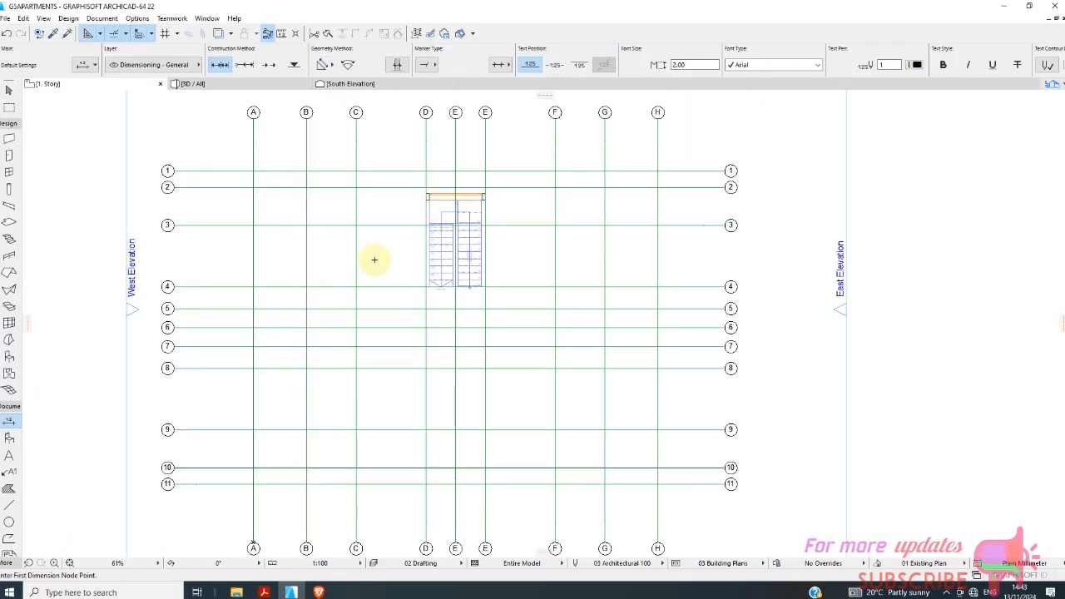
{"action": "right_click", "coordinate": [375, 263]}
{"action": "left_click", "coordinate": [399, 270]}
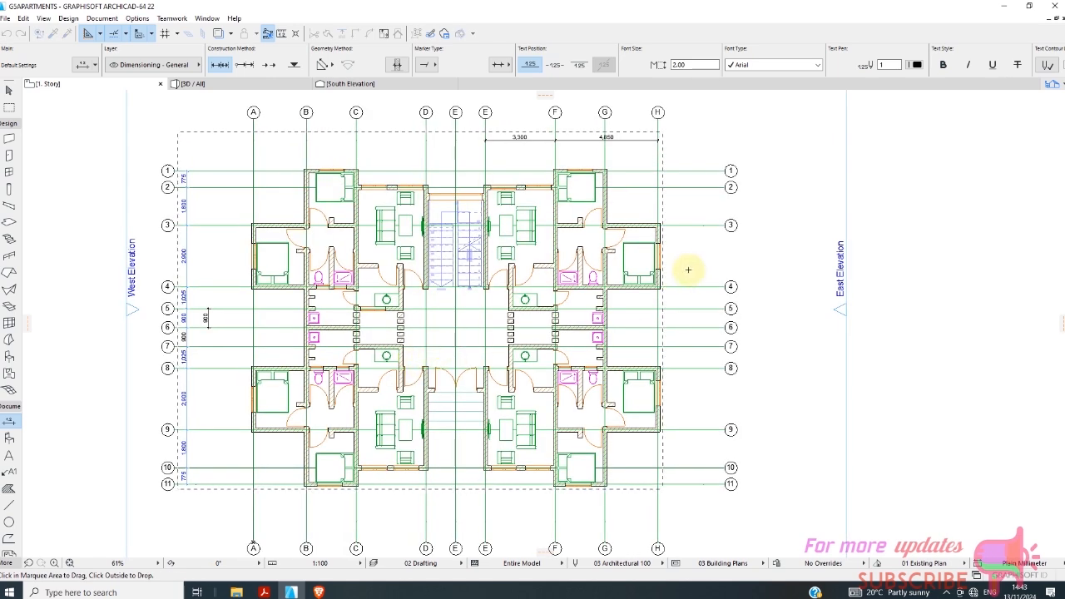
{"action": "left_click", "coordinate": [703, 260]}
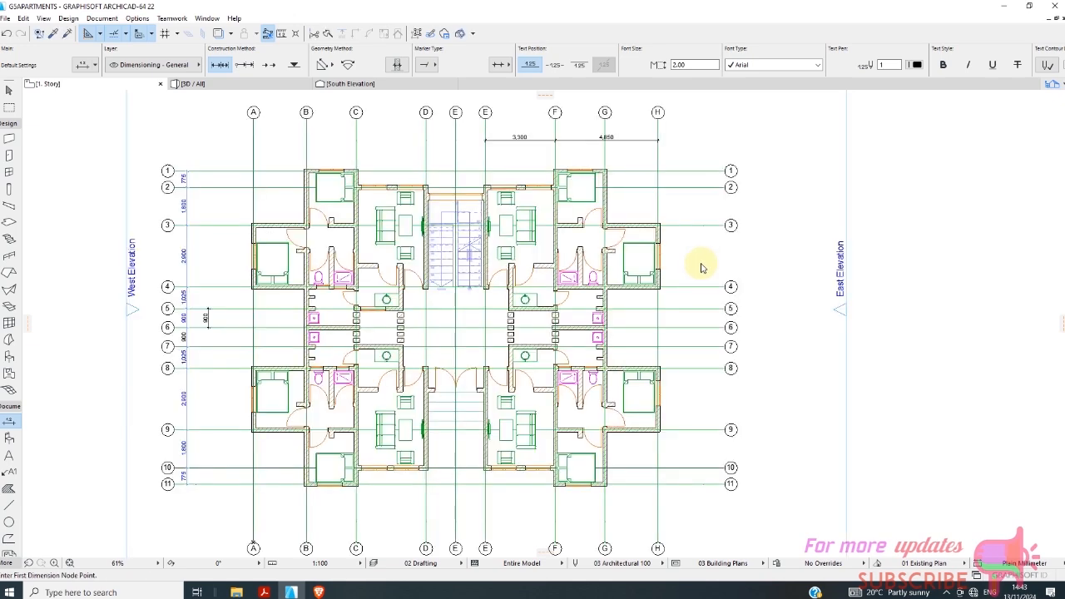
Delete the three duplicated entrance slabs on 1. Story in the 3D view.
{"action": "left_click", "coordinate": [248, 86]}
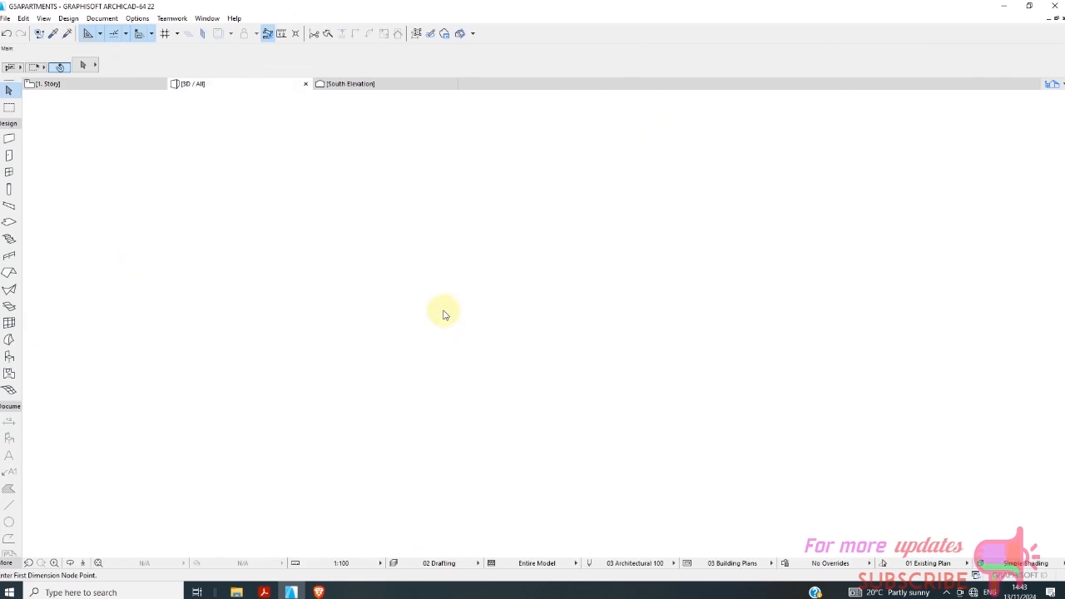
{"action": "scroll", "coordinate": [437, 387], "scroll_direction": "up", "scroll_amount": 4}
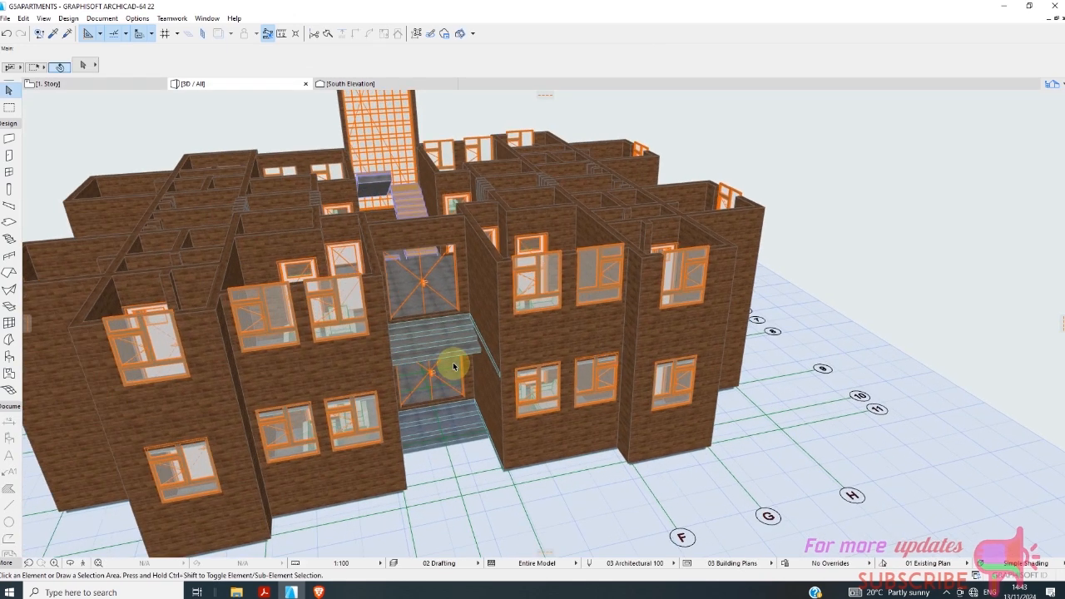
{"action": "left_click", "coordinate": [453, 366]}
{"action": "scroll", "coordinate": [438, 351], "scroll_direction": "up", "scroll_amount": 3}
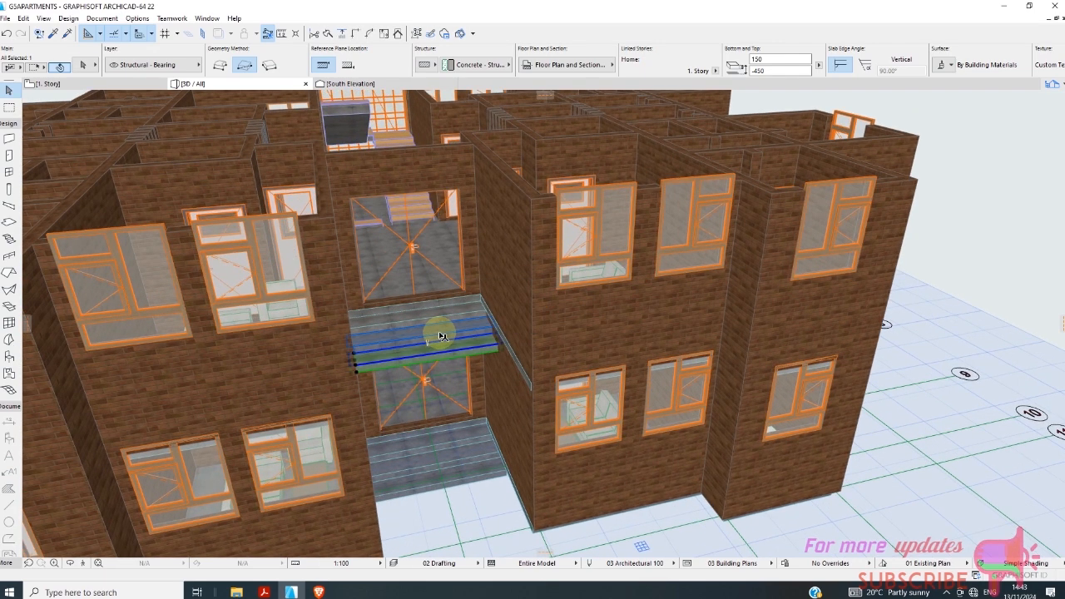
{"action": "left_click", "coordinate": [425, 323], "text": "shift"}
{"action": "left_click", "coordinate": [425, 320], "text": "shift"}
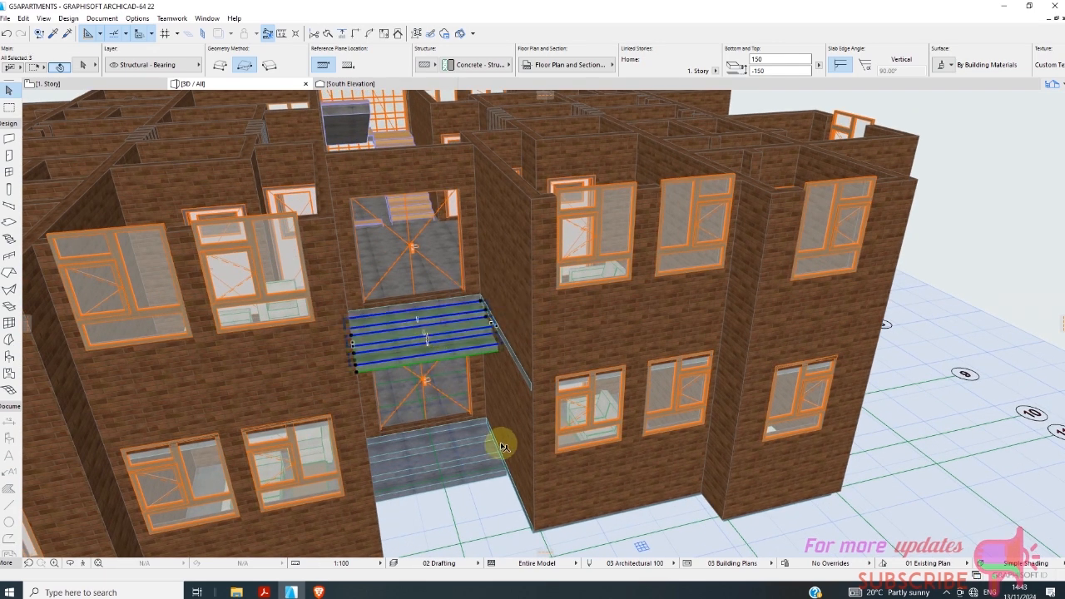
{"action": "key", "text": "Delete"}
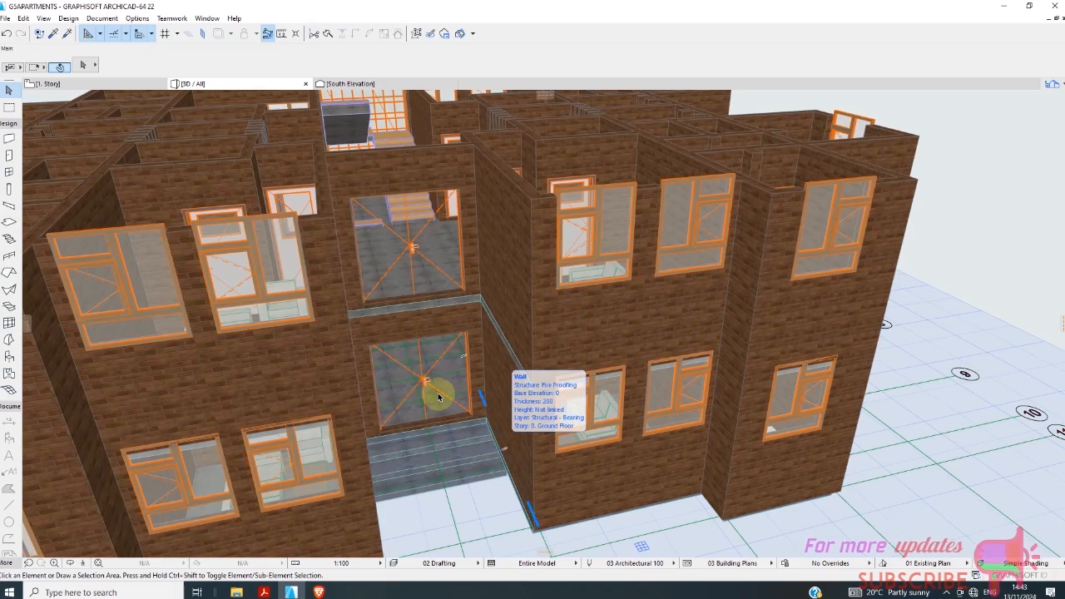
Examine the two-storey model around the entrance and the neighbouring ground floor walls in the 3D view.
{"action": "middle_click_drag", "start_coordinate": [439, 394], "coordinate": [489, 476], "text": "shift"}
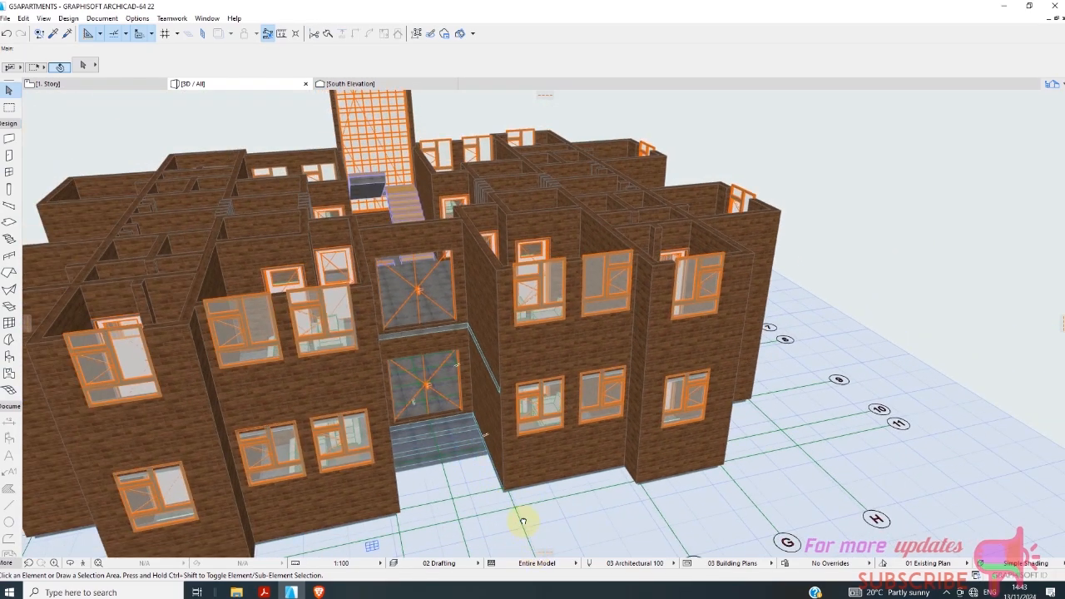
{"action": "middle_click_drag", "start_coordinate": [523, 522], "coordinate": [542, 397]}
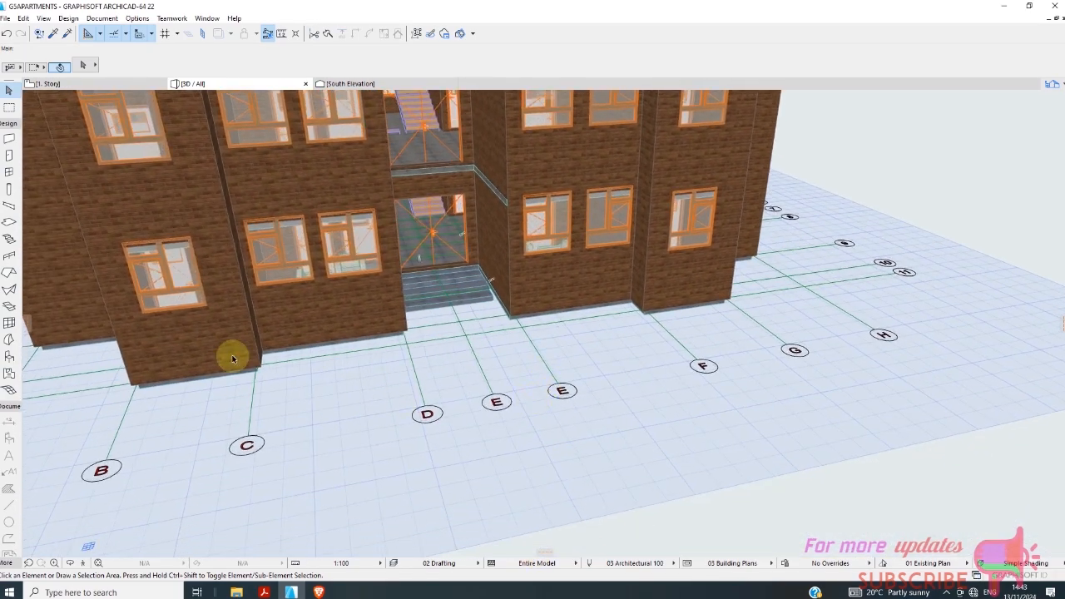
{"action": "middle_click_drag", "start_coordinate": [232, 359], "coordinate": [488, 288], "text": "shift"}
{"action": "scroll", "coordinate": [499, 293], "scroll_direction": "up", "scroll_amount": 2}
{"action": "left_click", "coordinate": [502, 302]}
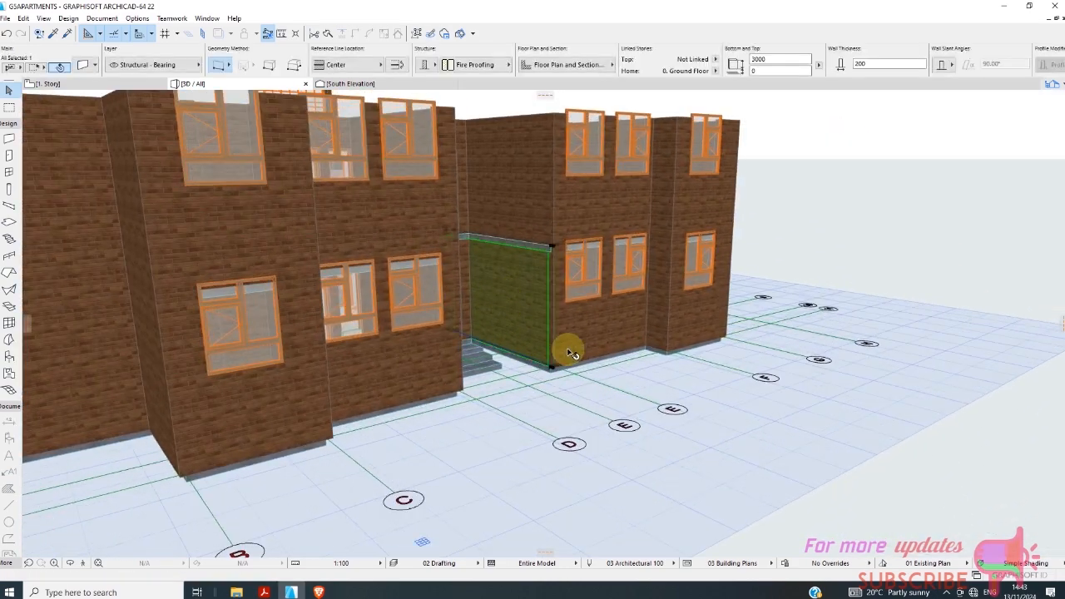
{"action": "left_click", "coordinate": [597, 345]}
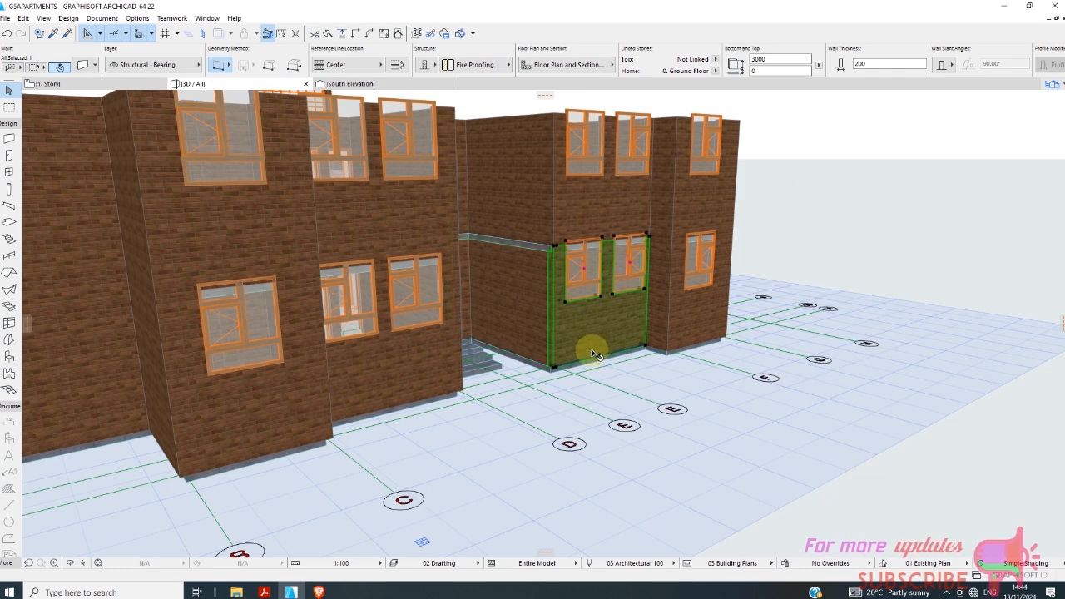
{"action": "scroll", "coordinate": [525, 271], "scroll_direction": "up", "scroll_amount": 3}
{"action": "scroll", "coordinate": [498, 340], "scroll_direction": "down", "scroll_amount": 1}
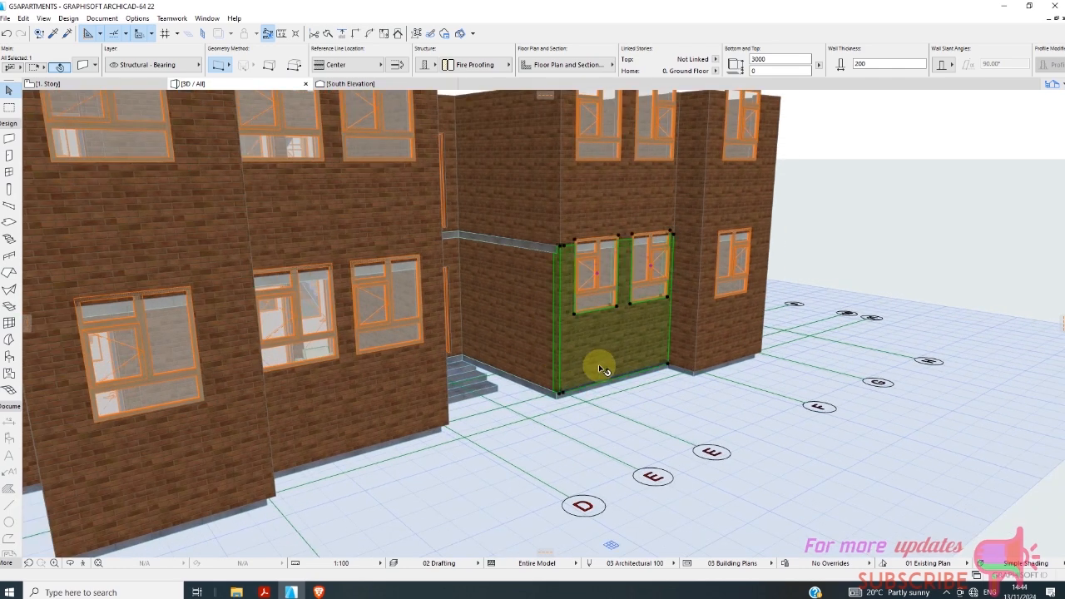
{"action": "scroll", "coordinate": [493, 358], "scroll_direction": "down", "scroll_amount": 3}
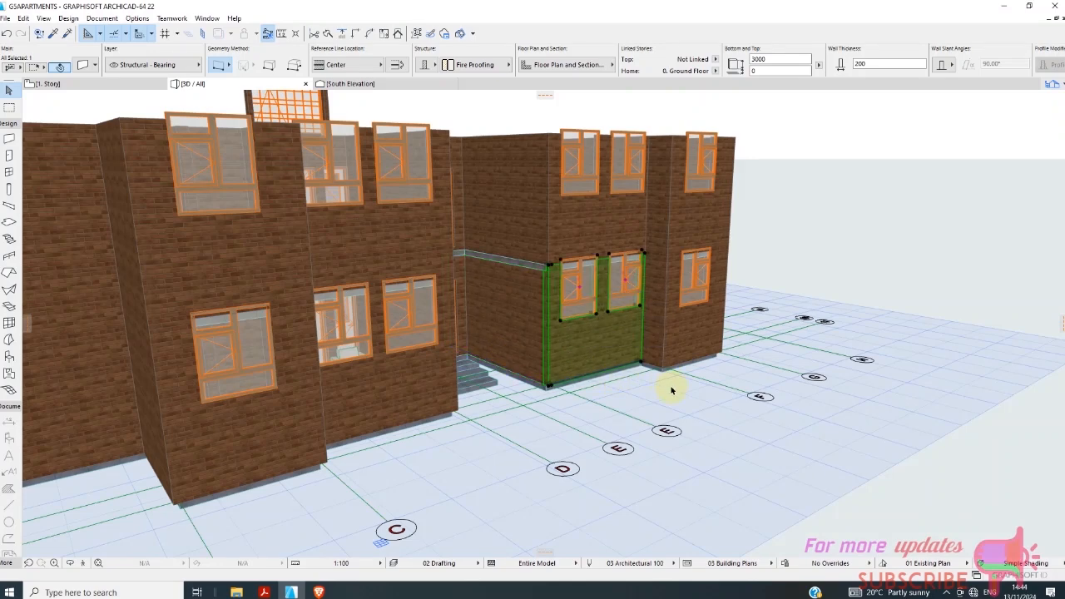
Check the selection settings of the ground floor walls beside the entrance and close them without changes.
{"action": "right_click", "coordinate": [828, 256]}
{"action": "left_click", "coordinate": [861, 236]}
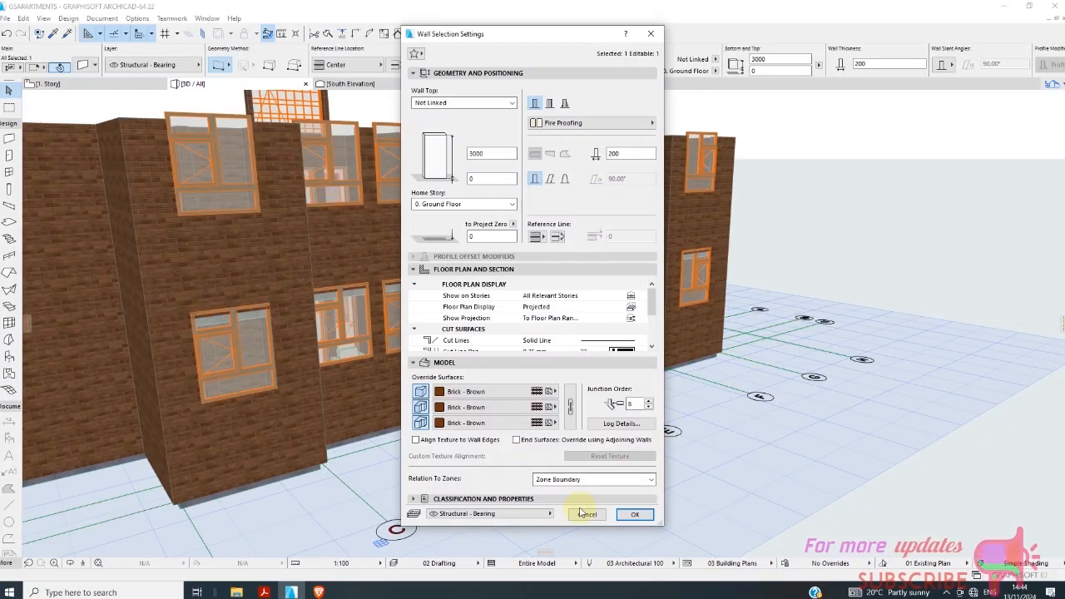
{"action": "left_click", "coordinate": [586, 513]}
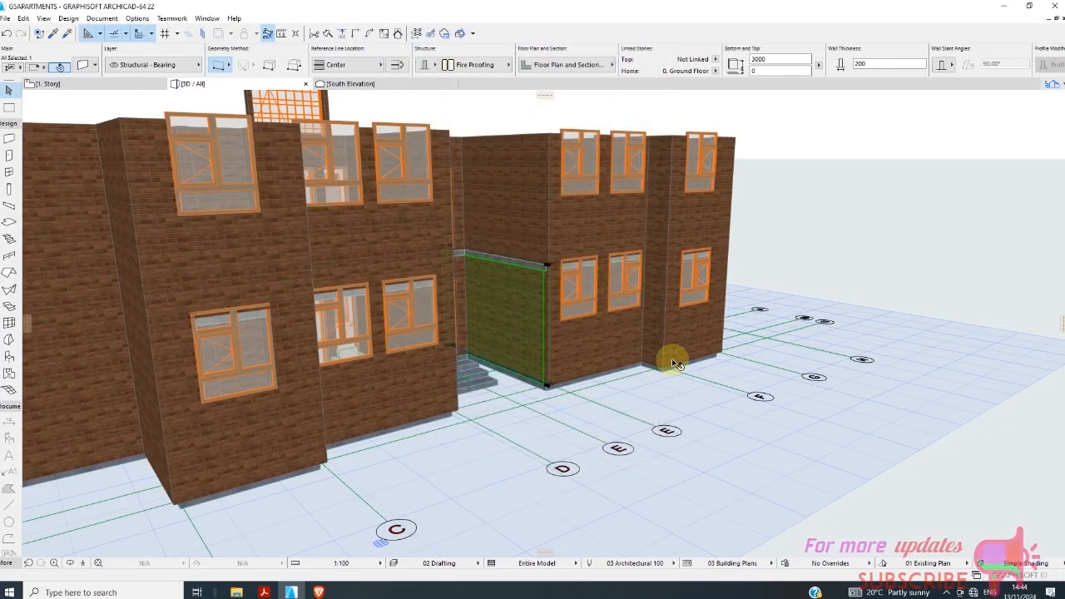
{"action": "right_click", "coordinate": [803, 312]}
{"action": "left_click", "coordinate": [819, 314]}
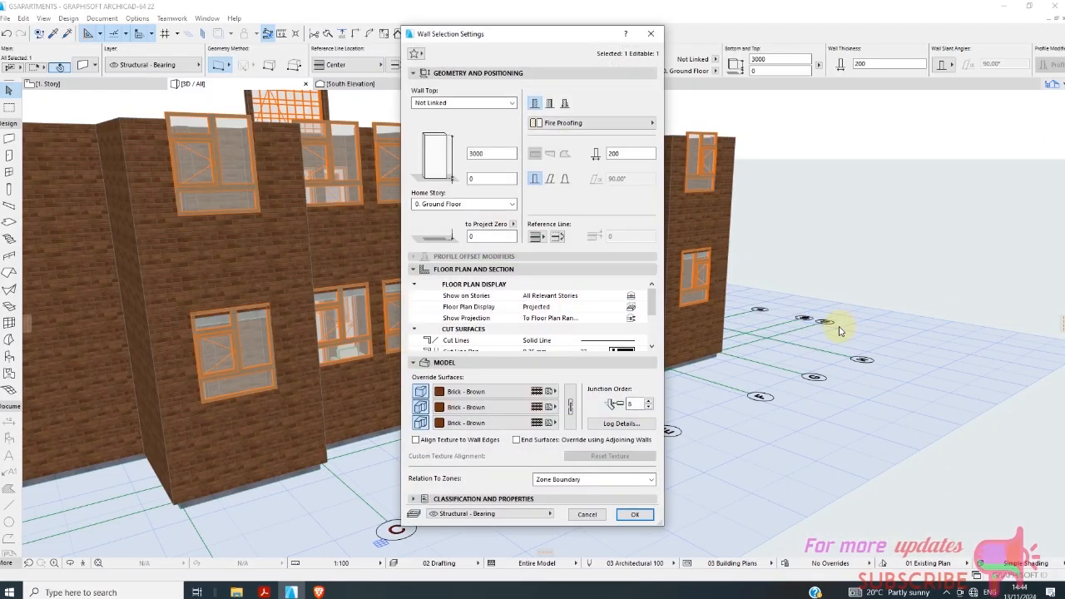
{"action": "left_click", "coordinate": [599, 514]}
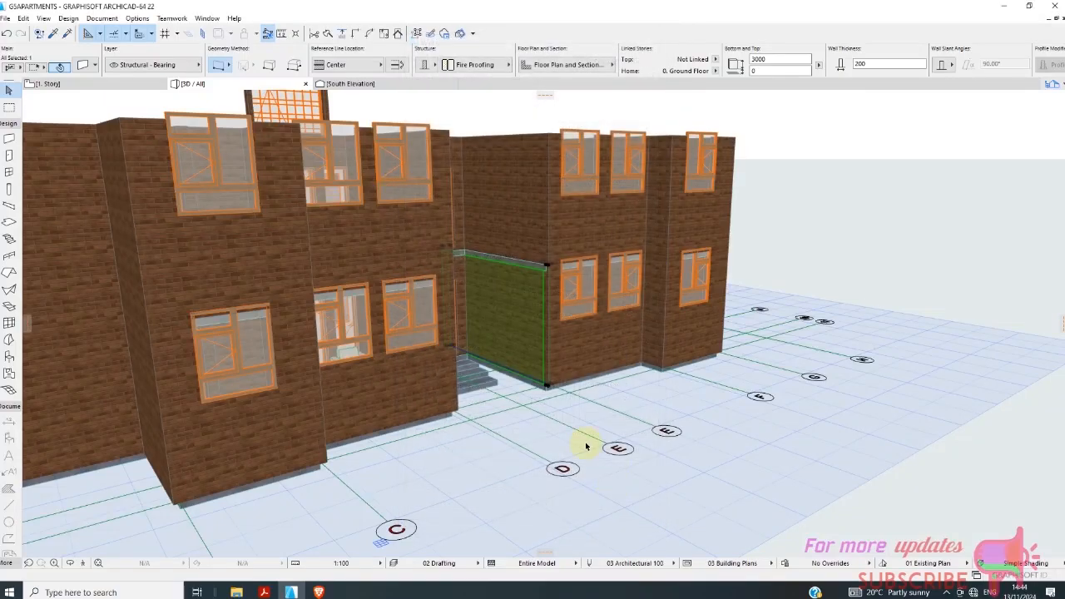
Inspect the building from above, then check the extent of the floor slab on the 1. Story plan.
{"action": "middle_click_drag", "start_coordinate": [580, 440], "coordinate": [456, 592], "text": "shift"}
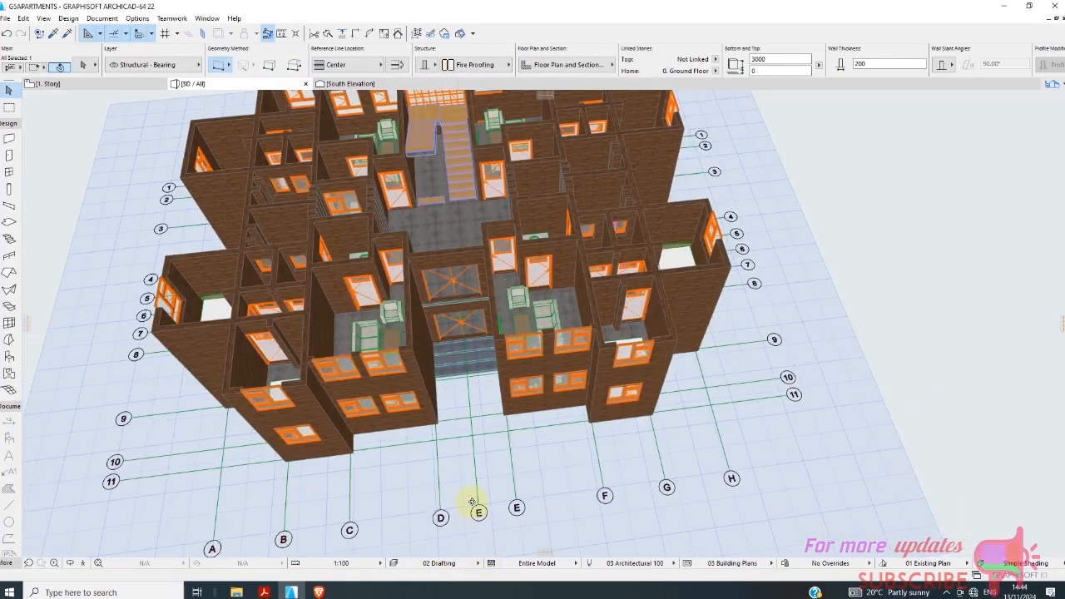
{"action": "middle_click_drag", "start_coordinate": [471, 502], "coordinate": [440, 394], "text": "shift"}
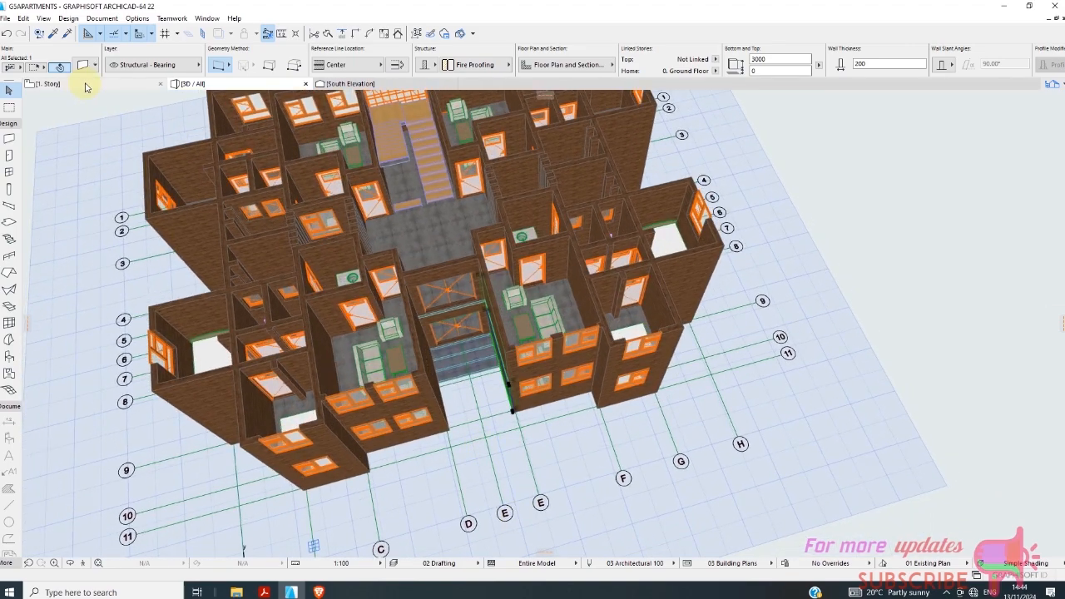
{"action": "left_click", "coordinate": [83, 84]}
{"action": "scroll", "coordinate": [350, 268], "scroll_direction": "up", "scroll_amount": 5}
{"action": "left_click", "coordinate": [309, 218]}
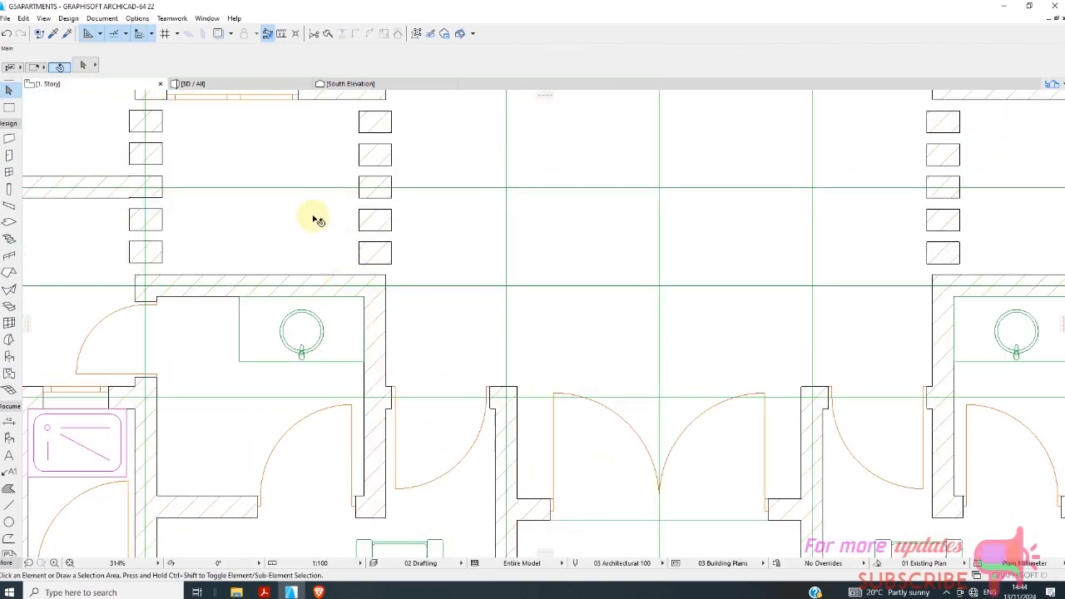
{"action": "scroll", "coordinate": [302, 240], "scroll_direction": "down", "scroll_amount": 6}
{"action": "scroll", "coordinate": [330, 260], "scroll_direction": "down", "scroll_amount": 2}
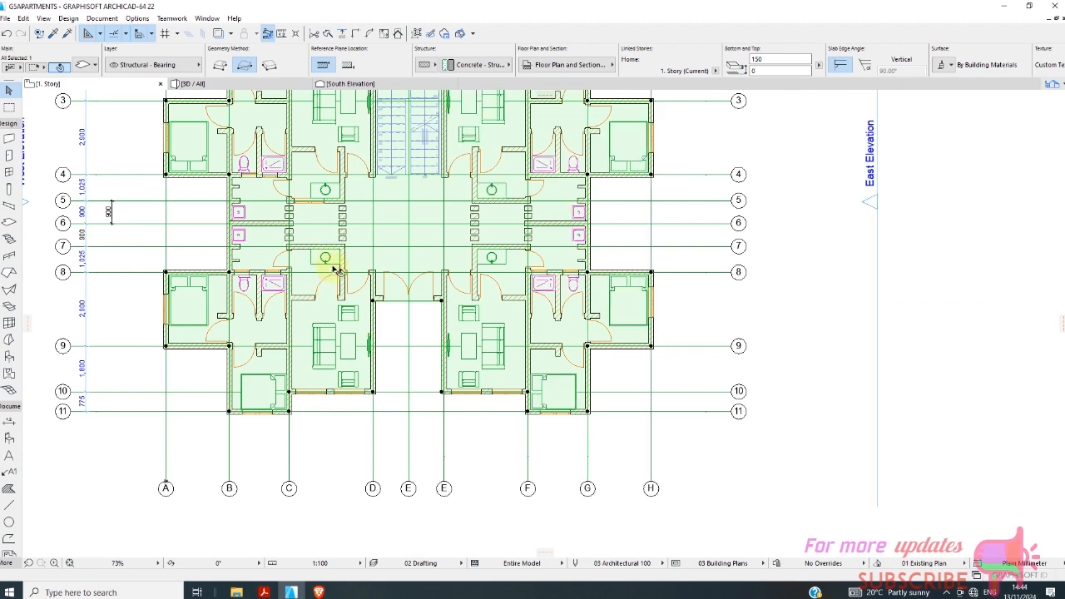
{"action": "left_click", "coordinate": [78, 374]}
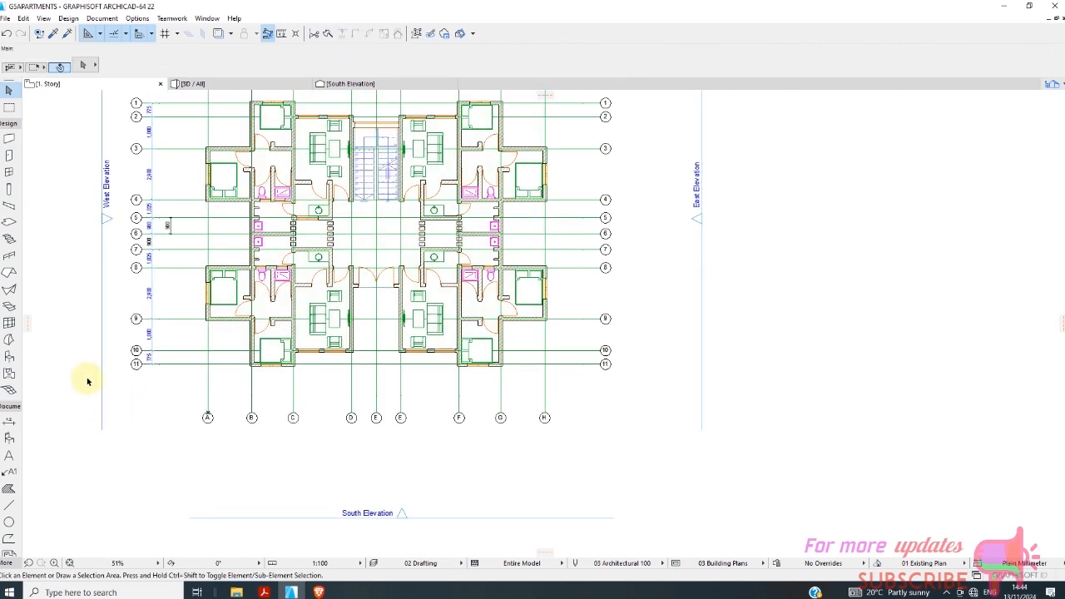
{"action": "left_click", "coordinate": [9, 222]}
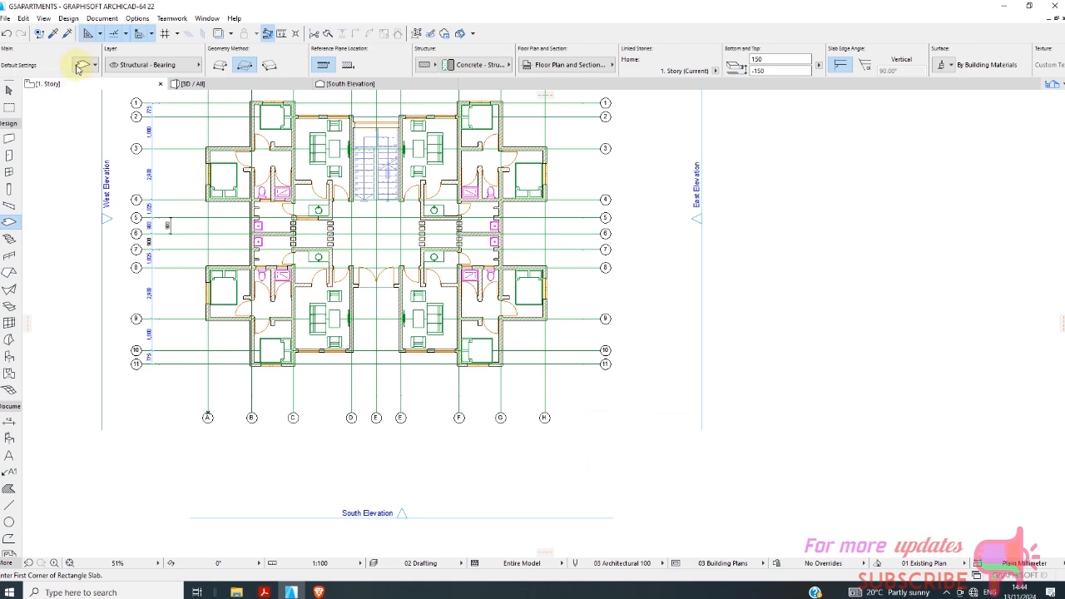
{"action": "left_click", "coordinate": [82, 65]}
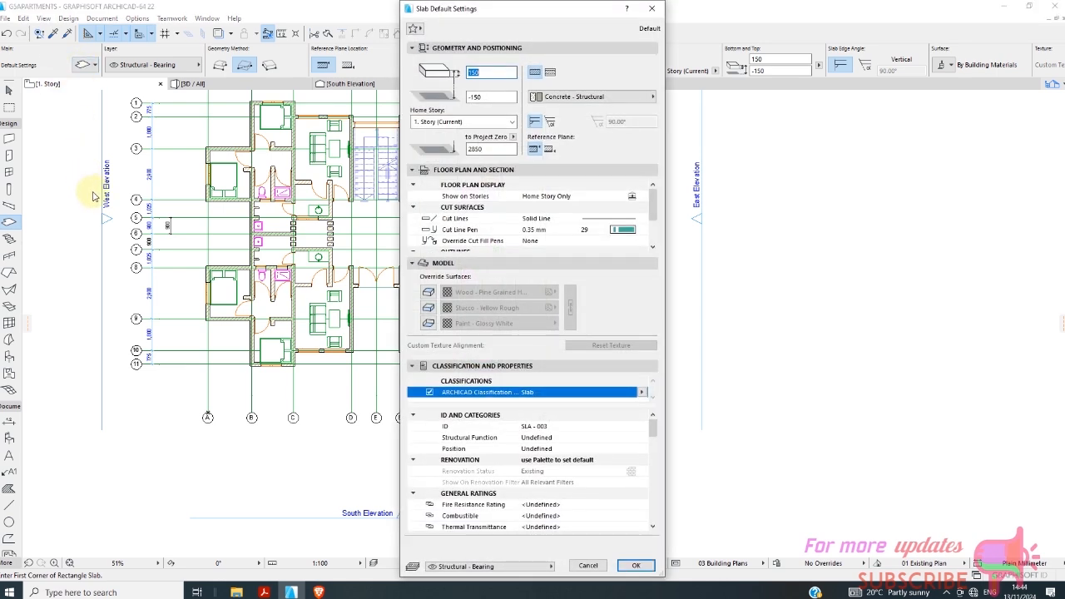
{"action": "left_click", "coordinate": [414, 29]}
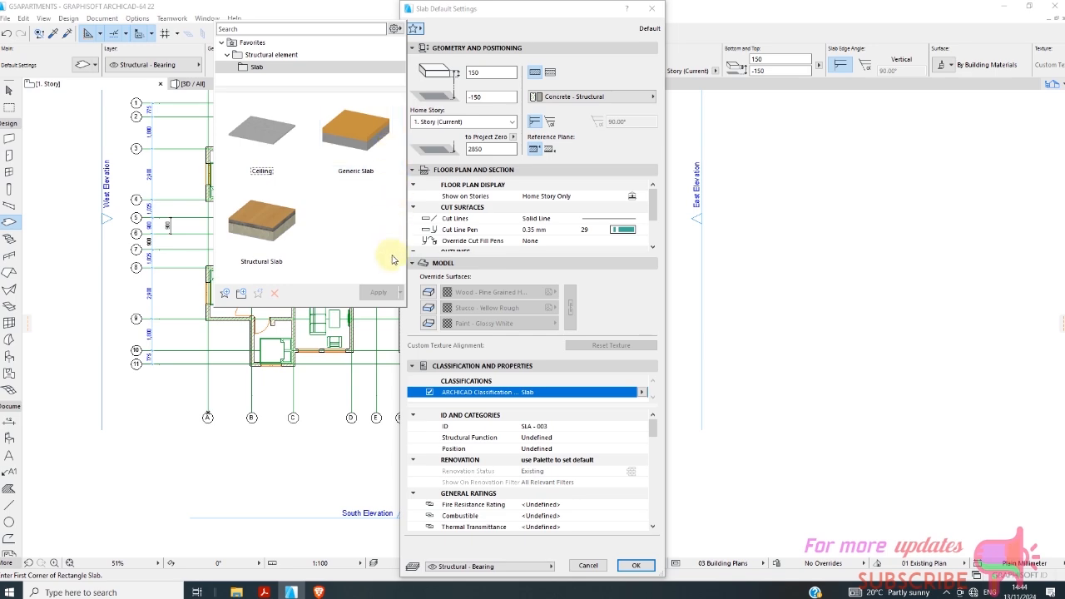
{"action": "left_click", "coordinate": [602, 567]}
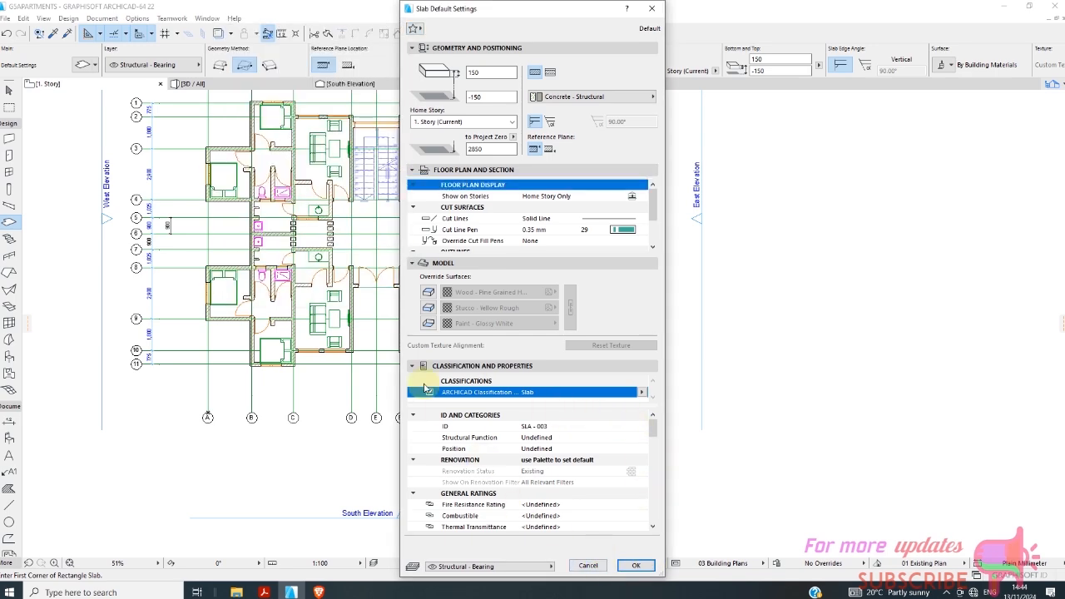
{"action": "left_click", "coordinate": [586, 566]}
{"action": "scroll", "coordinate": [371, 231], "scroll_direction": "up", "scroll_amount": 6}
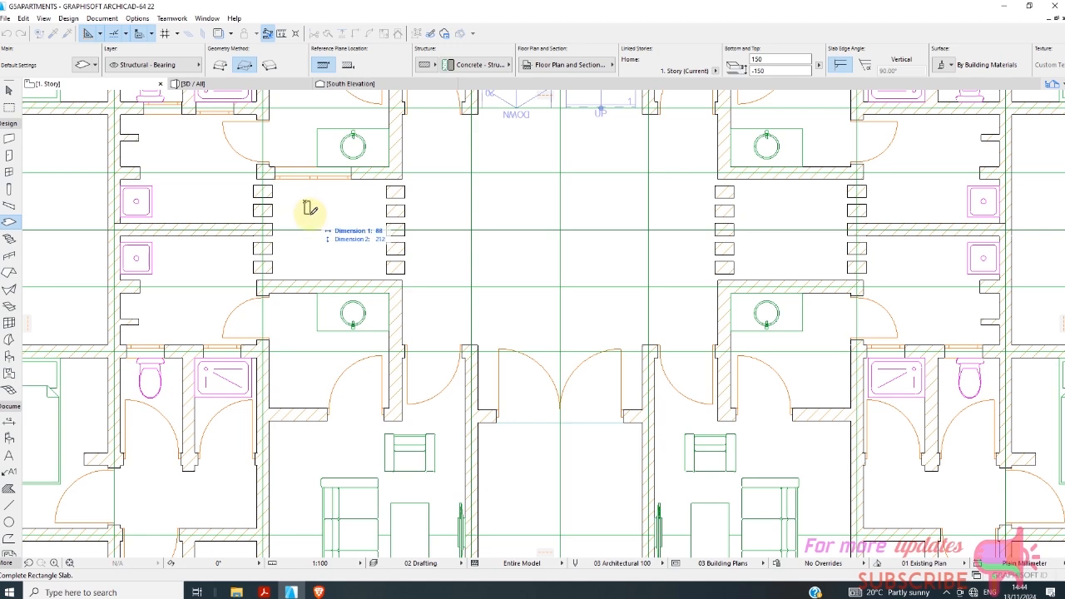
{"action": "key", "text": "Escape"}
{"action": "key", "text": "Escape"}
Cut a rectangular hole in the 1. Story slab over the western shaft between gridlines 5 and 7.
{"action": "left_click", "coordinate": [294, 204]}
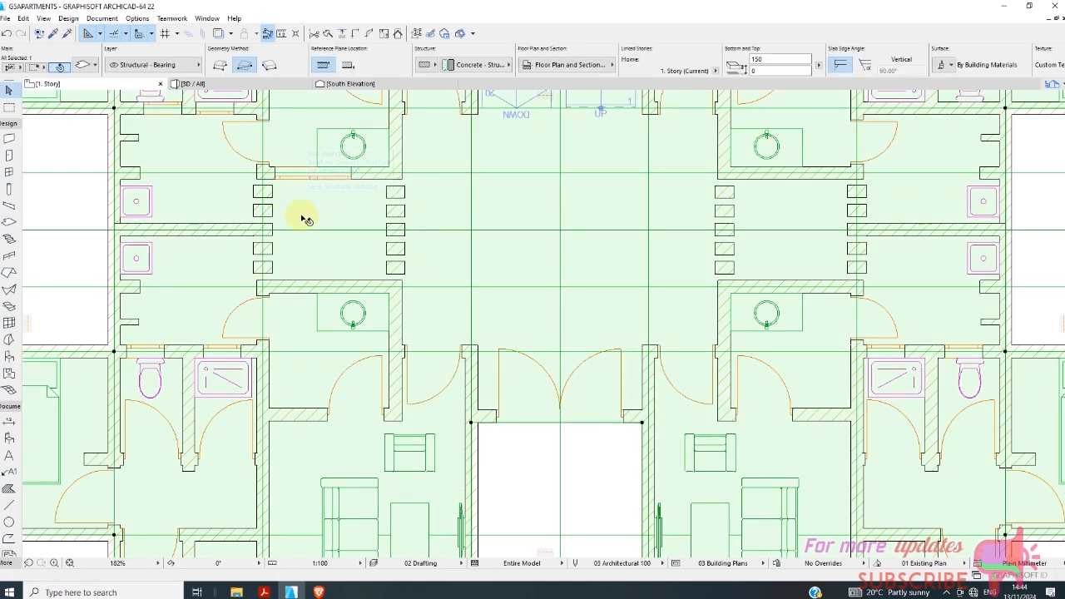
{"action": "scroll", "coordinate": [303, 221], "scroll_direction": "down", "scroll_amount": 3}
{"action": "scroll", "coordinate": [219, 178], "scroll_direction": "up", "scroll_amount": 4}
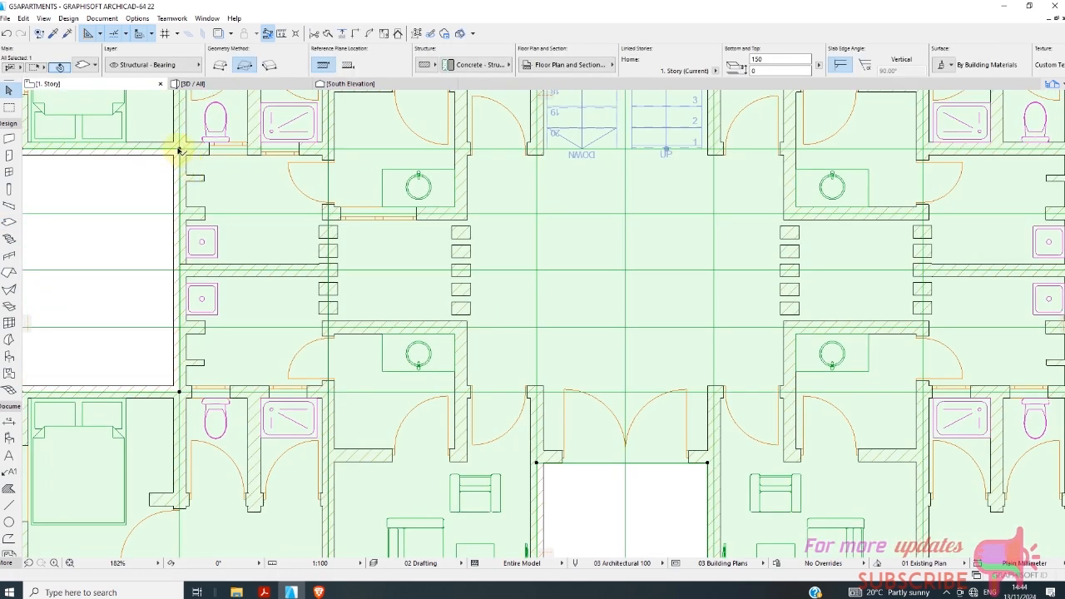
{"action": "left_click", "coordinate": [181, 150]}
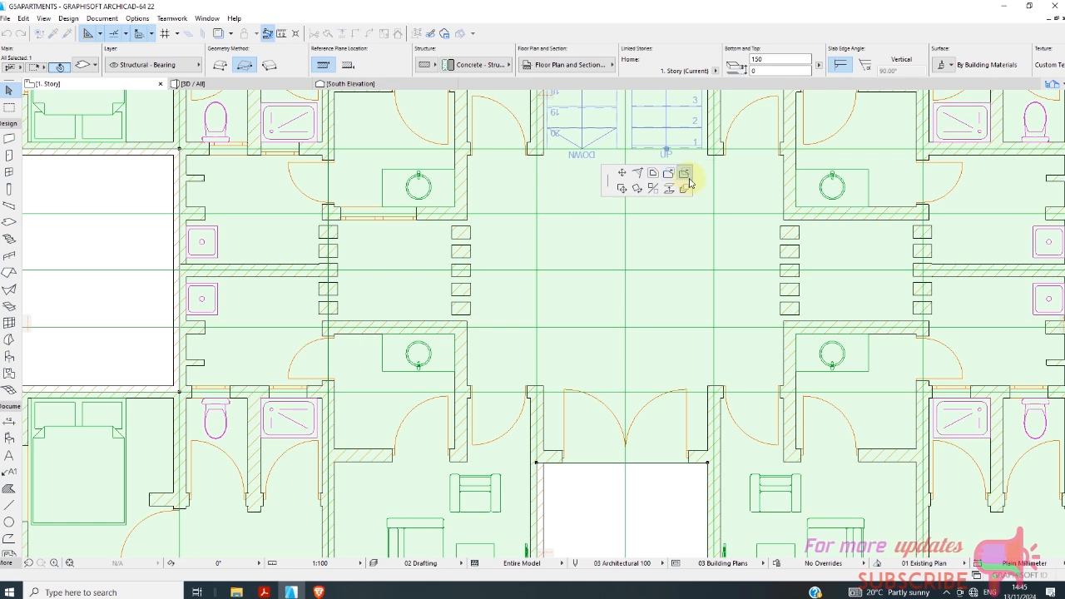
{"action": "scroll", "coordinate": [375, 261], "scroll_direction": "up", "scroll_amount": 3}
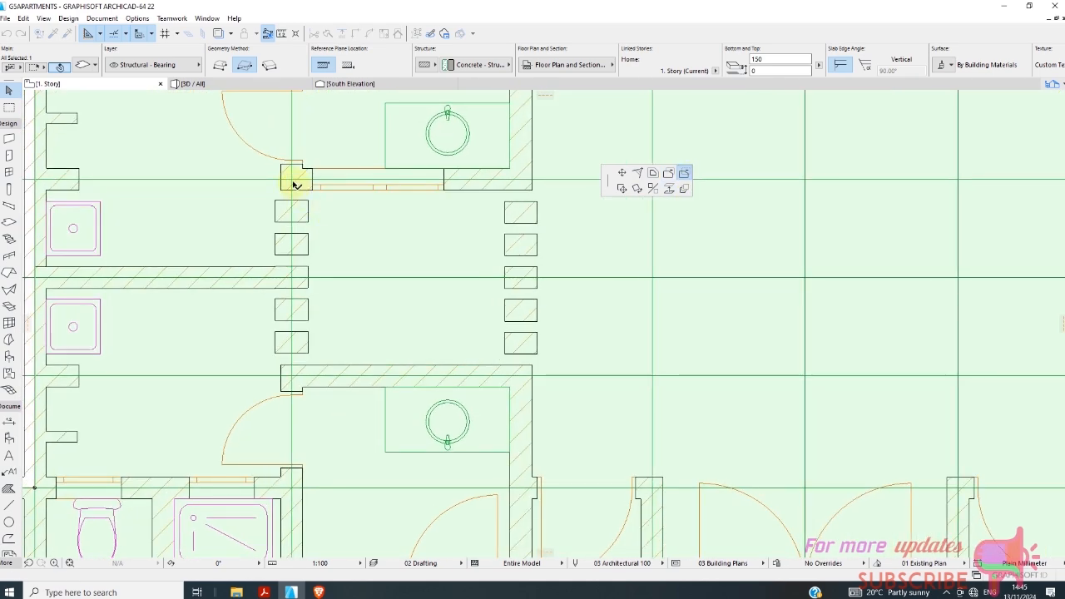
{"action": "left_click", "coordinate": [293, 180]}
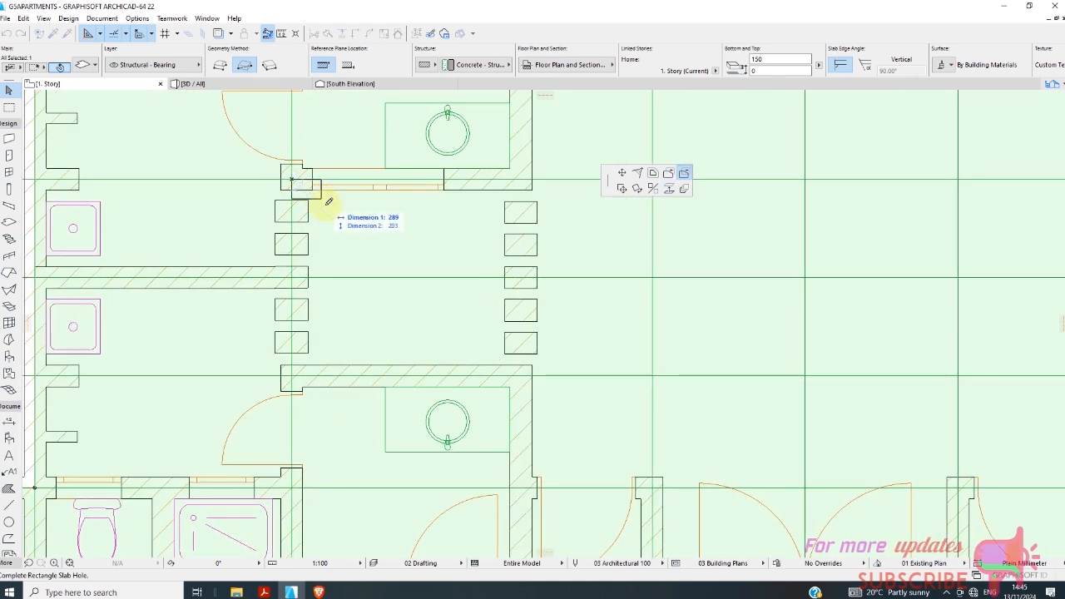
{"action": "left_click", "coordinate": [532, 368]}
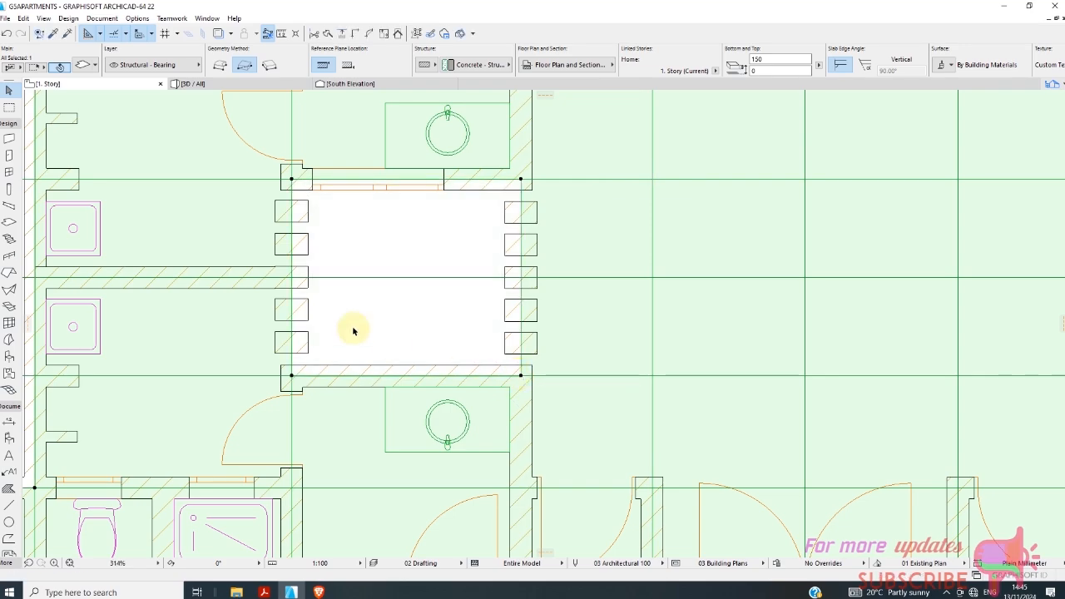
Cut a matching rectangular hole in the 1. Story slab over the eastern shaft between gridlines 5 and 7.
{"action": "scroll", "coordinate": [224, 275], "scroll_direction": "down", "scroll_amount": 4}
{"action": "scroll", "coordinate": [216, 269], "scroll_direction": "down", "scroll_amount": 3}
{"action": "scroll", "coordinate": [503, 288], "scroll_direction": "up", "scroll_amount": 4}
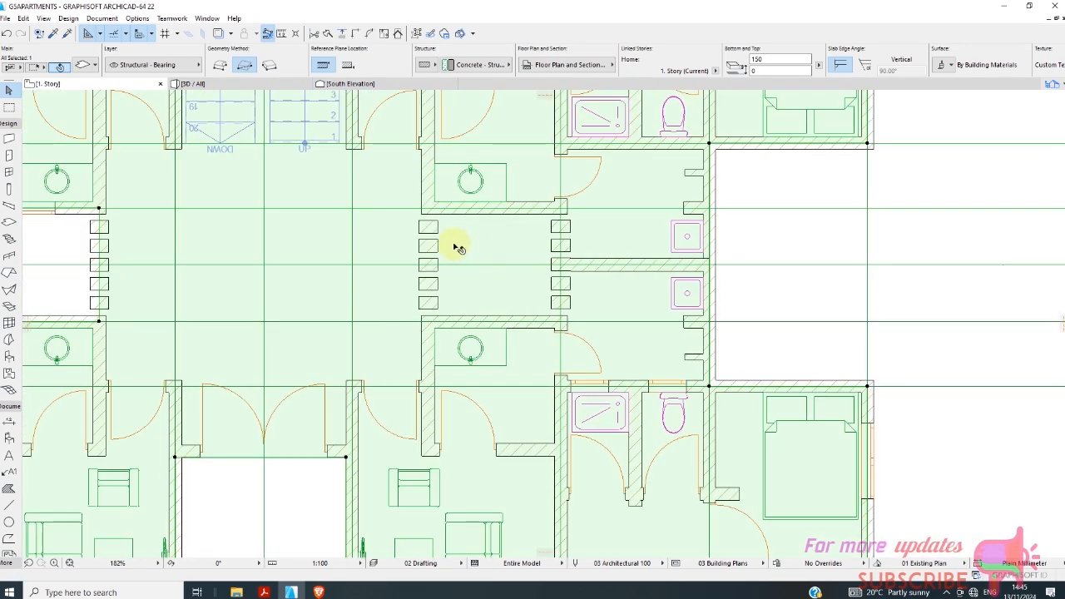
{"action": "scroll", "coordinate": [445, 249], "scroll_direction": "down", "scroll_amount": 3}
{"action": "left_click", "coordinate": [218, 250]}
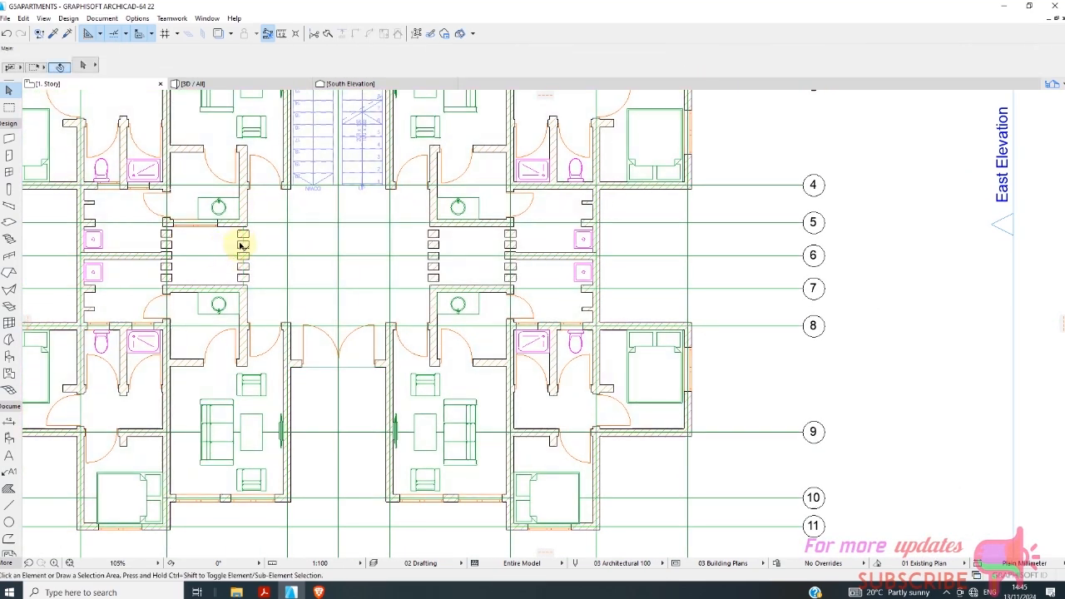
{"action": "left_click", "coordinate": [316, 245]}
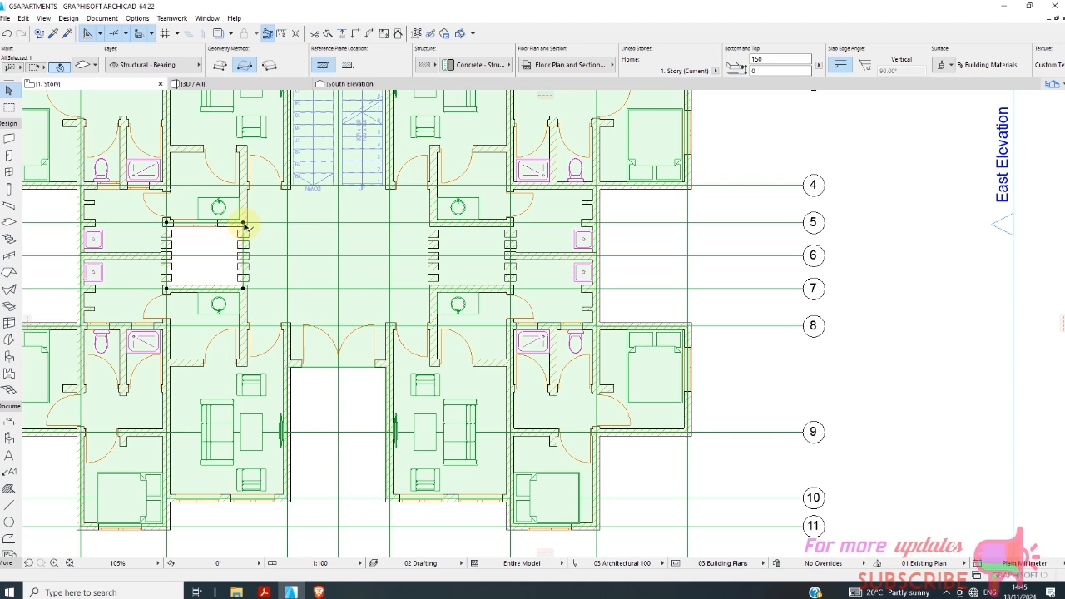
{"action": "left_click", "coordinate": [244, 224]}
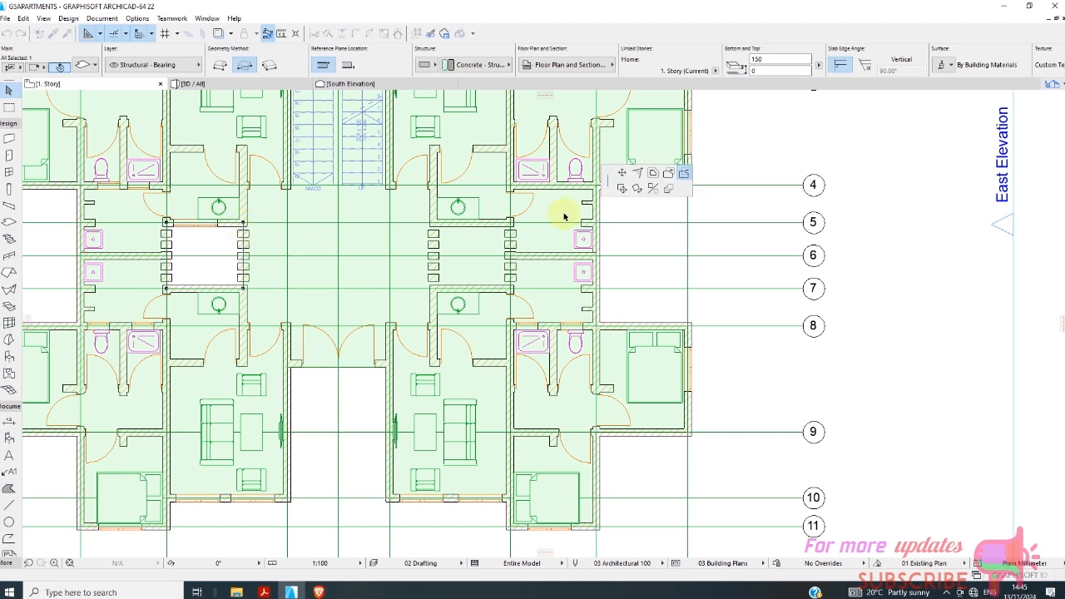
{"action": "scroll", "coordinate": [451, 231], "scroll_direction": "up", "scroll_amount": 2}
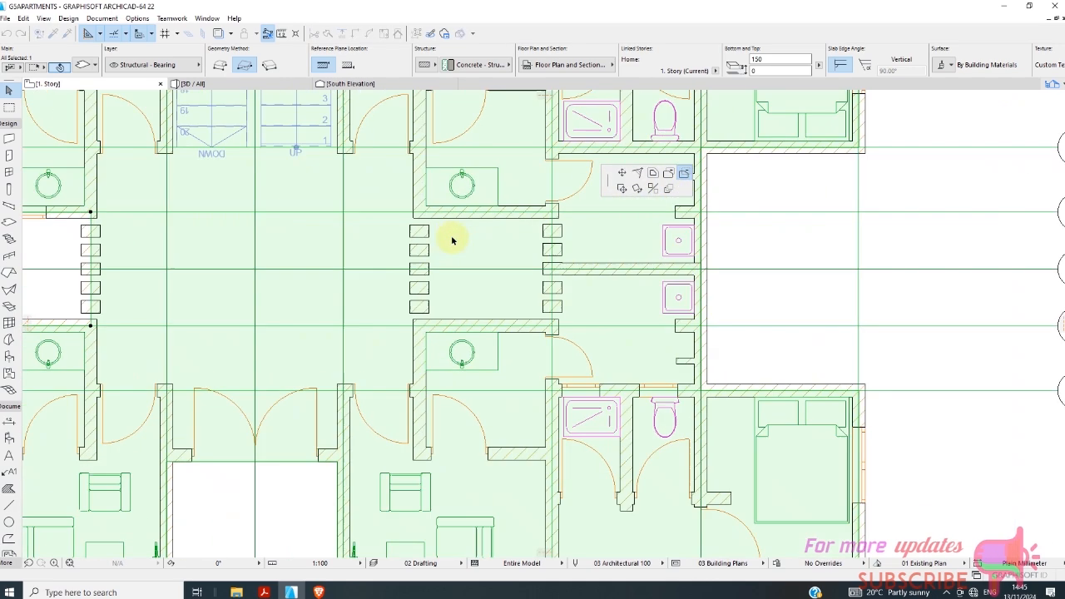
{"action": "left_click", "coordinate": [420, 213]}
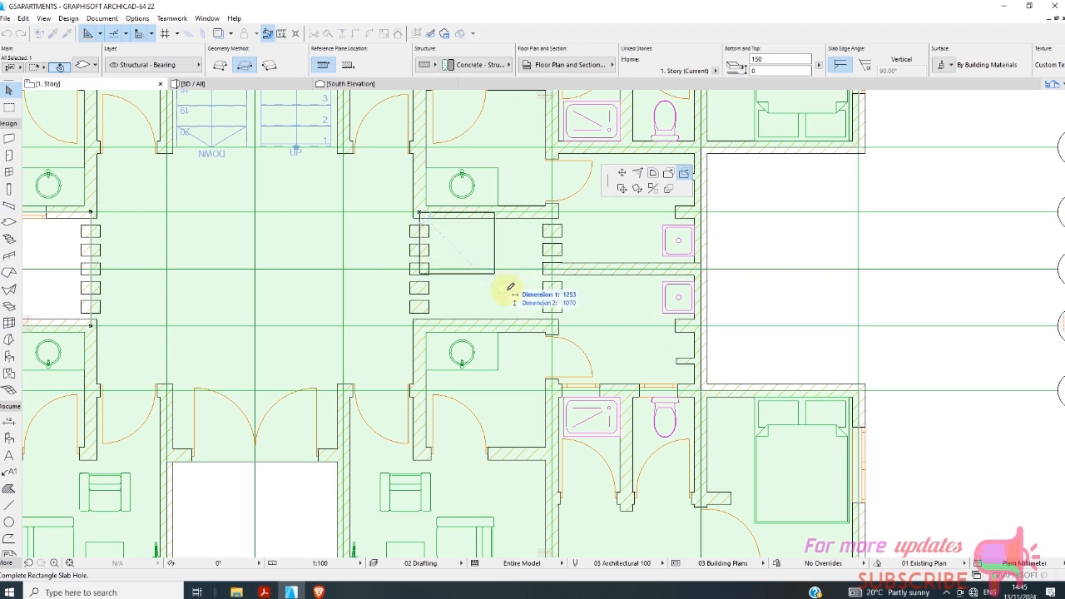
{"action": "left_click", "coordinate": [551, 325]}
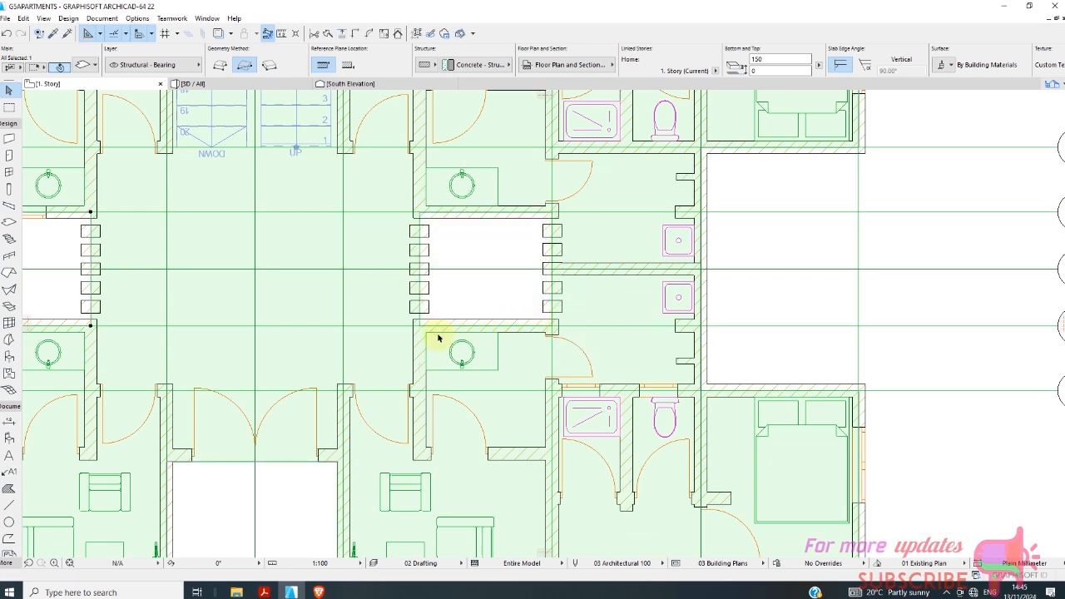
Cut a rectangular hole in the 1. Story slab over the staircase, from the stairwell's northern wall to gridline 4.
{"action": "scroll", "coordinate": [385, 342], "scroll_direction": "down", "scroll_amount": 3}
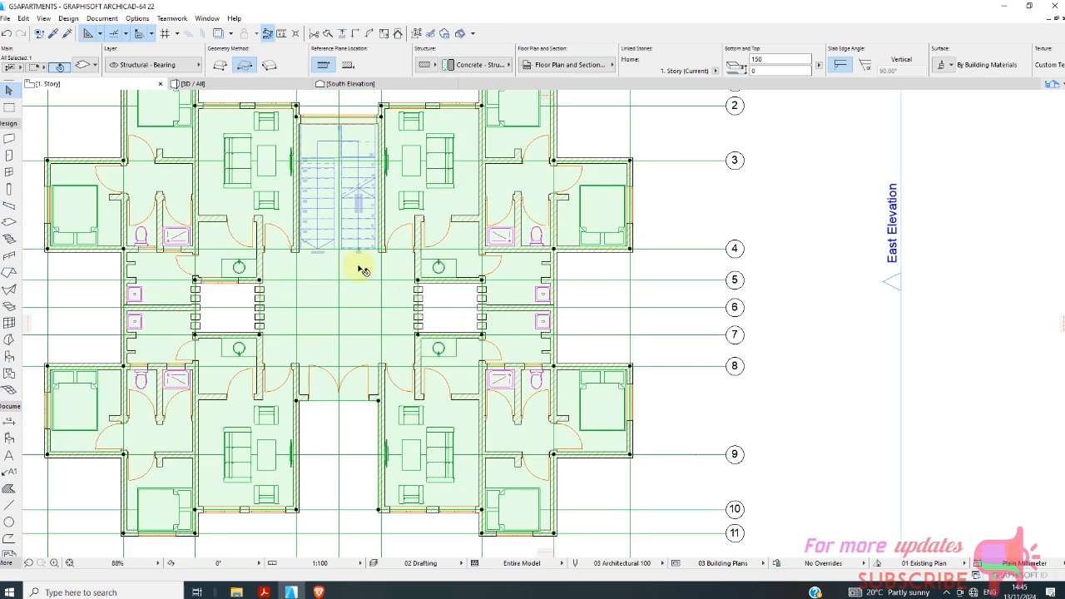
{"action": "left_click", "coordinate": [381, 119]}
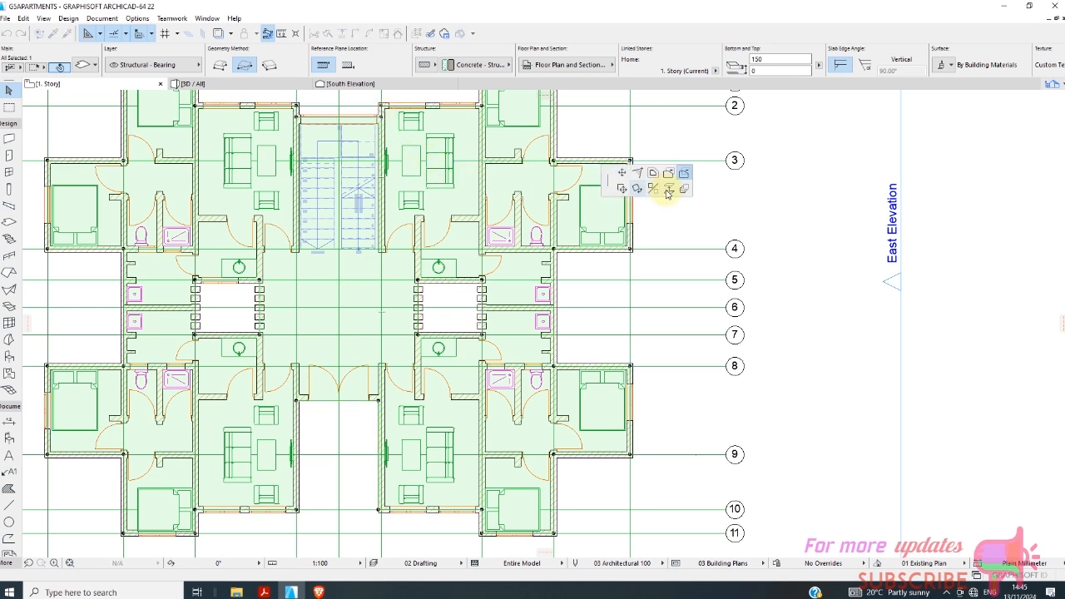
{"action": "left_click", "coordinate": [296, 118]}
{"action": "scroll", "coordinate": [295, 118], "scroll_direction": "up", "scroll_amount": 5}
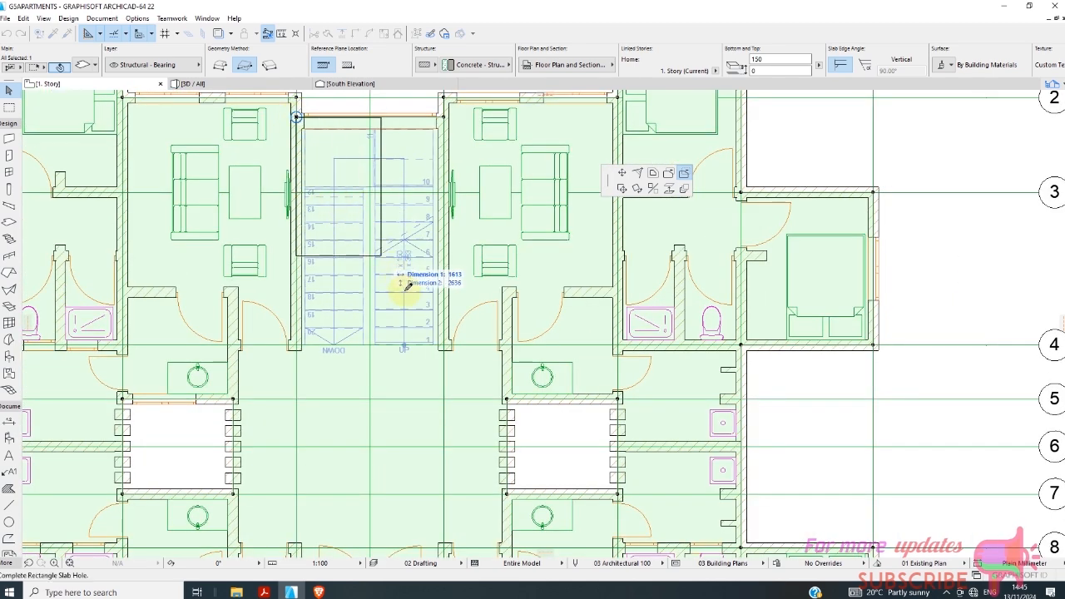
{"action": "left_click", "coordinate": [445, 344]}
{"action": "scroll", "coordinate": [456, 362], "scroll_direction": "down", "scroll_amount": 5}
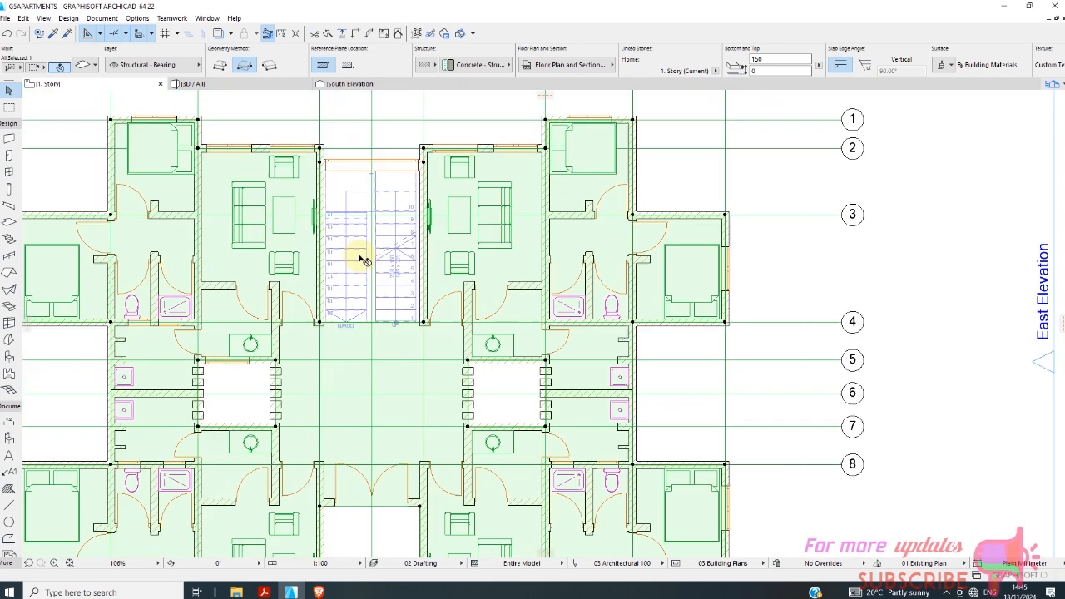
{"action": "left_click", "coordinate": [511, 317]}
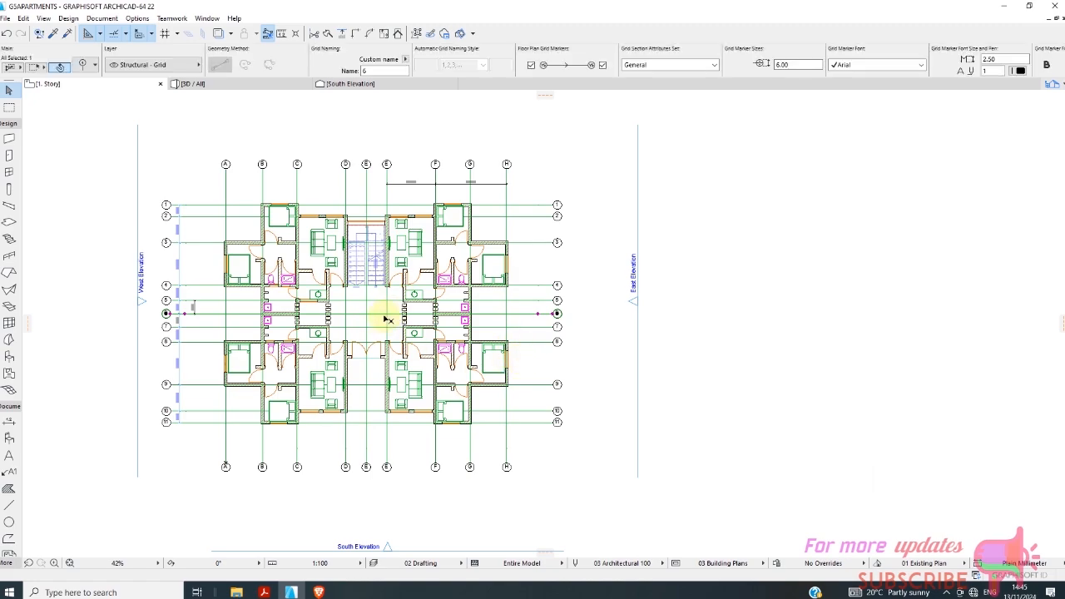
Draw a diagonal line corner to corner across the western shaft, from gridline 5 on its west side to gridline 7.
{"action": "scroll", "coordinate": [278, 329], "scroll_direction": "up", "scroll_amount": 3}
{"action": "scroll", "coordinate": [325, 292], "scroll_direction": "up", "scroll_amount": 2}
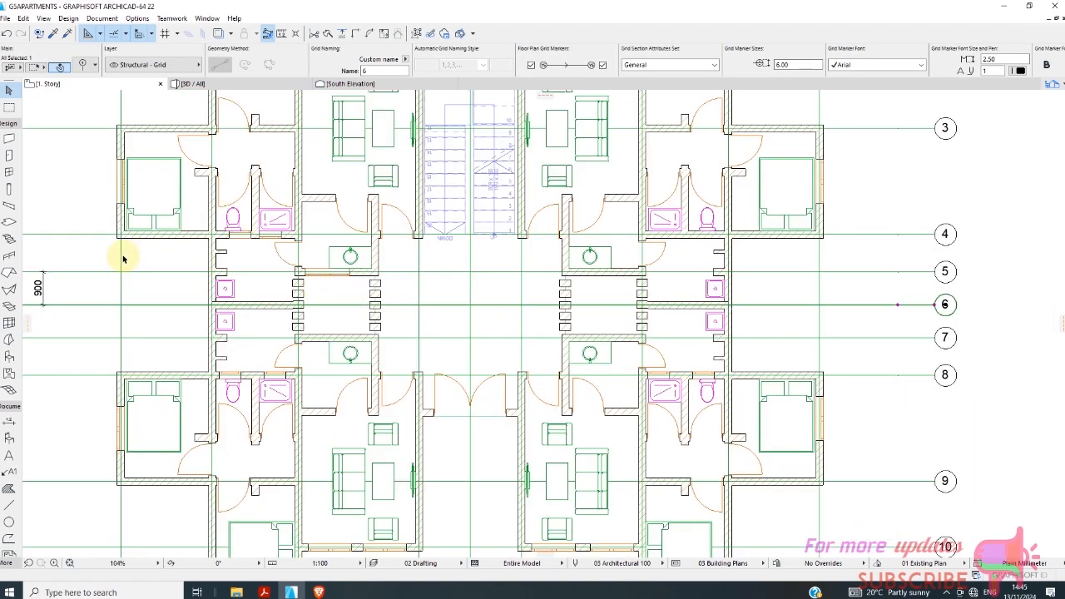
{"action": "scroll", "coordinate": [122, 259], "scroll_direction": "down", "scroll_amount": 2}
{"action": "scroll", "coordinate": [379, 169], "scroll_direction": "up", "scroll_amount": 2}
{"action": "scroll", "coordinate": [375, 190], "scroll_direction": "down", "scroll_amount": 1}
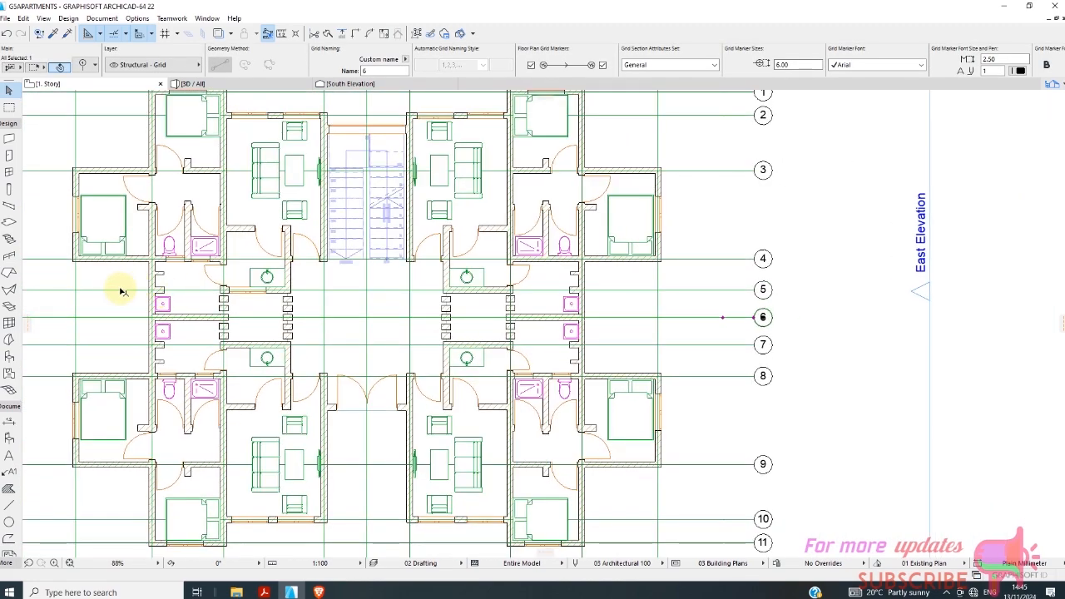
{"action": "left_click", "coordinate": [6, 123]}
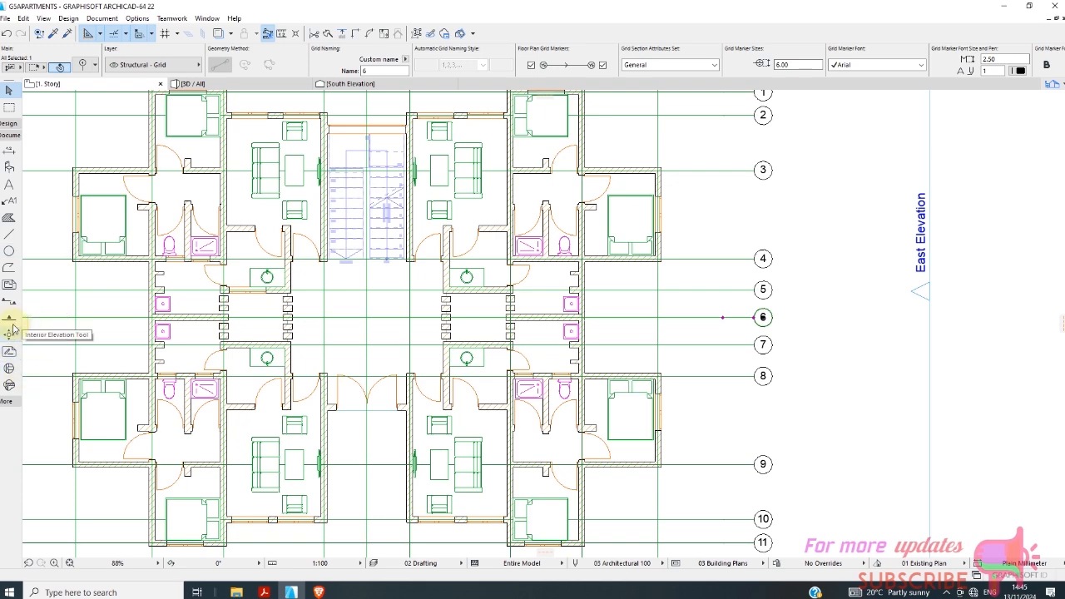
{"action": "left_click", "coordinate": [8, 238]}
{"action": "scroll", "coordinate": [264, 322], "scroll_direction": "up", "scroll_amount": 4}
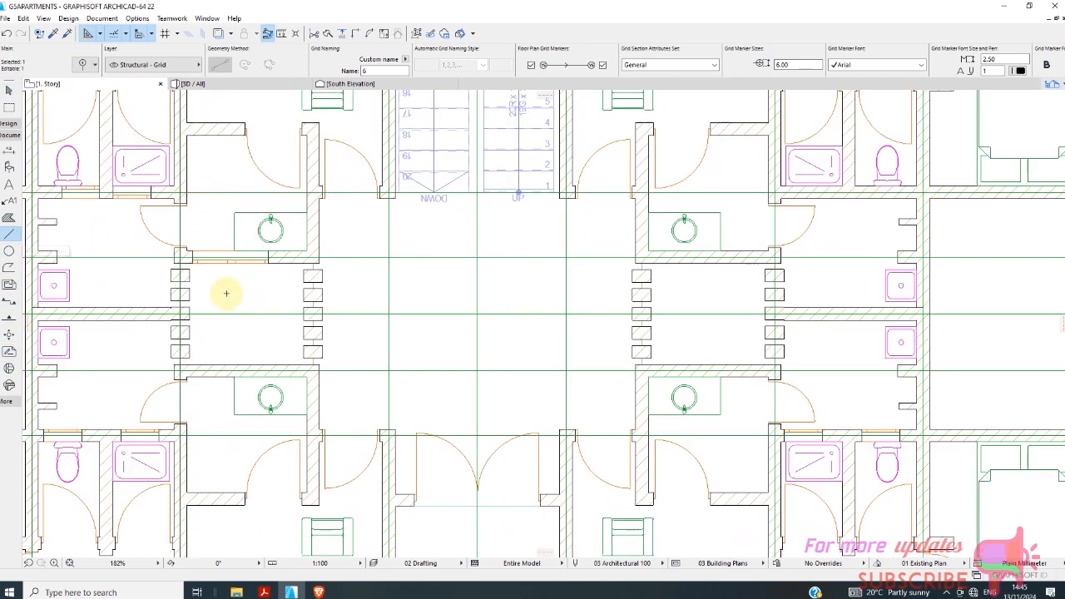
{"action": "key", "text": "Escape"}
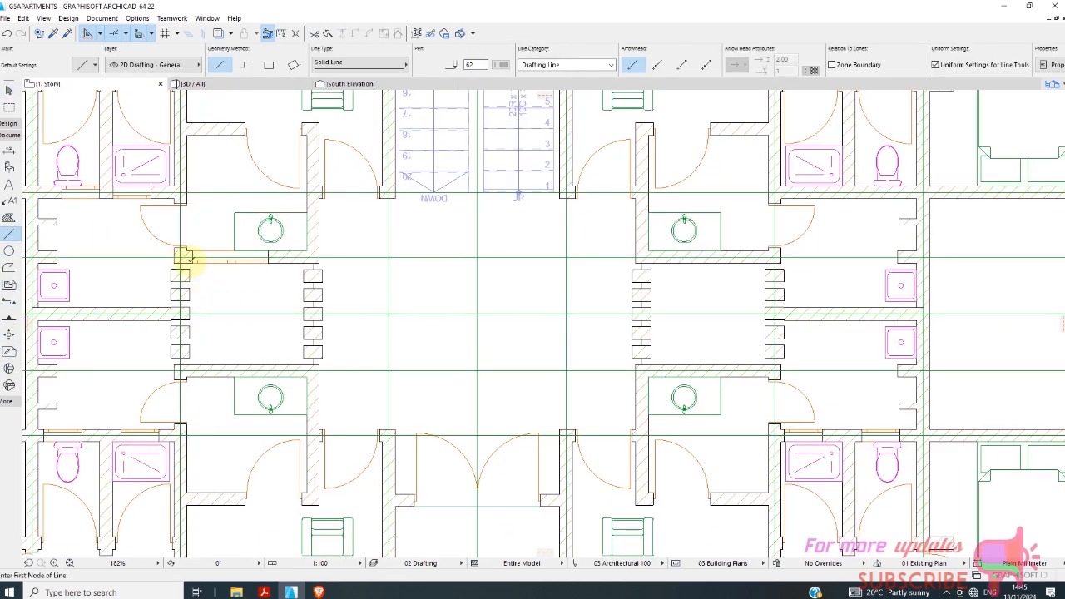
{"action": "left_click", "coordinate": [183, 257]}
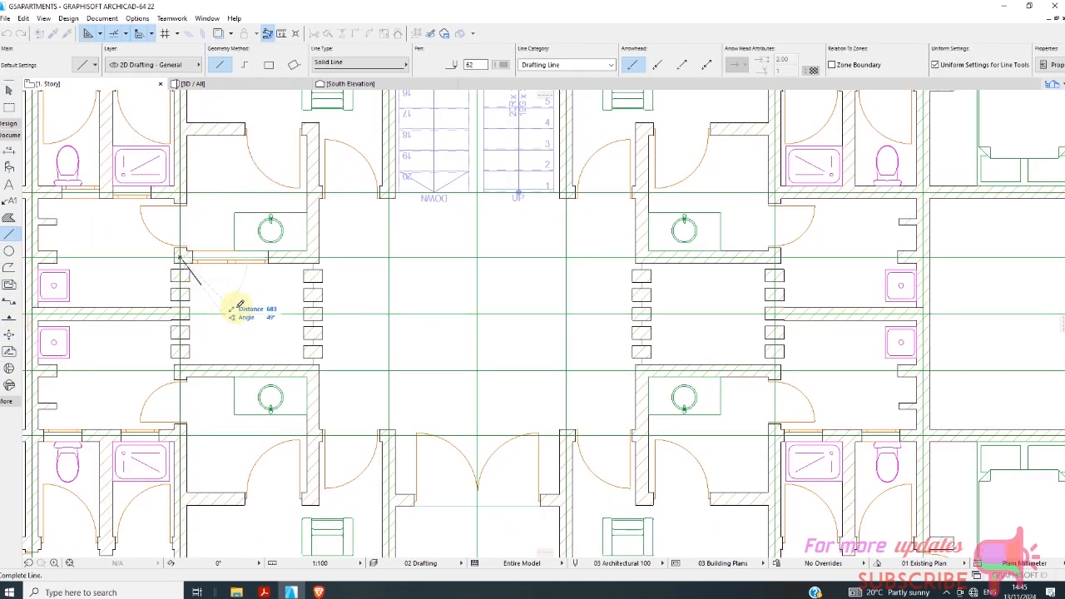
{"action": "left_click", "coordinate": [315, 367]}
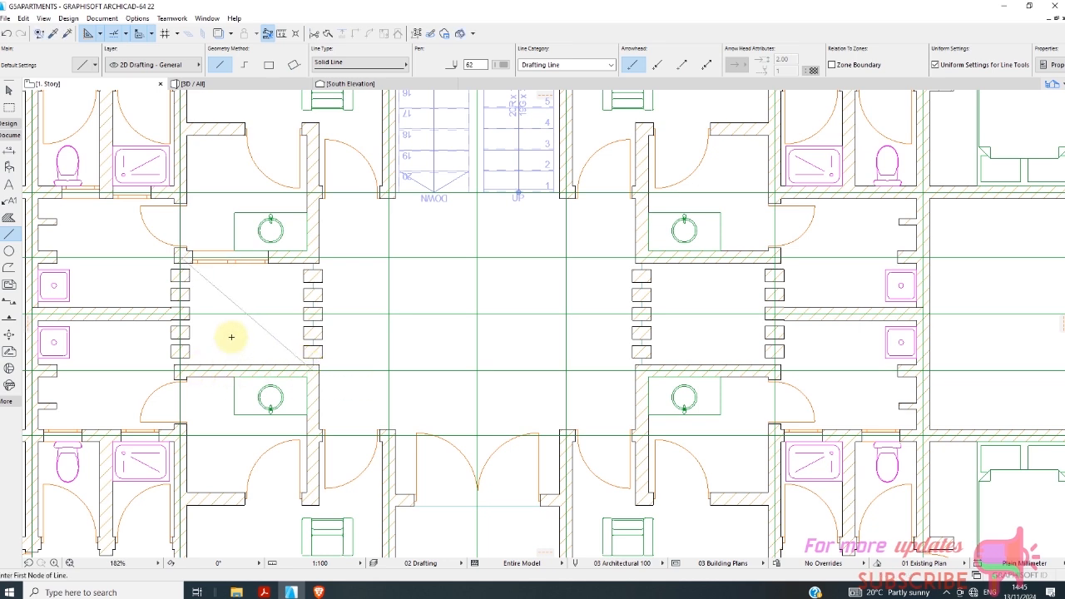
Change the pen of the western shaft's diagonal line to black pen 1.
{"action": "left_click", "coordinate": [9, 90]}
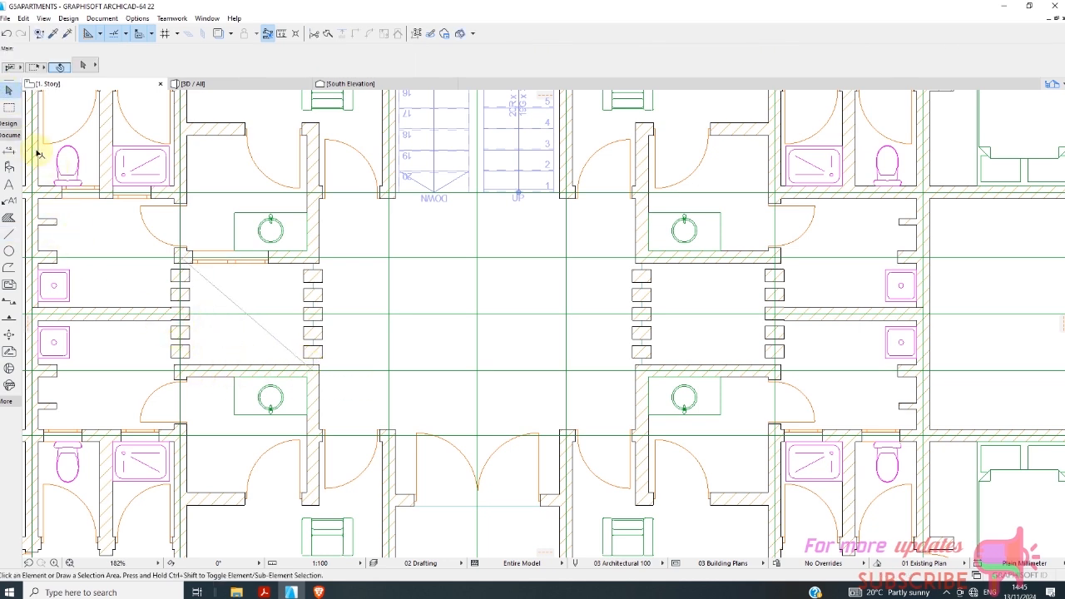
{"action": "left_click", "coordinate": [228, 294]}
{"action": "left_click", "coordinate": [227, 299]}
{"action": "left_click", "coordinate": [225, 298]}
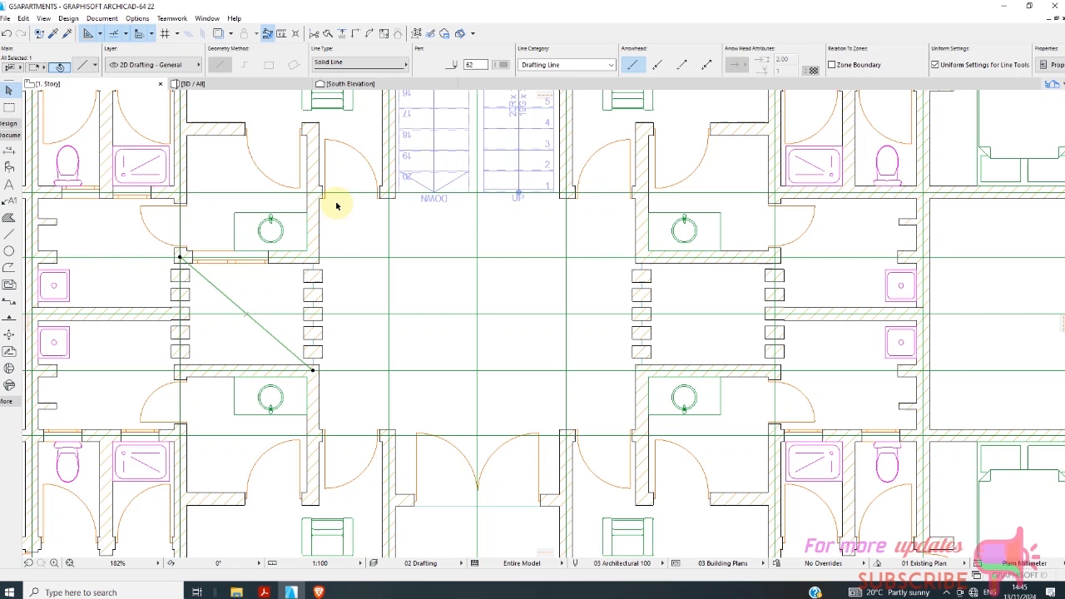
{"action": "left_click", "coordinate": [503, 65]}
{"action": "left_click", "coordinate": [519, 70]}
{"action": "left_click", "coordinate": [266, 292]}
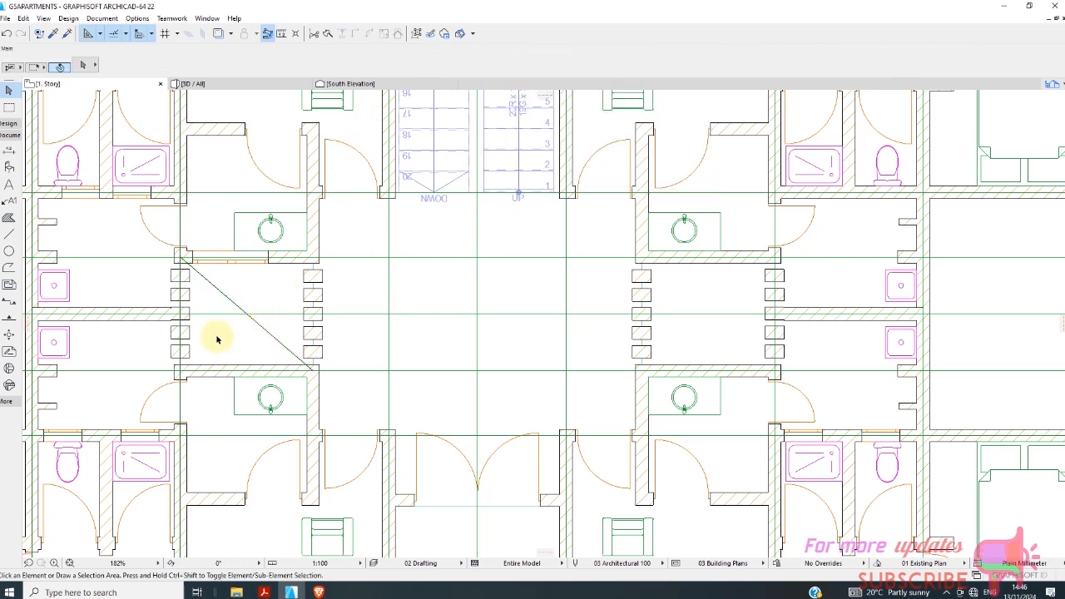
Draw the opposite diagonal across the western shaft and transfer the first diagonal's pen settings to it.
{"action": "left_click", "coordinate": [9, 235]}
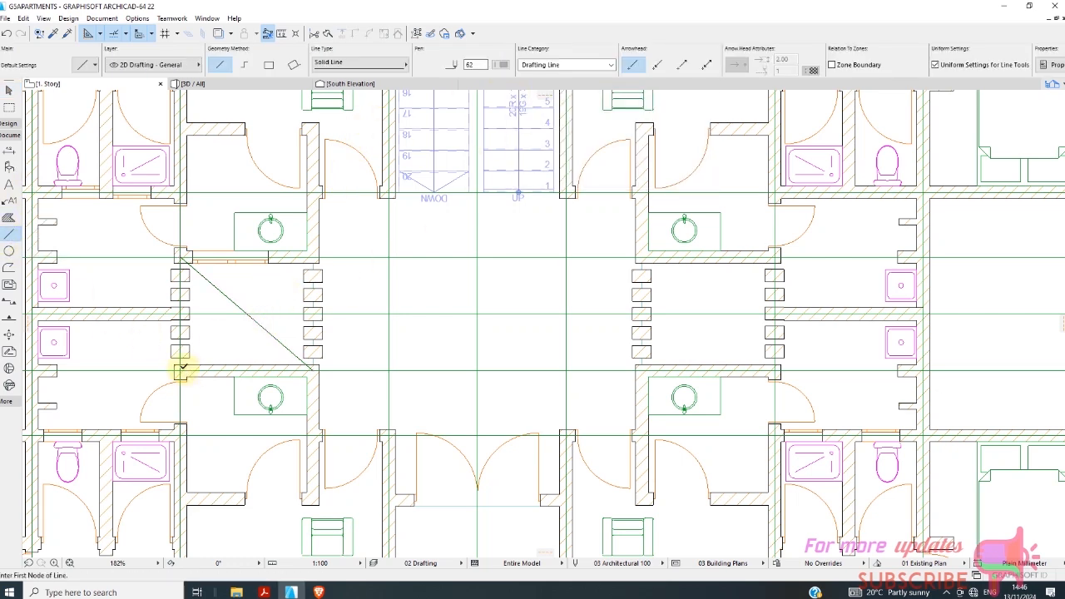
{"action": "left_click", "coordinate": [311, 271]}
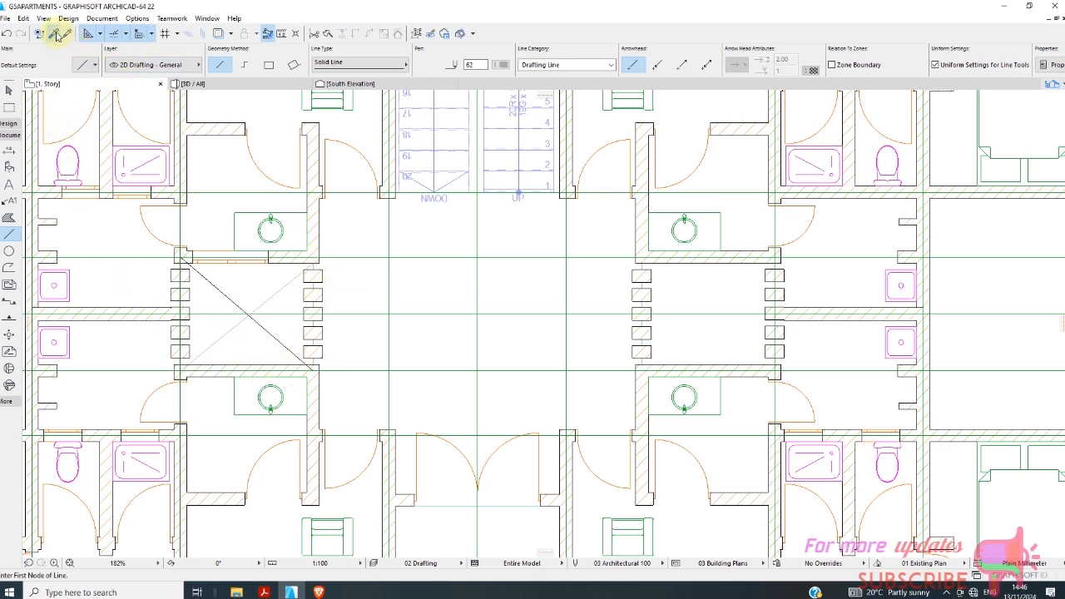
{"action": "left_click", "coordinate": [56, 35]}
{"action": "left_click", "coordinate": [231, 301]}
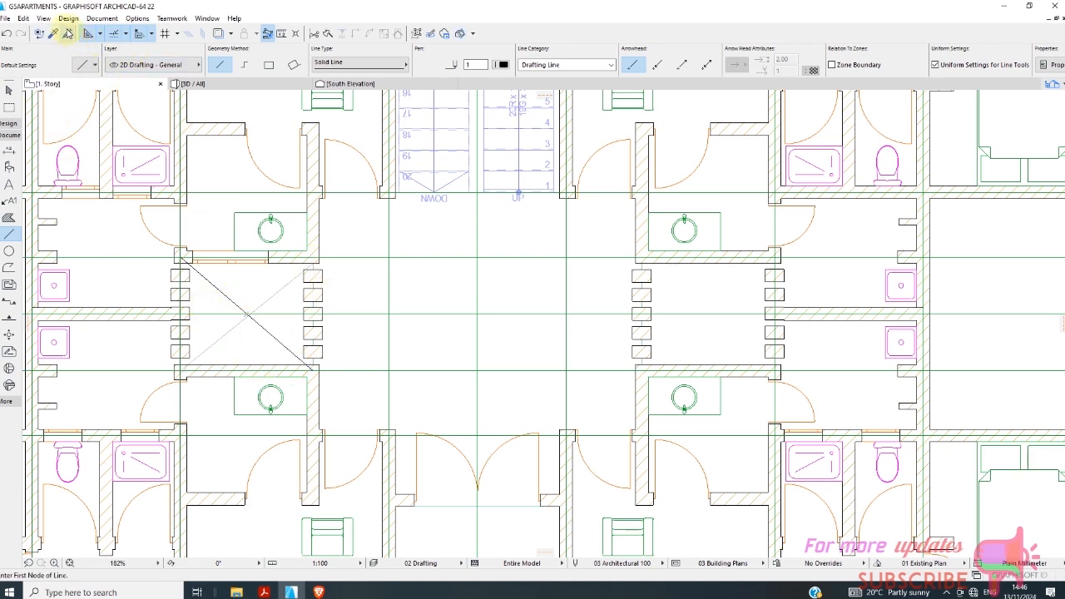
{"action": "left_click", "coordinate": [237, 351]}
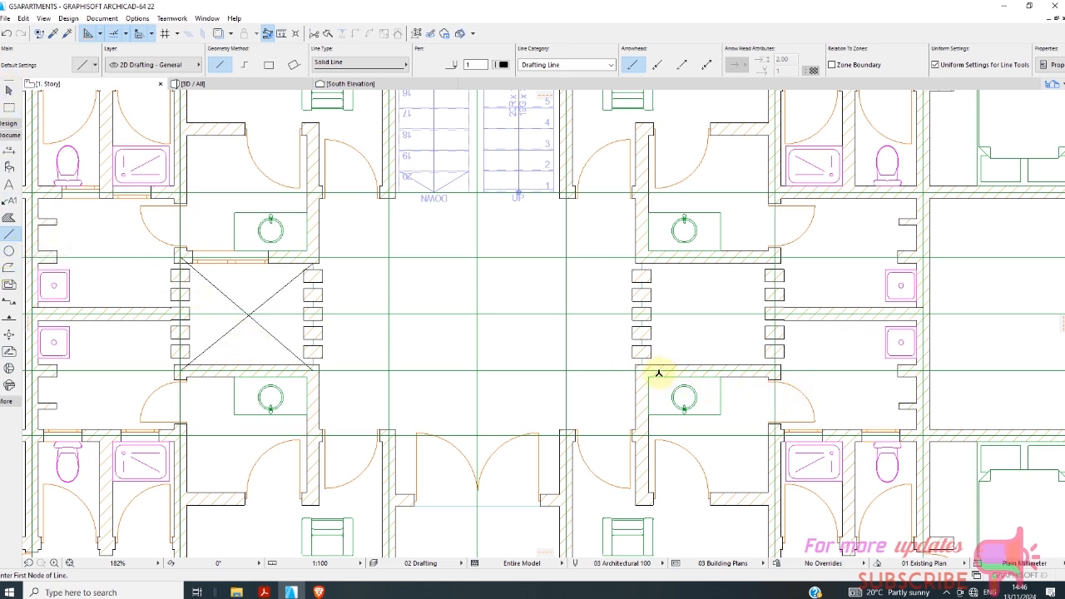
Draw two crossing diagonal lines corner to corner over the eastern shaft between gridlines 5 and 7.
{"action": "left_click", "coordinate": [776, 249]}
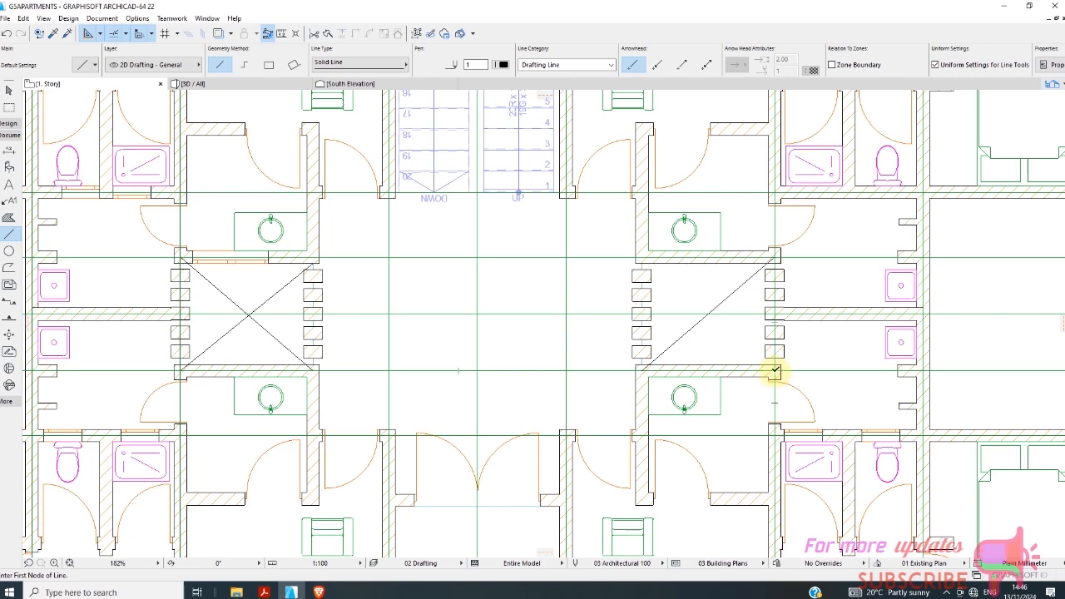
{"action": "left_click", "coordinate": [775, 372]}
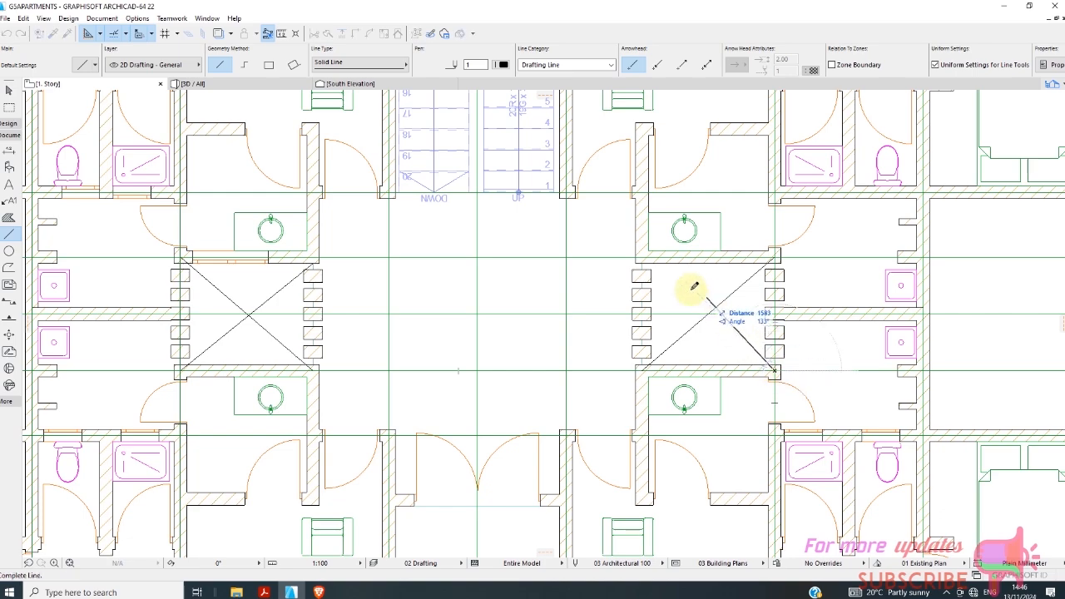
{"action": "left_click", "coordinate": [643, 262]}
{"action": "scroll", "coordinate": [483, 278], "scroll_direction": "down", "scroll_amount": 5}
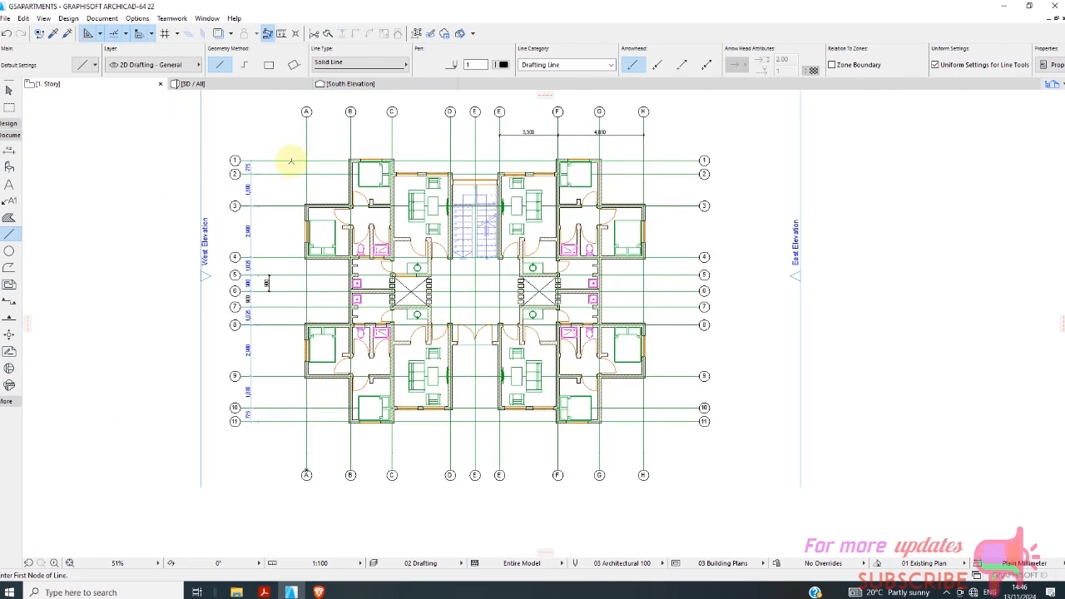
Examine the two-storey building in 3D from above and around to its side facade.
{"action": "left_click", "coordinate": [193, 83]}
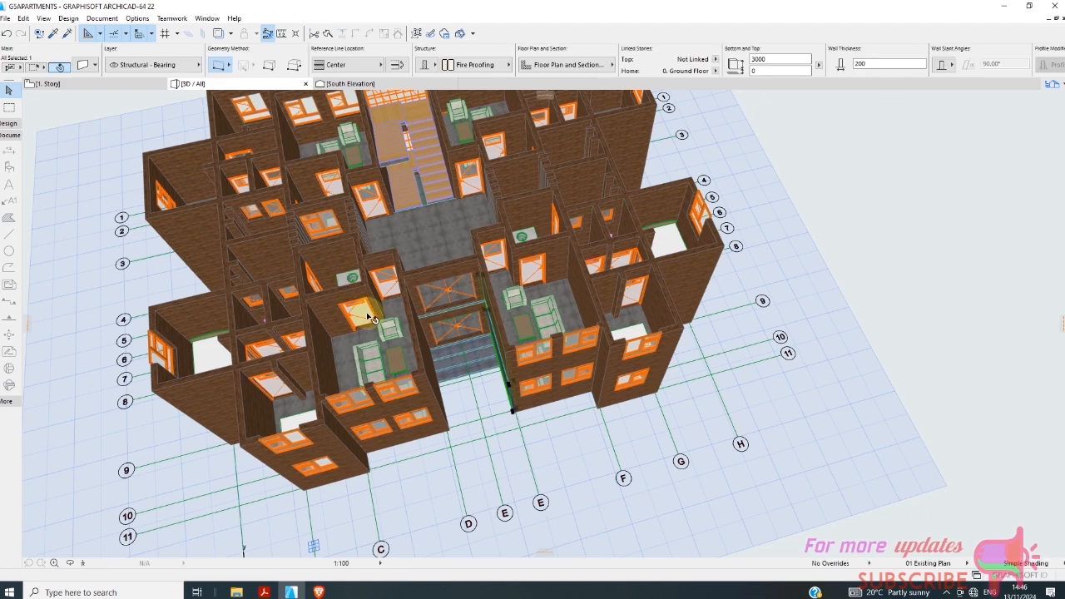
{"action": "scroll", "coordinate": [383, 254], "scroll_direction": "down", "scroll_amount": 1}
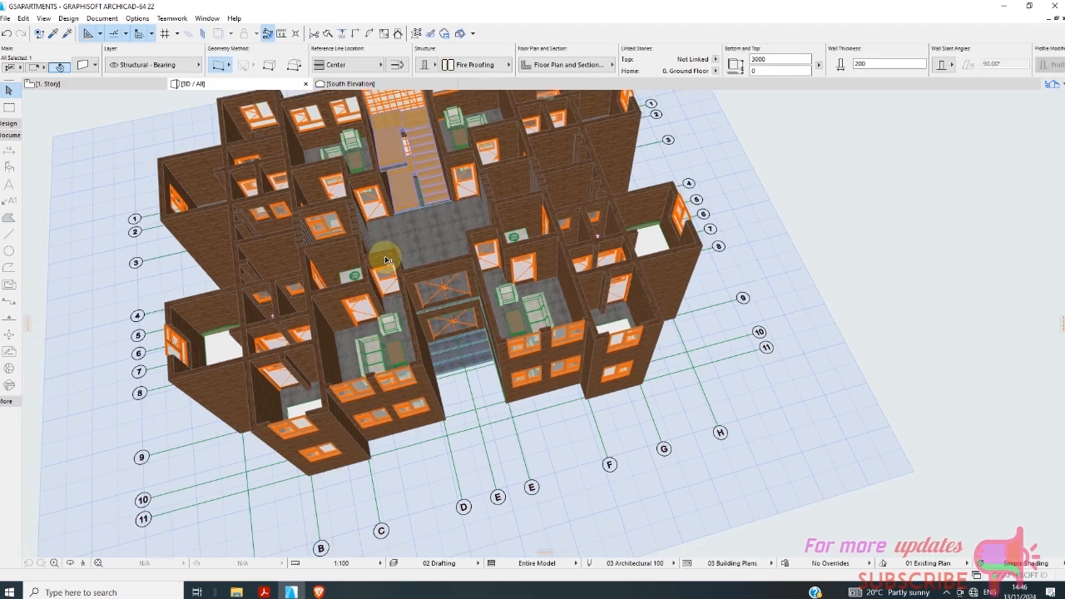
{"action": "scroll", "coordinate": [409, 183], "scroll_direction": "up", "scroll_amount": 4}
{"action": "scroll", "coordinate": [449, 323], "scroll_direction": "down", "scroll_amount": 3}
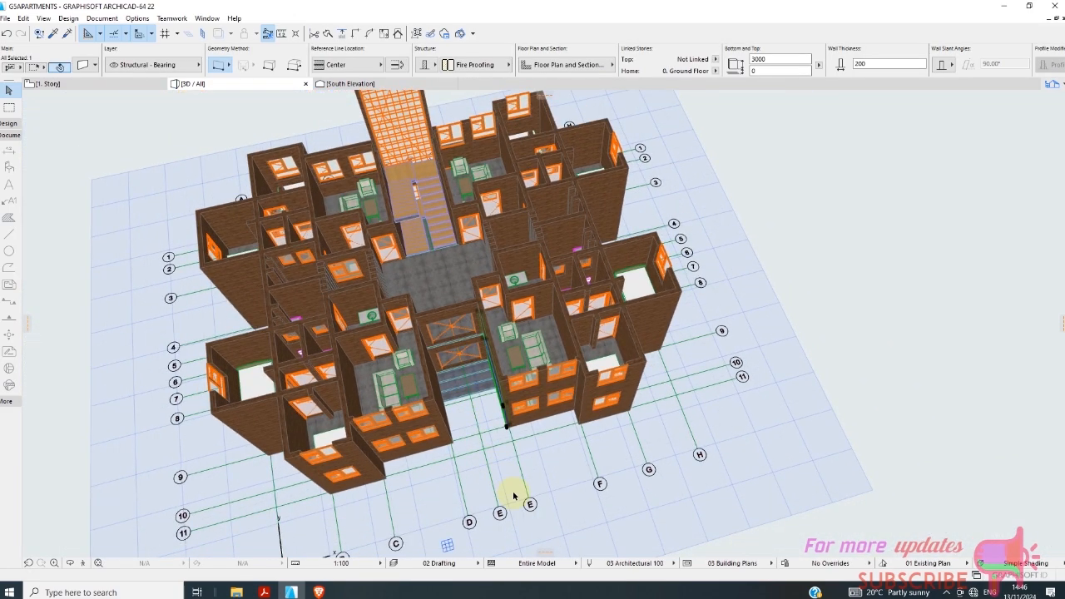
{"action": "middle_click_drag", "start_coordinate": [514, 496], "coordinate": [1040, 374], "text": "shift"}
{"action": "middle_click_drag", "start_coordinate": [597, 520], "coordinate": [535, 475], "text": "shift"}
{"action": "left_click", "coordinate": [533, 476]}
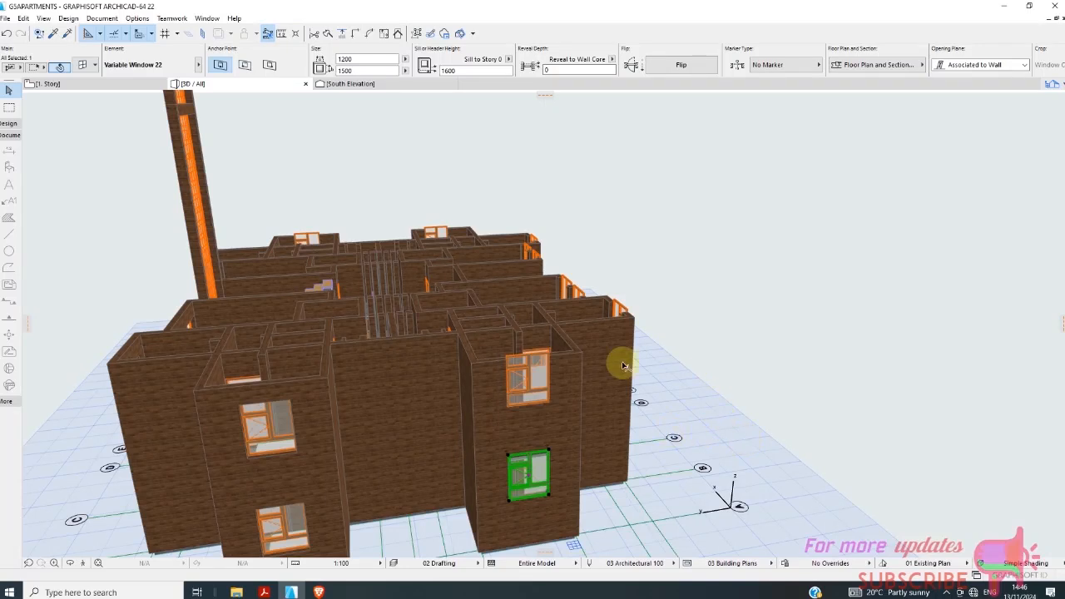
{"action": "middle_click_drag", "start_coordinate": [623, 364], "coordinate": [551, 388], "text": "shift"}
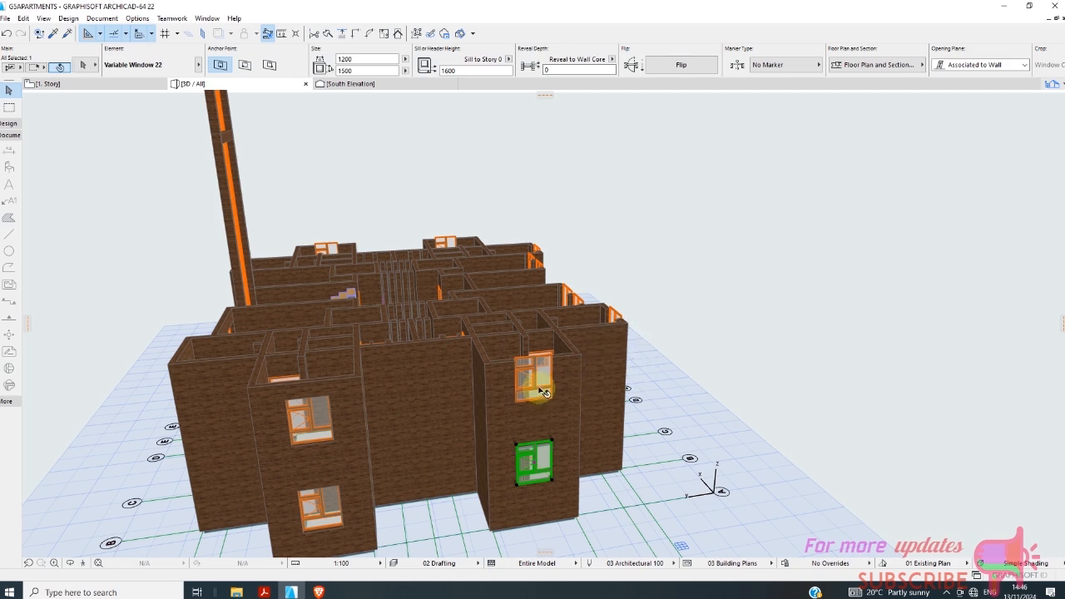
{"action": "left_click", "coordinate": [542, 391], "text": "shift"}
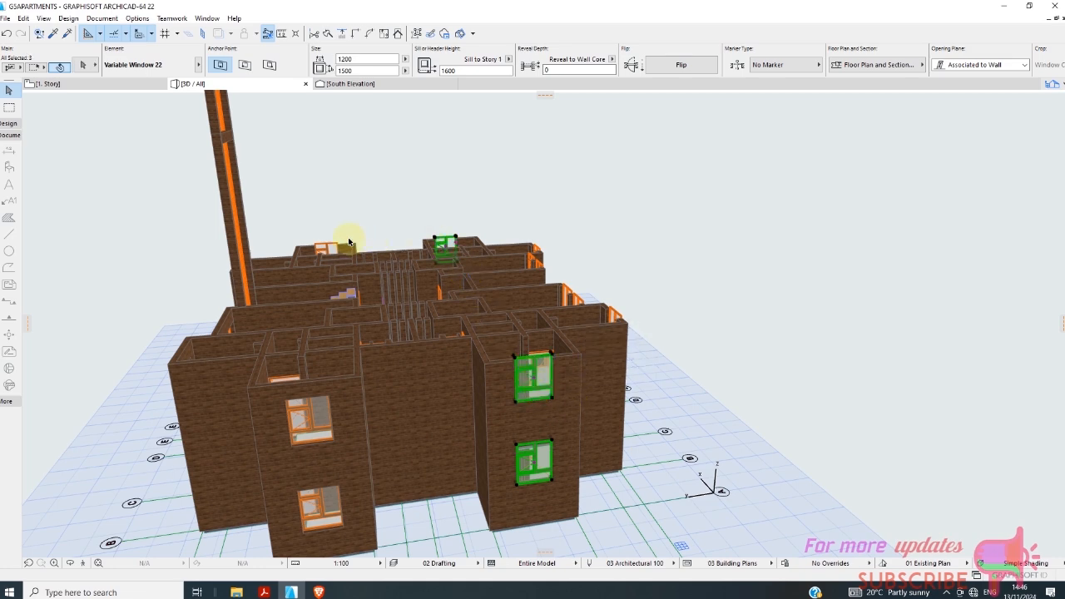
{"action": "middle_click_drag", "start_coordinate": [703, 285], "coordinate": [352, 421], "text": "shift"}
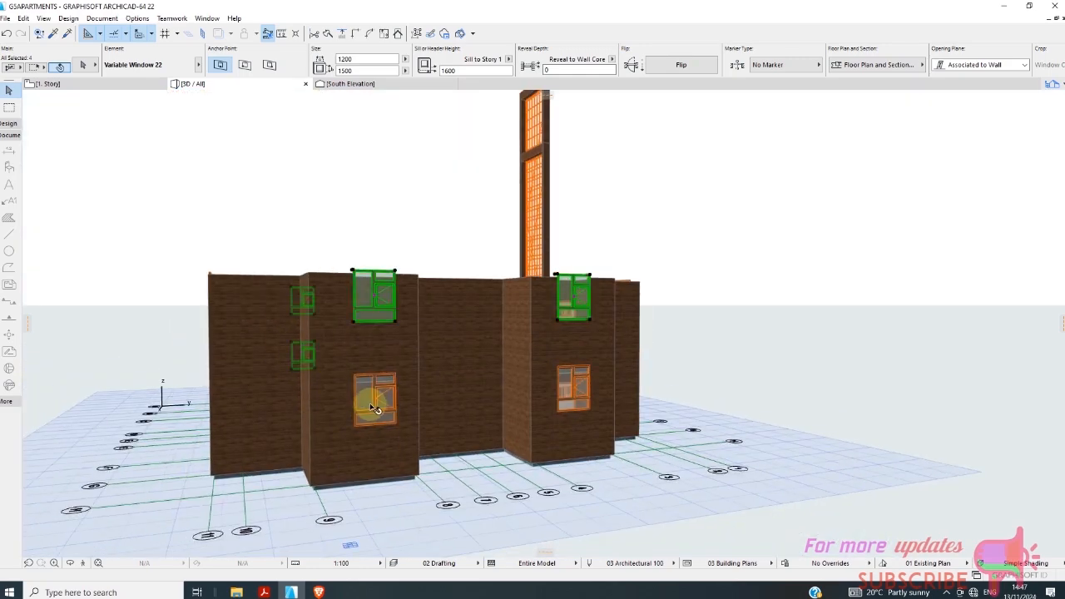
{"action": "left_click", "coordinate": [390, 222]}
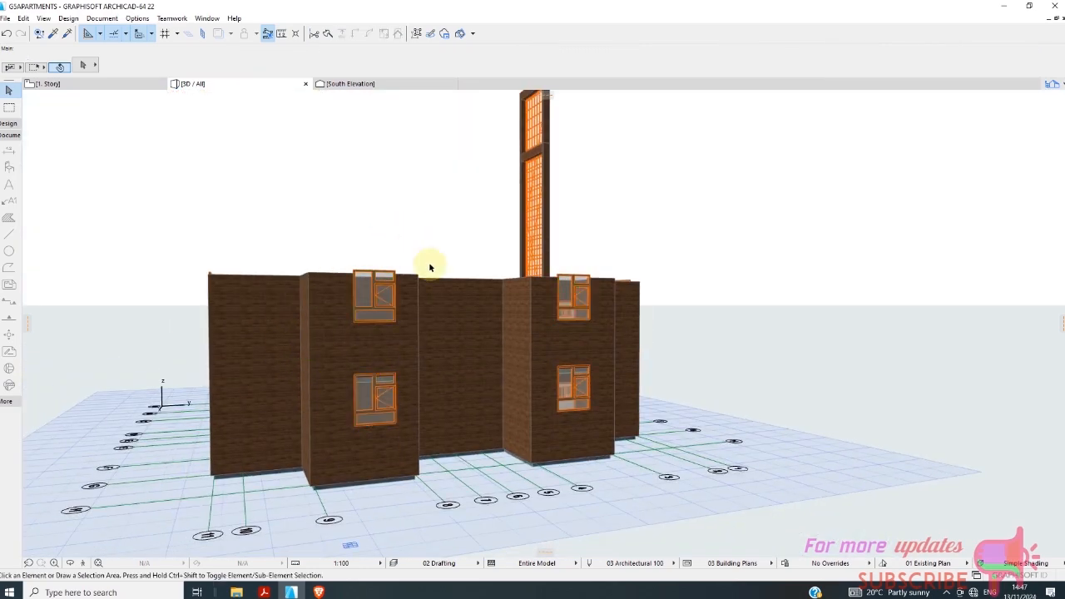
Select the four bedroom windows on the east facade, covering both wall projections on the ground floor and 1. Story.
{"action": "scroll", "coordinate": [426, 304], "scroll_direction": "up", "scroll_amount": 1}
{"action": "left_click", "coordinate": [368, 323]}
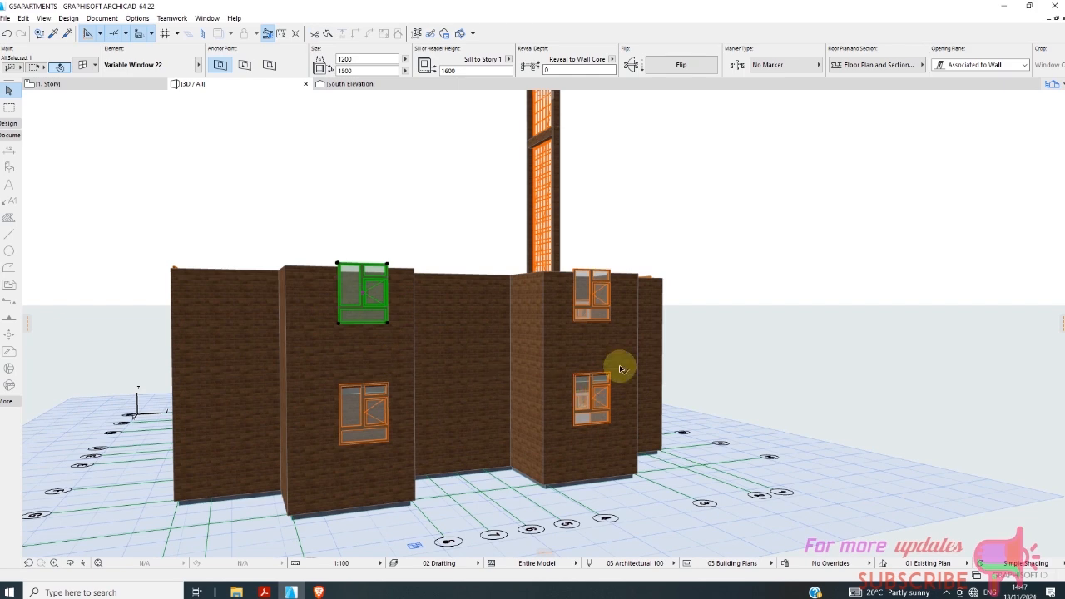
{"action": "left_click", "coordinate": [606, 305], "text": "shift"}
{"action": "left_click", "coordinate": [592, 406], "text": "shift"}
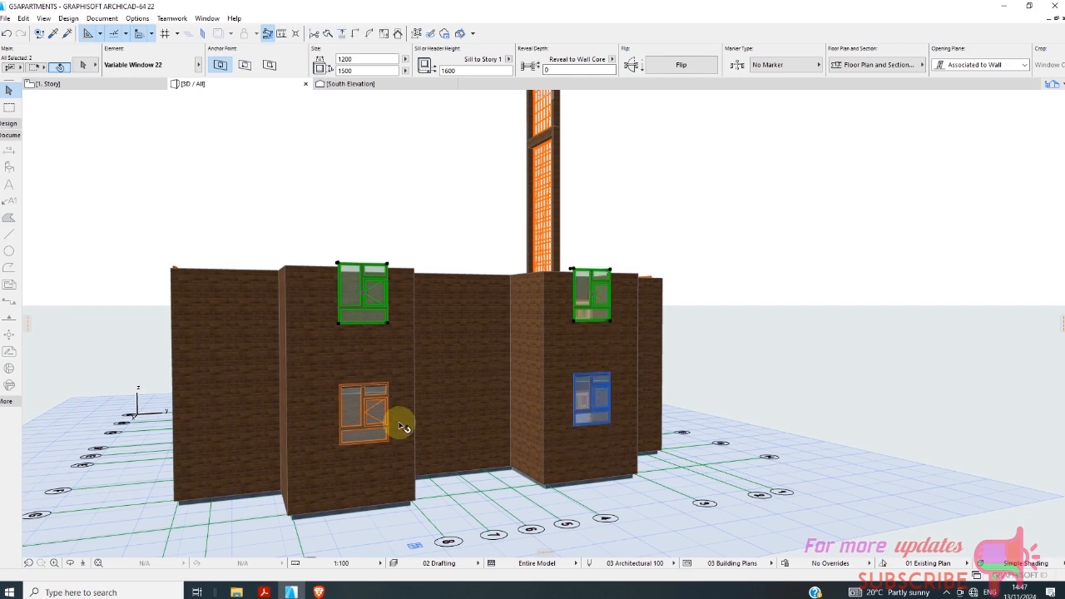
{"action": "left_click", "coordinate": [373, 410], "text": "shift"}
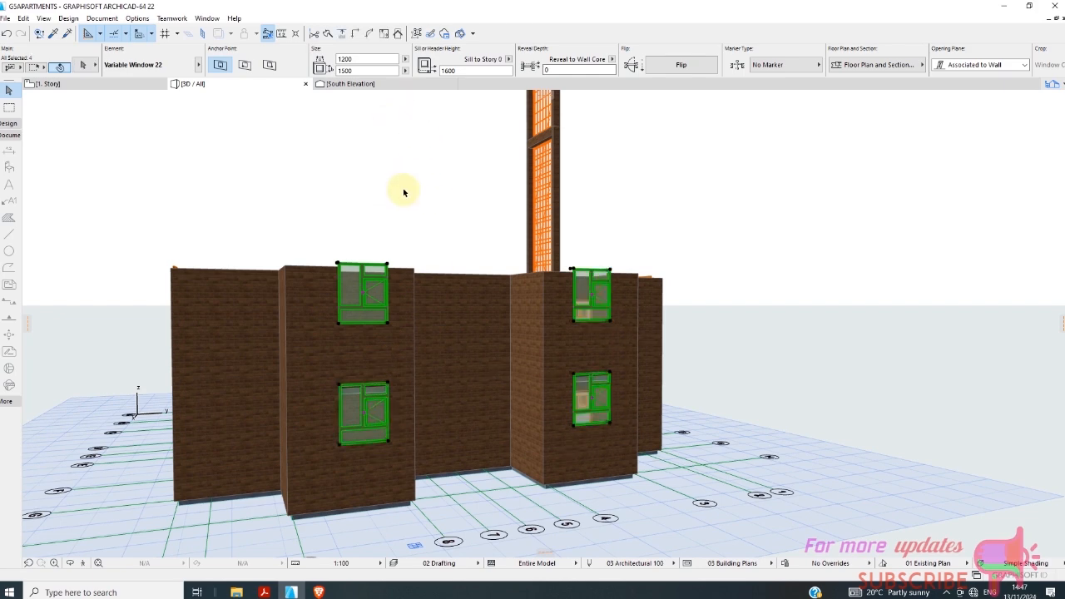
Add the two windows of the southern wall projection on the west facade to the selection and set the sill height to 1000.
{"action": "middle_click_drag", "start_coordinate": [401, 190], "coordinate": [882, 263], "text": "shift"}
{"action": "scroll", "coordinate": [878, 229], "scroll_direction": "down", "scroll_amount": 3}
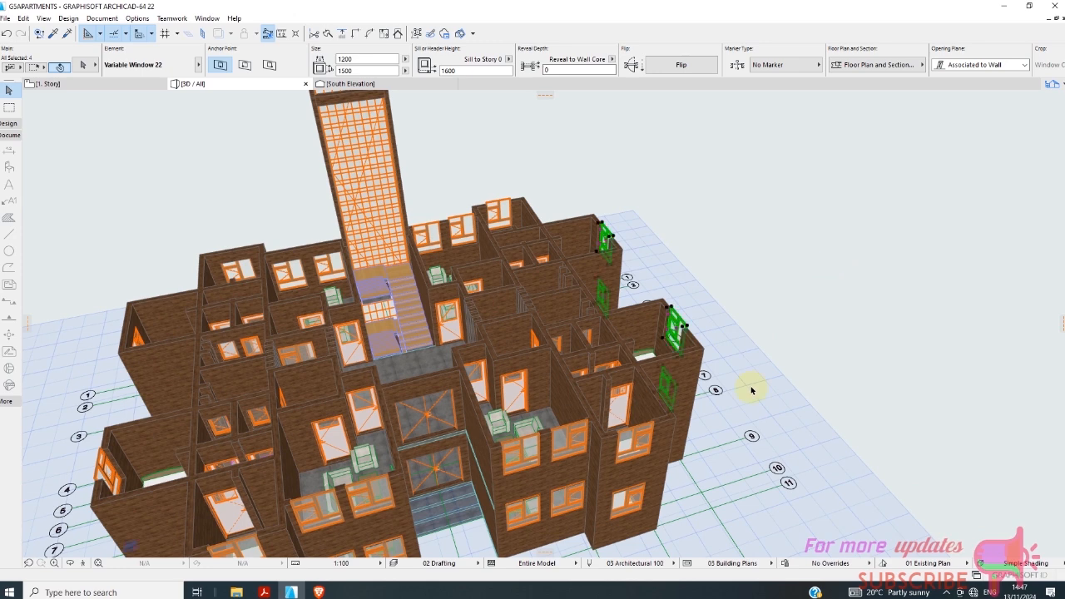
{"action": "middle_click_drag", "start_coordinate": [751, 390], "coordinate": [411, 308], "text": "shift"}
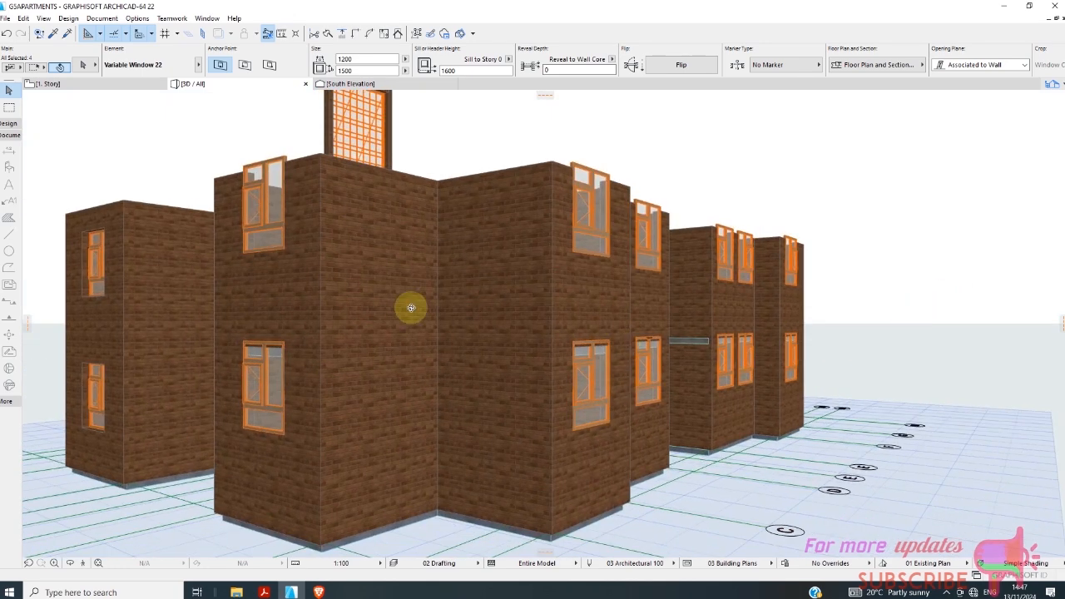
{"action": "left_click", "coordinate": [276, 210], "text": "shift"}
{"action": "left_click", "coordinate": [264, 396], "text": "shift"}
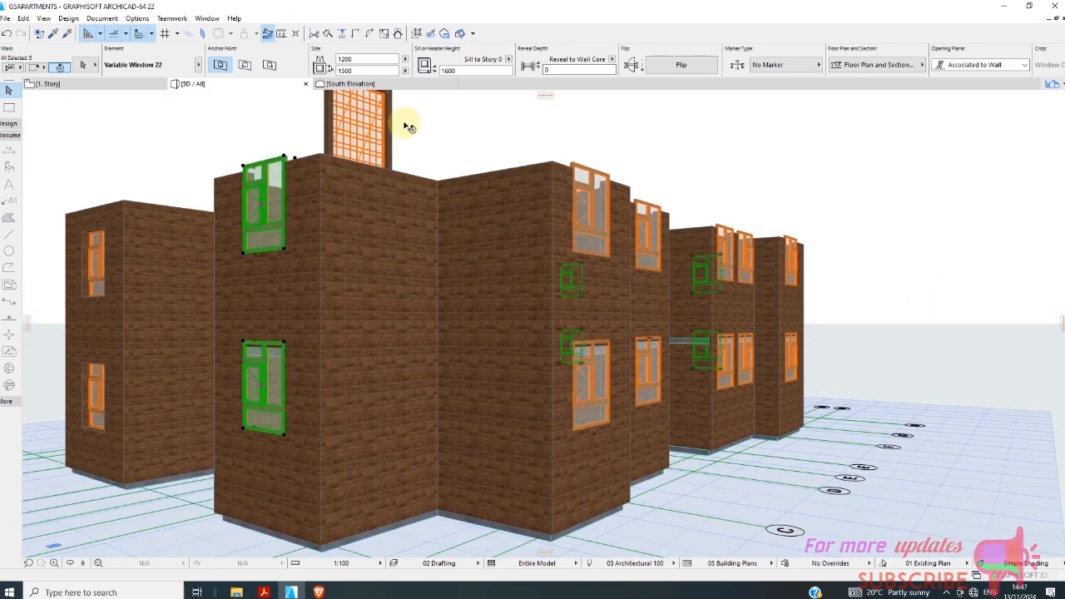
{"action": "left_click", "coordinate": [441, 70]}
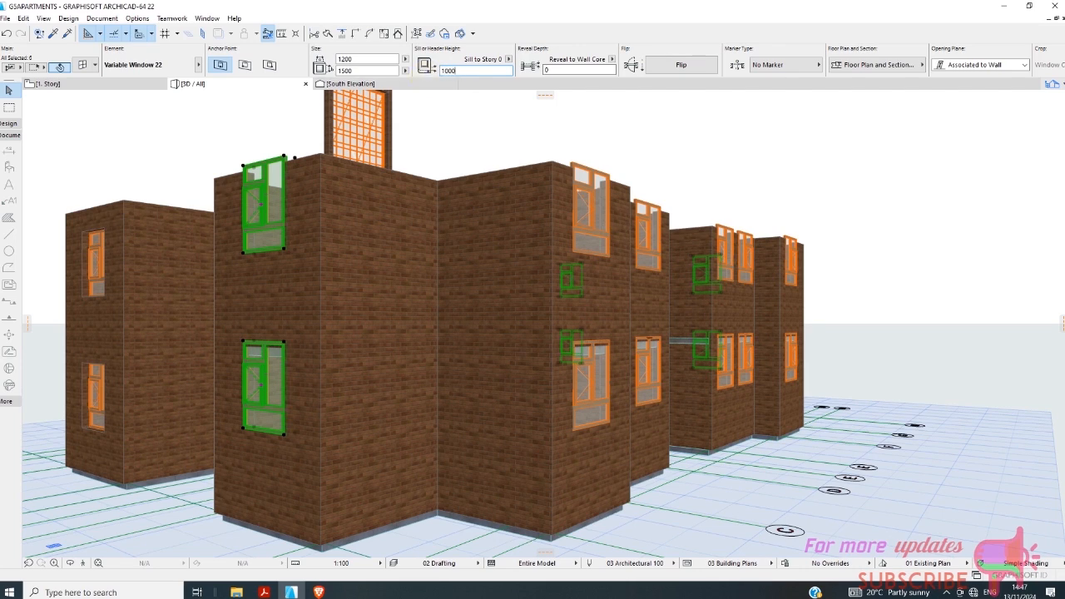
{"action": "left_click", "coordinate": [512, 171]}
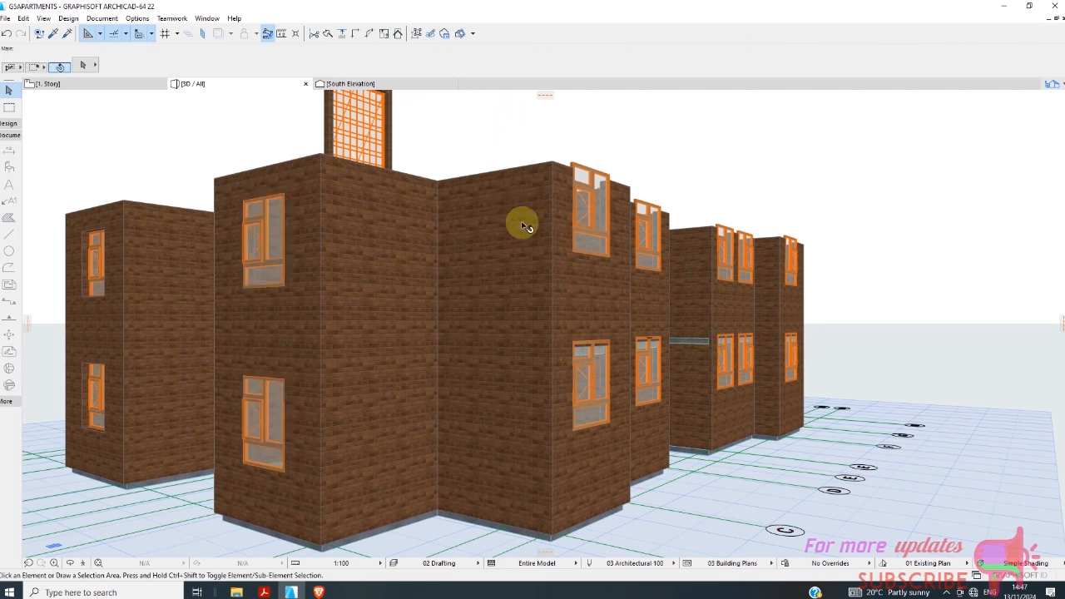
Select the eight living-room windows on the south facade, on both floors and both sides of the entrance.
{"action": "middle_click_drag", "start_coordinate": [522, 223], "coordinate": [291, 354], "text": "shift"}
{"action": "scroll", "coordinate": [291, 355], "scroll_direction": "down", "scroll_amount": 4}
{"action": "middle_click_drag", "start_coordinate": [494, 399], "coordinate": [564, 393], "text": "shift"}
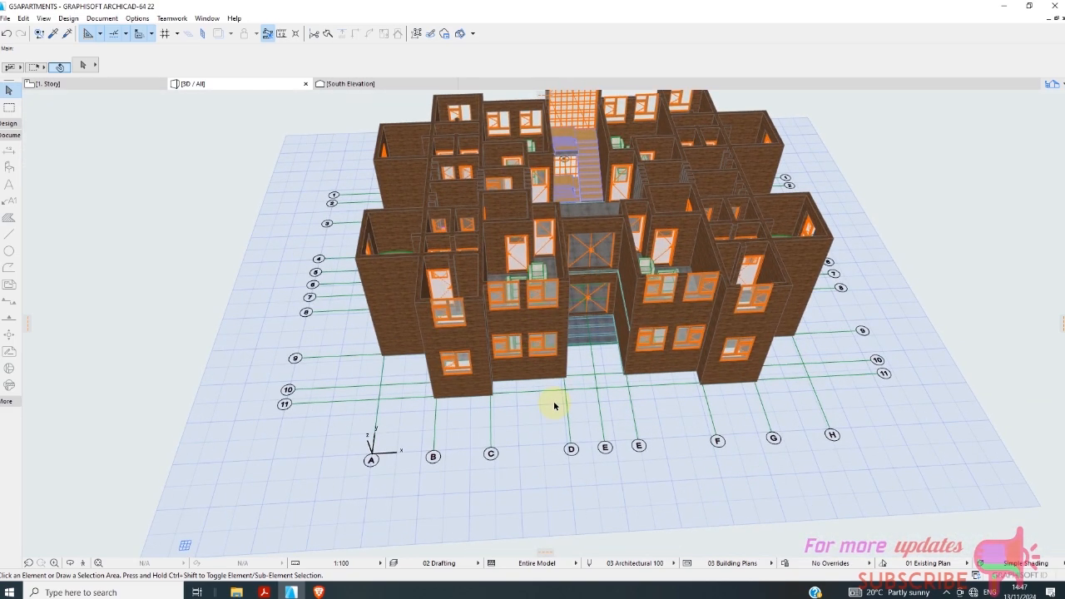
{"action": "scroll", "coordinate": [582, 345], "scroll_direction": "up", "scroll_amount": 2}
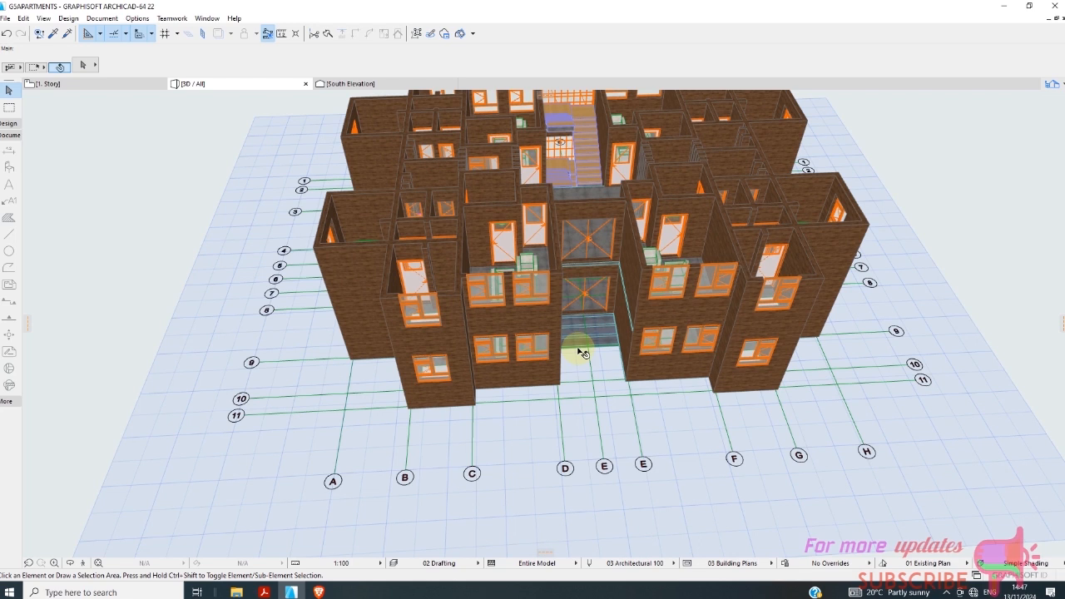
{"action": "left_click", "coordinate": [491, 290]}
{"action": "left_click", "coordinate": [490, 348], "text": "shift"}
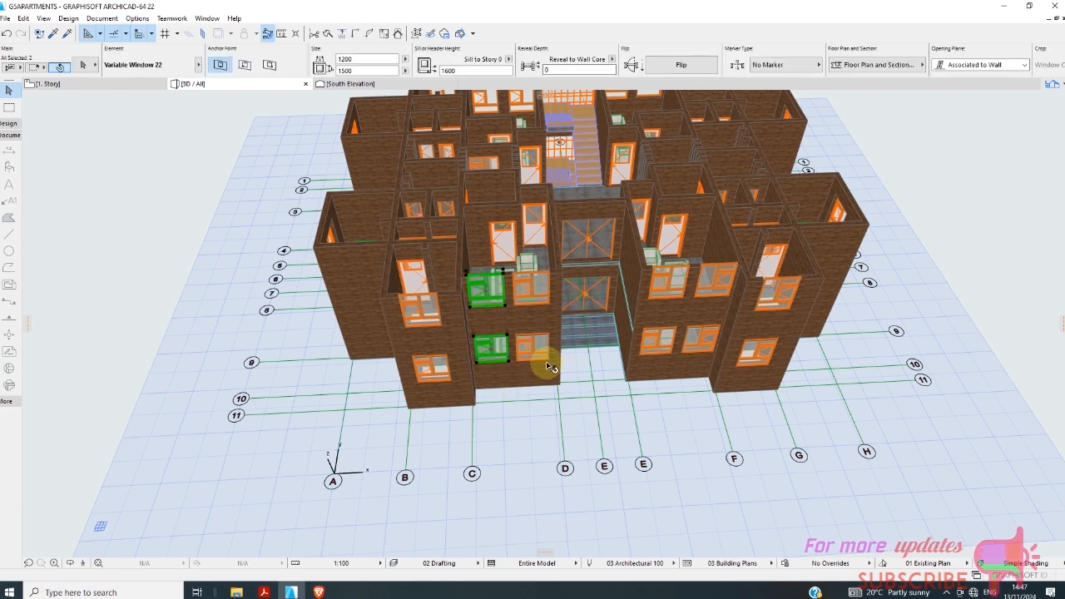
{"action": "left_click", "coordinate": [535, 348], "text": "shift"}
{"action": "left_click", "coordinate": [533, 287], "text": "shift"}
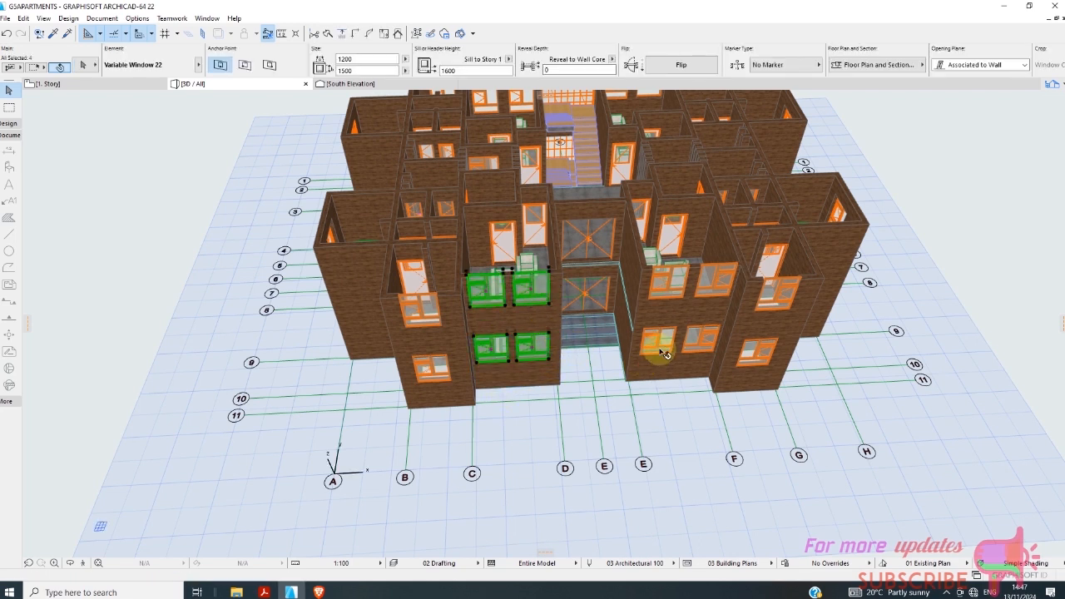
{"action": "left_click", "coordinate": [704, 350], "text": "shift"}
{"action": "left_click", "coordinate": [718, 288], "text": "shift"}
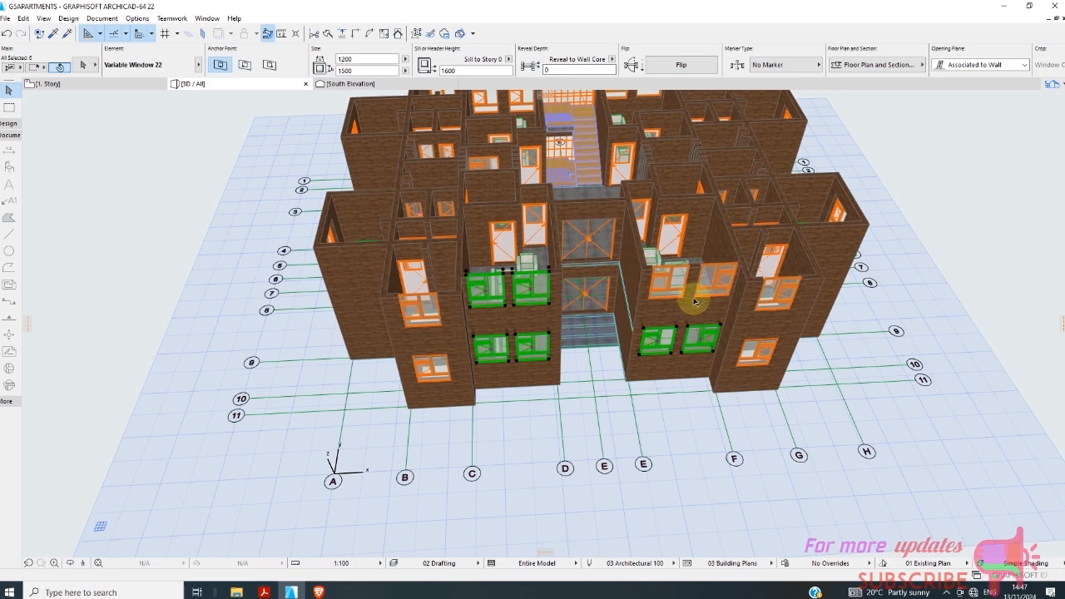
Add three 1. Story and two outer ground-floor windows east of the north staircase to the selection, setting the sill height to 1000.
{"action": "scroll", "coordinate": [654, 405], "scroll_direction": "down", "scroll_amount": 5}
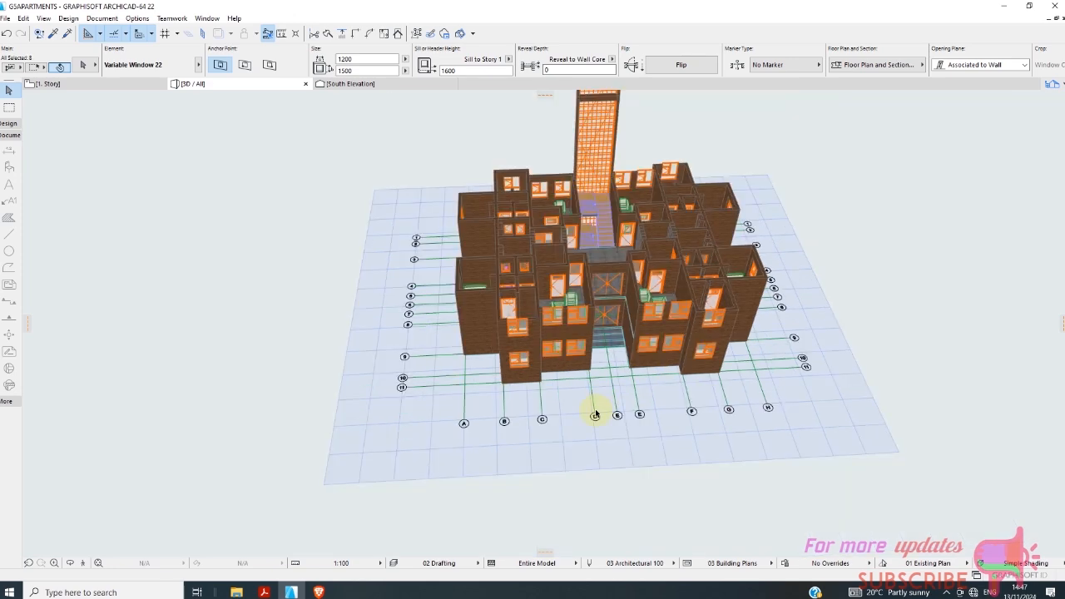
{"action": "scroll", "coordinate": [657, 282], "scroll_direction": "up", "scroll_amount": 8}
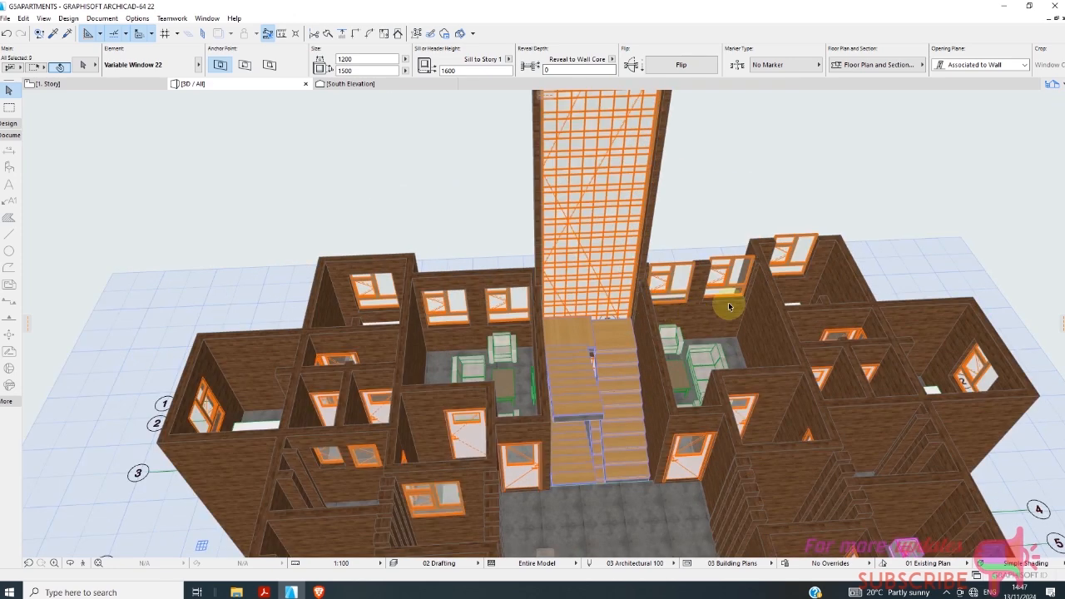
{"action": "left_click", "coordinate": [792, 246], "text": "shift"}
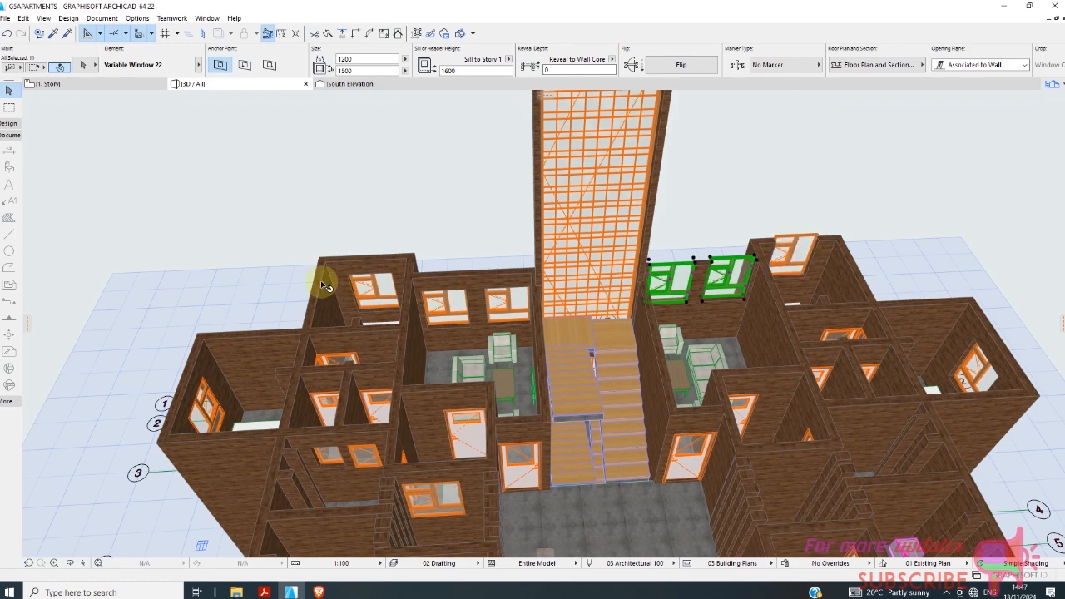
{"action": "scroll", "coordinate": [313, 259], "scroll_direction": "down", "scroll_amount": 4}
{"action": "middle_click_drag", "start_coordinate": [703, 395], "coordinate": [452, 488], "text": "shift"}
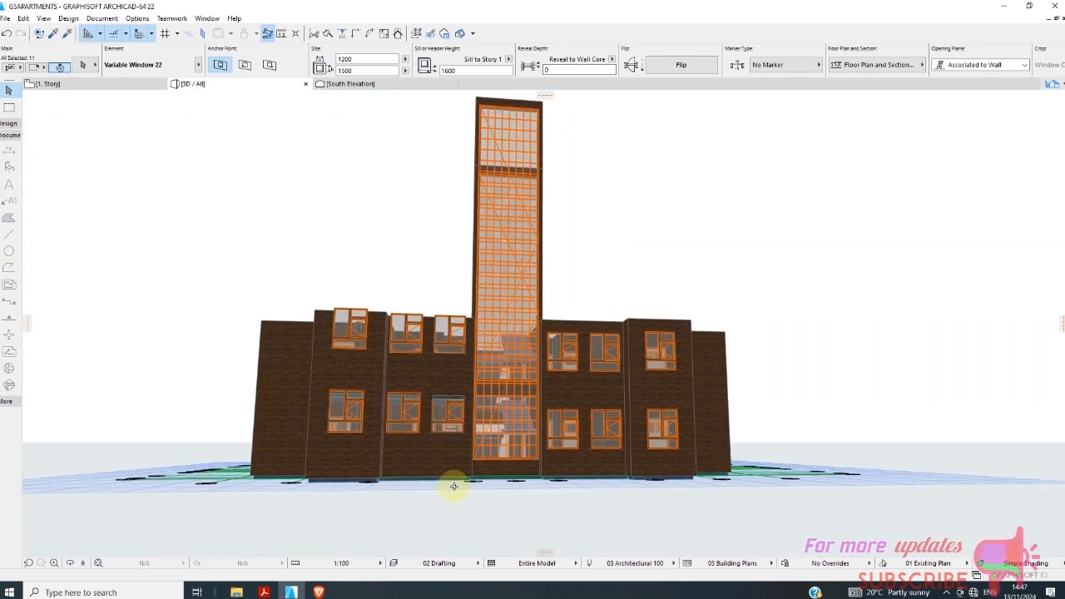
{"action": "left_click", "coordinate": [397, 413], "text": "shift"}
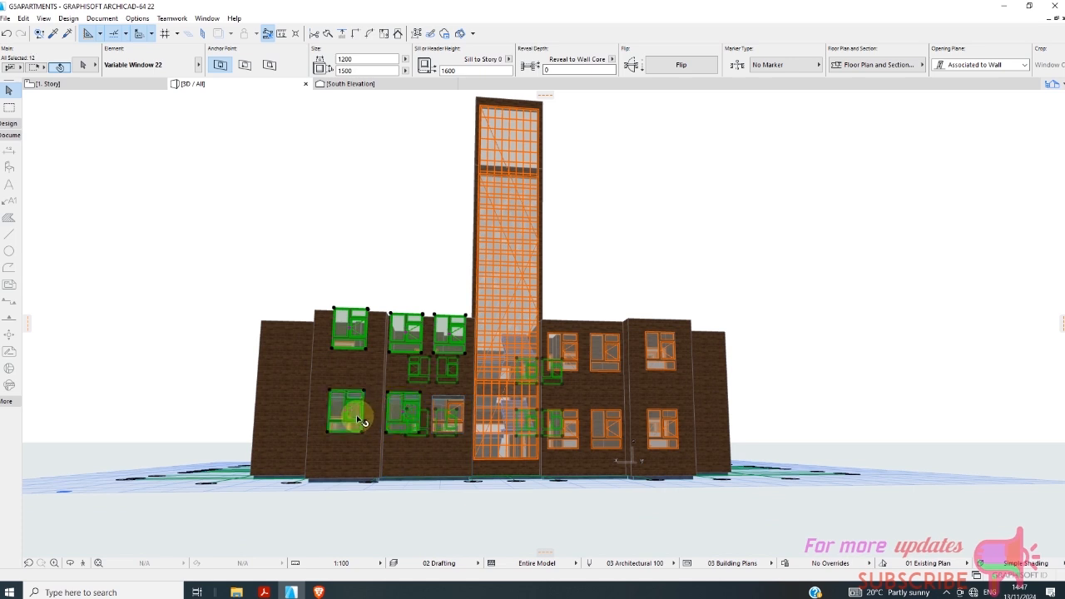
{"action": "left_click", "coordinate": [360, 422], "text": "shift"}
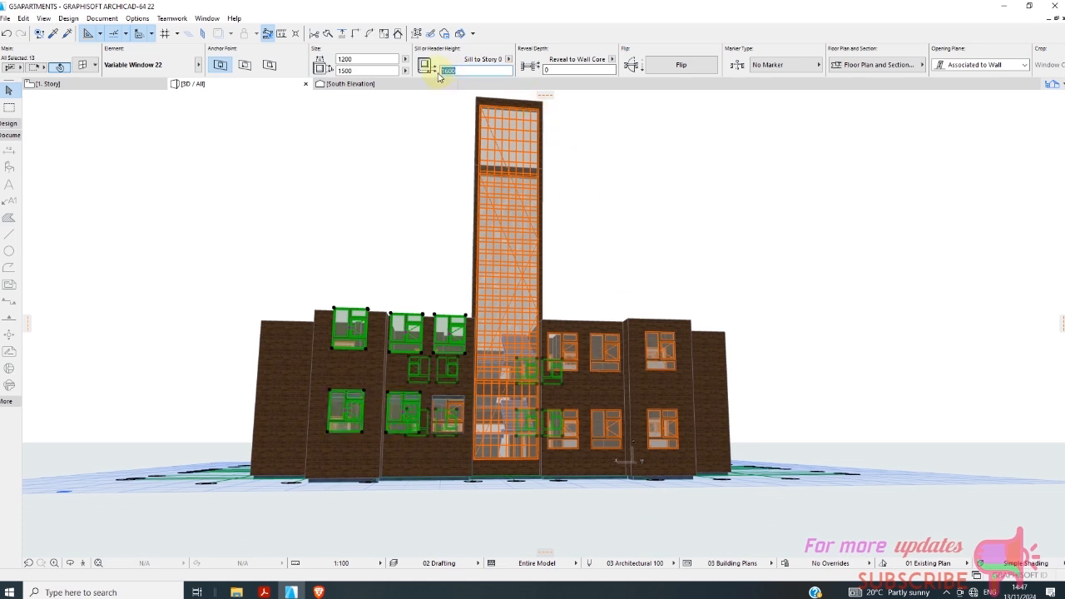
{"action": "type", "text": "1"}
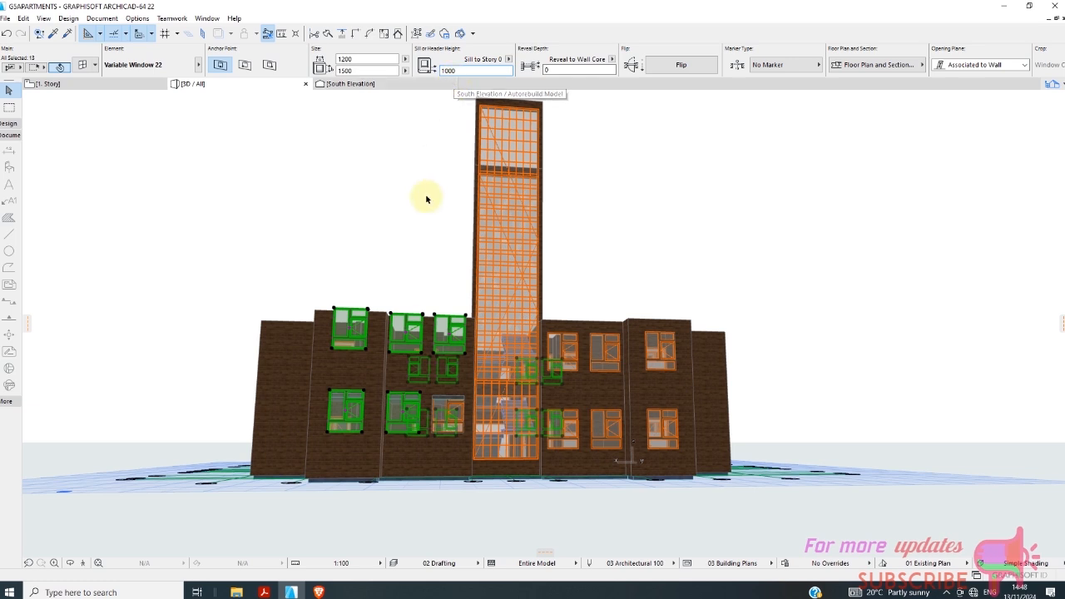
{"action": "left_click", "coordinate": [426, 275]}
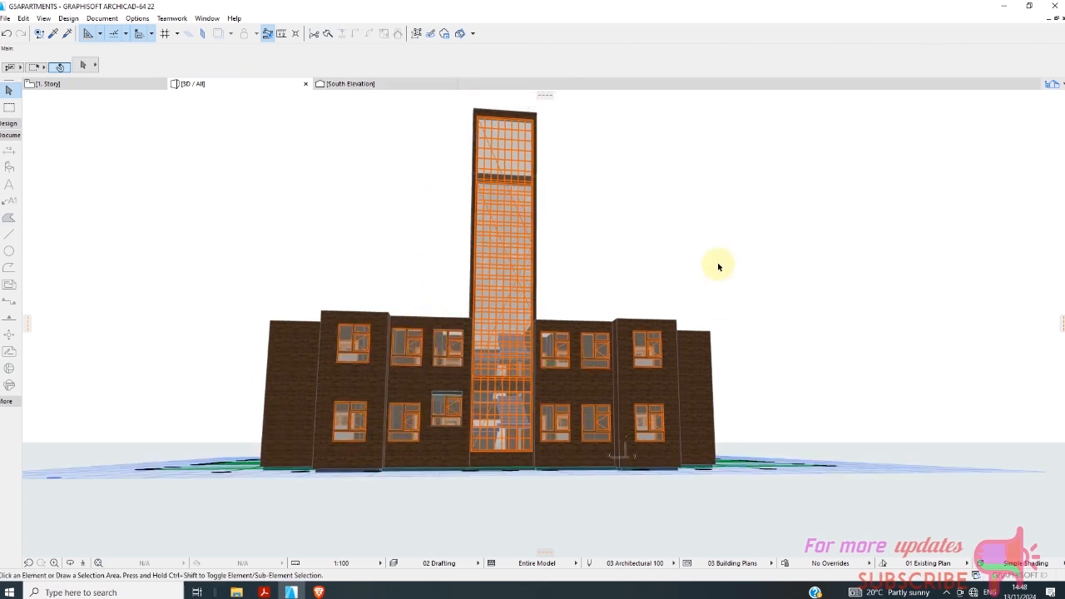
Select the 1. Story wall directly above the main entrance on the south facade.
{"action": "left_click_drag", "start_coordinate": [718, 265], "coordinate": [790, 345]}
{"action": "middle_click_drag", "start_coordinate": [816, 364], "coordinate": [248, 342], "text": "shift"}
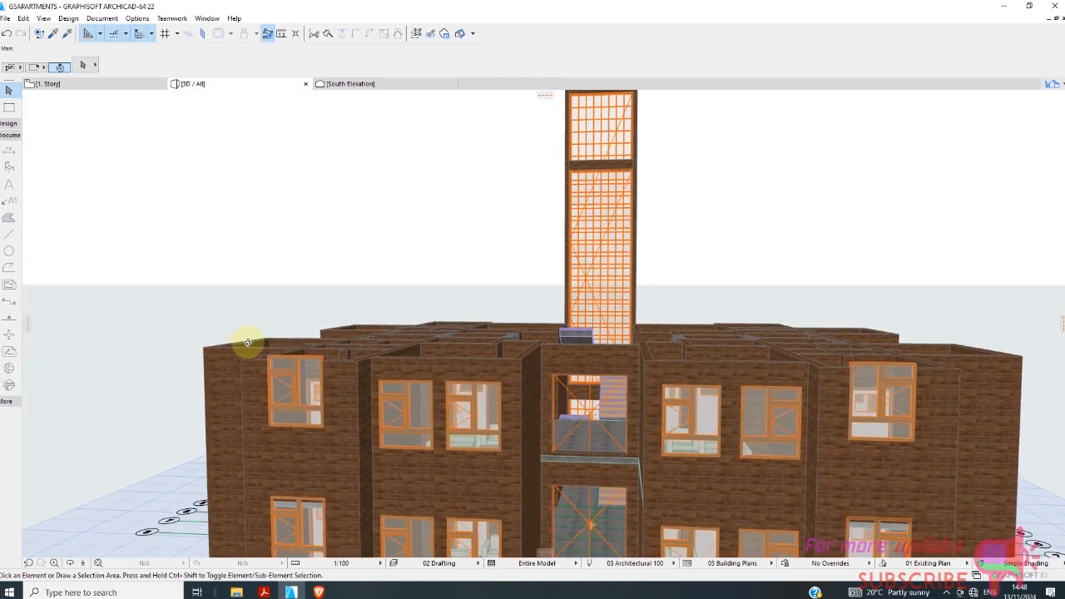
{"action": "left_click", "coordinate": [599, 480]}
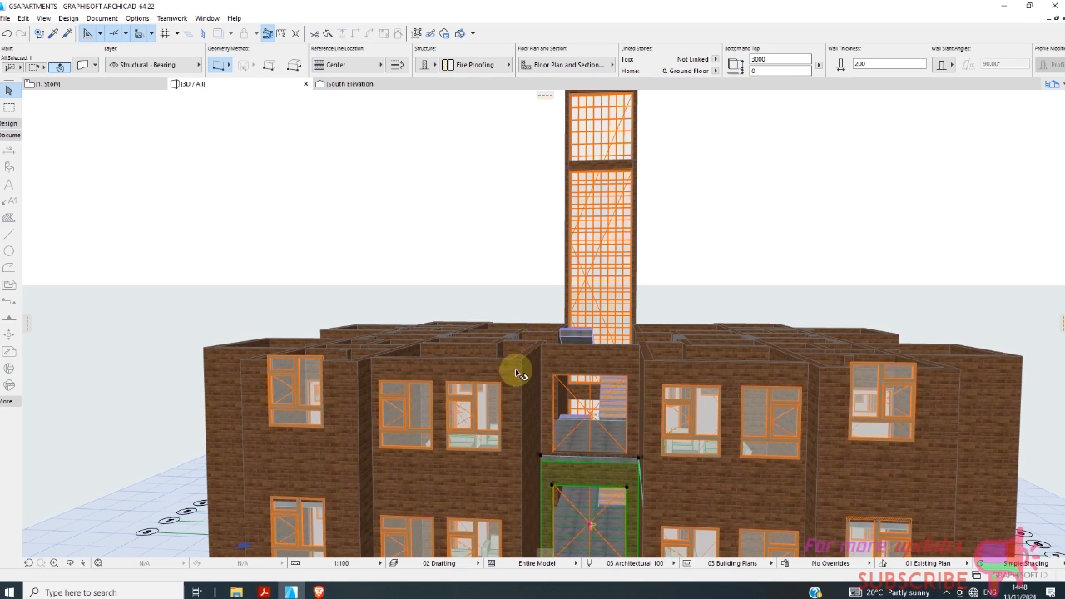
{"action": "scroll", "coordinate": [582, 364], "scroll_direction": "down", "scroll_amount": 1}
{"action": "left_click", "coordinate": [605, 366]}
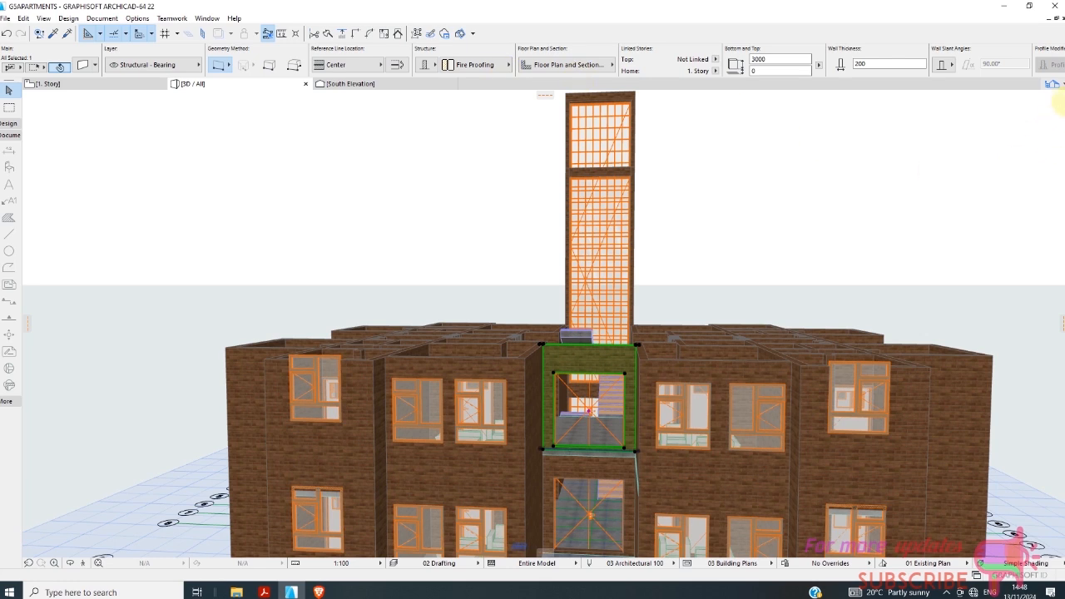
Check the elevations and heights of all stories in Story Settings without changing them.
{"action": "left_click", "coordinate": [1052, 85]}
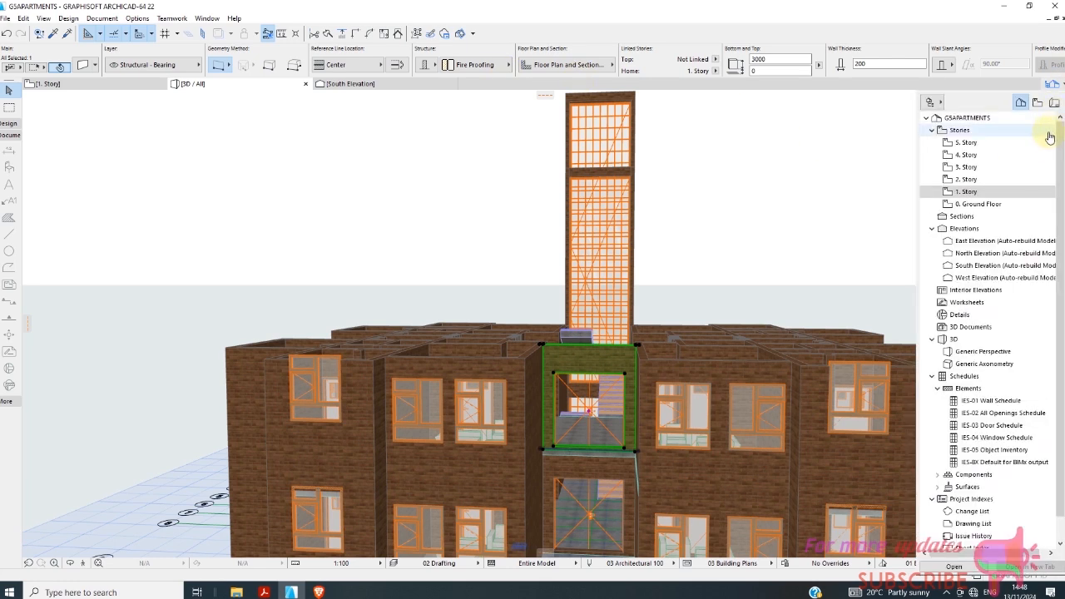
{"action": "right_click", "coordinate": [968, 193]}
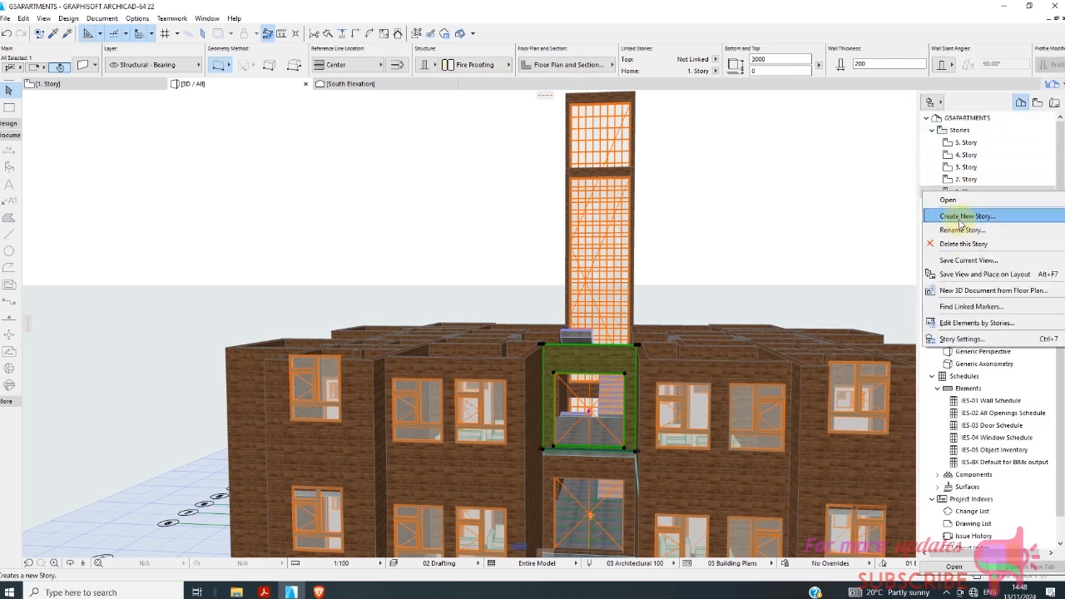
{"action": "left_click", "coordinate": [965, 339]}
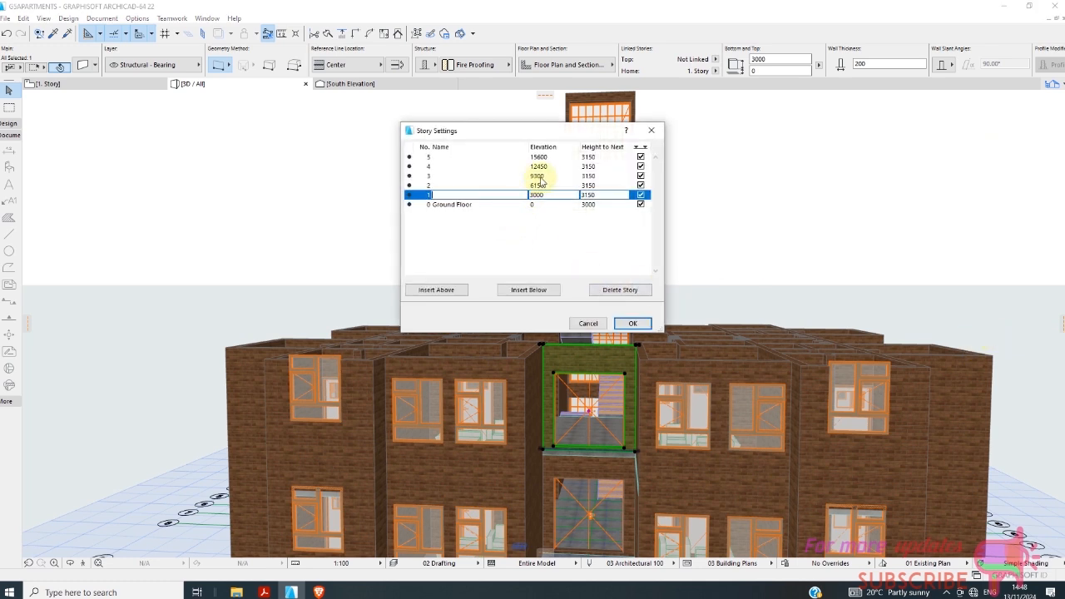
{"action": "left_click", "coordinate": [651, 131]}
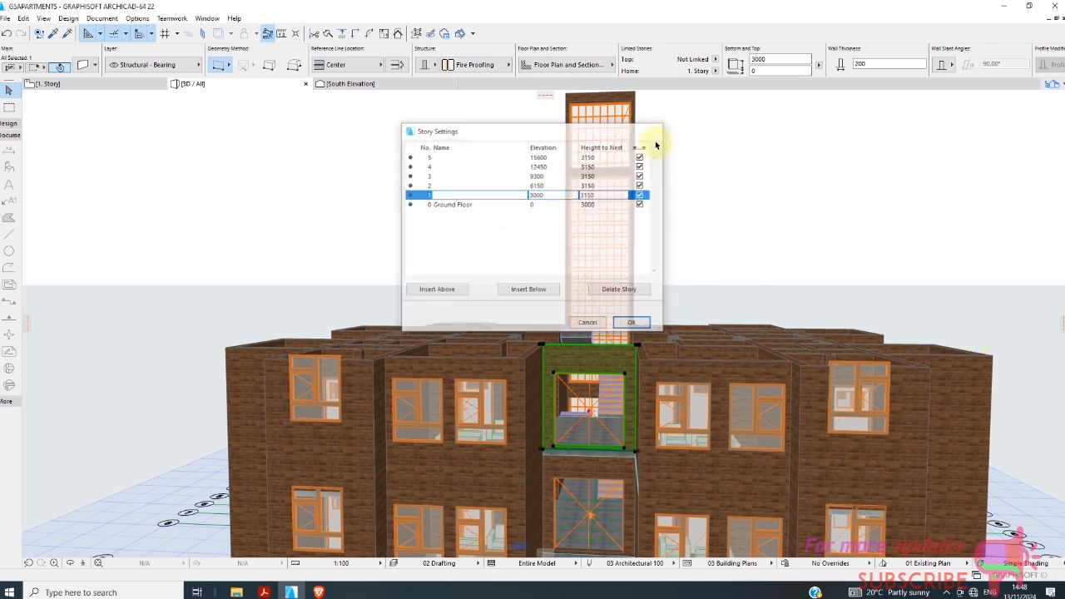
Set the height of the 1. Story wall above the entrance to 9300.
{"action": "left_click", "coordinate": [759, 59]}
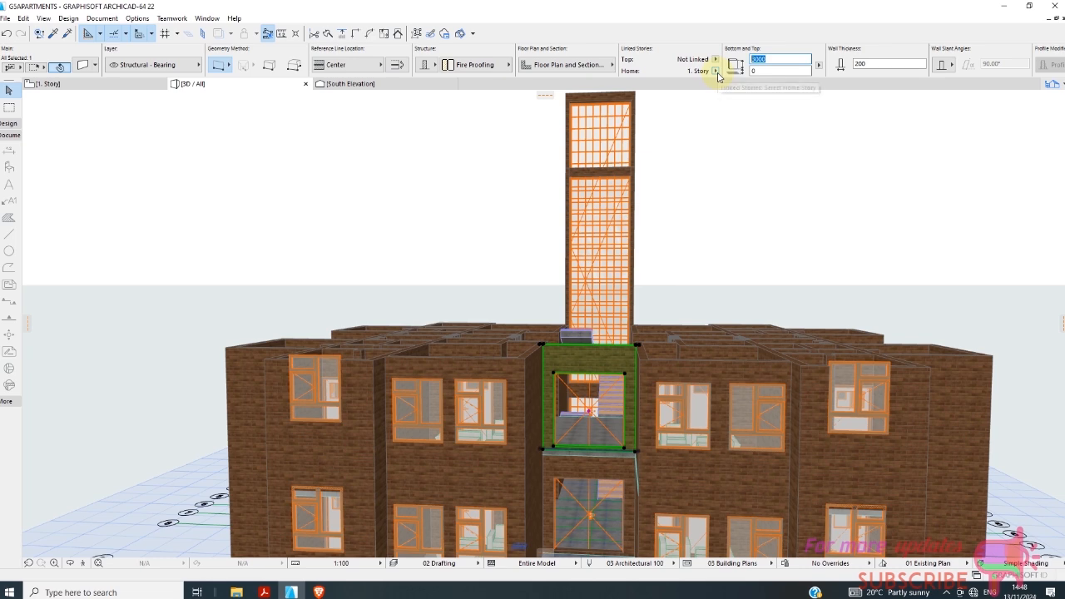
{"action": "type", "text": "9"}
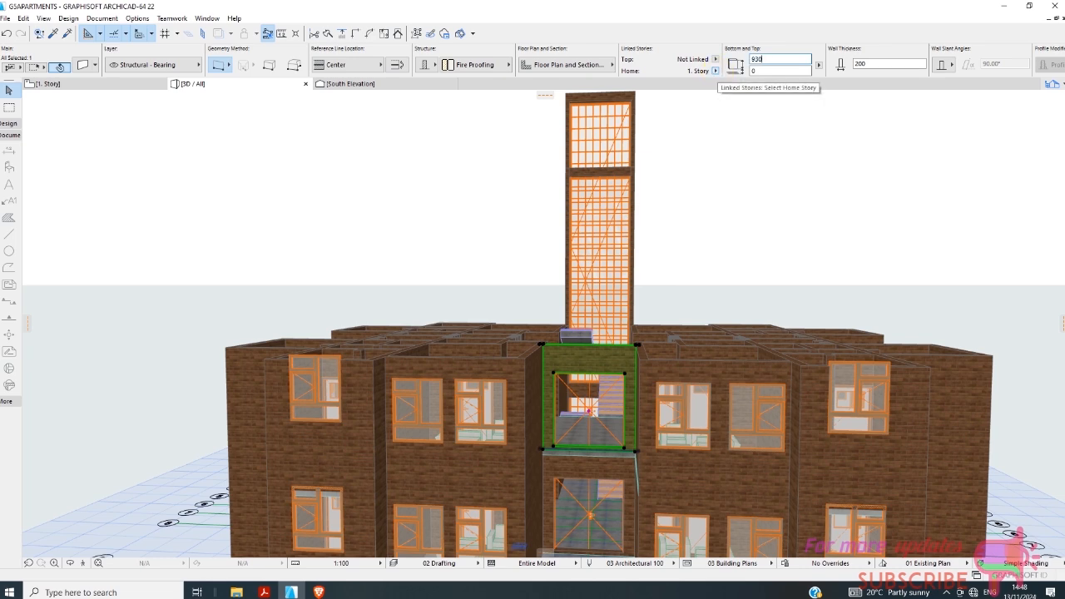
{"action": "left_click", "coordinate": [783, 160]}
{"action": "scroll", "coordinate": [734, 267], "scroll_direction": "down", "scroll_amount": 1}
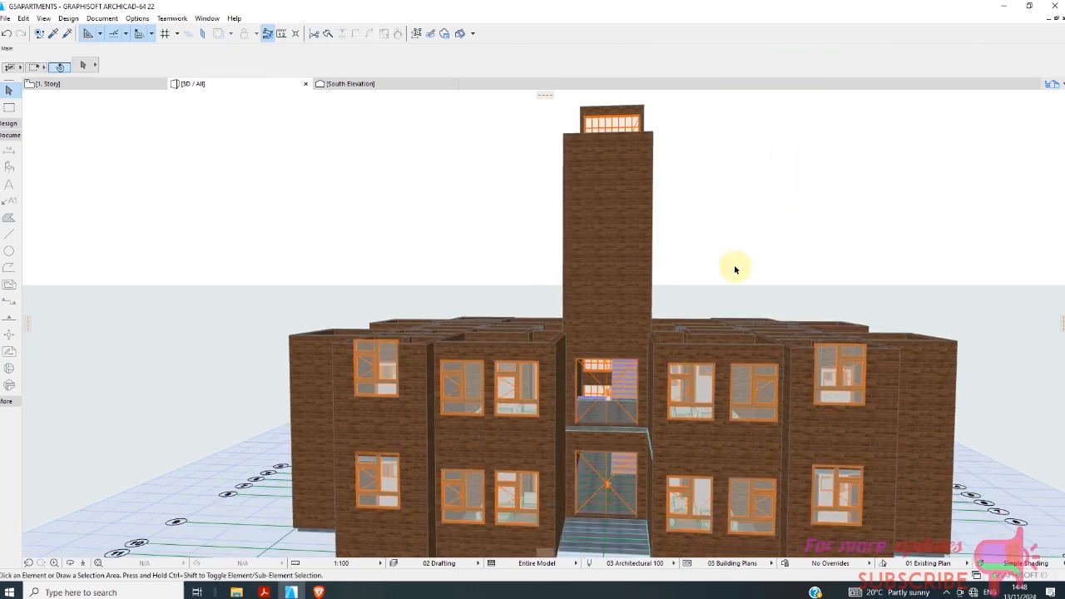
{"action": "middle_click_drag", "start_coordinate": [738, 271], "coordinate": [791, 375], "text": "shift"}
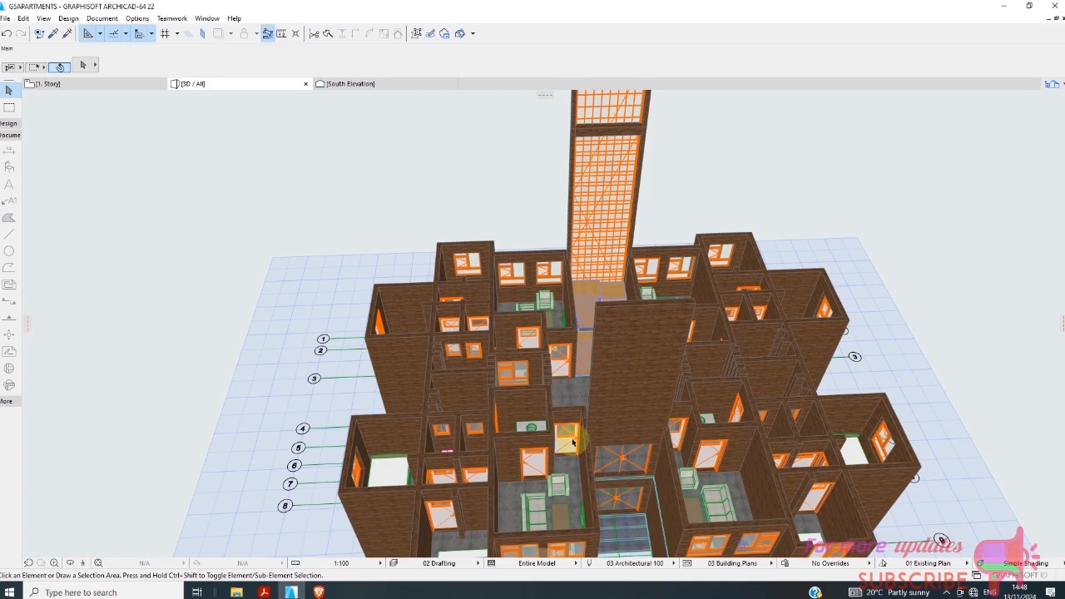
Open the 1. Story floor plan and select the floor slab beside the entrance recess.
{"action": "left_click", "coordinate": [83, 85]}
{"action": "scroll", "coordinate": [450, 358], "scroll_direction": "up", "scroll_amount": 5}
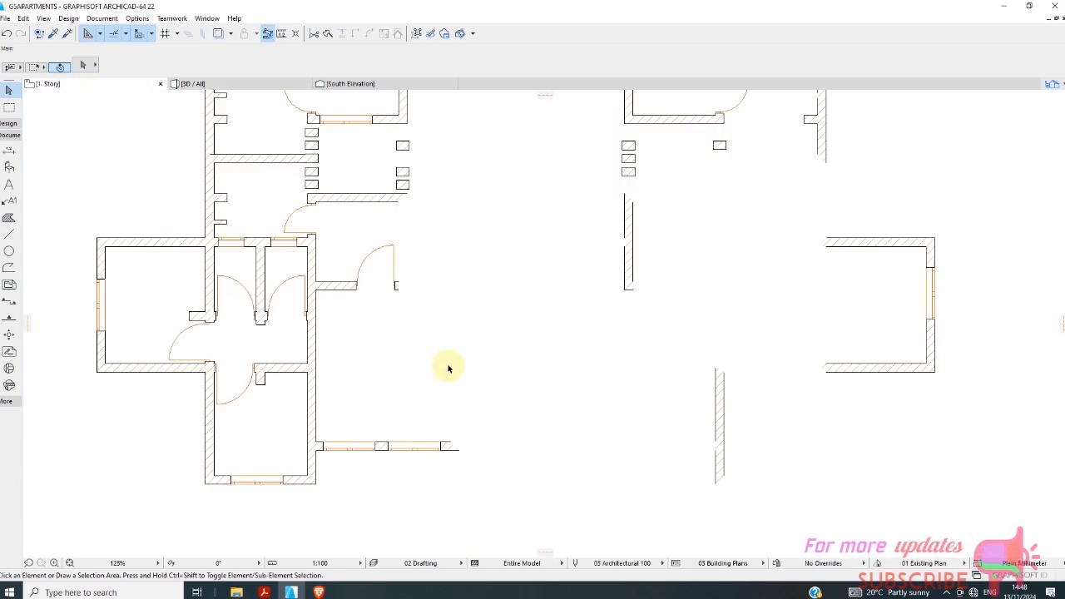
{"action": "scroll", "coordinate": [456, 326], "scroll_direction": "down", "scroll_amount": 2}
{"action": "left_click", "coordinate": [502, 278]}
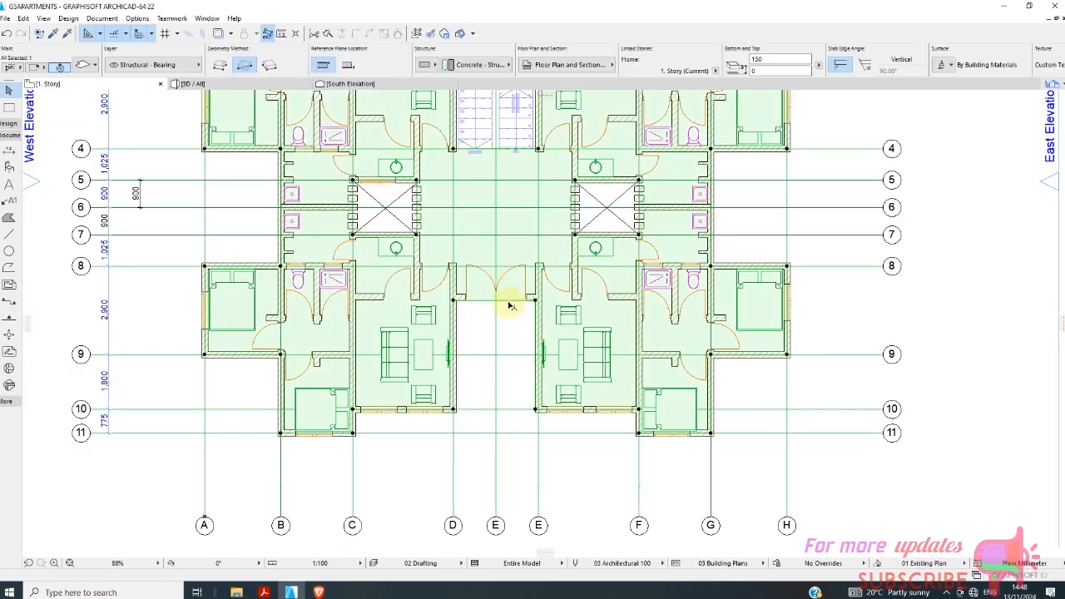
{"action": "scroll", "coordinate": [502, 316], "scroll_direction": "up", "scroll_amount": 4}
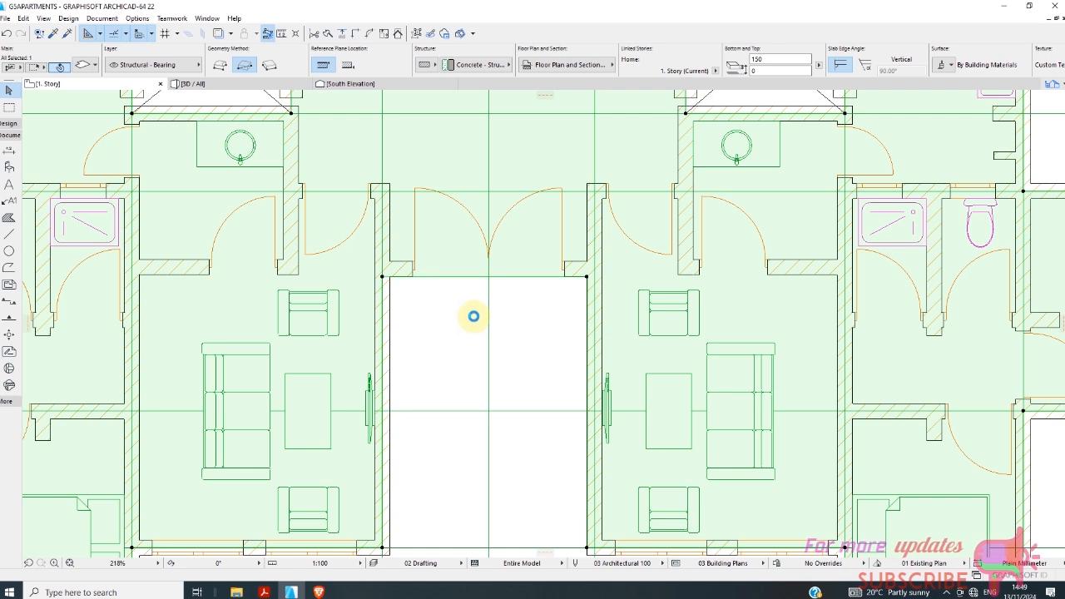
{"action": "left_click", "coordinate": [945, 592]}
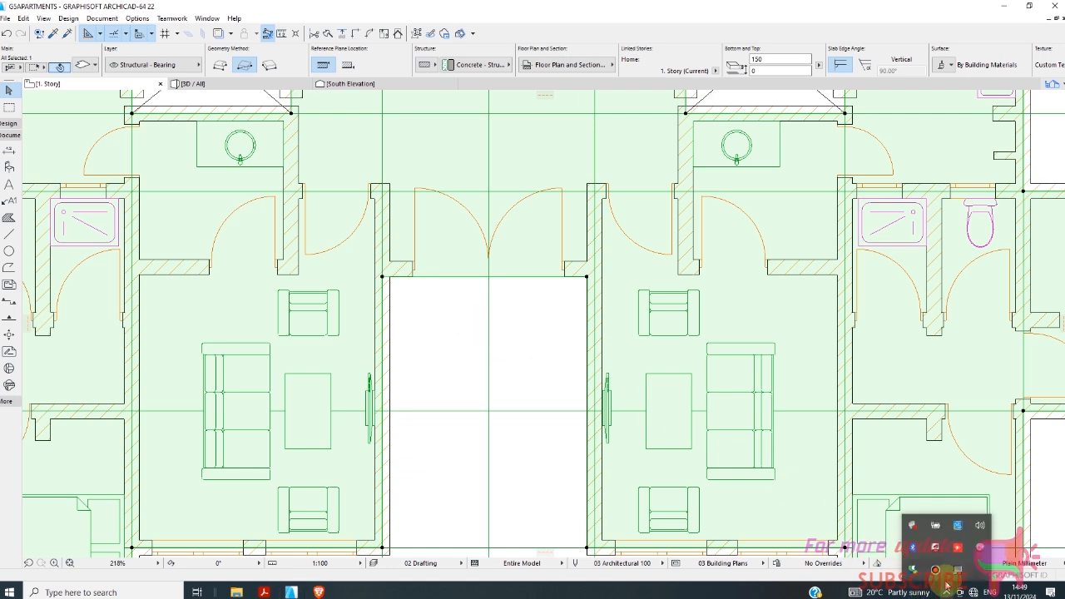
{"action": "left_click", "coordinate": [935, 573]}
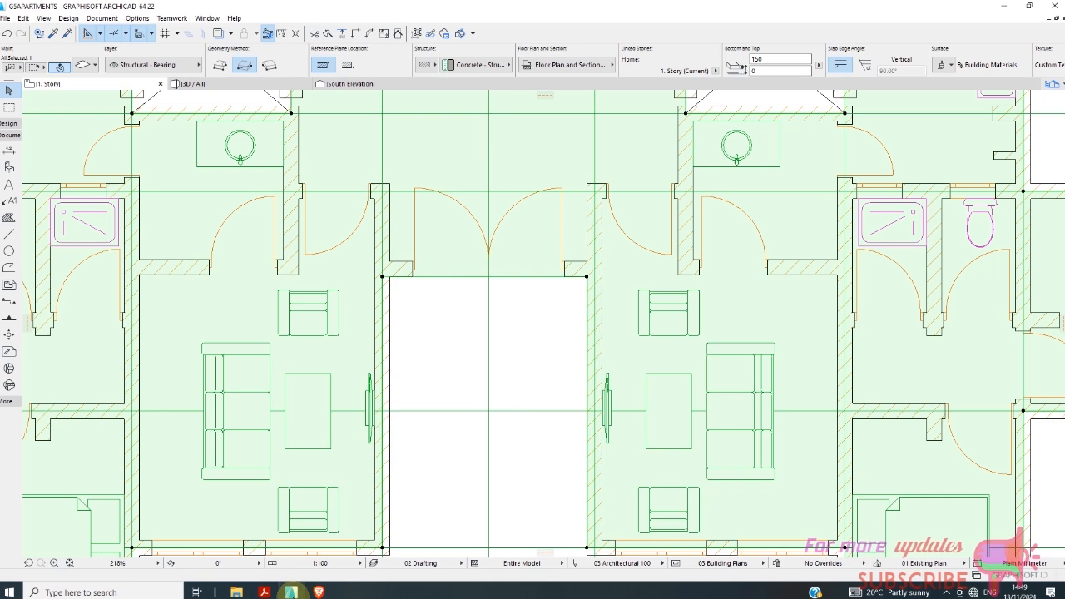
{"action": "mouse_move", "coordinate": [312, 593]}
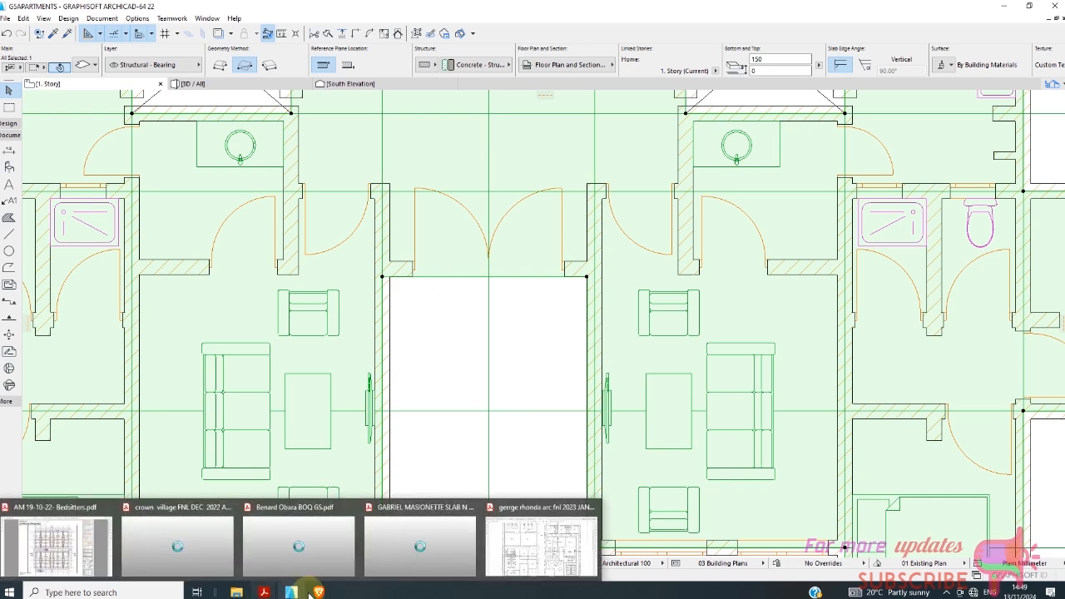
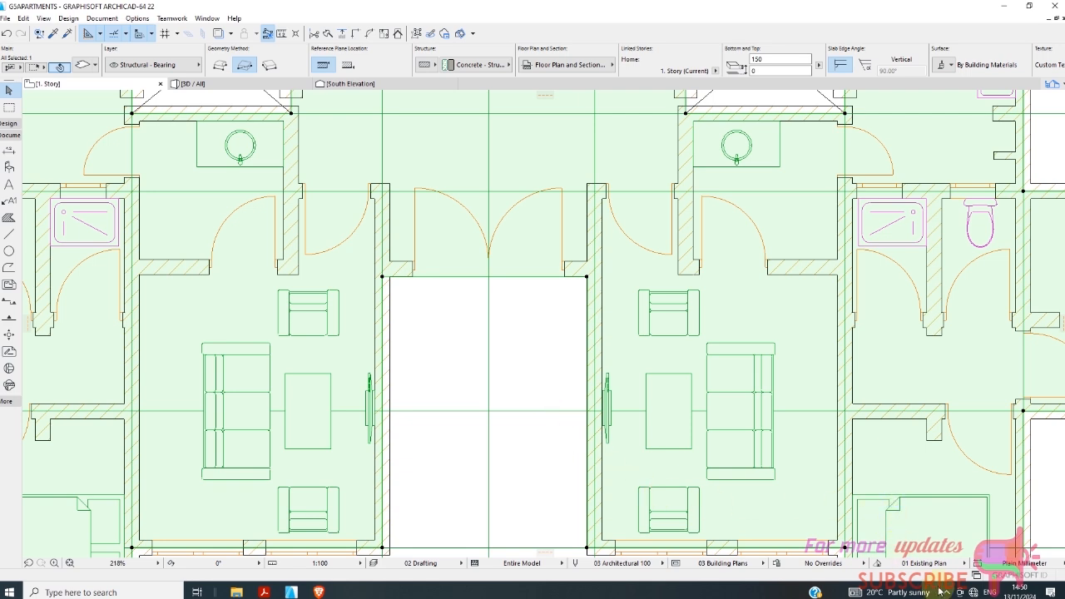
{"action": "left_click", "coordinate": [946, 592]}
{"action": "left_click", "coordinate": [936, 571]}
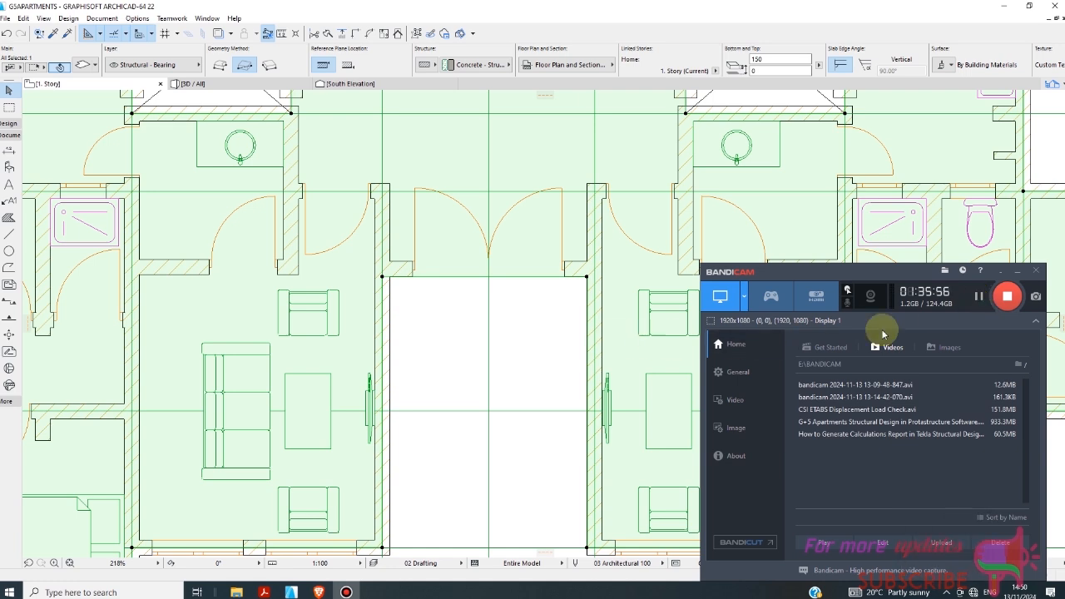
{"action": "left_click", "coordinate": [979, 297]}
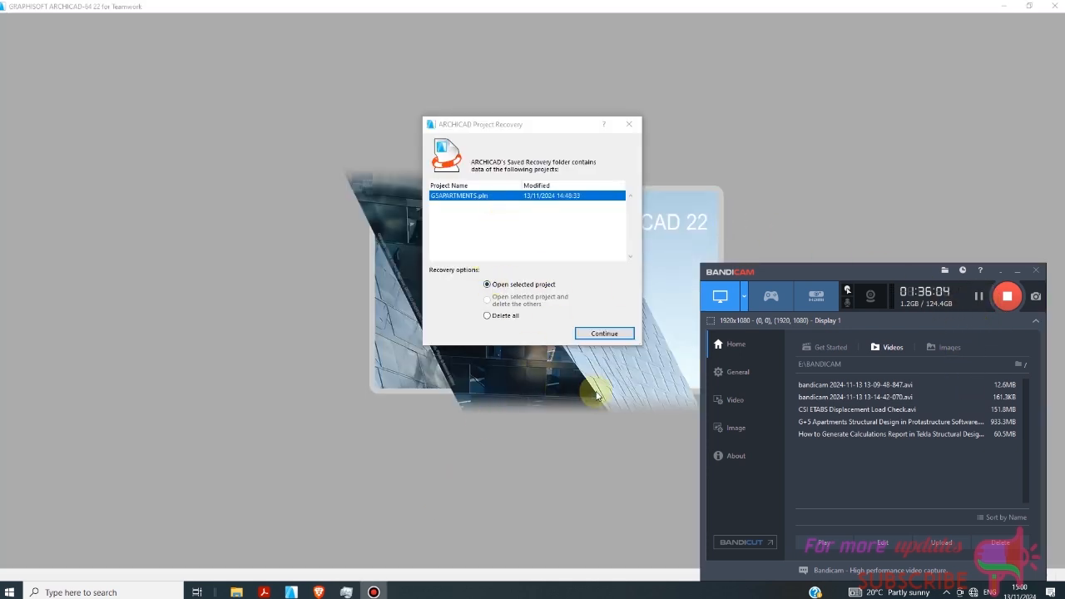
{"action": "left_click", "coordinate": [999, 274]}
Select all walls in the 3D model and check their home story options and base height.
{"action": "mouse_move", "coordinate": [291, 592]}
{"action": "left_click", "coordinate": [408, 518]}
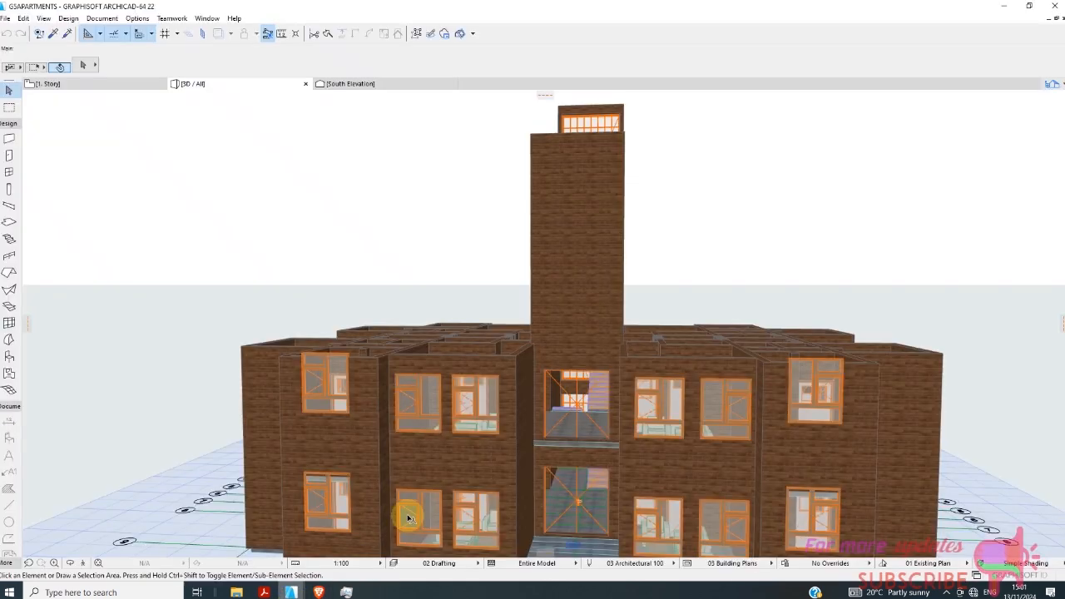
{"action": "middle_click_drag", "start_coordinate": [433, 285], "coordinate": [368, 397], "text": "shift"}
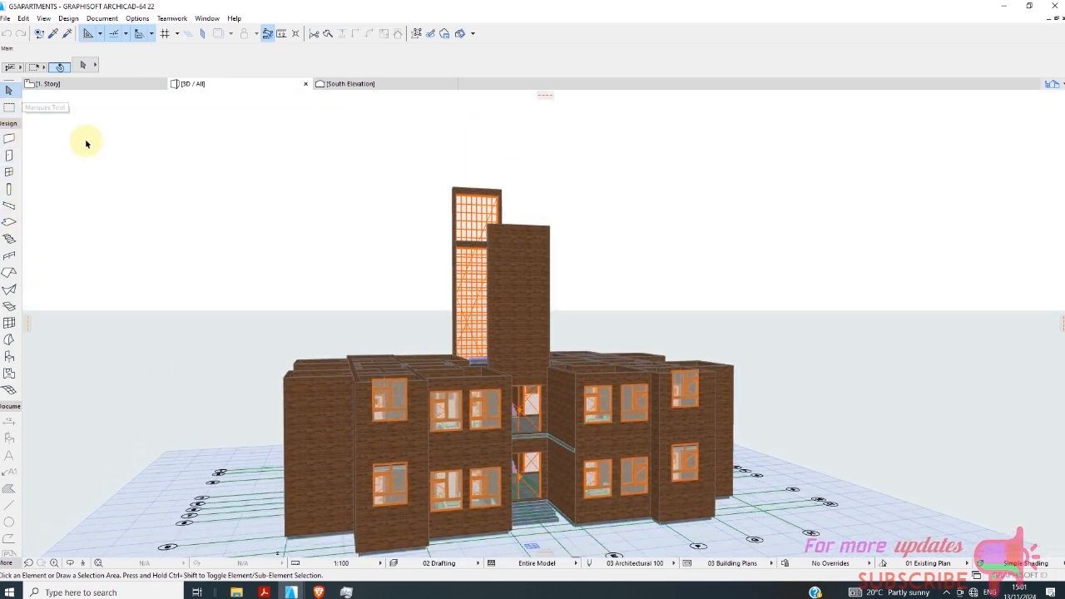
{"action": "left_click", "coordinate": [313, 401]}
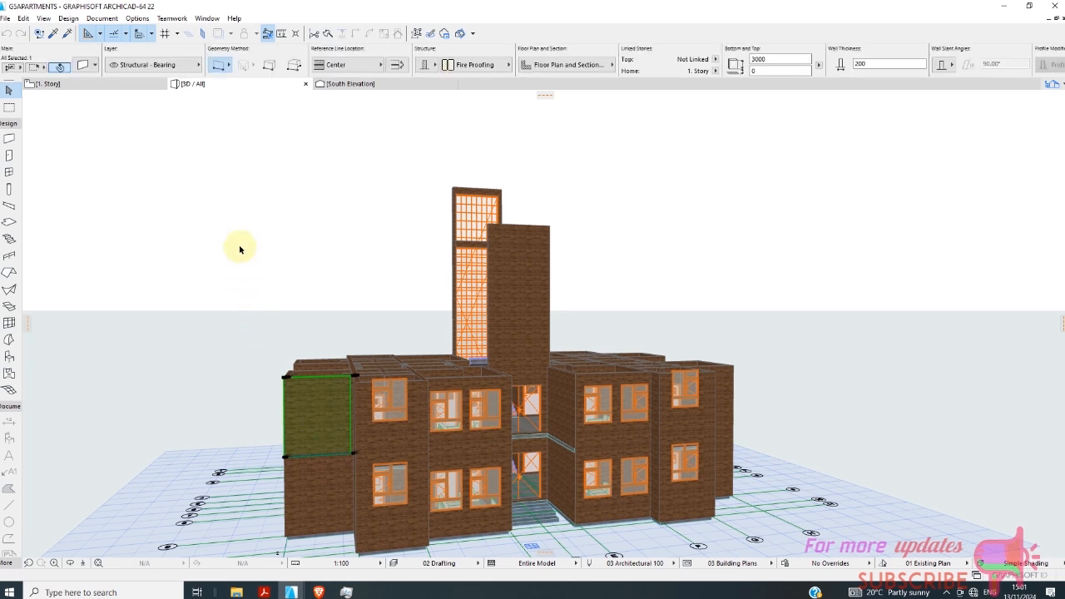
{"action": "right_click", "coordinate": [237, 208]}
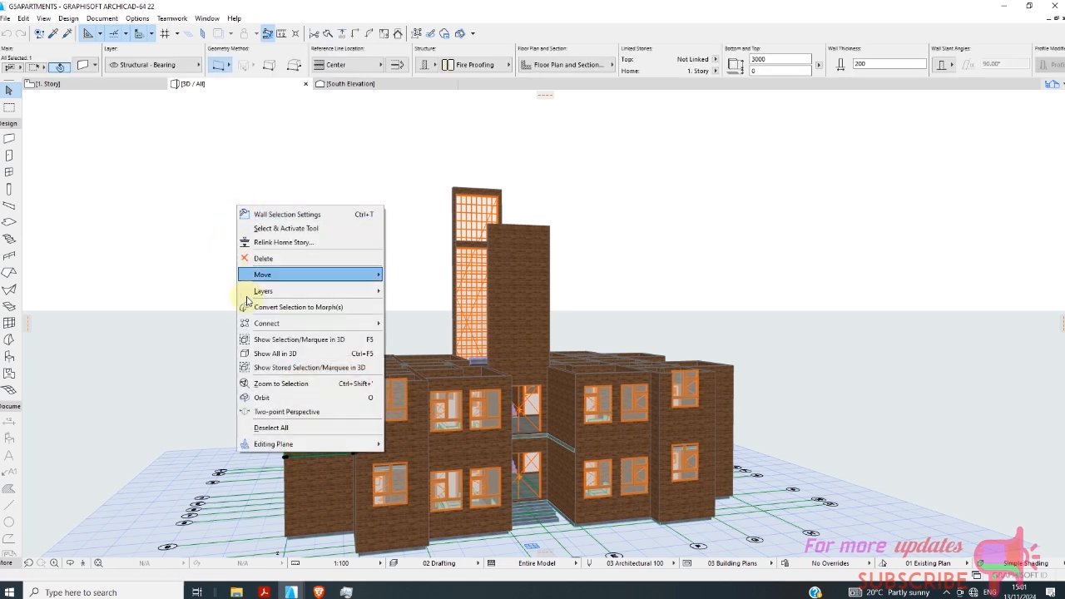
{"action": "left_click", "coordinate": [286, 232]}
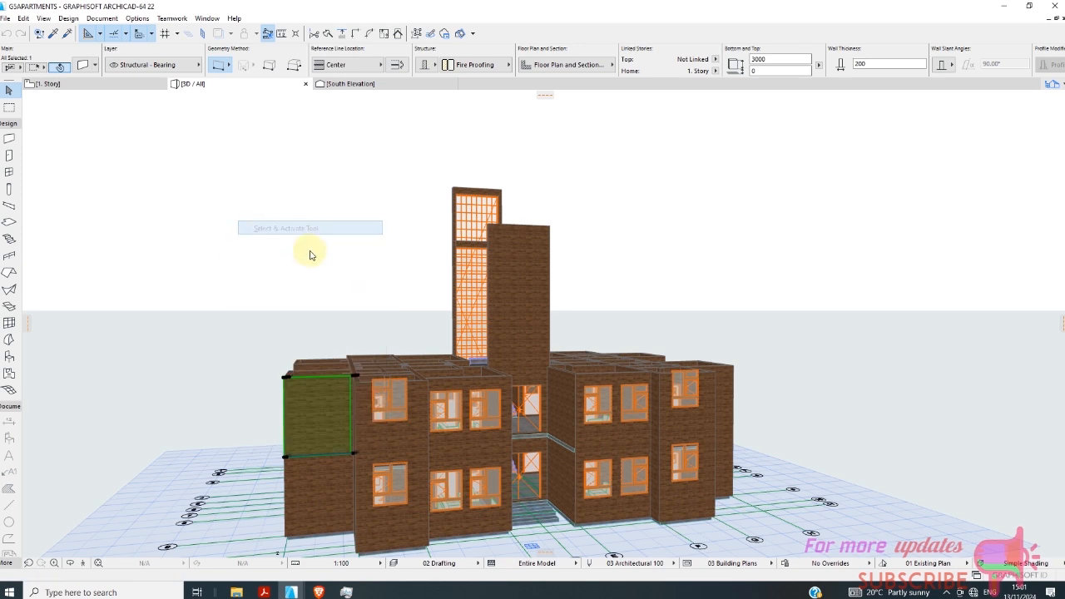
{"action": "key", "text": "ctrl+a"}
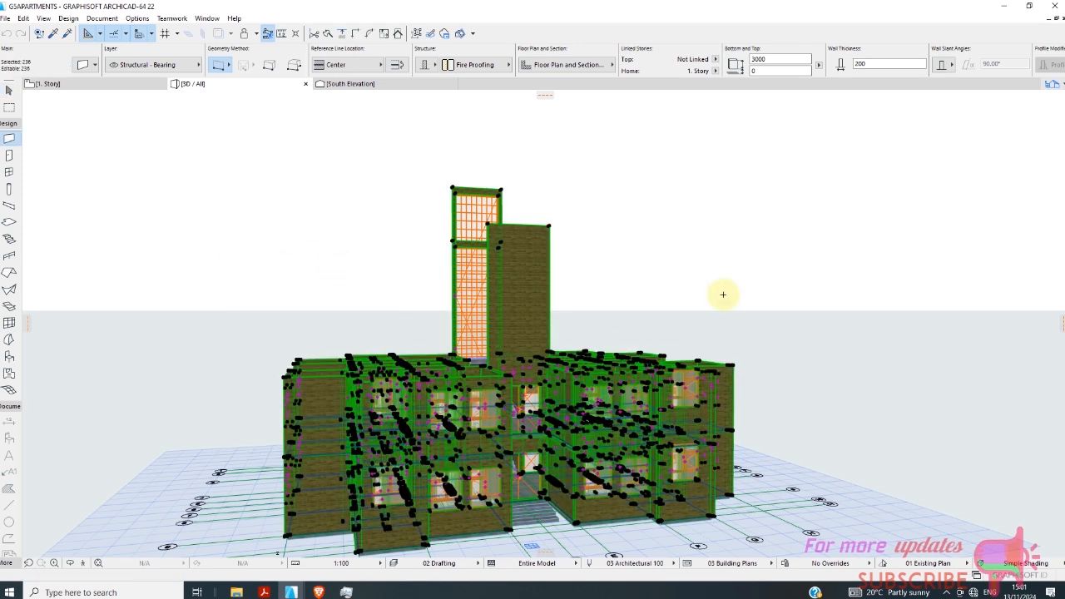
{"action": "left_click", "coordinate": [715, 72]}
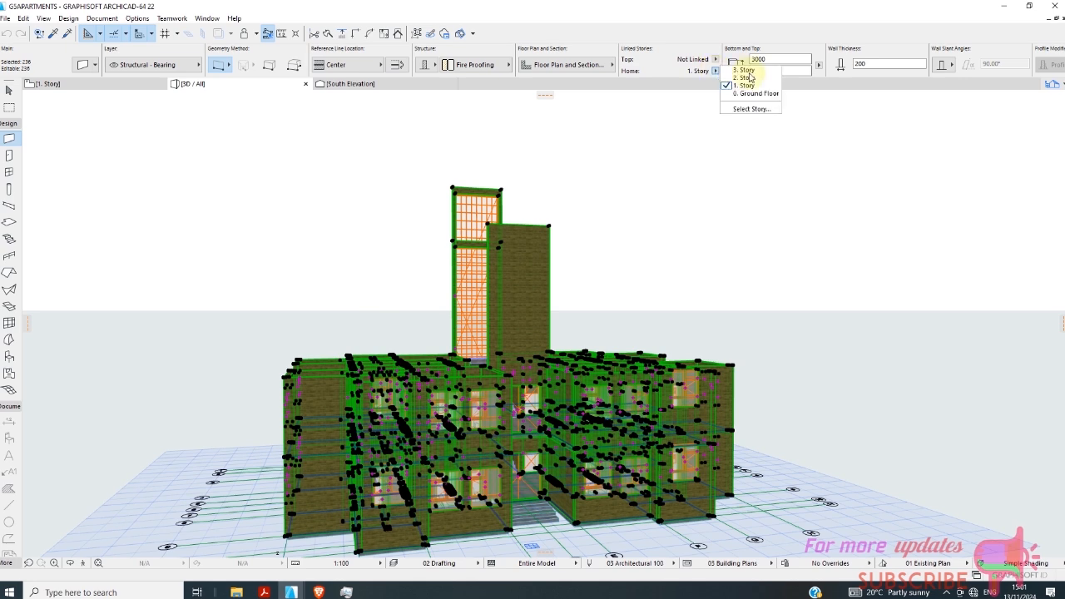
{"action": "left_click", "coordinate": [785, 72]}
{"action": "left_click_drag", "start_coordinate": [770, 75], "coordinate": [739, 81]}
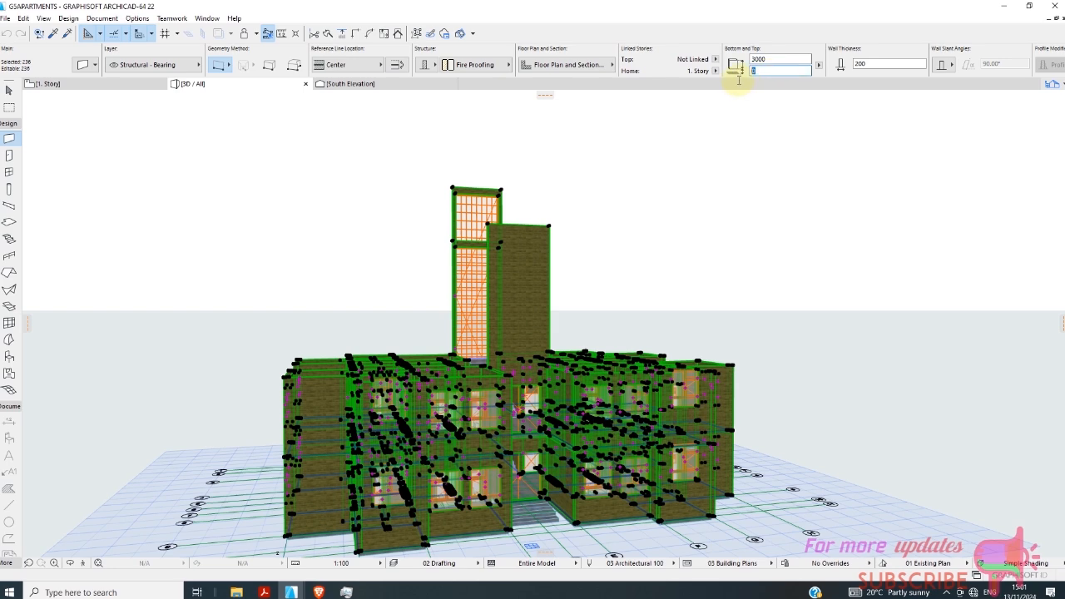
{"action": "key", "text": "Escape"}
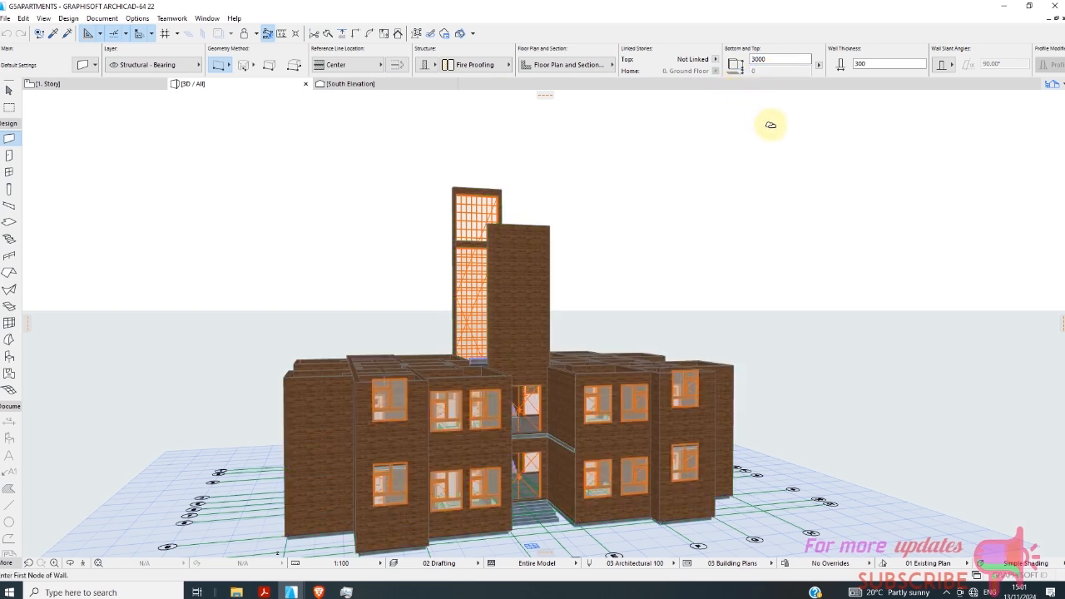
Check the selection settings of the Ground Floor wall flanking the entrance recess without changing them.
{"action": "scroll", "coordinate": [583, 473], "scroll_direction": "up", "scroll_amount": 5}
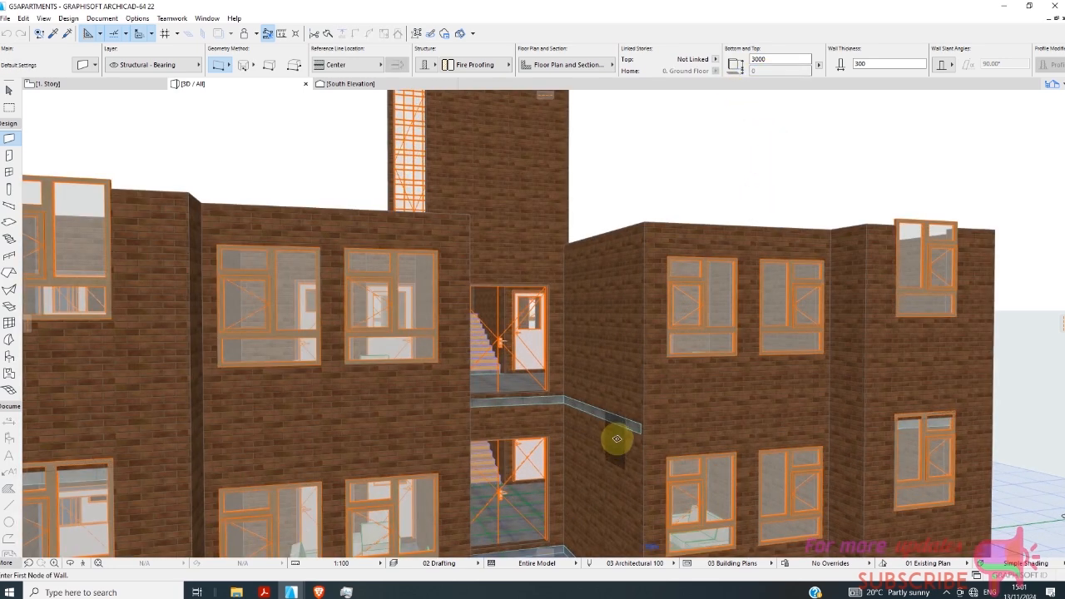
{"action": "left_click", "coordinate": [613, 457], "text": "shift"}
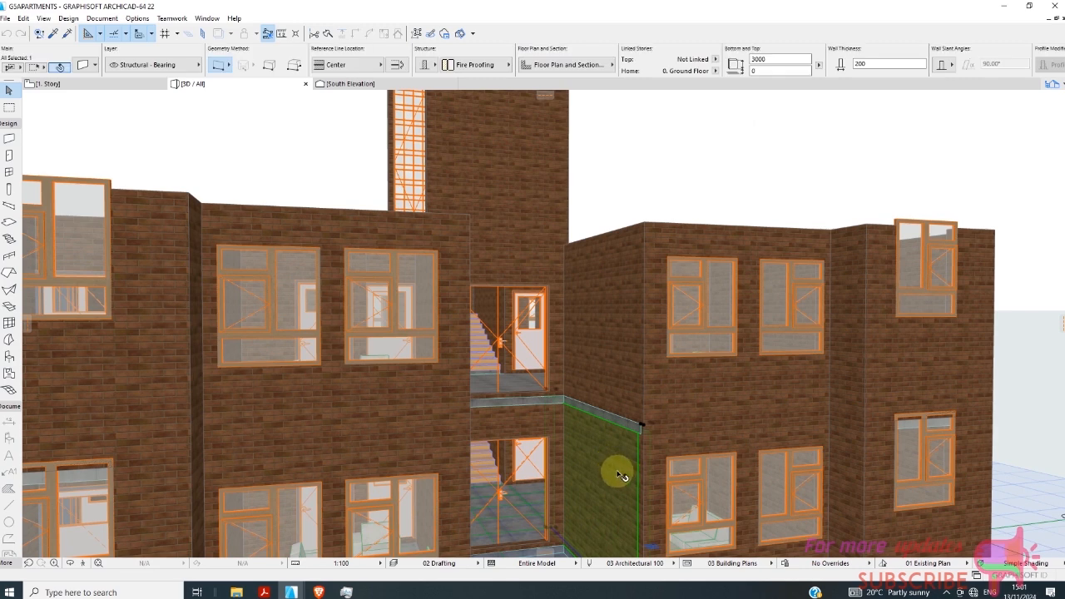
{"action": "scroll", "coordinate": [658, 466], "scroll_direction": "up", "scroll_amount": 1}
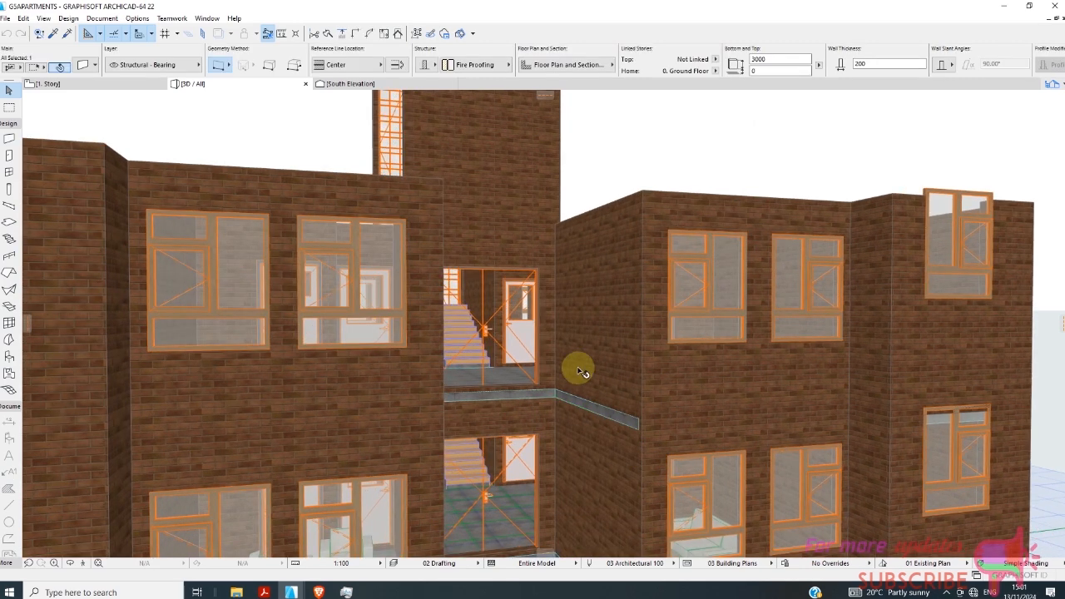
{"action": "scroll", "coordinate": [571, 372], "scroll_direction": "down", "scroll_amount": 2}
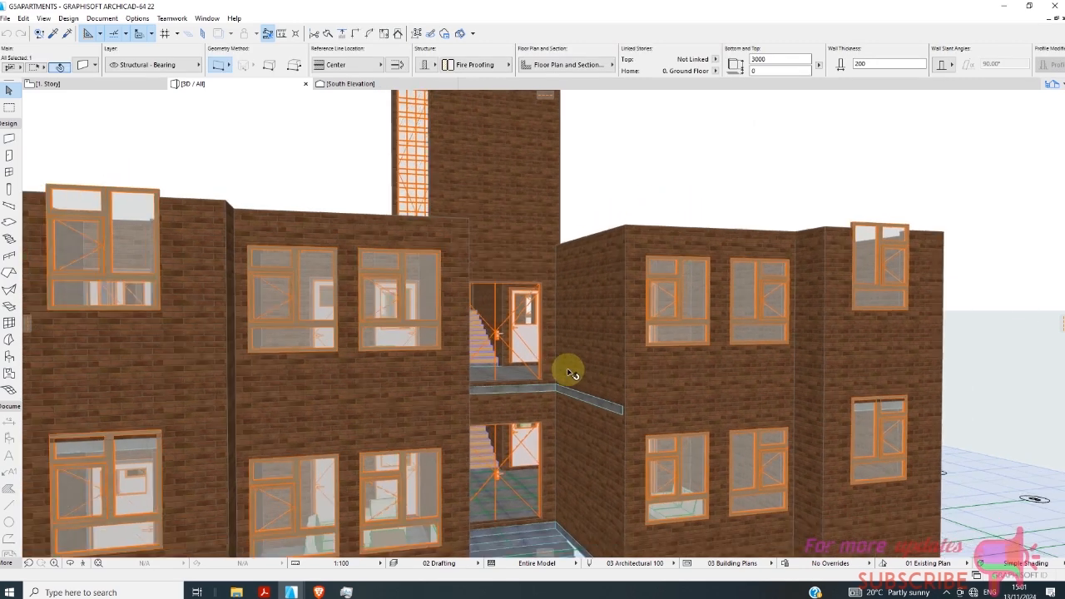
{"action": "right_click", "coordinate": [658, 139]}
{"action": "left_click", "coordinate": [708, 146]}
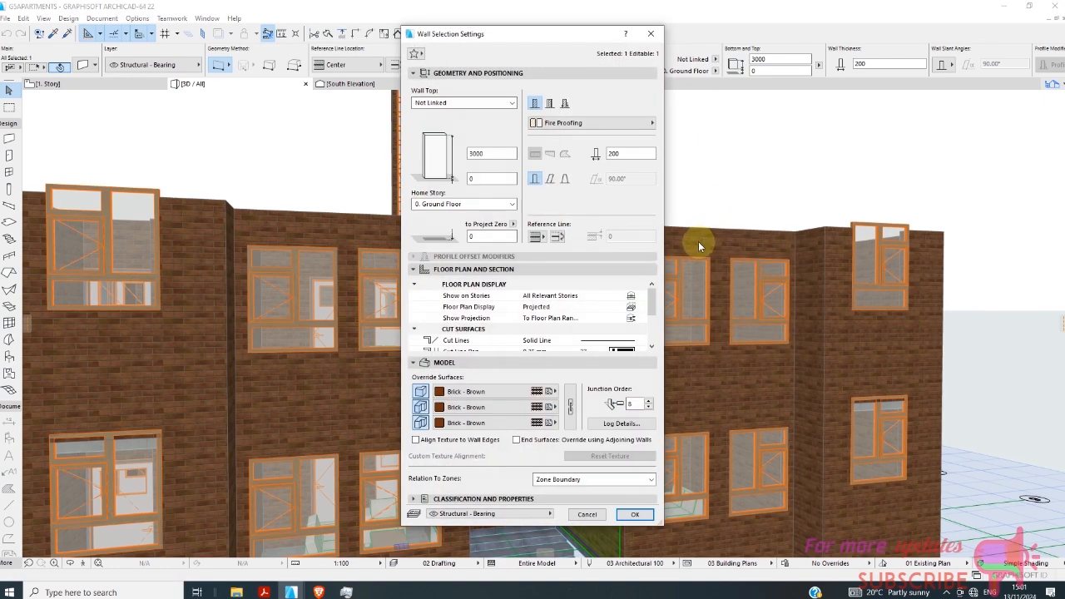
{"action": "left_click", "coordinate": [587, 514]}
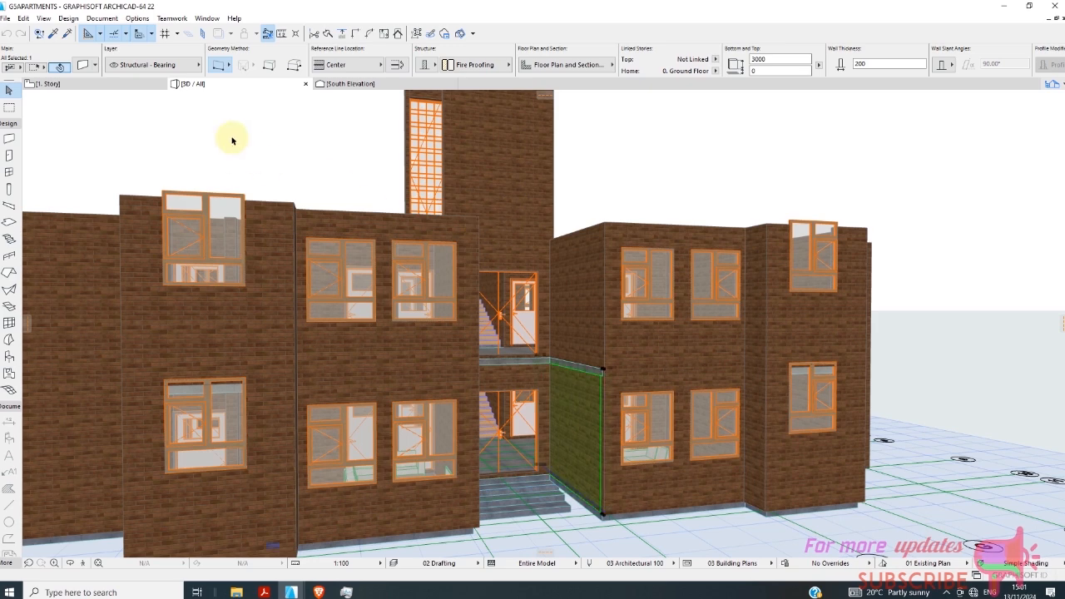
Pick up the parameters of the Ground Floor wall flanking the entrance recess as the Wall tool defaults.
{"action": "left_click", "coordinate": [54, 33]}
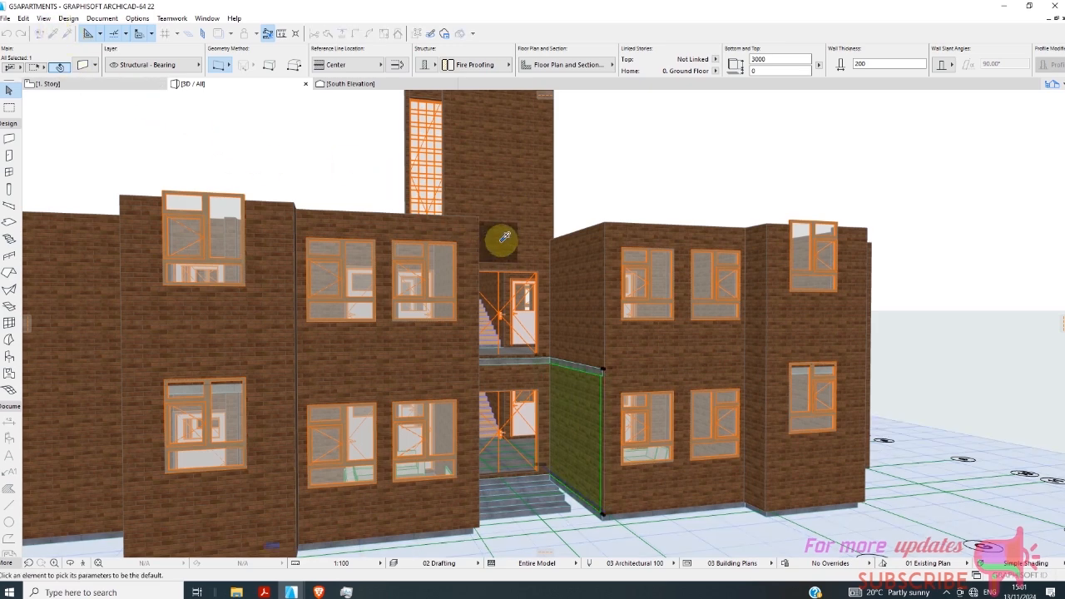
{"action": "left_click", "coordinate": [541, 383]}
{"action": "key", "text": "Escape"}
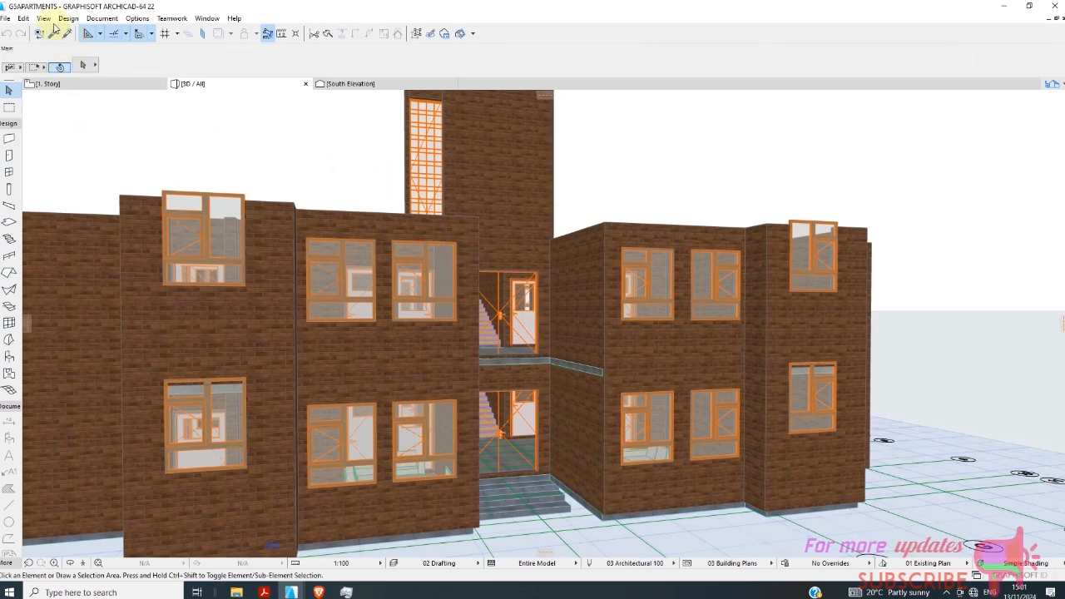
{"action": "left_click", "coordinate": [54, 33]}
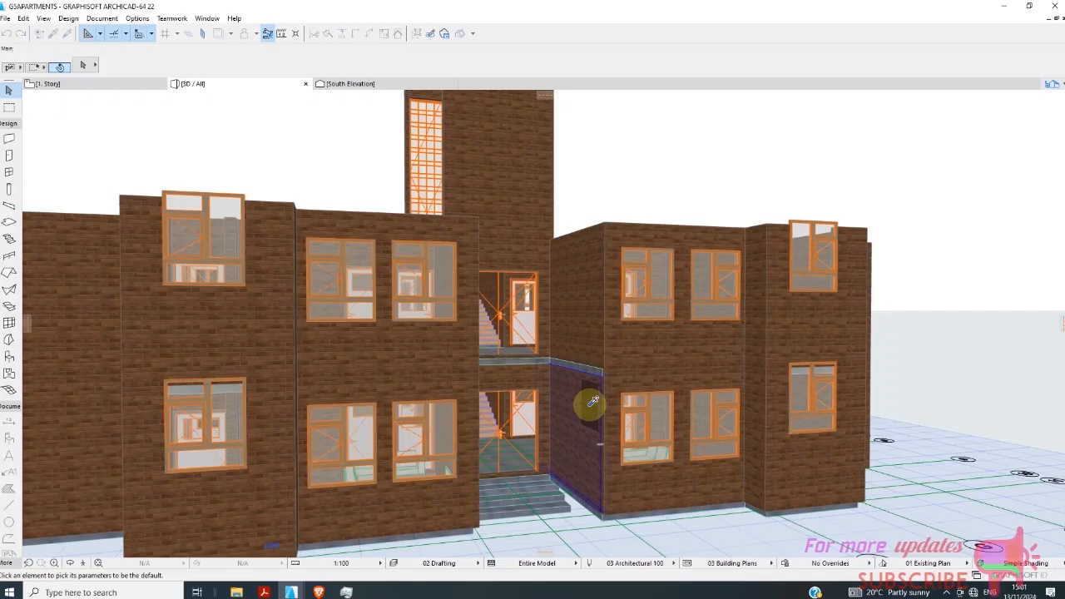
{"action": "left_click", "coordinate": [592, 402]}
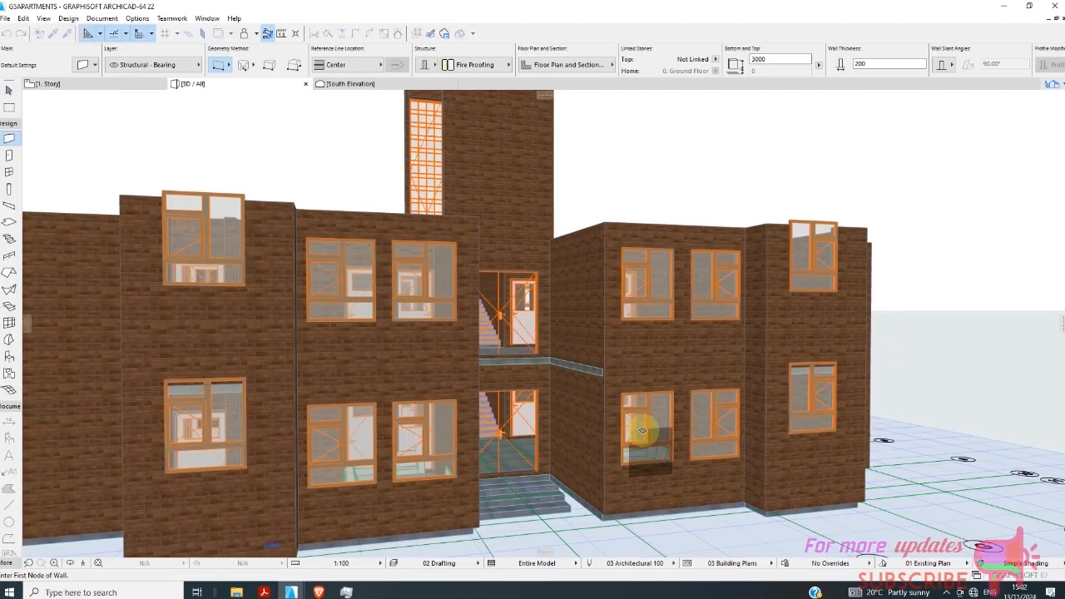
Open the 1. Story floor plan at the double entrance door and return to the Arrow tool.
{"action": "scroll", "coordinate": [641, 428], "scroll_direction": "up", "scroll_amount": 10}
{"action": "scroll", "coordinate": [630, 334], "scroll_direction": "down", "scroll_amount": 10}
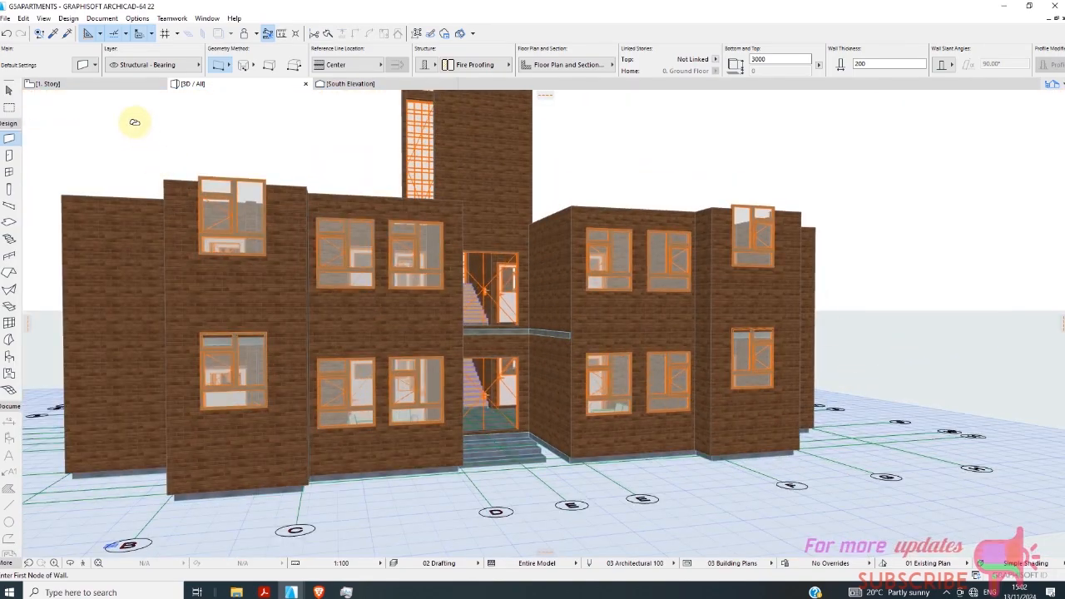
{"action": "left_click", "coordinate": [99, 85]}
{"action": "scroll", "coordinate": [487, 333], "scroll_direction": "up", "scroll_amount": 6}
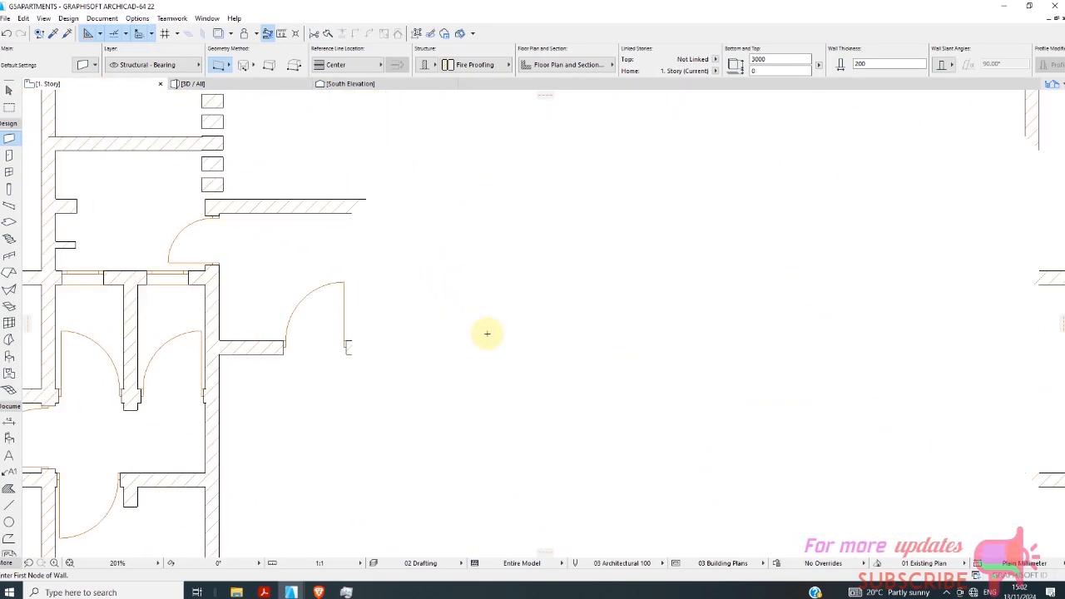
{"action": "scroll", "coordinate": [489, 335], "scroll_direction": "up", "scroll_amount": 2}
{"action": "scroll", "coordinate": [362, 341], "scroll_direction": "down", "scroll_amount": 2}
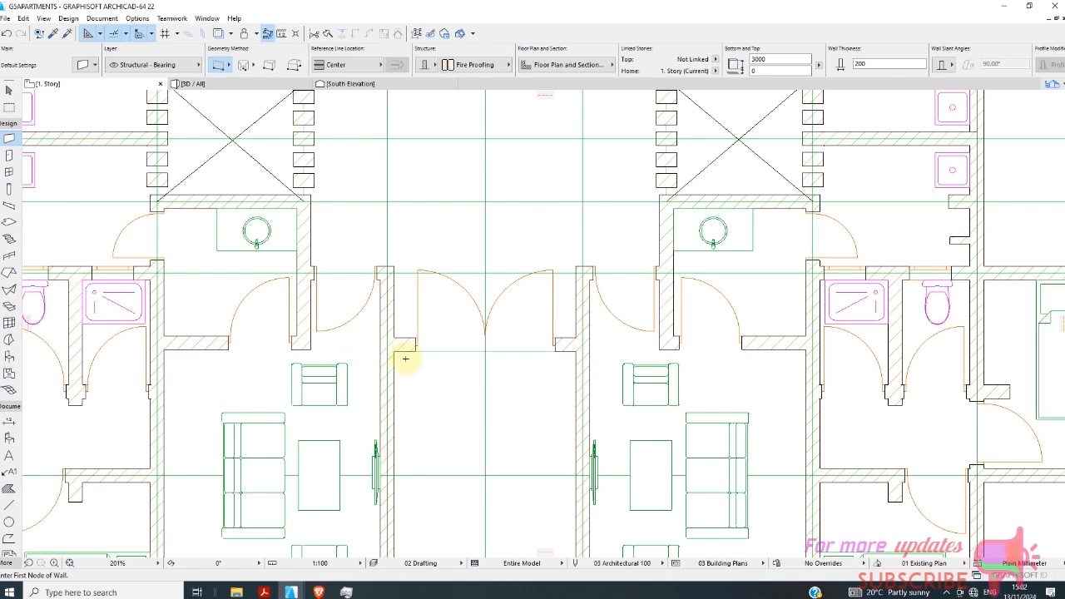
{"action": "scroll", "coordinate": [499, 350], "scroll_direction": "up", "scroll_amount": 3}
{"action": "left_click", "coordinate": [8, 89]}
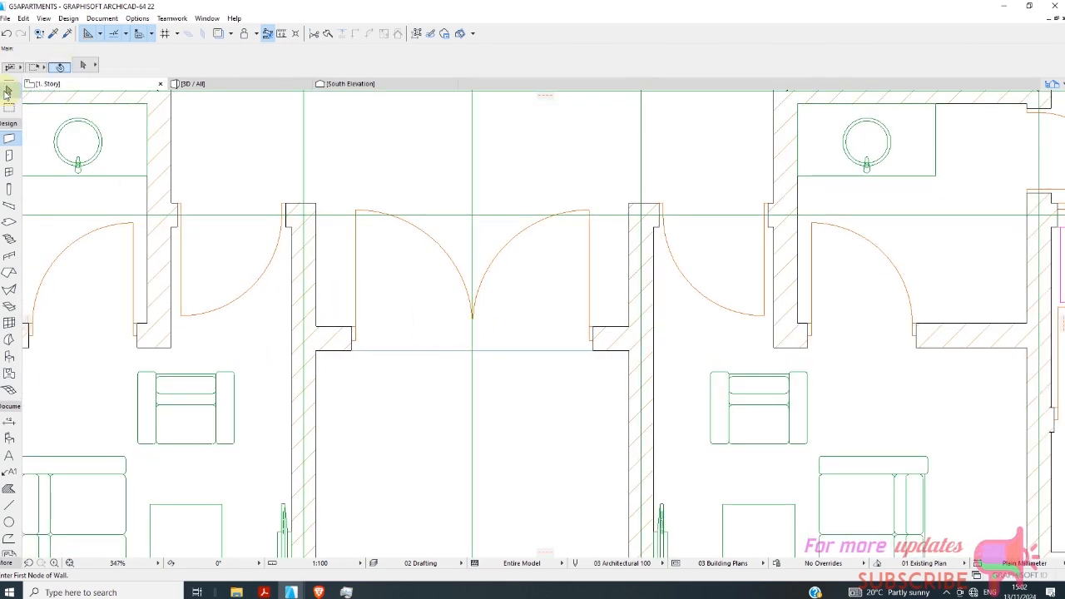
{"action": "scroll", "coordinate": [397, 308], "scroll_direction": "up", "scroll_amount": 2}
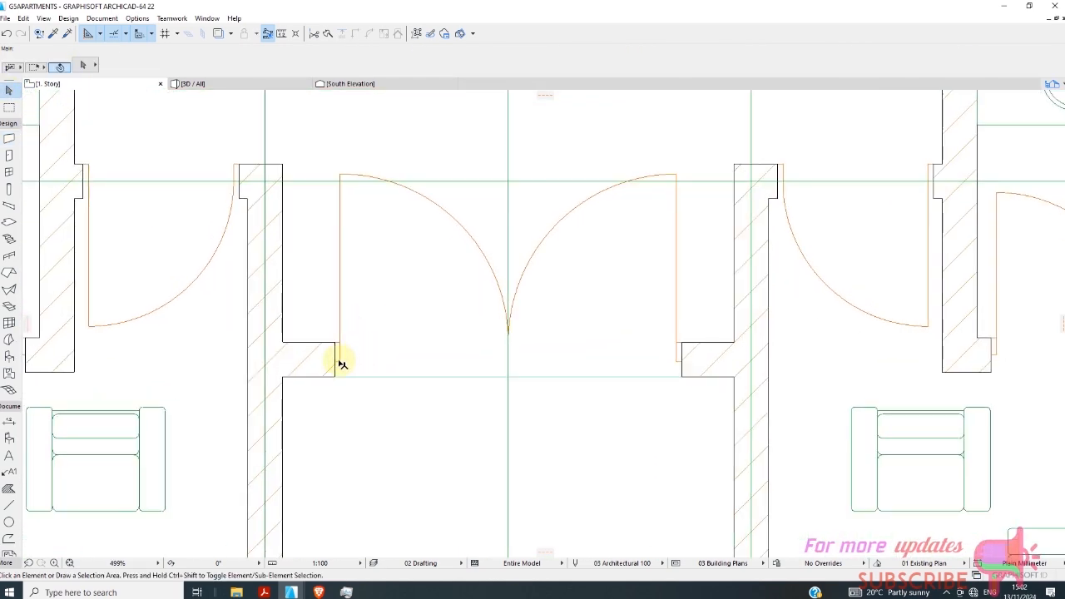
{"action": "left_click", "coordinate": [342, 363]}
{"action": "left_click", "coordinate": [342, 344]}
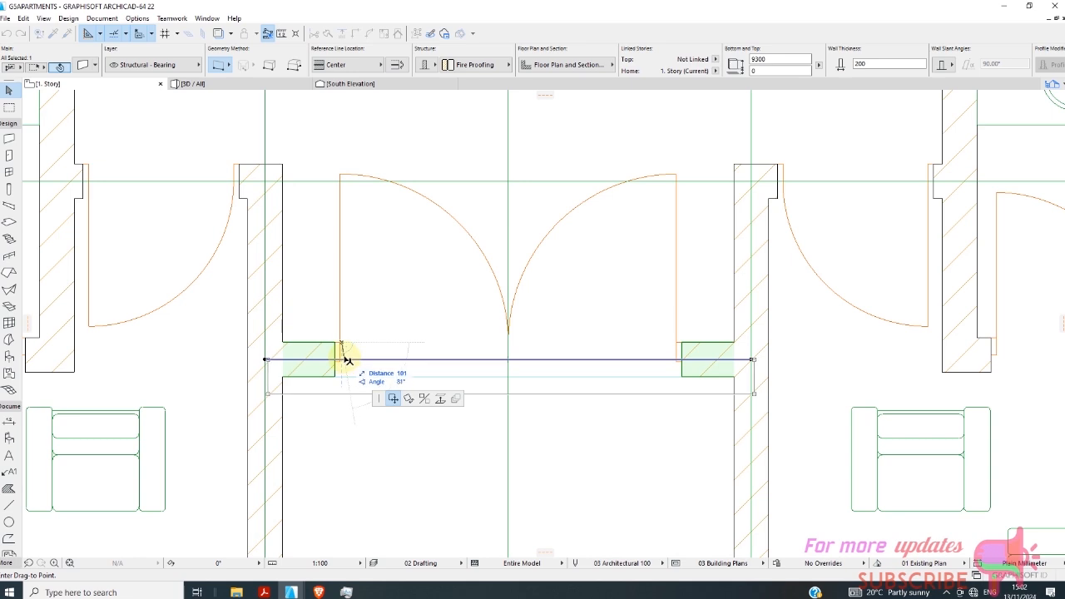
{"action": "key", "text": "Escape"}
{"action": "left_click", "coordinate": [342, 341]}
{"action": "key", "text": "Escape"}
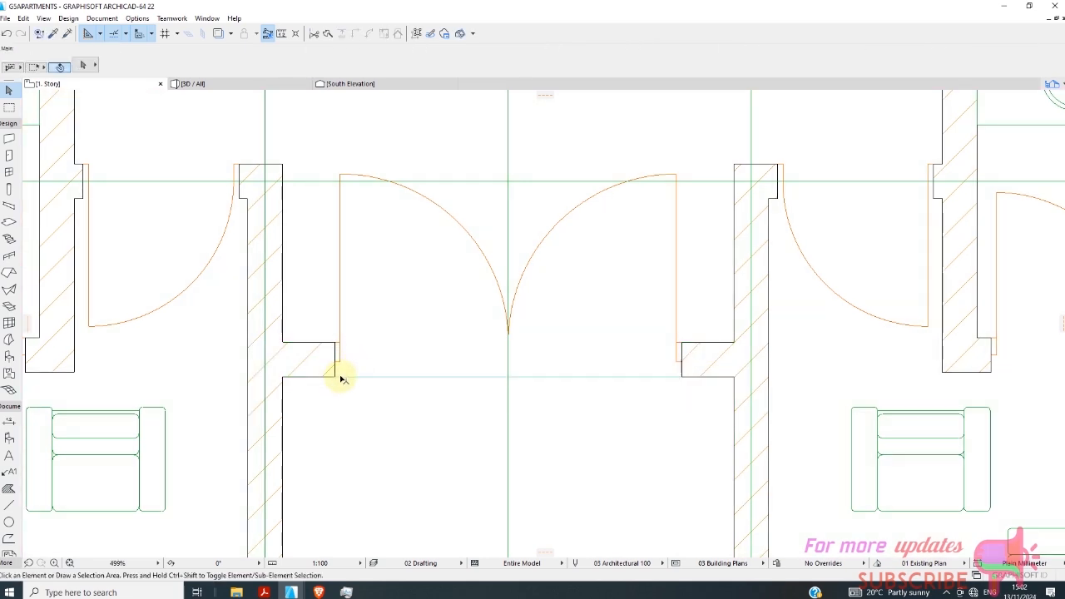
{"action": "left_click", "coordinate": [341, 378]}
{"action": "scroll", "coordinate": [355, 358], "scroll_direction": "down", "scroll_amount": 3}
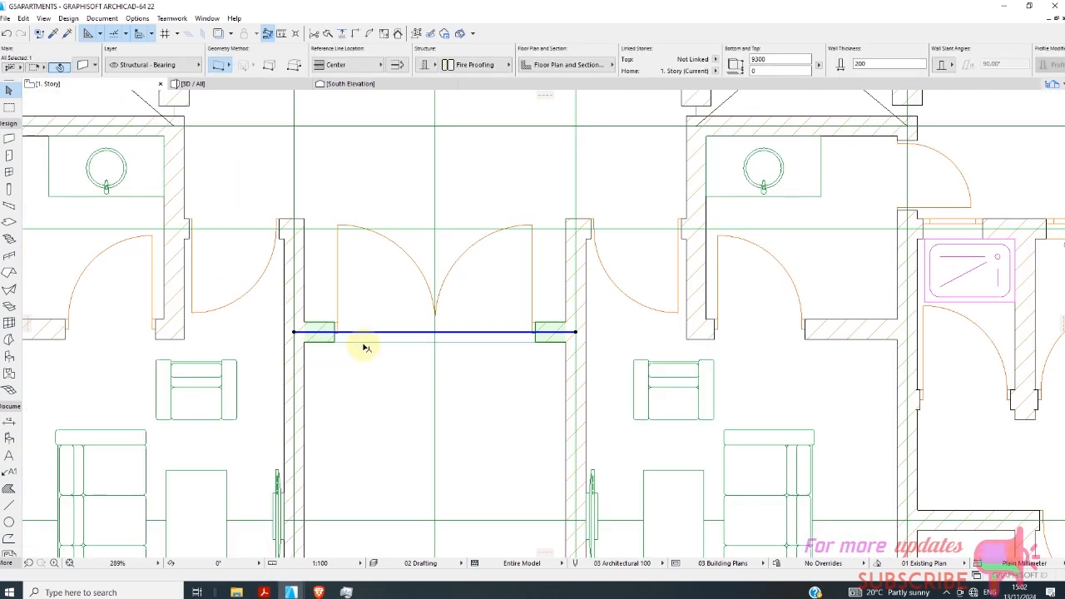
{"action": "key", "text": "Escape"}
Extend the 1. Story floor slab into the entrance recess by adding a rectangle of about 2800 by 1350 in front of the double door.
{"action": "left_click", "coordinate": [380, 309]}
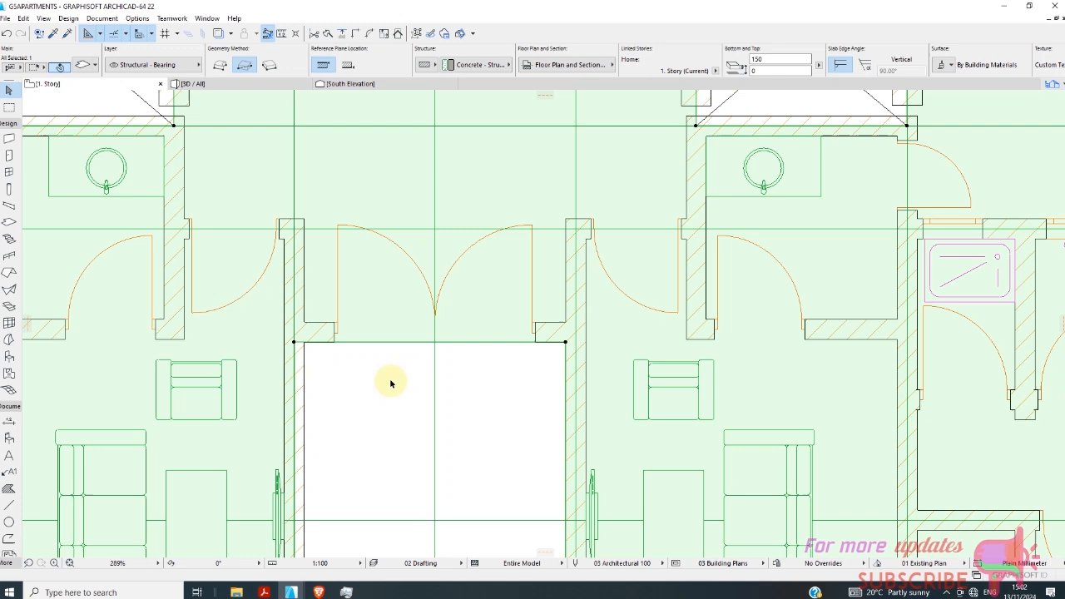
{"action": "left_click", "coordinate": [294, 342]}
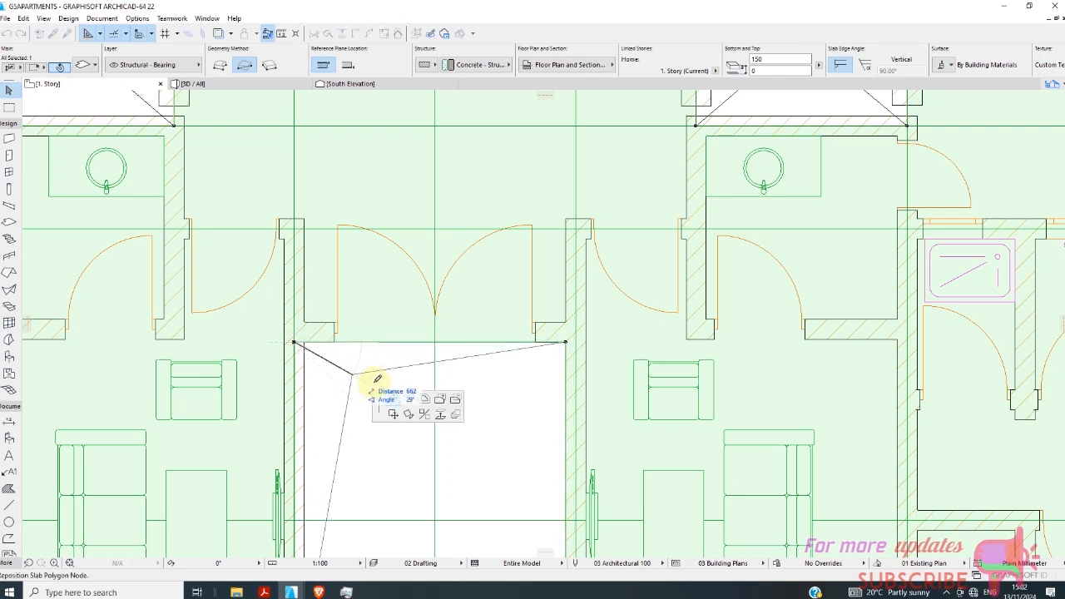
{"action": "left_click", "coordinate": [440, 400]}
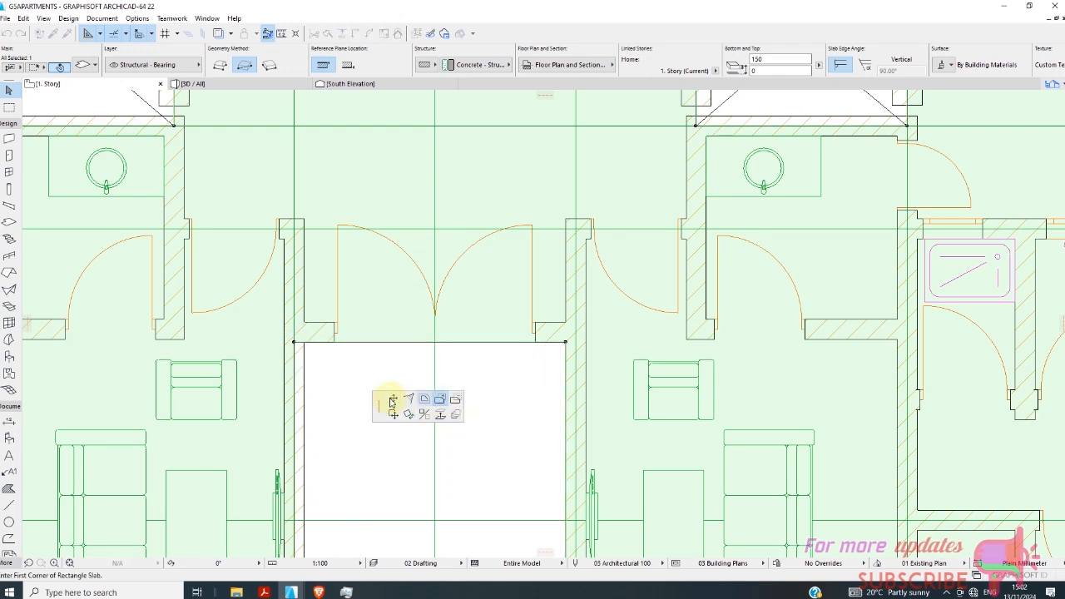
{"action": "left_click", "coordinate": [294, 341]}
{"action": "scroll", "coordinate": [532, 458], "scroll_direction": "down", "scroll_amount": 2}
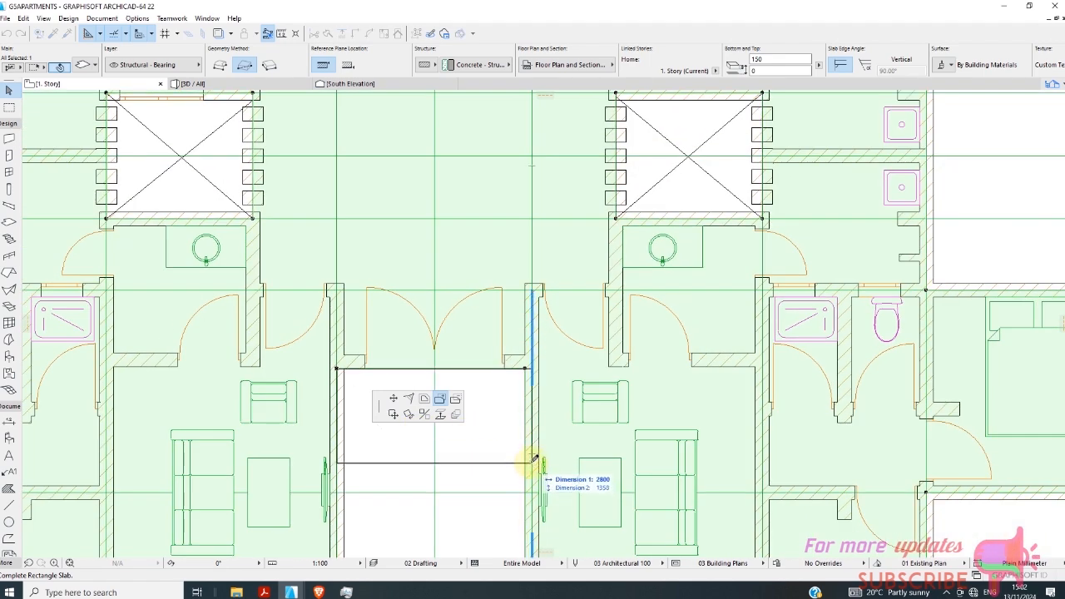
{"action": "left_click", "coordinate": [535, 464]}
{"action": "scroll", "coordinate": [444, 464], "scroll_direction": "up", "scroll_amount": 2}
{"action": "key", "text": "Escape"}
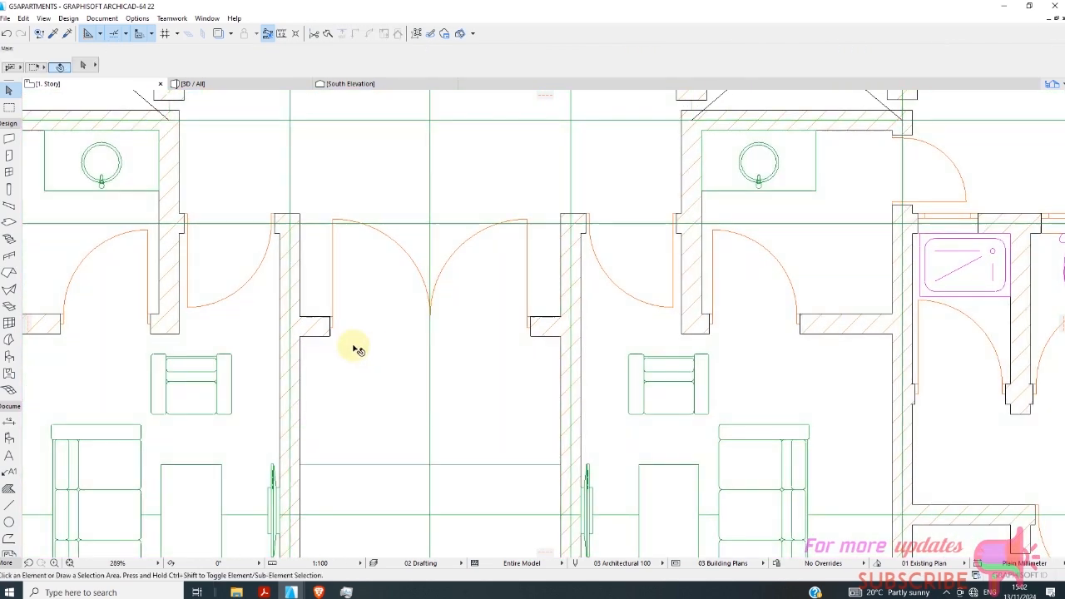
{"action": "scroll", "coordinate": [332, 329], "scroll_direction": "up", "scroll_amount": 3}
{"action": "scroll", "coordinate": [337, 319], "scroll_direction": "up", "scroll_amount": 8}
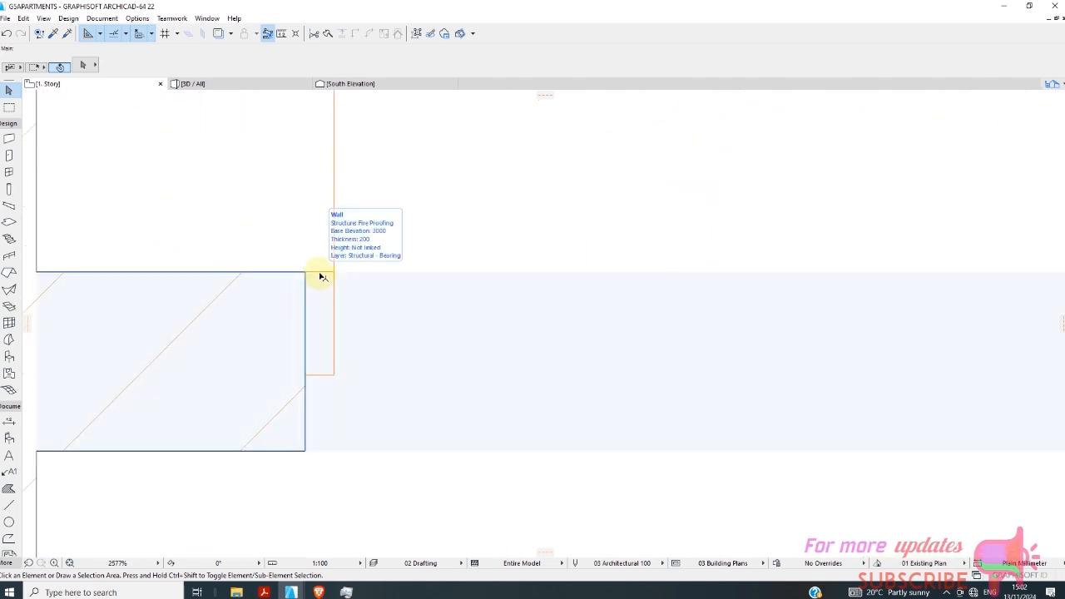
Delete the 1. Story double entrance door behind the slab extension in the 3D model.
{"action": "left_click", "coordinate": [319, 275]}
{"action": "key", "text": "Escape"}
{"action": "left_click", "coordinate": [222, 84]}
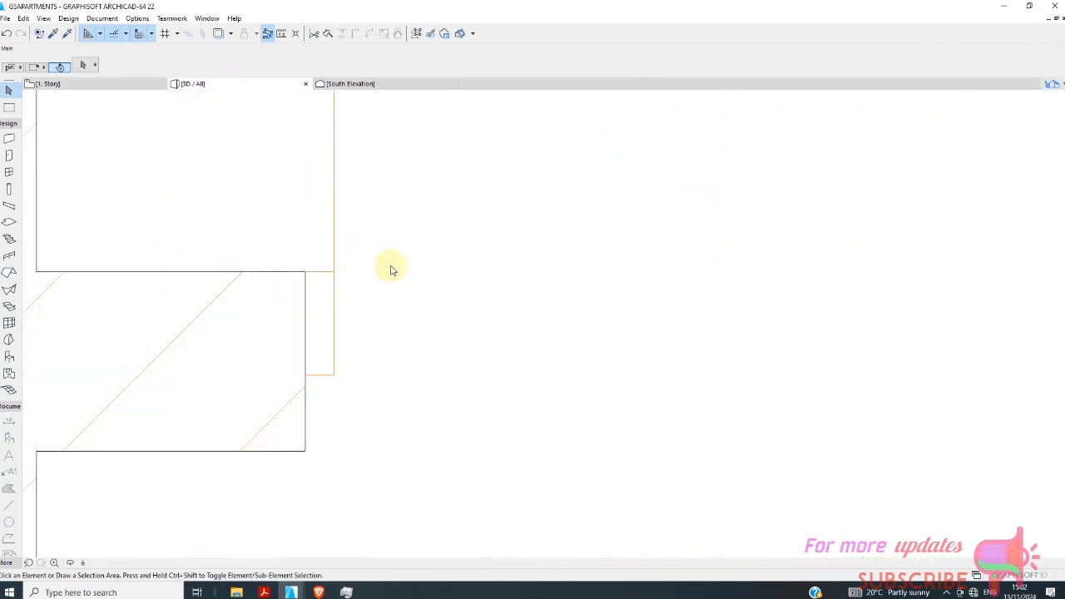
{"action": "scroll", "coordinate": [470, 269], "scroll_direction": "up", "scroll_amount": 5}
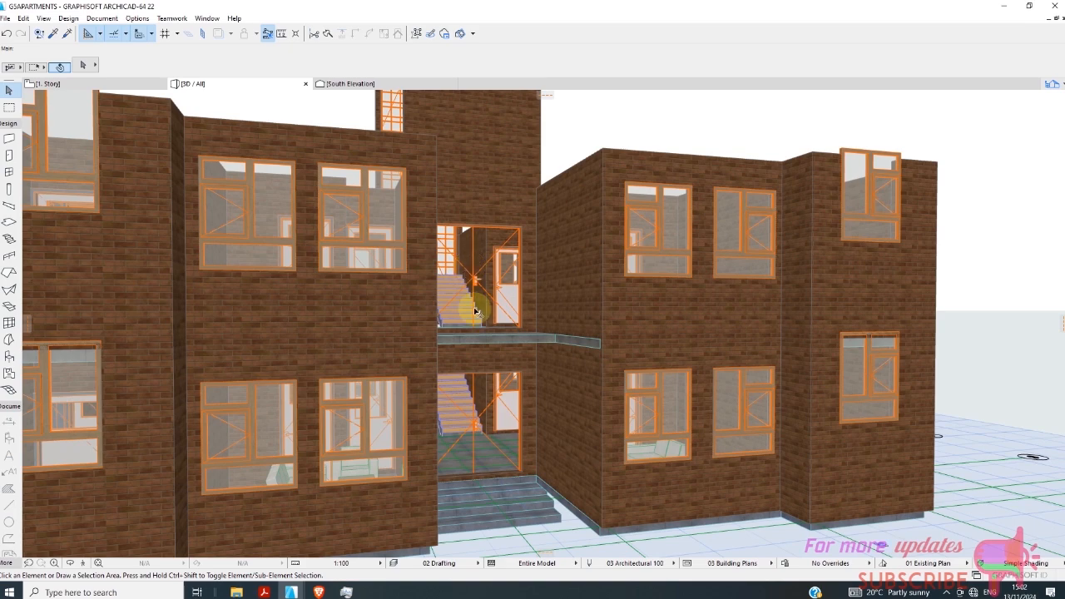
{"action": "scroll", "coordinate": [486, 283], "scroll_direction": "up", "scroll_amount": 5}
{"action": "left_click", "coordinate": [467, 288]}
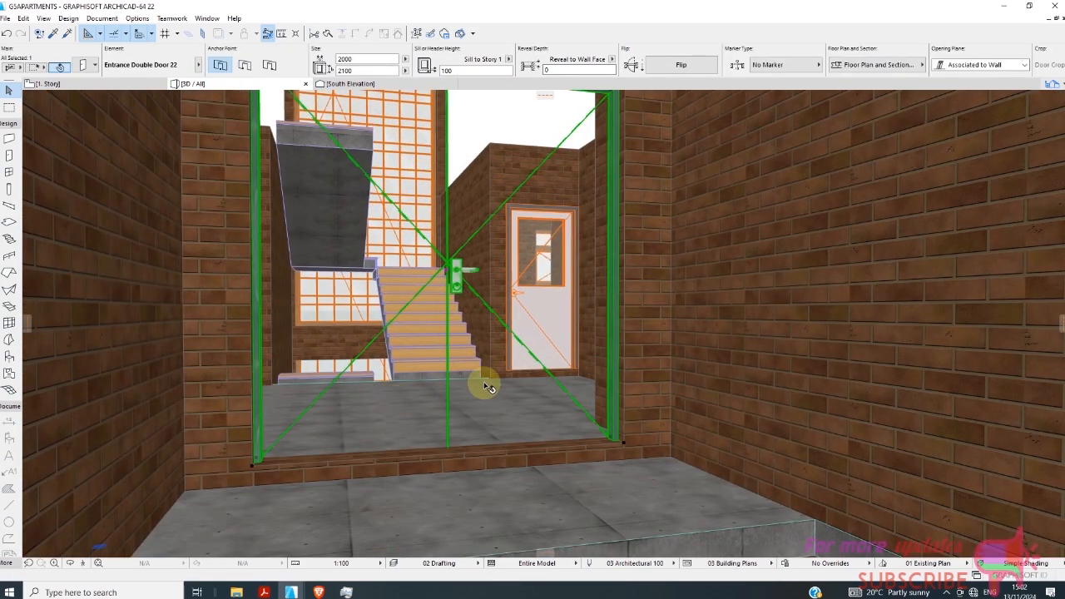
{"action": "key", "text": "Escape"}
{"action": "scroll", "coordinate": [487, 386], "scroll_direction": "down", "scroll_amount": 8}
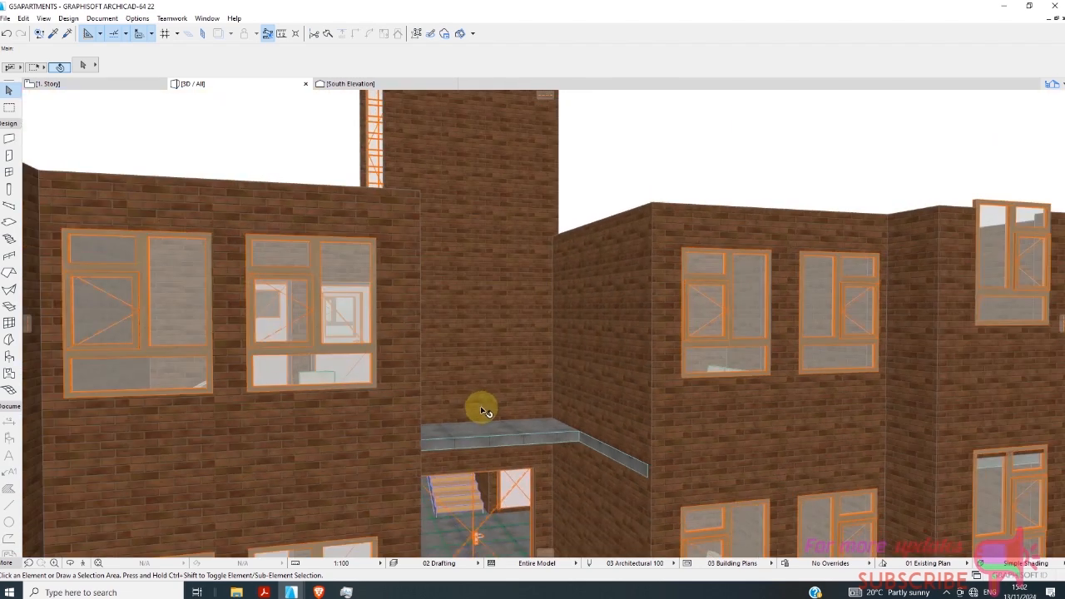
Compare the settings of the tall wall above the entrance with those of the rear stairwell wall and its full-height window.
{"action": "scroll", "coordinate": [485, 411], "scroll_direction": "down", "scroll_amount": 3}
{"action": "left_click", "coordinate": [523, 231]}
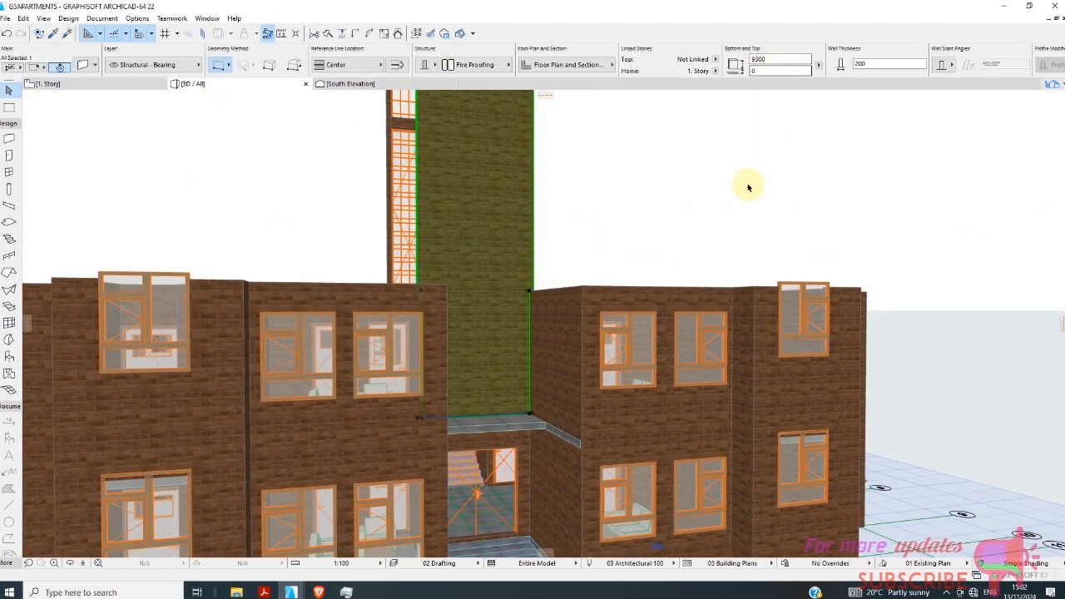
{"action": "key", "text": "Escape"}
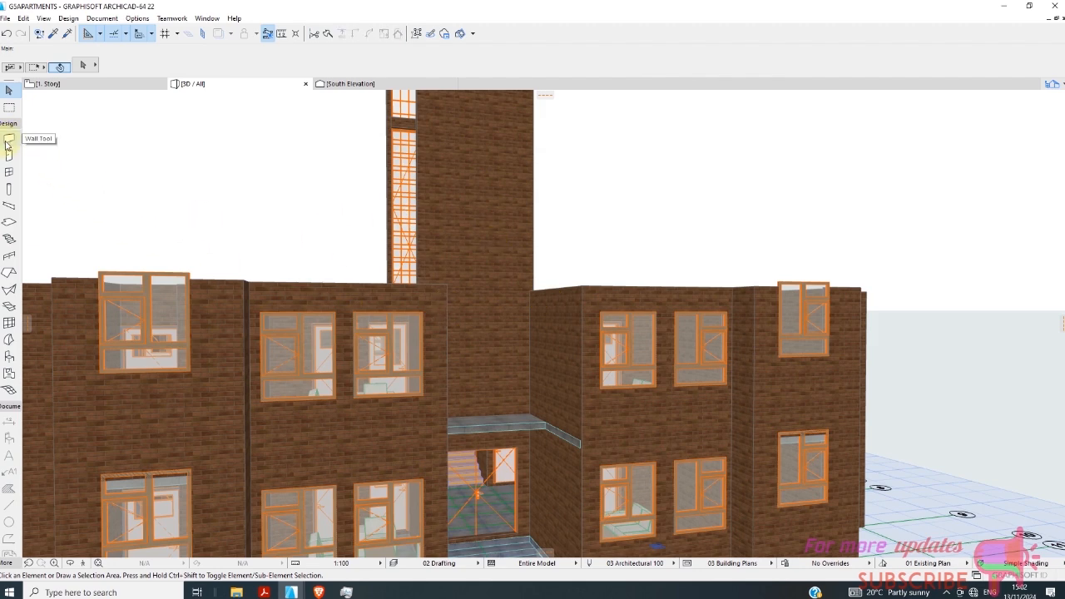
{"action": "left_click", "coordinate": [152, 84]}
{"action": "scroll", "coordinate": [499, 305], "scroll_direction": "up", "scroll_amount": 5}
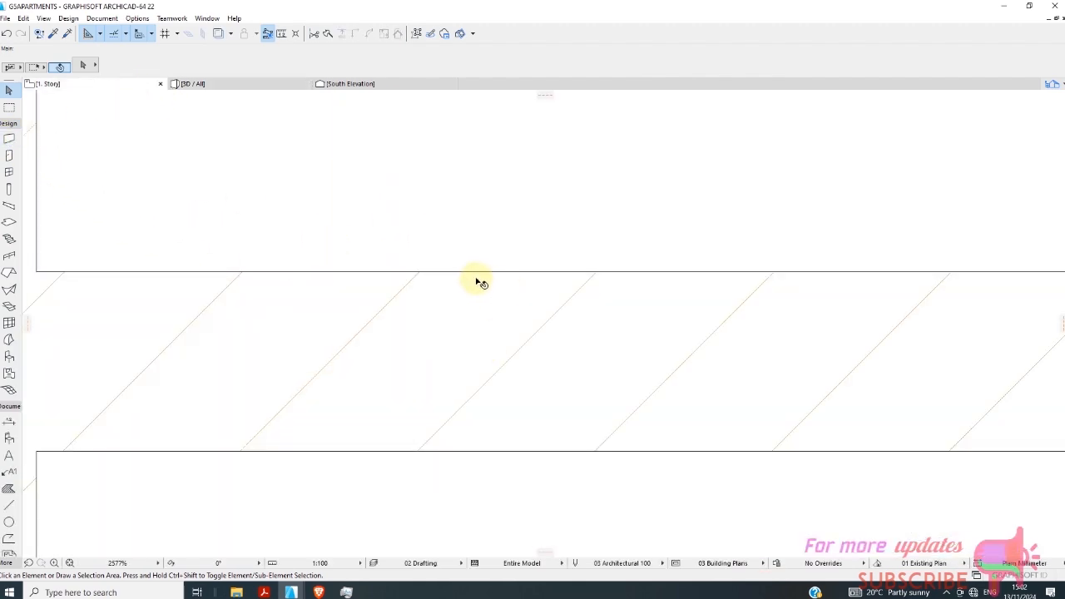
{"action": "scroll", "coordinate": [475, 283], "scroll_direction": "down", "scroll_amount": 2}
{"action": "scroll", "coordinate": [477, 293], "scroll_direction": "down", "scroll_amount": 8}
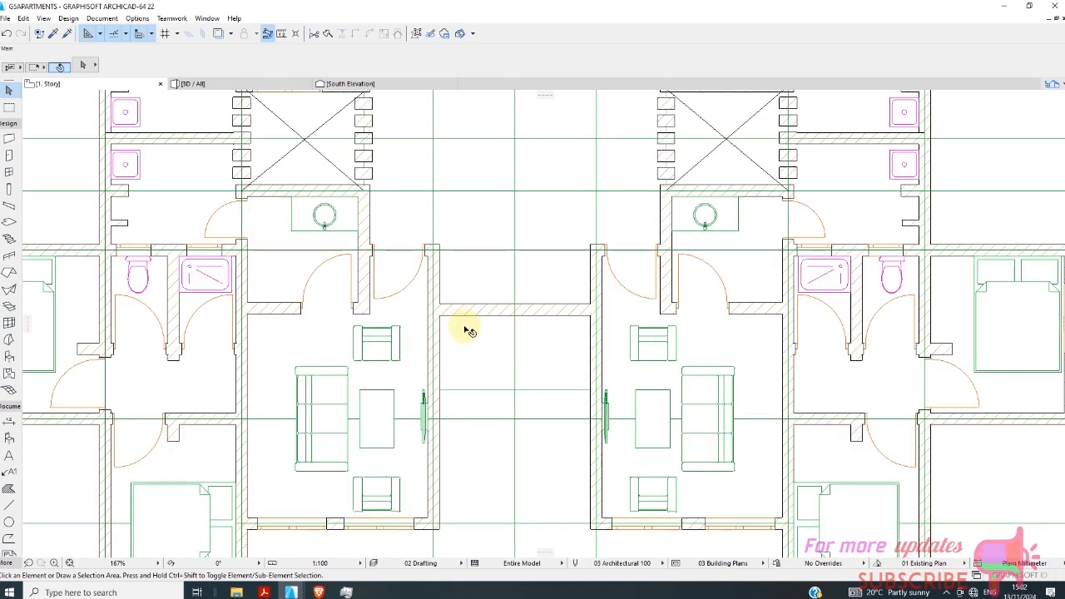
{"action": "scroll", "coordinate": [470, 338], "scroll_direction": "down", "scroll_amount": 3}
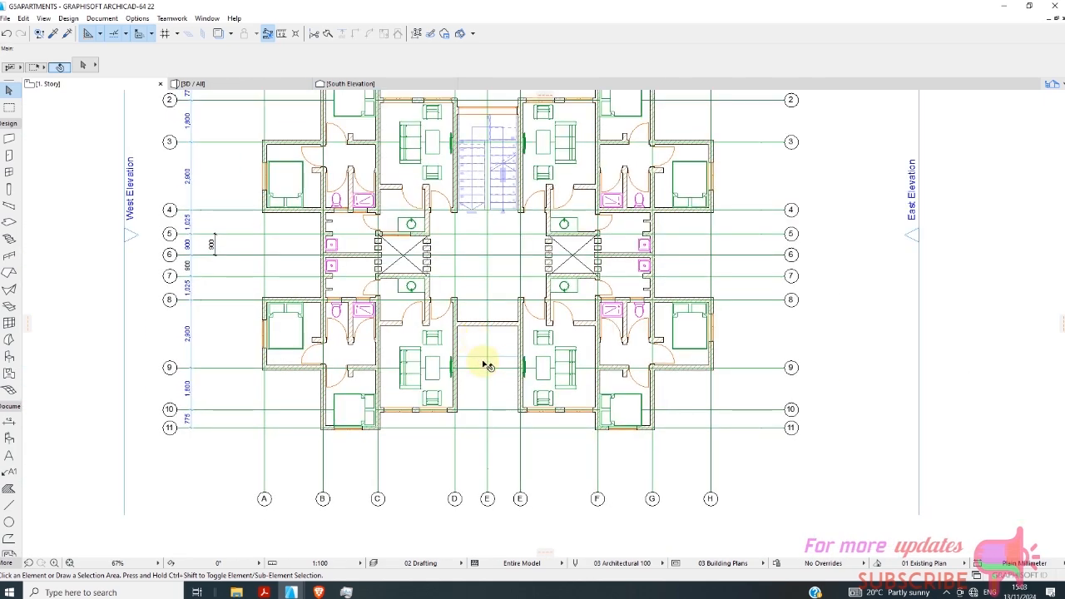
{"action": "scroll", "coordinate": [483, 362], "scroll_direction": "down", "scroll_amount": 2}
{"action": "left_click", "coordinate": [242, 83]}
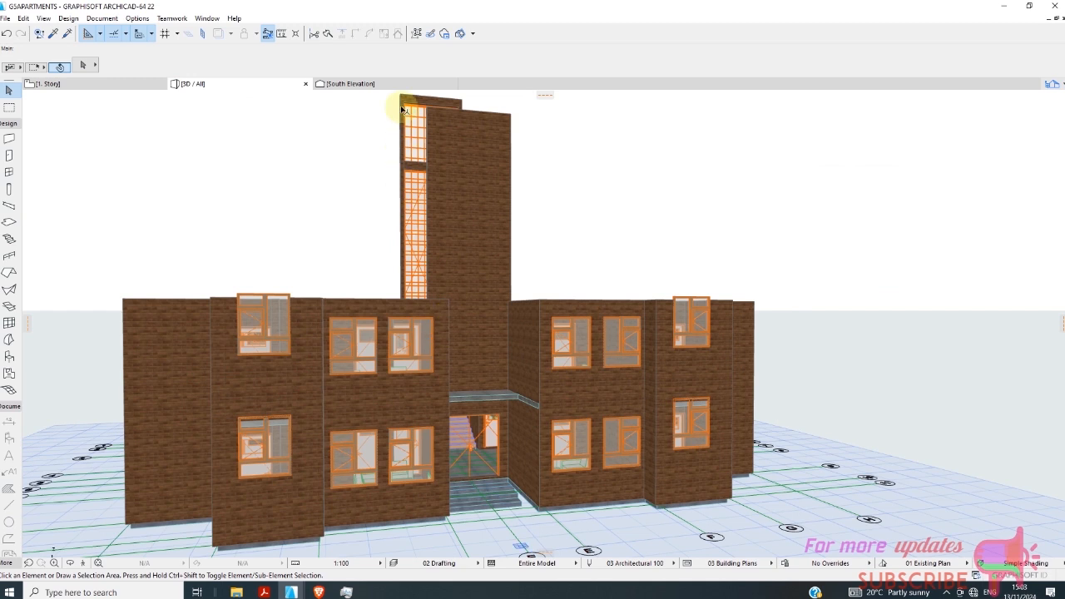
{"action": "left_click", "coordinate": [403, 111]}
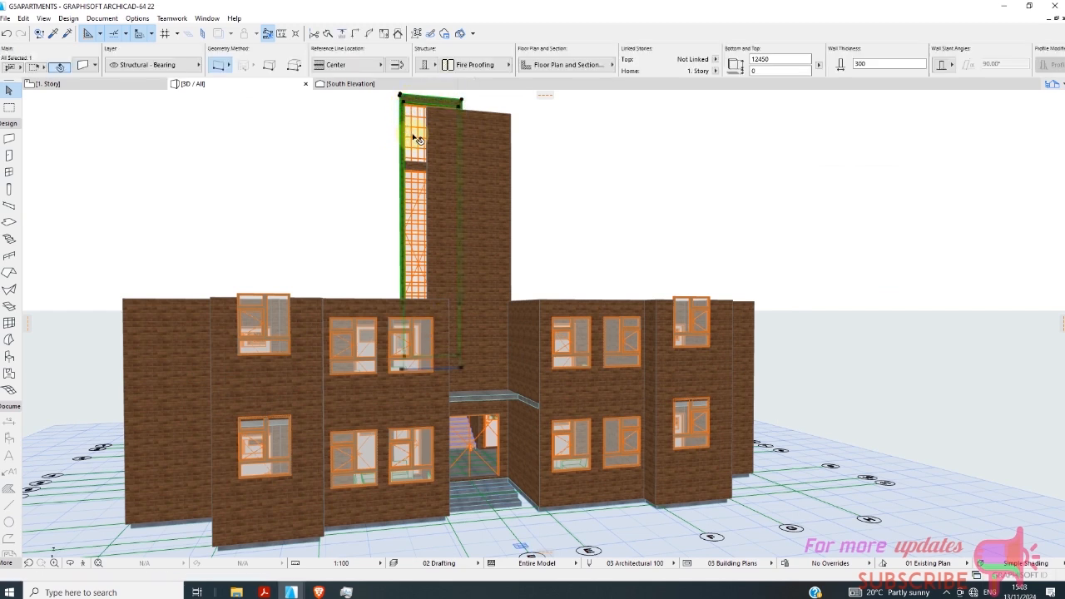
{"action": "left_click", "coordinate": [423, 218], "text": "shift"}
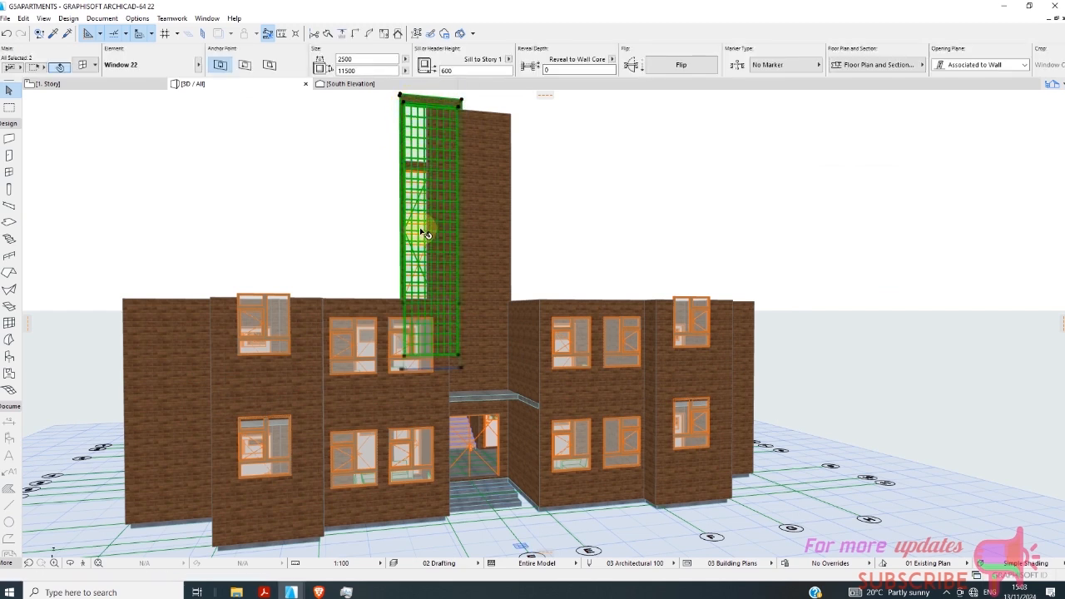
{"action": "left_click", "coordinate": [582, 163]}
{"action": "scroll", "coordinate": [463, 176], "scroll_direction": "up", "scroll_amount": 1}
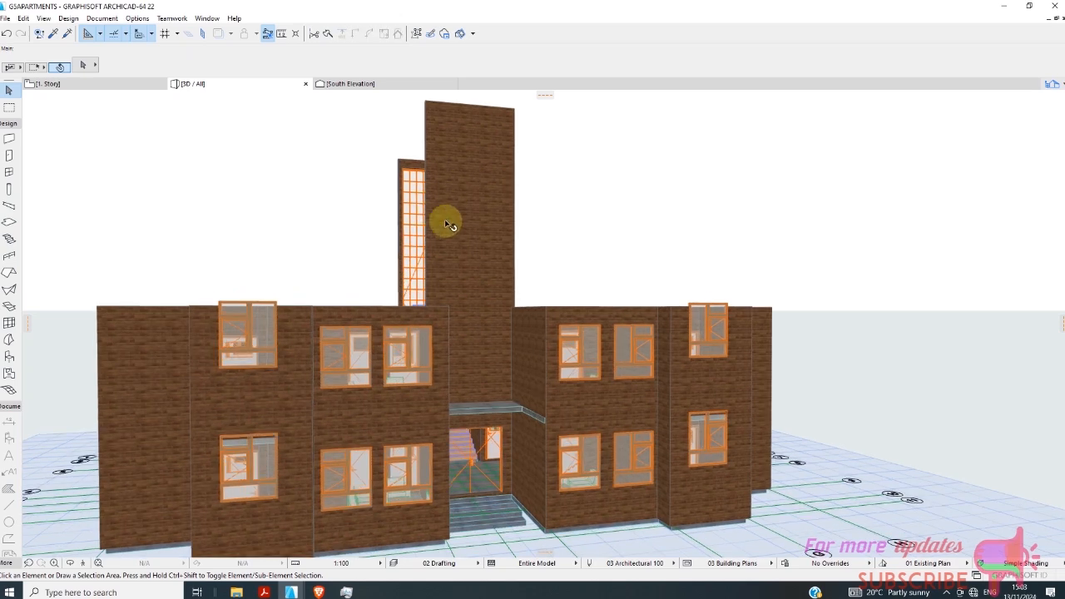
{"action": "scroll", "coordinate": [424, 256], "scroll_direction": "down", "scroll_amount": 1}
Place a 1200 by 1500 Variable Window 22 at the centre of the entrance recess wall in the 1. Story floor plan.
{"action": "left_click", "coordinate": [79, 83]}
{"action": "scroll", "coordinate": [487, 385], "scroll_direction": "up", "scroll_amount": 5}
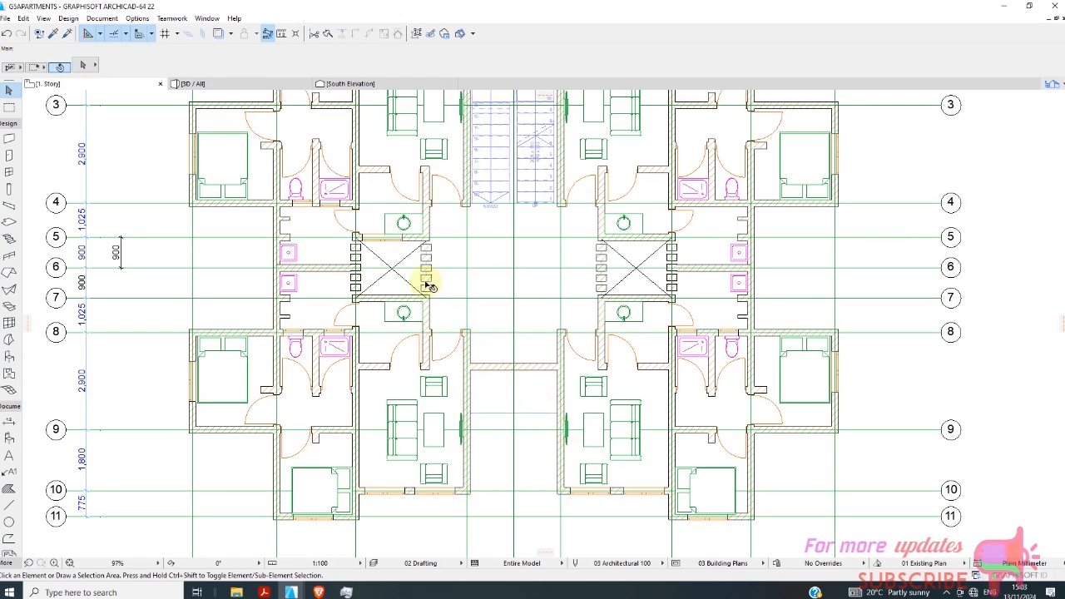
{"action": "left_click", "coordinate": [9, 173]}
{"action": "scroll", "coordinate": [383, 158], "scroll_direction": "down", "scroll_amount": 5}
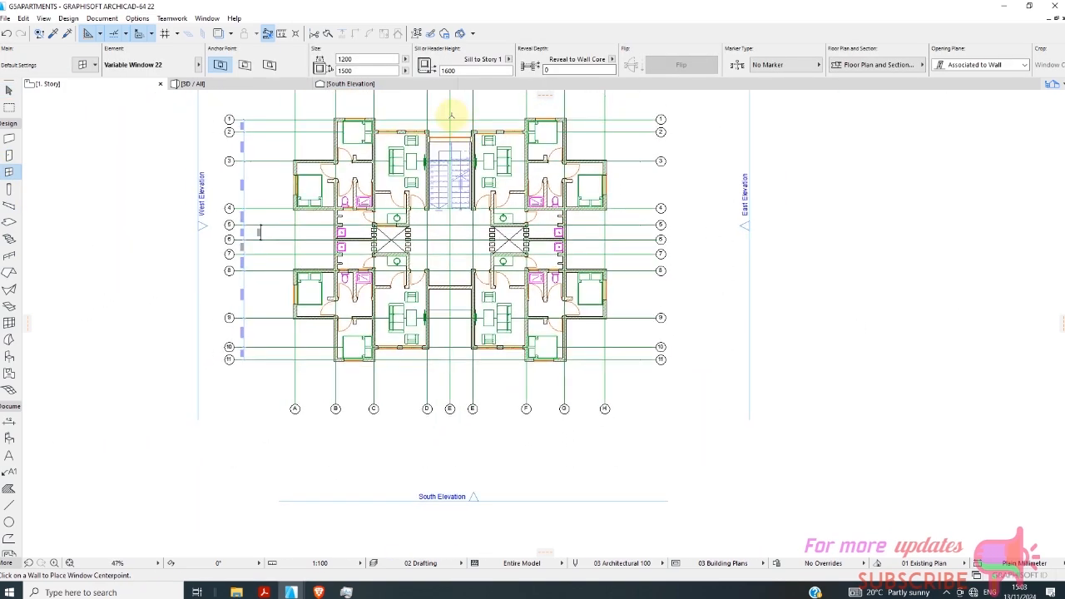
{"action": "scroll", "coordinate": [450, 116], "scroll_direction": "up", "scroll_amount": 3}
{"action": "scroll", "coordinate": [462, 412], "scroll_direction": "up", "scroll_amount": 2}
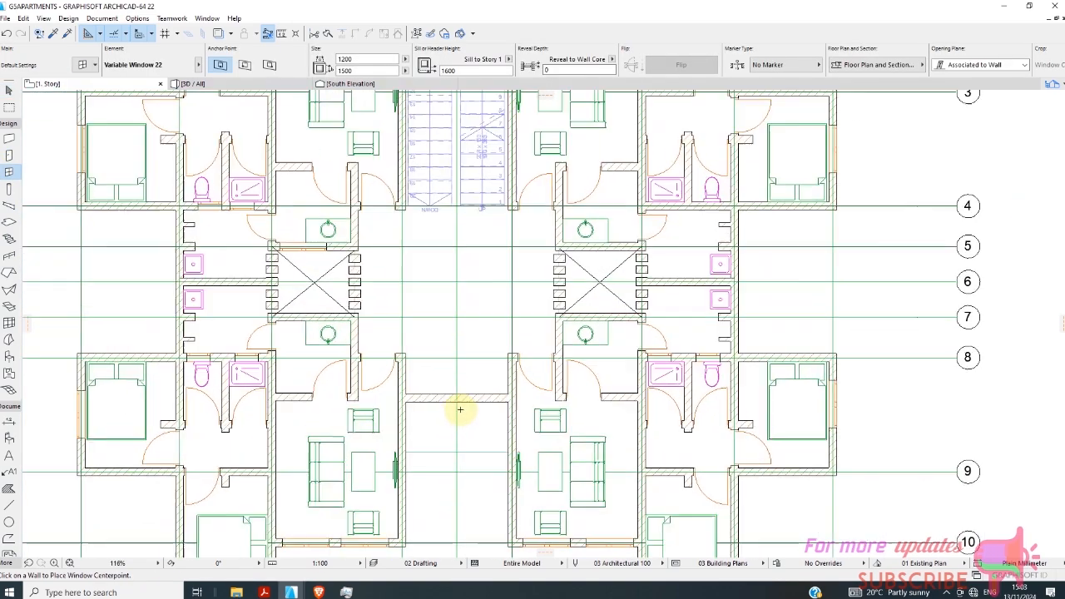
{"action": "scroll", "coordinate": [416, 398], "scroll_direction": "down", "scroll_amount": 2}
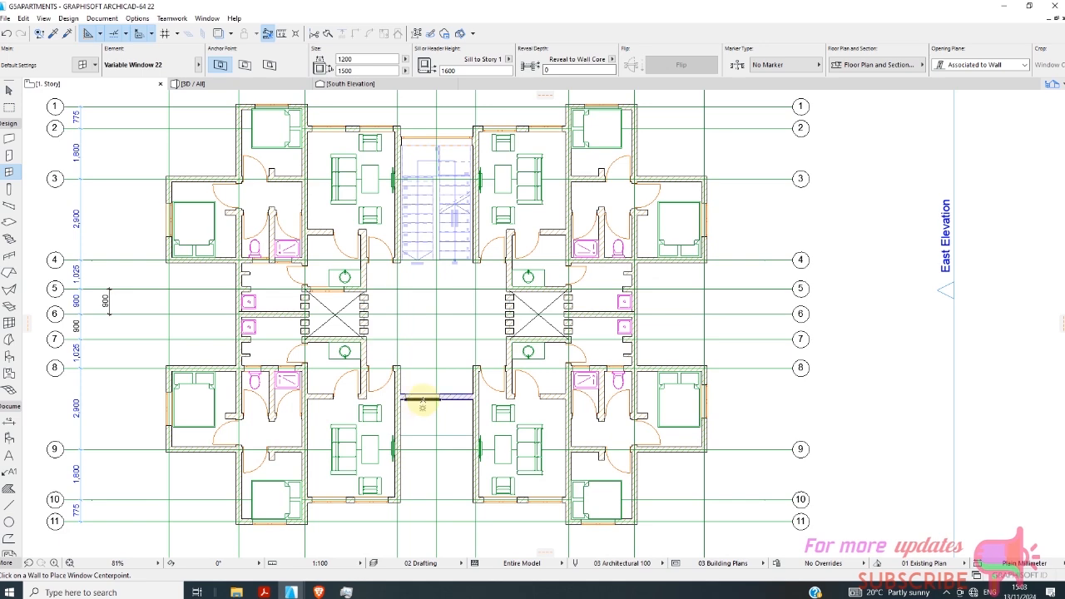
{"action": "left_click", "coordinate": [437, 404]}
{"action": "scroll", "coordinate": [447, 401], "scroll_direction": "up", "scroll_amount": 3}
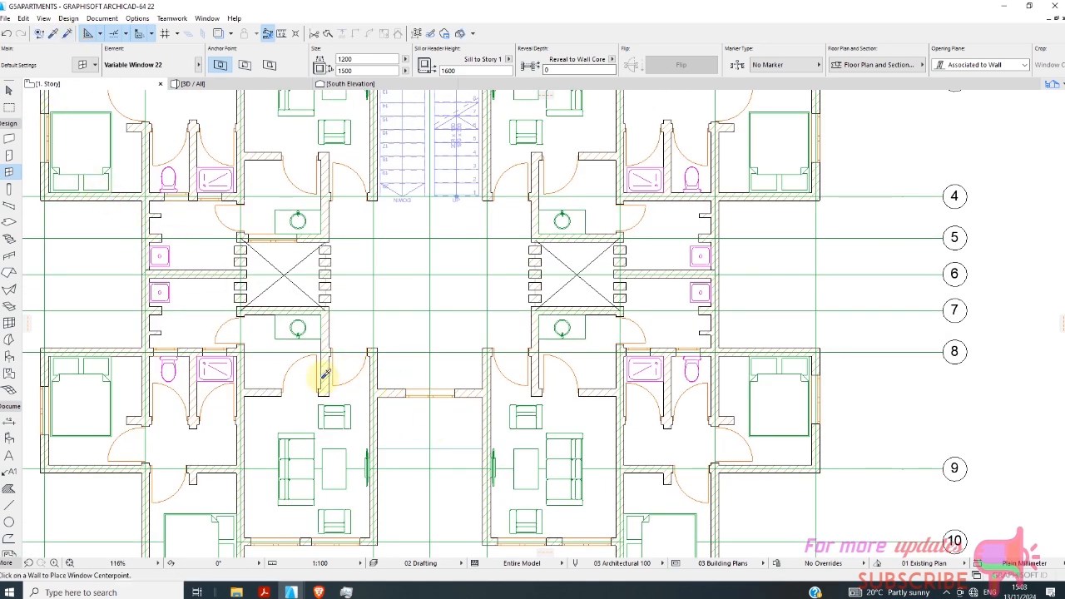
{"action": "scroll", "coordinate": [324, 376], "scroll_direction": "down", "scroll_amount": 2}
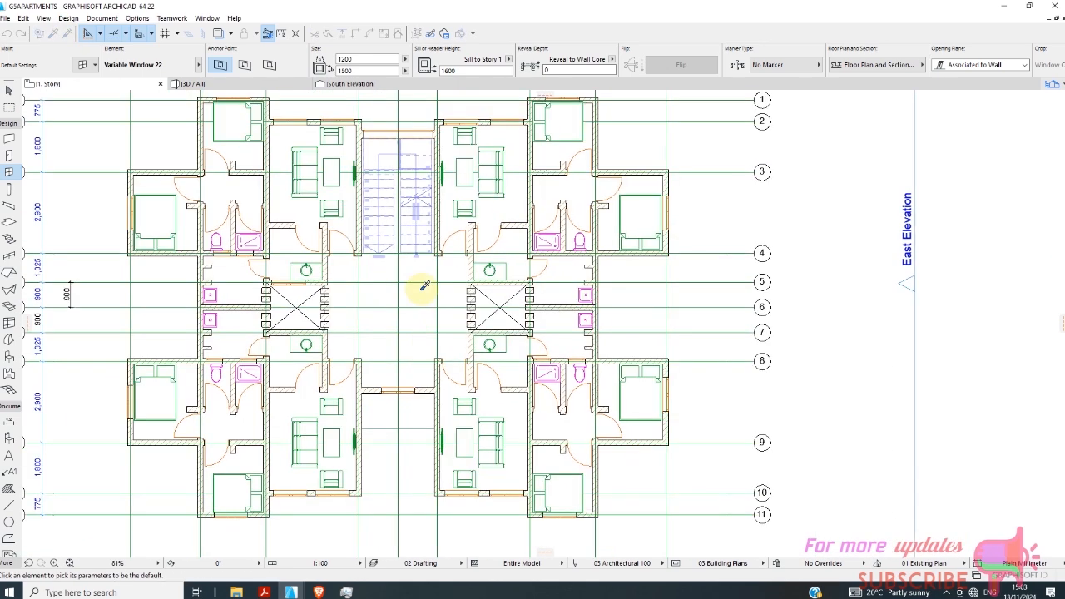
{"action": "left_click", "coordinate": [411, 131], "text": "alt"}
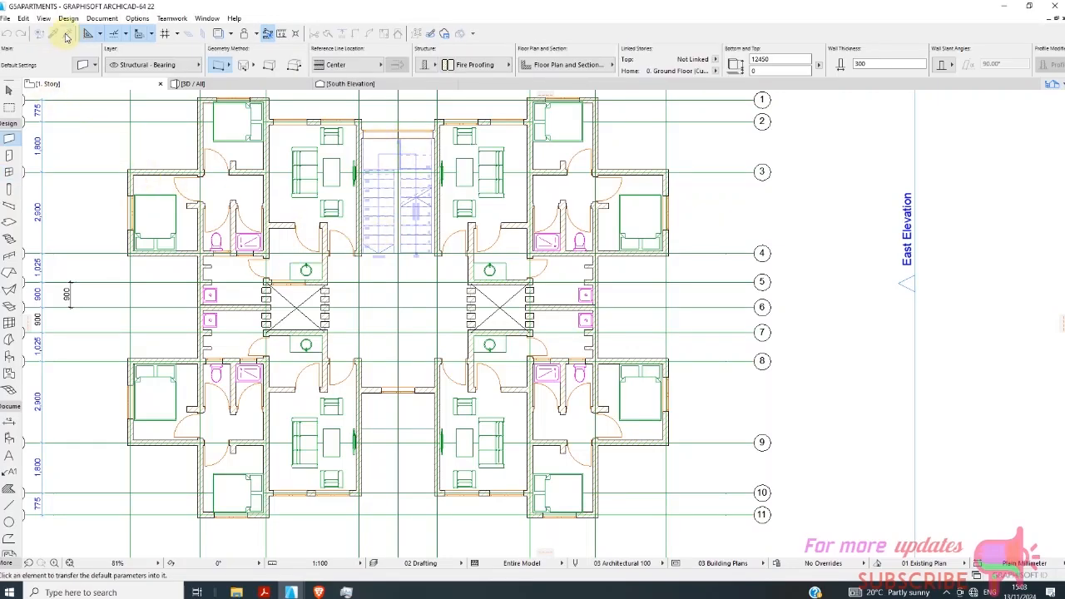
{"action": "scroll", "coordinate": [524, 516], "scroll_direction": "up", "scroll_amount": 2}
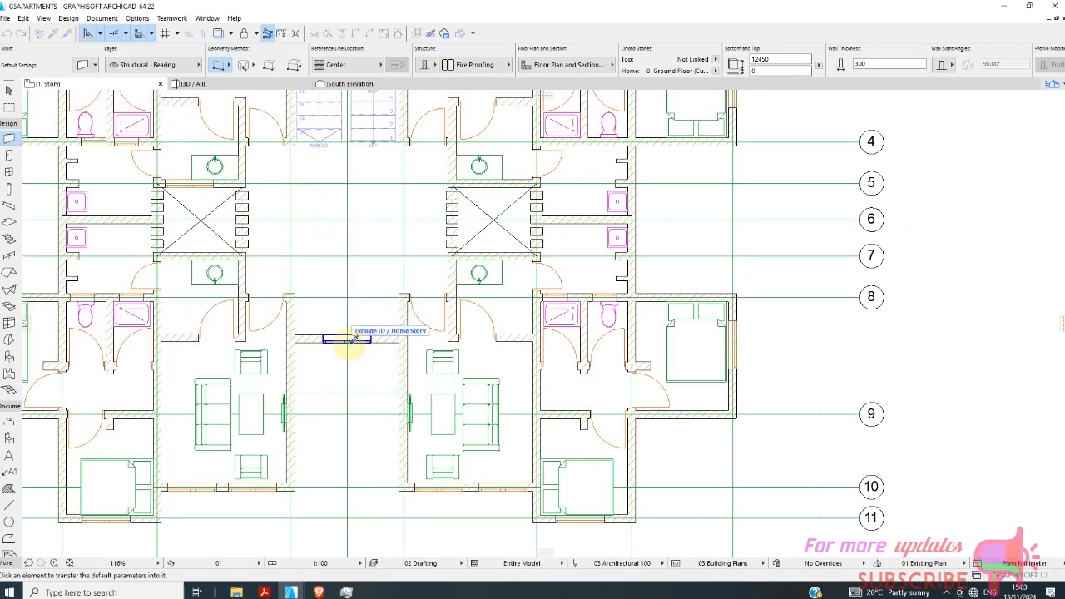
{"action": "scroll", "coordinate": [357, 354], "scroll_direction": "down", "scroll_amount": 3}
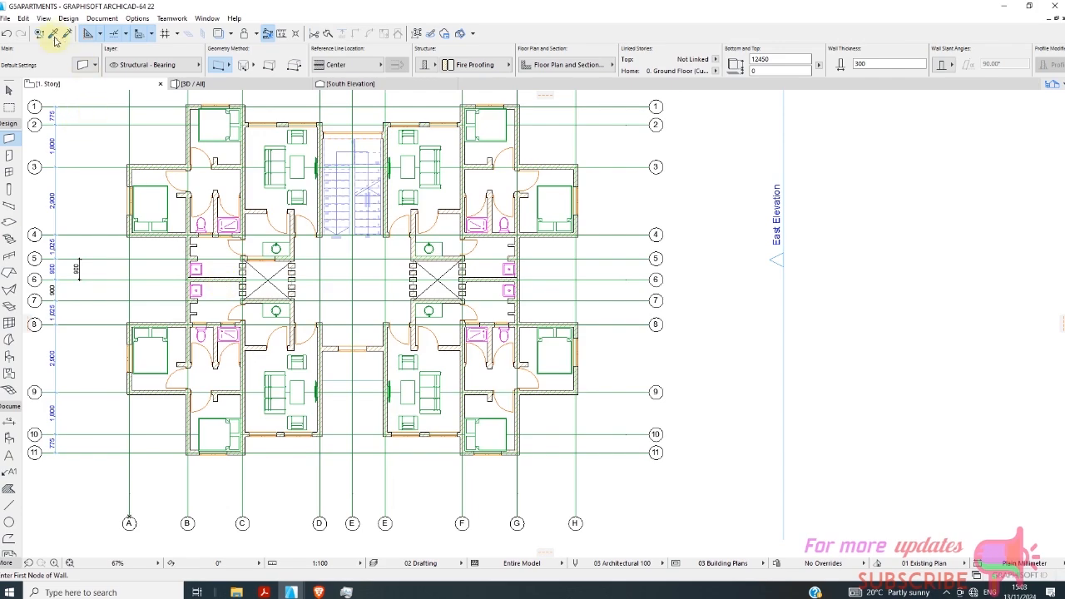
Pick up the parameters of the full-height stairwell window as the Window tool defaults.
{"action": "scroll", "coordinate": [308, 238], "scroll_direction": "up", "scroll_amount": 3}
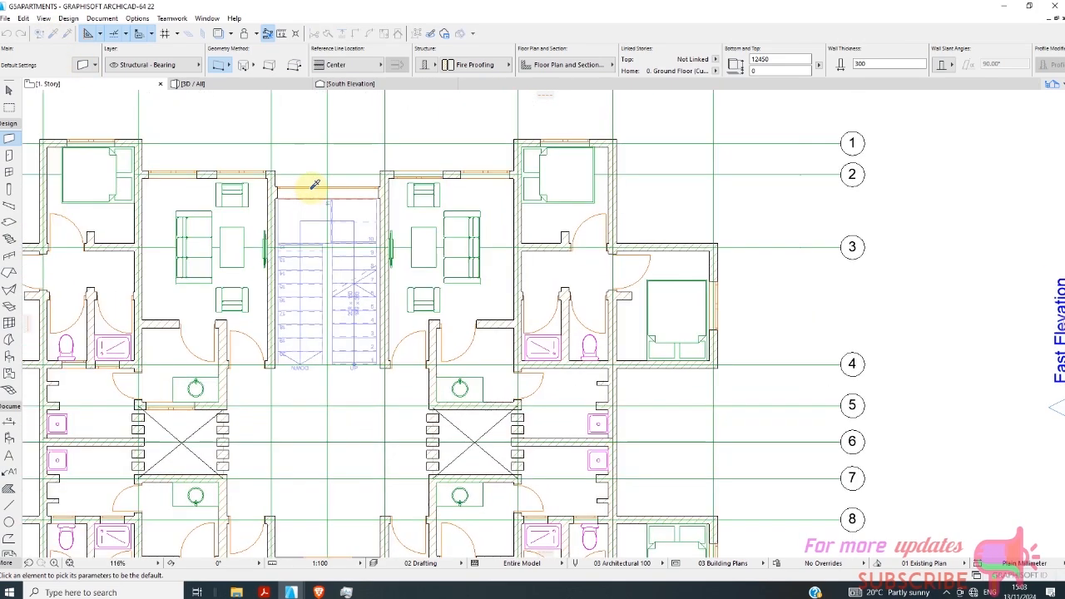
{"action": "scroll", "coordinate": [283, 180], "scroll_direction": "up", "scroll_amount": 6}
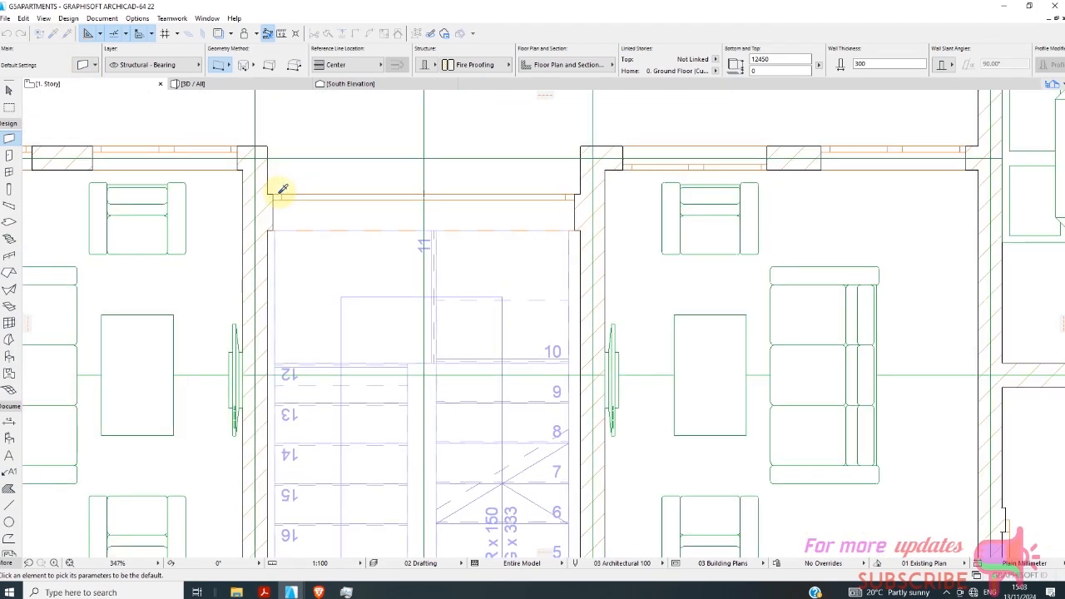
{"action": "left_click", "coordinate": [324, 209], "text": "alt"}
{"action": "scroll", "coordinate": [344, 172], "scroll_direction": "down", "scroll_amount": 6}
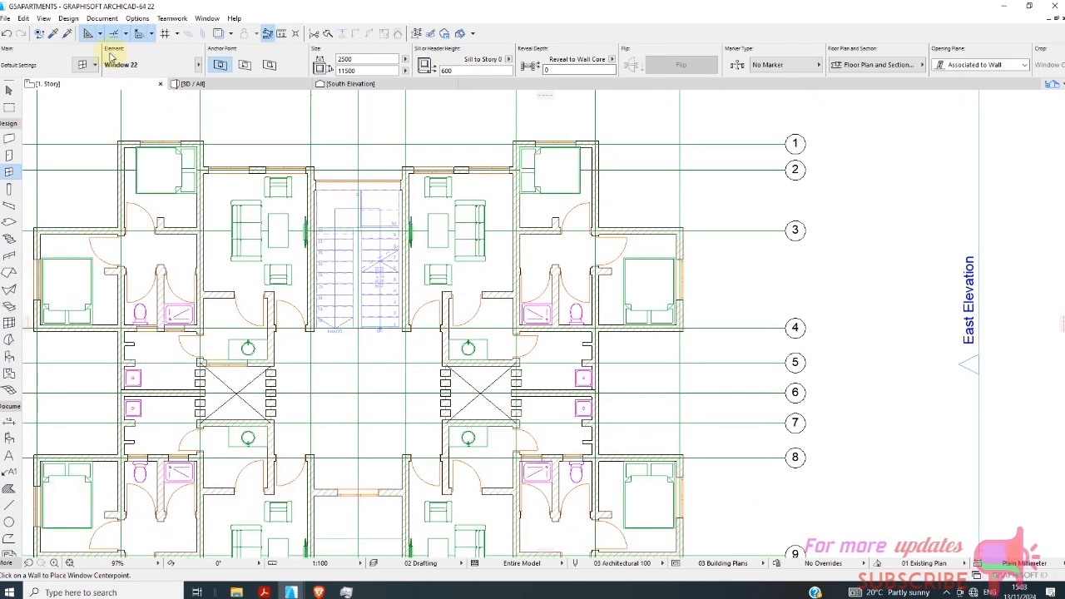
{"action": "scroll", "coordinate": [506, 339], "scroll_direction": "down", "scroll_amount": 3}
Transfer the stairwell window's parameters to the window in the wall above the entrance recess.
{"action": "scroll", "coordinate": [405, 316], "scroll_direction": "up", "scroll_amount": 7}
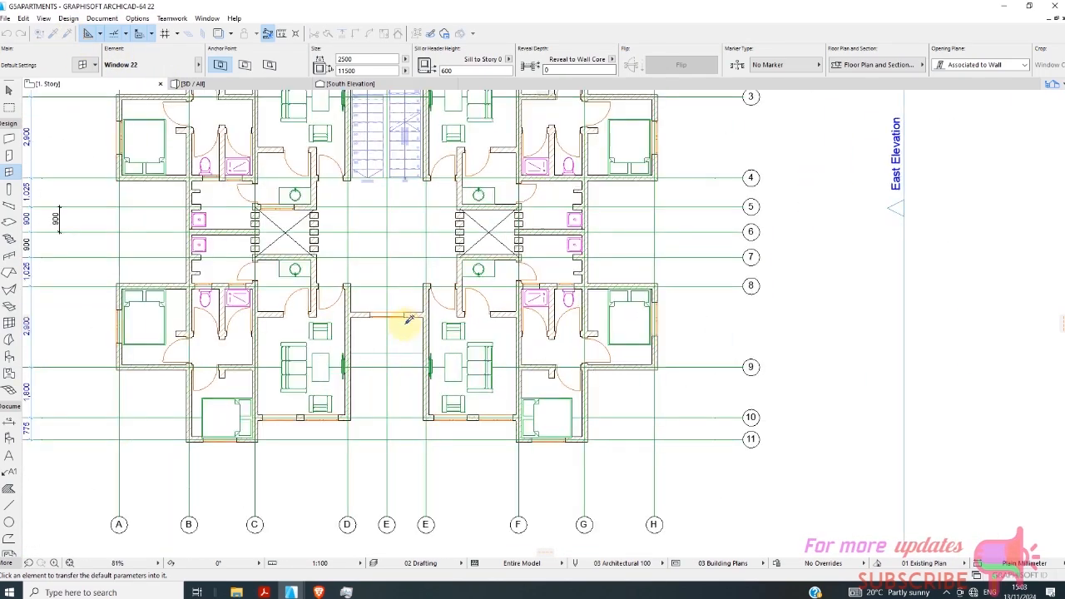
{"action": "scroll", "coordinate": [398, 311], "scroll_direction": "up", "scroll_amount": 1}
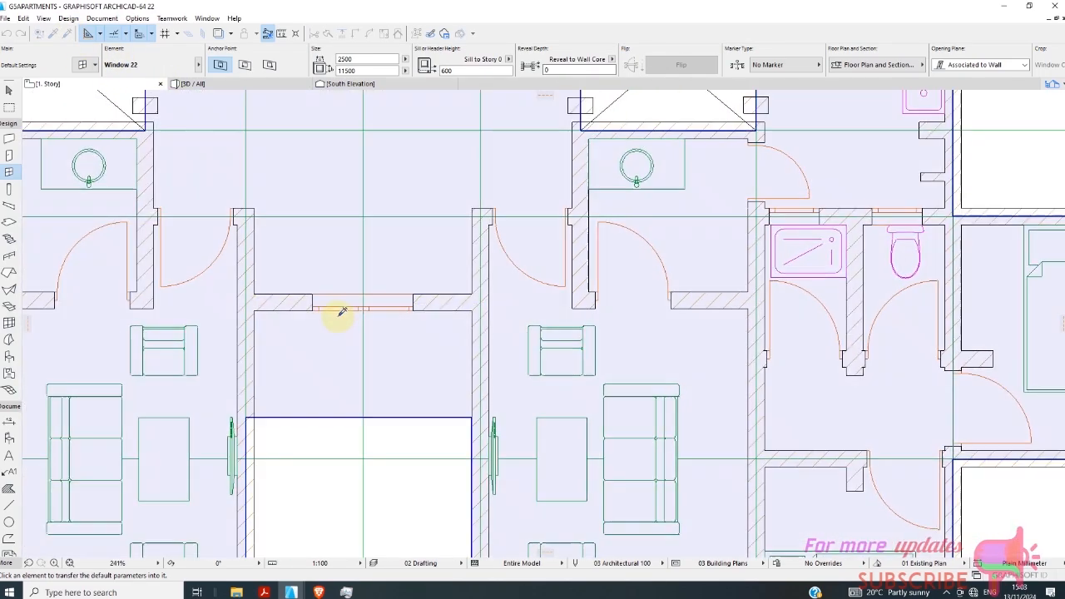
{"action": "scroll", "coordinate": [339, 311], "scroll_direction": "up", "scroll_amount": 3}
{"action": "scroll", "coordinate": [301, 300], "scroll_direction": "up", "scroll_amount": 3}
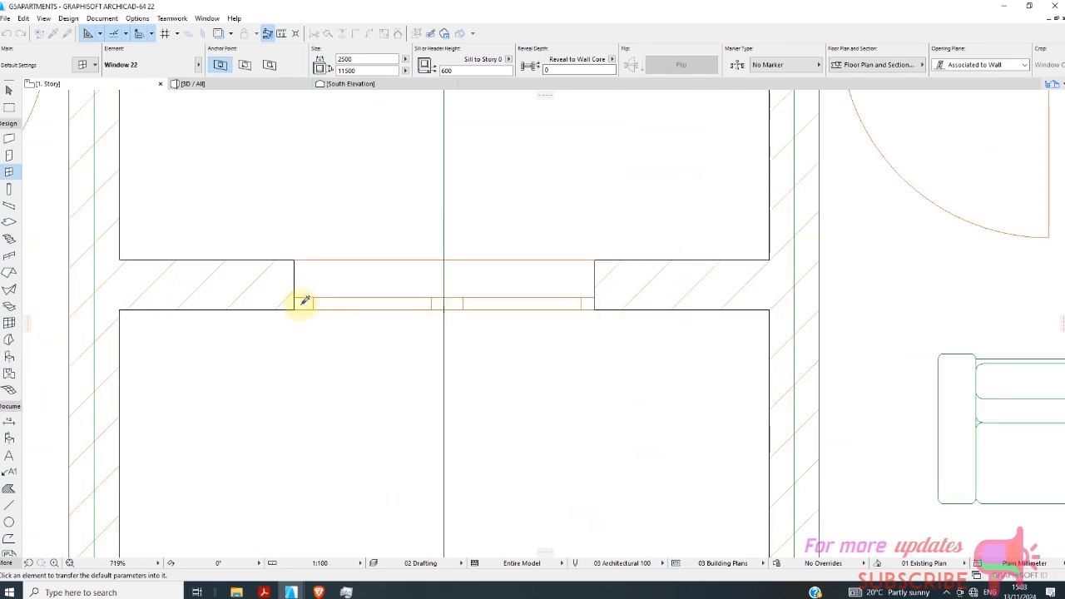
{"action": "left_click", "coordinate": [301, 305], "text": "ctrl+alt"}
{"action": "scroll", "coordinate": [453, 332], "scroll_direction": "down", "scroll_amount": 4}
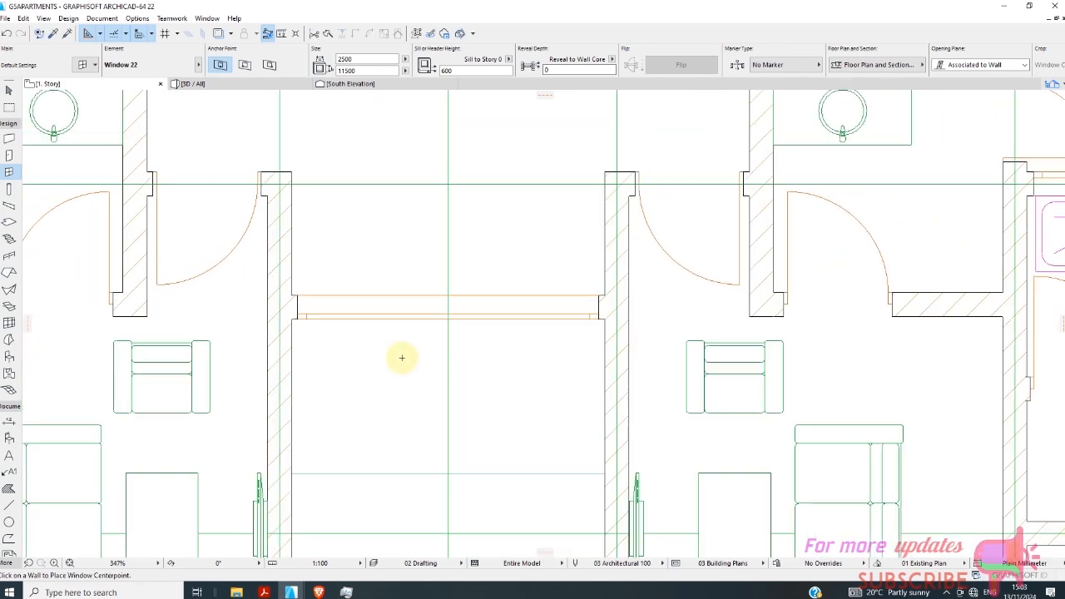
{"action": "scroll", "coordinate": [403, 357], "scroll_direction": "down", "scroll_amount": 2}
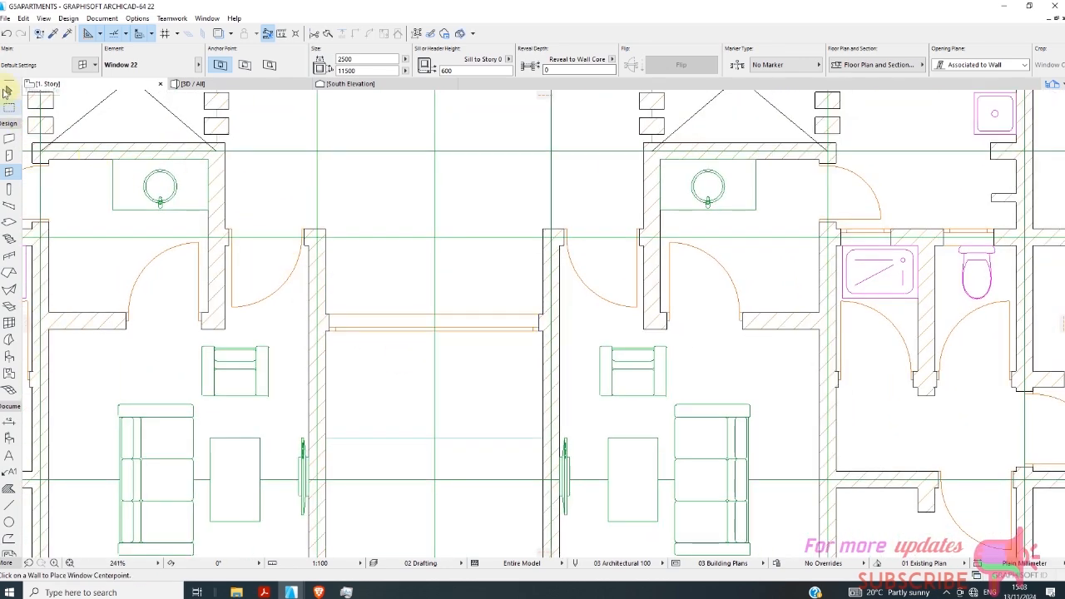
Set the height of the entrance recess wall's window to 8800 mm and clear the selection.
{"action": "left_click", "coordinate": [9, 91]}
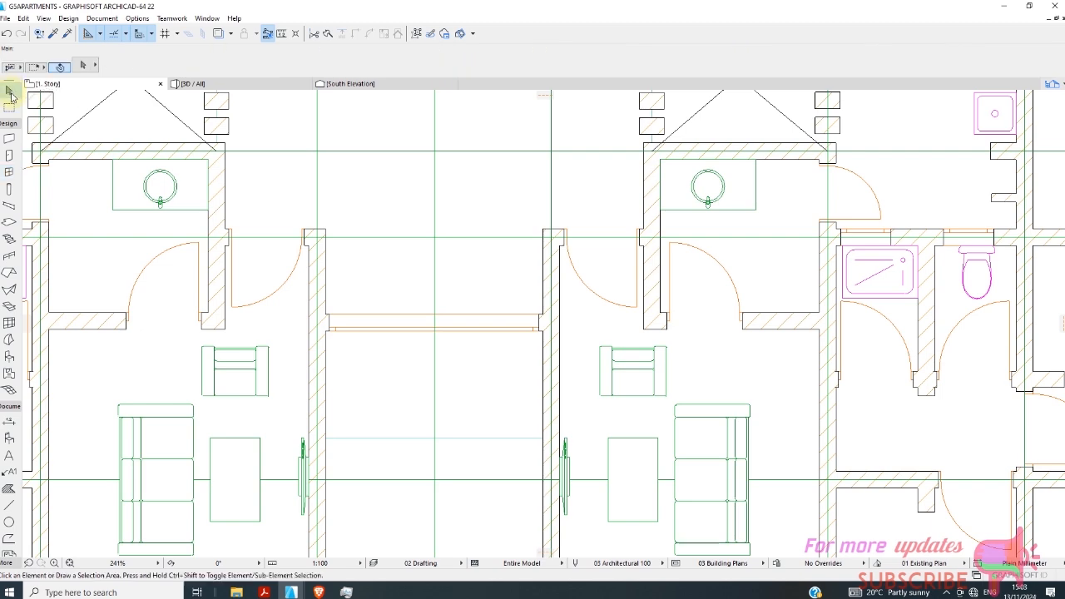
{"action": "scroll", "coordinate": [348, 334], "scroll_direction": "up", "scroll_amount": 5}
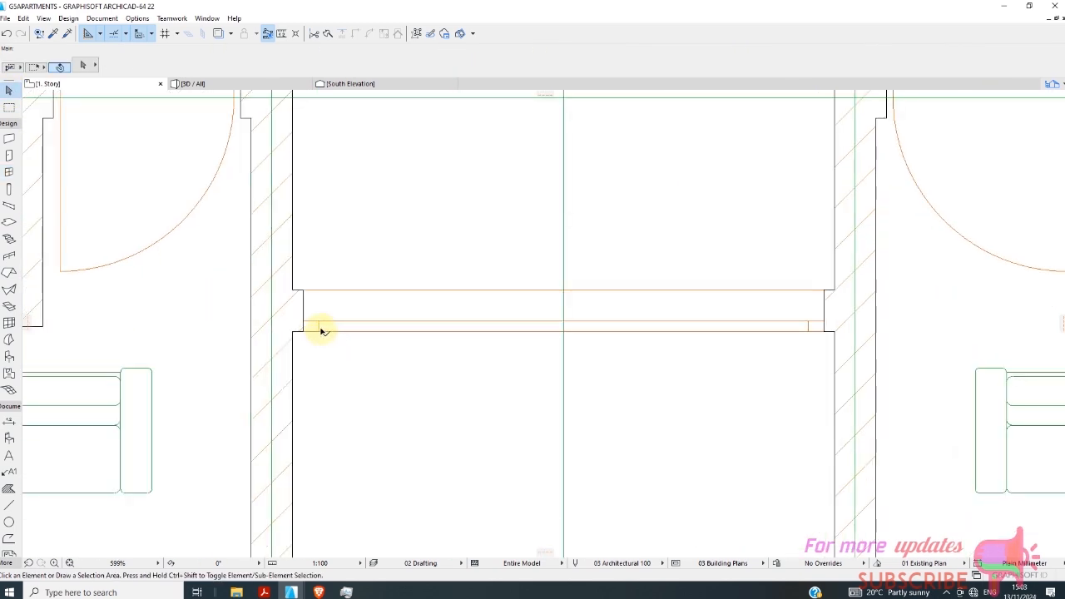
{"action": "left_click", "coordinate": [323, 331]}
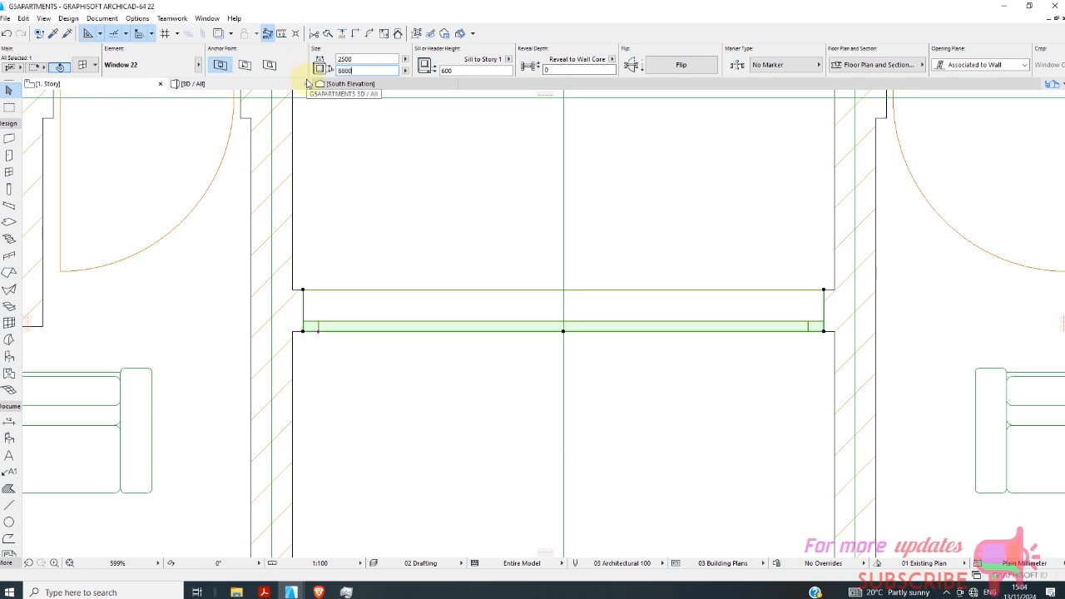
{"action": "left_click", "coordinate": [459, 411]}
{"action": "scroll", "coordinate": [428, 324], "scroll_direction": "down", "scroll_amount": 10}
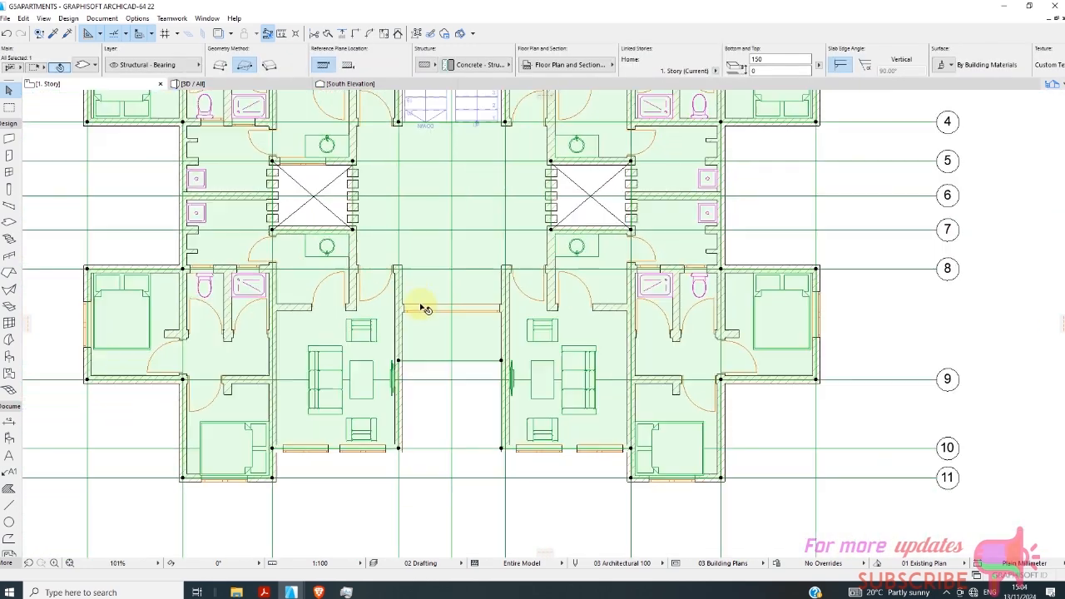
{"action": "scroll", "coordinate": [422, 308], "scroll_direction": "down", "scroll_amount": 3}
{"action": "left_click", "coordinate": [456, 438]}
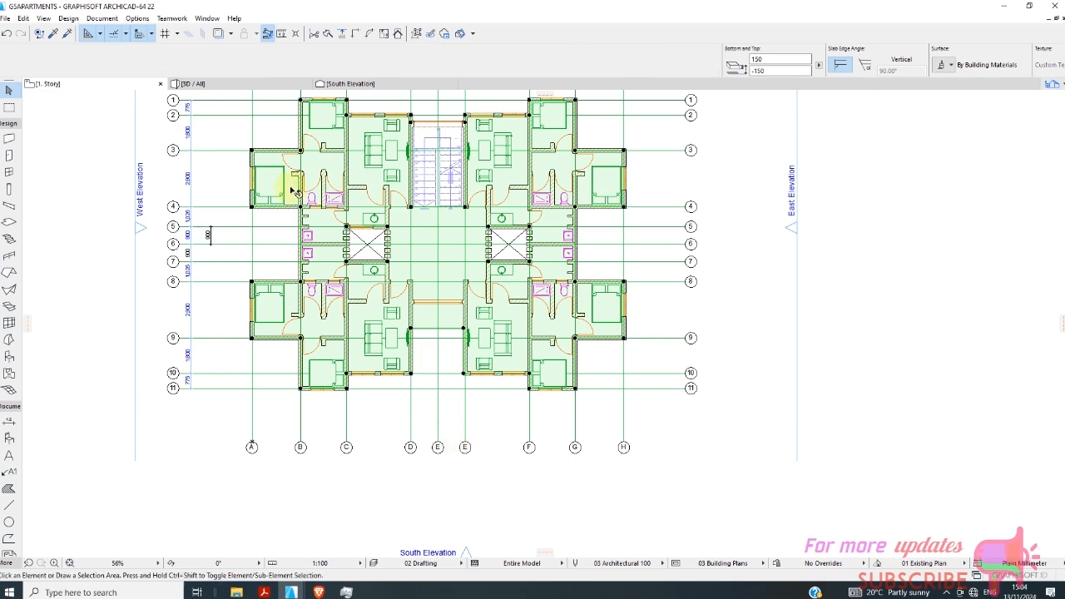
Reduce the height of the tall gridded window above the entrance so the wall closes over its head, and clear the selection.
{"action": "scroll", "coordinate": [274, 158], "scroll_direction": "up", "scroll_amount": 1}
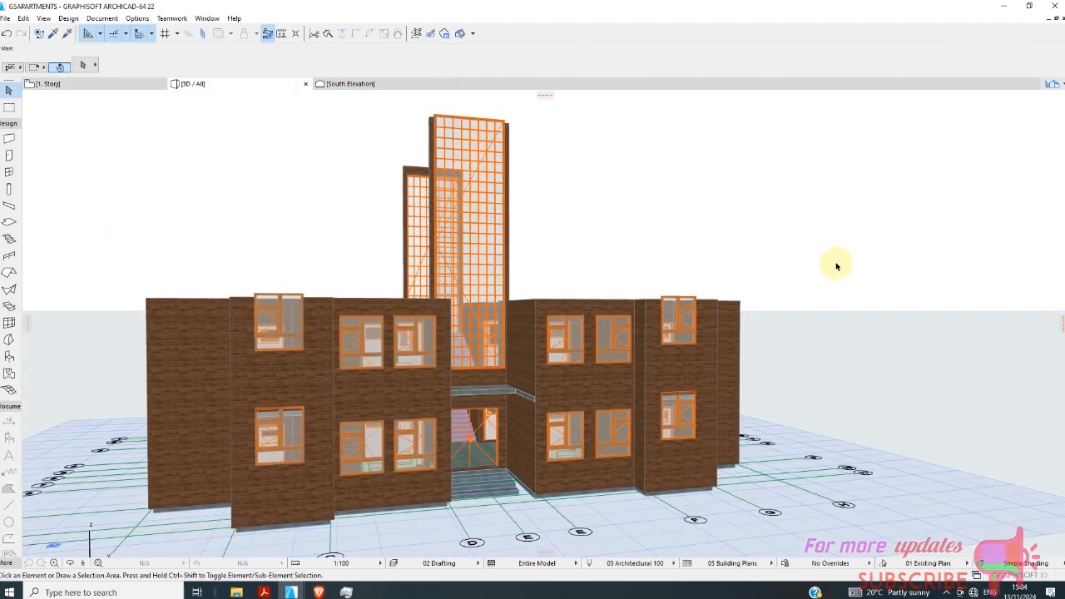
{"action": "scroll", "coordinate": [503, 259], "scroll_direction": "up", "scroll_amount": 2}
{"action": "scroll", "coordinate": [482, 214], "scroll_direction": "down", "scroll_amount": 1}
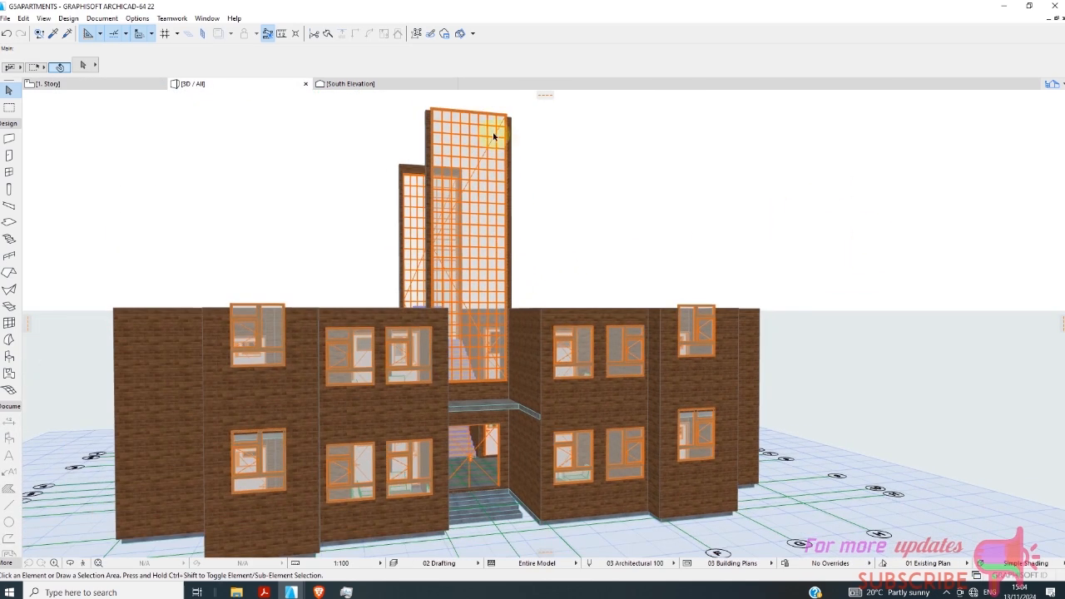
{"action": "left_click", "coordinate": [486, 145]}
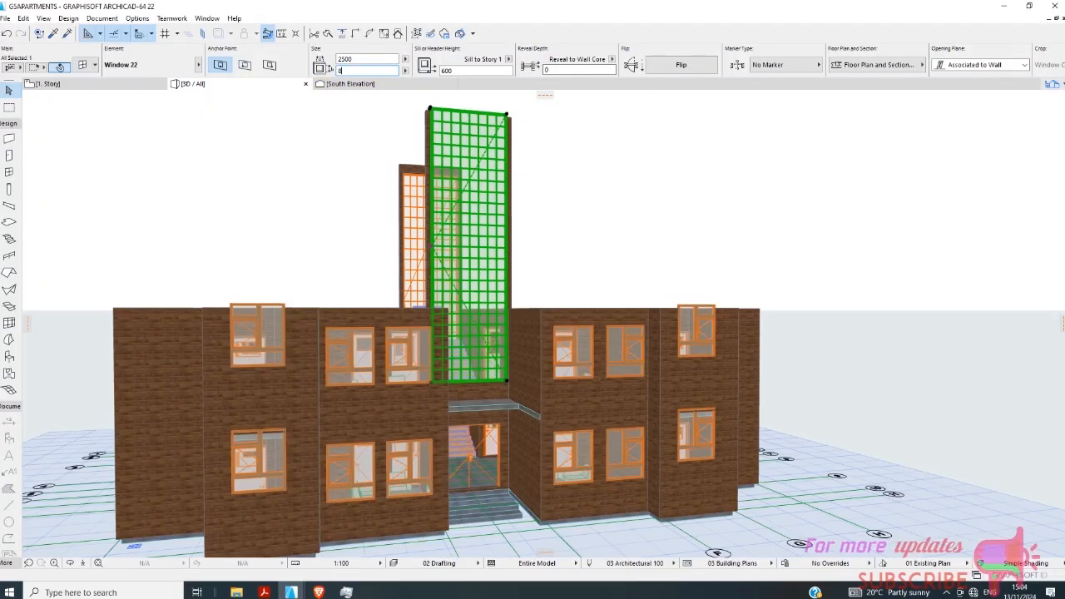
{"action": "left_click", "coordinate": [616, 208]}
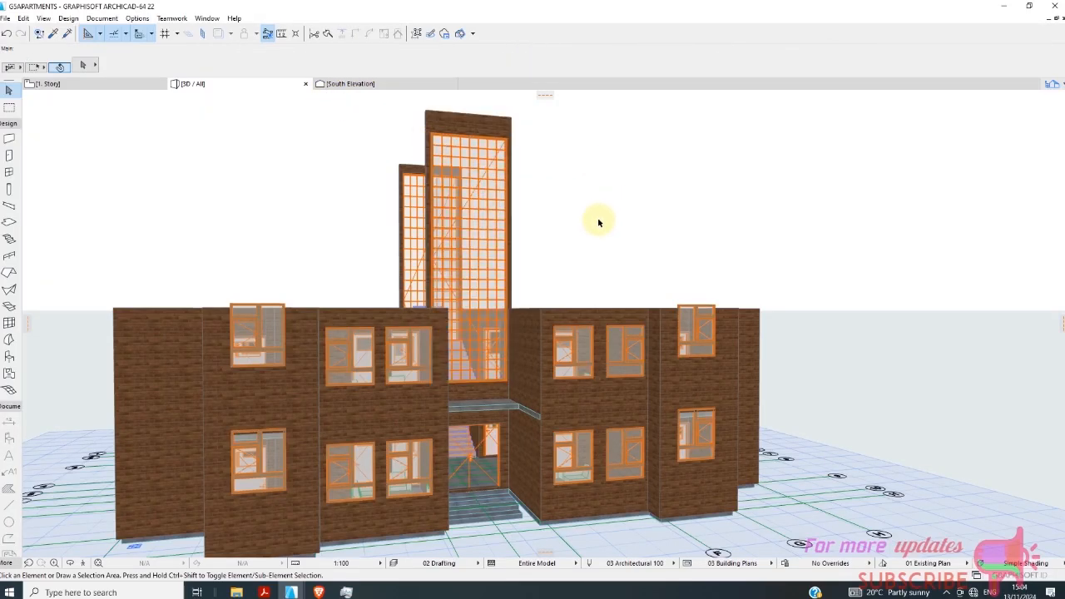
Examine the shortened entrance window from the front and the open upper storey with its stairwell from above.
{"action": "scroll", "coordinate": [482, 217], "scroll_direction": "up", "scroll_amount": 3}
{"action": "scroll", "coordinate": [506, 259], "scroll_direction": "down", "scroll_amount": 3}
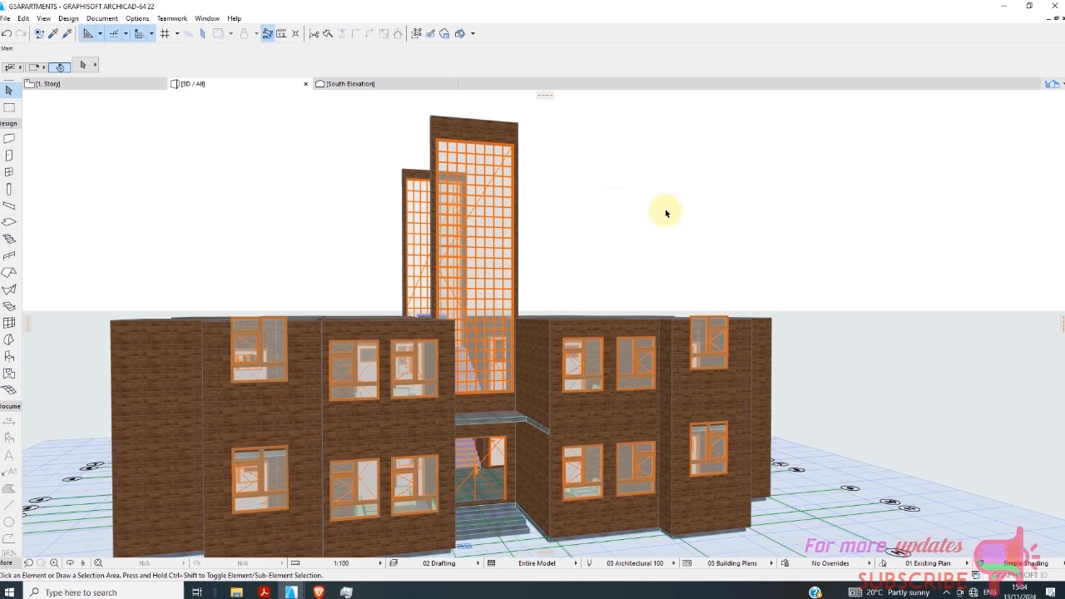
{"action": "scroll", "coordinate": [753, 202], "scroll_direction": "down", "scroll_amount": 2}
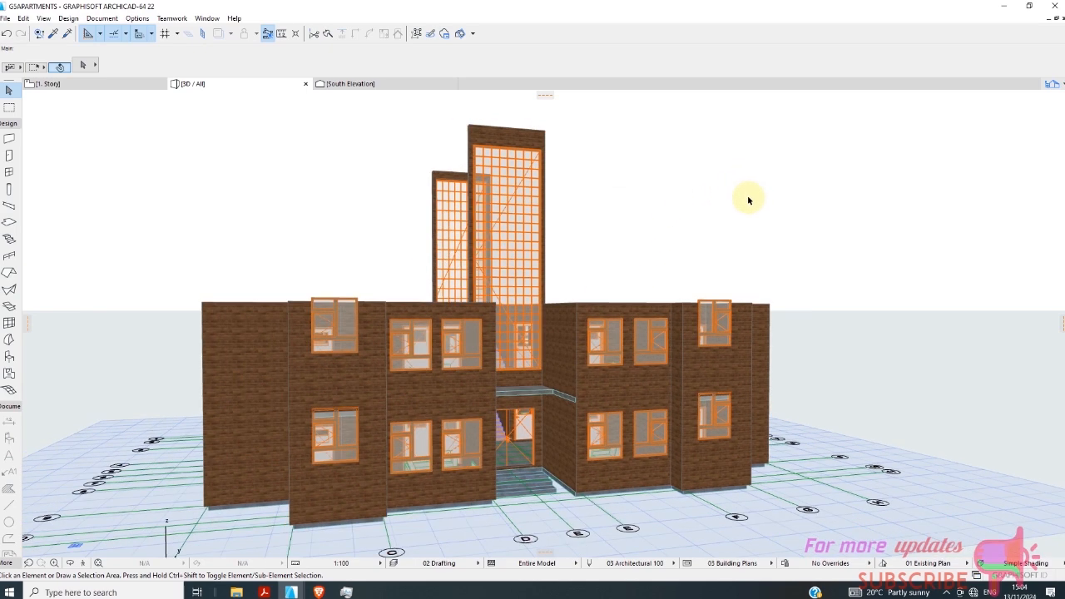
{"action": "right_click", "coordinate": [748, 200]}
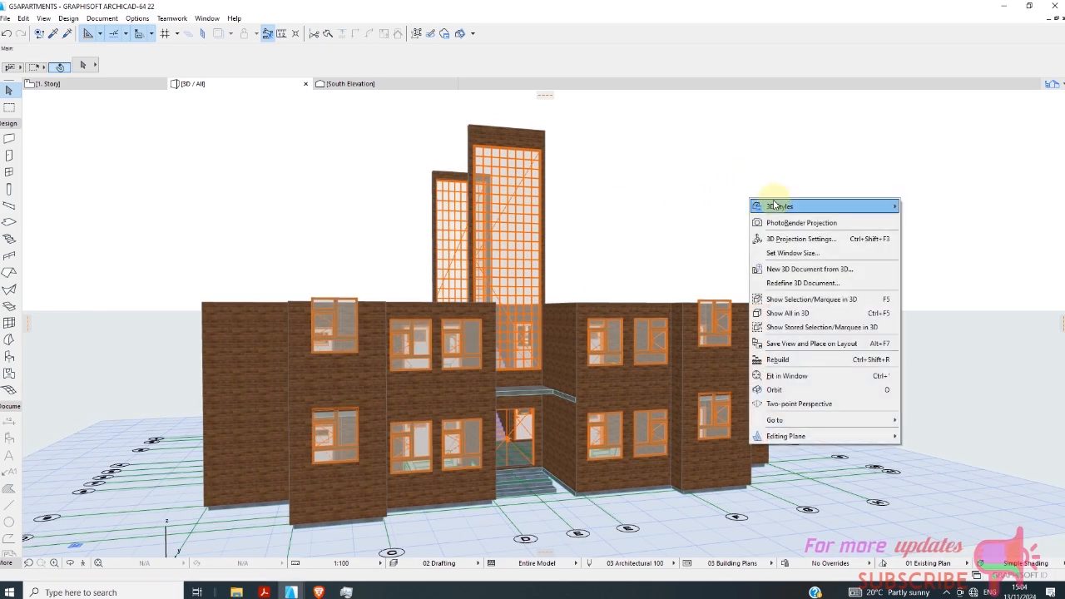
{"action": "left_click", "coordinate": [698, 191]}
{"action": "middle_click_drag", "start_coordinate": [795, 195], "coordinate": [587, 353], "text": "shift"}
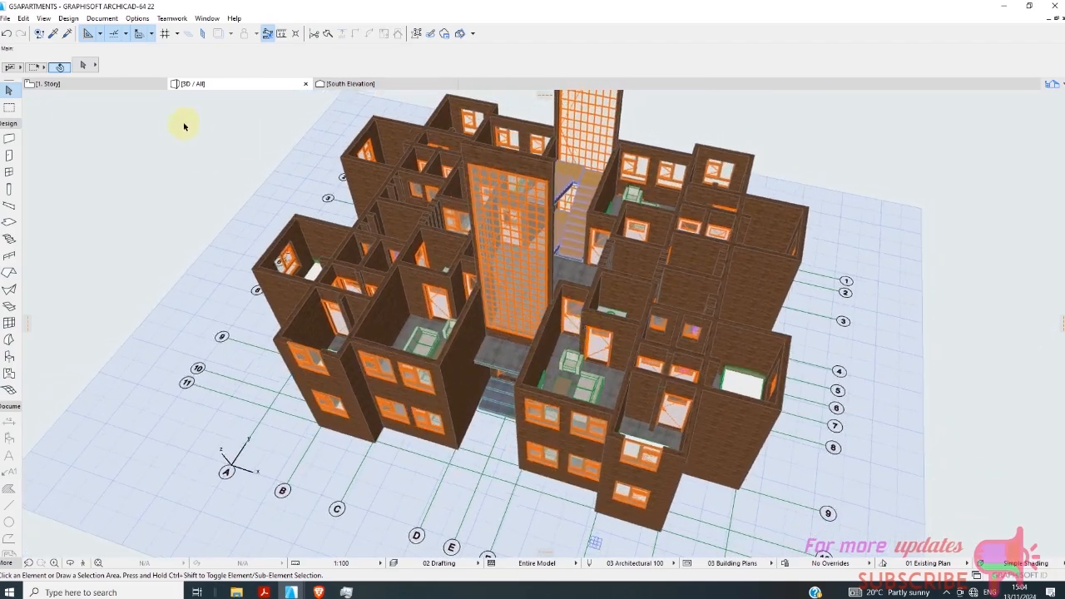
Place an associative U-shaped railing around the stair's inner edges in the 1. Story plan, with 3000 mm sides and a 236 mm link.
{"action": "left_click", "coordinate": [133, 83]}
{"action": "scroll", "coordinate": [340, 234], "scroll_direction": "up", "scroll_amount": 3}
{"action": "scroll", "coordinate": [315, 273], "scroll_direction": "down", "scroll_amount": 3}
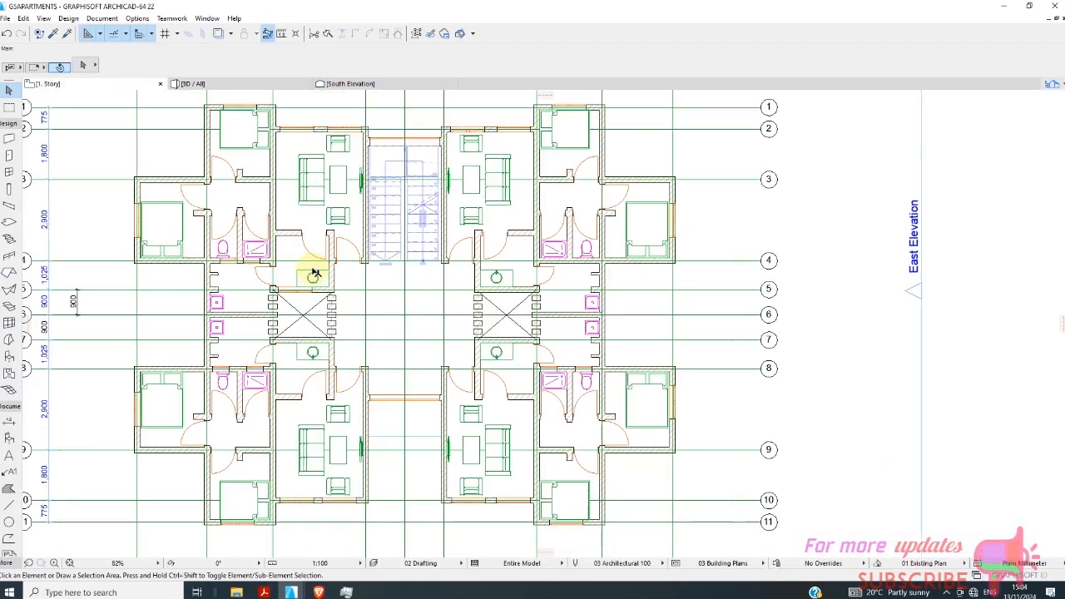
{"action": "left_click", "coordinate": [19, 258]}
{"action": "scroll", "coordinate": [423, 174], "scroll_direction": "up", "scroll_amount": 6}
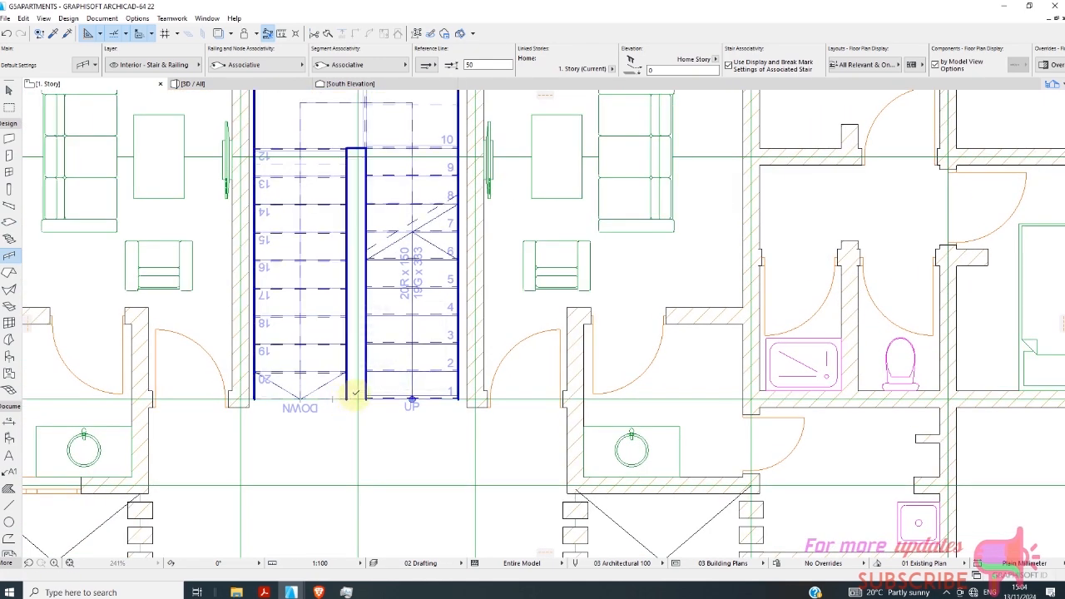
{"action": "left_click", "coordinate": [348, 397]}
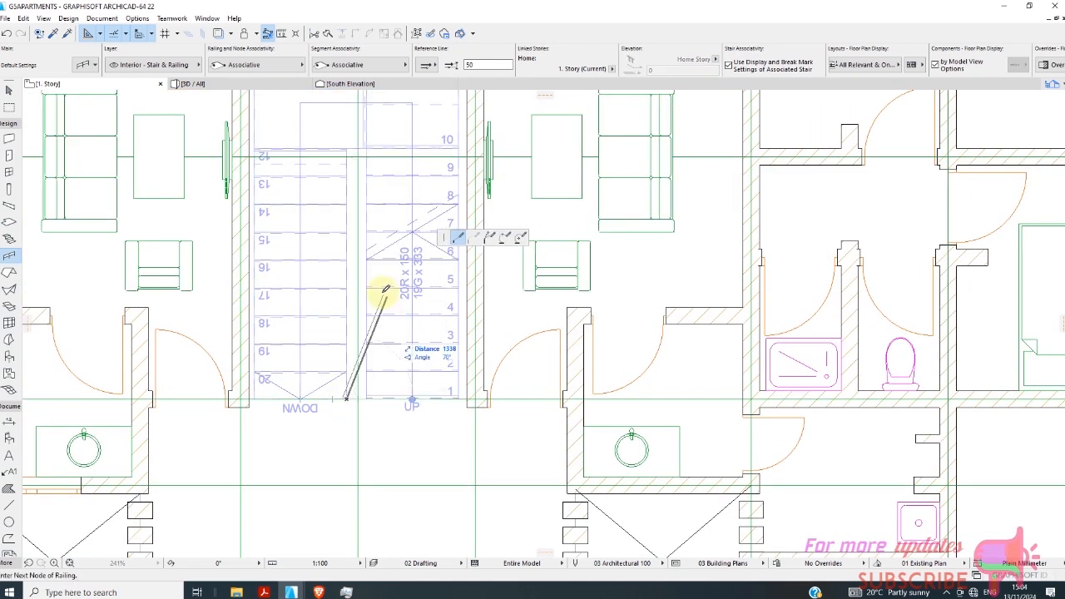
{"action": "left_click", "coordinate": [346, 149]}
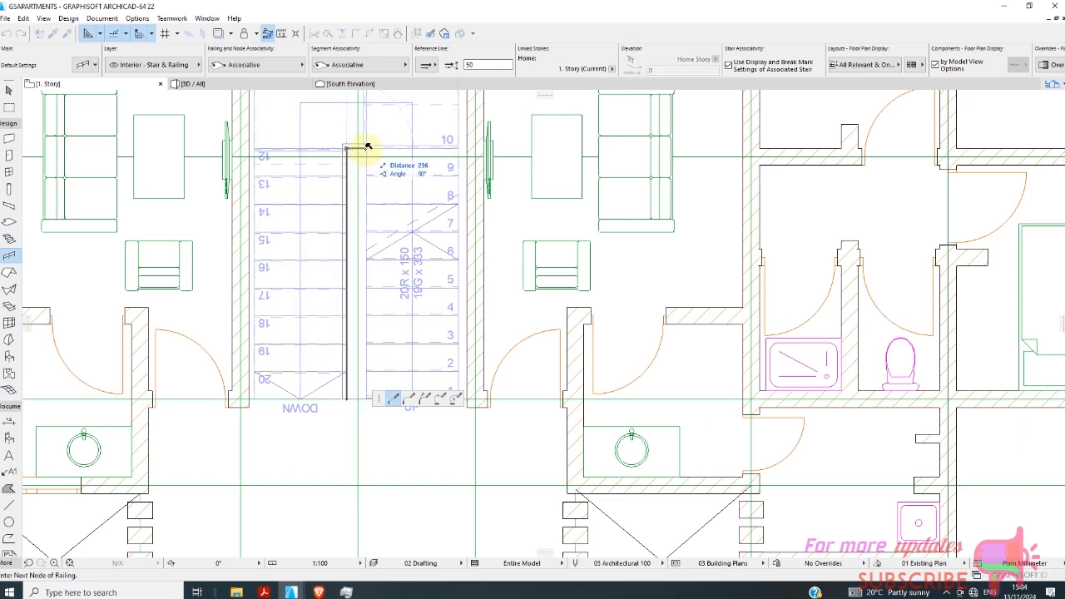
{"action": "left_click", "coordinate": [367, 149]}
{"action": "left_click", "coordinate": [366, 397]}
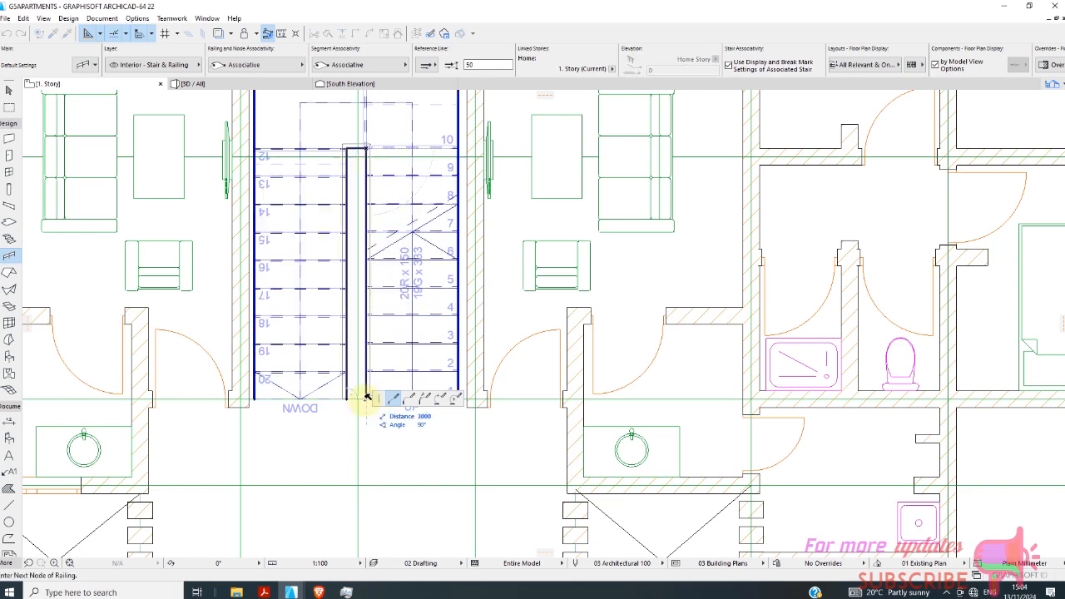
{"action": "scroll", "coordinate": [355, 286], "scroll_direction": "down", "scroll_amount": 2}
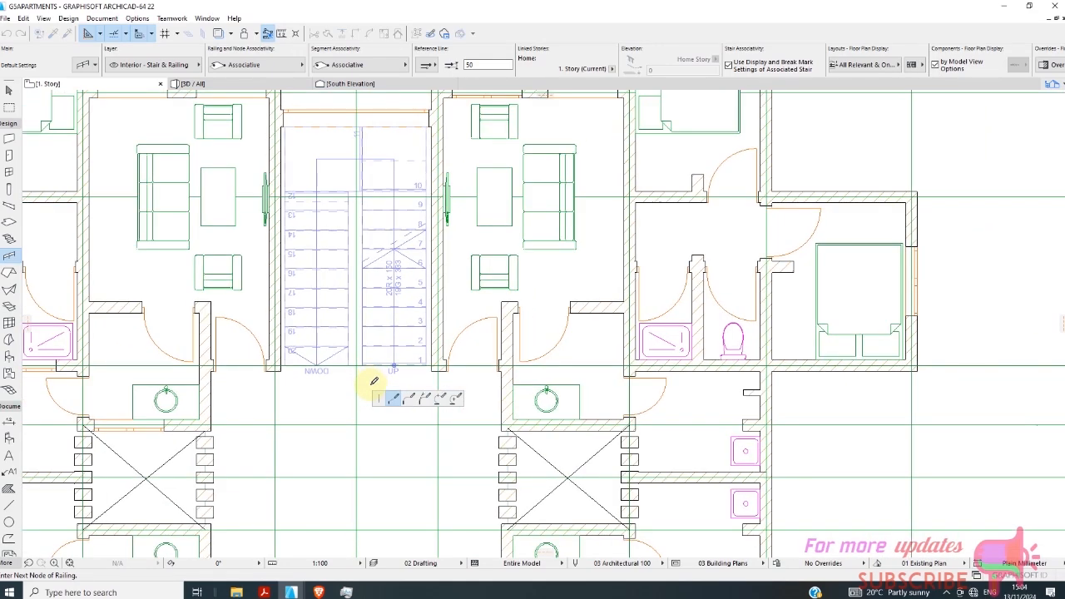
{"action": "right_click", "coordinate": [363, 381]}
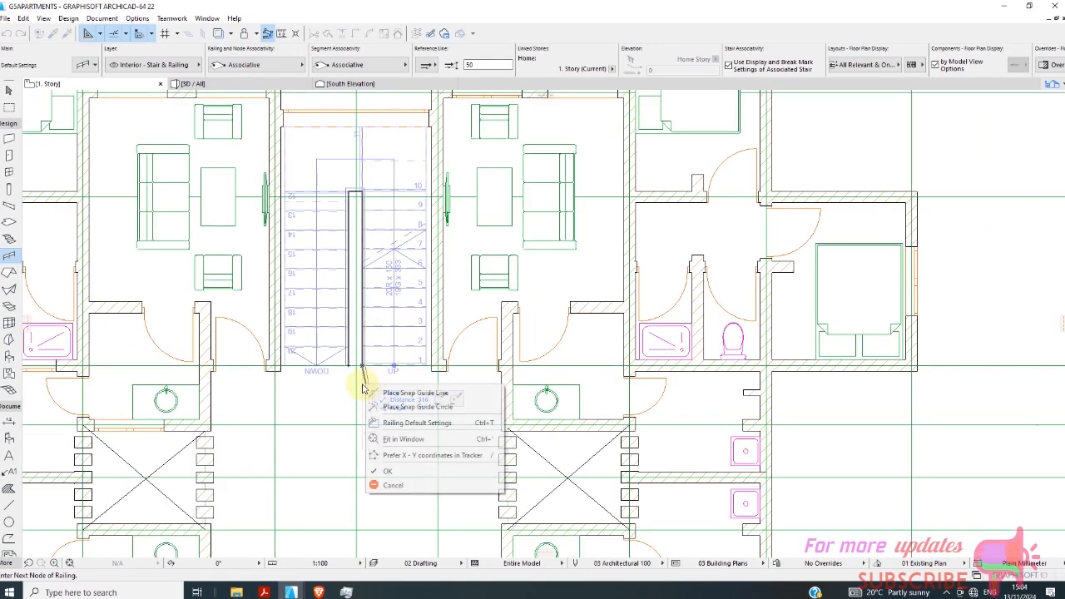
{"action": "left_click", "coordinate": [390, 471]}
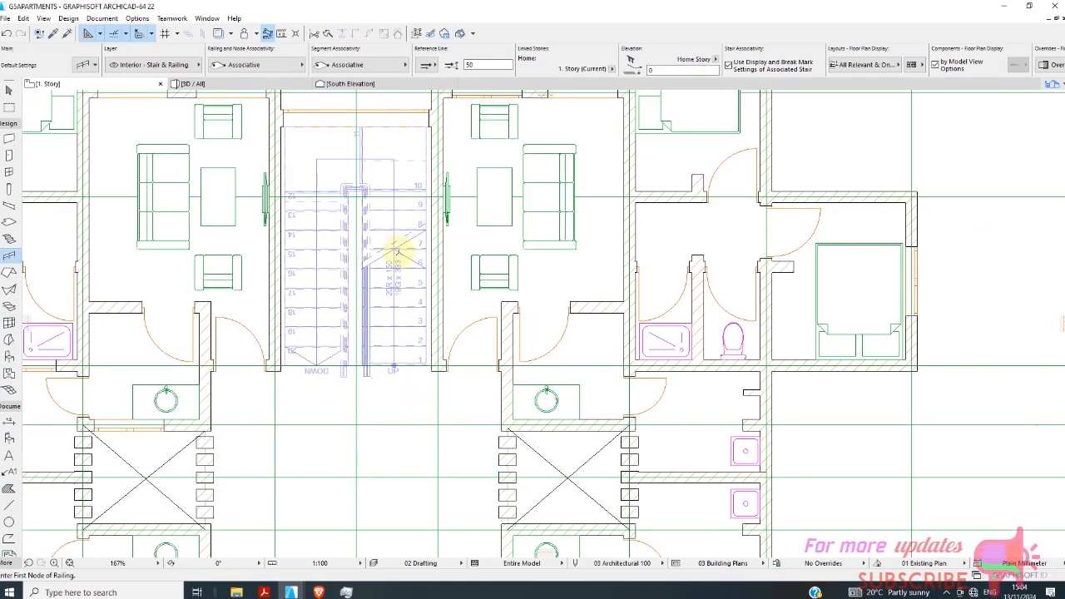
Inspect the upper flight's railing in the 3D model.
{"action": "scroll", "coordinate": [398, 250], "scroll_direction": "up", "scroll_amount": 2}
{"action": "left_click", "coordinate": [270, 83]}
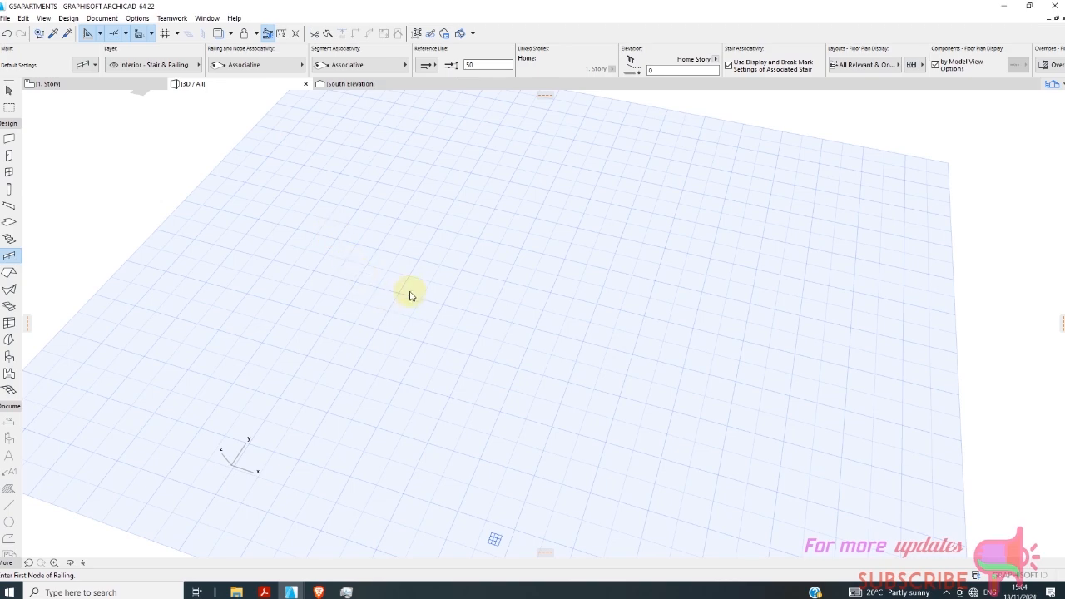
{"action": "scroll", "coordinate": [532, 225], "scroll_direction": "up", "scroll_amount": 4}
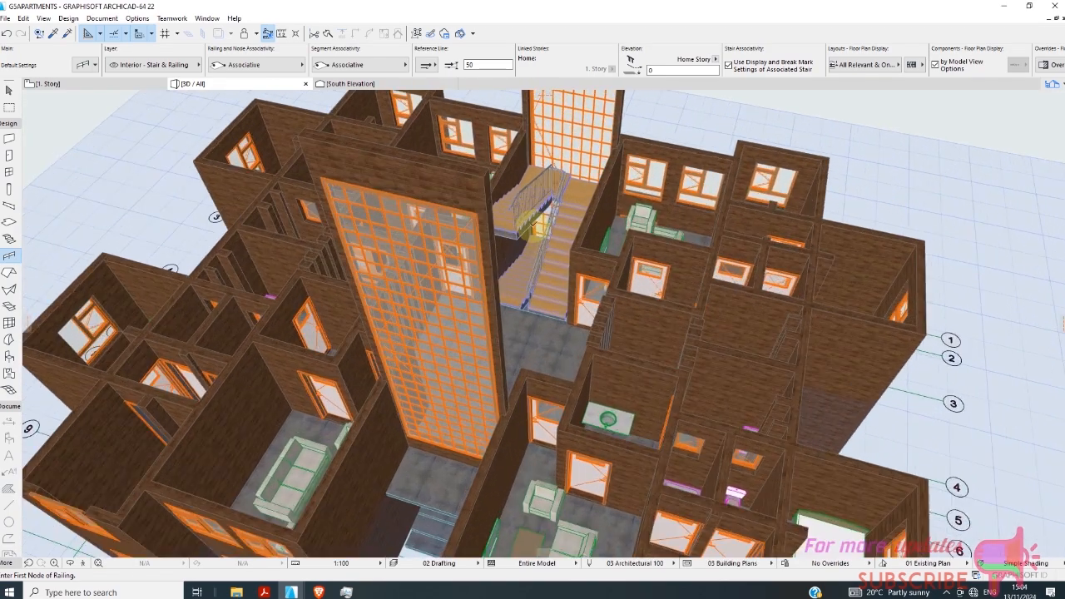
{"action": "scroll", "coordinate": [533, 226], "scroll_direction": "up", "scroll_amount": 5}
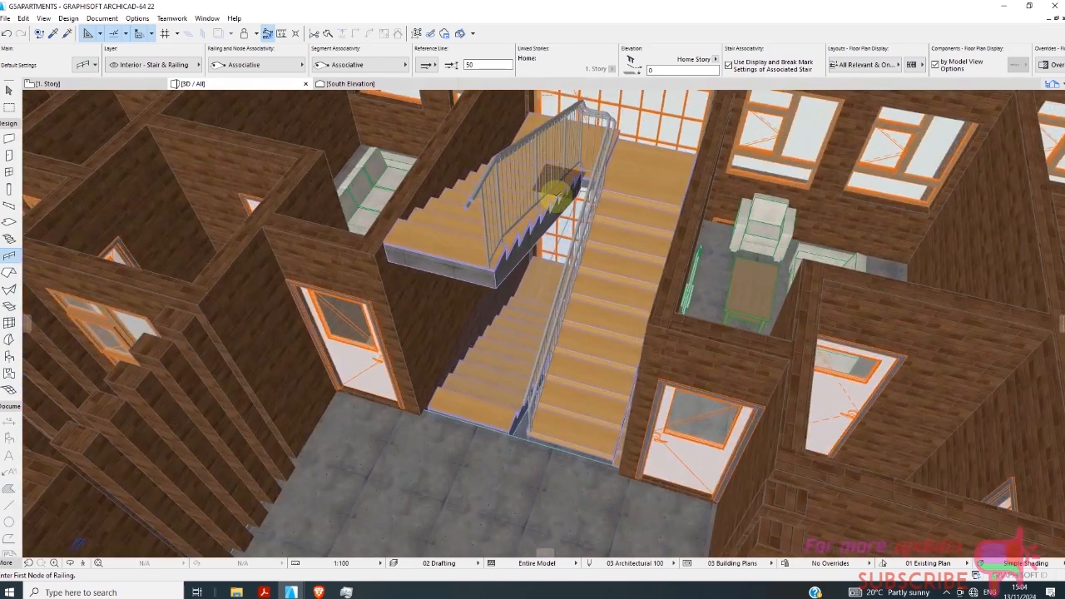
{"action": "scroll", "coordinate": [556, 250], "scroll_direction": "down", "scroll_amount": 6}
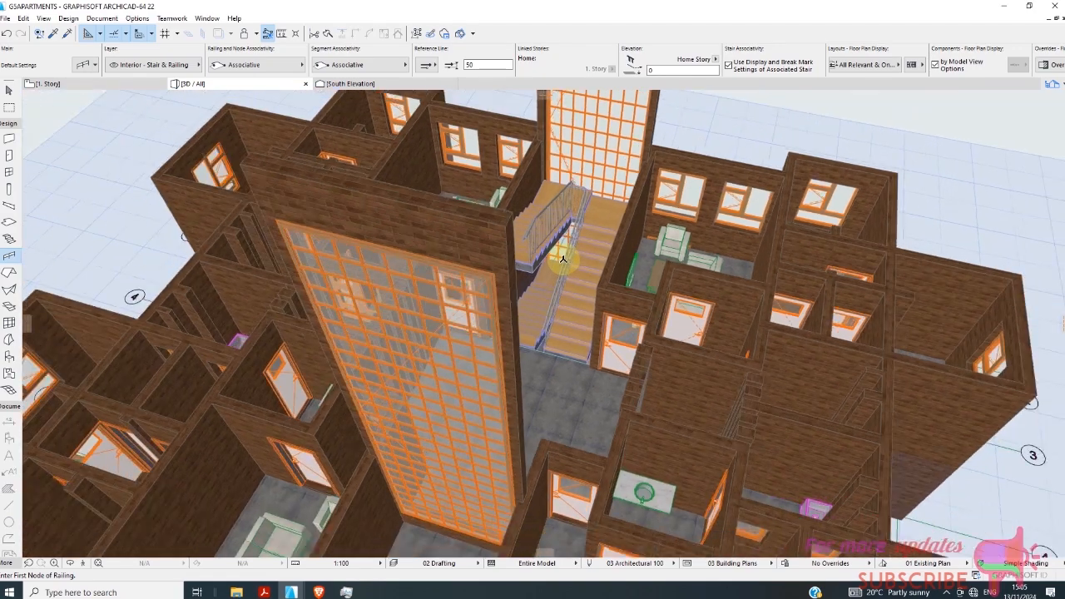
Place a U-shaped railing along the inner edges of both stair flights in the 0. Ground Floor plan, linked by a 236 mm segment.
{"action": "left_click", "coordinate": [69, 84]}
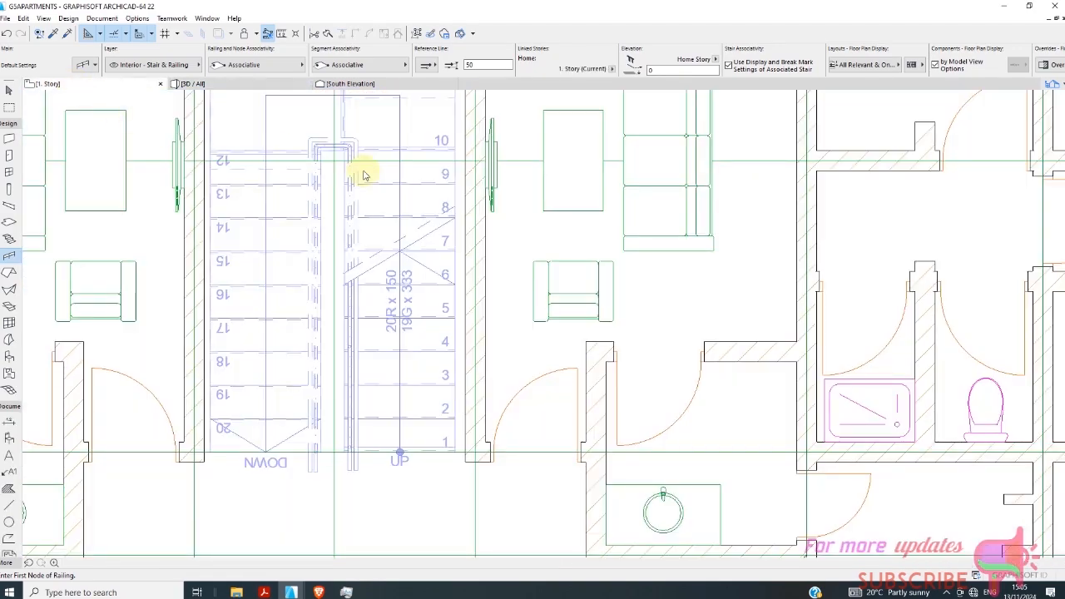
{"action": "scroll", "coordinate": [380, 185], "scroll_direction": "down", "scroll_amount": 3}
{"action": "right_click", "coordinate": [119, 88]}
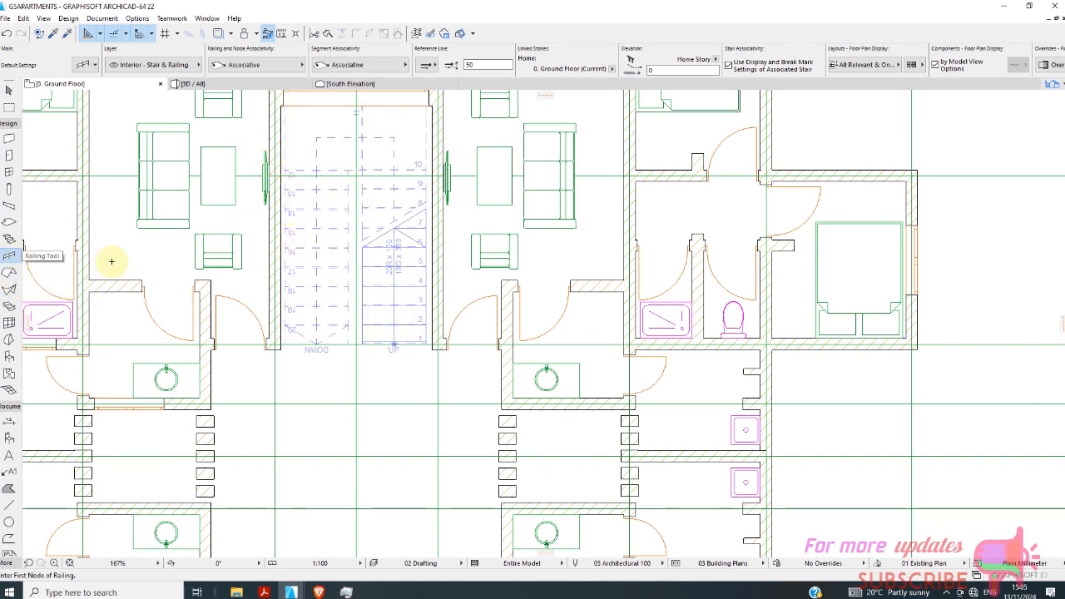
{"action": "scroll", "coordinate": [321, 305], "scroll_direction": "up", "scroll_amount": 5}
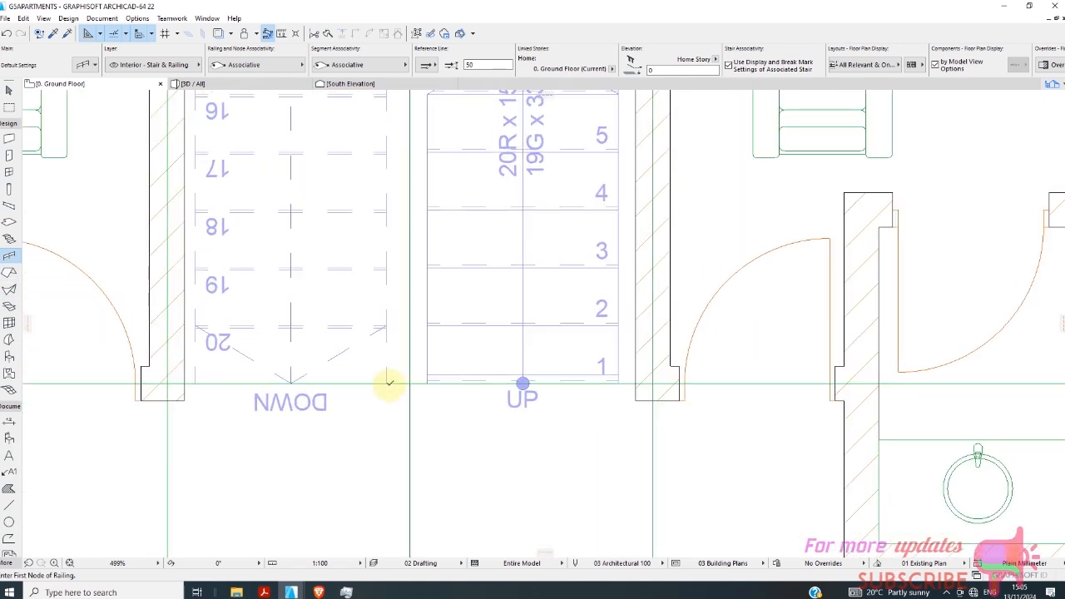
{"action": "left_click", "coordinate": [360, 424]}
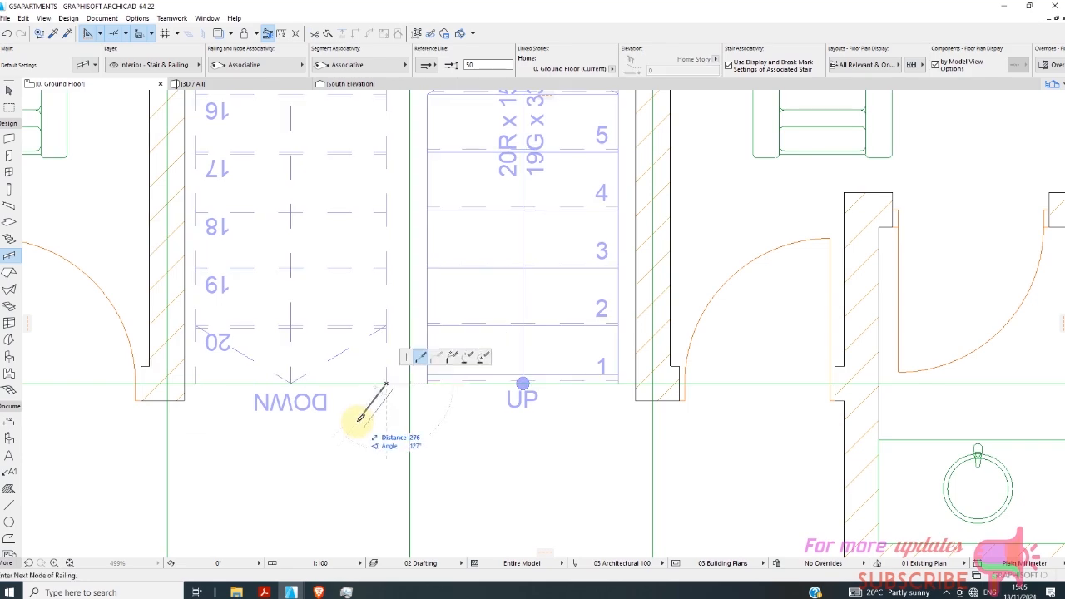
{"action": "scroll", "coordinate": [361, 416], "scroll_direction": "down", "scroll_amount": 1}
{"action": "scroll", "coordinate": [370, 283], "scroll_direction": "down", "scroll_amount": 3}
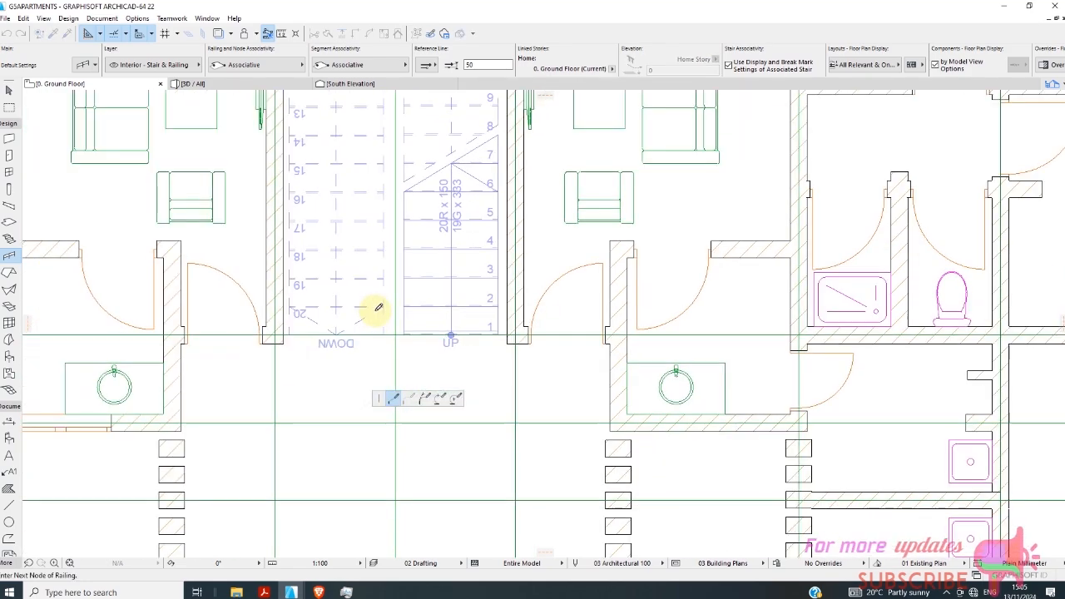
{"action": "scroll", "coordinate": [408, 142], "scroll_direction": "up", "scroll_amount": 3}
{"action": "scroll", "coordinate": [403, 180], "scroll_direction": "up", "scroll_amount": 2}
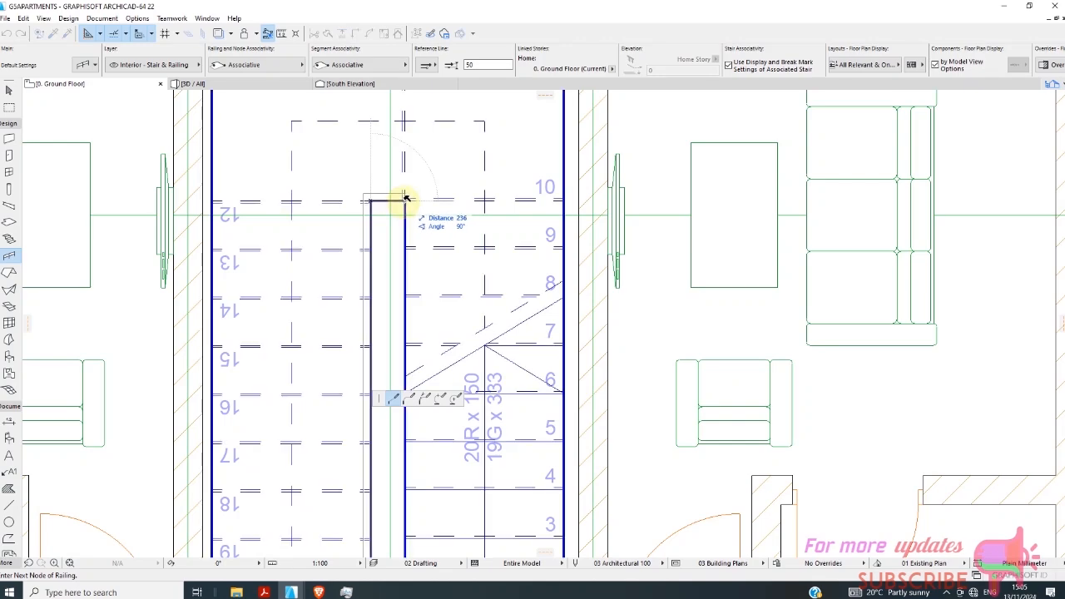
{"action": "scroll", "coordinate": [416, 225], "scroll_direction": "down", "scroll_amount": 2}
{"action": "scroll", "coordinate": [416, 424], "scroll_direction": "up", "scroll_amount": 2}
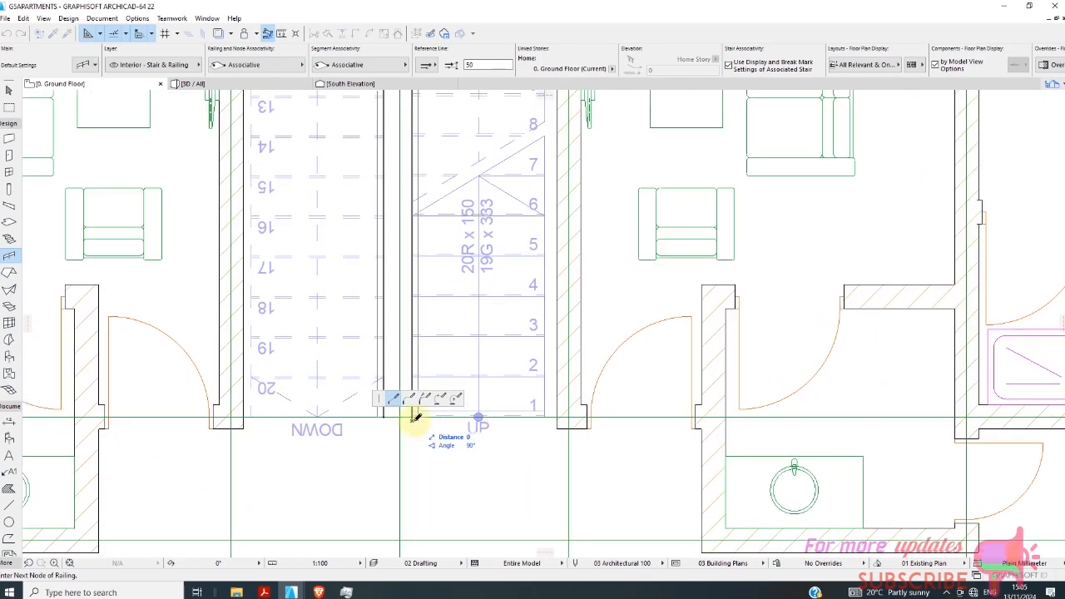
{"action": "right_click", "coordinate": [420, 423]}
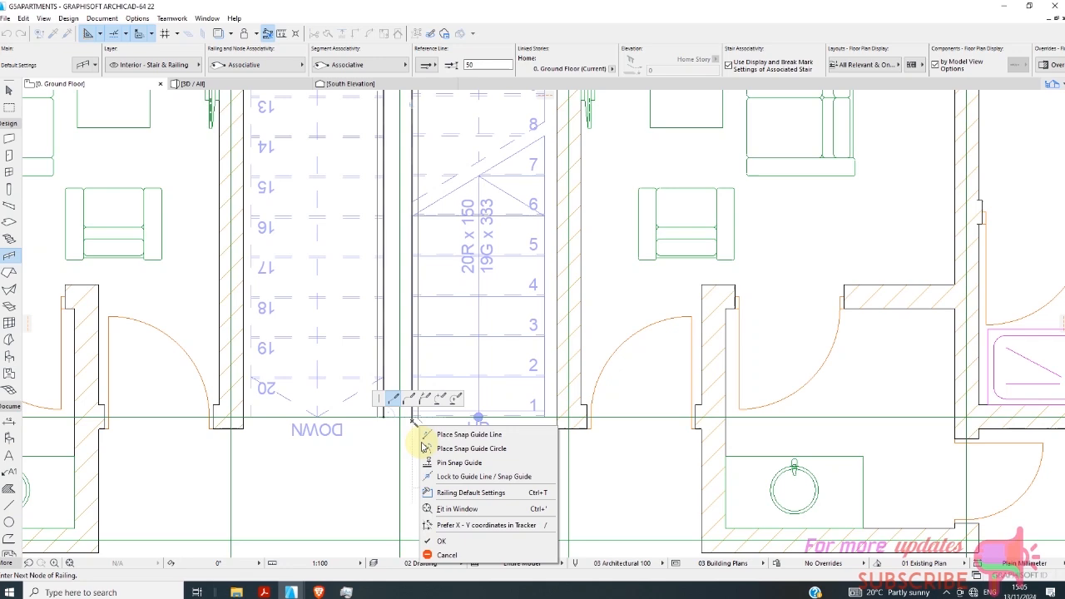
{"action": "left_click", "coordinate": [437, 548]}
{"action": "scroll", "coordinate": [432, 441], "scroll_direction": "up", "scroll_amount": 3}
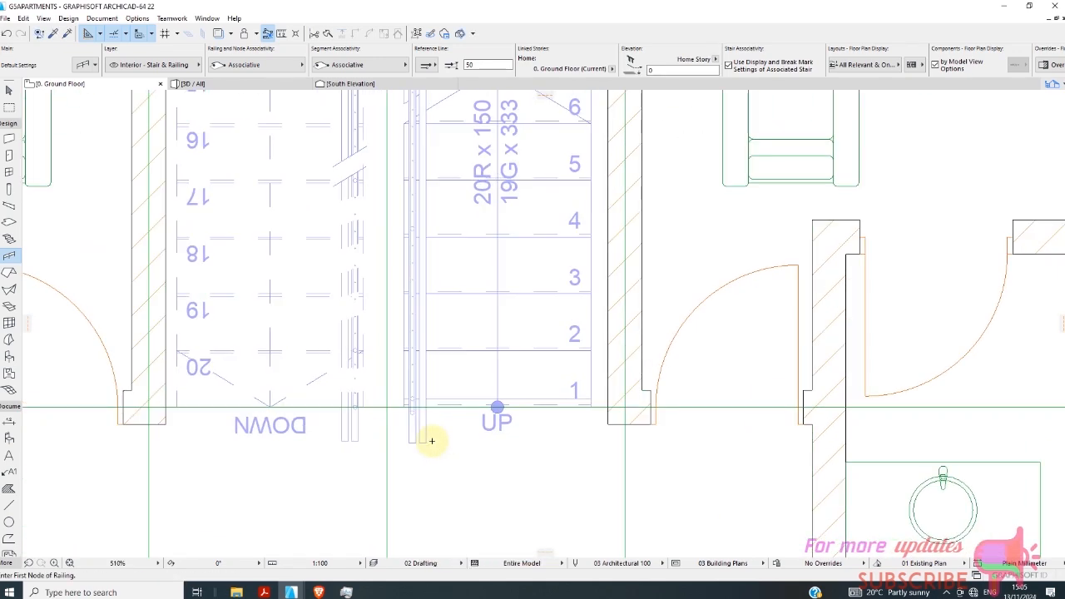
Examine the ground-floor and first-storey stair railings in 3D from several sides of the building.
{"action": "left_click", "coordinate": [254, 86]}
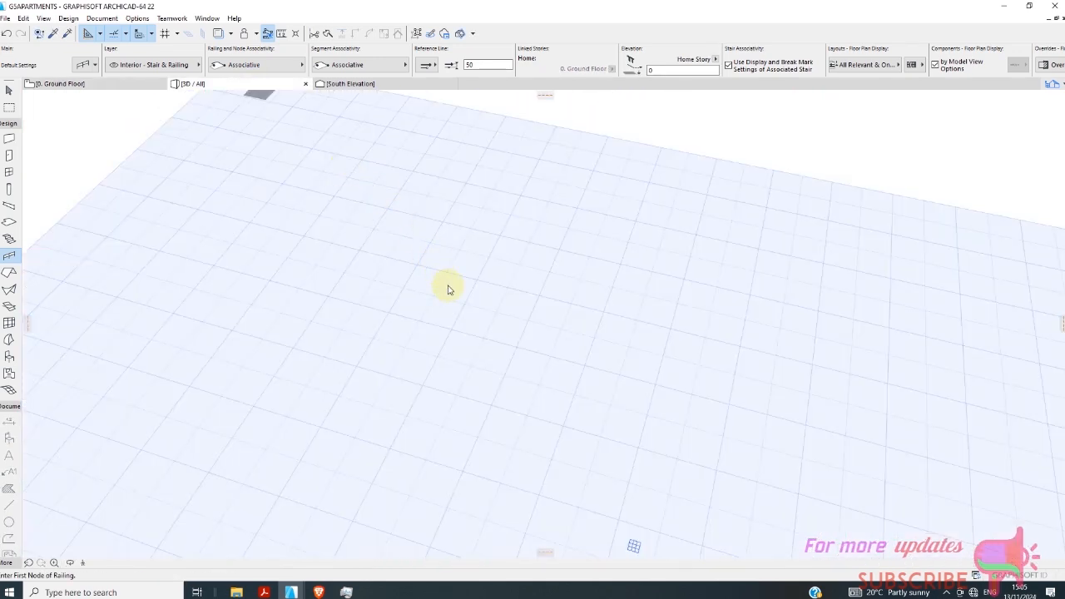
{"action": "scroll", "coordinate": [563, 389], "scroll_direction": "up", "scroll_amount": 8}
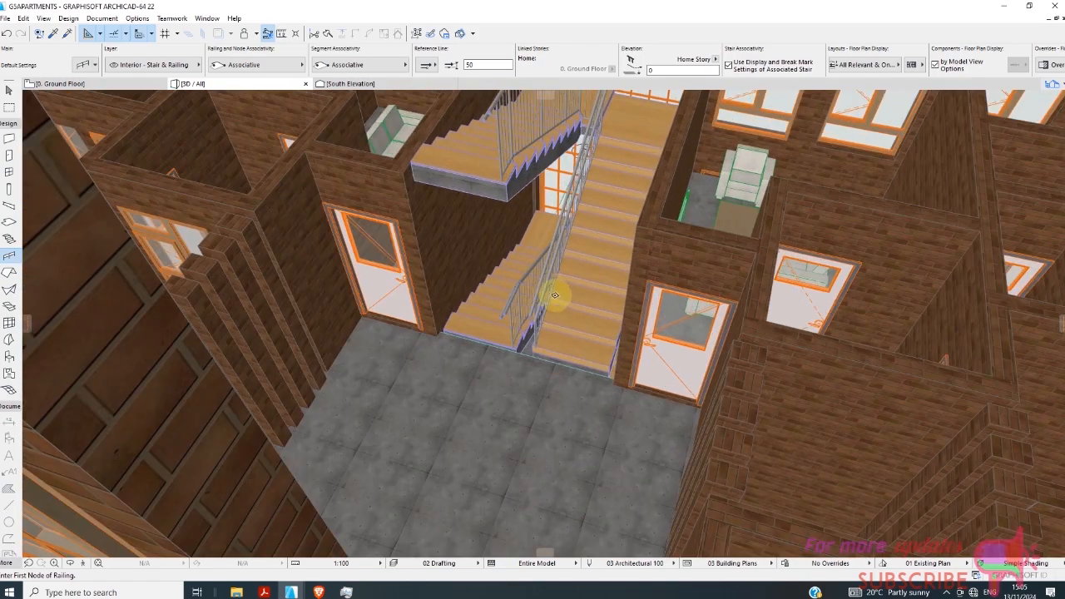
{"action": "scroll", "coordinate": [507, 327], "scroll_direction": "down", "scroll_amount": 8}
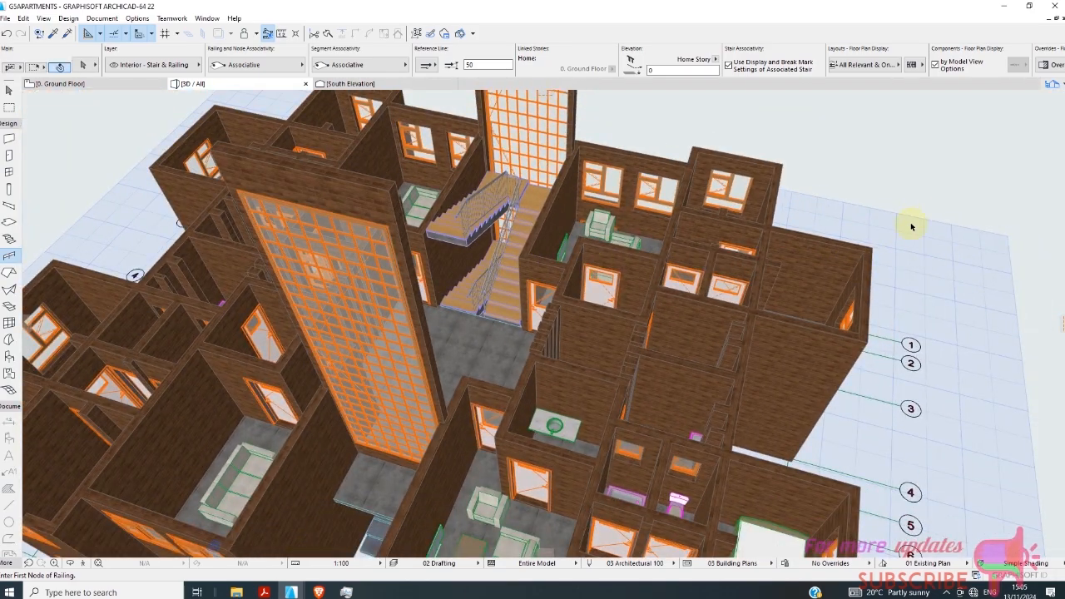
{"action": "middle_click_drag", "start_coordinate": [799, 213], "coordinate": [25, 66], "text": "shift"}
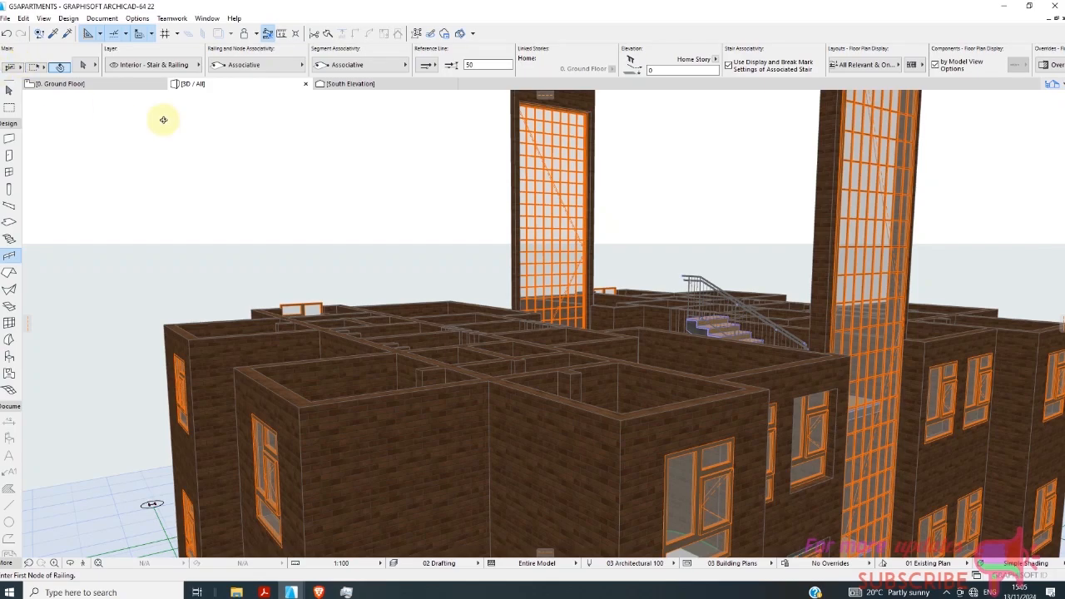
{"action": "middle_click_drag", "start_coordinate": [393, 204], "coordinate": [76, 191], "text": "shift"}
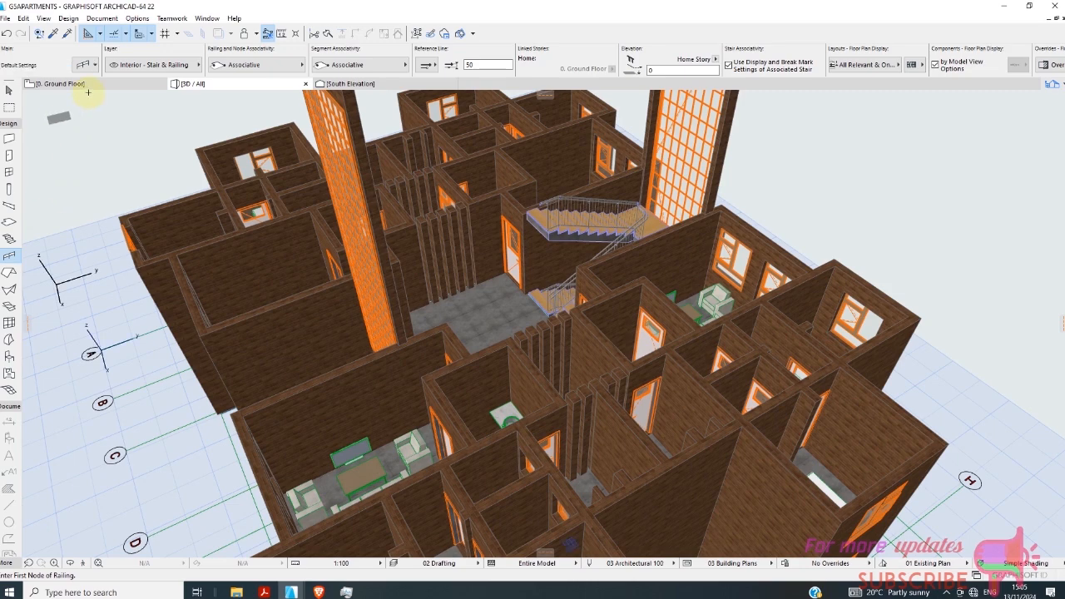
Switch from the 3D model to the 1. Story floor plan and bring the whole plan into view.
{"action": "left_click", "coordinate": [91, 84]}
{"action": "right_click", "coordinate": [101, 92]}
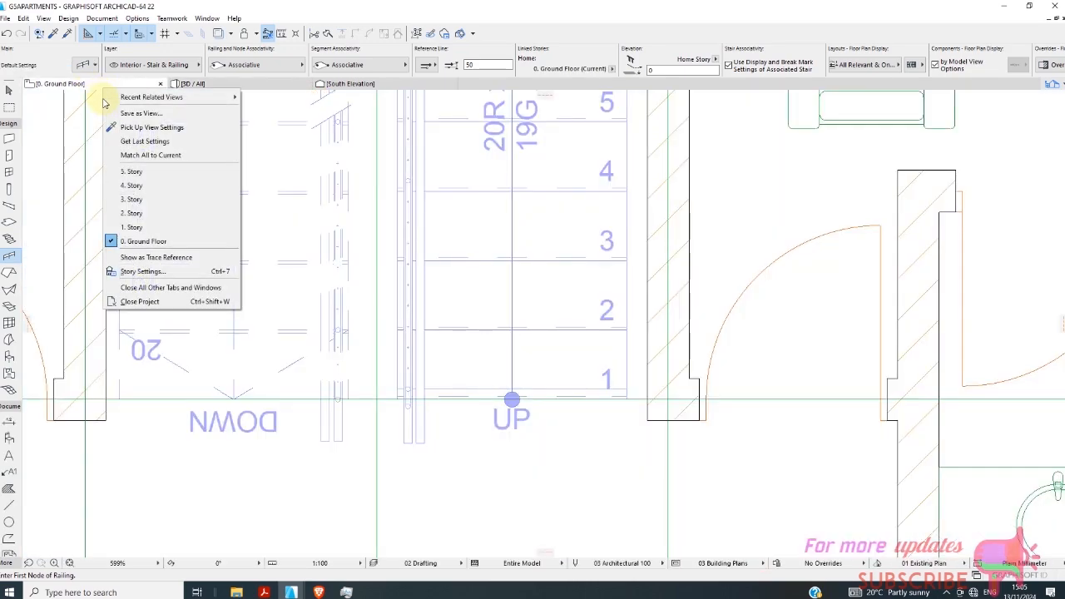
{"action": "left_click", "coordinate": [170, 215]}
{"action": "scroll", "coordinate": [435, 255], "scroll_direction": "down", "scroll_amount": 10}
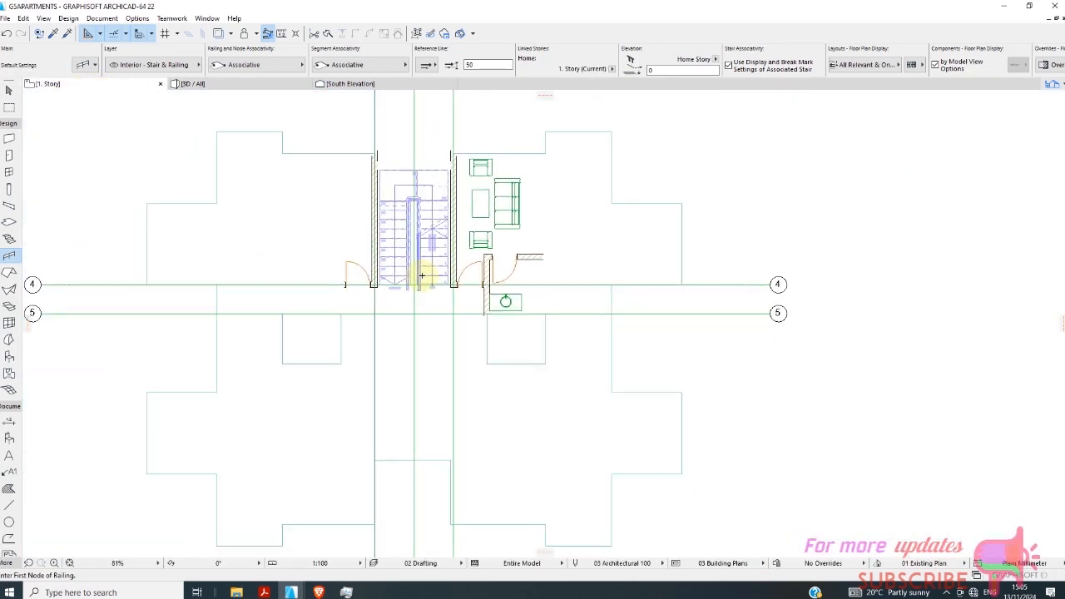
{"action": "scroll", "coordinate": [234, 241], "scroll_direction": "up", "scroll_amount": 1}
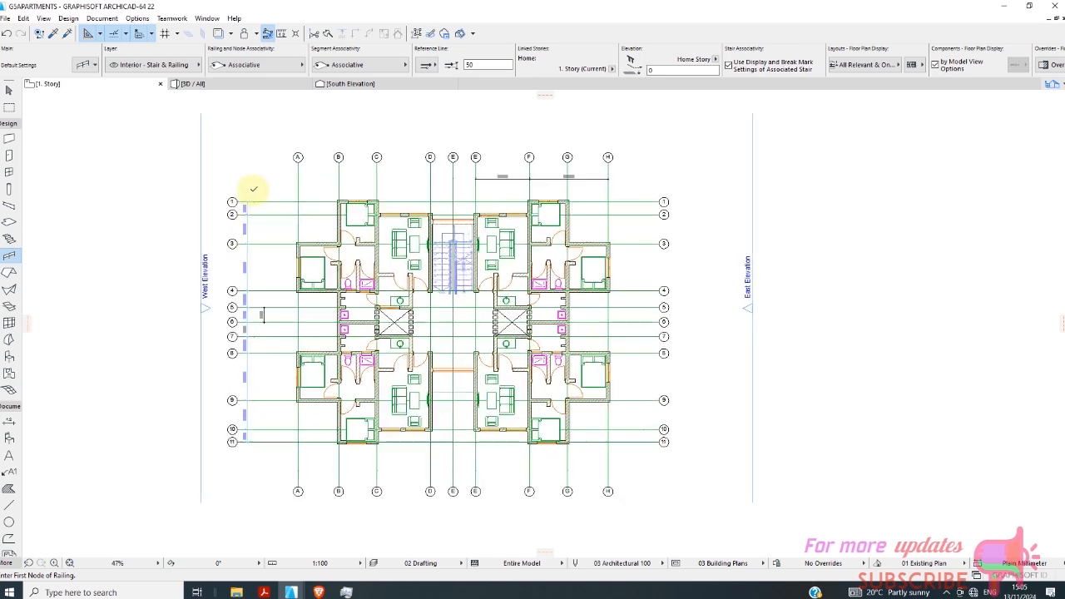
Select the whole first-storey plan with a selection rectangle around the building.
{"action": "left_click", "coordinate": [10, 92]}
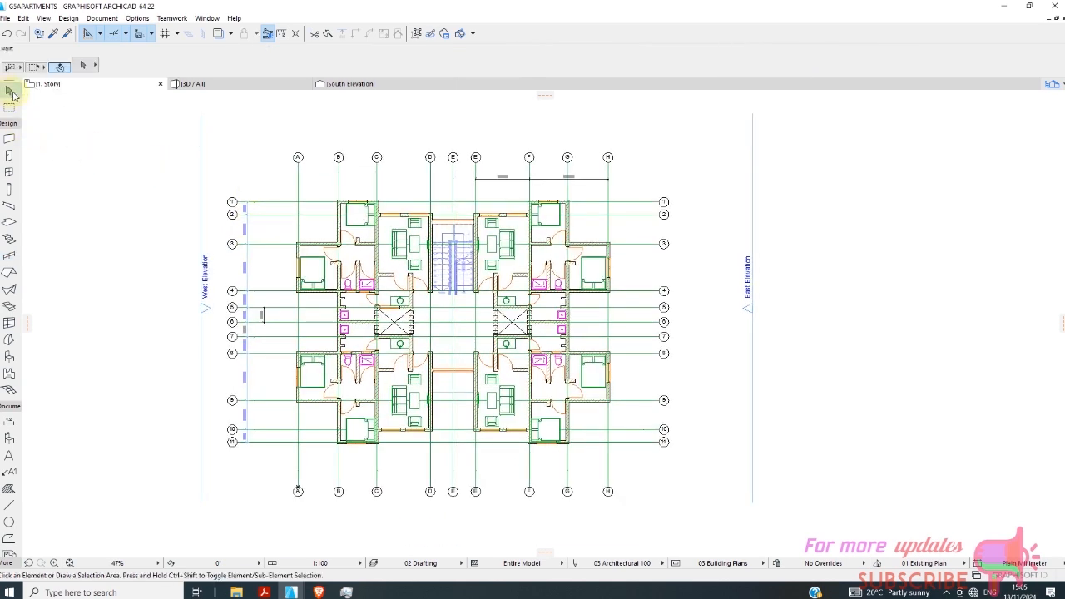
{"action": "left_click", "coordinate": [271, 169]}
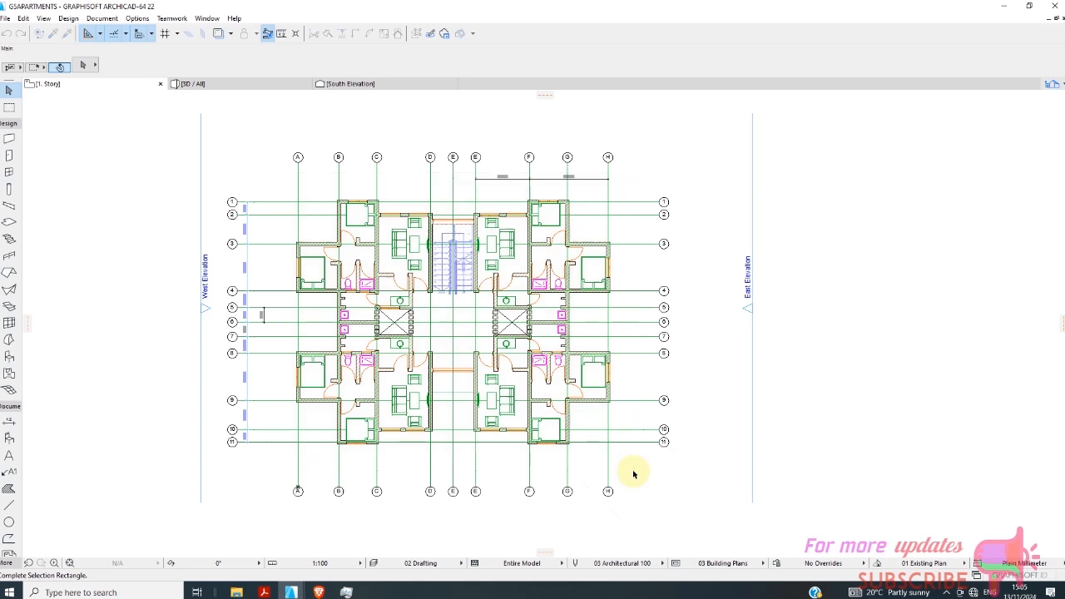
{"action": "left_click", "coordinate": [633, 474]}
Remove the lettered and numbered grid lines from the selected first-storey elements.
{"action": "scroll", "coordinate": [351, 307], "scroll_direction": "up", "scroll_amount": 2}
{"action": "scroll", "coordinate": [358, 341], "scroll_direction": "down", "scroll_amount": 1}
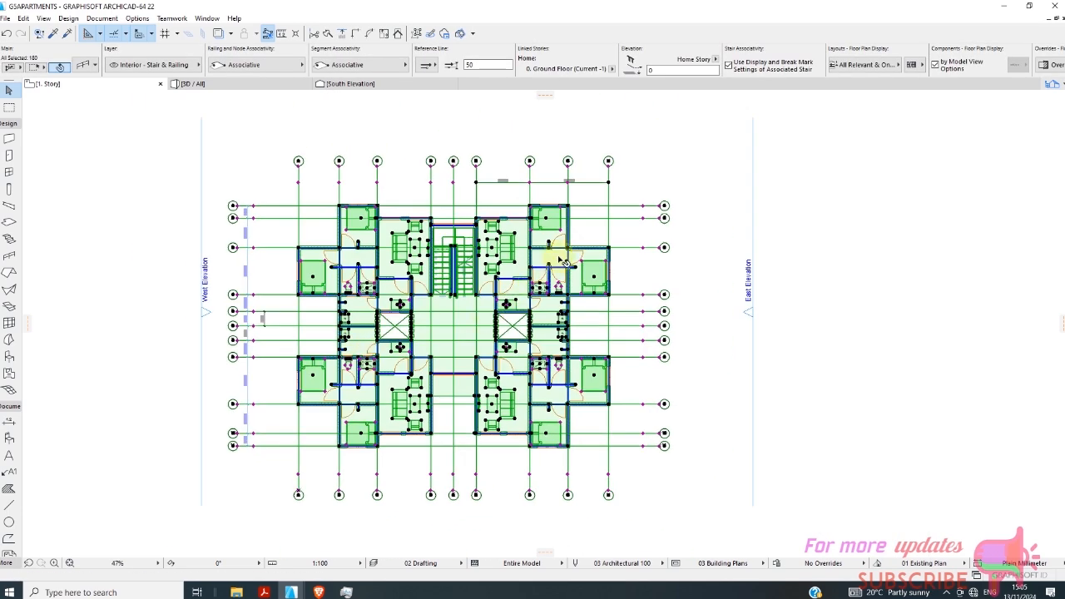
{"action": "left_click", "coordinate": [263, 190], "text": "shift"}
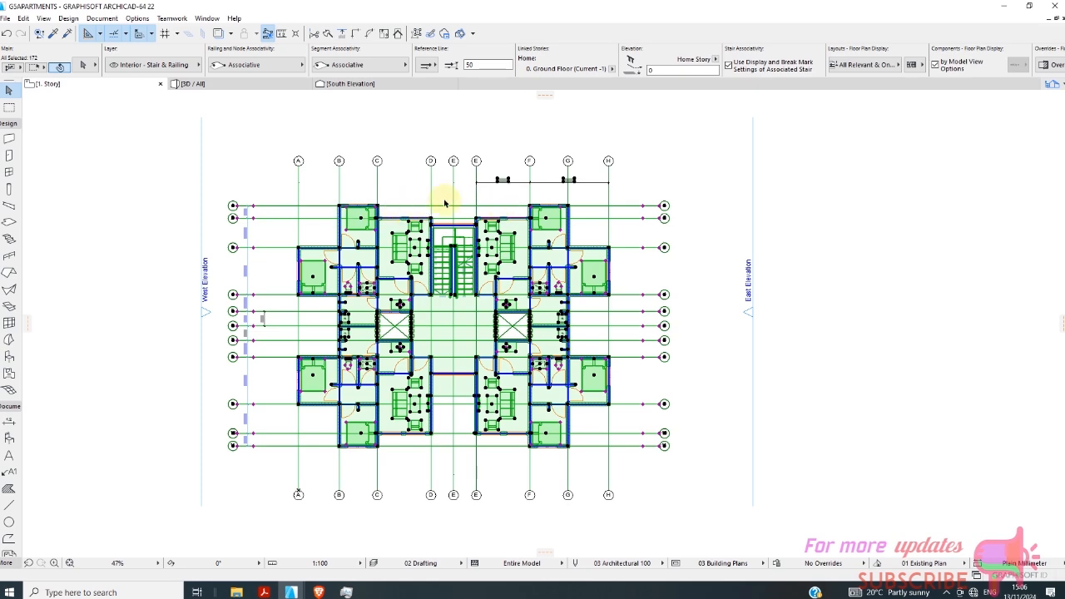
{"action": "scroll", "coordinate": [441, 202], "scroll_direction": "up", "scroll_amount": 3}
{"action": "scroll", "coordinate": [285, 204], "scroll_direction": "down", "scroll_amount": 3}
{"action": "left_click", "coordinate": [309, 184]}
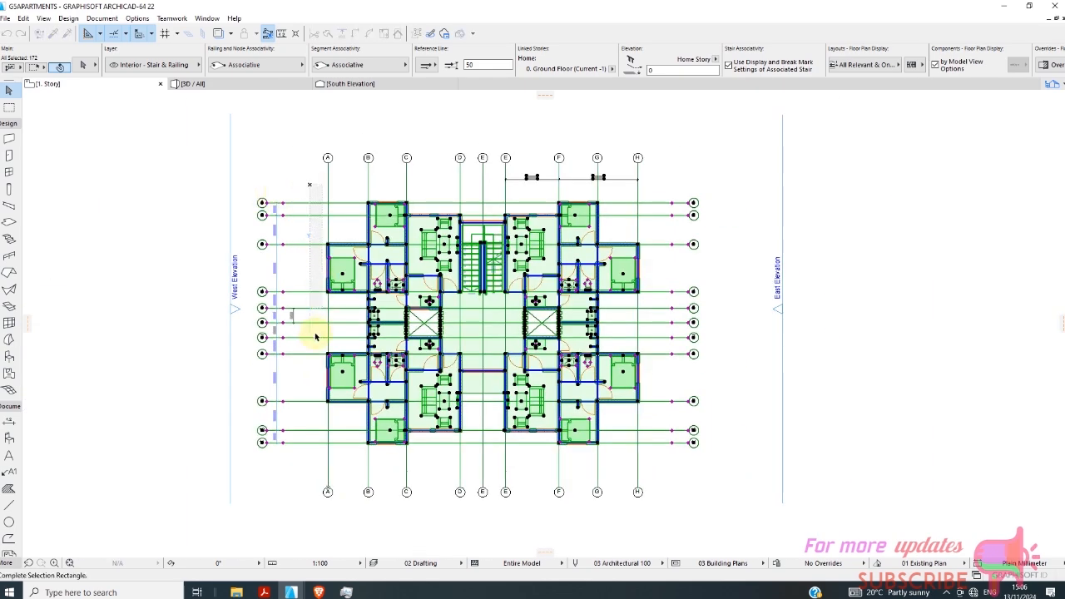
{"action": "left_click", "coordinate": [298, 474], "text": "shift"}
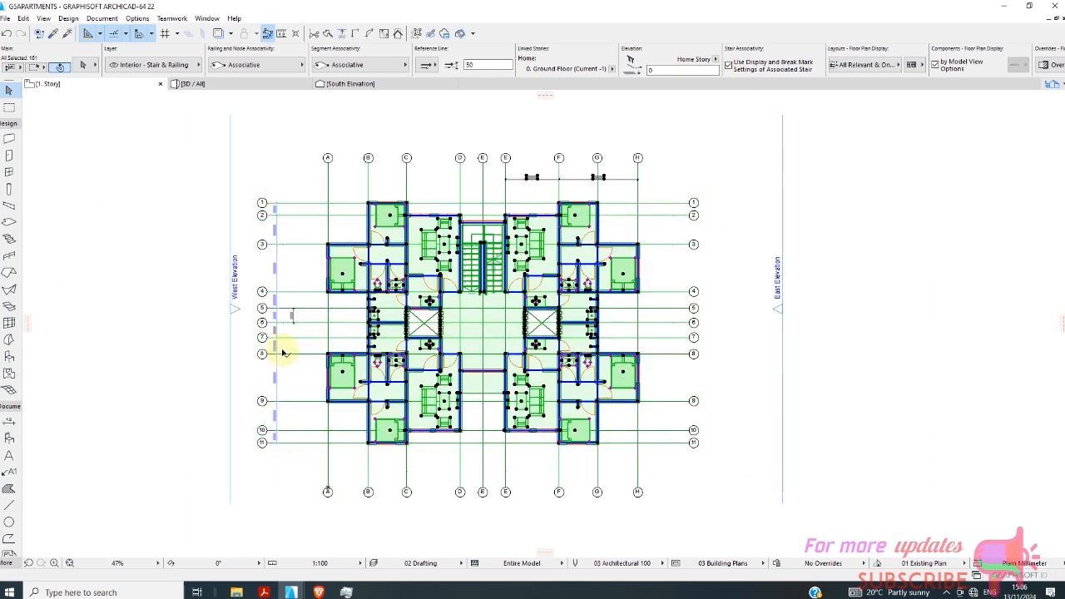
Add the dimension chain beside the numbered grid lines to the selection and activate the Dimension tool from it.
{"action": "scroll", "coordinate": [282, 353], "scroll_direction": "up", "scroll_amount": 3}
{"action": "left_click", "coordinate": [267, 266], "text": "shift"}
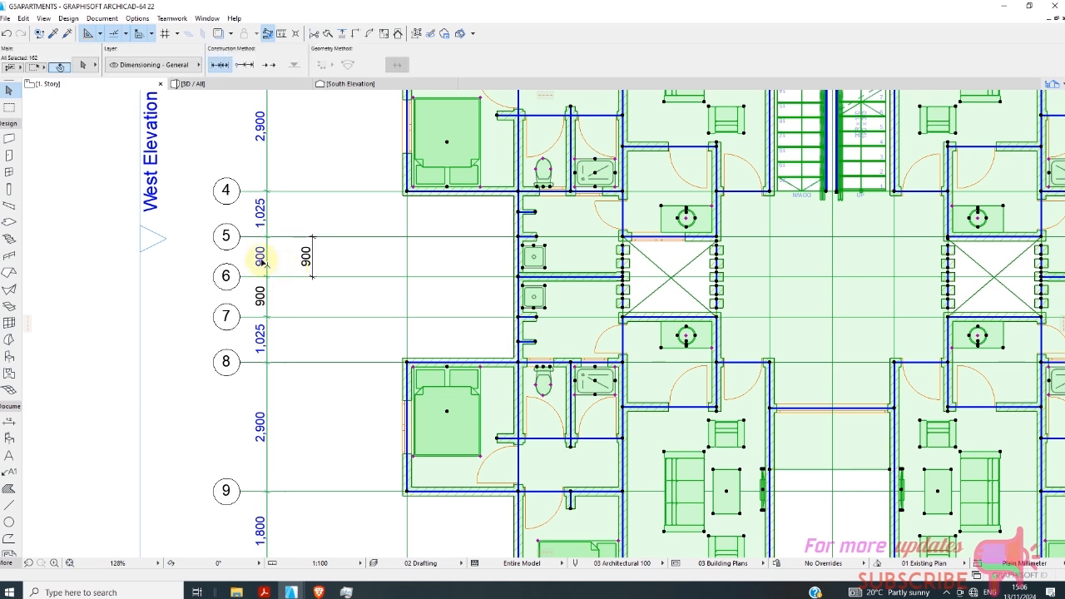
{"action": "left_click", "coordinate": [269, 178], "text": "shift"}
{"action": "left_click", "coordinate": [268, 172], "text": "shift"}
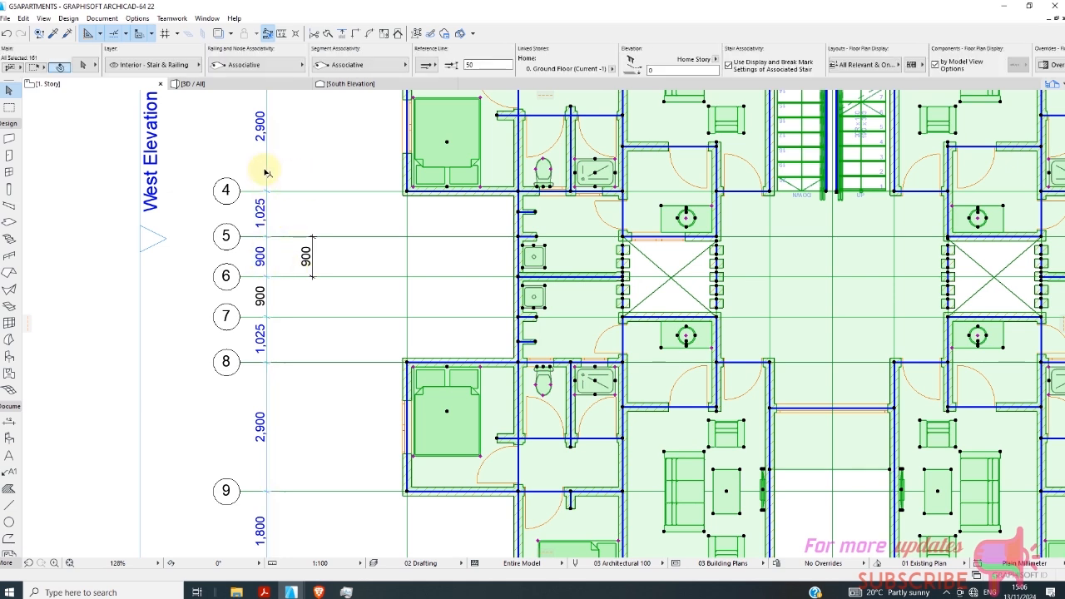
{"action": "left_click", "coordinate": [269, 171], "text": "shift"}
{"action": "right_click", "coordinate": [280, 167]}
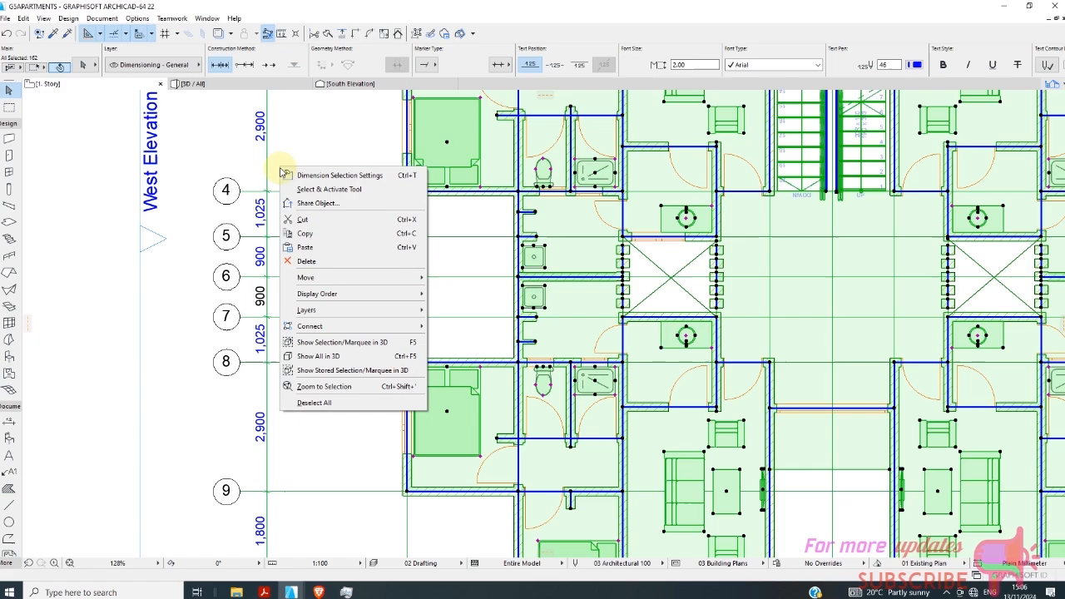
{"action": "left_click", "coordinate": [327, 191]}
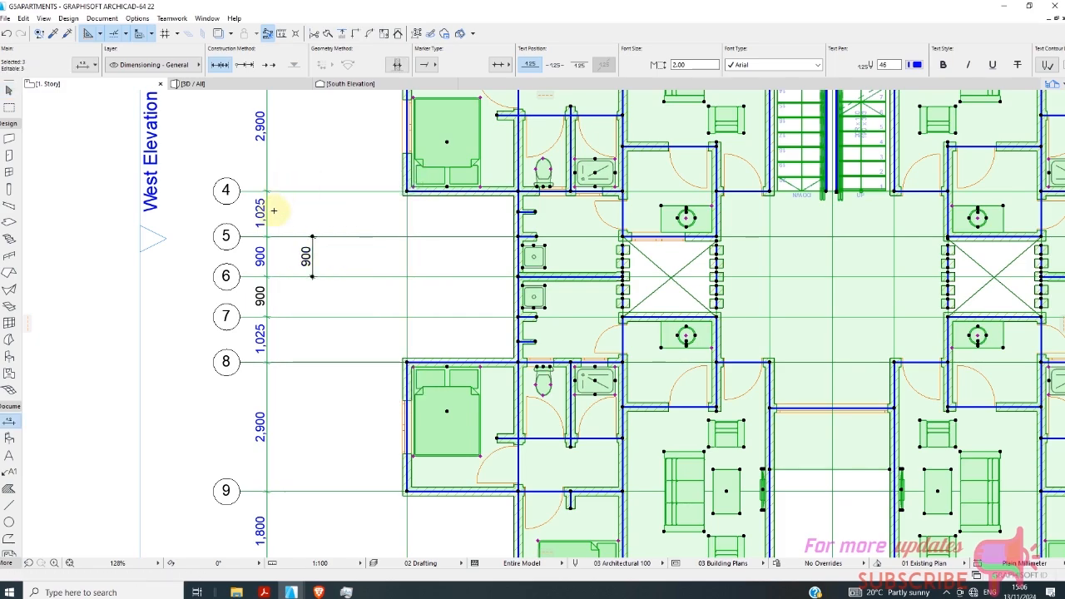
Return to general element selection and exclude the short wall holding the tall window behind the stair.
{"action": "scroll", "coordinate": [274, 210], "scroll_direction": "down", "scroll_amount": 6}
{"action": "scroll", "coordinate": [476, 174], "scroll_direction": "up", "scroll_amount": 6}
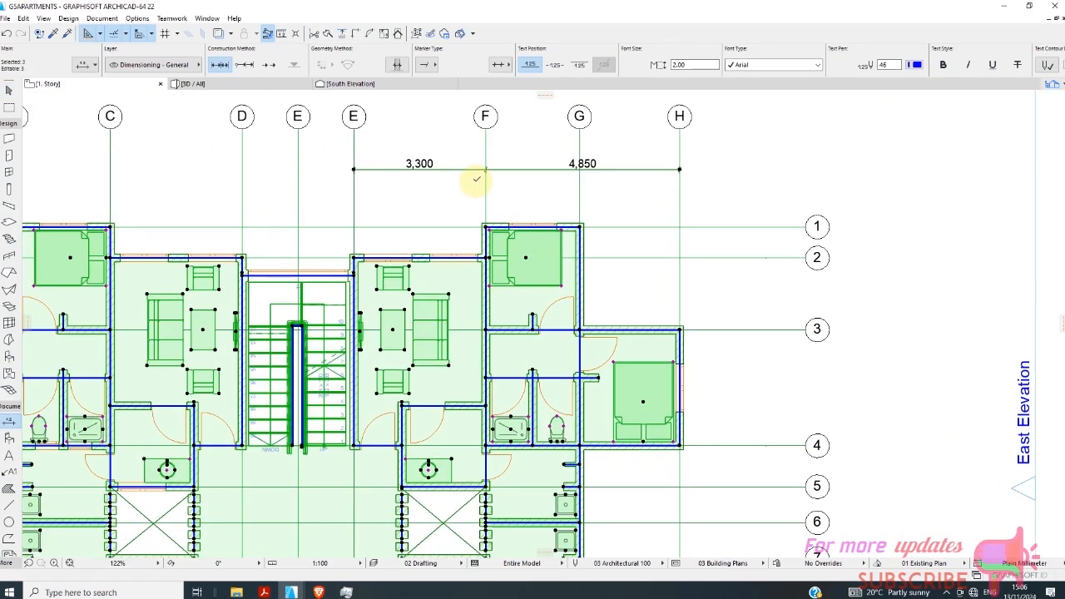
{"action": "scroll", "coordinate": [476, 178], "scroll_direction": "down", "scroll_amount": 4}
{"action": "scroll", "coordinate": [356, 154], "scroll_direction": "up", "scroll_amount": 3}
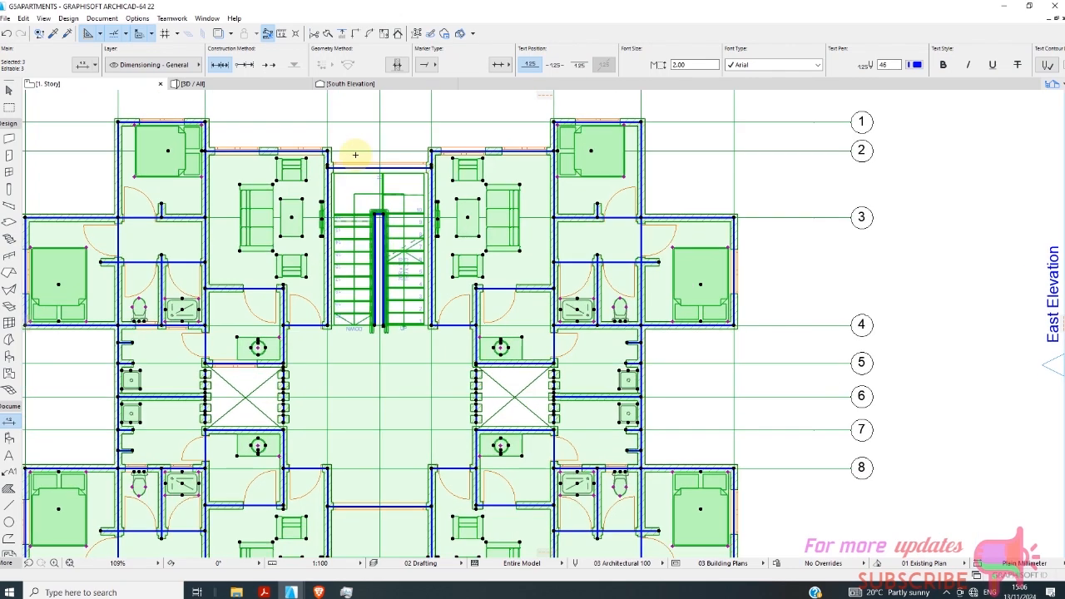
{"action": "scroll", "coordinate": [356, 155], "scroll_direction": "up", "scroll_amount": 5}
{"action": "left_click", "coordinate": [340, 192]}
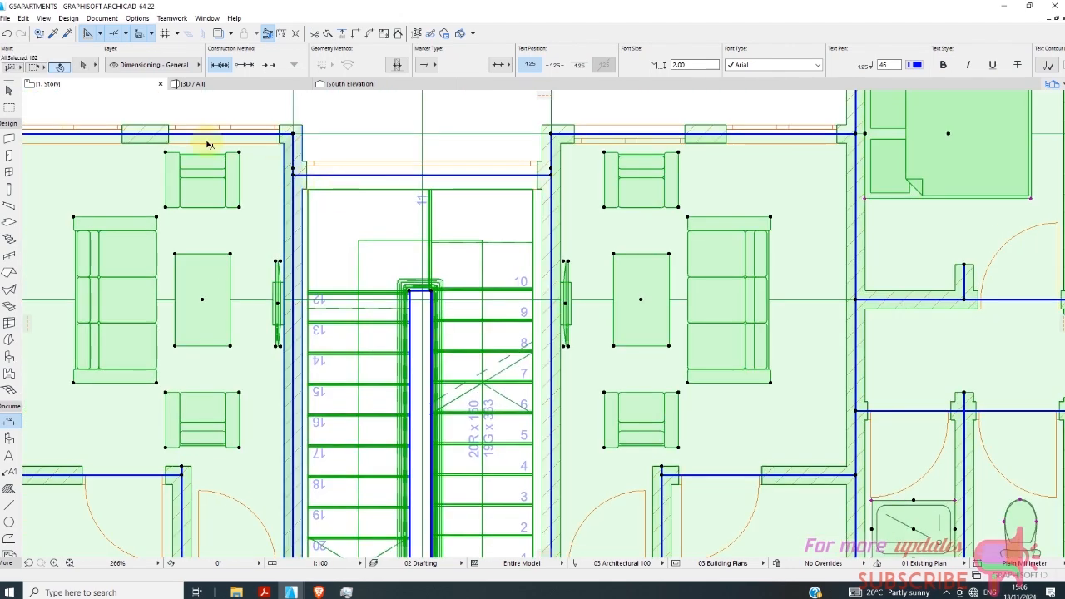
{"action": "scroll", "coordinate": [297, 174], "scroll_direction": "up", "scroll_amount": 6}
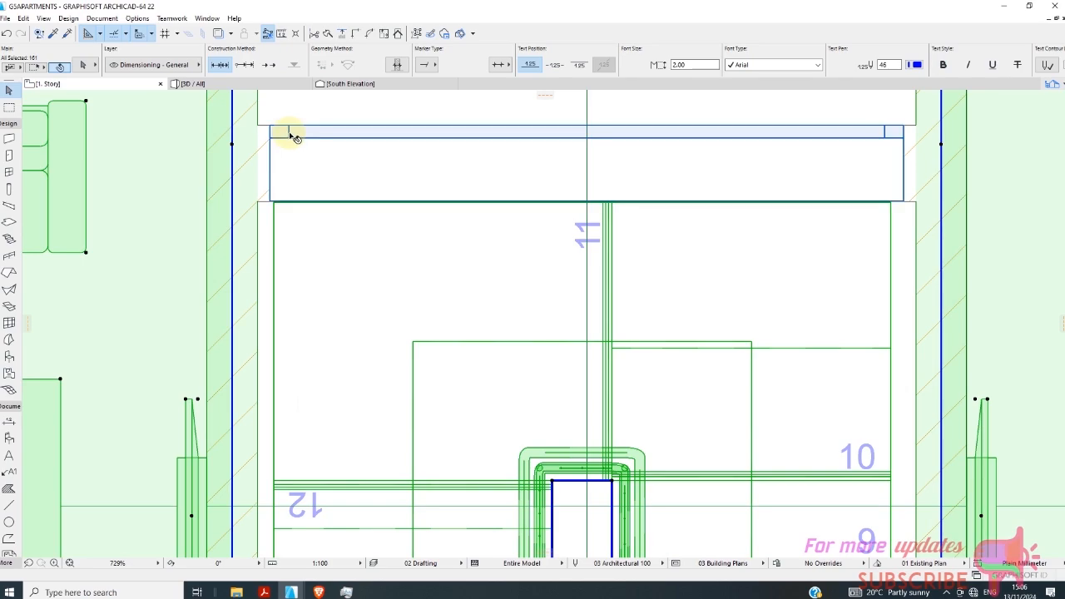
{"action": "scroll", "coordinate": [416, 164], "scroll_direction": "down", "scroll_amount": 12}
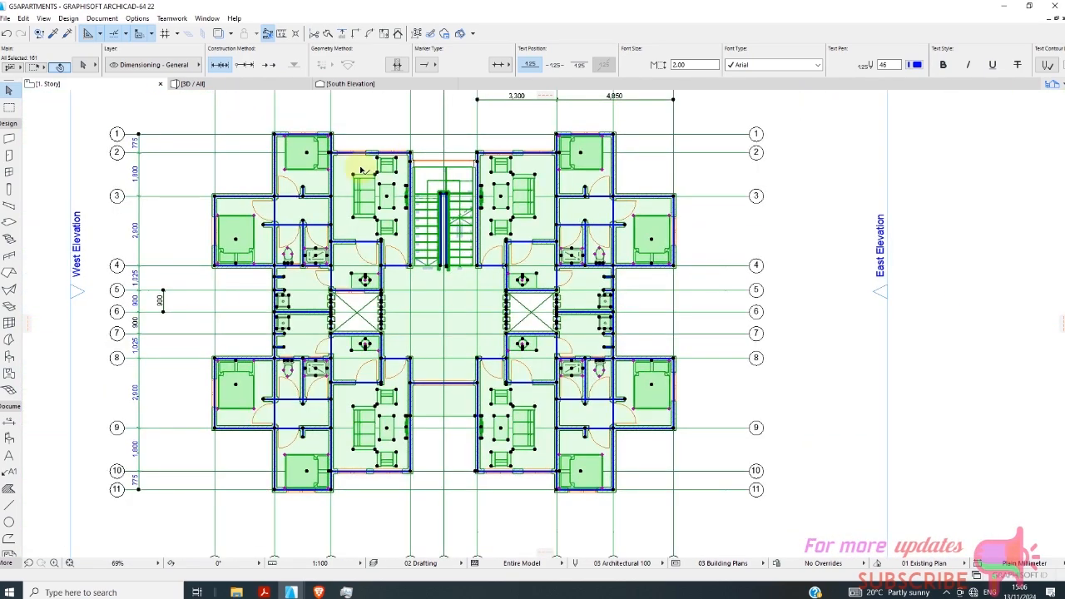
Exclude the short wall holding the tall entrance window between the two southern living rooms from the selection.
{"action": "scroll", "coordinate": [361, 170], "scroll_direction": "up", "scroll_amount": 6}
{"action": "scroll", "coordinate": [372, 164], "scroll_direction": "down", "scroll_amount": 8}
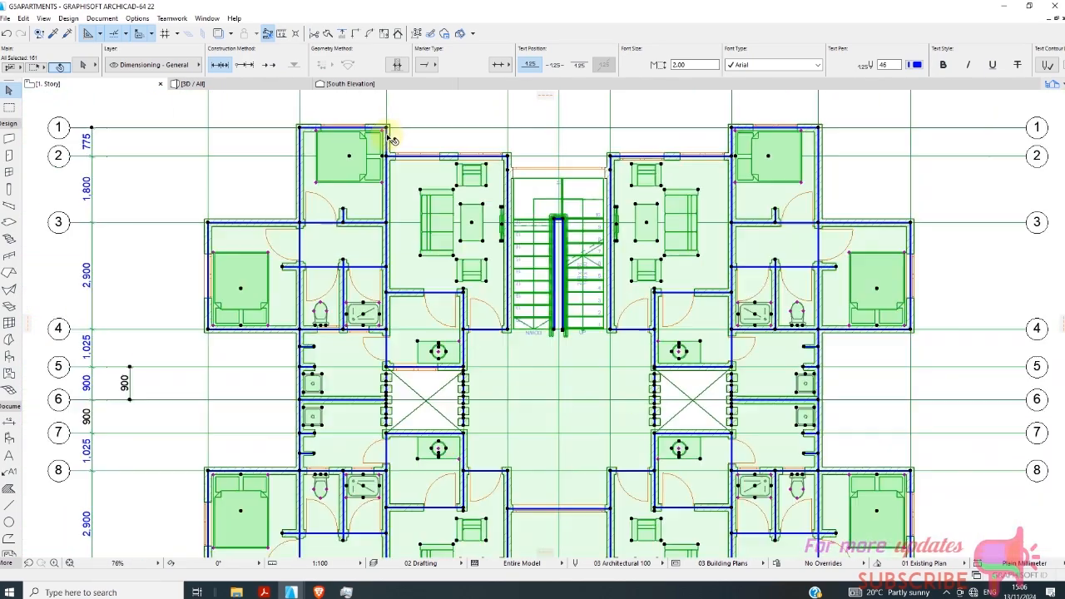
{"action": "scroll", "coordinate": [407, 305], "scroll_direction": "up", "scroll_amount": 8}
{"action": "scroll", "coordinate": [399, 324], "scroll_direction": "down", "scroll_amount": 6}
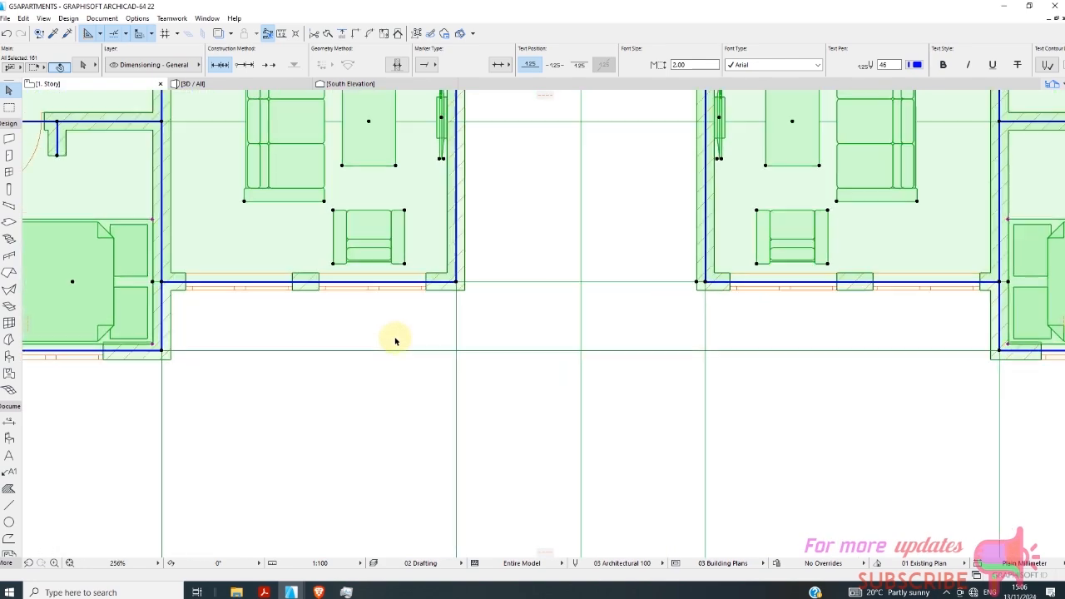
{"action": "scroll", "coordinate": [453, 216], "scroll_direction": "up", "scroll_amount": 12}
{"action": "scroll", "coordinate": [527, 257], "scroll_direction": "down", "scroll_amount": 4}
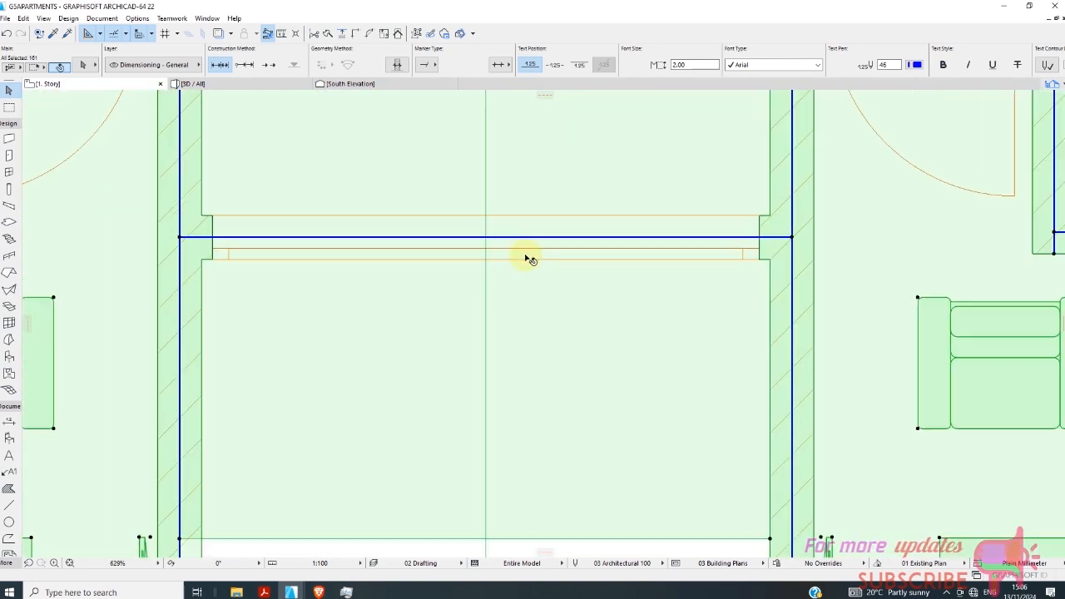
{"action": "scroll", "coordinate": [657, 252], "scroll_direction": "up", "scroll_amount": 6}
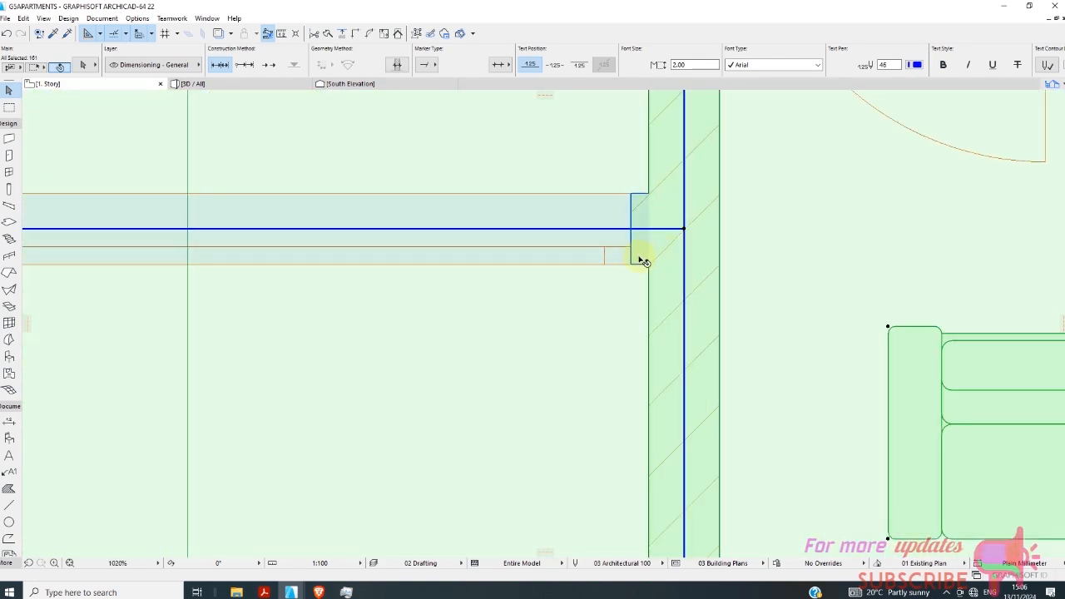
{"action": "scroll", "coordinate": [582, 268], "scroll_direction": "down", "scroll_amount": 6}
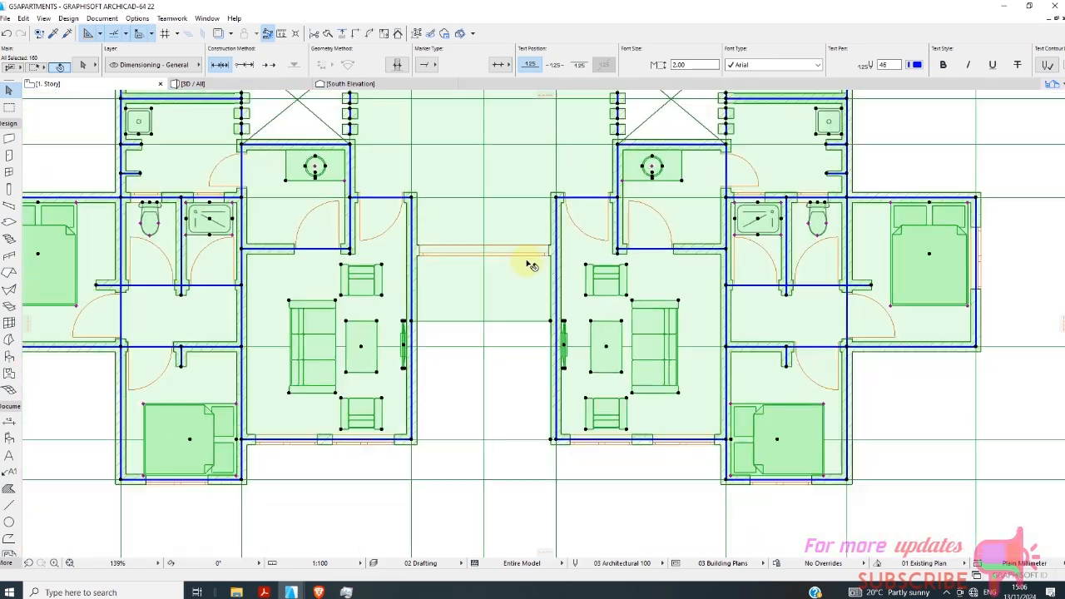
Select every element of the 1. Story plan, including all grid lines and the elevation markers.
{"action": "scroll", "coordinate": [529, 267], "scroll_direction": "down", "scroll_amount": 2}
{"action": "scroll", "coordinate": [475, 274], "scroll_direction": "up", "scroll_amount": 1}
{"action": "scroll", "coordinate": [237, 262], "scroll_direction": "up", "scroll_amount": 3}
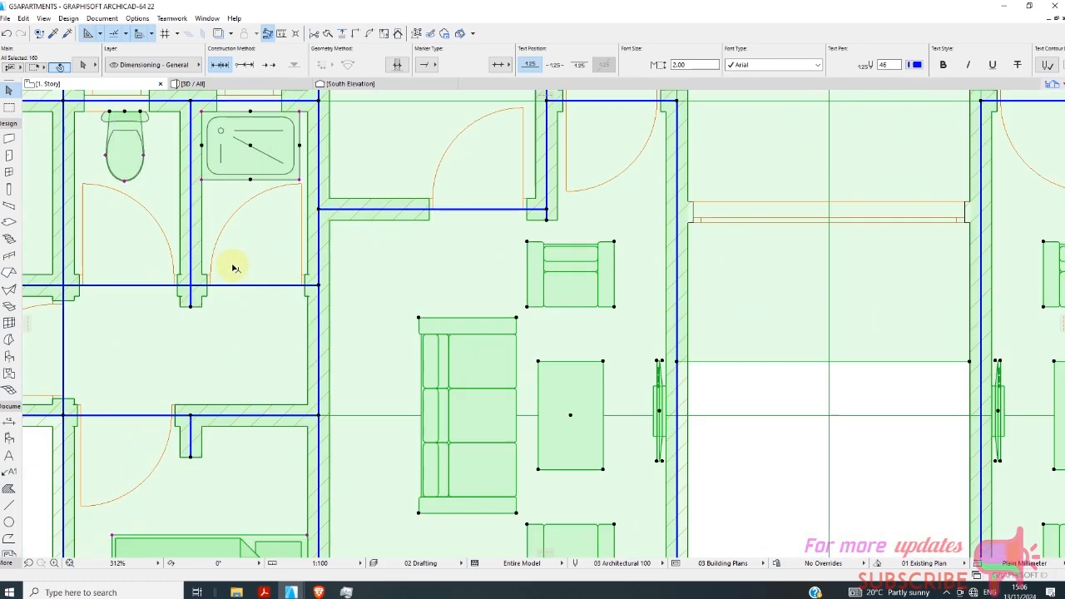
{"action": "scroll", "coordinate": [333, 279], "scroll_direction": "down", "scroll_amount": 6}
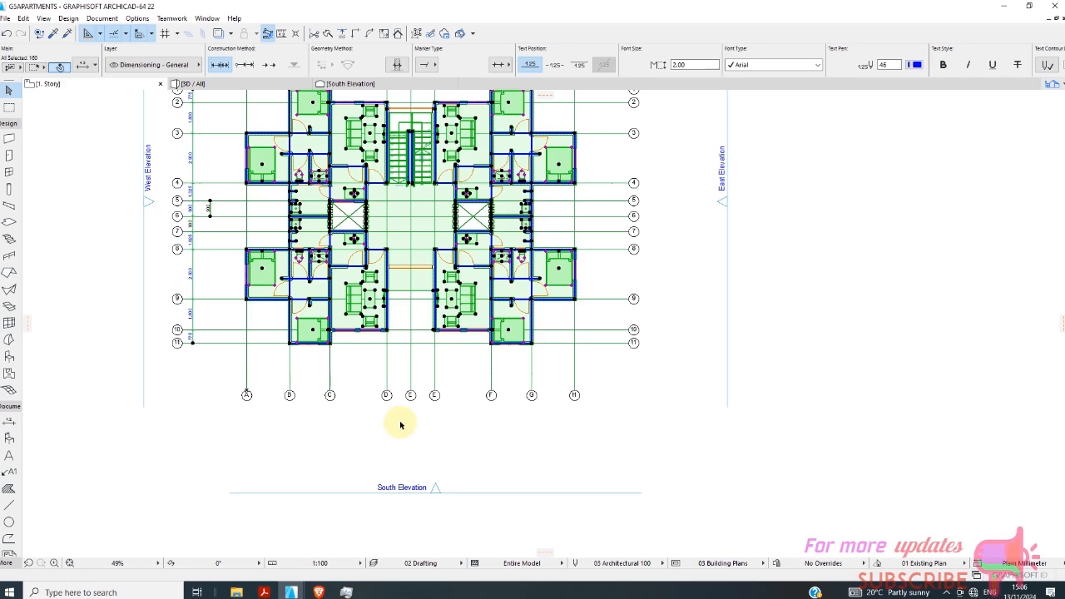
{"action": "scroll", "coordinate": [275, 141], "scroll_direction": "up", "scroll_amount": 5}
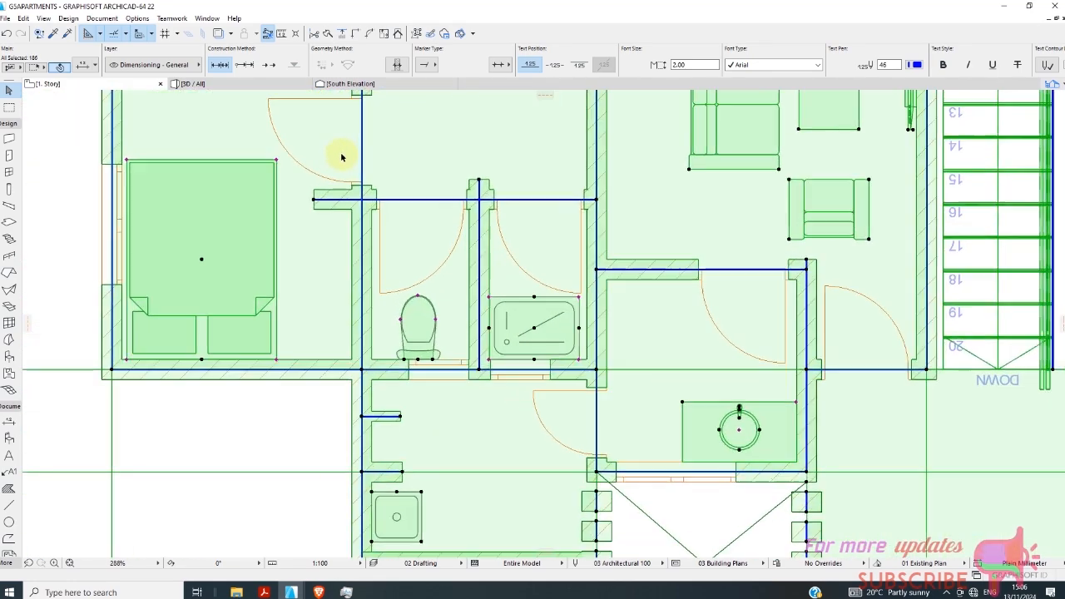
{"action": "scroll", "coordinate": [374, 231], "scroll_direction": "down", "scroll_amount": 4}
{"action": "scroll", "coordinate": [507, 228], "scroll_direction": "up", "scroll_amount": 2}
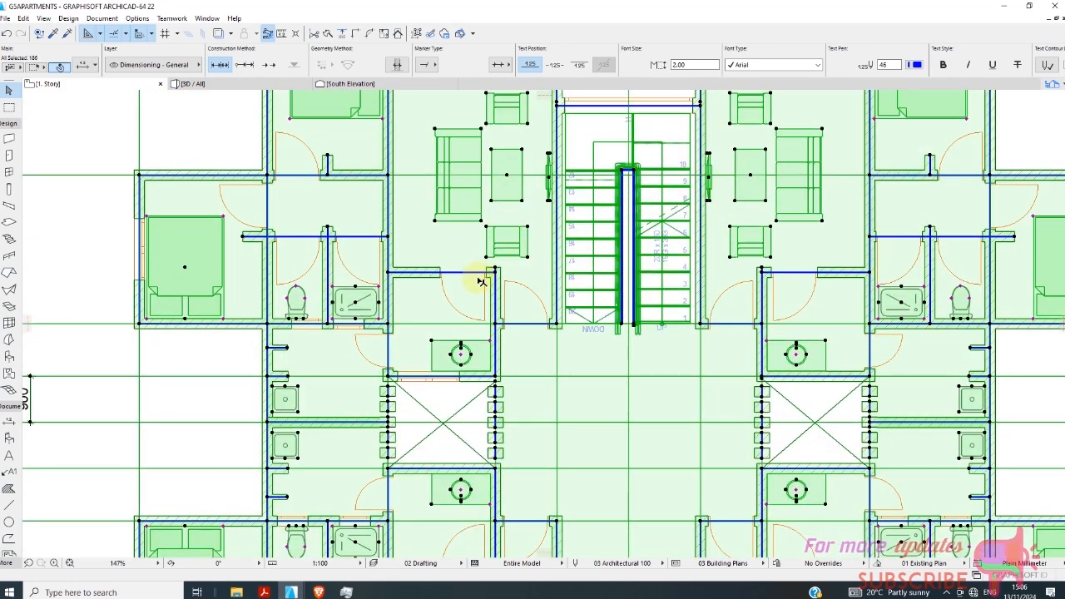
{"action": "scroll", "coordinate": [480, 282], "scroll_direction": "up", "scroll_amount": 1}
Remove the numbered grid lines 1 to 11 from the selection.
{"action": "scroll", "coordinate": [409, 274], "scroll_direction": "down", "scroll_amount": 4}
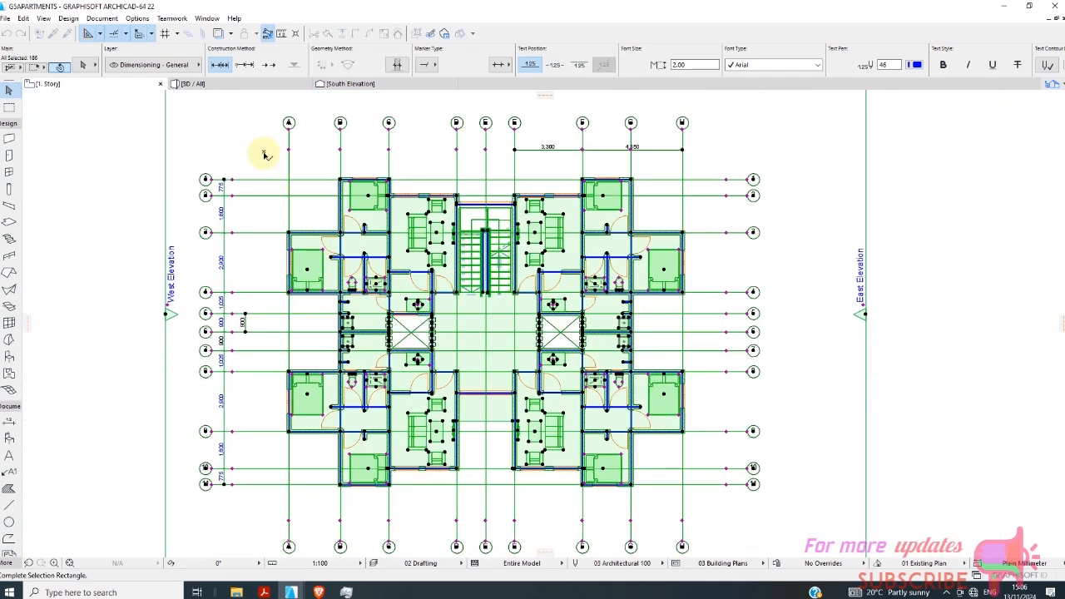
{"action": "left_click_drag", "start_coordinate": [275, 412], "coordinate": [251, 495], "text": "shift"}
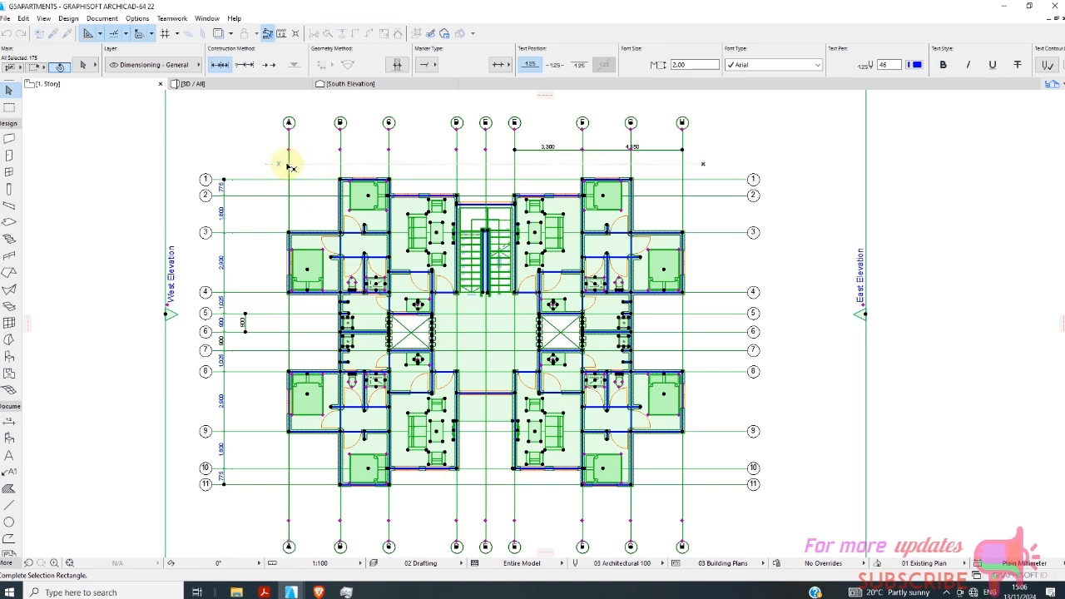
{"action": "scroll", "coordinate": [339, 176], "scroll_direction": "up", "scroll_amount": 4}
{"action": "scroll", "coordinate": [537, 155], "scroll_direction": "down", "scroll_amount": 2}
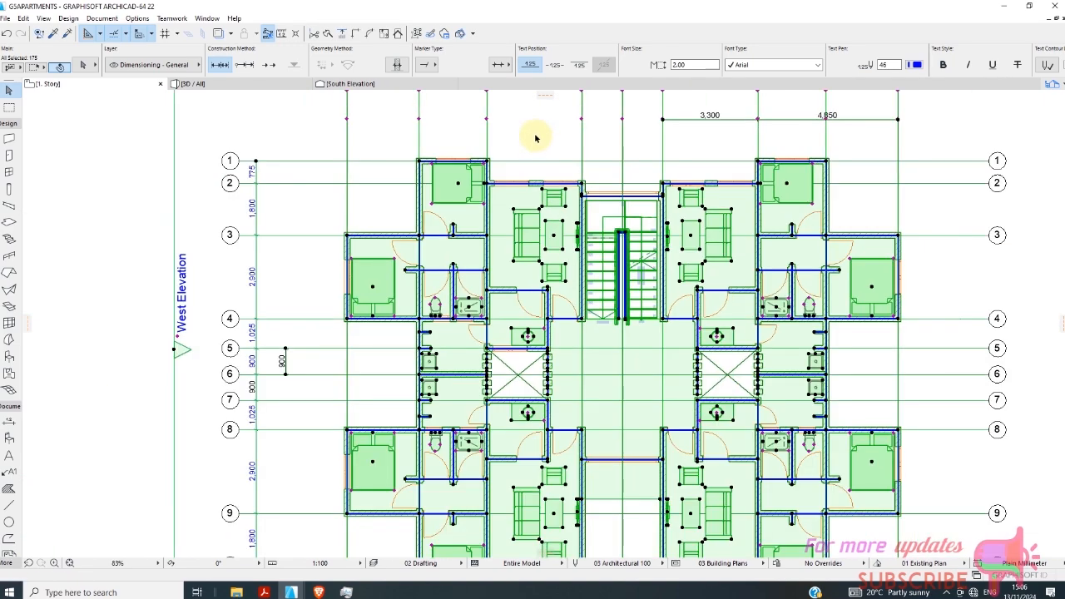
Remove the lettered grid lines A to H from the selection.
{"action": "scroll", "coordinate": [441, 142], "scroll_direction": "down", "scroll_amount": 3}
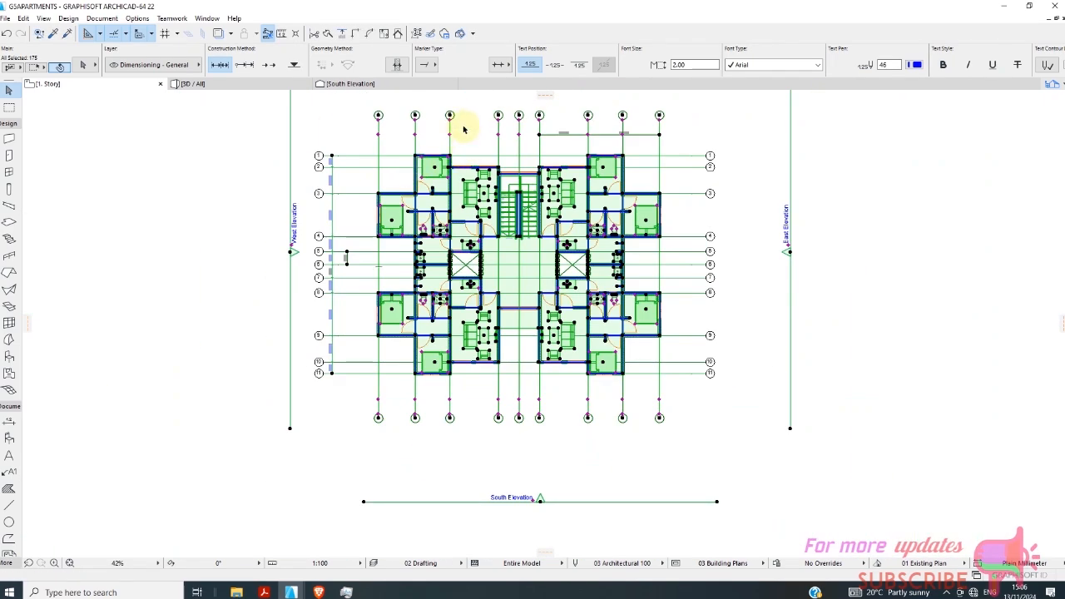
{"action": "scroll", "coordinate": [499, 142], "scroll_direction": "up", "scroll_amount": 4}
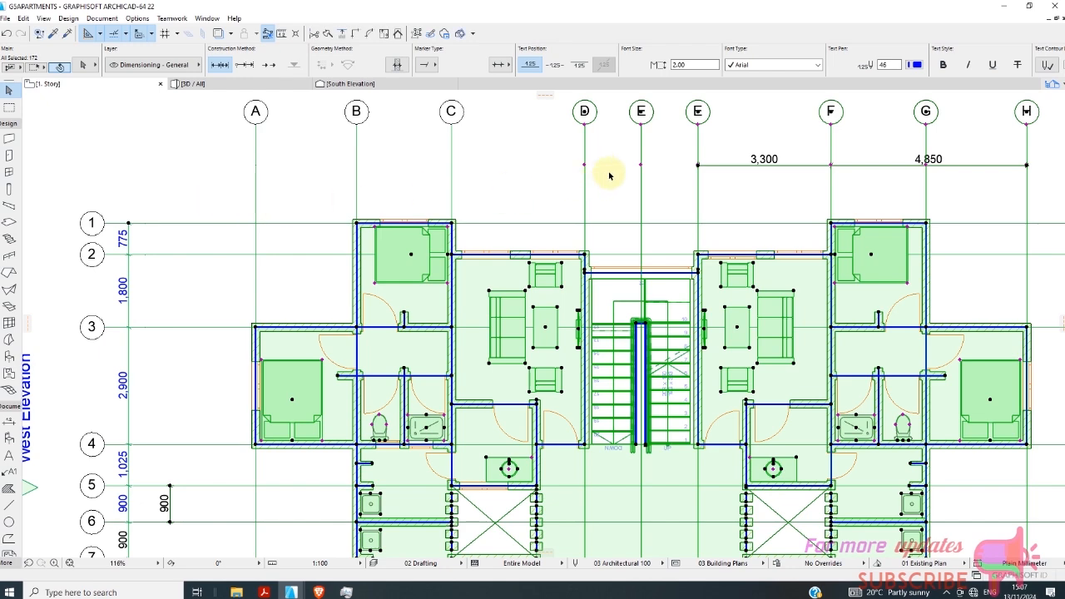
{"action": "scroll", "coordinate": [499, 169], "scroll_direction": "down", "scroll_amount": 2}
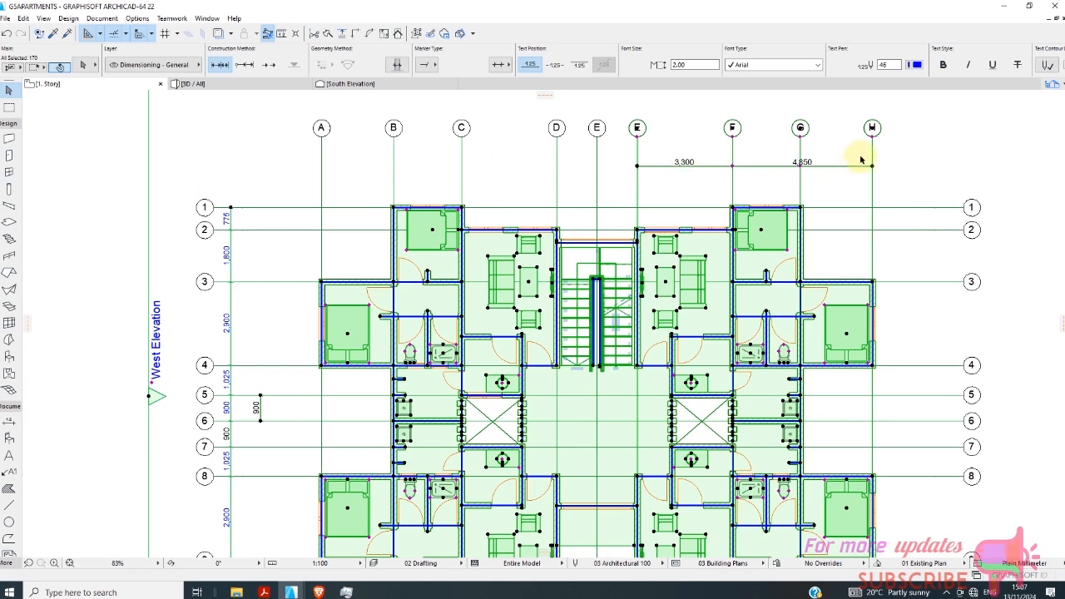
{"action": "left_click", "coordinate": [888, 186]}
{"action": "left_click", "coordinate": [622, 197]}
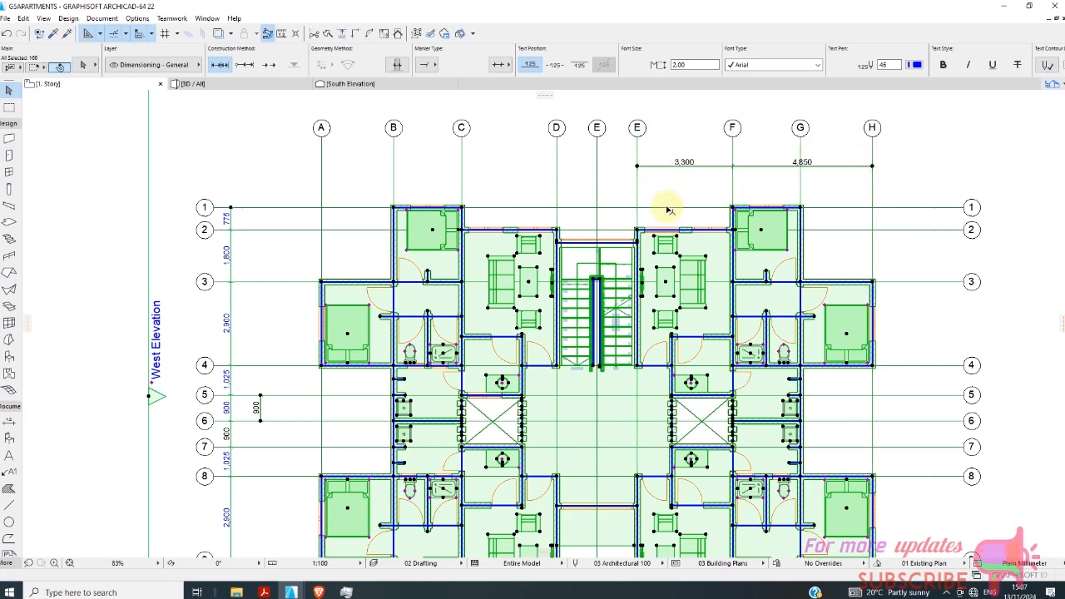
Remove the tall-window walls behind the stairs and between the southern living rooms from the selection.
{"action": "scroll", "coordinate": [582, 305], "scroll_direction": "up", "scroll_amount": 10}
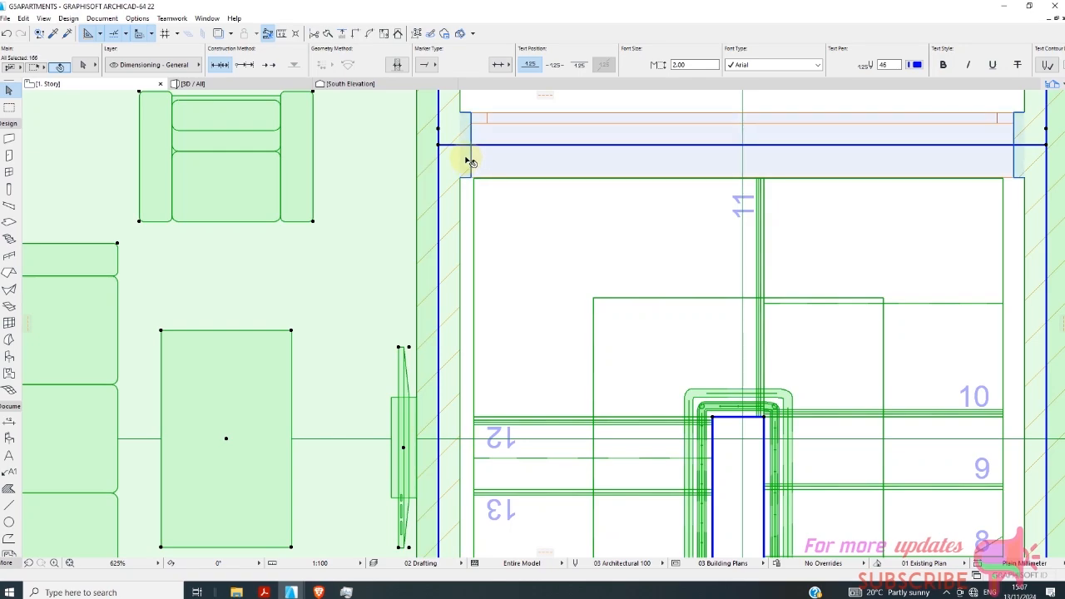
{"action": "scroll", "coordinate": [469, 176], "scroll_direction": "down", "scroll_amount": 10}
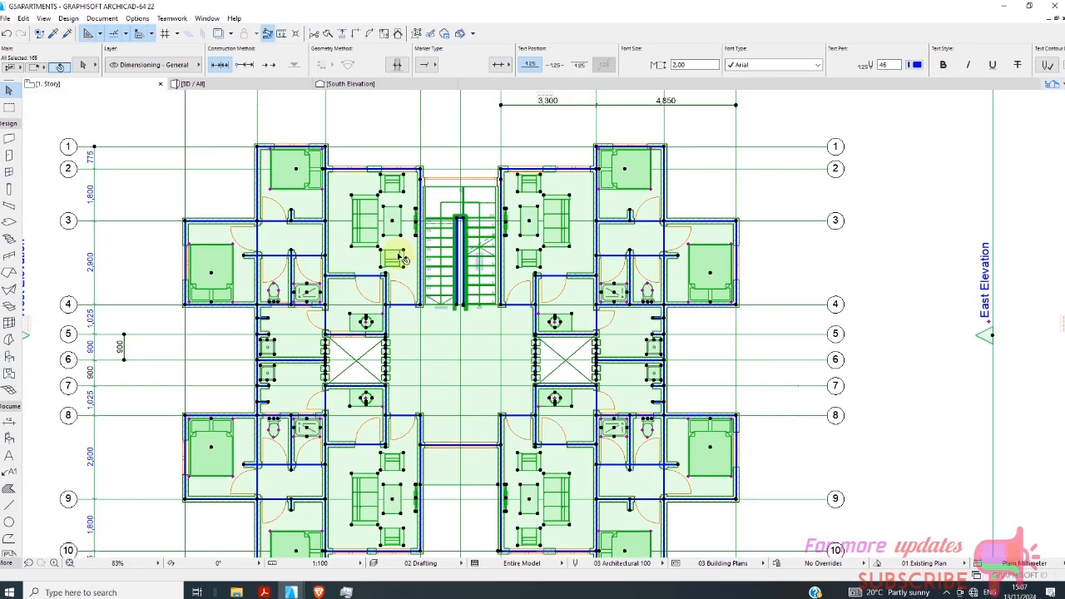
{"action": "scroll", "coordinate": [463, 344], "scroll_direction": "down", "scroll_amount": 3}
{"action": "scroll", "coordinate": [449, 205], "scroll_direction": "up", "scroll_amount": 6}
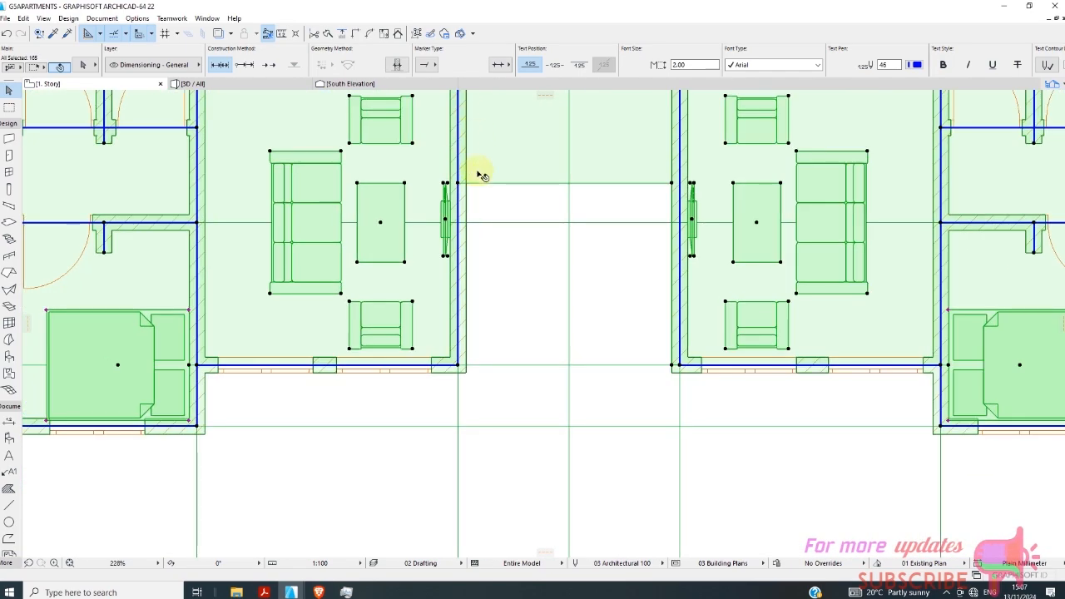
{"action": "scroll", "coordinate": [499, 250], "scroll_direction": "down", "scroll_amount": 3}
{"action": "scroll", "coordinate": [469, 233], "scroll_direction": "up", "scroll_amount": 10}
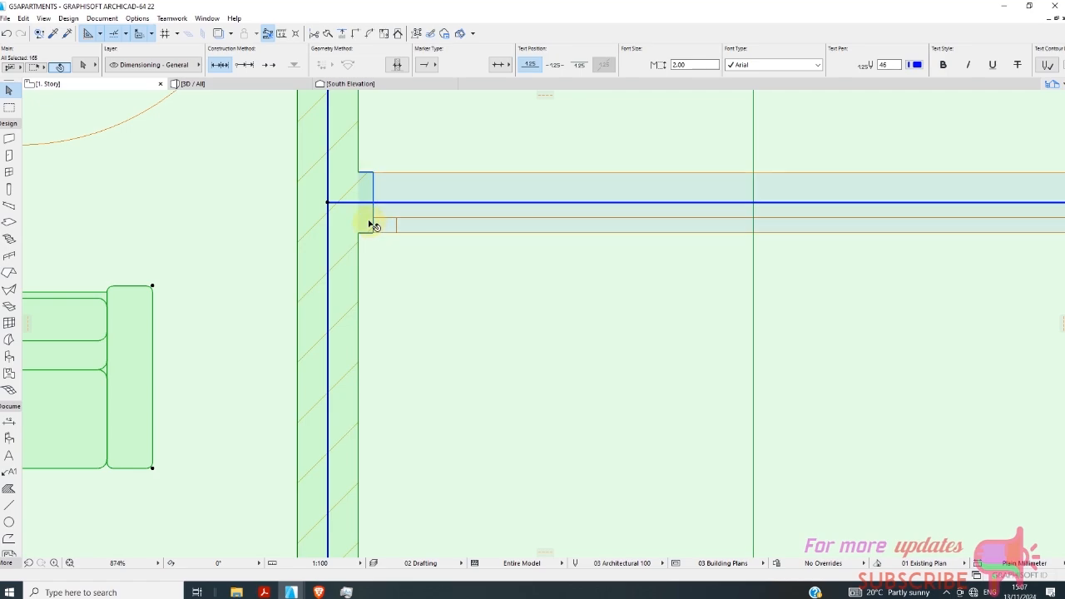
{"action": "scroll", "coordinate": [418, 257], "scroll_direction": "down", "scroll_amount": 15}
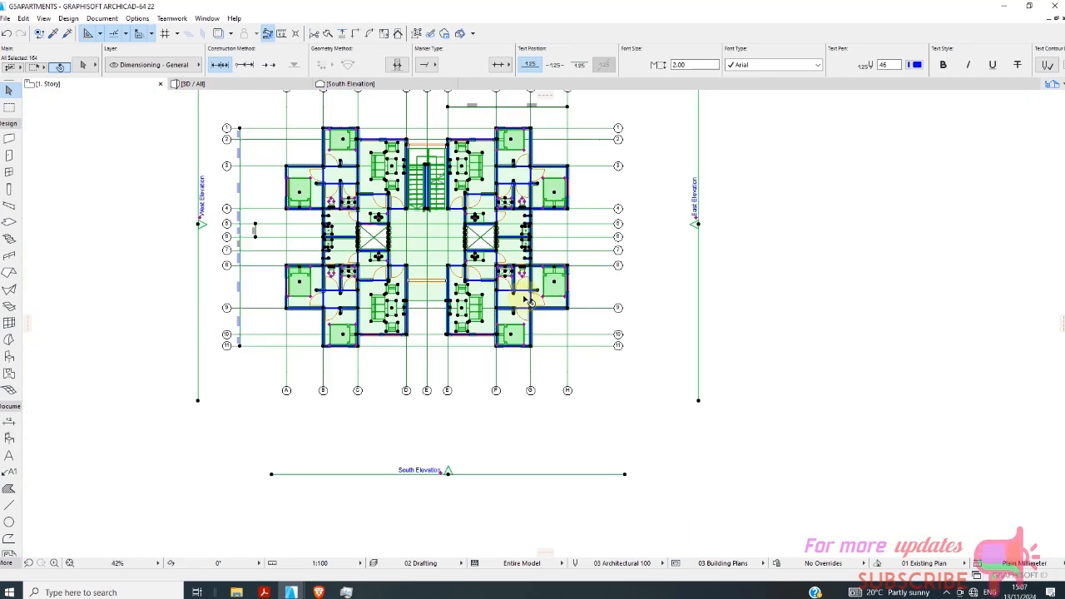
Check the selected elements across the 1. Story plan and copy them.
{"action": "scroll", "coordinate": [533, 198], "scroll_direction": "up", "scroll_amount": 4}
{"action": "scroll", "coordinate": [549, 219], "scroll_direction": "up", "scroll_amount": 4}
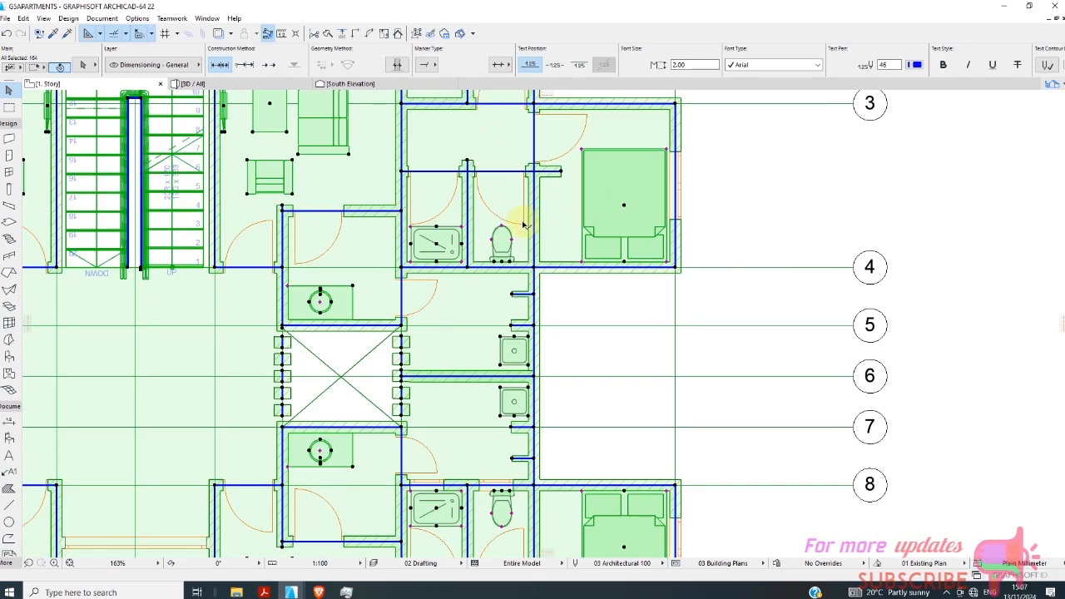
{"action": "scroll", "coordinate": [524, 258], "scroll_direction": "down", "scroll_amount": 3}
{"action": "scroll", "coordinate": [514, 302], "scroll_direction": "up", "scroll_amount": 3}
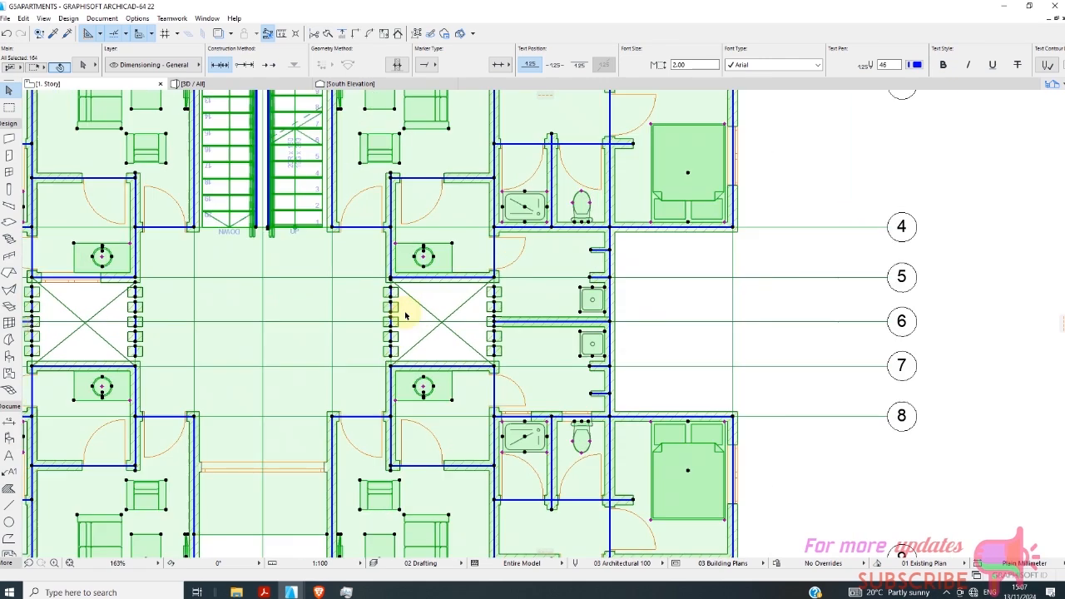
{"action": "scroll", "coordinate": [513, 302], "scroll_direction": "down", "scroll_amount": 3}
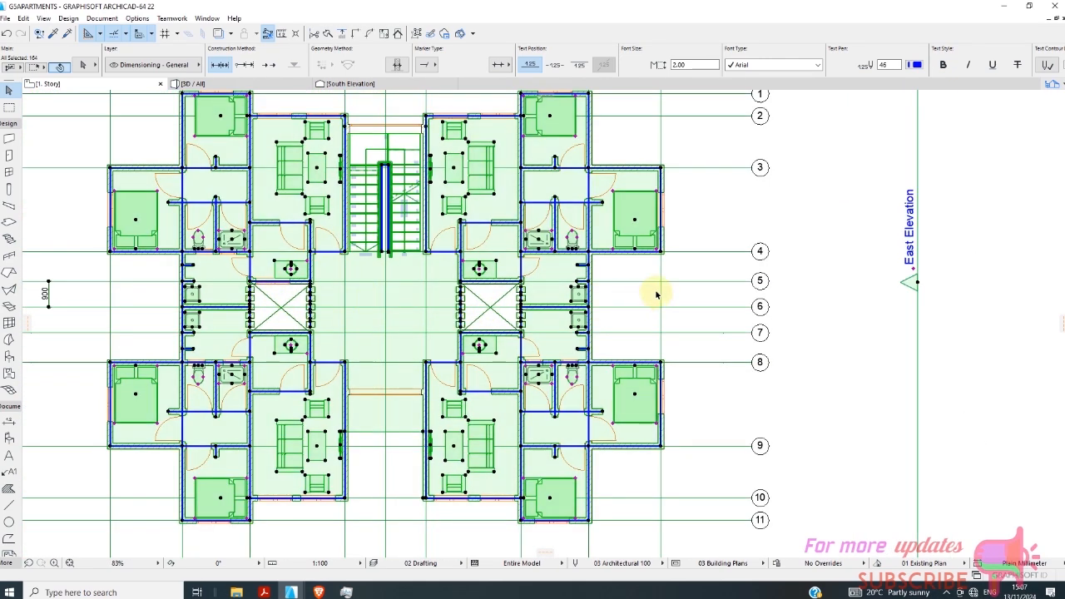
{"action": "right_click", "coordinate": [689, 268]}
{"action": "left_click", "coordinate": [703, 337]}
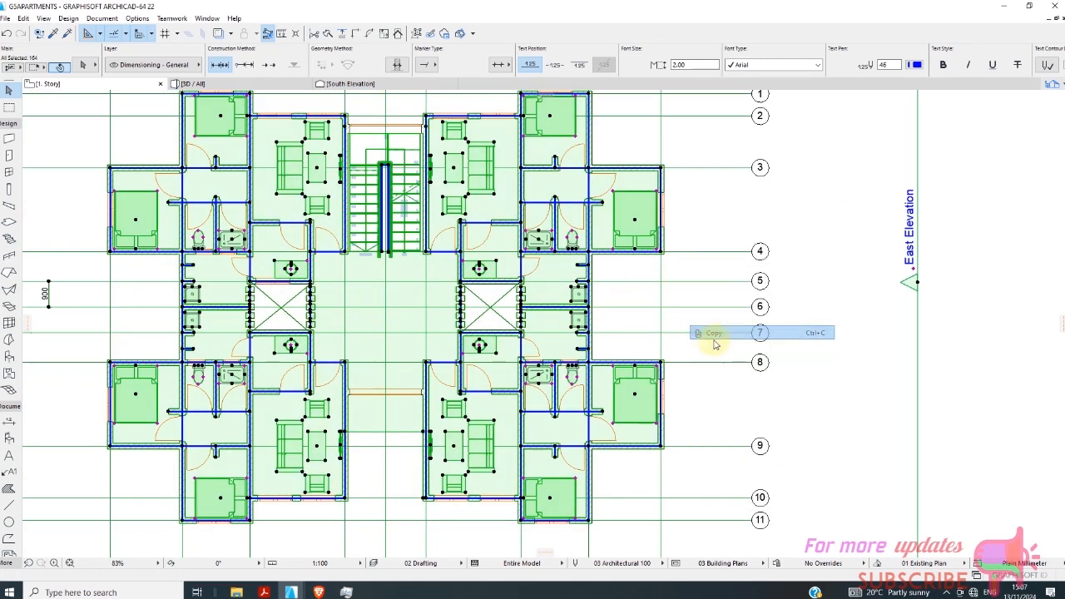
Paste the copied elements onto the 2. Story plan at their original location, keeping the current view.
{"action": "right_click", "coordinate": [109, 89]}
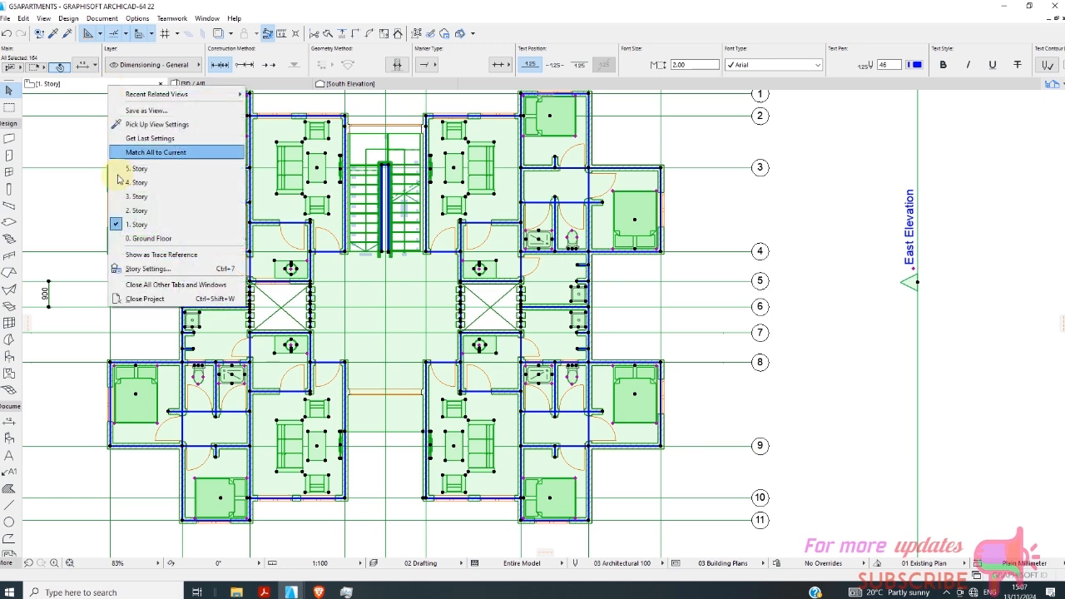
{"action": "left_click", "coordinate": [147, 211]}
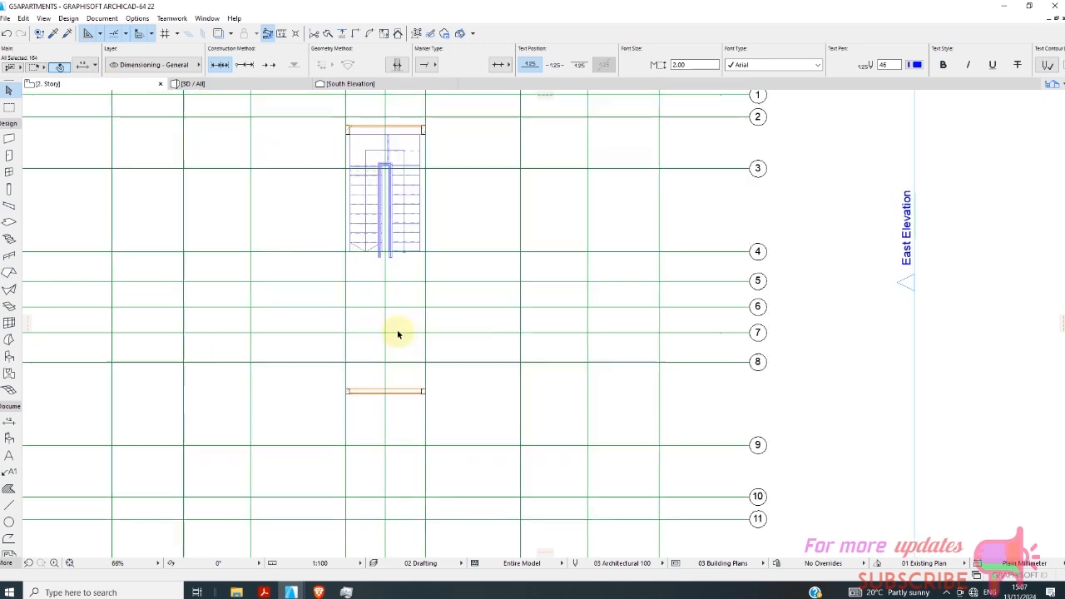
{"action": "scroll", "coordinate": [432, 274], "scroll_direction": "down", "scroll_amount": 3}
{"action": "right_click", "coordinate": [463, 245]}
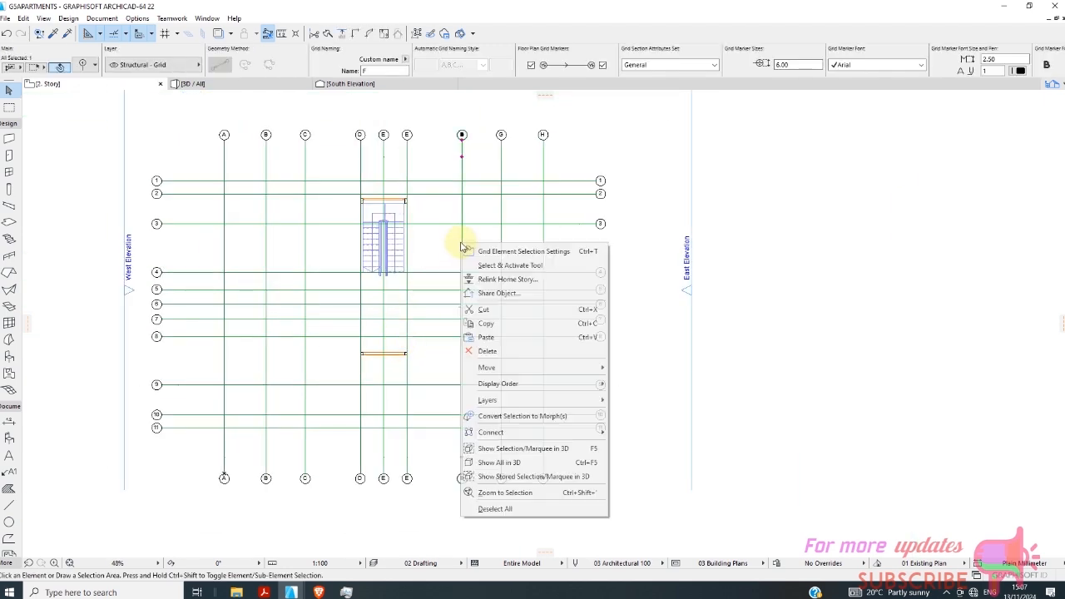
{"action": "left_click", "coordinate": [496, 337]}
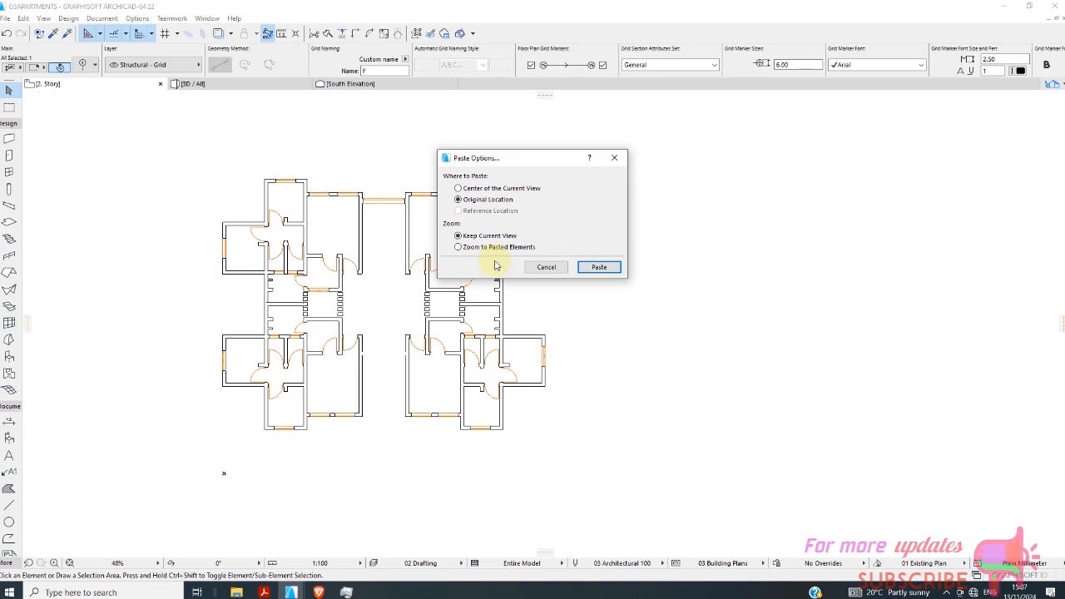
{"action": "left_click", "coordinate": [599, 267]}
{"action": "scroll", "coordinate": [386, 229], "scroll_direction": "up", "scroll_amount": 3}
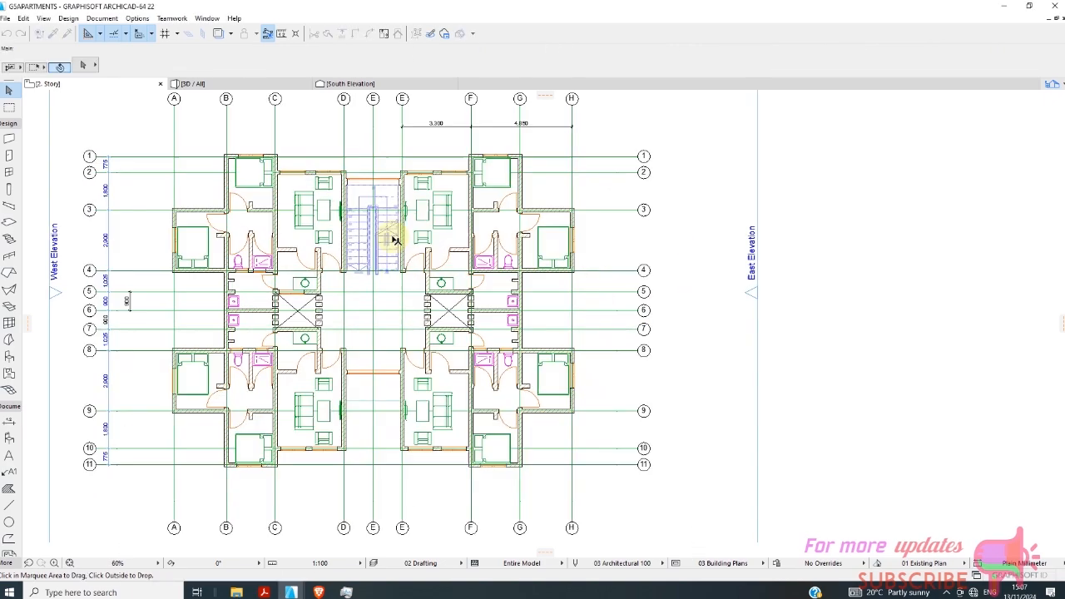
{"action": "scroll", "coordinate": [399, 215], "scroll_direction": "up", "scroll_amount": 2}
{"action": "scroll", "coordinate": [392, 233], "scroll_direction": "down", "scroll_amount": 4}
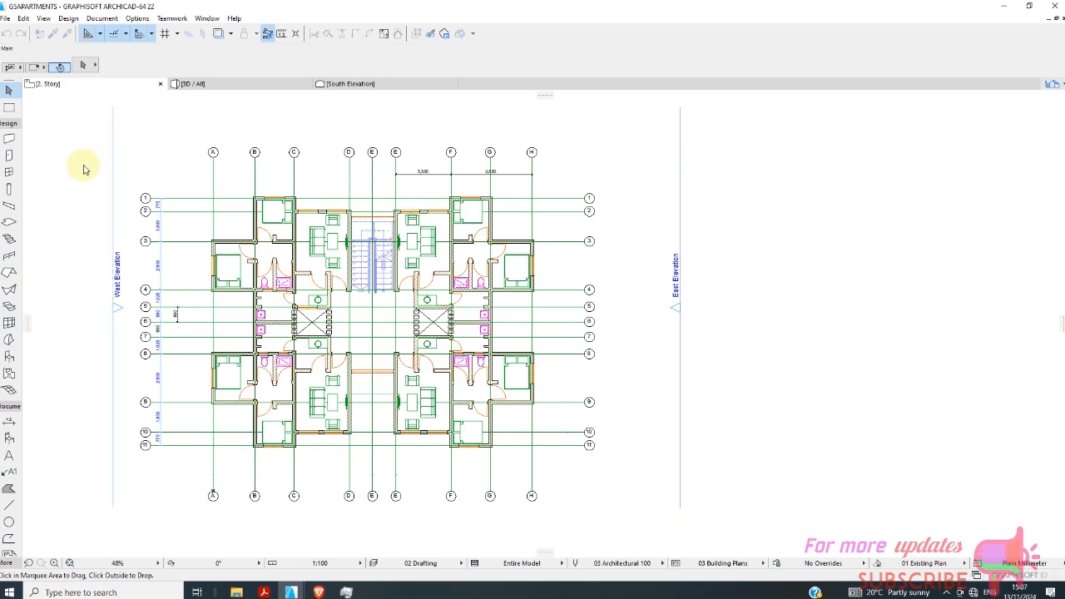
{"action": "scroll", "coordinate": [223, 209], "scroll_direction": "down", "scroll_amount": 3}
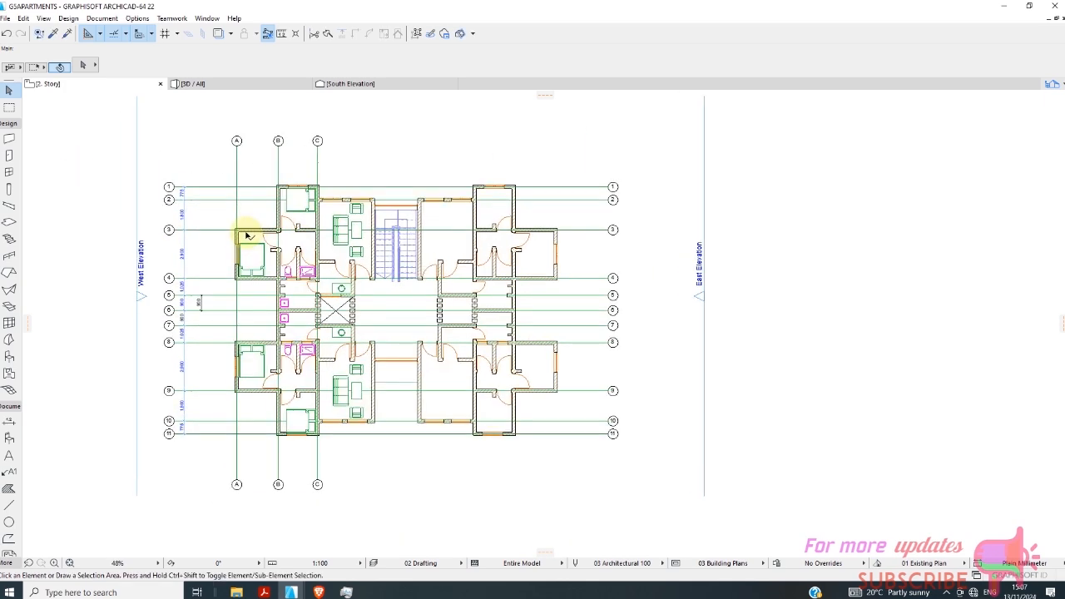
Examine the apartment block in 3D from above and from the facade with the tall stairwell windows.
{"action": "left_click", "coordinate": [193, 83]}
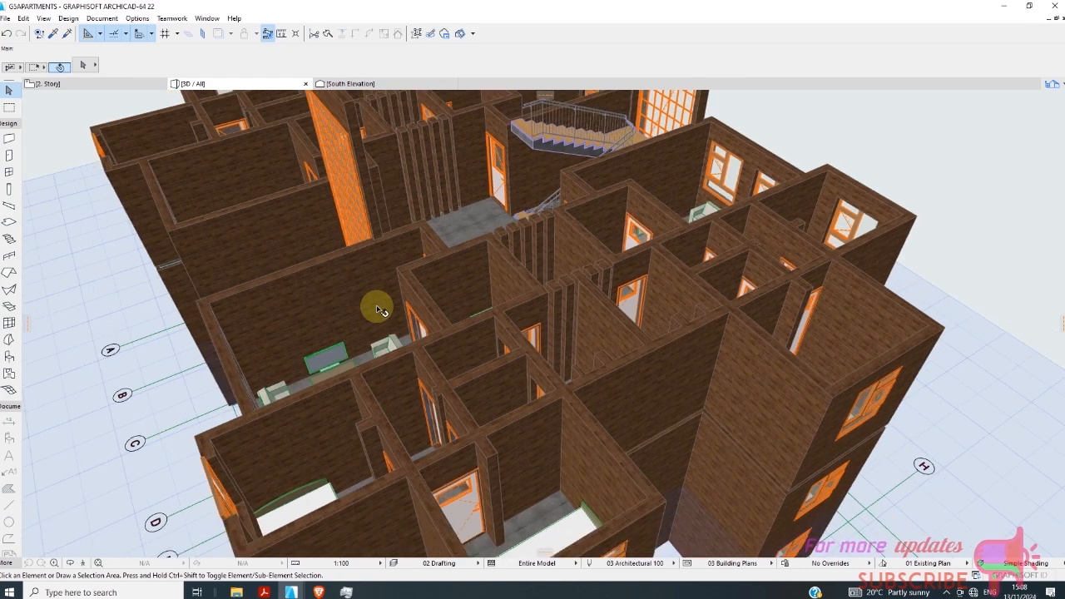
{"action": "scroll", "coordinate": [377, 310], "scroll_direction": "down", "scroll_amount": 4}
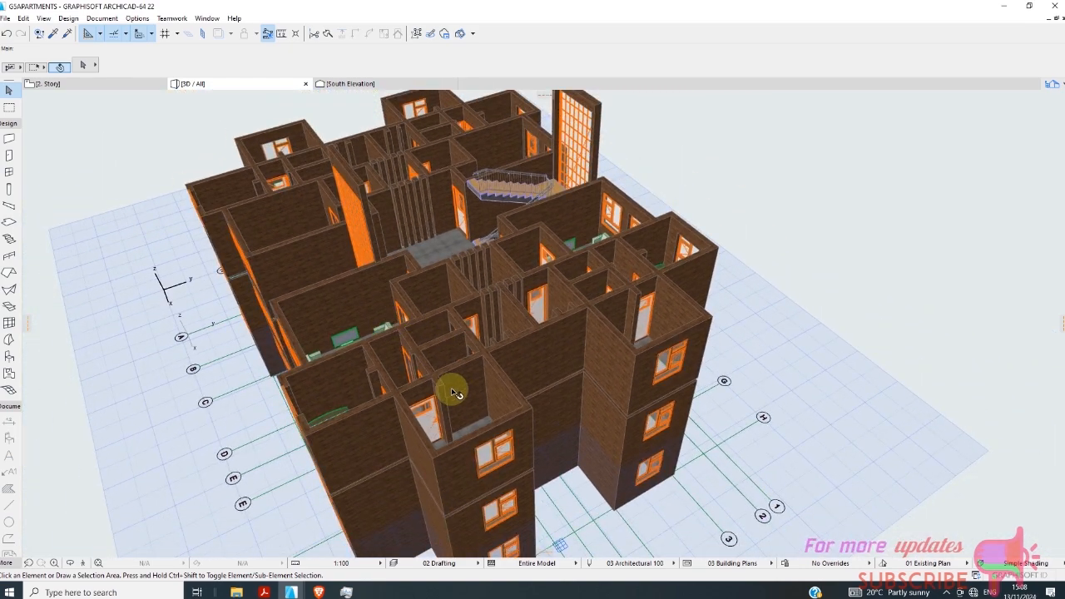
{"action": "middle_click_drag", "start_coordinate": [441, 460], "coordinate": [789, 292], "text": "shift"}
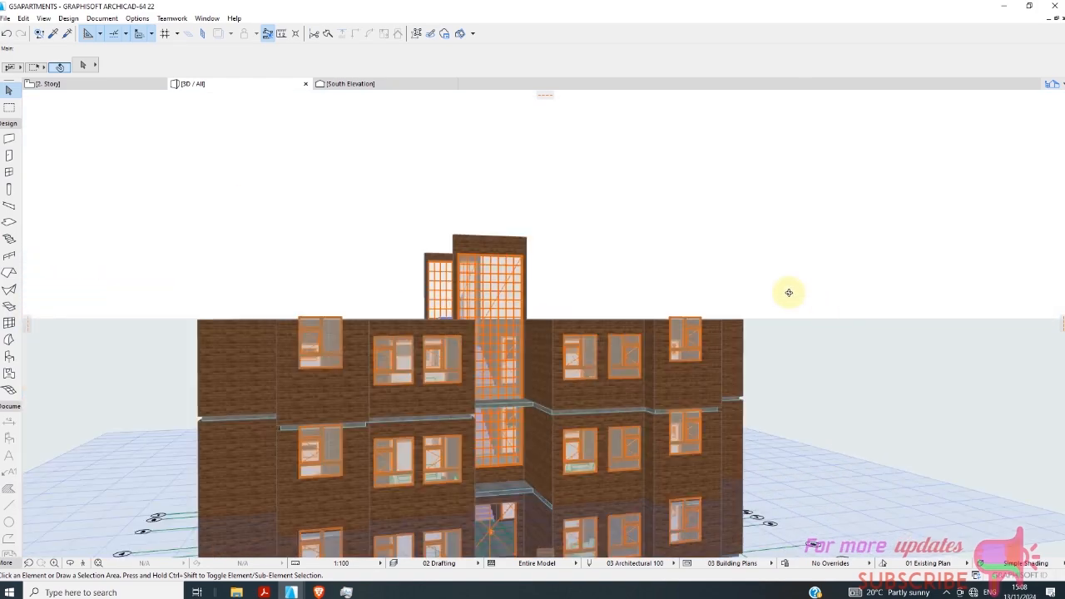
{"action": "middle_click_drag", "start_coordinate": [520, 425], "coordinate": [271, 366], "text": "shift"}
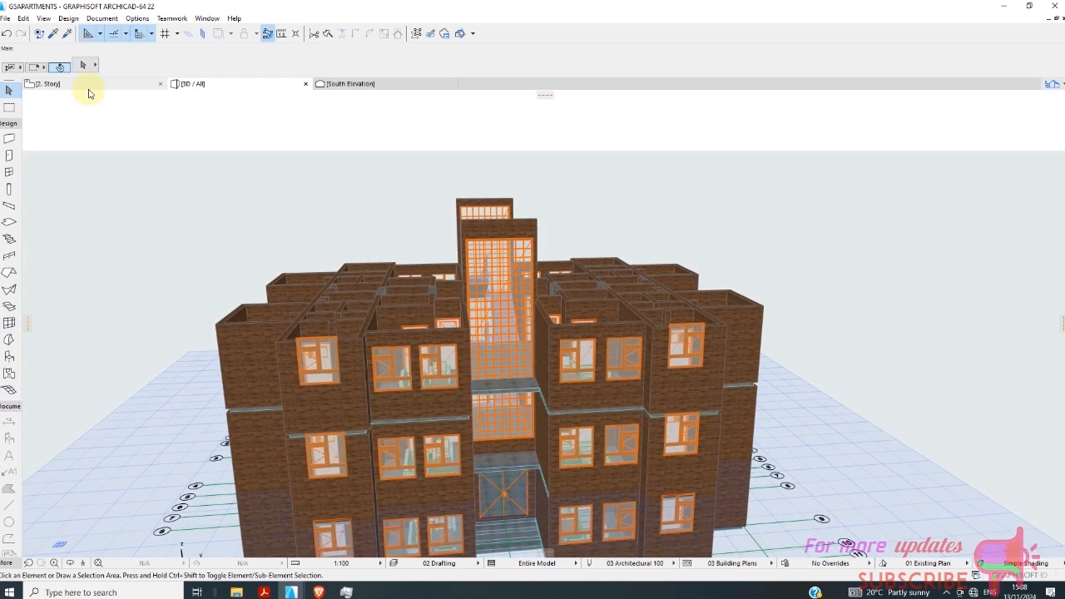
Return to the floor plan and open the 3. Story.
{"action": "left_click", "coordinate": [87, 85]}
{"action": "right_click", "coordinate": [96, 83]}
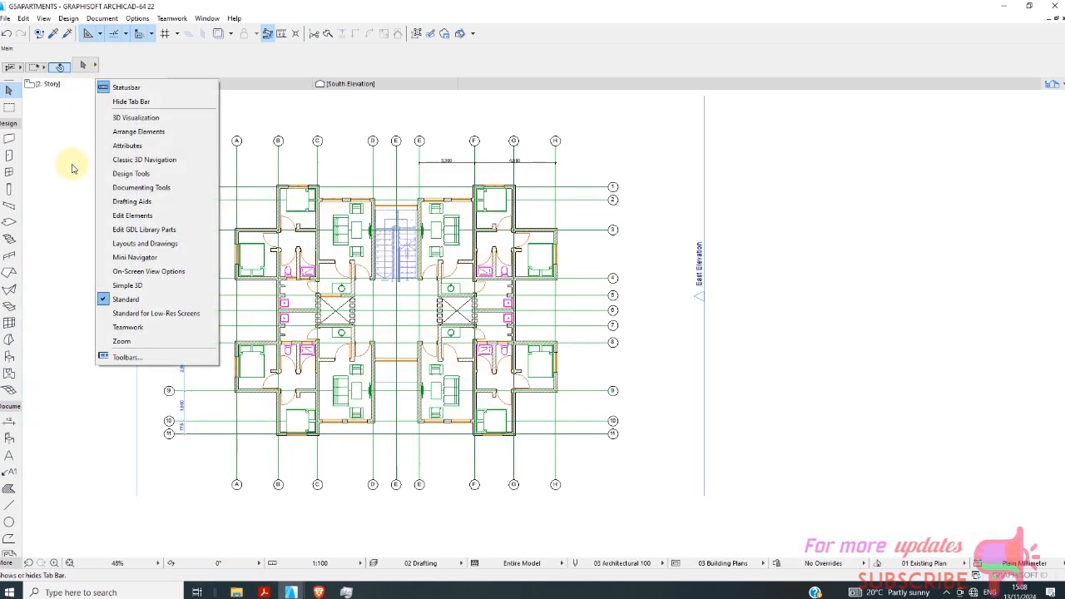
{"action": "left_click", "coordinate": [74, 89]}
{"action": "right_click", "coordinate": [75, 90]}
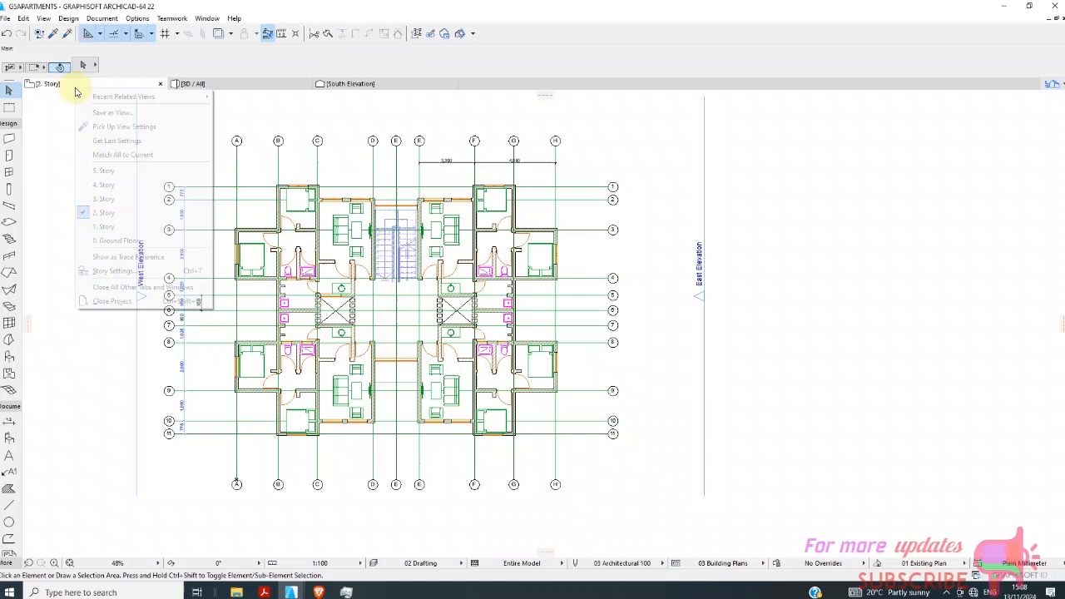
{"action": "left_click", "coordinate": [104, 199]}
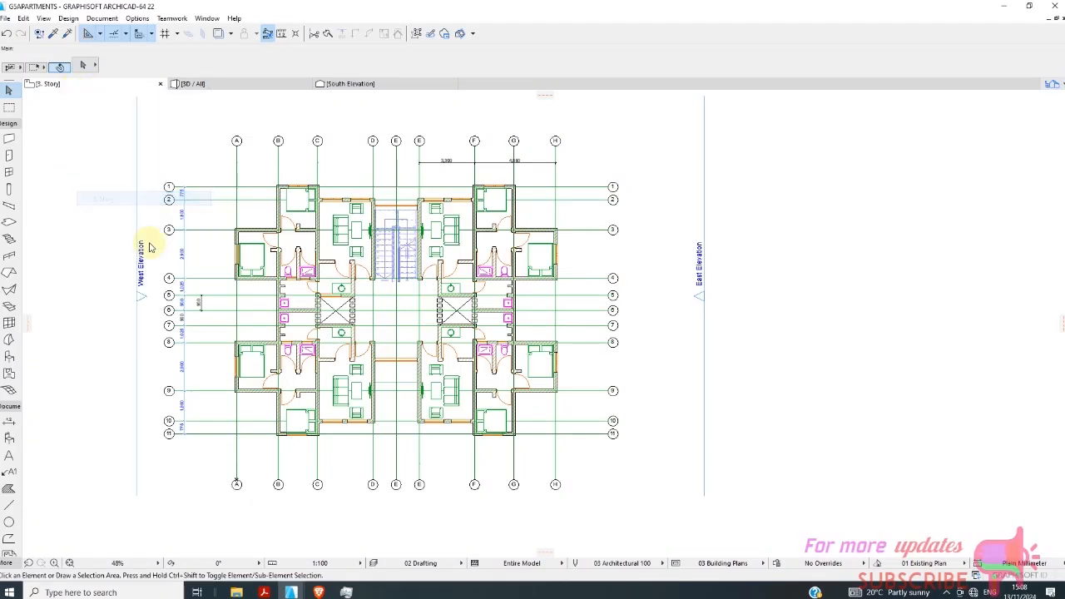
Paste the copied elements onto the 3. Story plan at their original location, with the view set to zoom to them.
{"action": "right_click", "coordinate": [332, 170]}
{"action": "left_click", "coordinate": [366, 177]}
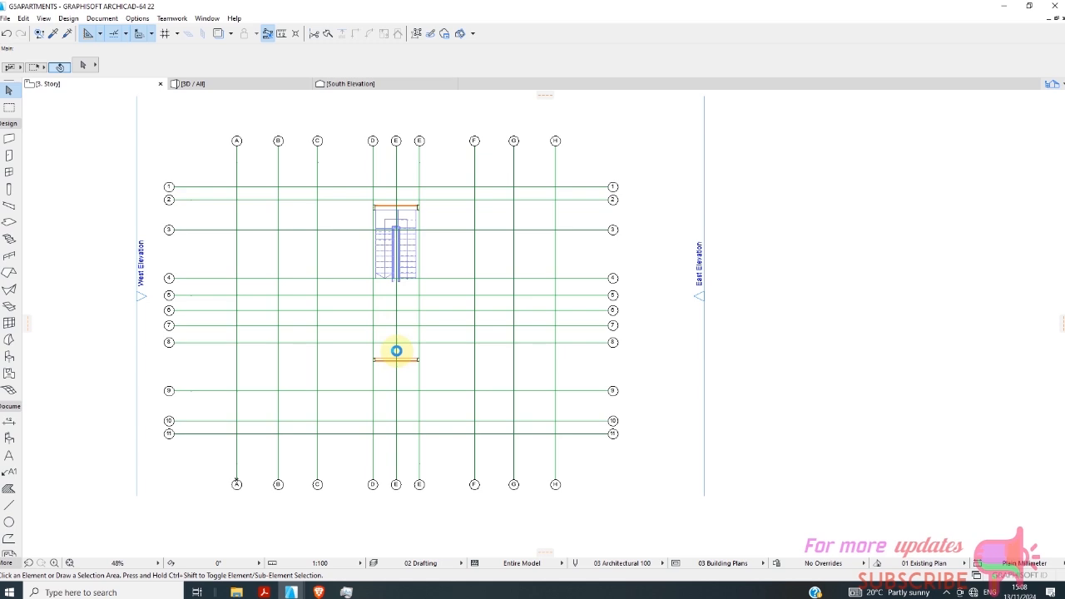
{"action": "key", "text": "ctrl+v"}
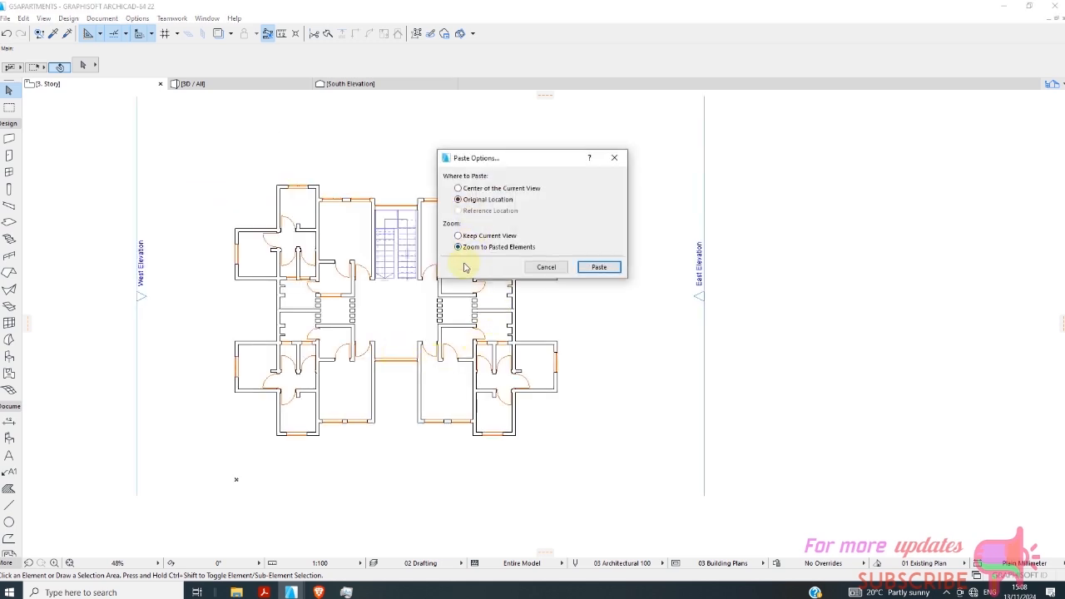
{"action": "left_click", "coordinate": [600, 270]}
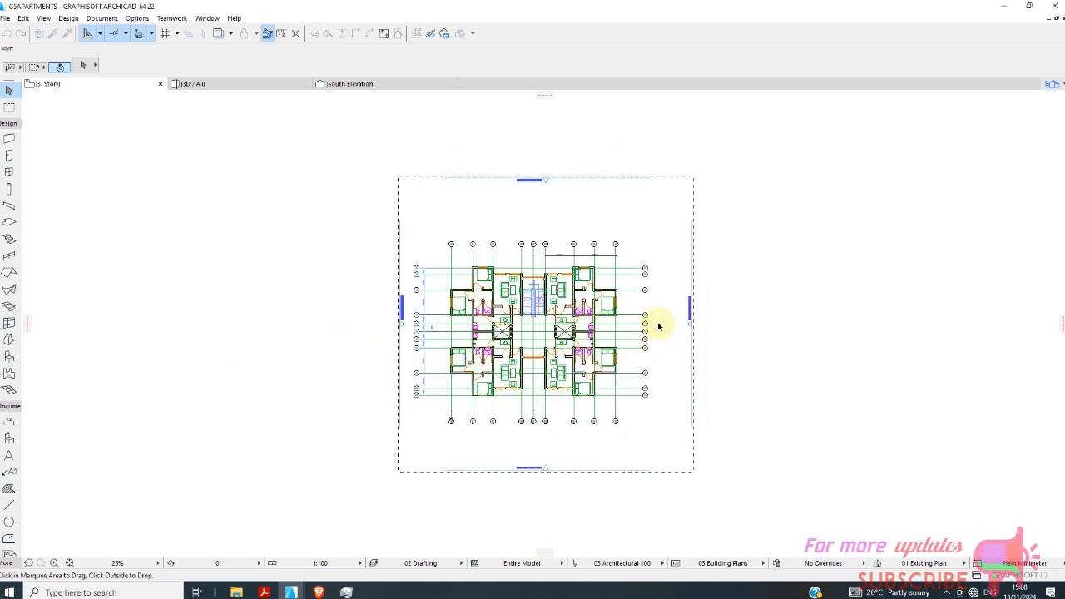
{"action": "left_click", "coordinate": [748, 301]}
{"action": "scroll", "coordinate": [665, 335], "scroll_direction": "up", "scroll_amount": 2}
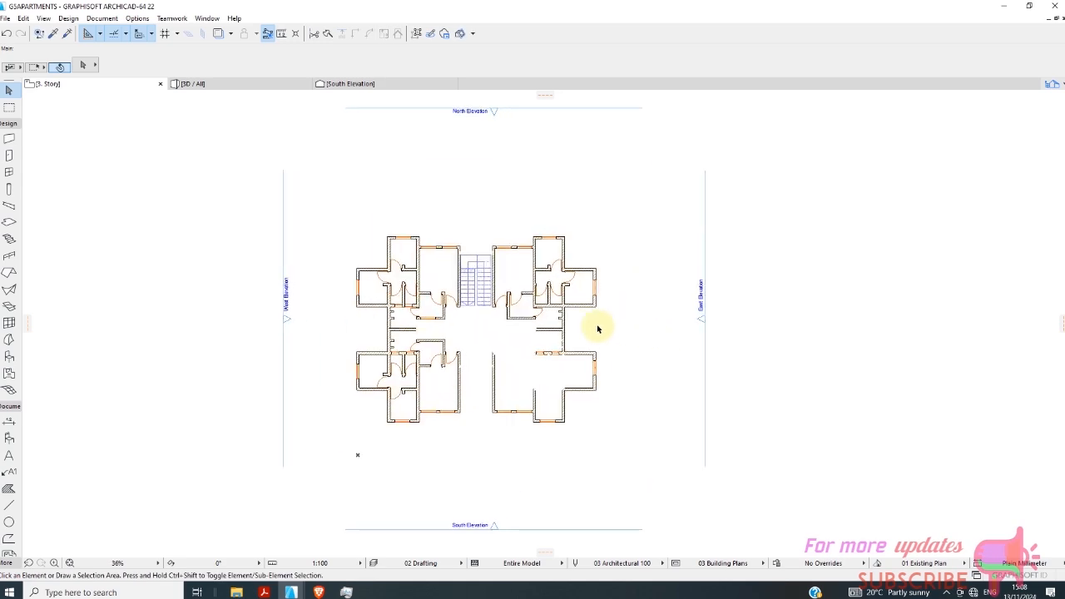
{"action": "scroll", "coordinate": [598, 330], "scroll_direction": "up", "scroll_amount": 4}
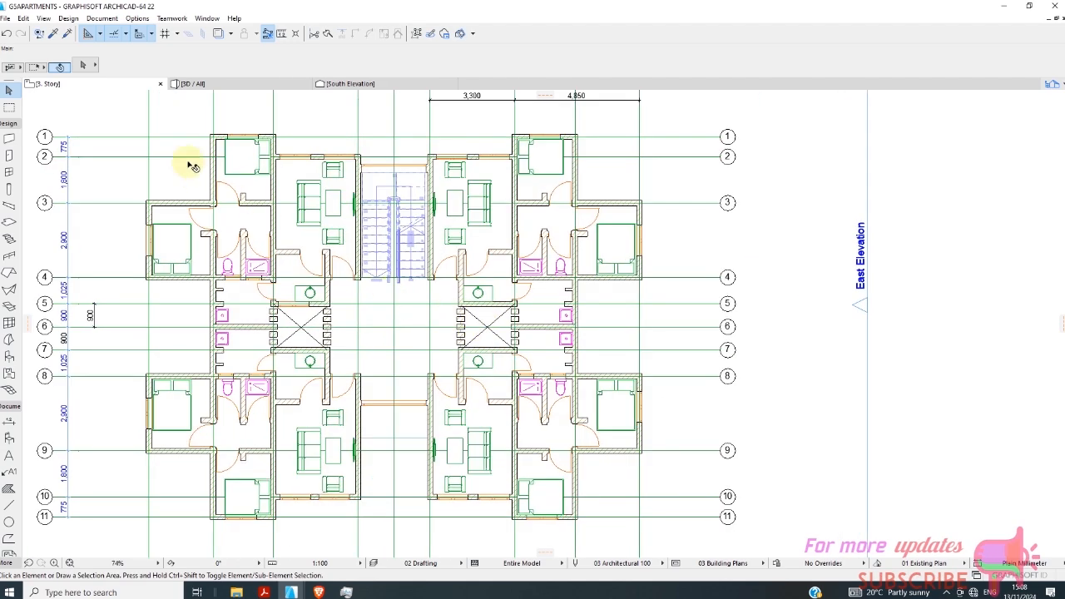
Paste the copied elements onto the 4. Story plan at their original location and show the whole building in 3D.
{"action": "right_click", "coordinate": [108, 83]}
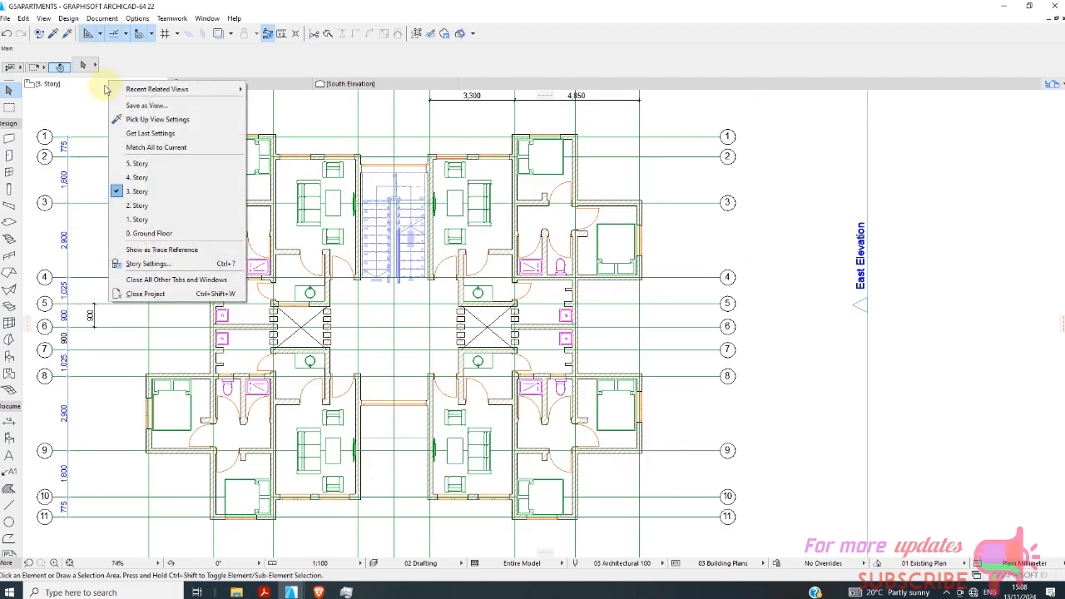
{"action": "left_click", "coordinate": [154, 185]}
{"action": "scroll", "coordinate": [324, 296], "scroll_direction": "down", "scroll_amount": 2}
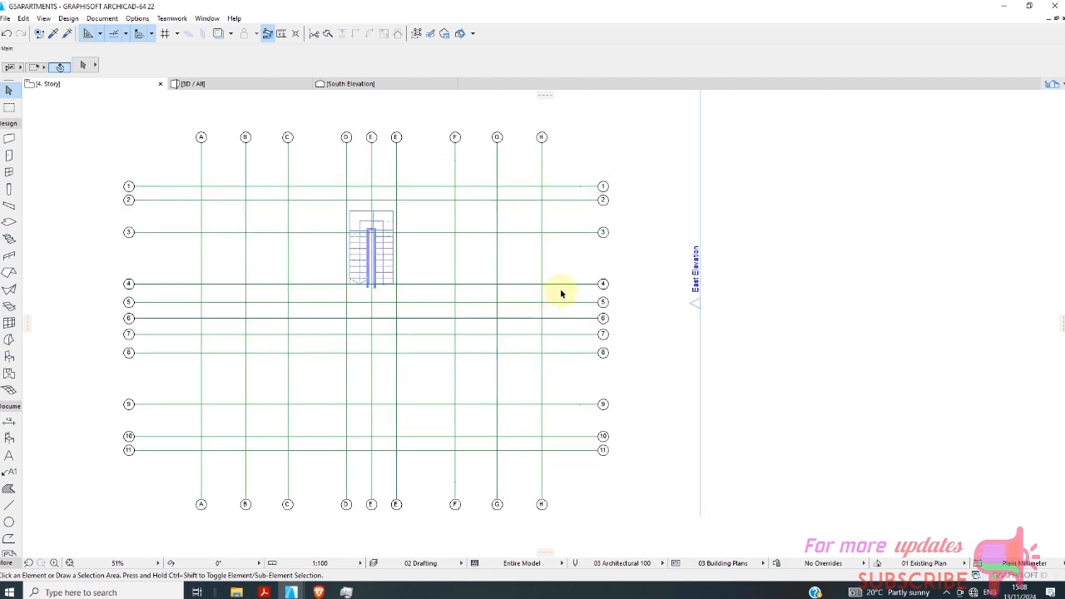
{"action": "right_click", "coordinate": [574, 263]}
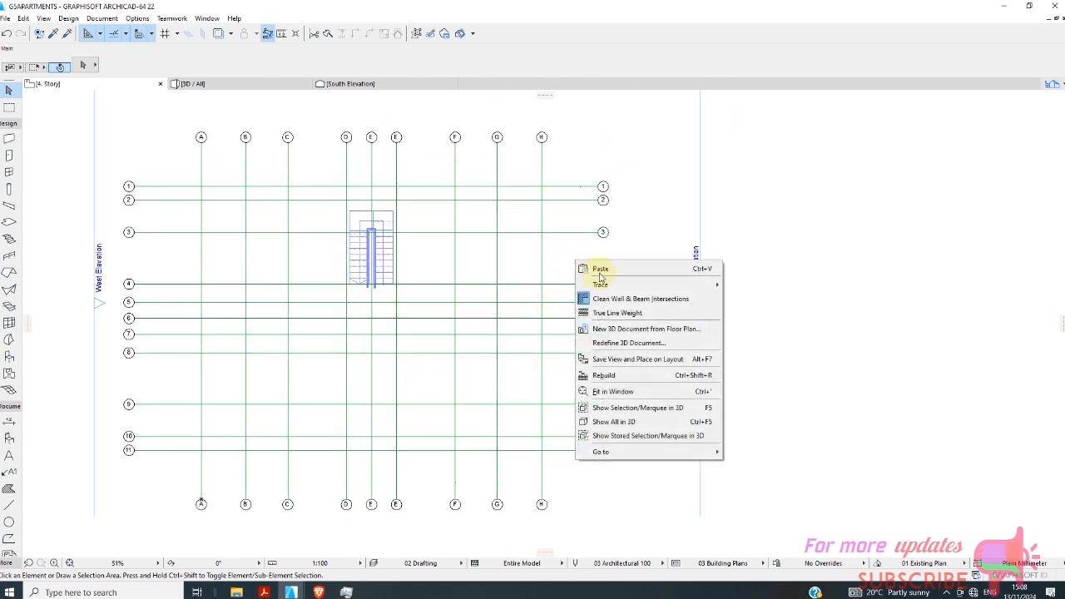
{"action": "left_click", "coordinate": [578, 268]}
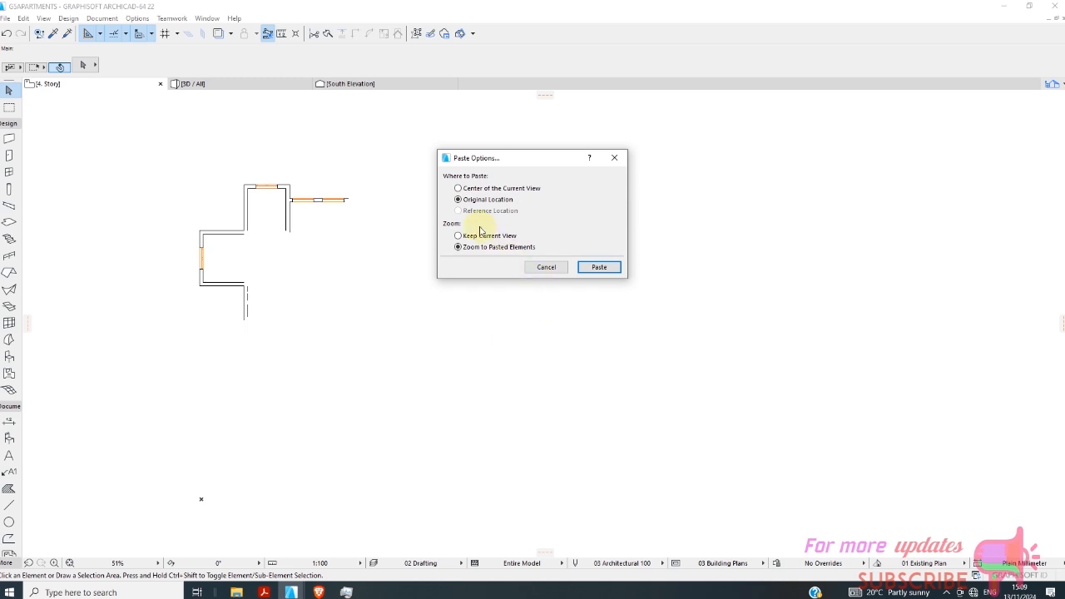
{"action": "left_click", "coordinate": [612, 272]}
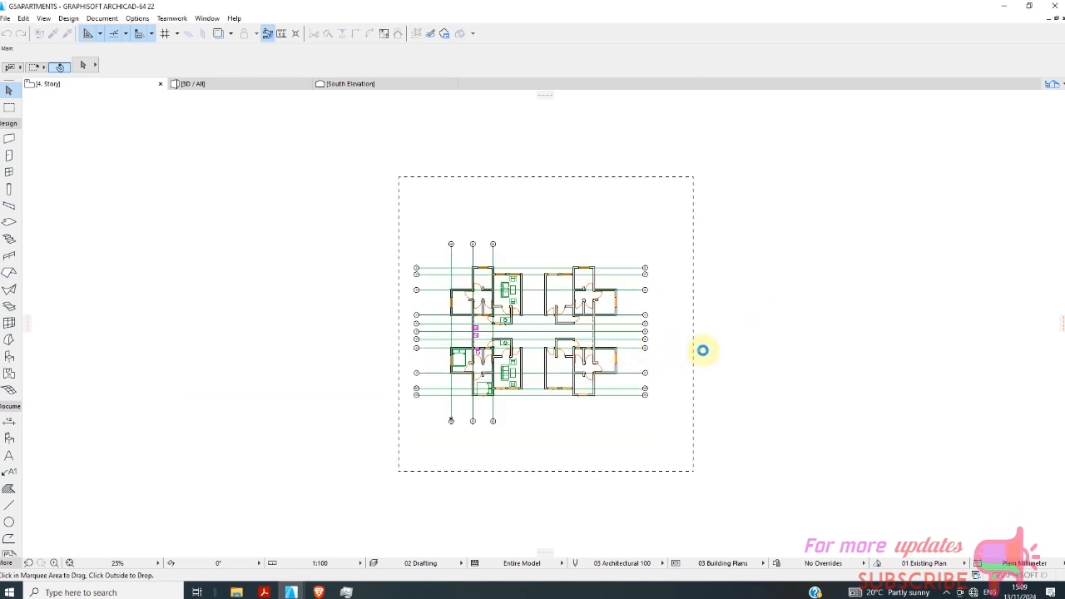
{"action": "left_click", "coordinate": [753, 329]}
{"action": "scroll", "coordinate": [718, 340], "scroll_direction": "up", "scroll_amount": 3}
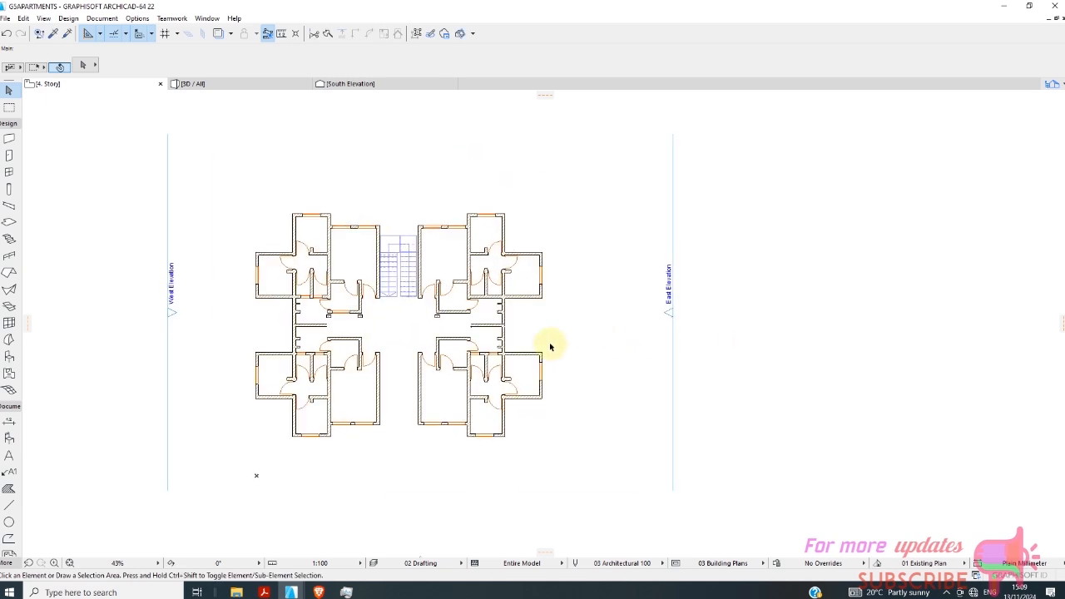
{"action": "left_click", "coordinate": [232, 88]}
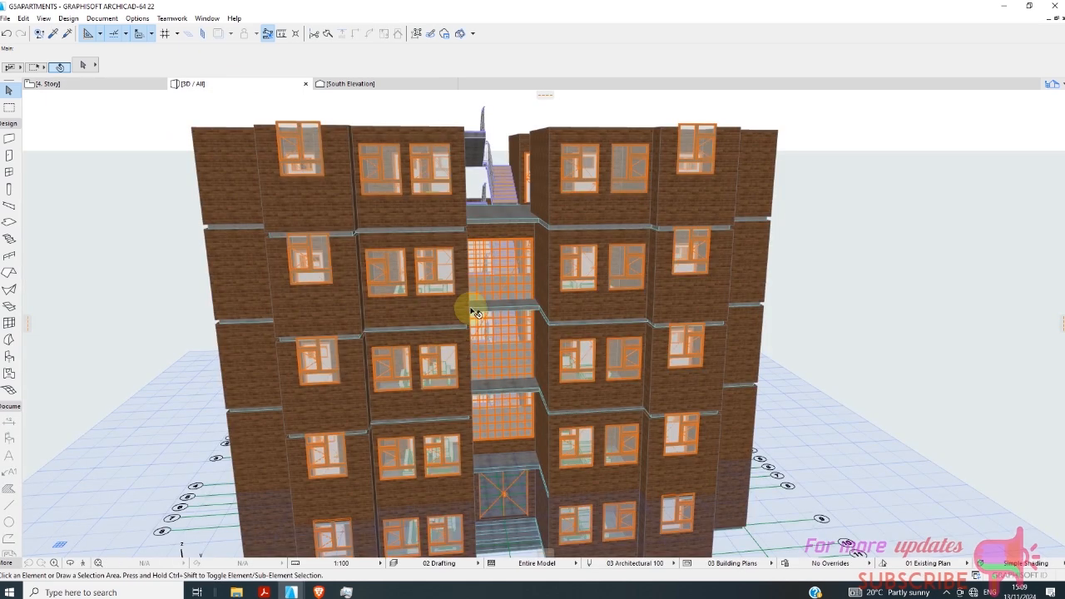
{"action": "scroll", "coordinate": [459, 319], "scroll_direction": "down", "scroll_amount": 5}
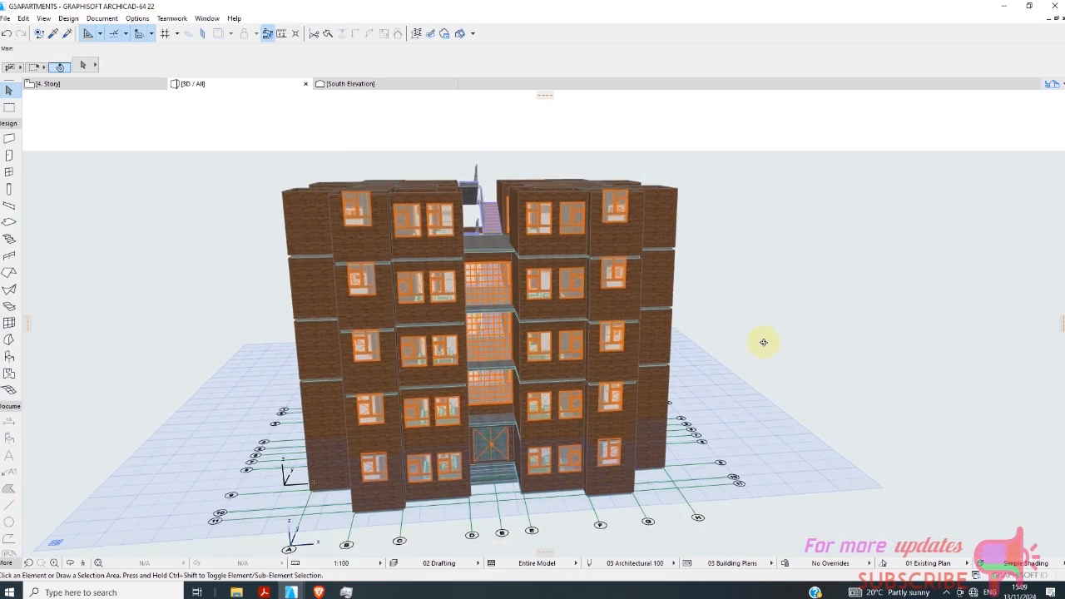
{"action": "middle_click_drag", "start_coordinate": [763, 342], "coordinate": [601, 400], "text": "shift"}
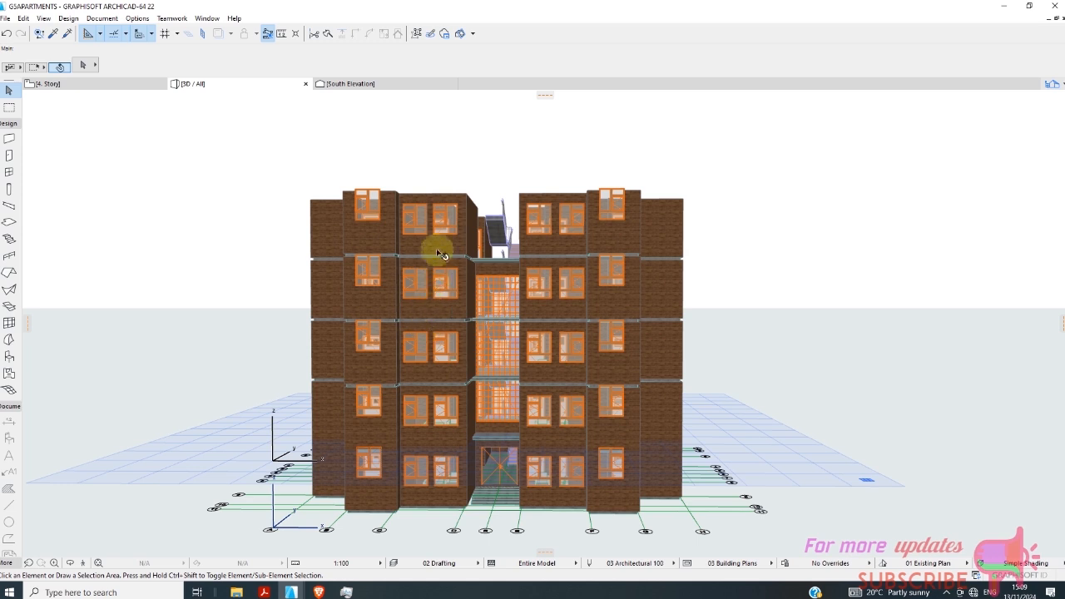
{"action": "scroll", "coordinate": [447, 357], "scroll_direction": "up", "scroll_amount": 2}
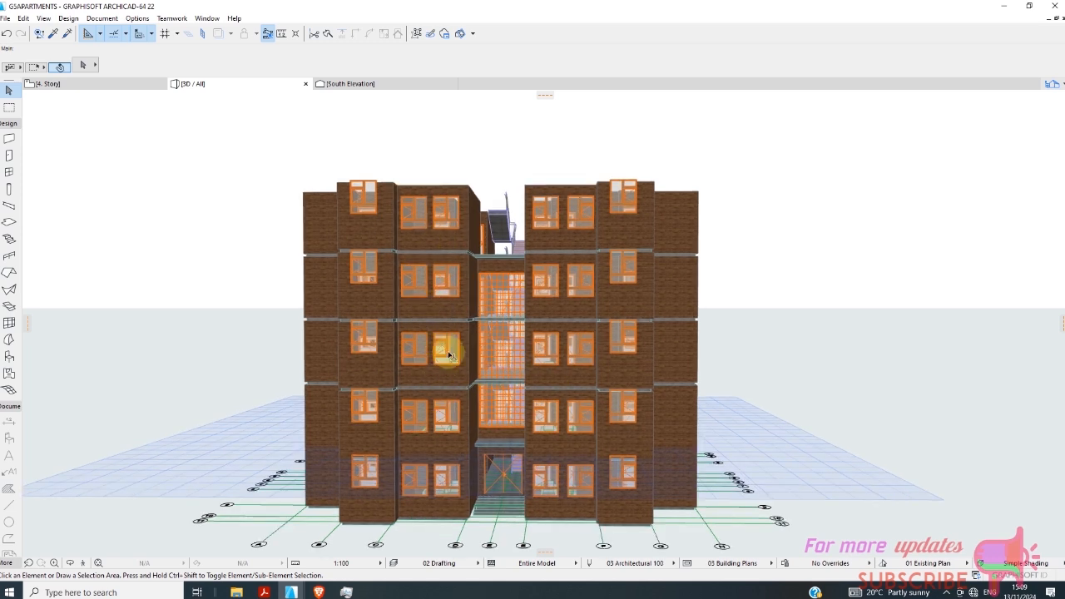
{"action": "left_click", "coordinate": [263, 163]}
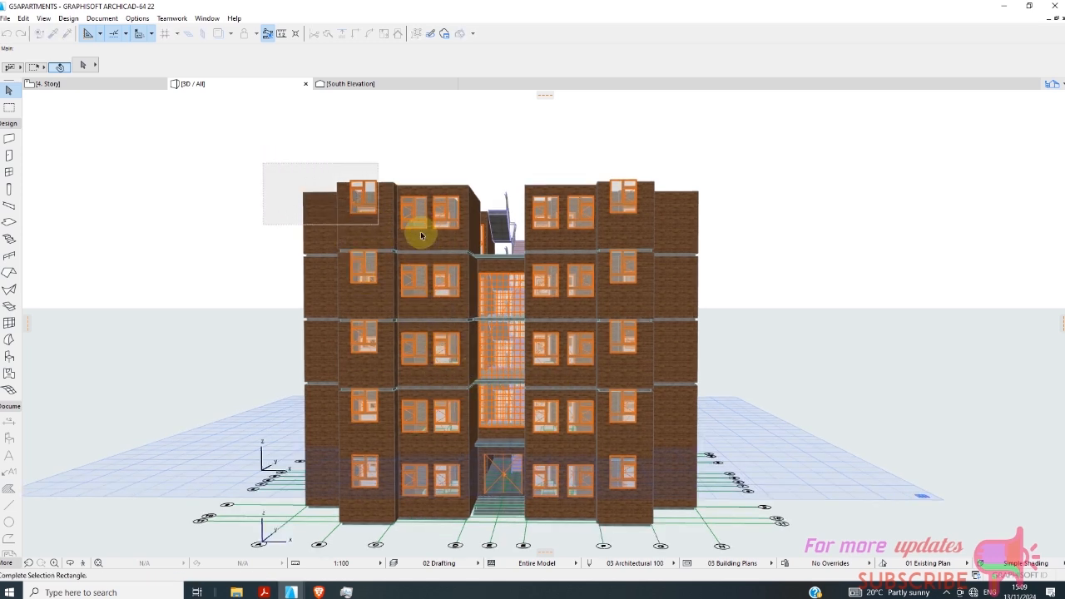
{"action": "left_click", "coordinate": [735, 248]}
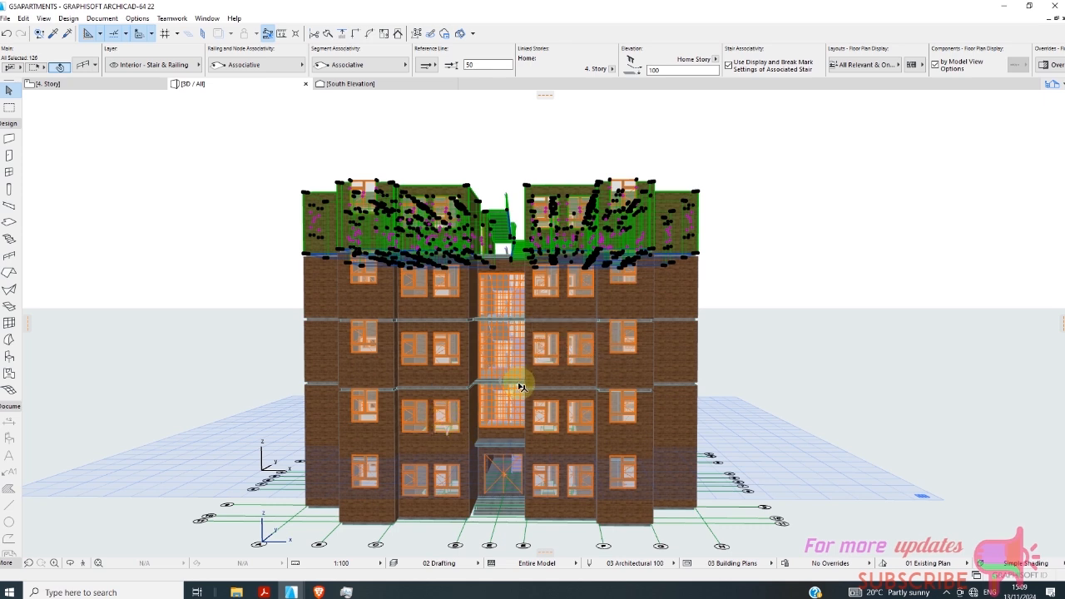
{"action": "mouse_move", "coordinate": [518, 388]}
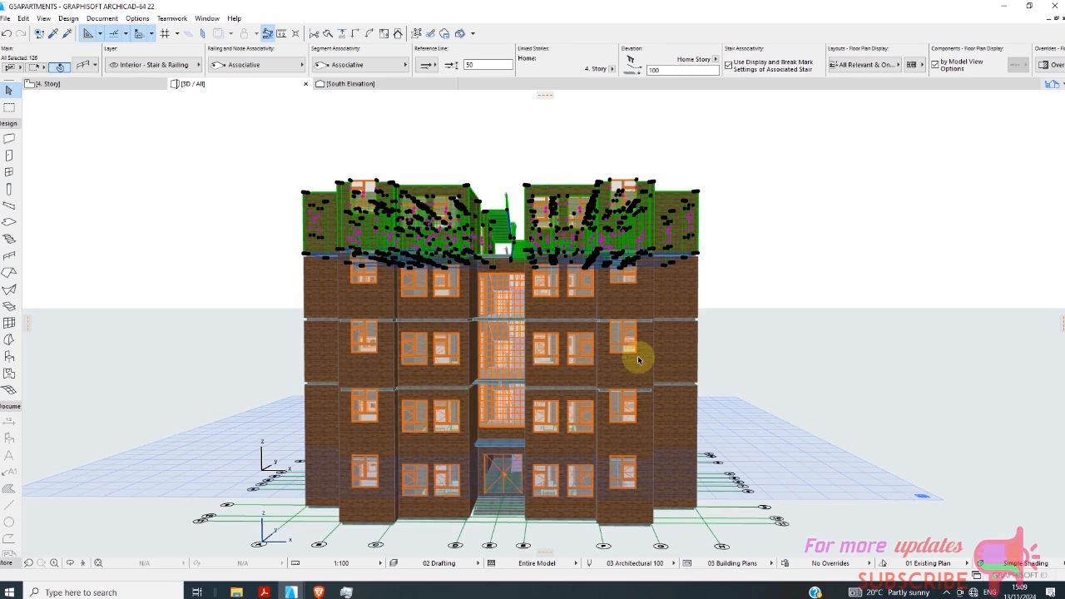
{"action": "left_click", "coordinate": [833, 285]}
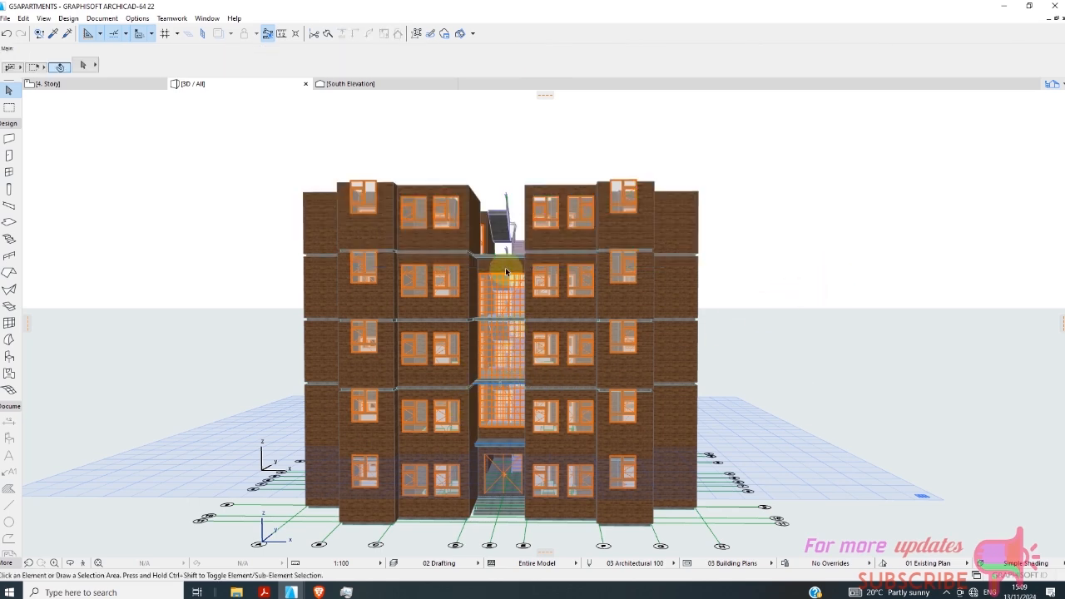
Set the height of the stairwell wall above the entrance door to 12450 so it spans the top storey.
{"action": "scroll", "coordinate": [499, 281], "scroll_direction": "up", "scroll_amount": 3}
{"action": "scroll", "coordinate": [499, 282], "scroll_direction": "up", "scroll_amount": 1}
{"action": "scroll", "coordinate": [533, 319], "scroll_direction": "down", "scroll_amount": 2}
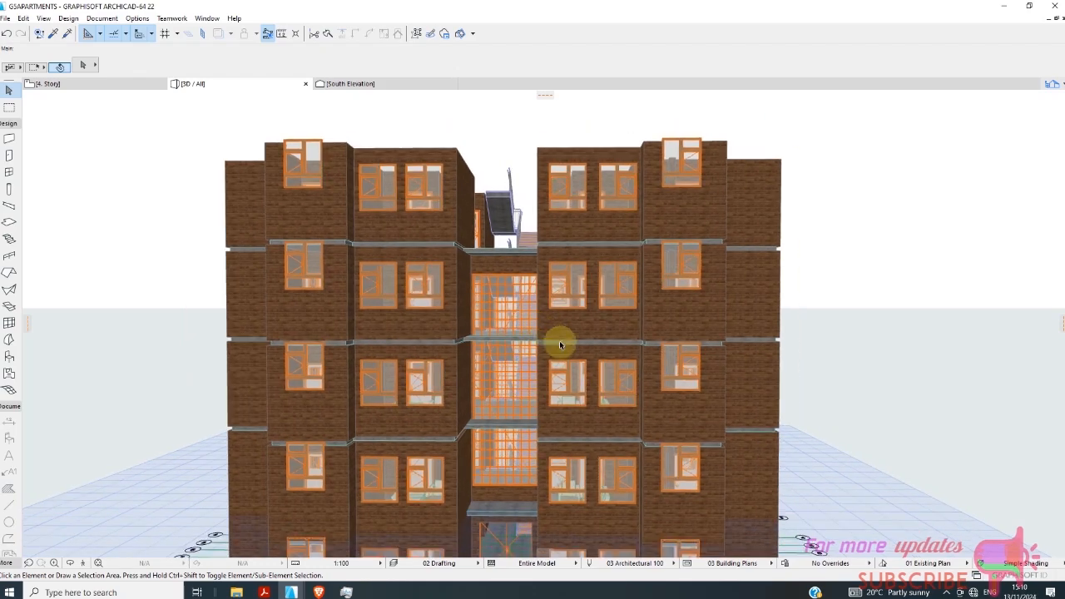
{"action": "middle_click_drag", "start_coordinate": [834, 338], "coordinate": [857, 338], "text": "shift"}
{"action": "scroll", "coordinate": [654, 328], "scroll_direction": "up", "scroll_amount": 1}
{"action": "scroll", "coordinate": [511, 266], "scroll_direction": "up", "scroll_amount": 2}
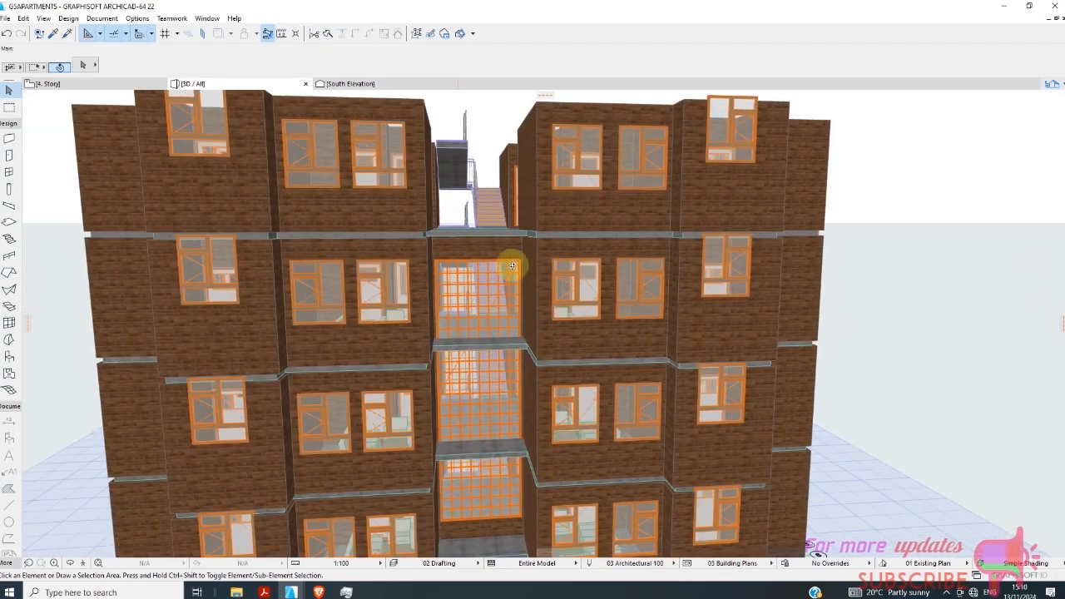
{"action": "left_click", "coordinate": [491, 265]}
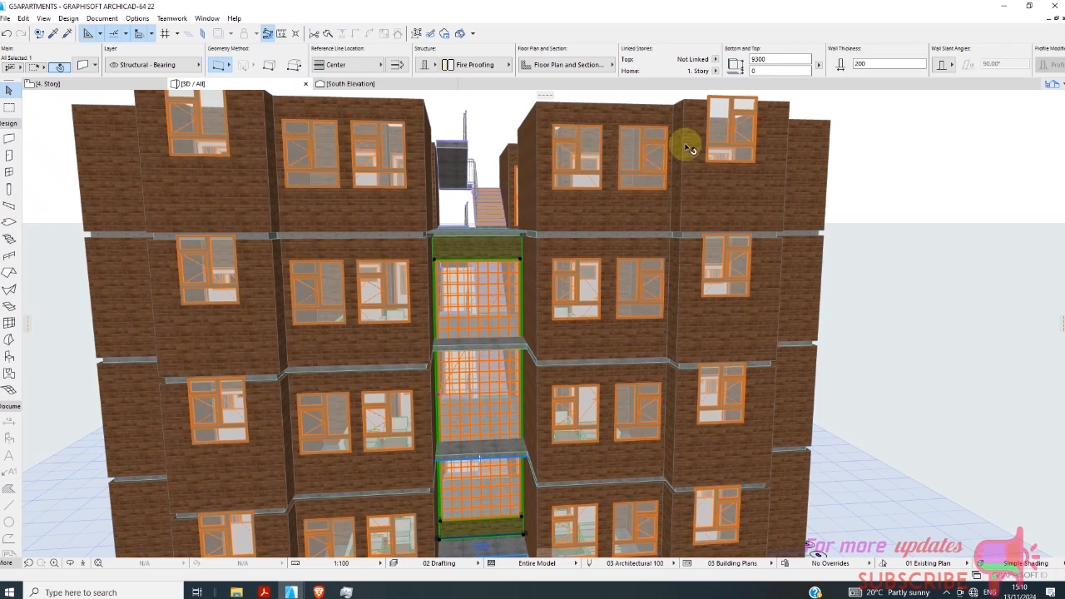
{"action": "key", "text": "Return"}
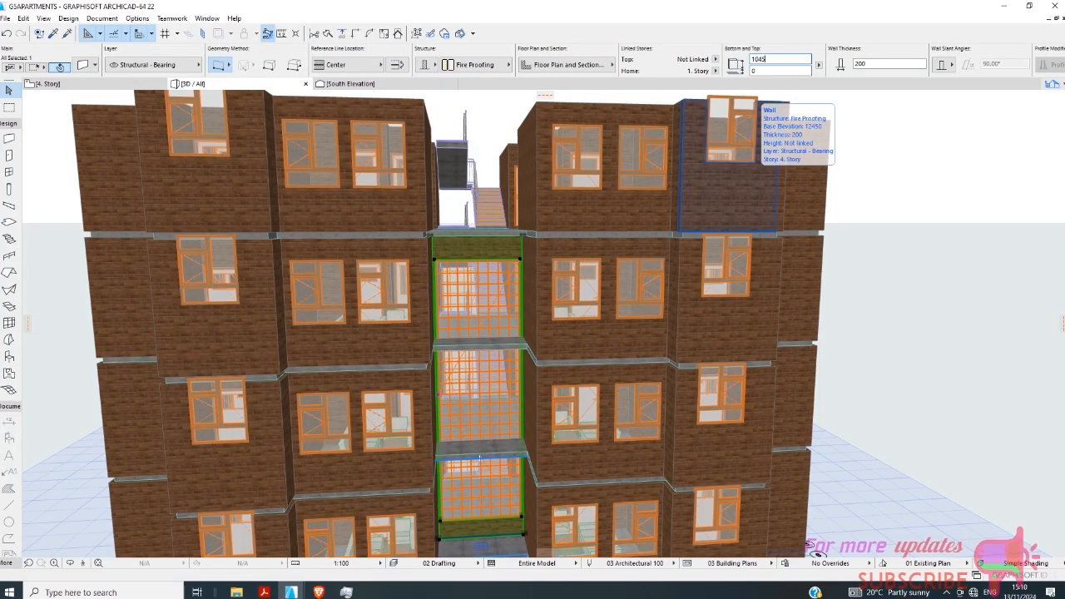
{"action": "left_click", "coordinate": [769, 71]}
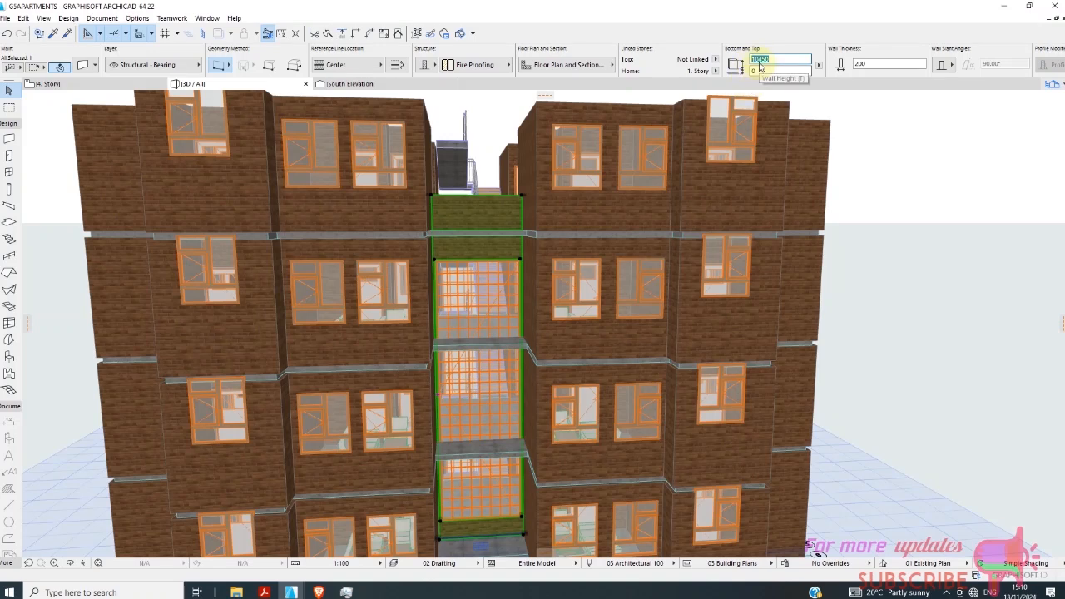
{"action": "left_click", "coordinate": [760, 59]}
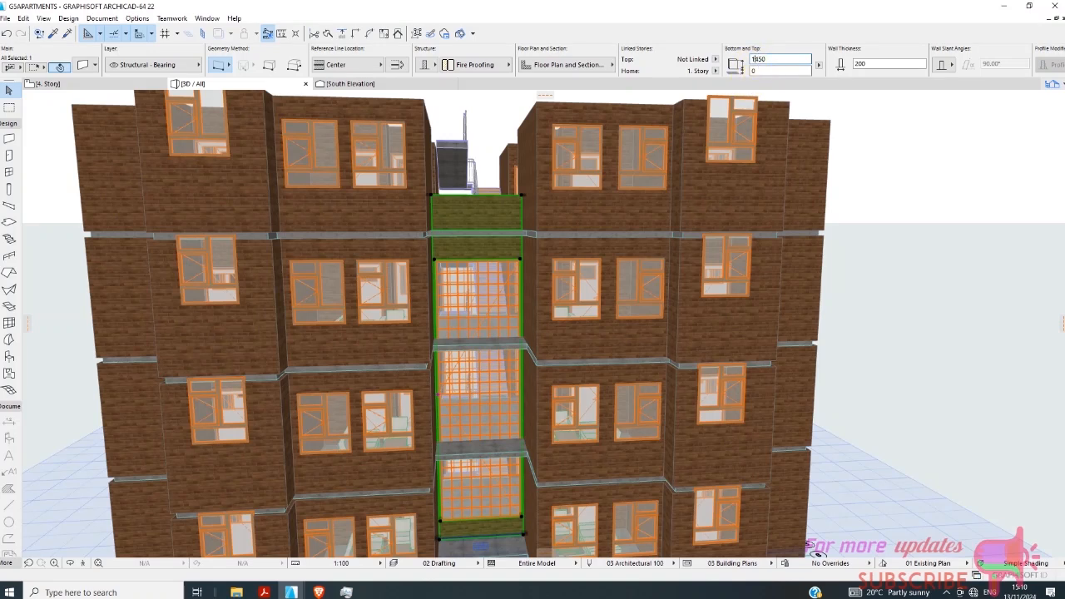
{"action": "left_click", "coordinate": [761, 71]}
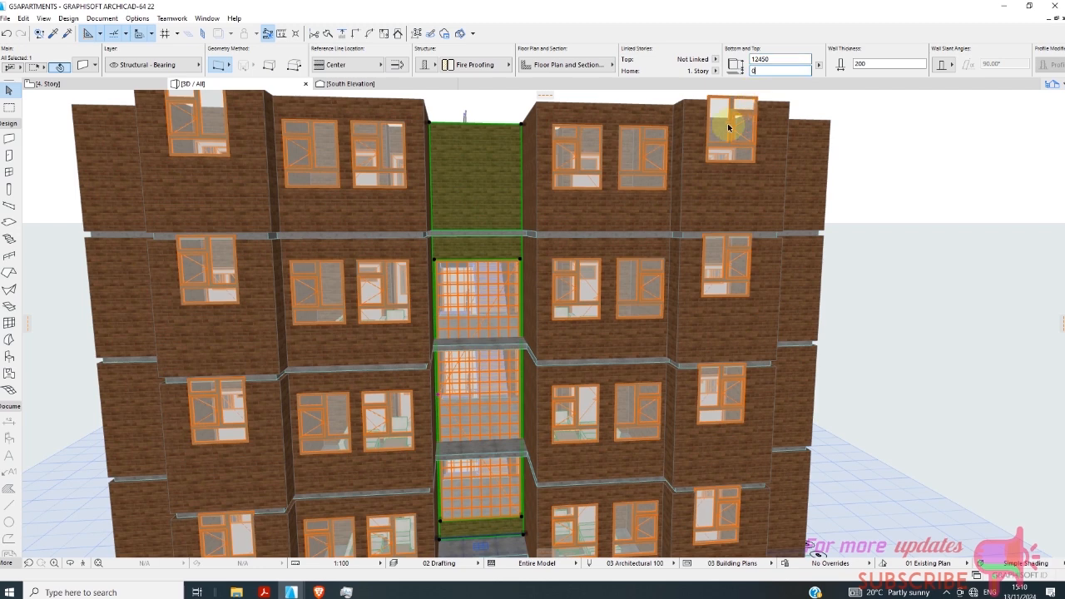
{"action": "key", "text": "Escape"}
Set the height of the gridded stairwell window above the entrance door to 11400.
{"action": "left_click", "coordinate": [480, 373]}
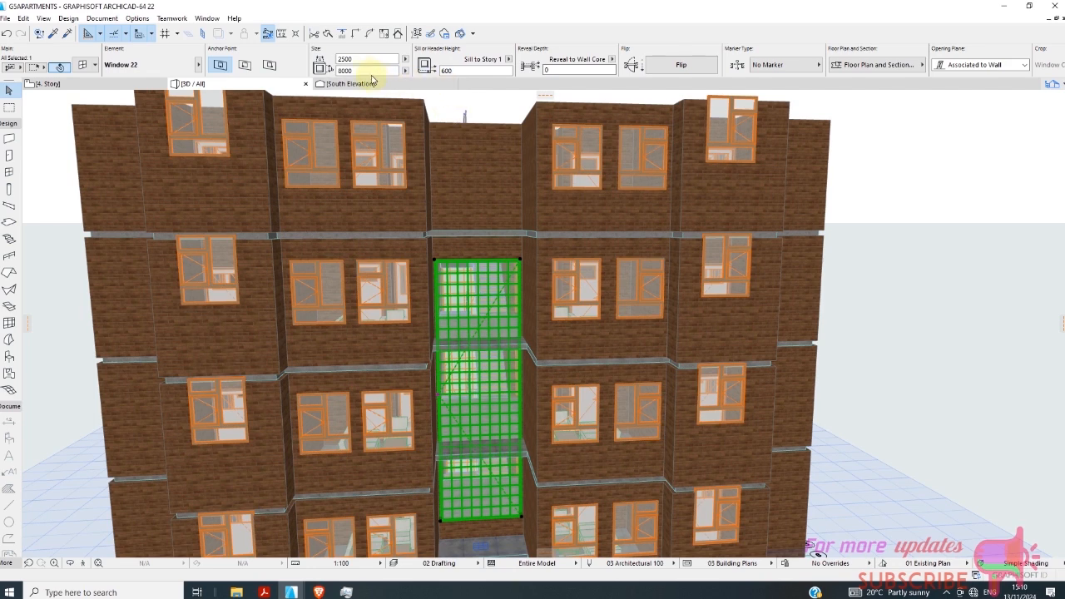
{"action": "left_click", "coordinate": [366, 71]}
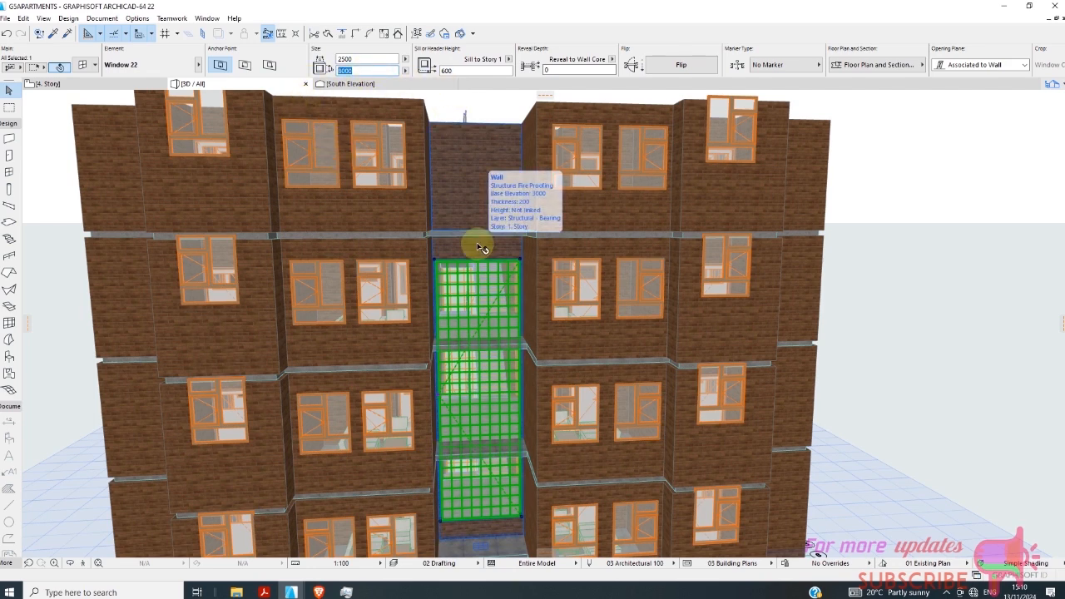
{"action": "type", "text": "15"}
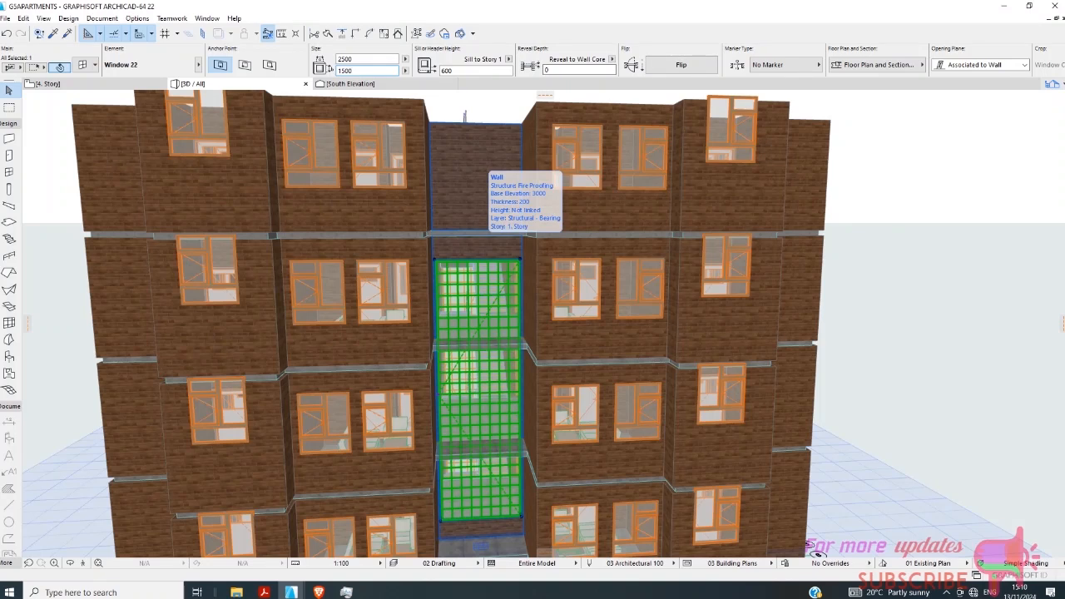
{"action": "key", "text": "Return"}
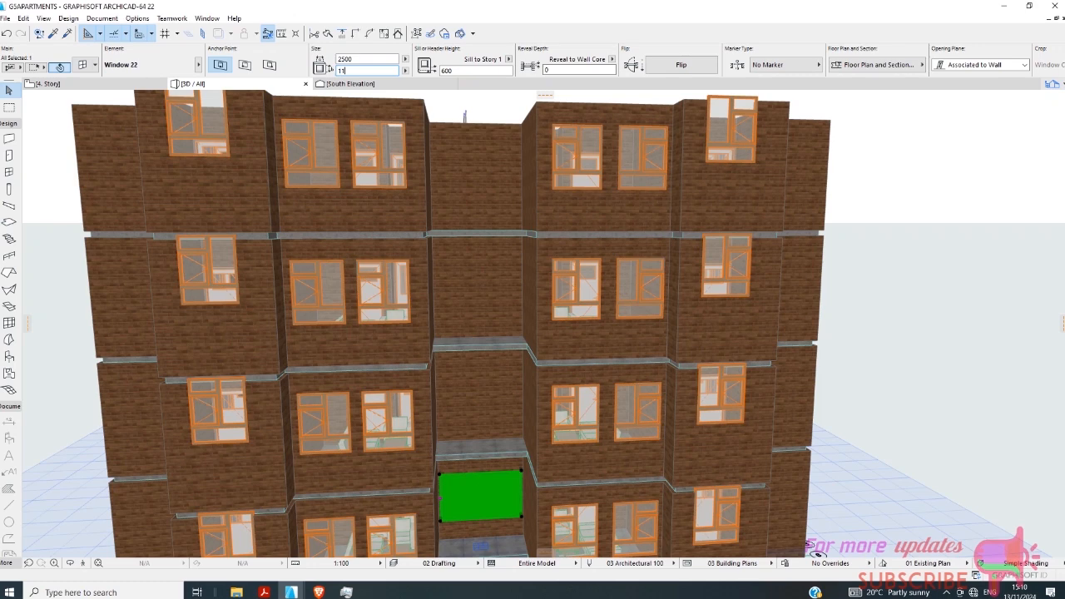
{"action": "type", "text": "210"}
{"action": "key", "text": "Return"}
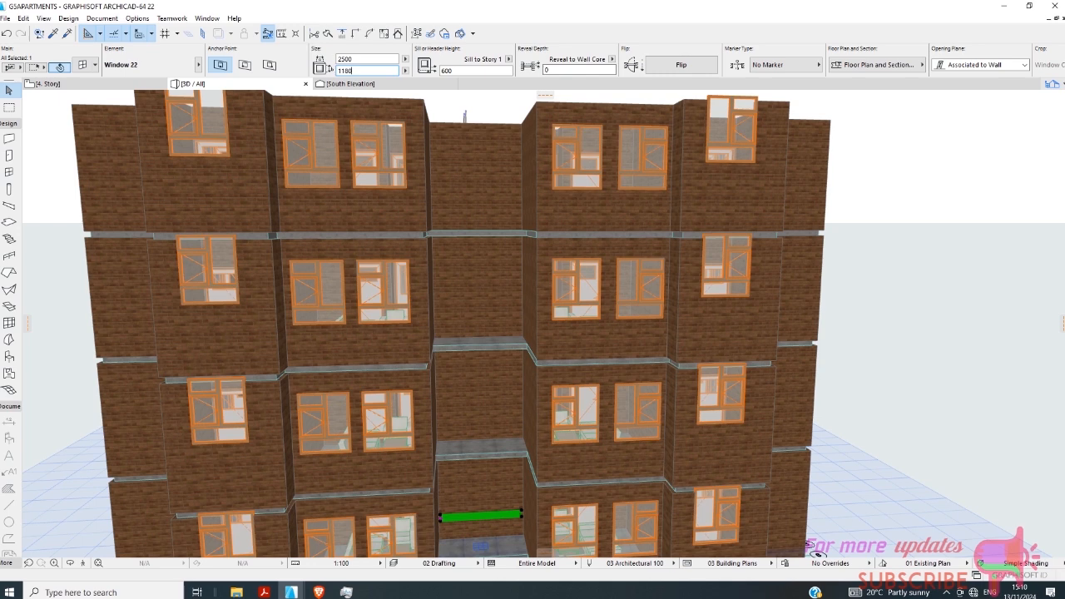
{"action": "key", "text": "Return"}
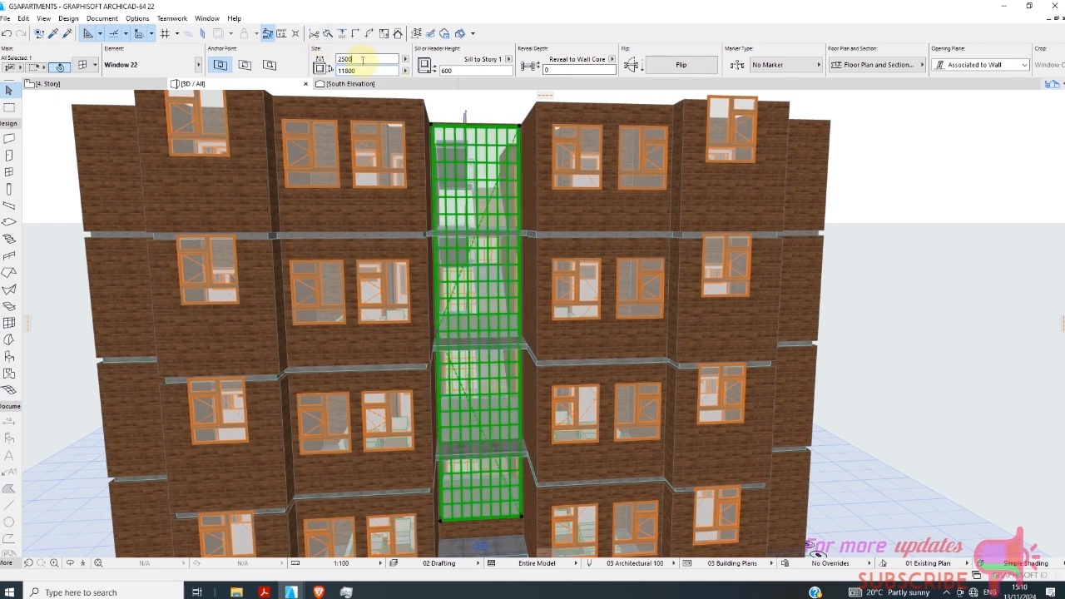
{"action": "left_click", "coordinate": [347, 71]}
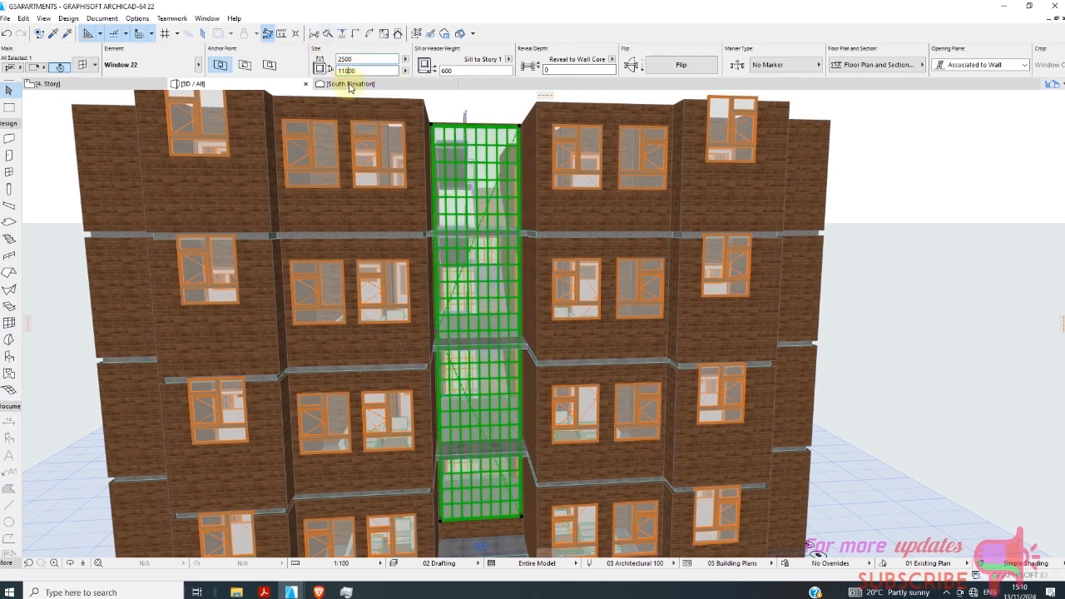
{"action": "key", "text": "BackSpace"}
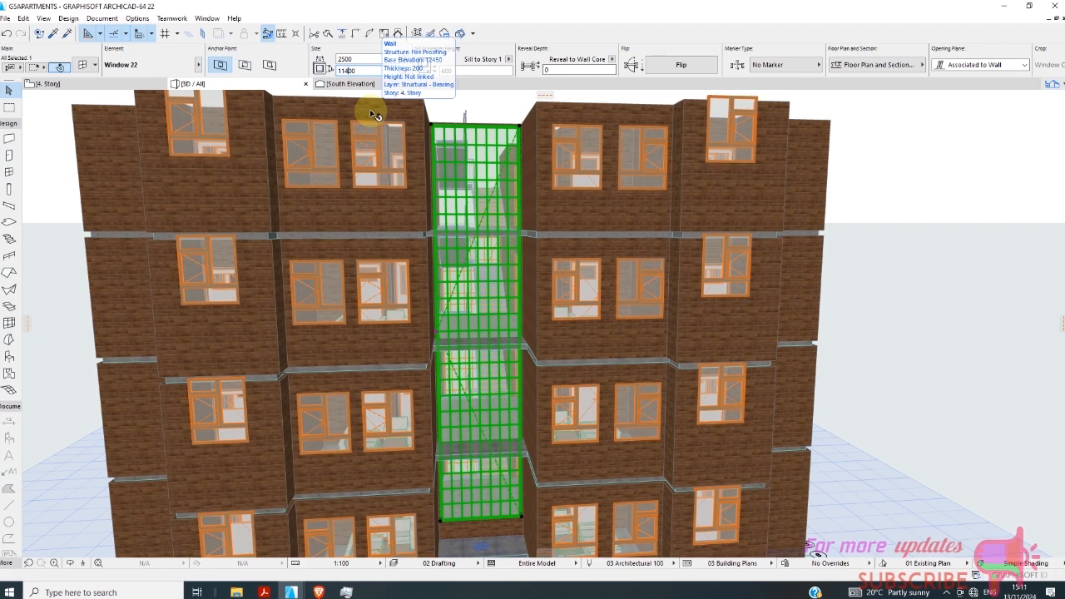
{"action": "key", "text": "Return"}
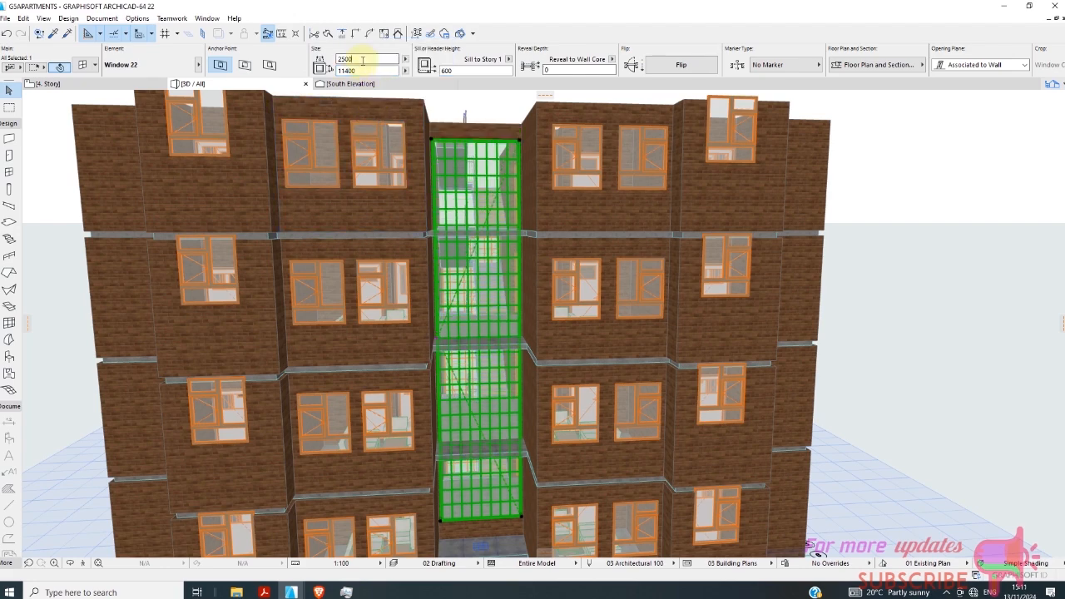
Set the height of the stairwell wall on the facade opposite the entrance to 15600.
{"action": "scroll", "coordinate": [487, 343], "scroll_direction": "down", "scroll_amount": 10}
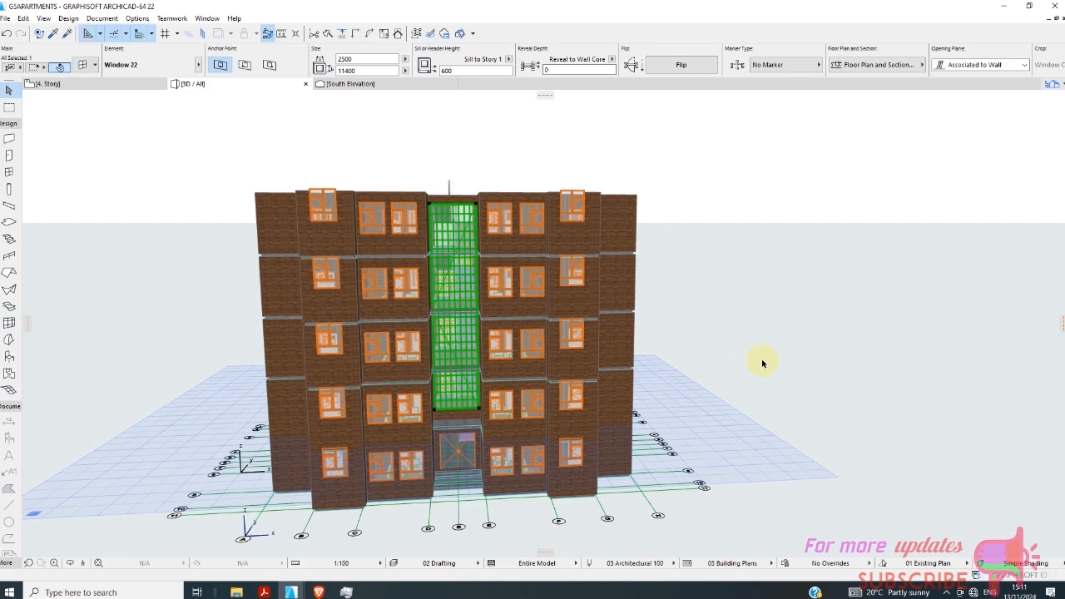
{"action": "middle_click_drag", "start_coordinate": [762, 361], "coordinate": [10, 418], "text": "shift"}
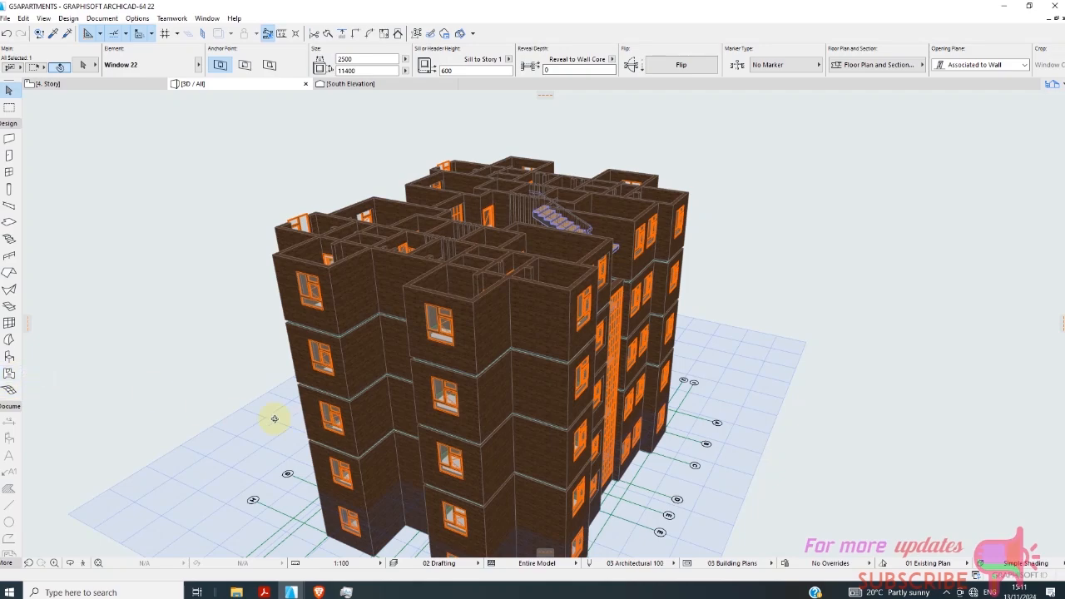
{"action": "middle_click_drag", "start_coordinate": [273, 419], "coordinate": [25, 373], "text": "shift"}
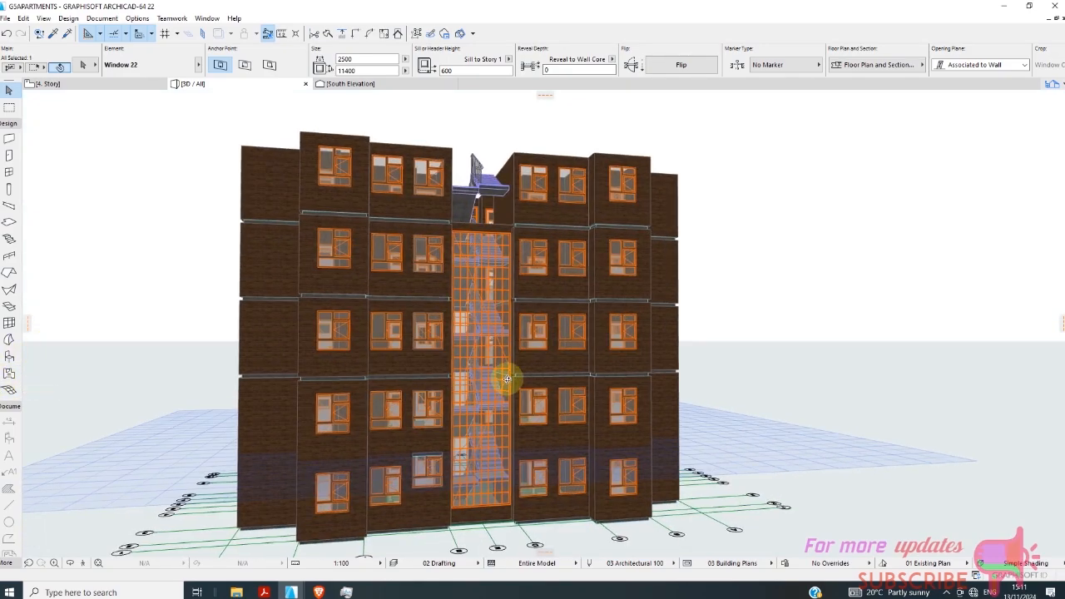
{"action": "middle_click_drag", "start_coordinate": [506, 374], "coordinate": [416, 286], "text": "shift"}
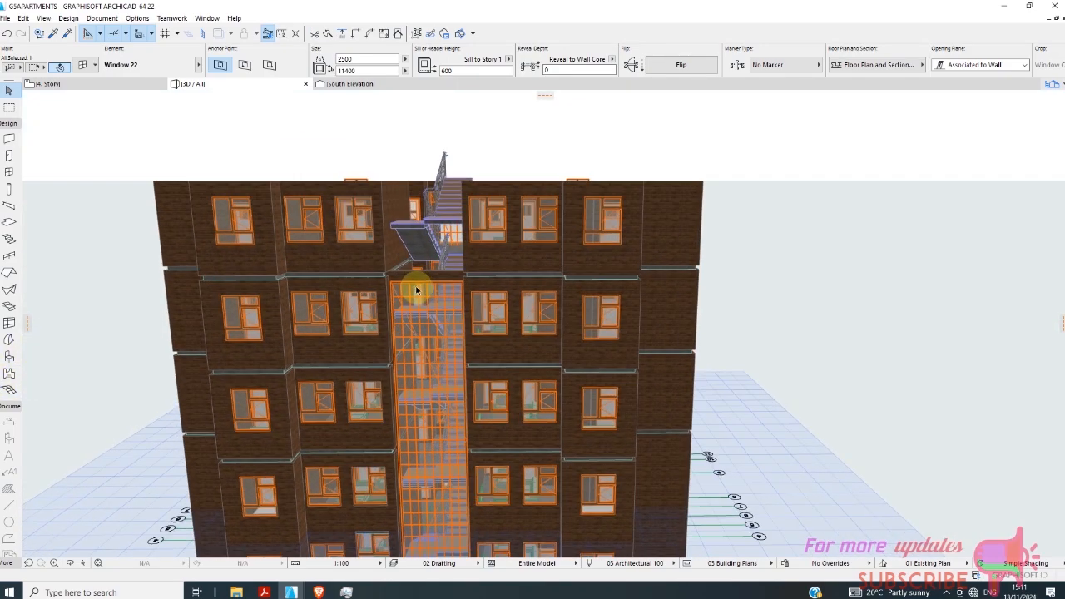
{"action": "left_click", "coordinate": [418, 281]}
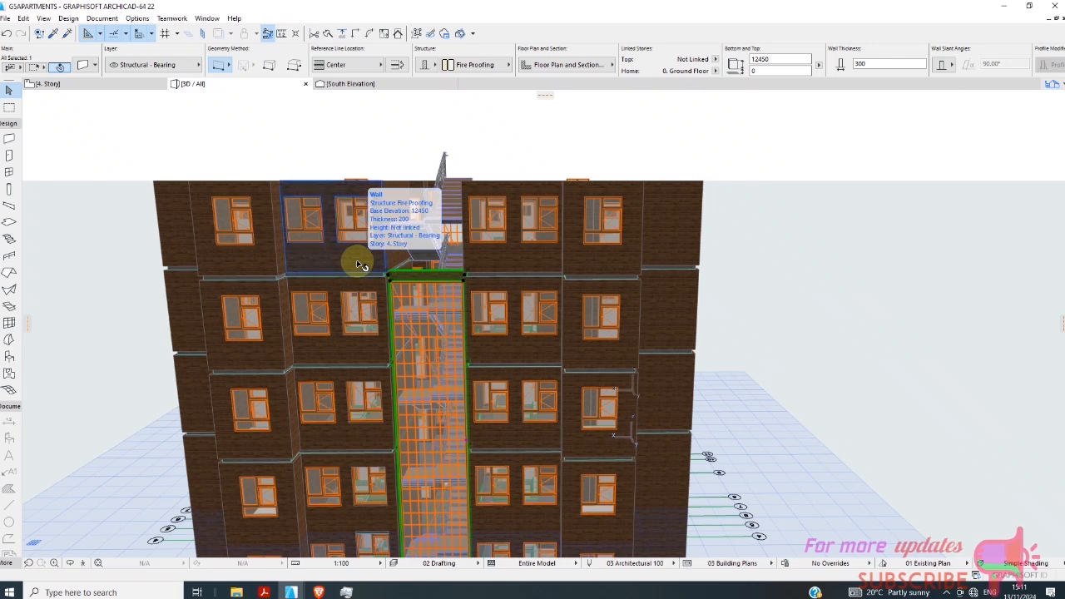
{"action": "scroll", "coordinate": [441, 298], "scroll_direction": "down", "scroll_amount": 1}
{"action": "scroll", "coordinate": [423, 296], "scroll_direction": "up", "scroll_amount": 1}
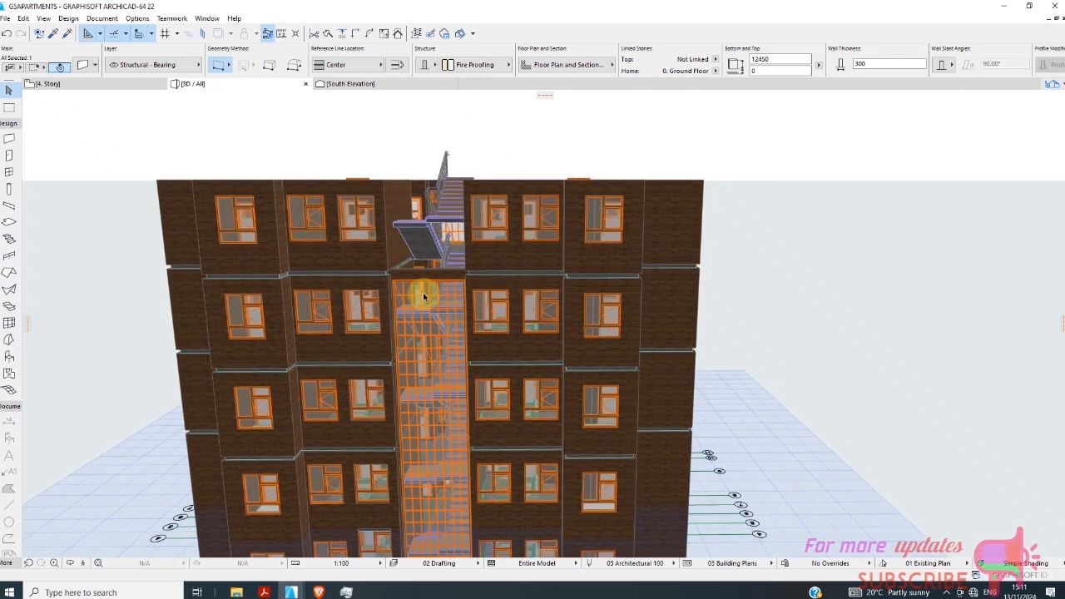
{"action": "left_click", "coordinate": [422, 296]}
{"action": "left_click", "coordinate": [782, 59]}
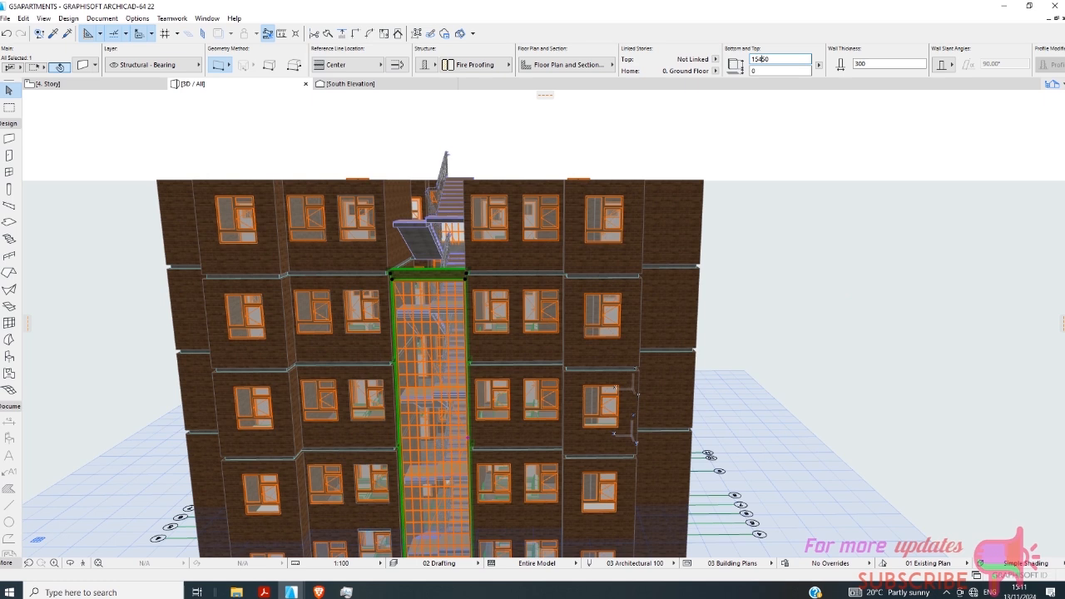
{"action": "key", "text": "Return"}
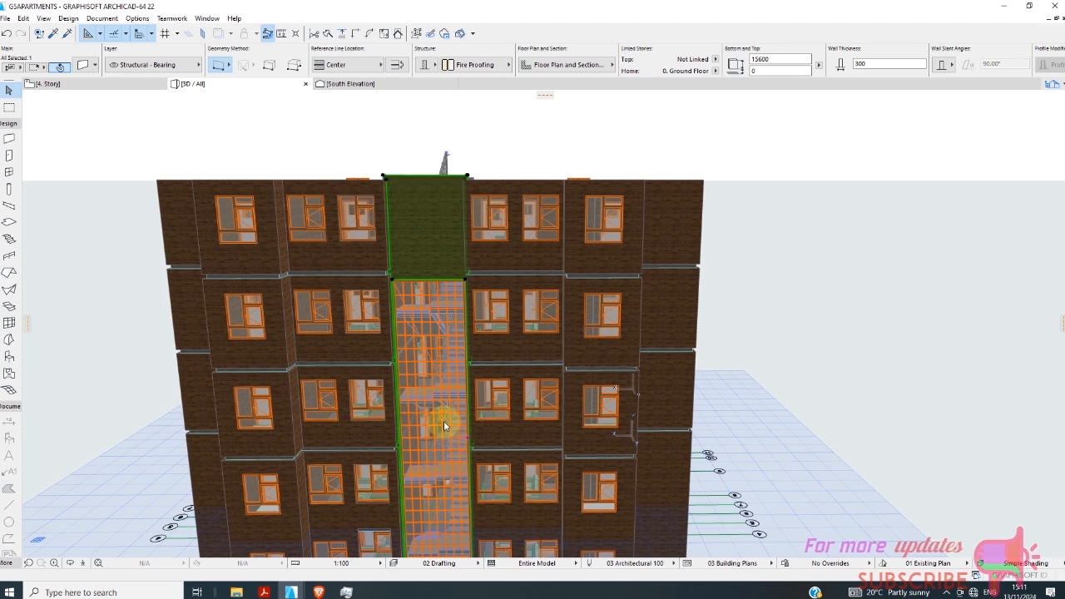
{"action": "scroll", "coordinate": [380, 219], "scroll_direction": "up", "scroll_amount": 5}
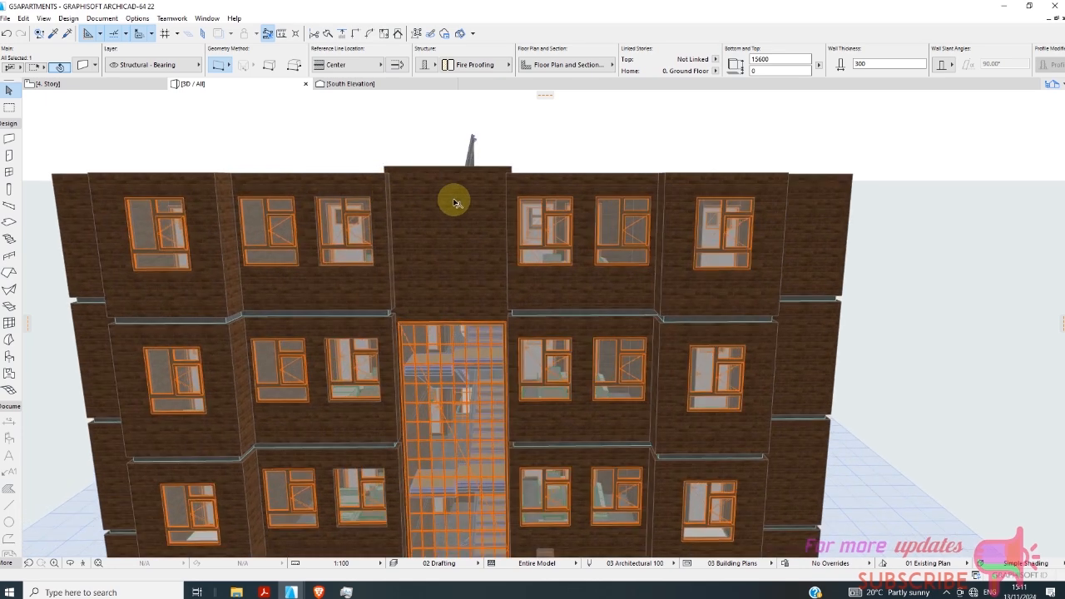
{"action": "left_click", "coordinate": [455, 202]}
{"action": "left_click", "coordinate": [449, 213]}
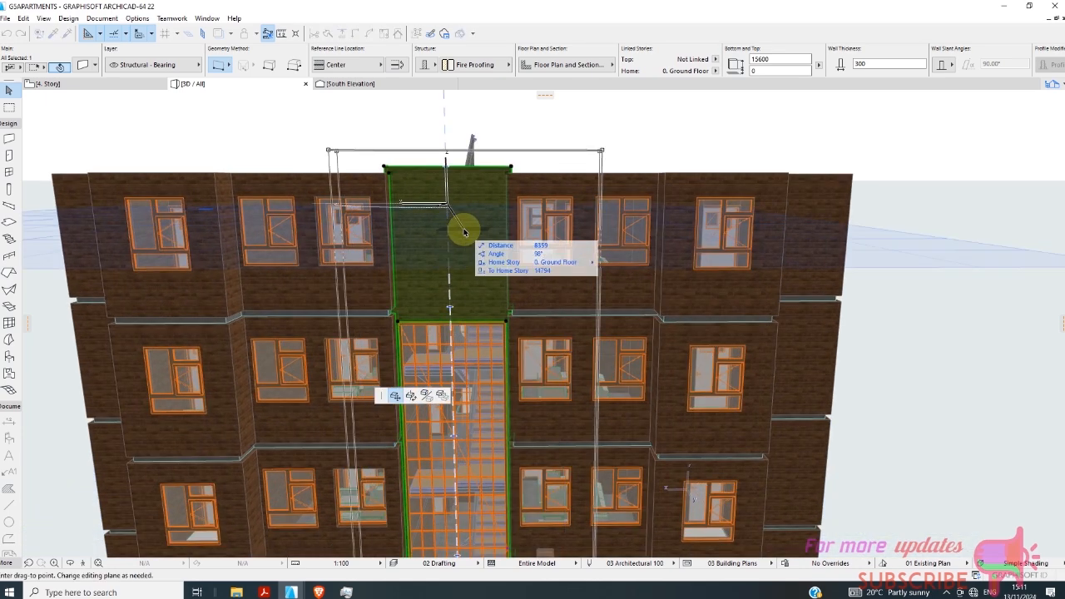
{"action": "key", "text": "Escape"}
{"action": "key", "text": "Escape"}
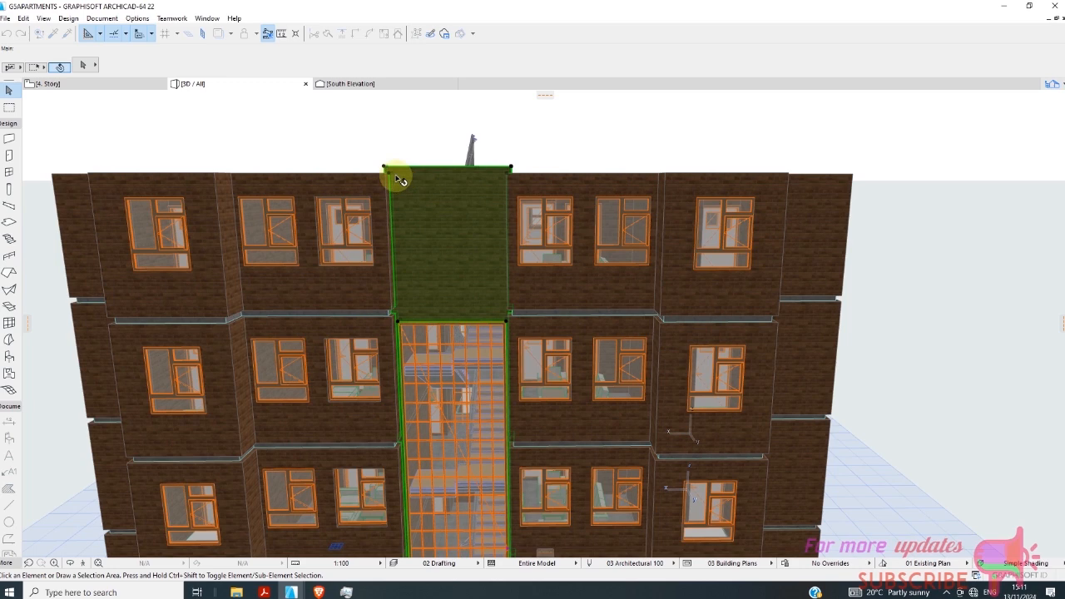
{"action": "scroll", "coordinate": [440, 257], "scroll_direction": "up", "scroll_amount": 3}
{"action": "scroll", "coordinate": [417, 279], "scroll_direction": "down", "scroll_amount": 1}
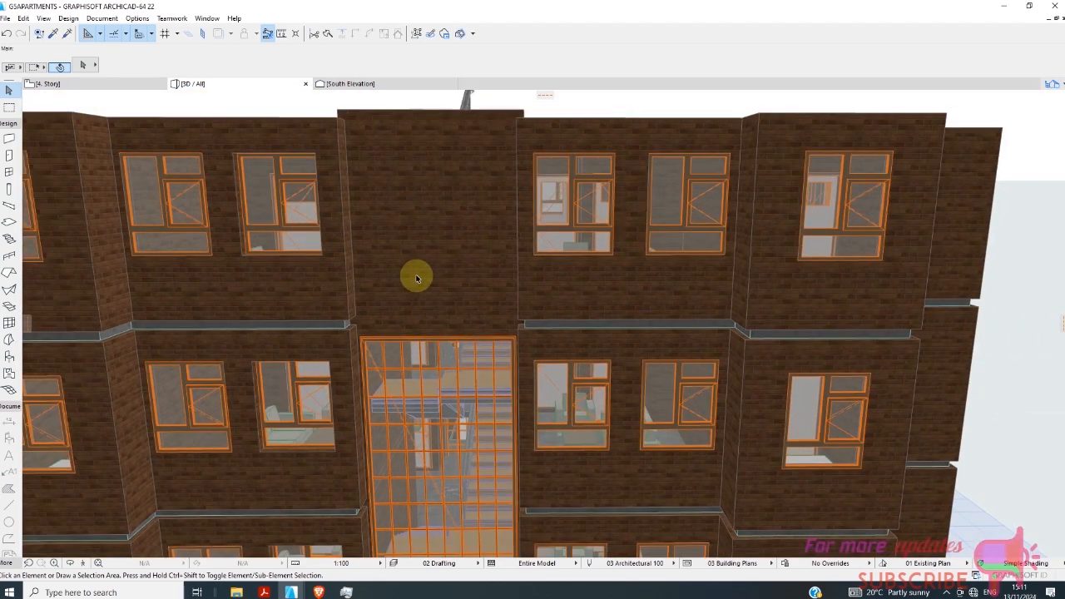
Set the height of the stairwell wall above the gridded window to 15450 with a base offset of 0.
{"action": "scroll", "coordinate": [417, 278], "scroll_direction": "down", "scroll_amount": 1}
{"action": "left_click", "coordinate": [421, 278]}
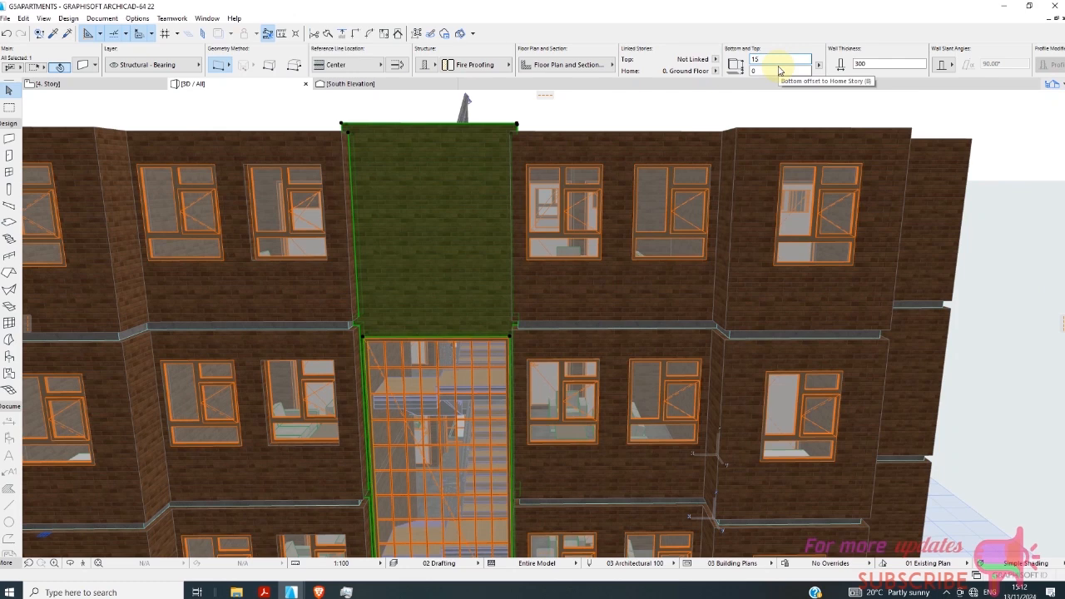
{"action": "type", "text": "45"}
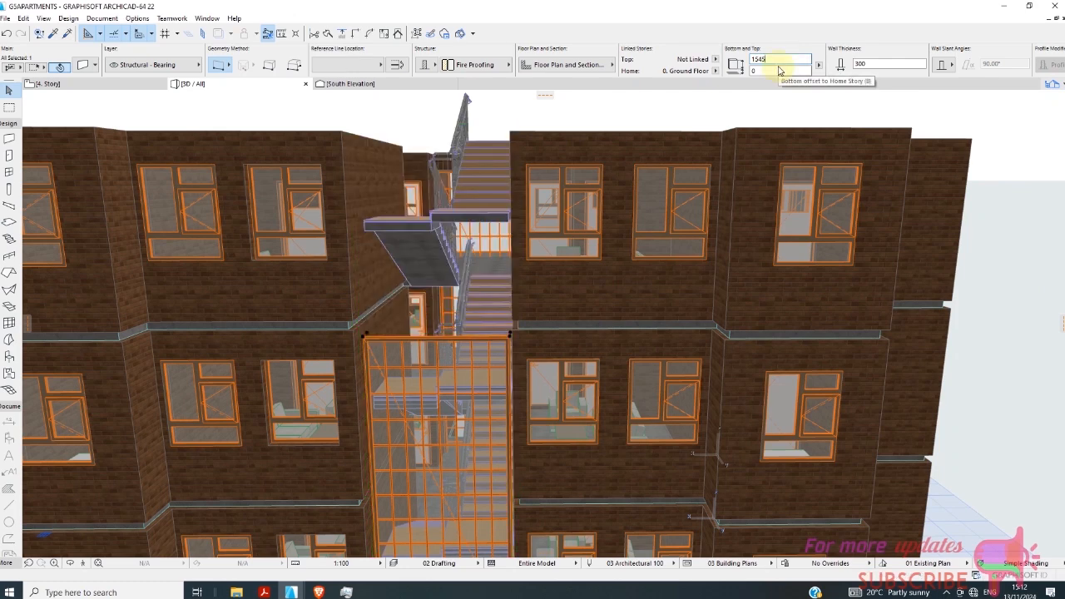
{"action": "type", "text": "0"}
{"action": "key", "text": "Return"}
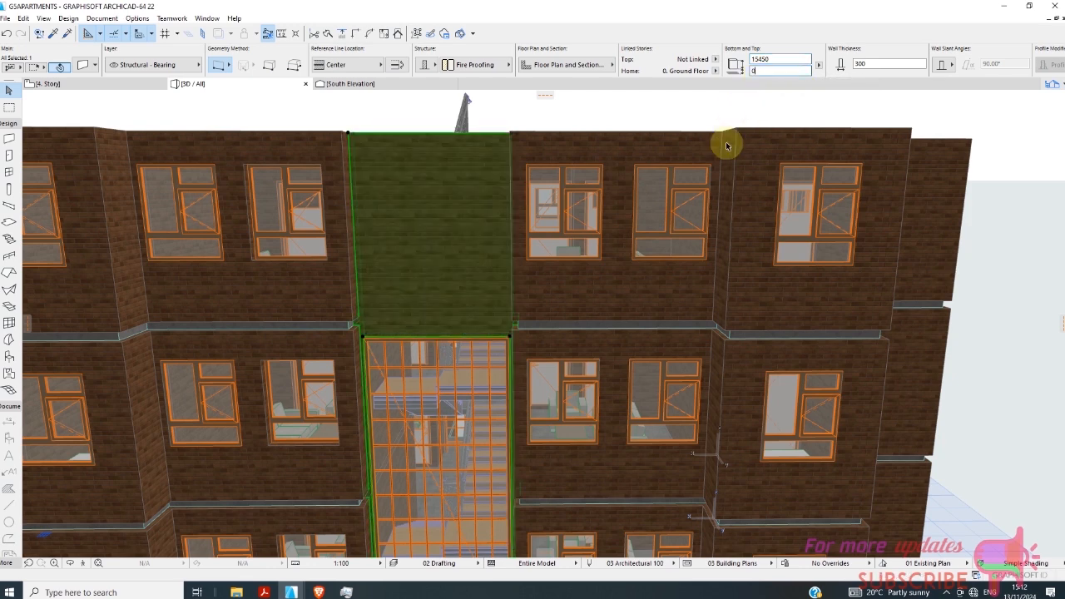
Set the height of the gridded stairwell window in that wall to 14500 so it extends into the top storey.
{"action": "left_click", "coordinate": [469, 457]}
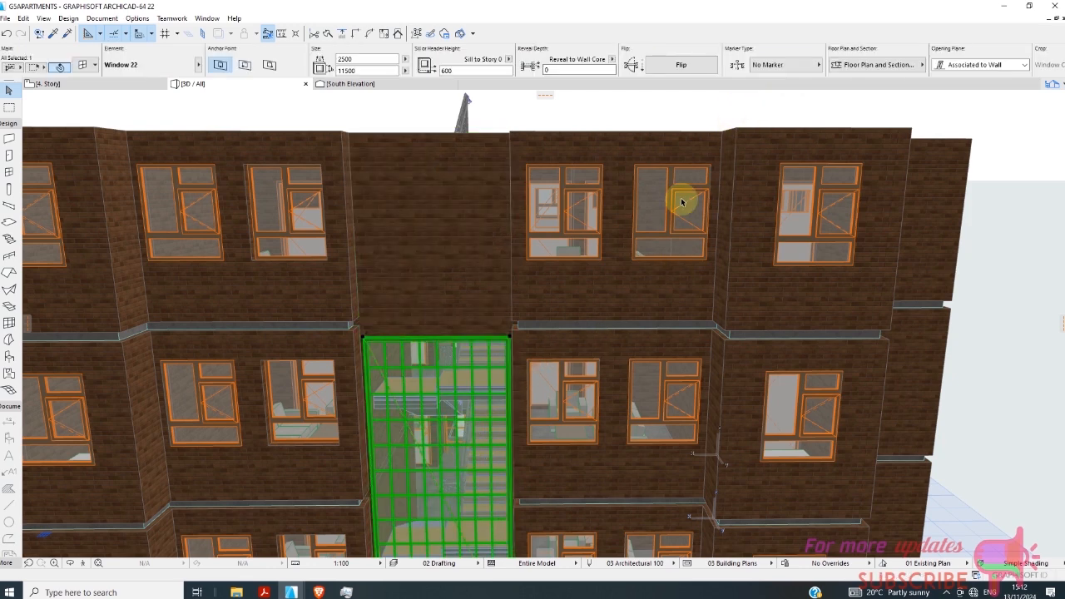
{"action": "left_click", "coordinate": [354, 71]}
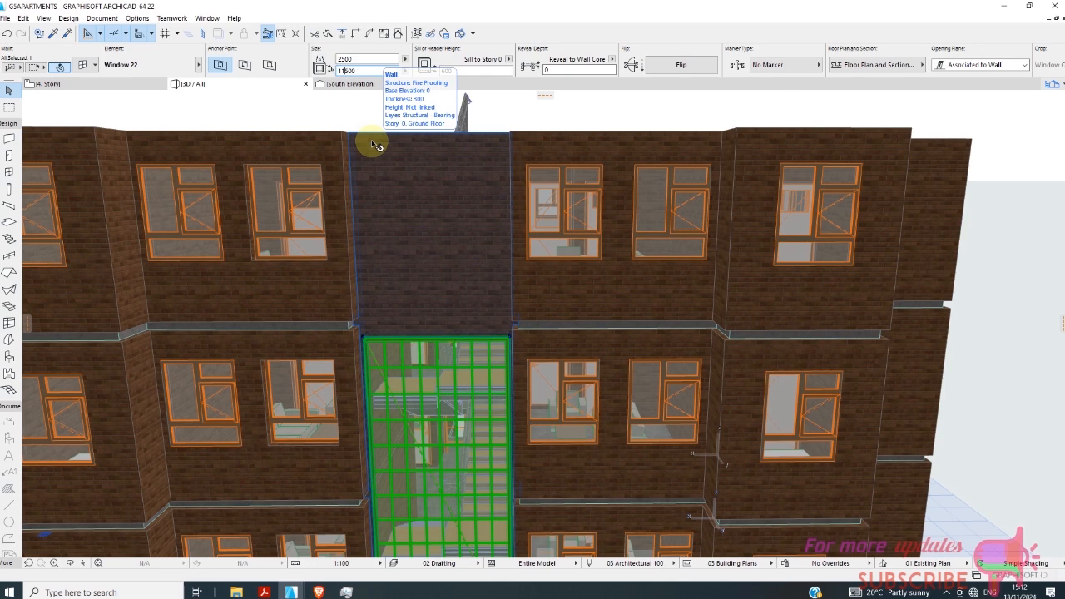
{"action": "key", "text": "Return"}
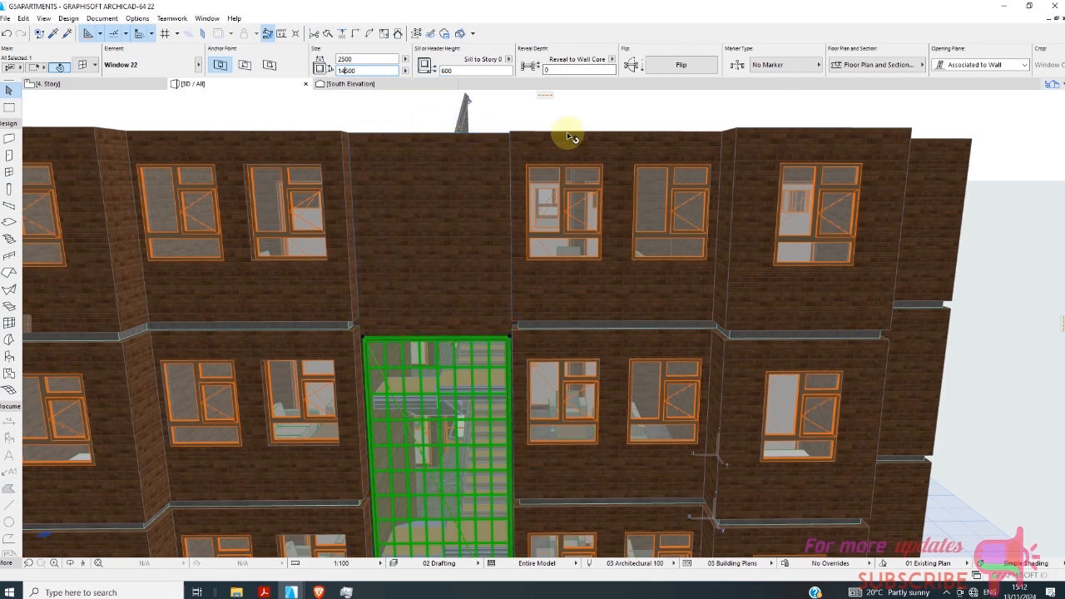
{"action": "left_click", "coordinate": [575, 129]}
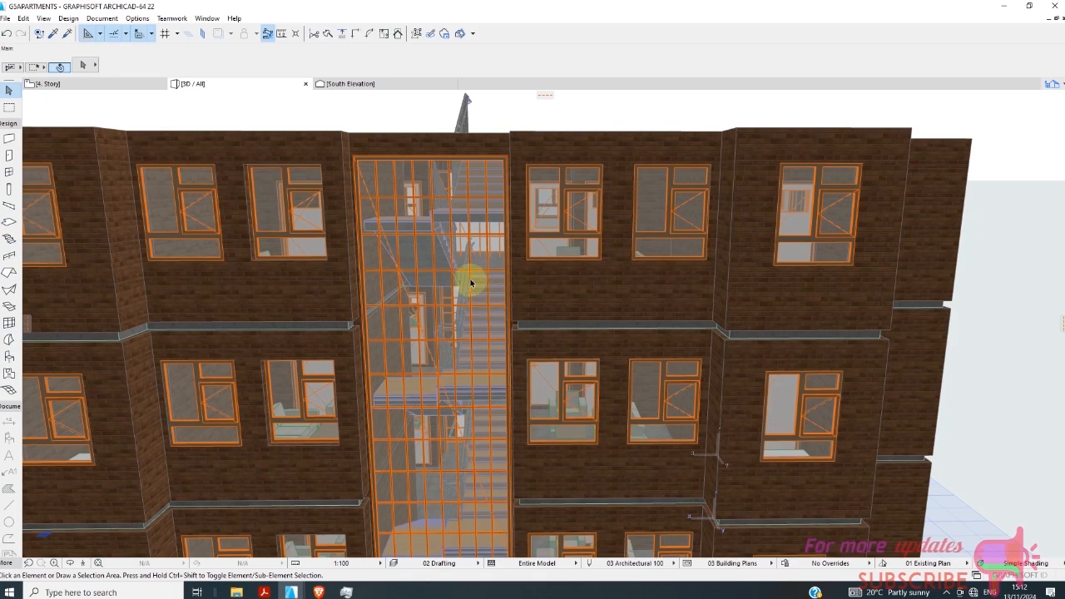
Examine the stairwell facade and the top-storey walls of the whole building in 3D.
{"action": "scroll", "coordinate": [470, 283], "scroll_direction": "down", "scroll_amount": 3}
{"action": "scroll", "coordinate": [459, 298], "scroll_direction": "down", "scroll_amount": 4}
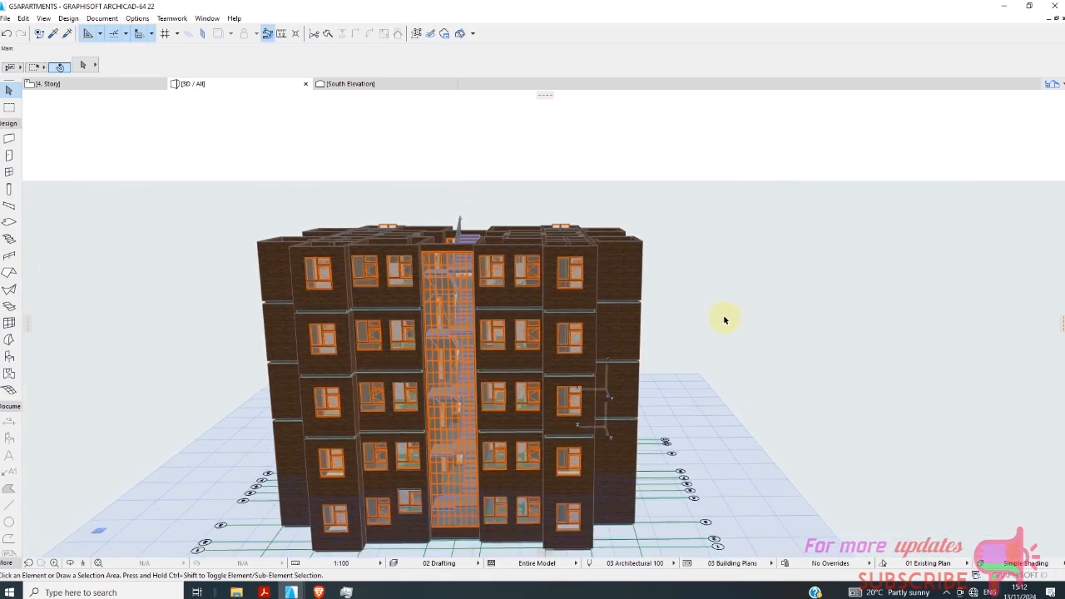
{"action": "left_click_drag", "start_coordinate": [758, 346], "coordinate": [677, 405]}
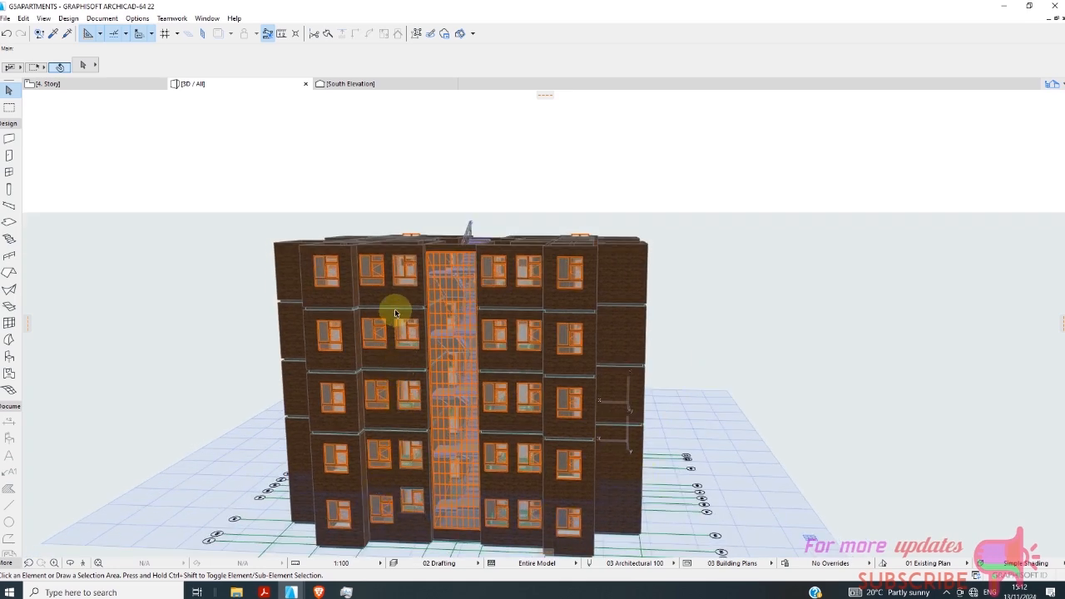
{"action": "scroll", "coordinate": [473, 319], "scroll_direction": "down", "scroll_amount": 3}
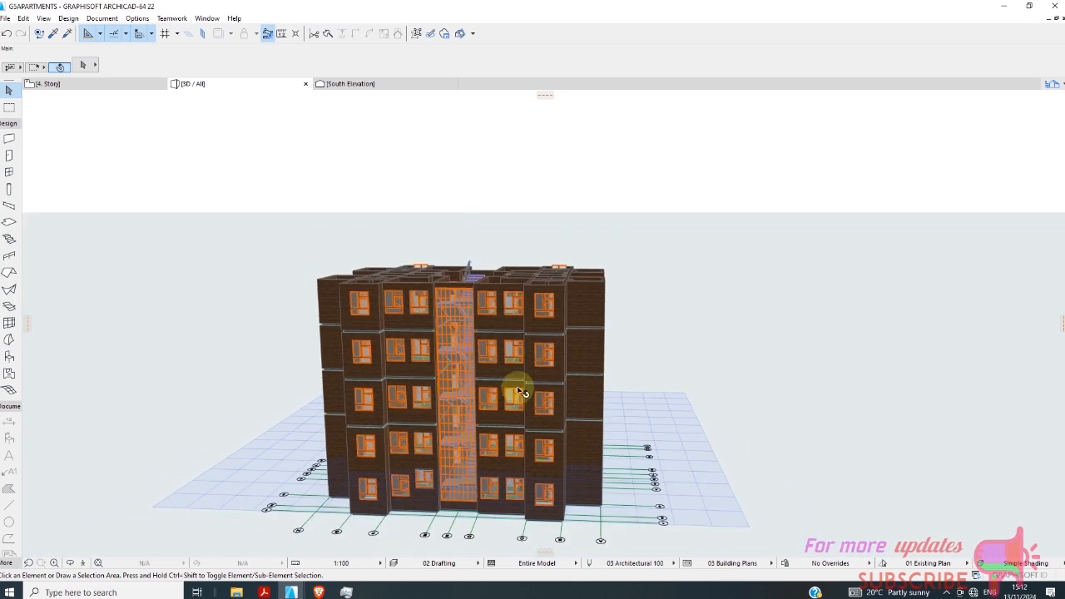
{"action": "scroll", "coordinate": [497, 339], "scroll_direction": "up", "scroll_amount": 1}
{"action": "scroll", "coordinate": [496, 339], "scroll_direction": "up", "scroll_amount": 2}
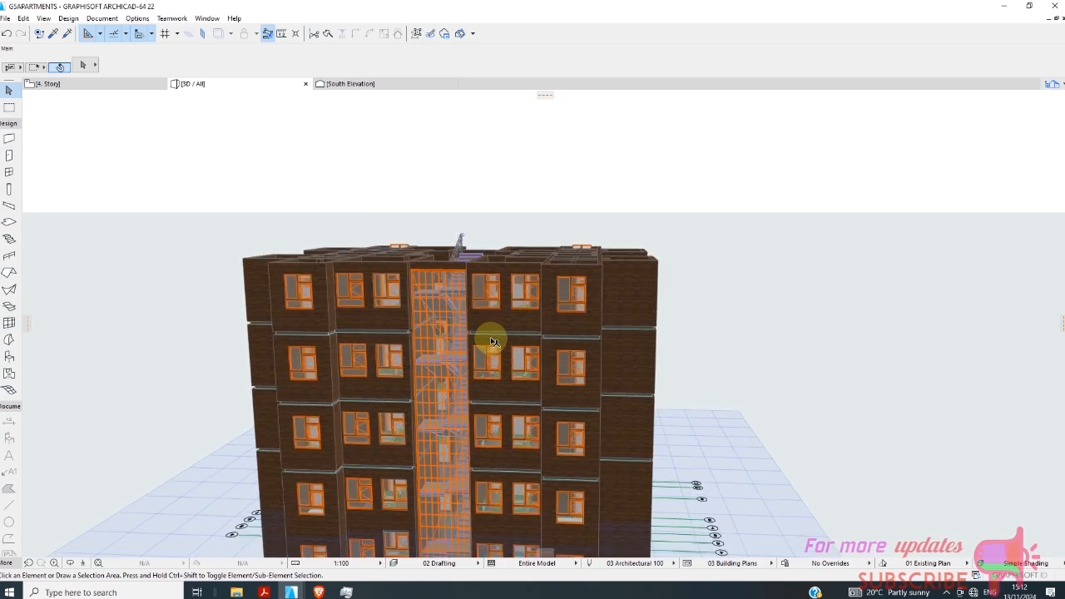
{"action": "left_click", "coordinate": [496, 337]}
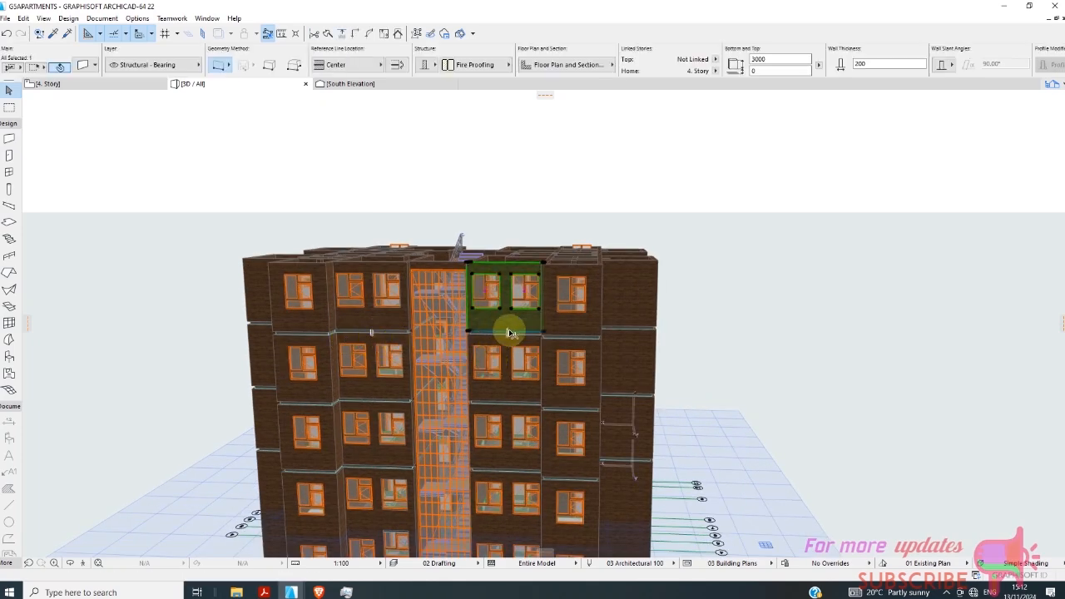
{"action": "scroll", "coordinate": [571, 337], "scroll_direction": "up", "scroll_amount": 2}
{"action": "scroll", "coordinate": [569, 337], "scroll_direction": "up", "scroll_amount": 1}
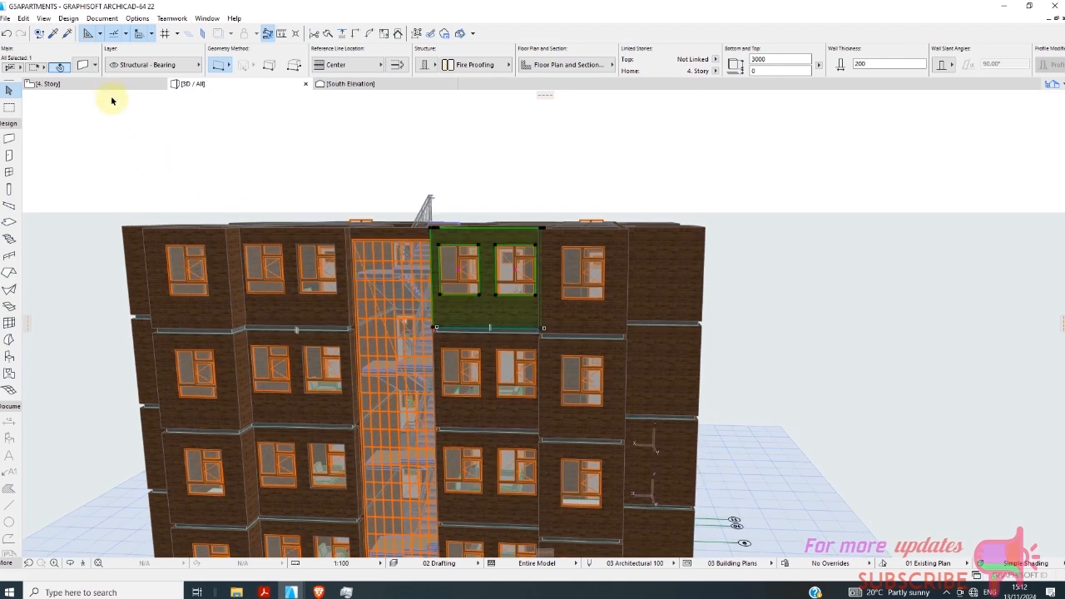
Copy the floor slab from the 4. Story plan.
{"action": "left_click", "coordinate": [107, 86]}
{"action": "scroll", "coordinate": [424, 371], "scroll_direction": "up", "scroll_amount": 2}
{"action": "left_click", "coordinate": [399, 345]}
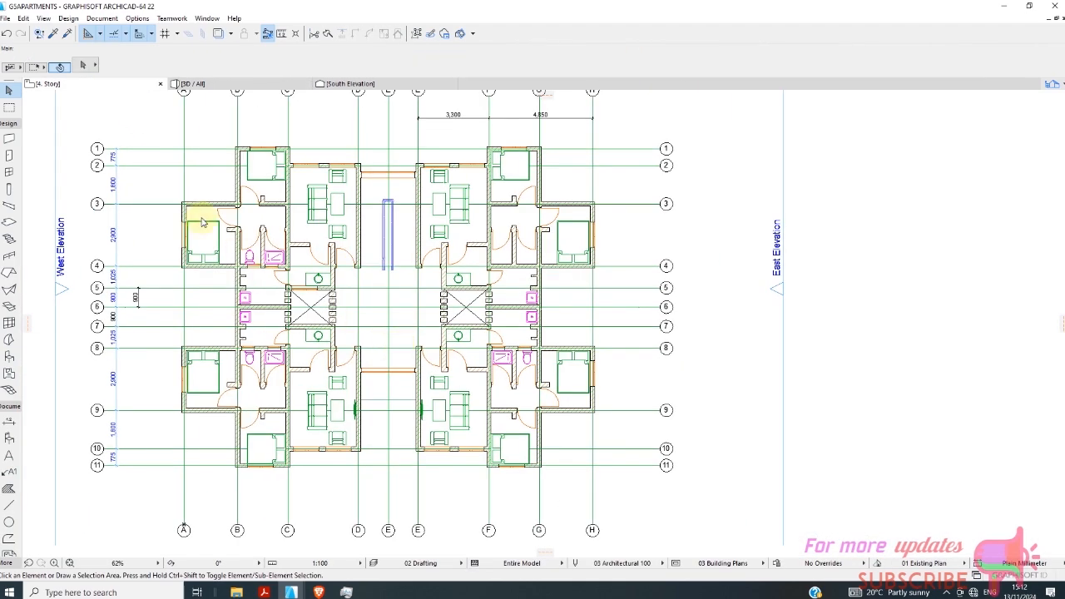
{"action": "scroll", "coordinate": [257, 241], "scroll_direction": "up", "scroll_amount": 2}
{"action": "right_click", "coordinate": [94, 85]}
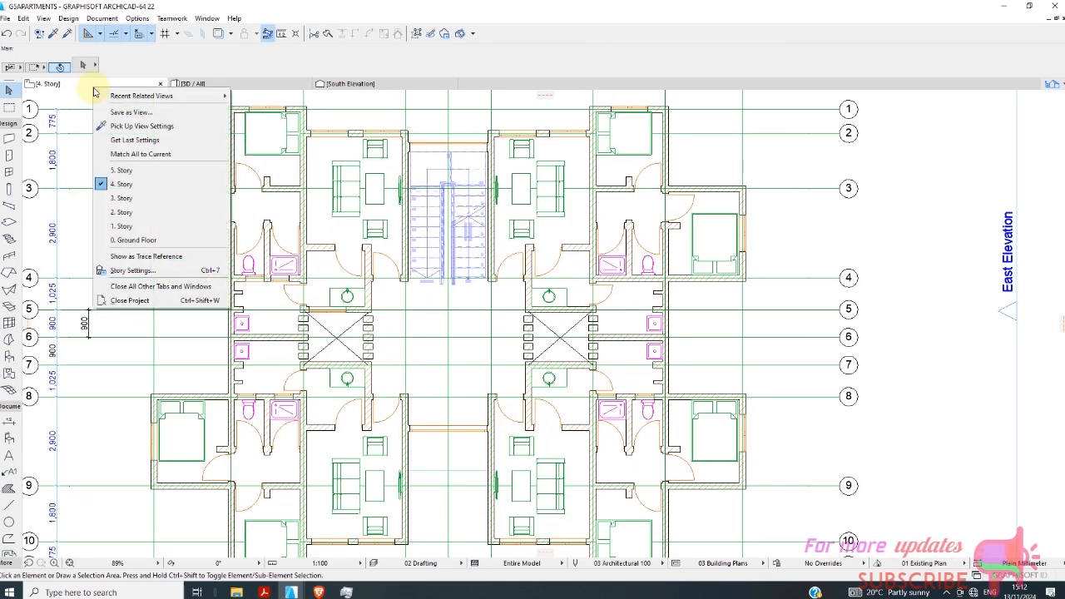
{"action": "left_click", "coordinate": [433, 330]}
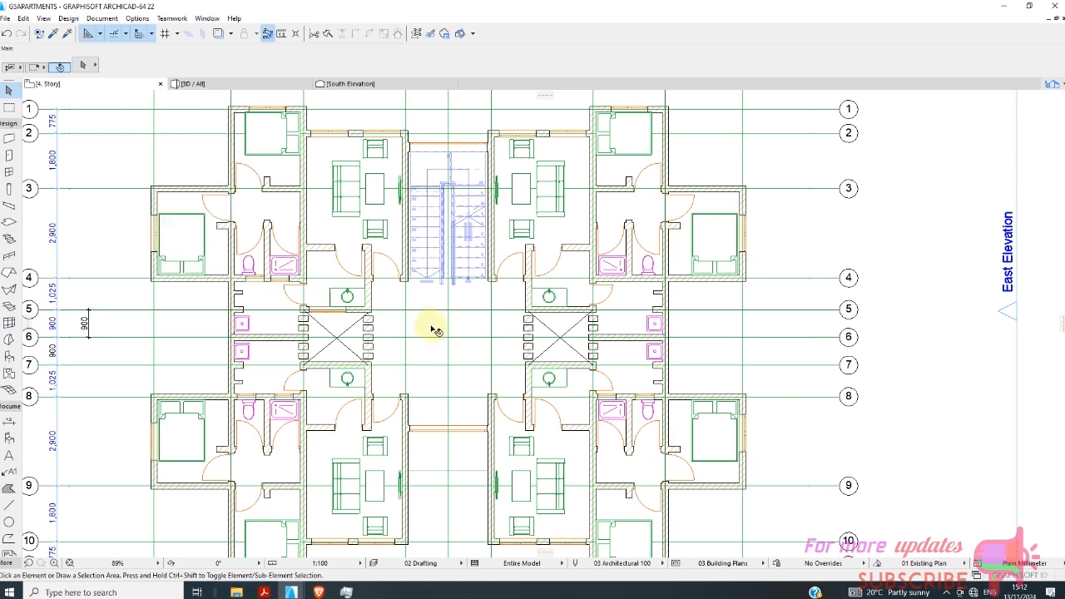
{"action": "left_click", "coordinate": [422, 330]}
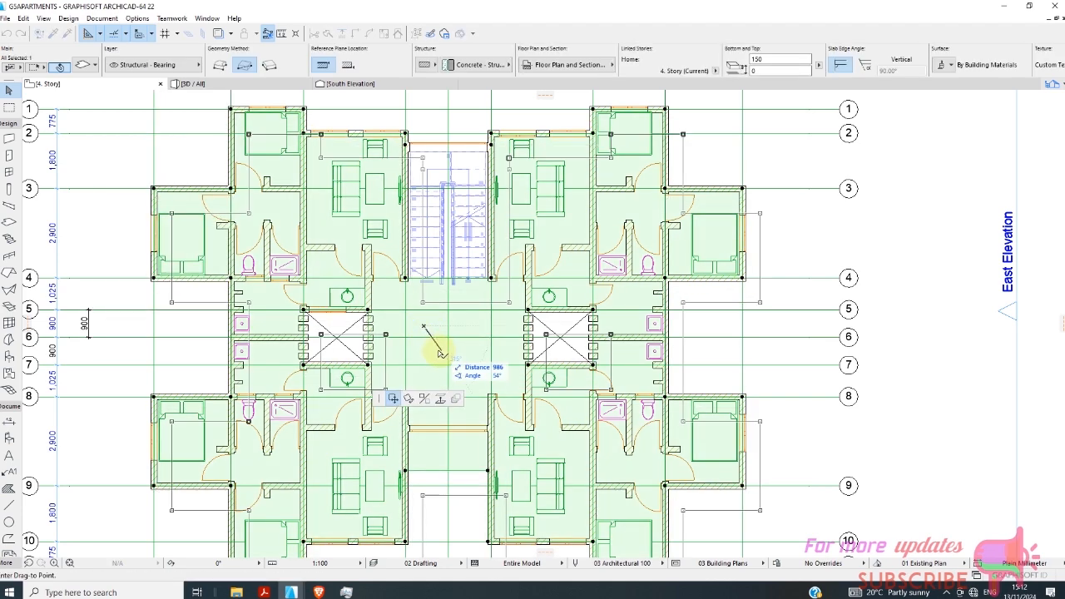
{"action": "scroll", "coordinate": [356, 268], "scroll_direction": "down", "scroll_amount": 4}
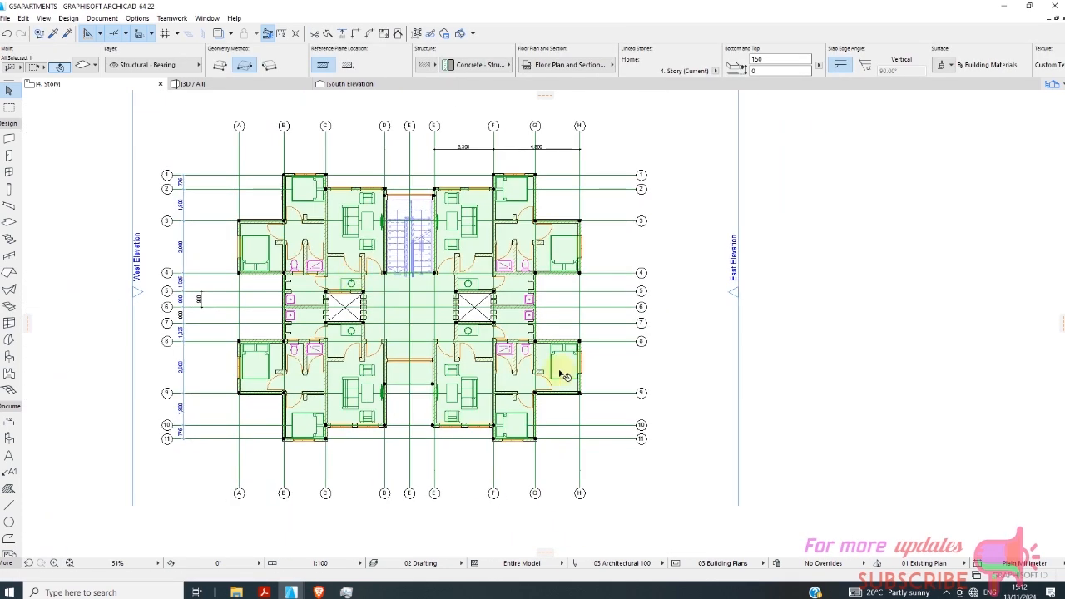
{"action": "right_click", "coordinate": [678, 310]}
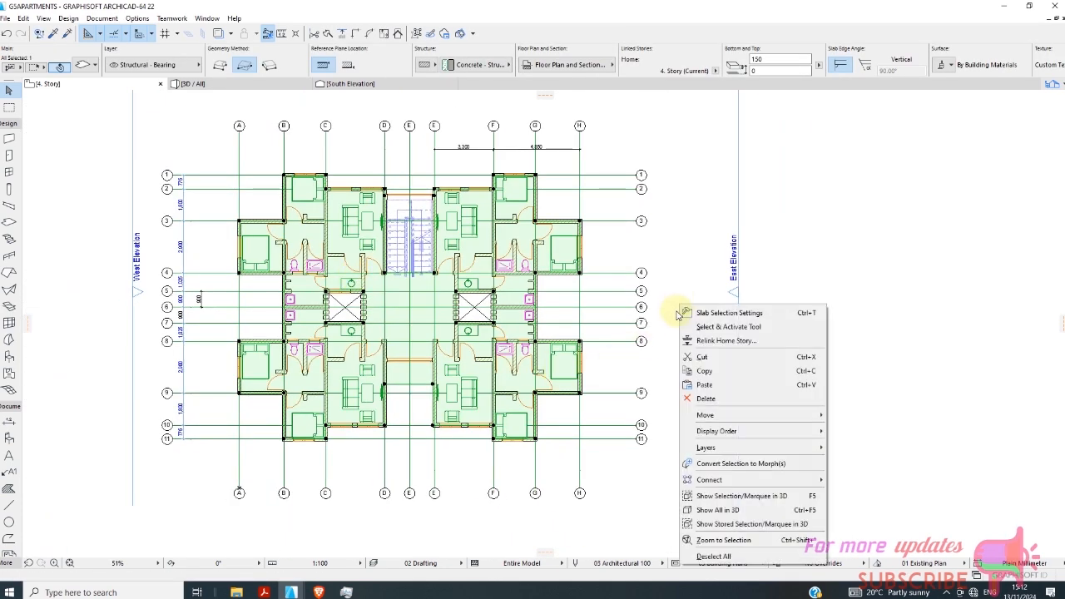
{"action": "left_click", "coordinate": [707, 374]}
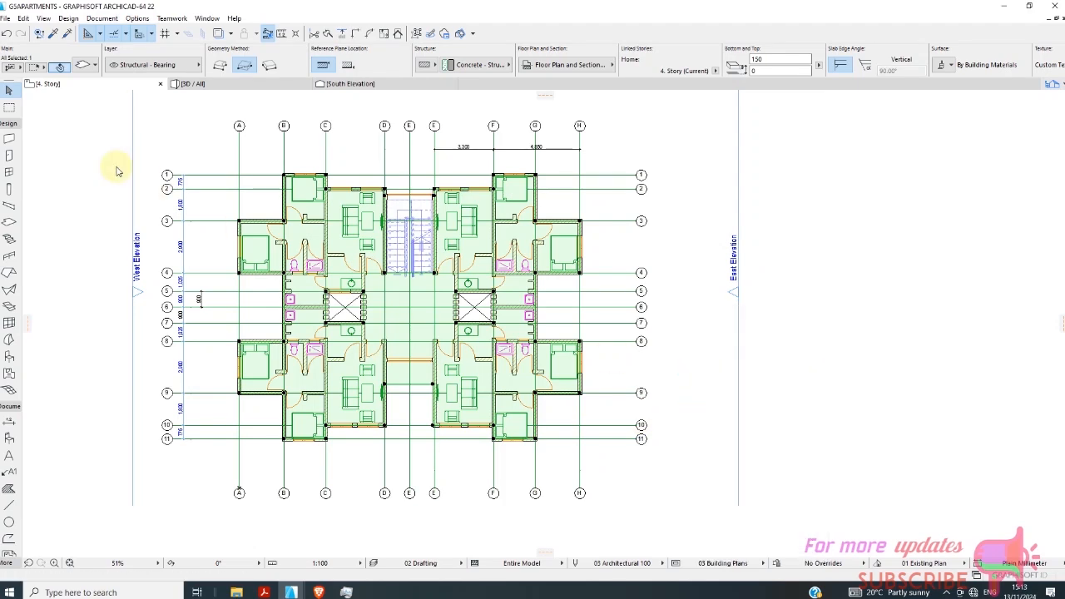
Paste the copied slab onto the 5. Story plan at its original location as the roof slab.
{"action": "right_click", "coordinate": [87, 90]}
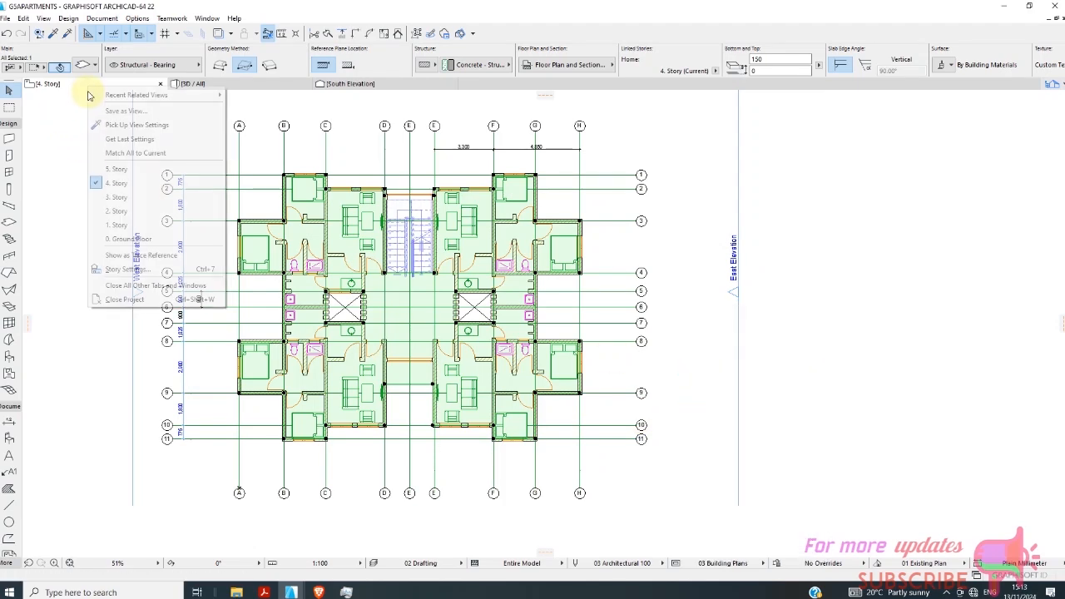
{"action": "left_click", "coordinate": [121, 170]}
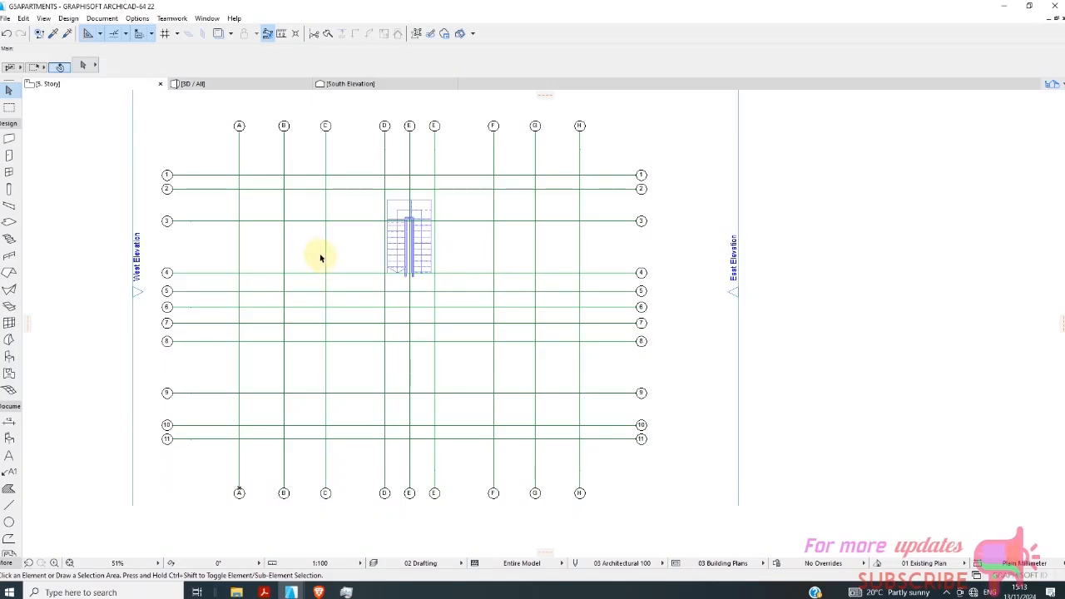
{"action": "right_click", "coordinate": [320, 258]}
{"action": "left_click", "coordinate": [335, 260]}
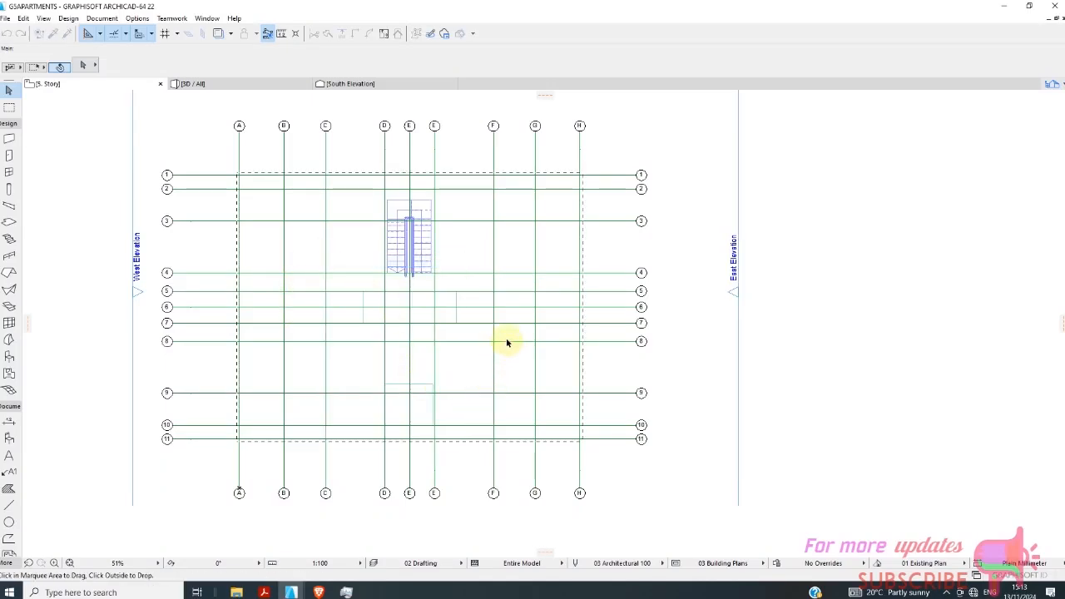
{"action": "left_click", "coordinate": [683, 397]}
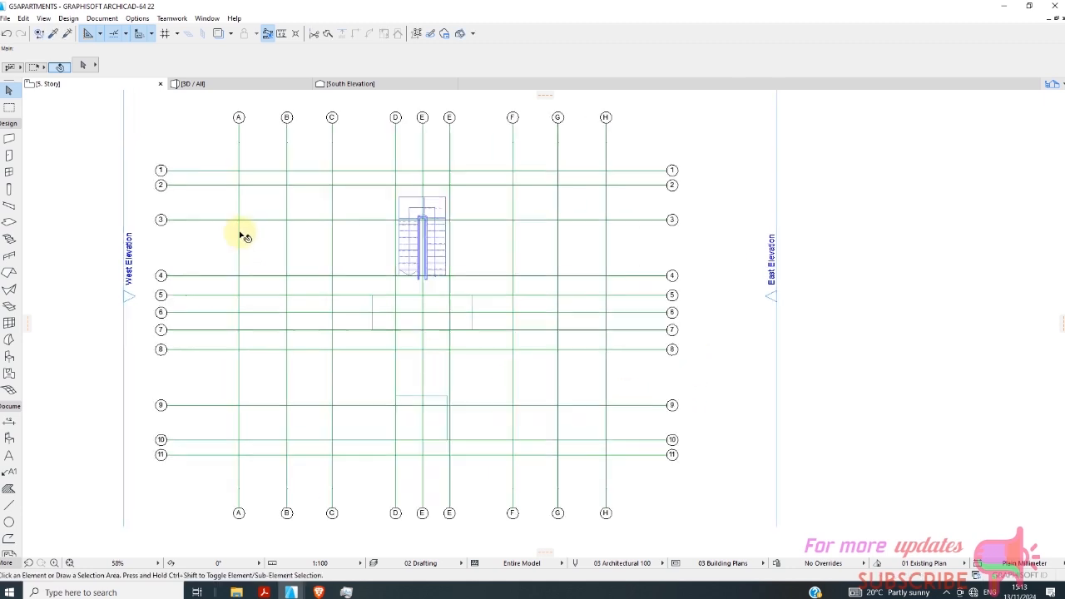
Inspect the slab on top of the building and all the facades in 3D.
{"action": "scroll", "coordinate": [285, 254], "scroll_direction": "up", "scroll_amount": 3}
{"action": "scroll", "coordinate": [309, 286], "scroll_direction": "down", "scroll_amount": 3}
{"action": "left_click", "coordinate": [200, 84]}
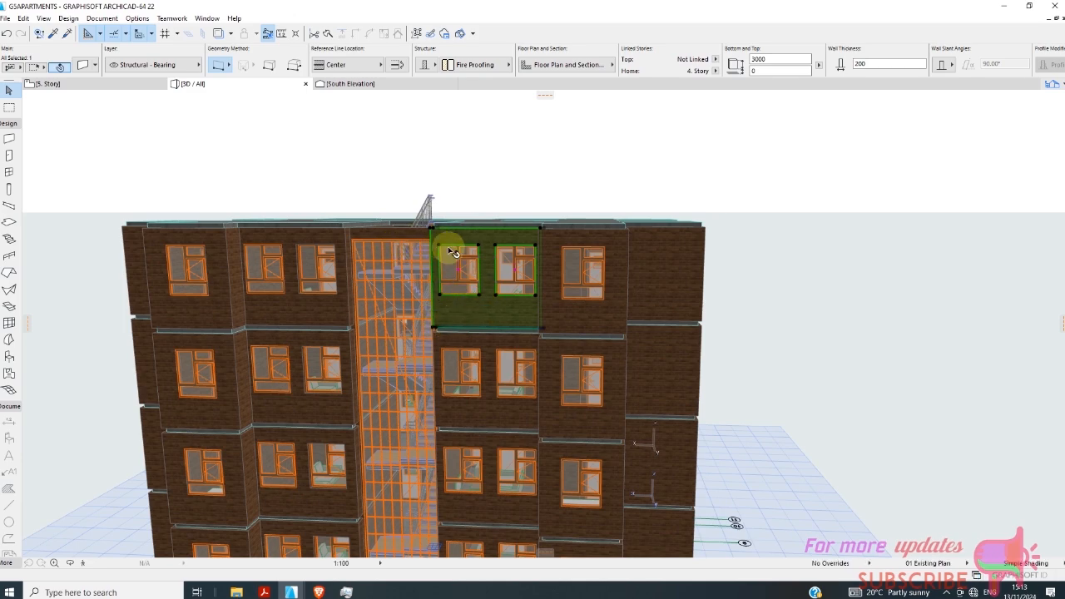
{"action": "scroll", "coordinate": [494, 312], "scroll_direction": "down", "scroll_amount": 1}
{"action": "middle_click_drag", "start_coordinate": [759, 312], "coordinate": [1039, 309], "text": "shift"}
{"action": "scroll", "coordinate": [998, 302], "scroll_direction": "down", "scroll_amount": 8}
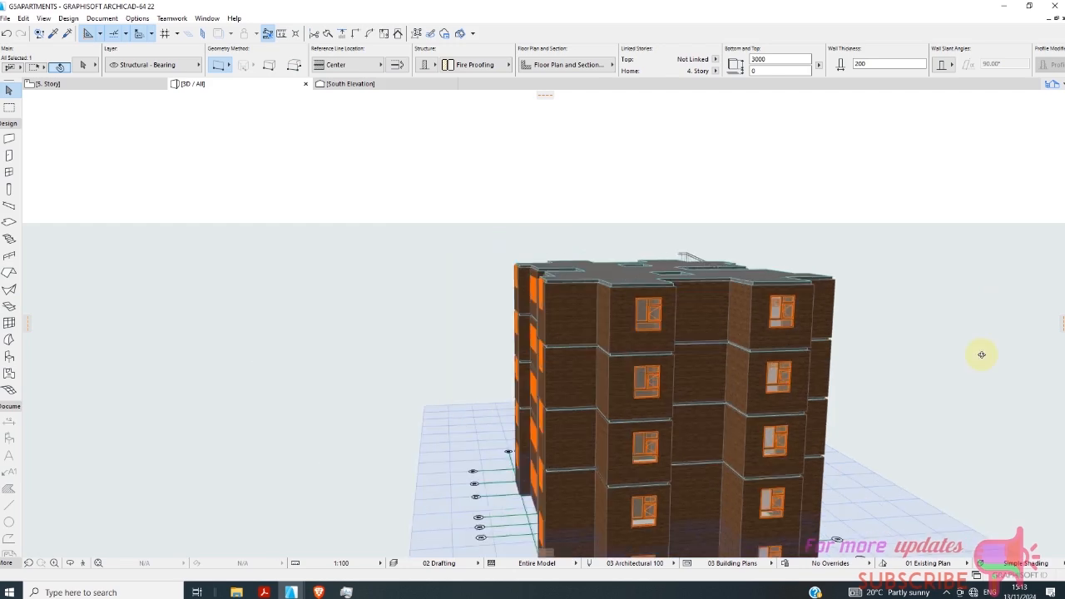
{"action": "middle_click_drag", "start_coordinate": [979, 354], "coordinate": [432, 352], "text": "shift"}
{"action": "scroll", "coordinate": [213, 324], "scroll_direction": "down", "scroll_amount": 3}
{"action": "scroll", "coordinate": [810, 371], "scroll_direction": "up", "scroll_amount": 8}
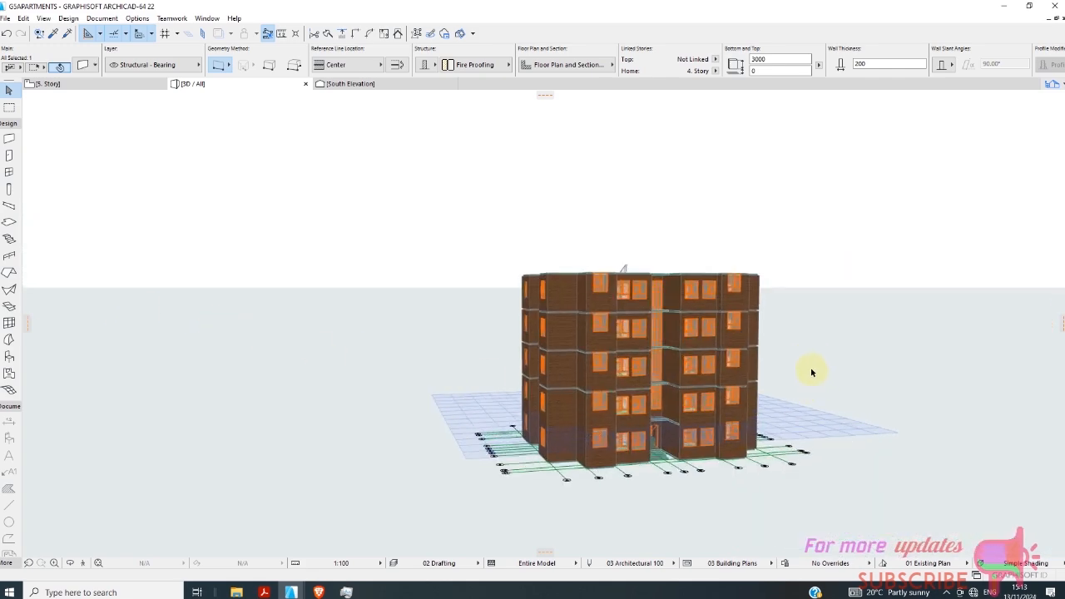
{"action": "scroll", "coordinate": [559, 354], "scroll_direction": "down", "scroll_amount": 5}
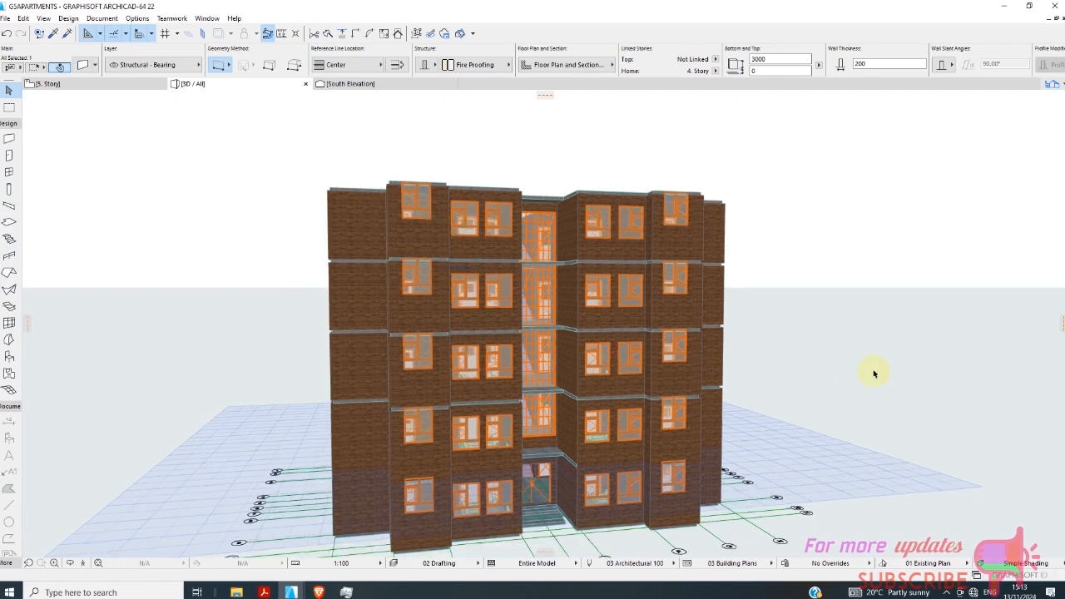
{"action": "middle_click_drag", "start_coordinate": [874, 374], "coordinate": [704, 420], "text": "shift"}
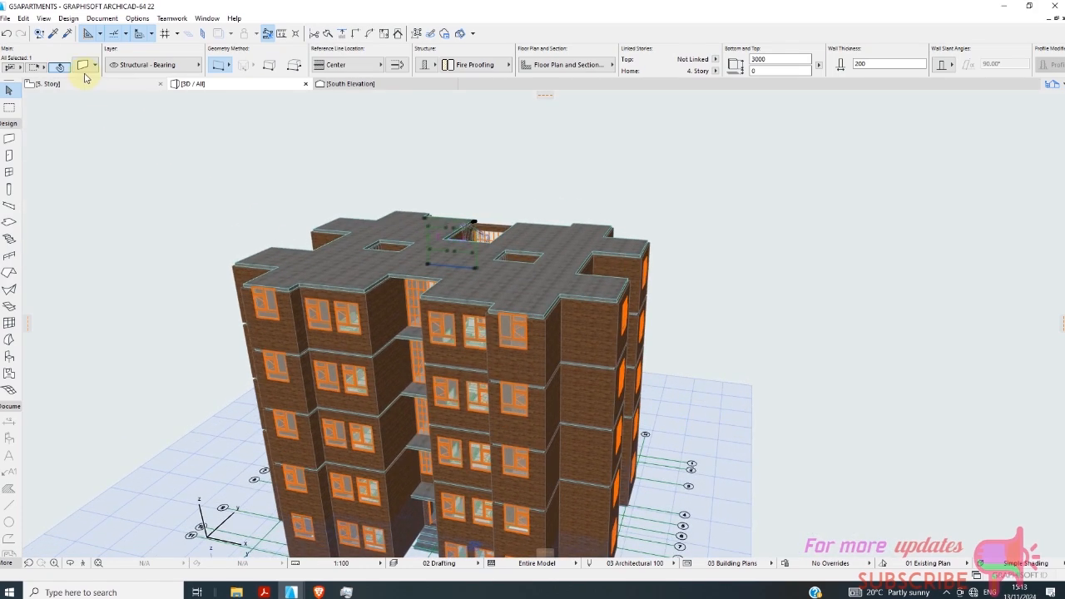
On the 4. Story plan, select the outer walls of the bedroom wing between grids A–B and 1–4.
{"action": "left_click", "coordinate": [89, 83]}
{"action": "right_click", "coordinate": [93, 87]}
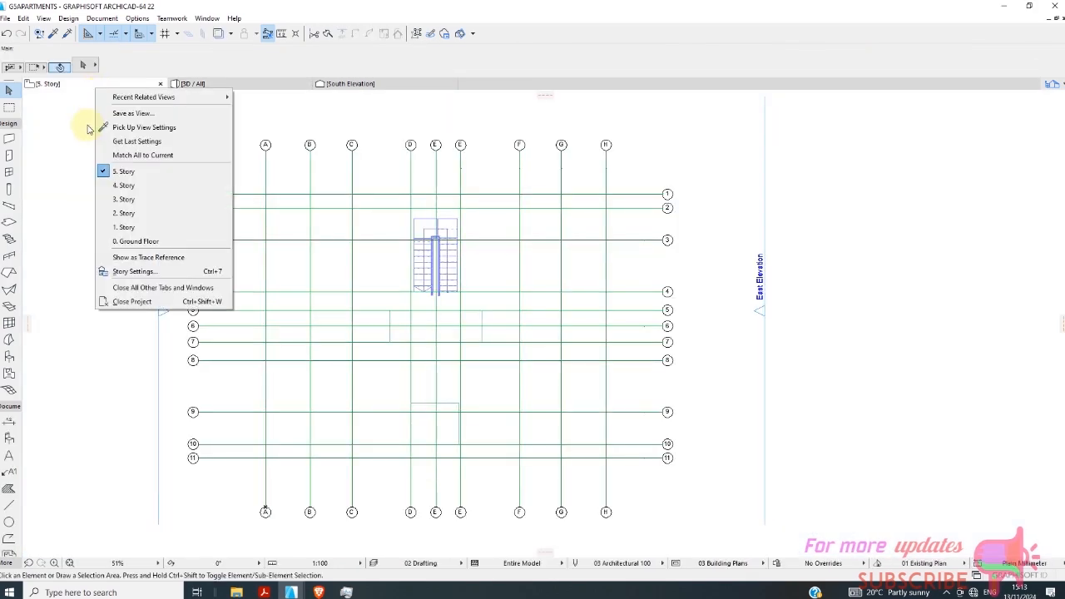
{"action": "left_click", "coordinate": [137, 184]}
{"action": "scroll", "coordinate": [380, 280], "scroll_direction": "up", "scroll_amount": 8}
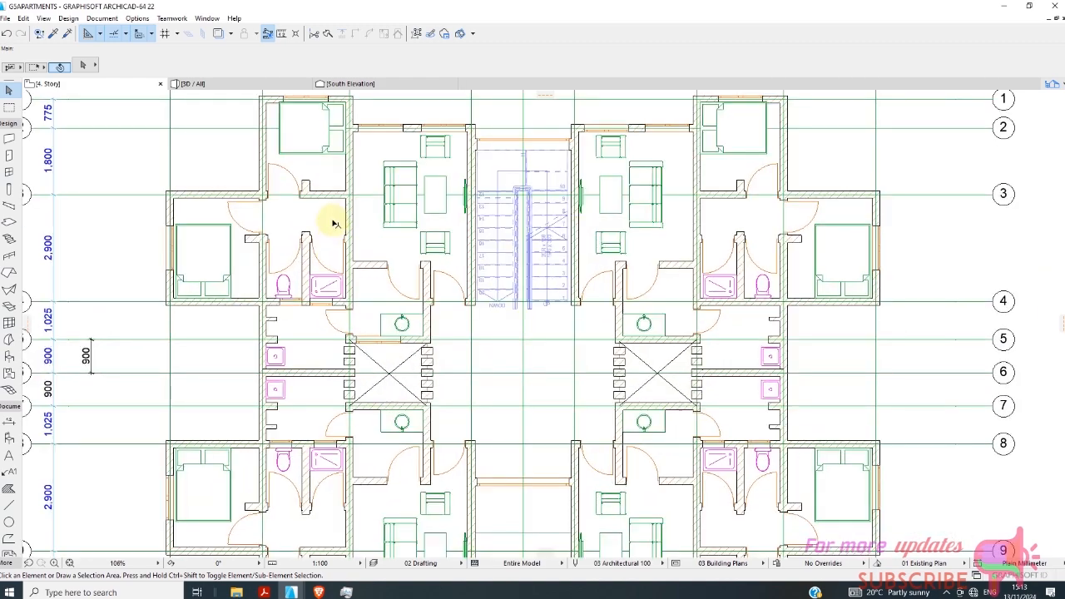
{"action": "left_click", "coordinate": [266, 180]}
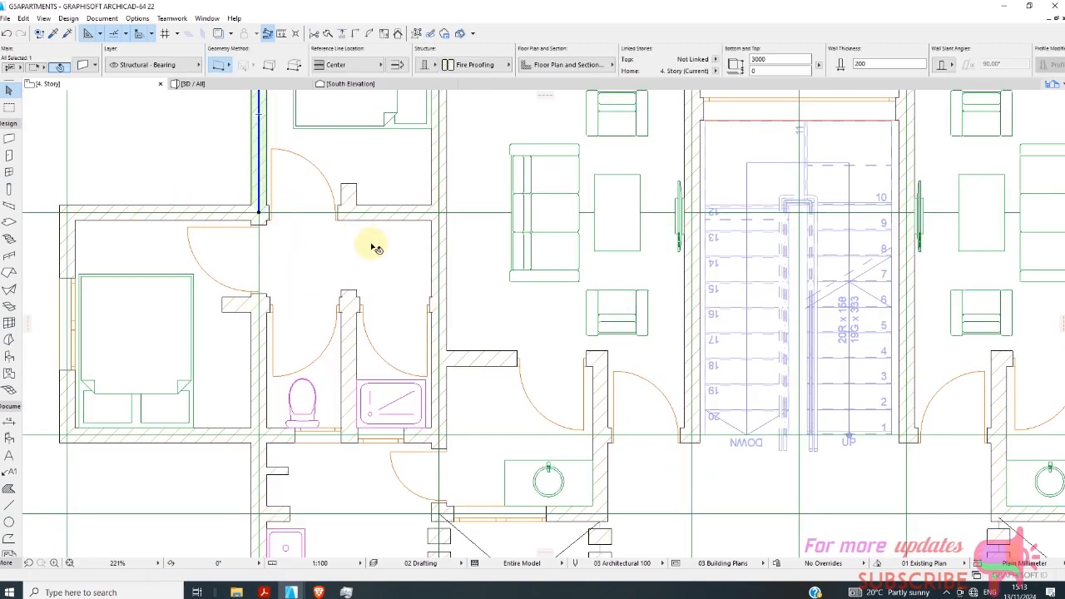
{"action": "scroll", "coordinate": [372, 264], "scroll_direction": "down", "scroll_amount": 4}
{"action": "scroll", "coordinate": [279, 256], "scroll_direction": "up", "scroll_amount": 3}
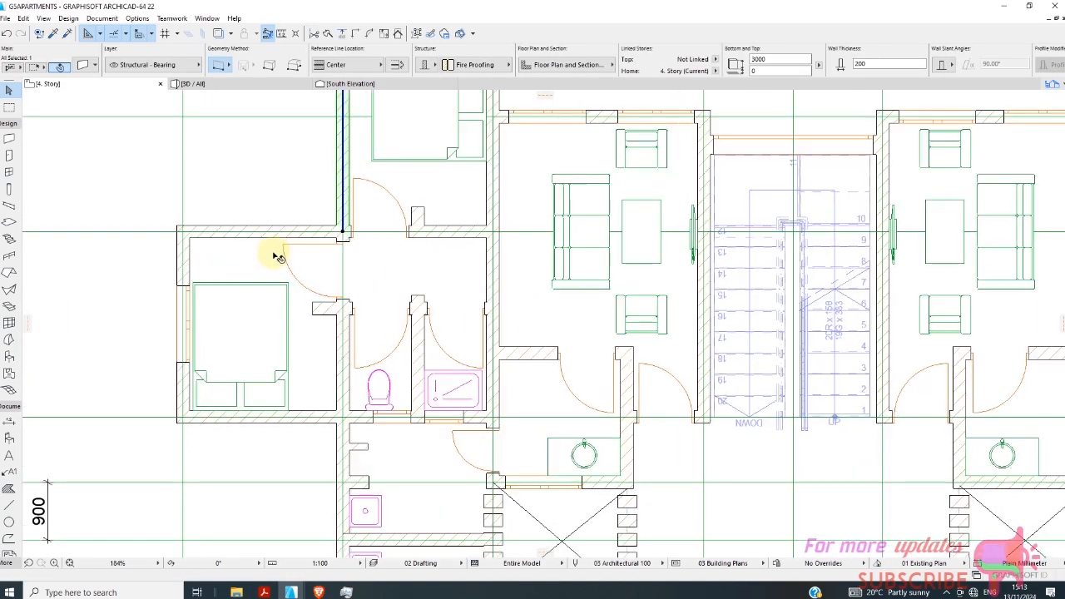
{"action": "left_click", "coordinate": [281, 241], "text": "shift"}
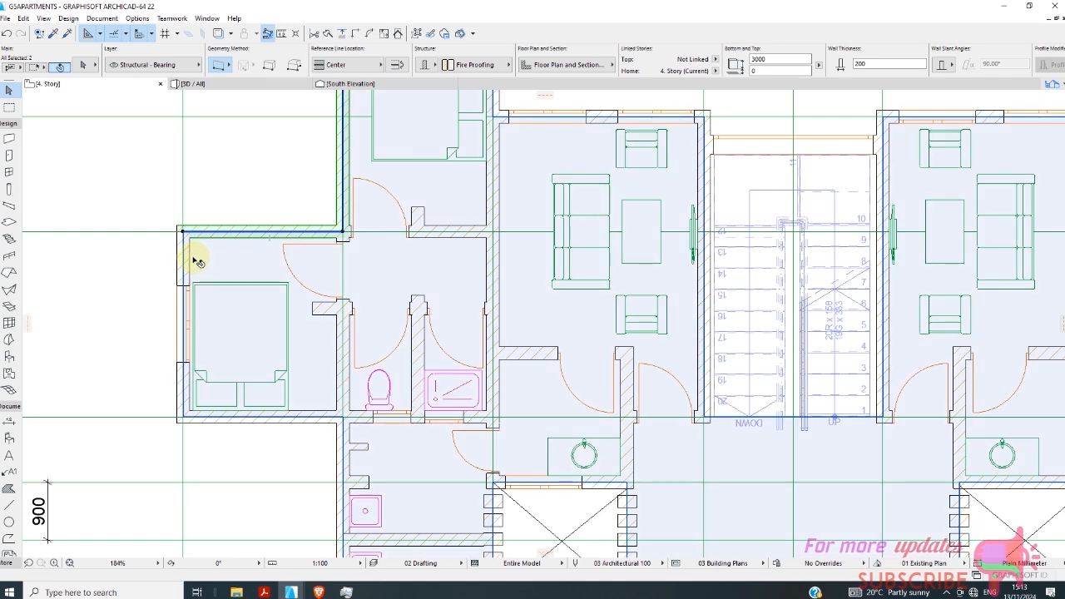
{"action": "left_click", "coordinate": [179, 265], "text": "shift"}
{"action": "scroll", "coordinate": [285, 315], "scroll_direction": "down", "scroll_amount": 3}
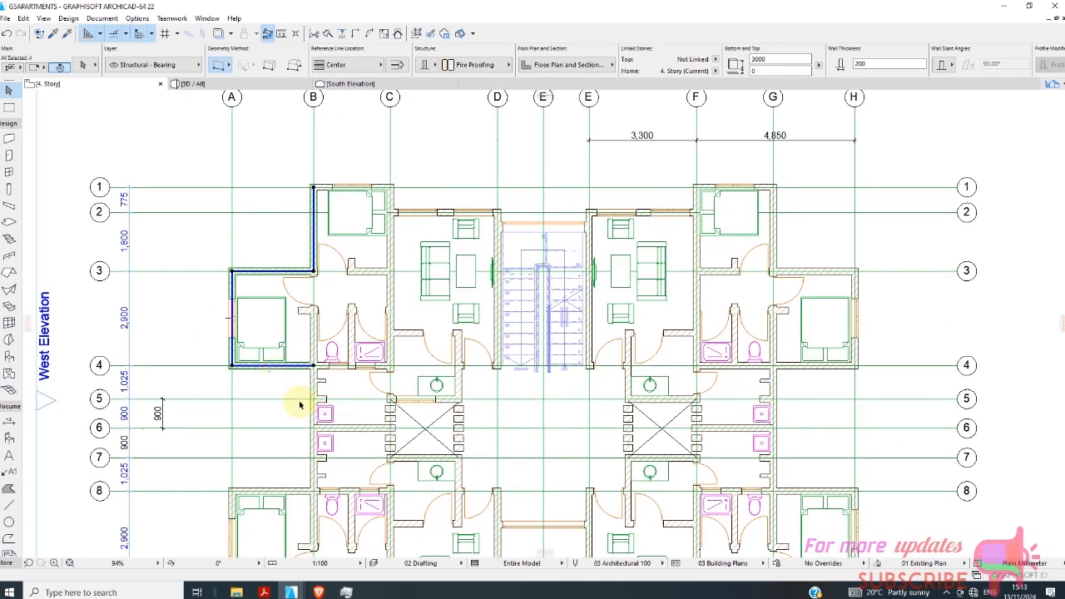
Add the outer walls along grid B from 4 to 8 and along grid 8 from A to B to the selection.
{"action": "scroll", "coordinate": [299, 405], "scroll_direction": "up", "scroll_amount": 4}
{"action": "left_click", "coordinate": [321, 383], "text": "shift"}
{"action": "scroll", "coordinate": [318, 379], "scroll_direction": "down", "scroll_amount": 3}
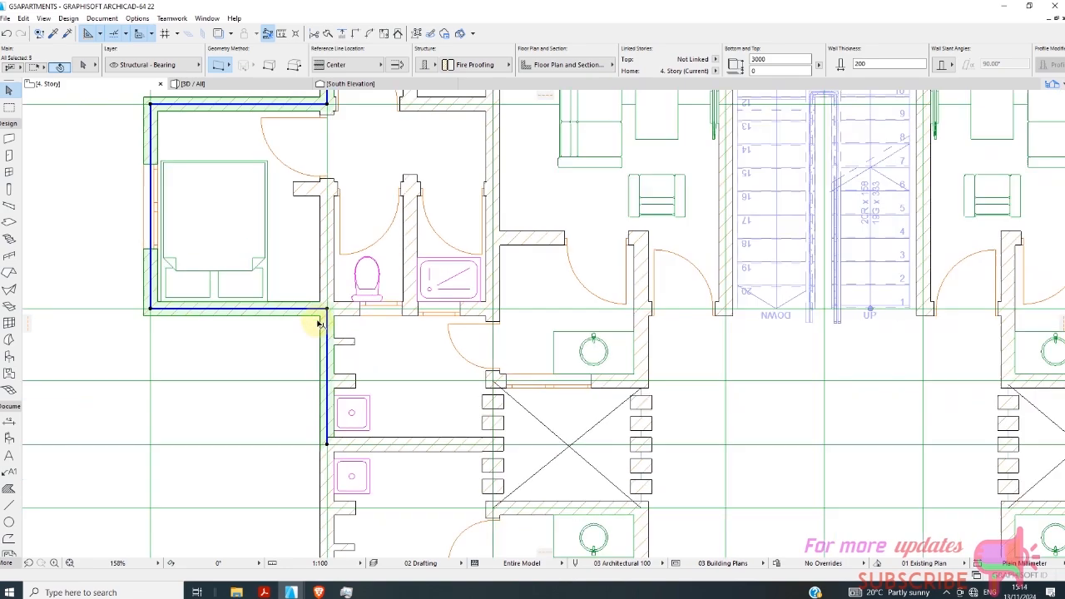
{"action": "scroll", "coordinate": [318, 425], "scroll_direction": "up", "scroll_amount": 3}
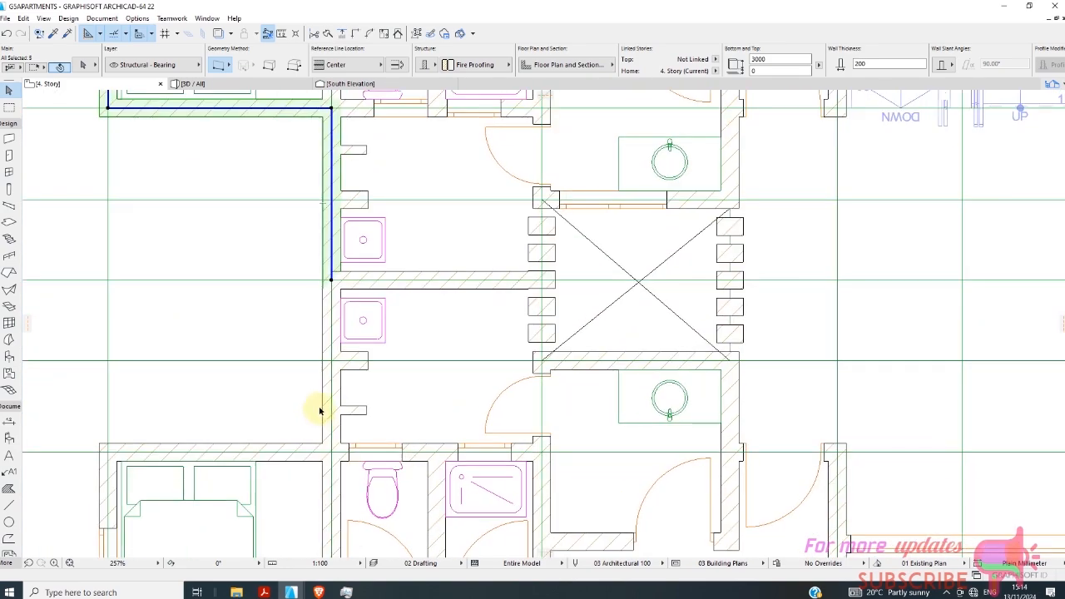
{"action": "left_click", "coordinate": [322, 408], "text": "shift"}
{"action": "left_click", "coordinate": [282, 447], "text": "shift"}
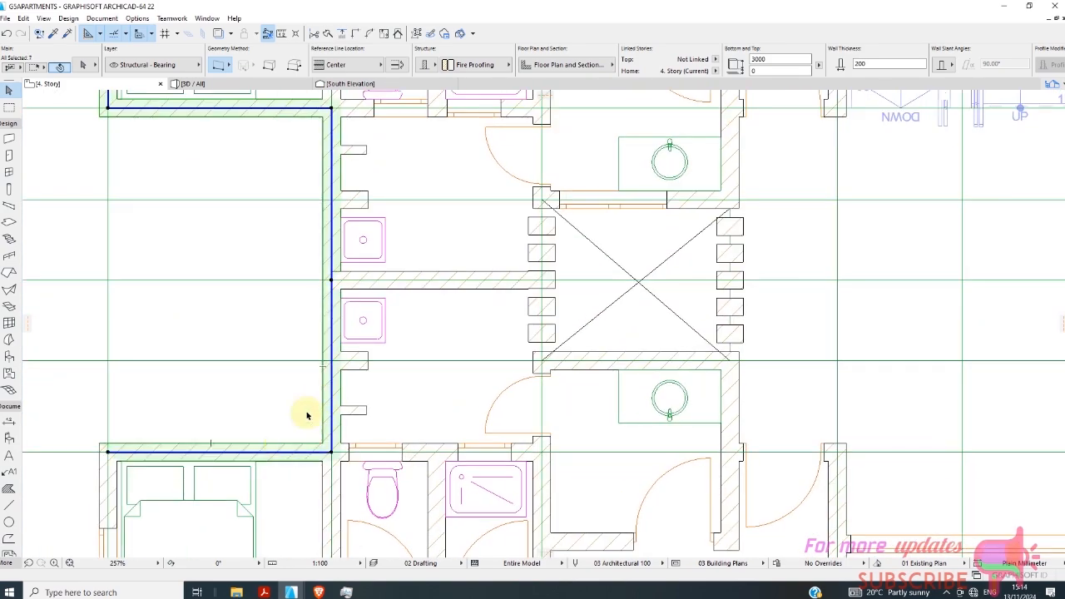
Extend the wall selection along grid A from 8 to 9, grid 9 from A to B and grid B from 9 to 11.
{"action": "scroll", "coordinate": [307, 413], "scroll_direction": "down", "scroll_amount": 3}
{"action": "scroll", "coordinate": [268, 407], "scroll_direction": "up", "scroll_amount": 2}
{"action": "scroll", "coordinate": [253, 432], "scroll_direction": "up", "scroll_amount": 1}
{"action": "left_click", "coordinate": [278, 408], "text": "shift"}
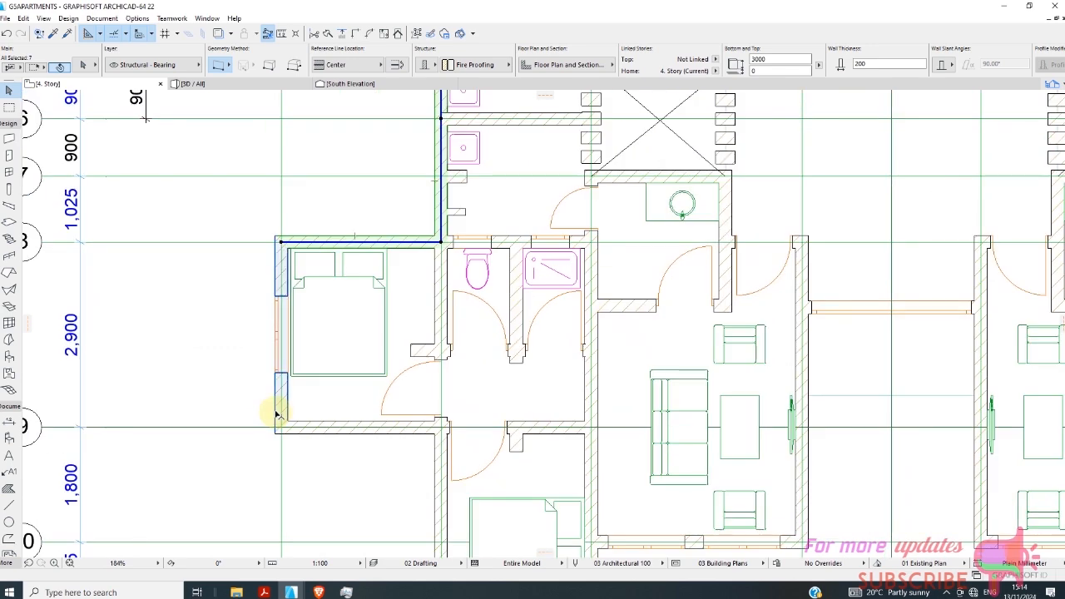
{"action": "left_click", "coordinate": [315, 427], "text": "shift"}
{"action": "left_click", "coordinate": [436, 474], "text": "shift"}
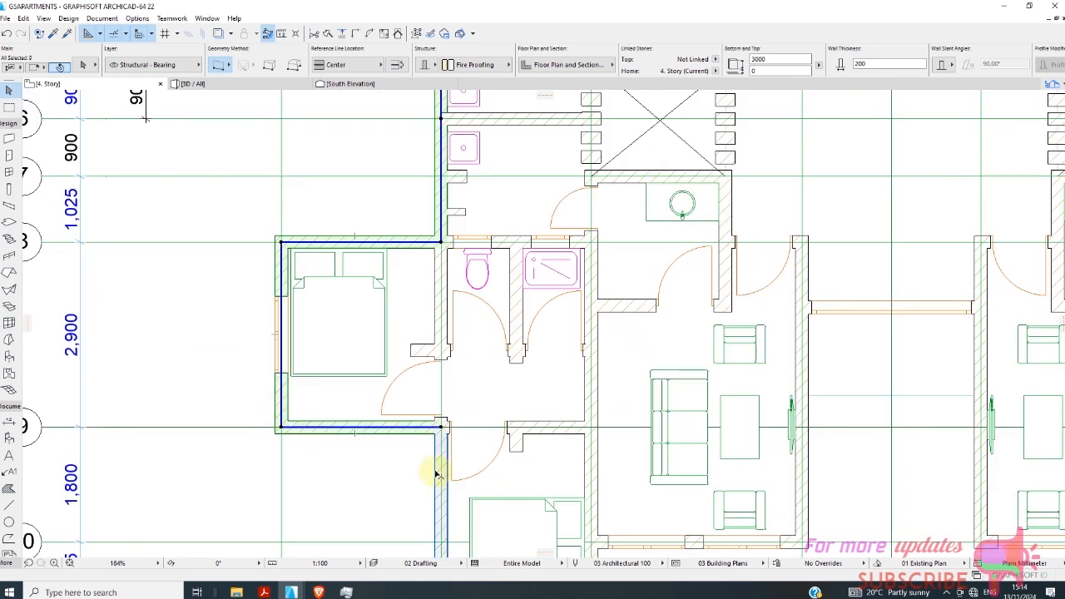
Add the outer walls on grid 11 from B to C, on grid C, on grid 10 from C to D and on grid D to the selection.
{"action": "scroll", "coordinate": [341, 441], "scroll_direction": "down", "scroll_amount": 3}
{"action": "scroll", "coordinate": [414, 491], "scroll_direction": "up", "scroll_amount": 5}
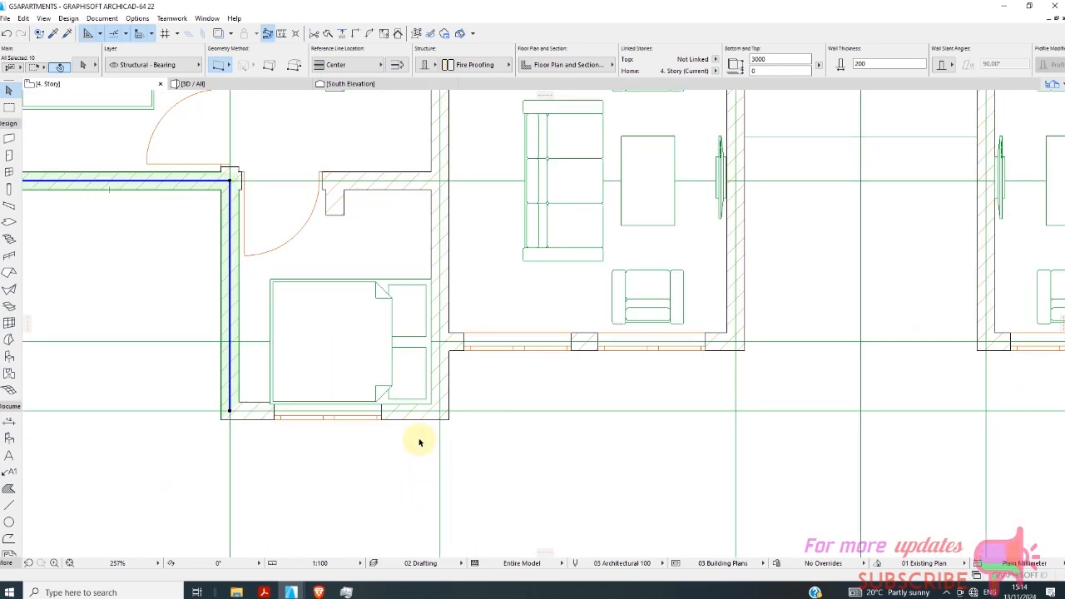
{"action": "left_click", "coordinate": [411, 420], "text": "shift"}
{"action": "left_click", "coordinate": [411, 420], "text": "shift"}
{"action": "left_click", "coordinate": [450, 397], "text": "shift"}
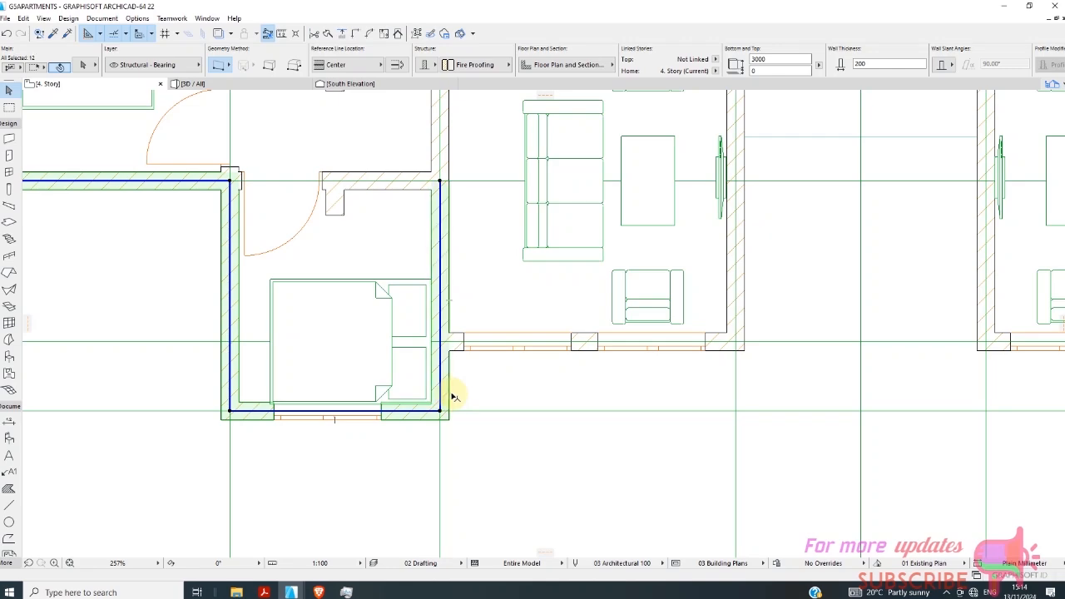
{"action": "left_click", "coordinate": [748, 306], "text": "shift"}
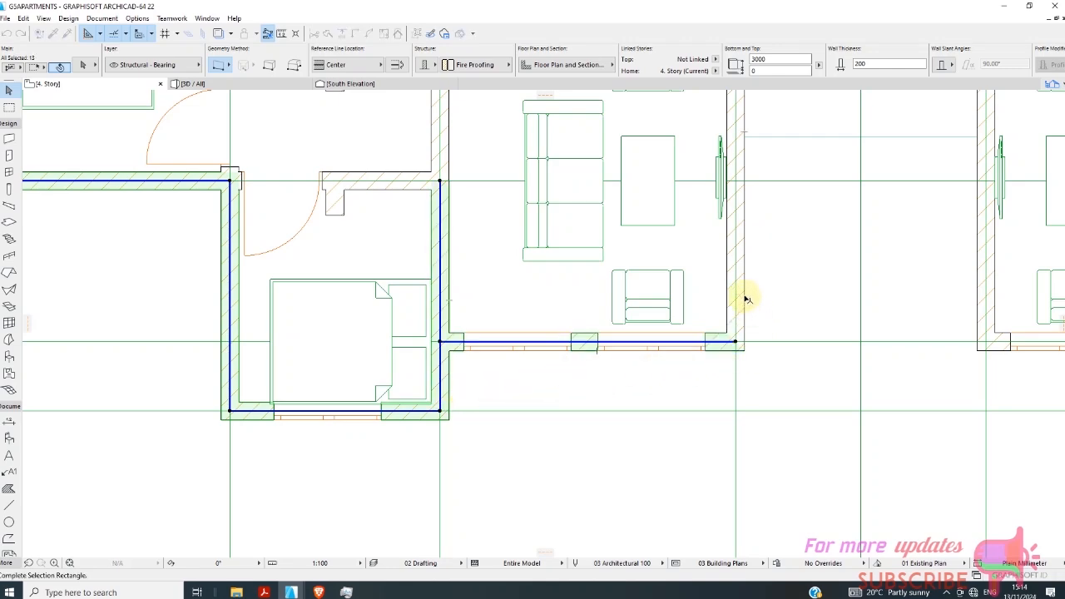
{"action": "left_click", "coordinate": [744, 298], "text": "shift"}
Add the wall on the far side of the southern recess and the grid 10 window wall up to F to the selection.
{"action": "scroll", "coordinate": [301, 381], "scroll_direction": "down", "scroll_amount": 5}
{"action": "scroll", "coordinate": [474, 241], "scroll_direction": "up", "scroll_amount": 7}
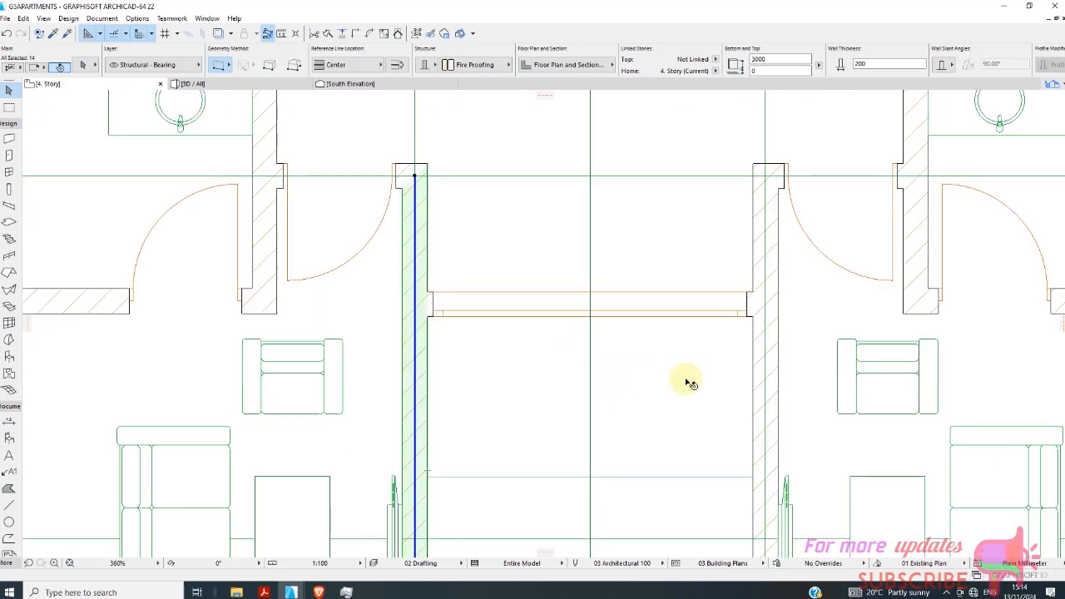
{"action": "left_click", "coordinate": [755, 383], "text": "shift"}
{"action": "scroll", "coordinate": [499, 411], "scroll_direction": "down", "scroll_amount": 10}
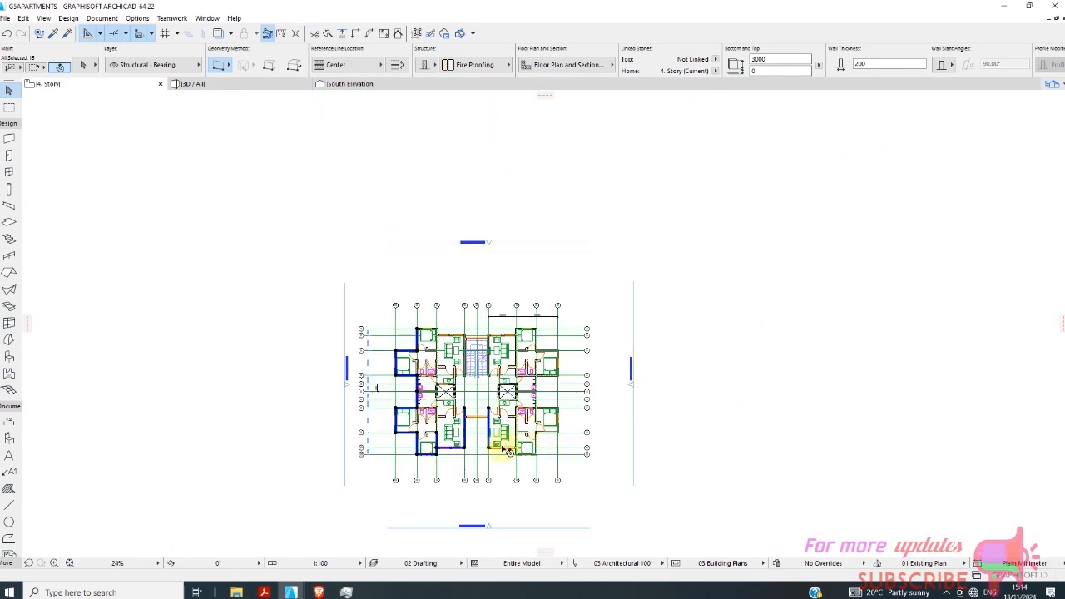
{"action": "scroll", "coordinate": [507, 450], "scroll_direction": "up", "scroll_amount": 10}
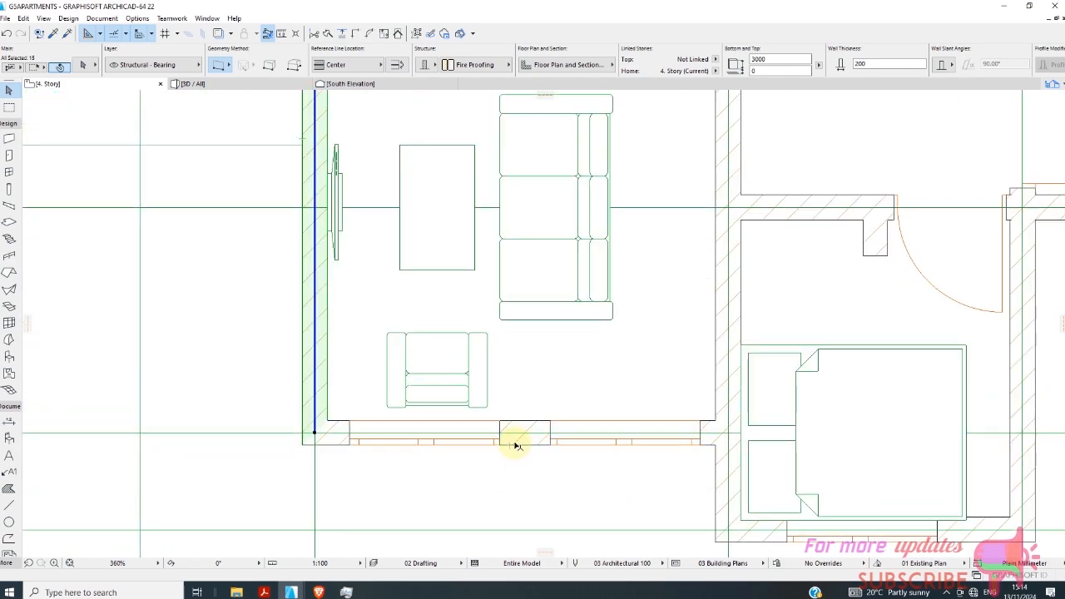
{"action": "left_click", "coordinate": [516, 445], "text": "shift"}
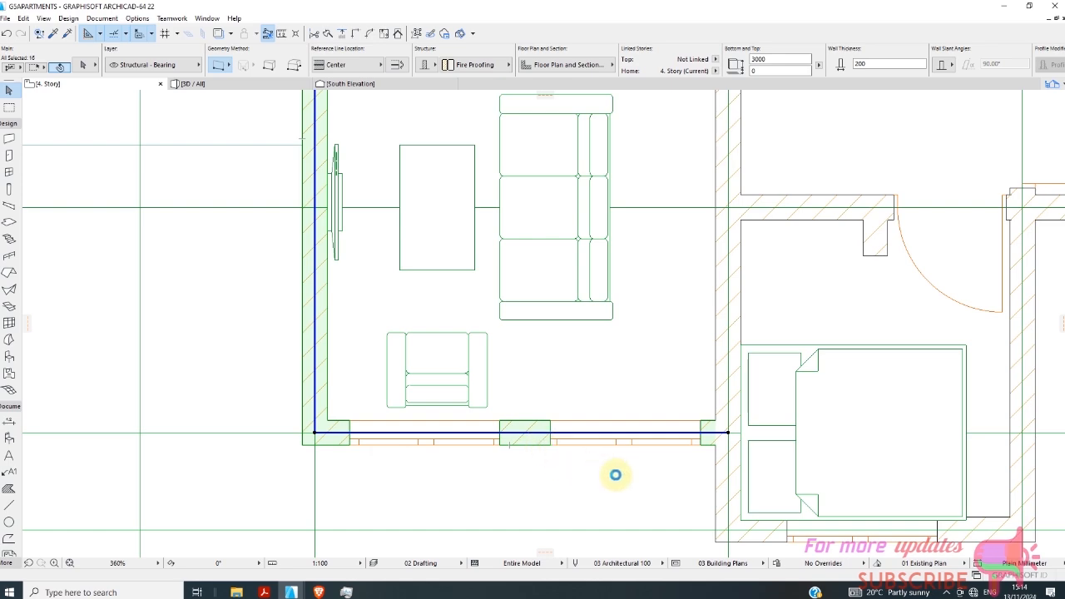
Add the outer walls of the bedroom wings between grids F–H and 8–11, excluding the grid 8 wall, to the selection.
{"action": "scroll", "coordinate": [499, 424], "scroll_direction": "down", "scroll_amount": 10}
{"action": "scroll", "coordinate": [516, 424], "scroll_direction": "up", "scroll_amount": 6}
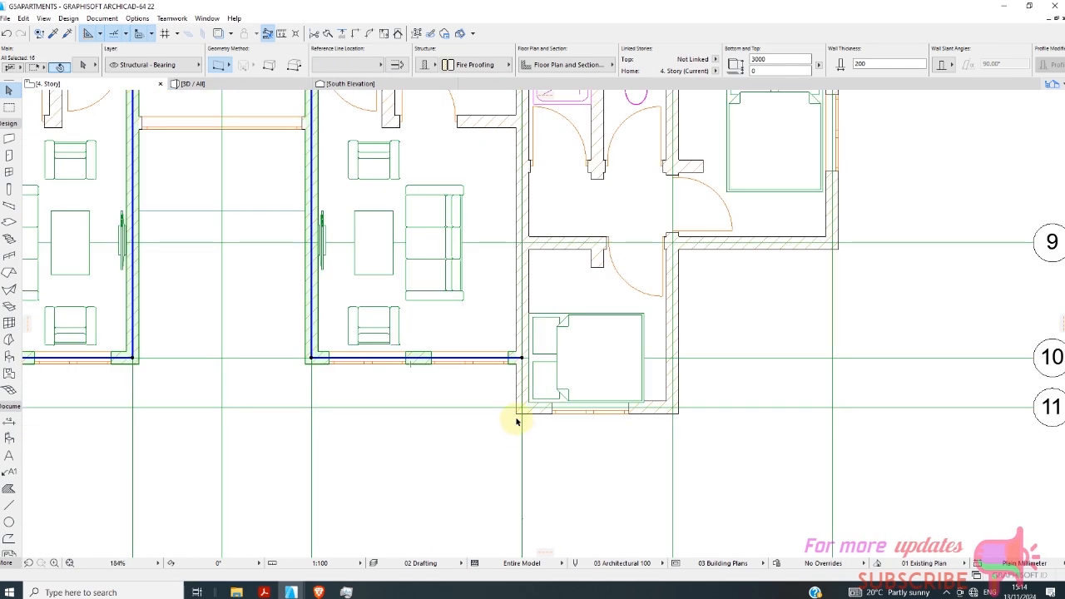
{"action": "left_click", "coordinate": [517, 416], "text": "shift"}
{"action": "left_click", "coordinate": [541, 409], "text": "shift"}
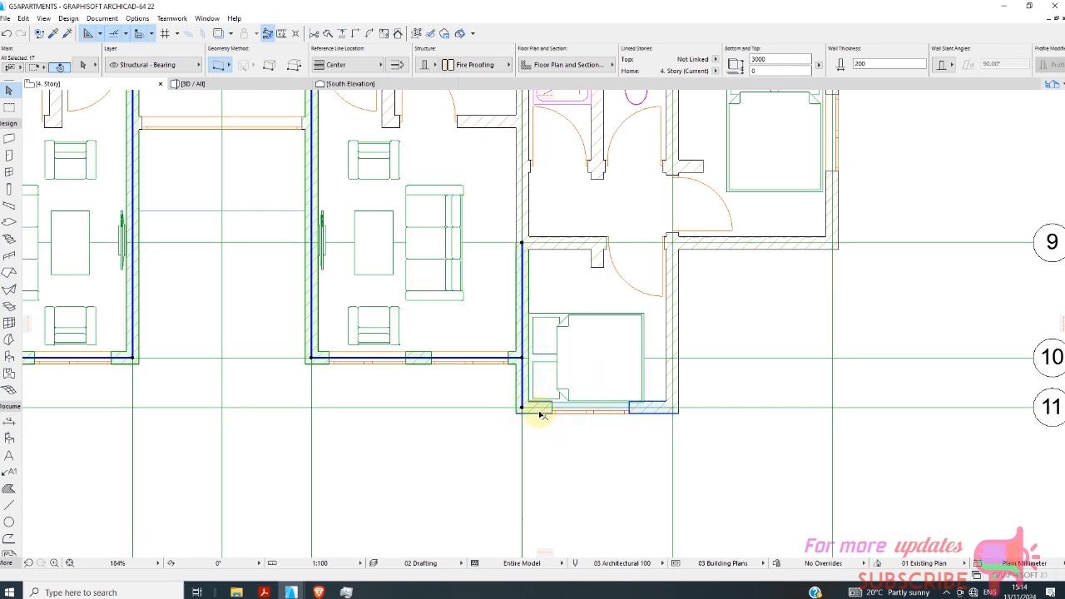
{"action": "left_click", "coordinate": [679, 378], "text": "shift"}
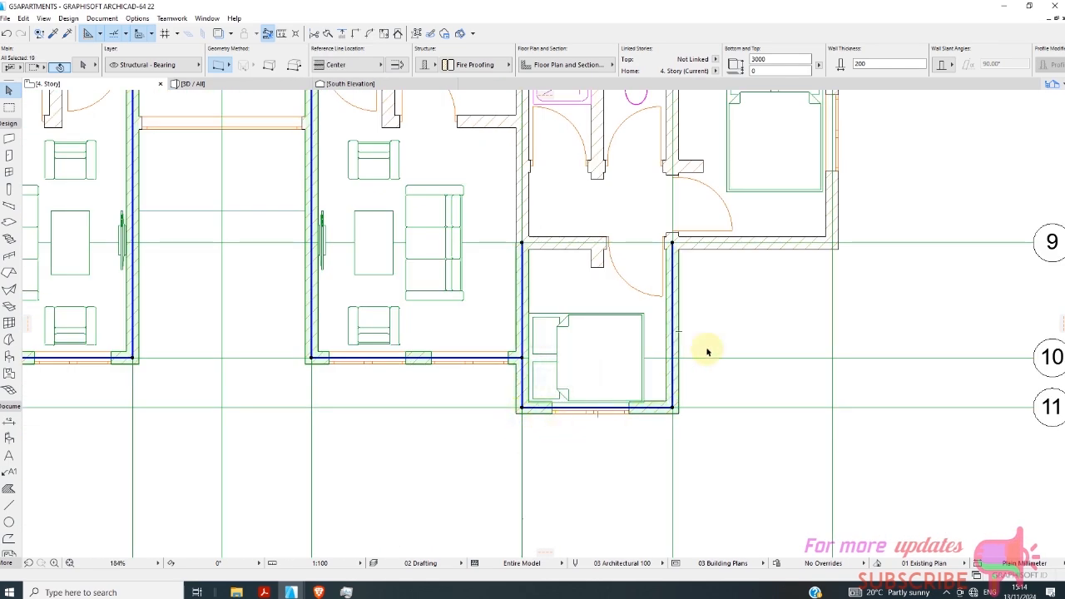
{"action": "left_click", "coordinate": [719, 246], "text": "shift"}
{"action": "left_click", "coordinate": [838, 215], "text": "shift"}
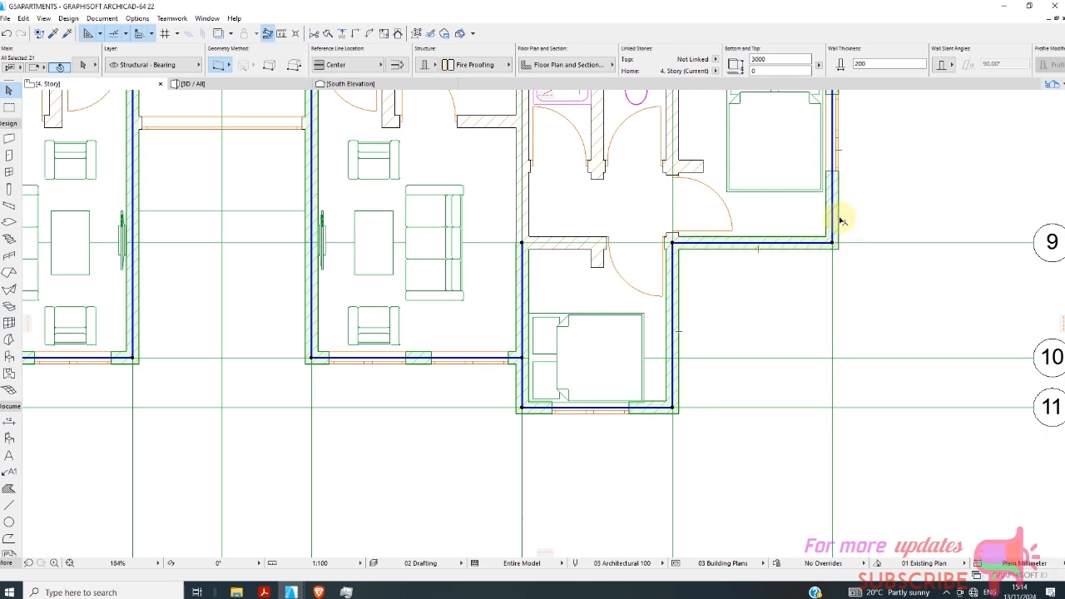
Add the walls on grid 8 from G to H and on grid G from 6 to 8 to the selection.
{"action": "scroll", "coordinate": [404, 424], "scroll_direction": "down", "scroll_amount": 4}
{"action": "scroll", "coordinate": [555, 358], "scroll_direction": "up", "scroll_amount": 5}
{"action": "scroll", "coordinate": [556, 358], "scroll_direction": "up", "scroll_amount": 5}
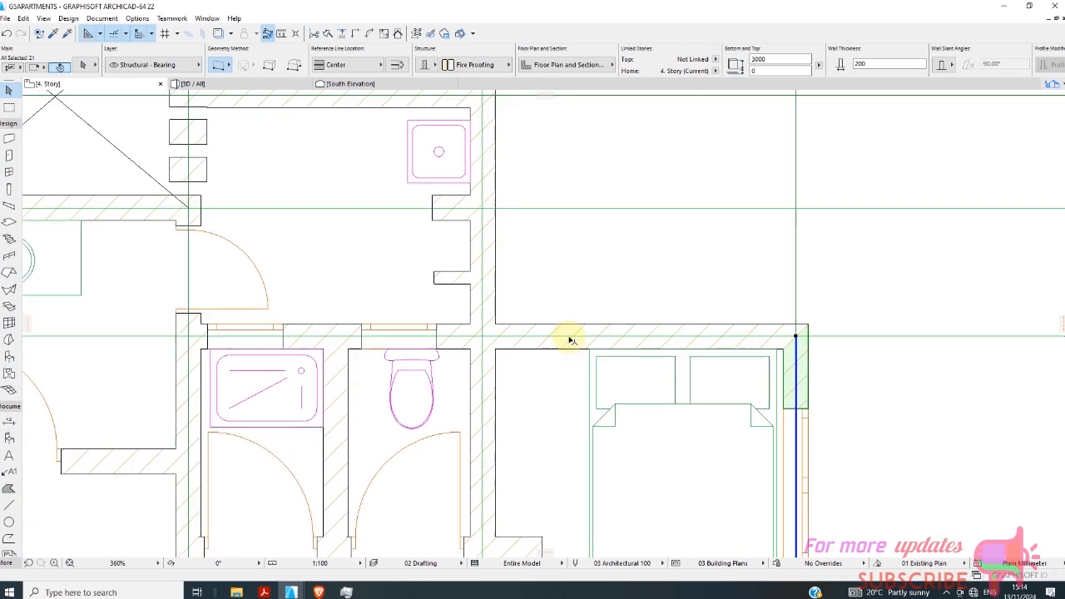
{"action": "left_click", "coordinate": [569, 327], "text": "shift"}
{"action": "left_click", "coordinate": [493, 299], "text": "shift"}
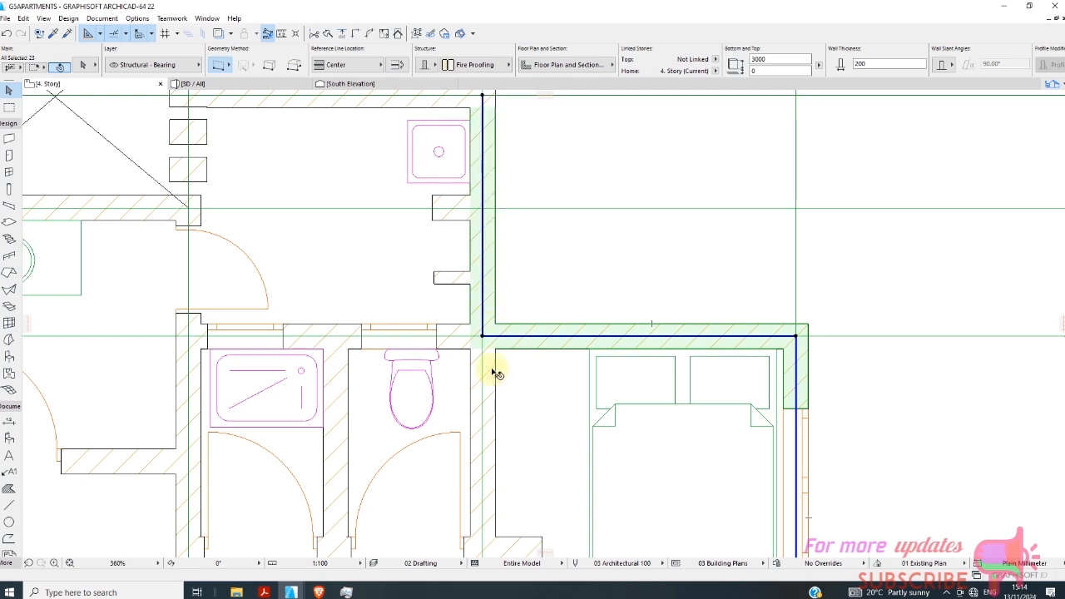
Extend the wall selection along grid G from 4 to 6, grid 4 from G to H and grid H from 3 to 4.
{"action": "scroll", "coordinate": [499, 433], "scroll_direction": "down", "scroll_amount": 3}
{"action": "scroll", "coordinate": [466, 333], "scroll_direction": "up", "scroll_amount": 4}
{"action": "left_click", "coordinate": [449, 325], "text": "shift"}
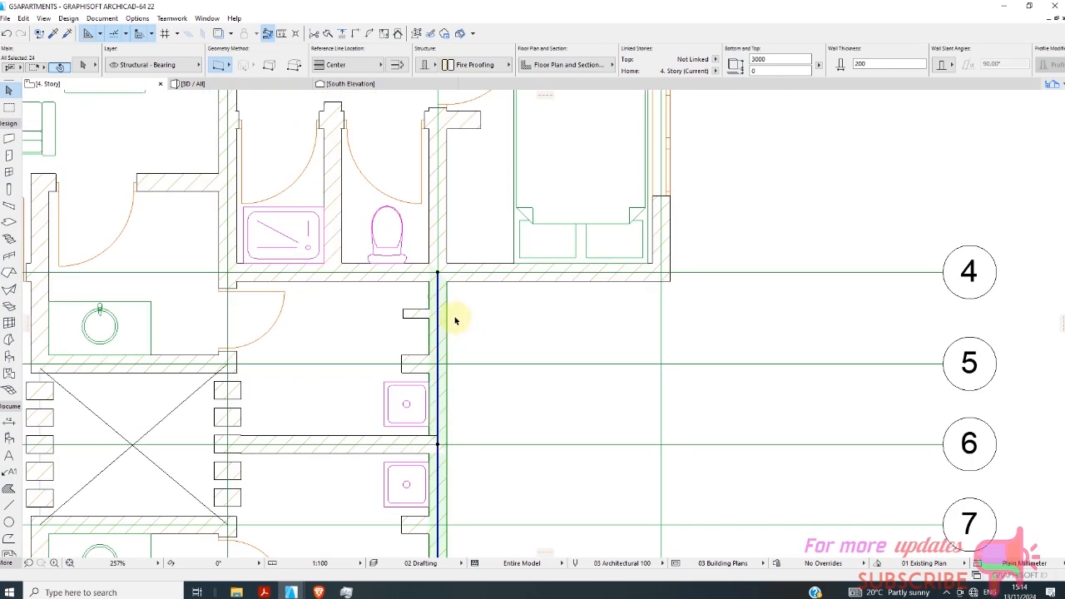
{"action": "left_click", "coordinate": [516, 288], "text": "shift"}
{"action": "left_click", "coordinate": [673, 250], "text": "shift"}
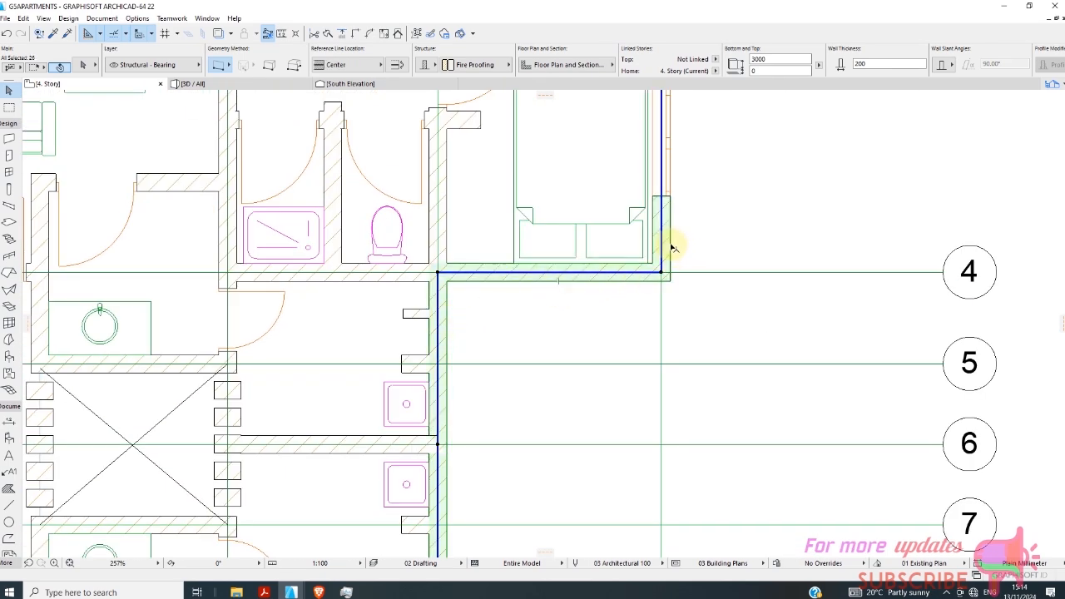
Add the outer walls on grid 3 from G to H and on grid G from 1 to 3 to the selection.
{"action": "scroll", "coordinate": [540, 456], "scroll_direction": "down", "scroll_amount": 3}
{"action": "scroll", "coordinate": [518, 297], "scroll_direction": "up", "scroll_amount": 4}
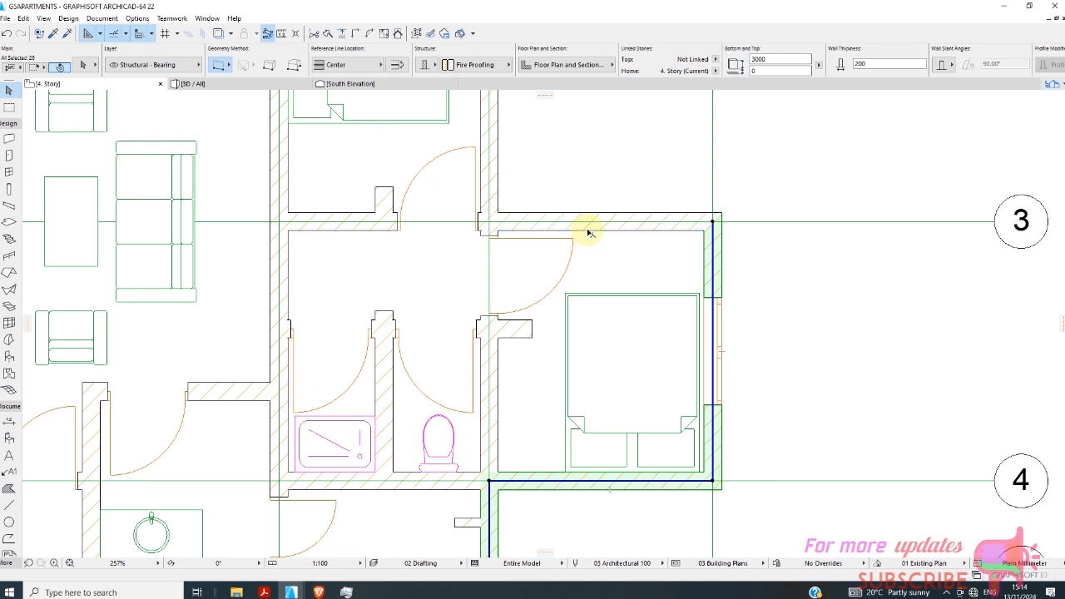
{"action": "left_click", "coordinate": [588, 233], "text": "shift"}
{"action": "left_click", "coordinate": [498, 191], "text": "shift"}
{"action": "scroll", "coordinate": [582, 352], "scroll_direction": "down", "scroll_amount": 3}
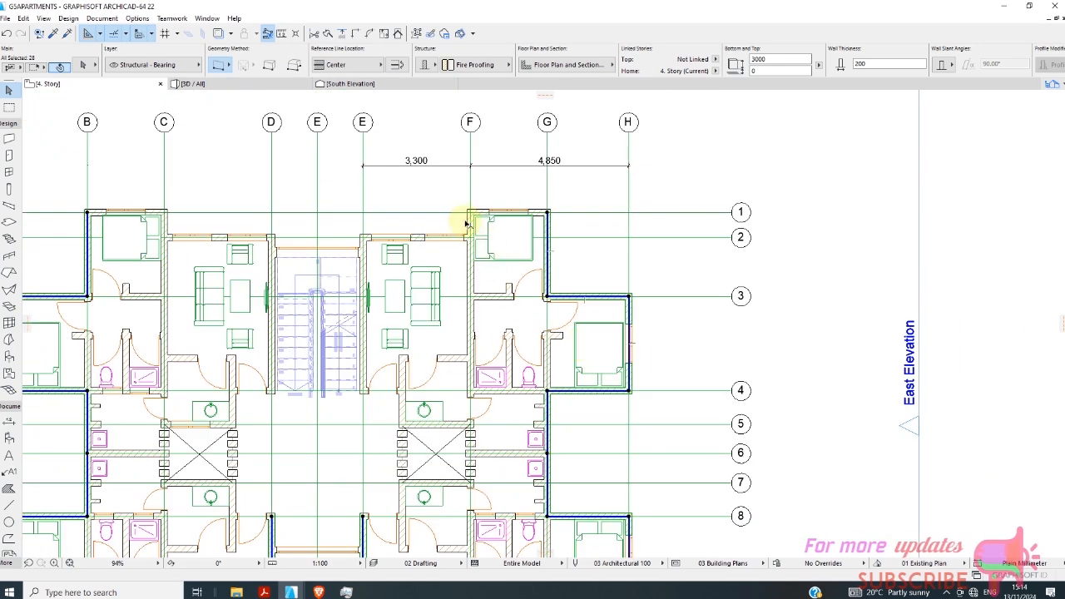
Add the walls on grid 1 from F to G, on grid F, on grid 2 from E to F and the east stairwell wall to the selection.
{"action": "scroll", "coordinate": [499, 201], "scroll_direction": "up", "scroll_amount": 4}
{"action": "left_click", "coordinate": [477, 222], "text": "shift"}
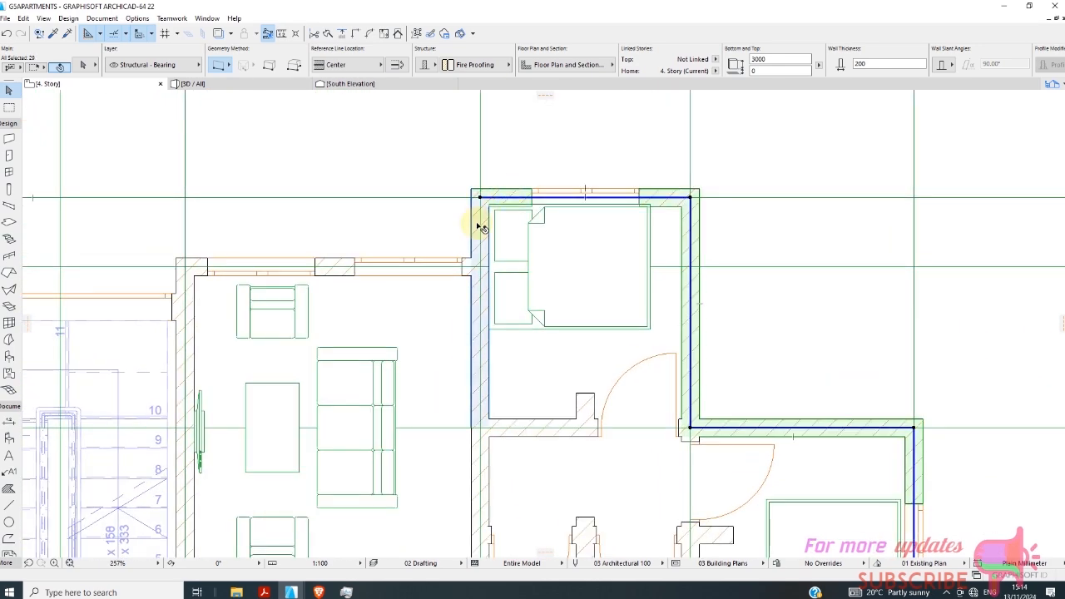
{"action": "left_click", "coordinate": [206, 261], "text": "shift"}
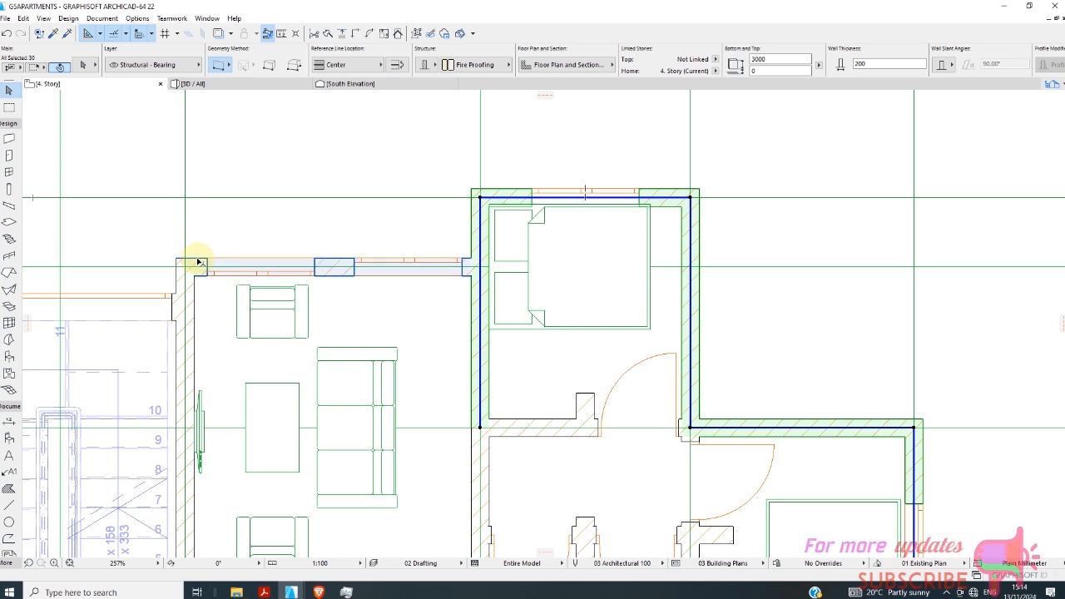
{"action": "left_click", "coordinate": [200, 266], "text": "shift"}
{"action": "left_click", "coordinate": [179, 291], "text": "shift"}
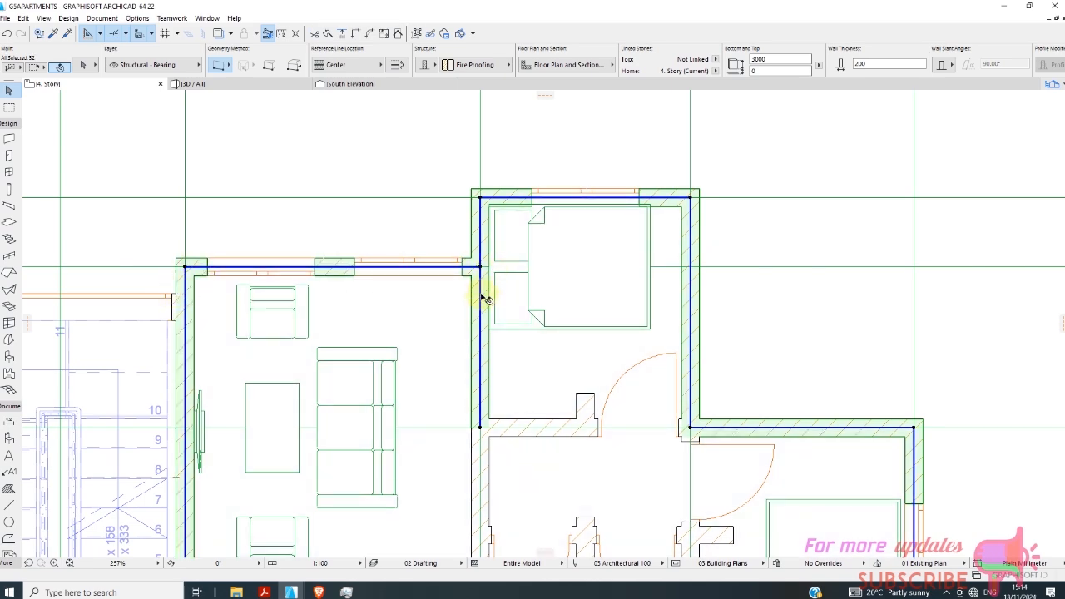
Add the stairwell's window wall and the west stairwell wall on grid D to the selection.
{"action": "scroll", "coordinate": [466, 326], "scroll_direction": "down", "scroll_amount": 5}
{"action": "scroll", "coordinate": [332, 297], "scroll_direction": "up", "scroll_amount": 4}
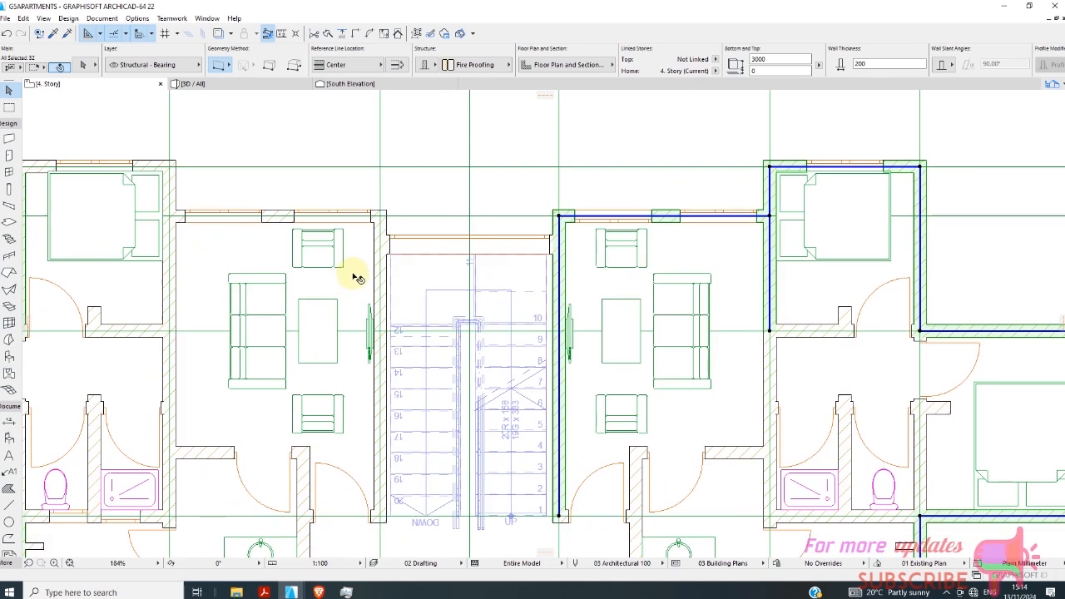
{"action": "left_click", "coordinate": [378, 258], "text": "shift"}
{"action": "scroll", "coordinate": [380, 238], "scroll_direction": "up", "scroll_amount": 4}
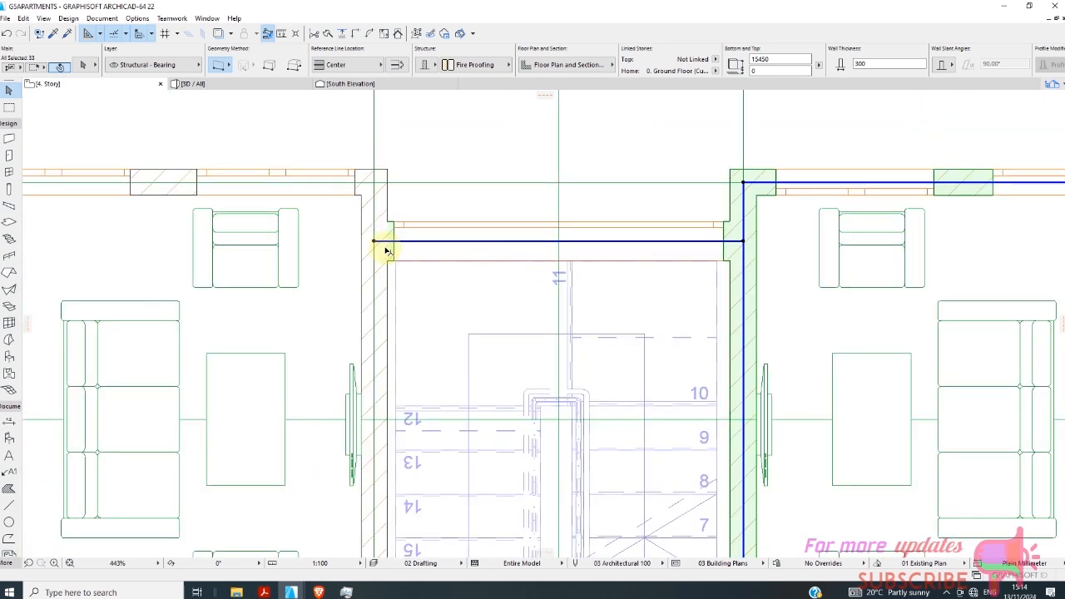
{"action": "left_click", "coordinate": [387, 188], "text": "shift"}
Add the walls on grid C from 1 to 3, grid 2 from C to D and grid 1 from B to C to the selection.
{"action": "scroll", "coordinate": [480, 221], "scroll_direction": "down", "scroll_amount": 5}
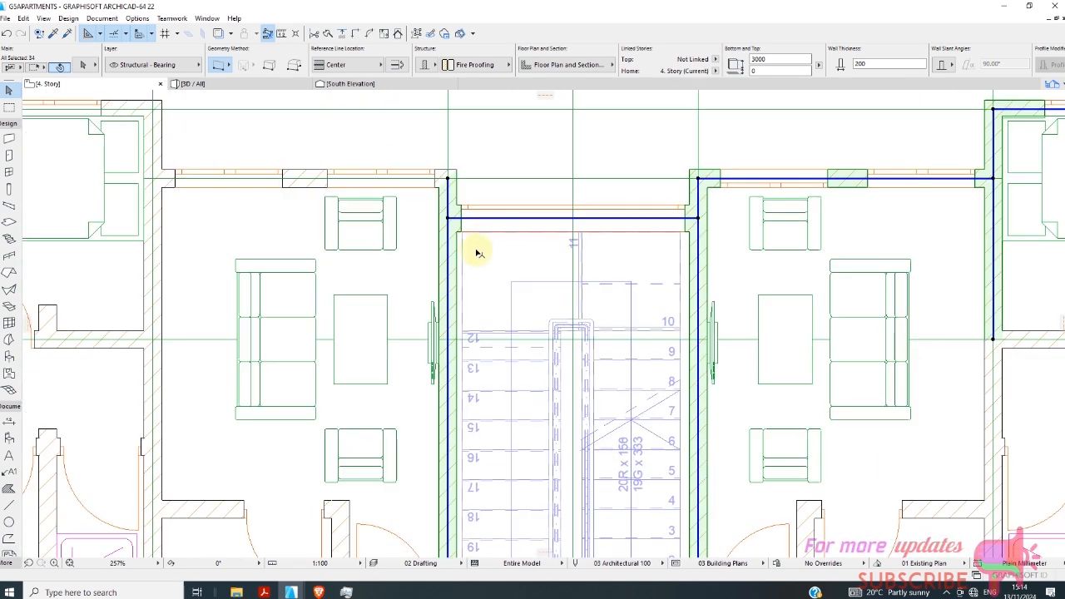
{"action": "scroll", "coordinate": [326, 209], "scroll_direction": "up", "scroll_amount": 3}
{"action": "left_click", "coordinate": [293, 169], "text": "shift"}
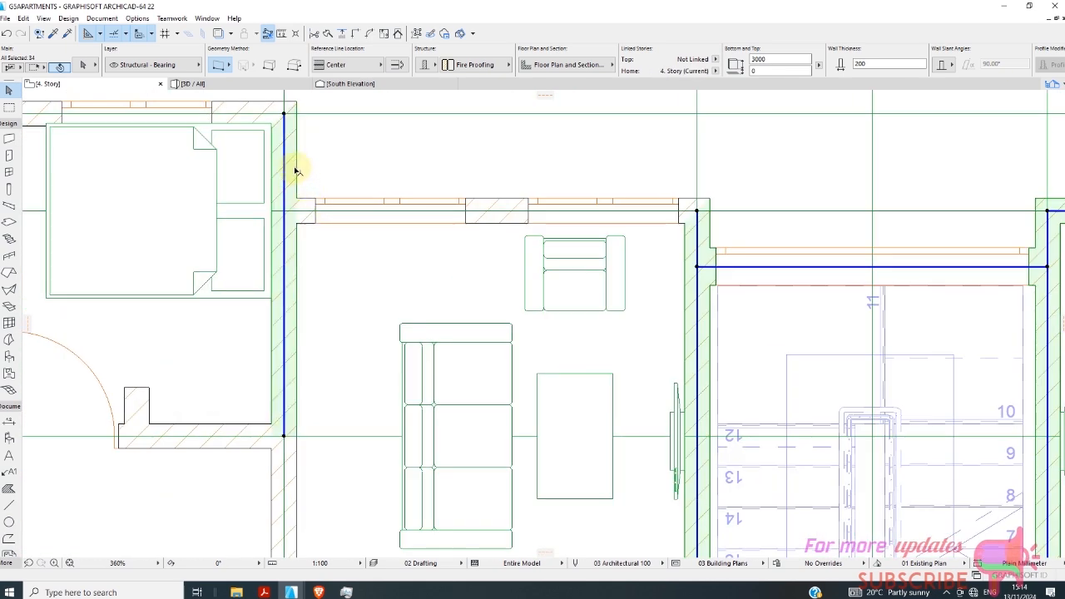
{"action": "left_click", "coordinate": [307, 201], "text": "shift"}
{"action": "left_click", "coordinate": [249, 111], "text": "shift"}
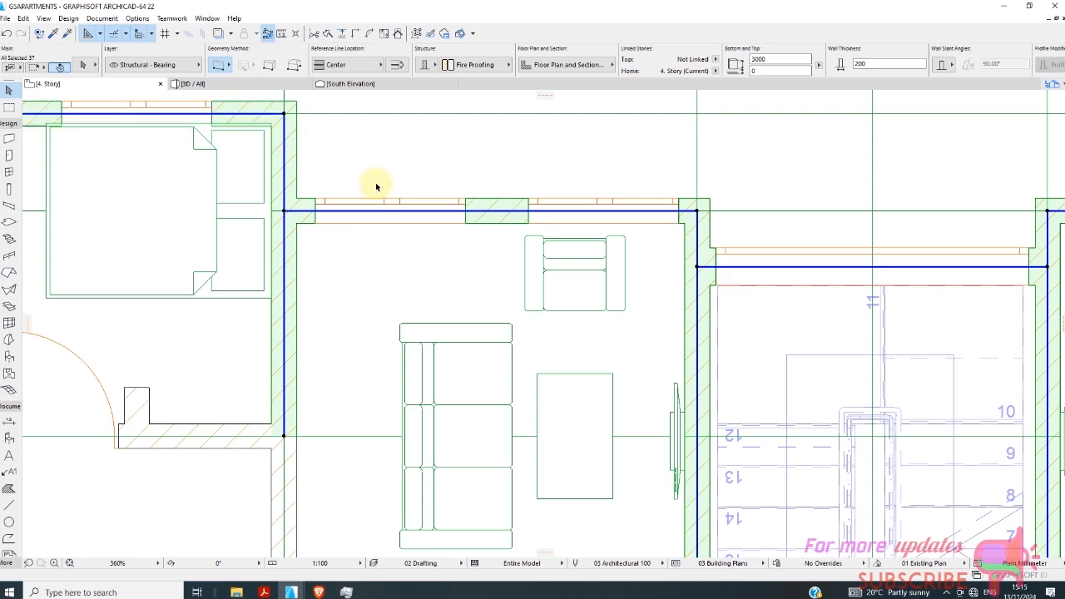
Copy the selected 4. Story walls and paste them onto 5. Story in the same position.
{"action": "scroll", "coordinate": [375, 186], "scroll_direction": "down", "scroll_amount": 6}
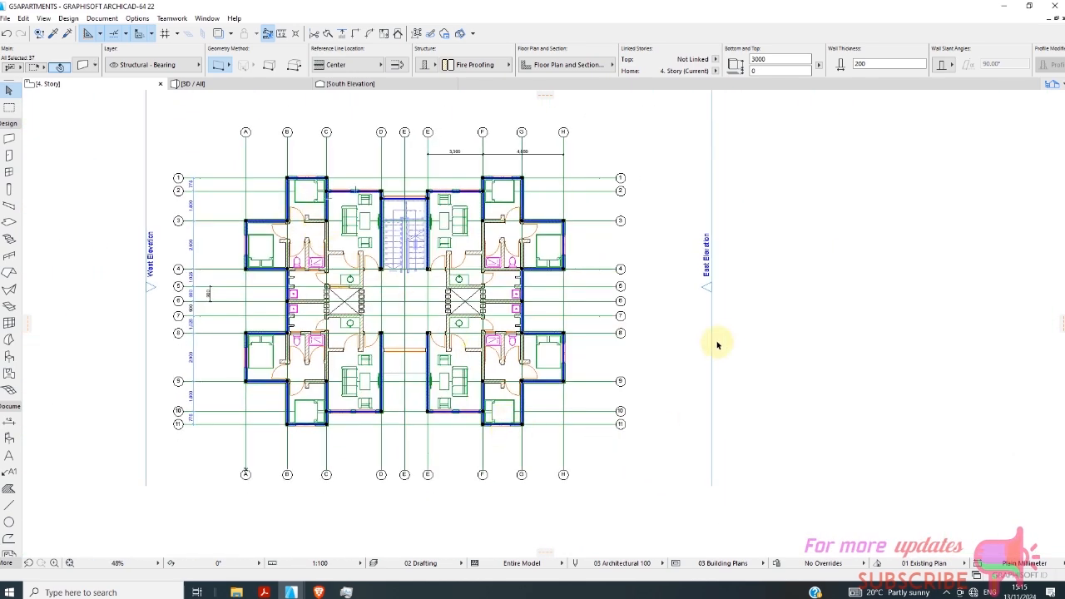
{"action": "right_click", "coordinate": [756, 330]}
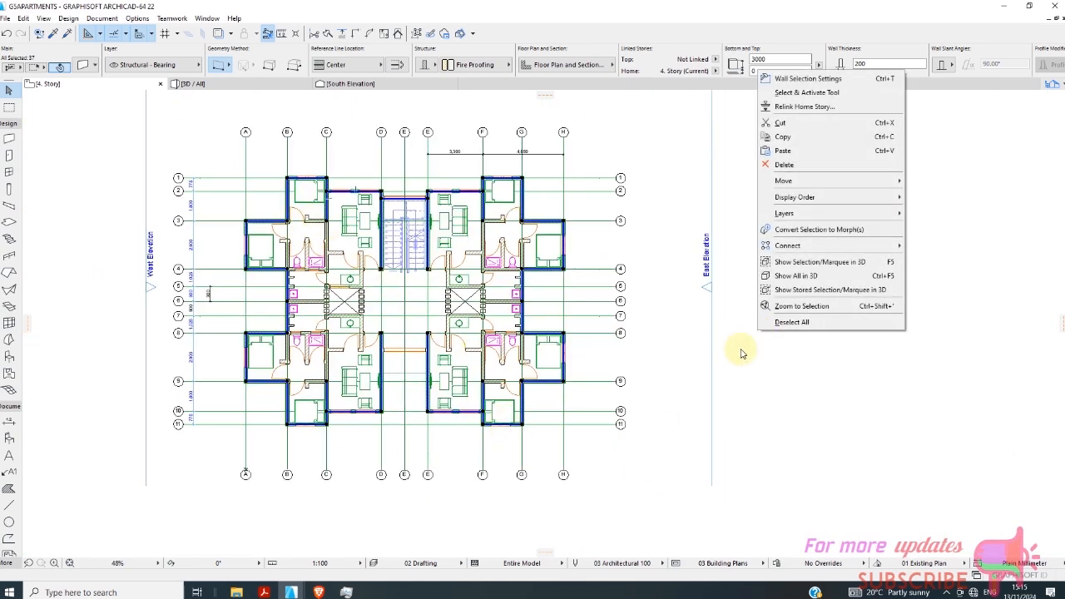
{"action": "left_click", "coordinate": [793, 142]}
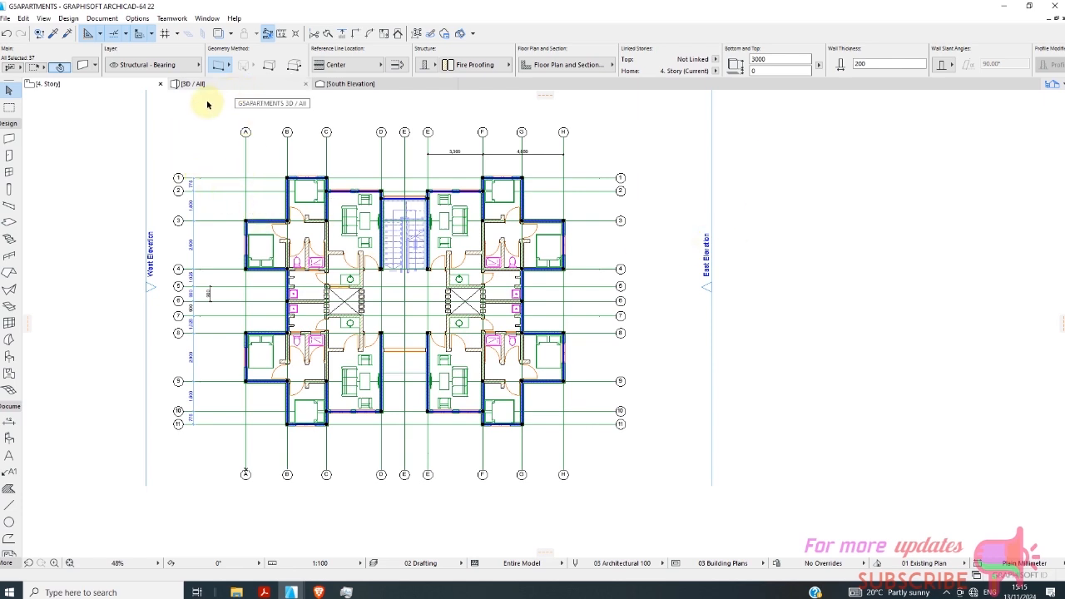
{"action": "right_click", "coordinate": [115, 86]}
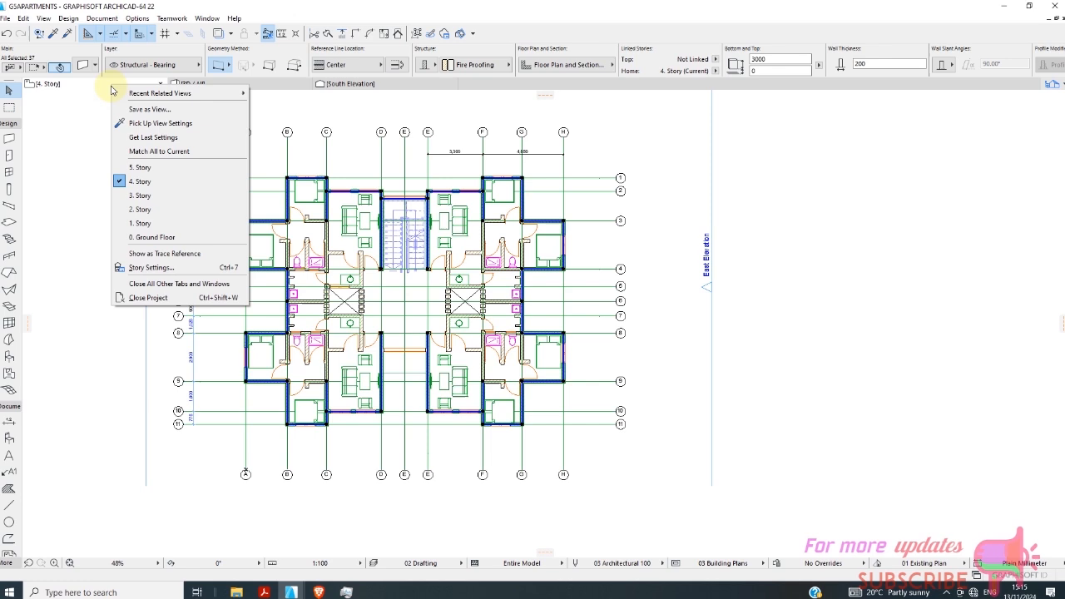
{"action": "left_click", "coordinate": [138, 169]}
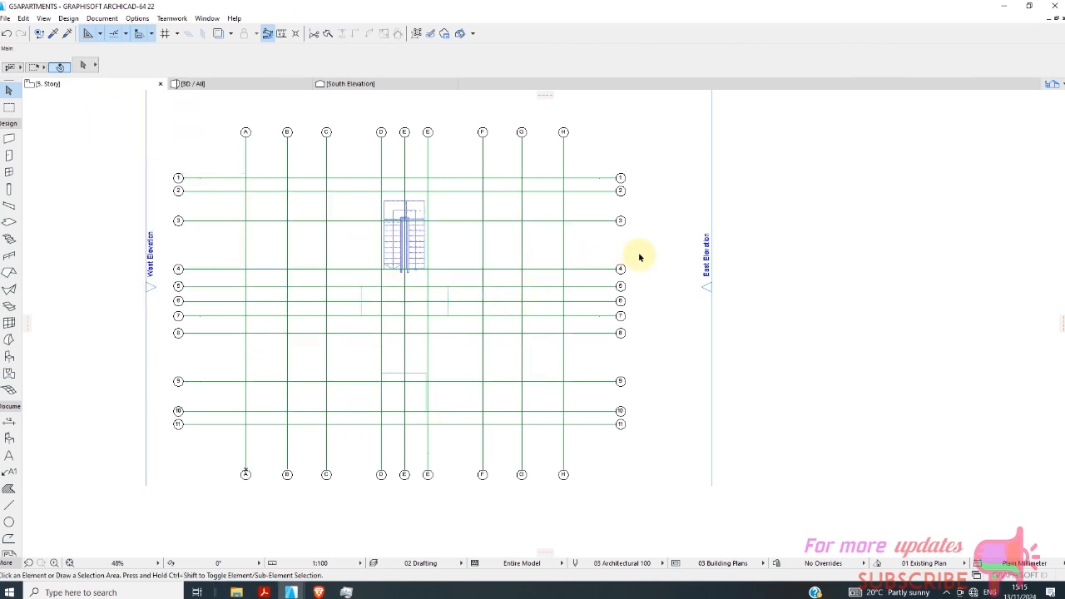
{"action": "right_click", "coordinate": [595, 299]}
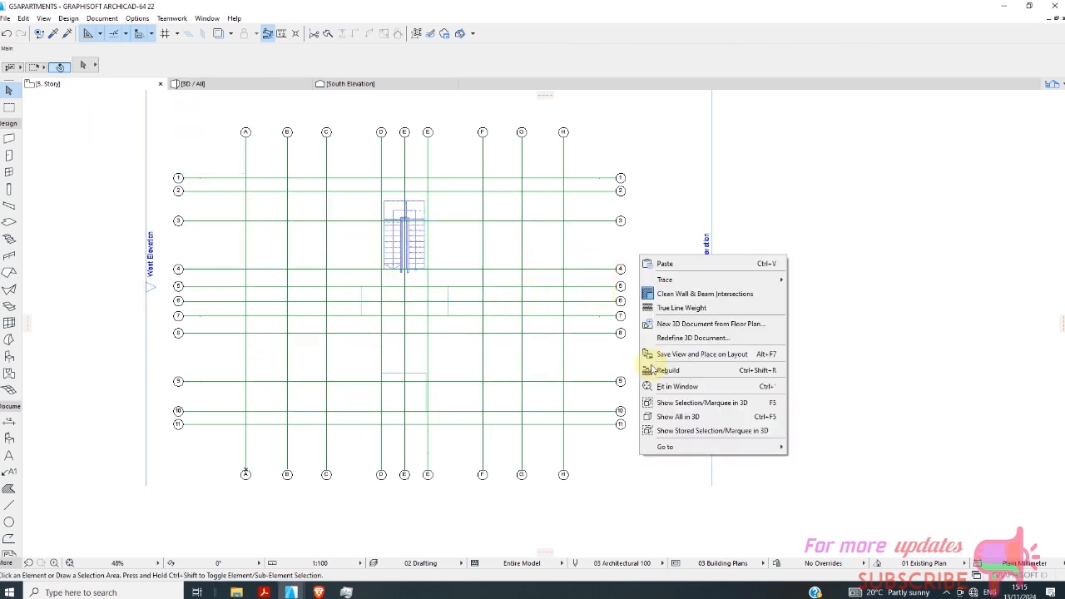
{"action": "left_click", "coordinate": [657, 264]}
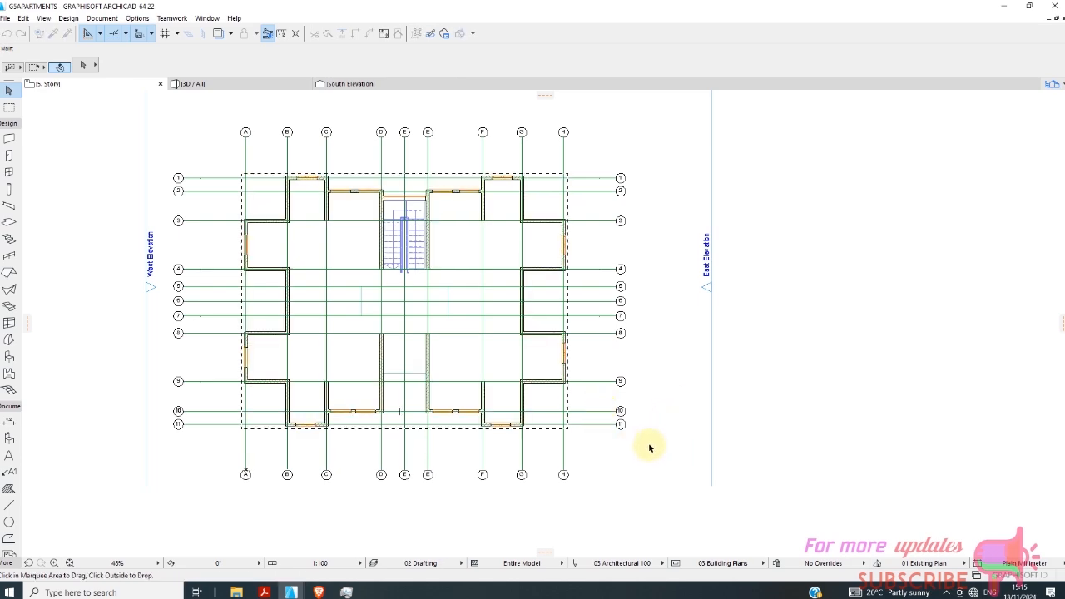
{"action": "left_click", "coordinate": [590, 438]}
Examine the pasted perimeter walls and their windows on the 5. Story plan.
{"action": "scroll", "coordinate": [554, 430], "scroll_direction": "up", "scroll_amount": 3}
{"action": "scroll", "coordinate": [475, 417], "scroll_direction": "down", "scroll_amount": 3}
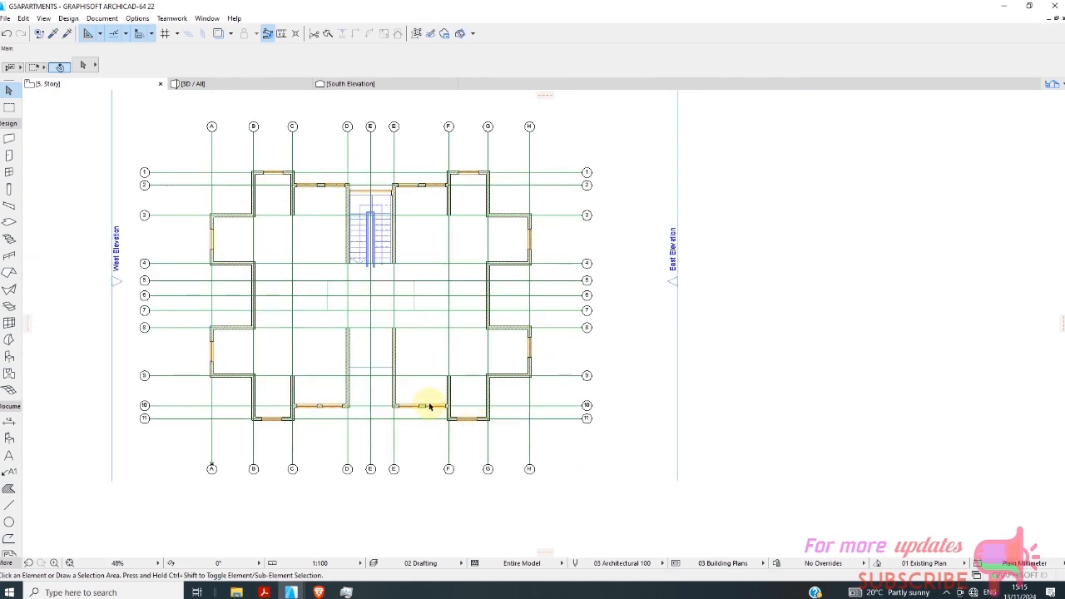
{"action": "scroll", "coordinate": [429, 406], "scroll_direction": "up", "scroll_amount": 4}
{"action": "scroll", "coordinate": [428, 375], "scroll_direction": "down", "scroll_amount": 2}
{"action": "scroll", "coordinate": [346, 276], "scroll_direction": "up", "scroll_amount": 2}
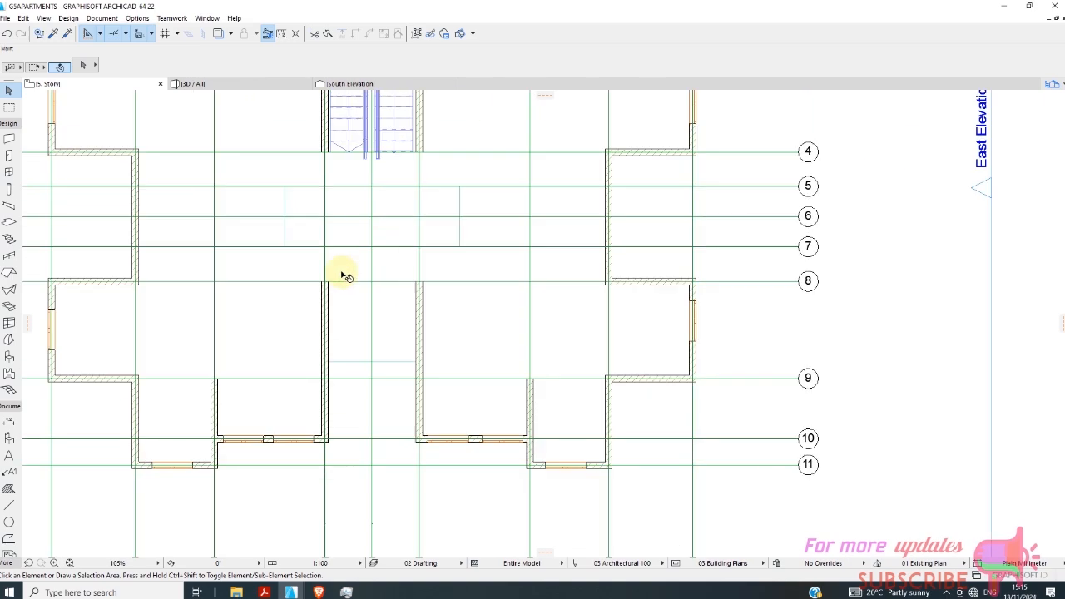
{"action": "scroll", "coordinate": [409, 338], "scroll_direction": "up", "scroll_amount": 1}
{"action": "scroll", "coordinate": [442, 374], "scroll_direction": "down", "scroll_amount": 4}
{"action": "scroll", "coordinate": [350, 435], "scroll_direction": "up", "scroll_amount": 4}
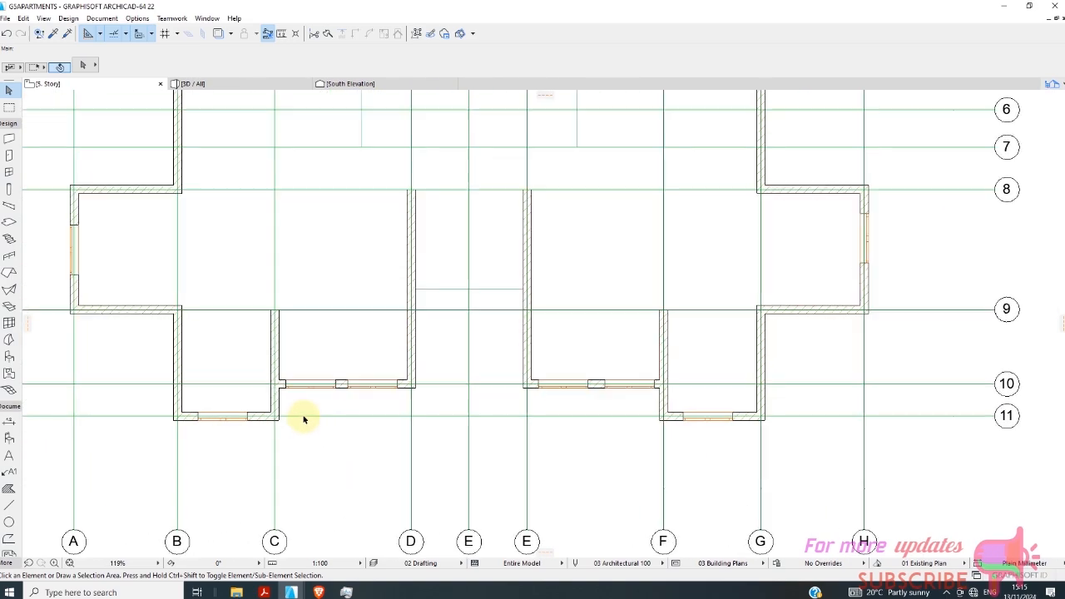
{"action": "scroll", "coordinate": [303, 419], "scroll_direction": "up", "scroll_amount": 2}
{"action": "scroll", "coordinate": [380, 387], "scroll_direction": "down", "scroll_amount": 3}
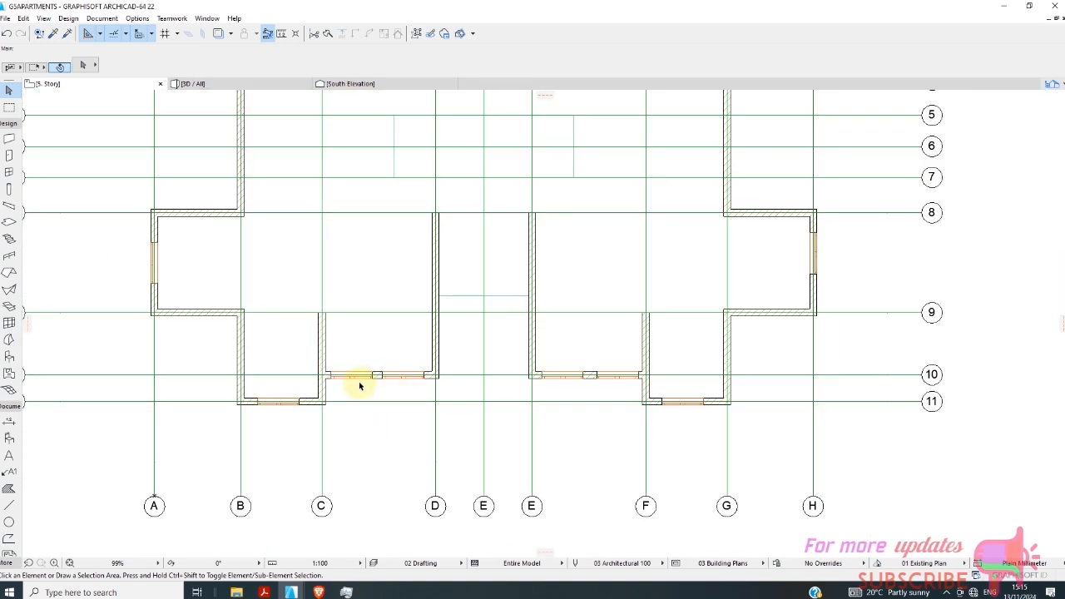
{"action": "scroll", "coordinate": [374, 414], "scroll_direction": "down", "scroll_amount": 4}
{"action": "scroll", "coordinate": [369, 414], "scroll_direction": "up", "scroll_amount": 1}
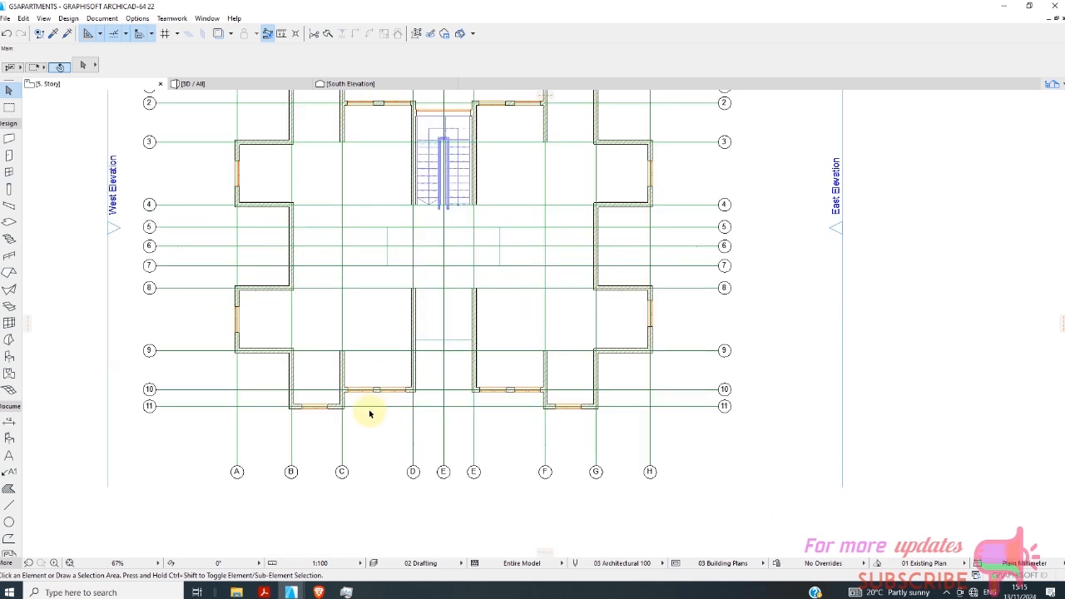
Delete all the windows from the pasted walls on 5. Story.
{"action": "scroll", "coordinate": [370, 414], "scroll_direction": "up", "scroll_amount": 2}
{"action": "left_click", "coordinate": [356, 382]}
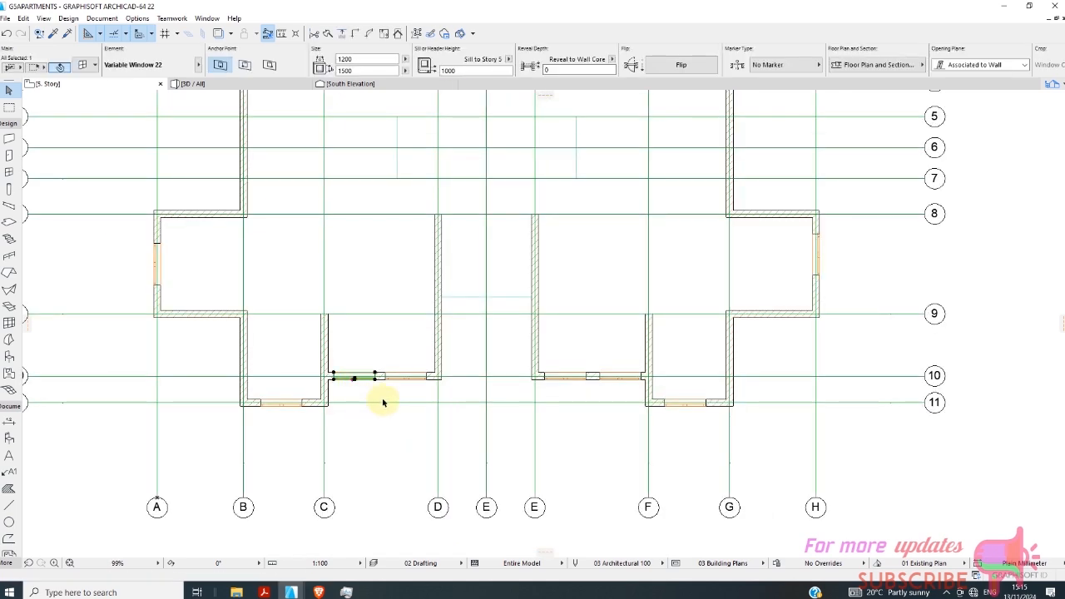
{"action": "right_click", "coordinate": [382, 403]}
{"action": "left_click", "coordinate": [433, 164]}
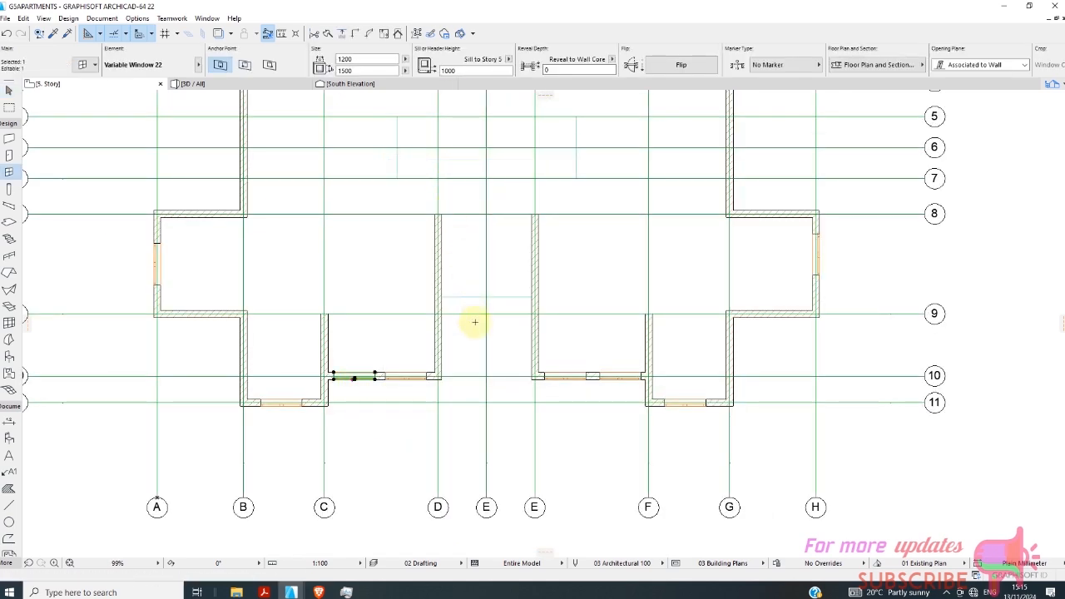
{"action": "key", "text": "ctrl+a"}
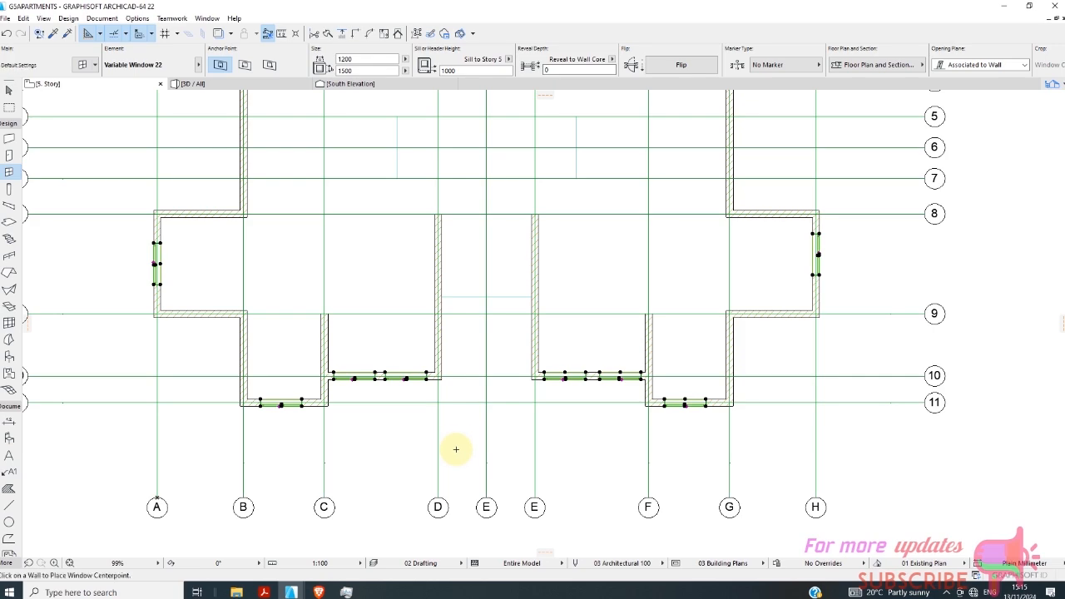
{"action": "key", "text": "Delete"}
{"action": "scroll", "coordinate": [369, 439], "scroll_direction": "down", "scroll_amount": 3}
{"action": "scroll", "coordinate": [373, 424], "scroll_direction": "up", "scroll_amount": 3}
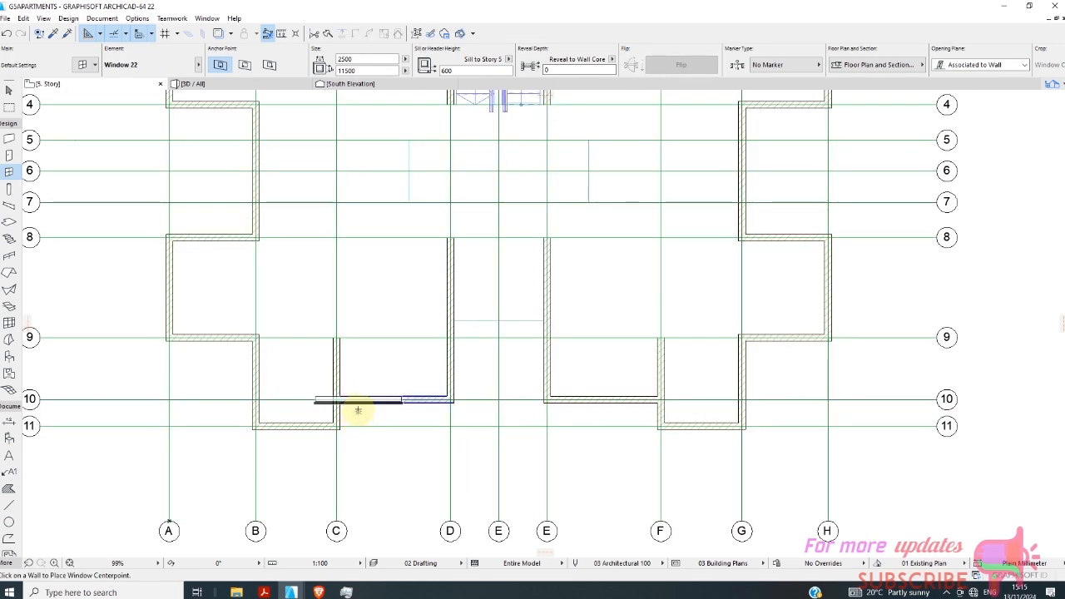
{"action": "key", "text": "Escape"}
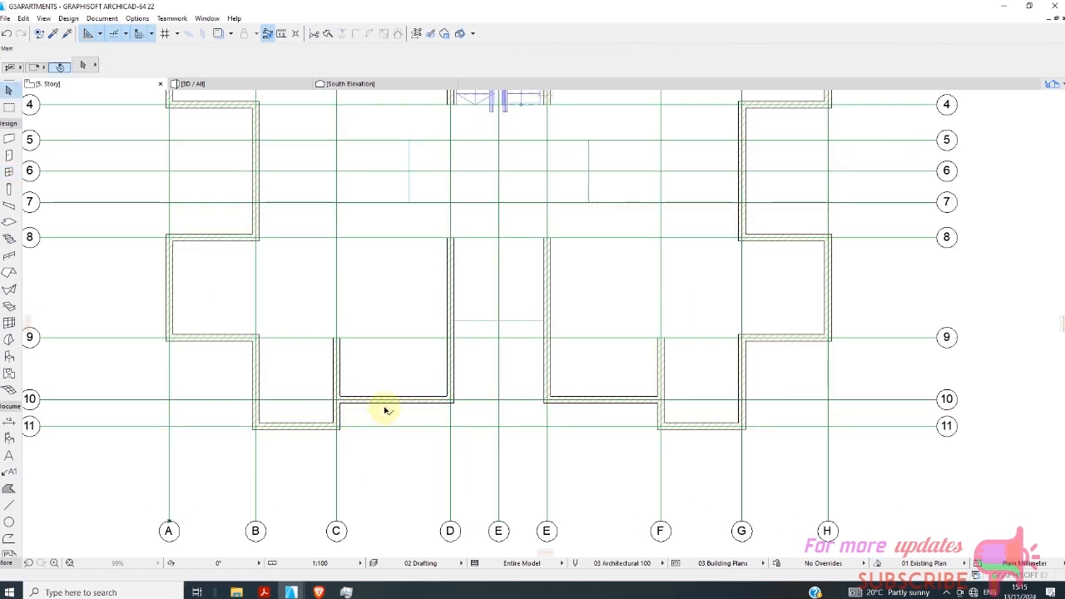
Select all the walls on 5. Story, starting from the wall on grid 10 between C and D.
{"action": "left_click", "coordinate": [374, 404]}
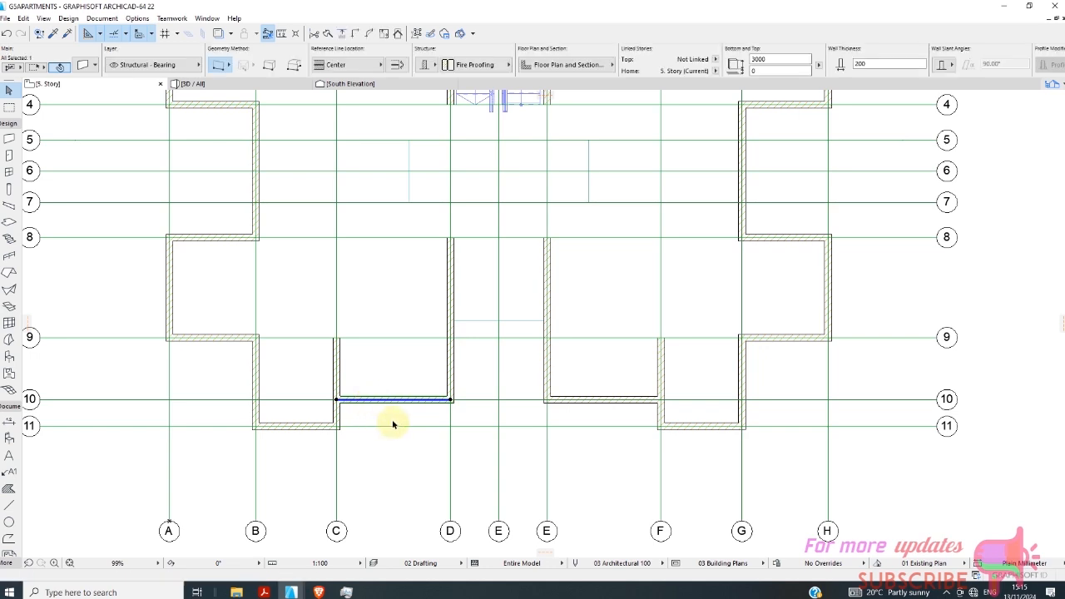
{"action": "right_click", "coordinate": [424, 418]}
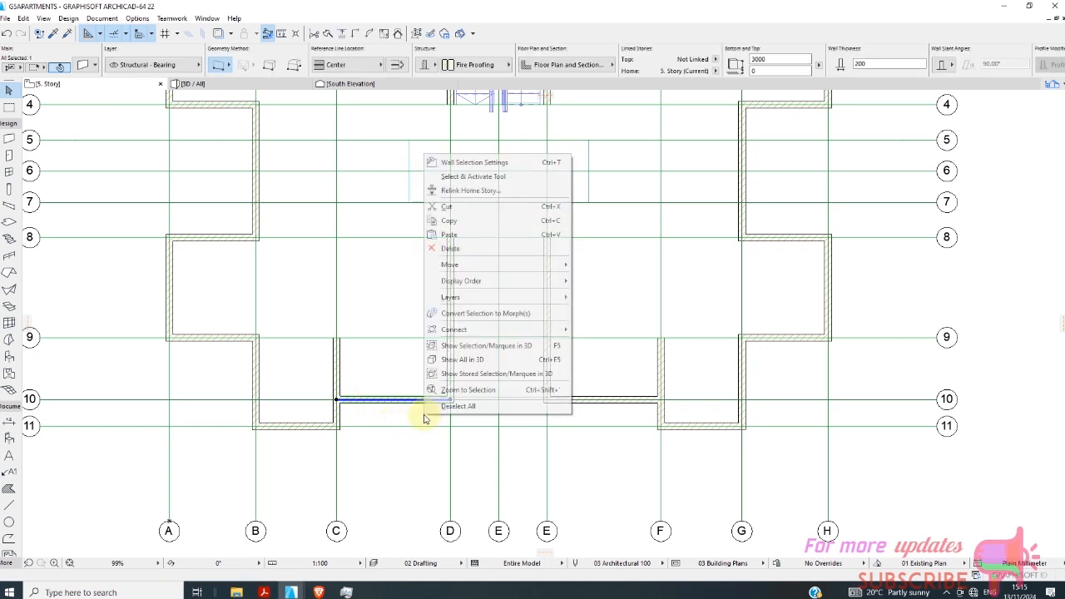
{"action": "left_click", "coordinate": [472, 176]}
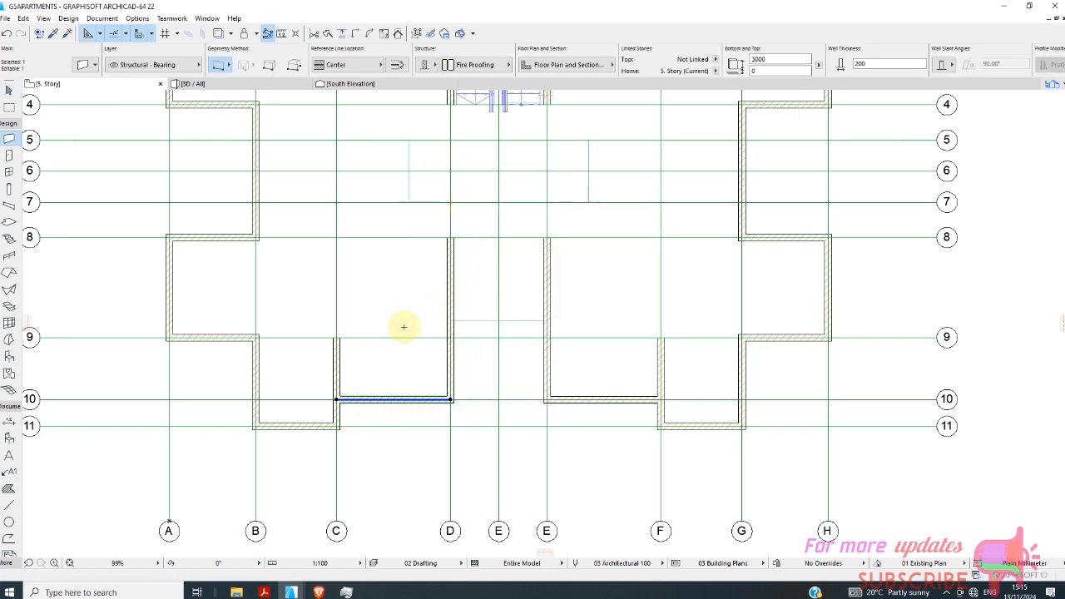
{"action": "key", "text": "ctrl+a"}
{"action": "scroll", "coordinate": [333, 337], "scroll_direction": "down", "scroll_amount": 3}
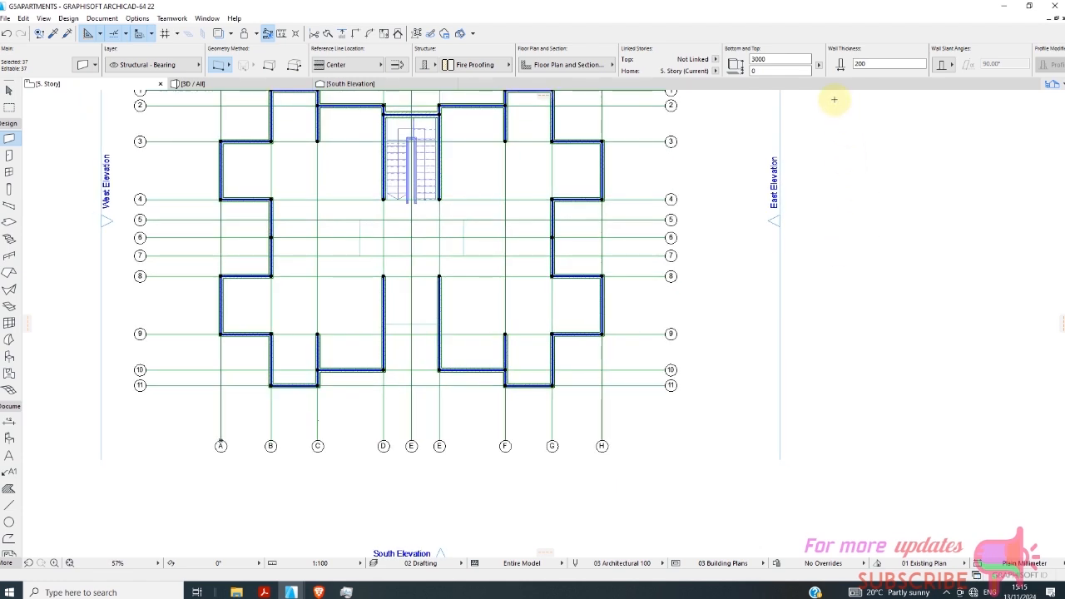
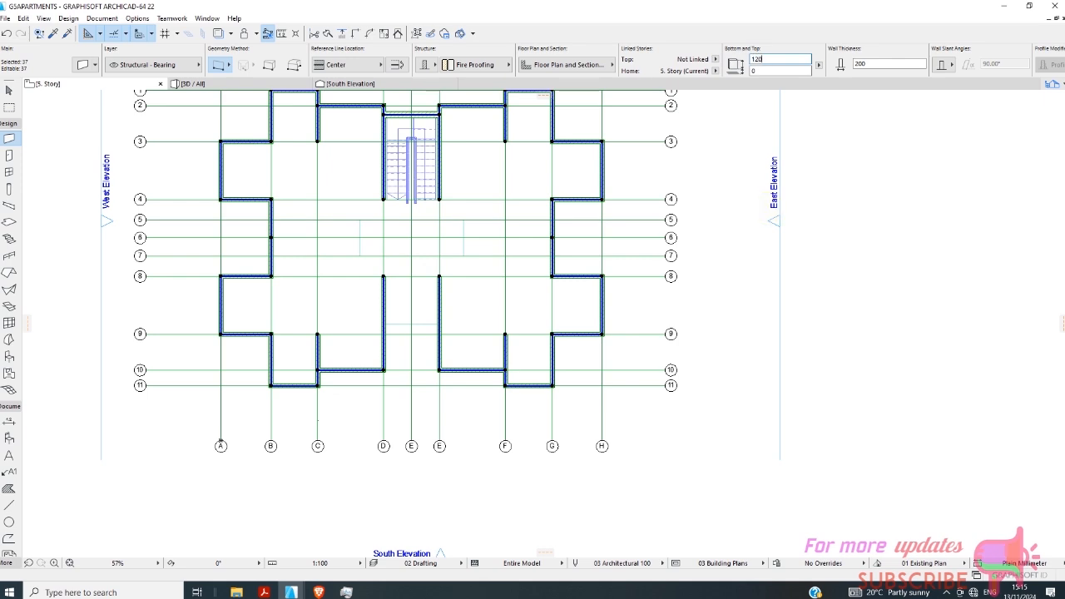
Set the height of the fifth-story perimeter walls to 1200, leaving out the outer stairwell wall.
{"action": "key", "text": "Return"}
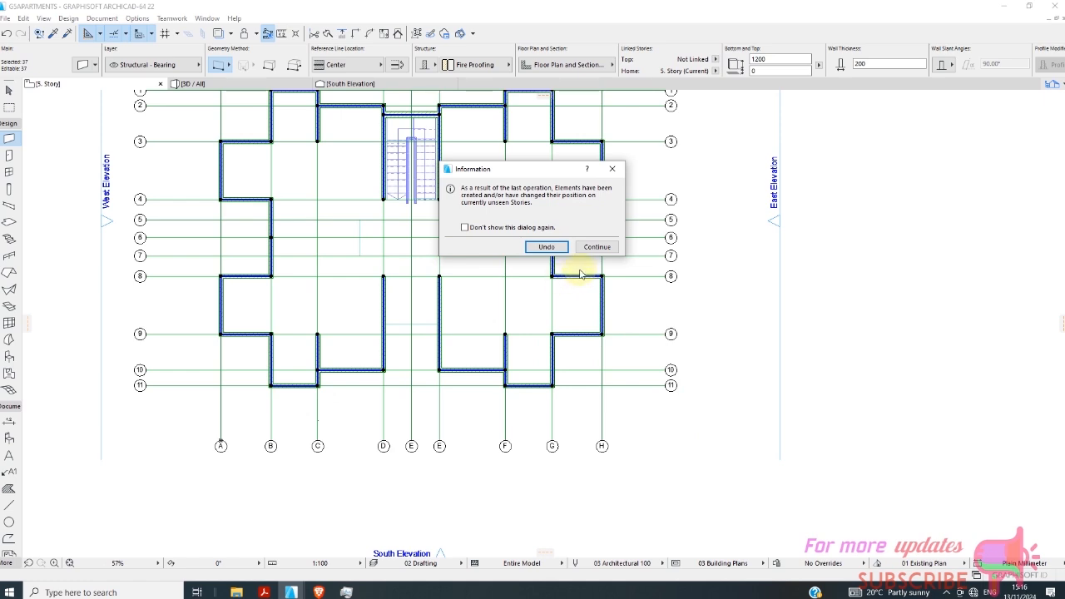
{"action": "left_click", "coordinate": [547, 247]}
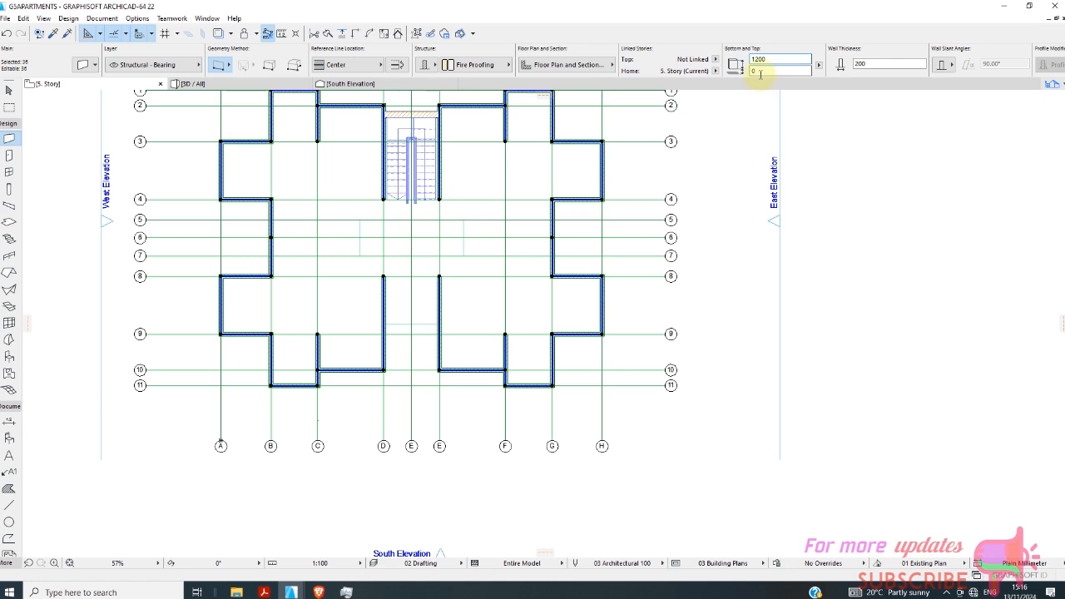
{"action": "key", "text": "Escape"}
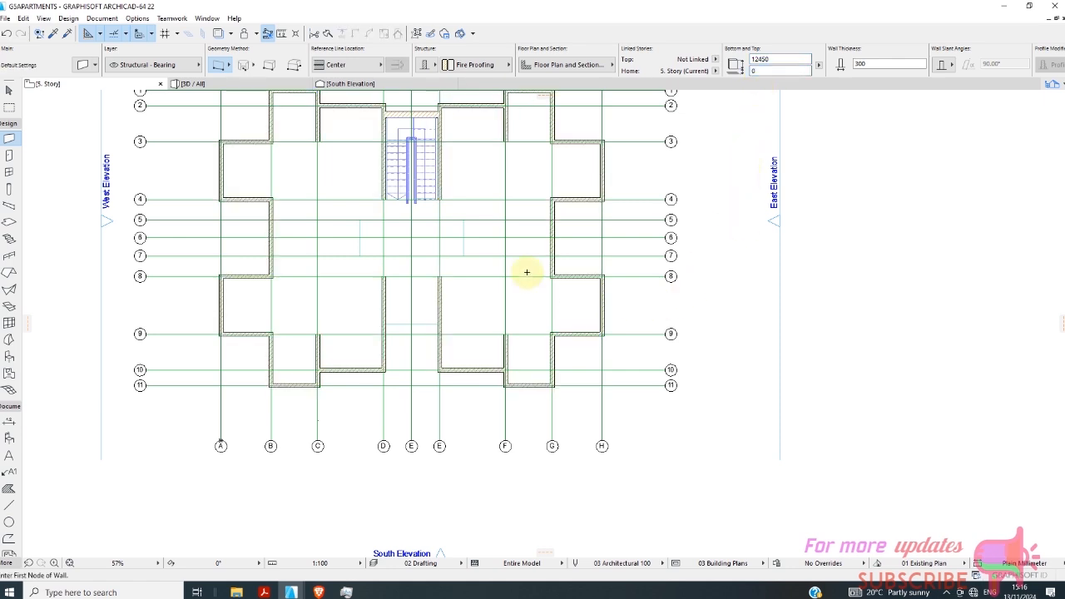
Examine the roof parapet and the tall stairwell wall from several sides in the 3D view.
{"action": "left_click", "coordinate": [233, 89]}
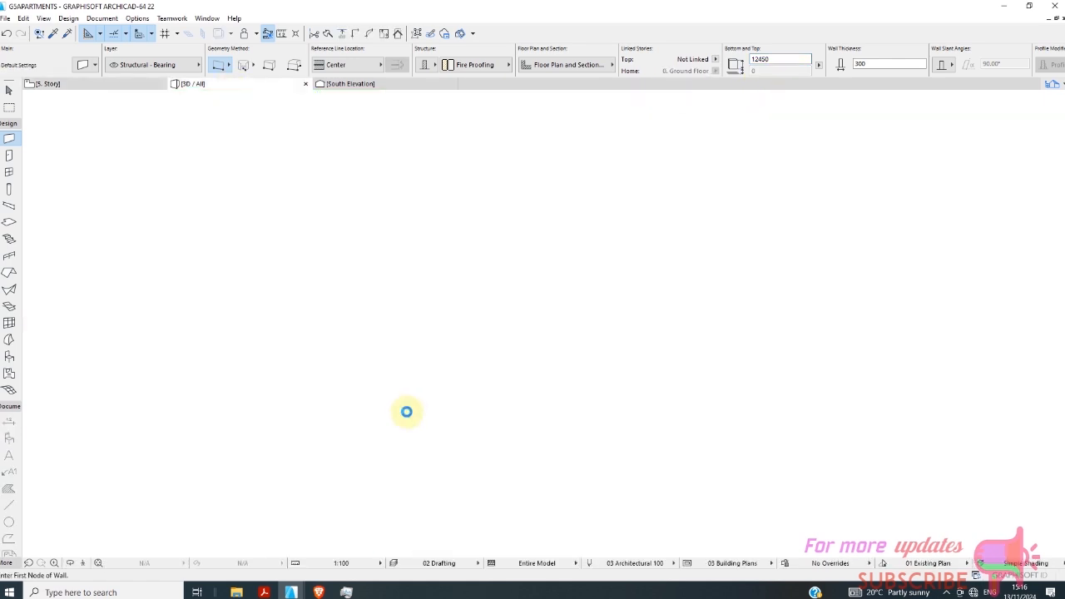
{"action": "scroll", "coordinate": [475, 269], "scroll_direction": "up", "scroll_amount": 1}
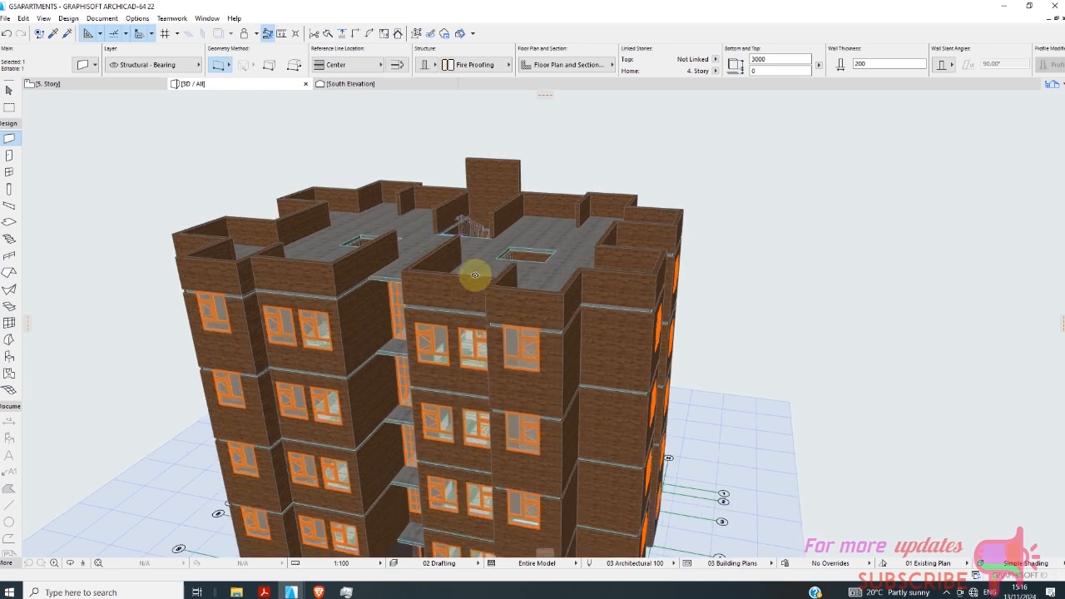
{"action": "scroll", "coordinate": [466, 341], "scroll_direction": "down", "scroll_amount": 3}
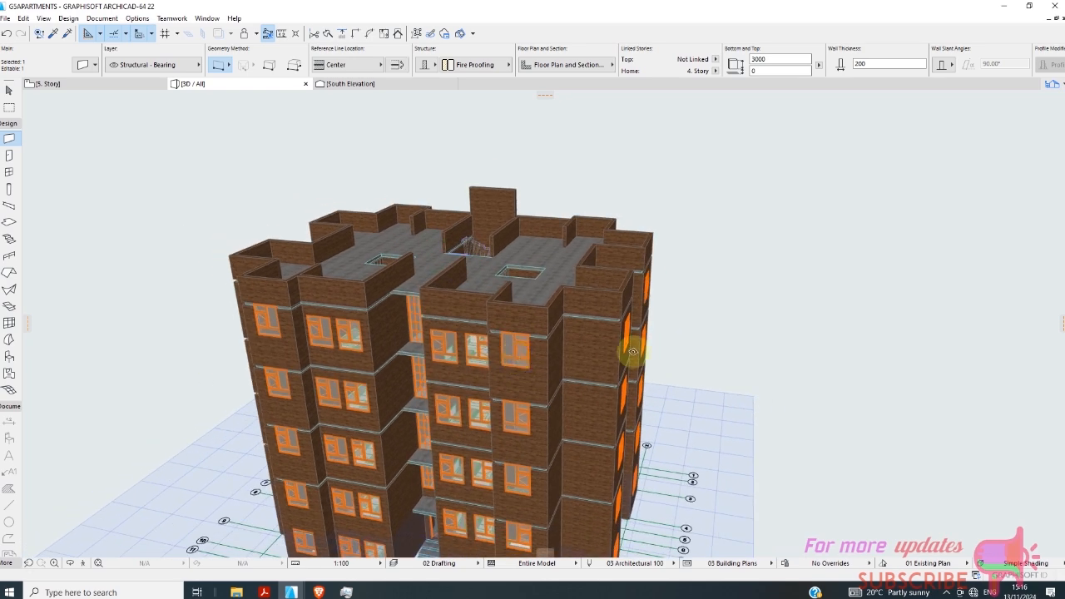
{"action": "scroll", "coordinate": [541, 218], "scroll_direction": "up", "scroll_amount": 8}
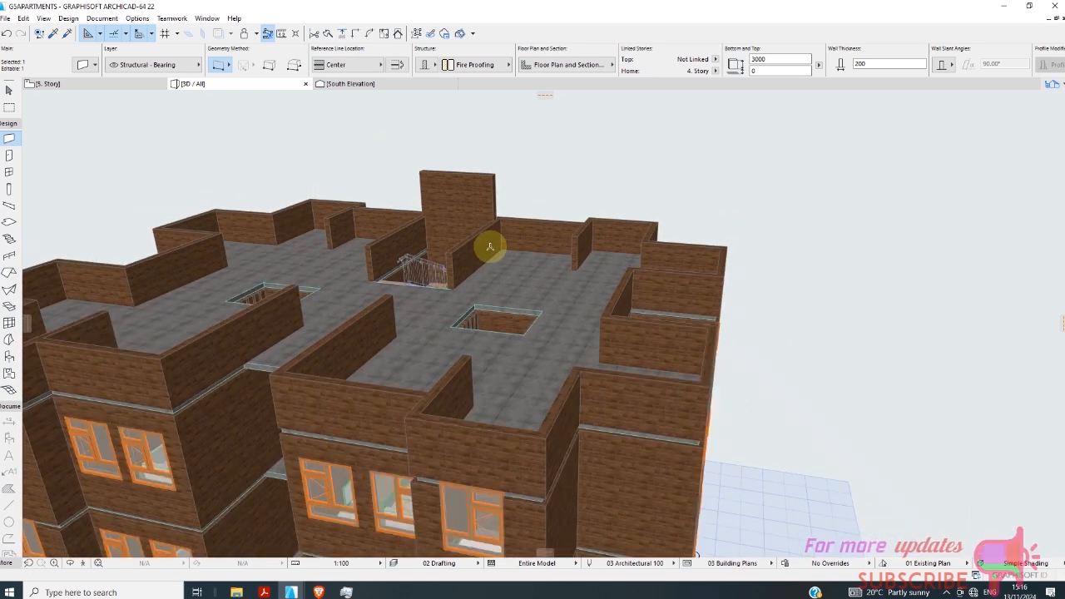
{"action": "scroll", "coordinate": [490, 246], "scroll_direction": "down", "scroll_amount": 5}
{"action": "middle_click_drag", "start_coordinate": [849, 364], "coordinate": [306, 299], "text": "shift"}
{"action": "key", "text": "Escape"}
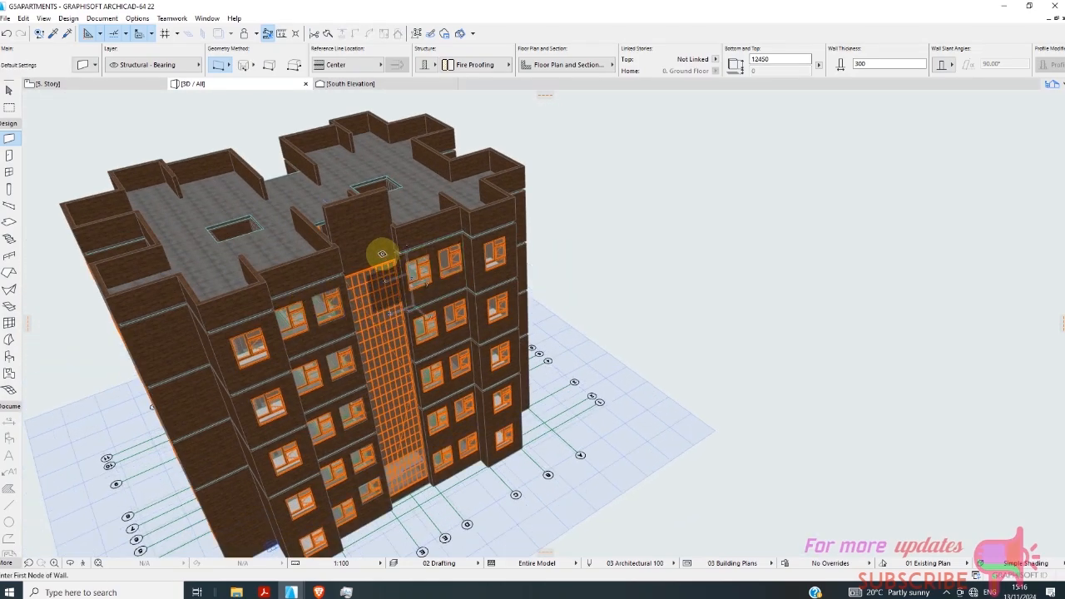
Move the tall outer stairwell wall down to a base offset of -1650, aligning its top with the adjoining parapet.
{"action": "scroll", "coordinate": [367, 243], "scroll_direction": "up", "scroll_amount": 3}
{"action": "left_click", "coordinate": [340, 200], "text": "shift"}
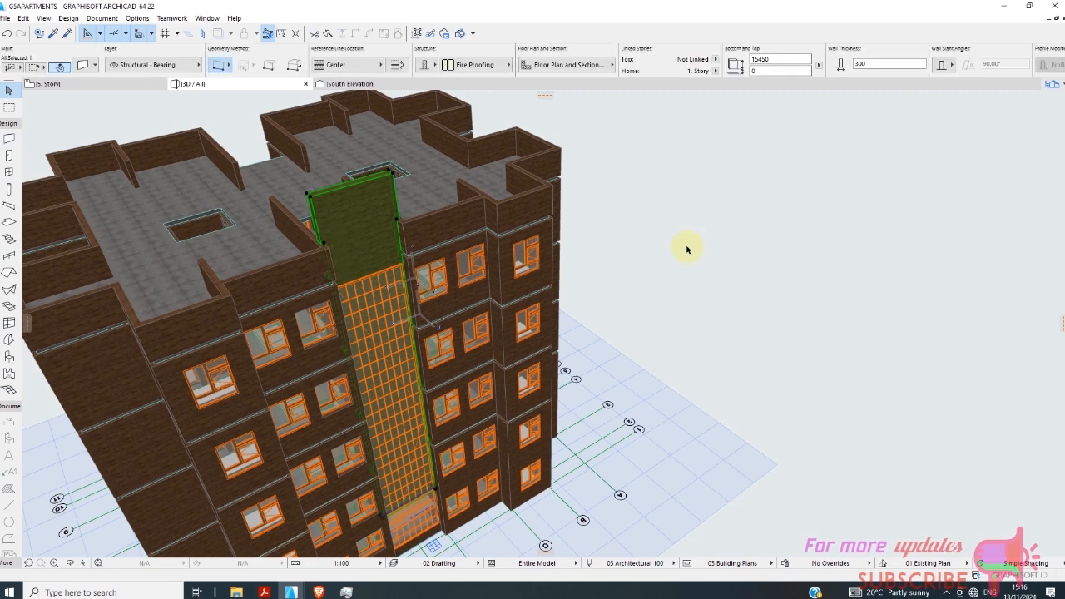
{"action": "scroll", "coordinate": [383, 250], "scroll_direction": "up", "scroll_amount": 2}
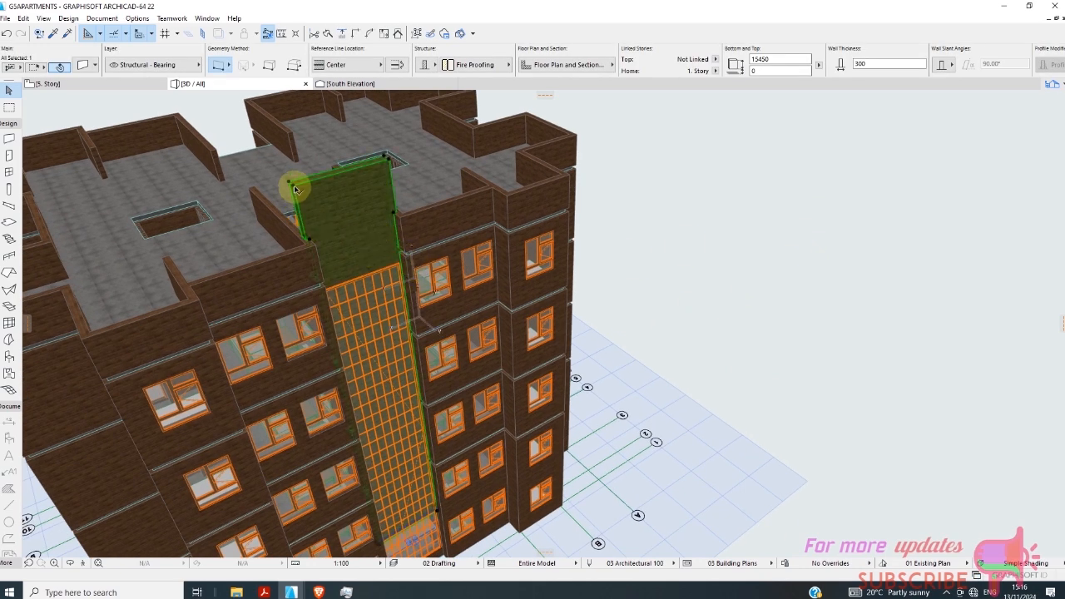
{"action": "left_click", "coordinate": [296, 189]}
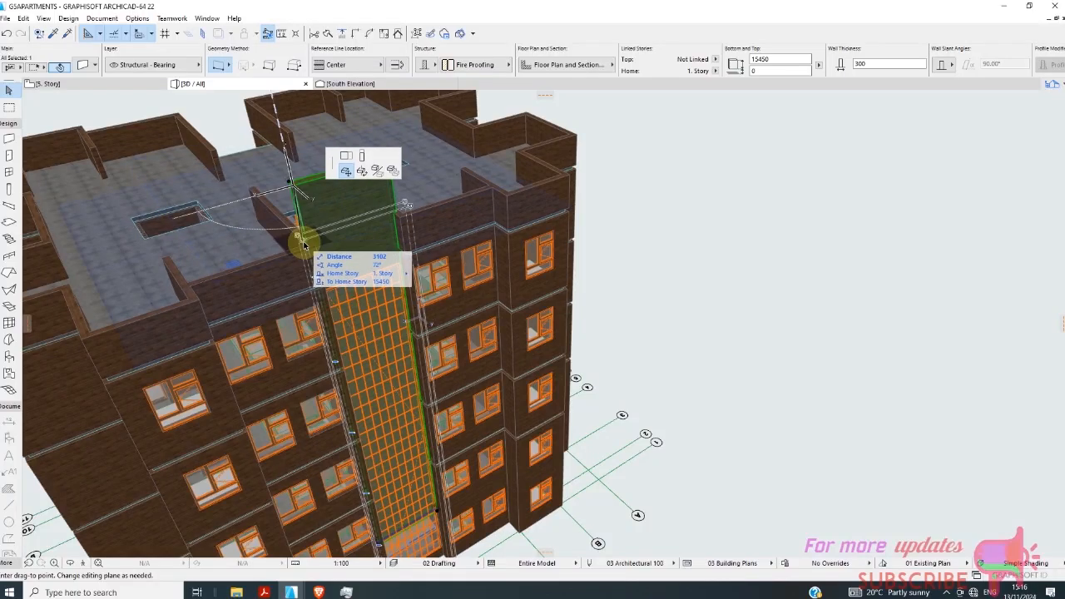
{"action": "left_click", "coordinate": [306, 243]}
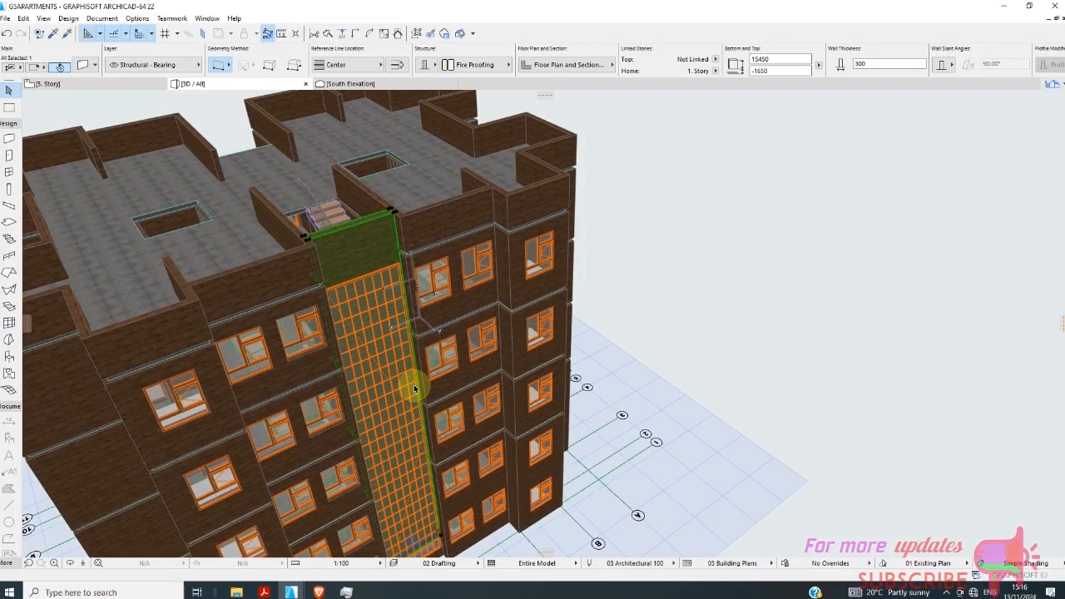
{"action": "key", "text": "Escape"}
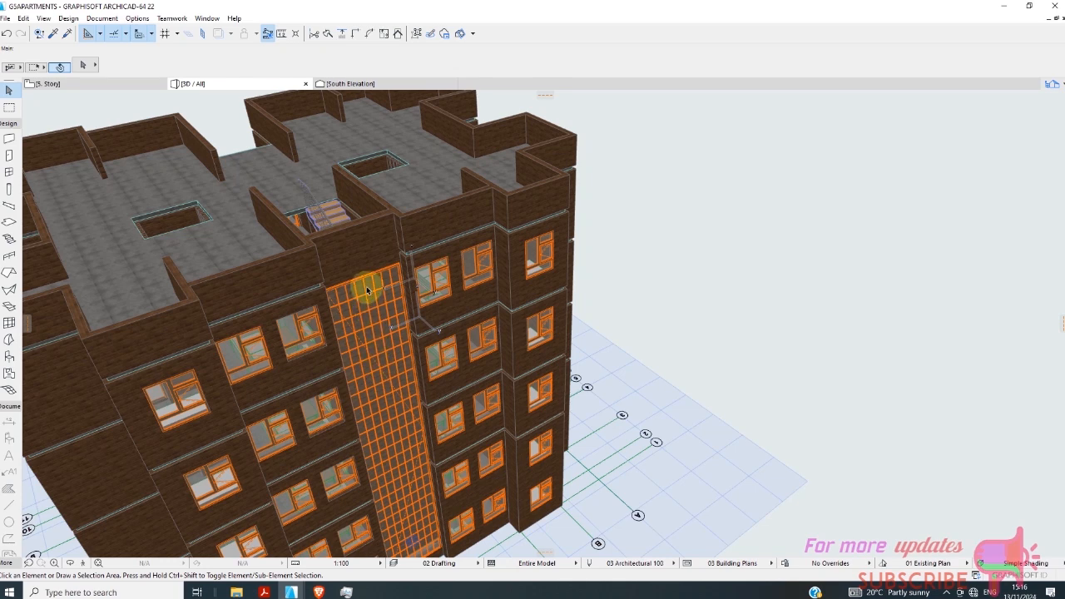
Set the height of the tall gridded stairwell window to 15500.
{"action": "left_click", "coordinate": [367, 314]}
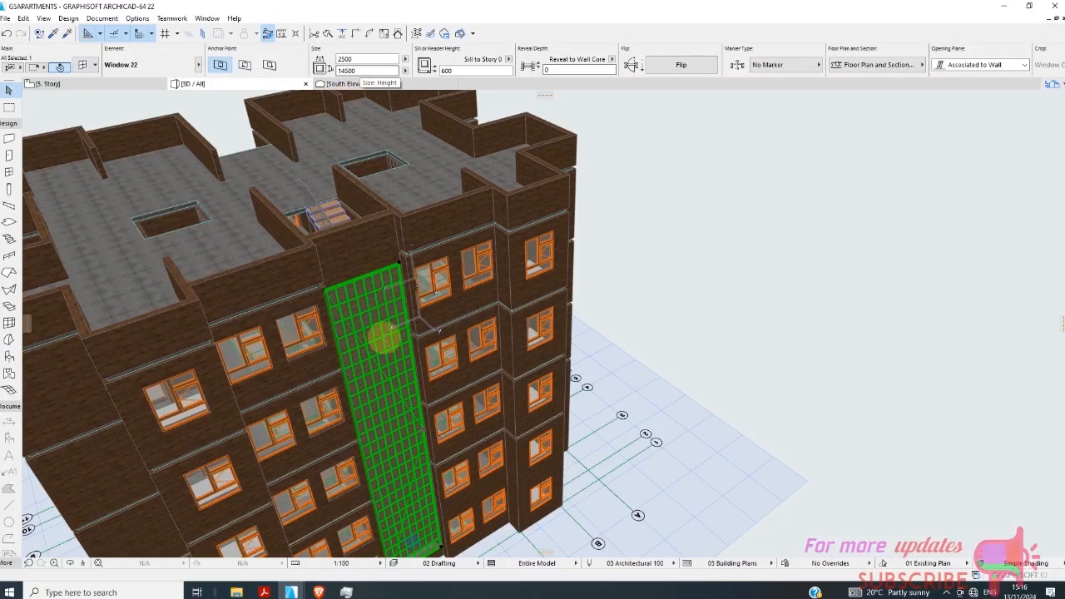
{"action": "left_click", "coordinate": [348, 70]}
{"action": "key", "text": "BackSpace"}
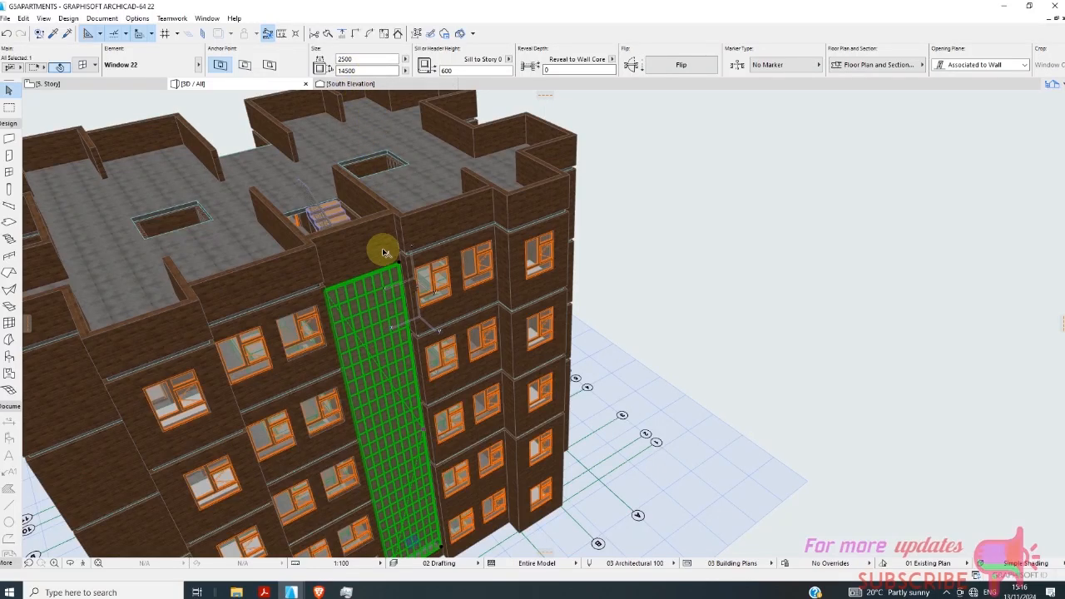
{"action": "scroll", "coordinate": [374, 279], "scroll_direction": "up", "scroll_amount": 5}
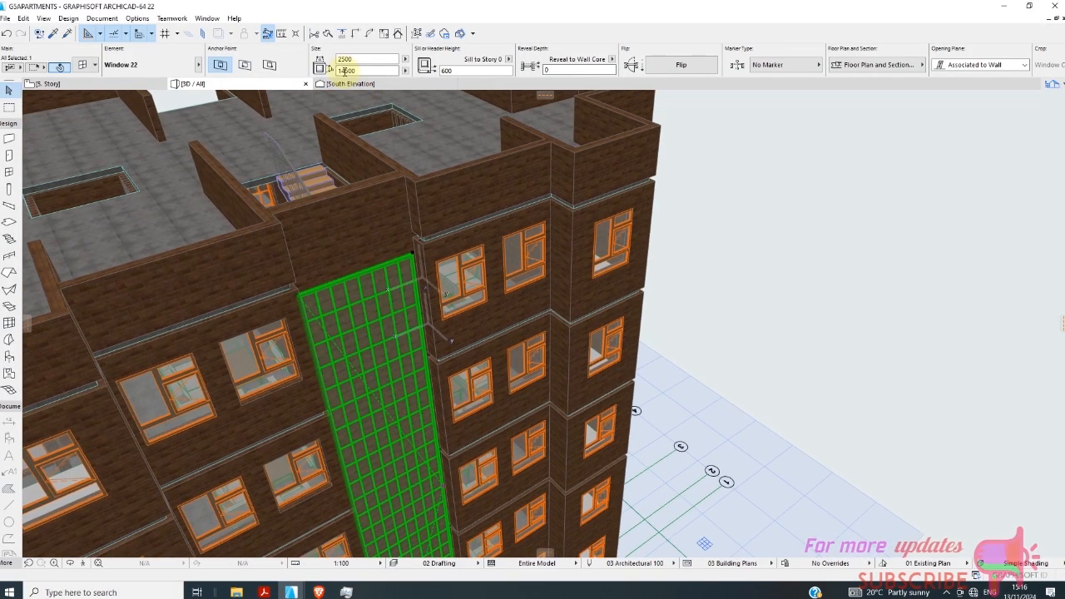
{"action": "left_click", "coordinate": [344, 71]}
{"action": "key", "text": "BackSpace"}
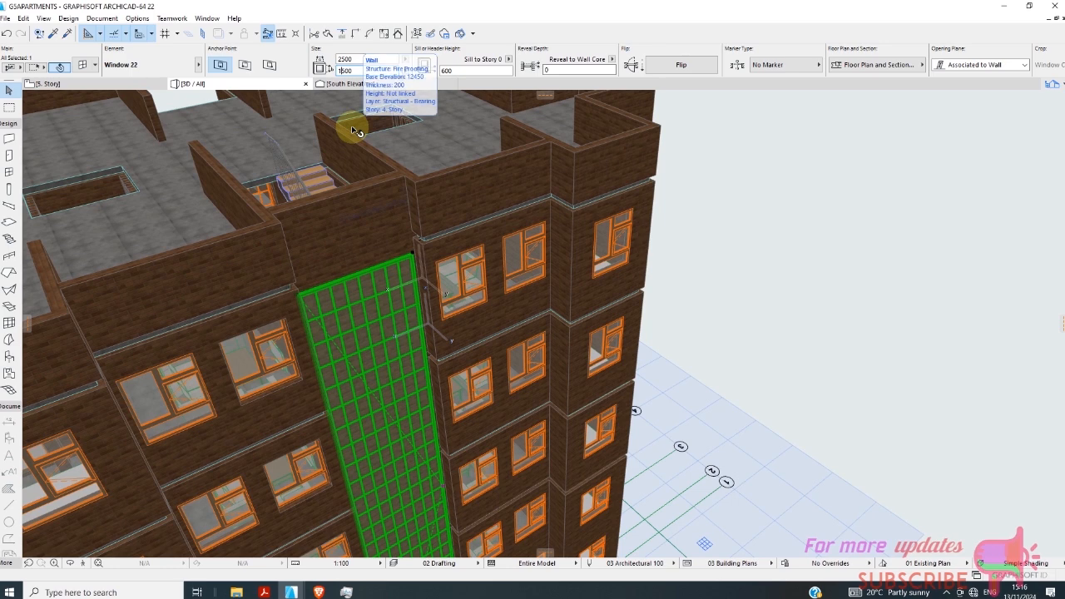
{"action": "type", "text": "5"}
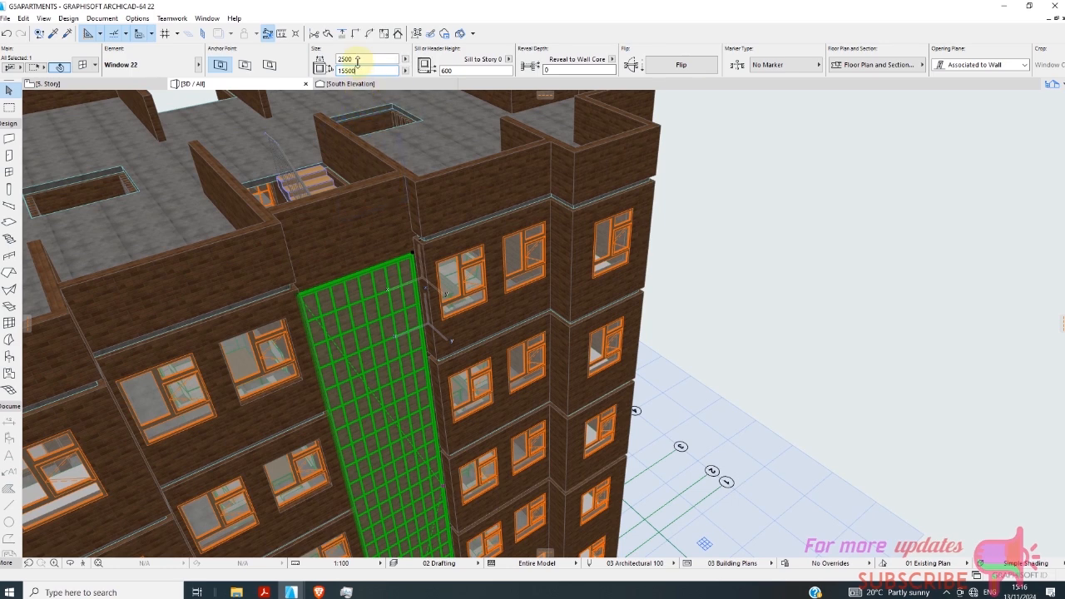
{"action": "key", "text": "Return"}
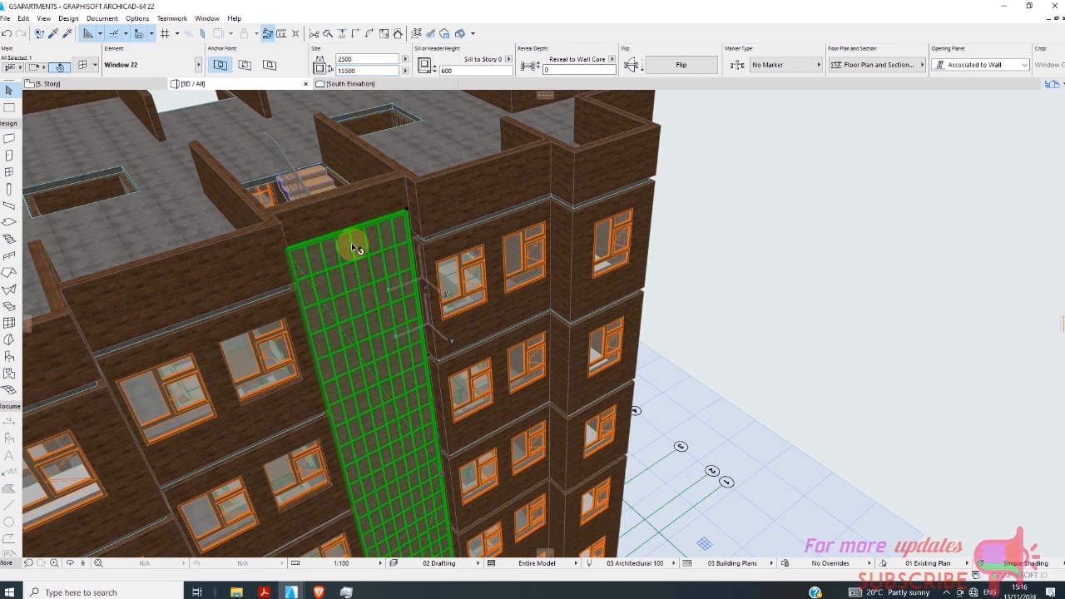
{"action": "scroll", "coordinate": [391, 196], "scroll_direction": "down", "scroll_amount": 5}
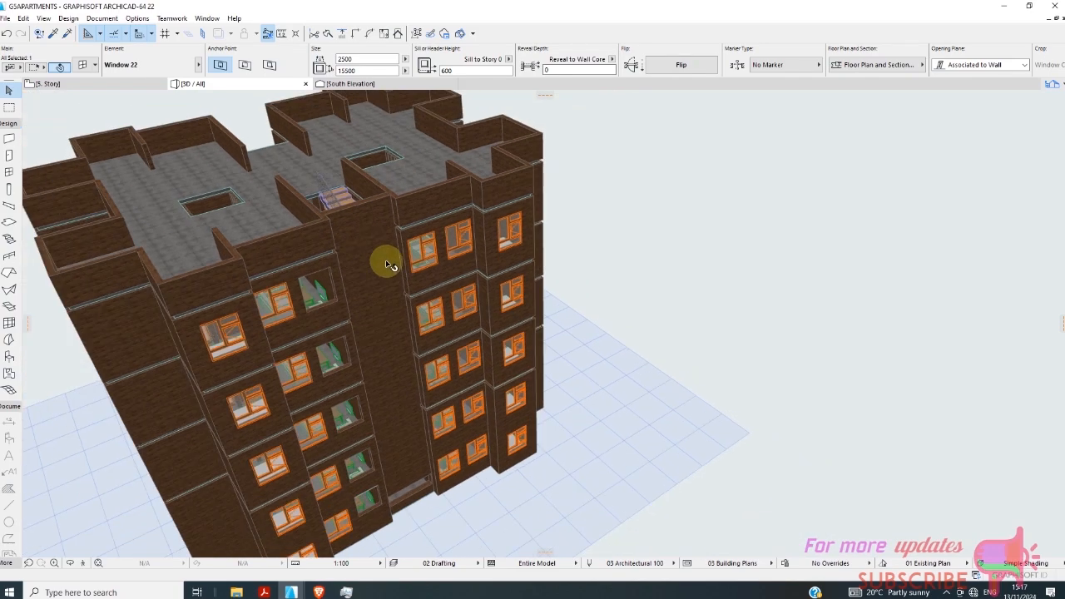
{"action": "left_click", "coordinate": [682, 285]}
Inspect the stairwell facade in the 3D view and select its tall gridded window.
{"action": "scroll", "coordinate": [642, 274], "scroll_direction": "down", "scroll_amount": 4}
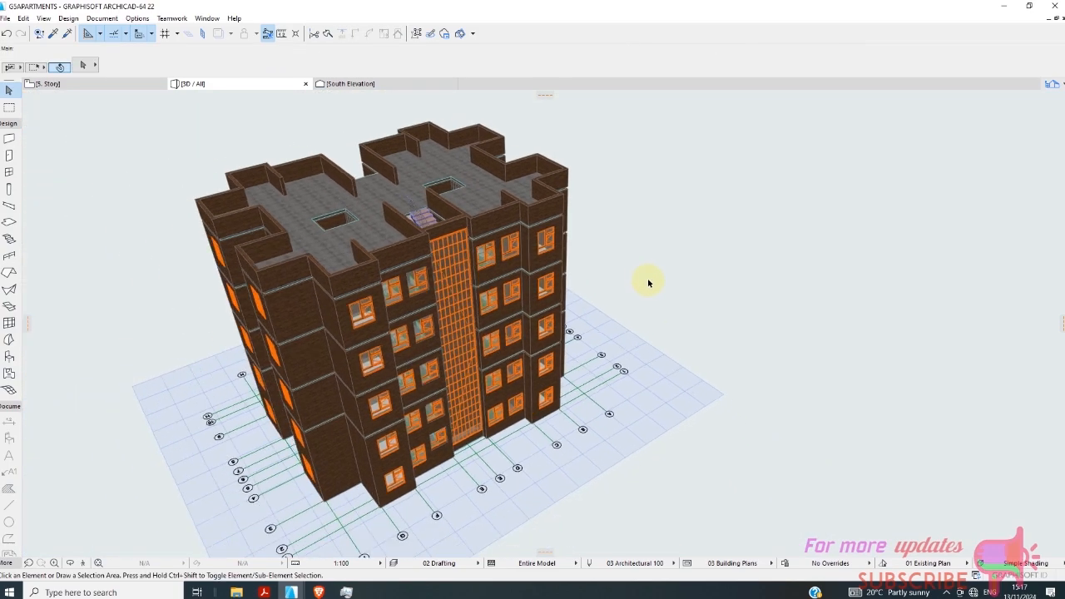
{"action": "middle_click_drag", "start_coordinate": [699, 318], "coordinate": [445, 276], "text": "shift"}
{"action": "scroll", "coordinate": [587, 308], "scroll_direction": "up", "scroll_amount": 6}
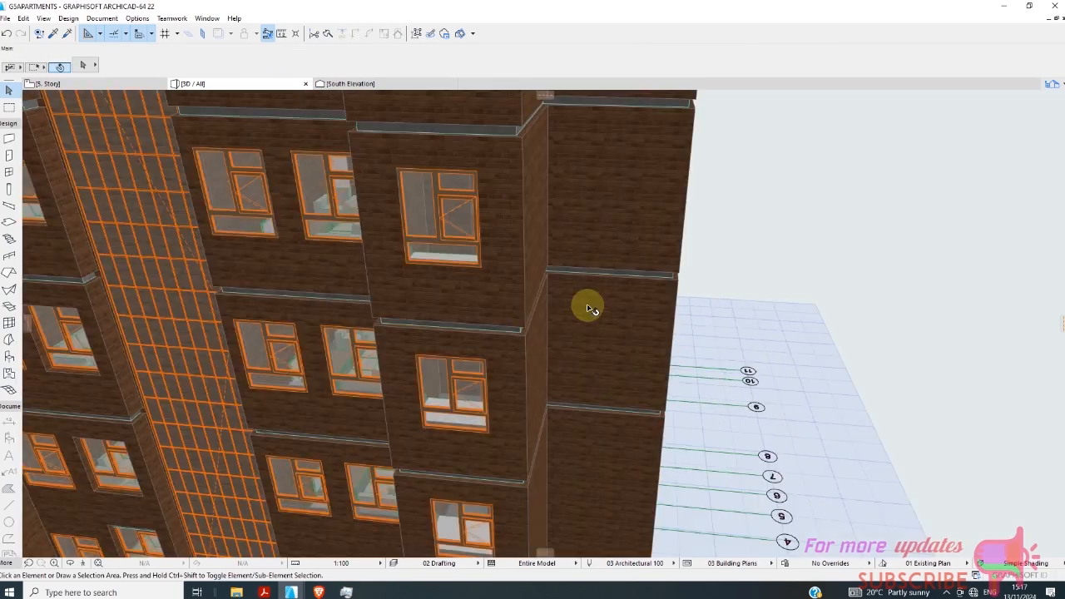
{"action": "left_click", "coordinate": [120, 95]}
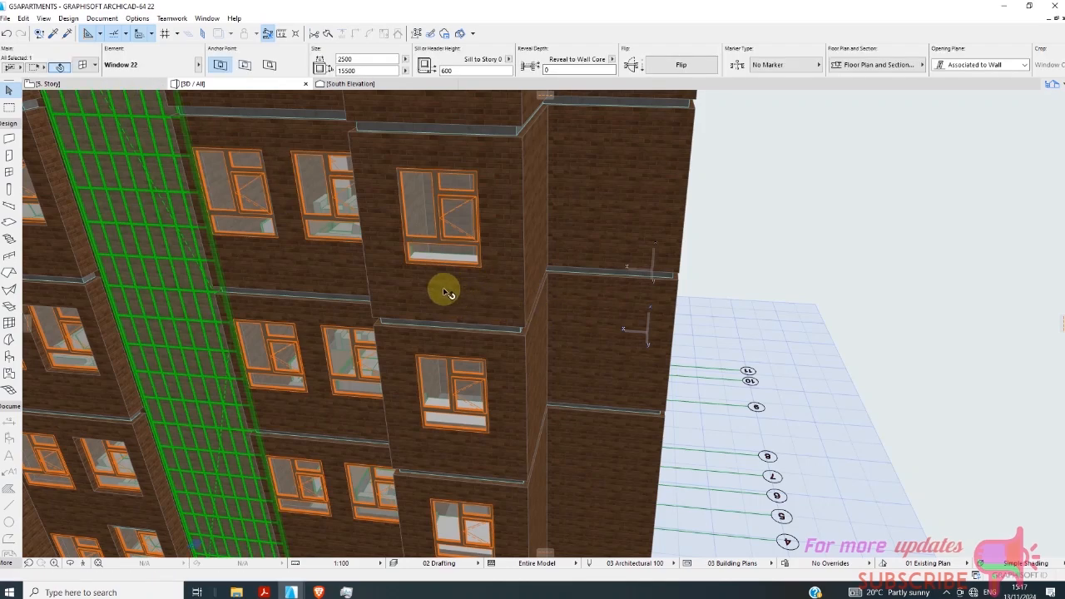
On the fifth-story plan, trim the wall stub on gridline C back to the wall along gridline 2.
{"action": "left_click", "coordinate": [133, 83]}
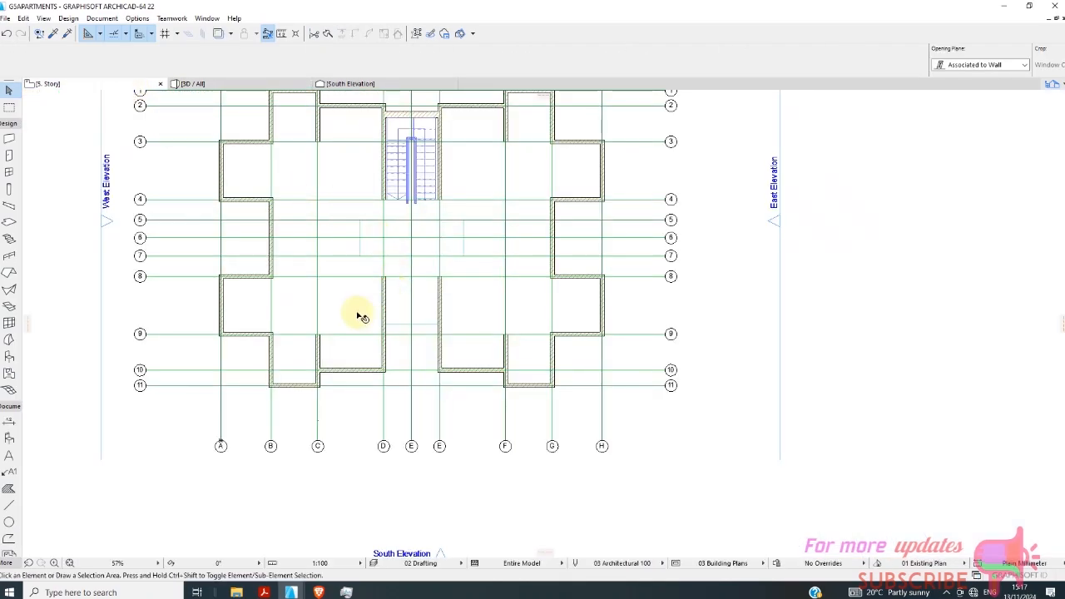
{"action": "scroll", "coordinate": [367, 395], "scroll_direction": "up", "scroll_amount": 5}
{"action": "scroll", "coordinate": [367, 395], "scroll_direction": "down", "scroll_amount": 5}
{"action": "scroll", "coordinate": [325, 148], "scroll_direction": "up", "scroll_amount": 6}
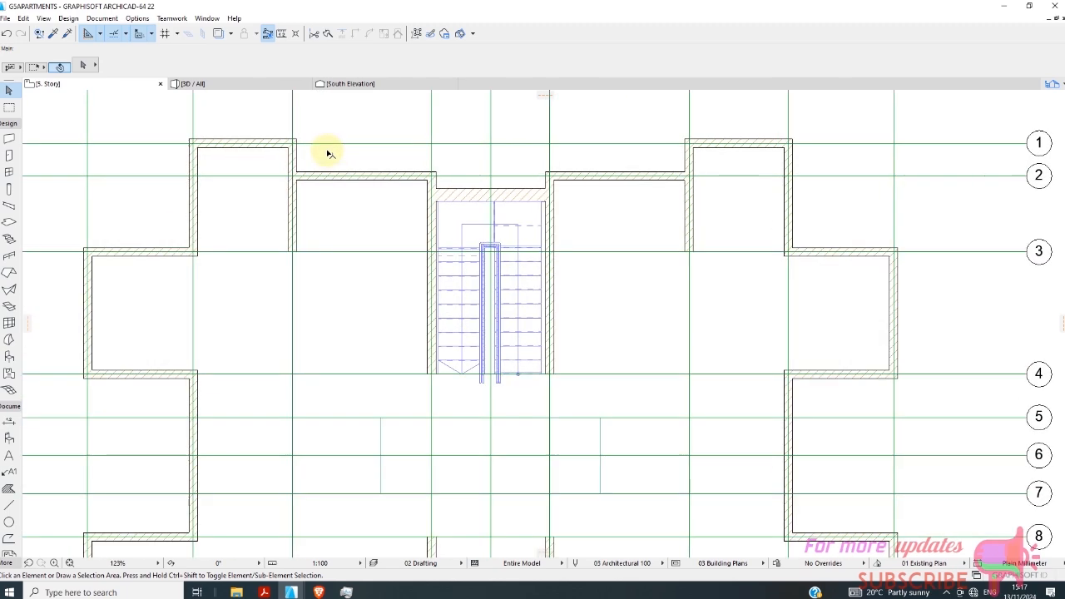
{"action": "left_click", "coordinate": [308, 211]}
{"action": "scroll", "coordinate": [311, 230], "scroll_direction": "down", "scroll_amount": 4}
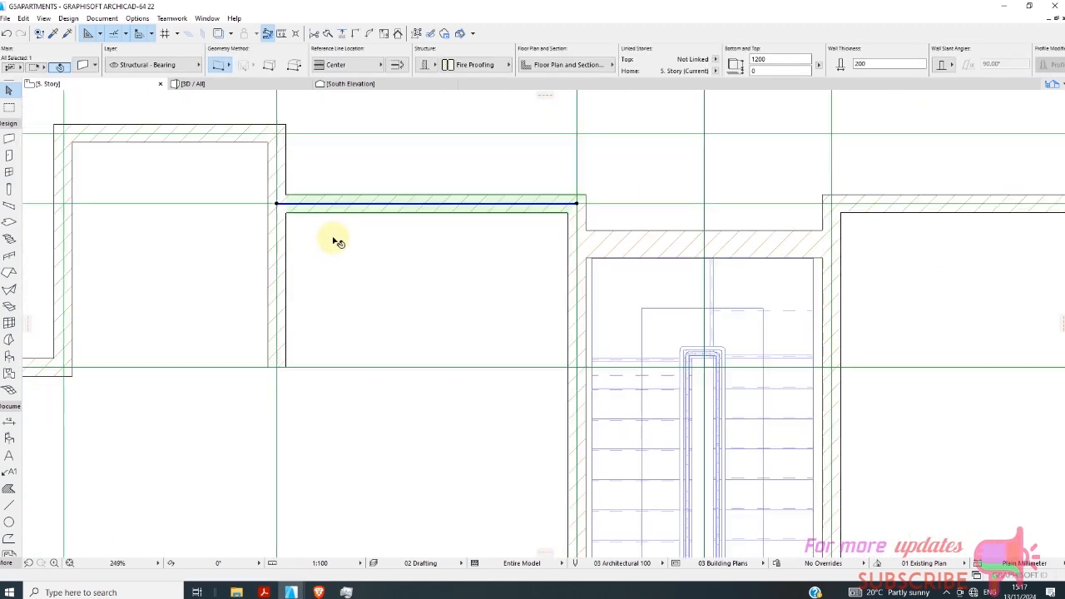
{"action": "scroll", "coordinate": [316, 241], "scroll_direction": "up", "scroll_amount": 4}
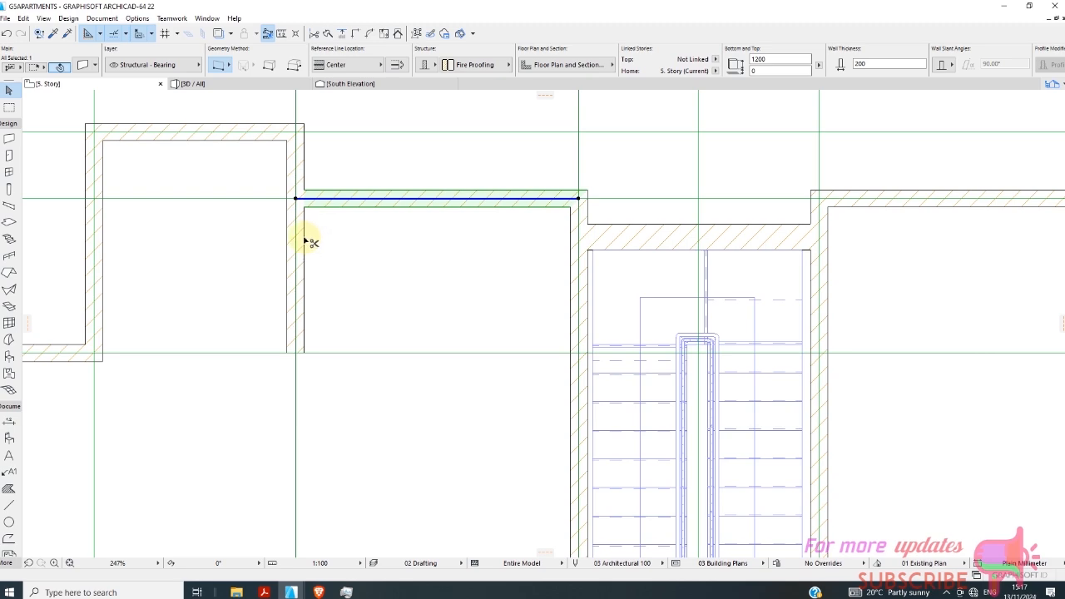
{"action": "scroll", "coordinate": [325, 221], "scroll_direction": "down", "scroll_amount": 5}
{"action": "scroll", "coordinate": [657, 278], "scroll_direction": "up", "scroll_amount": 3}
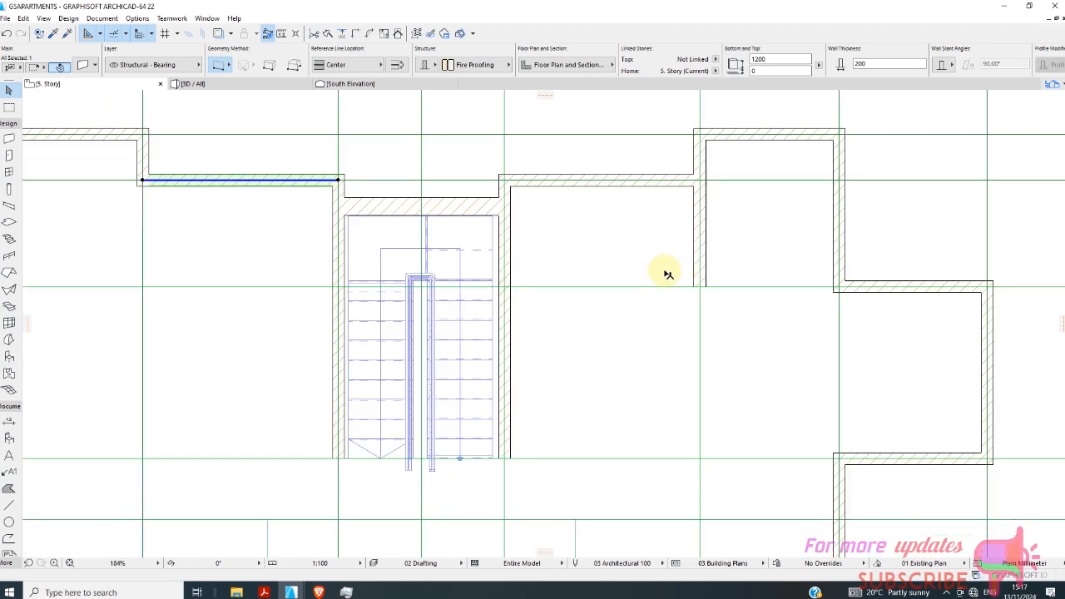
Try trimming the side wall east of the stairs against the outer stairwell wall, and undo the trim.
{"action": "scroll", "coordinate": [668, 275], "scroll_direction": "down", "scroll_amount": 3}
{"action": "left_click", "coordinate": [457, 223]}
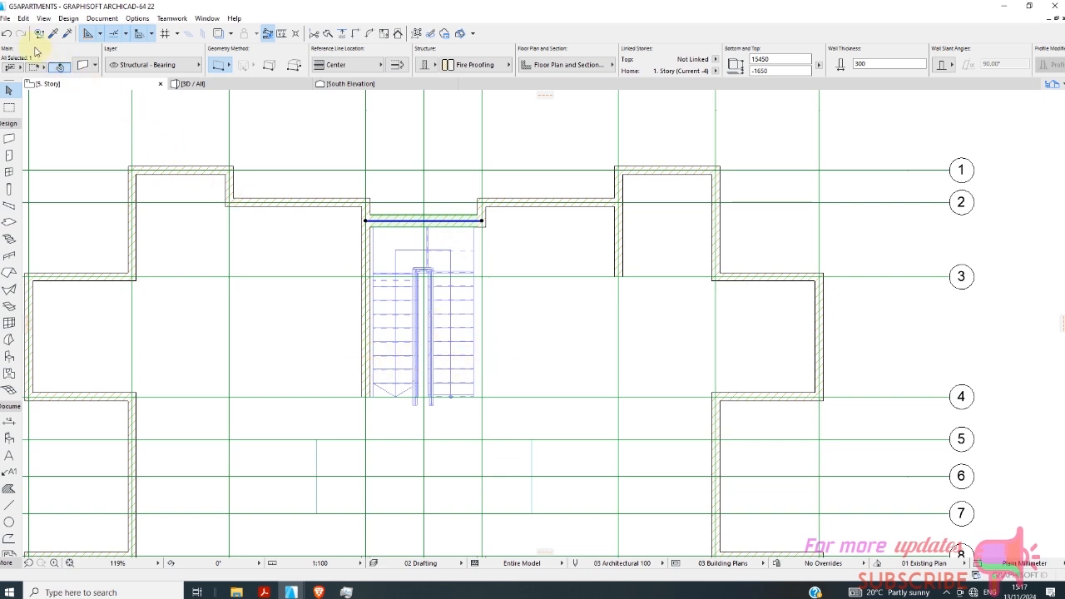
{"action": "left_click", "coordinate": [7, 35]}
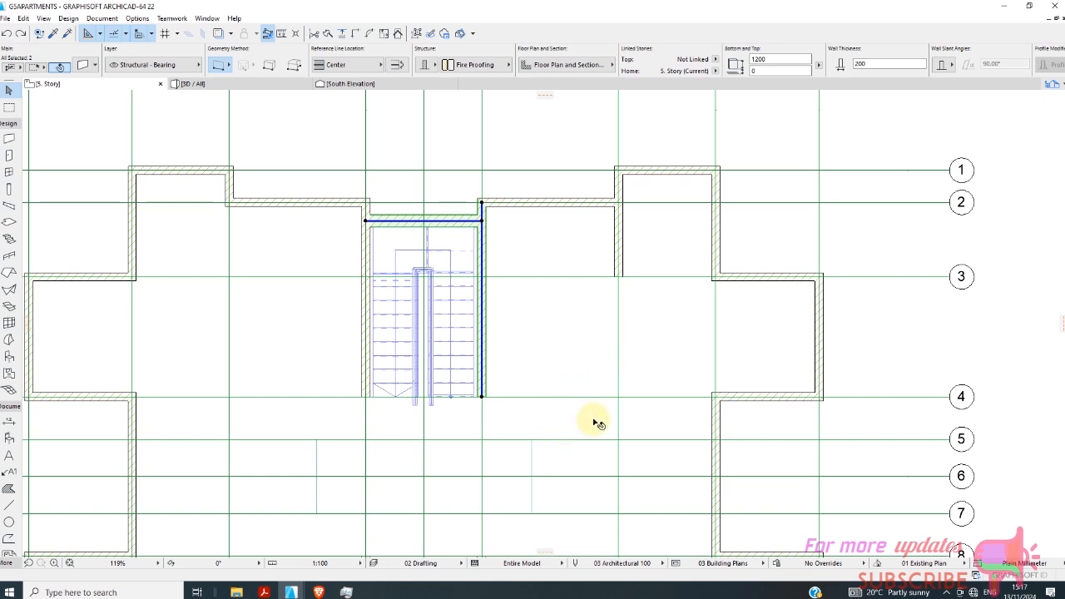
Trim the wall stub on gridline F back to the wall along gridline 2.
{"action": "left_click", "coordinate": [589, 208]}
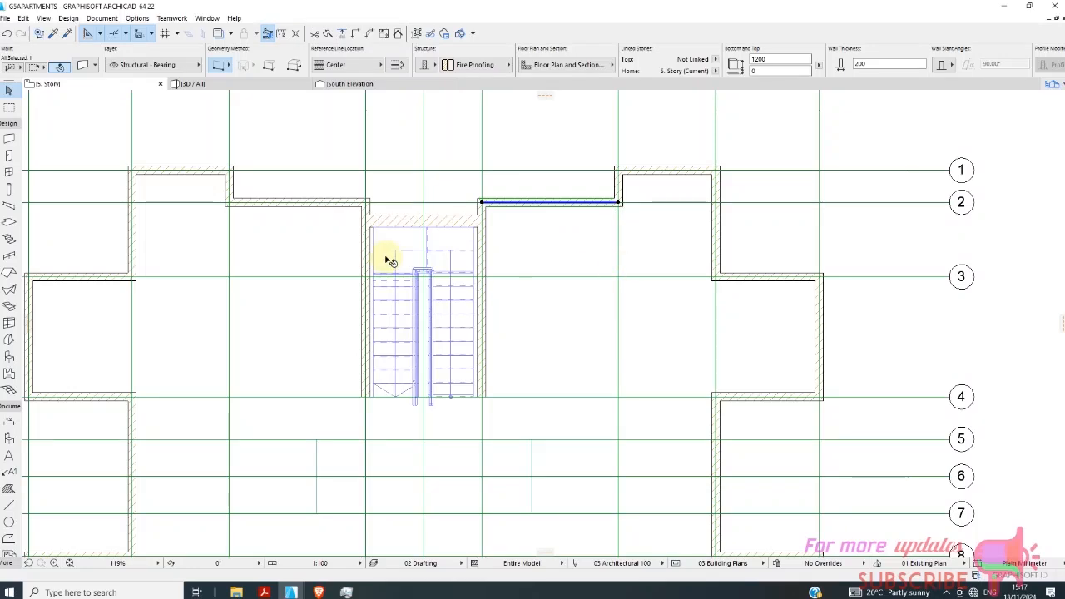
Trim the wall stub on gridline C back to the wall along gridline 10.
{"action": "scroll", "coordinate": [391, 240], "scroll_direction": "down", "scroll_amount": 5}
{"action": "scroll", "coordinate": [440, 433], "scroll_direction": "up", "scroll_amount": 4}
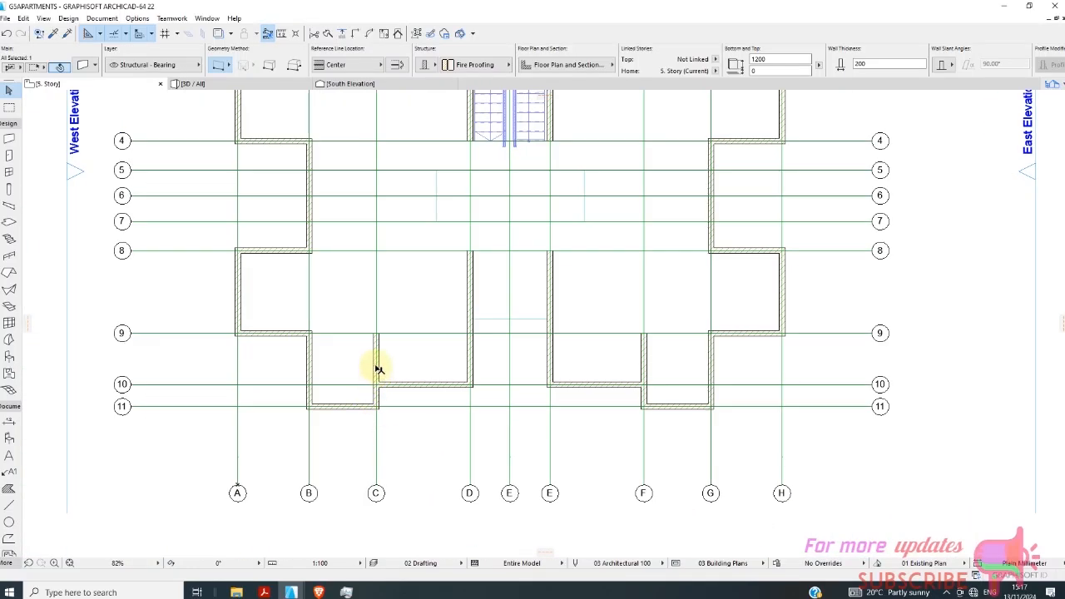
{"action": "left_click", "coordinate": [401, 389]}
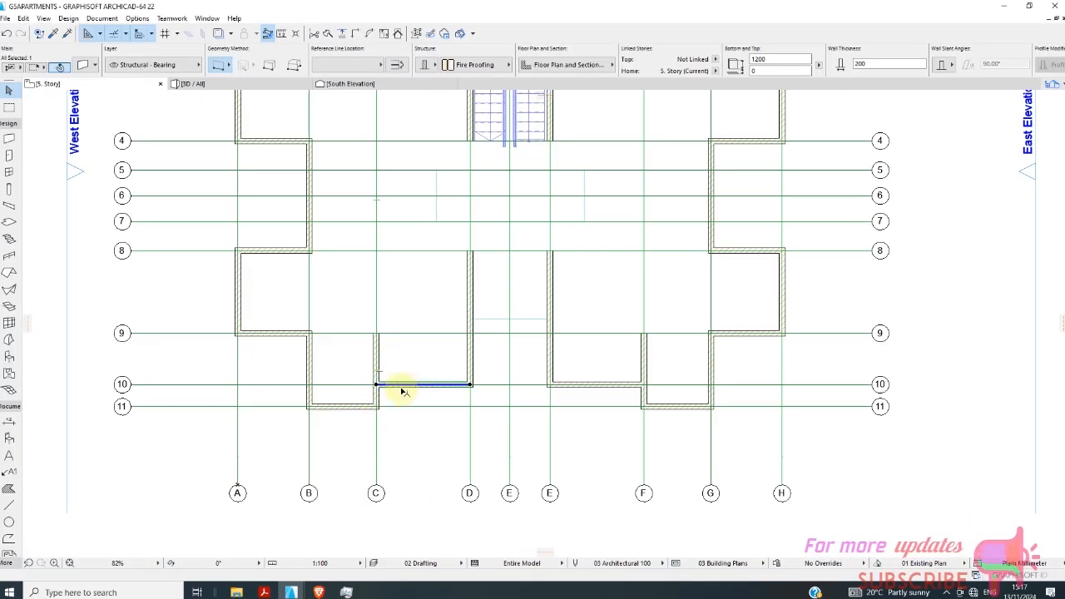
{"action": "left_click", "coordinate": [376, 352]}
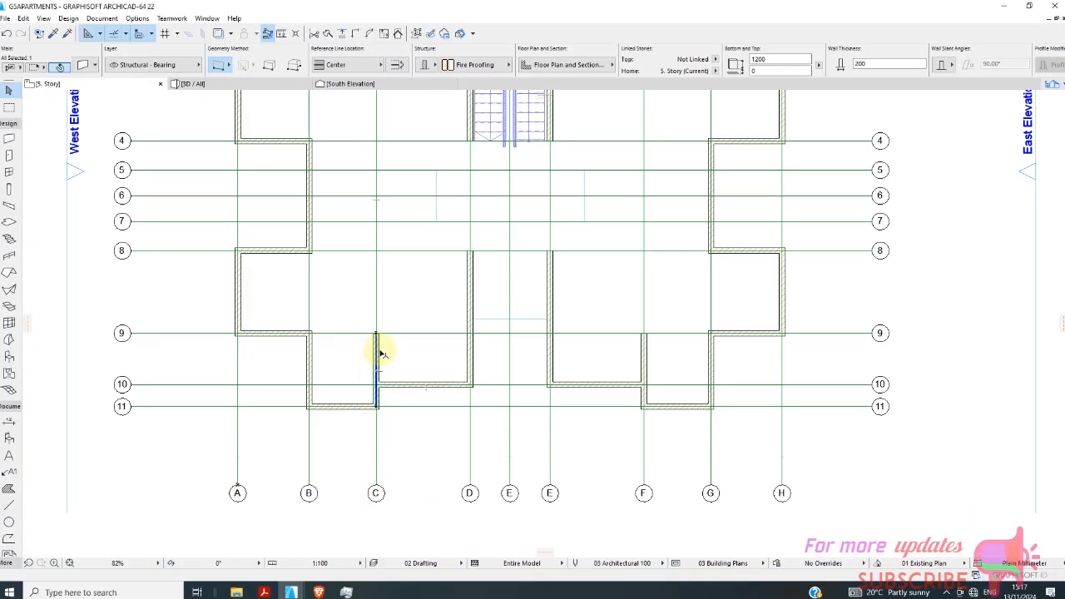
{"action": "left_click", "coordinate": [404, 385]}
{"action": "key", "text": "Escape"}
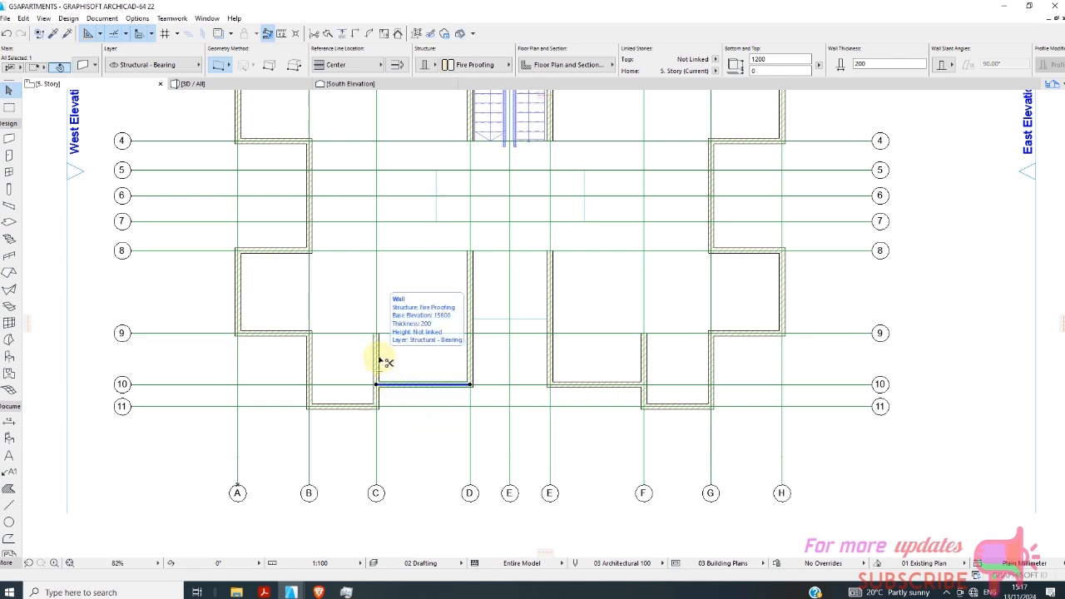
{"action": "left_click", "coordinate": [379, 360], "text": "ctrl"}
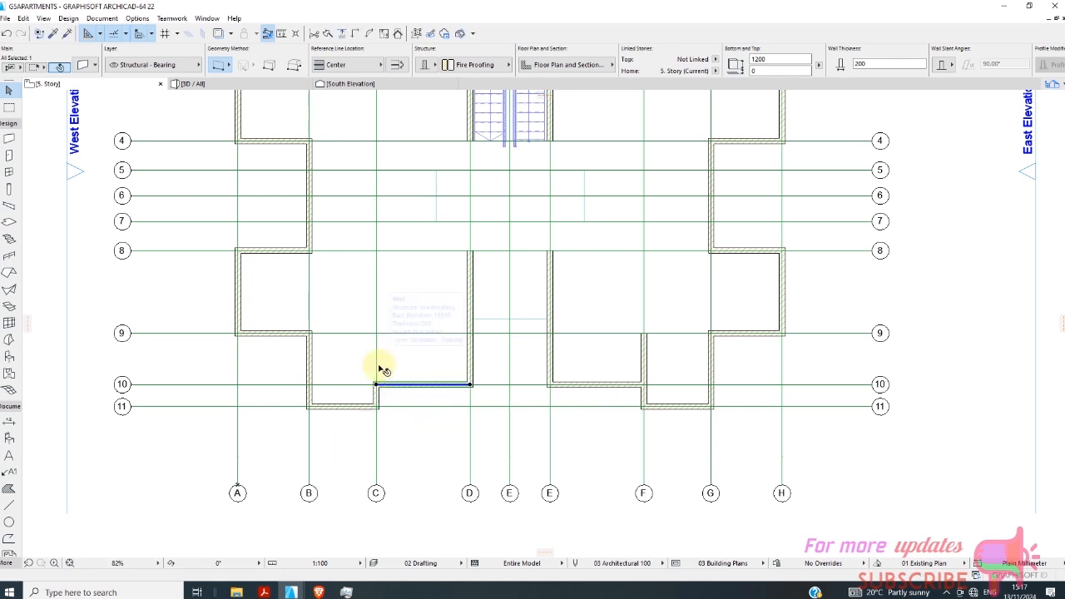
Trim the wall stub on gridline F back to the wall along gridline 10.
{"action": "left_click", "coordinate": [628, 386]}
{"action": "scroll", "coordinate": [483, 368], "scroll_direction": "down", "scroll_amount": 2}
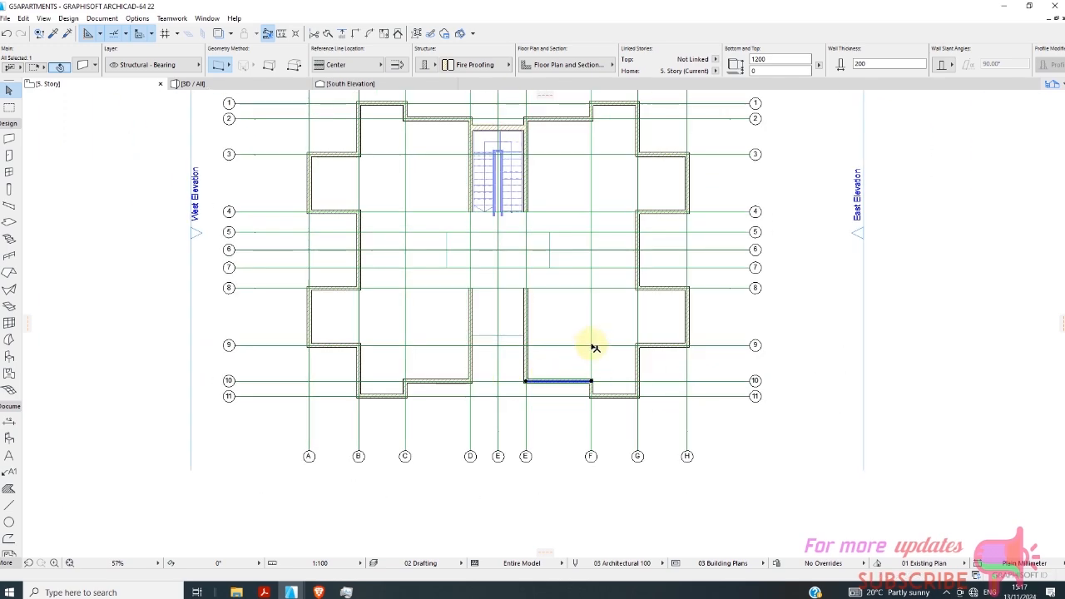
{"action": "scroll", "coordinate": [594, 347], "scroll_direction": "up", "scroll_amount": 3}
{"action": "scroll", "coordinate": [492, 301], "scroll_direction": "down", "scroll_amount": 2}
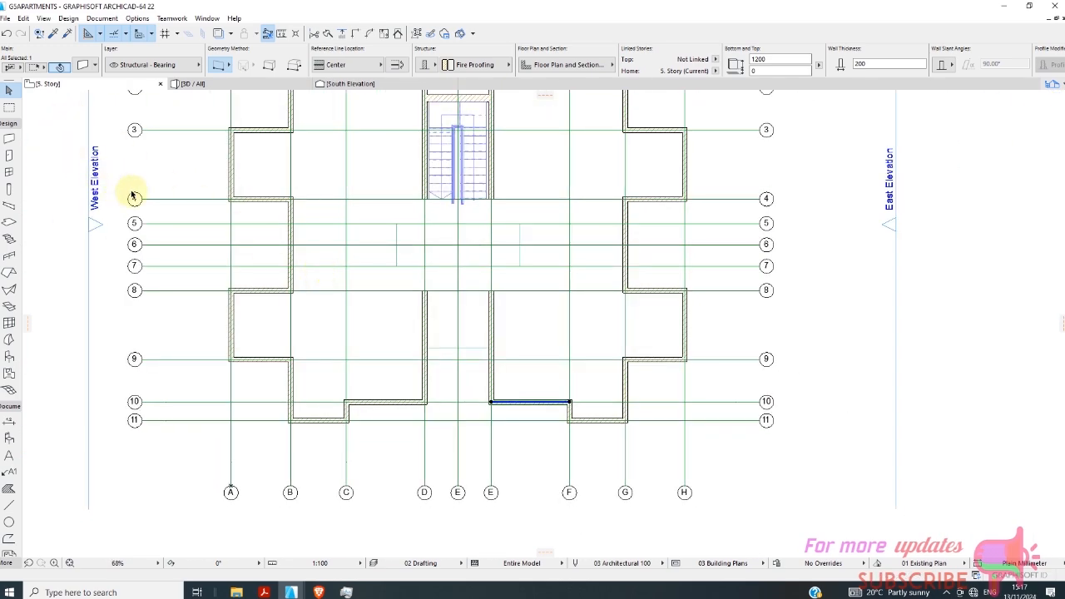
Draw a 200 mm thick wall along gridline 8 joining the open ends of the two walls that flank the central recess.
{"action": "left_click", "coordinate": [8, 137]}
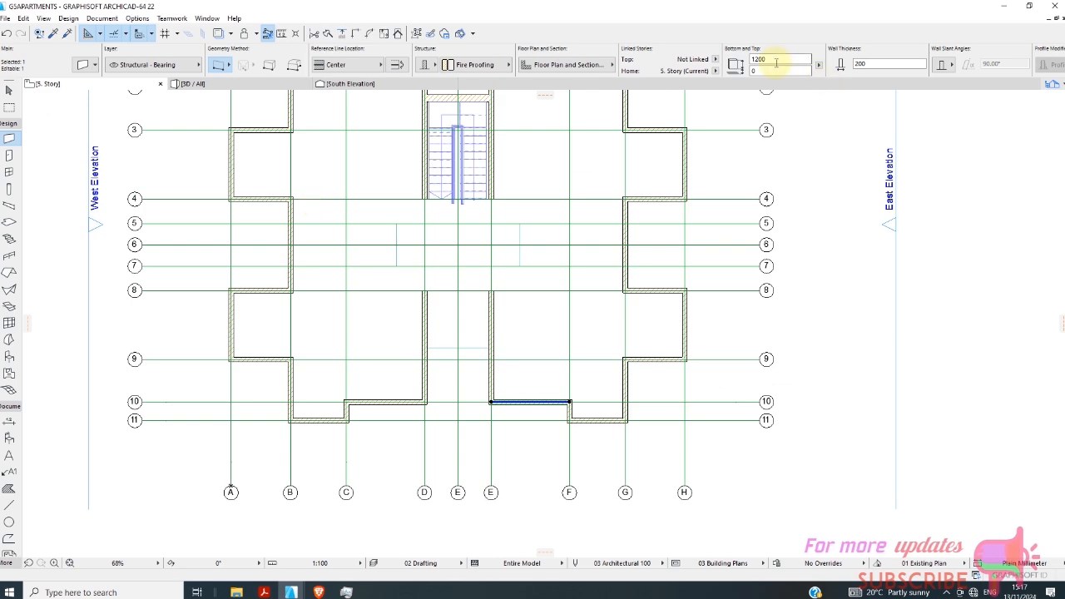
{"action": "scroll", "coordinate": [416, 302], "scroll_direction": "up", "scroll_amount": 6}
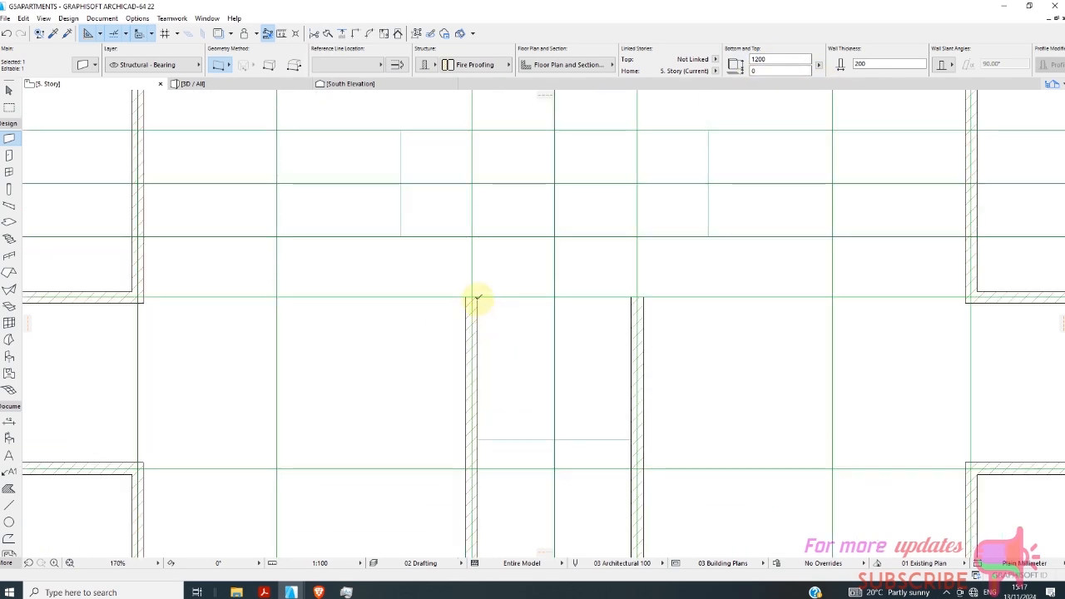
{"action": "key", "text": "Escape"}
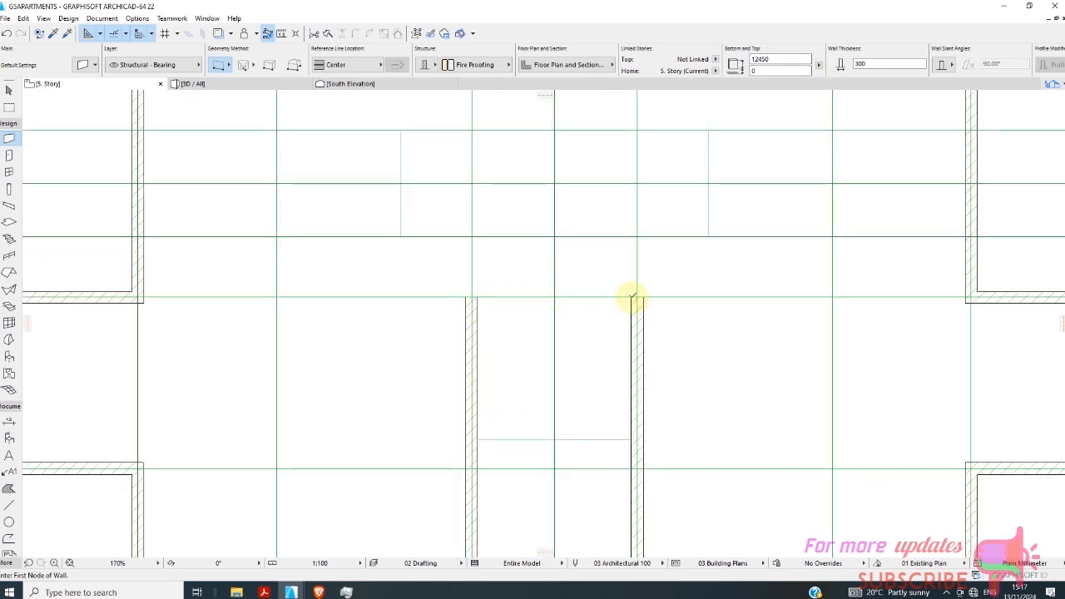
{"action": "left_click", "coordinate": [472, 294]}
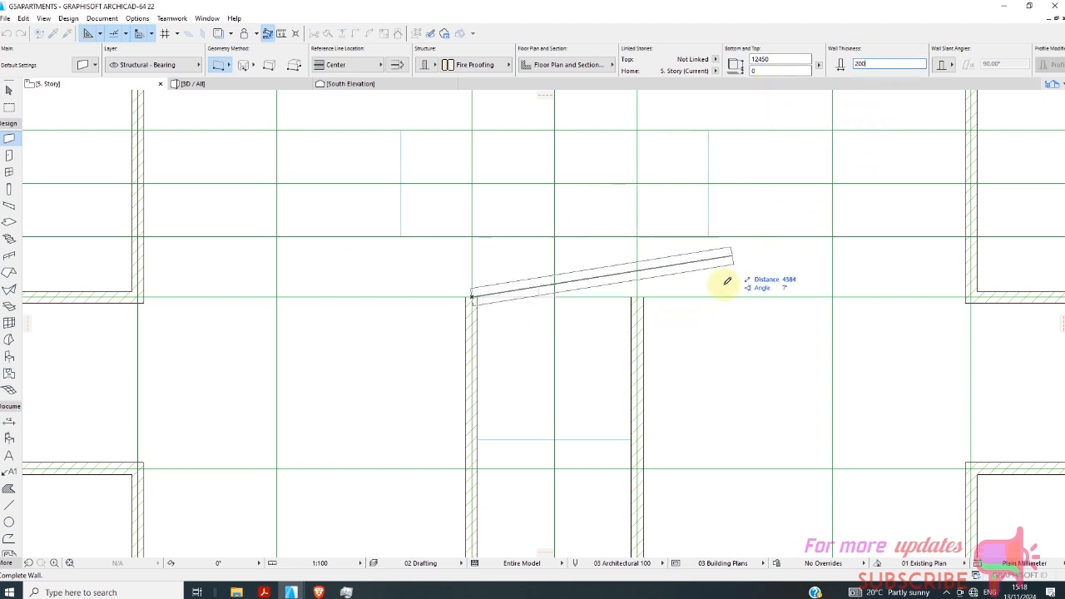
{"action": "left_click", "coordinate": [639, 295]}
{"action": "scroll", "coordinate": [533, 340], "scroll_direction": "down", "scroll_amount": 5}
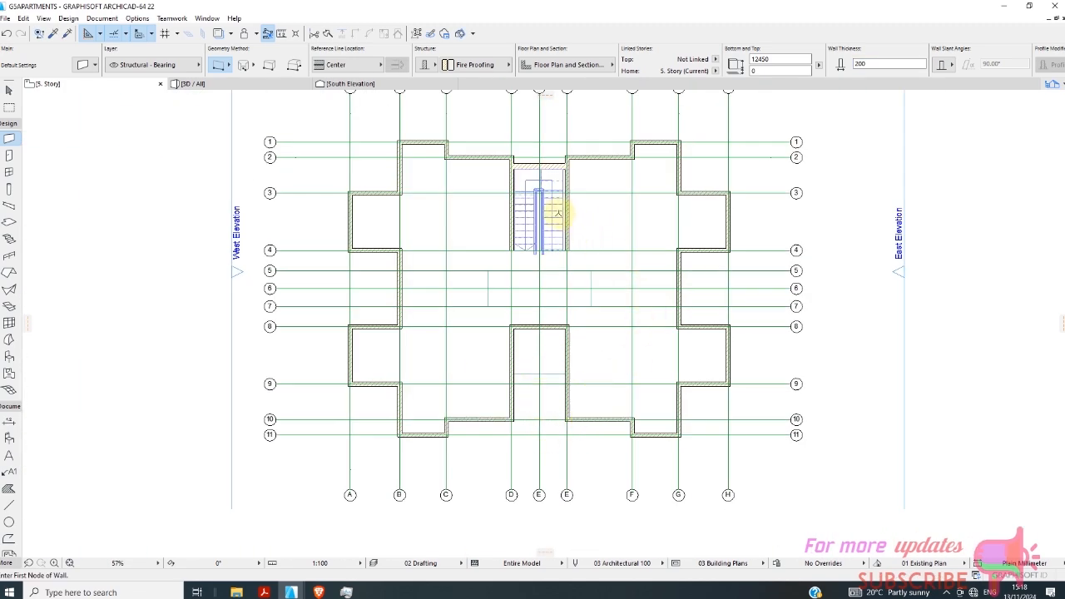
Close the open side of the stairwell with a 200 mm thick wall along gridline 4, spanning between its two side walls.
{"action": "scroll", "coordinate": [557, 214], "scroll_direction": "up", "scroll_amount": 6}
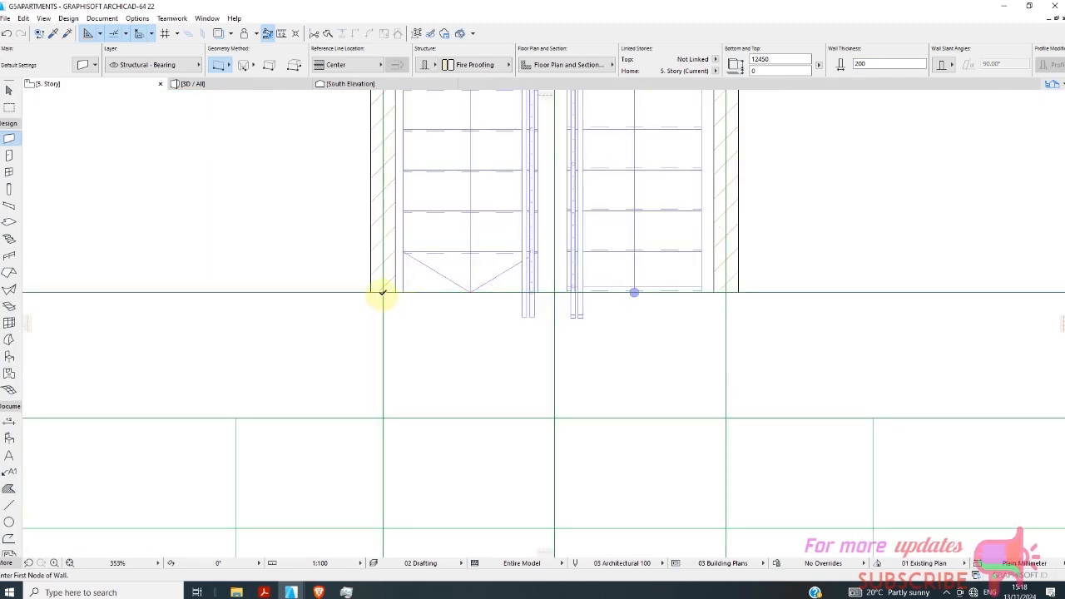
{"action": "left_click", "coordinate": [382, 292]}
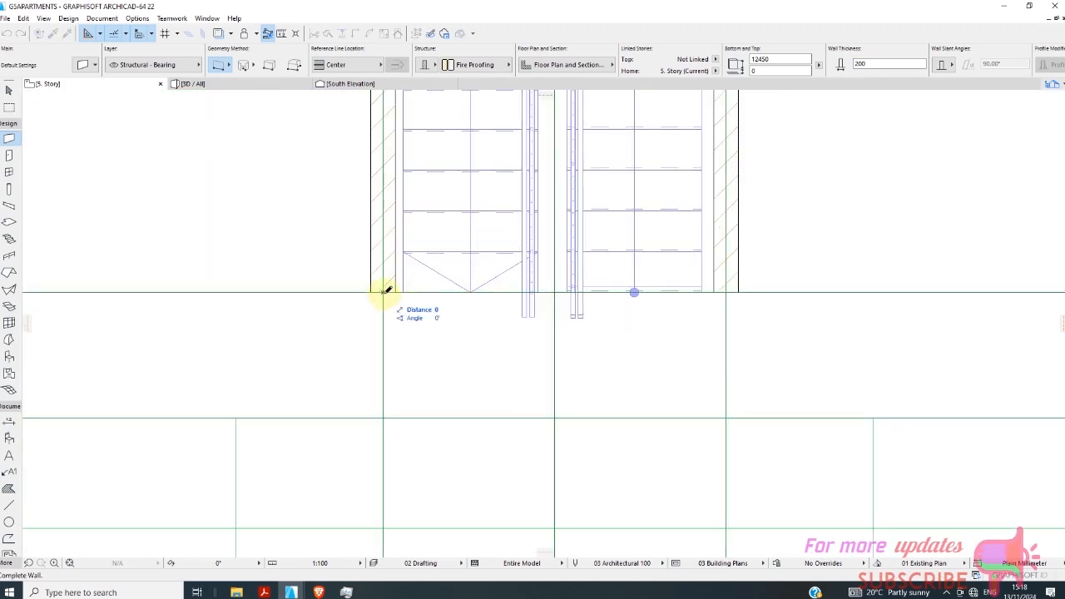
{"action": "left_click", "coordinate": [726, 290]}
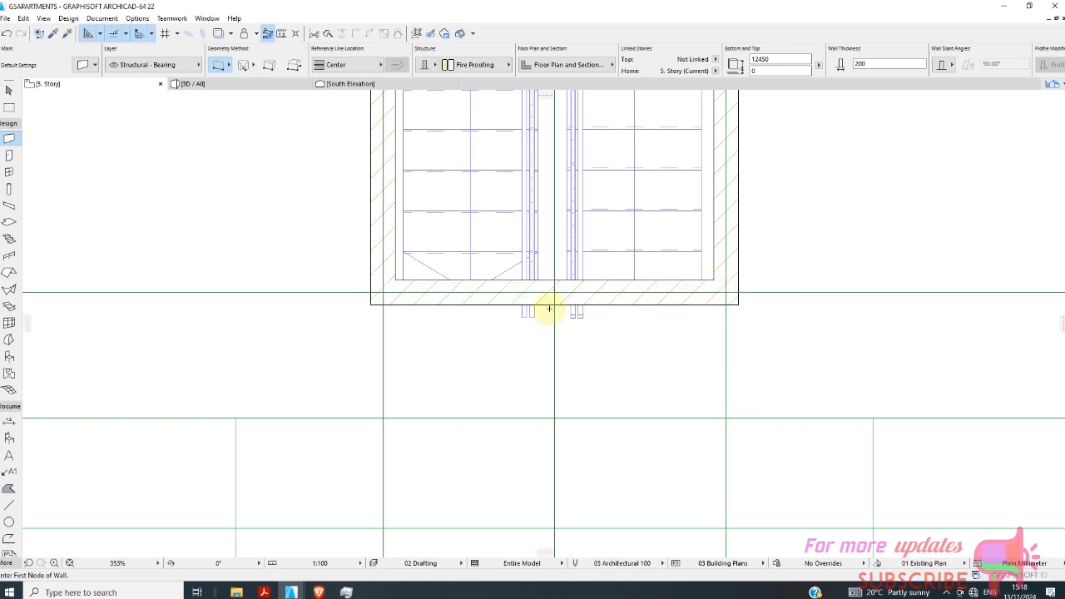
{"action": "scroll", "coordinate": [545, 306], "scroll_direction": "down", "scroll_amount": 2}
{"action": "scroll", "coordinate": [523, 326], "scroll_direction": "down", "scroll_amount": 2}
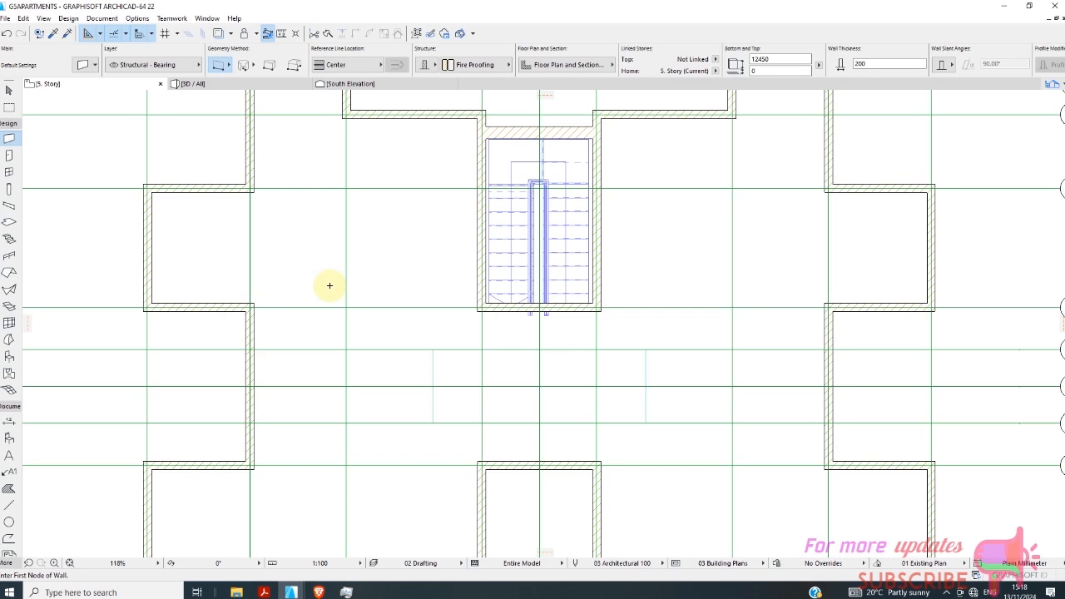
{"action": "scroll", "coordinate": [431, 157], "scroll_direction": "down", "scroll_amount": 1}
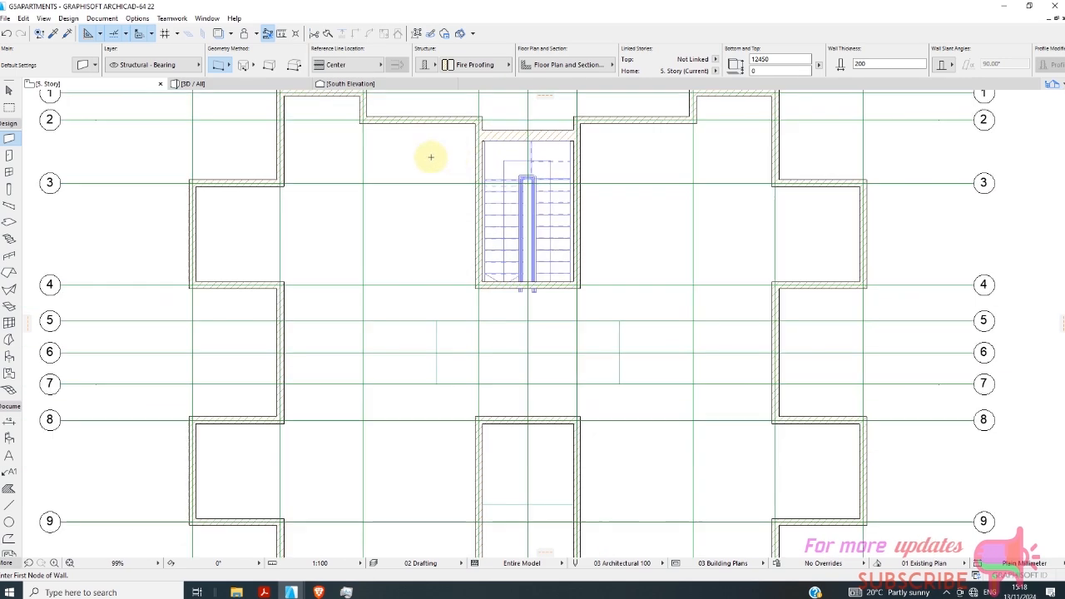
Try setting the height of the stairwell's side walls and its gridline 4 wall to 3000 mm, and undo the change.
{"action": "left_click", "coordinate": [10, 92]}
{"action": "scroll", "coordinate": [611, 183], "scroll_direction": "up", "scroll_amount": 2}
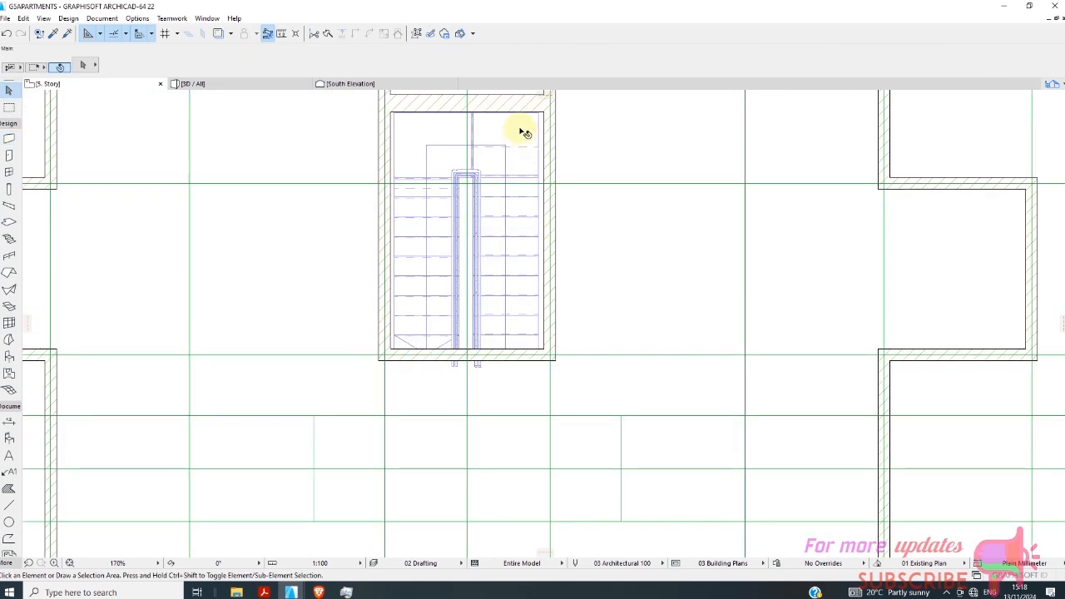
{"action": "left_click", "coordinate": [514, 107]}
{"action": "scroll", "coordinate": [413, 288], "scroll_direction": "down", "scroll_amount": 2}
{"action": "scroll", "coordinate": [391, 283], "scroll_direction": "up", "scroll_amount": 3}
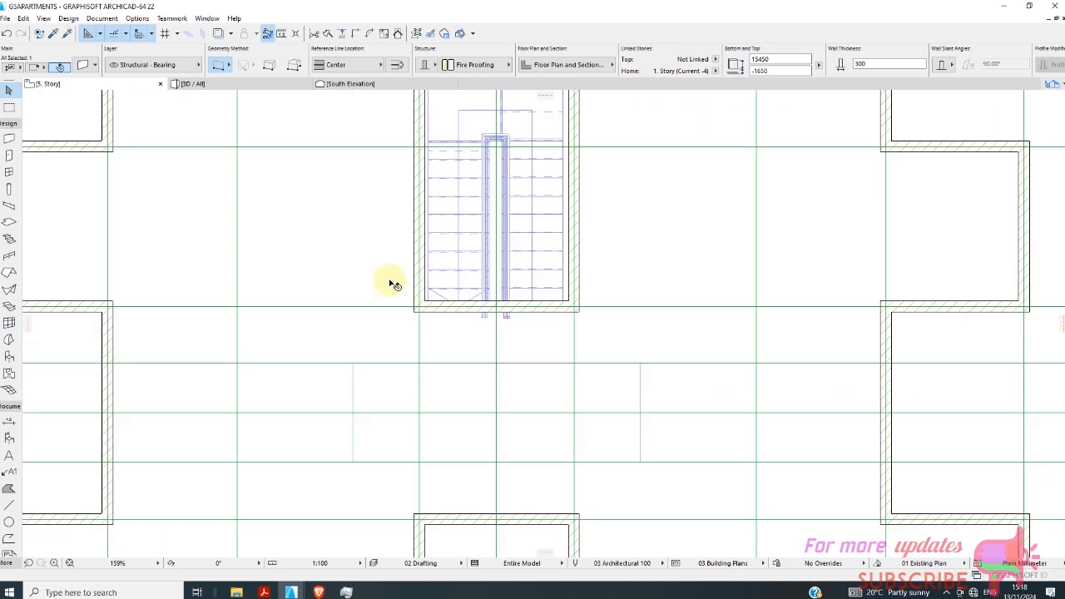
{"action": "left_click", "coordinate": [451, 314], "text": "shift"}
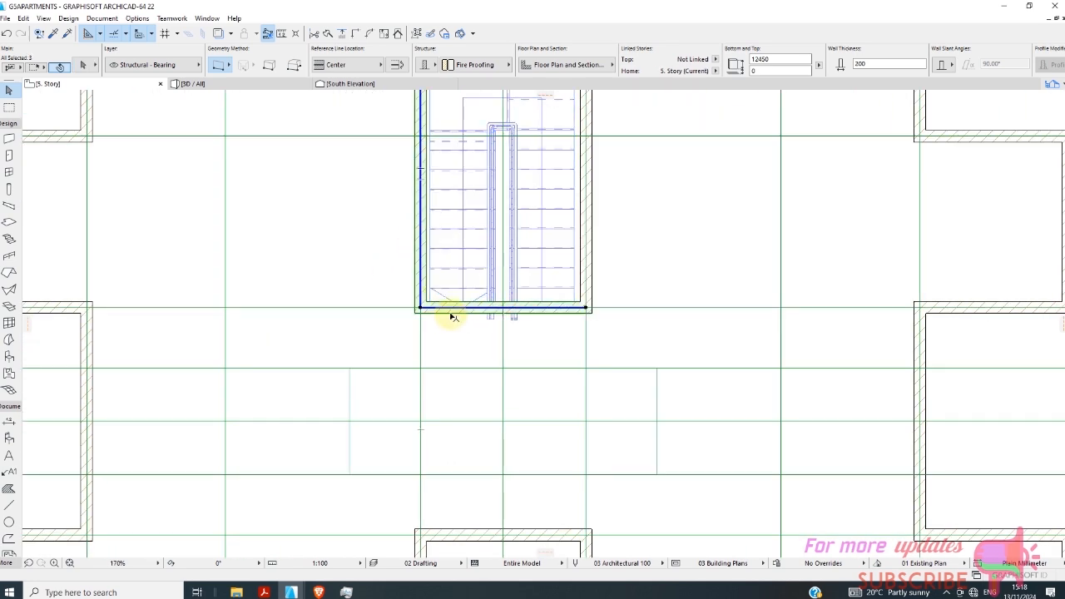
{"action": "left_click", "coordinate": [592, 241], "text": "shift"}
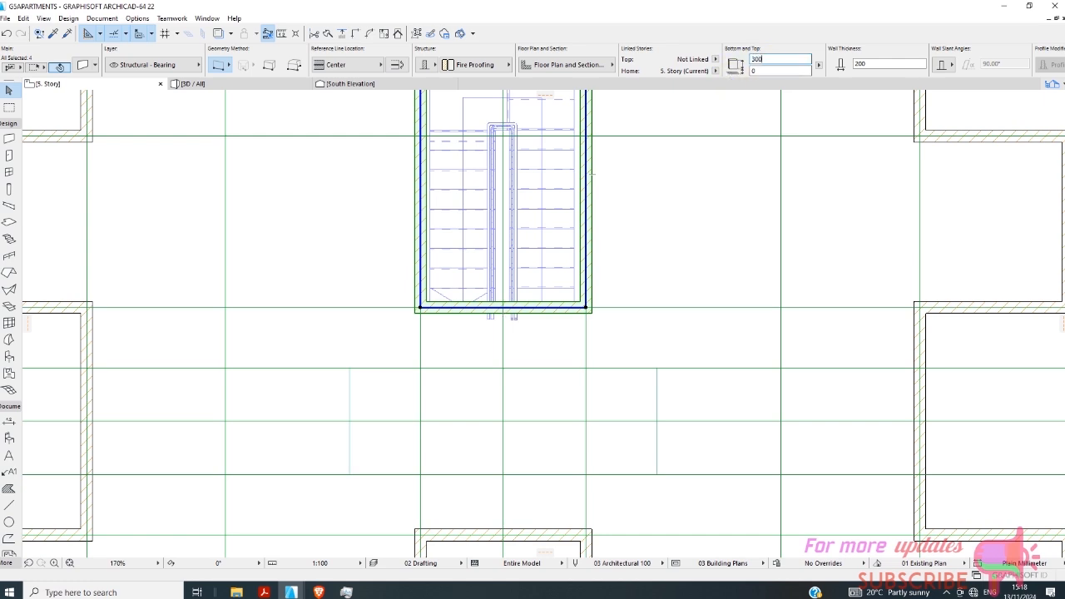
{"action": "key", "text": "Return"}
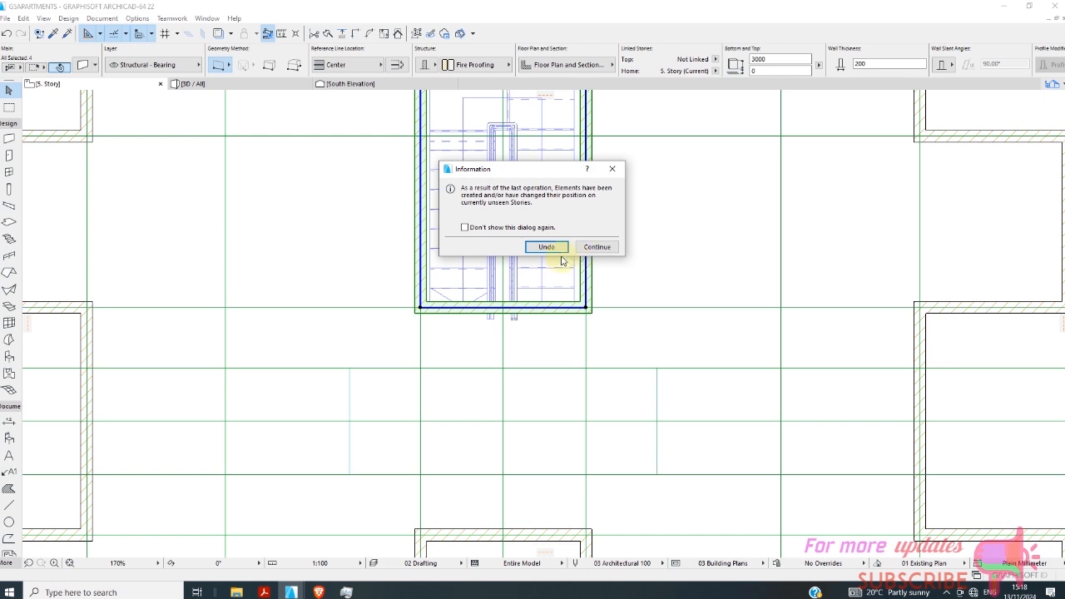
{"action": "left_click", "coordinate": [547, 247]}
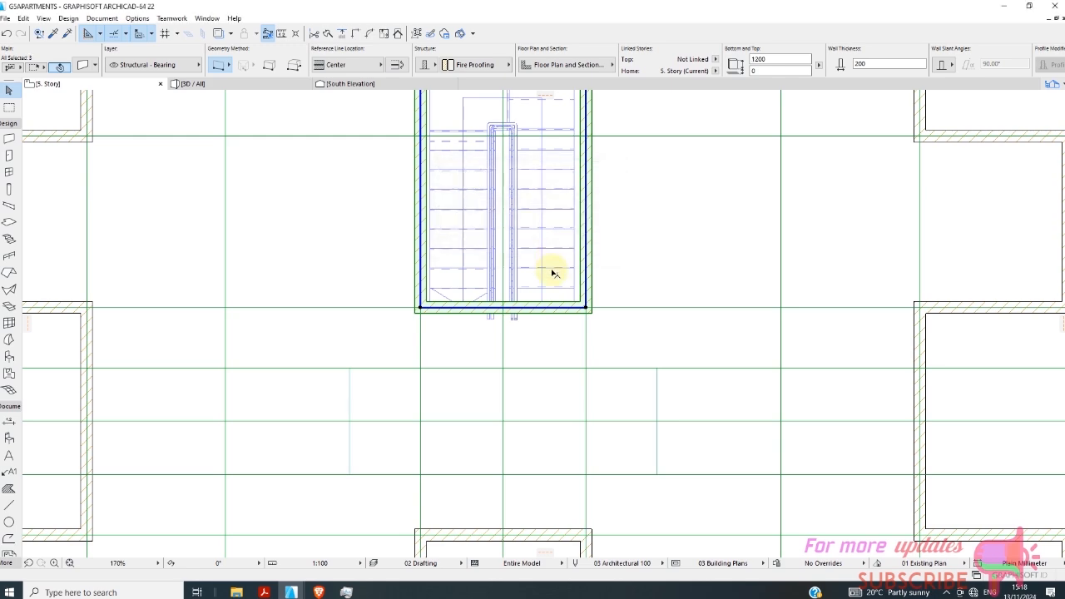
{"action": "scroll", "coordinate": [499, 242], "scroll_direction": "down", "scroll_amount": 6}
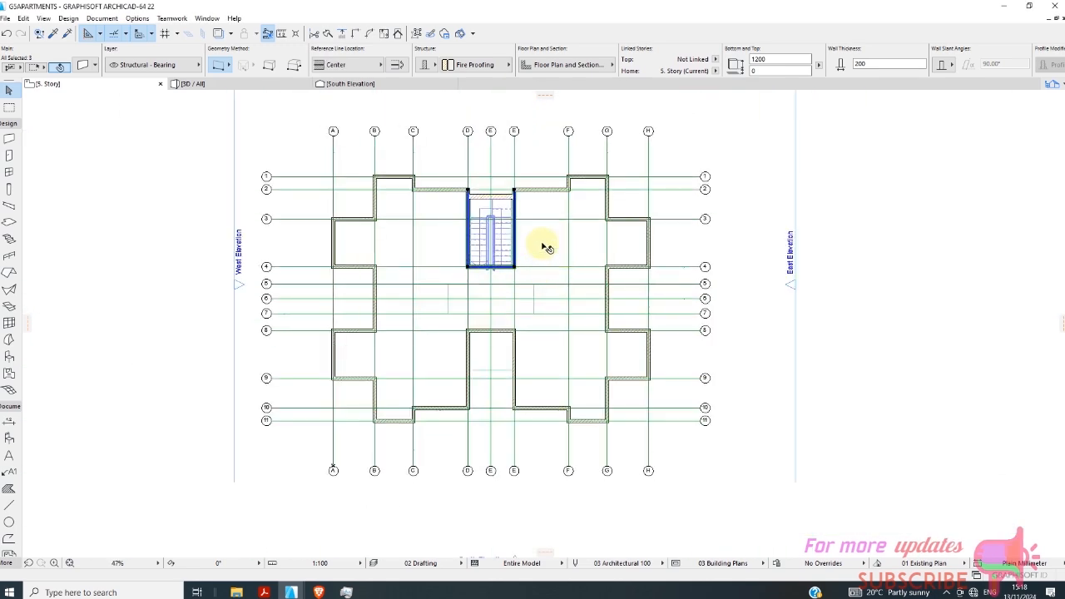
{"action": "left_click", "coordinate": [524, 260]}
{"action": "scroll", "coordinate": [512, 250], "scroll_direction": "up", "scroll_amount": 5}
{"action": "scroll", "coordinate": [447, 235], "scroll_direction": "down", "scroll_amount": 3}
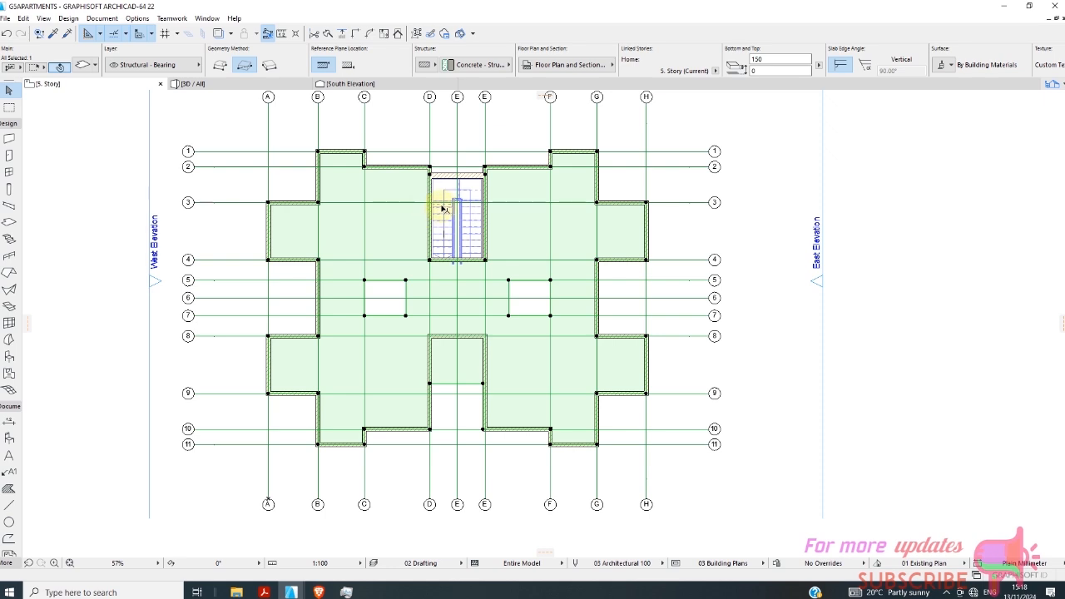
{"action": "right_click", "coordinate": [89, 86]}
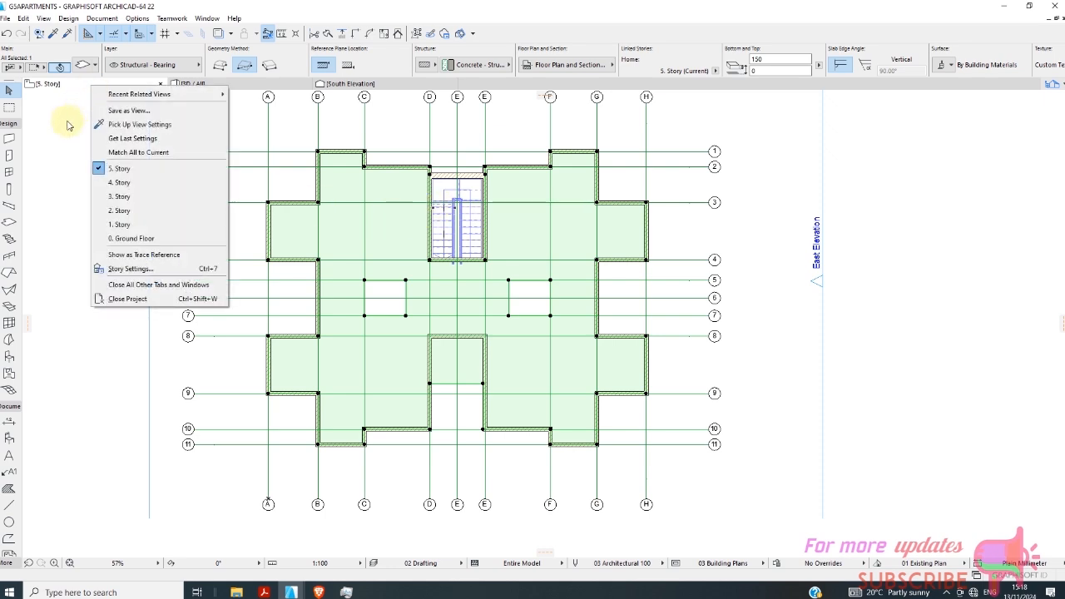
{"action": "left_click", "coordinate": [69, 230]}
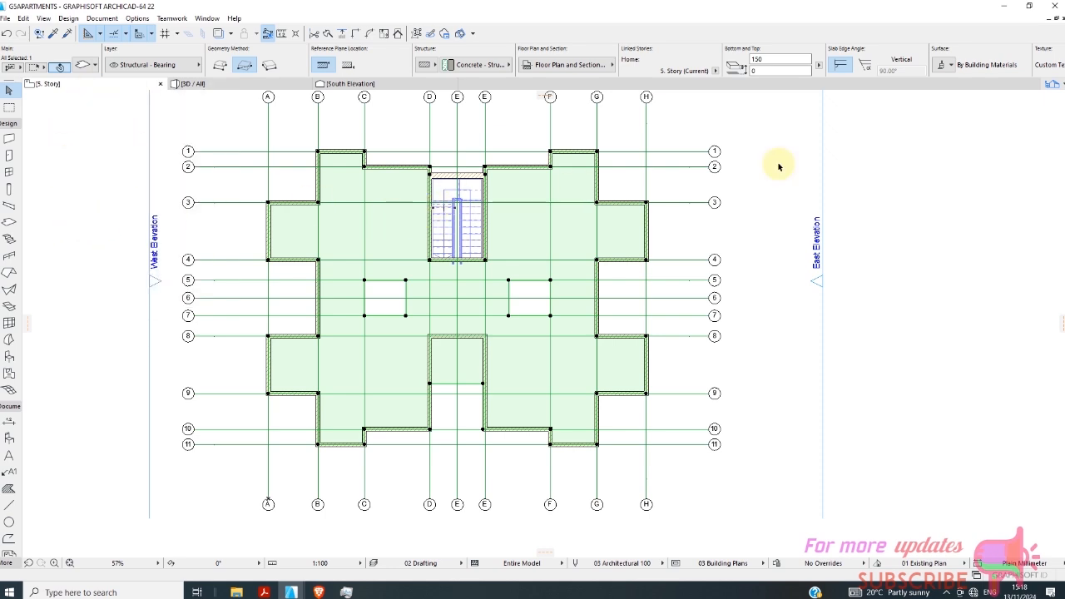
Insert a new story above story 5 in the story settings.
{"action": "left_click", "coordinate": [1052, 85]}
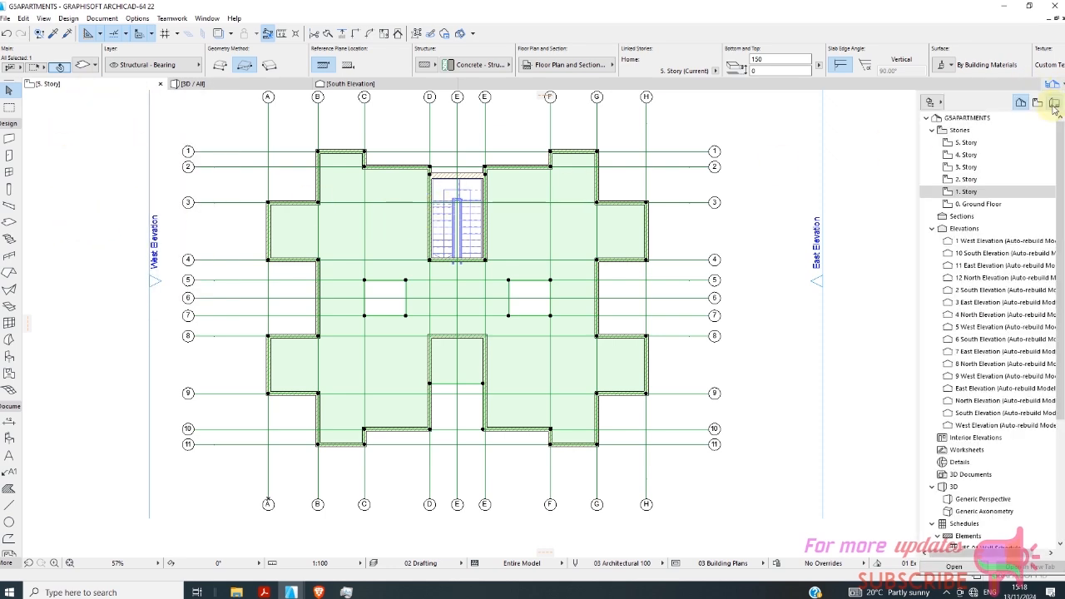
{"action": "right_click", "coordinate": [963, 145]}
{"action": "left_click", "coordinate": [940, 307]}
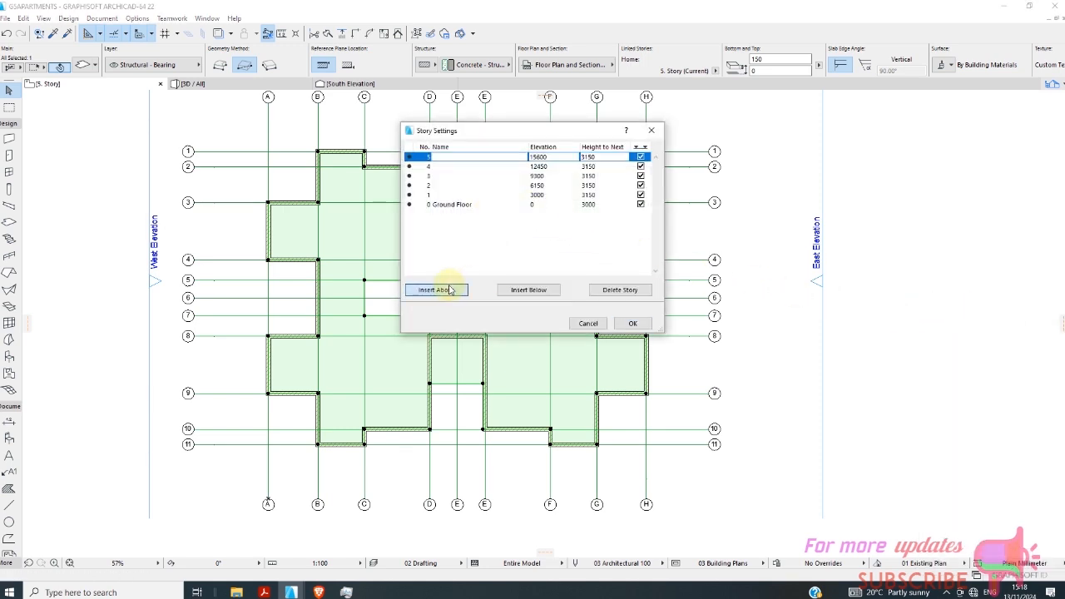
{"action": "left_click", "coordinate": [450, 289]}
{"action": "left_click", "coordinate": [632, 324]}
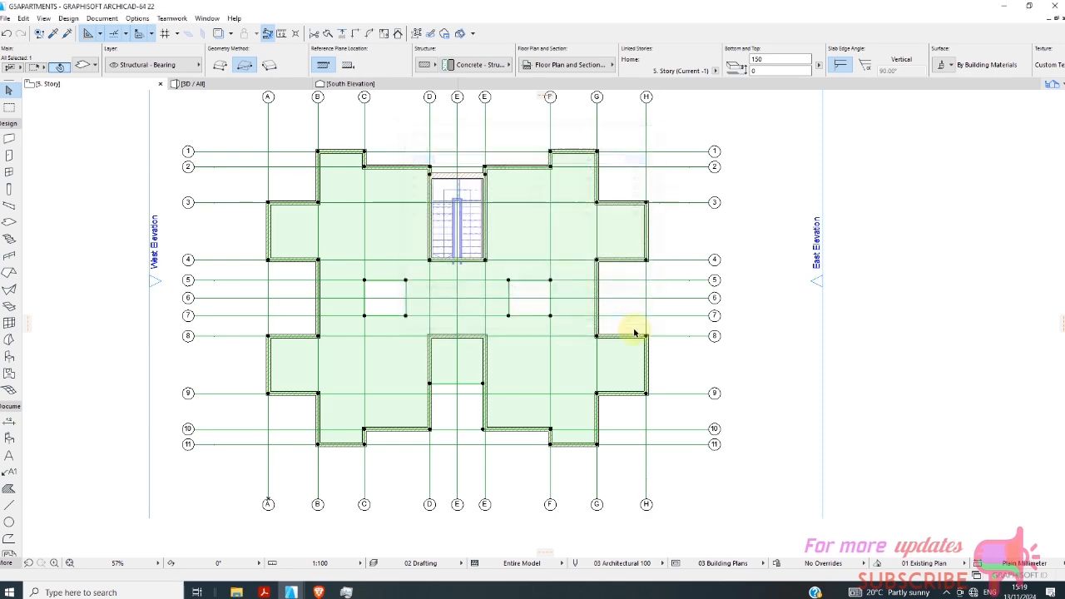
{"action": "key", "text": "Delete"}
Examine which walls and stair parts show on the 6. Story plan, and return to the 5. Story plan.
{"action": "scroll", "coordinate": [475, 191], "scroll_direction": "up", "scroll_amount": 4}
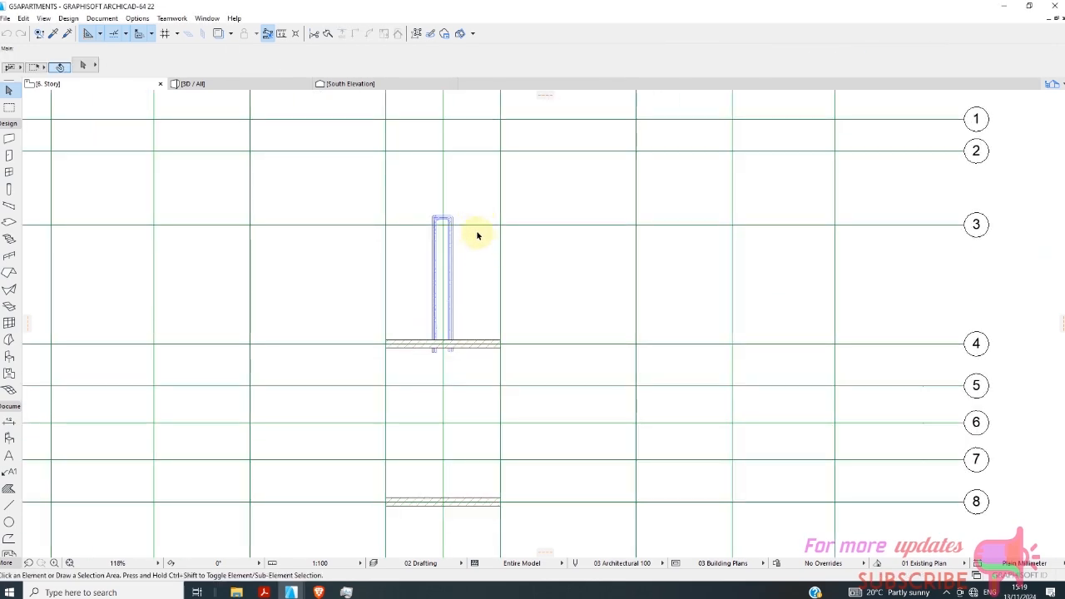
{"action": "scroll", "coordinate": [476, 230], "scroll_direction": "down", "scroll_amount": 2}
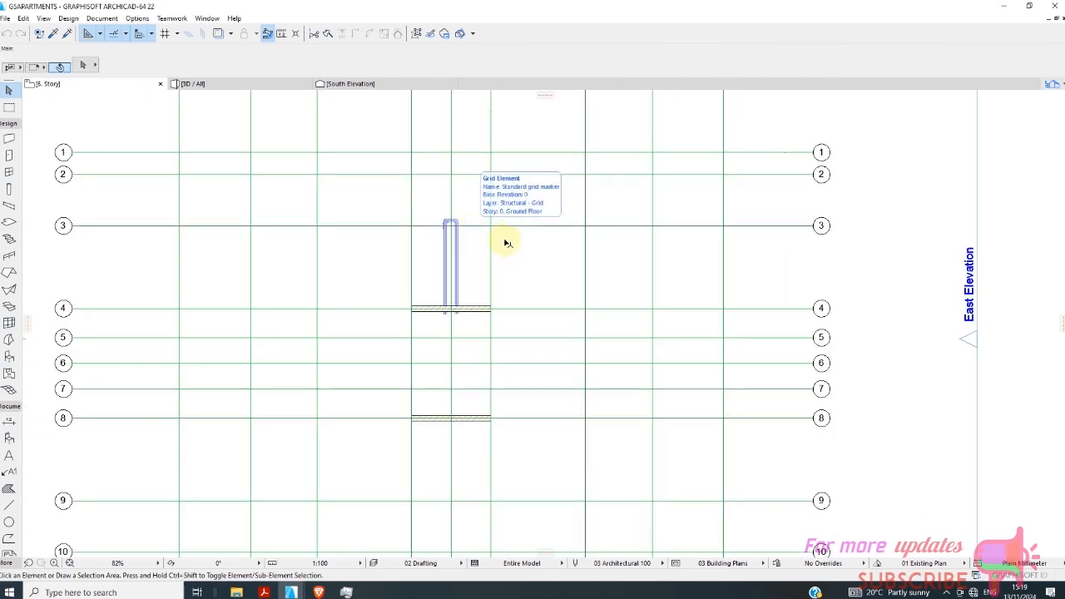
{"action": "scroll", "coordinate": [485, 237], "scroll_direction": "down", "scroll_amount": 2}
{"action": "scroll", "coordinate": [487, 302], "scroll_direction": "up", "scroll_amount": 4}
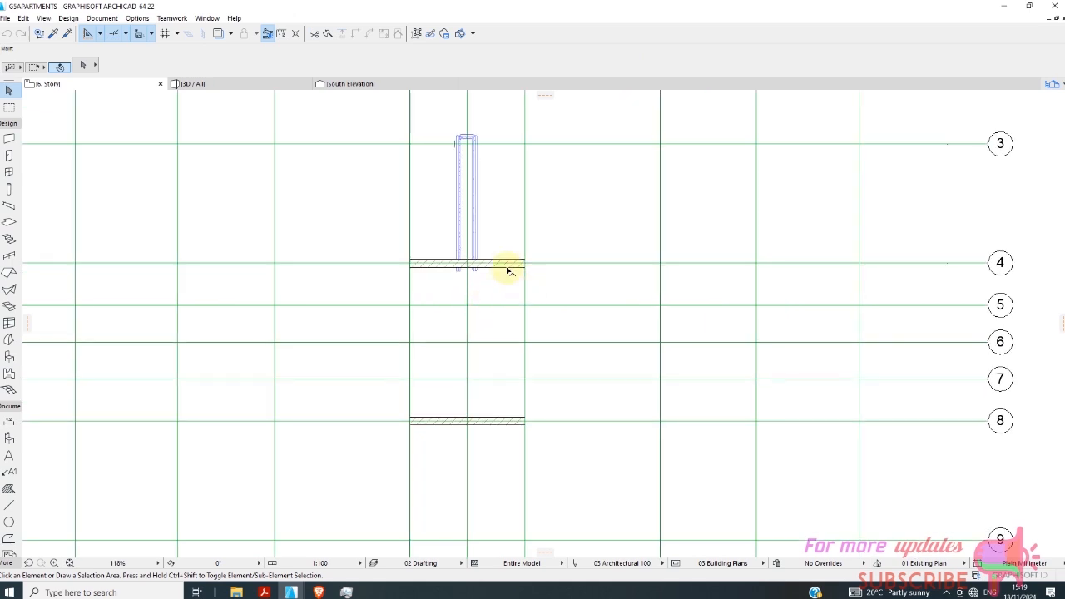
{"action": "scroll", "coordinate": [374, 217], "scroll_direction": "down", "scroll_amount": 3}
{"action": "right_click", "coordinate": [108, 90]}
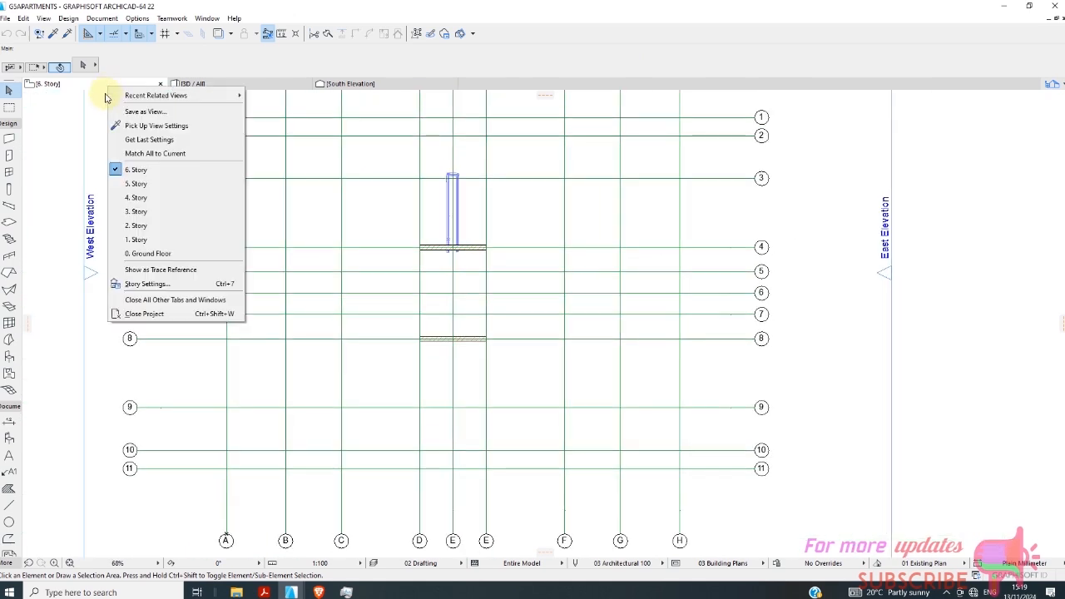
{"action": "left_click", "coordinate": [175, 180]}
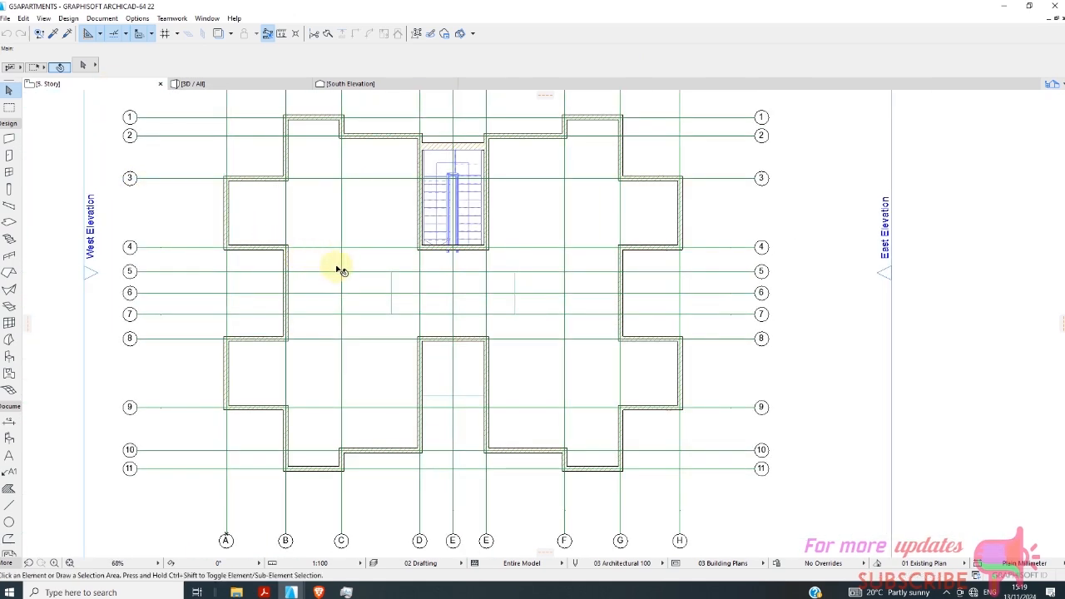
Set the height of the short walls on gridlines 4 and 8, between the central side walls, to 1200 mm.
{"action": "scroll", "coordinate": [481, 281], "scroll_direction": "up", "scroll_amount": 3}
{"action": "left_click", "coordinate": [467, 230]}
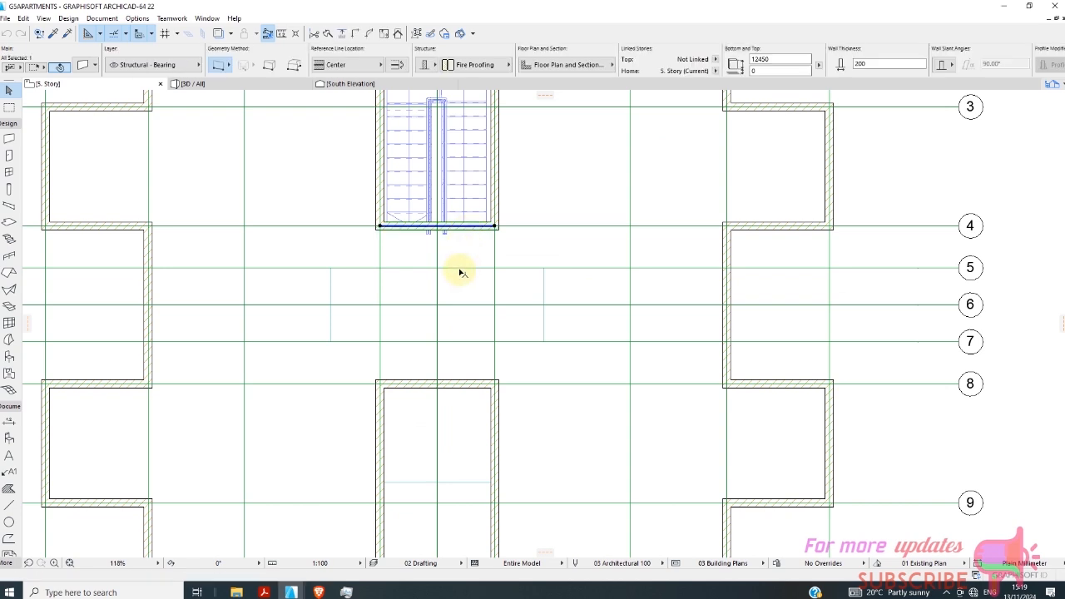
{"action": "scroll", "coordinate": [444, 278], "scroll_direction": "down", "scroll_amount": 1}
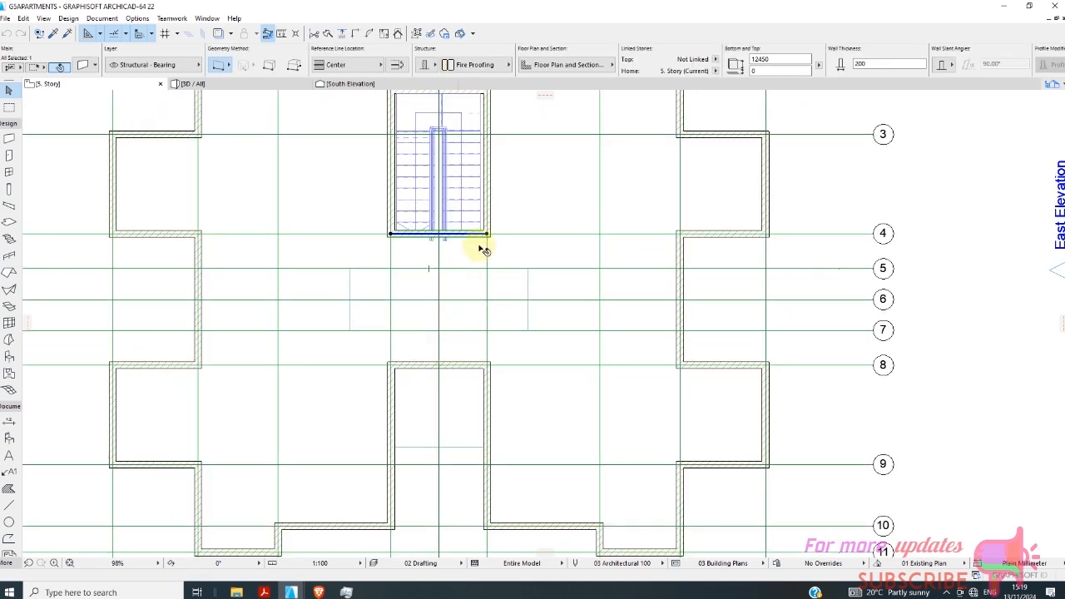
{"action": "left_click", "coordinate": [456, 368]}
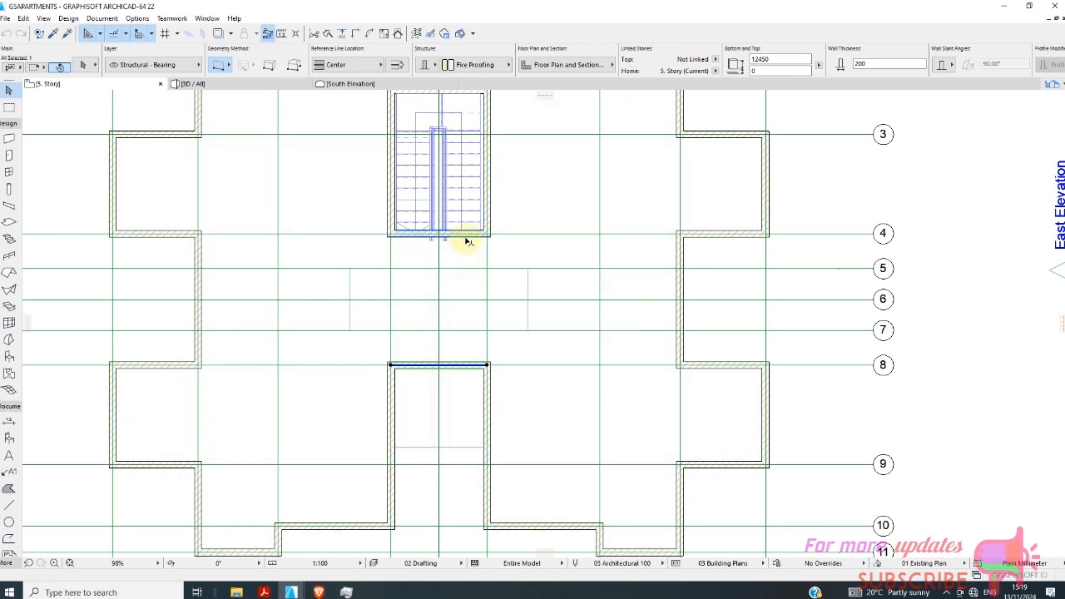
{"action": "left_click", "coordinate": [480, 253], "text": "shift"}
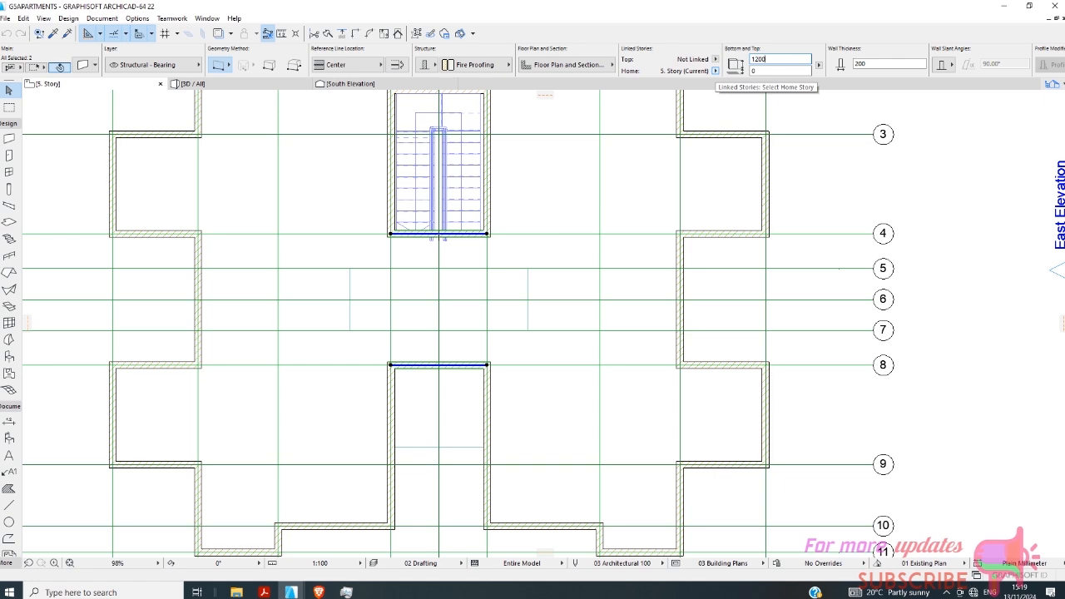
{"action": "left_click", "coordinate": [765, 69]}
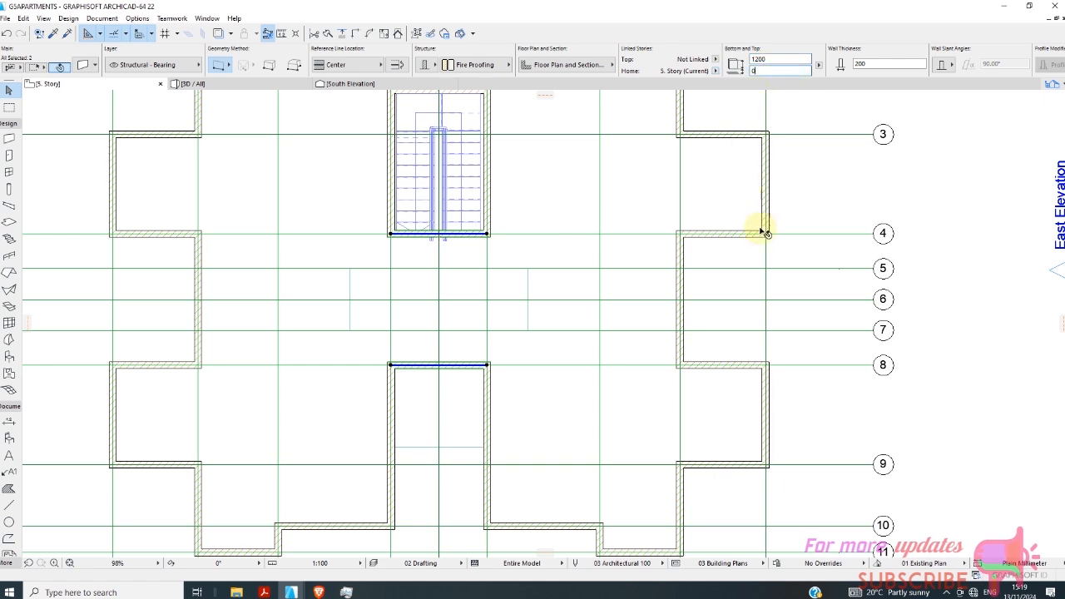
{"action": "left_click", "coordinate": [956, 240]}
{"action": "scroll", "coordinate": [489, 218], "scroll_direction": "up", "scroll_amount": 3}
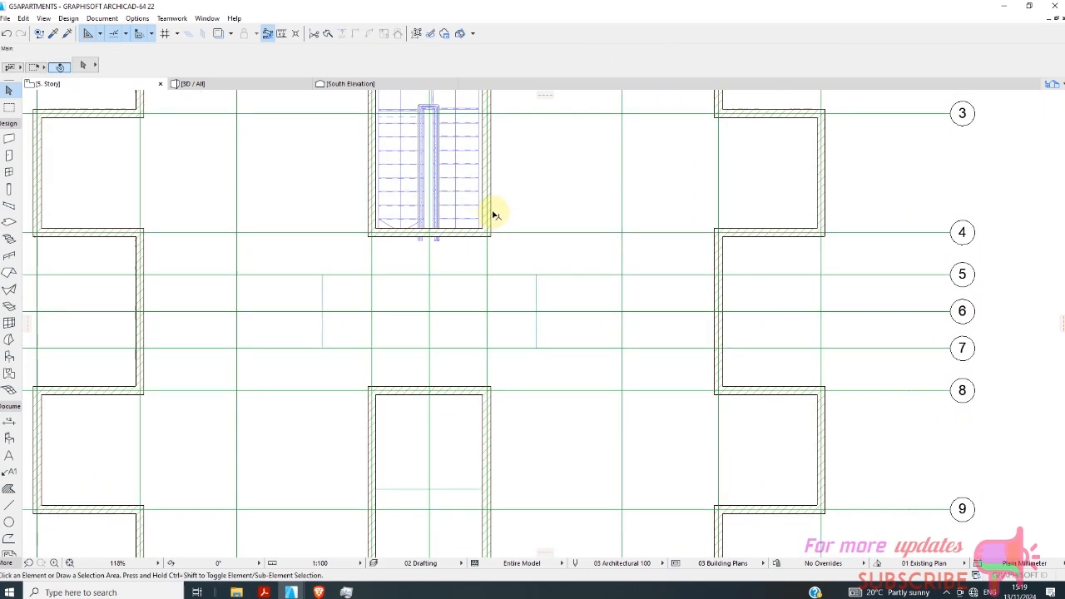
{"action": "left_click", "coordinate": [491, 202]}
{"action": "scroll", "coordinate": [466, 289], "scroll_direction": "down", "scroll_amount": 3}
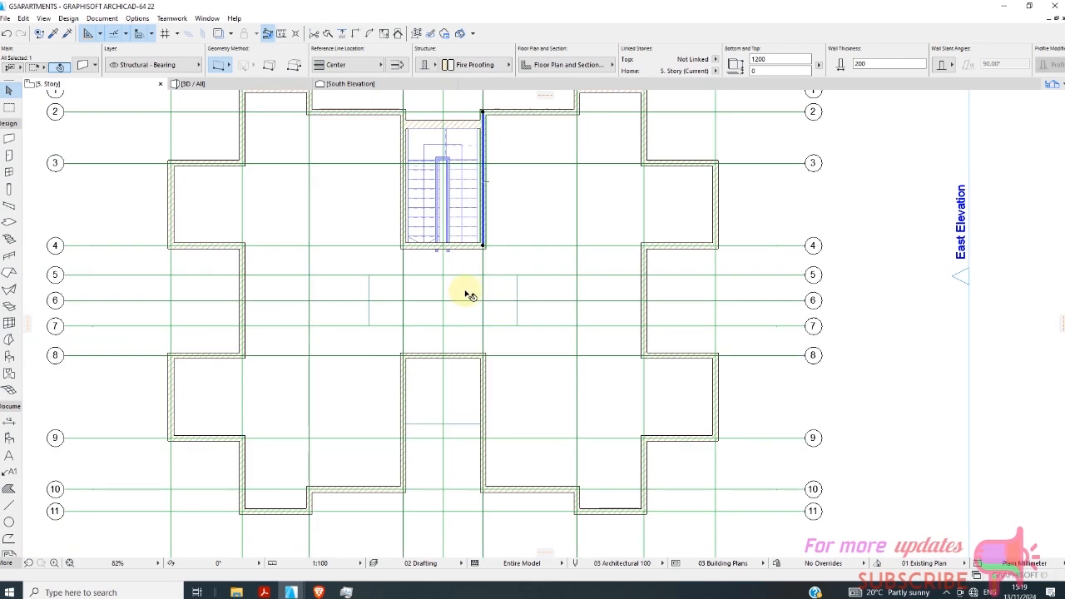
{"action": "scroll", "coordinate": [458, 255], "scroll_direction": "up", "scroll_amount": 3}
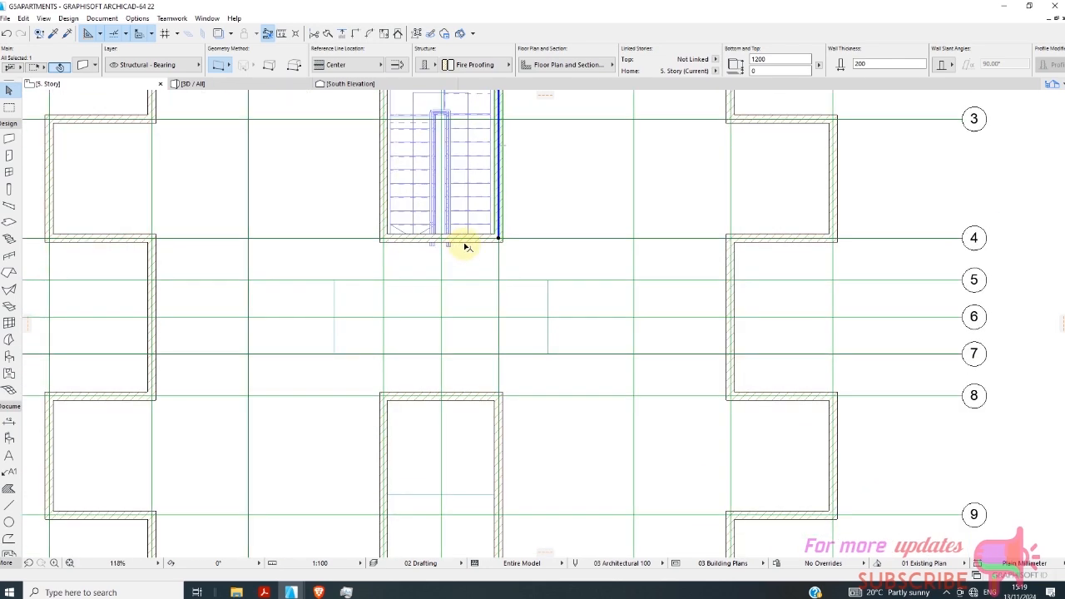
{"action": "left_click", "coordinate": [468, 241], "text": "shift"}
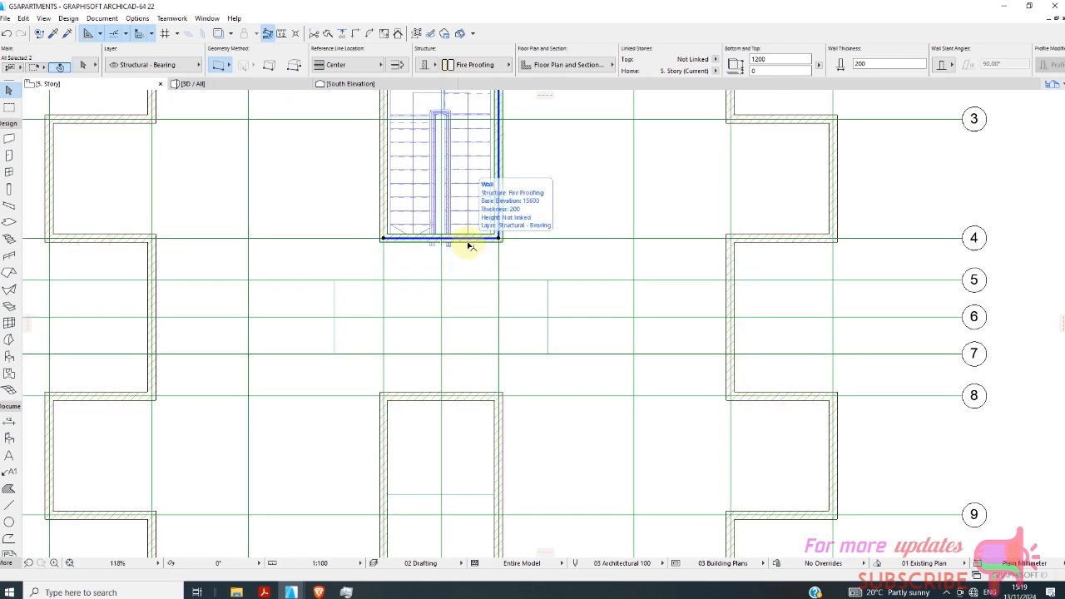
{"action": "left_click", "coordinate": [386, 209], "text": "shift"}
{"action": "scroll", "coordinate": [402, 311], "scroll_direction": "down", "scroll_amount": 5}
{"action": "scroll", "coordinate": [410, 201], "scroll_direction": "up", "scroll_amount": 5}
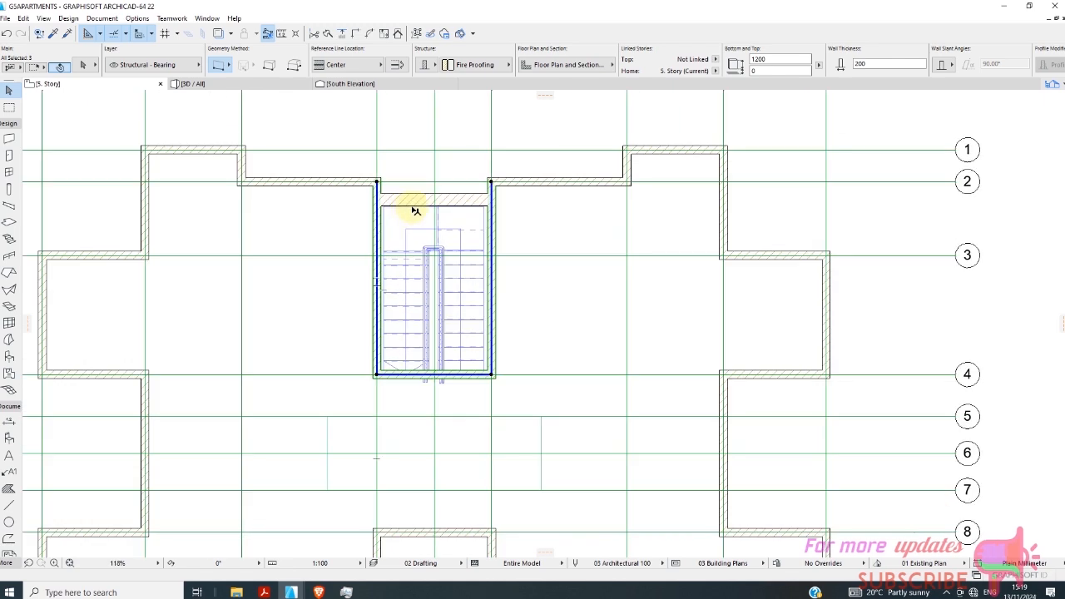
{"action": "left_click", "coordinate": [414, 197], "text": "shift"}
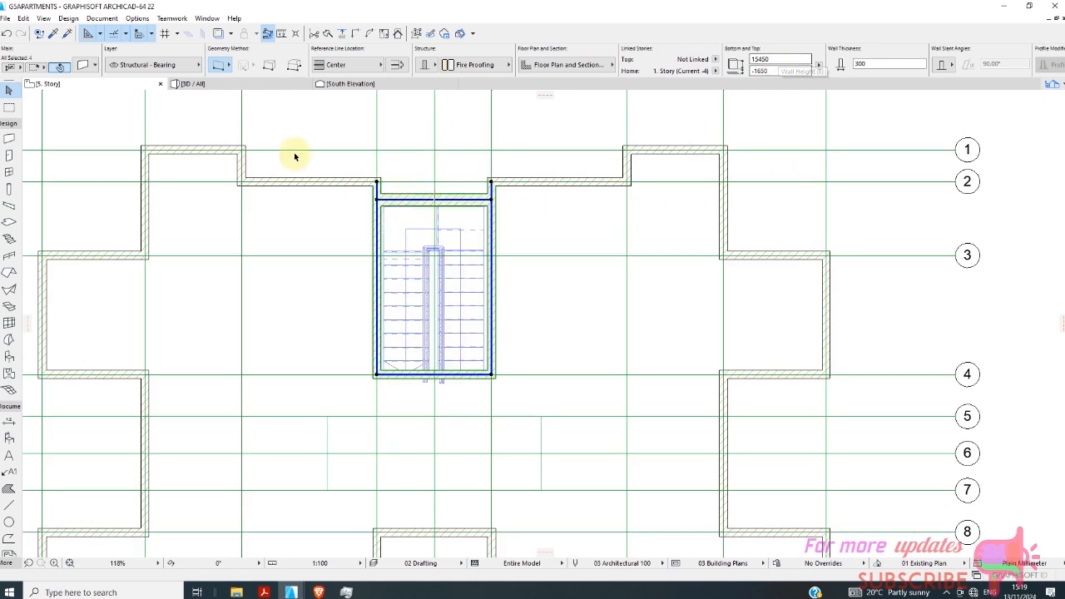
In the 3D view, set the thickness of the stairwell's glazed front wall to 200 mm.
{"action": "left_click", "coordinate": [264, 84]}
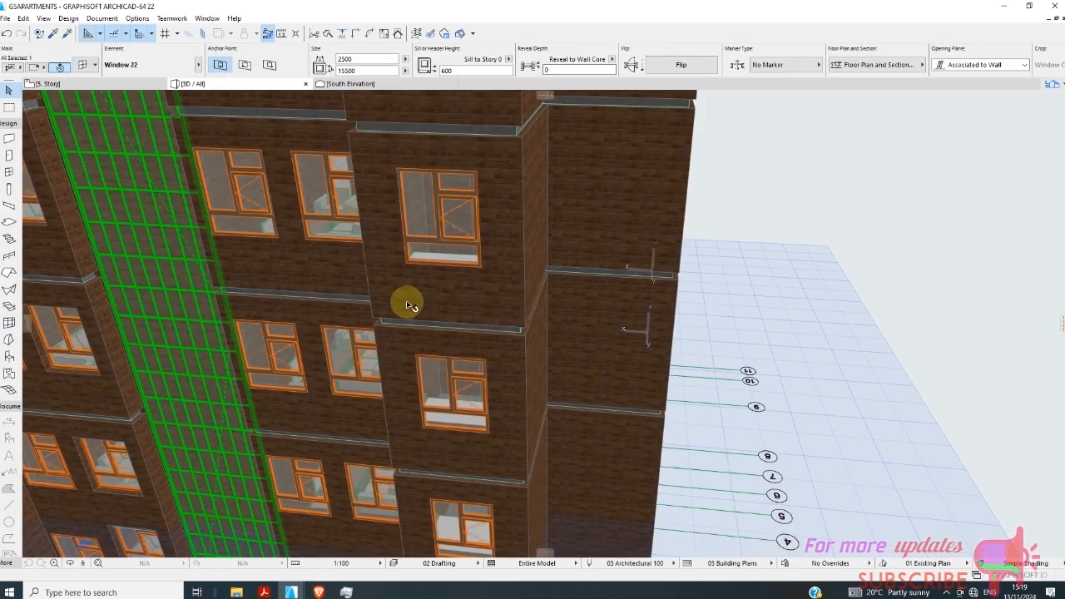
{"action": "middle_click_drag", "start_coordinate": [388, 311], "coordinate": [533, 325], "text": "shift"}
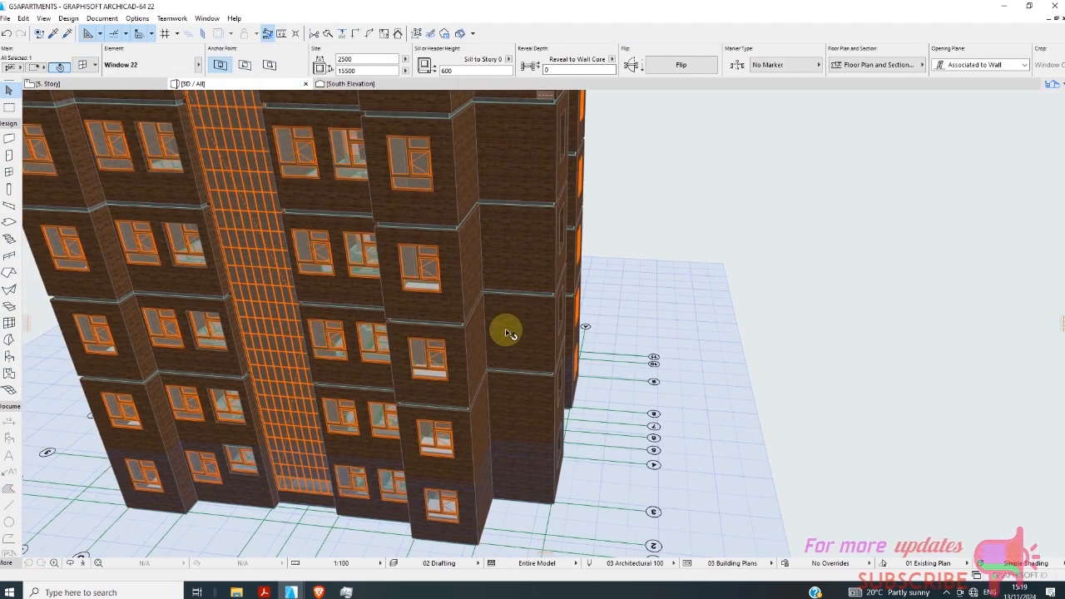
{"action": "scroll", "coordinate": [509, 333], "scroll_direction": "down", "scroll_amount": 3}
{"action": "scroll", "coordinate": [295, 137], "scroll_direction": "up", "scroll_amount": 4}
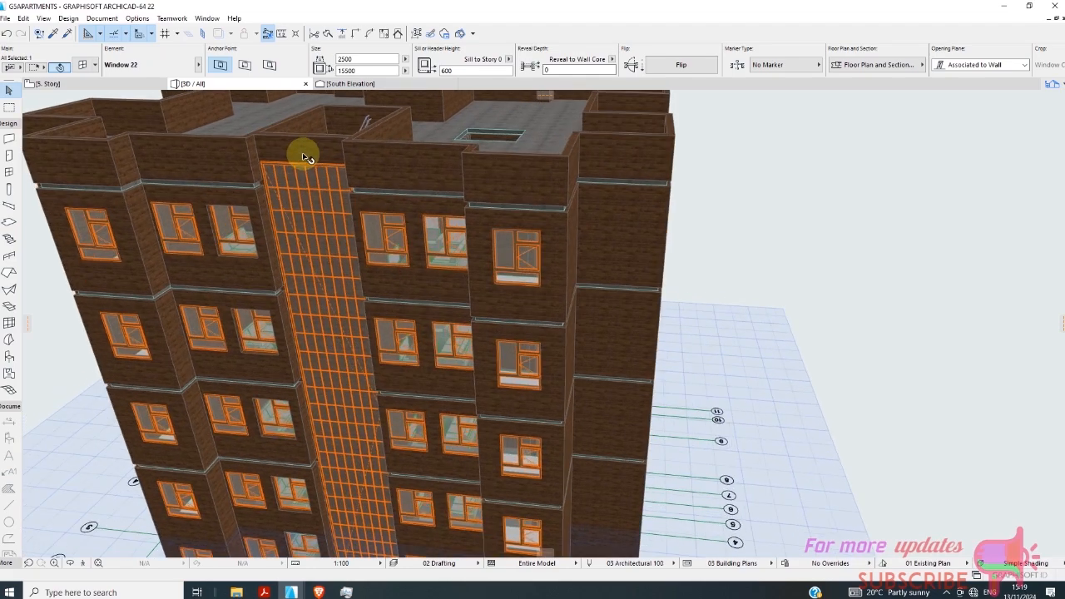
{"action": "scroll", "coordinate": [302, 156], "scroll_direction": "up", "scroll_amount": 2}
{"action": "scroll", "coordinate": [464, 393], "scroll_direction": "down", "scroll_amount": 4}
{"action": "scroll", "coordinate": [364, 242], "scroll_direction": "up", "scroll_amount": 4}
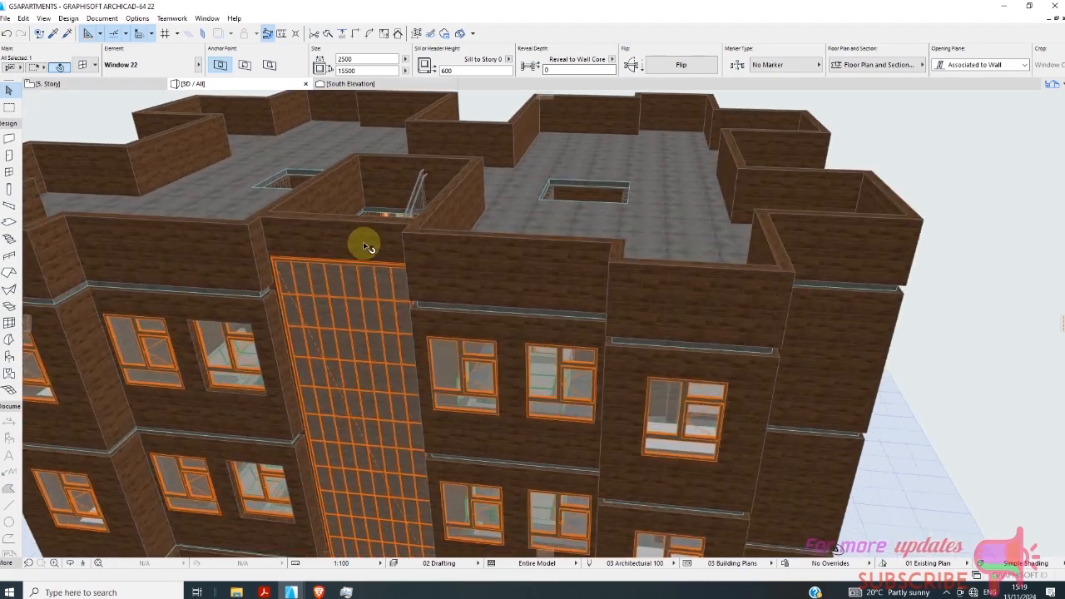
{"action": "scroll", "coordinate": [364, 246], "scroll_direction": "up", "scroll_amount": 1}
{"action": "left_click", "coordinate": [335, 240]}
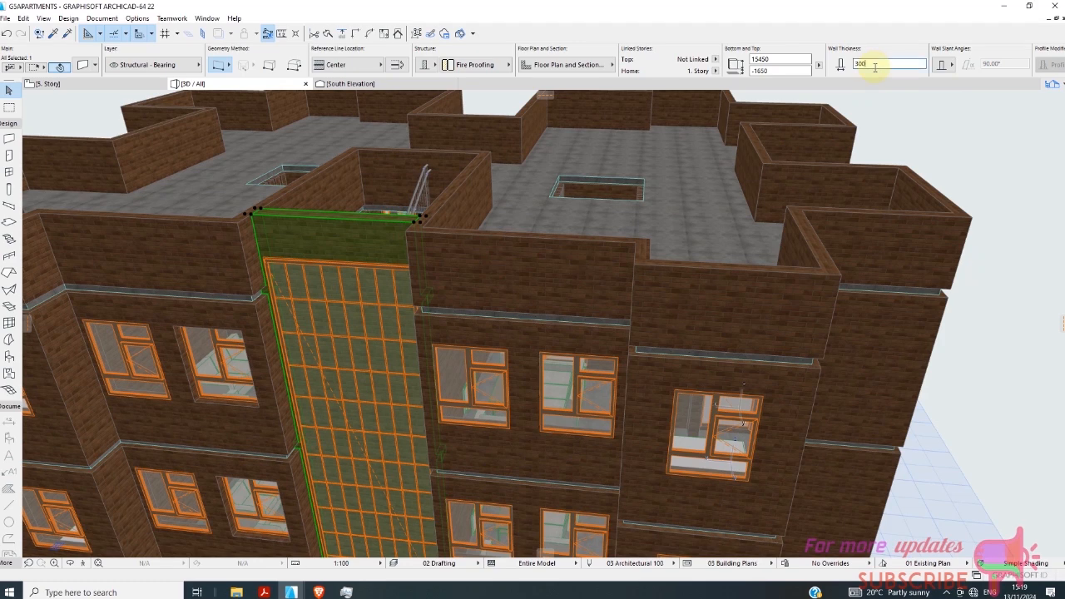
{"action": "type", "text": "200"}
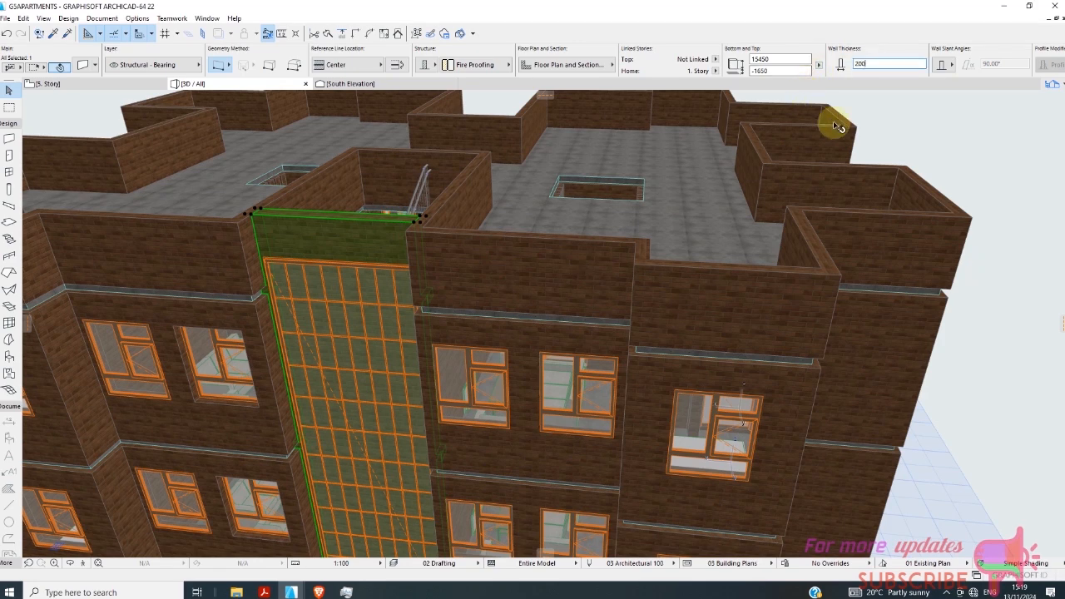
{"action": "left_click", "coordinate": [907, 125]}
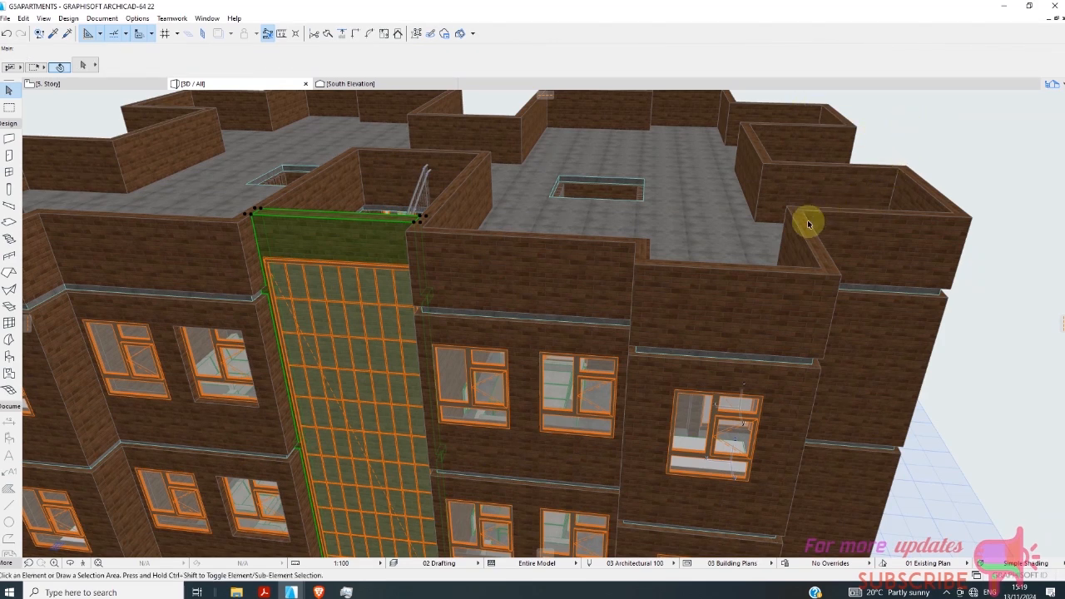
Set the height of the stairwell's two side walls and its rear wall to 3000 mm.
{"action": "left_click", "coordinate": [470, 207]}
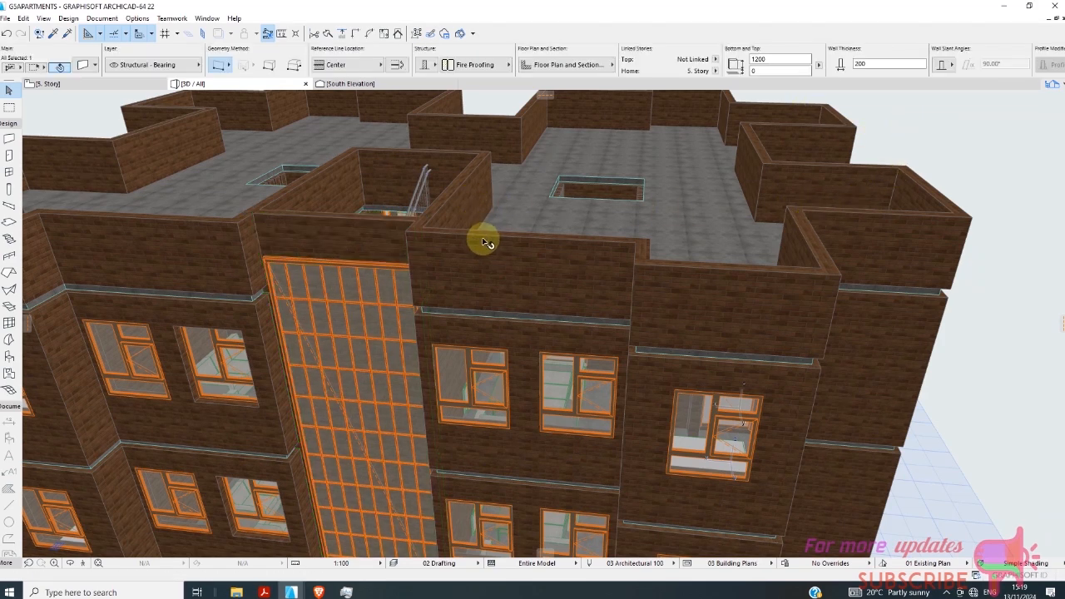
{"action": "left_click", "coordinate": [391, 168], "text": "shift"}
{"action": "left_click", "coordinate": [336, 181], "text": "shift"}
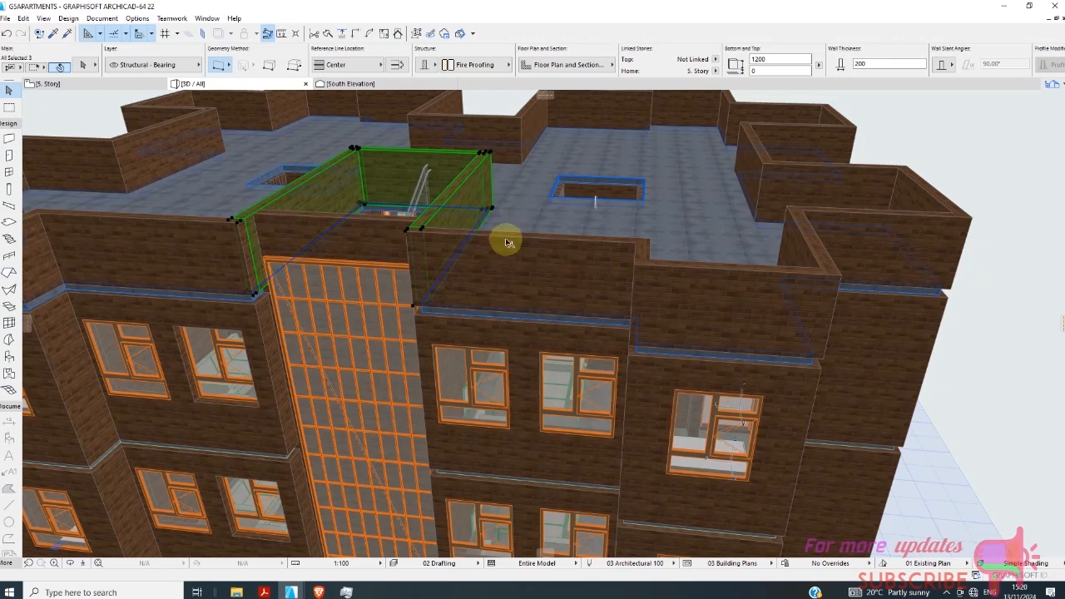
{"action": "scroll", "coordinate": [504, 240], "scroll_direction": "down", "scroll_amount": 3}
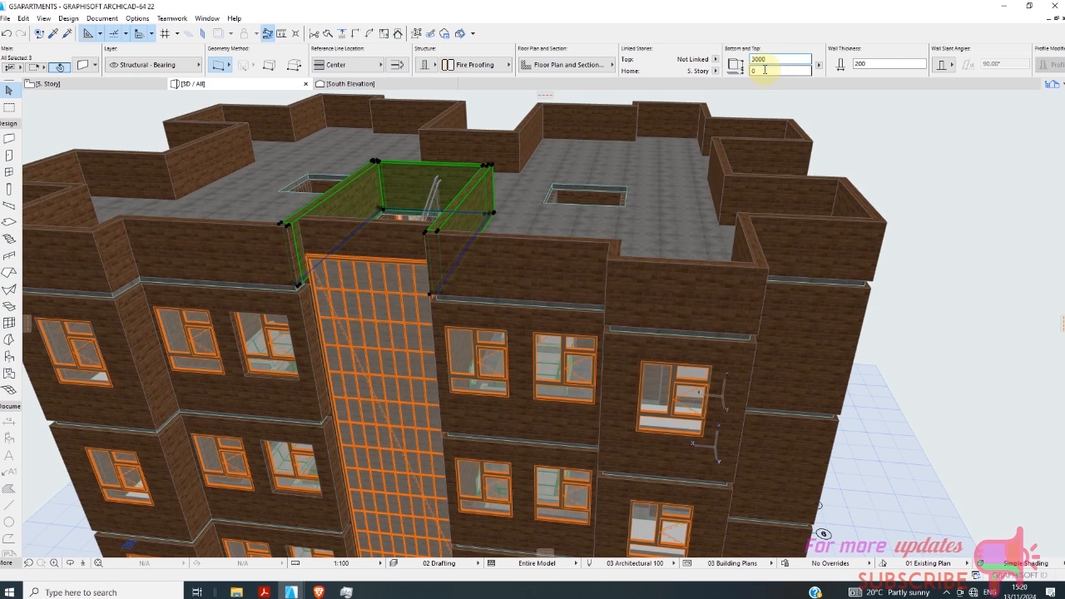
{"action": "key", "text": "Return"}
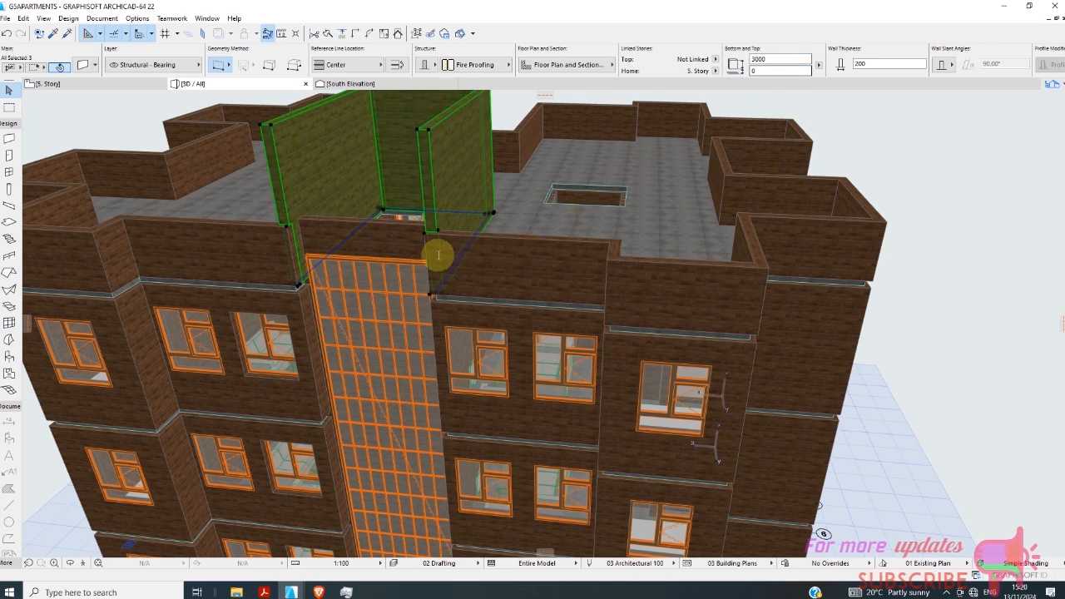
{"action": "key", "text": "Escape"}
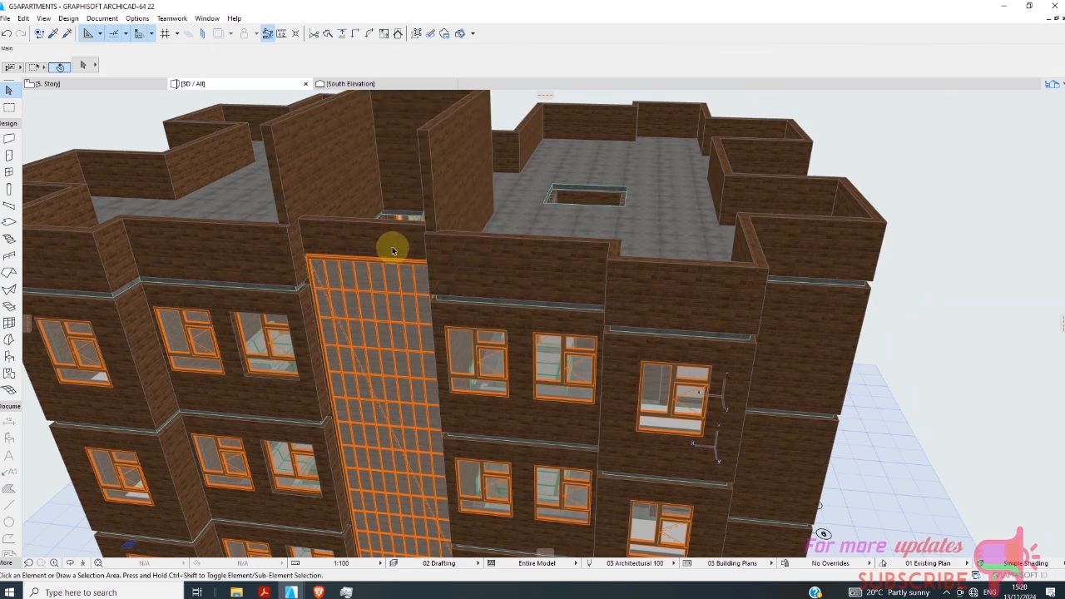
Elevate the stairwell's glazed front wall until its top edge is level with the tops of the side walls.
{"action": "left_click", "coordinate": [416, 250]}
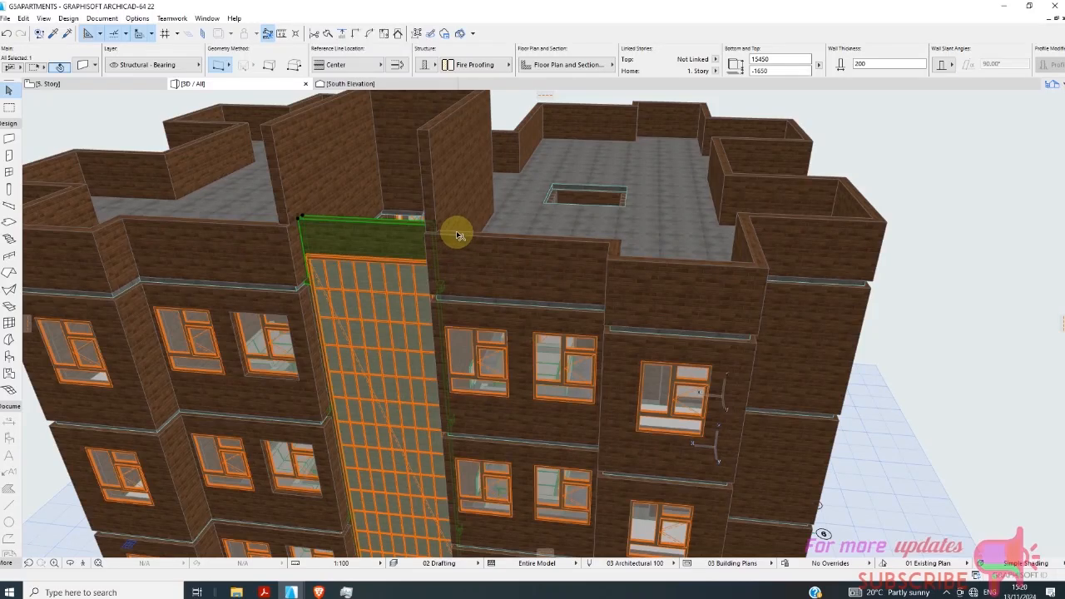
{"action": "middle_click_drag", "start_coordinate": [447, 272], "coordinate": [403, 277], "text": "shift"}
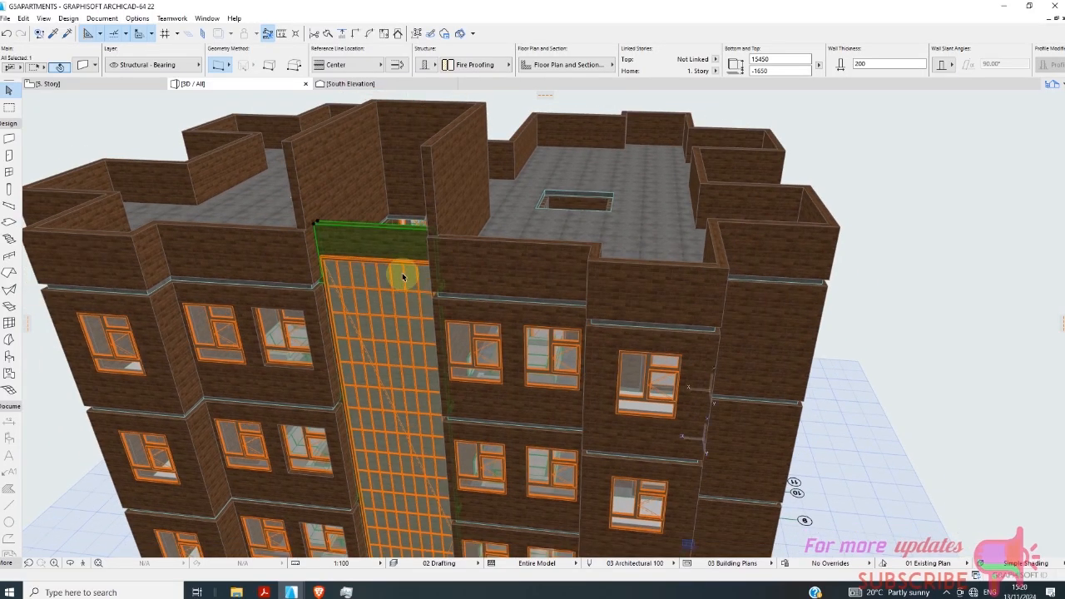
{"action": "left_click", "coordinate": [315, 226]}
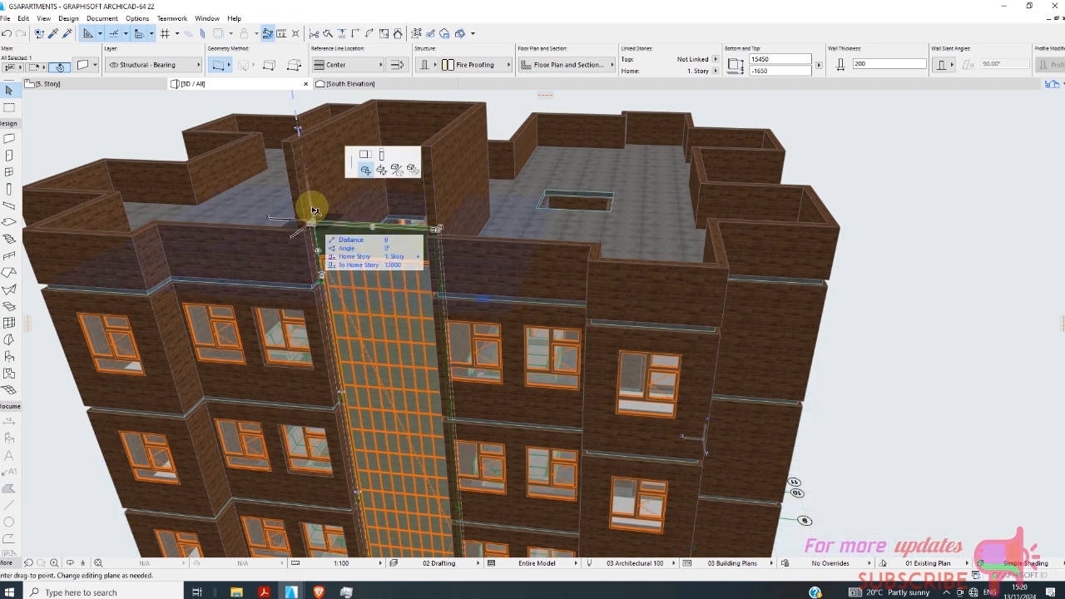
{"action": "left_click", "coordinate": [302, 137]}
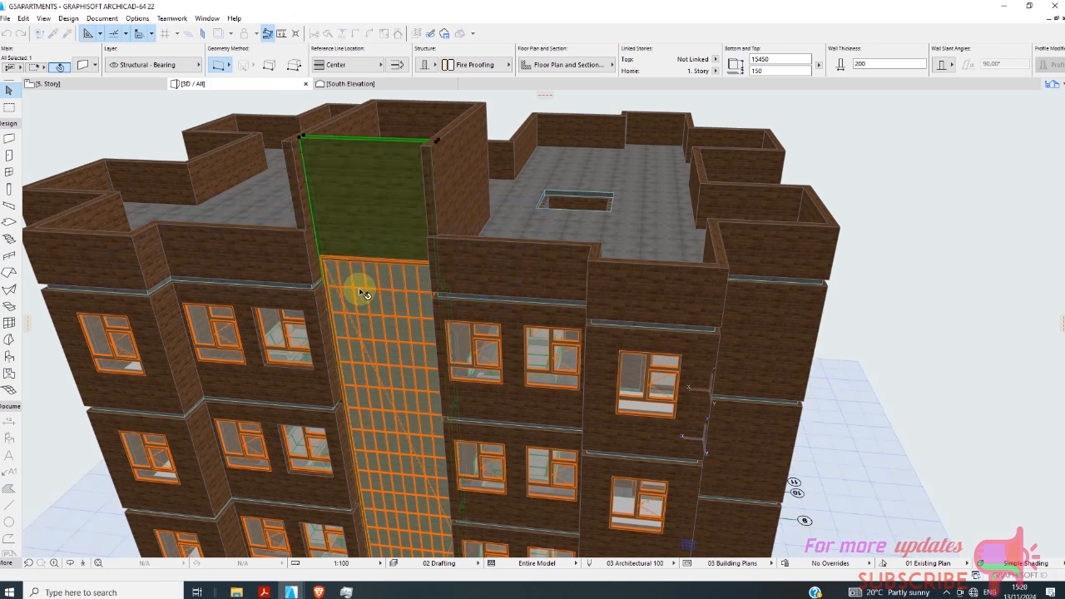
Examine how the stairwell's front and side walls meet at the top, and check the whole building from the front.
{"action": "scroll", "coordinate": [496, 269], "scroll_direction": "down", "scroll_amount": 3}
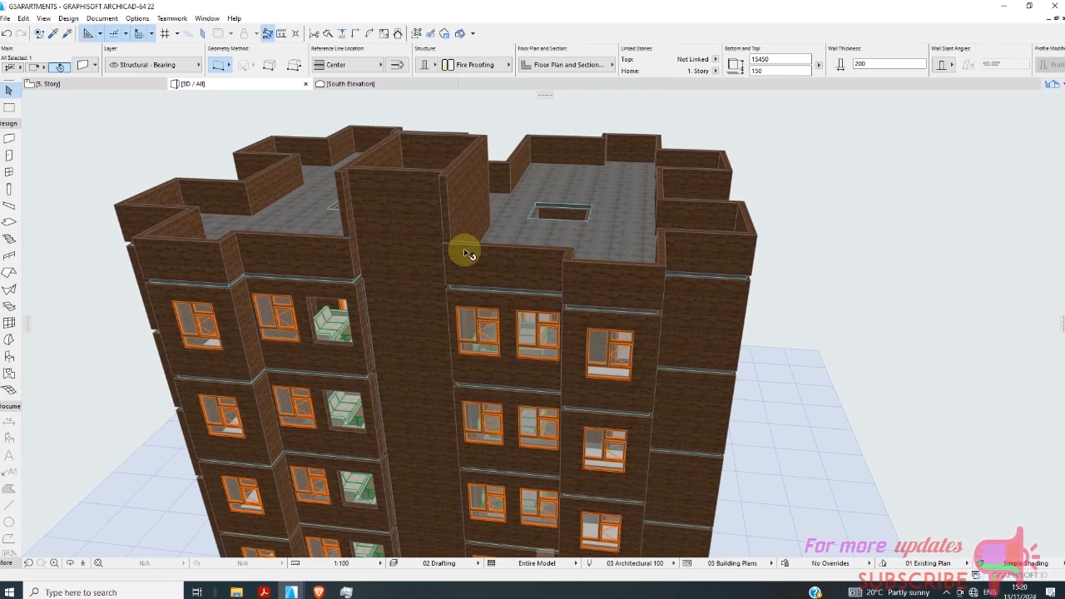
{"action": "scroll", "coordinate": [364, 236], "scroll_direction": "up", "scroll_amount": 5}
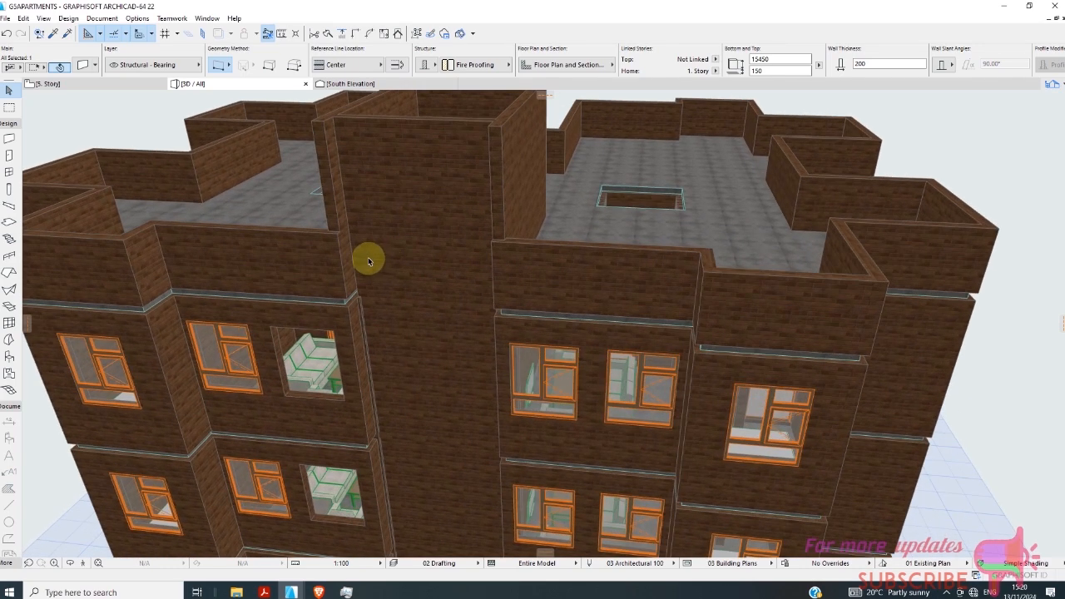
{"action": "scroll", "coordinate": [396, 263], "scroll_direction": "down", "scroll_amount": 2}
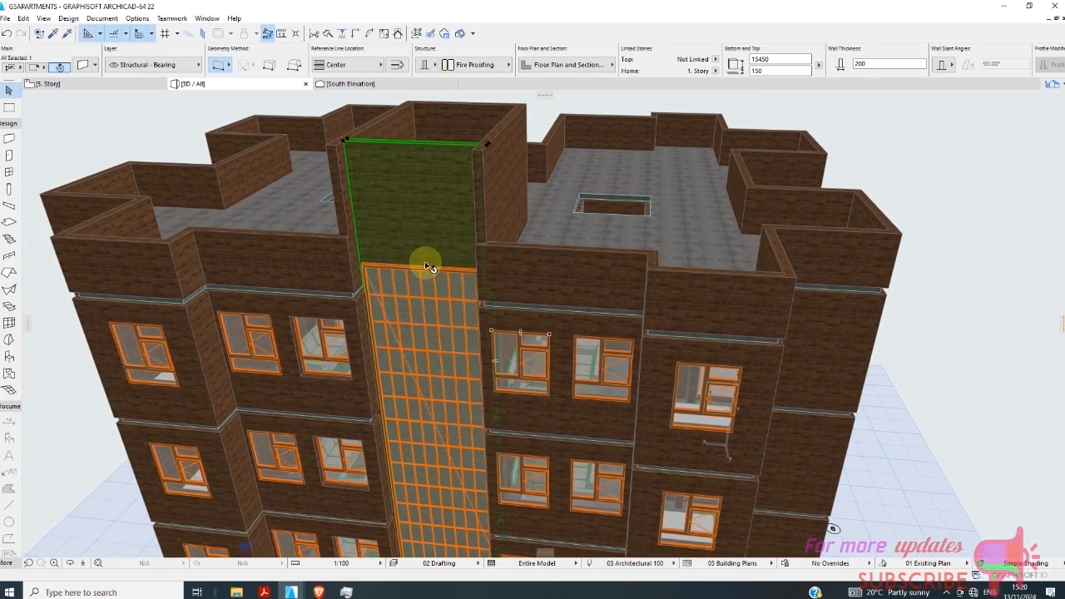
{"action": "middle_click_drag", "start_coordinate": [424, 261], "coordinate": [499, 181], "text": "shift"}
{"action": "left_click", "coordinate": [494, 163]}
{"action": "scroll", "coordinate": [477, 161], "scroll_direction": "up", "scroll_amount": 4}
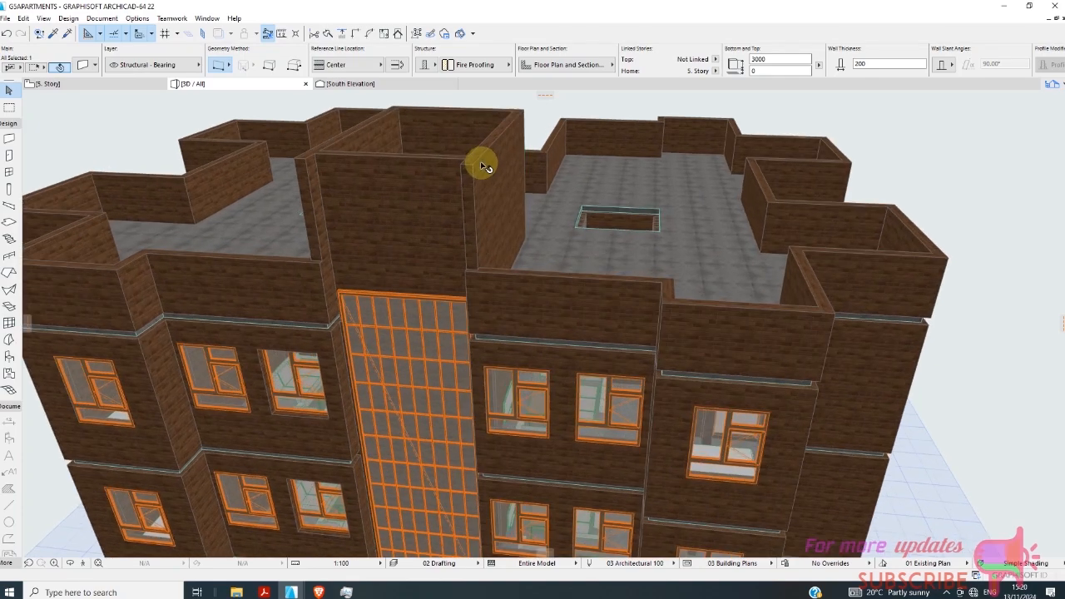
{"action": "scroll", "coordinate": [459, 177], "scroll_direction": "up", "scroll_amount": 1}
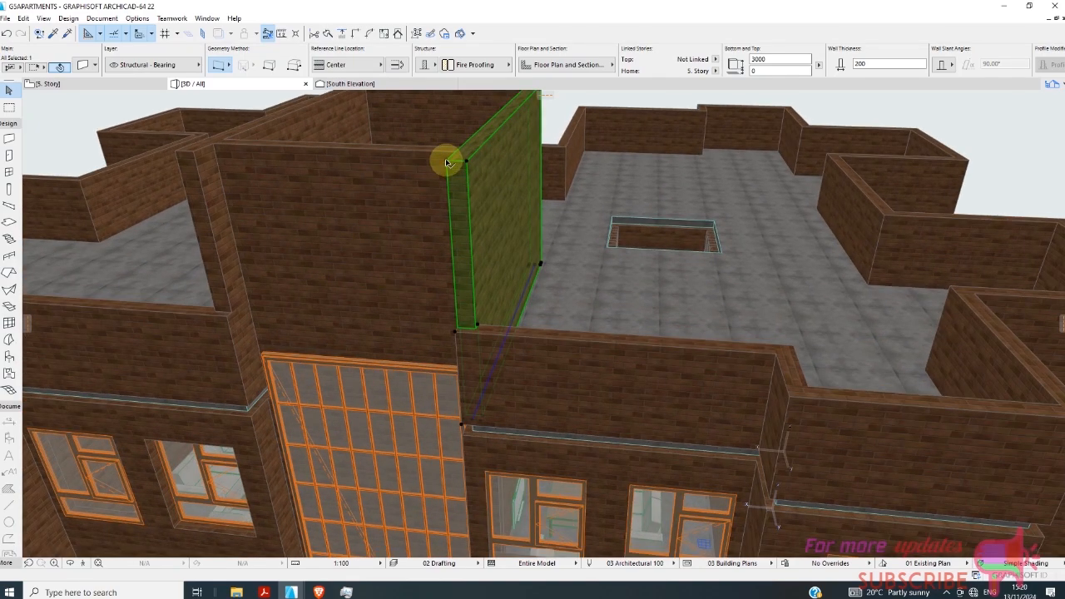
{"action": "scroll", "coordinate": [459, 248], "scroll_direction": "down", "scroll_amount": 8}
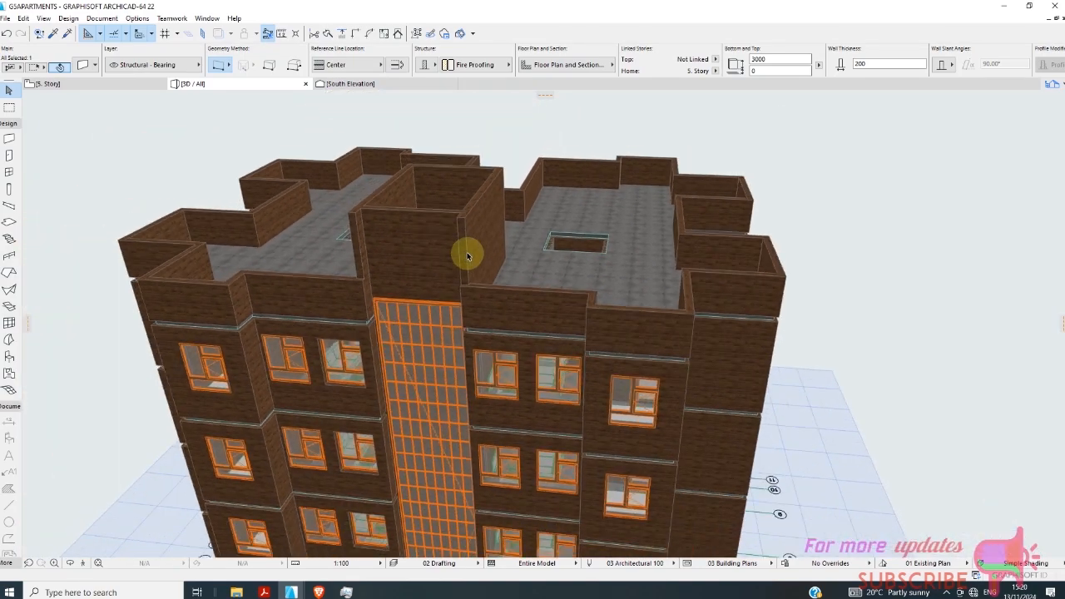
{"action": "scroll", "coordinate": [568, 248], "scroll_direction": "down", "scroll_amount": 2}
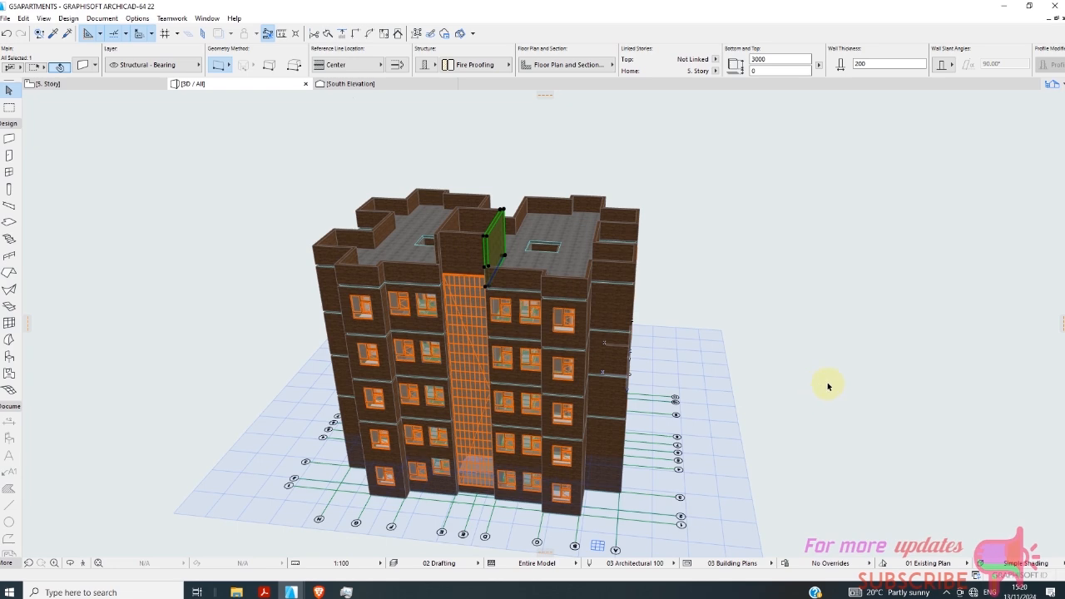
Compare the 5. Story and 6. Story floor plans, and examine the stairwell walls on the 5. Story.
{"action": "middle_click_drag", "start_coordinate": [828, 385], "coordinate": [171, 218], "text": "shift"}
{"action": "left_click", "coordinate": [86, 85]}
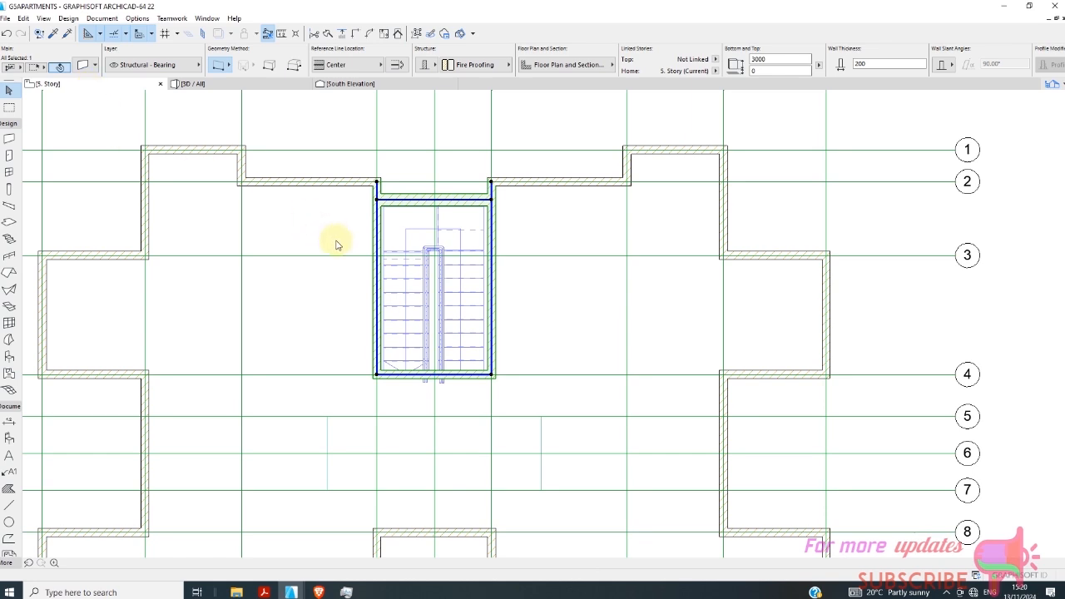
{"action": "right_click", "coordinate": [89, 87]}
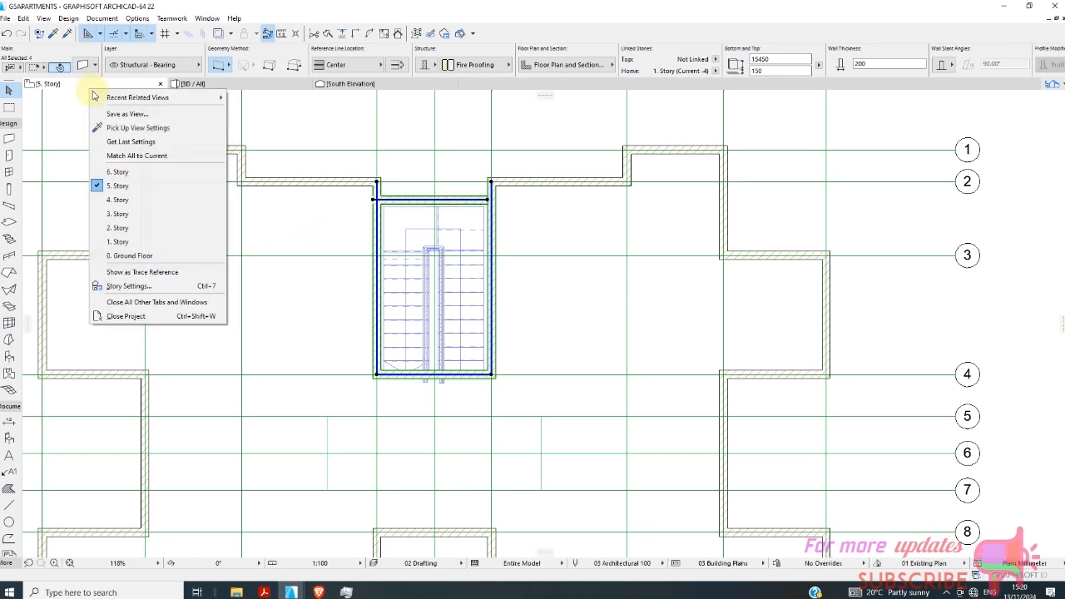
{"action": "left_click", "coordinate": [121, 173]}
{"action": "scroll", "coordinate": [388, 266], "scroll_direction": "down", "scroll_amount": 4}
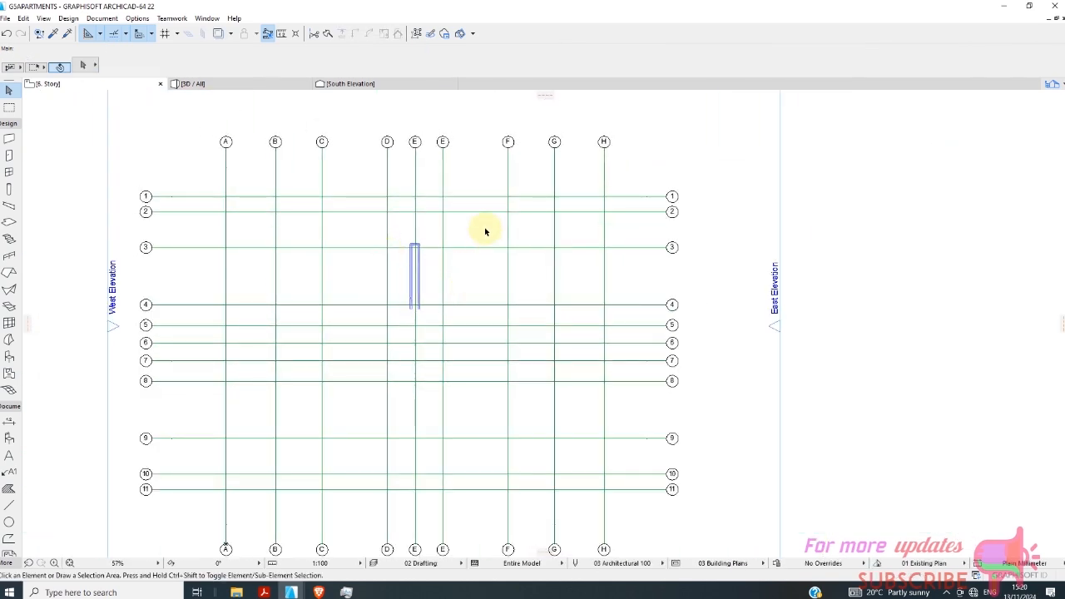
{"action": "scroll", "coordinate": [439, 279], "scroll_direction": "up", "scroll_amount": 2}
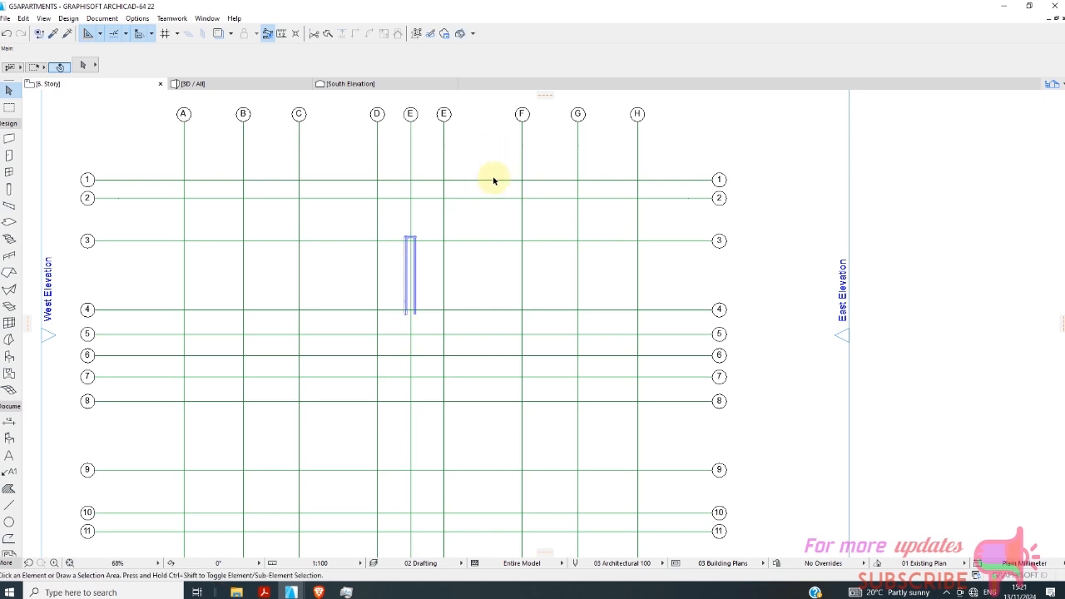
{"action": "right_click", "coordinate": [82, 89]}
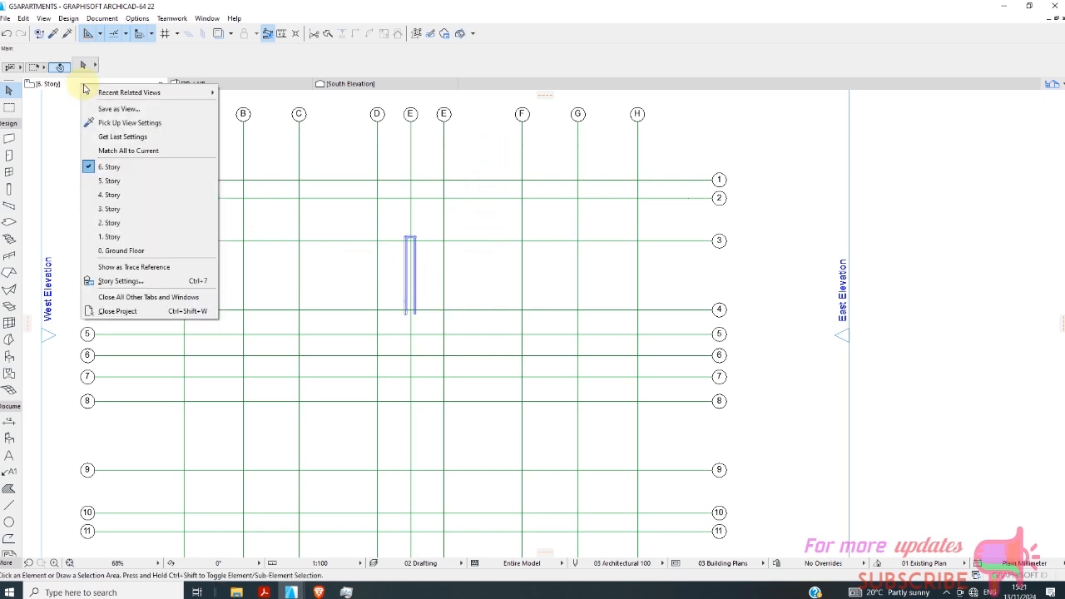
{"action": "left_click", "coordinate": [108, 180]}
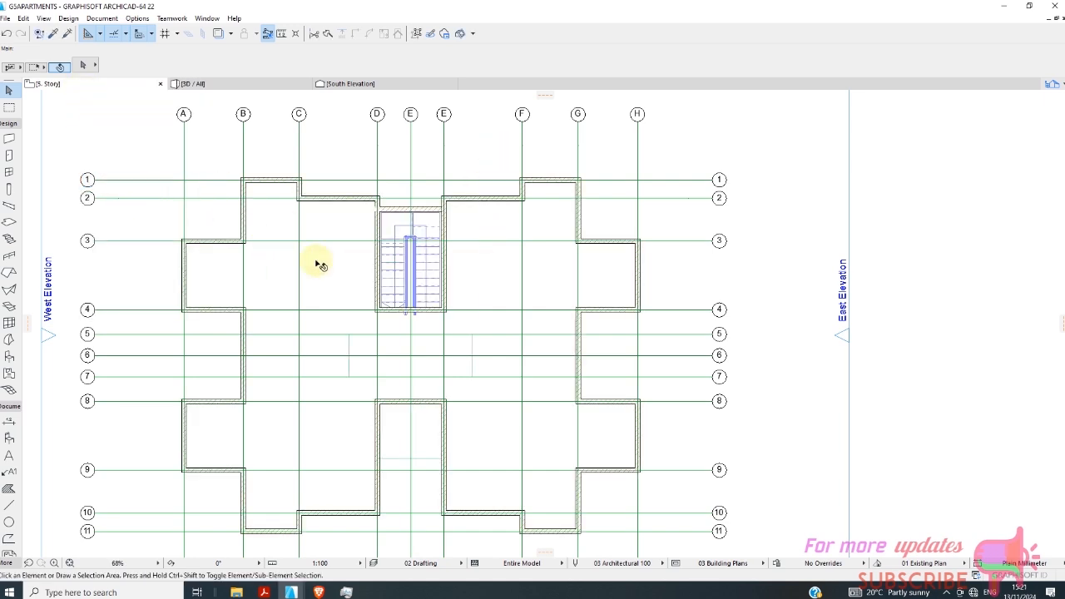
{"action": "scroll", "coordinate": [374, 230], "scroll_direction": "up", "scroll_amount": 7}
{"action": "left_click", "coordinate": [387, 178]}
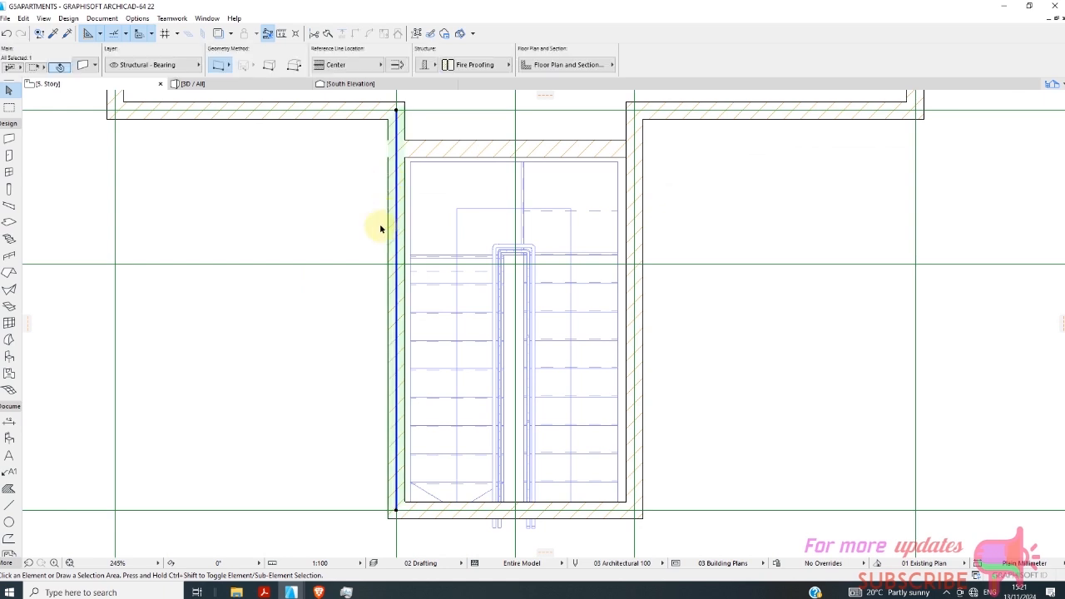
{"action": "scroll", "coordinate": [361, 220], "scroll_direction": "down", "scroll_amount": 3}
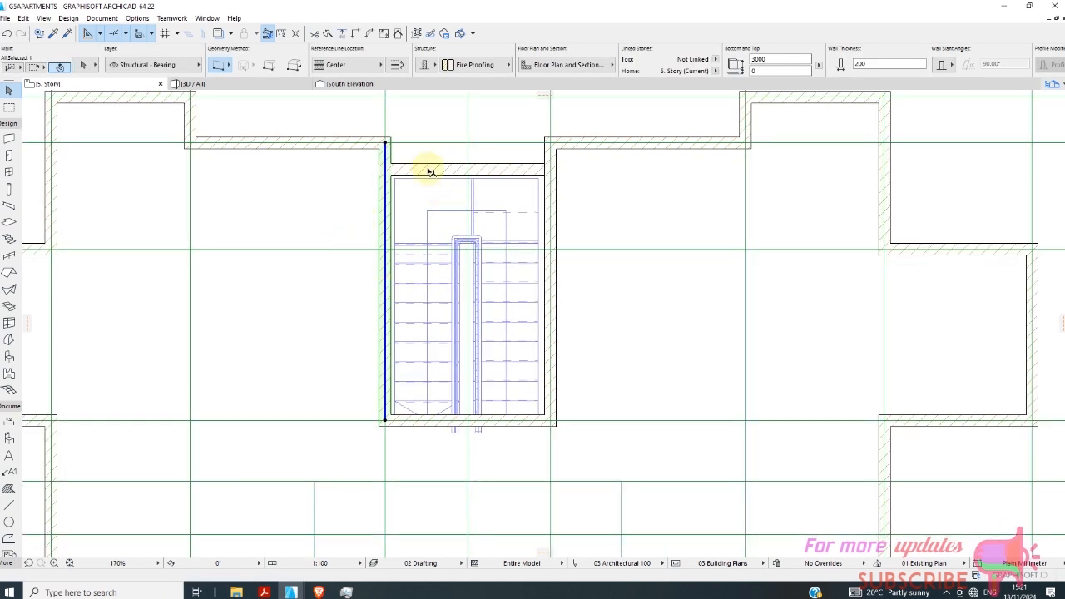
{"action": "scroll", "coordinate": [430, 172], "scroll_direction": "down", "scroll_amount": 6}
{"action": "left_click", "coordinate": [343, 194]}
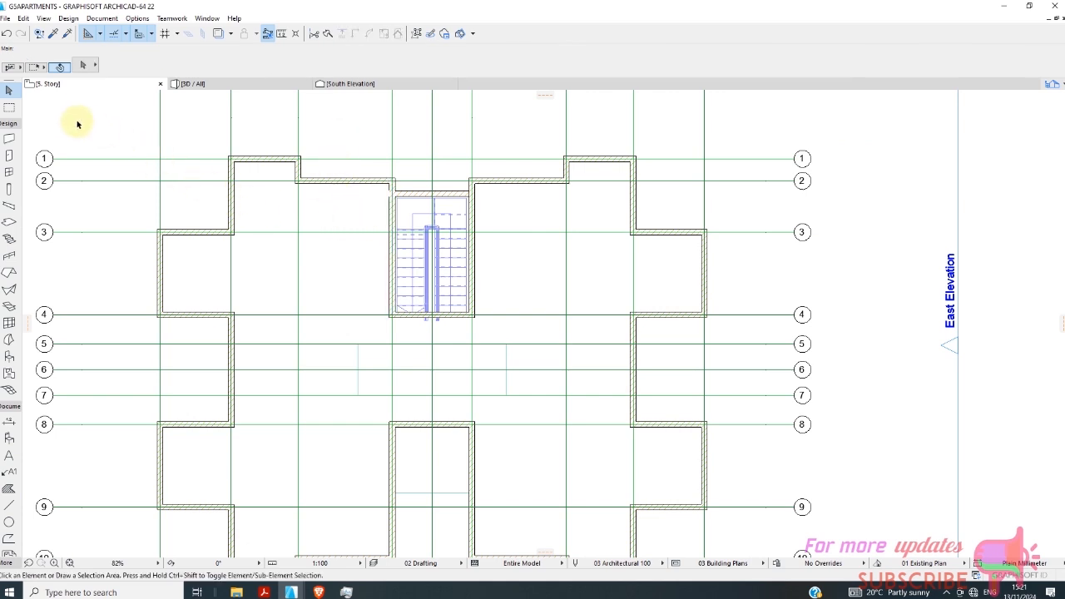
Show the 5. Story plan as the trace reference and open the 6. Story floor plan.
{"action": "right_click", "coordinate": [270, 138]}
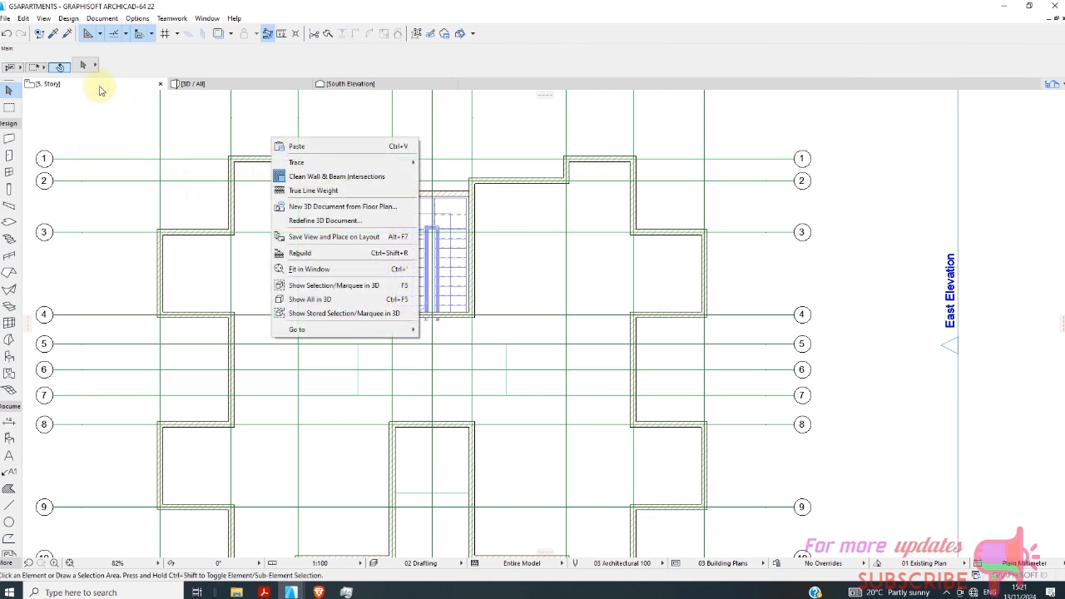
{"action": "right_click", "coordinate": [98, 87]}
{"action": "left_click", "coordinate": [133, 264]}
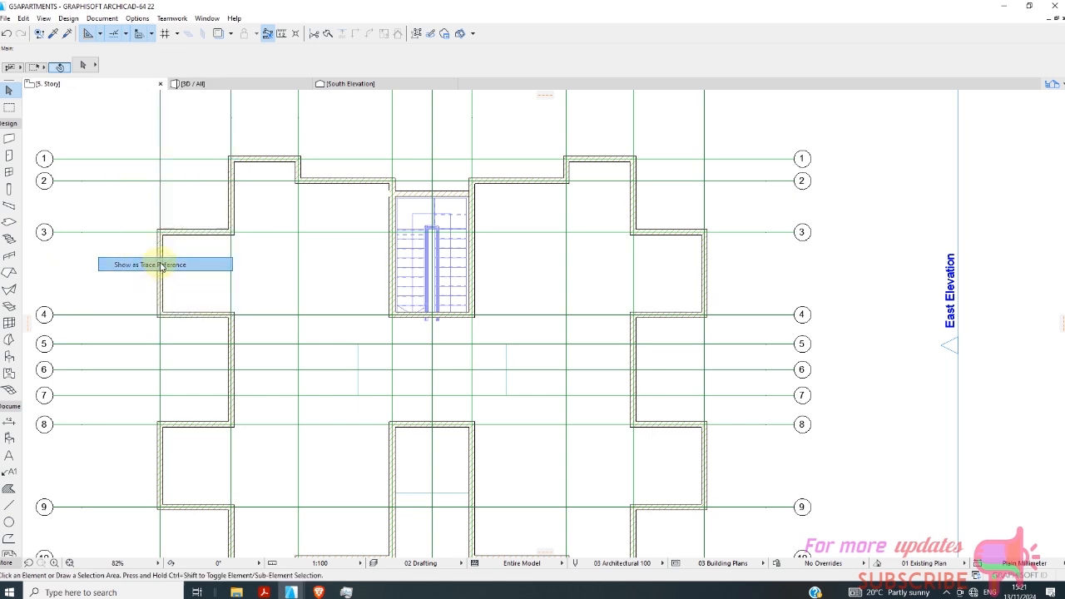
{"action": "right_click", "coordinate": [96, 91]}
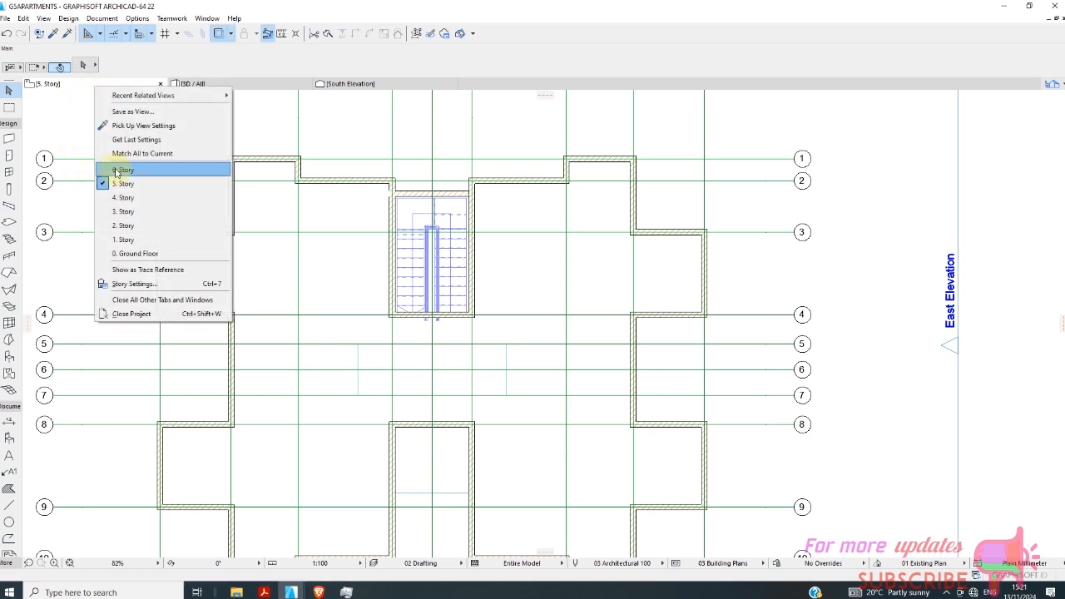
{"action": "left_click", "coordinate": [83, 171]}
Draw a rectangular slab on the 6. Story over the traced stairwell, spanning between opposite outer corners of its walls.
{"action": "scroll", "coordinate": [493, 241], "scroll_direction": "up", "scroll_amount": 3}
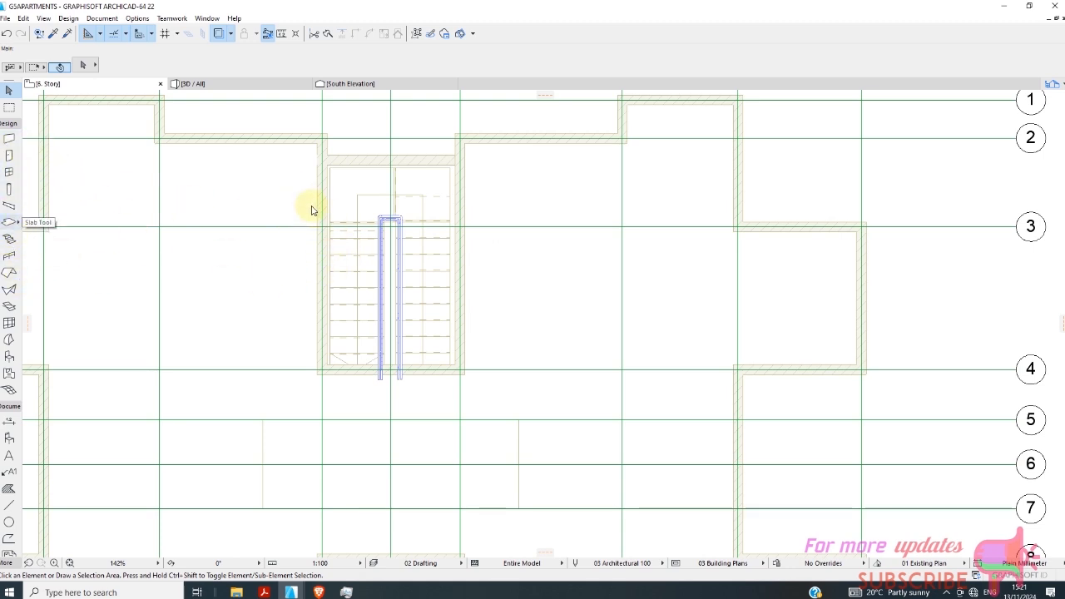
{"action": "scroll", "coordinate": [318, 155], "scroll_direction": "up", "scroll_amount": 3}
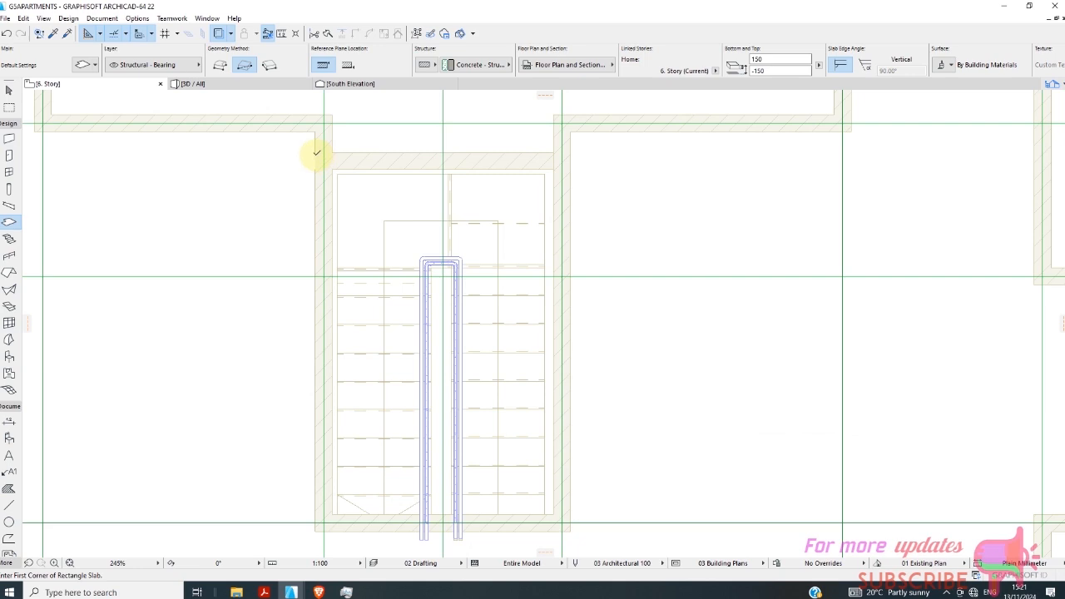
{"action": "left_click", "coordinate": [323, 157]}
{"action": "scroll", "coordinate": [375, 201], "scroll_direction": "down", "scroll_amount": 3}
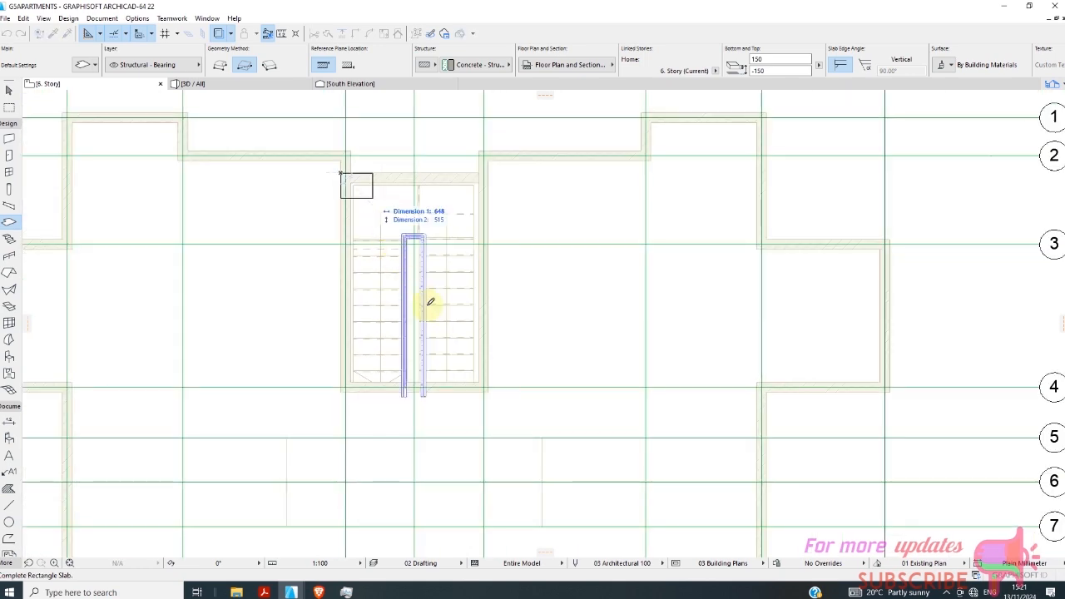
{"action": "left_click", "coordinate": [490, 388]}
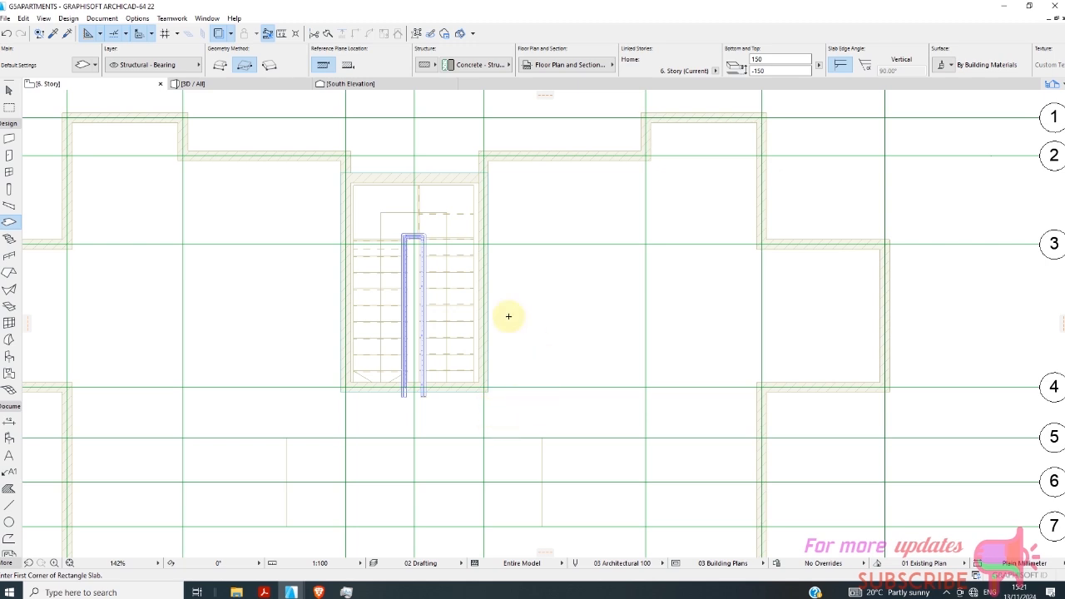
Draw walls along the two sides and rear of the traced stairwell, setting the default wall height to 1200 mm.
{"action": "left_click", "coordinate": [10, 138]}
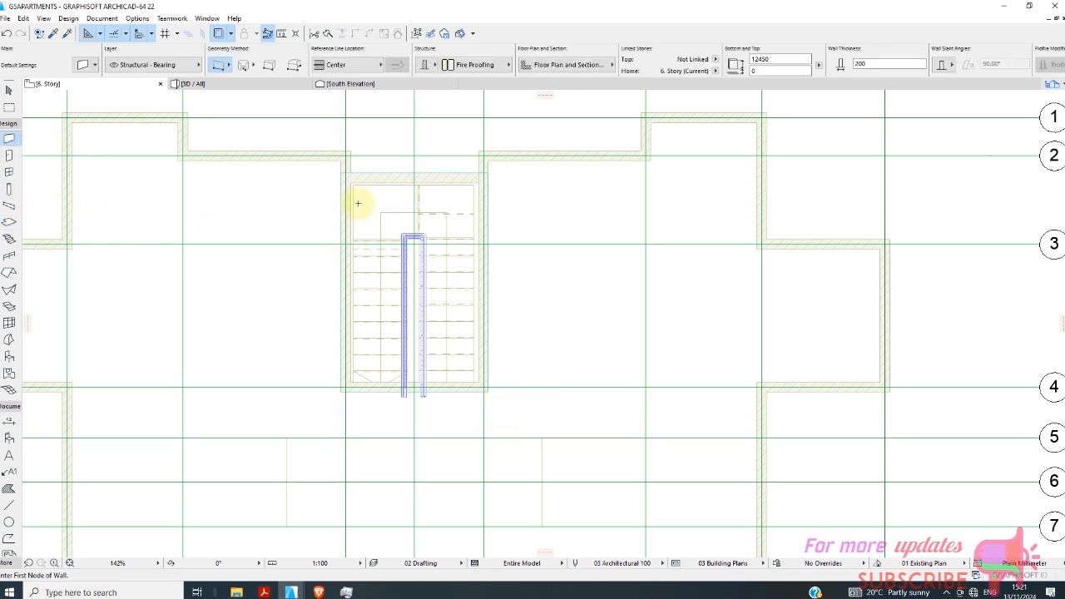
{"action": "scroll", "coordinate": [347, 171], "scroll_direction": "up", "scroll_amount": 3}
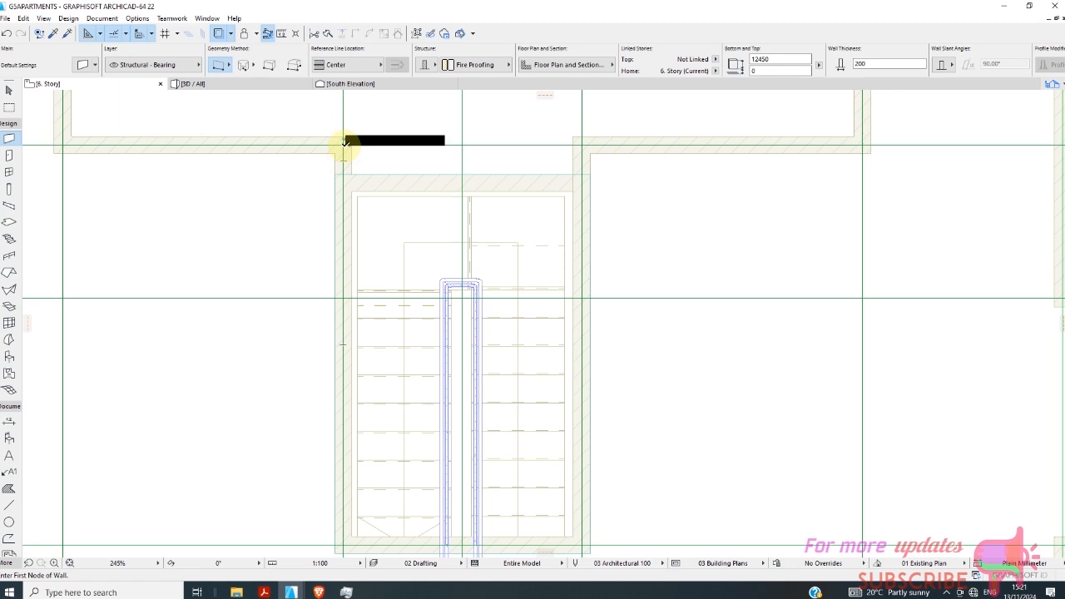
{"action": "left_click", "coordinate": [346, 143]}
{"action": "scroll", "coordinate": [352, 196], "scroll_direction": "down", "scroll_amount": 3}
{"action": "scroll", "coordinate": [353, 196], "scroll_direction": "down", "scroll_amount": 1}
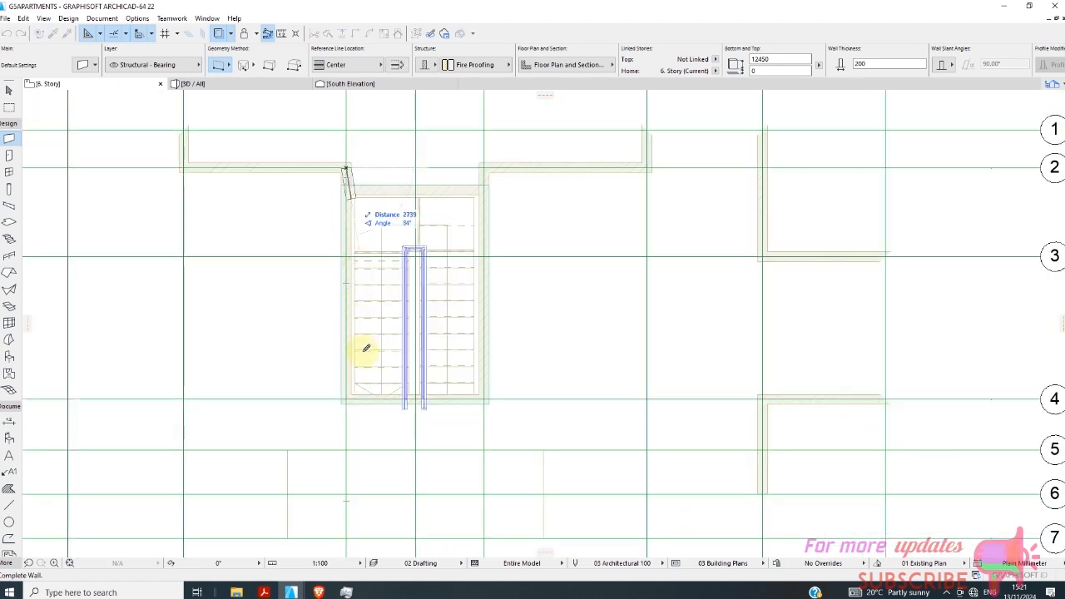
{"action": "left_click", "coordinate": [345, 405]}
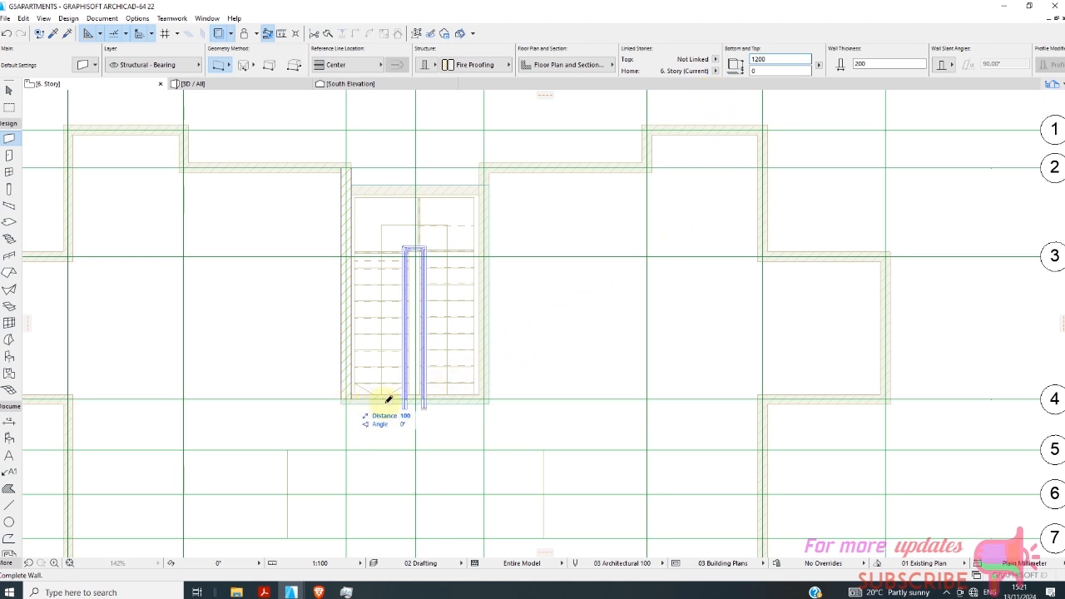
{"action": "left_click", "coordinate": [485, 398]}
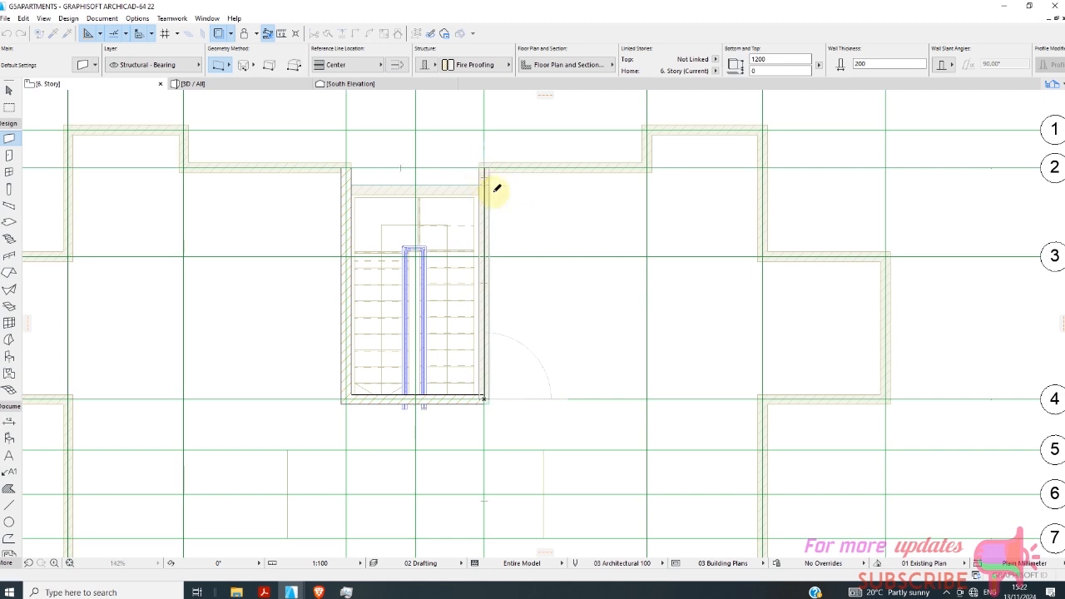
{"action": "double_click", "coordinate": [486, 187]}
Close off the stairwell outline with a wall about 2800 mm long over the traced front wall.
{"action": "scroll", "coordinate": [485, 191], "scroll_direction": "up", "scroll_amount": 3}
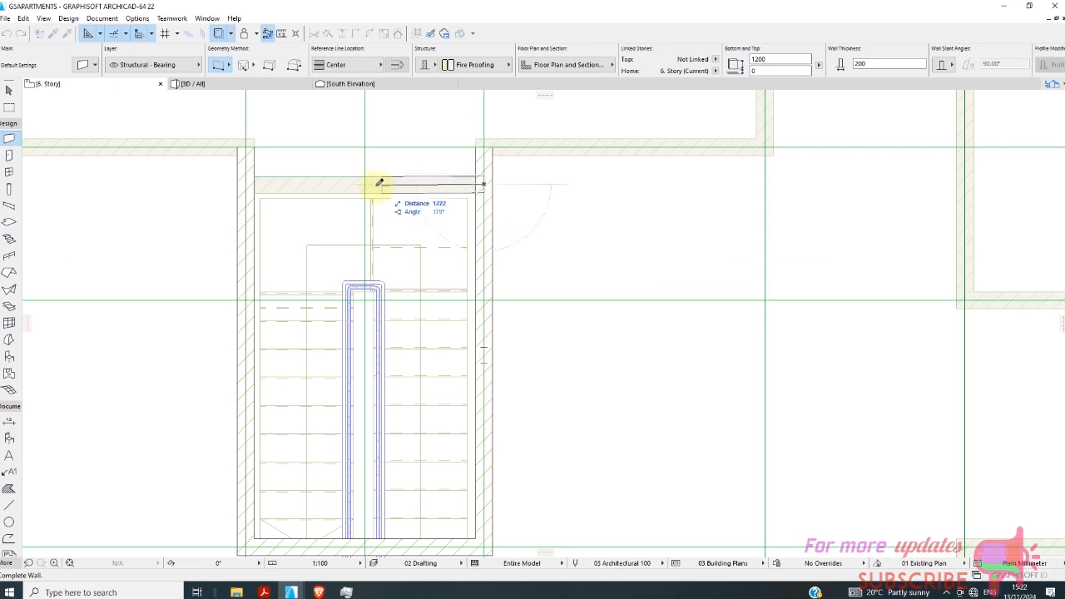
{"action": "double_click", "coordinate": [250, 181]}
{"action": "scroll", "coordinate": [416, 209], "scroll_direction": "down", "scroll_amount": 4}
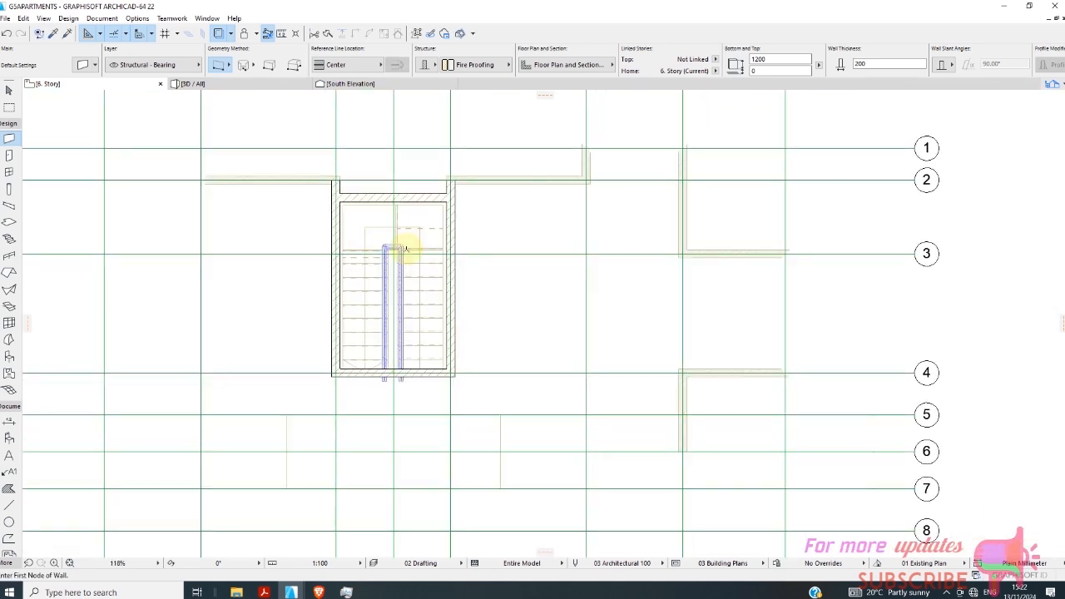
Set the height of the stairwell's side wall on grid line D to 1200 mm.
{"action": "left_click", "coordinate": [8, 90]}
{"action": "scroll", "coordinate": [332, 215], "scroll_direction": "up", "scroll_amount": 3}
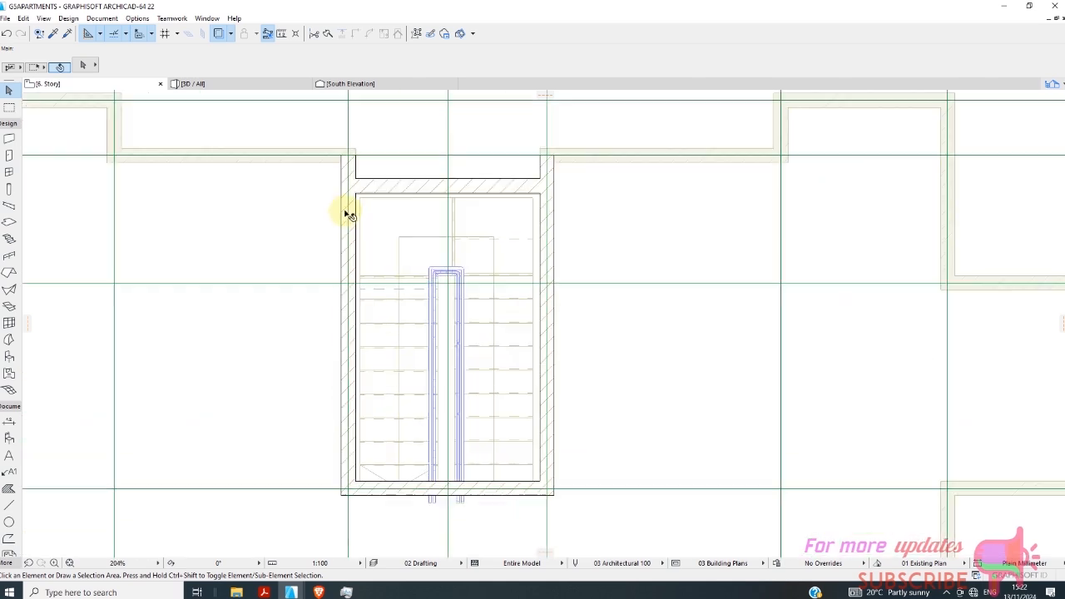
{"action": "left_click", "coordinate": [350, 215]}
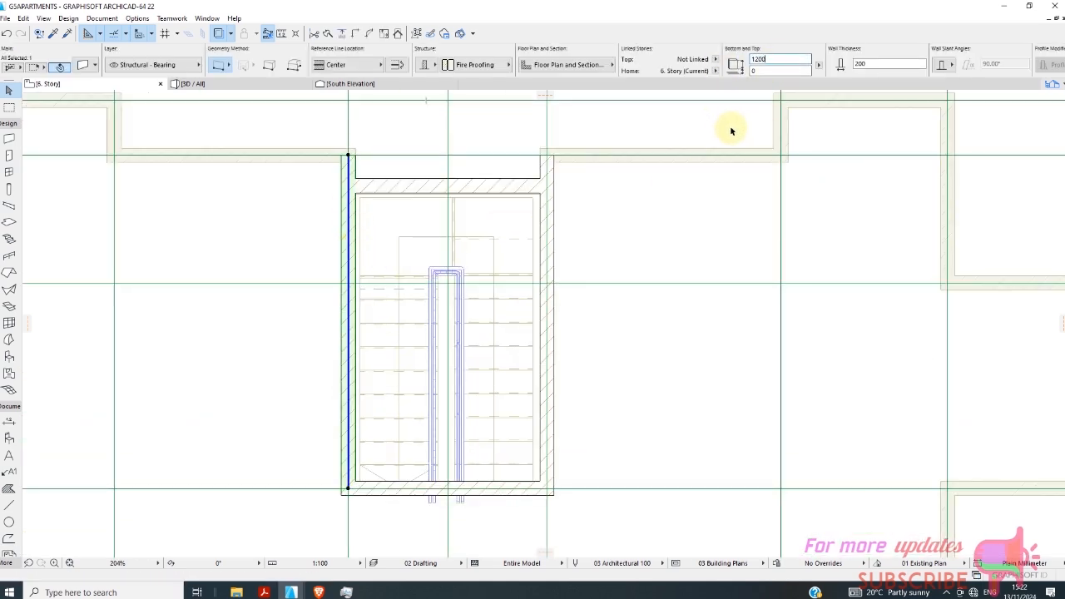
{"action": "left_click", "coordinate": [461, 237]}
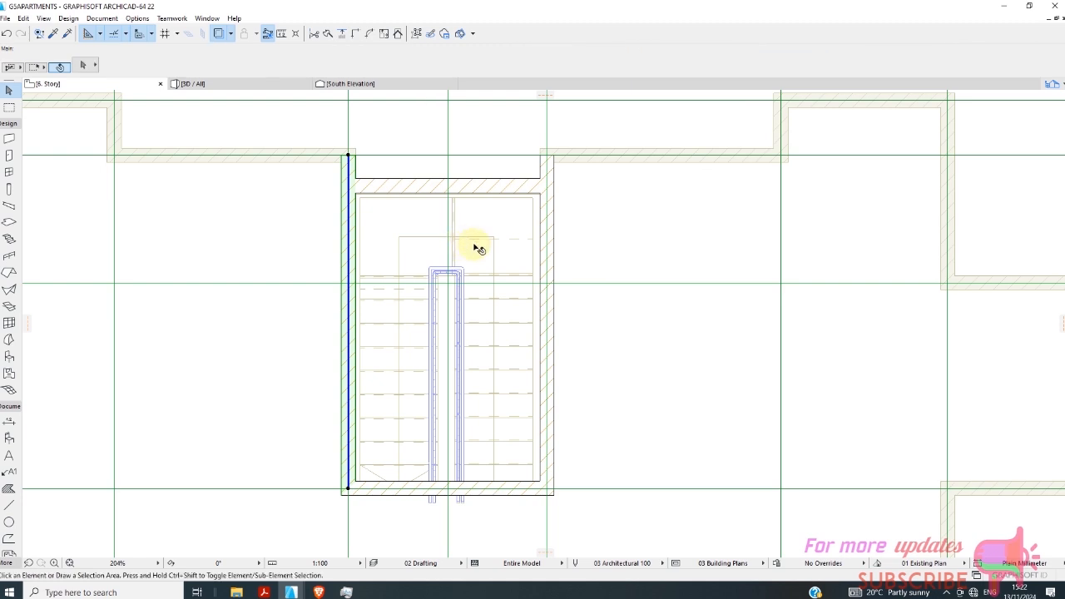
Apply the Round Column favorite to the column default settings and set the column's diameter to 1200 mm.
{"action": "scroll", "coordinate": [433, 242], "scroll_direction": "down", "scroll_amount": 7}
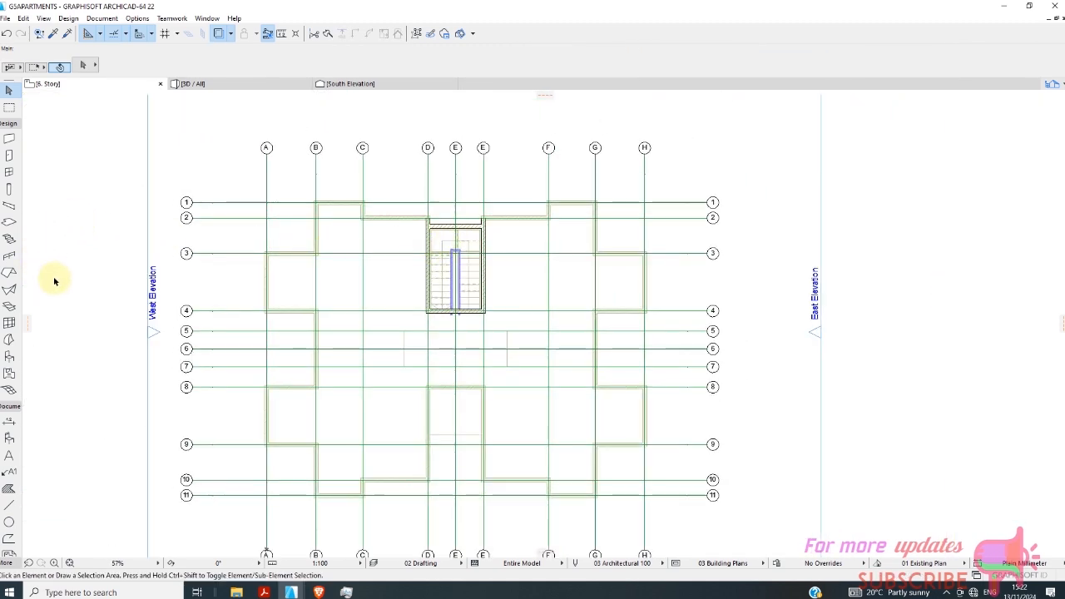
{"action": "left_click", "coordinate": [9, 190]}
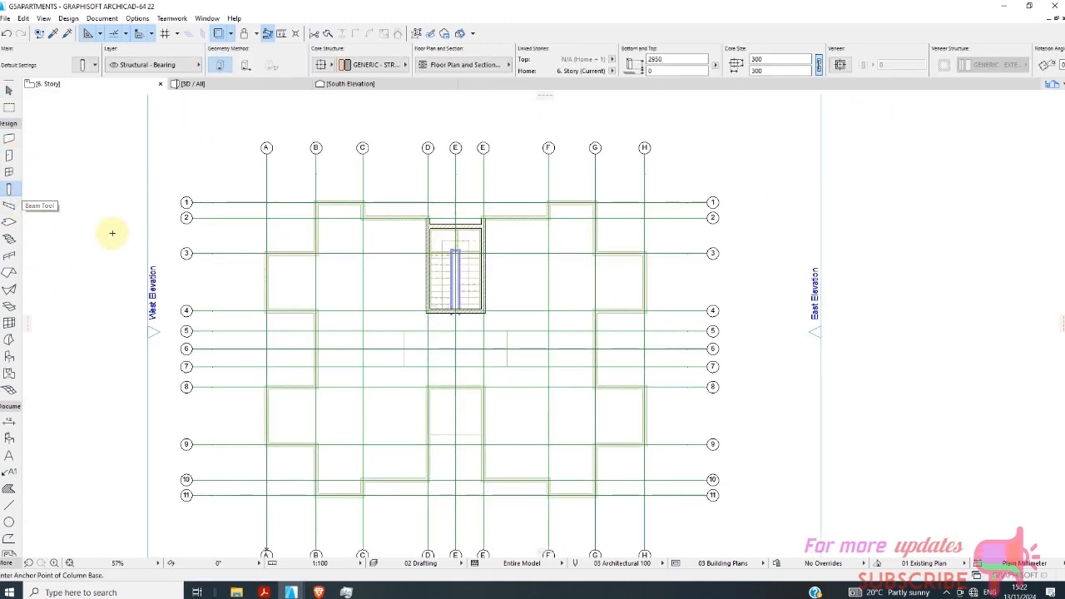
{"action": "left_click", "coordinate": [84, 66]}
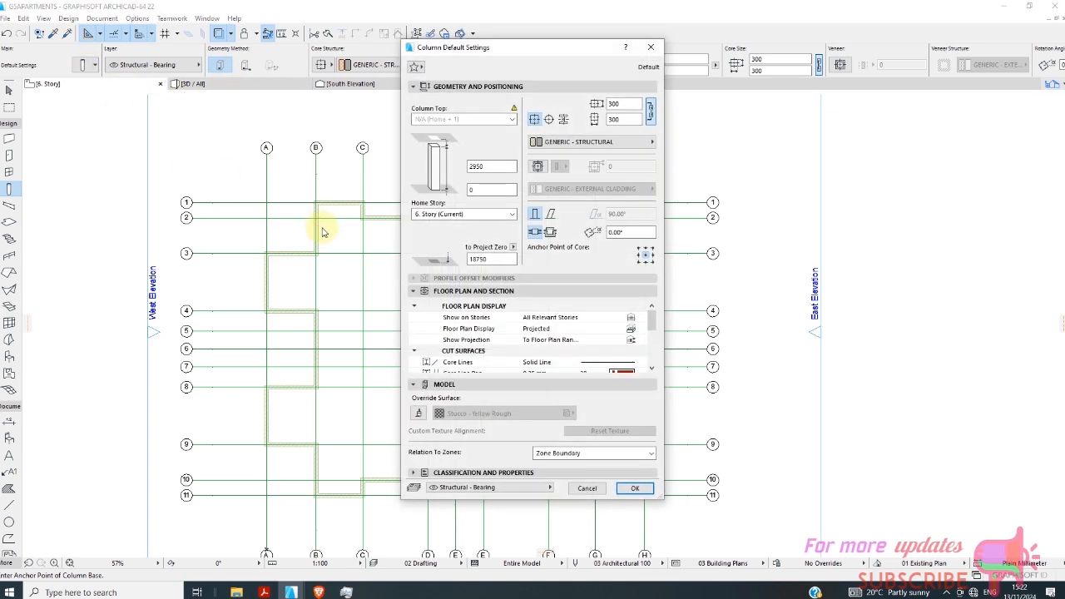
{"action": "left_click", "coordinate": [416, 67]}
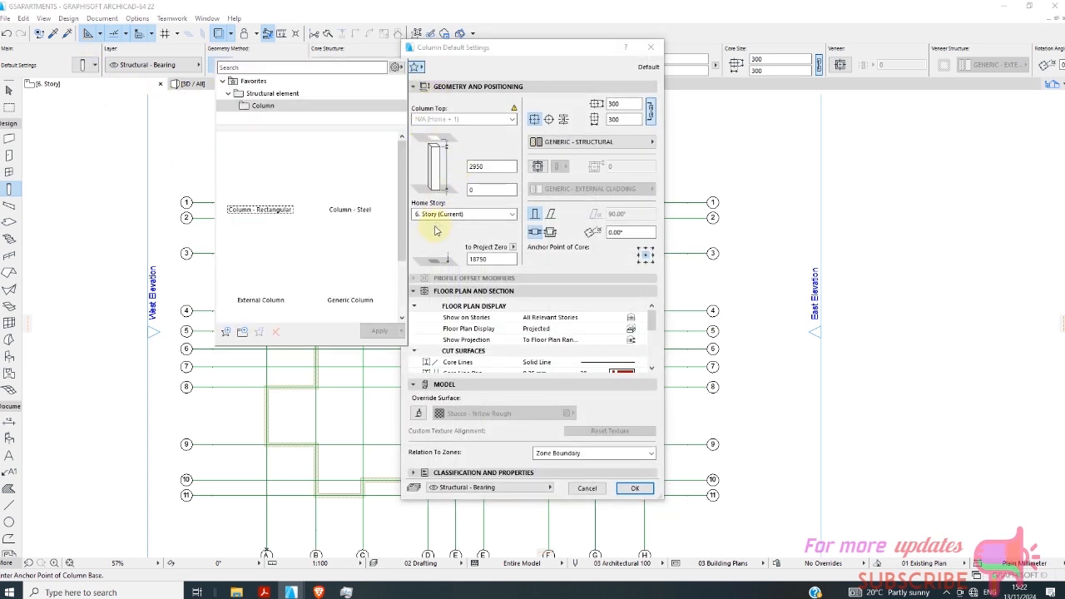
{"action": "scroll", "coordinate": [324, 288], "scroll_direction": "down", "scroll_amount": 1}
{"action": "scroll", "coordinate": [329, 291], "scroll_direction": "down", "scroll_amount": 1}
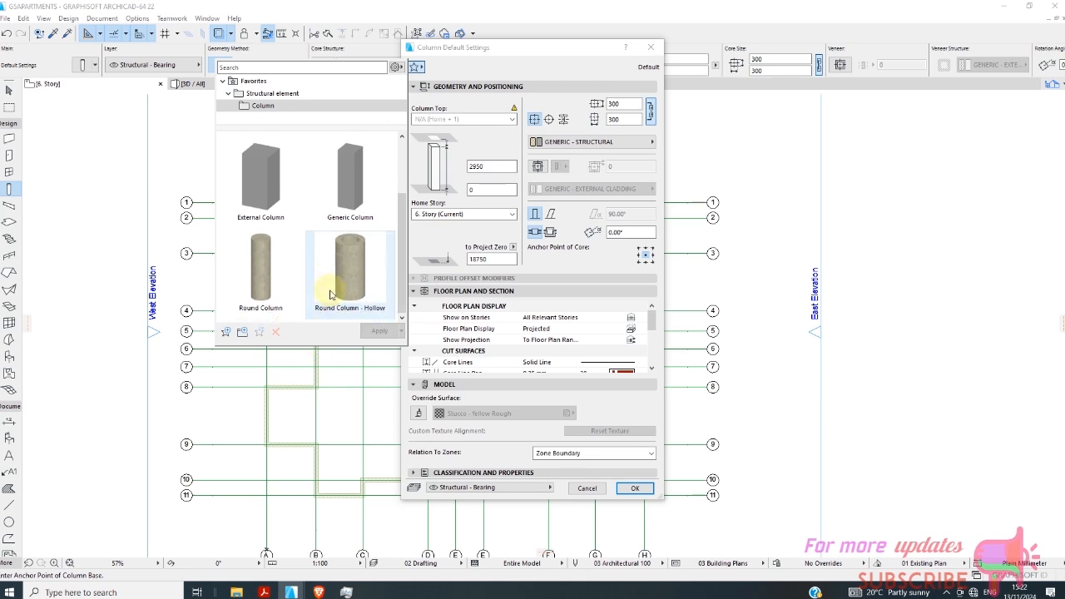
{"action": "left_click", "coordinate": [265, 275]}
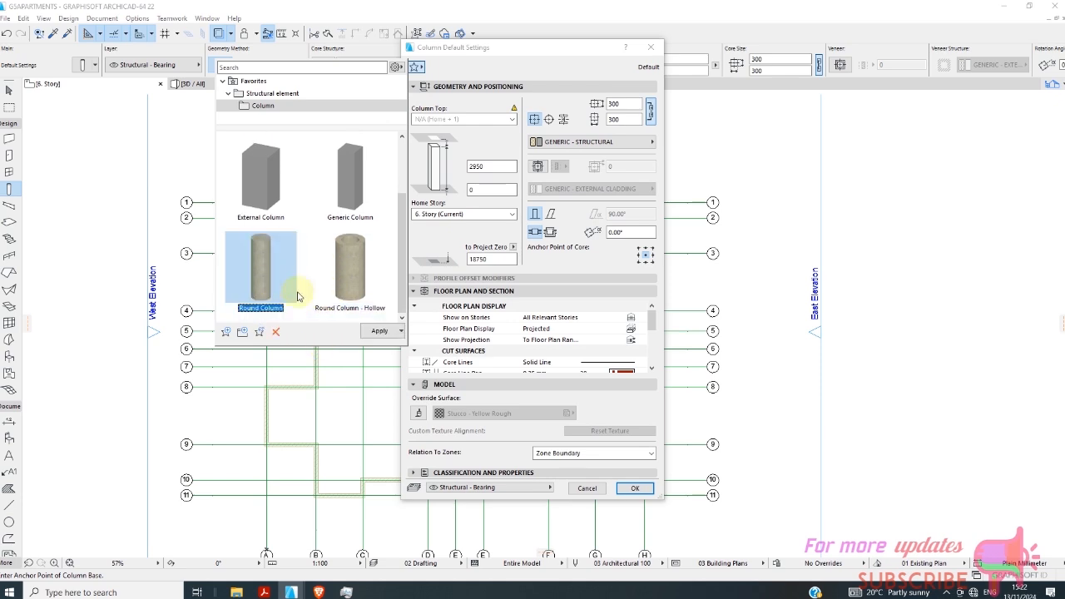
{"action": "left_click", "coordinate": [373, 331]}
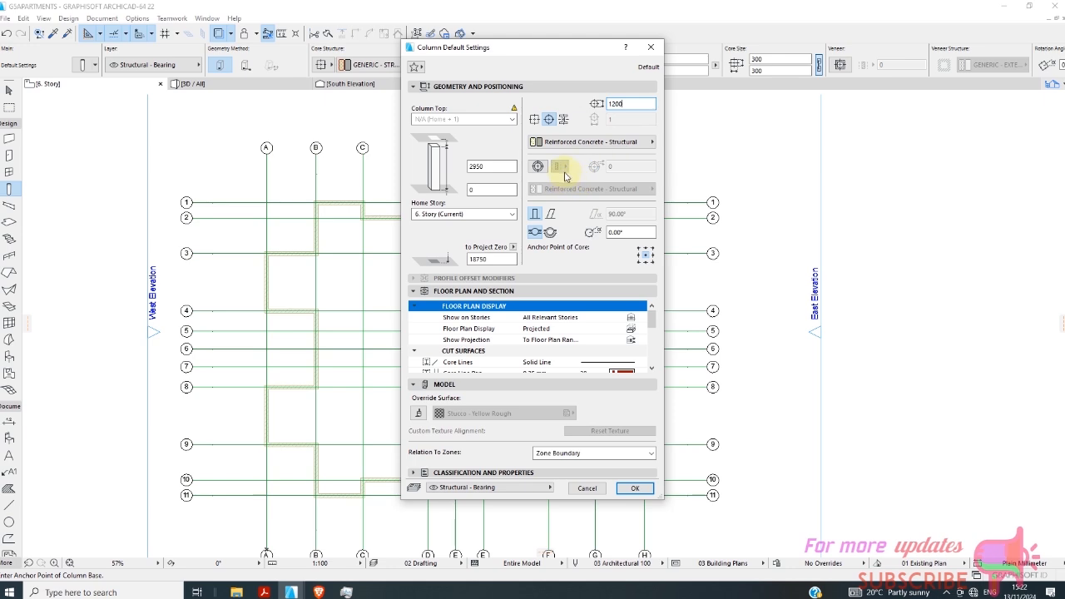
Confirm the column defaults with a height of 2950 mm and place two 1200 mm round columns inside the stairwell on the 6. Story.
{"action": "left_click", "coordinate": [571, 145]}
{"action": "left_click", "coordinate": [571, 146]}
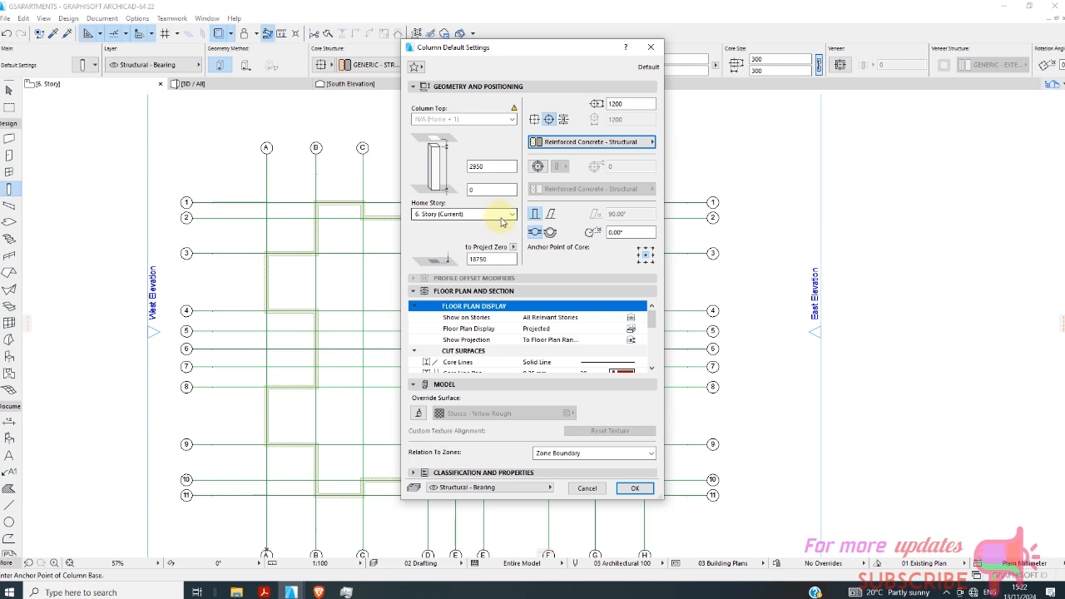
{"action": "left_click", "coordinate": [477, 167]}
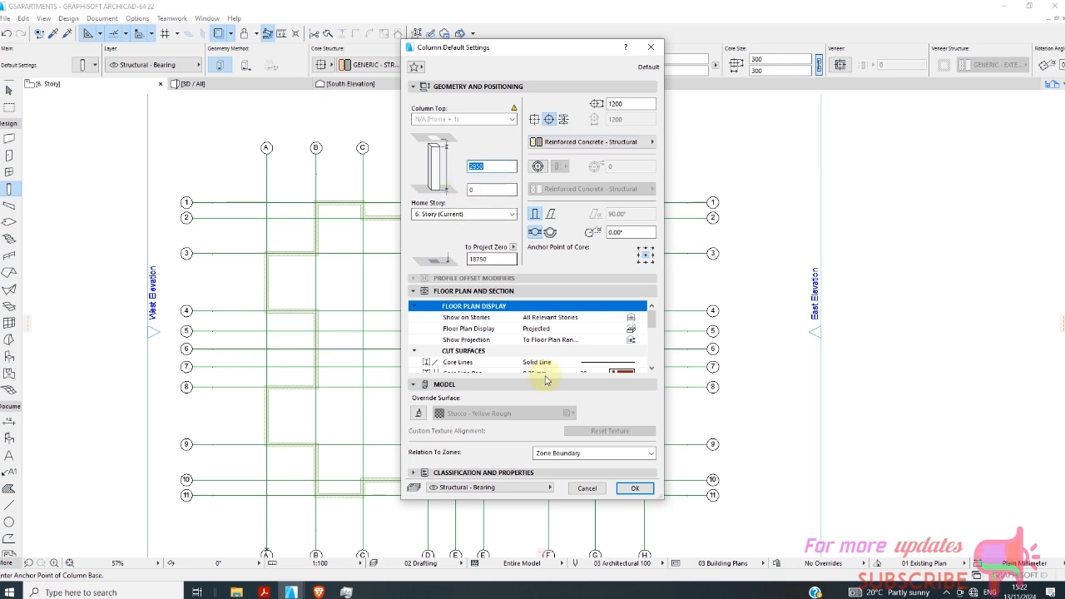
{"action": "left_click", "coordinate": [620, 487]}
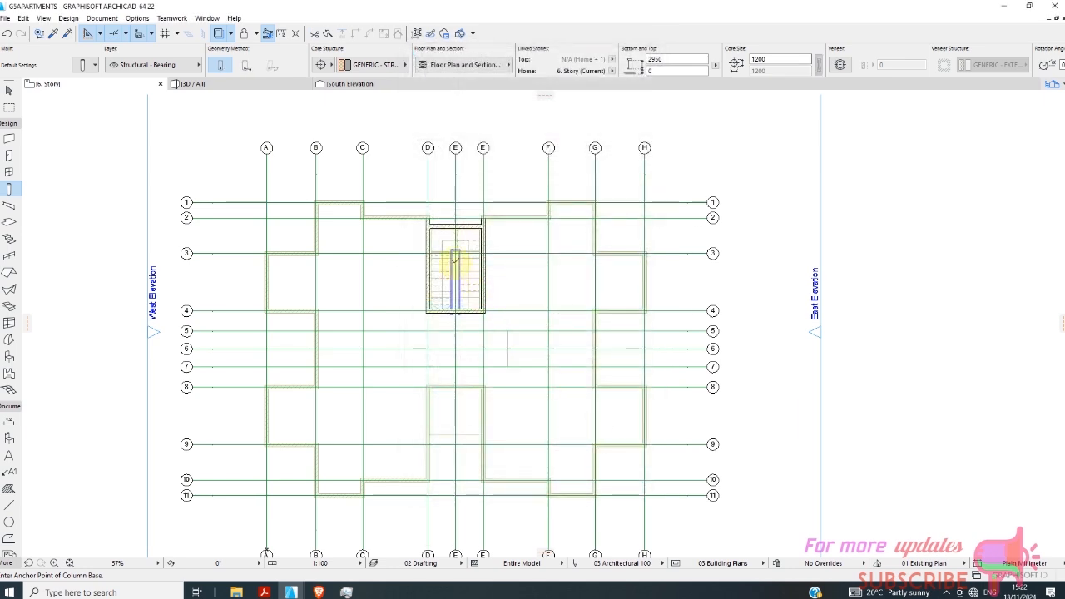
{"action": "scroll", "coordinate": [458, 308], "scroll_direction": "up", "scroll_amount": 6}
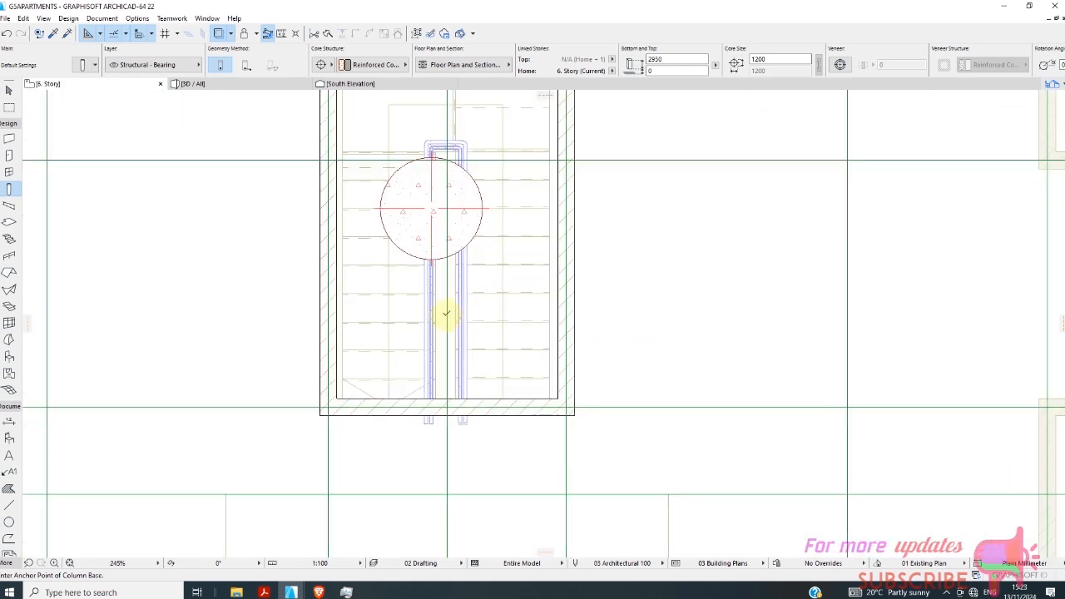
{"action": "left_click", "coordinate": [421, 316]}
{"action": "scroll", "coordinate": [455, 313], "scroll_direction": "down", "scroll_amount": 2}
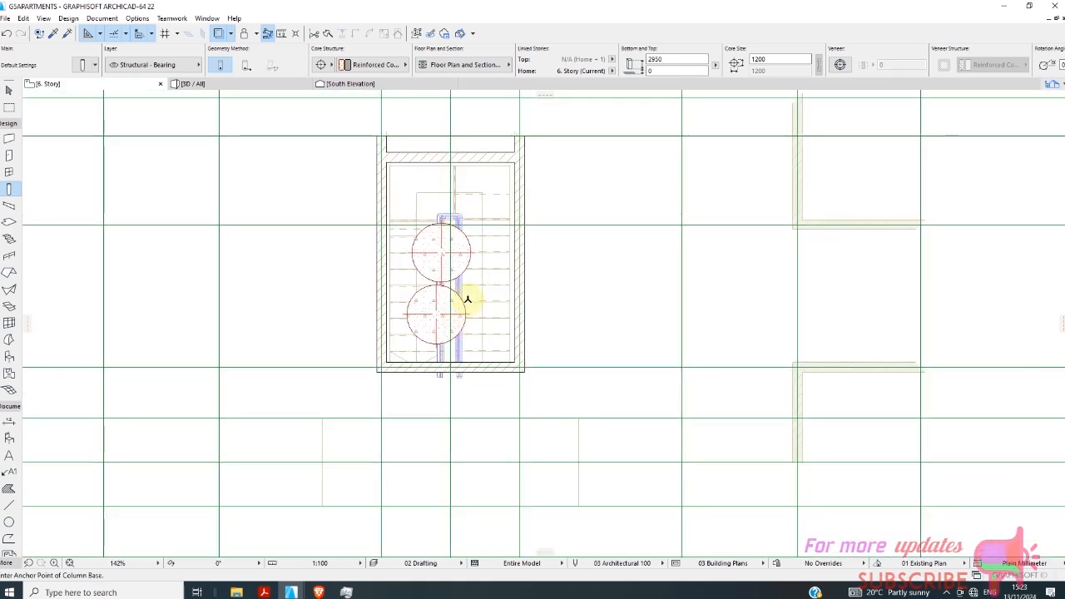
Move the upper round column by its centre close to grid line E, between the stairwell's front wall and grid line 3.
{"action": "left_click", "coordinate": [6, 90]}
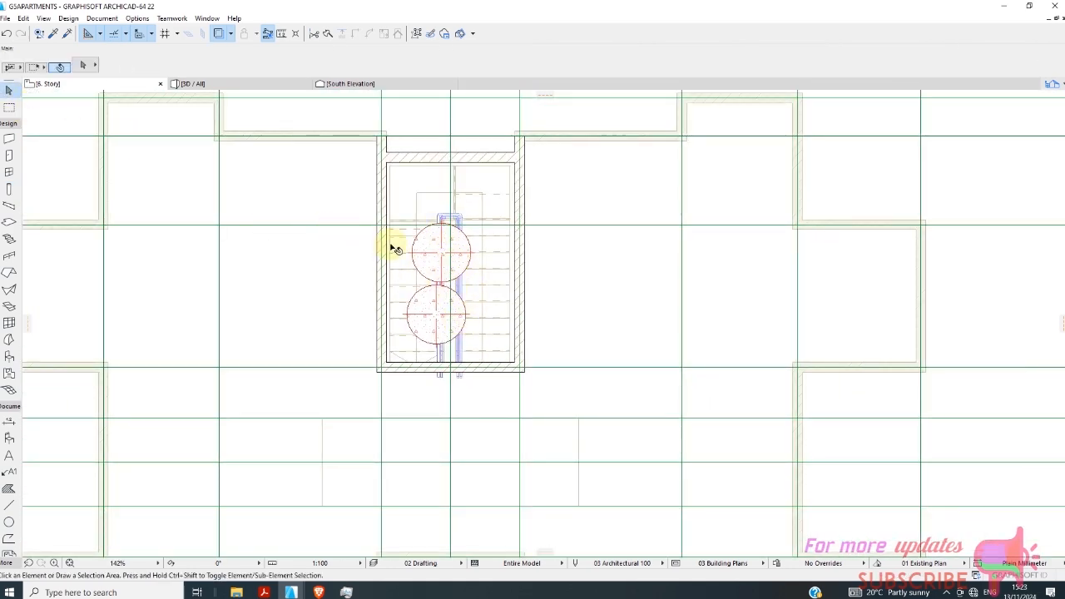
{"action": "left_click", "coordinate": [438, 259]}
{"action": "left_click", "coordinate": [425, 262]}
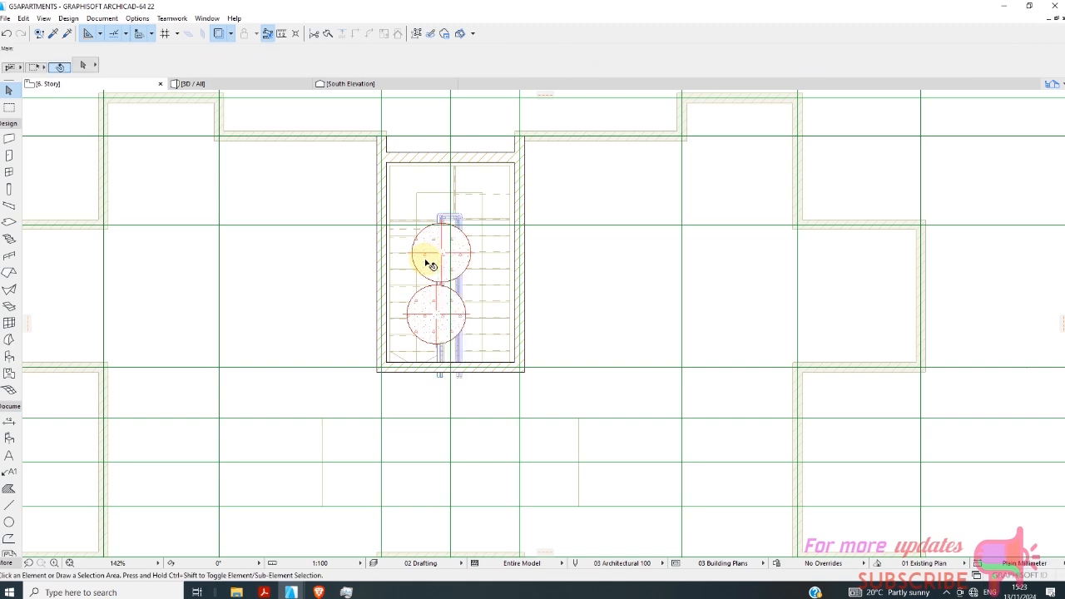
{"action": "scroll", "coordinate": [439, 258], "scroll_direction": "up", "scroll_amount": 3}
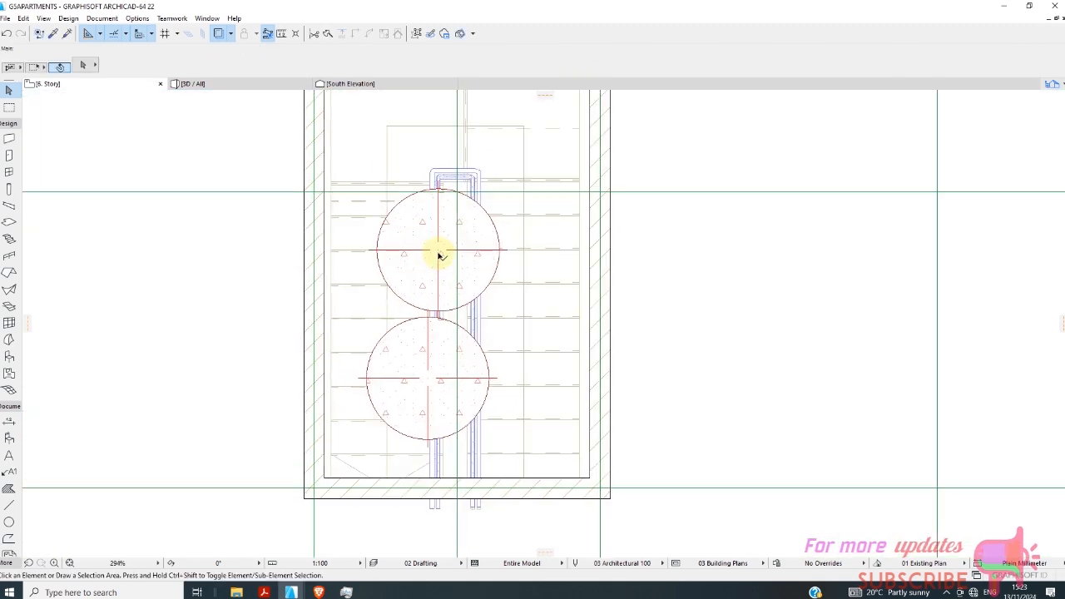
{"action": "left_click", "coordinate": [438, 265]}
{"action": "left_click", "coordinate": [419, 234]}
{"action": "scroll", "coordinate": [419, 234], "scroll_direction": "up", "scroll_amount": 3}
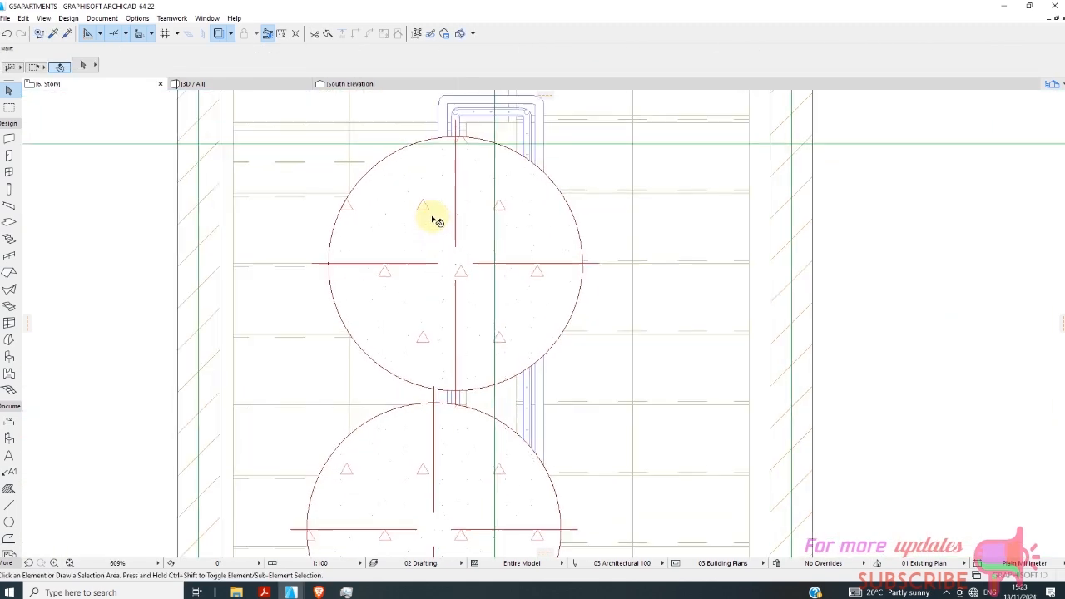
{"action": "left_click", "coordinate": [389, 163]}
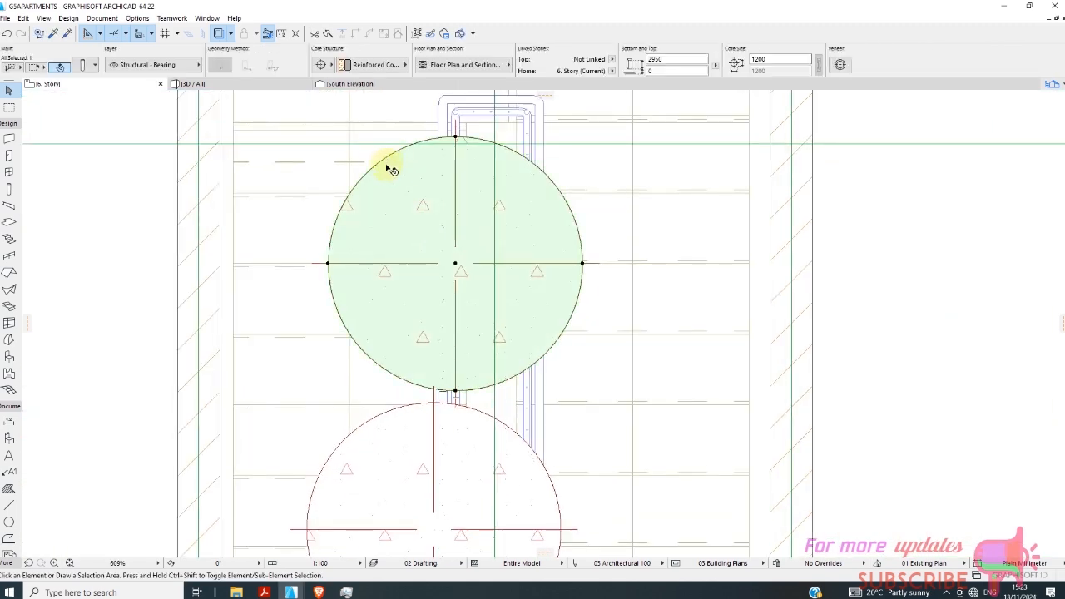
{"action": "left_click", "coordinate": [454, 264]}
{"action": "scroll", "coordinate": [458, 242], "scroll_direction": "down", "scroll_amount": 3}
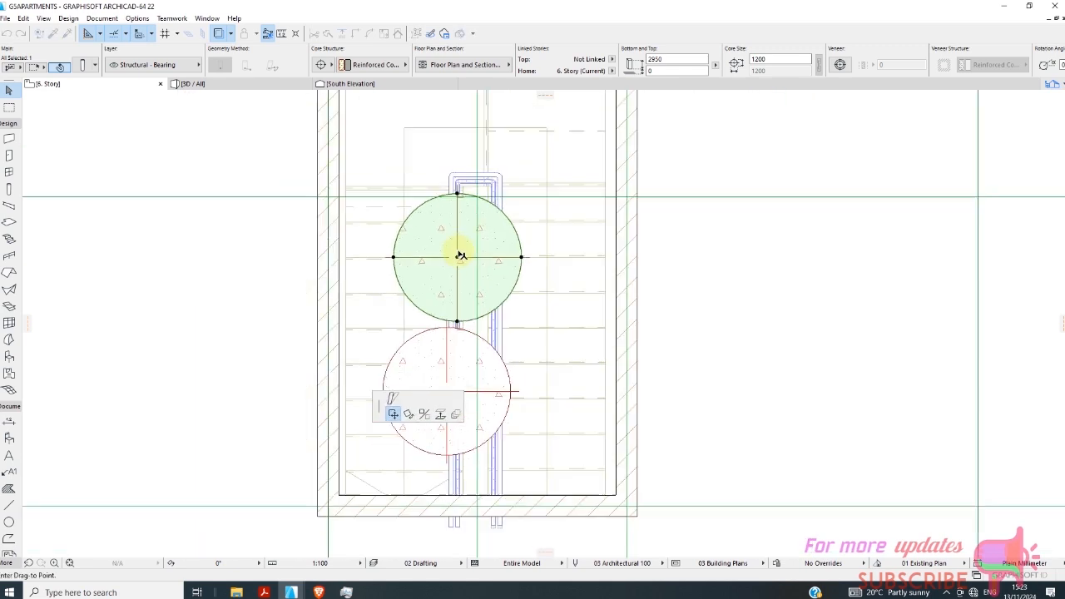
{"action": "left_click", "coordinate": [481, 154]}
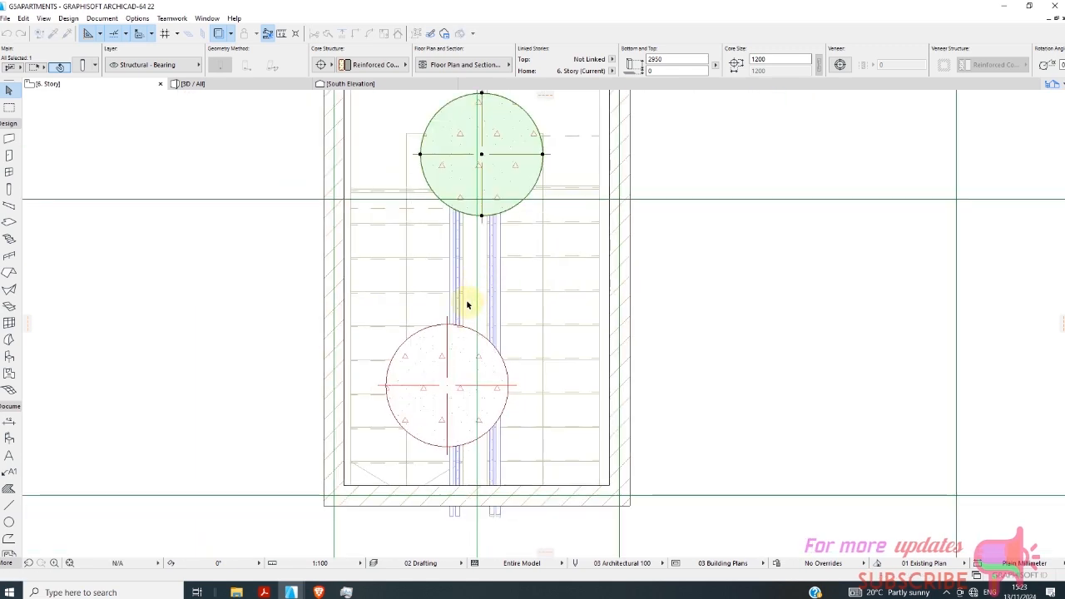
Move the lower round column by its centre onto grid line E, in line with the upper column.
{"action": "left_click", "coordinate": [448, 393]}
{"action": "key", "text": "Escape"}
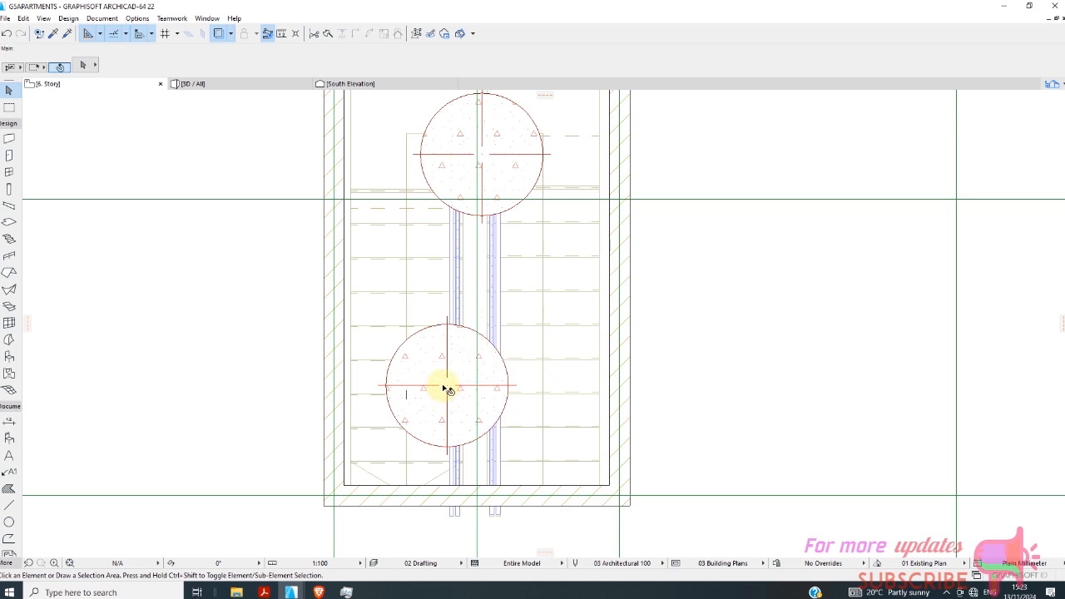
{"action": "left_click", "coordinate": [446, 388]}
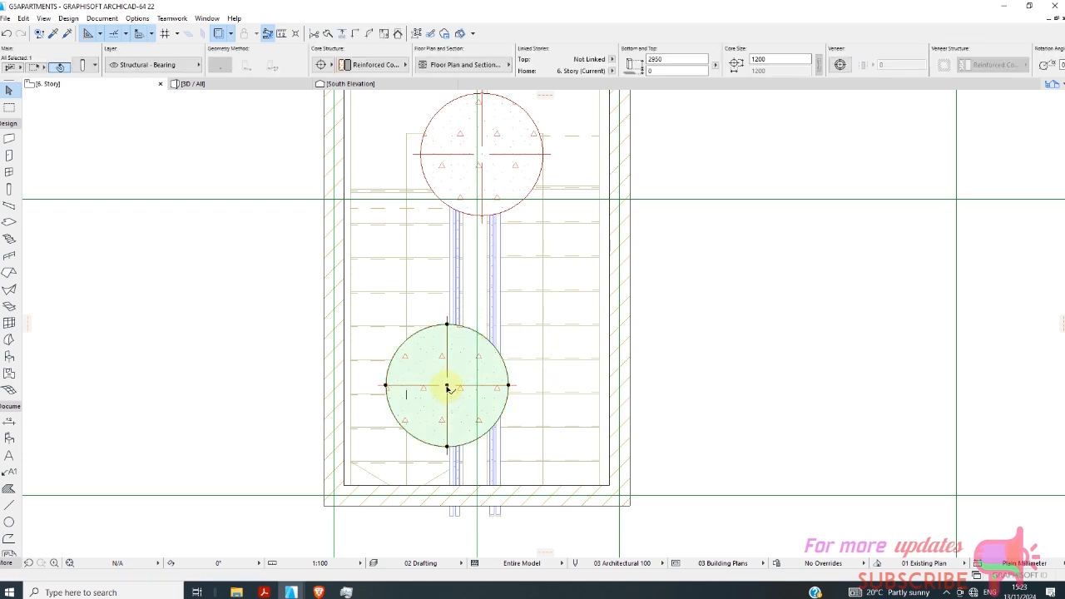
{"action": "left_click", "coordinate": [447, 385]}
{"action": "left_click", "coordinate": [478, 342]}
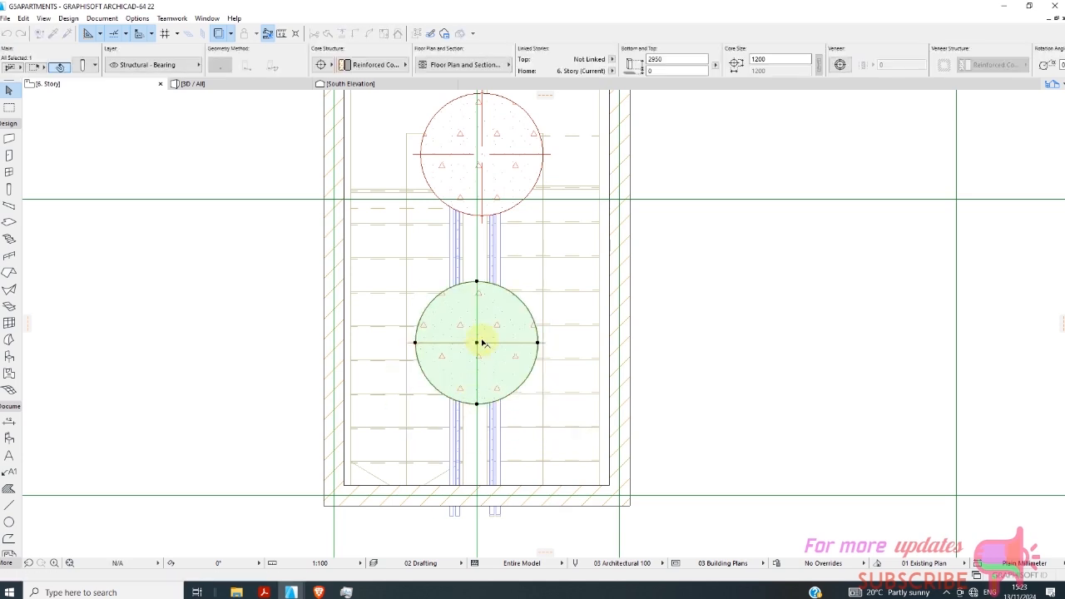
In the 3D view, select both round columns on the stairwell roof and set their height to 1500 mm.
{"action": "scroll", "coordinate": [464, 265], "scroll_direction": "down", "scroll_amount": 2}
{"action": "scroll", "coordinate": [426, 249], "scroll_direction": "down", "scroll_amount": 6}
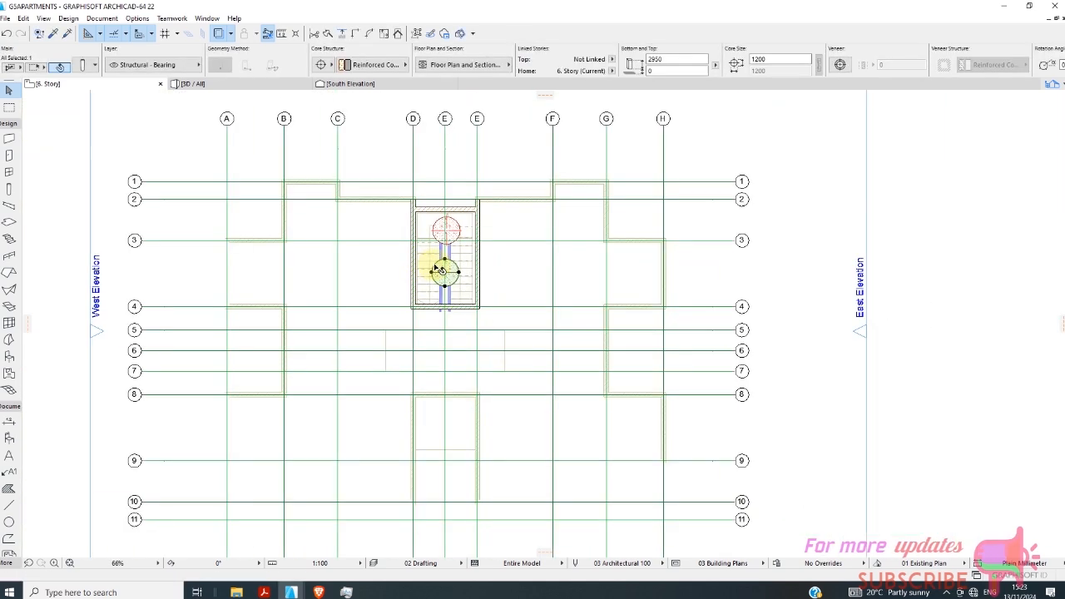
{"action": "left_click", "coordinate": [218, 86]}
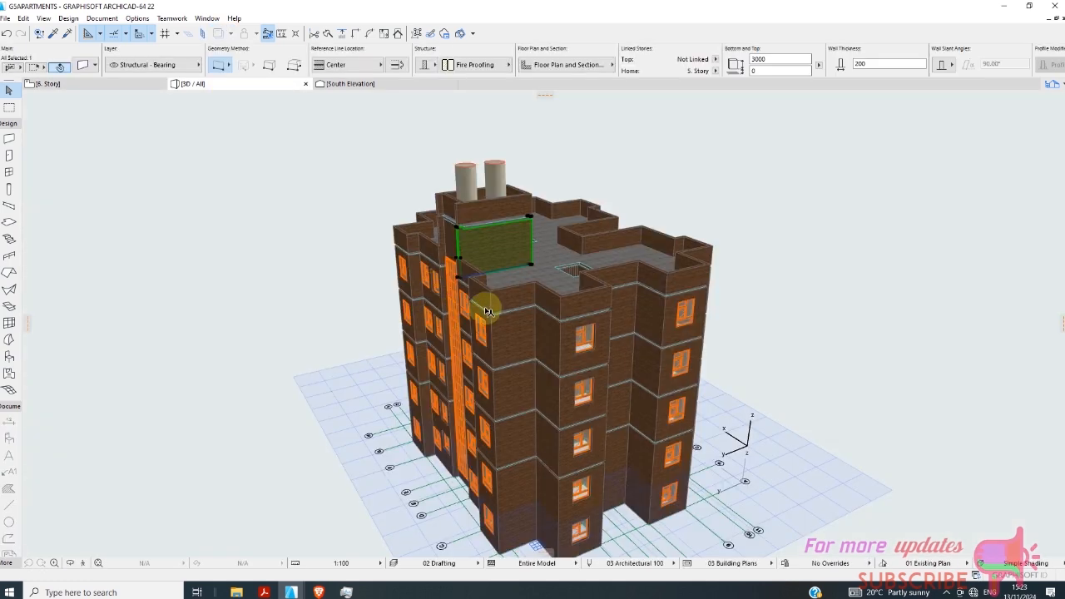
{"action": "scroll", "coordinate": [394, 205], "scroll_direction": "down", "scroll_amount": 2}
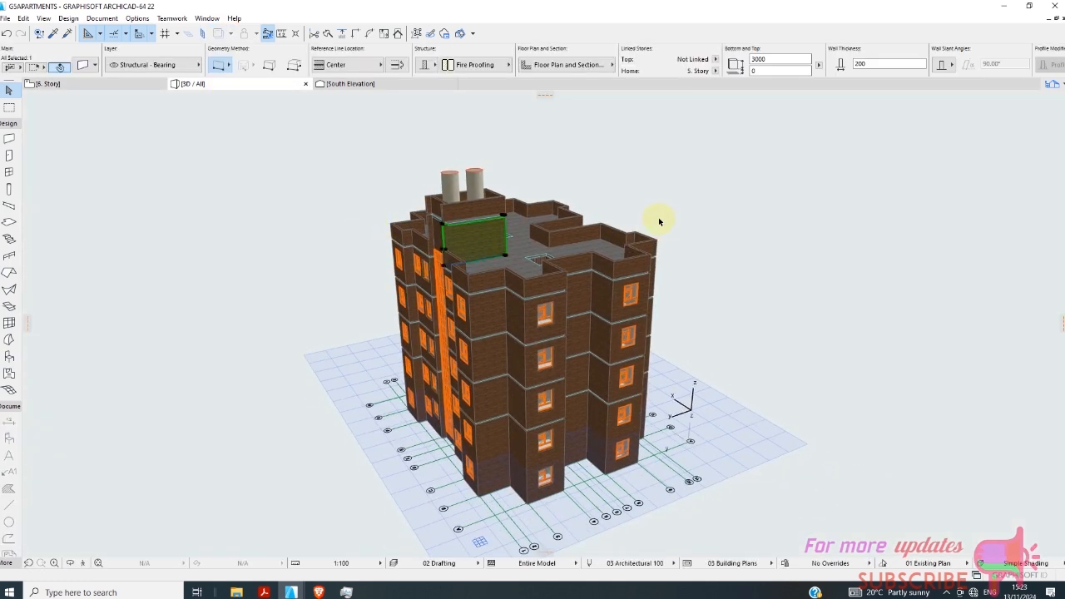
{"action": "left_click", "coordinate": [684, 166]}
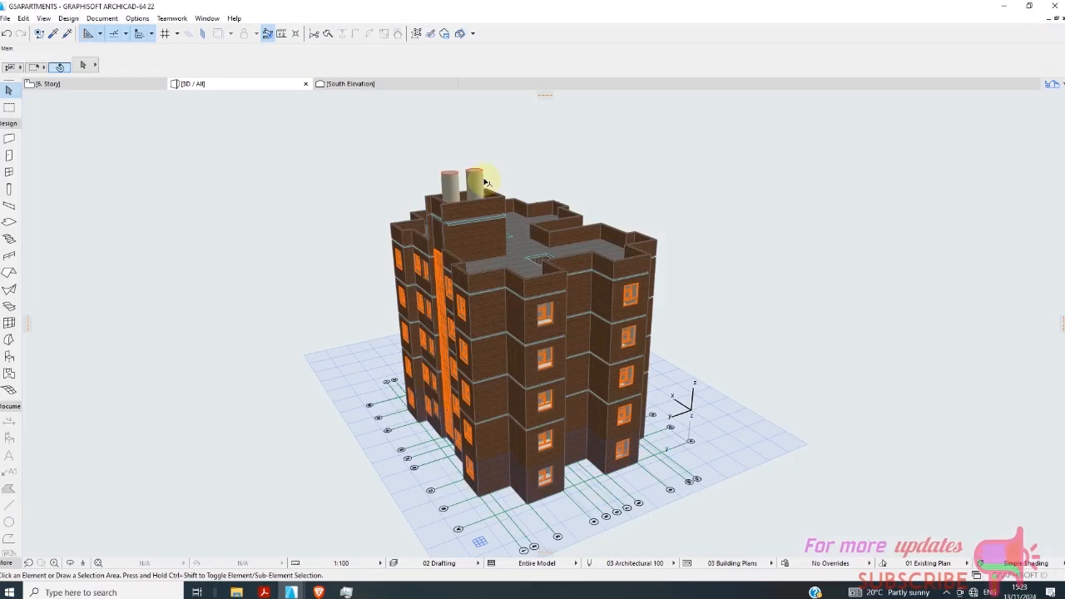
{"action": "left_click", "coordinate": [484, 180]}
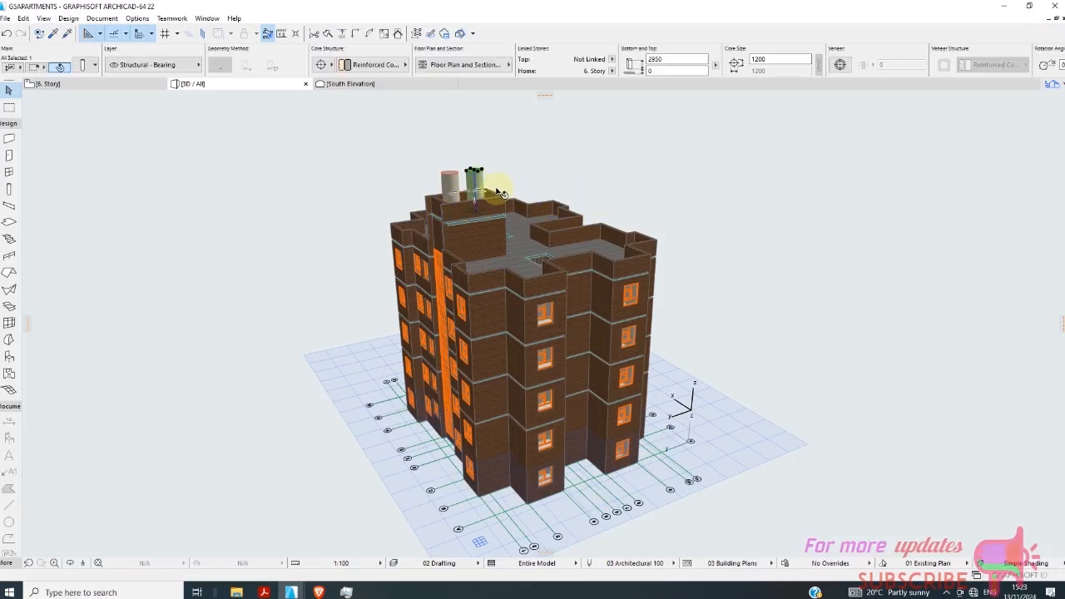
{"action": "scroll", "coordinate": [449, 179], "scroll_direction": "up", "scroll_amount": 2}
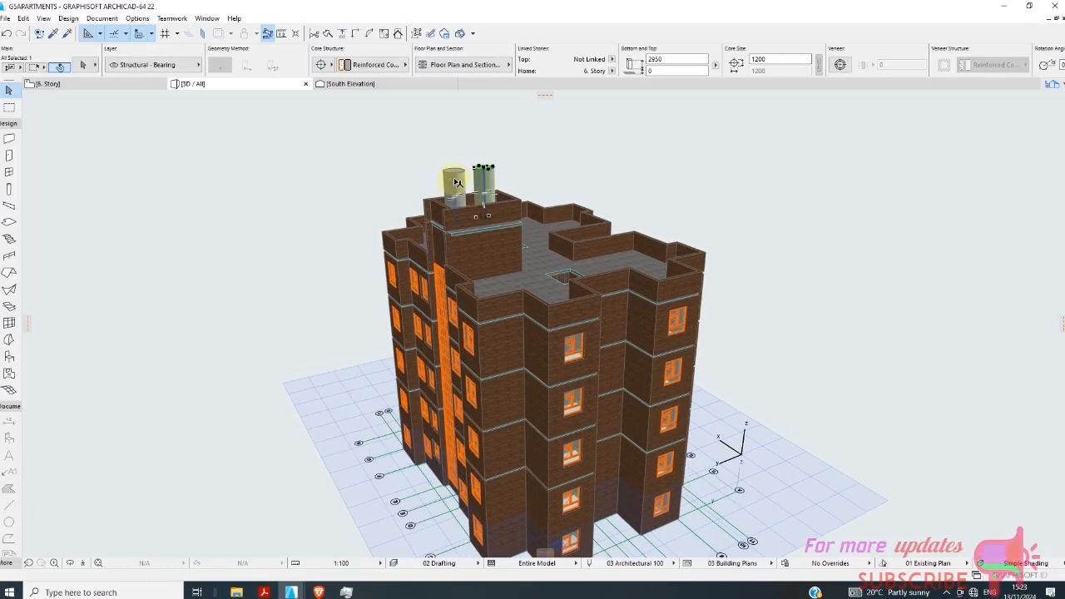
{"action": "left_click", "coordinate": [456, 185], "text": "shift"}
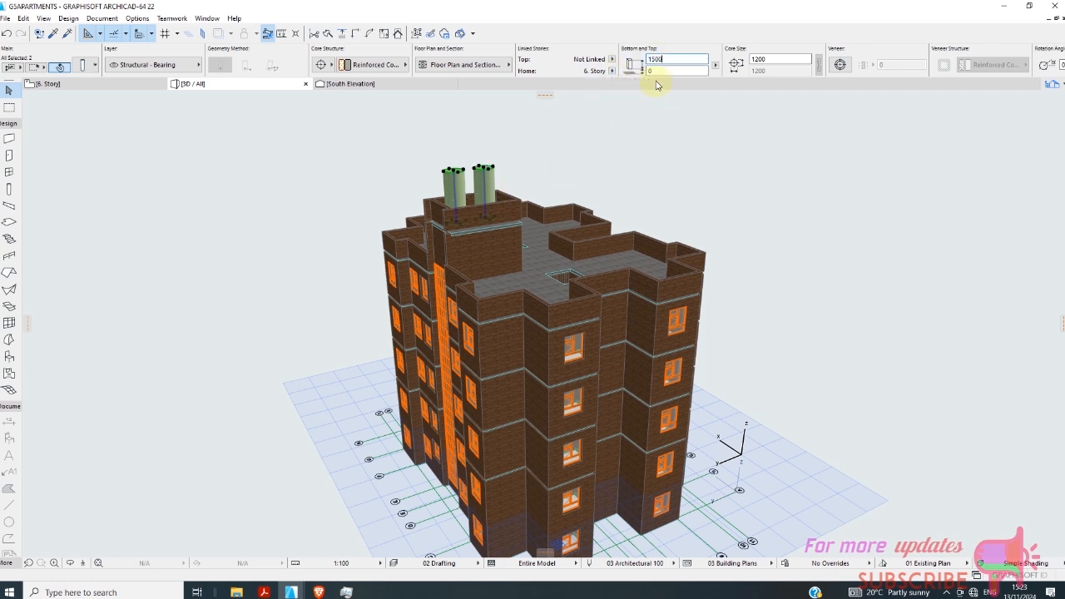
{"action": "key", "text": "Return"}
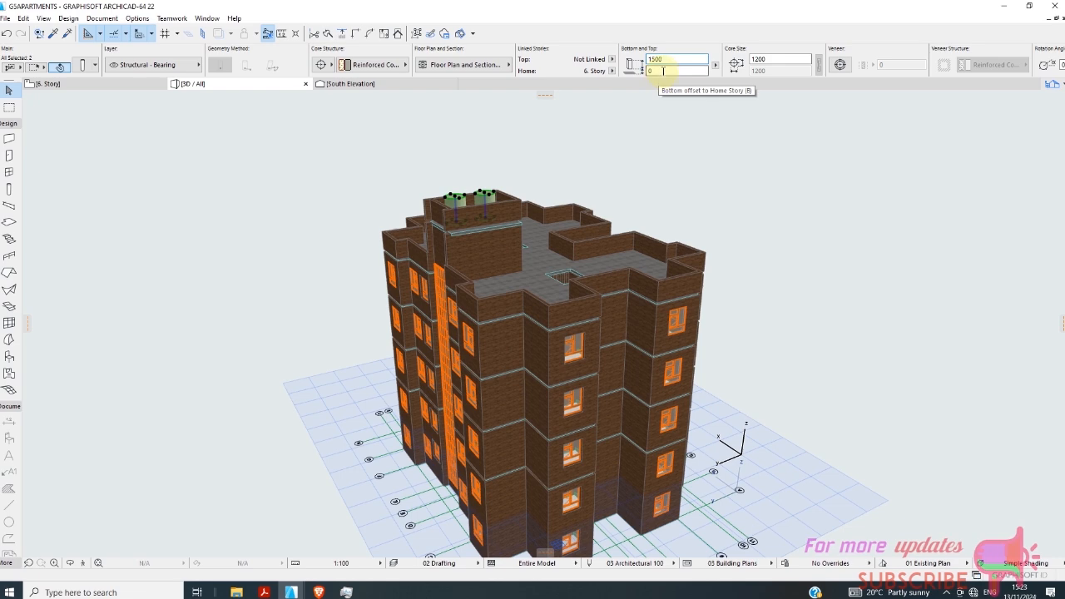
{"action": "left_click", "coordinate": [720, 126]}
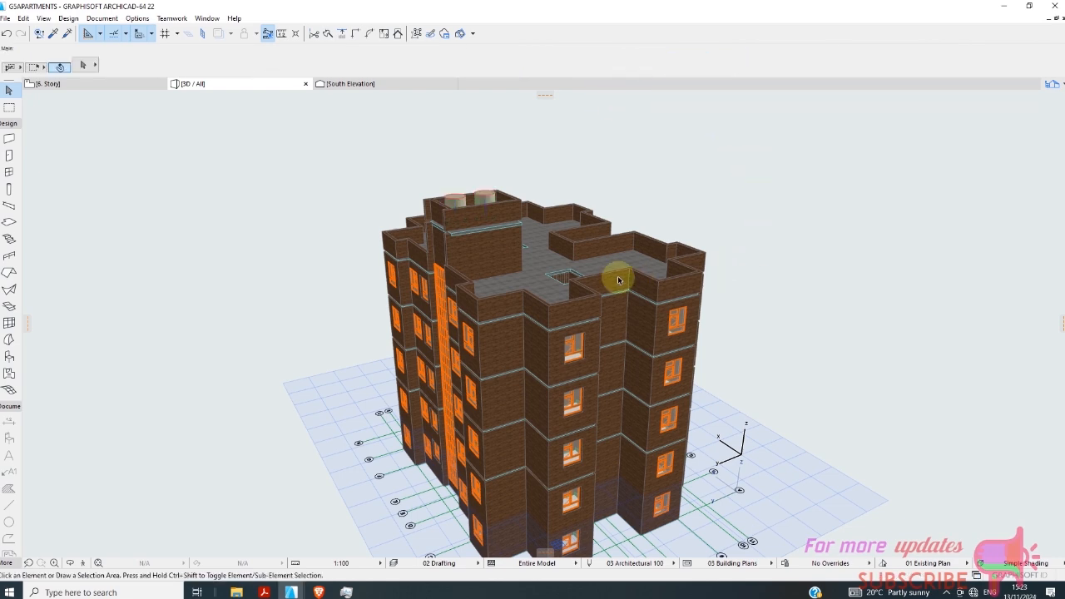
Drag the stairwell's roof slab by its corner about 357 mm towards the outer corner of the stairwell wall above the tall window.
{"action": "scroll", "coordinate": [505, 226], "scroll_direction": "up", "scroll_amount": 5}
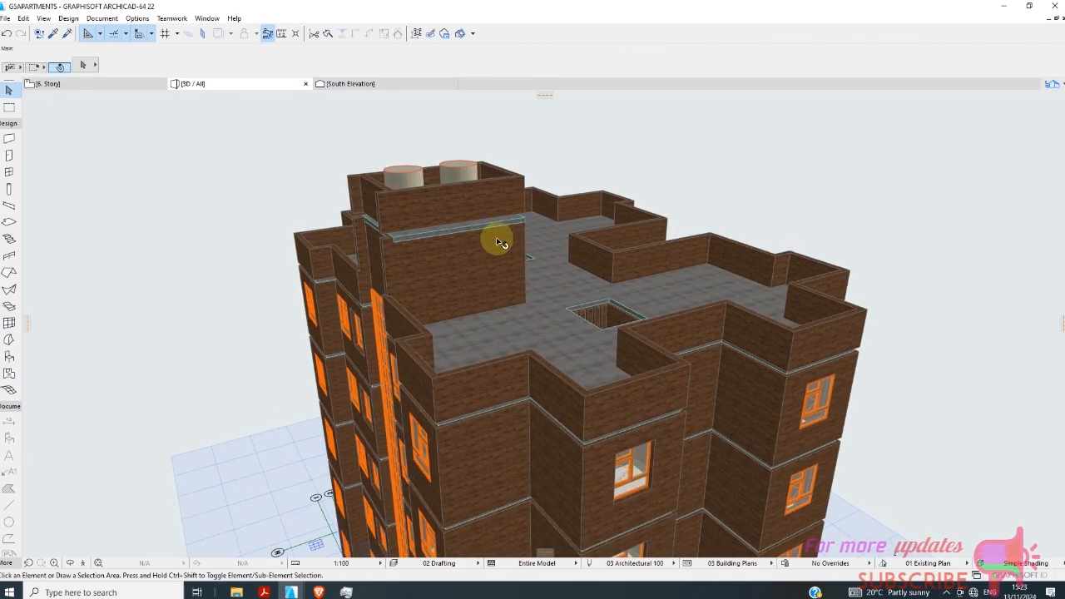
{"action": "scroll", "coordinate": [366, 328], "scroll_direction": "up", "scroll_amount": 8}
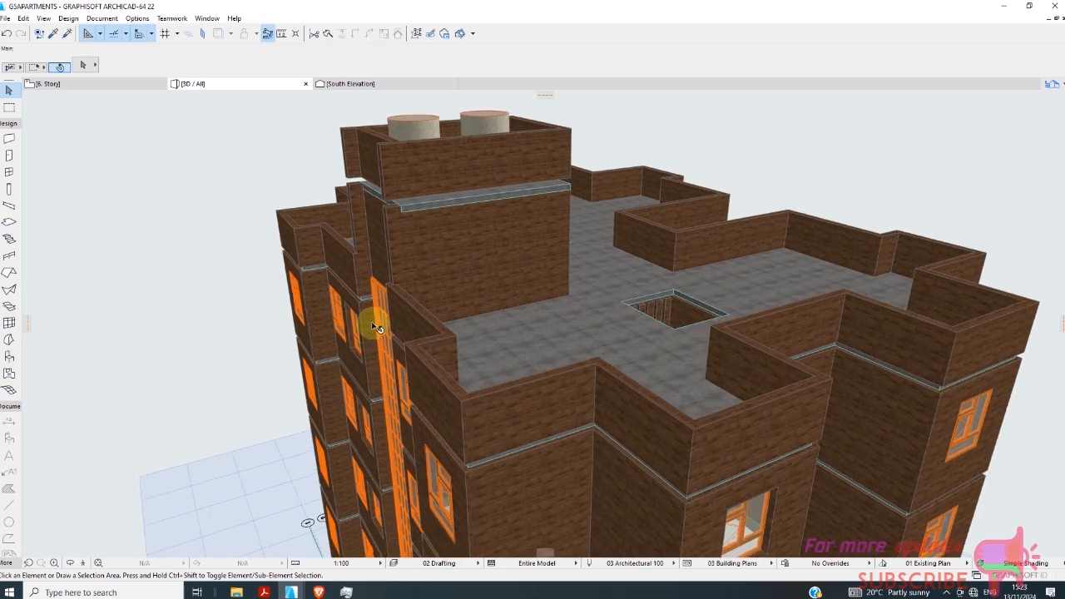
{"action": "scroll", "coordinate": [367, 312], "scroll_direction": "up", "scroll_amount": 4}
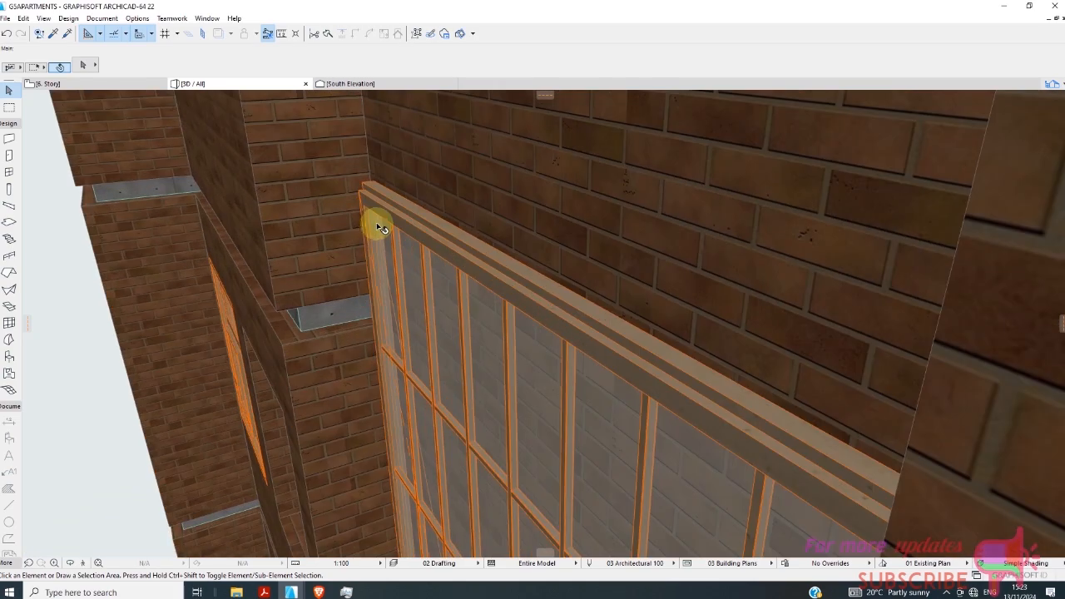
{"action": "scroll", "coordinate": [373, 225], "scroll_direction": "down", "scroll_amount": 5}
{"action": "scroll", "coordinate": [465, 276], "scroll_direction": "down", "scroll_amount": 5}
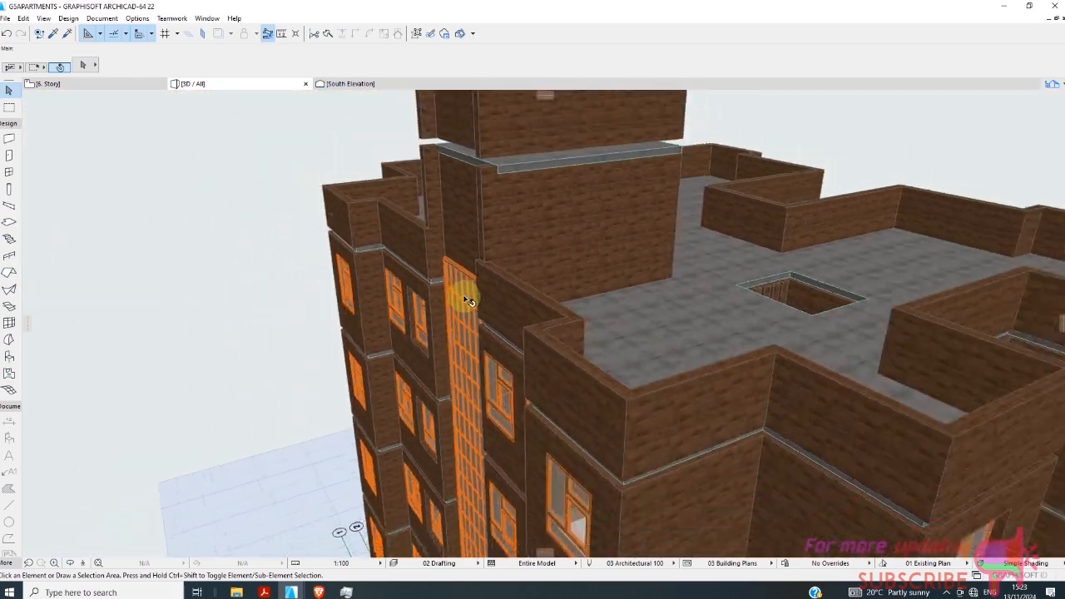
{"action": "scroll", "coordinate": [511, 196], "scroll_direction": "up", "scroll_amount": 5}
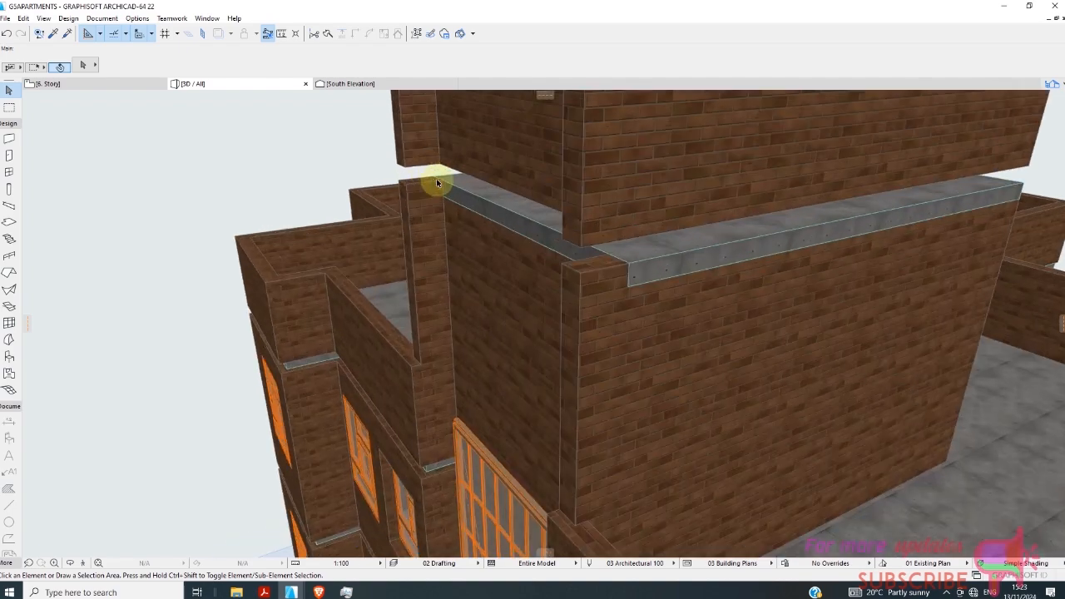
{"action": "scroll", "coordinate": [471, 217], "scroll_direction": "down", "scroll_amount": 2}
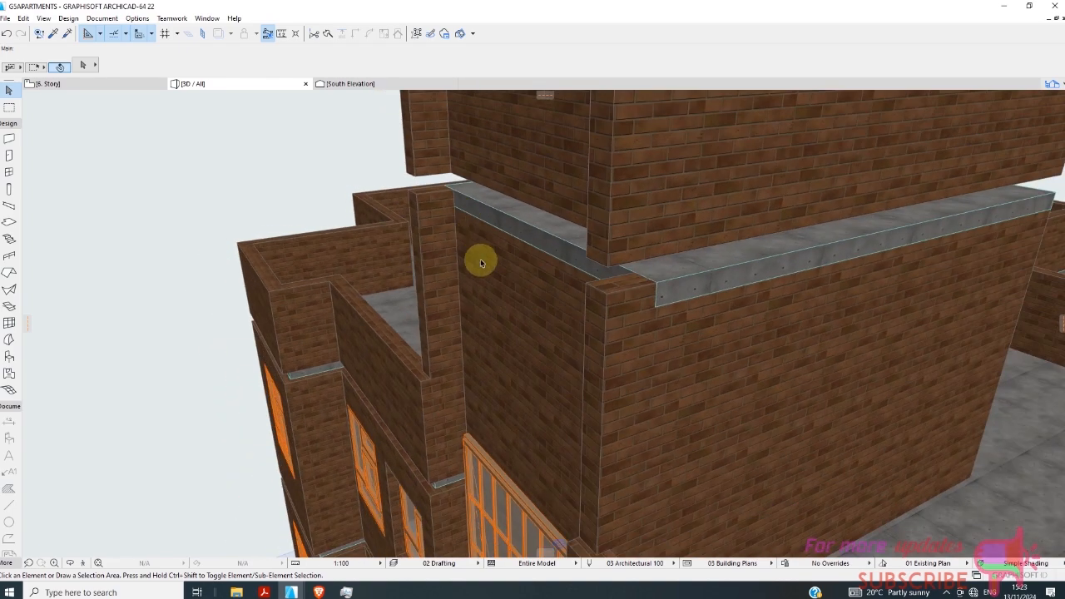
{"action": "mouse_move", "coordinate": [485, 266]}
{"action": "middle_mouse_down", "text": "shift"}
{"action": "mouse_move", "coordinate": [509, 285]}
{"action": "mouse_move", "coordinate": [623, 292]}
{"action": "mouse_move", "coordinate": [811, 228]}
{"action": "mouse_move", "coordinate": [813, 292]}
{"action": "mouse_move", "coordinate": [514, 381]}
{"action": "mouse_move", "coordinate": [463, 311]}
{"action": "mouse_move", "coordinate": [464, 238]}
{"action": "mouse_move", "coordinate": [483, 252]}
{"action": "middle_mouse_up", "text": "shift"}
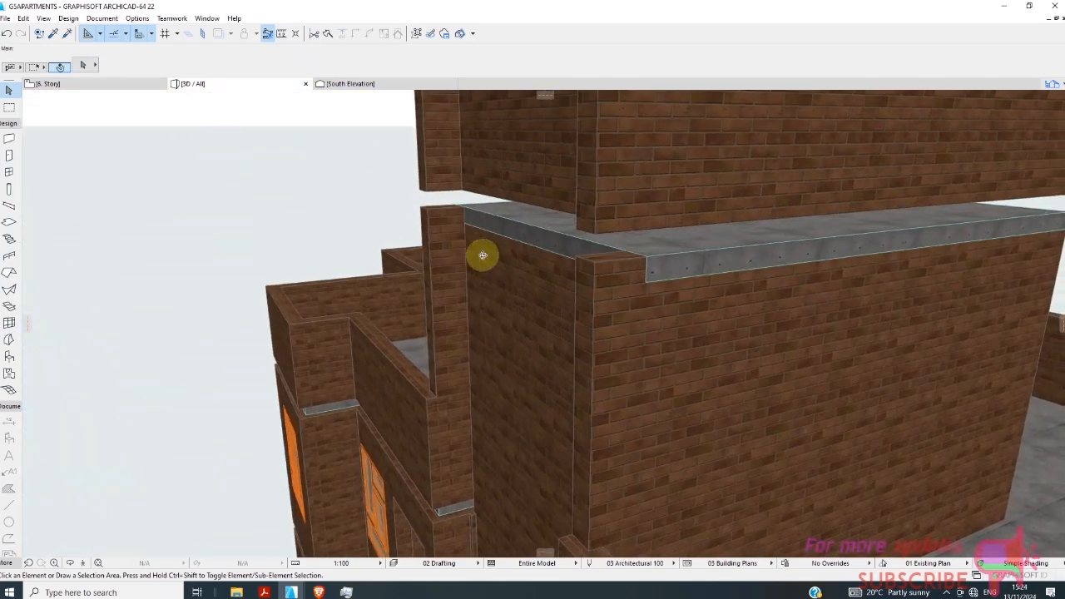
{"action": "left_click", "coordinate": [557, 245]}
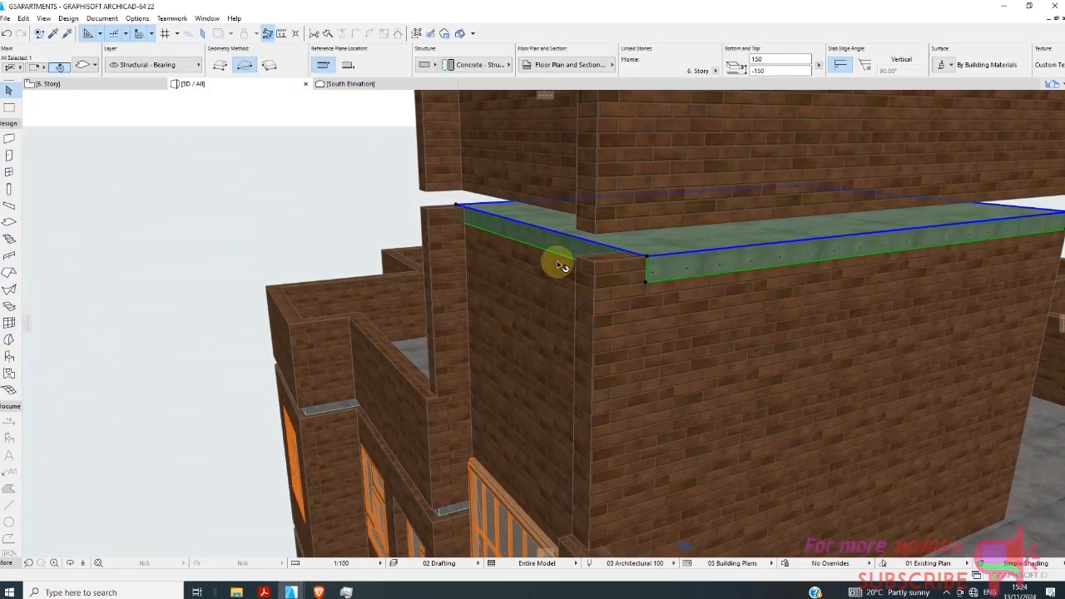
{"action": "left_click", "coordinate": [649, 256]}
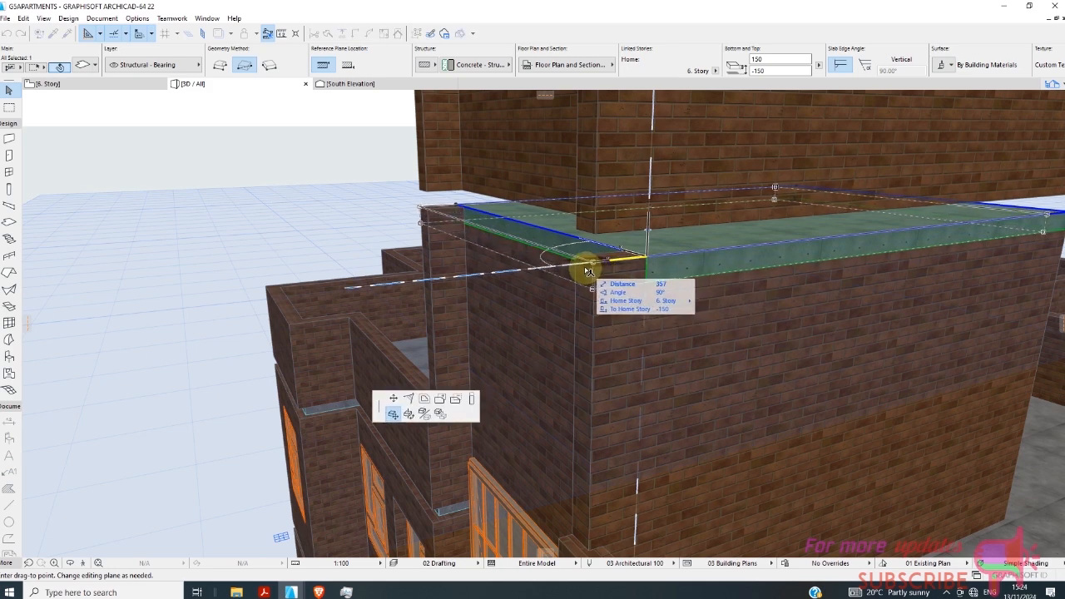
{"action": "left_click", "coordinate": [587, 273]}
{"action": "scroll", "coordinate": [499, 240], "scroll_direction": "down", "scroll_amount": 8}
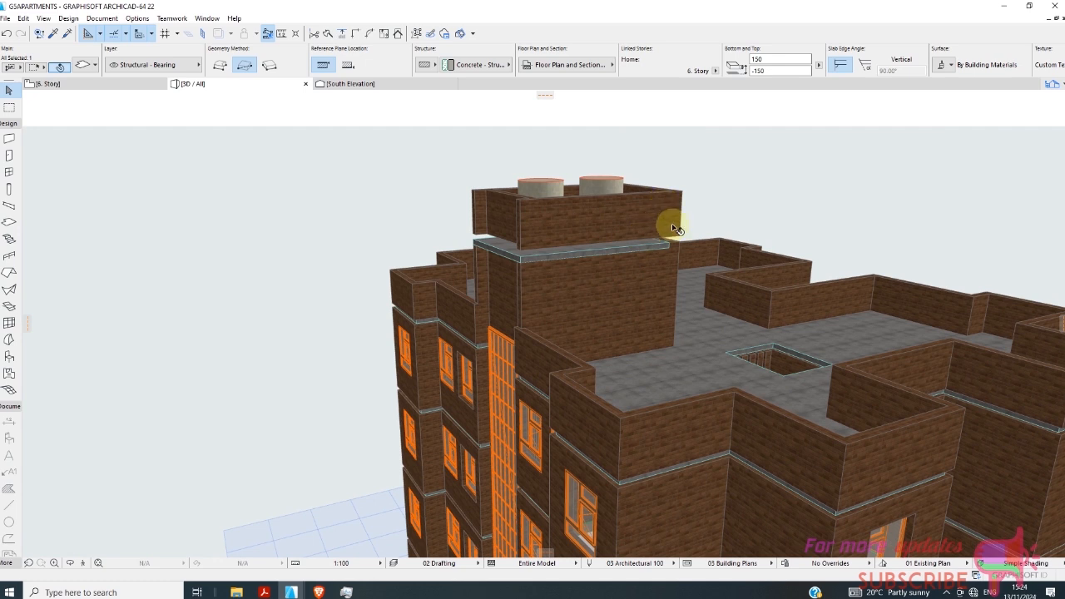
Delete the parapet wall on the roof-facing long side of the stairwell top.
{"action": "left_click", "coordinate": [676, 226]}
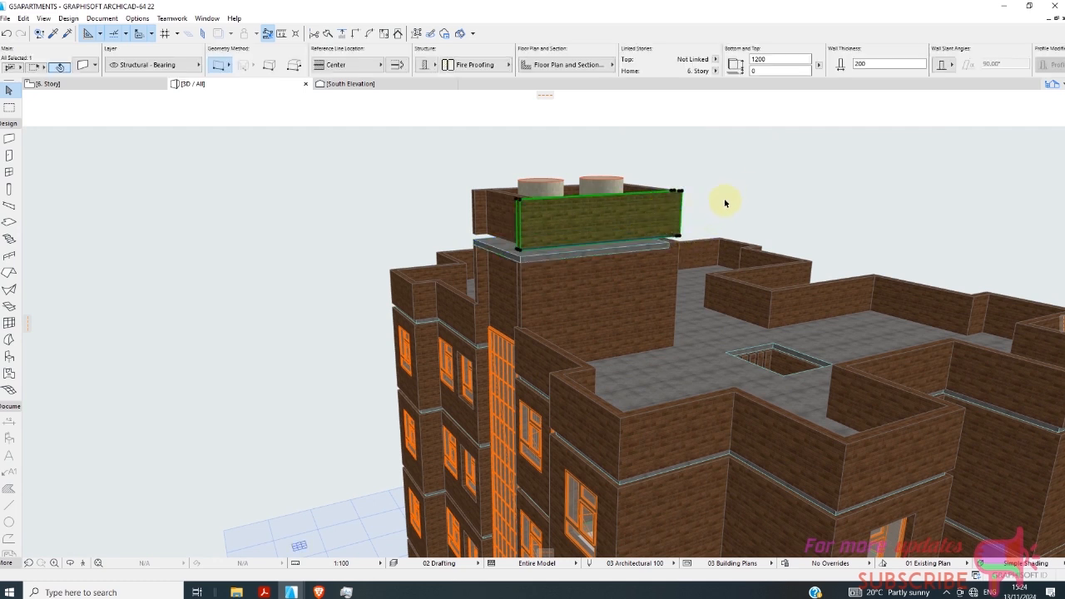
{"action": "key", "text": "Delete"}
{"action": "scroll", "coordinate": [656, 227], "scroll_direction": "up", "scroll_amount": 2}
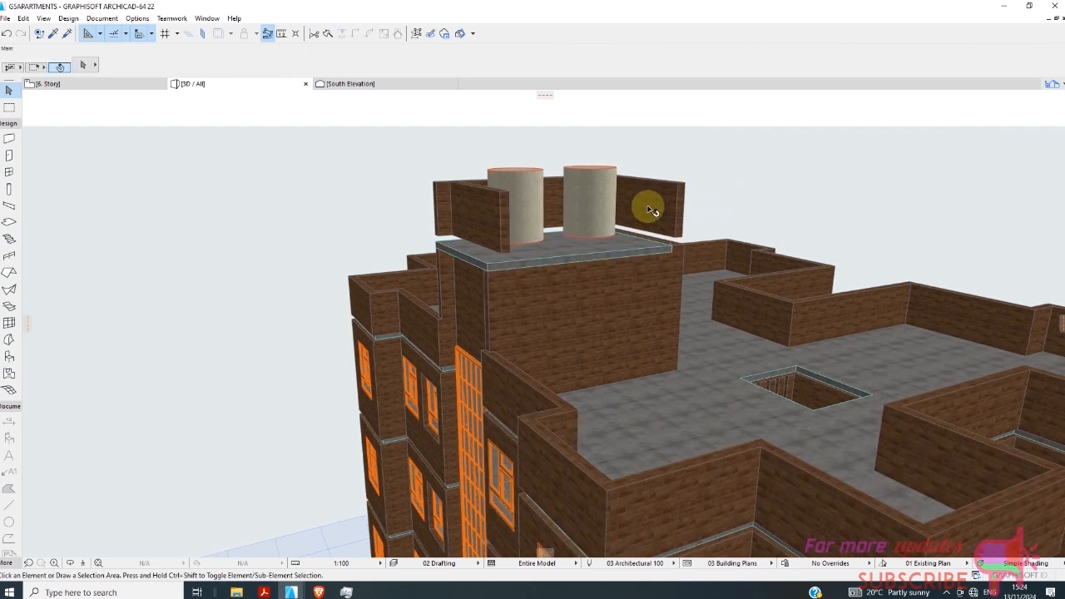
Drag the stairwell's roof slab by its corner onto the outer corner of the stairwell wall on the main-roof side.
{"action": "left_click", "coordinate": [653, 225]}
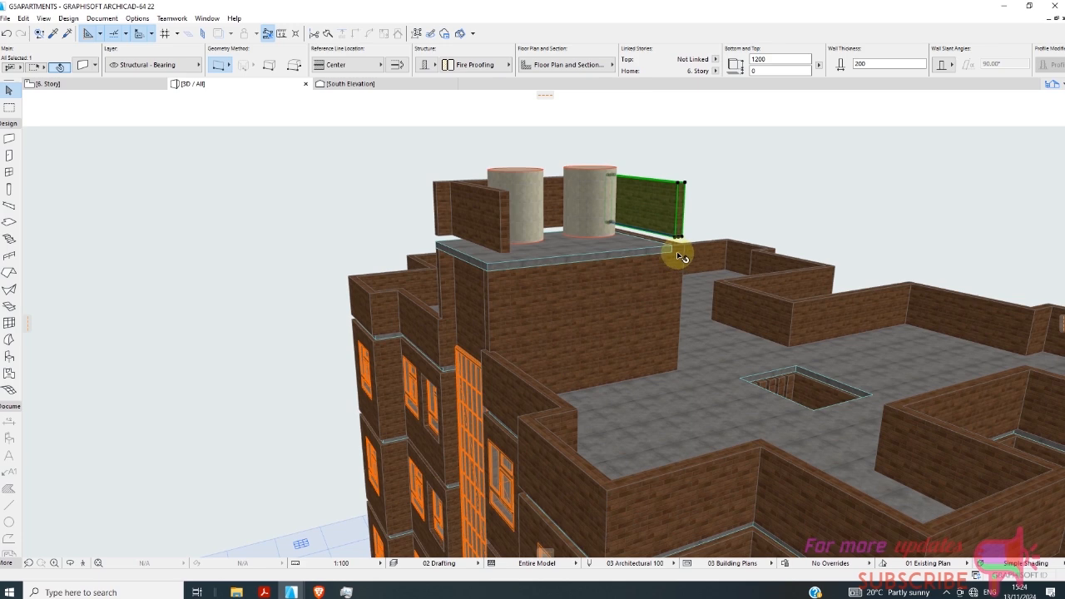
{"action": "scroll", "coordinate": [677, 251], "scroll_direction": "up", "scroll_amount": 3}
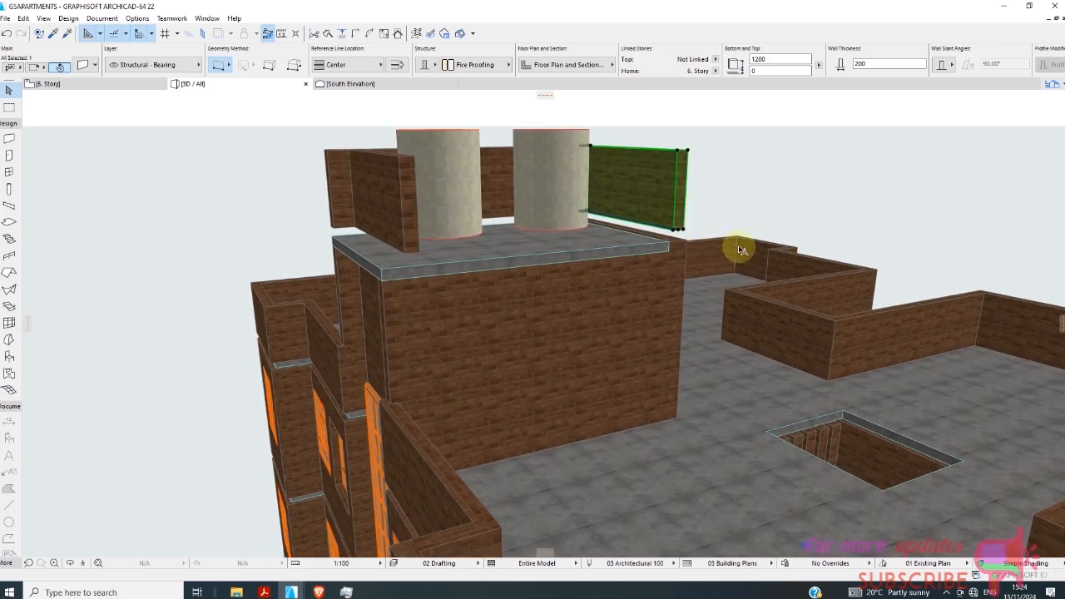
{"action": "scroll", "coordinate": [641, 254], "scroll_direction": "up", "scroll_amount": 4}
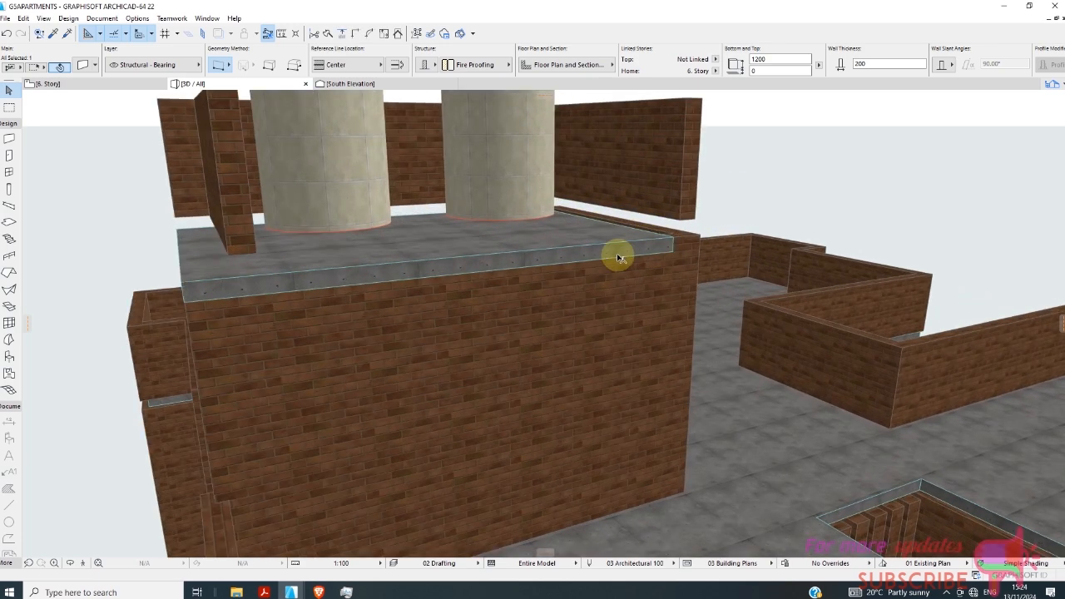
{"action": "left_click", "coordinate": [623, 252]}
{"action": "left_click", "coordinate": [674, 252]}
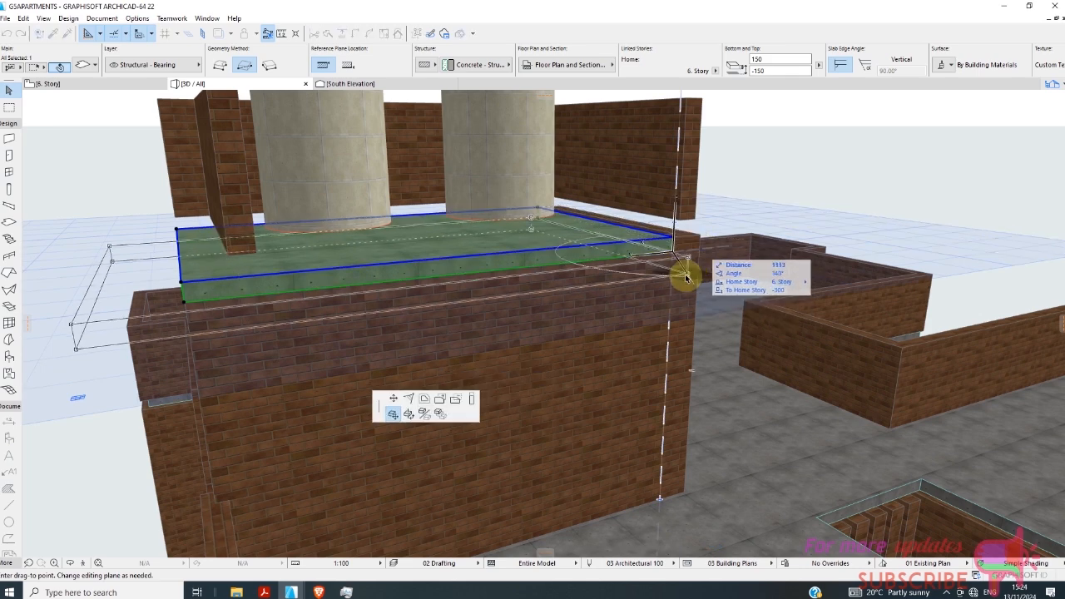
{"action": "left_click", "coordinate": [682, 275]}
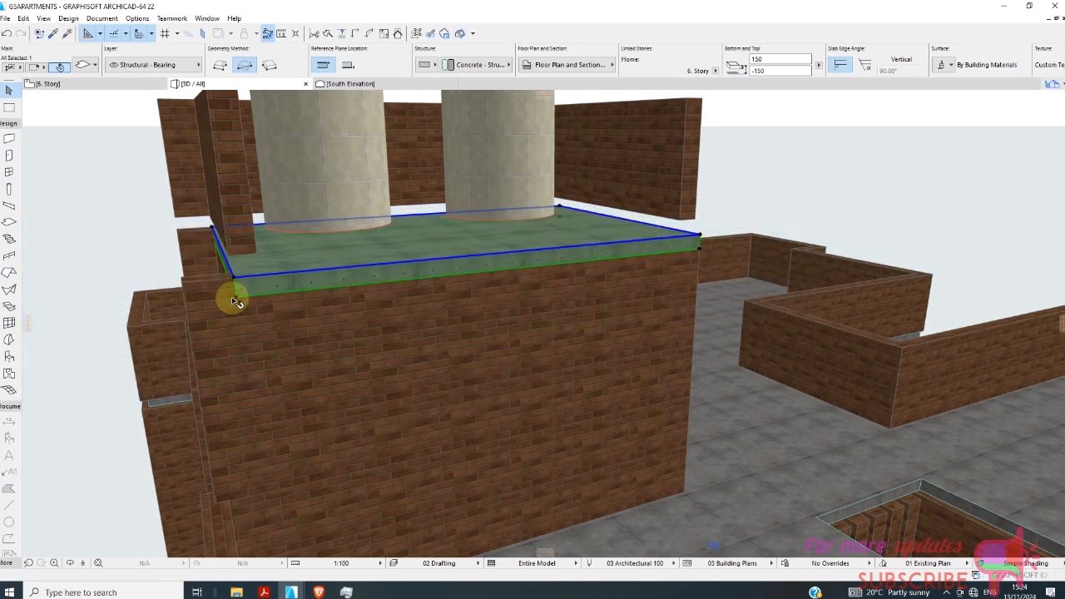
Stretch the stairwell slab's two corners at the tall-window end outwards so that edge lines up with the wall below.
{"action": "left_click", "coordinate": [233, 297]}
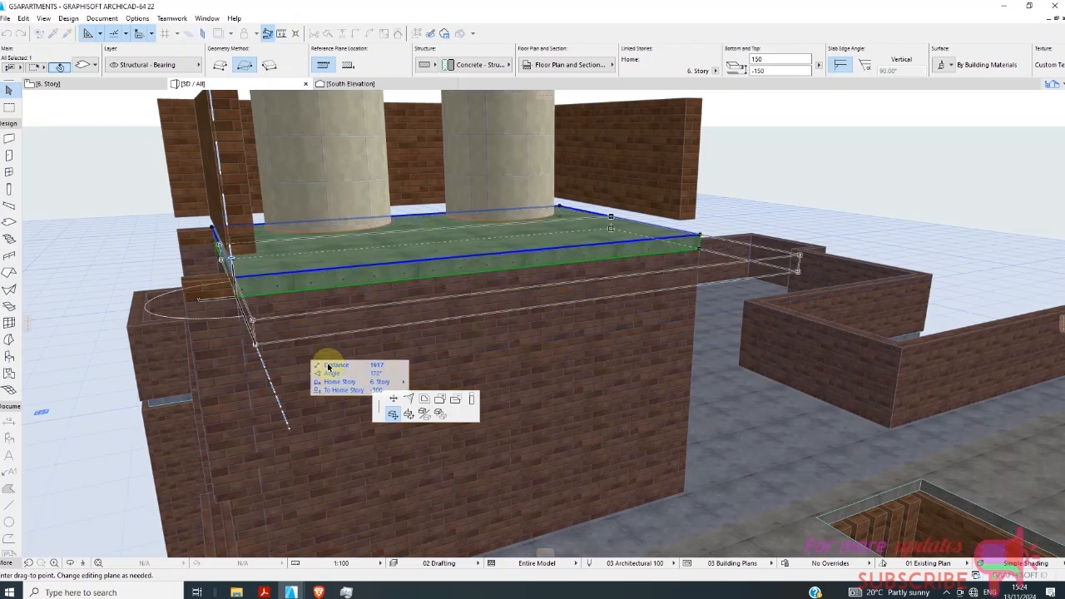
{"action": "left_click", "coordinate": [393, 402]}
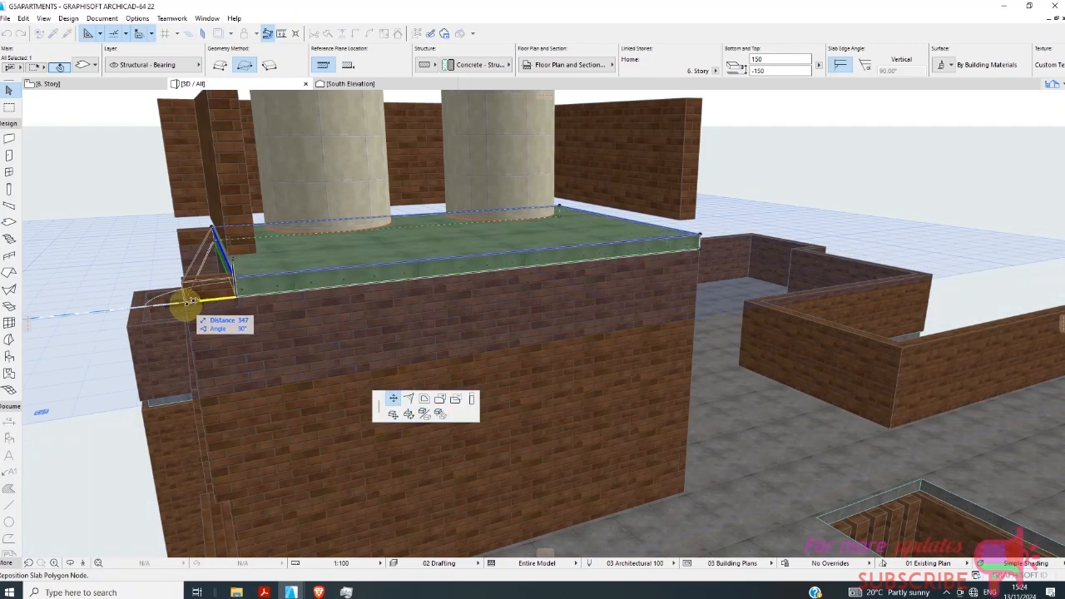
{"action": "left_click", "coordinate": [192, 303]}
{"action": "left_click", "coordinate": [210, 227]}
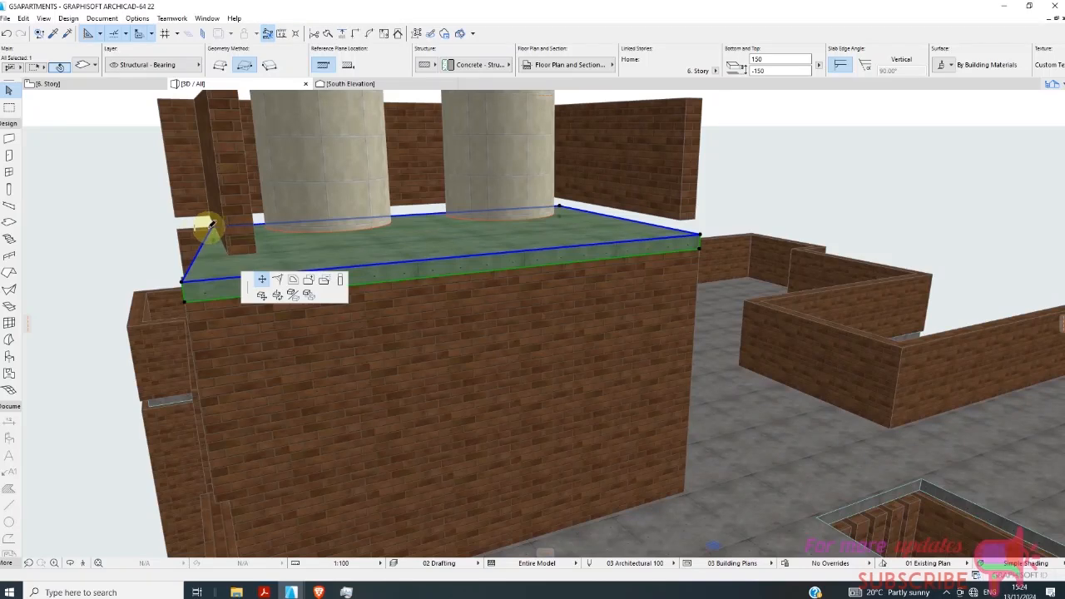
{"action": "left_click", "coordinate": [180, 229]}
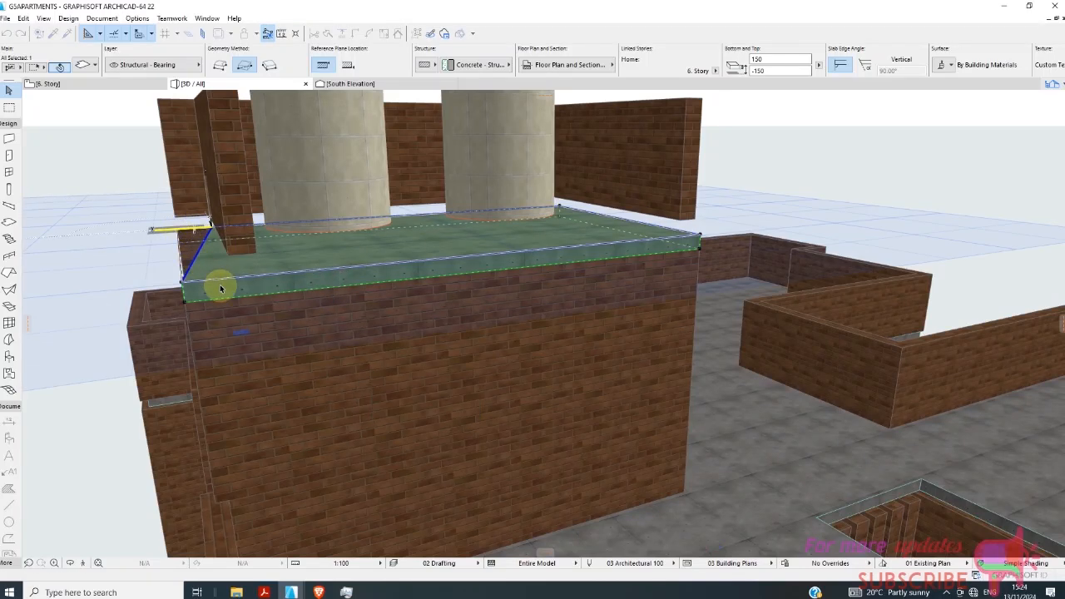
{"action": "scroll", "coordinate": [523, 240], "scroll_direction": "down", "scroll_amount": 1}
{"action": "left_click", "coordinate": [572, 237]}
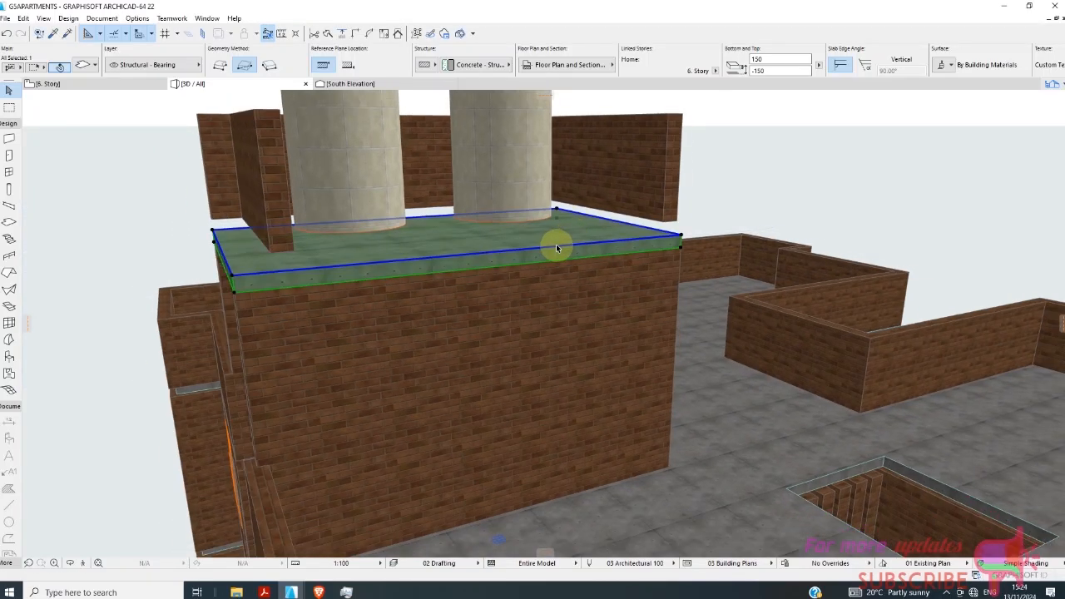
Select the three remaining parapet walls above the stairwell slab and delete them.
{"action": "scroll", "coordinate": [411, 271], "scroll_direction": "down", "scroll_amount": 2}
{"action": "left_click", "coordinate": [614, 194]}
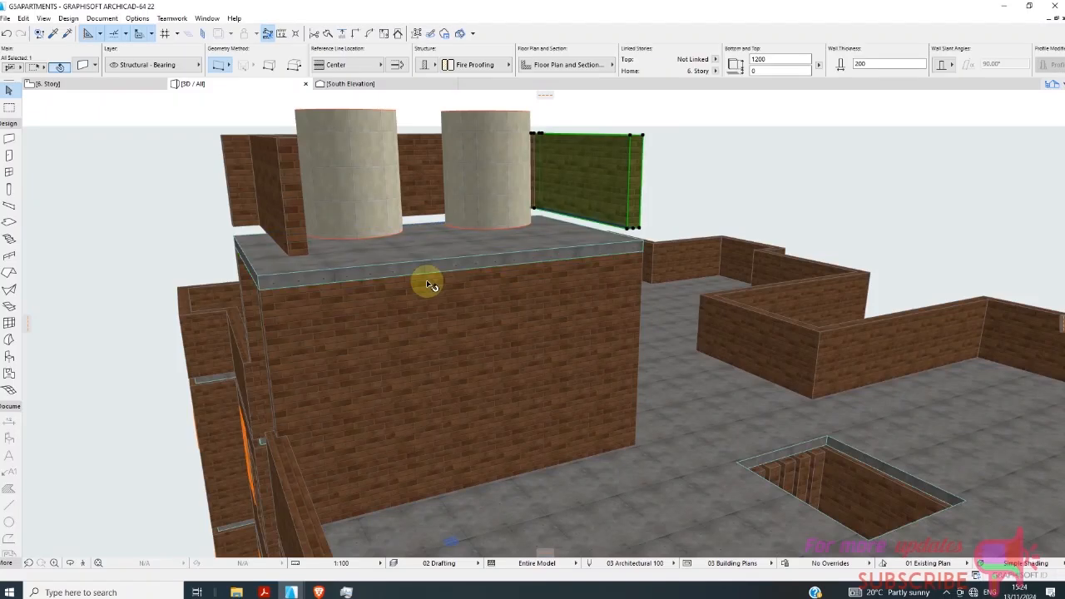
{"action": "left_click", "coordinate": [408, 187], "text": "shift"}
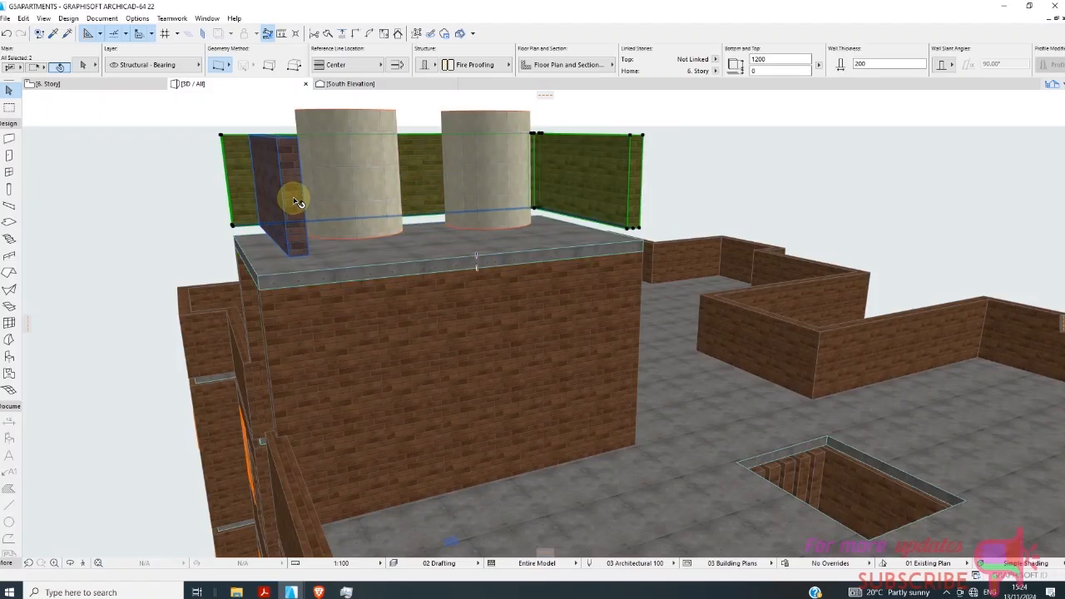
{"action": "left_click", "coordinate": [297, 202], "text": "shift"}
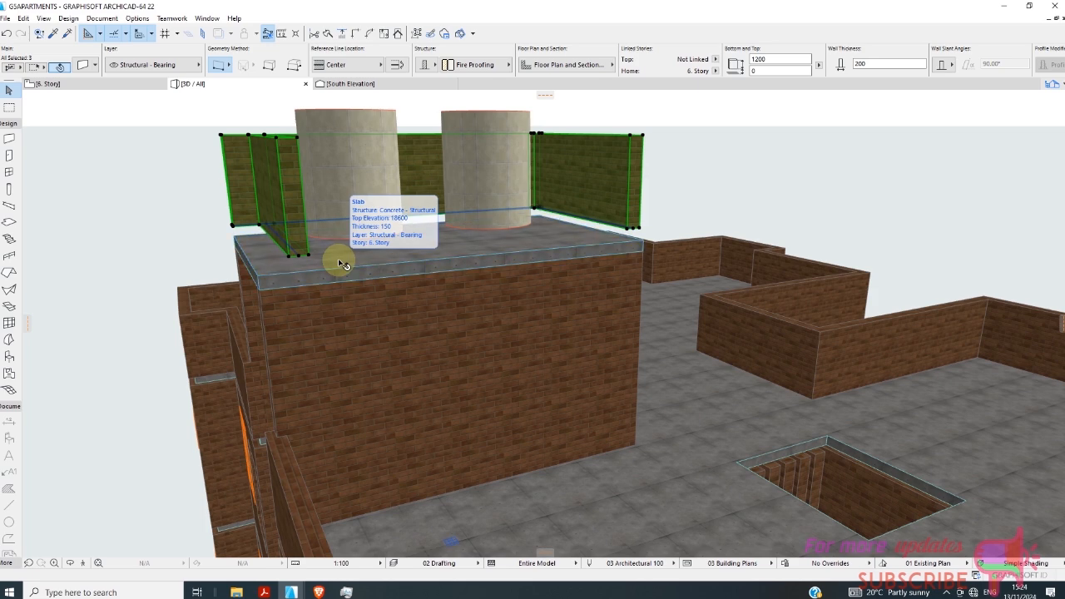
{"action": "key", "text": "Escape"}
Examine the whole building in 3D from several sides, including the stairwell roof with its two round columns.
{"action": "scroll", "coordinate": [374, 209], "scroll_direction": "down", "scroll_amount": 5}
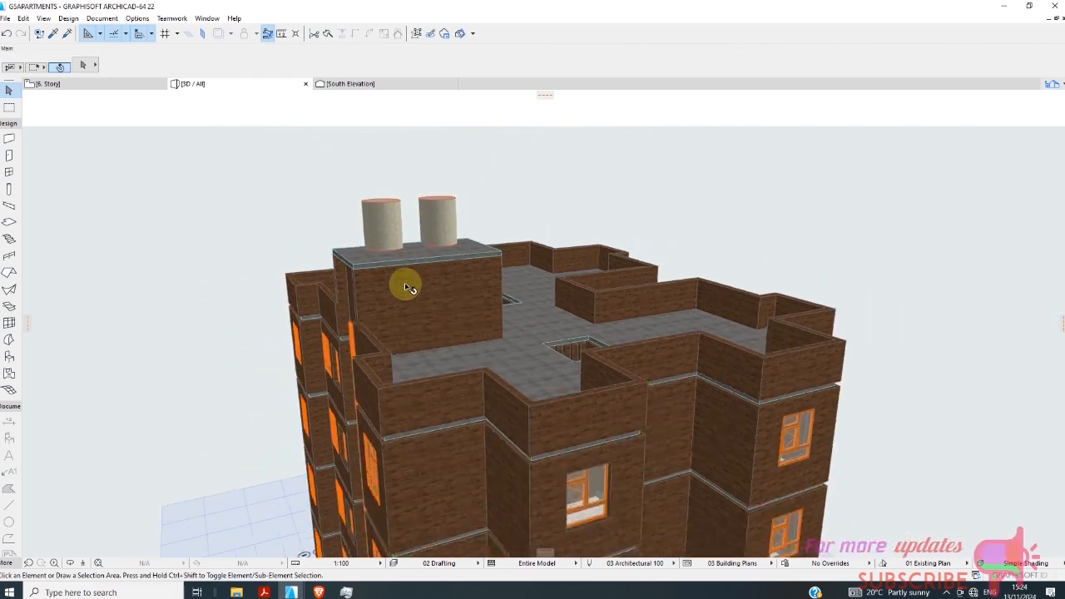
{"action": "scroll", "coordinate": [407, 287], "scroll_direction": "down", "scroll_amount": 5}
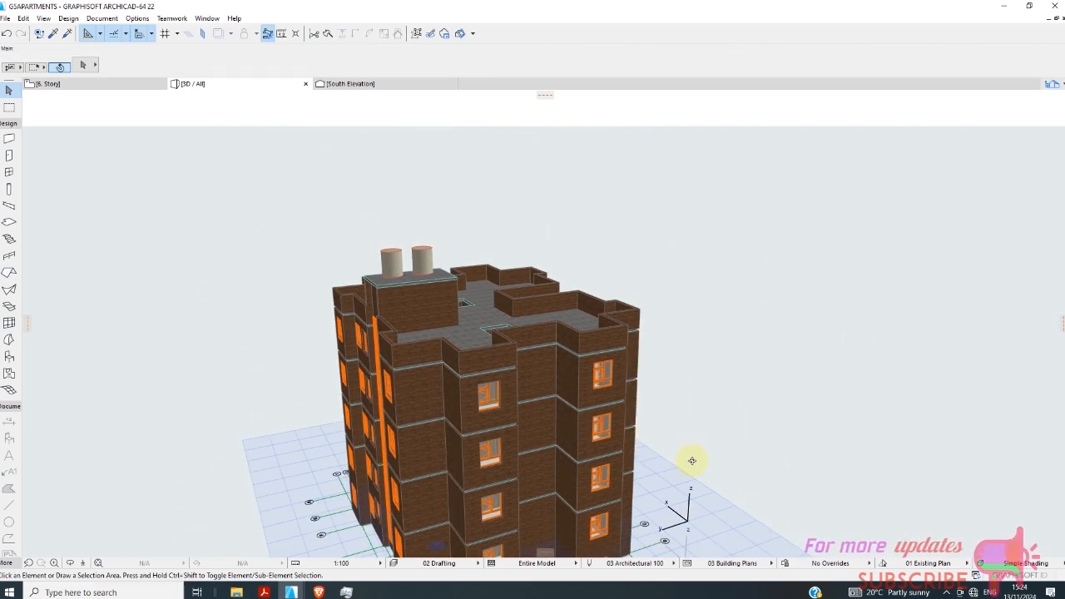
{"action": "middle_click_drag", "start_coordinate": [691, 460], "coordinate": [887, 371], "text": "shift"}
{"action": "scroll", "coordinate": [641, 447], "scroll_direction": "up", "scroll_amount": 5}
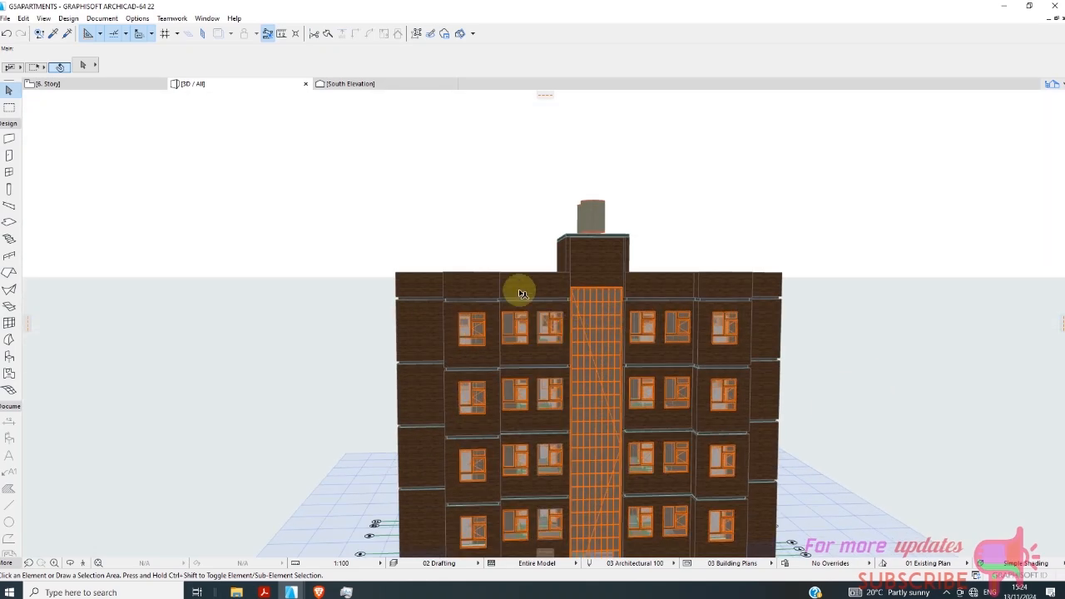
{"action": "scroll", "coordinate": [440, 308], "scroll_direction": "down", "scroll_amount": 5}
{"action": "middle_click_drag", "start_coordinate": [440, 308], "coordinate": [859, 351], "text": "shift"}
{"action": "scroll", "coordinate": [490, 459], "scroll_direction": "up", "scroll_amount": 6}
{"action": "scroll", "coordinate": [520, 353], "scroll_direction": "down", "scroll_amount": 3}
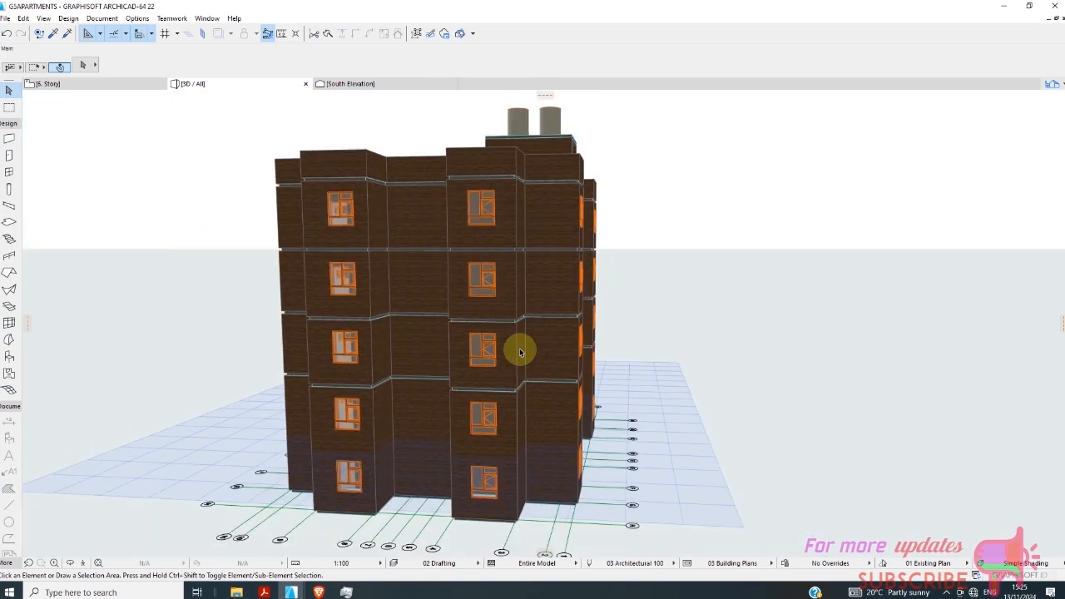
{"action": "middle_click_drag", "start_coordinate": [519, 353], "coordinate": [372, 414], "text": "shift"}
{"action": "middle_click_drag", "start_coordinate": [671, 436], "coordinate": [333, 399], "text": "shift"}
Return to the floor plan and switch it from 6. Story to 1. Story.
{"action": "left_click", "coordinate": [108, 87]}
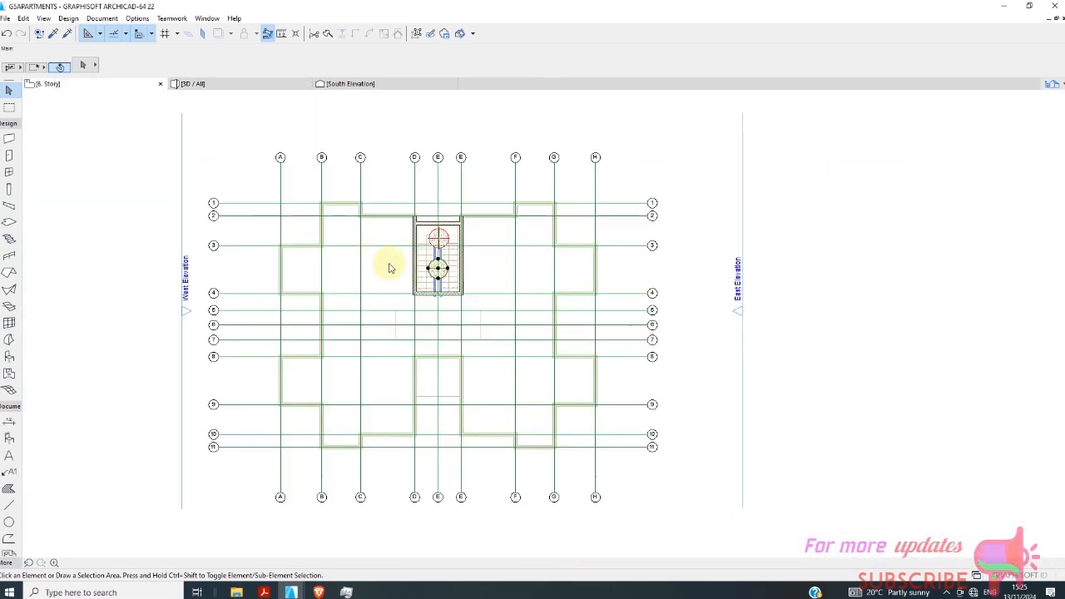
{"action": "scroll", "coordinate": [395, 283], "scroll_direction": "down", "scroll_amount": 2}
{"action": "left_click", "coordinate": [514, 350]}
{"action": "scroll", "coordinate": [427, 352], "scroll_direction": "up", "scroll_amount": 2}
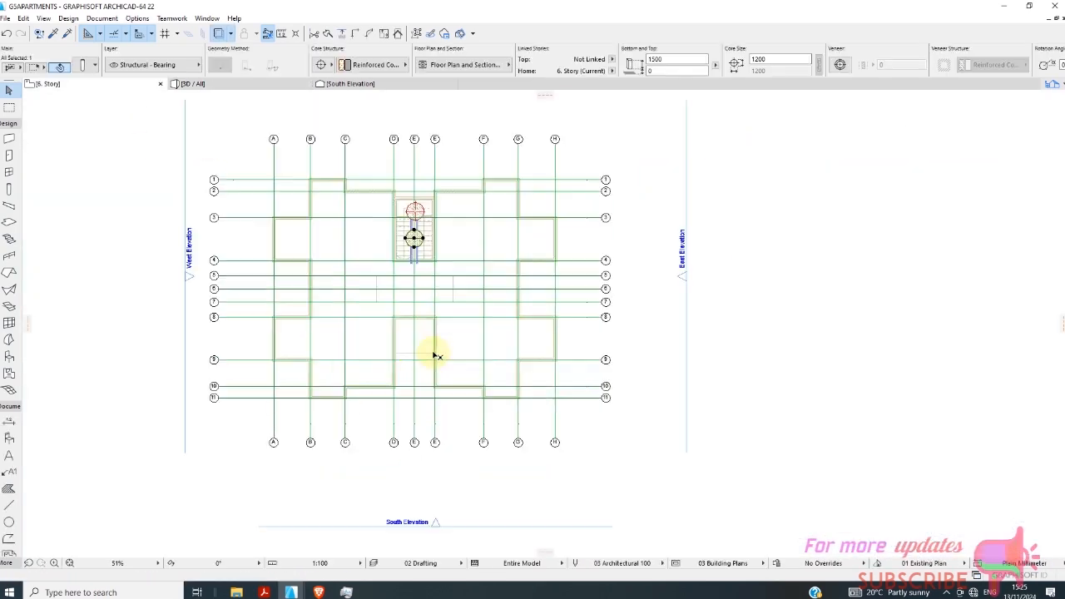
{"action": "scroll", "coordinate": [308, 344], "scroll_direction": "up", "scroll_amount": 2}
{"action": "scroll", "coordinate": [191, 154], "scroll_direction": "down", "scroll_amount": 2}
{"action": "right_click", "coordinate": [117, 86]}
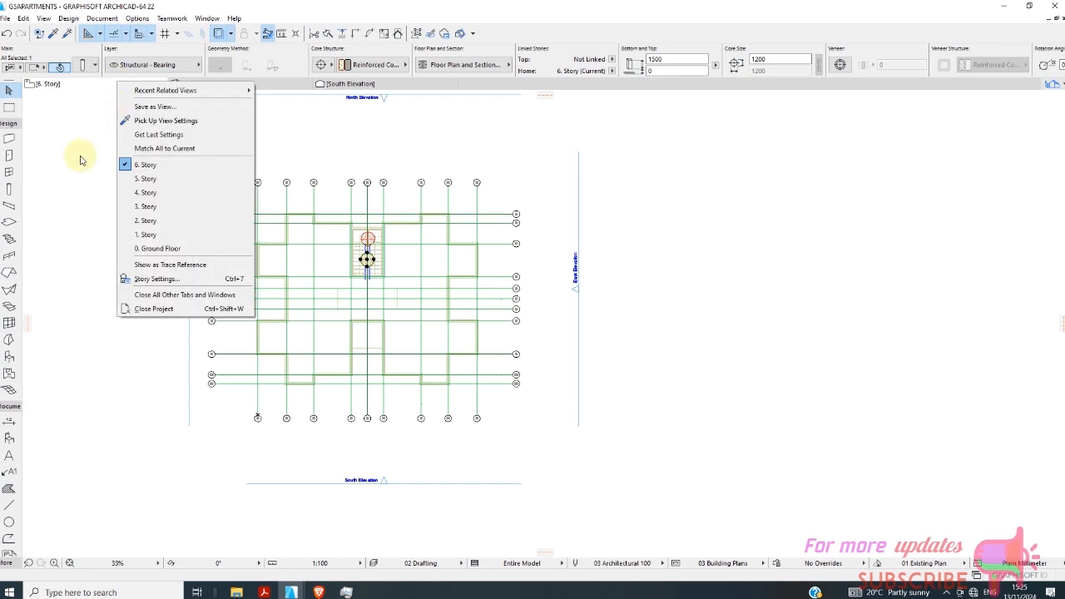
{"action": "left_click", "coordinate": [148, 234]}
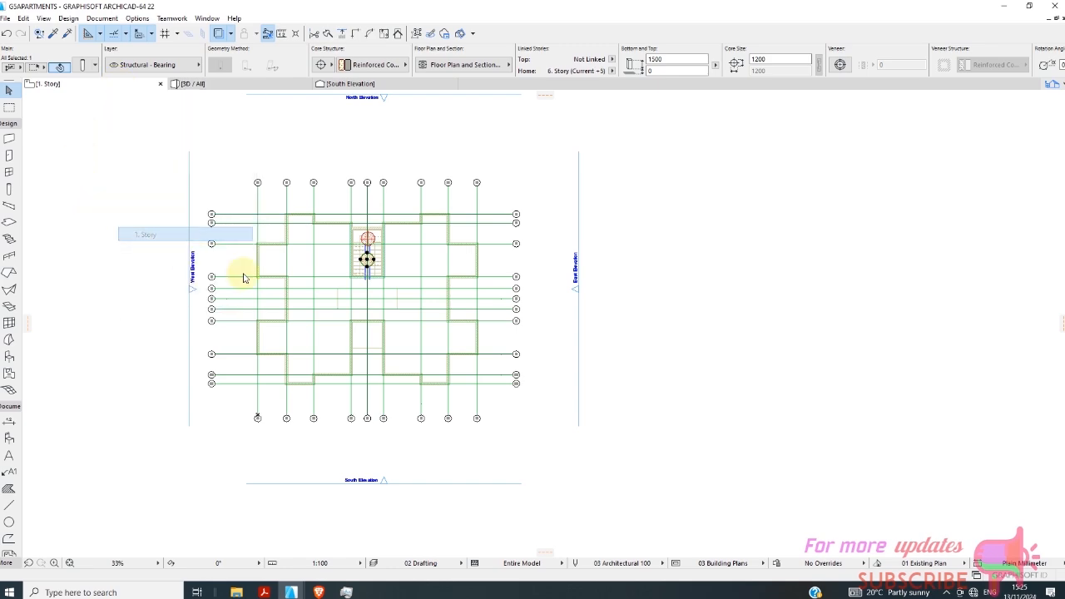
{"action": "scroll", "coordinate": [343, 306], "scroll_direction": "up", "scroll_amount": 5}
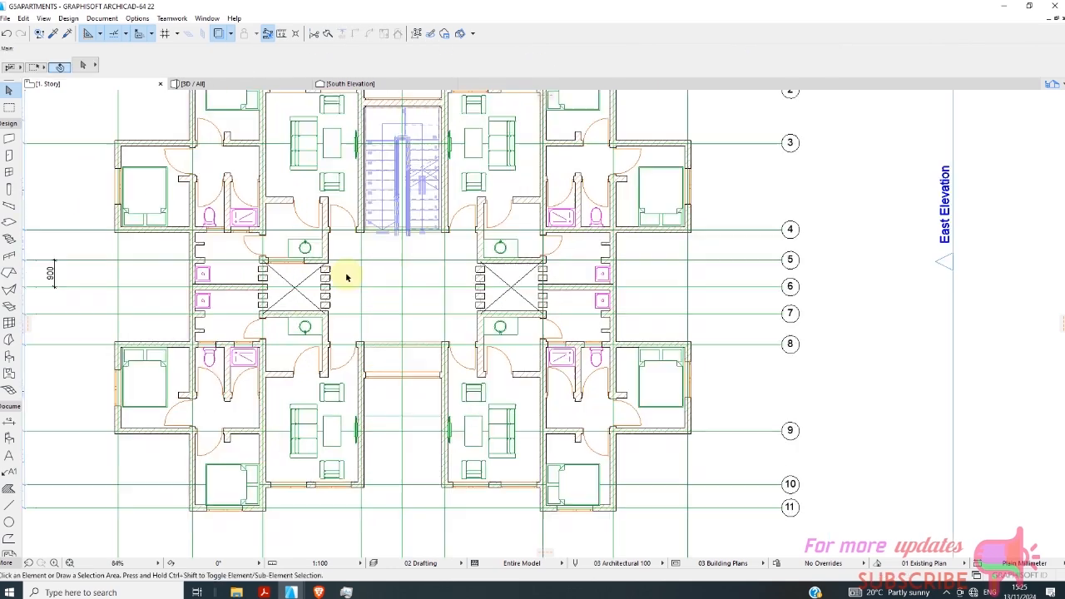
{"action": "scroll", "coordinate": [365, 296], "scroll_direction": "down", "scroll_amount": 3}
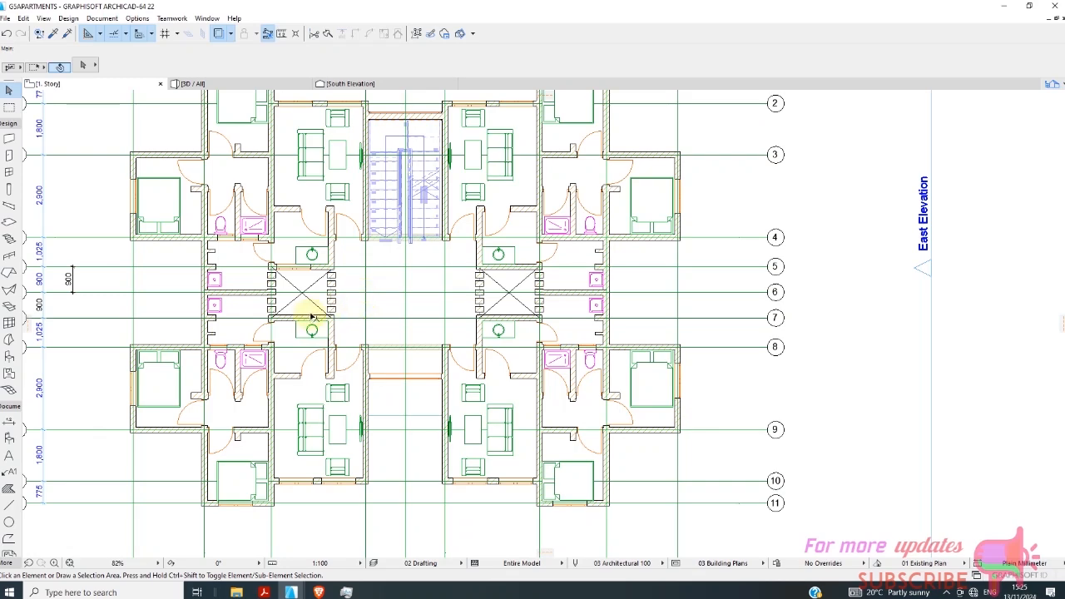
{"action": "scroll", "coordinate": [309, 314], "scroll_direction": "down", "scroll_amount": 2}
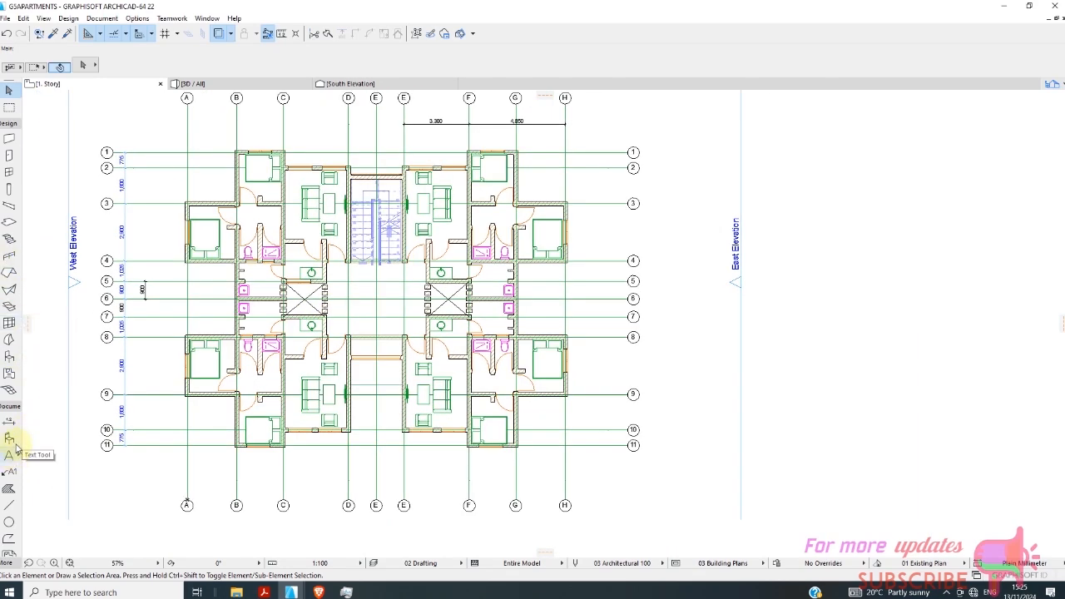
Draw a building section across the first-story plan between gridlines 4 and 5, from beyond A to beyond H, viewing toward the stairs.
{"action": "left_click", "coordinate": [16, 411]}
{"action": "left_click", "coordinate": [10, 418]}
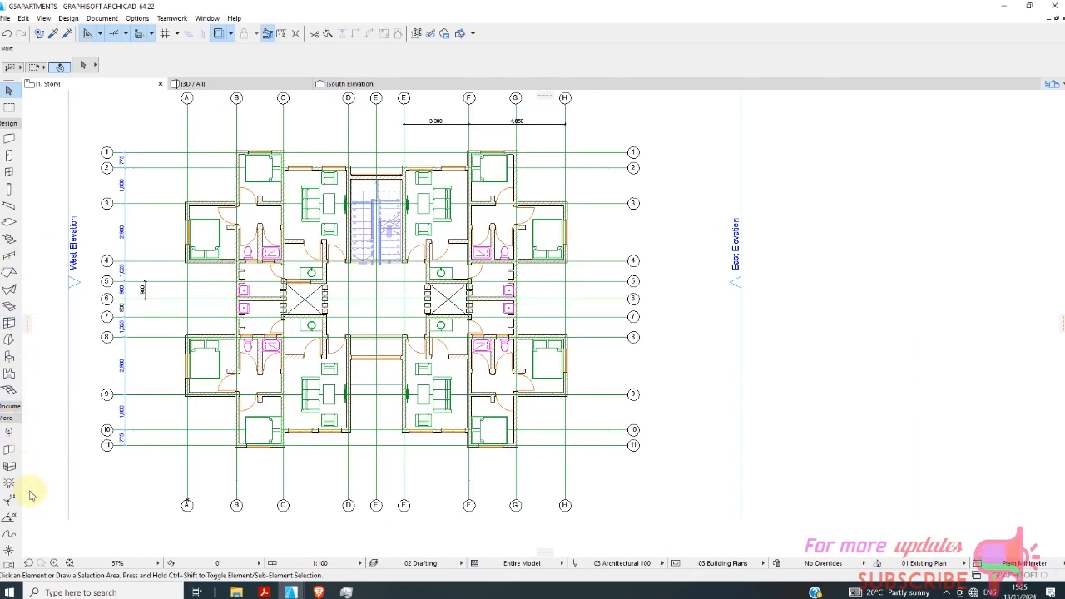
{"action": "left_click", "coordinate": [10, 407]}
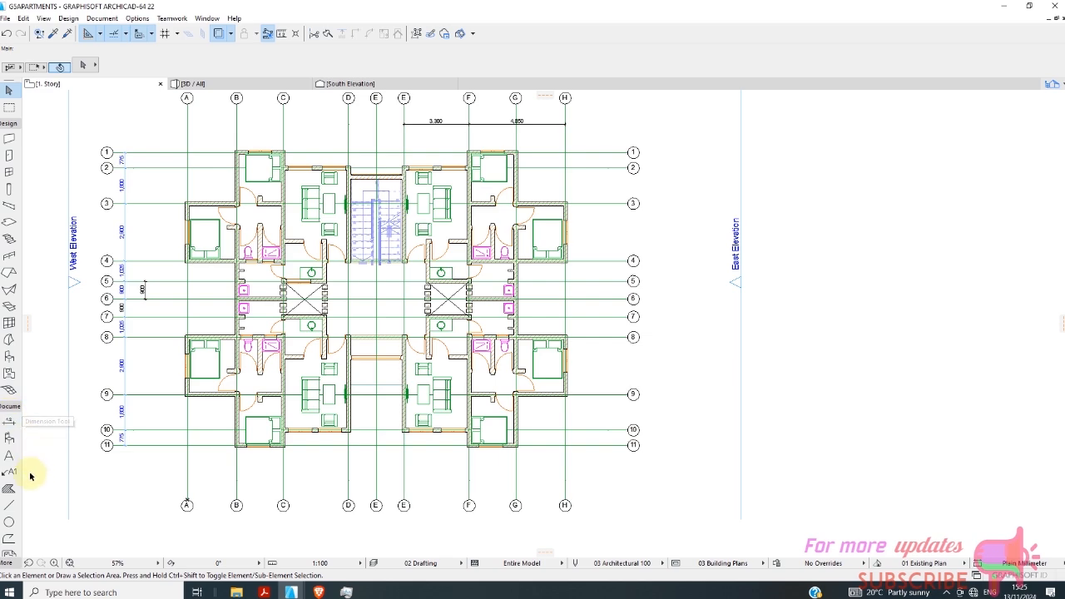
{"action": "left_click", "coordinate": [8, 123]}
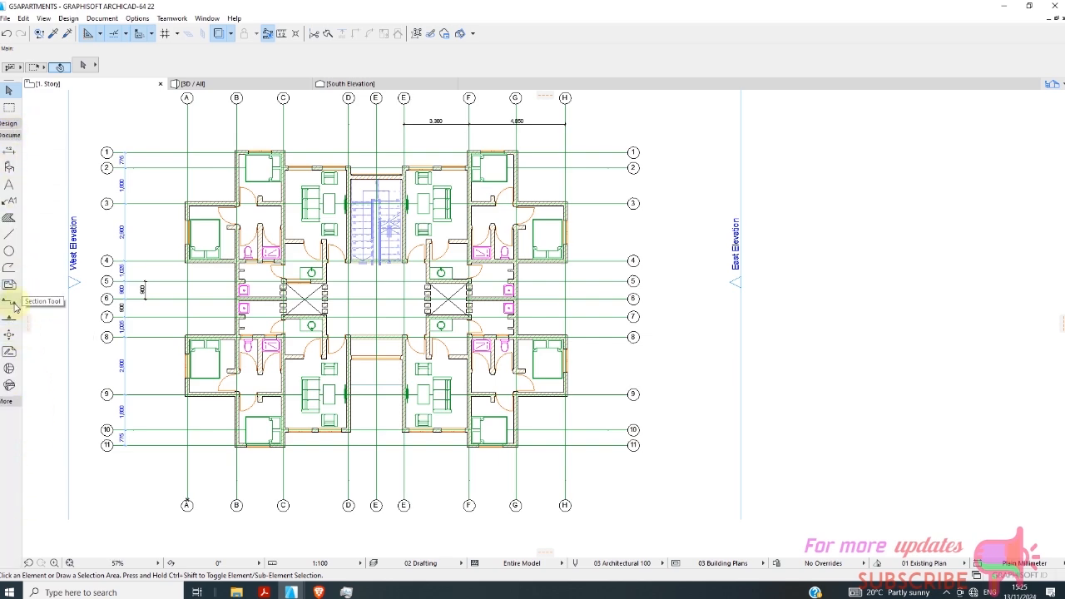
{"action": "left_click", "coordinate": [9, 301]}
{"action": "scroll", "coordinate": [274, 277], "scroll_direction": "up", "scroll_amount": 2}
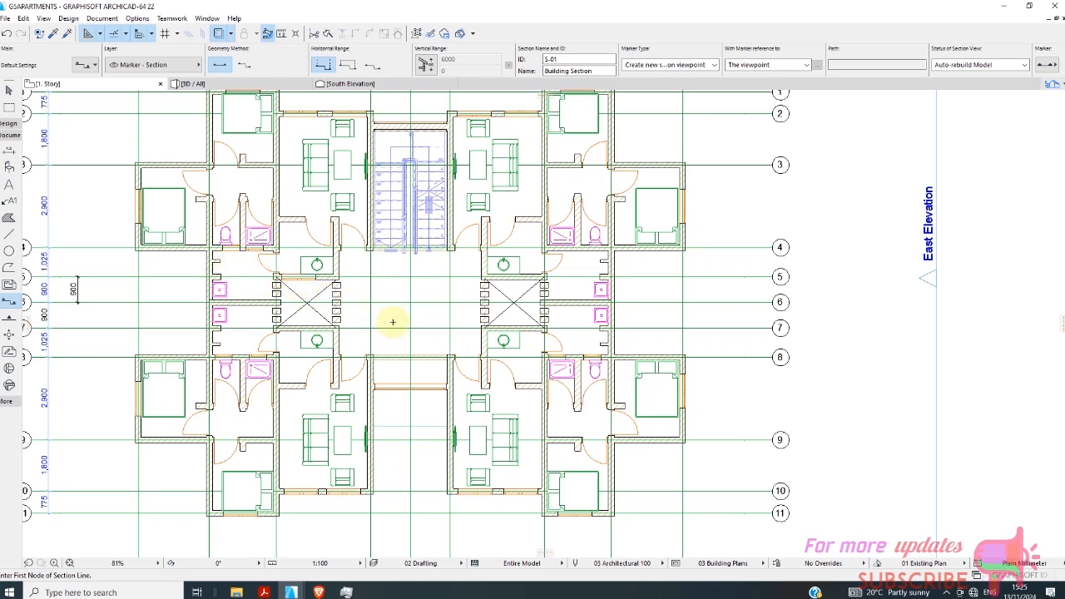
{"action": "scroll", "coordinate": [393, 322], "scroll_direction": "down", "scroll_amount": 2}
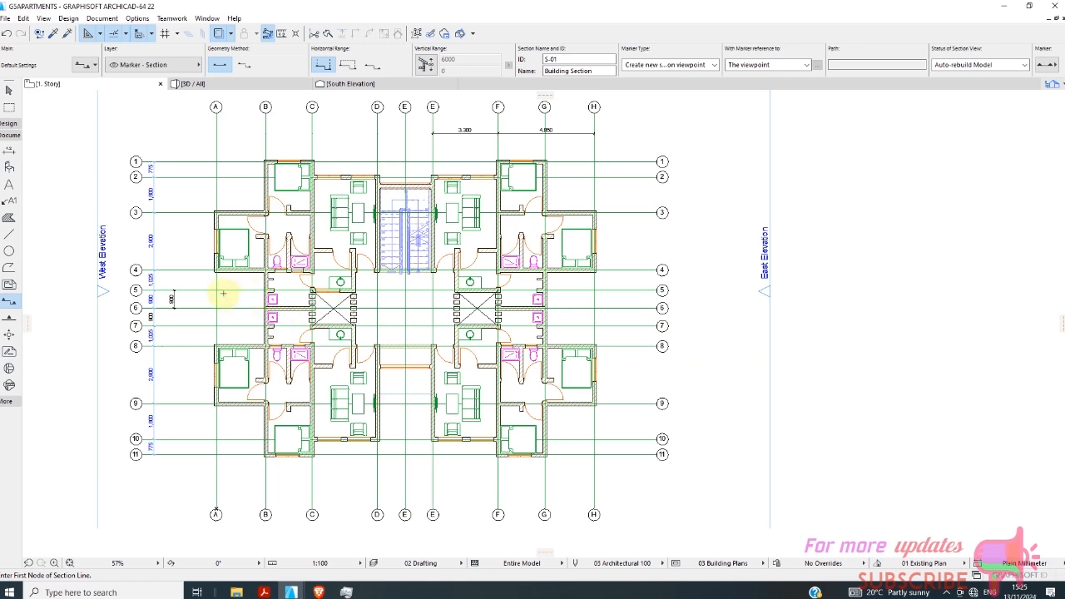
{"action": "left_click", "coordinate": [199, 285]}
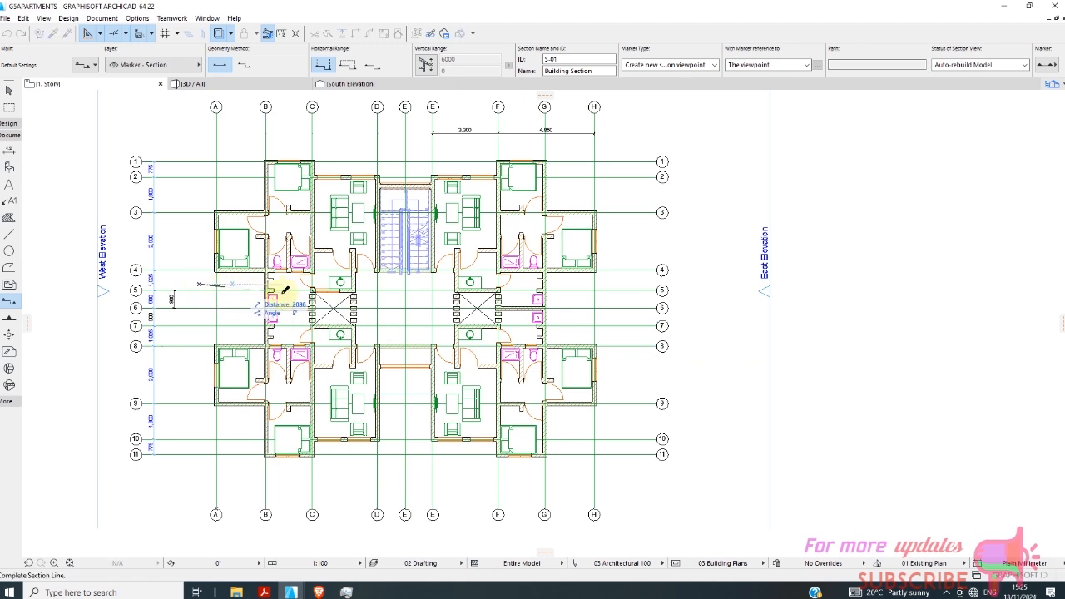
{"action": "left_click", "coordinate": [616, 284]}
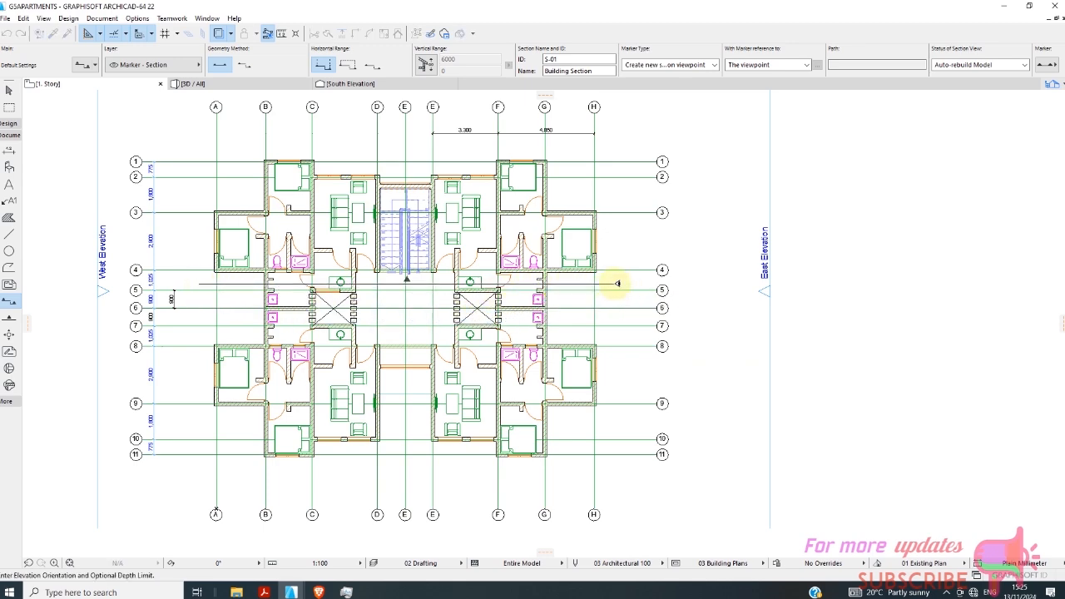
{"action": "scroll", "coordinate": [385, 280], "scroll_direction": "up", "scroll_amount": 3}
{"action": "scroll", "coordinate": [369, 285], "scroll_direction": "down", "scroll_amount": 2}
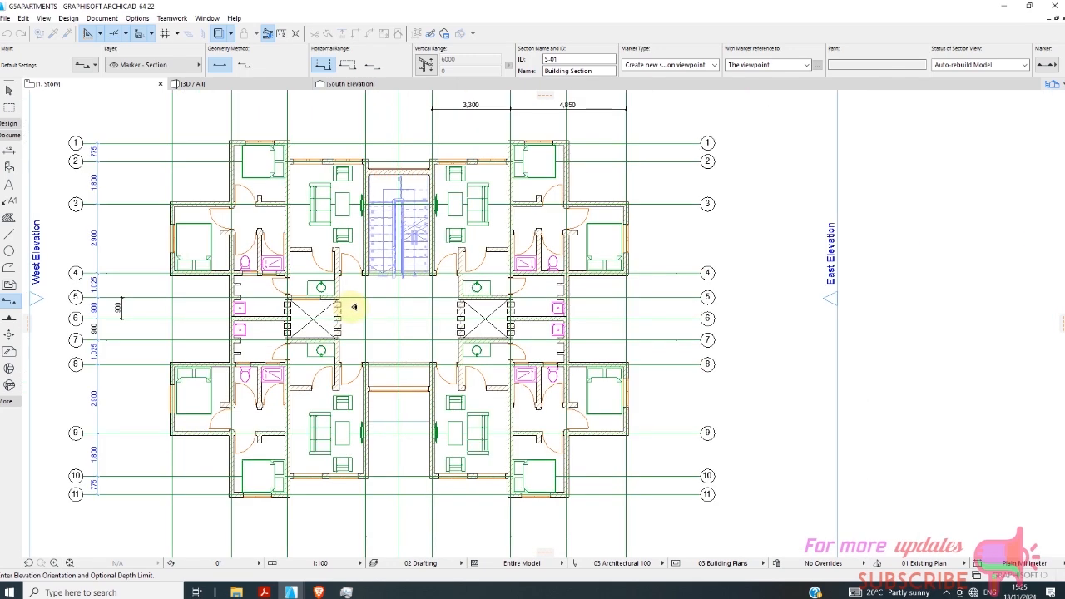
{"action": "scroll", "coordinate": [379, 204], "scroll_direction": "up", "scroll_amount": 2}
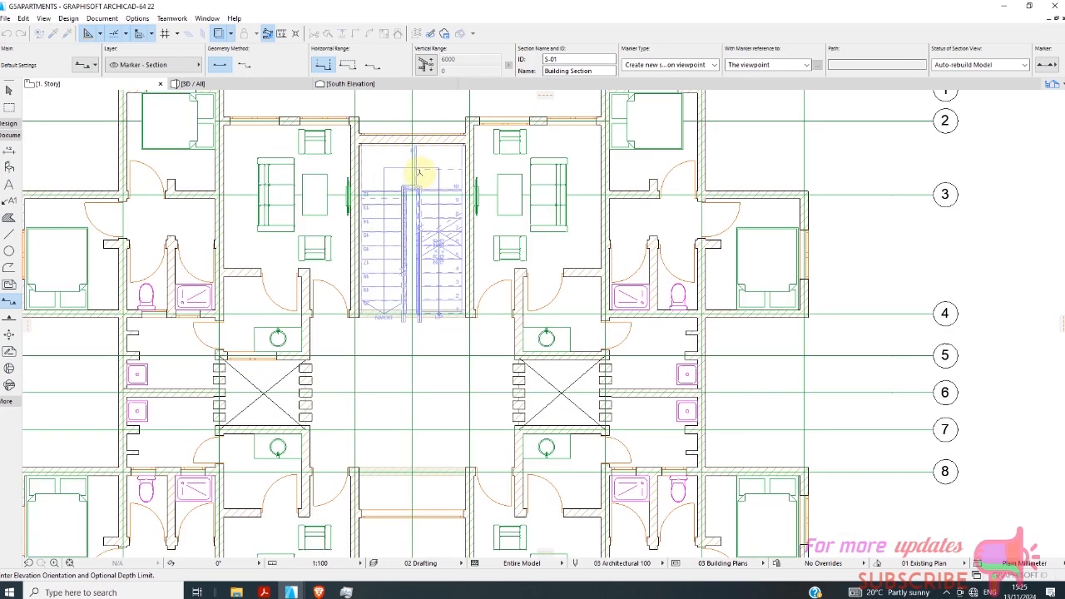
{"action": "left_click", "coordinate": [409, 106]}
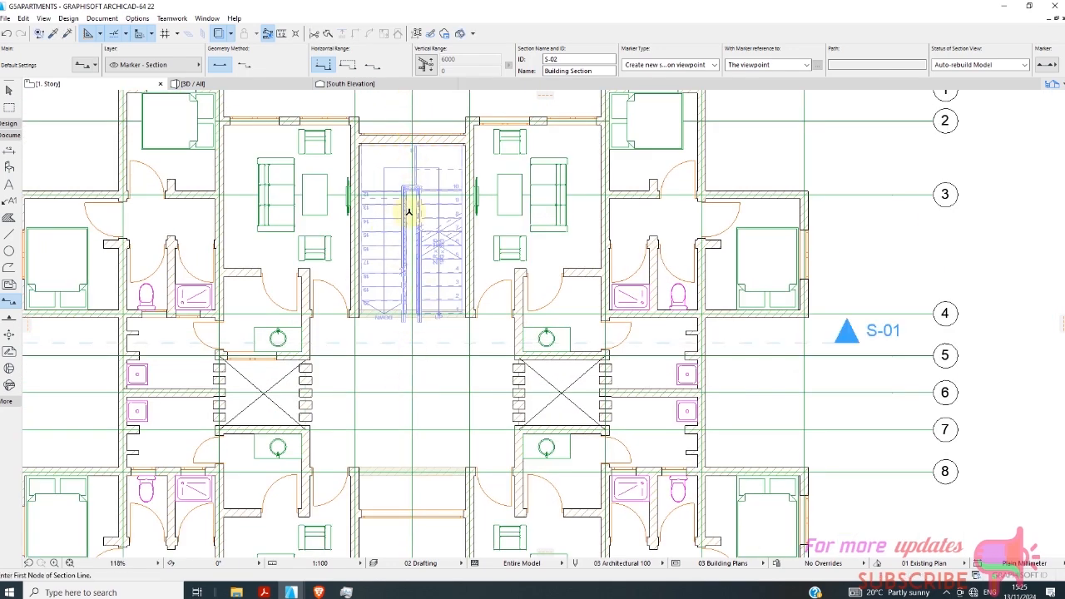
{"action": "left_click", "coordinate": [401, 106]}
{"action": "scroll", "coordinate": [401, 250], "scroll_direction": "down", "scroll_amount": 2}
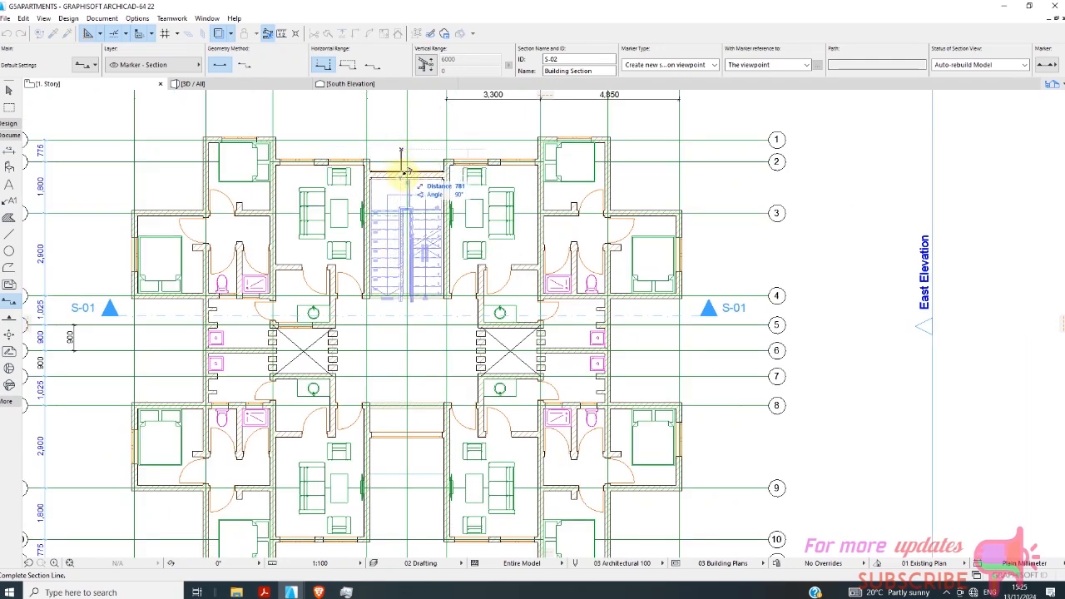
{"action": "key", "text": "Escape"}
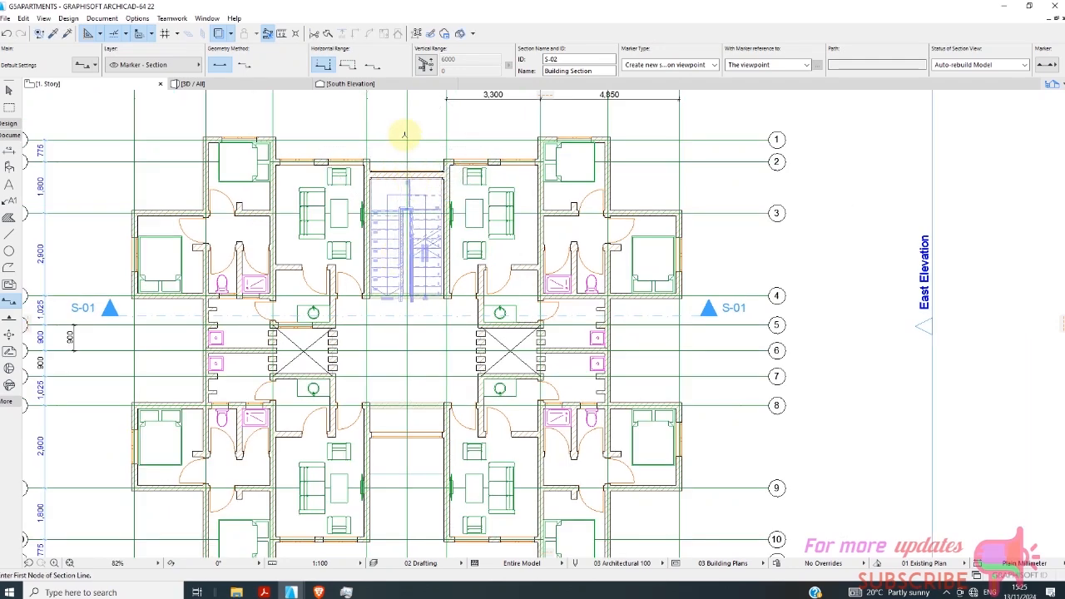
Draw a second section lengthwise through the stairwell beside the central gridline E, past gridlines 1 and 11, viewing toward gridline A.
{"action": "left_click", "coordinate": [400, 108]}
{"action": "scroll", "coordinate": [392, 286], "scroll_direction": "down", "scroll_amount": 2}
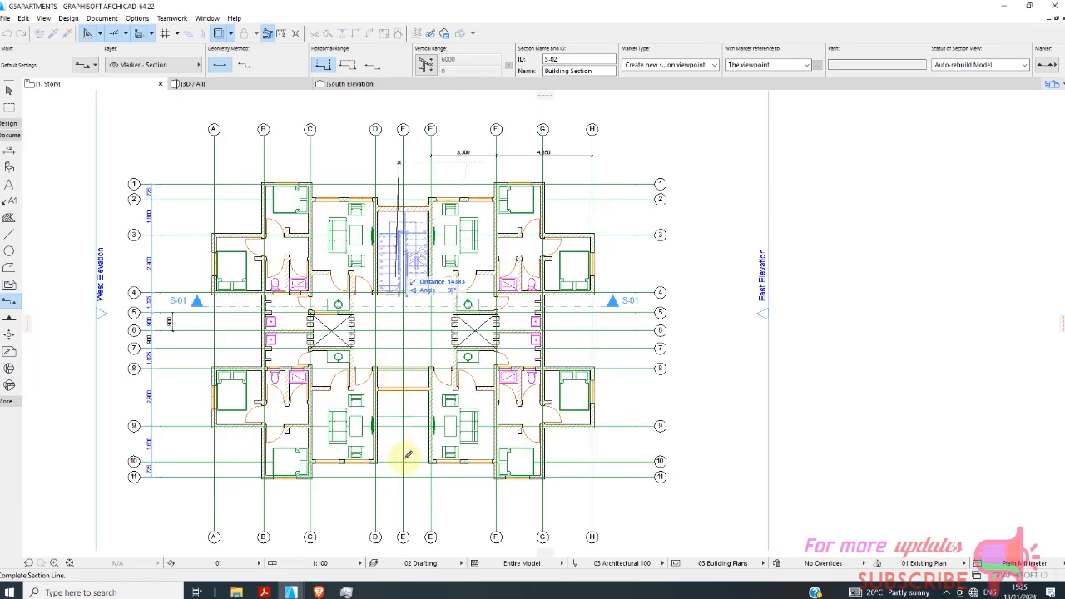
{"action": "left_click", "coordinate": [402, 498]}
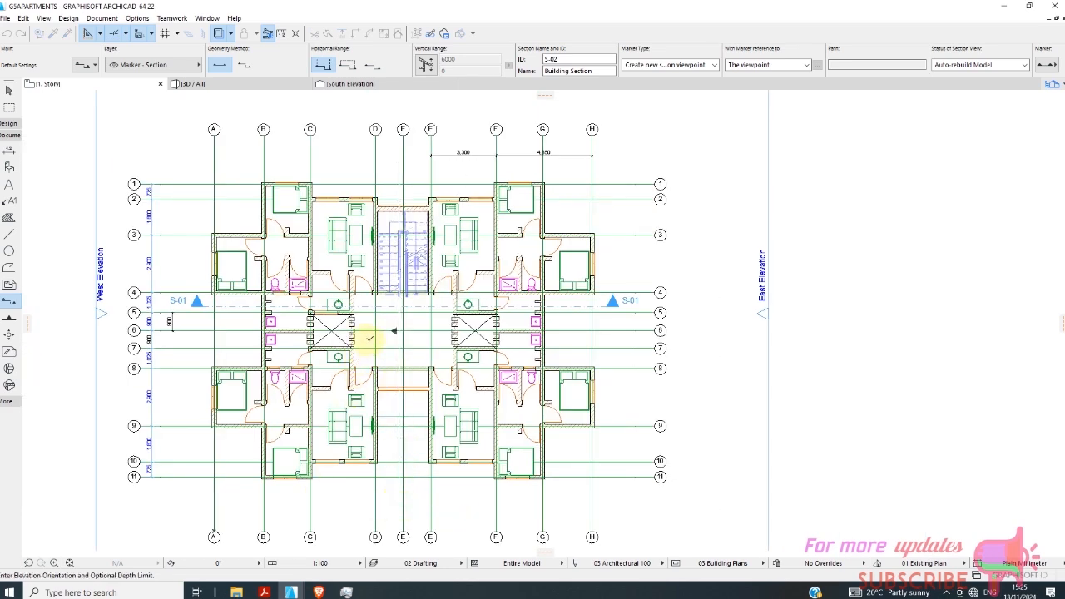
{"action": "left_click", "coordinate": [373, 416]}
Draw a third section about 21 m long across the plan just past gridline 8, from beyond A to beyond H, viewing toward gridline 11.
{"action": "scroll", "coordinate": [368, 404], "scroll_direction": "up", "scroll_amount": 2}
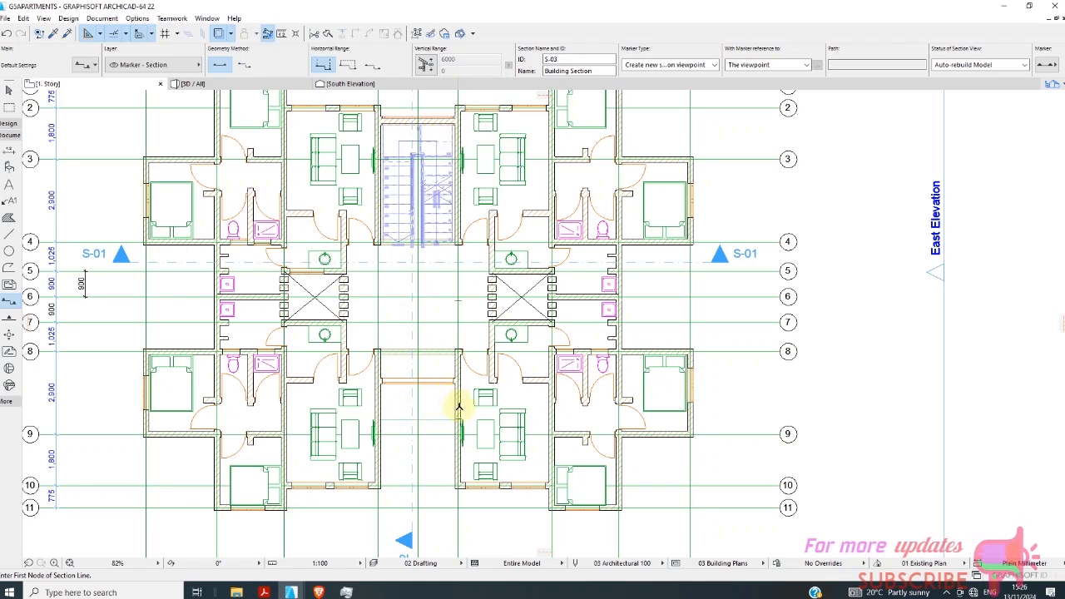
{"action": "left_click", "coordinate": [116, 363]}
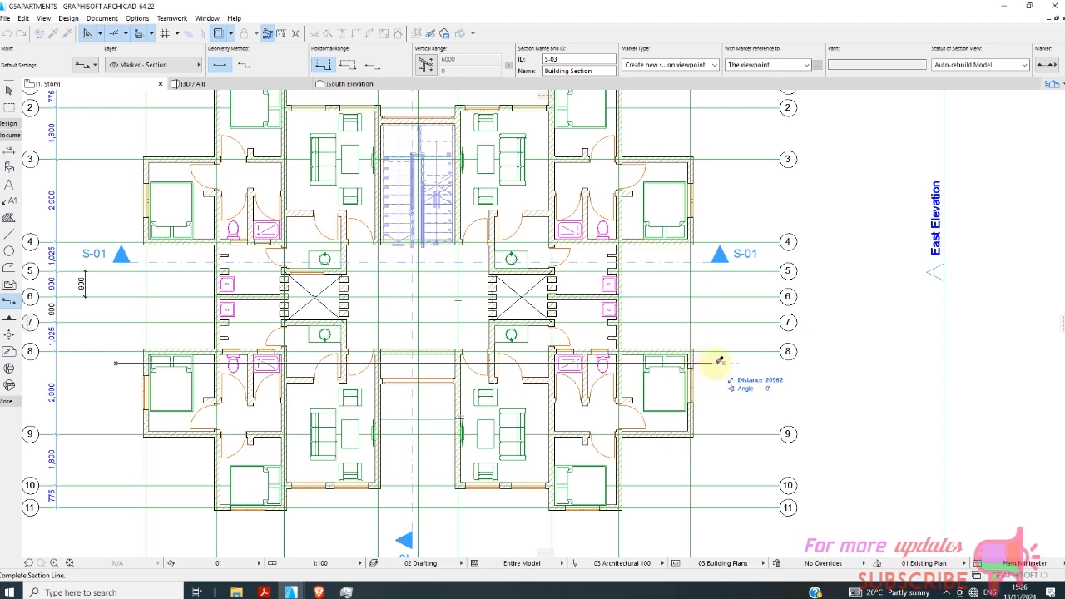
{"action": "left_click", "coordinate": [413, 405]}
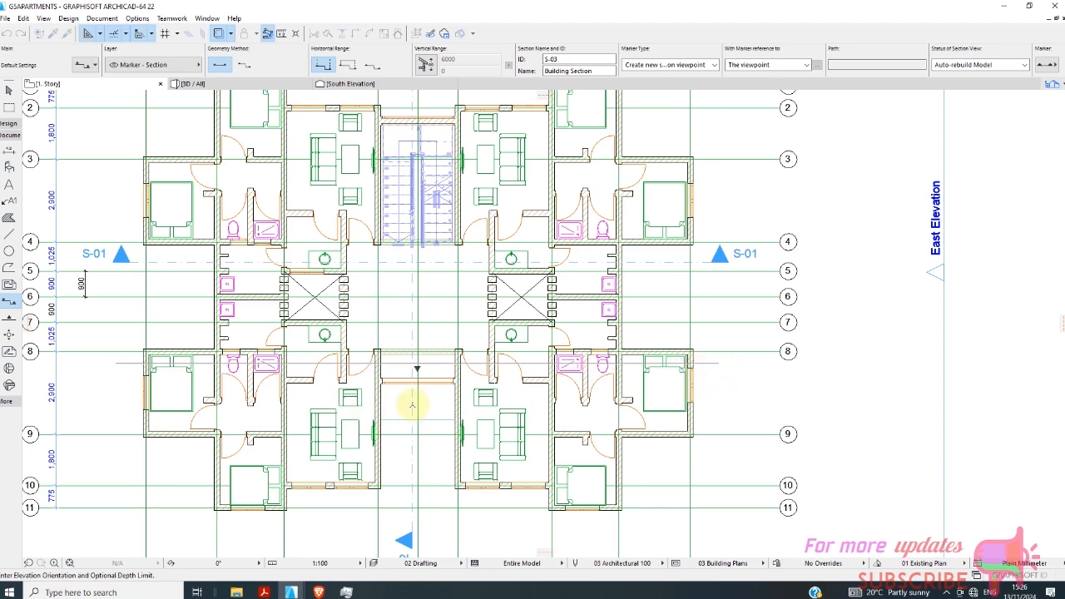
{"action": "left_click", "coordinate": [411, 404]}
{"action": "scroll", "coordinate": [279, 329], "scroll_direction": "down", "scroll_amount": 3}
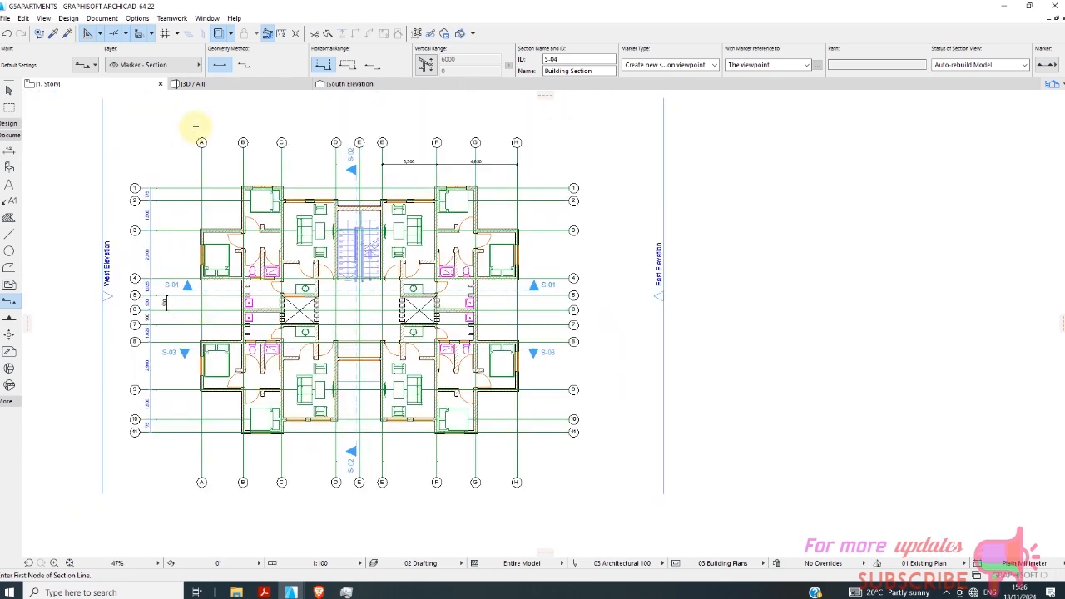
Open the South Elevation and examine the facade from the ground floor up to the stairwell roof and its round column.
{"action": "left_click", "coordinate": [350, 83]}
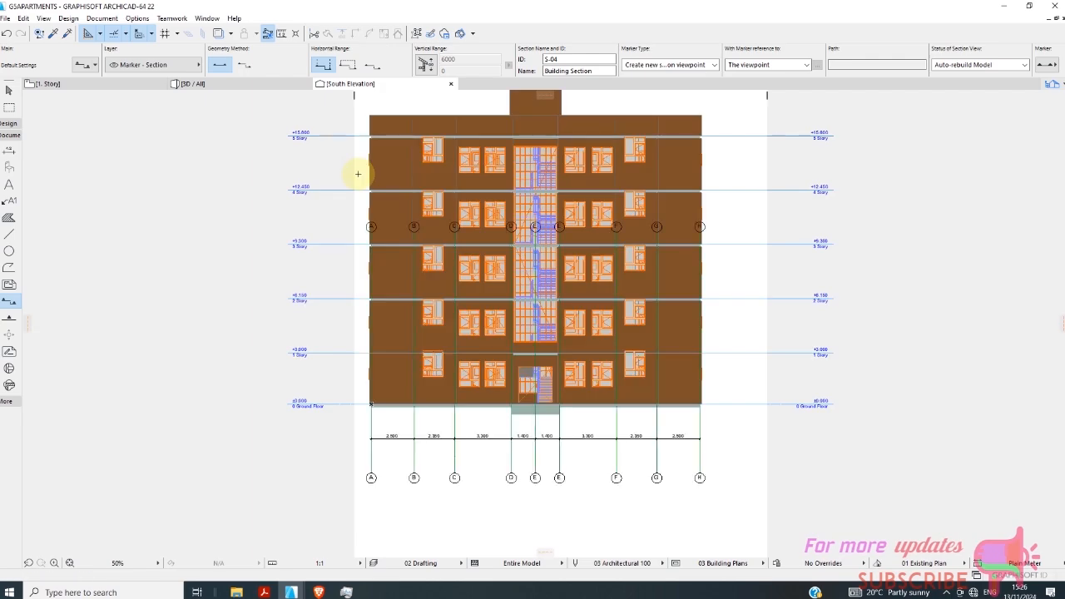
{"action": "scroll", "coordinate": [390, 308], "scroll_direction": "down", "scroll_amount": 2}
{"action": "scroll", "coordinate": [506, 245], "scroll_direction": "up", "scroll_amount": 7}
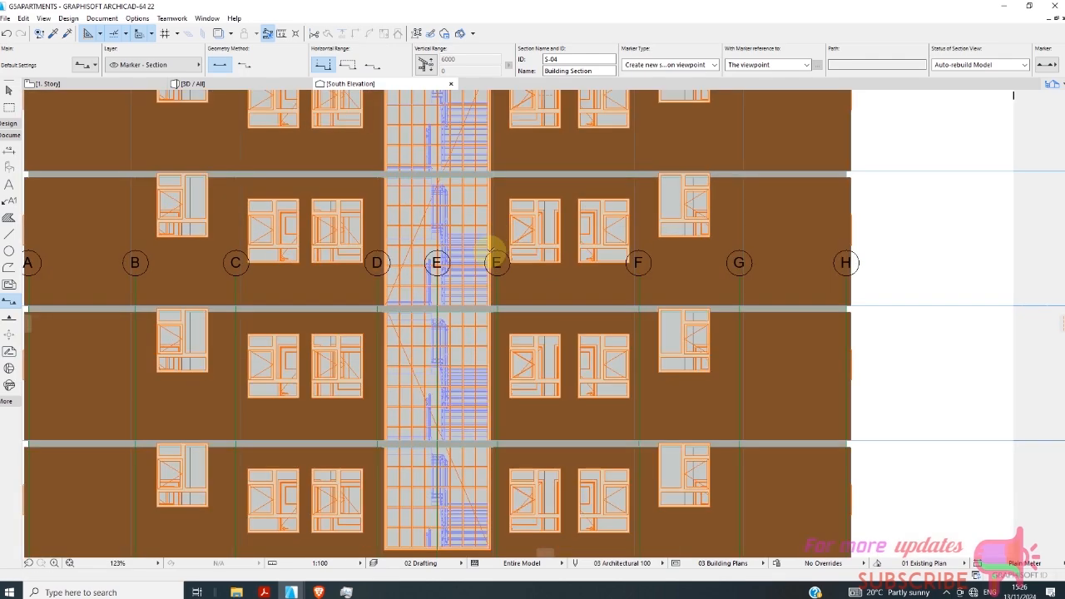
{"action": "scroll", "coordinate": [477, 291], "scroll_direction": "down", "scroll_amount": 4}
{"action": "scroll", "coordinate": [470, 324], "scroll_direction": "down", "scroll_amount": 2}
{"action": "scroll", "coordinate": [490, 188], "scroll_direction": "up", "scroll_amount": 4}
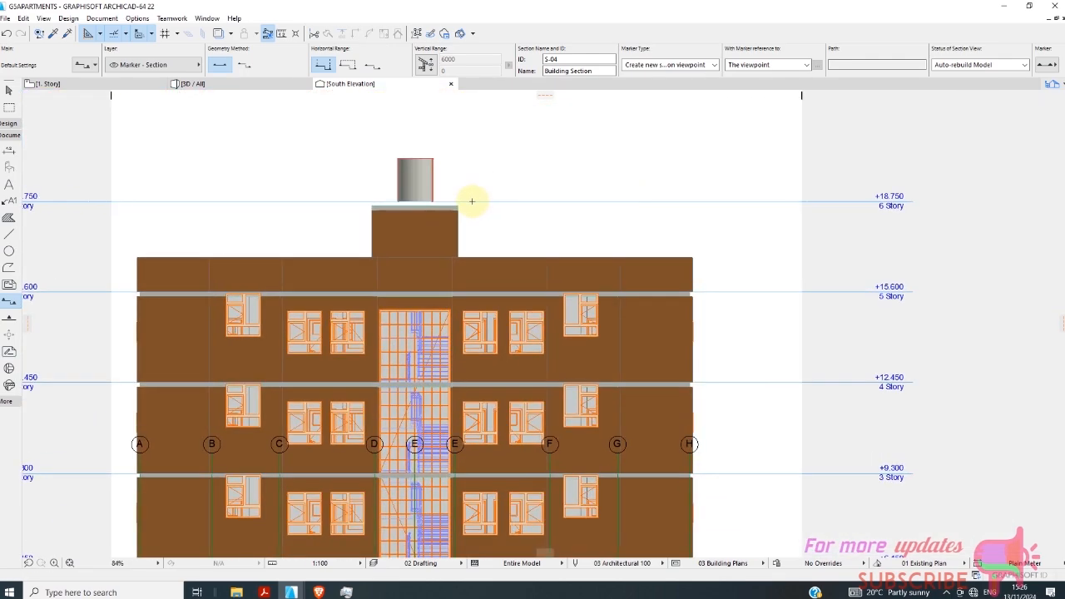
{"action": "scroll", "coordinate": [456, 234], "scroll_direction": "down", "scroll_amount": 5}
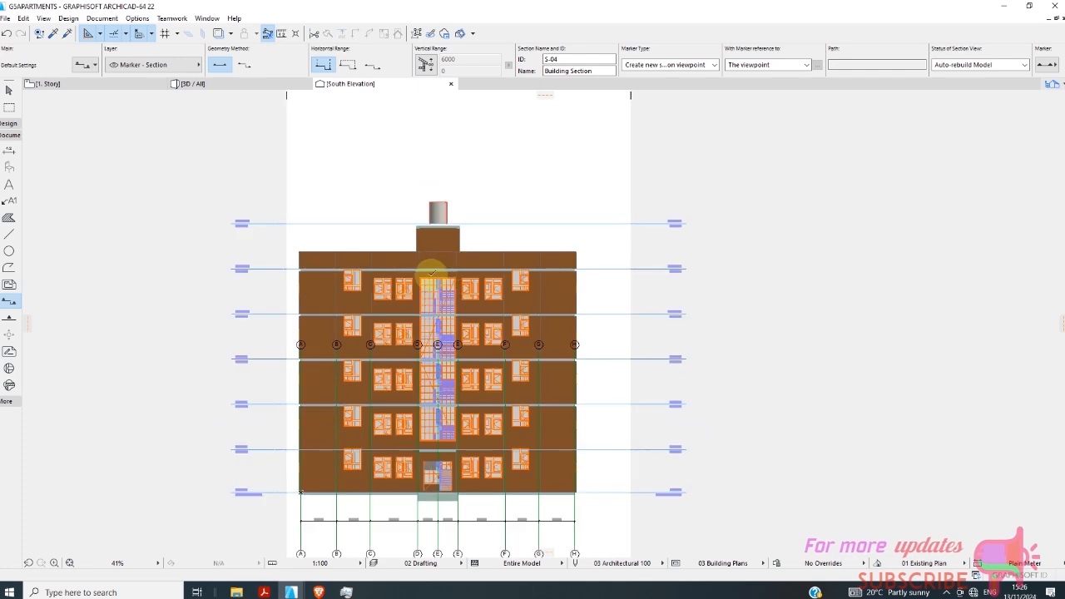
Examine the whole building in 3D from a raised corner viewpoint, including the flat roof, parapets and tall stairwell window.
{"action": "left_click", "coordinate": [239, 84]}
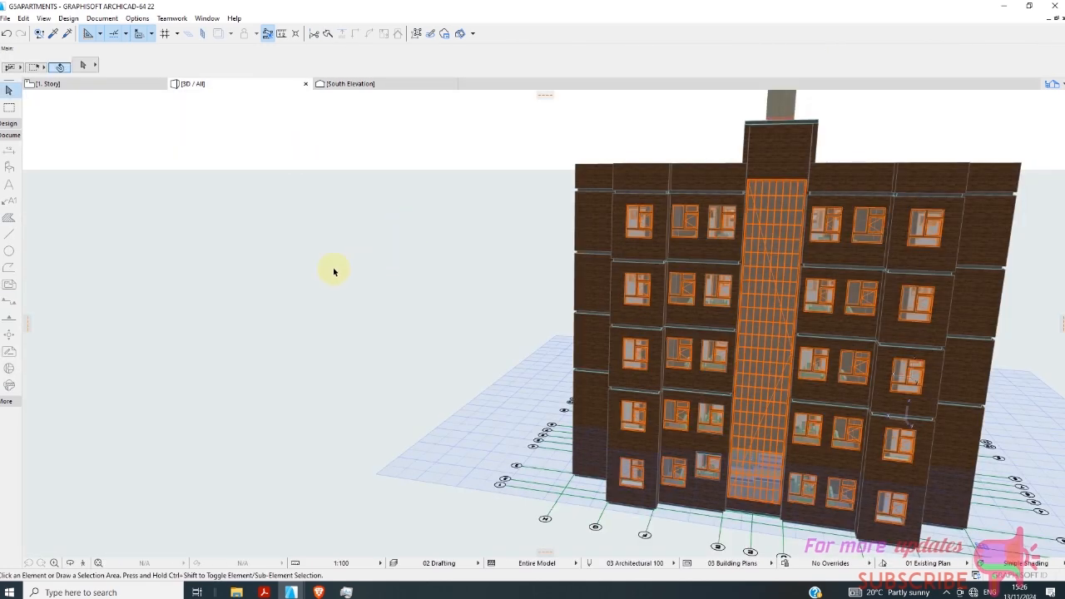
{"action": "scroll", "coordinate": [541, 308], "scroll_direction": "down", "scroll_amount": 2}
{"action": "middle_click_drag", "start_coordinate": [920, 364], "coordinate": [661, 409], "text": "shift"}
{"action": "scroll", "coordinate": [575, 423], "scroll_direction": "up", "scroll_amount": 3}
{"action": "scroll", "coordinate": [575, 423], "scroll_direction": "down", "scroll_amount": 5}
{"action": "middle_click_drag", "start_coordinate": [823, 428], "coordinate": [611, 423], "text": "shift"}
{"action": "scroll", "coordinate": [507, 361], "scroll_direction": "up", "scroll_amount": 3}
{"action": "scroll", "coordinate": [544, 488], "scroll_direction": "down", "scroll_amount": 3}
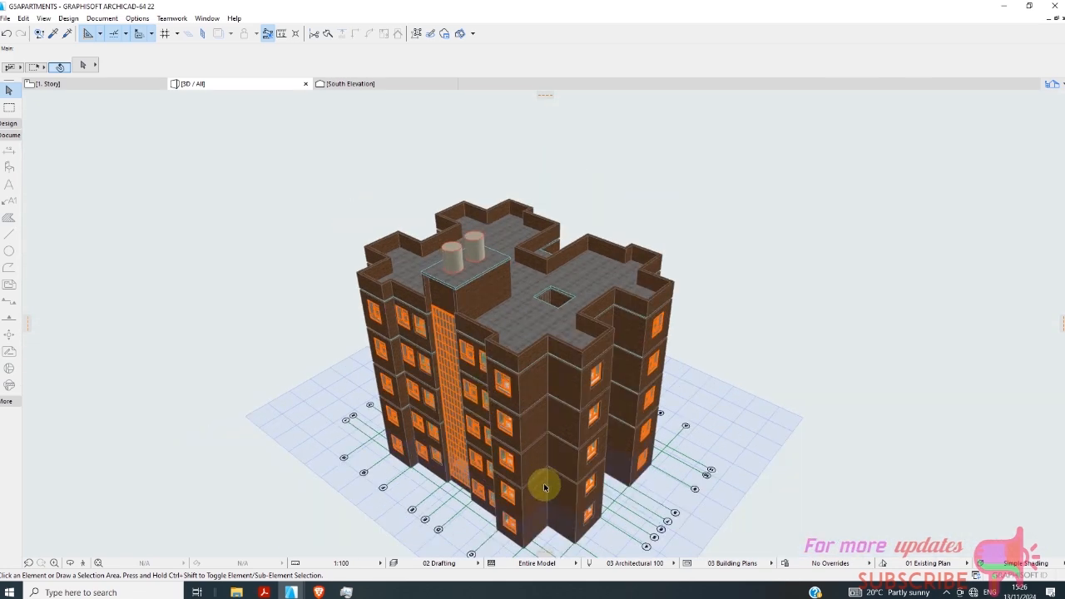
{"action": "scroll", "coordinate": [575, 508], "scroll_direction": "up", "scroll_amount": 5}
{"action": "scroll", "coordinate": [605, 488], "scroll_direction": "down", "scroll_amount": 5}
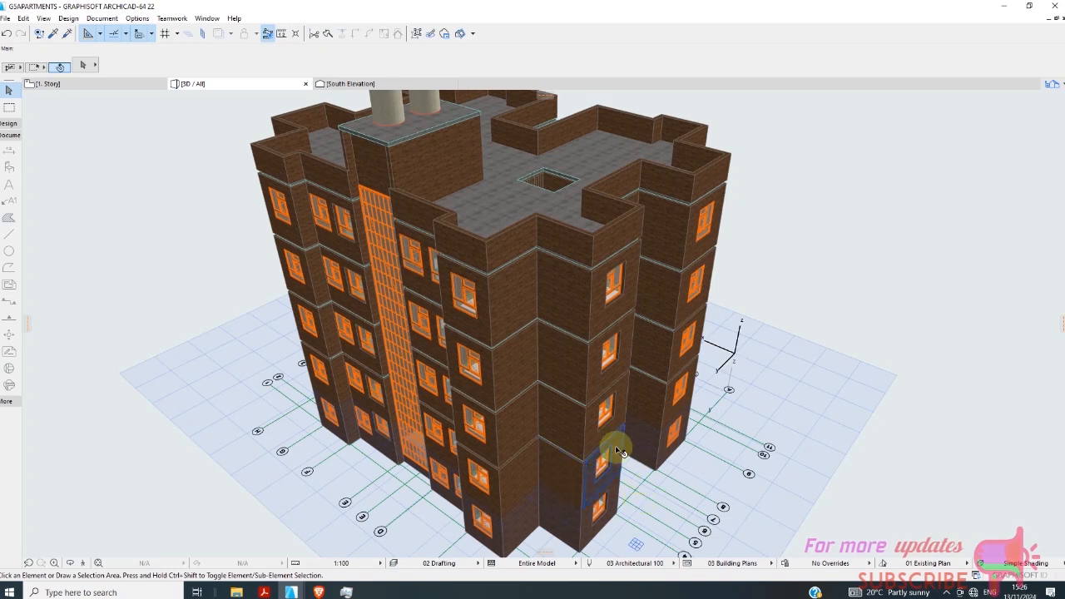
{"action": "scroll", "coordinate": [583, 437], "scroll_direction": "down", "scroll_amount": 2}
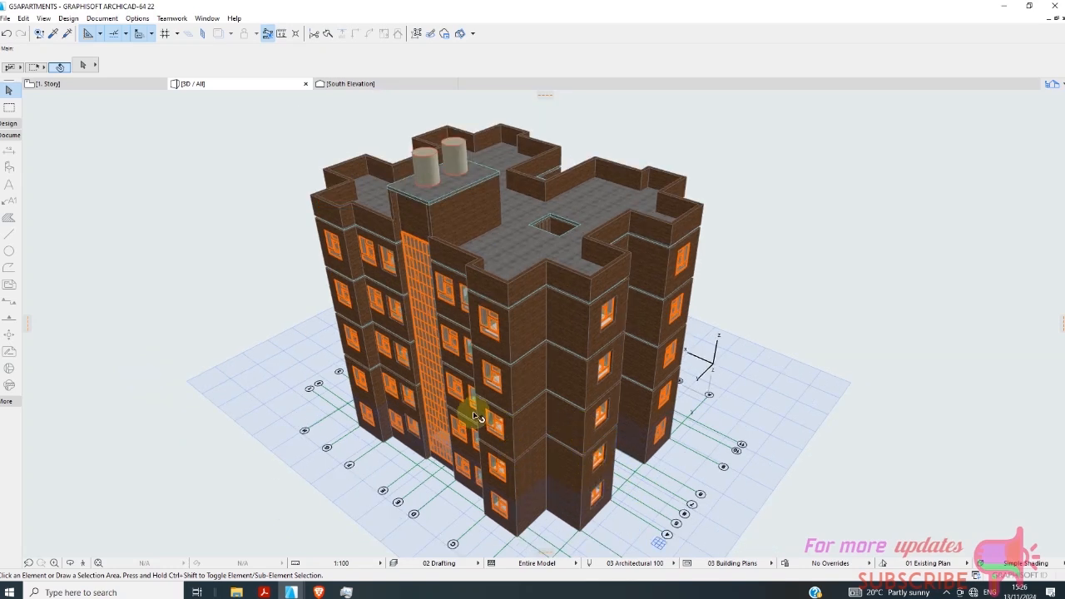
Start a PhotoRender Projection of the current 3D view of the building.
{"action": "left_click", "coordinate": [101, 18]}
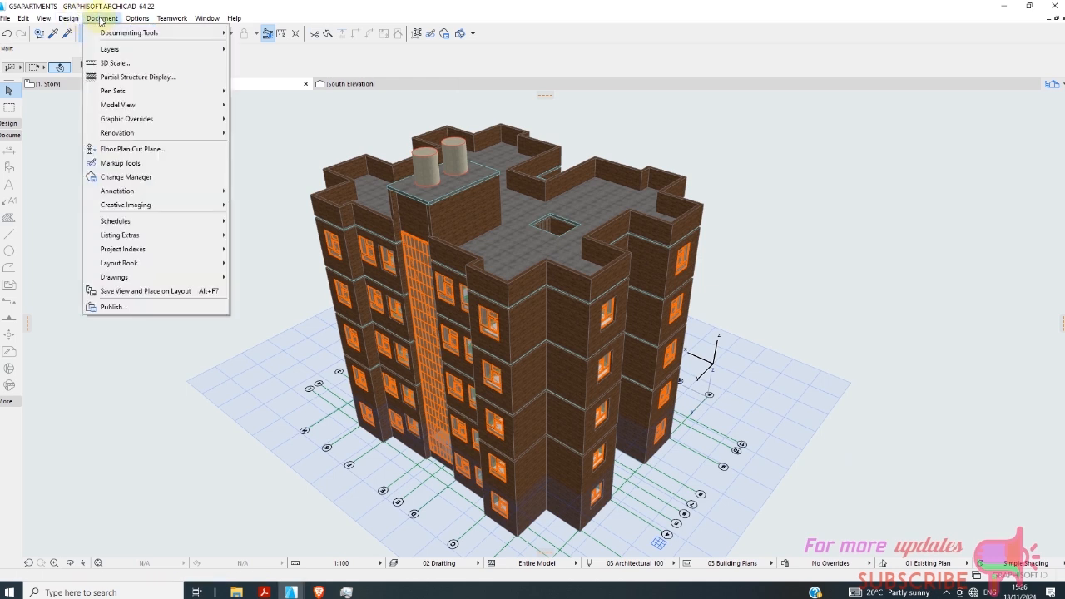
{"action": "mouse_move", "coordinate": [53, 18]}
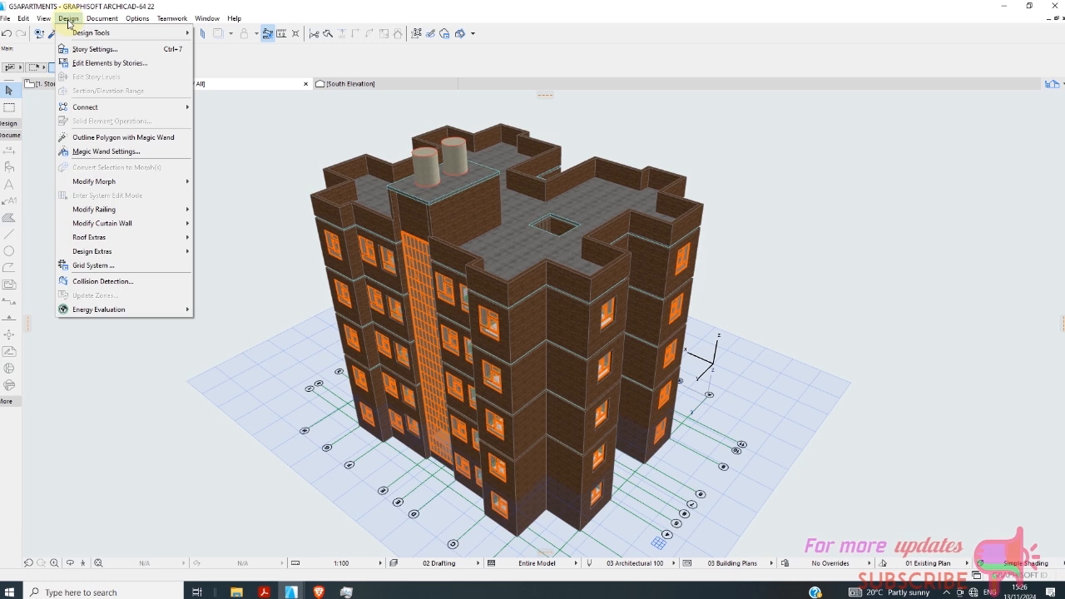
{"action": "mouse_move", "coordinate": [120, 33]}
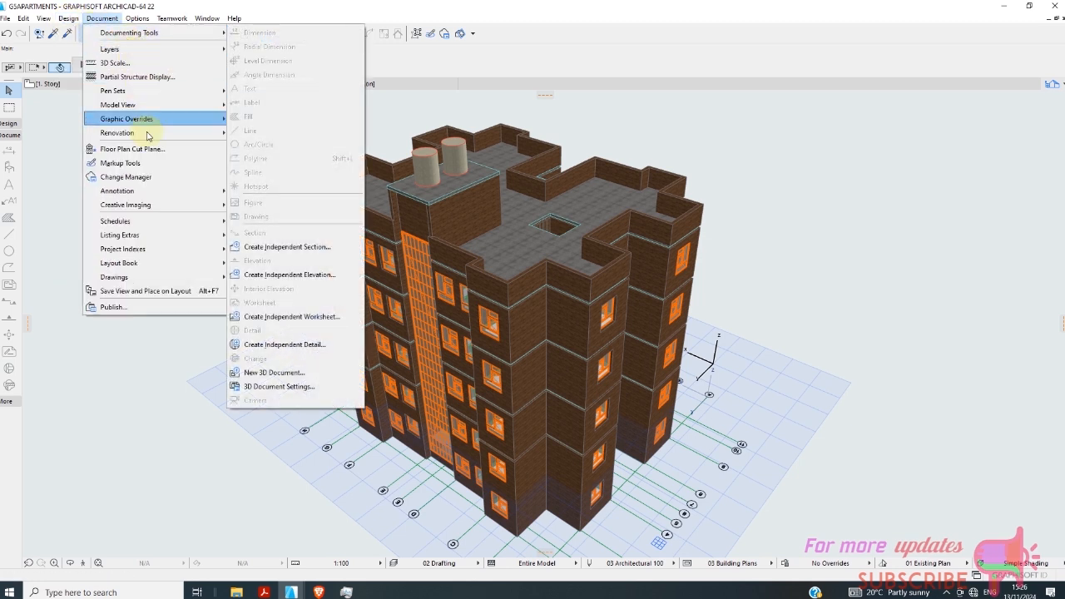
{"action": "mouse_move", "coordinate": [159, 205]}
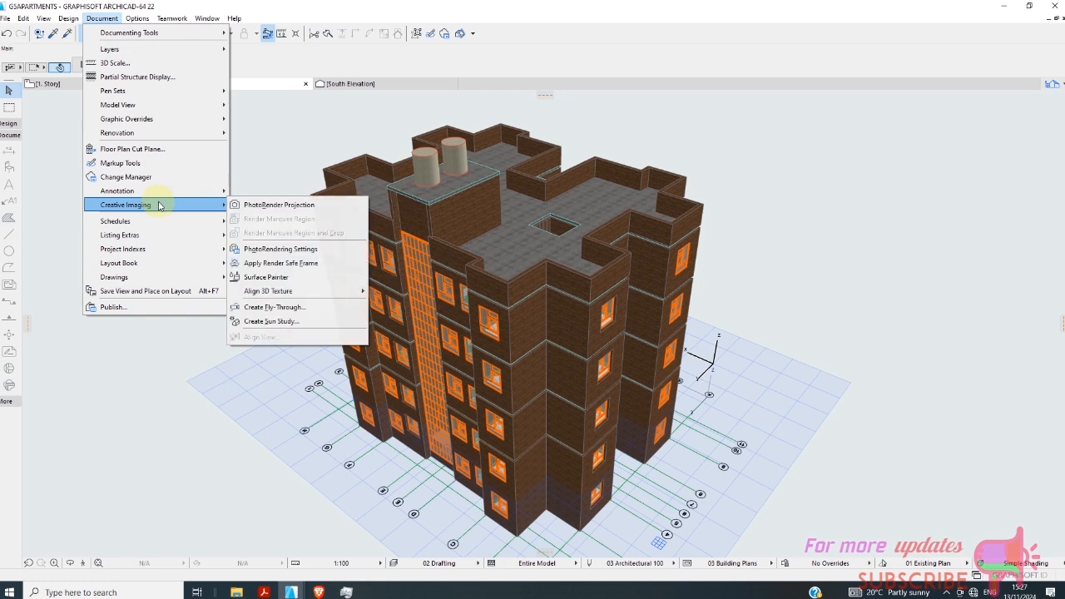
{"action": "left_click", "coordinate": [287, 210]}
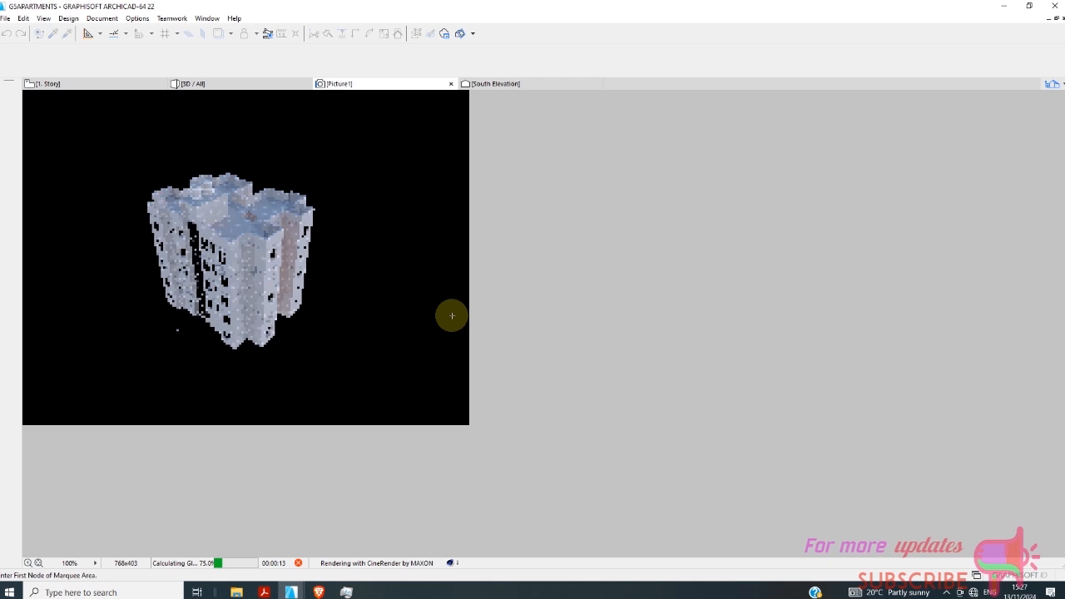
Return to the 3D view, show the project's view map and open the saved 10 South Elevation view.
{"action": "left_click", "coordinate": [221, 83]}
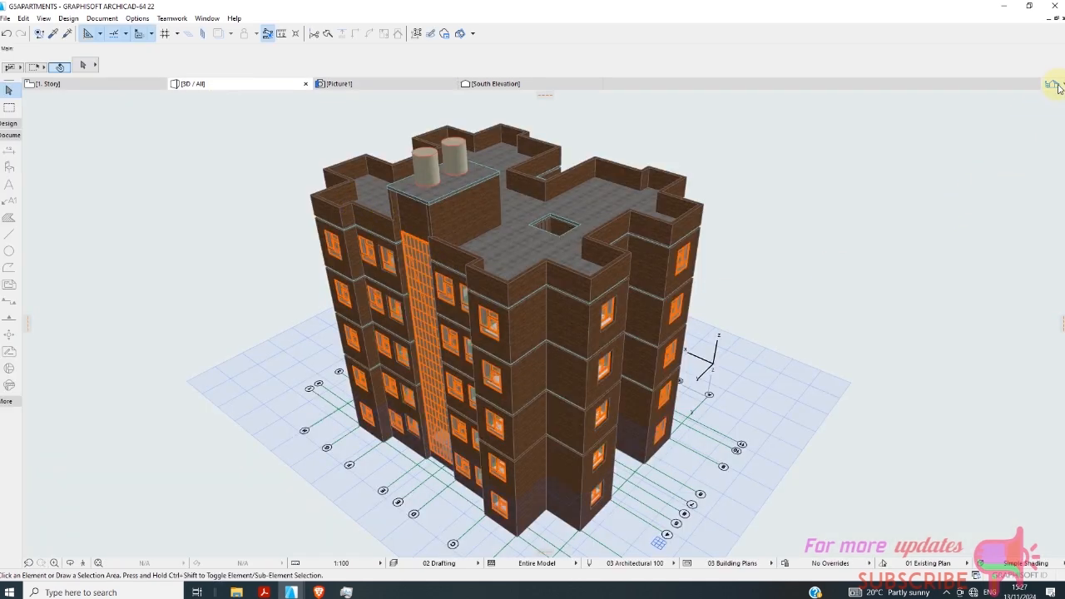
{"action": "left_click", "coordinate": [1053, 85]}
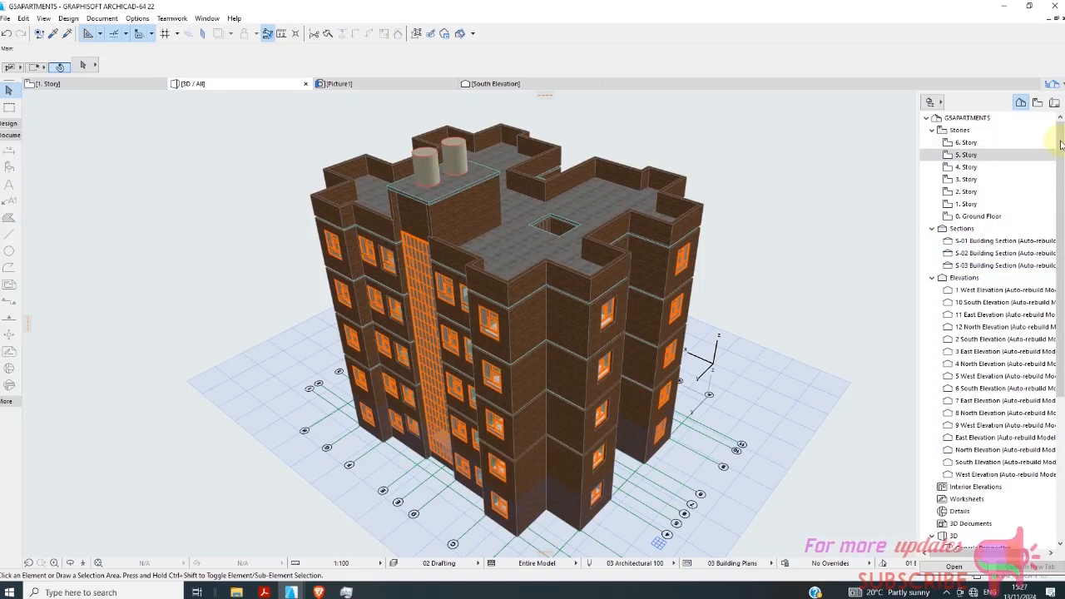
{"action": "left_click", "coordinate": [1037, 103]}
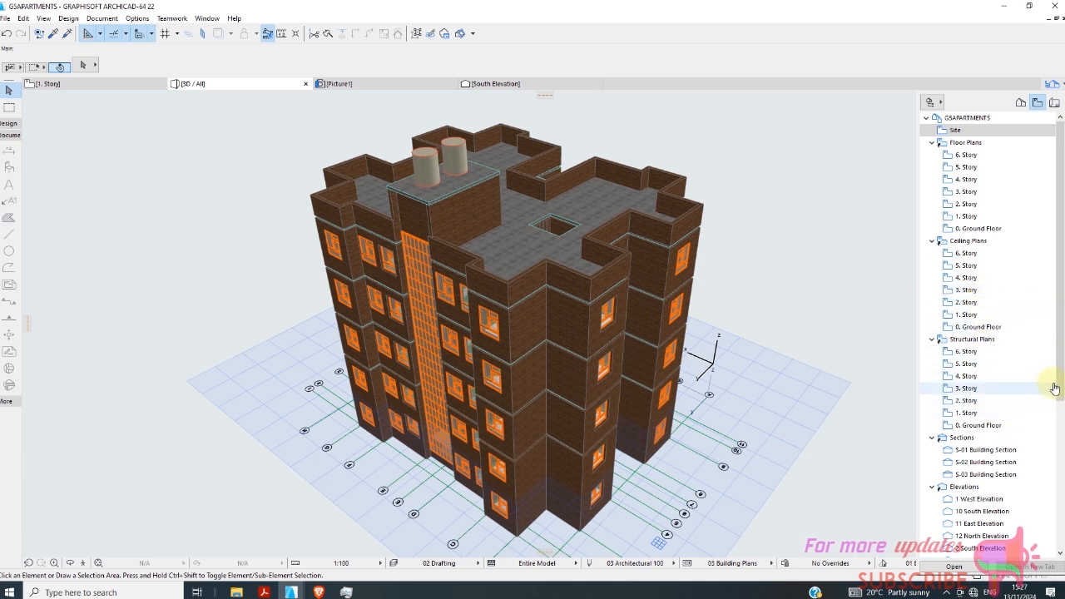
{"action": "left_click_drag", "start_coordinate": [1059, 392], "coordinate": [1057, 419]}
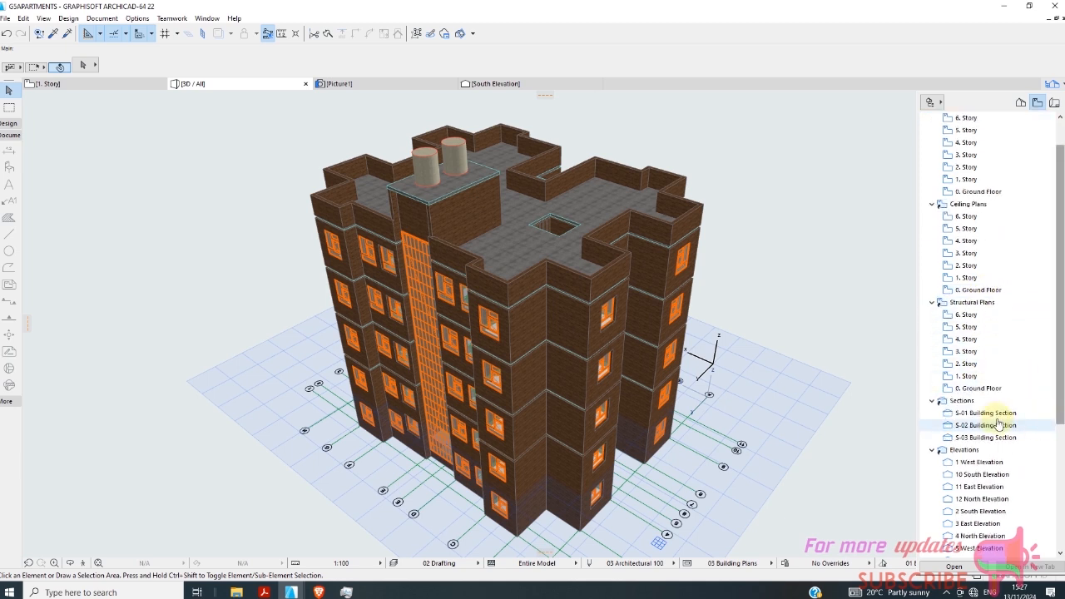
{"action": "double_click", "coordinate": [981, 477]}
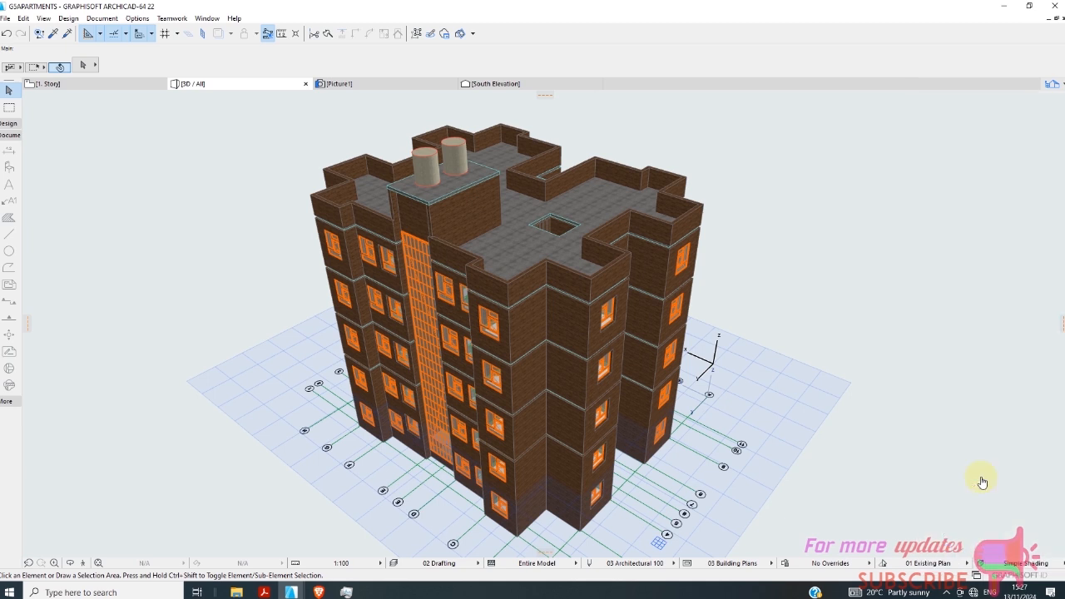
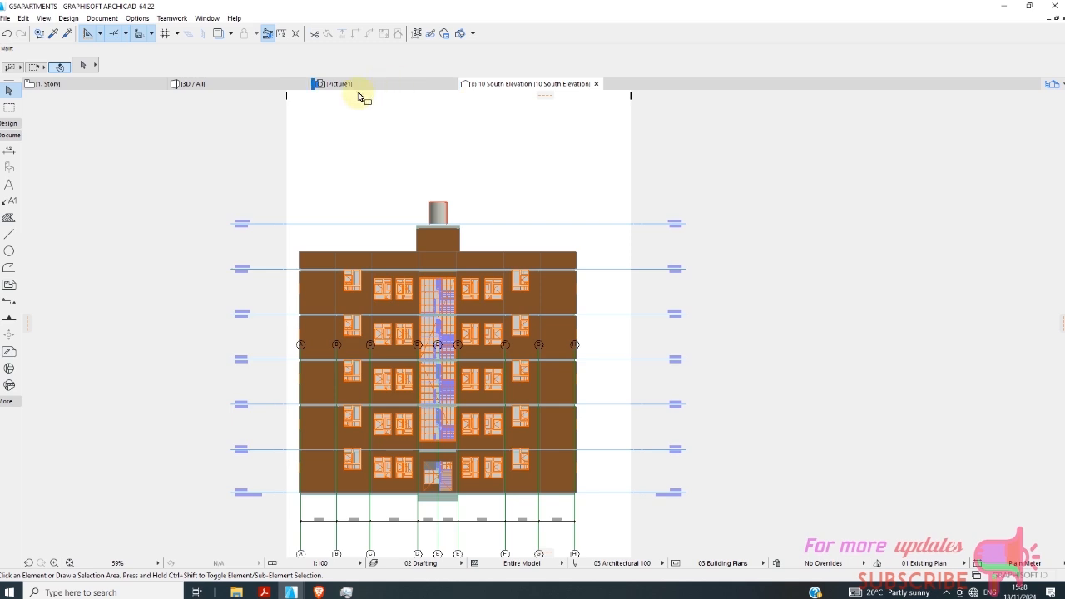
Place the 10 South Elevation tab beside the first-story plan tab and reopen the rendered picture of the building.
{"action": "left_click_drag", "start_coordinate": [238, 95], "coordinate": [226, 91]}
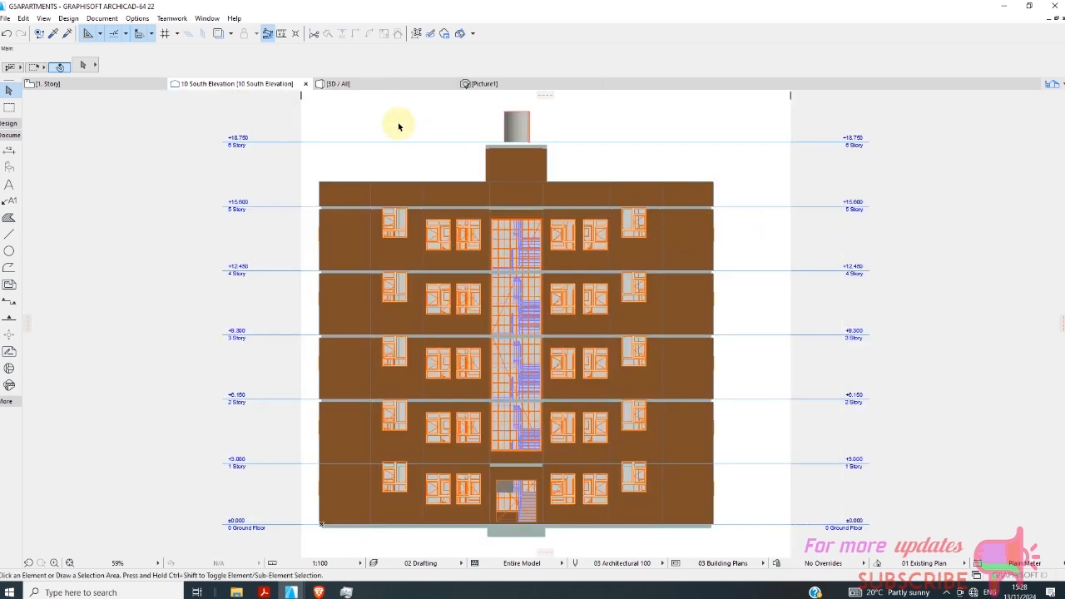
{"action": "left_click", "coordinate": [366, 84]}
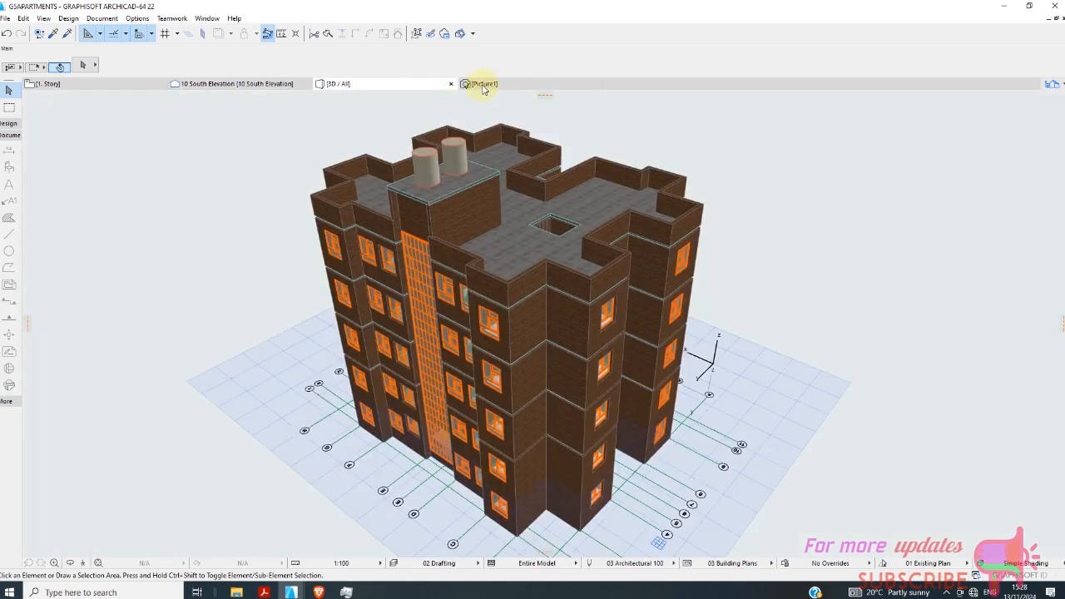
{"action": "left_click", "coordinate": [484, 84]}
Examine the rendered picture of the building close up, from the brick facade windows to the roof and parapets.
{"action": "scroll", "coordinate": [167, 245], "scroll_direction": "up", "scroll_amount": 2}
{"action": "scroll", "coordinate": [317, 335], "scroll_direction": "up", "scroll_amount": 2}
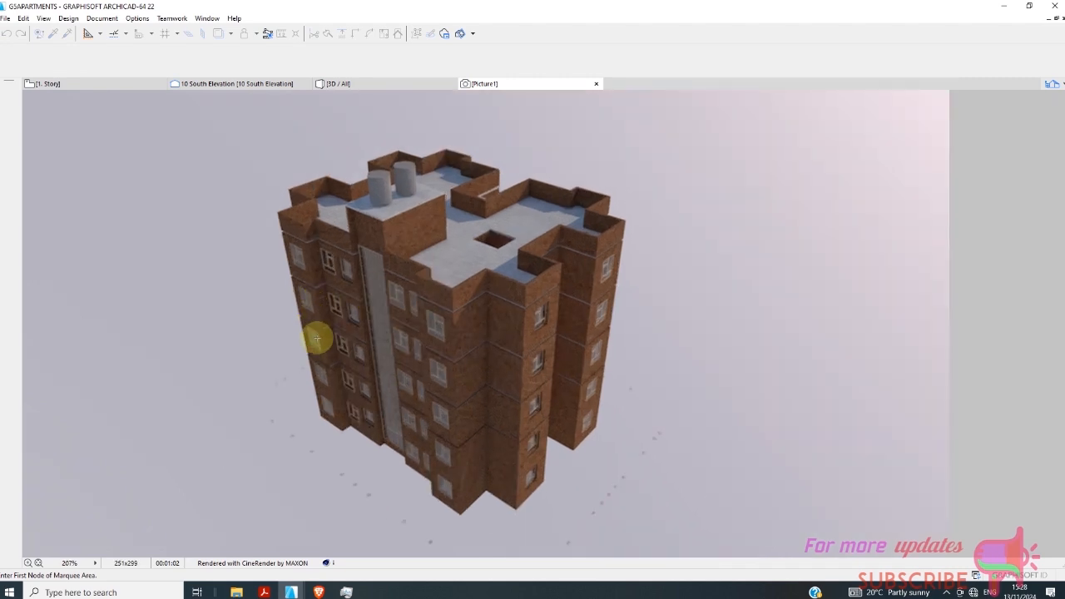
{"action": "scroll", "coordinate": [305, 312], "scroll_direction": "up", "scroll_amount": 2}
{"action": "scroll", "coordinate": [399, 321], "scroll_direction": "down", "scroll_amount": 1}
{"action": "scroll", "coordinate": [424, 333], "scroll_direction": "down", "scroll_amount": 1}
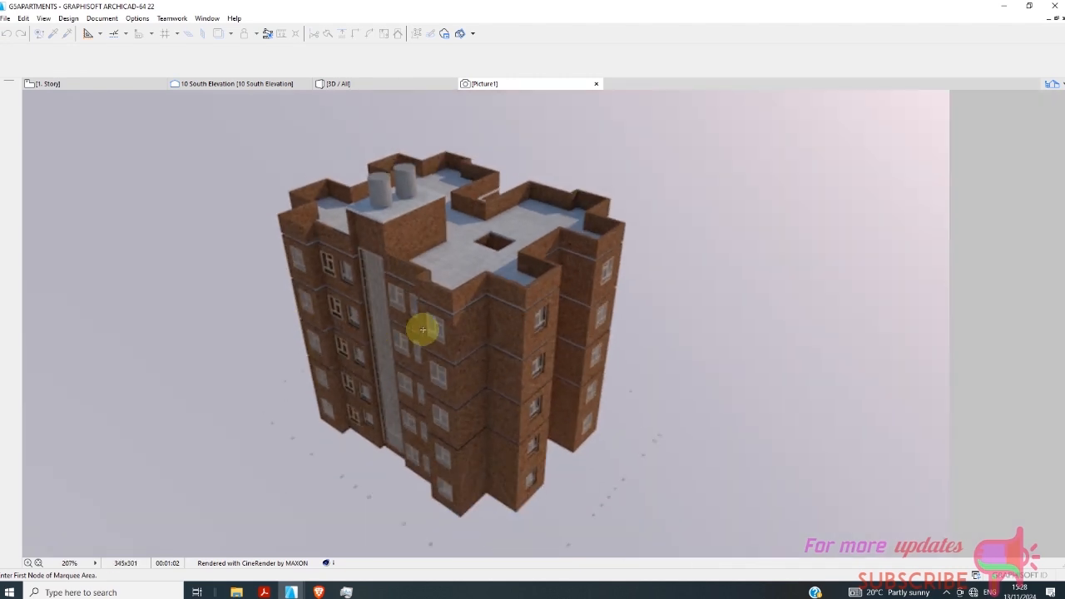
{"action": "scroll", "coordinate": [344, 357], "scroll_direction": "up", "scroll_amount": 3}
{"action": "scroll", "coordinate": [344, 349], "scroll_direction": "down", "scroll_amount": 1}
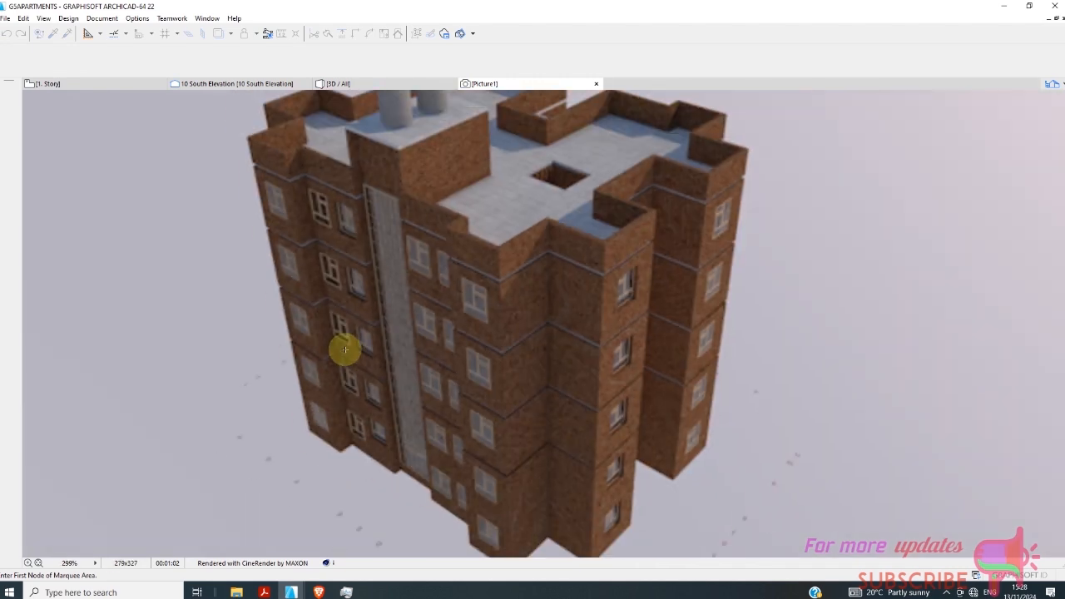
{"action": "scroll", "coordinate": [348, 360], "scroll_direction": "down", "scroll_amount": 1}
{"action": "scroll", "coordinate": [347, 359], "scroll_direction": "down", "scroll_amount": 1}
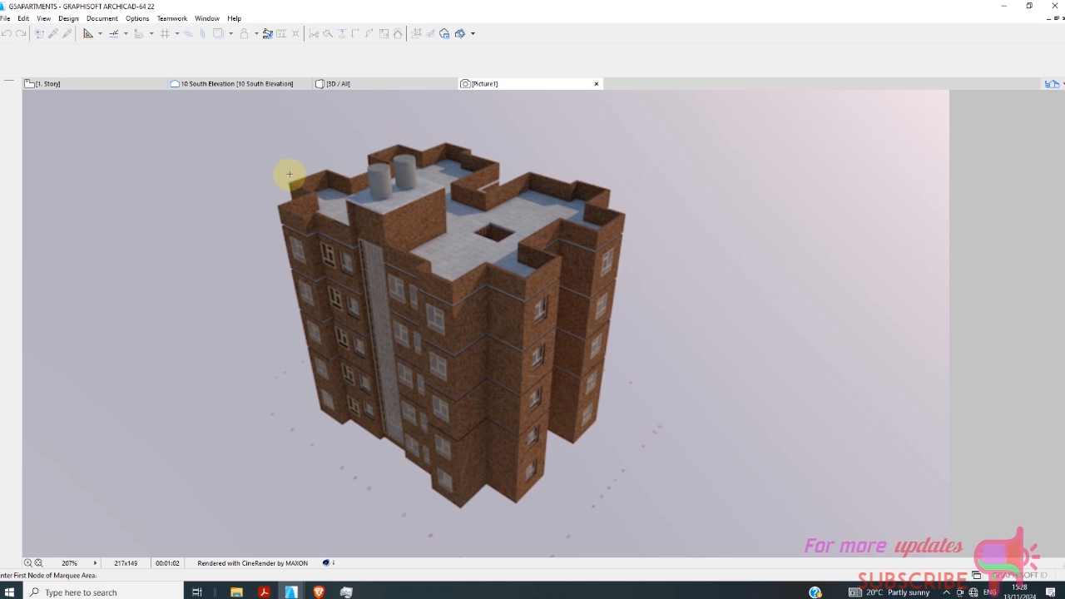
Return to the South Elevation and open the saved 11 East Elevation view from the view map.
{"action": "left_click", "coordinate": [221, 85]}
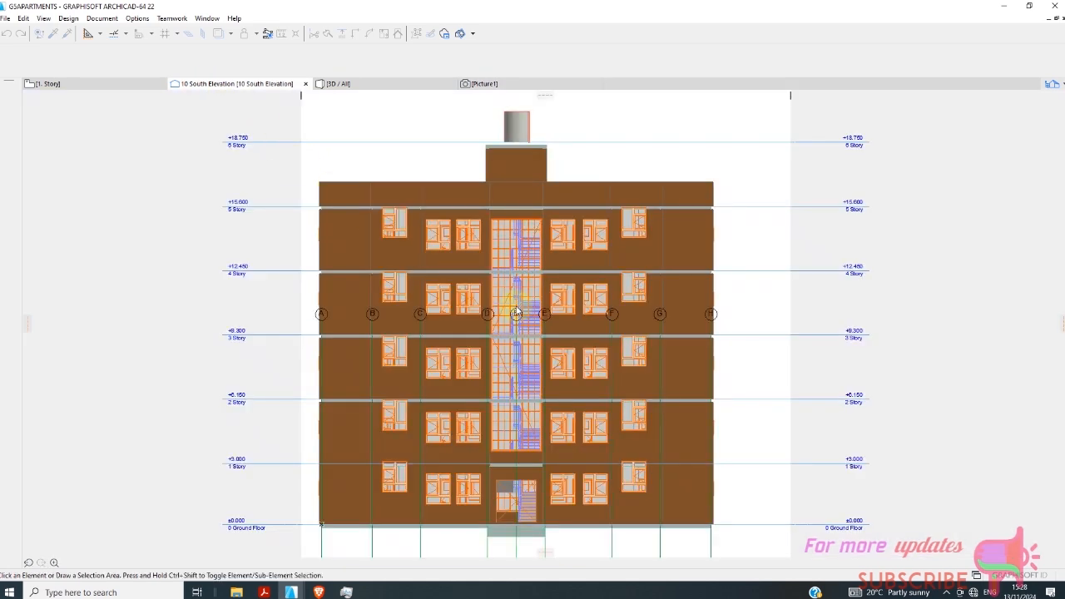
{"action": "left_click", "coordinate": [1052, 85]}
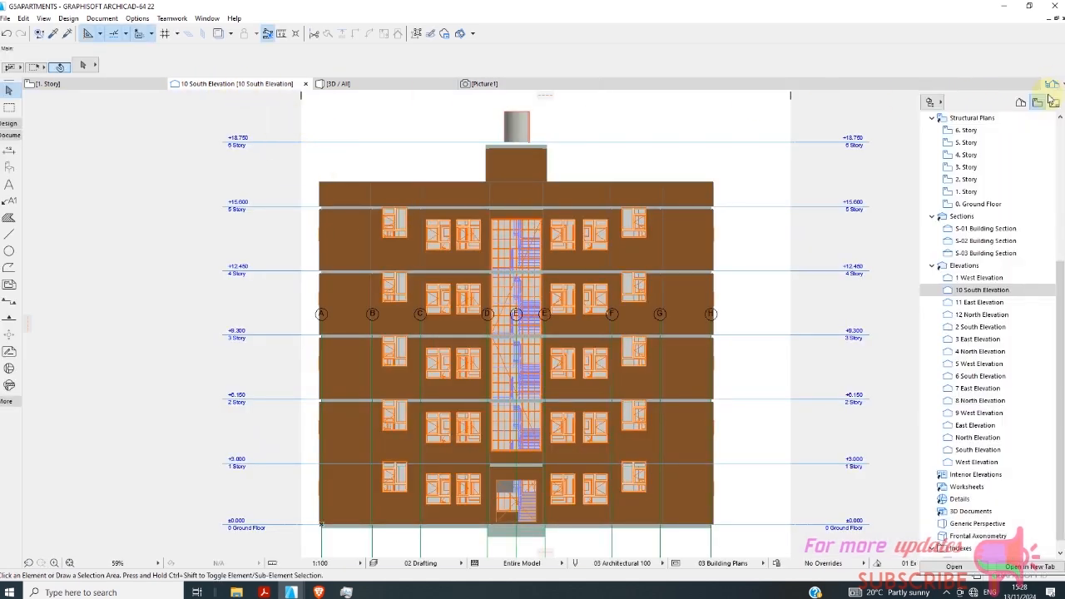
{"action": "double_click", "coordinate": [990, 305]}
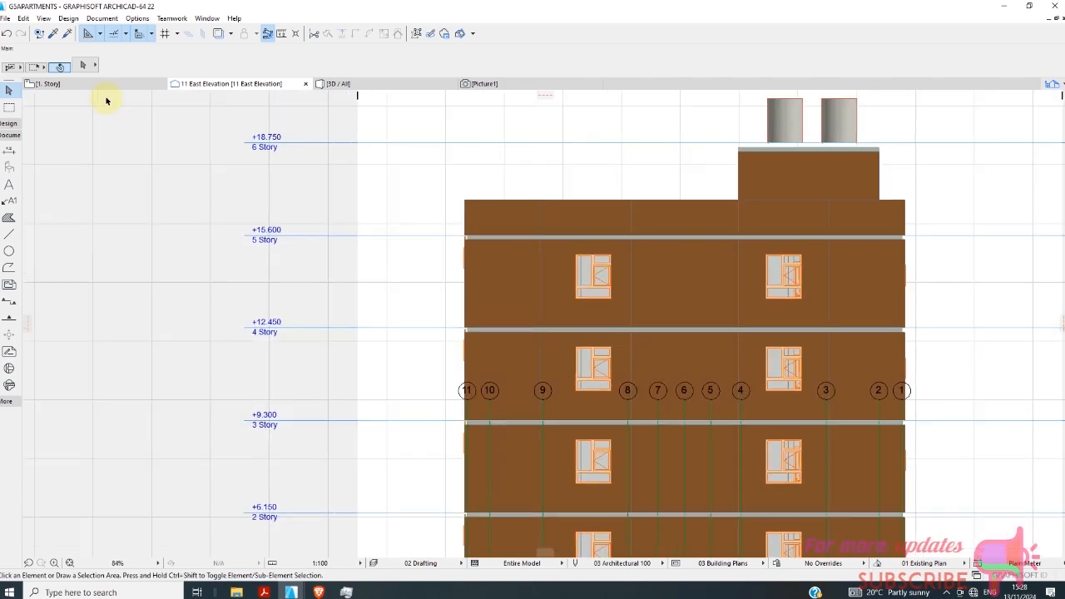
Examine the East Elevation's facade, grid dimensions, entrance steps and story levels from the ground floor upward.
{"action": "scroll", "coordinate": [482, 216], "scroll_direction": "down", "scroll_amount": 4}
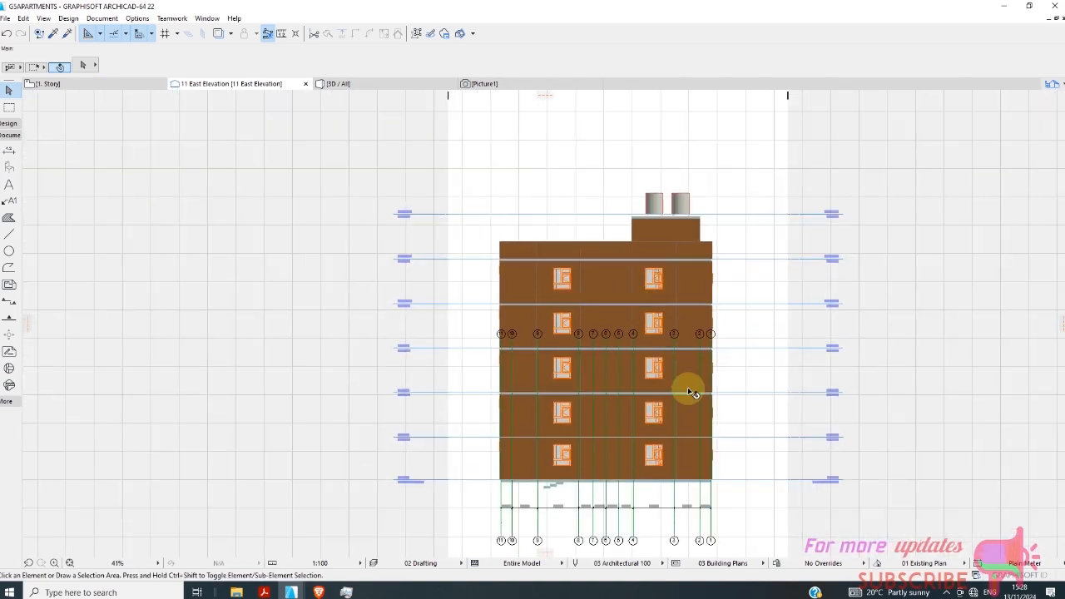
{"action": "scroll", "coordinate": [691, 393], "scroll_direction": "up", "scroll_amount": 1}
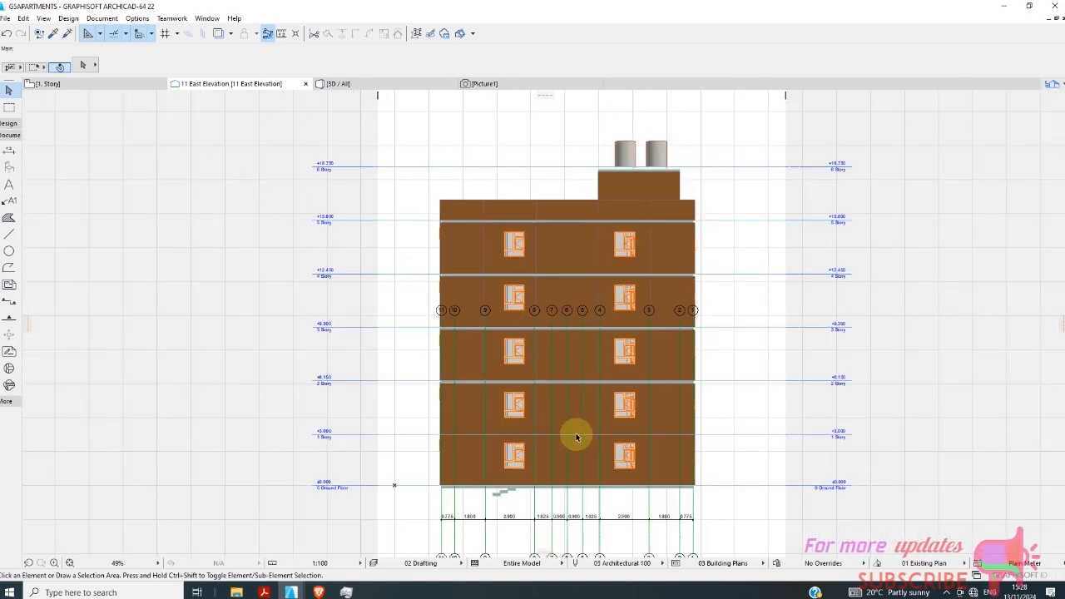
{"action": "scroll", "coordinate": [468, 494], "scroll_direction": "down", "scroll_amount": 2}
{"action": "scroll", "coordinate": [452, 468], "scroll_direction": "up", "scroll_amount": 7}
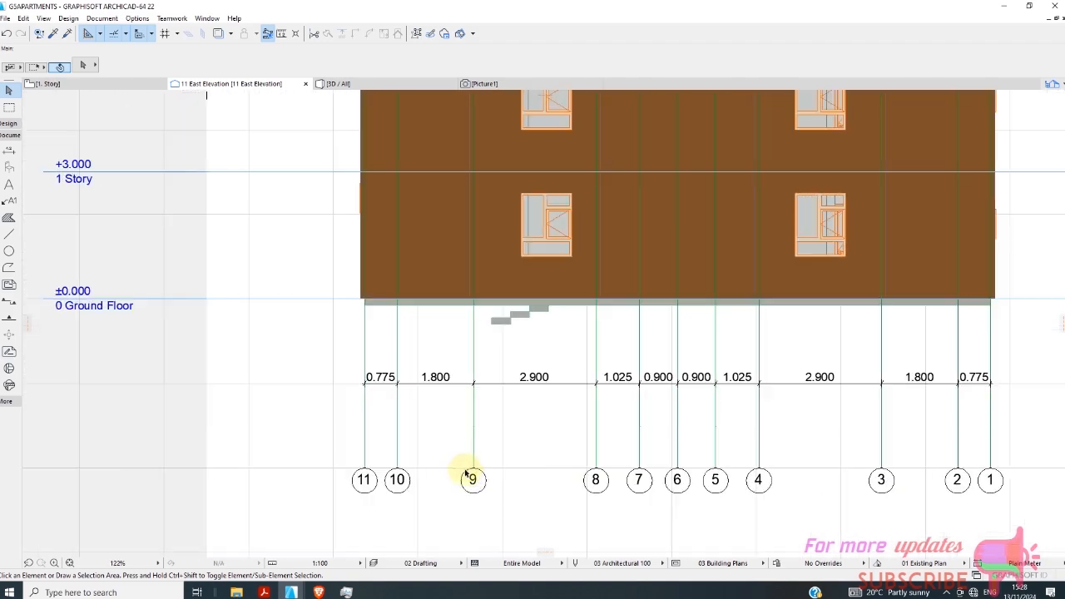
{"action": "scroll", "coordinate": [468, 474], "scroll_direction": "down", "scroll_amount": 5}
{"action": "scroll", "coordinate": [488, 230], "scroll_direction": "up", "scroll_amount": 2}
{"action": "scroll", "coordinate": [480, 378], "scroll_direction": "down", "scroll_amount": 4}
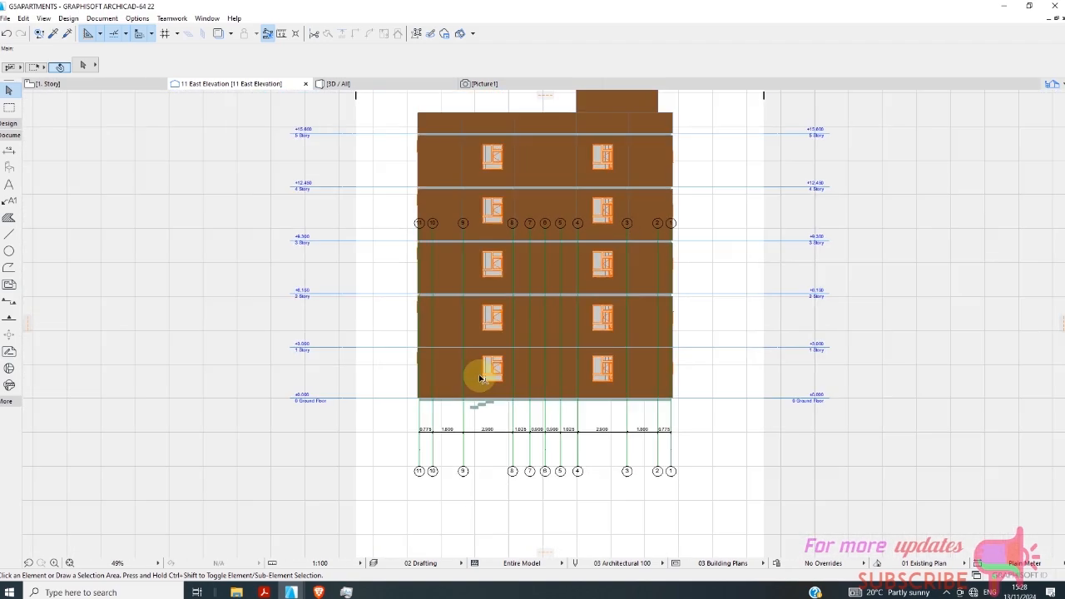
{"action": "scroll", "coordinate": [590, 269], "scroll_direction": "down", "scroll_amount": 1}
{"action": "scroll", "coordinate": [554, 252], "scroll_direction": "up", "scroll_amount": 2}
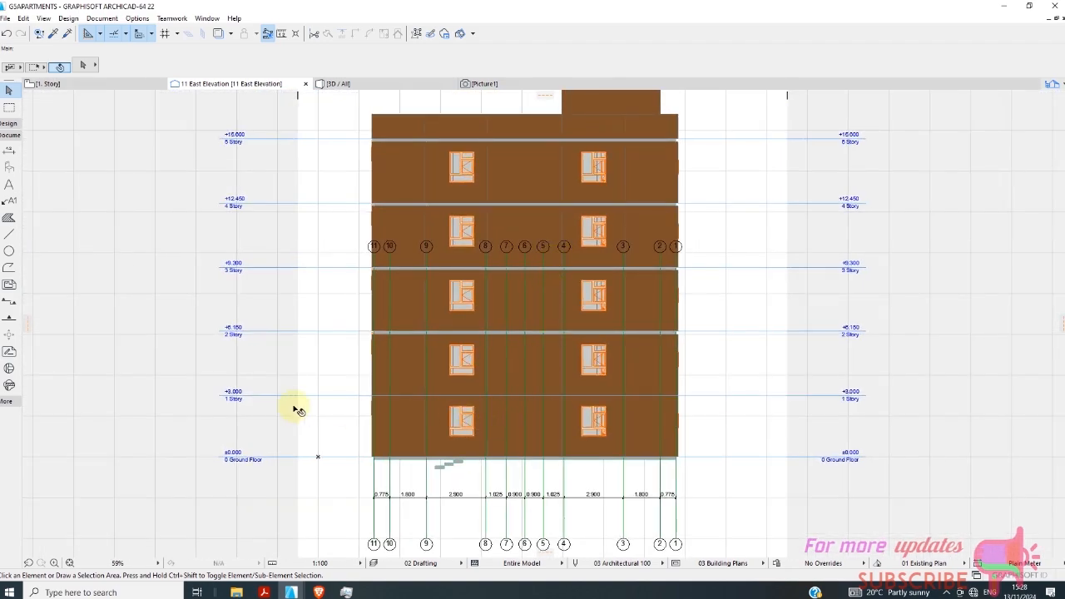
{"action": "scroll", "coordinate": [243, 387], "scroll_direction": "up", "scroll_amount": 2}
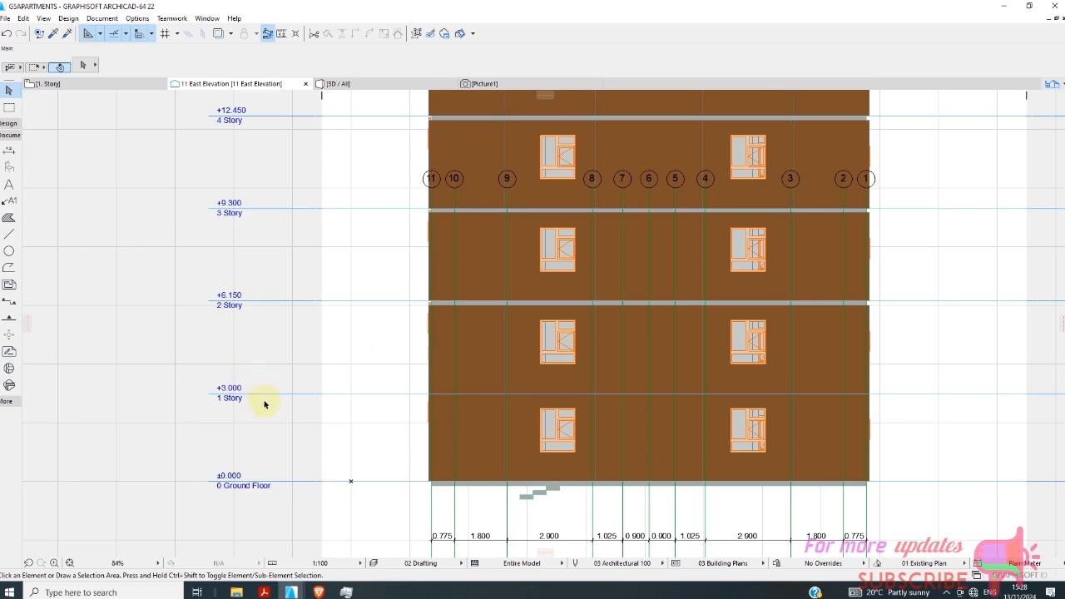
{"action": "scroll", "coordinate": [286, 404], "scroll_direction": "up", "scroll_amount": 5}
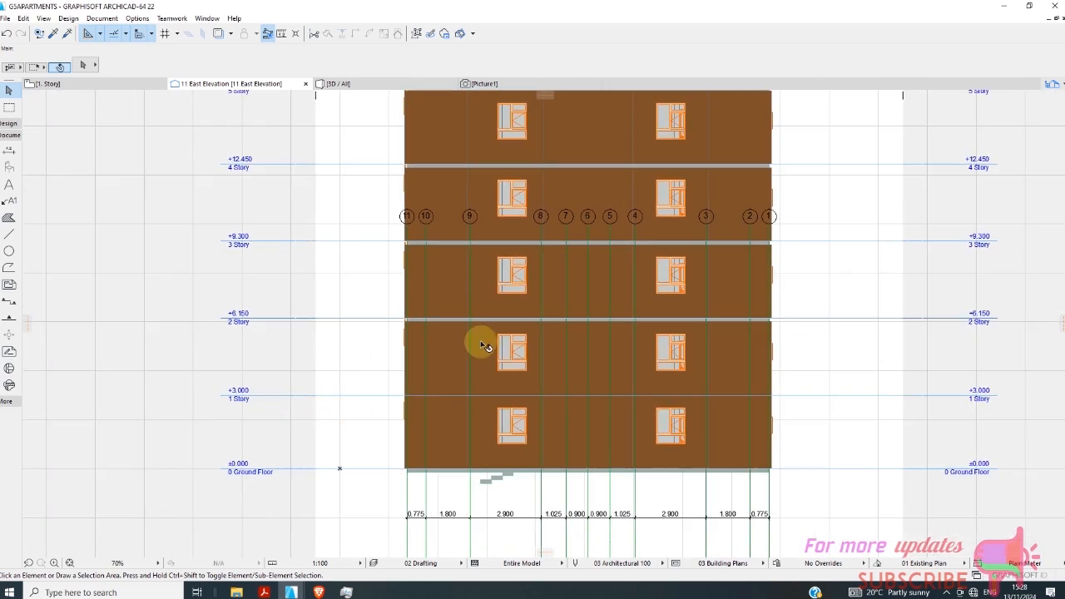
Move both round columns above the stairwell roof vertically down onto the top of the roof slab.
{"action": "scroll", "coordinate": [431, 412], "scroll_direction": "down", "scroll_amount": 8}
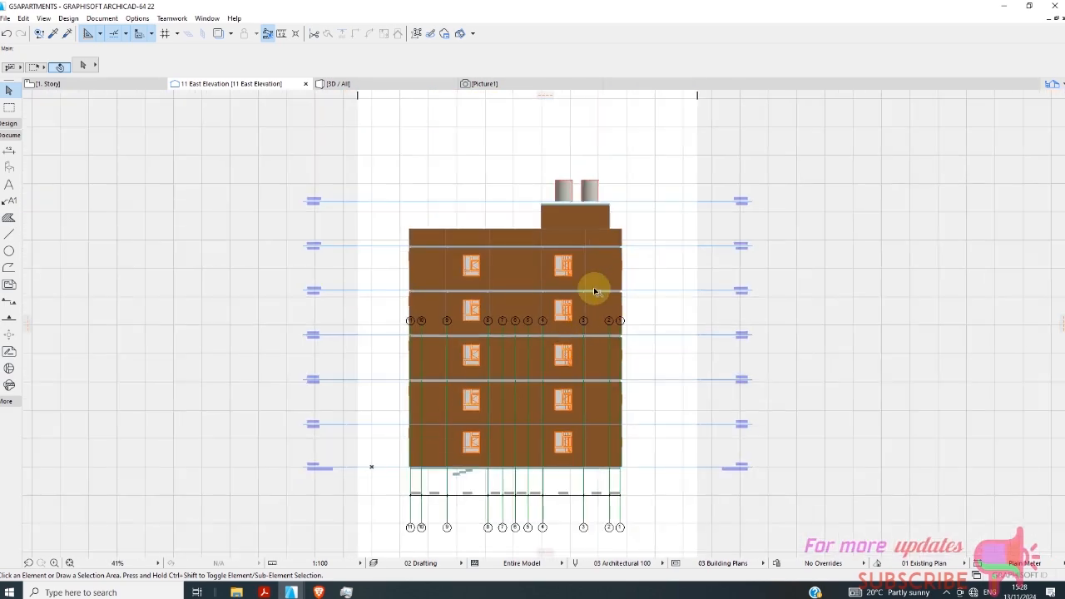
{"action": "scroll", "coordinate": [577, 207], "scroll_direction": "up", "scroll_amount": 6}
{"action": "scroll", "coordinate": [541, 208], "scroll_direction": "down", "scroll_amount": 4}
{"action": "scroll", "coordinate": [528, 183], "scroll_direction": "up", "scroll_amount": 9}
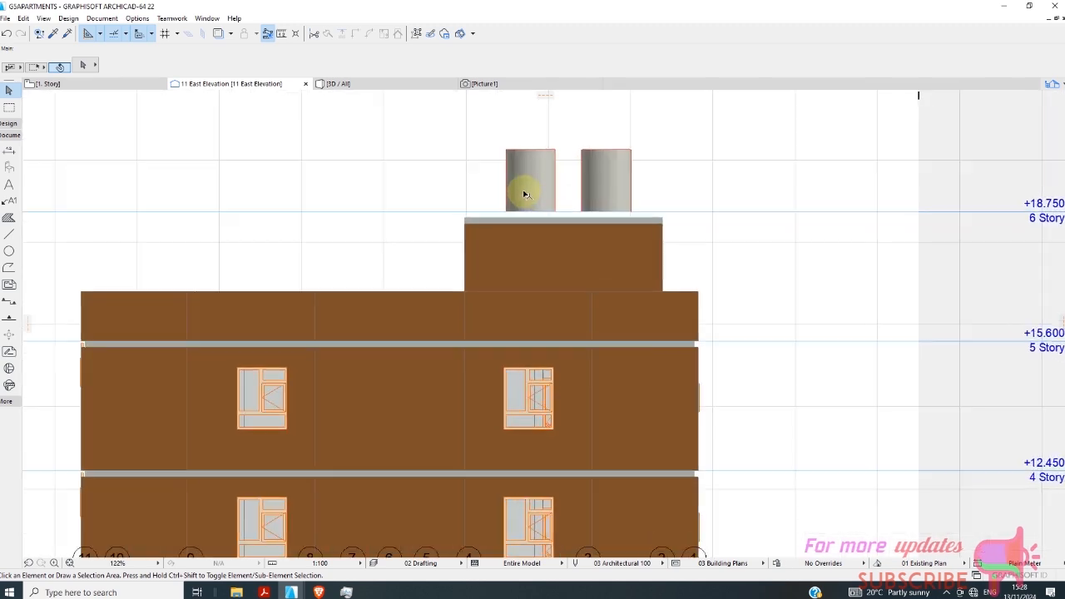
{"action": "left_click", "coordinate": [560, 215]}
{"action": "scroll", "coordinate": [571, 266], "scroll_direction": "down", "scroll_amount": 3}
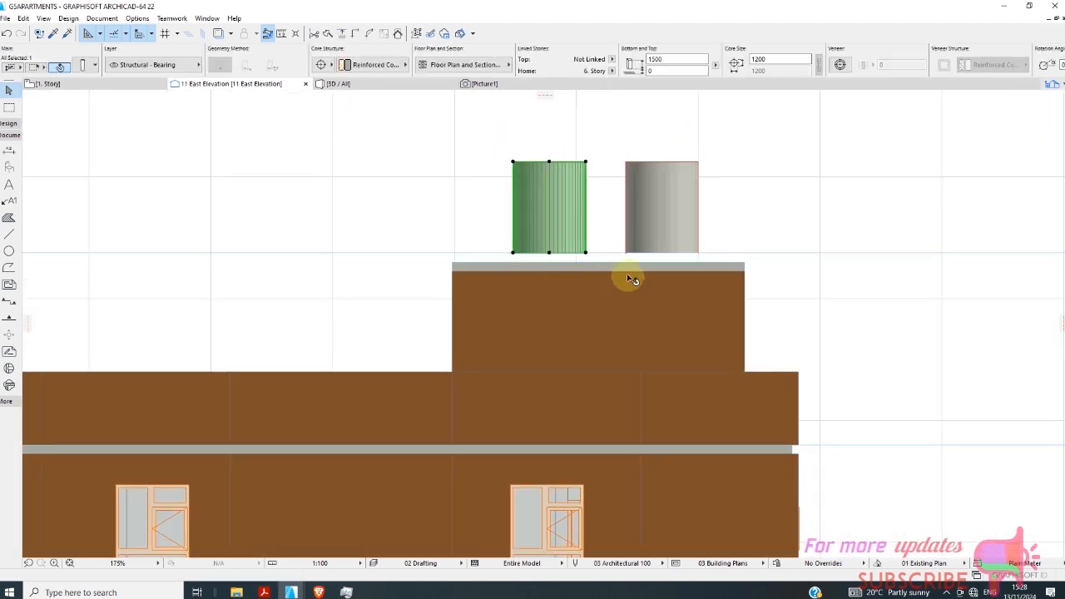
{"action": "left_click", "coordinate": [685, 225], "text": "shift"}
{"action": "scroll", "coordinate": [648, 262], "scroll_direction": "up", "scroll_amount": 6}
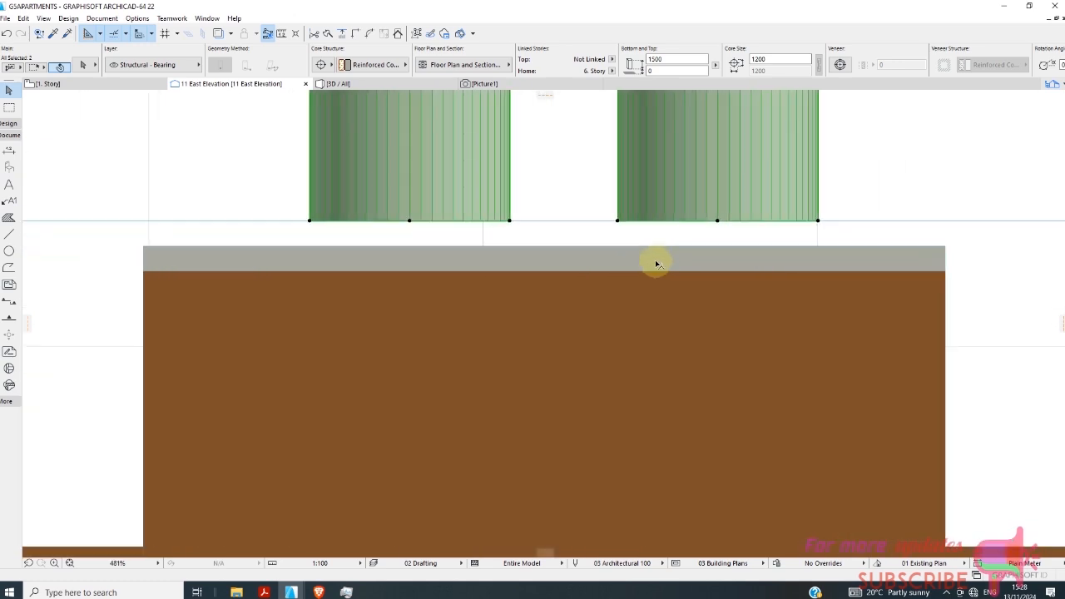
{"action": "scroll", "coordinate": [620, 265], "scroll_direction": "down", "scroll_amount": 2}
{"action": "scroll", "coordinate": [620, 265], "scroll_direction": "down", "scroll_amount": 3}
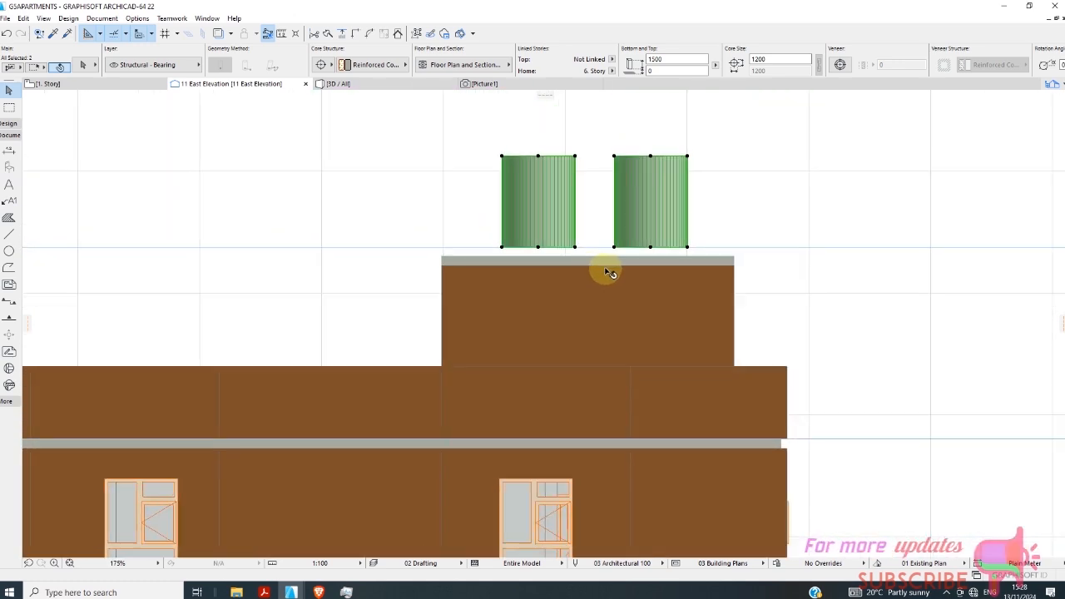
{"action": "left_click", "coordinate": [652, 247]}
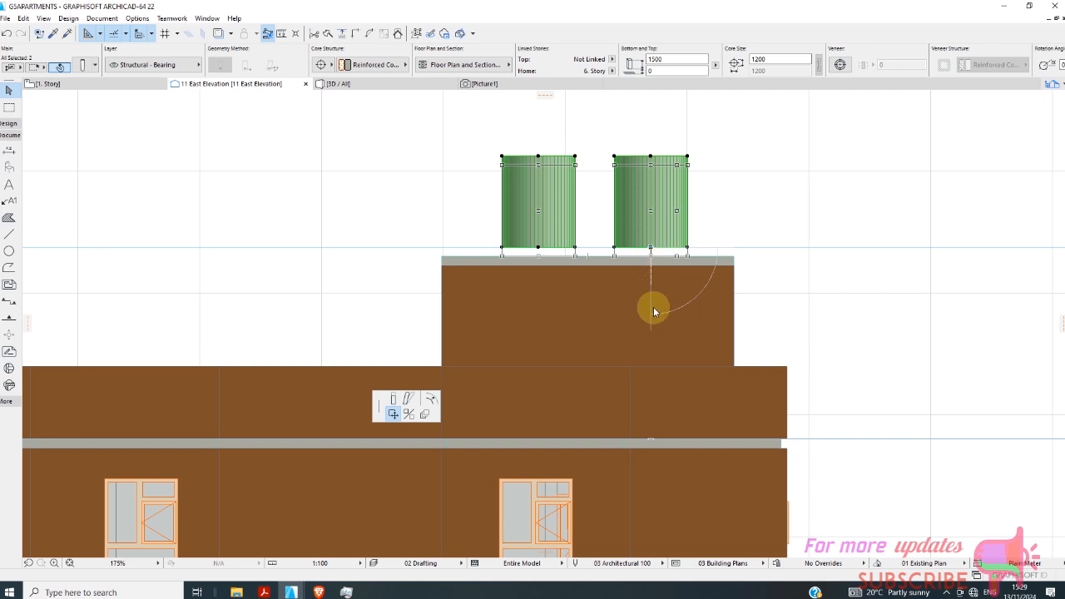
{"action": "left_click", "coordinate": [850, 236]}
Review the upper part of the East Elevation and the whole first-story plan.
{"action": "scroll", "coordinate": [435, 321], "scroll_direction": "down", "scroll_amount": 5}
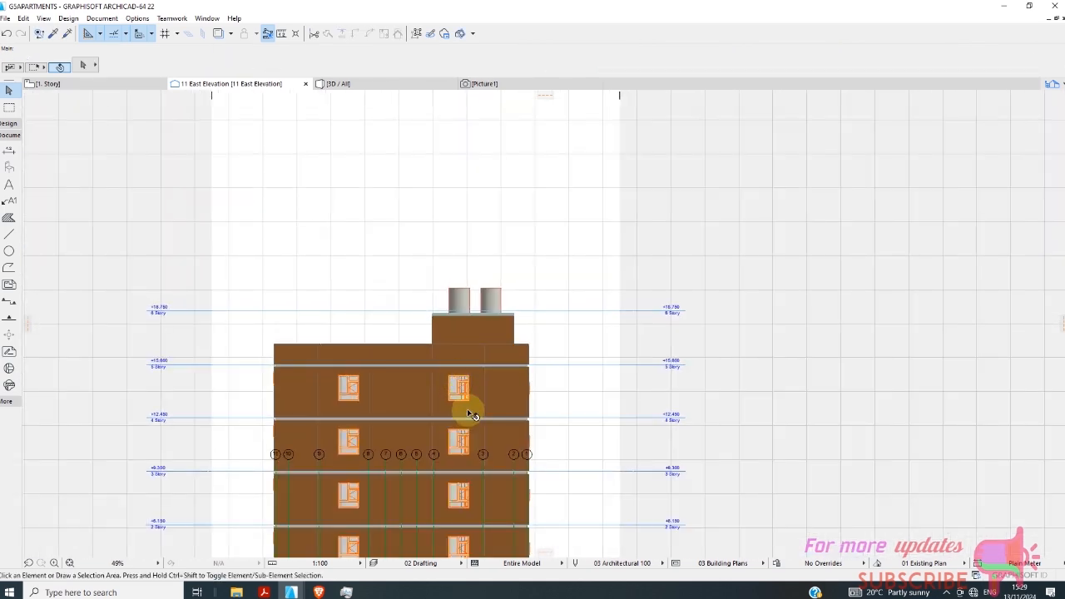
{"action": "scroll", "coordinate": [462, 357], "scroll_direction": "down", "scroll_amount": 2}
{"action": "scroll", "coordinate": [433, 391], "scroll_direction": "up", "scroll_amount": 3}
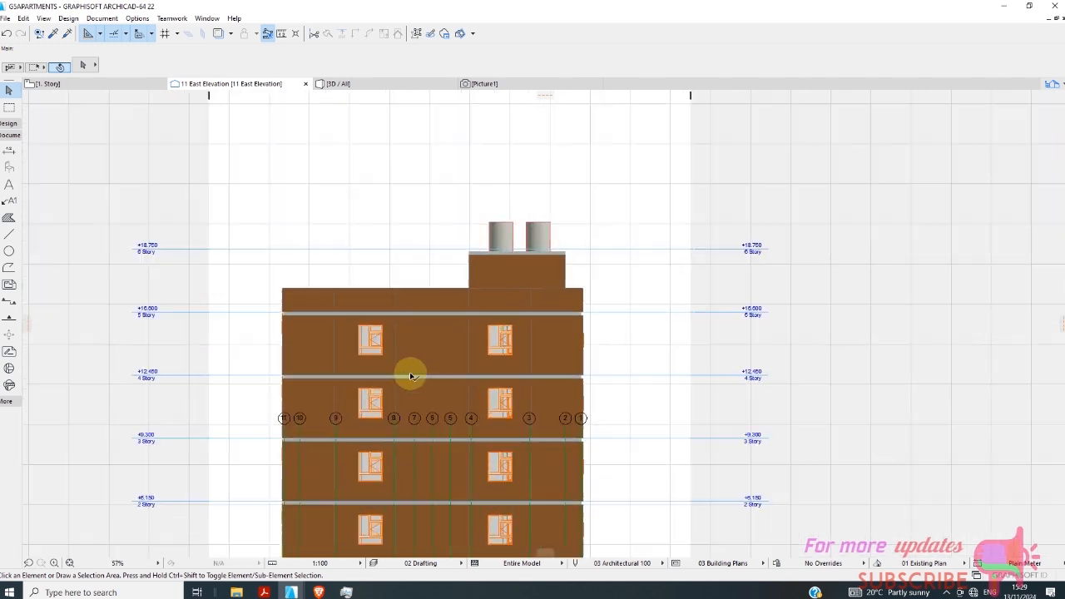
{"action": "left_click", "coordinate": [105, 86]}
{"action": "scroll", "coordinate": [345, 302], "scroll_direction": "up", "scroll_amount": 3}
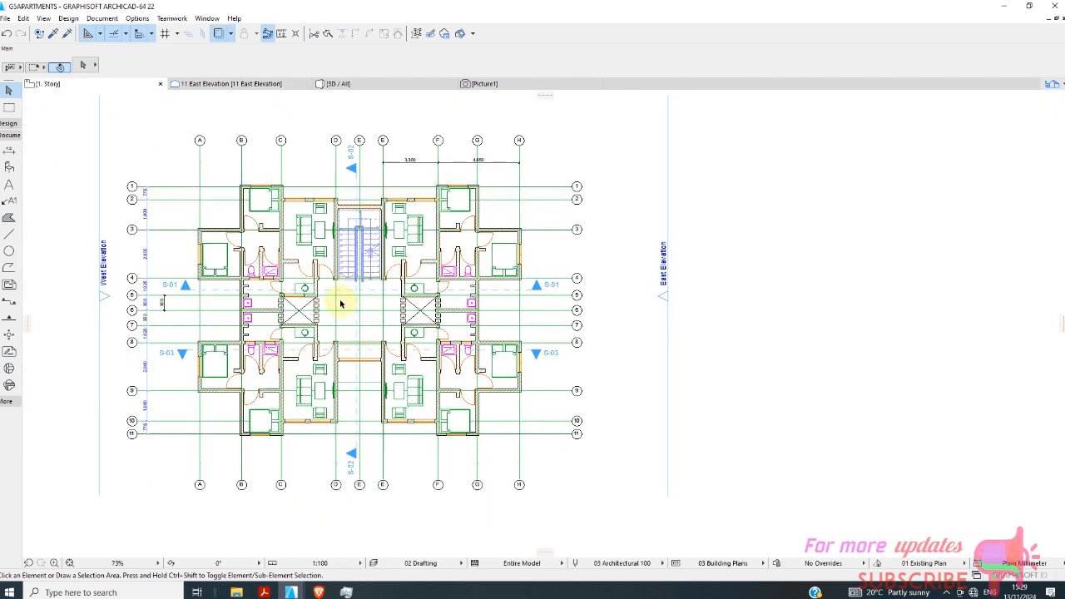
{"action": "scroll", "coordinate": [397, 246], "scroll_direction": "down", "scroll_amount": 3}
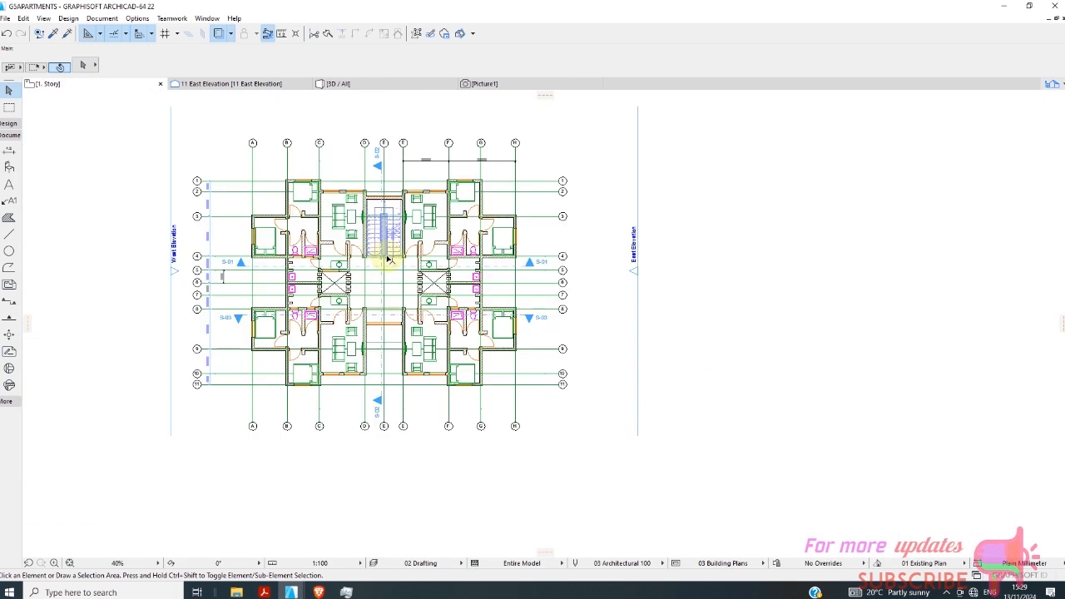
Inspect the building in the 3D view and select the Worksheets folder in the project's view map.
{"action": "left_click", "coordinate": [387, 87]}
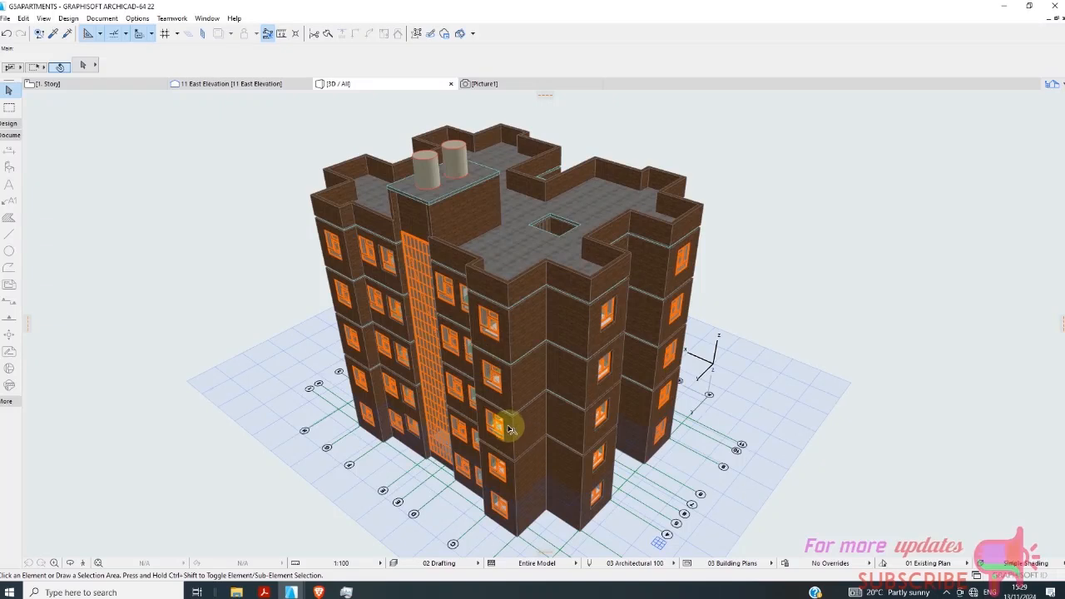
{"action": "scroll", "coordinate": [511, 428], "scroll_direction": "up", "scroll_amount": 1}
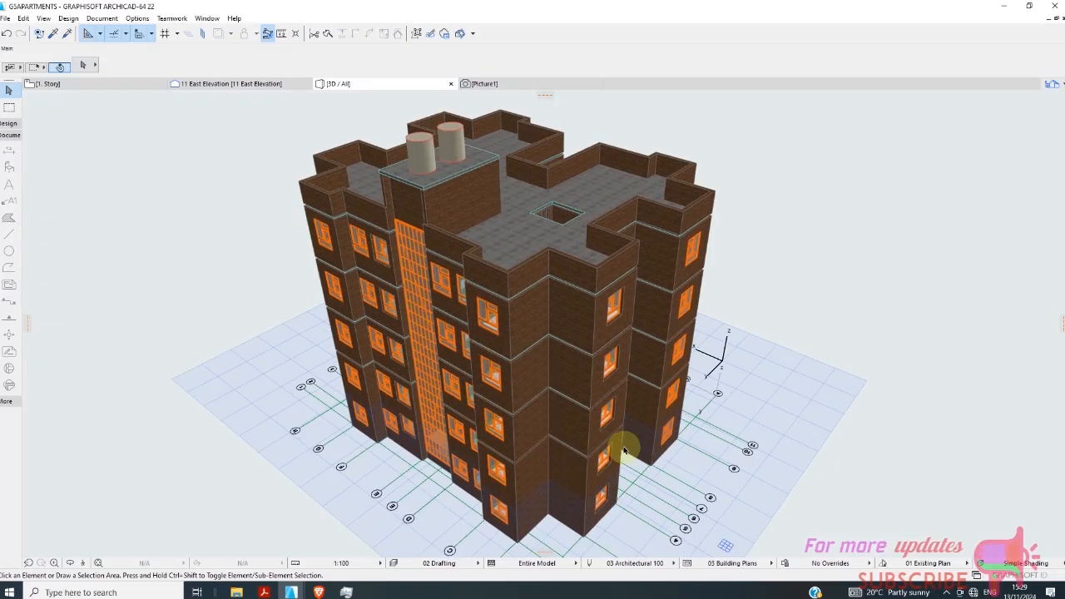
{"action": "mouse_move", "coordinate": [648, 431]}
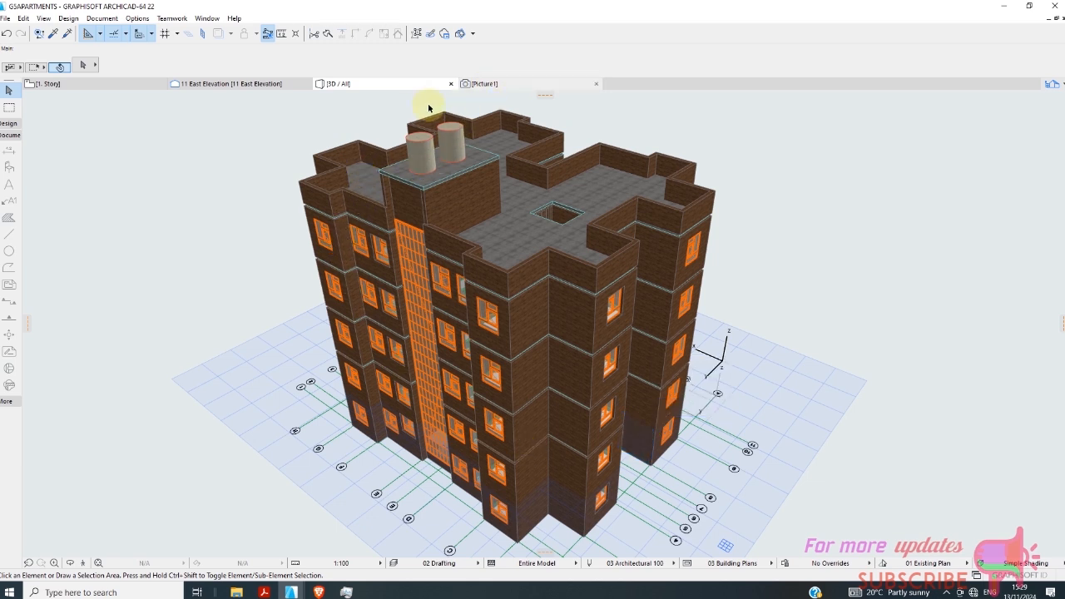
{"action": "left_click", "coordinate": [1052, 84]}
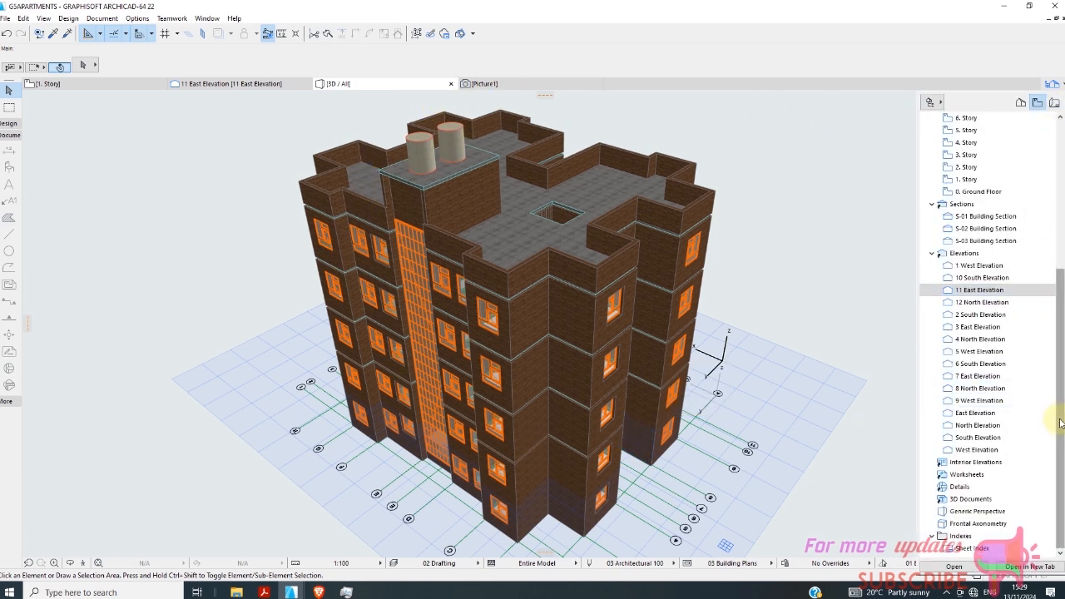
{"action": "left_click", "coordinate": [973, 475]}
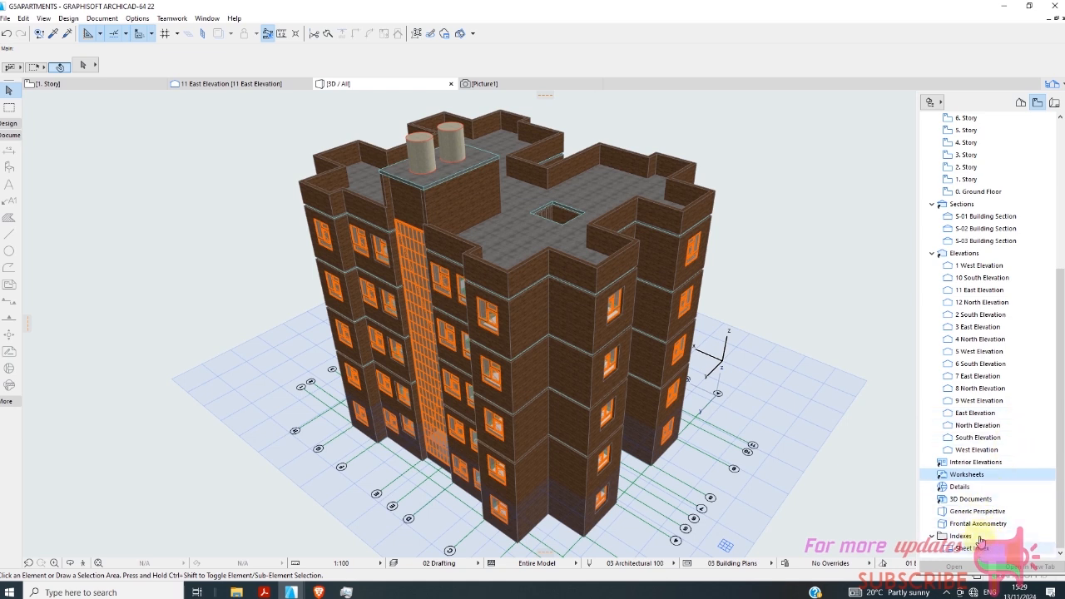
Show the project's layout book and open the A1 Landscape master layout.
{"action": "left_click", "coordinate": [1054, 101]}
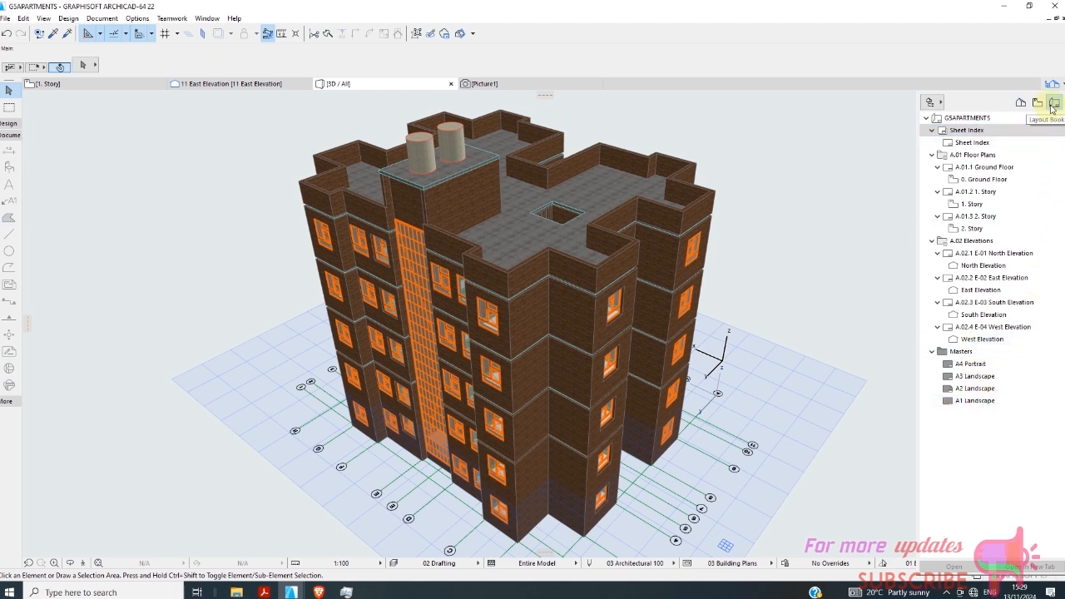
{"action": "double_click", "coordinate": [979, 400]}
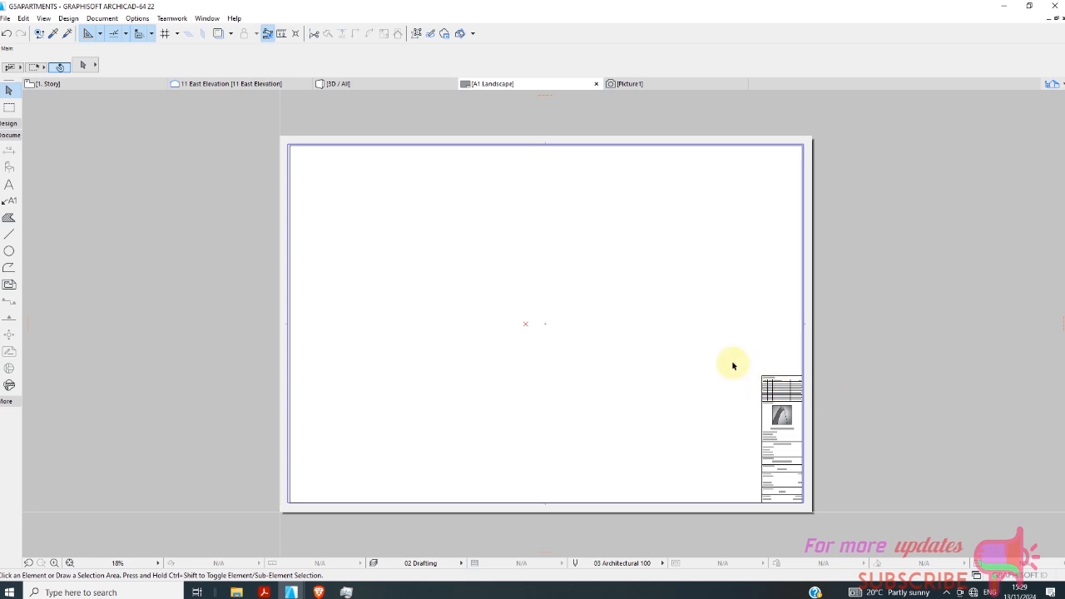
{"action": "scroll", "coordinate": [727, 364], "scroll_direction": "up", "scroll_amount": 1}
Show the project's view map and select the 1. Story view among the floor plans, then among the structural plans.
{"action": "left_click", "coordinate": [1055, 86]}
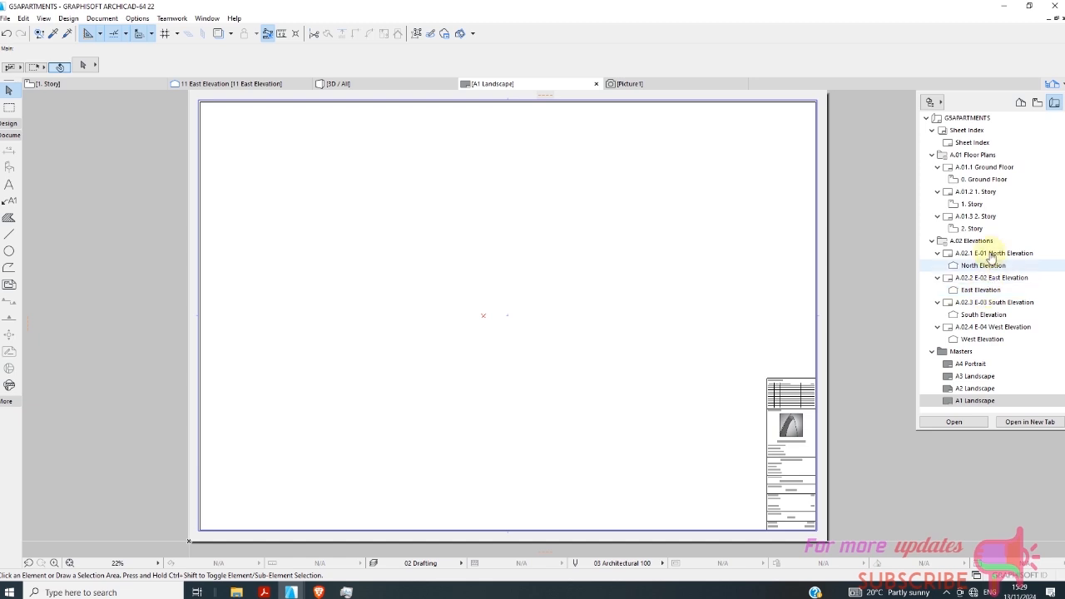
{"action": "left_click", "coordinate": [1038, 102]}
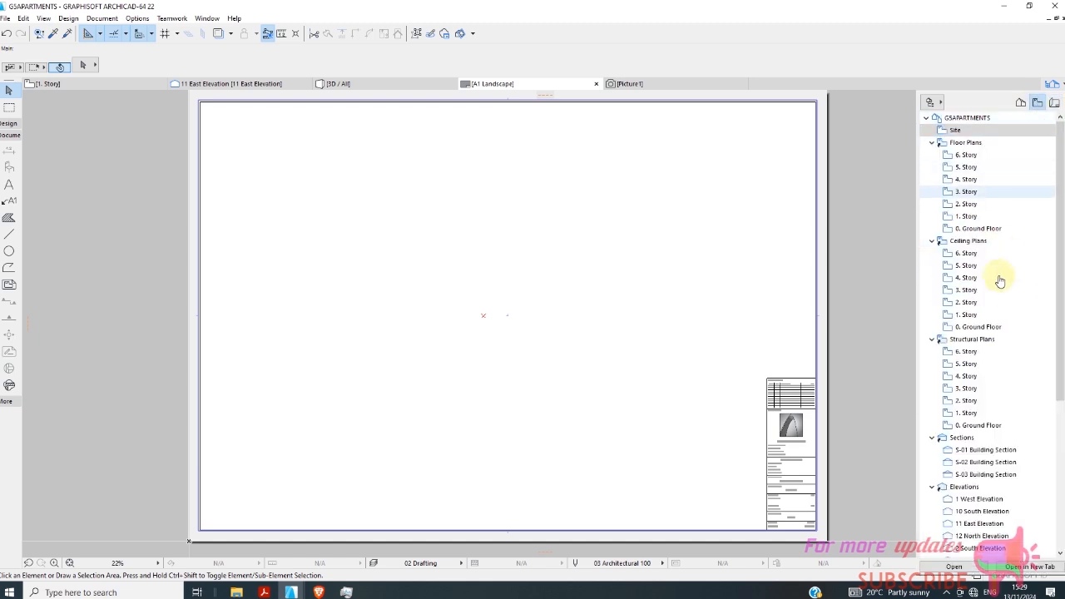
{"action": "left_click", "coordinate": [980, 219]}
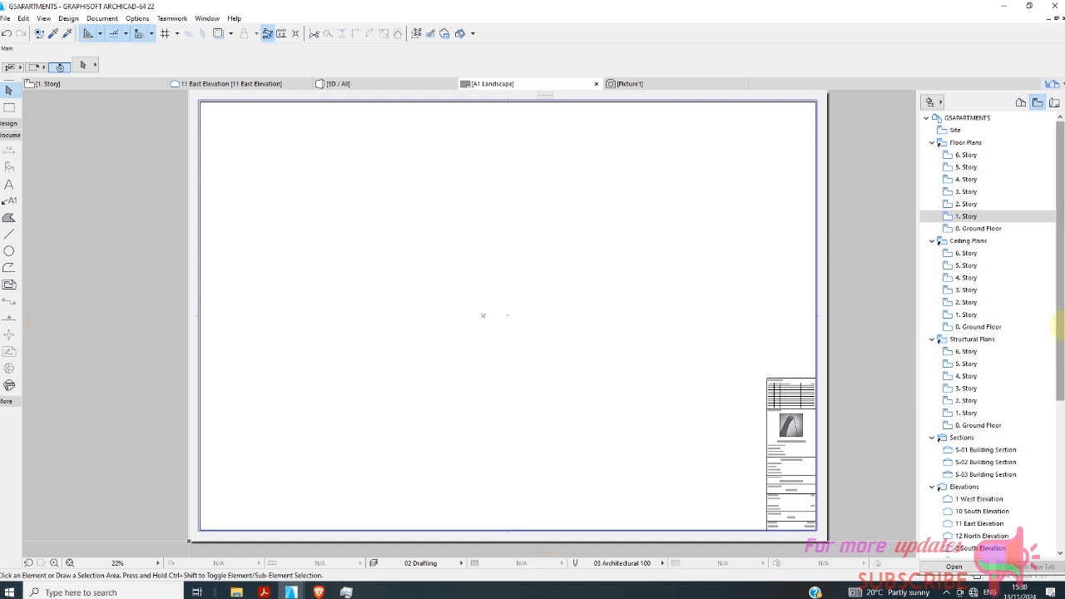
{"action": "left_click", "coordinate": [967, 412]}
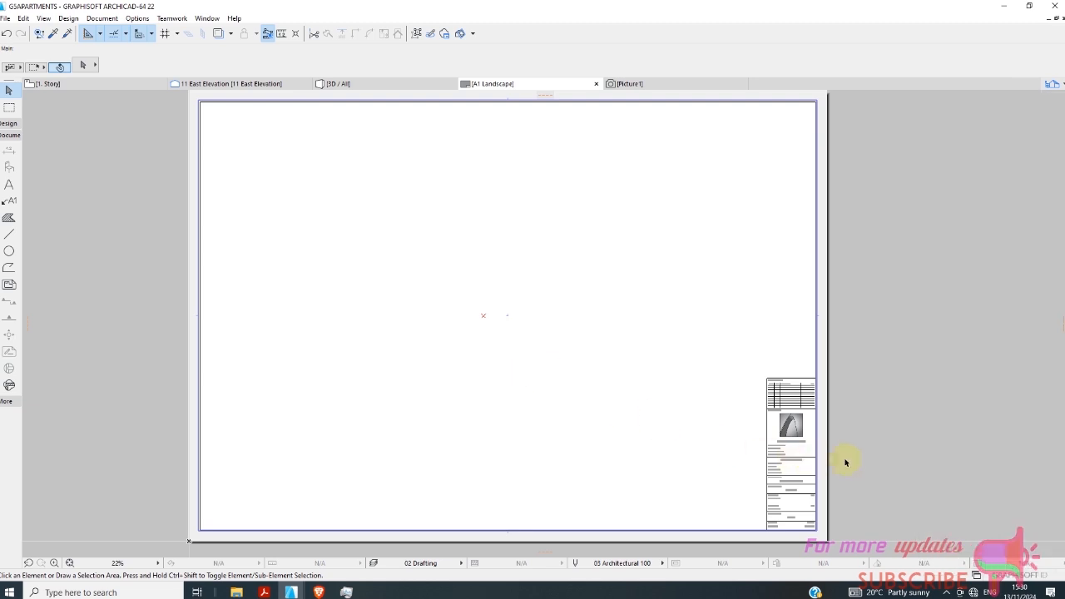
{"action": "scroll", "coordinate": [861, 447], "scroll_direction": "up", "scroll_amount": 1}
{"action": "scroll", "coordinate": [616, 354], "scroll_direction": "down", "scroll_amount": 2}
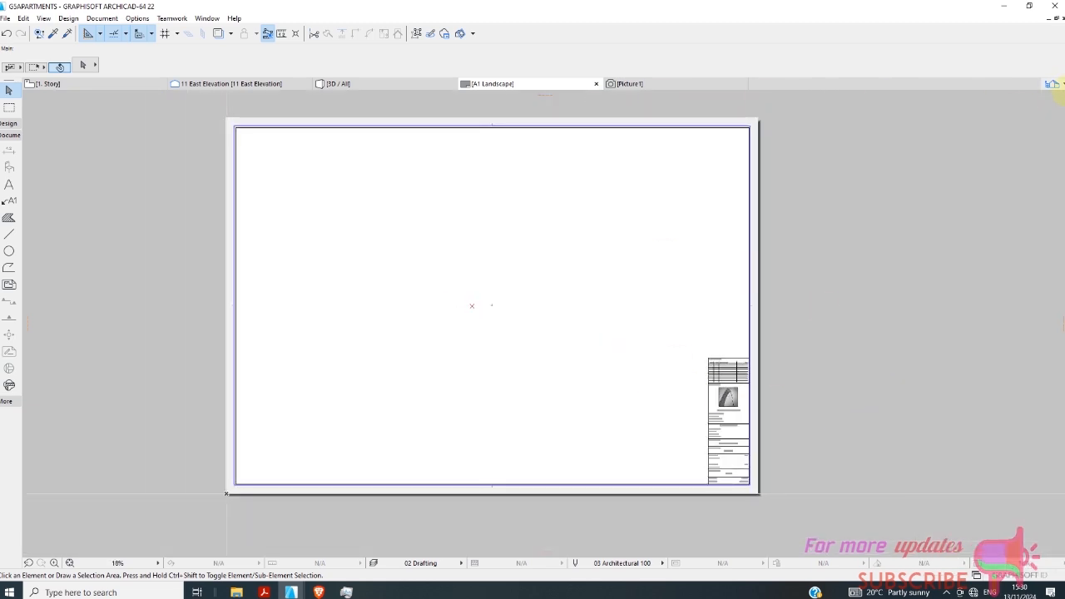
Try to place the structural plan view of 1. Story on a layout and return to the A1 Landscape master layout.
{"action": "mouse_move", "coordinate": [1055, 88]}
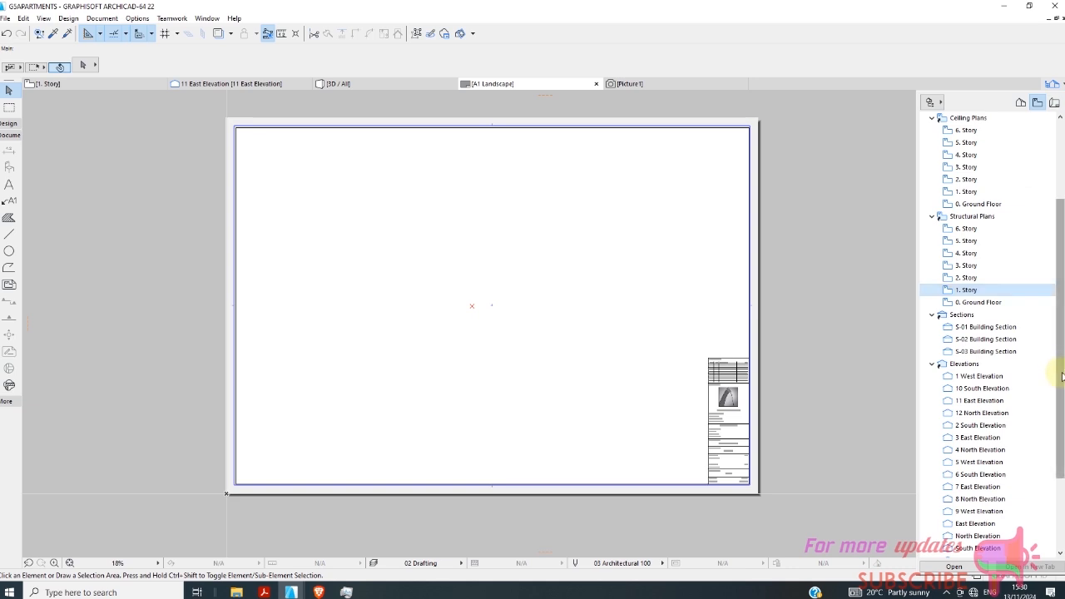
{"action": "left_click_drag", "start_coordinate": [1061, 374], "coordinate": [1059, 284]}
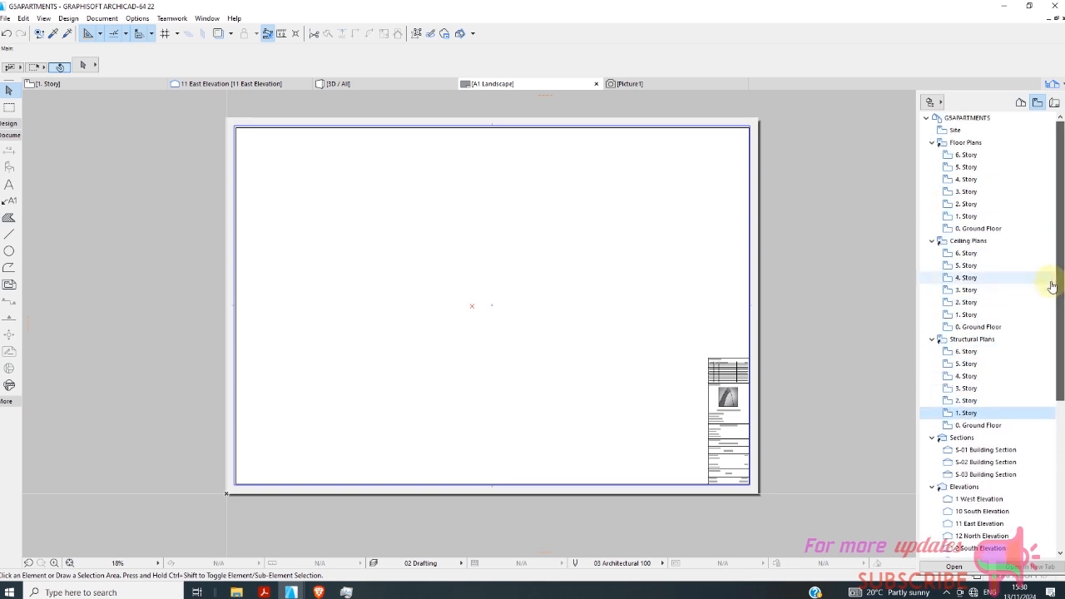
{"action": "right_click", "coordinate": [968, 414]}
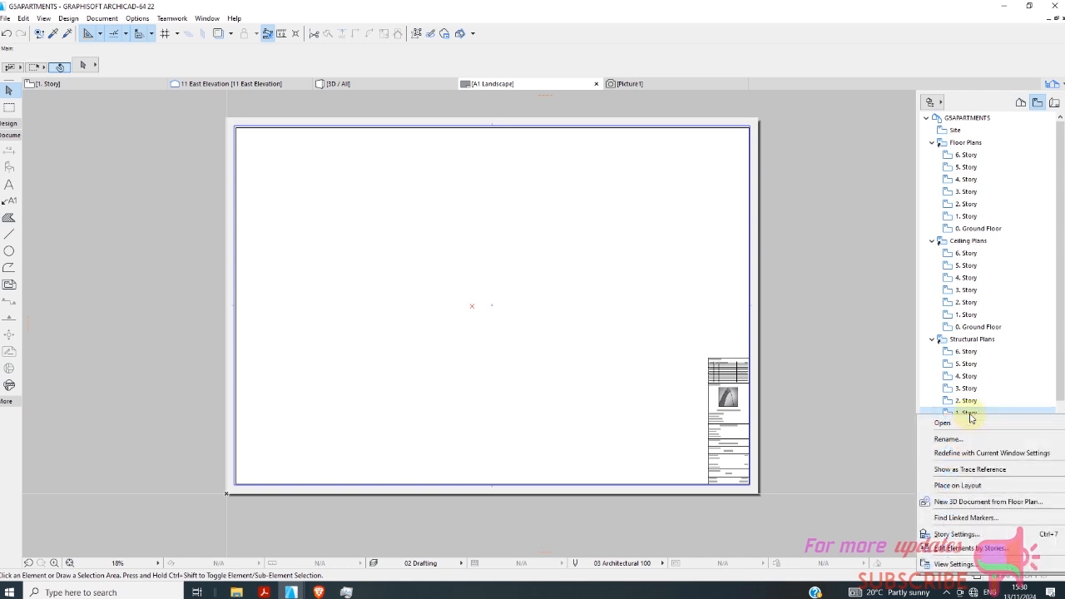
{"action": "left_click", "coordinate": [957, 485]}
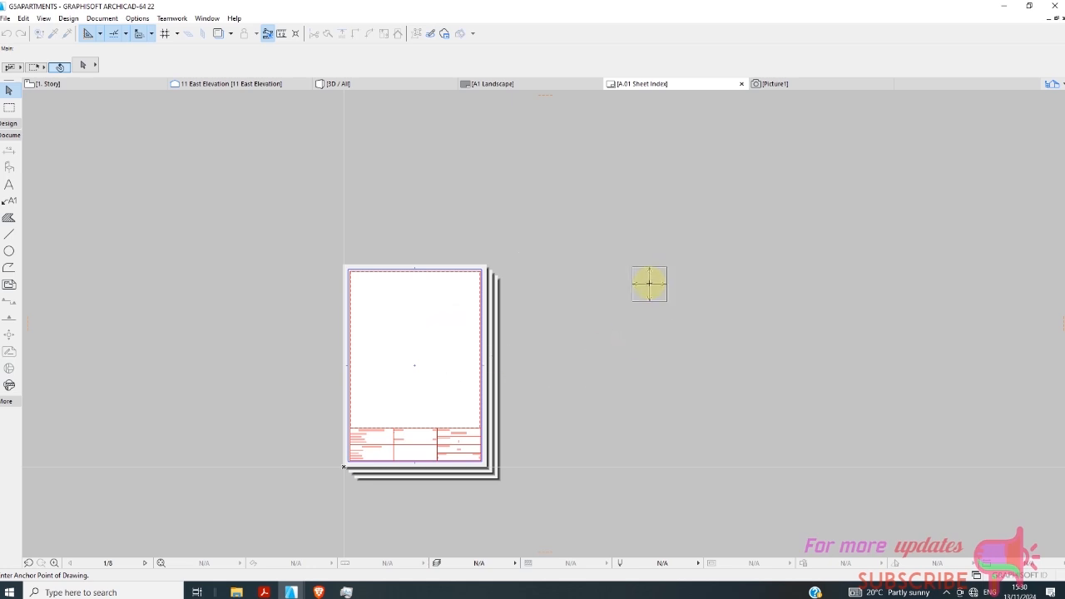
{"action": "left_click", "coordinate": [520, 85]}
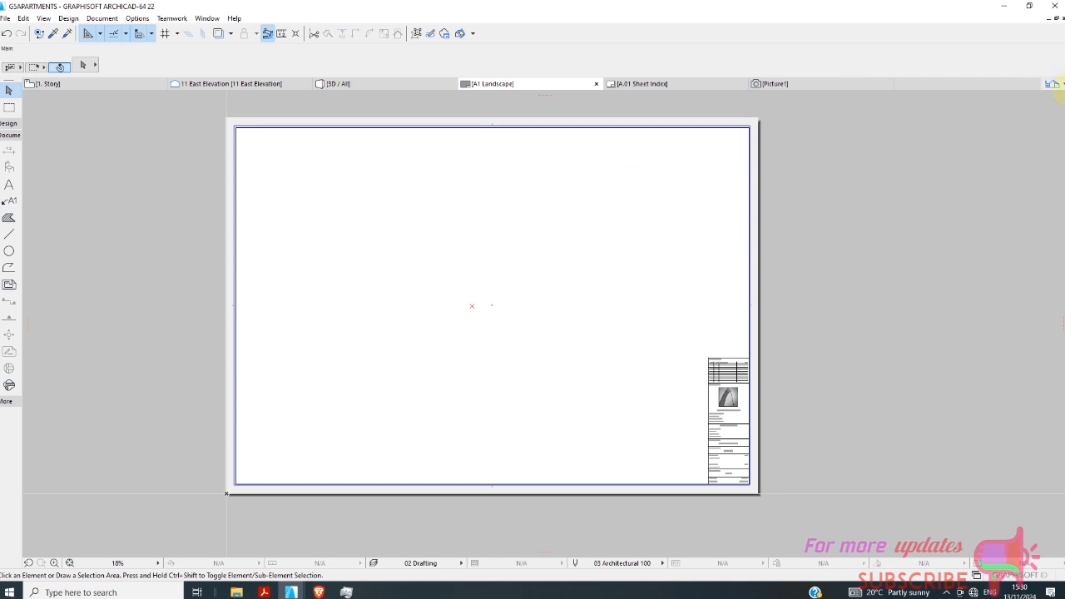
Open the S-01 Building Section view in a new tab and examine its stories, stairs and grid dimensions.
{"action": "left_click", "coordinate": [1053, 84]}
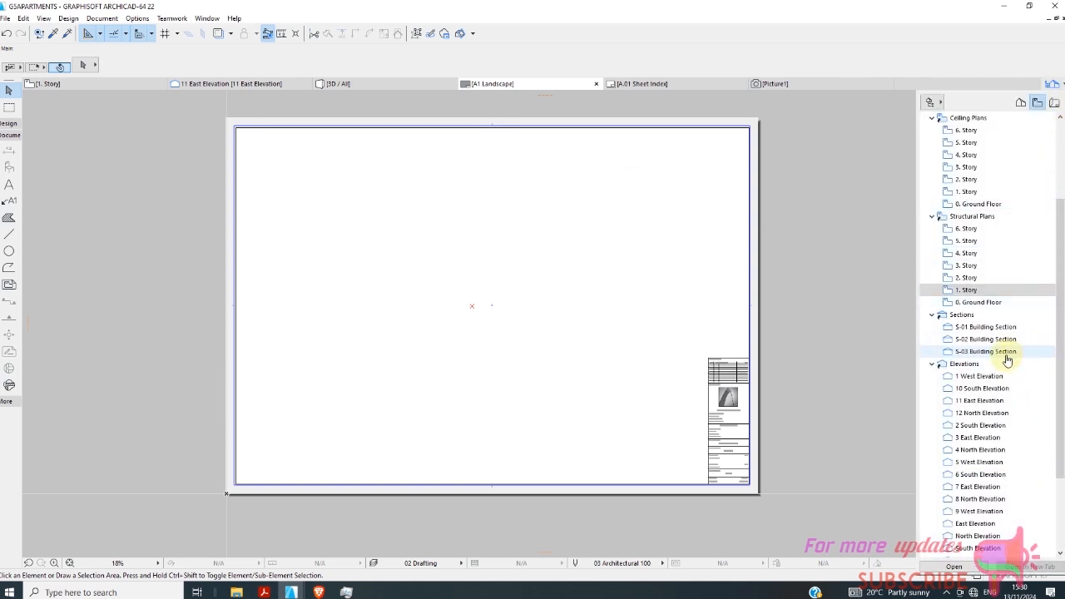
{"action": "left_click", "coordinate": [990, 332]}
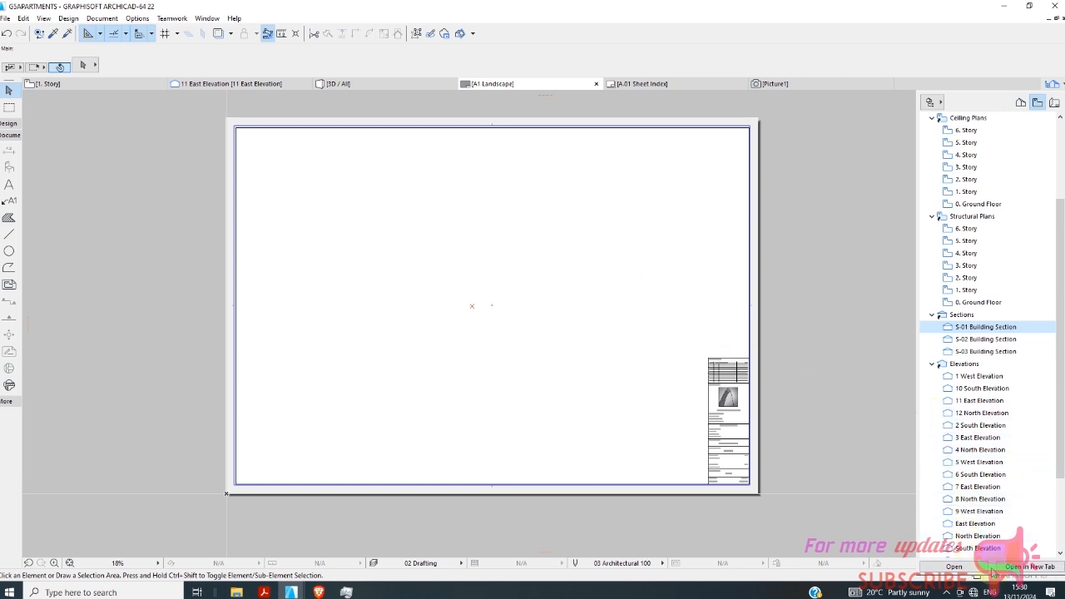
{"action": "scroll", "coordinate": [981, 250], "scroll_direction": "up", "scroll_amount": 1}
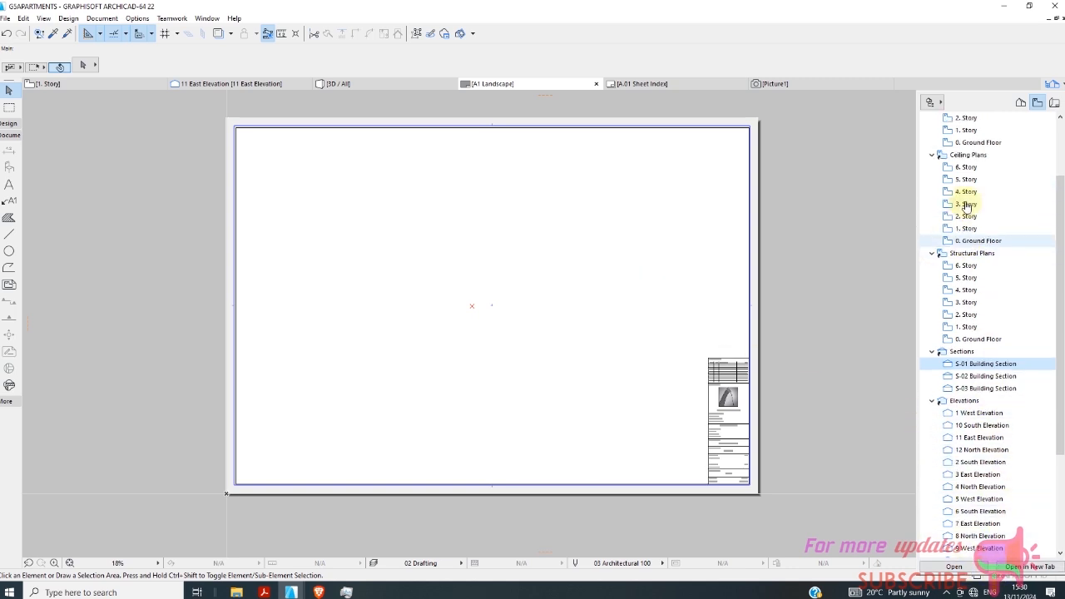
{"action": "scroll", "coordinate": [986, 237], "scroll_direction": "up", "scroll_amount": 2}
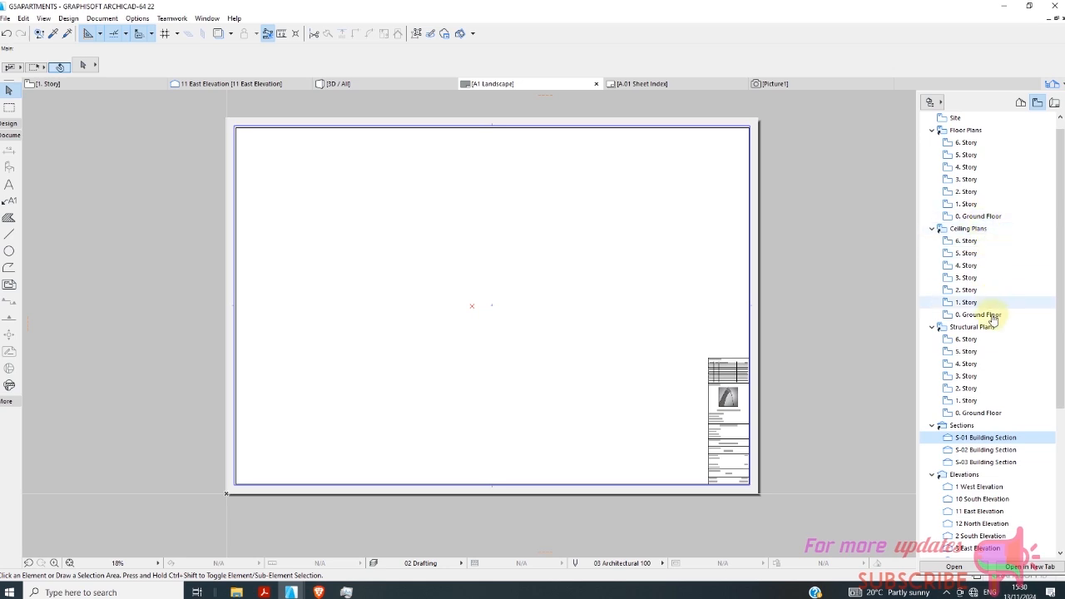
{"action": "scroll", "coordinate": [984, 462], "scroll_direction": "down", "scroll_amount": 1}
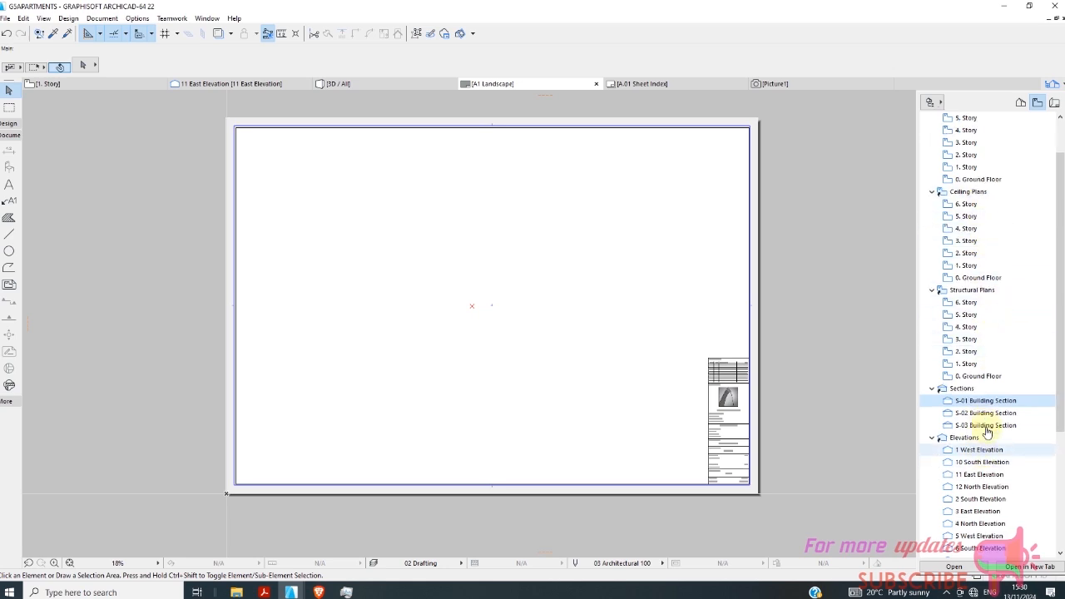
{"action": "left_click", "coordinate": [1030, 567]}
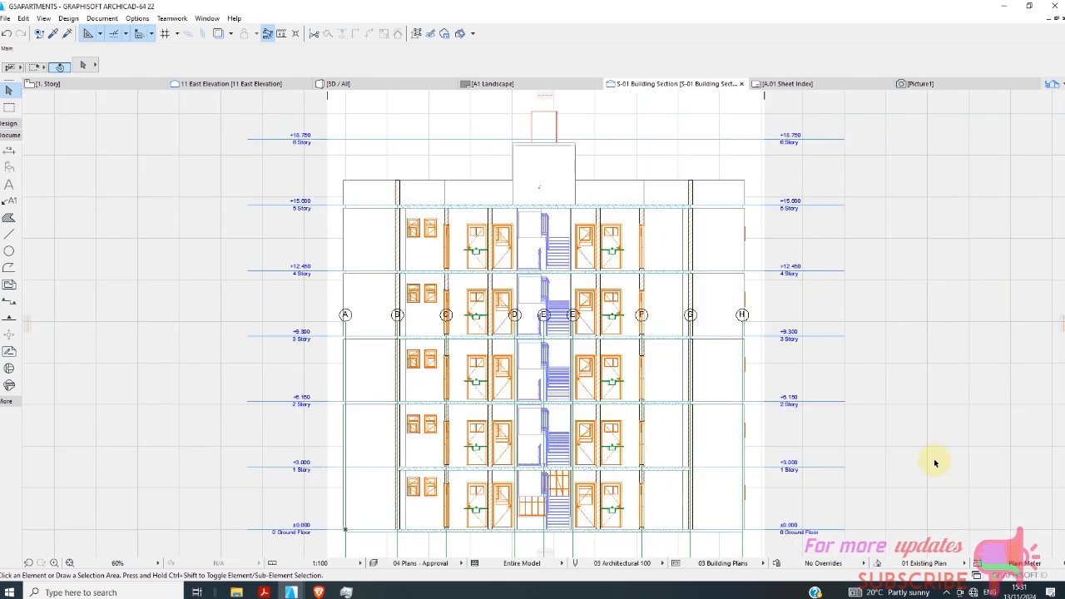
{"action": "scroll", "coordinate": [496, 244], "scroll_direction": "down", "scroll_amount": 2}
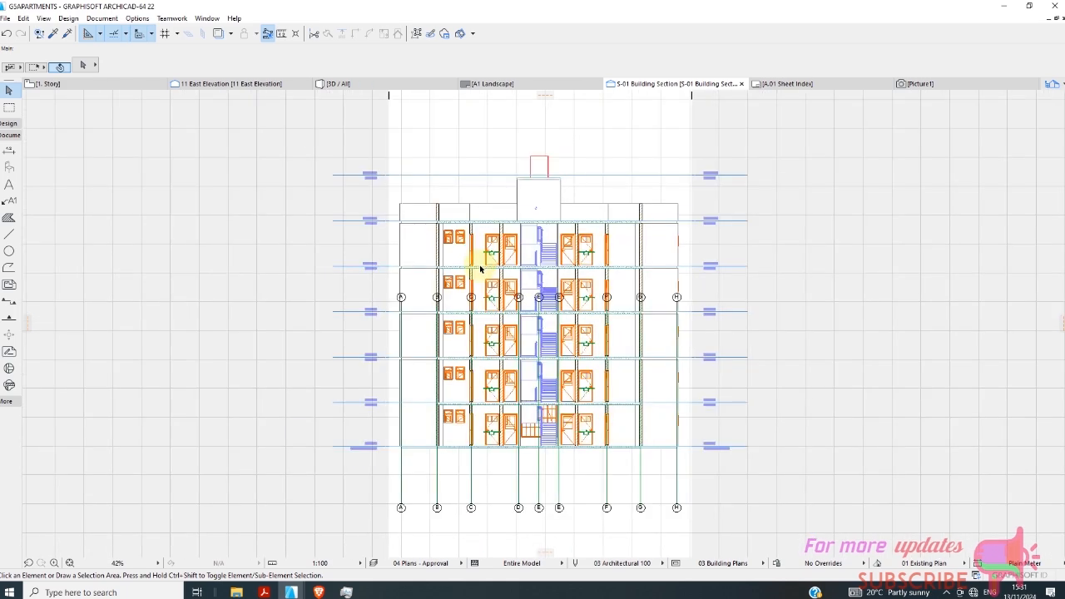
{"action": "scroll", "coordinate": [472, 474], "scroll_direction": "up", "scroll_amount": 2}
{"action": "scroll", "coordinate": [393, 449], "scroll_direction": "down", "scroll_amount": 2}
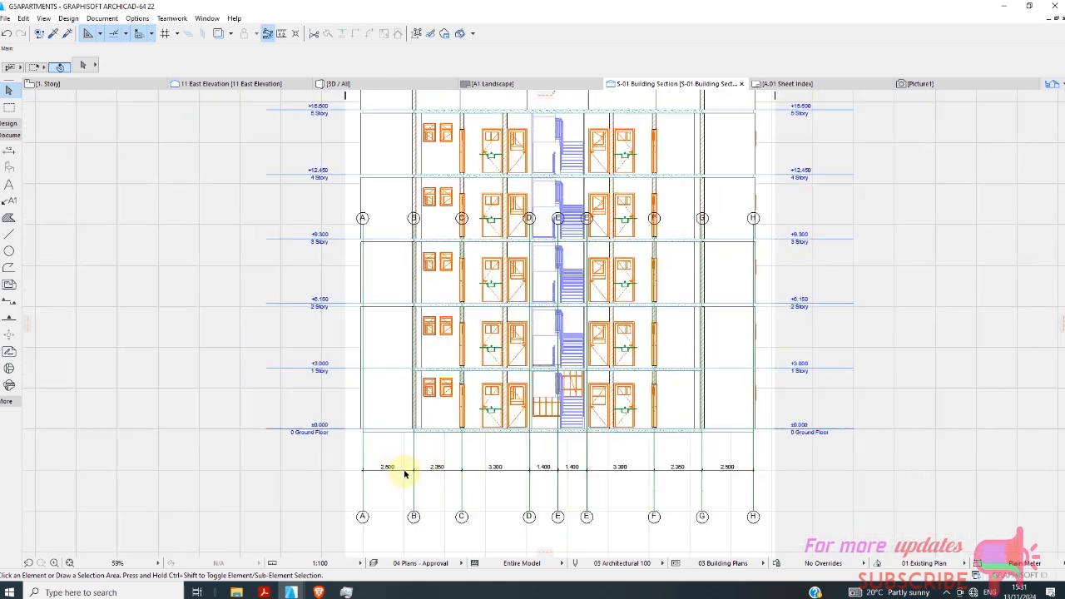
{"action": "scroll", "coordinate": [520, 177], "scroll_direction": "up", "scroll_amount": 3}
{"action": "scroll", "coordinate": [491, 262], "scroll_direction": "down", "scroll_amount": 3}
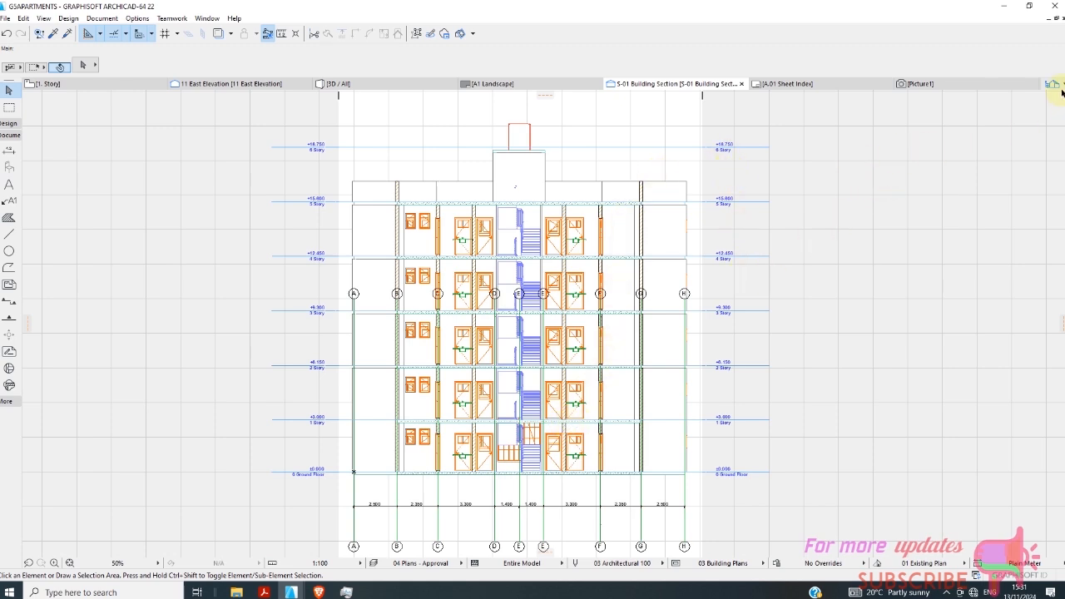
Open the S-02 Building Section view in a new tab and examine its staircase flights and grid dimensions.
{"action": "mouse_move", "coordinate": [1062, 99]}
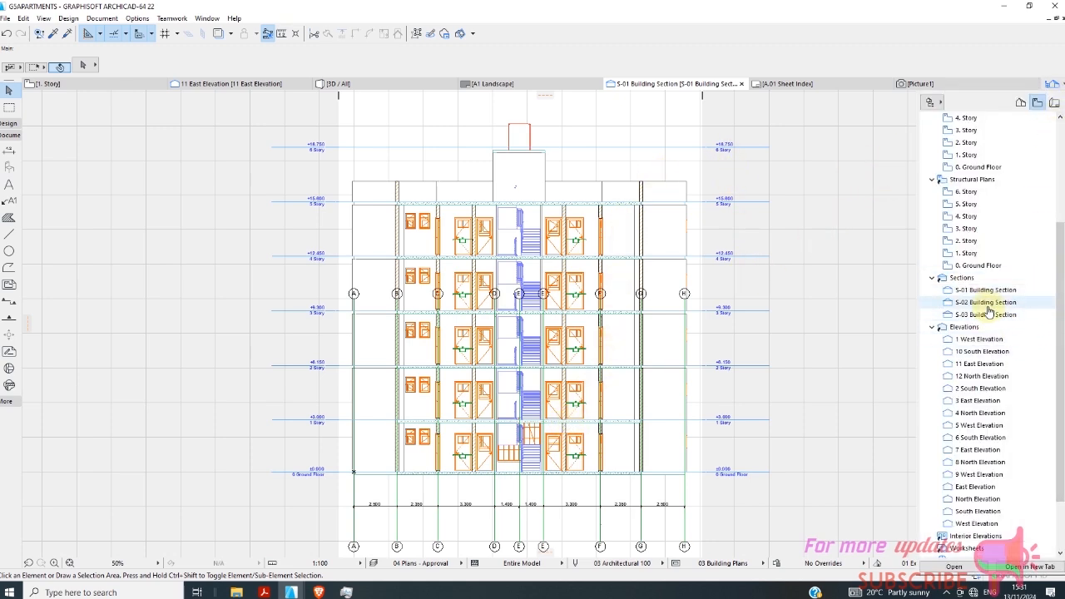
{"action": "left_click", "coordinate": [988, 304]}
{"action": "left_click", "coordinate": [1030, 566]}
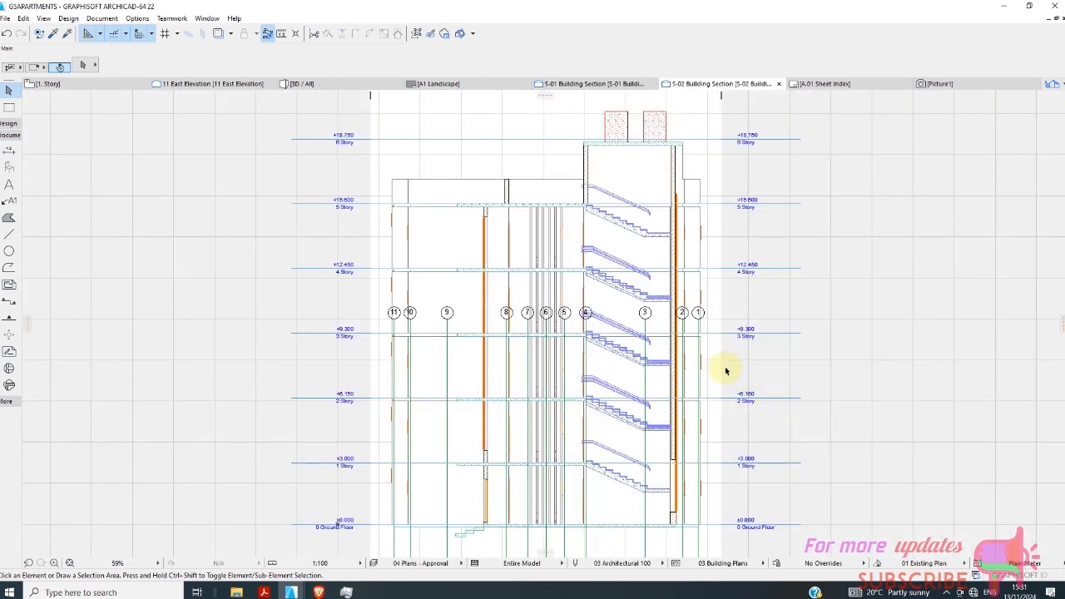
{"action": "scroll", "coordinate": [641, 231], "scroll_direction": "down", "scroll_amount": 2}
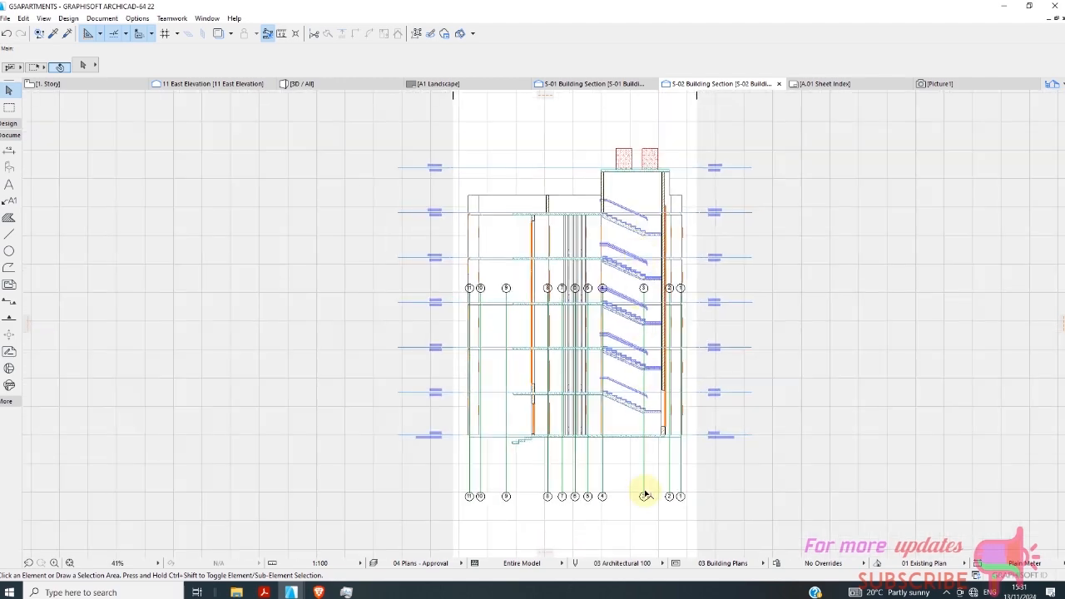
{"action": "scroll", "coordinate": [623, 475], "scroll_direction": "up", "scroll_amount": 2}
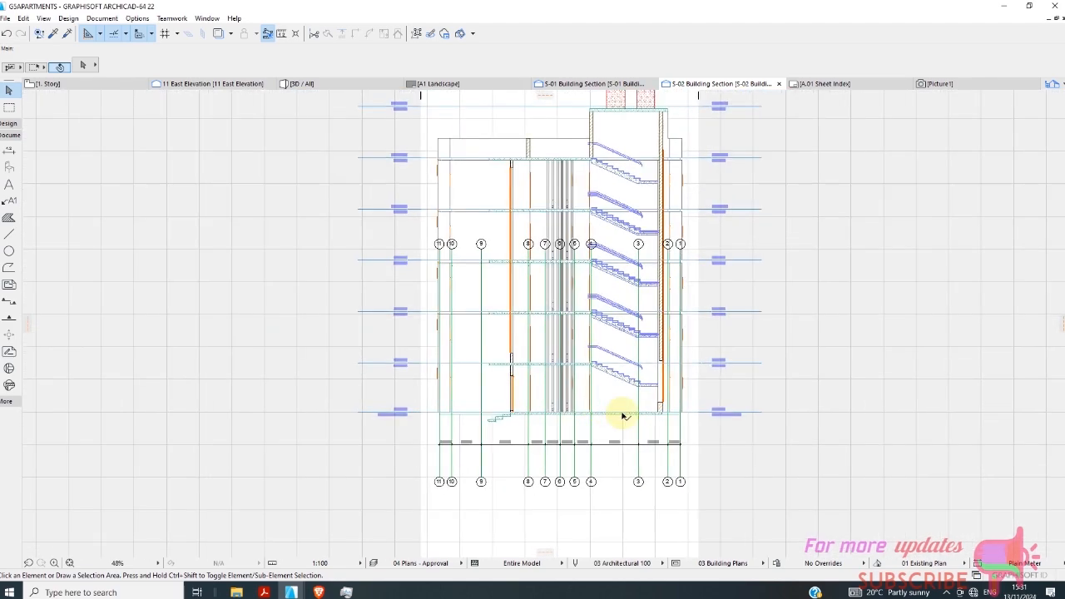
{"action": "scroll", "coordinate": [630, 219], "scroll_direction": "up", "scroll_amount": 5}
{"action": "scroll", "coordinate": [641, 230], "scroll_direction": "down", "scroll_amount": 7}
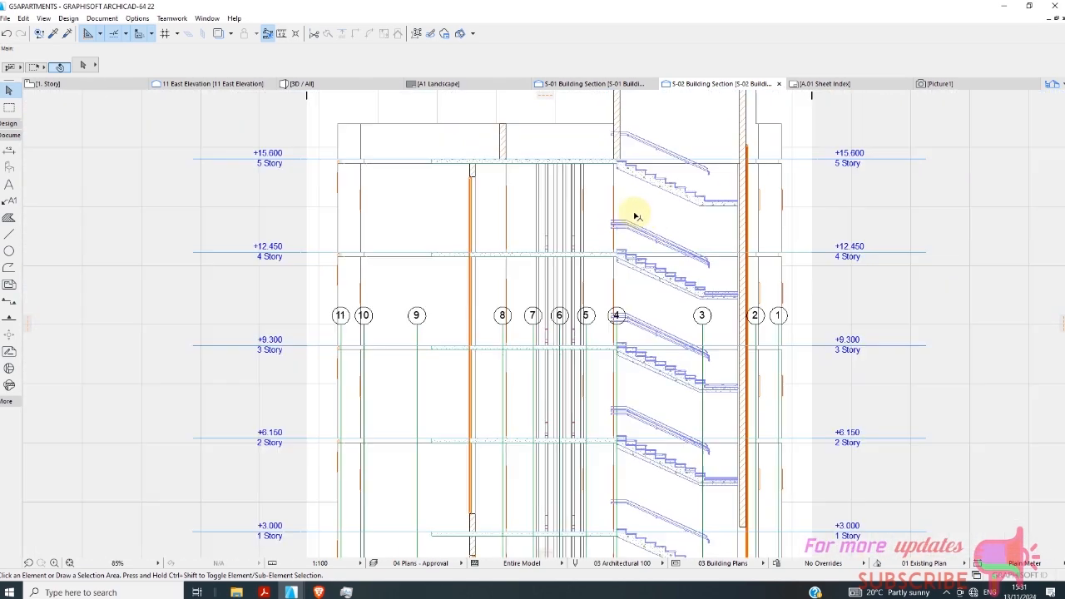
{"action": "scroll", "coordinate": [636, 380], "scroll_direction": "up", "scroll_amount": 3}
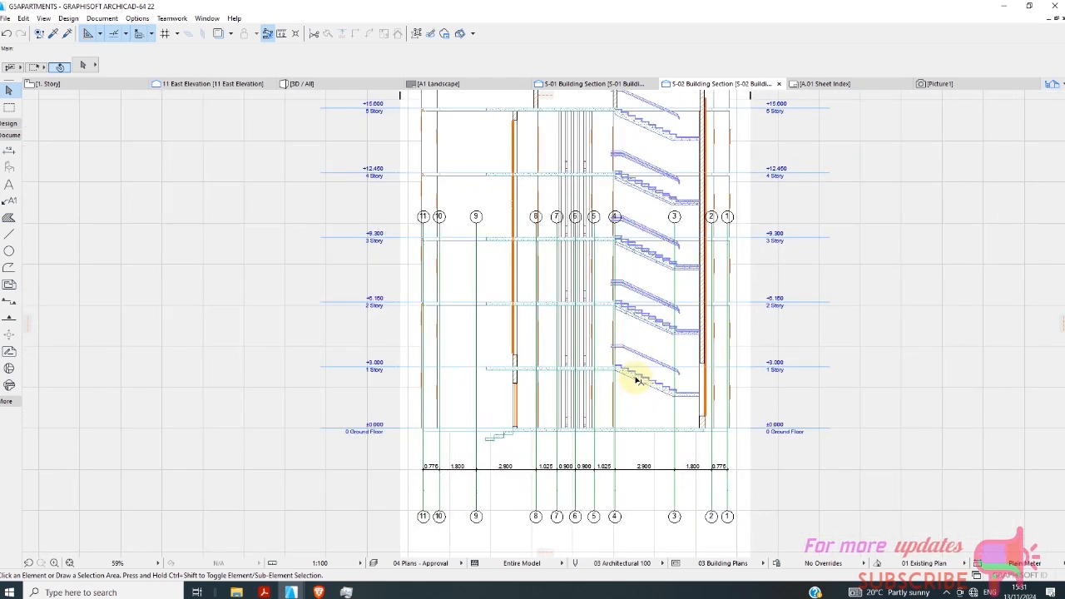
{"action": "scroll", "coordinate": [522, 375], "scroll_direction": "down", "scroll_amount": 1}
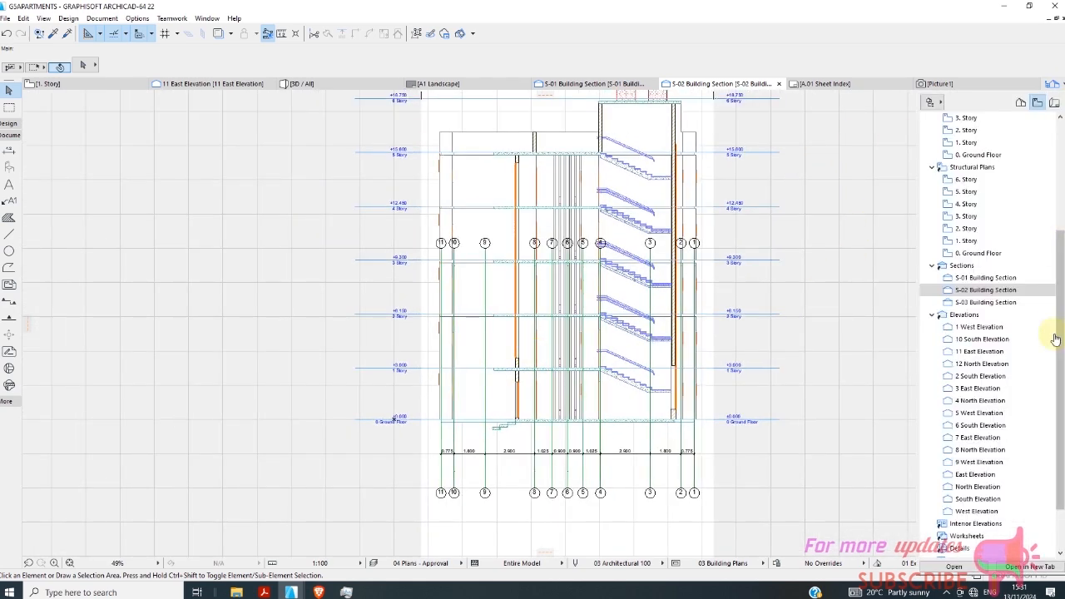
Open the S-03 Building Section view in a new tab and inspect the entrance door and rooms on each story.
{"action": "left_click", "coordinate": [985, 302]}
{"action": "left_click", "coordinate": [1034, 566]}
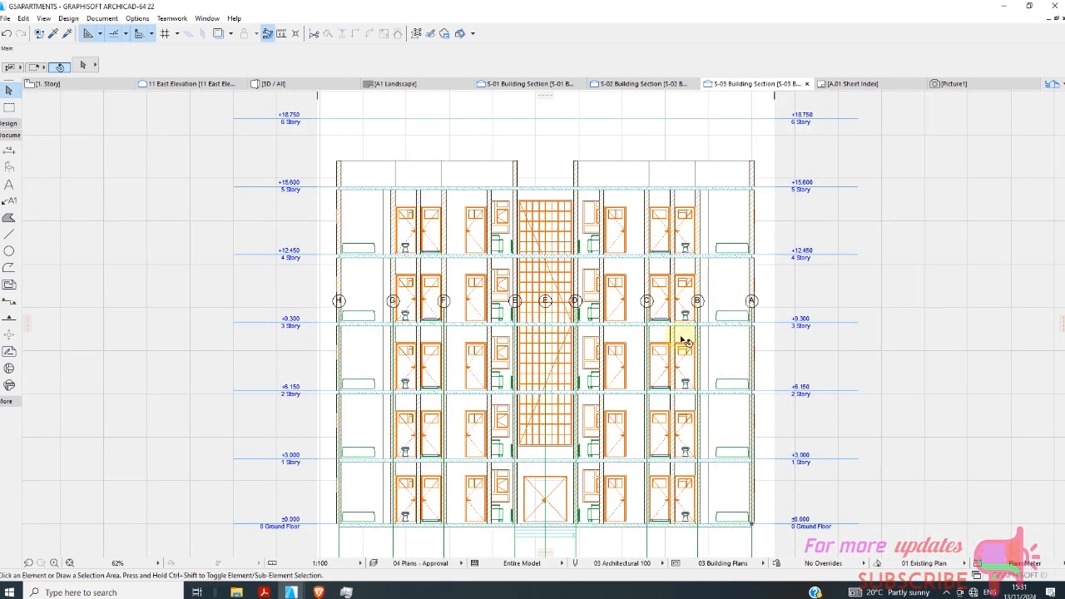
{"action": "scroll", "coordinate": [556, 483], "scroll_direction": "up", "scroll_amount": 2}
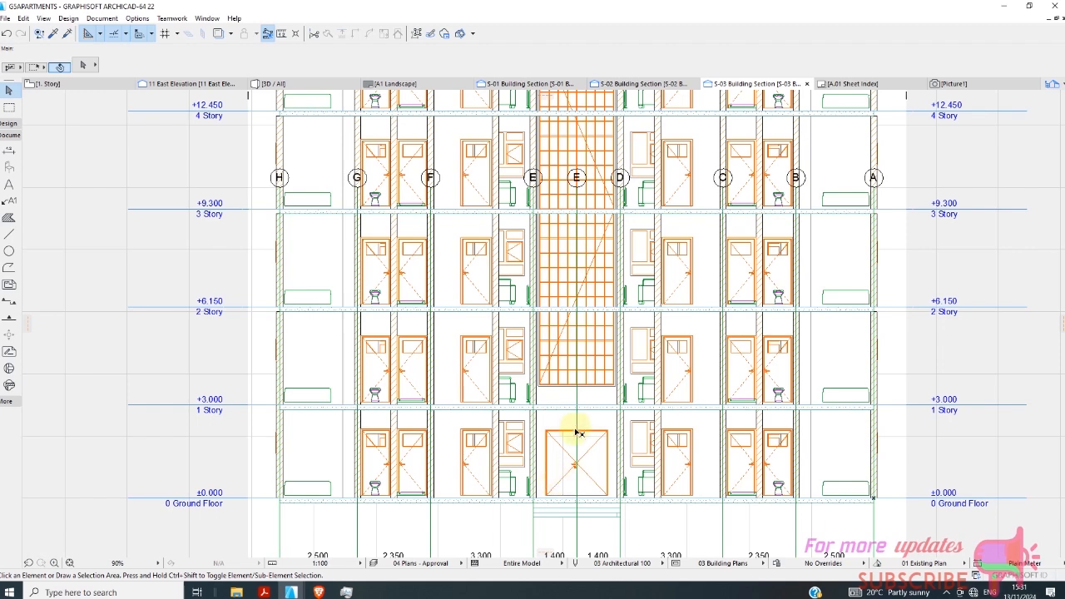
{"action": "scroll", "coordinate": [576, 433], "scroll_direction": "down", "scroll_amount": 2}
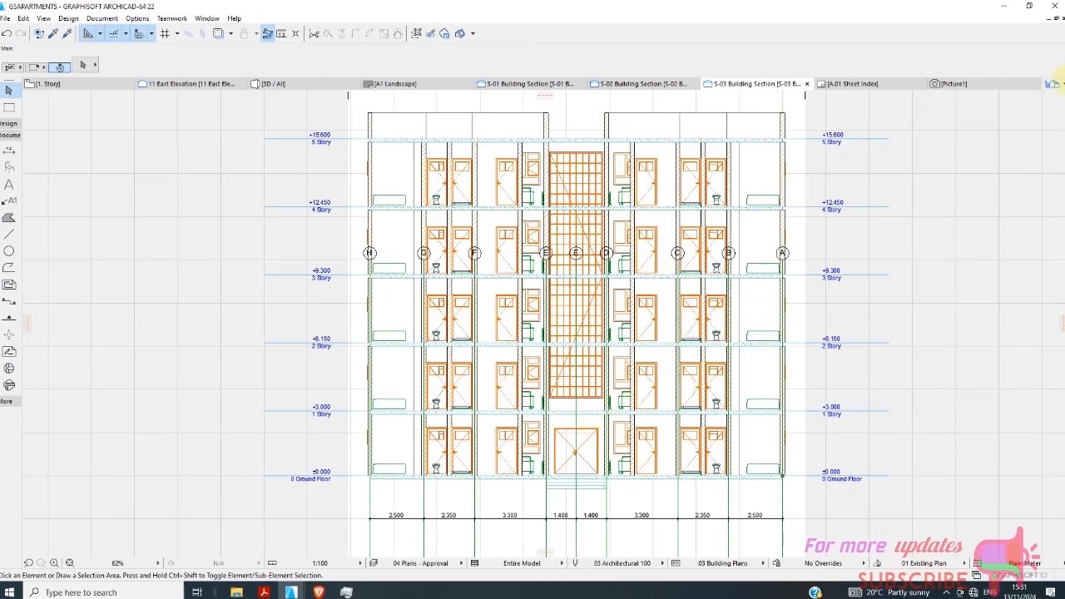
Open the 3 East Elevation and 8 North Elevation views in new tabs and examine the north facade's central glazing.
{"action": "left_click", "coordinate": [1052, 84]}
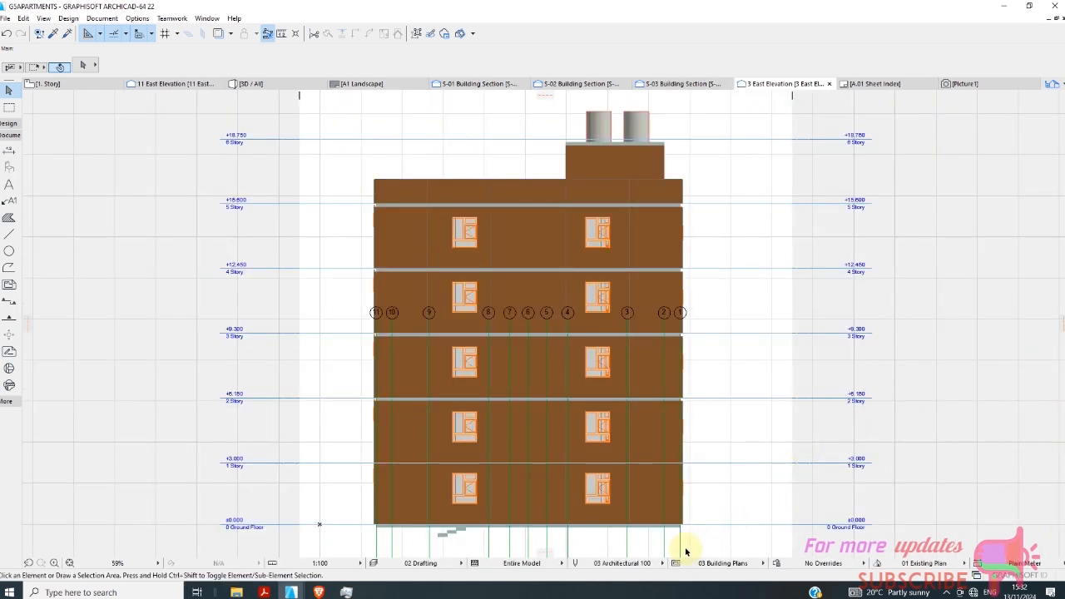
{"action": "left_click", "coordinate": [1052, 85]}
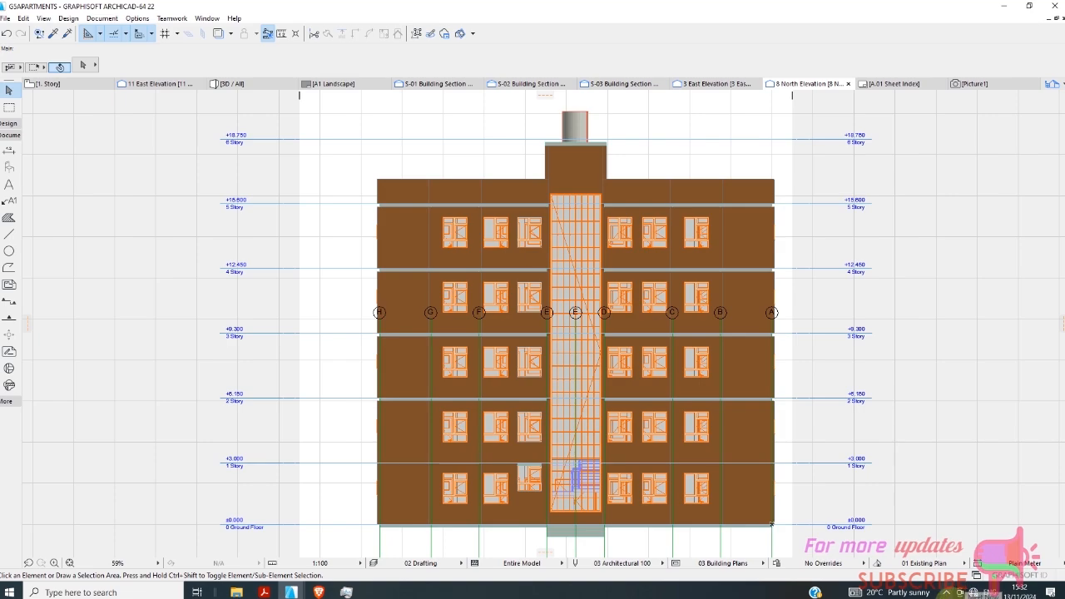
{"action": "scroll", "coordinate": [607, 361], "scroll_direction": "up", "scroll_amount": 5}
{"action": "scroll", "coordinate": [557, 291], "scroll_direction": "up", "scroll_amount": 2}
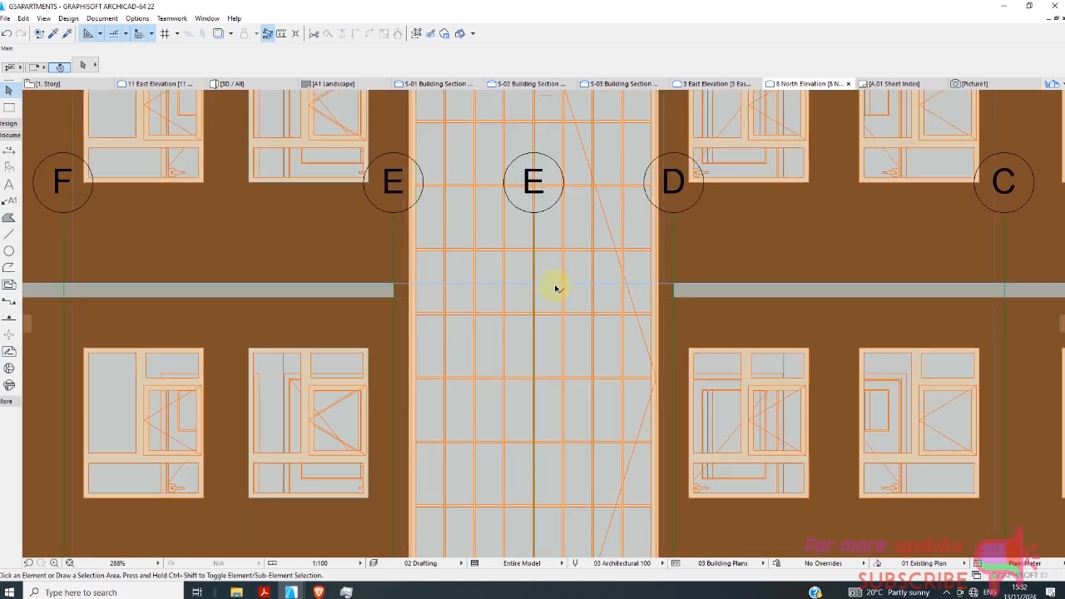
{"action": "scroll", "coordinate": [616, 266], "scroll_direction": "down", "scroll_amount": 7}
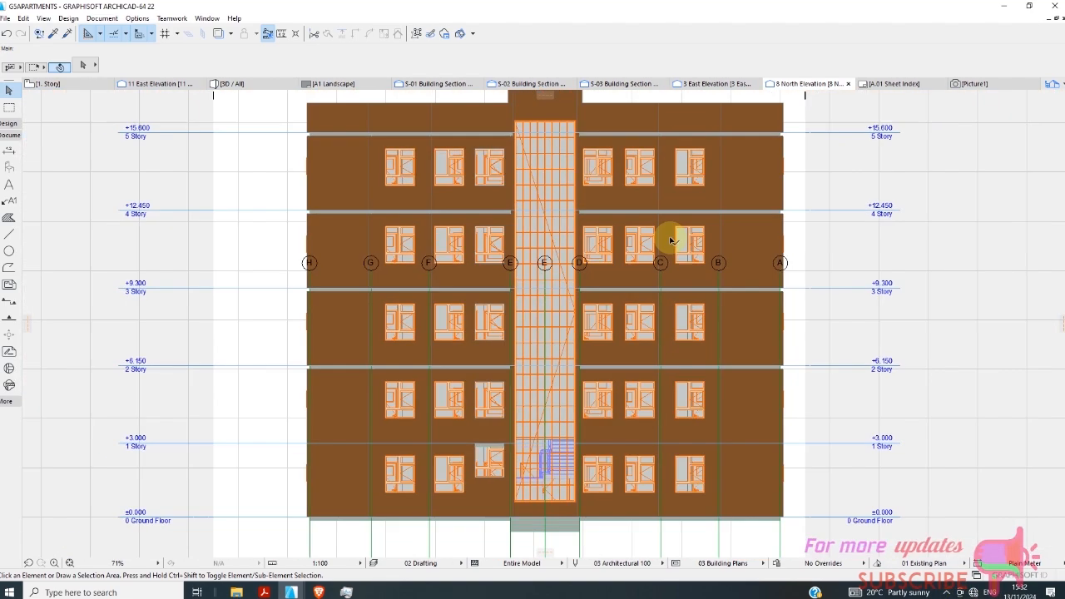
Open the 10 South Elevation view in a new tab.
{"action": "left_click", "coordinate": [1052, 85]}
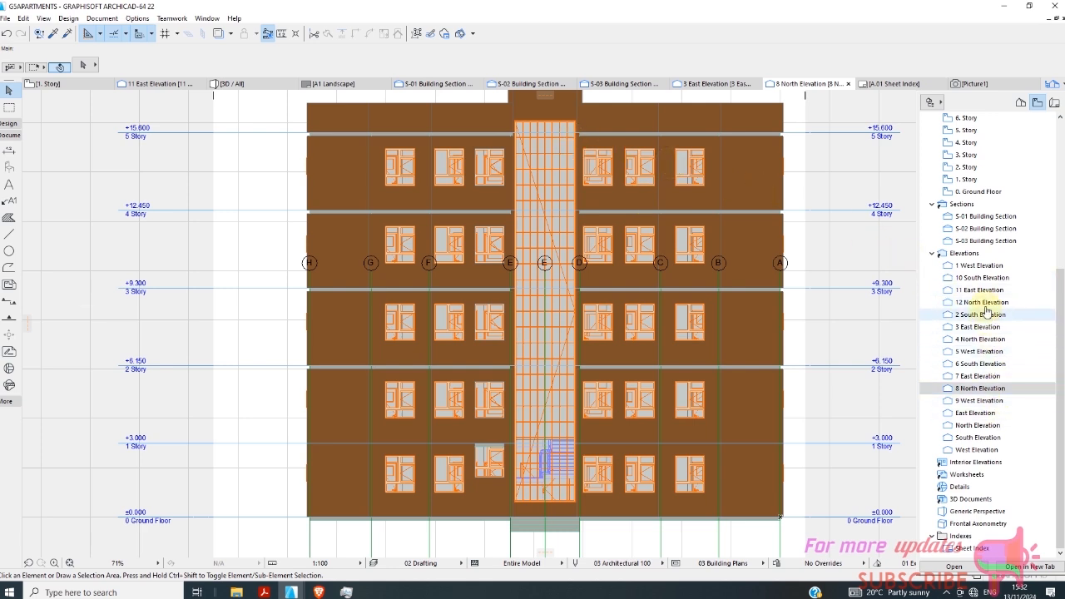
{"action": "left_click", "coordinate": [1029, 567]}
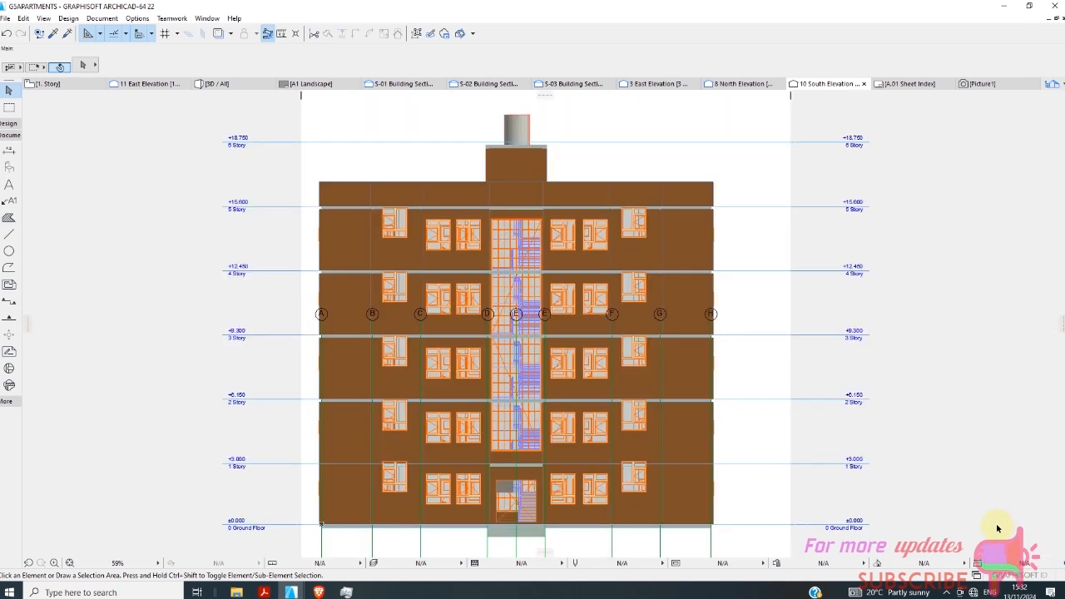
Examine the 10 South Elevation view, including the central stair glazing, the ground-floor entrance and the facade windows.
{"action": "scroll", "coordinate": [499, 420], "scroll_direction": "up", "scroll_amount": 6}
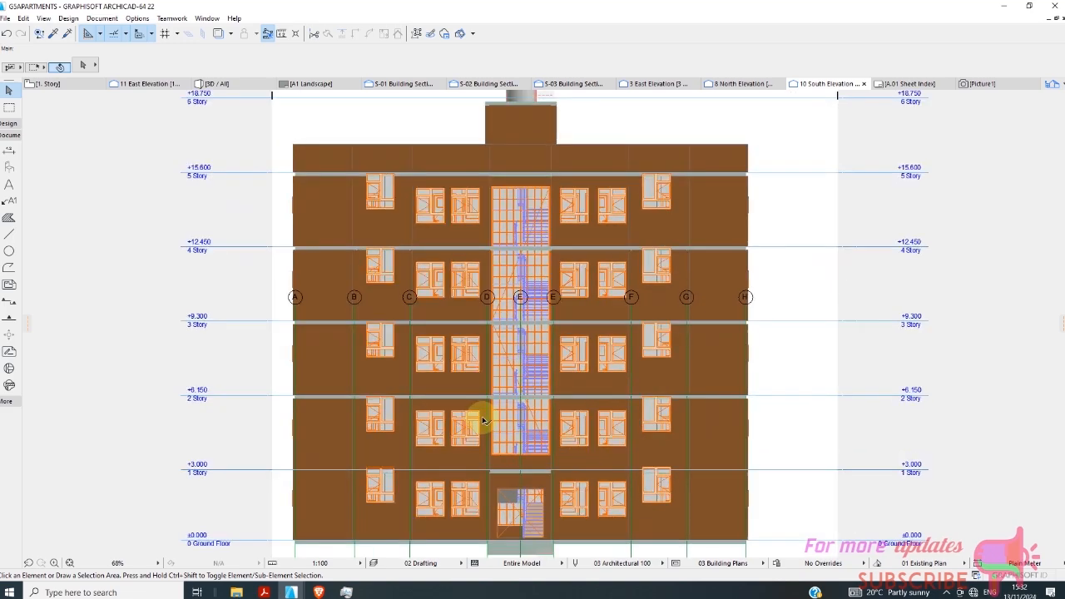
{"action": "scroll", "coordinate": [594, 352], "scroll_direction": "down", "scroll_amount": 5}
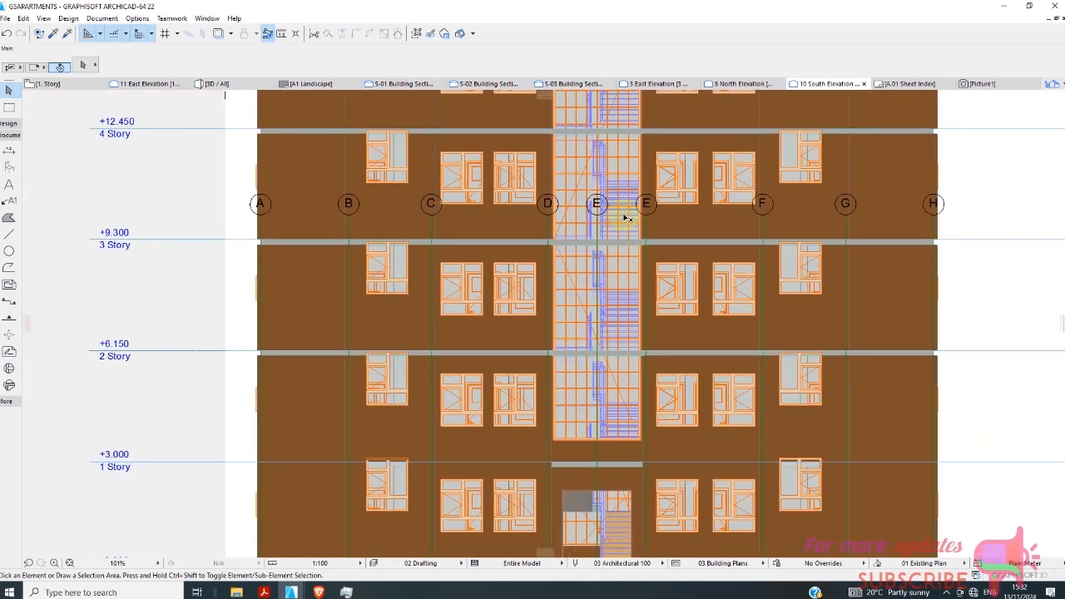
{"action": "scroll", "coordinate": [625, 219], "scroll_direction": "up", "scroll_amount": 4}
{"action": "scroll", "coordinate": [559, 233], "scroll_direction": "down", "scroll_amount": 5}
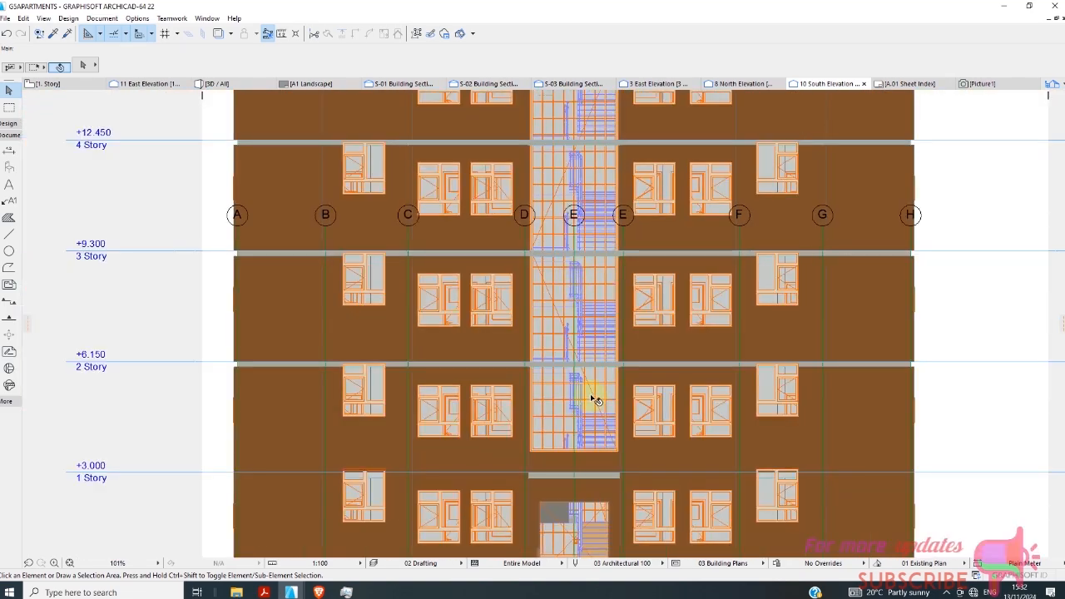
{"action": "scroll", "coordinate": [569, 501], "scroll_direction": "up", "scroll_amount": 4}
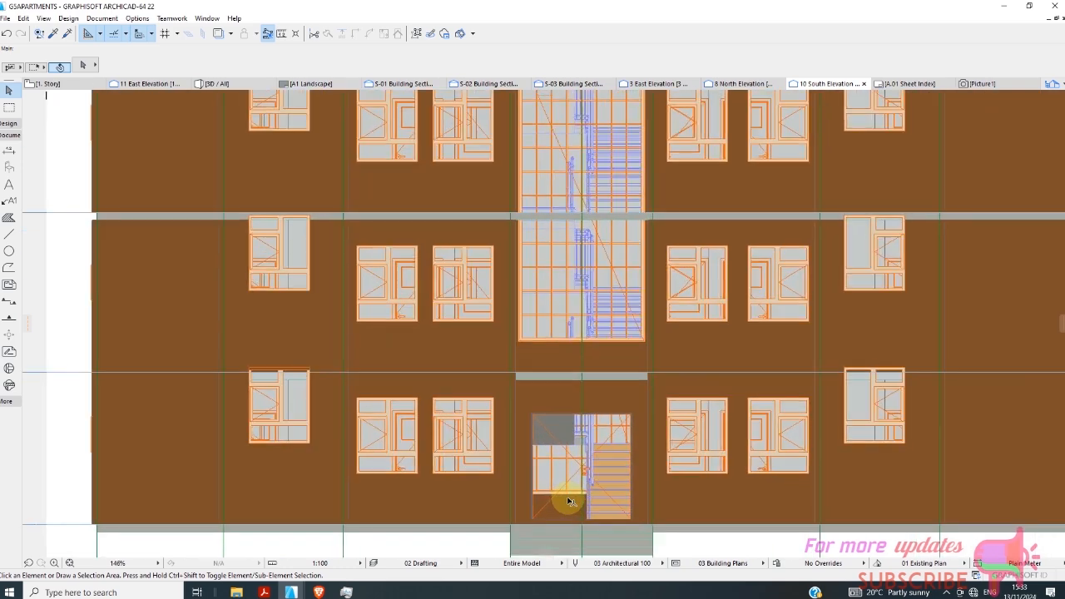
{"action": "scroll", "coordinate": [563, 494], "scroll_direction": "down", "scroll_amount": 2}
{"action": "scroll", "coordinate": [556, 475], "scroll_direction": "down", "scroll_amount": 3}
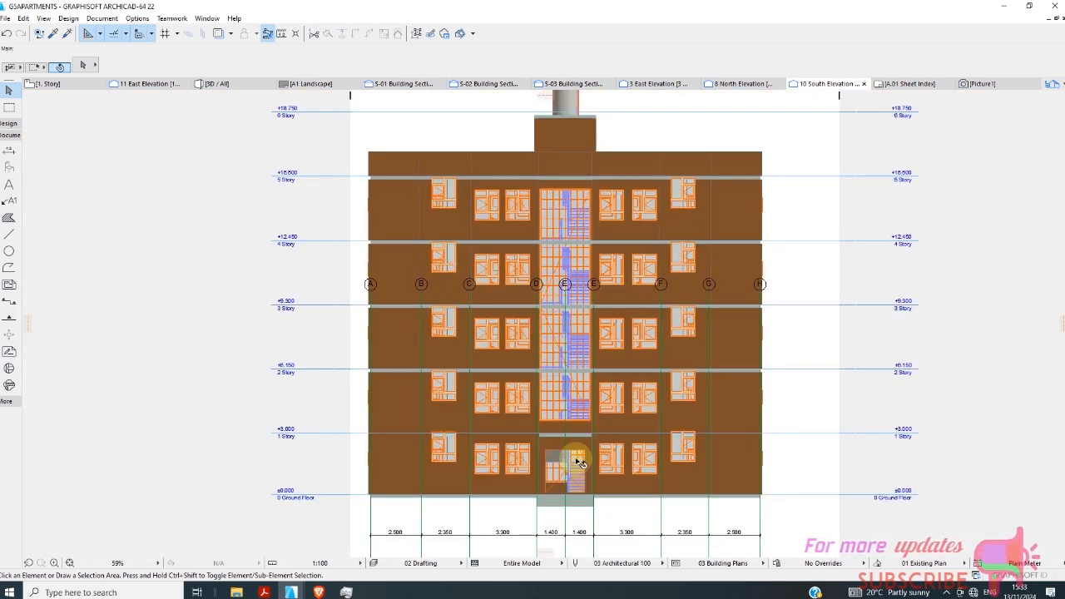
Return to the 8 North Elevation view and examine how far the central stair glazing extends up the facade.
{"action": "left_click", "coordinate": [738, 83]}
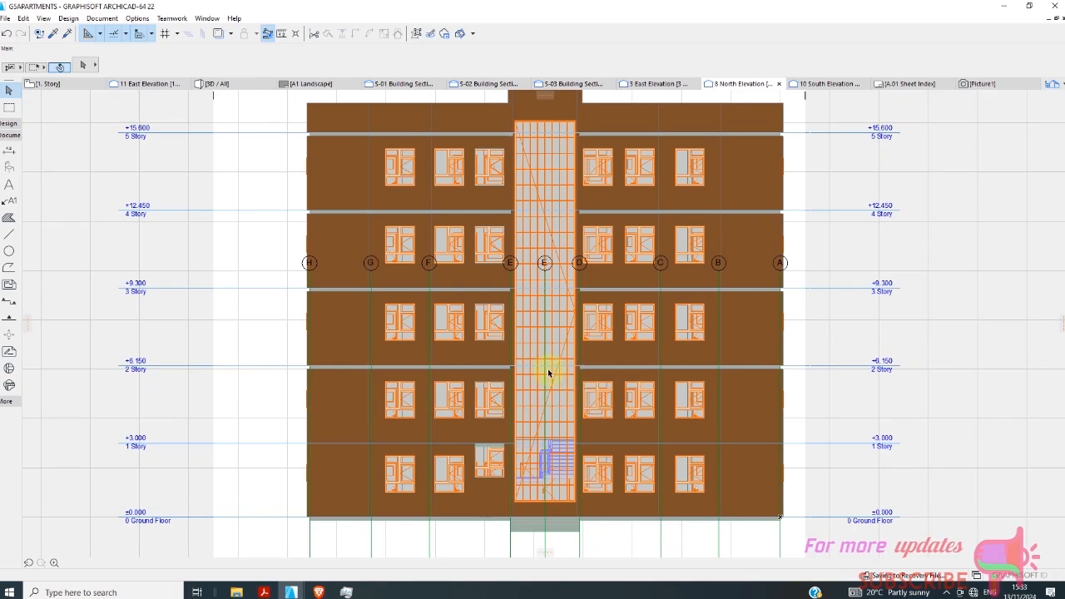
{"action": "scroll", "coordinate": [551, 370], "scroll_direction": "up", "scroll_amount": 5}
{"action": "scroll", "coordinate": [560, 371], "scroll_direction": "down", "scroll_amount": 5}
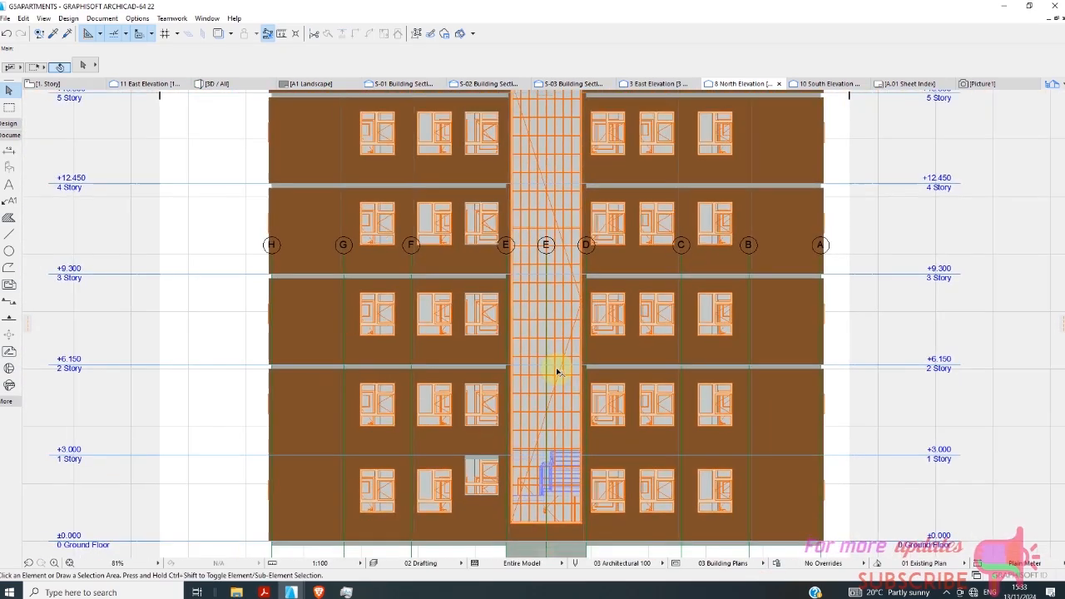
{"action": "scroll", "coordinate": [570, 214], "scroll_direction": "up", "scroll_amount": 1}
{"action": "scroll", "coordinate": [563, 232], "scroll_direction": "down", "scroll_amount": 1}
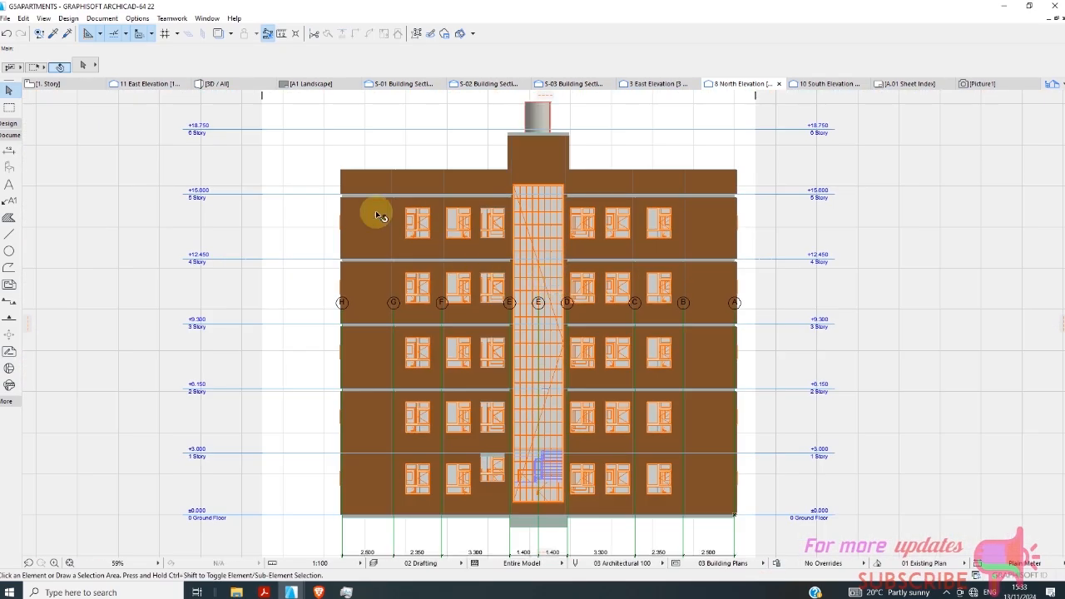
In the 3D view, delete the 200 mm thick wall at the stairwell's central glazing on the north facade.
{"action": "left_click", "coordinate": [215, 83]}
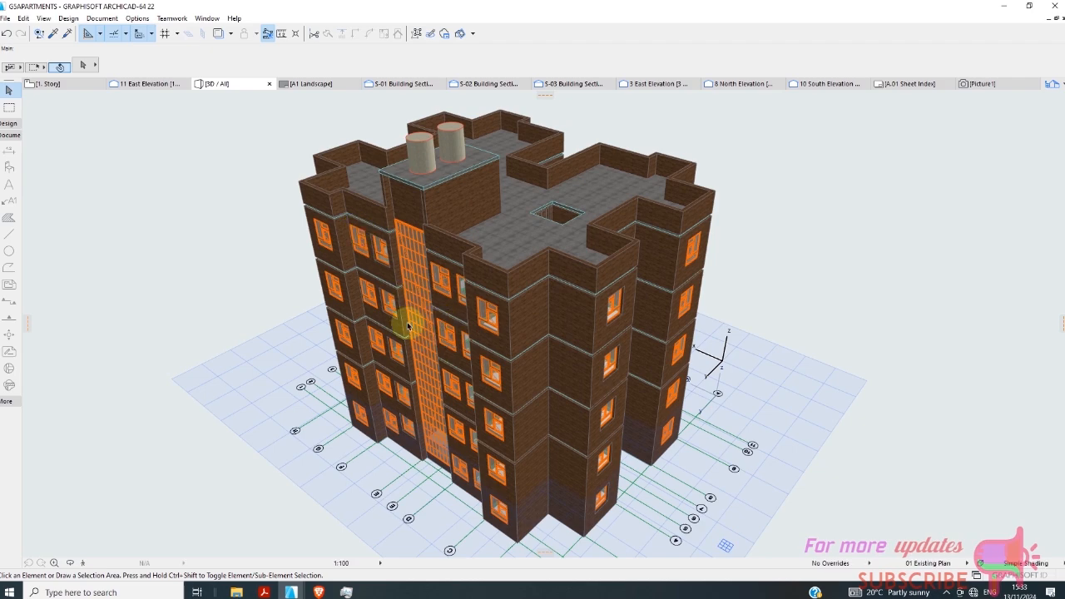
{"action": "scroll", "coordinate": [405, 351], "scroll_direction": "up", "scroll_amount": 3}
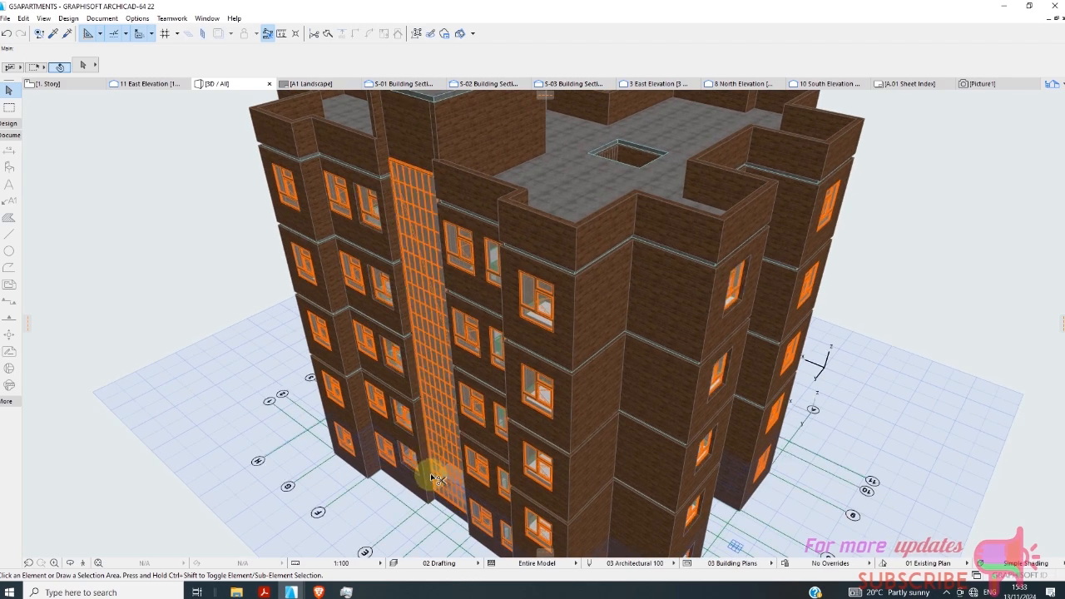
{"action": "middle_click_drag", "start_coordinate": [439, 481], "coordinate": [581, 155], "text": "shift"}
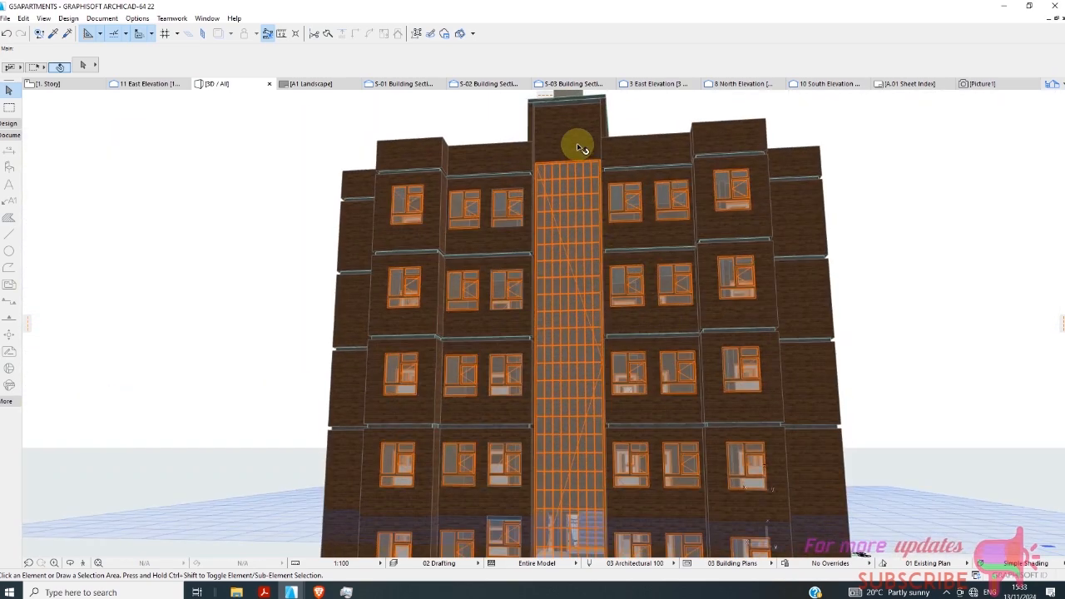
{"action": "left_click", "coordinate": [573, 138]}
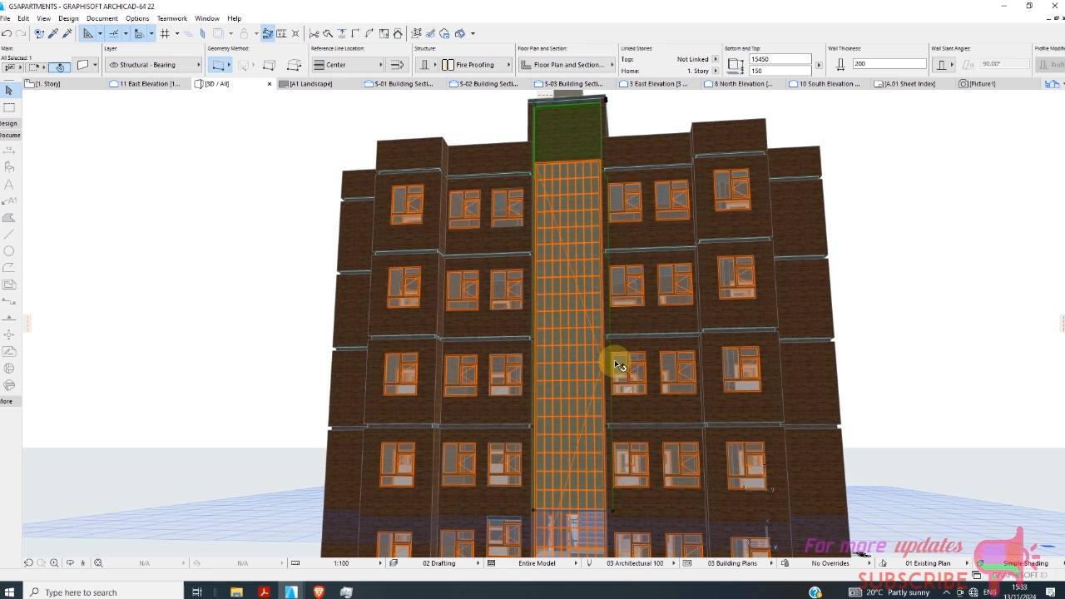
{"action": "key", "text": "Escape"}
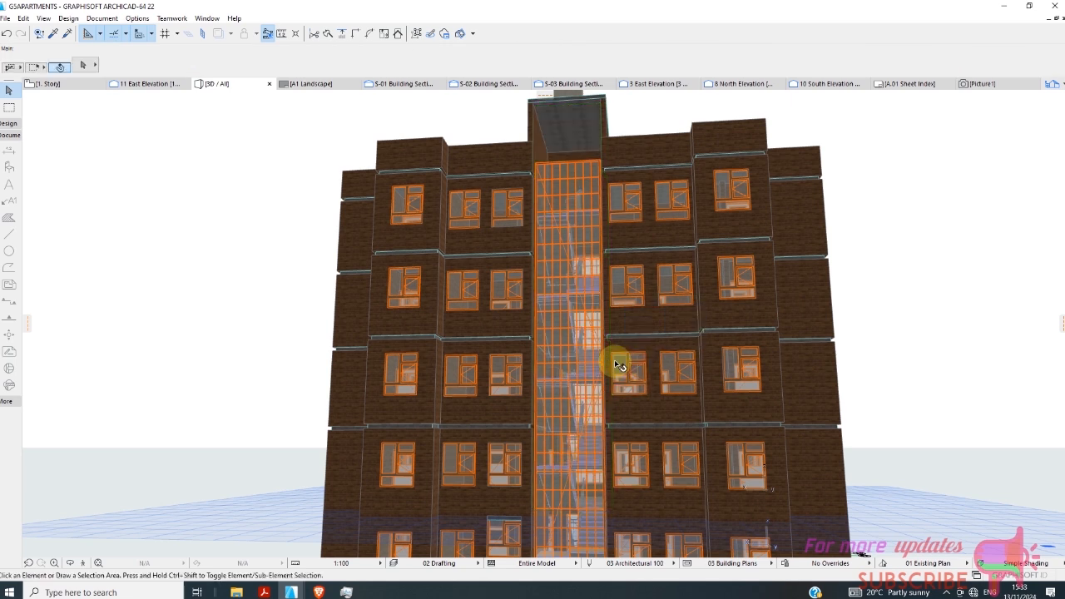
Set the height of the 300 mm thick wall holding the north stairwell glazing to 18600 mm.
{"action": "scroll", "coordinate": [563, 337], "scroll_direction": "down", "scroll_amount": 2}
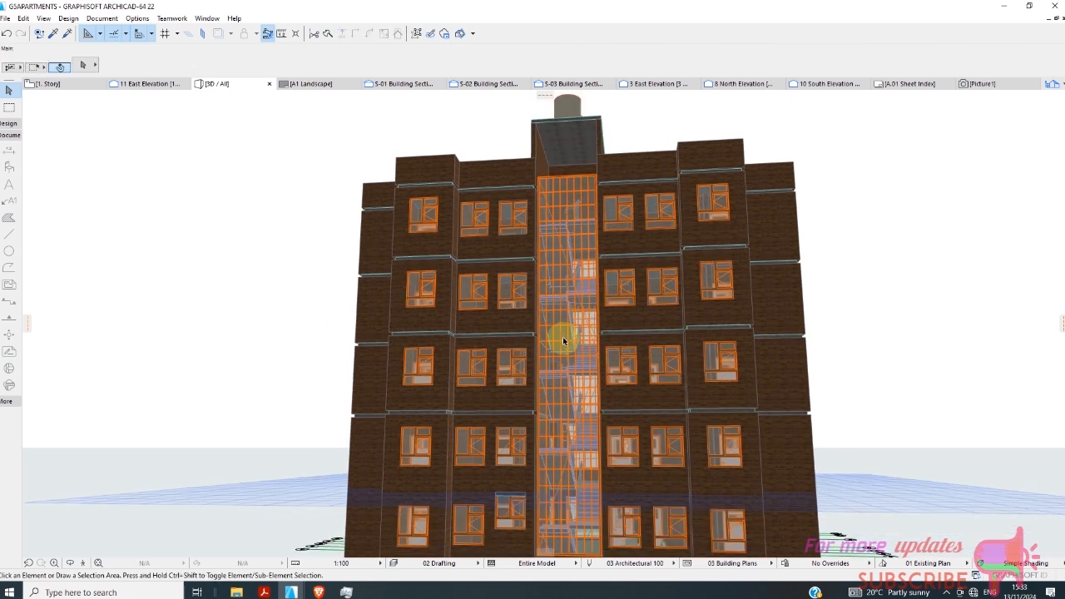
{"action": "scroll", "coordinate": [567, 329], "scroll_direction": "down", "scroll_amount": 1}
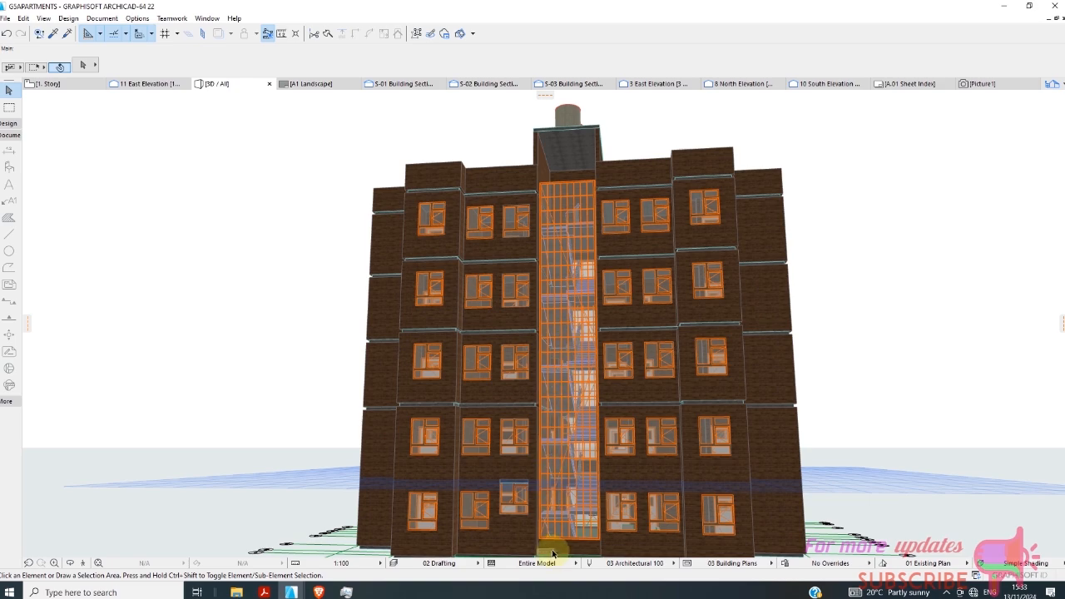
{"action": "scroll", "coordinate": [564, 238], "scroll_direction": "down", "scroll_amount": 1}
{"action": "scroll", "coordinate": [559, 460], "scroll_direction": "up", "scroll_amount": 3}
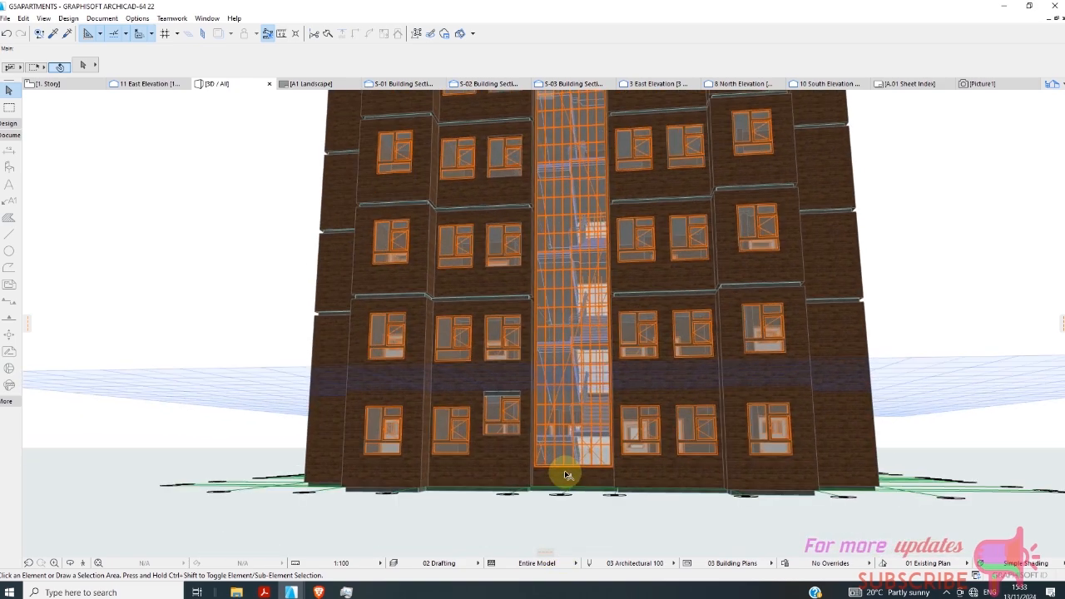
{"action": "scroll", "coordinate": [568, 477], "scroll_direction": "up", "scroll_amount": 2}
{"action": "left_click", "coordinate": [572, 486]}
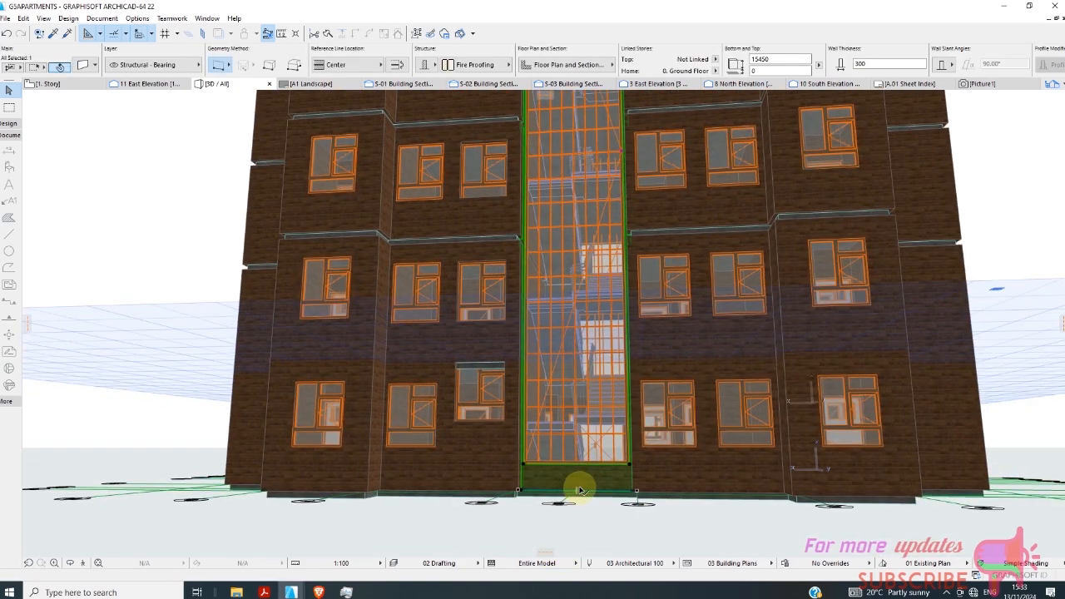
{"action": "scroll", "coordinate": [533, 462], "scroll_direction": "down", "scroll_amount": 4}
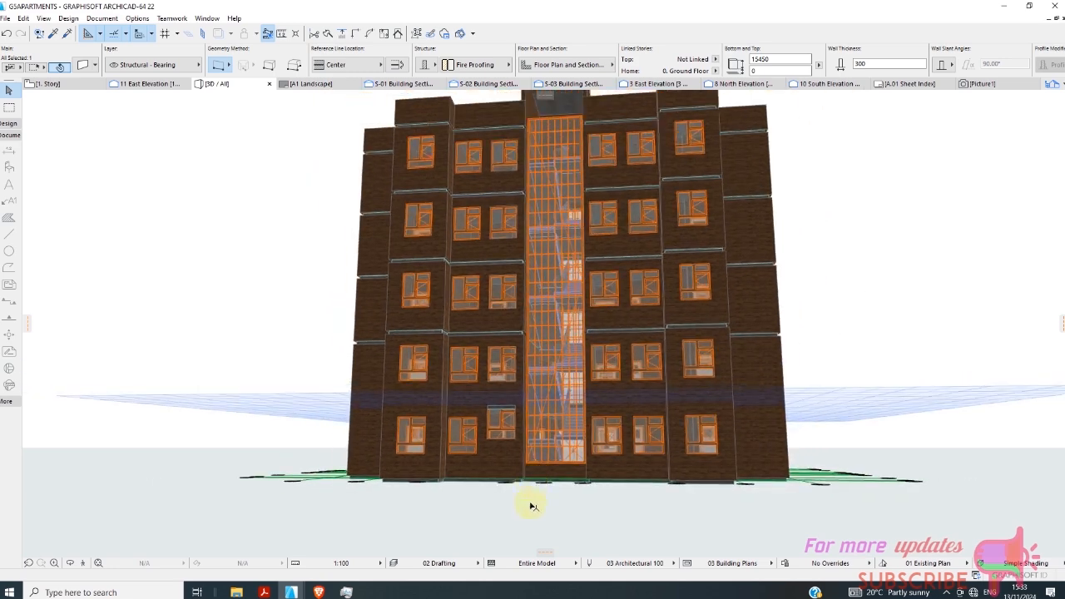
{"action": "scroll", "coordinate": [532, 506], "scroll_direction": "down", "scroll_amount": 2}
{"action": "scroll", "coordinate": [594, 245], "scroll_direction": "up", "scroll_amount": 1}
{"action": "middle_click_drag", "start_coordinate": [879, 351], "coordinate": [912, 413], "text": "shift"}
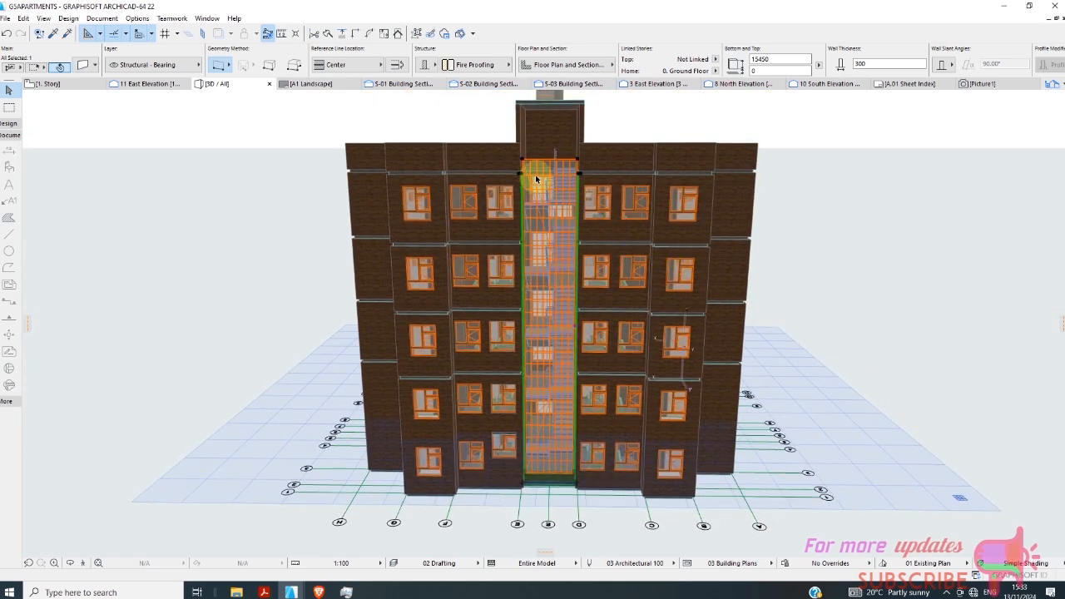
{"action": "scroll", "coordinate": [570, 209], "scroll_direction": "up", "scroll_amount": 1}
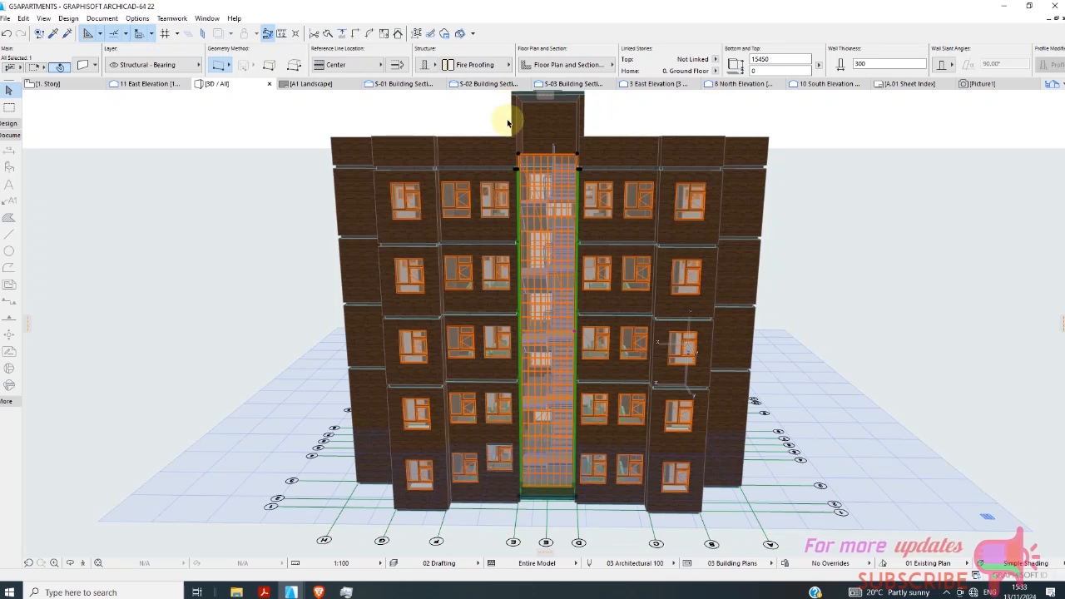
{"action": "scroll", "coordinate": [514, 169], "scroll_direction": "up", "scroll_amount": 2}
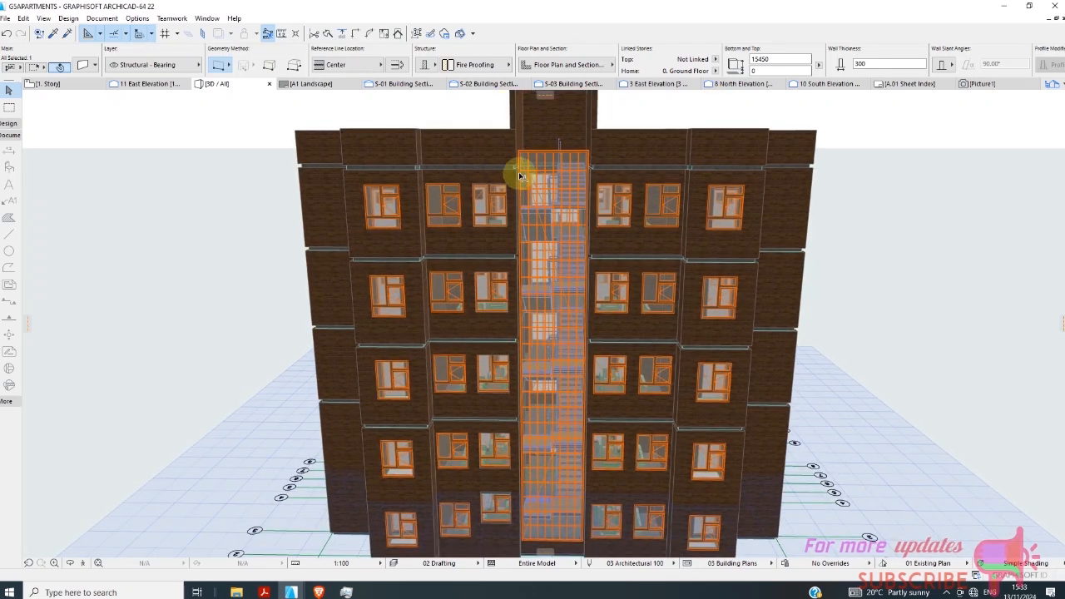
{"action": "left_click", "coordinate": [520, 176]}
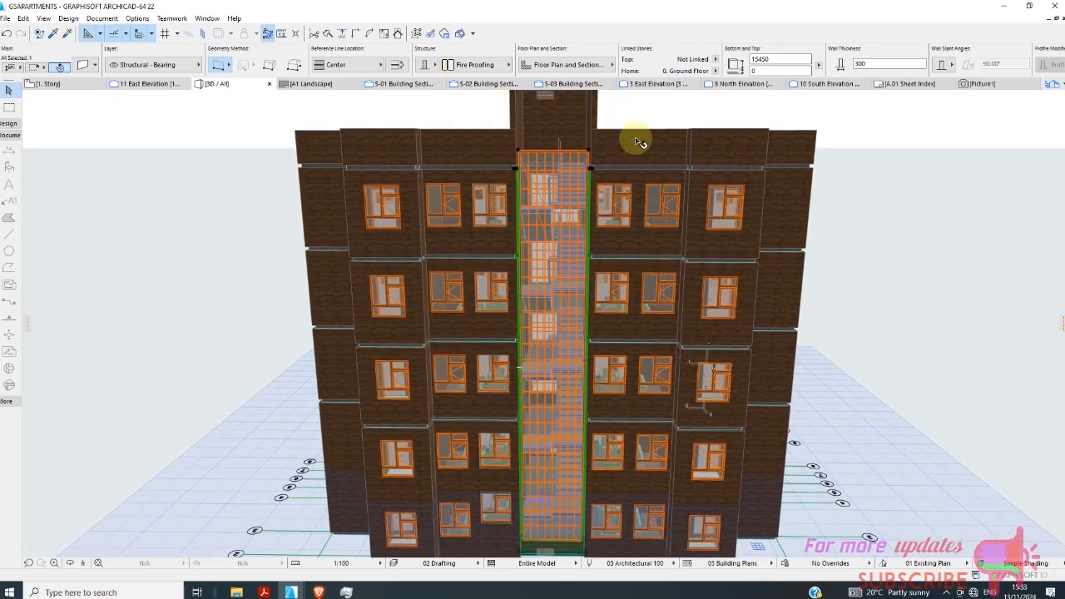
{"action": "left_click", "coordinate": [772, 60]}
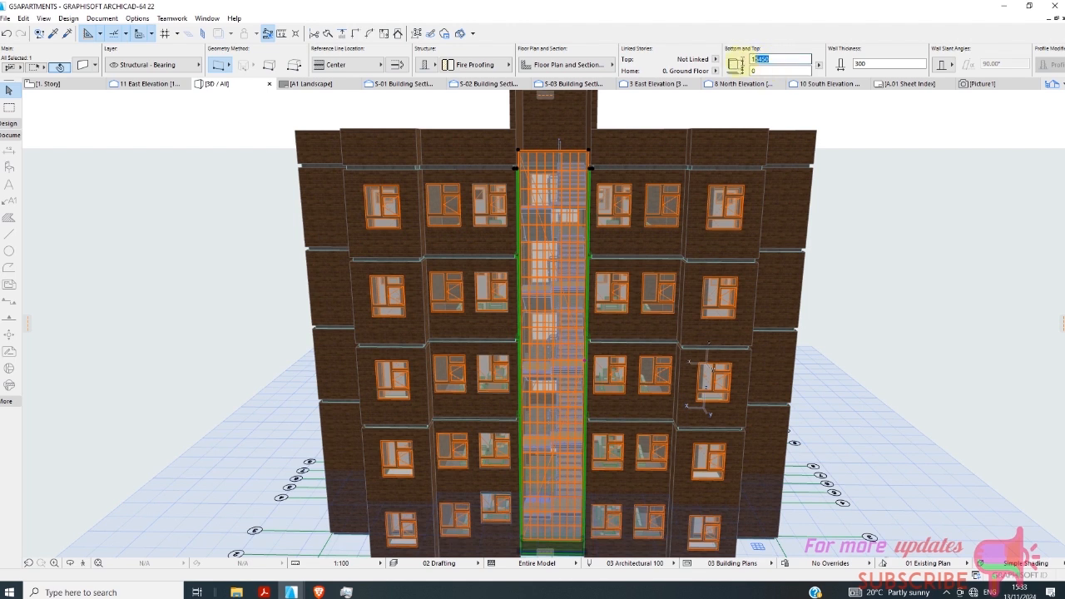
{"action": "left_click", "coordinate": [729, 130]}
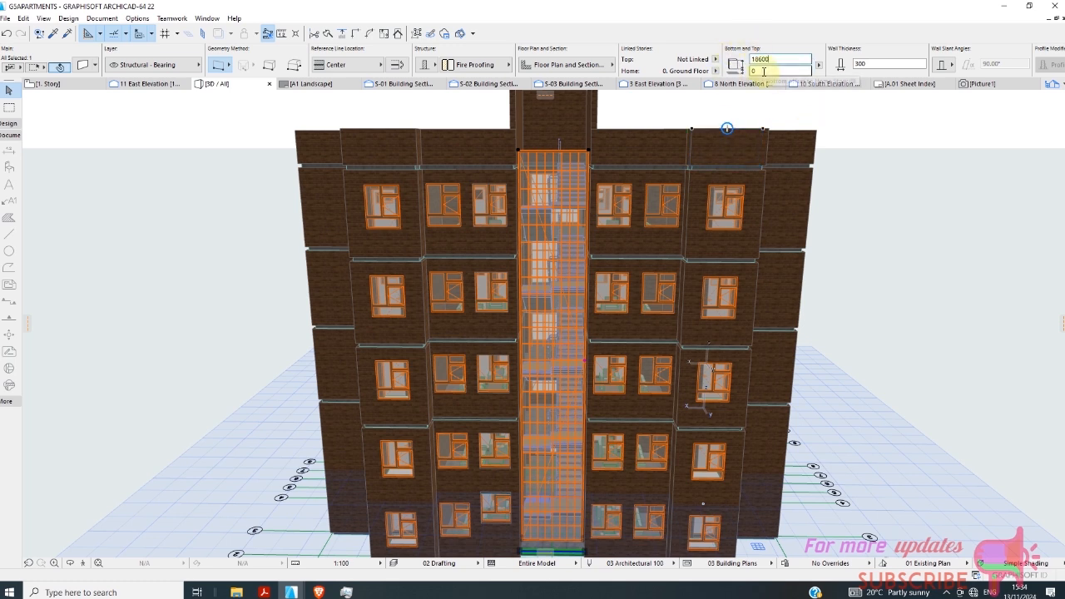
{"action": "left_click", "coordinate": [533, 263]}
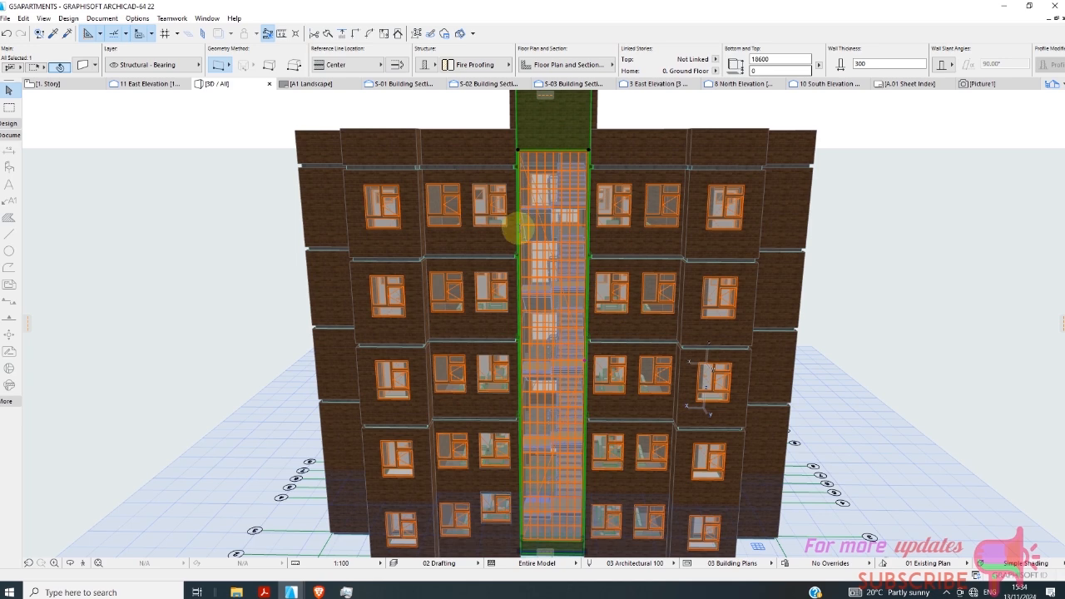
{"action": "key", "text": "Escape"}
Set the height of the tall stairwell window on the north facade to 17500 mm and clear the selection.
{"action": "scroll", "coordinate": [542, 199], "scroll_direction": "up", "scroll_amount": 2}
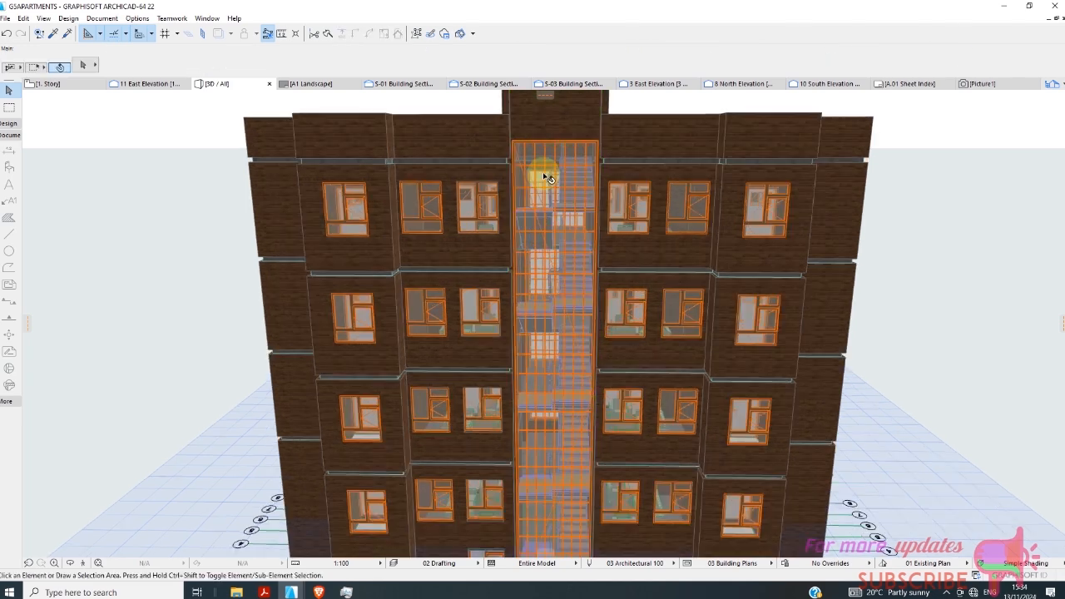
{"action": "left_click", "coordinate": [537, 204]}
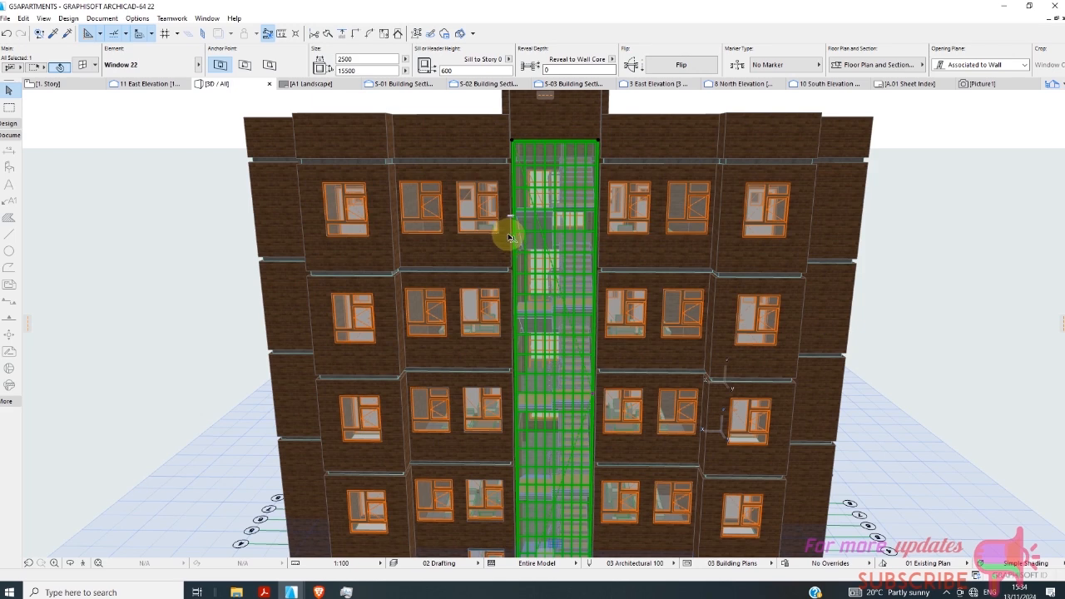
{"action": "right_click", "coordinate": [711, 105]}
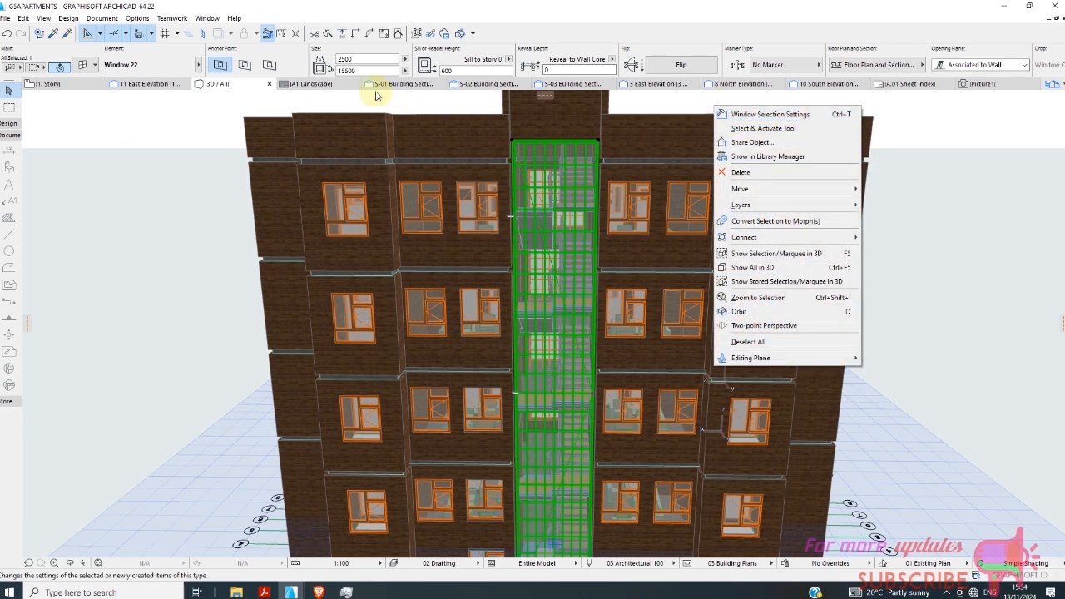
{"action": "left_click", "coordinate": [352, 73]}
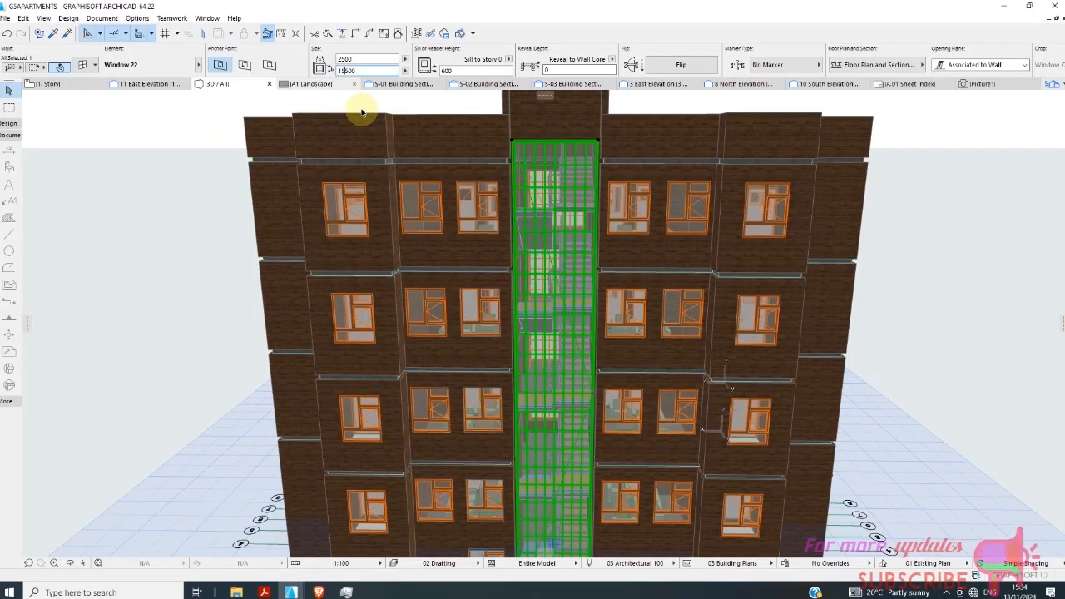
{"action": "type", "text": "7"}
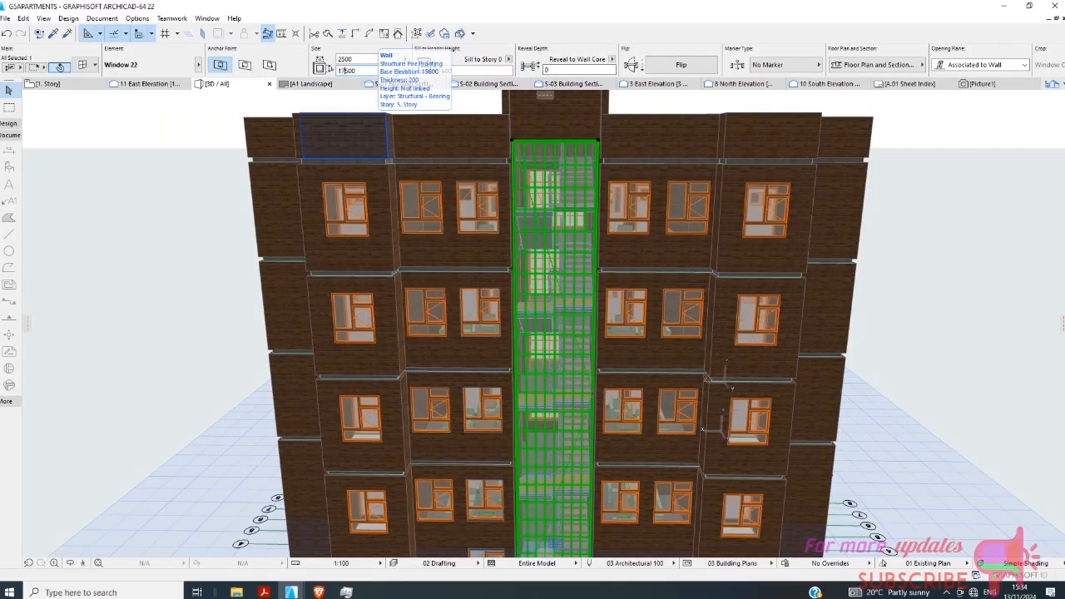
{"action": "key", "text": "Return"}
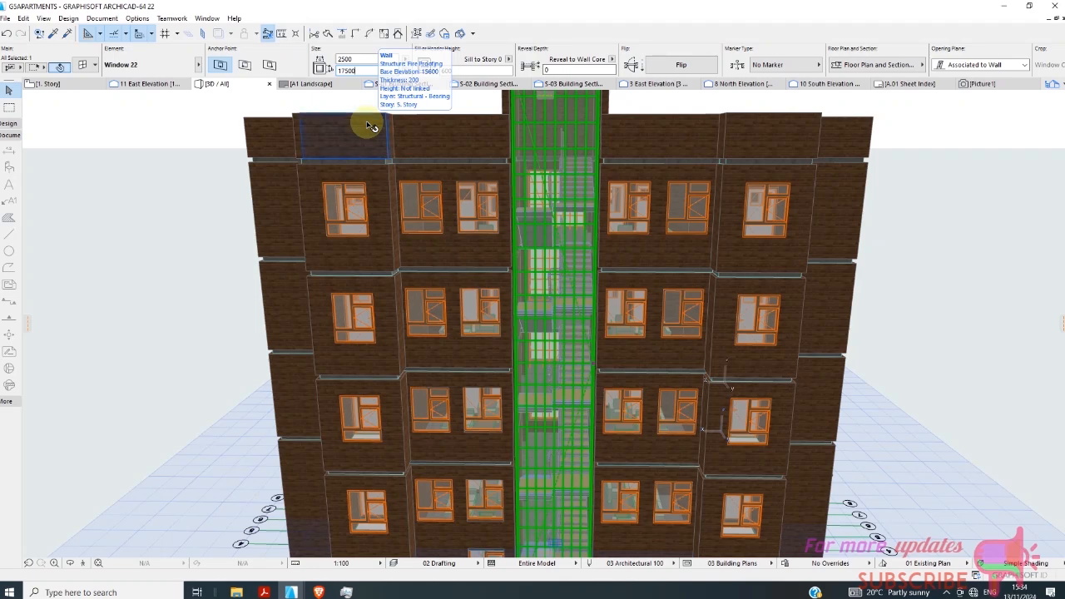
{"action": "left_click", "coordinate": [238, 206]}
Examine the stairwell glazing and its surrounding wall on the north facade in 3D, from the roof to the base.
{"action": "scroll", "coordinate": [299, 360], "scroll_direction": "down", "scroll_amount": 1}
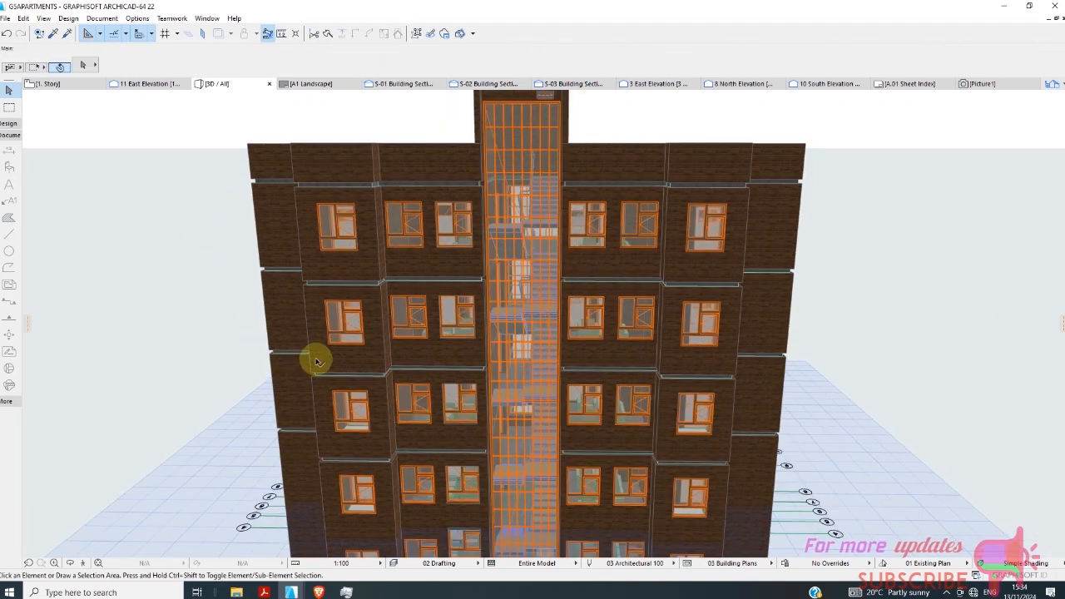
{"action": "scroll", "coordinate": [319, 364], "scroll_direction": "down", "scroll_amount": 2}
{"action": "scroll", "coordinate": [499, 224], "scroll_direction": "up", "scroll_amount": 1}
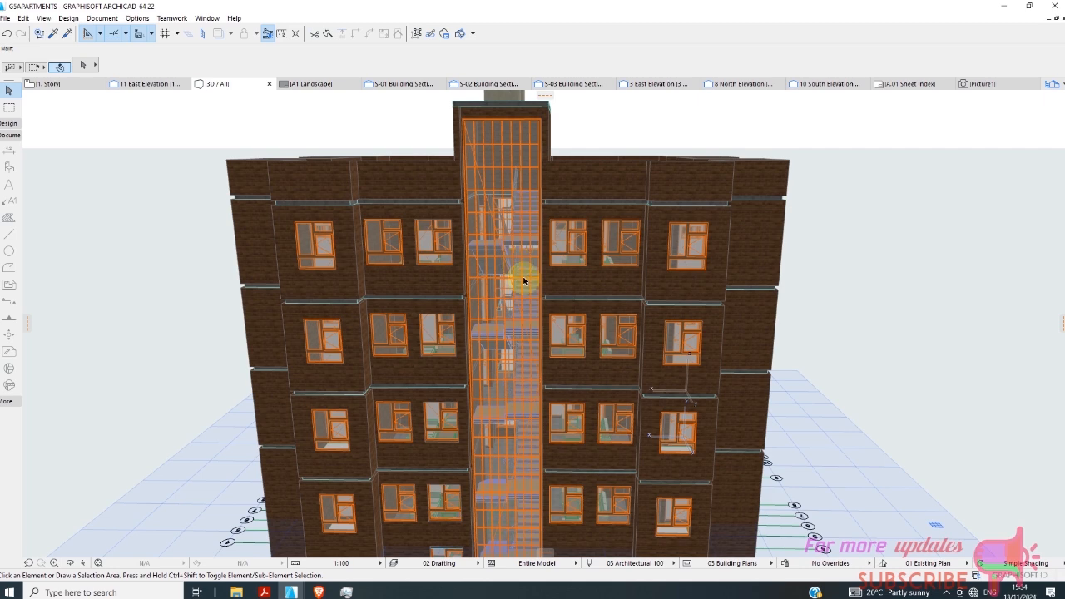
{"action": "scroll", "coordinate": [505, 323], "scroll_direction": "up", "scroll_amount": 1}
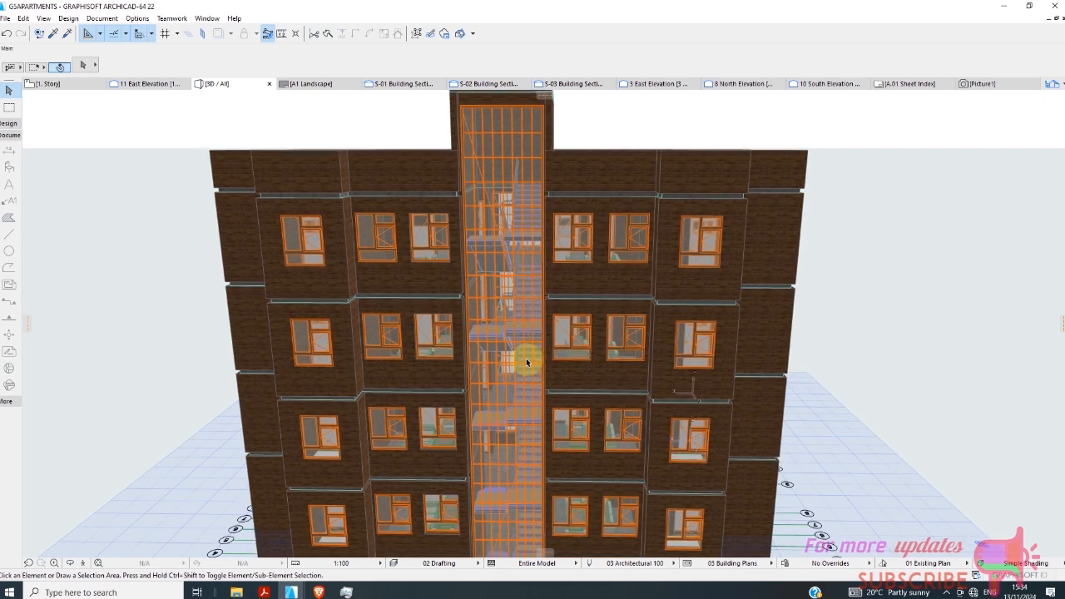
{"action": "scroll", "coordinate": [453, 275], "scroll_direction": "down", "scroll_amount": 2}
{"action": "scroll", "coordinate": [454, 275], "scroll_direction": "down", "scroll_amount": 1}
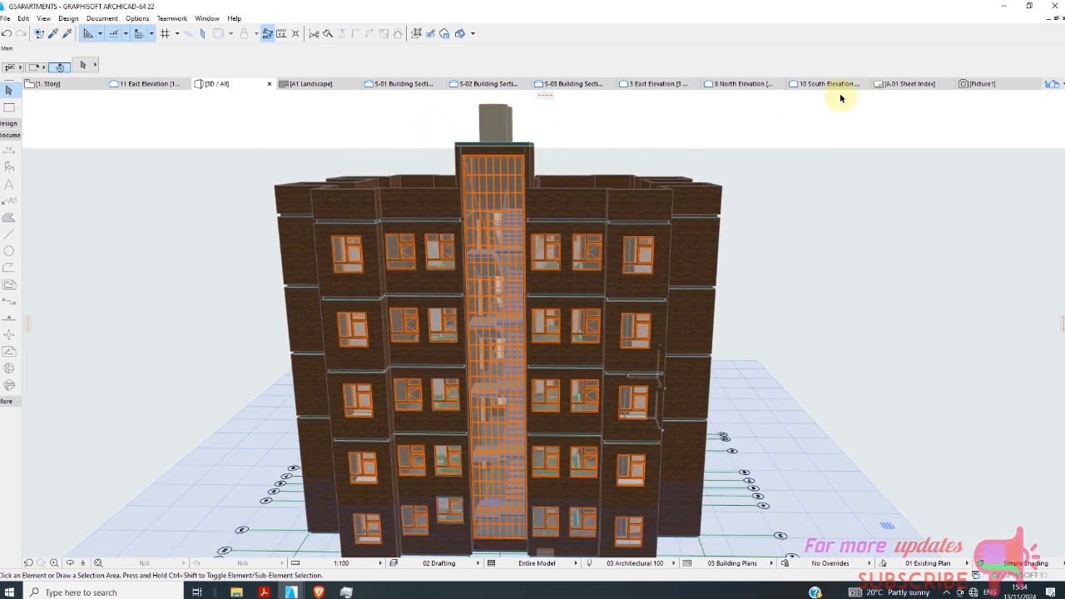
Open the 8 North Elevation and examine the stairwell glazing, windows and story levels across the facade.
{"action": "left_click", "coordinate": [721, 88]}
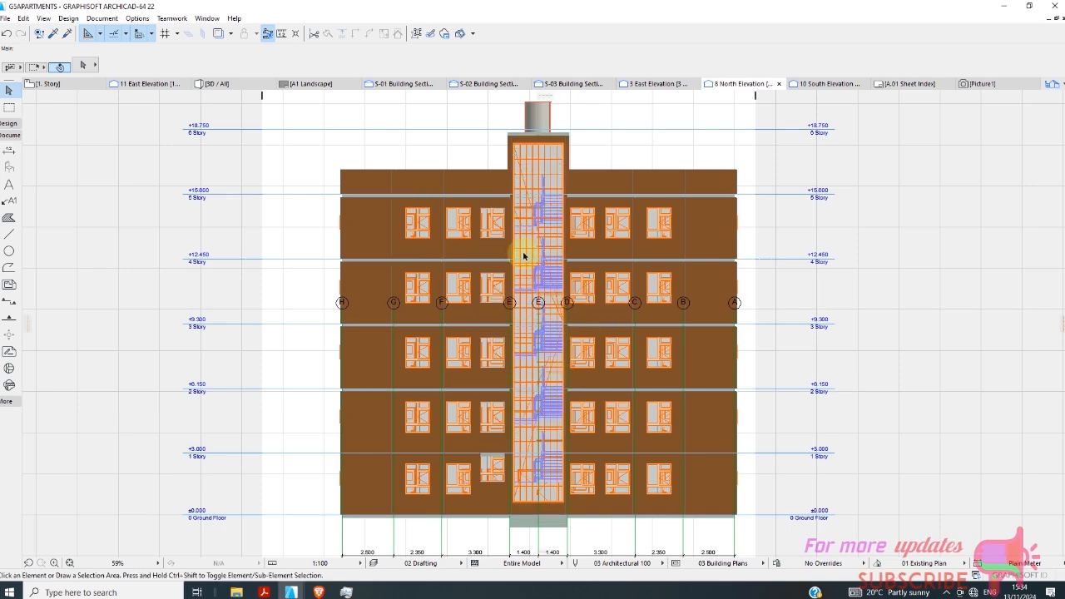
{"action": "scroll", "coordinate": [520, 244], "scroll_direction": "up", "scroll_amount": 3}
{"action": "scroll", "coordinate": [520, 244], "scroll_direction": "up", "scroll_amount": 2}
{"action": "scroll", "coordinate": [506, 261], "scroll_direction": "down", "scroll_amount": 5}
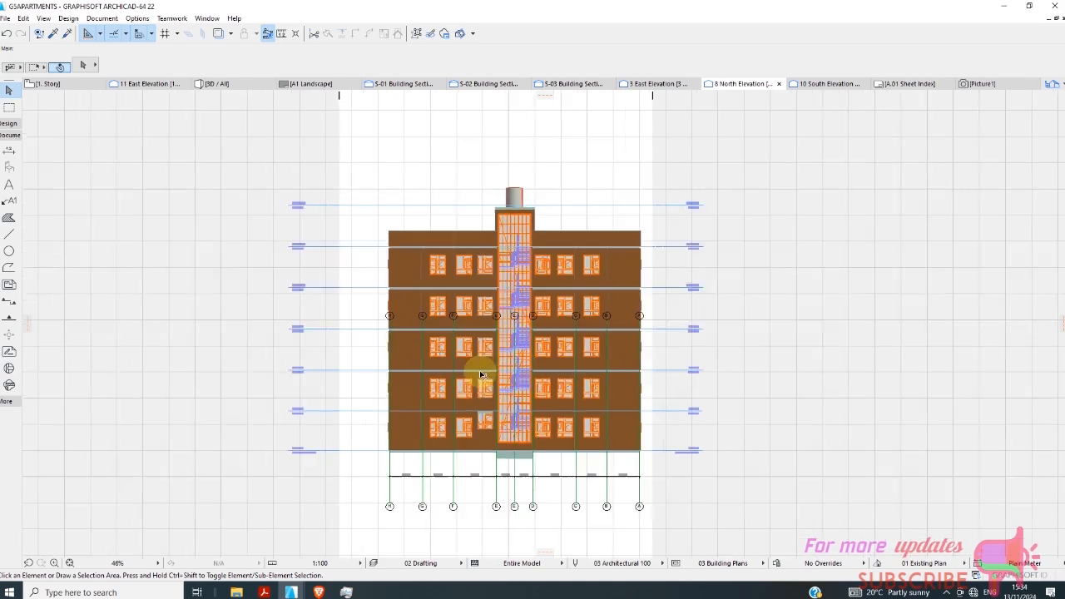
{"action": "scroll", "coordinate": [482, 369], "scroll_direction": "up", "scroll_amount": 5}
{"action": "scroll", "coordinate": [542, 404], "scroll_direction": "down", "scroll_amount": 4}
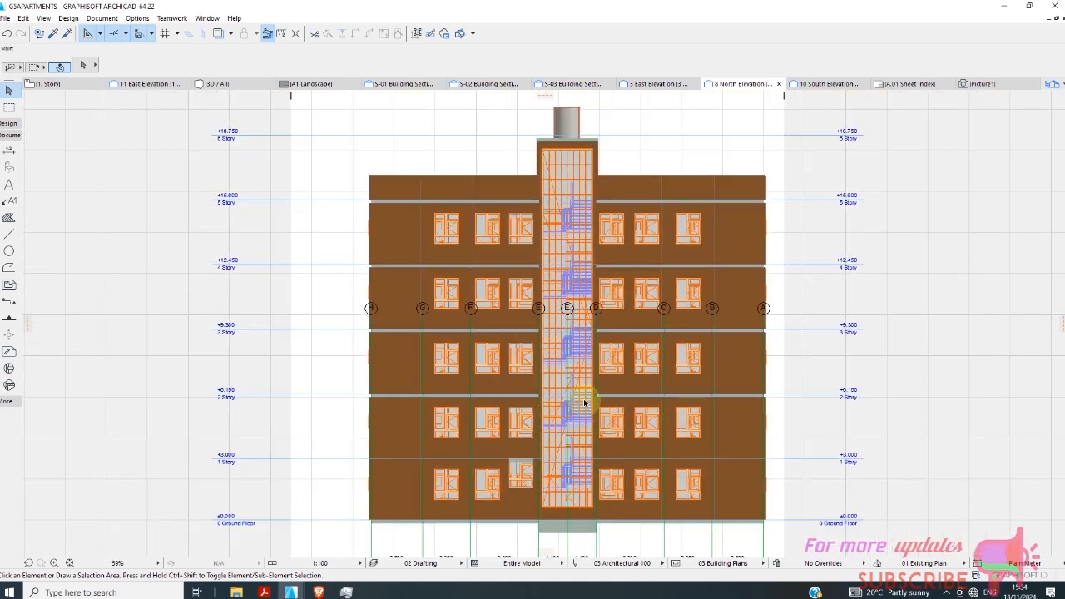
{"action": "scroll", "coordinate": [572, 412], "scroll_direction": "up", "scroll_amount": 3}
{"action": "scroll", "coordinate": [574, 418], "scroll_direction": "up", "scroll_amount": 3}
{"action": "scroll", "coordinate": [574, 406], "scroll_direction": "down", "scroll_amount": 5}
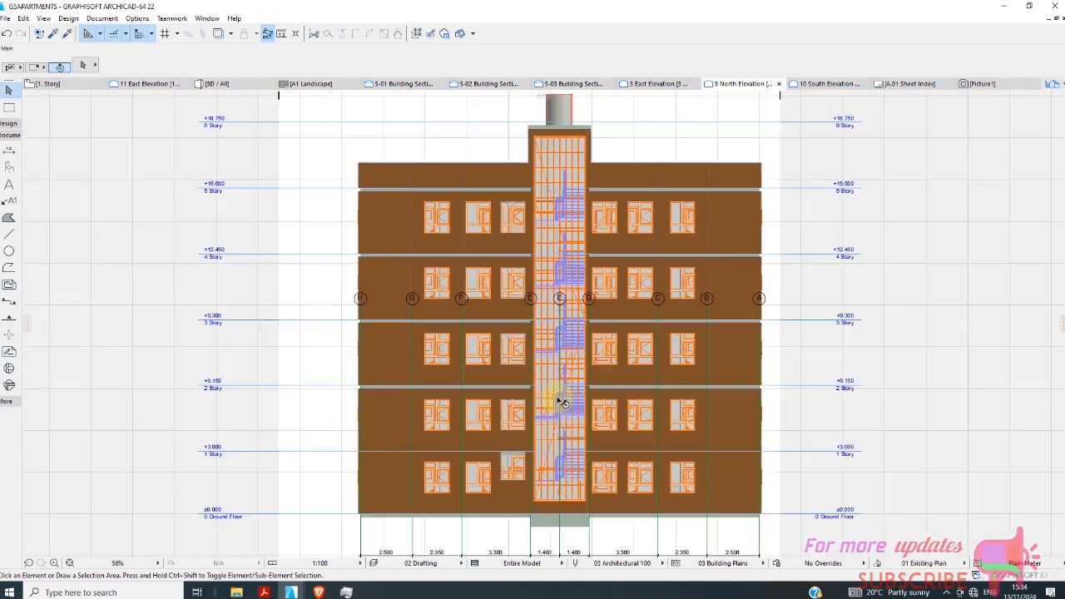
{"action": "scroll", "coordinate": [574, 366], "scroll_direction": "up", "scroll_amount": 3}
{"action": "scroll", "coordinate": [574, 366], "scroll_direction": "down", "scroll_amount": 5}
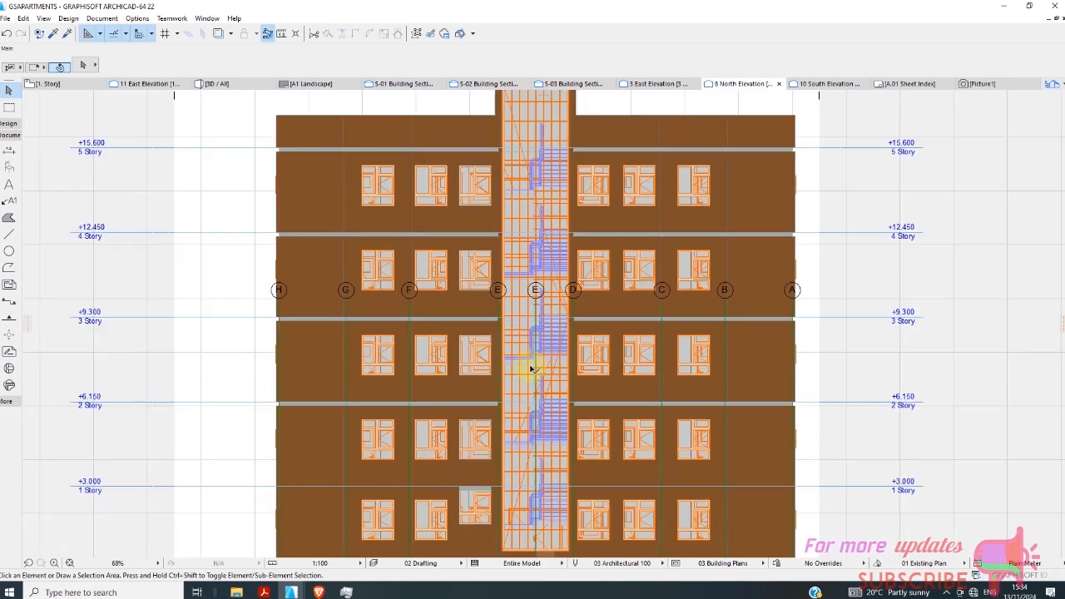
Open the A1 Landscape master layout, look through the stories in the project map, and inspect the blank sheet.
{"action": "left_click", "coordinate": [309, 84]}
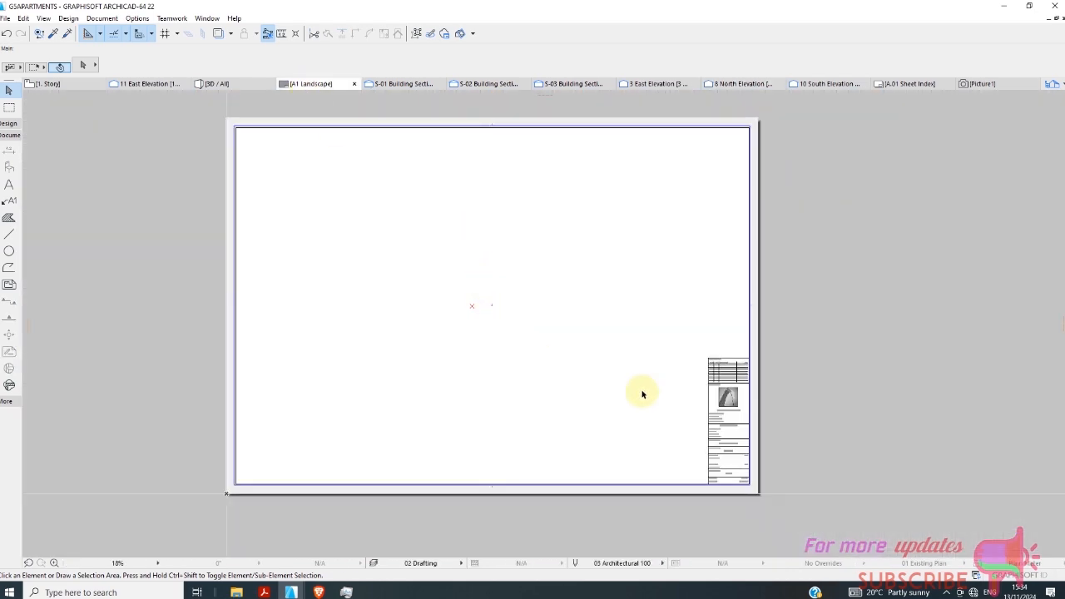
{"action": "left_click", "coordinate": [1052, 84]}
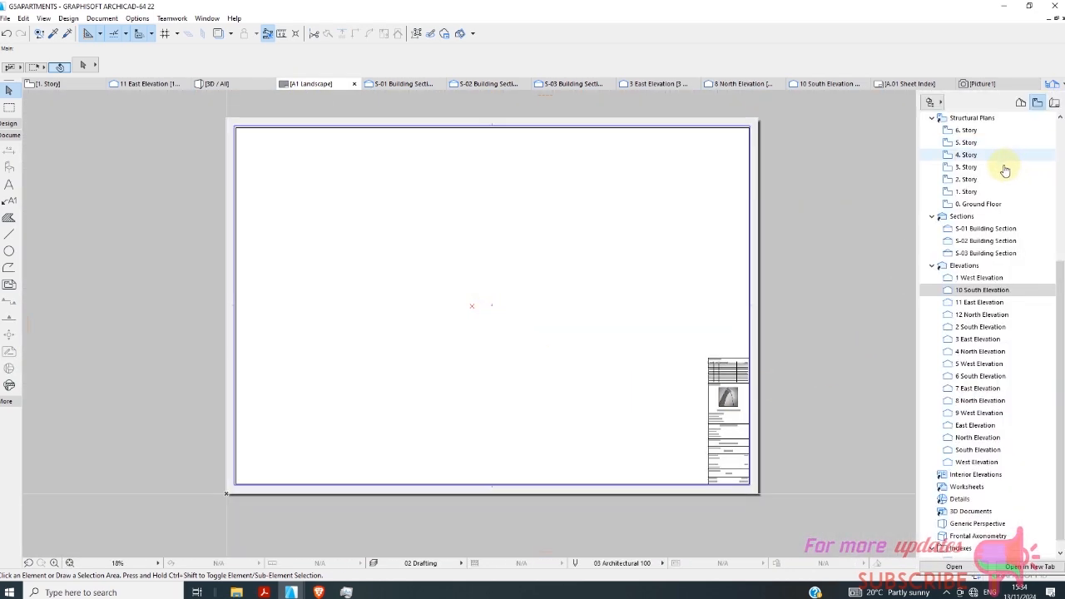
{"action": "left_click", "coordinate": [1021, 102]}
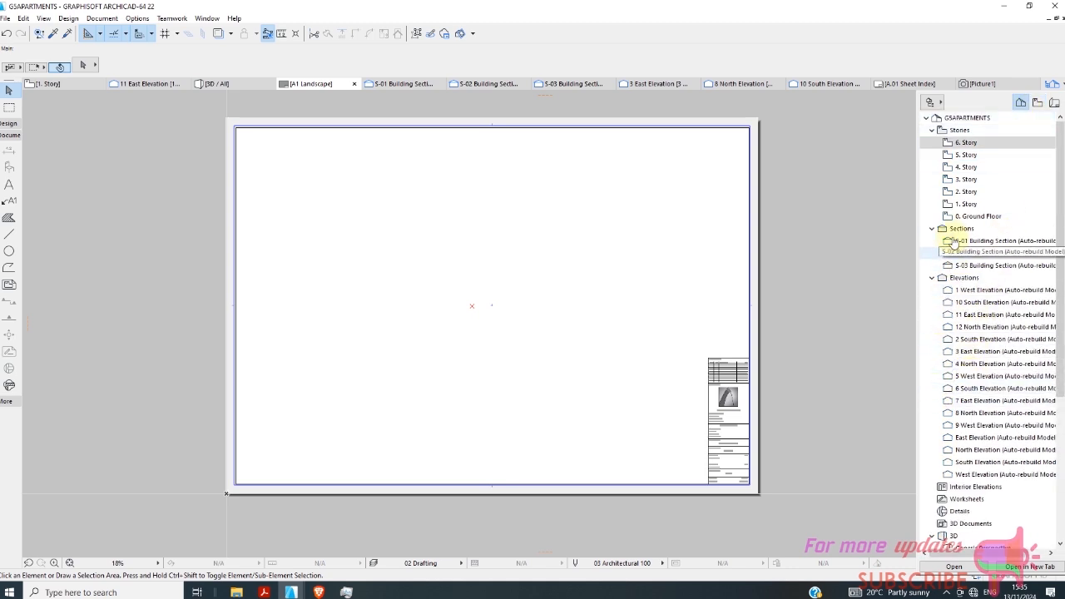
{"action": "left_click", "coordinate": [965, 192]}
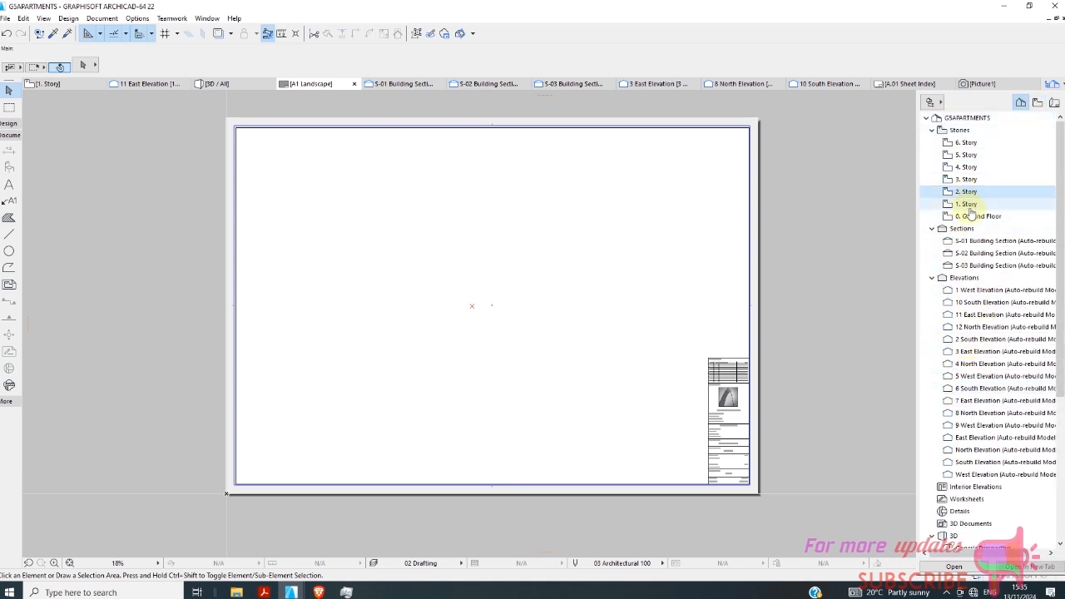
{"action": "left_click", "coordinate": [974, 206]}
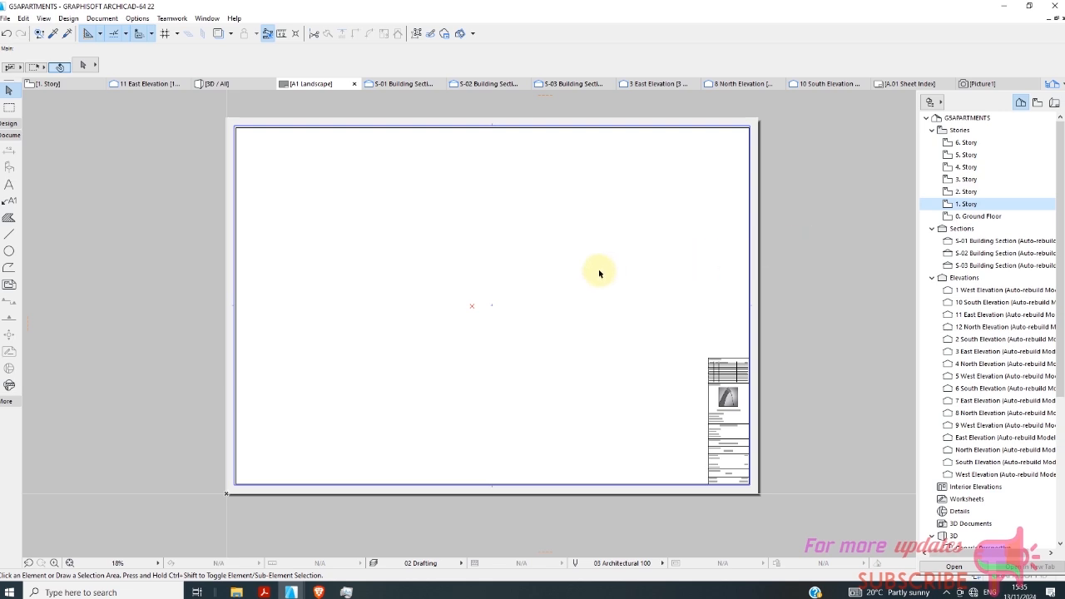
{"action": "left_click", "coordinate": [666, 394]}
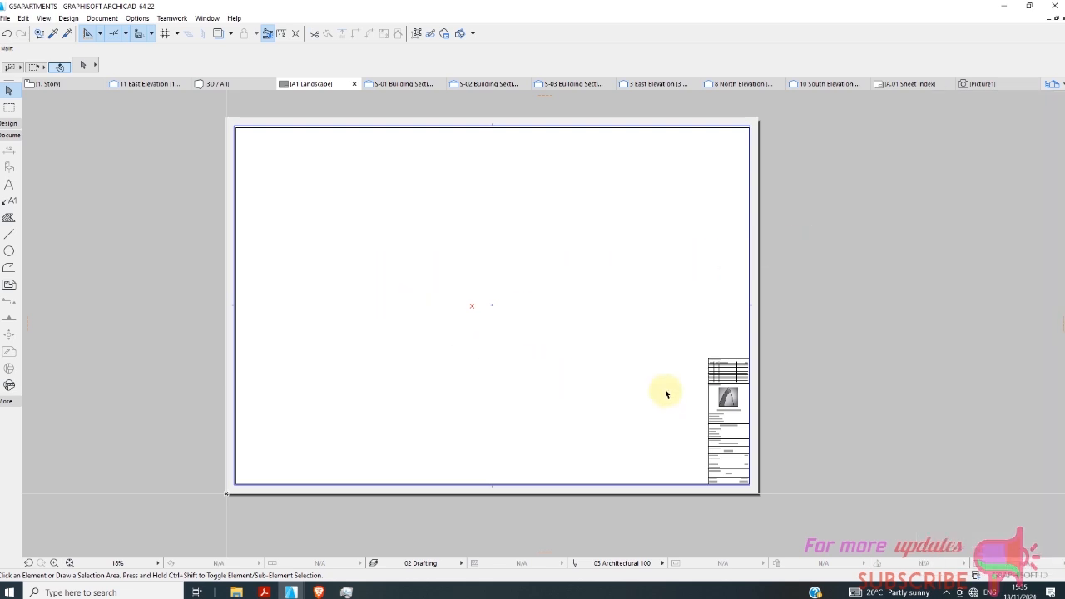
{"action": "scroll", "coordinate": [719, 355], "scroll_direction": "up", "scroll_amount": 2}
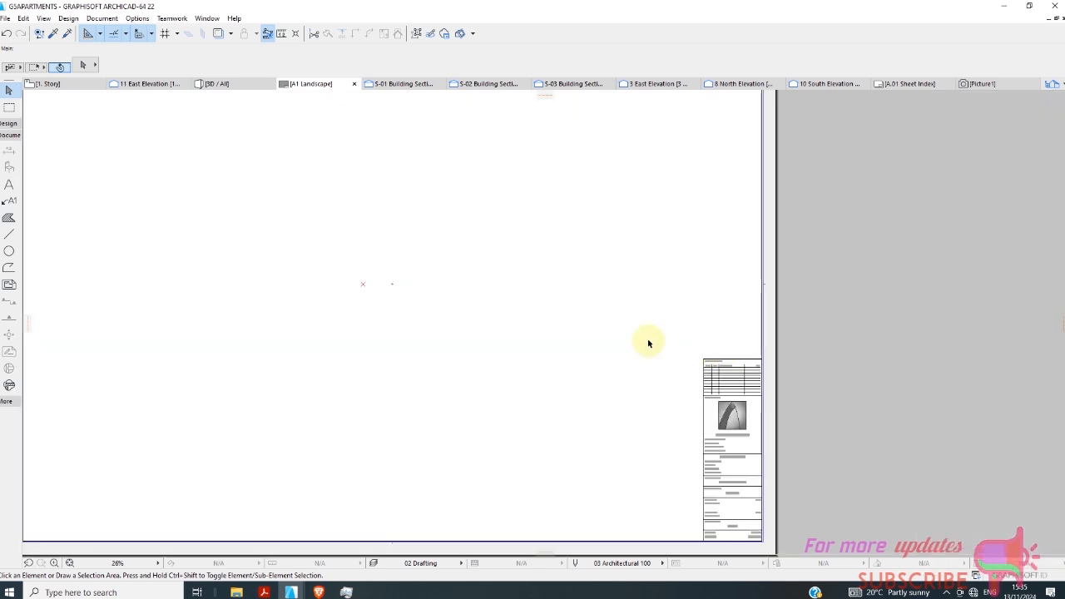
{"action": "scroll", "coordinate": [649, 343], "scroll_direction": "down", "scroll_amount": 2}
Open the view settings of the 1. Story view under Structural Plans in the view map.
{"action": "left_click", "coordinate": [1055, 83]}
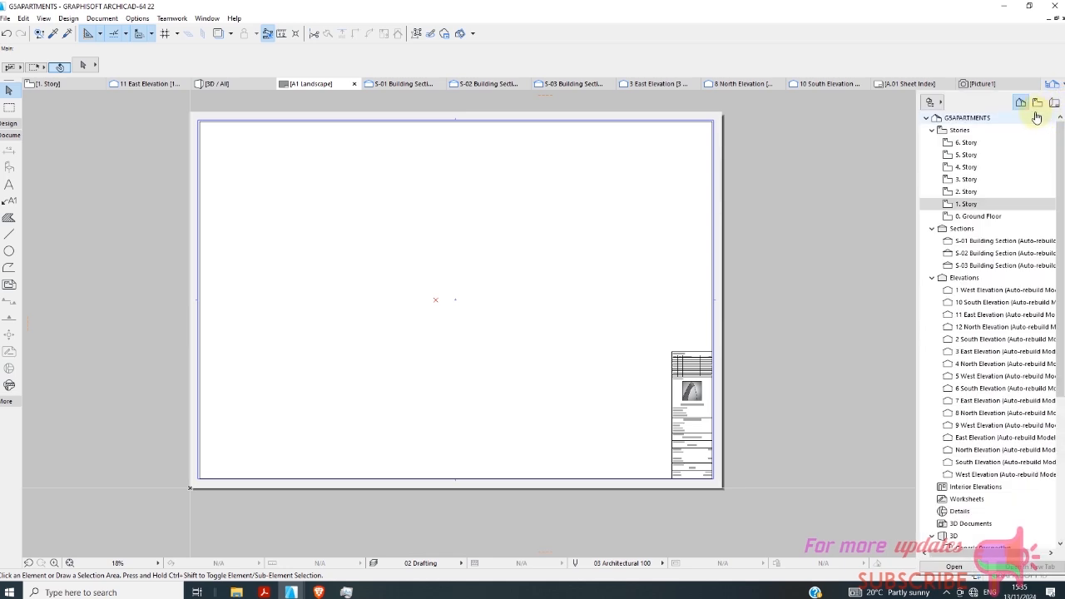
{"action": "left_click", "coordinate": [1037, 102]}
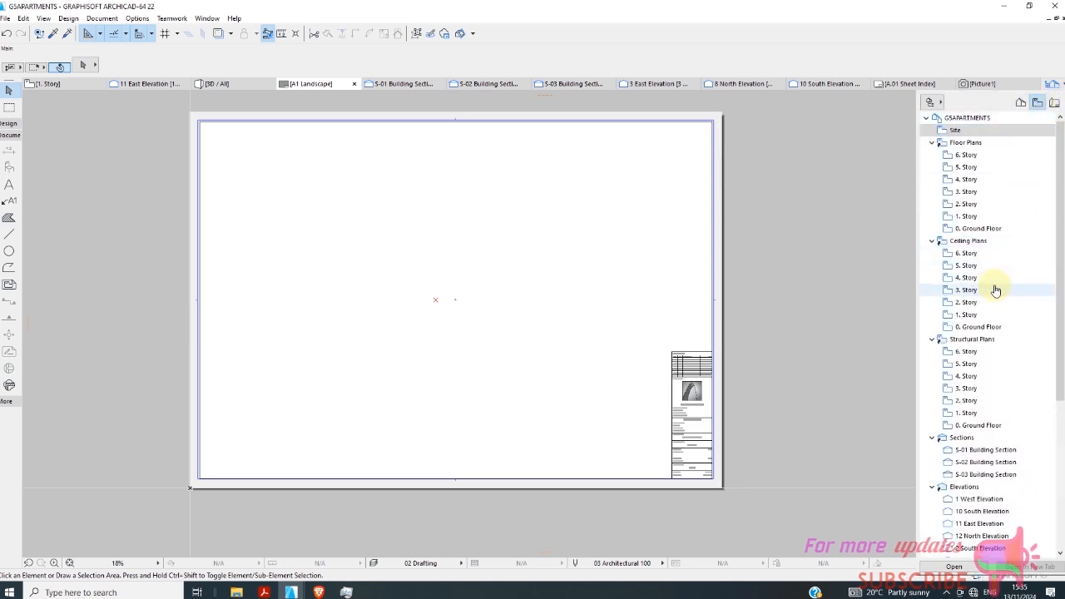
{"action": "scroll", "coordinate": [997, 321], "scroll_direction": "down", "scroll_amount": 1}
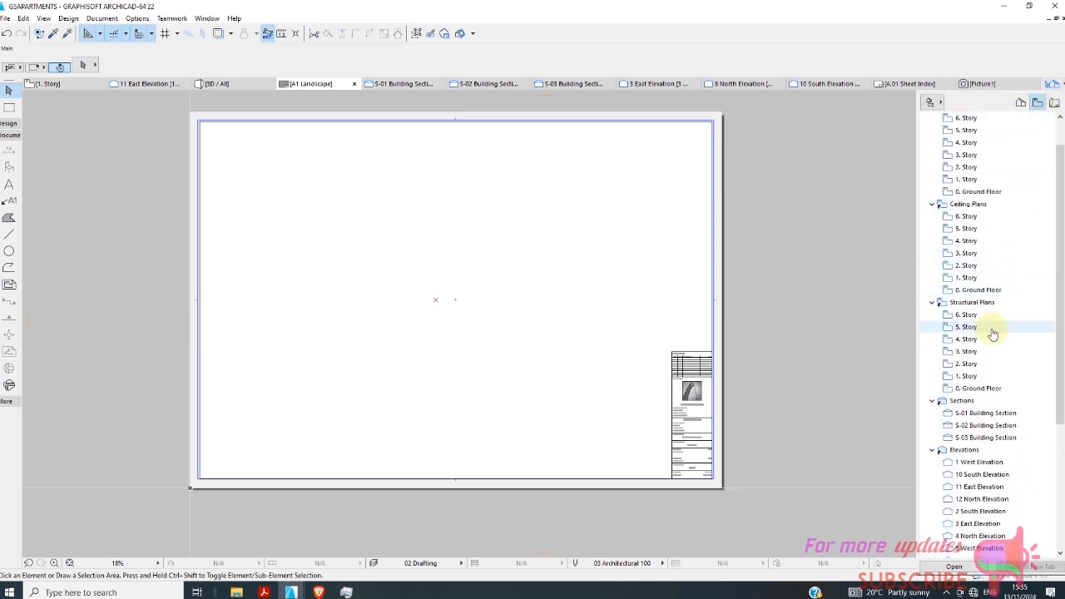
{"action": "left_click", "coordinate": [977, 523]}
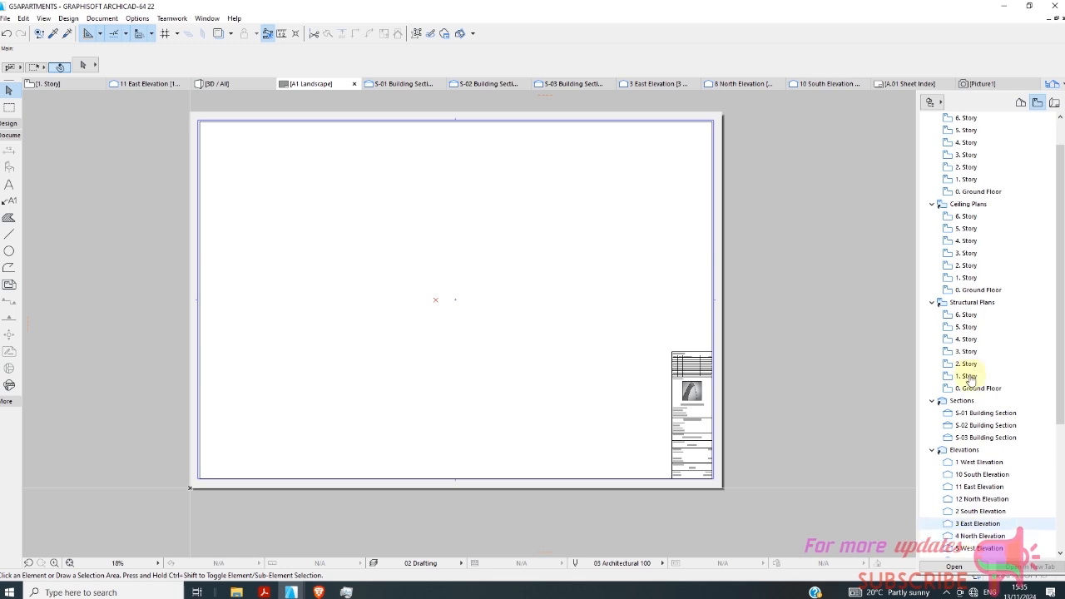
{"action": "left_click", "coordinate": [966, 377]}
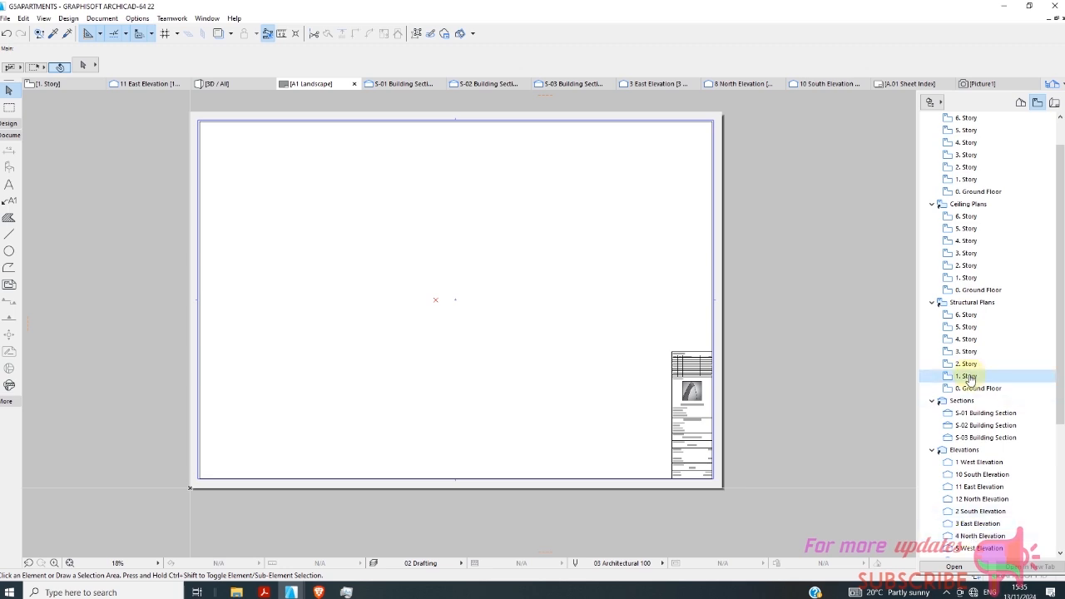
{"action": "right_click", "coordinate": [967, 378]}
{"action": "left_click", "coordinate": [963, 526]}
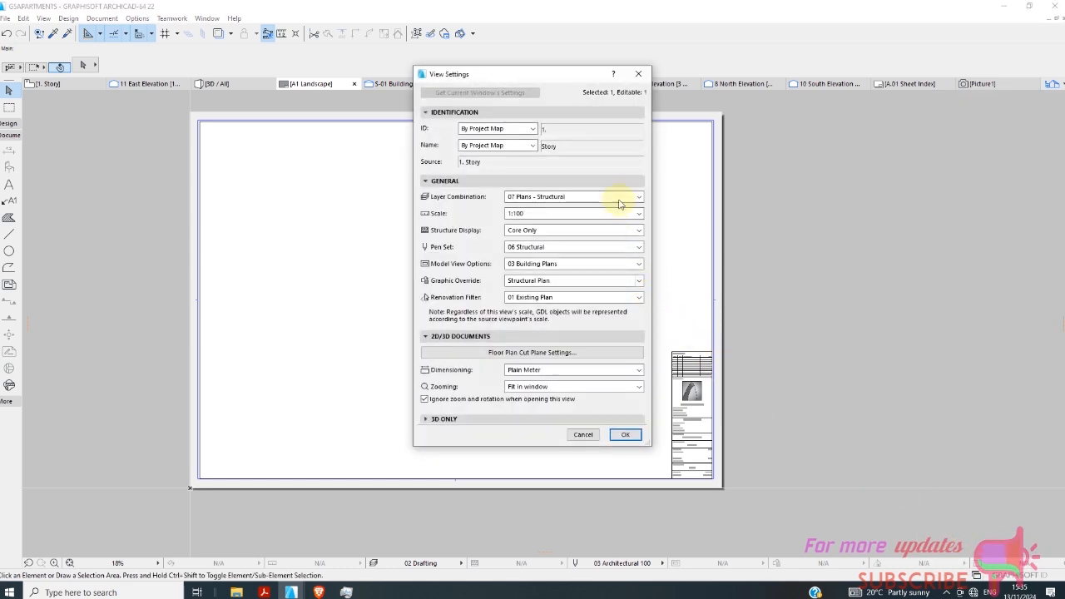
Set the layer combination of the 1. Story structural plan view to 04 Plans - Approval.
{"action": "left_click", "coordinate": [623, 197]}
{"action": "left_click", "coordinate": [627, 197]}
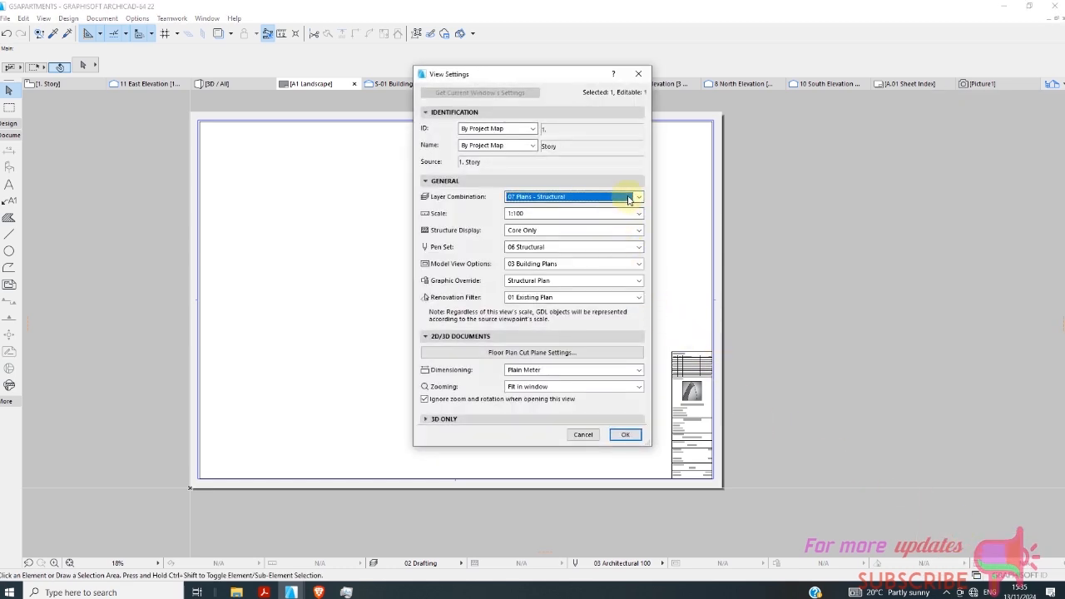
{"action": "left_click", "coordinate": [629, 198]}
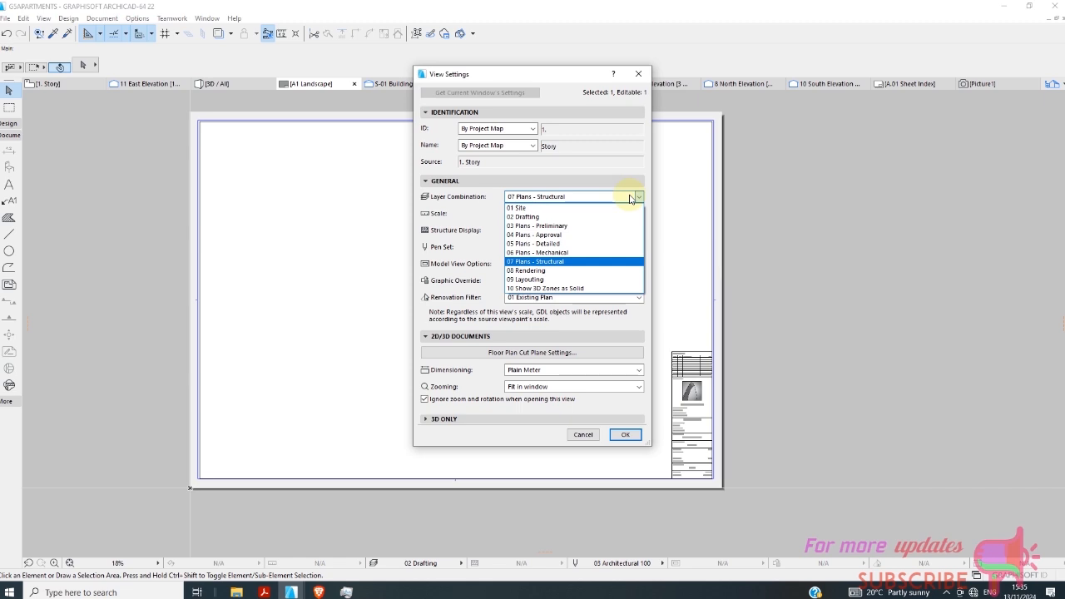
{"action": "left_click", "coordinate": [630, 197]}
{"action": "left_click", "coordinate": [630, 197]}
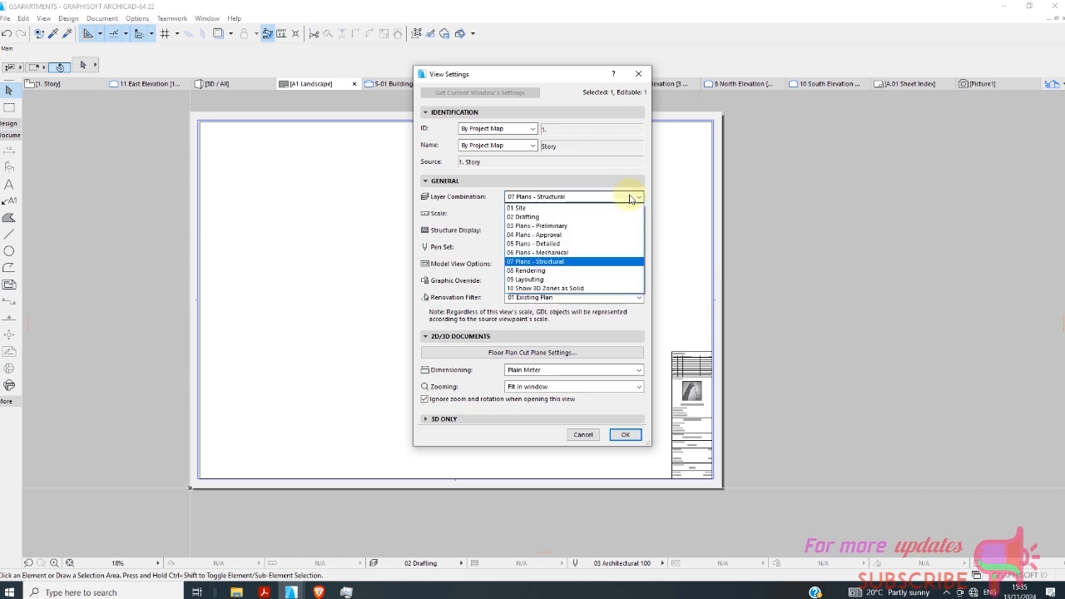
{"action": "left_click", "coordinate": [602, 235]}
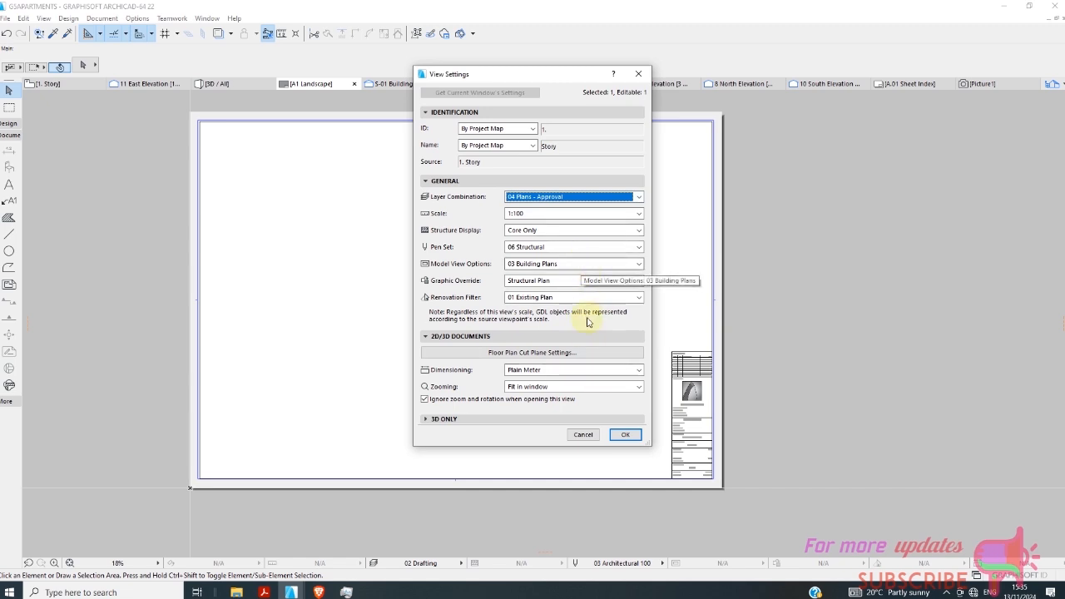
Set the view's dimensioning to Plain Millimeter, keep zooming at Fit in window, and apply the view settings.
{"action": "left_click", "coordinate": [572, 371]}
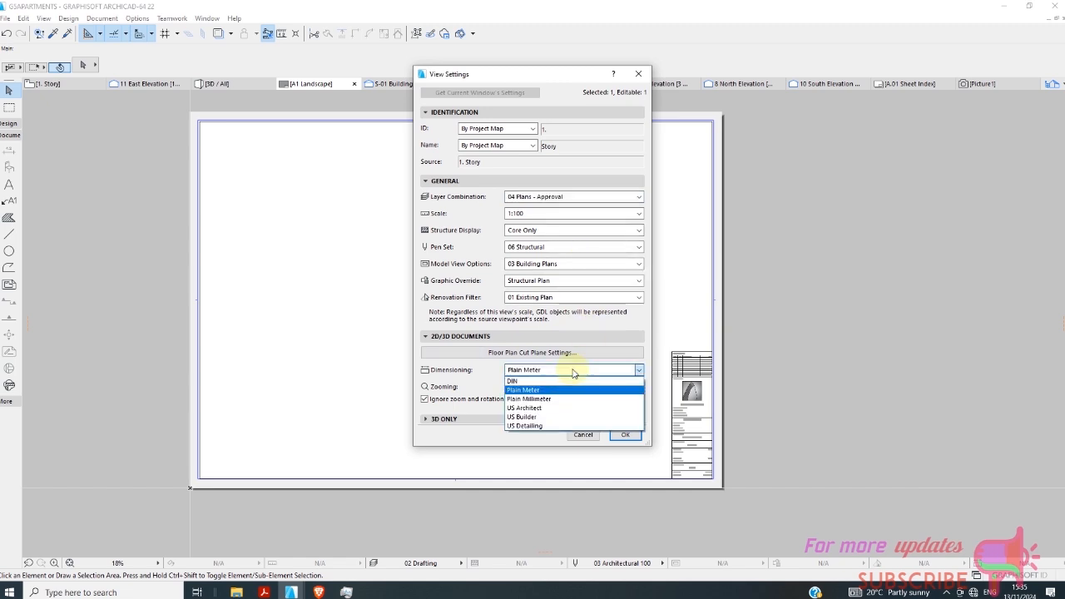
{"action": "left_click", "coordinate": [566, 399]}
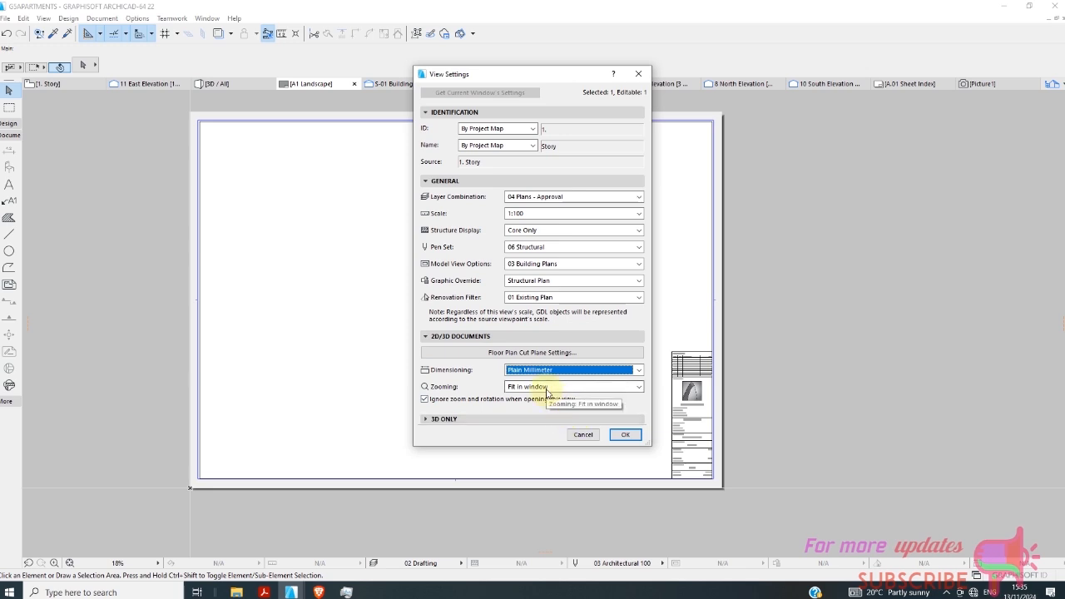
{"action": "left_click", "coordinate": [547, 388]}
{"action": "left_click", "coordinate": [550, 391]}
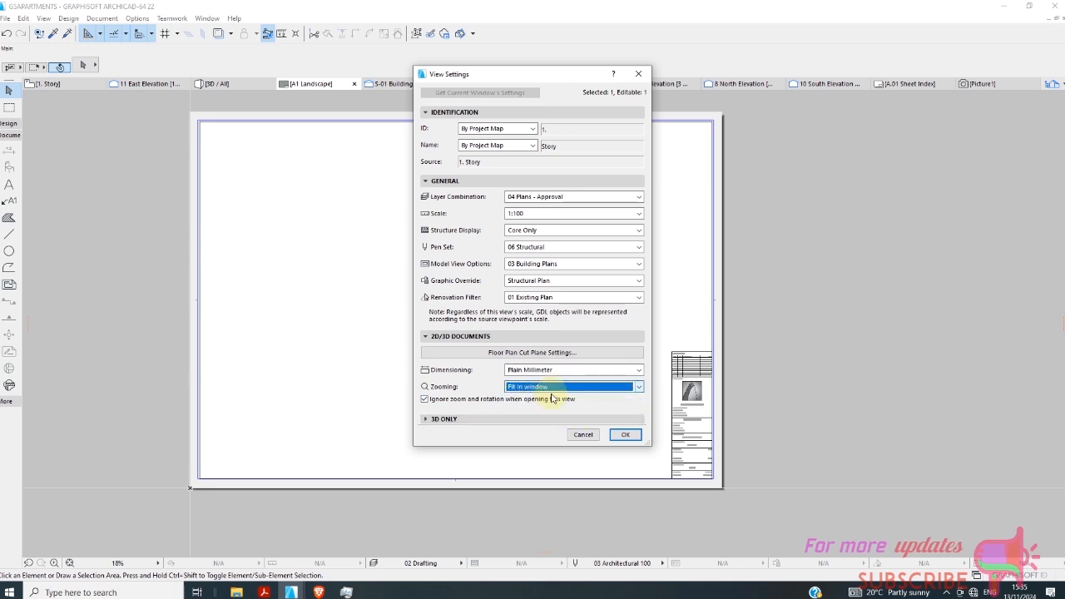
{"action": "left_click", "coordinate": [625, 435]}
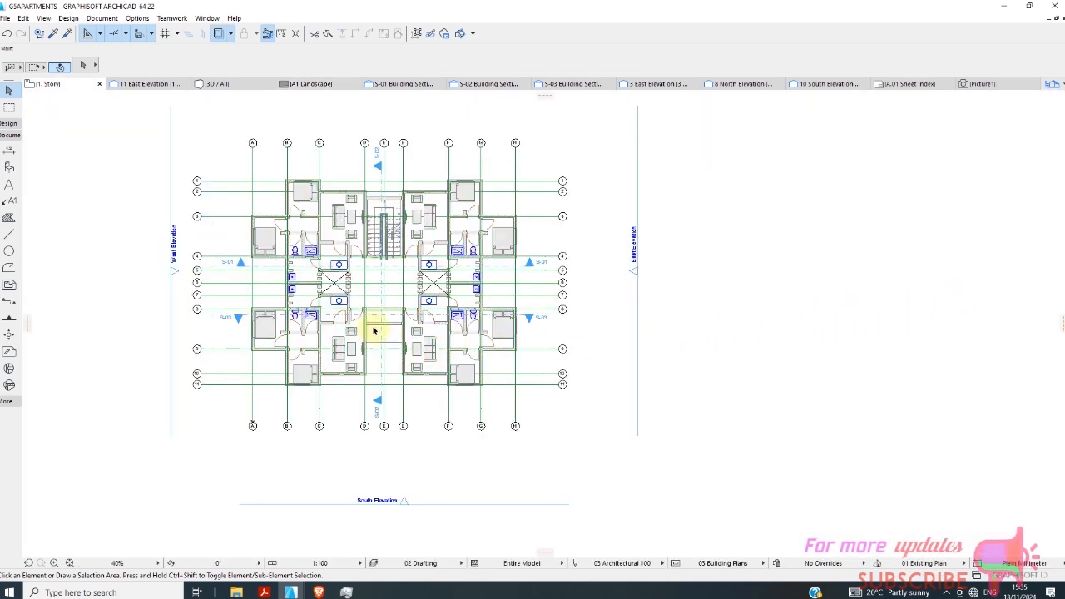
Open the 1. Story structural plan view and inspect how the floor plan is displayed.
{"action": "scroll", "coordinate": [373, 331], "scroll_direction": "up", "scroll_amount": 2}
{"action": "scroll", "coordinate": [404, 353], "scroll_direction": "down", "scroll_amount": 1}
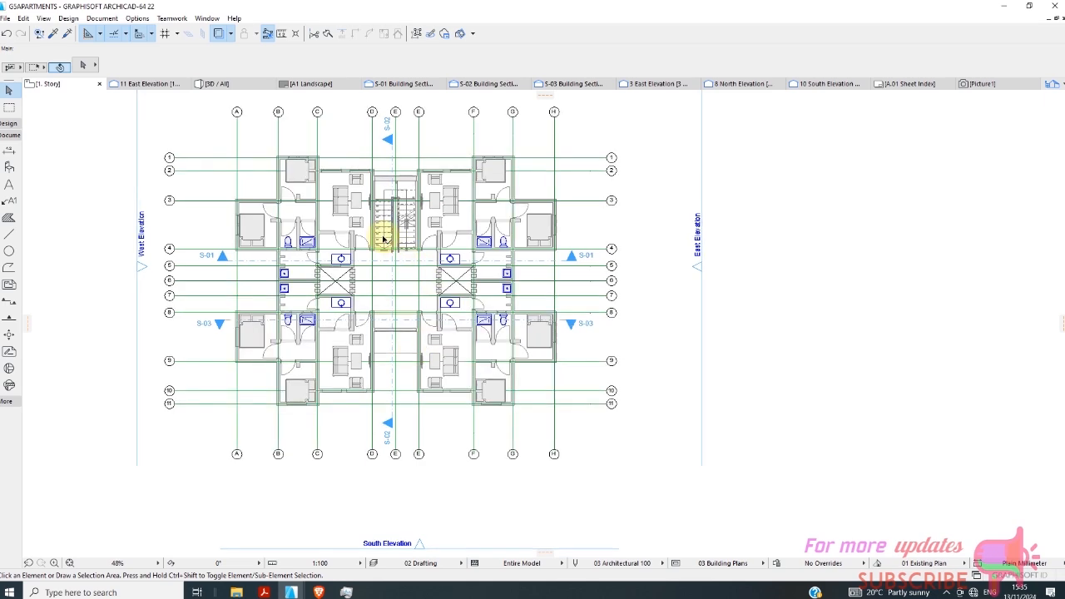
{"action": "scroll", "coordinate": [380, 233], "scroll_direction": "up", "scroll_amount": 4}
{"action": "scroll", "coordinate": [384, 260], "scroll_direction": "down", "scroll_amount": 3}
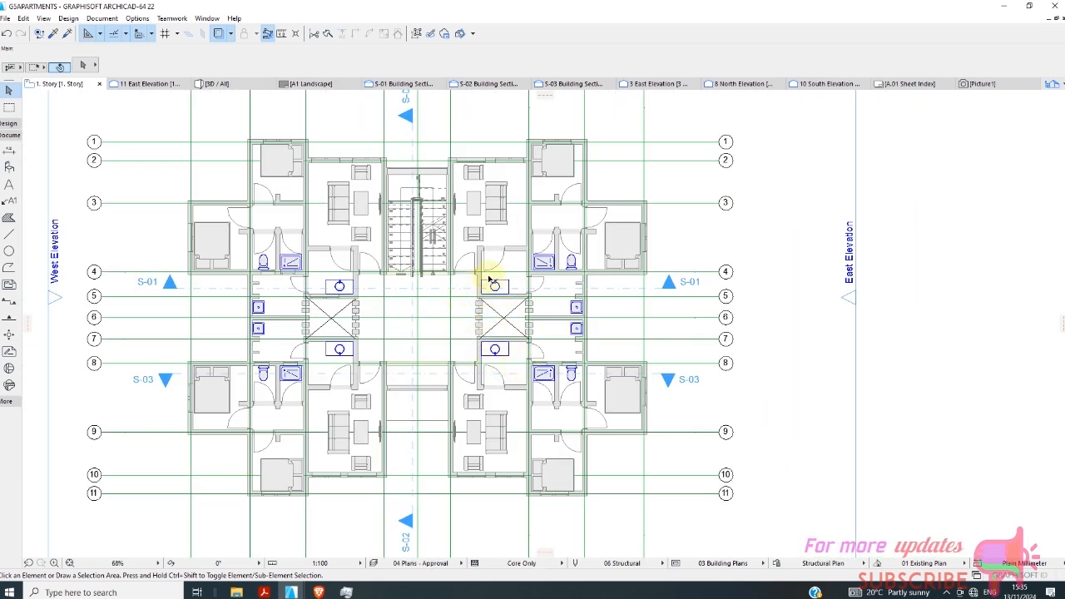
Set the layer combination of the 1. Story structural plan view to 07 Plans - Structural and apply it.
{"action": "left_click", "coordinate": [1061, 89]}
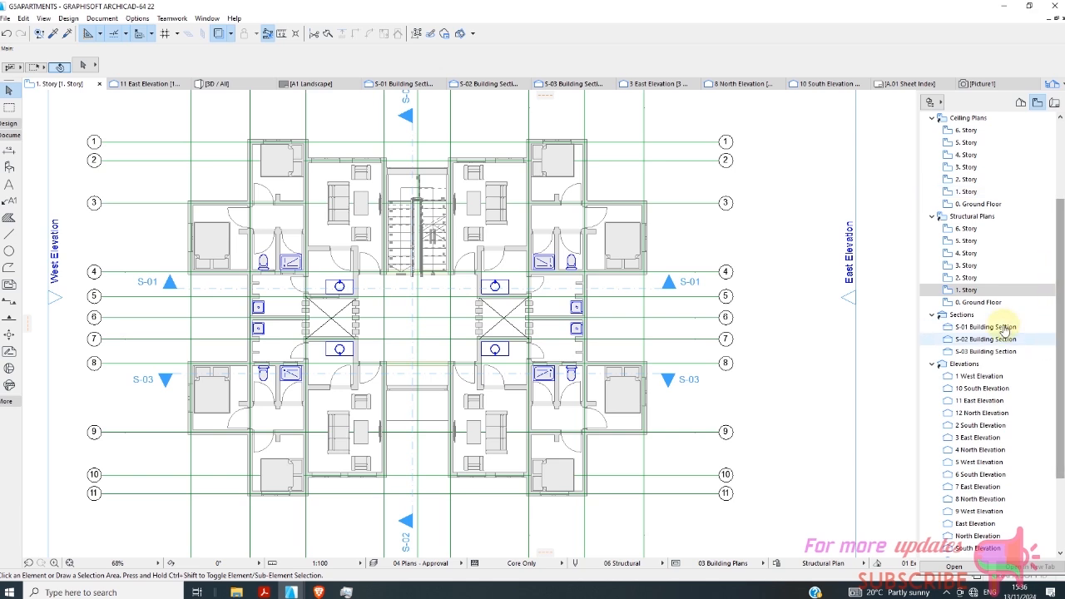
{"action": "right_click", "coordinate": [967, 290]}
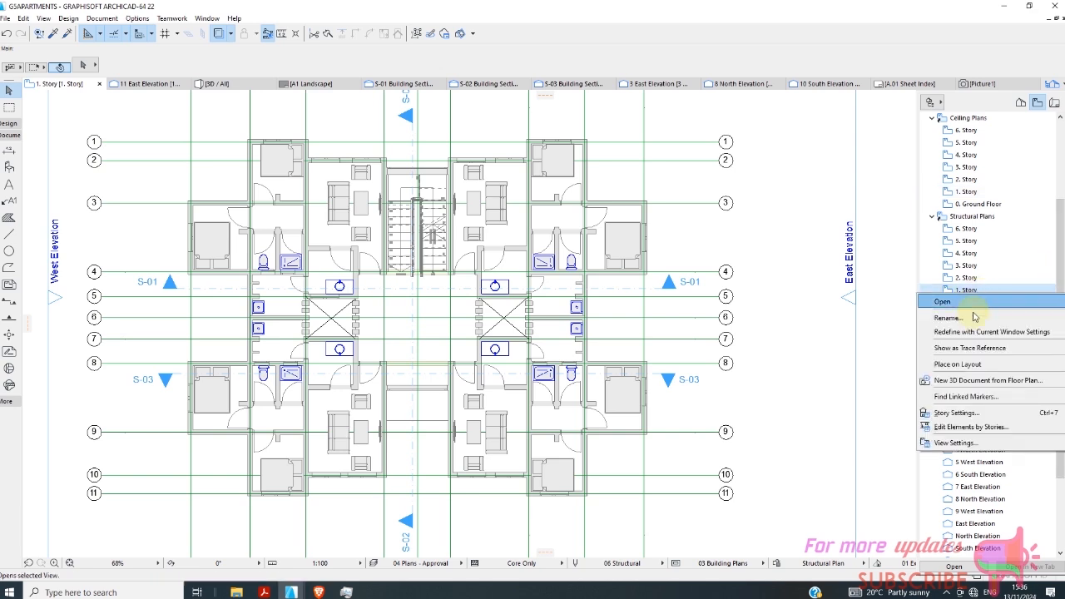
{"action": "left_click", "coordinate": [955, 443]}
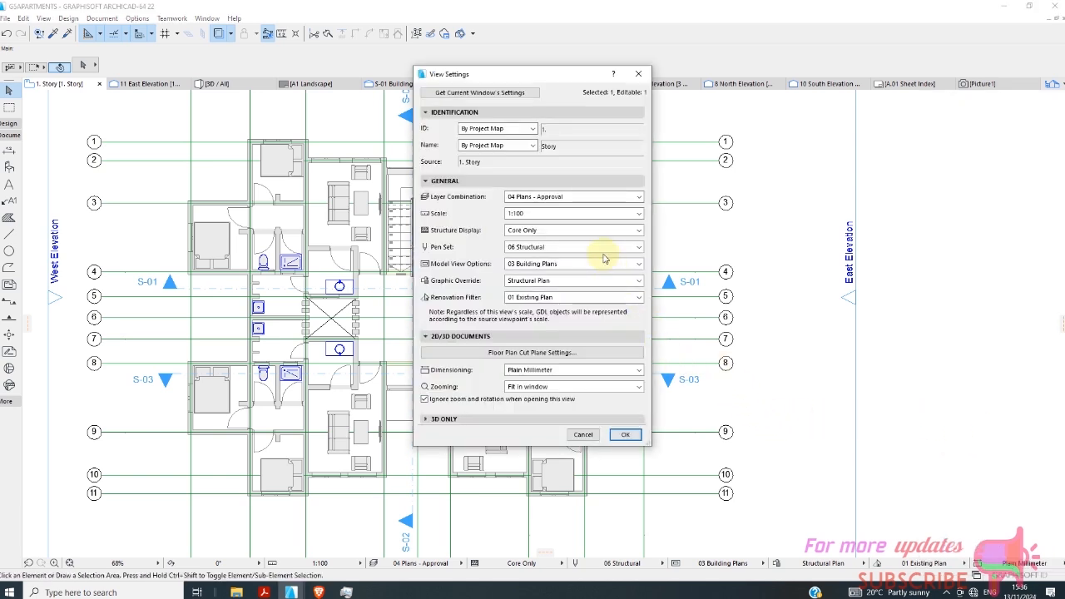
{"action": "left_click", "coordinate": [582, 196]}
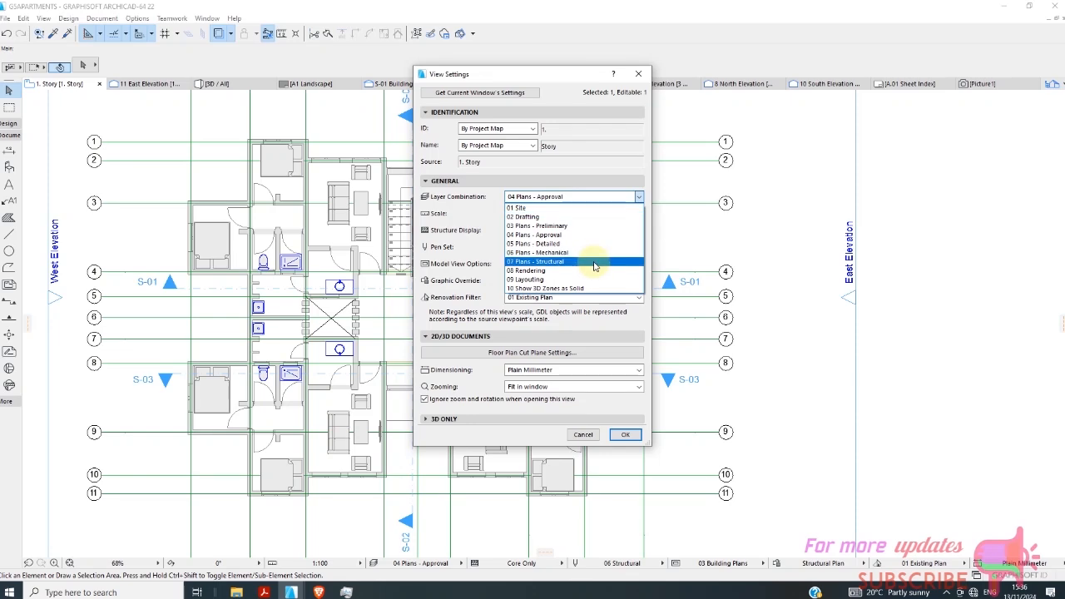
{"action": "left_click", "coordinate": [598, 272]}
{"action": "left_click", "coordinate": [642, 435]}
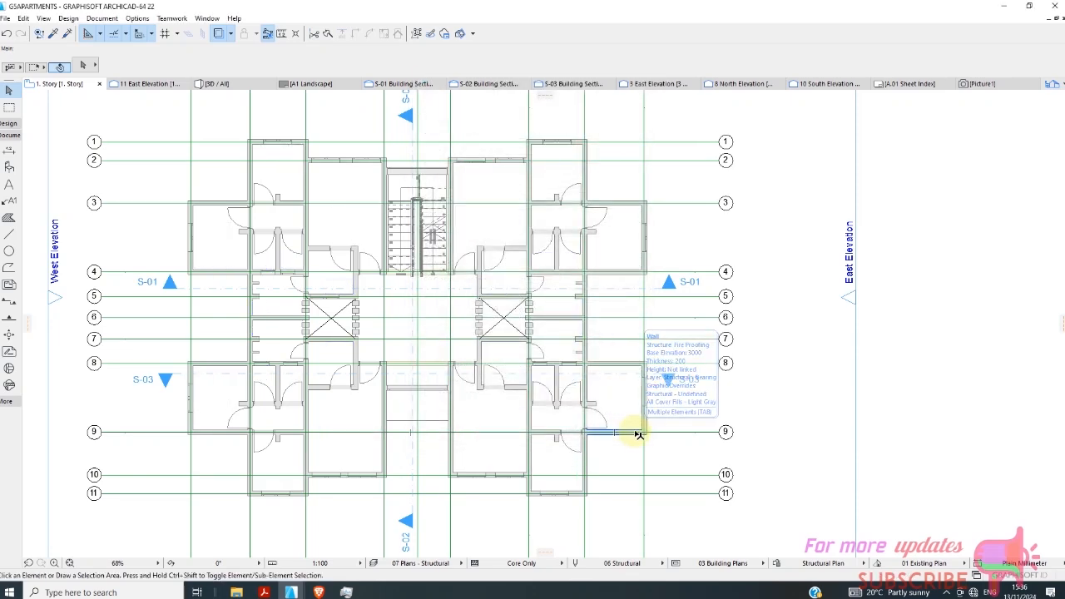
Set the layer combination of the 1. Story structural plan view to 05 Plans - Detailed and apply it.
{"action": "left_click", "coordinate": [1056, 86]}
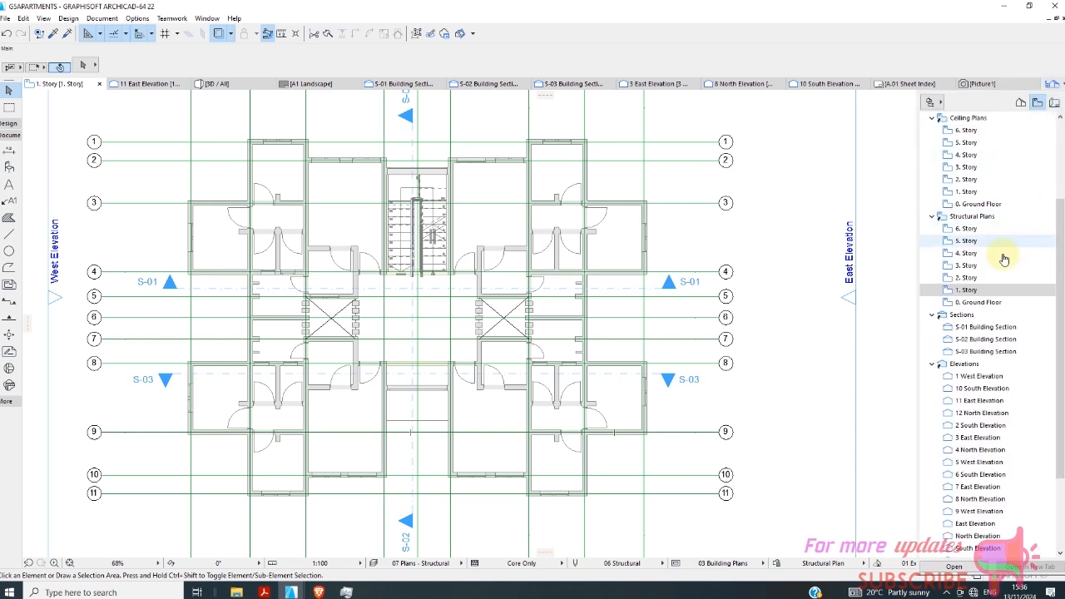
{"action": "right_click", "coordinate": [987, 290]}
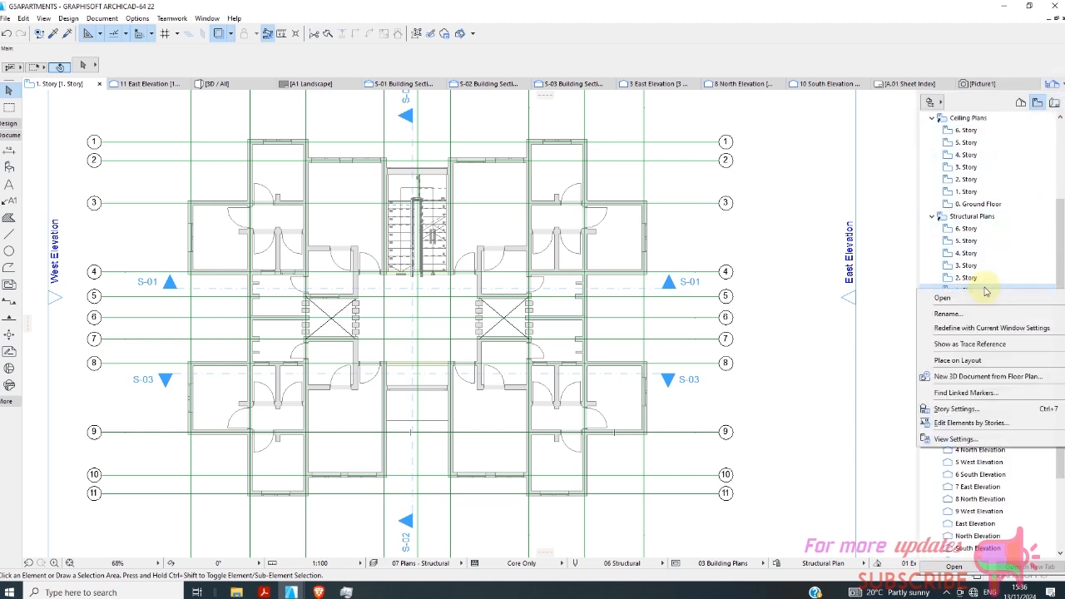
{"action": "left_click", "coordinate": [953, 439]}
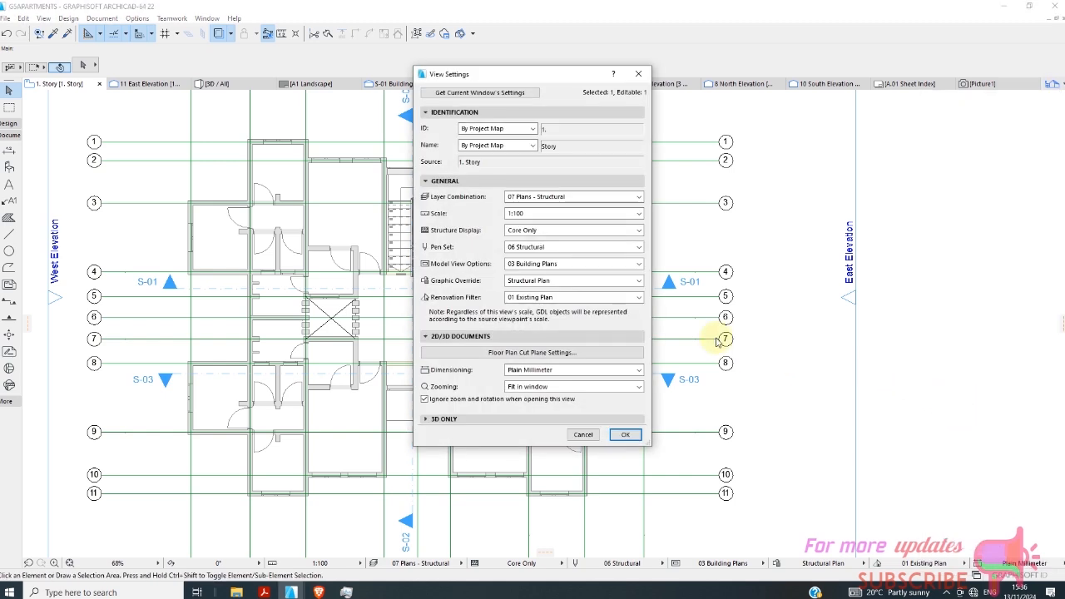
{"action": "left_click", "coordinate": [567, 198]}
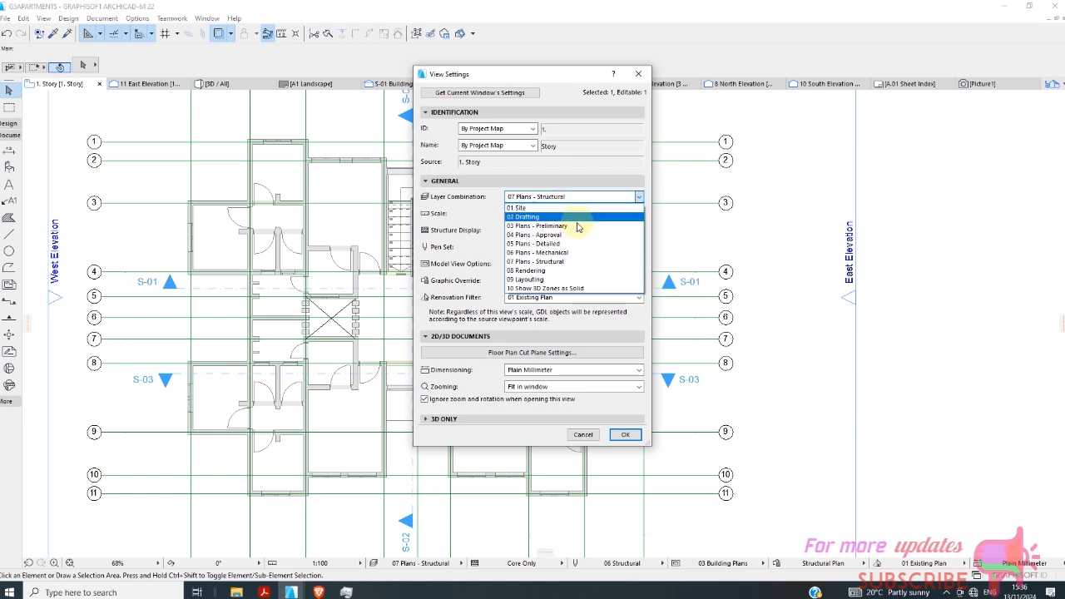
{"action": "left_click", "coordinate": [586, 197]}
{"action": "left_click", "coordinate": [606, 198]}
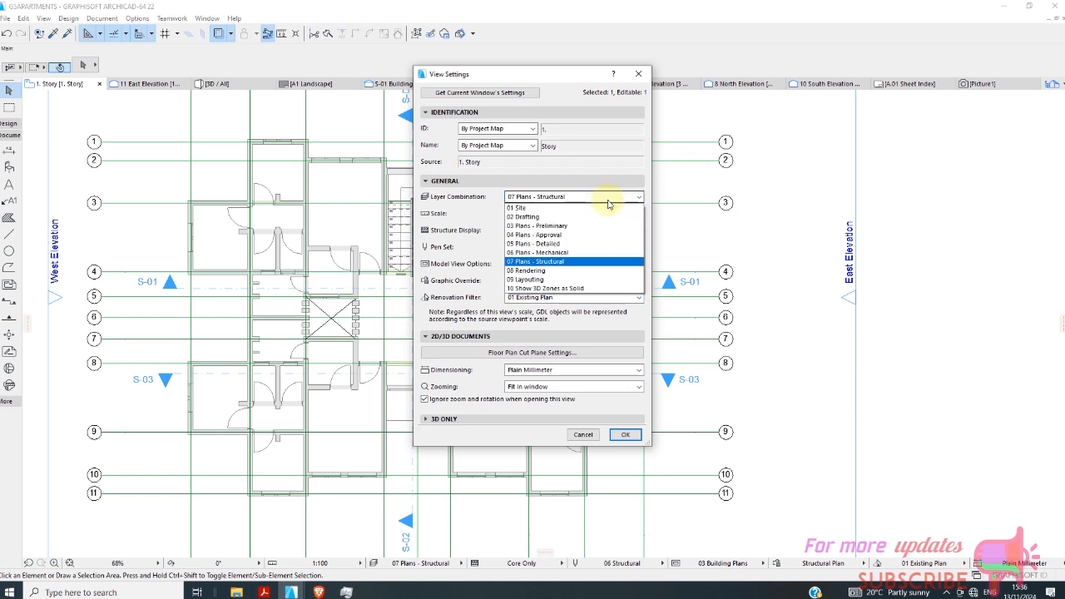
{"action": "left_click", "coordinate": [608, 243]}
{"action": "left_click", "coordinate": [626, 435]}
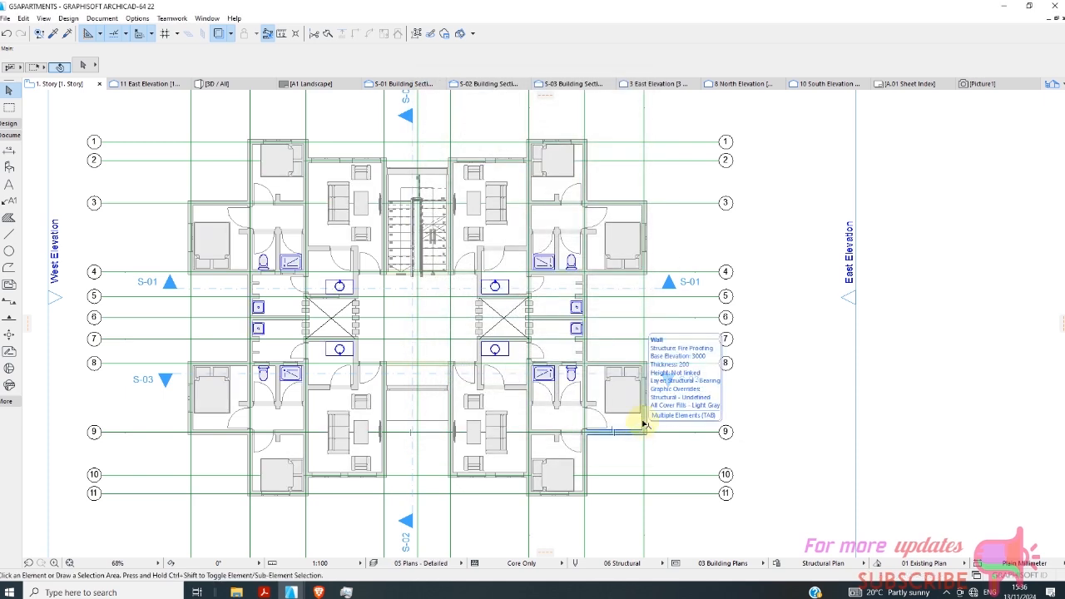
Open the 2. Story structural plan view and examine its walls, stairwell and grid lines.
{"action": "left_click", "coordinate": [1053, 84]}
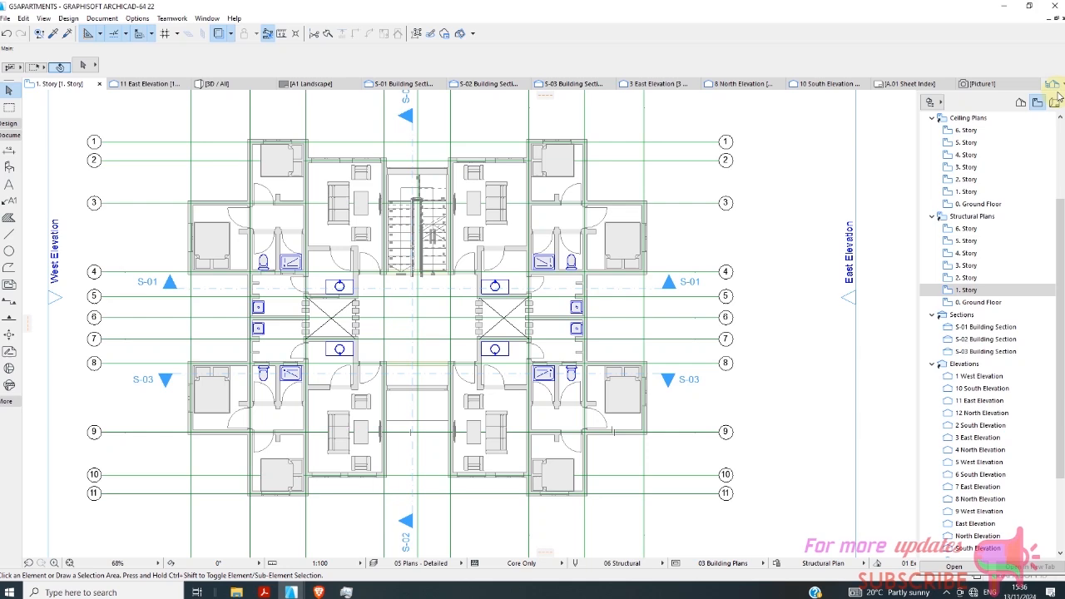
{"action": "left_click", "coordinate": [965, 277]}
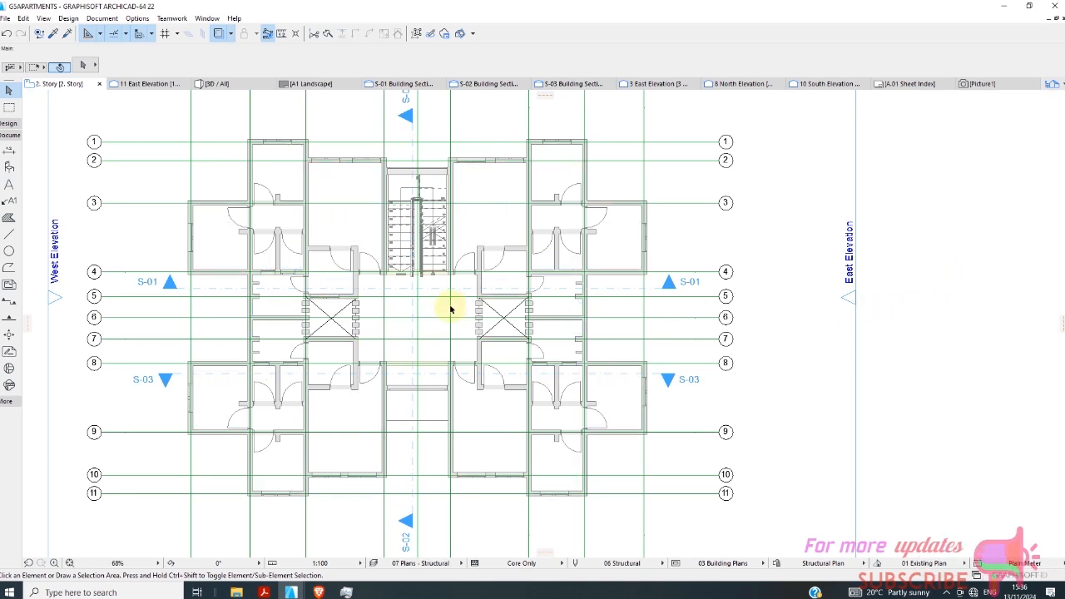
{"action": "scroll", "coordinate": [450, 310], "scroll_direction": "down", "scroll_amount": 3}
{"action": "scroll", "coordinate": [413, 313], "scroll_direction": "up", "scroll_amount": 3}
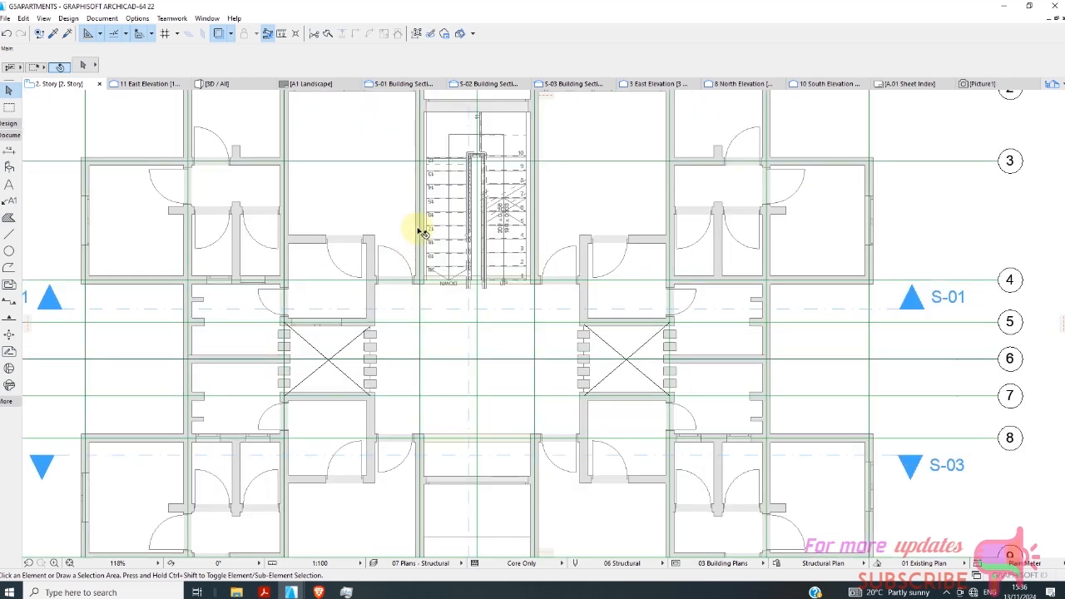
{"action": "scroll", "coordinate": [418, 237], "scroll_direction": "up", "scroll_amount": 3}
{"action": "scroll", "coordinate": [417, 260], "scroll_direction": "down", "scroll_amount": 4}
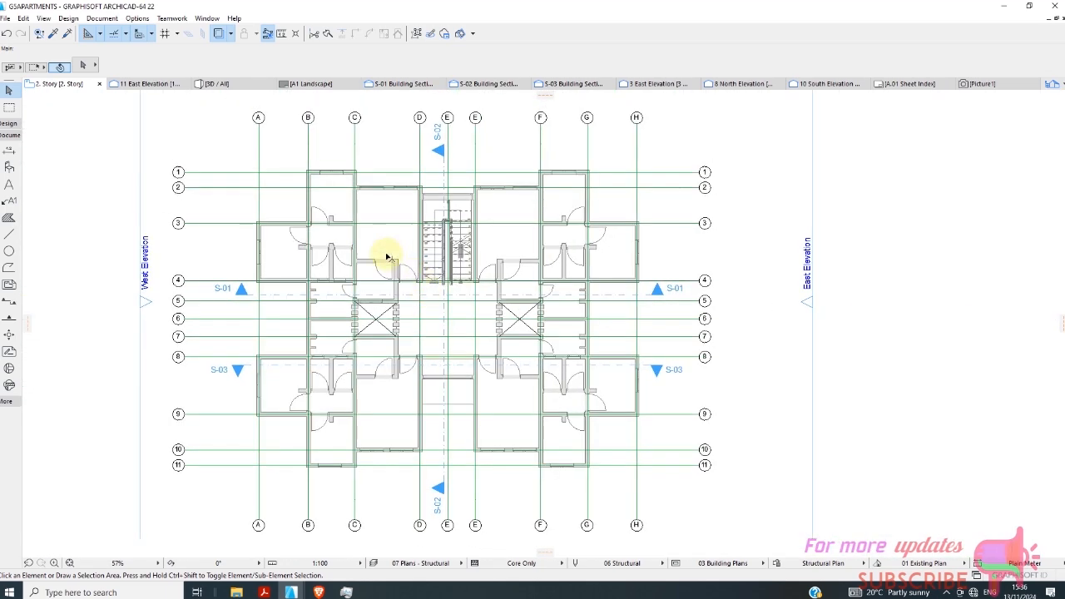
Review the 11 East Elevation and examine the living room furniture behind the facade windows in the 3D model.
{"action": "left_click", "coordinate": [148, 83]}
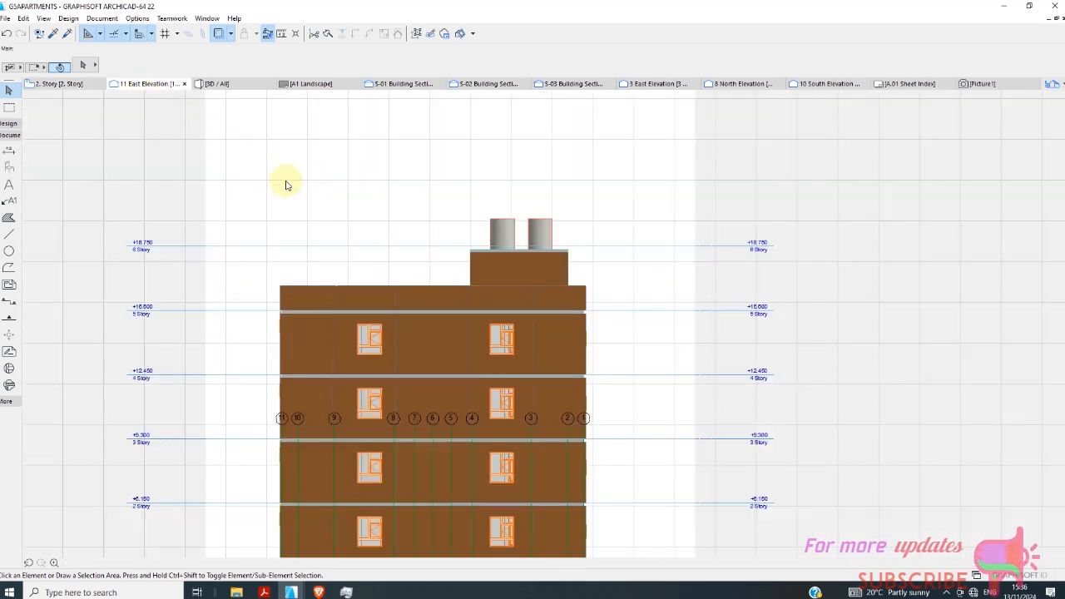
{"action": "left_click", "coordinate": [237, 86]}
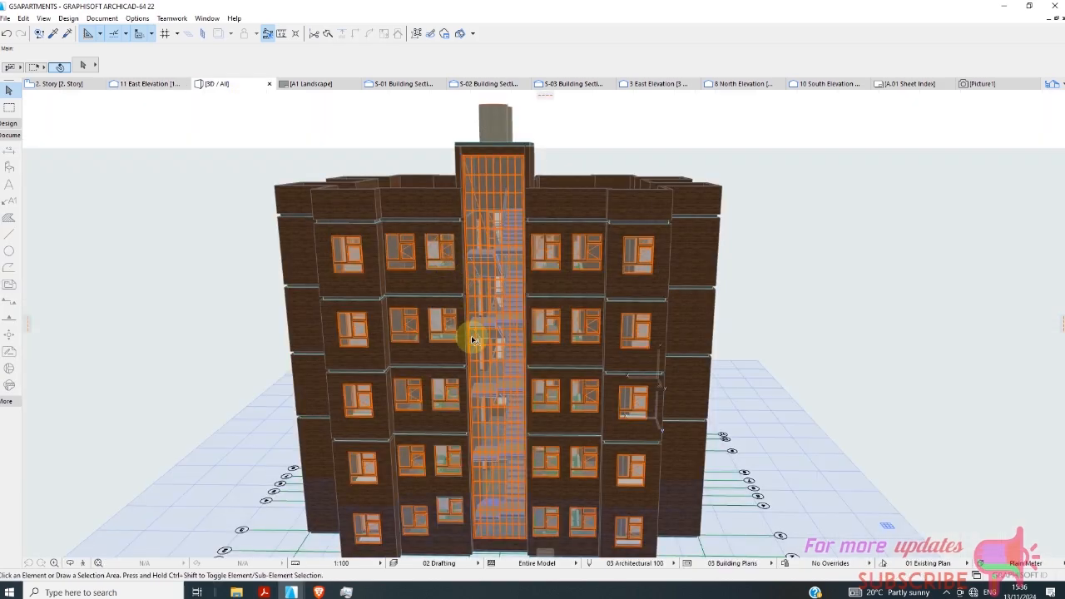
{"action": "scroll", "coordinate": [549, 339], "scroll_direction": "up", "scroll_amount": 2}
{"action": "scroll", "coordinate": [603, 336], "scroll_direction": "up", "scroll_amount": 6}
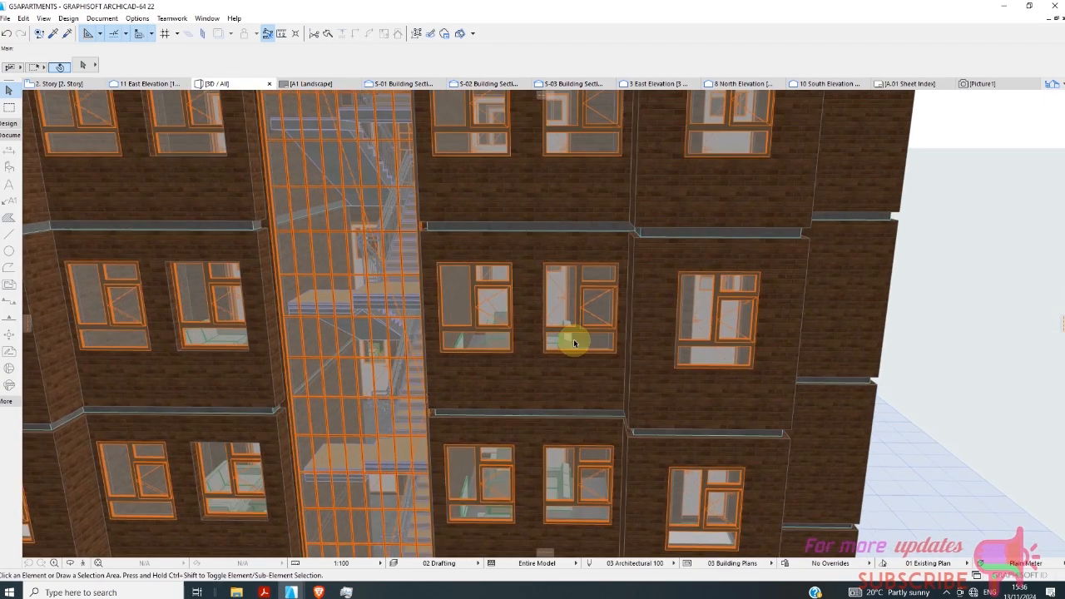
{"action": "scroll", "coordinate": [566, 341], "scroll_direction": "up", "scroll_amount": 5}
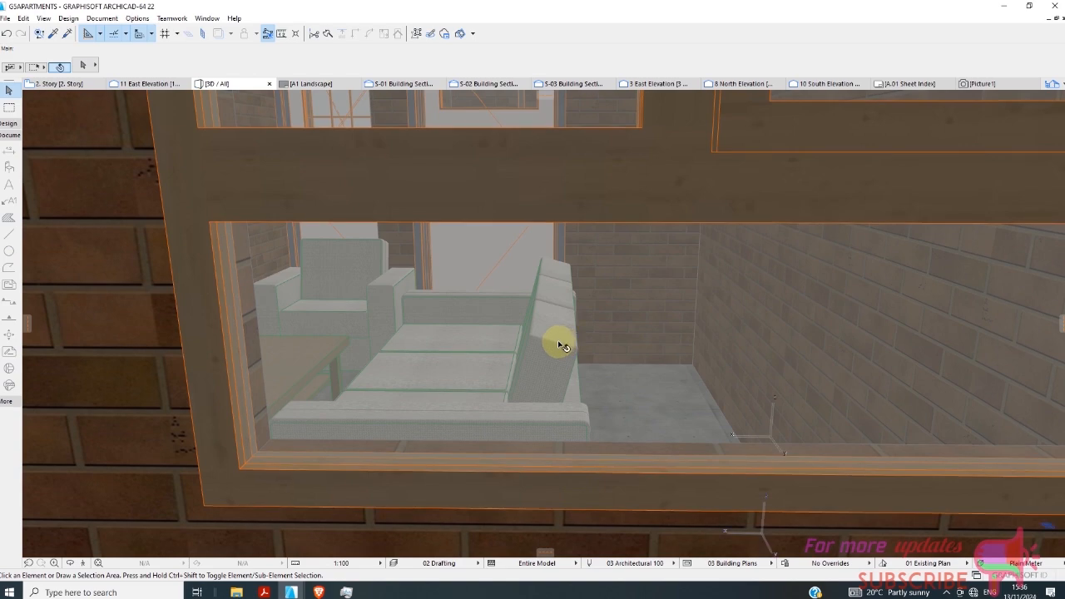
{"action": "scroll", "coordinate": [497, 333], "scroll_direction": "up", "scroll_amount": 3}
{"action": "scroll", "coordinate": [475, 278], "scroll_direction": "down", "scroll_amount": 2}
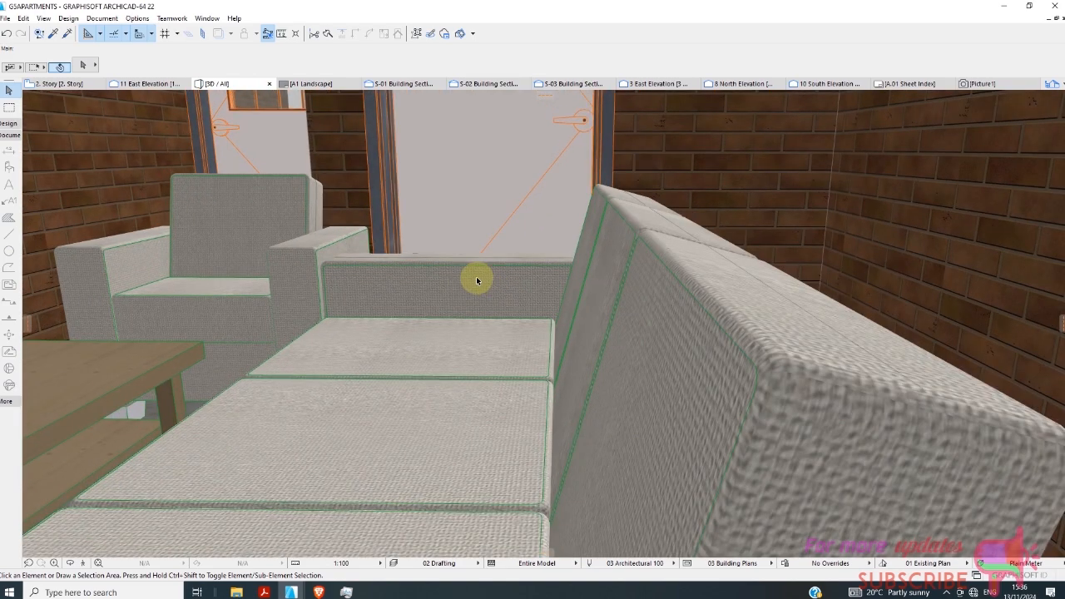
{"action": "scroll", "coordinate": [311, 286], "scroll_direction": "up", "scroll_amount": 3}
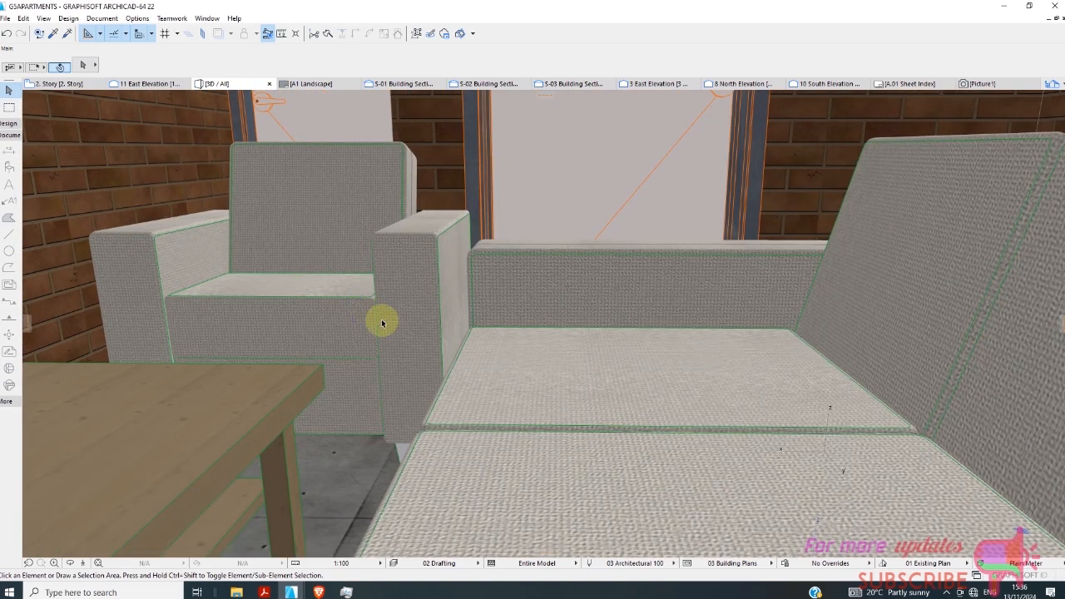
Select the Flat Panel TV 22 in the living room and inspect the surrounding interior and building exterior in 3D.
{"action": "middle_click_drag", "start_coordinate": [470, 367], "coordinate": [908, 245], "text": "shift"}
{"action": "left_click", "coordinate": [899, 239]}
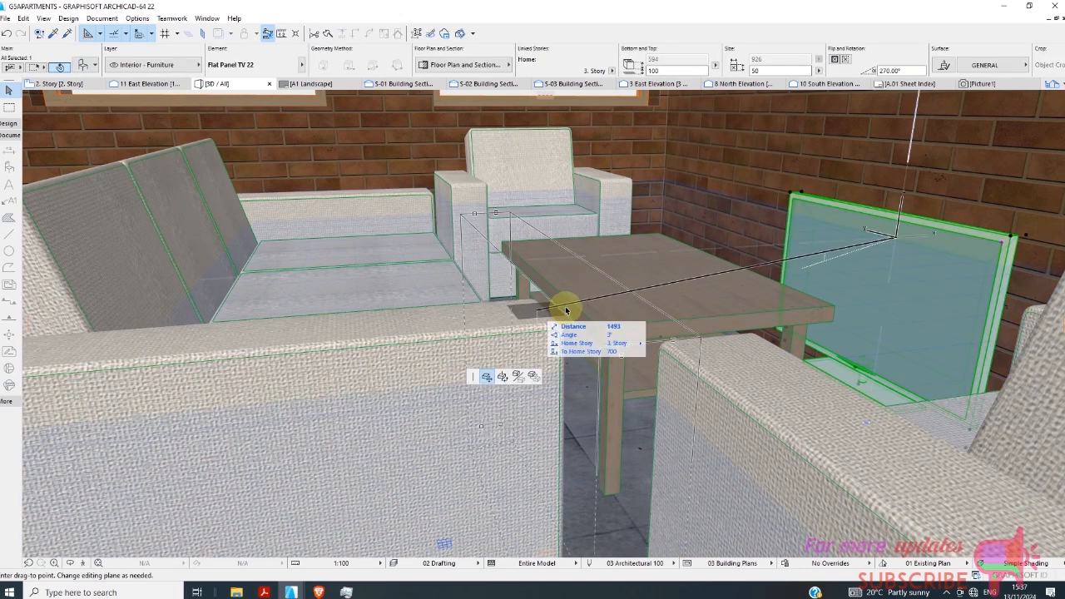
{"action": "scroll", "coordinate": [667, 233], "scroll_direction": "up", "scroll_amount": 3}
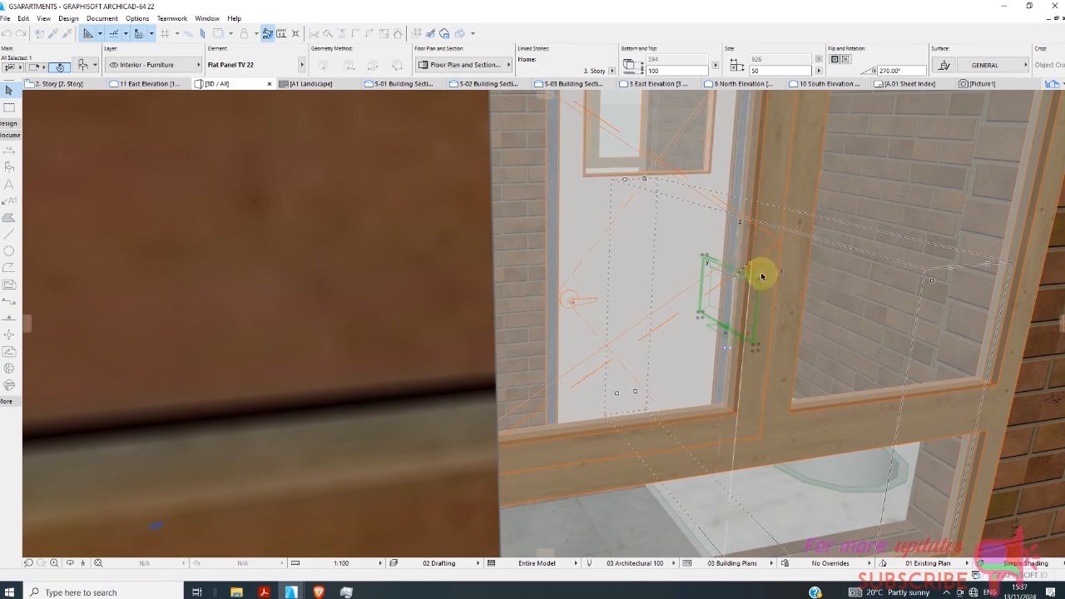
{"action": "scroll", "coordinate": [655, 254], "scroll_direction": "down", "scroll_amount": 5}
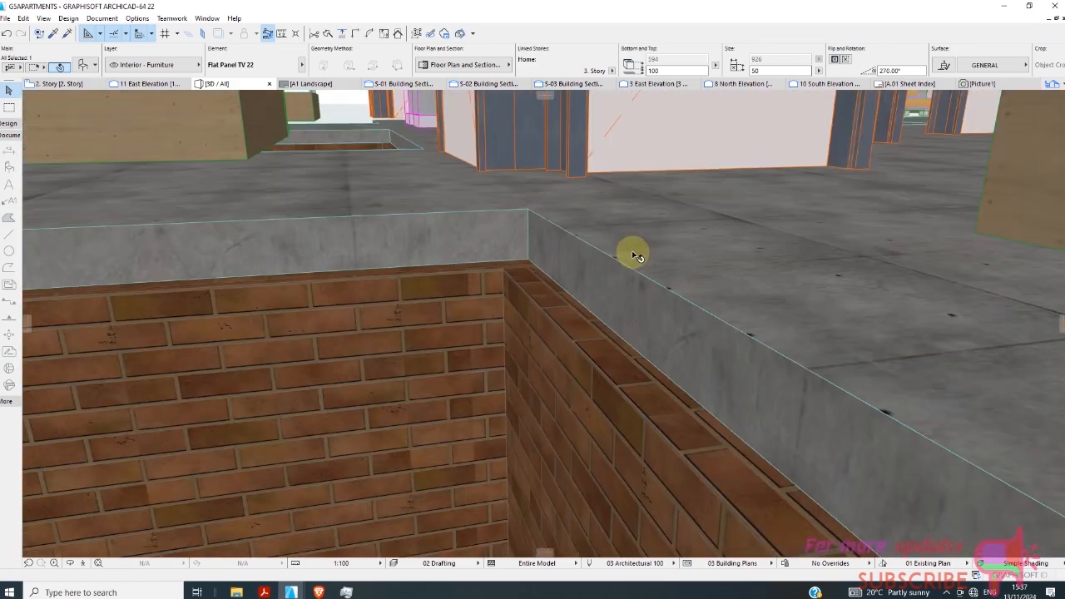
{"action": "scroll", "coordinate": [635, 273], "scroll_direction": "down", "scroll_amount": 8}
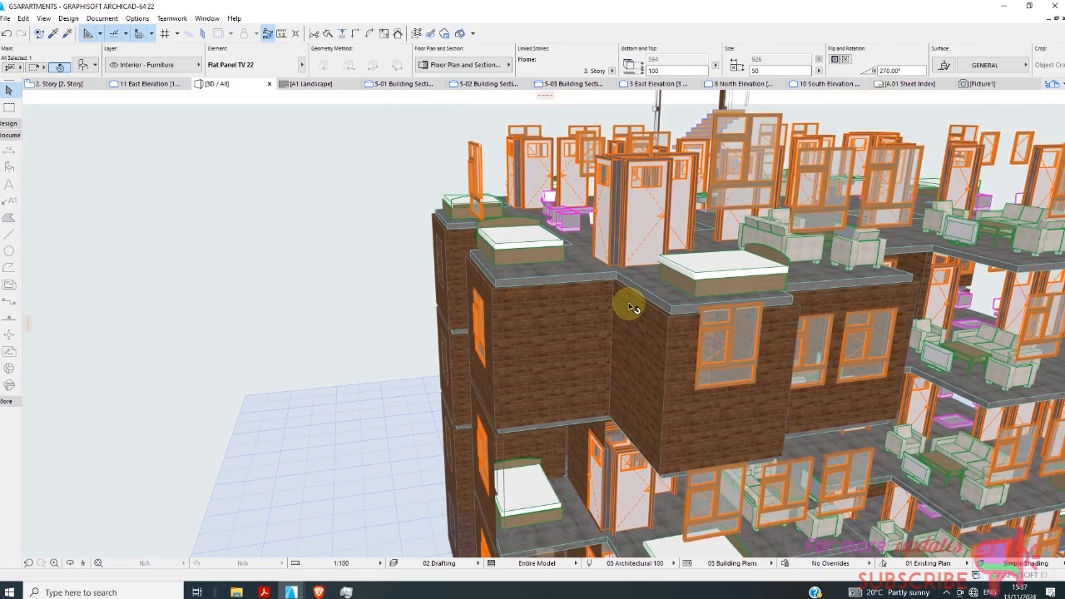
{"action": "scroll", "coordinate": [641, 316], "scroll_direction": "down", "scroll_amount": 3}
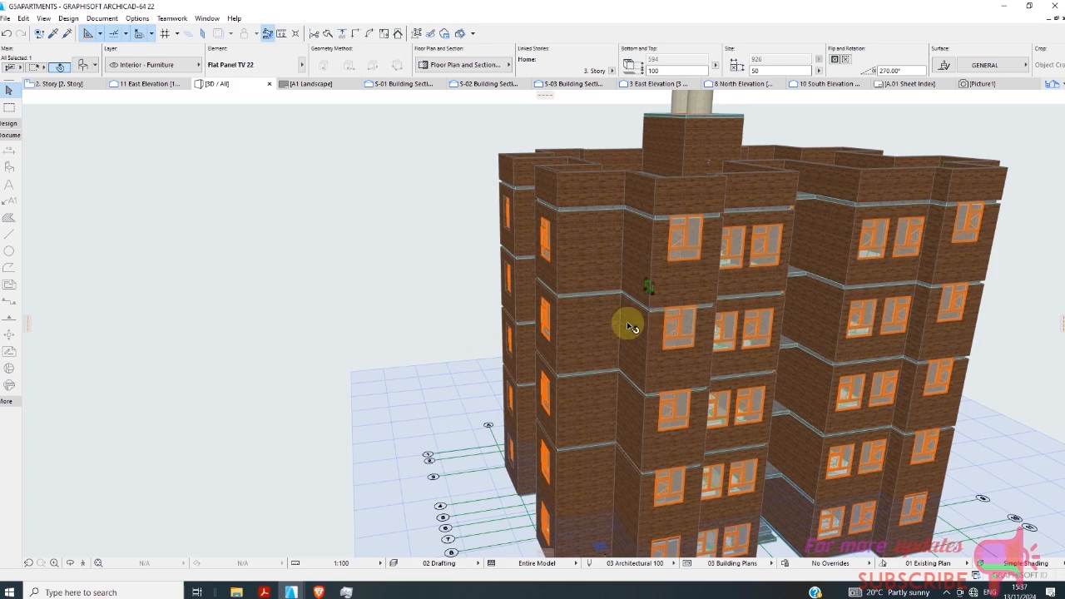
Inspect the bedroom behind the brick facade and the whole apartment building in the 3D model.
{"action": "scroll", "coordinate": [630, 326], "scroll_direction": "up", "scroll_amount": 10}
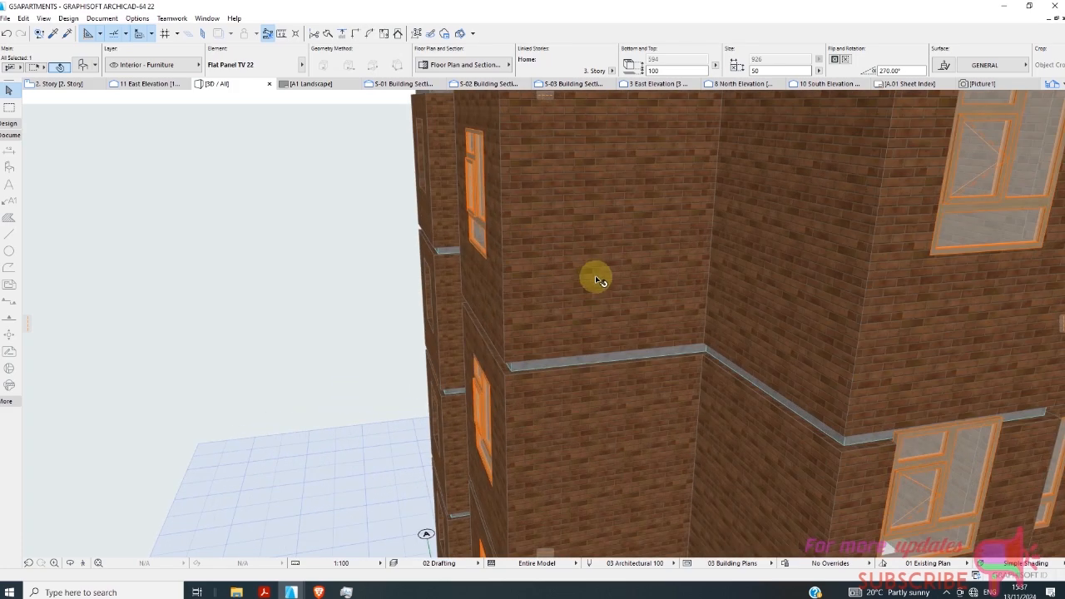
{"action": "scroll", "coordinate": [586, 261], "scroll_direction": "up", "scroll_amount": 8}
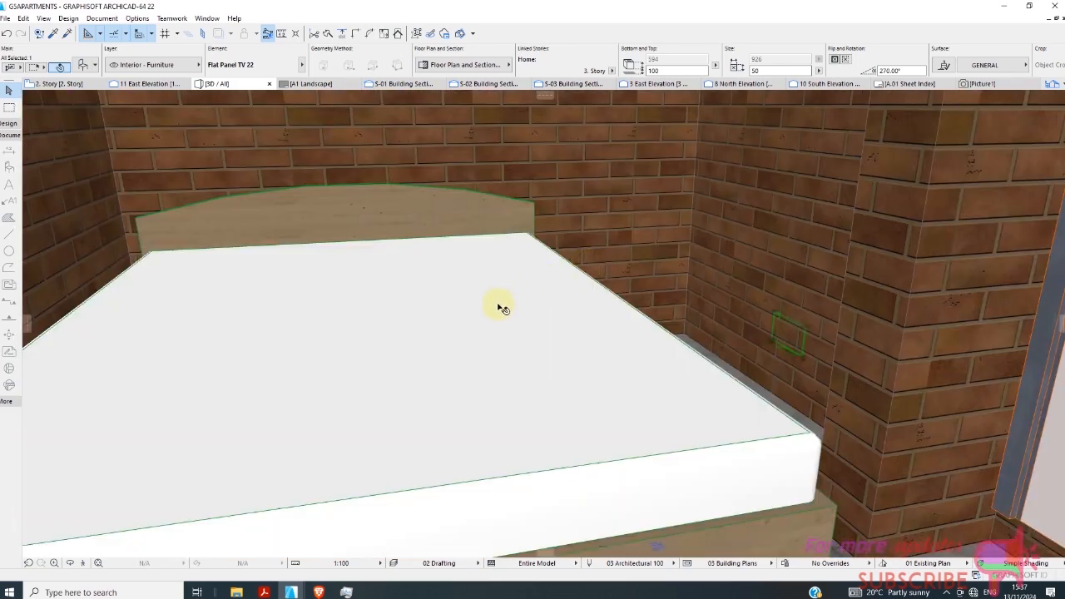
{"action": "scroll", "coordinate": [555, 323], "scroll_direction": "down", "scroll_amount": 10}
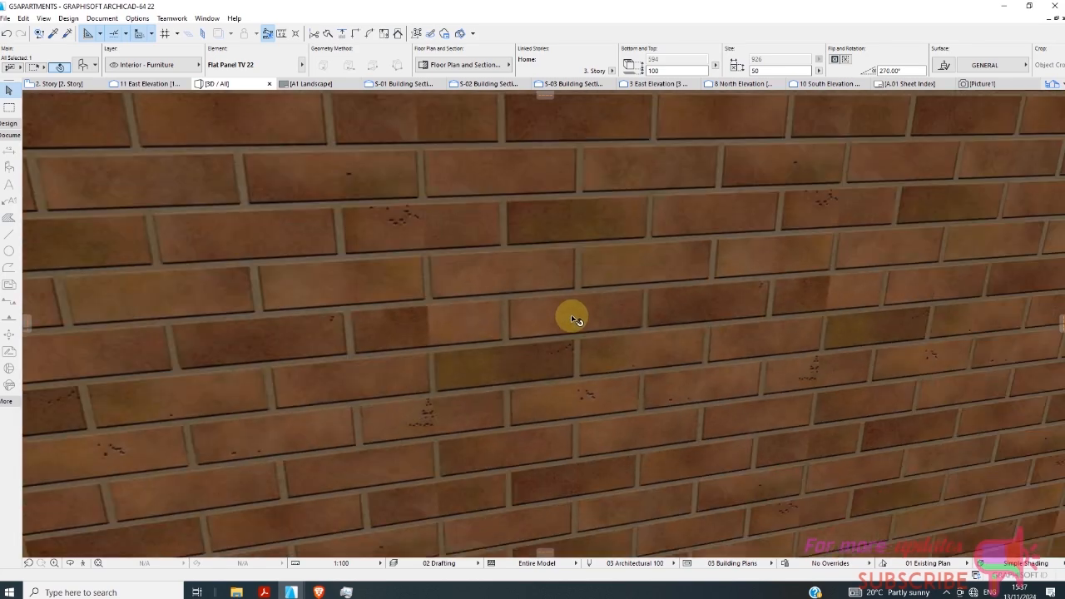
{"action": "scroll", "coordinate": [551, 316], "scroll_direction": "down", "scroll_amount": 8}
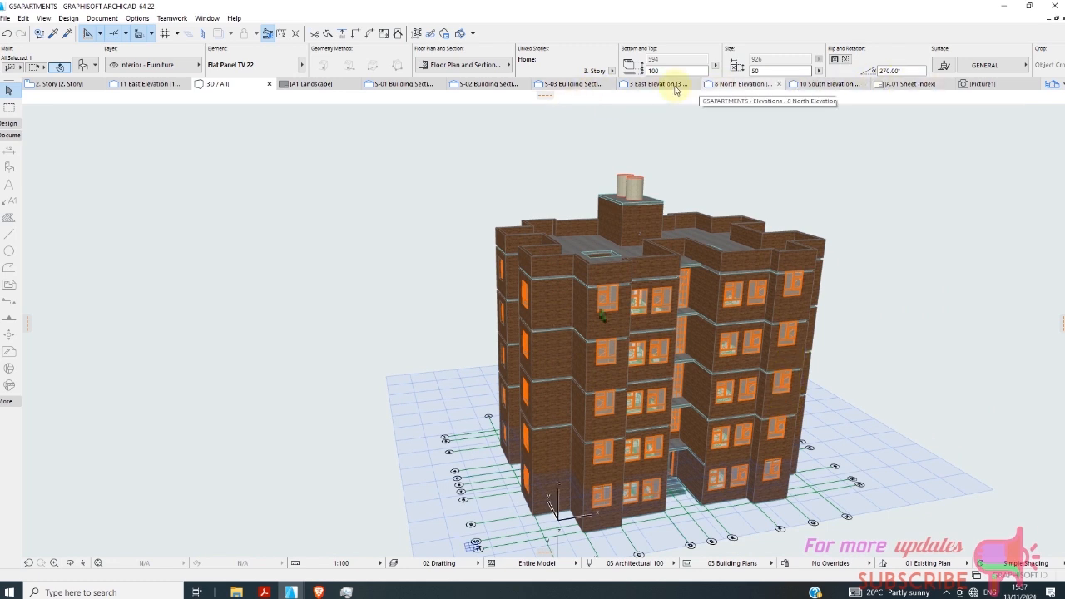
Open the A1 Landscape master layout, review the view list, and select the 1. Story drawing under A.01 Floor Plans in the layout book.
{"action": "left_click", "coordinate": [337, 84]}
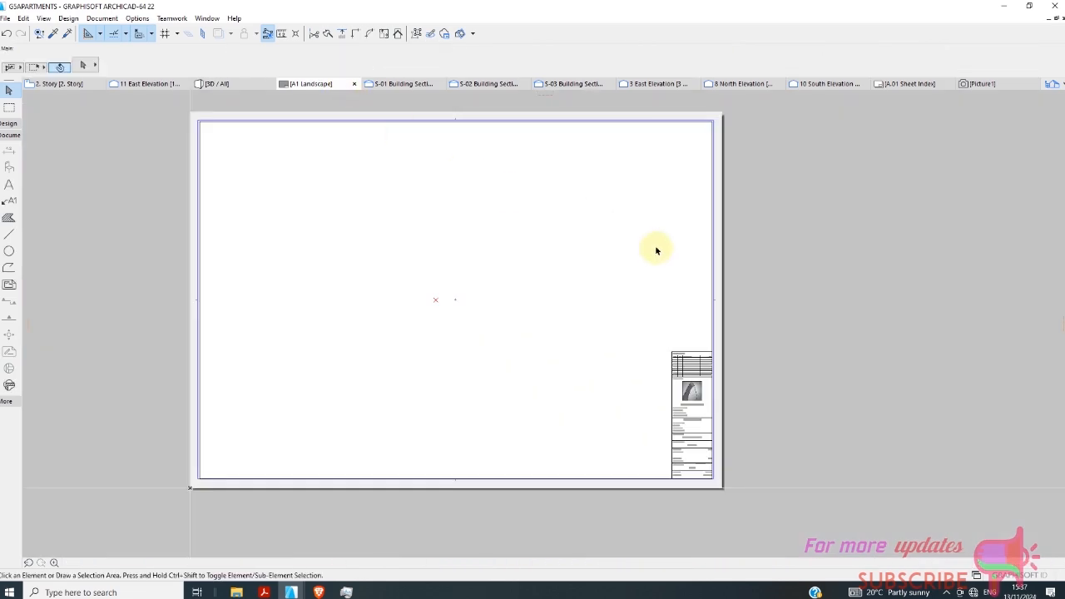
{"action": "left_click", "coordinate": [1052, 85]}
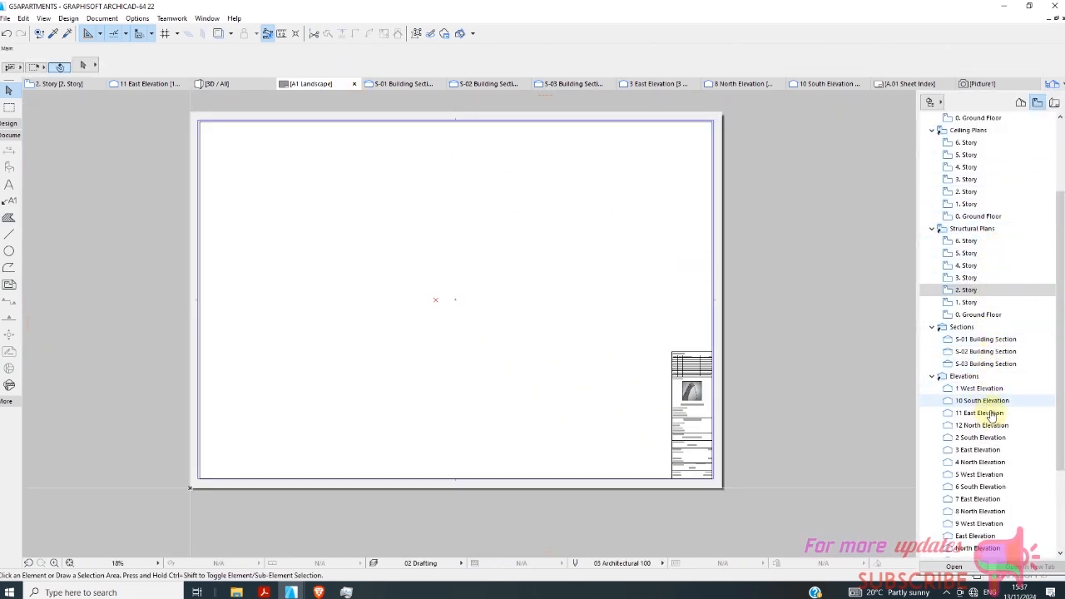
{"action": "scroll", "coordinate": [1012, 417], "scroll_direction": "down", "scroll_amount": 3}
{"action": "scroll", "coordinate": [1013, 416], "scroll_direction": "down", "scroll_amount": 1}
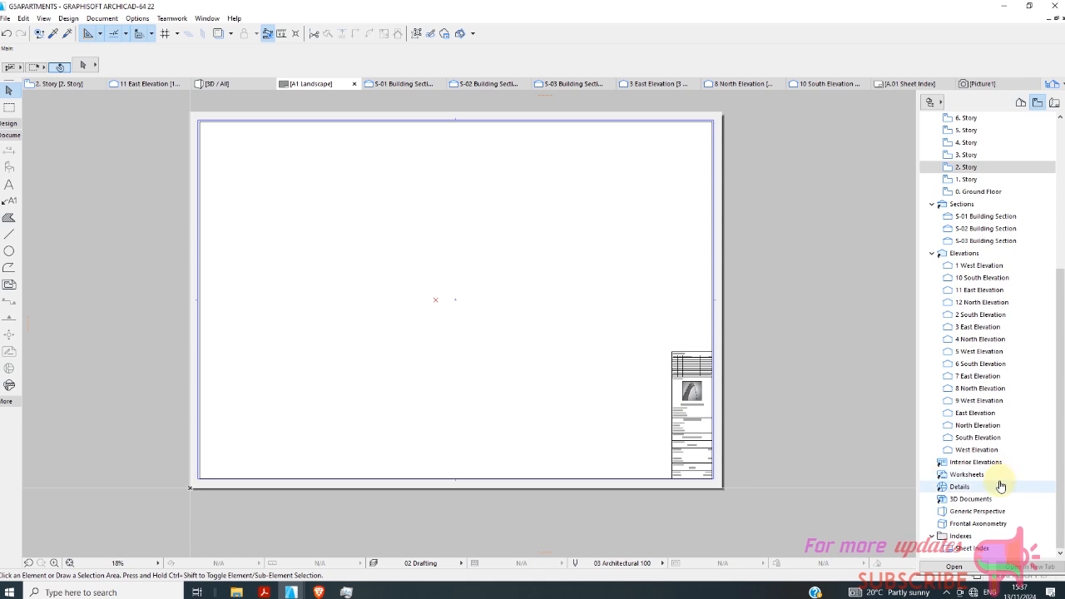
{"action": "left_click", "coordinate": [1054, 101]}
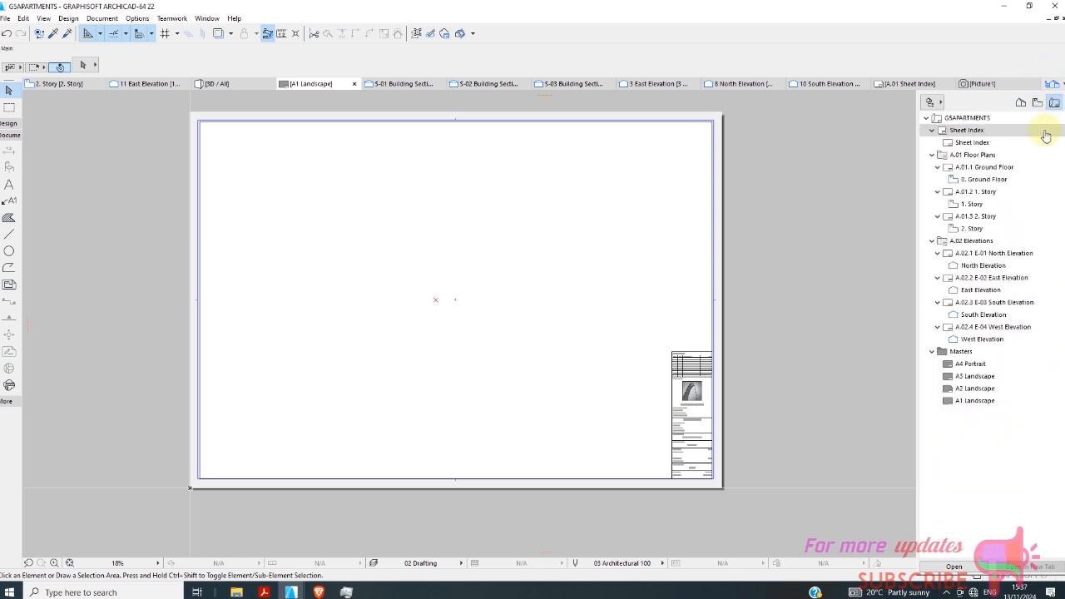
{"action": "left_click", "coordinate": [979, 207]}
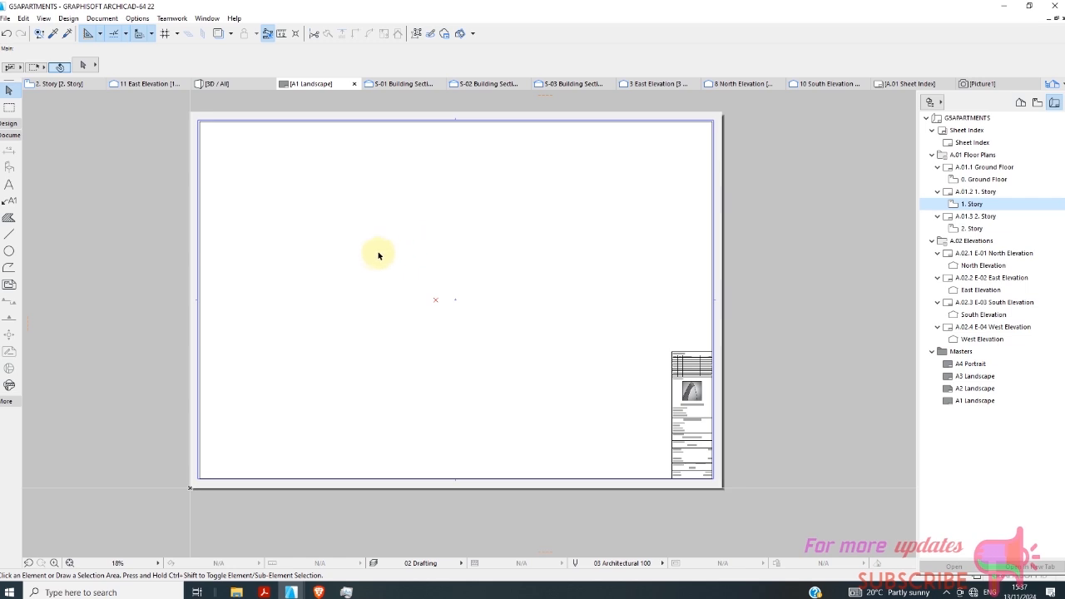
{"action": "left_click", "coordinate": [438, 305]}
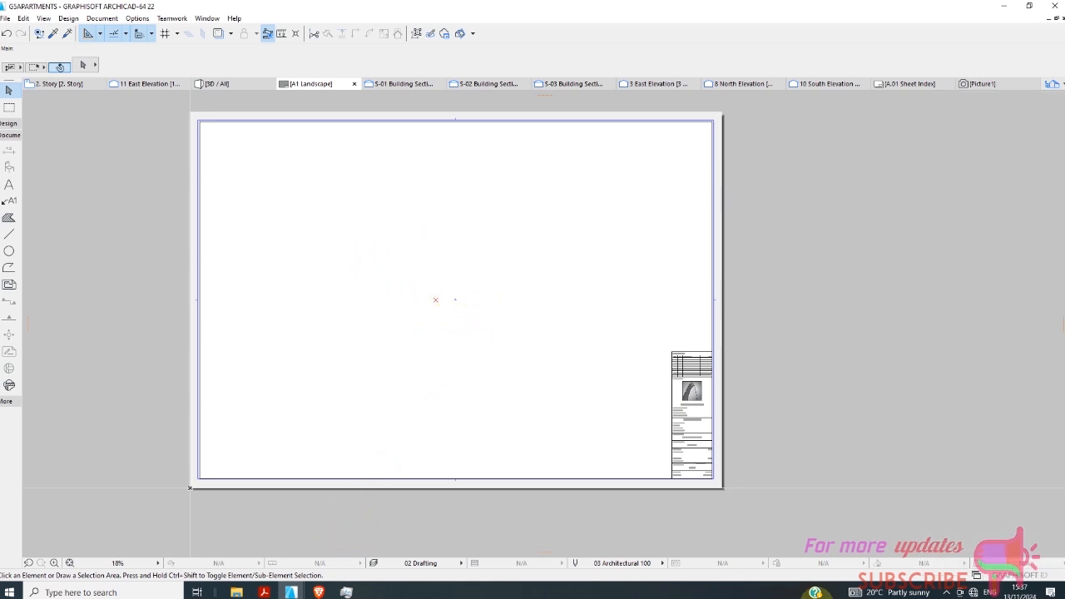
{"action": "left_click", "coordinate": [951, 594]}
{"action": "left_click", "coordinate": [935, 570]}
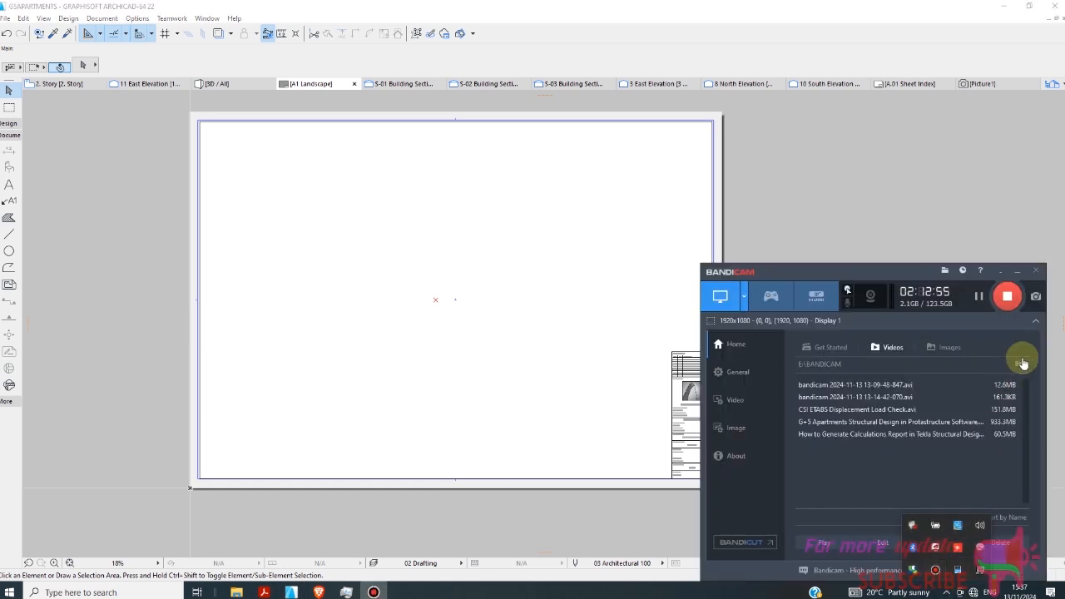